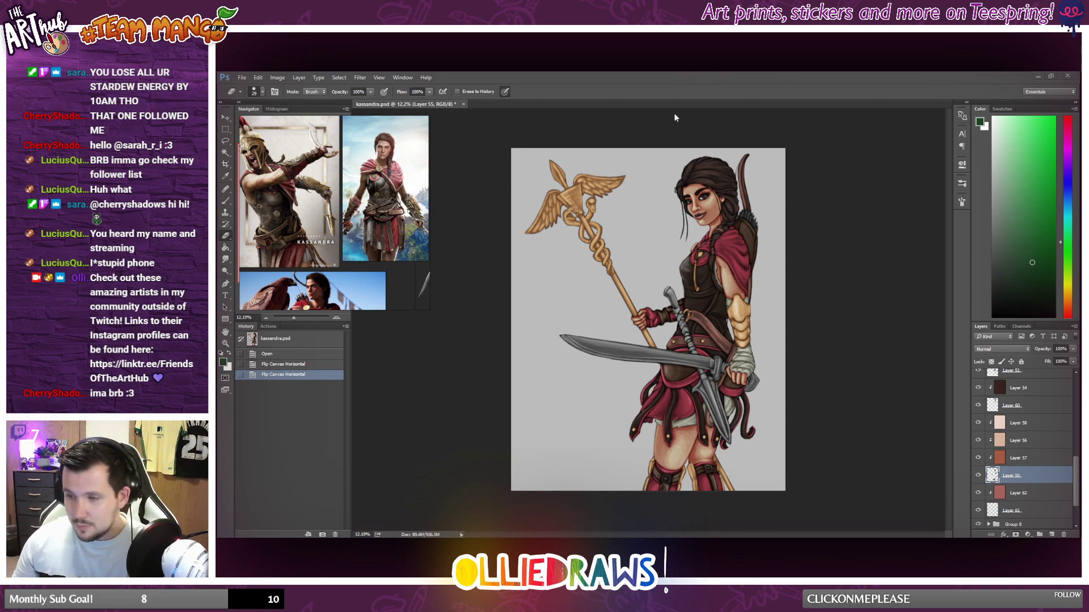
pyautogui.click(682, 74)
pyautogui.scroll(3, 667, 180)
pyautogui.scroll(-1, 667, 179)
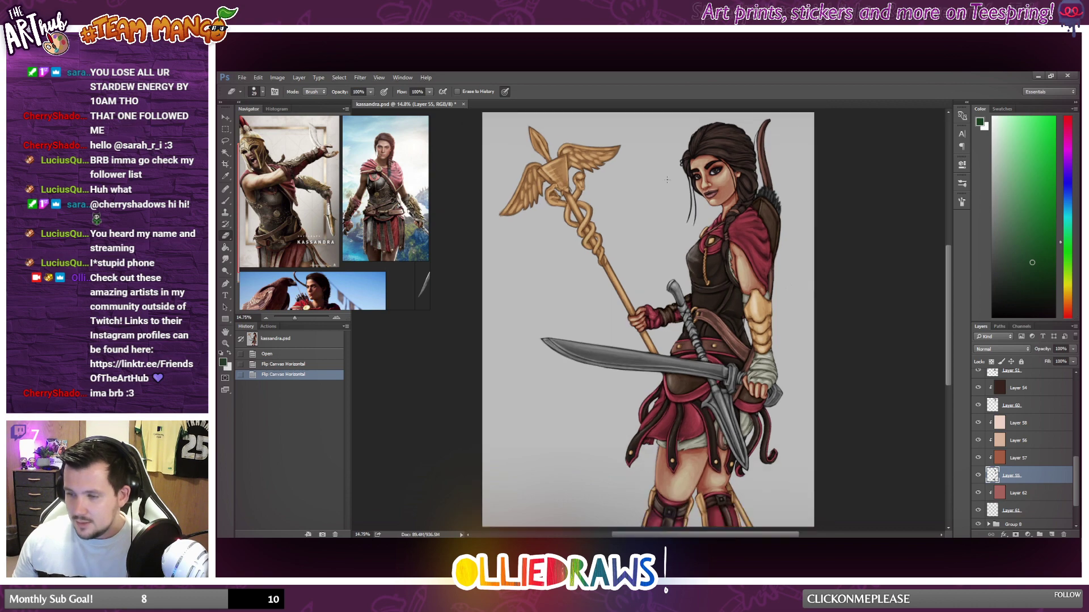
pyautogui.hotkey('ctrl', 'z')
pyautogui.hotkey('ctrl', 'z')
# Select all layers from Layer 48 down through Layer 61, move them into Group 7, and collapse the group.
pyautogui.scroll(-2, 1022, 456)
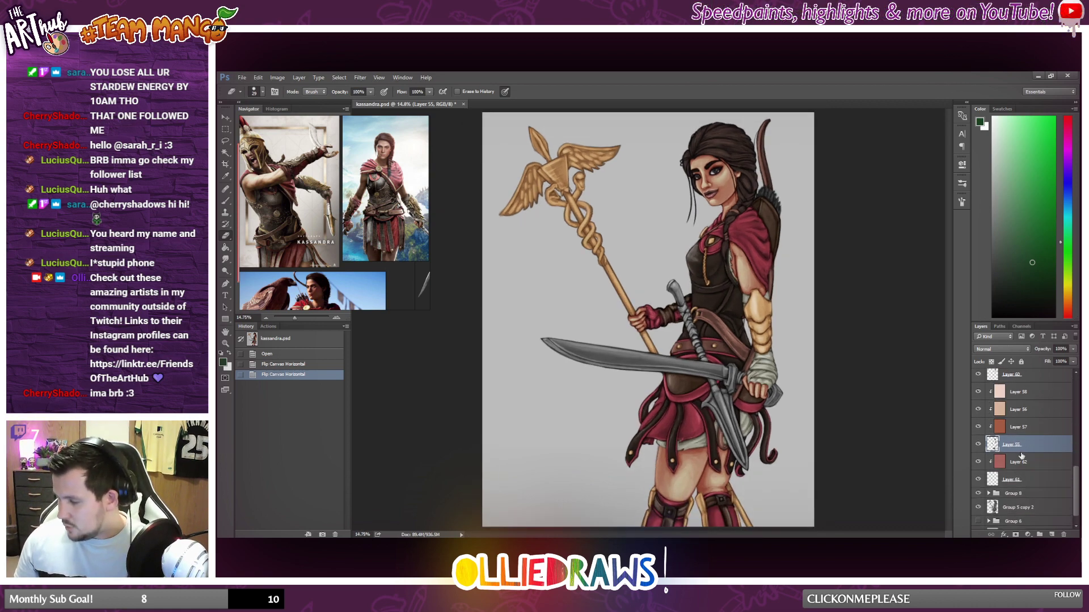
pyautogui.click(1026, 482)
pyautogui.scroll(3, 1031, 423)
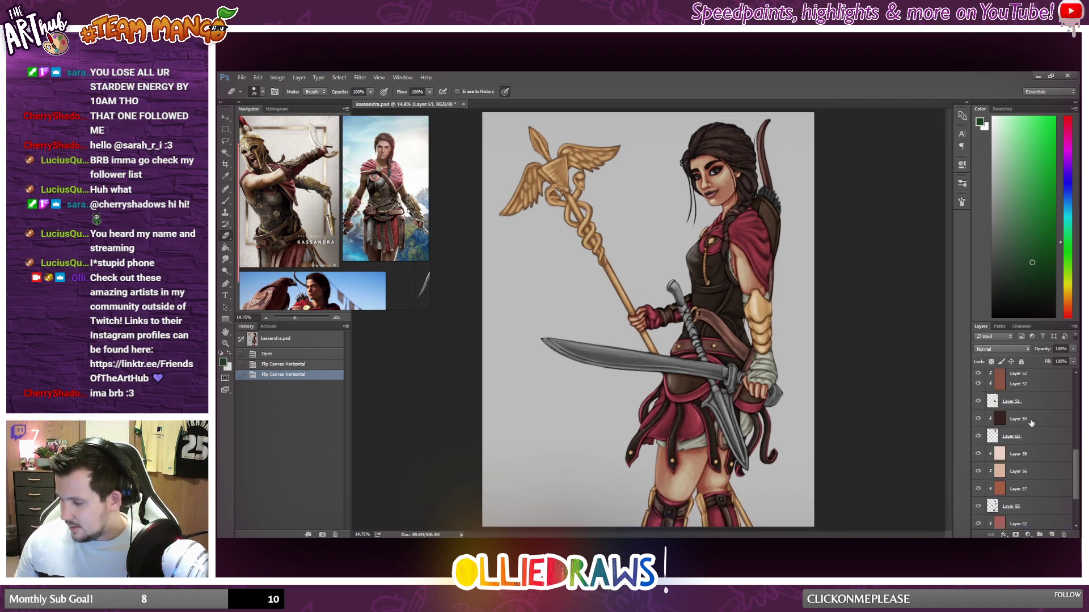
pyautogui.scroll(5, 1031, 422)
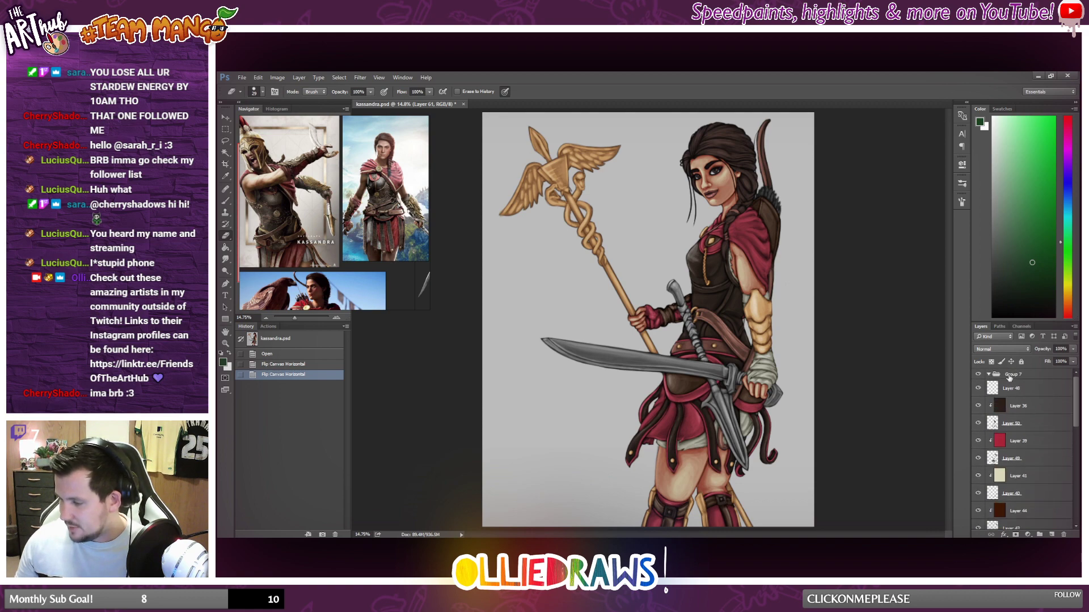
pyautogui.click(1009, 377)
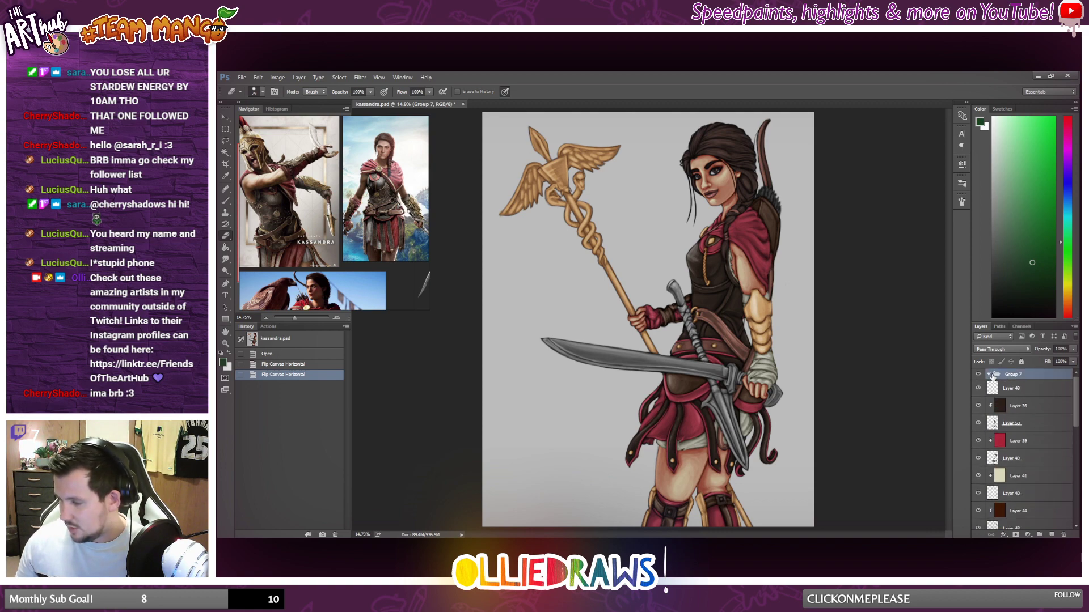
pyautogui.click(1019, 390)
pyautogui.scroll(-7, 1023, 431)
pyautogui.scroll(-8, 1025, 464)
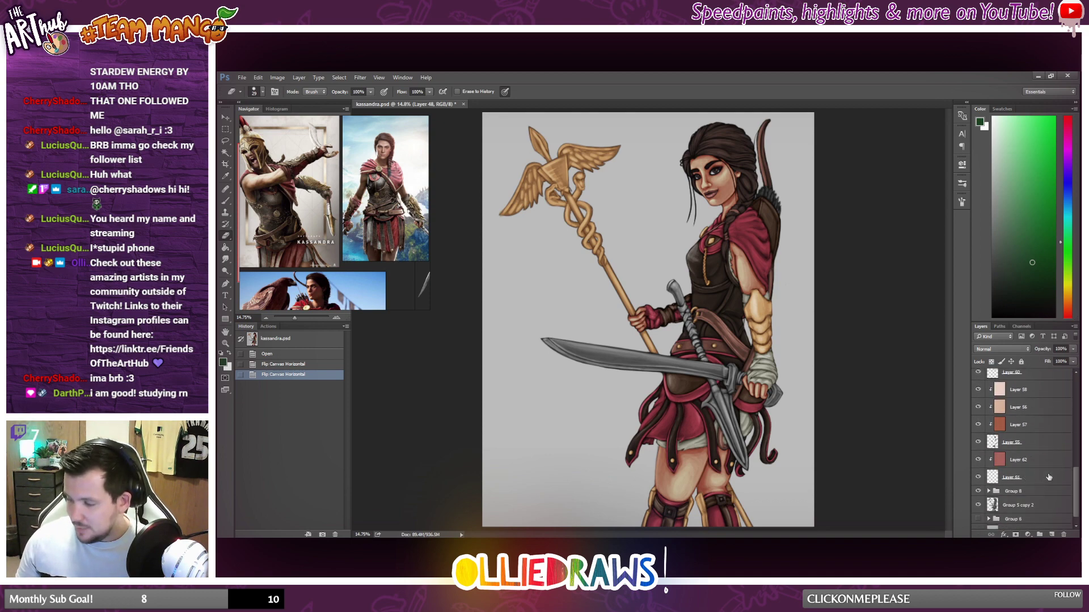
pyautogui.keyDown('shift'); pyautogui.click(1027, 478); pyautogui.keyUp('shift')
pyautogui.scroll(8, 1024, 431)
pyautogui.scroll(5, 1021, 397)
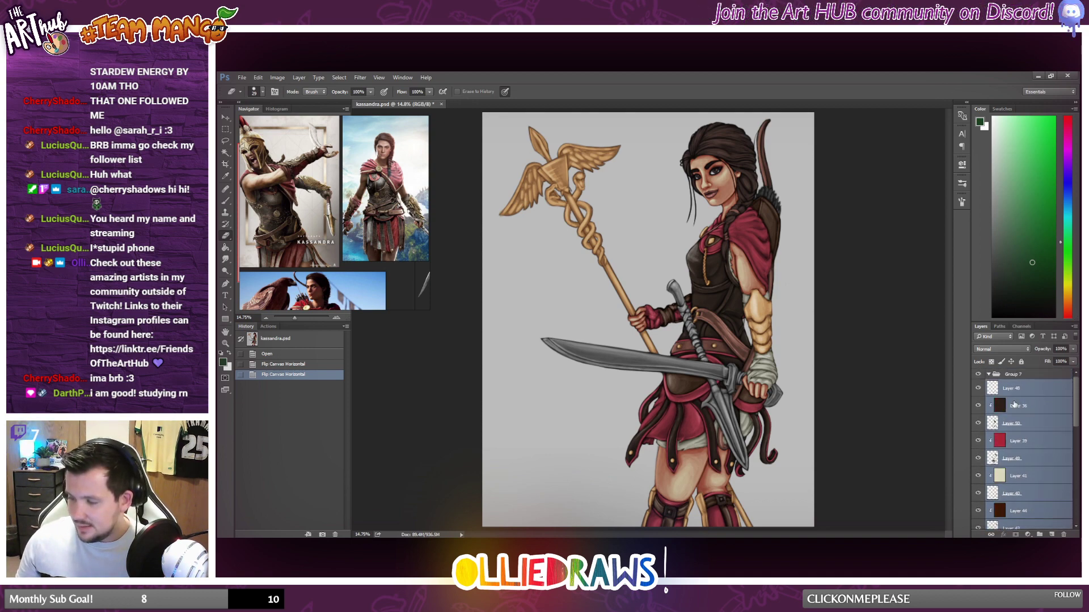
pyautogui.moveTo(1012, 375); pyautogui.dragTo(1011, 376)
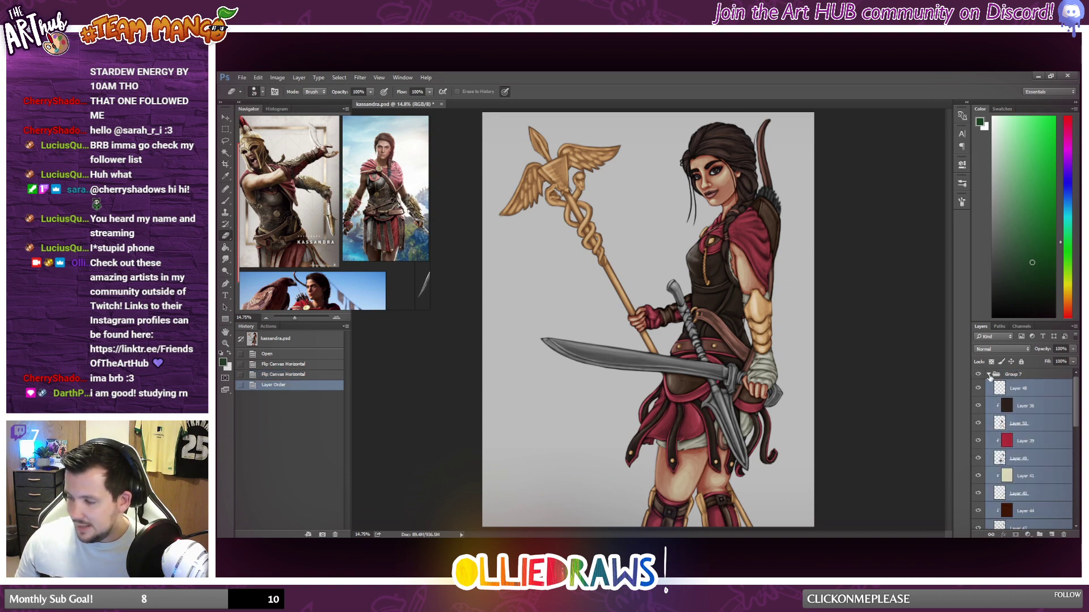
pyautogui.click(988, 374)
# Hide Group 7, Group 5 copy 2, Group 8 and Group 6, and expand Group 6.
pyautogui.click(978, 375)
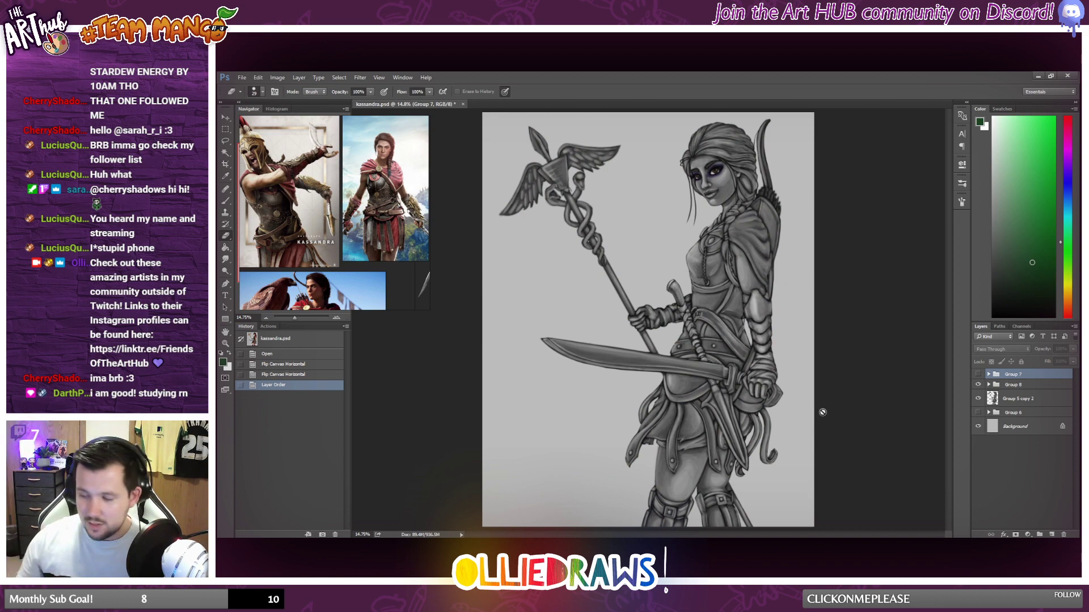
pyautogui.click(978, 398)
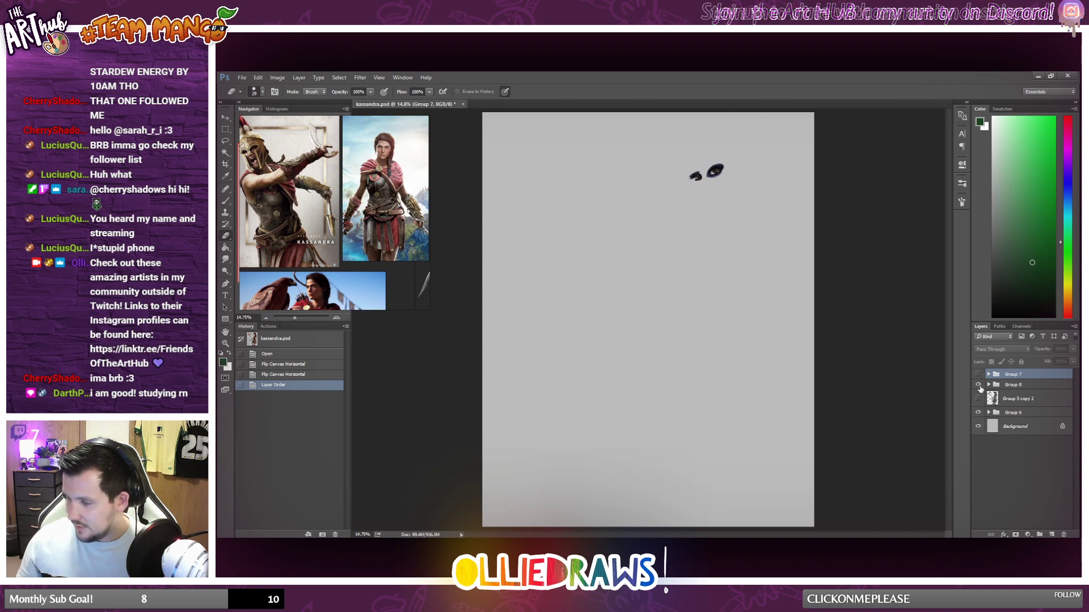
pyautogui.click(978, 385)
pyautogui.click(978, 413)
pyautogui.click(988, 412)
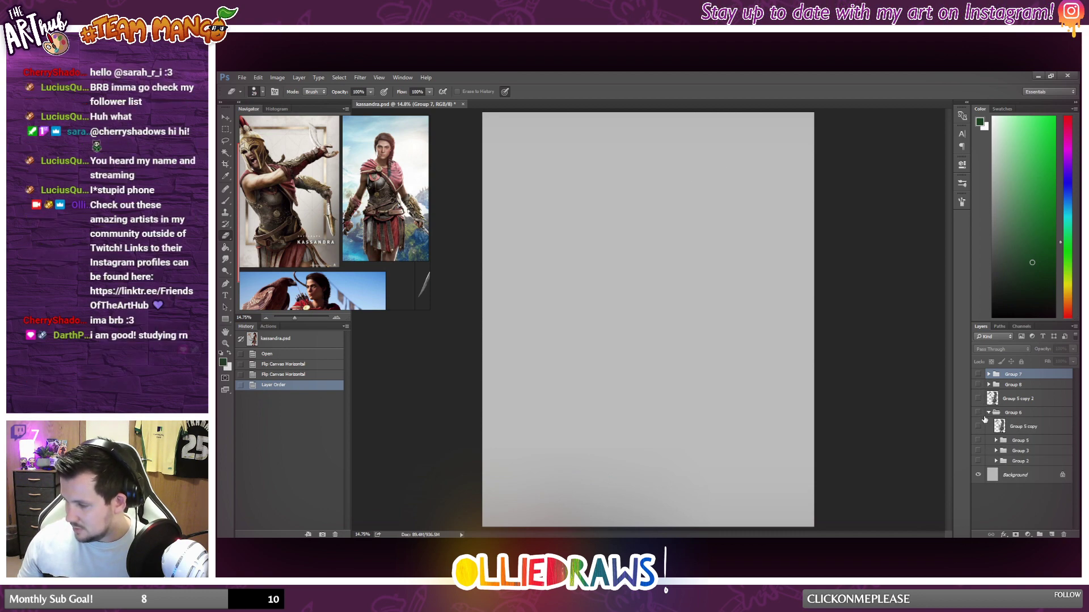
# Inspect Group 5 copy, Group 2, Group 3 and Group 5 inside Group 6 by toggling their visibility.
pyautogui.click(978, 427)
pyautogui.click(978, 427)
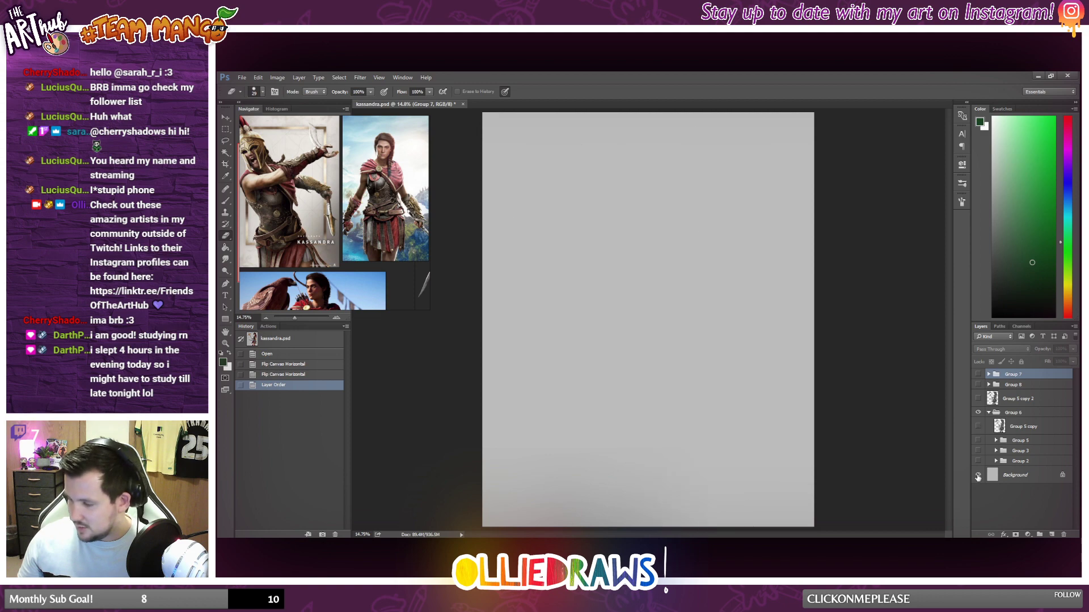
pyautogui.click(978, 461)
pyautogui.click(977, 461)
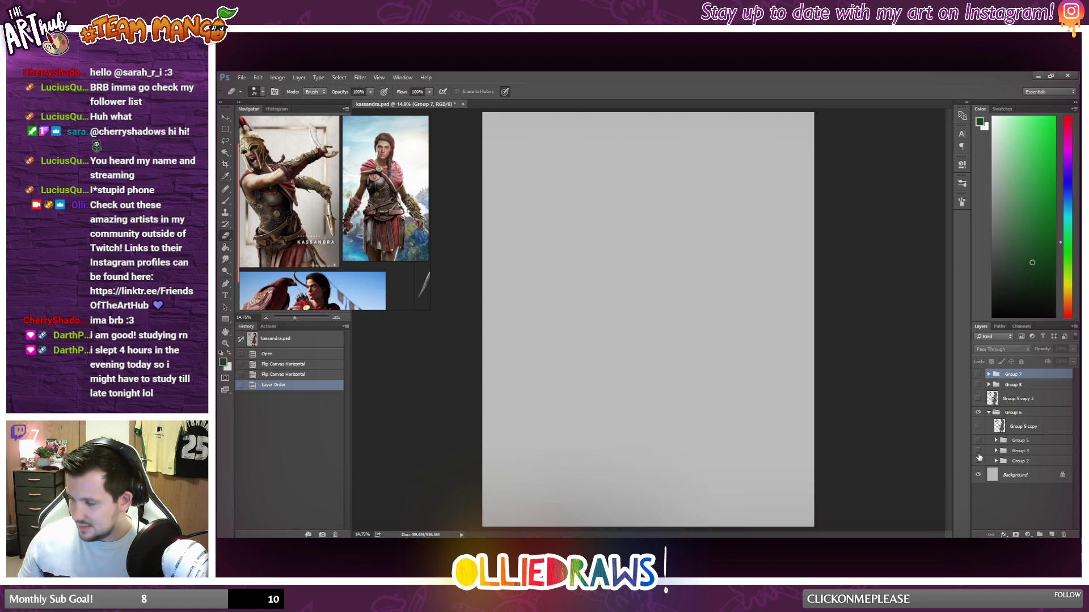
pyautogui.click(978, 451)
pyautogui.click(978, 451)
pyautogui.click(978, 440)
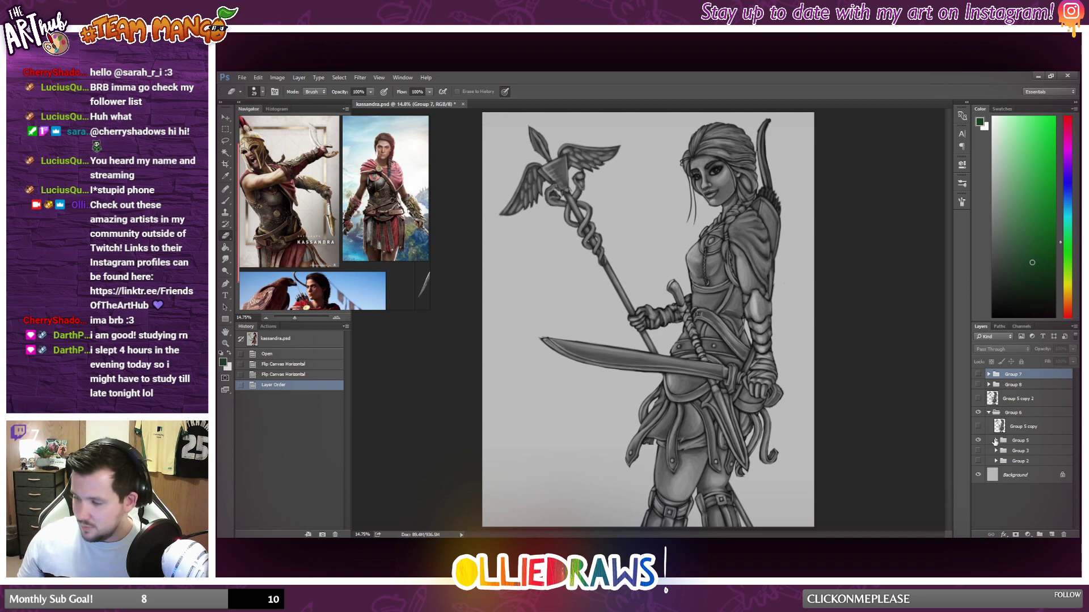
# Check the contents of Group 5 by toggling its layer and Group 4, and compare it with Group 5 copy.
pyautogui.click(996, 441)
pyautogui.click(977, 454)
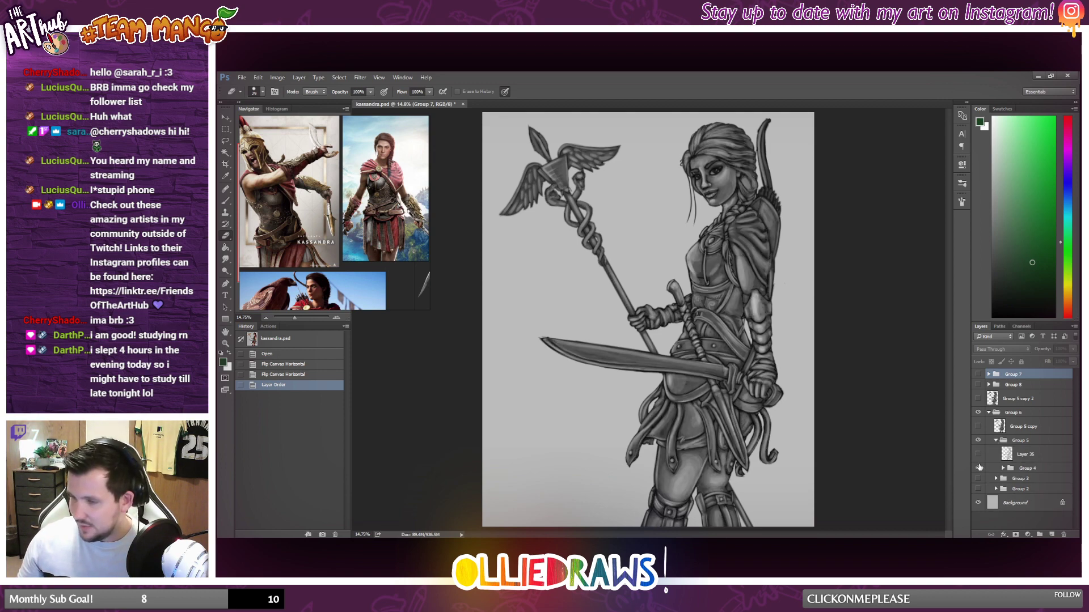
pyautogui.click(978, 468)
pyautogui.click(978, 467)
pyautogui.click(978, 454)
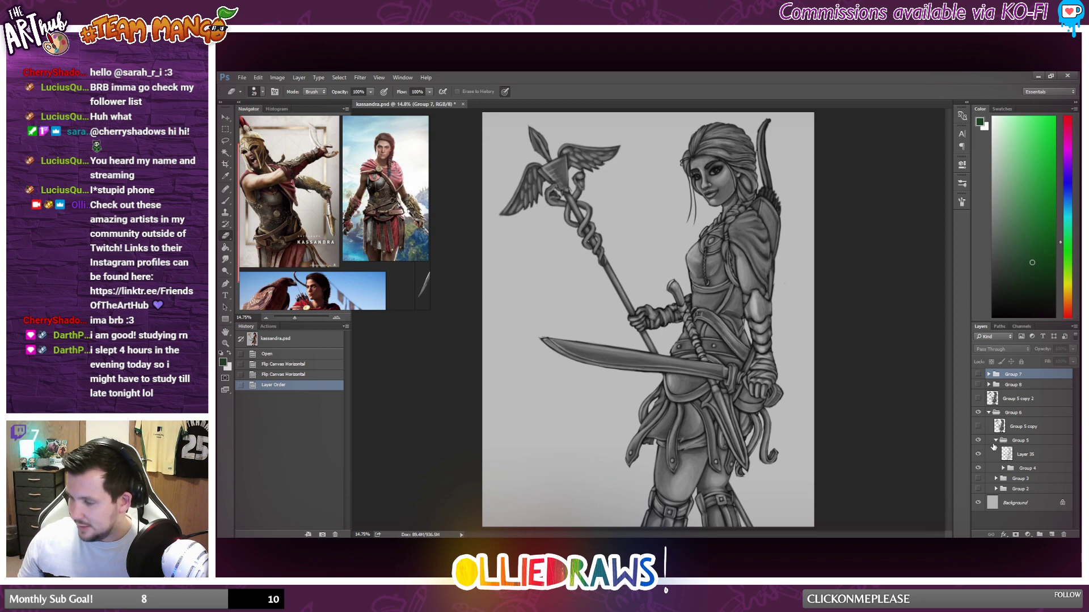
pyautogui.click(995, 441)
pyautogui.click(978, 441)
pyautogui.click(978, 426)
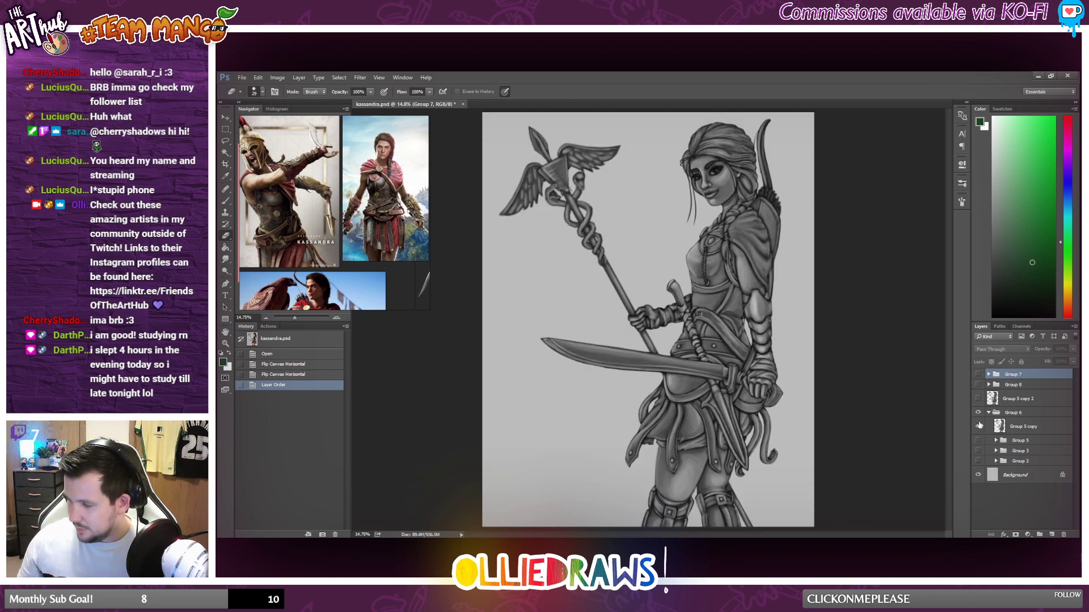
pyautogui.click(979, 426)
# Show Group 5 copy 2, Group 8 and Group 7 again, select Group 5 copy 2, and collapse Group 6.
pyautogui.click(978, 399)
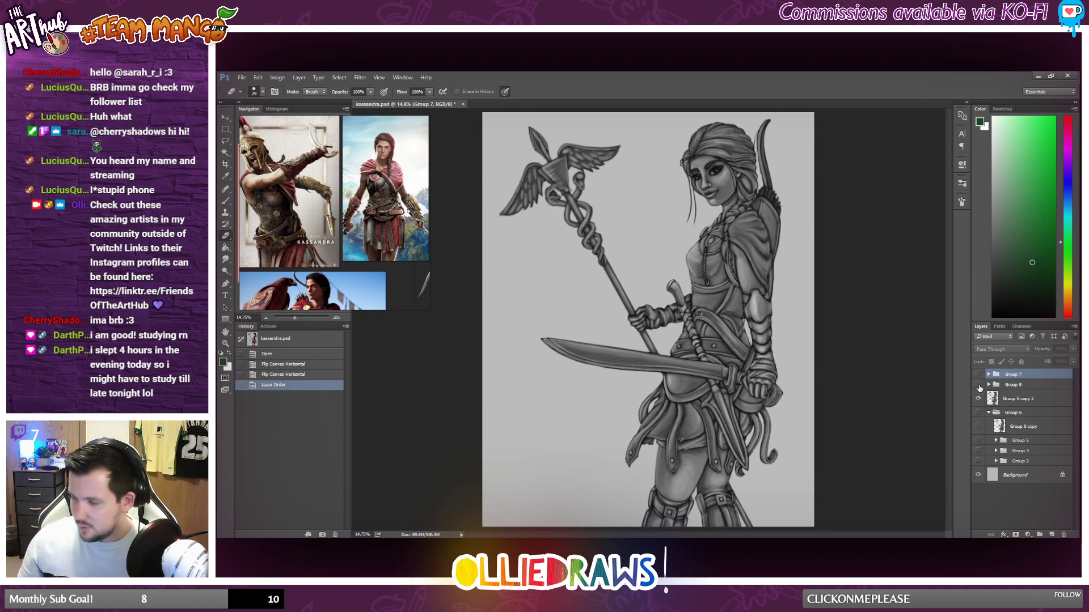
pyautogui.click(978, 384)
pyautogui.click(978, 375)
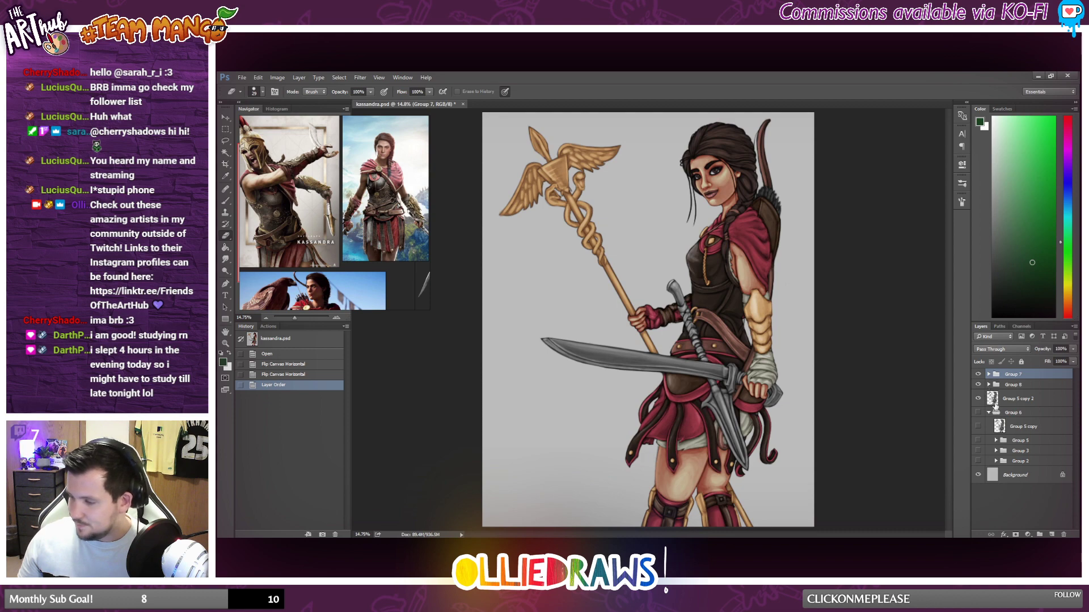
pyautogui.click(995, 400)
pyautogui.click(989, 413)
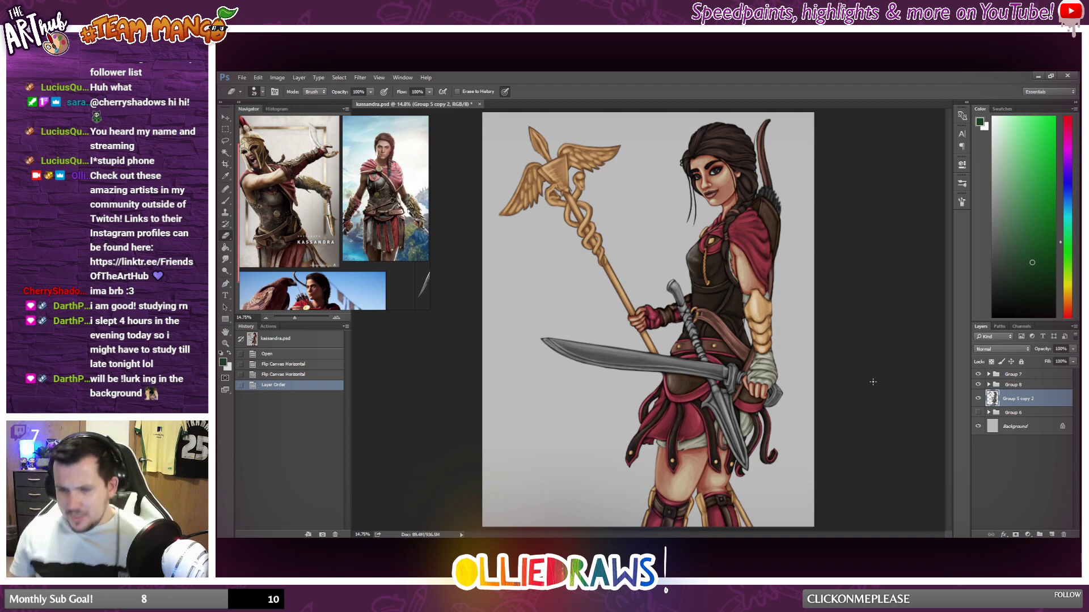
pyautogui.scroll(-4, 710, 370)
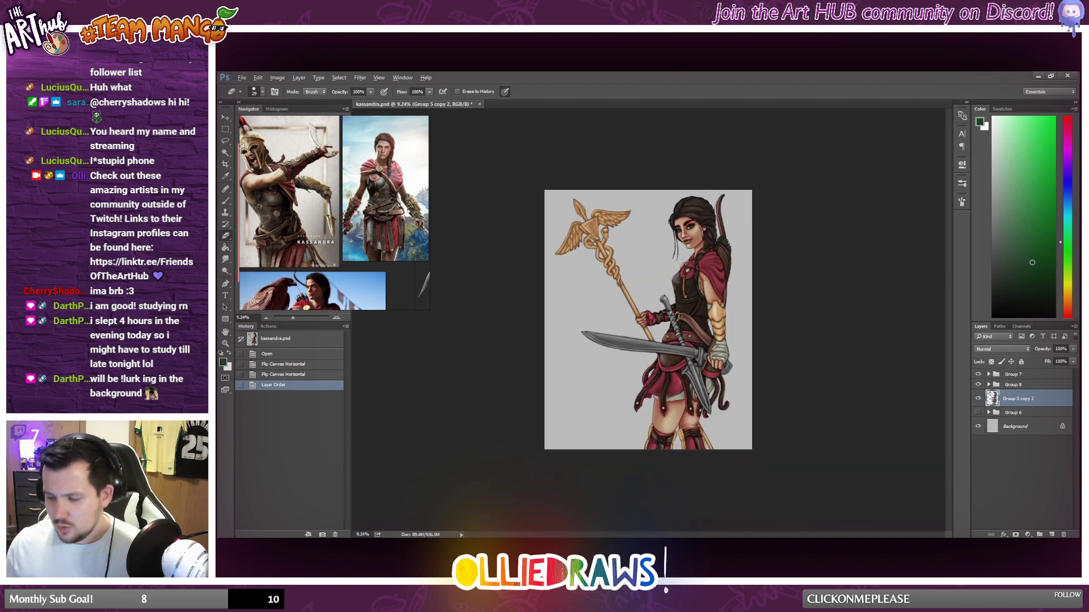
pyautogui.scroll(3, 710, 371)
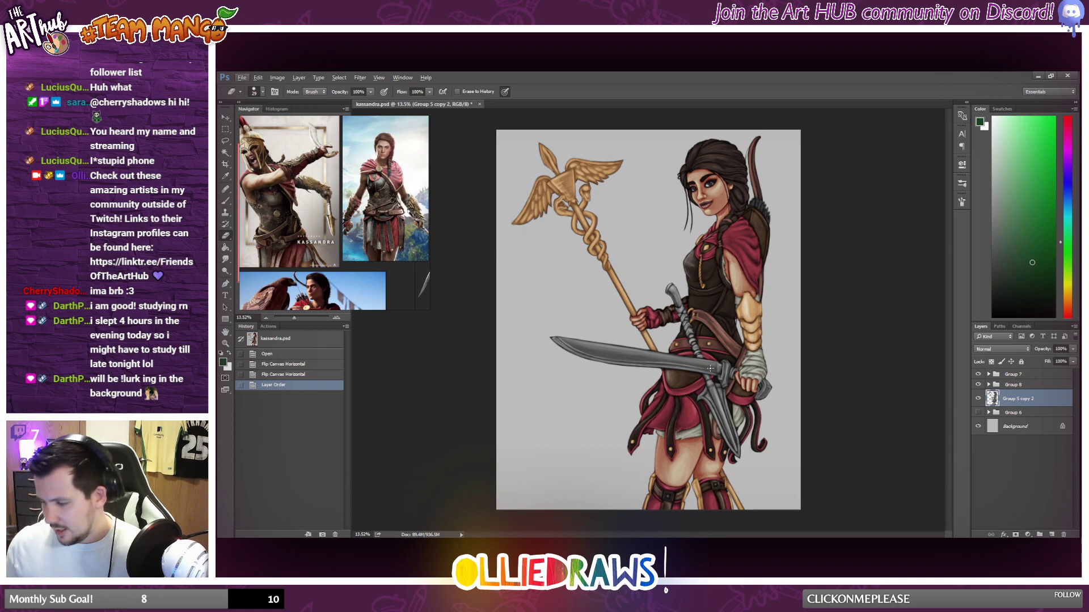
pyautogui.scroll(1, 692, 346)
pyautogui.scroll(-3, 687, 343)
pyautogui.scroll(2, 685, 341)
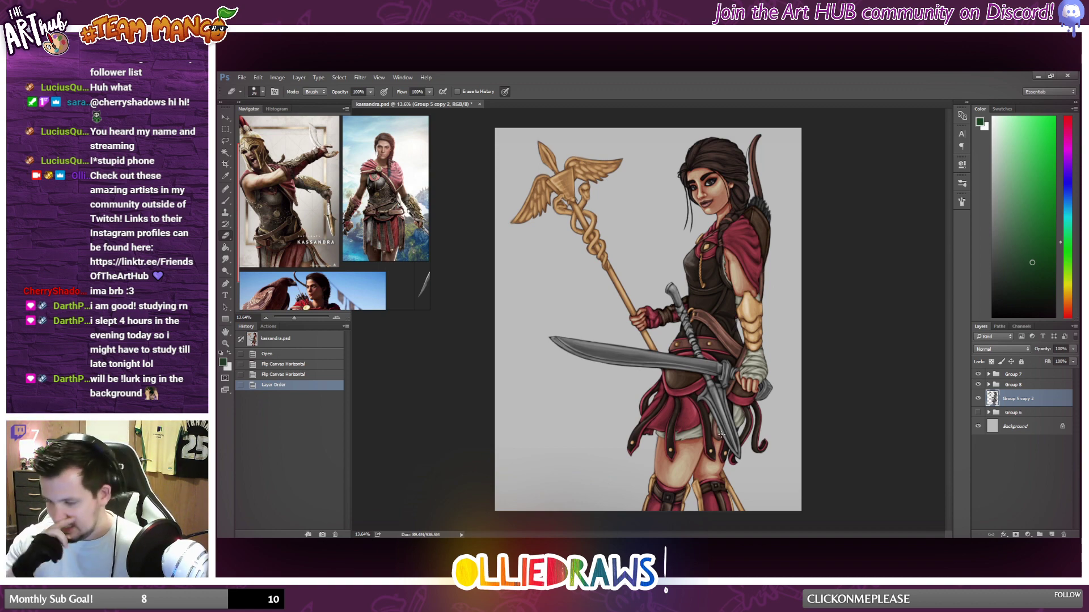
pyautogui.scroll(2, 677, 401)
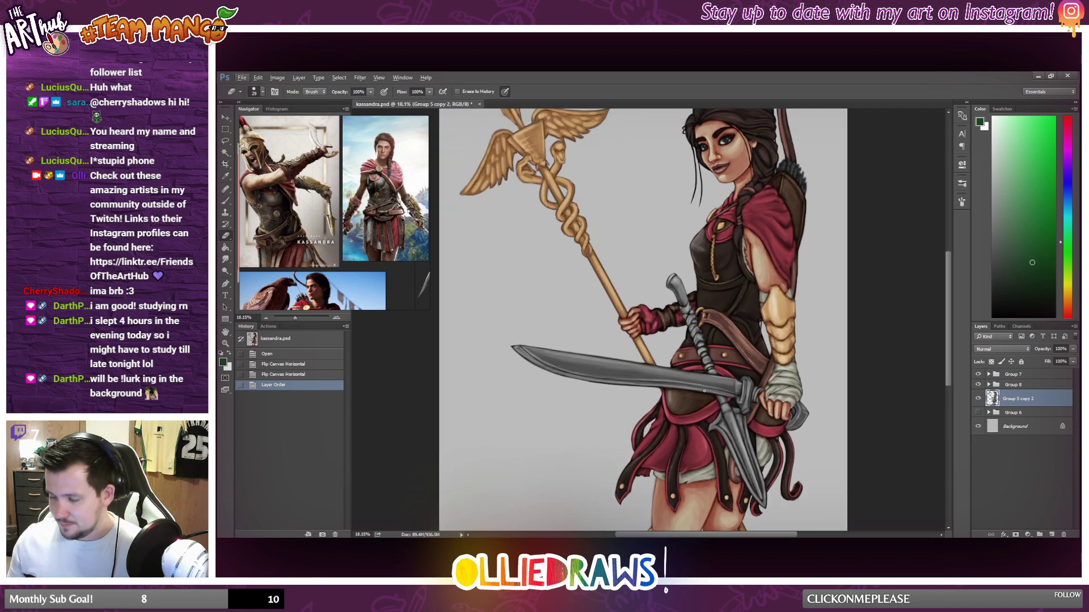
# Lasso the wrapped weapon handle section crossing the belt on Group 5 copy 2 and copy it to a new layer.
pyautogui.scroll(1, 704, 391)
pyautogui.scroll(3, 703, 396)
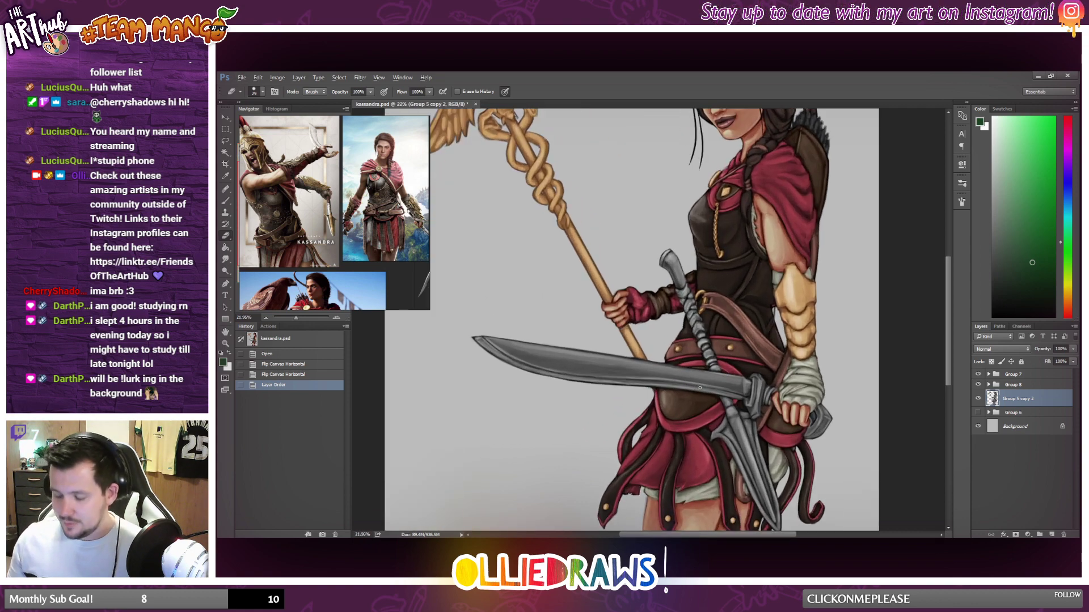
pyautogui.scroll(3, 708, 367)
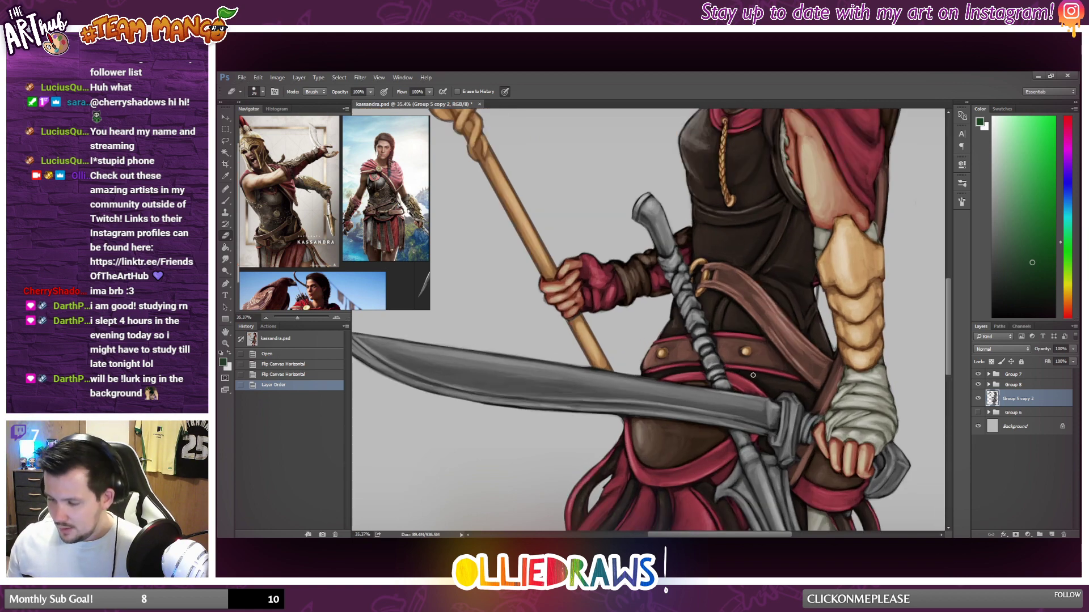
pyautogui.click(225, 141)
pyautogui.scroll(6, 736, 333)
pyautogui.scroll(-1, 734, 332)
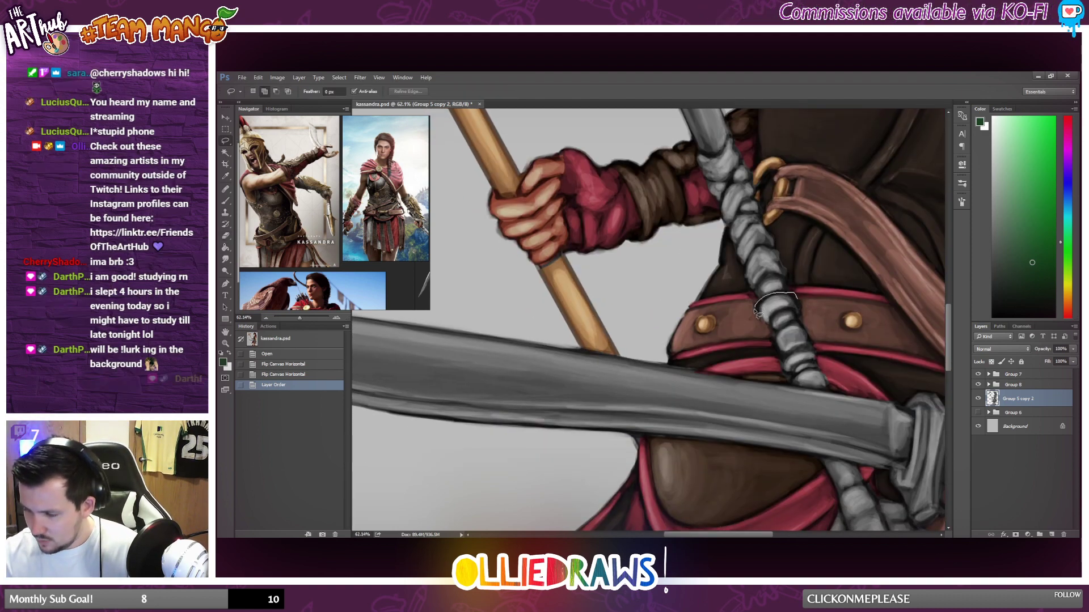
pyautogui.moveTo(797, 294)
pyautogui.mouseDown()
pyautogui.moveTo(773, 322)
pyautogui.moveTo(819, 299)
pyautogui.moveTo(808, 296)
pyautogui.mouseUp()
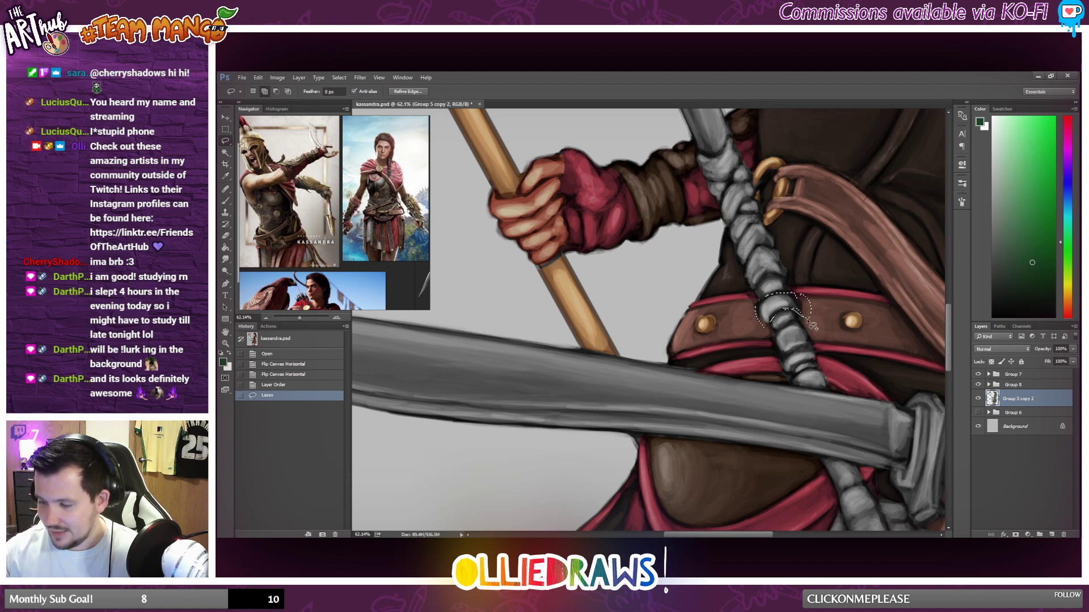
pyautogui.moveTo(808, 321)
pyautogui.mouseDown()
pyautogui.moveTo(799, 295)
pyautogui.moveTo(783, 293)
pyautogui.moveTo(759, 312)
pyautogui.moveTo(763, 324)
pyautogui.moveTo(775, 338)
pyautogui.moveTo(804, 329)
pyautogui.moveTo(815, 343)
pyautogui.moveTo(786, 366)
pyautogui.moveTo(779, 342)
pyautogui.mouseUp()
pyautogui.scroll(-8, 817, 338)
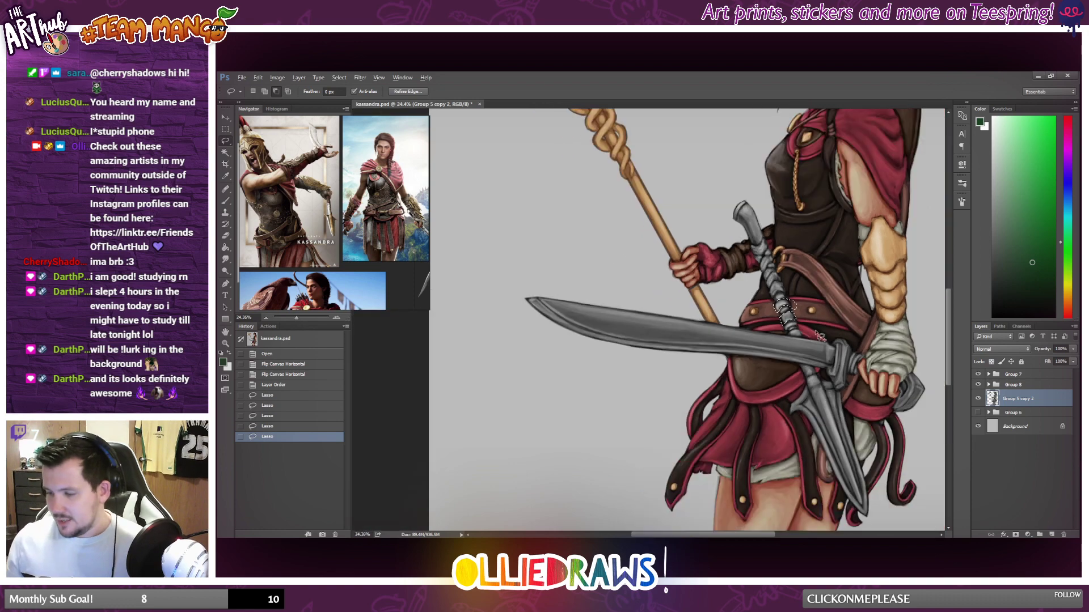
pyautogui.scroll(1, 817, 334)
pyautogui.rightClick(793, 338)
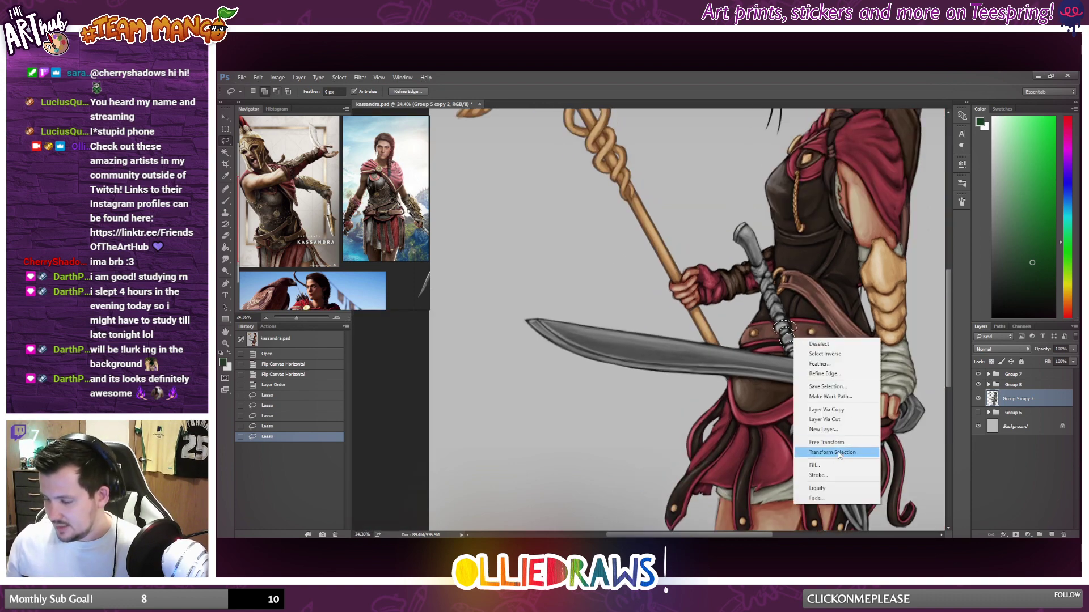
pyautogui.click(839, 410)
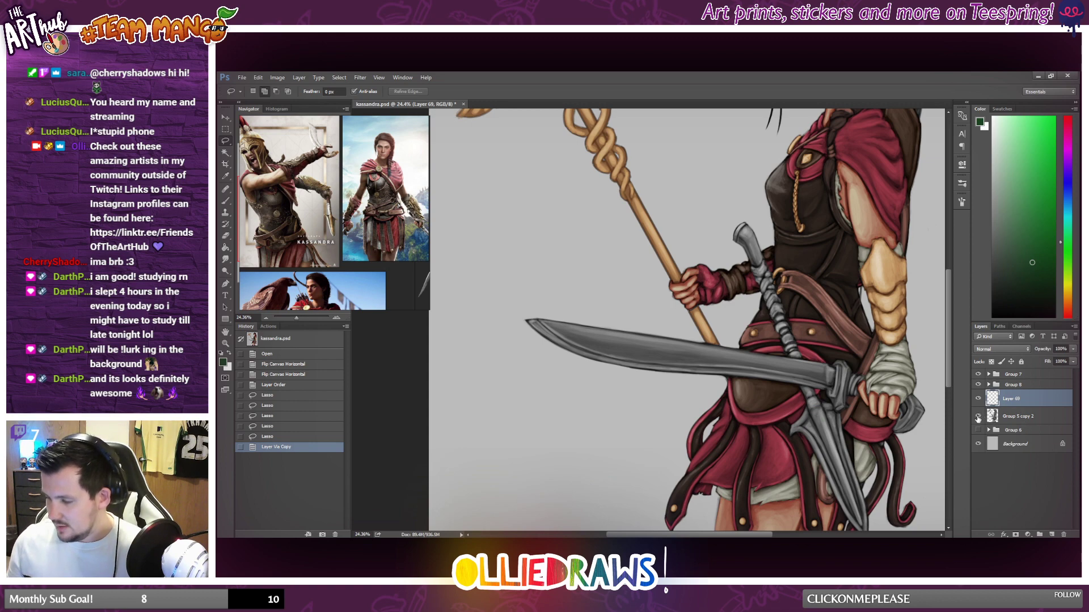
# Check the copied handle section by hiding and reshowing Group 5 copy 2, and expand Group 8 to view its layers.
pyautogui.click(978, 417)
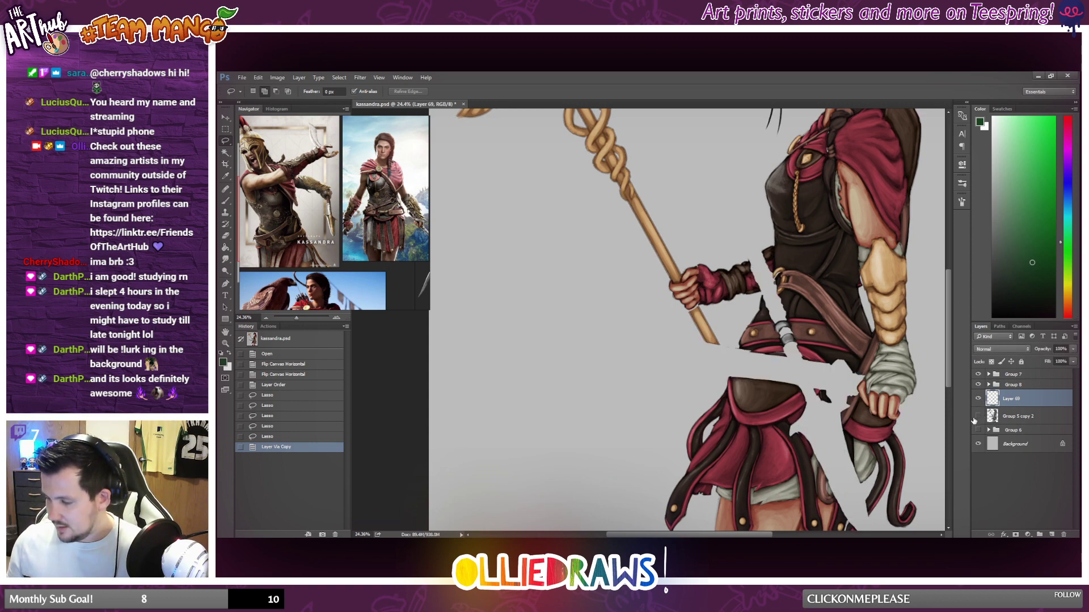
pyautogui.click(977, 417)
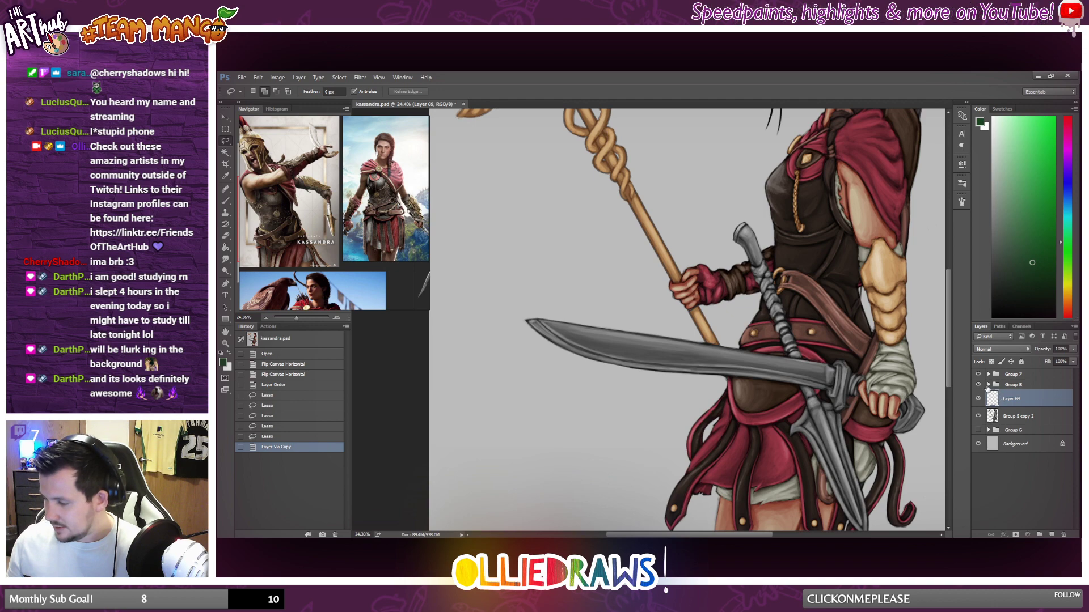
pyautogui.click(988, 385)
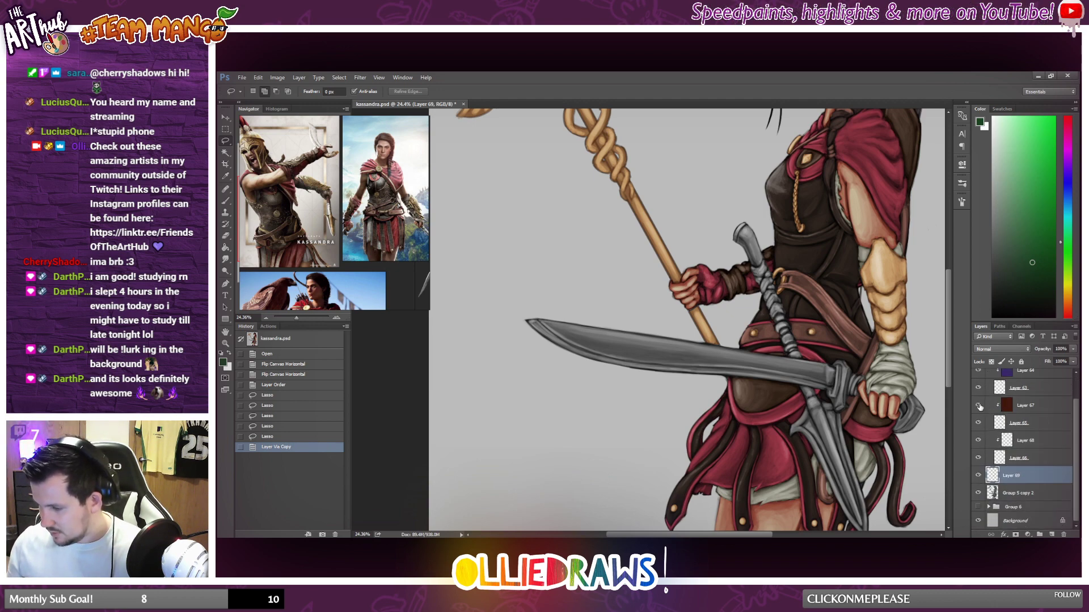
pyautogui.scroll(-1, 879, 385)
pyautogui.scroll(1, 1029, 439)
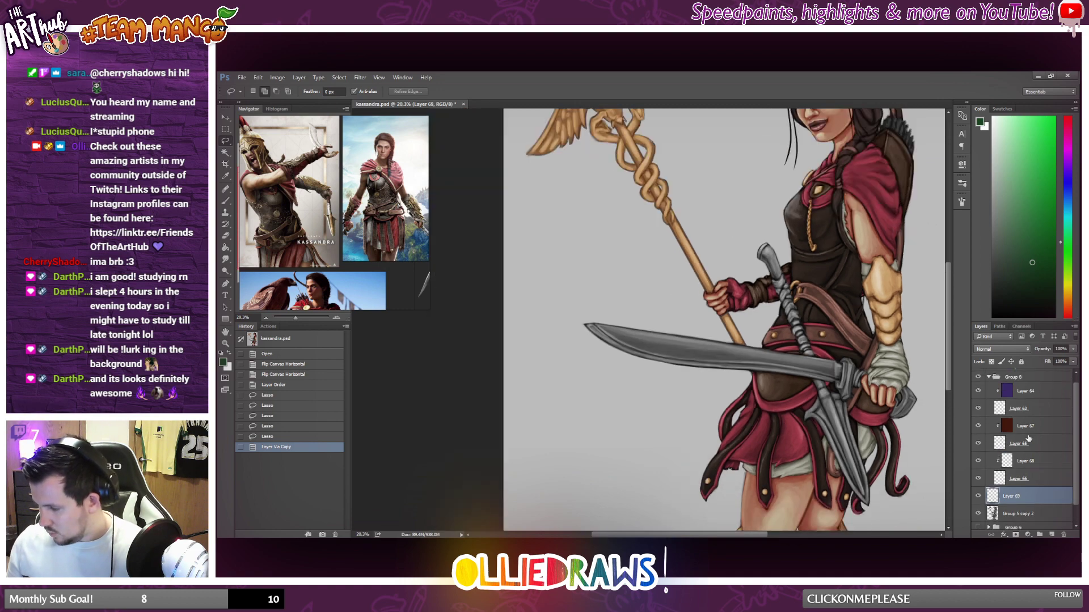
# Collapse Group 8, expand Group 7, and check what Layer 54 and Layer 47 colour by toggling their visibility.
pyautogui.scroll(1, 1030, 440)
pyautogui.click(989, 385)
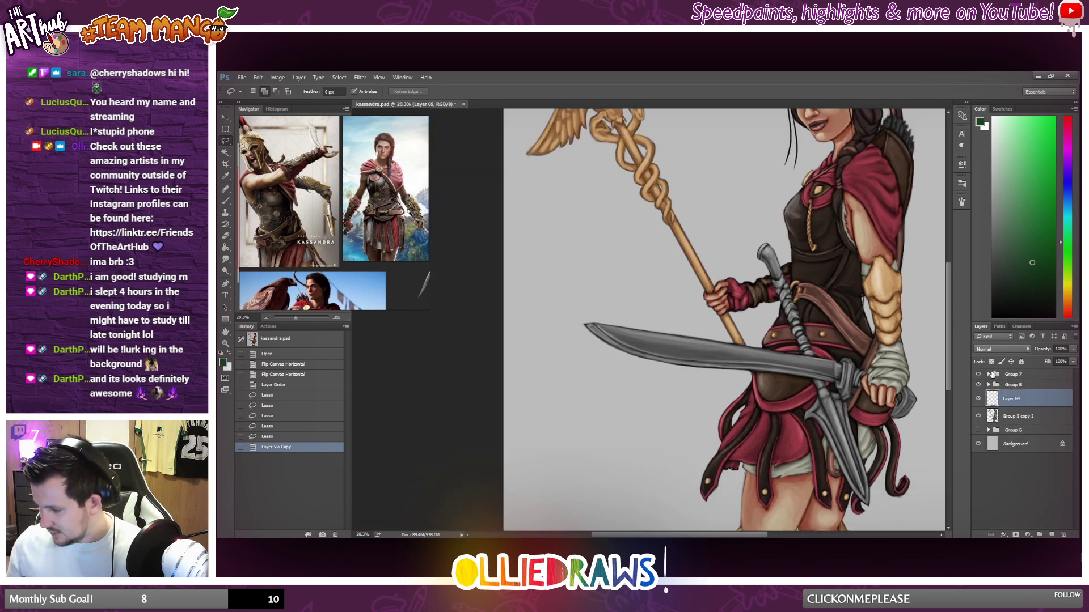
pyautogui.click(989, 374)
pyautogui.scroll(-2, 1021, 423)
pyautogui.scroll(-8, 1030, 448)
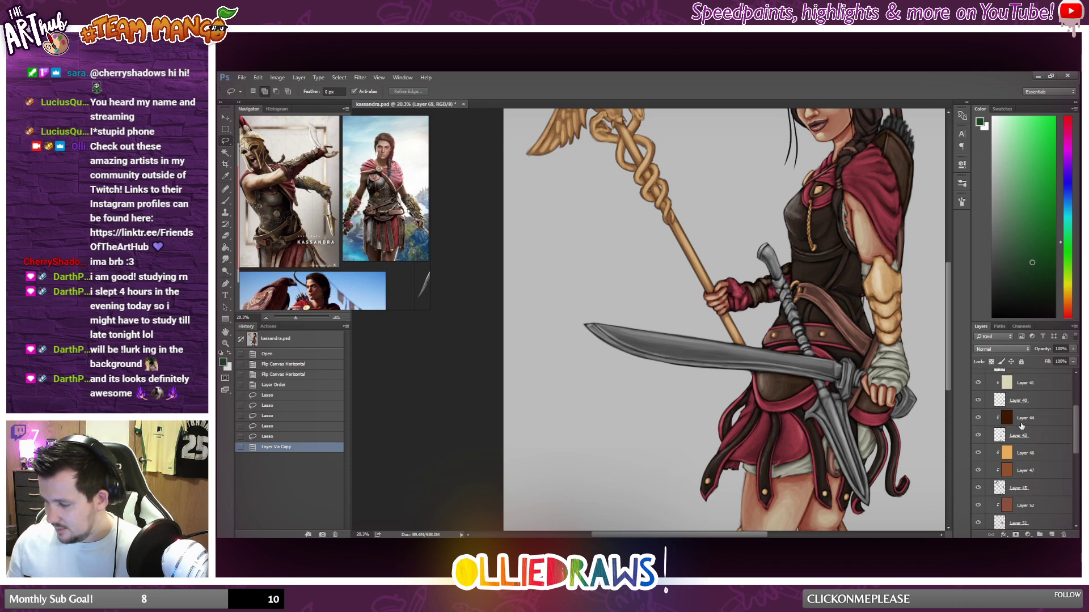
pyautogui.scroll(-2, 1041, 469)
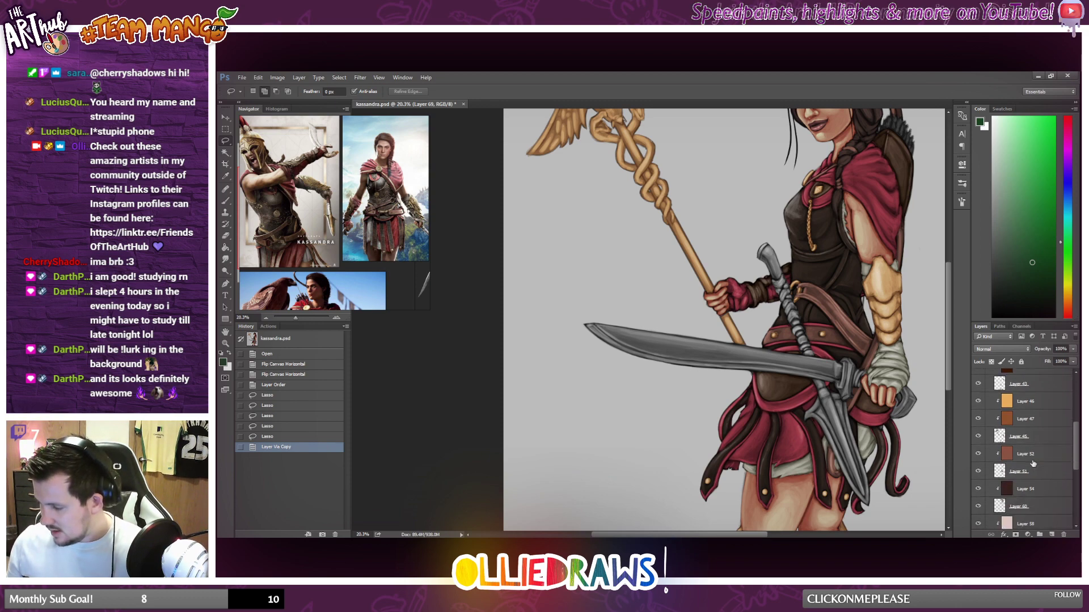
pyautogui.click(978, 489)
pyautogui.click(979, 490)
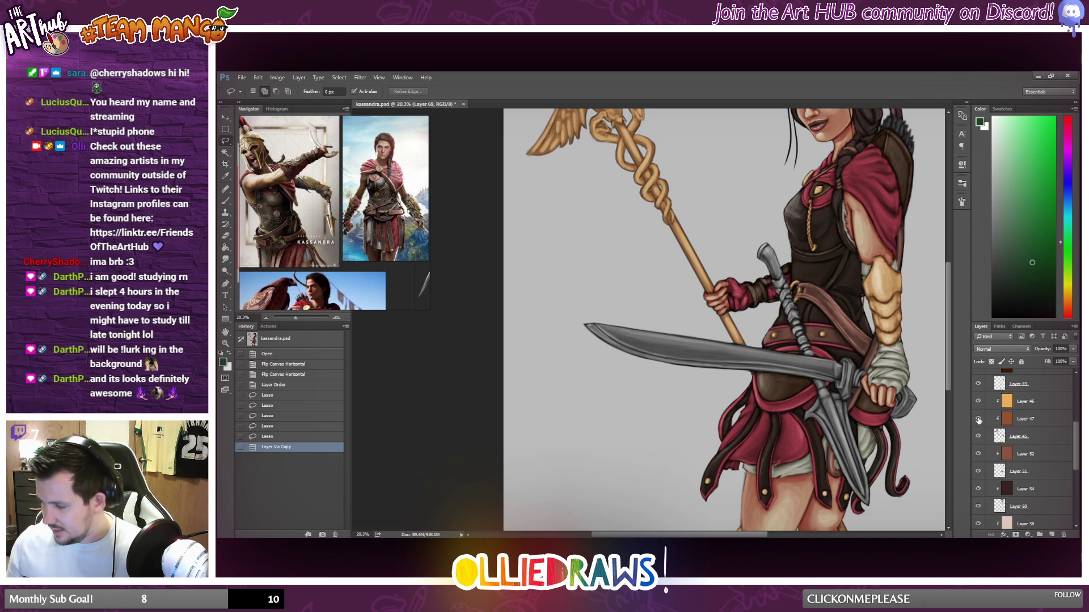
pyautogui.click(978, 420)
pyautogui.click(978, 419)
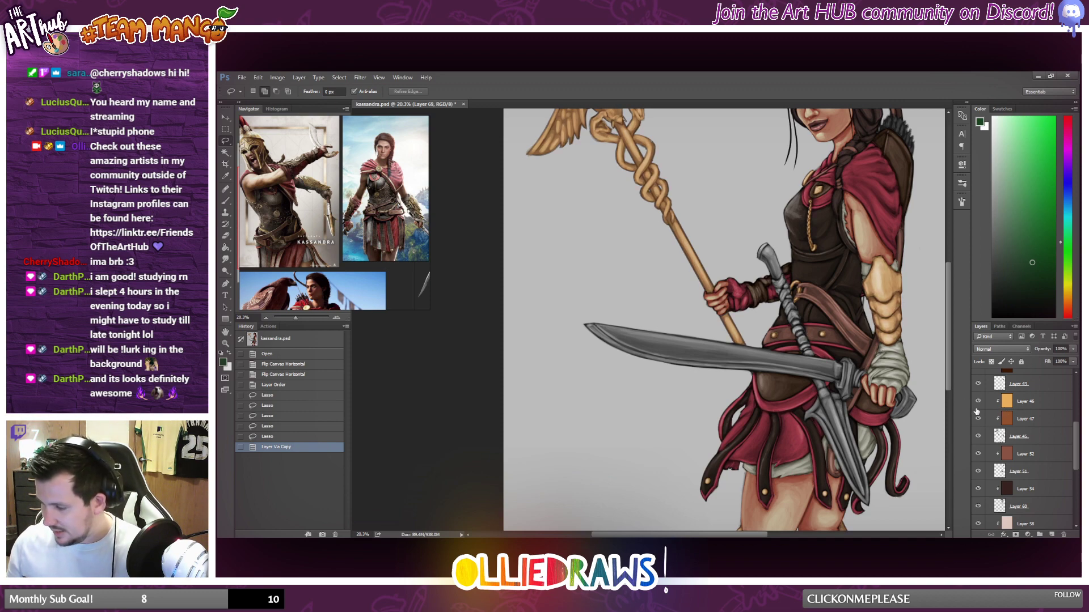
# Check which parts Layer 44 and Layer 54 in Group 7 colour by hiding and reshowing them.
pyautogui.scroll(2, 977, 397)
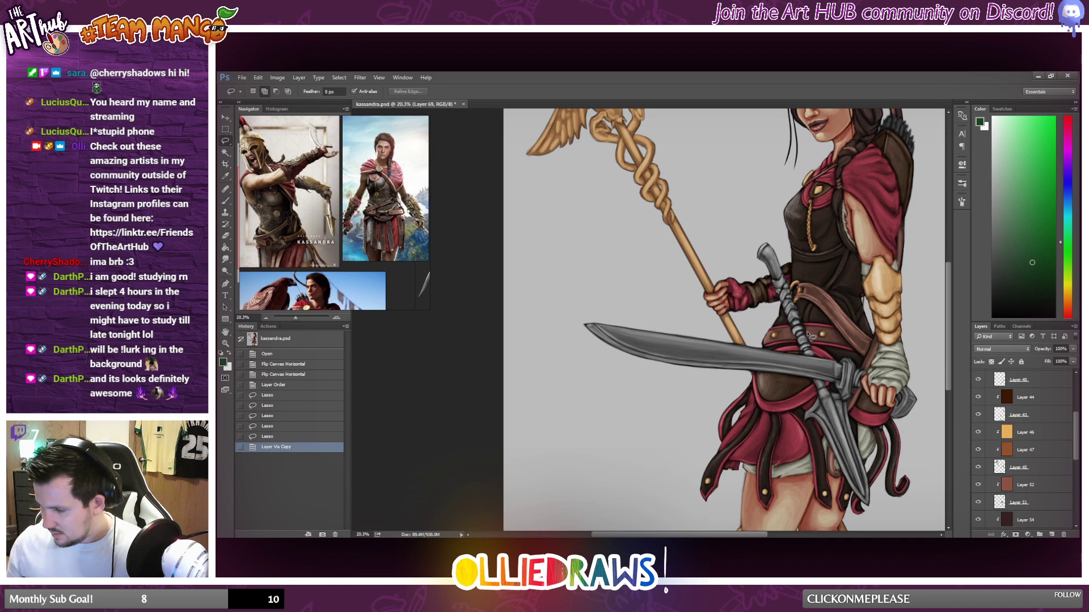
pyautogui.click(977, 396)
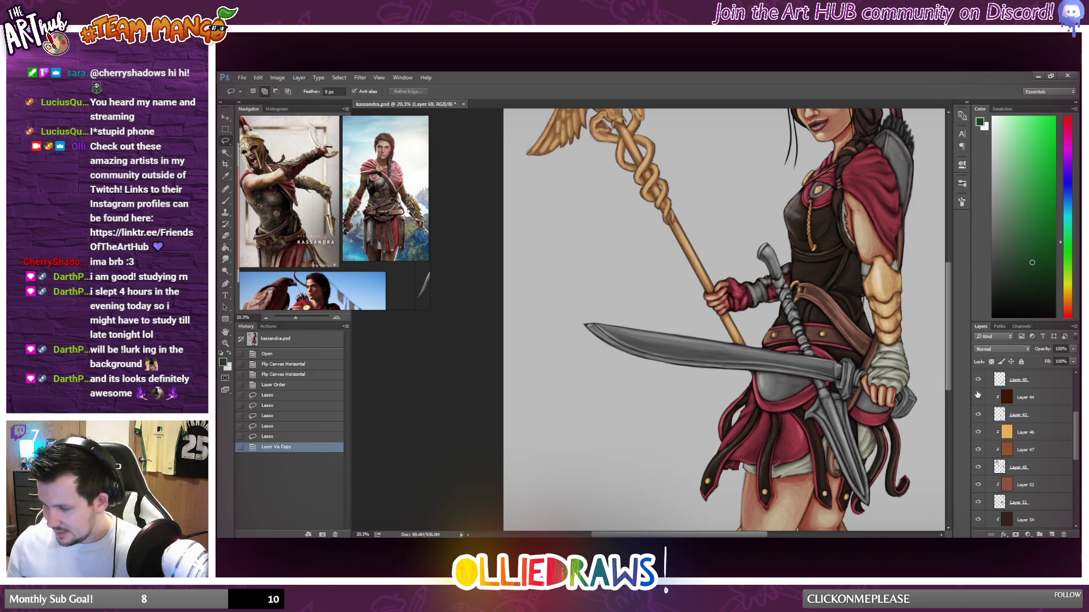
pyautogui.click(977, 396)
pyautogui.scroll(-2, 981, 431)
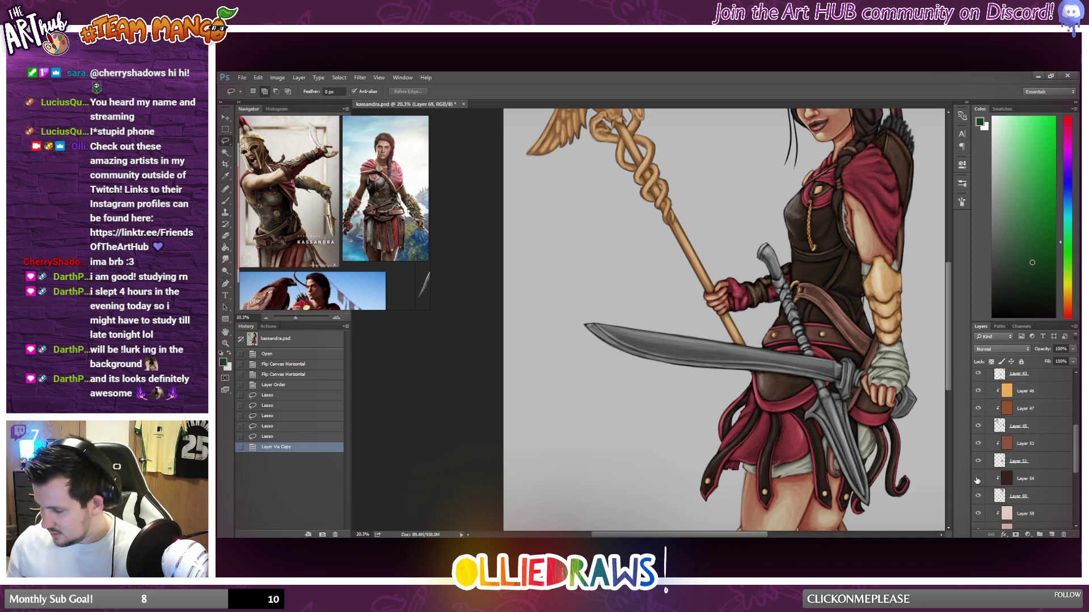
pyautogui.click(978, 479)
pyautogui.click(977, 480)
pyautogui.scroll(-3, 1009, 479)
pyautogui.scroll(6, 1030, 471)
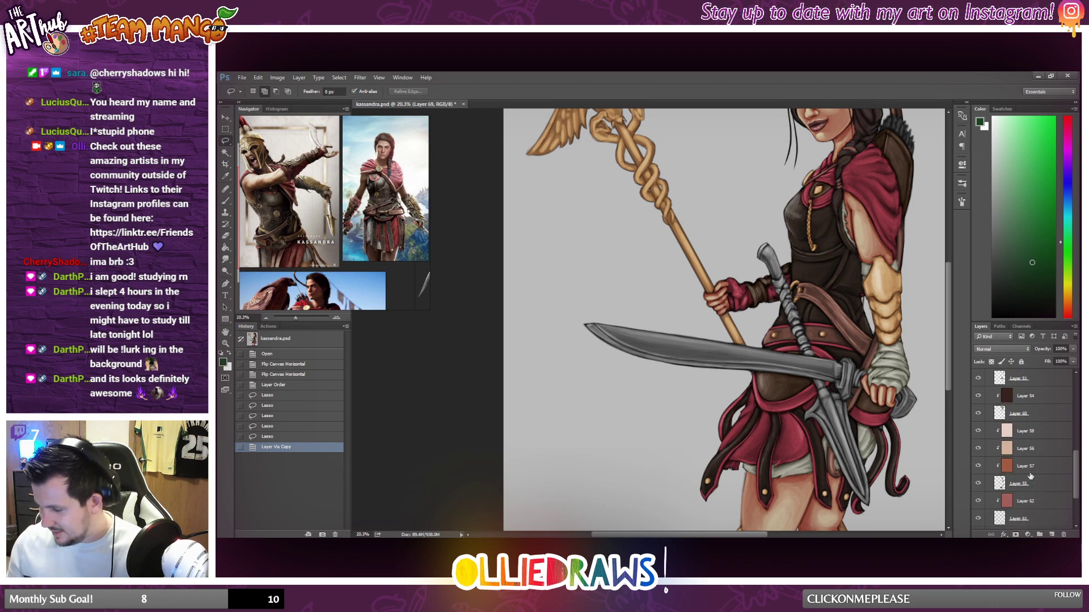
pyautogui.scroll(5, 1024, 444)
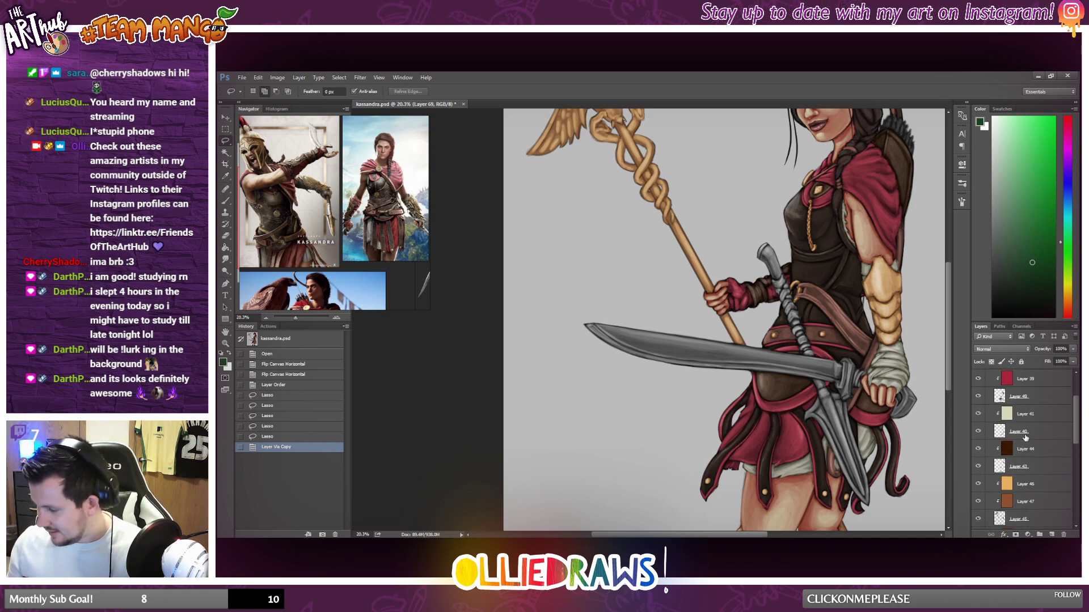
# Toggle Layer 36, Layer 41, Layer 44 and Layer 52 in Group 7 to find the colour layer for the handle.
pyautogui.click(978, 406)
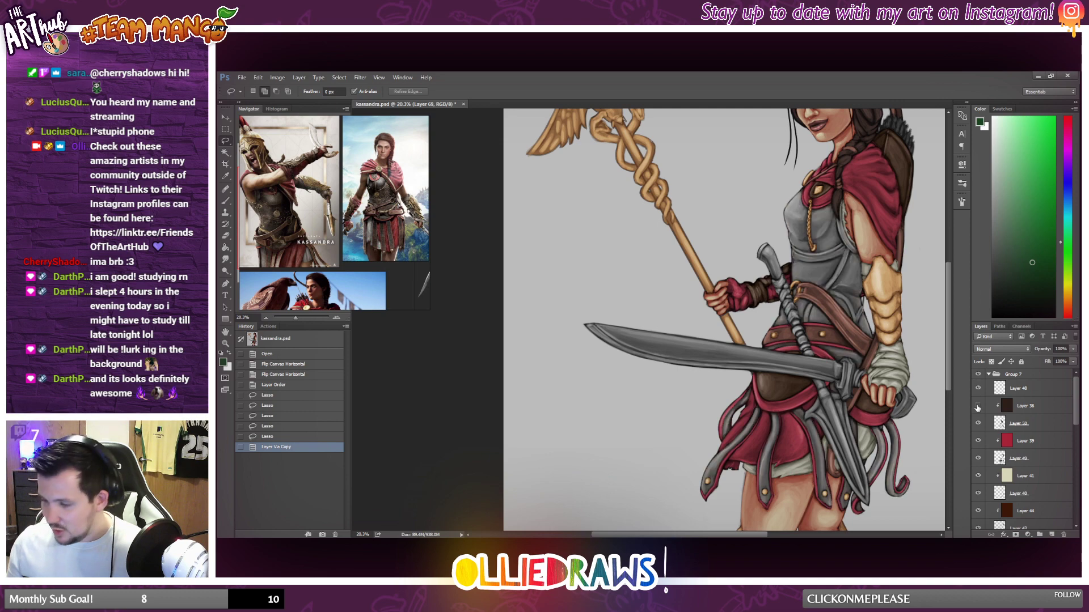
pyautogui.click(977, 406)
pyautogui.click(978, 478)
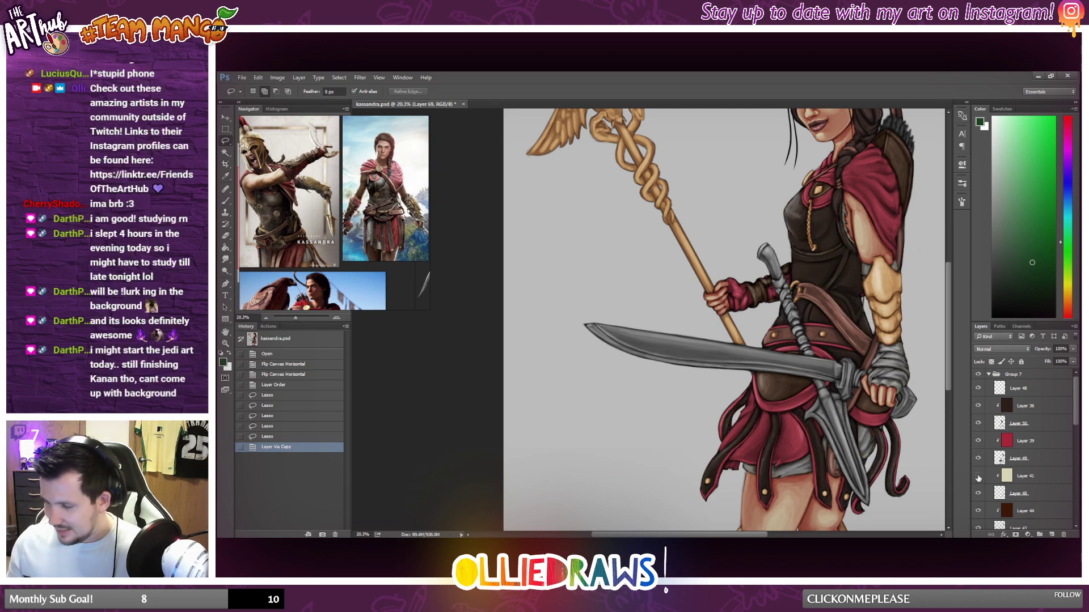
pyautogui.click(977, 478)
pyautogui.scroll(-1, 978, 482)
pyautogui.click(979, 490)
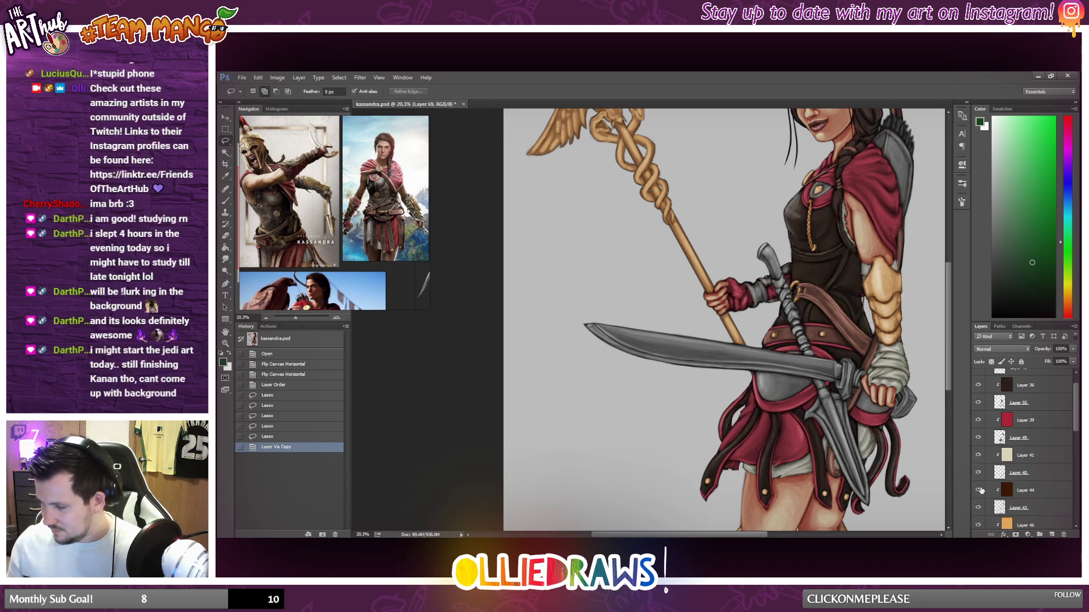
pyautogui.click(980, 490)
pyautogui.scroll(-5, 980, 488)
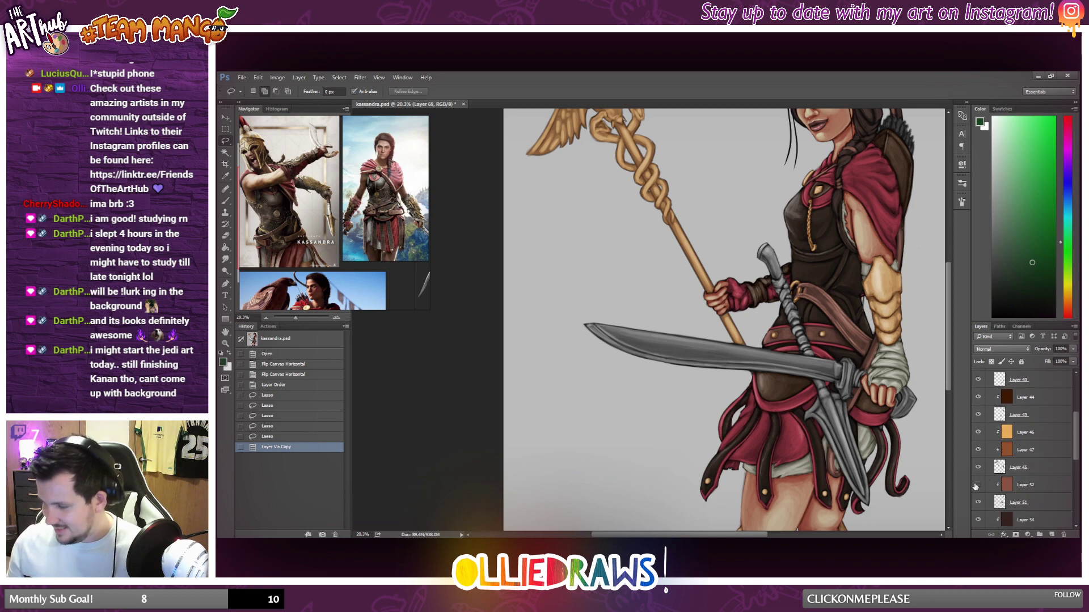
pyautogui.click(978, 485)
pyautogui.click(978, 485)
# Move Layer 69 into Group 7 directly below Layer 51 and release it from its clipping mask.
pyautogui.click(1025, 485)
pyautogui.scroll(-6, 1036, 478)
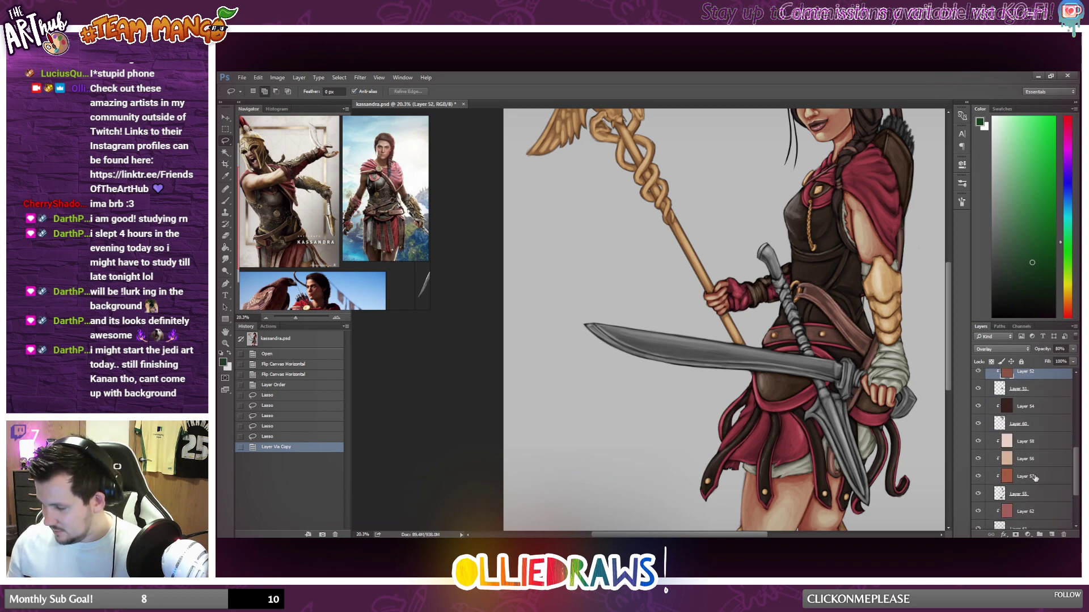
pyautogui.scroll(-5, 1036, 478)
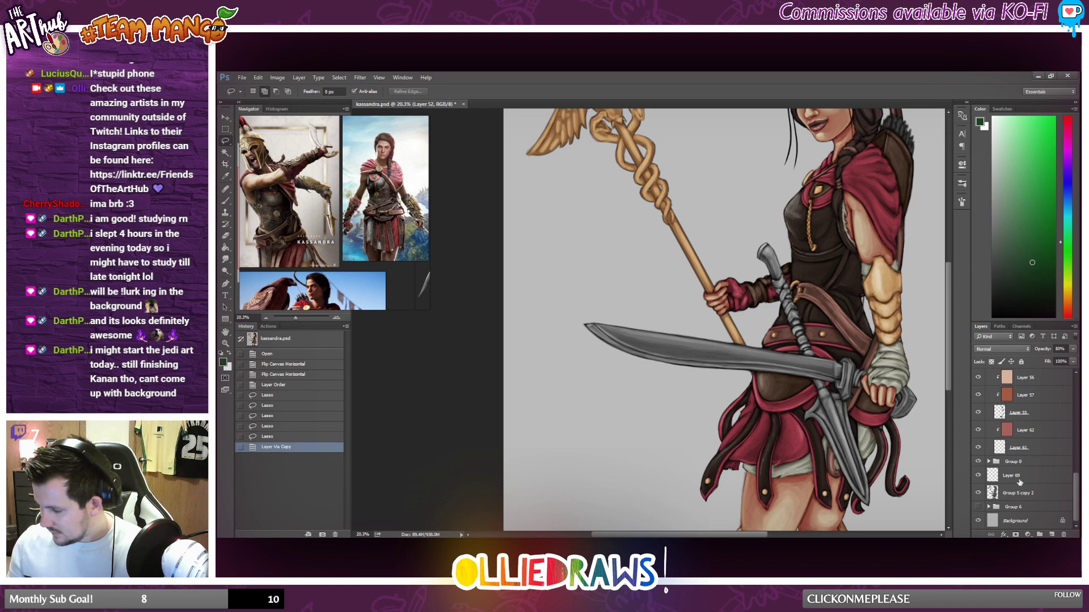
pyautogui.click(1020, 478)
pyautogui.moveTo(1035, 490); pyautogui.dragTo(1046, 395)
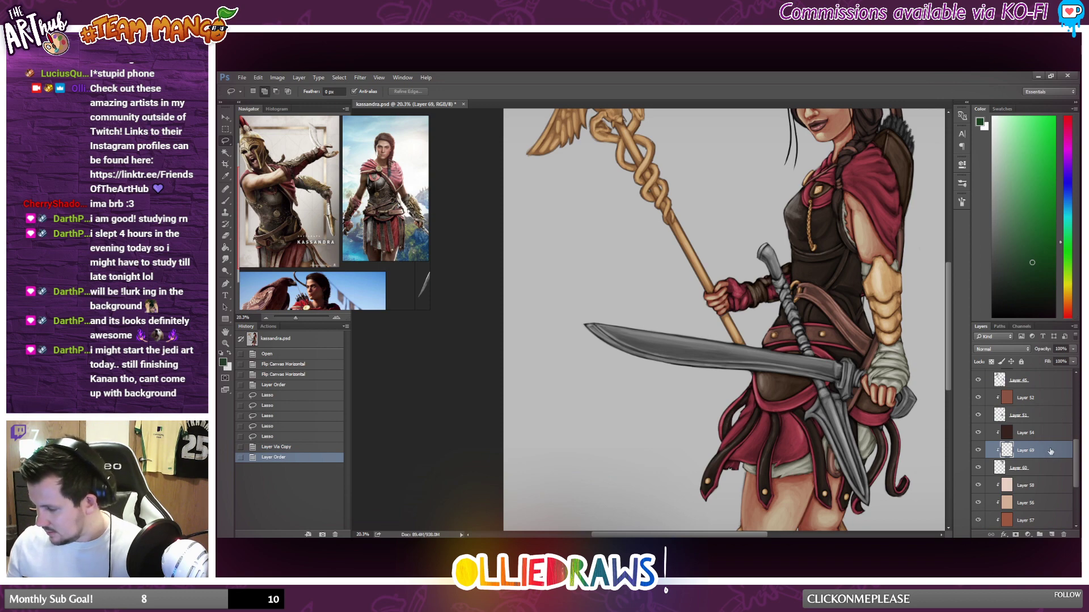
pyautogui.moveTo(1050, 451); pyautogui.dragTo(1052, 413)
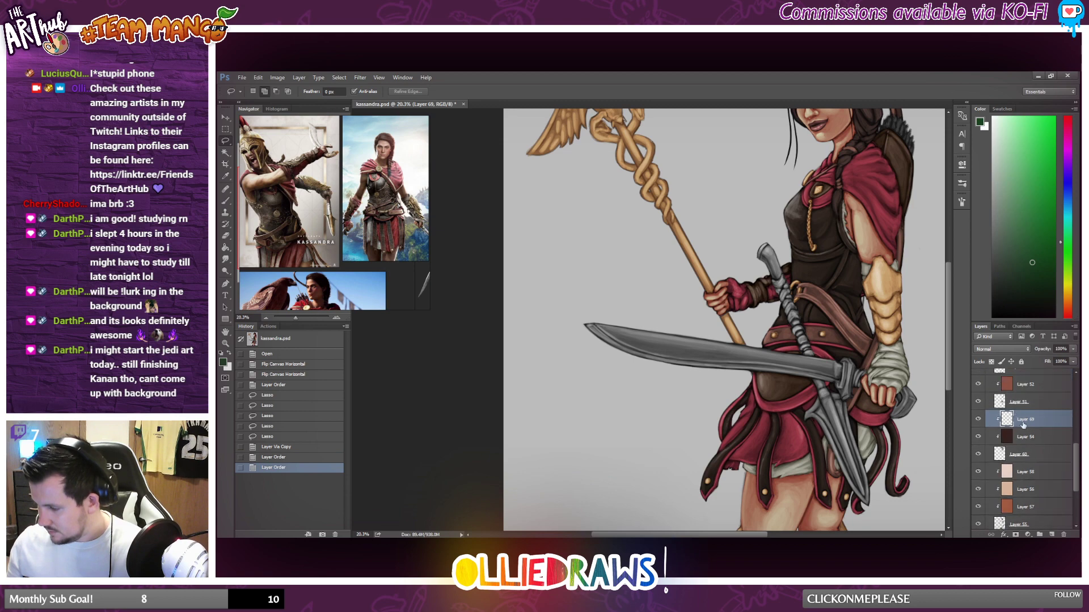
pyautogui.keyDown('alt'); pyautogui.click(996, 409); pyautogui.keyUp('alt')
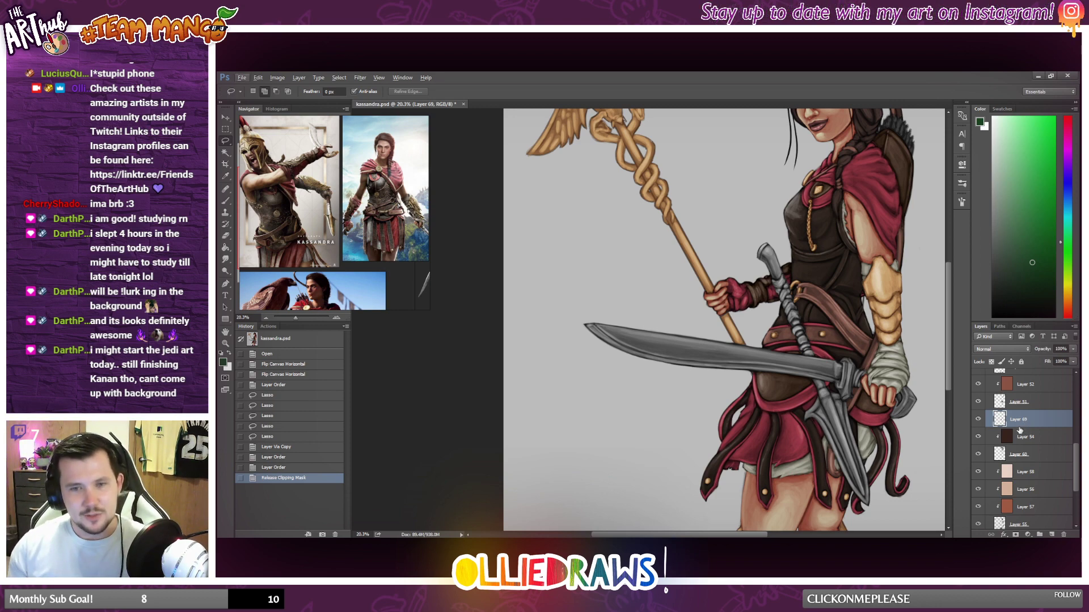
# Merge Layer 69 with Layer 51 after unclipping Layer 52, and clip Layer 52 back onto the merged layer.
pyautogui.press('alt')
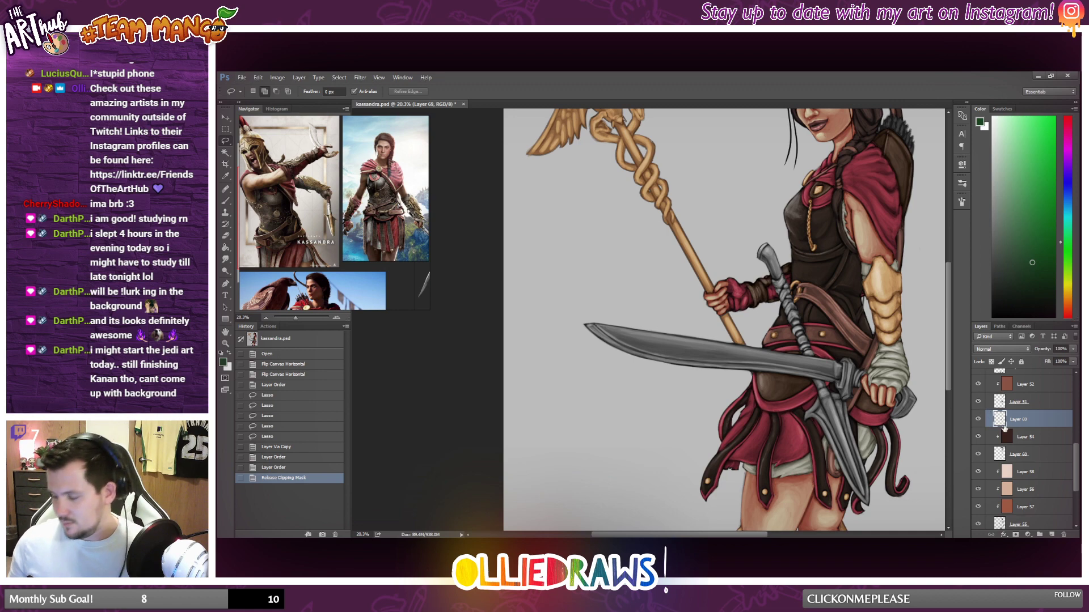
pyautogui.keyDown('alt'); pyautogui.click(1021, 392); pyautogui.keyUp('alt')
pyautogui.click(1031, 405)
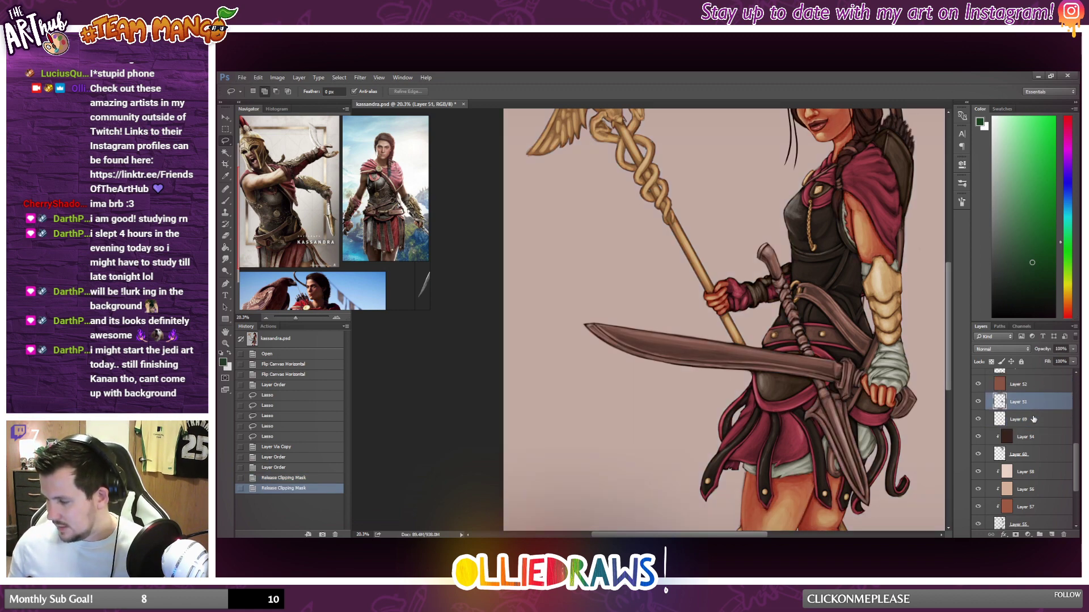
pyautogui.keyDown('shift'); pyautogui.click(1033, 417); pyautogui.keyUp('shift')
pyautogui.rightClick(1033, 418)
pyautogui.click(990, 427)
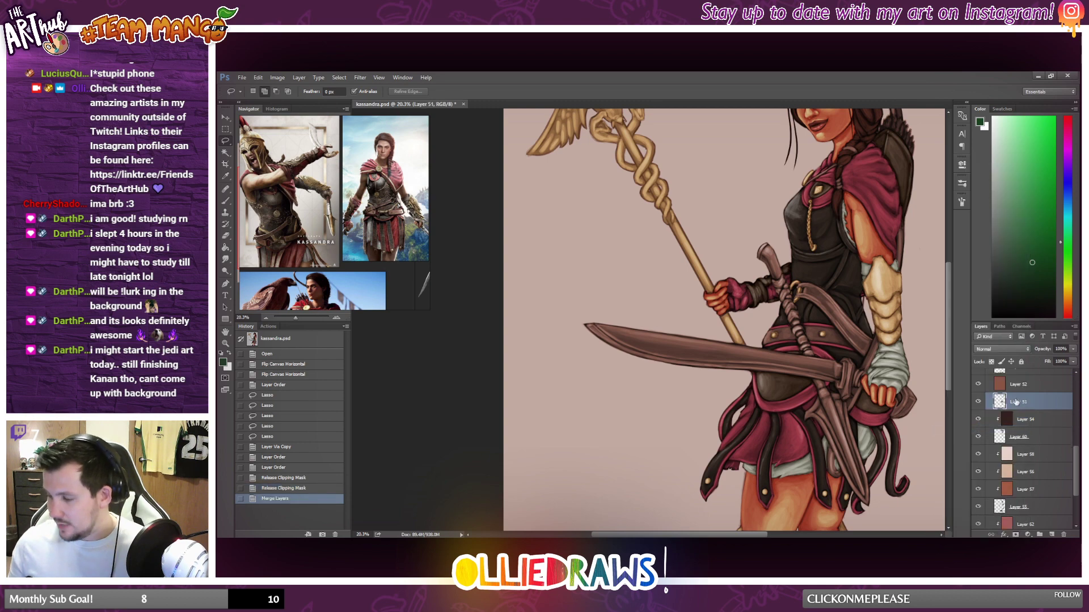
pyautogui.keyDown('alt'); pyautogui.click(1024, 393); pyautogui.keyUp('alt')
pyautogui.click(1040, 388)
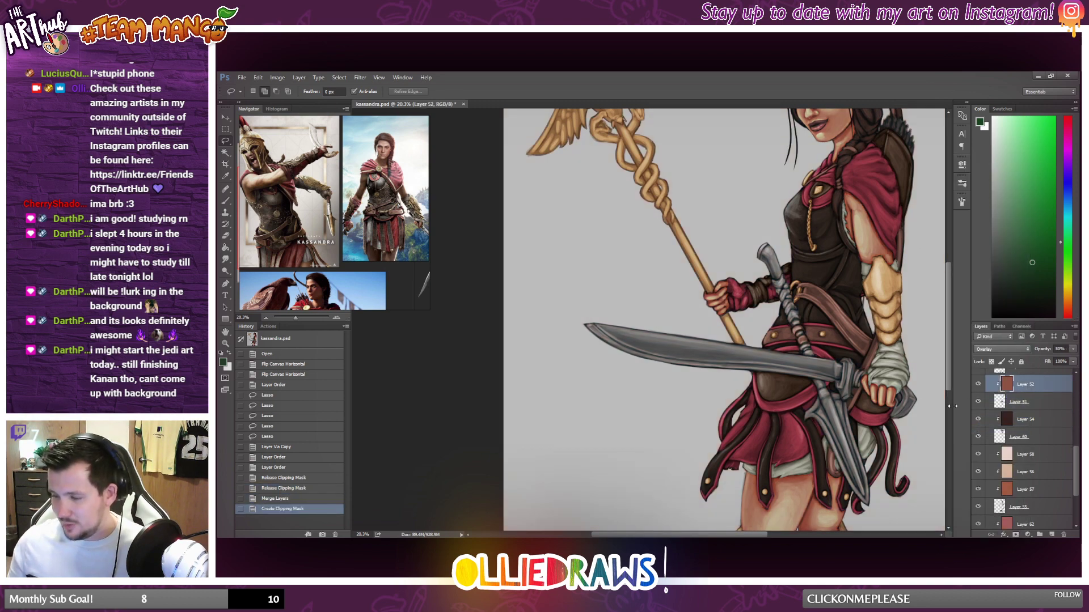
# Examine the tinted handle section in front of the belt, both up close and within the whole figure.
pyautogui.scroll(-1, 823, 371)
pyautogui.scroll(-8, 822, 371)
pyautogui.scroll(14, 761, 326)
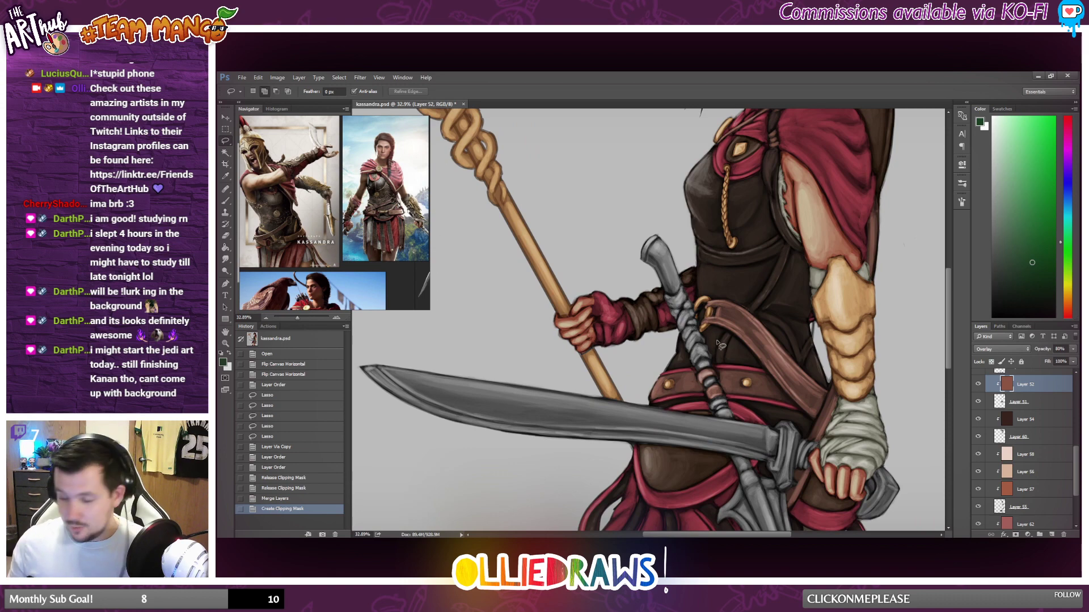
pyautogui.scroll(5, 694, 336)
pyautogui.scroll(-1, 994, 419)
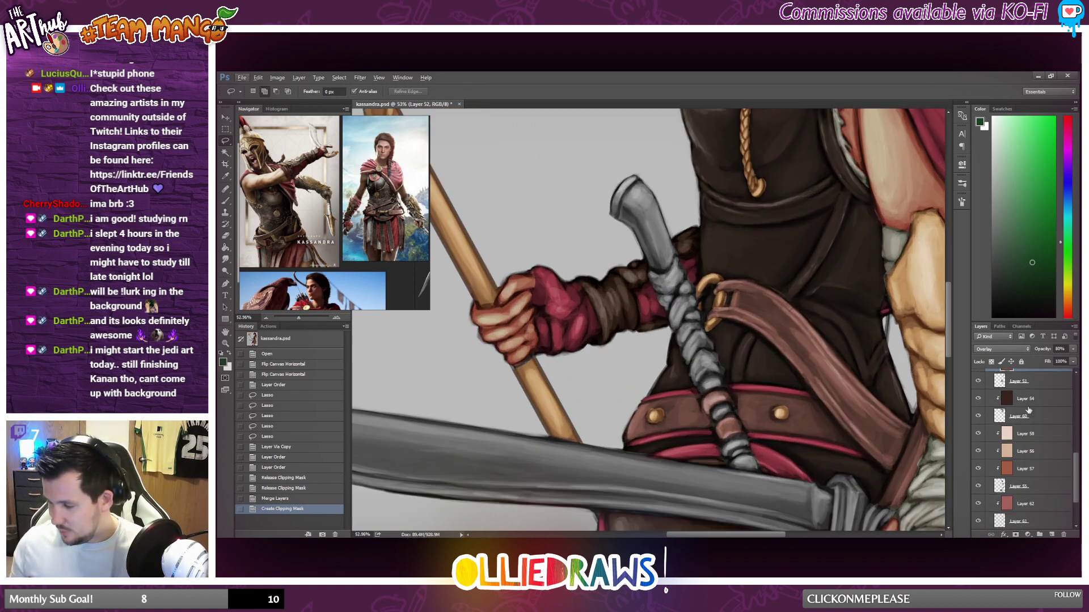
pyautogui.scroll(-5, 717, 407)
pyautogui.scroll(-5, 717, 408)
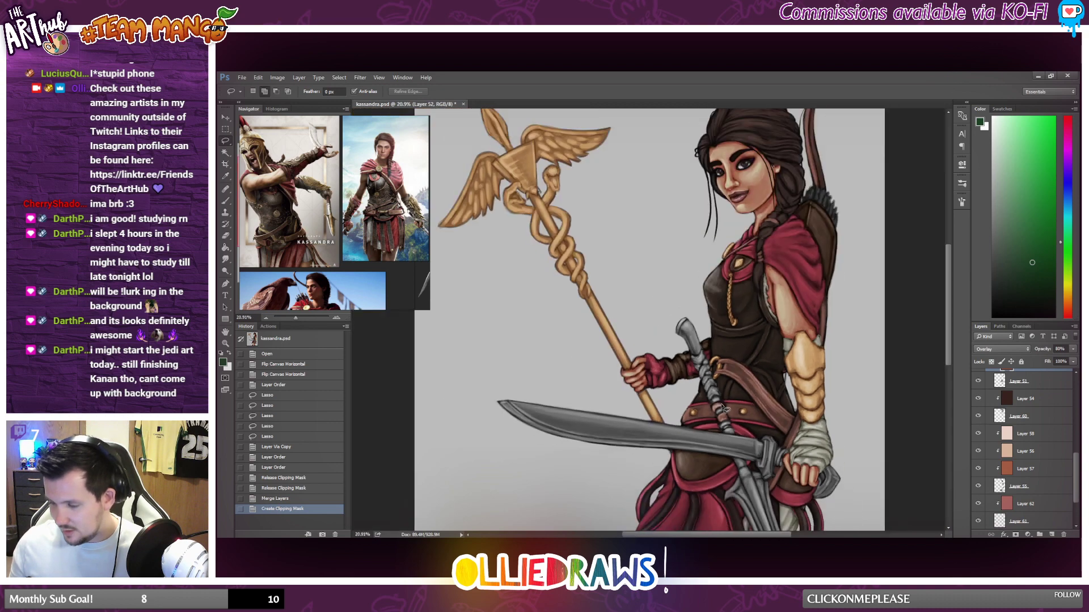
pyautogui.scroll(1, 712, 372)
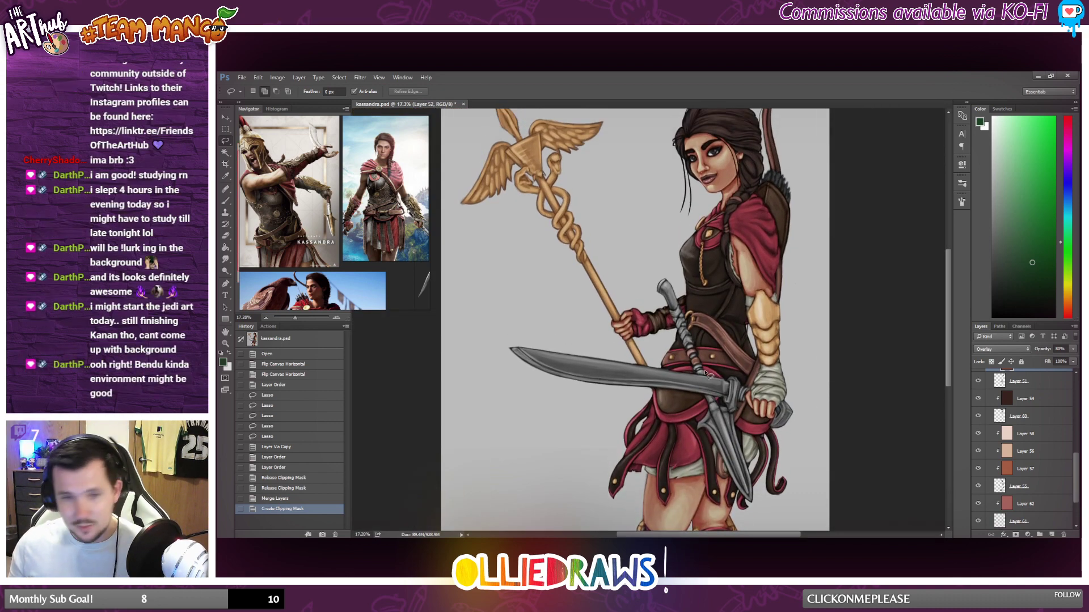
pyautogui.scroll(4, 707, 375)
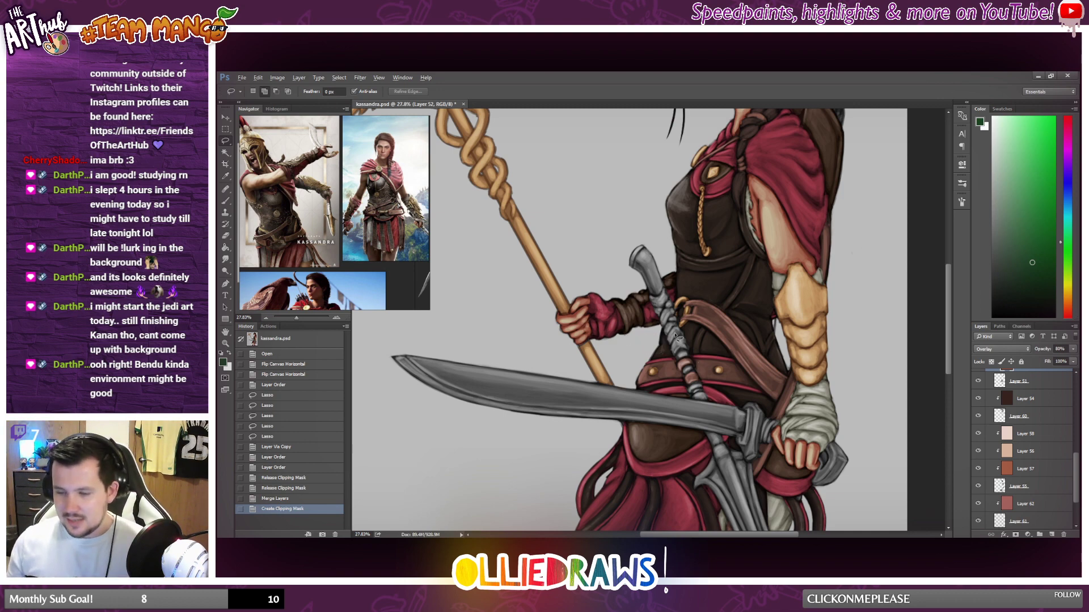
pyautogui.scroll(3, 676, 337)
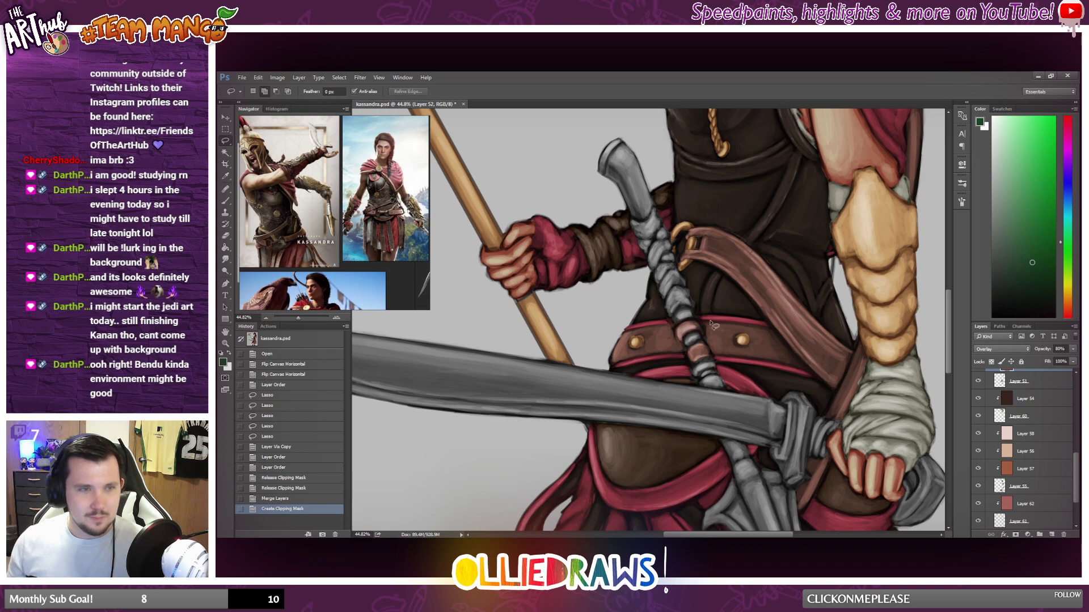
pyautogui.scroll(2, 692, 329)
pyautogui.scroll(-2, 691, 328)
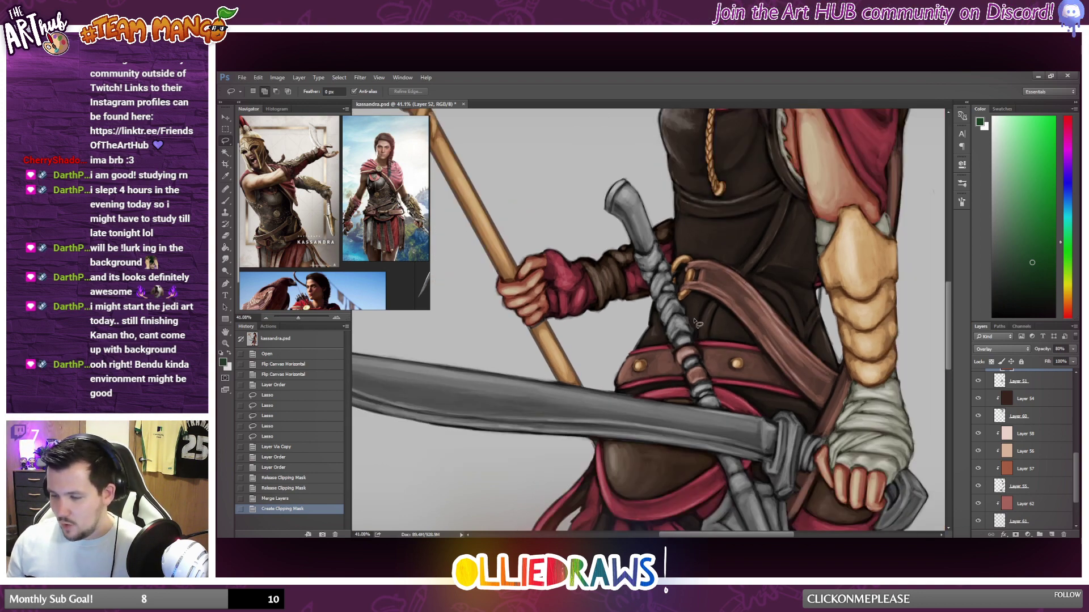
# Enlarge the Kassandra reference image around the spear in her hand to study its handle and blade.
pyautogui.scroll(-1, 279, 229)
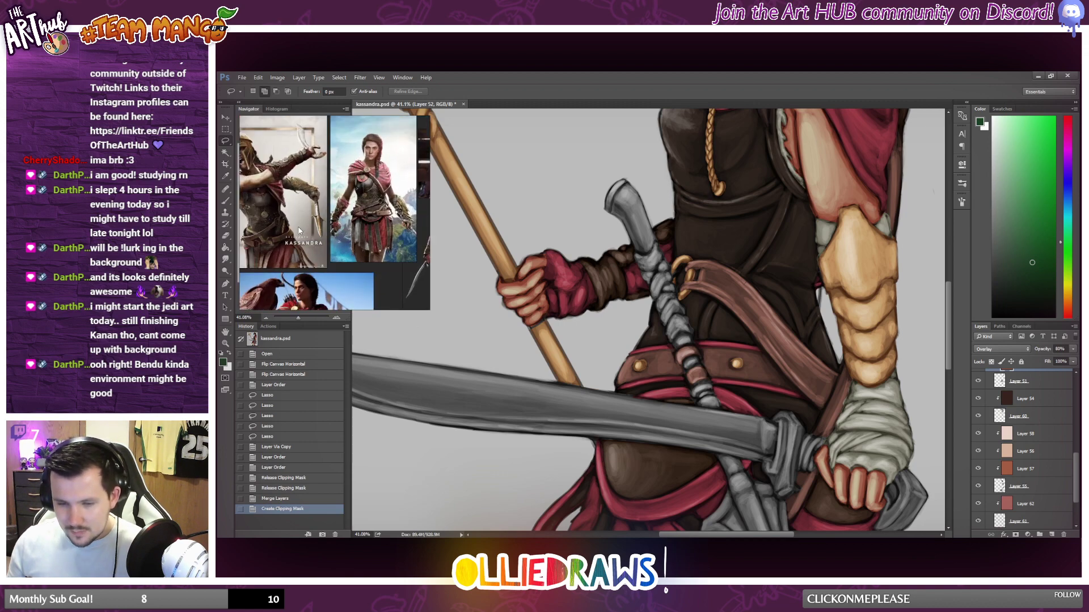
pyautogui.scroll(5, 312, 227)
pyautogui.moveTo(317, 222); pyautogui.dragTo(336, 237)
pyautogui.scroll(2, 337, 239)
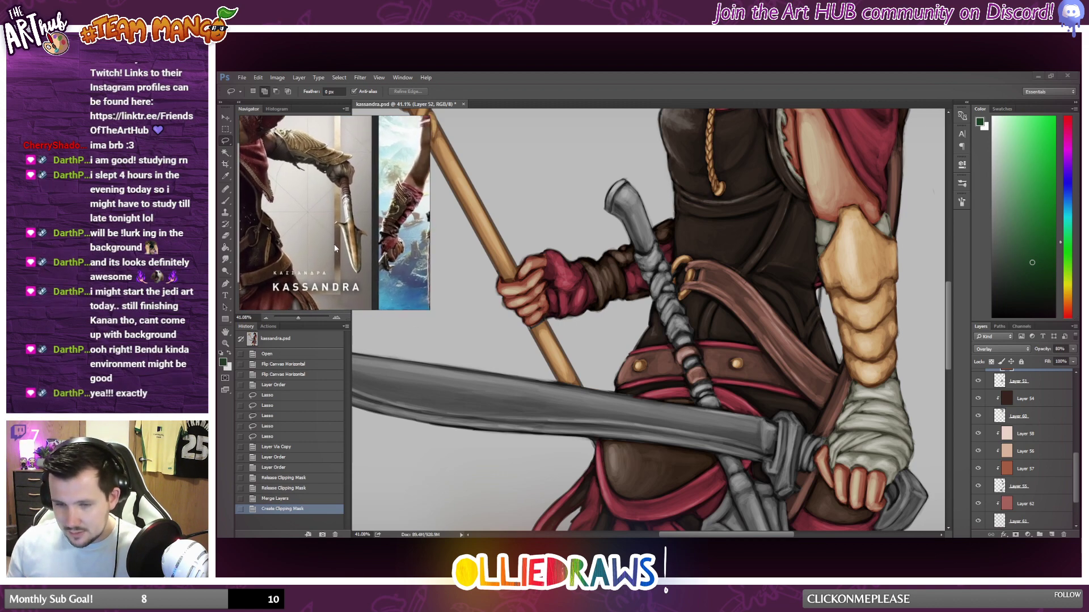
# Lasso the upper wrapped section of the weapon handle above the belt on Group 5 copy 2.
pyautogui.scroll(-3, 1038, 443)
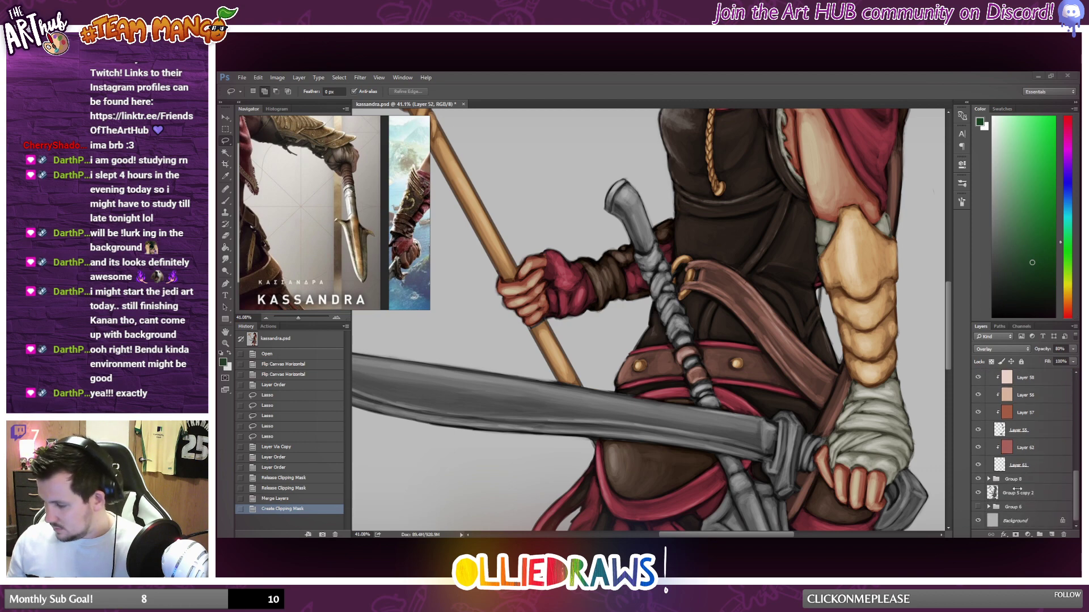
pyautogui.click(1020, 493)
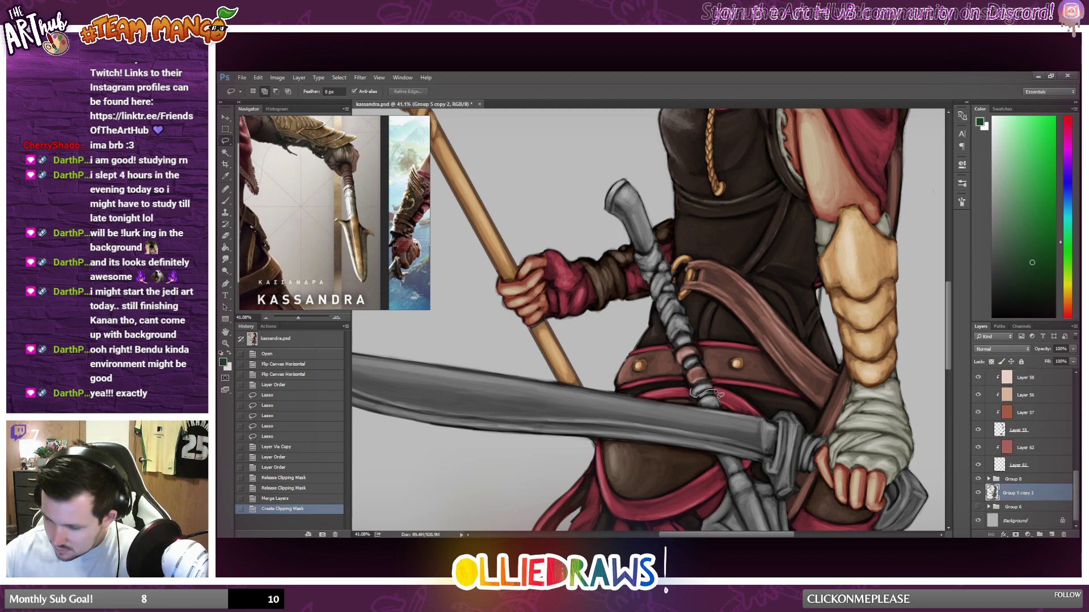
pyautogui.moveTo(693, 395)
pyautogui.mouseDown()
pyautogui.moveTo(706, 366)
pyautogui.moveTo(698, 335)
pyautogui.moveTo(679, 337)
pyautogui.moveTo(701, 343)
pyautogui.mouseUp()
pyautogui.moveTo(691, 321)
pyautogui.mouseDown()
pyautogui.moveTo(657, 239)
pyautogui.moveTo(652, 253)
pyautogui.moveTo(631, 254)
pyautogui.moveTo(667, 346)
pyautogui.mouseUp()
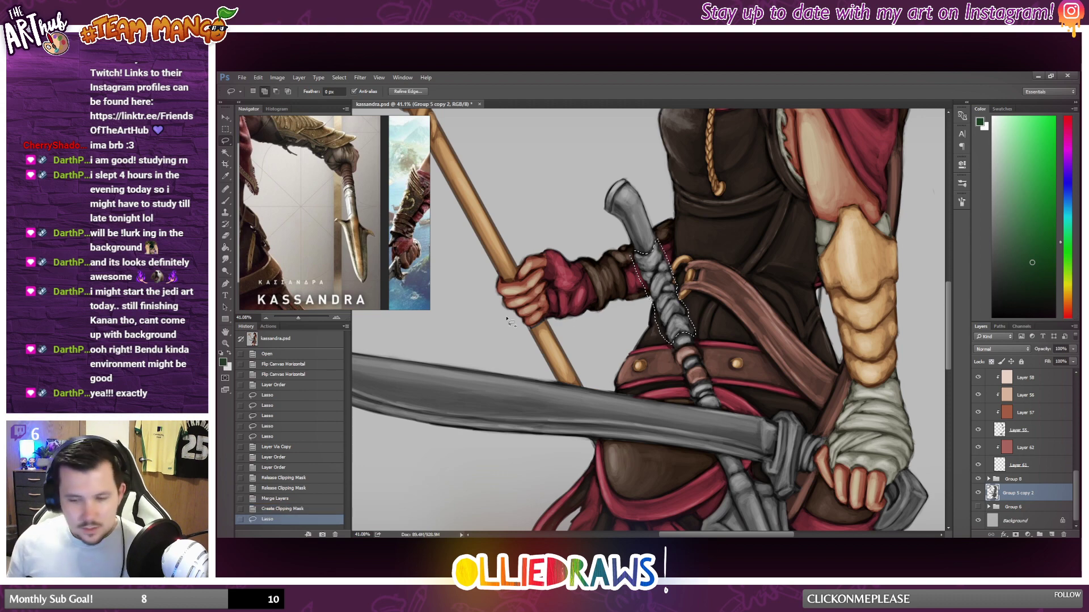
# Recheck the spear handle in the reference image and copy the lassoed upper handle wrap to its own layer.
pyautogui.scroll(3, 374, 205)
pyautogui.scroll(-4, 375, 206)
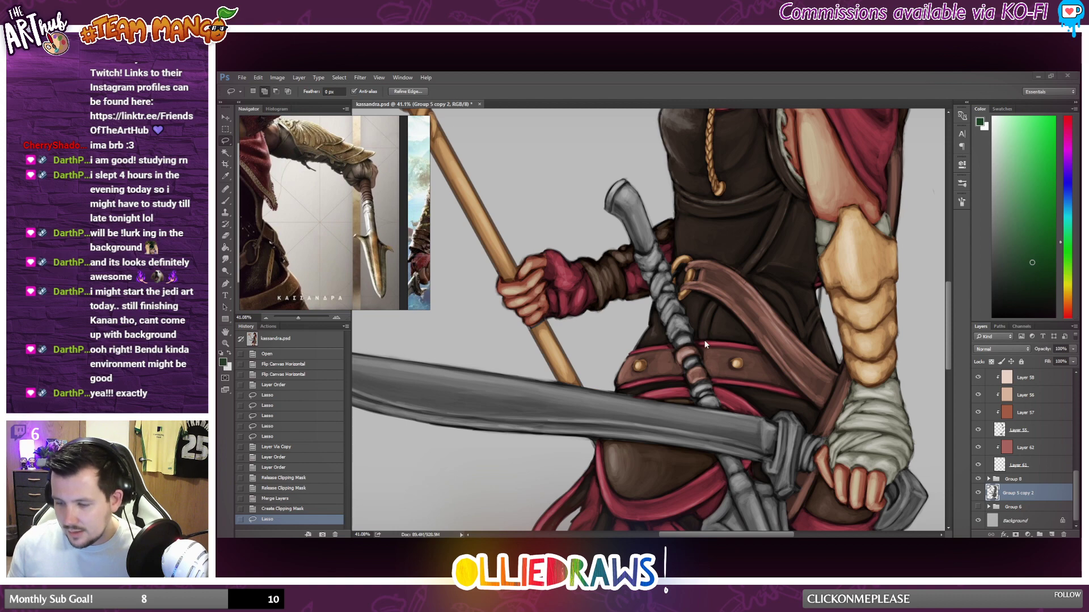
pyautogui.click(729, 76)
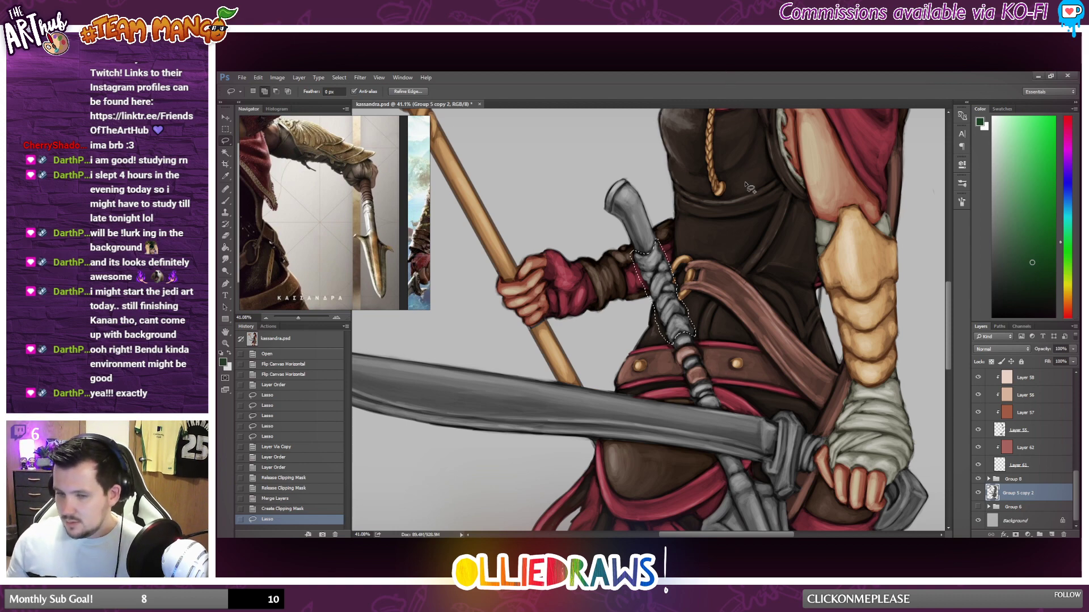
pyautogui.scroll(-3, 780, 272)
pyautogui.scroll(2, 769, 351)
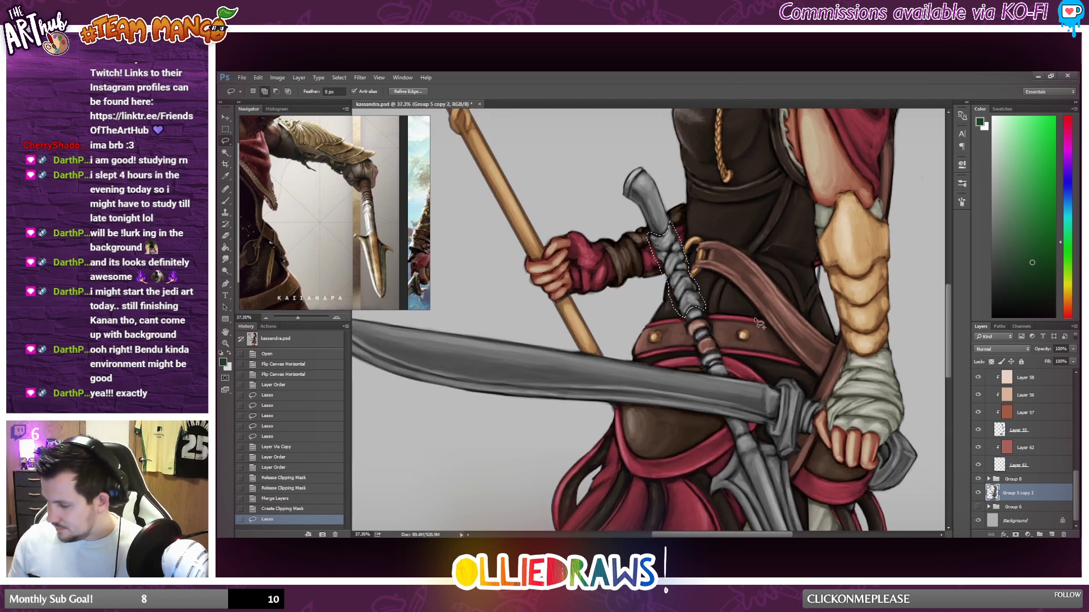
pyautogui.rightClick(671, 271)
pyautogui.click(720, 347)
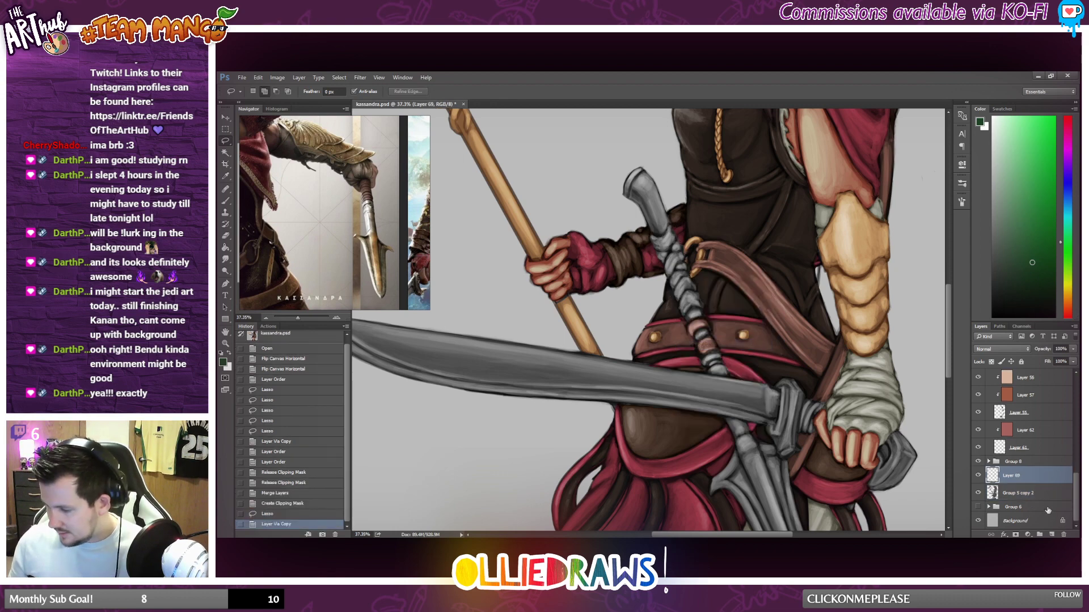
# Add a new layer clipped to the copied handle wrap and fill it with a dark orange-brown.
pyautogui.click(1052, 534)
pyautogui.keyDown('alt'); pyautogui.click(1027, 466); pyautogui.keyUp('alt')
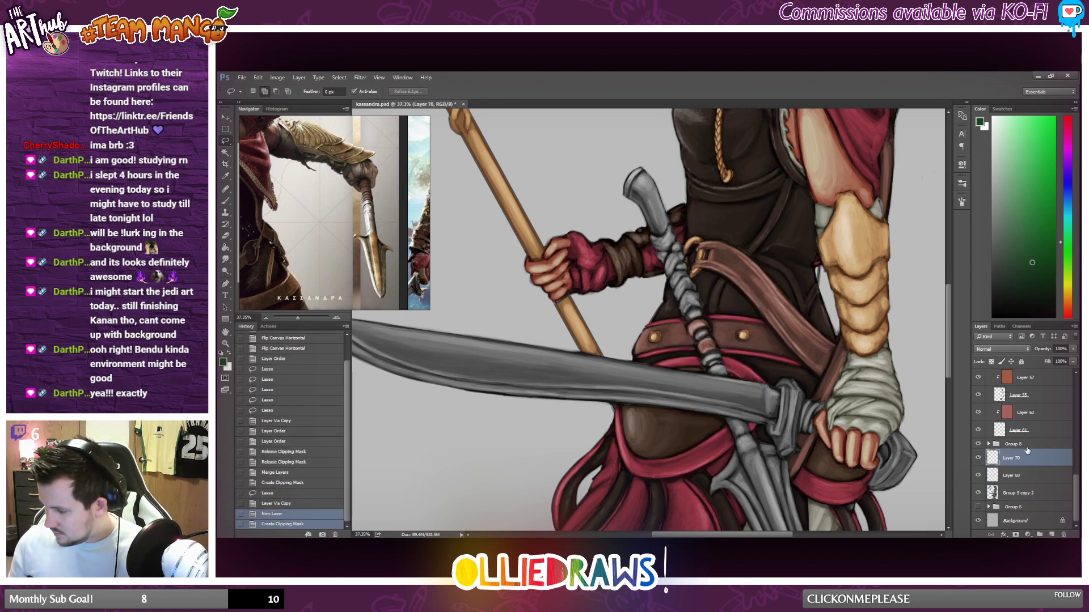
pyautogui.click(1067, 306)
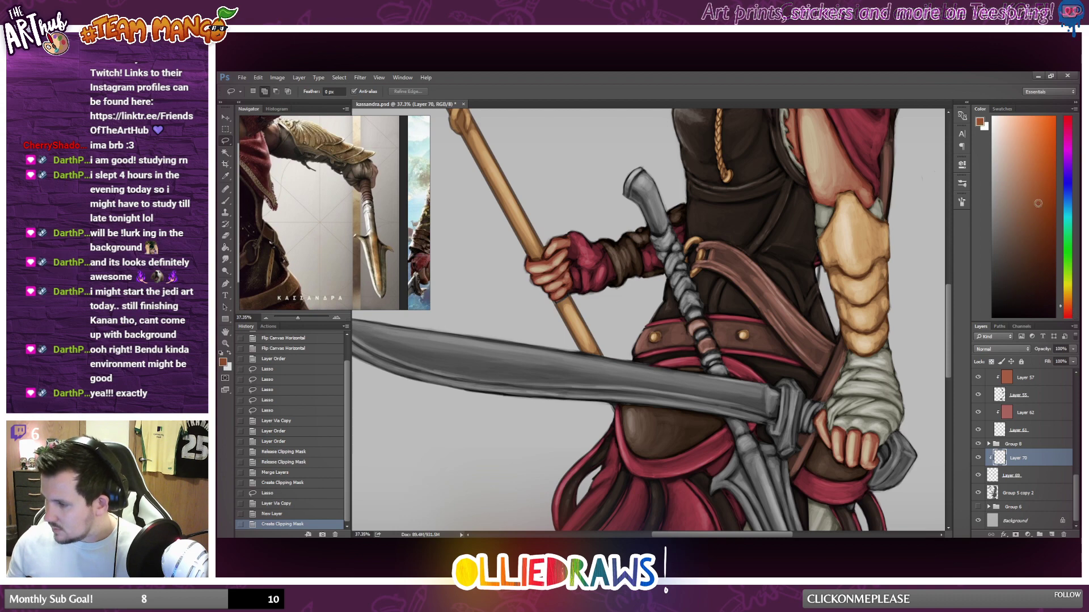
pyautogui.click(1041, 242)
pyautogui.moveTo(1040, 241); pyautogui.dragTo(1044, 224)
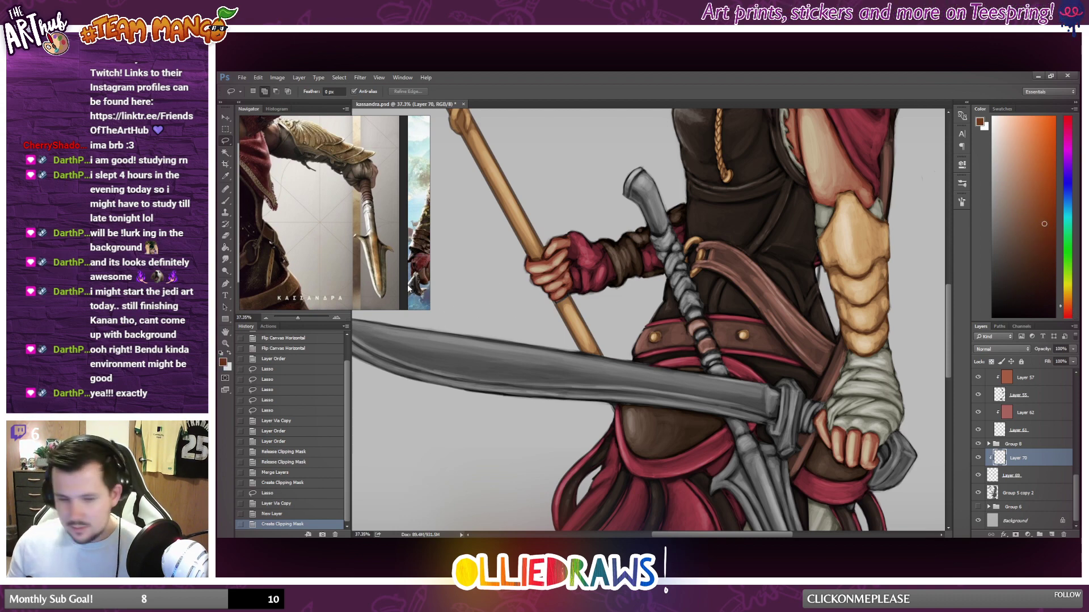
pyautogui.click(225, 247)
pyautogui.click(689, 295)
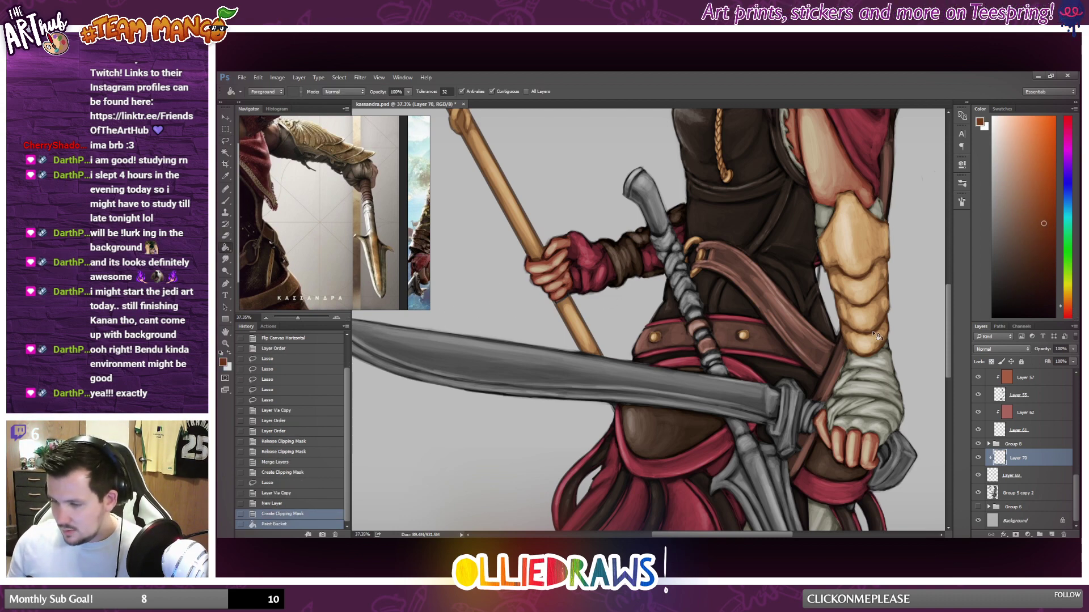
# Set the brown clipped layer to Hard Light blending at 68% opacity.
pyautogui.click(1016, 348)
pyautogui.click(982, 451)
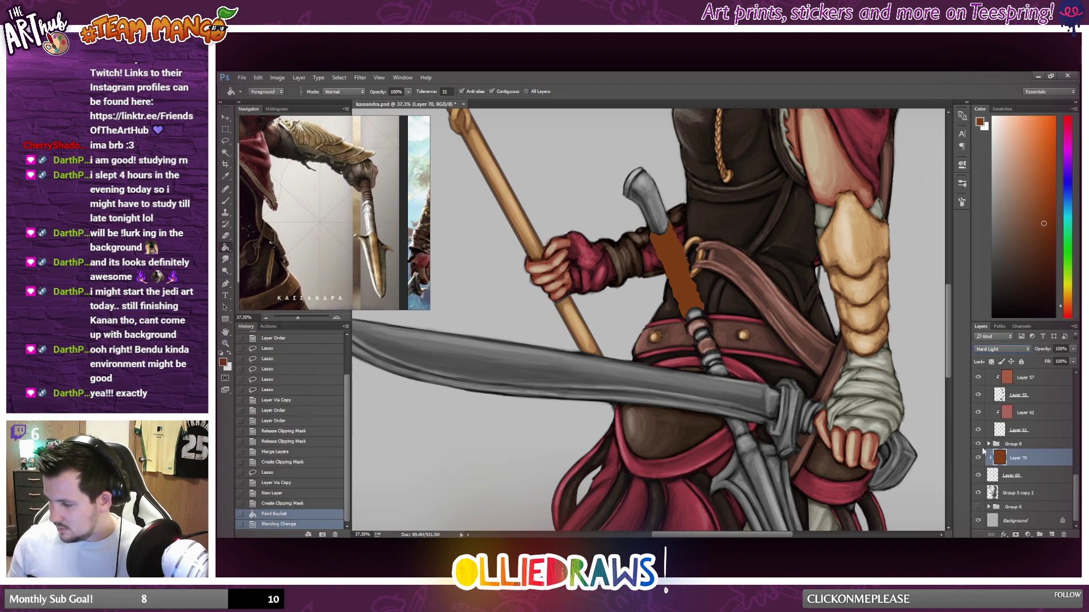
pyautogui.click(1073, 348)
pyautogui.moveTo(1071, 361); pyautogui.dragTo(1060, 364)
pyautogui.scroll(-5, 838, 339)
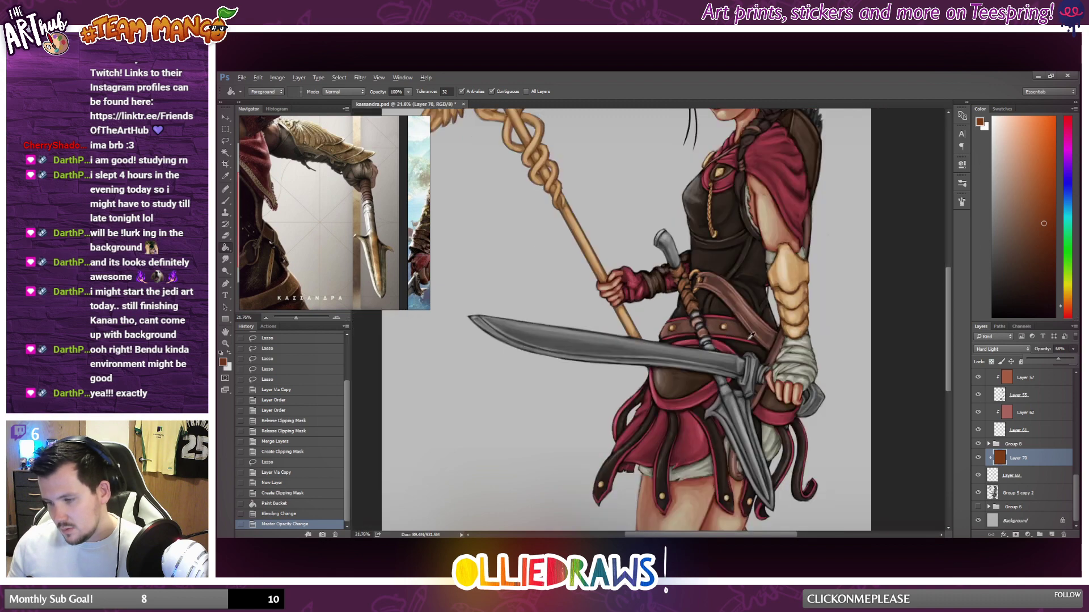
pyautogui.scroll(5, 754, 329)
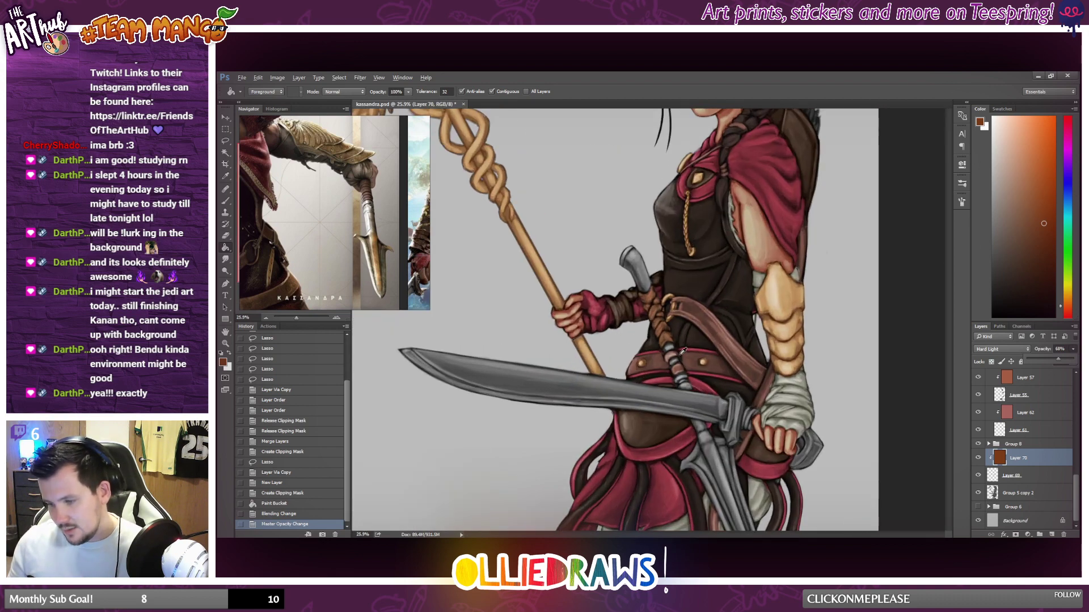
pyautogui.scroll(1, 683, 358)
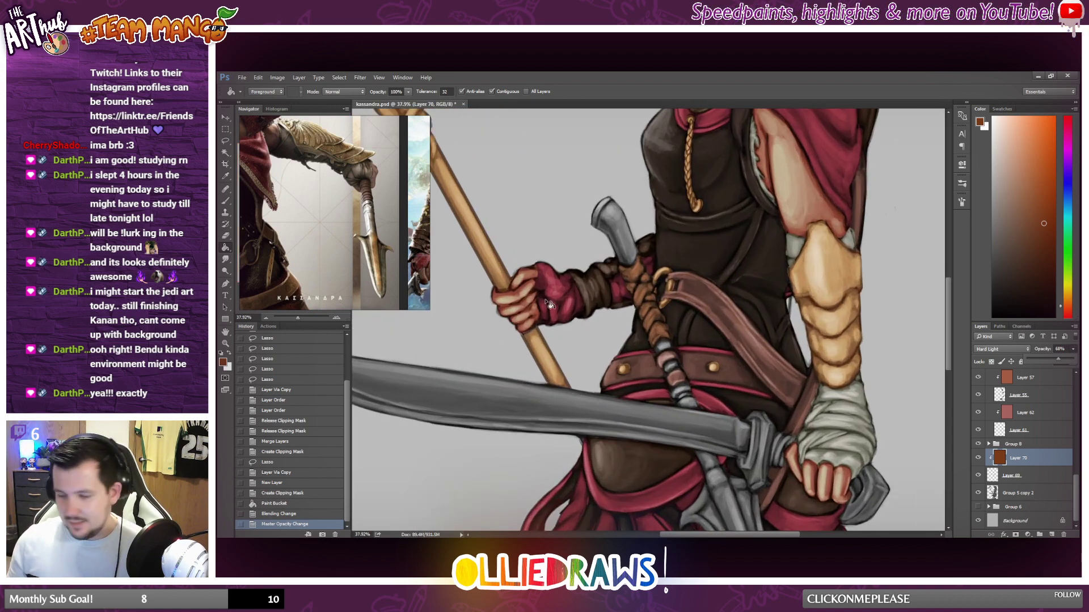
# Make Group 5 copy 2 the active layer and examine the weapon's handle, belt area and blade at several magnifications.
pyautogui.click(225, 130)
pyautogui.scroll(1, 691, 326)
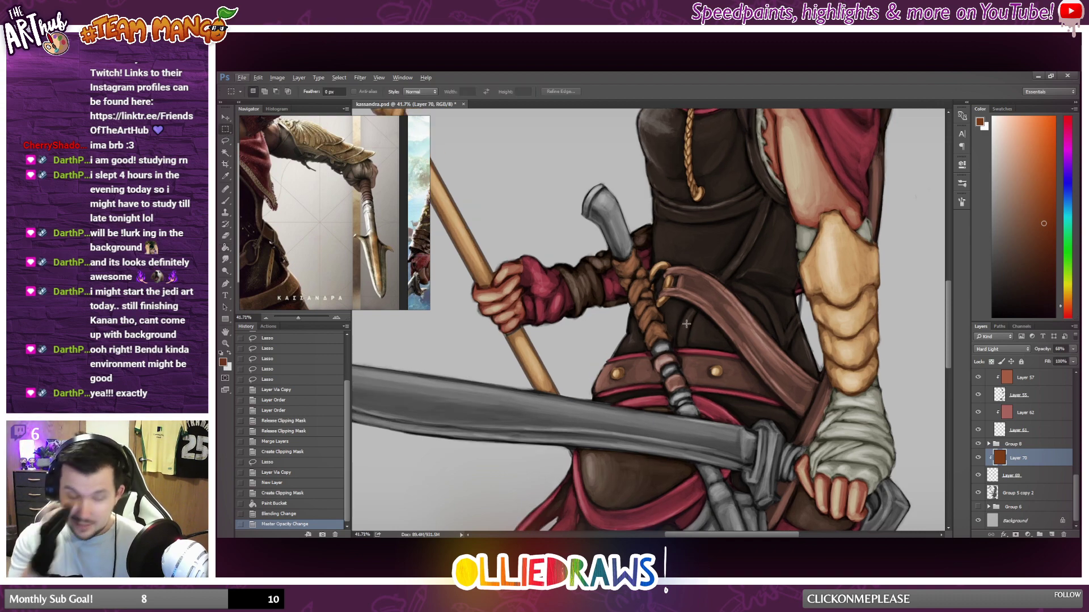
pyautogui.scroll(2, 686, 323)
pyautogui.scroll(-2, 685, 325)
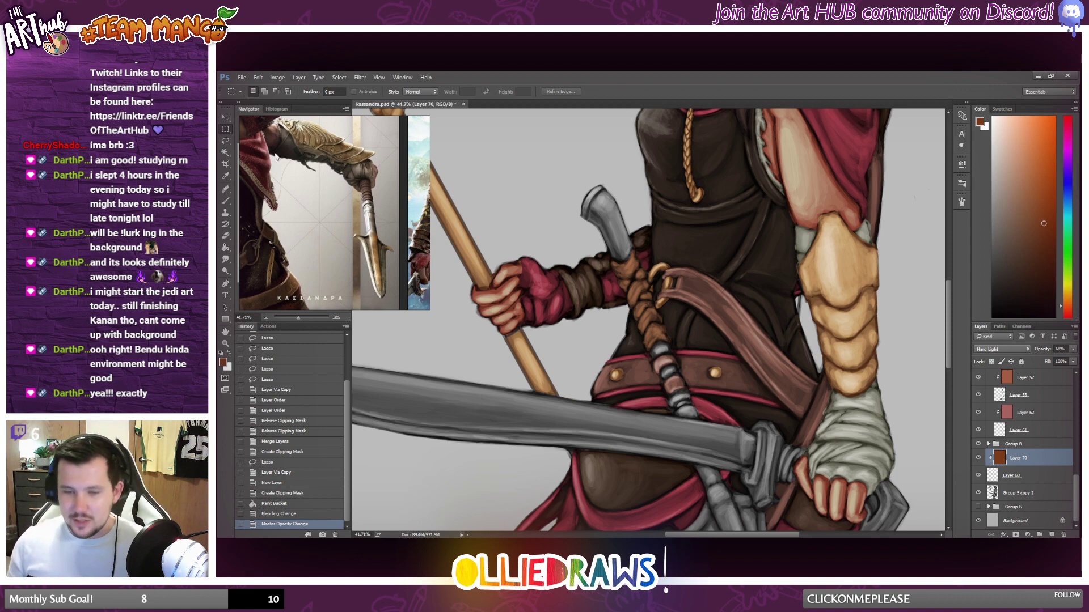
pyautogui.press('l')
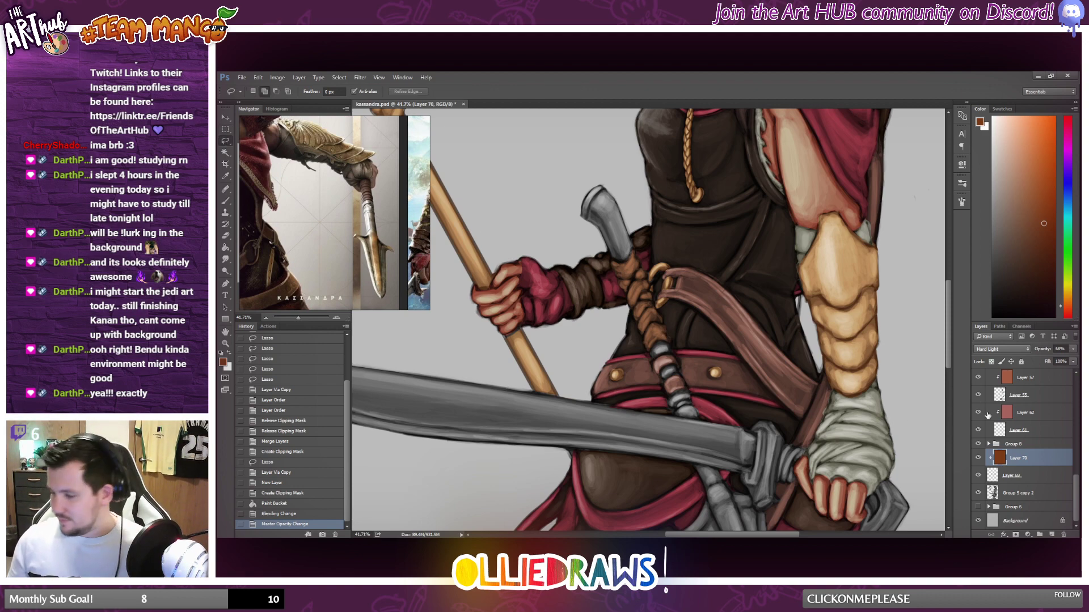
pyautogui.click(1033, 475)
pyautogui.click(1032, 492)
pyautogui.scroll(-1, 779, 399)
pyautogui.scroll(-1, 779, 400)
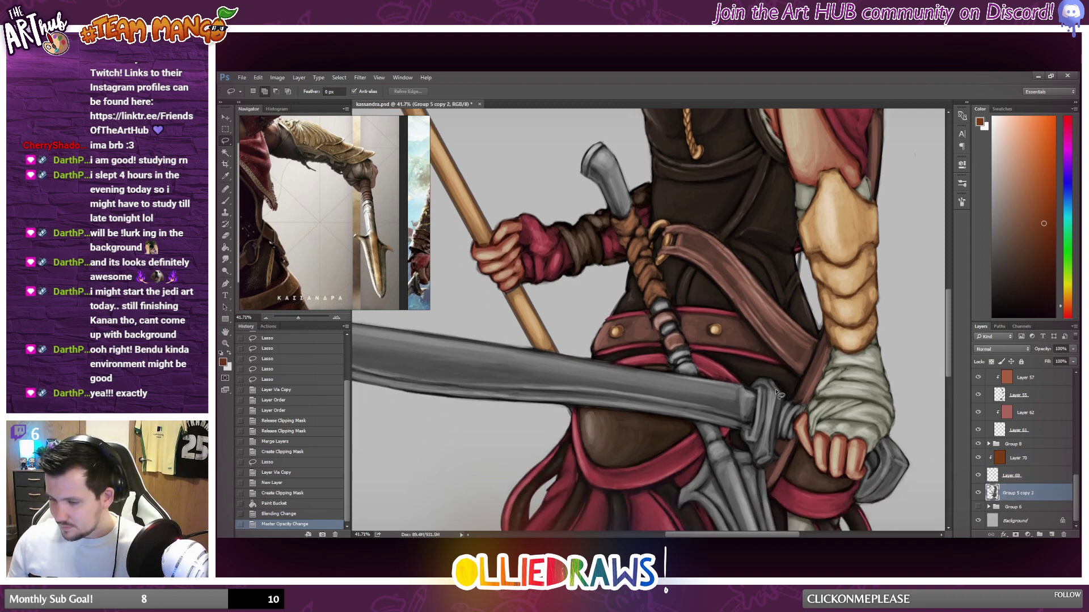
pyautogui.scroll(-2, 779, 400)
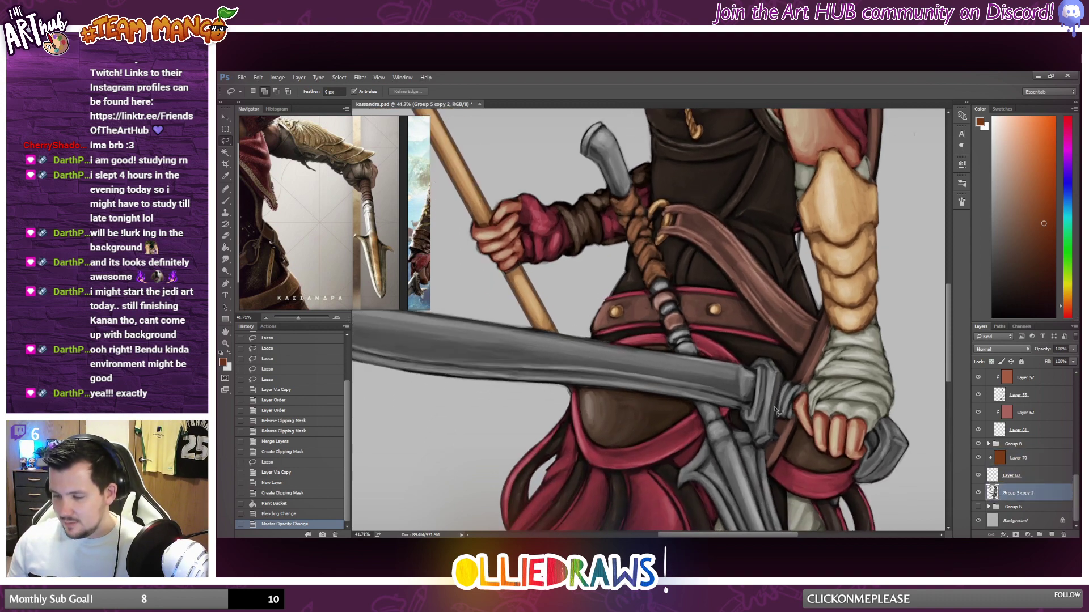
pyautogui.scroll(2, 793, 401)
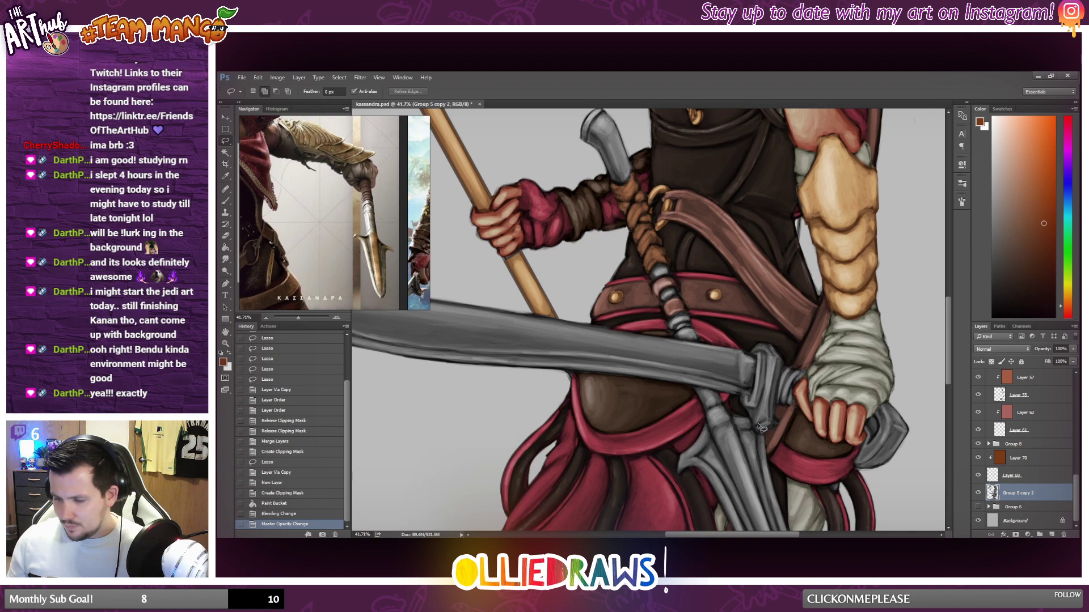
pyautogui.scroll(-1, 756, 420)
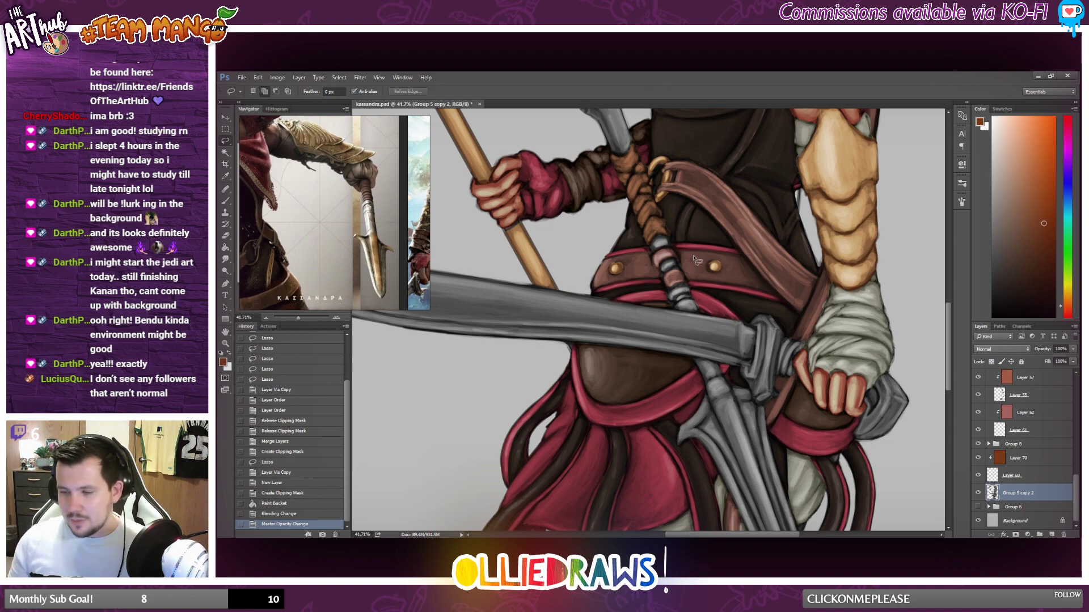
pyautogui.scroll(-3, 681, 284)
pyautogui.scroll(3, 670, 276)
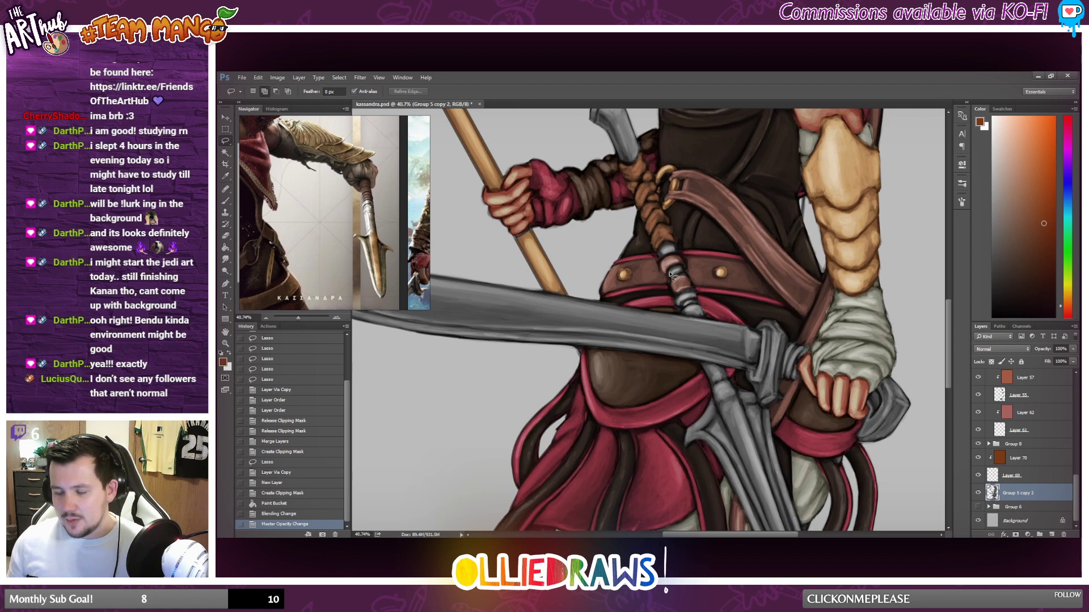
pyautogui.scroll(2, 670, 276)
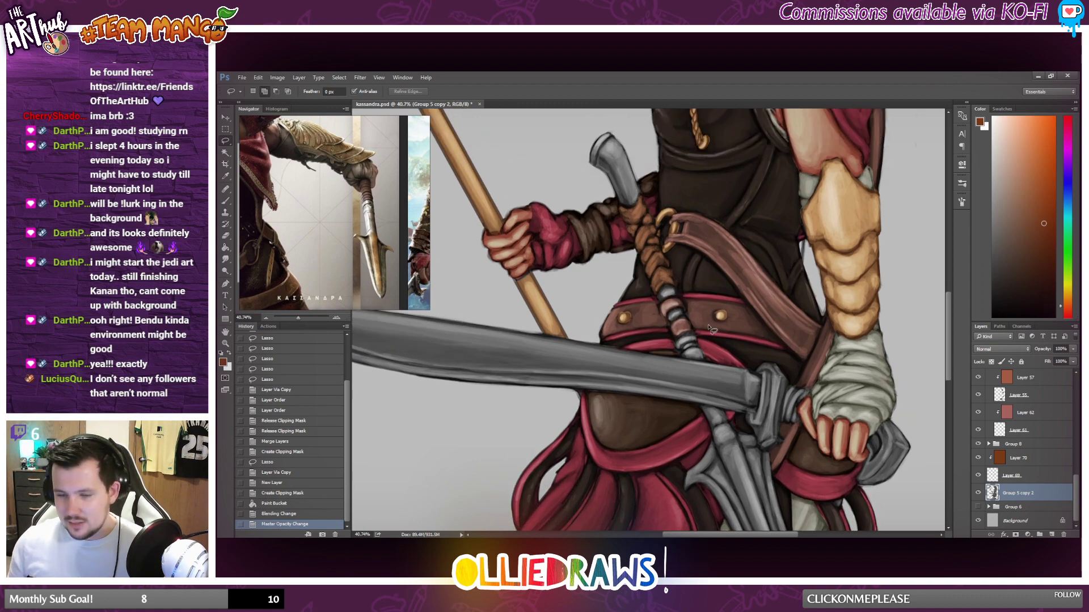
pyautogui.scroll(2, 711, 328)
pyautogui.scroll(-1, 701, 323)
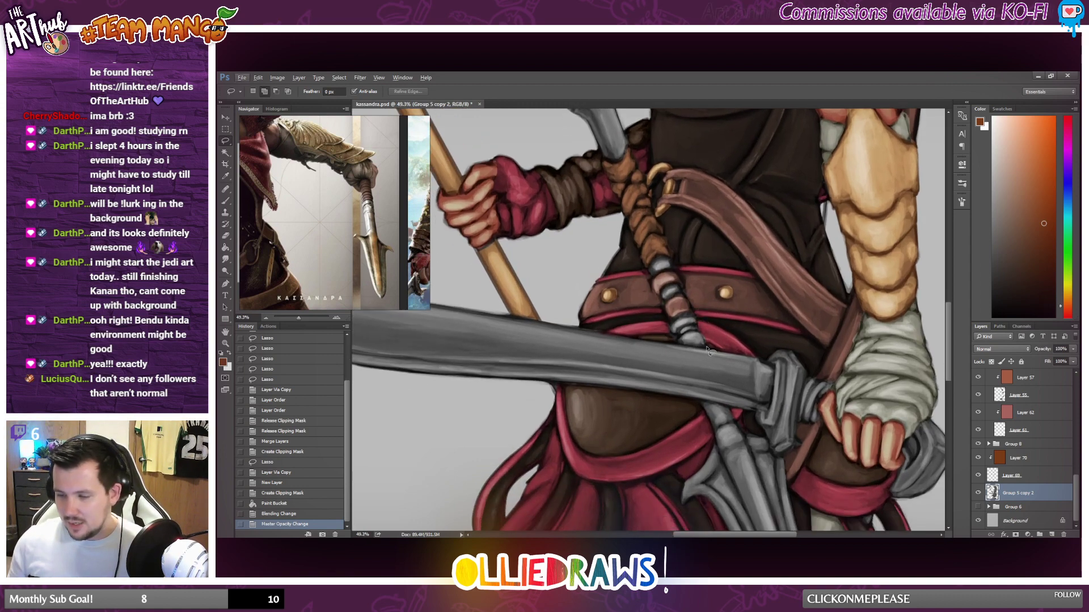
pyautogui.scroll(1, 704, 340)
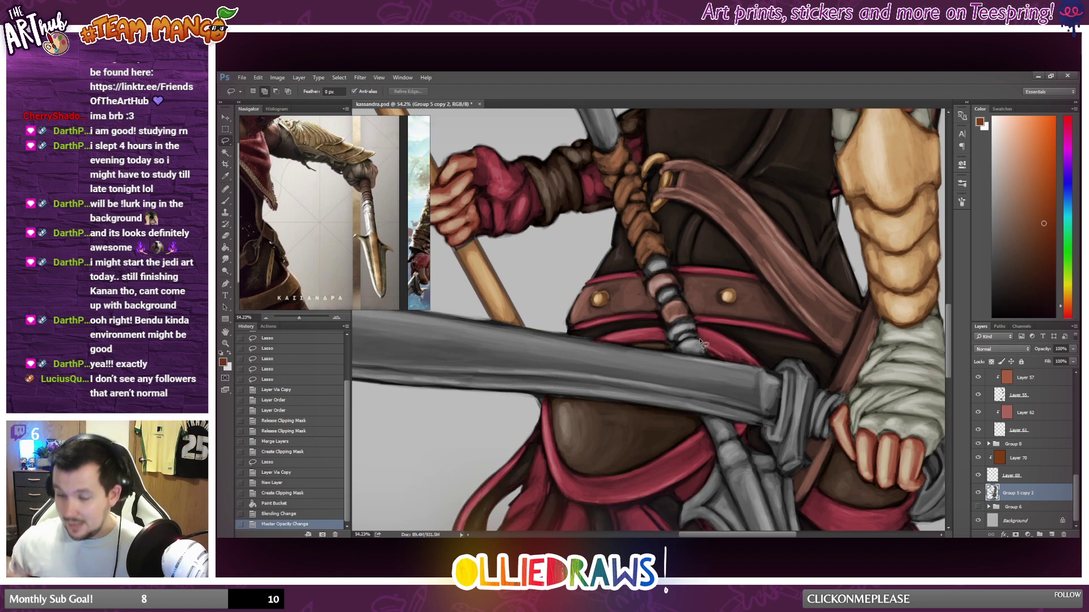
pyautogui.scroll(-1, 702, 342)
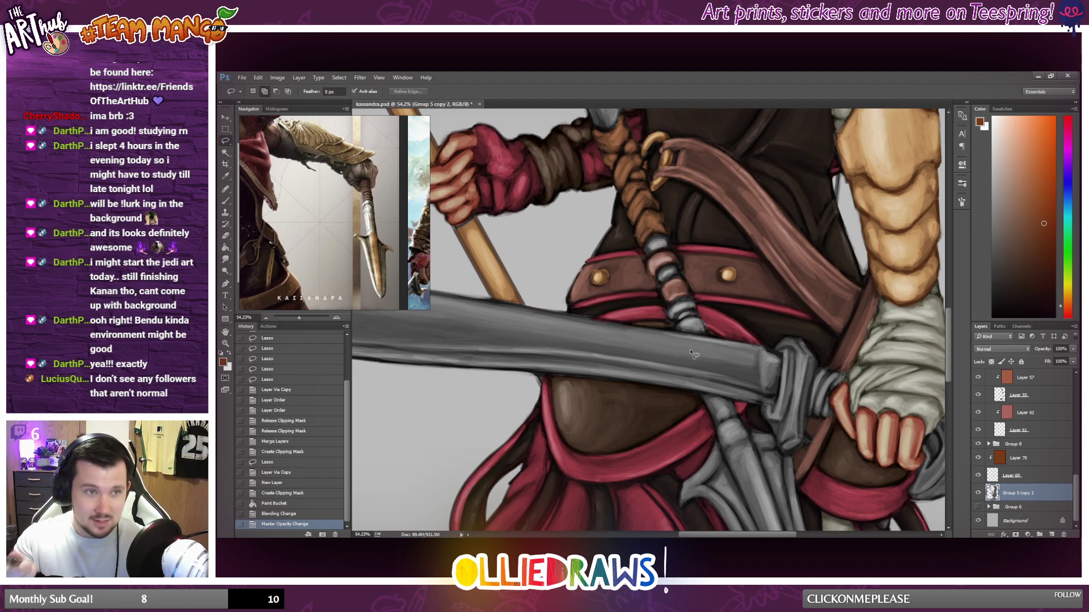
pyautogui.scroll(5, 691, 353)
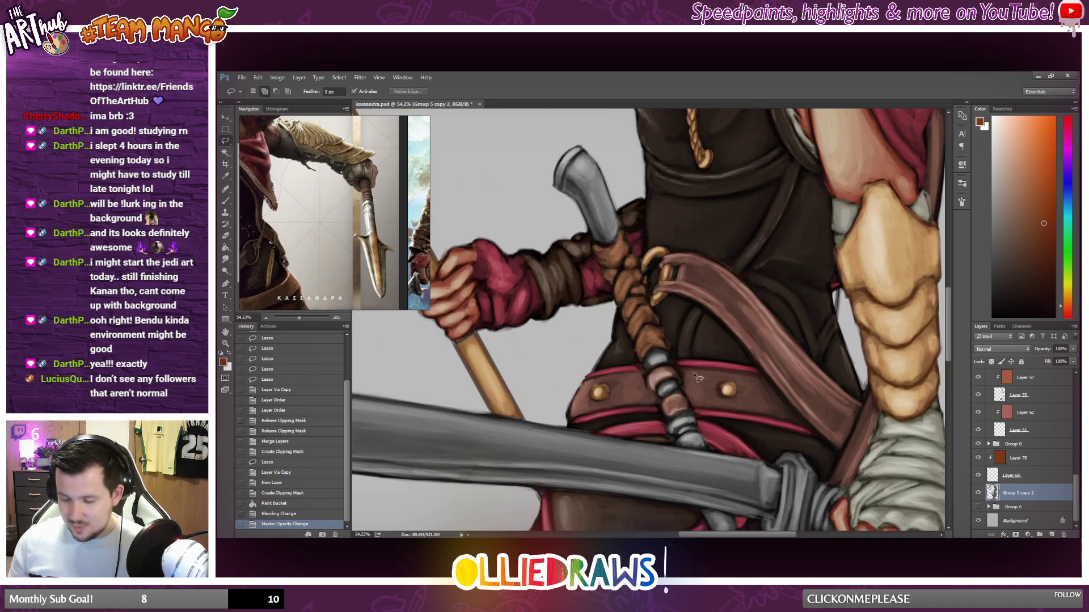
pyautogui.scroll(-3, 641, 352)
pyautogui.scroll(-2, 693, 407)
pyautogui.scroll(-2, 693, 407)
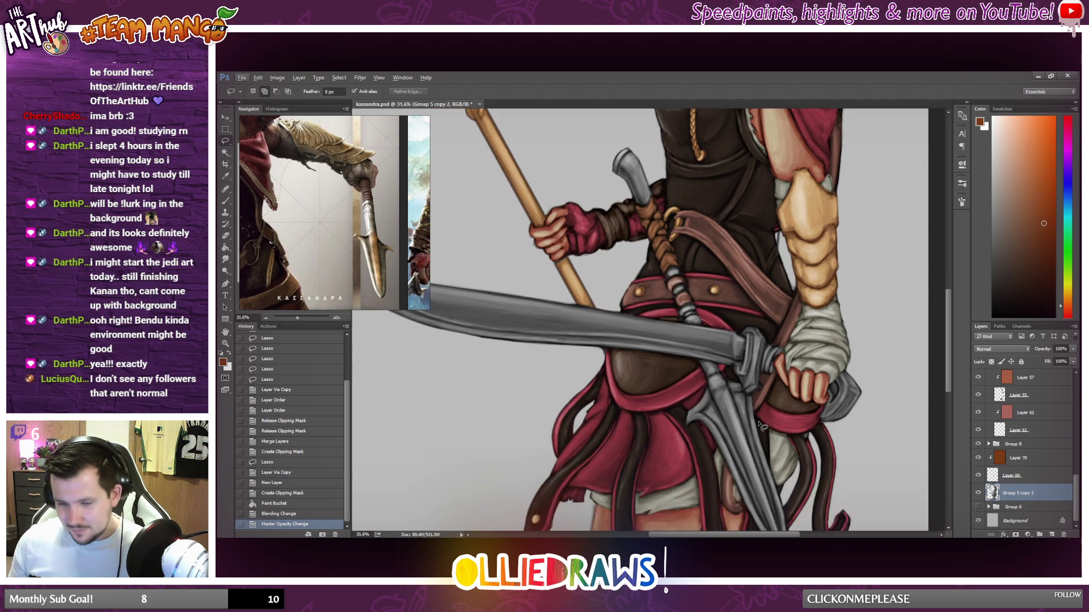
pyautogui.scroll(2, 758, 419)
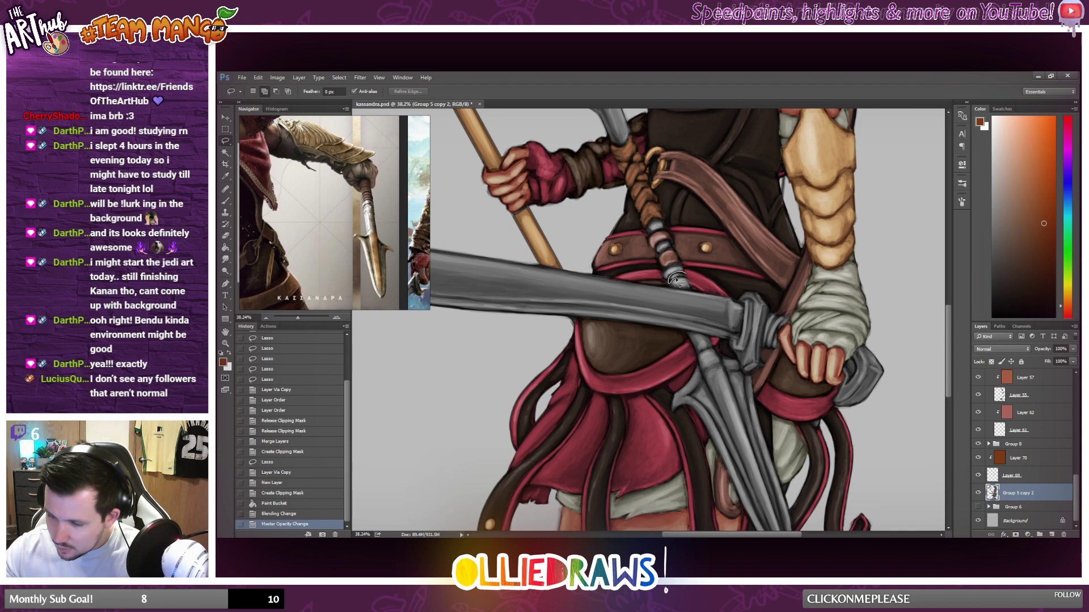
# Lasso the grey collar of the handle below the belt and add the curved pommel's outer end to the selection.
pyautogui.moveTo(673, 279); pyautogui.dragTo(680, 276)
pyautogui.scroll(3, 624, 267)
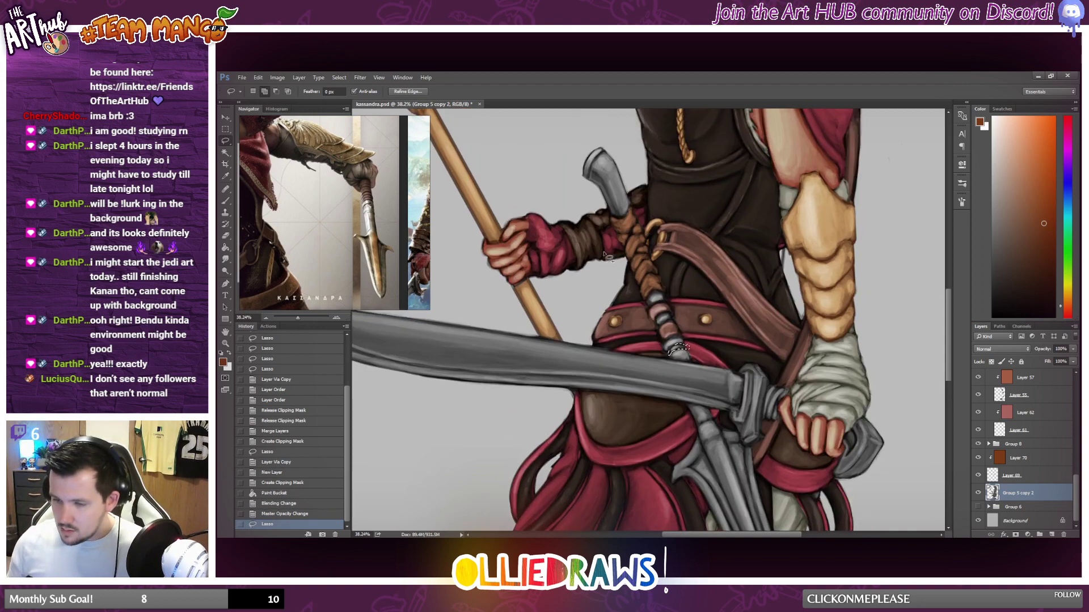
pyautogui.scroll(2, 606, 257)
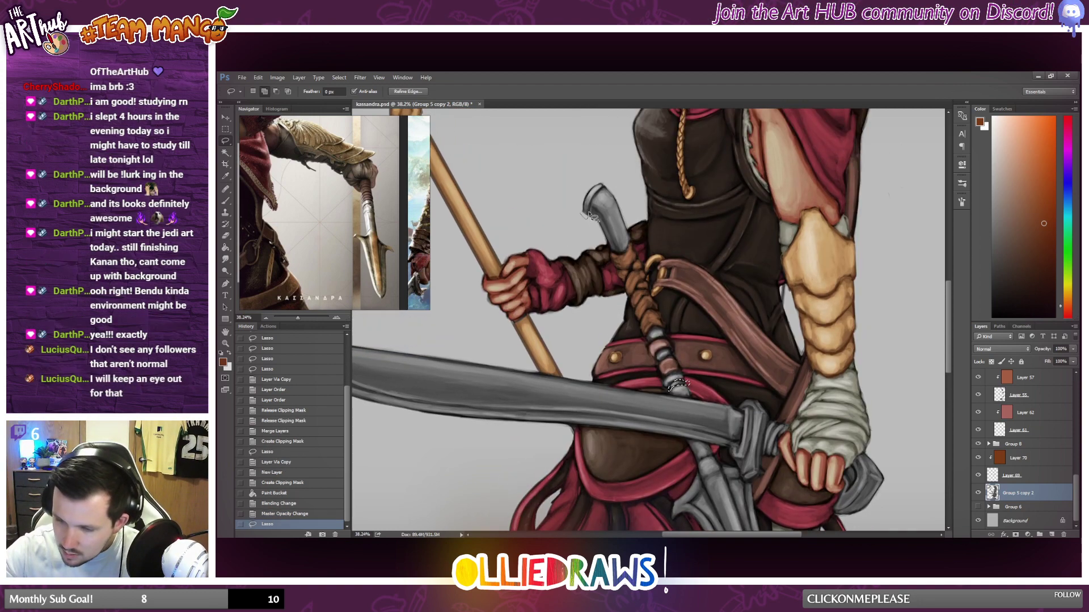
pyautogui.moveTo(590, 216)
pyautogui.mouseDown()
pyautogui.moveTo(602, 171)
pyautogui.moveTo(576, 214)
pyautogui.mouseUp()
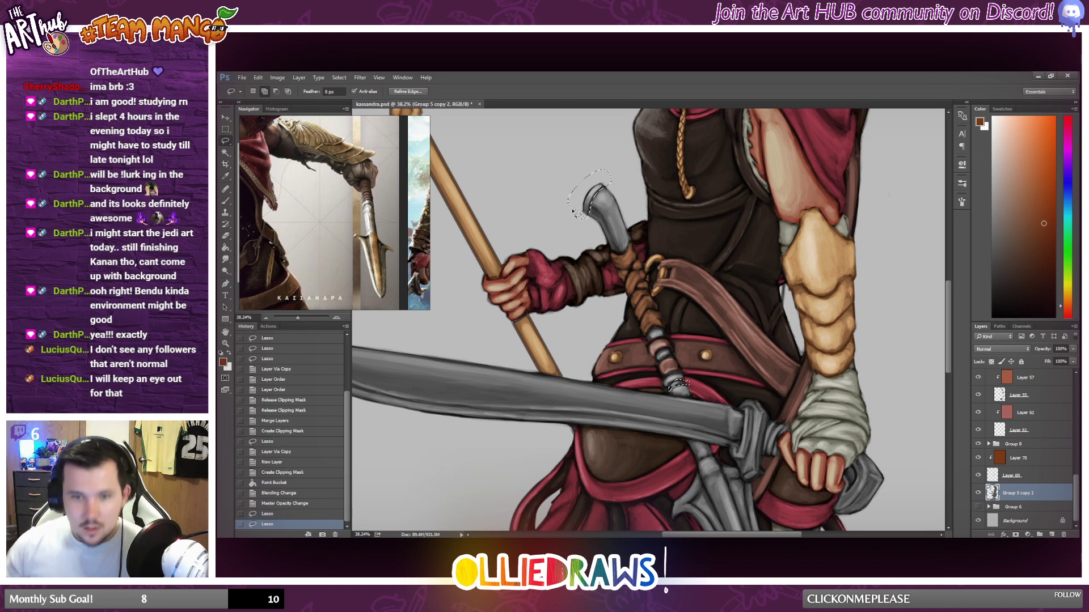
# Add the grey spearhead hanging below the sword, from its collar down past the tip, to the lasso selection.
pyautogui.scroll(-3, 663, 306)
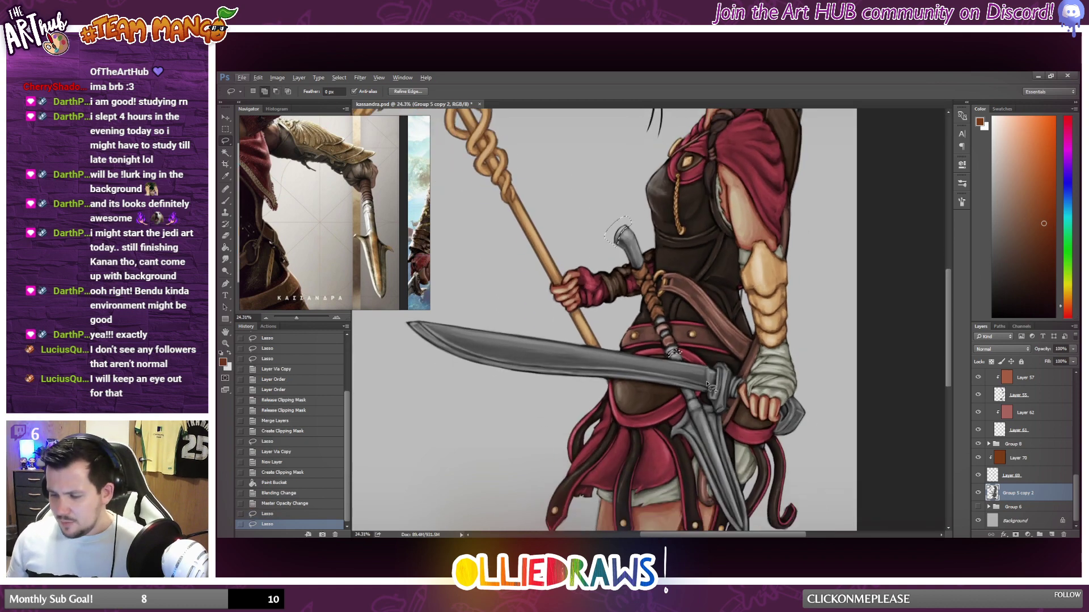
pyautogui.scroll(5, 711, 387)
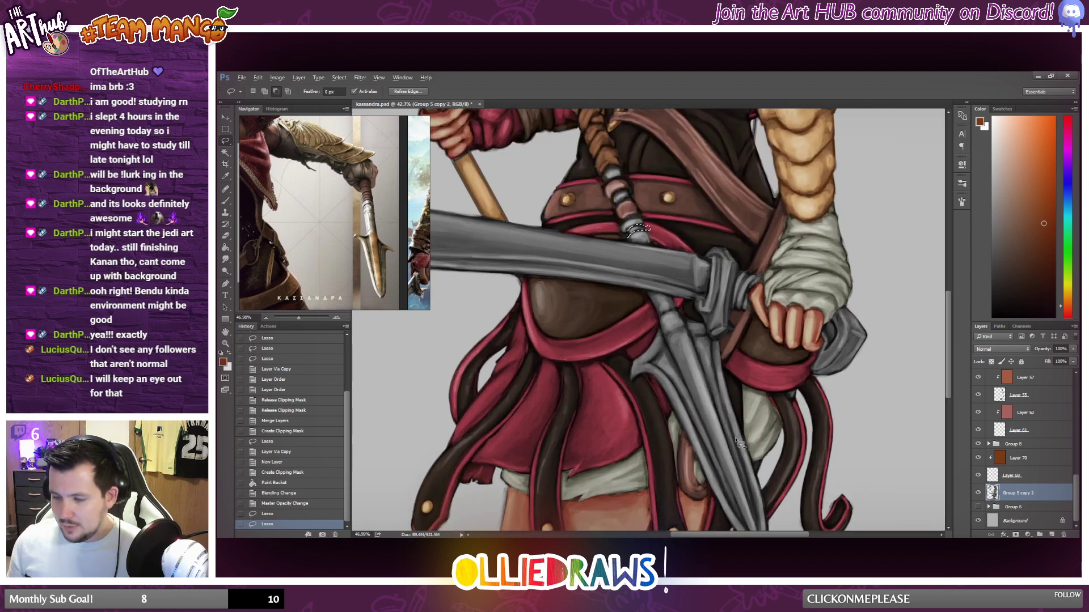
pyautogui.scroll(2, 737, 441)
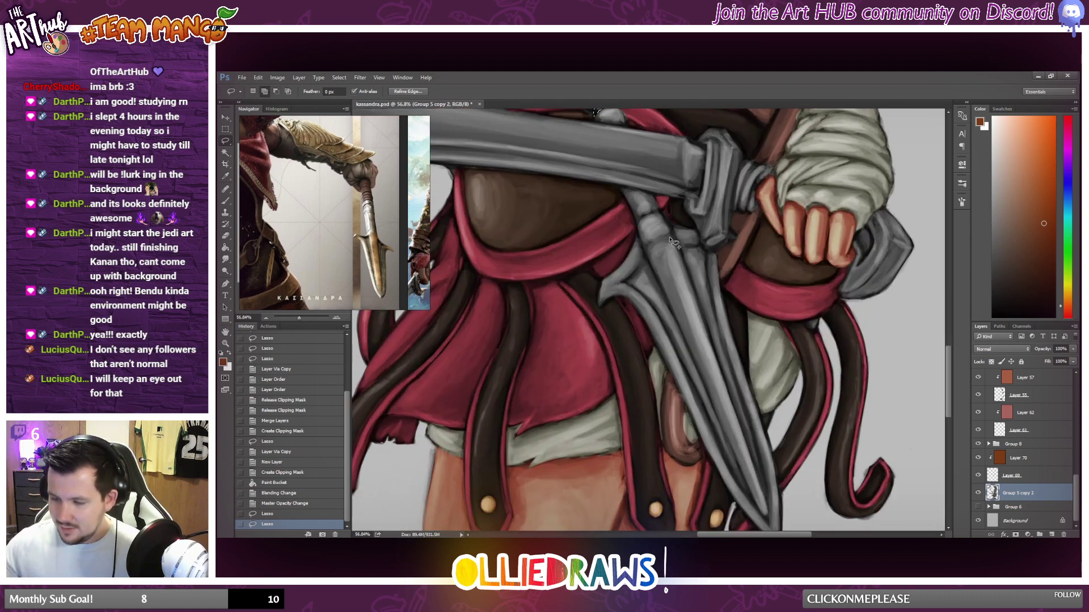
pyautogui.moveTo(661, 211)
pyautogui.mouseDown()
pyautogui.moveTo(579, 302)
pyautogui.moveTo(627, 355)
pyautogui.moveTo(731, 521)
pyautogui.moveTo(771, 522)
pyautogui.moveTo(802, 438)
pyautogui.moveTo(728, 247)
pyautogui.moveTo(713, 253)
pyautogui.moveTo(663, 211)
pyautogui.mouseUp()
pyautogui.scroll(-3, 778, 478)
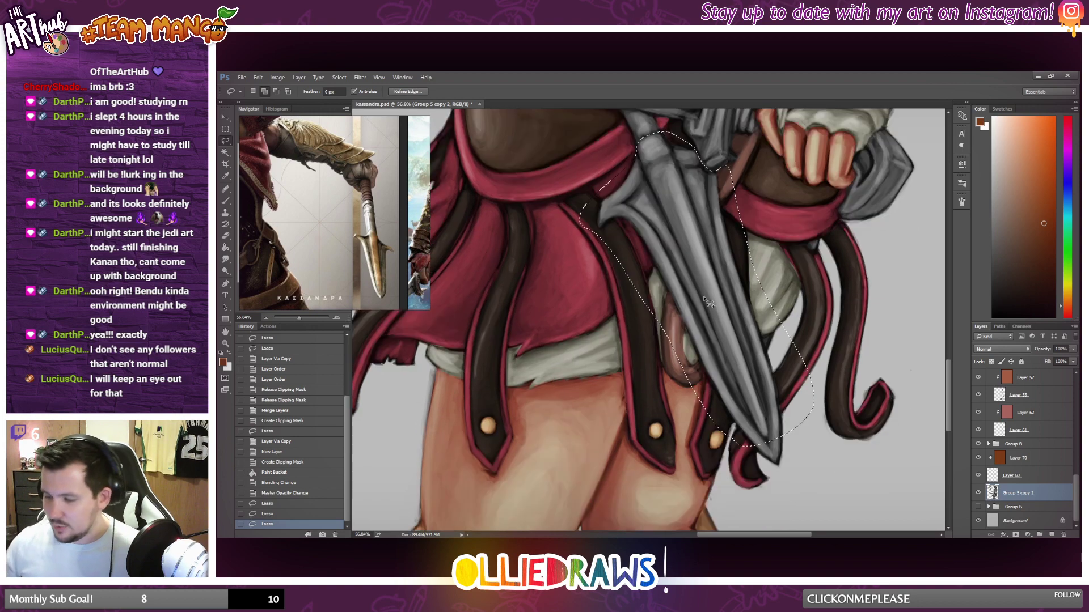
pyautogui.moveTo(778, 478); pyautogui.dragTo(800, 425)
# Subtract the upper part of the spearhead's left inner groove from the selection, redoing the lasso cuts that miss its edge.
pyautogui.scroll(5, 644, 215)
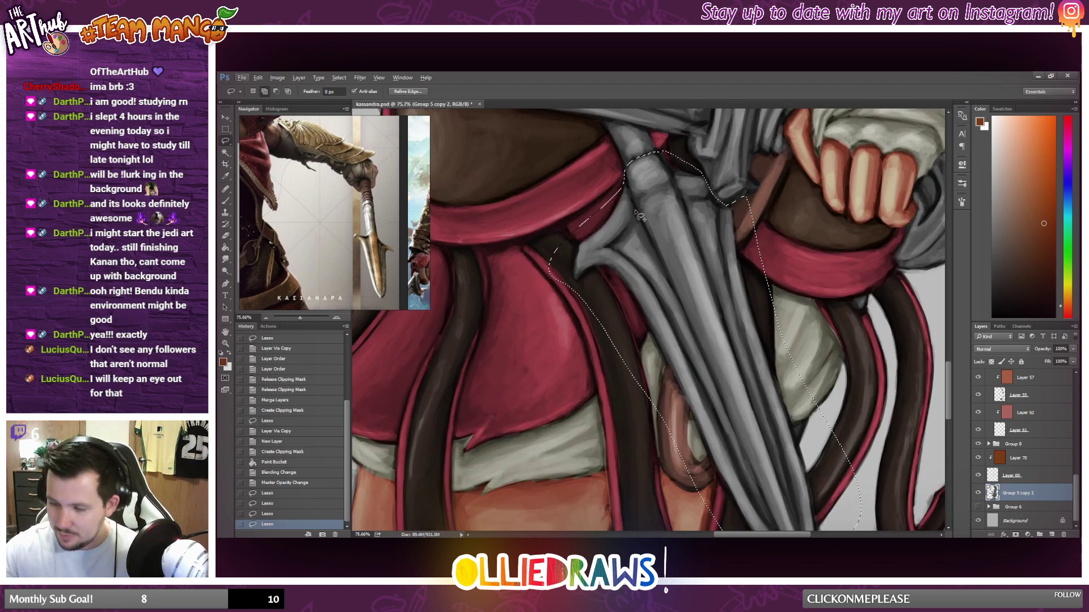
pyautogui.press('alt')
pyautogui.moveTo(656, 266); pyautogui.dragTo(661, 270)
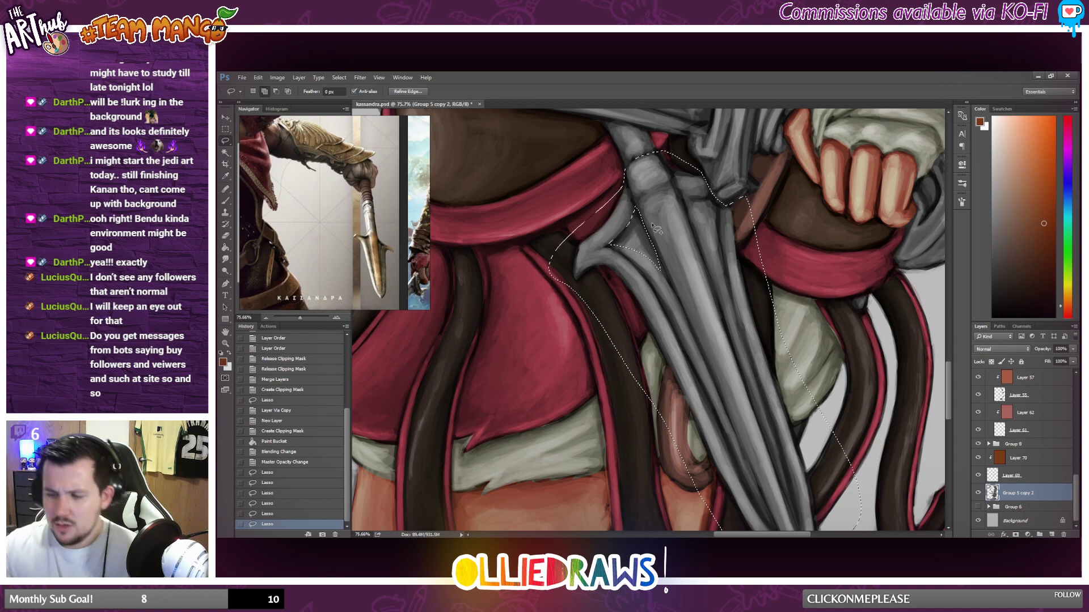
pyautogui.moveTo(651, 233); pyautogui.dragTo(658, 250)
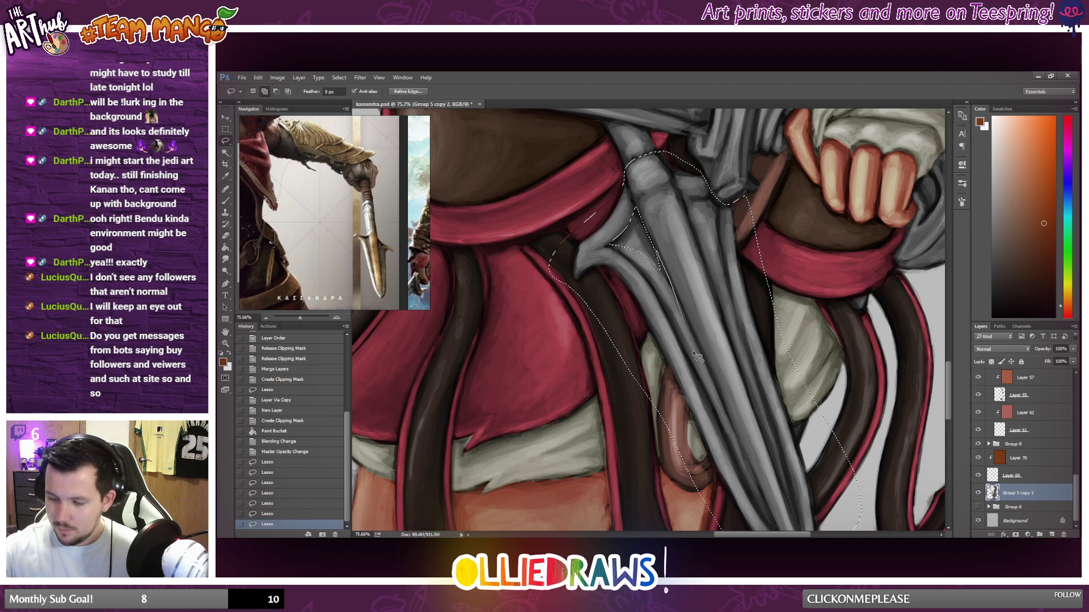
pyautogui.moveTo(661, 258)
pyautogui.mouseDown()
pyautogui.moveTo(669, 306)
pyautogui.moveTo(639, 252)
pyautogui.mouseUp()
pyautogui.hotkey('ctrl', 'z')
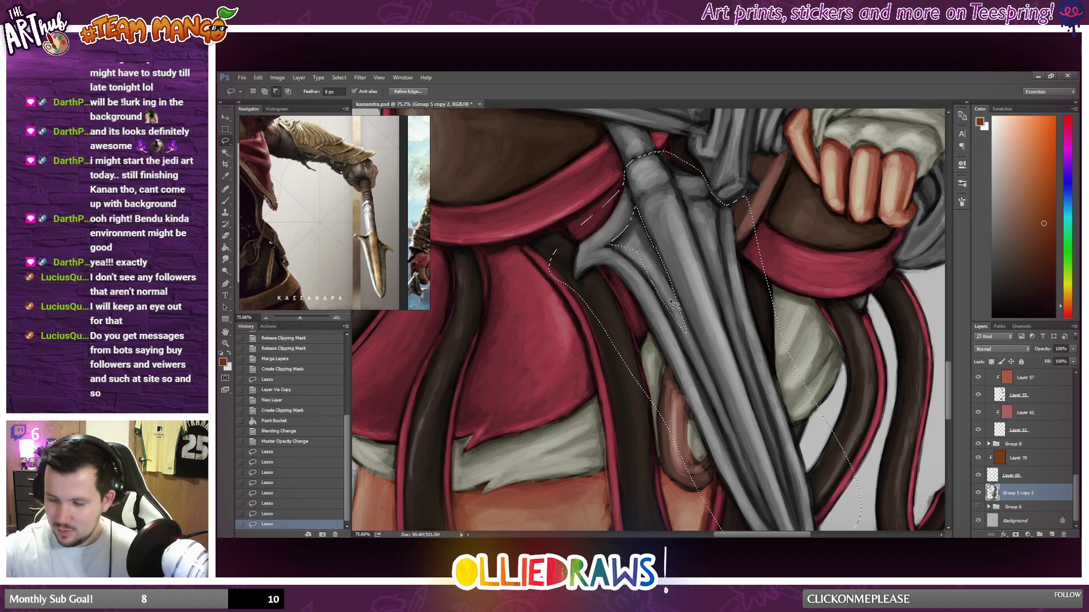
pyautogui.hotkey('ctrl', 'z')
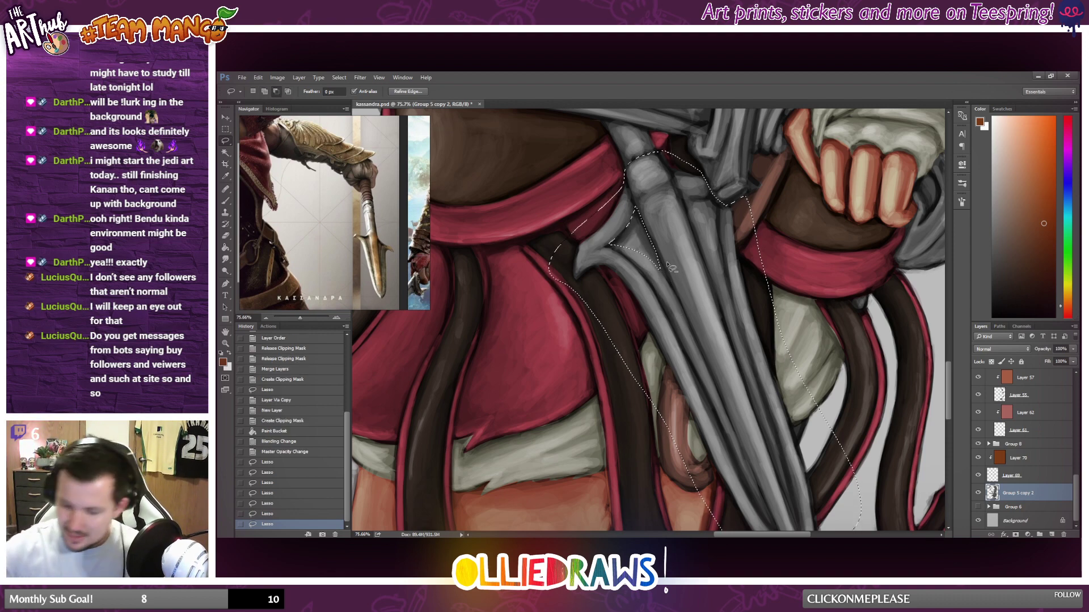
pyautogui.moveTo(655, 248)
pyautogui.mouseDown()
pyautogui.moveTo(698, 351)
pyautogui.moveTo(644, 252)
pyautogui.mouseUp()
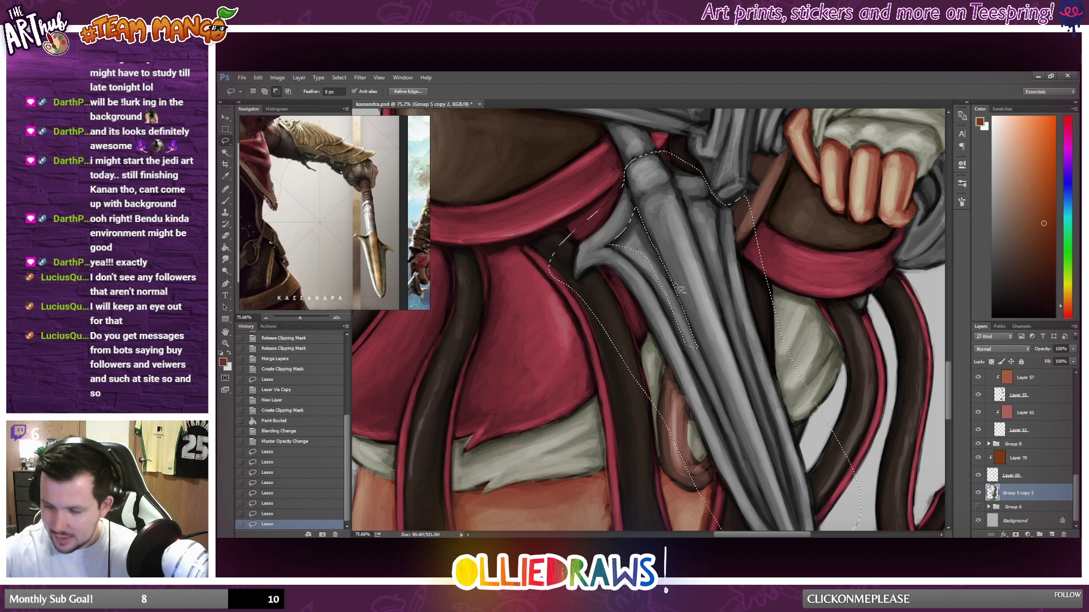
pyautogui.moveTo(697, 344)
pyautogui.mouseDown()
pyautogui.moveTo(719, 401)
pyautogui.moveTo(665, 285)
pyautogui.moveTo(742, 460)
pyautogui.moveTo(723, 417)
pyautogui.mouseUp()
# Refine the cut-out of the left groove and extend it along the middle of the spearhead's blade.
pyautogui.scroll(-2, 703, 284)
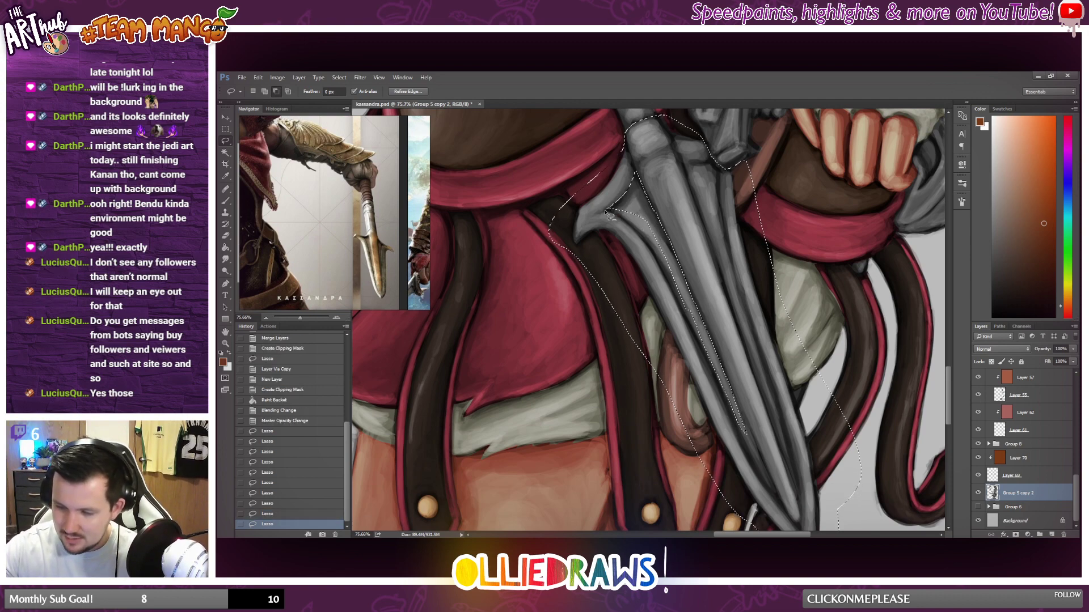
pyautogui.hotkey('ctrl', 'z')
pyautogui.moveTo(623, 197); pyautogui.dragTo(638, 226)
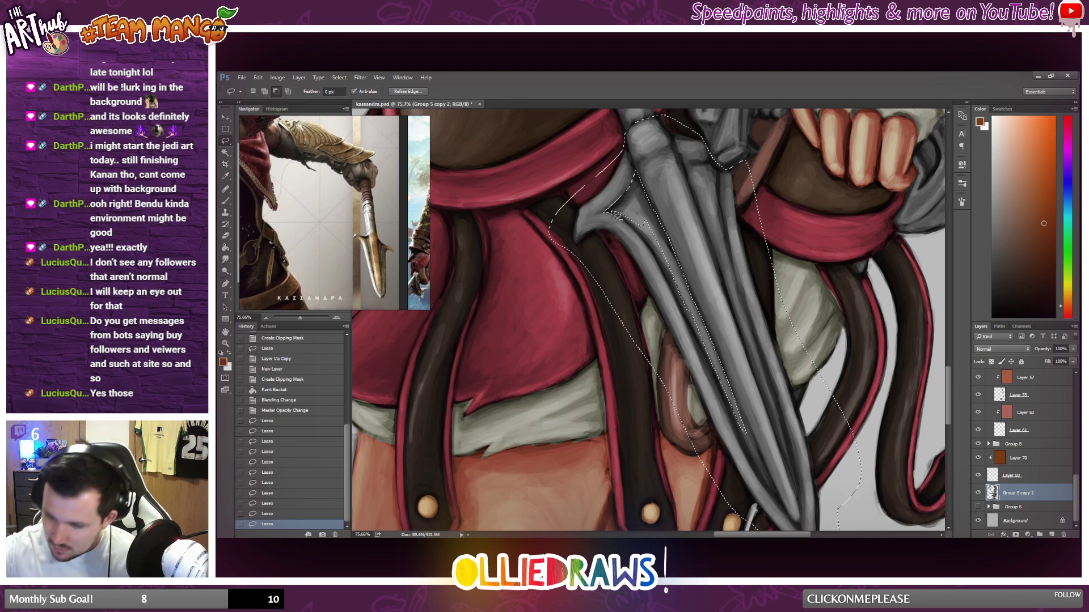
pyautogui.moveTo(663, 262)
pyautogui.mouseDown()
pyautogui.moveTo(611, 217)
pyautogui.moveTo(728, 391)
pyautogui.mouseUp()
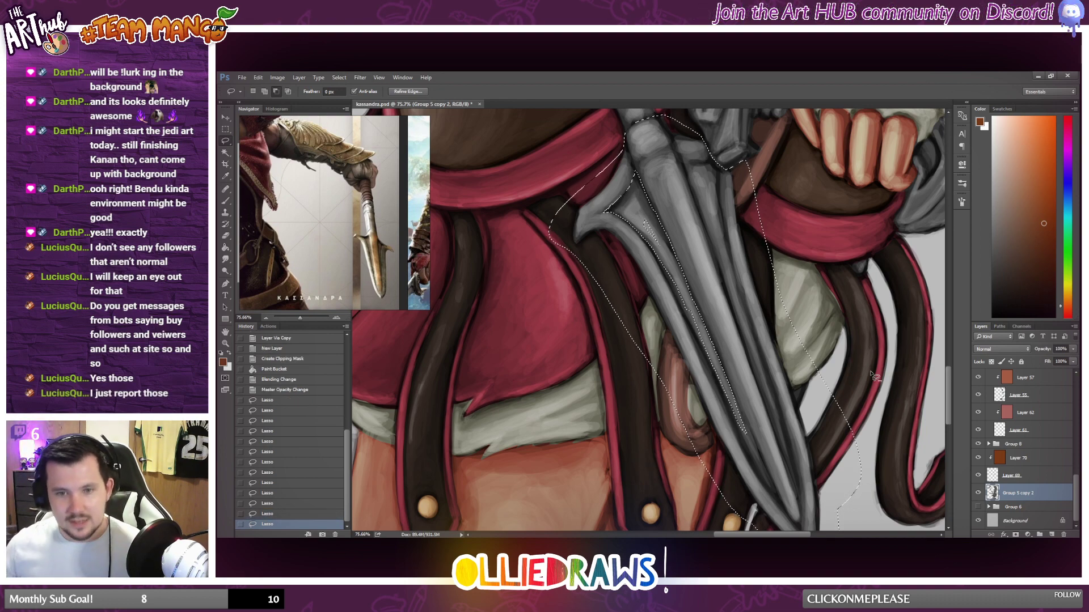
pyautogui.scroll(-2, 870, 377)
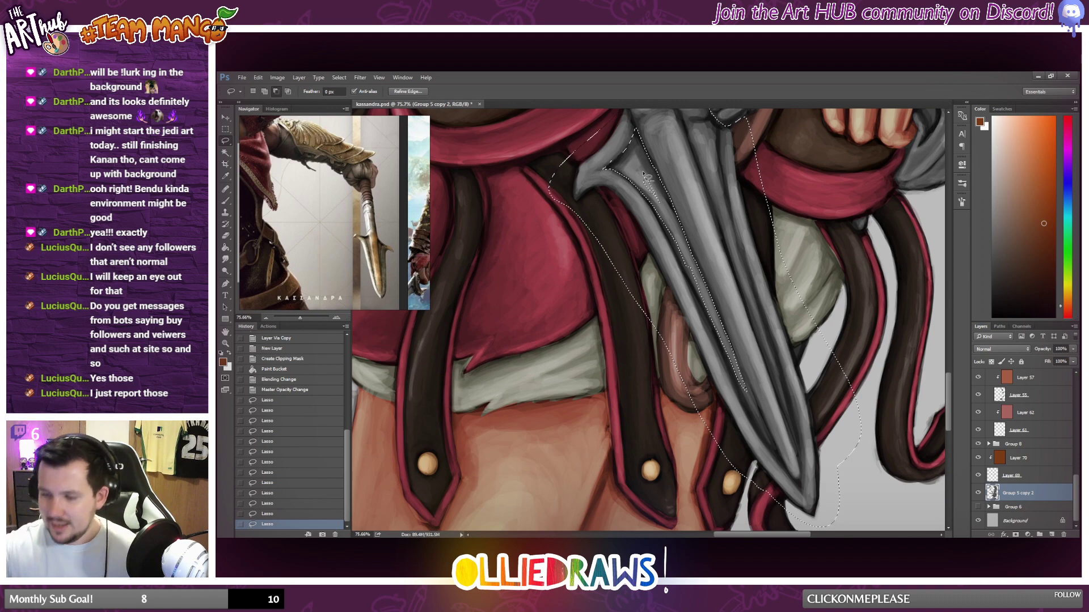
pyautogui.moveTo(653, 180); pyautogui.dragTo(644, 173)
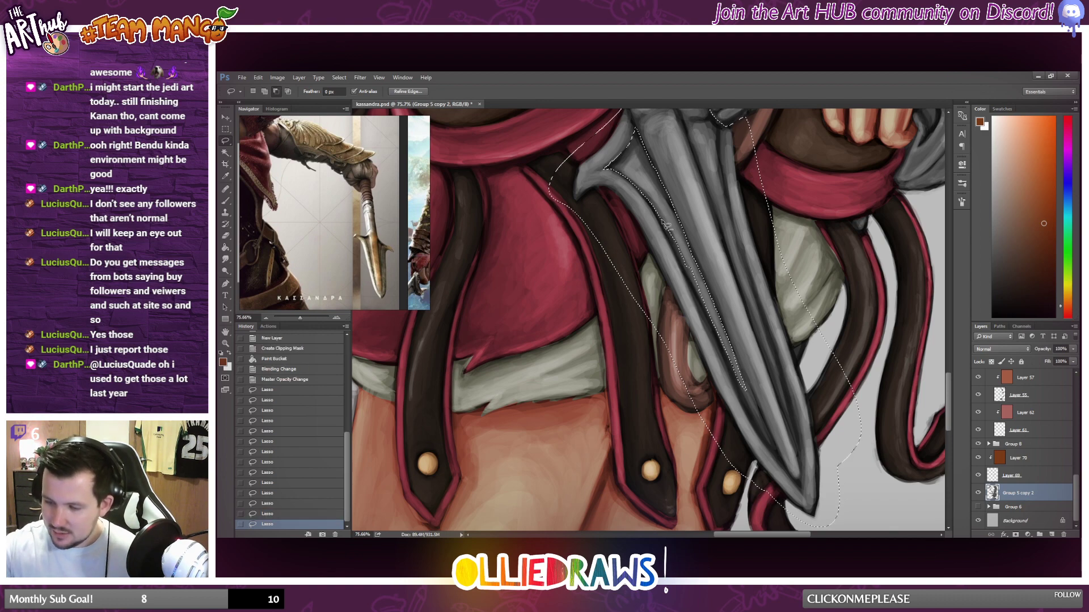
pyautogui.moveTo(689, 276)
pyautogui.mouseDown()
pyautogui.moveTo(671, 236)
pyautogui.moveTo(722, 337)
pyautogui.moveTo(699, 295)
pyautogui.moveTo(712, 323)
pyautogui.mouseUp()
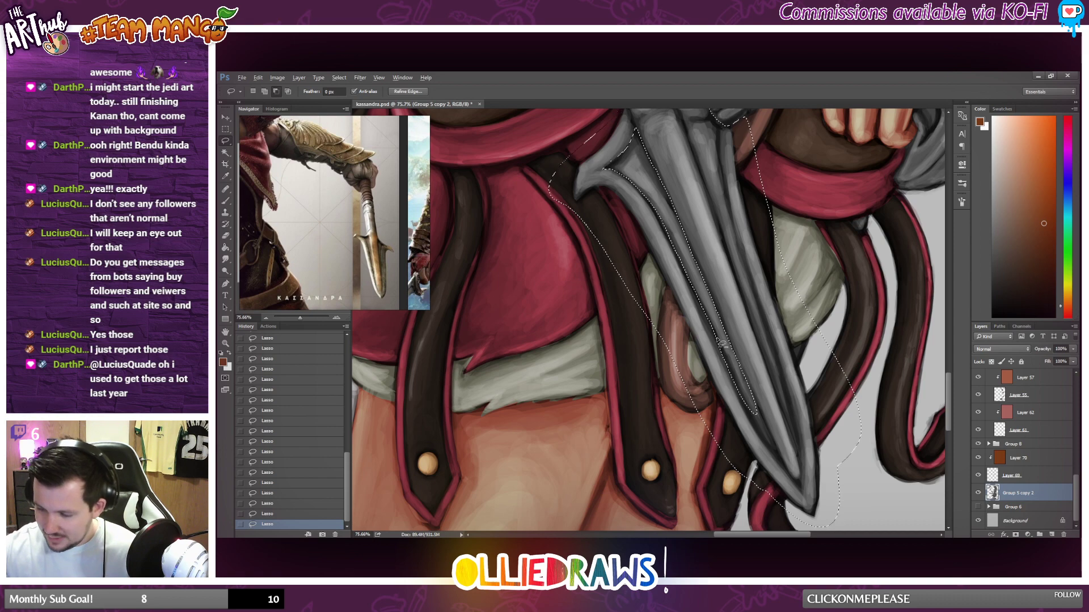
# Subtract the remaining lower stretch of the left groove from the selection down to near the blade's tip.
pyautogui.keyDown('shift'); pyautogui.moveTo(741, 396); pyautogui.dragTo(717, 337); pyautogui.keyUp('shift')
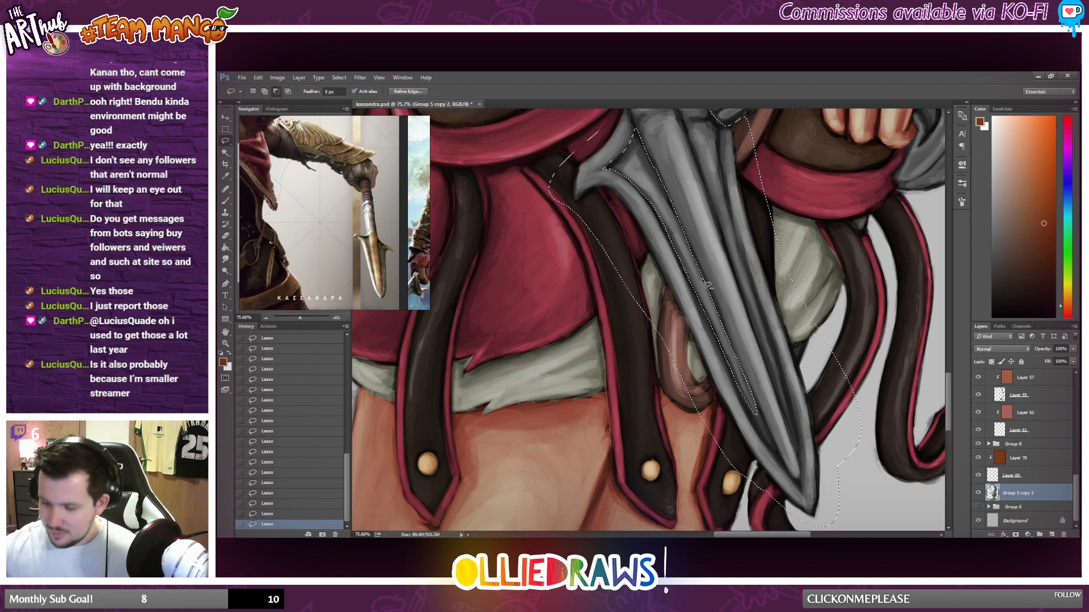
pyautogui.scroll(-1, 707, 282)
pyautogui.scroll(-3, 707, 283)
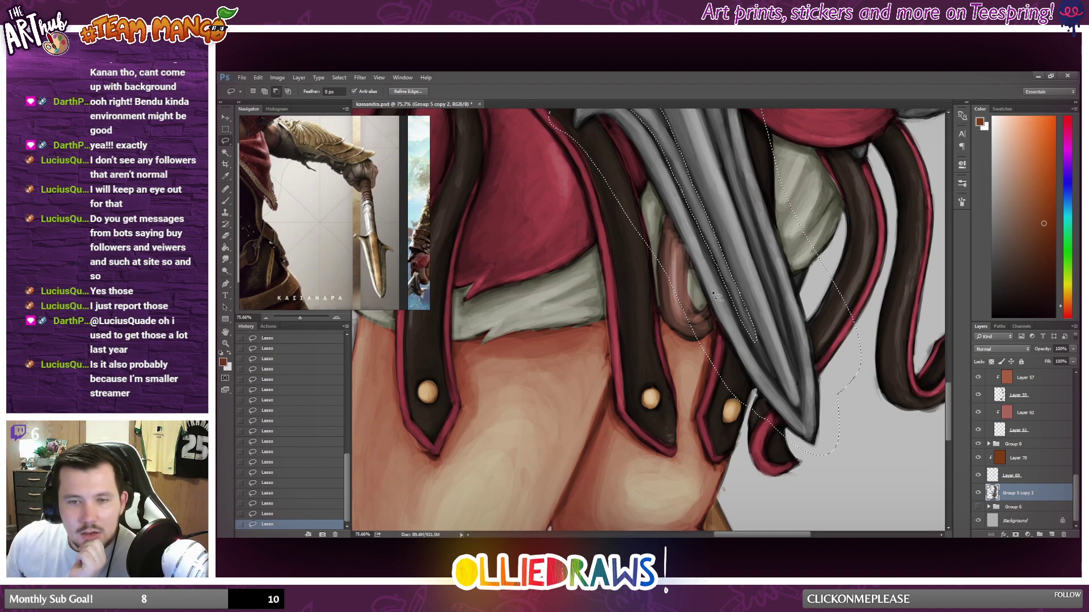
pyautogui.scroll(-2, 716, 295)
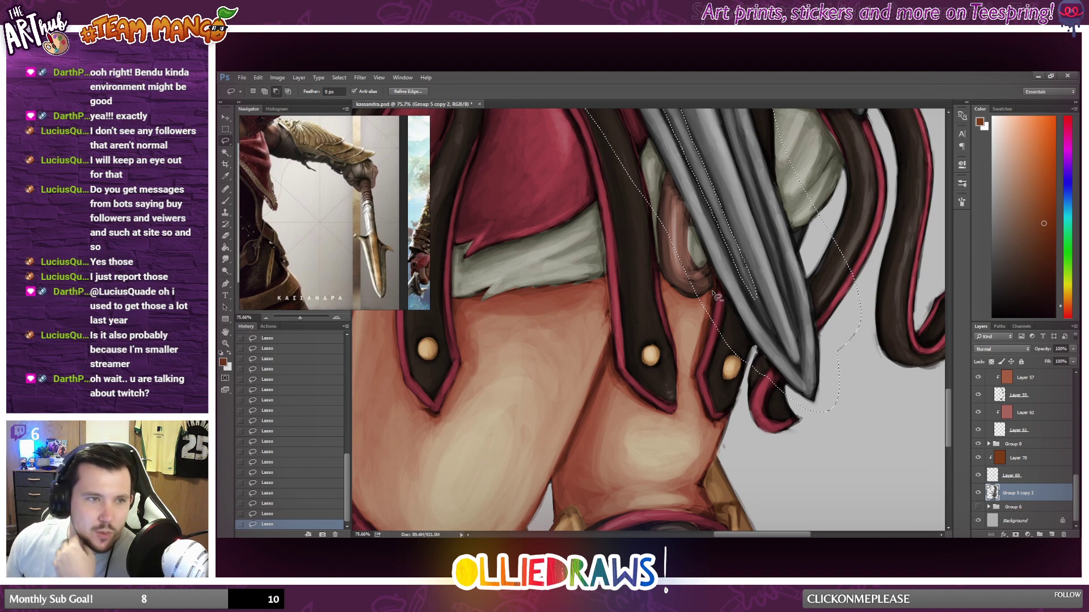
pyautogui.scroll(-2, 716, 294)
pyautogui.scroll(2, 716, 295)
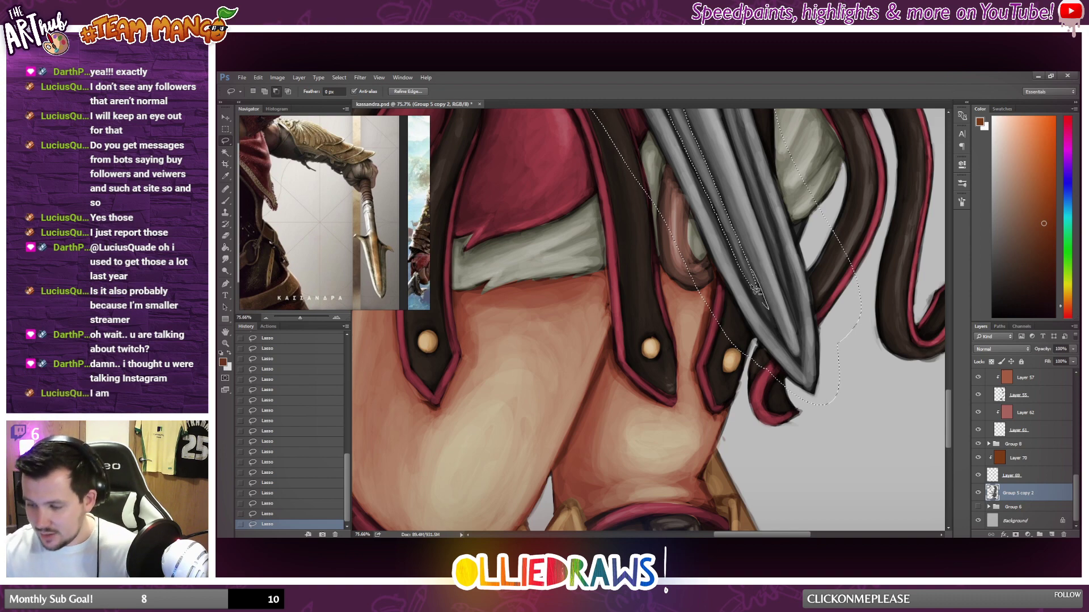
pyautogui.moveTo(770, 317)
pyautogui.mouseDown()
pyautogui.moveTo(726, 220)
pyautogui.moveTo(753, 289)
pyautogui.moveTo(737, 259)
pyautogui.mouseUp()
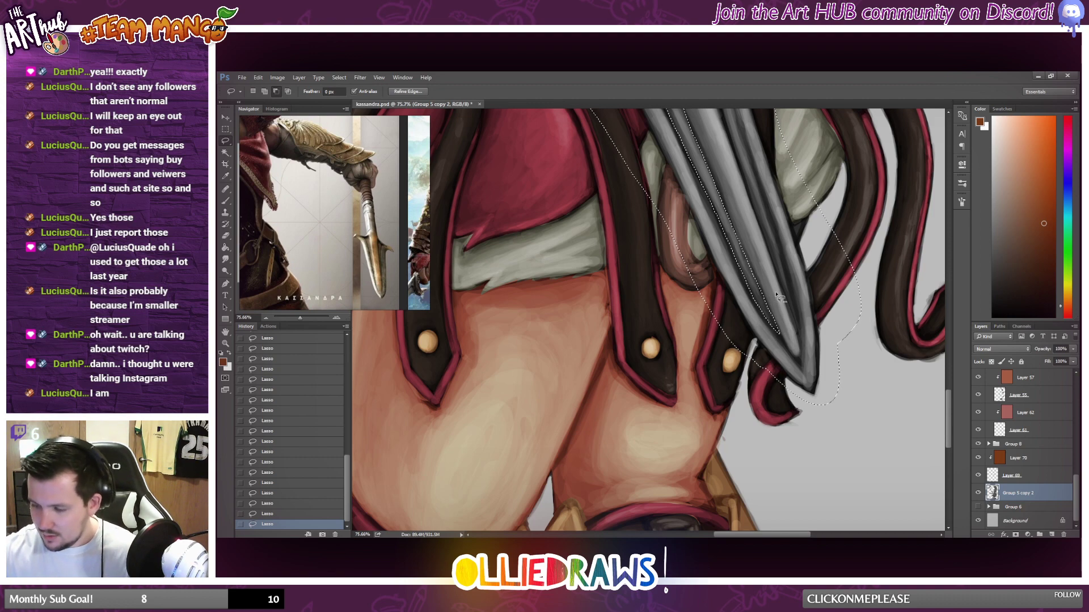
# Subtract the spearhead's right inner groove from the selection, from below the collar down to near the tip.
pyautogui.scroll(5, 766, 318)
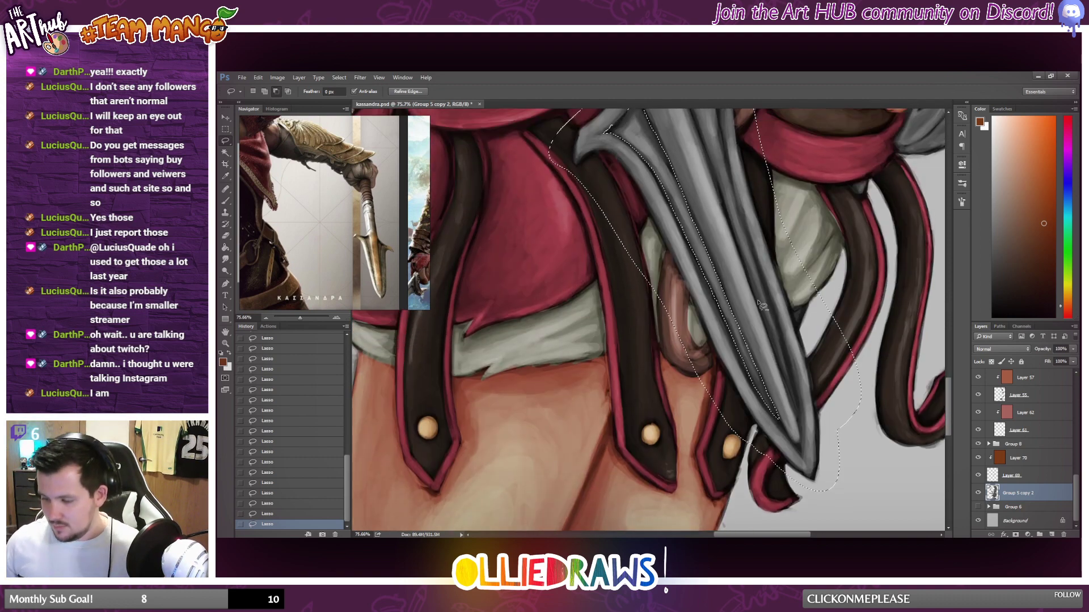
pyautogui.scroll(2, 760, 300)
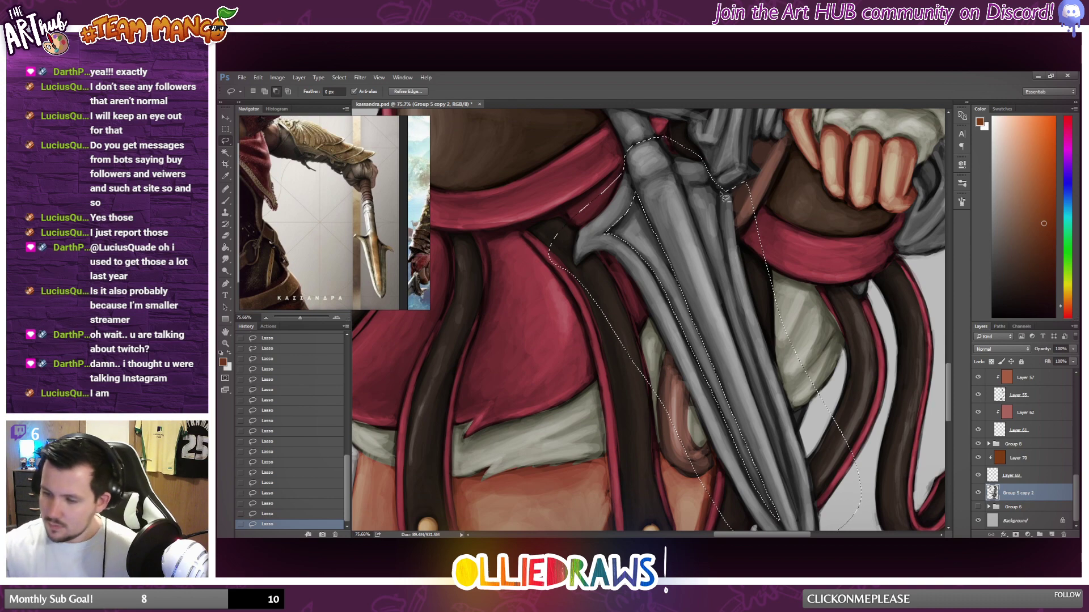
pyautogui.moveTo(726, 193)
pyautogui.mouseDown()
pyautogui.moveTo(718, 244)
pyautogui.moveTo(703, 214)
pyautogui.moveTo(724, 162)
pyautogui.moveTo(710, 186)
pyautogui.moveTo(685, 184)
pyautogui.moveTo(720, 183)
pyautogui.moveTo(700, 219)
pyautogui.moveTo(686, 187)
pyautogui.moveTo(709, 249)
pyautogui.moveTo(704, 211)
pyautogui.moveTo(731, 322)
pyautogui.moveTo(707, 237)
pyautogui.moveTo(722, 261)
pyautogui.moveTo(716, 231)
pyautogui.moveTo(736, 321)
pyautogui.moveTo(710, 237)
pyautogui.moveTo(723, 258)
pyautogui.mouseUp()
pyautogui.moveTo(715, 217)
pyautogui.mouseDown()
pyautogui.moveTo(717, 192)
pyautogui.moveTo(720, 256)
pyautogui.moveTo(745, 339)
pyautogui.mouseUp()
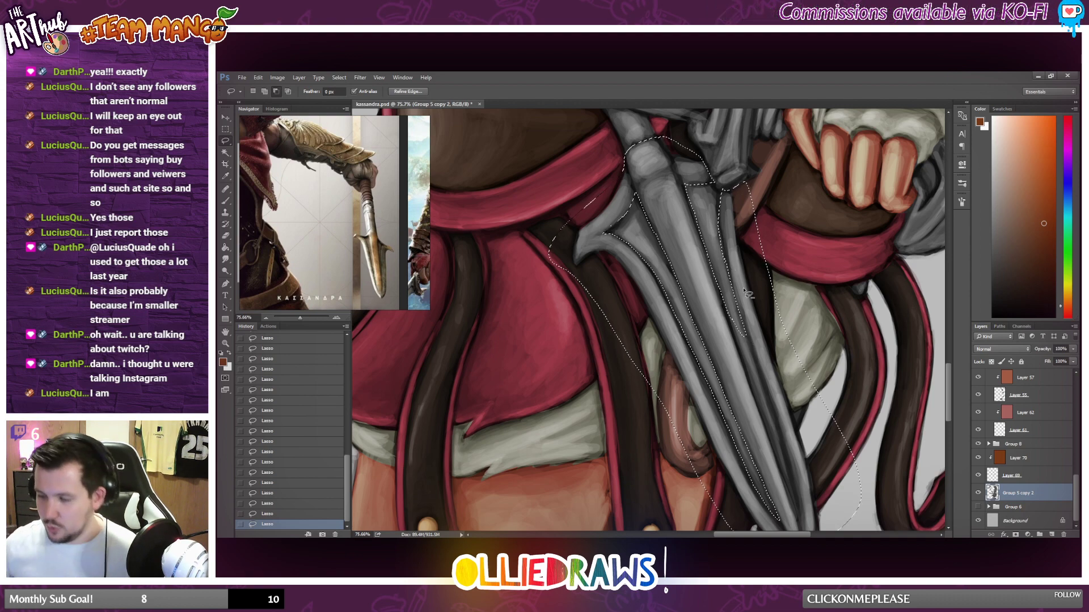
pyautogui.scroll(-3, 737, 227)
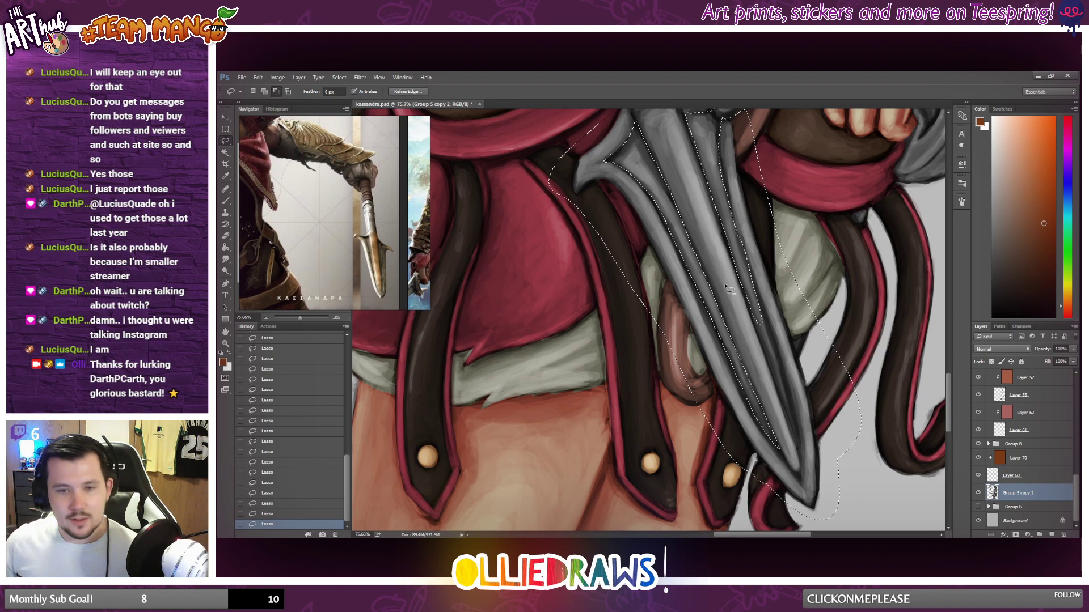
pyautogui.scroll(-1, 737, 312)
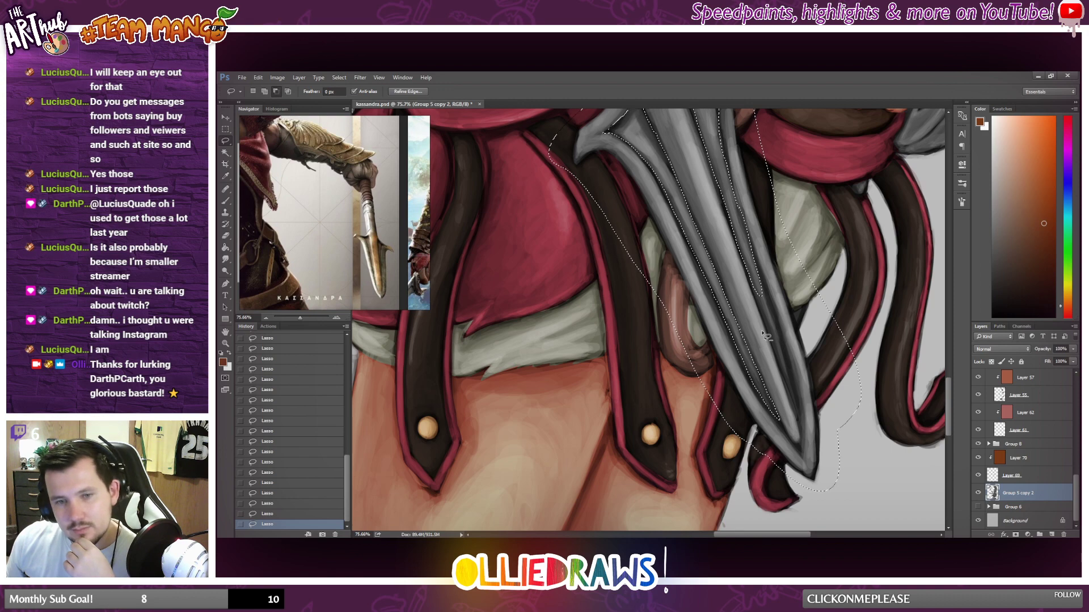
pyautogui.scroll(-2, 767, 339)
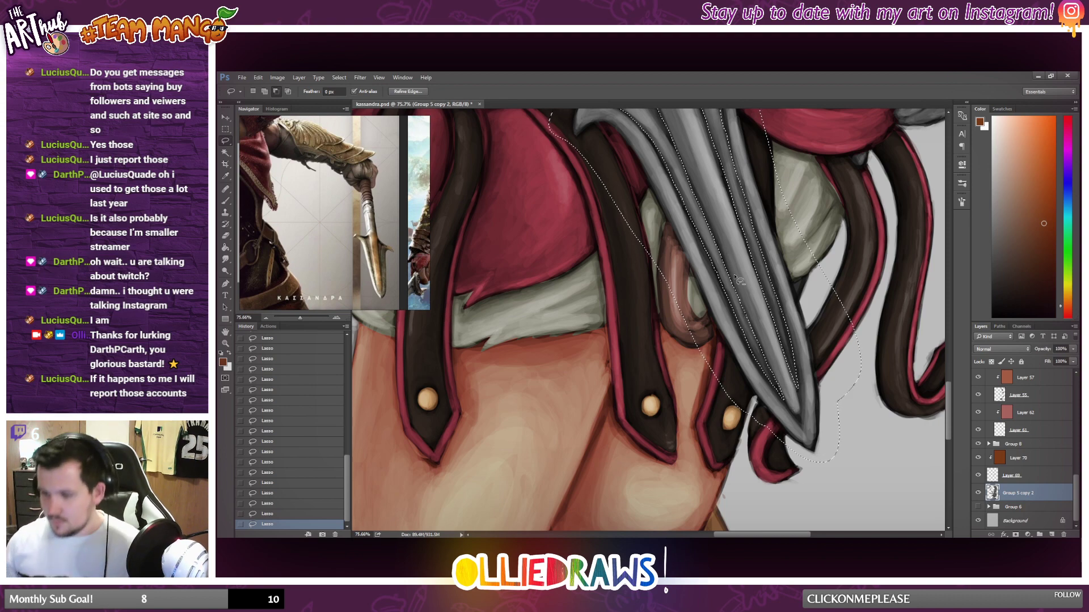
# Examine the selected spearhead and compare the weapons with the Kassandra reference images, dropping the selection for the check and restoring it.
pyautogui.scroll(-3, 737, 279)
pyautogui.scroll(2, 744, 251)
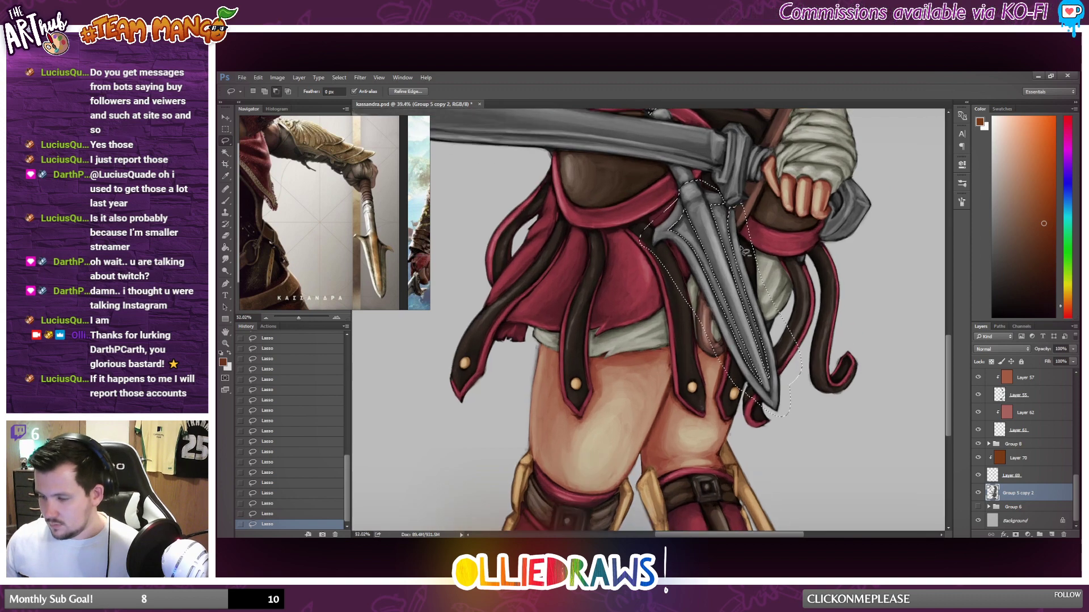
pyautogui.scroll(2, 745, 251)
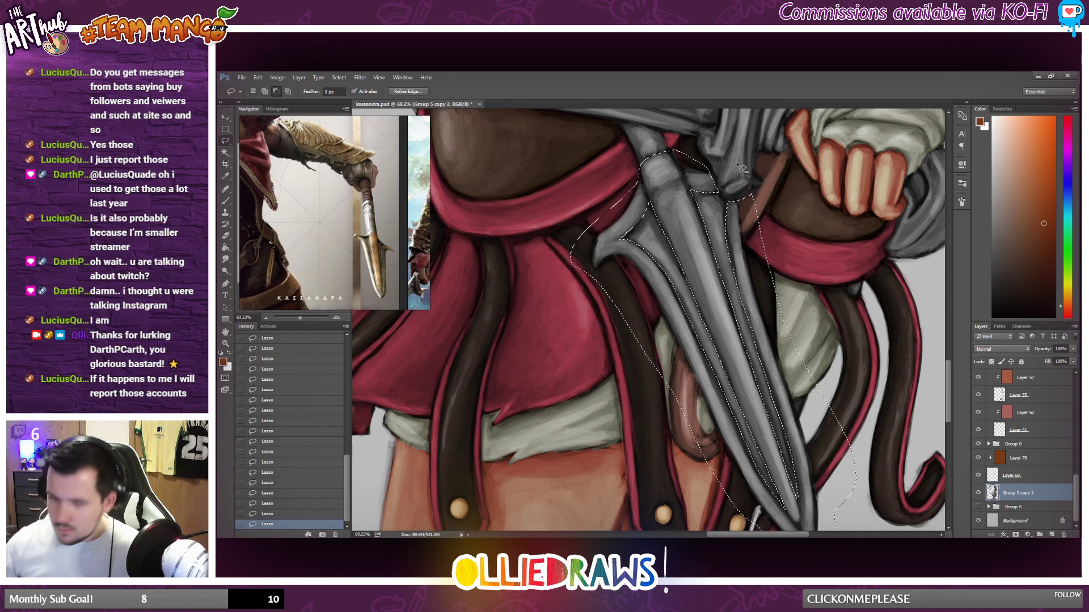
pyautogui.scroll(-6, 627, 193)
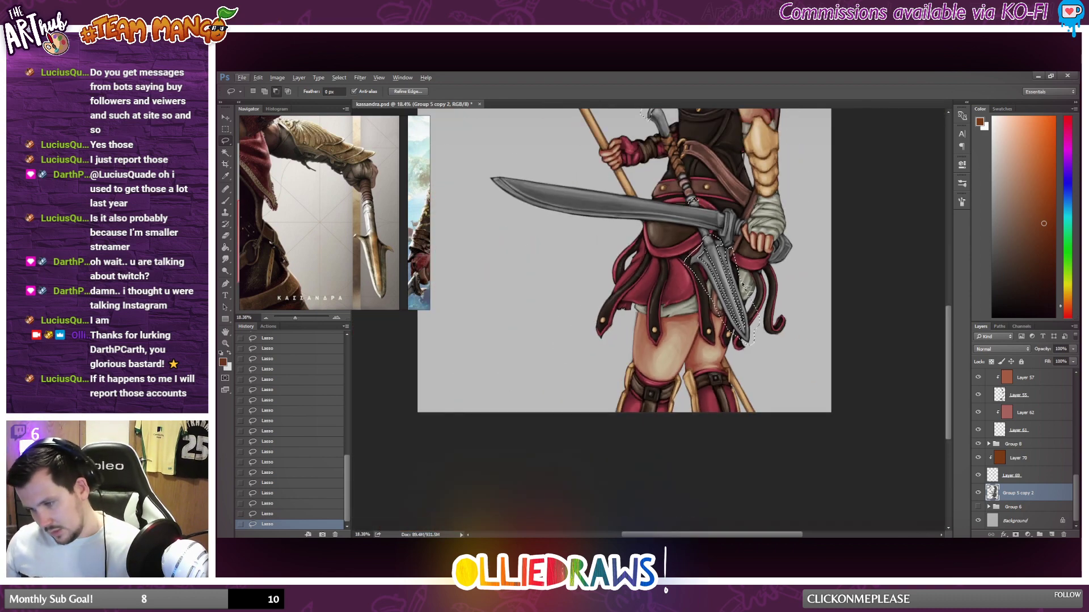
pyautogui.scroll(2, 753, 272)
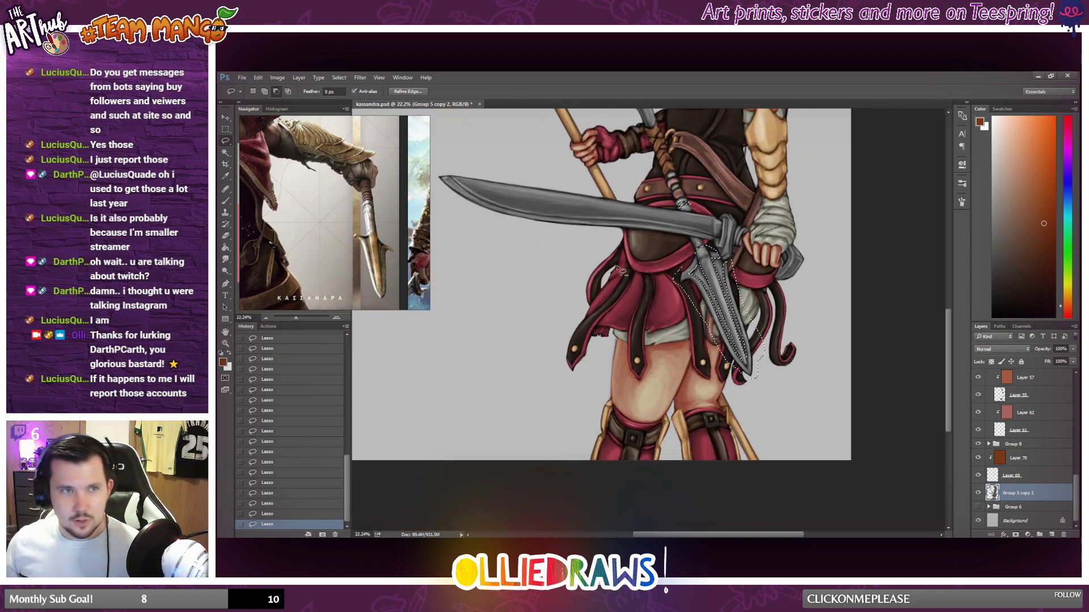
pyautogui.hotkey('ctrl', 'd')
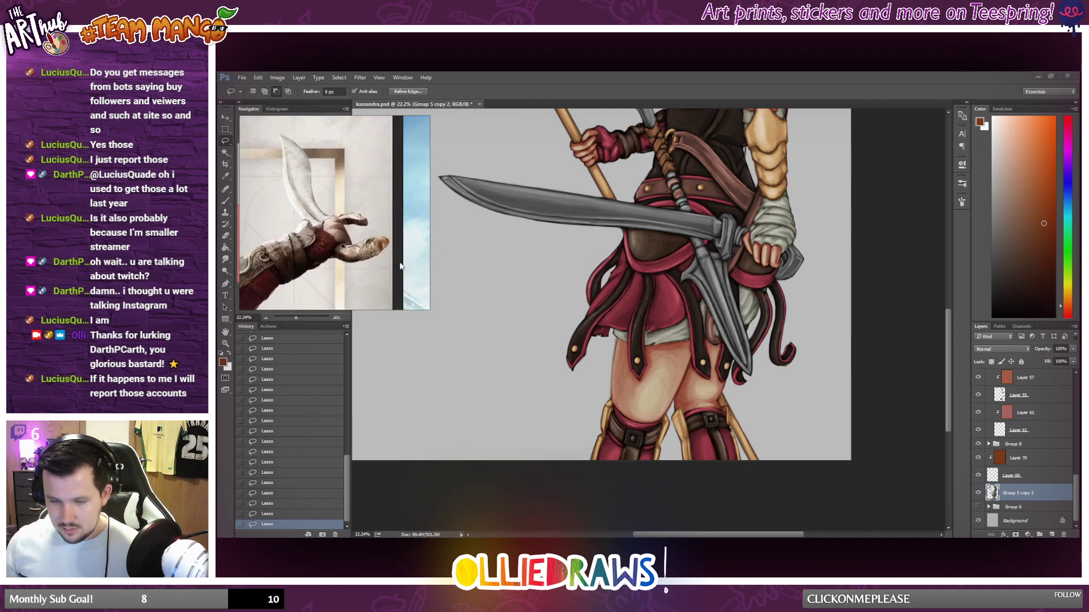
pyautogui.moveTo(400, 266); pyautogui.dragTo(347, 208)
pyautogui.scroll(-6, 372, 245)
pyautogui.hotkey('ctrl', 'shift', 'd')
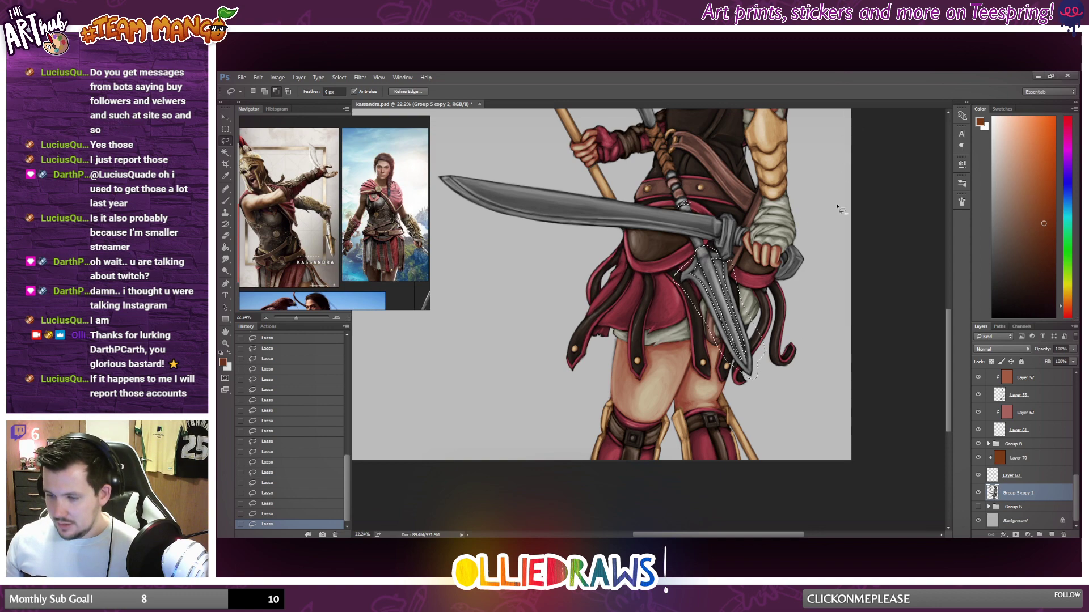
# Refine the lasso selection where the spearhead's upper end meets the sword's guard.
pyautogui.scroll(5, 716, 245)
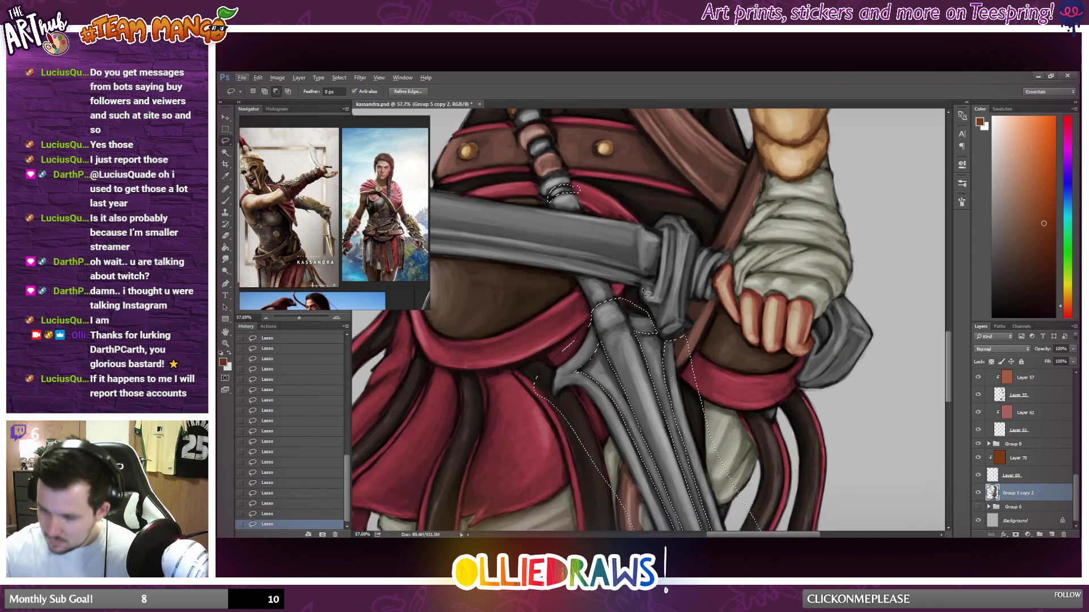
pyautogui.moveTo(657, 292)
pyautogui.mouseDown()
pyautogui.moveTo(655, 229)
pyautogui.moveTo(675, 190)
pyautogui.moveTo(733, 255)
pyautogui.moveTo(713, 319)
pyautogui.moveTo(664, 341)
pyautogui.mouseUp()
pyautogui.moveTo(811, 334)
pyautogui.mouseDown()
pyautogui.moveTo(804, 381)
pyautogui.moveTo(810, 340)
pyautogui.mouseUp()
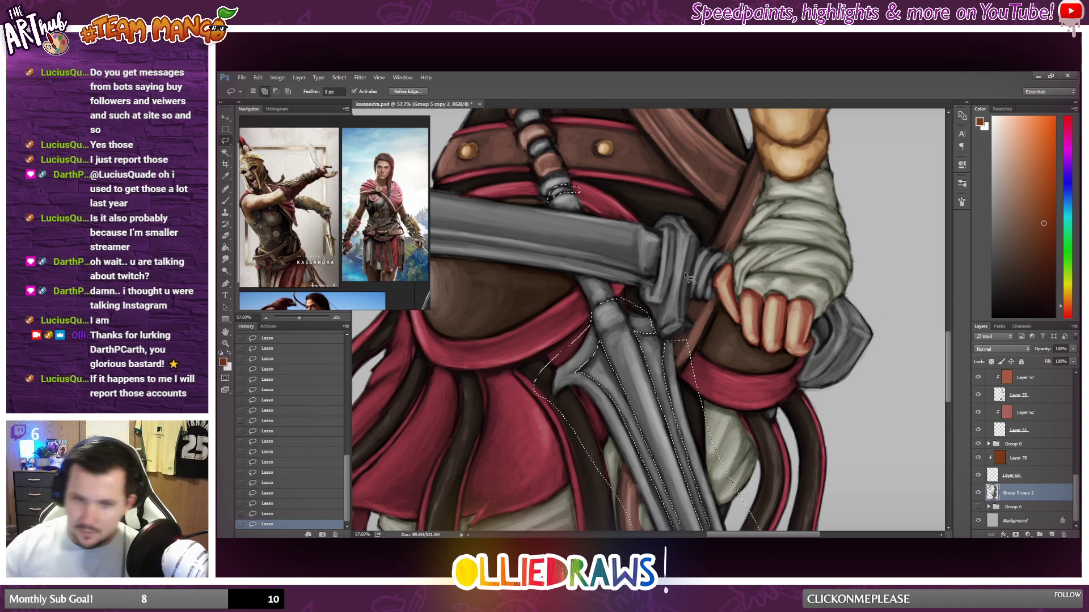
# Add the sword's guard beside the blade and its pommel behind the fist to the lasso selection.
pyautogui.moveTo(643, 287)
pyautogui.mouseDown()
pyautogui.moveTo(663, 344)
pyautogui.moveTo(693, 339)
pyautogui.moveTo(717, 302)
pyautogui.moveTo(731, 264)
pyautogui.moveTo(724, 237)
pyautogui.moveTo(693, 207)
pyautogui.moveTo(658, 208)
pyautogui.moveTo(651, 220)
pyautogui.moveTo(666, 237)
pyautogui.moveTo(652, 287)
pyautogui.mouseUp()
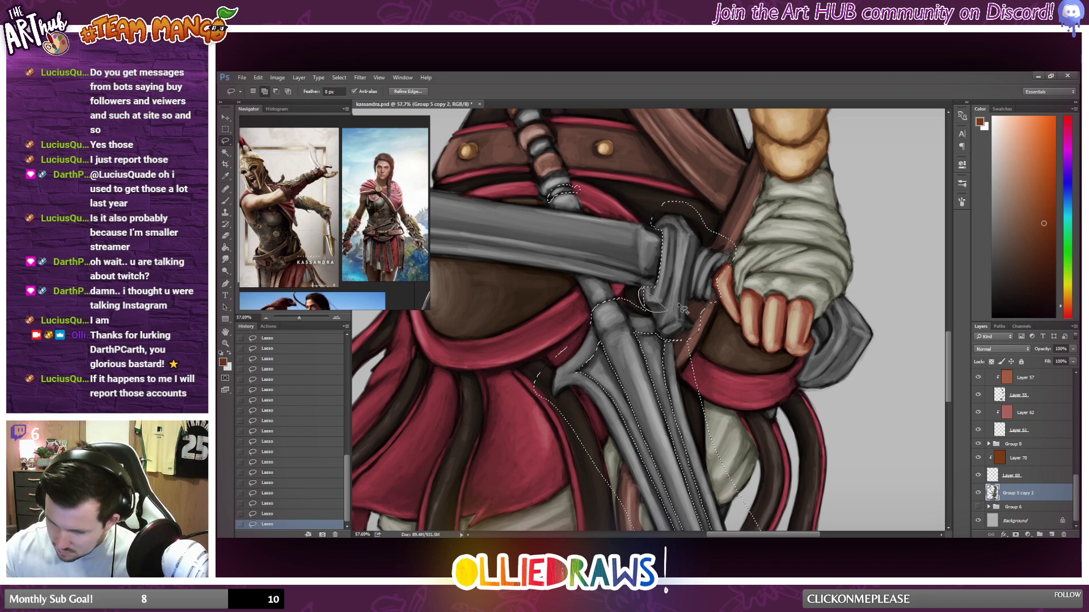
pyautogui.moveTo(817, 346)
pyautogui.mouseDown()
pyautogui.moveTo(800, 382)
pyautogui.moveTo(870, 311)
pyautogui.moveTo(811, 340)
pyautogui.mouseUp()
pyautogui.scroll(-2, 811, 340)
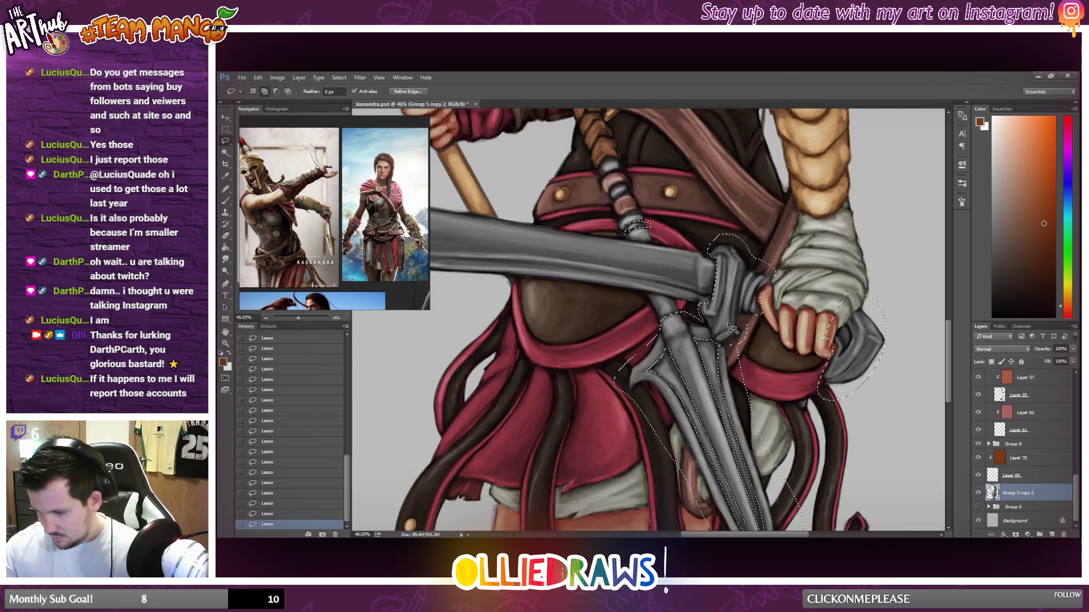
pyautogui.scroll(-3, 733, 356)
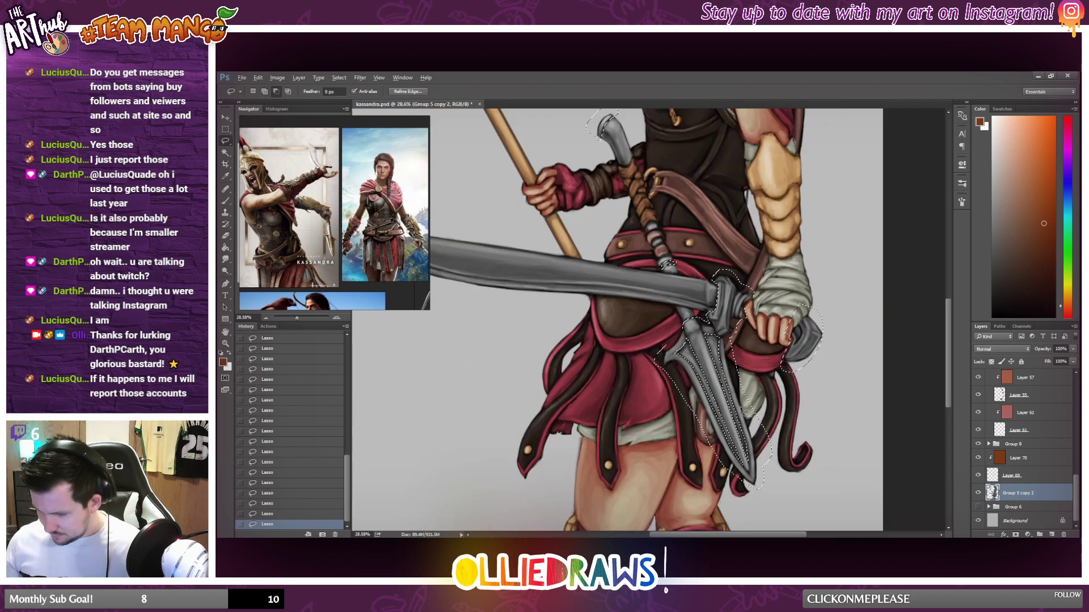
pyautogui.scroll(4, 756, 401)
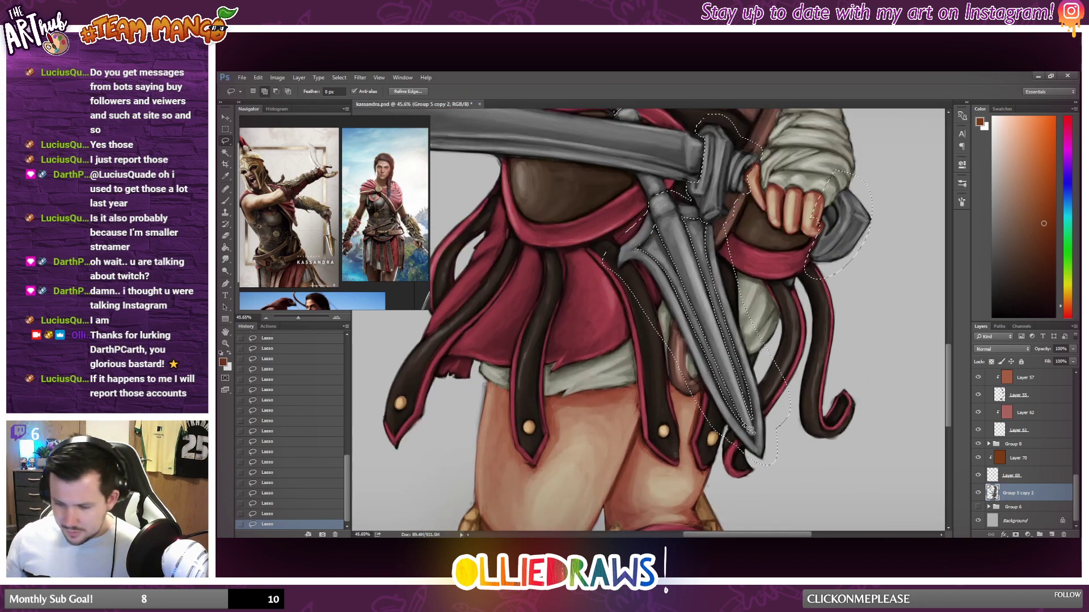
pyautogui.scroll(-3, 761, 417)
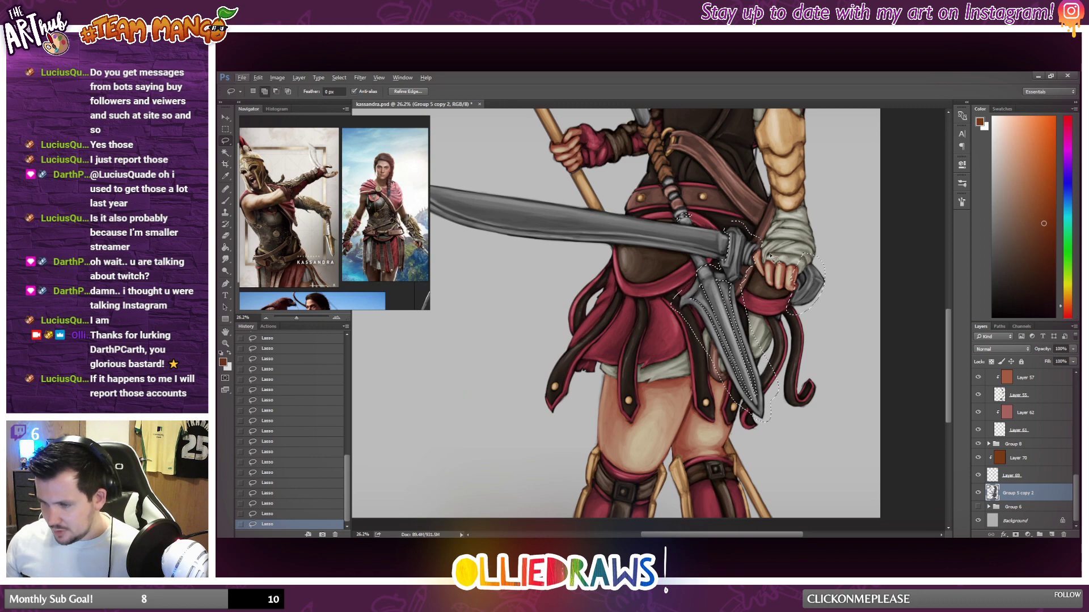
pyautogui.scroll(2, 746, 247)
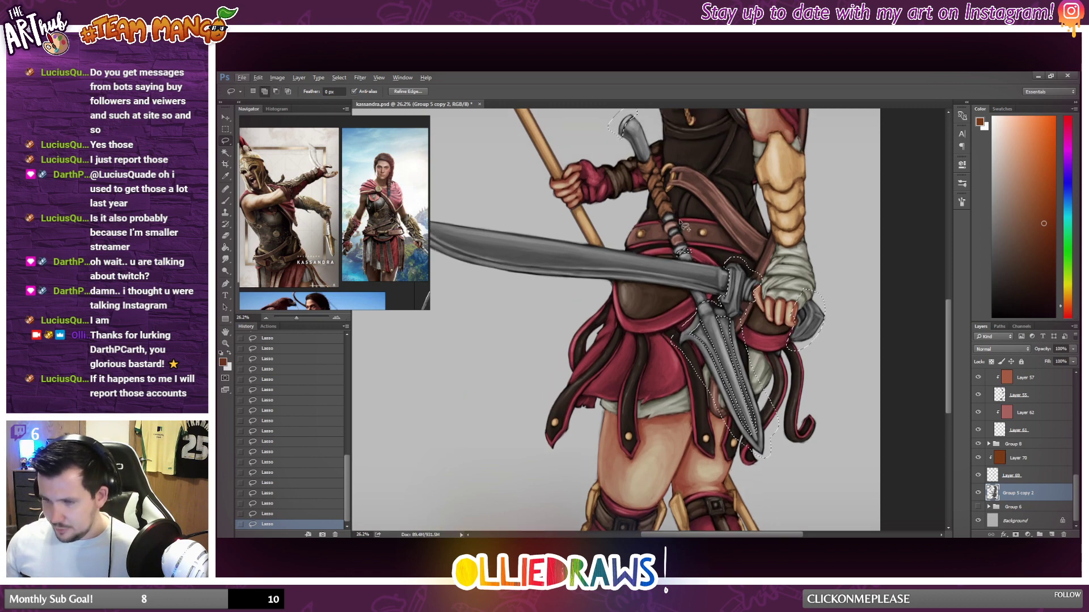
pyautogui.scroll(2, 795, 324)
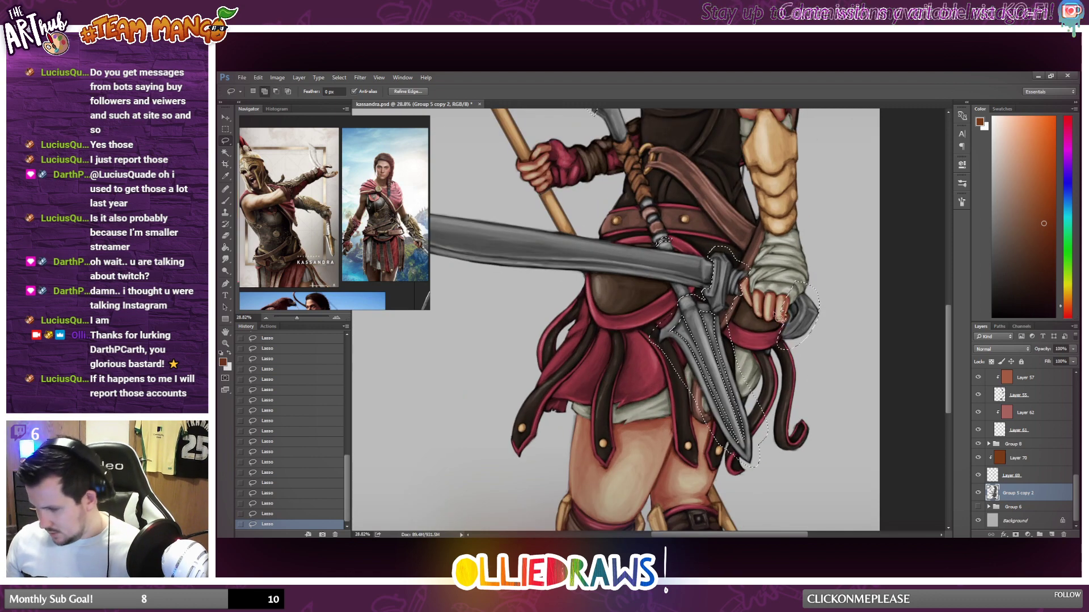
# Copy the selected metal parts to their own layer and clip a new empty layer onto it.
pyautogui.rightClick(795, 325)
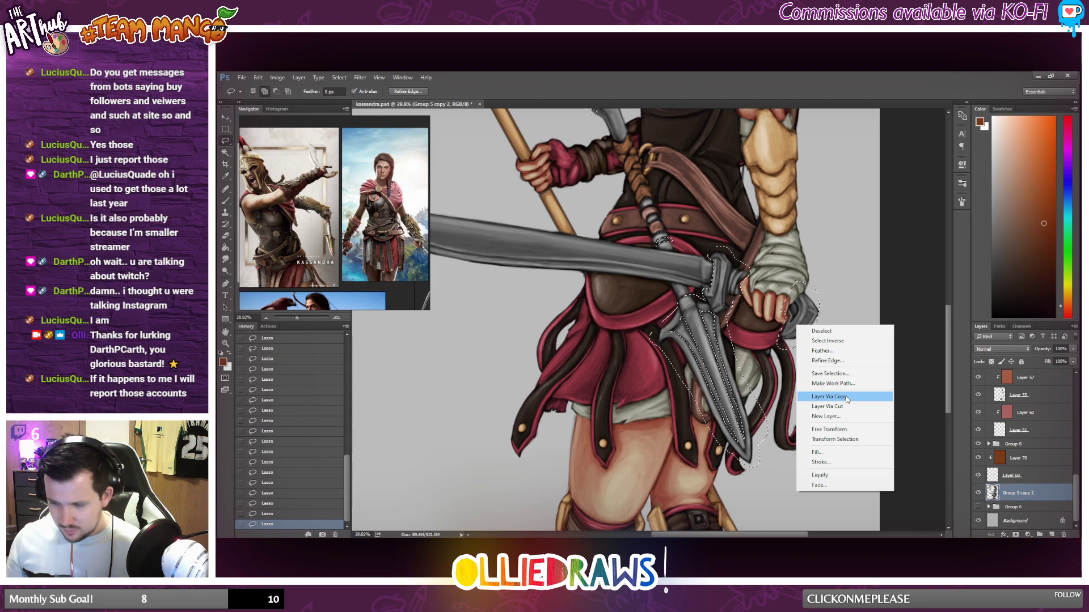
pyautogui.click(851, 402)
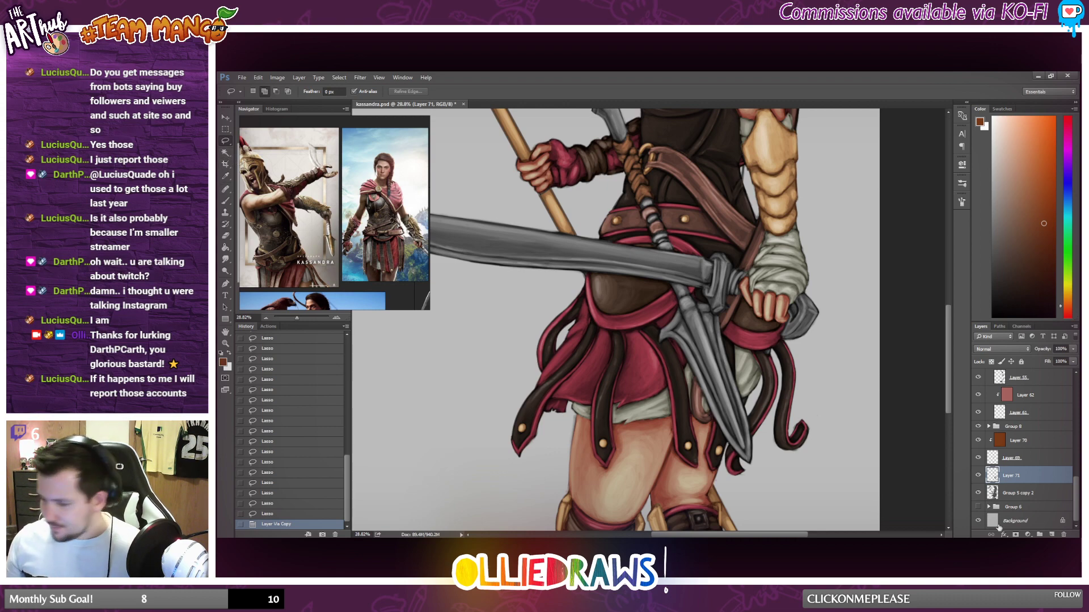
pyautogui.click(1061, 535)
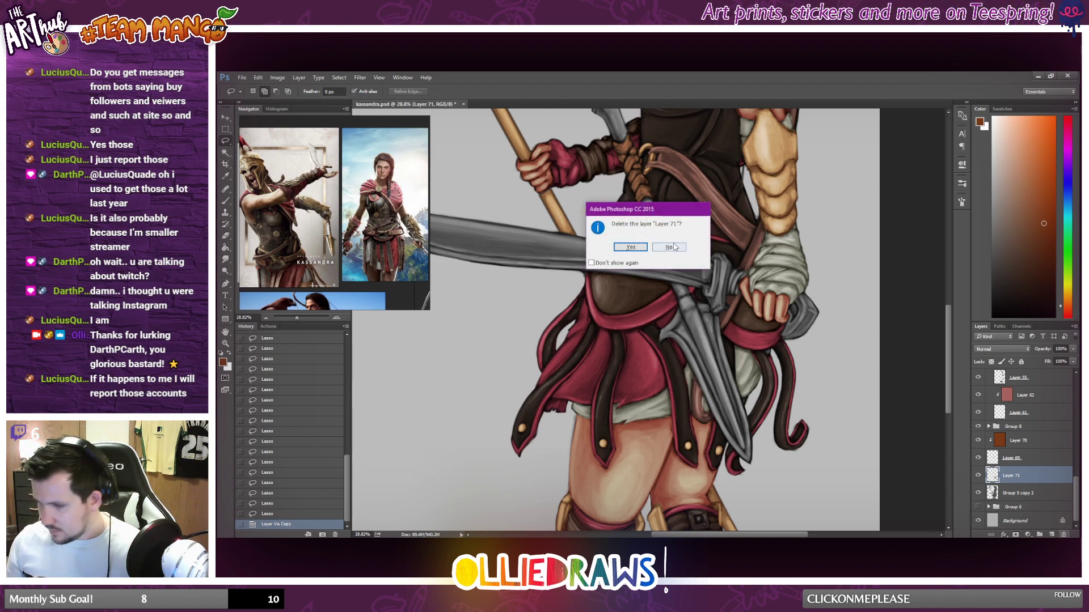
pyautogui.click(673, 247)
pyautogui.click(1052, 535)
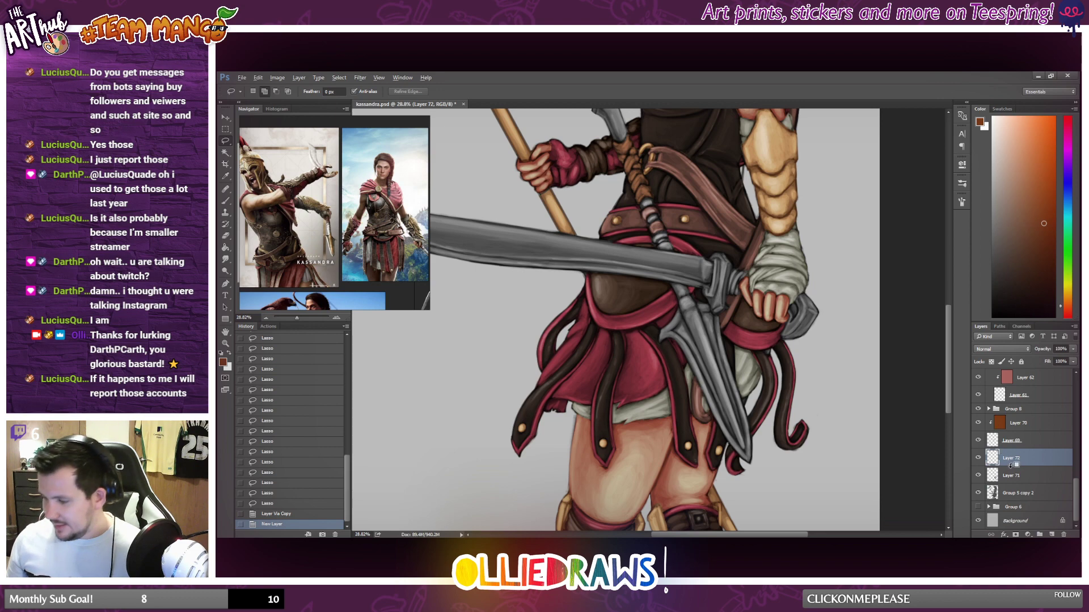
pyautogui.keyDown('alt'); pyautogui.click(1014, 465); pyautogui.keyUp('alt')
# Choose a golden-yellow foreground colour and fill the clipped layer above the copied metal parts with it.
pyautogui.scroll(-3, 812, 233)
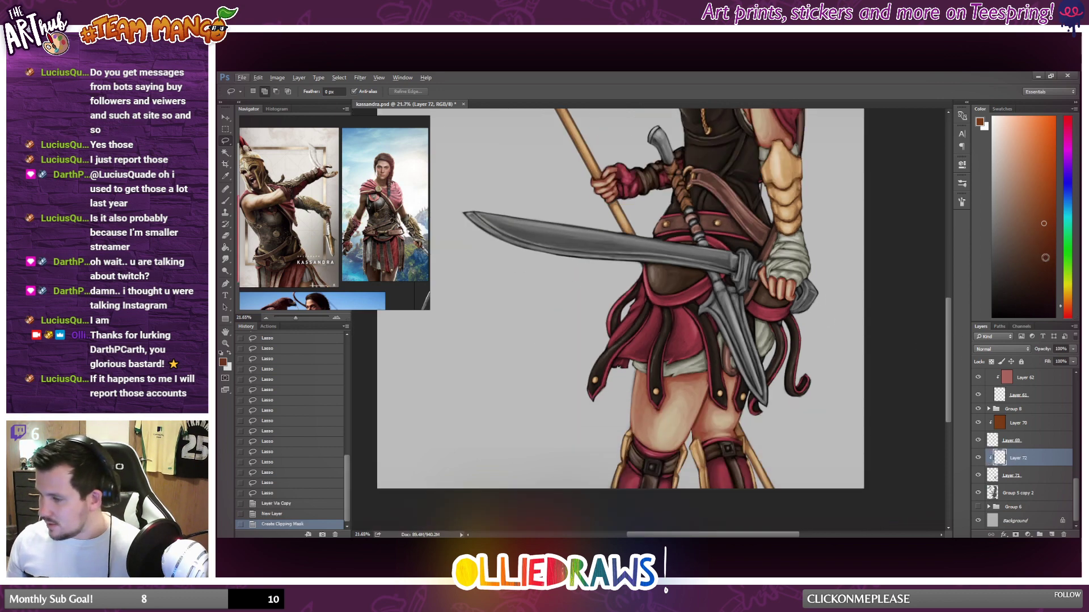
pyautogui.click(1067, 285)
pyautogui.click(1005, 191)
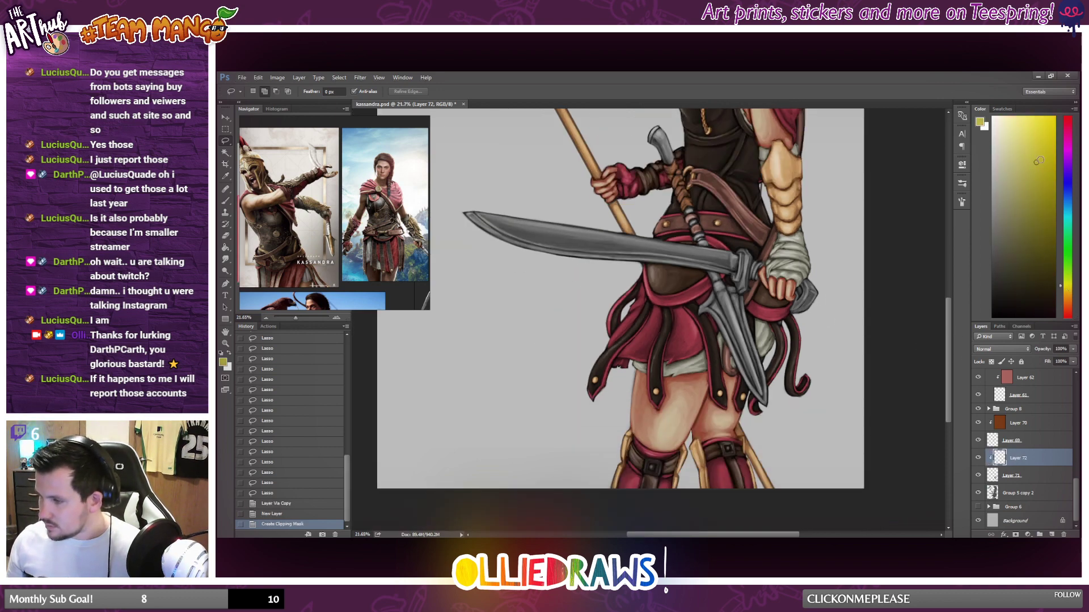
pyautogui.click(1046, 180)
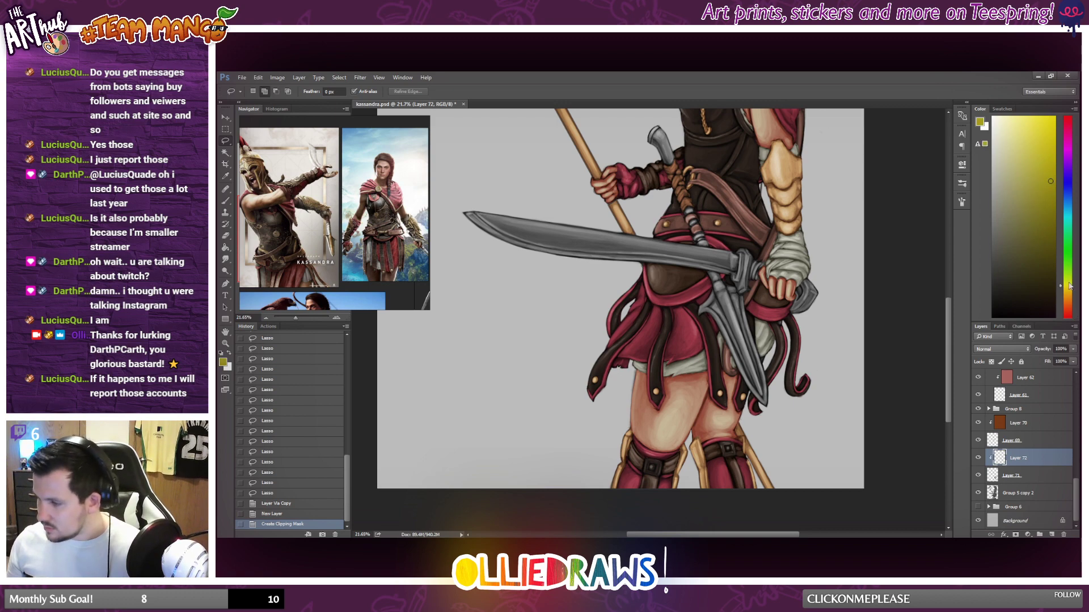
pyautogui.moveTo(1069, 286); pyautogui.dragTo(1071, 296)
pyautogui.click(1036, 151)
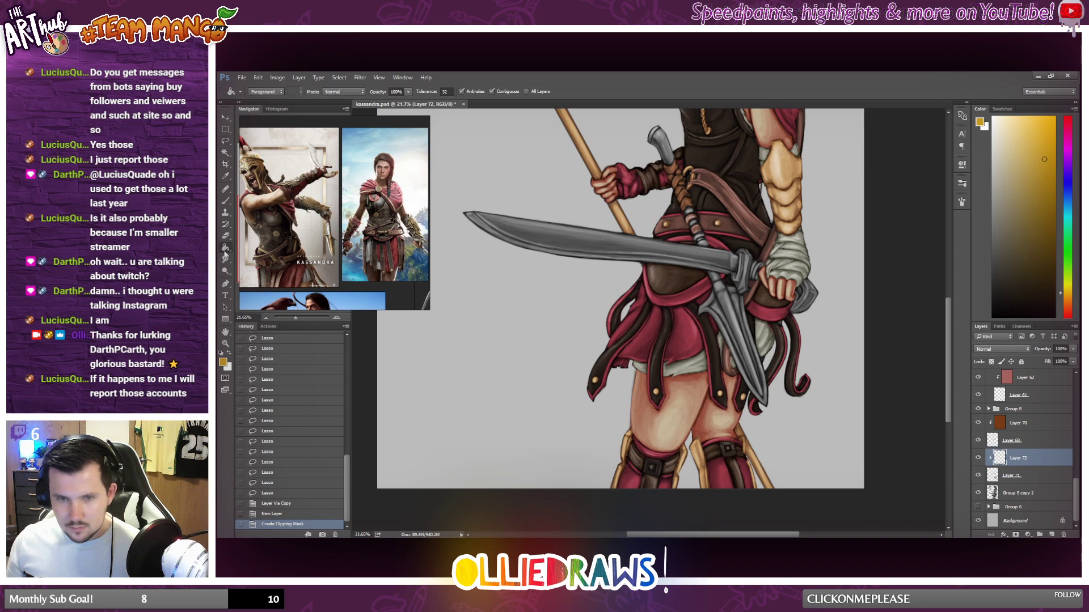
pyautogui.press('g')
pyautogui.click(754, 306)
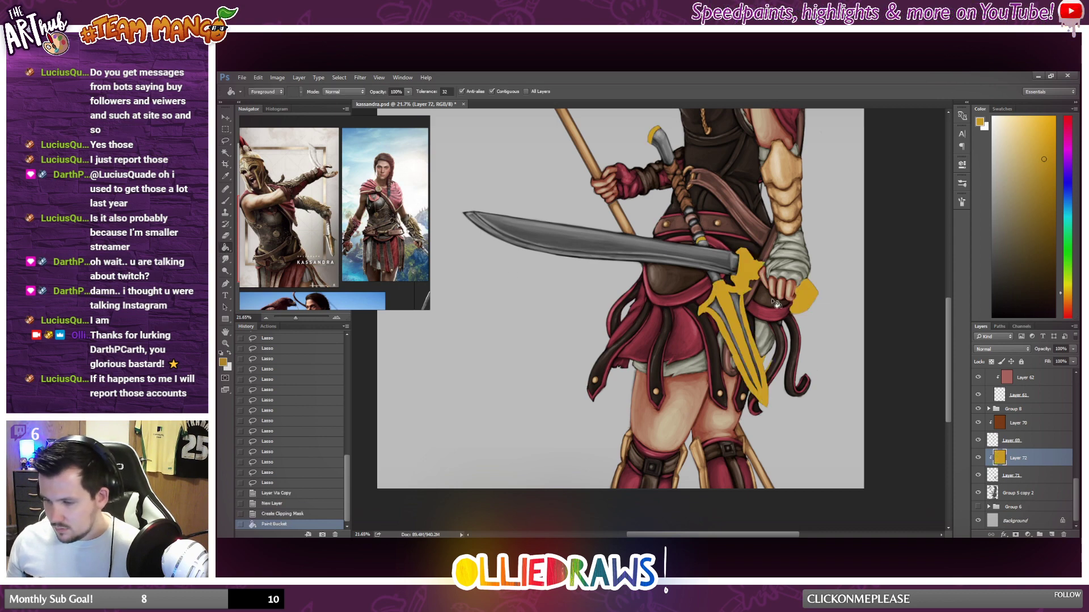
# Try Overlay and other blend modes on the gold layer, settling on Soft Light.
pyautogui.scroll(-3, 771, 287)
pyautogui.scroll(3, 775, 282)
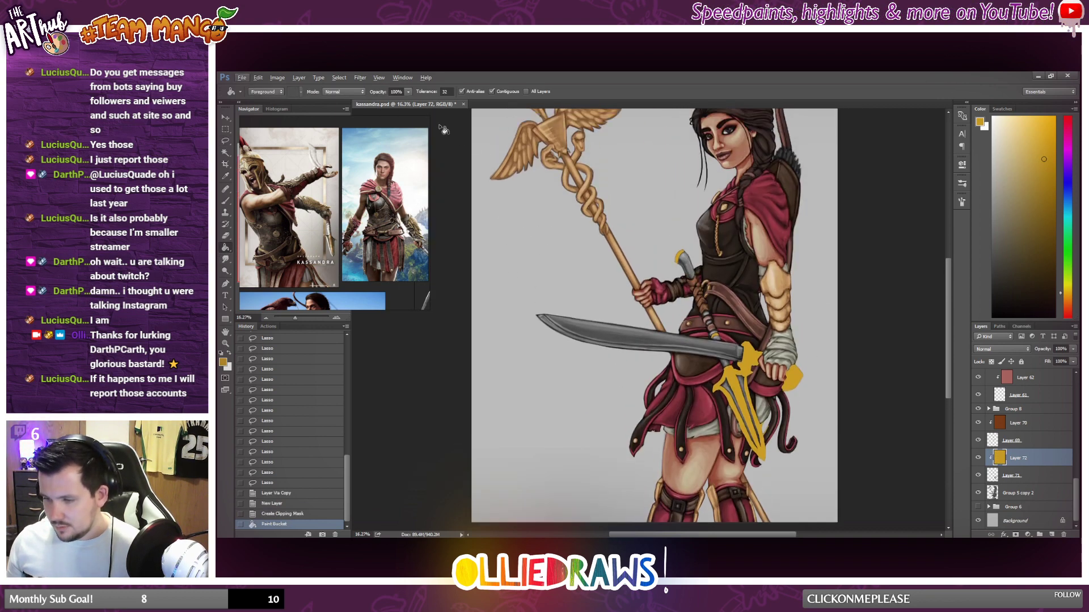
pyautogui.press('m')
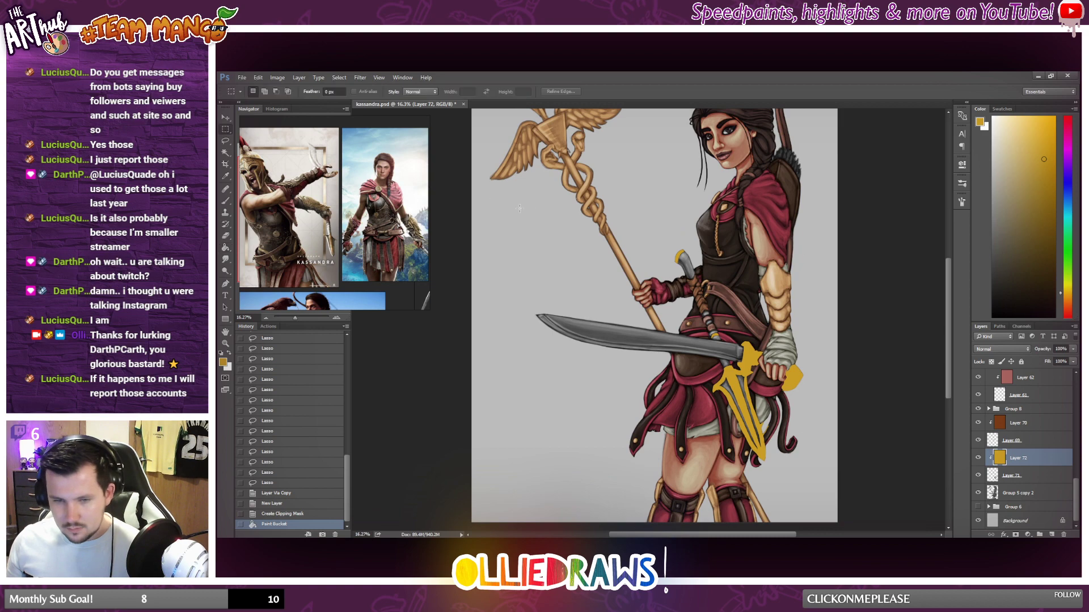
pyautogui.click(999, 349)
pyautogui.click(990, 448)
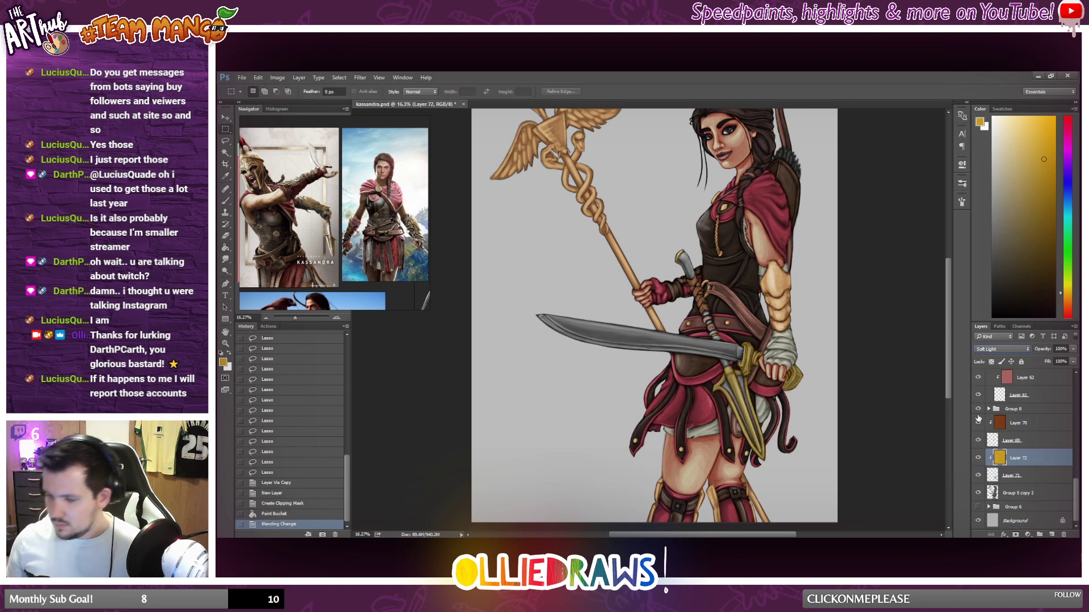
pyautogui.press('Down')
pyautogui.press('Up')
pyautogui.press('Up')
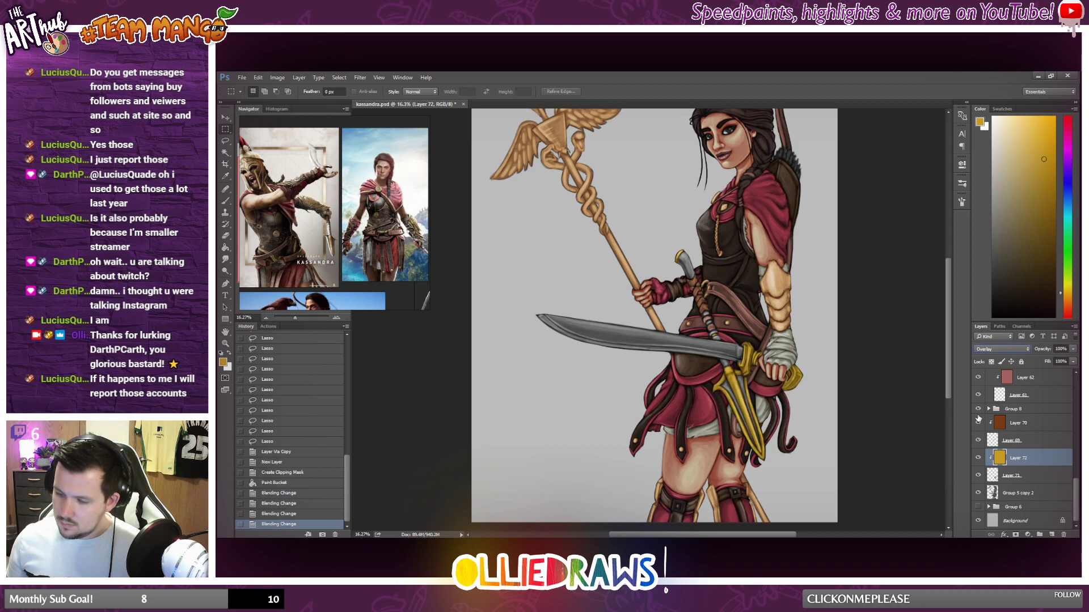
pyautogui.press('Down')
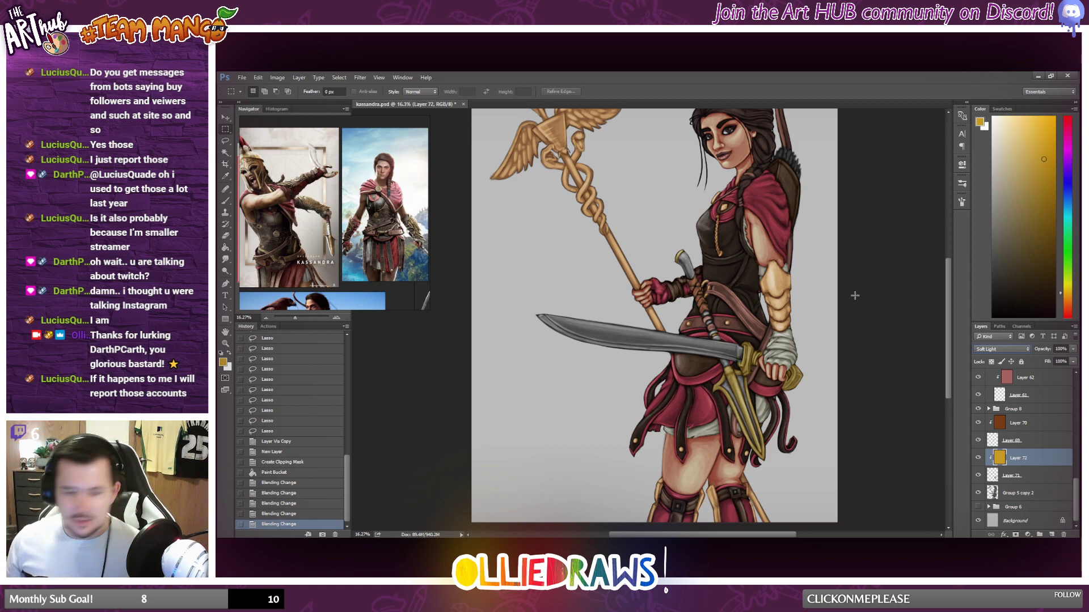
# On the Group 5 copy 2 layer, lasso the broken spear's curved handle end, wrapped grip and spearhead.
pyautogui.click(1025, 447)
pyautogui.click(1035, 492)
pyautogui.press('alt')
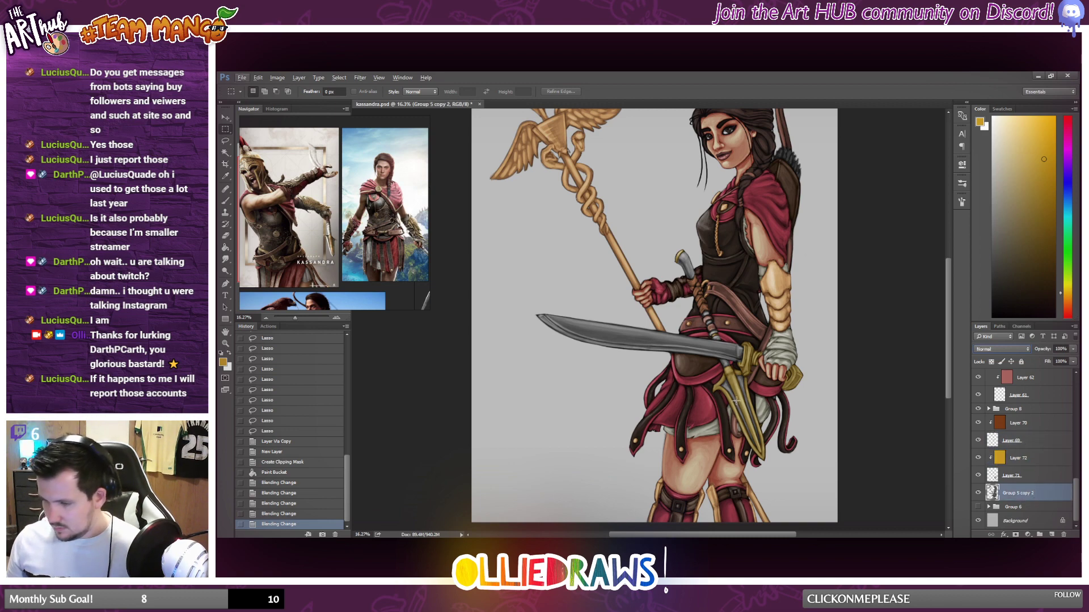
pyautogui.press('l')
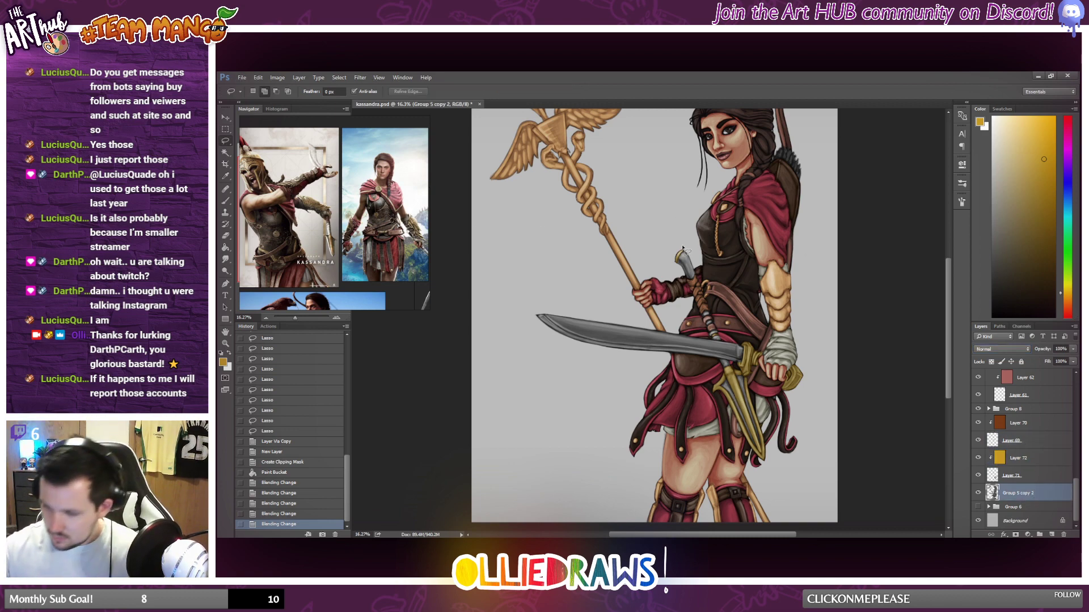
pyautogui.moveTo(675, 266); pyautogui.dragTo(714, 340)
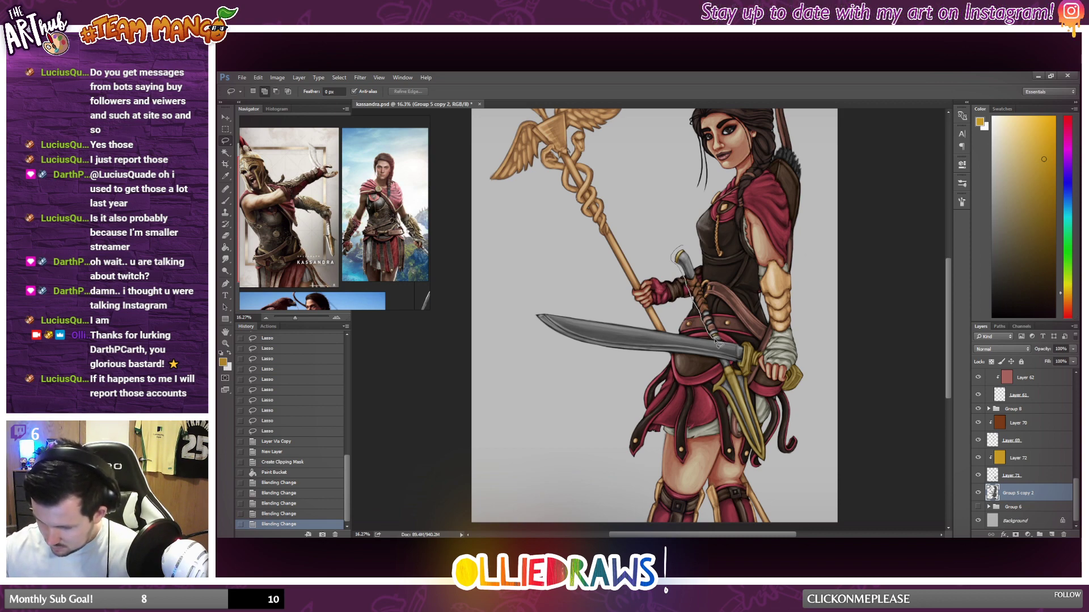
pyautogui.moveTo(729, 345); pyautogui.dragTo(698, 230)
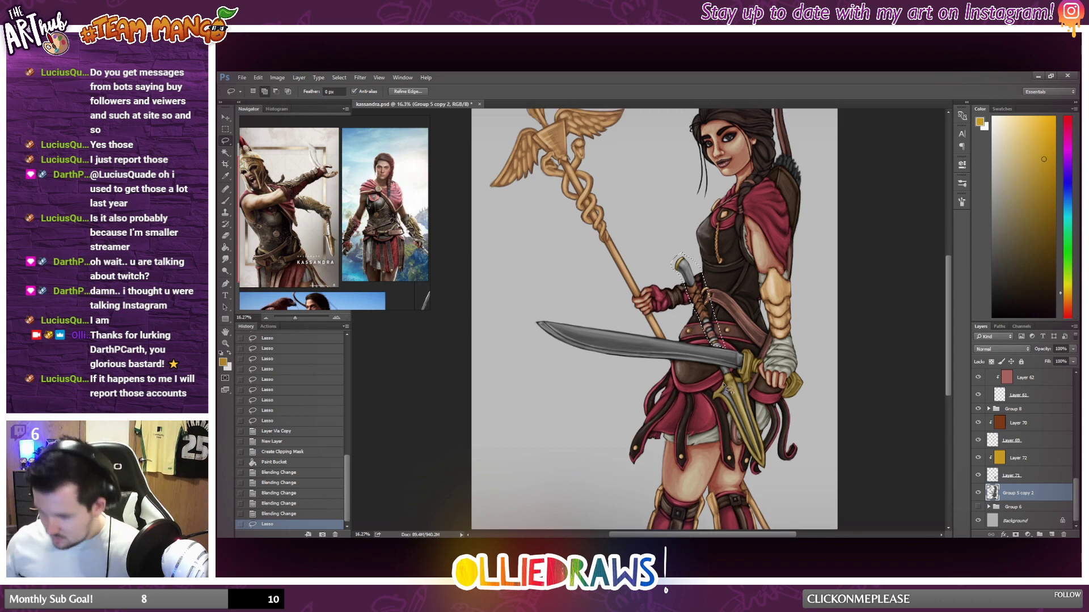
pyautogui.scroll(3, 709, 372)
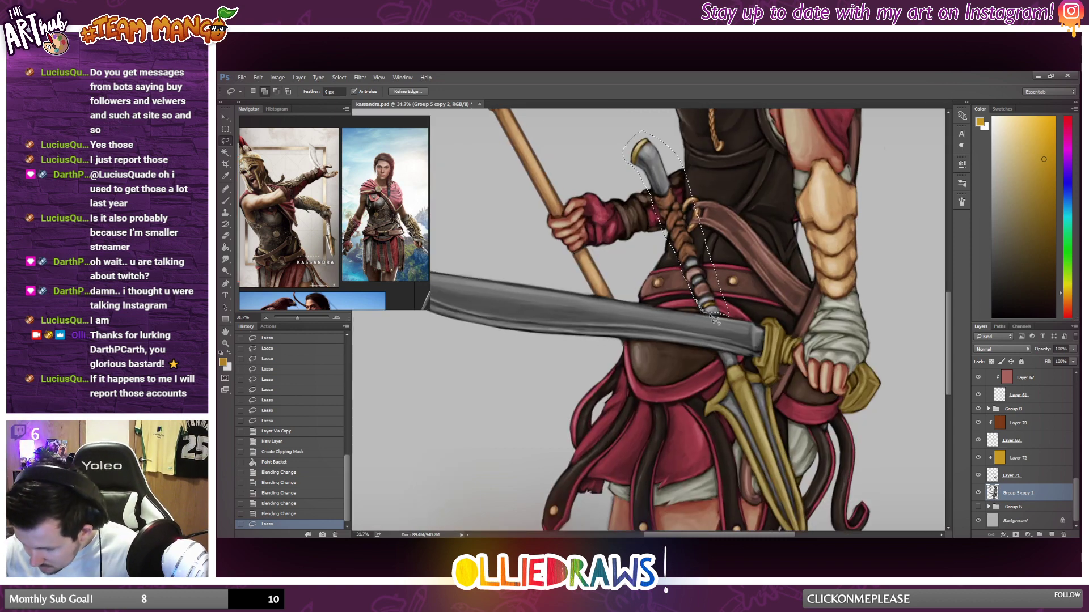
pyautogui.moveTo(714, 321)
pyautogui.mouseDown()
pyautogui.moveTo(734, 309)
pyautogui.moveTo(719, 321)
pyautogui.mouseUp()
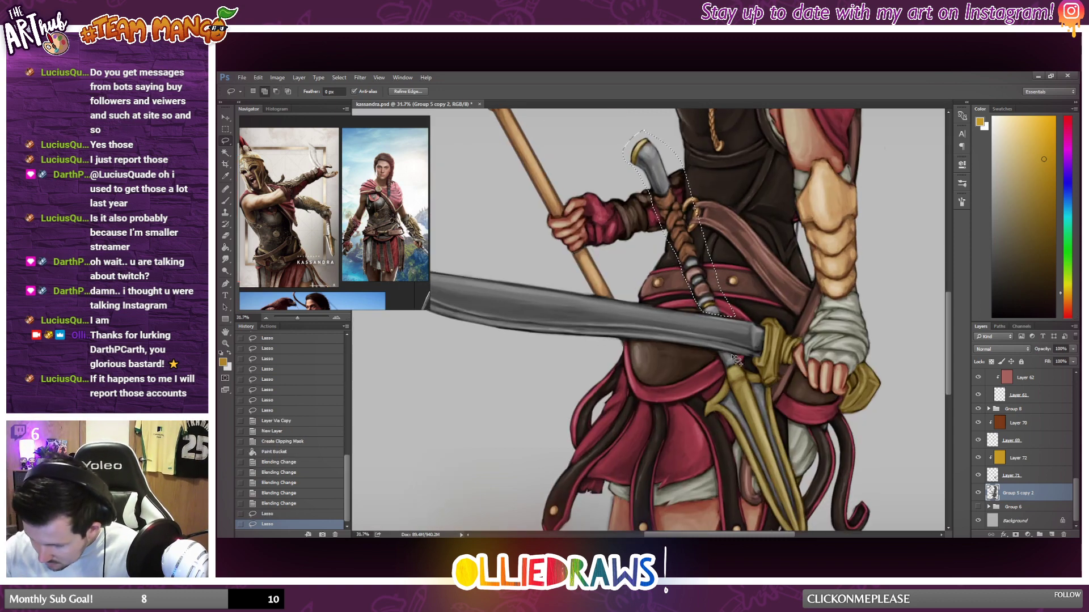
pyautogui.moveTo(736, 360)
pyautogui.mouseDown()
pyautogui.moveTo(715, 376)
pyautogui.moveTo(736, 477)
pyautogui.moveTo(821, 518)
pyautogui.moveTo(778, 392)
pyautogui.moveTo(757, 372)
pyautogui.moveTo(765, 346)
pyautogui.mouseUp()
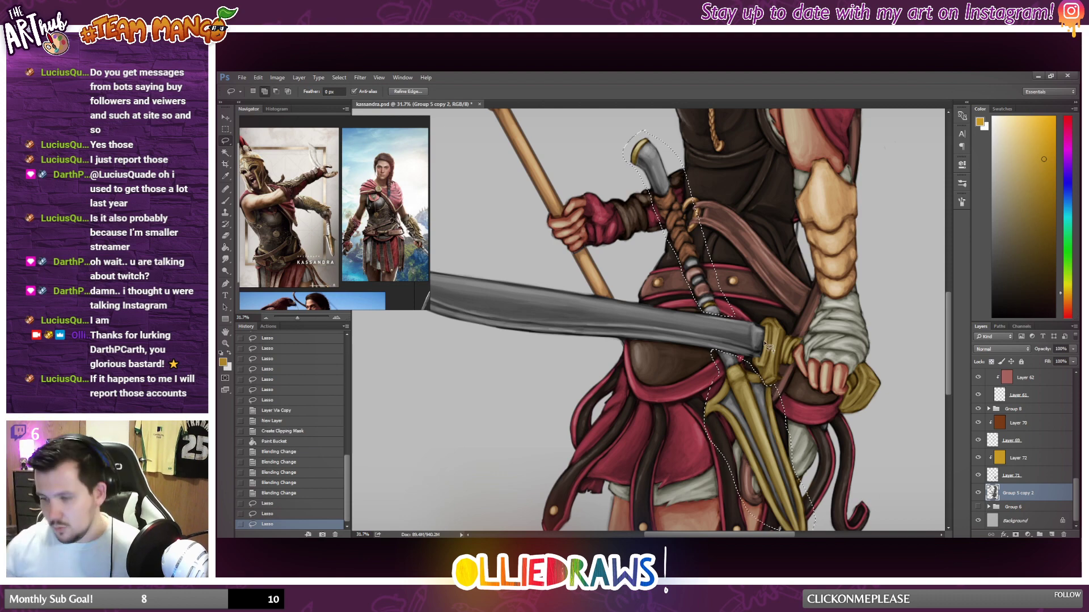
pyautogui.scroll(-3, 767, 345)
pyautogui.scroll(-1, 766, 385)
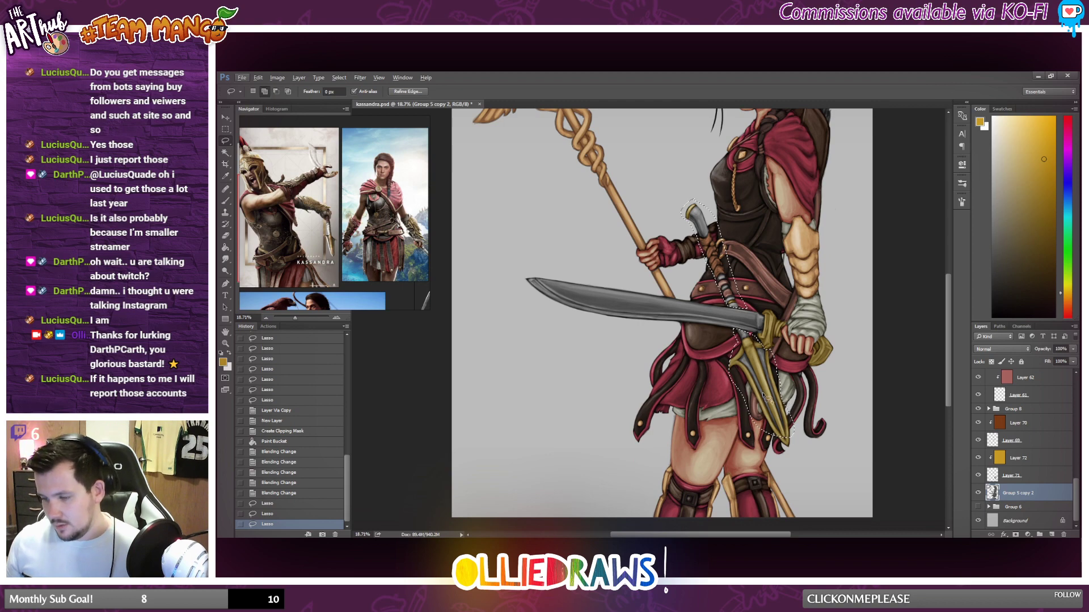
pyautogui.scroll(2, 764, 397)
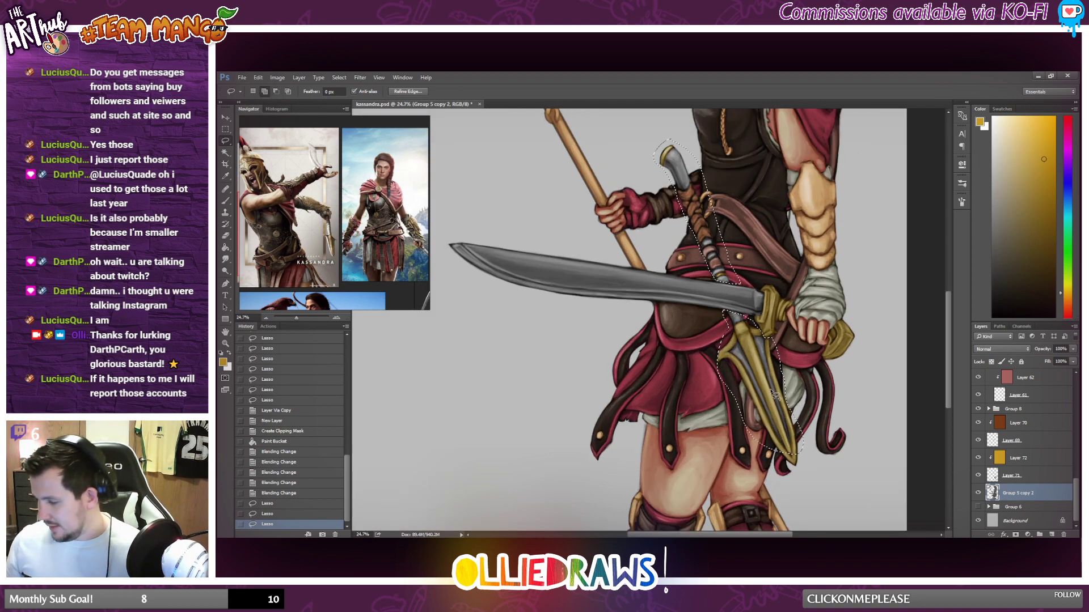
# Copy the selected spear parts to a separate layer and clip a new empty layer onto it.
pyautogui.rightClick(770, 400)
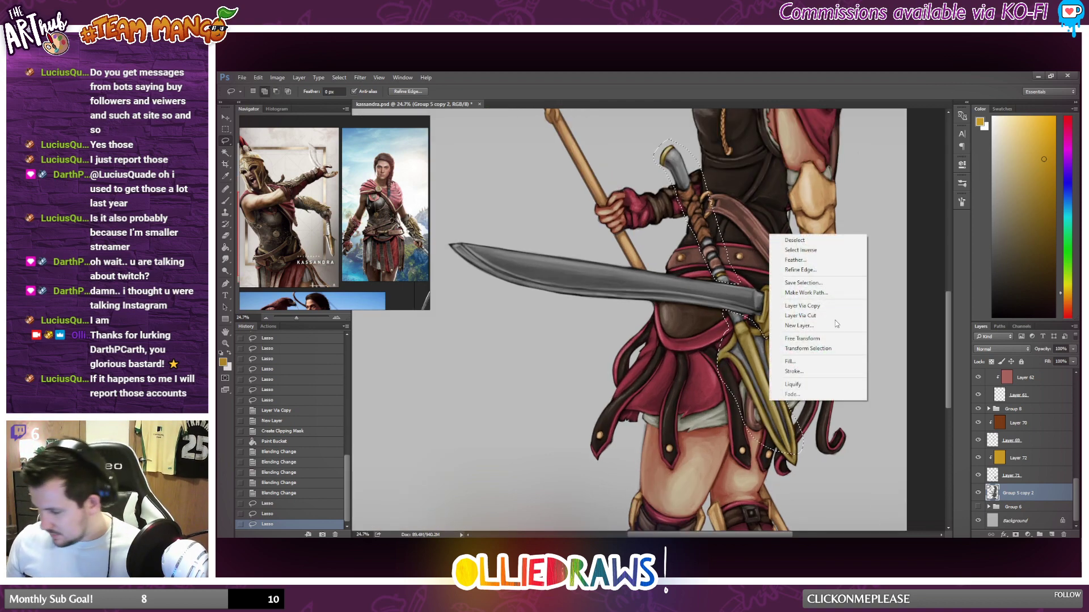
pyautogui.click(817, 306)
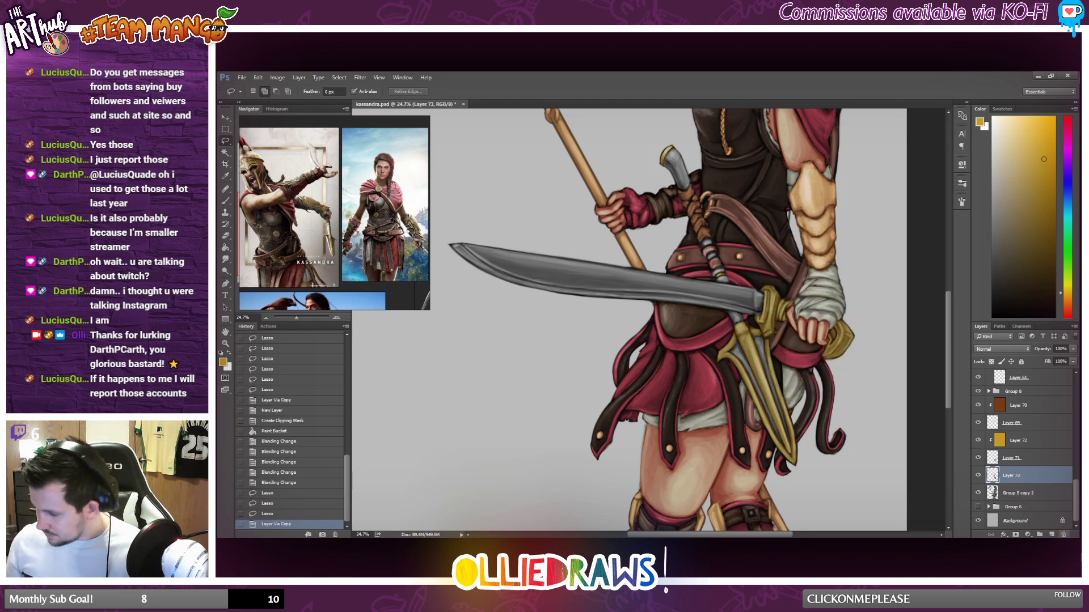
pyautogui.click(1052, 535)
pyautogui.keyDown('alt'); pyautogui.click(1003, 465); pyautogui.keyUp('alt')
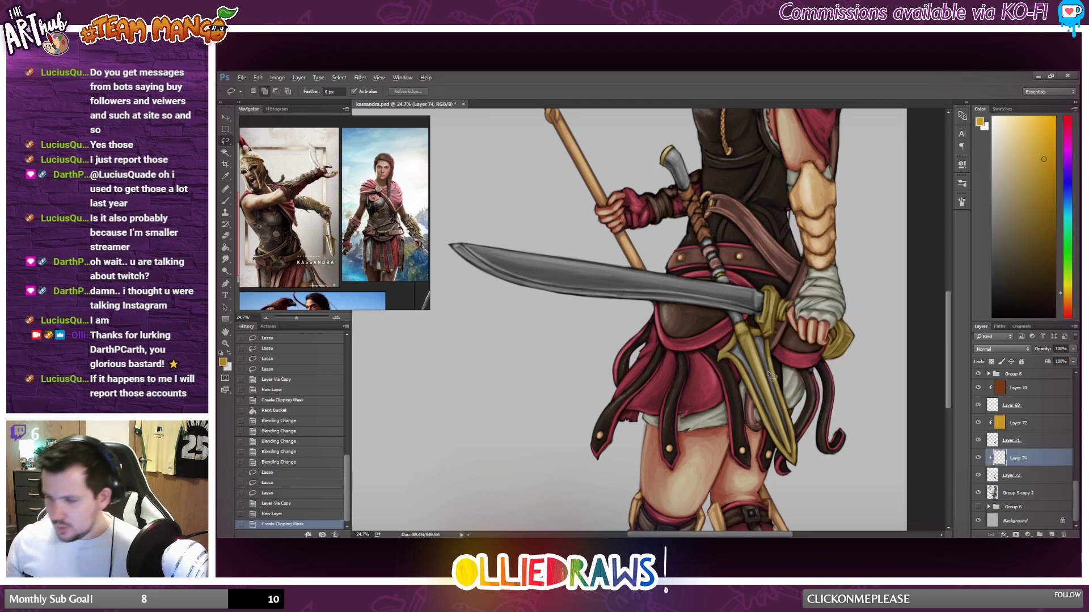
# Choose a muted light-blue foreground colour and fill the clipped layer above the copied spear parts with it.
pyautogui.scroll(-3, 769, 374)
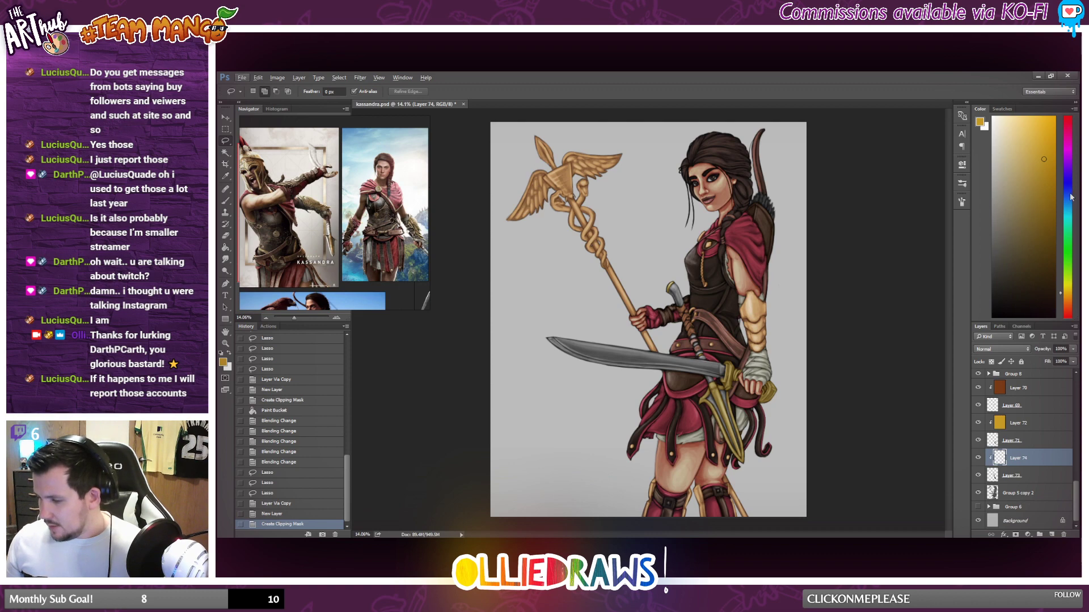
pyautogui.click(1067, 217)
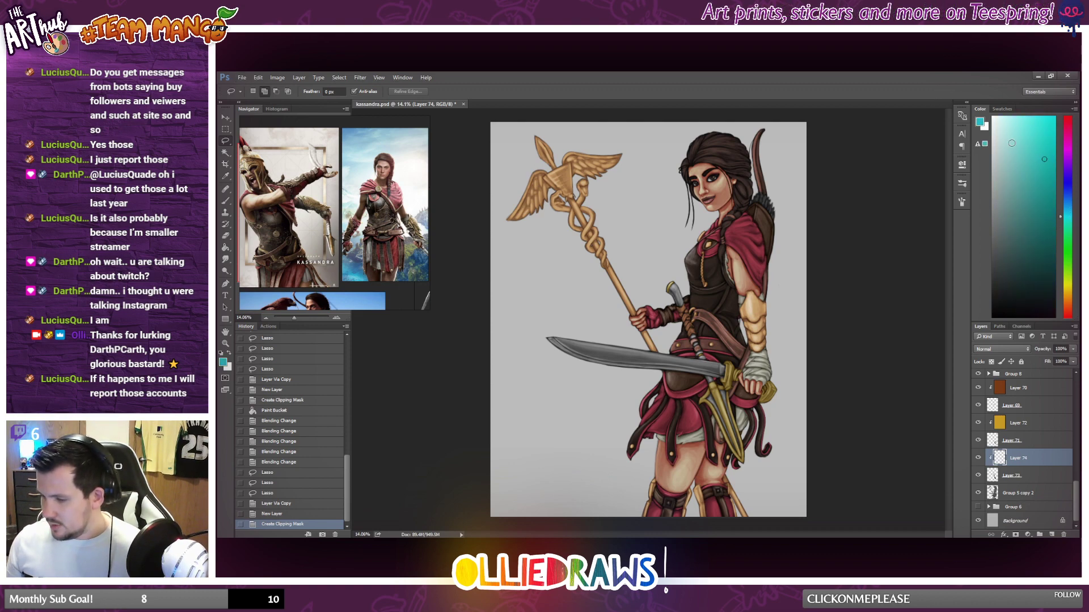
pyautogui.click(1005, 131)
pyautogui.moveTo(1006, 131); pyautogui.dragTo(1007, 172)
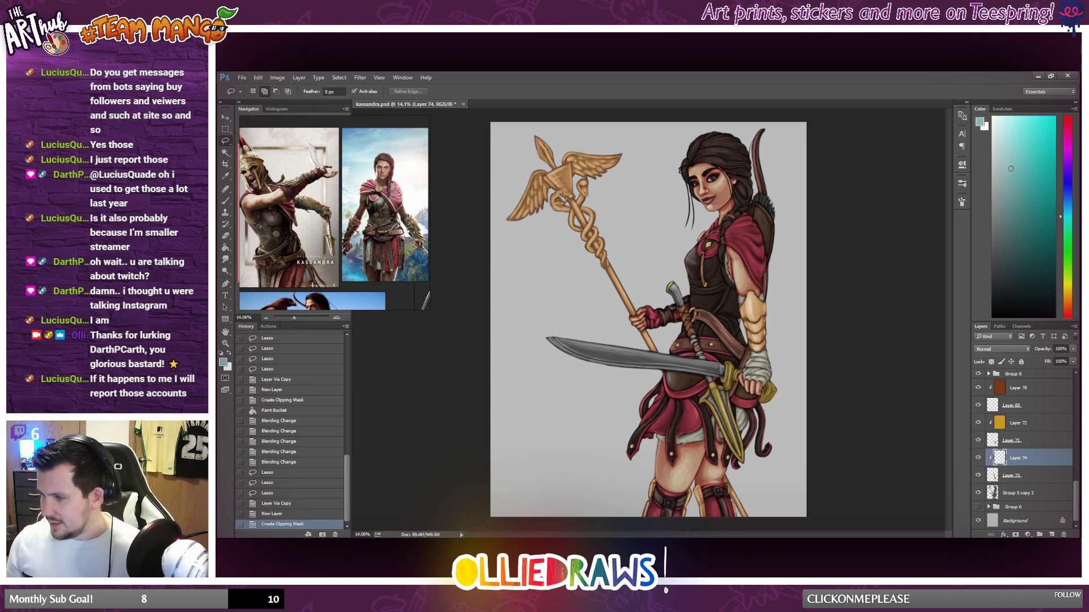
pyautogui.moveTo(1069, 218); pyautogui.dragTo(1069, 212)
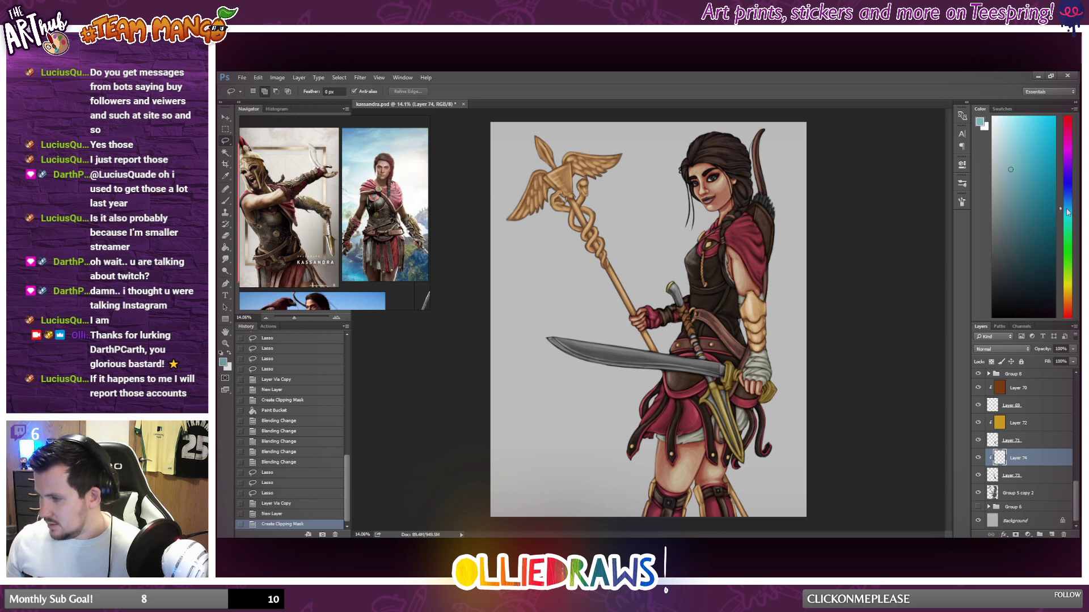
pyautogui.click(226, 248)
pyautogui.click(709, 356)
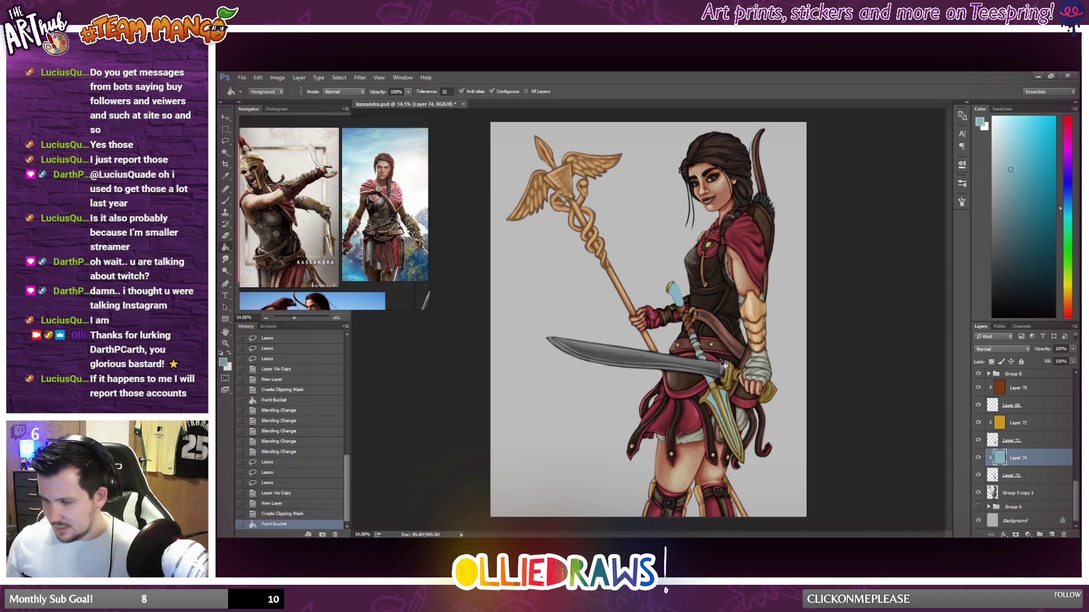
# Try Hard Light, Linear Light and other blend modes on the blue layer, settle on Soft Light and lower its opacity to about 89%.
pyautogui.click(1001, 349)
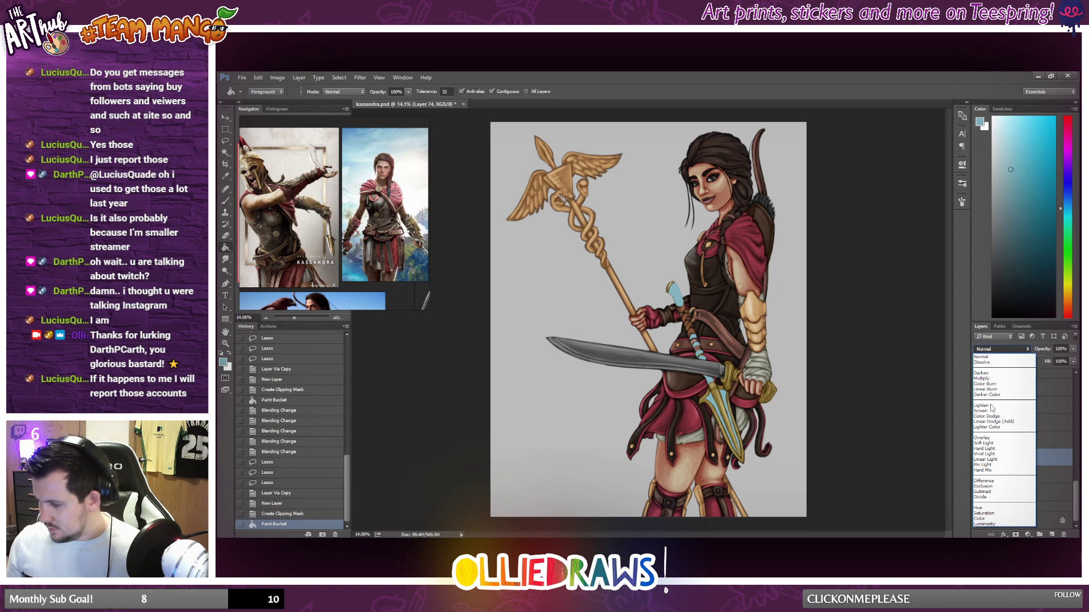
pyautogui.click(992, 443)
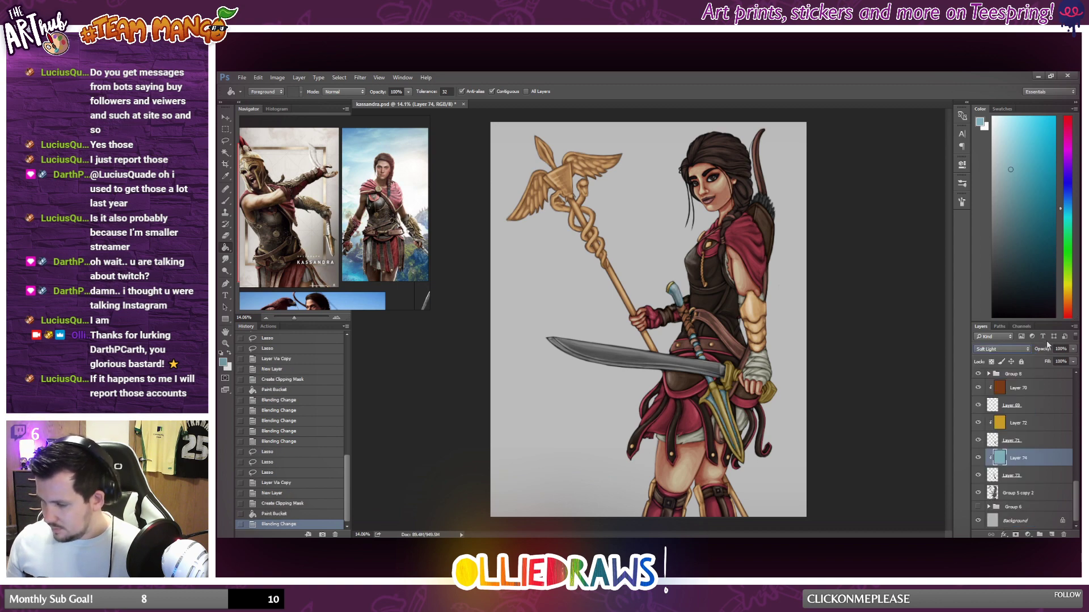
pyautogui.click(1001, 349)
pyautogui.click(989, 452)
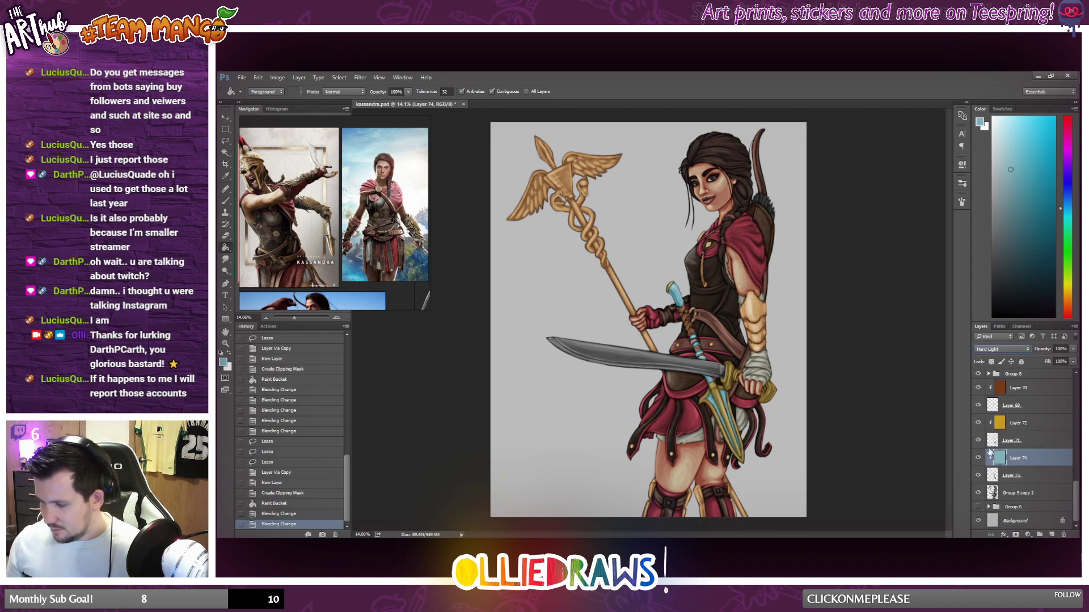
pyautogui.press('Down')
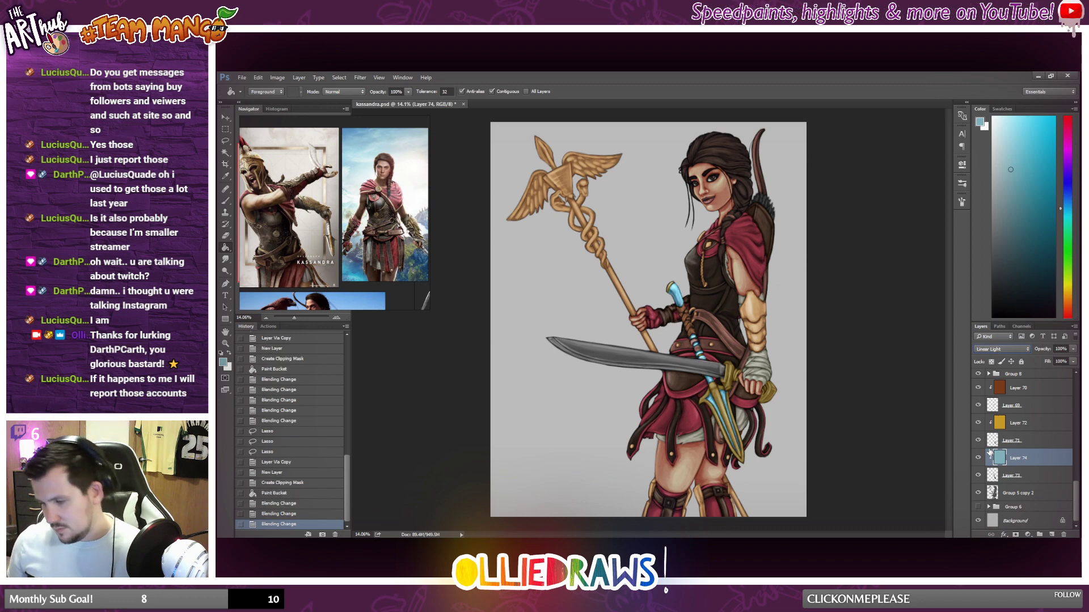
pyautogui.press('Up')
pyautogui.press('Up')
pyautogui.press('Up')
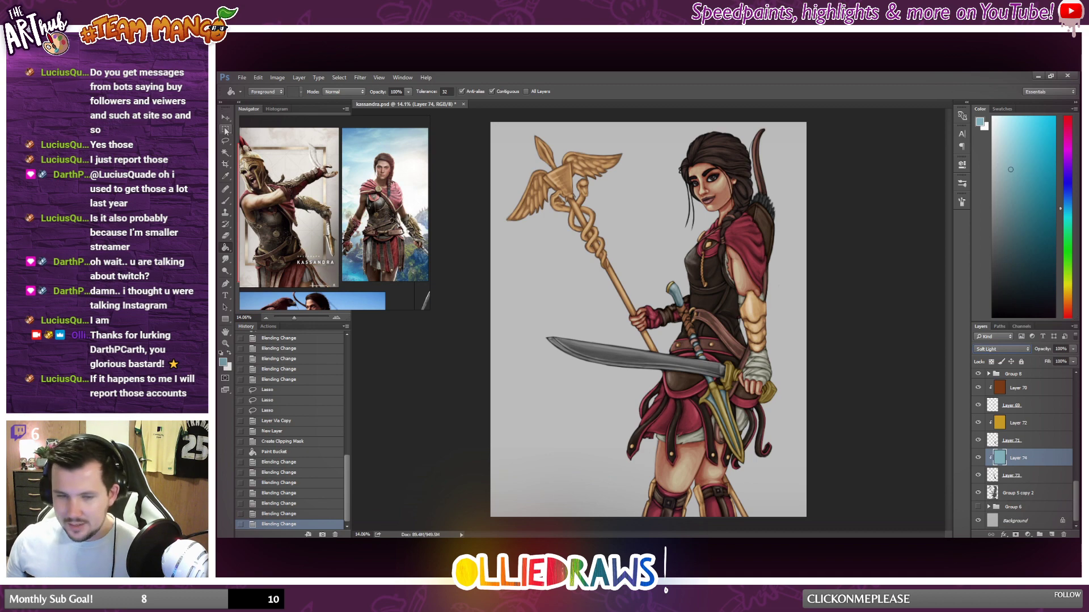
pyautogui.click(1073, 350)
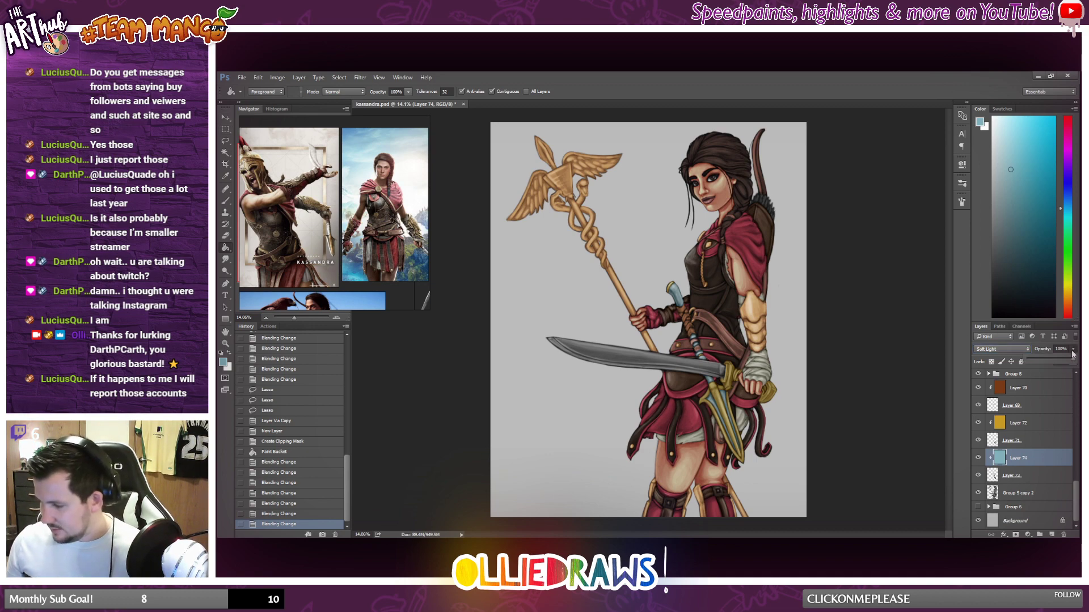
pyautogui.moveTo(1070, 363); pyautogui.dragTo(1069, 363)
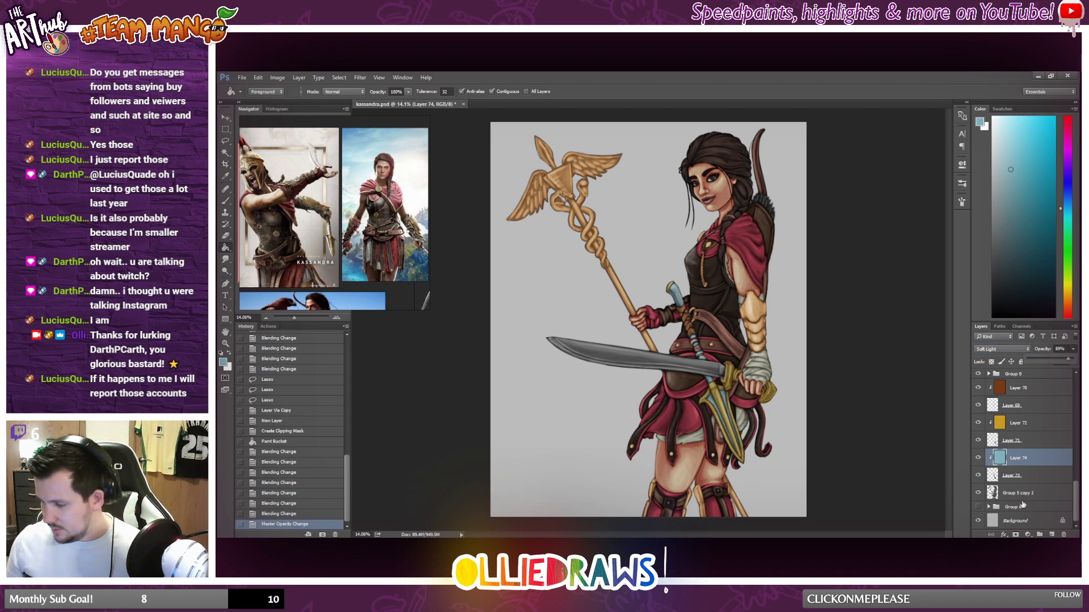
# Select the copied spear parts' layer and examine the broken spear's handle in the full-body Kassandra reference image.
pyautogui.click(1028, 478)
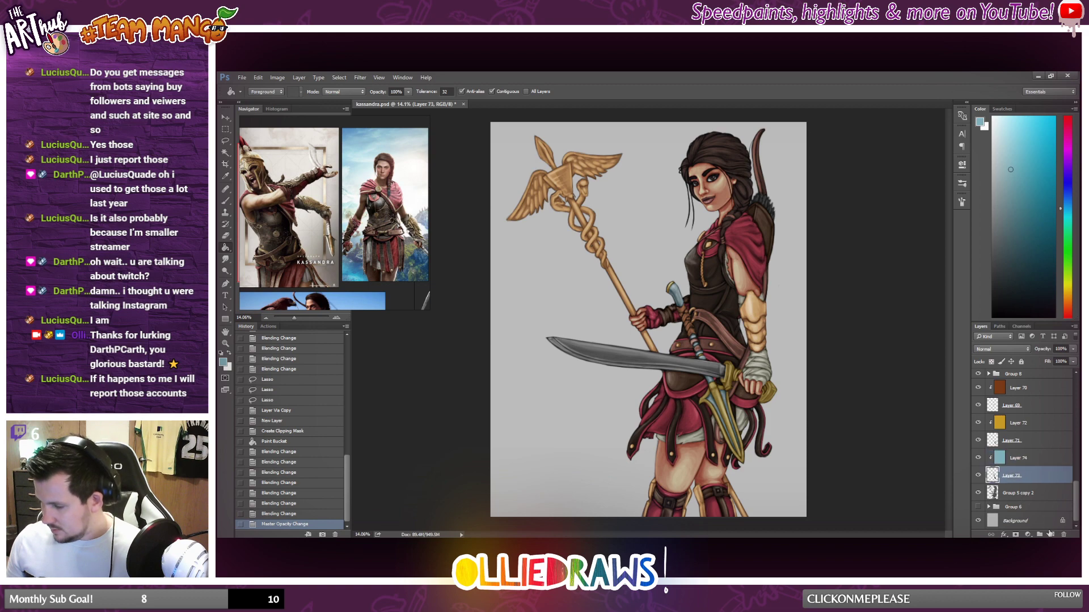
pyautogui.click(225, 128)
pyautogui.scroll(3, 680, 368)
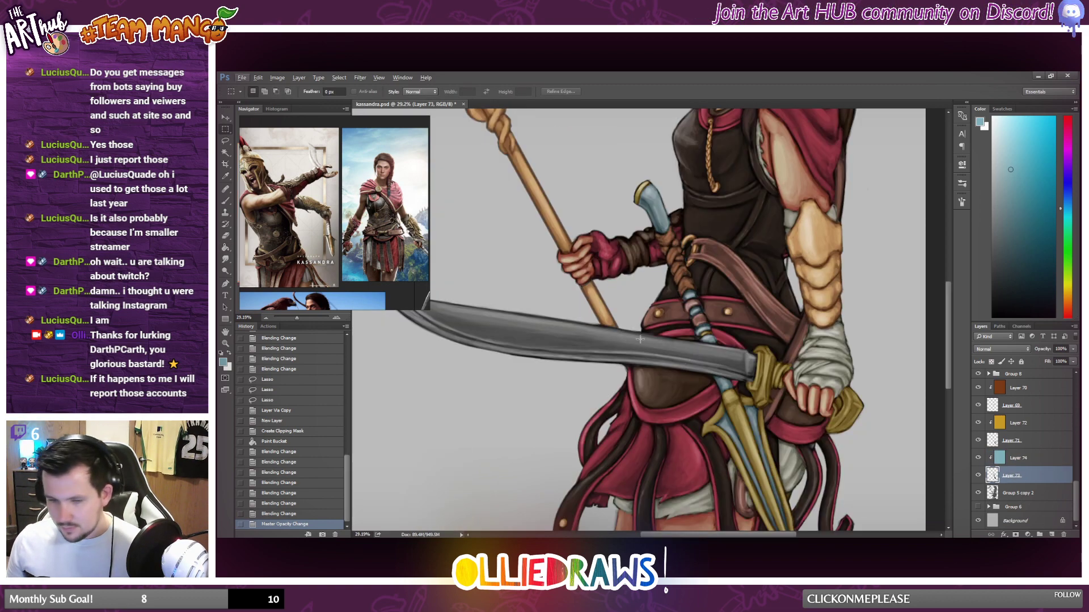
pyautogui.scroll(3, 640, 339)
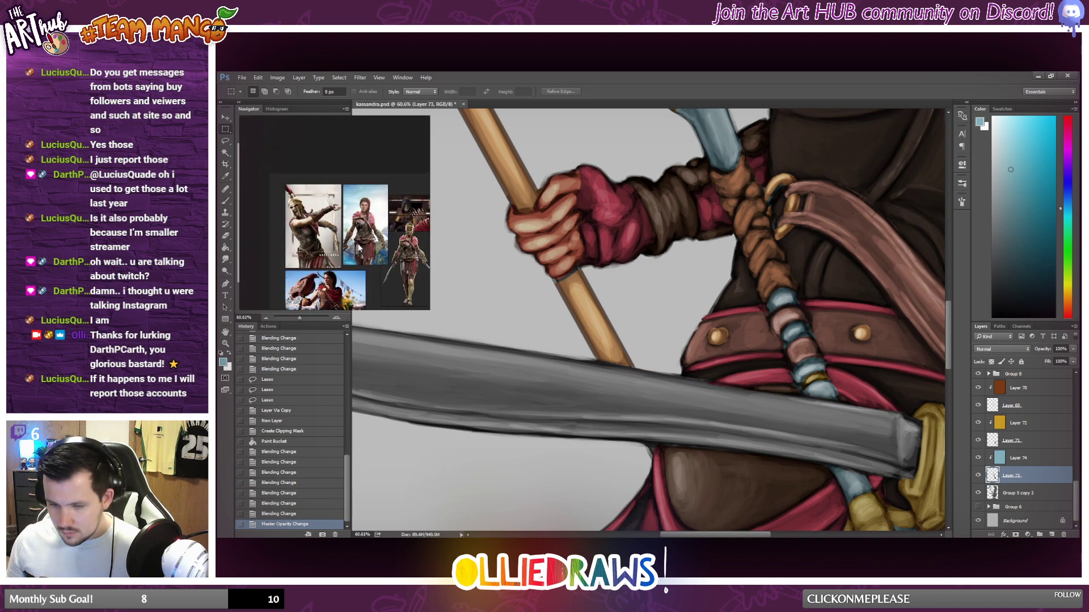
pyautogui.scroll(5, 359, 246)
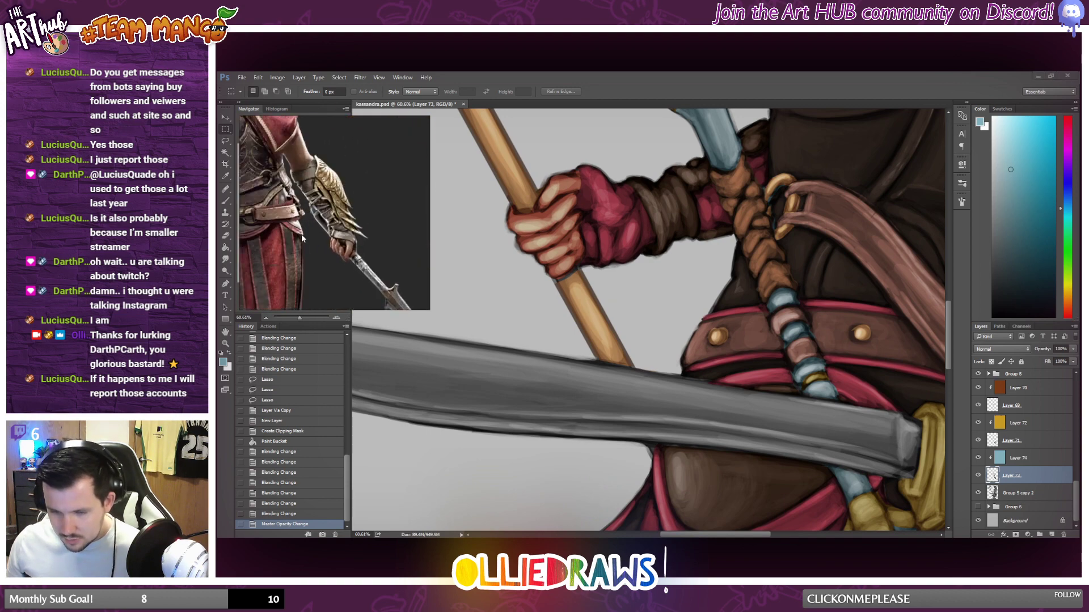
pyautogui.moveTo(301, 234)
pyautogui.mouseDown()
pyautogui.moveTo(320, 281)
pyautogui.moveTo(308, 228)
pyautogui.mouseUp()
pyautogui.scroll(1, 321, 280)
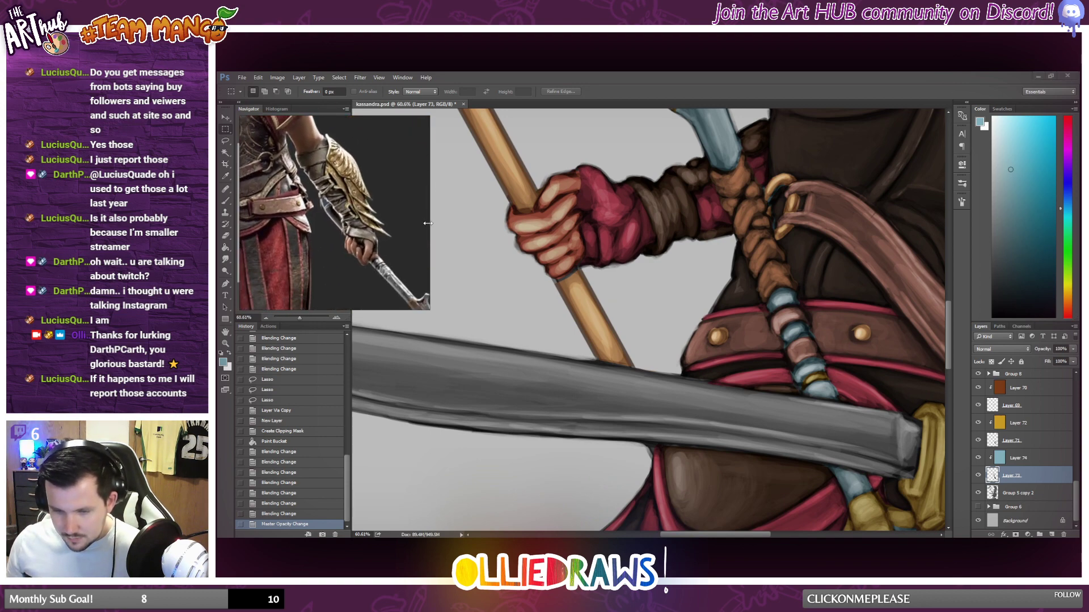
pyautogui.scroll(-5, 428, 223)
pyautogui.scroll(-3, 786, 261)
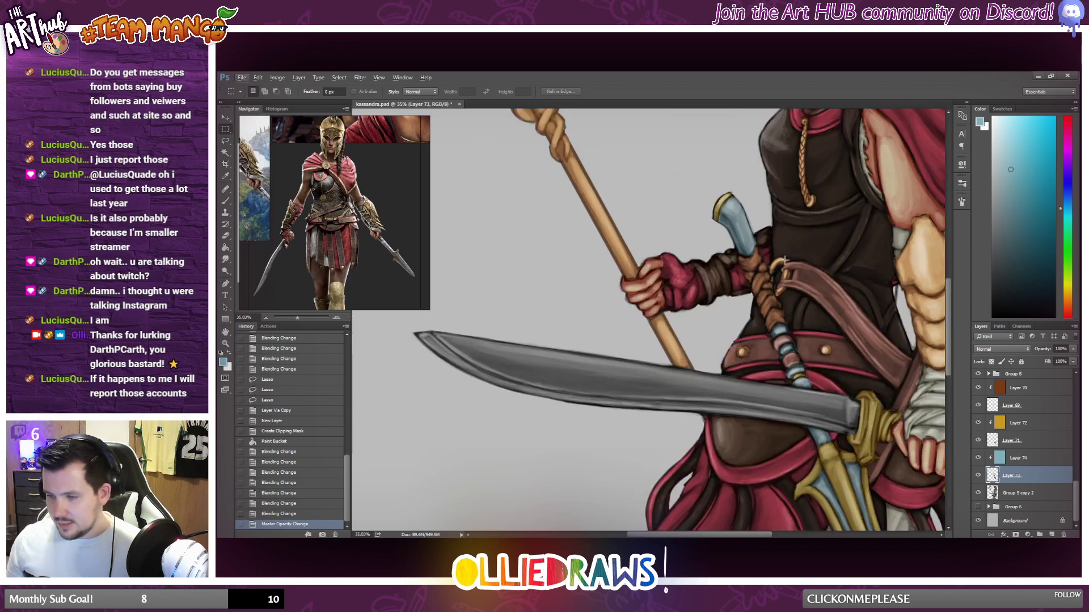
# Lasso the spear's curved handle end and wrapped grip and delete them from the copied spear parts' layer, extending the selection further down the grip.
pyautogui.click(226, 142)
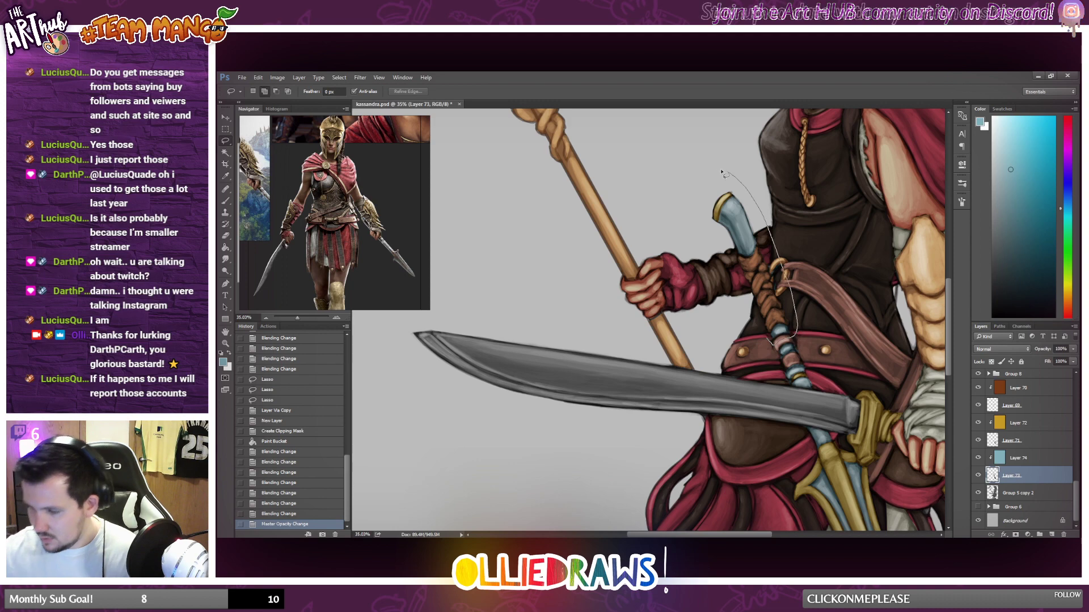
pyautogui.moveTo(794, 338); pyautogui.dragTo(783, 347)
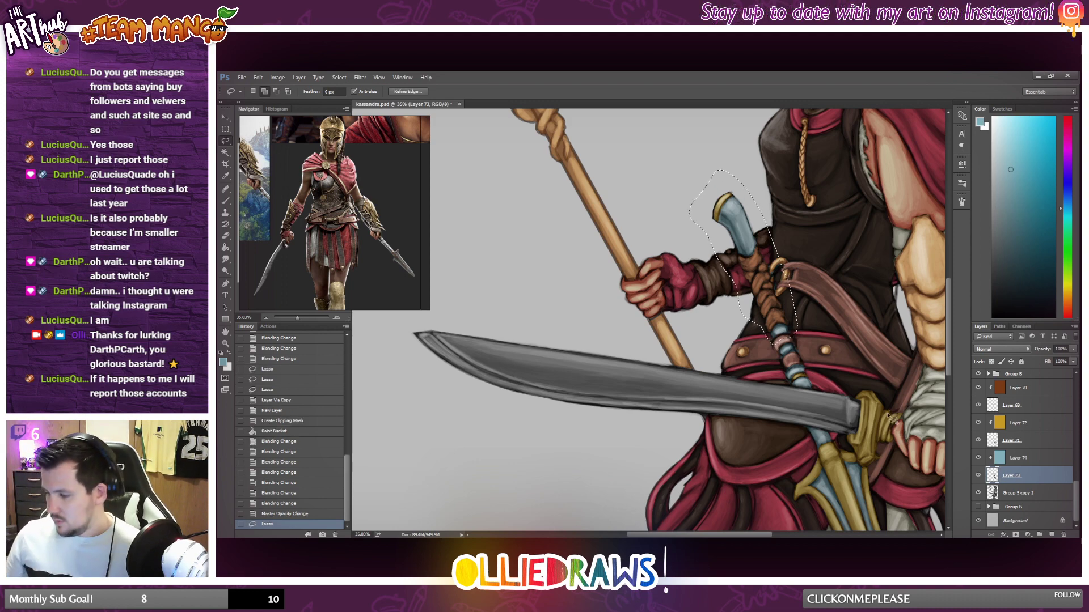
pyautogui.press('Delete')
pyautogui.scroll(-2, 852, 393)
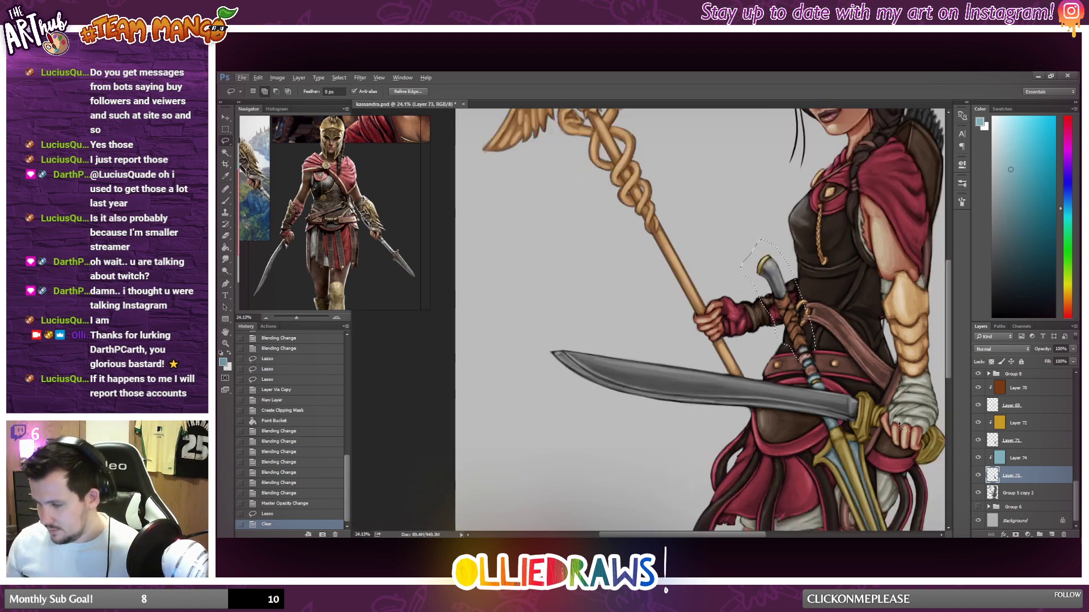
pyautogui.scroll(-1, 862, 397)
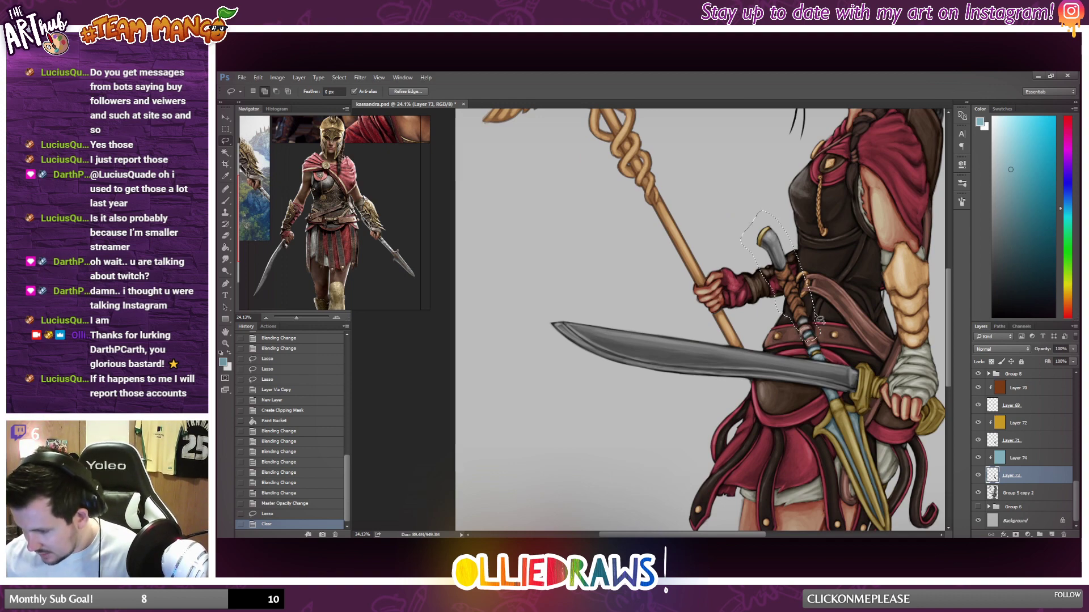
pyautogui.moveTo(818, 321); pyautogui.dragTo(819, 339)
pyautogui.press('Delete')
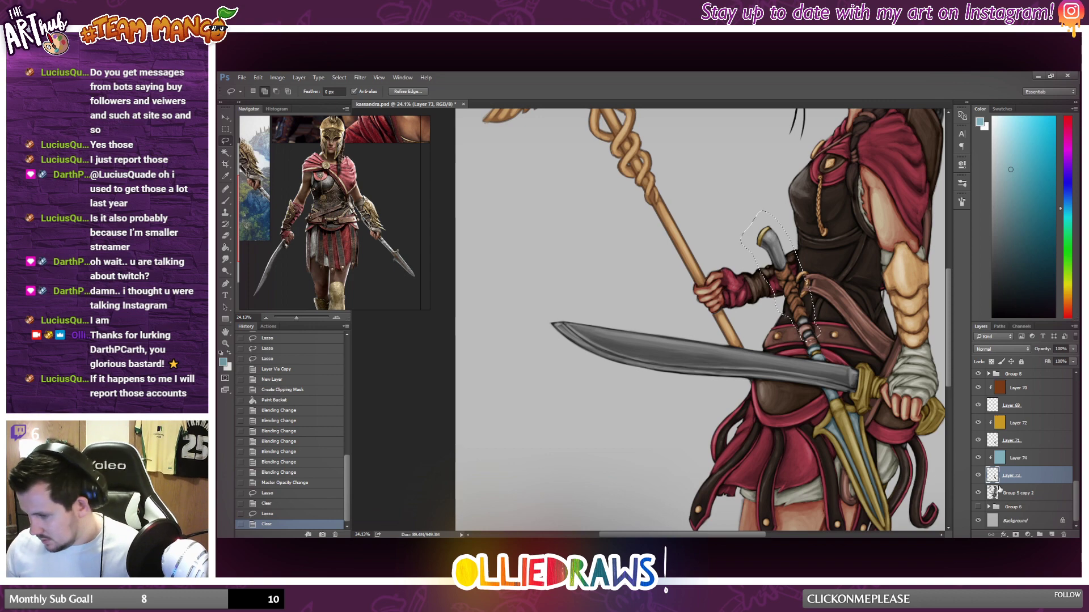
# Copy the selected handle area from Group 5 copy 2 to a separate layer and clip a new empty layer onto it.
pyautogui.click(1027, 497)
pyautogui.rightClick(767, 265)
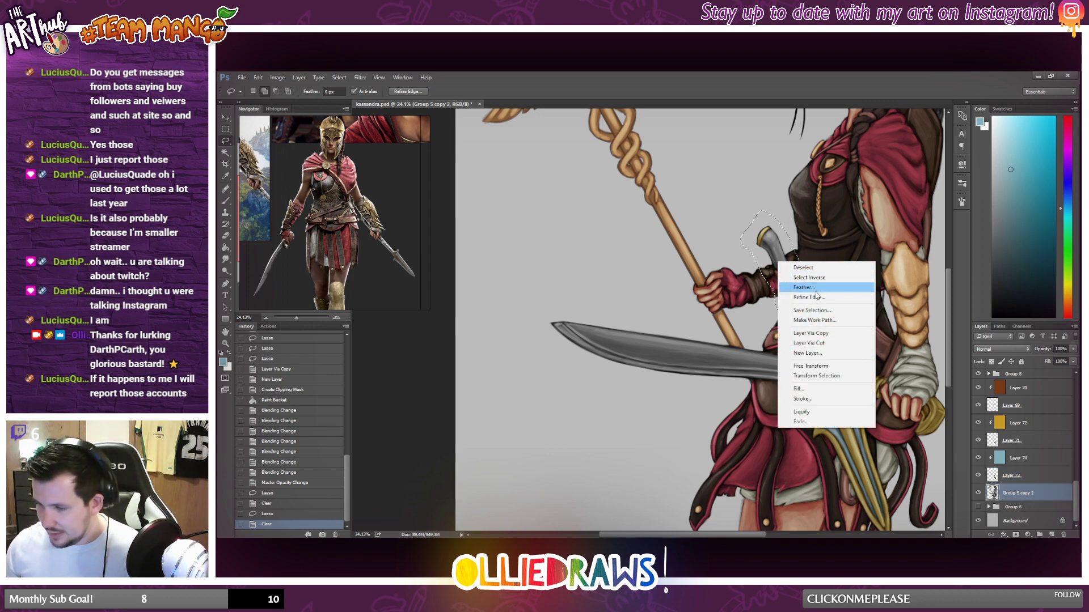
pyautogui.click(811, 331)
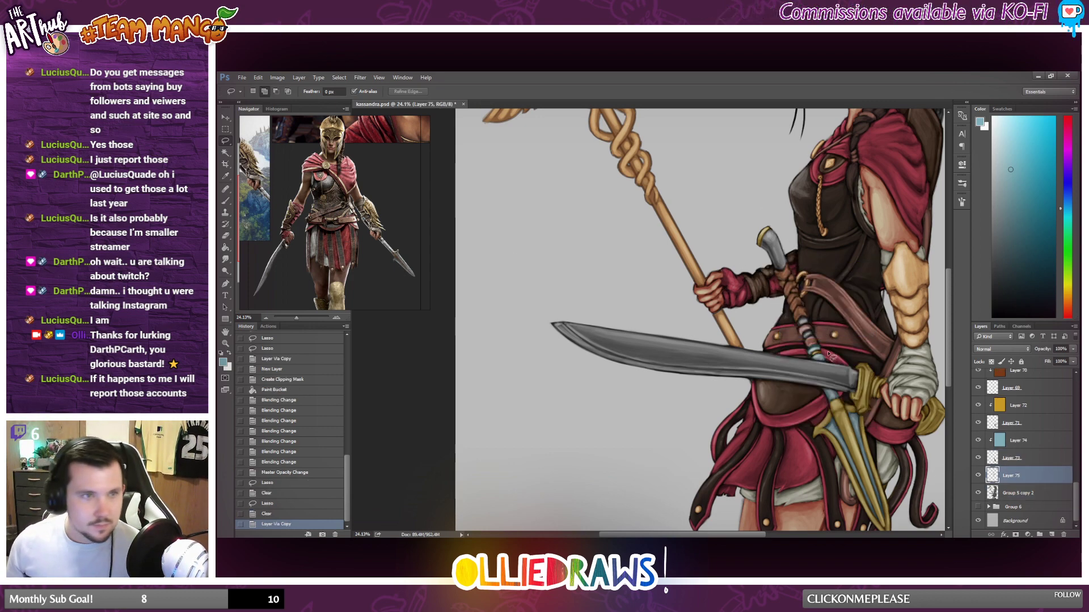
pyautogui.scroll(-3, 828, 354)
pyautogui.scroll(3, 829, 355)
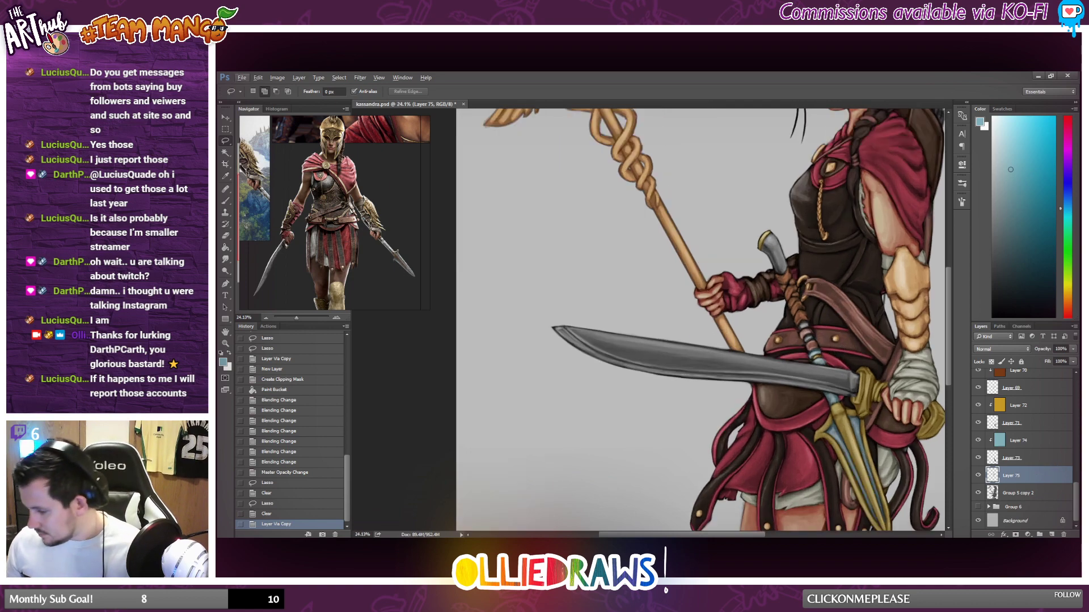
pyautogui.click(1051, 534)
pyautogui.hotkey('ctrl', 'alt', 'g')
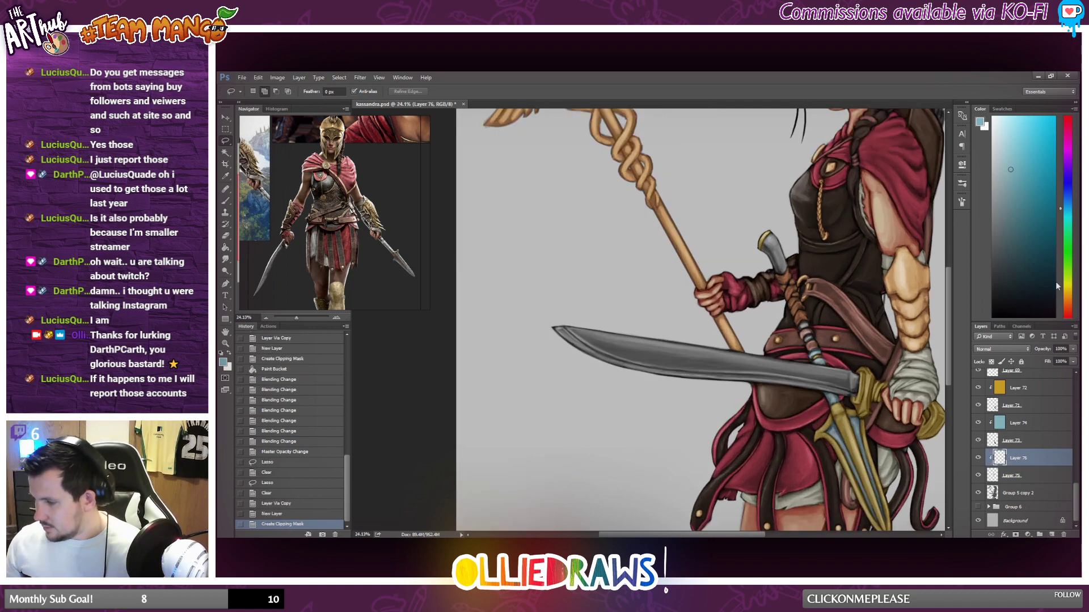
# Choose a dark reddish-brown foreground colour and fill the clipped layer above the copied handle with it.
pyautogui.click(1069, 308)
pyautogui.click(1041, 250)
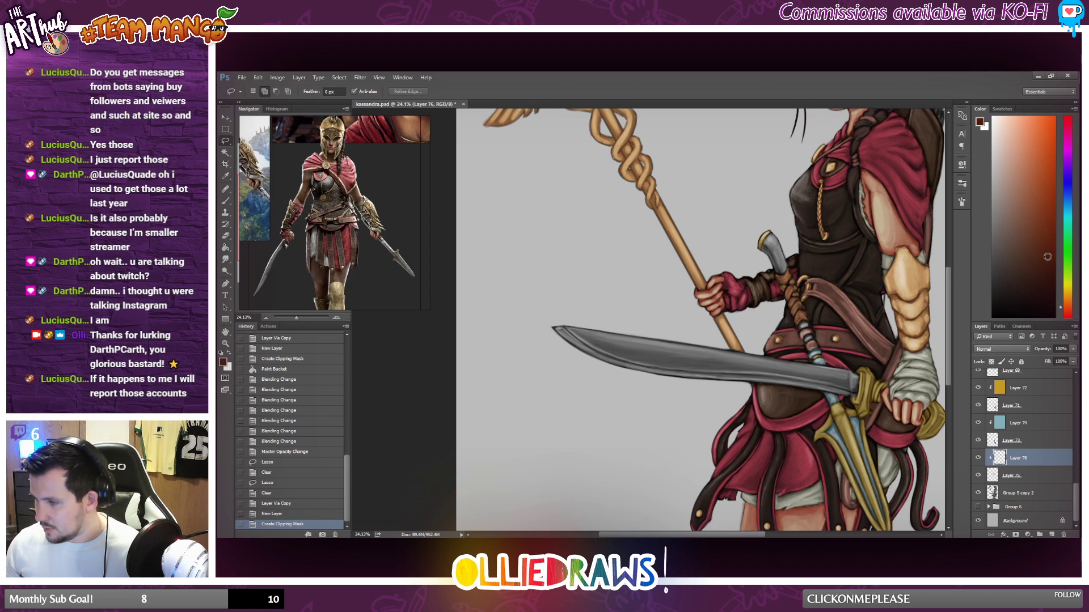
pyautogui.click(225, 249)
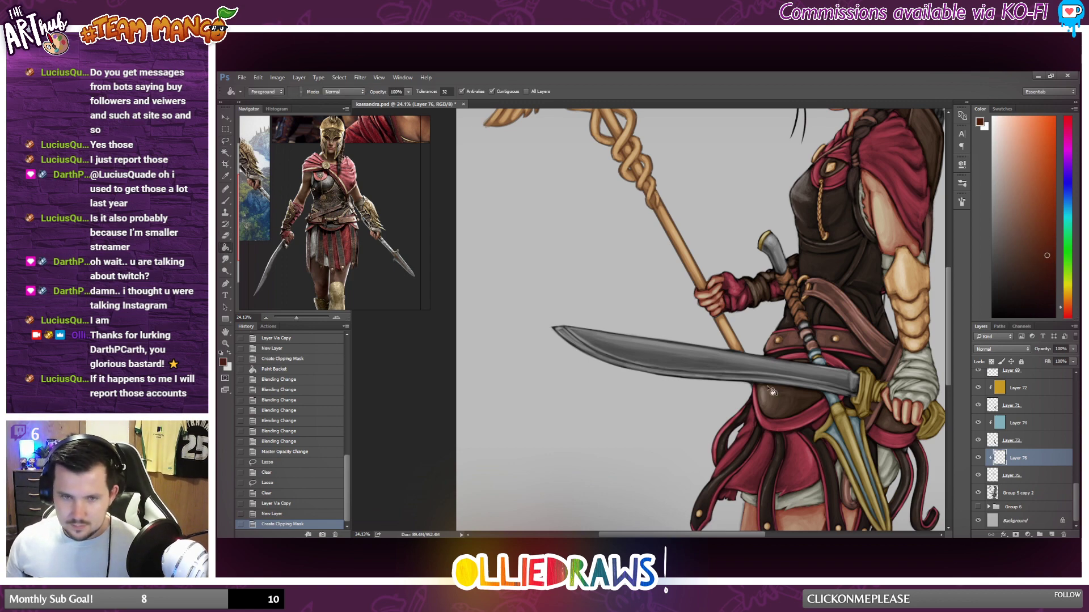
pyautogui.click(809, 299)
# Try blend modes on the brown handle layer, settling on Hard Light.
pyautogui.click(1025, 352)
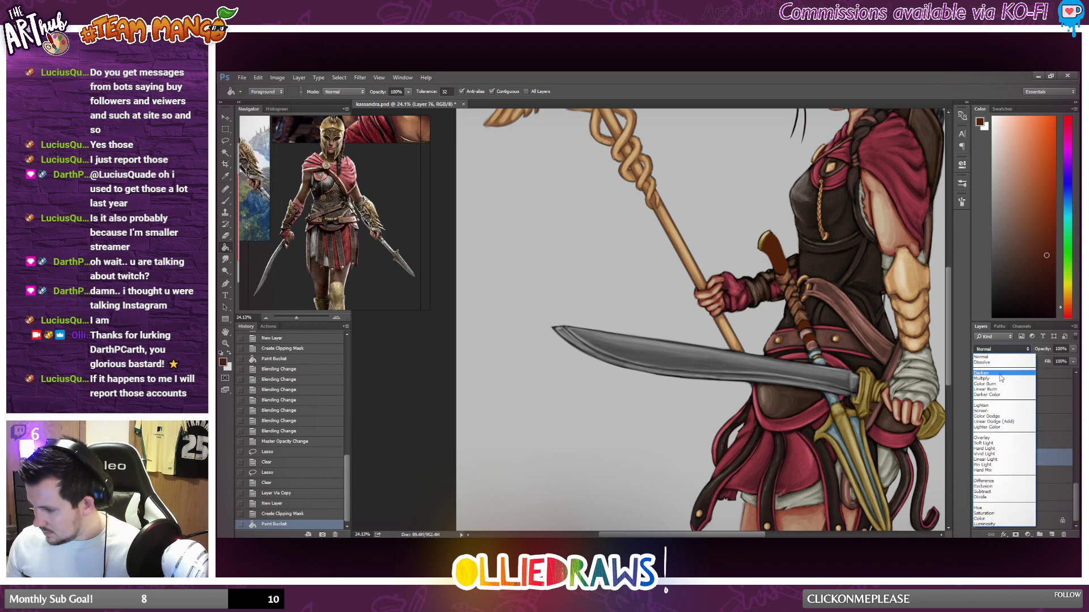
pyautogui.click(983, 449)
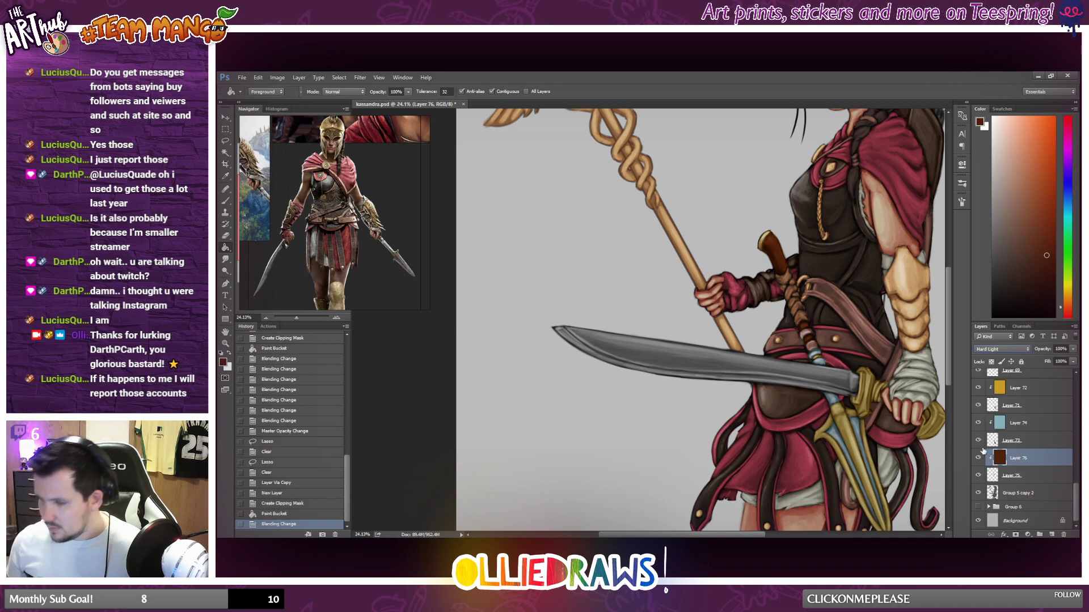
pyautogui.press('Down')
pyautogui.press('Up')
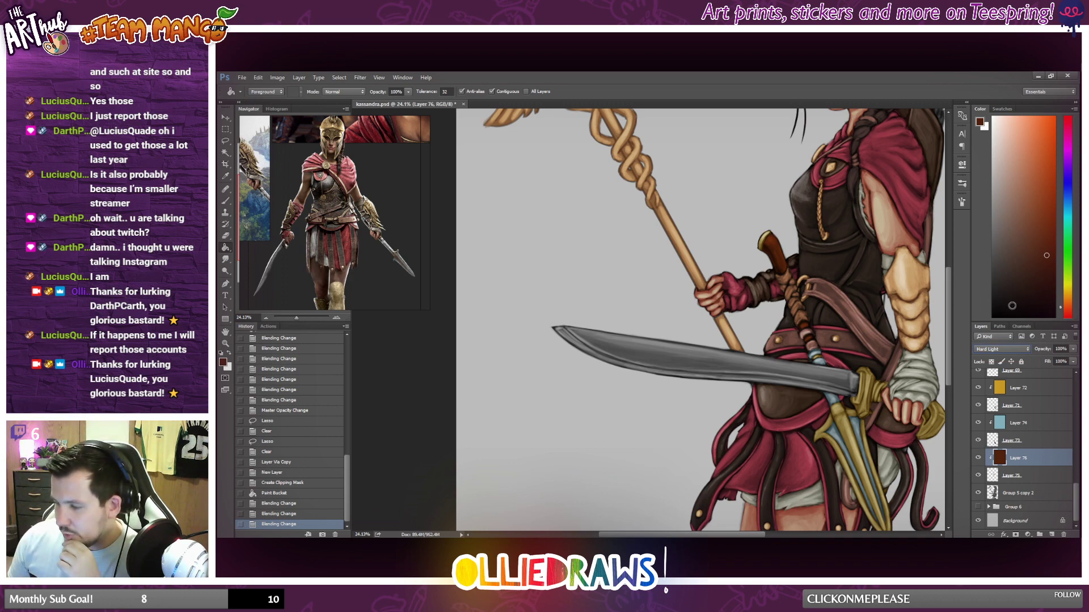
# Adjust the Hue/Saturation of the brown handle colour layer, setting saturation to -67 and slightly lowering the lightness.
pyautogui.click(278, 78)
pyautogui.moveTo(288, 100)
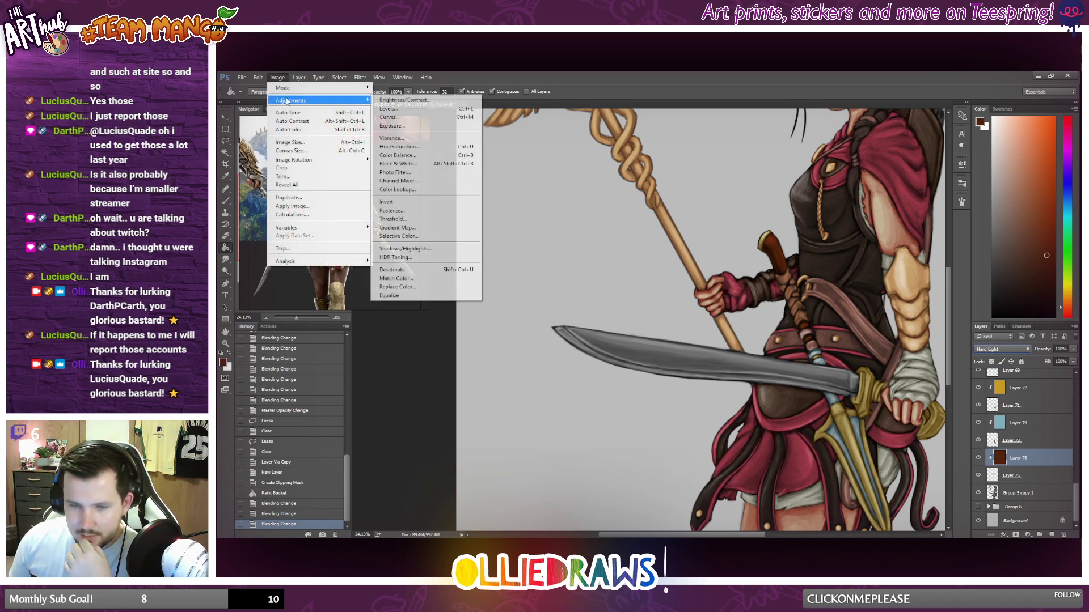
pyautogui.click(436, 150)
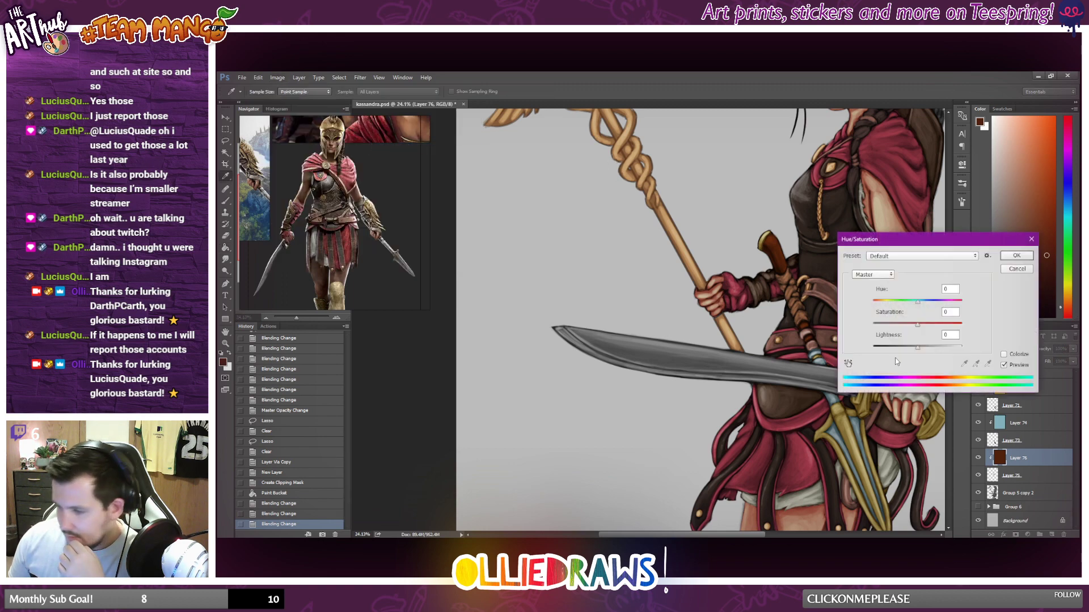
pyautogui.moveTo(917, 346); pyautogui.dragTo(904, 326)
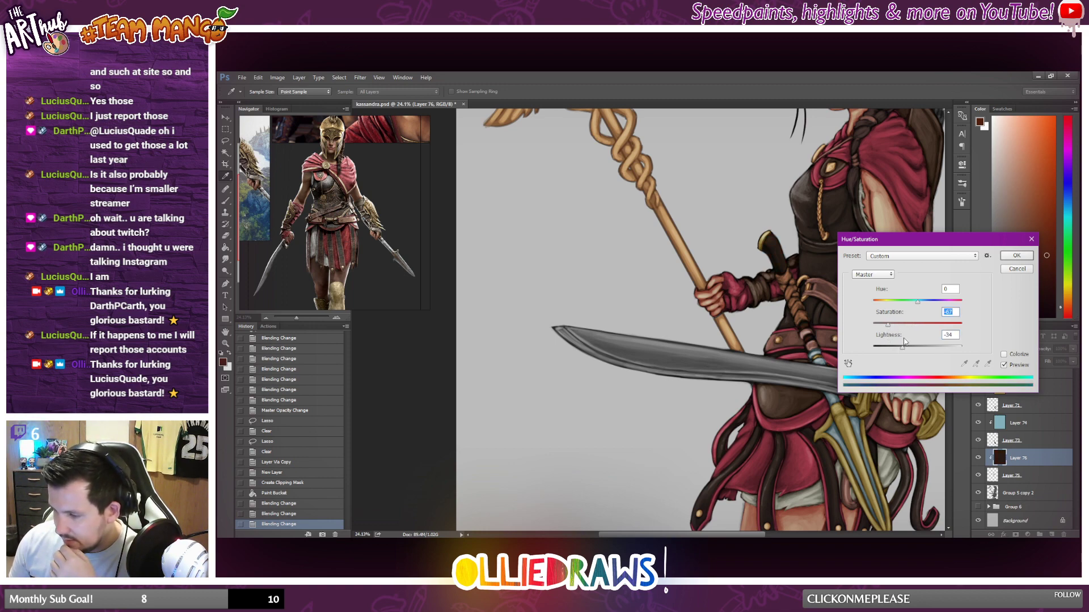
pyautogui.moveTo(902, 346); pyautogui.dragTo(914, 350)
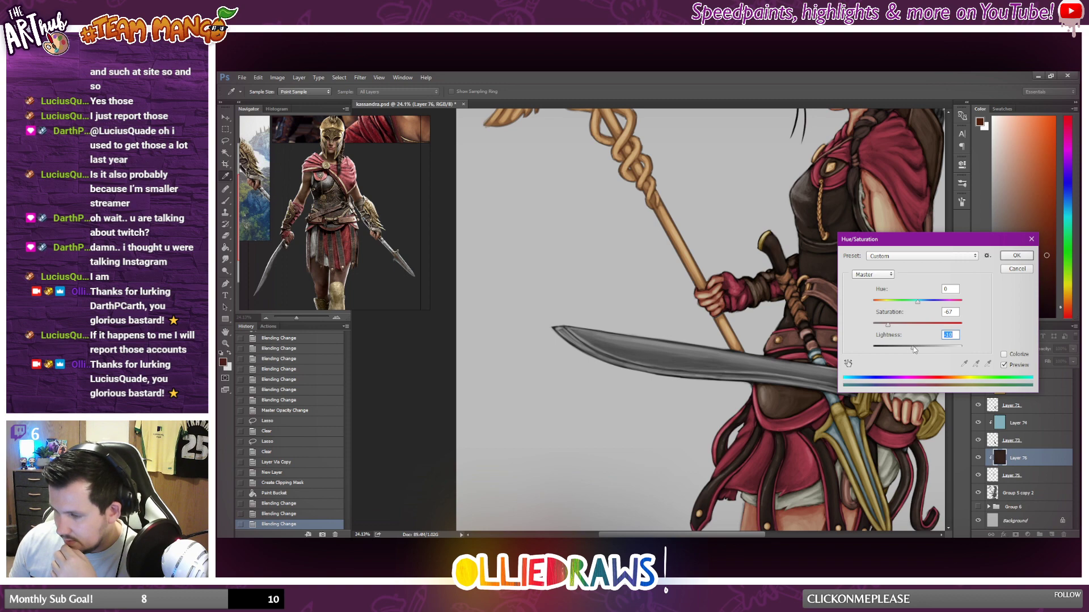
pyautogui.click(1012, 258)
# Examine the darkened handle within the whole illustration and close up, and look through the layer stack.
pyautogui.hotkey('ctrl', '0')
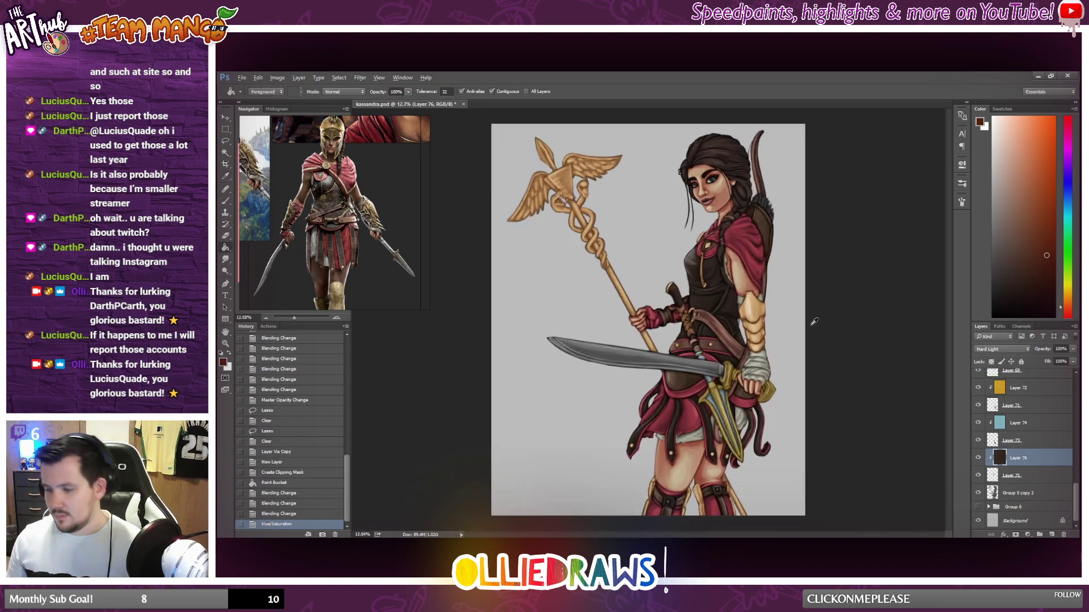
pyautogui.scroll(4, 814, 321)
pyautogui.scroll(-8, 737, 321)
pyautogui.scroll(3, 700, 319)
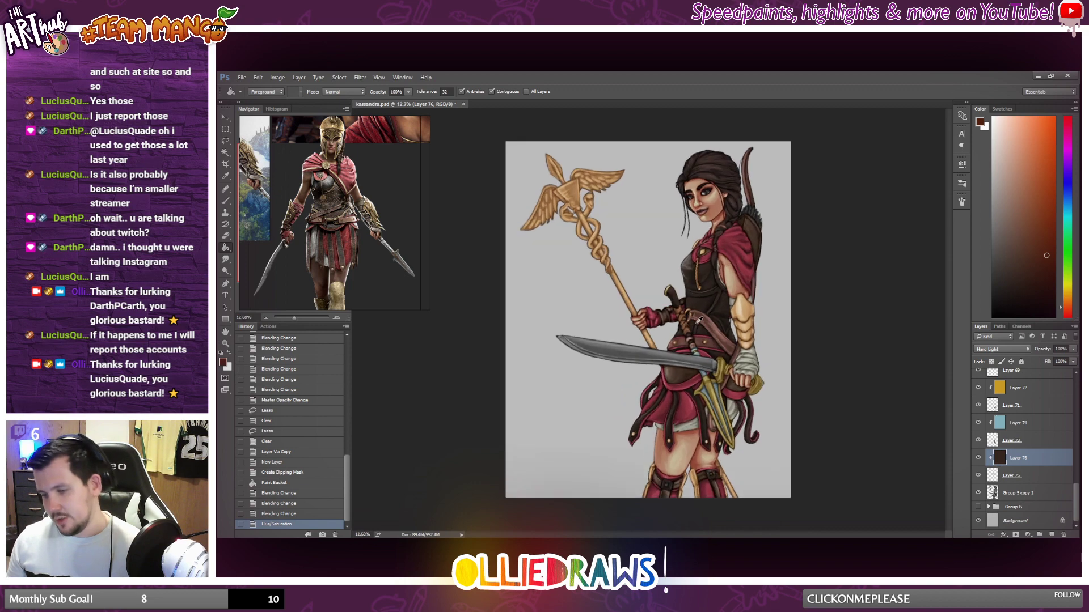
pyautogui.scroll(4, 699, 320)
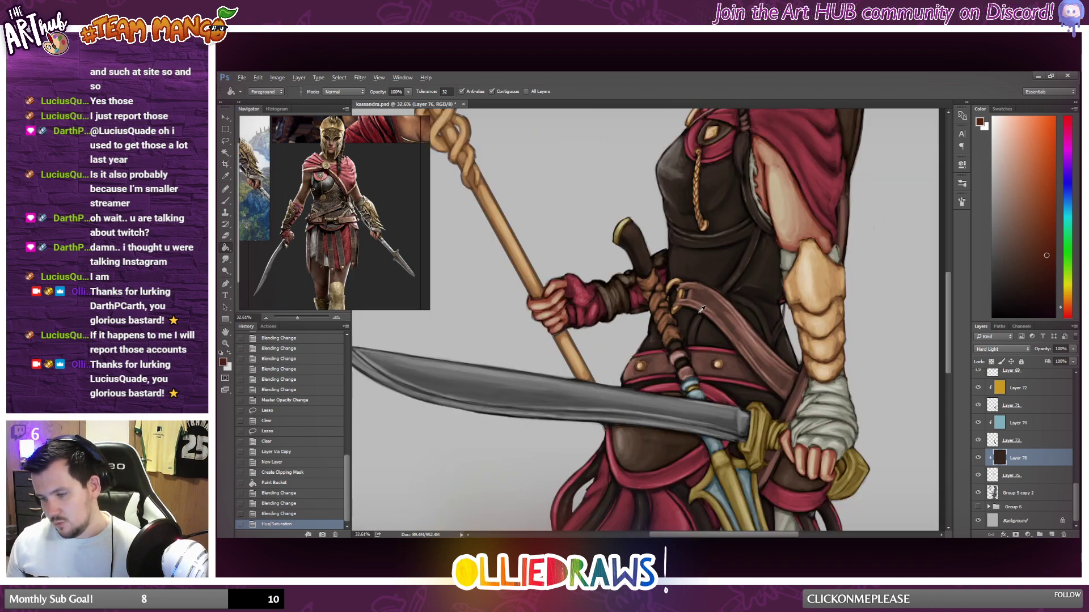
pyautogui.scroll(-4, 701, 309)
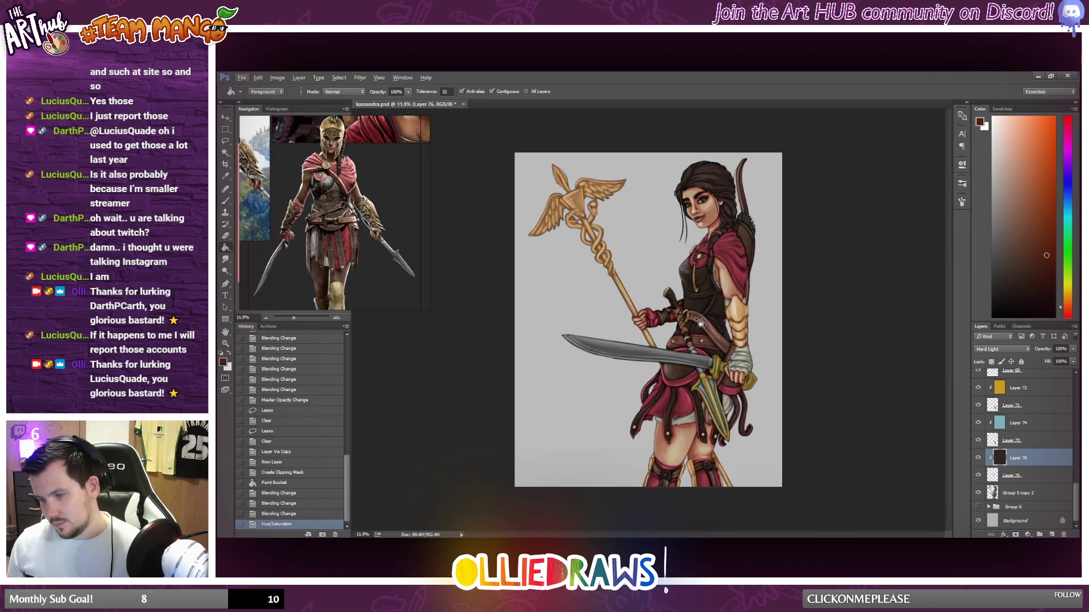
pyautogui.scroll(1, 699, 321)
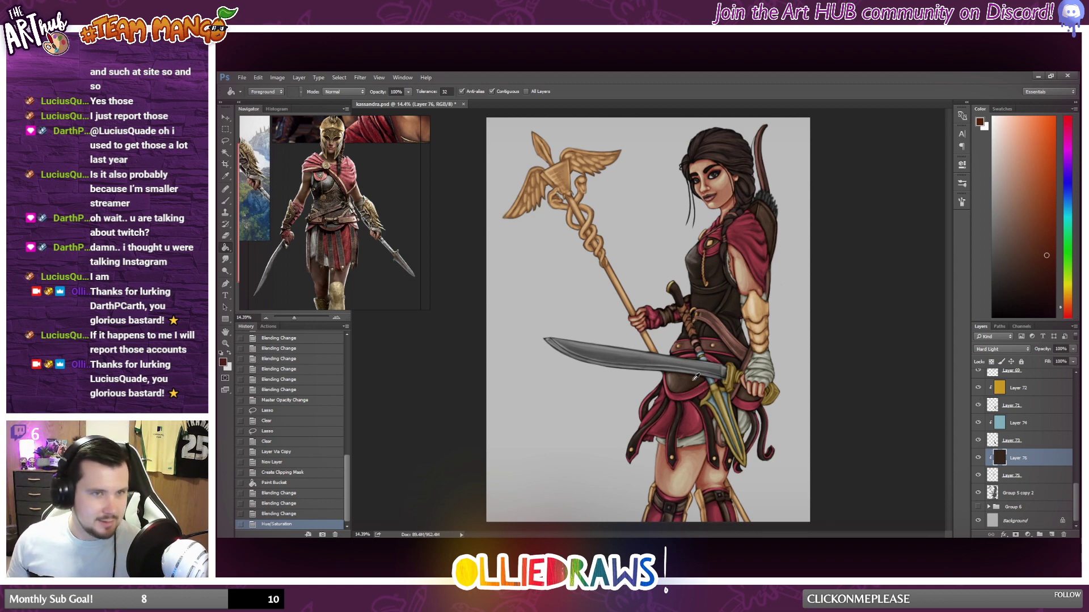
pyautogui.scroll(1, 696, 377)
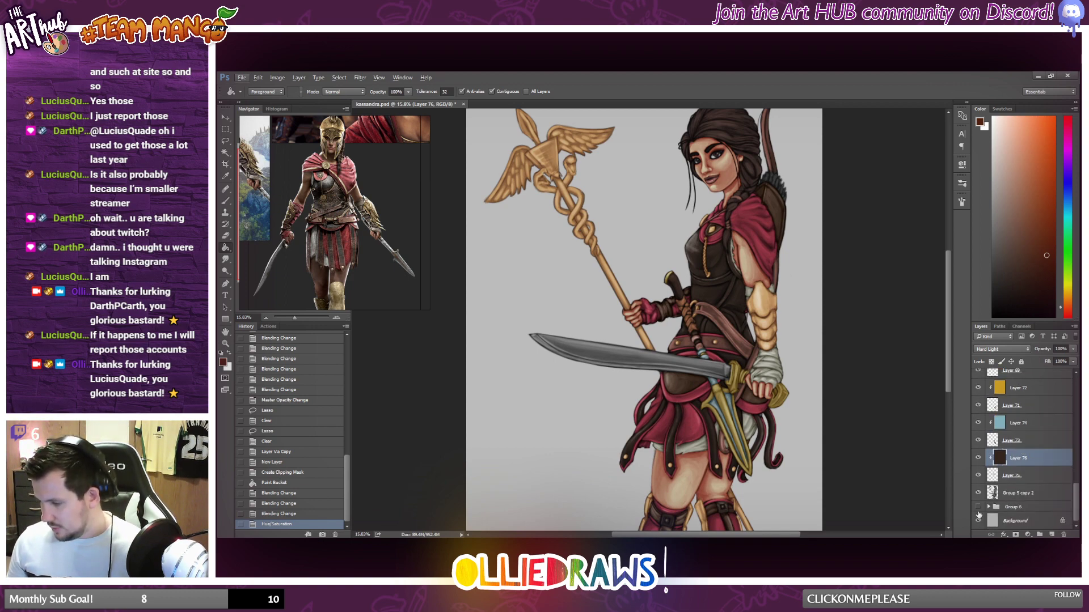
pyautogui.scroll(5, 1001, 445)
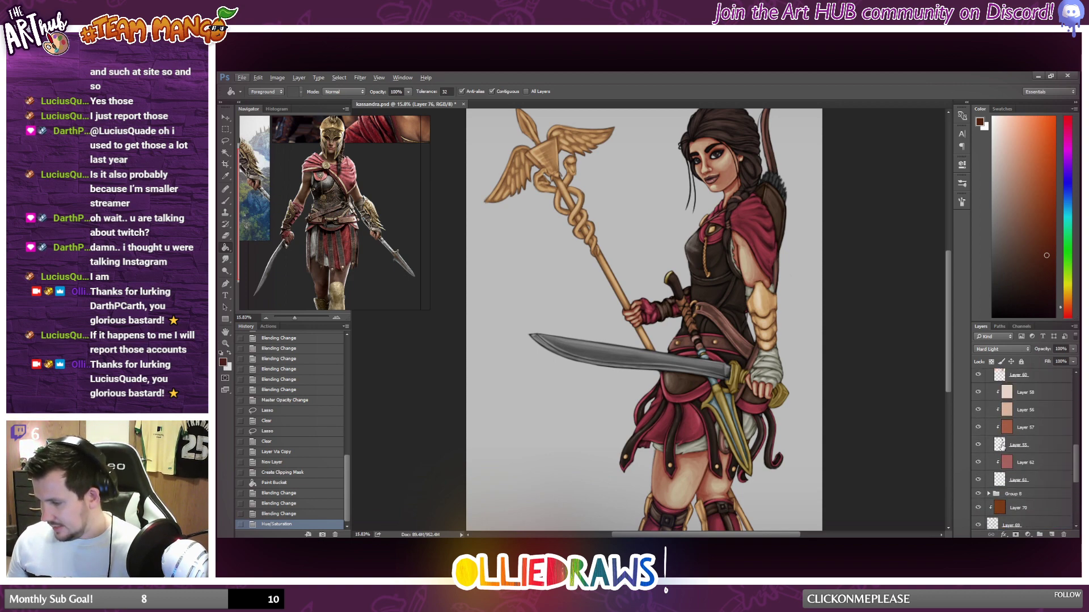
pyautogui.scroll(-5, 1001, 446)
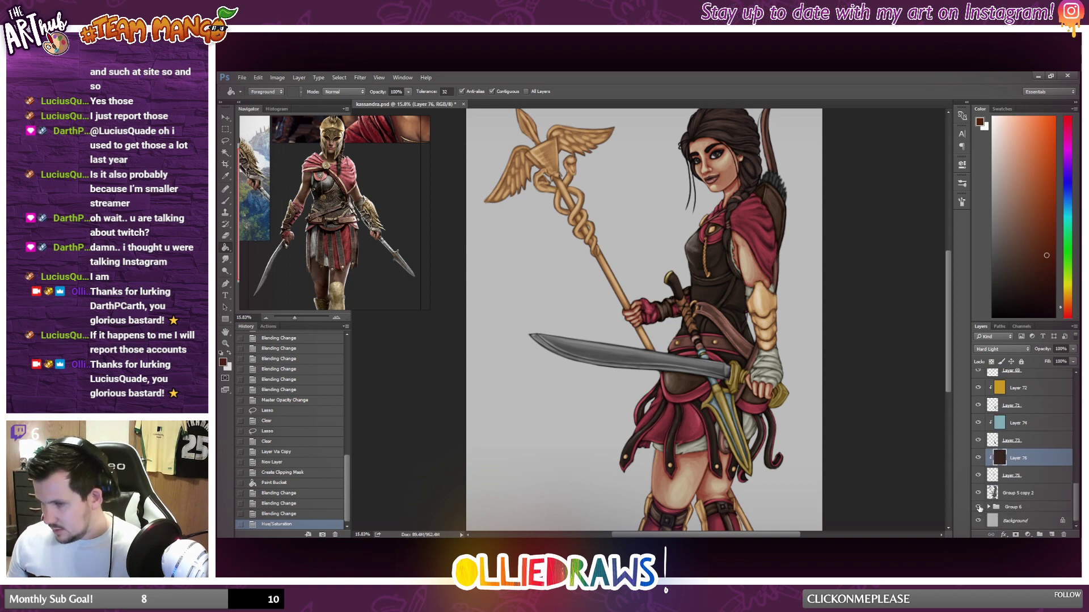
# Add an empty layer below the copied handle layer, try filling it with dark reddish-brown, and undo the fill.
pyautogui.click(1036, 480)
pyautogui.scroll(3, 1015, 453)
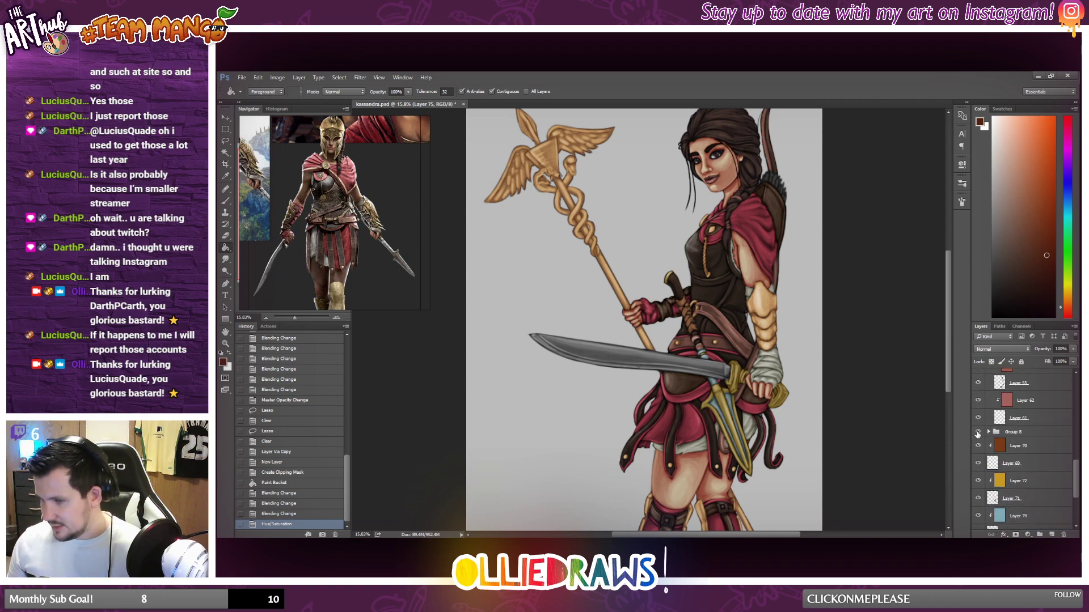
pyautogui.scroll(-2, 831, 471)
pyautogui.scroll(-3, 981, 460)
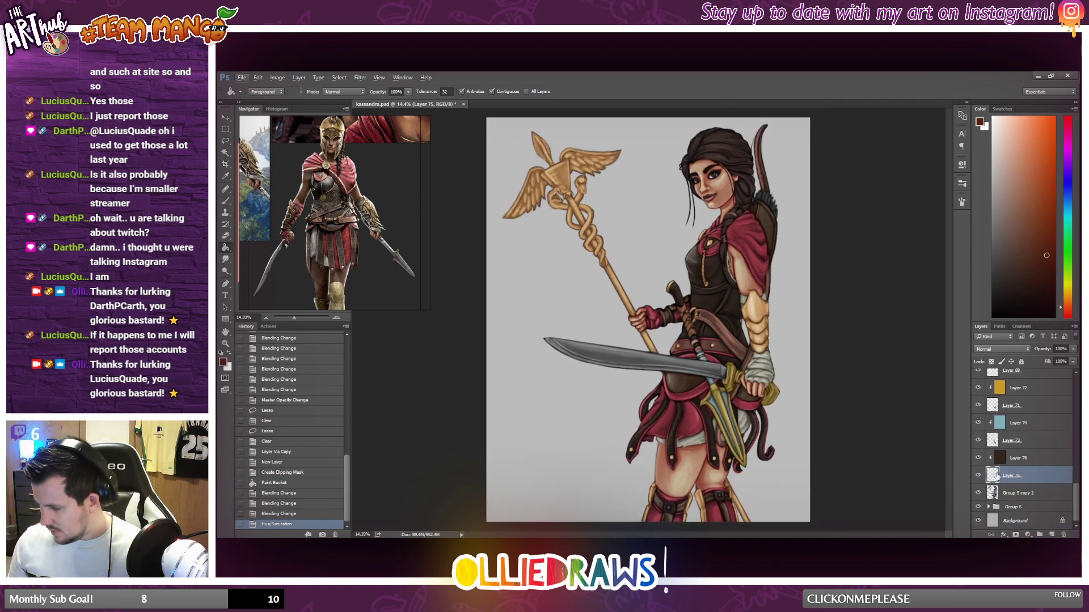
pyautogui.scroll(3, 681, 447)
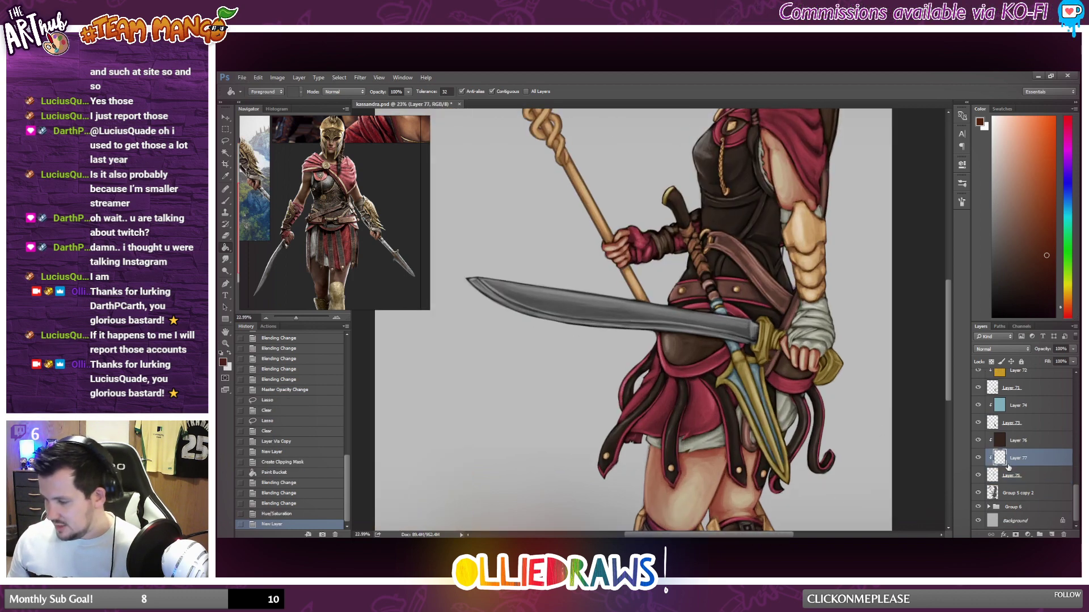
pyautogui.keyDown('ctrl'); pyautogui.click(1052, 534); pyautogui.keyUp('ctrl')
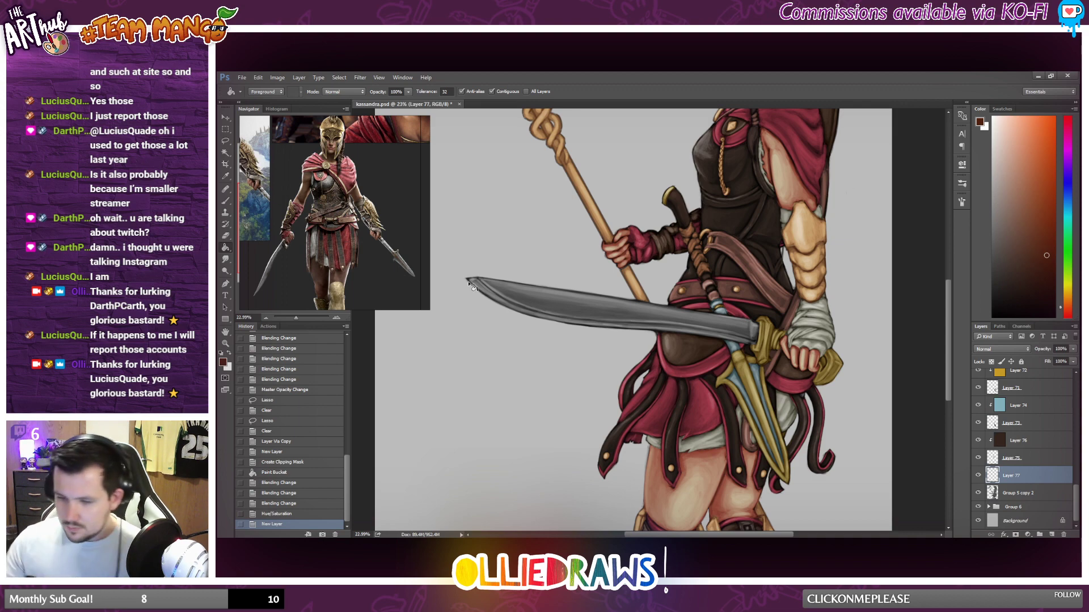
pyautogui.click(754, 370)
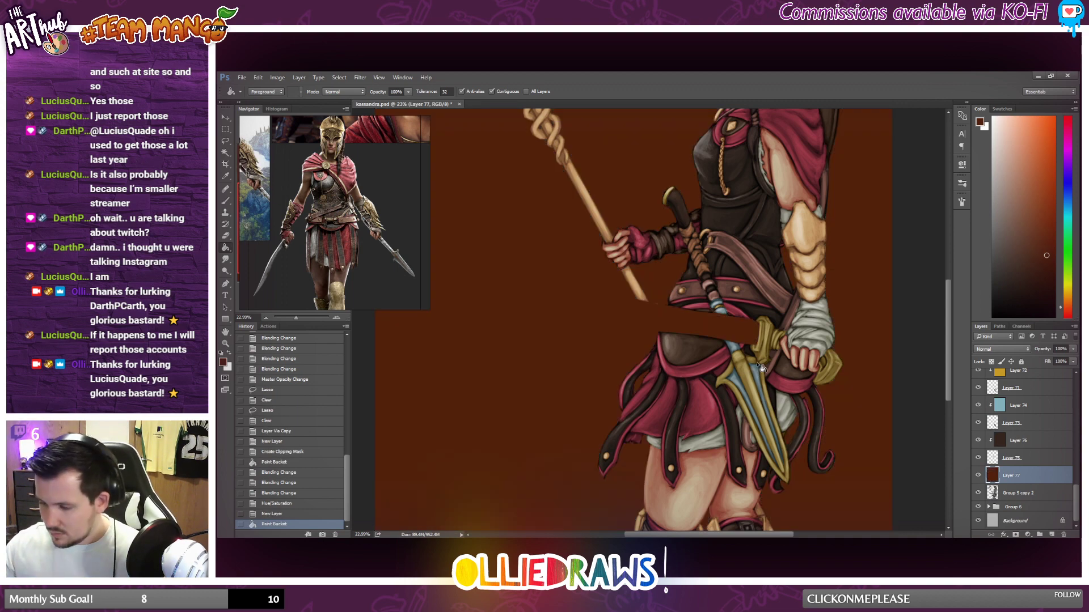
pyautogui.hotkey('ctrl', 'z')
# Lasso the sword's blade from tip to guard and refine the selection edge beside the waist and hilt.
pyautogui.click(226, 142)
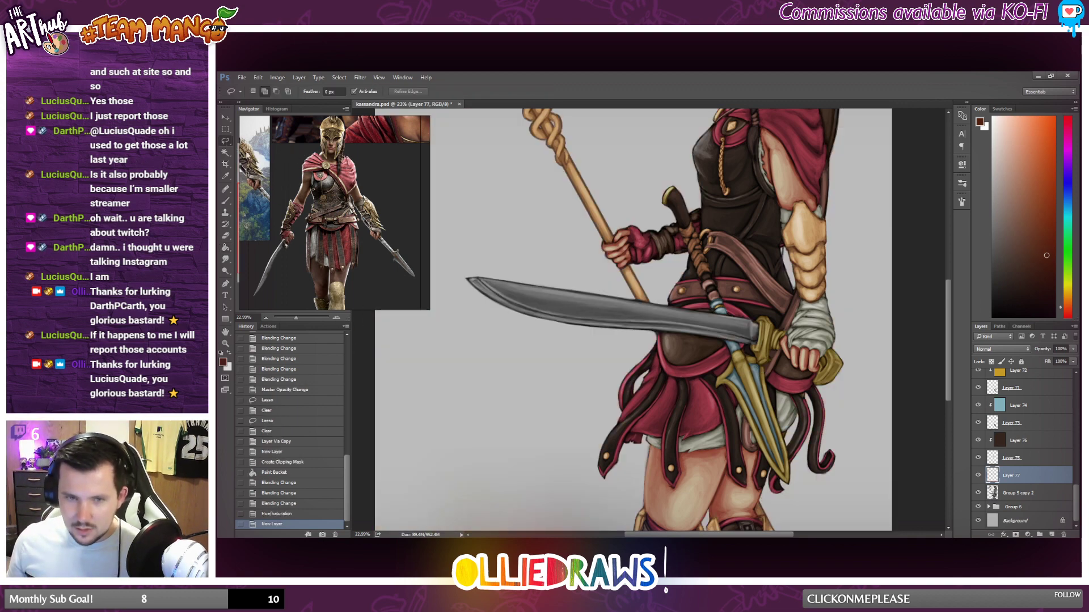
pyautogui.moveTo(457, 280)
pyautogui.mouseDown()
pyautogui.moveTo(604, 345)
pyautogui.moveTo(675, 344)
pyautogui.moveTo(755, 366)
pyautogui.moveTo(771, 339)
pyautogui.moveTo(772, 316)
pyautogui.moveTo(453, 264)
pyautogui.mouseUp()
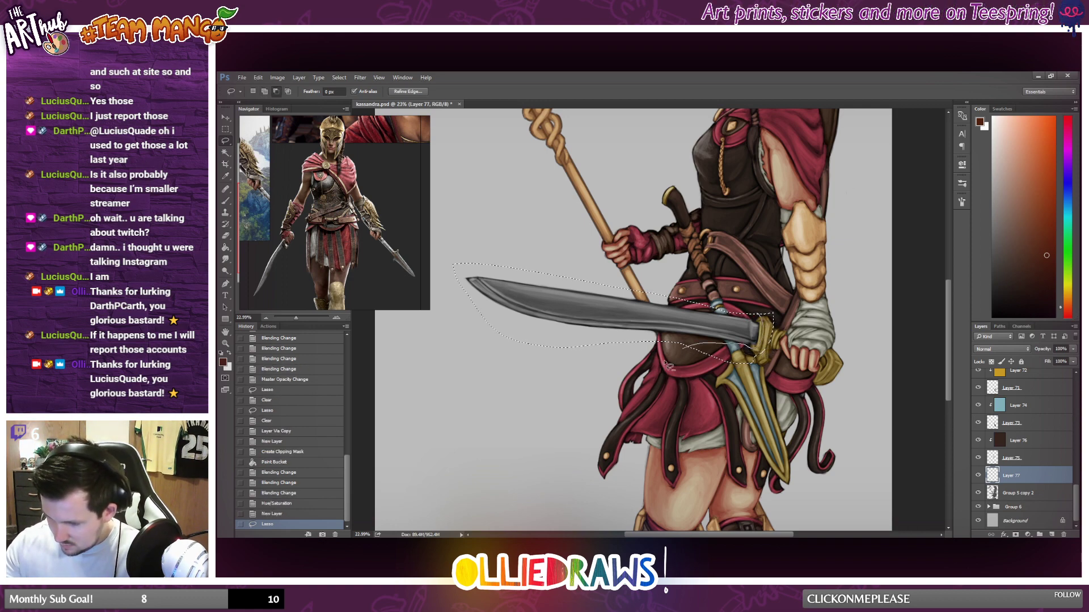
pyautogui.moveTo(664, 362)
pyautogui.mouseDown()
pyautogui.moveTo(836, 379)
pyautogui.moveTo(751, 304)
pyautogui.moveTo(758, 315)
pyautogui.moveTo(791, 295)
pyautogui.mouseUp()
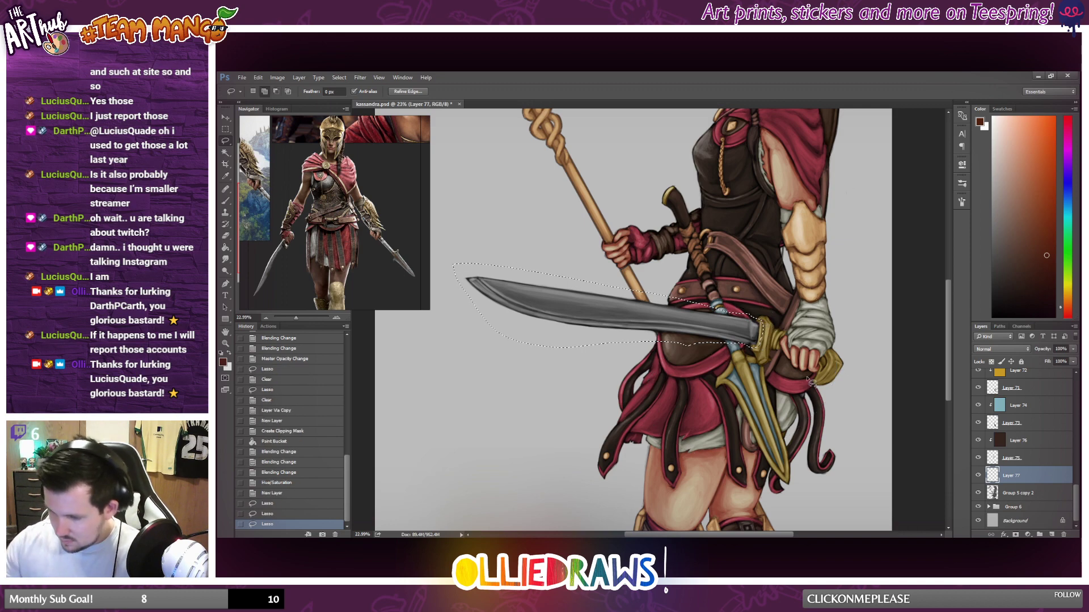
# Try to copy the selected blade area from the empty layer to a separate layer.
pyautogui.rightClick(594, 325)
pyautogui.click(658, 397)
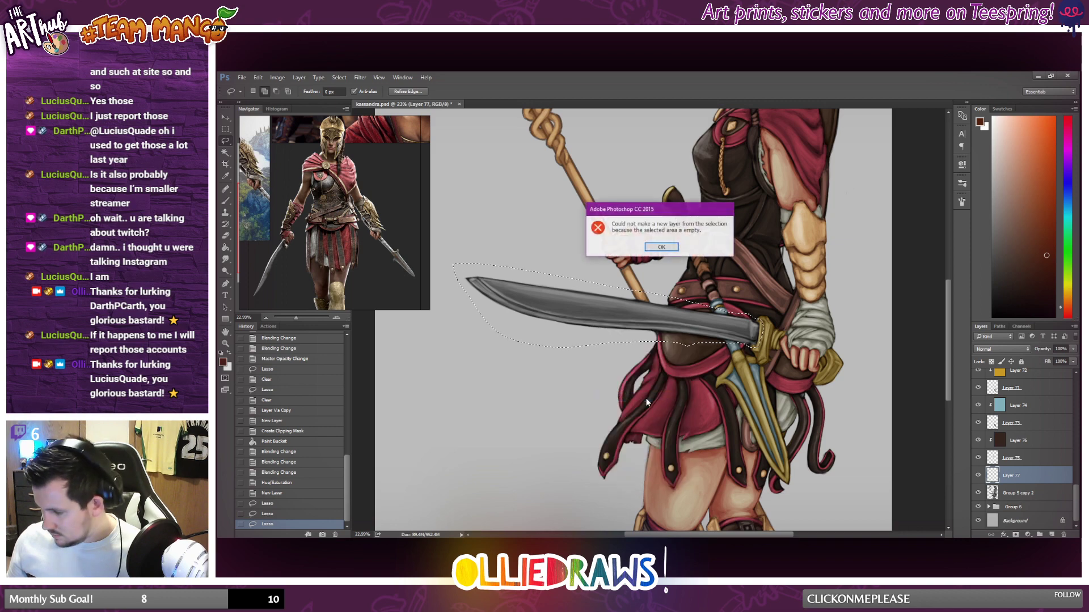
pyautogui.click(672, 253)
# Copy the selected blade from Group 5 copy 2 to a separate layer.
pyautogui.click(1015, 493)
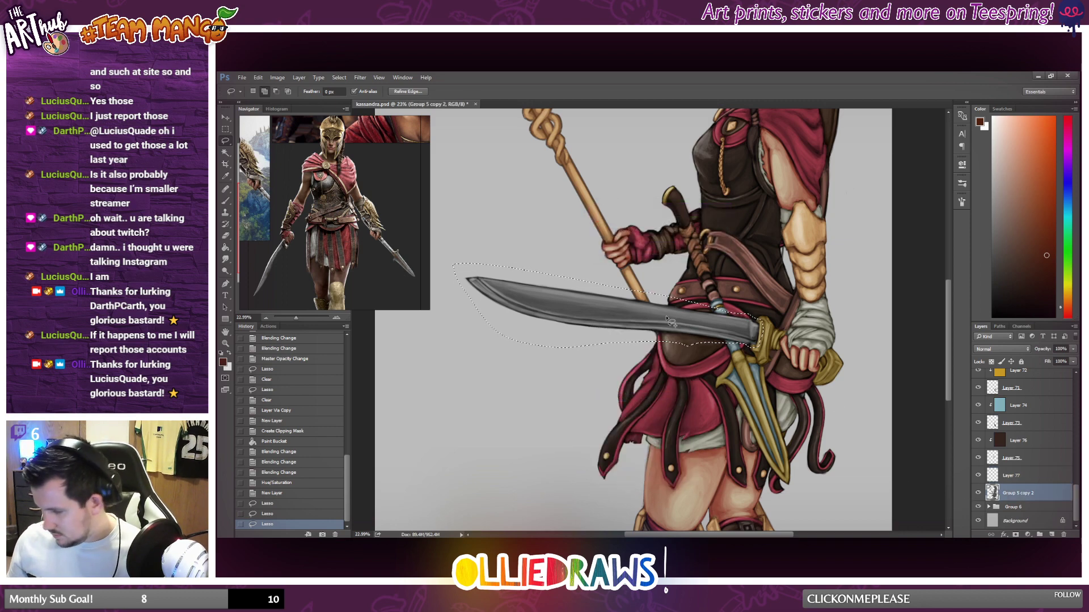
pyautogui.rightClick(653, 316)
pyautogui.click(684, 387)
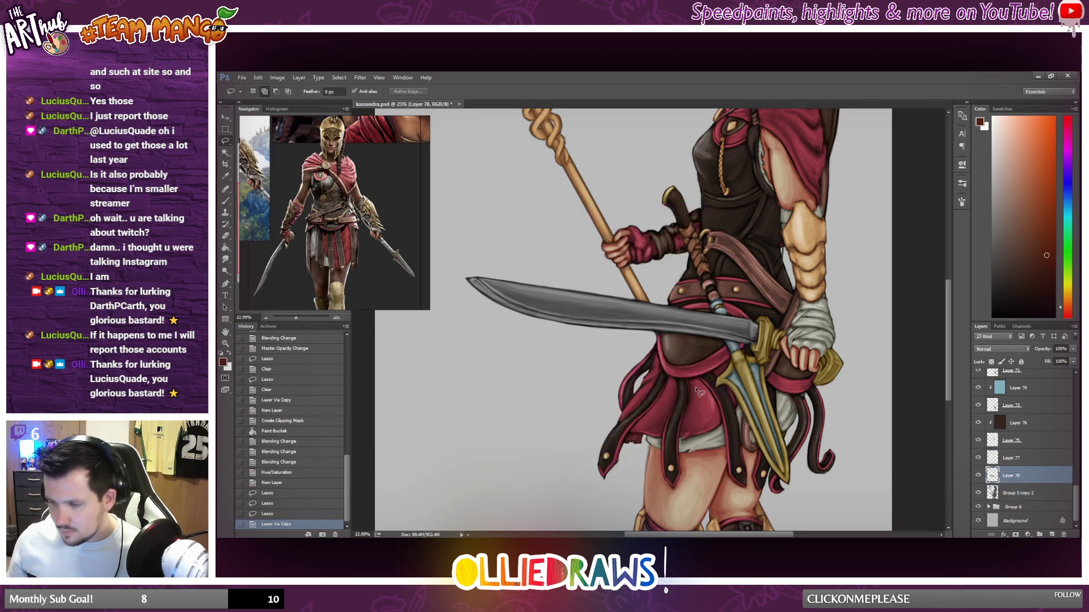
pyautogui.scroll(-2, 683, 375)
pyautogui.scroll(1, 680, 375)
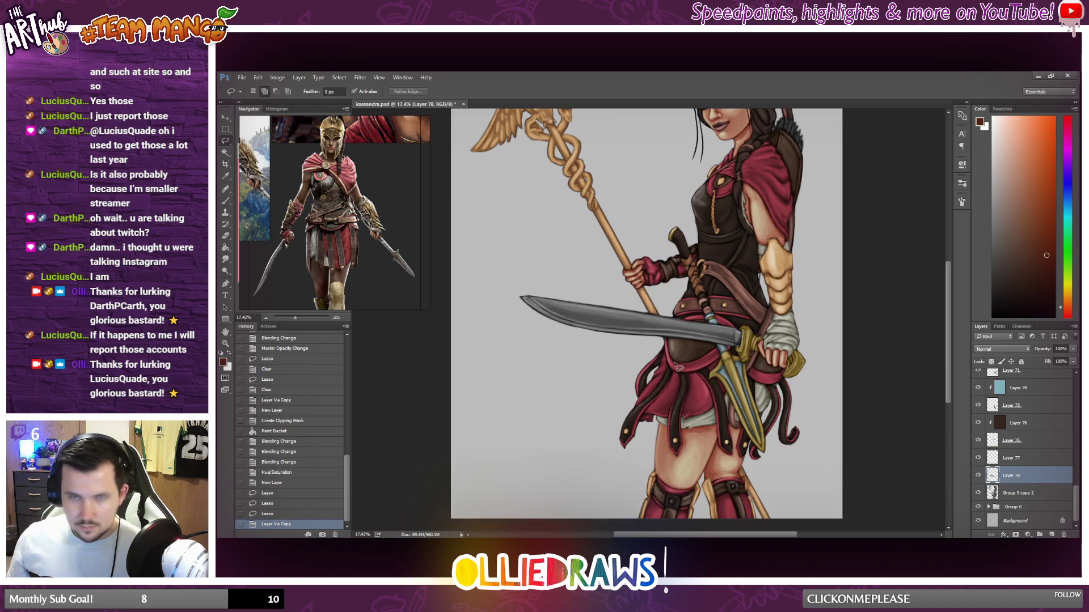
# Clip a new layer onto the copied blade and fill it with a pale cyan foreground colour.
pyautogui.click(226, 248)
pyautogui.click(1066, 217)
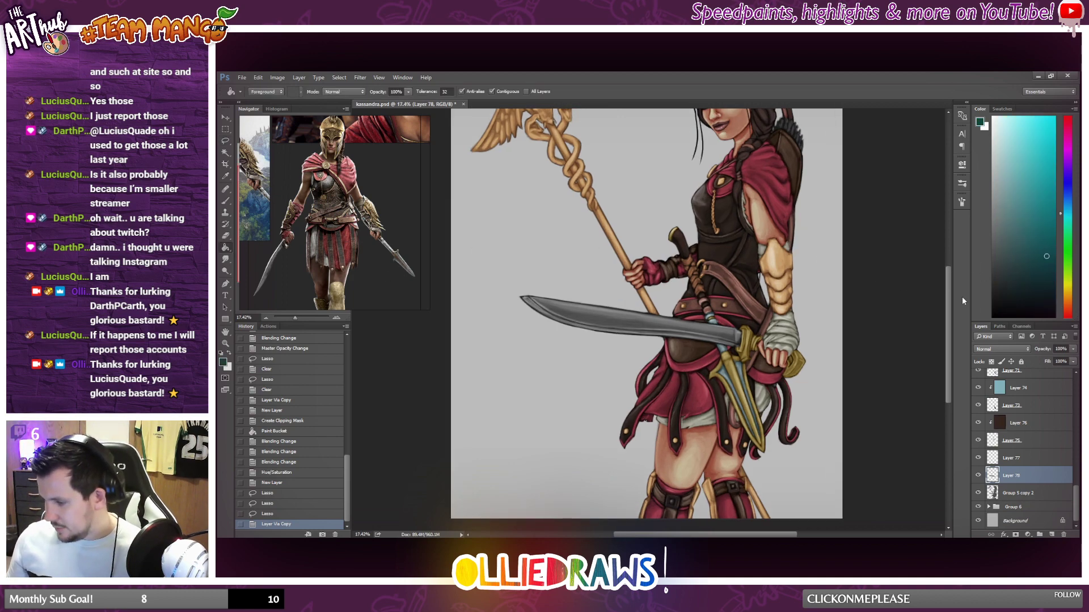
pyautogui.click(1052, 535)
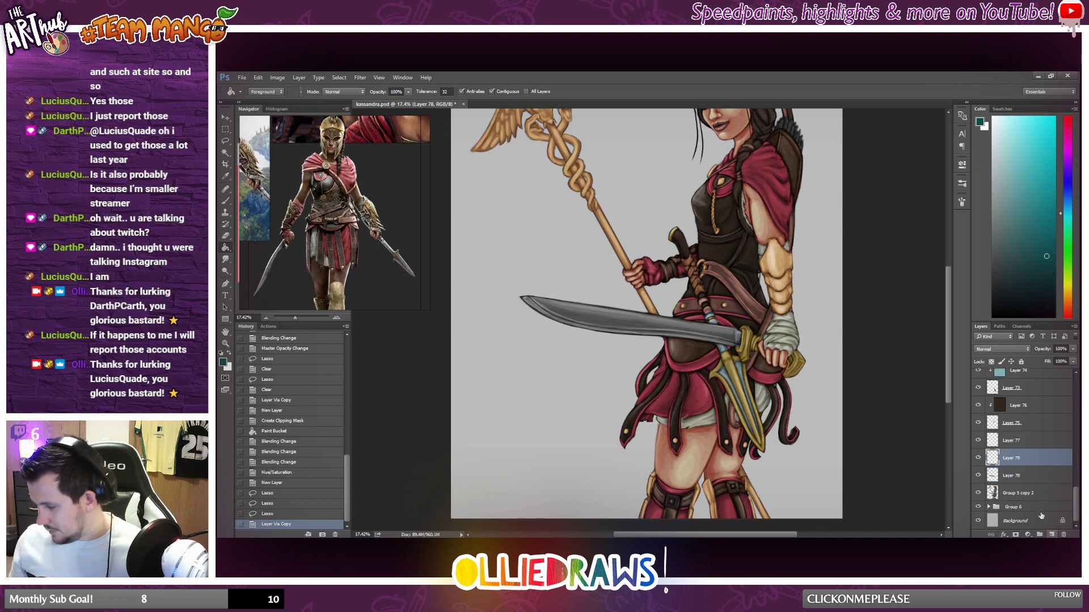
pyautogui.hotkey('ctrl', 'alt', 'g')
pyautogui.click(1002, 144)
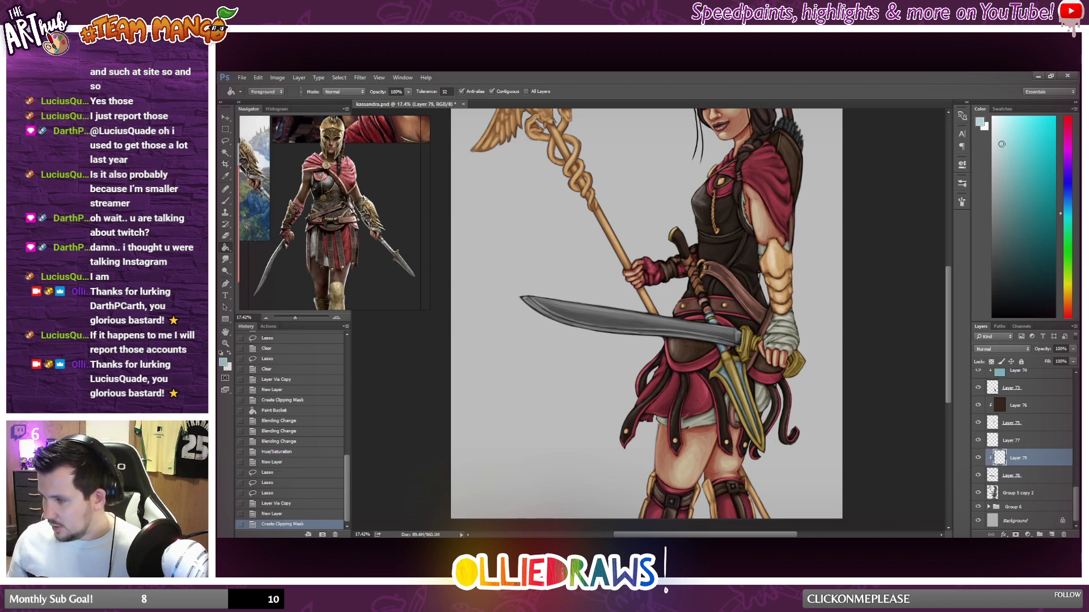
pyautogui.scroll(3, 520, 365)
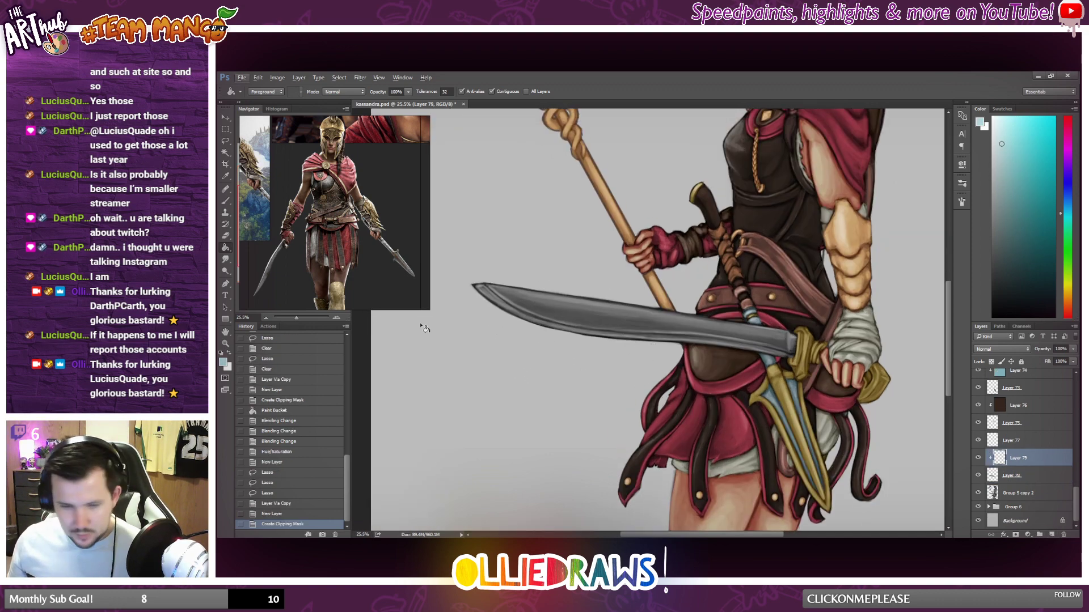
pyautogui.click(614, 330)
# Try the Hard Light blend mode on the pale cyan blade layer, then settle on Soft Light.
pyautogui.click(995, 349)
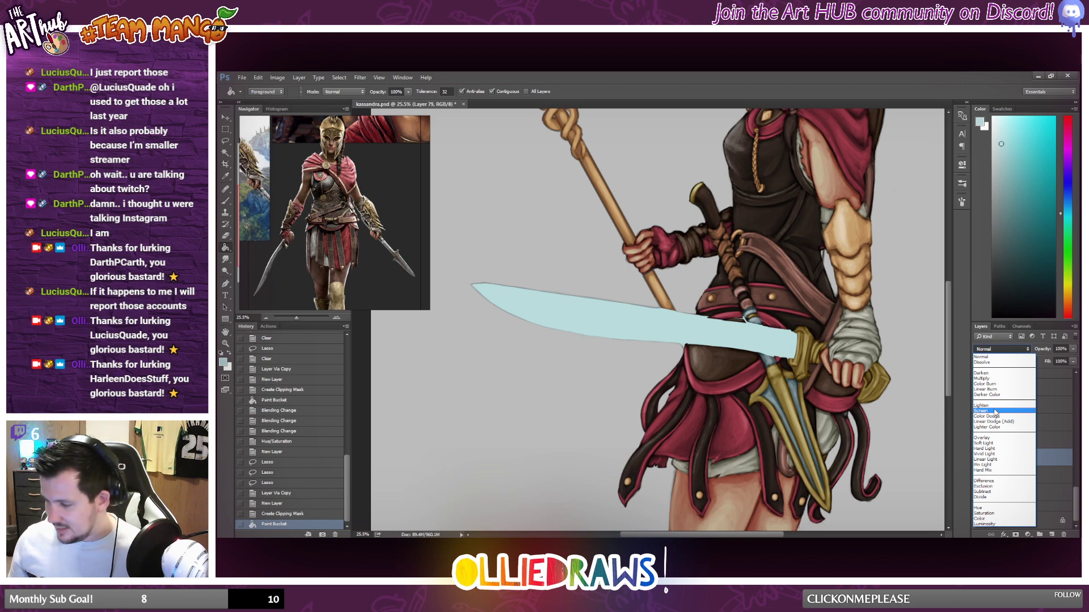
pyautogui.click(991, 449)
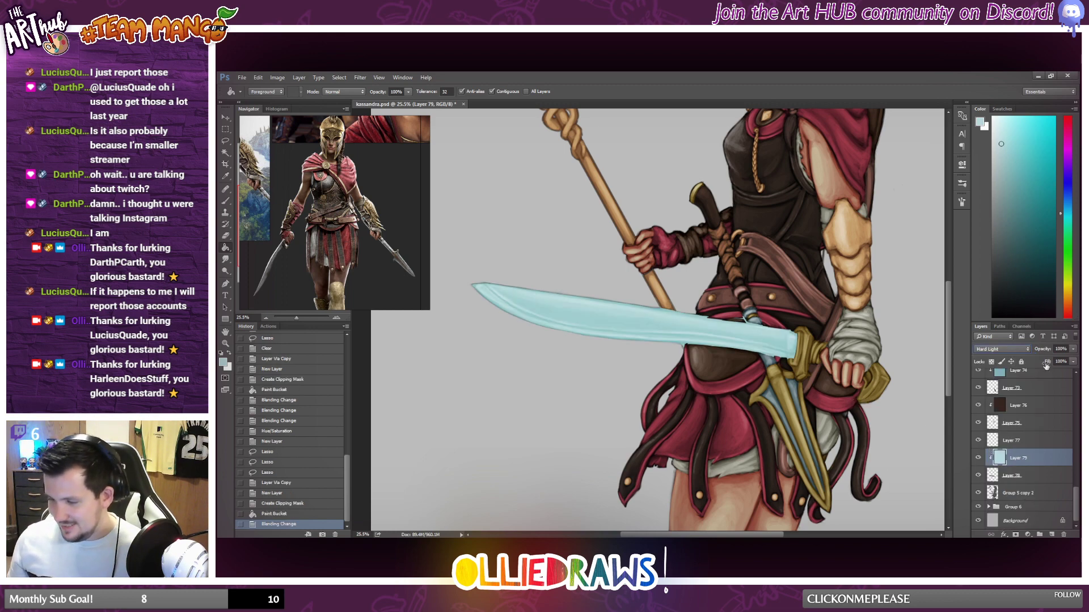
pyautogui.click(995, 349)
pyautogui.click(991, 439)
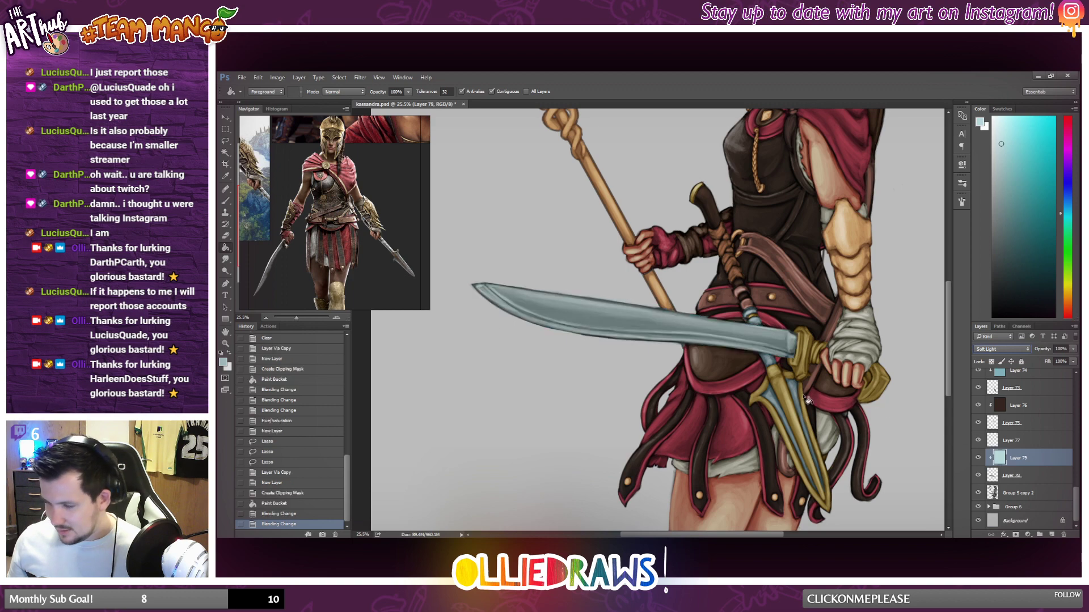
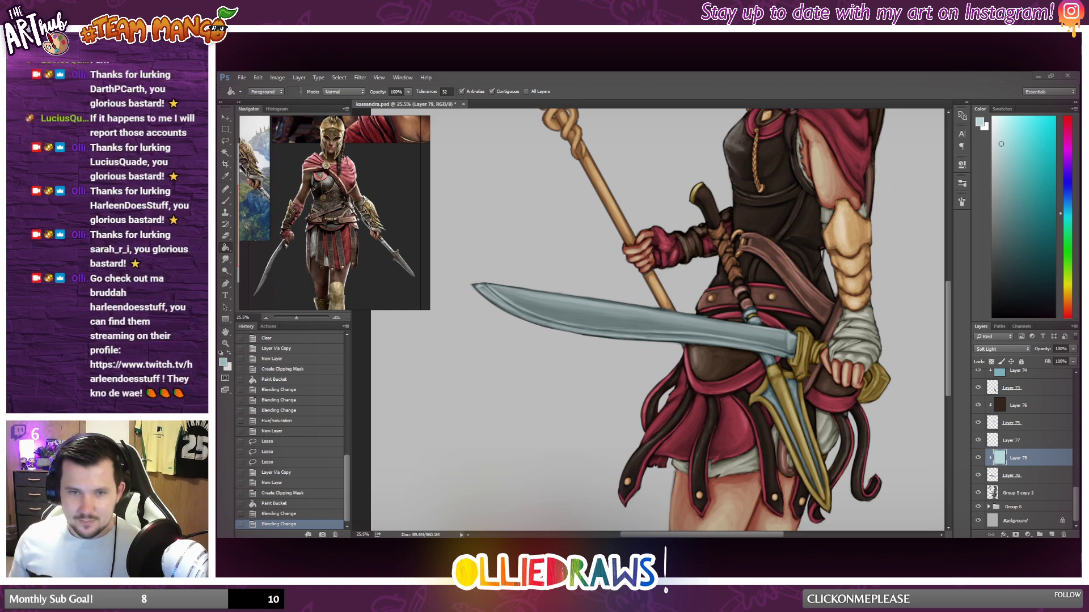
# Erase spots of the pale cyan tint along the sword blade's edges near the belt and guard.
pyautogui.scroll(-1, 813, 341)
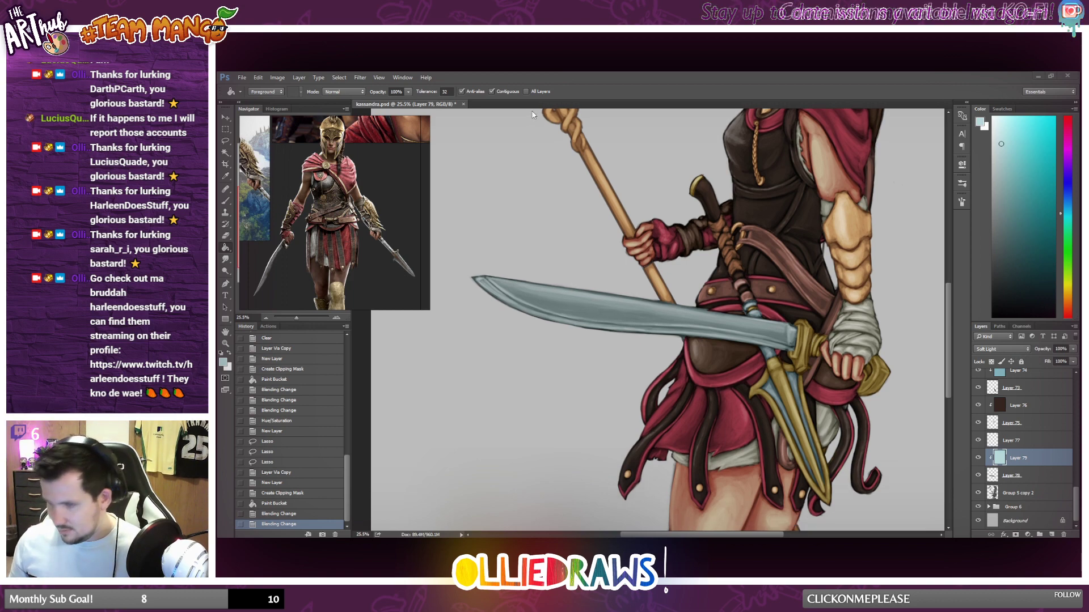
pyautogui.click(228, 237)
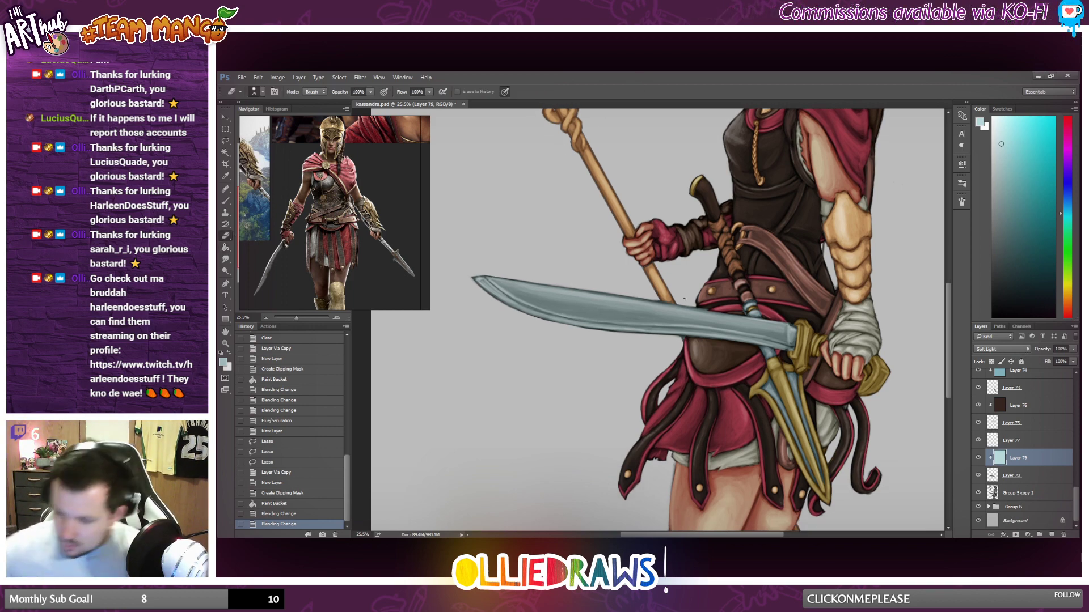
pyautogui.moveTo(712, 309); pyautogui.dragTo(621, 263)
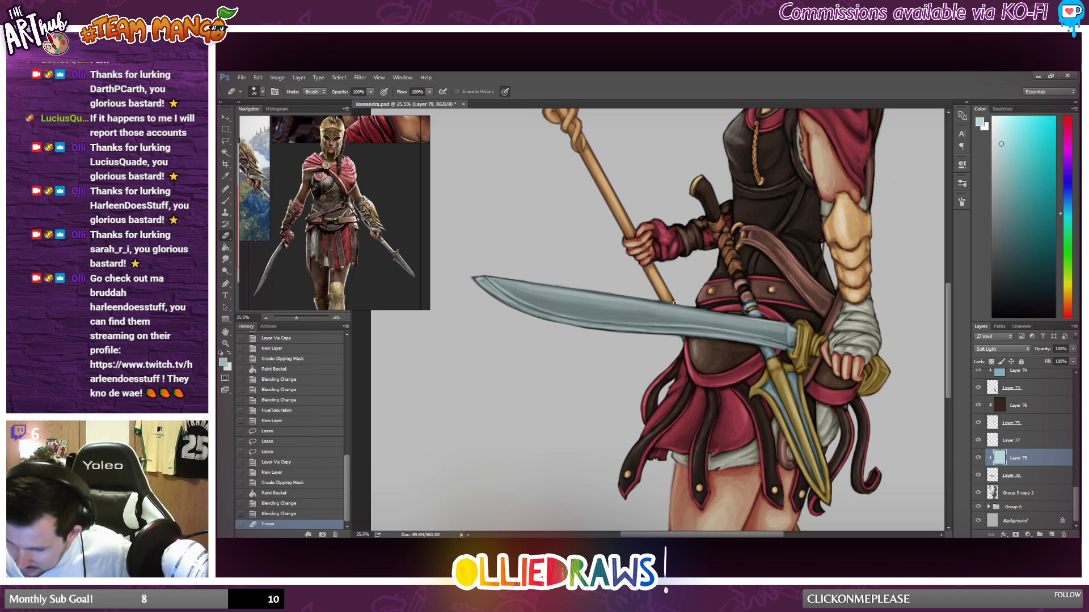
pyautogui.moveTo(692, 306); pyautogui.dragTo(689, 322)
pyautogui.moveTo(689, 329)
pyautogui.mouseDown()
pyautogui.moveTo(685, 338)
pyautogui.moveTo(731, 340)
pyautogui.mouseUp()
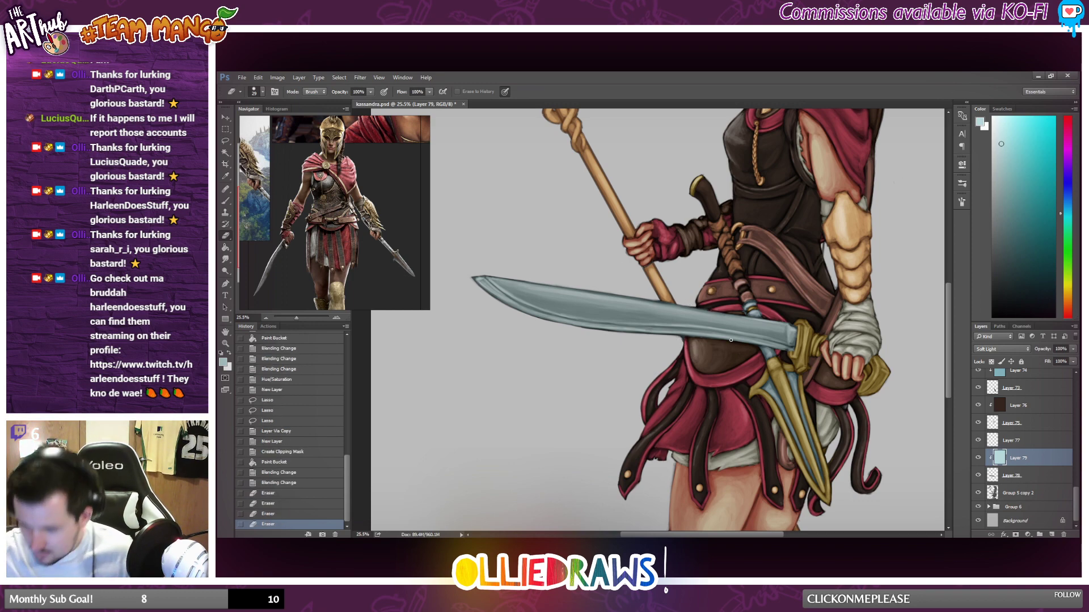
pyautogui.click(776, 354)
pyautogui.scroll(-3, 774, 405)
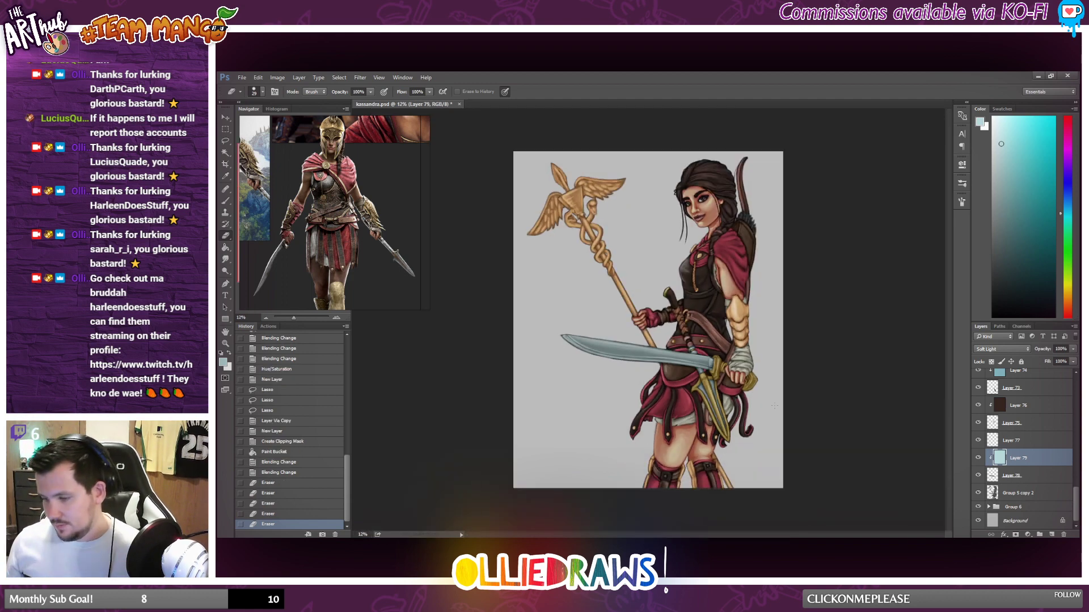
# Adjust the clipped blade tint with Hue/Saturation, setting Saturation to -9 and Lightness to +69.
pyautogui.scroll(1, 774, 405)
pyautogui.click(277, 77)
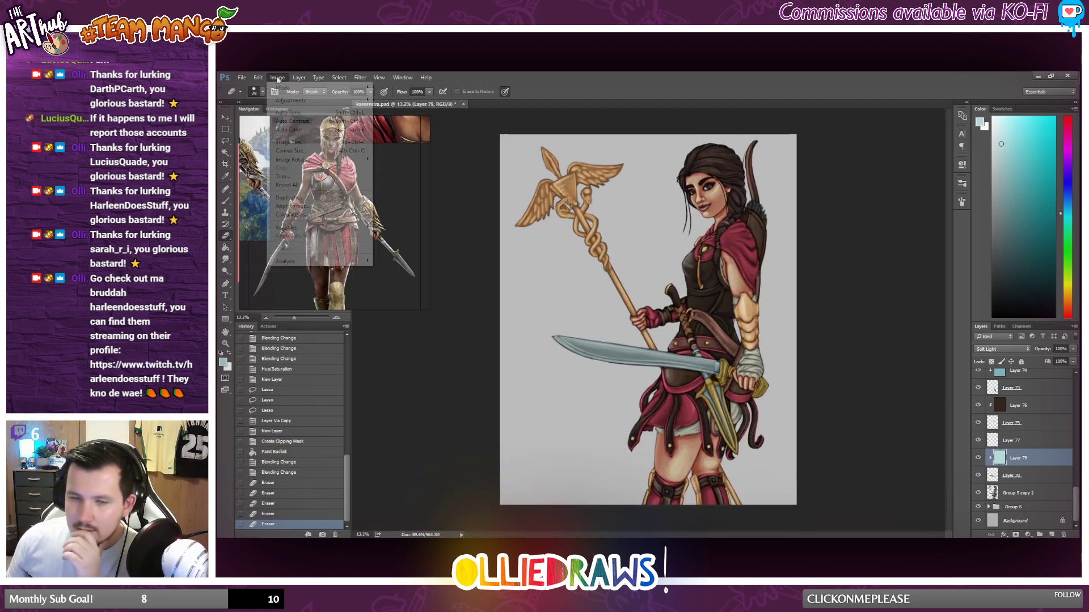
pyautogui.moveTo(303, 102)
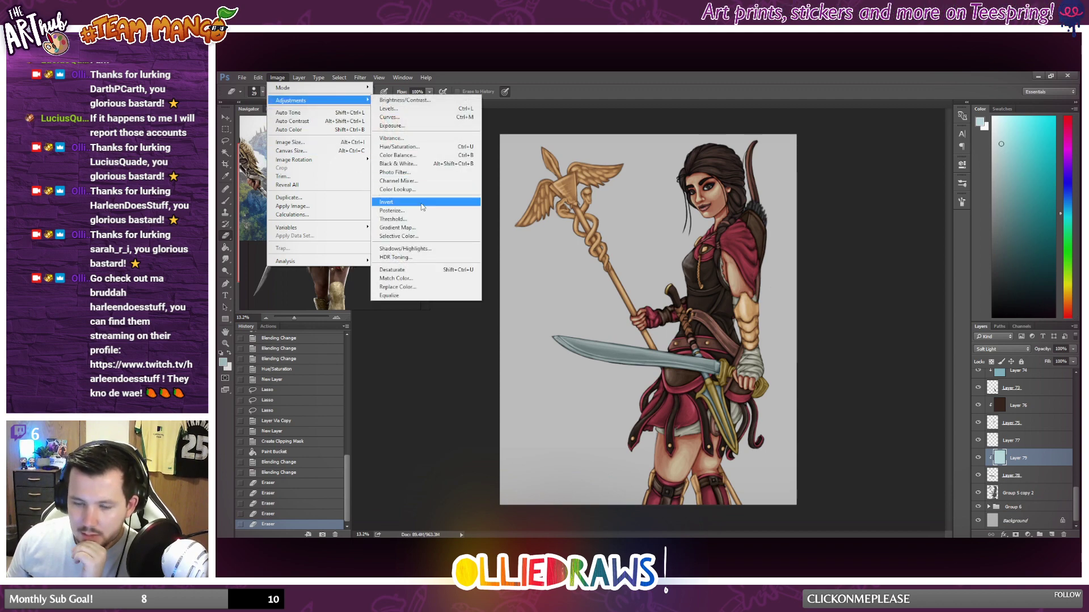
pyautogui.click(414, 150)
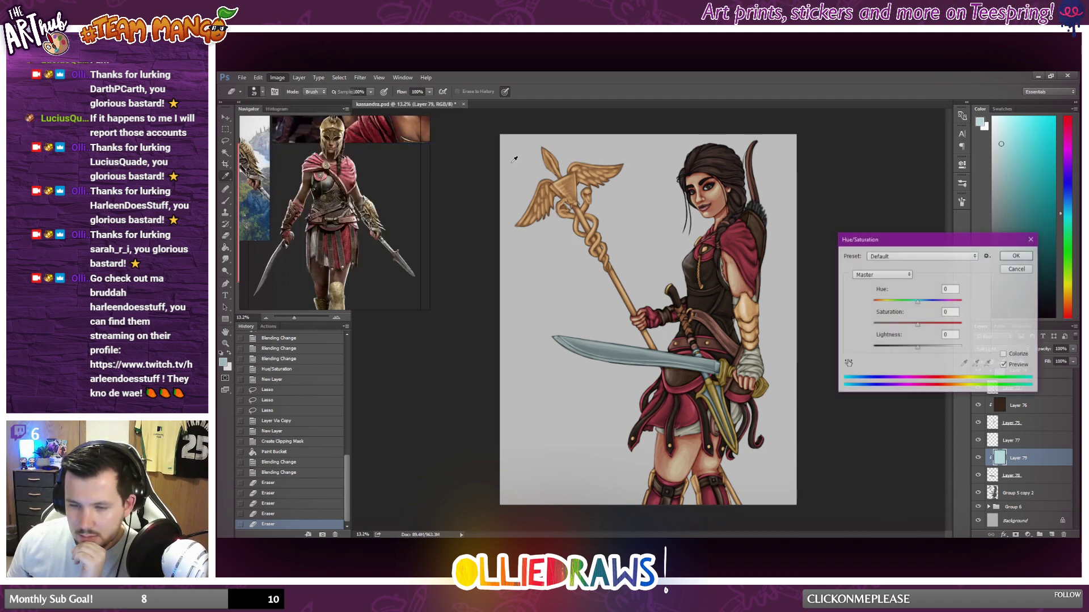
pyautogui.moveTo(917, 347); pyautogui.dragTo(903, 350)
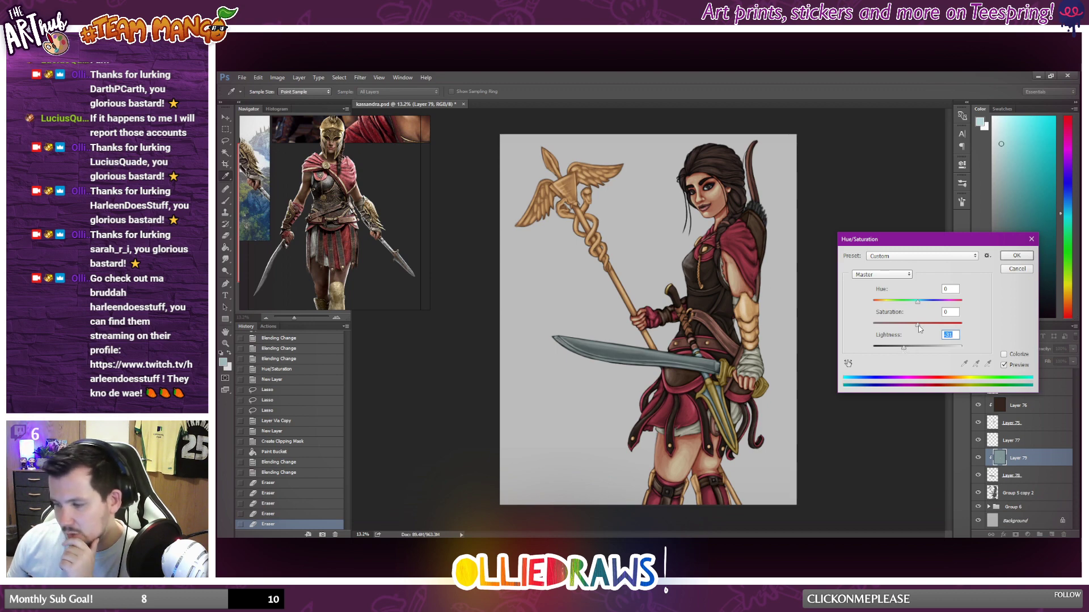
pyautogui.moveTo(917, 326)
pyautogui.mouseDown()
pyautogui.moveTo(932, 329)
pyautogui.moveTo(896, 350)
pyautogui.moveTo(948, 351)
pyautogui.moveTo(906, 332)
pyautogui.mouseUp()
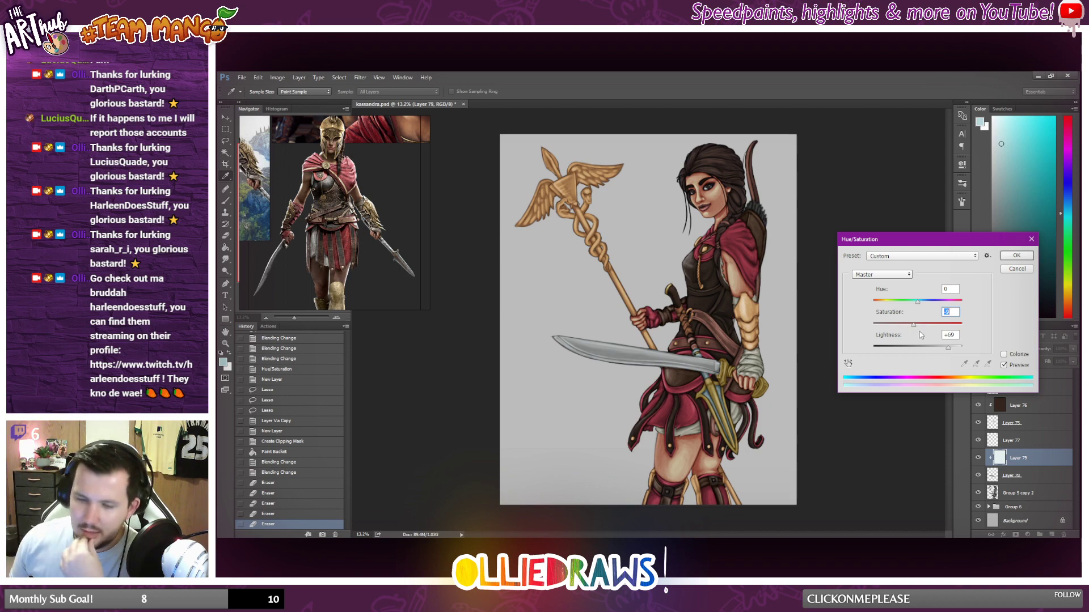
pyautogui.click(1016, 257)
# Group the separated weapon layers with their clipped tints and name the group "metal".
pyautogui.scroll(-2, 622, 379)
pyautogui.scroll(5, 623, 379)
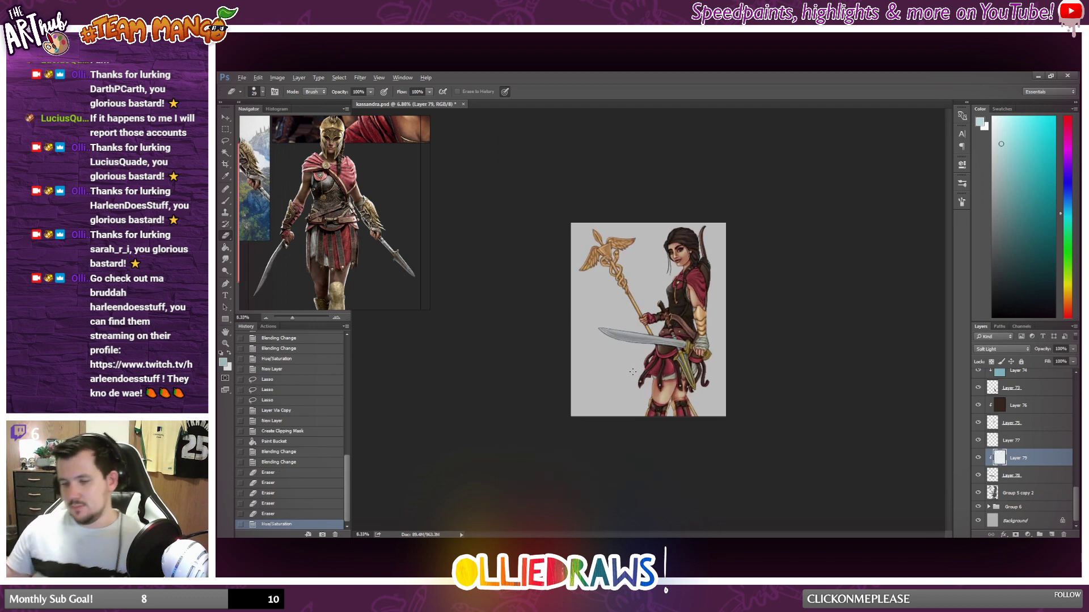
pyautogui.scroll(-4, 629, 353)
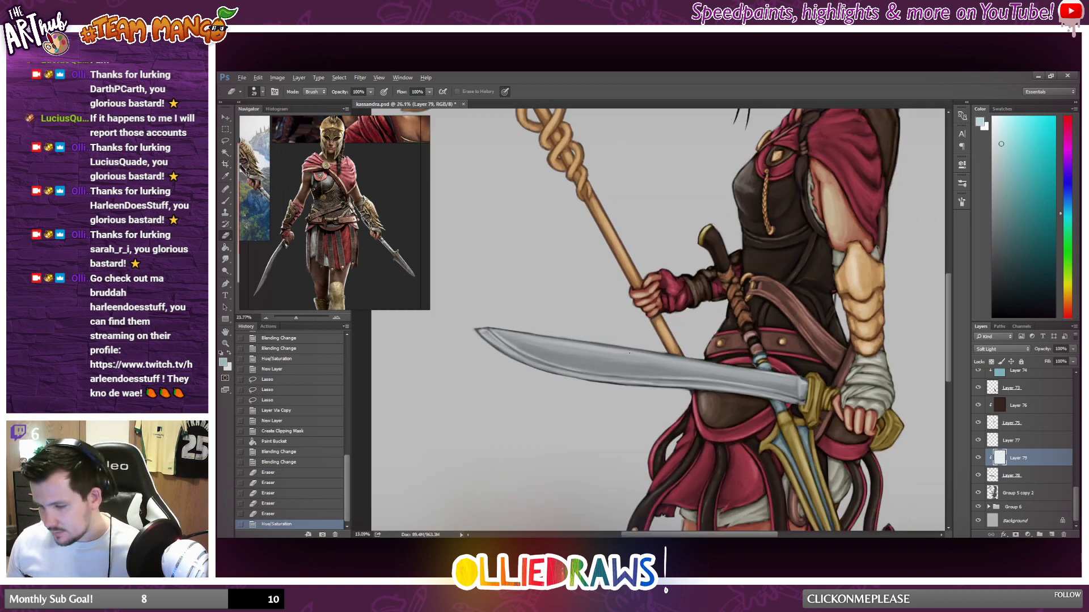
pyautogui.click(1048, 475)
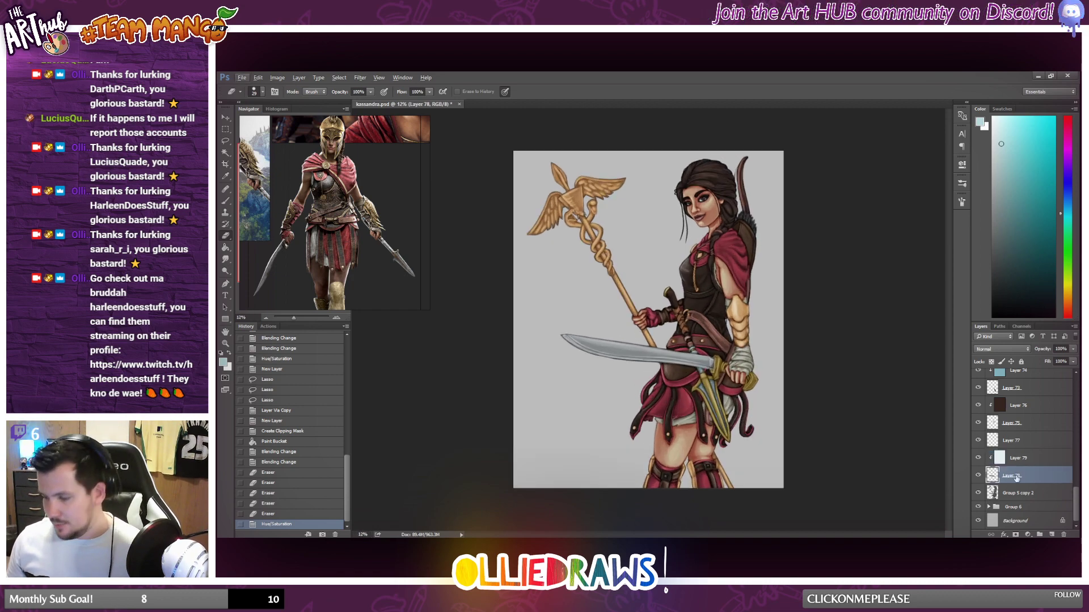
pyautogui.scroll(3, 1028, 481)
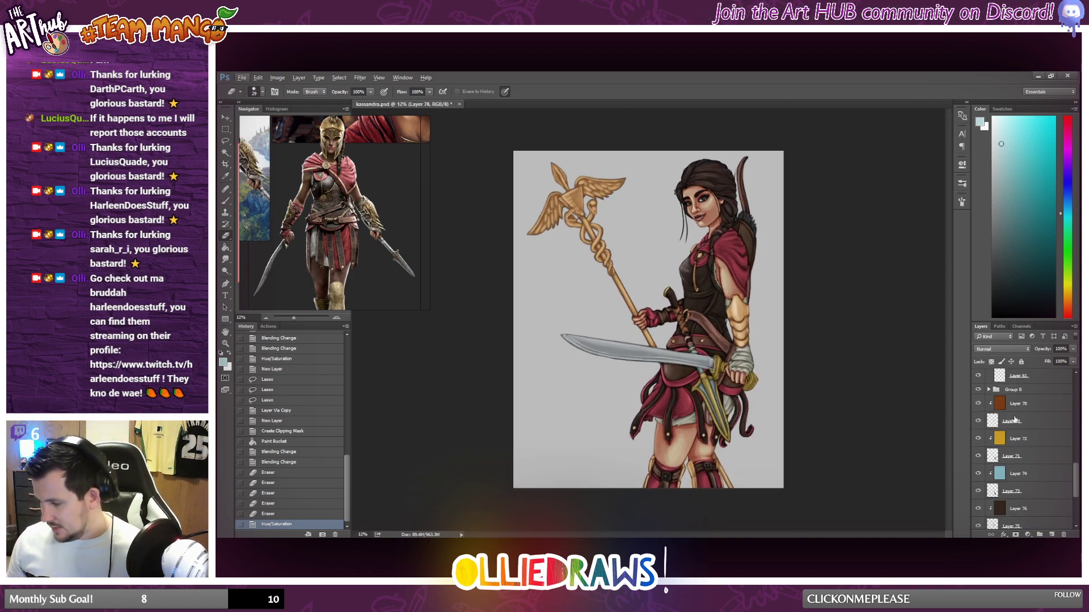
pyautogui.keyDown('shift'); pyautogui.click(1026, 408); pyautogui.keyUp('shift')
pyautogui.keyDown('shift'); pyautogui.click(1040, 535); pyautogui.keyUp('shift')
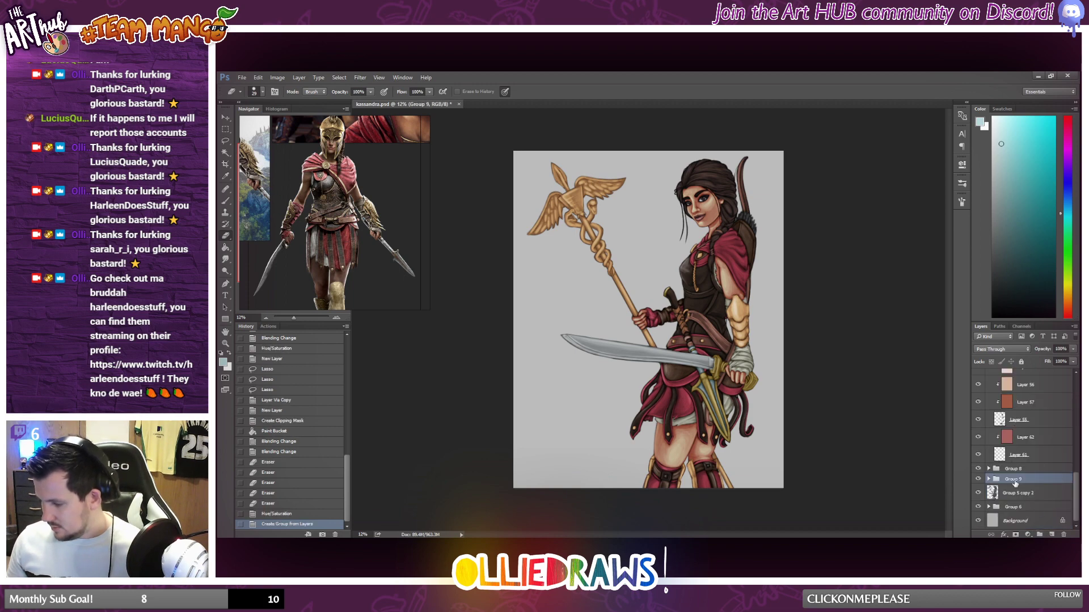
pyautogui.doubleClick(1014, 480)
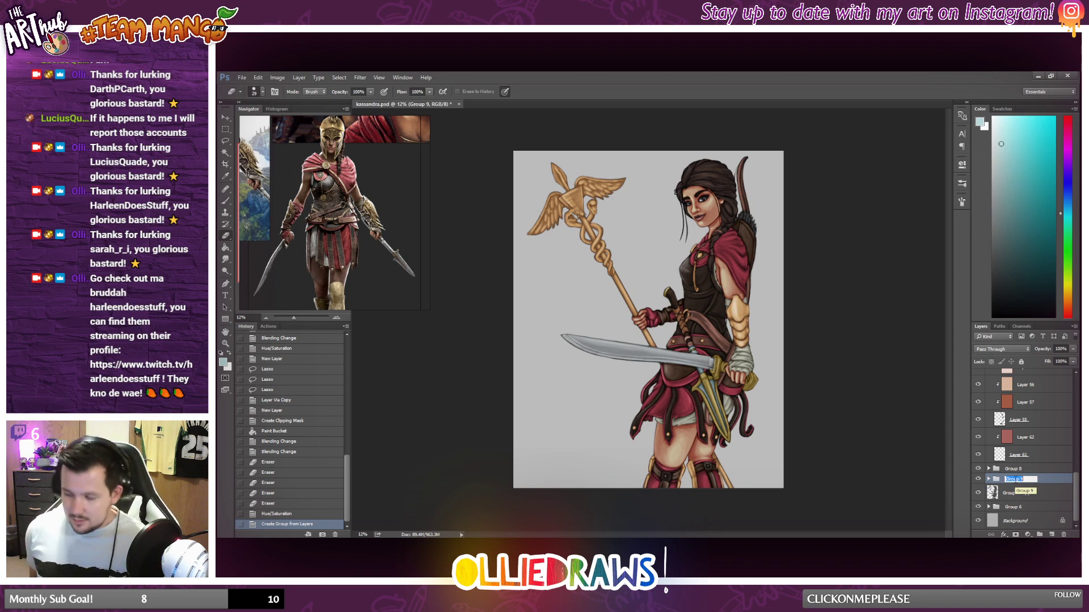
pyautogui.write('mel')
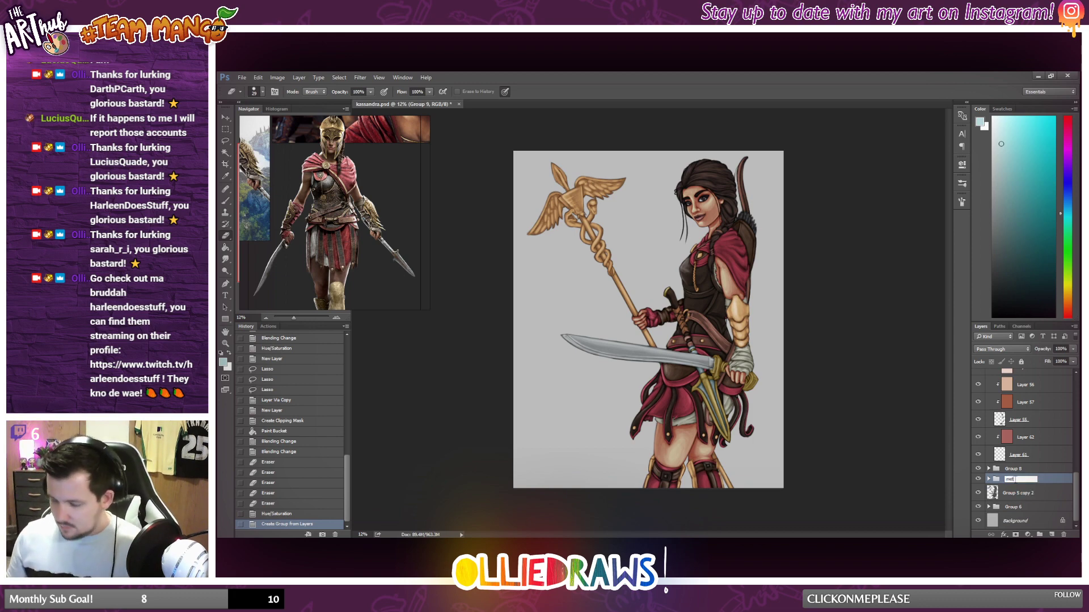
pyautogui.press('Return')
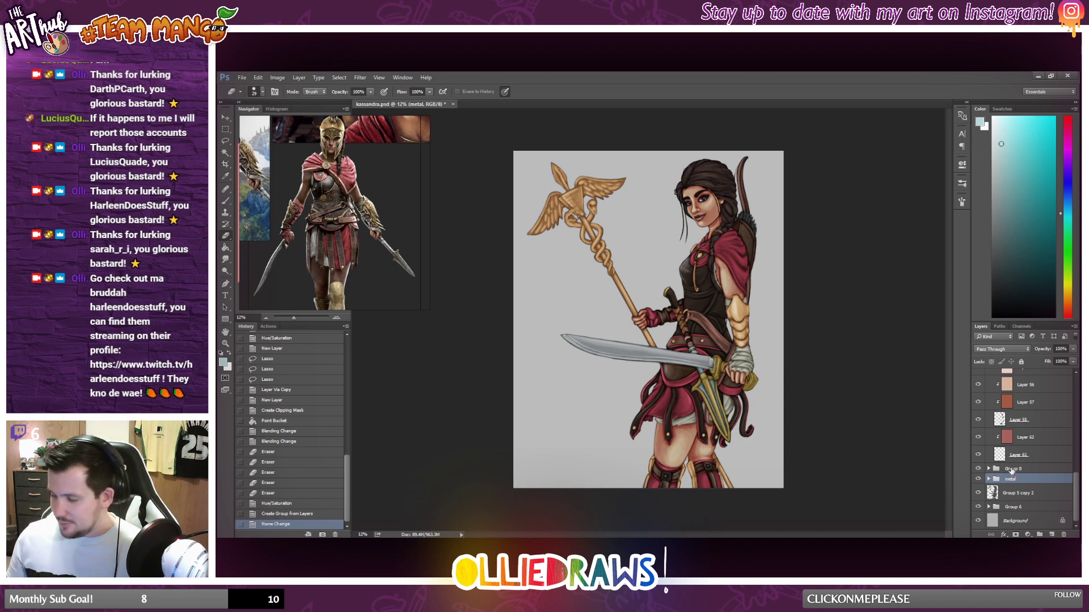
# Rename Group 8 as "eyes".
pyautogui.doubleClick(1013, 470)
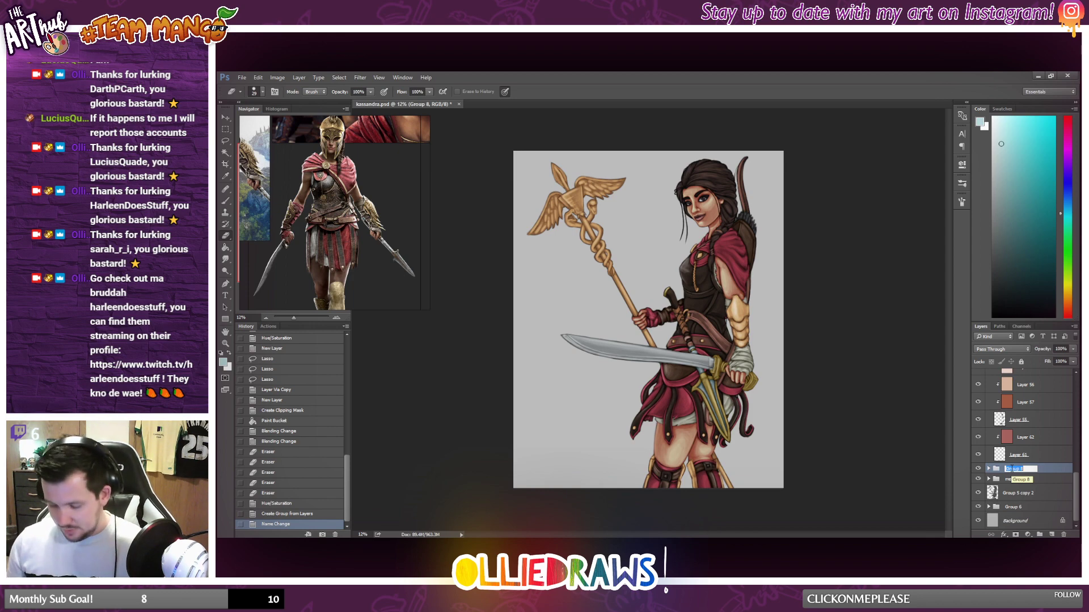
pyautogui.write('eyes')
pyautogui.press('Return')
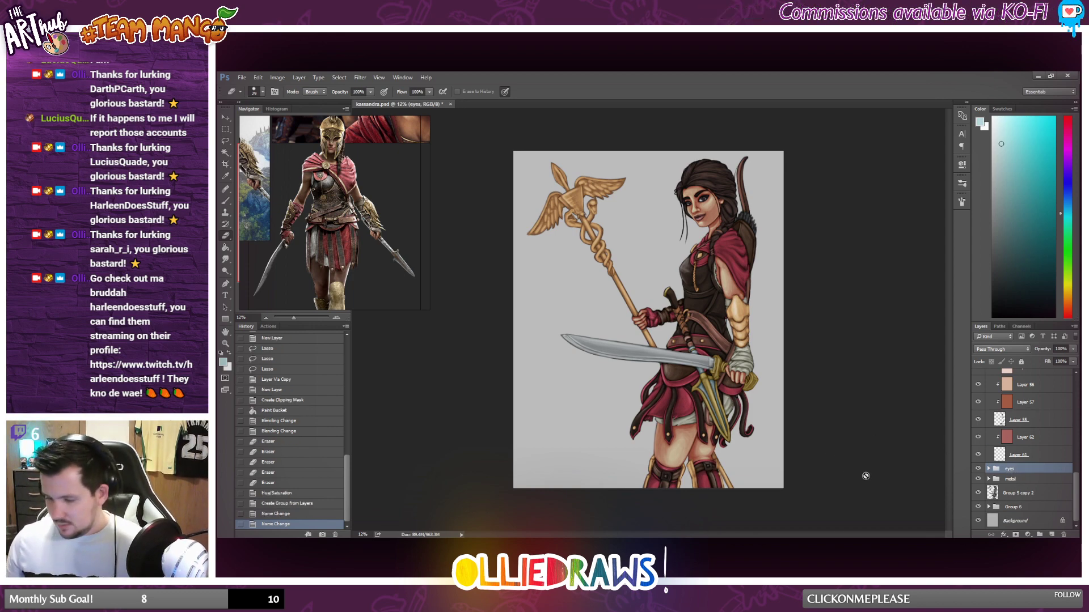
# Examine the whole coloured illustration and the stack of clipped tint layers in Group 7.
pyautogui.scroll(-2, 743, 379)
pyautogui.scroll(2, 744, 378)
pyautogui.scroll(2, 746, 353)
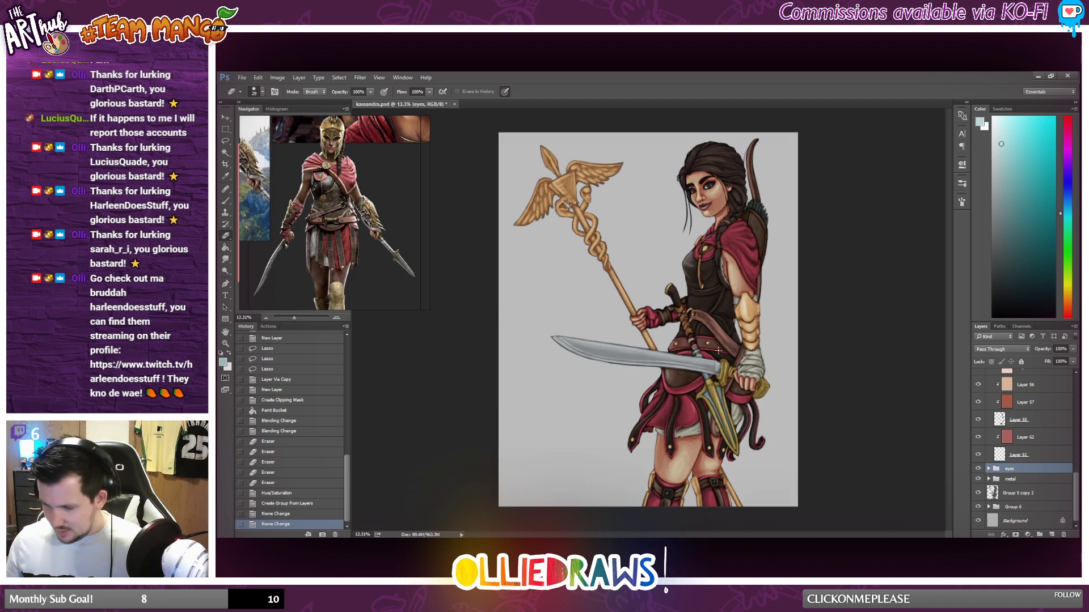
pyautogui.scroll(-2, 724, 351)
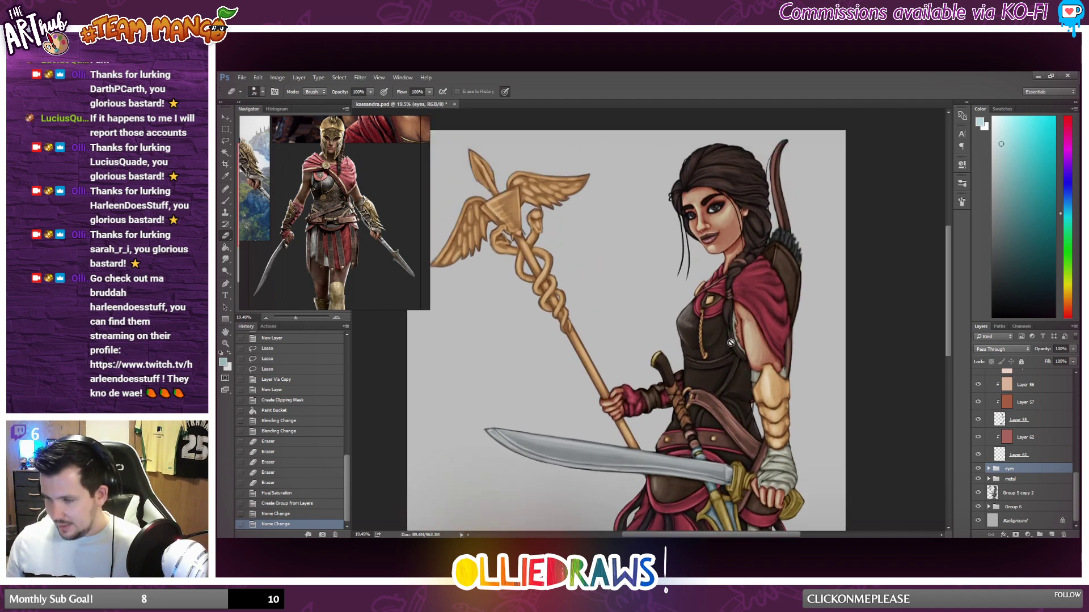
pyautogui.scroll(3, 727, 342)
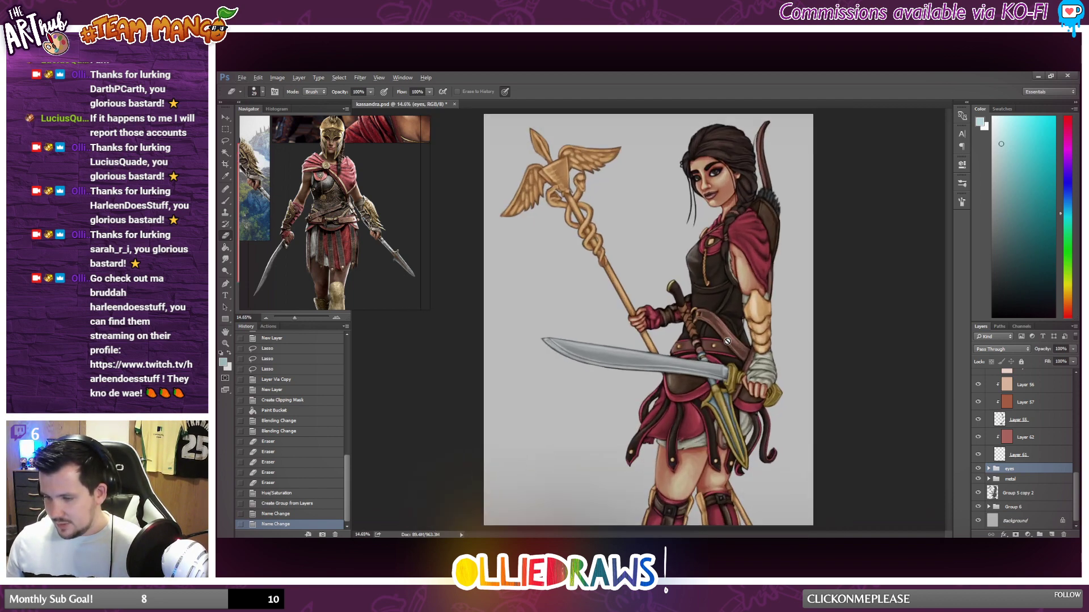
pyautogui.scroll(-1, 727, 342)
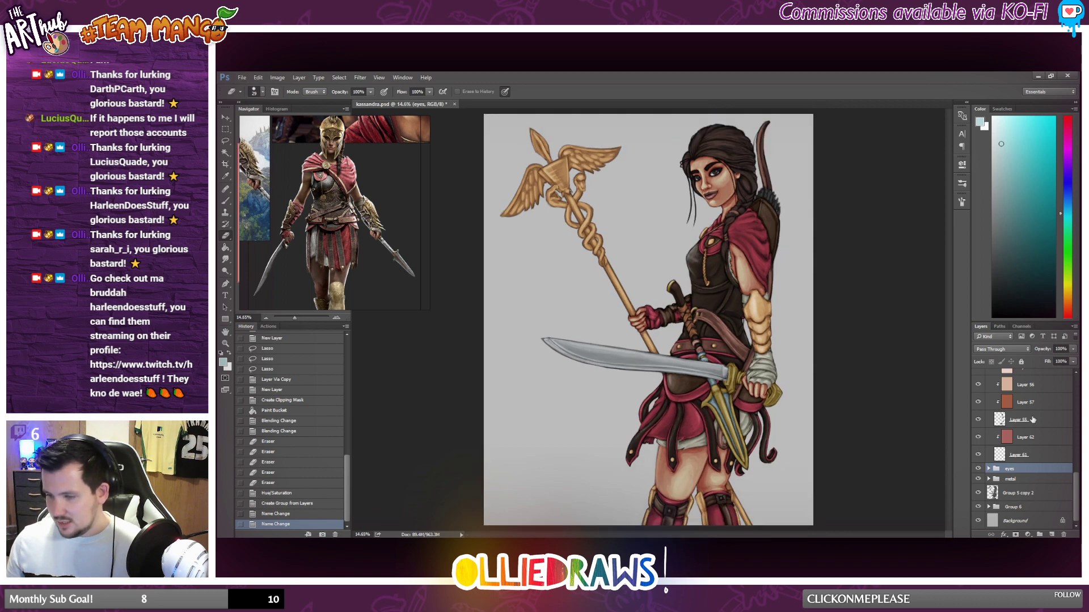
pyautogui.scroll(5, 1017, 451)
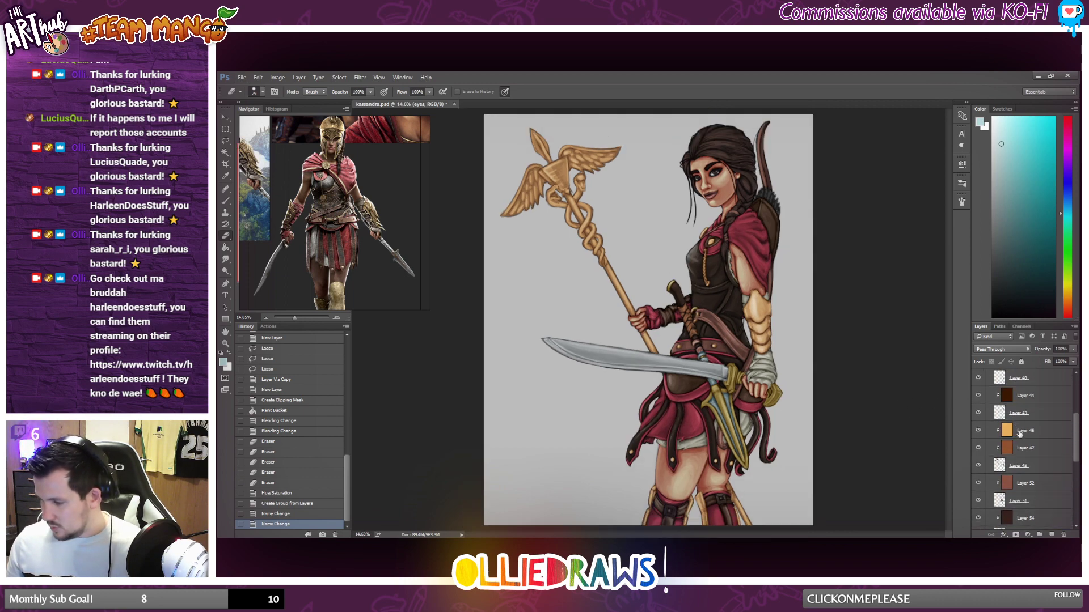
pyautogui.scroll(-3, 712, 393)
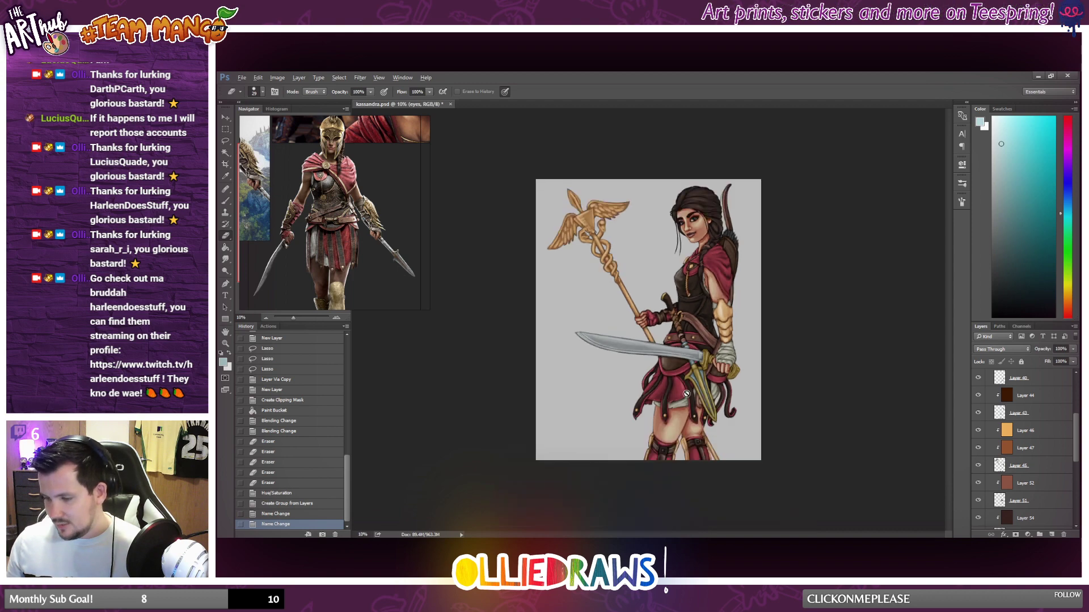
pyautogui.scroll(3, 712, 392)
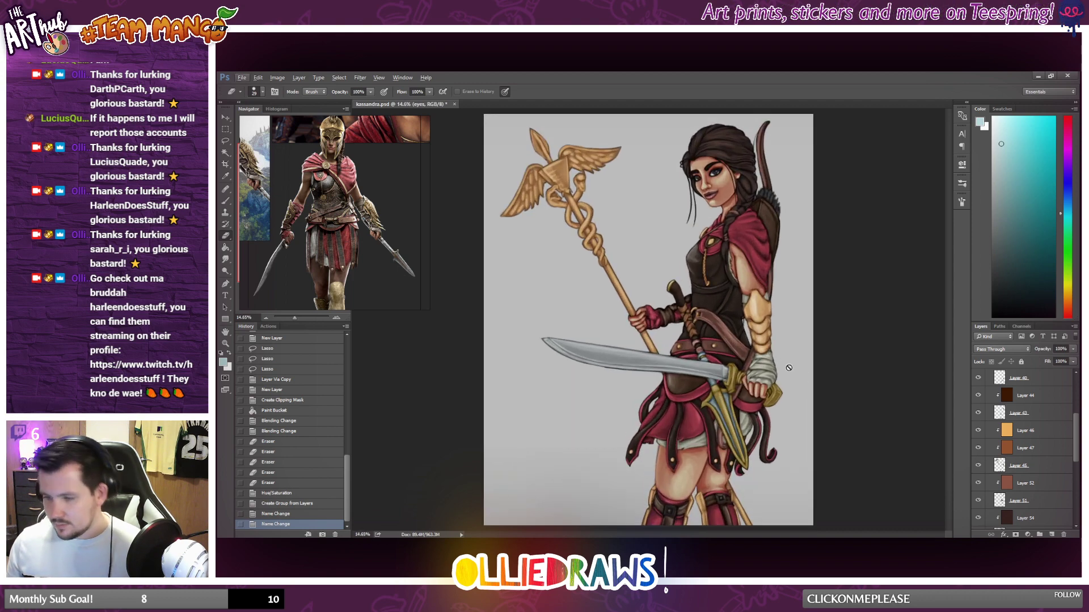
pyautogui.scroll(-2, 748, 367)
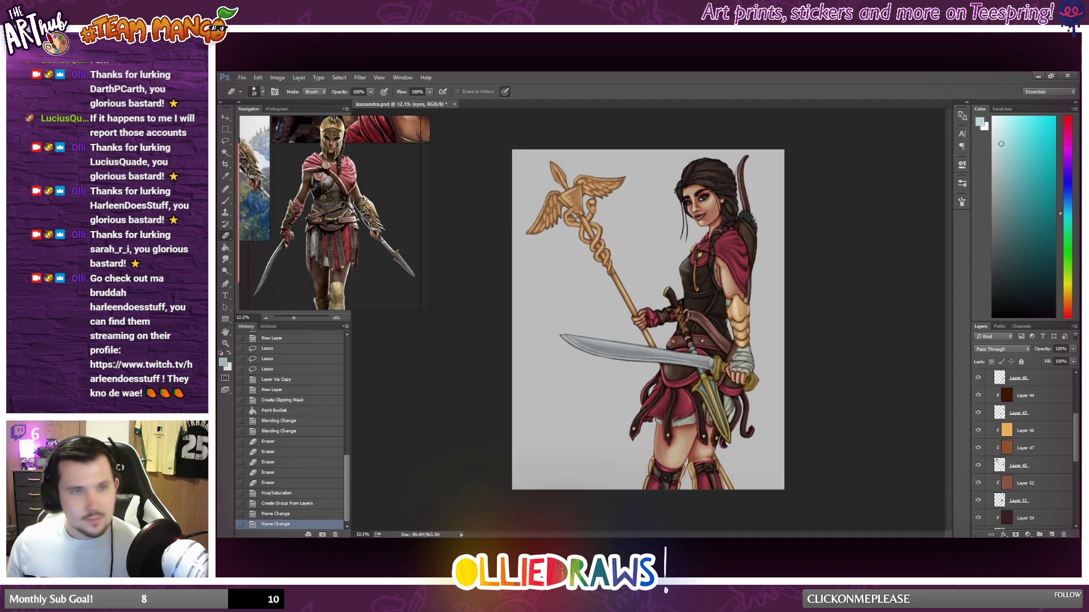
pyautogui.scroll(2, 726, 369)
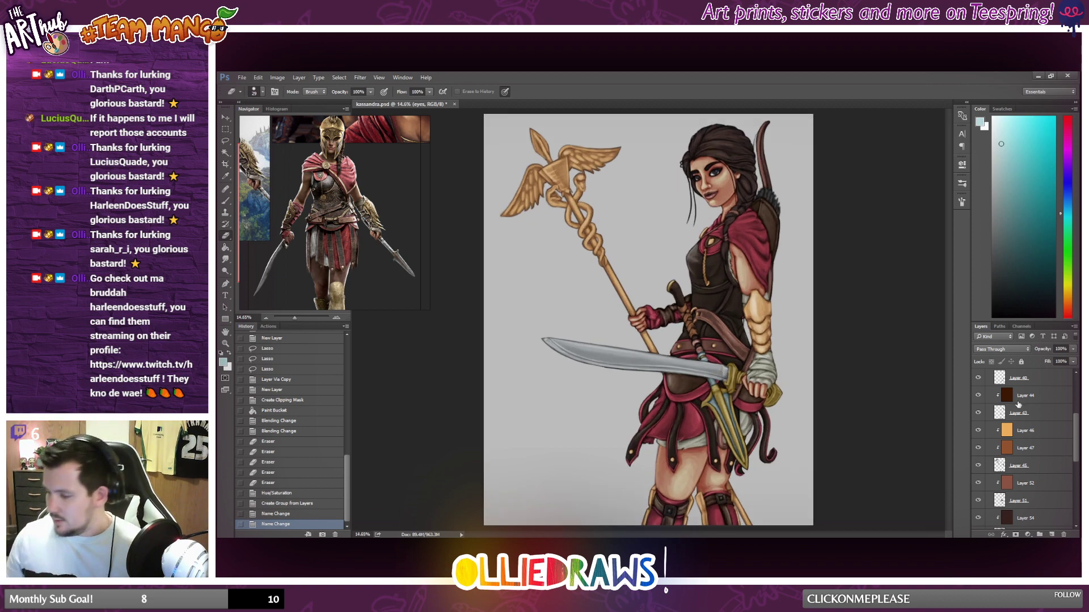
pyautogui.scroll(3, 1018, 405)
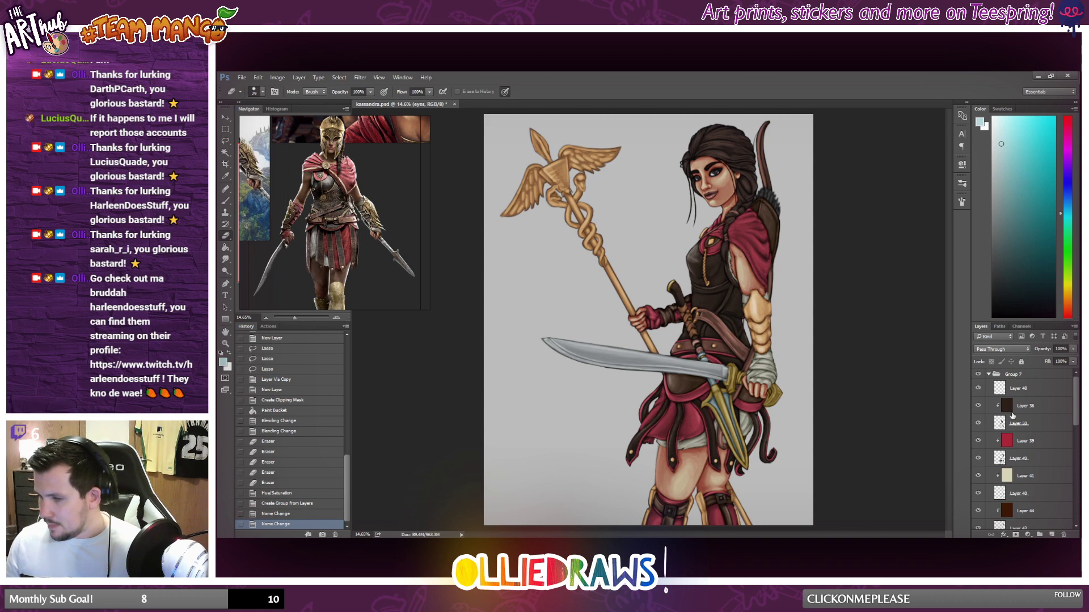
pyautogui.scroll(-6, 1009, 468)
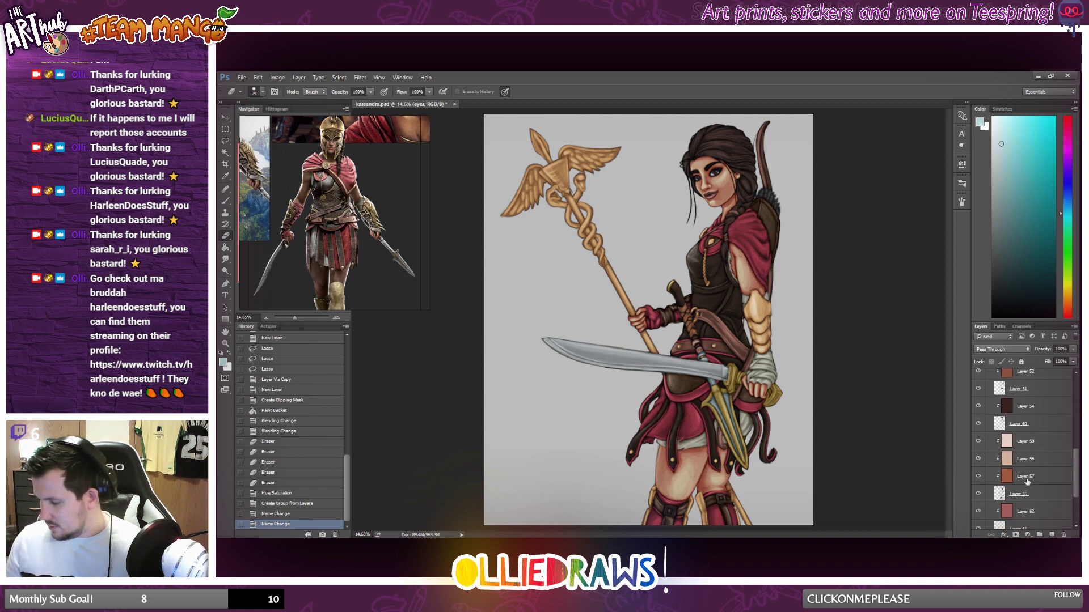
# Merge Layer 61 and then Layer 55 in Group 7 with the tint layers clipped to them.
pyautogui.scroll(-1, 1017, 480)
pyautogui.scroll(1, 1019, 472)
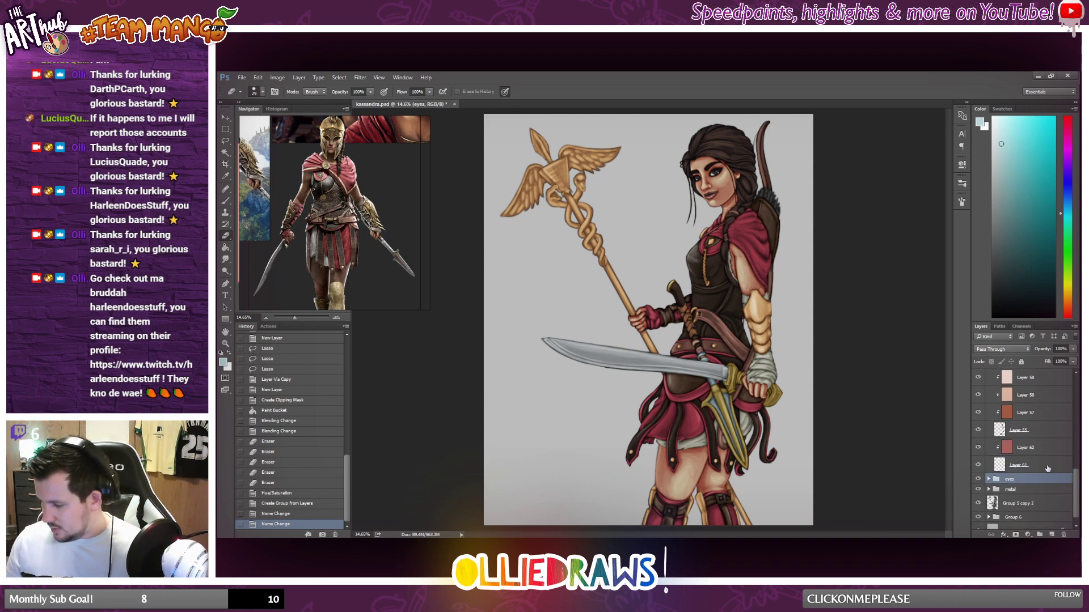
pyautogui.click(1047, 469)
pyautogui.rightClick(1062, 470)
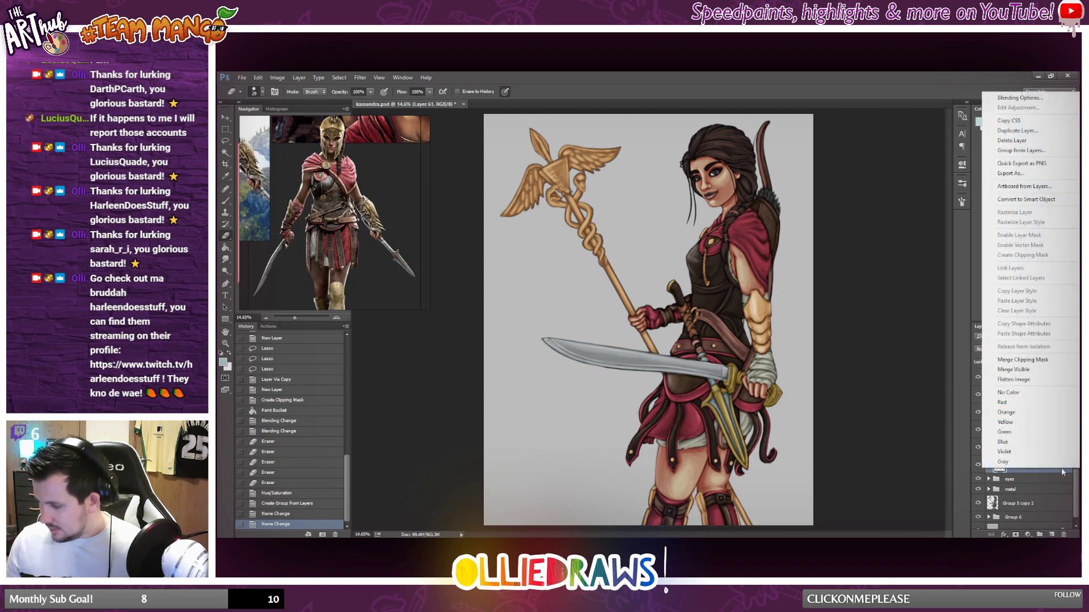
pyautogui.click(1031, 360)
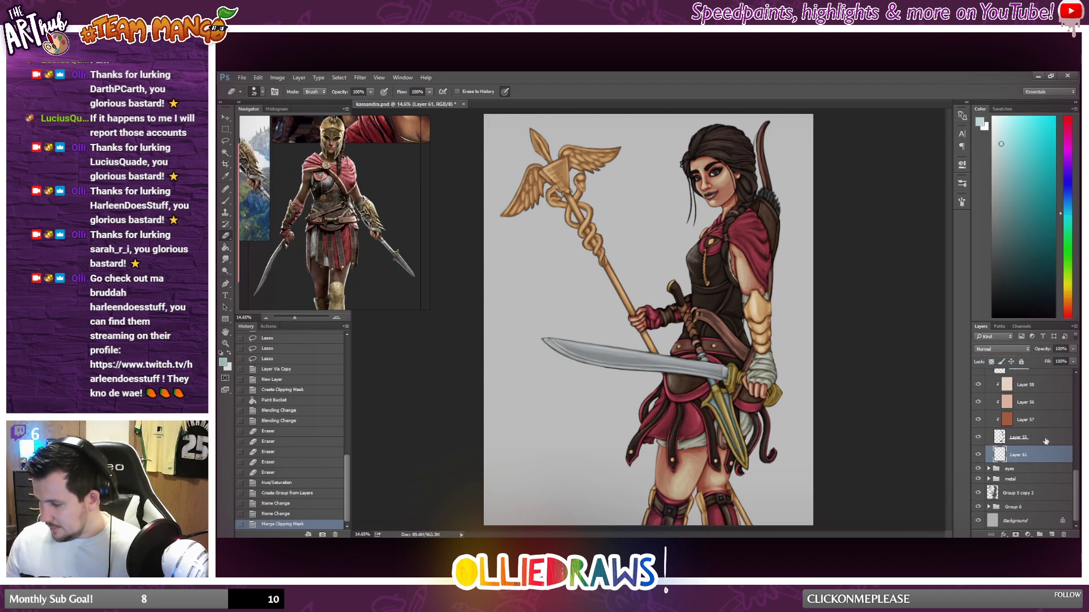
pyautogui.click(1046, 441)
pyautogui.rightClick(1047, 441)
pyautogui.click(991, 426)
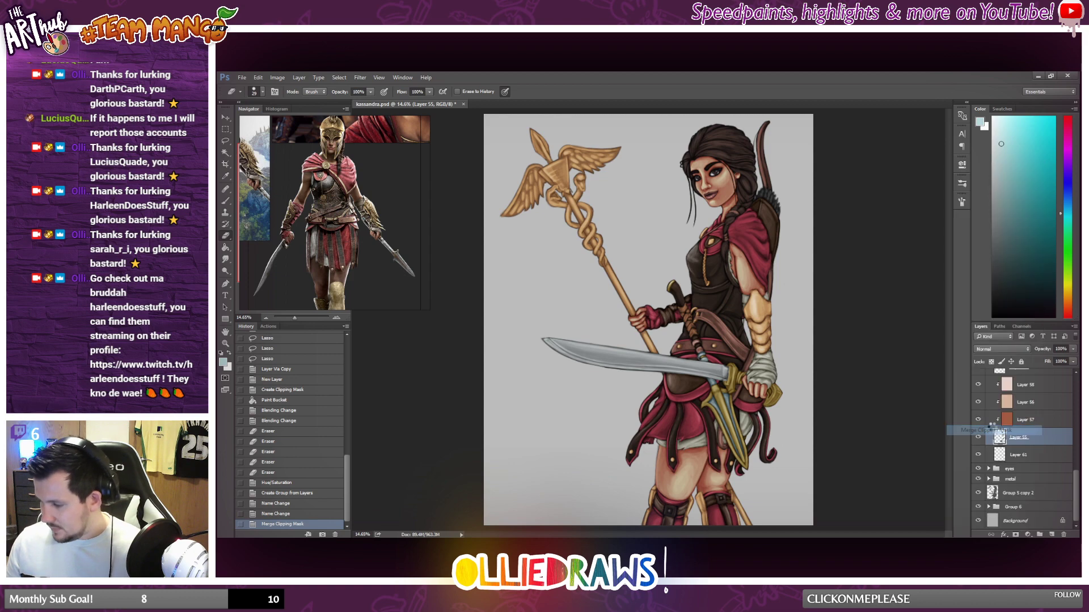
# Merge Layer 60, Layer 51 and Layer 45 in Group 7 with the tint layers clipped to each of them.
pyautogui.click(1037, 422)
pyautogui.rightClick(1037, 422)
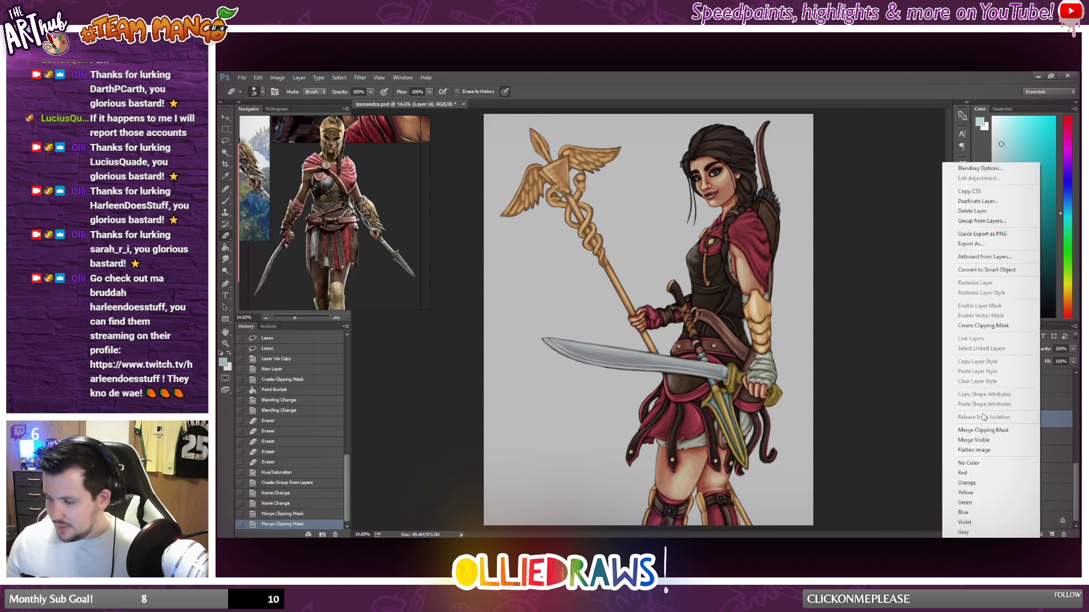
pyautogui.click(986, 430)
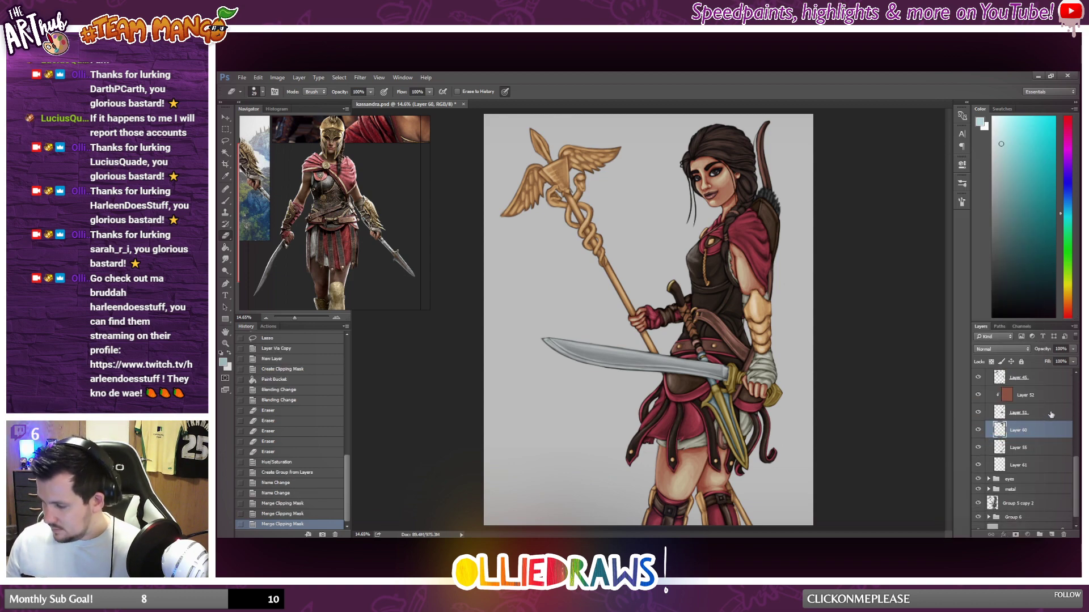
pyautogui.rightClick(1051, 419)
pyautogui.click(1004, 431)
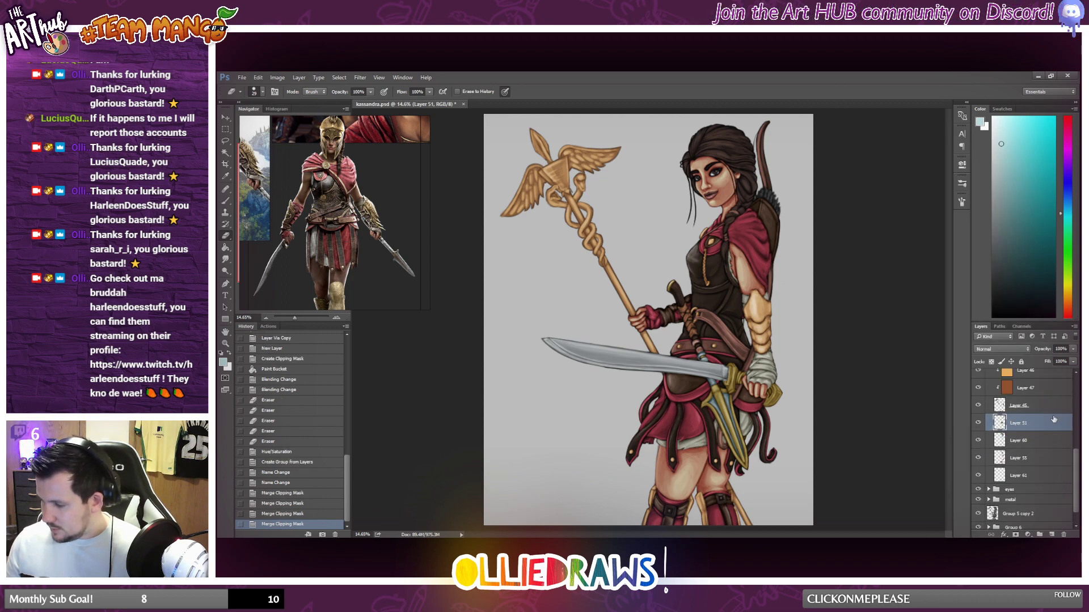
pyautogui.rightClick(1046, 403)
pyautogui.click(990, 430)
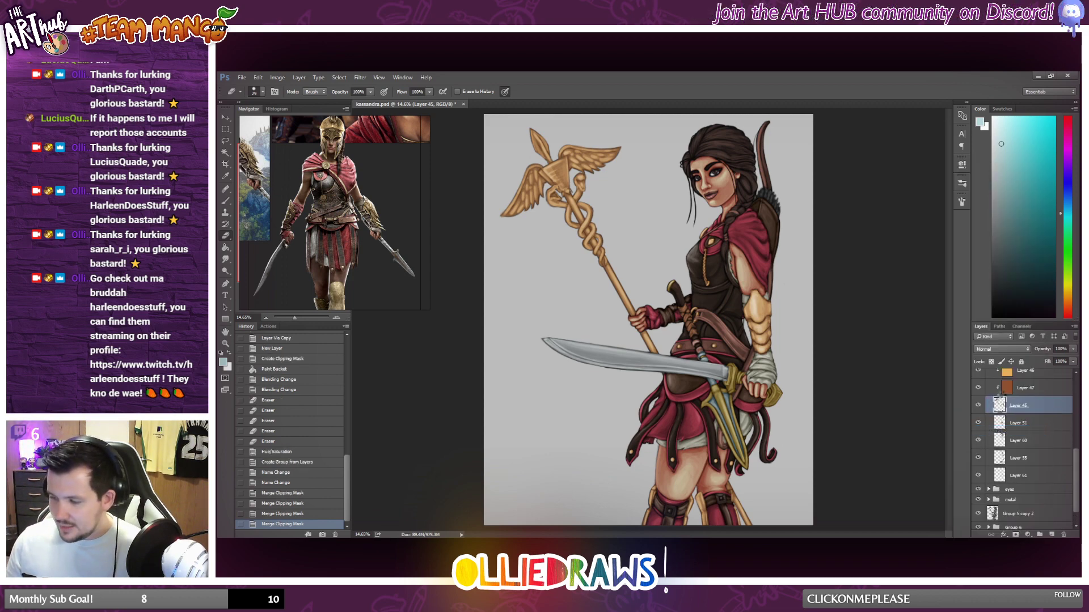
# Merge Layer 43, Layer 40, Layer 49 and Layer 50 in Group 7 with their clipped tint layers.
pyautogui.rightClick(1045, 415)
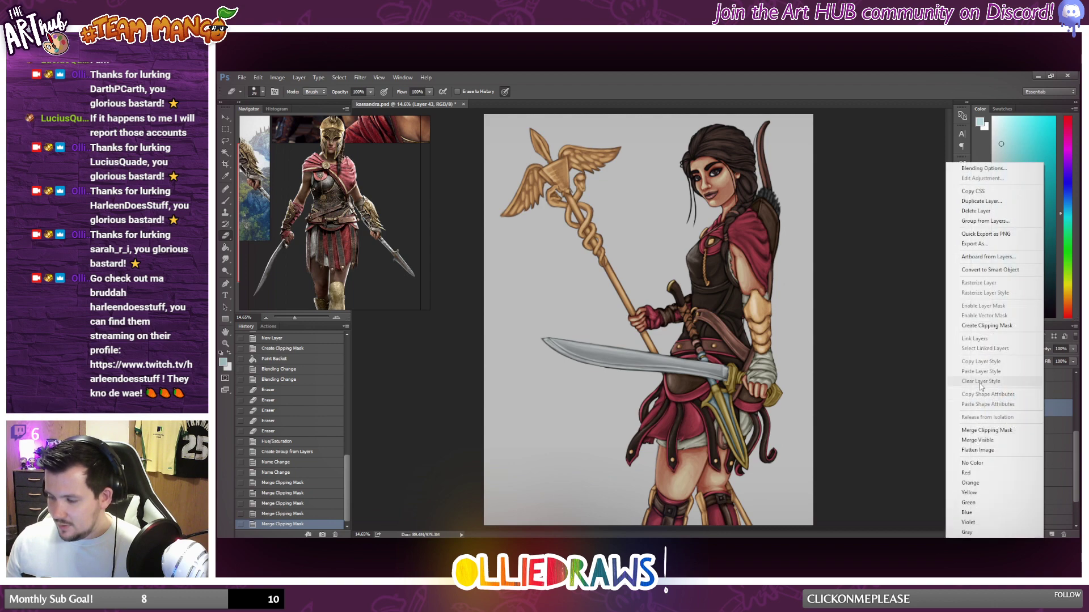
pyautogui.click(977, 430)
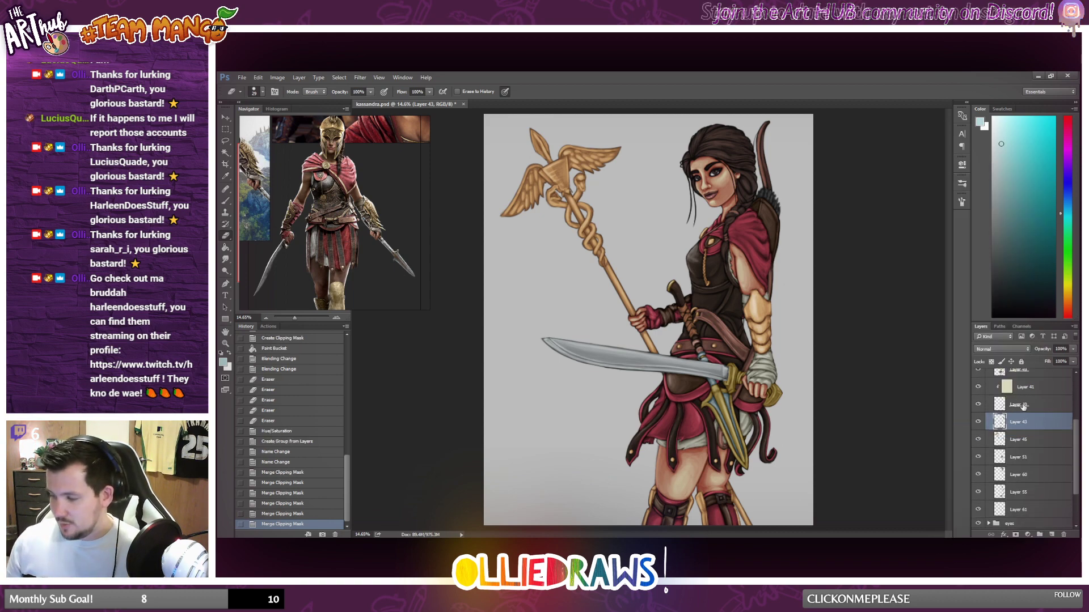
pyautogui.rightClick(1049, 438)
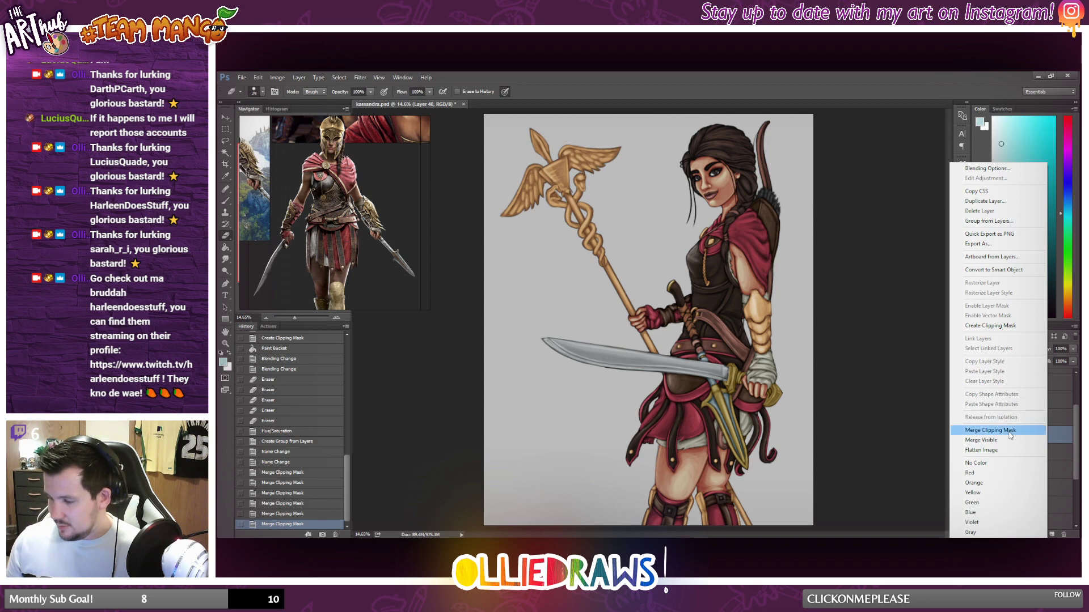
pyautogui.click(1042, 427)
pyautogui.rightClick(1042, 423)
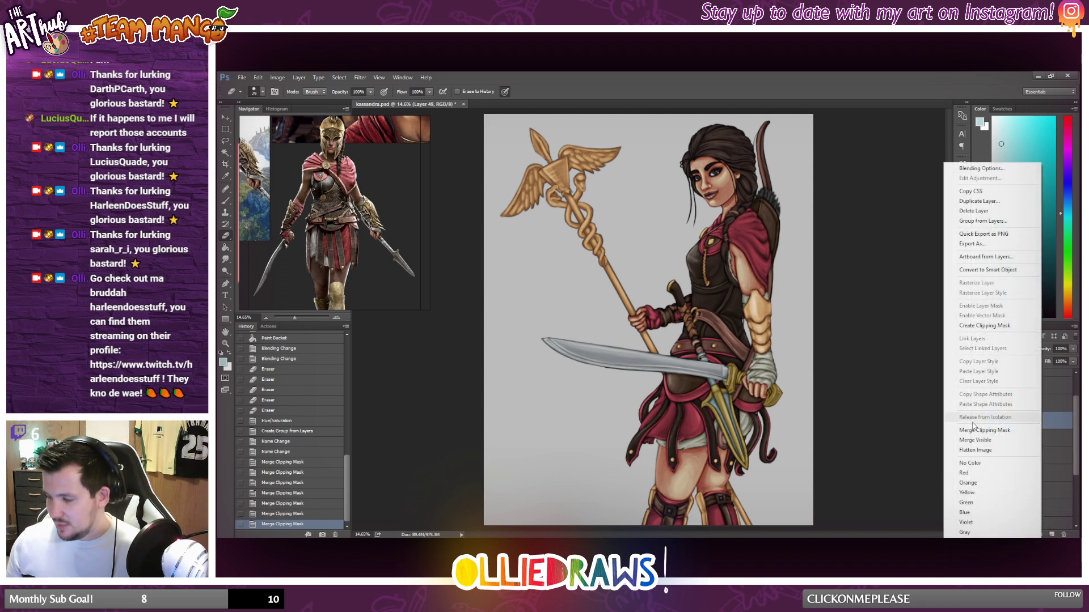
pyautogui.click(1033, 429)
pyautogui.rightClick(1040, 411)
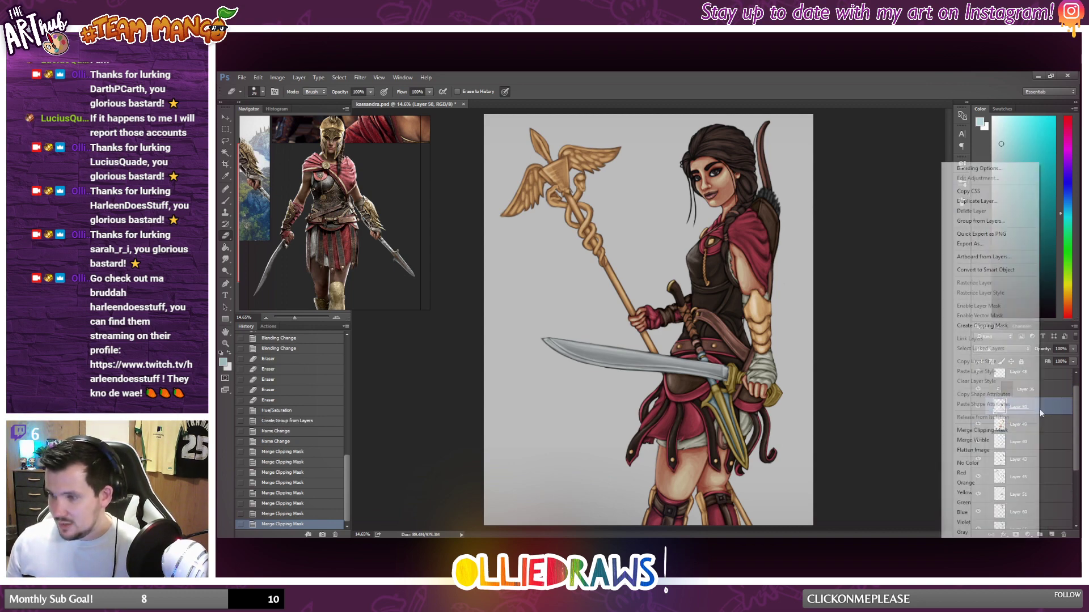
pyautogui.click(1015, 431)
# Delete the topmost layer inside Group 7, directly above Layer 50.
pyautogui.scroll(1, 1035, 408)
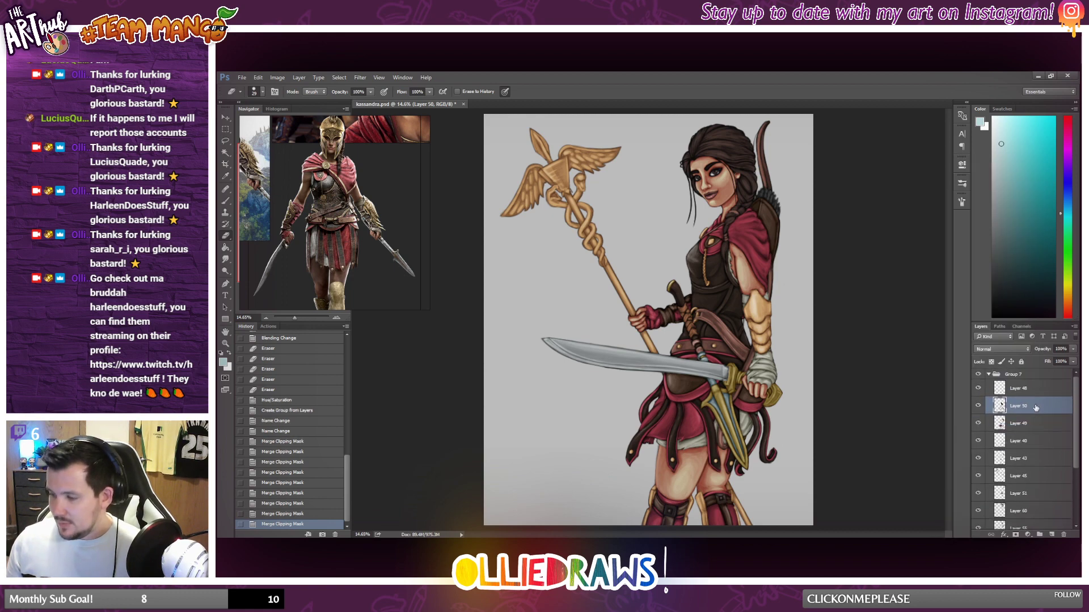
pyautogui.click(990, 389)
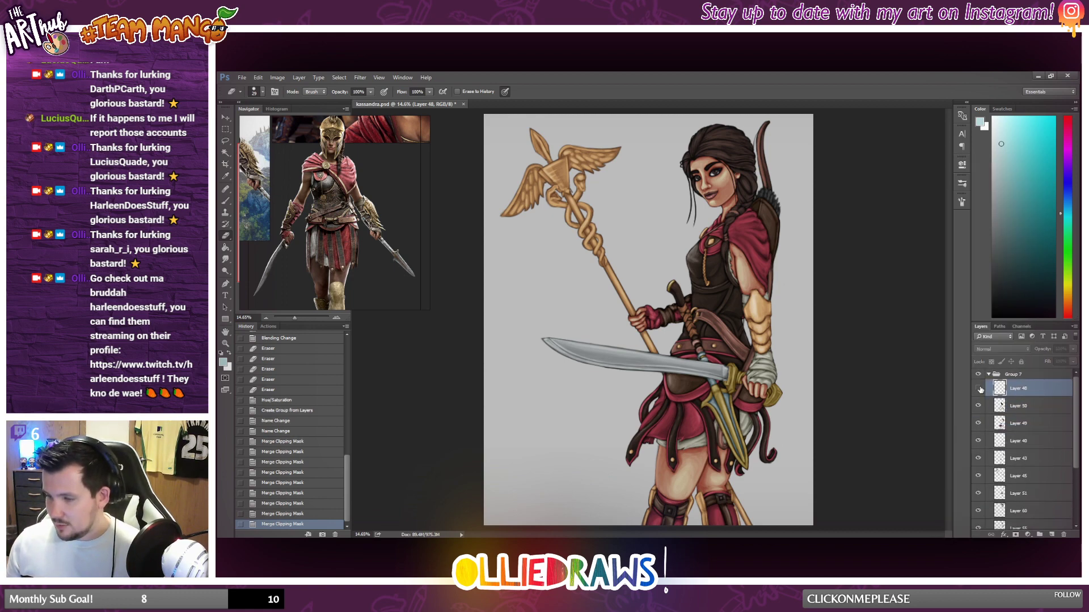
pyautogui.press('Delete')
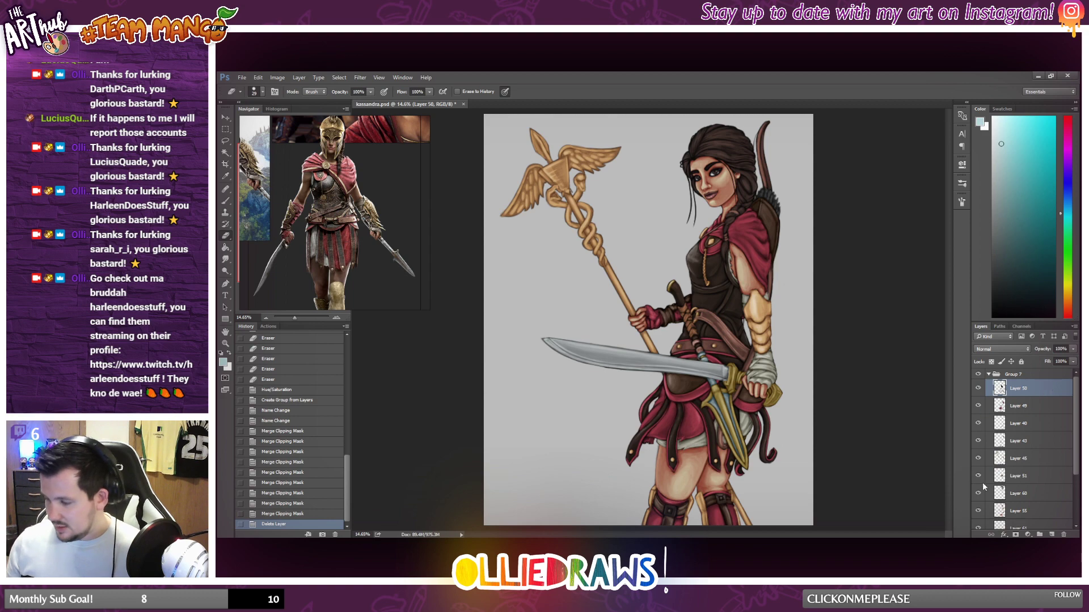
# Merge the "eyes" group into a single layer and move it into Group 7 below Layer 61.
pyautogui.scroll(-3, 999, 491)
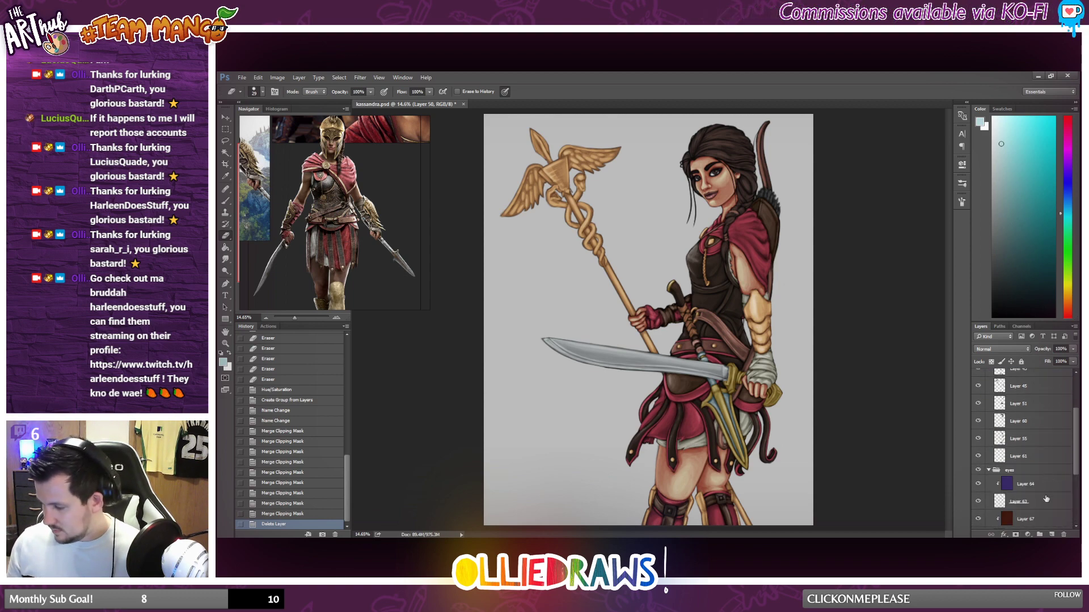
pyautogui.scroll(-3, 1046, 499)
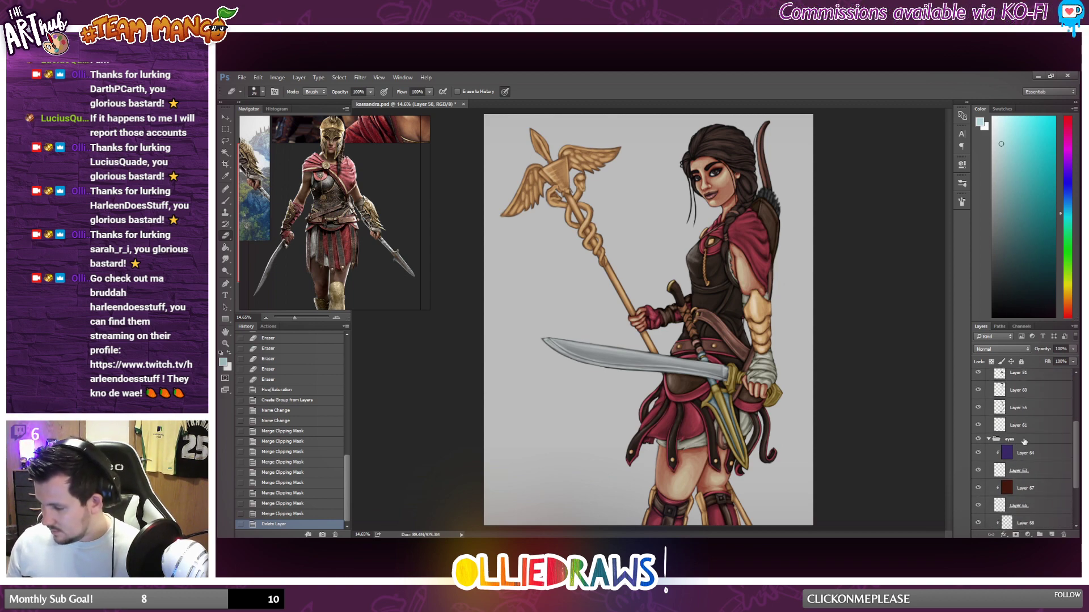
pyautogui.click(1022, 440)
pyautogui.doubleClick(1010, 440)
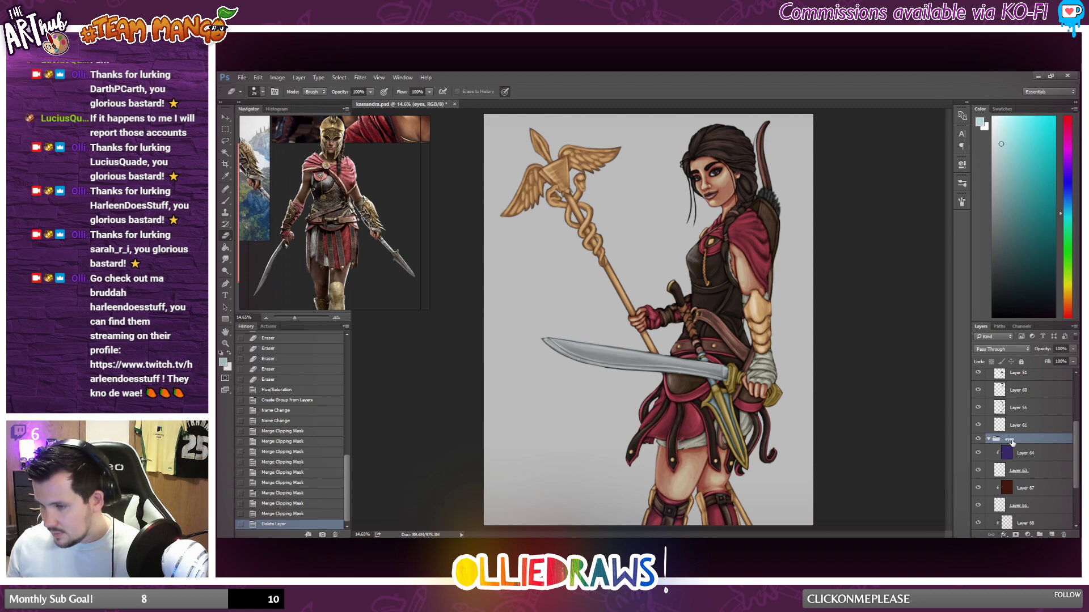
pyautogui.rightClick(1027, 444)
pyautogui.click(1015, 410)
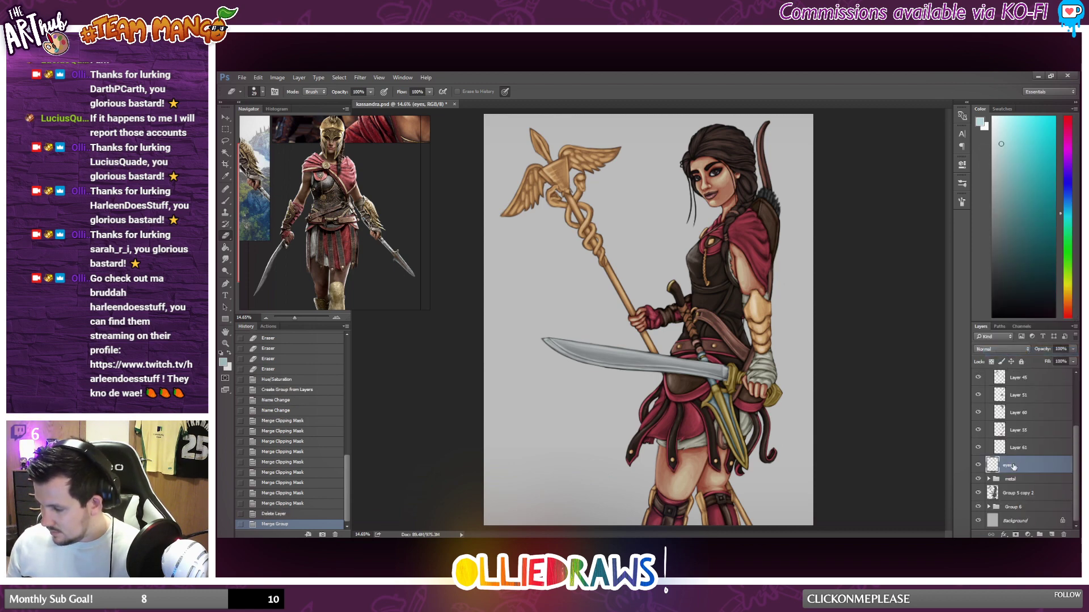
pyautogui.moveTo(1030, 497); pyautogui.dragTo(1043, 485)
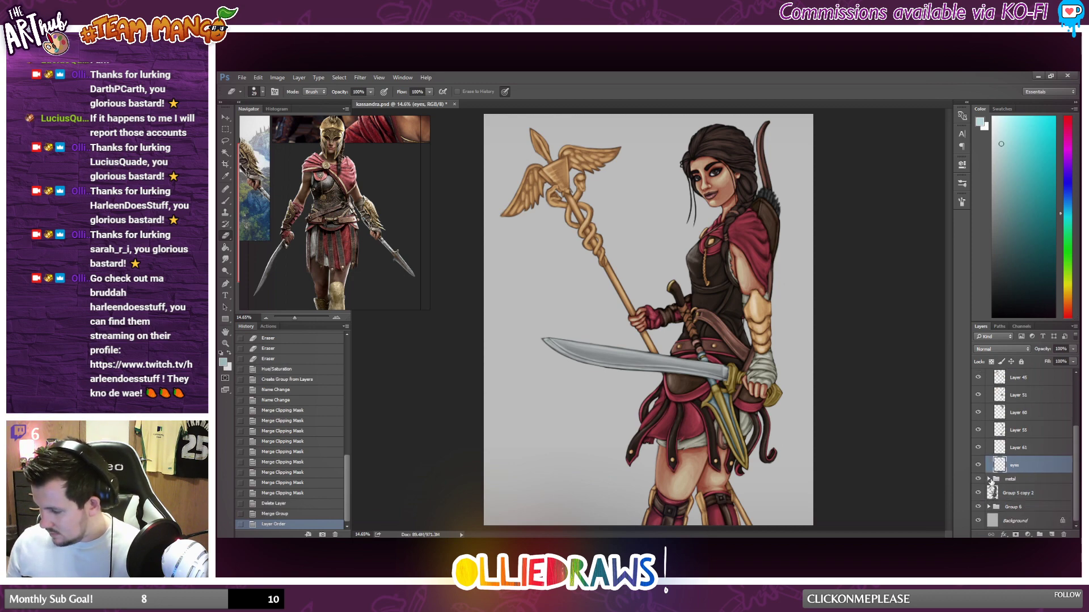
# Review the layers and clipped tints inside the "metal" group.
pyautogui.click(989, 480)
pyautogui.scroll(-5, 1027, 465)
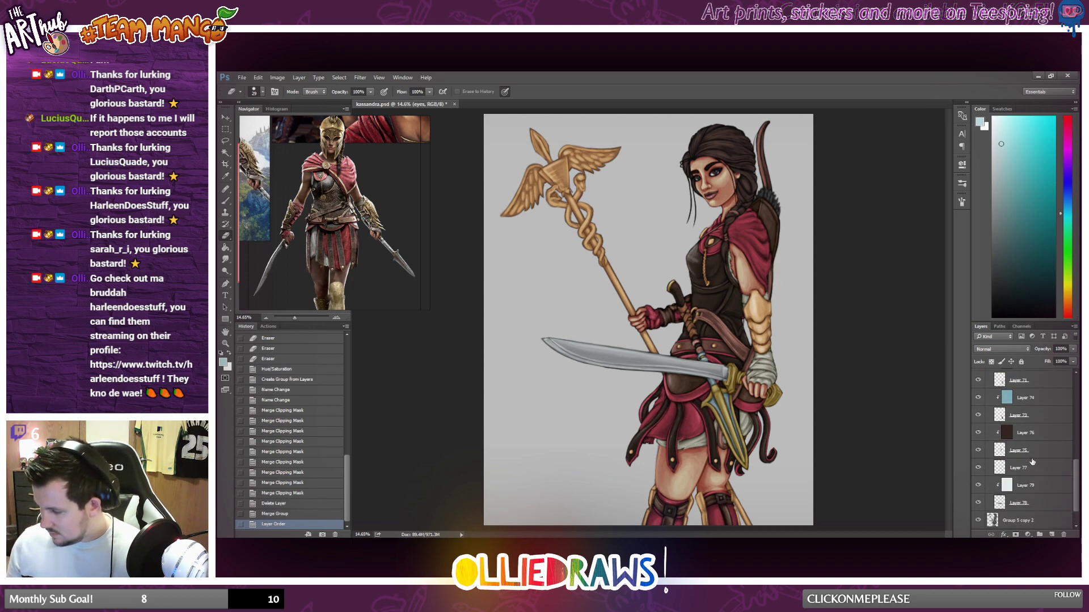
pyautogui.scroll(5, 1032, 461)
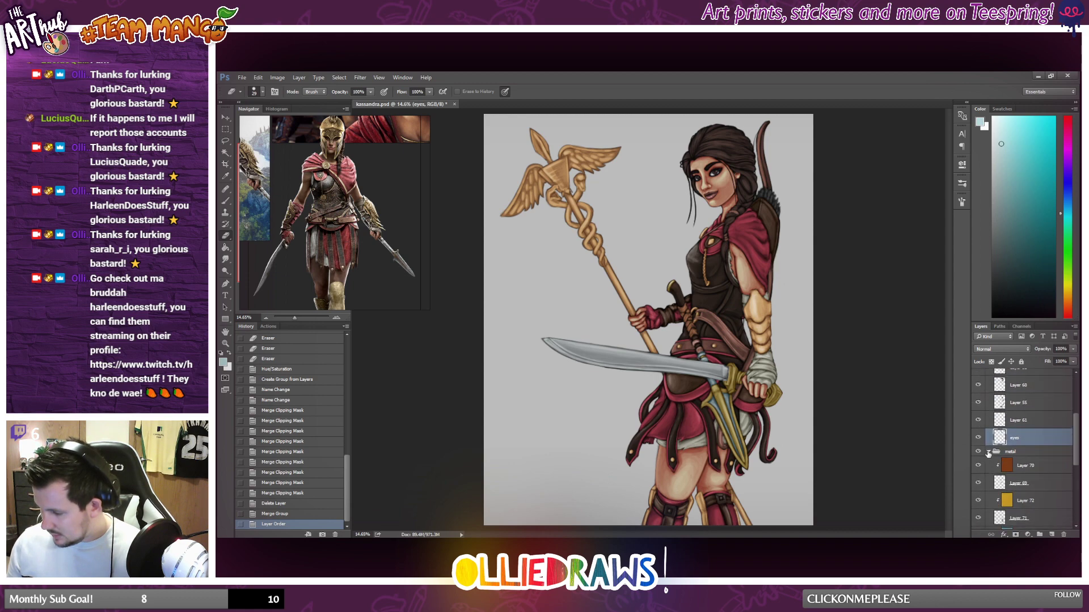
pyautogui.click(989, 453)
# Rename Layer 50 as "outer armour" and Layer 49 as "red" in Group 7.
pyautogui.scroll(3, 1026, 411)
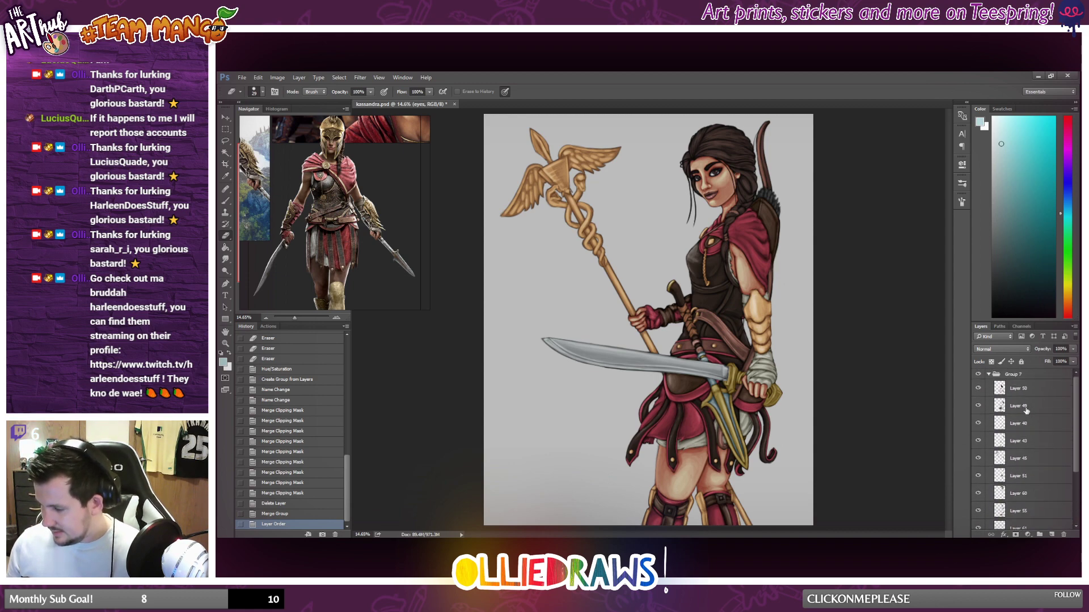
pyautogui.click(978, 388)
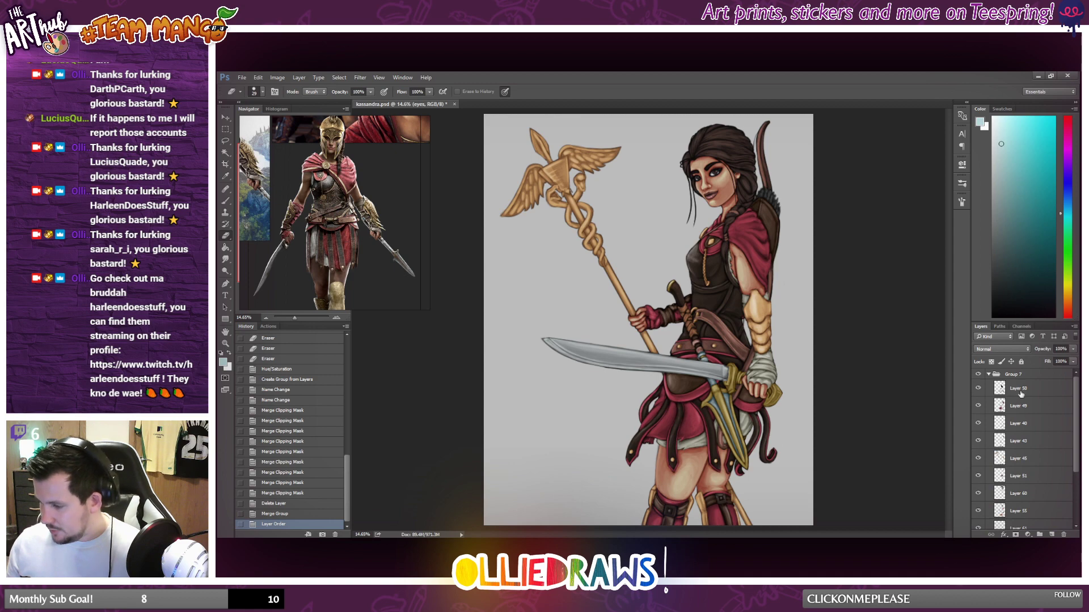
pyautogui.doubleClick(1014, 390)
pyautogui.write('oute')
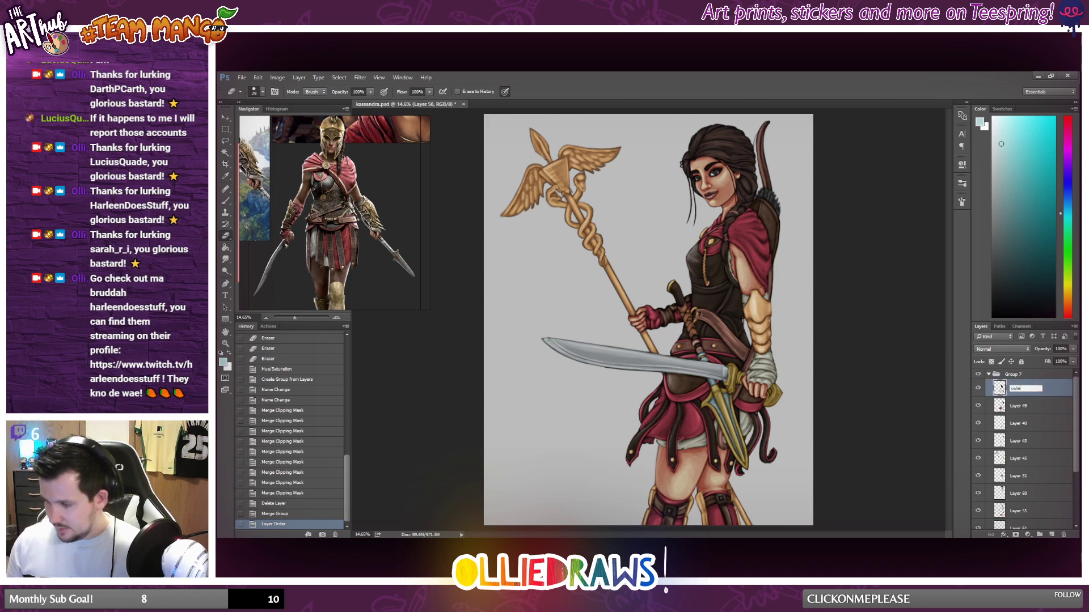
pyautogui.write('r armour')
pyautogui.press('Return')
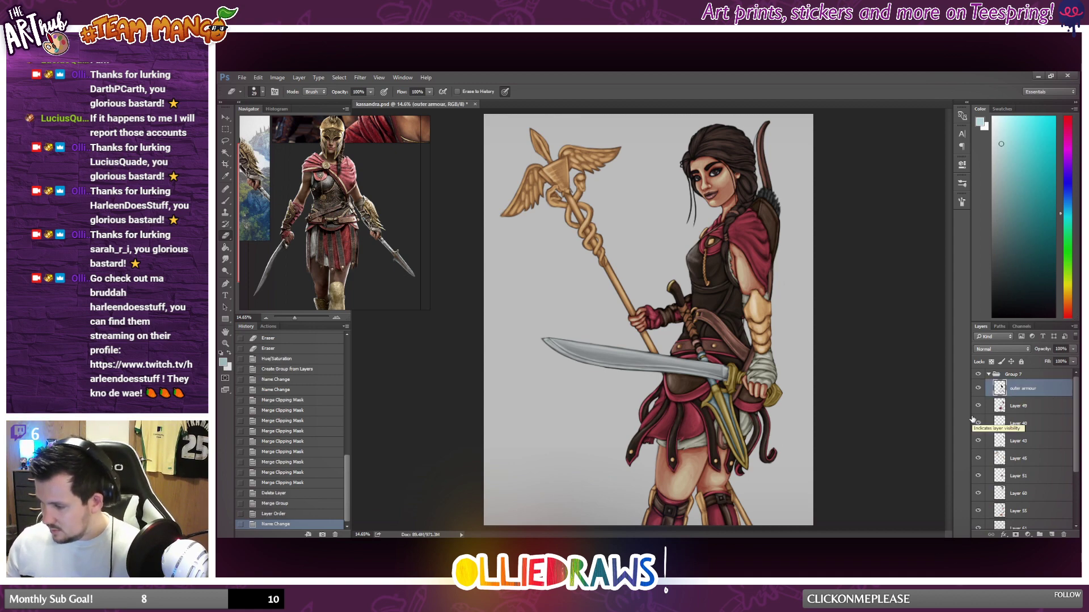
pyautogui.doubleClick(1013, 406)
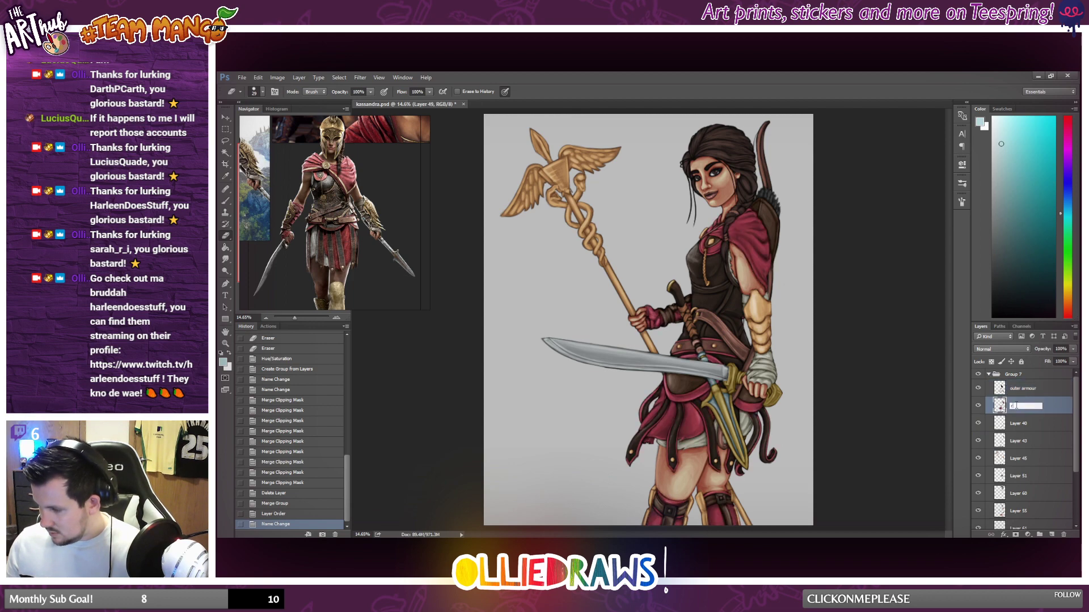
pyautogui.write('red')
pyautogui.press('Return')
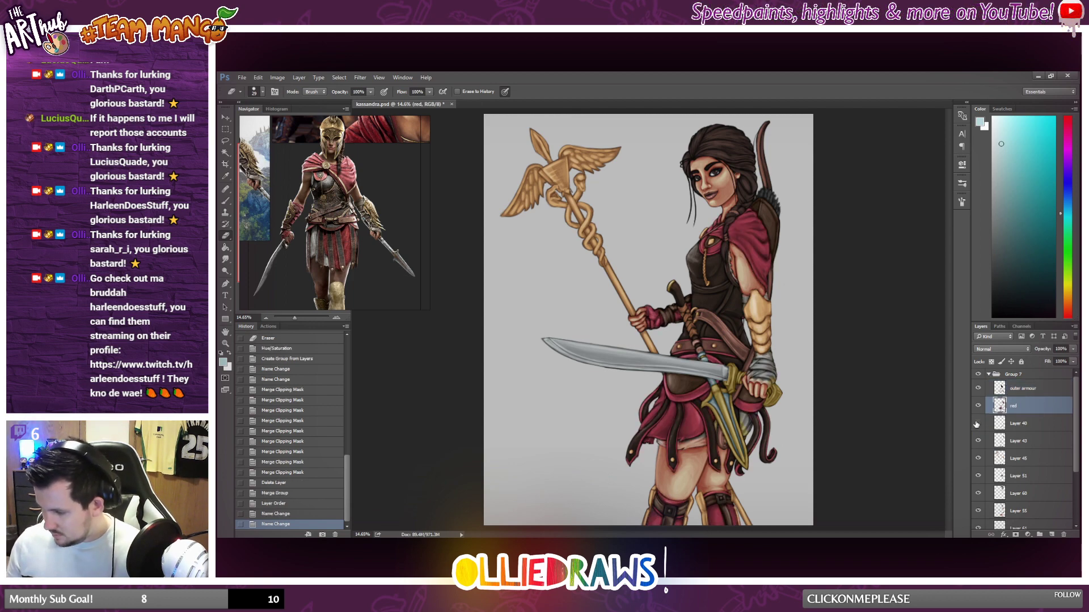
# Check what Layer 40 contains by toggling its visibility and rename it "bandage".
pyautogui.click(977, 424)
pyautogui.click(977, 424)
pyautogui.click(978, 424)
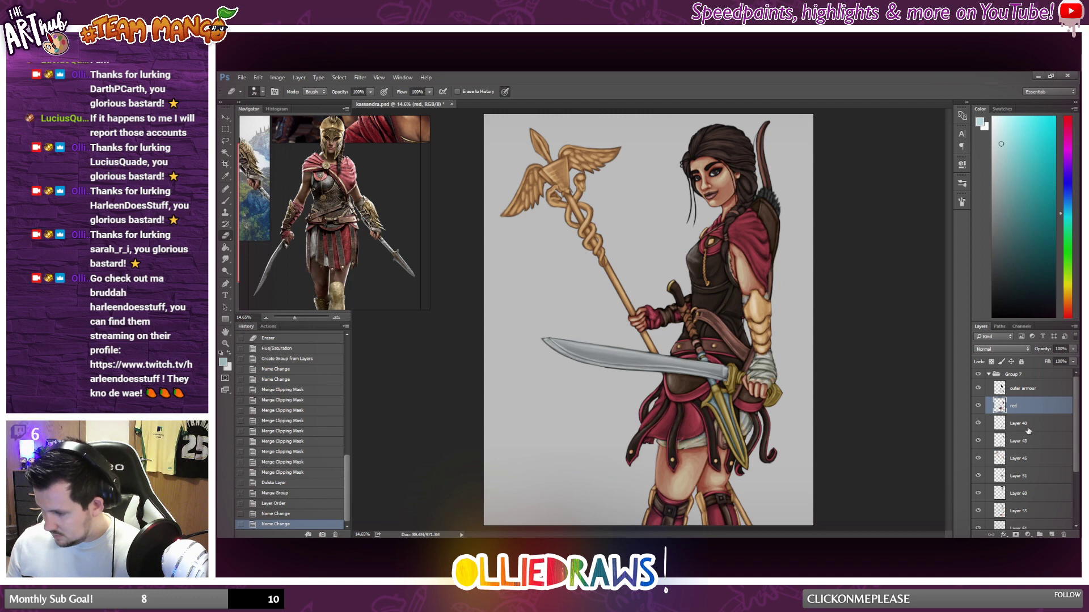
pyautogui.doubleClick(1023, 425)
pyautogui.write('bandag')
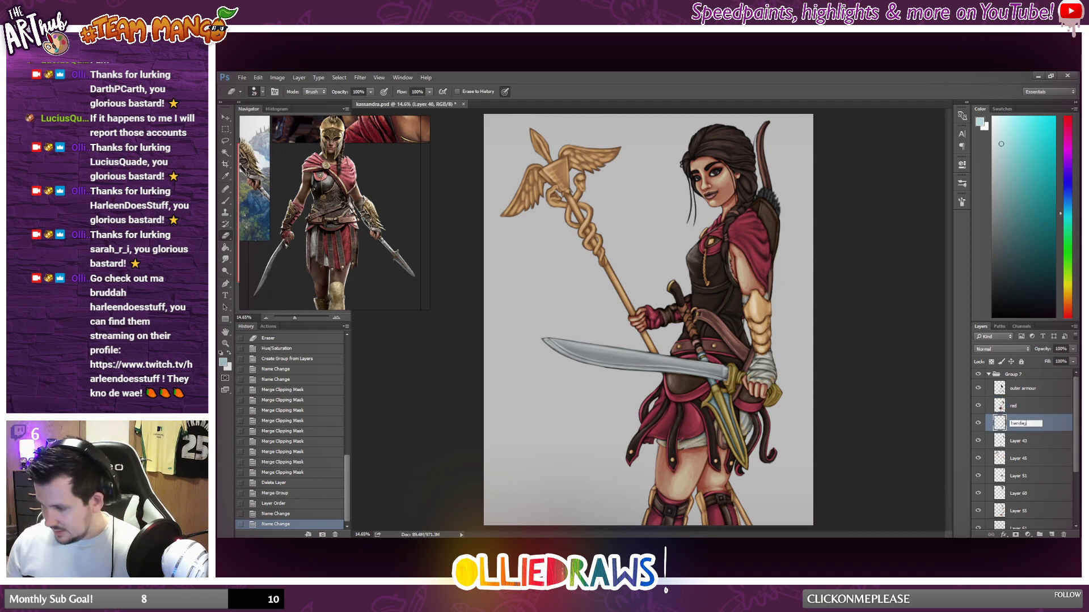
pyautogui.write('e')
pyautogui.press('Return')
# Check what Layer 43 contains by toggling its visibility and rename it "hip armour".
pyautogui.click(978, 440)
pyautogui.click(978, 440)
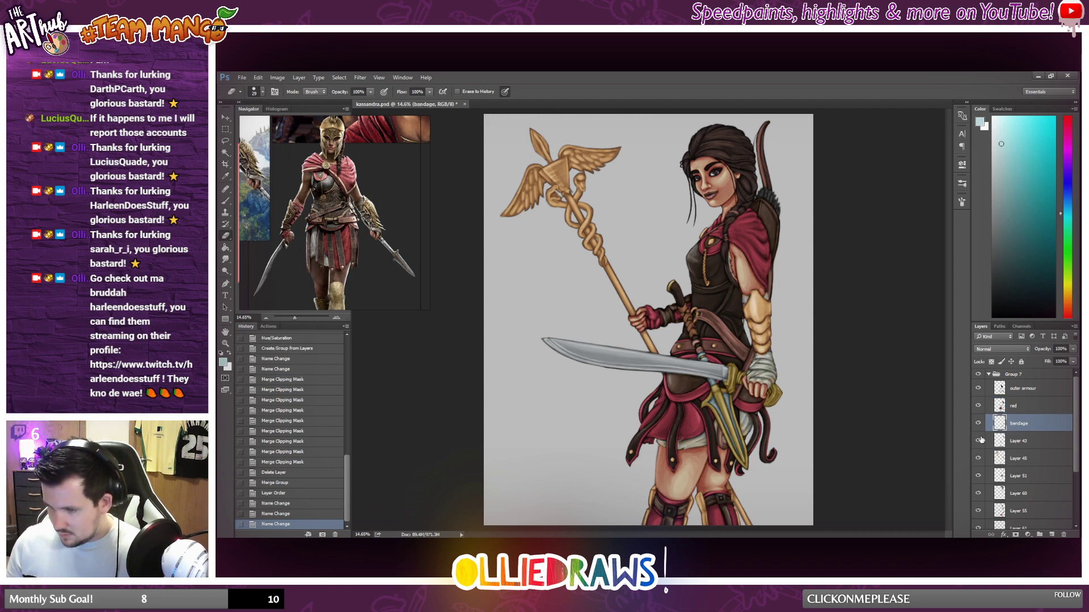
pyautogui.click(978, 441)
pyautogui.click(978, 441)
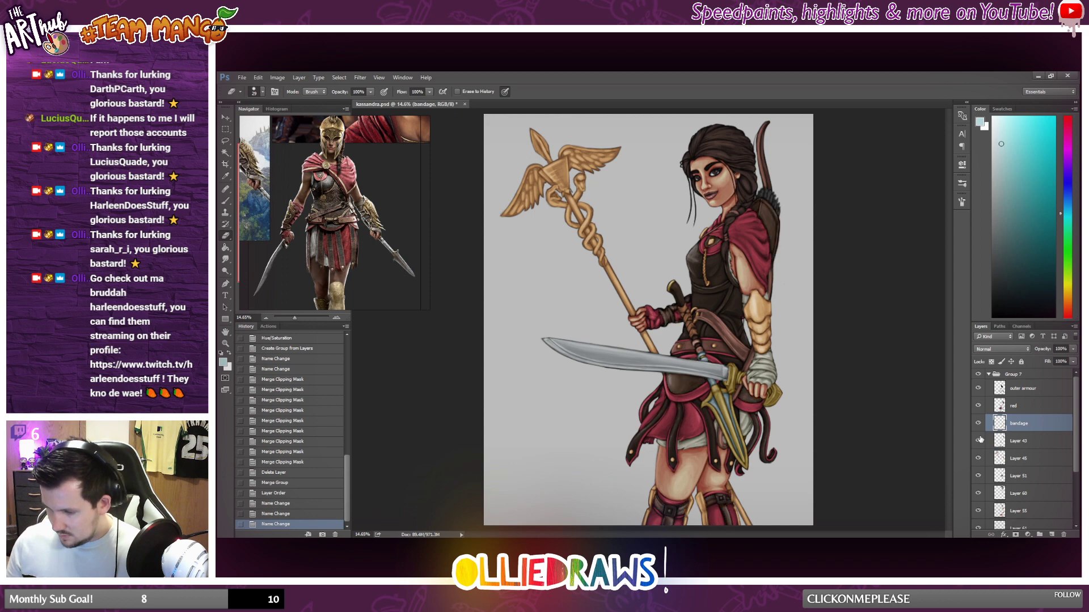
pyautogui.doubleClick(1018, 442)
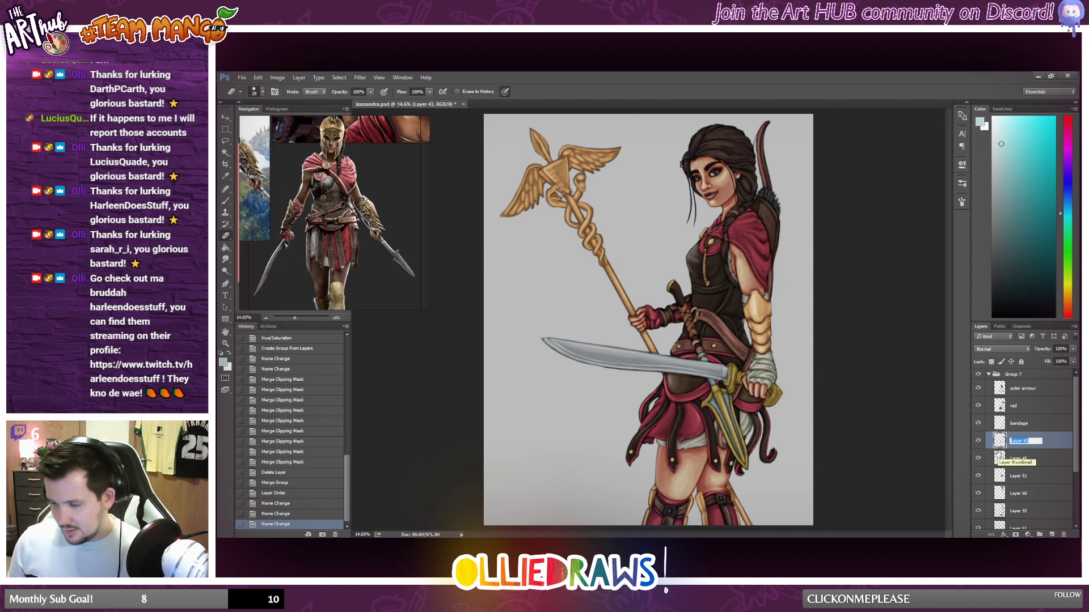
pyautogui.write('hip')
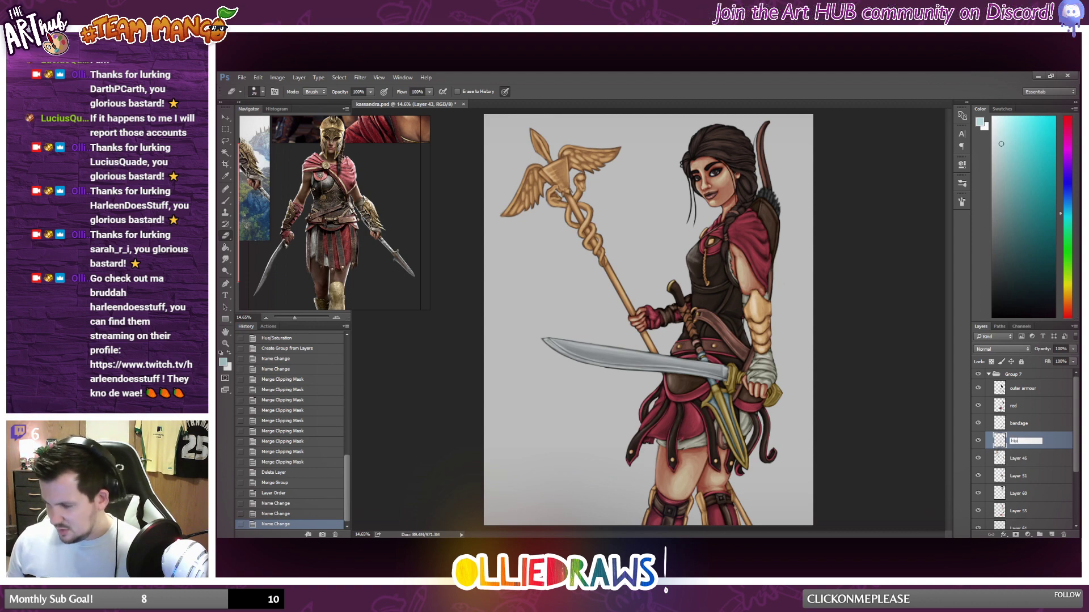
pyautogui.write(' arm')
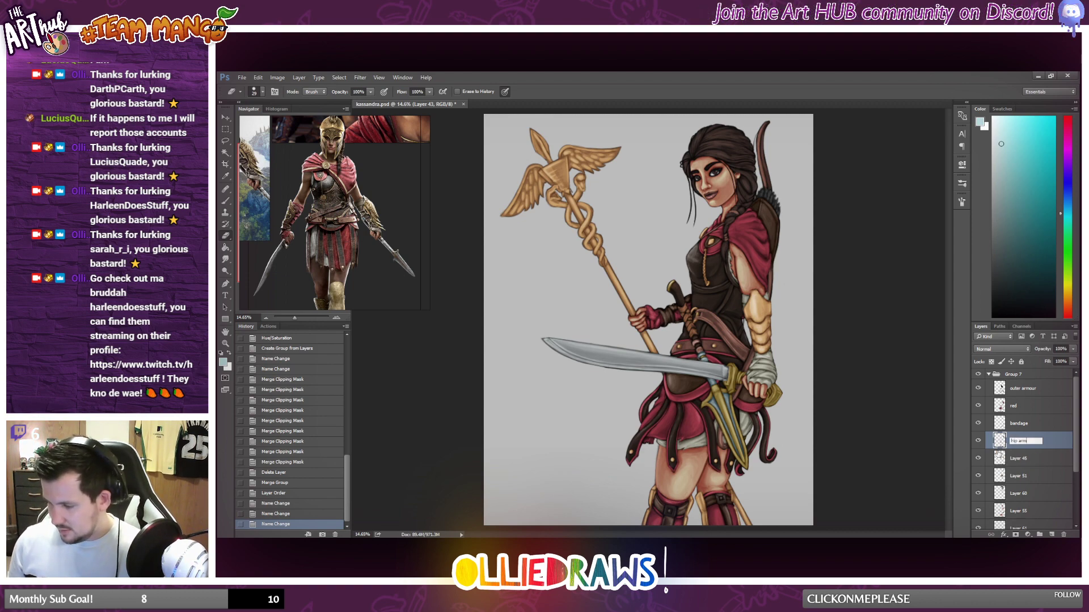
pyautogui.write('our')
pyautogui.press('Return')
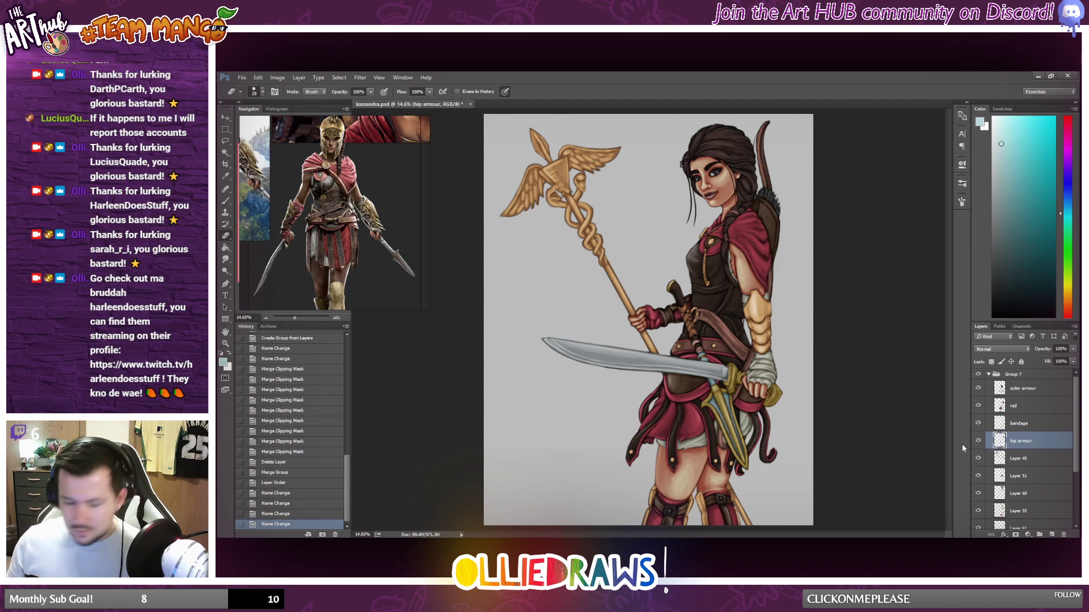
# Check what Layer 45 contains by toggling its visibility and rename it "gold".
pyautogui.click(977, 459)
pyautogui.click(978, 459)
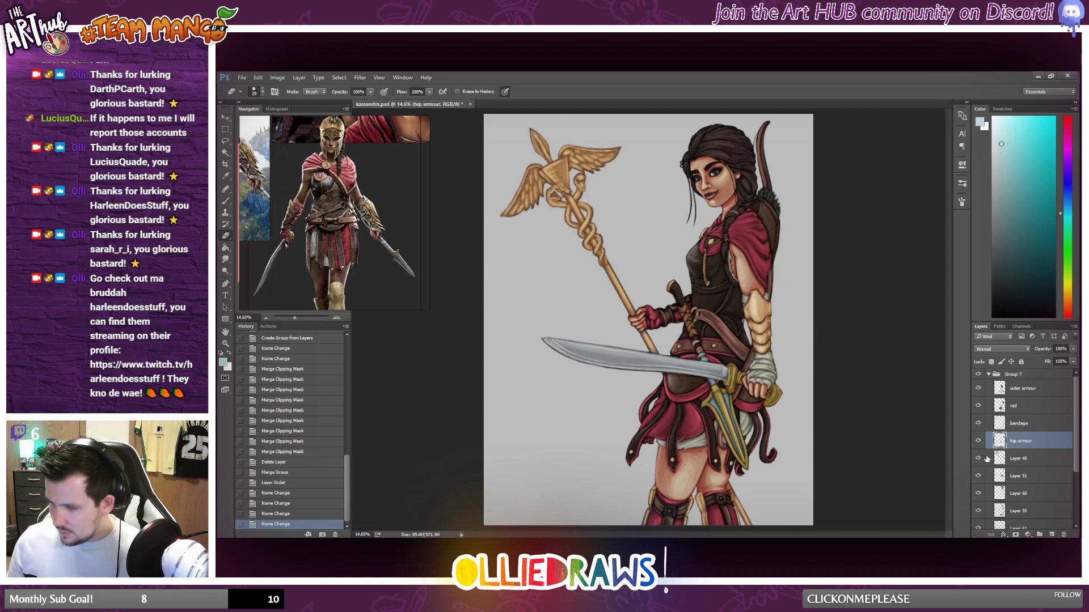
pyautogui.doubleClick(1018, 459)
pyautogui.write('gold')
pyautogui.press('Return')
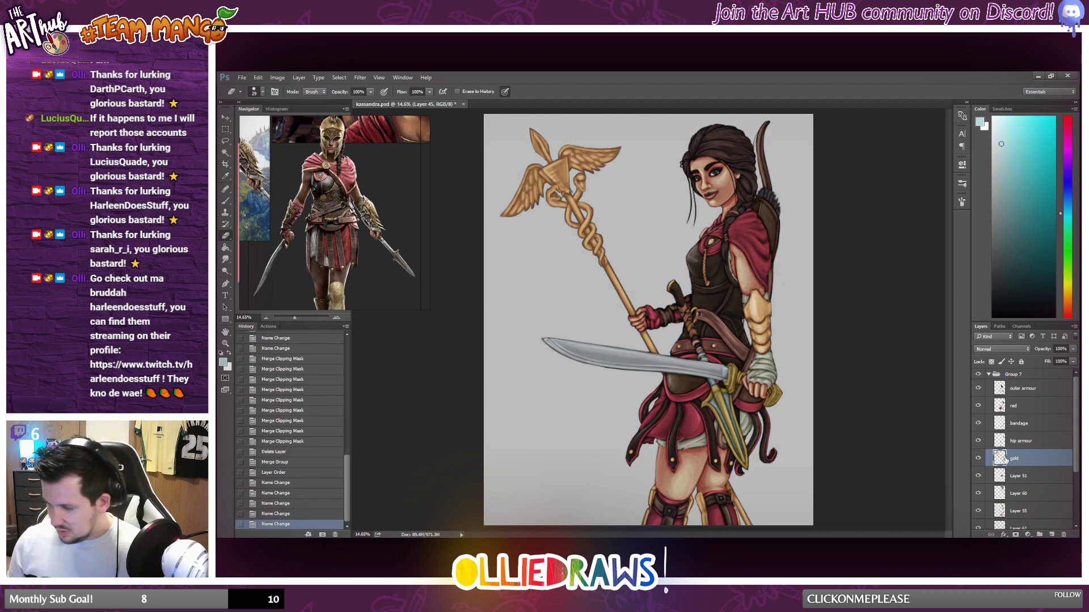
# Check what Layer 51 contains by toggling its visibility, rename it "belt", and rename Layer 60 as "hair".
pyautogui.click(979, 476)
pyautogui.click(979, 477)
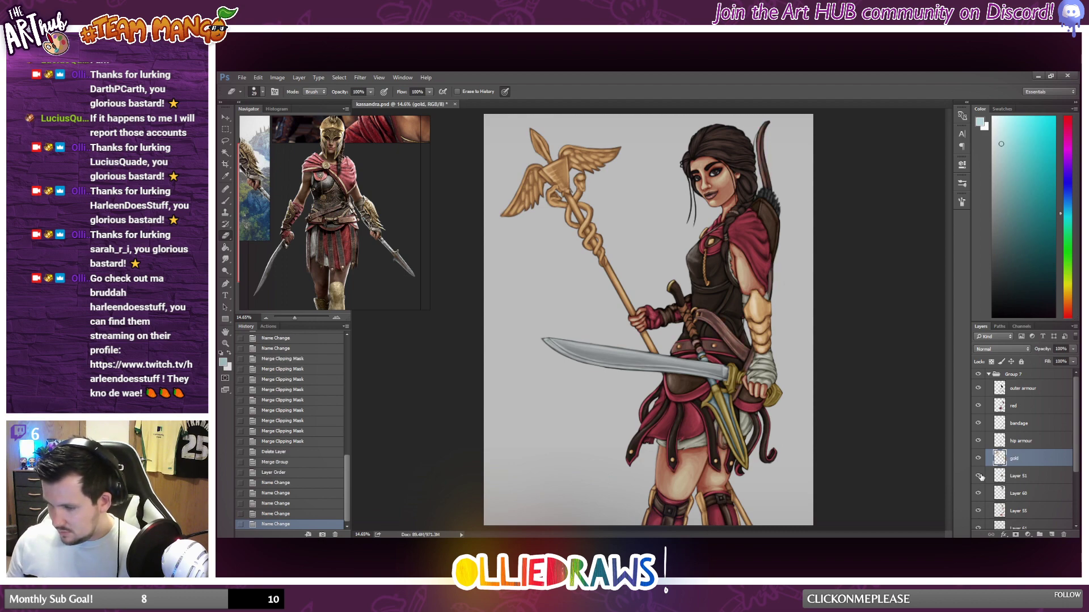
pyautogui.doubleClick(1012, 476)
pyautogui.write('belt')
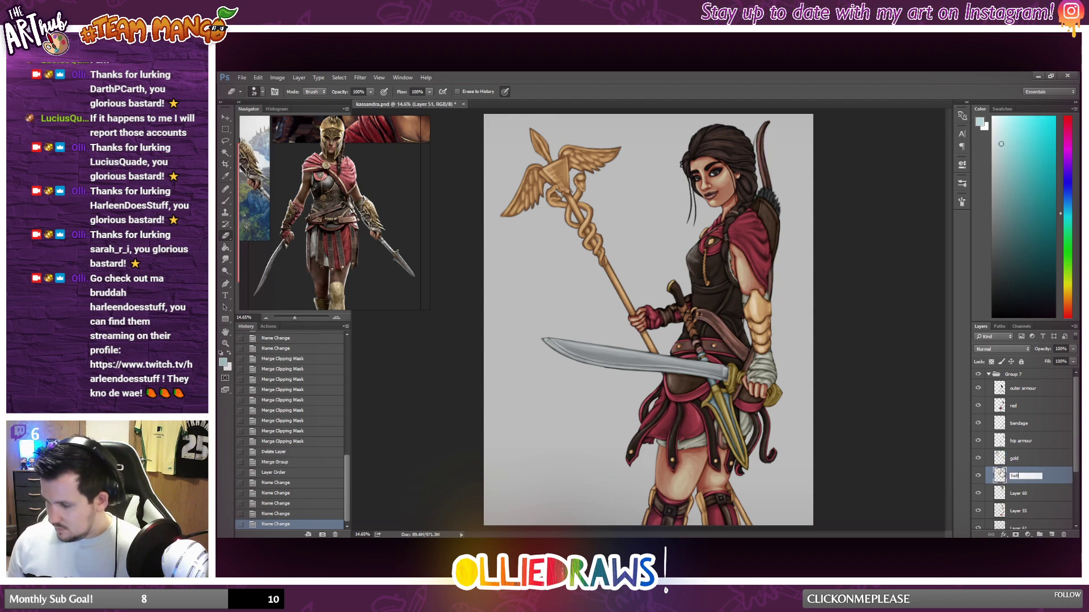
pyautogui.press('Return')
pyautogui.scroll(-1, 992, 470)
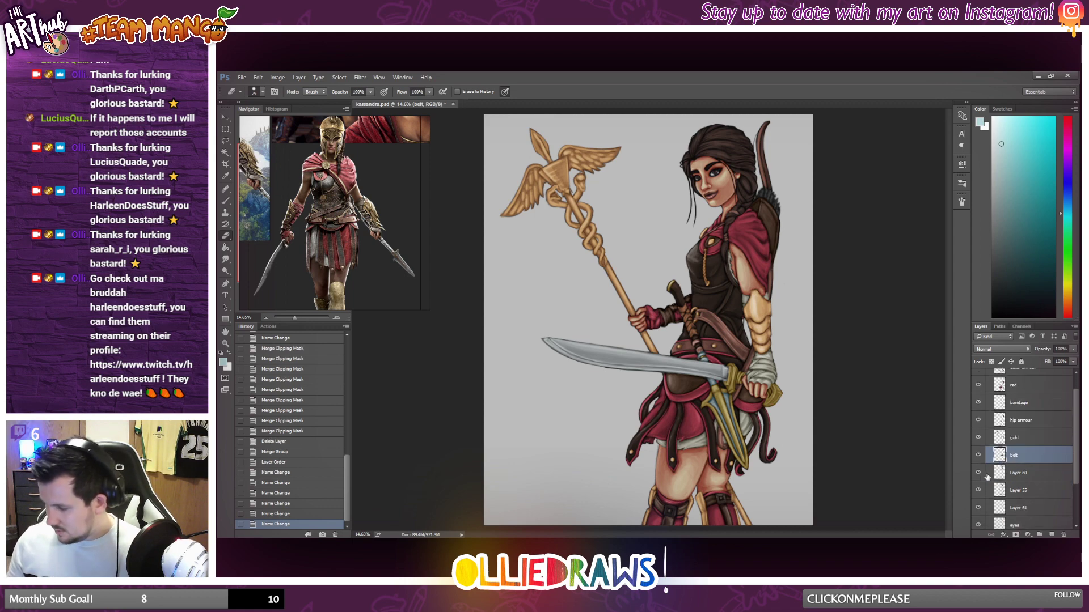
pyautogui.doubleClick(1020, 472)
pyautogui.write('hair')
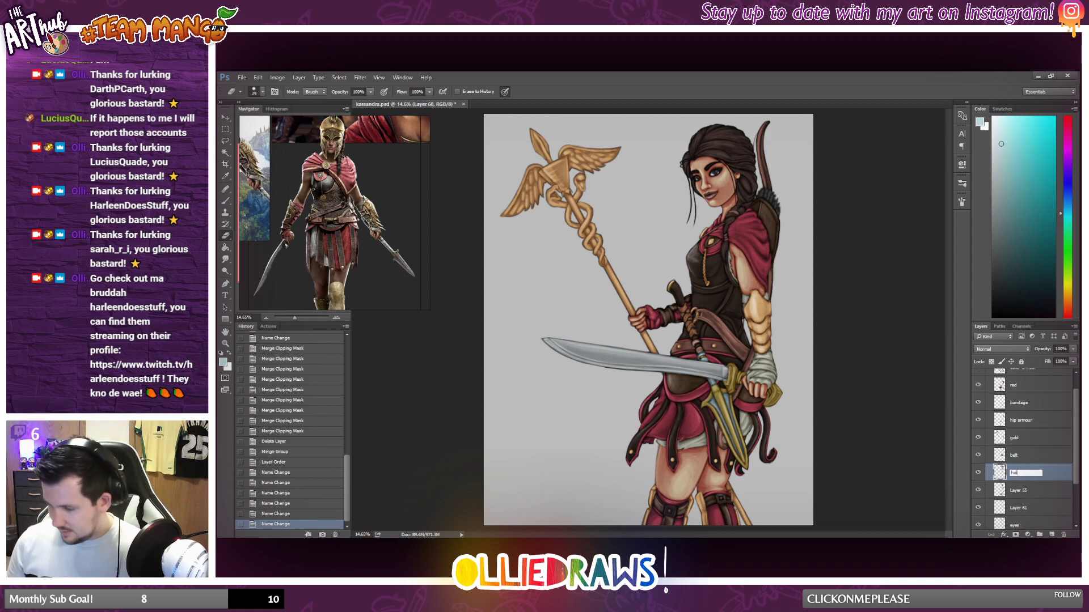
pyautogui.press('Return')
# Check what Layer 55 contains by toggling its visibility, rename it "skin", and rename Layer 61 as "lips".
pyautogui.click(978, 491)
pyautogui.click(977, 491)
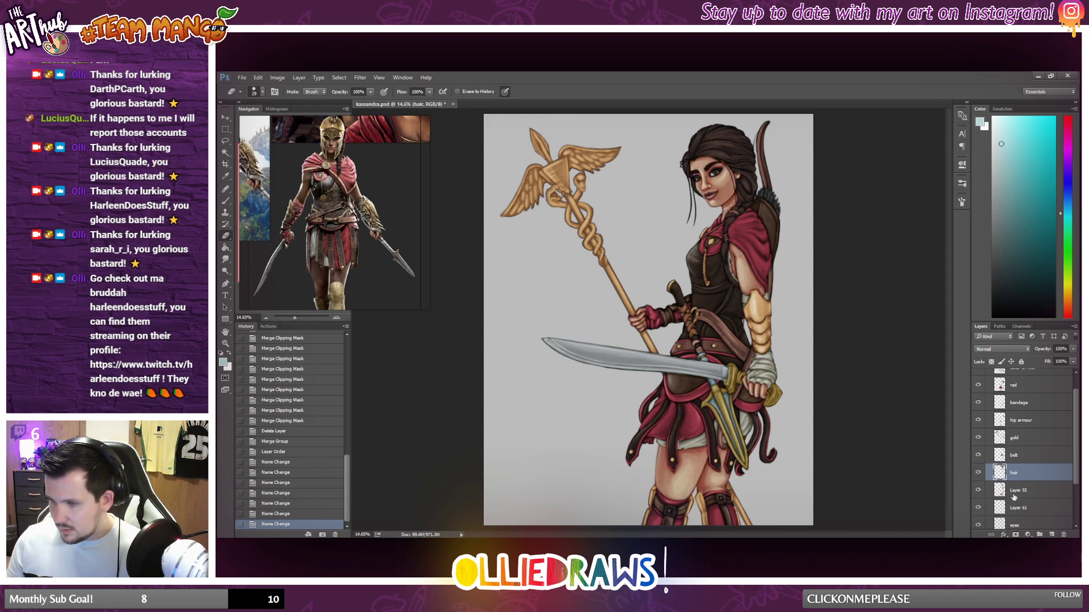
pyautogui.doubleClick(1018, 491)
pyautogui.write('skin')
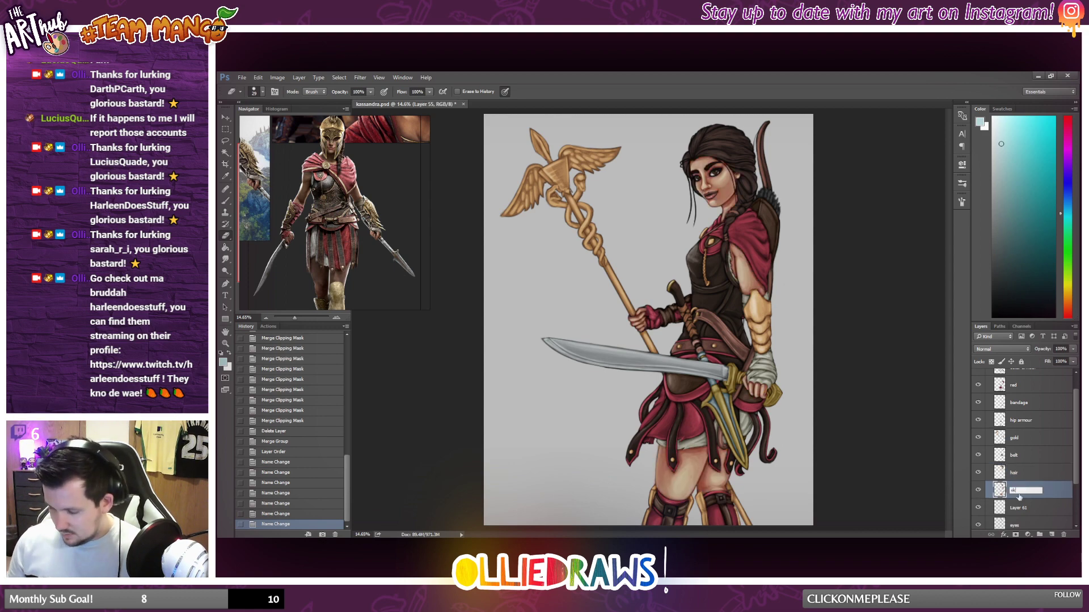
pyautogui.press('Return')
pyautogui.doubleClick(1015, 509)
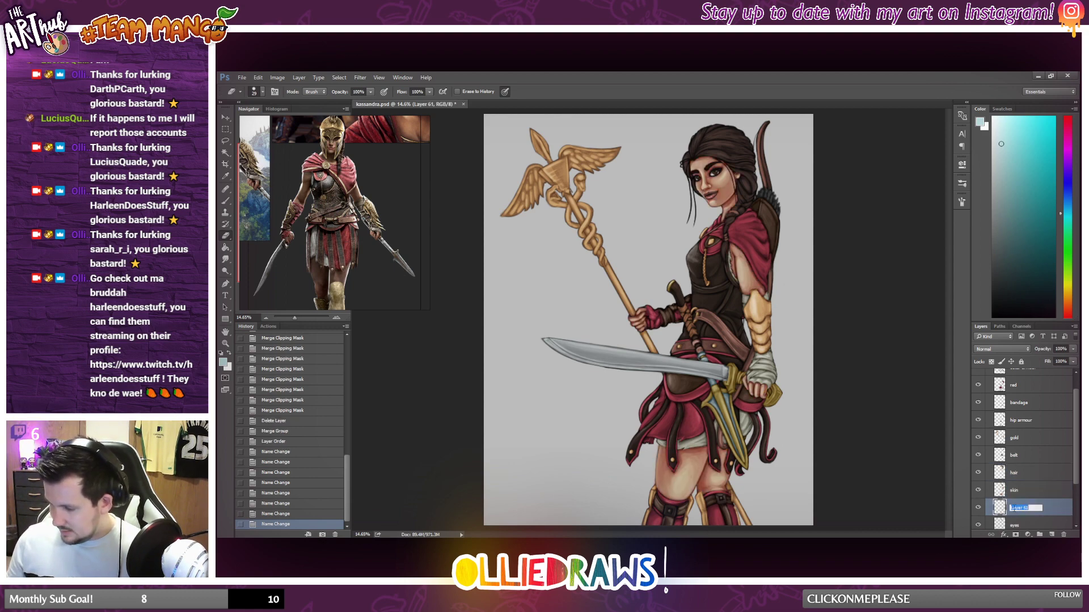
pyautogui.write('lips')
pyautogui.press('Return')
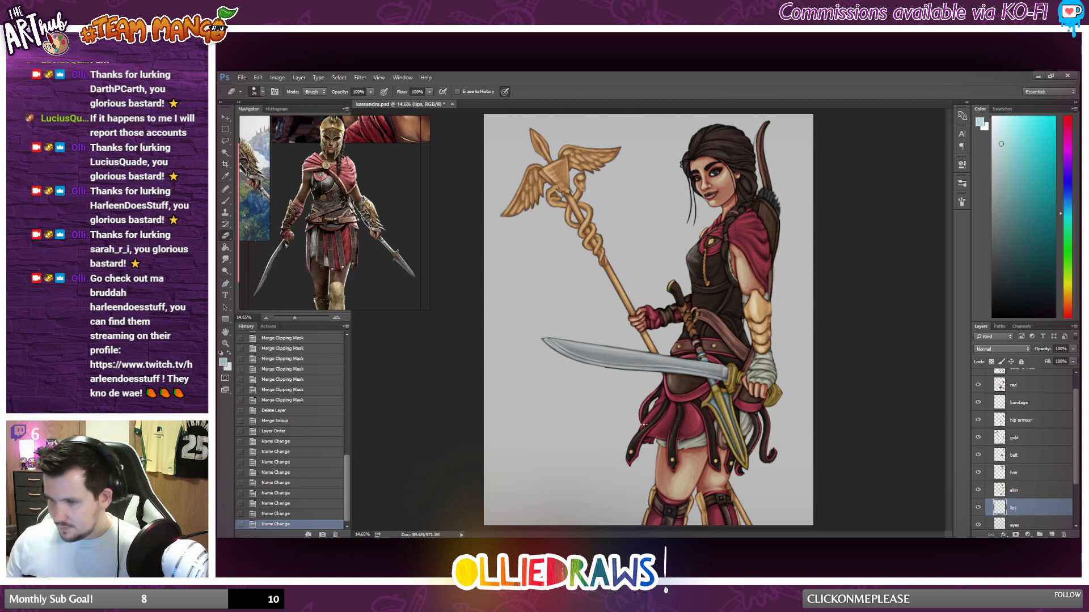
# Examine the whole illustration and its staff, sword and armour details for areas that need more work.
pyautogui.scroll(-3, 678, 368)
pyautogui.scroll(1, 678, 368)
pyautogui.scroll(-1, 1021, 465)
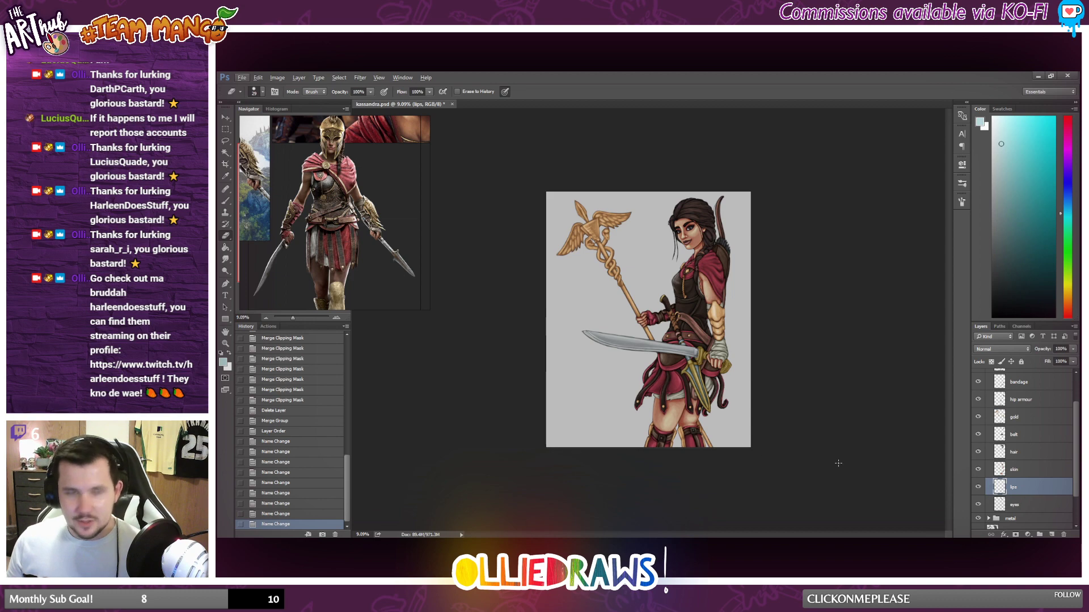
pyautogui.scroll(1, 574, 310)
pyautogui.scroll(3, 574, 310)
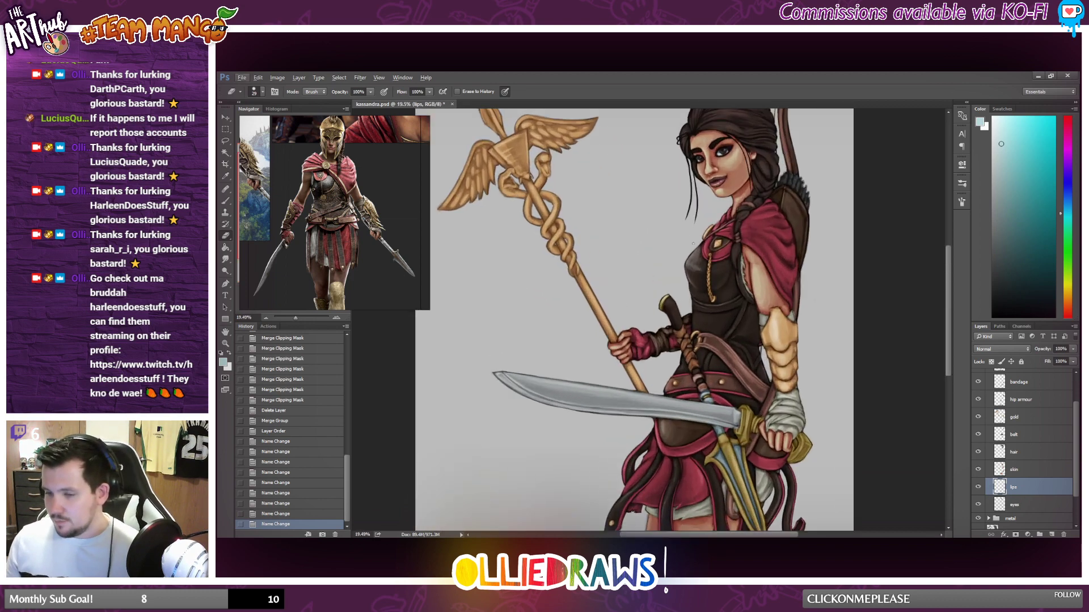
pyautogui.scroll(2, 639, 240)
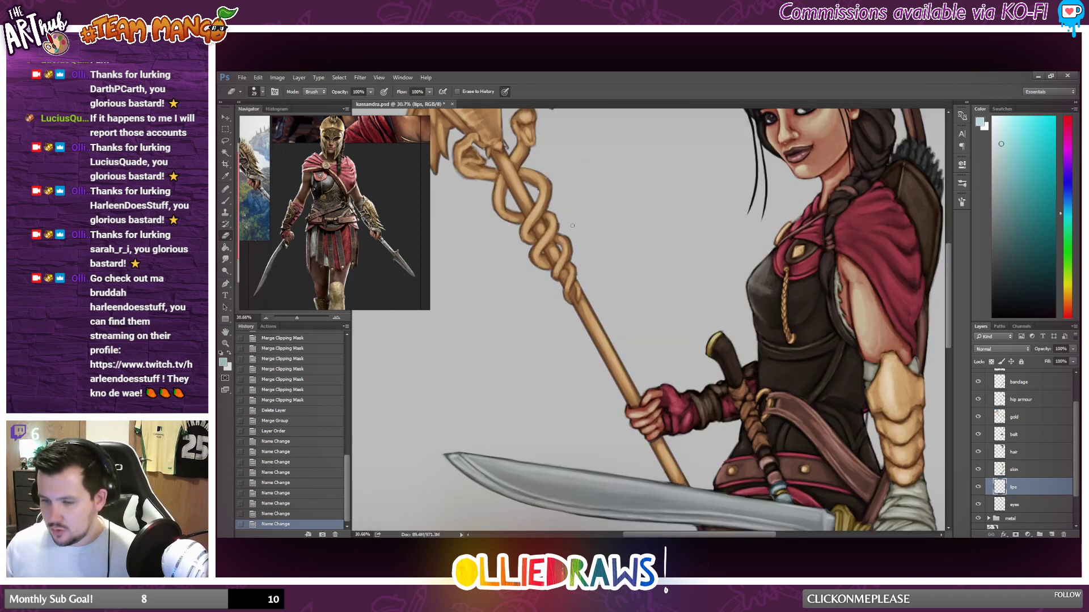
pyautogui.scroll(-3, 621, 232)
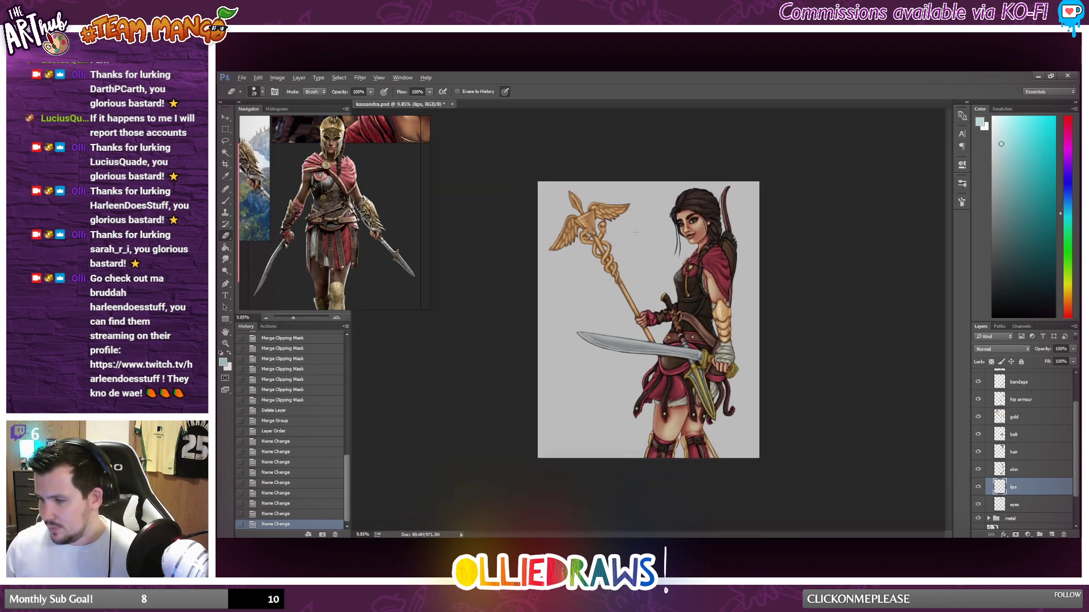
pyautogui.scroll(2, 721, 328)
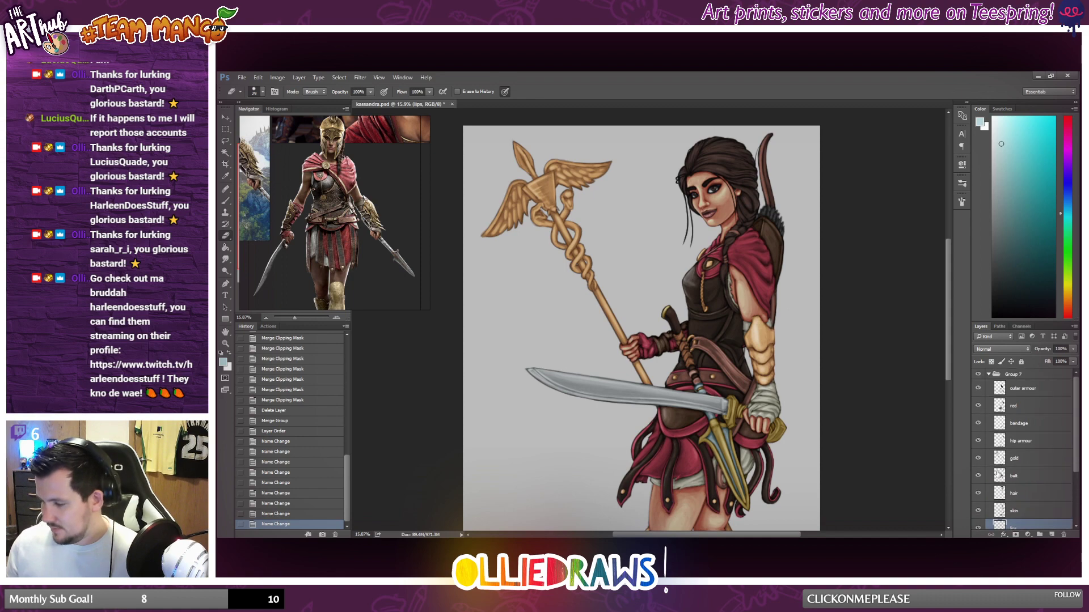
pyautogui.scroll(-2, 759, 386)
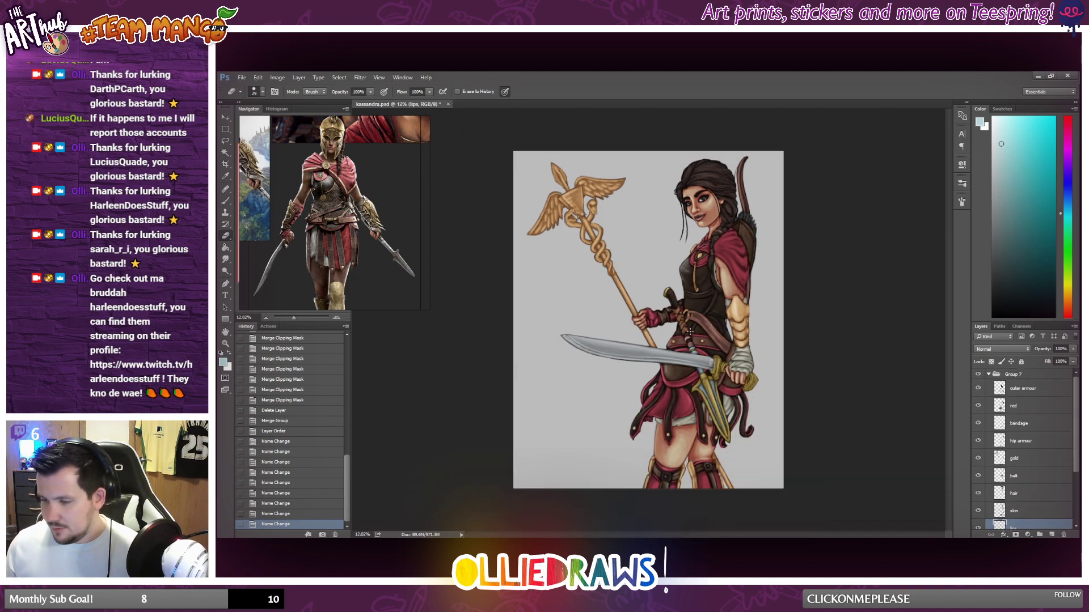
pyautogui.scroll(1, 690, 335)
# Add a new layer above the outer armour layer in Group 7, try clipping it, and release the clipping mask.
pyautogui.click(1027, 387)
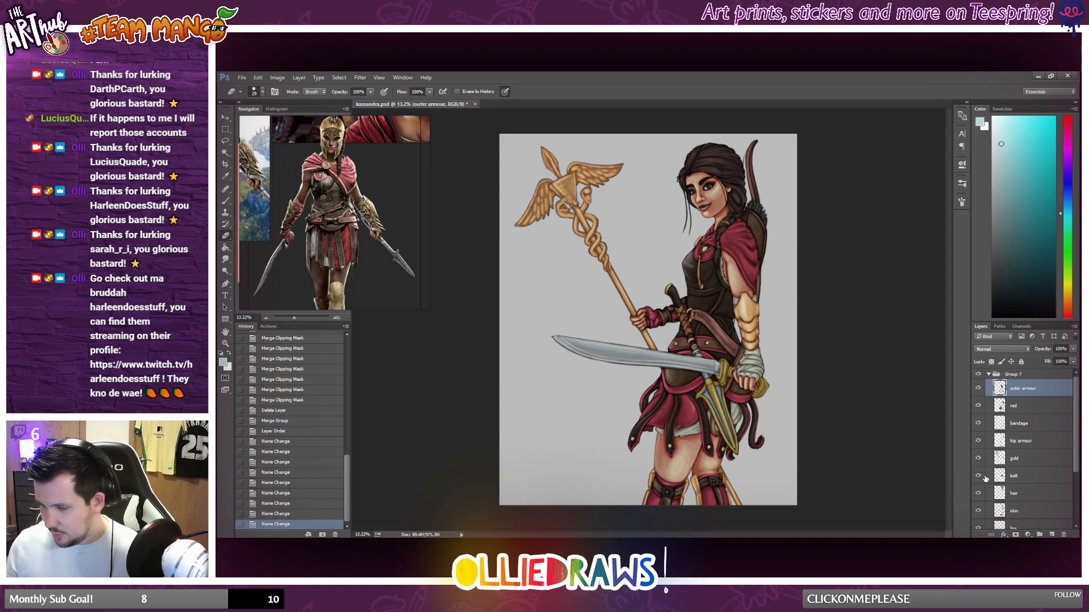
pyautogui.click(1052, 535)
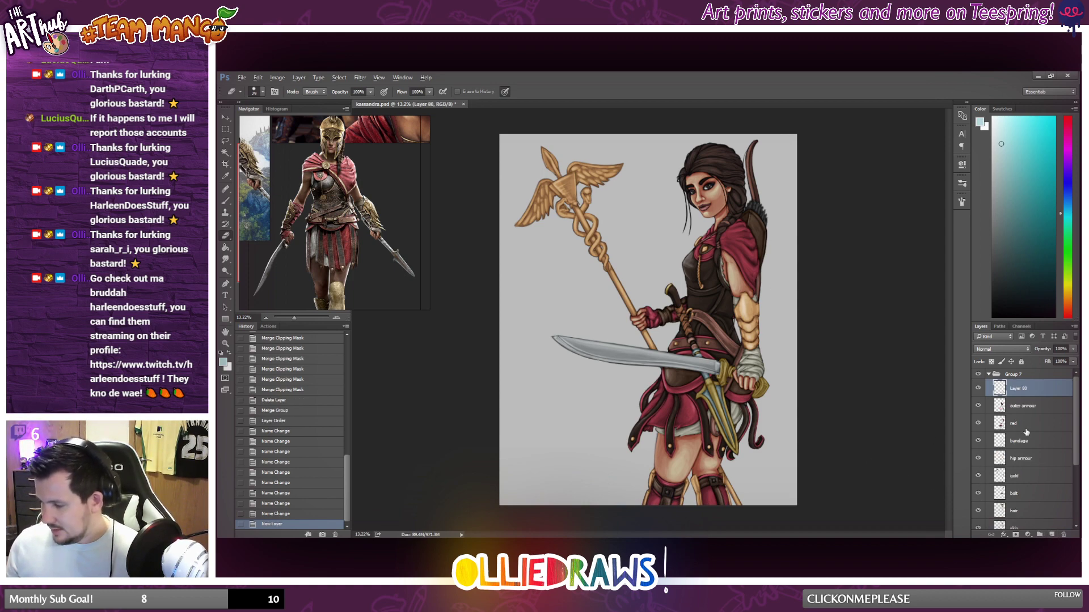
pyautogui.keyDown('alt'); pyautogui.click(1019, 396); pyautogui.keyUp('alt')
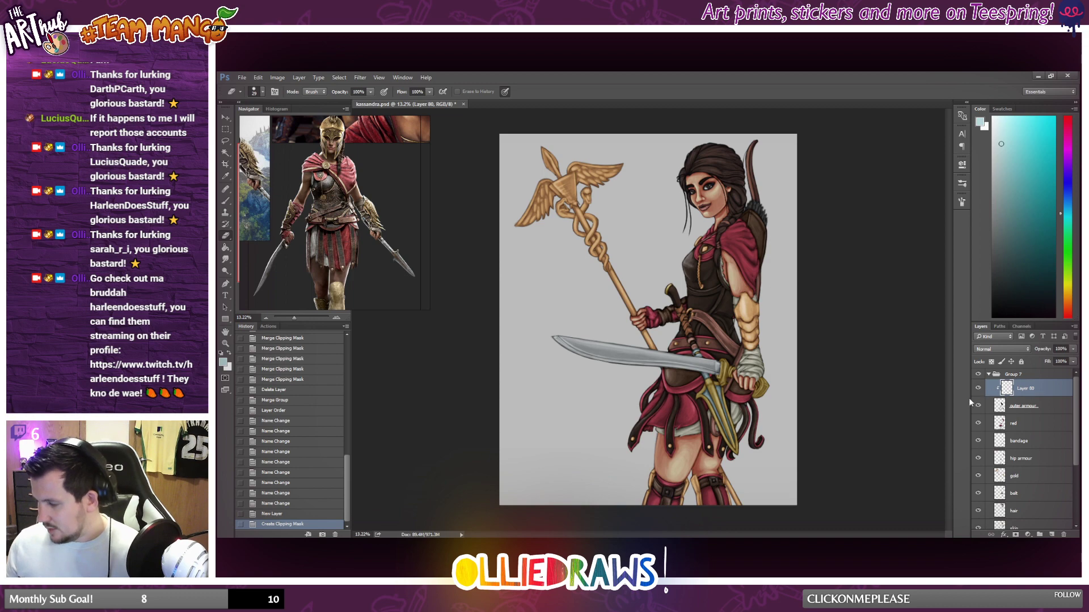
pyautogui.hotkey('ctrl', 'alt', 'g')
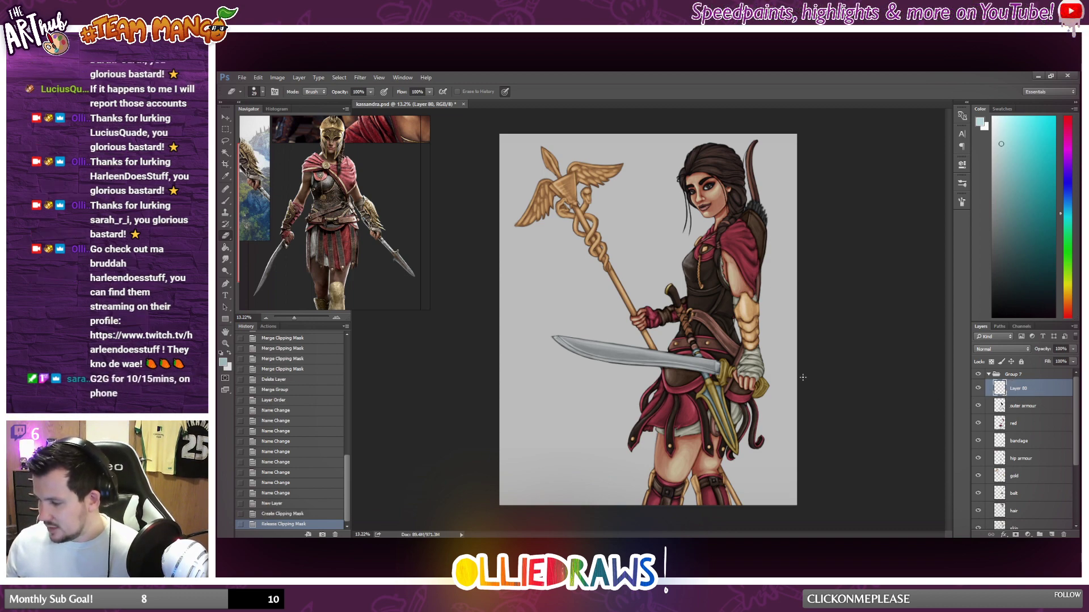
# Set the foreground colour to a bright golden yellow and switch to the Brush tool for work on the torso armour.
pyautogui.click(1064, 291)
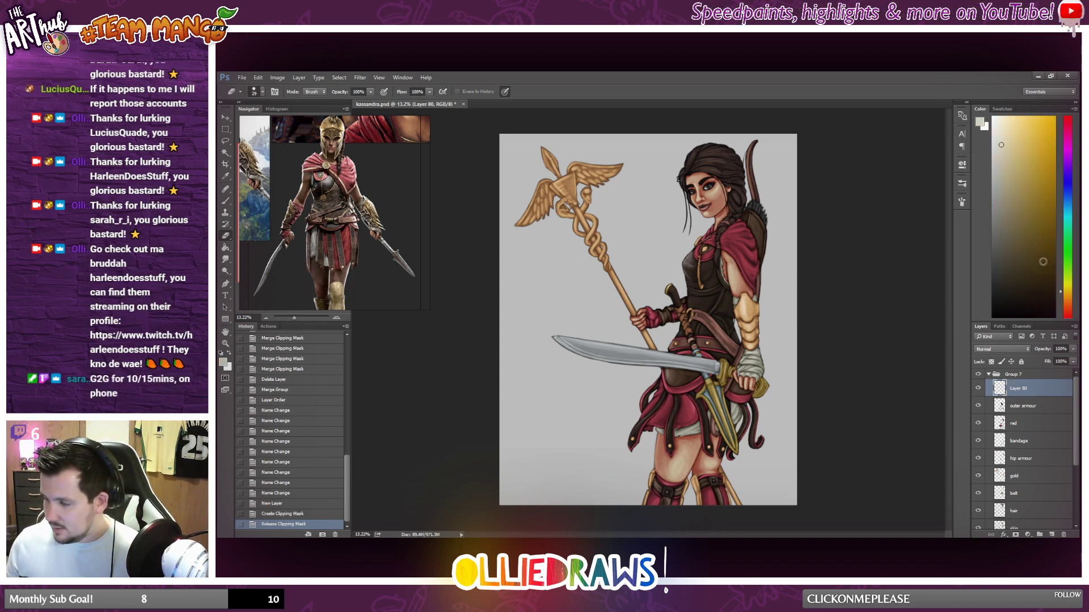
pyautogui.moveTo(1042, 262); pyautogui.dragTo(1037, 143)
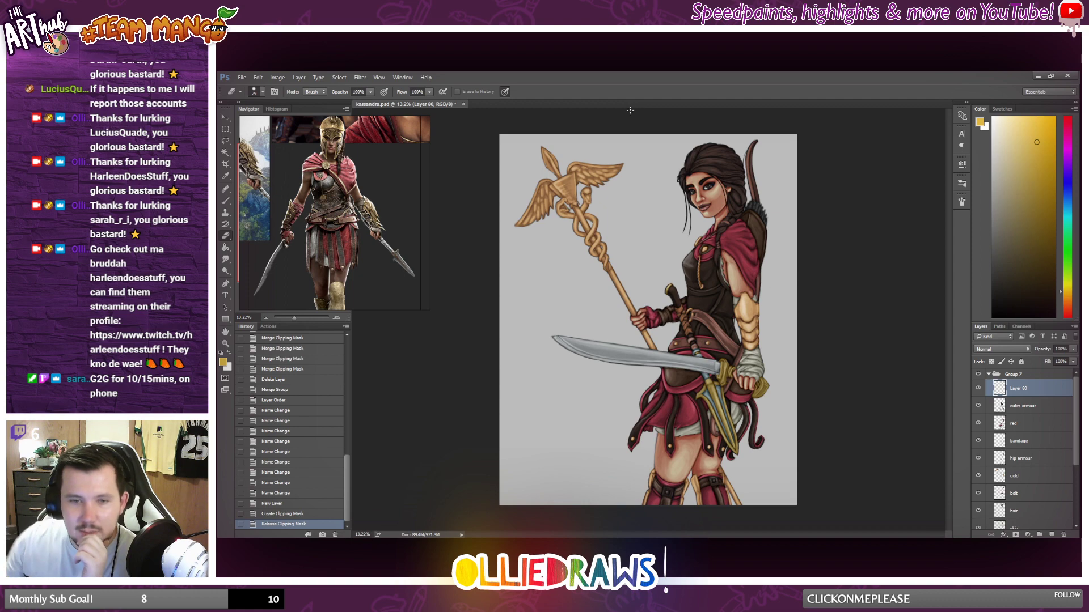
pyautogui.scroll(5, 698, 282)
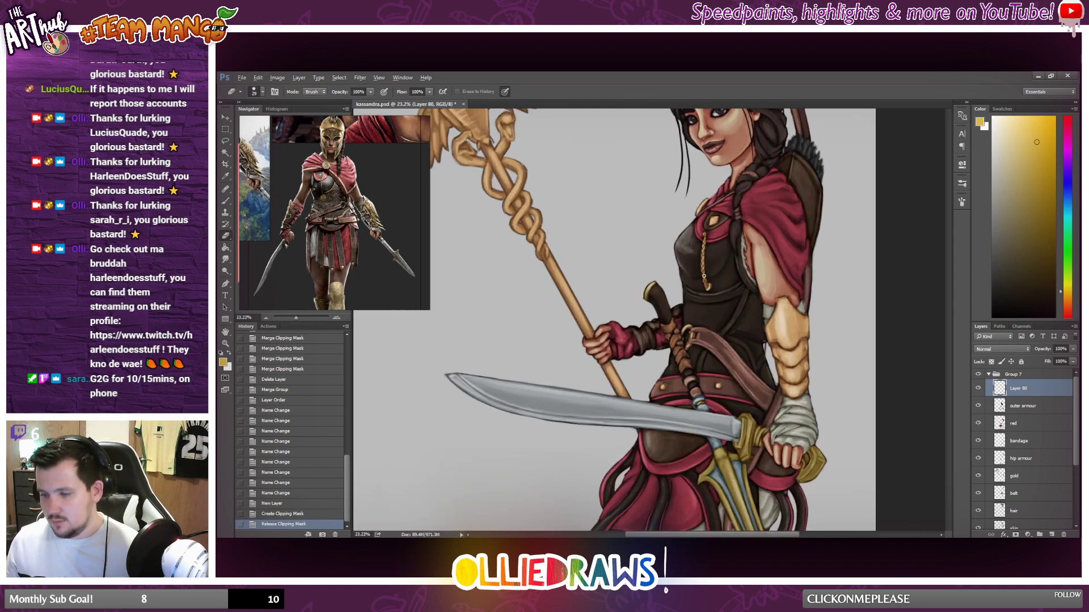
pyautogui.press('b')
pyautogui.scroll(2, 489, 260)
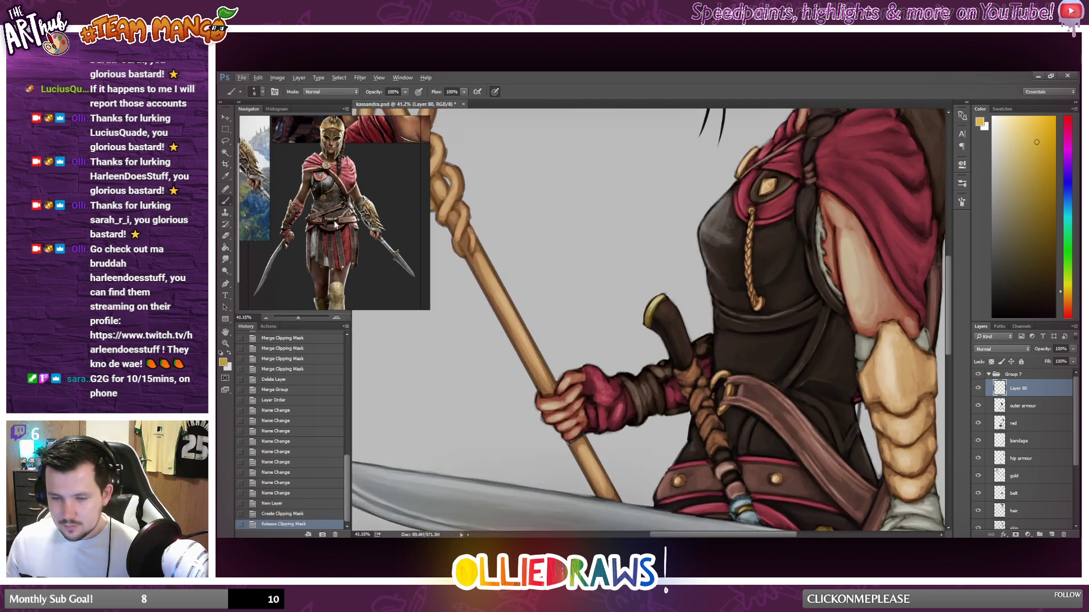
# Enlarge the reference picture around the breastplate and choose a slightly darker gold as the foreground colour.
pyautogui.scroll(5, 332, 230)
pyautogui.moveTo(320, 267); pyautogui.dragTo(294, 352)
pyautogui.scroll(2, 339, 291)
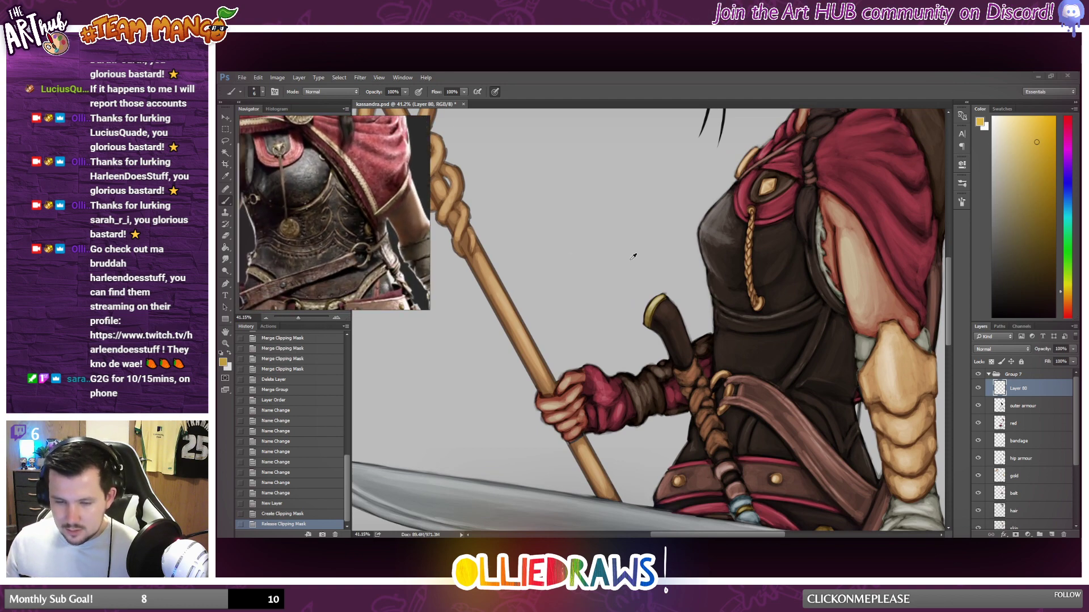
pyautogui.click(1036, 150)
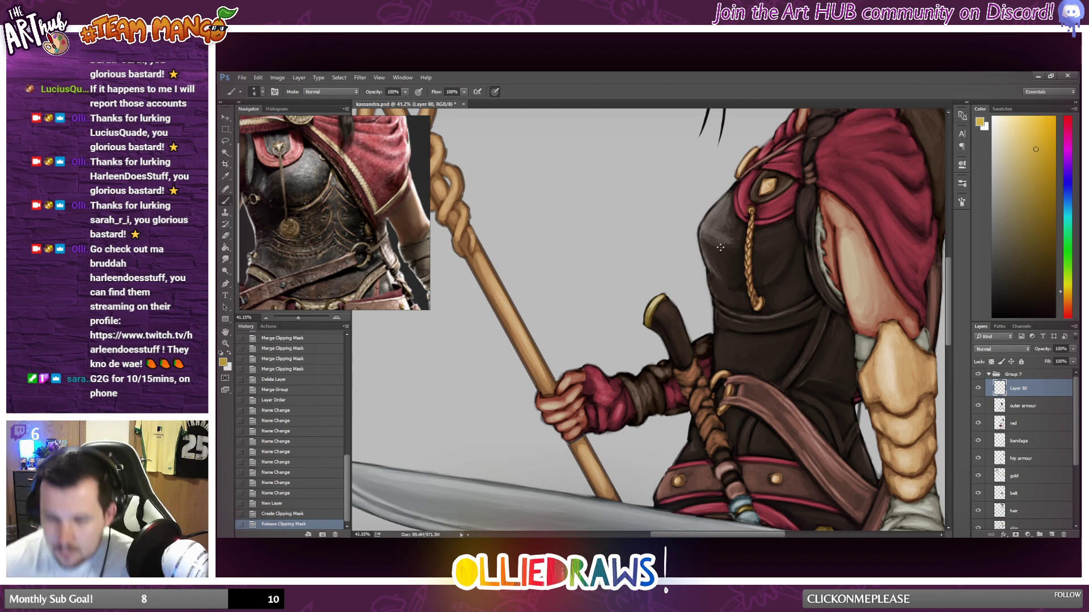
# Test a gold stroke on the breastplate, undo it, and lower the brush opacity to 35%.
pyautogui.moveTo(708, 274); pyautogui.dragTo(713, 294)
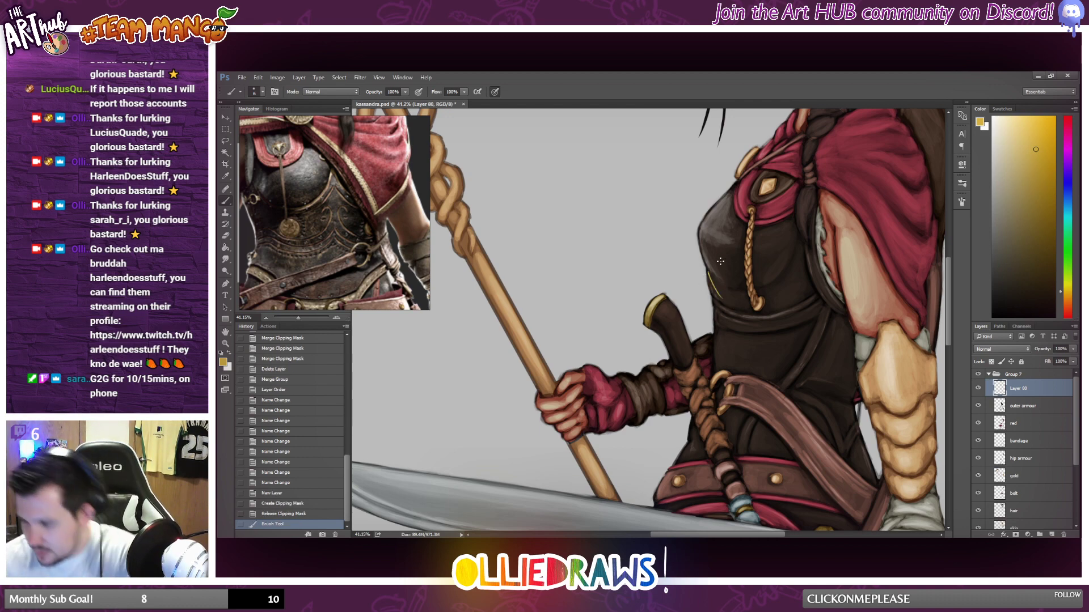
pyautogui.hotkey('ctrl', 'z')
pyautogui.click(405, 93)
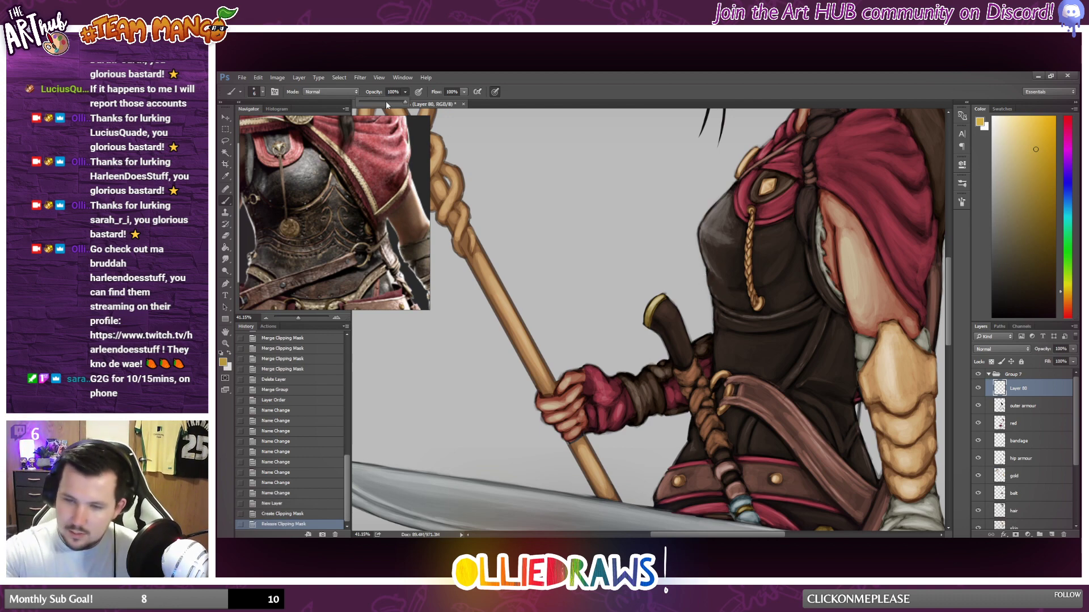
pyautogui.click(374, 100)
# Paint a thin curved gold trim line below the bust on the breastplate, on the staff side of the braided cord.
pyautogui.click(721, 294)
pyautogui.moveTo(709, 275); pyautogui.dragTo(723, 296)
pyautogui.moveTo(709, 276); pyautogui.dragTo(748, 310)
pyautogui.moveTo(713, 277); pyautogui.dragTo(737, 305)
pyautogui.hotkey('ctrl', 'z')
pyautogui.moveTo(710, 275); pyautogui.dragTo(746, 309)
# Thin the curved gold trim line with the Eraser and retouch it with fresh gold brush strokes.
pyautogui.press('e')
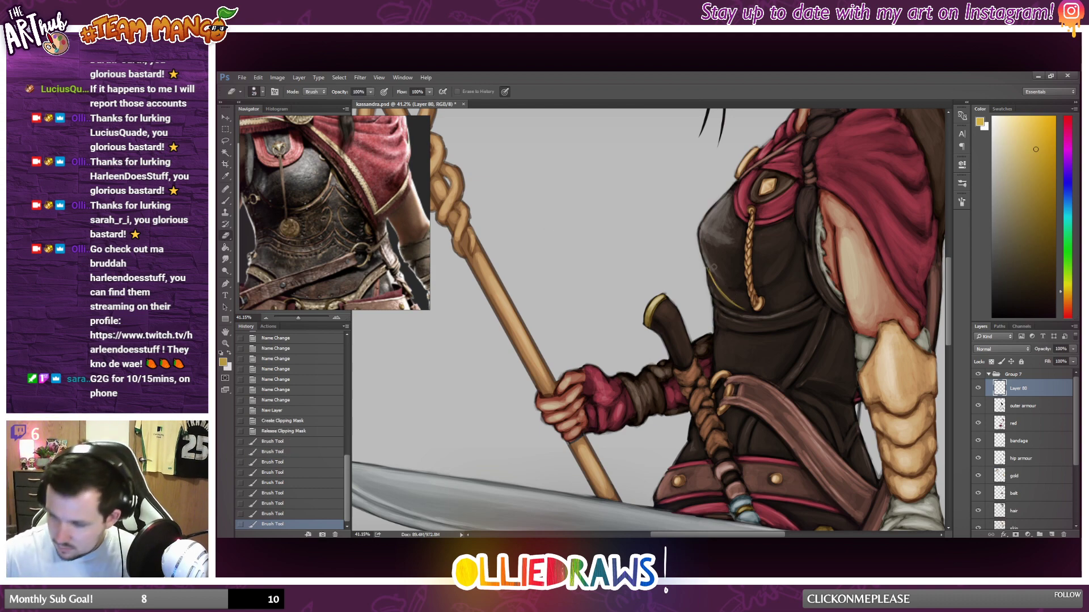
pyautogui.moveTo(708, 267)
pyautogui.mouseDown()
pyautogui.moveTo(707, 312)
pyautogui.moveTo(786, 316)
pyautogui.moveTo(723, 274)
pyautogui.moveTo(734, 298)
pyautogui.mouseUp()
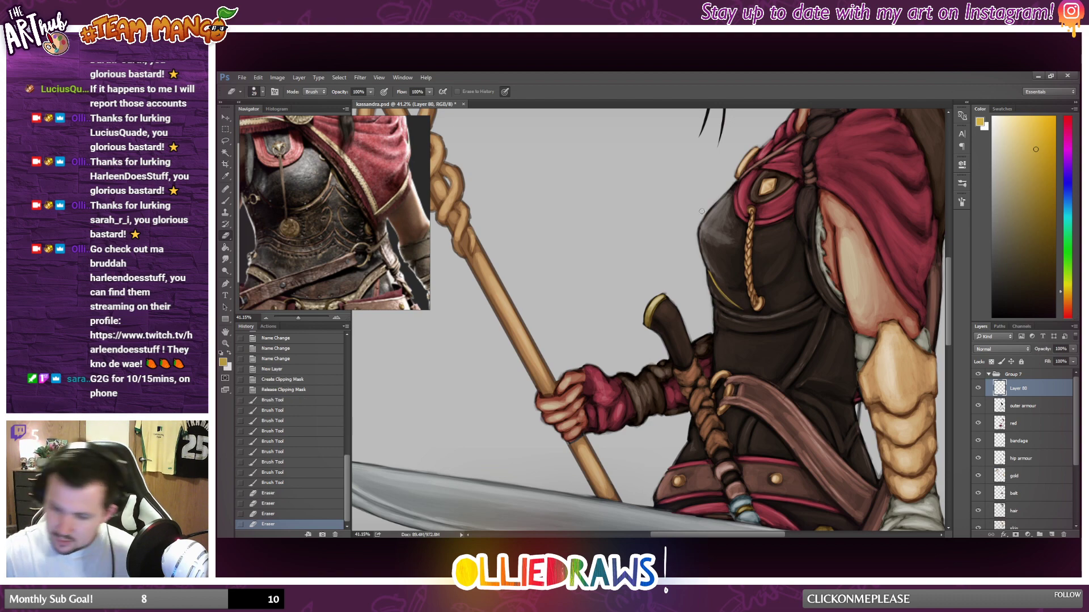
pyautogui.click(226, 200)
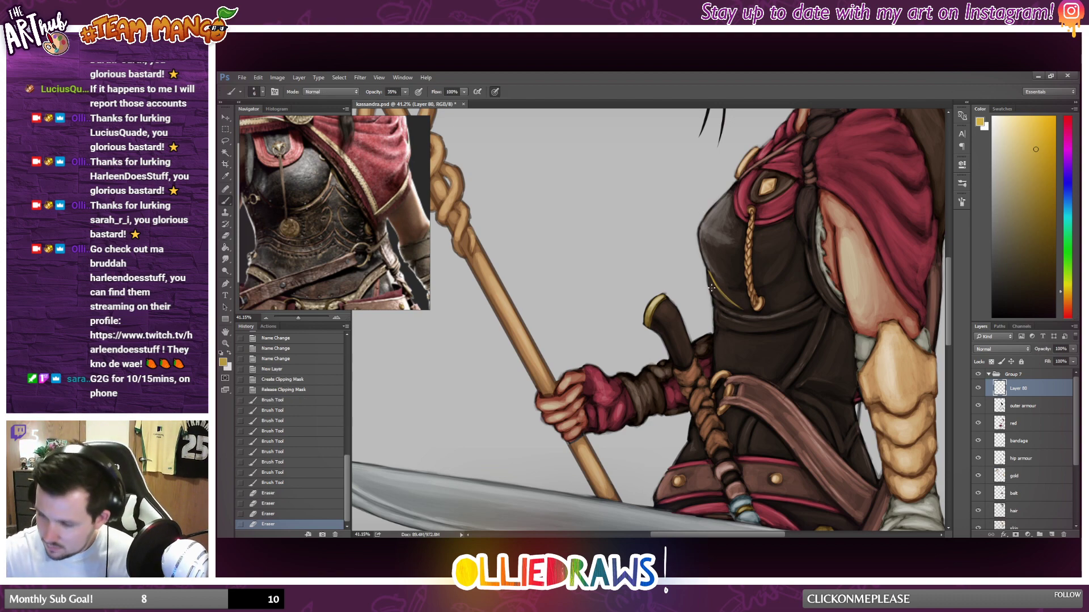
pyautogui.moveTo(720, 303); pyautogui.dragTo(722, 301)
pyautogui.moveTo(716, 294); pyautogui.dragTo(731, 303)
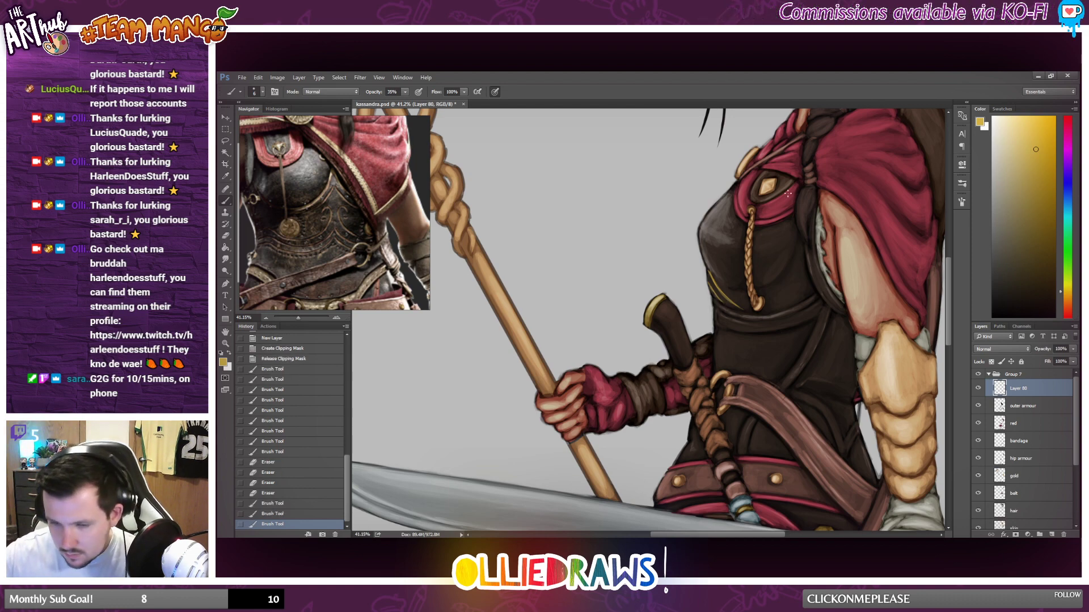
# Paint a matching curved gold trim line on the other side of the braided cord and refine it with the Eraser.
pyautogui.moveTo(812, 284)
pyautogui.mouseDown()
pyautogui.moveTo(805, 276)
pyautogui.moveTo(799, 300)
pyautogui.moveTo(809, 277)
pyautogui.moveTo(809, 295)
pyautogui.moveTo(783, 312)
pyautogui.moveTo(803, 296)
pyautogui.moveTo(797, 302)
pyautogui.mouseUp()
pyautogui.click(225, 236)
pyautogui.scroll(-5, 886, 299)
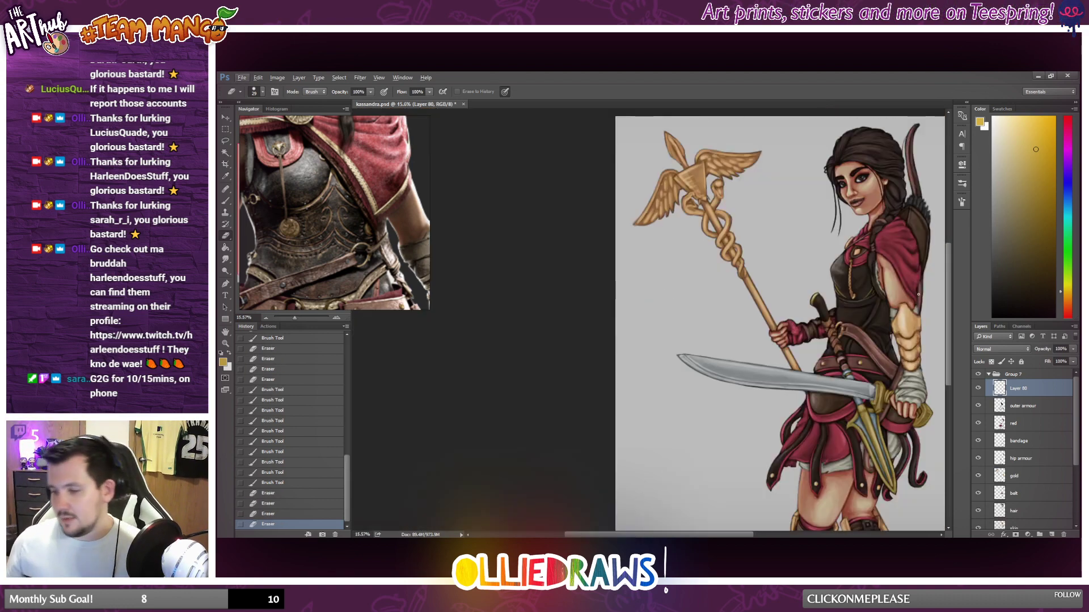
pyautogui.scroll(5, 887, 299)
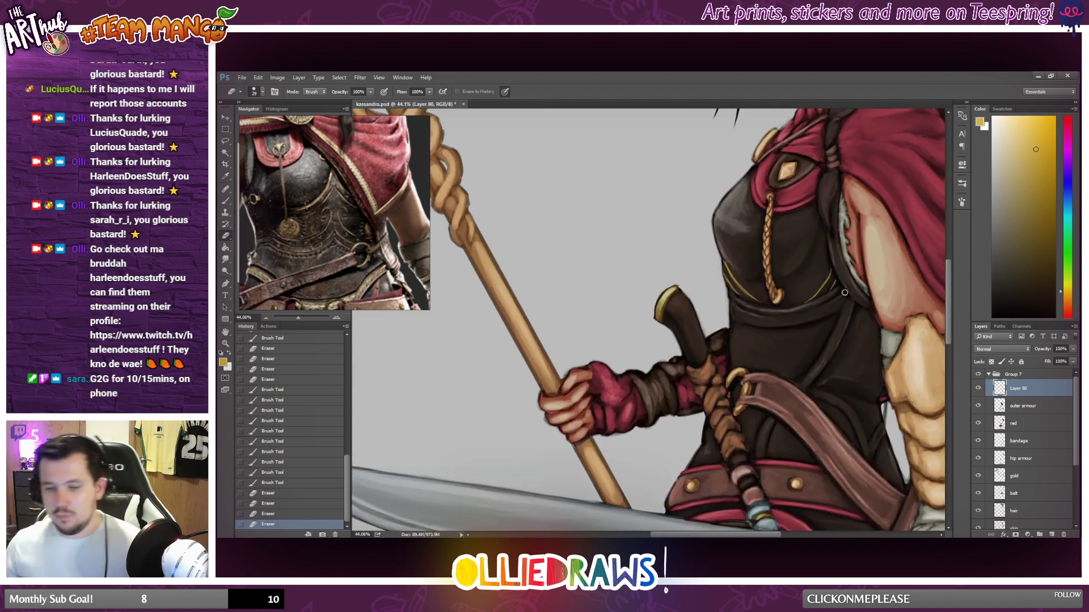
# Paint a thin gold edge along the breastplate's armhole trim and clean up its lower end with the Eraser.
pyautogui.click(225, 201)
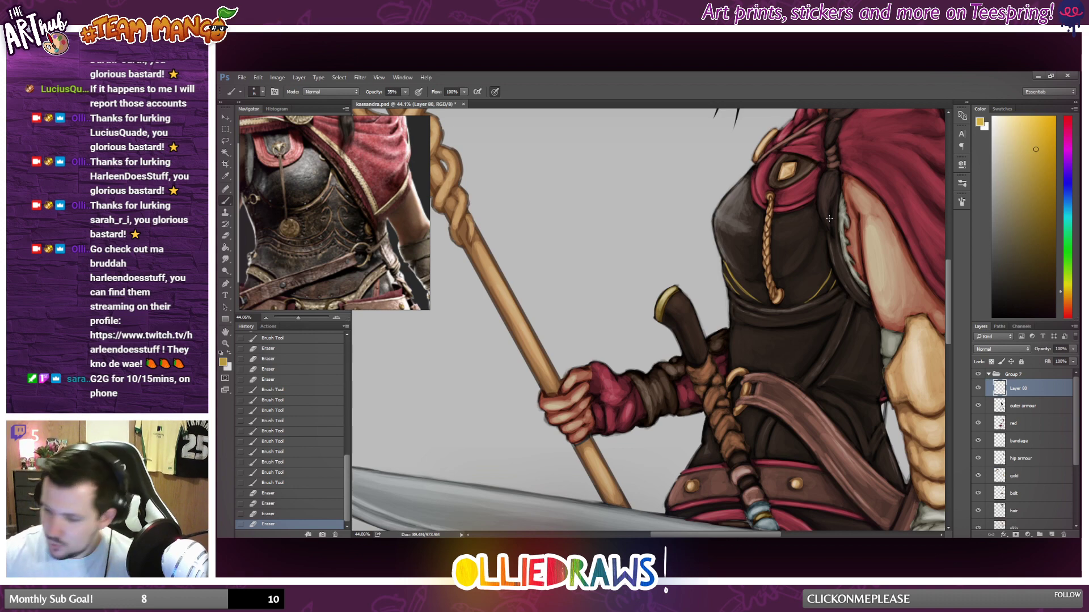
pyautogui.moveTo(847, 274)
pyautogui.mouseDown()
pyautogui.moveTo(840, 257)
pyautogui.moveTo(861, 294)
pyautogui.moveTo(848, 273)
pyautogui.moveTo(852, 283)
pyautogui.mouseUp()
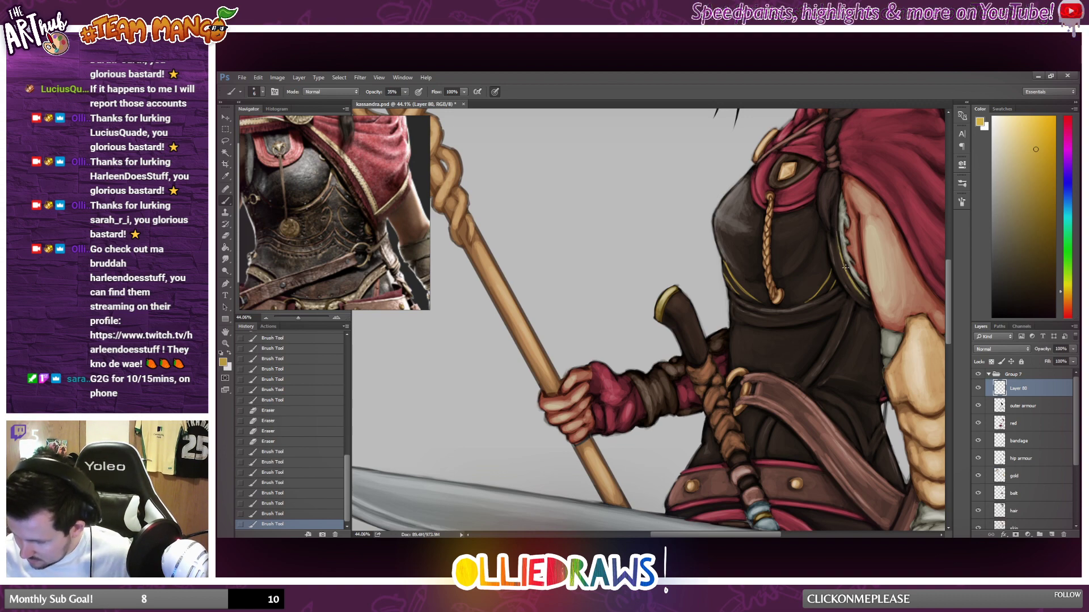
pyautogui.moveTo(838, 246); pyautogui.dragTo(842, 262)
pyautogui.moveTo(851, 280); pyautogui.dragTo(862, 290)
pyautogui.press('e')
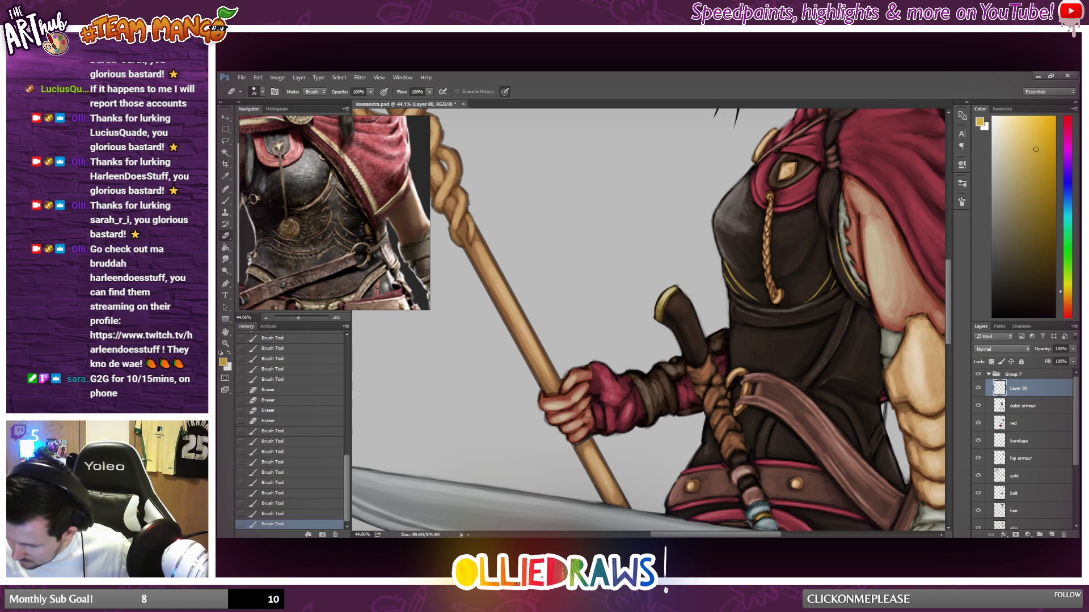
pyautogui.moveTo(867, 293); pyautogui.dragTo(845, 351)
pyautogui.click(225, 200)
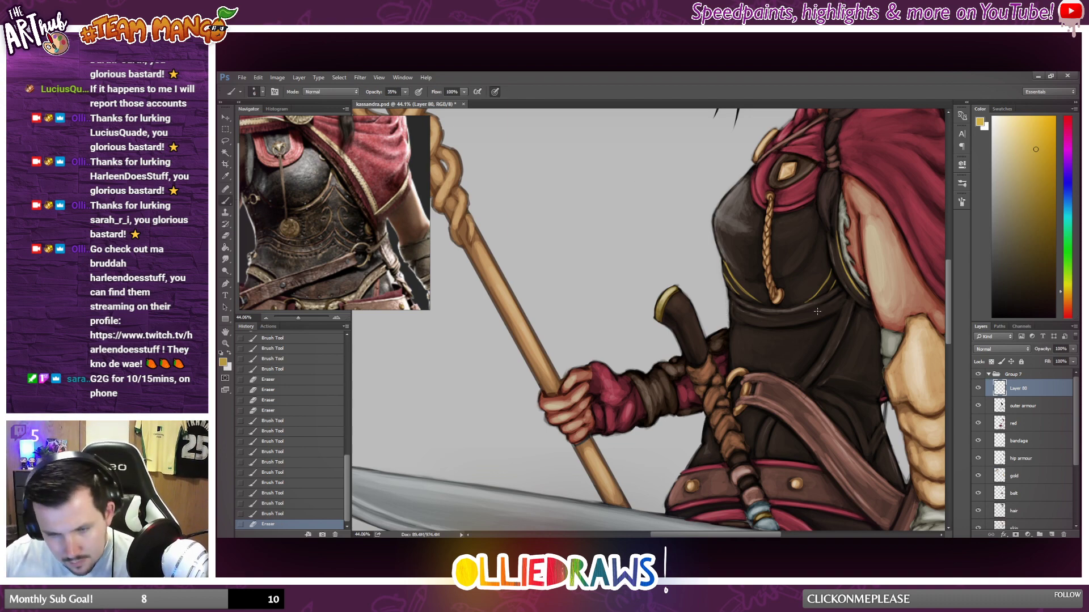
pyautogui.moveTo(736, 308)
pyautogui.mouseDown()
pyautogui.moveTo(780, 321)
pyautogui.moveTo(741, 308)
pyautogui.moveTo(758, 318)
pyautogui.moveTo(915, 256)
pyautogui.moveTo(858, 234)
pyautogui.moveTo(774, 312)
pyautogui.moveTo(738, 310)
pyautogui.moveTo(792, 322)
pyautogui.mouseUp()
pyautogui.hotkey('ctrl', 'z')
pyautogui.hotkey('ctrl', 'z')
pyautogui.hotkey('ctrl', 'z')
pyautogui.moveTo(732, 307); pyautogui.dragTo(767, 320)
pyautogui.hotkey('ctrl', 'z')
pyautogui.hotkey('ctrl', 'z')
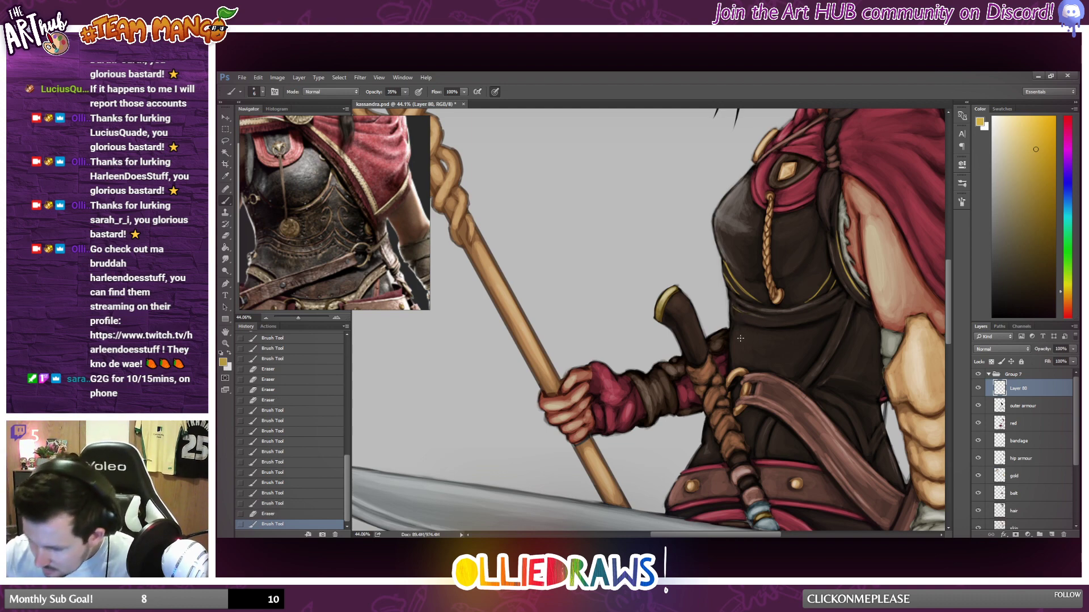
# Paint a small gold spiral curl on the abdomen armour just below the waist band, on the staff side.
pyautogui.moveTo(739, 336); pyautogui.dragTo(743, 340)
pyautogui.moveTo(739, 337)
pyautogui.mouseDown()
pyautogui.moveTo(732, 362)
pyautogui.moveTo(742, 340)
pyautogui.mouseUp()
pyautogui.moveTo(745, 334); pyautogui.dragTo(742, 339)
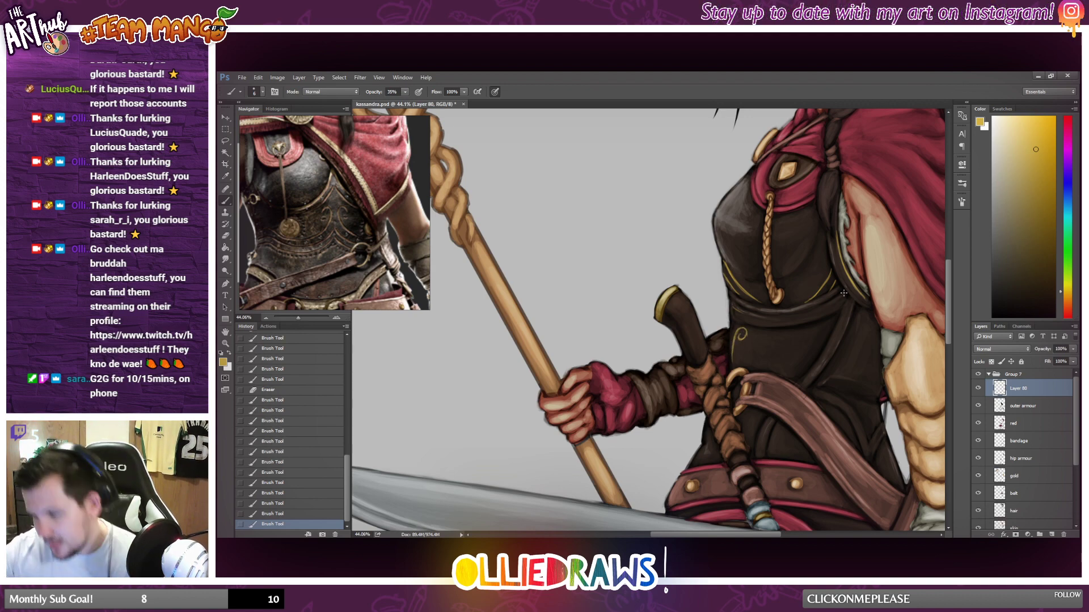
pyautogui.scroll(-4, 787, 318)
pyautogui.scroll(-2, 786, 315)
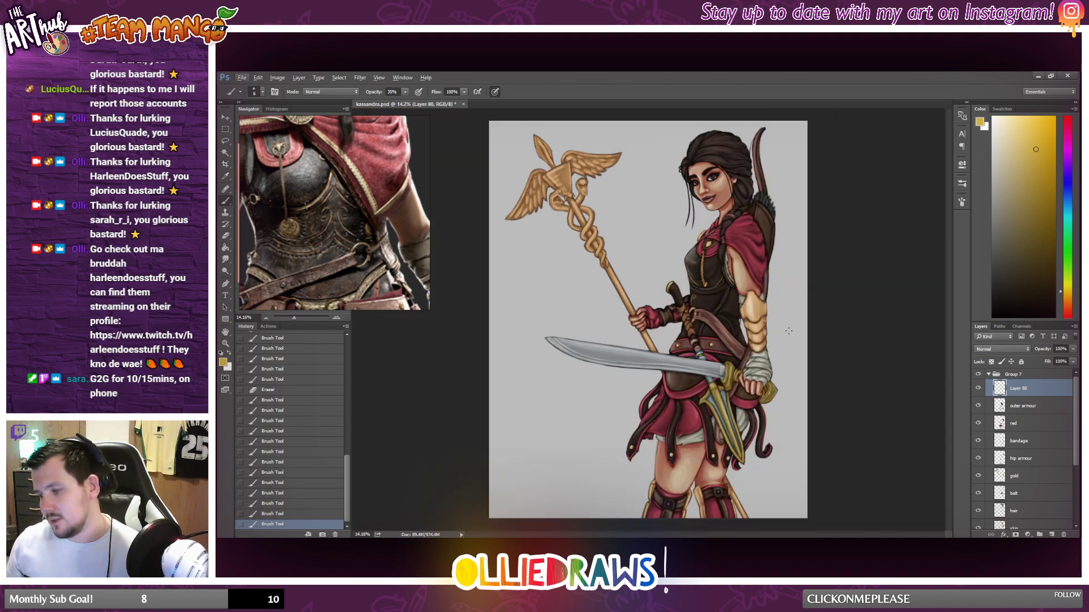
pyautogui.scroll(5, 710, 274)
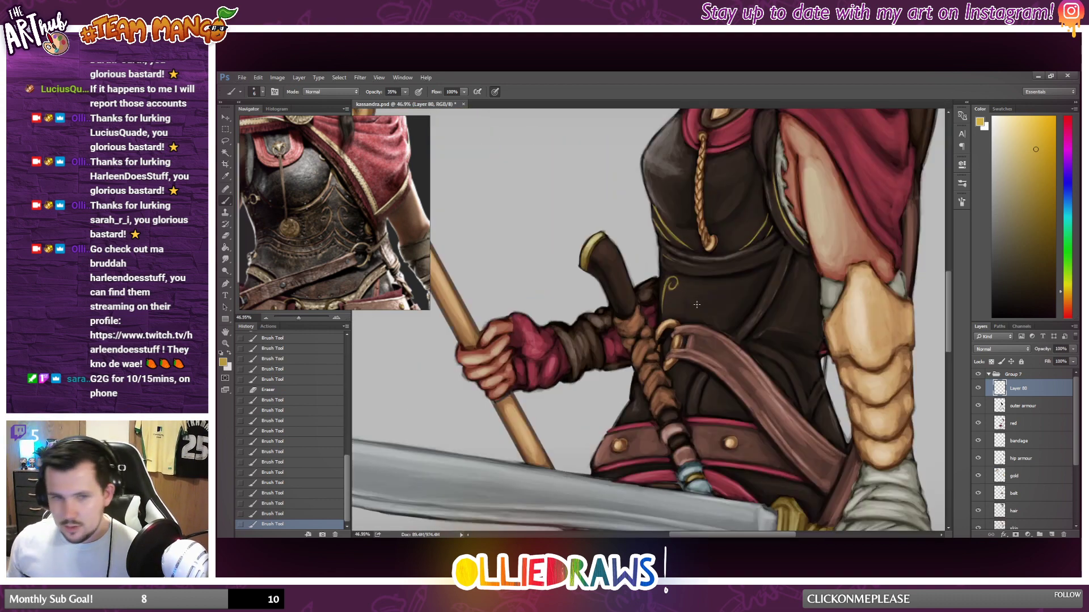
pyautogui.scroll(3, 632, 295)
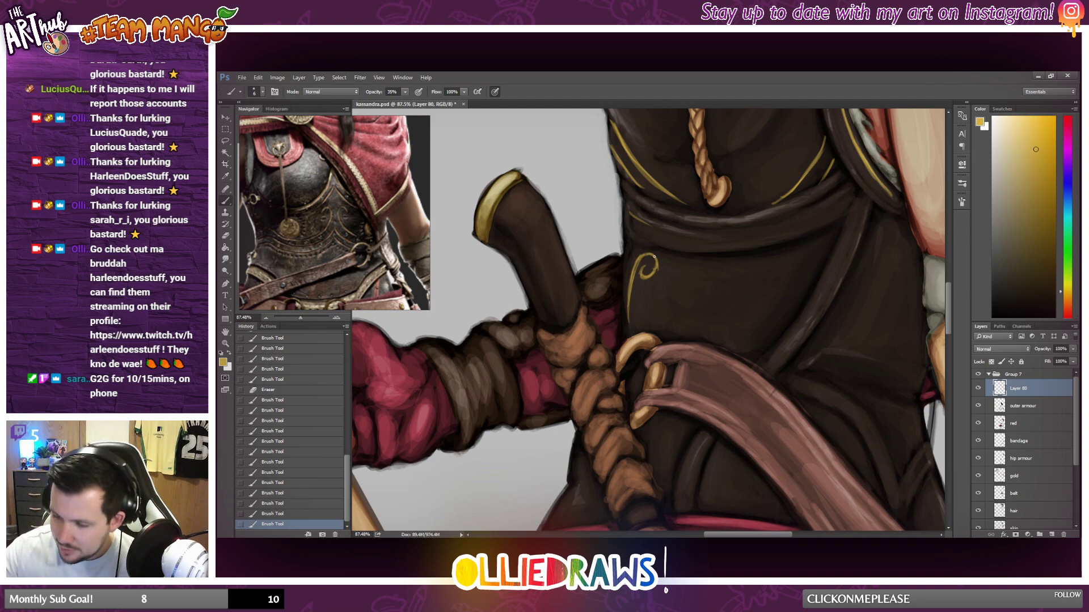
pyautogui.moveTo(655, 256); pyautogui.dragTo(641, 259)
pyautogui.click(646, 272)
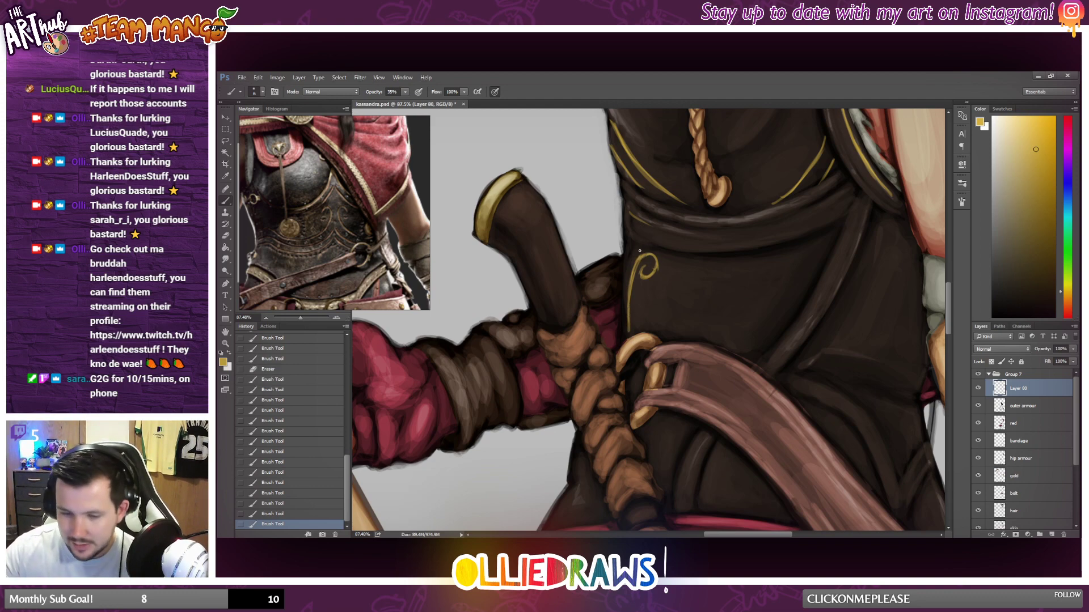
pyautogui.click(644, 269)
pyautogui.click(644, 269)
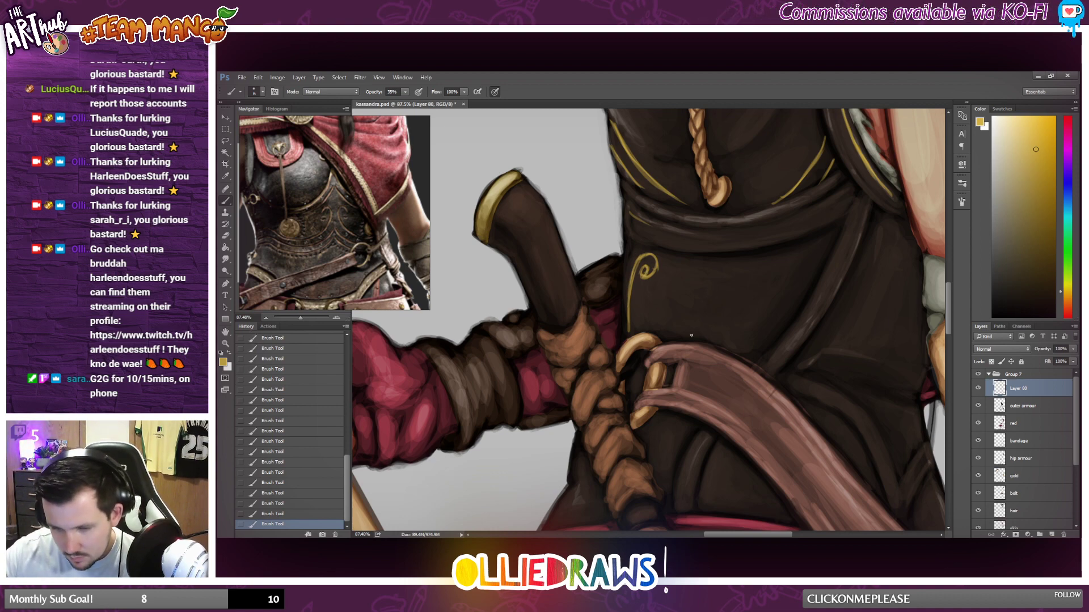
# Extend the gold spiral's stem down the abdomen and add a curved line sweeping towards the belt buckle.
pyautogui.moveTo(632, 281)
pyautogui.mouseDown()
pyautogui.moveTo(682, 336)
pyautogui.moveTo(628, 322)
pyautogui.moveTo(625, 261)
pyautogui.moveTo(641, 320)
pyautogui.mouseUp()
pyautogui.hotkey('ctrl', 'z')
pyautogui.click(228, 234)
pyautogui.click(226, 201)
pyautogui.moveTo(631, 286)
pyautogui.mouseDown()
pyautogui.moveTo(645, 322)
pyautogui.moveTo(675, 339)
pyautogui.moveTo(639, 315)
pyautogui.mouseUp()
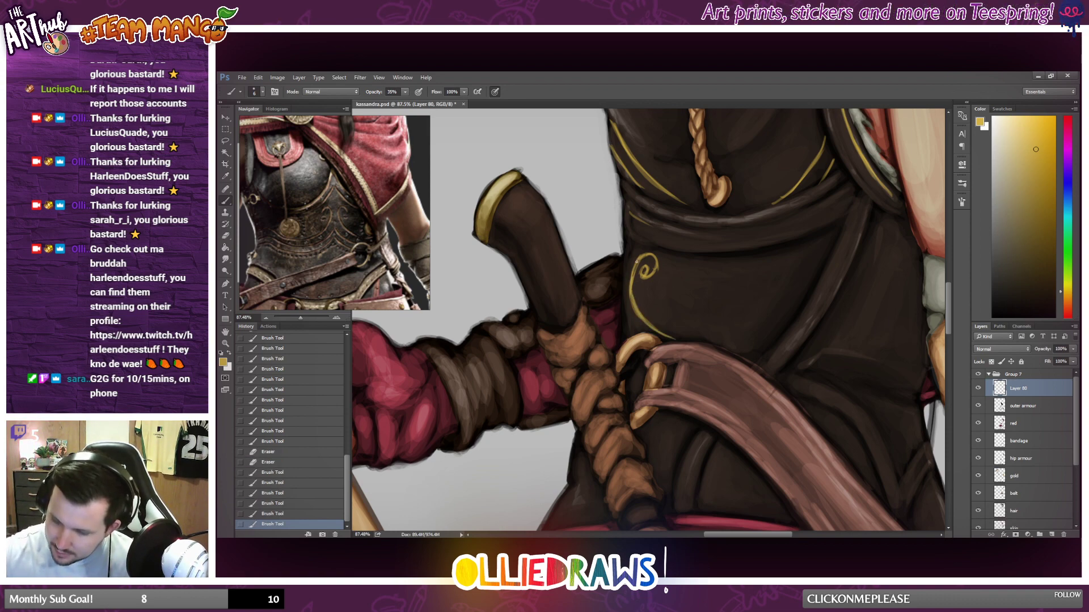
pyautogui.moveTo(636, 262)
pyautogui.mouseDown()
pyautogui.moveTo(633, 273)
pyautogui.moveTo(684, 334)
pyautogui.mouseUp()
pyautogui.moveTo(645, 293)
pyautogui.mouseDown()
pyautogui.moveTo(677, 330)
pyautogui.moveTo(709, 341)
pyautogui.mouseUp()
# Thin the sweeping gold curve with the Eraser and continue it along the abdomen's lower edge towards the diagonal strap.
pyautogui.click(230, 237)
pyautogui.moveTo(642, 298); pyautogui.dragTo(715, 338)
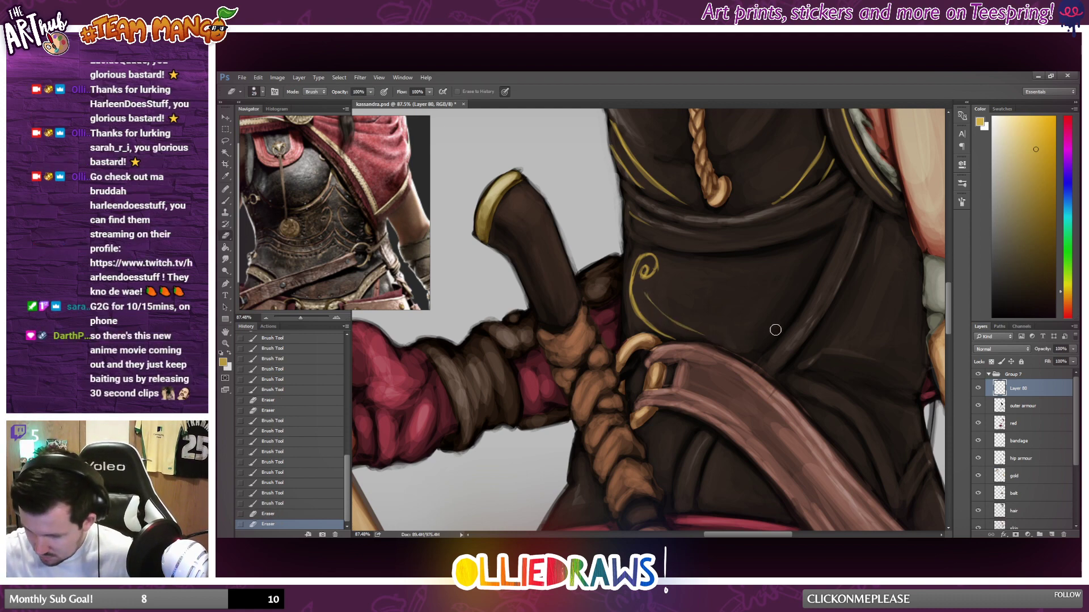
pyautogui.hotkey('ctrl', 'z')
pyautogui.moveTo(645, 307); pyautogui.dragTo(763, 354)
pyautogui.moveTo(645, 307); pyautogui.dragTo(746, 342)
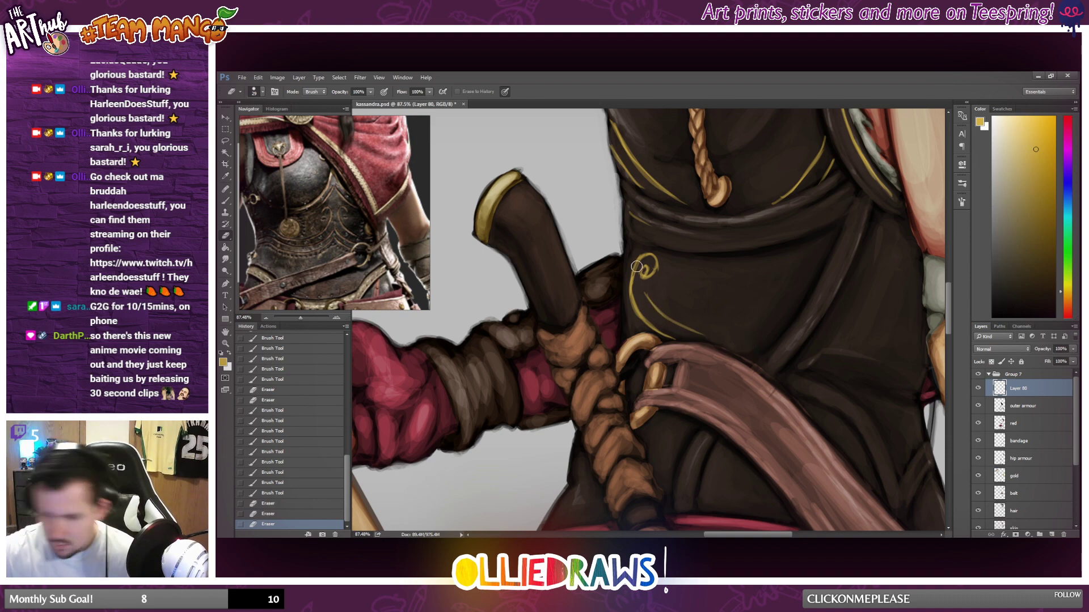
pyautogui.press('b')
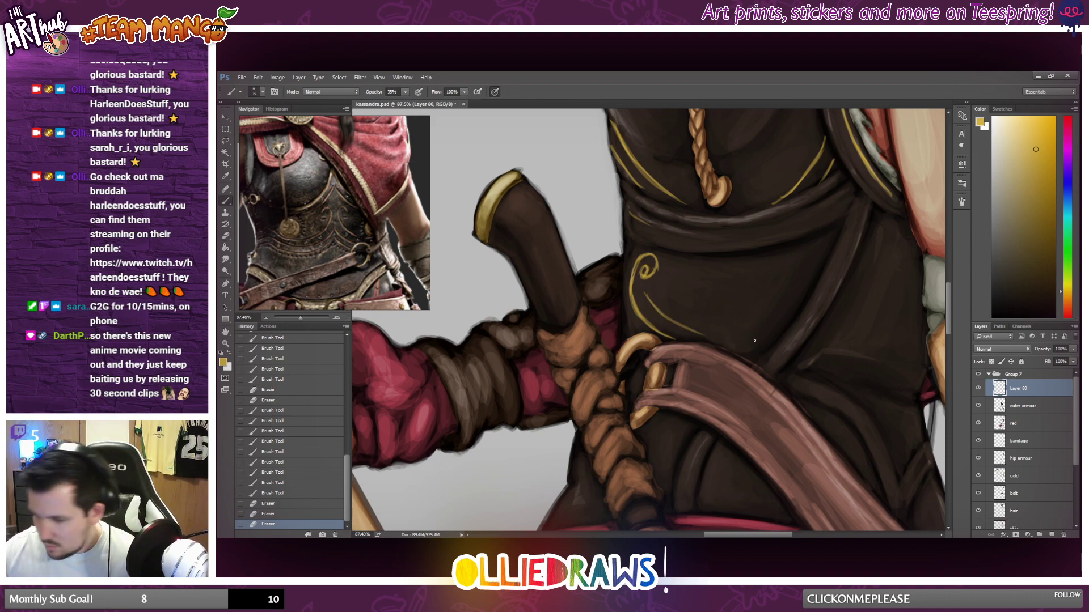
pyautogui.moveTo(731, 341); pyautogui.dragTo(776, 339)
pyautogui.moveTo(752, 342); pyautogui.dragTo(778, 339)
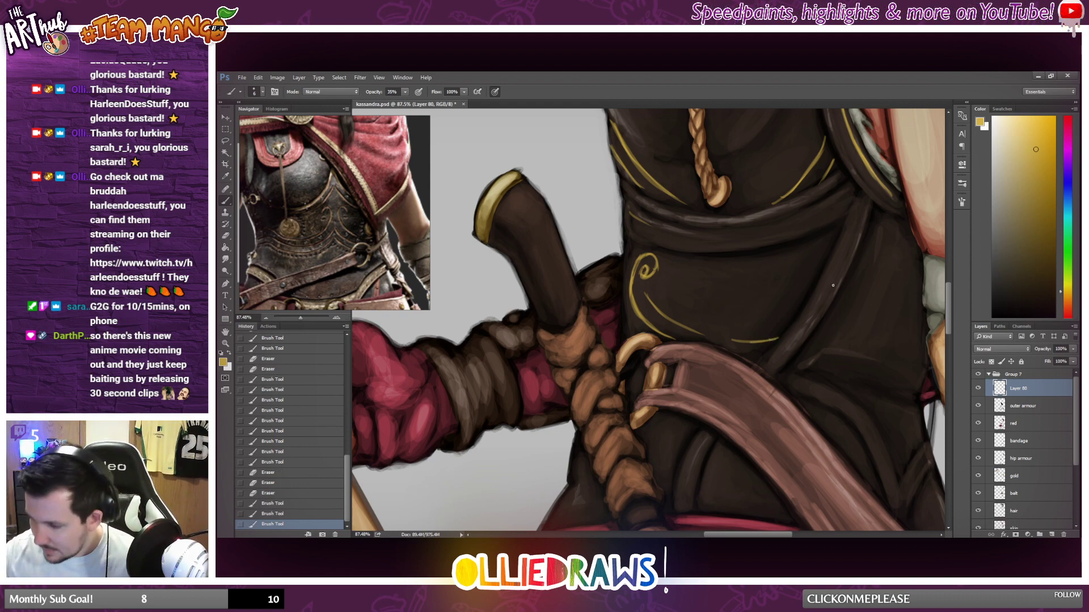
# Paint an upright curved gold line on the abdomen beside the diagonal strap.
pyautogui.moveTo(785, 322); pyautogui.dragTo(813, 261)
pyautogui.hotkey('ctrl', 'z')
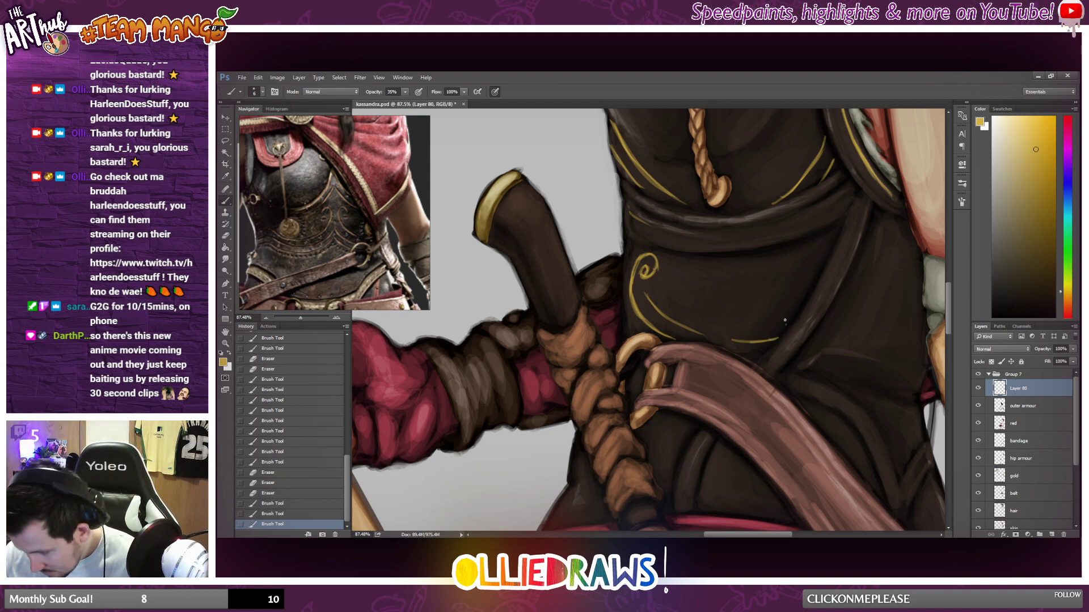
pyautogui.moveTo(785, 325)
pyautogui.mouseDown()
pyautogui.moveTo(822, 248)
pyautogui.moveTo(790, 291)
pyautogui.mouseUp()
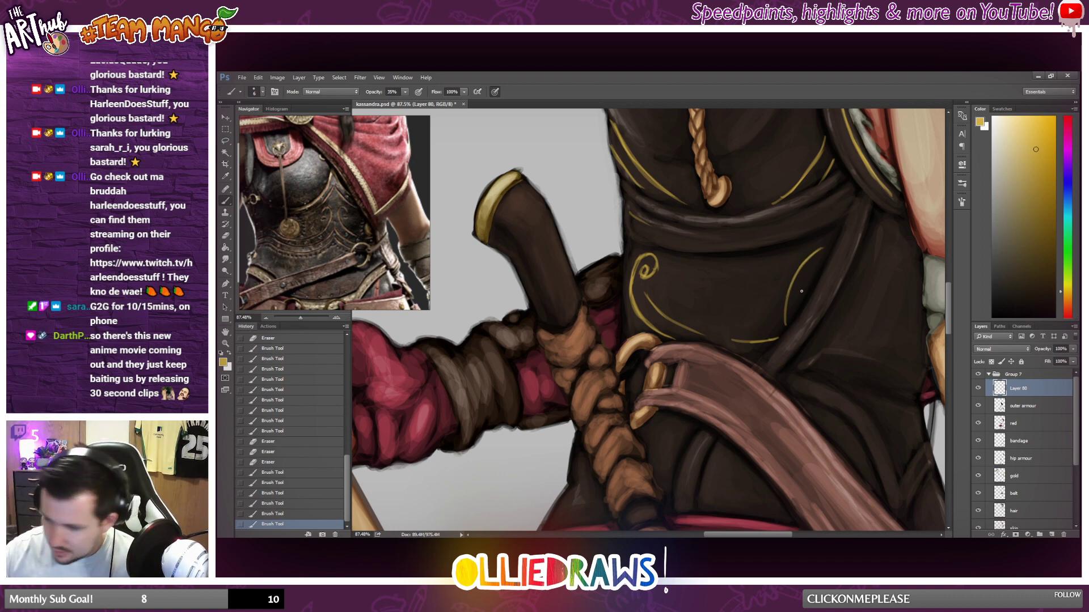
# Decorate the upright gold curve beside the strap with small scallops and short inner marks.
pyautogui.moveTo(814, 267); pyautogui.dragTo(800, 307)
pyautogui.hotkey('ctrl', 'z')
pyautogui.moveTo(816, 267)
pyautogui.mouseDown()
pyautogui.moveTo(799, 306)
pyautogui.moveTo(815, 268)
pyautogui.mouseUp()
pyautogui.moveTo(782, 311)
pyautogui.mouseDown()
pyautogui.moveTo(786, 324)
pyautogui.moveTo(787, 286)
pyautogui.mouseUp()
pyautogui.moveTo(787, 286); pyautogui.dragTo(788, 290)
pyautogui.moveTo(791, 282); pyautogui.dragTo(796, 267)
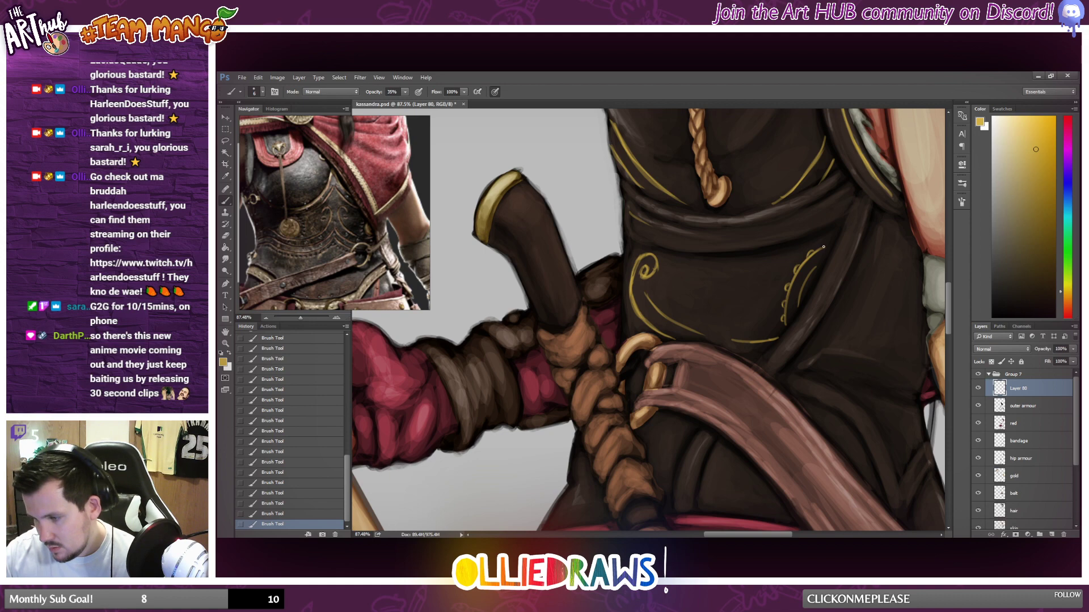
# Paint small gold dots above the breastplate's curved trim line on the side nearest the armoured arm.
pyautogui.scroll(-8, 880, 229)
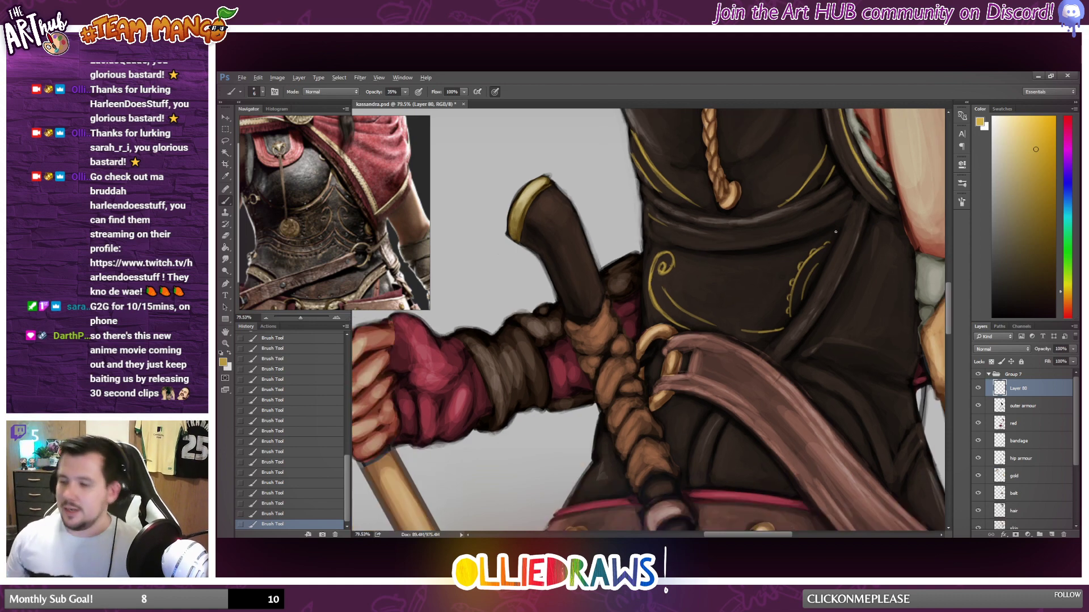
pyautogui.moveTo(886, 223); pyautogui.dragTo(854, 290)
pyautogui.scroll(6, 823, 334)
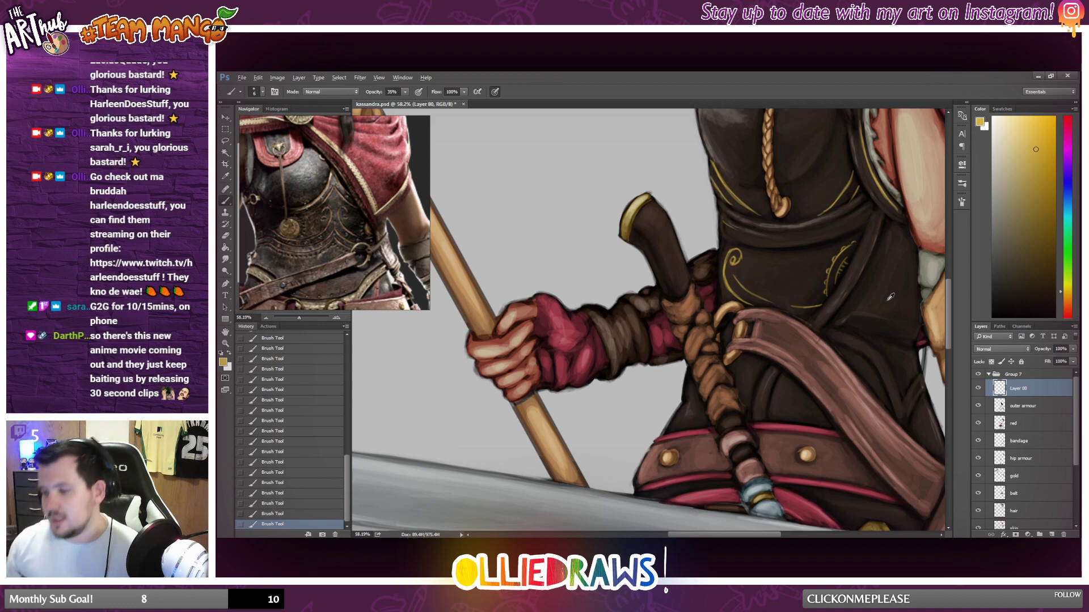
pyautogui.scroll(-8, 891, 297)
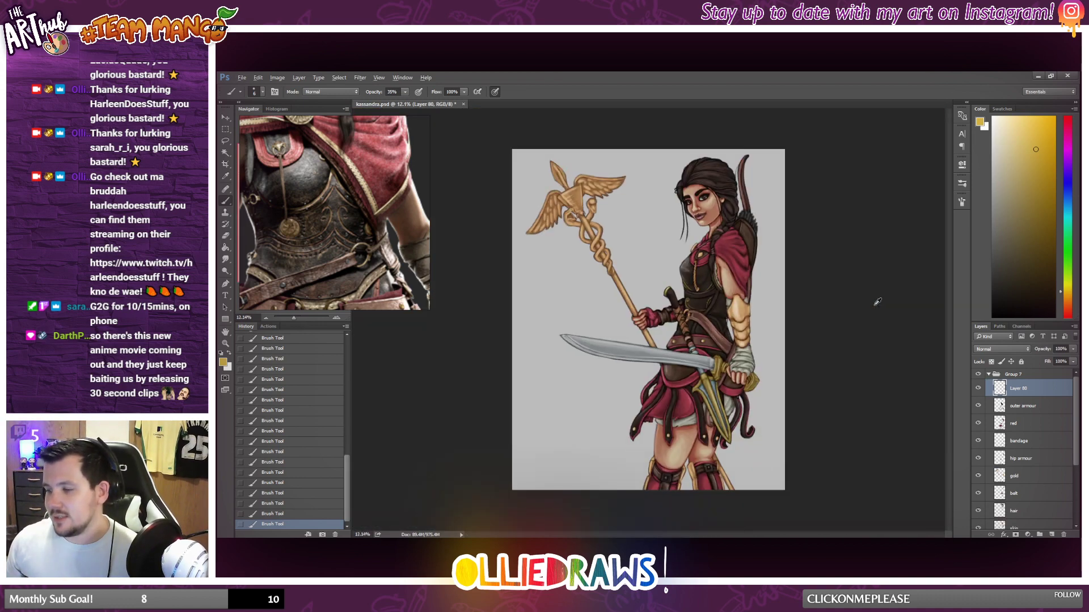
pyautogui.scroll(6, 714, 311)
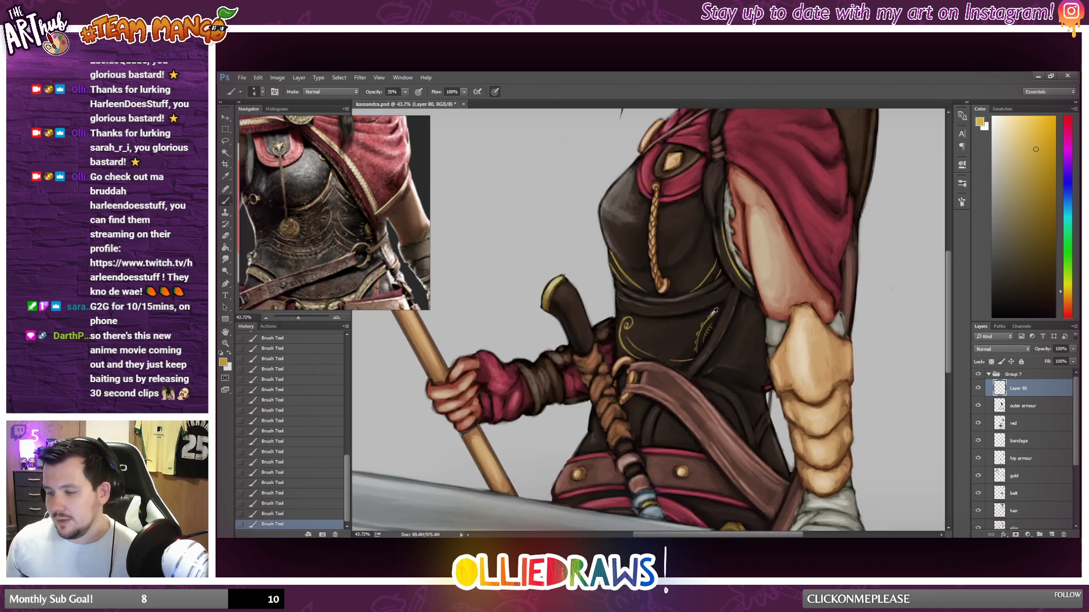
pyautogui.scroll(2, 714, 311)
pyautogui.click(681, 278)
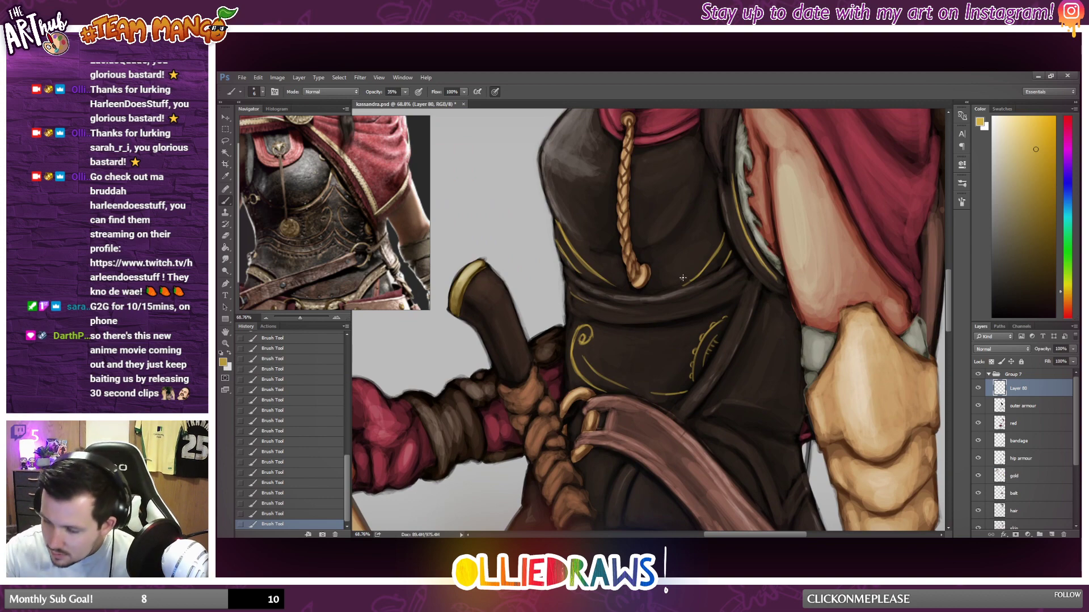
pyautogui.click(701, 262)
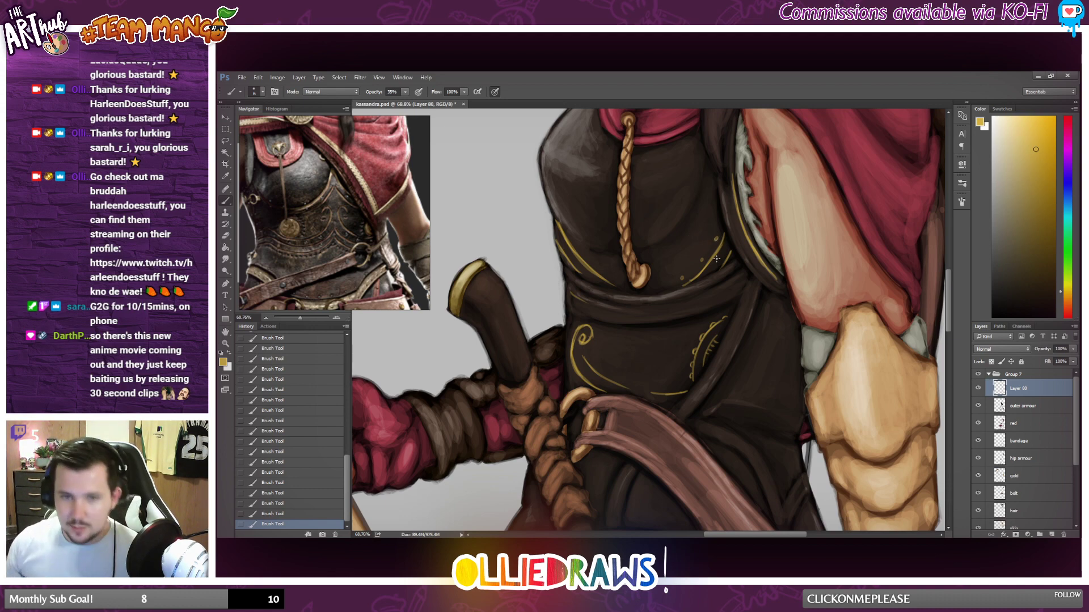
# Paint a wavy branching gold flourish on the side of the waist armour, beyond the diagonal strap.
pyautogui.scroll(-1, 720, 272)
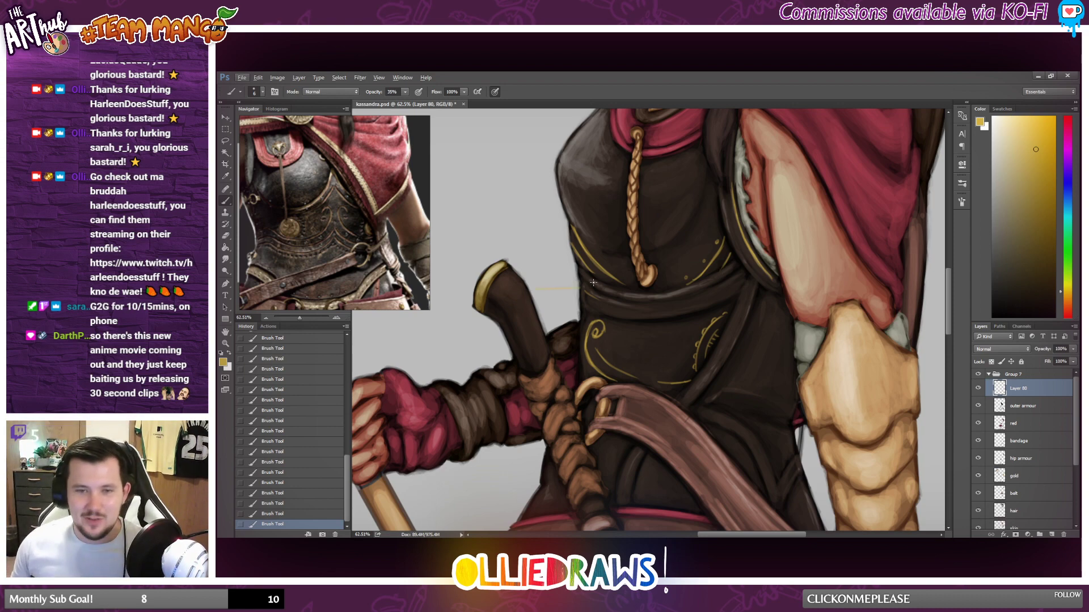
pyautogui.scroll(-5, 592, 282)
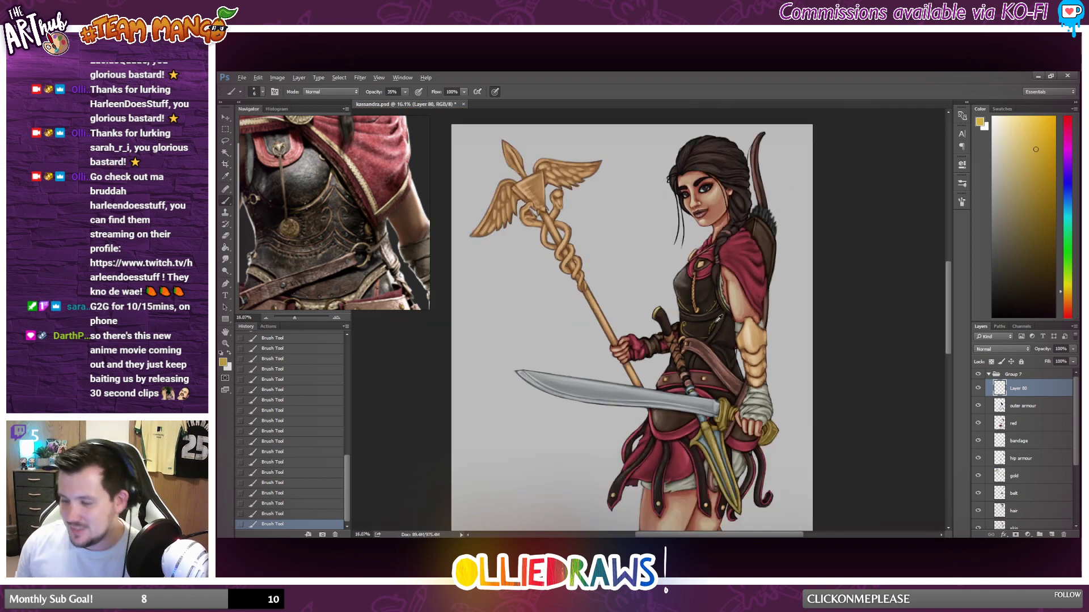
pyautogui.scroll(3, 719, 318)
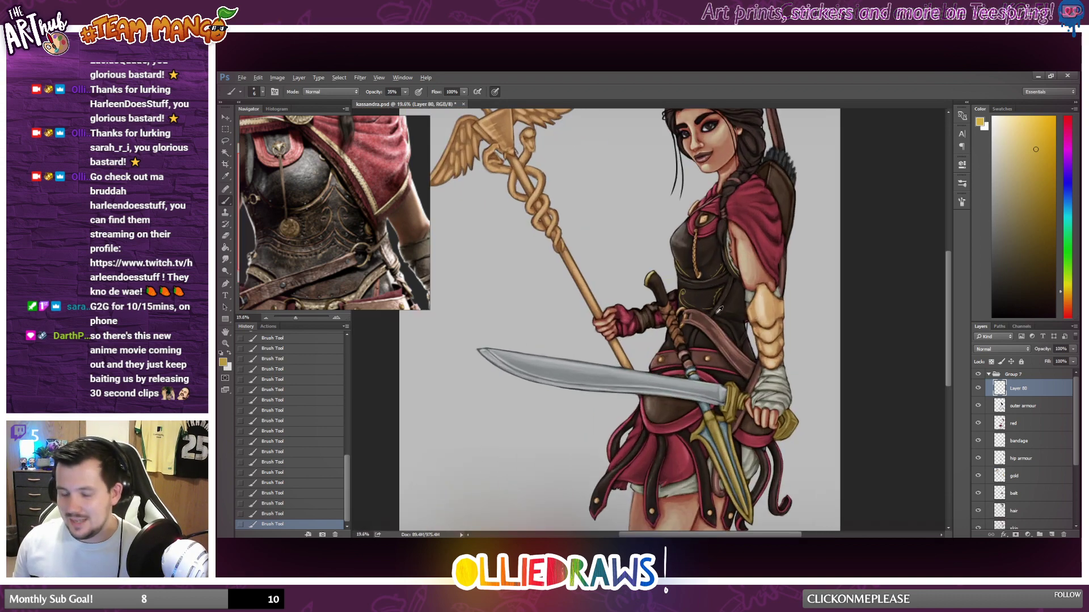
pyautogui.scroll(5, 719, 310)
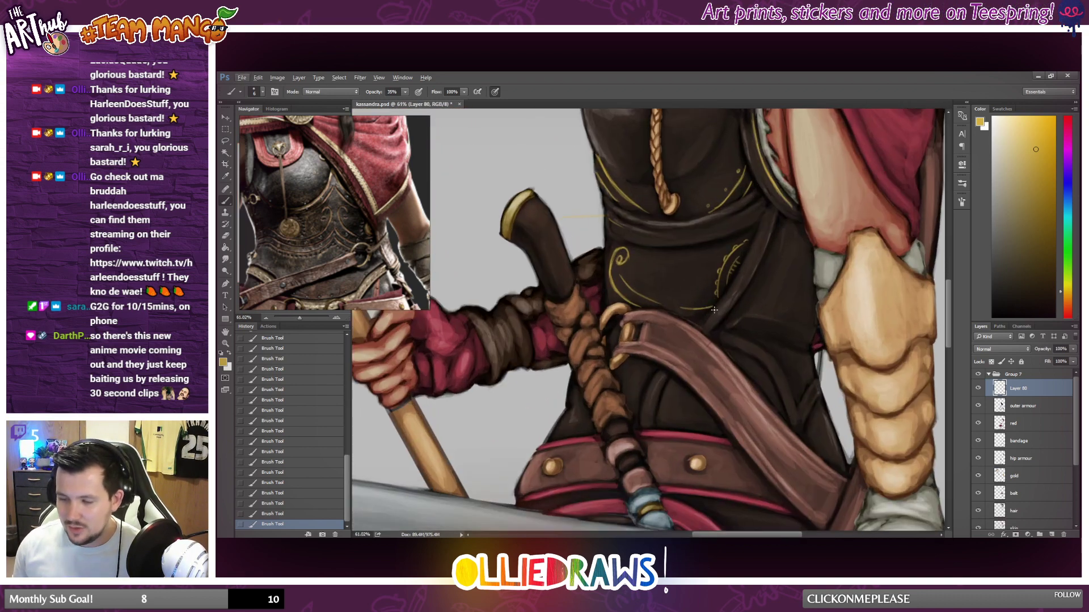
pyautogui.scroll(2, 714, 310)
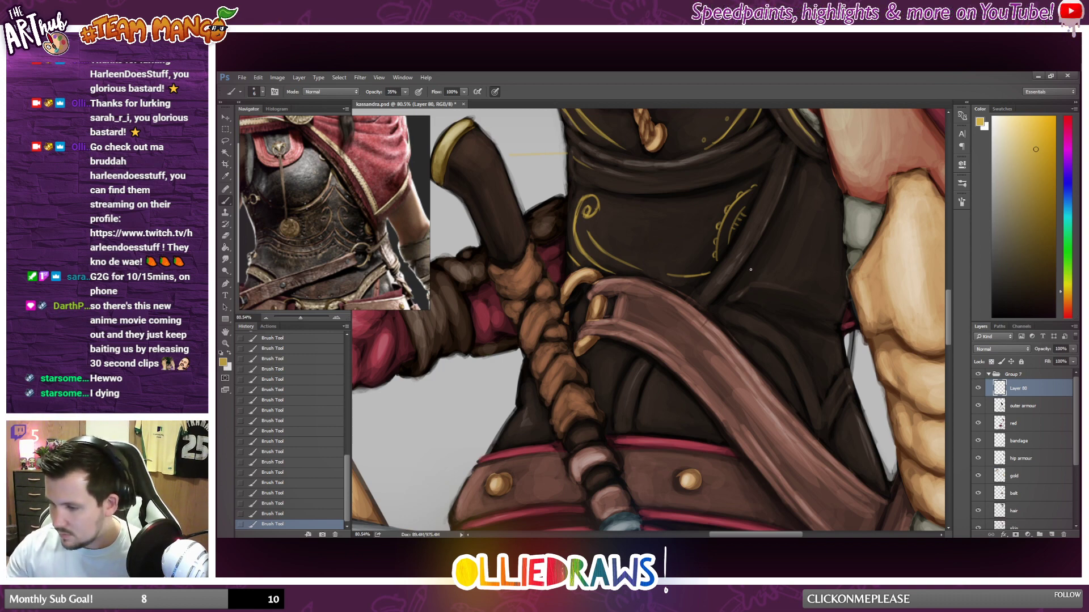
pyautogui.moveTo(751, 270)
pyautogui.mouseDown()
pyautogui.moveTo(808, 253)
pyautogui.moveTo(839, 227)
pyautogui.mouseUp()
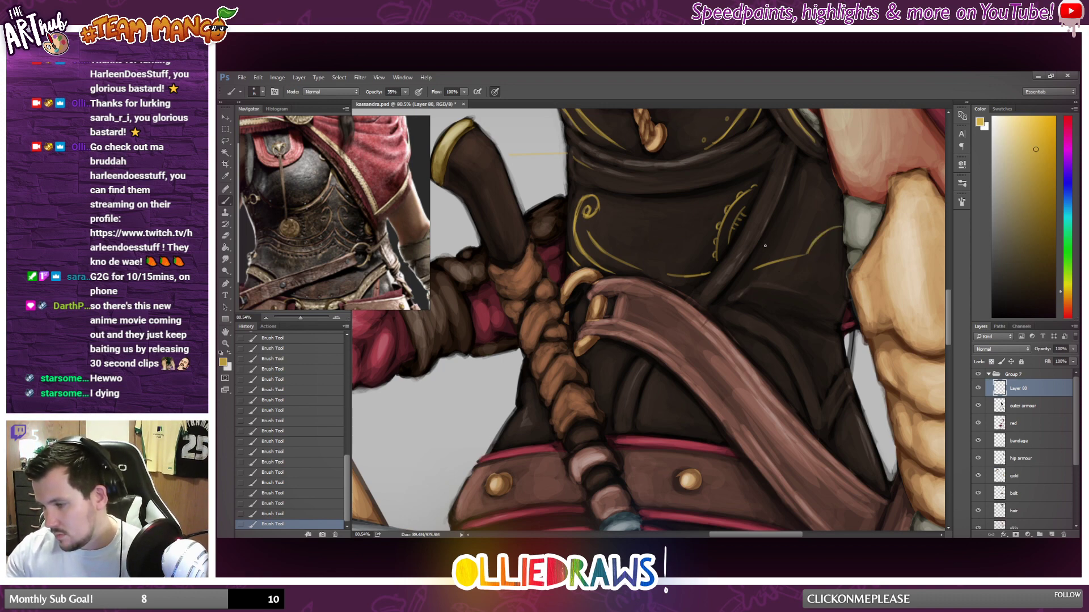
pyautogui.moveTo(794, 238); pyautogui.dragTo(763, 247)
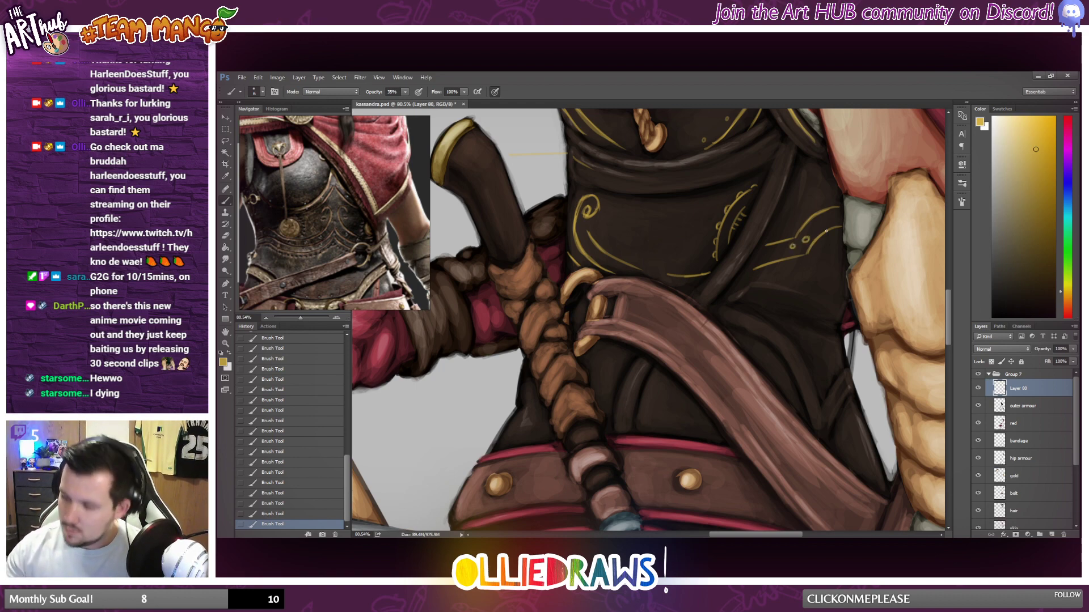
pyautogui.scroll(-10, 826, 231)
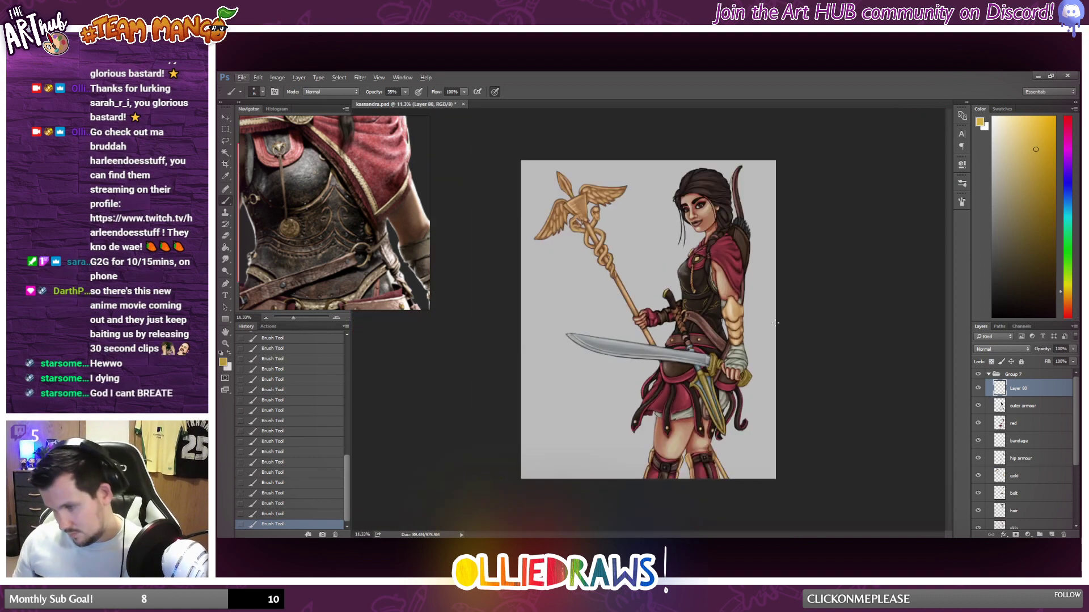
pyautogui.scroll(6, 776, 326)
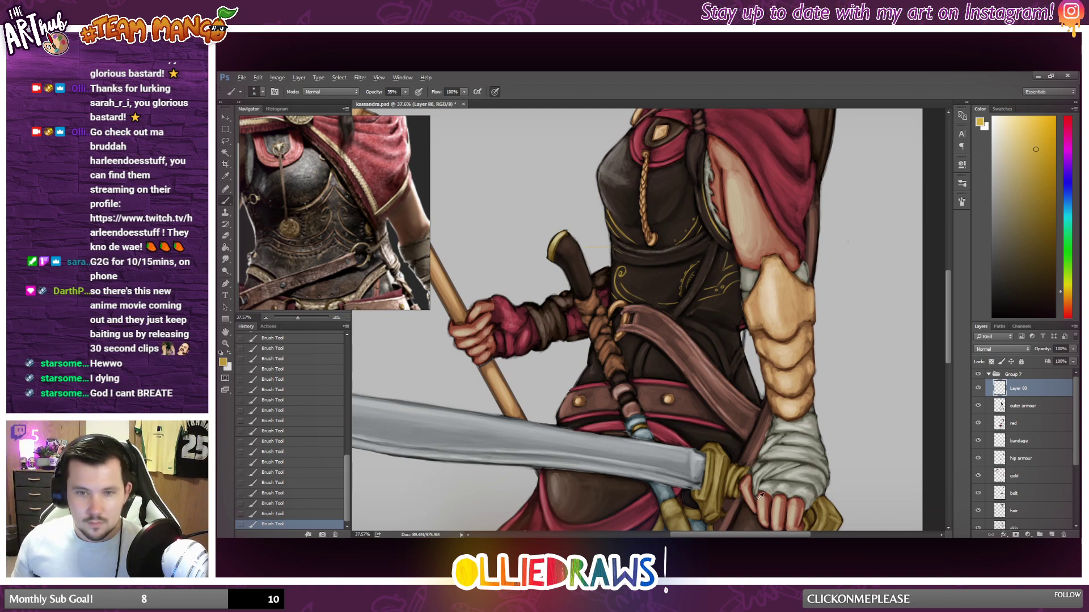
pyautogui.scroll(2, 760, 495)
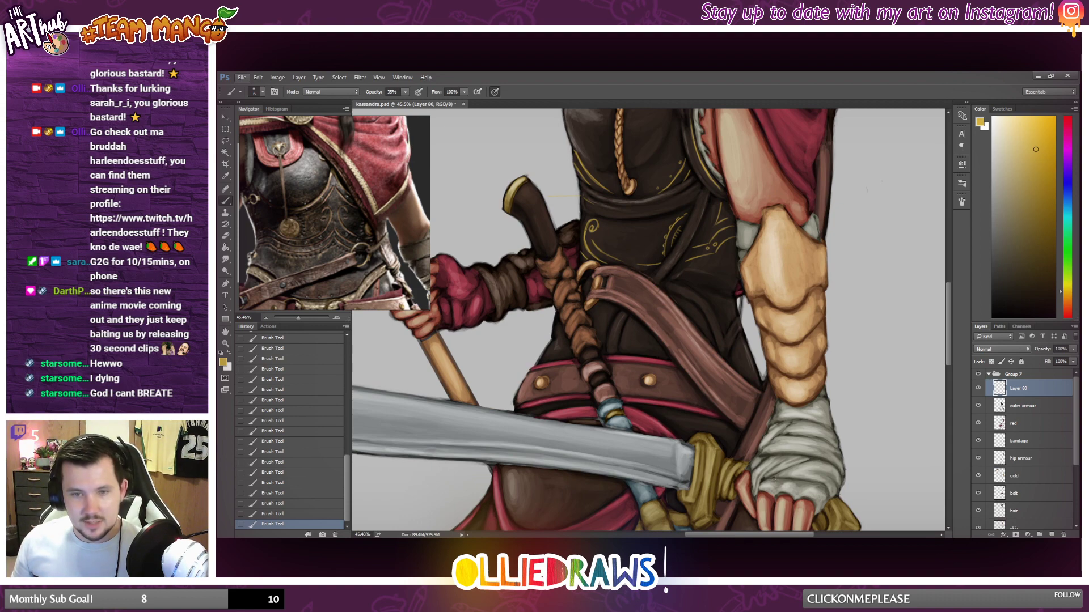
# Paint thin gold lines beneath the wavy flourish on the side of the waist armour, beyond the diagonal strap.
pyautogui.scroll(2, 774, 479)
pyautogui.scroll(-1, 774, 479)
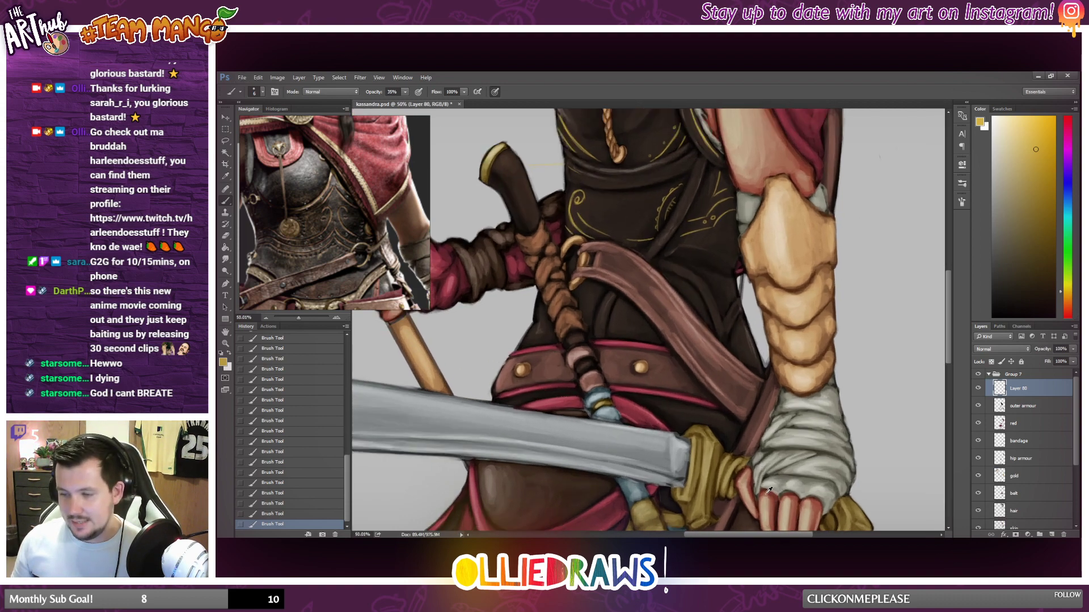
pyautogui.scroll(3, 703, 397)
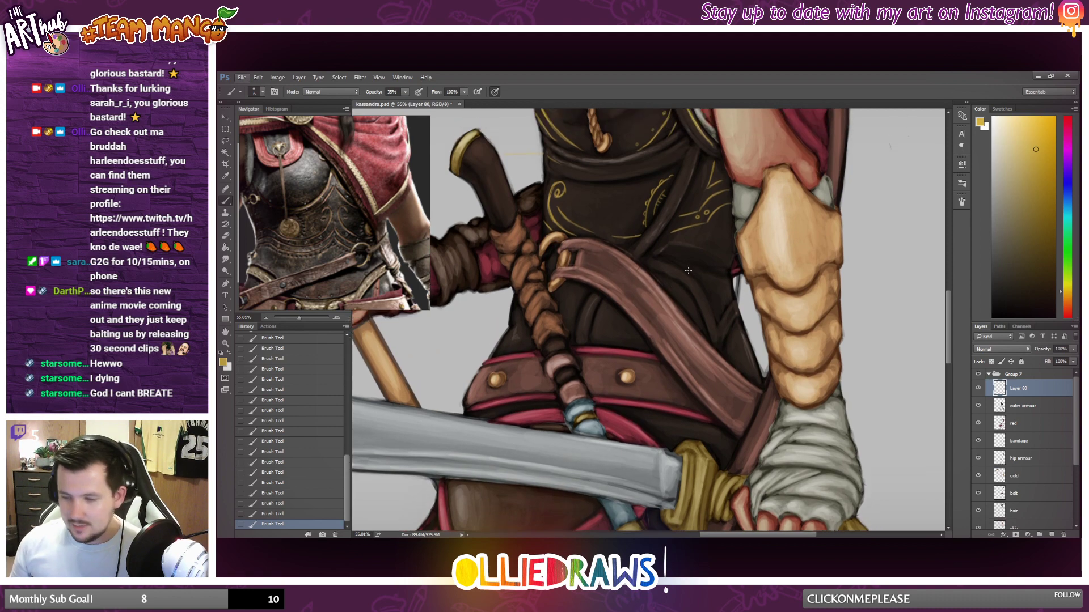
pyautogui.scroll(1, 699, 261)
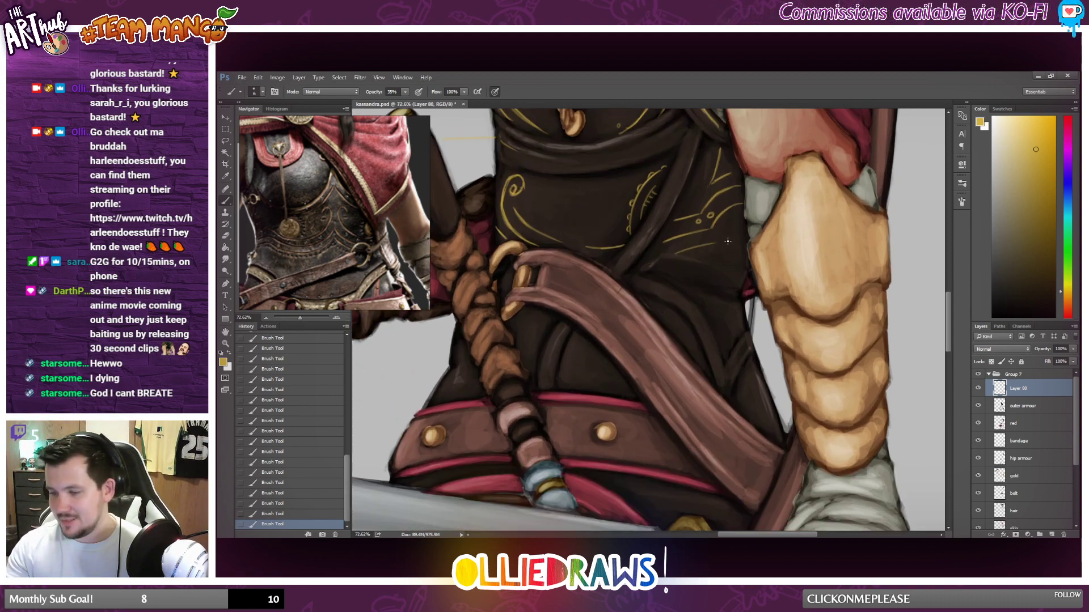
pyautogui.moveTo(676, 253)
pyautogui.mouseDown()
pyautogui.moveTo(756, 224)
pyautogui.moveTo(725, 241)
pyautogui.moveTo(736, 221)
pyautogui.moveTo(714, 245)
pyautogui.moveTo(745, 242)
pyautogui.mouseUp()
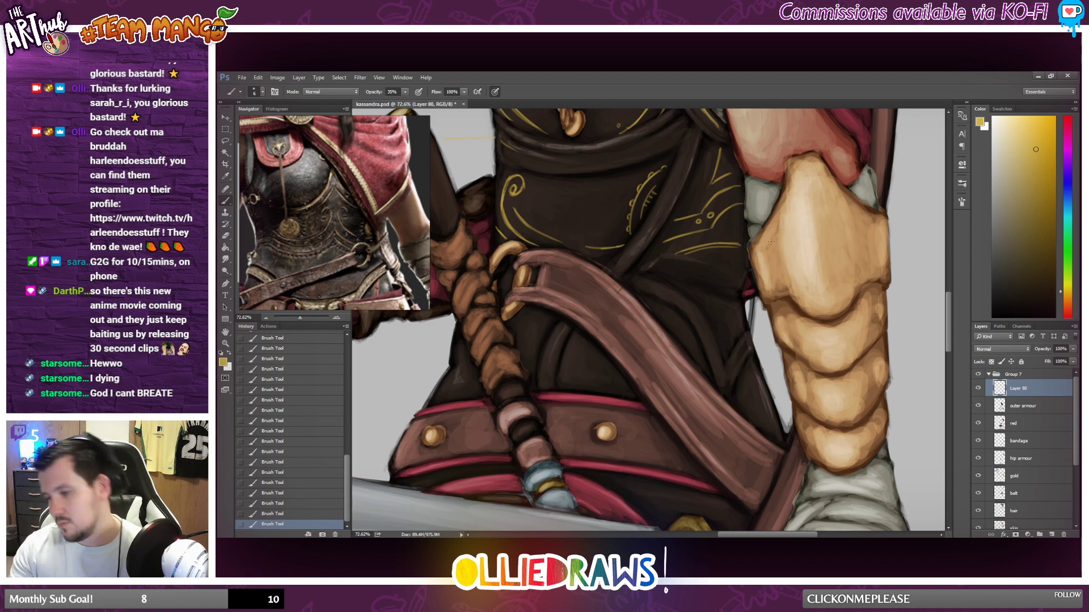
pyautogui.scroll(-2, 812, 290)
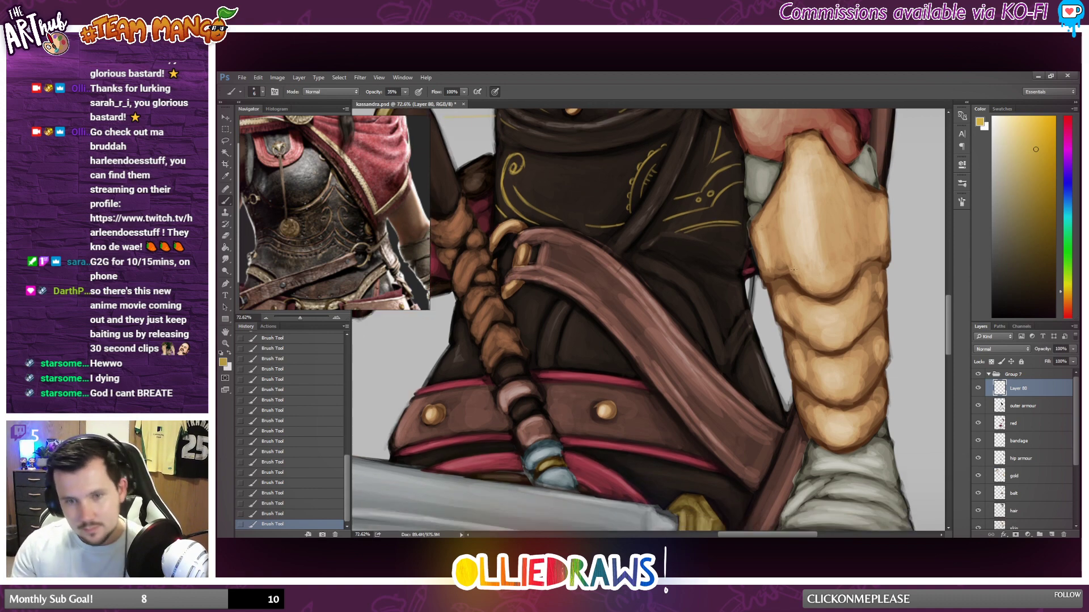
pyautogui.moveTo(667, 253); pyautogui.dragTo(702, 261)
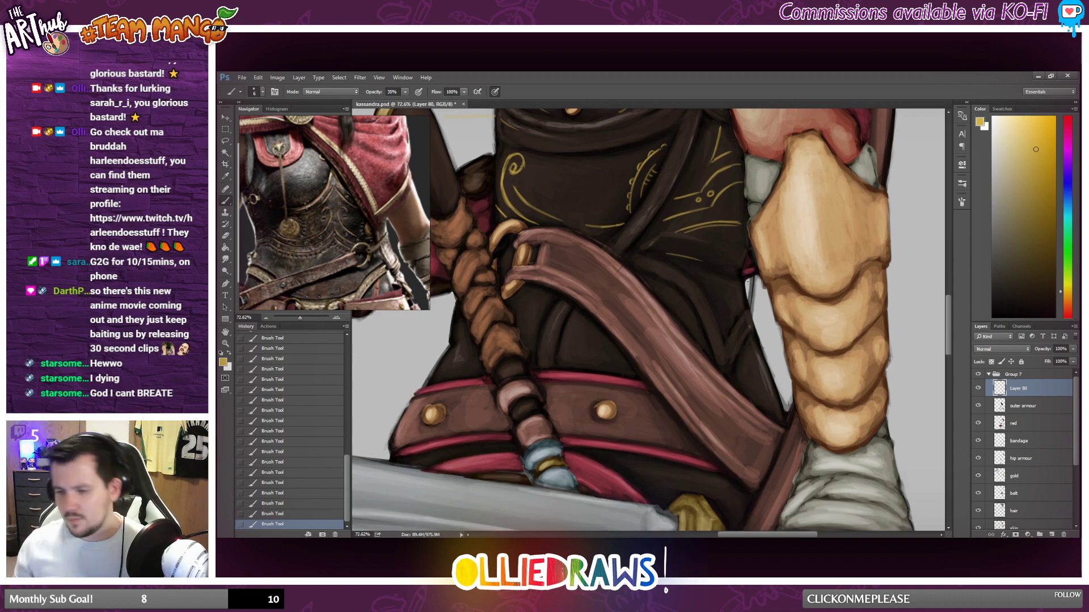
# Erase stray parts of the gold trim line and dots on the breastplate's lower edge near the armoured arm.
pyautogui.scroll(-6, 656, 313)
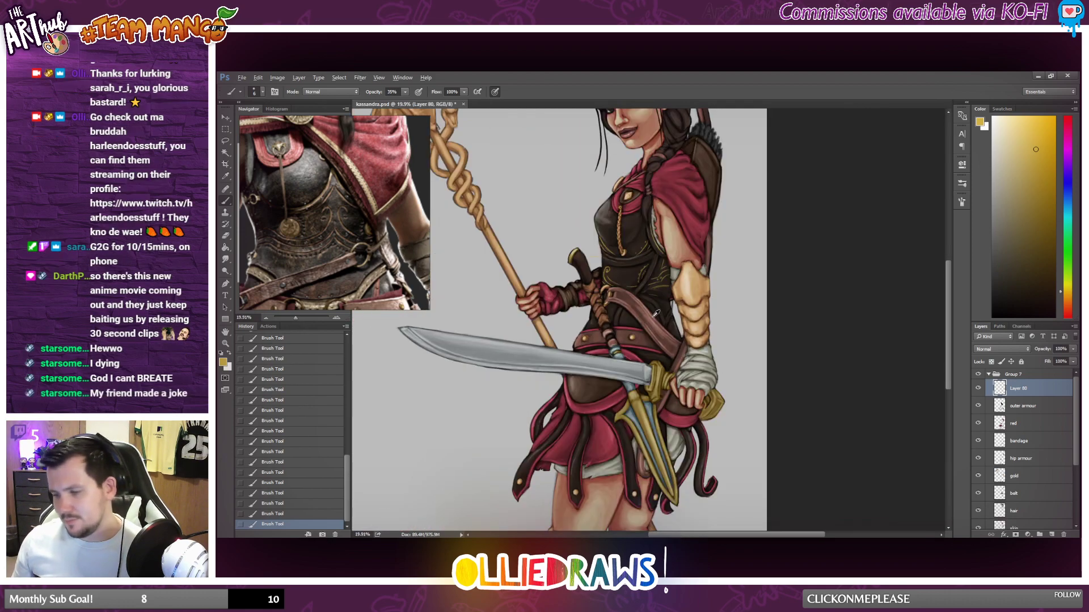
pyautogui.scroll(-1, 657, 314)
pyautogui.scroll(4, 718, 278)
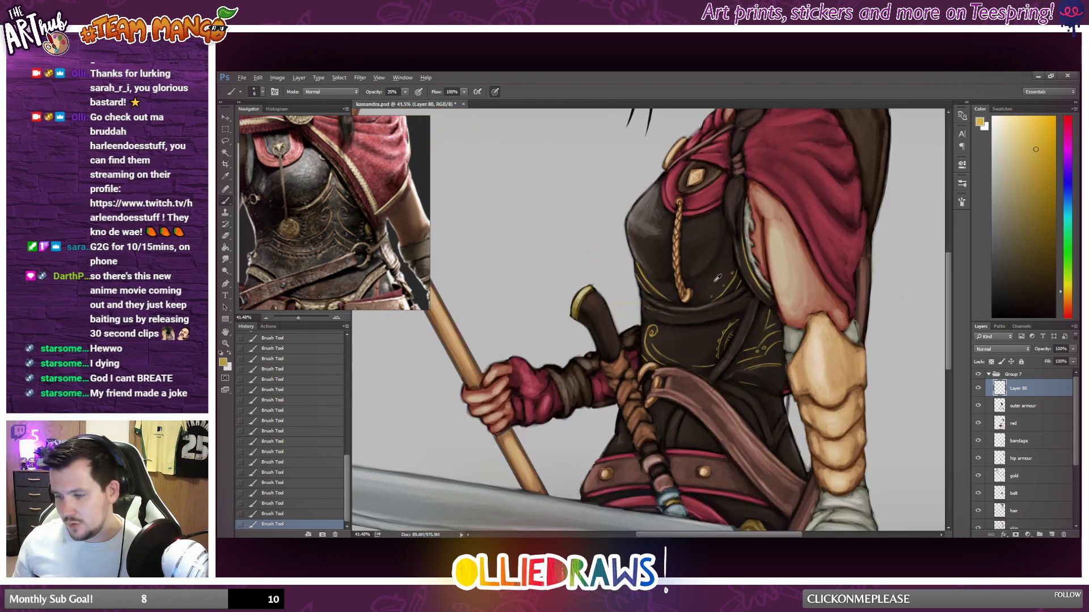
pyautogui.scroll(2, 717, 278)
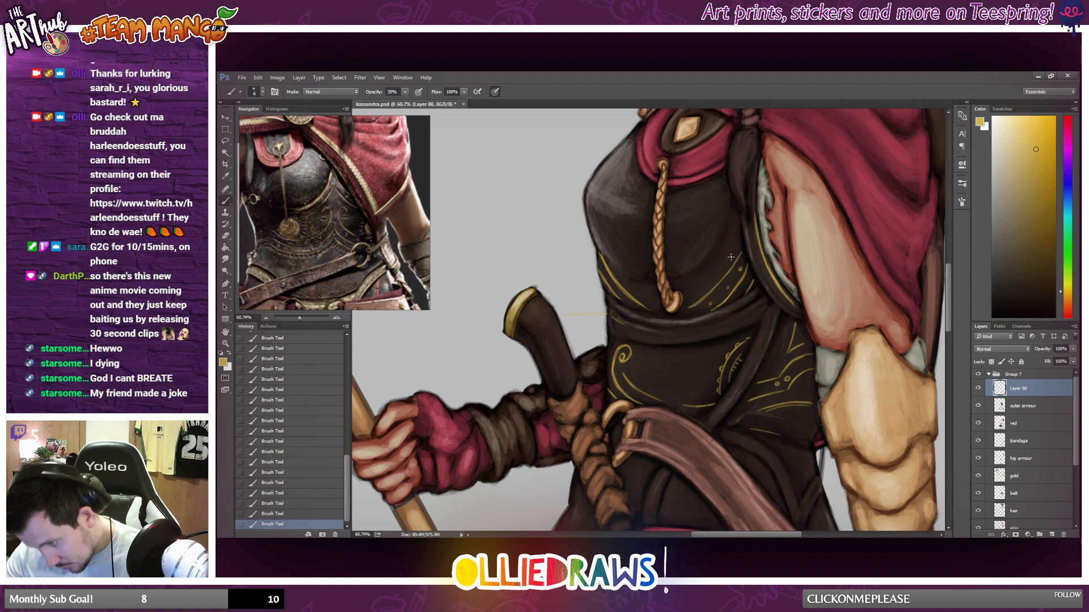
pyautogui.scroll(-3, 663, 264)
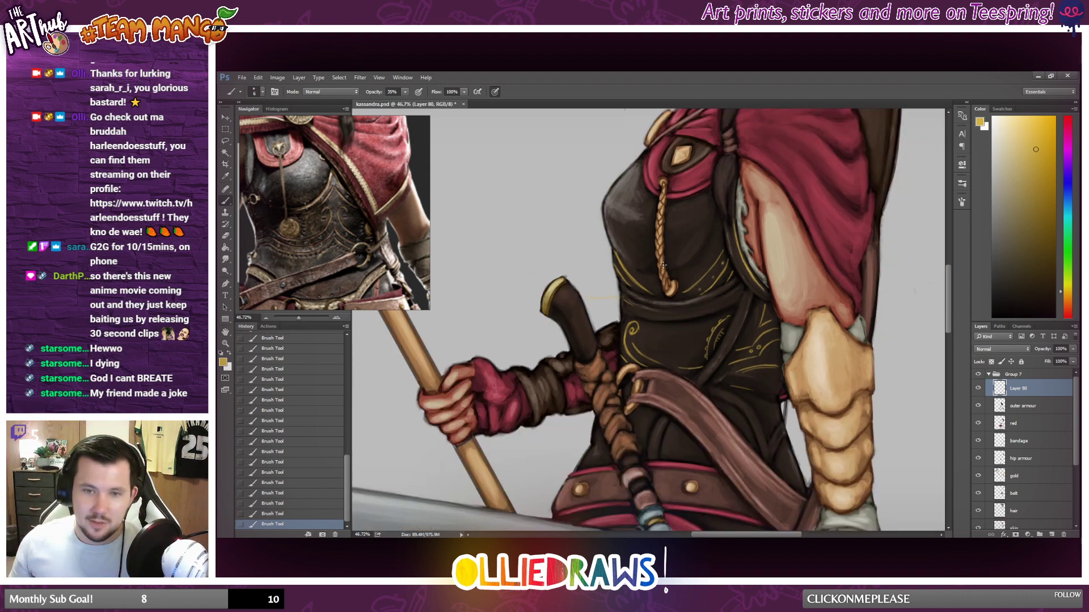
pyautogui.scroll(3, 716, 266)
pyautogui.scroll(1, 718, 265)
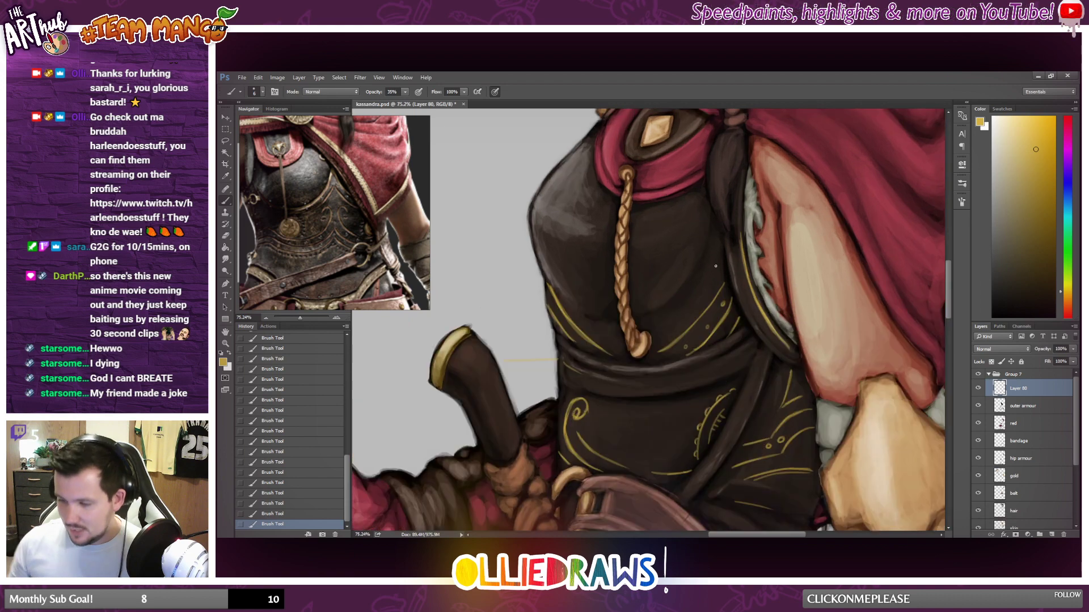
pyautogui.press('e')
pyautogui.moveTo(685, 358); pyautogui.dragTo(731, 312)
pyautogui.moveTo(731, 307)
pyautogui.mouseDown()
pyautogui.moveTo(727, 319)
pyautogui.moveTo(733, 310)
pyautogui.mouseUp()
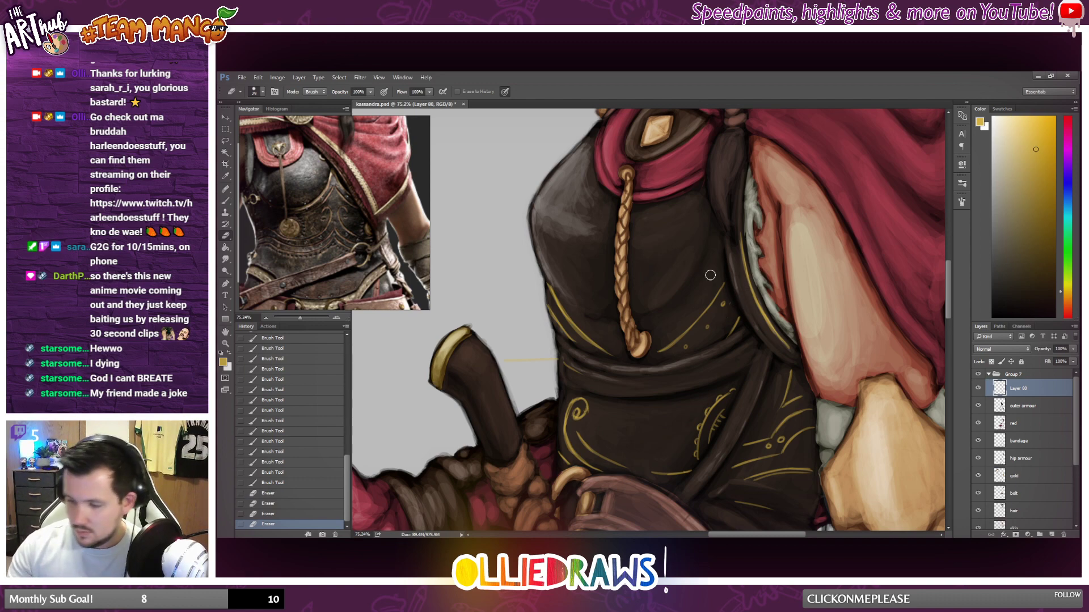
pyautogui.moveTo(721, 350); pyautogui.dragTo(750, 320)
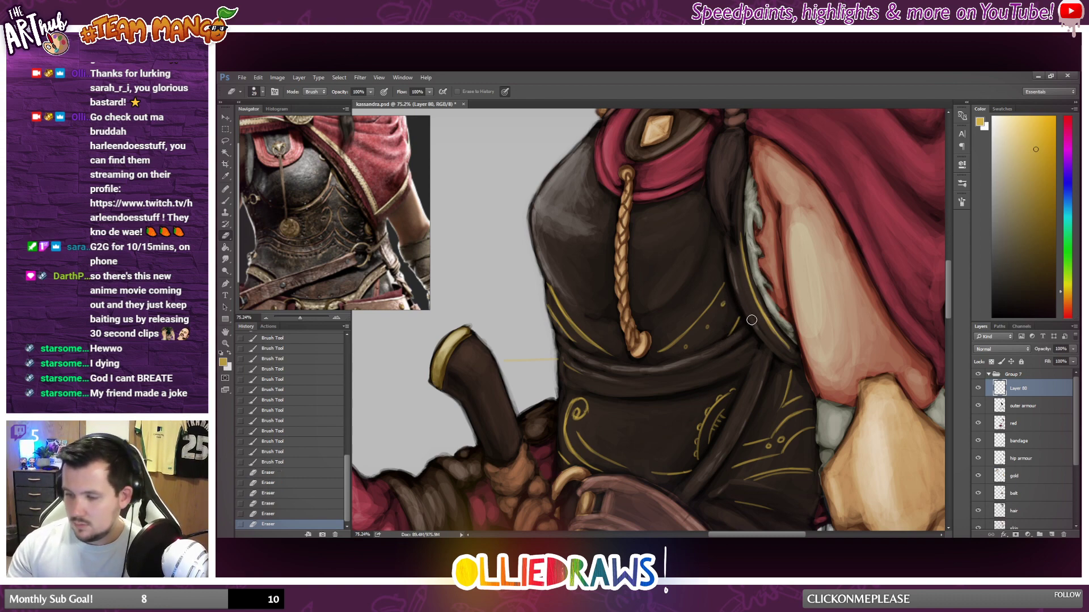
# Repaint small gold dots and short strokes along the breastplate's curved trim on the side nearest the armoured arm.
pyautogui.click(226, 200)
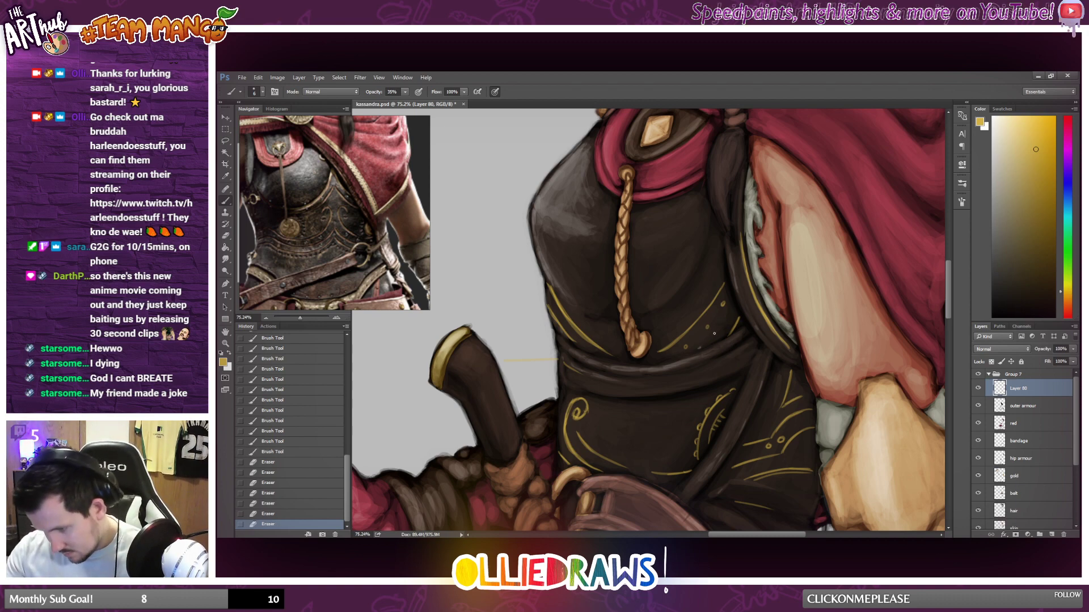
pyautogui.moveTo(715, 334); pyautogui.dragTo(700, 348)
pyautogui.moveTo(732, 310)
pyautogui.mouseDown()
pyautogui.moveTo(716, 334)
pyautogui.moveTo(729, 264)
pyautogui.mouseUp()
pyautogui.click(707, 327)
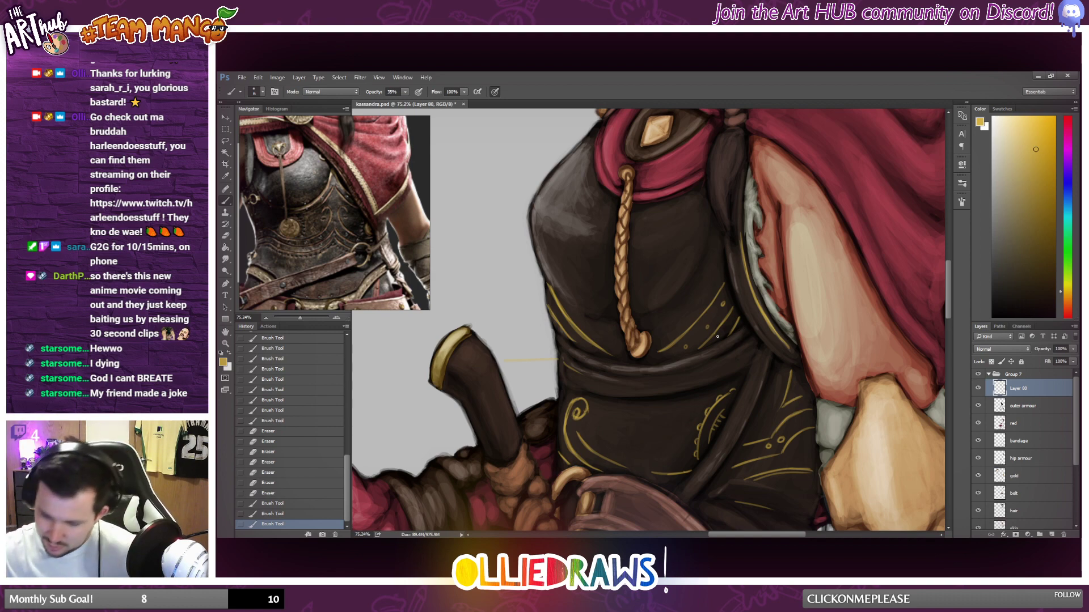
pyautogui.click(717, 337)
pyautogui.click(724, 318)
pyautogui.moveTo(720, 327); pyautogui.dragTo(730, 334)
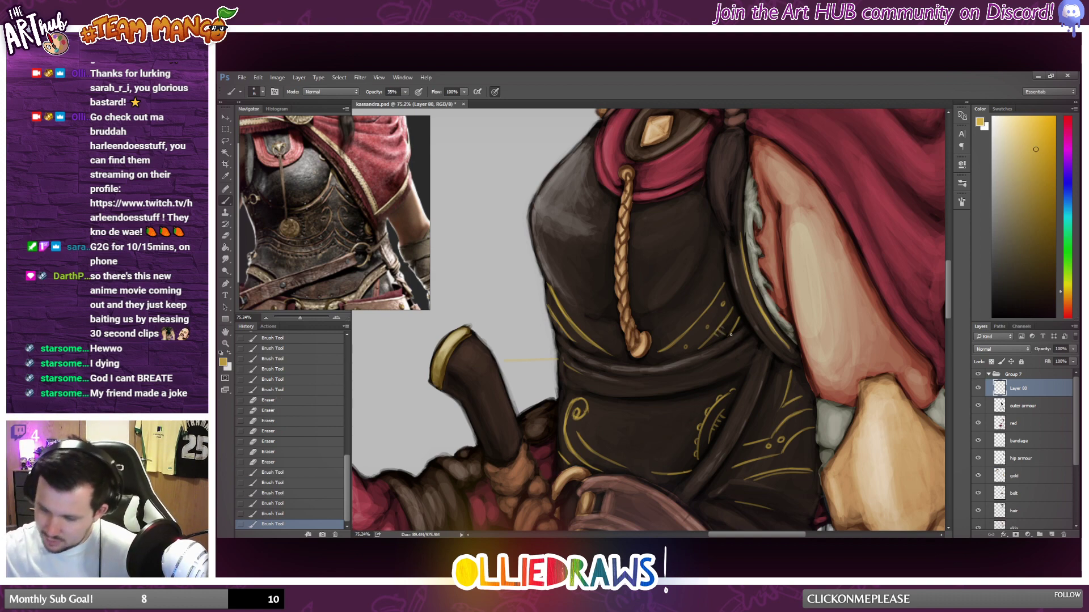
# Paint a row of small gold studs along the narrow dark diagonal strap crossing the waist armour.
pyautogui.scroll(-6, 730, 335)
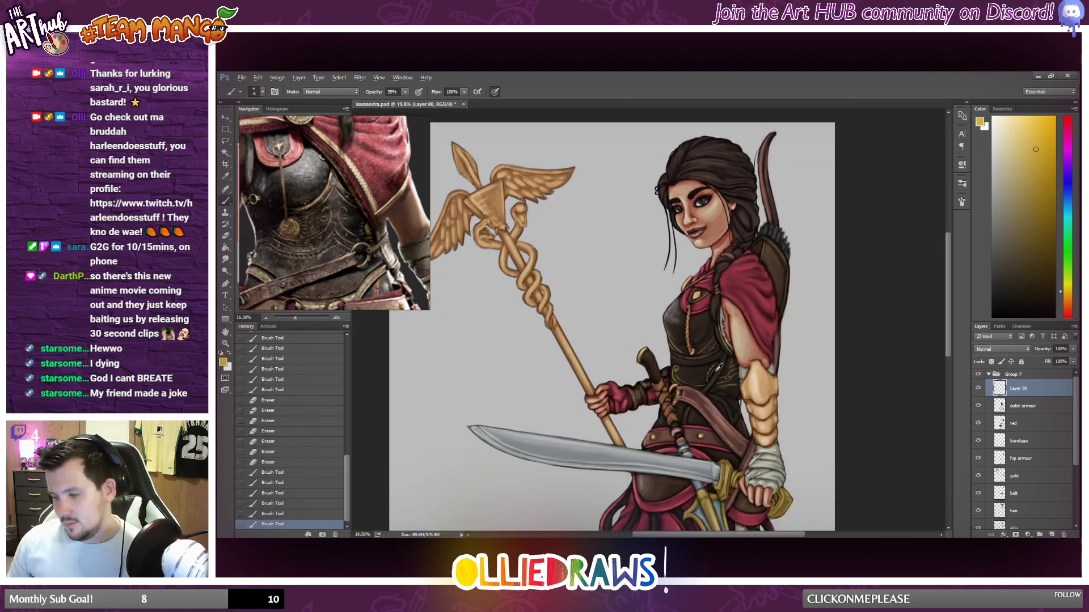
pyautogui.scroll(2, 705, 370)
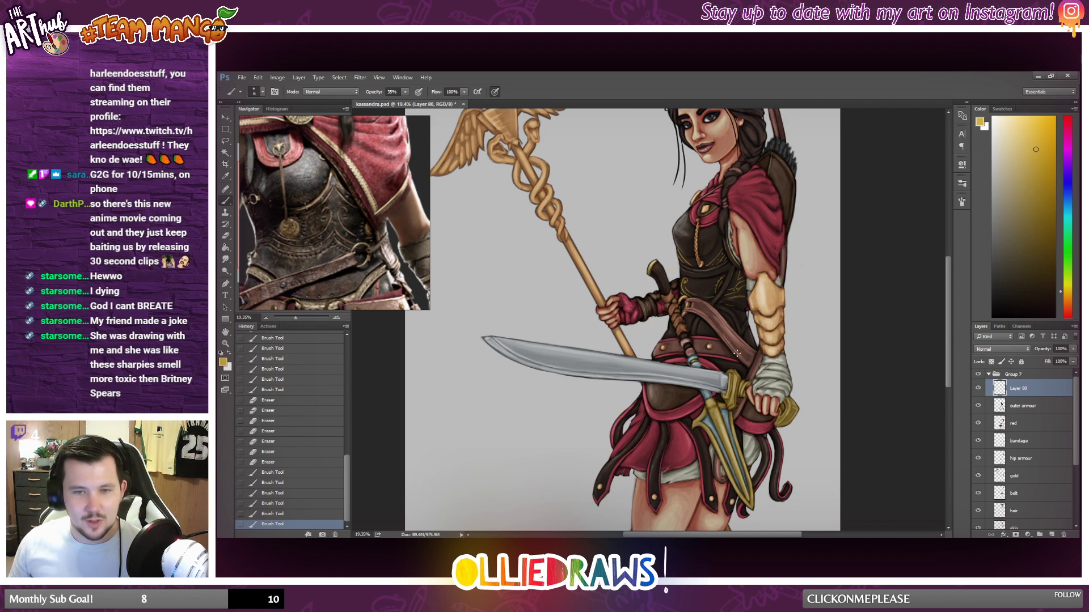
pyautogui.scroll(1, 738, 356)
pyautogui.scroll(3, 738, 356)
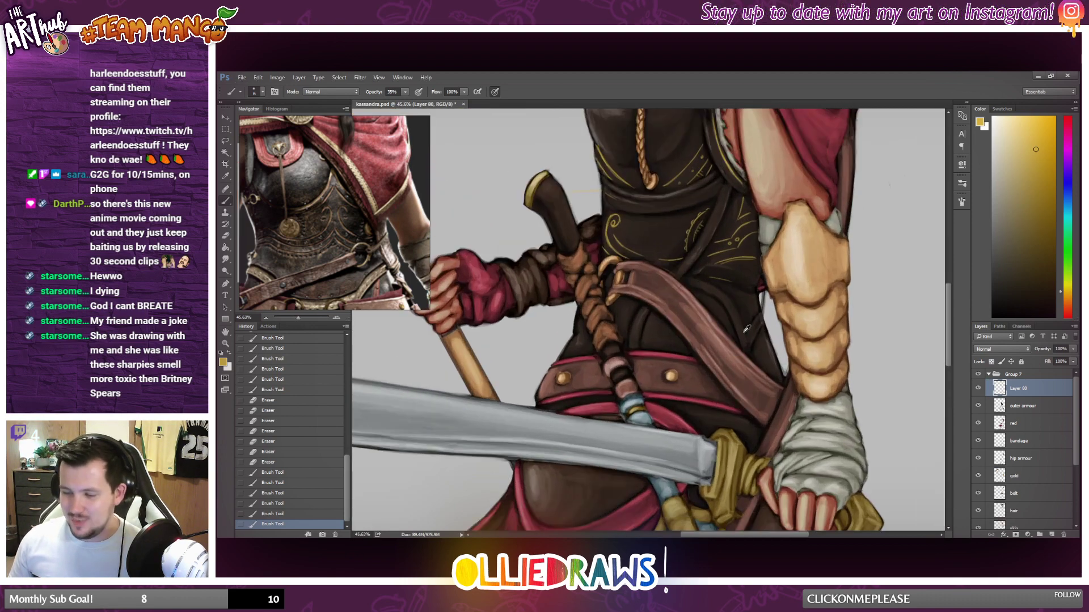
pyautogui.scroll(1, 742, 331)
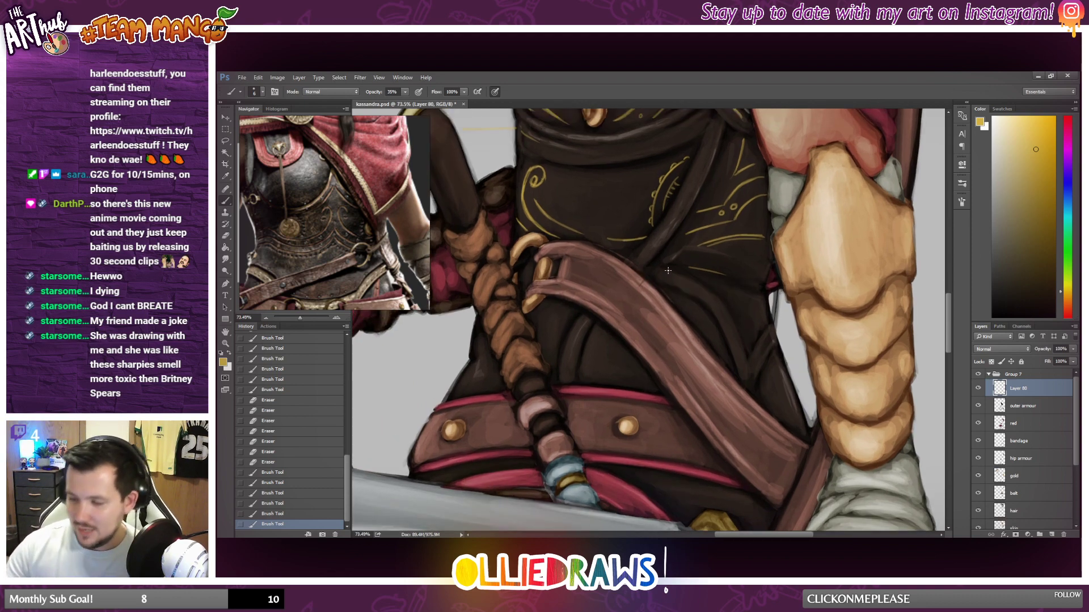
pyautogui.click(644, 256)
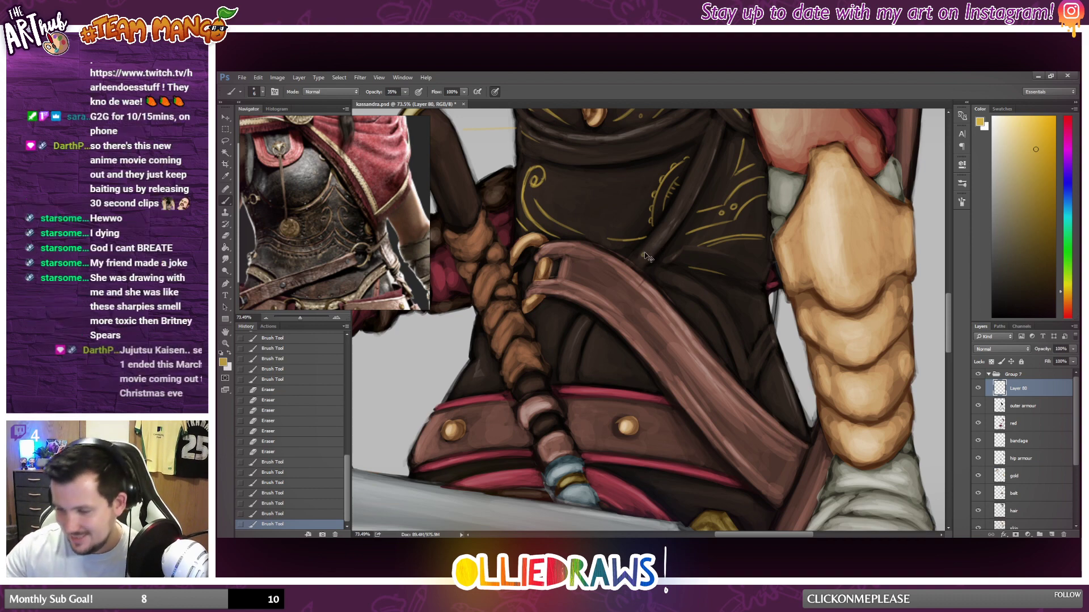
pyautogui.click(671, 226)
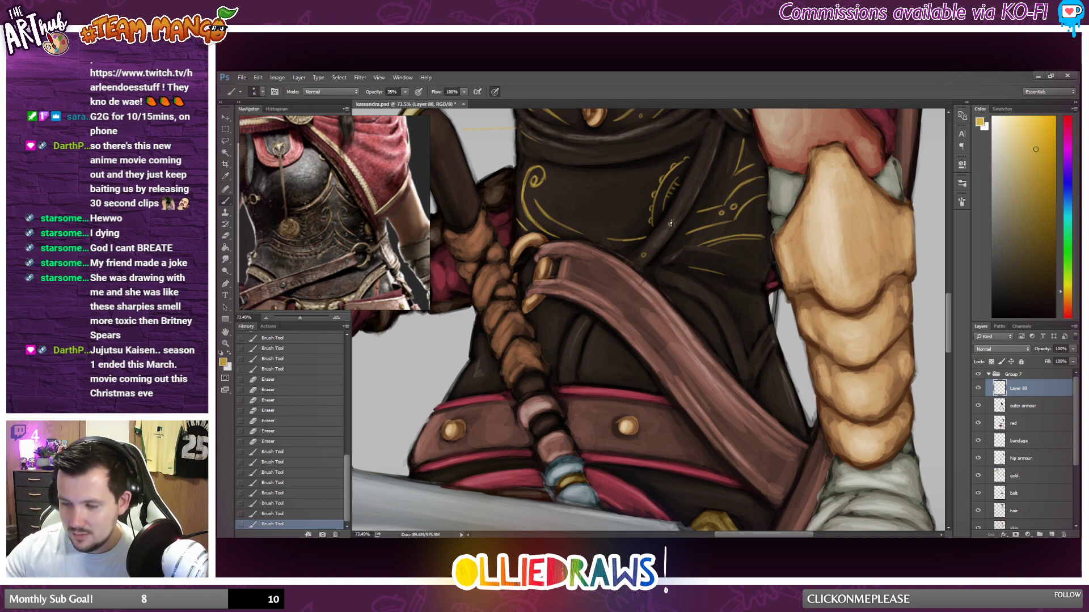
pyautogui.moveTo(671, 223); pyautogui.dragTo(691, 191)
pyautogui.click(694, 181)
pyautogui.click(695, 182)
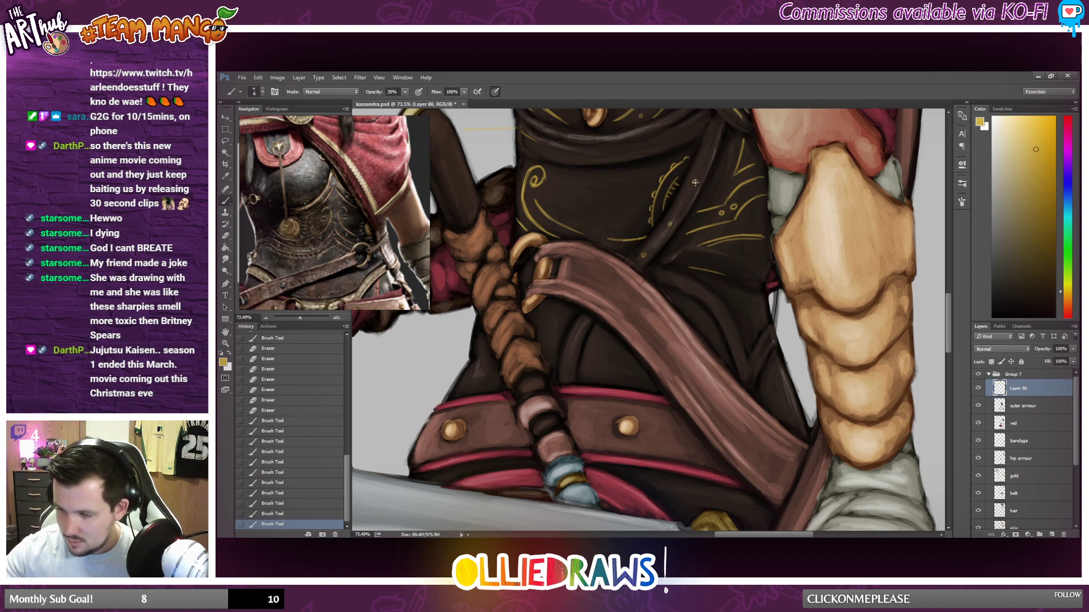
pyautogui.click(695, 182)
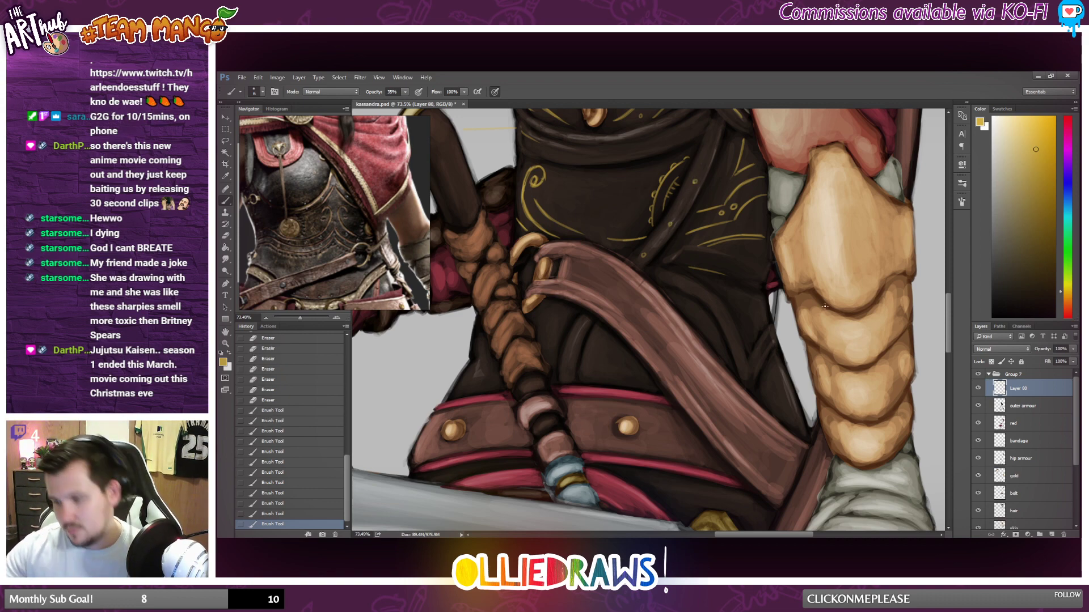
# Paint gold dots and a curved gold line on the lower waist armour, just above the wide brown belt strap.
pyautogui.click(681, 283)
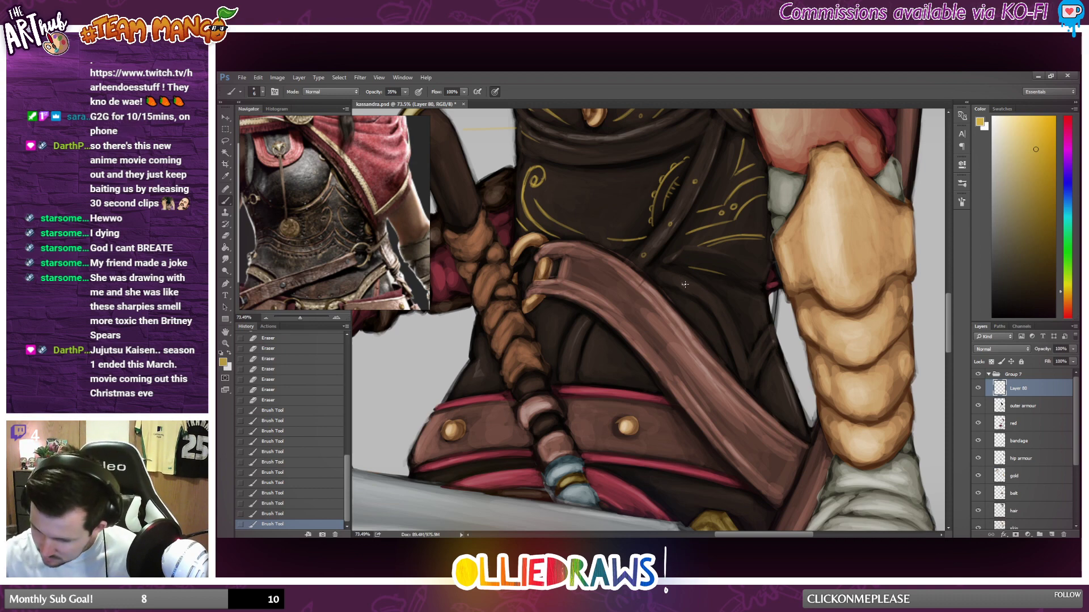
pyautogui.click(716, 307)
pyautogui.moveTo(675, 295); pyautogui.dragTo(725, 358)
pyautogui.hotkey('ctrl', 'z')
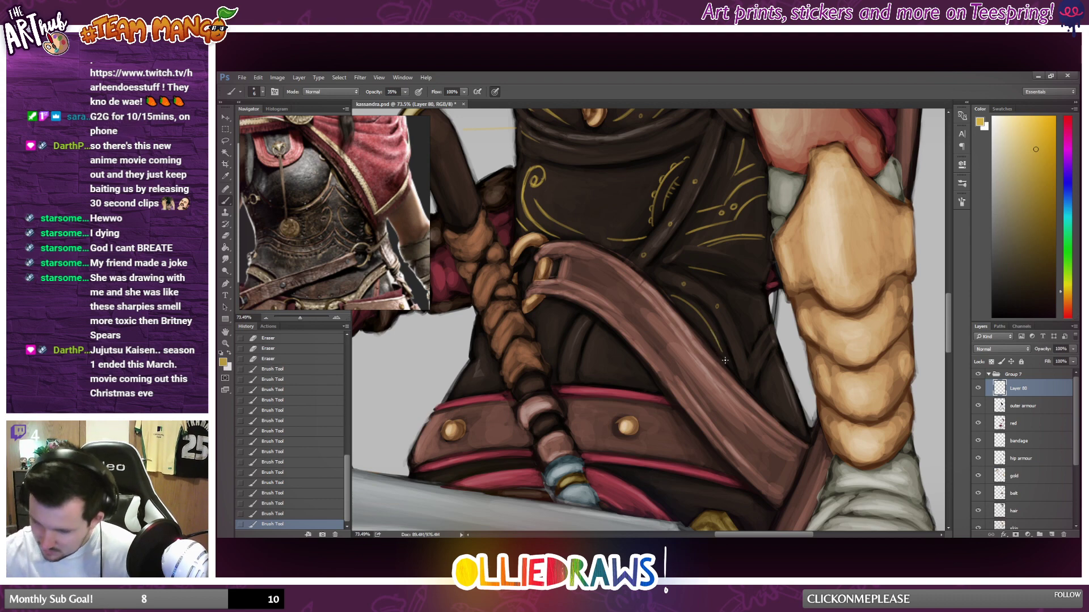
pyautogui.moveTo(675, 302); pyautogui.dragTo(716, 349)
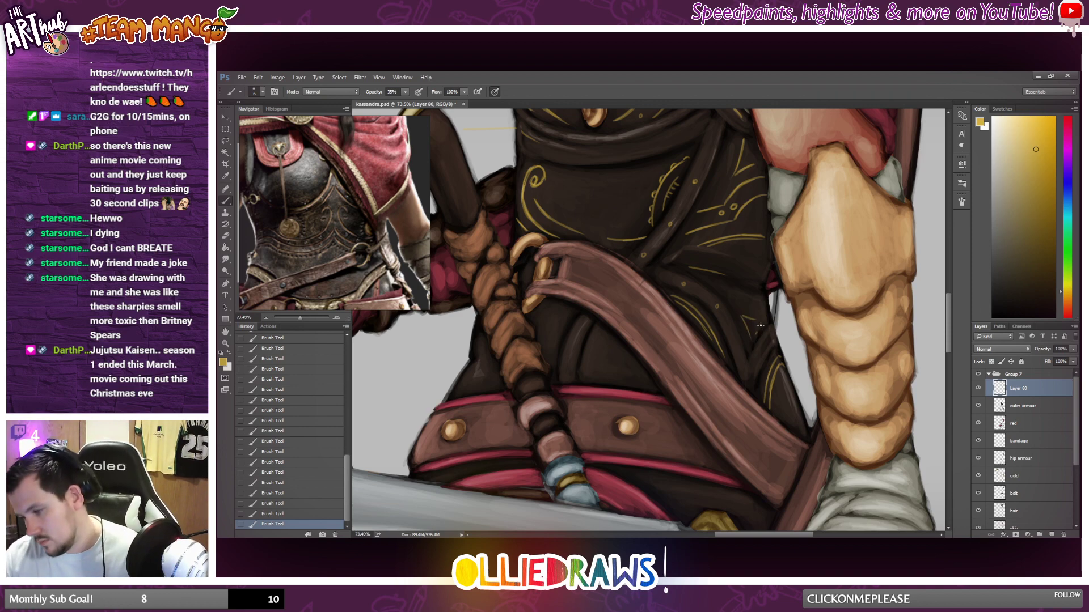
# Paint a U-shaped gold curve with a small inner motif in the middle of the abdomen, between the spiral and the scalloped curve.
pyautogui.scroll(-6, 775, 300)
pyautogui.scroll(-4, 676, 390)
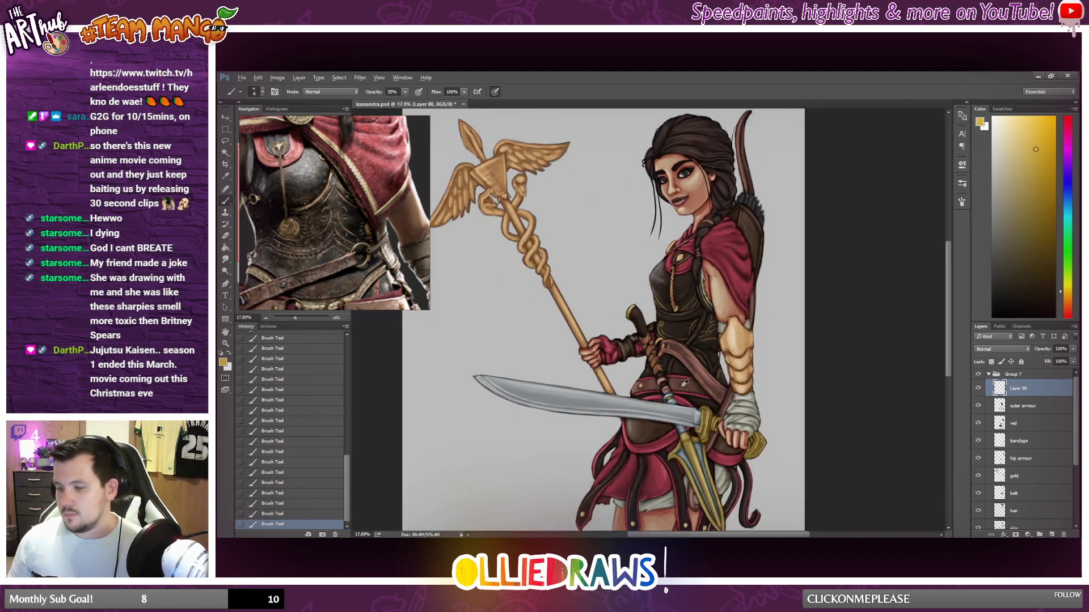
pyautogui.scroll(5, 712, 333)
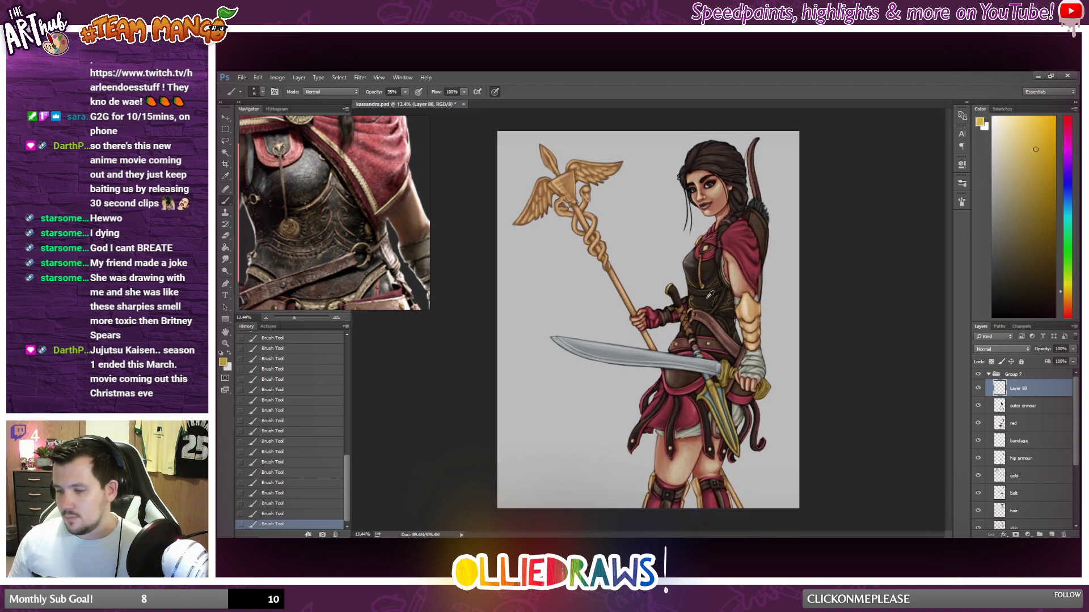
pyautogui.scroll(4, 682, 333)
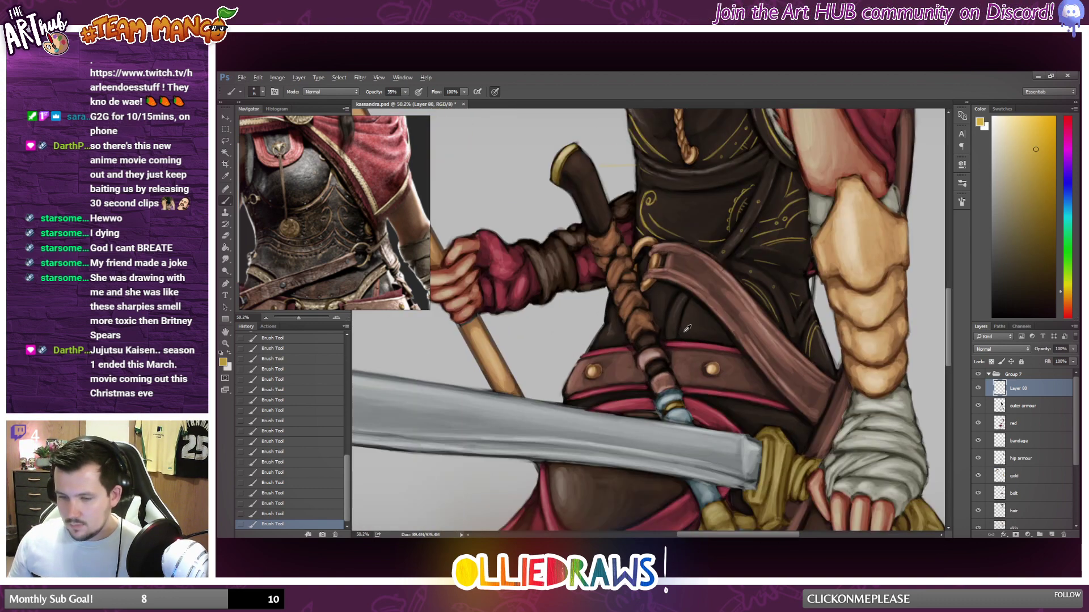
pyautogui.scroll(1, 676, 326)
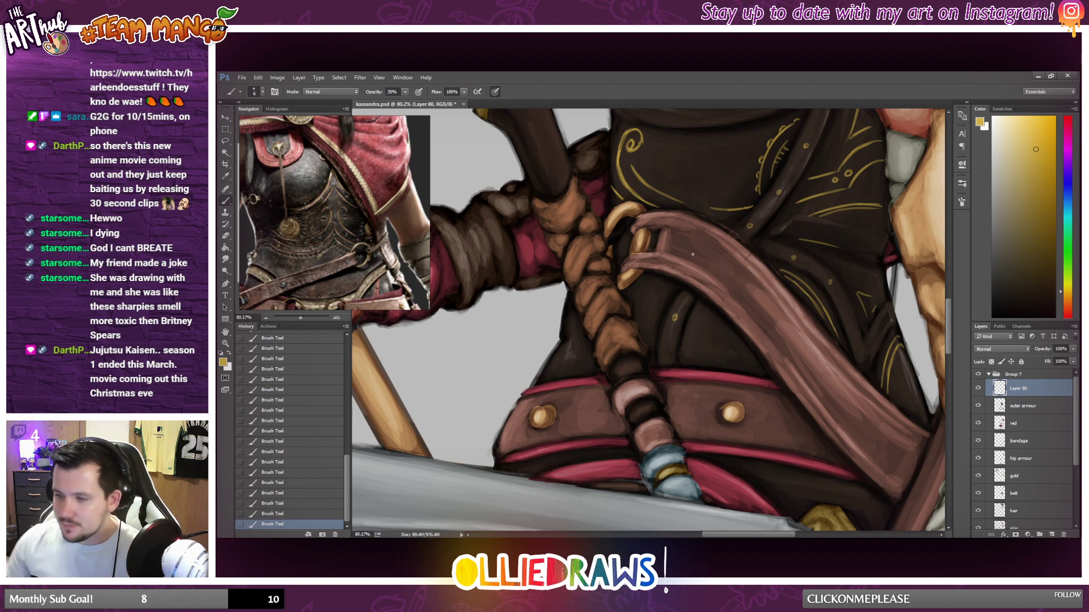
pyautogui.moveTo(676, 133); pyautogui.dragTo(732, 166)
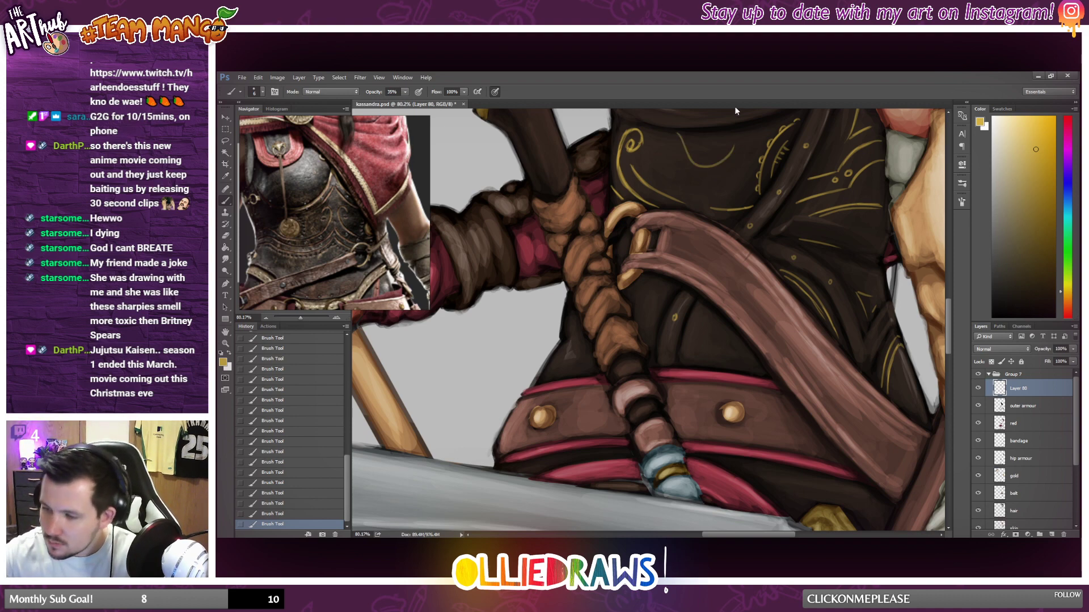
pyautogui.scroll(5, 918, 278)
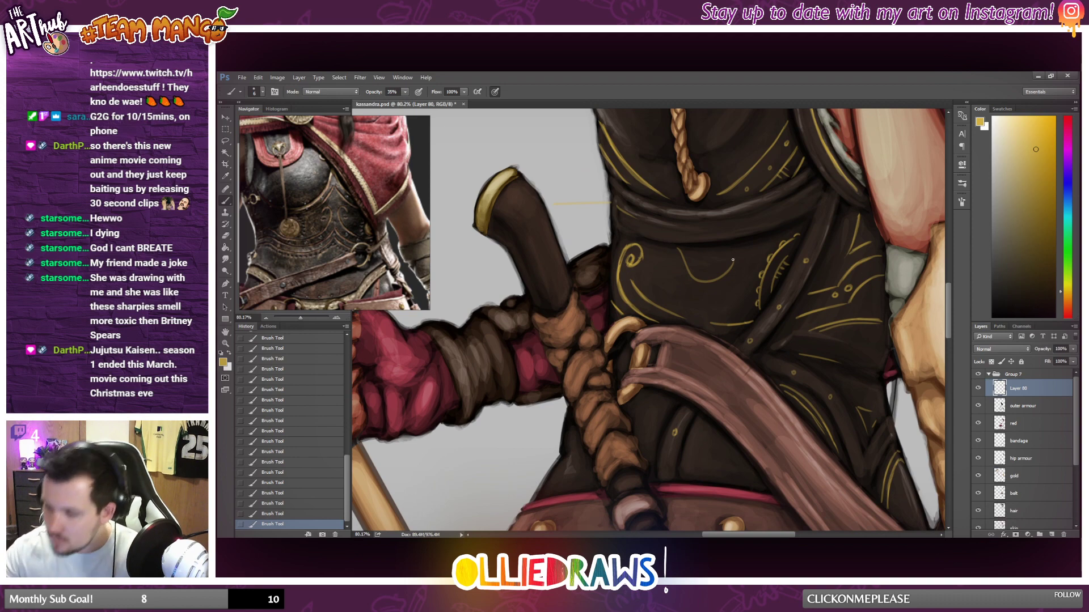
pyautogui.moveTo(739, 243)
pyautogui.mouseDown()
pyautogui.moveTo(702, 263)
pyautogui.moveTo(698, 250)
pyautogui.moveTo(731, 243)
pyautogui.moveTo(723, 228)
pyautogui.moveTo(716, 251)
pyautogui.mouseUp()
pyautogui.scroll(-10, 713, 239)
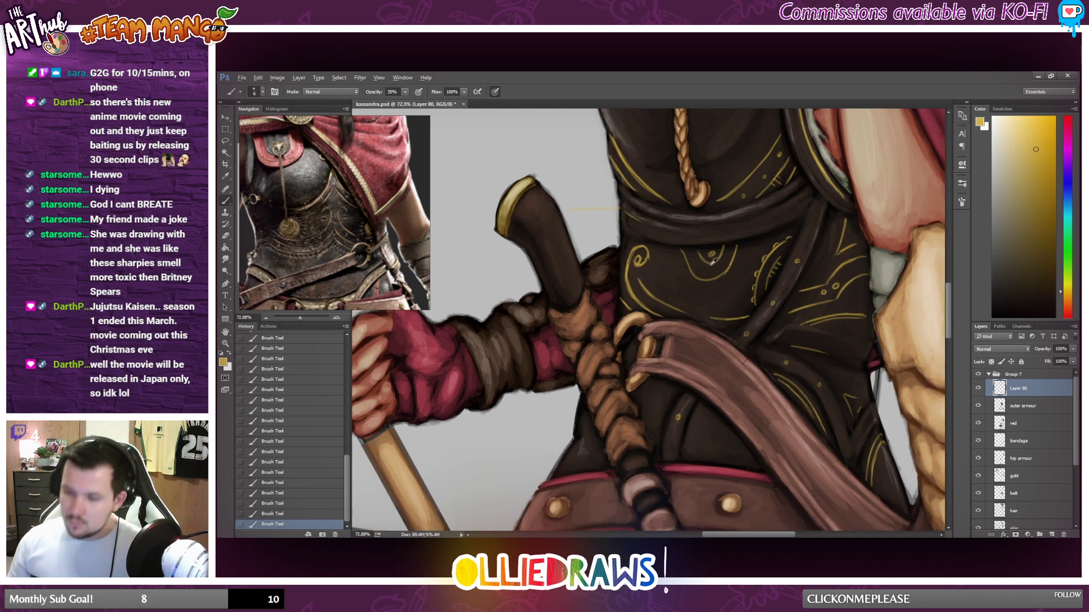
pyautogui.scroll(1, 744, 287)
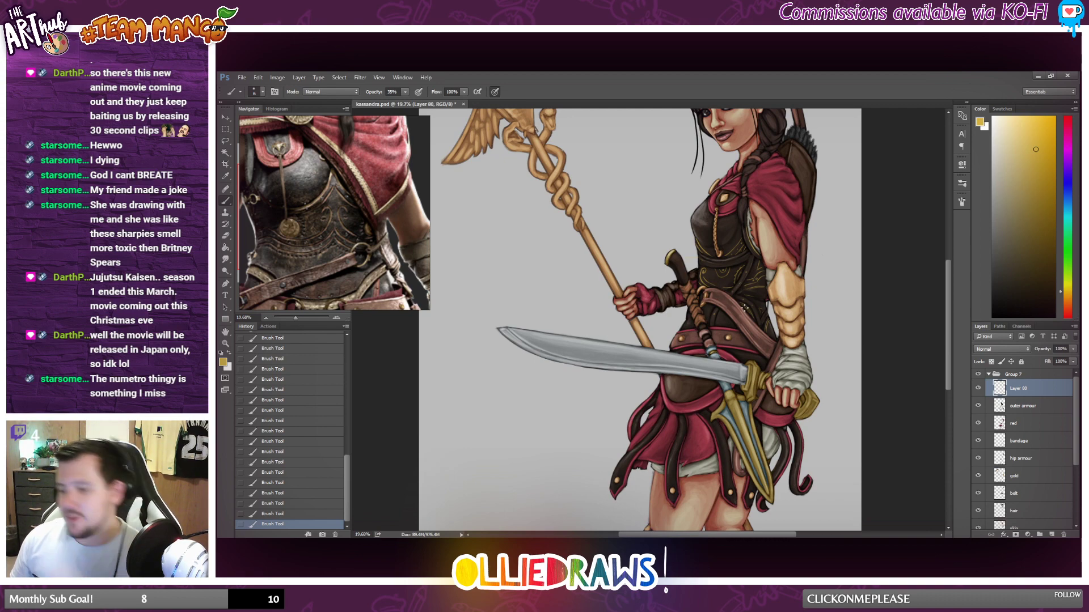
# Paint thin curved gold lines on the dark lower waist armour, between the braided grip and the wide brown strap, above the belt.
pyautogui.scroll(6, 729, 278)
pyautogui.scroll(4, 728, 276)
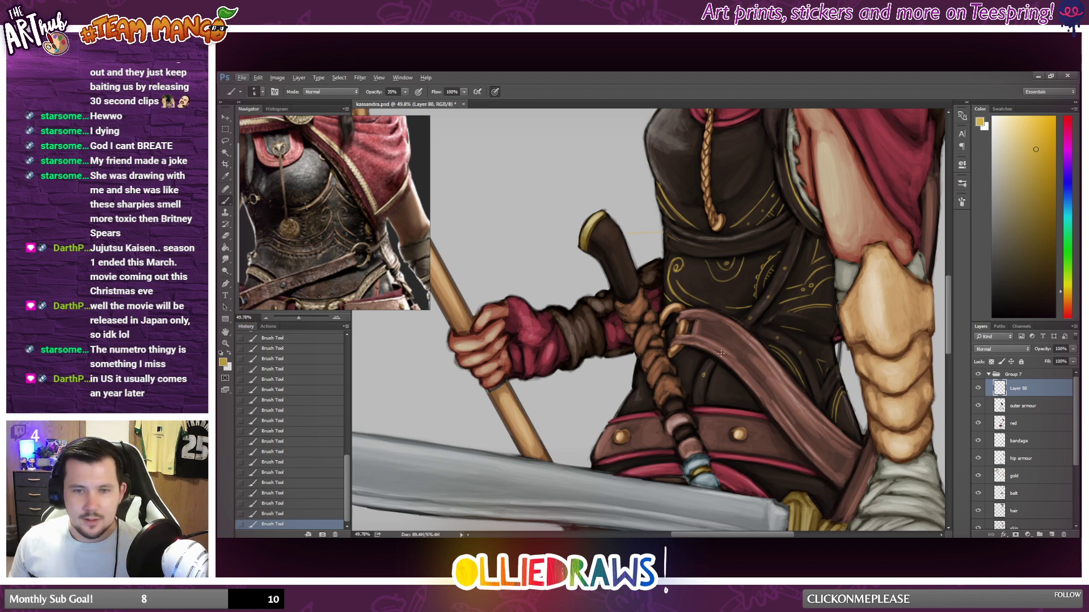
pyautogui.scroll(3, 721, 355)
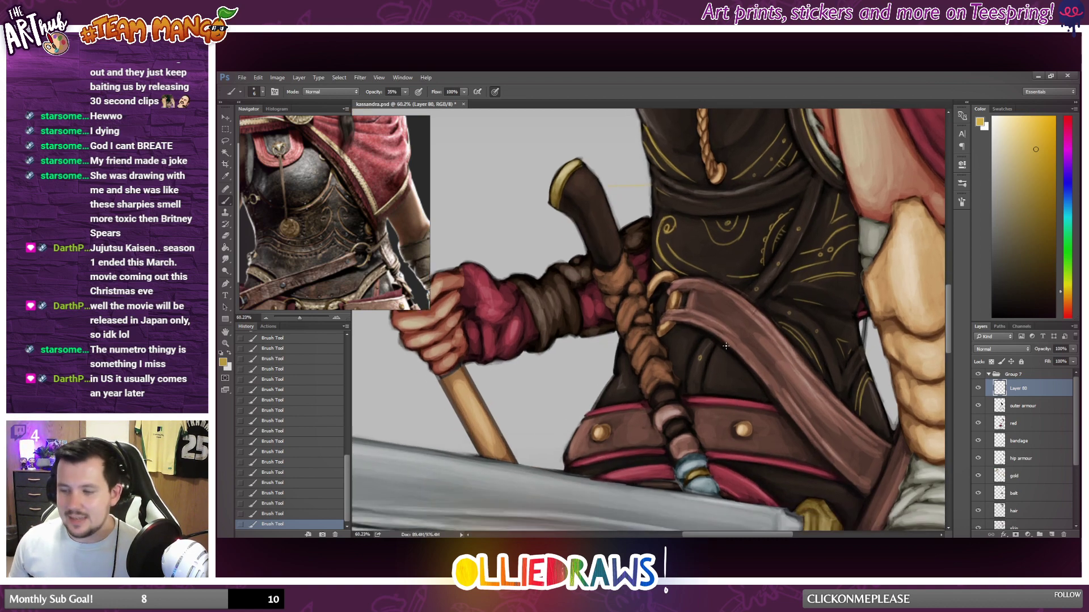
pyautogui.scroll(2, 724, 343)
pyautogui.scroll(1, 724, 343)
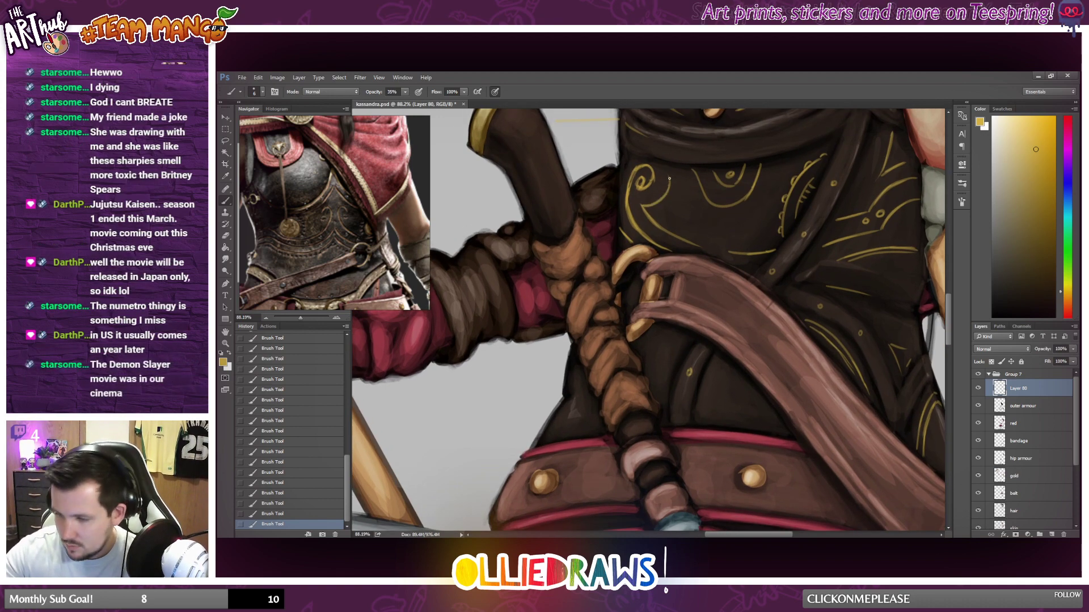
pyautogui.scroll(-2, 651, 227)
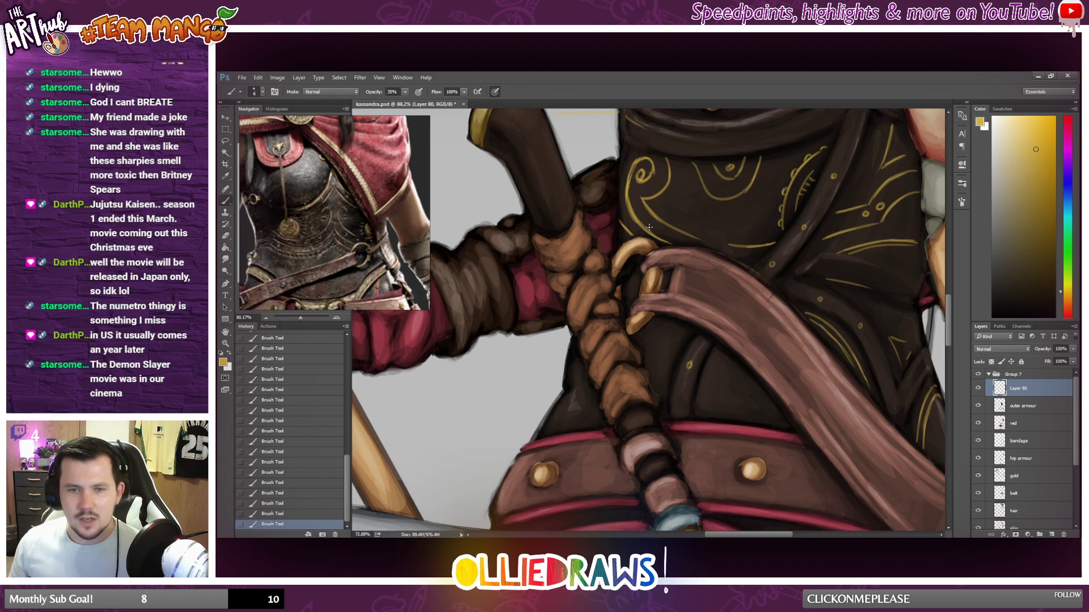
pyautogui.scroll(3, 725, 248)
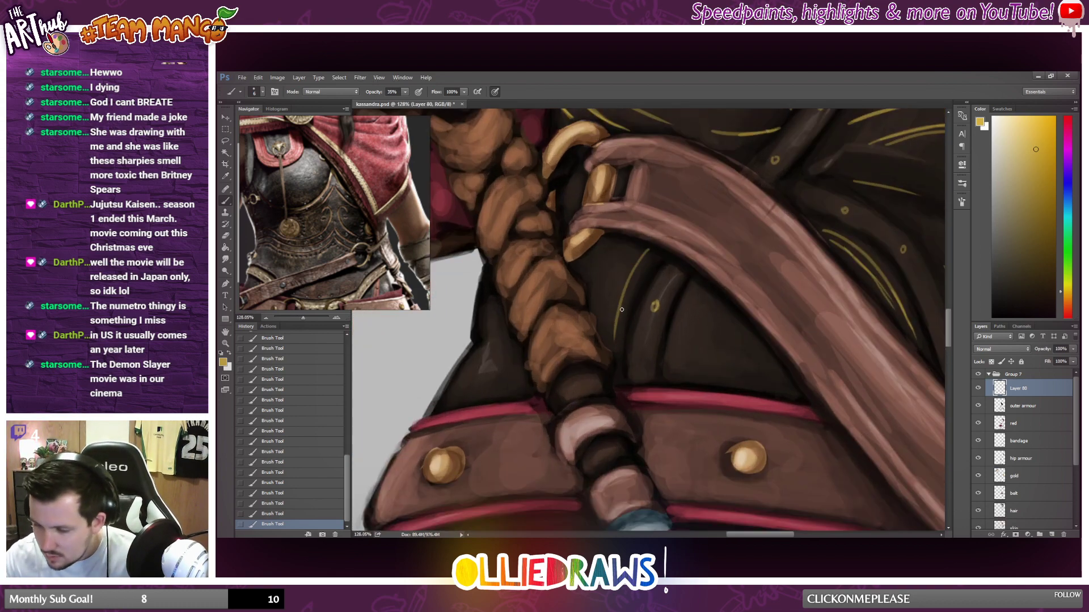
pyautogui.moveTo(617, 343); pyautogui.dragTo(621, 276)
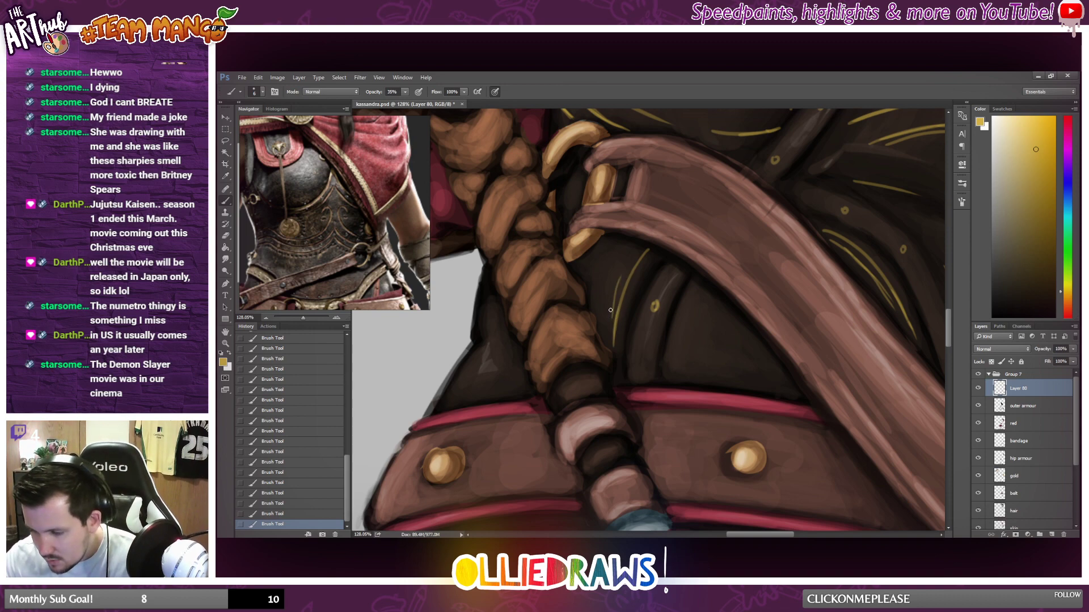
pyautogui.moveTo(611, 317)
pyautogui.mouseDown()
pyautogui.moveTo(632, 256)
pyautogui.moveTo(614, 304)
pyautogui.mouseUp()
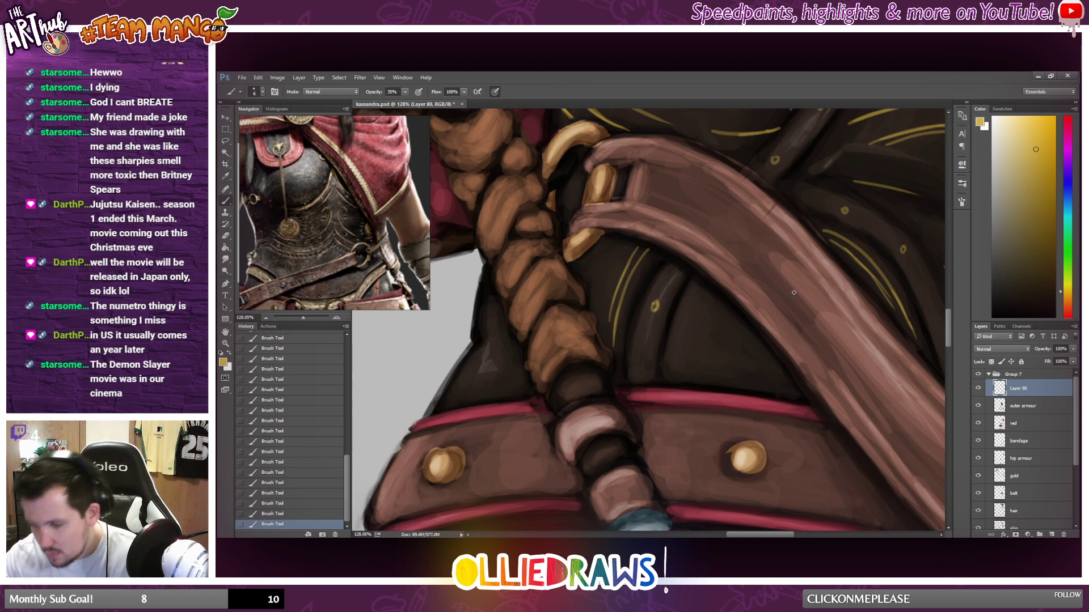
pyautogui.moveTo(669, 363); pyautogui.dragTo(698, 284)
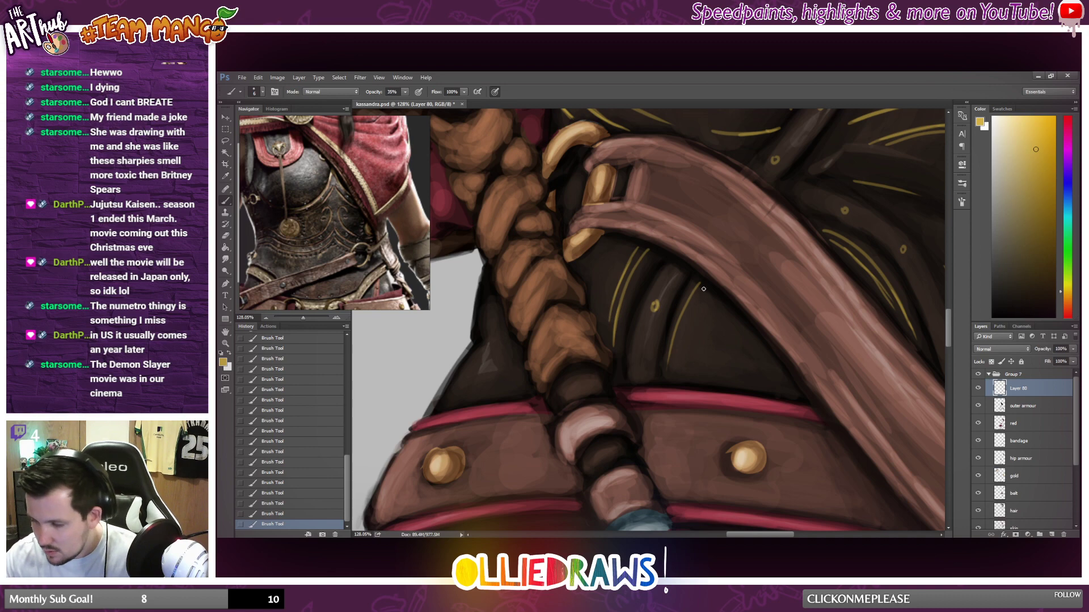
pyautogui.scroll(-3, 679, 312)
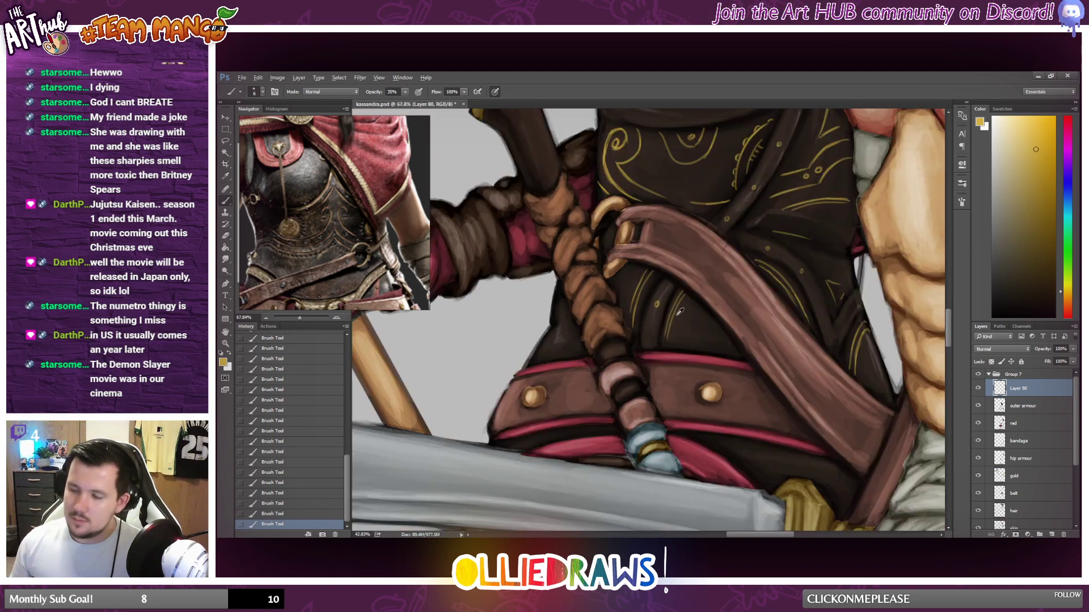
pyautogui.scroll(-5, 679, 312)
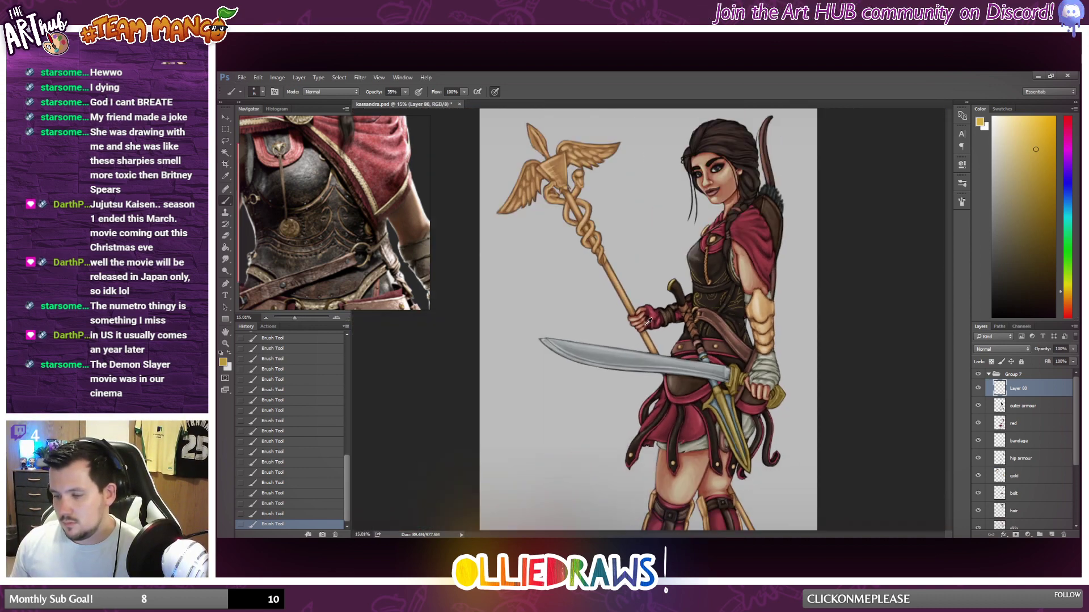
# Erase the stray thin gold line extending past the waist edge toward the dark curved dagger handle.
pyautogui.scroll(4, 704, 323)
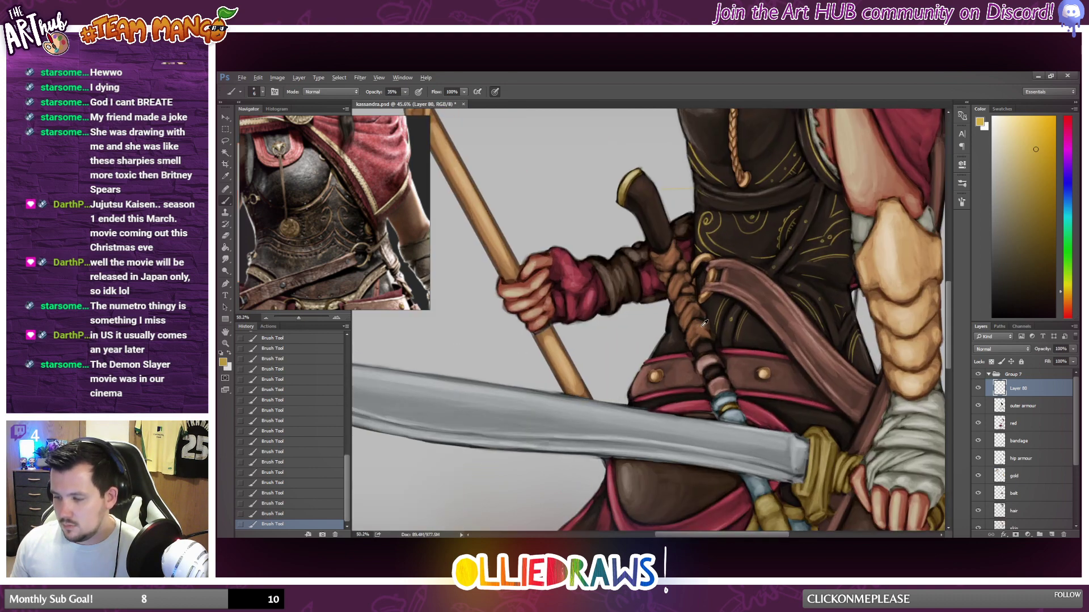
pyautogui.scroll(2, 704, 323)
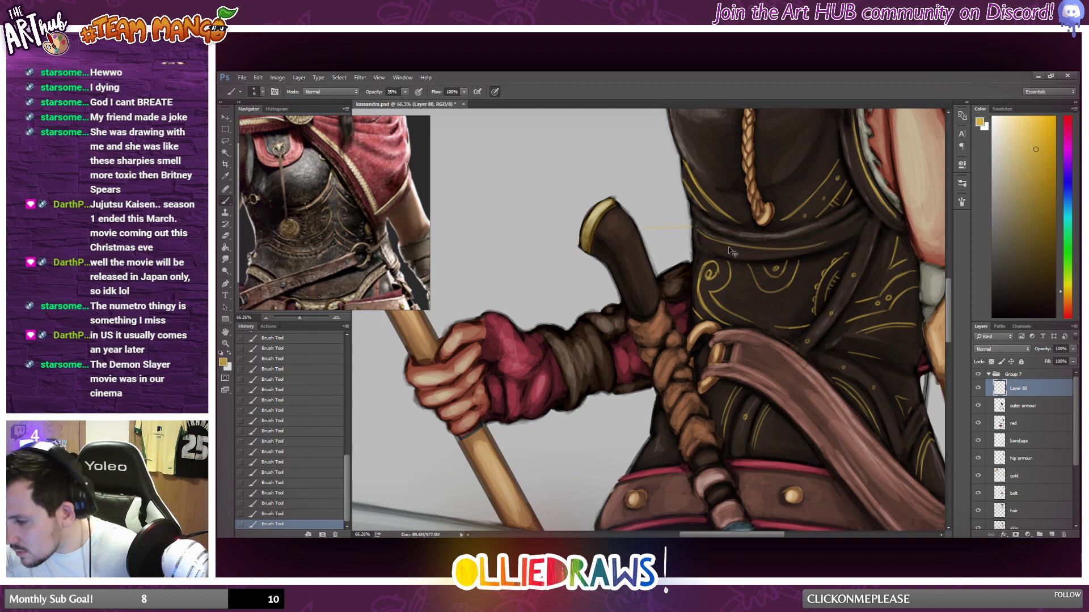
pyautogui.hotkey('ctrl', 'z')
pyautogui.moveTo(706, 236)
pyautogui.mouseDown()
pyautogui.moveTo(797, 244)
pyautogui.moveTo(841, 233)
pyautogui.mouseUp()
pyautogui.moveTo(727, 246); pyautogui.dragTo(794, 250)
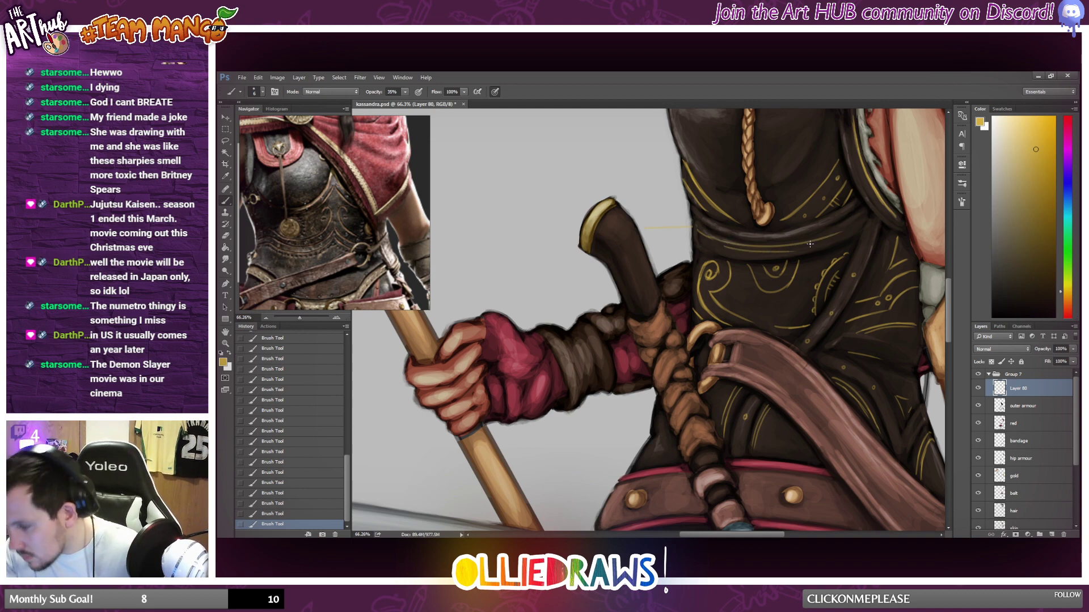
pyautogui.click(225, 235)
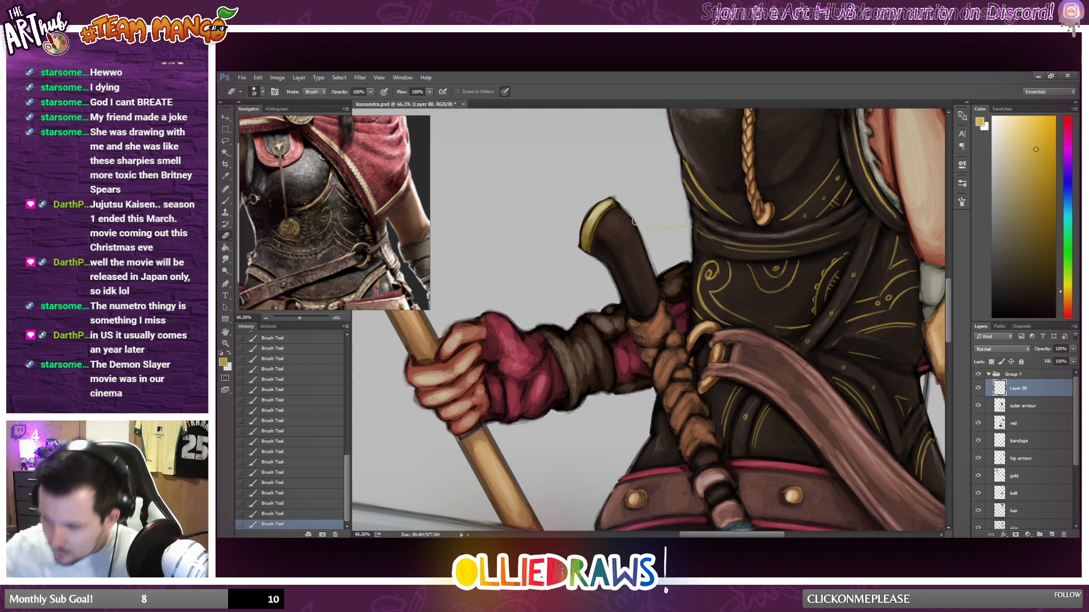
pyautogui.moveTo(646, 221)
pyautogui.mouseDown()
pyautogui.moveTo(665, 212)
pyautogui.moveTo(692, 228)
pyautogui.mouseUp()
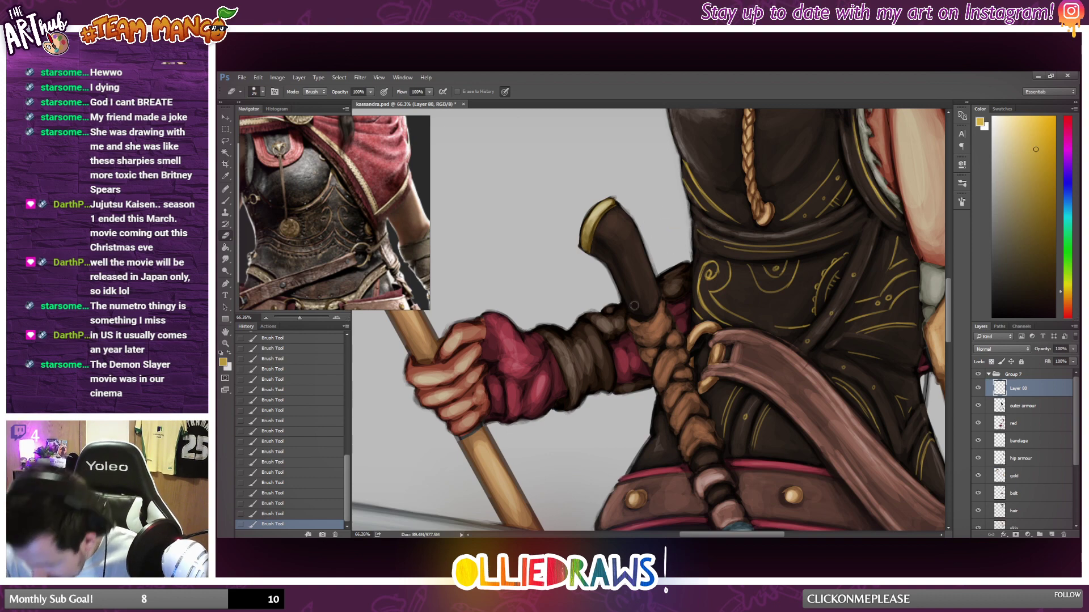
# Paint small gold accents on the breastplate's upper edge beneath the red collar and beside the dark strap near the armpit.
pyautogui.click(225, 201)
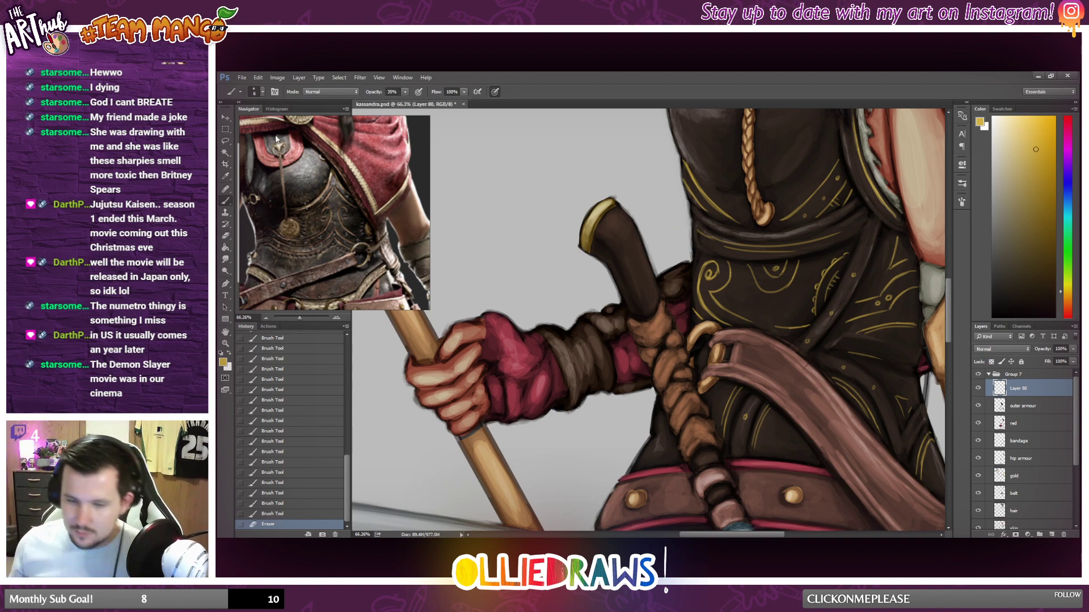
pyautogui.scroll(5, 621, 195)
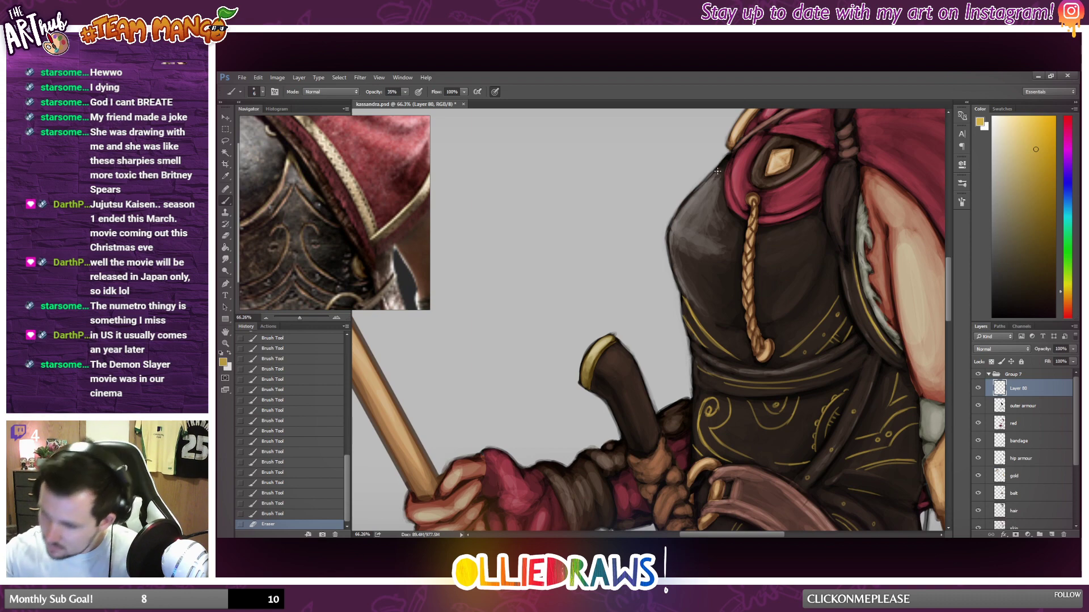
pyautogui.moveTo(719, 172); pyautogui.dragTo(720, 168)
pyautogui.moveTo(717, 172); pyautogui.dragTo(725, 160)
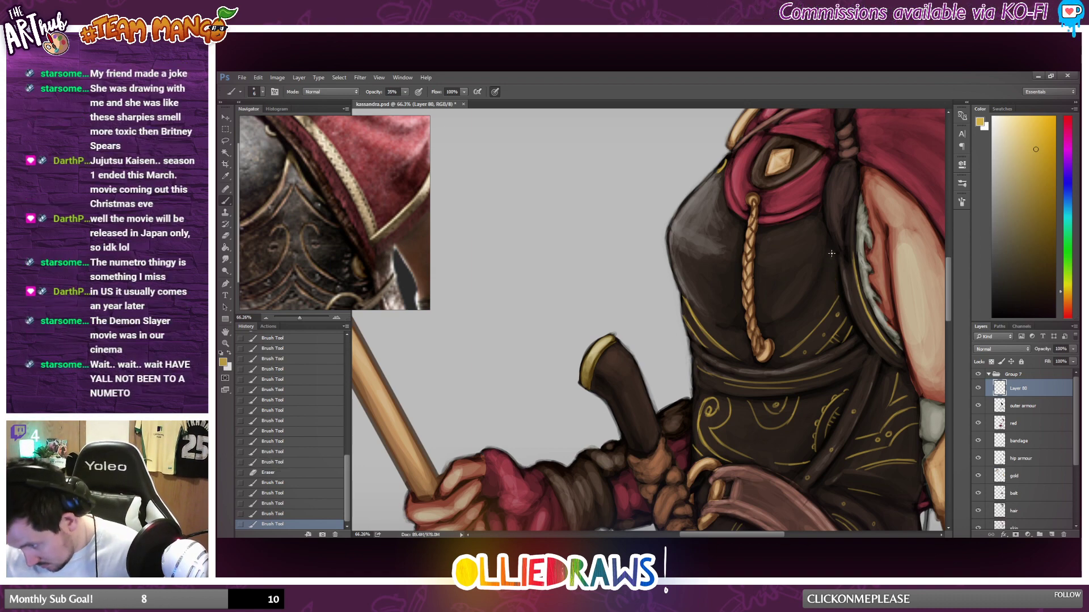
pyautogui.moveTo(832, 254); pyautogui.dragTo(835, 292)
pyautogui.moveTo(833, 272)
pyautogui.mouseDown()
pyautogui.moveTo(852, 236)
pyautogui.moveTo(837, 284)
pyautogui.mouseUp()
pyautogui.moveTo(834, 276); pyautogui.dragTo(837, 286)
# Paint short gold strokes on the lower waist armour's outer edge, beside the braided grip and just above the studded belt.
pyautogui.scroll(-4, 808, 284)
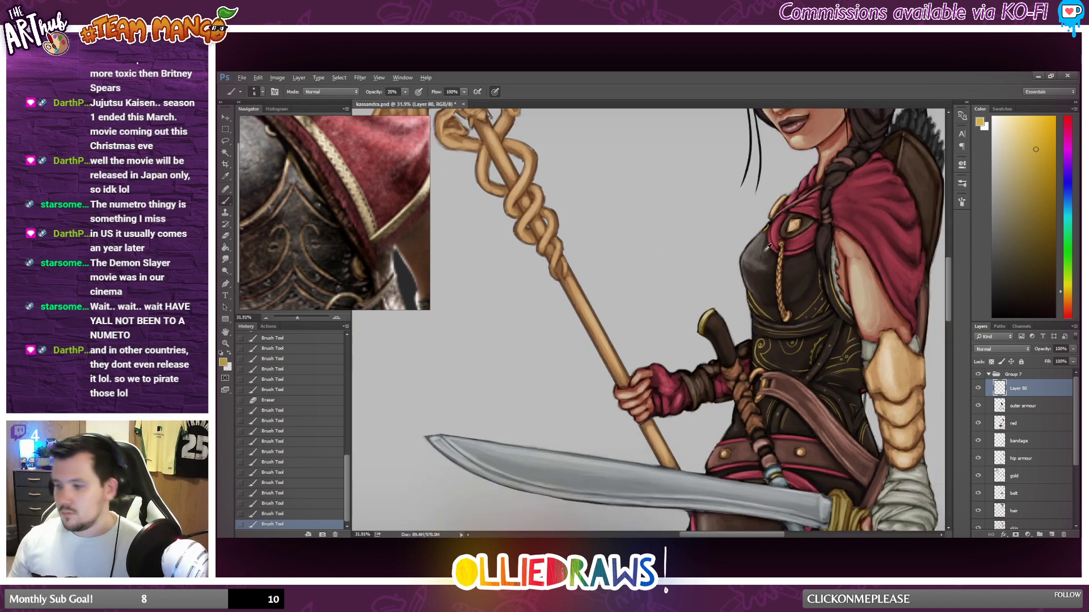
pyautogui.scroll(-2, 768, 247)
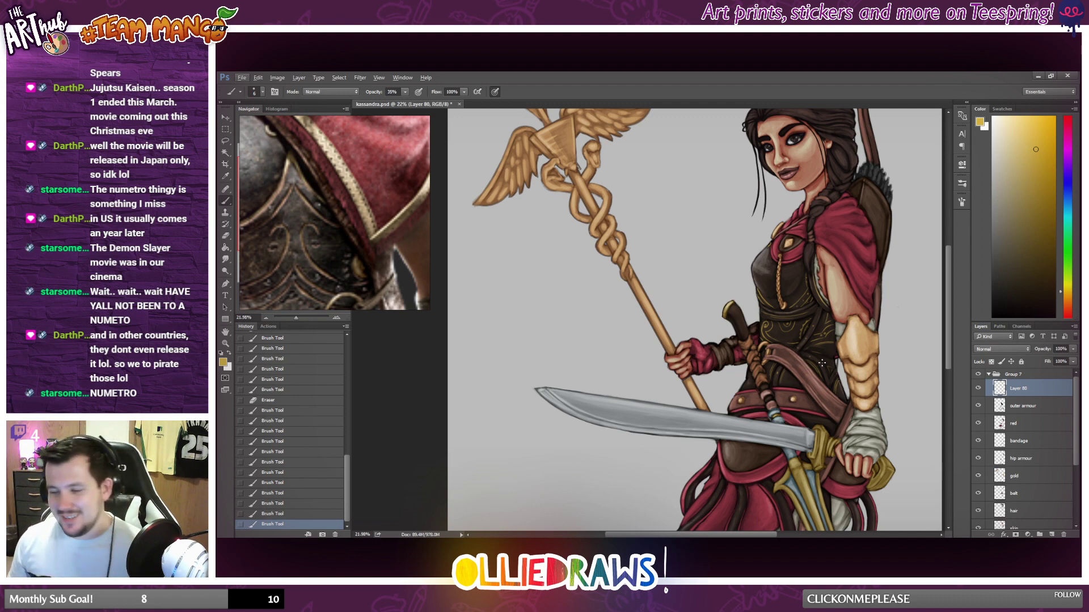
pyautogui.scroll(-3, 807, 369)
pyautogui.scroll(3, 807, 369)
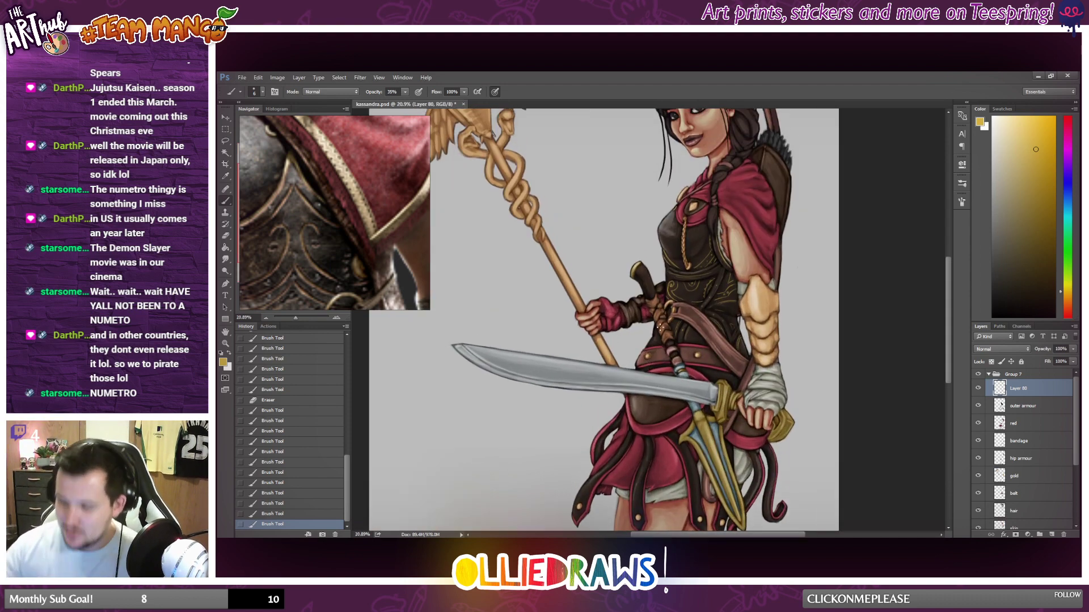
pyautogui.moveTo(656, 338); pyautogui.dragTo(654, 347)
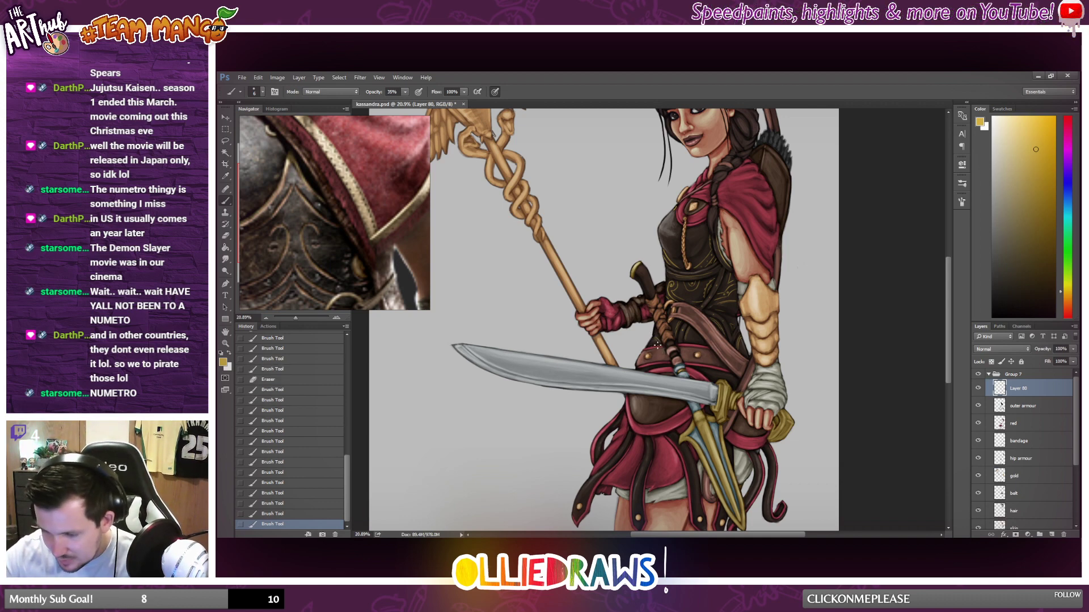
pyautogui.scroll(5, 702, 336)
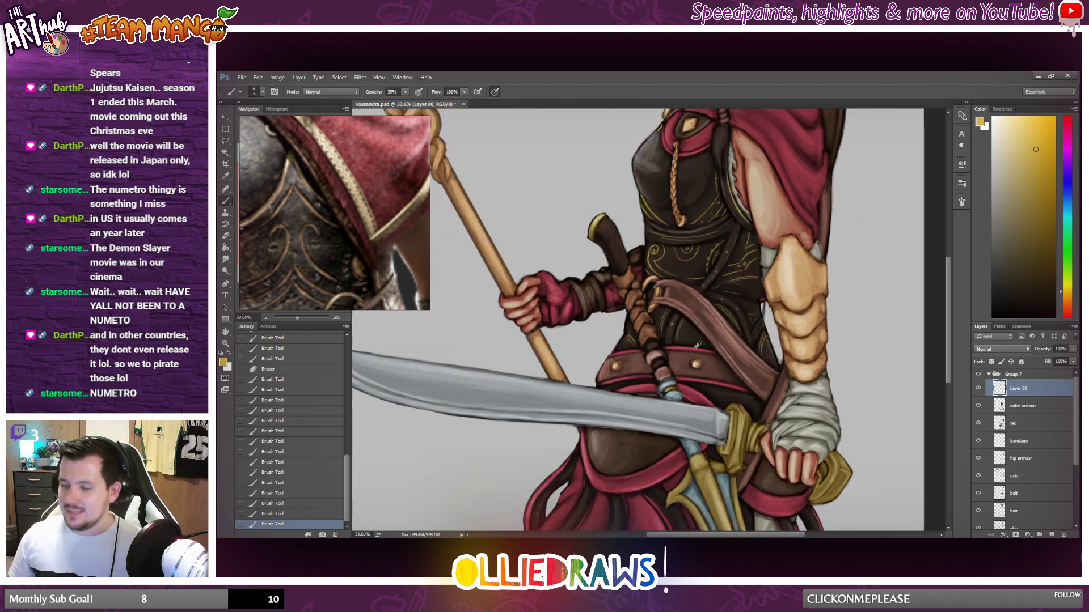
# Compare the armour's gold detailing with the full-figure reference picture, from the waist up to the cape and helmet.
pyautogui.scroll(-3, 738, 363)
pyautogui.scroll(-5, 308, 249)
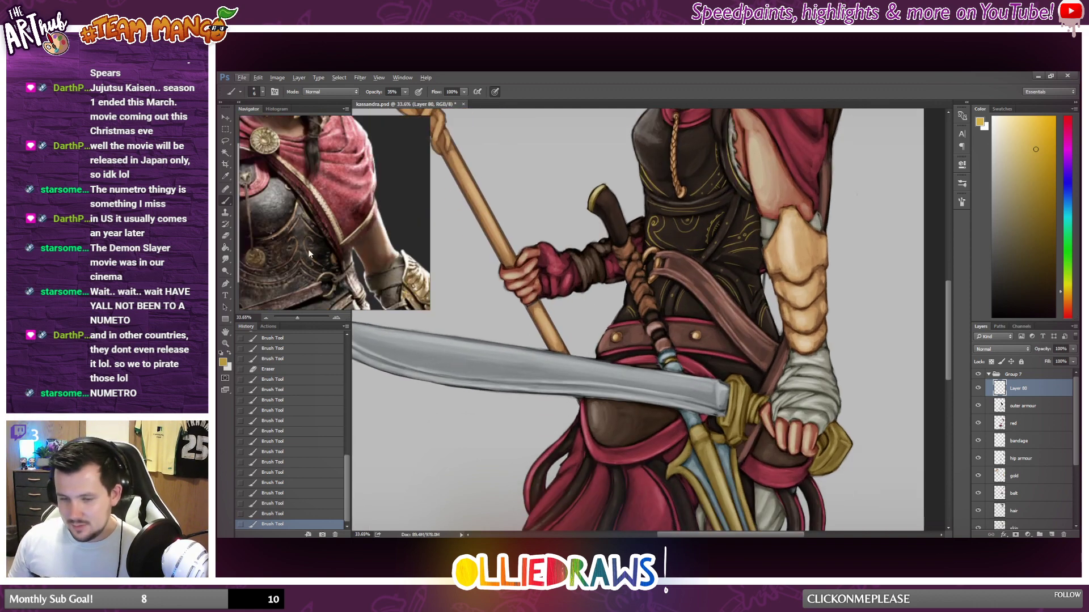
pyautogui.scroll(6, 351, 247)
pyautogui.scroll(-5, 352, 257)
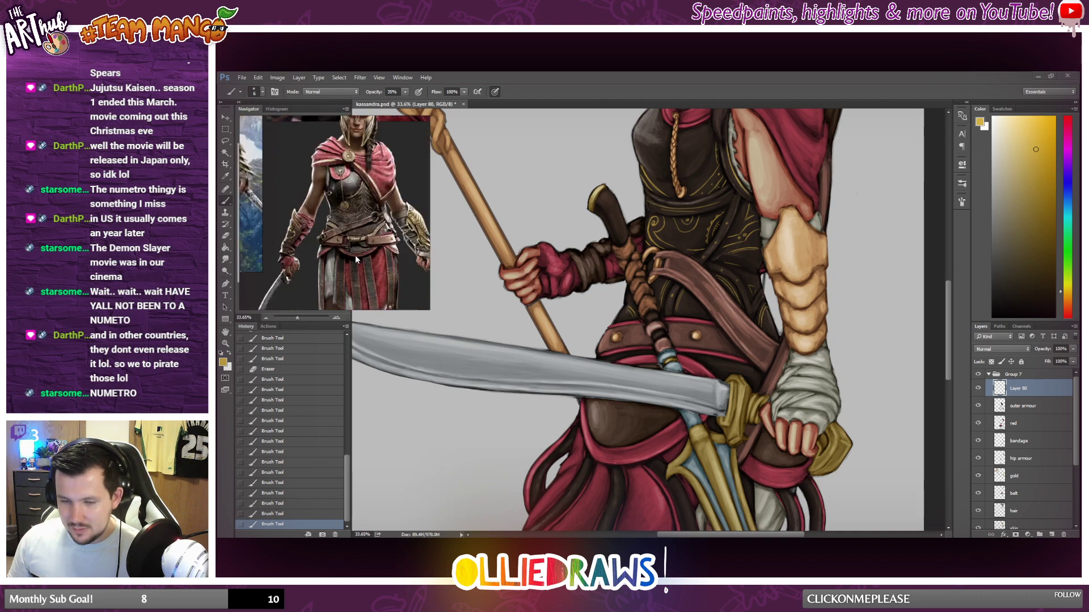
pyautogui.scroll(-3, 760, 338)
pyautogui.scroll(-2, 753, 329)
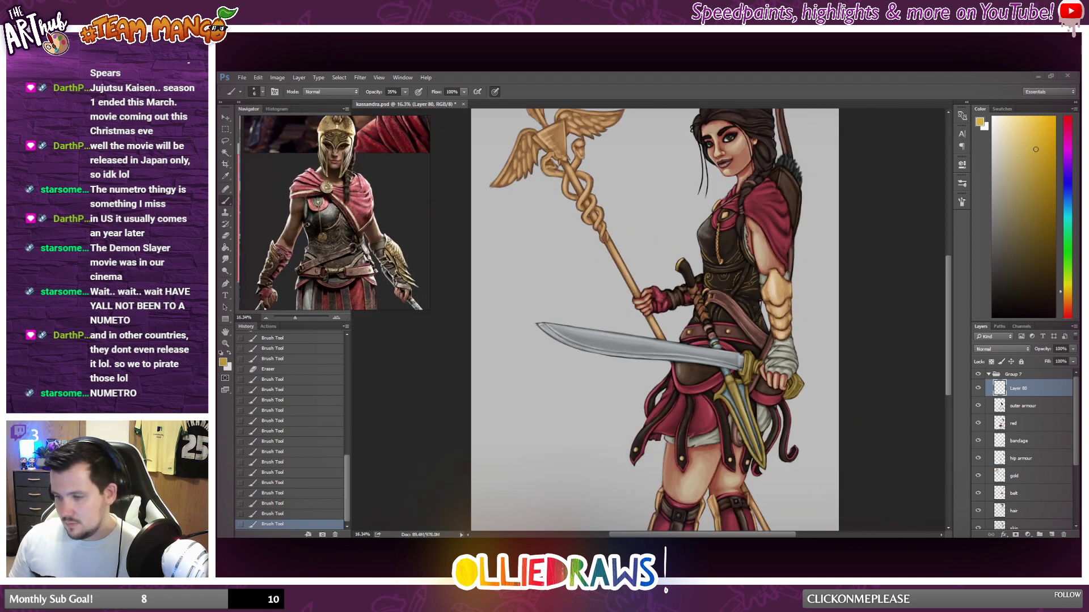
pyautogui.scroll(4, 737, 292)
pyautogui.scroll(3, 733, 302)
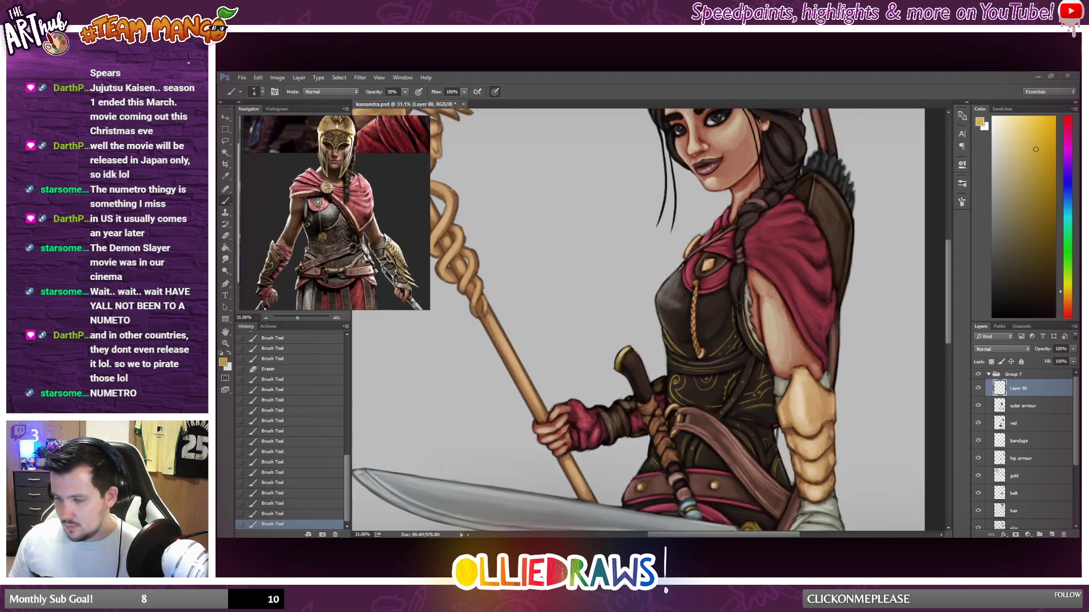
pyautogui.scroll(-3, 732, 305)
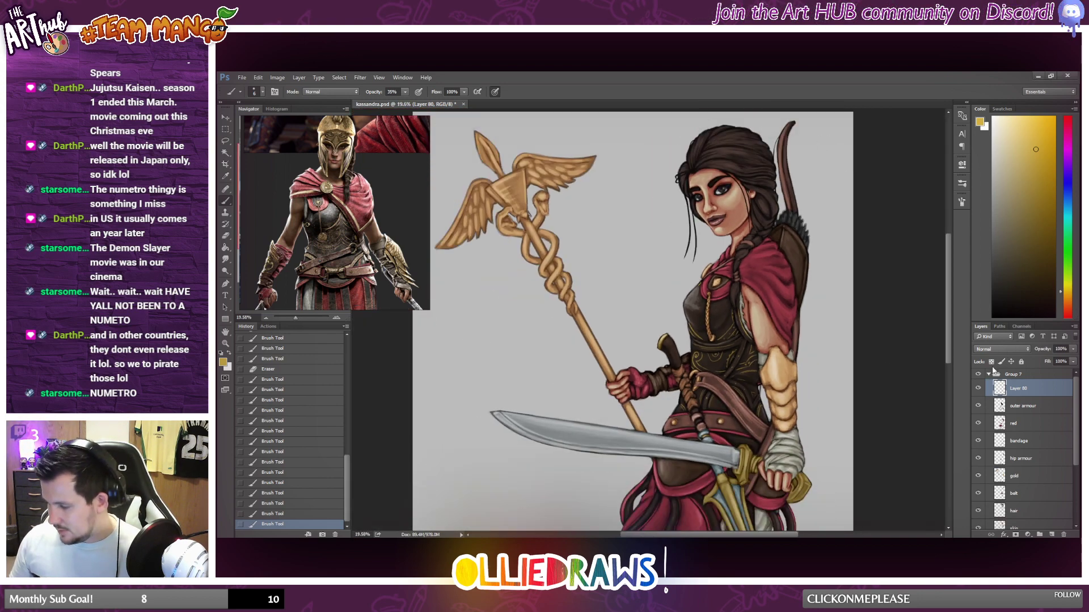
# Try several blending modes on the gold detail layer, including Overlay and Hard Light, and set it to Color Dodge.
pyautogui.click(1005, 349)
pyautogui.click(984, 438)
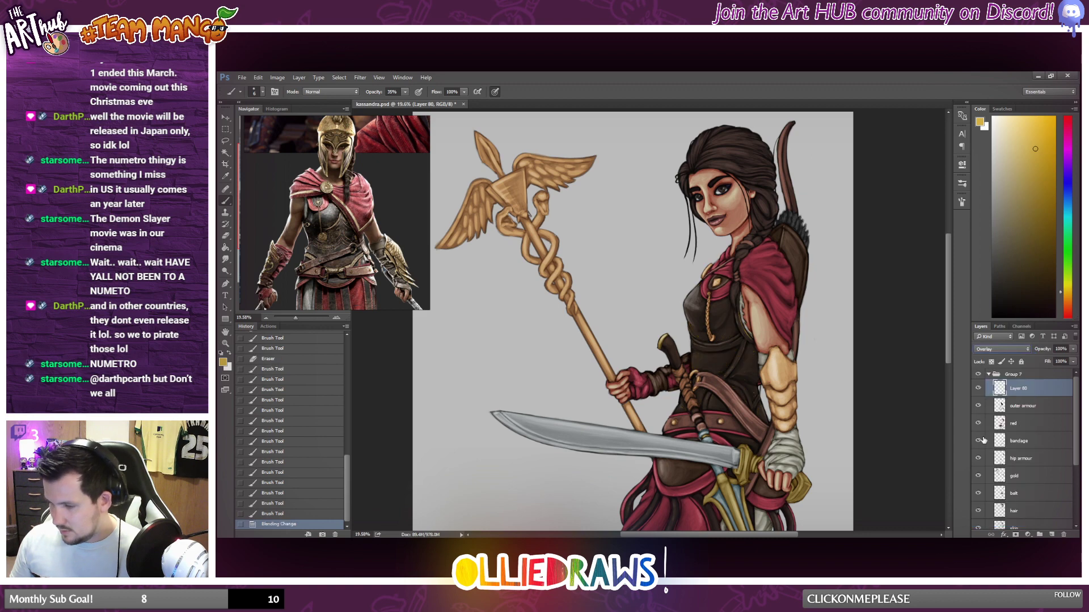
pyautogui.press('Down')
pyautogui.press('Down')
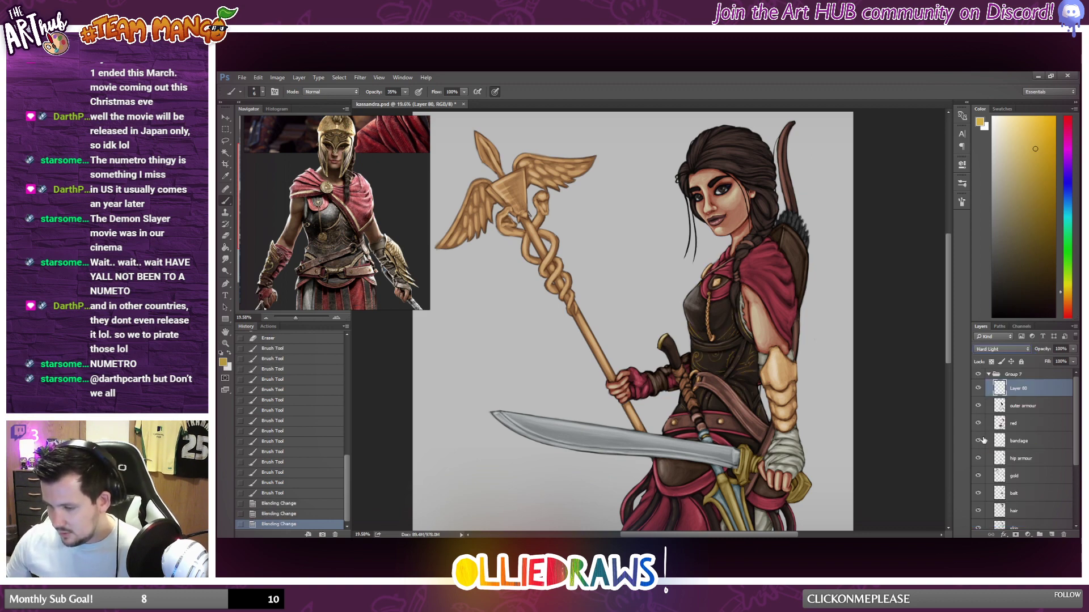
pyautogui.press('Up')
pyautogui.press('Up')
pyautogui.press('Up')
pyautogui.press('Up')
pyautogui.press('Up')
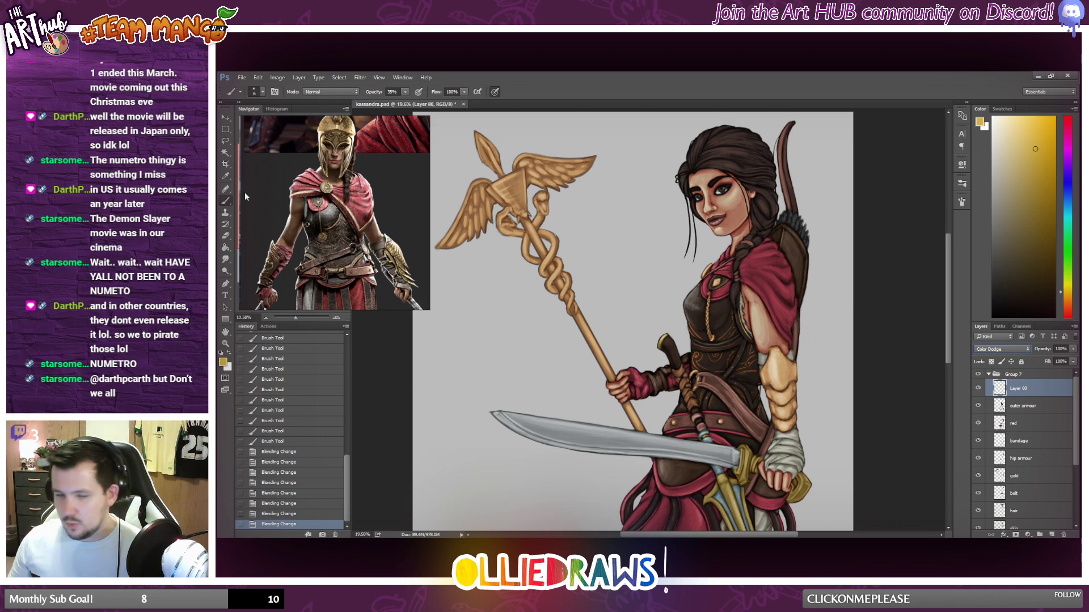
pyautogui.click(225, 130)
pyautogui.scroll(-5, 675, 277)
pyautogui.scroll(5, 743, 312)
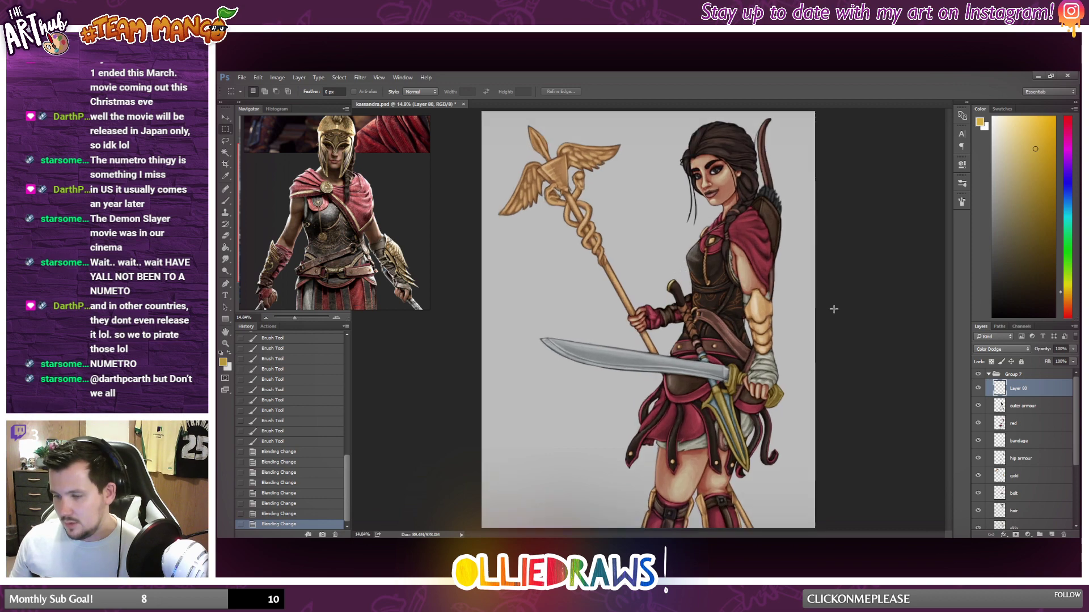
# Lower the gold detail layer's opacity to 63%.
pyautogui.click(1073, 349)
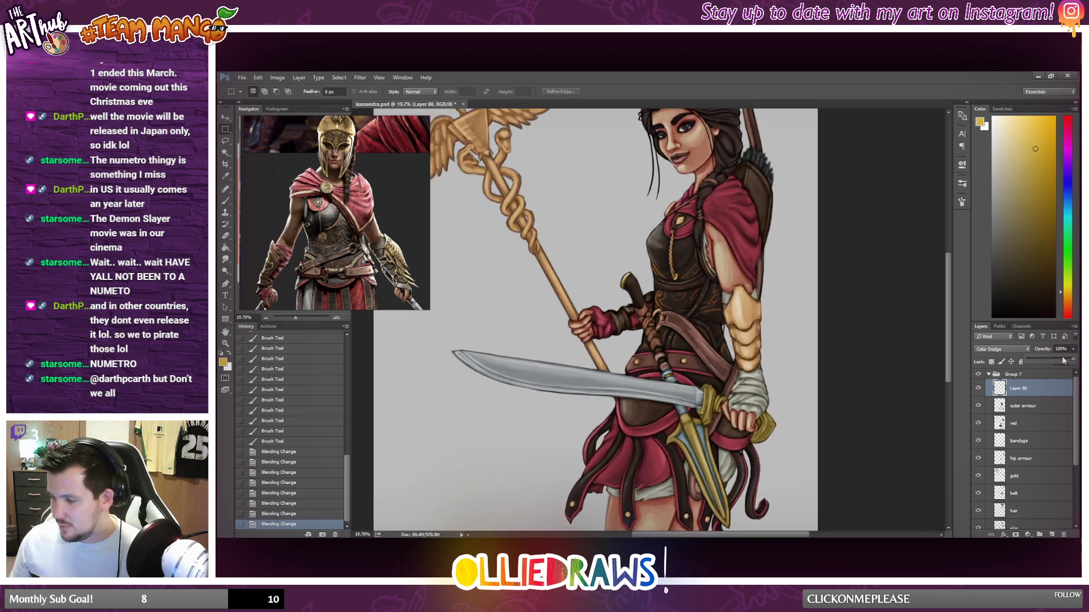
pyautogui.moveTo(1056, 360); pyautogui.dragTo(1056, 361)
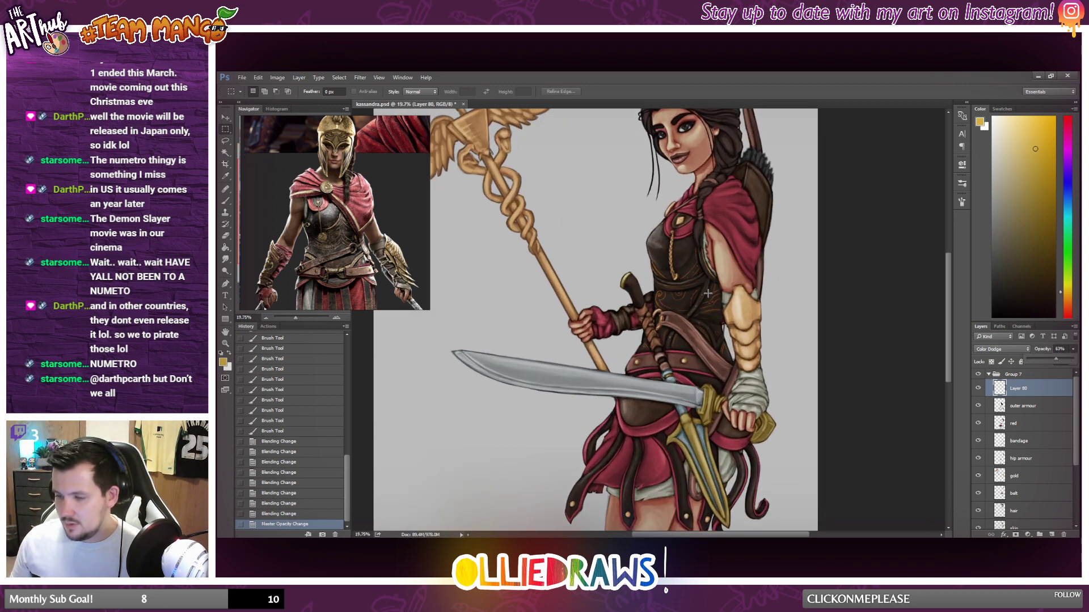
pyautogui.scroll(-5, 704, 318)
pyautogui.scroll(5, 689, 315)
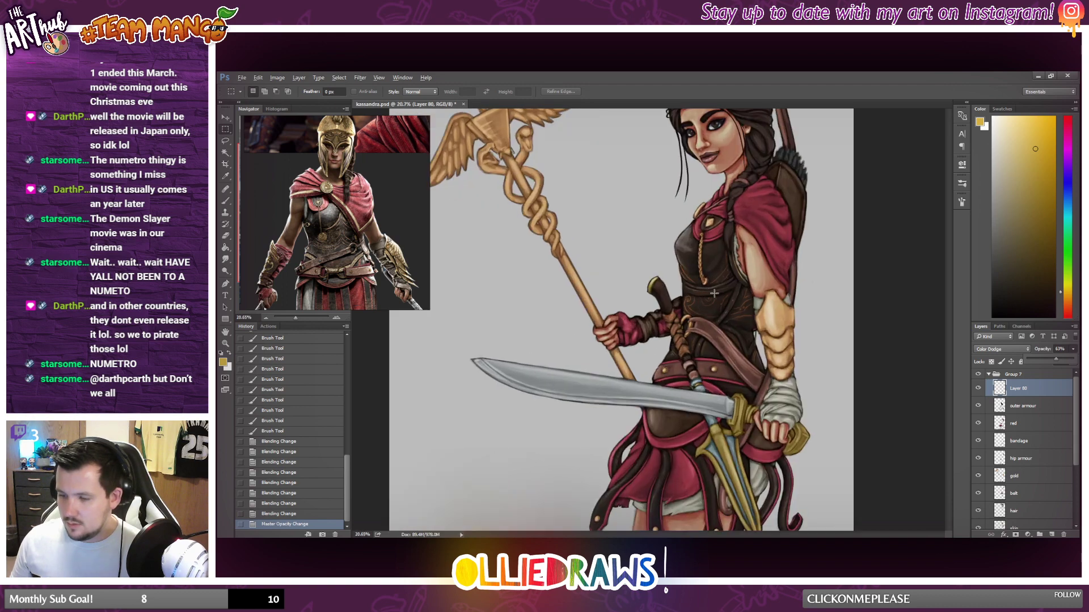
# Set the gold detail layer's opacity to 77%.
pyautogui.click(1062, 360)
pyautogui.scroll(-3, 746, 298)
pyautogui.scroll(3, 746, 298)
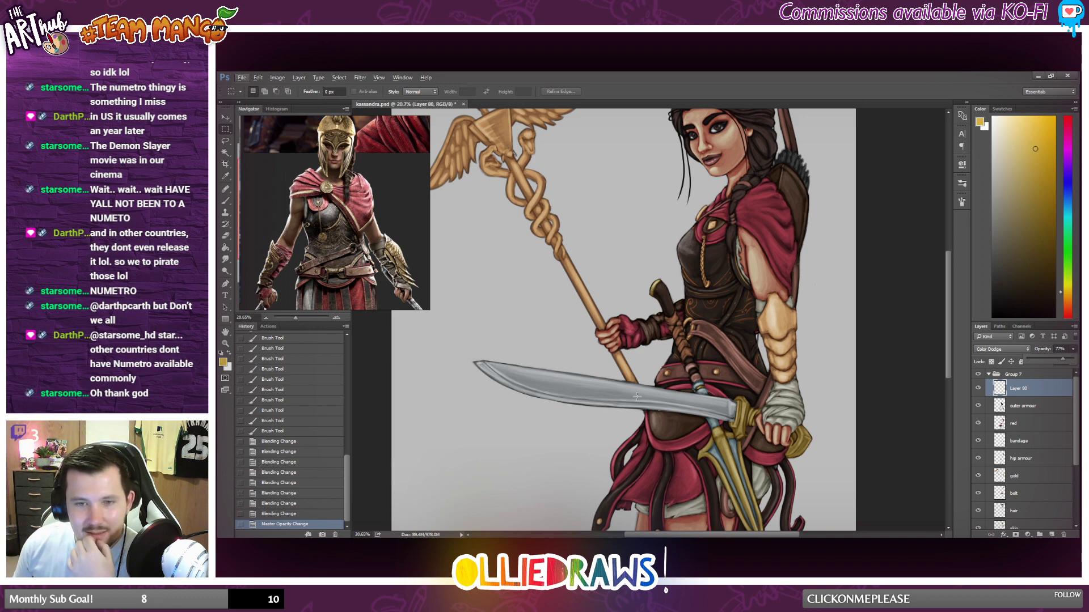
pyautogui.hotkey('alt', 'Tab')
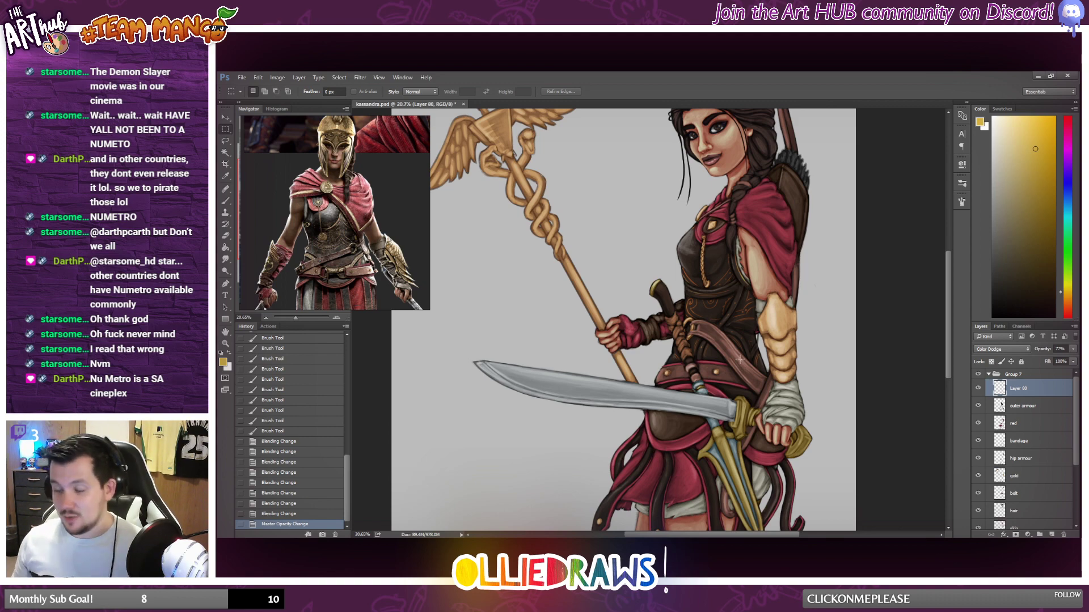
# Brush short gold accents onto the waist armour beside the diagonal strap and just above the studded belt.
pyautogui.scroll(3, 740, 359)
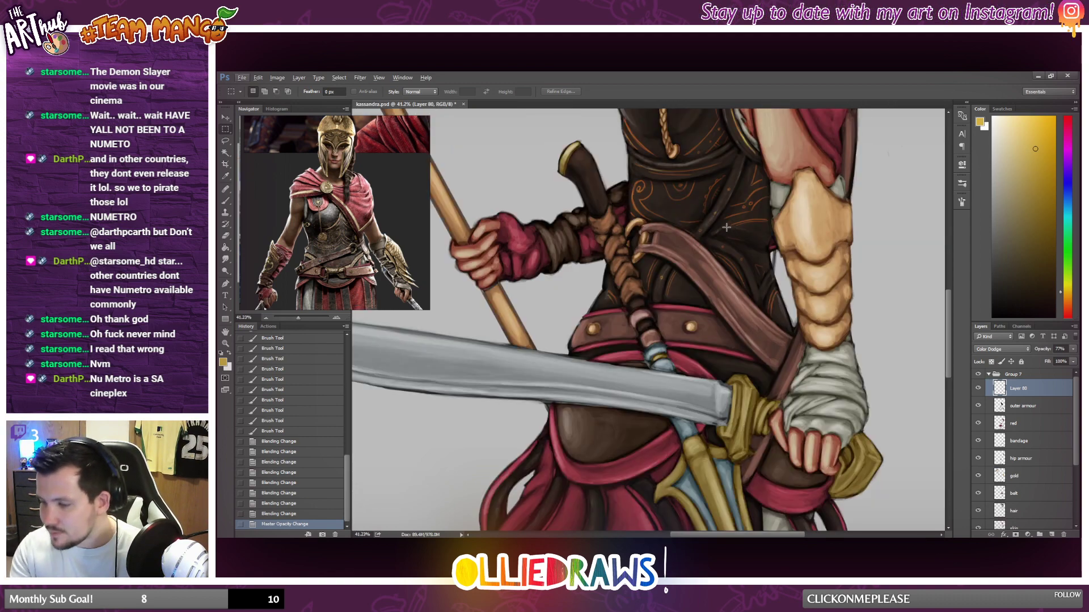
pyautogui.moveTo(726, 227); pyautogui.dragTo(762, 254)
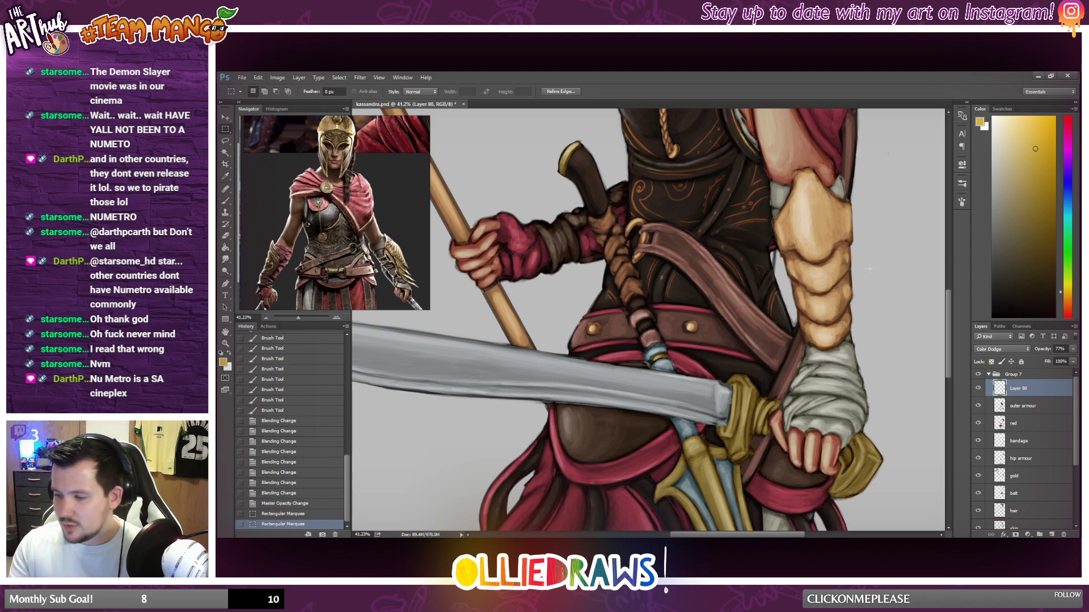
pyautogui.hotkey('ctrl', 'd')
pyautogui.press('b')
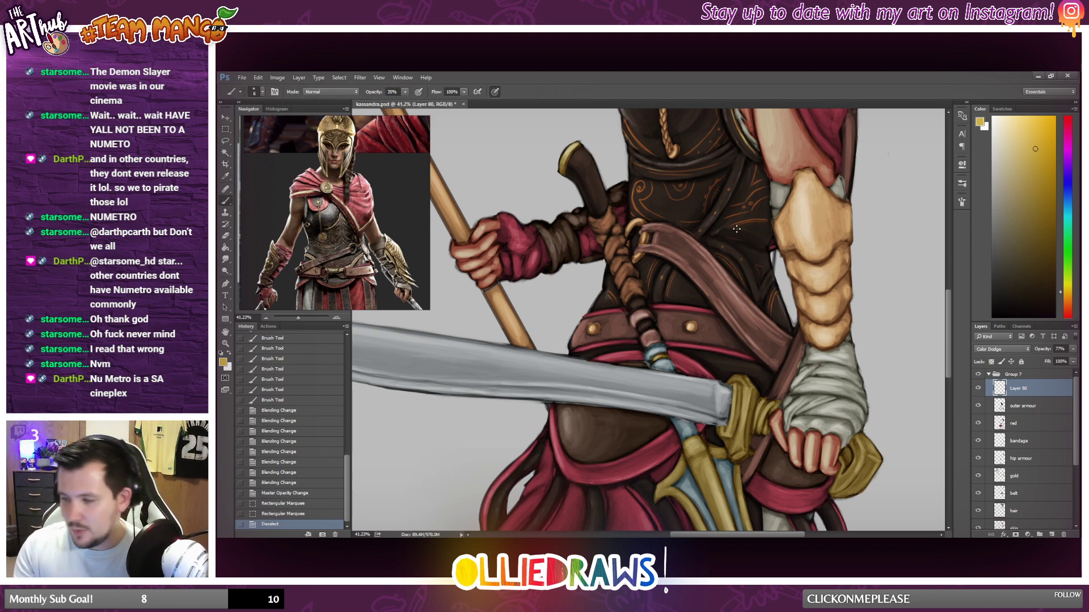
pyautogui.moveTo(736, 229); pyautogui.dragTo(748, 229)
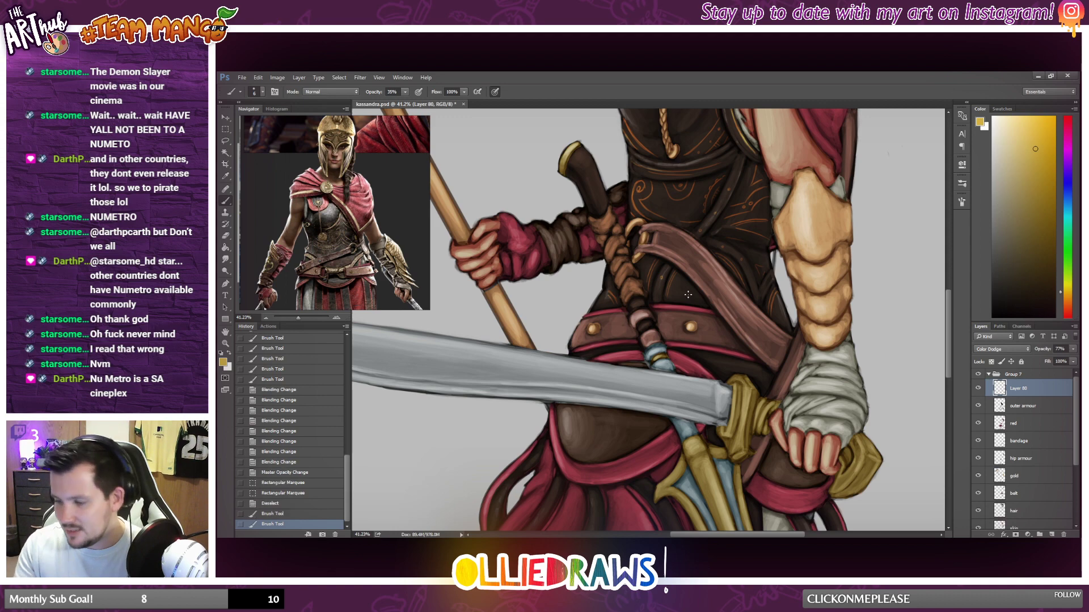
pyautogui.moveTo(669, 300); pyautogui.dragTo(683, 301)
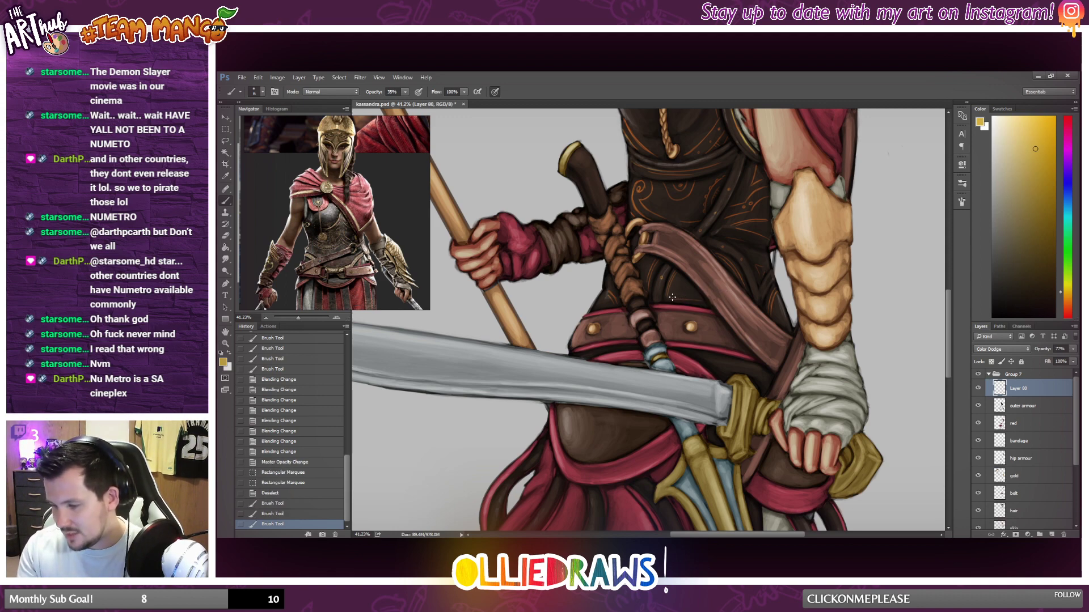
pyautogui.hotkey('ctrl', 'z')
pyautogui.moveTo(672, 297)
pyautogui.mouseDown()
pyautogui.moveTo(681, 305)
pyautogui.moveTo(681, 294)
pyautogui.mouseUp()
pyautogui.hotkey('ctrl', 'z')
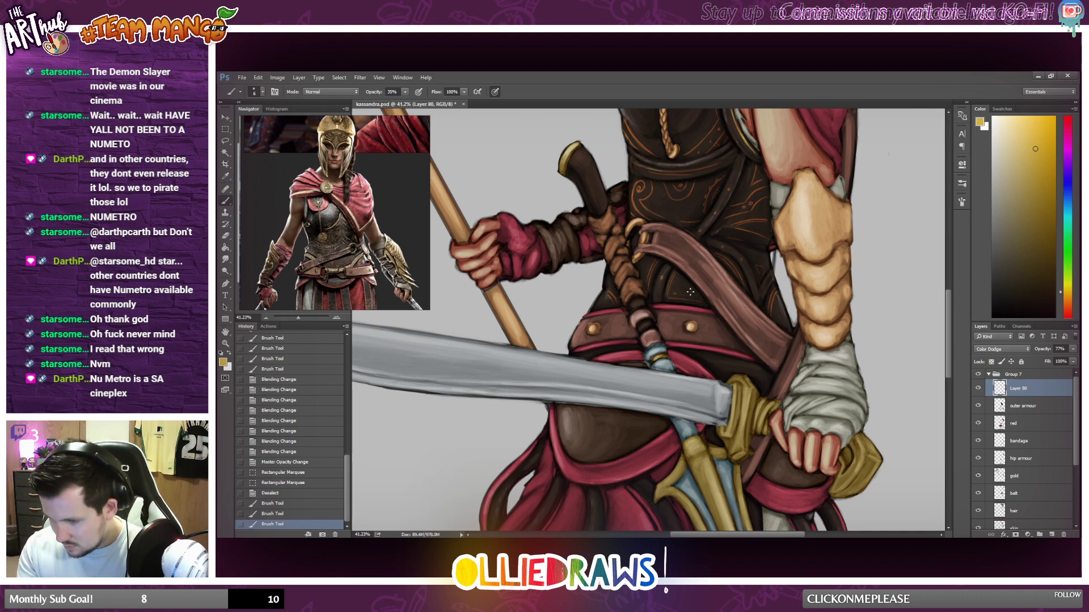
pyautogui.scroll(-5, 715, 289)
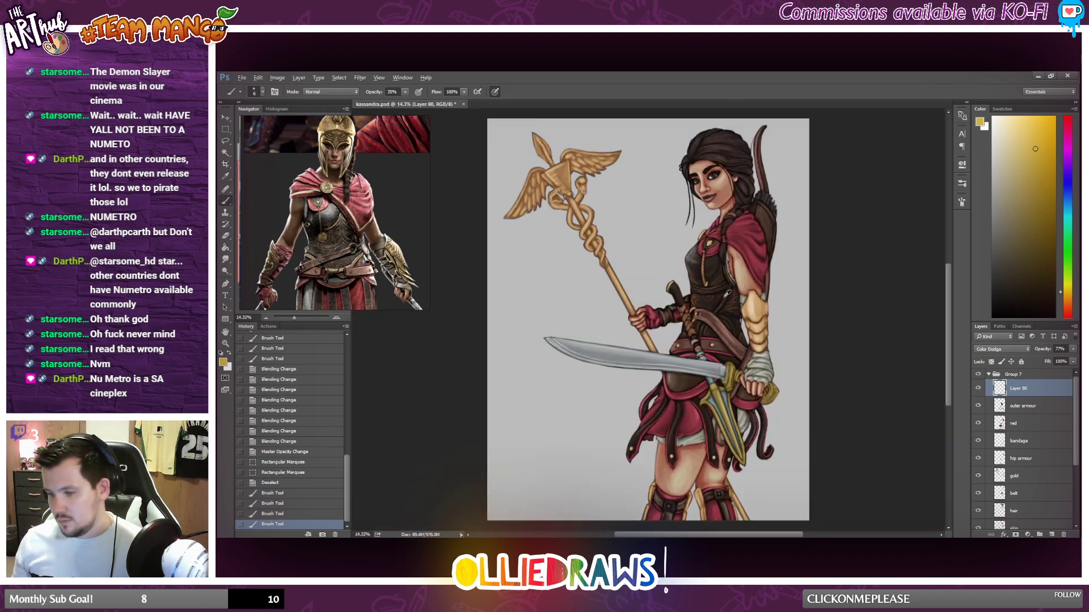
# Add faint gold strokes across the chest of the breastplate.
pyautogui.scroll(6, 726, 295)
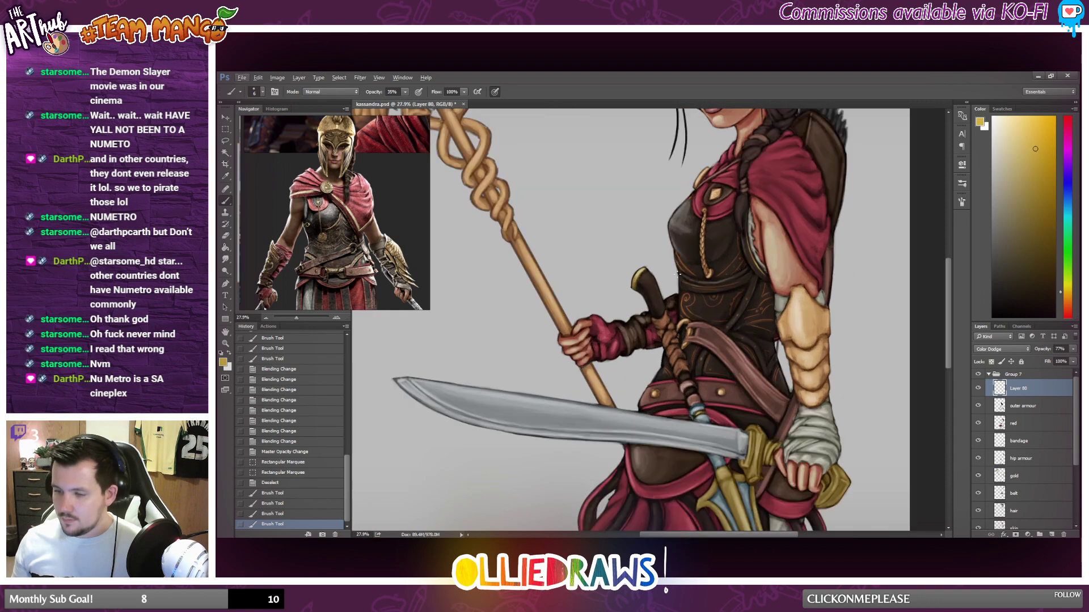
pyautogui.moveTo(680, 232)
pyautogui.mouseDown()
pyautogui.moveTo(707, 245)
pyautogui.moveTo(769, 228)
pyautogui.moveTo(748, 247)
pyautogui.moveTo(771, 225)
pyautogui.mouseUp()
pyautogui.hotkey('ctrl', 'z')
pyautogui.hotkey('ctrl', 'z')
pyautogui.scroll(-8, 780, 237)
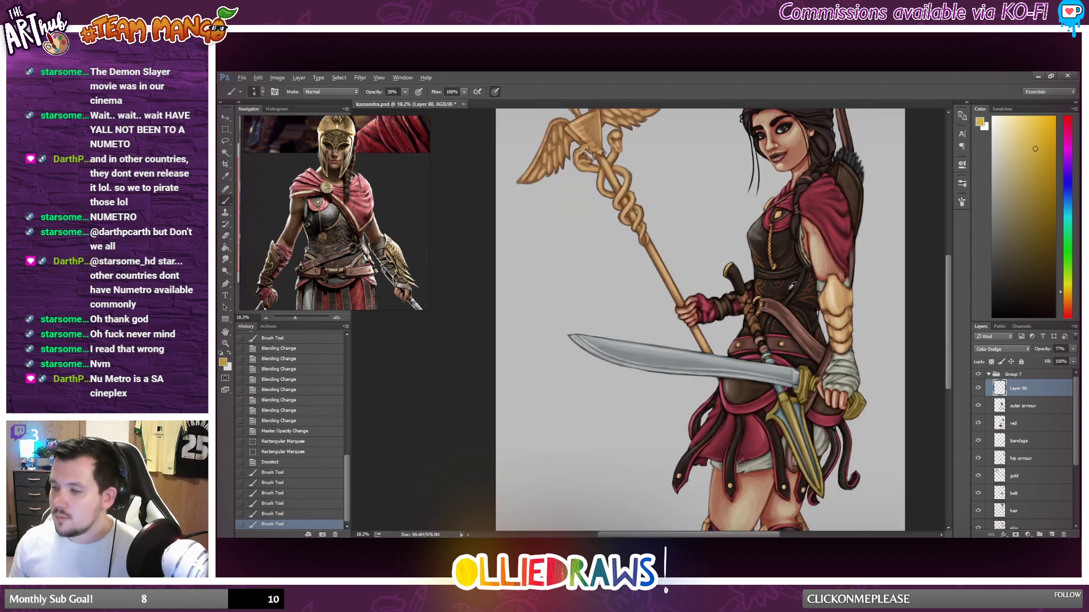
# Outline the front hip plate below the sword with a thin gold line just inside its red border.
pyautogui.scroll(6, 693, 361)
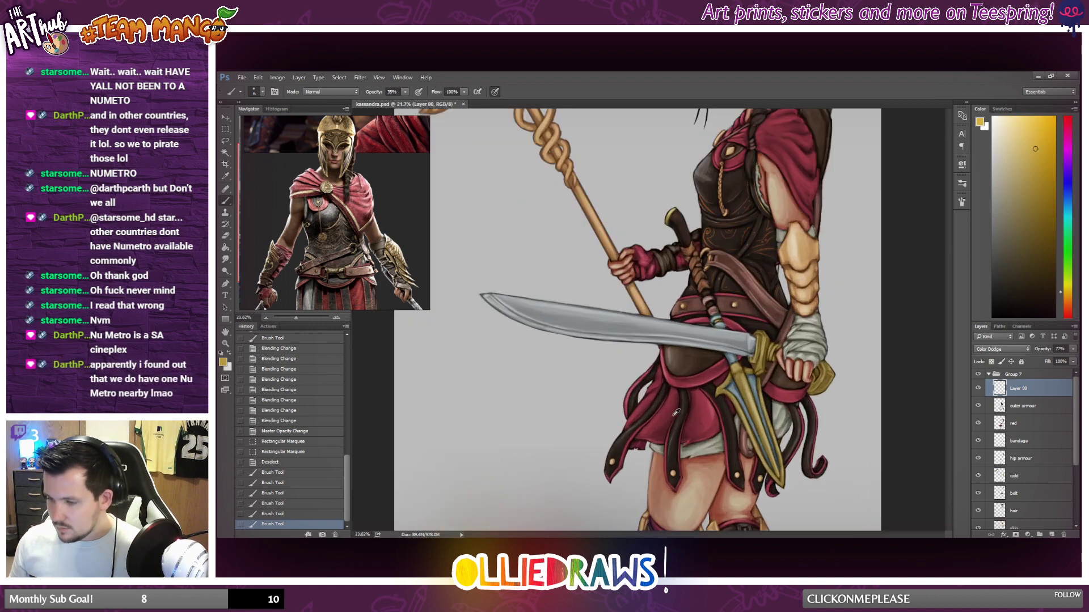
pyautogui.scroll(1, 688, 372)
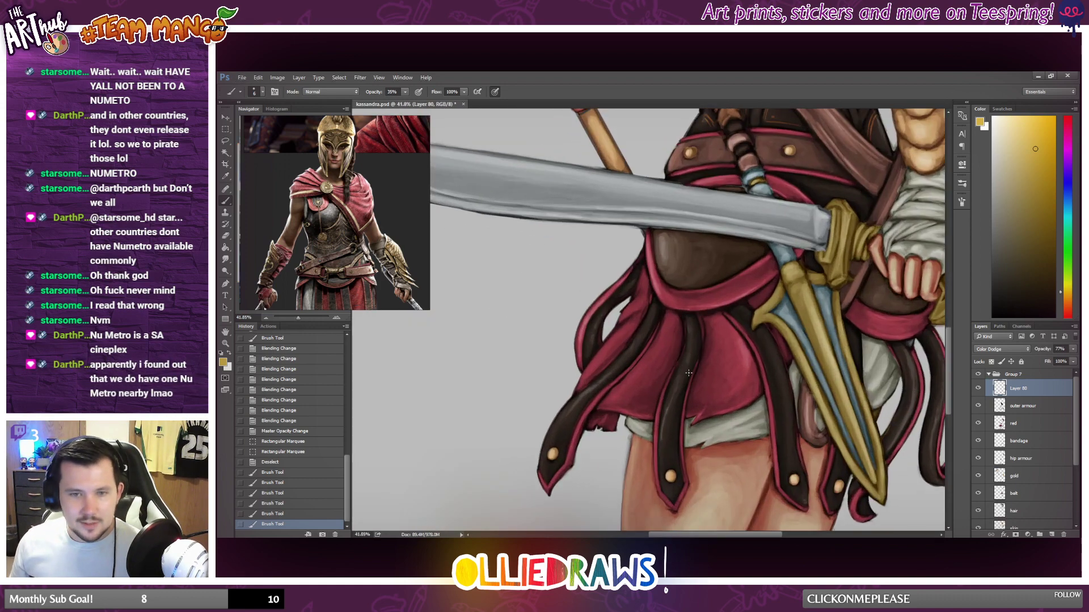
pyautogui.scroll(4, 694, 391)
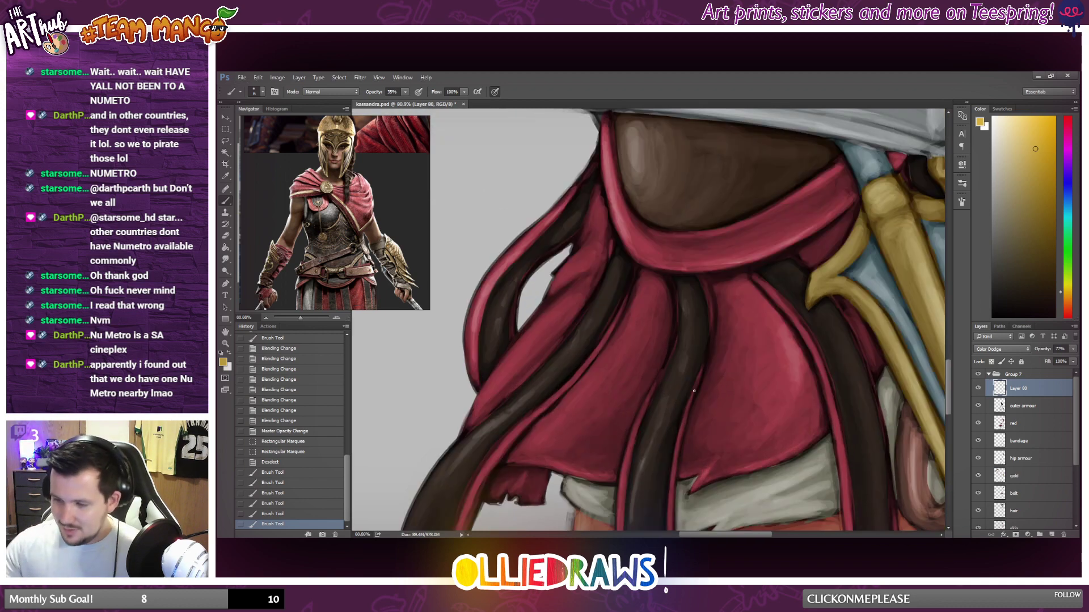
pyautogui.scroll(3, 669, 389)
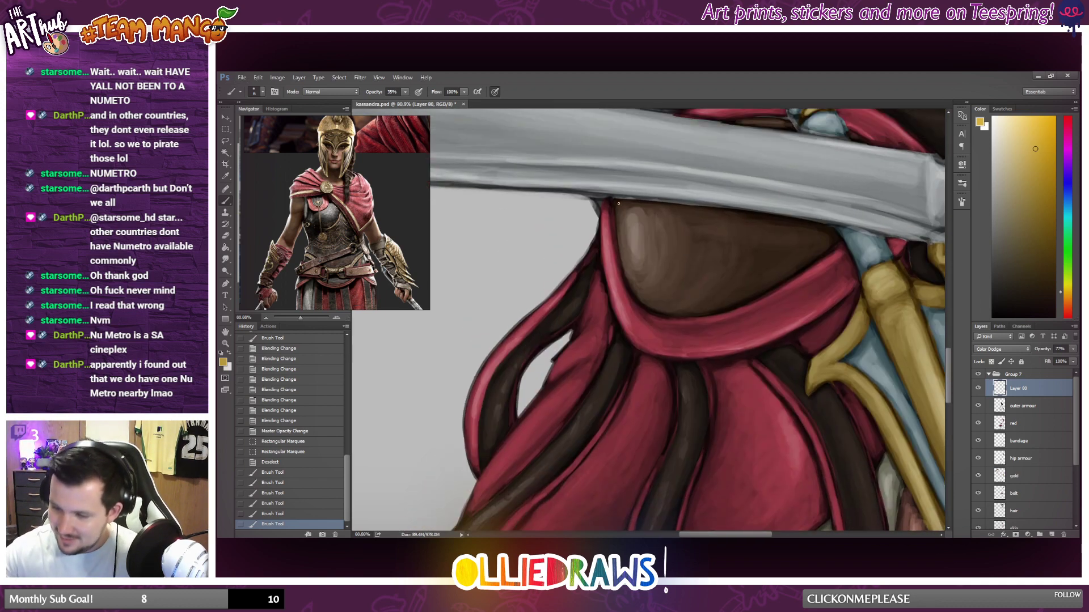
pyautogui.moveTo(618, 204); pyautogui.dragTo(628, 257)
pyautogui.hotkey('ctrl', 'z')
pyautogui.moveTo(619, 203); pyautogui.dragTo(633, 274)
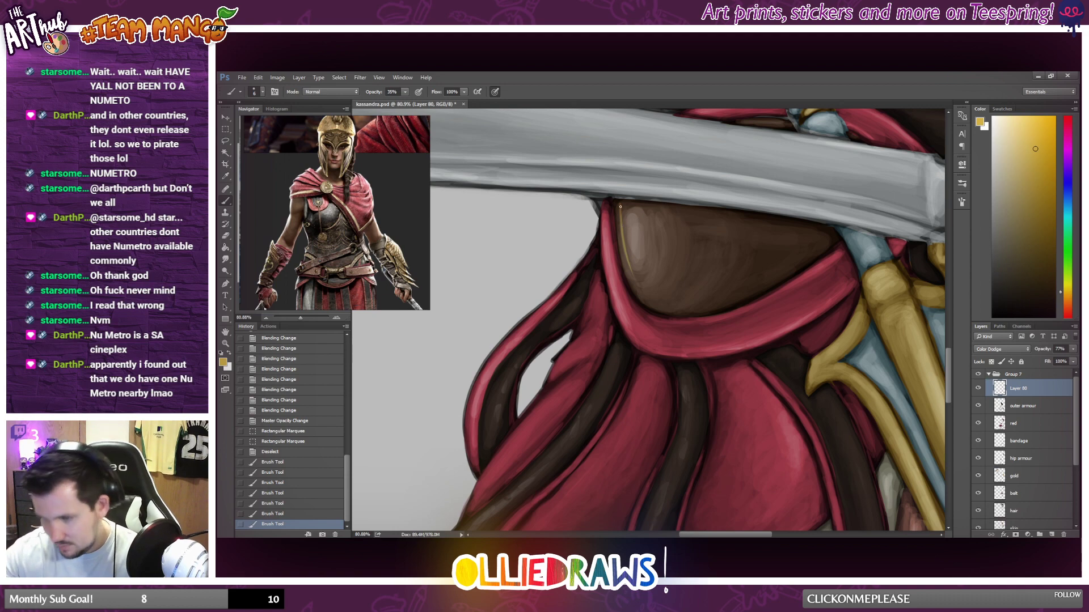
pyautogui.hotkey('ctrl', 'z')
pyautogui.moveTo(620, 206)
pyautogui.mouseDown()
pyautogui.moveTo(641, 295)
pyautogui.moveTo(788, 272)
pyautogui.mouseUp()
pyautogui.moveTo(833, 235); pyautogui.dragTo(795, 267)
# Reinforce the front hip plate's gold outline with short strokes on its lower rim and the corner near the dagger.
pyautogui.moveTo(737, 299); pyautogui.dragTo(740, 297)
pyautogui.moveTo(737, 297); pyautogui.dragTo(743, 296)
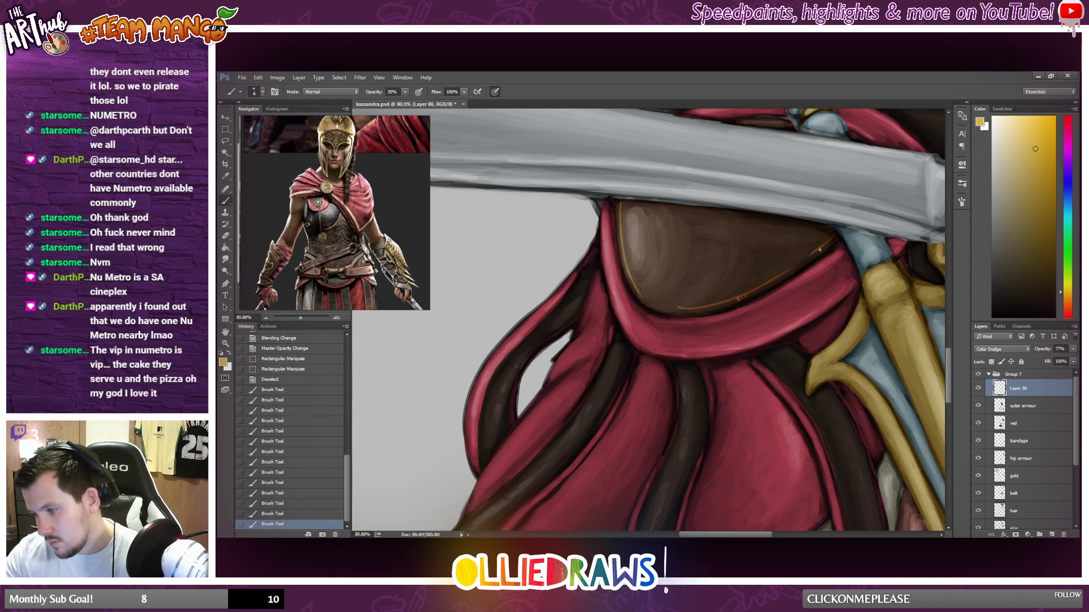
pyautogui.moveTo(820, 249); pyautogui.dragTo(829, 243)
pyautogui.moveTo(826, 245); pyautogui.dragTo(817, 254)
# Paint a thin gold line along the lower edge of the hip plate beneath the sword hand.
pyautogui.scroll(-10, 835, 262)
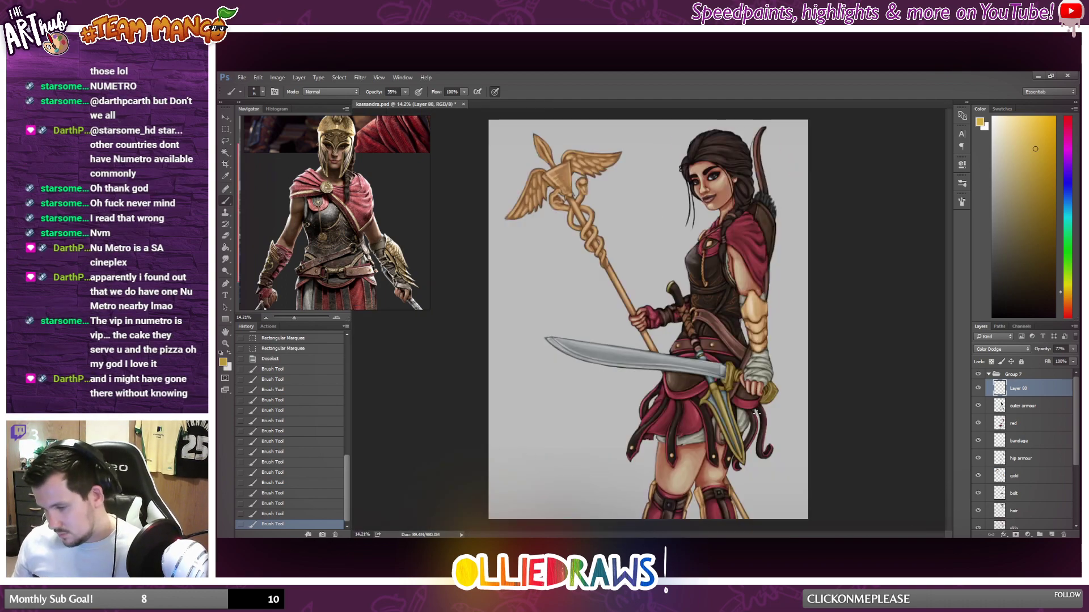
pyautogui.scroll(9, 756, 413)
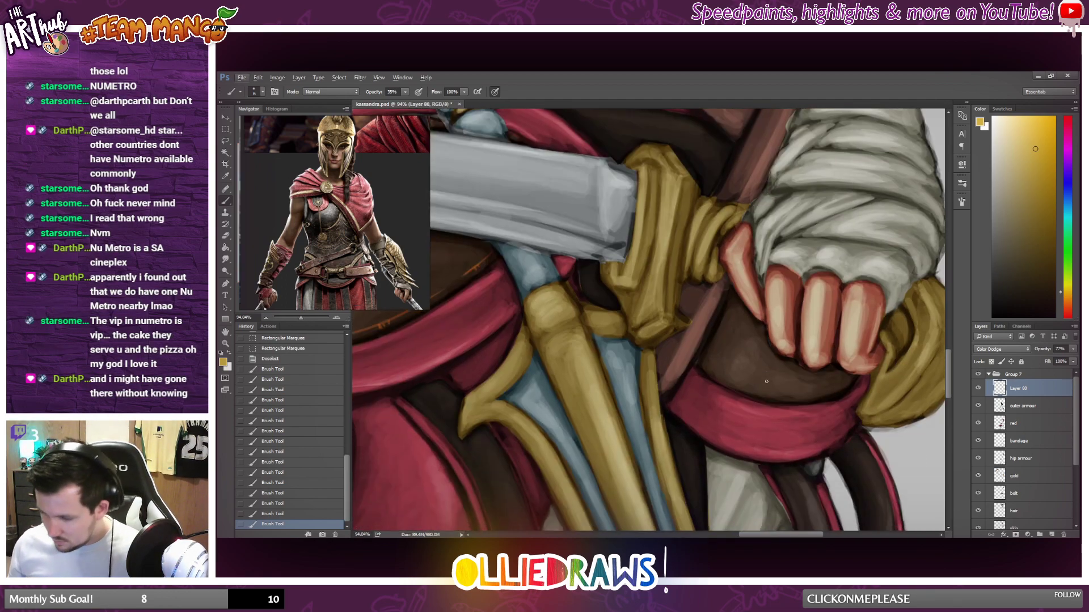
pyautogui.scroll(2, 766, 381)
pyautogui.moveTo(678, 355)
pyautogui.mouseDown()
pyautogui.moveTo(742, 389)
pyautogui.moveTo(861, 391)
pyautogui.mouseUp()
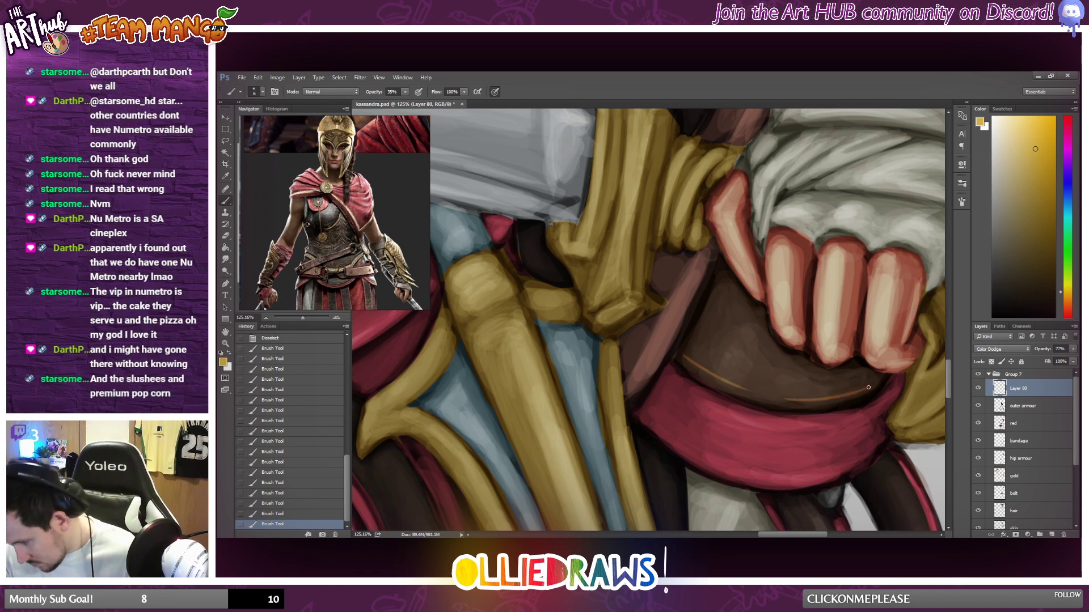
pyautogui.scroll(-4, 730, 338)
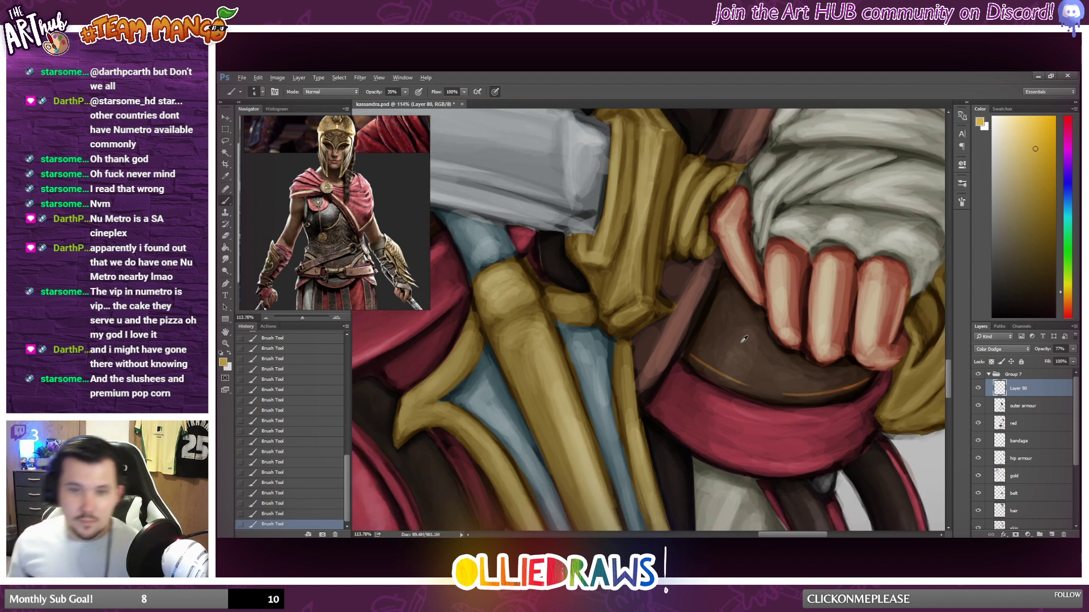
pyautogui.scroll(-2, 730, 338)
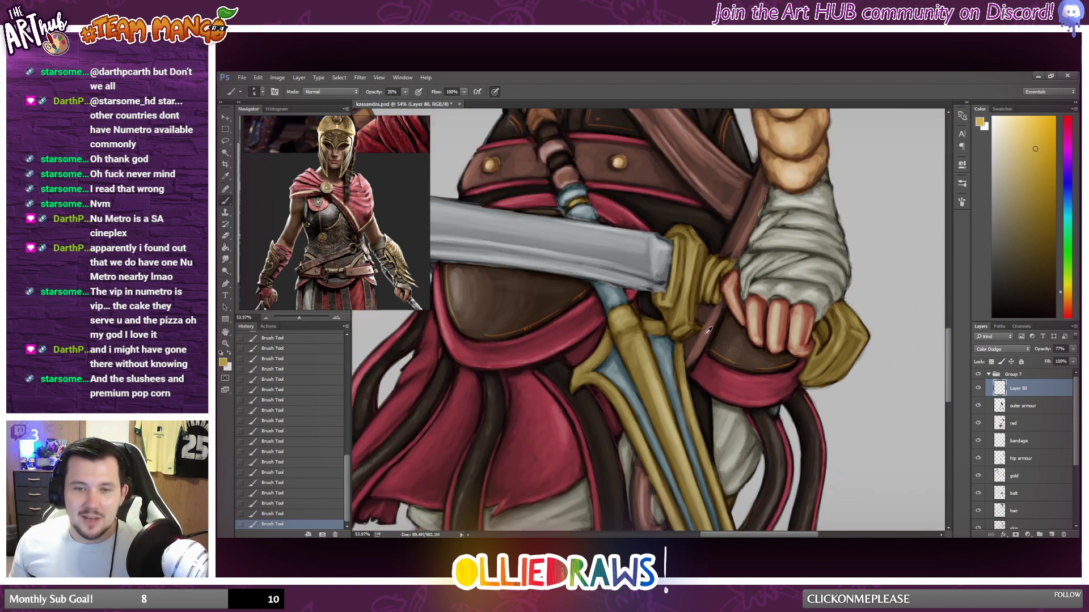
pyautogui.scroll(-5, 599, 328)
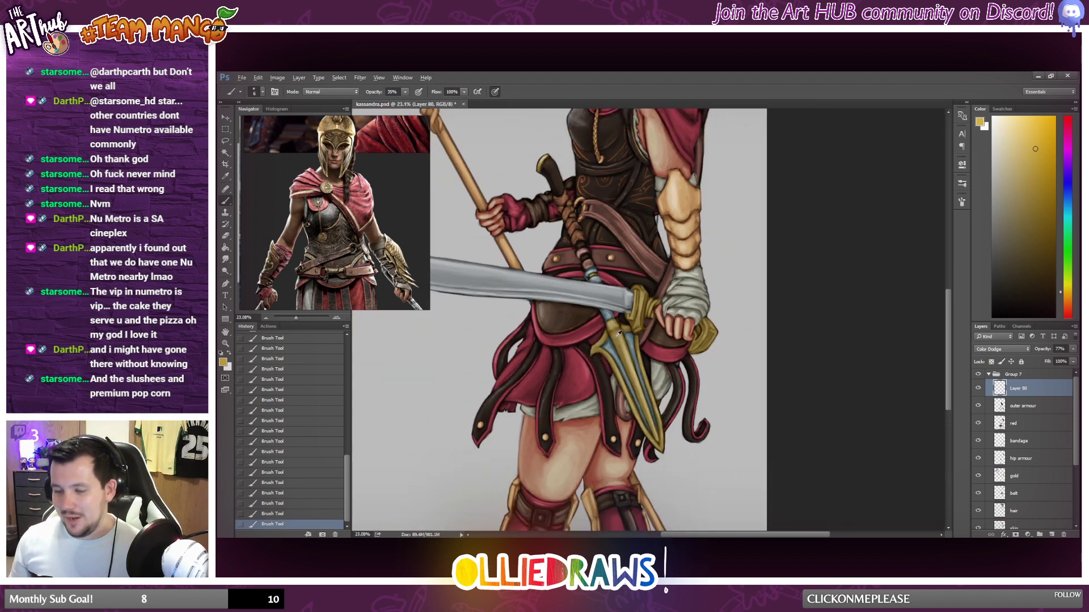
pyautogui.press('alt')
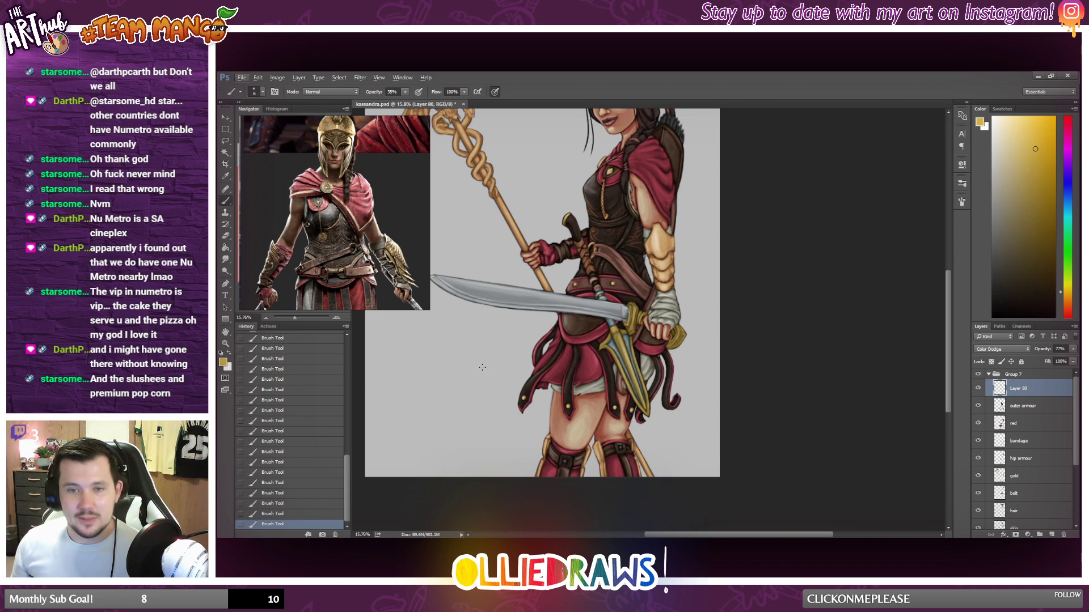
# Paint gold highlight strokes along the folds of the front knee's leather strap, on both sides of the buckle.
pyautogui.scroll(4, 470, 372)
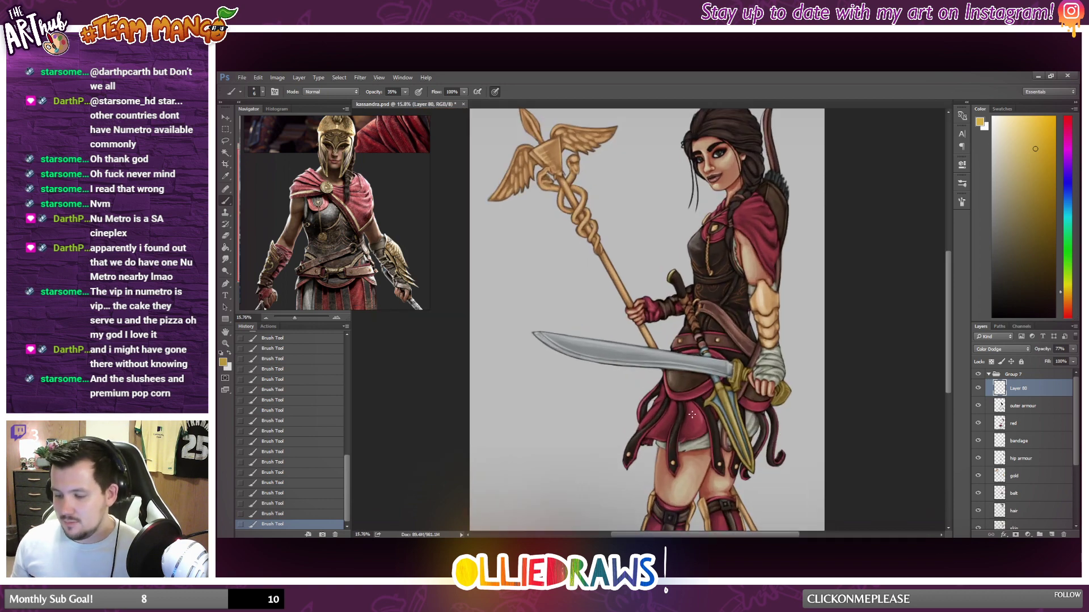
pyautogui.scroll(-3, 686, 411)
pyautogui.scroll(5, 661, 414)
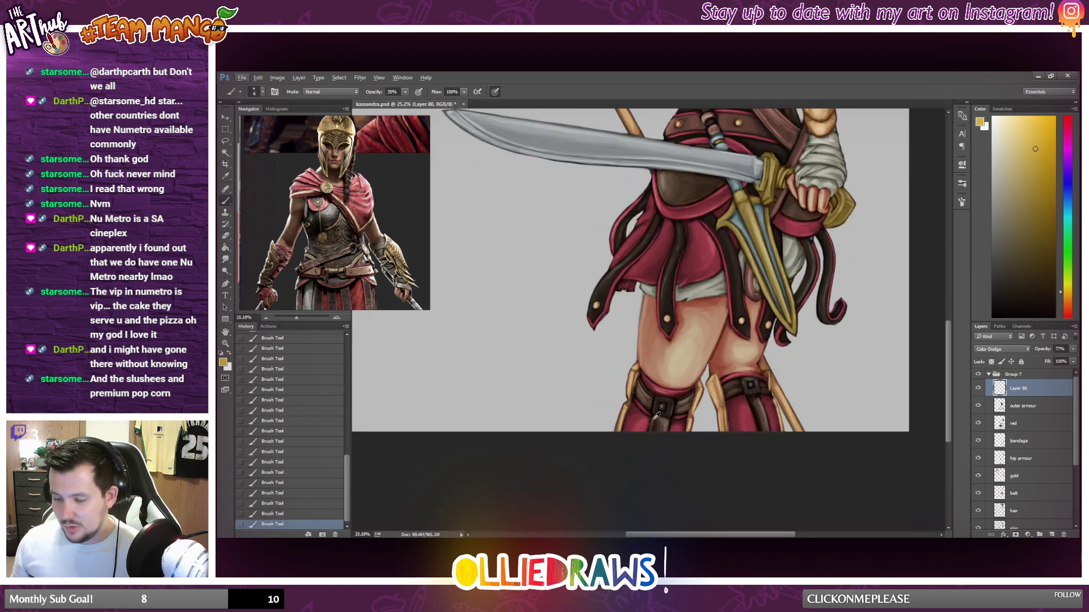
pyautogui.scroll(1, 658, 415)
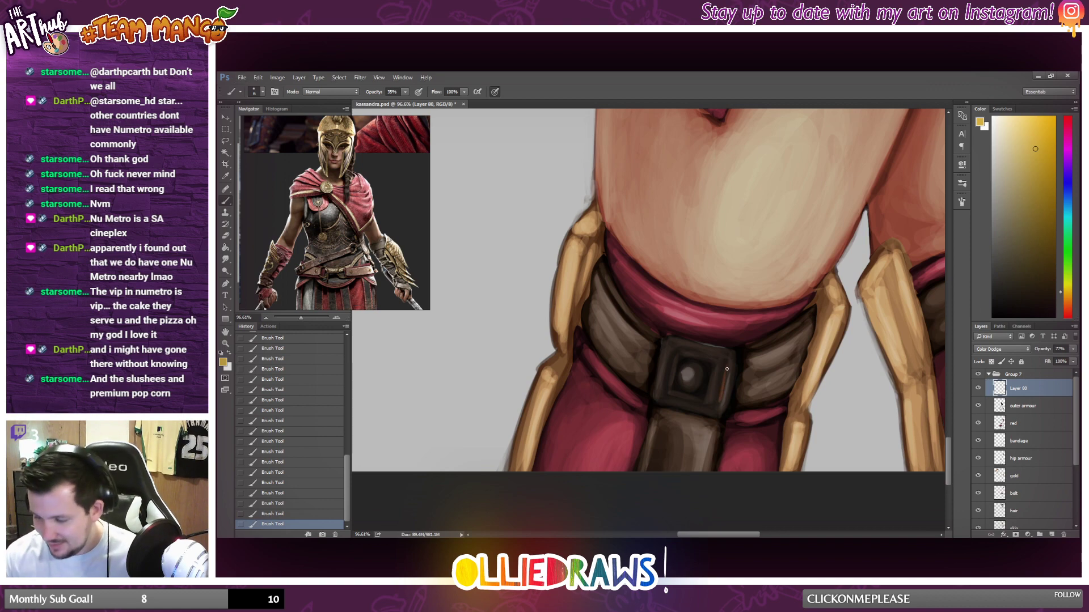
pyautogui.moveTo(774, 358); pyautogui.dragTo(807, 341)
pyautogui.moveTo(753, 397); pyautogui.dragTo(775, 392)
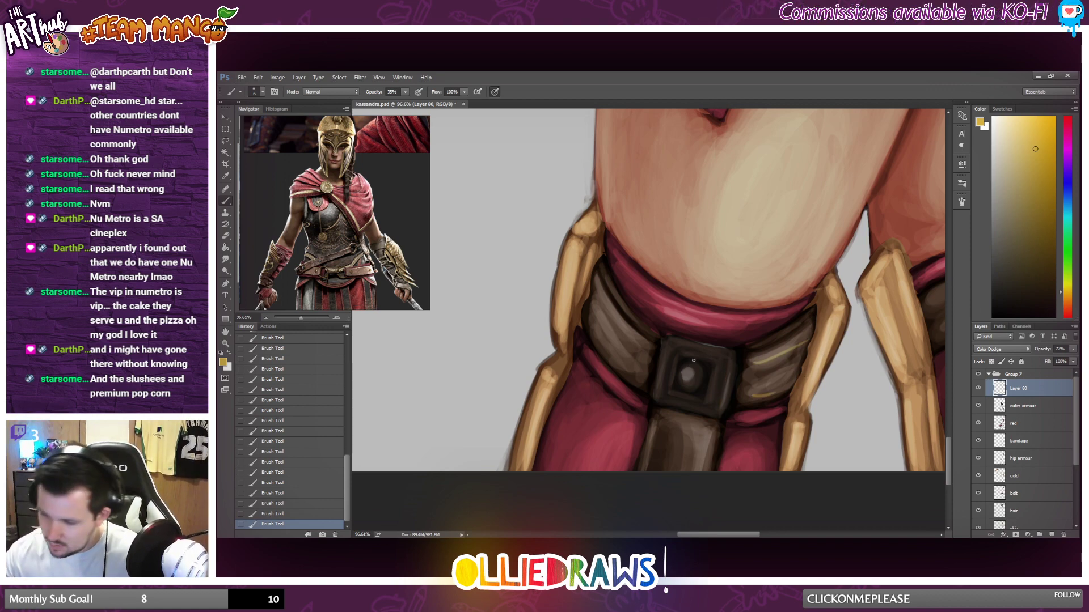
pyautogui.moveTo(597, 293)
pyautogui.mouseDown()
pyautogui.moveTo(632, 334)
pyautogui.moveTo(622, 370)
pyautogui.moveTo(638, 381)
pyautogui.mouseUp()
# Paint matching gold highlights on the other knee's leather strap, on both sides of its buckle.
pyautogui.scroll(-3, 637, 403)
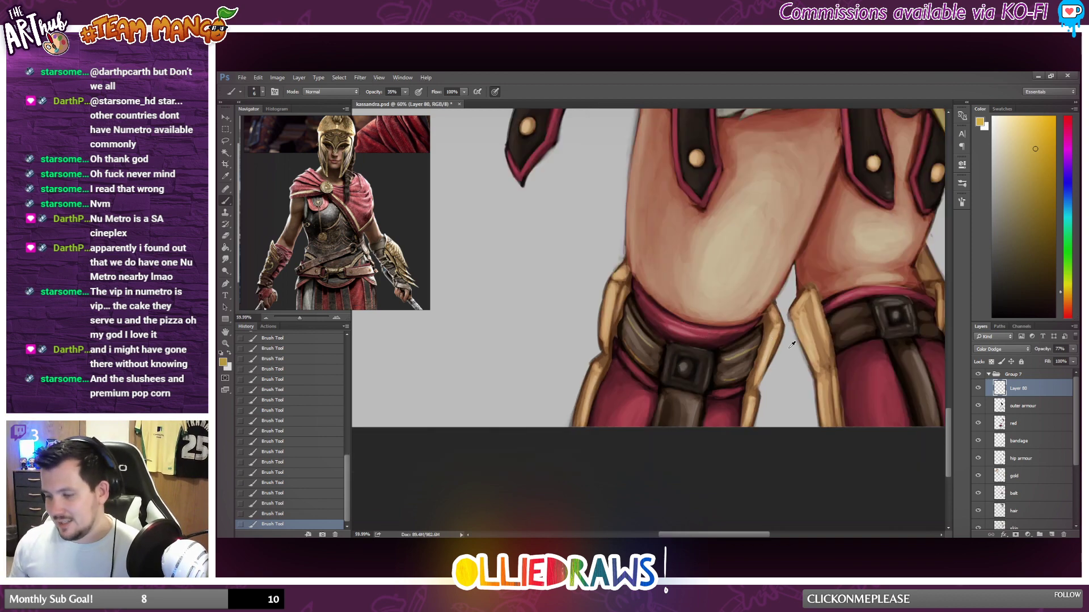
pyautogui.moveTo(840, 319); pyautogui.dragTo(876, 306)
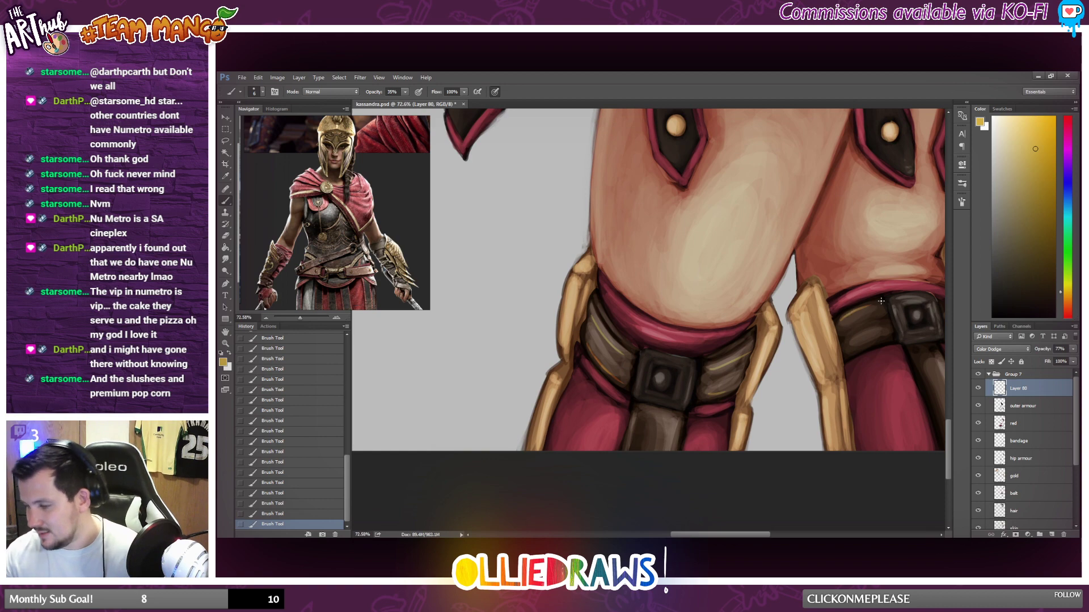
pyautogui.moveTo(857, 345)
pyautogui.mouseDown()
pyautogui.moveTo(889, 334)
pyautogui.moveTo(862, 347)
pyautogui.mouseUp()
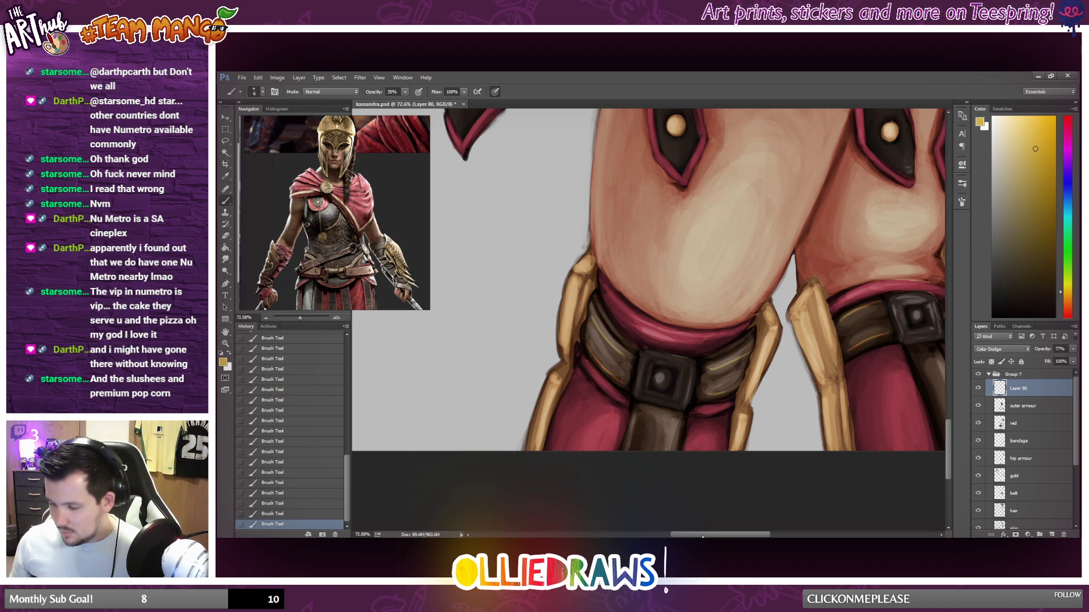
pyautogui.moveTo(705, 534); pyautogui.dragTo(738, 536)
pyautogui.moveTo(755, 335); pyautogui.dragTo(777, 341)
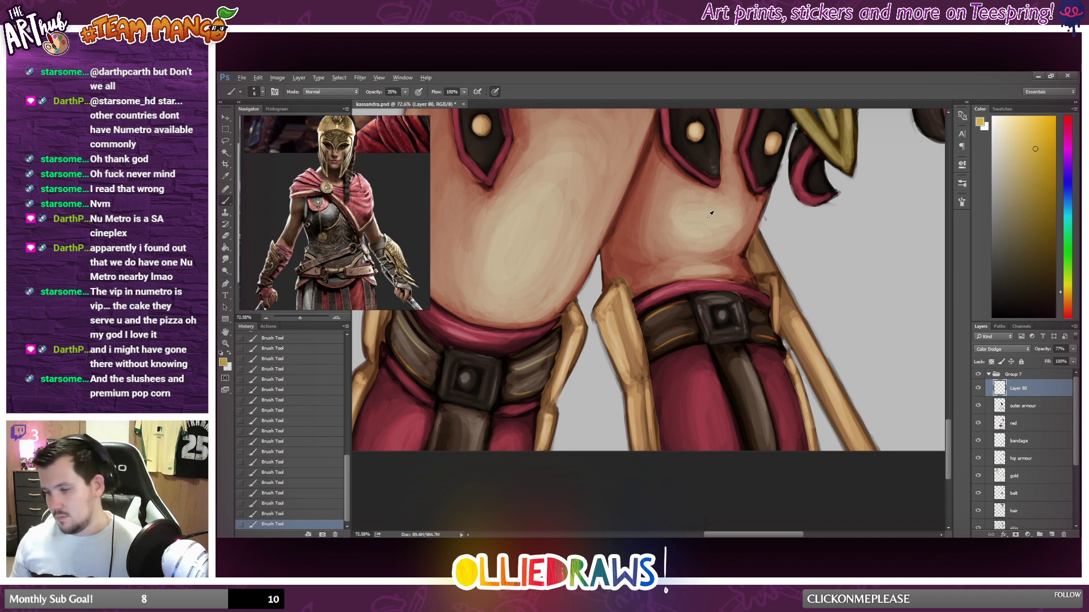
# Compare the whole figure with and without the gold detail layer by toggling its visibility.
pyautogui.scroll(-6, 710, 214)
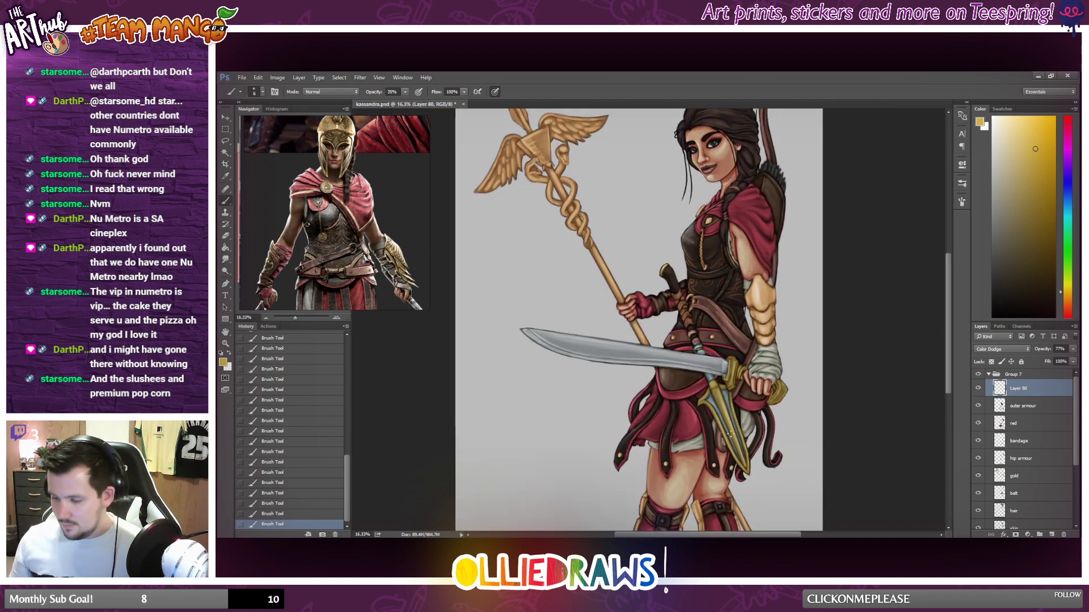
pyautogui.scroll(-2, 730, 434)
pyautogui.scroll(1, 731, 434)
pyautogui.scroll(-3, 732, 432)
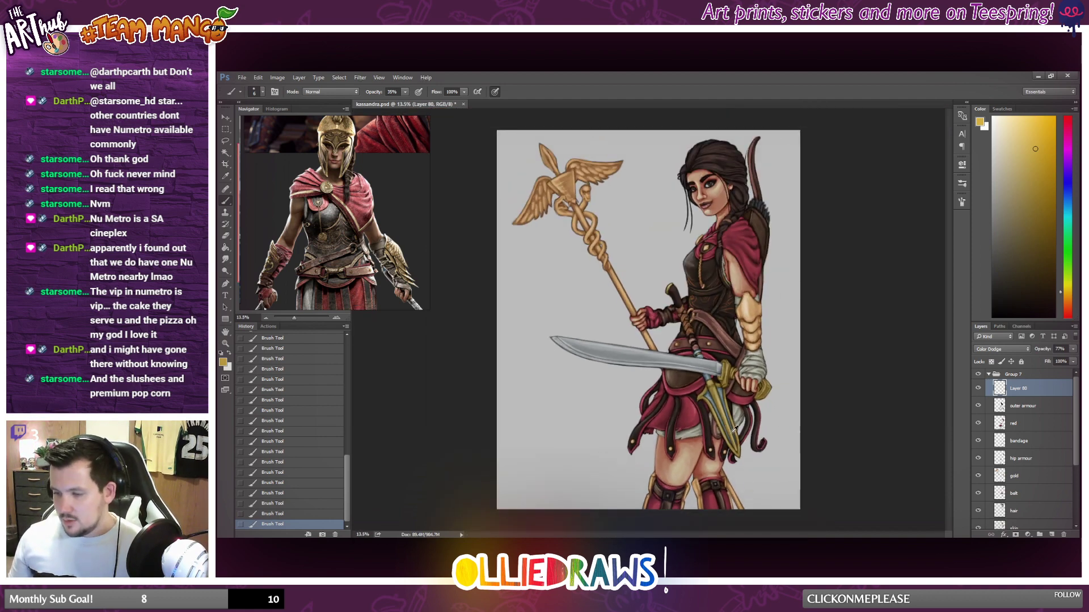
pyautogui.click(977, 389)
pyautogui.click(978, 389)
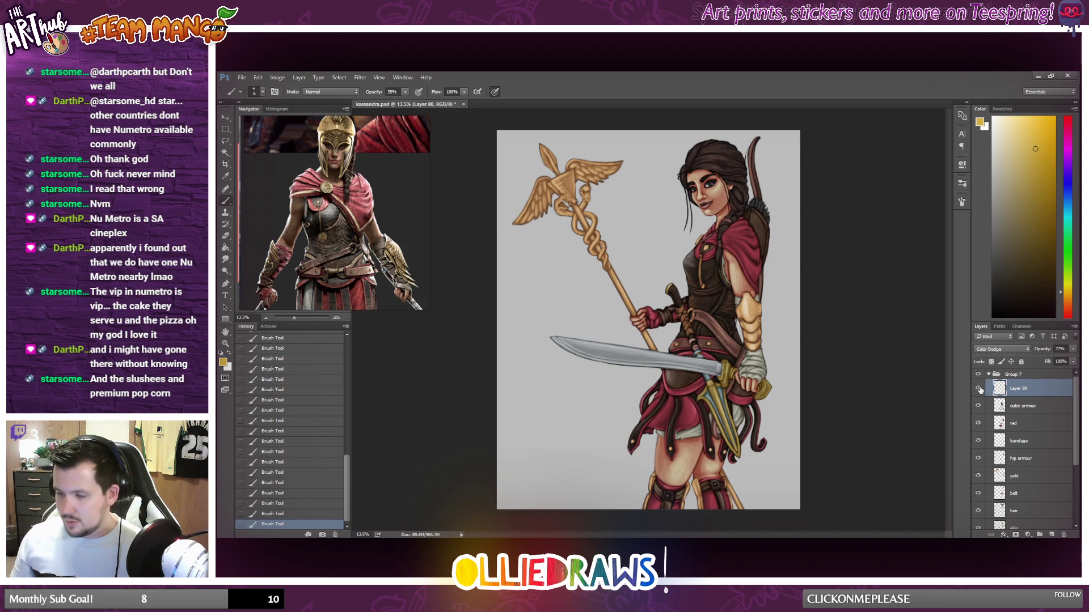
# Examine the gold detailing on the breastplate up close and within the whole figure.
pyautogui.scroll(-2, 750, 296)
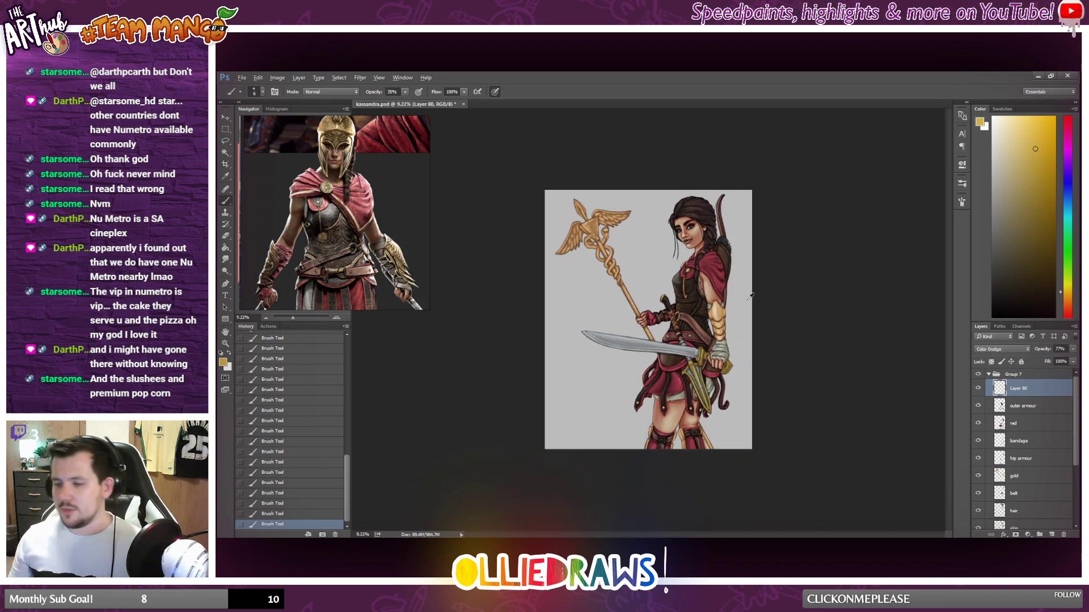
pyautogui.scroll(2, 750, 296)
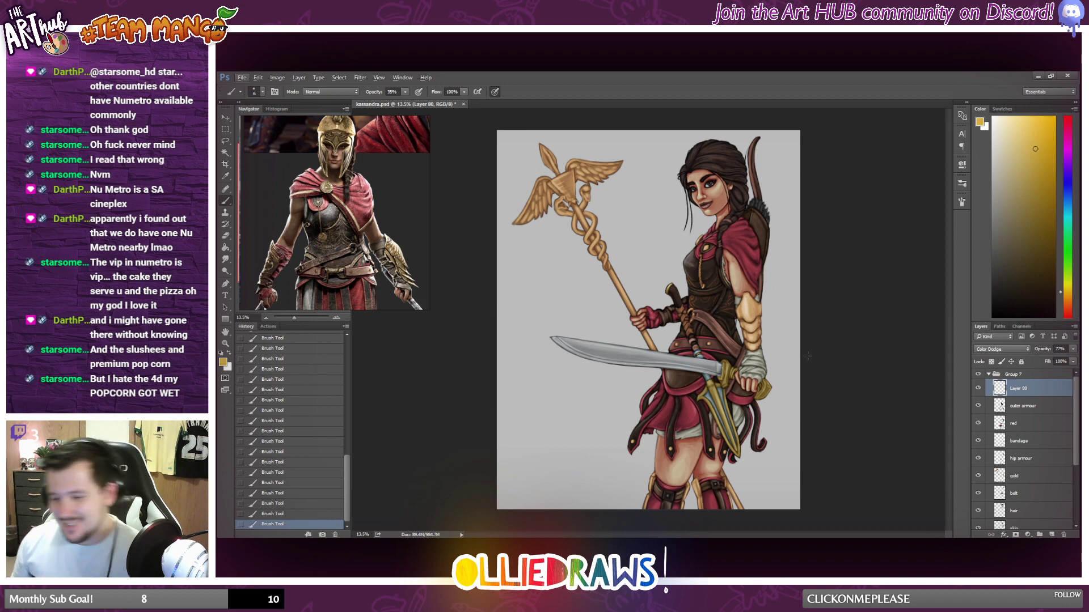
pyautogui.scroll(6, 689, 255)
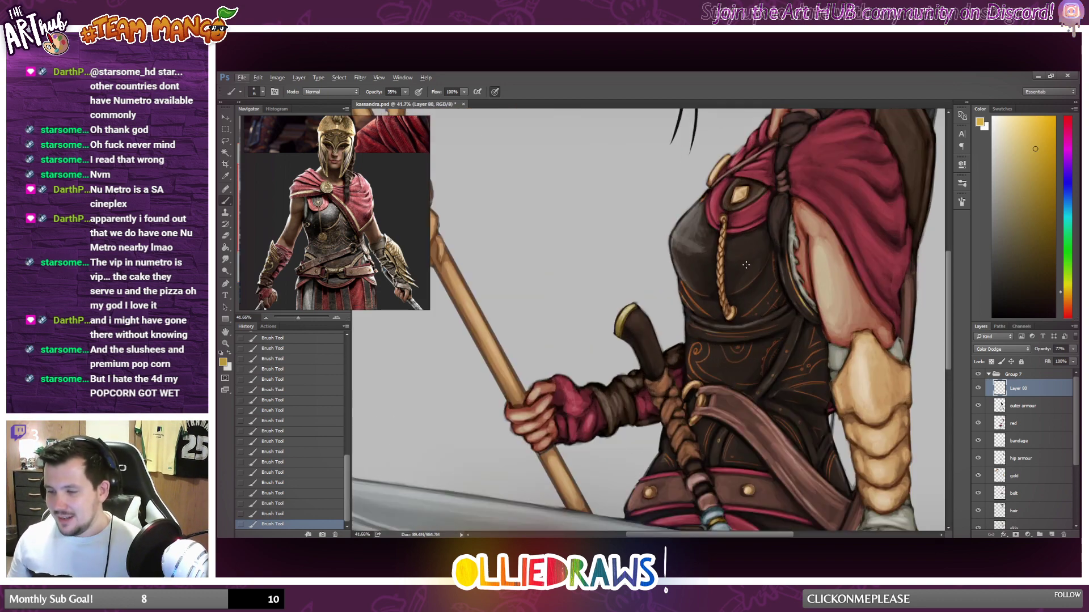
pyautogui.scroll(5, 738, 264)
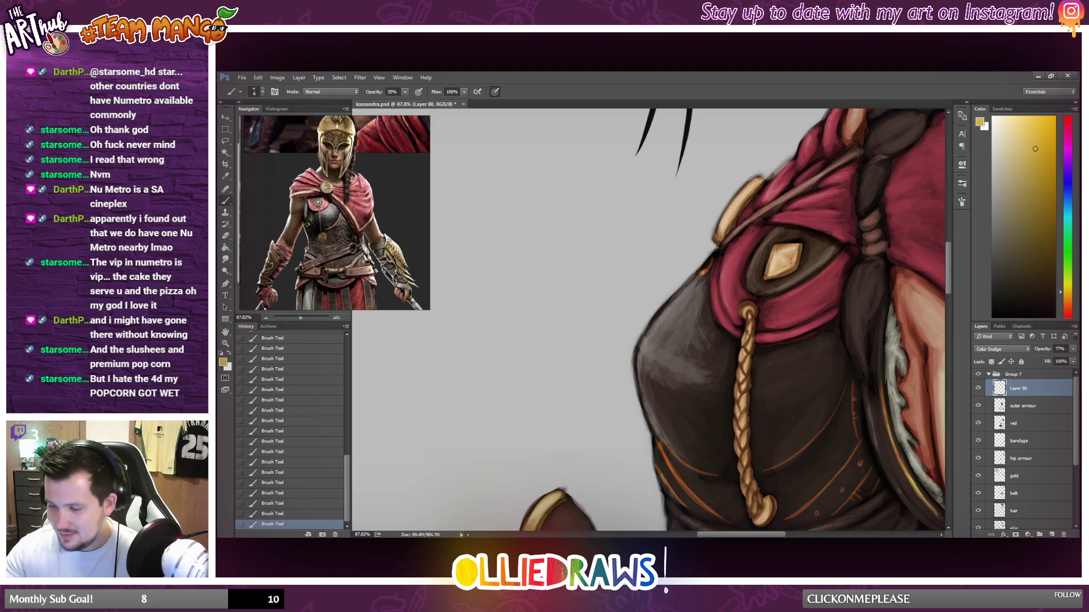
pyautogui.scroll(-7, 794, 329)
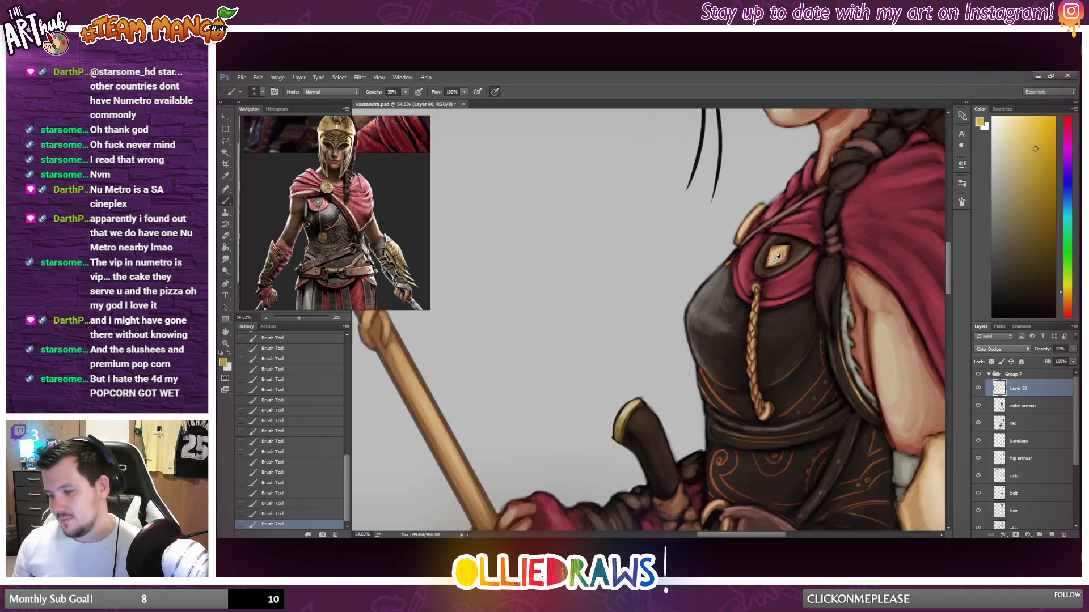
pyautogui.scroll(-3, 804, 339)
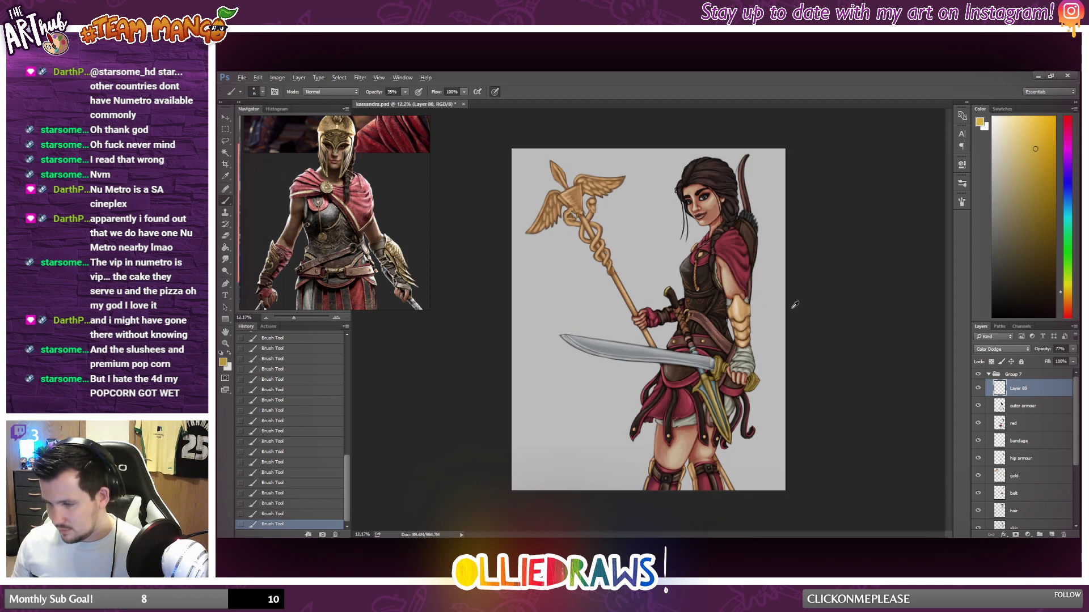
# Paint a thin gold highlight down the outer edge of the quiver behind the red cloak, undoing and repainting unsatisfactory strokes.
pyautogui.scroll(7, 822, 265)
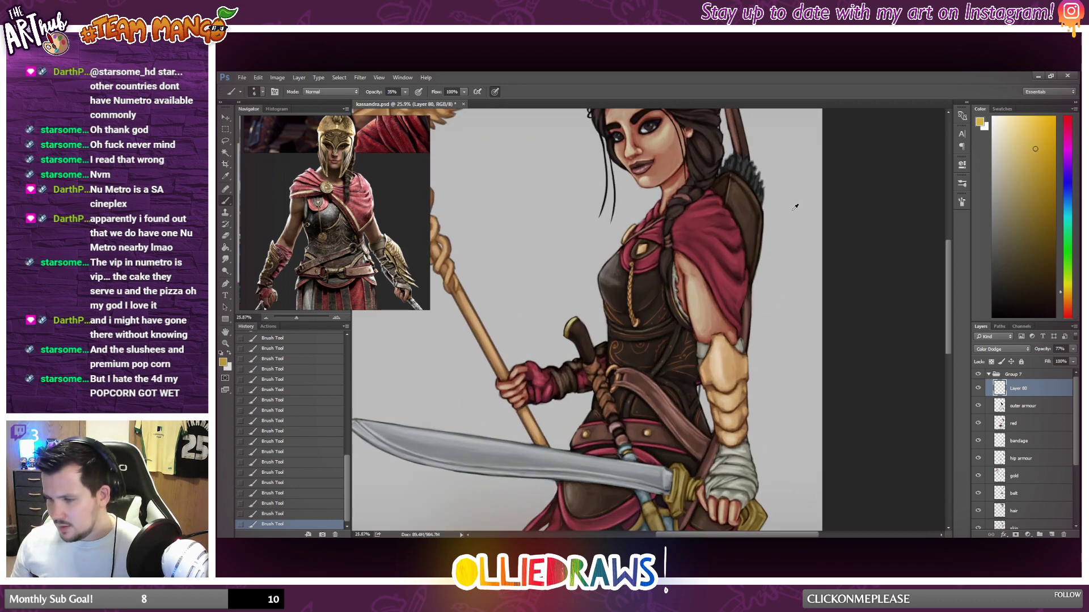
pyautogui.moveTo(733, 260); pyautogui.dragTo(727, 312)
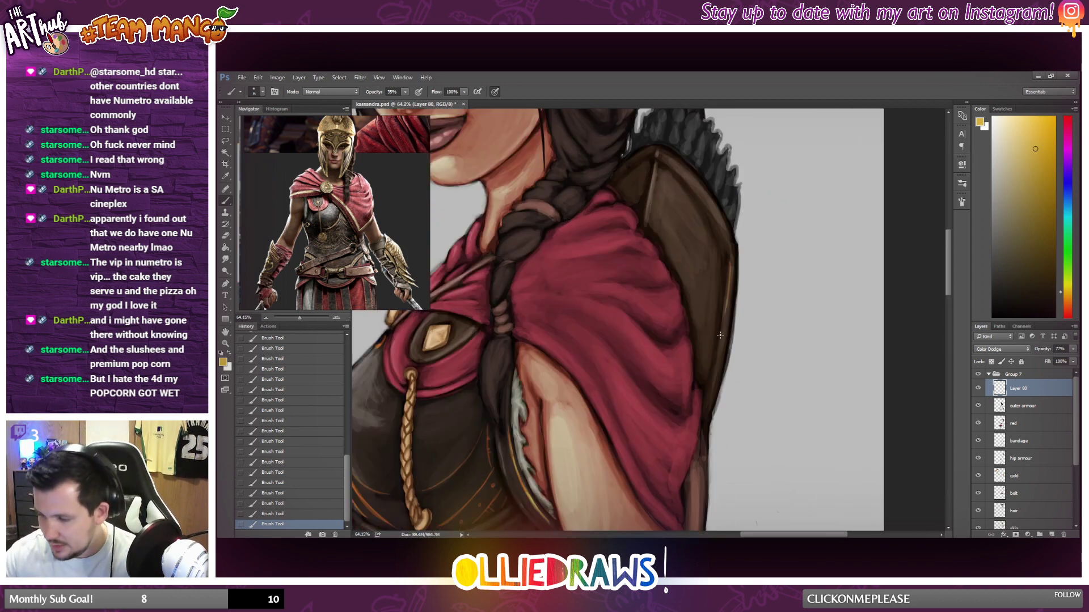
pyautogui.hotkey('ctrl', 'z')
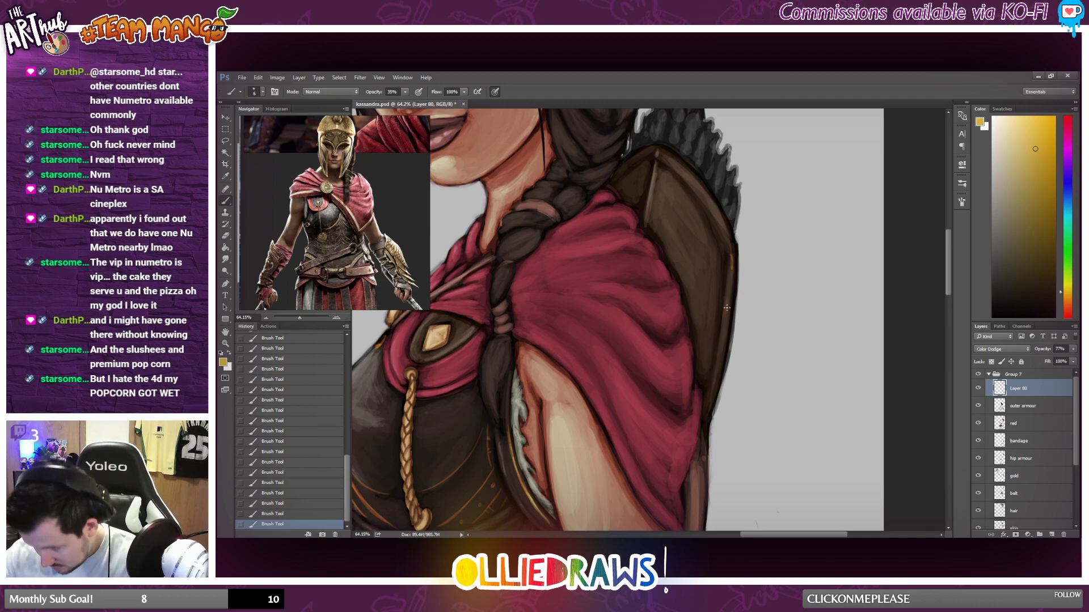
pyautogui.moveTo(731, 270); pyautogui.dragTo(713, 399)
pyautogui.hotkey('ctrl', 'z')
pyautogui.moveTo(733, 260); pyautogui.dragTo(710, 404)
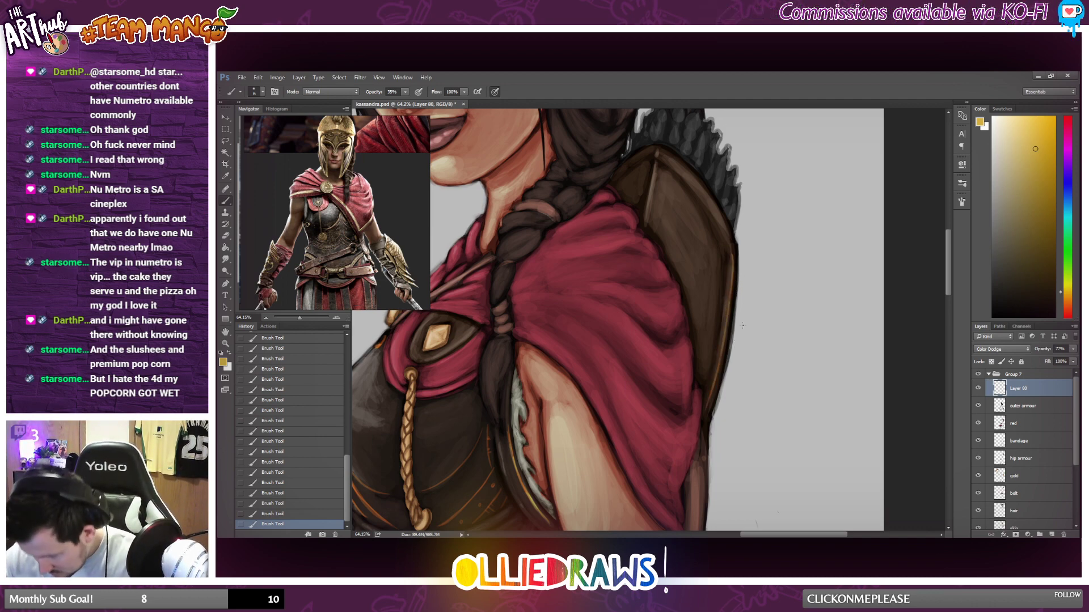
# Paint thin gold trim along the quiver's upper rim and down both sides of the ridge below its peak.
pyautogui.moveTo(662, 155); pyautogui.dragTo(701, 189)
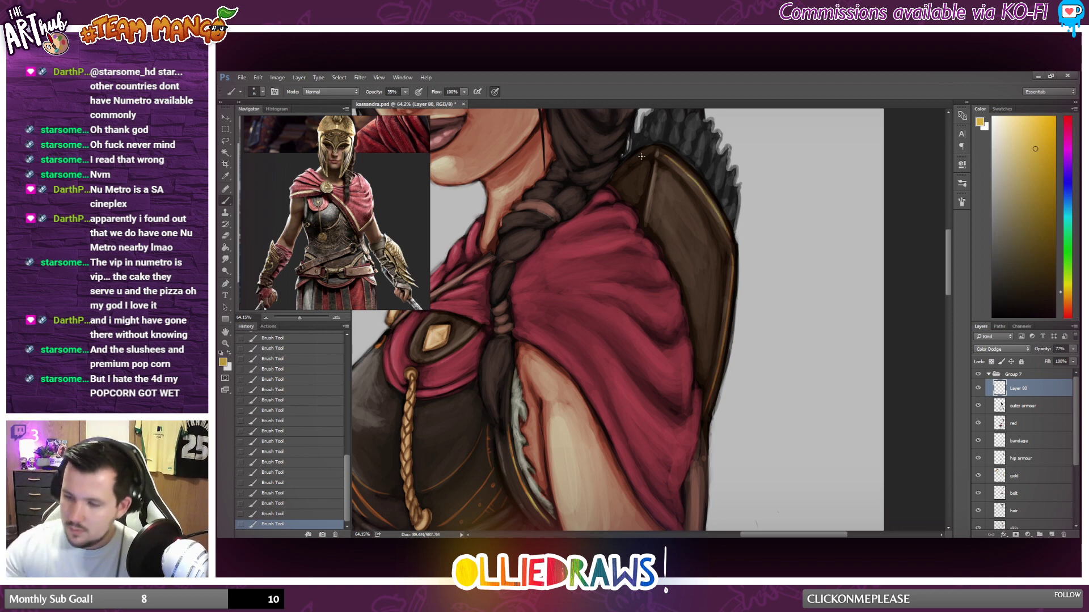
pyautogui.moveTo(618, 173); pyautogui.dragTo(649, 152)
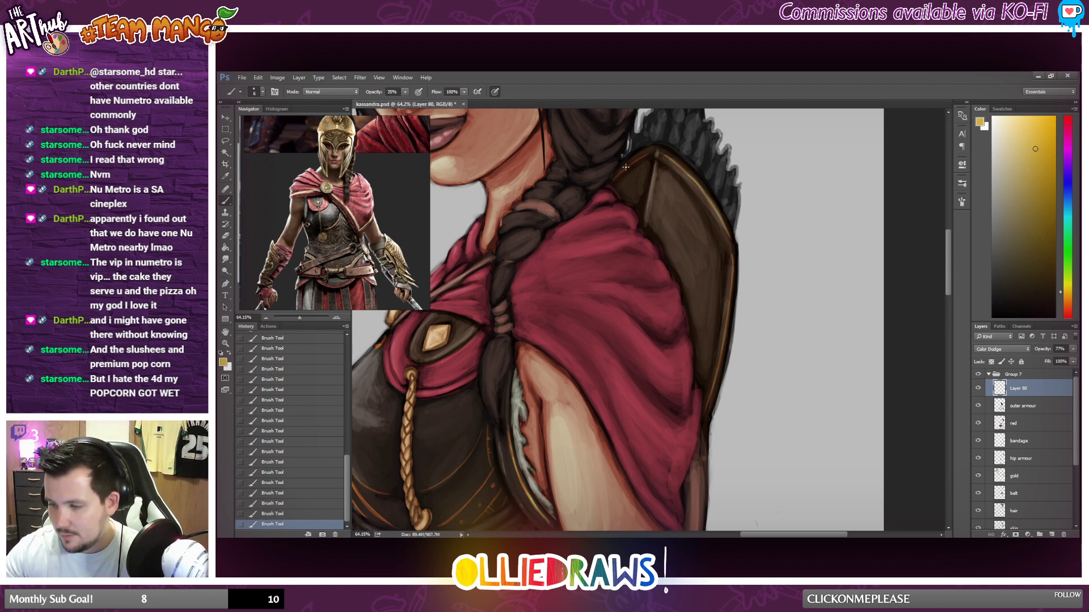
pyautogui.moveTo(657, 166); pyautogui.dragTo(659, 222)
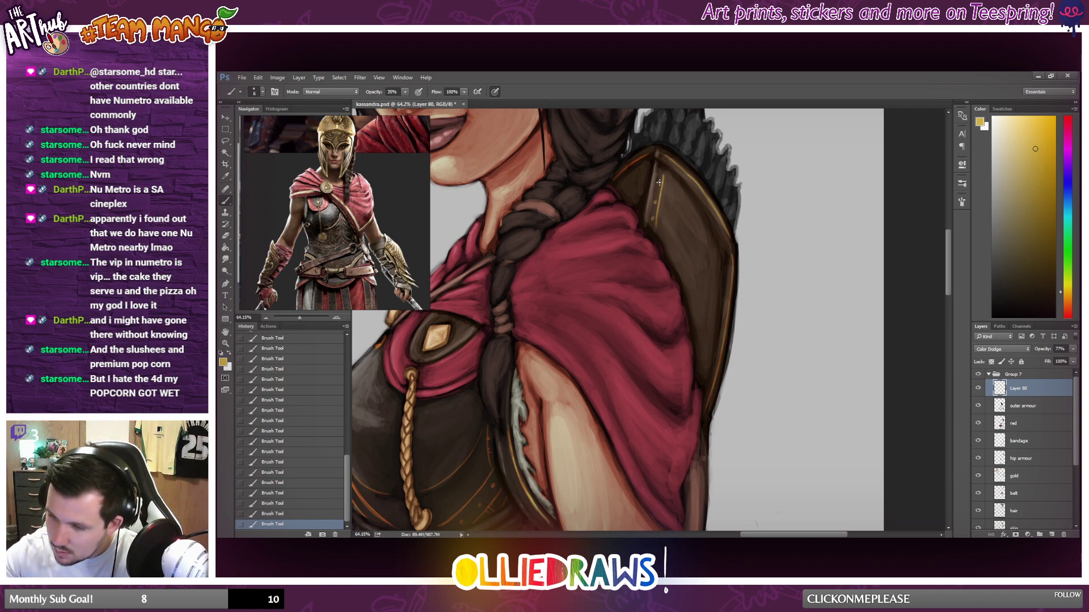
pyautogui.moveTo(645, 168); pyautogui.dragTo(640, 202)
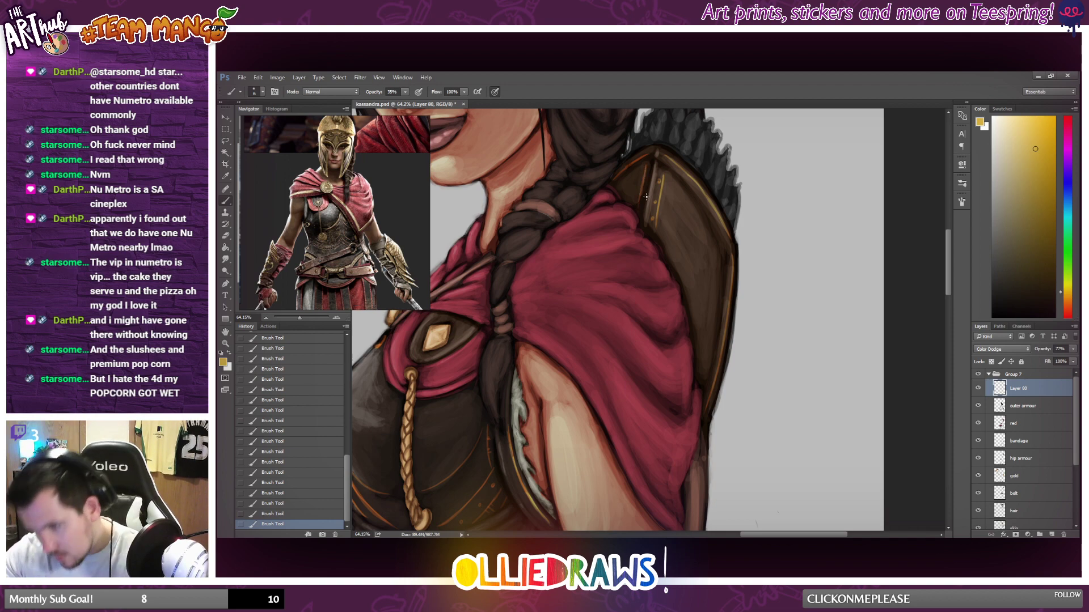
# Review the quiver's gold trim against the rest of the figure at several magnifications.
pyautogui.scroll(-9, 646, 196)
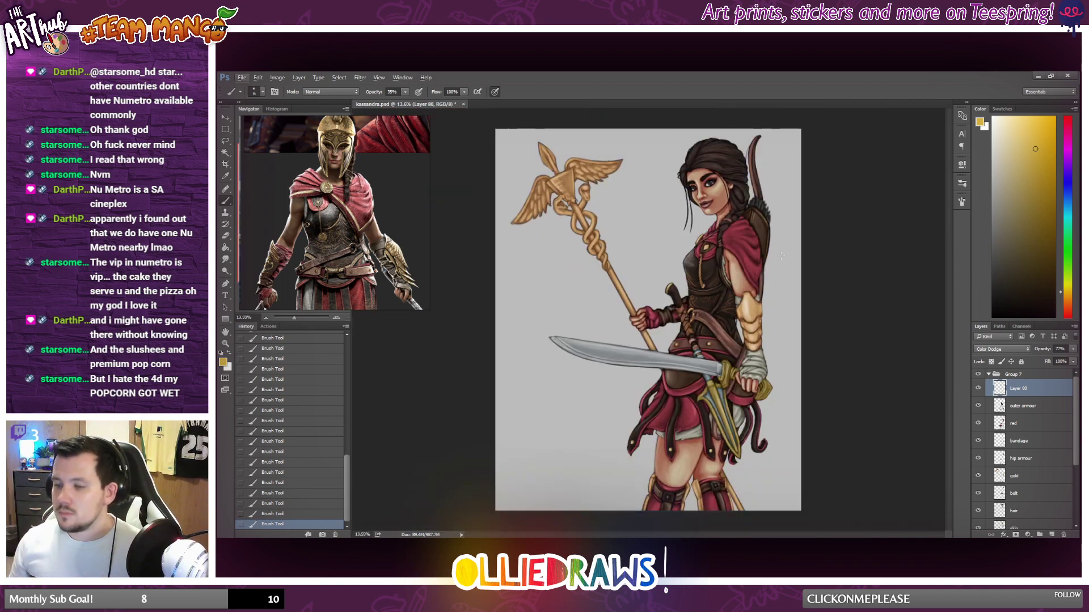
pyautogui.scroll(1, 737, 386)
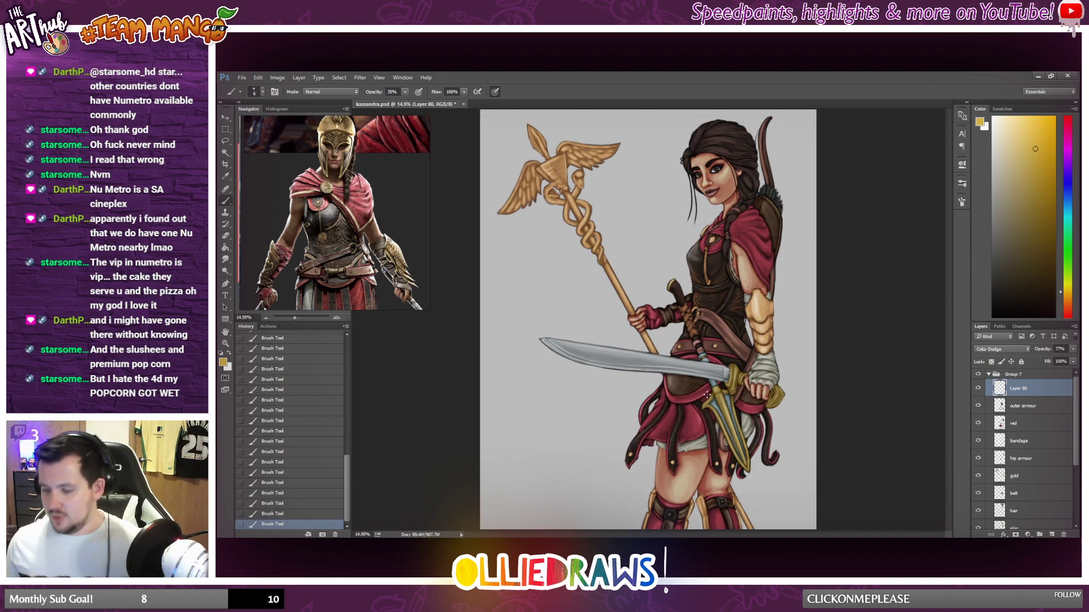
pyautogui.scroll(-1, 742, 324)
pyautogui.scroll(2, 740, 326)
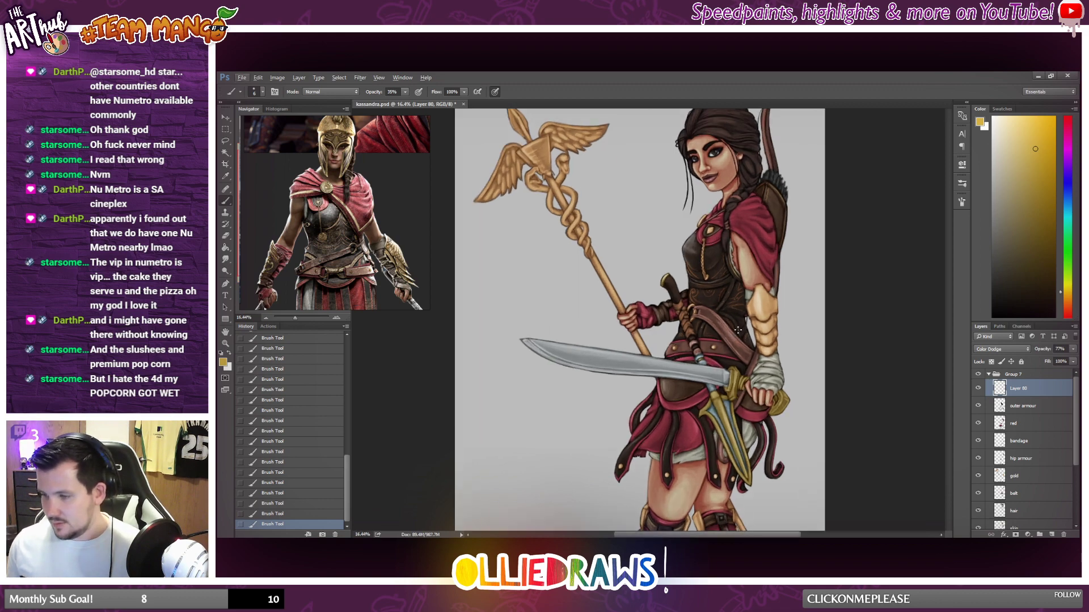
pyautogui.scroll(-3, 746, 266)
pyautogui.scroll(2, 752, 257)
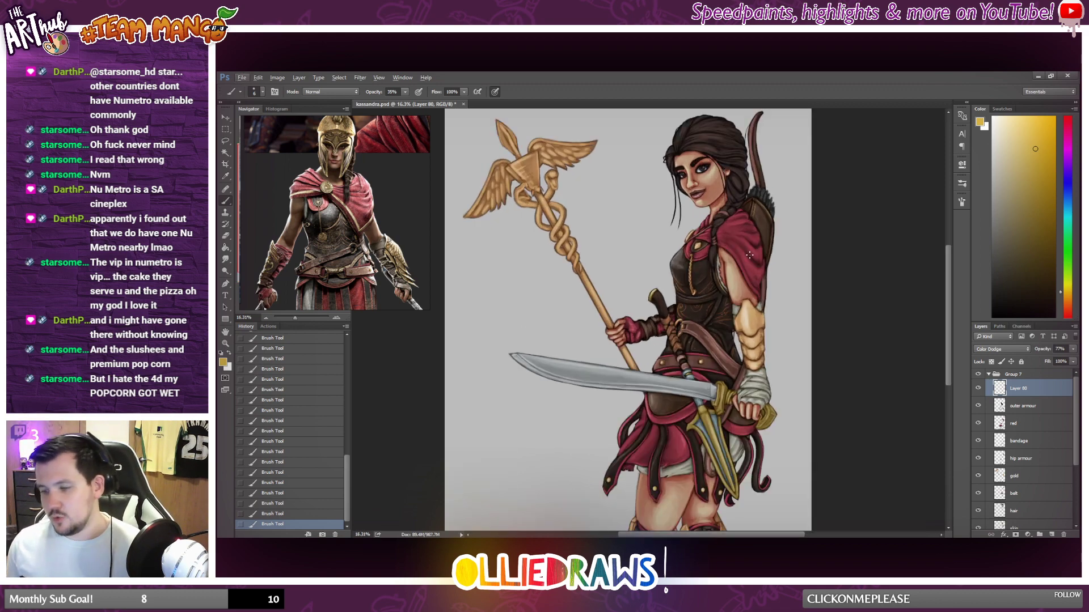
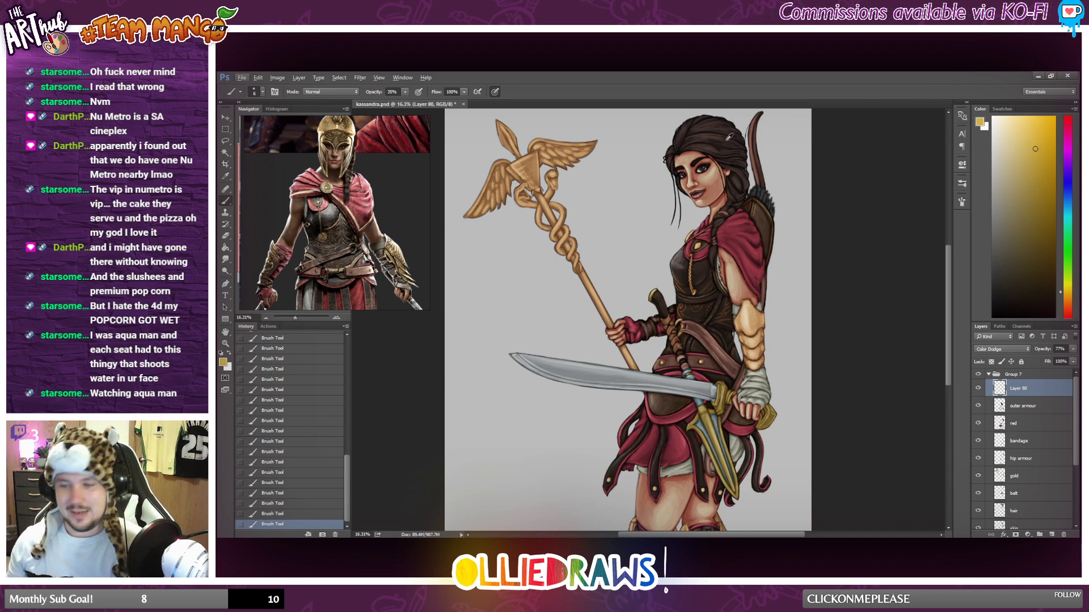
# Examine the gold detailing on the torso armour up close and within the whole figure.
pyautogui.scroll(-2, 744, 257)
pyautogui.scroll(2, 793, 263)
pyautogui.scroll(1, 793, 263)
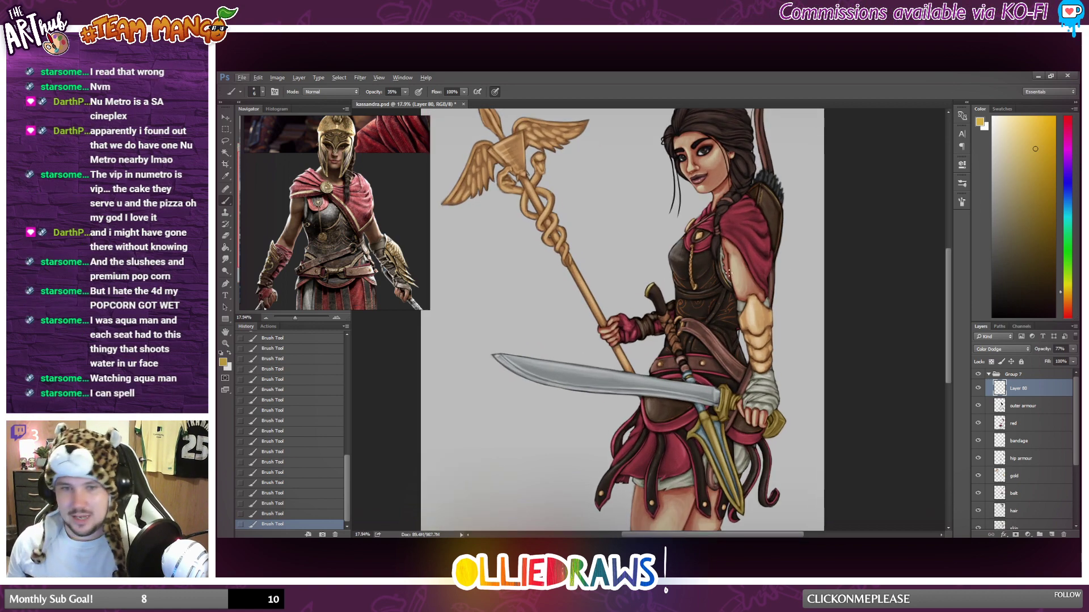
pyautogui.scroll(6, 727, 281)
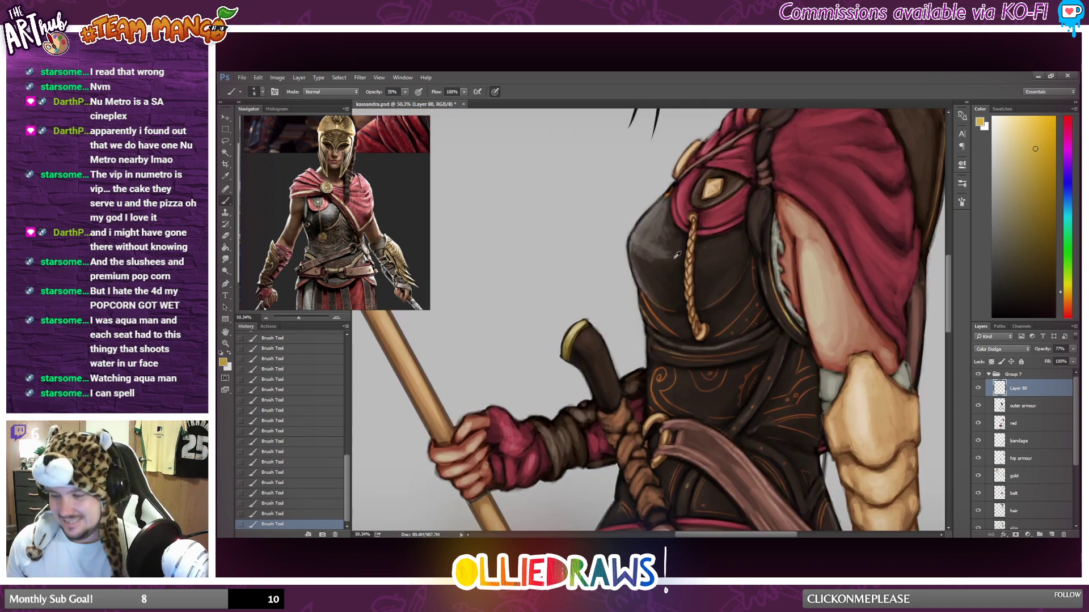
pyautogui.scroll(-3, 747, 300)
pyautogui.scroll(4, 764, 403)
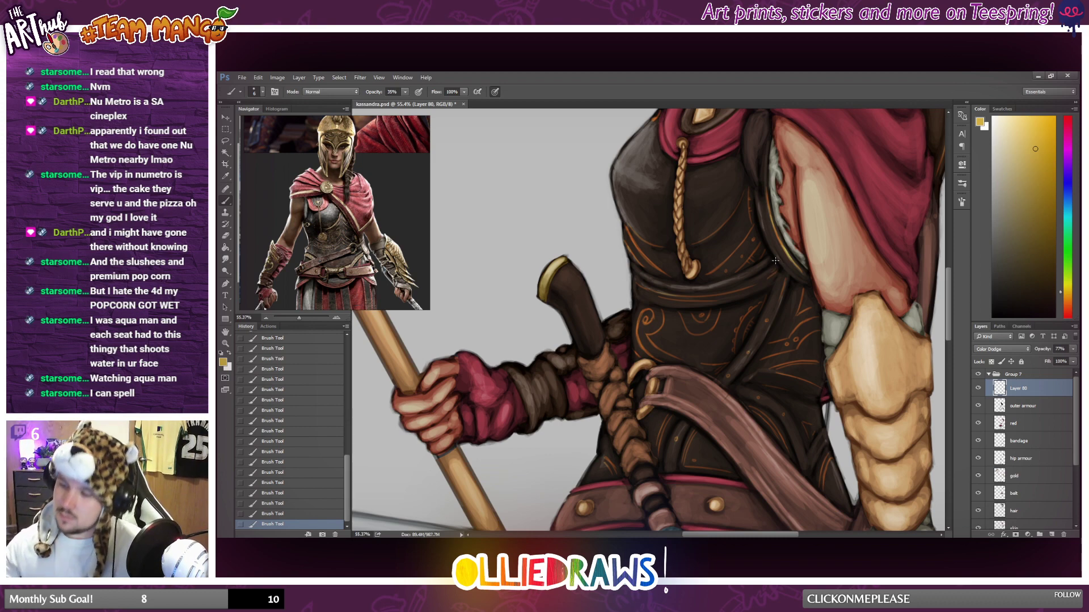
pyautogui.scroll(-10, 775, 260)
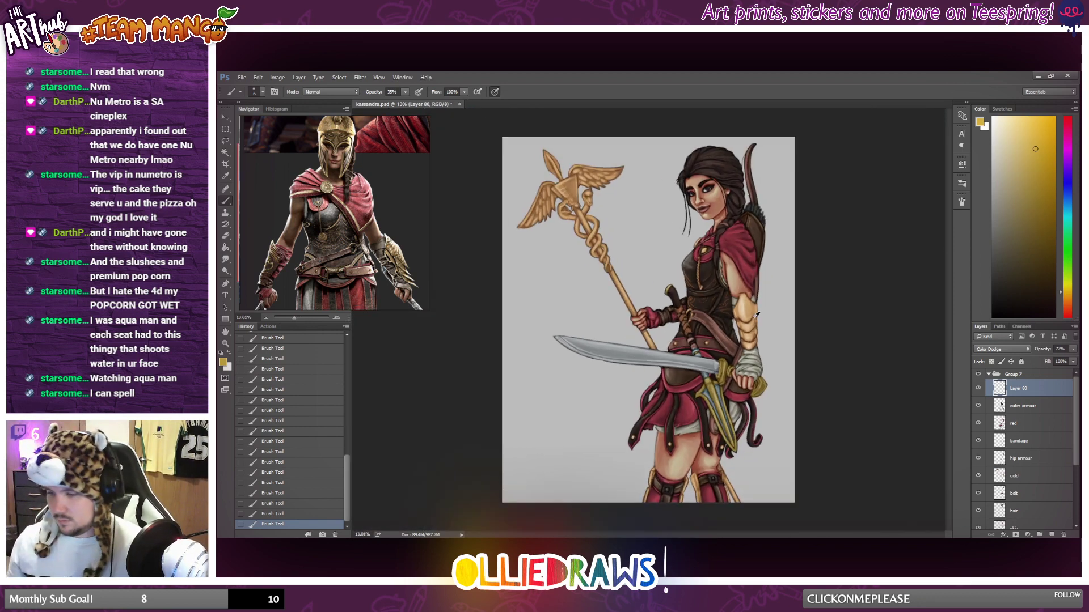
pyautogui.scroll(1, 756, 315)
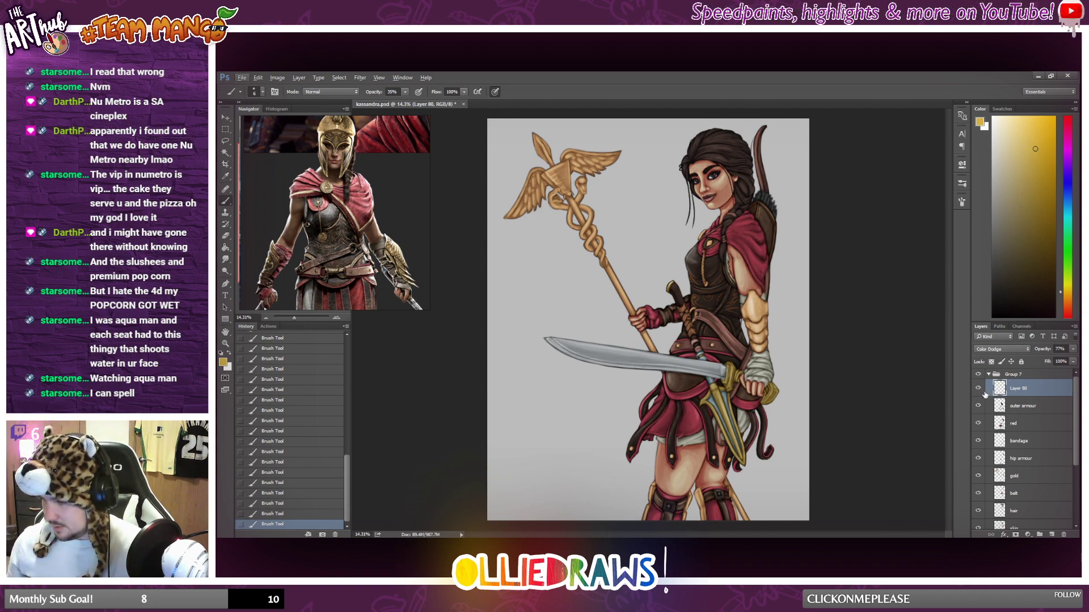
# Try clipping the Color Dodge gold highlight layer to the outer armour layer, undo it and check the whole figure.
pyautogui.keyDown('alt'); pyautogui.click(1006, 397); pyautogui.keyUp('alt')
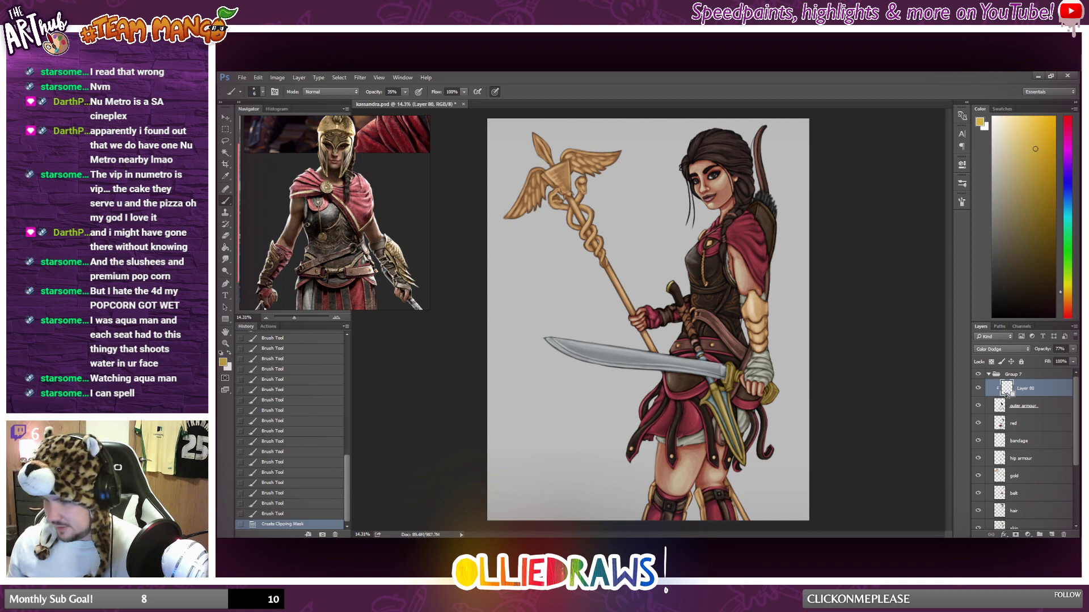
pyautogui.hotkey('ctrl', 'z')
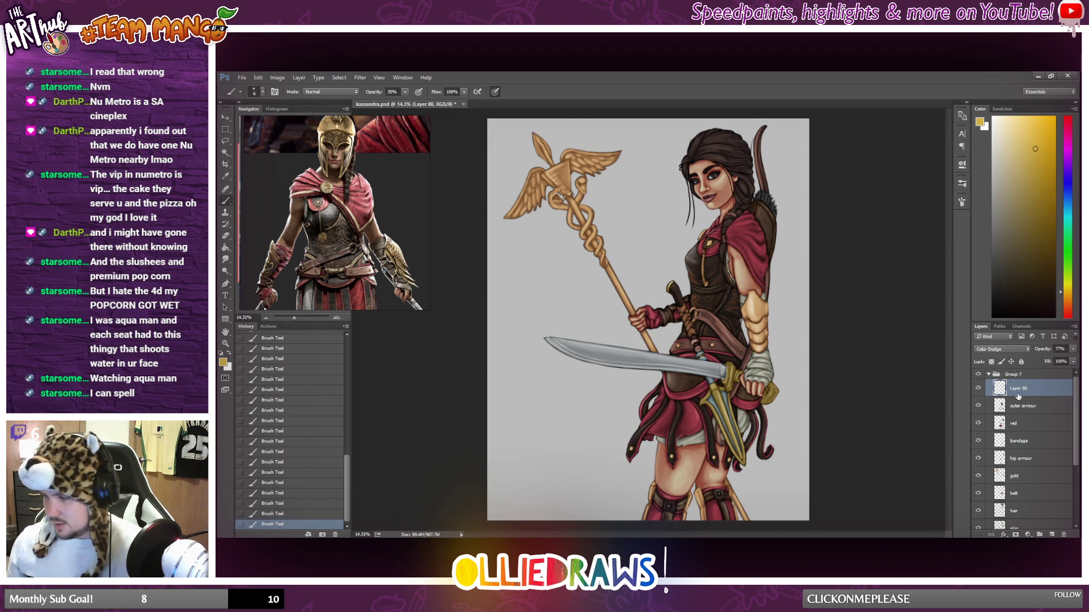
pyautogui.scroll(-4, 773, 362)
pyautogui.scroll(4, 777, 359)
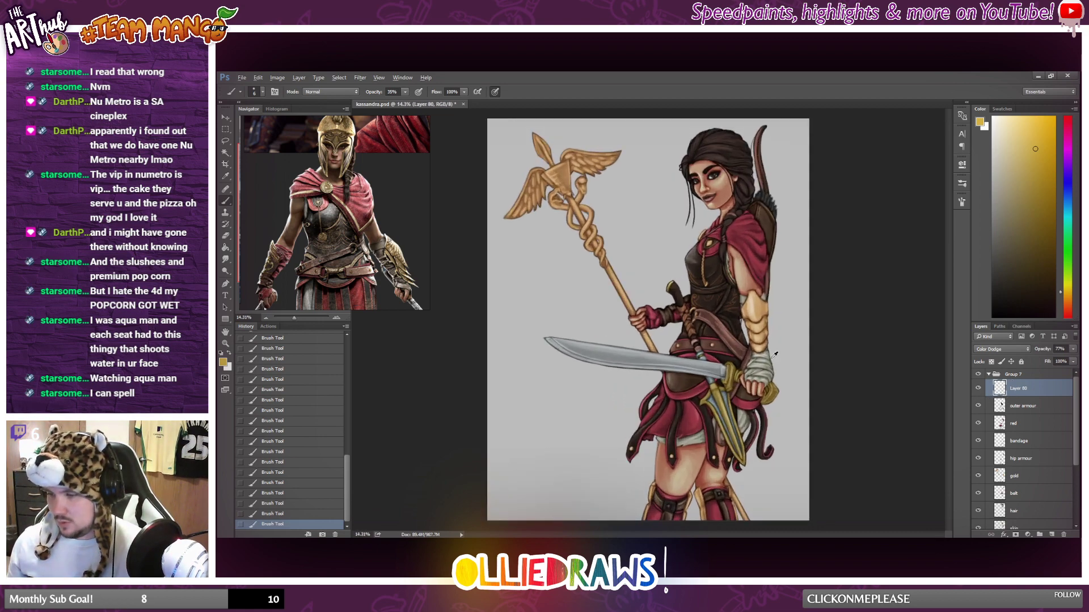
pyautogui.scroll(2, 793, 336)
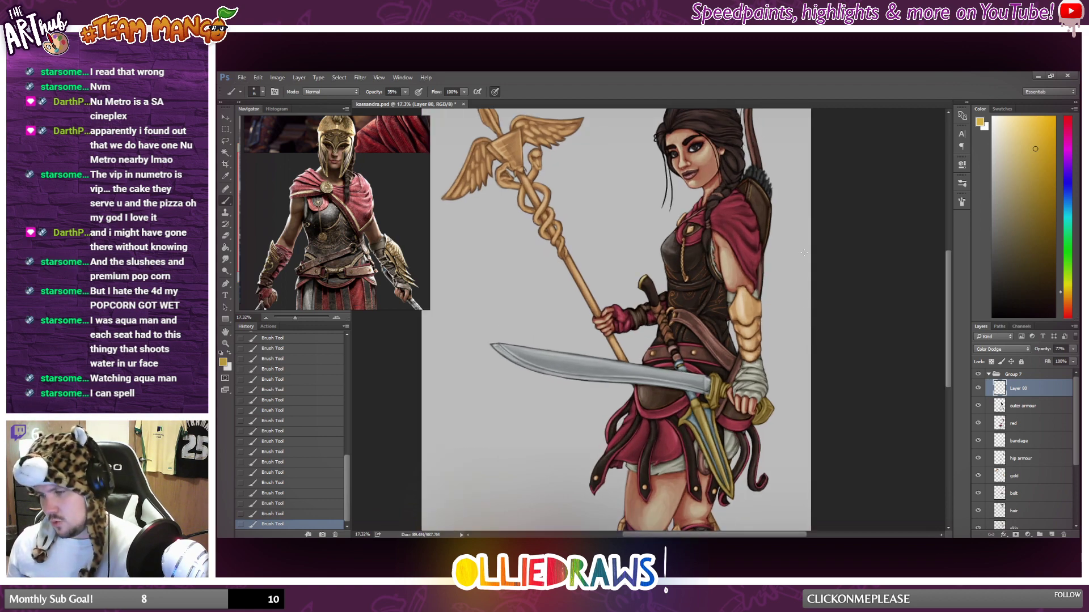
pyautogui.scroll(-2, 762, 236)
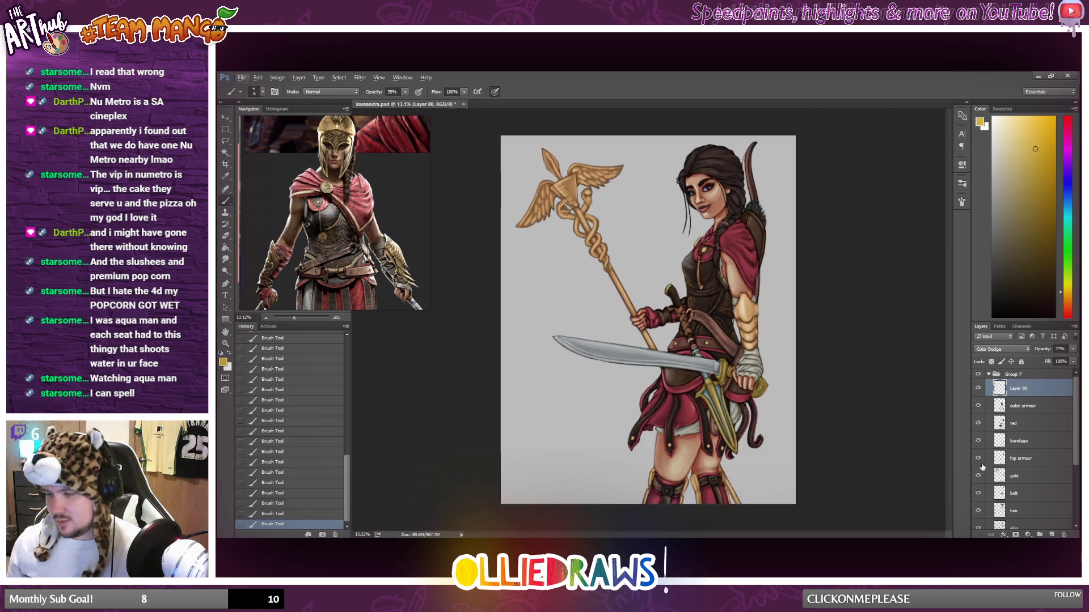
# Lasso the arrow fletchings above the quiver on the Group 5 copy 2 layer.
pyautogui.scroll(-3, 1024, 453)
pyautogui.click(1015, 493)
pyautogui.scroll(3, 740, 183)
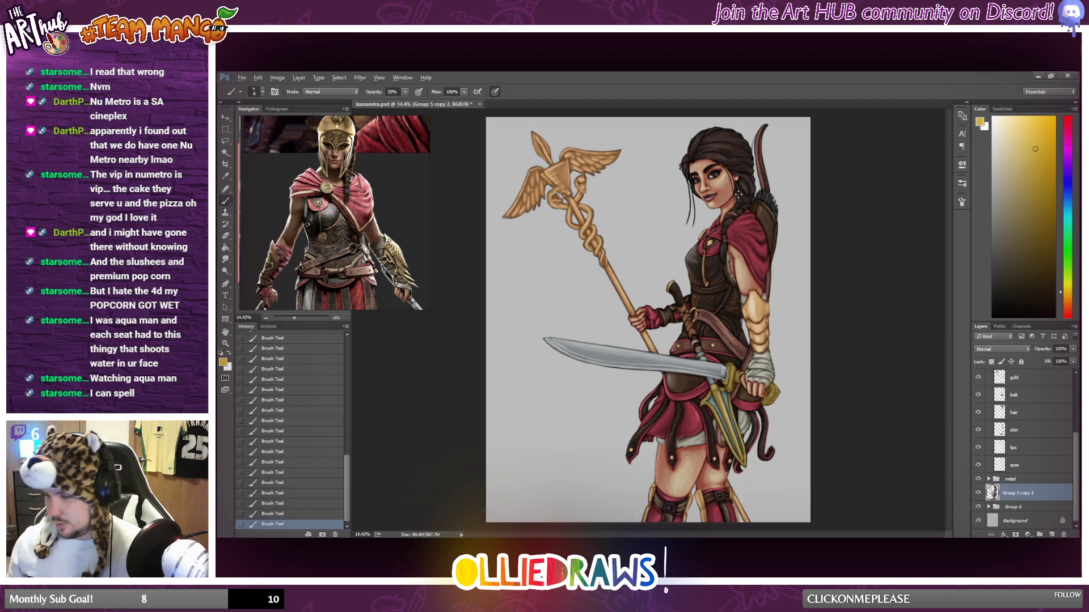
pyautogui.scroll(3, 821, 194)
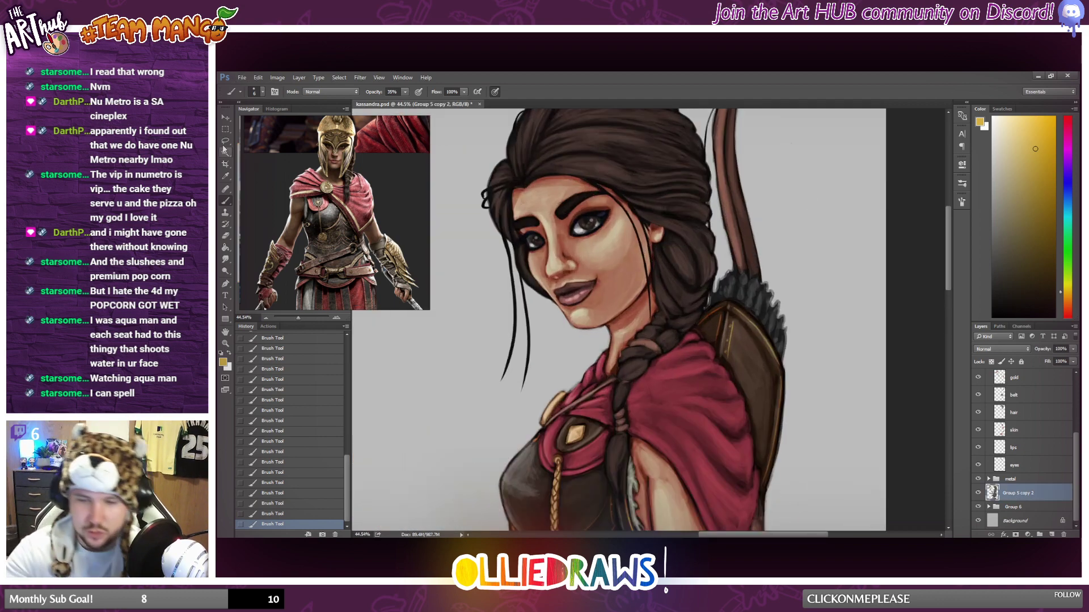
pyautogui.press('l')
pyautogui.moveTo(709, 317)
pyautogui.mouseDown()
pyautogui.moveTo(730, 276)
pyautogui.moveTo(752, 270)
pyautogui.moveTo(777, 287)
pyautogui.moveTo(799, 347)
pyautogui.moveTo(728, 333)
pyautogui.moveTo(708, 312)
pyautogui.mouseUp()
# Examine the arrow fletchings up close in the Kassandra reference picture with the eagle.
pyautogui.scroll(-3, 334, 198)
pyautogui.moveTo(284, 187); pyautogui.dragTo(369, 97)
pyautogui.scroll(3, 366, 215)
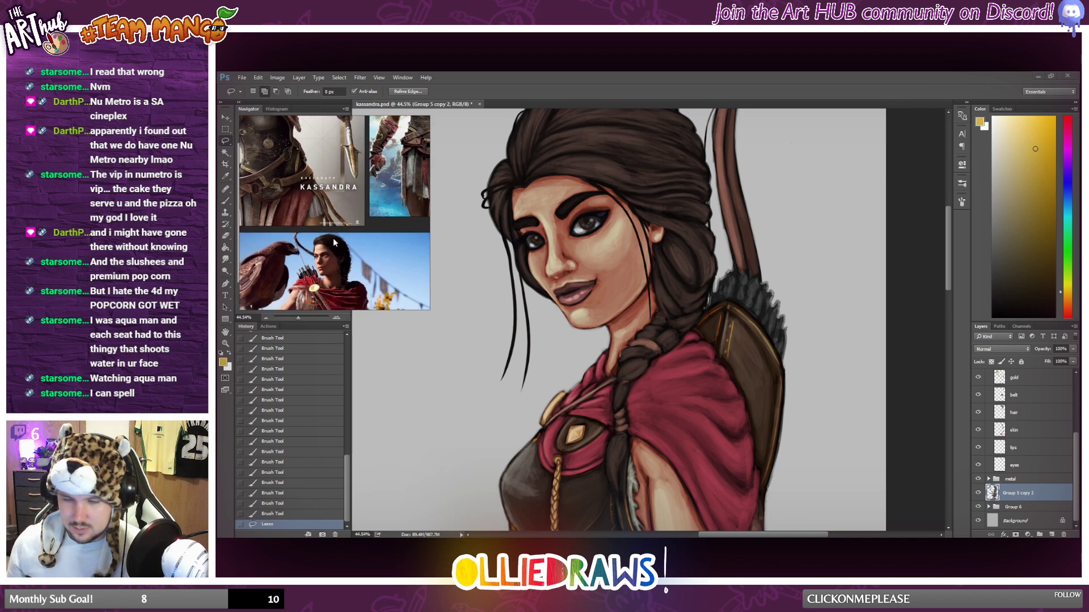
pyautogui.scroll(5, 322, 218)
pyautogui.scroll(2, 321, 215)
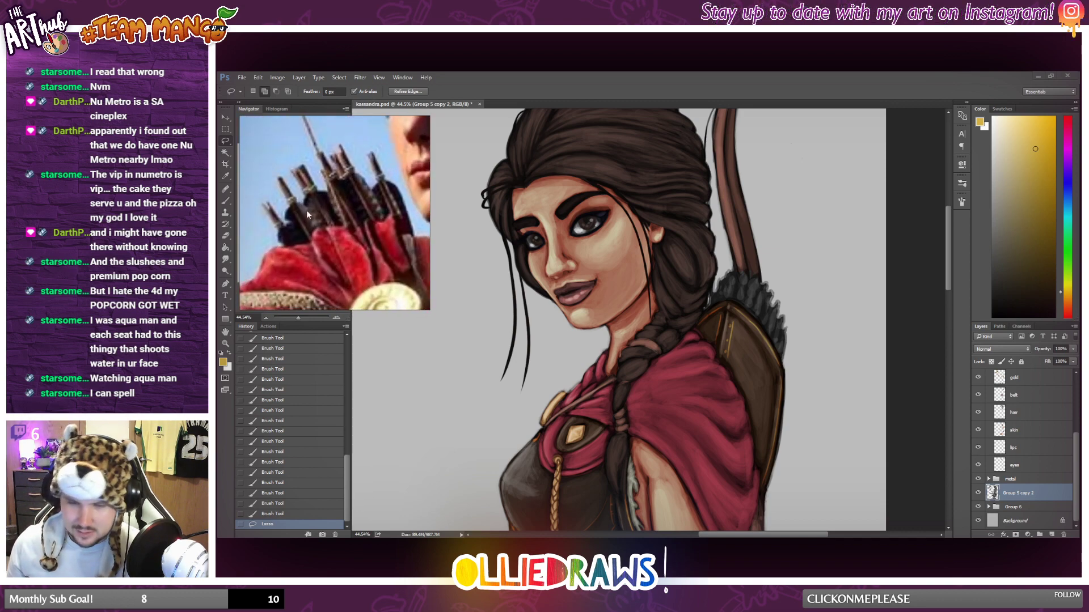
pyautogui.scroll(-7, 288, 235)
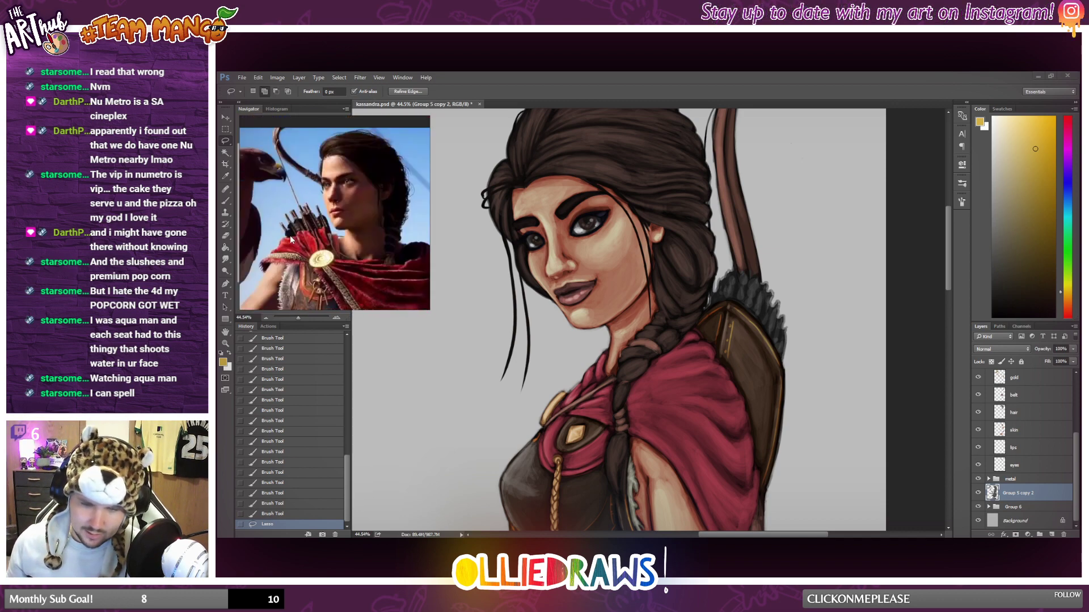
pyautogui.moveTo(338, 233)
pyautogui.mouseDown()
pyautogui.moveTo(309, 212)
pyautogui.moveTo(347, 231)
pyautogui.mouseUp()
pyautogui.scroll(-2, 310, 214)
# Copy the selected arrow fletchings onto their own layer and clip a new blank layer to it.
pyautogui.scroll(-3, 785, 329)
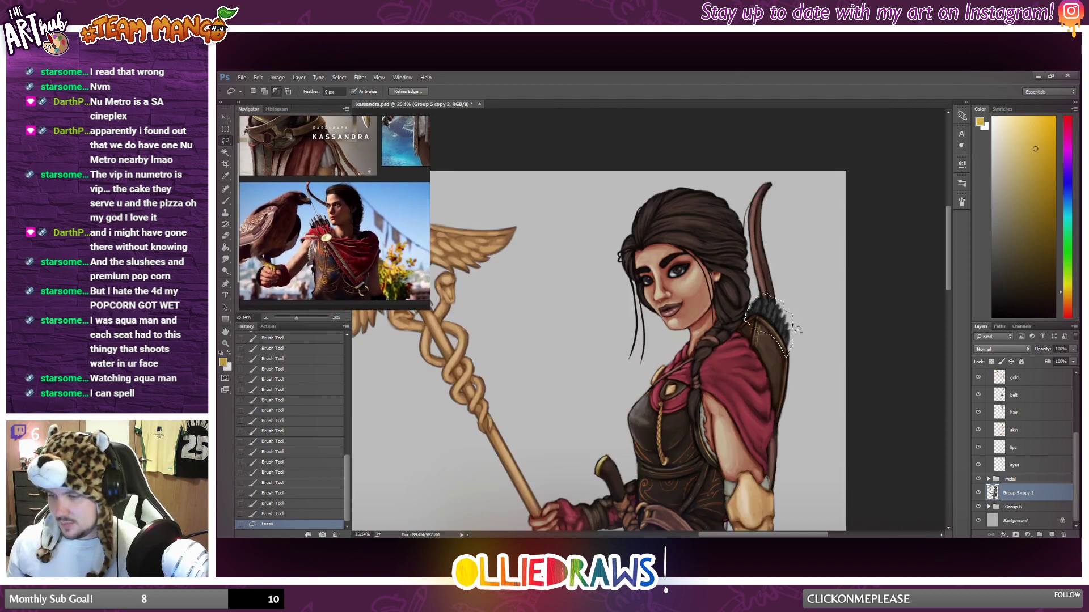
pyautogui.rightClick(782, 328)
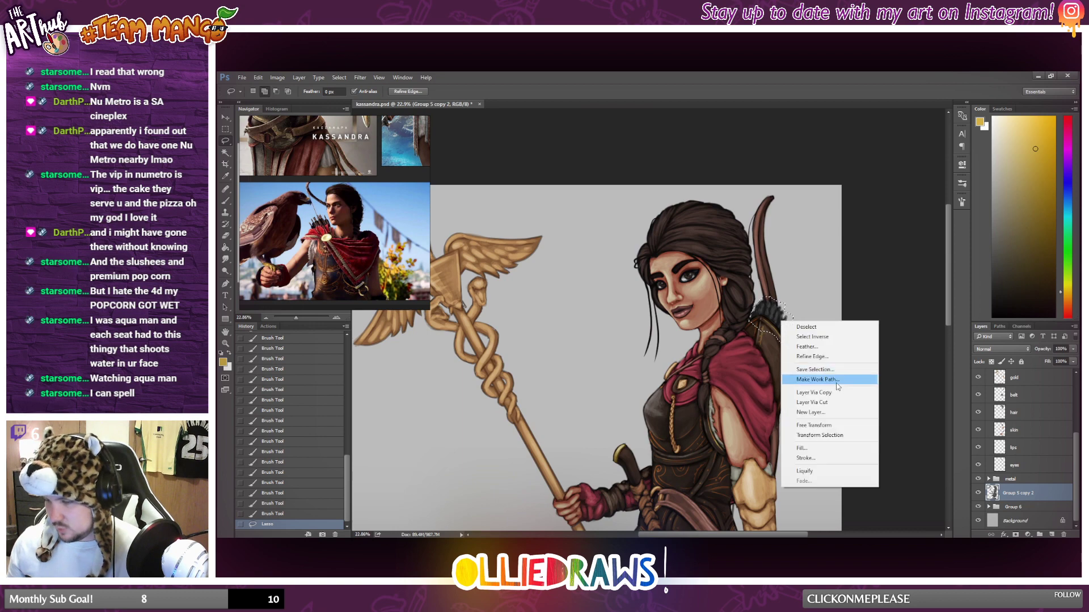
pyautogui.click(813, 393)
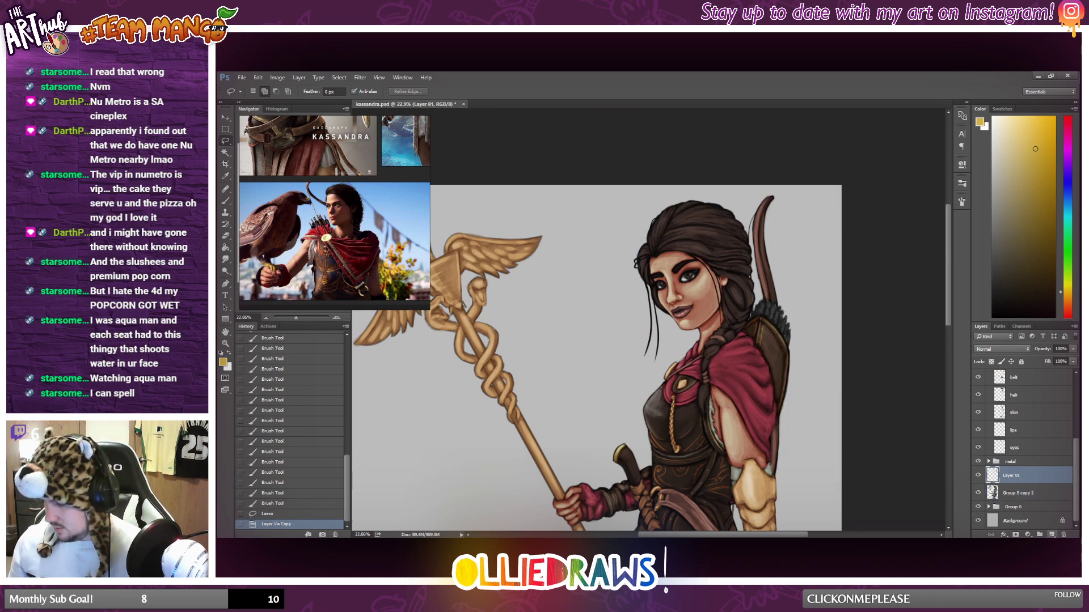
pyautogui.click(1051, 535)
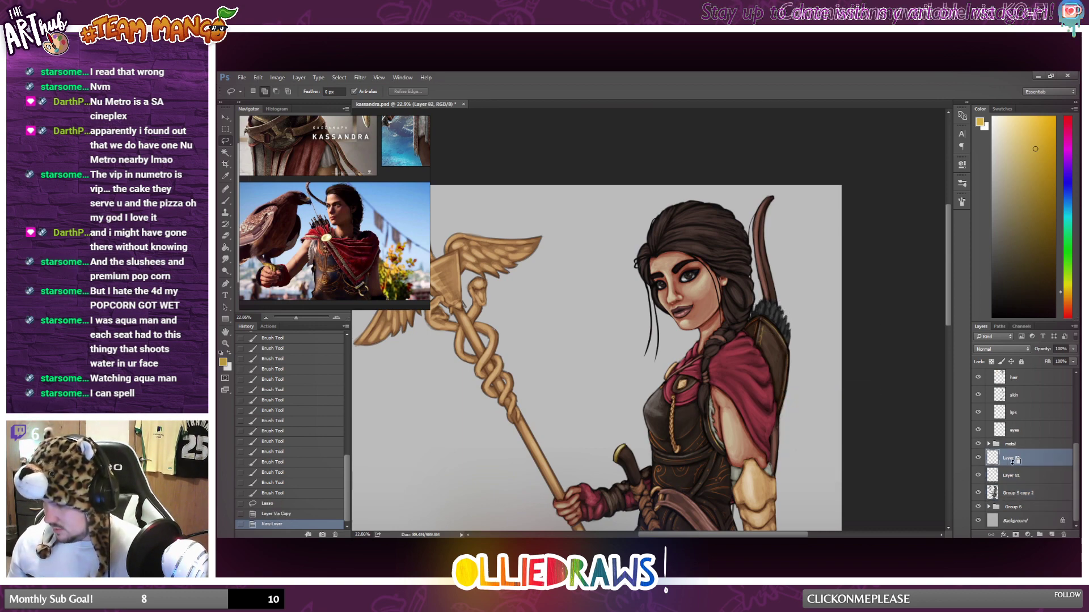
pyautogui.keyDown('alt'); pyautogui.click(1014, 467); pyautogui.keyUp('alt')
# Fill the clipped layer over the arrow fletchings with a deep purple.
pyautogui.moveTo(1071, 146); pyautogui.dragTo(1045, 215)
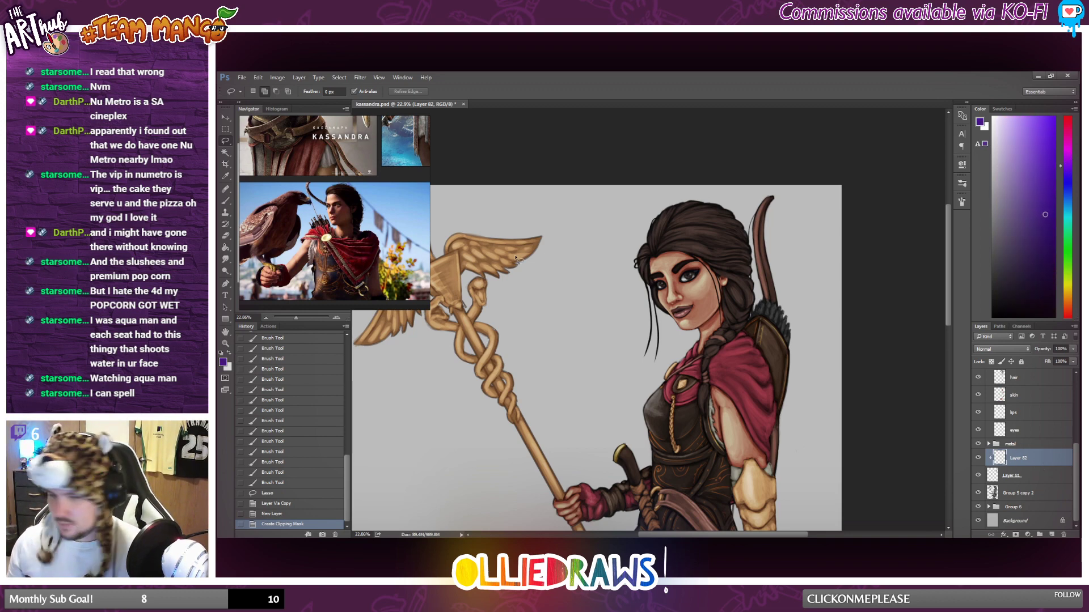
pyautogui.click(225, 248)
pyautogui.click(780, 314)
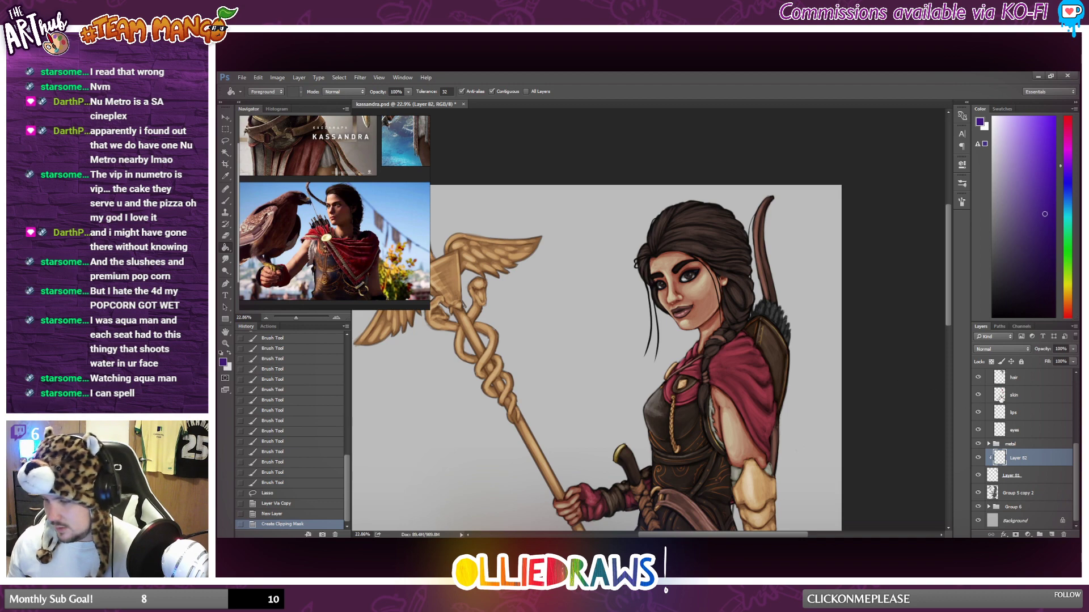
# Try several blend modes on the purple fletching layer and settle on Soft Light.
pyautogui.click(1001, 349)
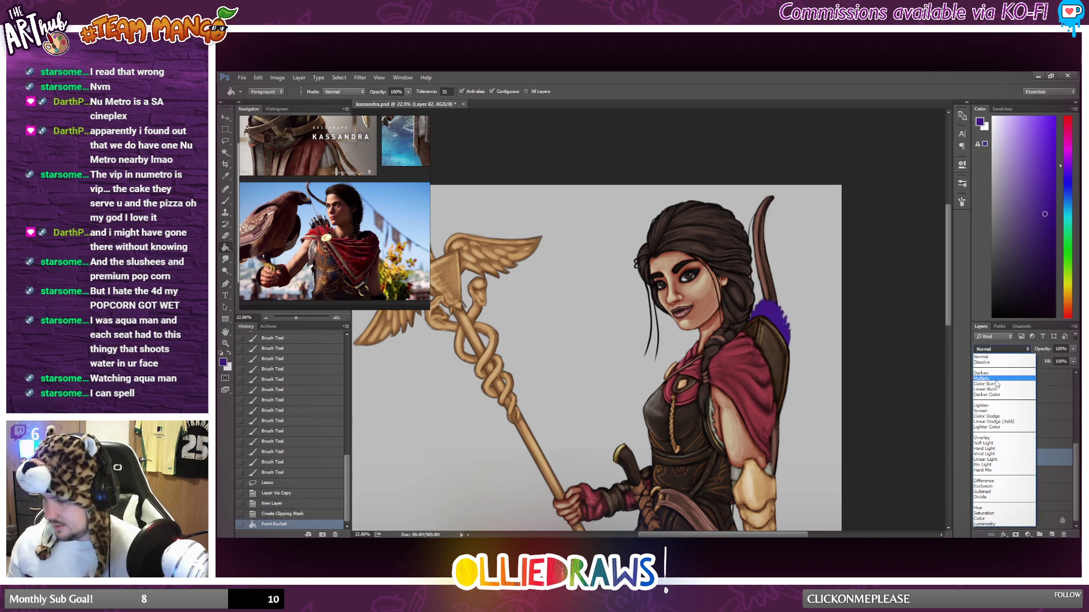
pyautogui.click(995, 382)
pyautogui.press('Down')
pyautogui.press('Down')
pyautogui.press('Down')
pyautogui.press('Down')
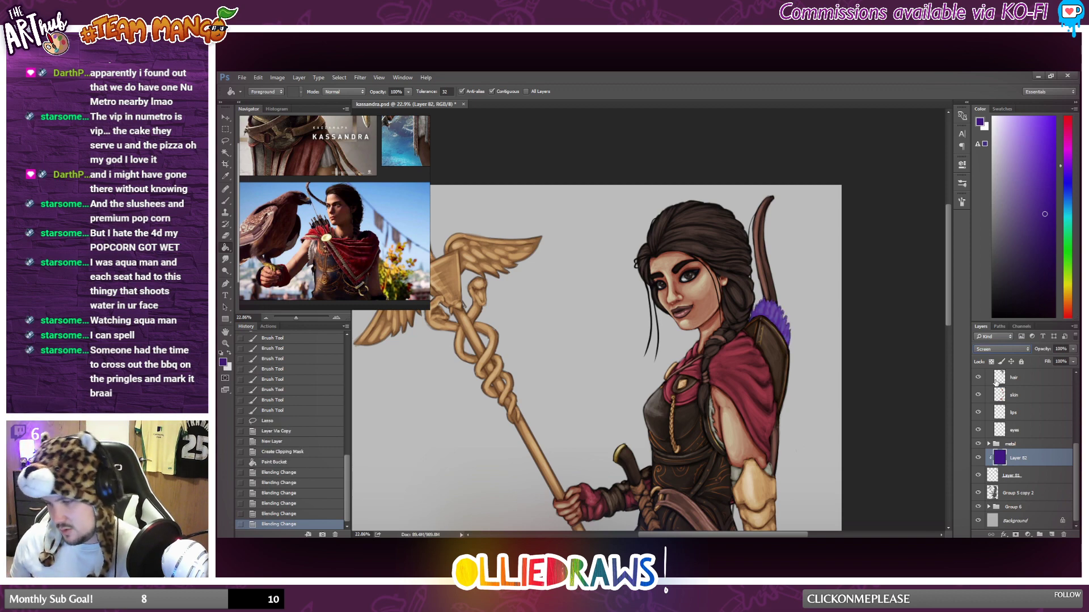
pyautogui.press('Down')
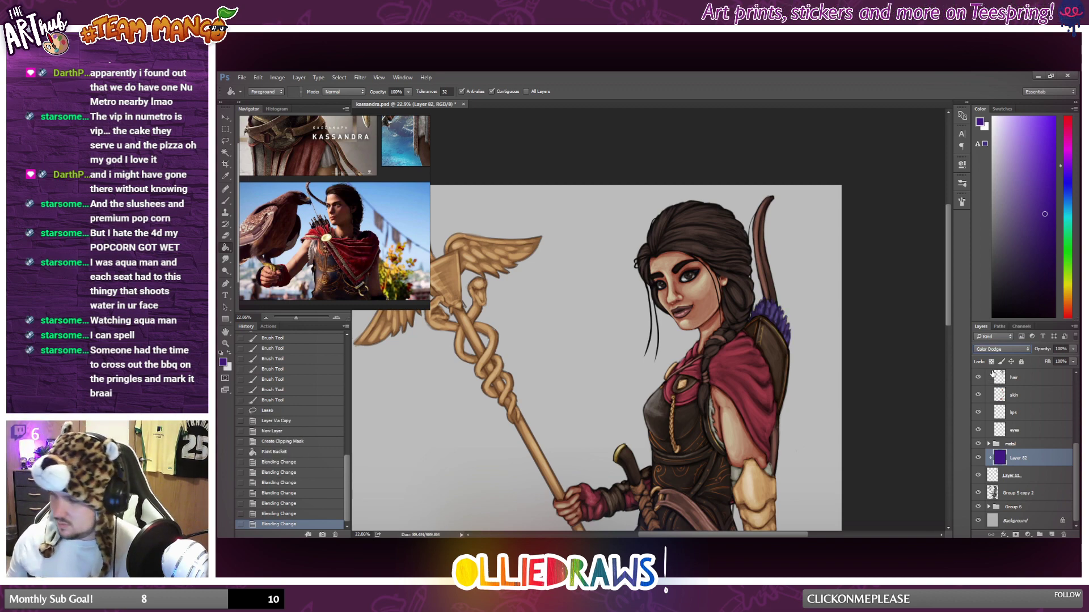
pyautogui.press('Down')
pyautogui.press('Down')
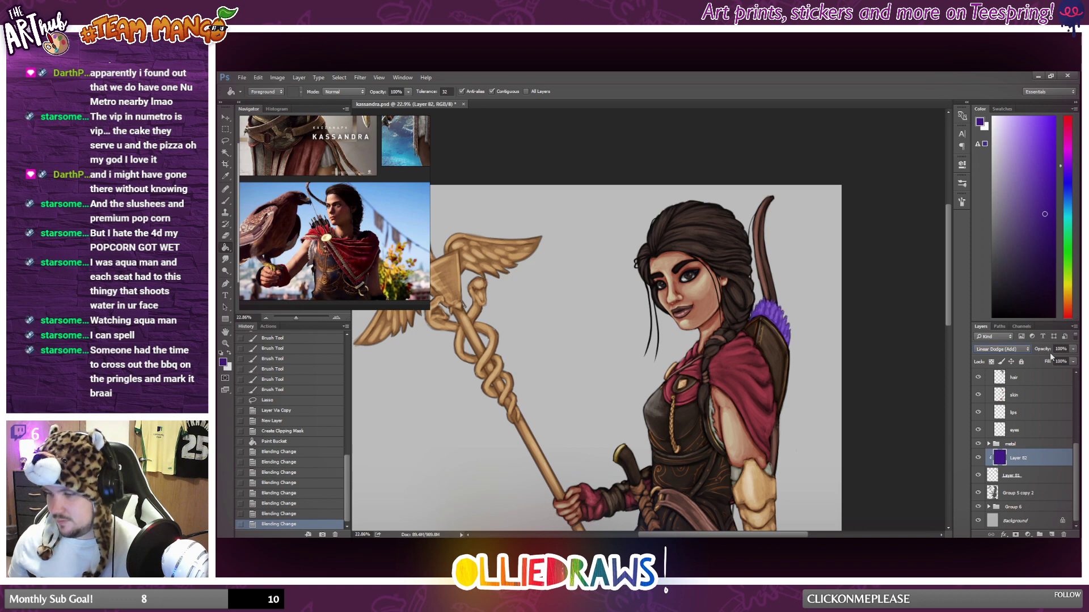
pyautogui.press('Down')
pyautogui.press('Down')
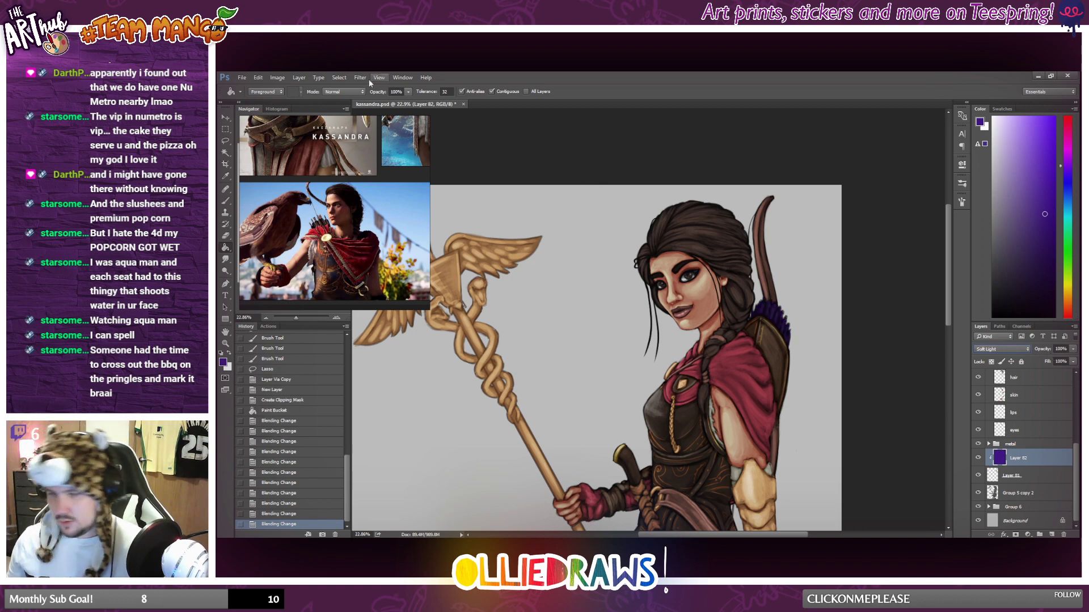
# Shift the fletching tint to dark blue with Hue/Saturation: hue -59, saturation +12 and a reduced lightness.
pyautogui.click(280, 78)
pyautogui.moveTo(309, 100)
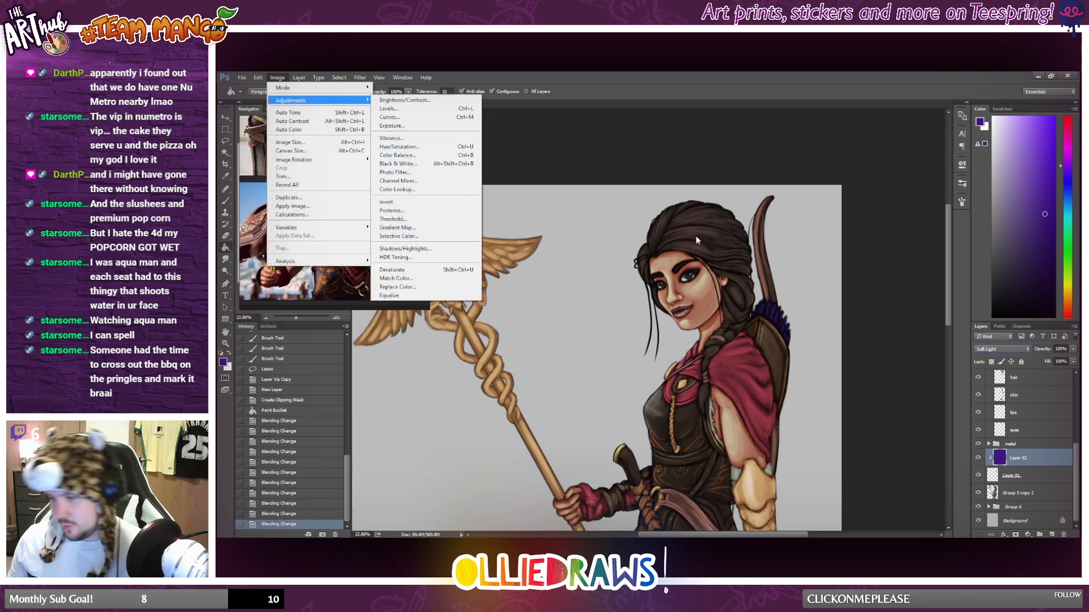
pyautogui.click(401, 147)
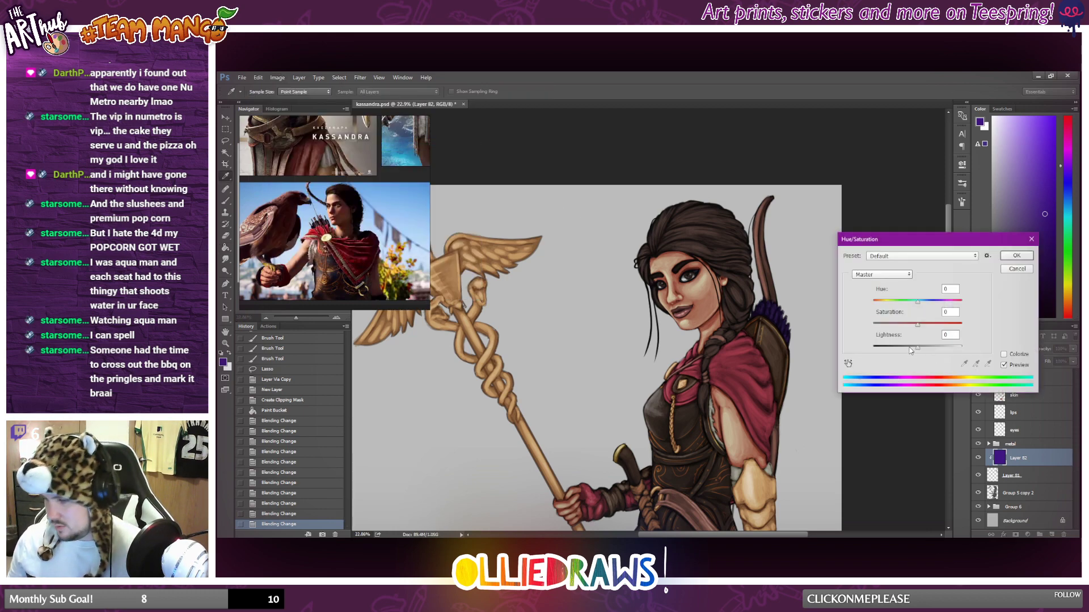
pyautogui.moveTo(917, 347); pyautogui.dragTo(907, 350)
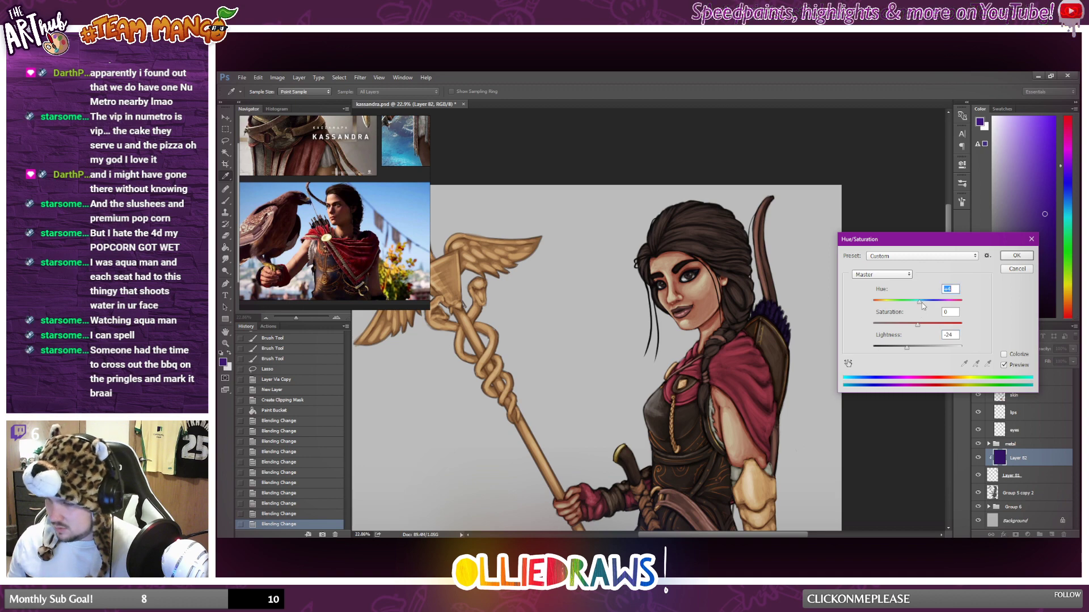
pyautogui.moveTo(918, 301); pyautogui.dragTo(901, 349)
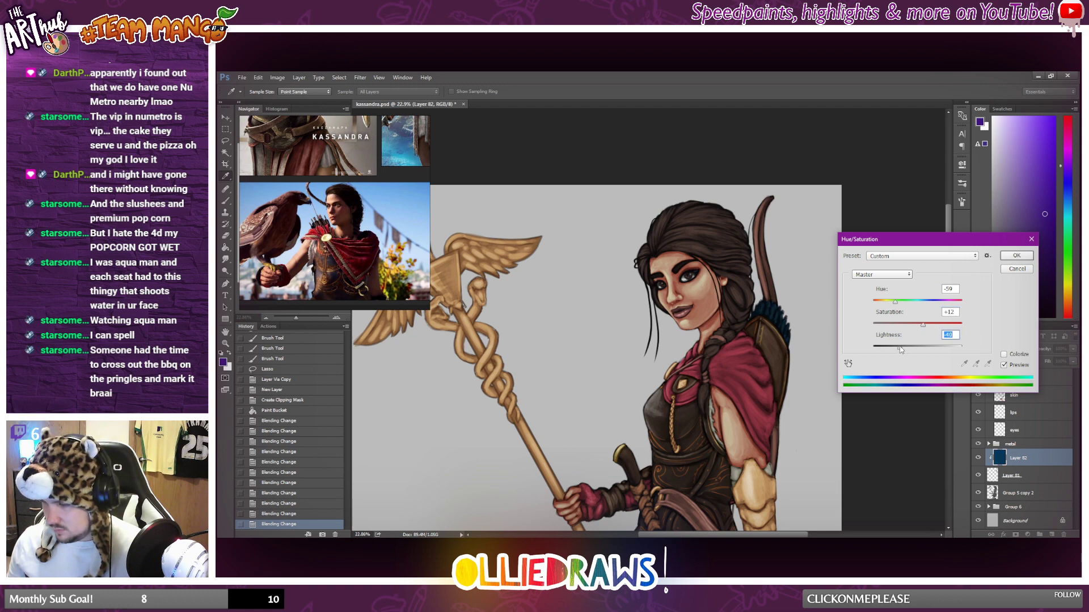
pyautogui.click(1016, 256)
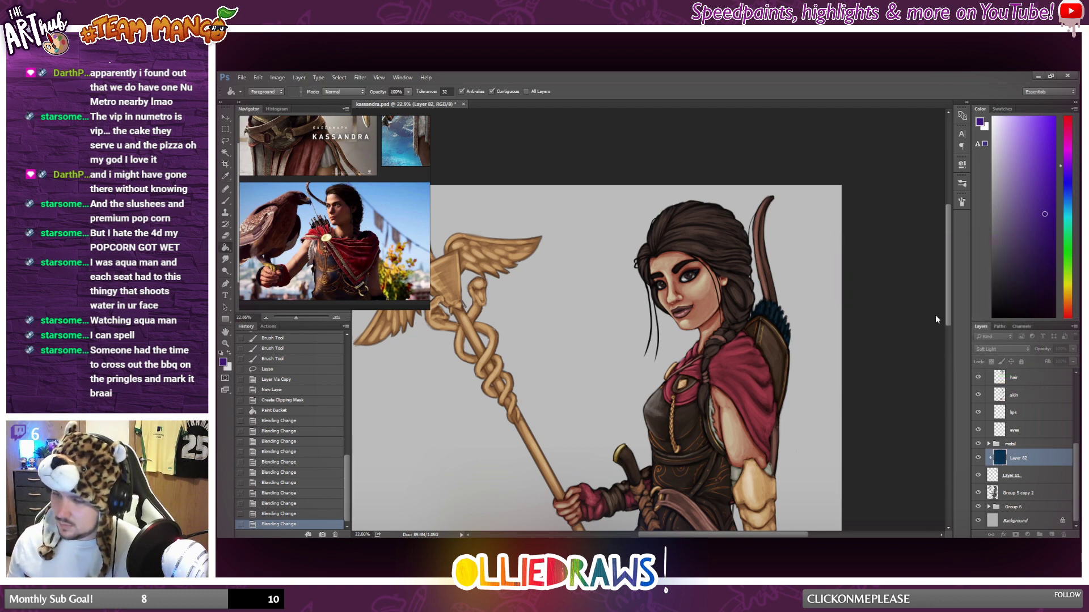
# Compare the fletchings with and without the blue tint, and merge the tint layer with the copied fletchings layer.
pyautogui.scroll(-2, 891, 304)
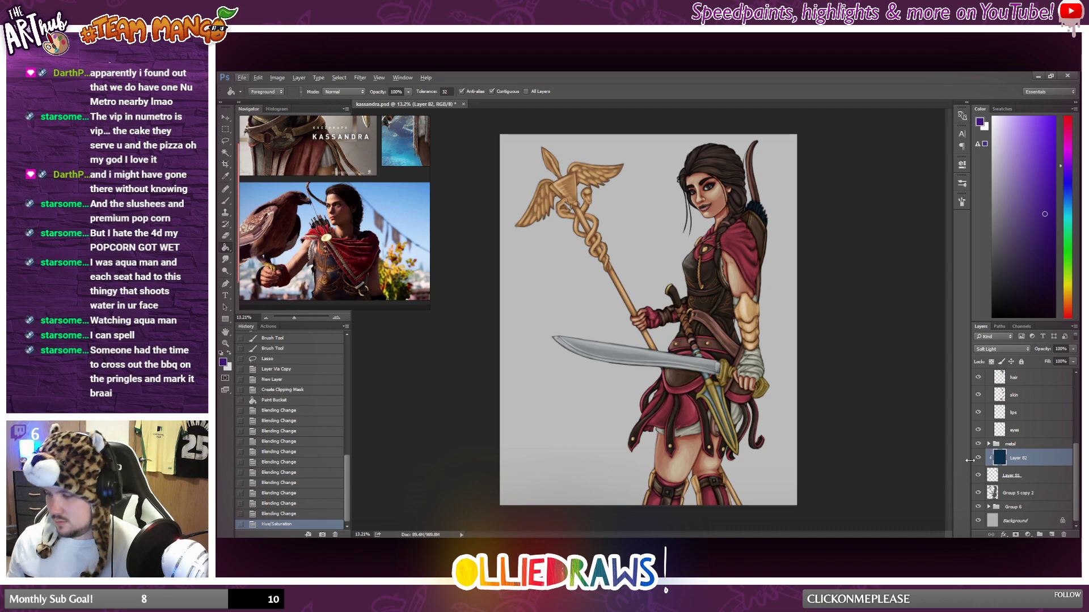
pyautogui.click(977, 459)
pyautogui.click(977, 458)
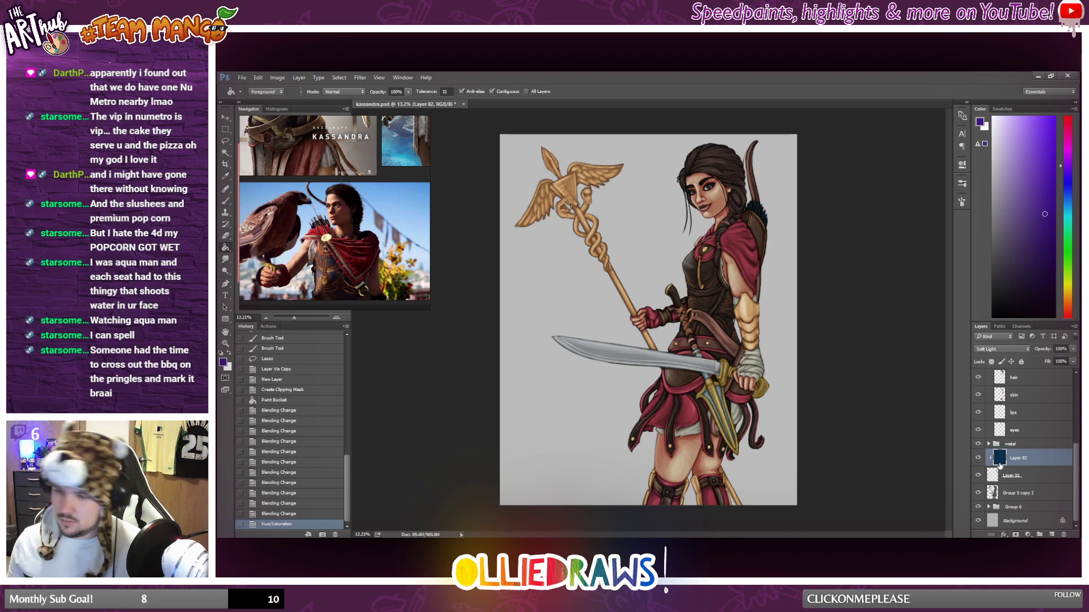
pyautogui.click(1036, 476)
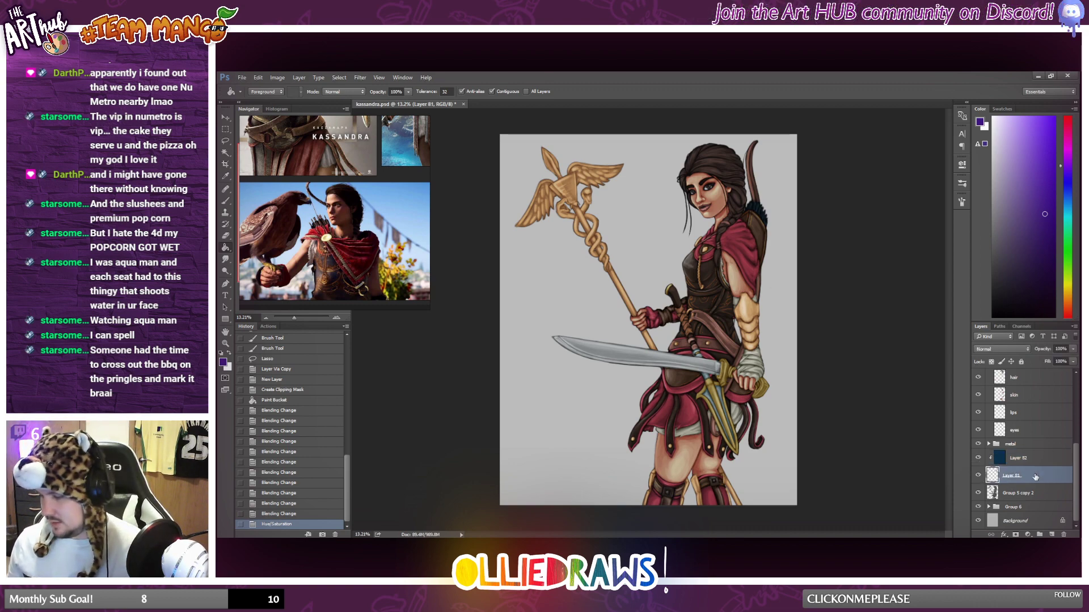
pyautogui.keyDown('shift'); pyautogui.click(1035, 459); pyautogui.keyUp('shift')
pyautogui.rightClick(1035, 459)
pyautogui.click(1015, 346)
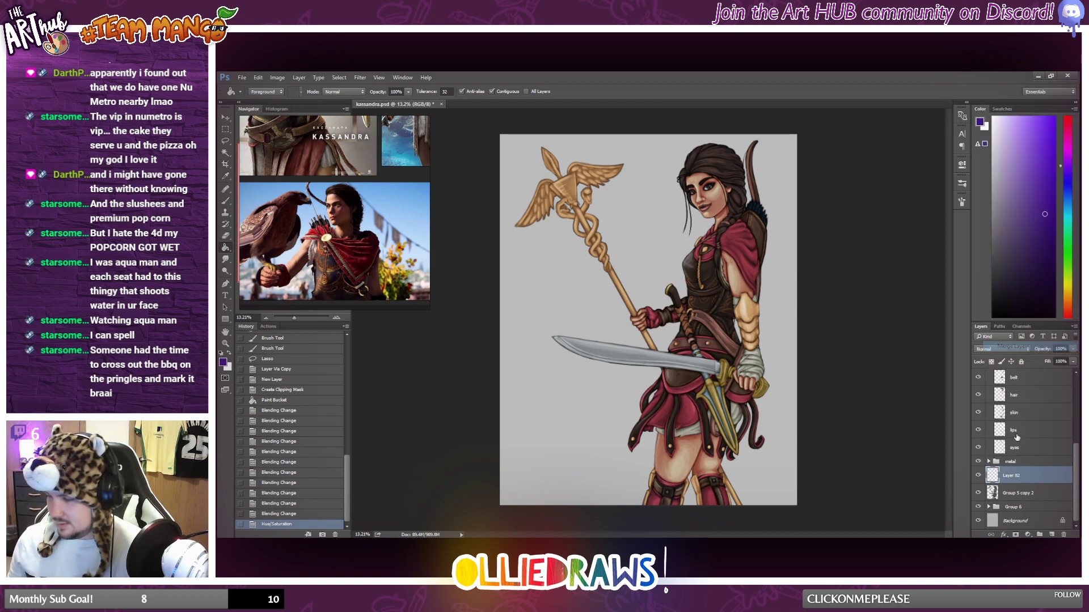
# Move the merged fletchings layer into the metal group.
pyautogui.moveTo(1020, 479); pyautogui.dragTo(1024, 465)
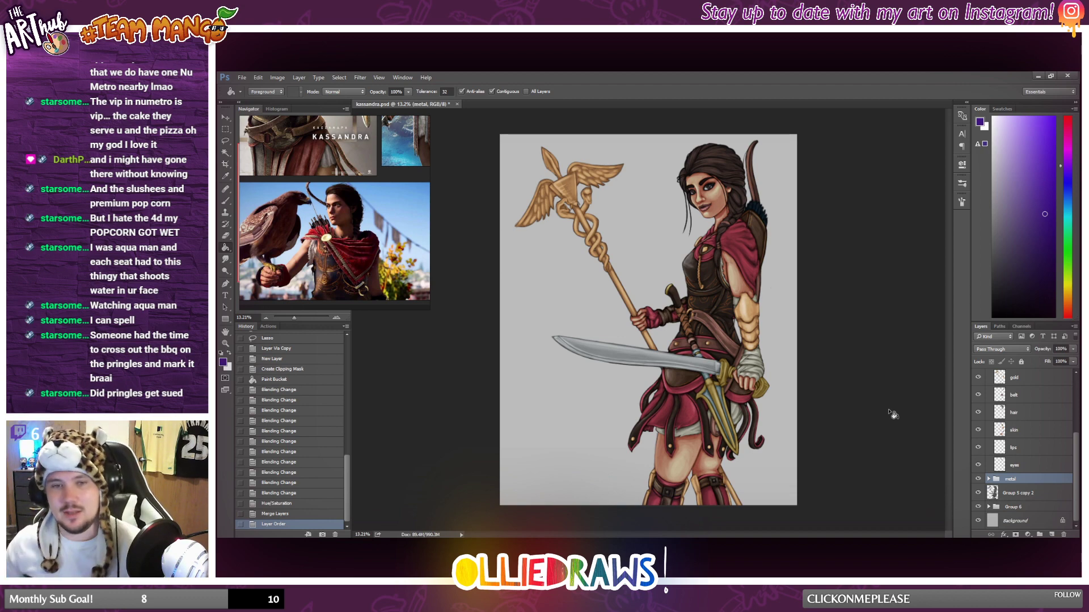
# Examine the whole figure, then the face, cloak and quiver close up, to judge the recoloured illustration.
pyautogui.scroll(-1, 838, 385)
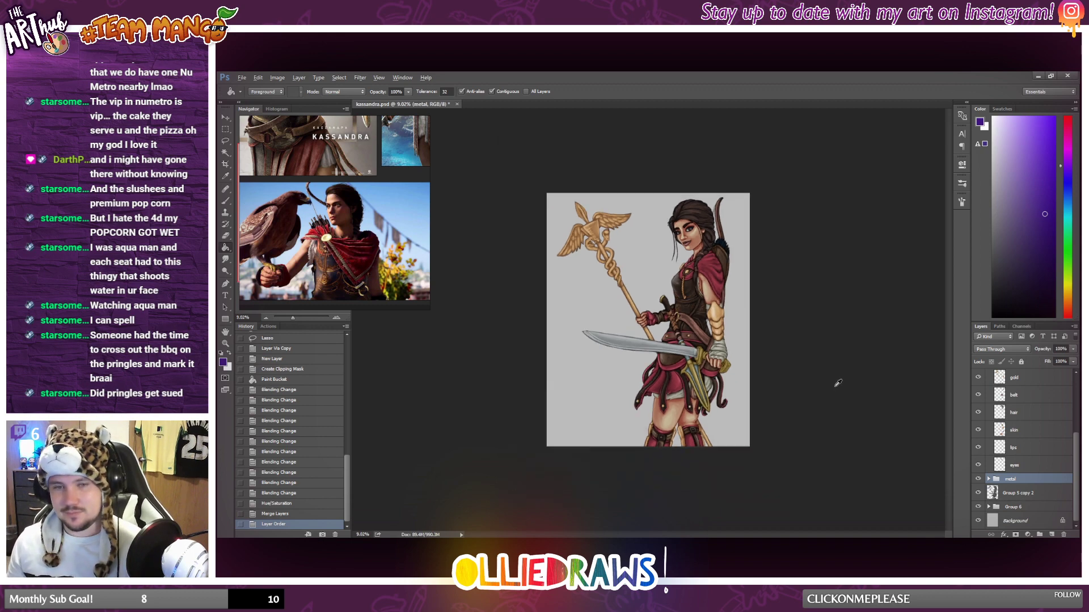
pyautogui.scroll(3, 838, 383)
pyautogui.scroll(2, 855, 340)
pyautogui.scroll(7, 756, 343)
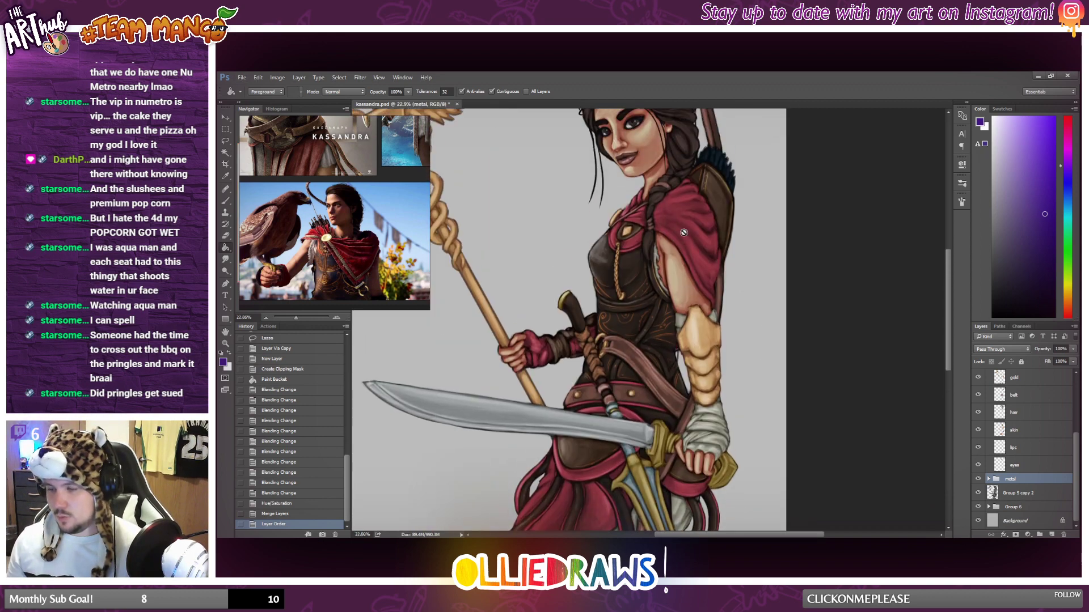
pyautogui.scroll(2, 661, 244)
pyautogui.scroll(1, 635, 210)
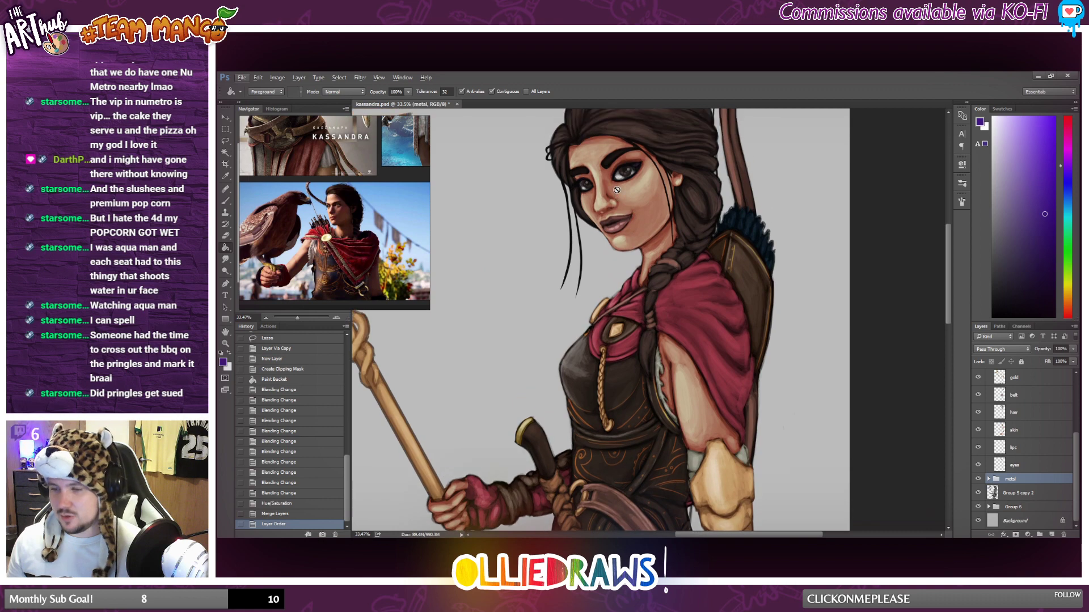
pyautogui.scroll(3, 612, 176)
pyautogui.scroll(-6, 612, 177)
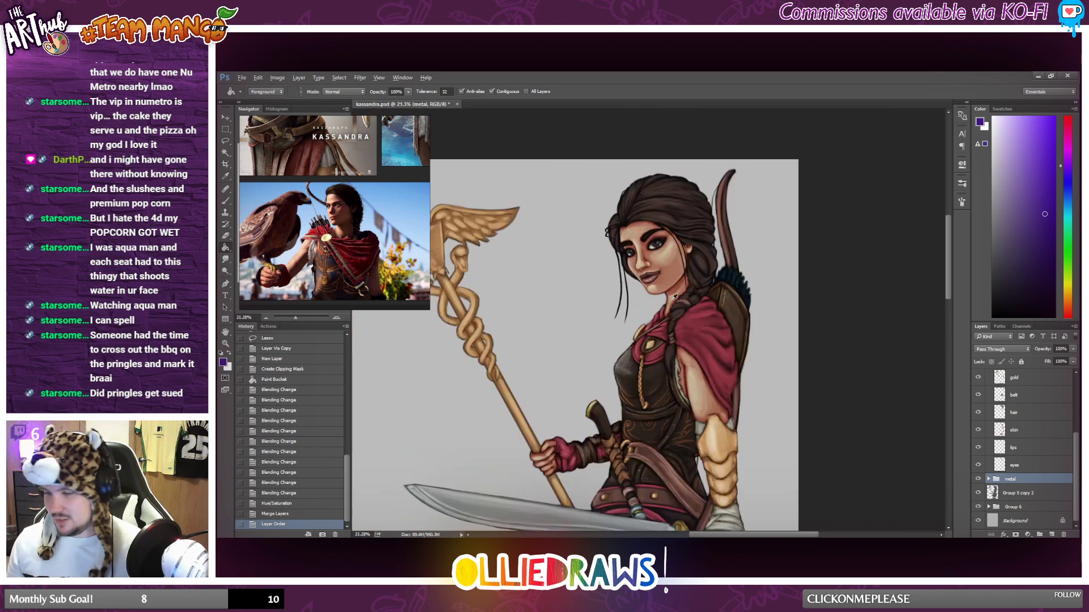
pyautogui.scroll(5, 1044, 442)
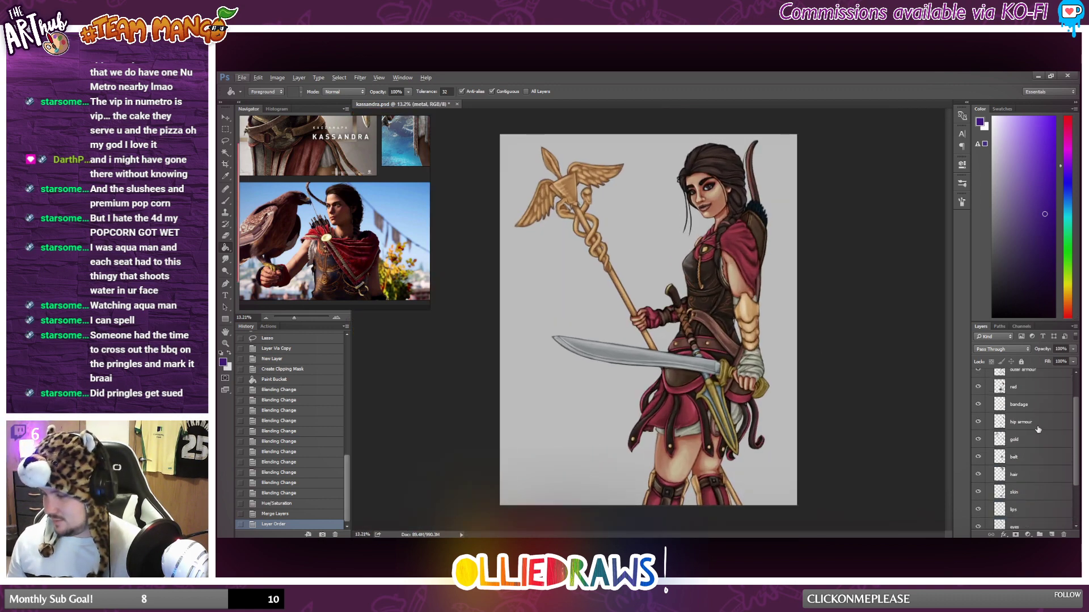
# Hide the Group 5 copy 2 layer and move it into Group 6.
pyautogui.click(1035, 390)
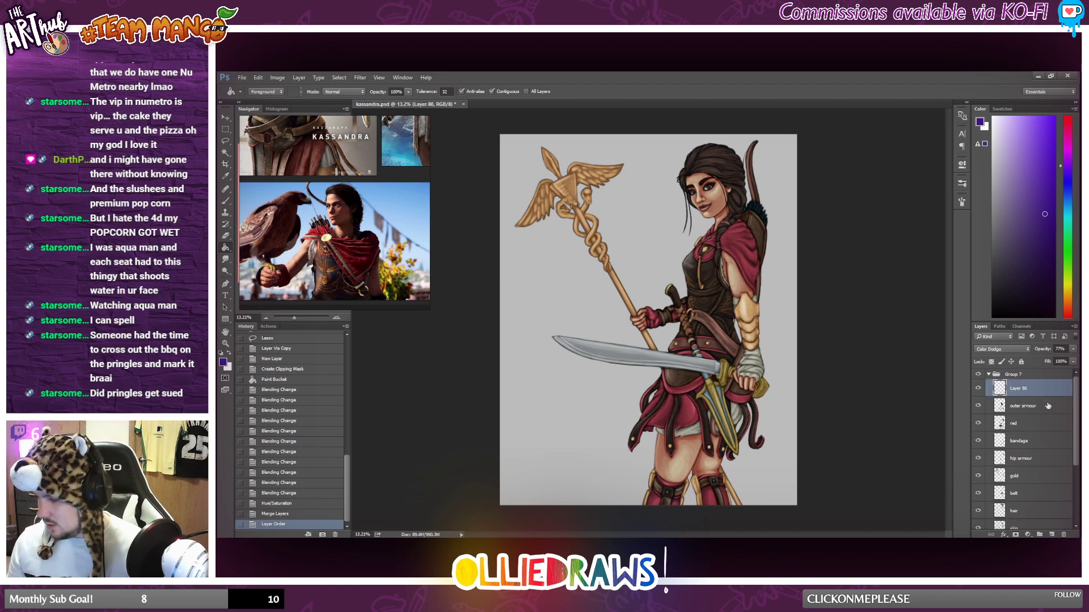
pyautogui.click(1046, 425)
pyautogui.click(1035, 457)
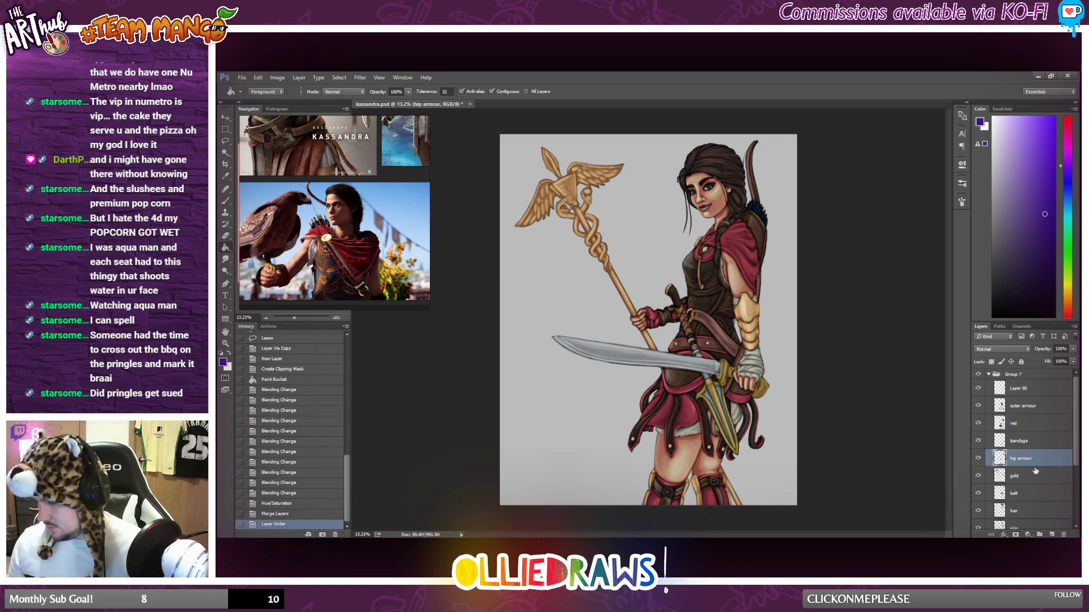
pyautogui.scroll(-3, 1032, 470)
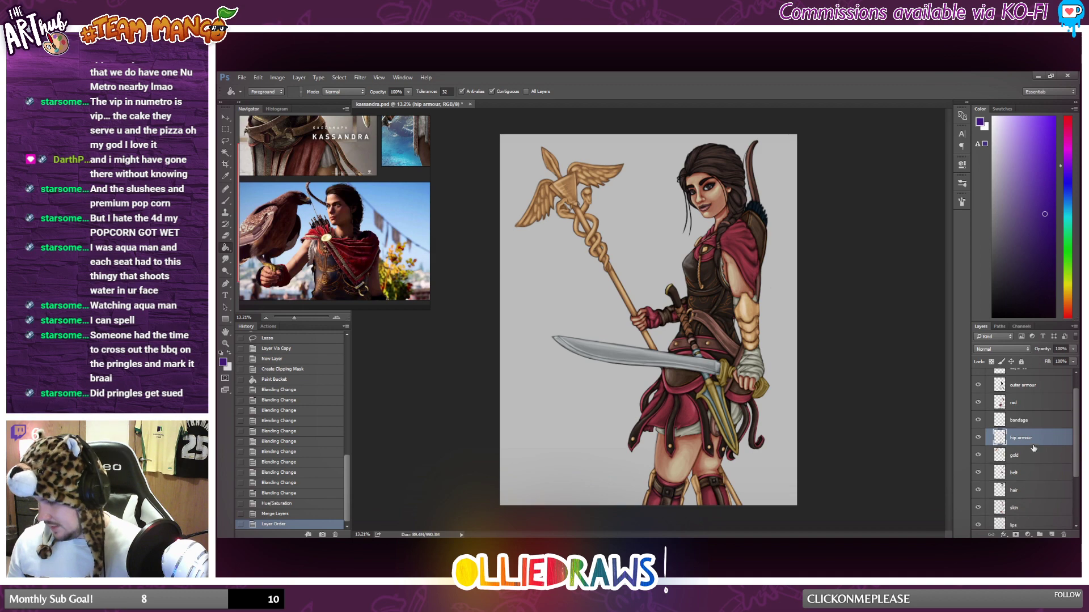
pyautogui.scroll(-1, 1036, 488)
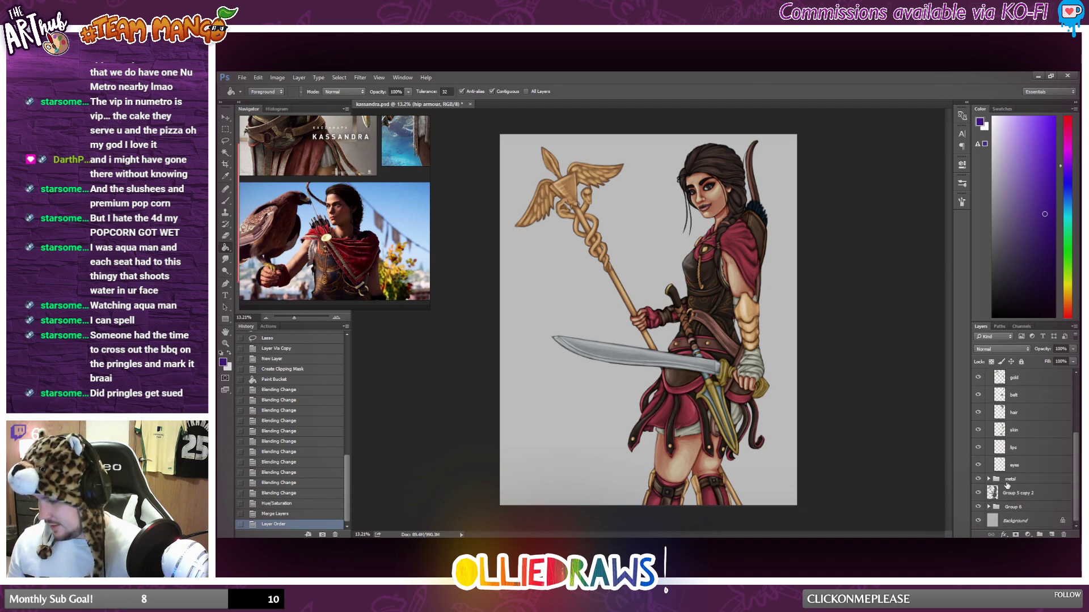
pyautogui.click(977, 497)
pyautogui.click(978, 496)
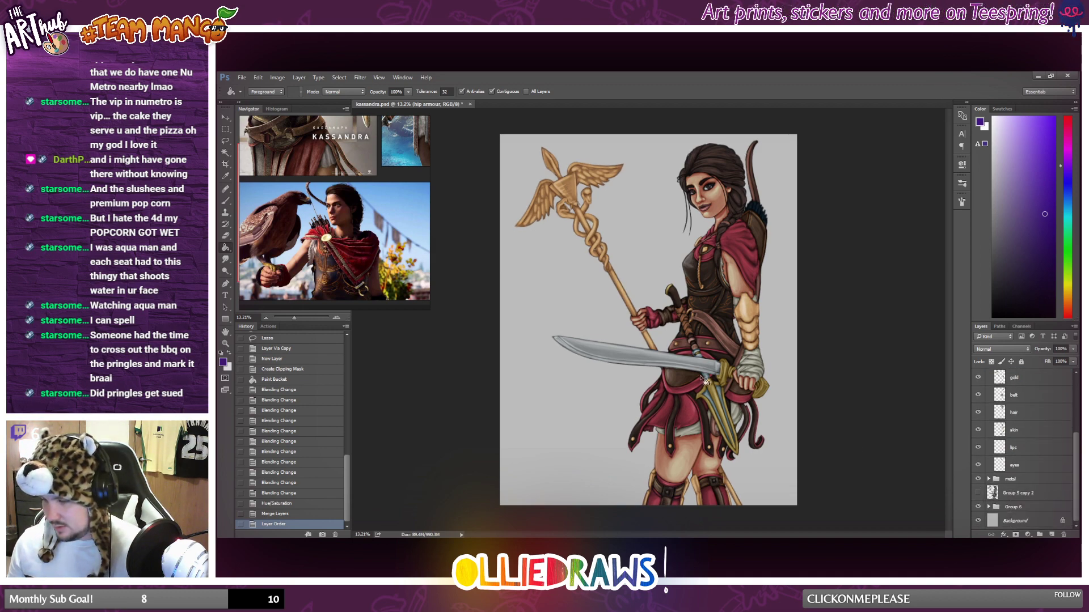
pyautogui.scroll(-3, 723, 383)
pyautogui.scroll(3, 723, 383)
pyautogui.click(997, 495)
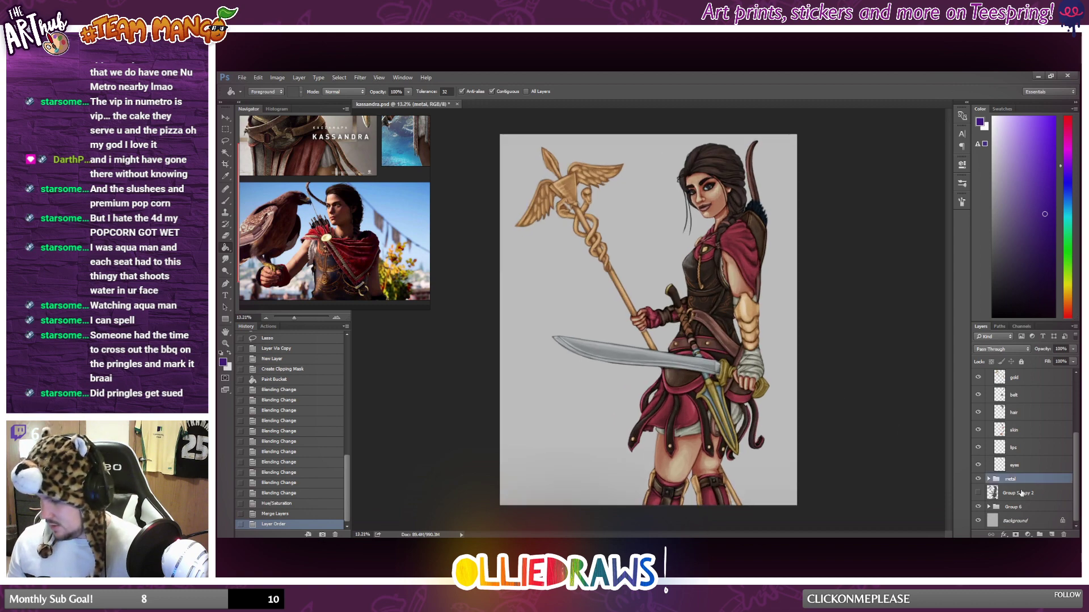
pyautogui.moveTo(996, 495); pyautogui.dragTo(1019, 507)
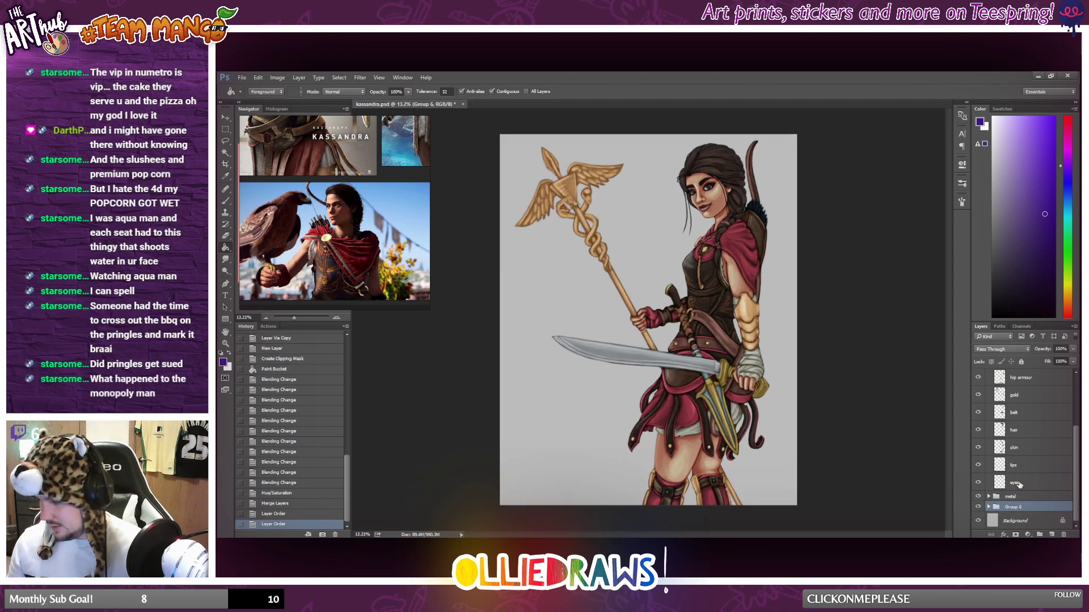
pyautogui.click(1019, 484)
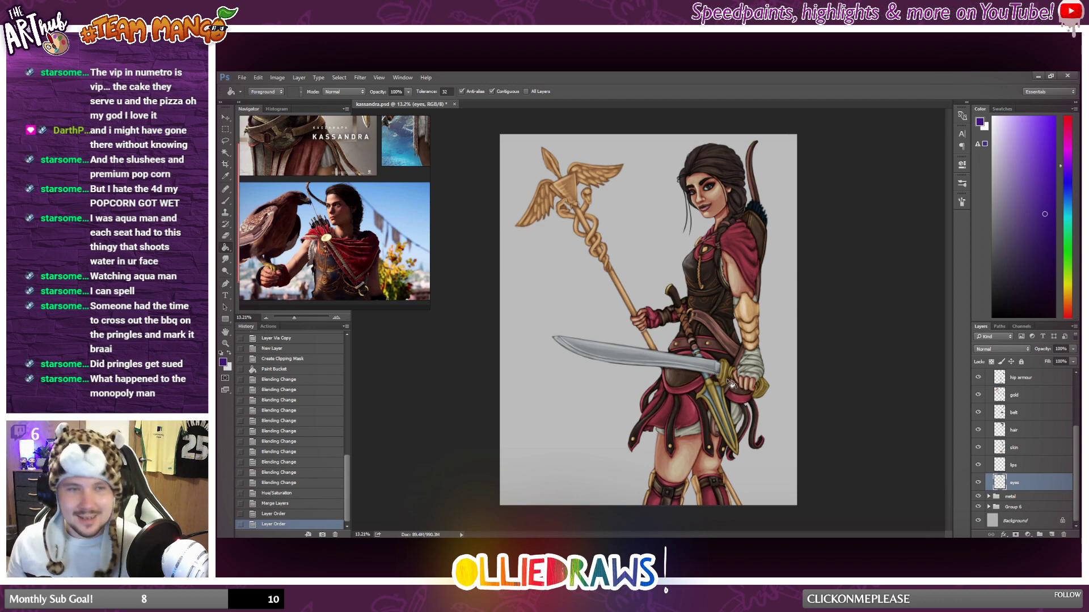
# Rename Layer 80, the Color Dodge layer at the top of Group 7, as highlights.
pyautogui.scroll(3, 743, 381)
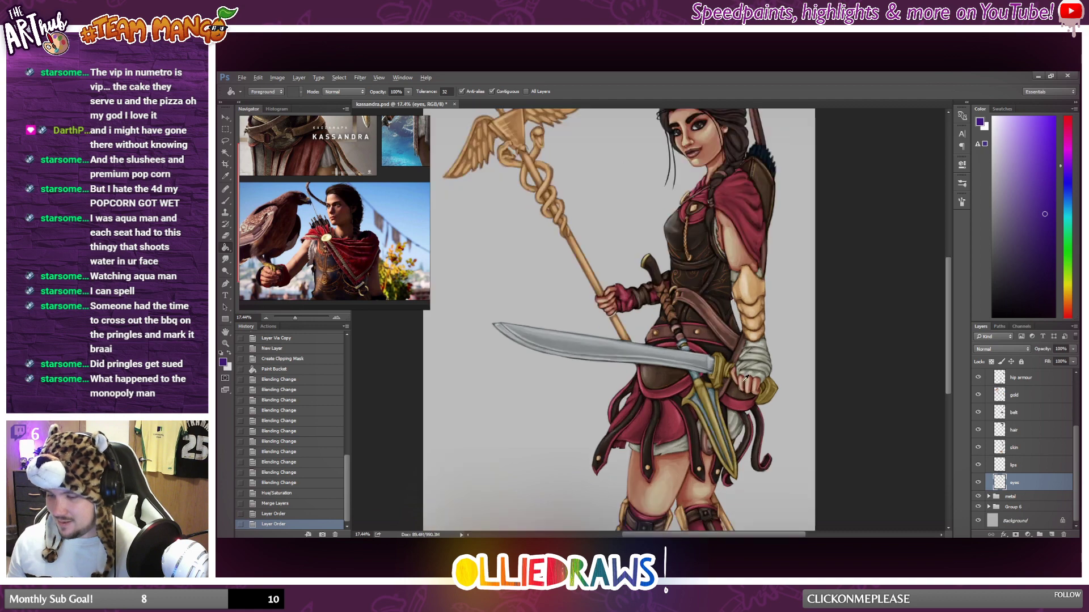
pyautogui.scroll(-2, 743, 381)
pyautogui.scroll(3, 1033, 465)
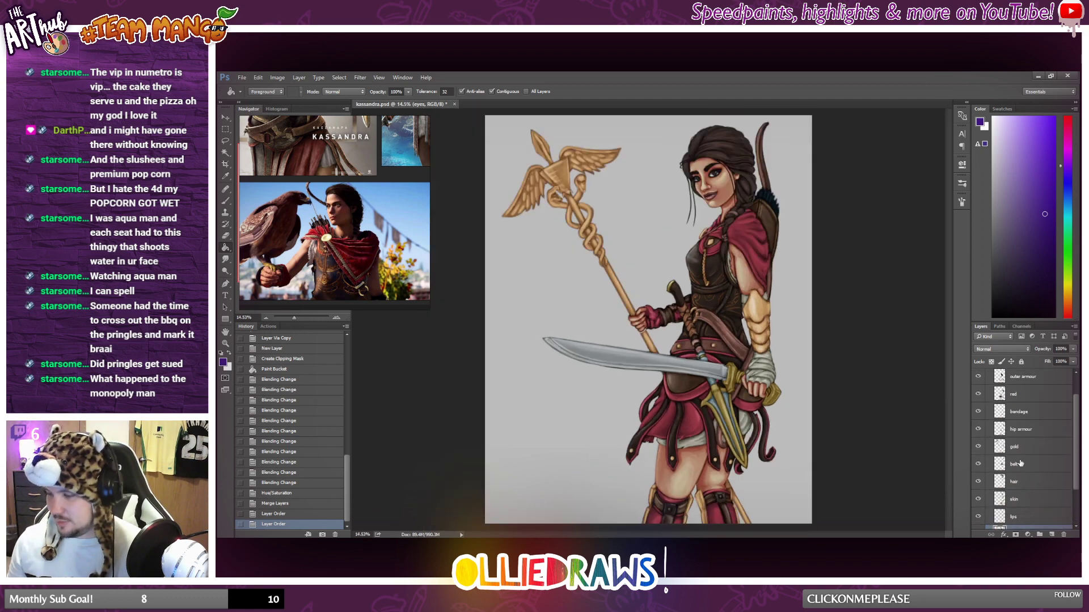
pyautogui.click(1028, 395)
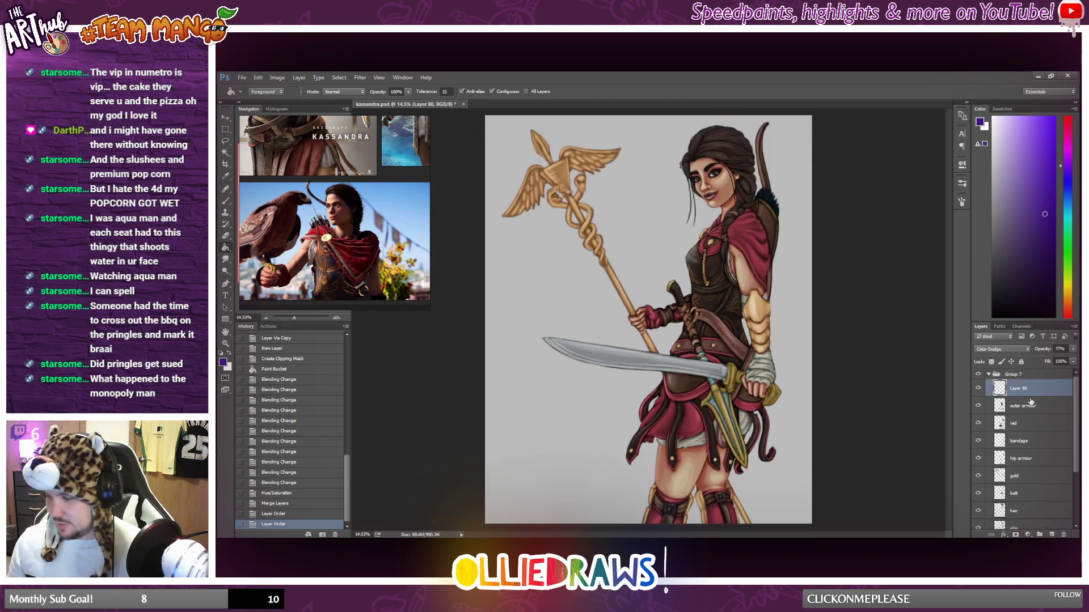
pyautogui.doubleClick(1024, 389)
pyautogui.write('highl')
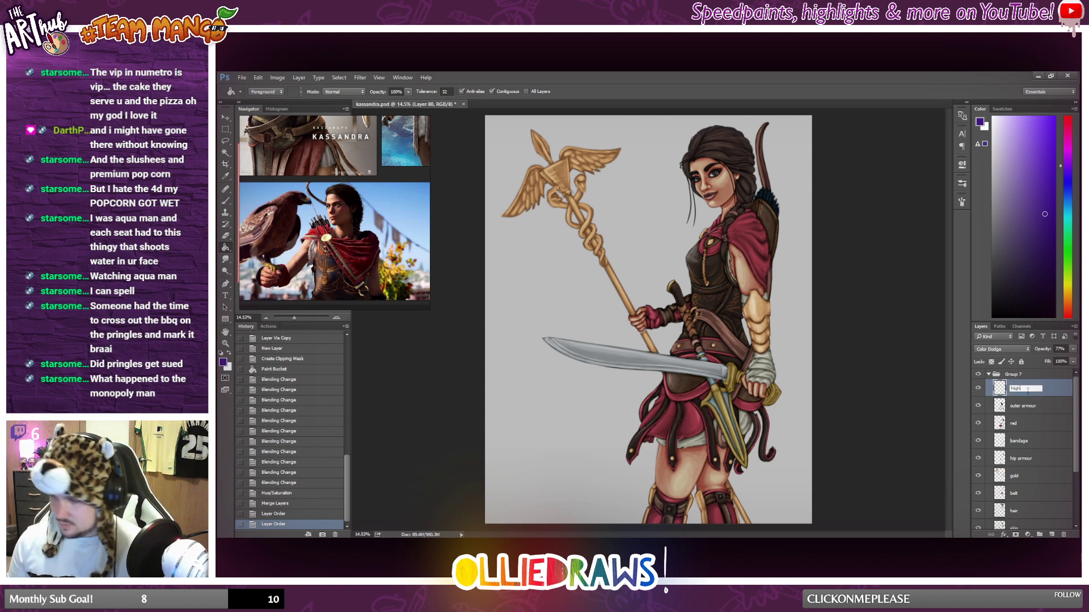
pyautogui.write('ghkui')
pyautogui.press('BackSpace')
pyautogui.press('BackSpace')
pyautogui.press('BackSpace')
pyautogui.write('l')
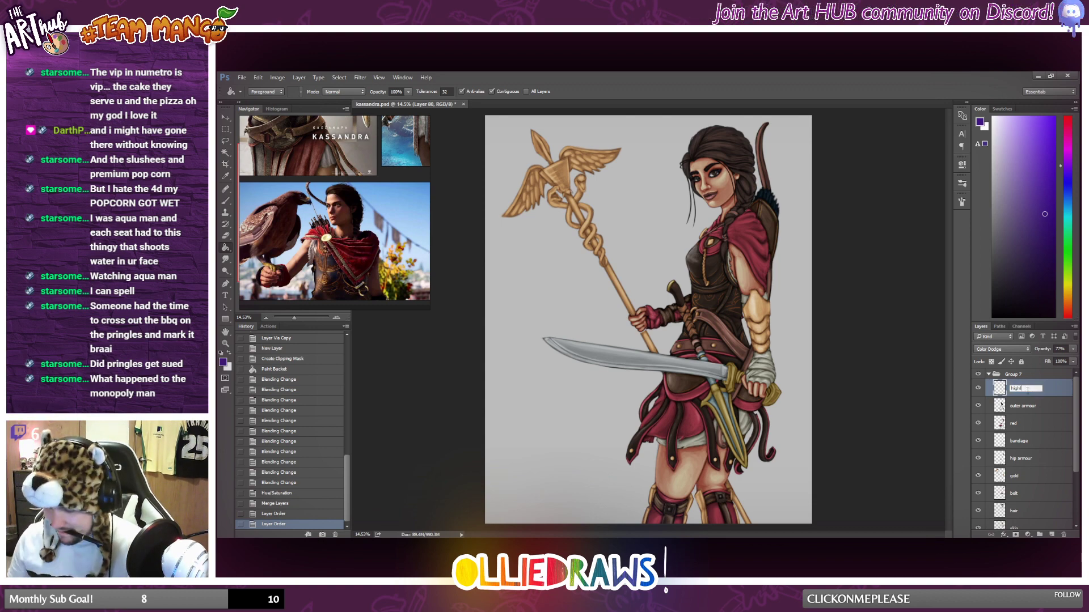
pyautogui.write('ights')
pyautogui.press('Return')
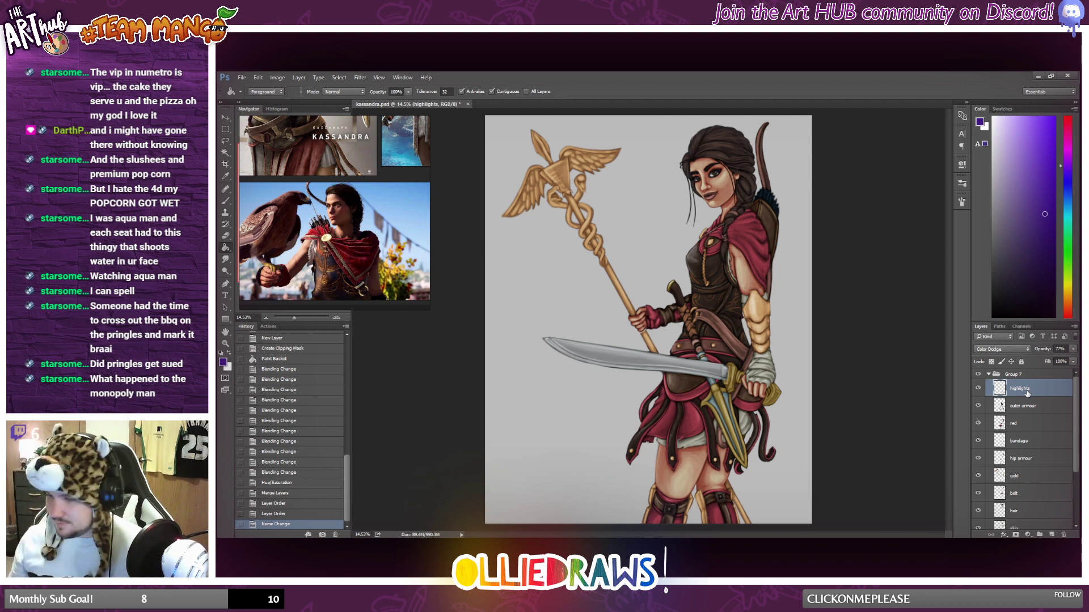
# Lasso the quiver area on the highlights layer and cut it onto a separate layer.
pyautogui.scroll(-1, 1030, 428)
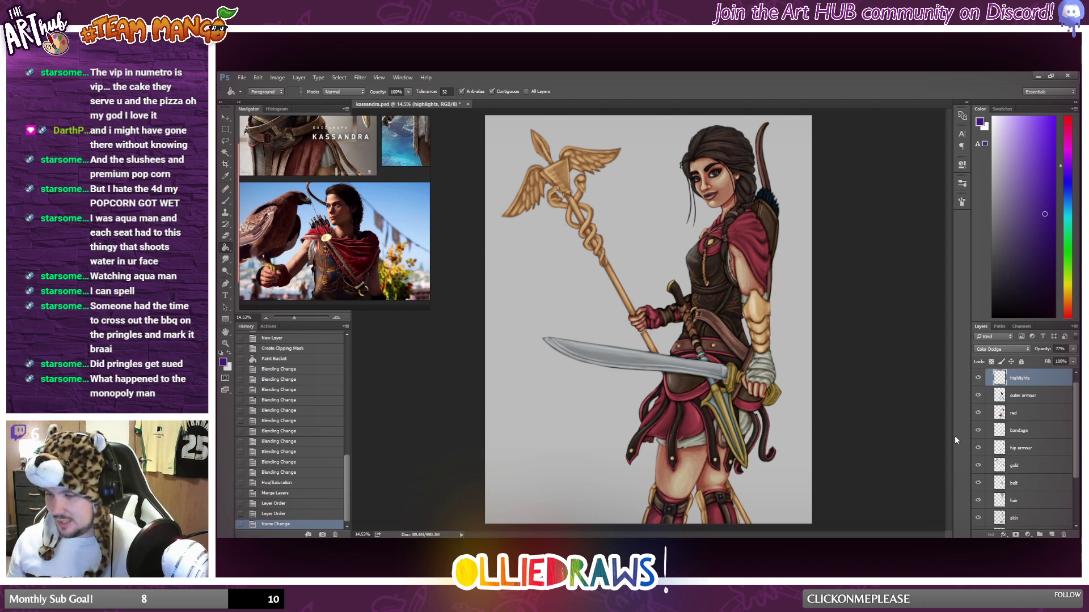
pyautogui.click(1022, 409)
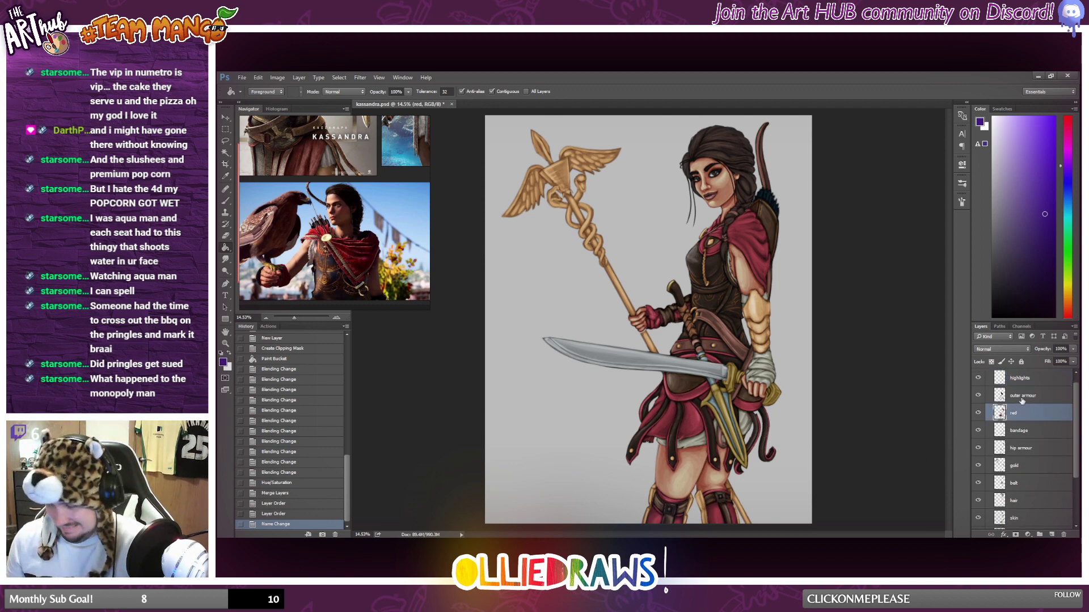
pyautogui.click(1037, 384)
pyautogui.press('l')
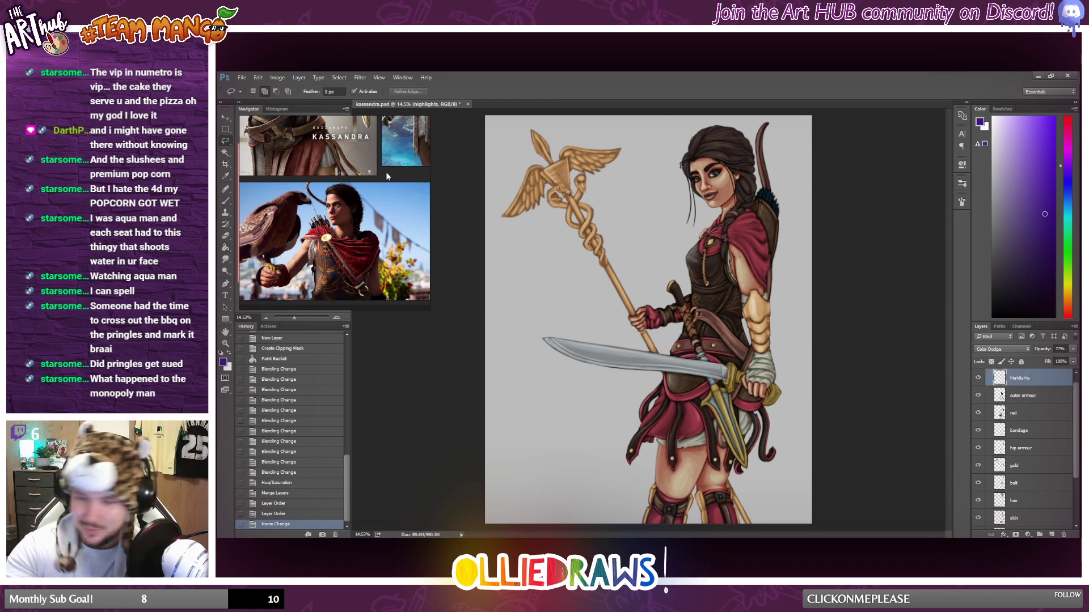
pyautogui.moveTo(785, 205)
pyautogui.mouseDown()
pyautogui.moveTo(743, 215)
pyautogui.moveTo(786, 283)
pyautogui.moveTo(791, 197)
pyautogui.mouseUp()
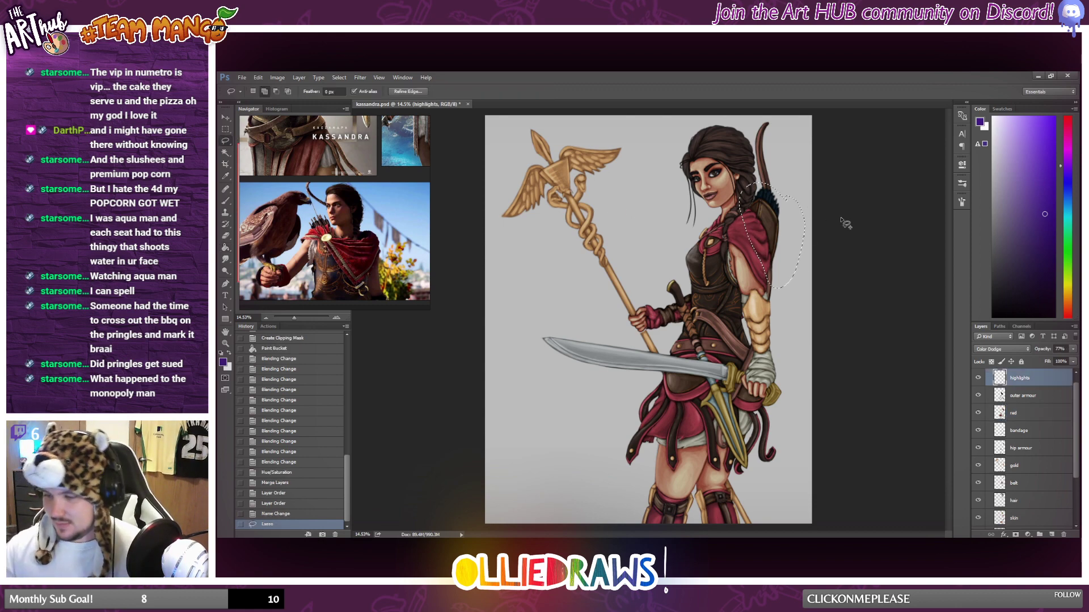
pyautogui.rightClick(763, 245)
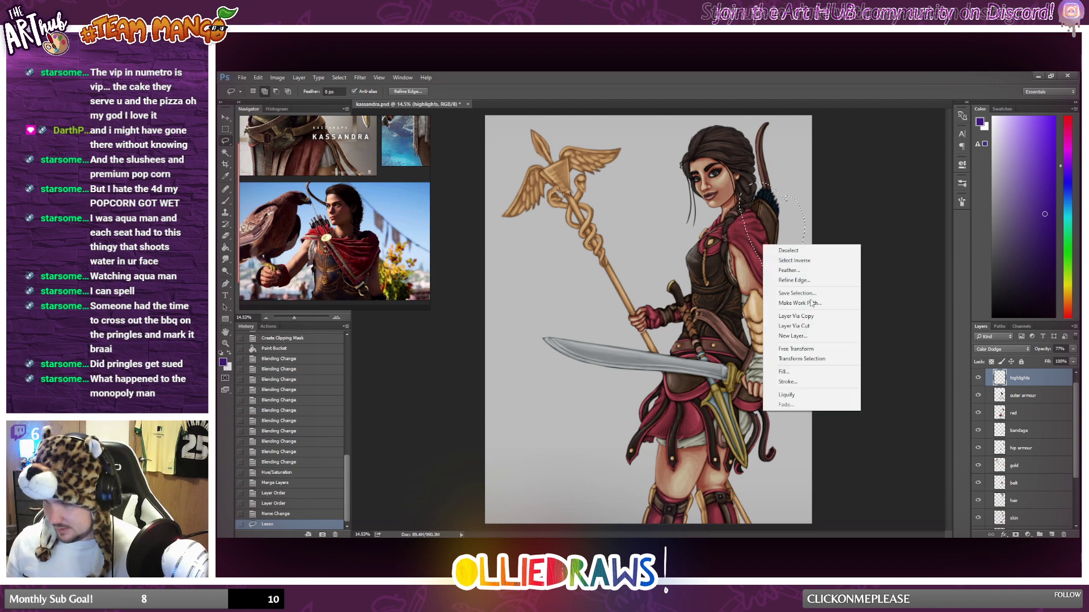
pyautogui.click(821, 326)
# Place the cut quiver highlights directly above the hip armour layer, toggling that layer's visibility to check which parts it holds.
pyautogui.moveTo(1024, 387); pyautogui.dragTo(1054, 466)
pyautogui.click(978, 461)
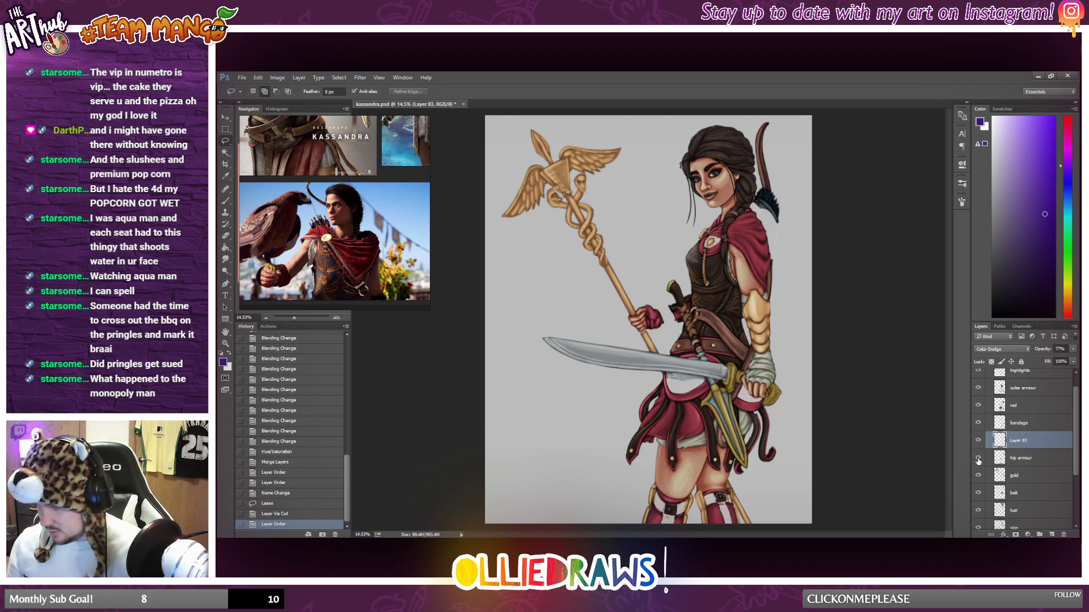
pyautogui.click(978, 461)
pyautogui.click(978, 461)
pyautogui.click(978, 461)
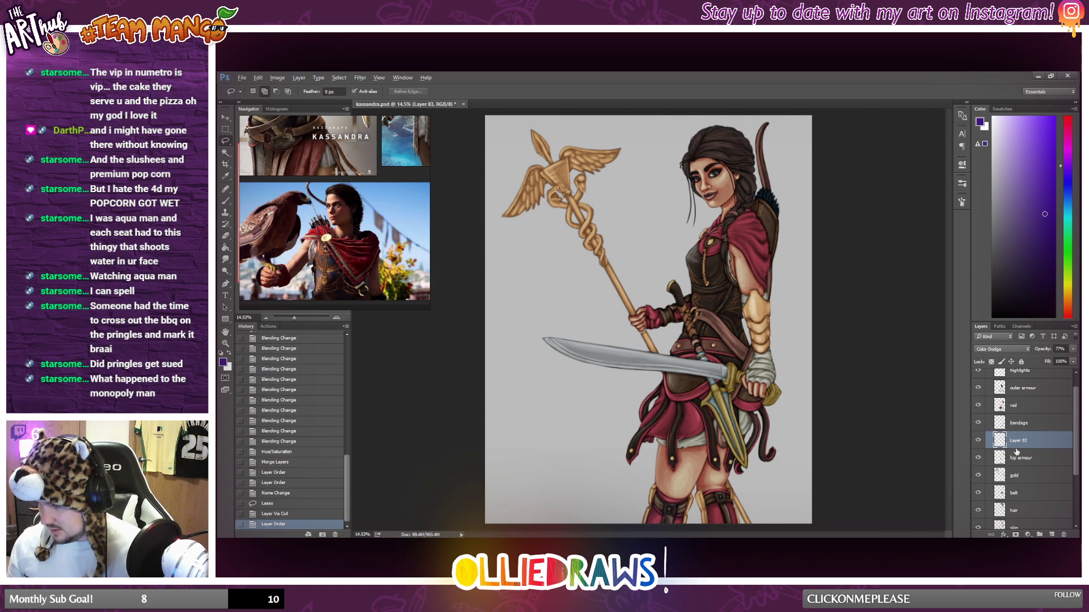
# Clip the quiver highlights to the hip armour layer and merge the clipping mask.
pyautogui.keyDown('alt'); pyautogui.click(1015, 450); pyautogui.keyUp('alt')
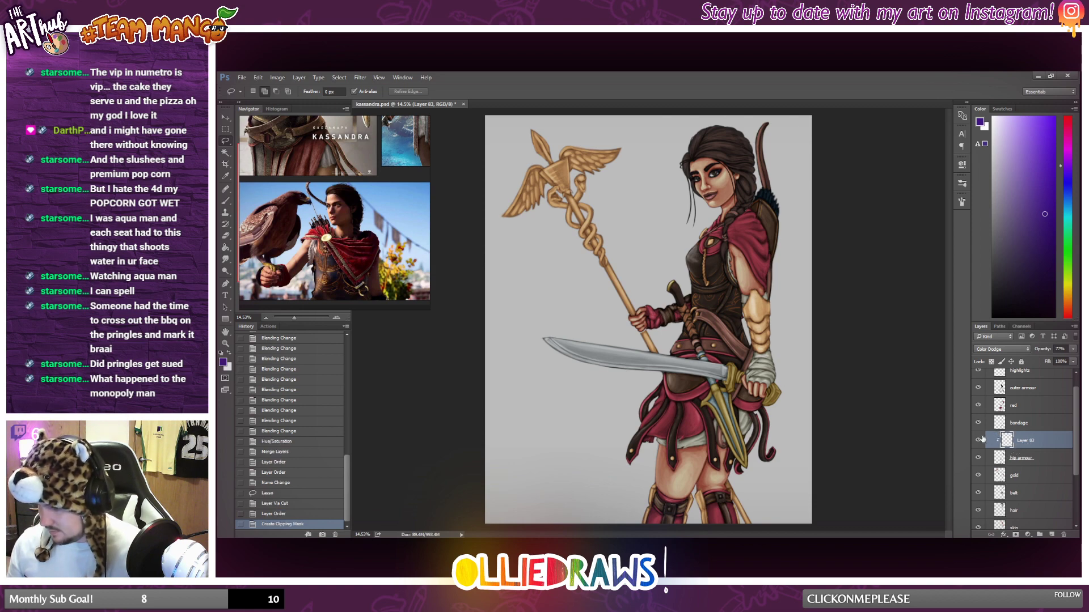
pyautogui.rightClick(1040, 457)
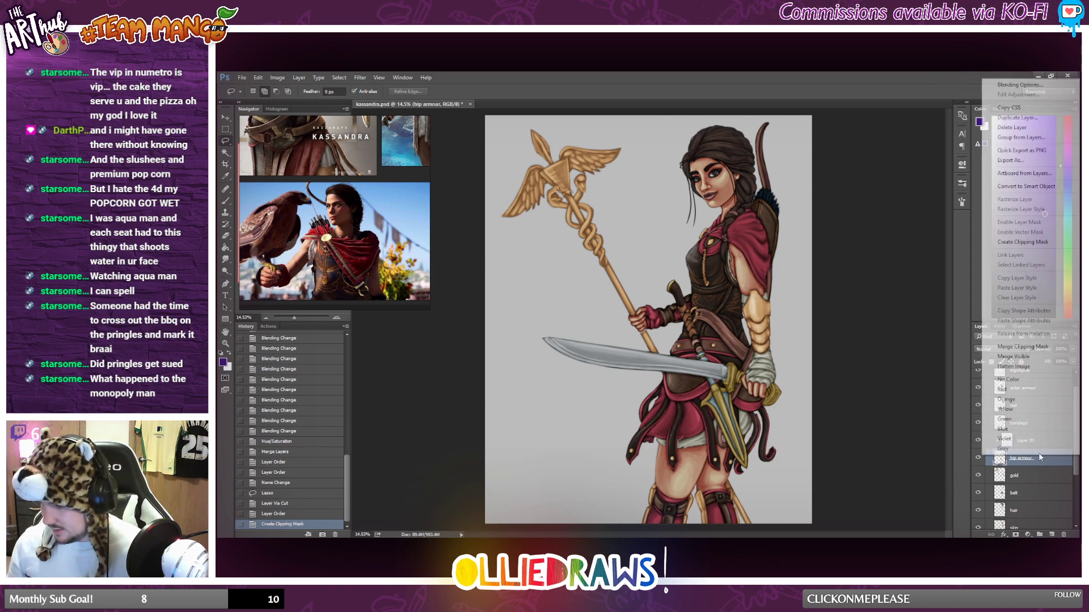
pyautogui.click(1028, 347)
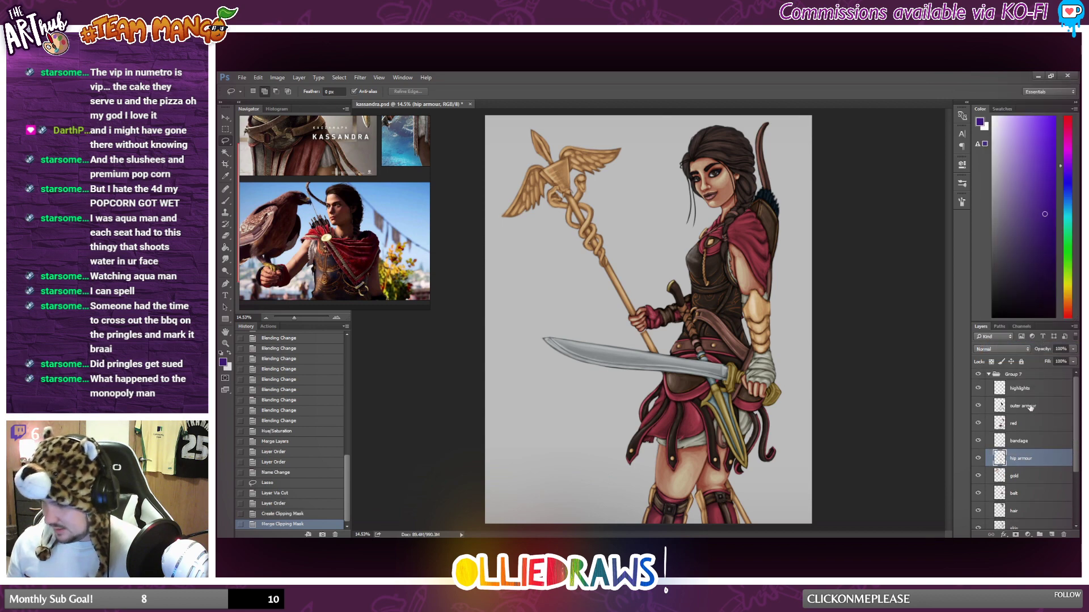
# Merge the highlights layer with the outer armour layer and rename the merged layer outerarmour.
pyautogui.click(1039, 404)
pyautogui.keyDown('shift'); pyautogui.click(1035, 390); pyautogui.keyUp('shift')
pyautogui.rightClick(1027, 392)
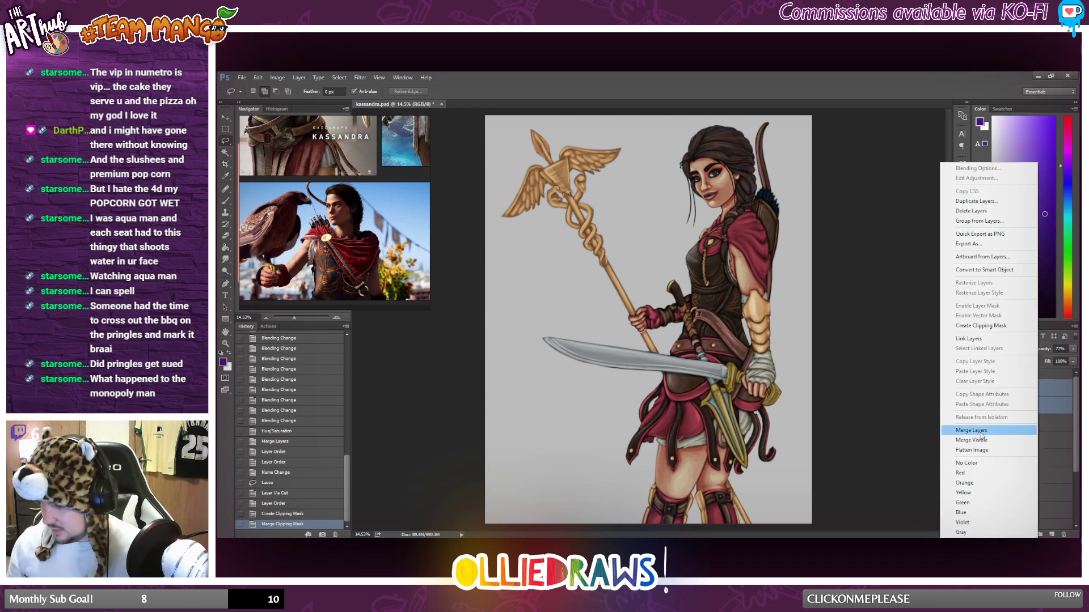
pyautogui.click(1010, 432)
pyautogui.doubleClick(1020, 388)
pyautogui.write('outerarm')
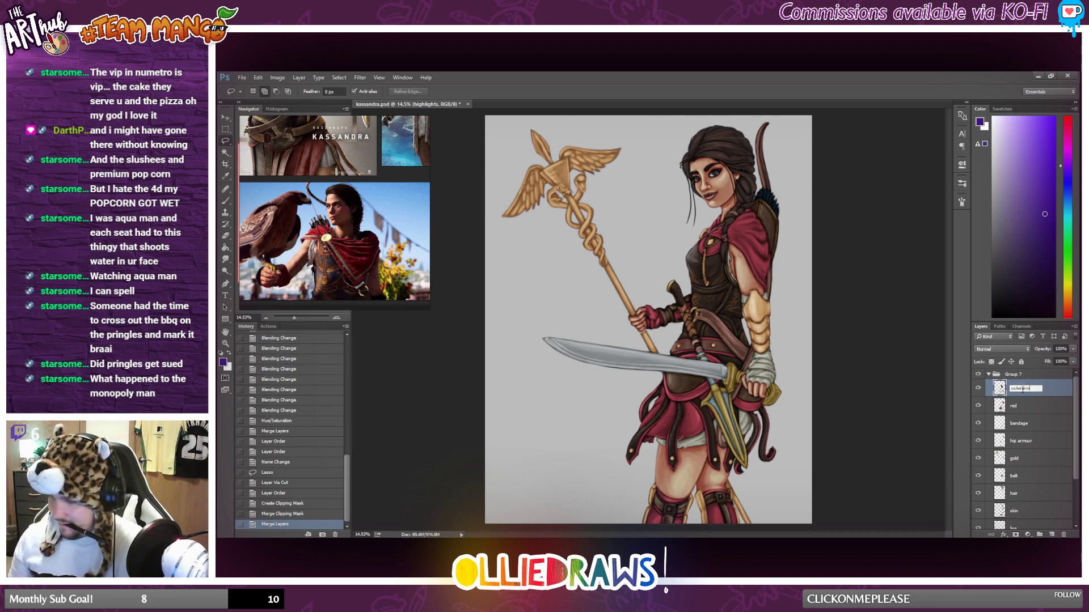
pyautogui.write('our')
pyautogui.press('Return')
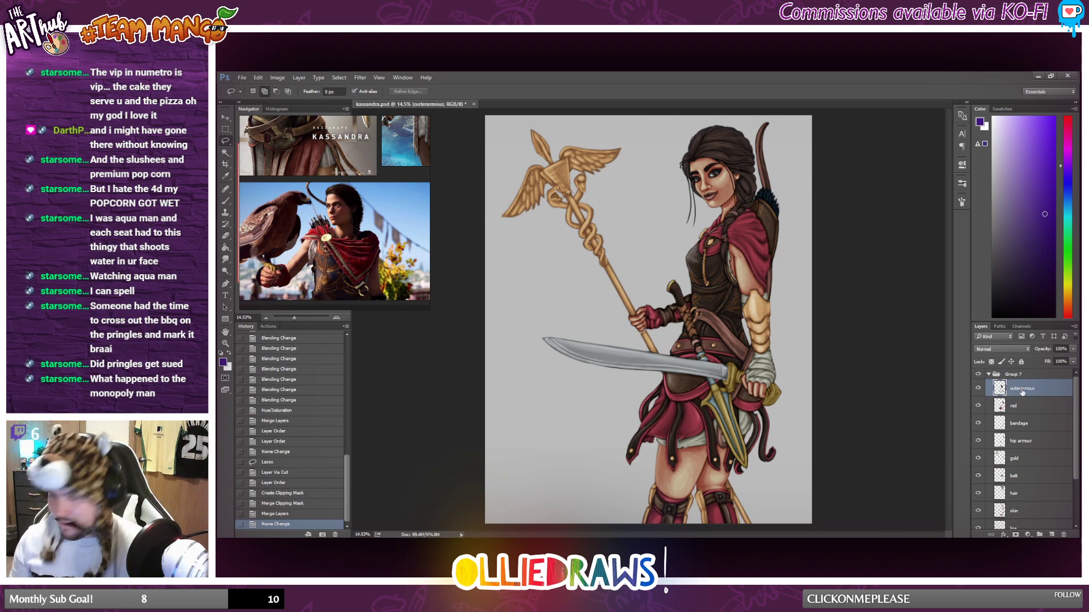
pyautogui.scroll(-4, 845, 369)
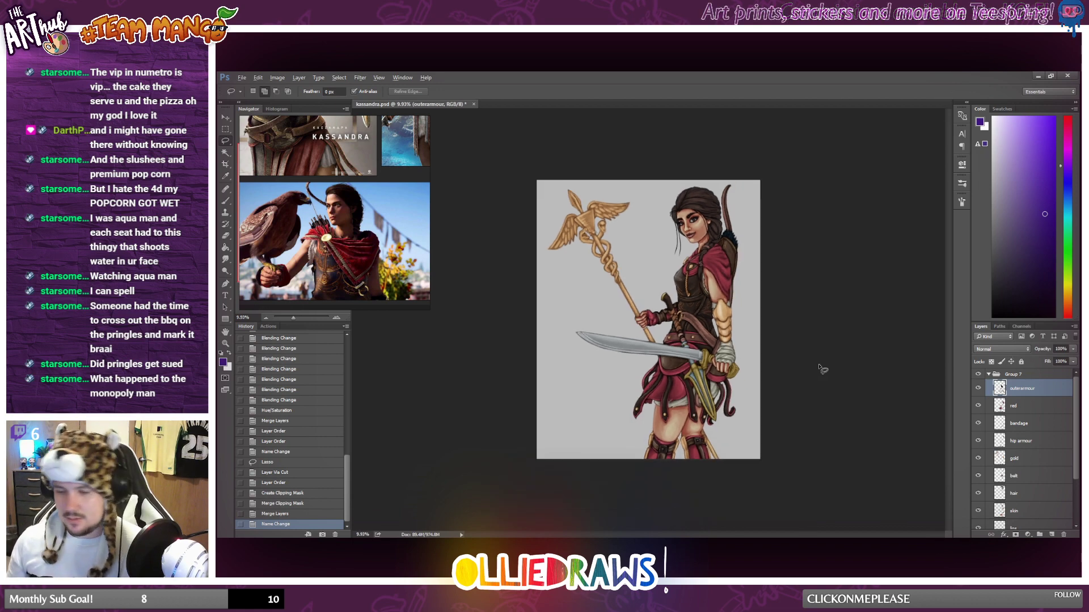
pyautogui.scroll(3, 822, 367)
pyautogui.scroll(1, 660, 253)
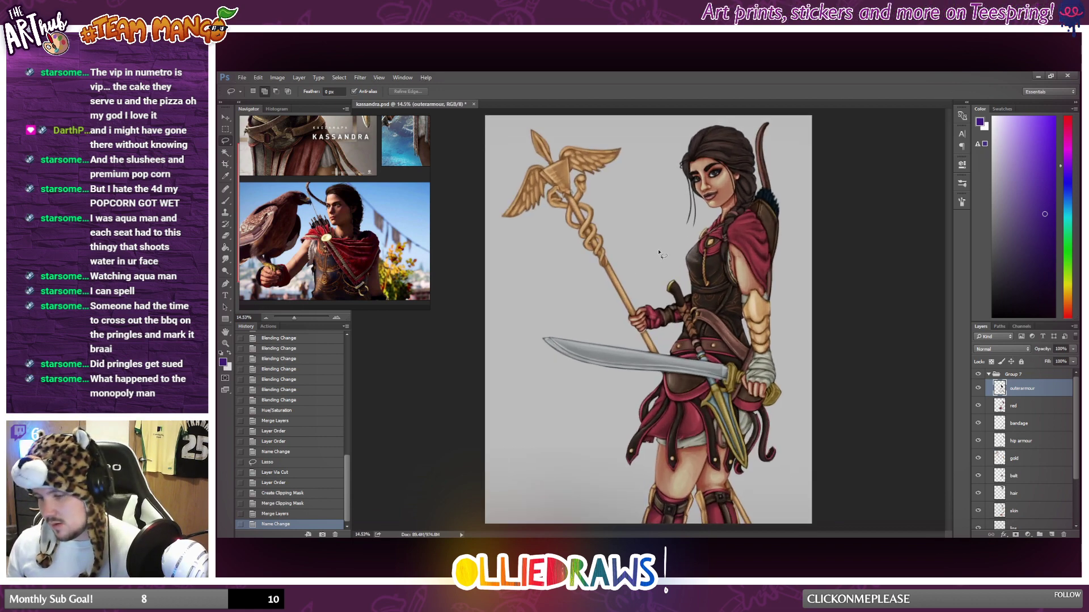
# Compare the illustration's cape and armour with the reference photo, toggling the outerarmour layer's visibility to check its contents.
pyautogui.scroll(-1, 1029, 426)
pyautogui.scroll(1, 1030, 417)
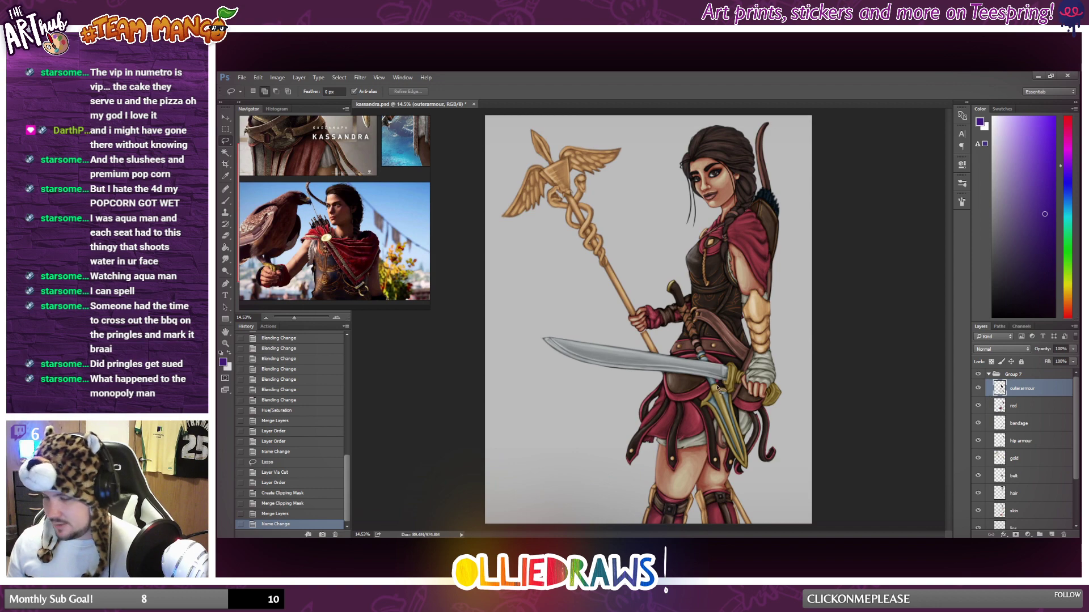
pyautogui.scroll(2, 426, 262)
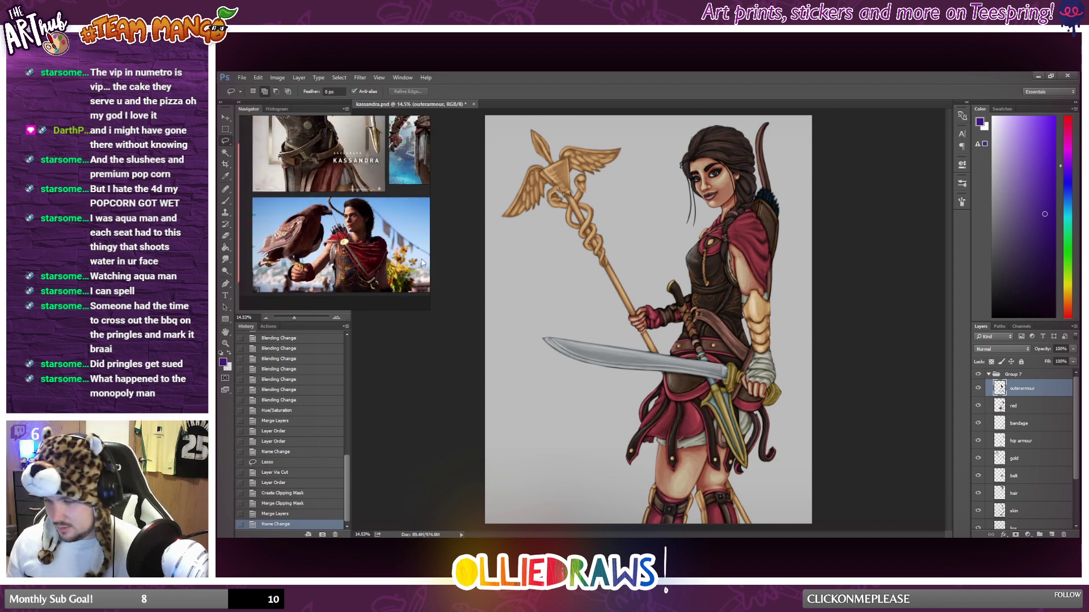
pyautogui.scroll(6, 622, 359)
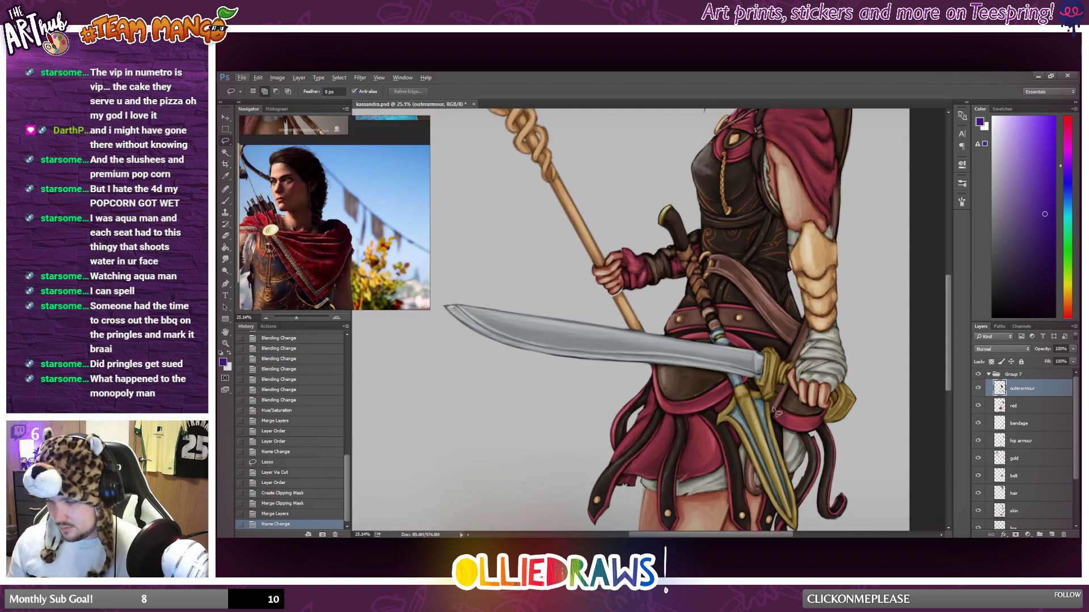
pyautogui.click(977, 389)
pyautogui.click(977, 390)
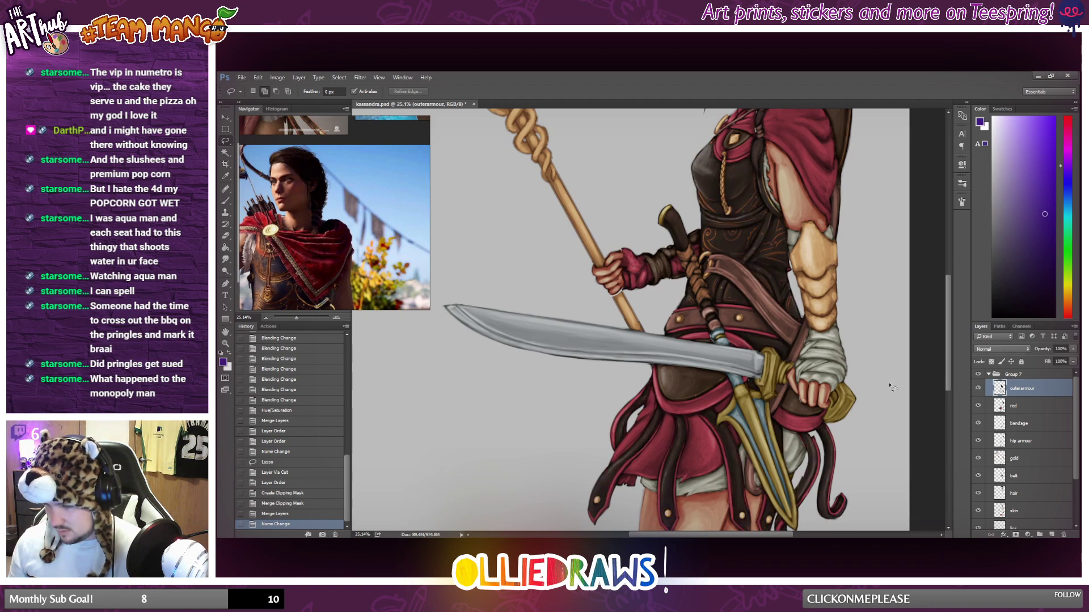
pyautogui.scroll(-5, 666, 380)
pyautogui.scroll(-3, 367, 278)
pyautogui.scroll(2, 348, 268)
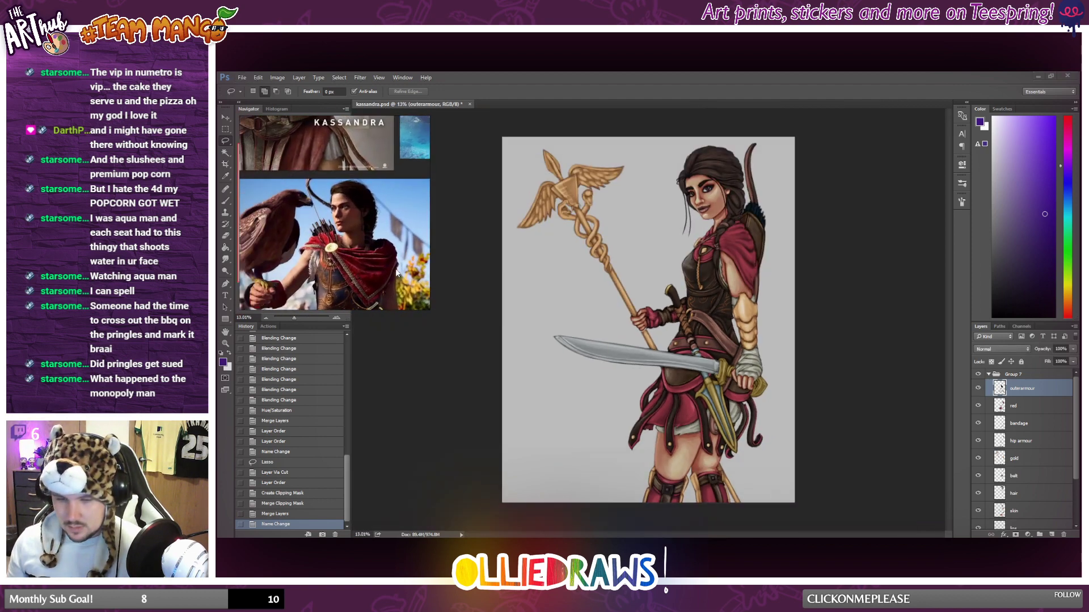
pyautogui.scroll(5, 345, 264)
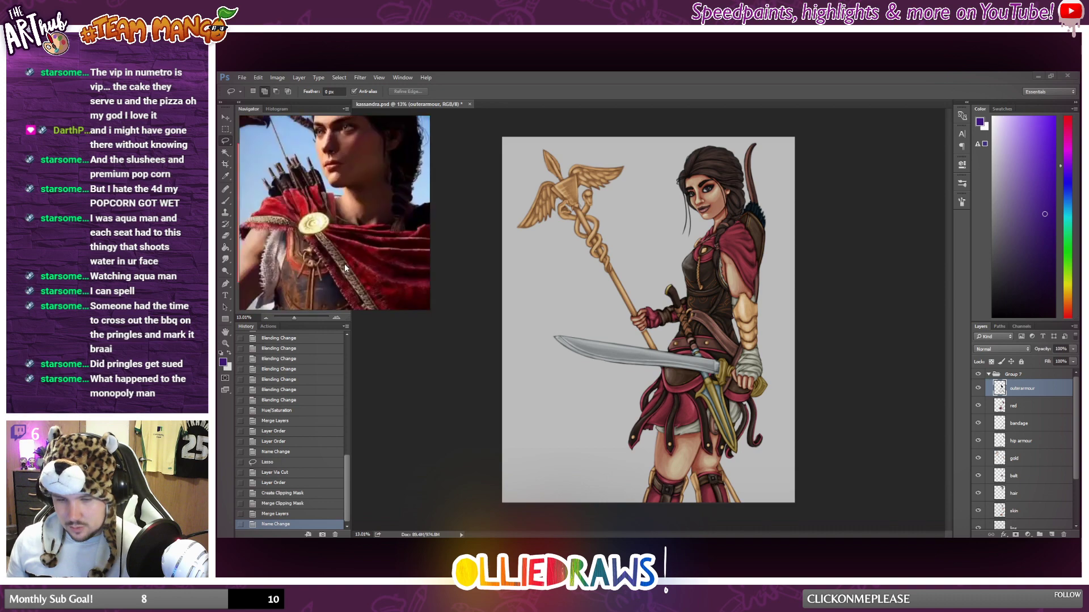
pyautogui.scroll(-2, 338, 235)
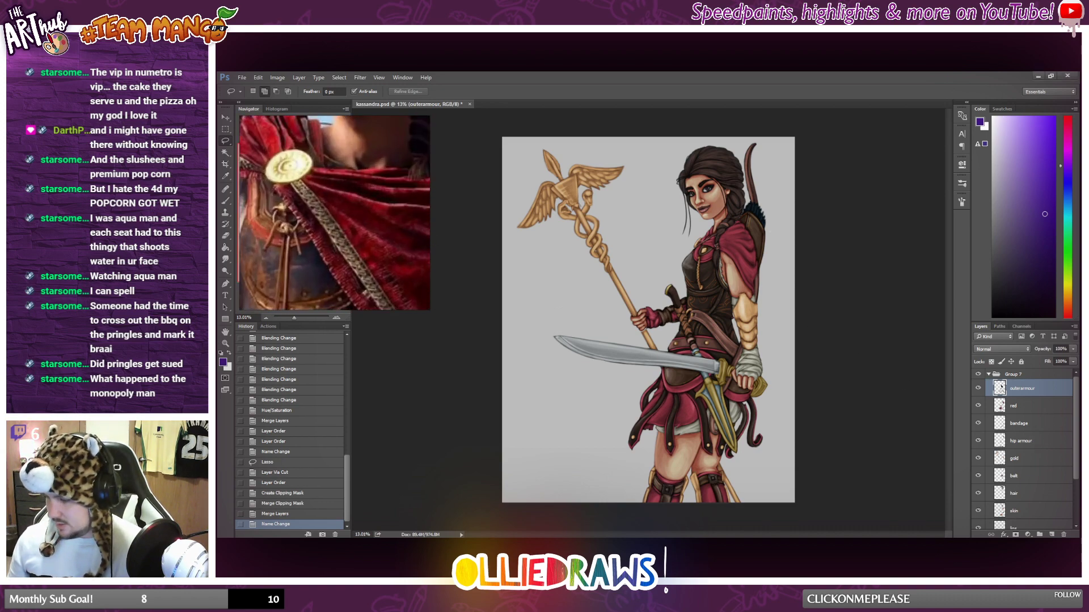
# Add a new layer directly above the red layer and clip it to red.
pyautogui.click(1052, 534)
pyautogui.moveTo(1027, 404); pyautogui.dragTo(1028, 390)
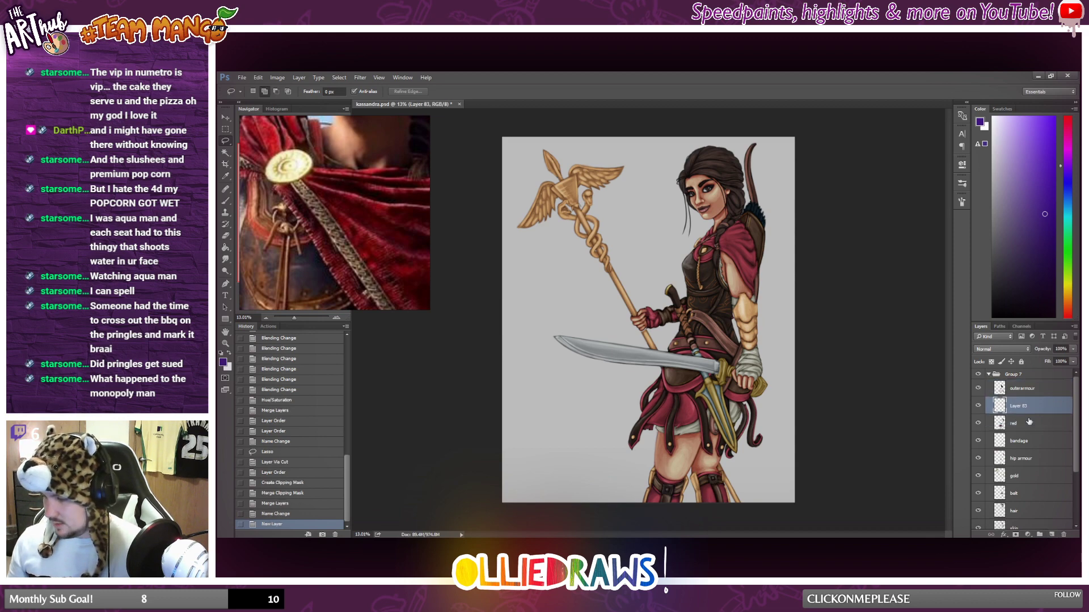
pyautogui.hotkey('ctrl', 'alt', 'g')
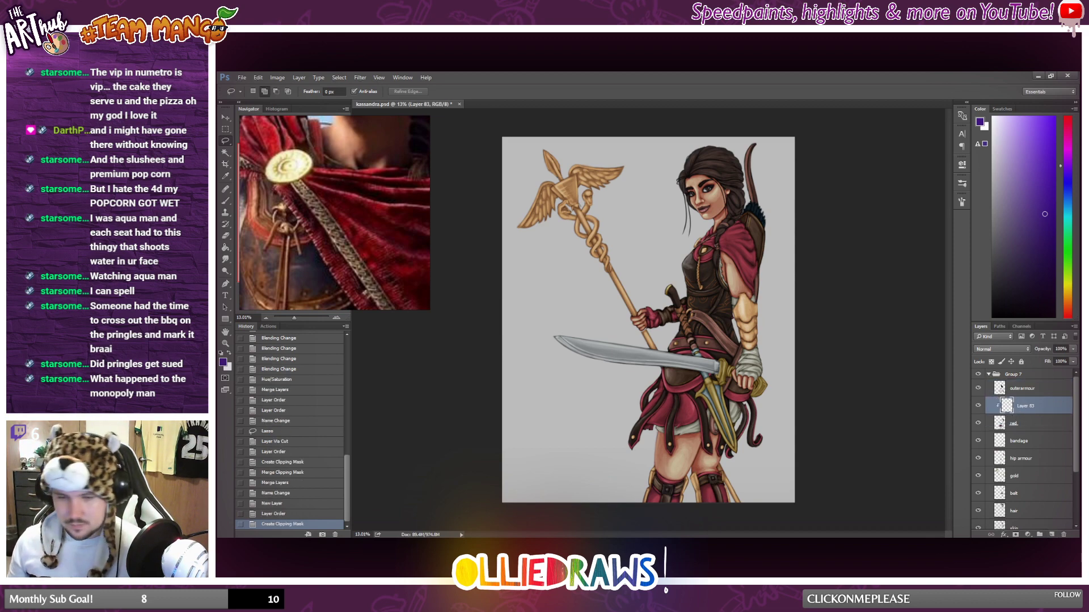
pyautogui.press('b')
pyautogui.scroll(4, 700, 239)
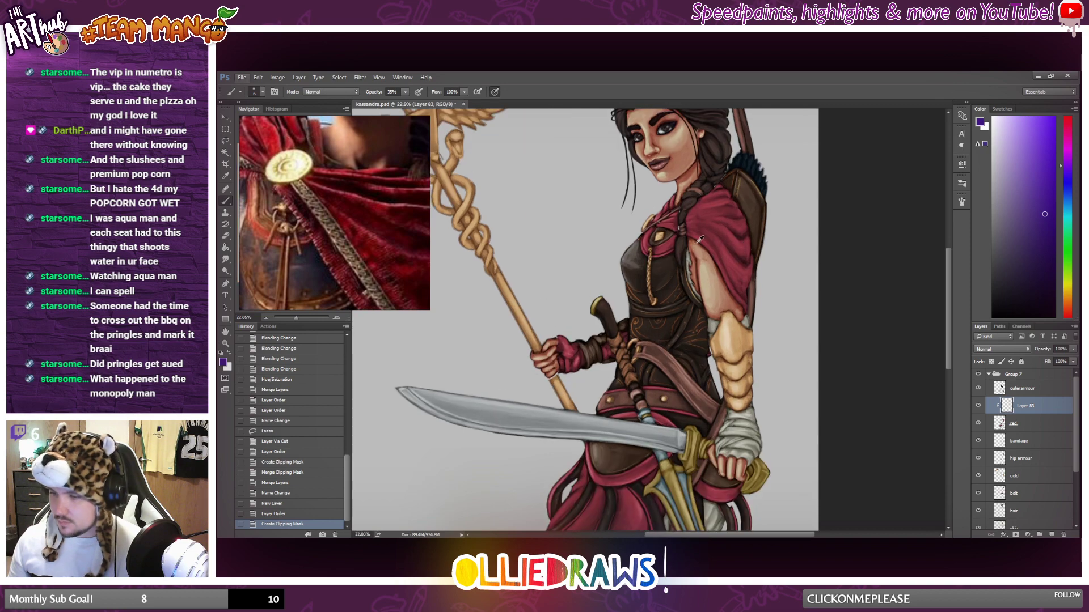
pyautogui.scroll(3, 700, 239)
pyautogui.scroll(3, 646, 271)
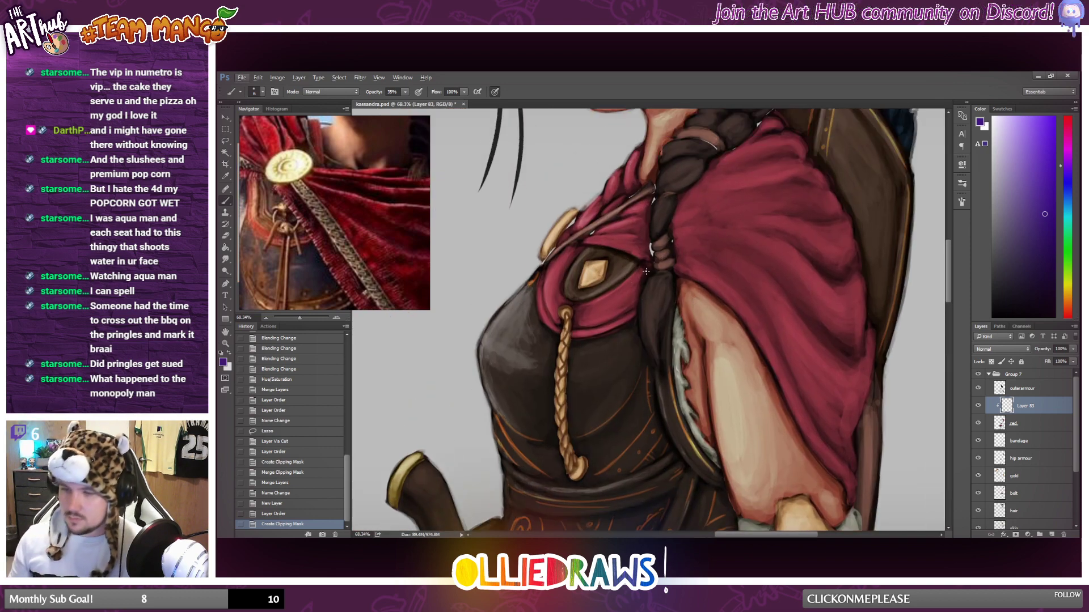
pyautogui.scroll(2, 646, 272)
pyautogui.scroll(-6, 600, 288)
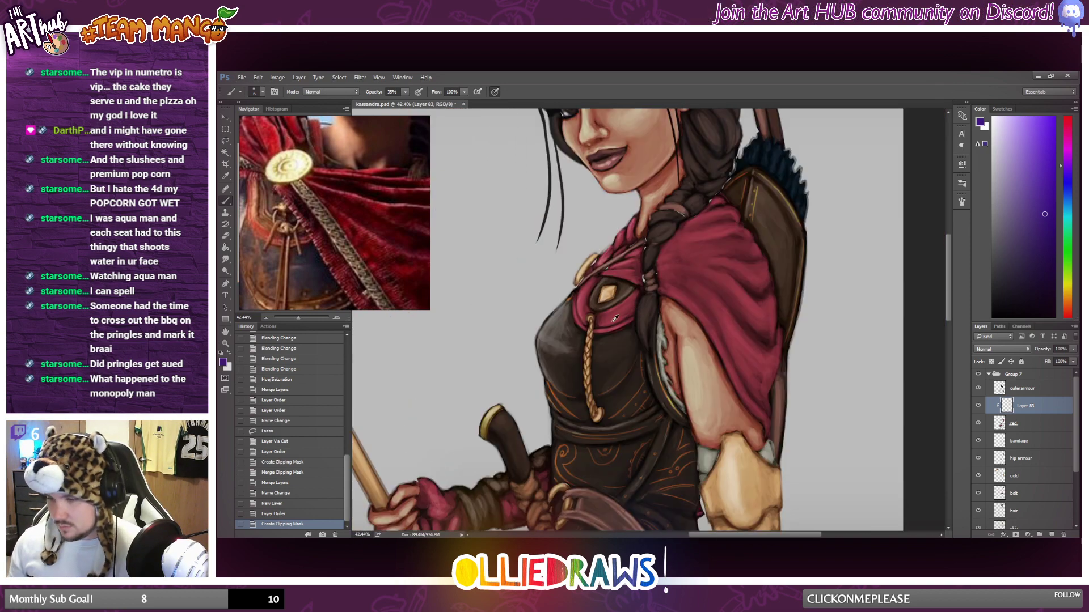
# Move the Group 5 copy 2 layer out of Group 6 to just above that group and make it visible.
pyautogui.scroll(-3, 1006, 495)
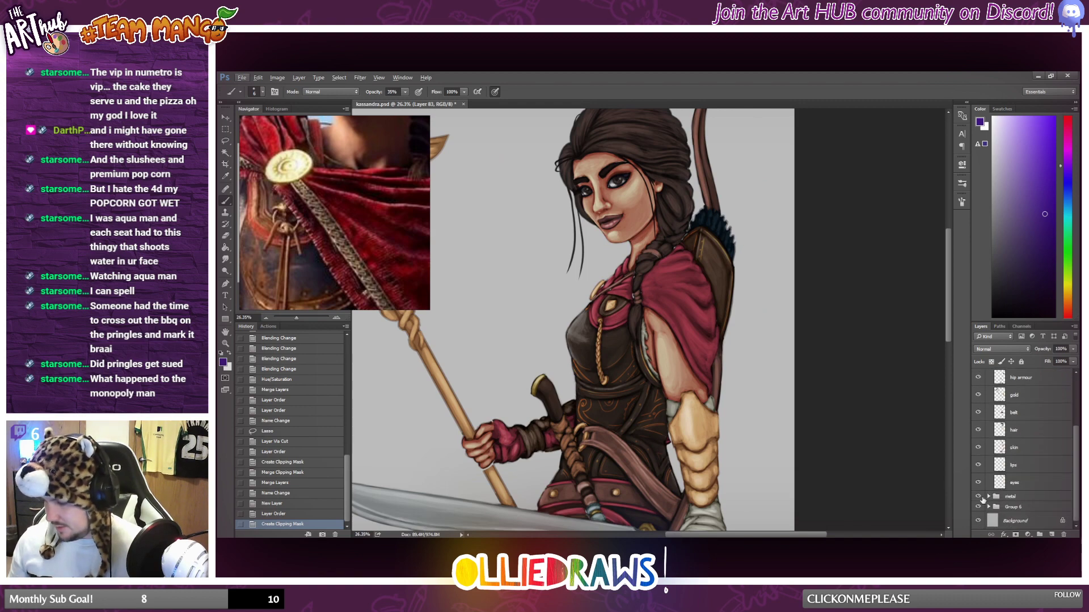
pyautogui.click(989, 496)
pyautogui.click(989, 497)
pyautogui.click(990, 507)
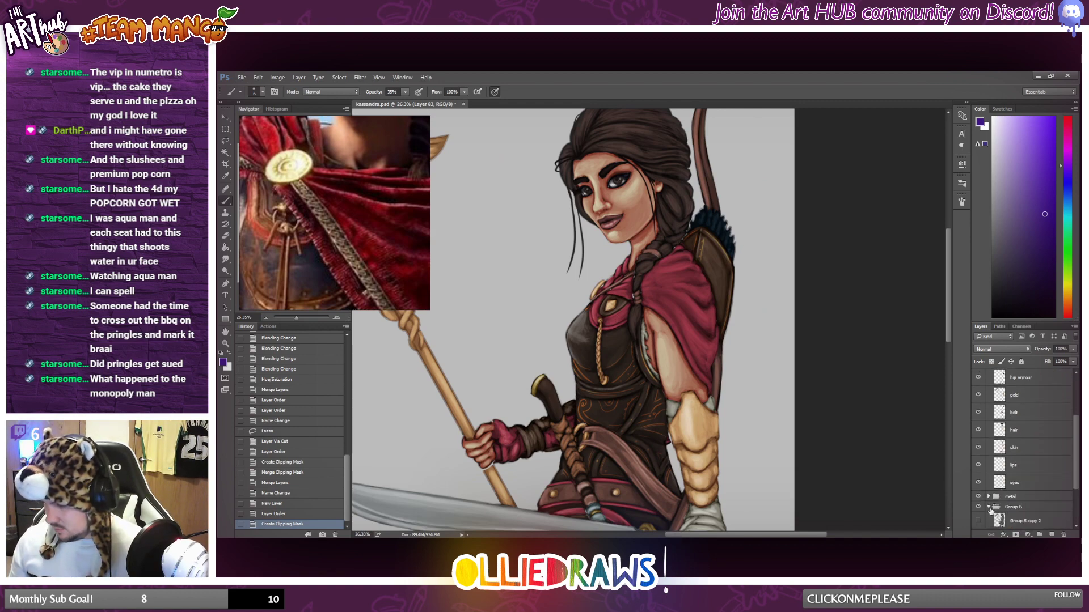
pyautogui.moveTo(1009, 518); pyautogui.dragTo(1008, 502)
pyautogui.scroll(5, 609, 289)
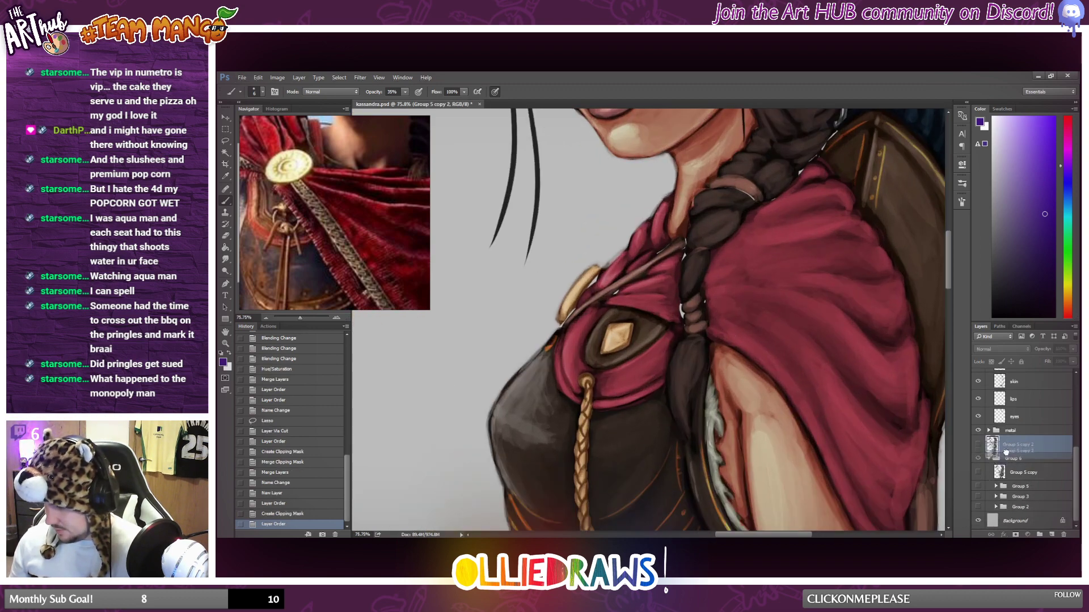
pyautogui.click(978, 445)
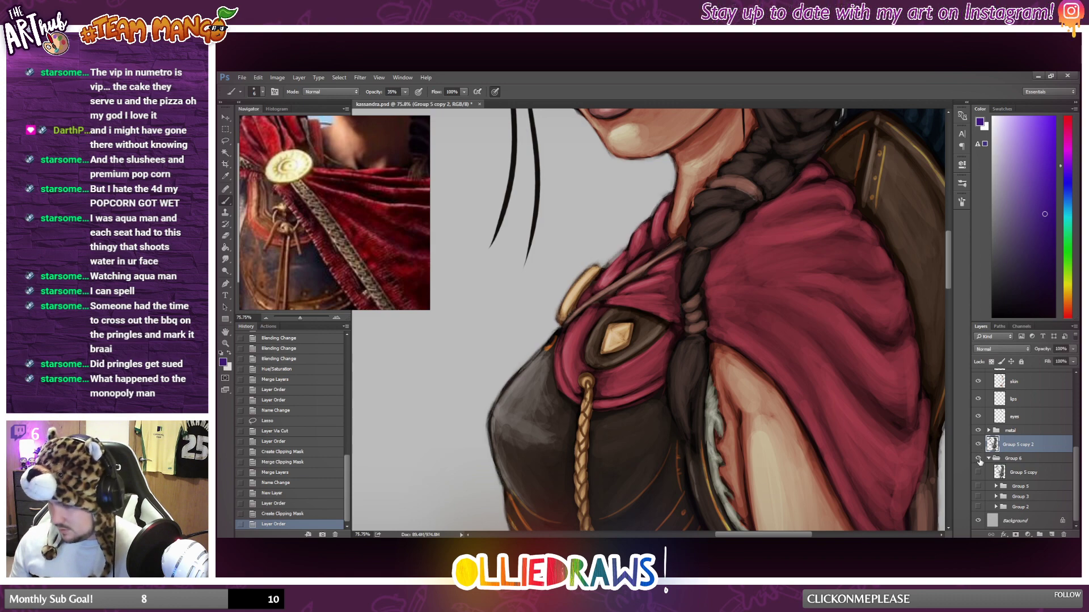
pyautogui.click(987, 459)
pyautogui.click(989, 460)
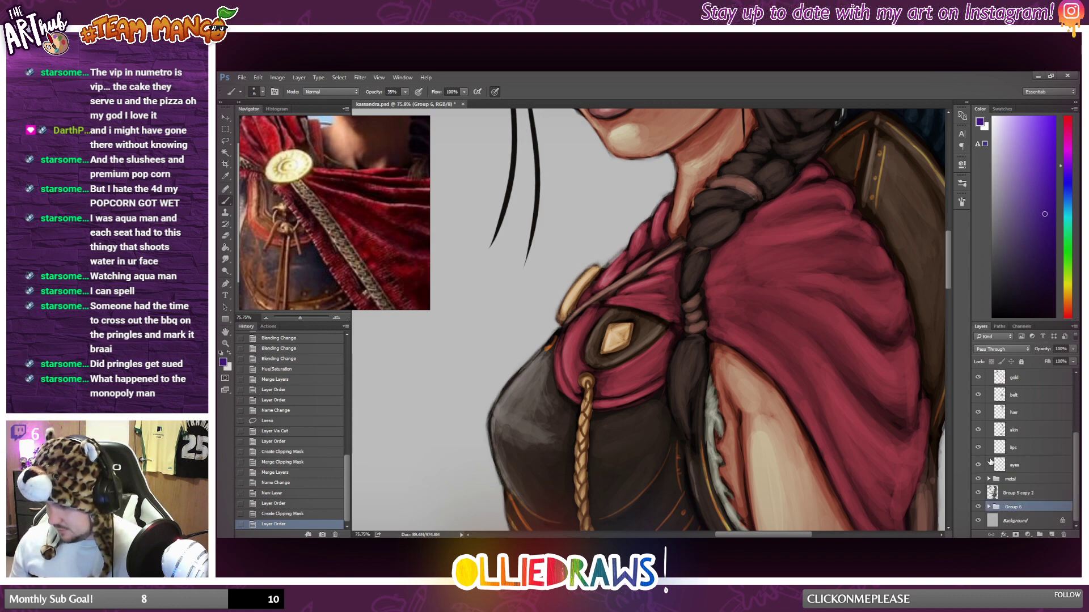
pyautogui.click(989, 507)
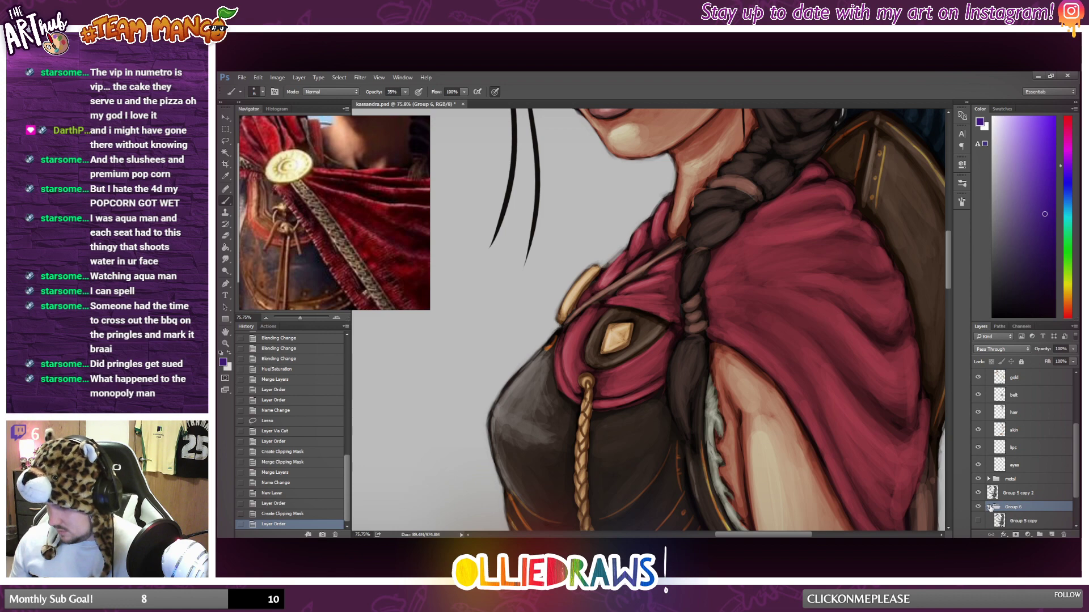
pyautogui.click(989, 507)
# Select the empty layer clipped to red and set the foreground colour to golden yellow.
pyautogui.scroll(-2, 610, 327)
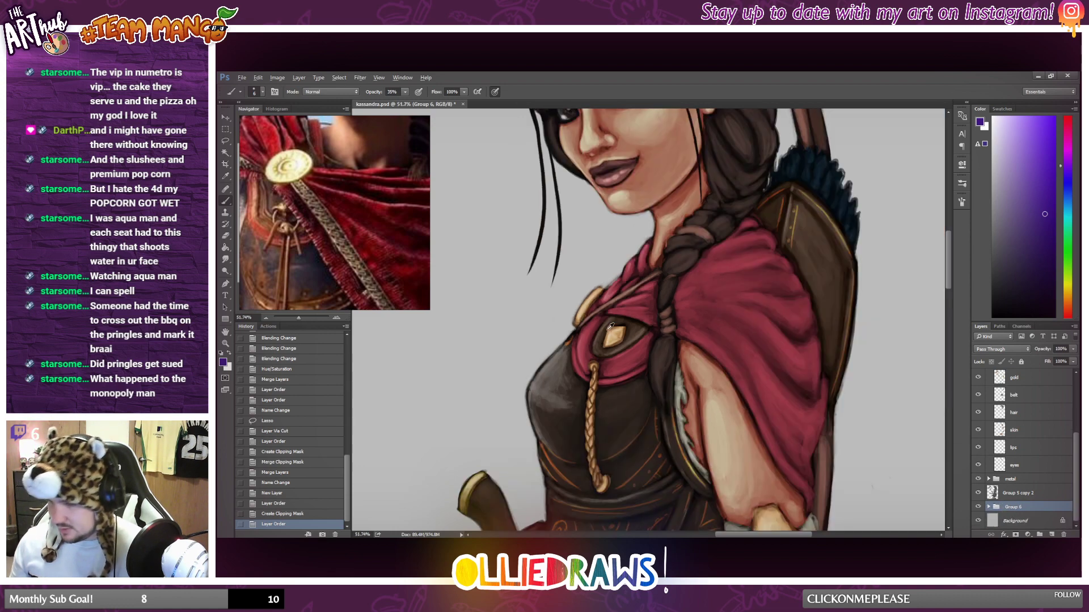
pyautogui.scroll(-1, 610, 326)
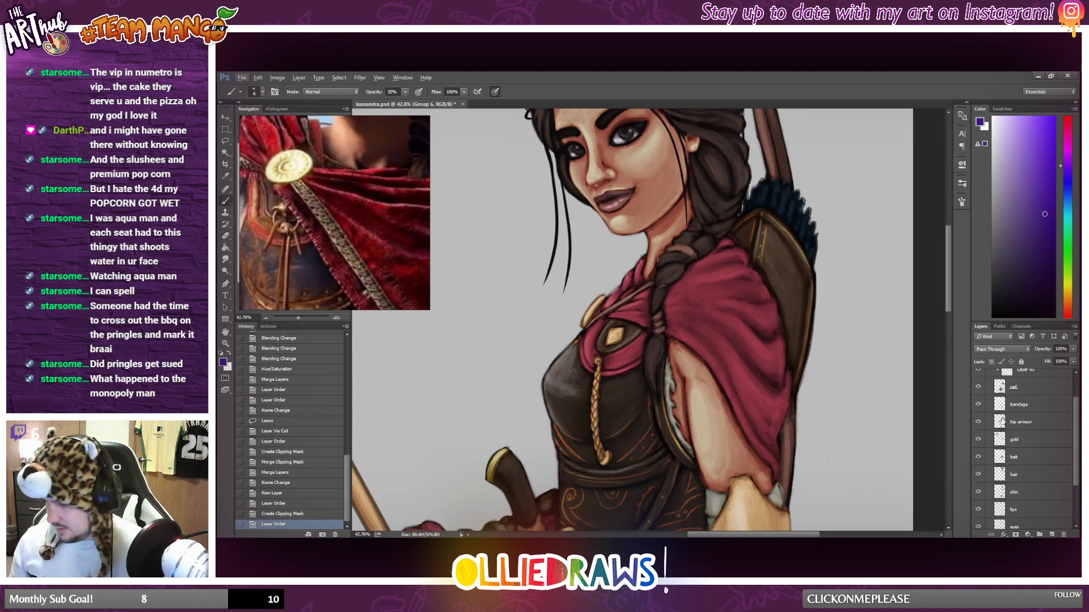
pyautogui.click(1037, 407)
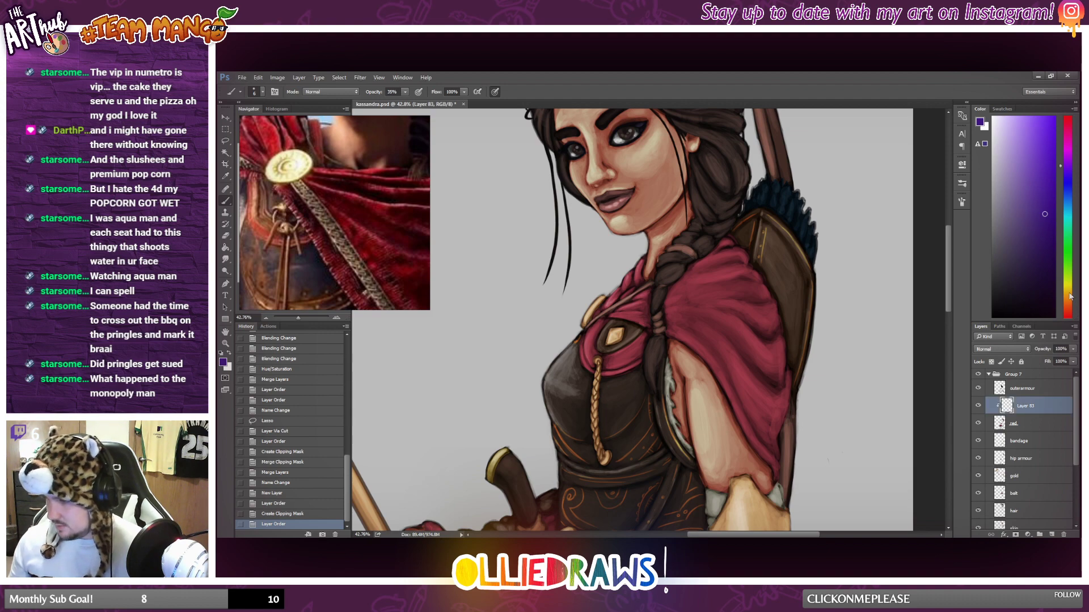
pyautogui.click(1070, 296)
pyautogui.click(1039, 141)
pyautogui.scroll(2, 702, 383)
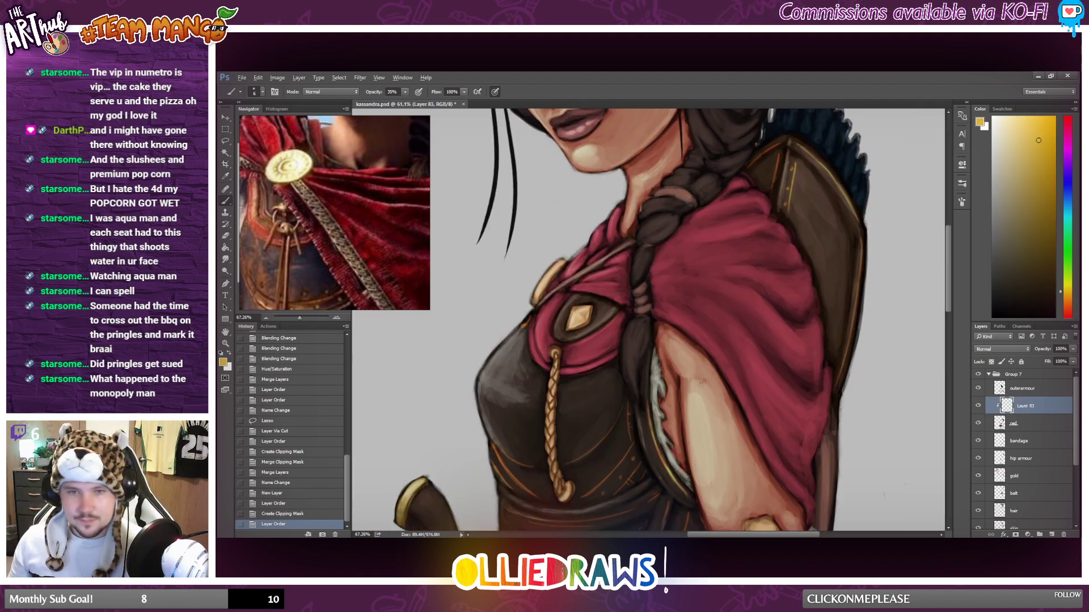
pyautogui.scroll(1, 702, 383)
pyautogui.scroll(3, 610, 221)
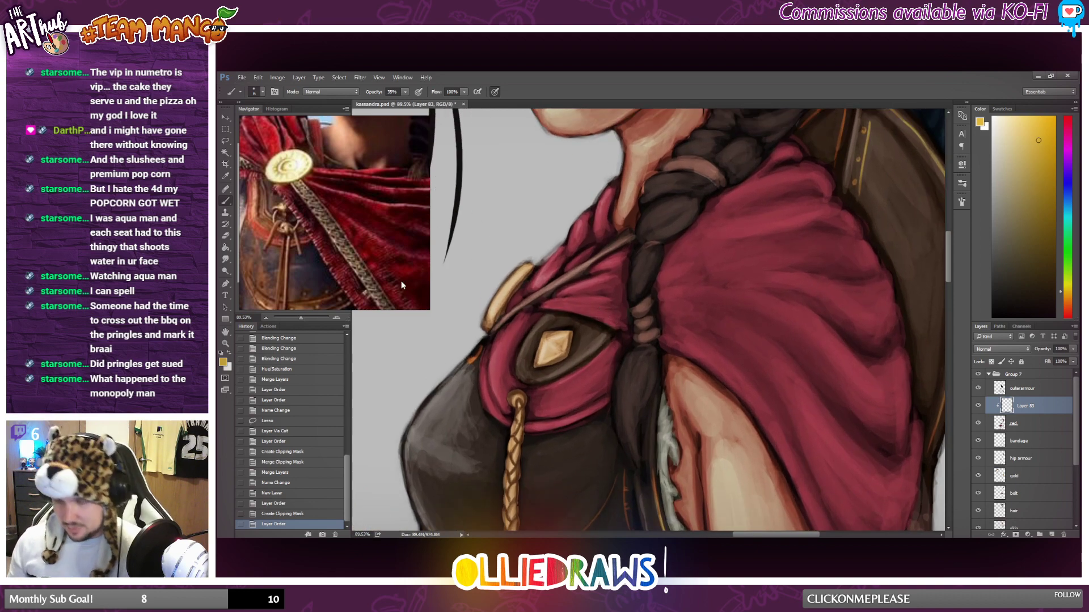
# Paint two thin parallel gold trim lines on the cape's chest section, continuing the trim past the braid, with the canvas rotated.
pyautogui.press('r')
pyautogui.moveTo(456, 367)
pyautogui.mouseDown()
pyautogui.moveTo(501, 411)
pyautogui.moveTo(591, 455)
pyautogui.mouseUp()
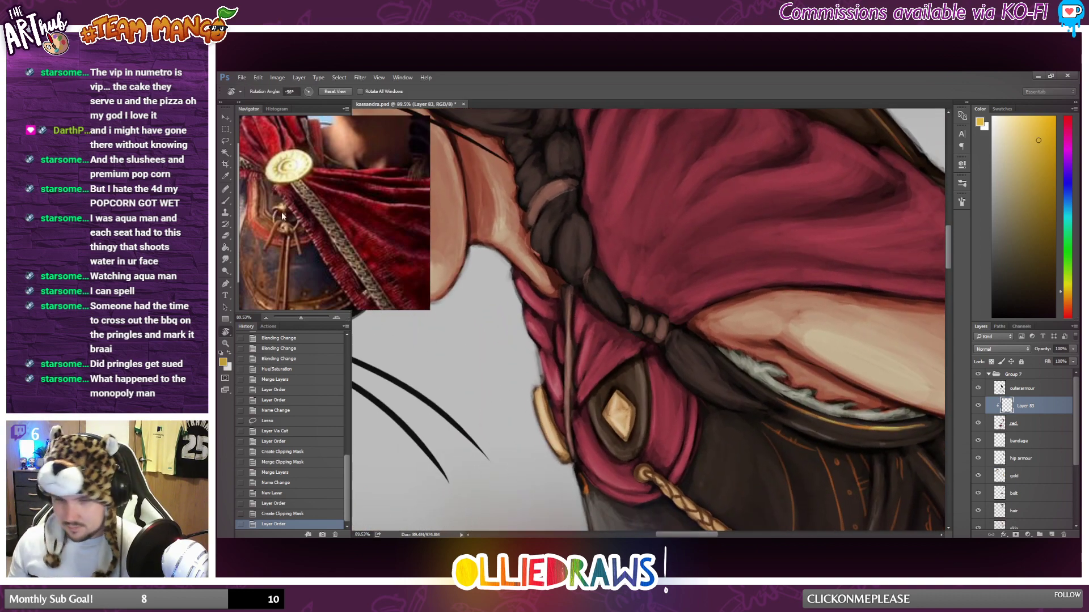
pyautogui.press('b')
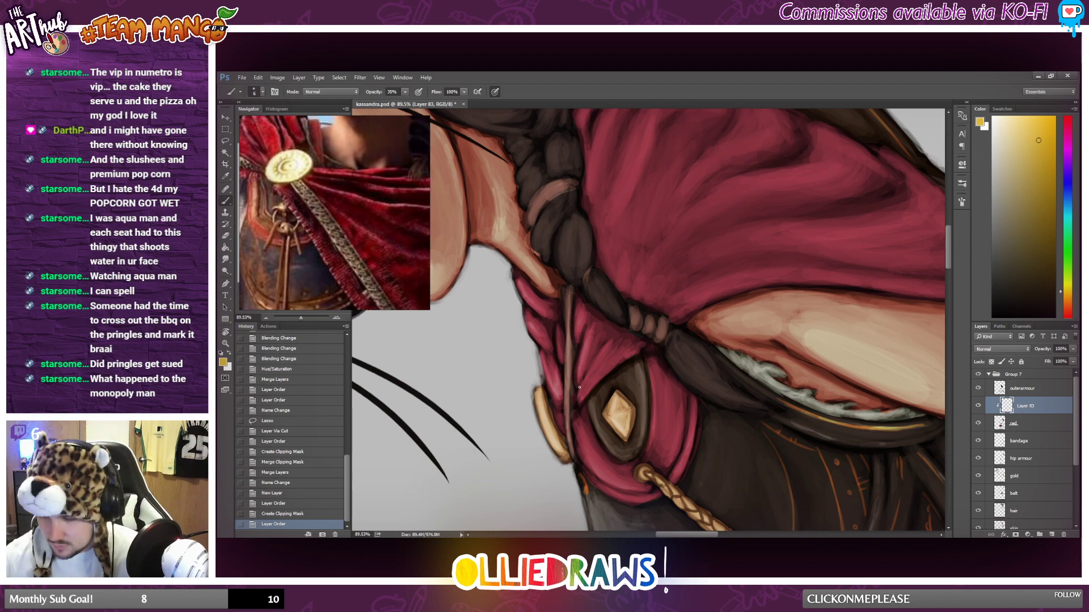
pyautogui.moveTo(579, 387); pyautogui.dragTo(605, 347)
pyautogui.hotkey('ctrl', 'z')
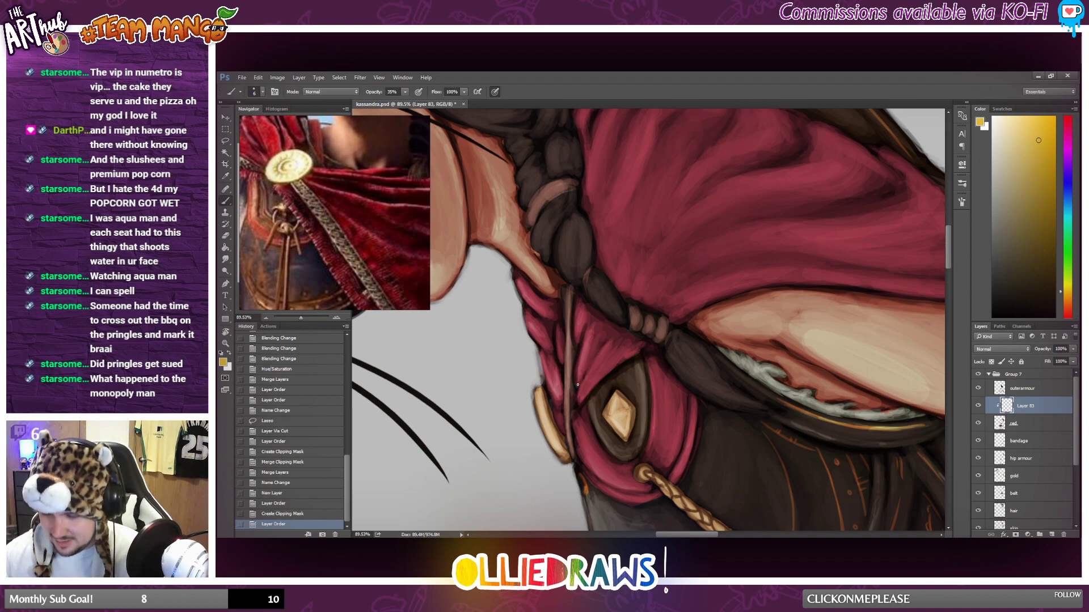
pyautogui.moveTo(579, 384)
pyautogui.mouseDown()
pyautogui.moveTo(614, 336)
pyautogui.moveTo(582, 356)
pyautogui.moveTo(579, 383)
pyautogui.moveTo(603, 328)
pyautogui.mouseUp()
pyautogui.moveTo(592, 341)
pyautogui.mouseDown()
pyautogui.moveTo(700, 282)
pyautogui.moveTo(783, 263)
pyautogui.mouseUp()
pyautogui.hotkey('ctrl', 'z')
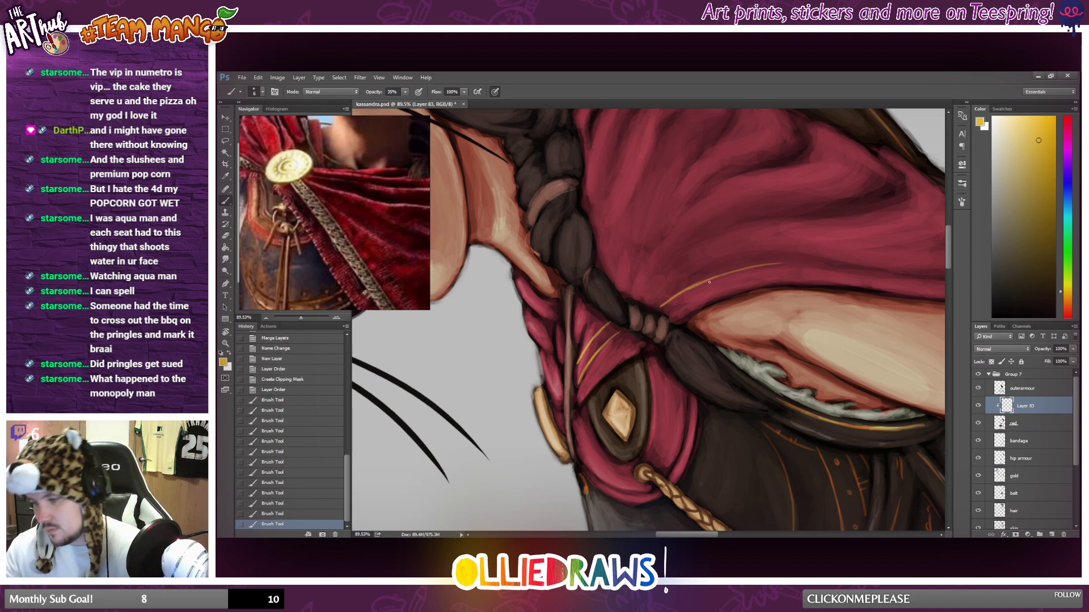
# Brush the two parallel gold trim lines along the shoulder cape's edge above the upper arm.
pyautogui.moveTo(687, 289)
pyautogui.mouseDown()
pyautogui.moveTo(803, 264)
pyautogui.moveTo(941, 279)
pyautogui.mouseUp()
pyautogui.moveTo(645, 301)
pyautogui.mouseDown()
pyautogui.moveTo(716, 263)
pyautogui.moveTo(673, 280)
pyautogui.moveTo(761, 256)
pyautogui.moveTo(702, 270)
pyautogui.moveTo(739, 258)
pyautogui.moveTo(843, 255)
pyautogui.mouseUp()
pyautogui.hotkey('ctrl', 'z')
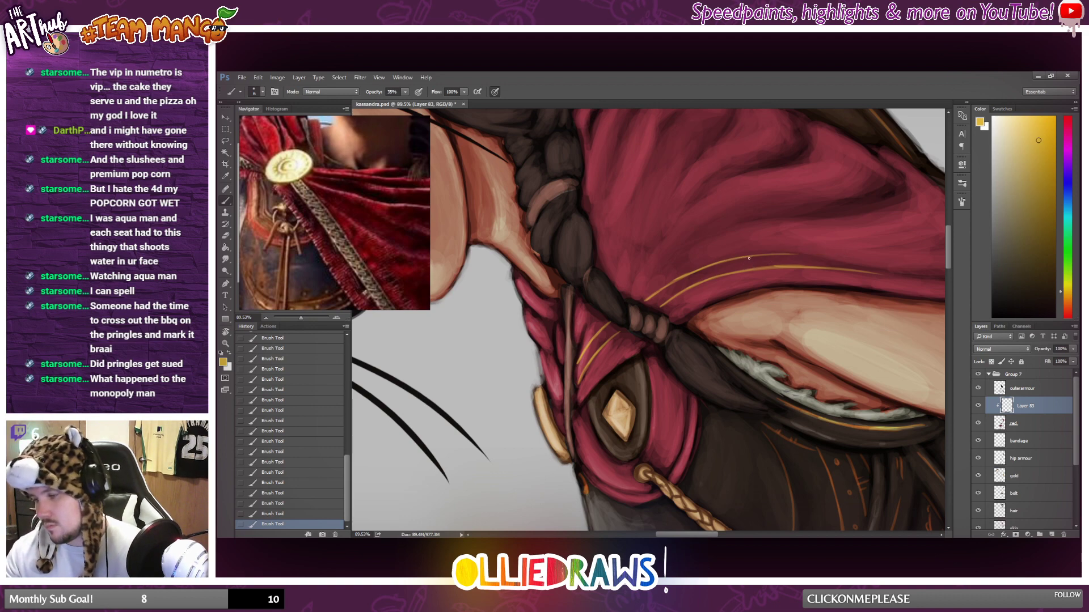
pyautogui.moveTo(738, 258); pyautogui.dragTo(852, 254)
pyautogui.moveTo(774, 256); pyautogui.dragTo(884, 261)
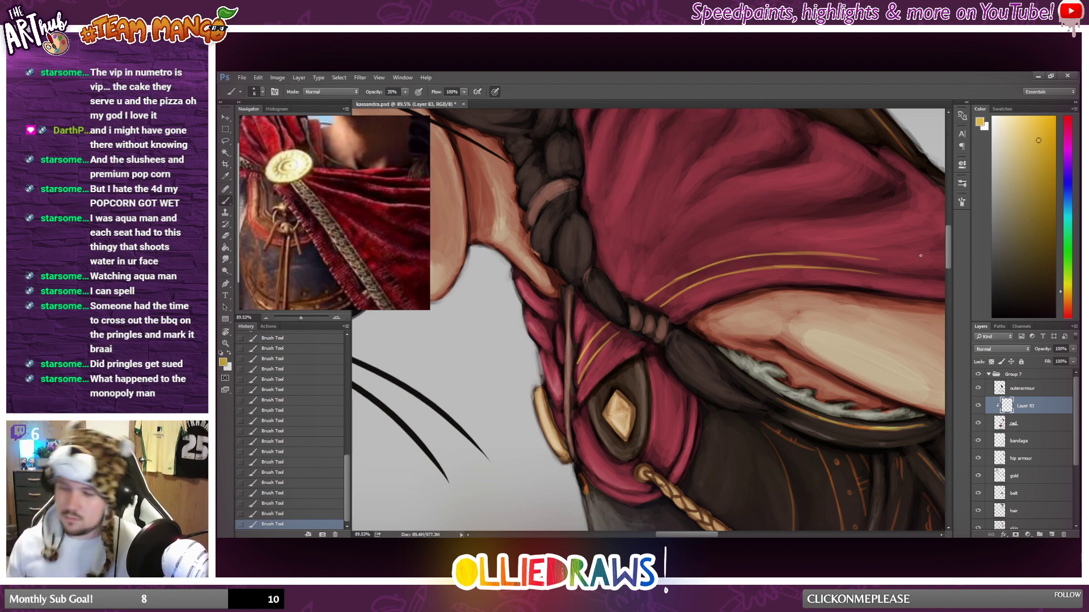
# Extend both gold trim lines down to the cape's lower hem and strengthen them near the braid, with the canvas rotated to suit.
pyautogui.scroll(-5, 917, 270)
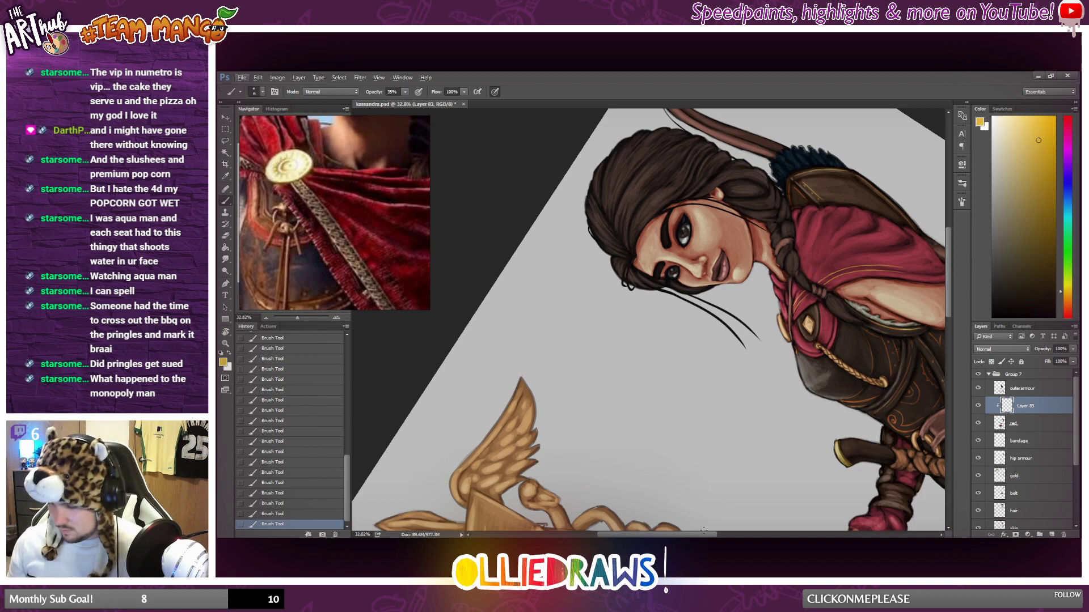
pyautogui.moveTo(941, 339); pyautogui.dragTo(653, 374)
pyautogui.scroll(3, 760, 337)
pyautogui.press('r')
pyautogui.scroll(4, 653, 374)
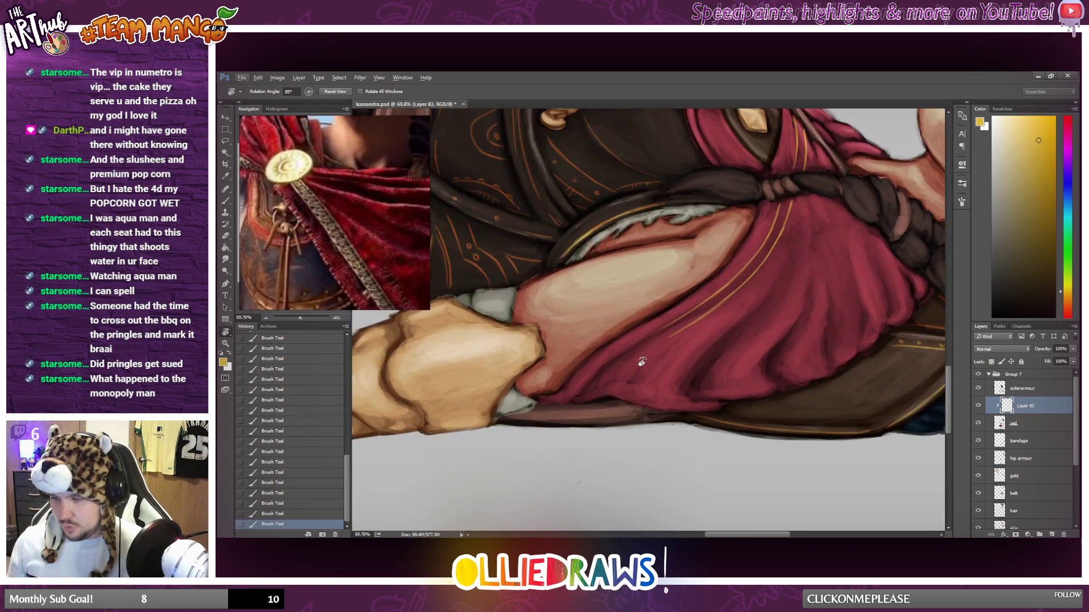
pyautogui.press('b')
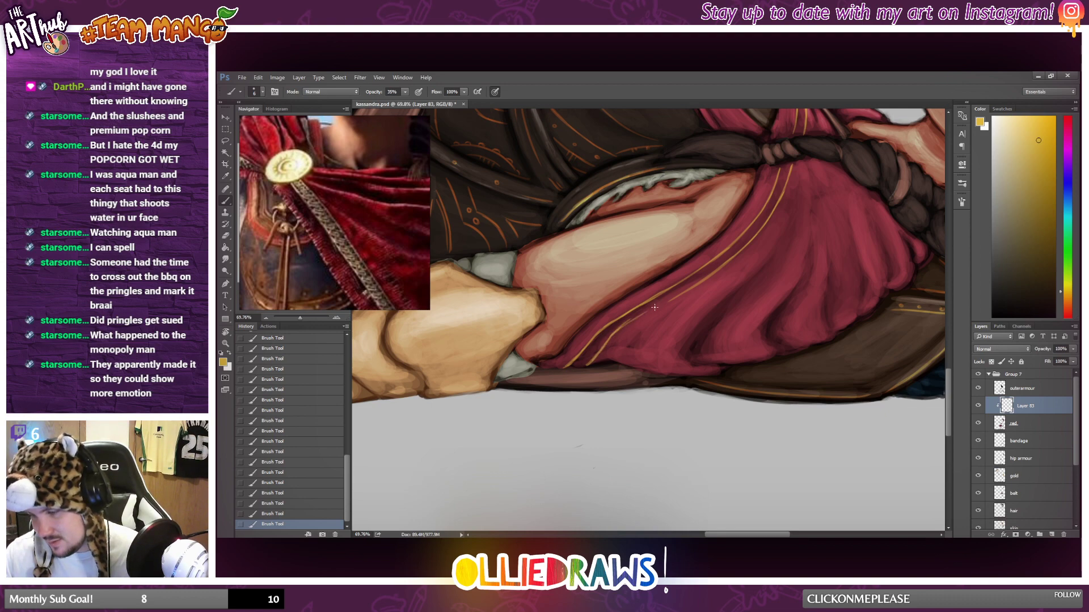
pyautogui.moveTo(639, 316)
pyautogui.mouseDown()
pyautogui.moveTo(723, 265)
pyautogui.moveTo(778, 204)
pyautogui.mouseUp()
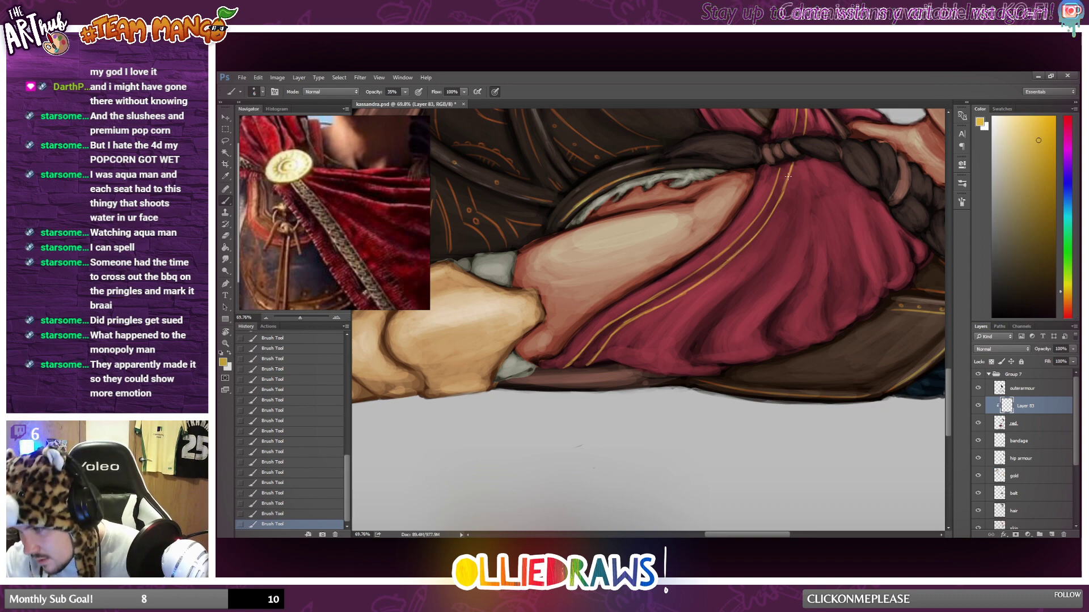
pyautogui.moveTo(792, 165); pyautogui.dragTo(777, 202)
pyautogui.scroll(-6, 736, 241)
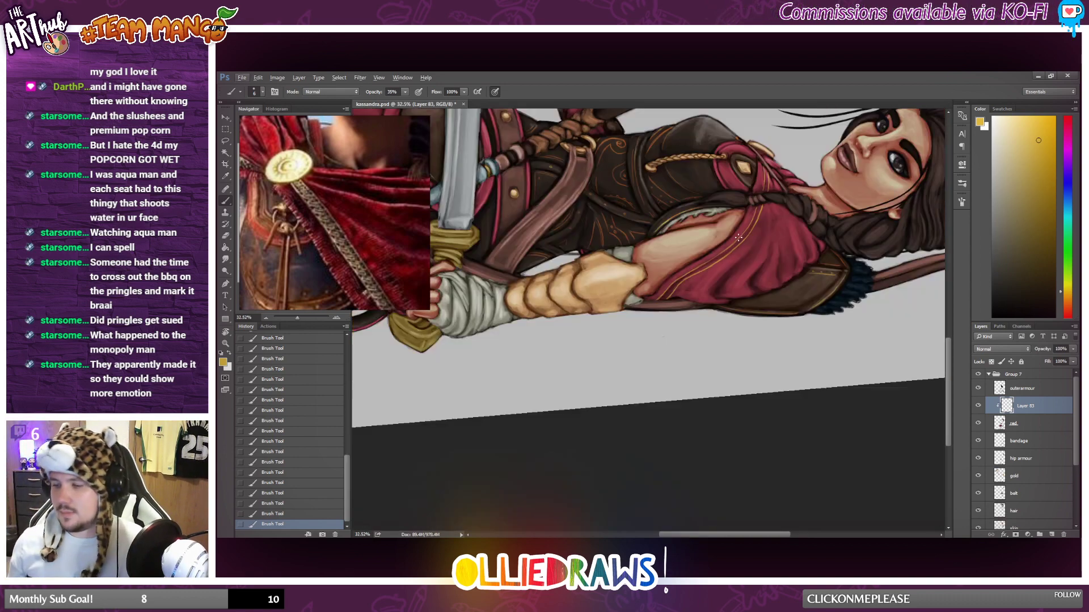
pyautogui.scroll(4, 769, 177)
pyautogui.scroll(3, 770, 177)
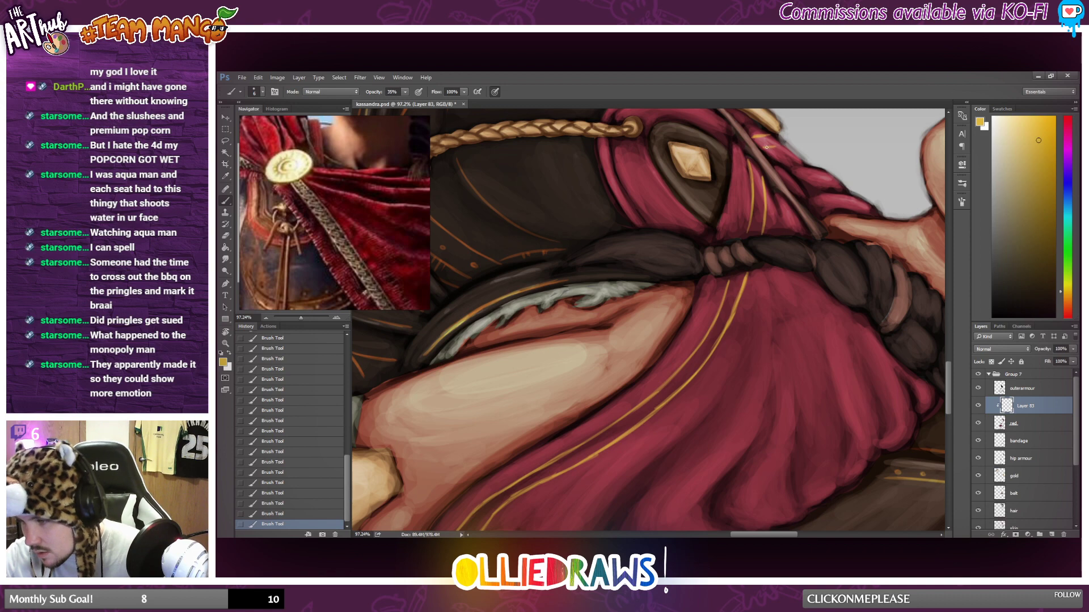
# Erase the excess gold trim at the cape's outer edge beside the small gold clasp, with the canvas rotated and enlarged.
pyautogui.press('r')
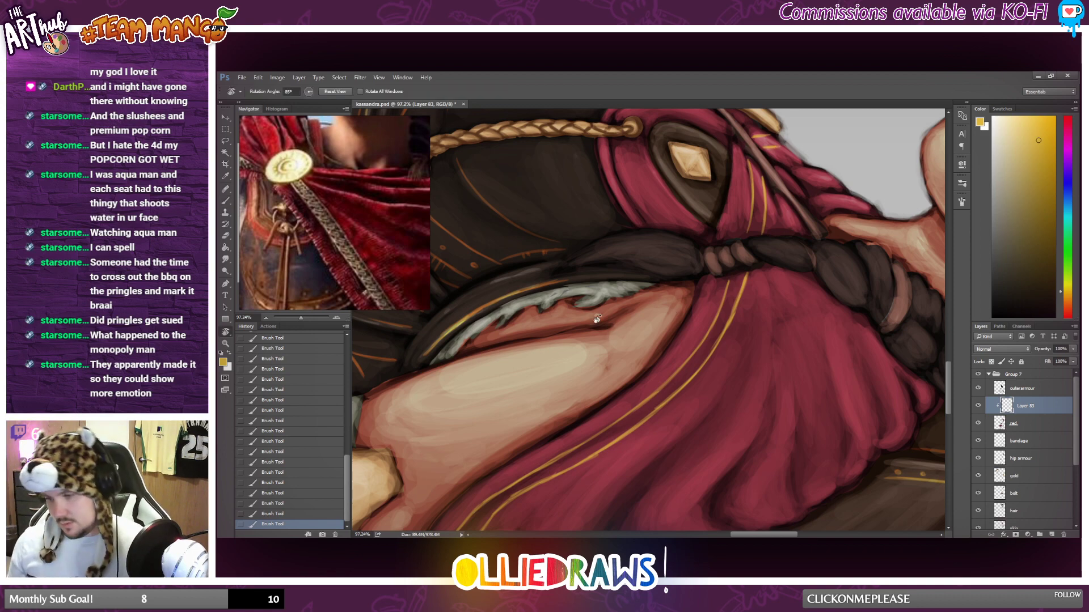
pyautogui.moveTo(592, 309); pyautogui.dragTo(464, 410)
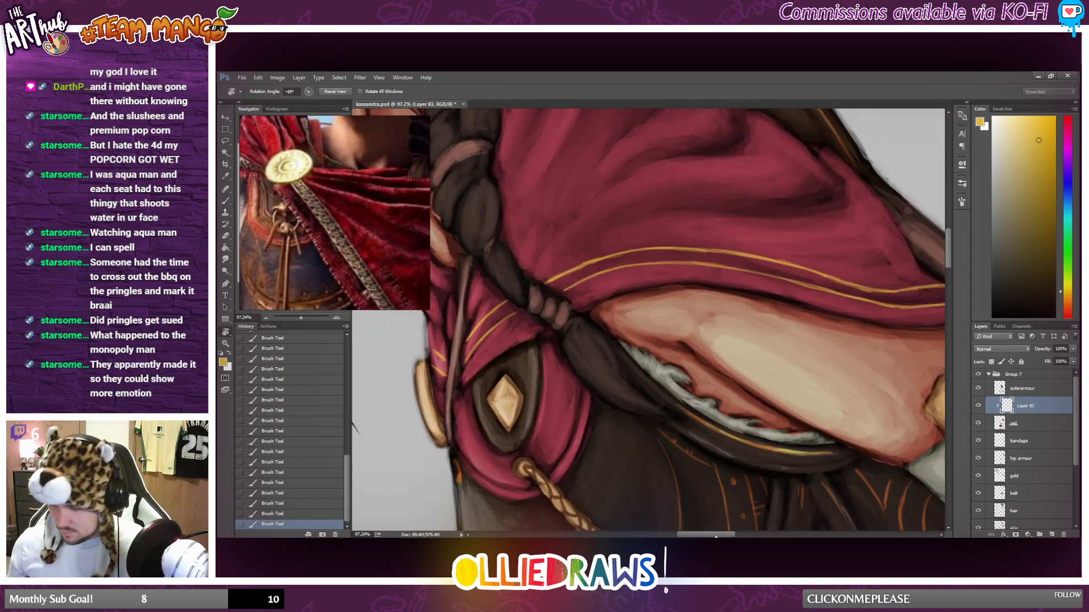
pyautogui.moveTo(716, 536); pyautogui.dragTo(689, 536)
pyautogui.scroll(5, 705, 364)
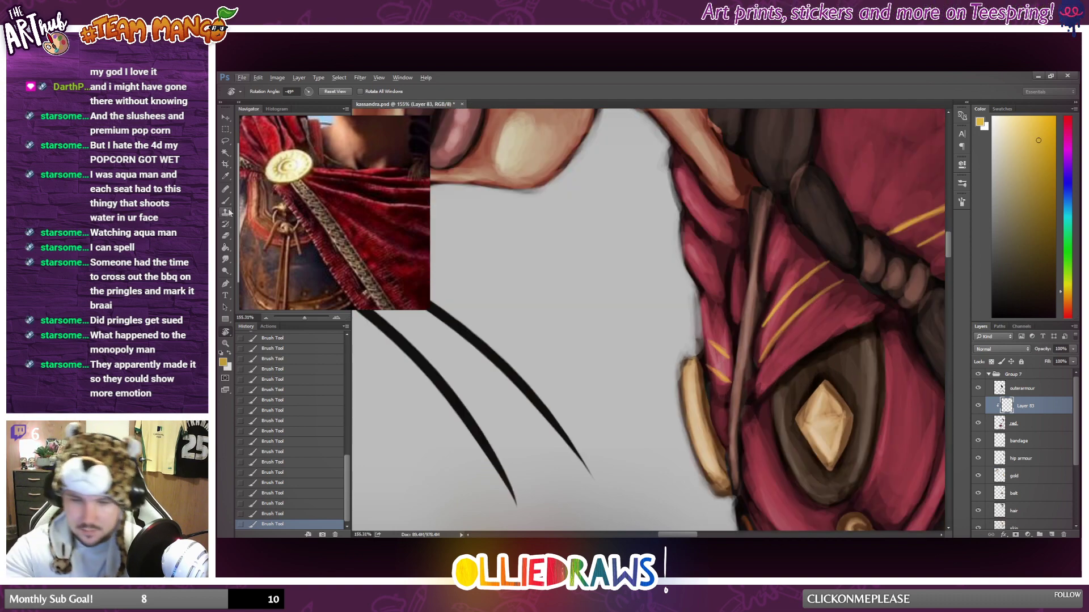
pyautogui.click(225, 235)
pyautogui.moveTo(704, 359)
pyautogui.mouseDown()
pyautogui.moveTo(696, 352)
pyautogui.moveTo(706, 390)
pyautogui.mouseUp()
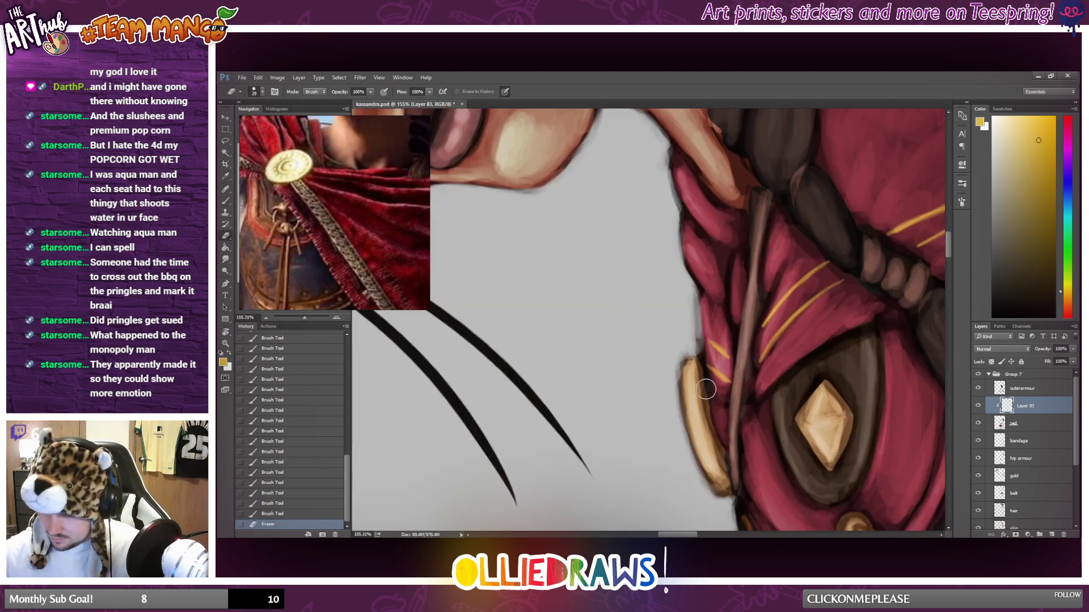
pyautogui.moveTo(696, 334)
pyautogui.mouseDown()
pyautogui.moveTo(703, 375)
pyautogui.moveTo(698, 362)
pyautogui.mouseUp()
pyautogui.moveTo(699, 363); pyautogui.dragTo(702, 402)
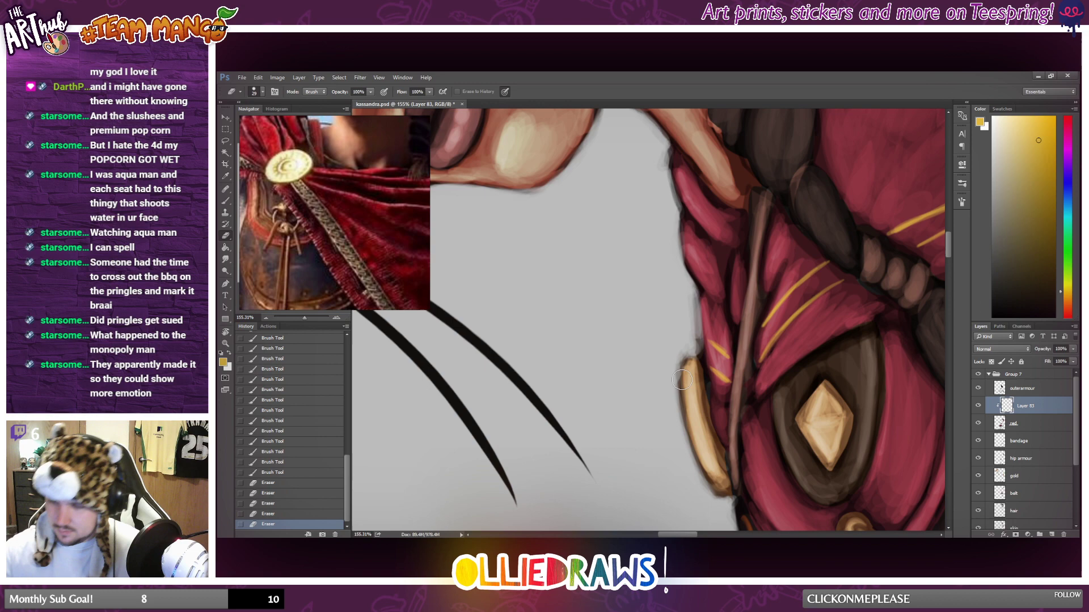
# Paint a gold zigzag pattern between the two trim lines on the cape's chest section, on both sides of the thin strap.
pyautogui.click(226, 201)
pyautogui.moveTo(710, 343)
pyautogui.mouseDown()
pyautogui.moveTo(708, 366)
pyautogui.moveTo(727, 374)
pyautogui.mouseUp()
pyautogui.moveTo(726, 361); pyautogui.dragTo(729, 379)
pyautogui.moveTo(728, 366); pyautogui.dragTo(730, 382)
pyautogui.moveTo(729, 364); pyautogui.dragTo(731, 382)
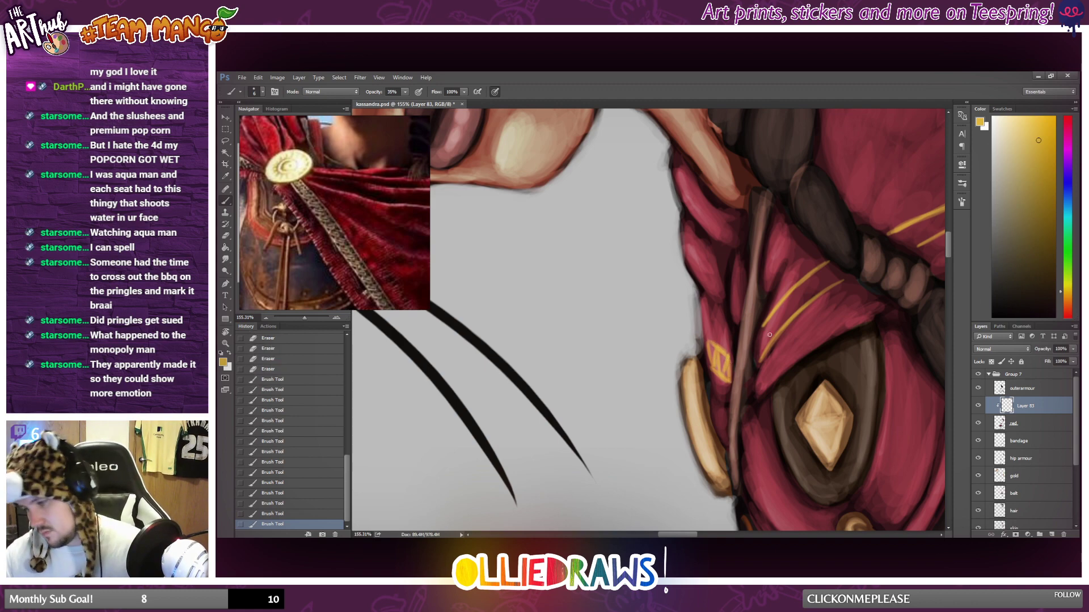
pyautogui.moveTo(762, 326)
pyautogui.mouseDown()
pyautogui.moveTo(757, 361)
pyautogui.moveTo(764, 333)
pyautogui.moveTo(760, 359)
pyautogui.moveTo(775, 340)
pyautogui.mouseUp()
pyautogui.moveTo(776, 312)
pyautogui.mouseDown()
pyautogui.moveTo(775, 337)
pyautogui.moveTo(781, 329)
pyautogui.mouseUp()
pyautogui.moveTo(786, 300)
pyautogui.mouseDown()
pyautogui.moveTo(782, 323)
pyautogui.moveTo(826, 287)
pyautogui.mouseUp()
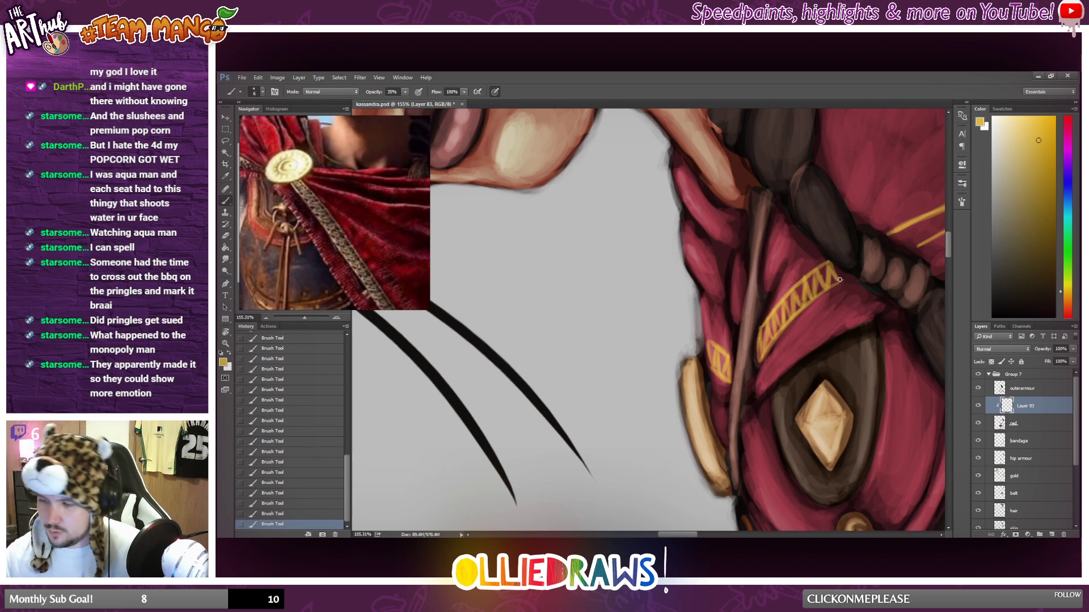
# Brush the gold zigzag pattern between the trim lines along the shoulder cape, from the braid across the upper arm.
pyautogui.scroll(-3, 791, 277)
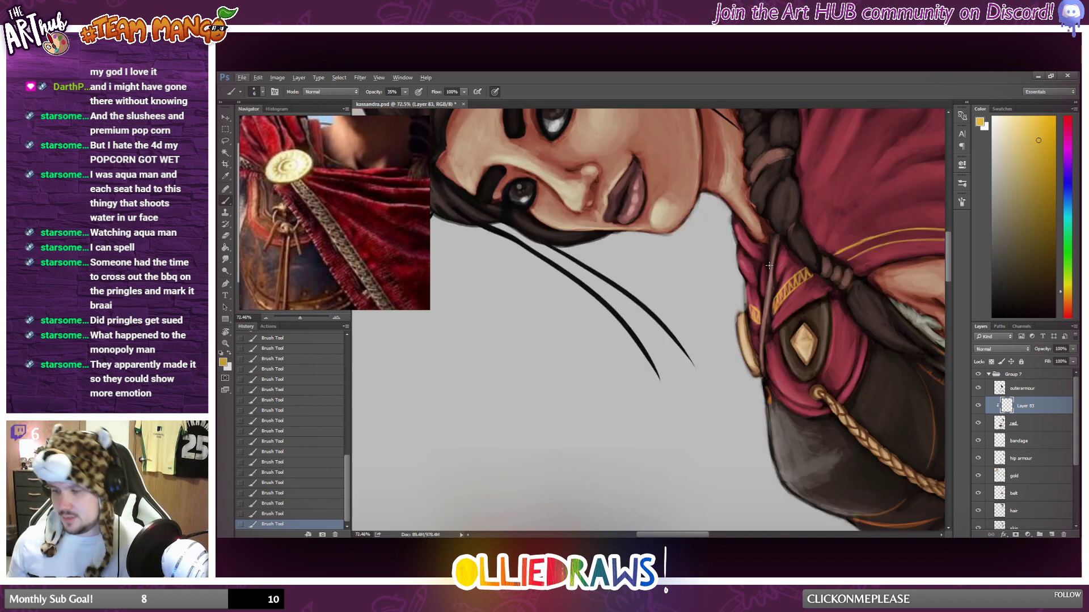
pyautogui.press('r')
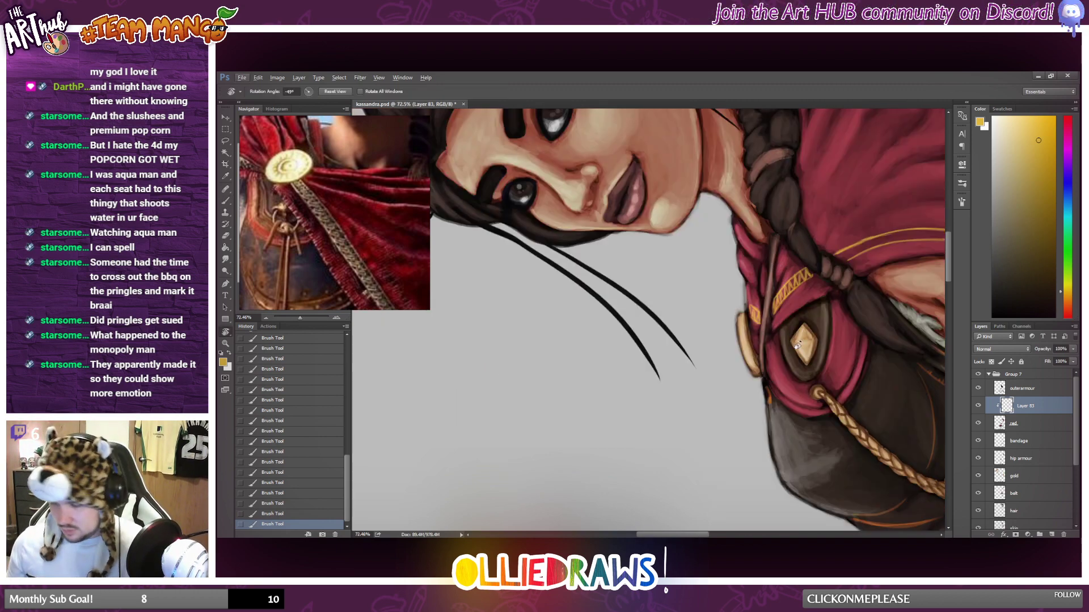
pyautogui.moveTo(797, 345); pyautogui.dragTo(794, 323)
pyautogui.moveTo(684, 536); pyautogui.dragTo(712, 537)
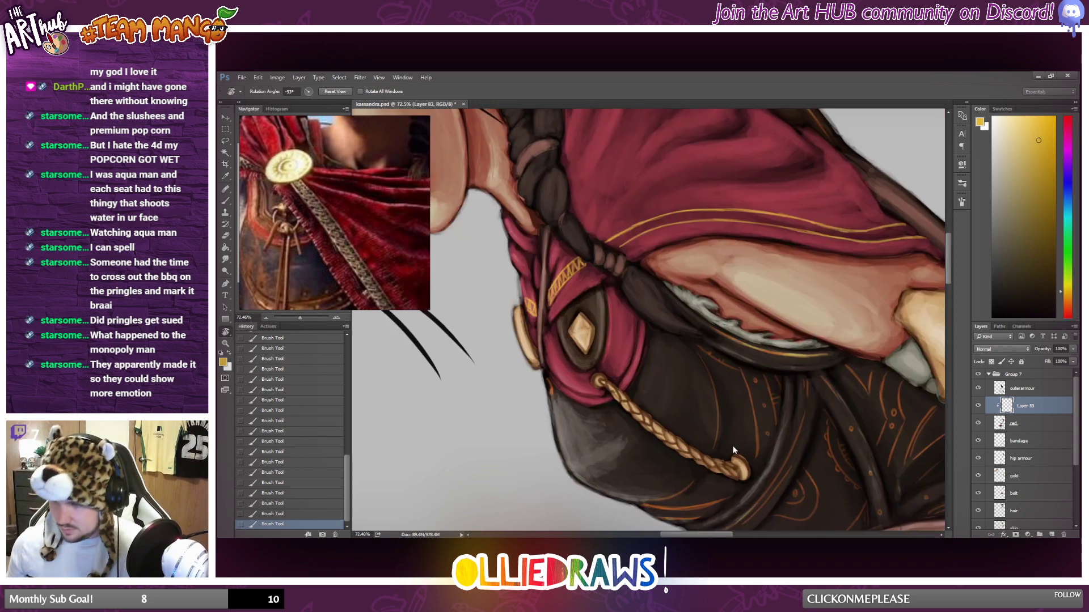
pyautogui.scroll(4, 624, 304)
pyautogui.scroll(2, 600, 300)
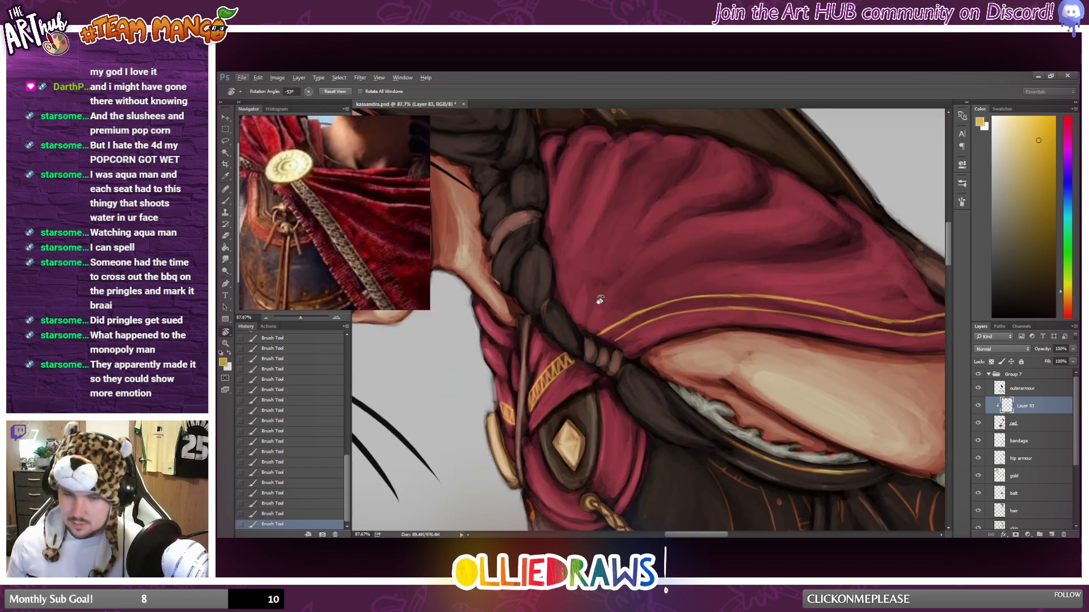
pyautogui.click(225, 200)
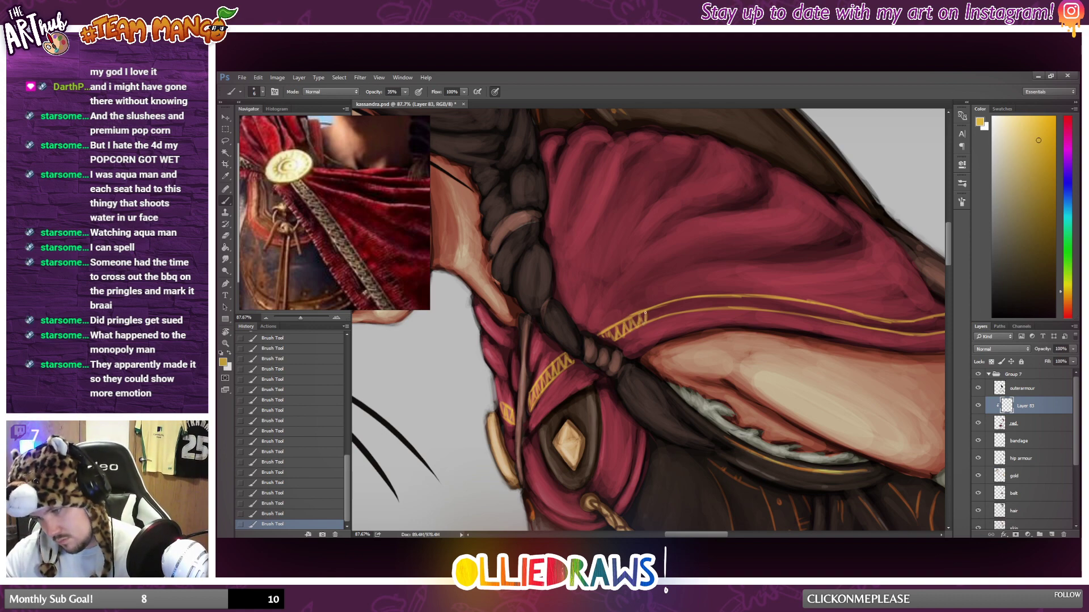
pyautogui.moveTo(657, 315)
pyautogui.mouseDown()
pyautogui.moveTo(672, 299)
pyautogui.moveTo(674, 309)
pyautogui.moveTo(701, 297)
pyautogui.moveTo(711, 307)
pyautogui.moveTo(716, 295)
pyautogui.moveTo(755, 308)
pyautogui.mouseUp()
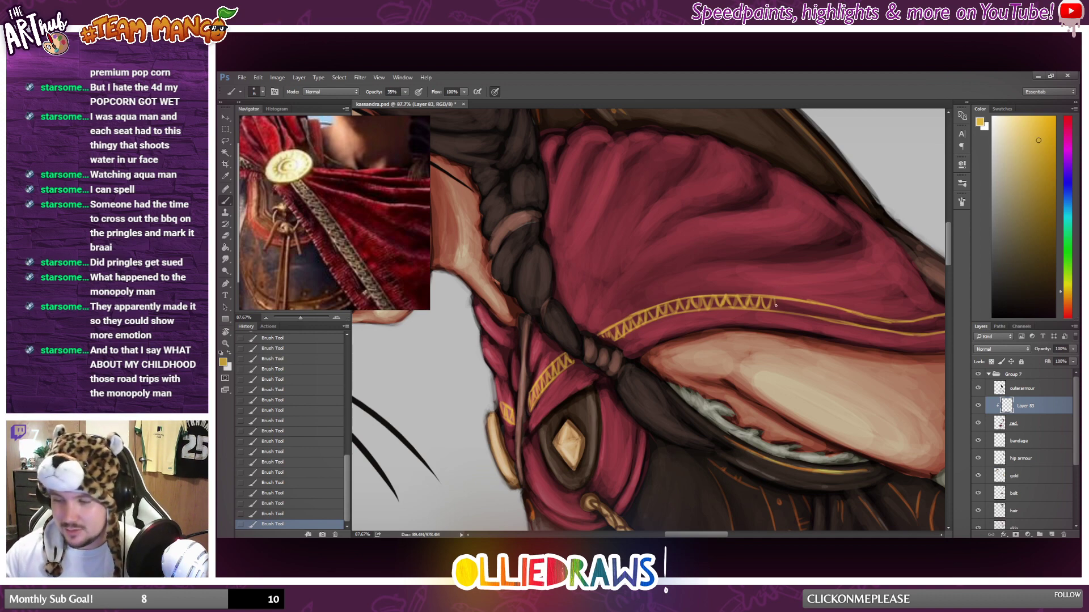
pyautogui.moveTo(785, 301)
pyautogui.mouseDown()
pyautogui.moveTo(809, 315)
pyautogui.moveTo(819, 302)
pyautogui.moveTo(810, 305)
pyautogui.moveTo(825, 317)
pyautogui.moveTo(839, 307)
pyautogui.moveTo(867, 326)
pyautogui.mouseUp()
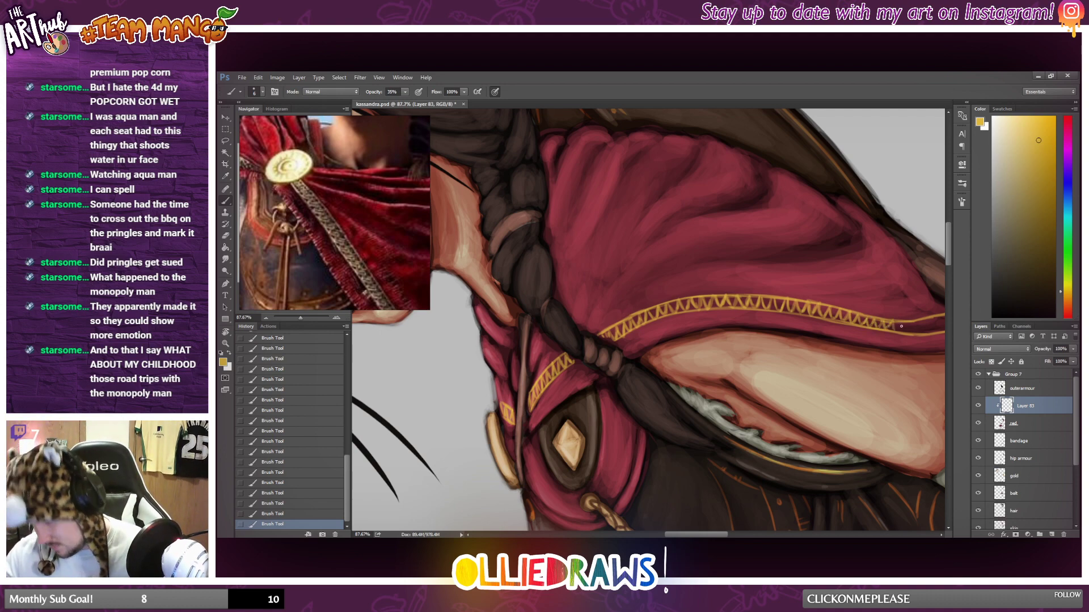
# Complete the gold zigzag between the trim lines at the shoulder cape's far end near the forearm armour.
pyautogui.moveTo(898, 324); pyautogui.dragTo(908, 335)
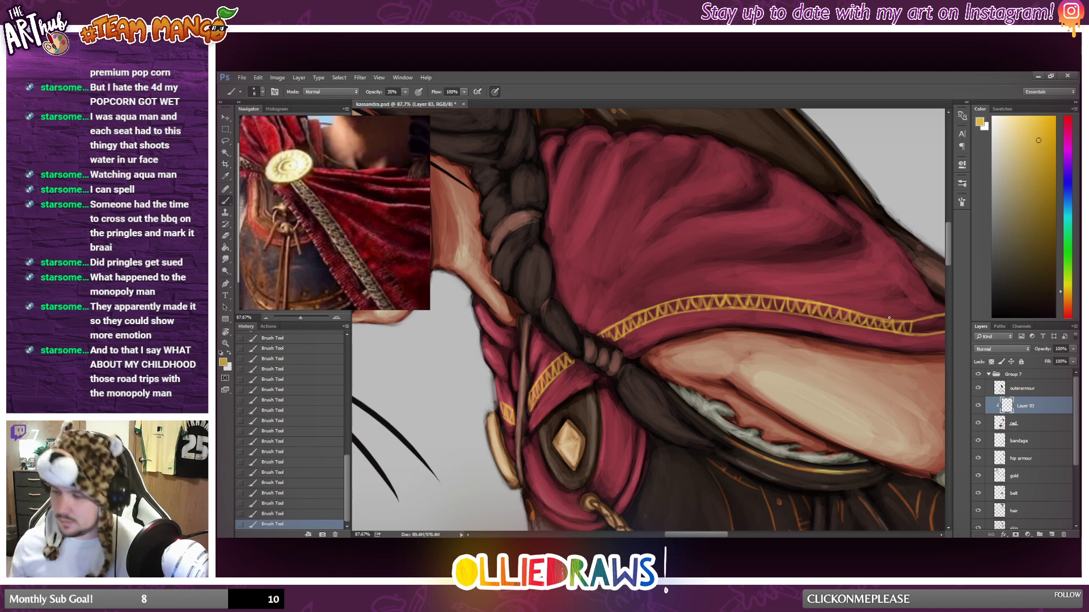
pyautogui.moveTo(707, 535); pyautogui.dragTo(727, 536)
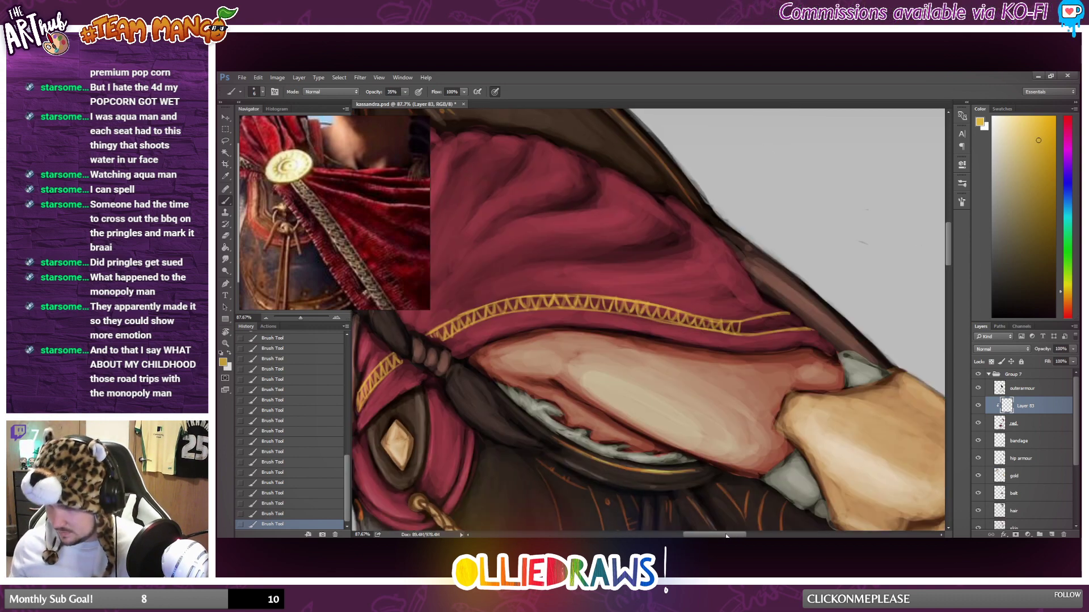
pyautogui.moveTo(739, 321); pyautogui.dragTo(744, 335)
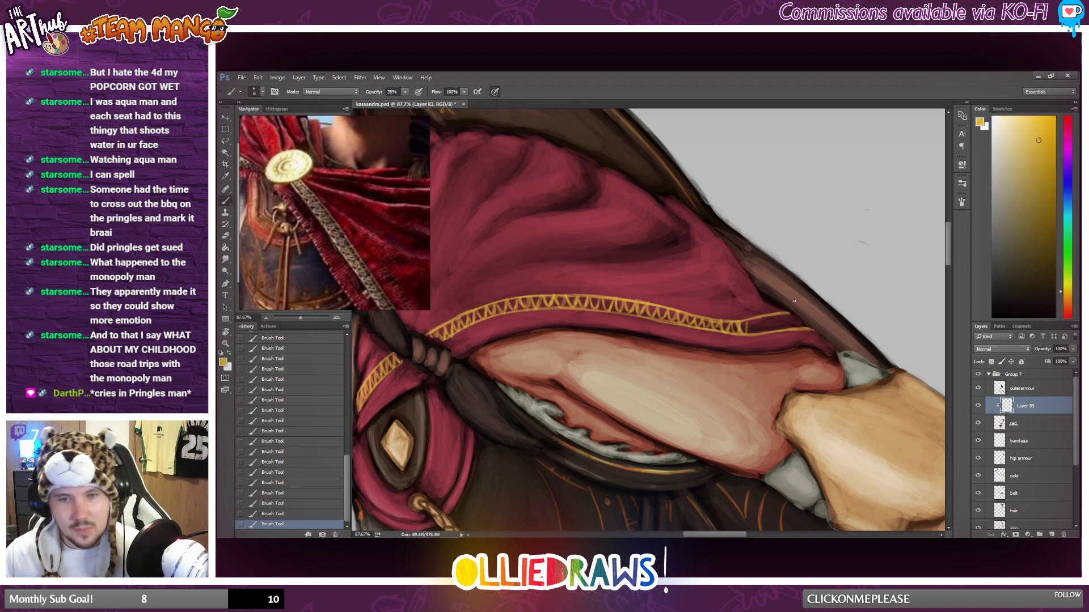
pyautogui.moveTo(740, 325)
pyautogui.mouseDown()
pyautogui.moveTo(747, 335)
pyautogui.moveTo(799, 325)
pyautogui.moveTo(761, 332)
pyautogui.moveTo(784, 318)
pyautogui.moveTo(786, 330)
pyautogui.moveTo(800, 326)
pyautogui.mouseUp()
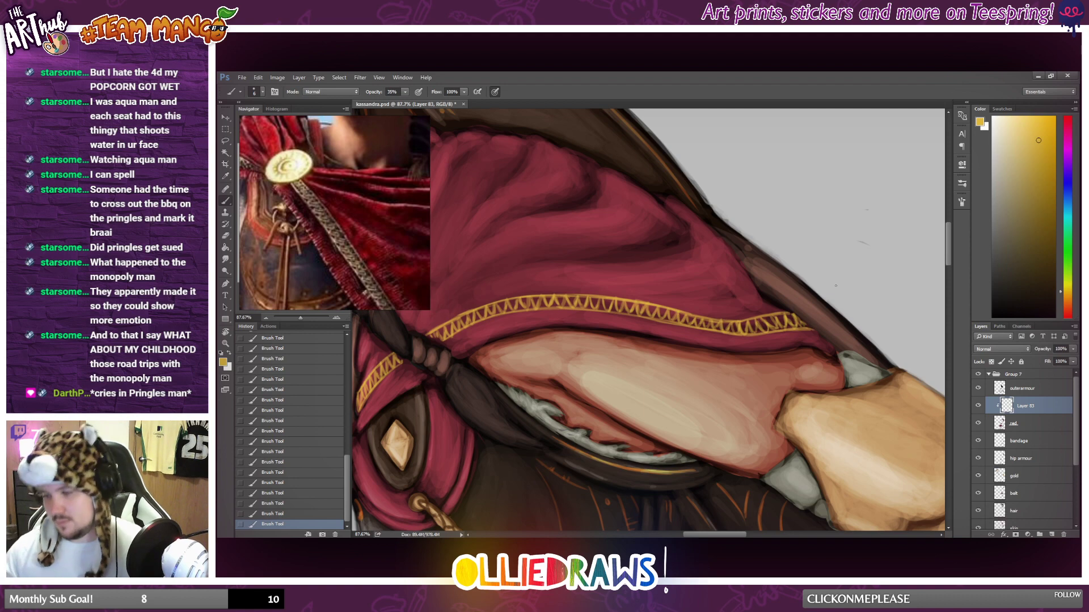
# Review the gold zigzag trim on the whole figure and up close.
pyautogui.scroll(-9, 684, 298)
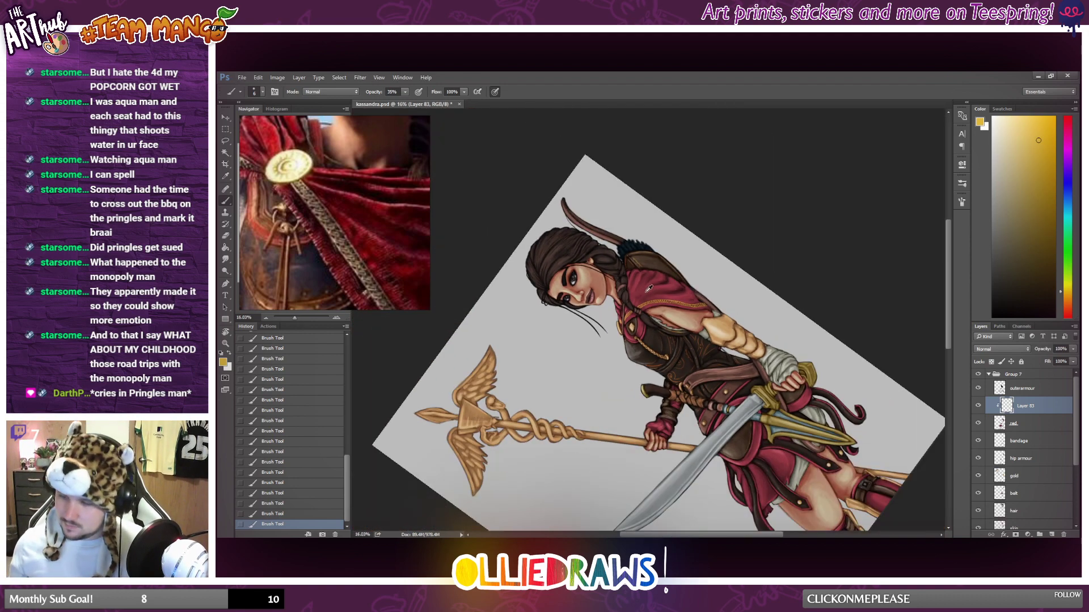
pyautogui.scroll(3, 613, 307)
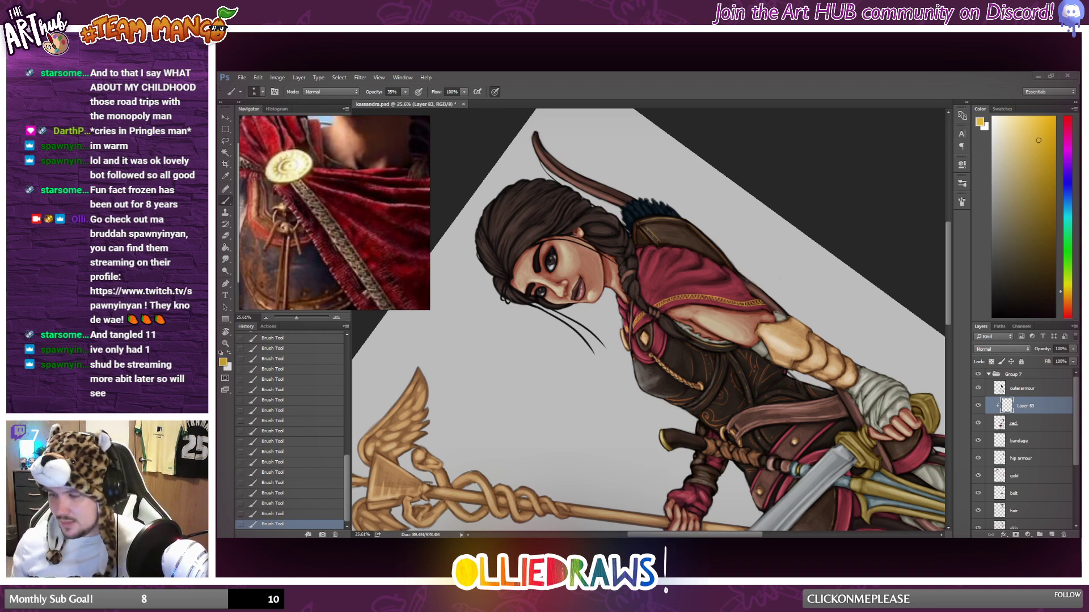
pyautogui.scroll(-3, 676, 295)
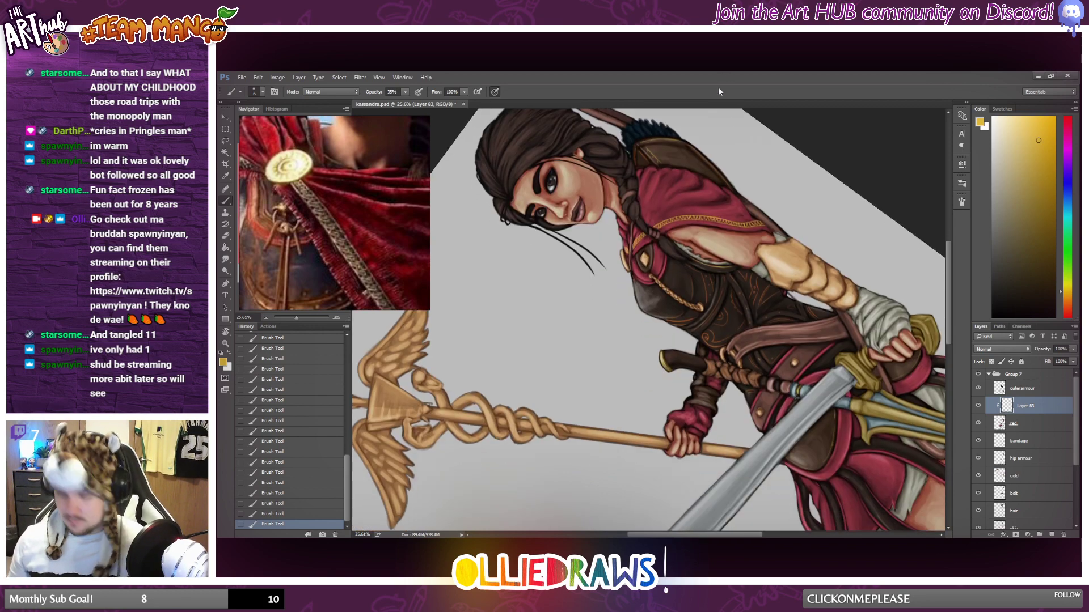
pyautogui.scroll(-5, 655, 341)
pyautogui.scroll(3, 664, 279)
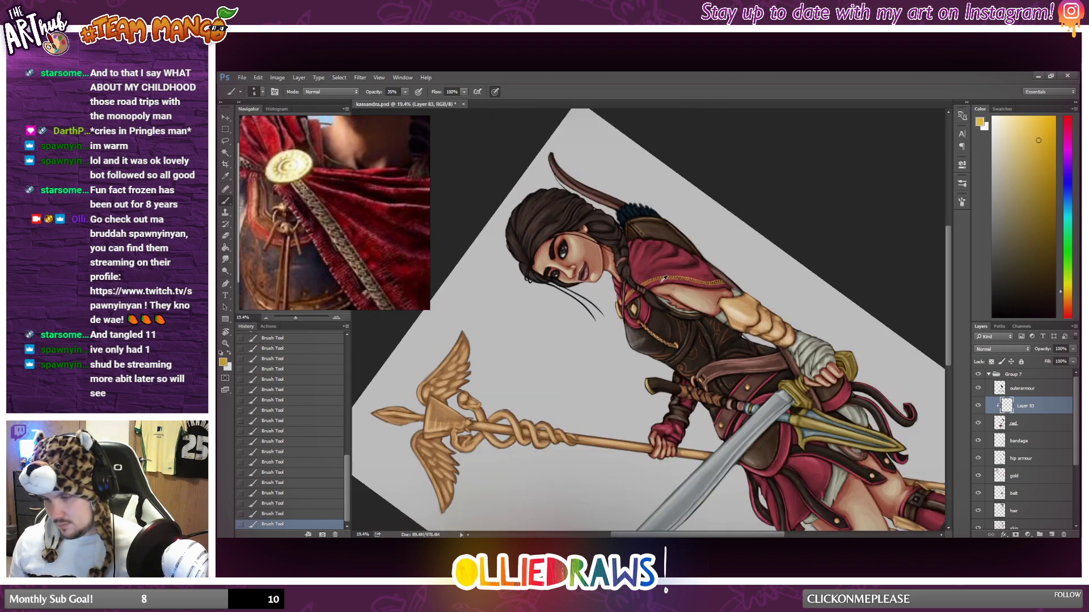
pyautogui.scroll(6, 664, 279)
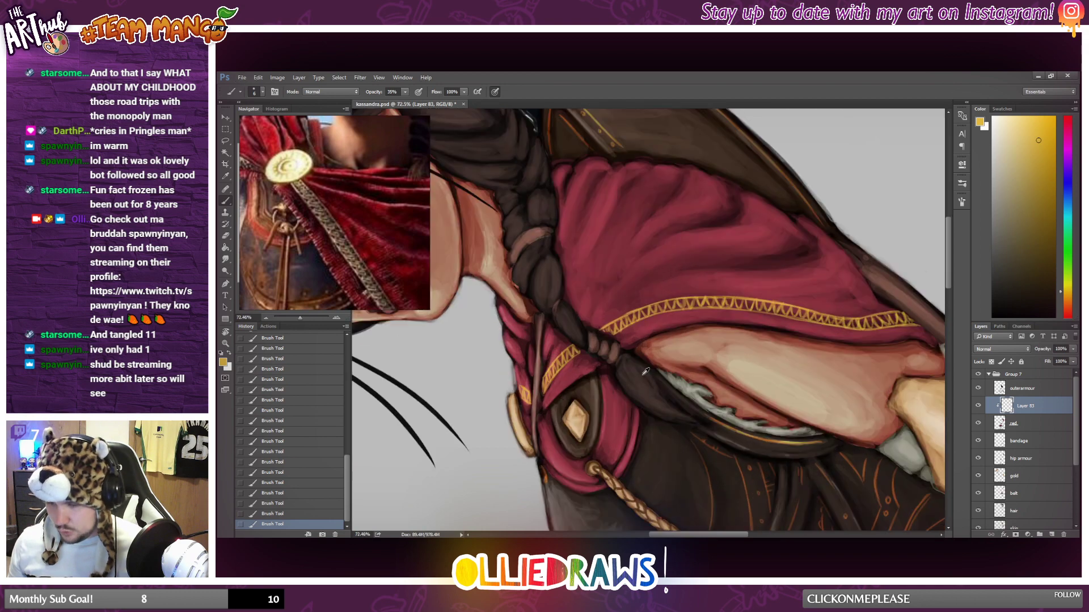
# Add a new layer clipped to red above the gold trim layer and set the foreground colour to a paler yellow.
pyautogui.click(1022, 125)
pyautogui.scroll(-1, 613, 397)
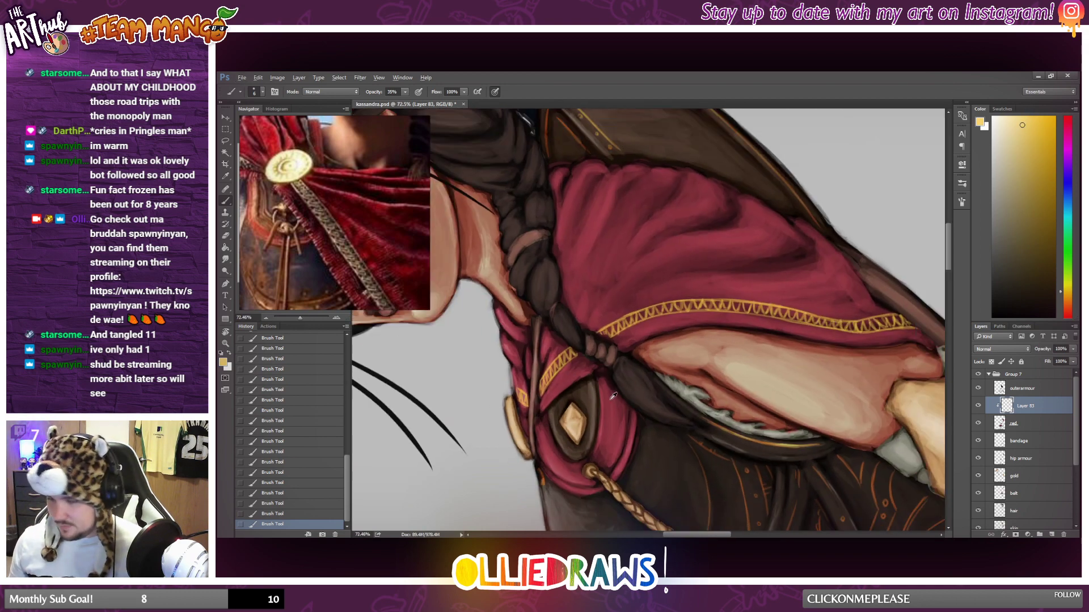
pyautogui.scroll(-8, 613, 396)
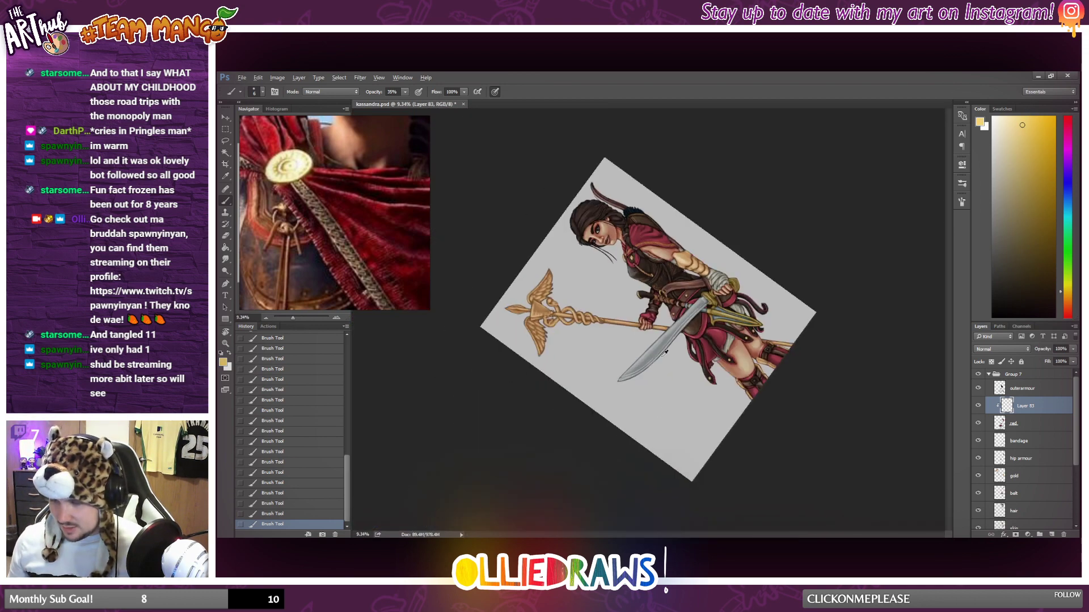
pyautogui.scroll(1, 666, 352)
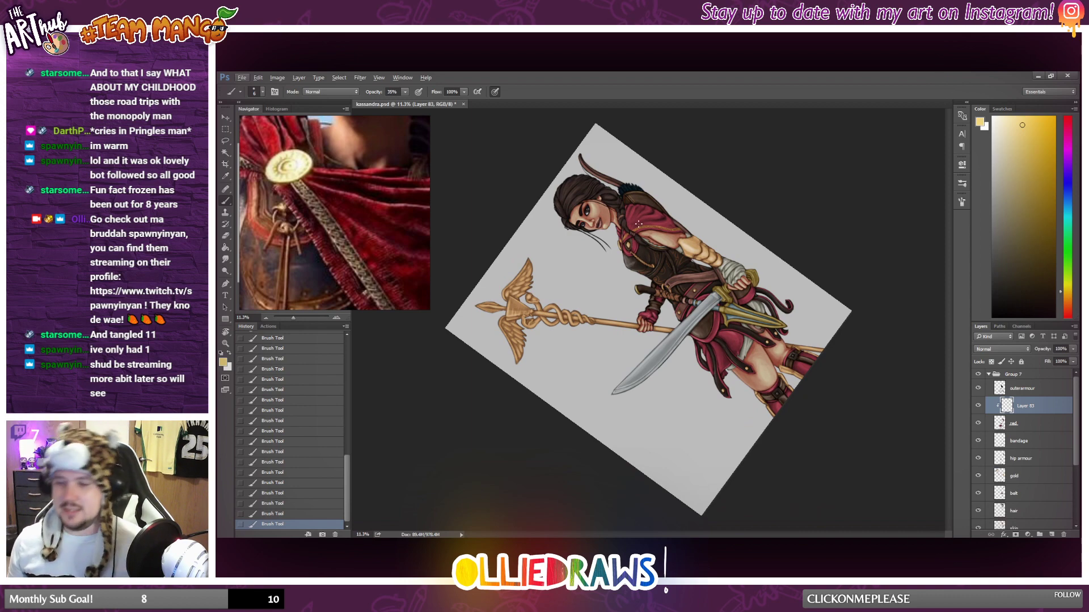
pyautogui.scroll(4, 633, 241)
pyautogui.scroll(2, 640, 250)
pyautogui.scroll(2, 640, 253)
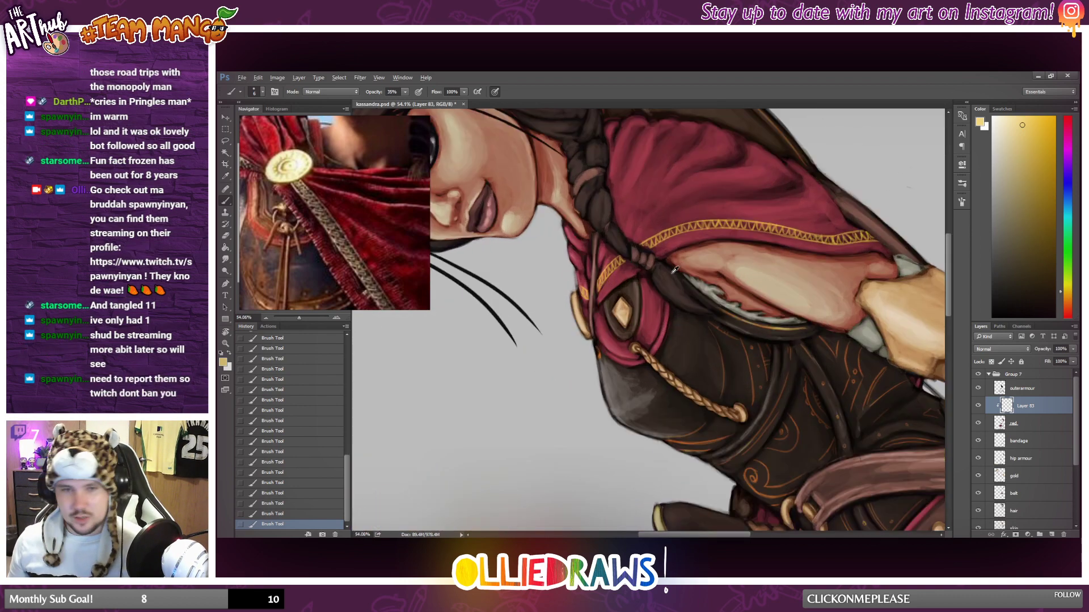
pyautogui.scroll(1, 697, 289)
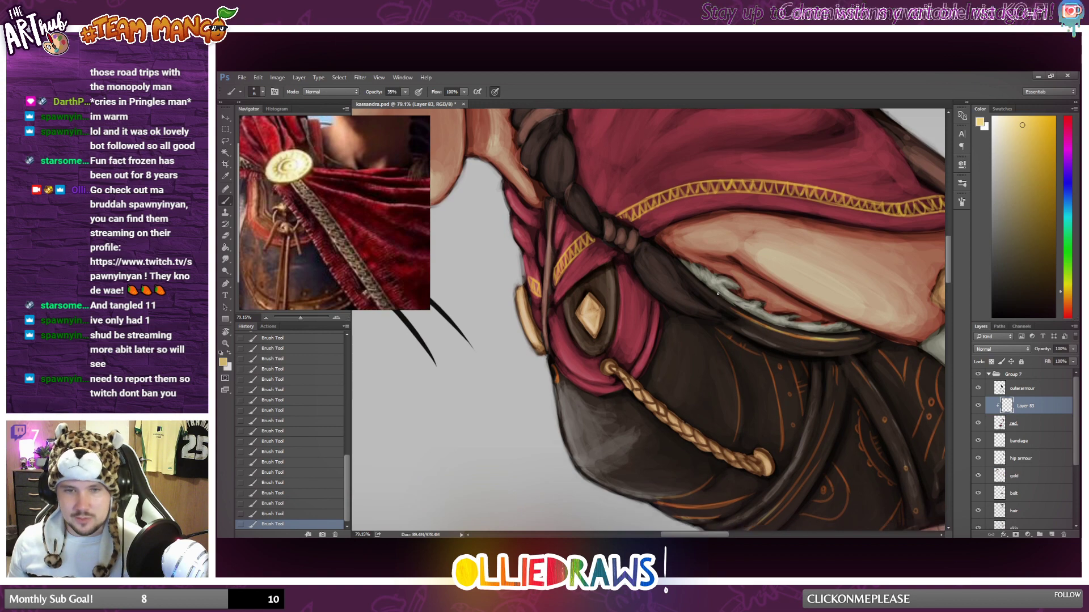
pyautogui.scroll(3, 543, 271)
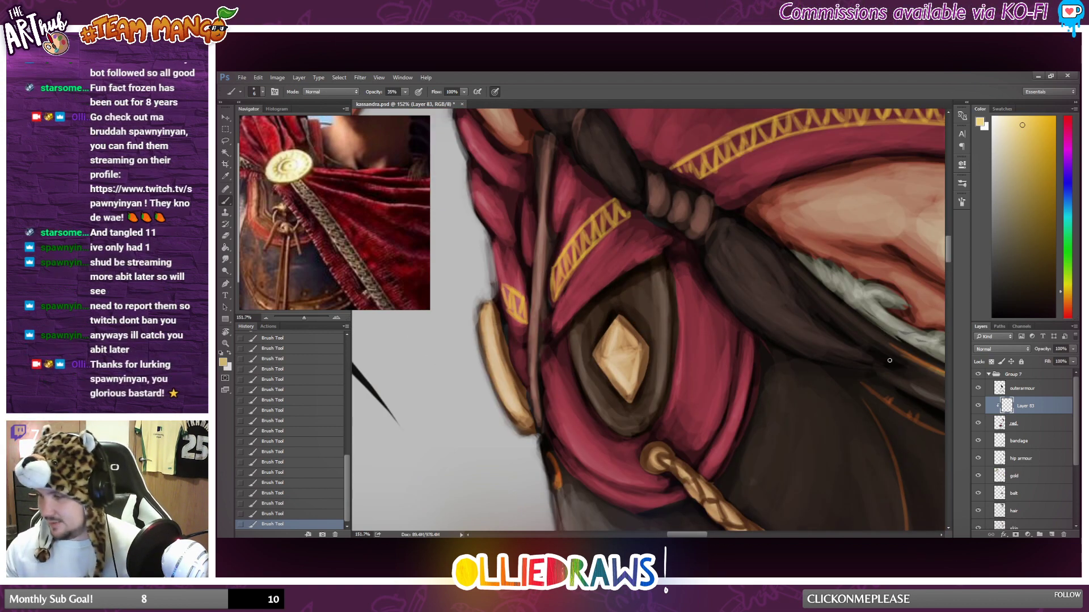
pyautogui.click(1052, 534)
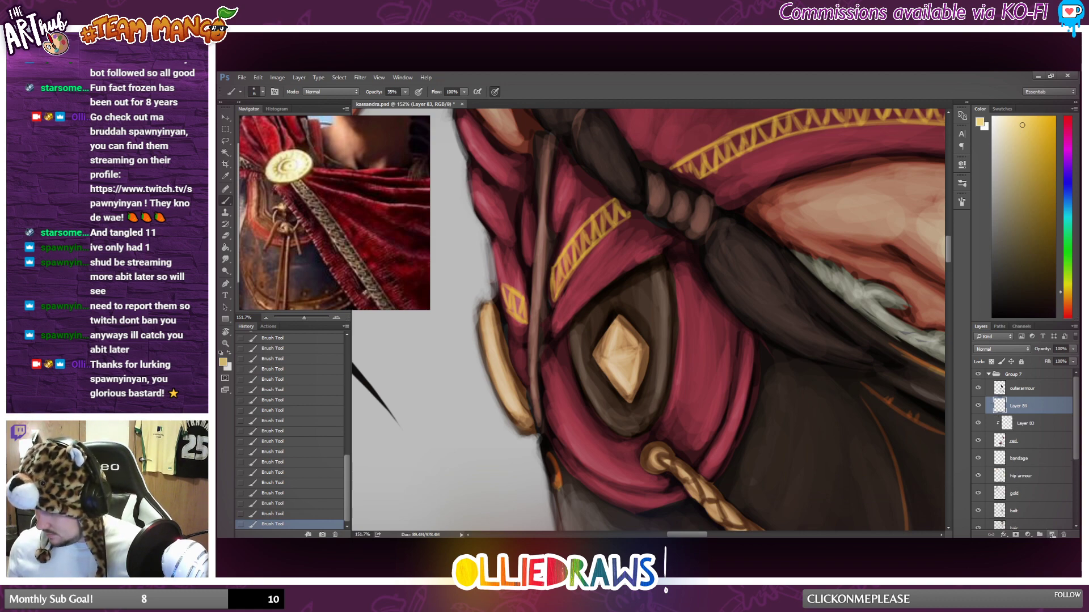
pyautogui.keyDown('alt'); pyautogui.click(993, 415); pyautogui.keyUp('alt')
pyautogui.click(1016, 120)
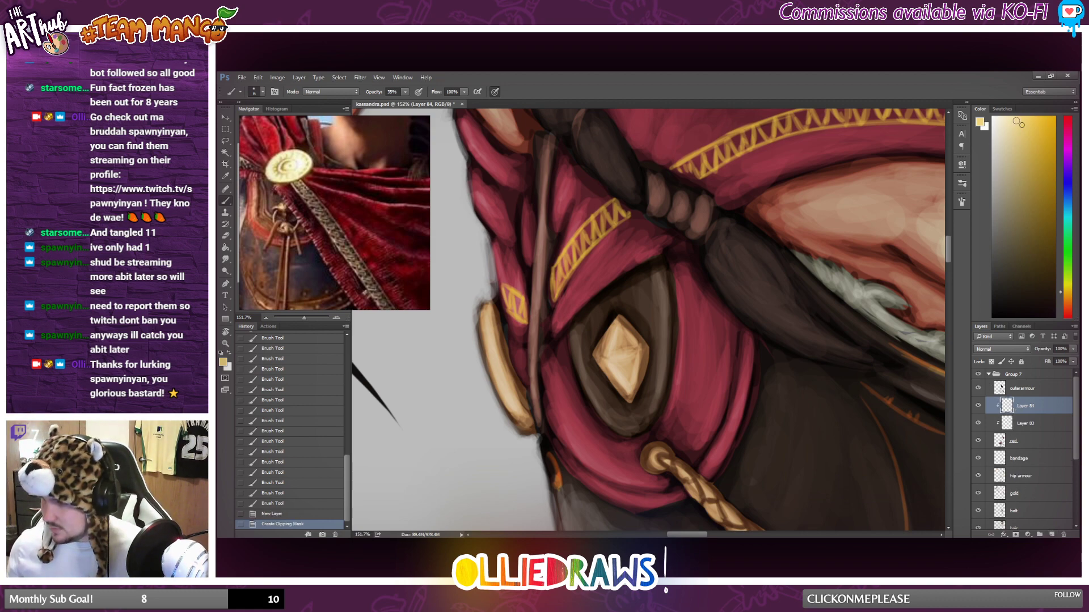
# Brush pale yellow highlights onto the zigzag trim of the cape's chest section, on both sides of the strap.
pyautogui.moveTo(502, 288); pyautogui.dragTo(515, 308)
pyautogui.moveTo(517, 301); pyautogui.dragTo(508, 309)
pyautogui.moveTo(510, 292); pyautogui.dragTo(513, 310)
pyautogui.moveTo(515, 293)
pyautogui.mouseDown()
pyautogui.moveTo(519, 306)
pyautogui.moveTo(558, 289)
pyautogui.mouseUp()
pyautogui.moveTo(559, 270); pyautogui.dragTo(566, 276)
pyautogui.moveTo(566, 255); pyautogui.dragTo(568, 272)
pyautogui.moveTo(566, 250); pyautogui.dragTo(574, 258)
pyautogui.moveTo(575, 237); pyautogui.dragTo(583, 246)
pyautogui.moveTo(585, 227); pyautogui.dragTo(589, 242)
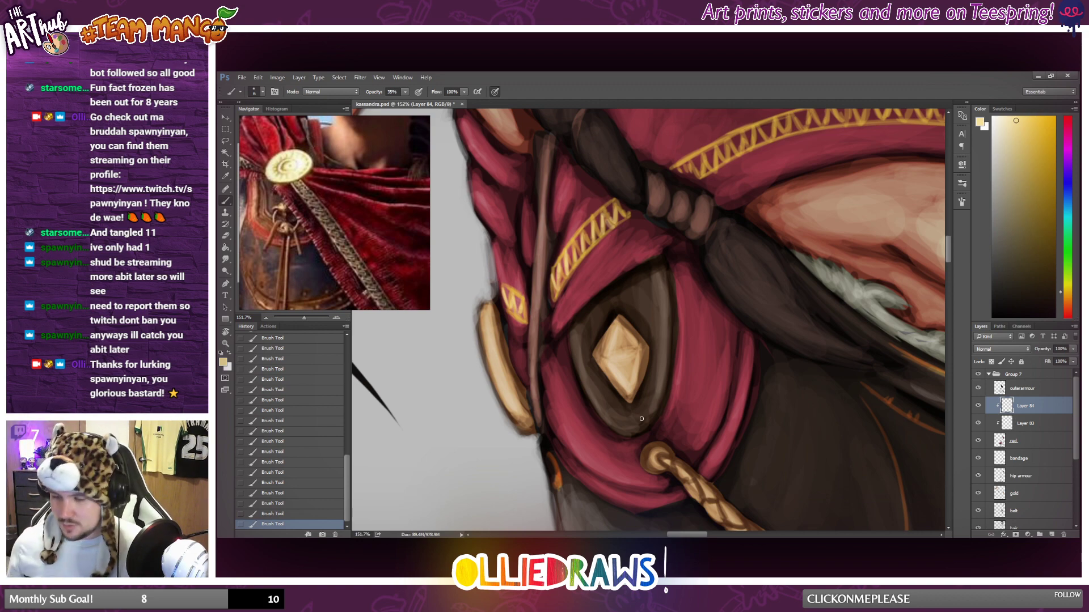
# Paint pale yellow highlights along the shoulder cape's zigzag trim, from the braid to its far end.
pyautogui.moveTo(679, 536); pyautogui.dragTo(687, 537)
pyautogui.scroll(3, 671, 323)
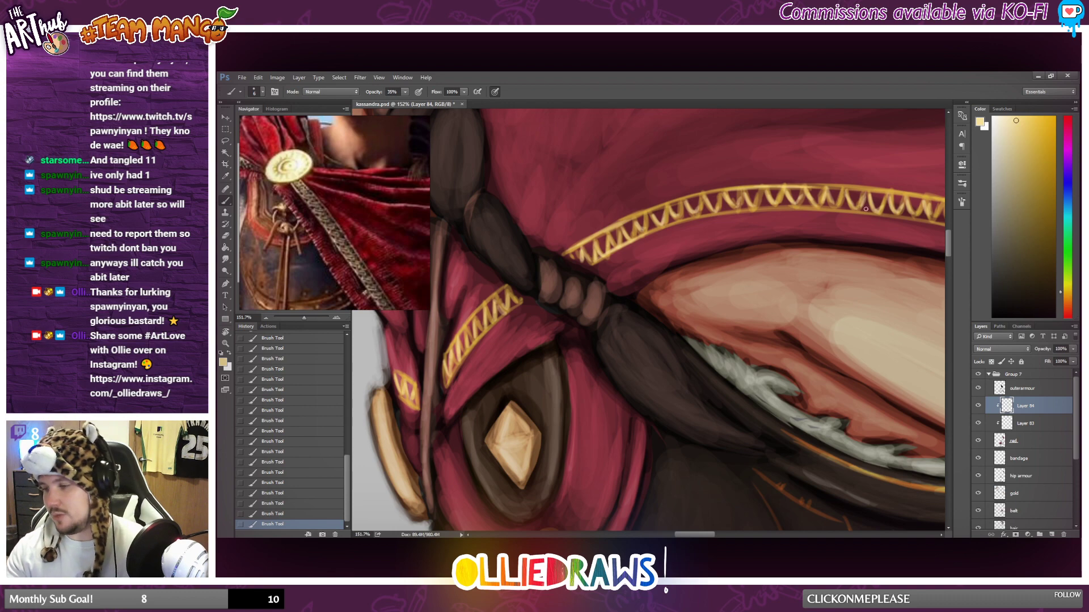
pyautogui.scroll(-5, 920, 222)
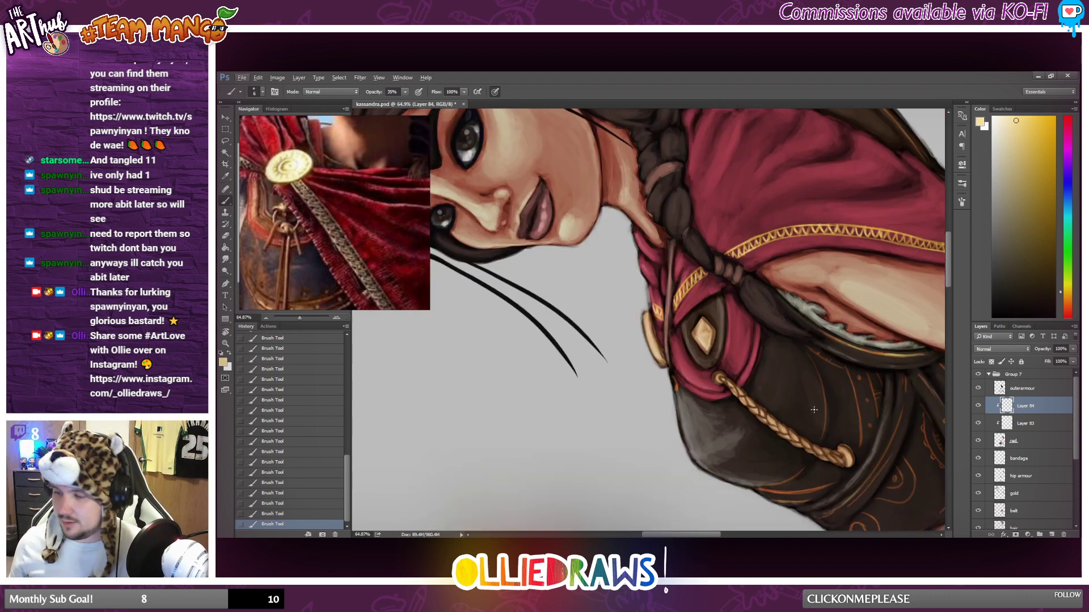
pyautogui.scroll(6, 570, 262)
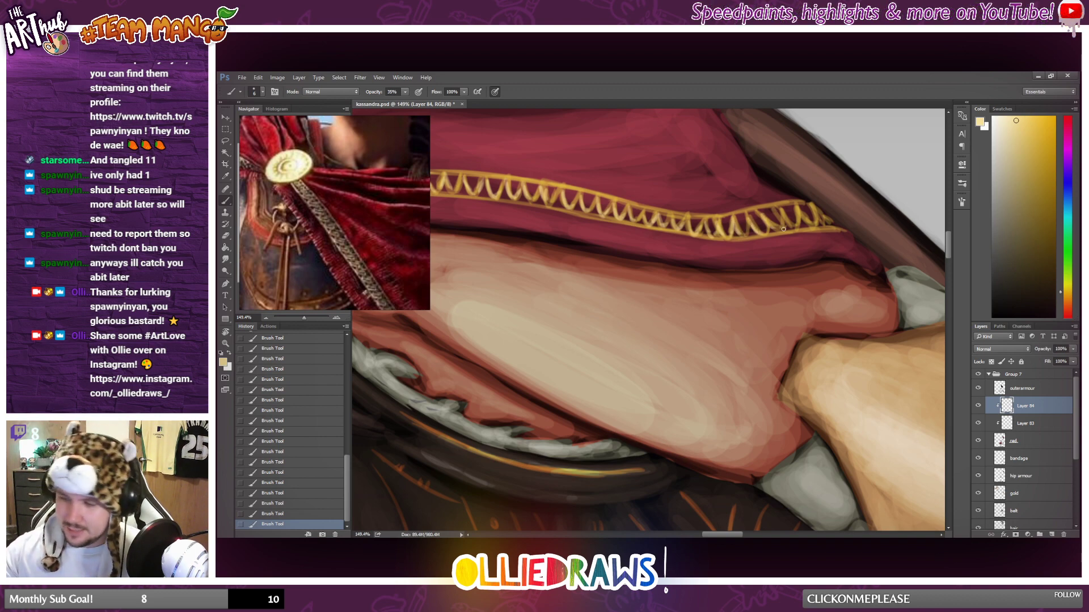
# Add pale yellow highlights to the last zigzags and the upper border at the far end of the shoulder cape's trim.
pyautogui.moveTo(777, 208)
pyautogui.mouseDown()
pyautogui.moveTo(781, 227)
pyautogui.moveTo(804, 226)
pyautogui.mouseUp()
pyautogui.moveTo(807, 212); pyautogui.dragTo(816, 225)
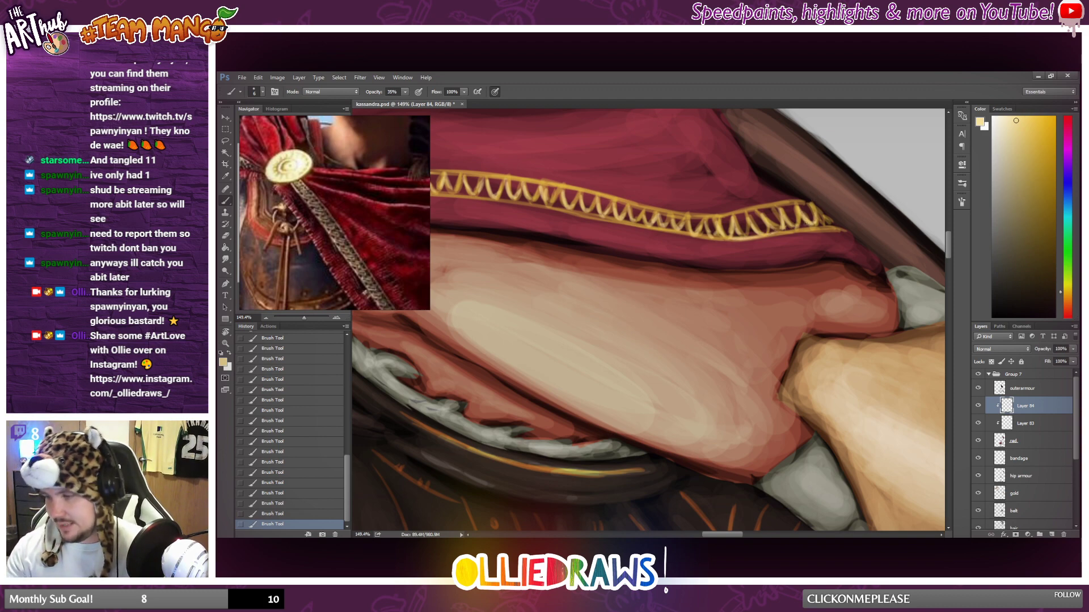
pyautogui.moveTo(672, 213); pyautogui.dragTo(787, 204)
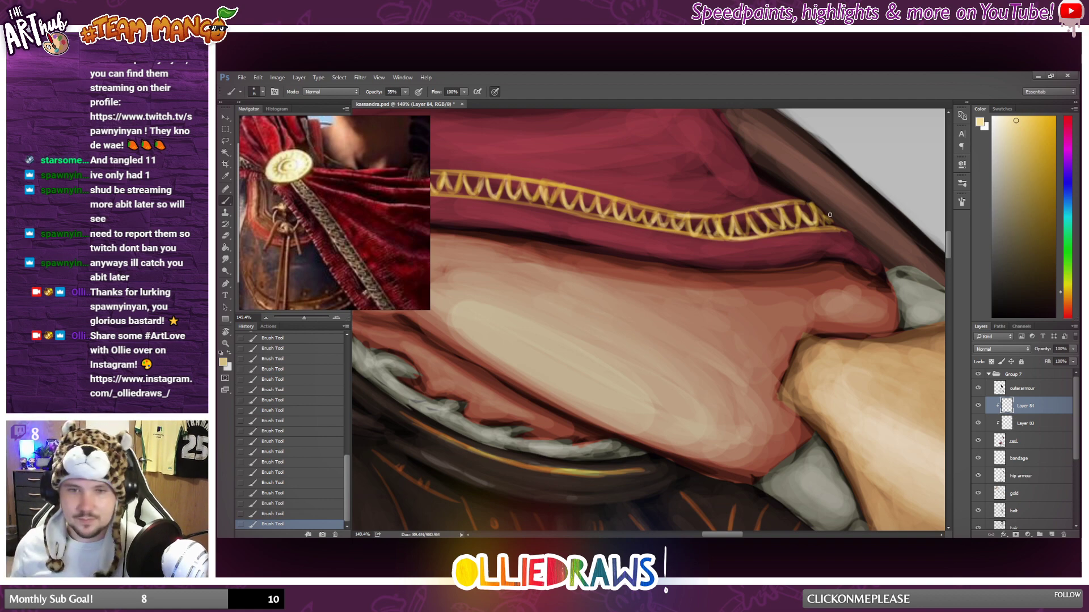
# Examine the highlighted gold trim up close and on the whole figure, with the canvas rotation reset to upright.
pyautogui.scroll(-6, 828, 214)
pyautogui.scroll(4, 488, 206)
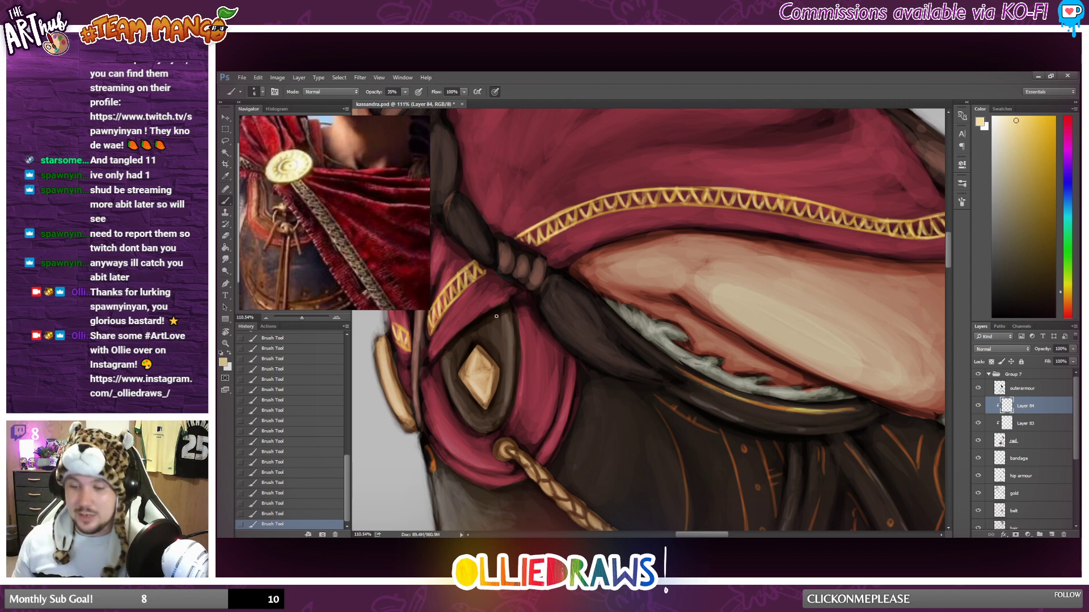
pyautogui.scroll(-6, 496, 316)
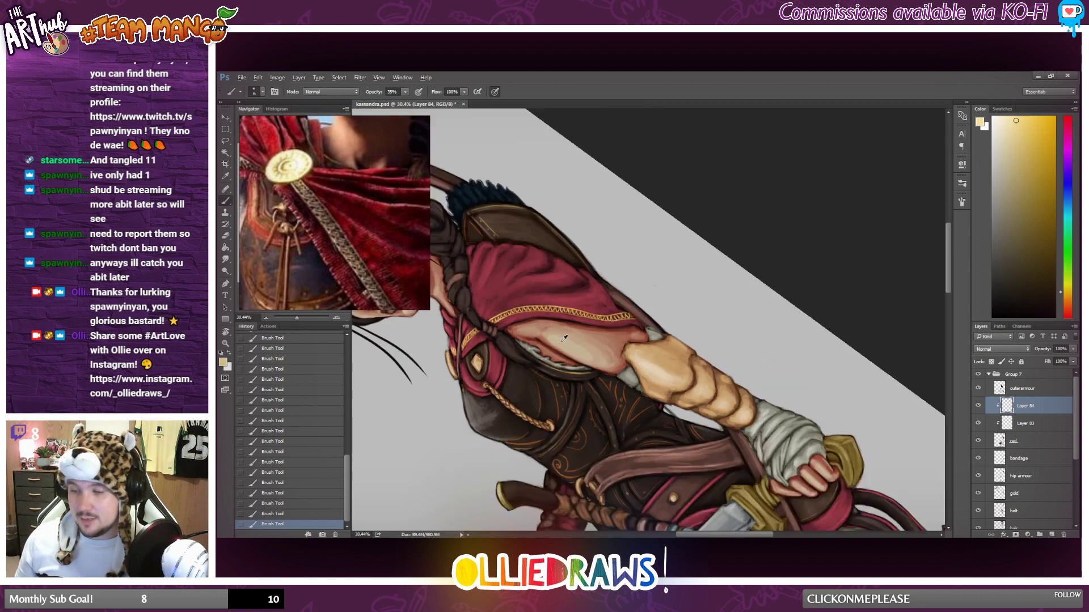
pyautogui.scroll(5, 564, 338)
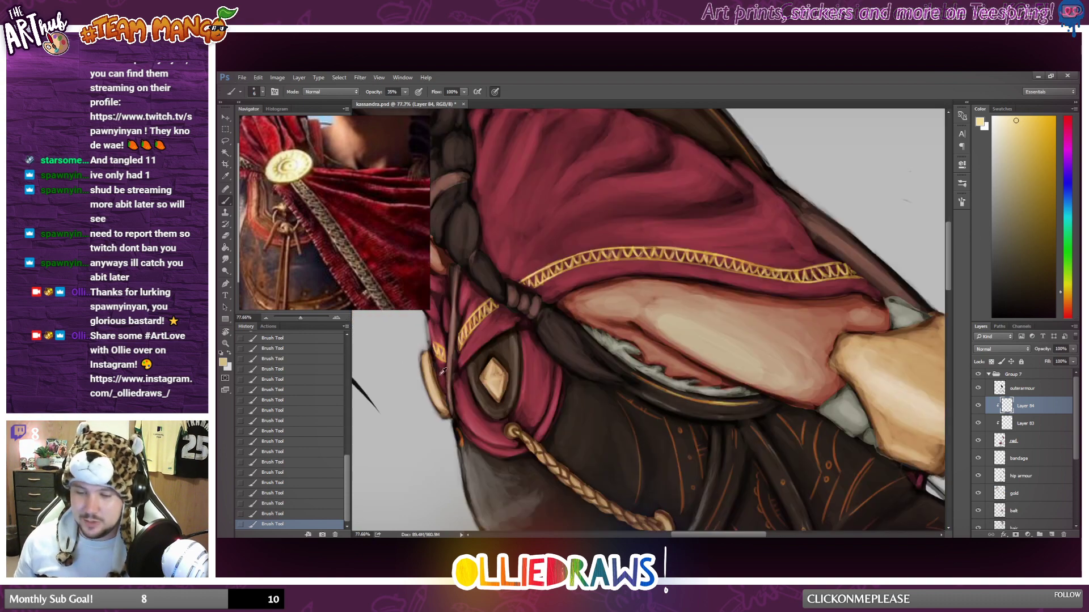
pyautogui.scroll(1, 443, 371)
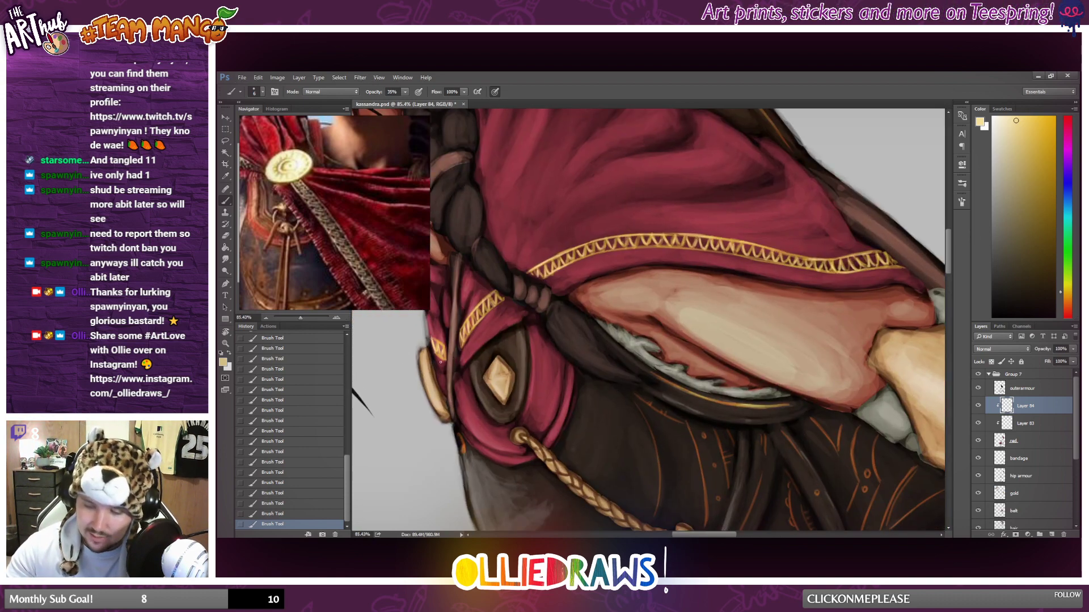
pyautogui.scroll(-15, 661, 296)
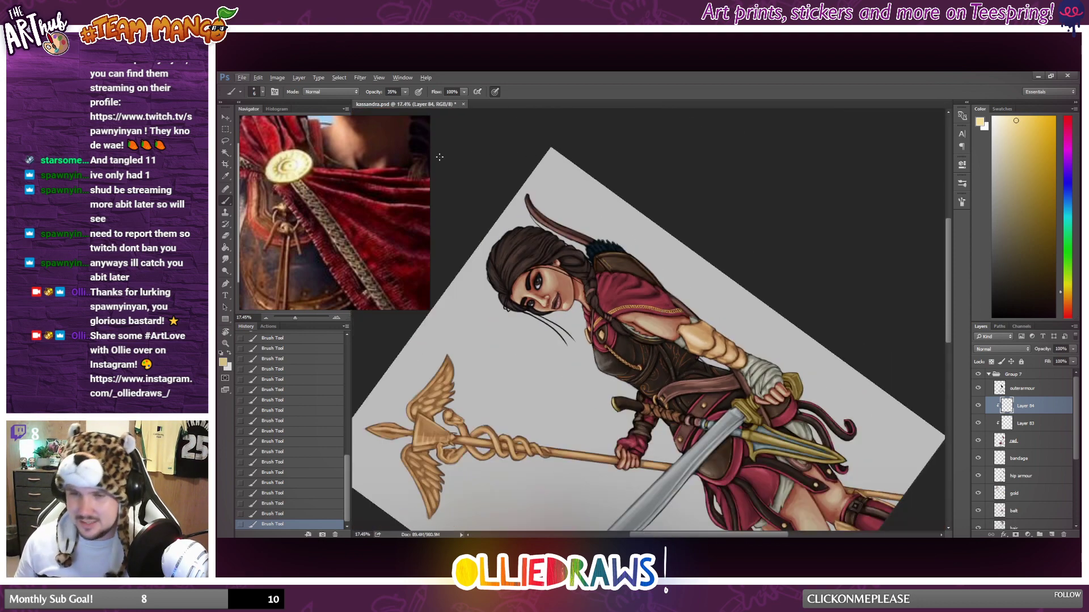
pyautogui.press('r')
pyautogui.click(335, 91)
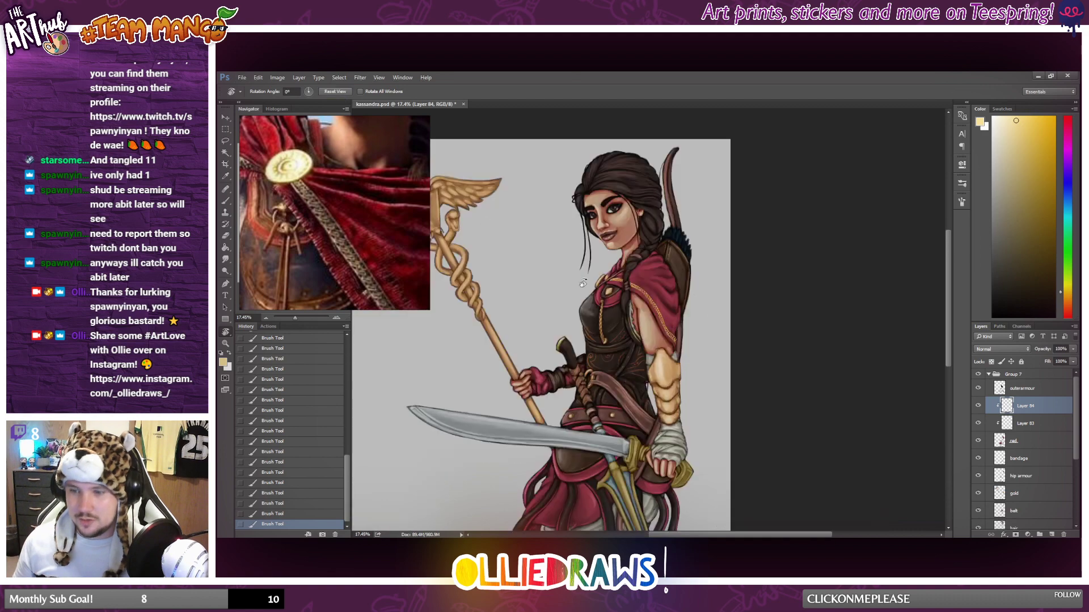
pyautogui.scroll(-5, 769, 300)
pyautogui.scroll(5, 769, 300)
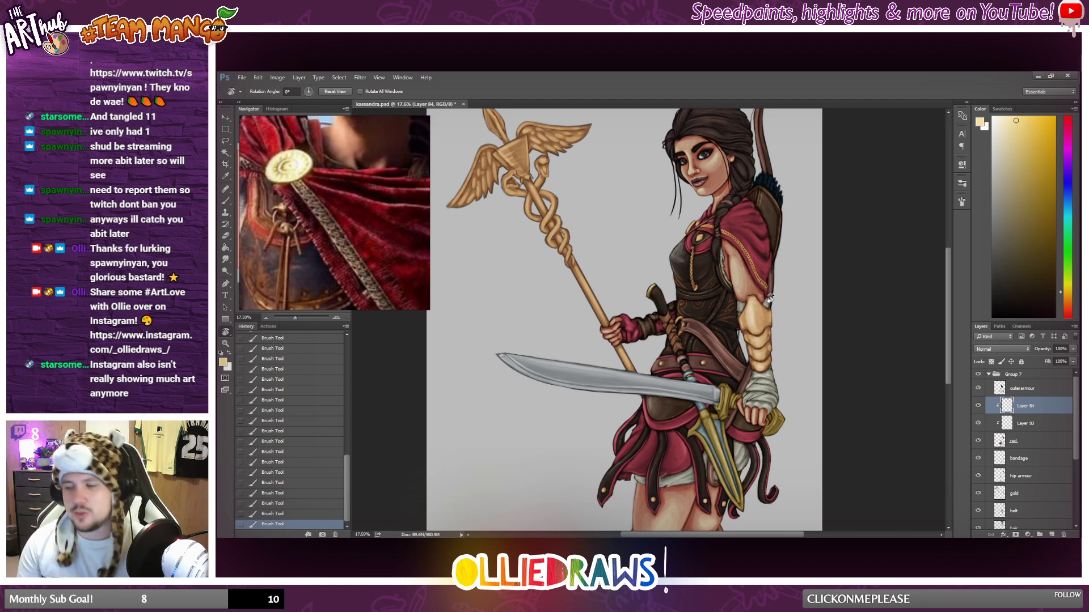
pyautogui.press('b')
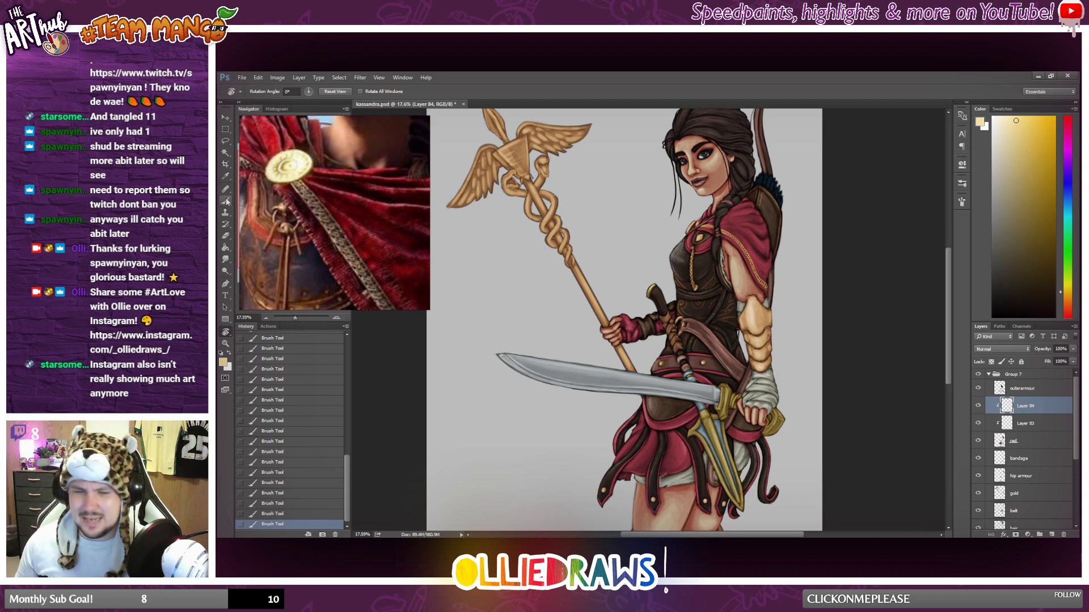
pyautogui.scroll(3, 776, 290)
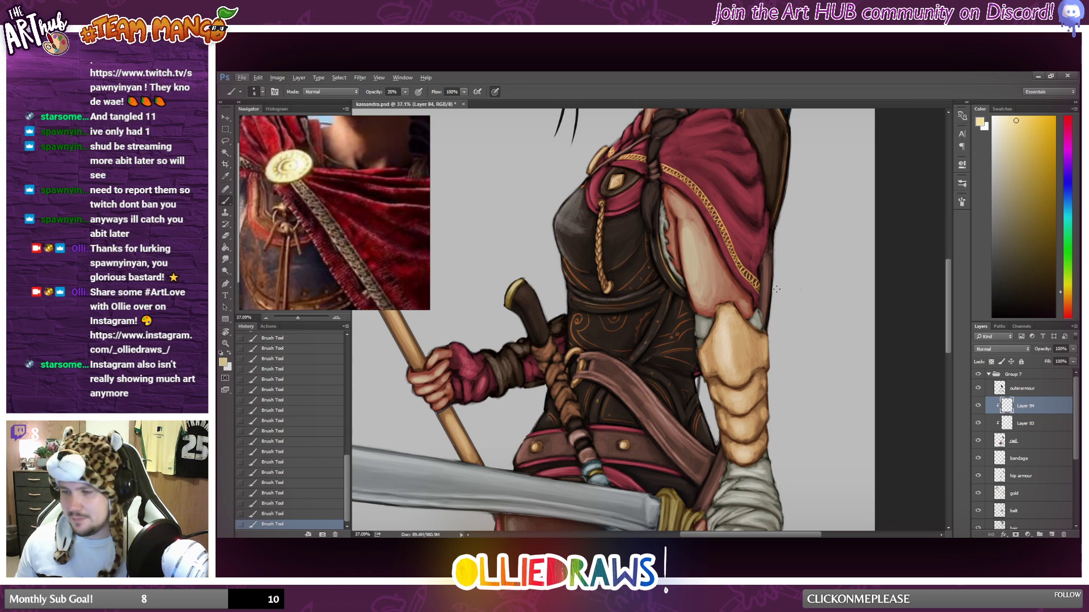
pyautogui.scroll(3, 757, 288)
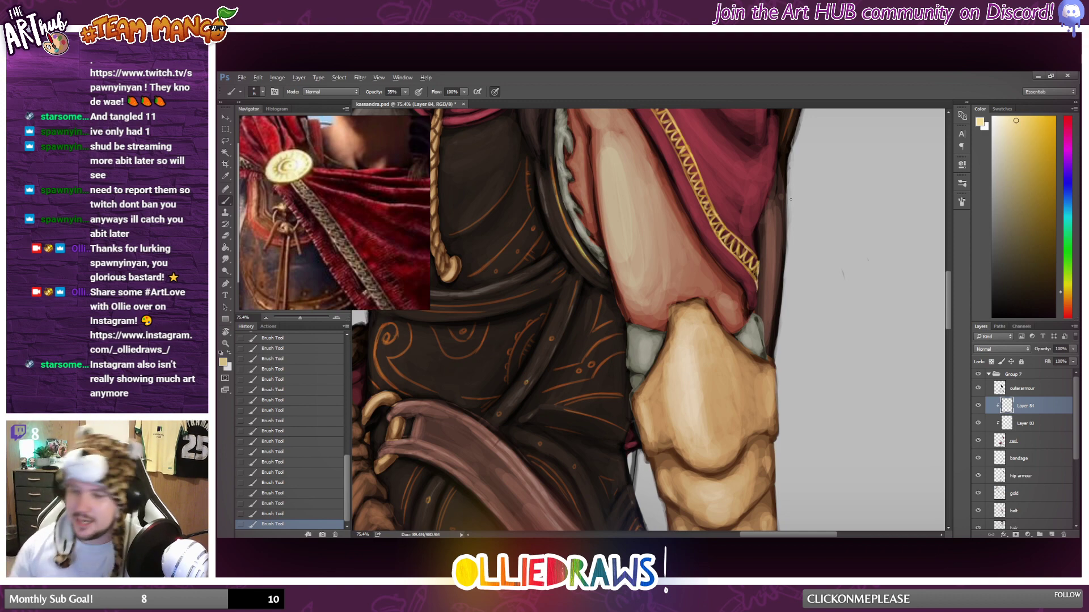
pyautogui.scroll(-5, 790, 199)
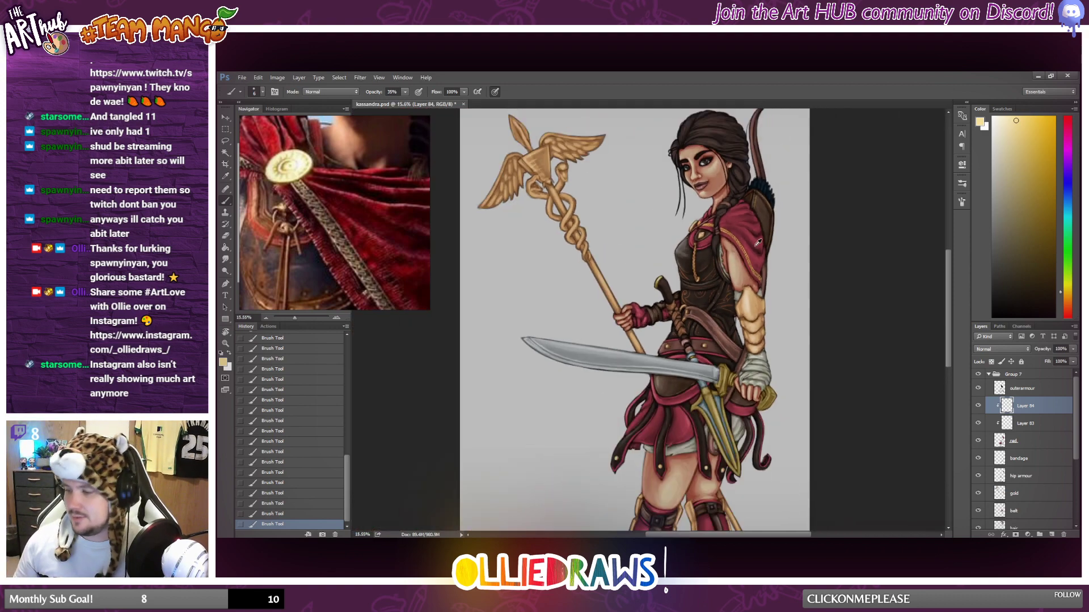
pyautogui.scroll(-2, 759, 250)
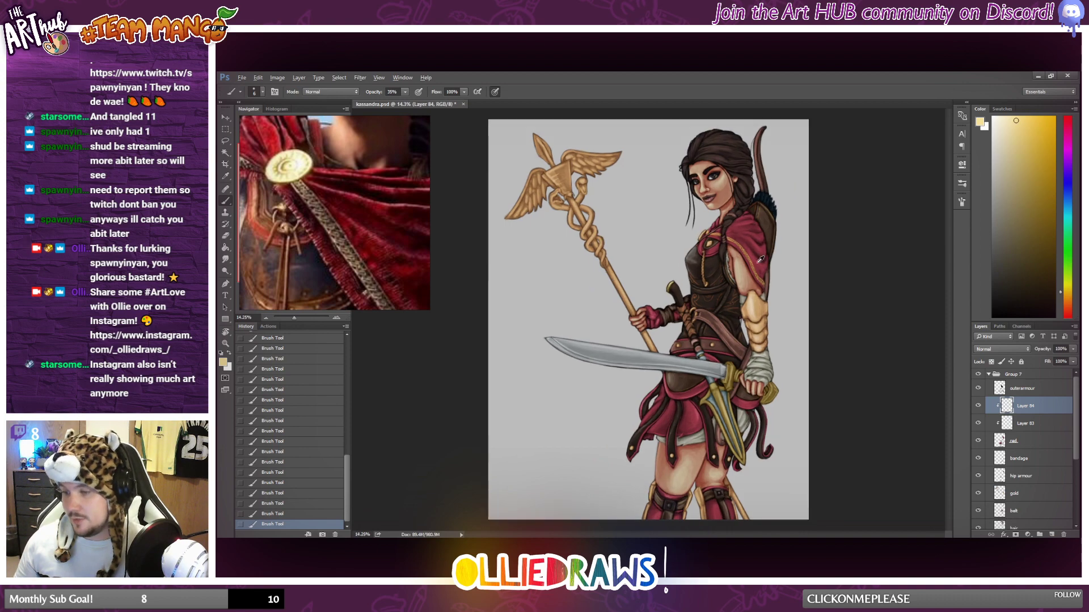
# Compare the illustration with the cape, skirt and full-figure images on the Kassandra reference board.
pyautogui.scroll(-2, 329, 245)
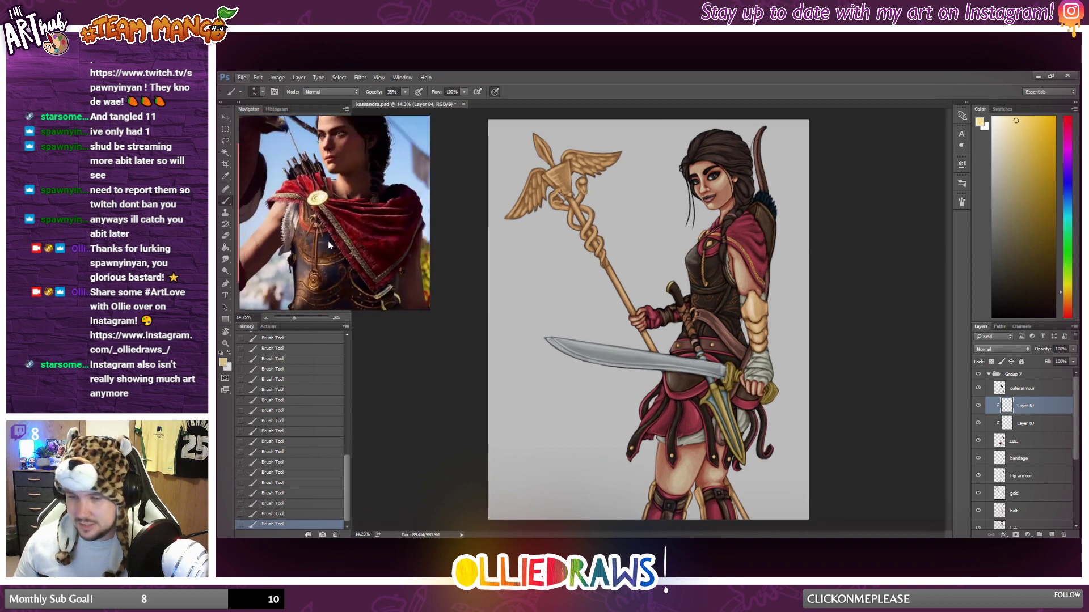
pyautogui.scroll(-4, 329, 245)
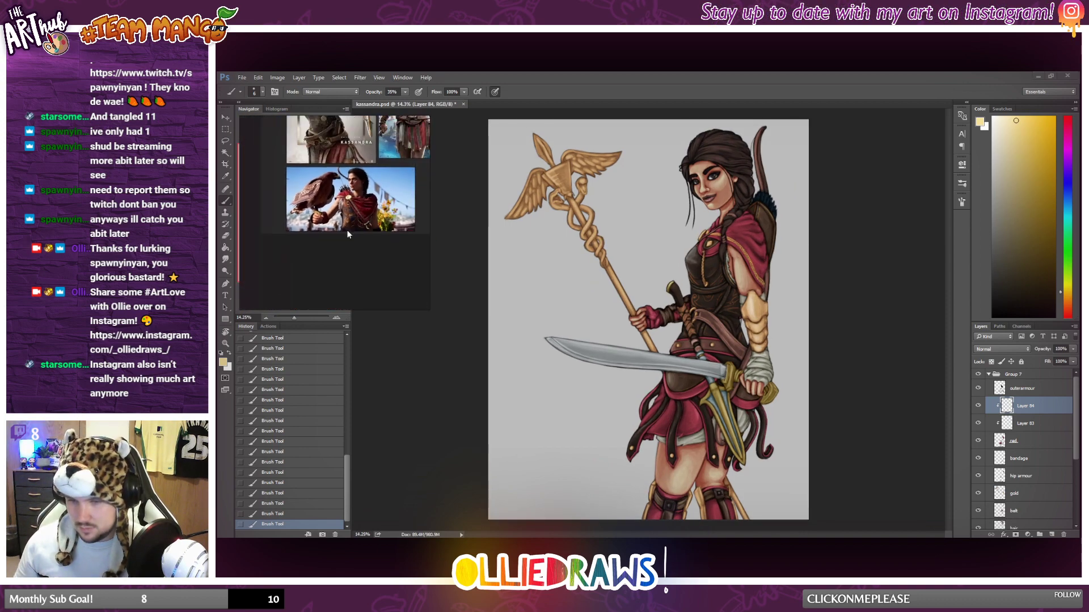
pyautogui.scroll(6, 348, 234)
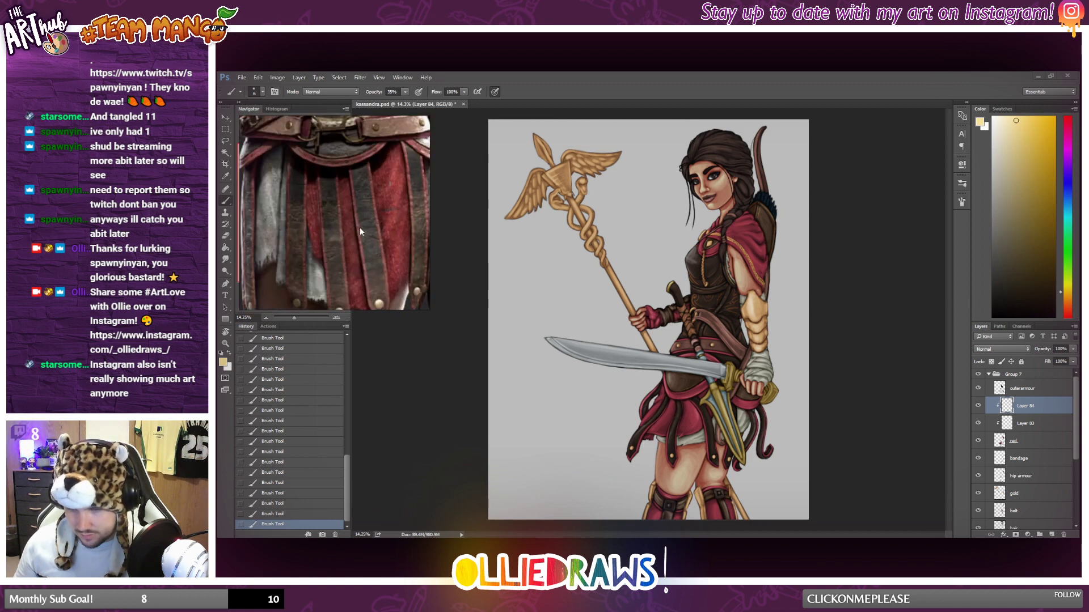
pyautogui.scroll(-5, 343, 136)
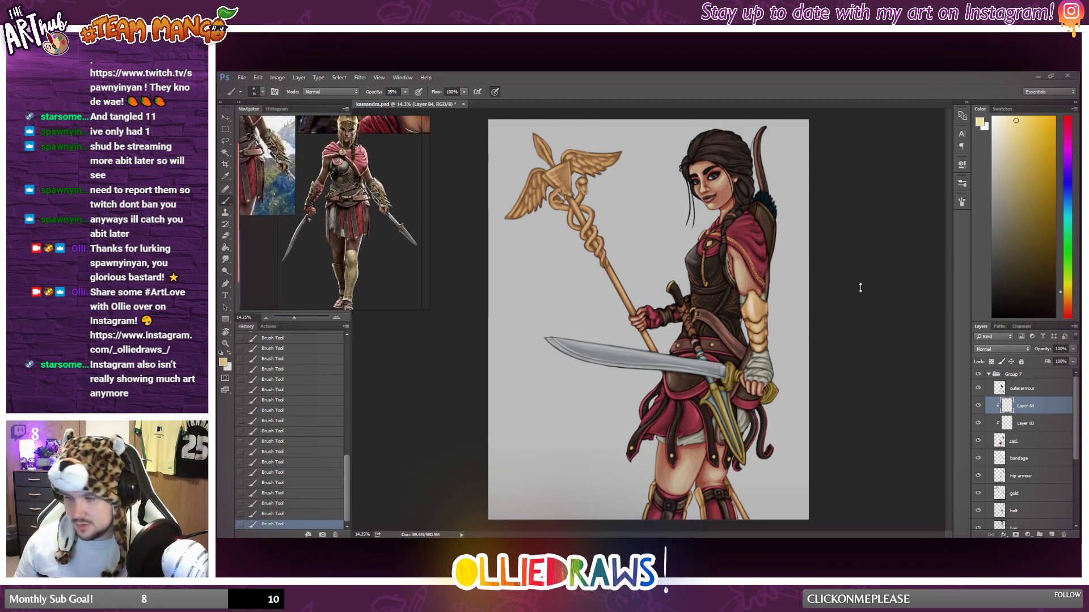
pyautogui.scroll(-1, 861, 287)
pyautogui.scroll(-1, 823, 273)
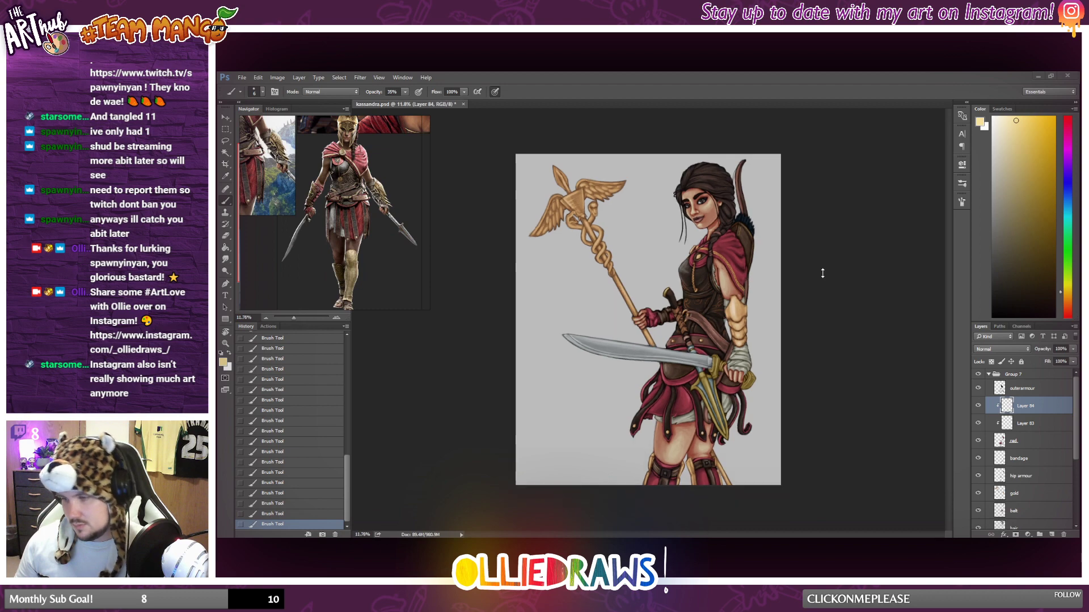
pyautogui.scroll(5, 795, 250)
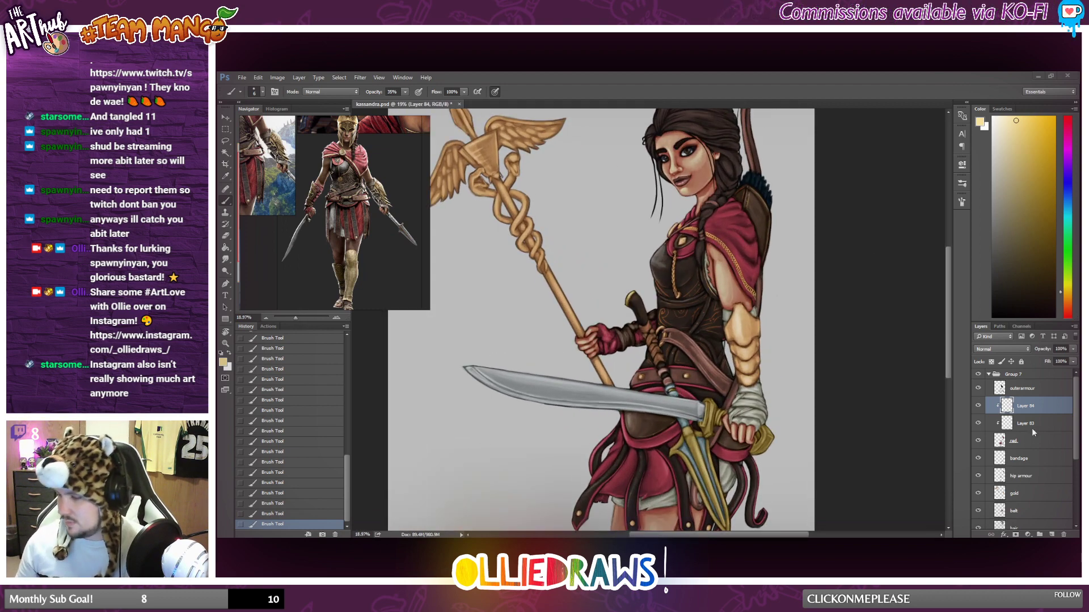
# Merge the two clipped trim layers with the red layer beneath them.
pyautogui.keyDown('shift'); pyautogui.click(1037, 442); pyautogui.keyUp('shift')
pyautogui.rightClick(1044, 440)
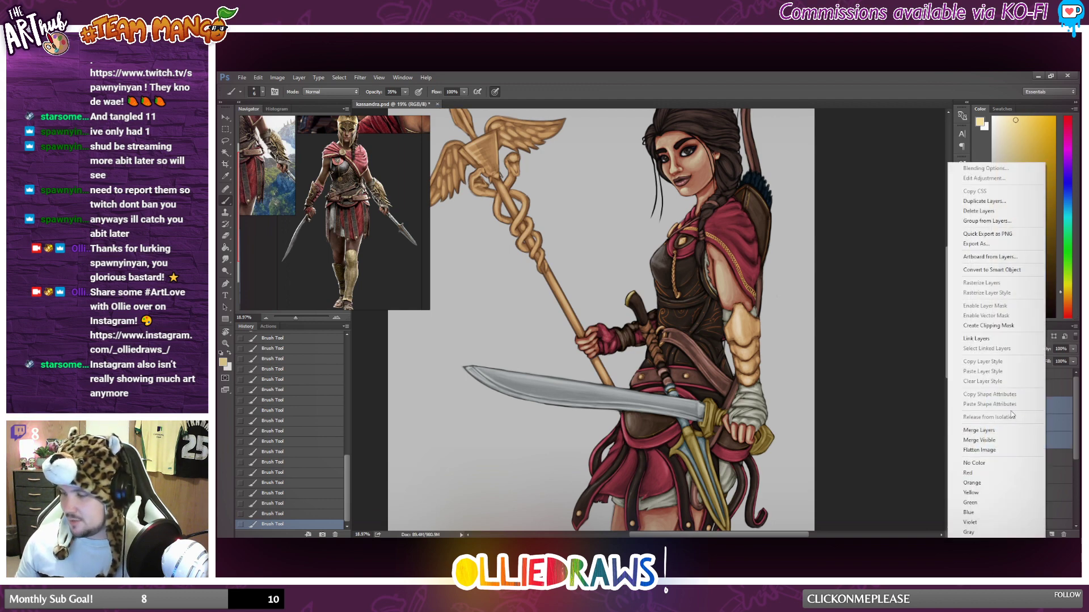
pyautogui.click(997, 431)
# Examine the cape and armour on the figure against the reference close-up of the red chest flap and its metal fastening.
pyautogui.scroll(-2, 745, 357)
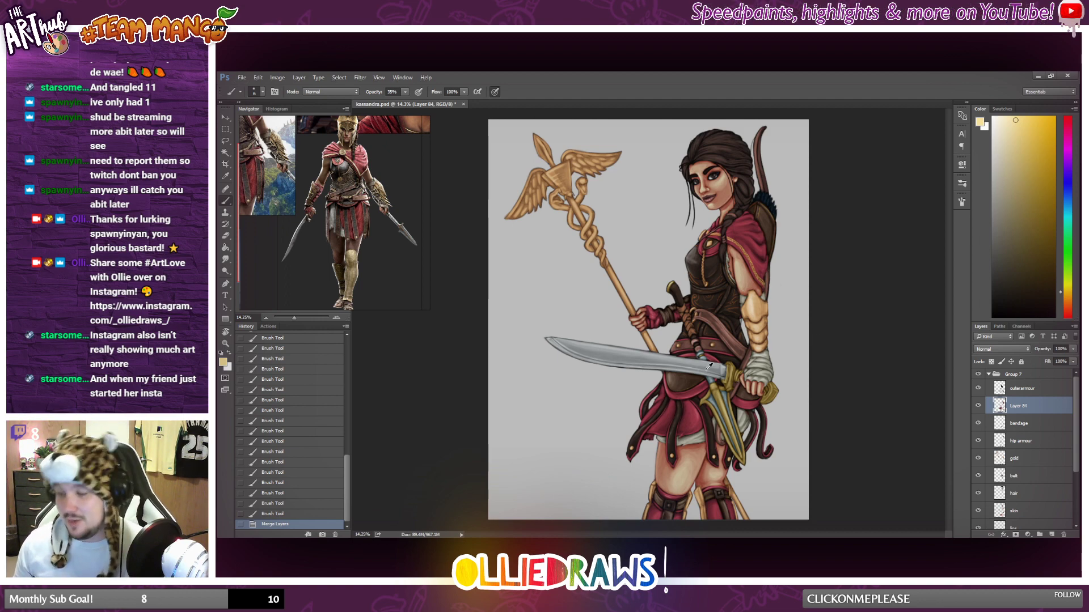
pyautogui.scroll(7, 723, 374)
pyautogui.scroll(2, 789, 346)
pyautogui.scroll(3, 789, 346)
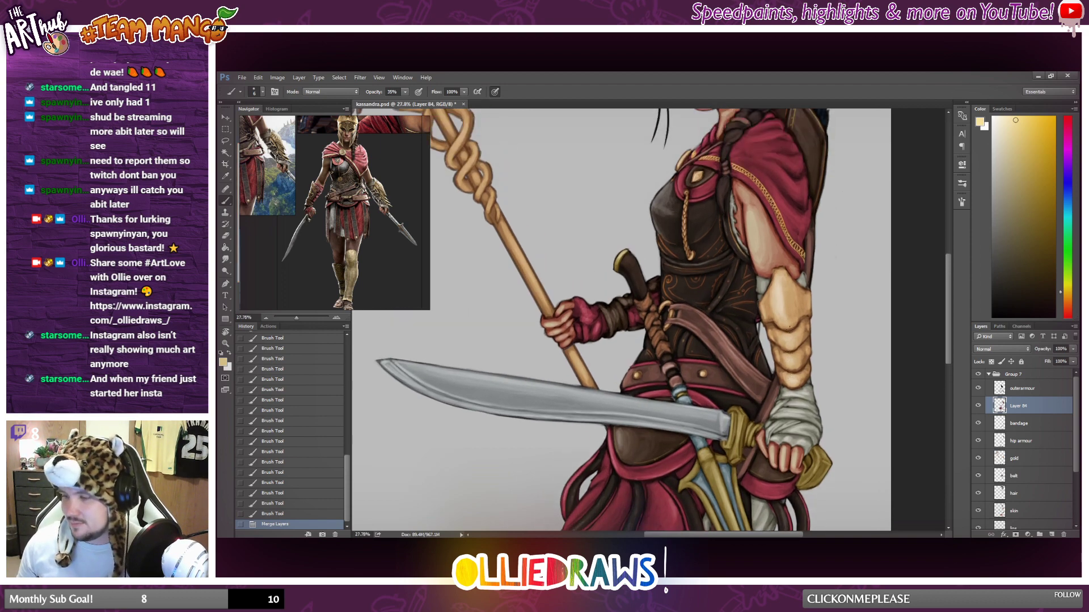
pyautogui.scroll(1, 798, 316)
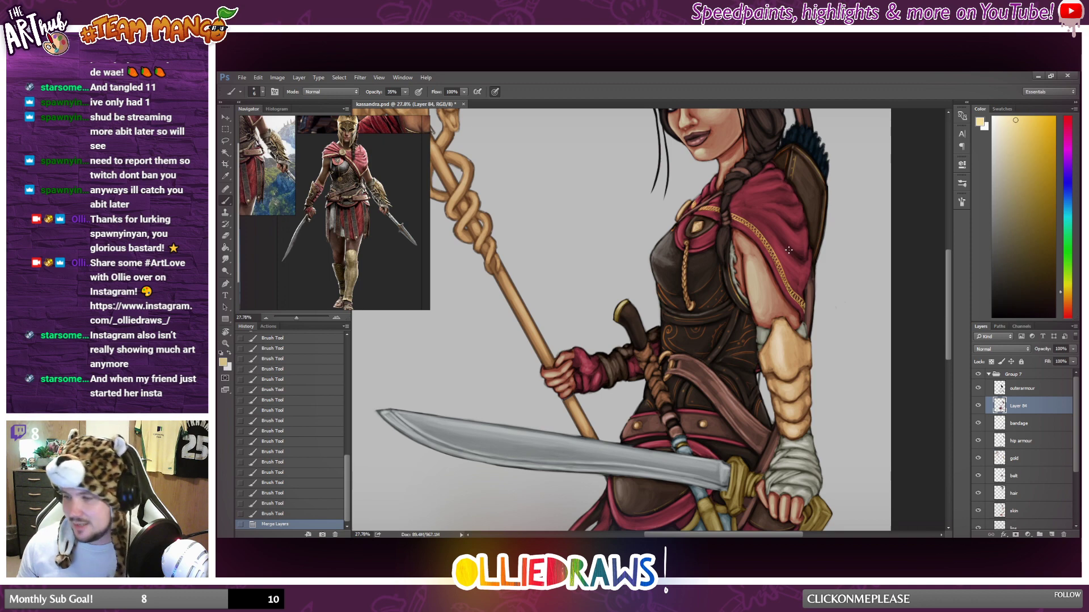
pyautogui.scroll(-7, 780, 234)
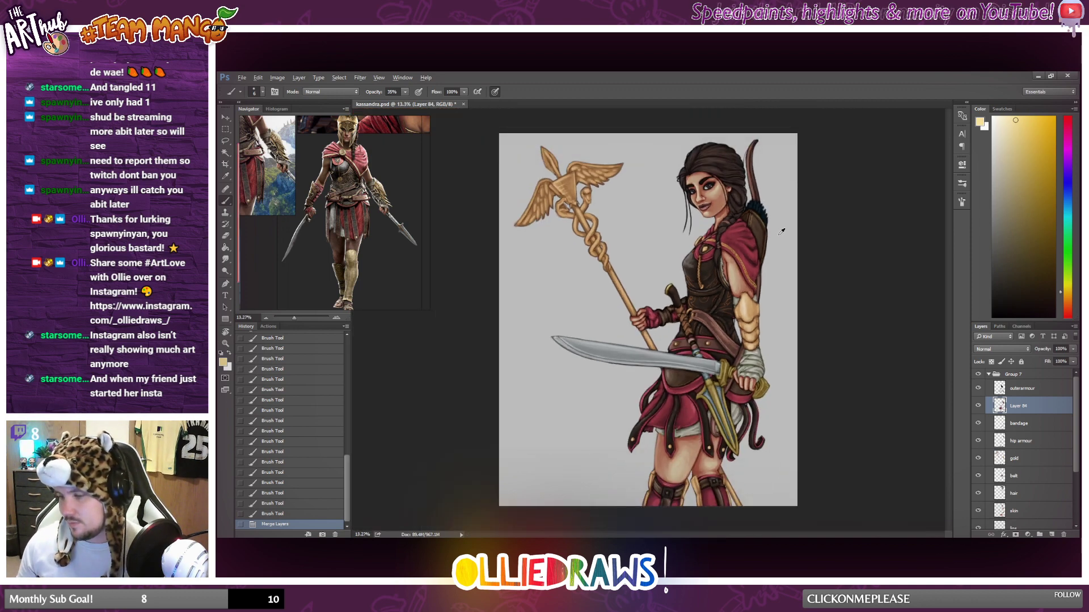
pyautogui.scroll(10, 311, 215)
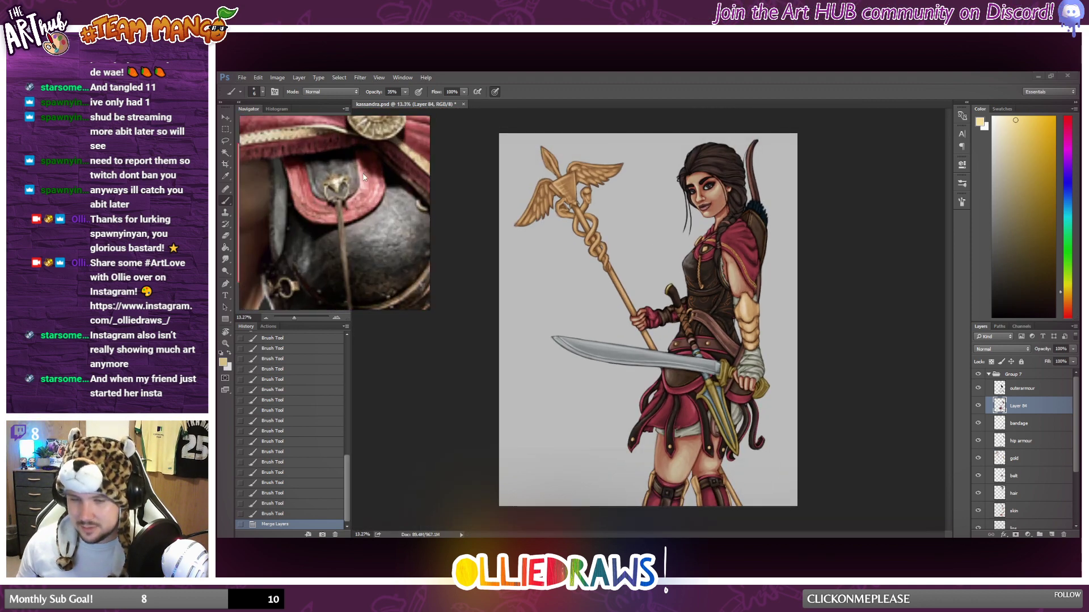
pyautogui.scroll(-4, 355, 207)
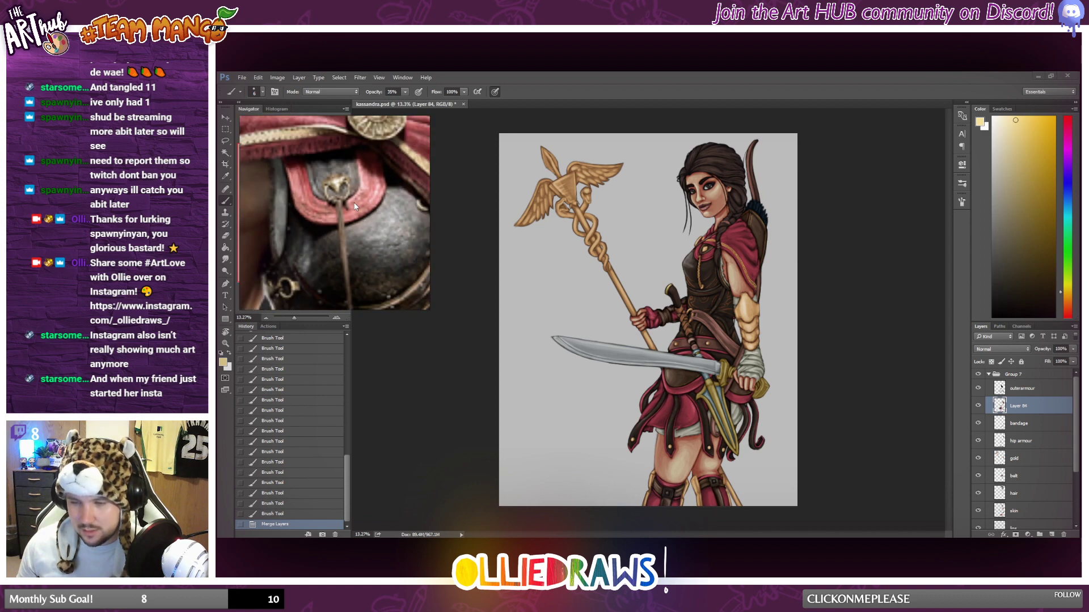
pyautogui.scroll(1, 792, 239)
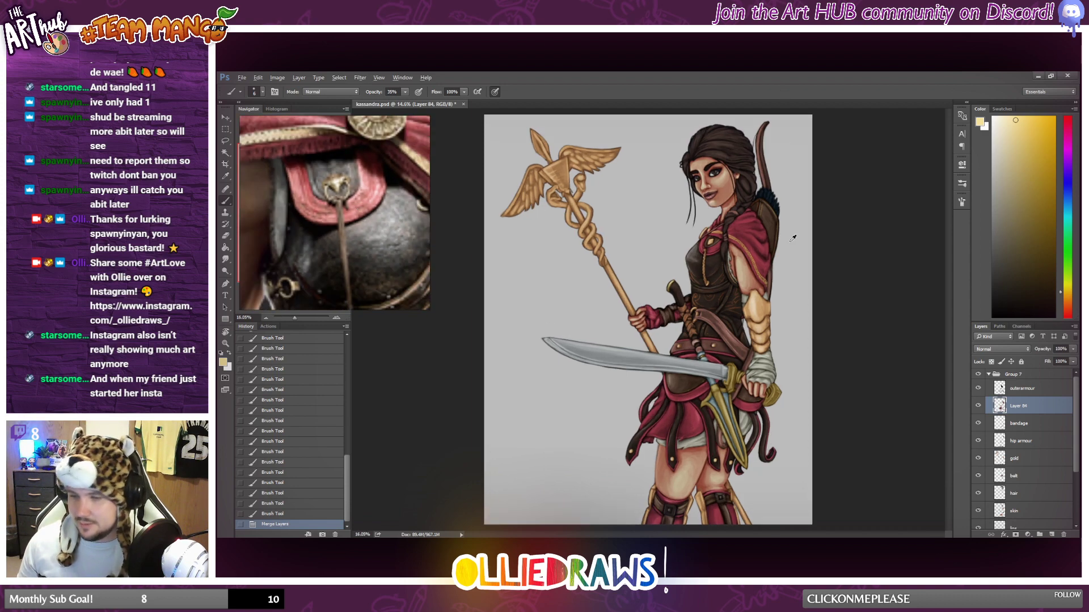
# Add a new layer above the outerarmour layer and sample a dark brown from the diamond ornament on the chest.
pyautogui.scroll(17, 793, 238)
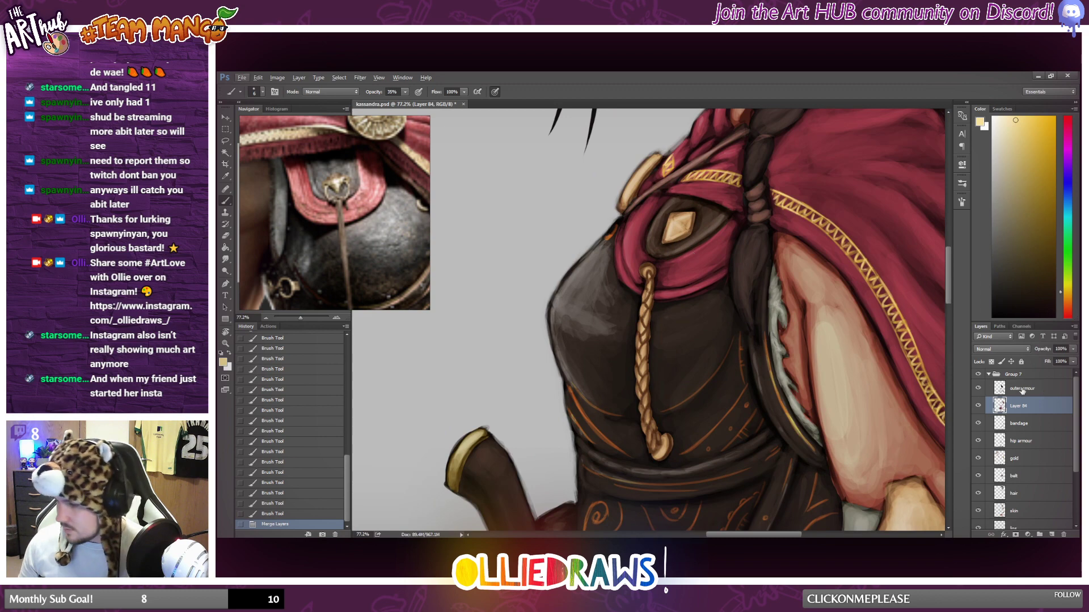
pyautogui.click(1039, 390)
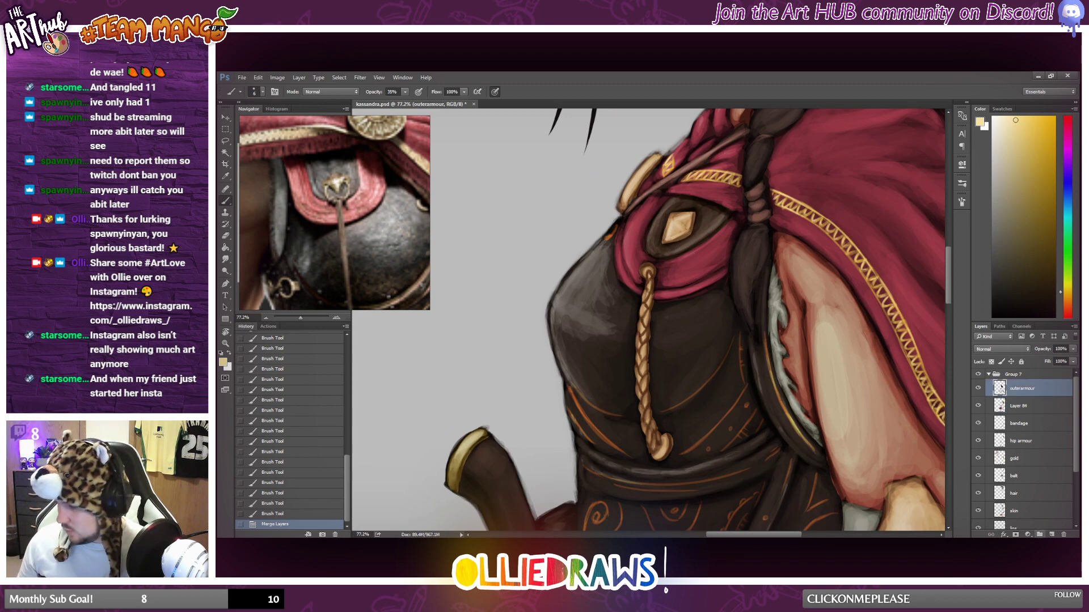
pyautogui.click(1051, 535)
pyautogui.scroll(4, 757, 278)
pyautogui.keyDown('alt'); pyautogui.click(634, 198); pyautogui.keyUp('alt')
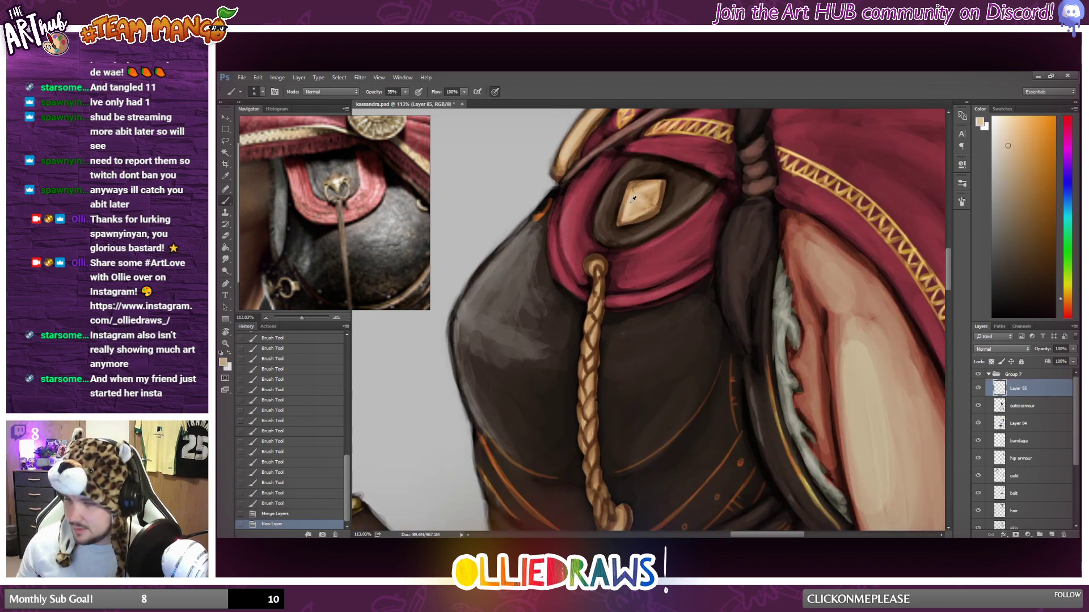
pyautogui.keyDown('alt'); pyautogui.click(639, 213); pyautogui.keyUp('alt')
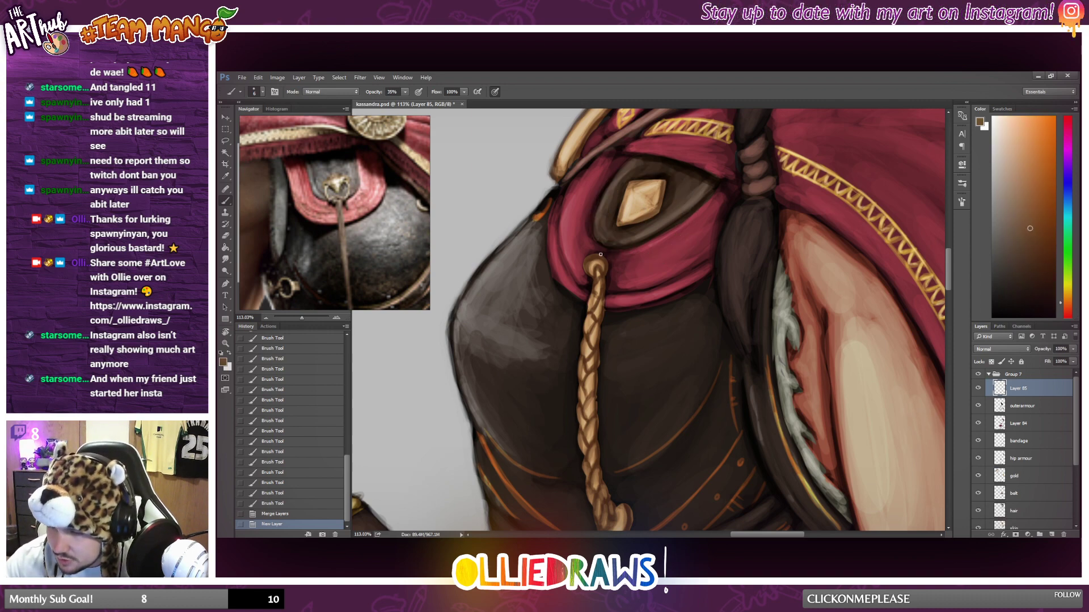
# Paint a small dark brown loop hole in the lower part of the chest's diamond ornament.
pyautogui.moveTo(641, 208); pyautogui.dragTo(640, 213)
pyautogui.moveTo(641, 208); pyautogui.dragTo(646, 206)
pyautogui.moveTo(644, 206); pyautogui.dragTo(645, 214)
pyautogui.moveTo(644, 211); pyautogui.dragTo(641, 231)
# Sample a tan from the diamond ornament and brush a thin curved ring linking it to the top of the braided cord.
pyautogui.keyDown('alt'); pyautogui.click(652, 198); pyautogui.keyUp('alt')
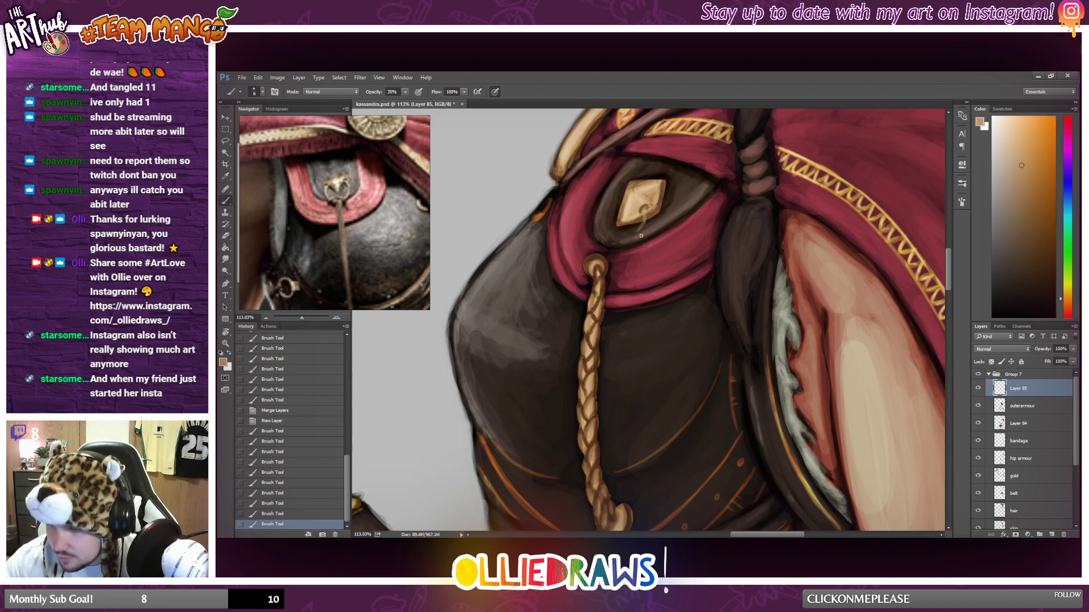
pyautogui.hotkey('ctrl', 'z')
pyautogui.moveTo(605, 262)
pyautogui.mouseDown()
pyautogui.moveTo(642, 242)
pyautogui.moveTo(646, 221)
pyautogui.mouseUp()
pyautogui.moveTo(647, 213)
pyautogui.mouseDown()
pyautogui.moveTo(629, 251)
pyautogui.moveTo(606, 260)
pyautogui.moveTo(609, 211)
pyautogui.mouseUp()
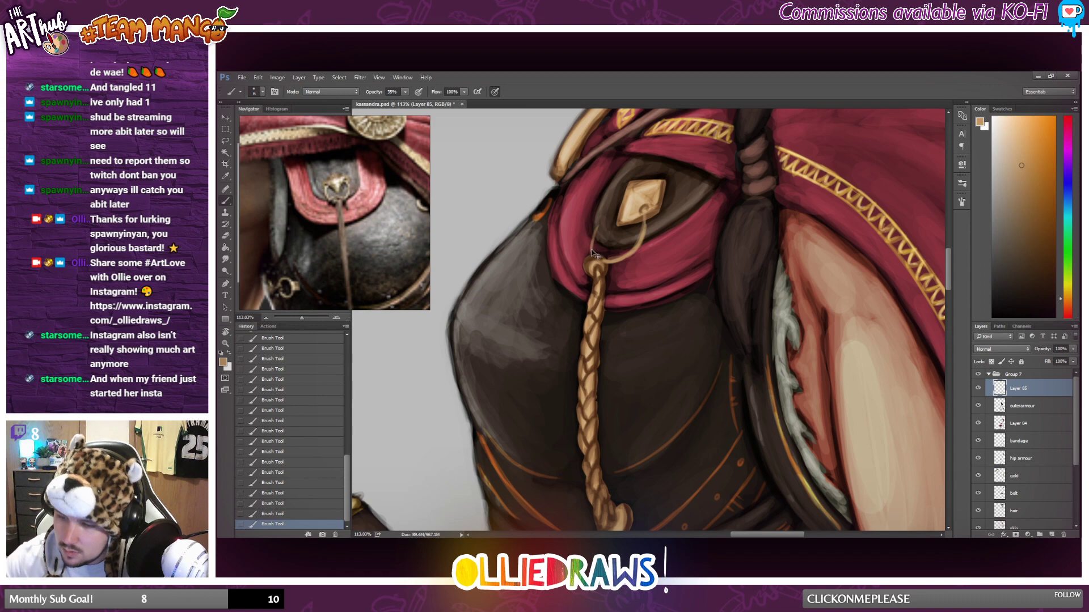
pyautogui.hotkey('ctrl', 'z')
pyautogui.moveTo(593, 255)
pyautogui.mouseDown()
pyautogui.moveTo(591, 238)
pyautogui.moveTo(618, 207)
pyautogui.mouseUp()
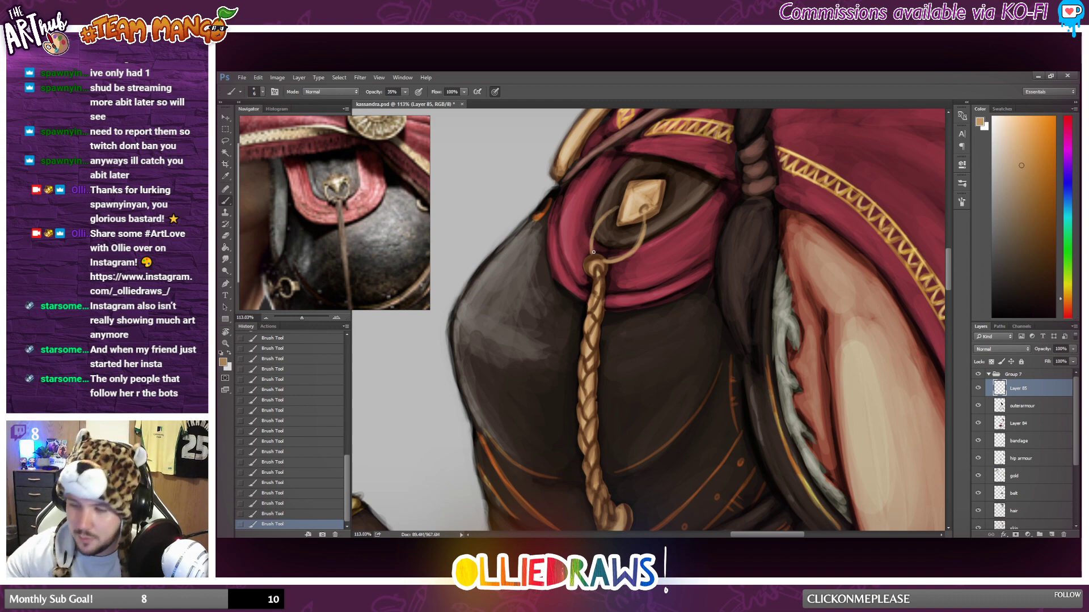
# Build up the outer curve of the chest ring in tan and shade its ends with sampled browns near the diamond's hole and the cord.
pyautogui.moveTo(592, 250)
pyautogui.mouseDown()
pyautogui.moveTo(614, 212)
pyautogui.moveTo(592, 254)
pyautogui.moveTo(610, 214)
pyautogui.moveTo(593, 228)
pyautogui.moveTo(616, 209)
pyautogui.mouseUp()
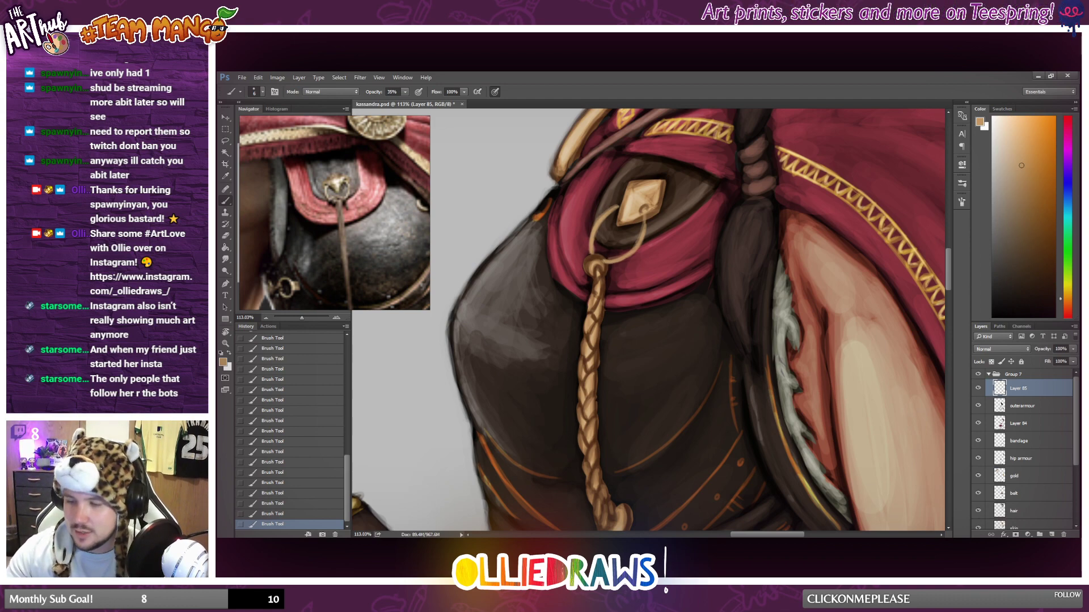
pyautogui.keyDown('alt'); pyautogui.click(646, 206); pyautogui.keyUp('alt')
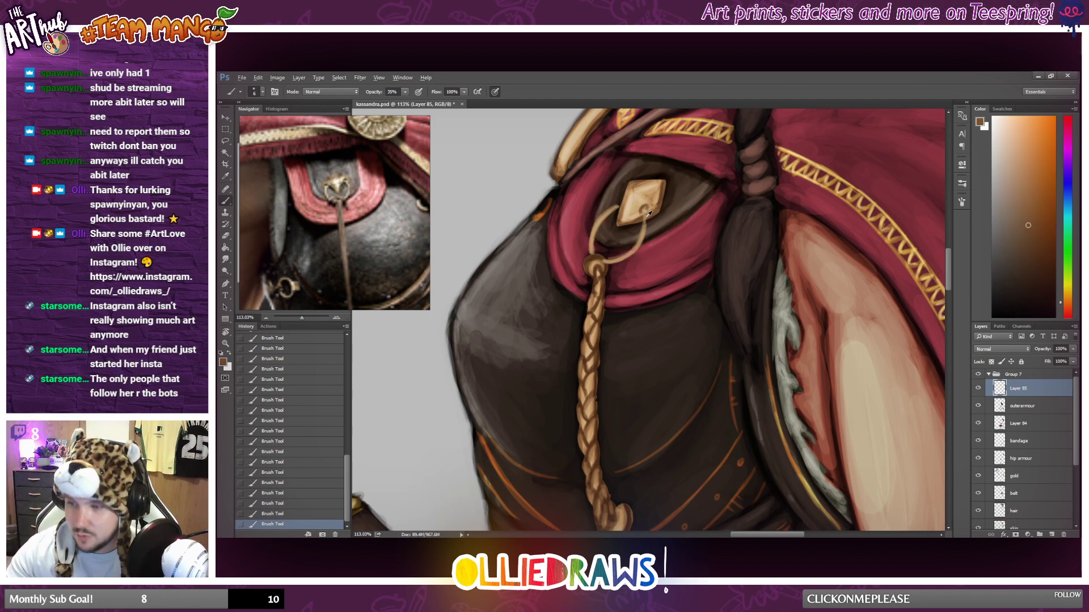
pyautogui.keyDown('alt'); pyautogui.click(644, 226); pyautogui.keyUp('alt')
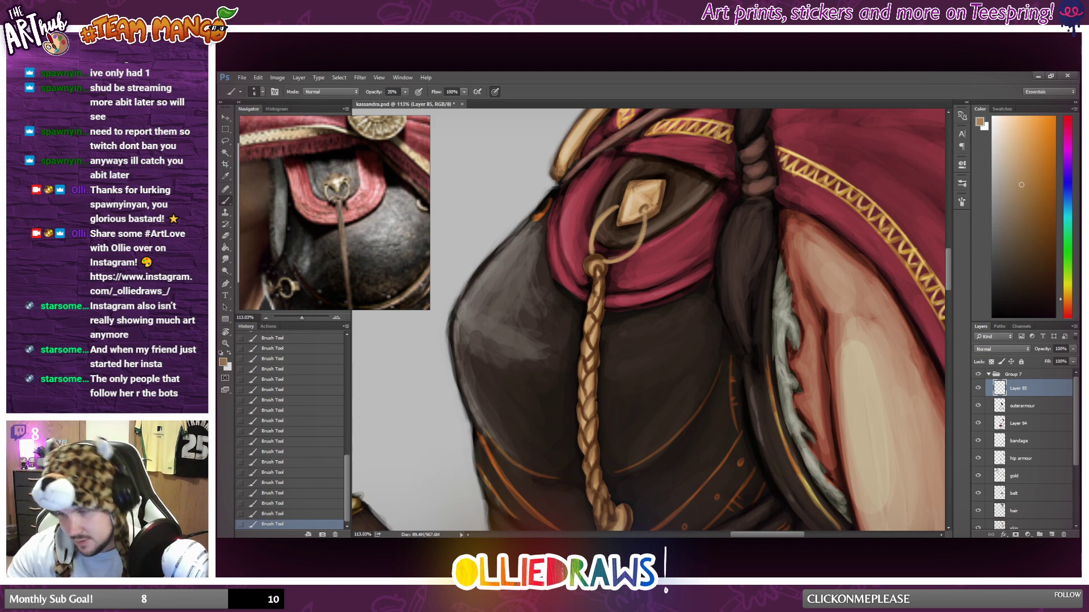
pyautogui.keyDown('alt'); pyautogui.click(603, 262); pyautogui.keyUp('alt')
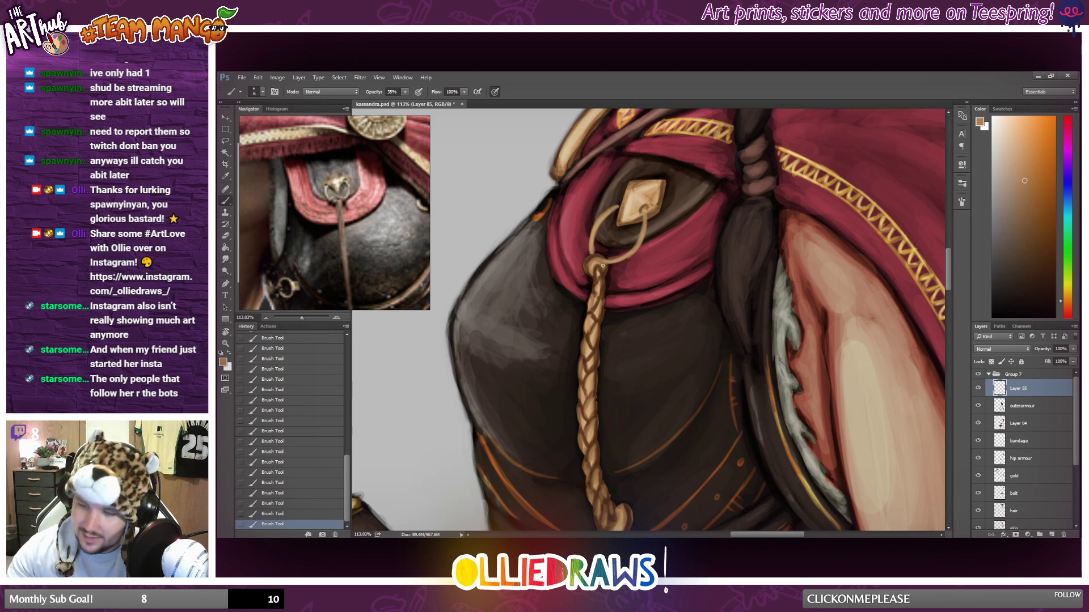
pyautogui.keyDown('alt'); pyautogui.click(593, 256); pyautogui.keyUp('alt')
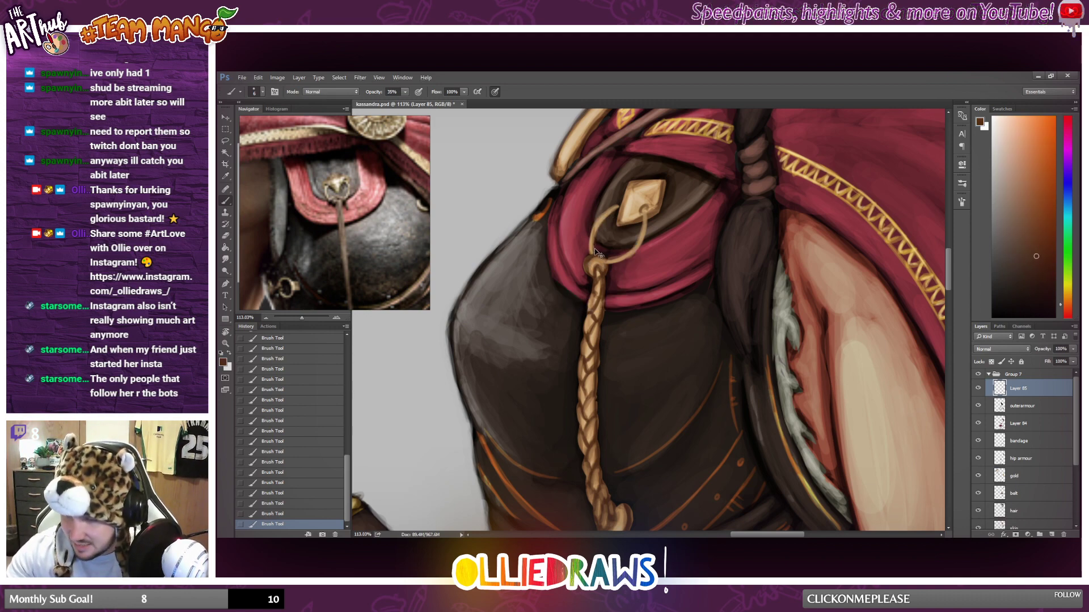
pyautogui.moveTo(594, 240)
pyautogui.mouseDown()
pyautogui.moveTo(610, 214)
pyautogui.moveTo(592, 246)
pyautogui.mouseUp()
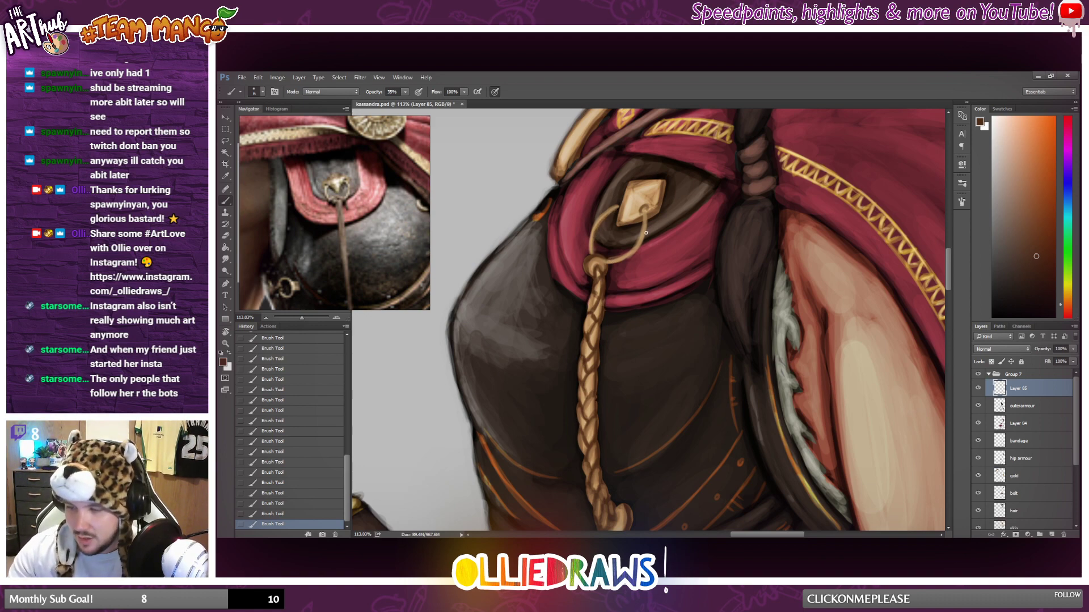
# Sample a lighter tan from the diamond ornament and thicken both sides of the ring from the cord up to the ornament.
pyautogui.keyDown('alt'); pyautogui.click(644, 188); pyautogui.keyUp('alt')
pyautogui.moveTo(588, 253)
pyautogui.mouseDown()
pyautogui.moveTo(600, 215)
pyautogui.moveTo(618, 206)
pyautogui.mouseUp()
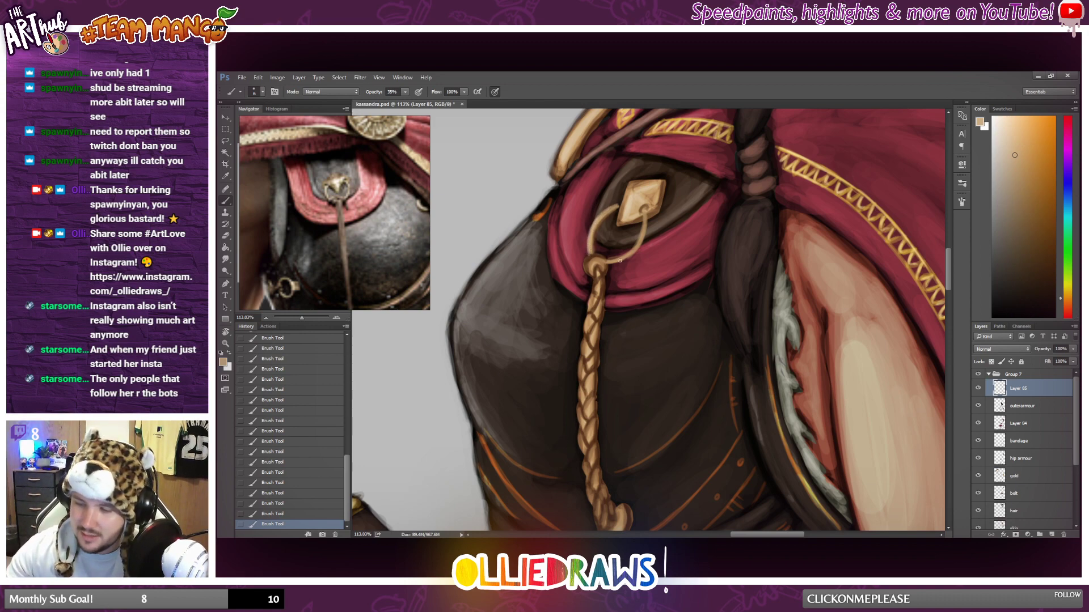
pyautogui.moveTo(607, 264); pyautogui.dragTo(637, 254)
pyautogui.moveTo(624, 262)
pyautogui.mouseDown()
pyautogui.moveTo(646, 216)
pyautogui.moveTo(638, 247)
pyautogui.moveTo(647, 236)
pyautogui.moveTo(649, 211)
pyautogui.mouseUp()
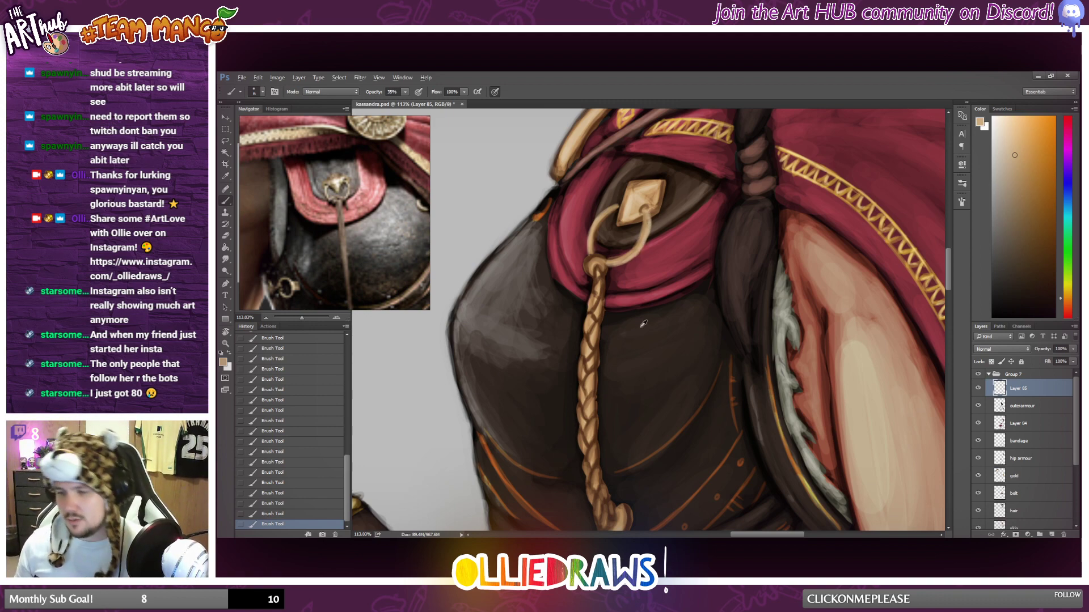
# Pick a pale greyish beige and brush a highlight along the ring's lower curve beside the braided cord.
pyautogui.keyDown('alt'); pyautogui.click(632, 215); pyautogui.keyUp('alt')
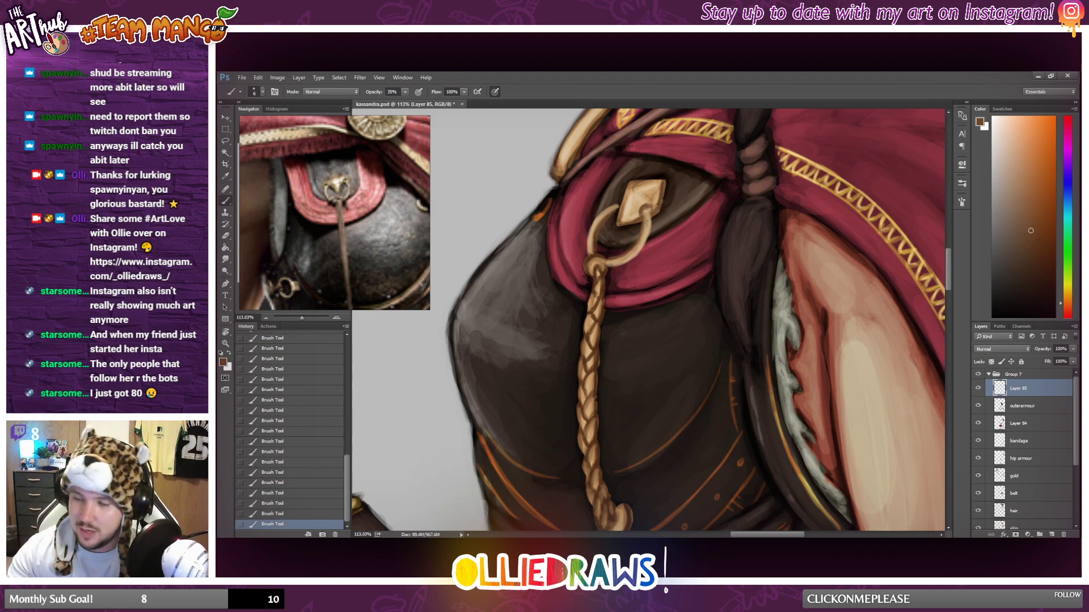
pyautogui.click(998, 140)
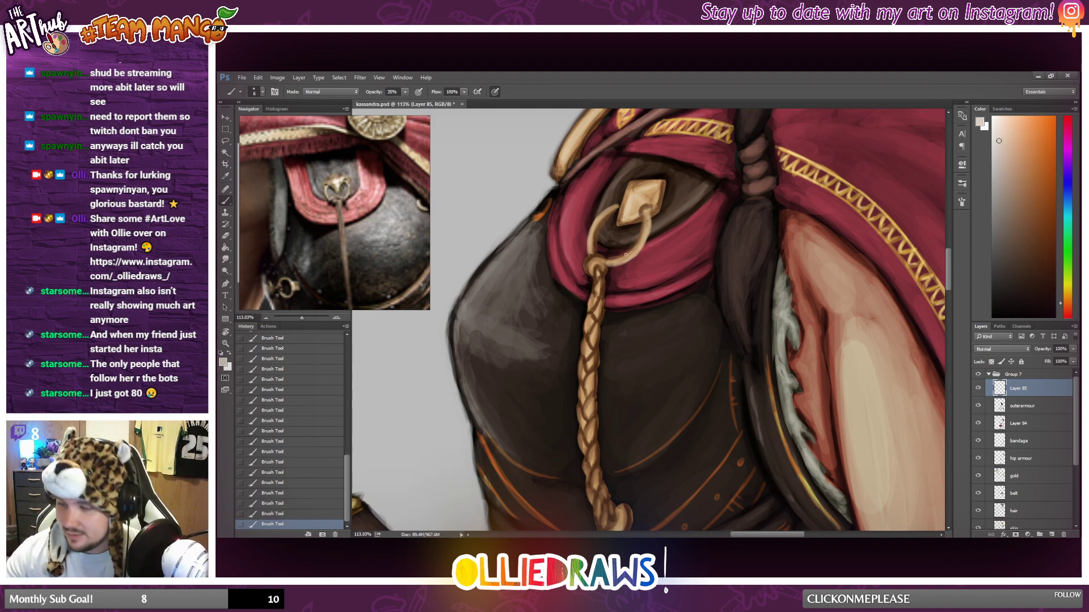
pyautogui.moveTo(612, 264)
pyautogui.mouseDown()
pyautogui.moveTo(636, 254)
pyautogui.moveTo(651, 224)
pyautogui.moveTo(650, 234)
pyautogui.mouseUp()
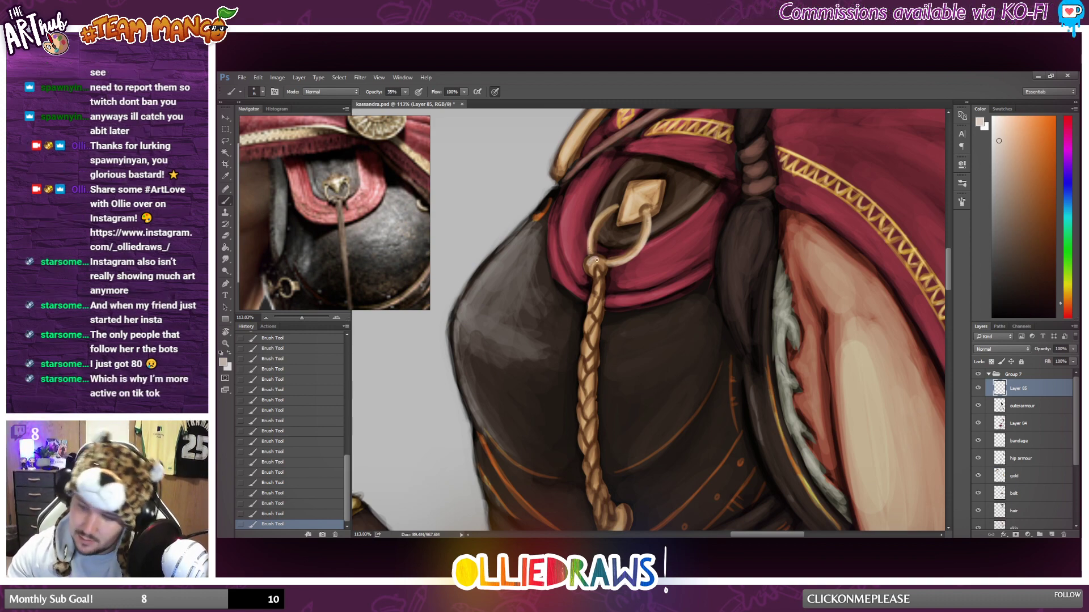
# Examine the ring fastening up close and judge how it reads on the full figure.
pyautogui.scroll(-5, 596, 260)
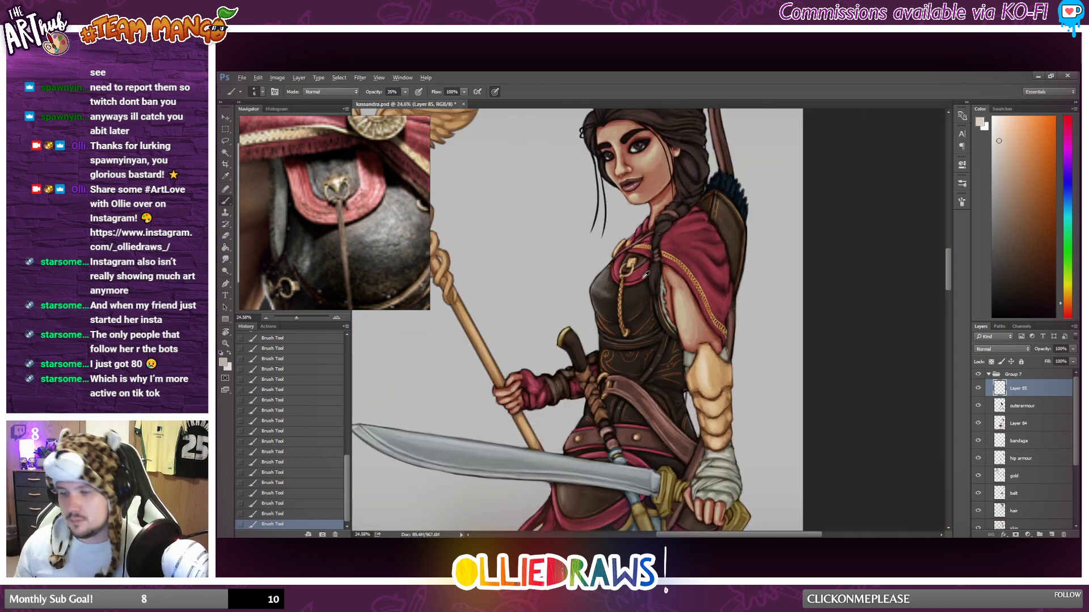
pyautogui.scroll(-3, 645, 275)
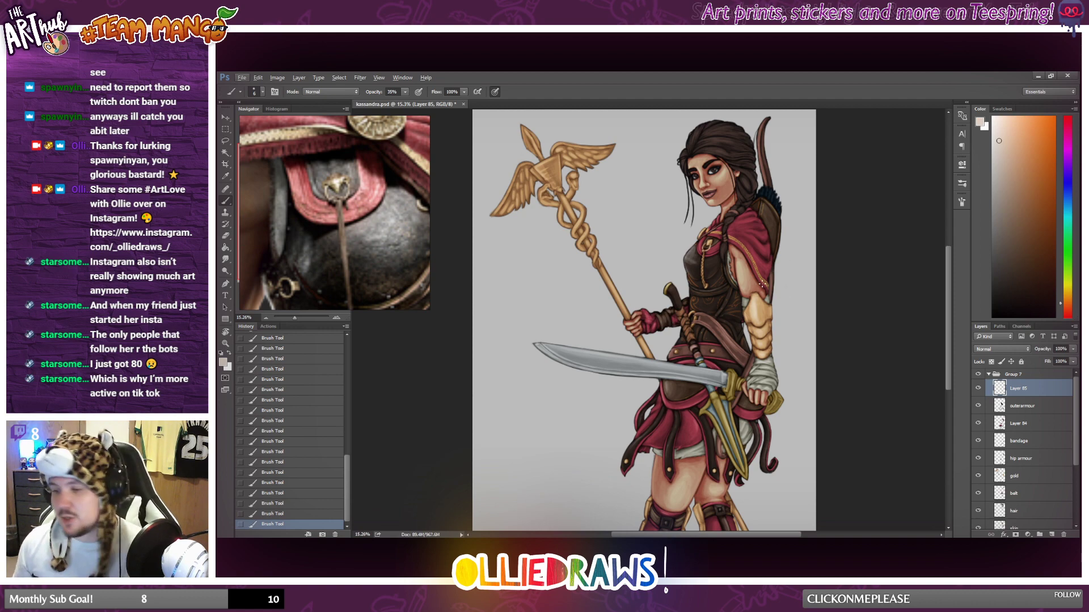
pyautogui.scroll(10, 714, 247)
pyautogui.scroll(2, 663, 251)
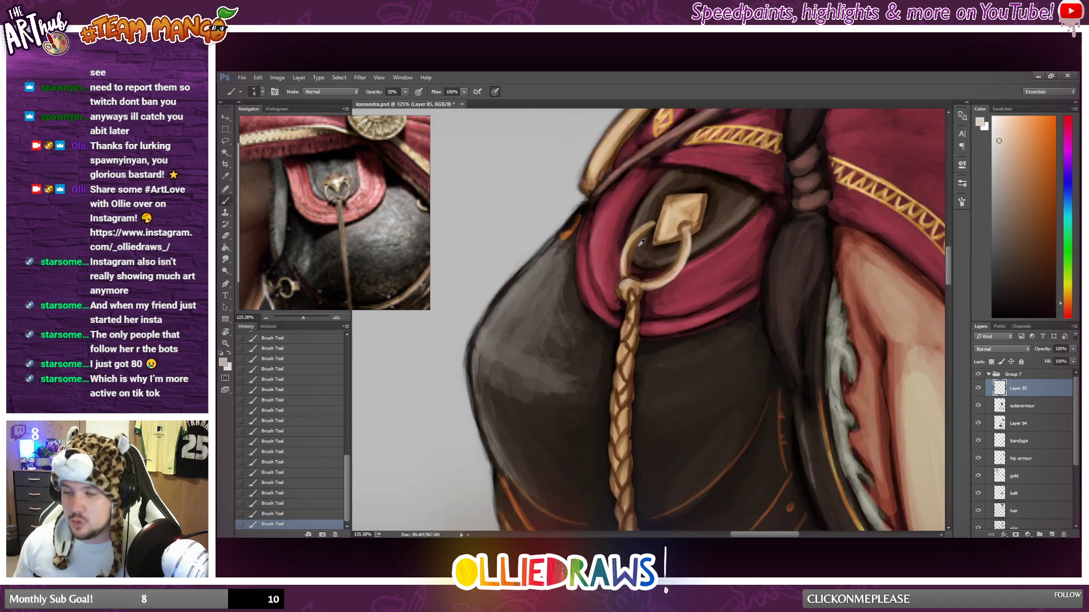
pyautogui.keyDown('alt'); pyautogui.click(656, 232); pyautogui.keyUp('alt')
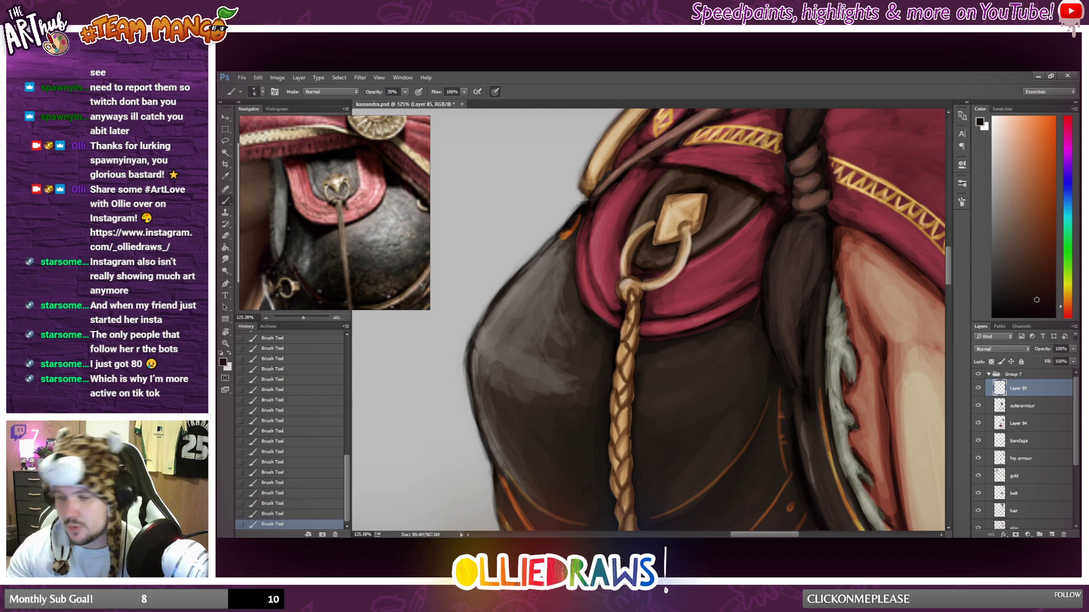
pyautogui.scroll(-7, 679, 351)
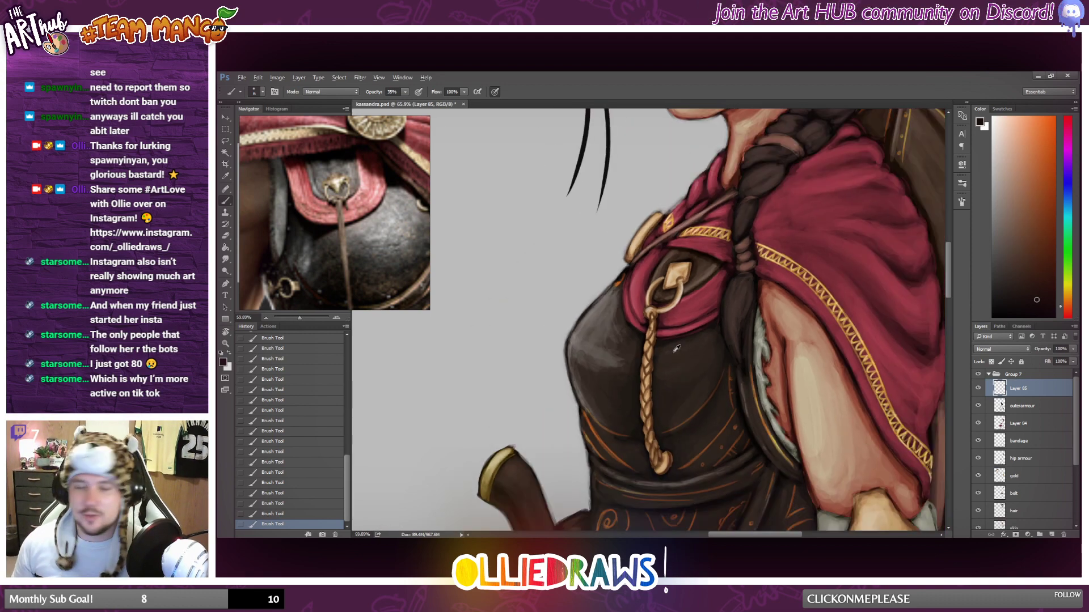
pyautogui.scroll(-3, 682, 351)
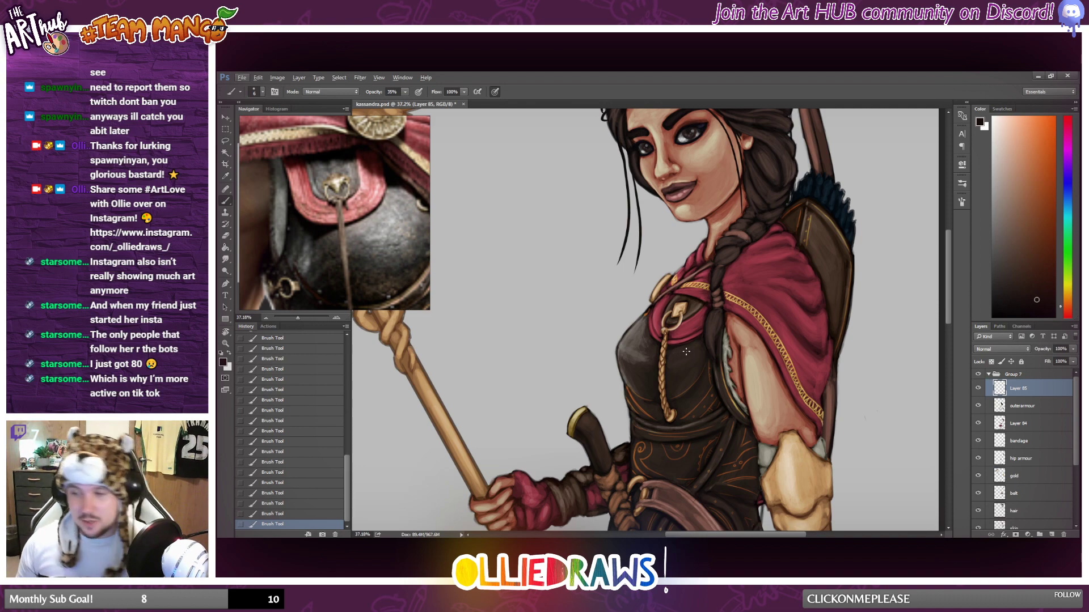
pyautogui.scroll(-7, 686, 351)
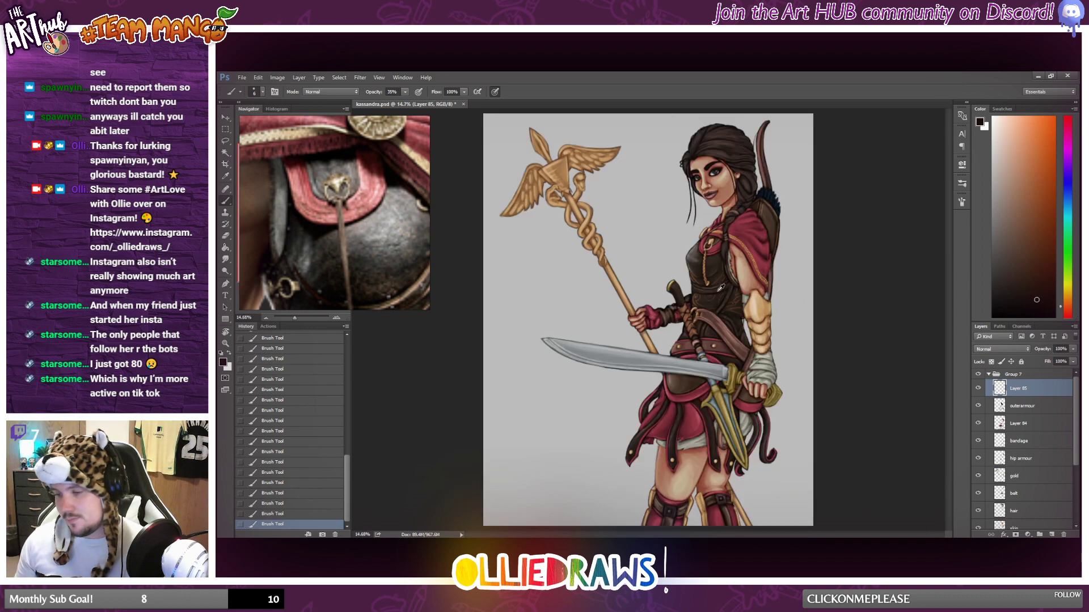
pyautogui.scroll(1, 721, 288)
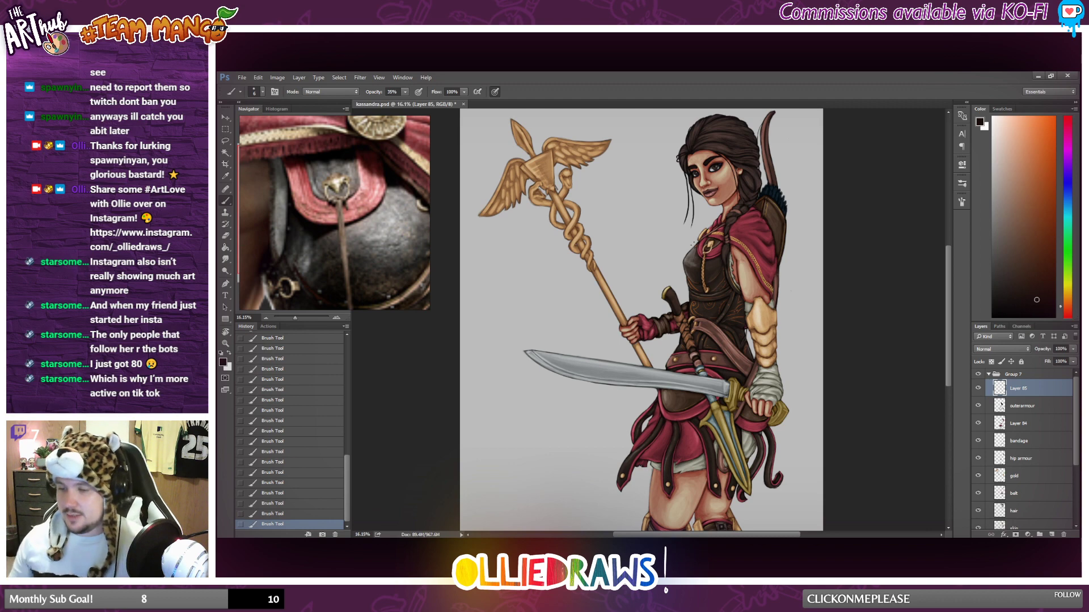
pyautogui.scroll(-4, 668, 312)
pyautogui.scroll(4, 669, 323)
pyautogui.scroll(2, 670, 327)
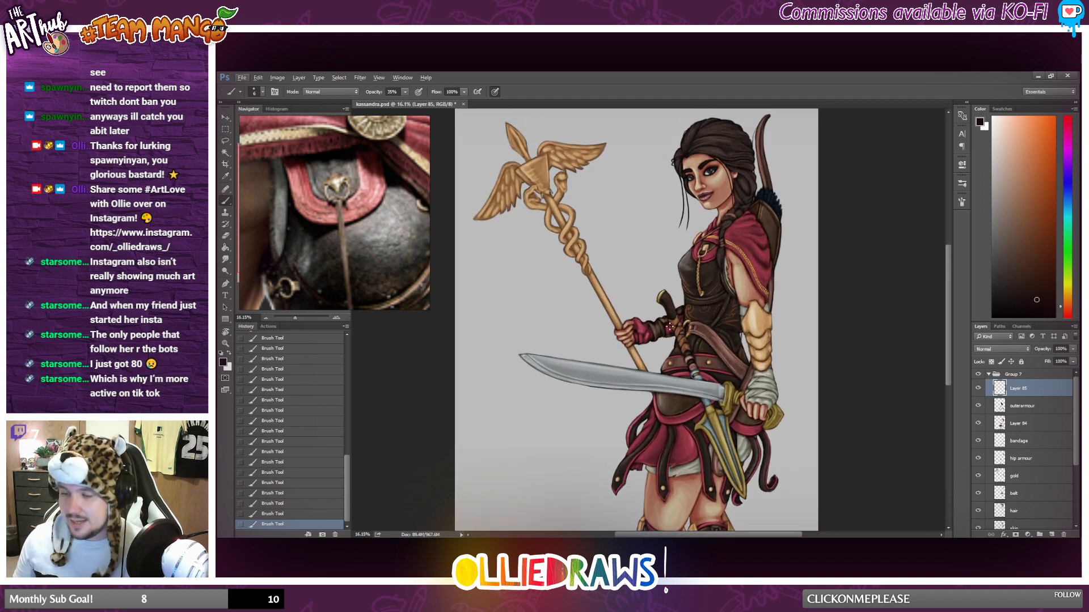
pyautogui.scroll(1, 715, 275)
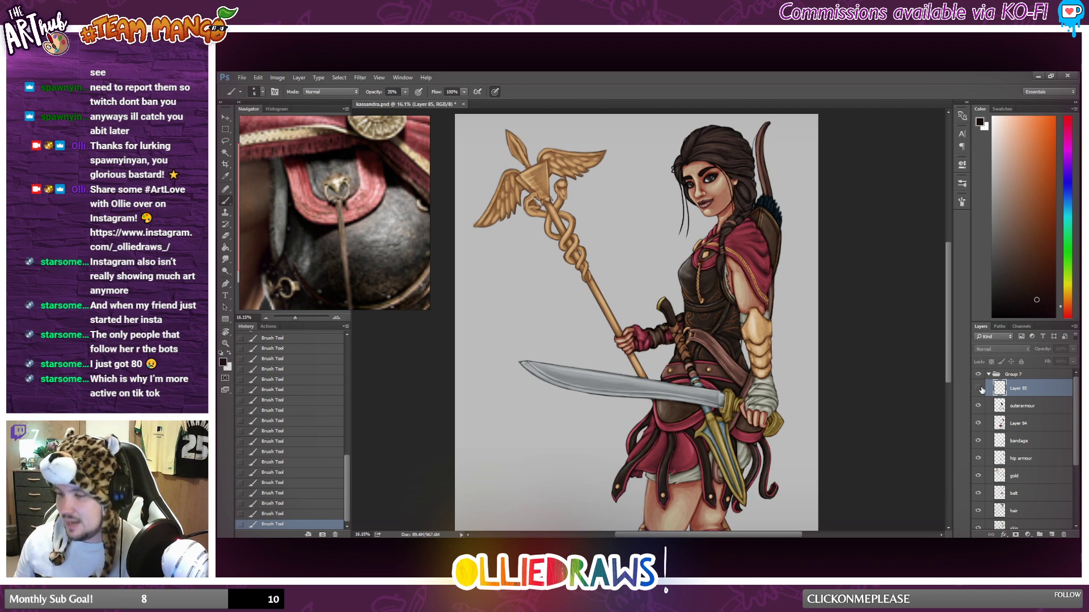
# Check the contents of the outerarmour layer and Layer 84, move the ring's layer below outerarmour and merge it into Layer 84.
pyautogui.click(979, 405)
pyautogui.click(979, 405)
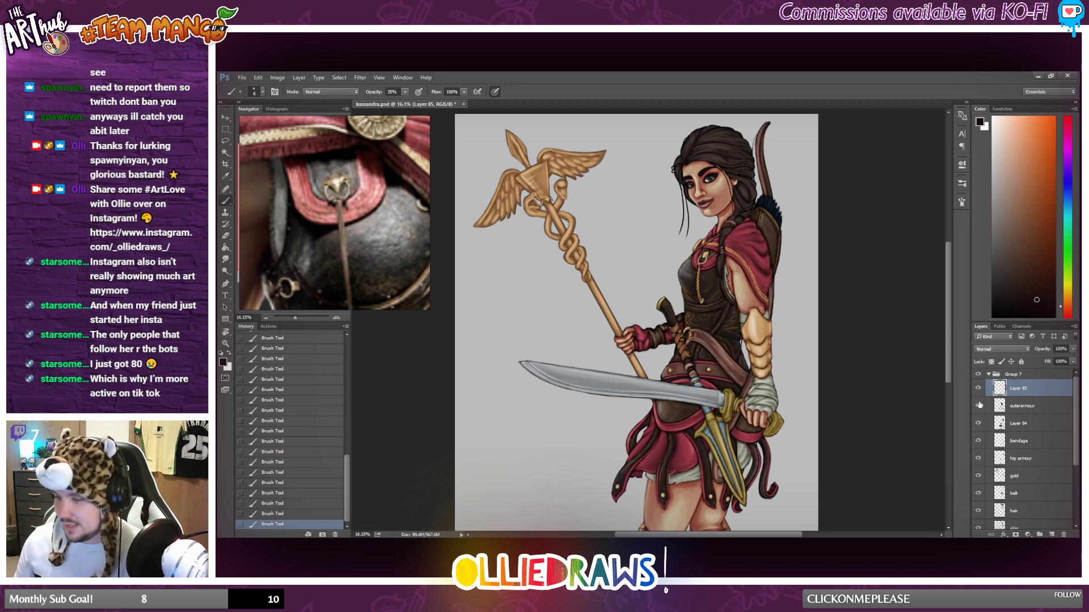
pyautogui.click(978, 404)
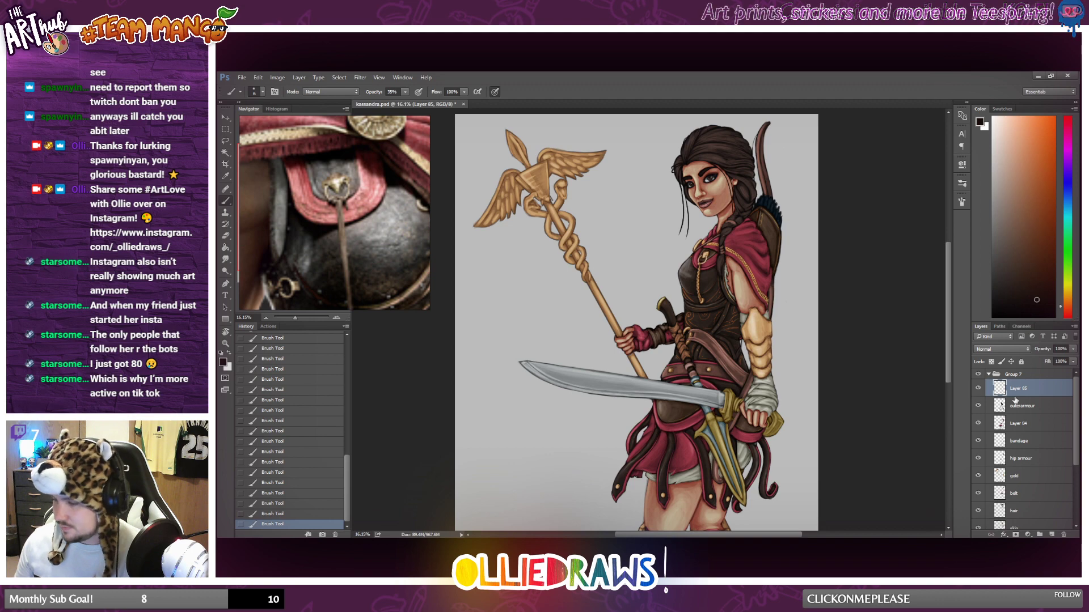
pyautogui.click(978, 424)
pyautogui.click(977, 423)
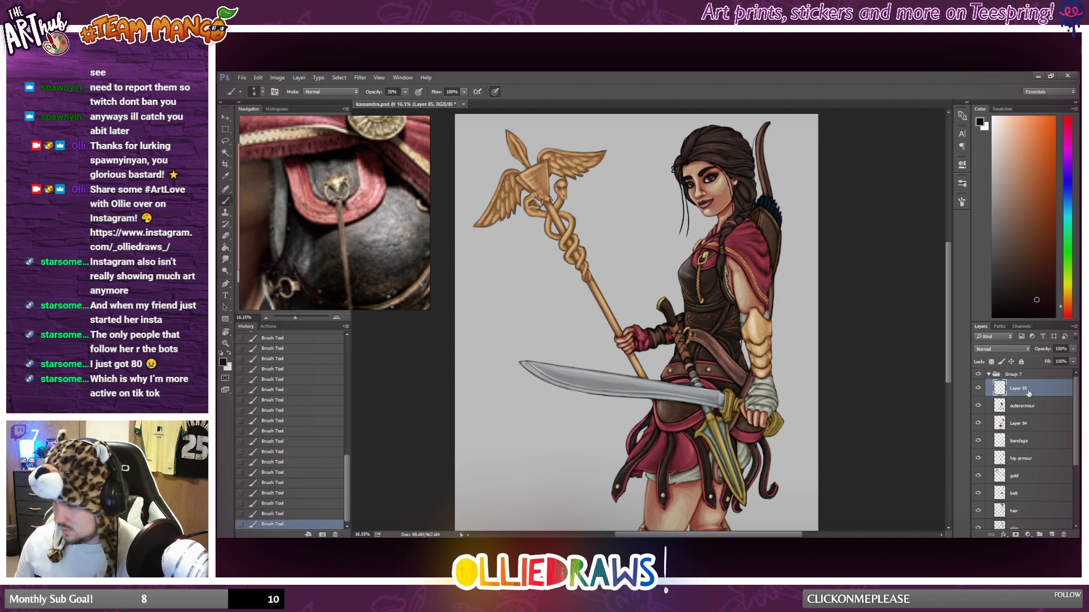
pyautogui.moveTo(1021, 391); pyautogui.dragTo(1024, 415)
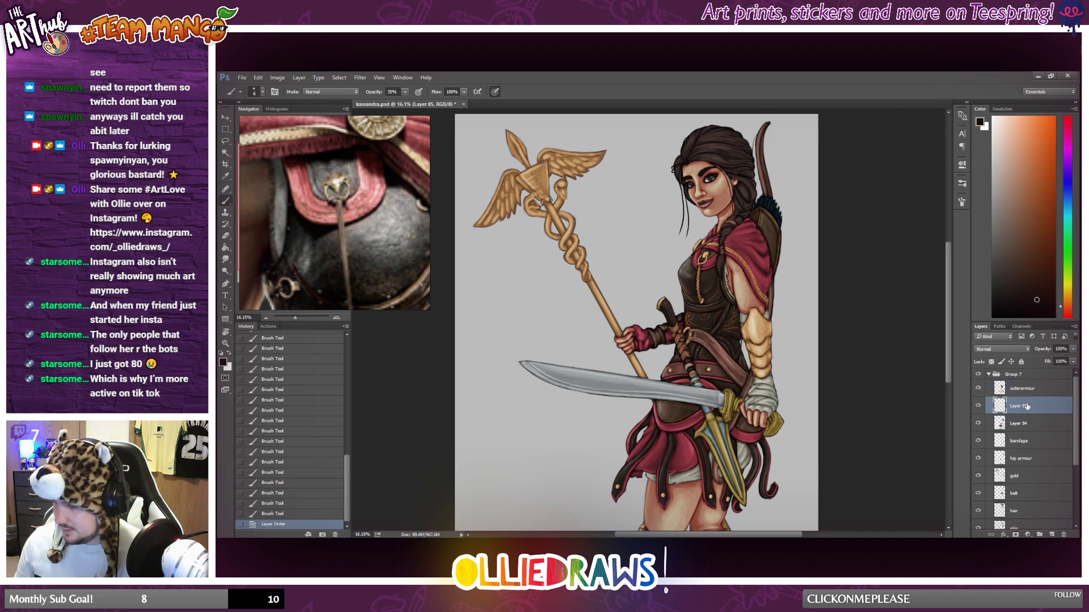
pyautogui.rightClick(1024, 406)
pyautogui.click(980, 429)
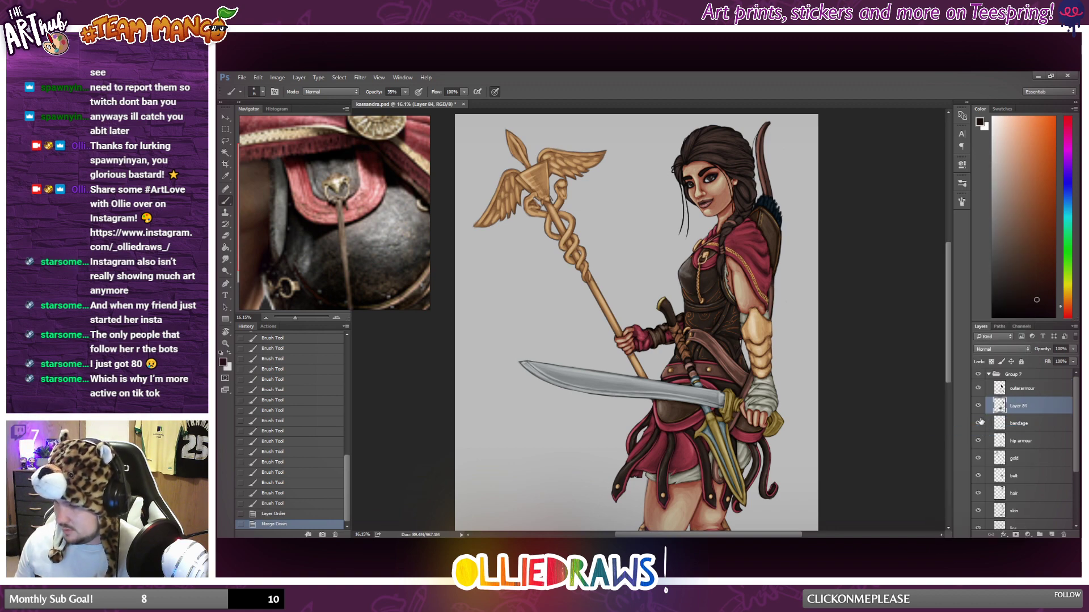
pyautogui.click(979, 406)
pyautogui.click(979, 406)
# Examine the figure's armour and cape against the reference, focusing on the metal ring at the side of the breastplate below the arm.
pyautogui.scroll(-2, 722, 313)
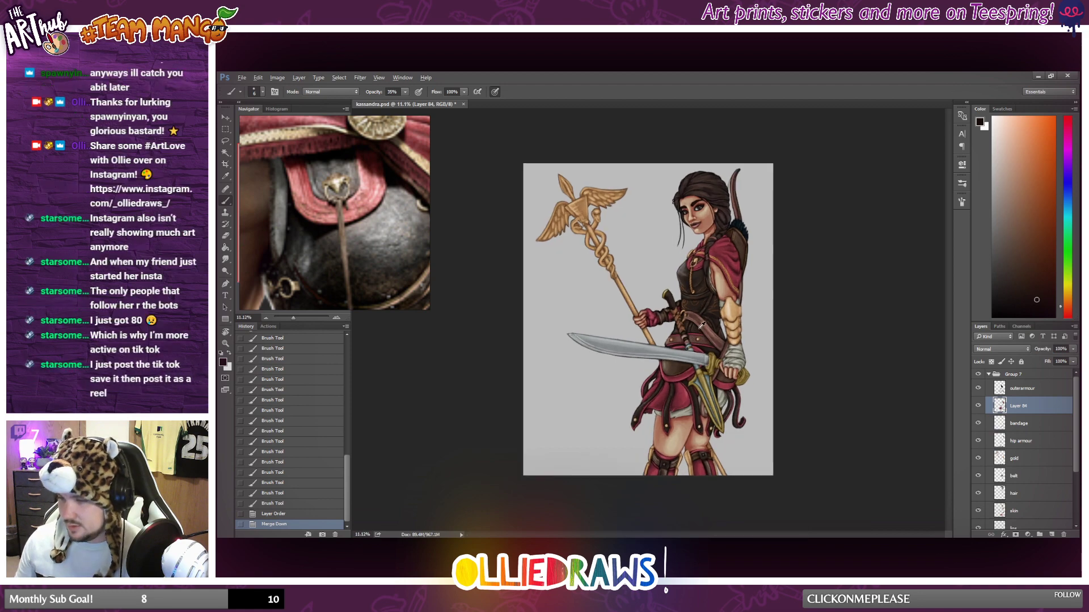
pyautogui.scroll(2, 722, 314)
pyautogui.scroll(1, 722, 314)
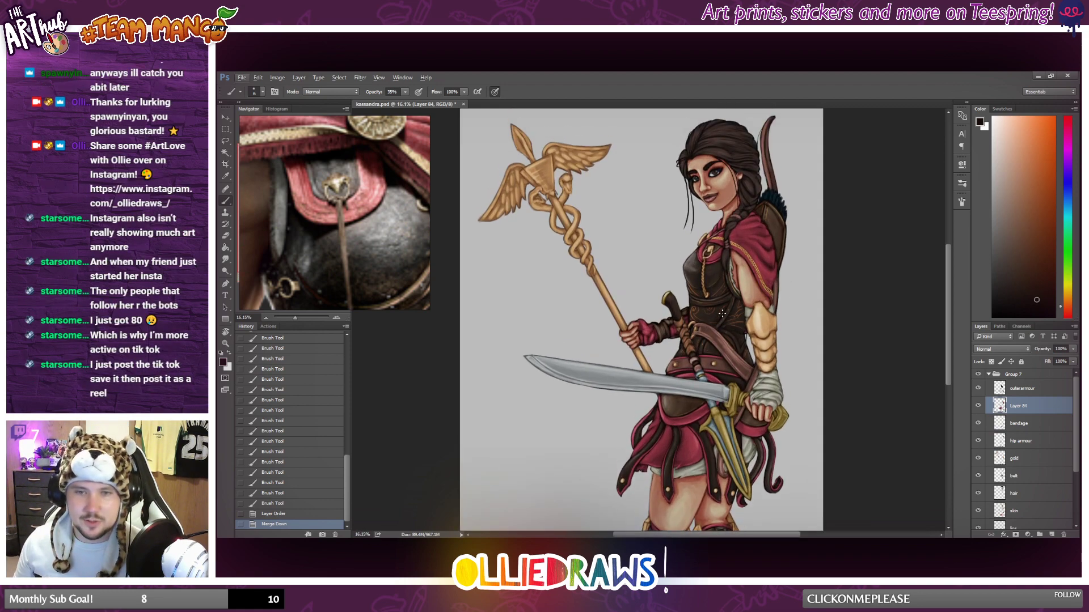
pyautogui.scroll(1, 721, 313)
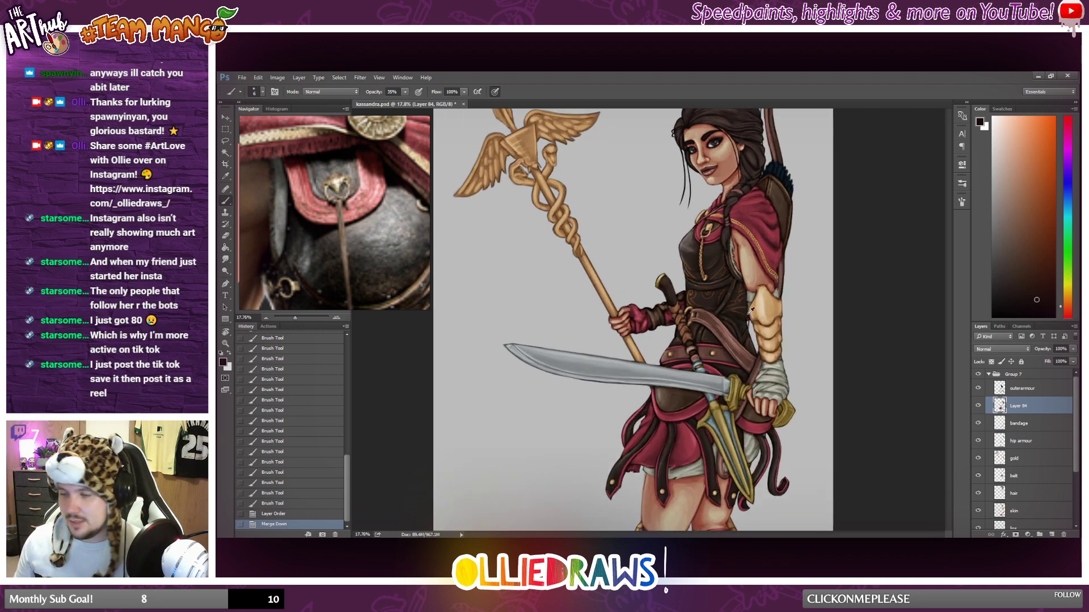
pyautogui.scroll(4, 752, 311)
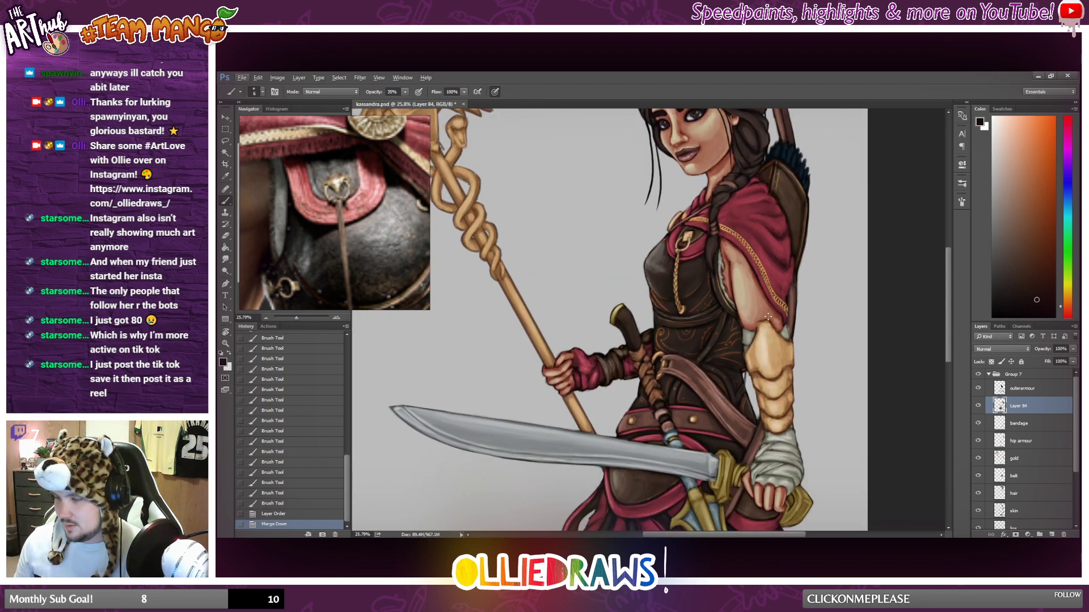
pyautogui.scroll(-7, 767, 317)
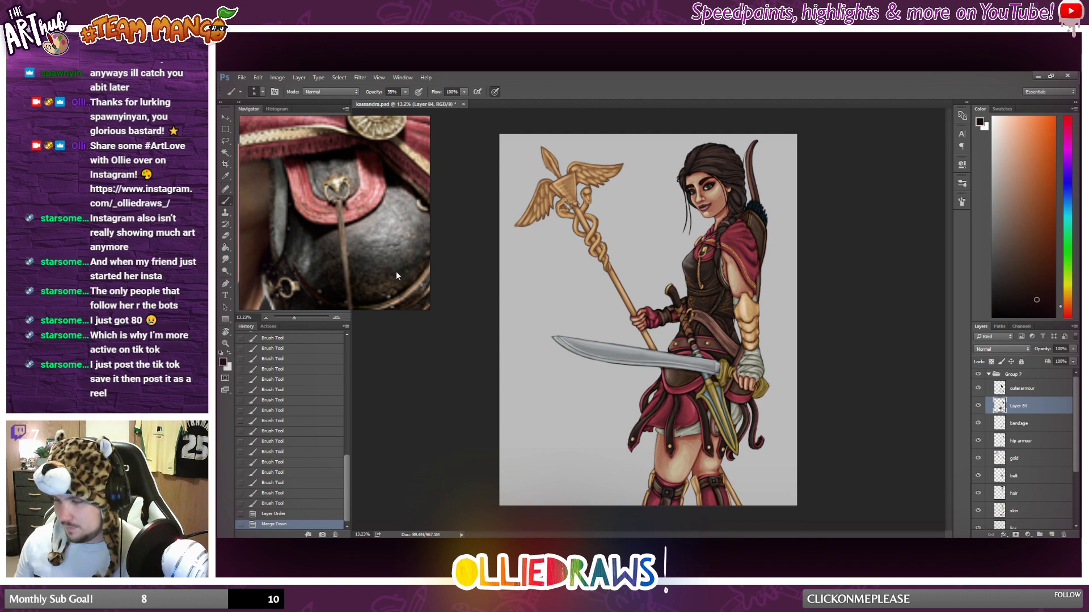
pyautogui.scroll(-5, 396, 271)
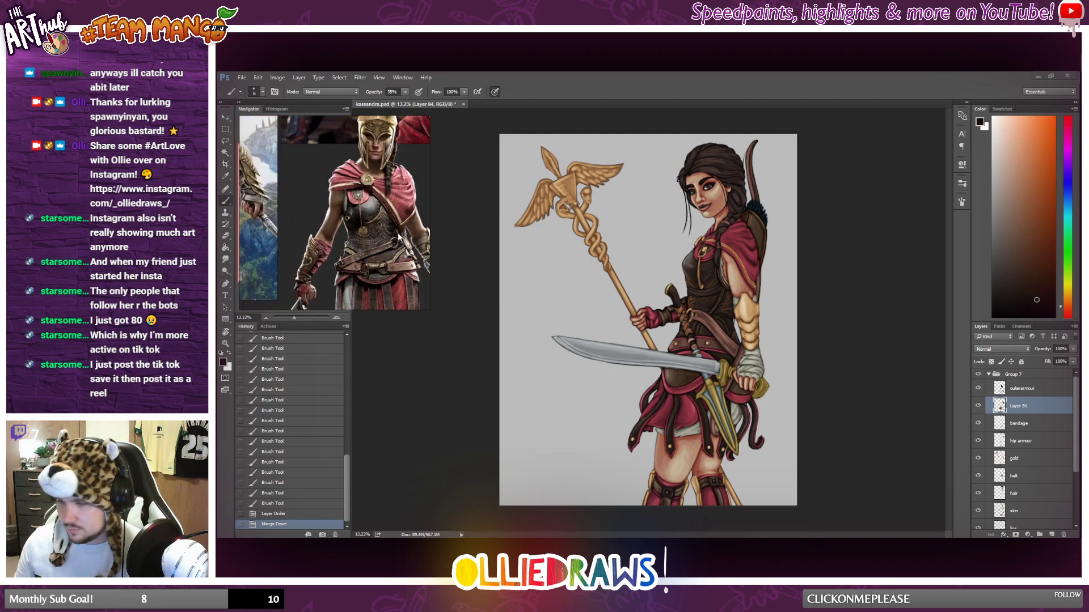
pyautogui.scroll(4, 386, 226)
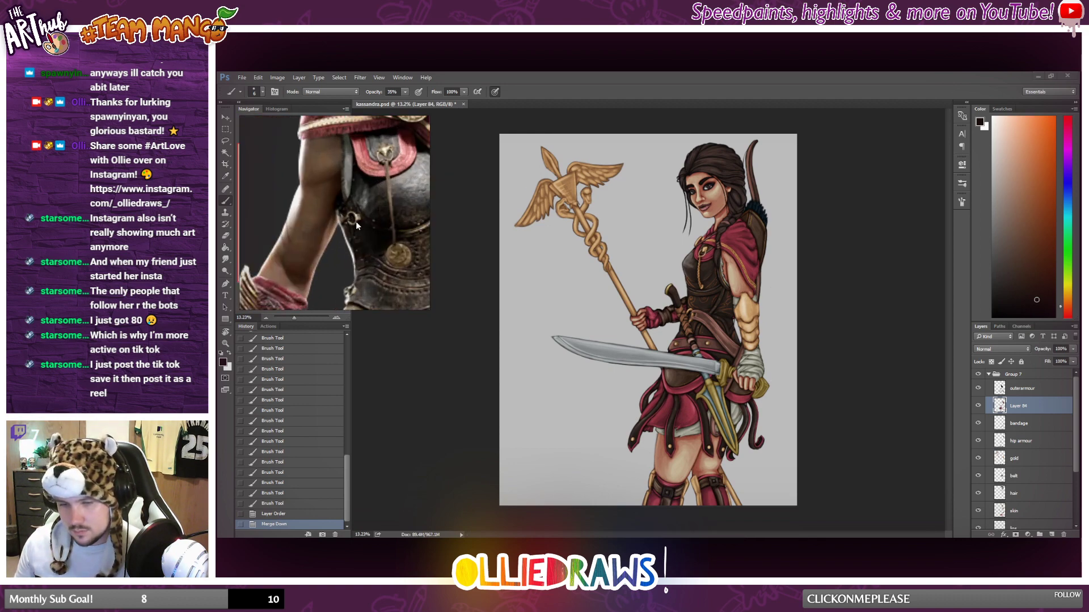
pyautogui.scroll(3, 356, 221)
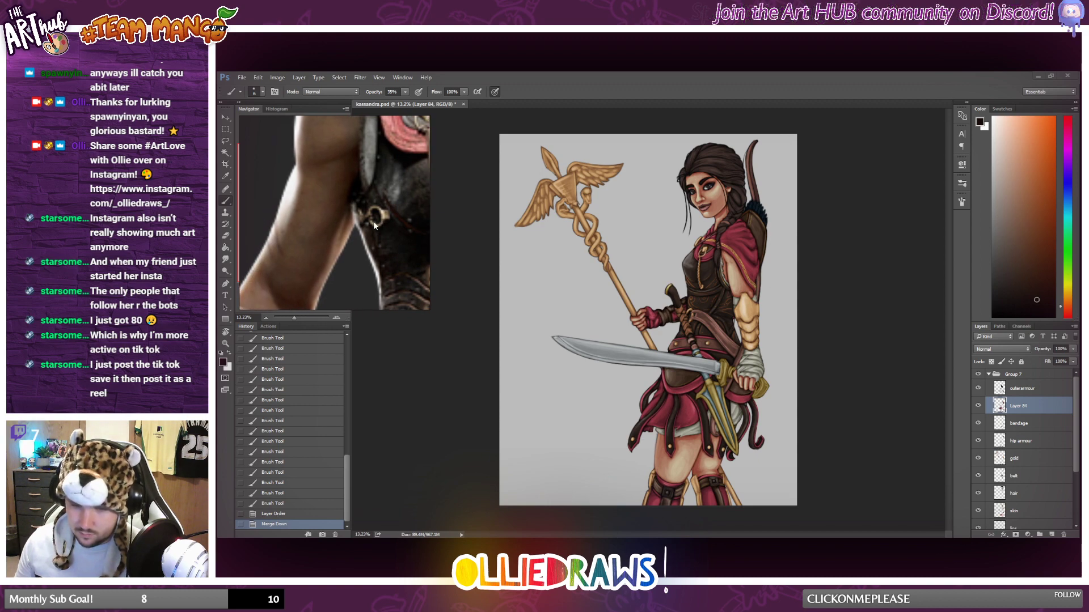
pyautogui.moveTo(373, 222); pyautogui.dragTo(365, 223)
pyautogui.scroll(-2, 668, 282)
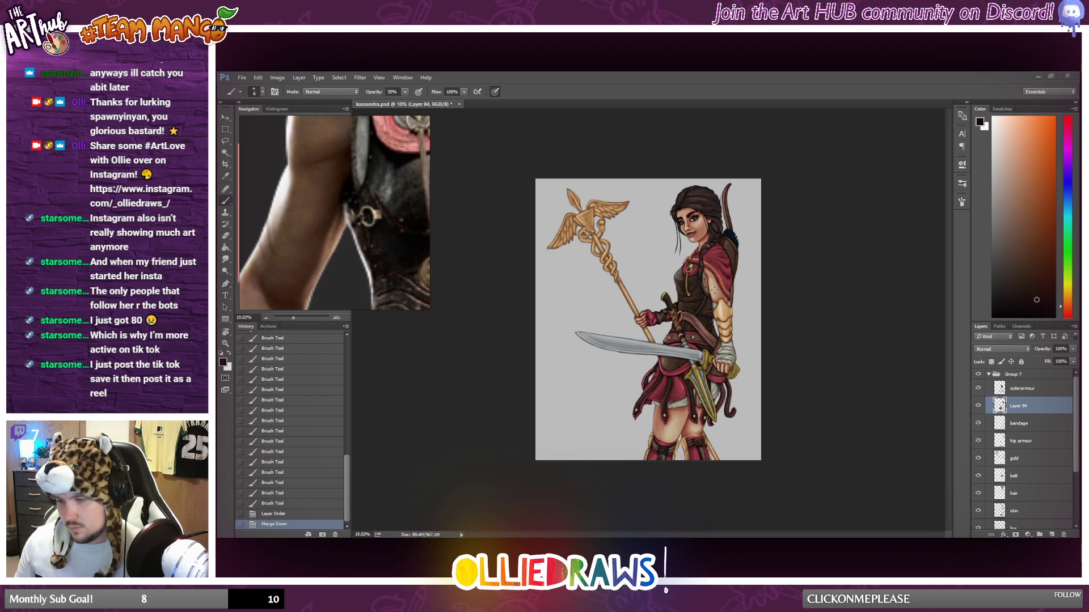
# Check which parts of the figure the bandage layer holds by hiding it briefly and showing it again.
pyautogui.scroll(1, 648, 320)
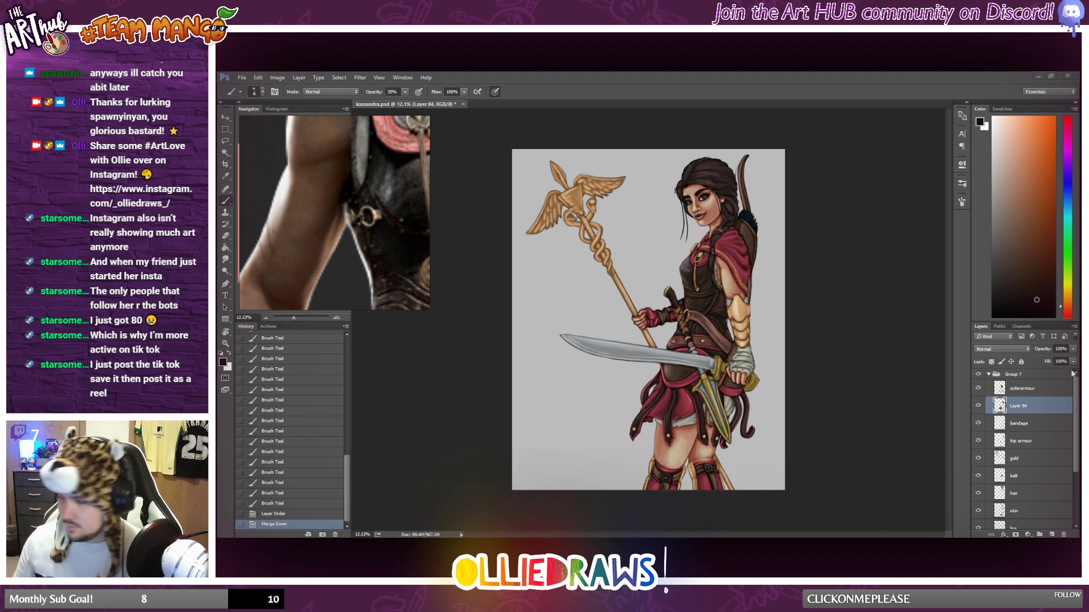
pyautogui.click(1021, 424)
pyautogui.click(978, 423)
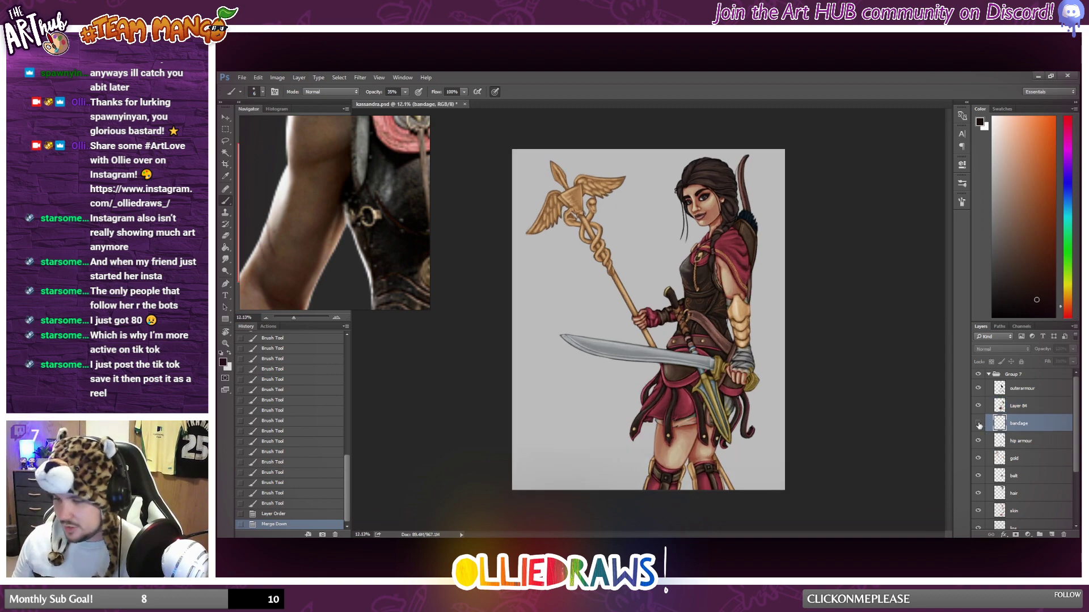
pyautogui.click(979, 423)
pyautogui.scroll(-1, 696, 321)
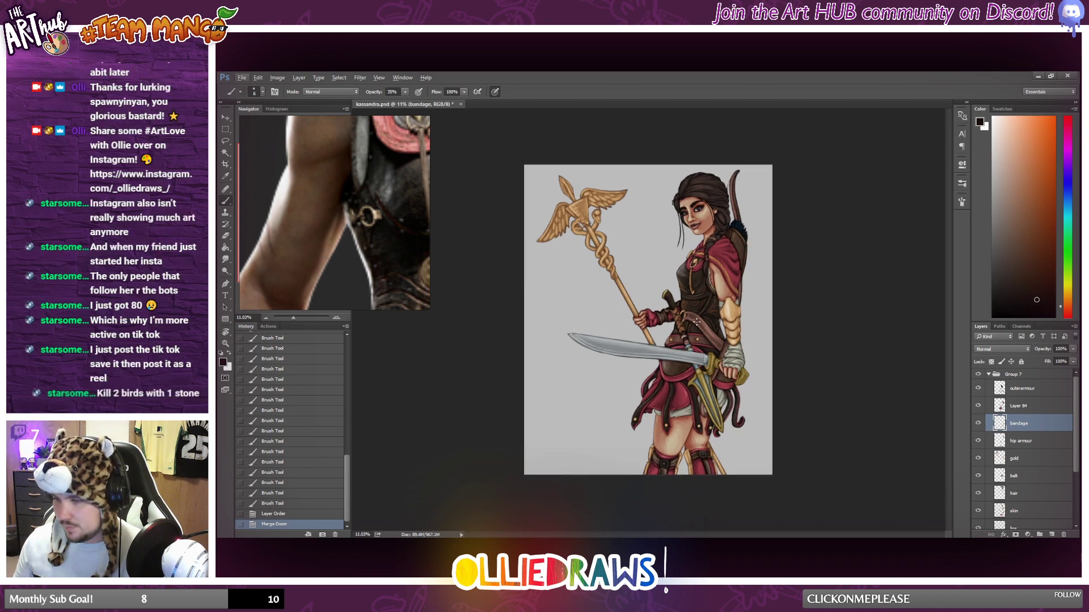
# Select the skin layer and compare the figure's skin tone with the arm and torso in the reference.
pyautogui.click(1020, 511)
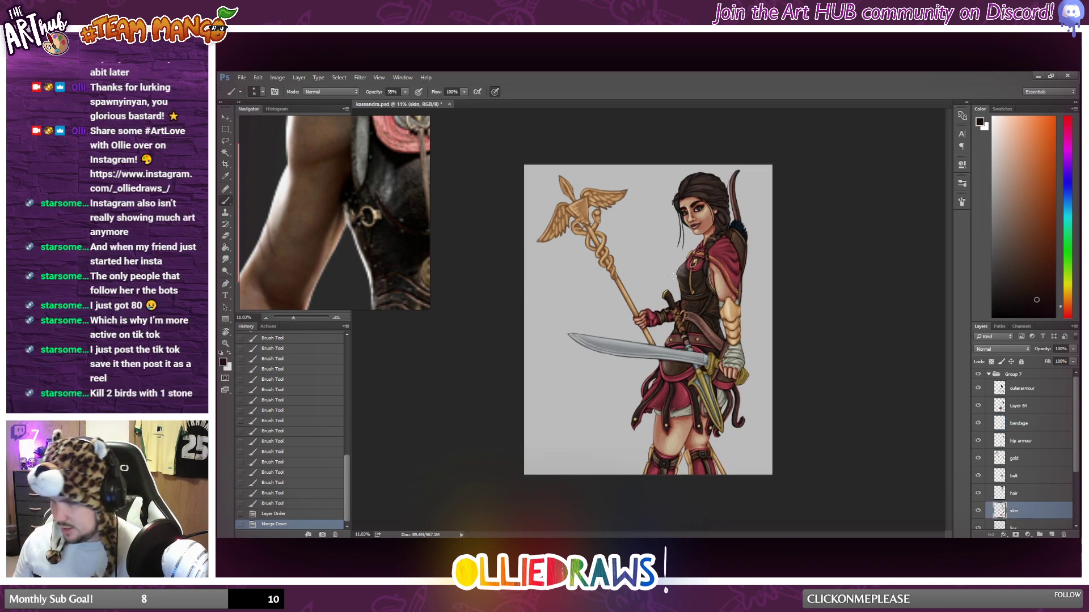
pyautogui.scroll(-3, 361, 198)
pyautogui.moveTo(361, 198); pyautogui.dragTo(324, 209)
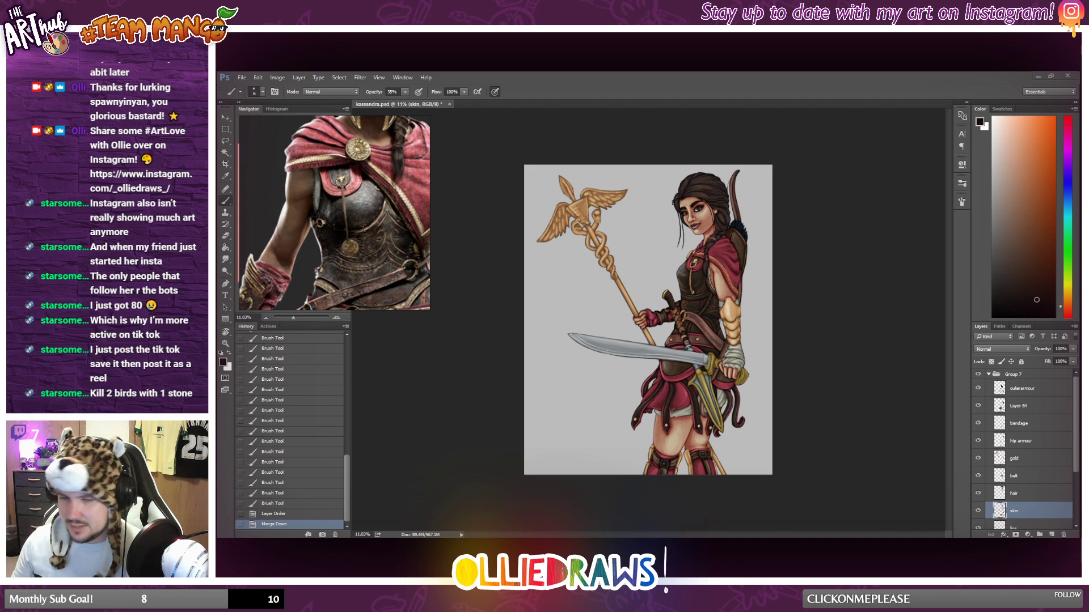
pyautogui.click(276, 79)
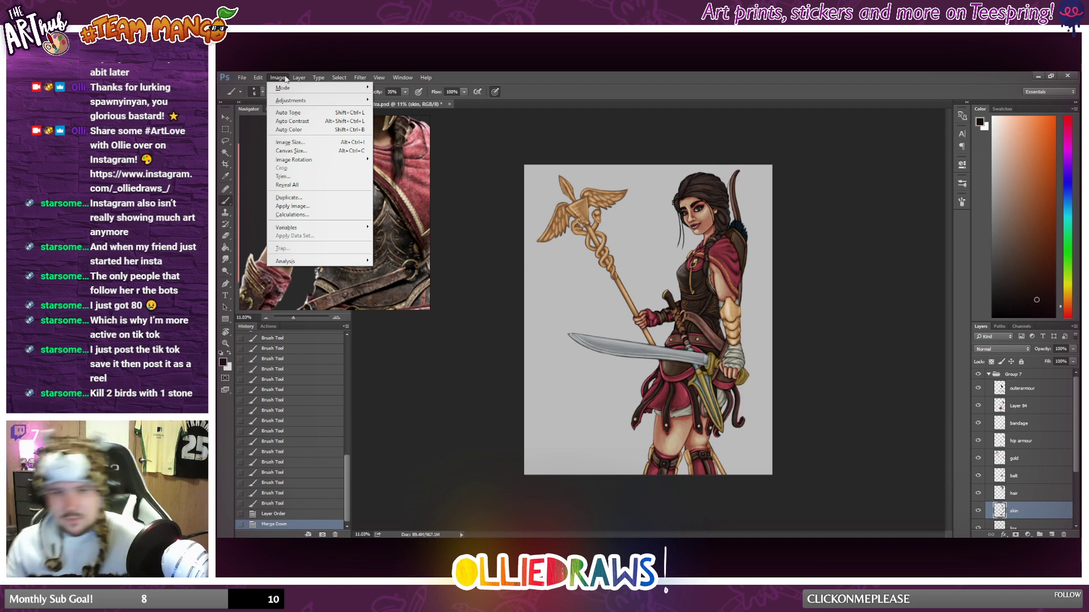
pyautogui.click(617, 74)
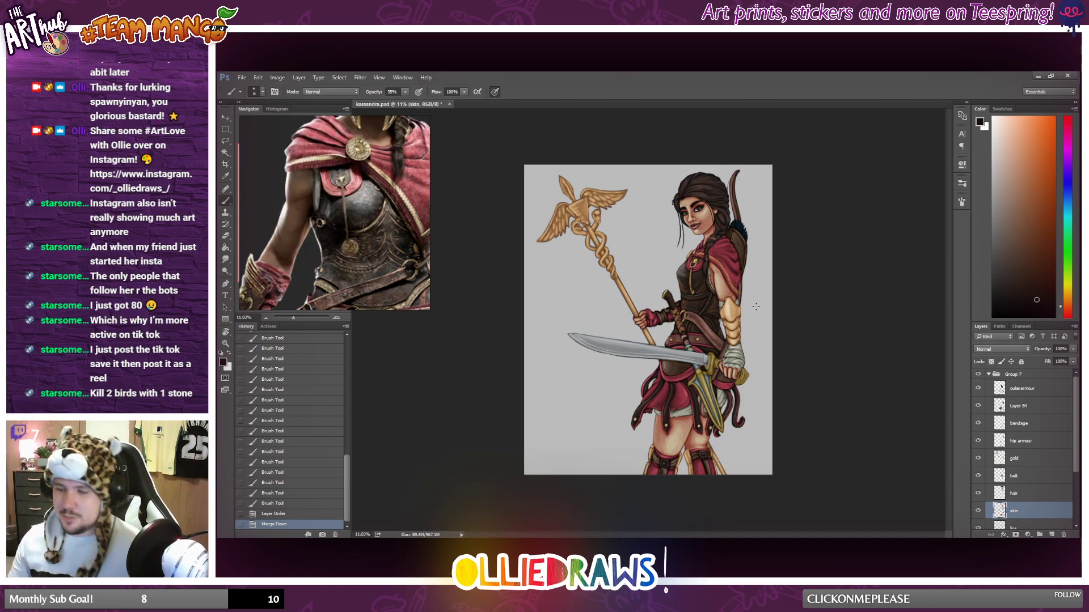
pyautogui.scroll(4, 727, 292)
pyautogui.scroll(4, 730, 288)
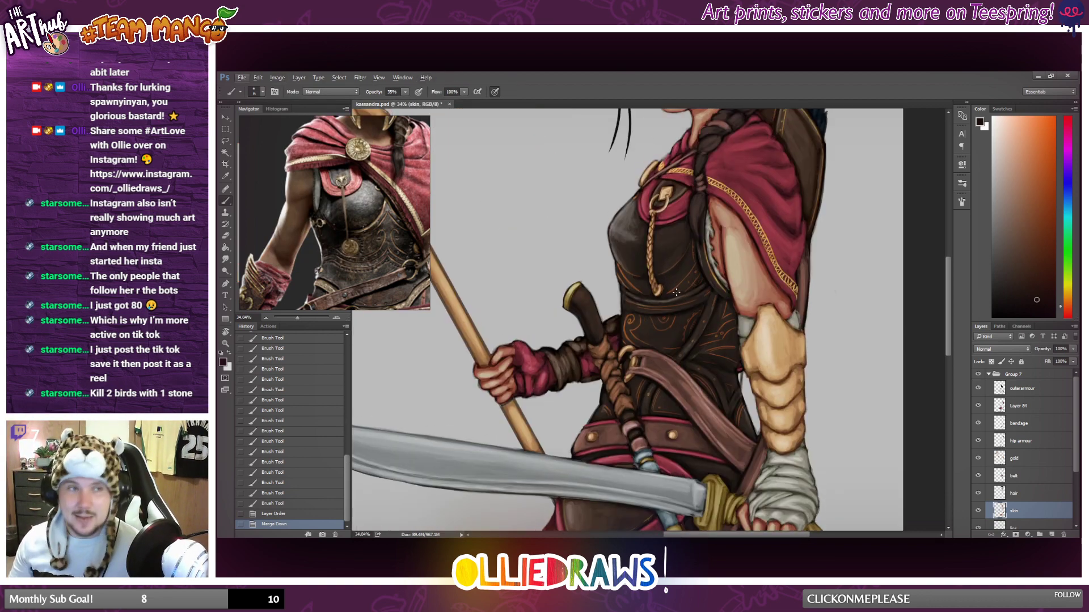
pyautogui.scroll(-2, 704, 294)
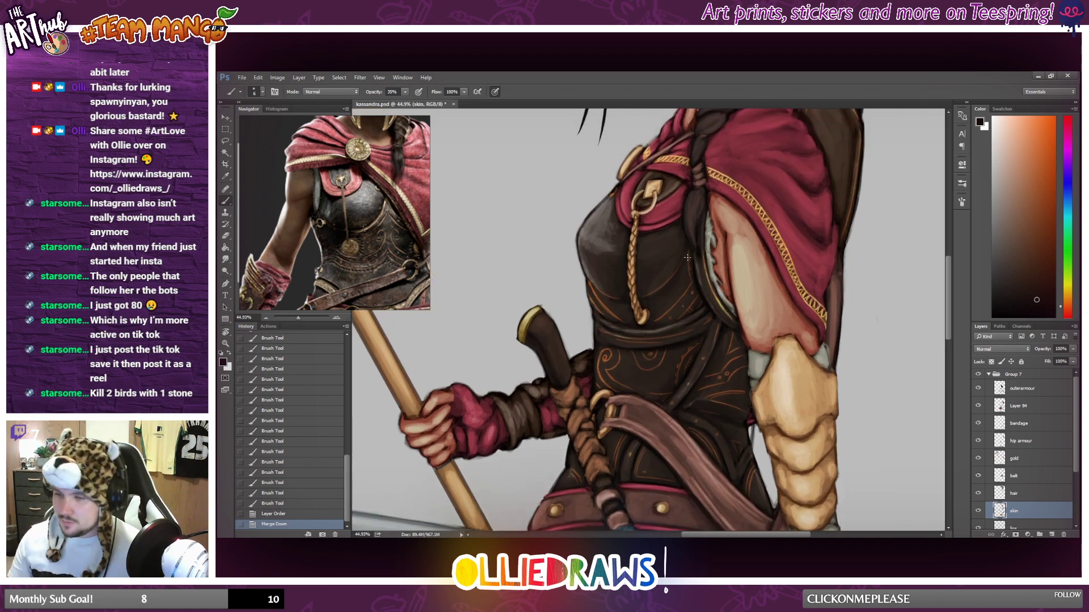
pyautogui.scroll(1, 685, 265)
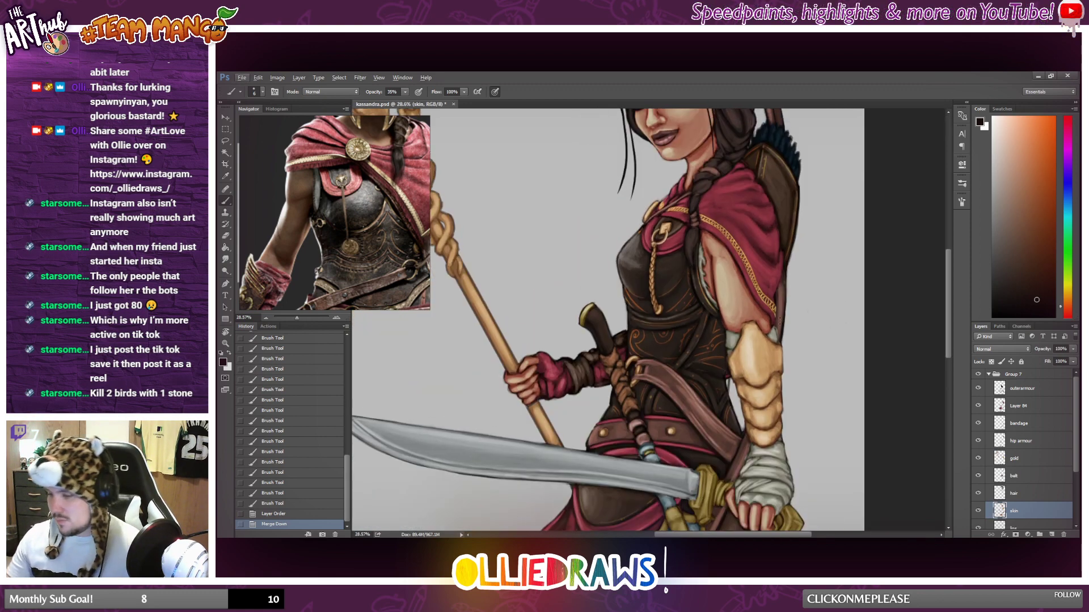
# Check what the skin layer covers by hiding and reshowing it, and compare the figure with the wider reference view.
pyautogui.click(978, 510)
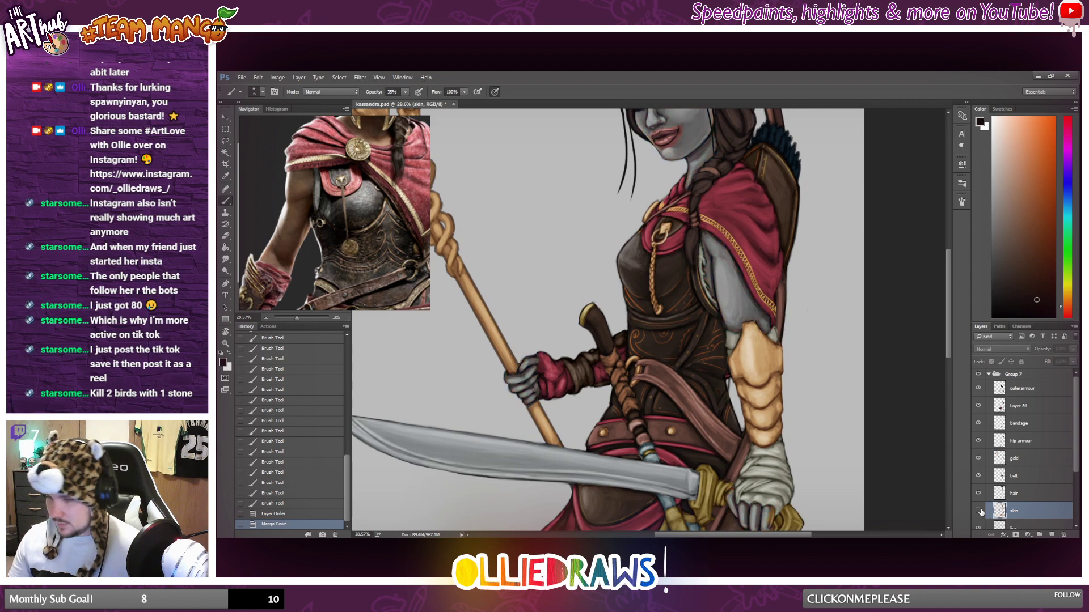
pyautogui.click(978, 511)
pyautogui.scroll(-1, 737, 340)
pyautogui.scroll(-5, 737, 340)
pyautogui.scroll(4, 745, 339)
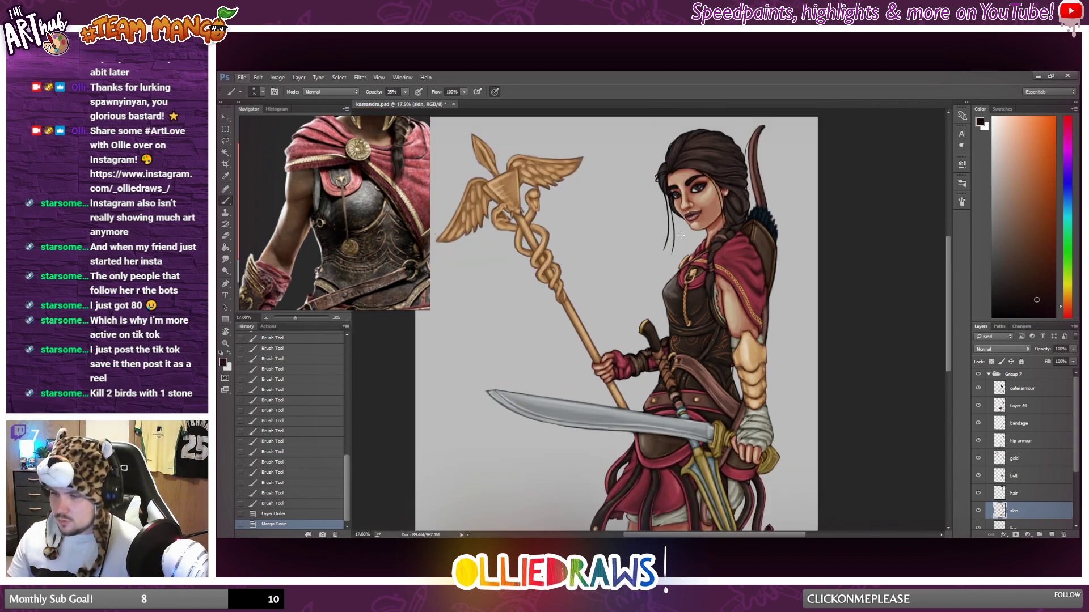
pyautogui.scroll(-4, 357, 212)
pyautogui.scroll(-2, 357, 212)
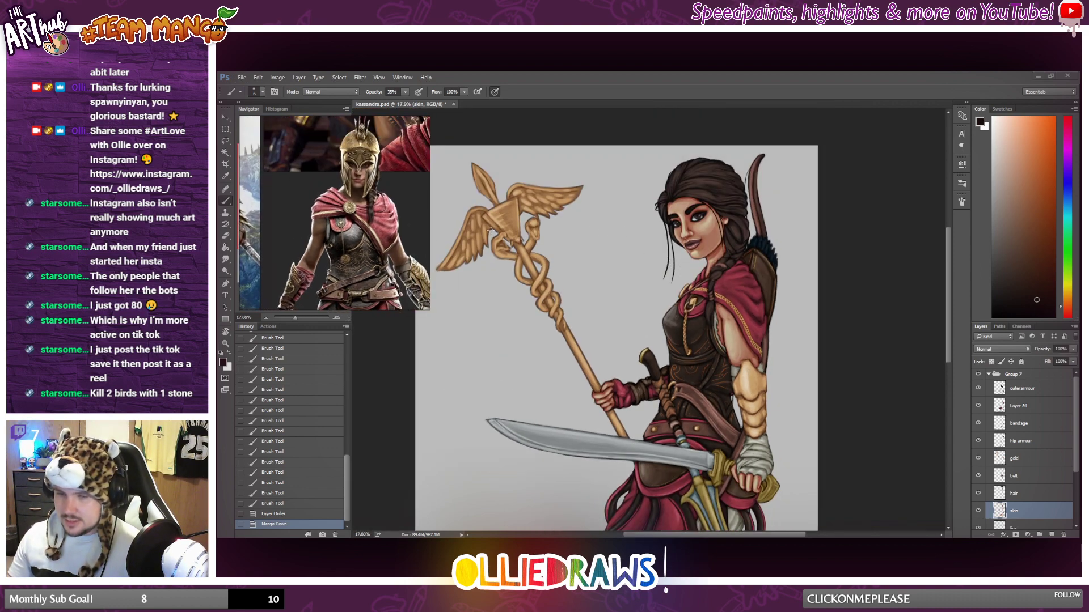
# Adjust the skin layer with Hue/Saturation, setting saturation to -20 and lowering the hue and lightness slightly.
pyautogui.click(278, 78)
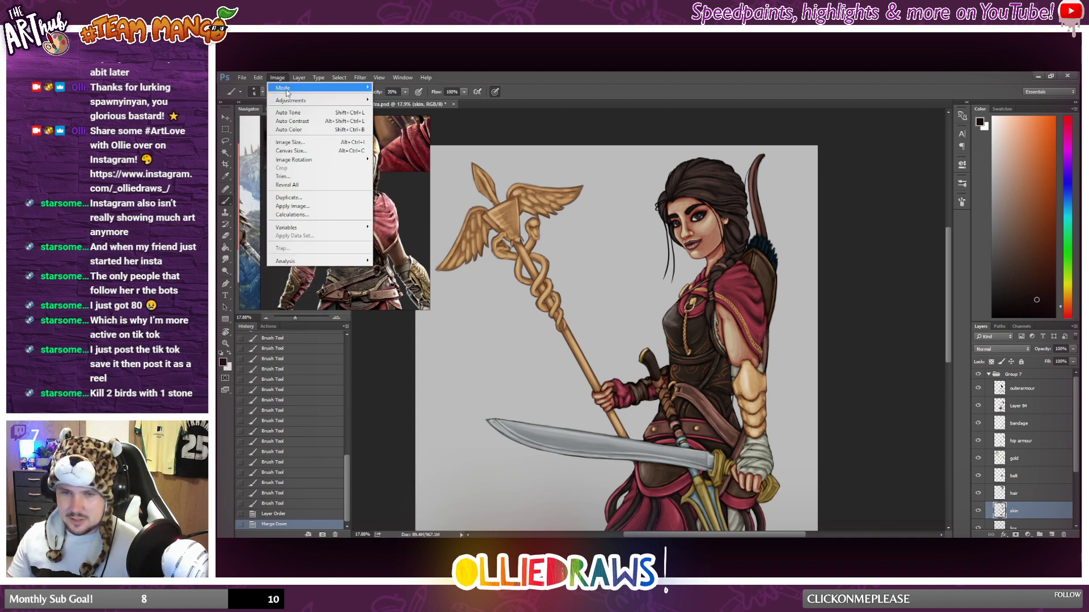
pyautogui.moveTo(318, 101)
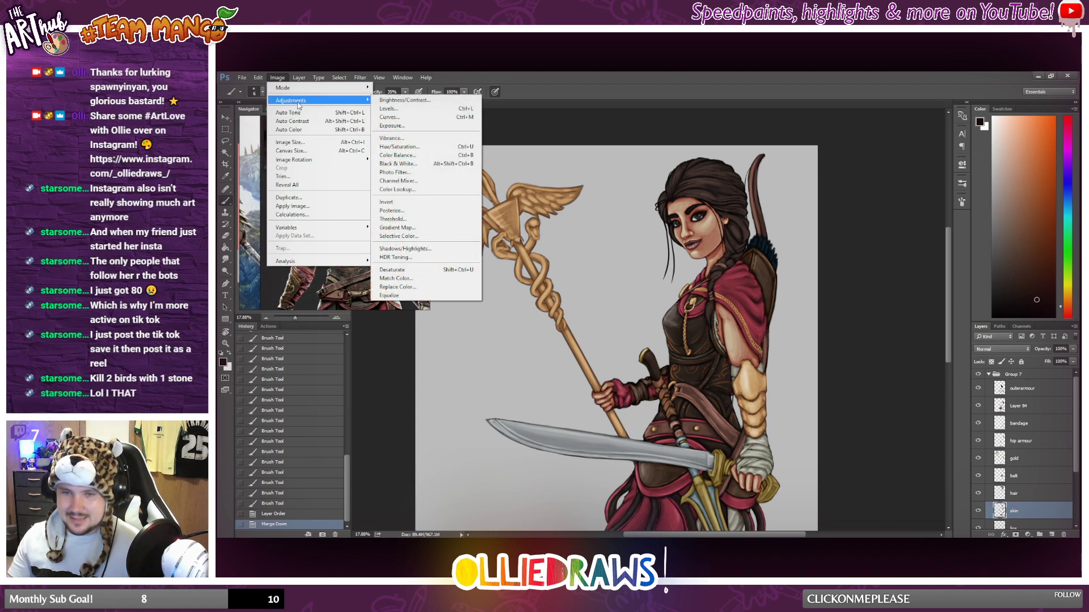
pyautogui.click(410, 147)
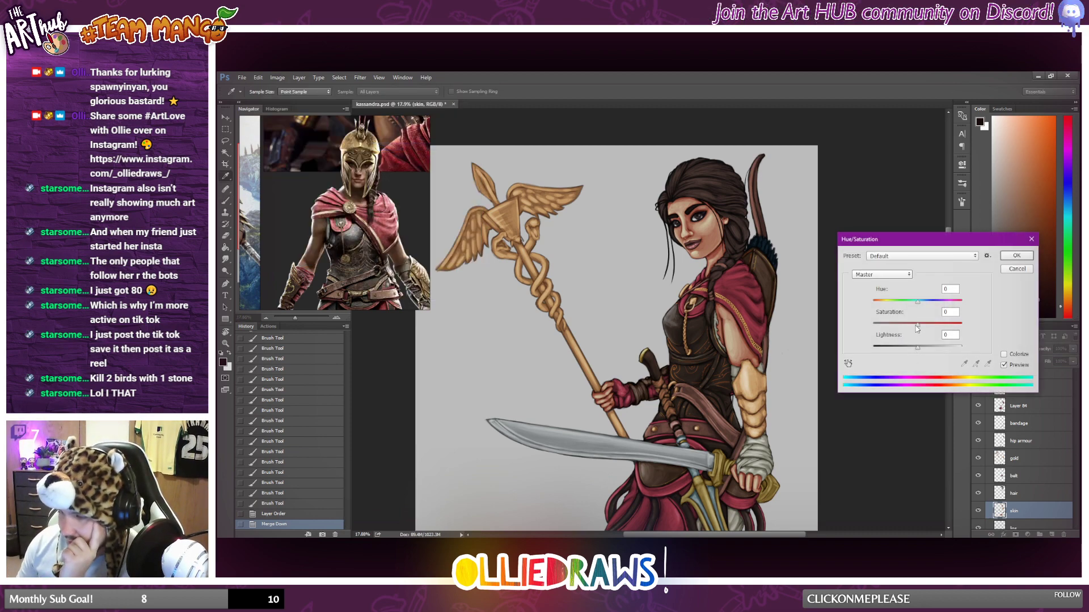
pyautogui.moveTo(918, 325); pyautogui.dragTo(917, 347)
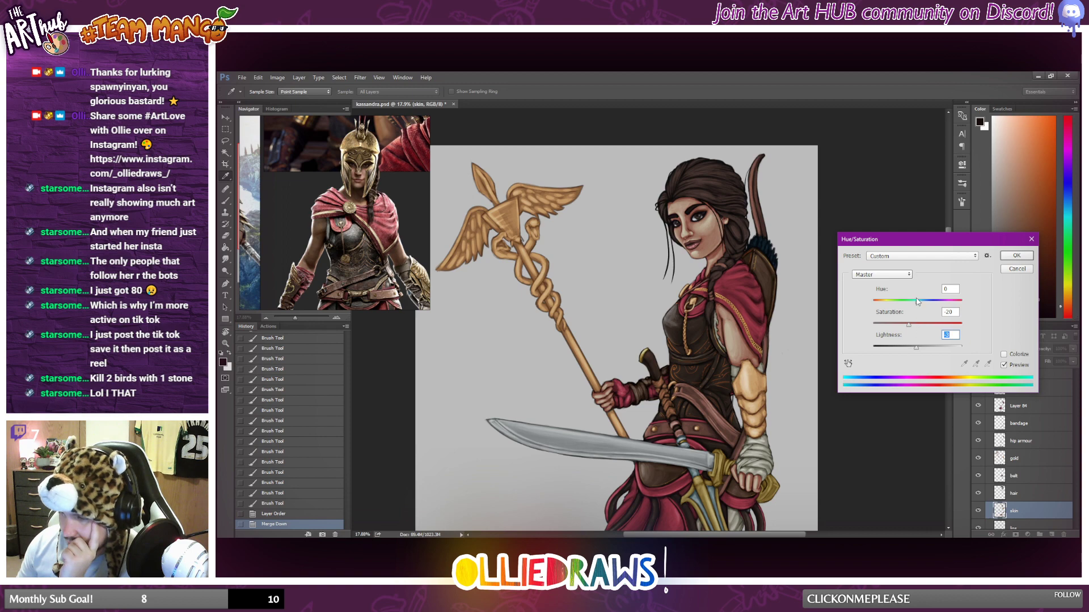
pyautogui.moveTo(917, 301); pyautogui.dragTo(918, 307)
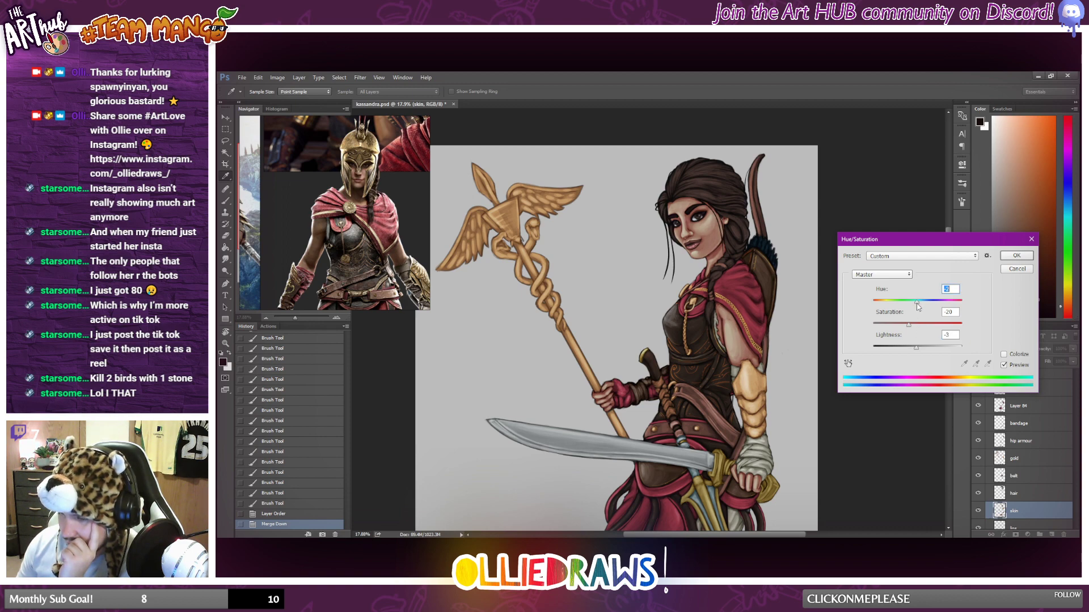
pyautogui.press('Return')
pyautogui.press('b')
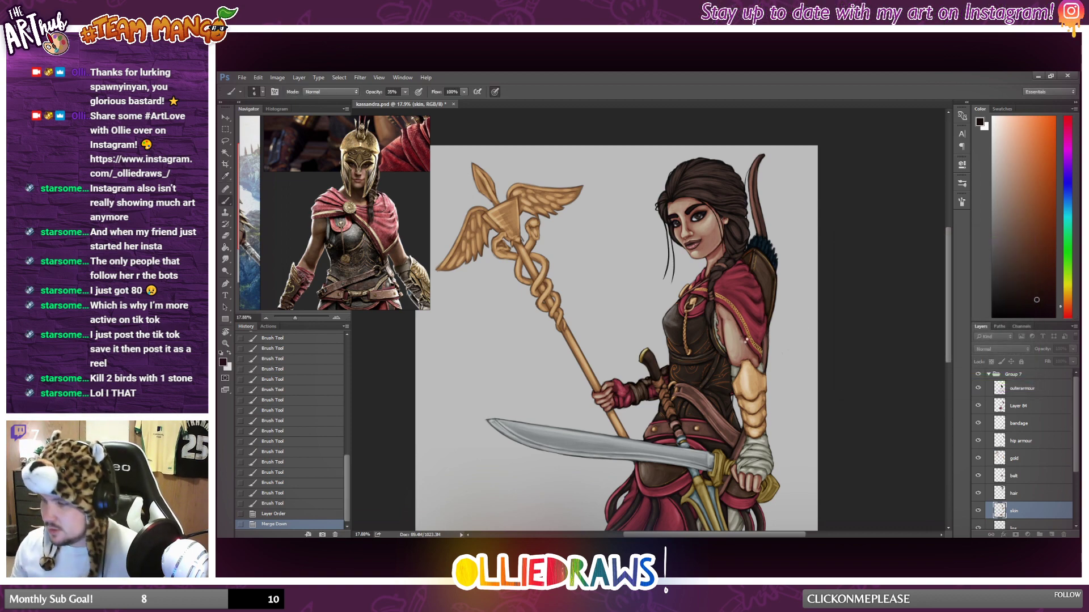
# Judge the skin tone on the full figure and start another colour adjustment on the skin layer.
pyautogui.scroll(-2, 746, 341)
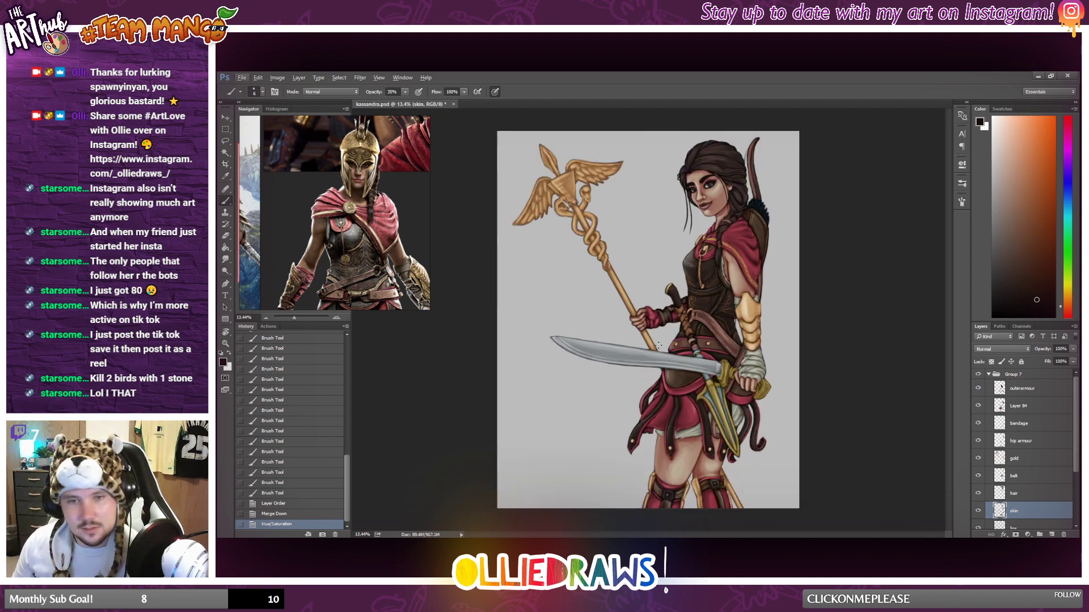
pyautogui.scroll(-3, 583, 308)
pyautogui.scroll(3, 583, 308)
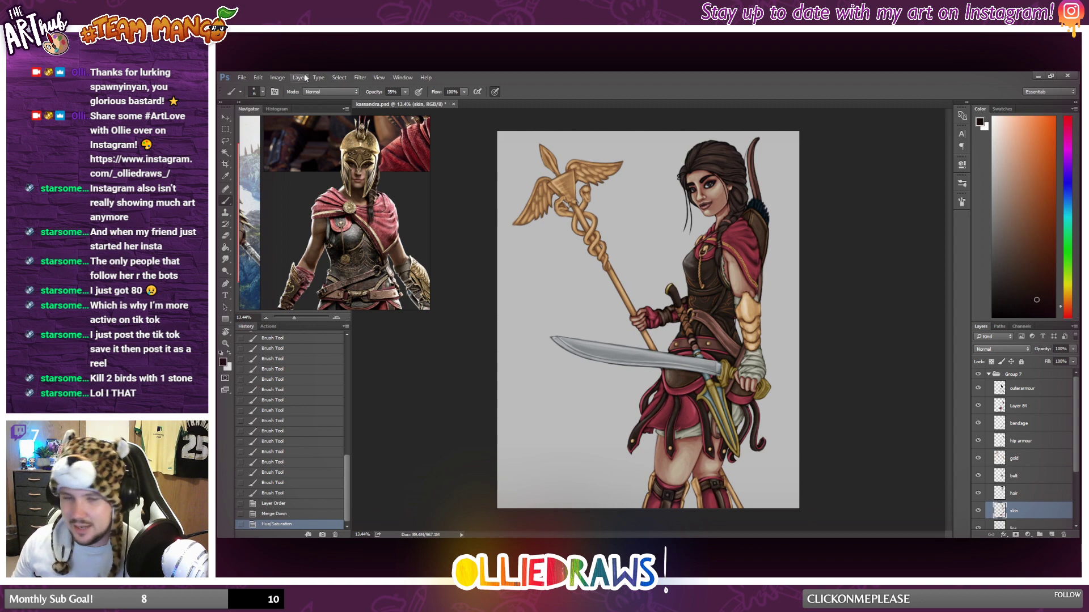
pyautogui.click(300, 78)
pyautogui.moveTo(296, 103)
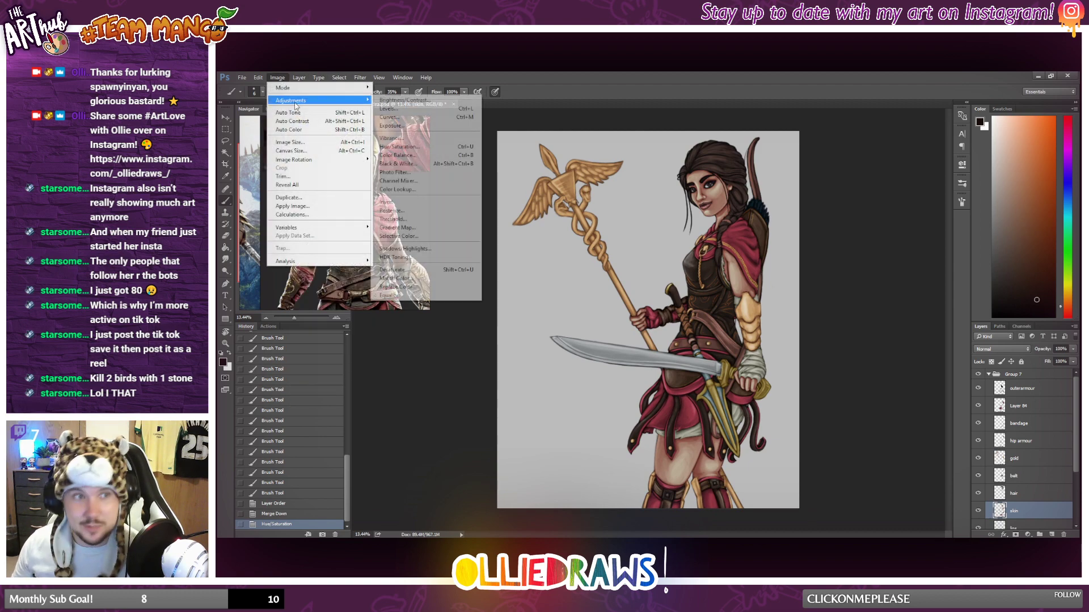
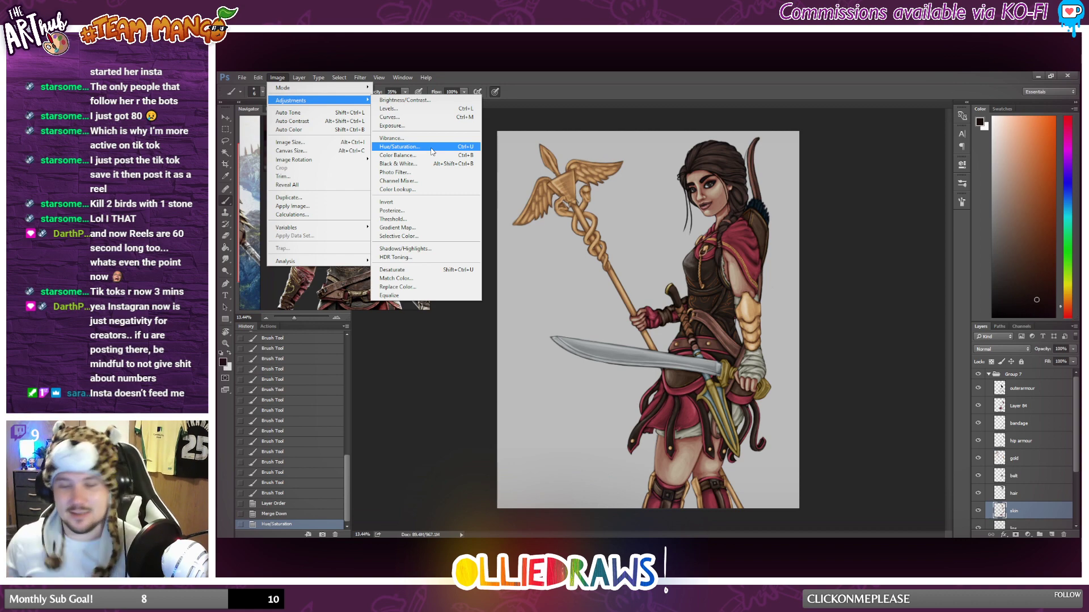
# Judge the skin tone on the full figure, hiding and reshowing the skin layer to compare.
pyautogui.click(651, 76)
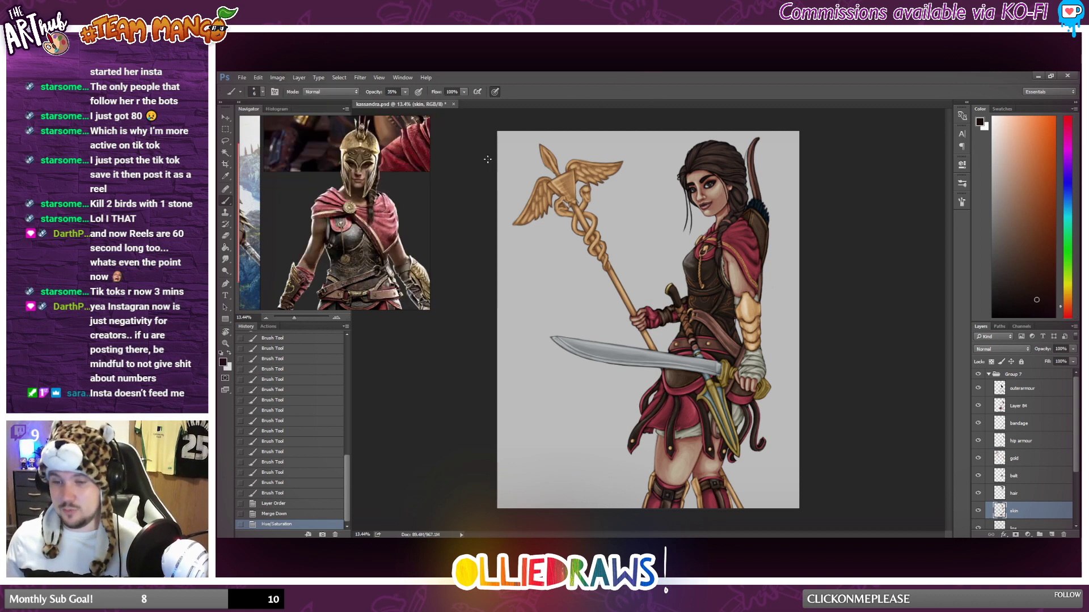
pyautogui.scroll(-2, 641, 220)
pyautogui.scroll(2, 640, 220)
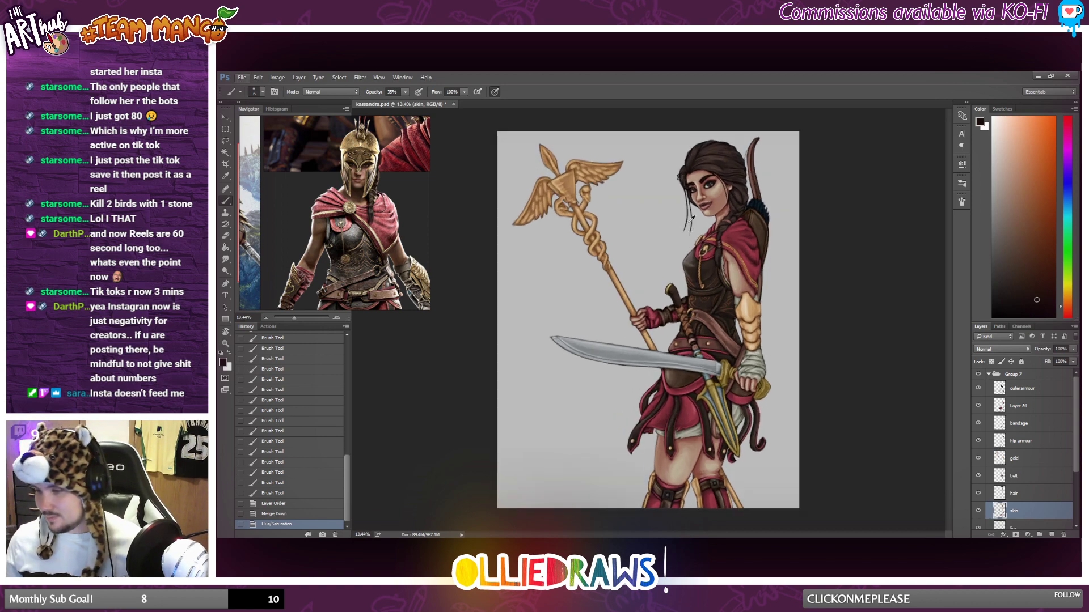
pyautogui.scroll(1, 692, 217)
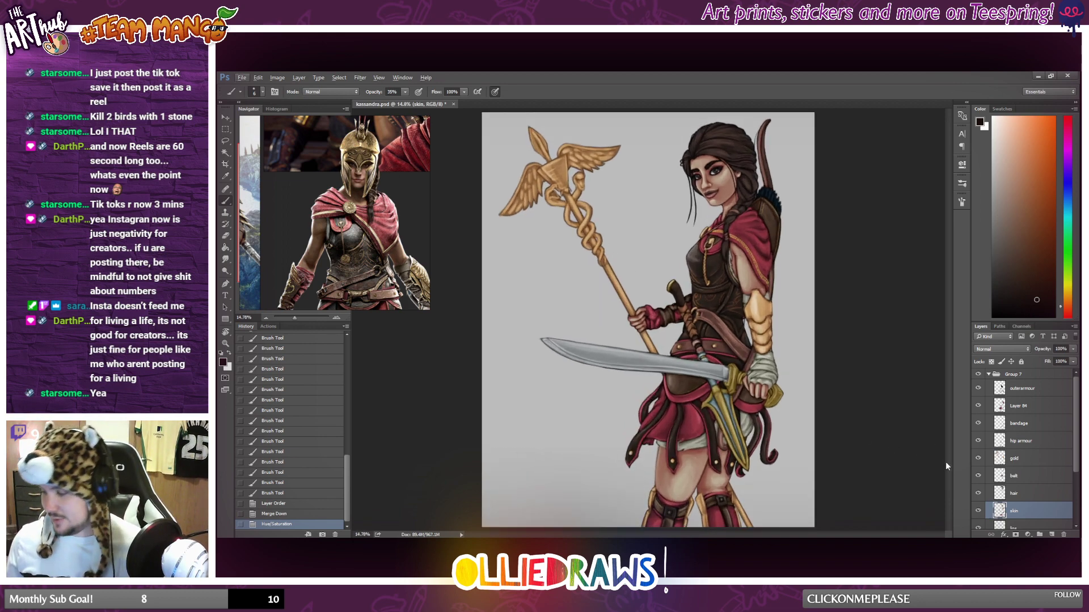
pyautogui.click(978, 511)
pyautogui.click(978, 511)
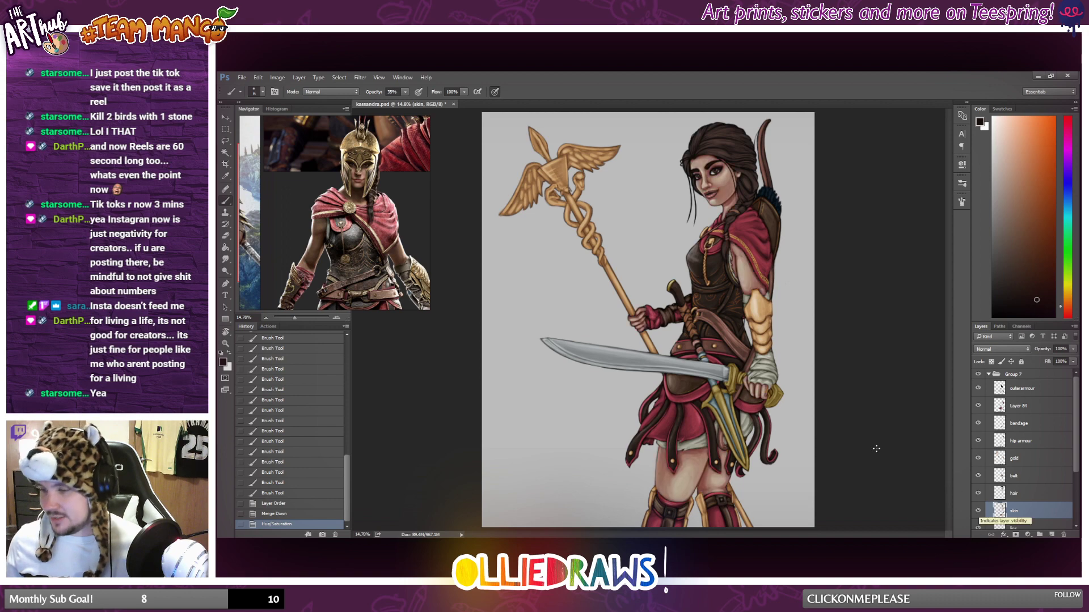
pyautogui.scroll(-1, 801, 391)
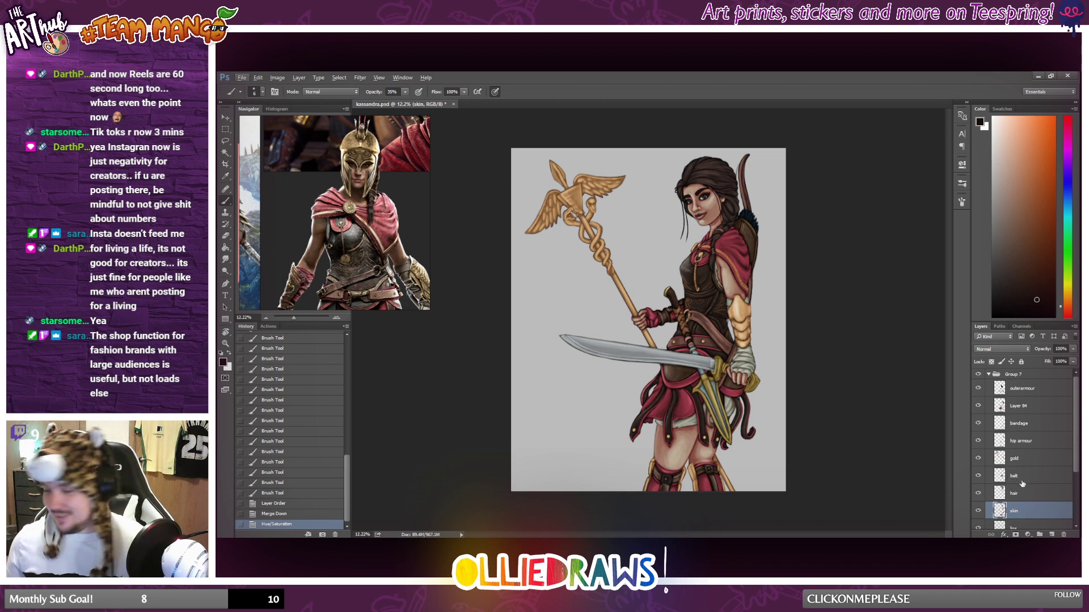
pyautogui.scroll(1, 701, 365)
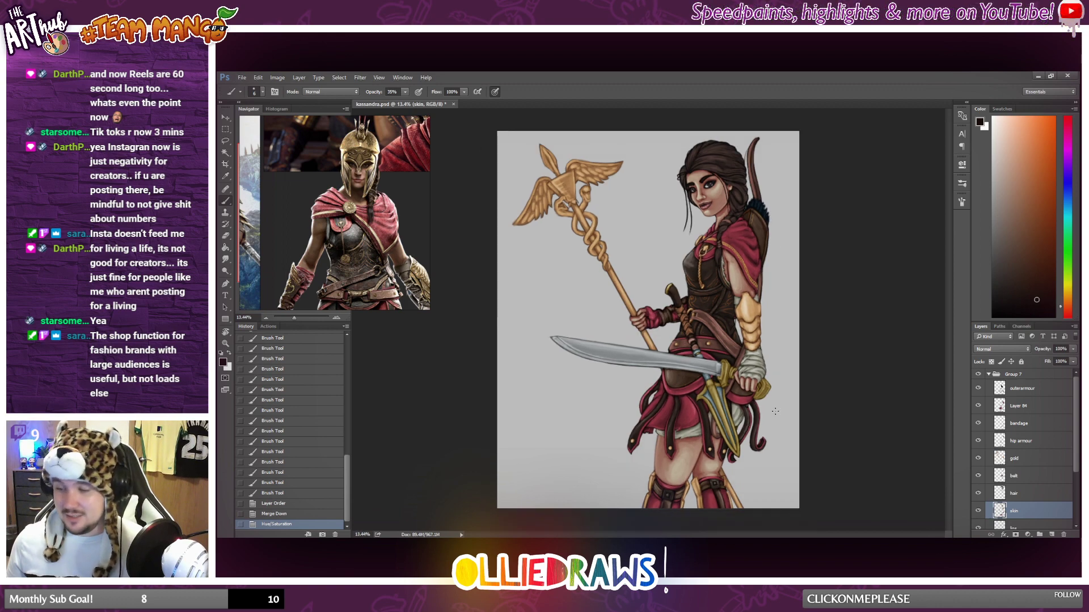
pyautogui.scroll(-2, 969, 485)
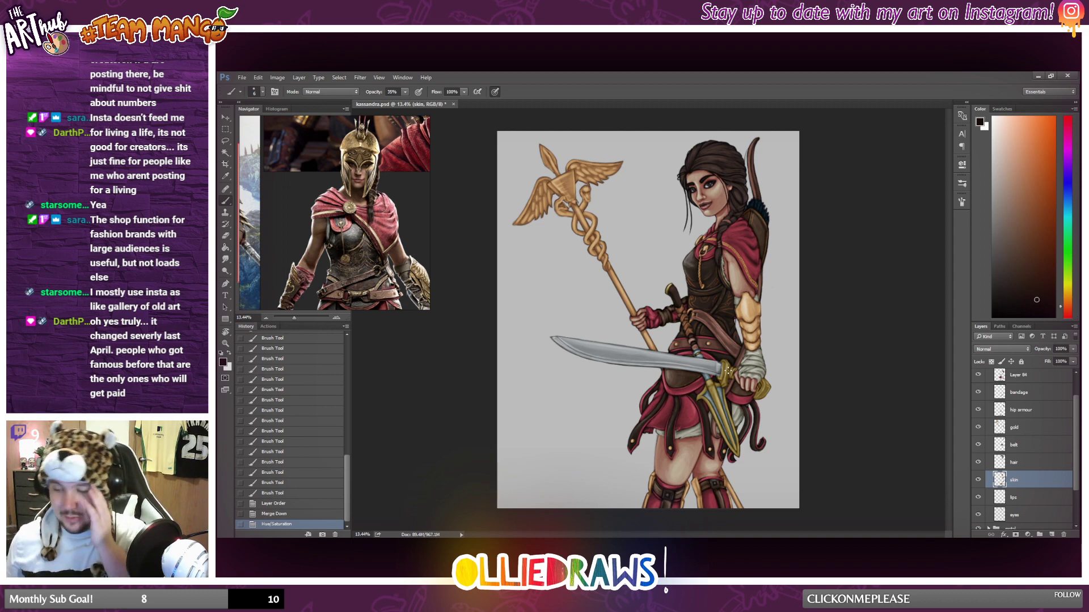
pyautogui.scroll(-3, 690, 329)
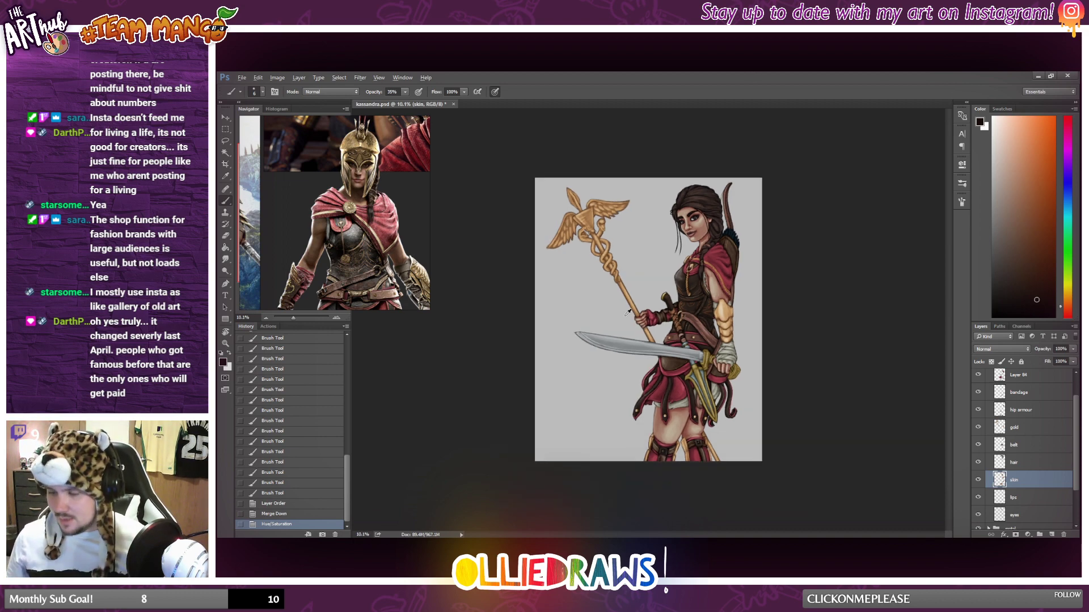
pyautogui.scroll(3, 690, 329)
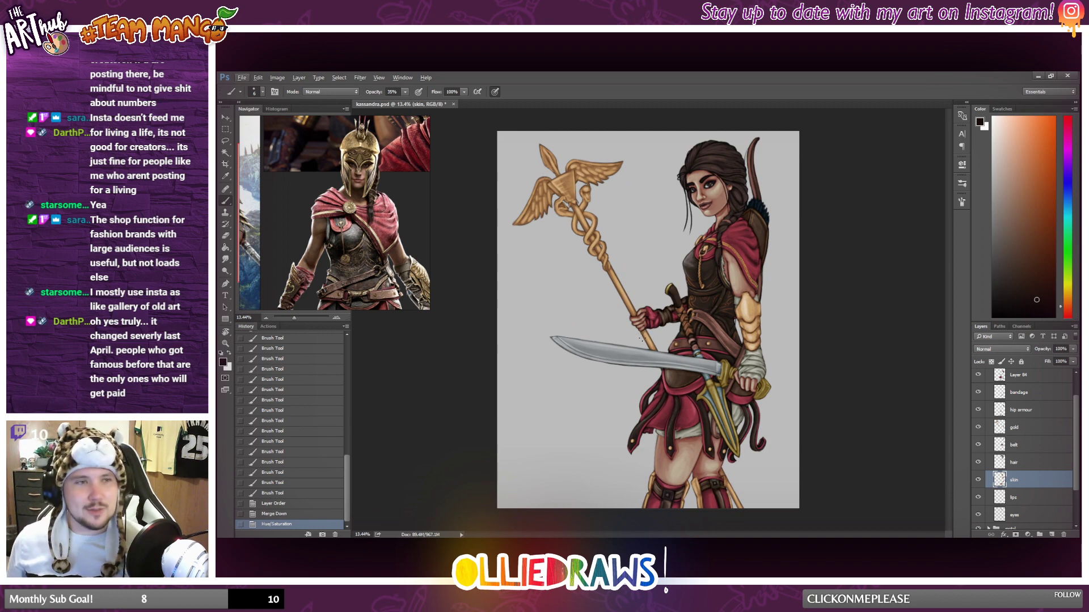
pyautogui.scroll(1, 651, 355)
pyautogui.scroll(-2, 638, 355)
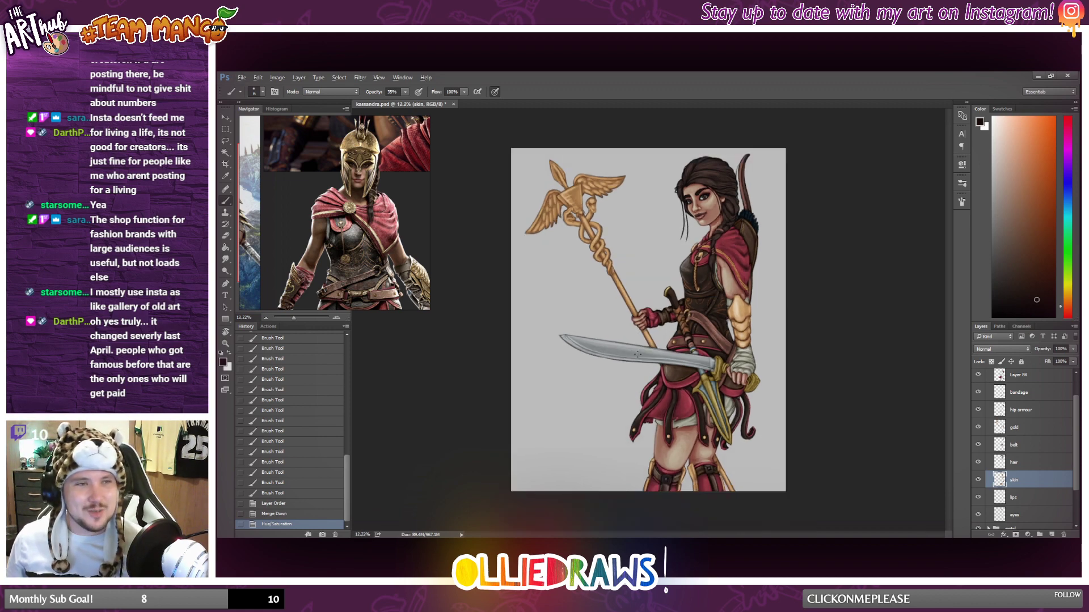
pyautogui.scroll(2, 648, 357)
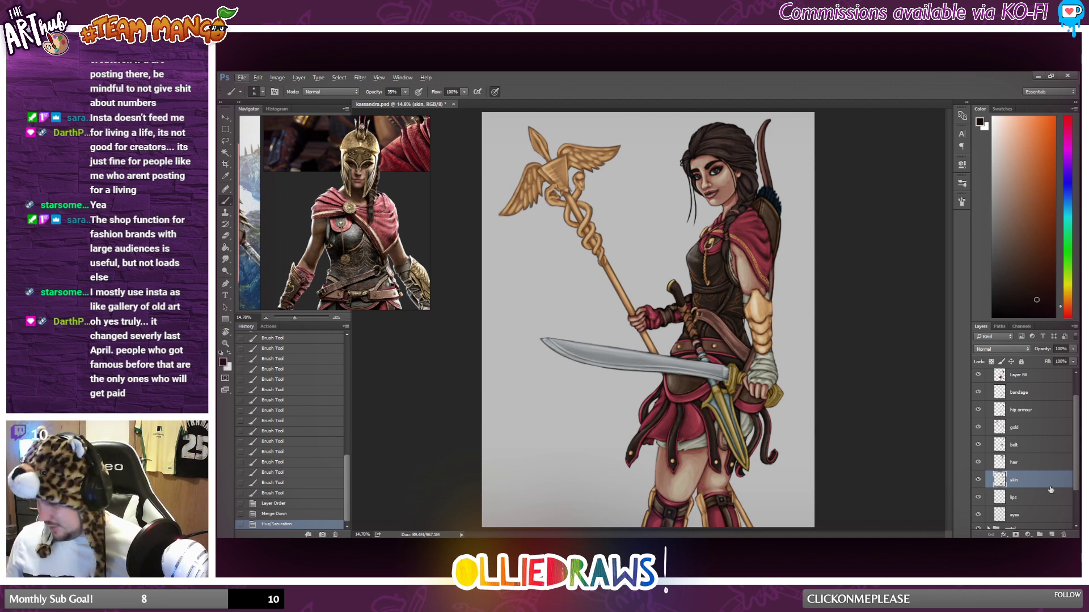
# Add a new layer directly above the skin layer and clip it to the skin.
pyautogui.click(1051, 535)
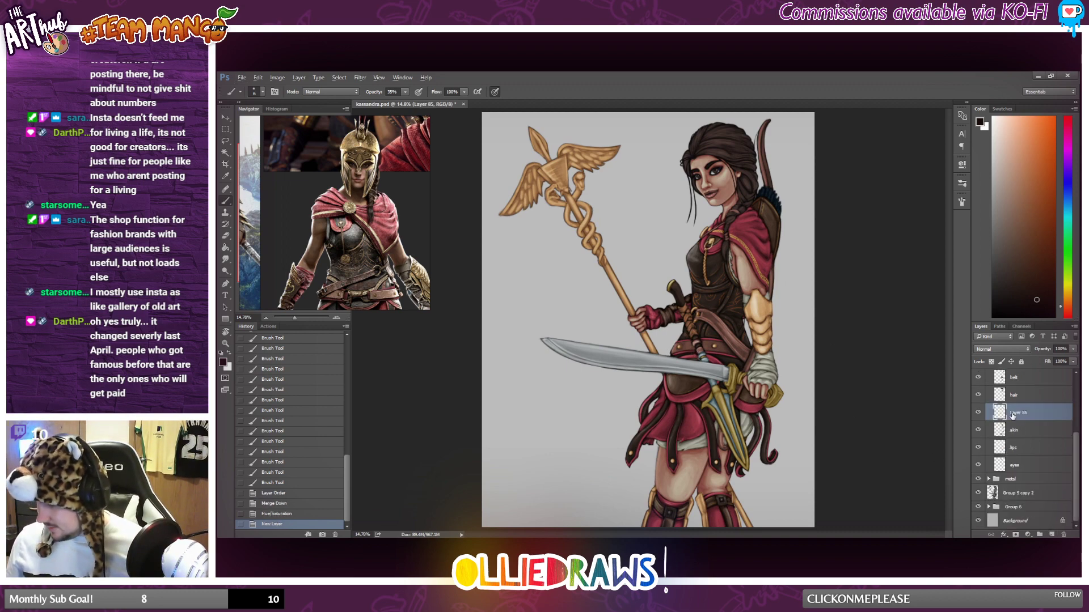
pyautogui.keyDown('alt'); pyautogui.click(995, 420); pyautogui.keyUp('alt')
pyautogui.scroll(2, 713, 190)
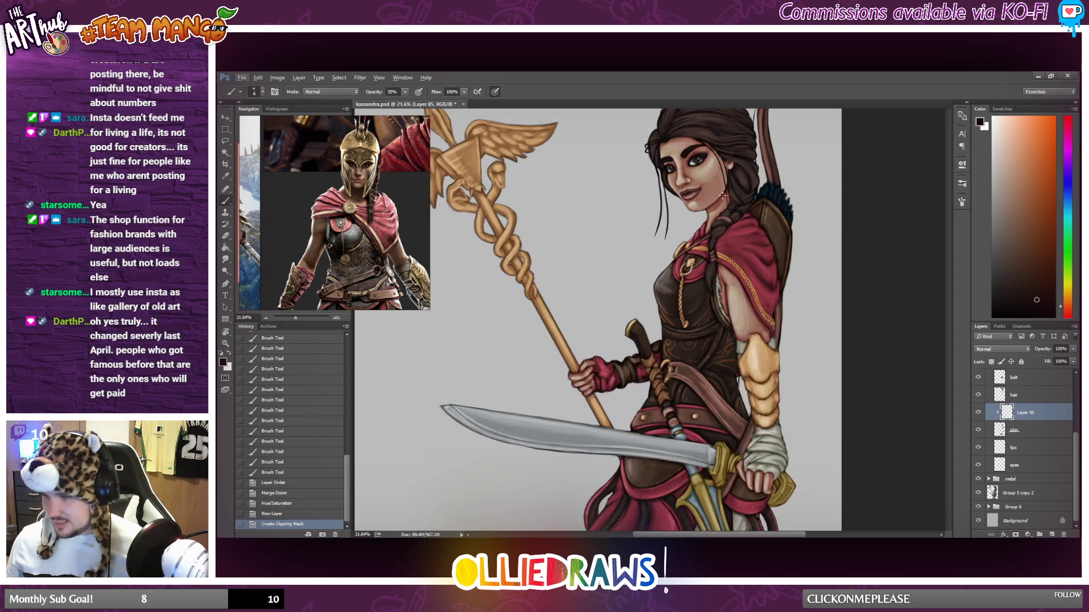
pyautogui.scroll(3, 714, 191)
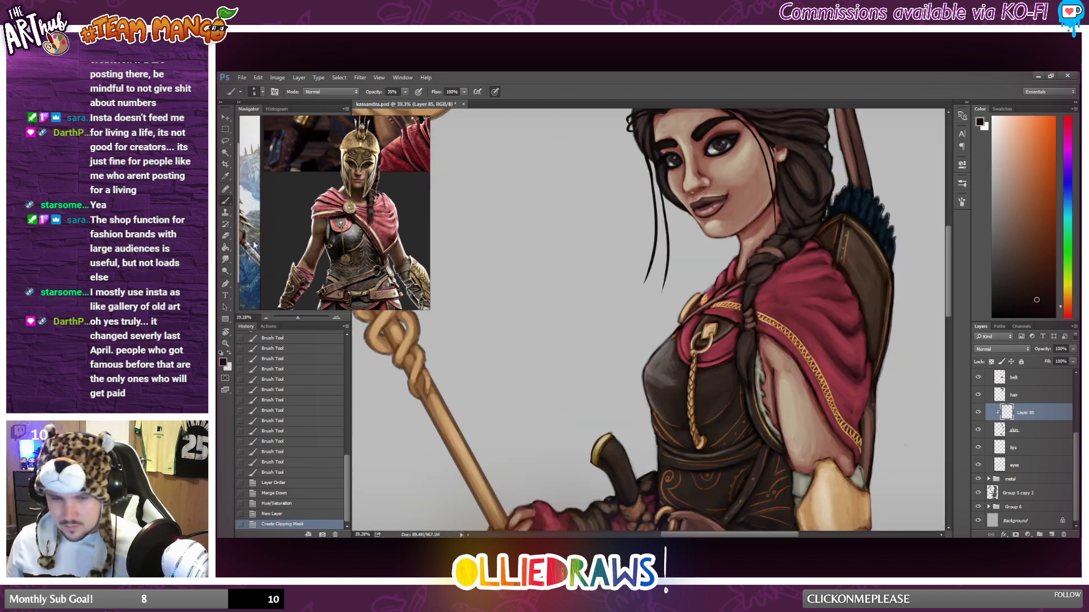
# Set up an enlarged soft round brush with 0% hardness and choose a strong red as the paint colour.
pyautogui.rightClick(699, 246)
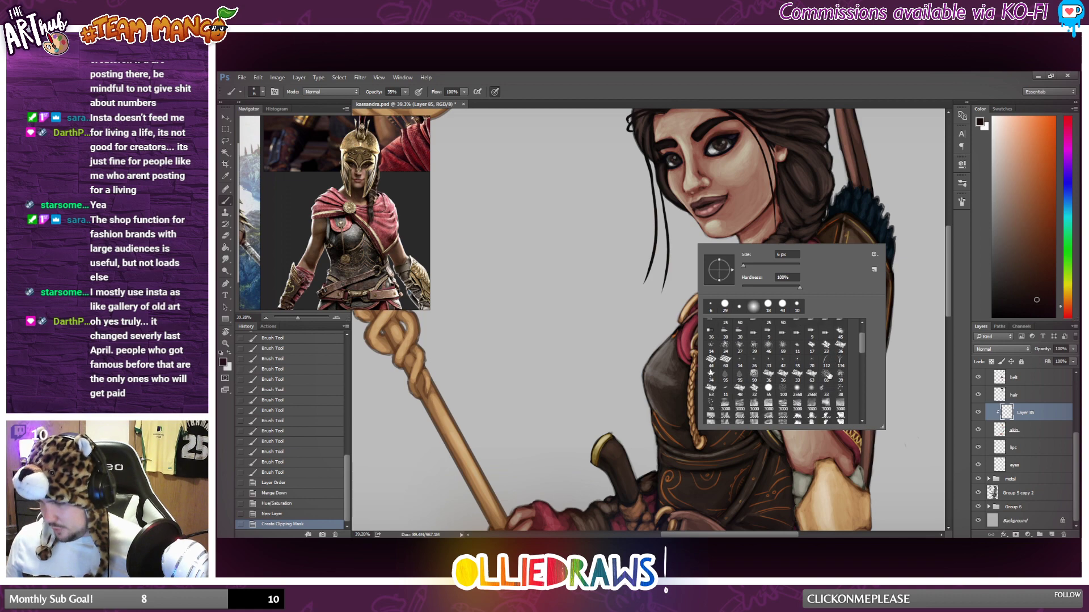
pyautogui.scroll(-1, 831, 386)
pyautogui.click(841, 390)
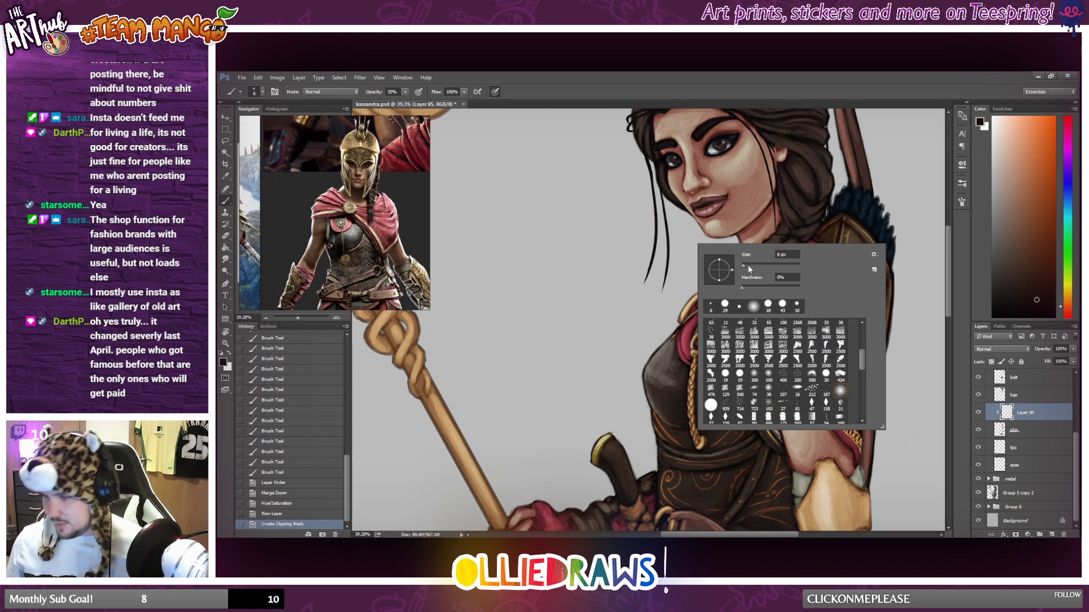
pyautogui.moveTo(778, 269); pyautogui.dragTo(785, 266)
pyautogui.click(1065, 116)
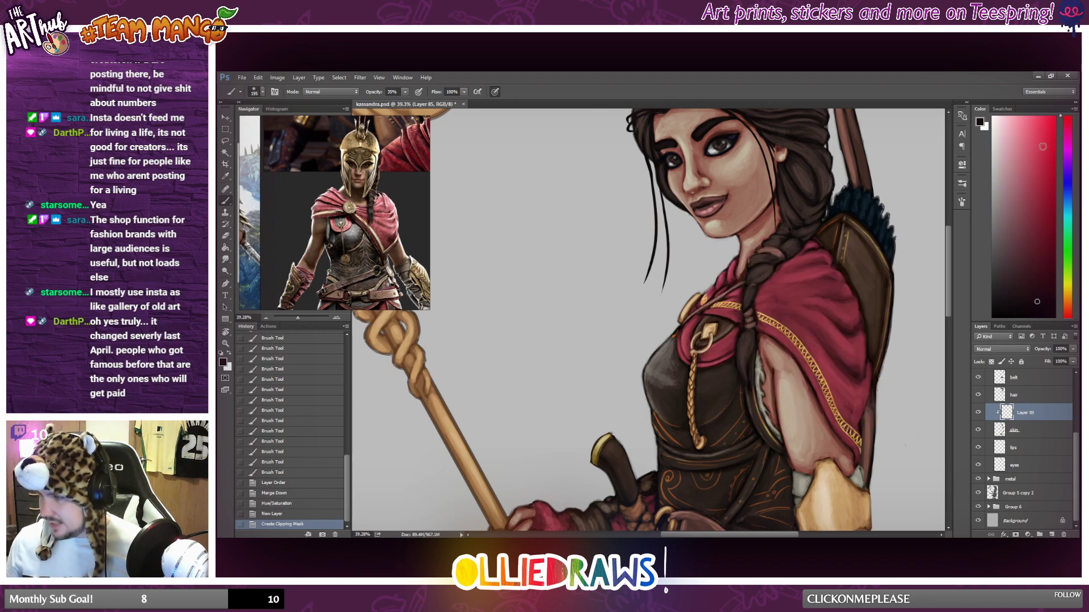
pyautogui.click(1048, 170)
pyautogui.click(1070, 315)
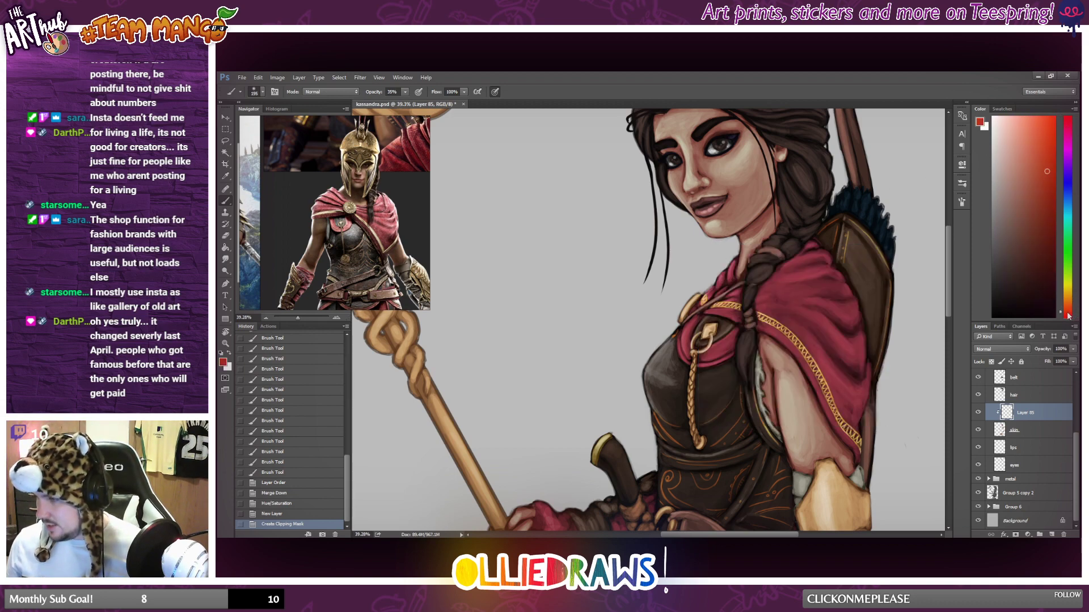
# Lower the brush opacity to 13% and paint a soft red tint along the temple and cheek on the ear side of the face.
pyautogui.moveTo(757, 146); pyautogui.dragTo(750, 169)
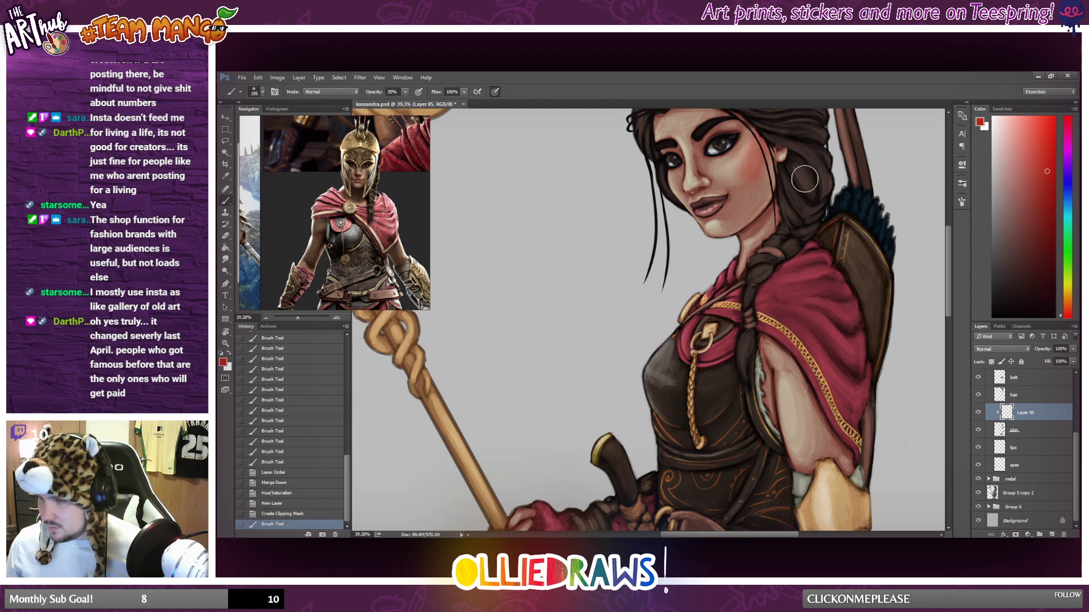
pyautogui.hotkey('ctrl', 'z')
pyautogui.click(406, 95)
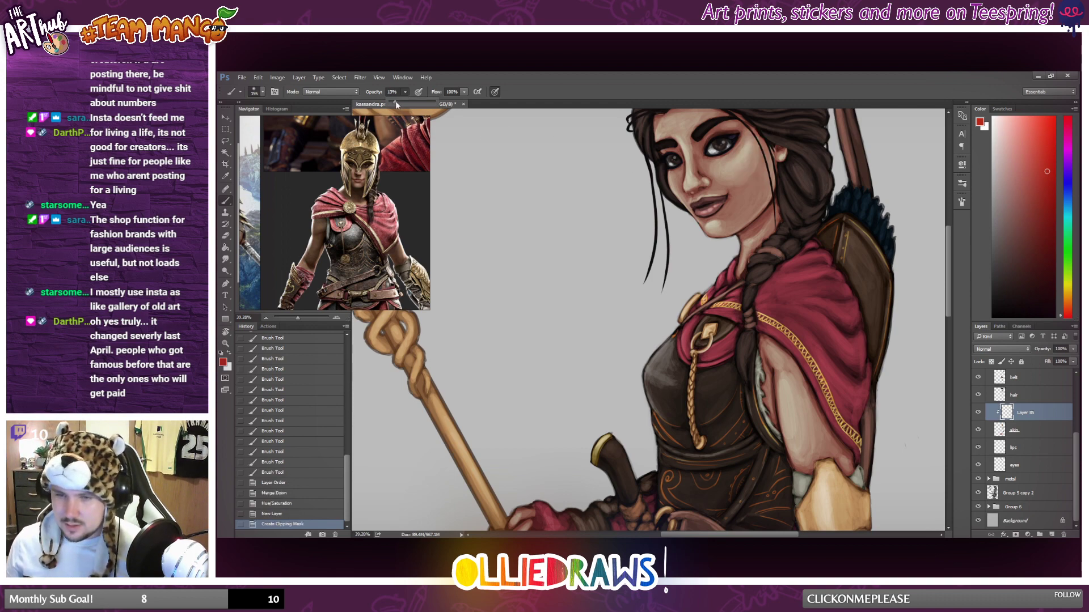
pyautogui.scroll(1, 726, 147)
pyautogui.click(749, 161)
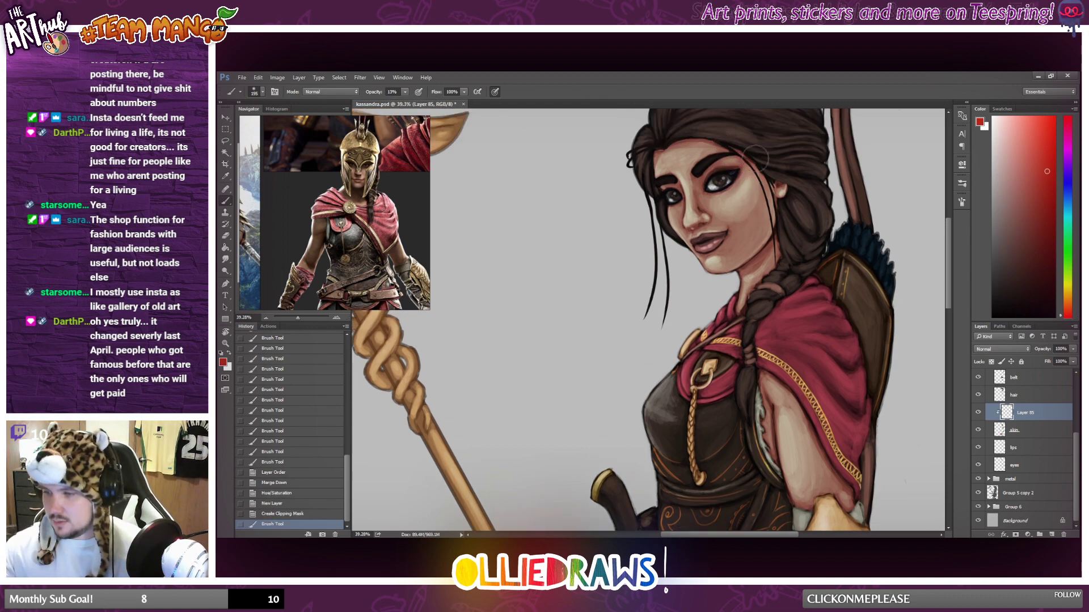
pyautogui.moveTo(754, 159)
pyautogui.mouseDown()
pyautogui.moveTo(745, 165)
pyautogui.moveTo(765, 210)
pyautogui.mouseUp()
pyautogui.moveTo(756, 163)
pyautogui.mouseDown()
pyautogui.moveTo(764, 196)
pyautogui.moveTo(762, 183)
pyautogui.mouseUp()
pyautogui.moveTo(760, 173)
pyautogui.mouseDown()
pyautogui.moveTo(762, 154)
pyautogui.moveTo(774, 158)
pyautogui.mouseUp()
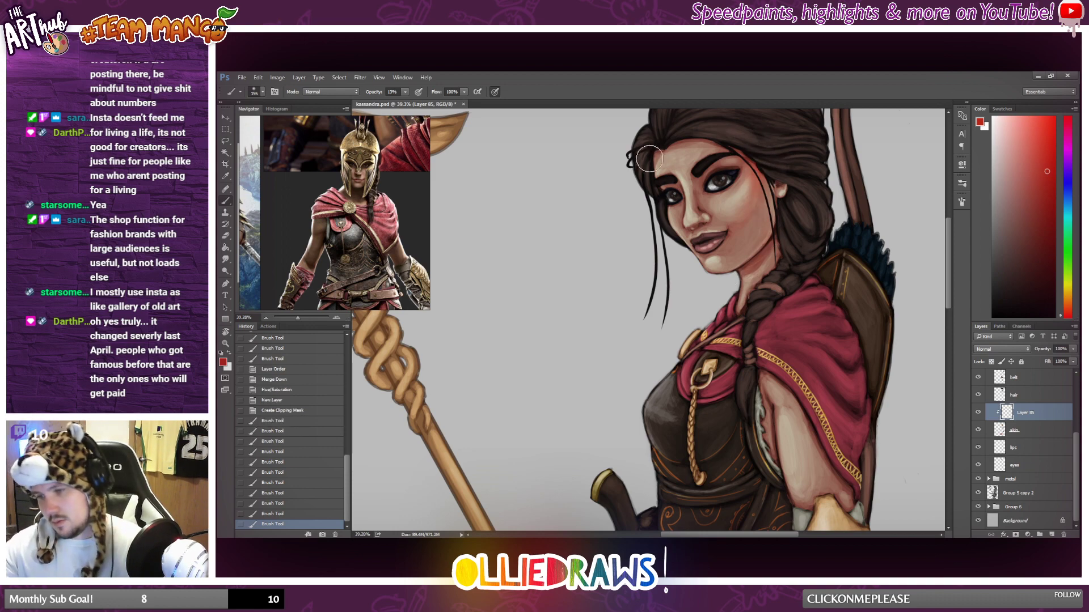
# Brush soft red over the forehead's hairline, the far cheek and jaw edge, and the area around the nose.
pyautogui.moveTo(649, 159); pyautogui.dragTo(653, 143)
pyautogui.moveTo(650, 156)
pyautogui.mouseDown()
pyautogui.moveTo(653, 219)
pyautogui.moveTo(656, 126)
pyautogui.mouseUp()
pyautogui.moveTo(661, 212); pyautogui.dragTo(670, 235)
pyautogui.moveTo(667, 227); pyautogui.dragTo(676, 247)
pyautogui.moveTo(670, 236); pyautogui.dragTo(683, 261)
pyautogui.moveTo(689, 211)
pyautogui.mouseDown()
pyautogui.moveTo(726, 211)
pyautogui.moveTo(729, 234)
pyautogui.mouseUp()
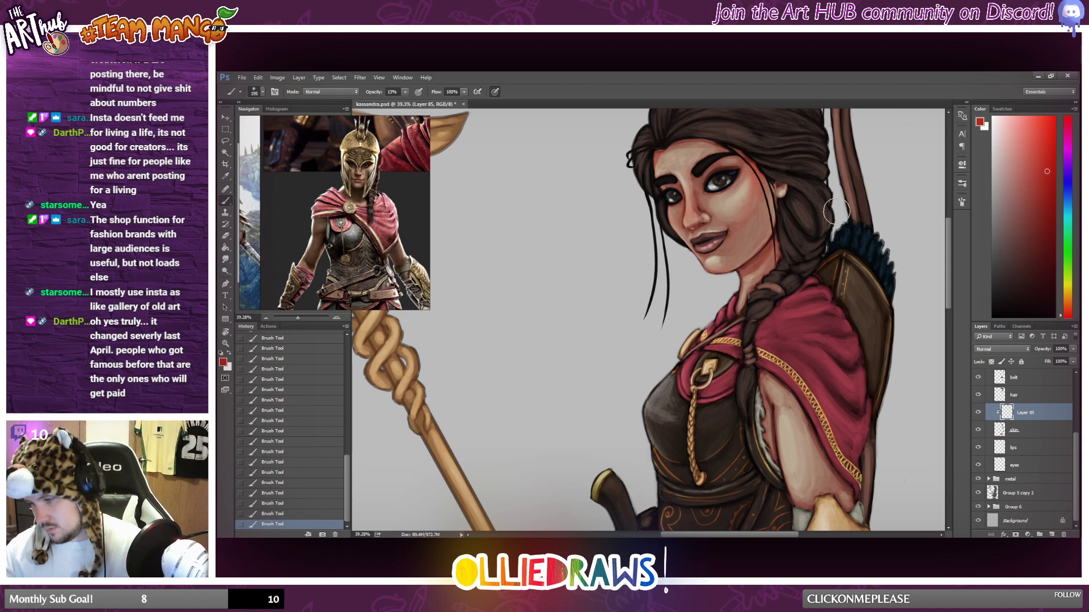
# Try a soft red tint on the upper arm below the cloak and remove it with a large soft eraser.
pyautogui.scroll(-5, 825, 230)
pyautogui.scroll(-2, 822, 264)
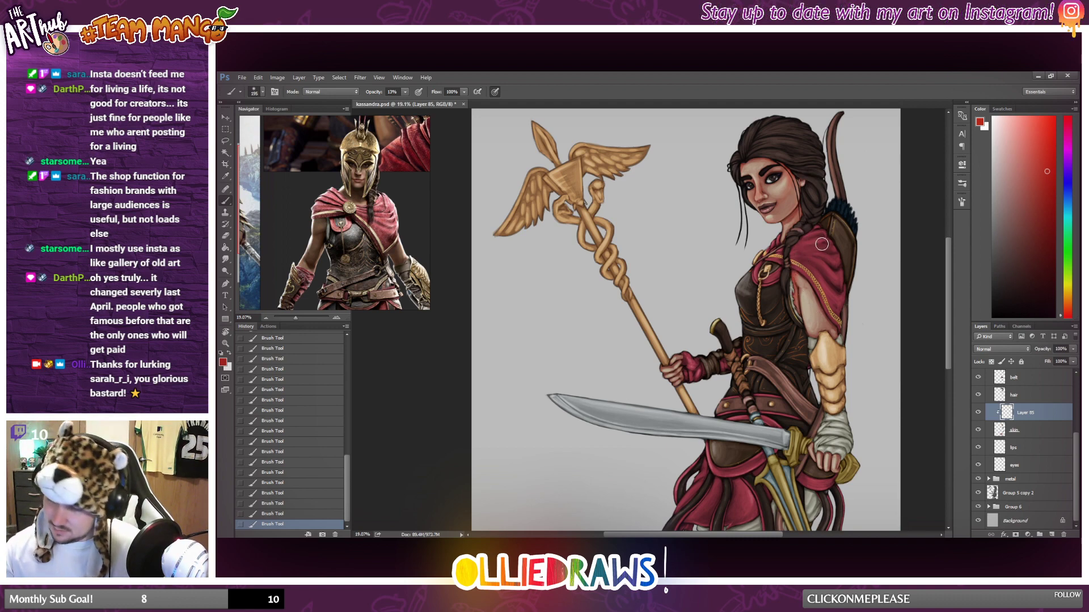
pyautogui.moveTo(836, 342)
pyautogui.mouseDown()
pyautogui.moveTo(823, 258)
pyautogui.moveTo(800, 333)
pyautogui.moveTo(797, 290)
pyautogui.mouseUp()
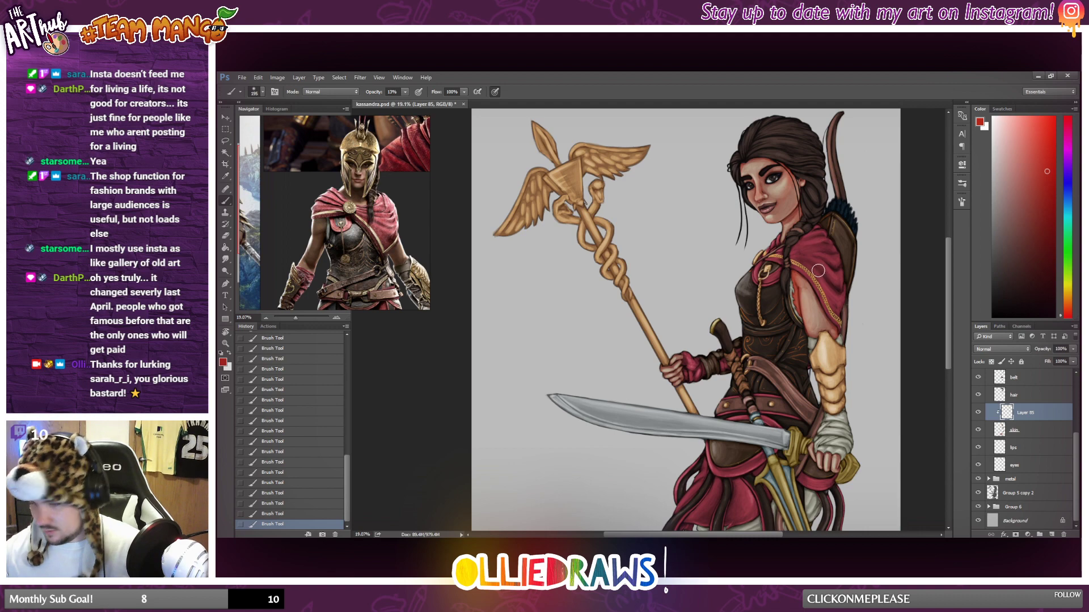
pyautogui.press('e')
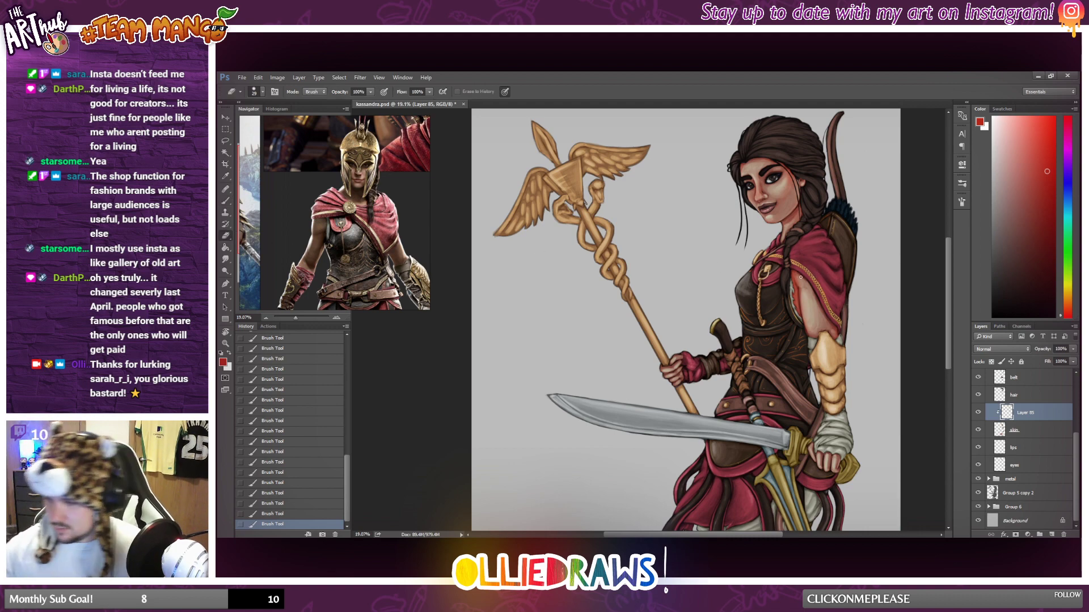
pyautogui.rightClick(821, 320)
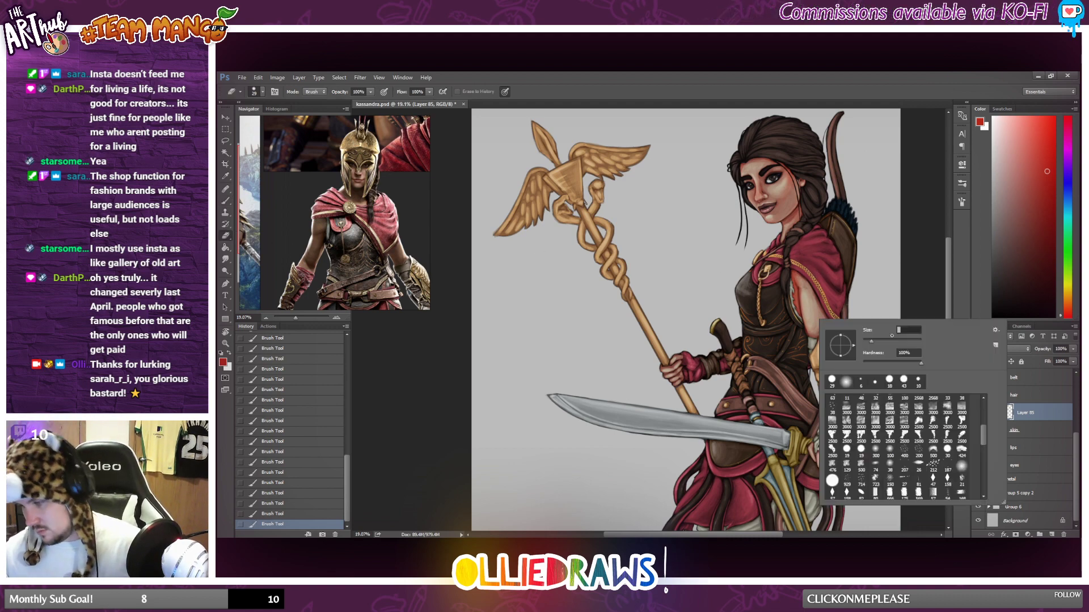
pyautogui.click(847, 383)
pyautogui.click(897, 340)
pyautogui.click(806, 272)
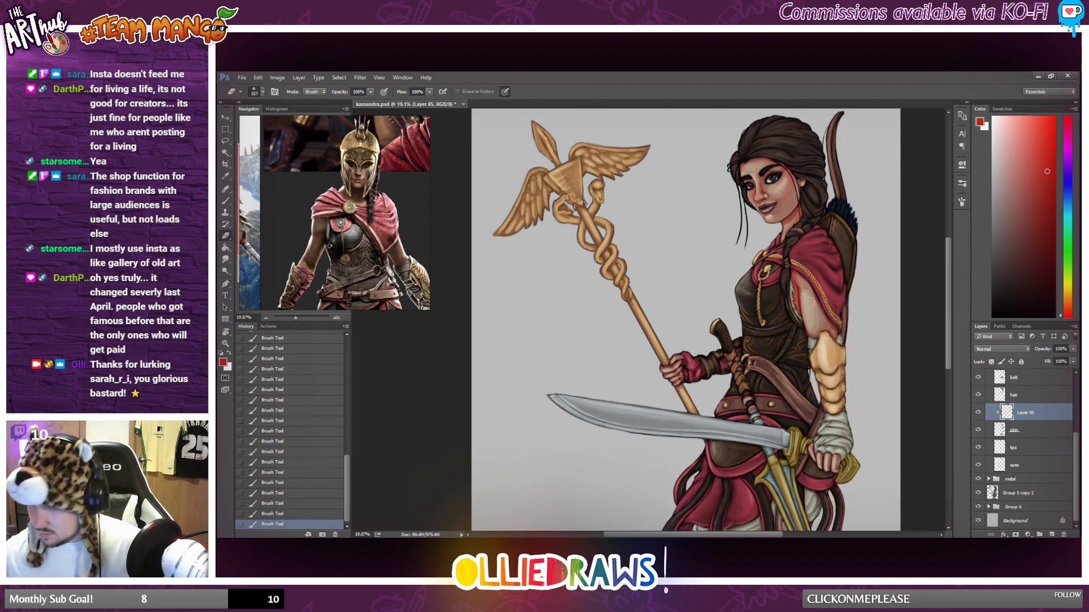
pyautogui.moveTo(798, 269); pyautogui.dragTo(819, 328)
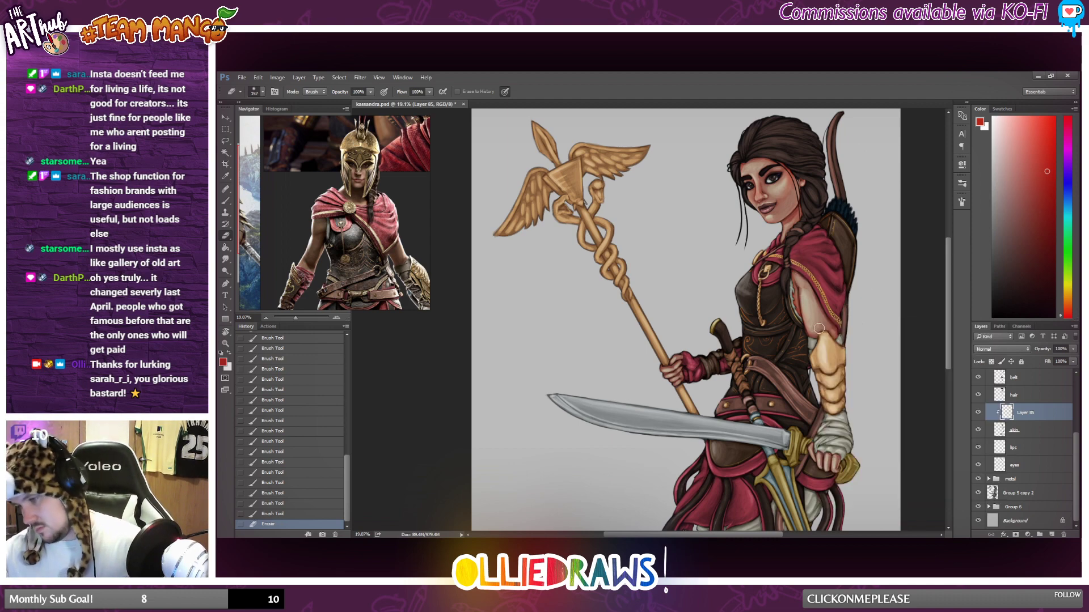
pyautogui.hotkey('ctrl', 'z')
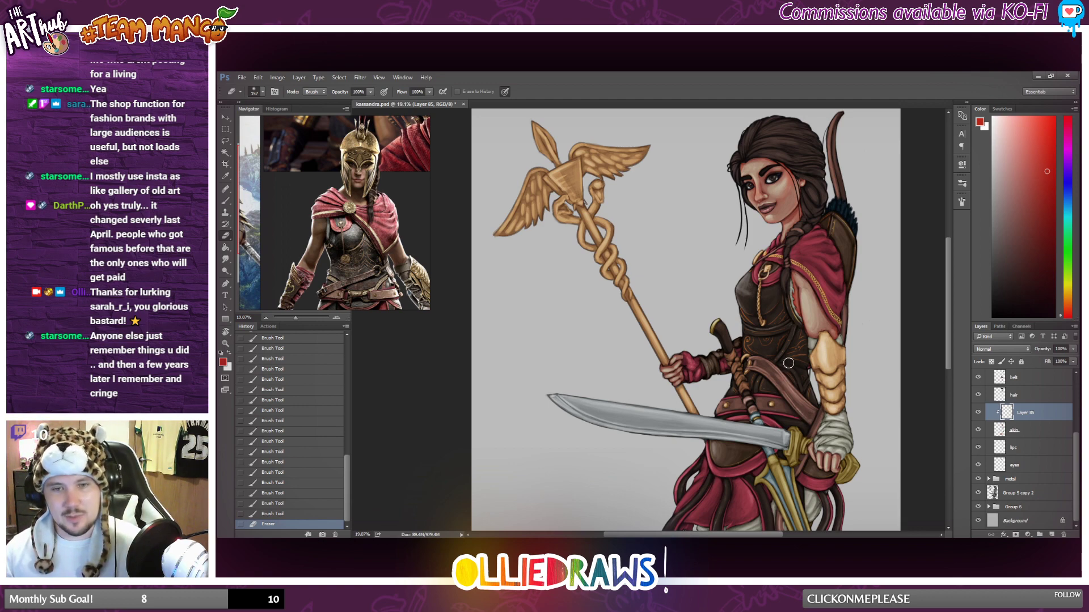
pyautogui.moveTo(790, 270); pyautogui.dragTo(803, 318)
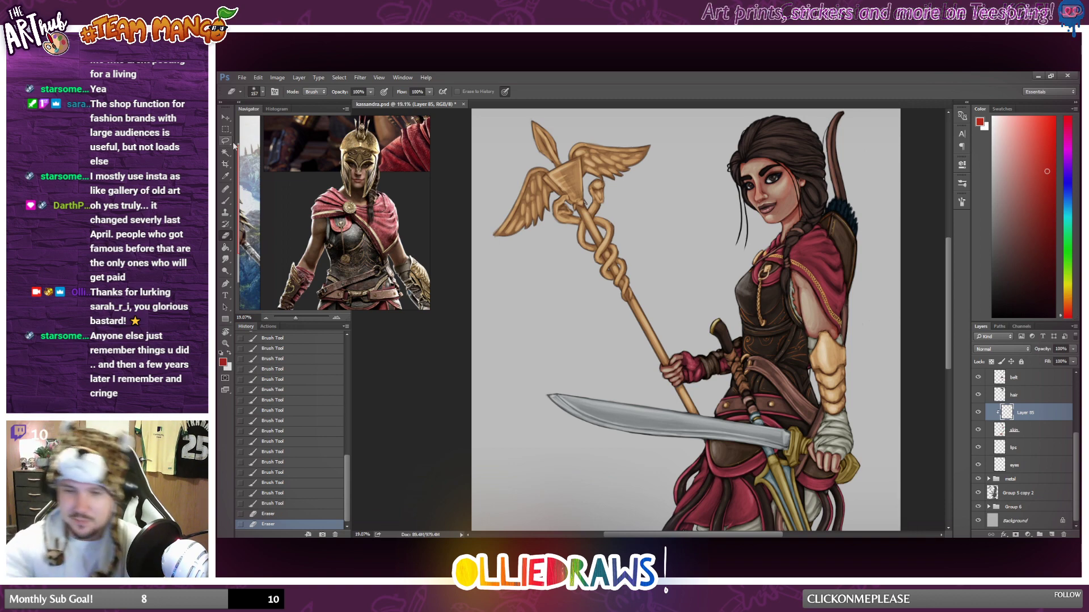
# Lasso around the upper arm and brush soft red along the arm's inner edge within the selection.
pyautogui.press('l')
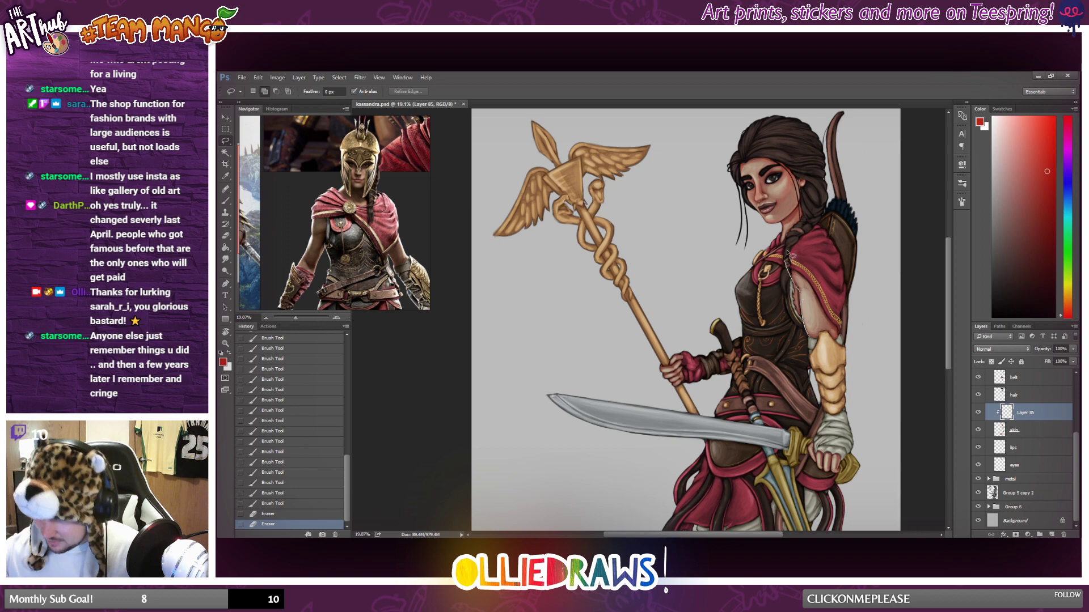
pyautogui.moveTo(789, 256)
pyautogui.mouseDown()
pyautogui.moveTo(828, 275)
pyautogui.moveTo(848, 352)
pyautogui.moveTo(788, 254)
pyautogui.mouseUp()
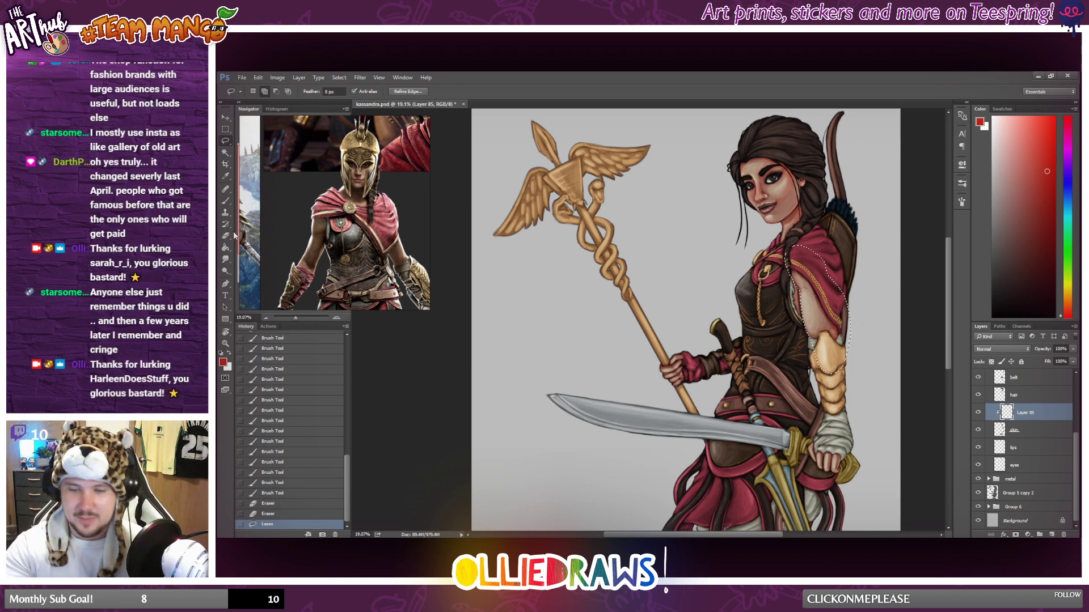
pyautogui.click(226, 202)
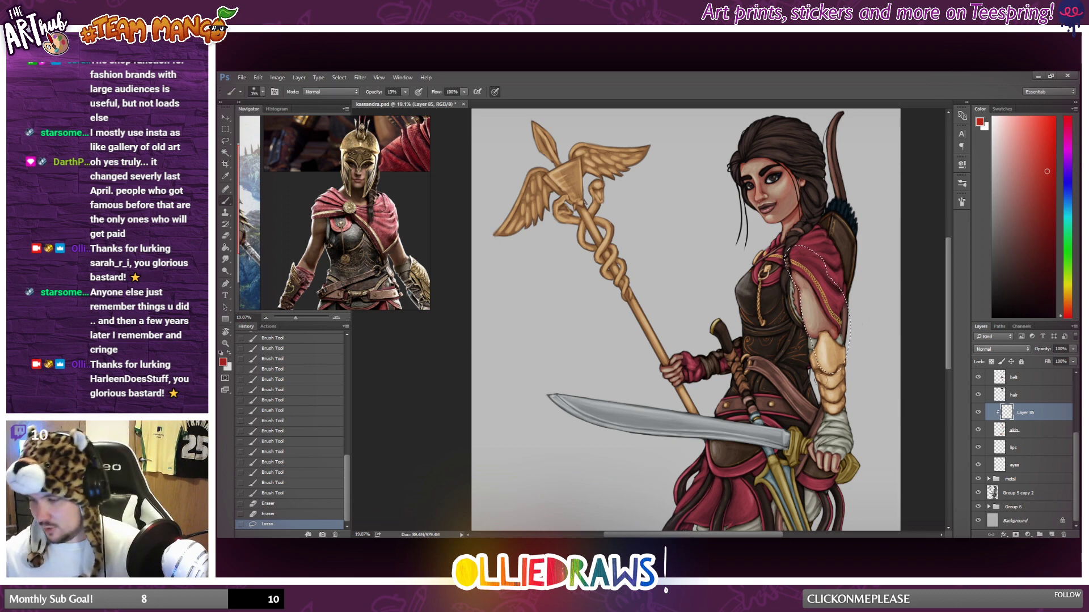
pyautogui.moveTo(798, 289); pyautogui.dragTo(809, 318)
pyautogui.moveTo(823, 370); pyautogui.dragTo(806, 318)
pyautogui.moveTo(800, 295); pyautogui.dragTo(811, 335)
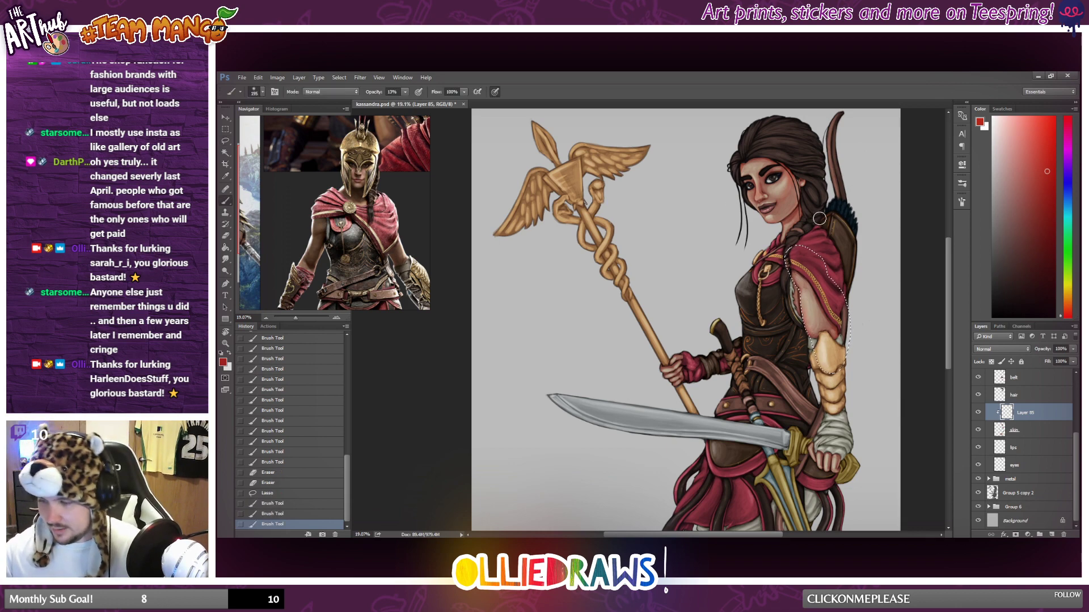
# Brush soft red across the upper arm below the cloak within the selection, and clear the selection.
pyautogui.moveTo(800, 292)
pyautogui.mouseDown()
pyautogui.moveTo(815, 340)
pyautogui.moveTo(838, 278)
pyautogui.mouseUp()
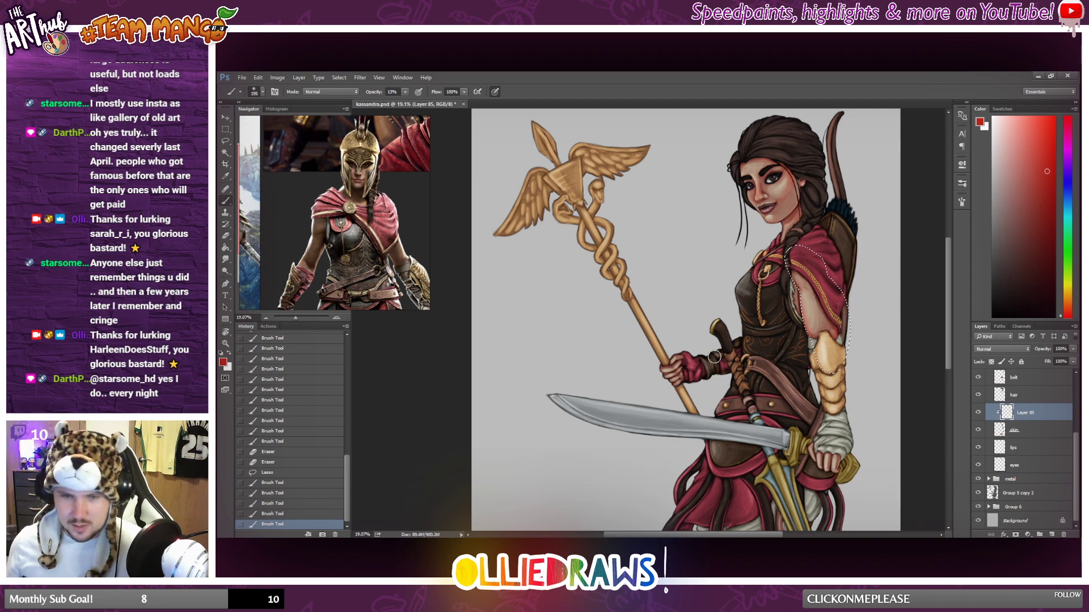
pyautogui.click(226, 130)
pyautogui.hotkey('ctrl', 'd')
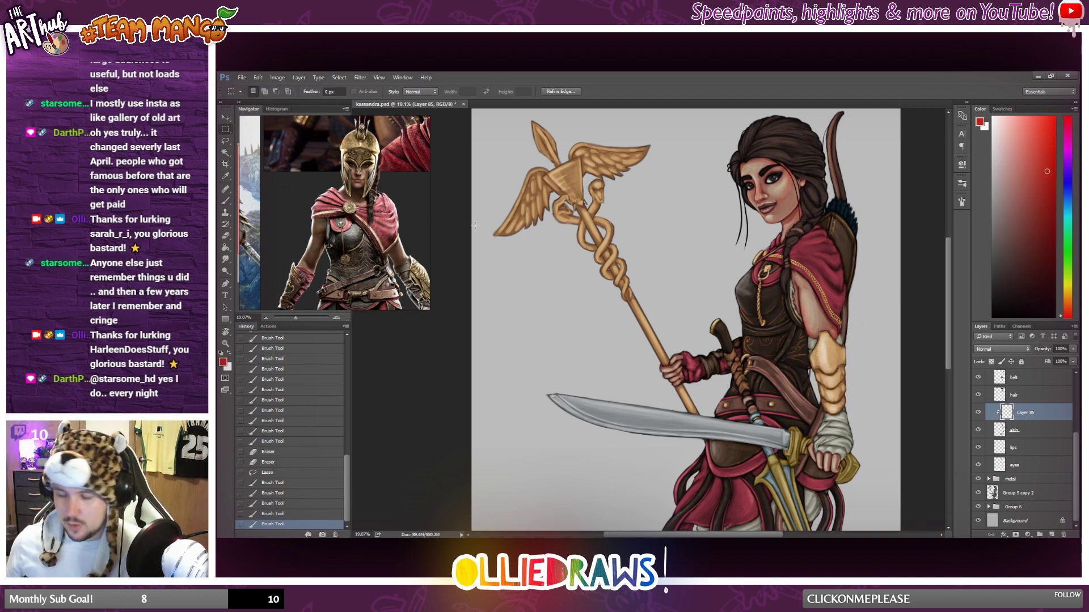
# Lasso around the fingers of the sword hand, brush soft red over them within the selection, and deselect.
pyautogui.scroll(1, 894, 392)
pyautogui.scroll(-2, 895, 393)
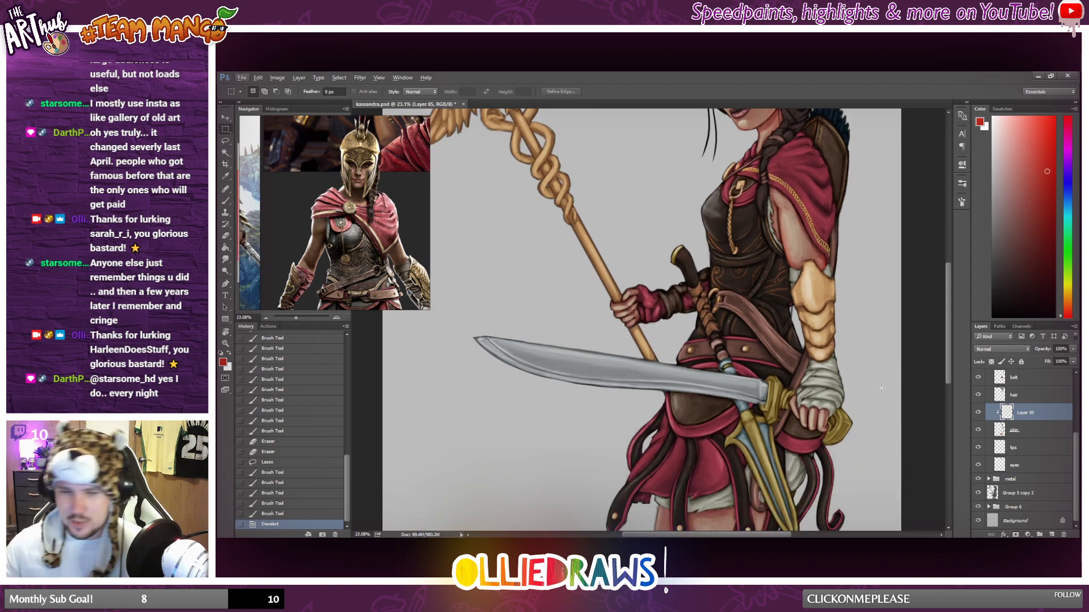
pyautogui.press('l')
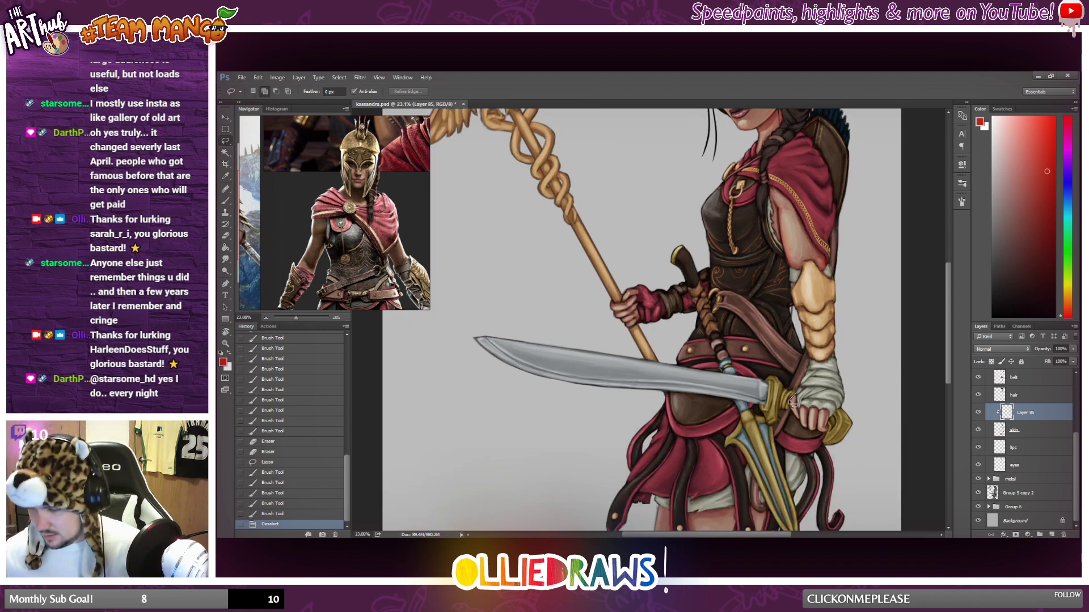
pyautogui.moveTo(839, 412)
pyautogui.mouseDown()
pyautogui.moveTo(800, 389)
pyautogui.moveTo(807, 450)
pyautogui.moveTo(803, 410)
pyautogui.moveTo(812, 431)
pyautogui.mouseUp()
pyautogui.click(225, 201)
pyautogui.moveTo(813, 432); pyautogui.dragTo(820, 439)
pyautogui.moveTo(820, 429); pyautogui.dragTo(826, 436)
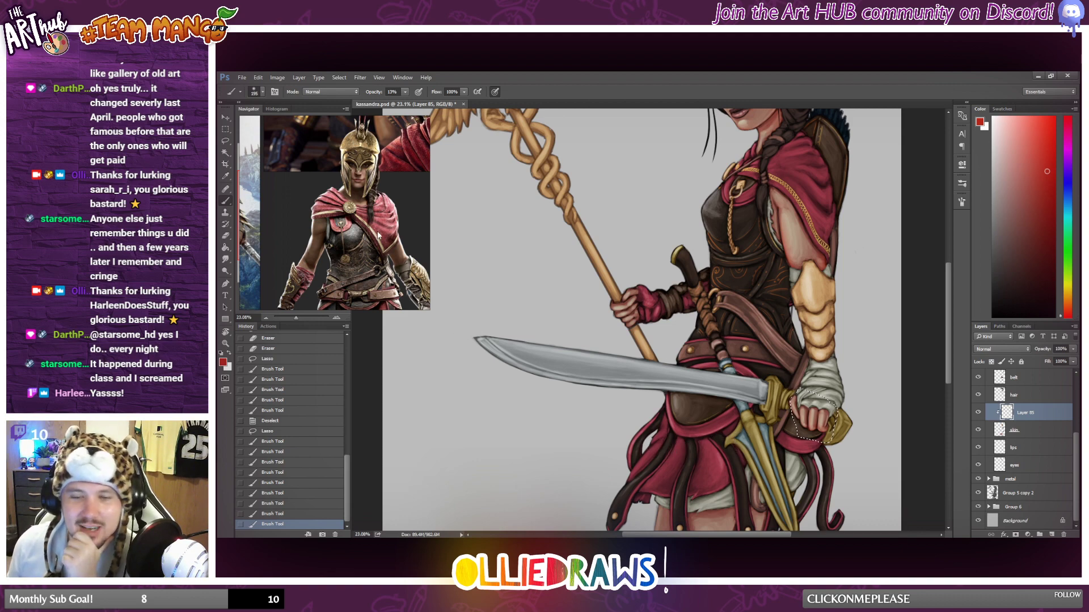
pyautogui.press('m')
pyautogui.hotkey('ctrl', 'd')
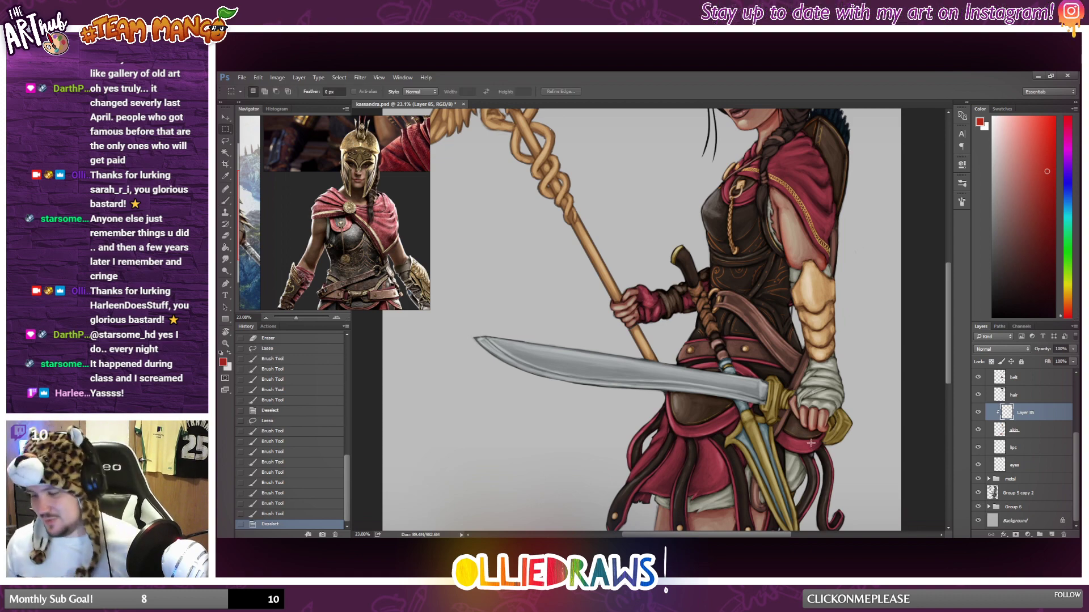
# Brush soft red over the fingers gripping the staff and the thumb side of the sword hand.
pyautogui.scroll(-2, 811, 442)
pyautogui.press('b')
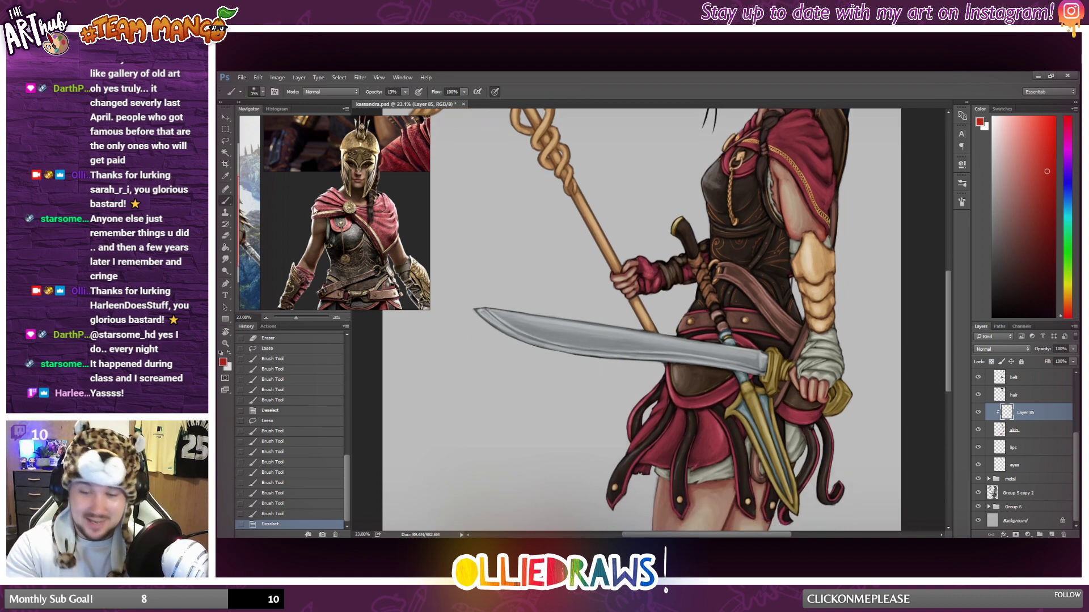
pyautogui.moveTo(640, 294); pyautogui.dragTo(634, 280)
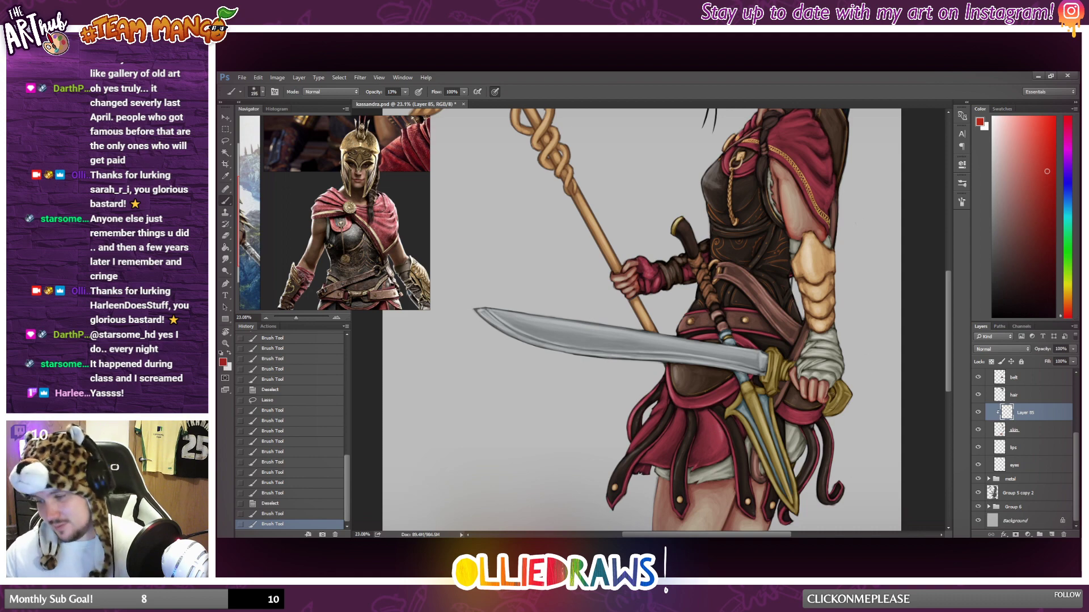
pyautogui.moveTo(794, 378); pyautogui.dragTo(791, 396)
# Brush soft red down the edges of both thighs below the skirt.
pyautogui.scroll(-7, 902, 429)
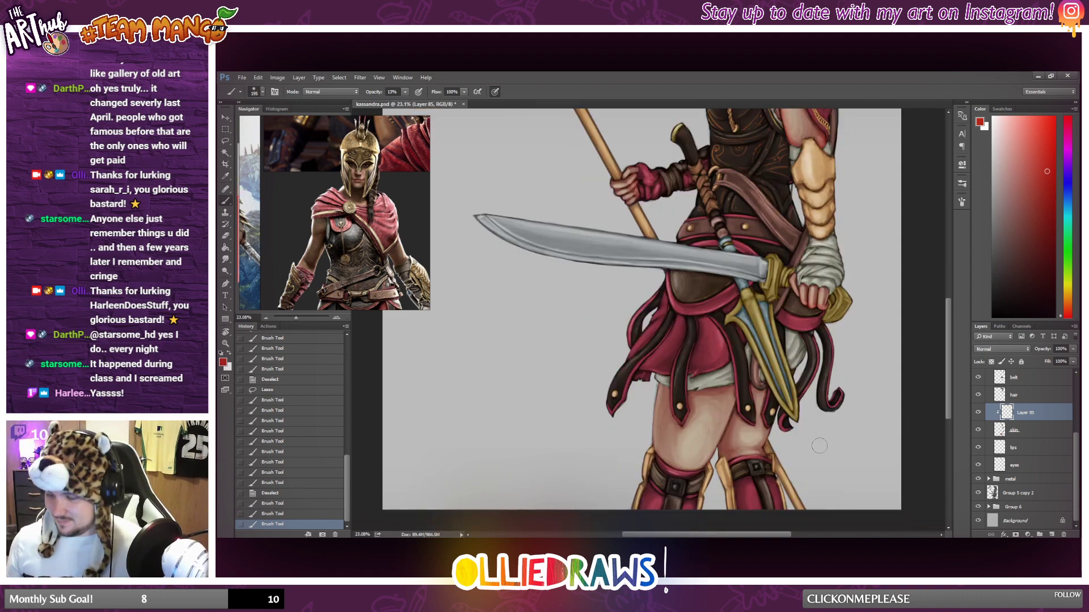
pyautogui.moveTo(656, 446); pyautogui.dragTo(665, 493)
pyautogui.moveTo(678, 332); pyautogui.dragTo(652, 435)
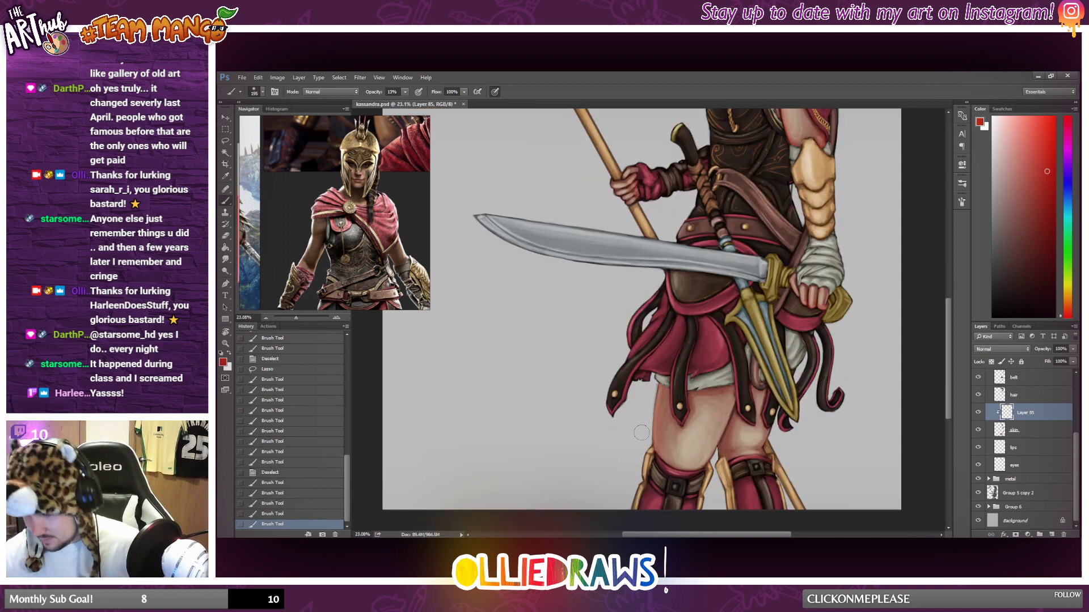
pyautogui.moveTo(740, 368); pyautogui.dragTo(715, 454)
pyautogui.moveTo(744, 393)
pyautogui.mouseDown()
pyautogui.moveTo(759, 352)
pyautogui.moveTo(727, 492)
pyautogui.mouseUp()
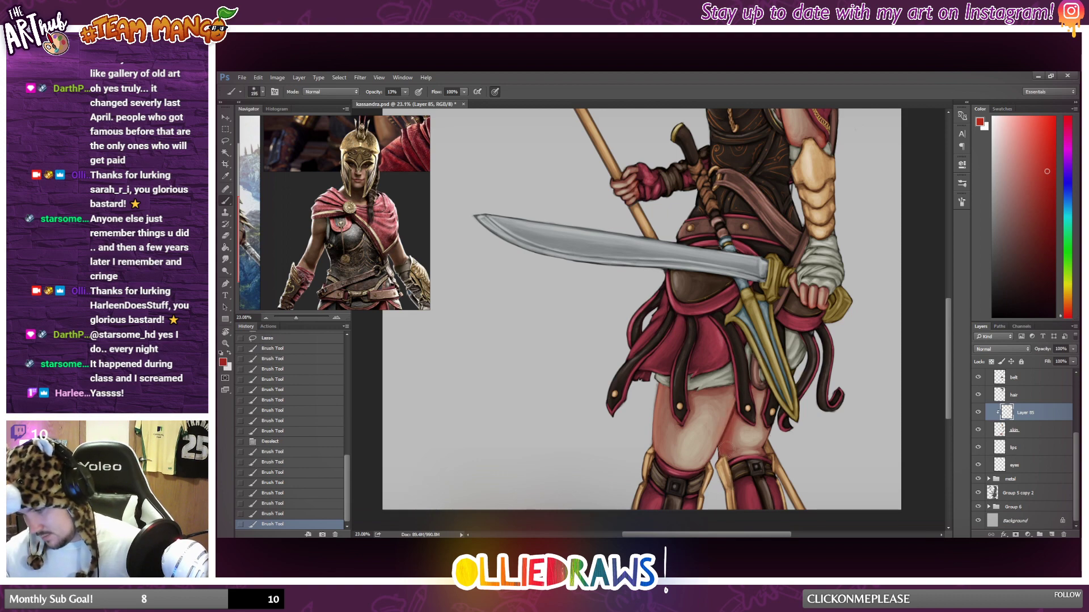
pyautogui.moveTo(755, 377); pyautogui.dragTo(759, 388)
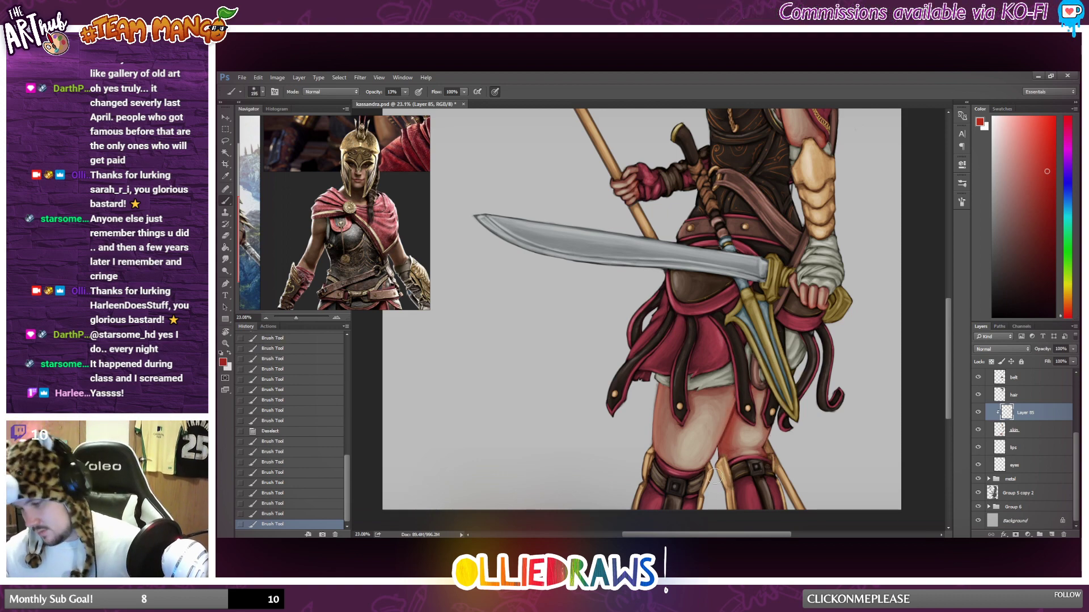
# Tint the skin above the front leg's knee guard and the inner edge of the rear thigh soft red.
pyautogui.moveTo(662, 457); pyautogui.dragTo(689, 474)
pyautogui.moveTo(689, 474); pyautogui.dragTo(704, 461)
pyautogui.moveTo(703, 462); pyautogui.dragTo(692, 466)
pyautogui.moveTo(738, 408); pyautogui.dragTo(719, 437)
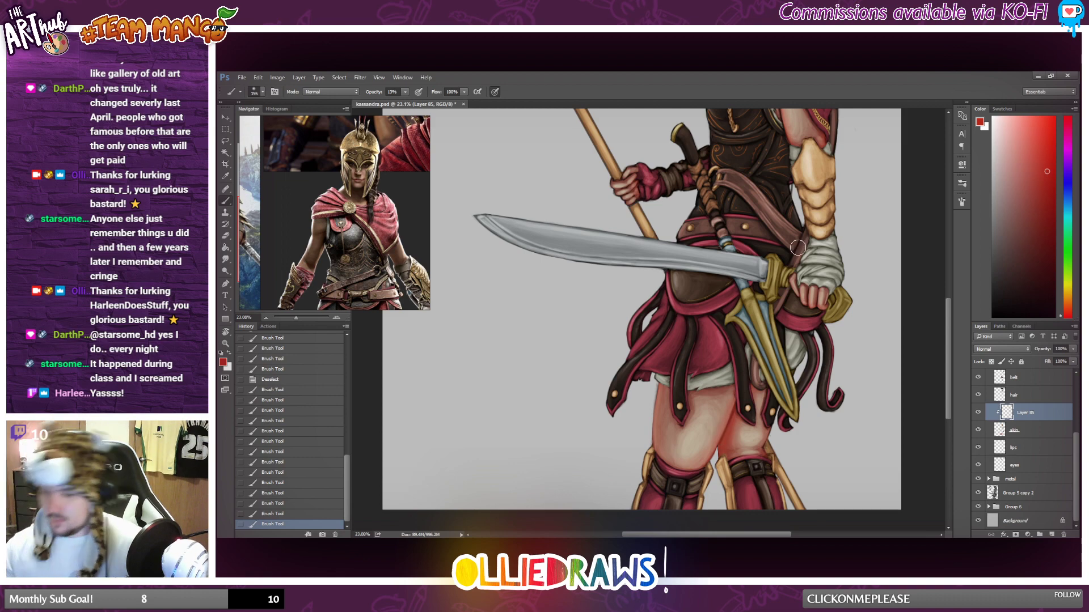
# Strengthen the red tint on the staff hand's fingers and along the upper arm's inner edge.
pyautogui.scroll(-3, 800, 228)
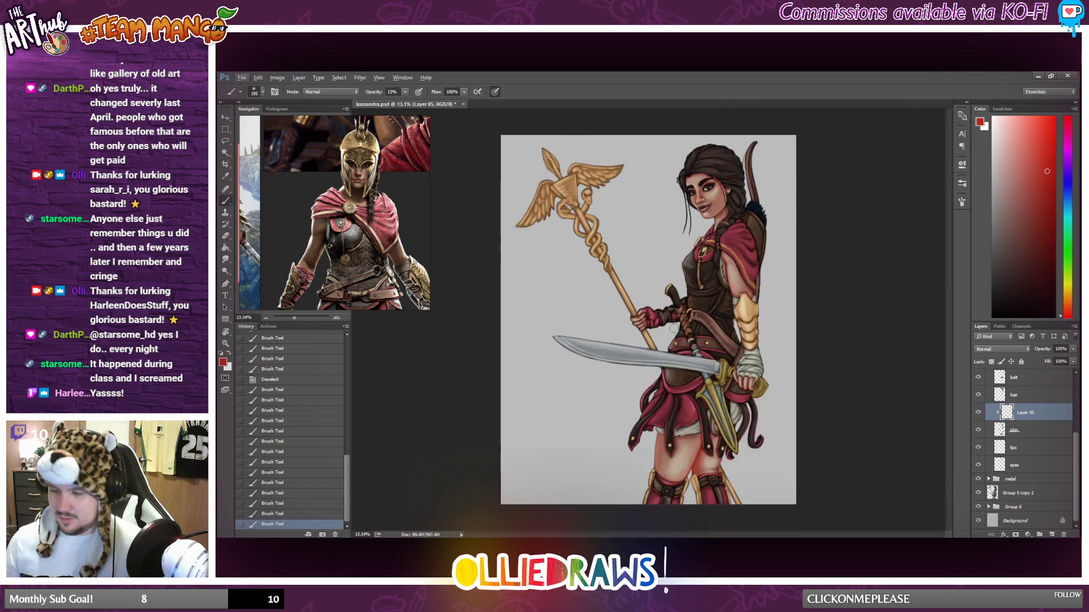
pyautogui.moveTo(643, 316); pyautogui.dragTo(639, 325)
pyautogui.moveTo(644, 318); pyautogui.dragTo(640, 327)
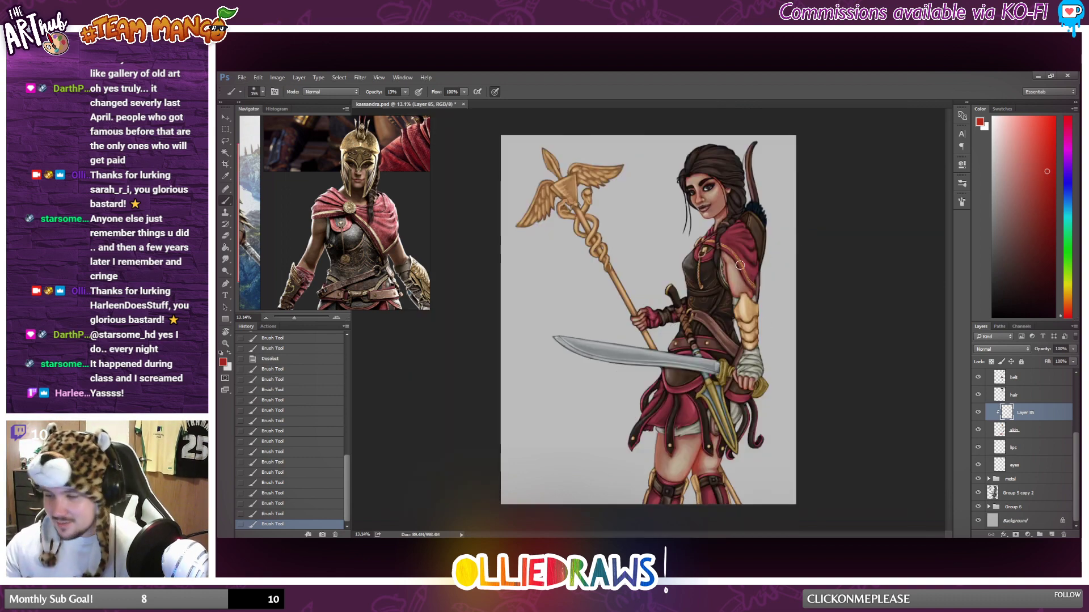
pyautogui.moveTo(726, 265)
pyautogui.mouseDown()
pyautogui.moveTo(731, 235)
pyautogui.moveTo(730, 292)
pyautogui.mouseUp()
pyautogui.moveTo(726, 278); pyautogui.dragTo(726, 296)
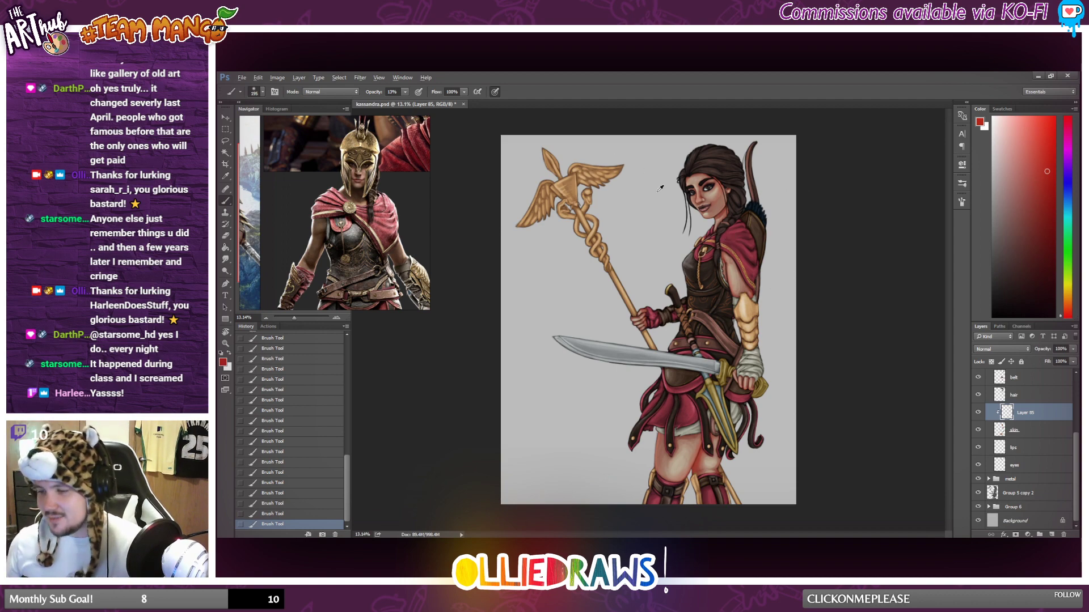
# Compare the whole figure with the red tint layer hidden and shown.
pyautogui.scroll(3, 660, 188)
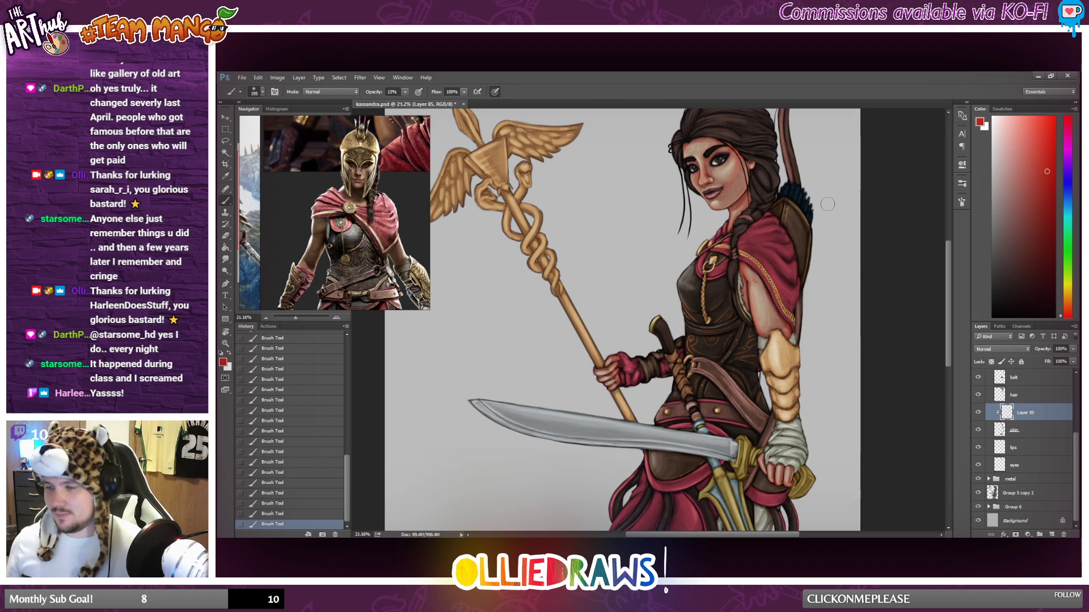
pyautogui.scroll(-2, 827, 204)
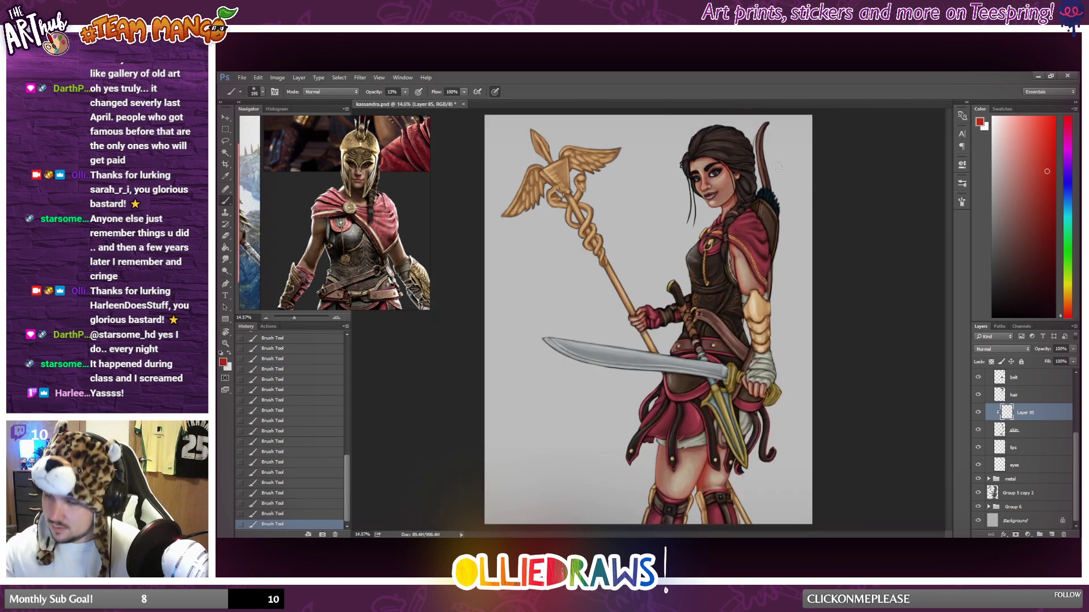
pyautogui.scroll(-1, 753, 188)
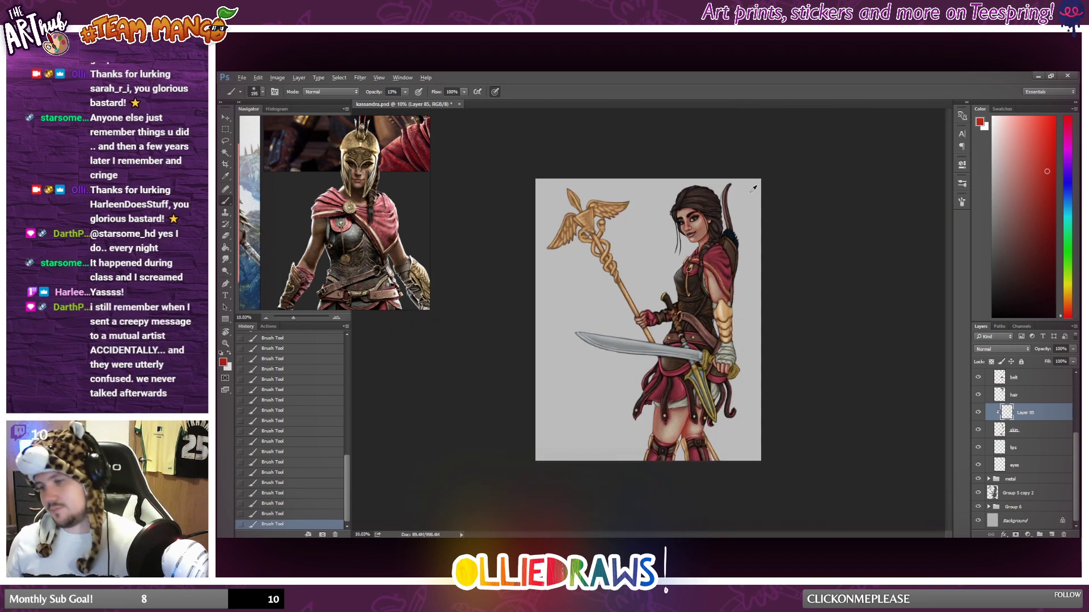
pyautogui.scroll(1, 753, 188)
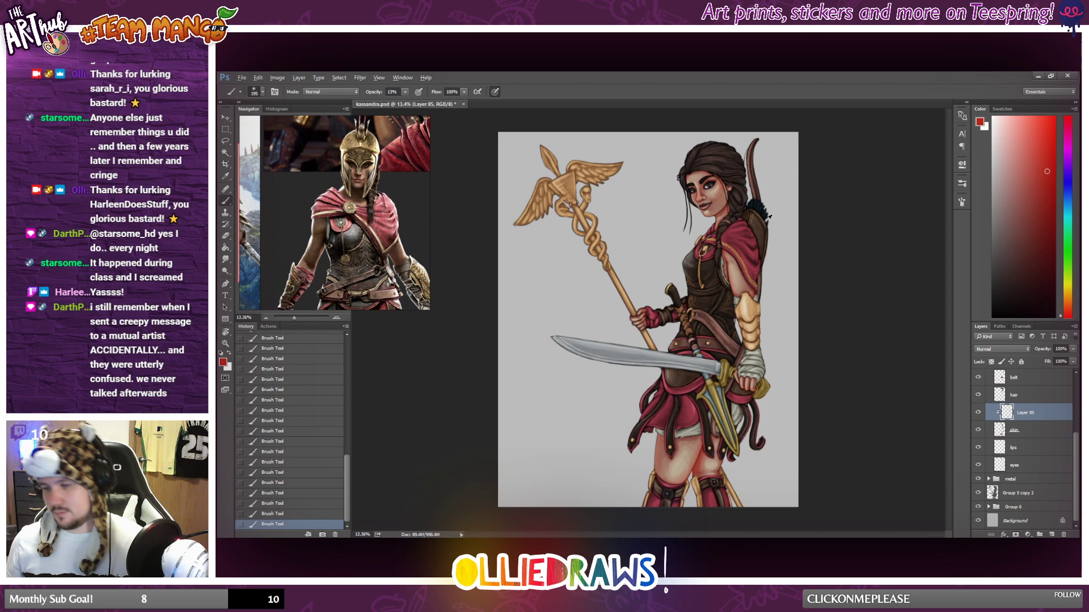
pyautogui.click(979, 413)
pyautogui.click(978, 413)
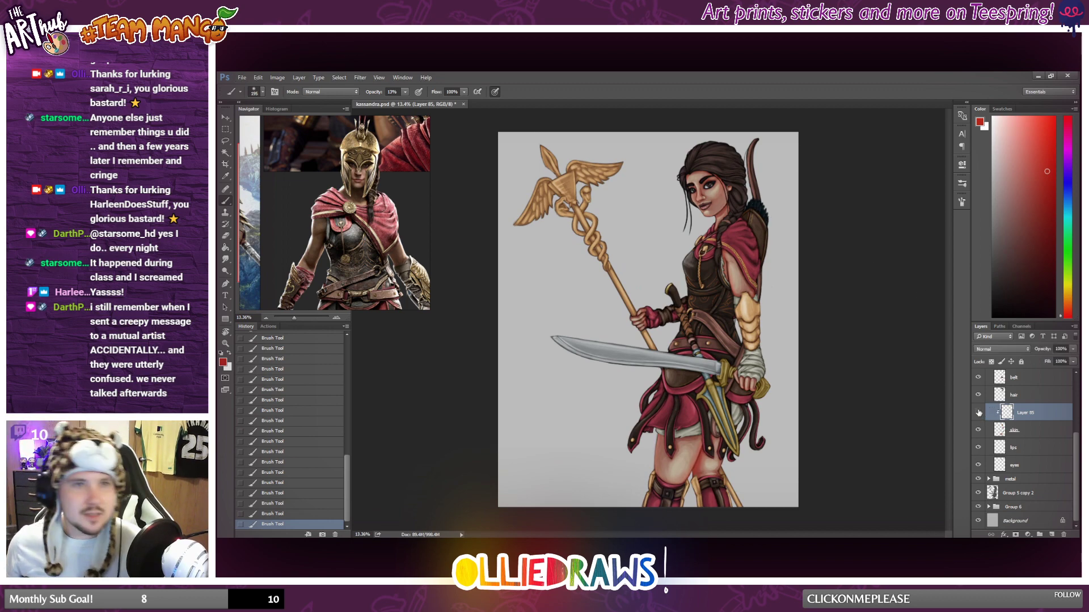
pyautogui.click(978, 414)
pyautogui.click(979, 414)
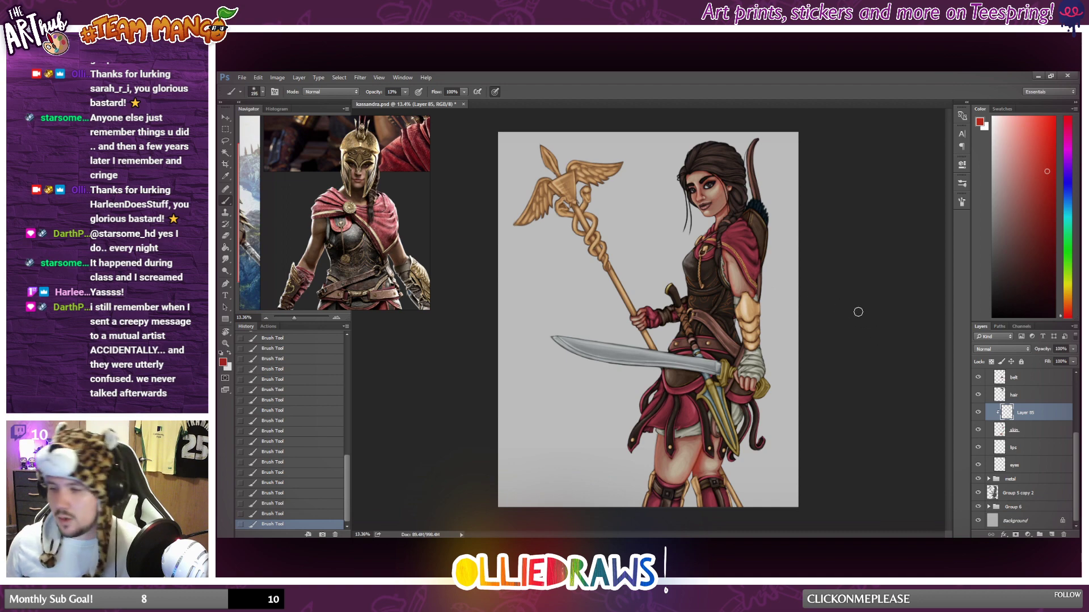
# Choose a brighter red and erase the excess tint between the brows and around the nose.
pyautogui.scroll(2, 757, 250)
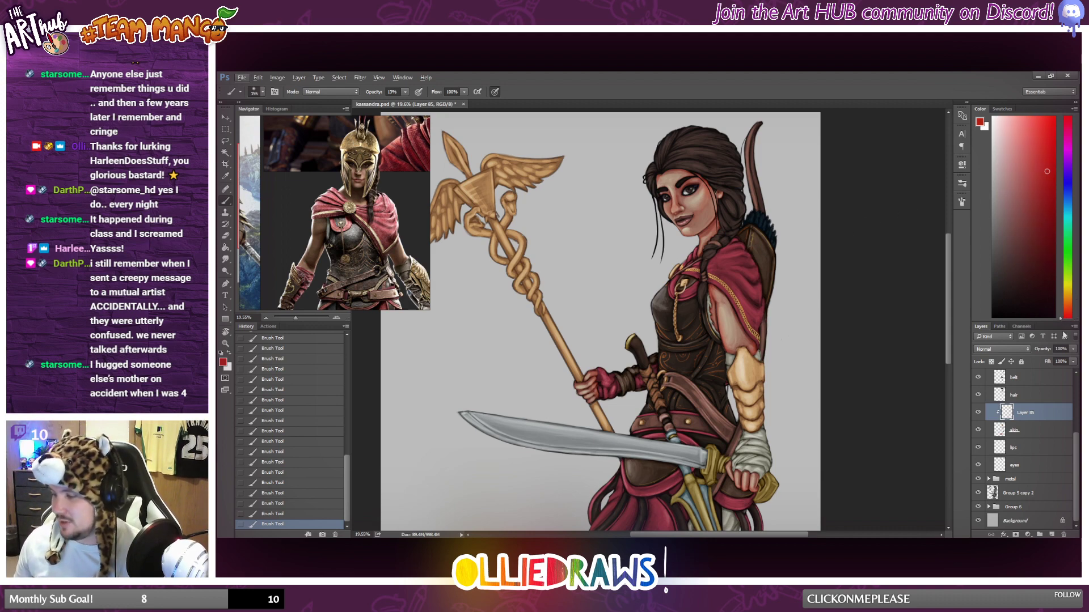
pyautogui.click(1042, 136)
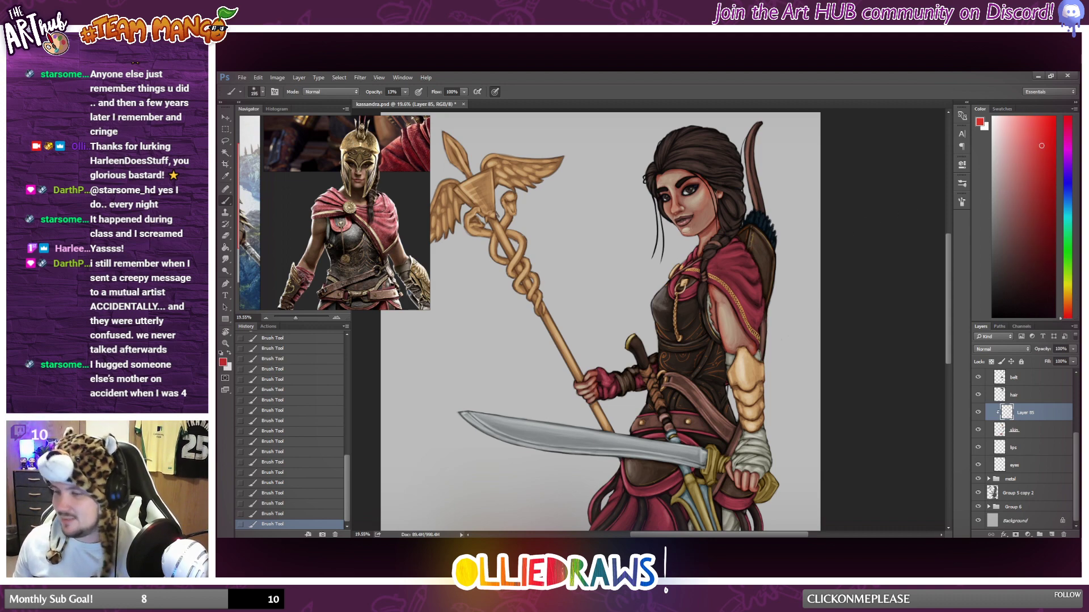
pyautogui.scroll(7, 687, 220)
pyautogui.click(224, 238)
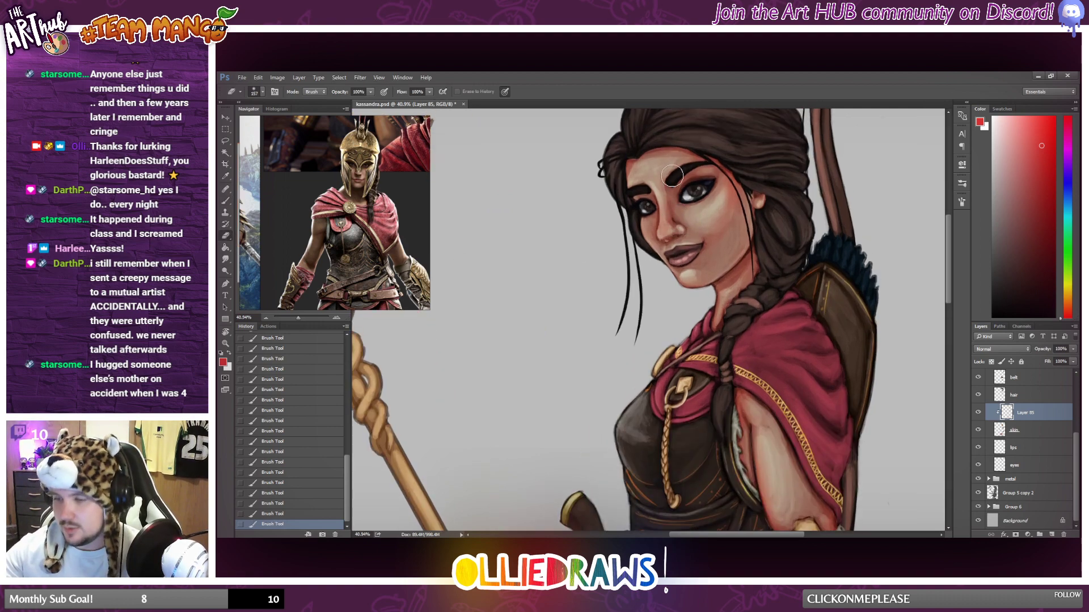
pyautogui.moveTo(672, 176); pyautogui.dragTo(672, 196)
pyautogui.moveTo(682, 242)
pyautogui.mouseDown()
pyautogui.moveTo(674, 166)
pyautogui.moveTo(682, 254)
pyautogui.moveTo(683, 126)
pyautogui.moveTo(677, 239)
pyautogui.mouseUp()
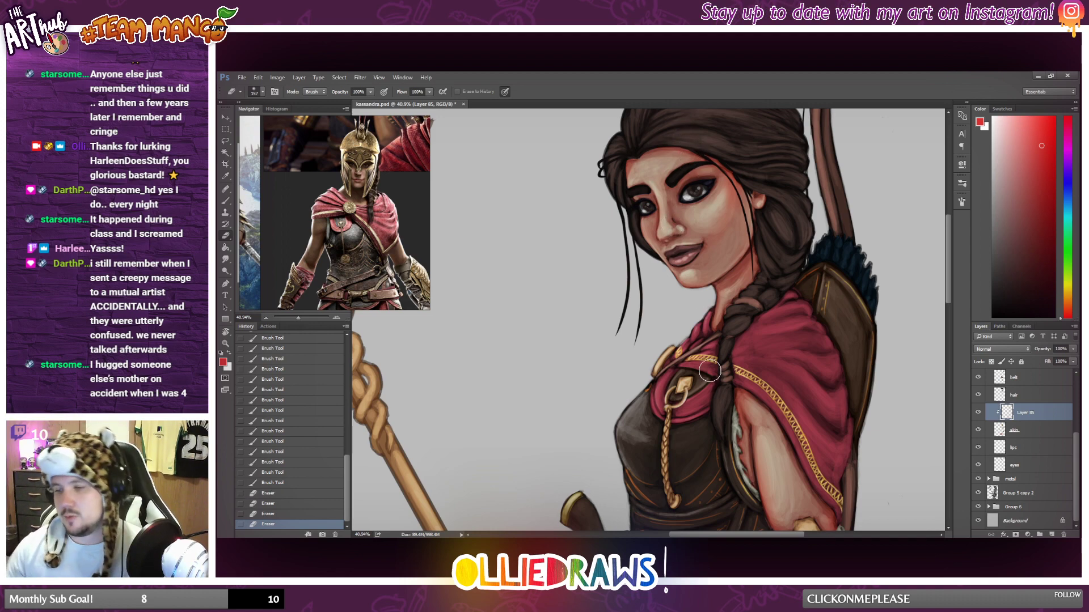
pyautogui.scroll(-5, 709, 371)
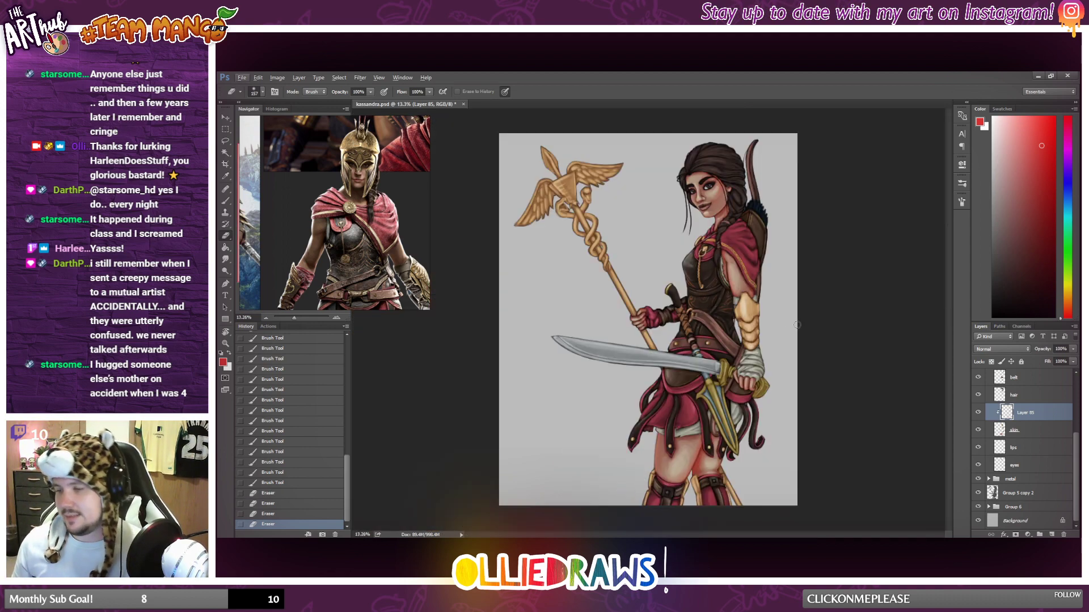
# Add a new layer above the red tint layer and clip it to the skin for more brush shading.
pyautogui.scroll(3, 797, 325)
pyautogui.scroll(2, 892, 376)
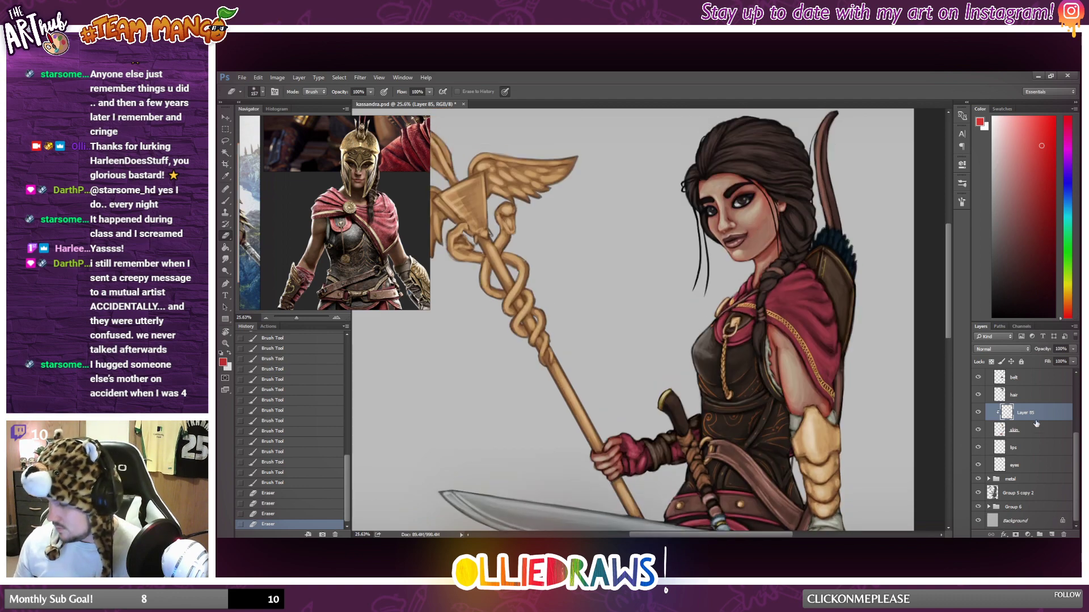
pyautogui.click(223, 202)
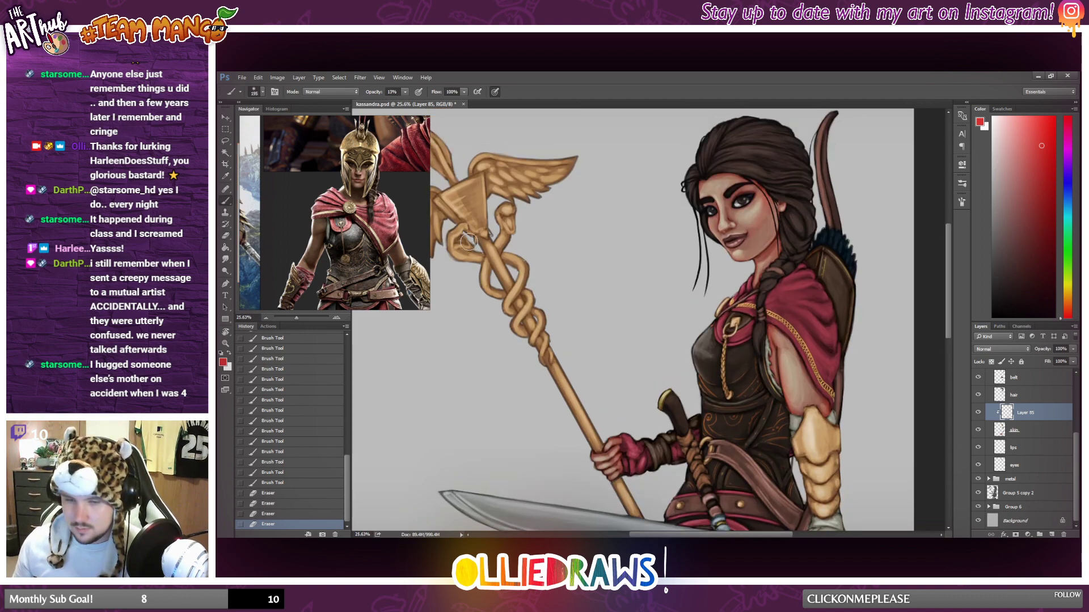
pyautogui.click(1052, 535)
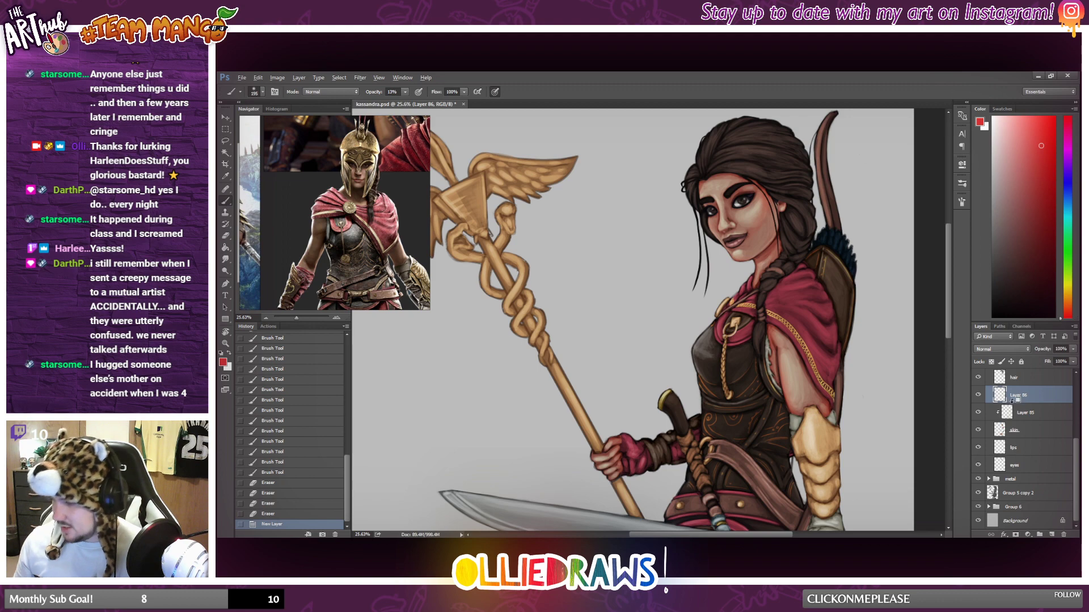
pyautogui.keyDown('alt'); pyautogui.click(1015, 403); pyautogui.keyUp('alt')
pyautogui.scroll(1, 756, 247)
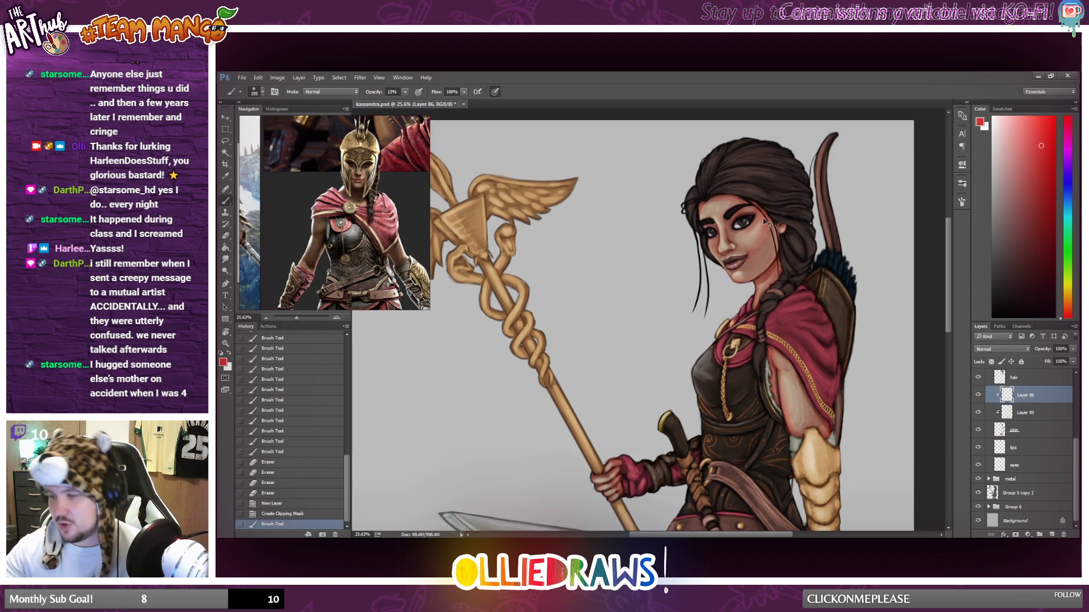
# Brush the brighter red along the temple, ear and jaw side of the face, and undo the last stroke.
pyautogui.click(776, 192)
pyautogui.moveTo(778, 187); pyautogui.dragTo(783, 266)
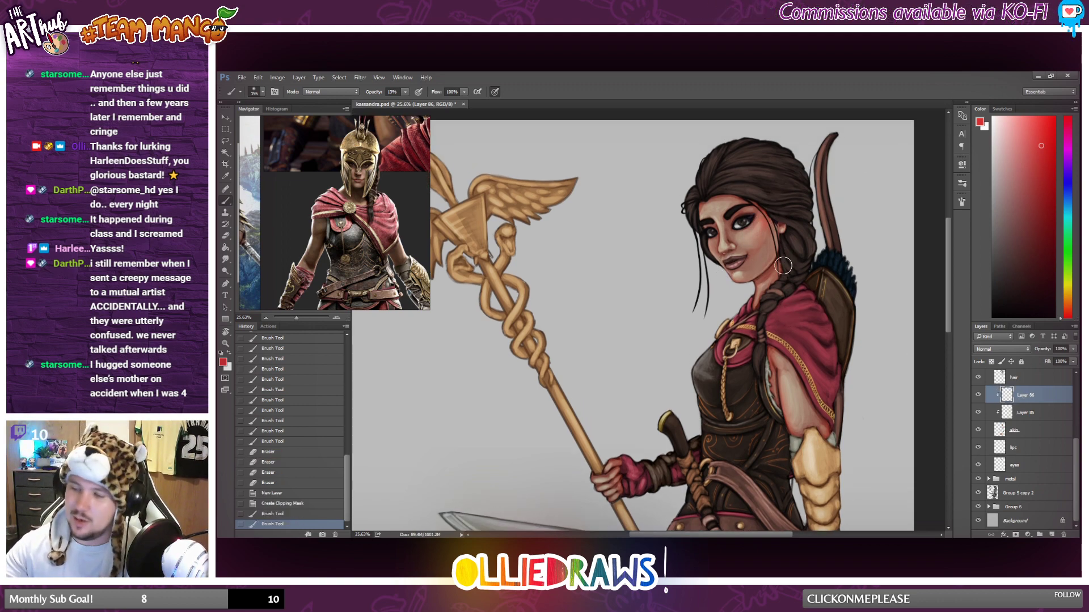
pyautogui.moveTo(773, 210)
pyautogui.mouseDown()
pyautogui.moveTo(760, 306)
pyautogui.moveTo(780, 241)
pyautogui.mouseUp()
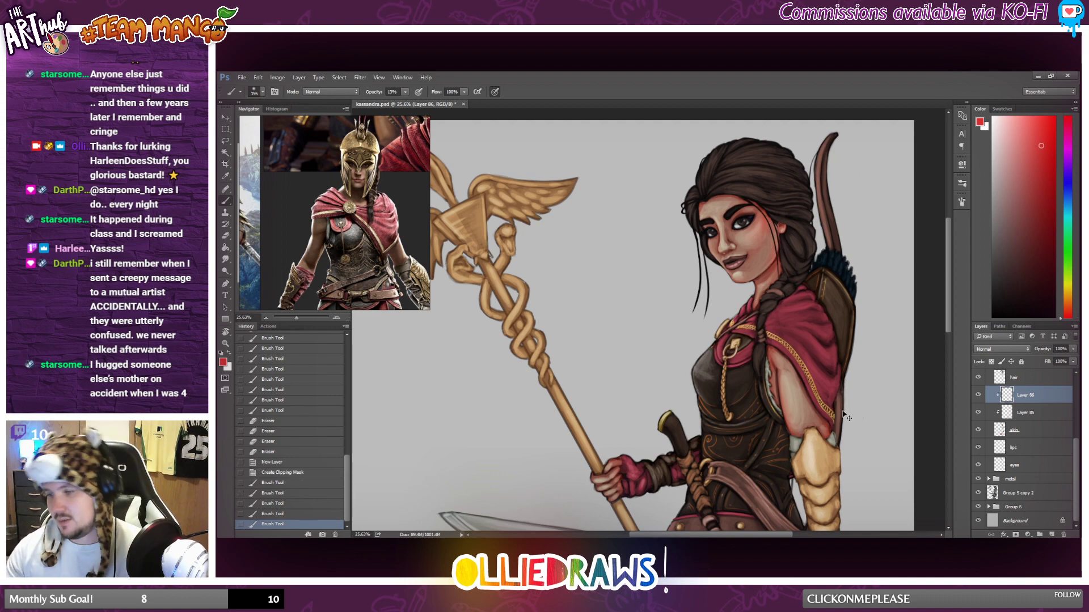
pyautogui.hotkey('ctrl', 'z')
# Brush the brighter red along the upper arm from the cloak's edge down to the elbow armor.
pyautogui.moveTo(769, 342); pyautogui.dragTo(790, 316)
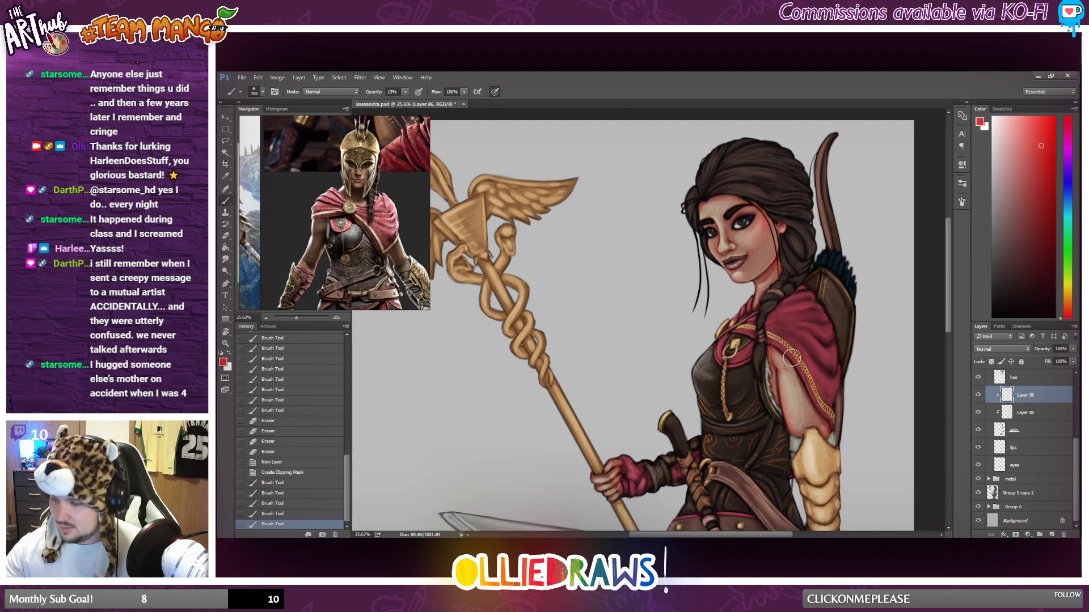
pyautogui.moveTo(792, 358)
pyautogui.mouseDown()
pyautogui.moveTo(827, 413)
pyautogui.moveTo(827, 446)
pyautogui.mouseUp()
pyautogui.scroll(-6, 794, 396)
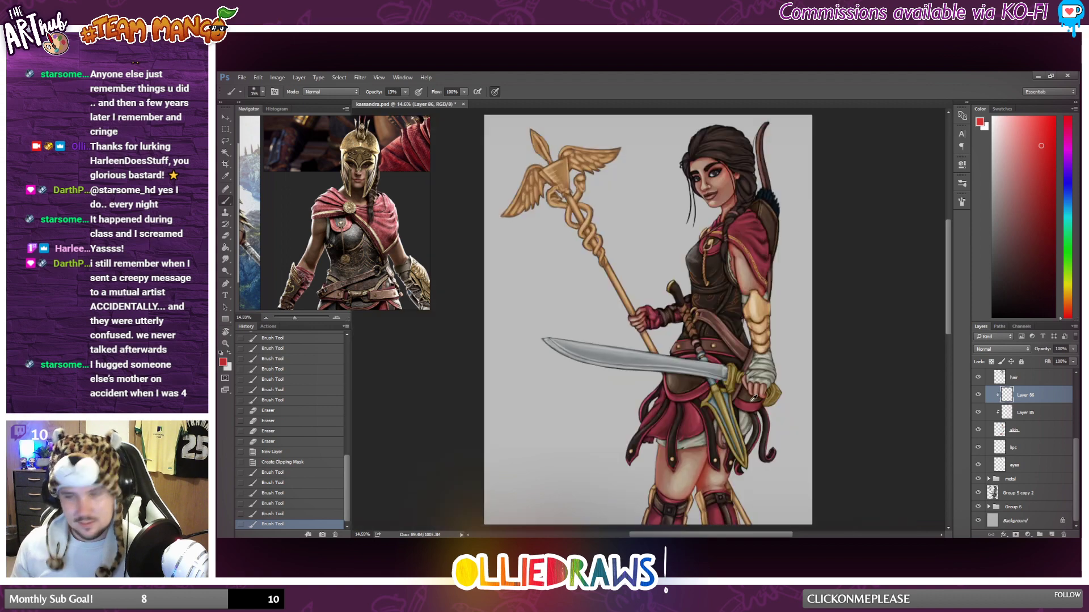
# Brush the red tint over both thighs between the skirt and the boots, undoing one stroke.
pyautogui.scroll(3, 736, 362)
pyautogui.moveTo(695, 490); pyautogui.dragTo(706, 459)
pyautogui.moveTo(706, 458); pyautogui.dragTo(666, 526)
pyautogui.hotkey('ctrl', 'z')
pyautogui.moveTo(702, 459)
pyautogui.mouseDown()
pyautogui.moveTo(647, 418)
pyautogui.moveTo(679, 499)
pyautogui.mouseUp()
pyautogui.scroll(-5, 793, 224)
pyautogui.scroll(2, 824, 252)
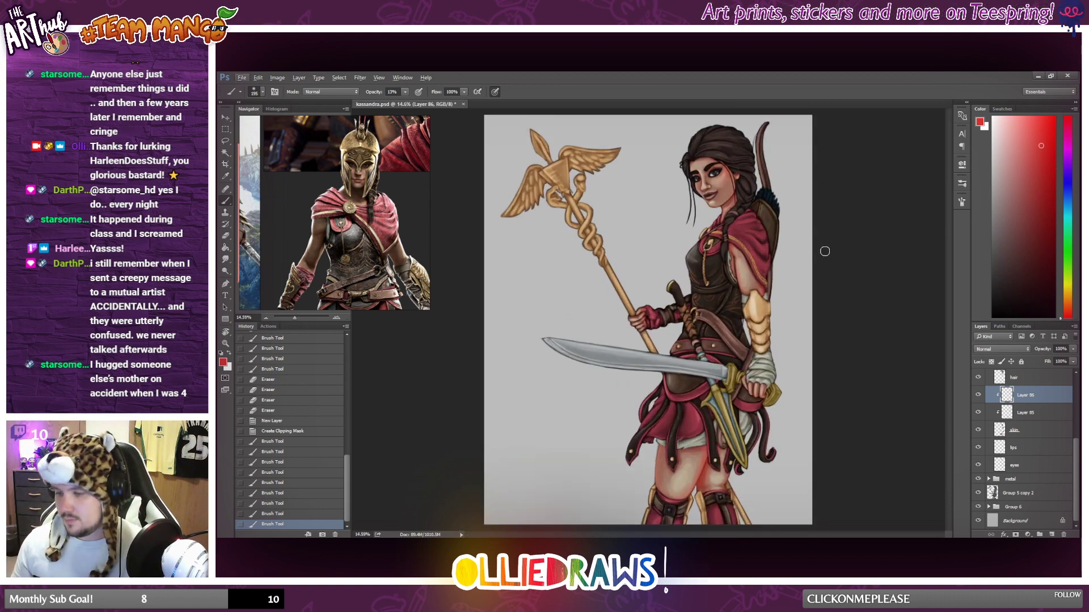
# Brush touches of the red tint onto the hands holding the staff and the sword.
pyautogui.moveTo(643, 318); pyautogui.dragTo(698, 403)
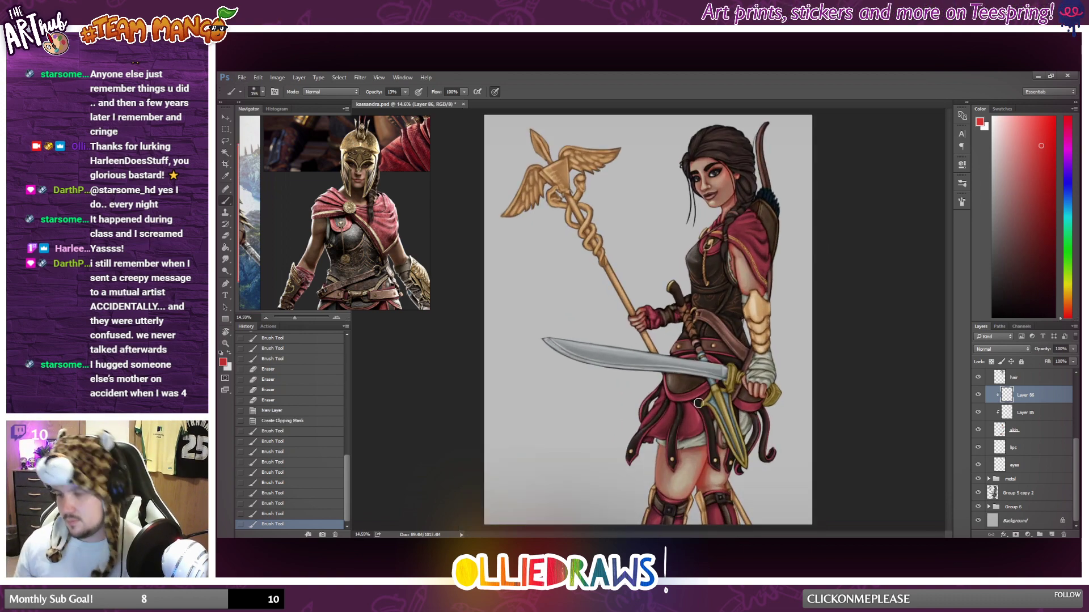
pyautogui.moveTo(764, 351); pyautogui.dragTo(752, 336)
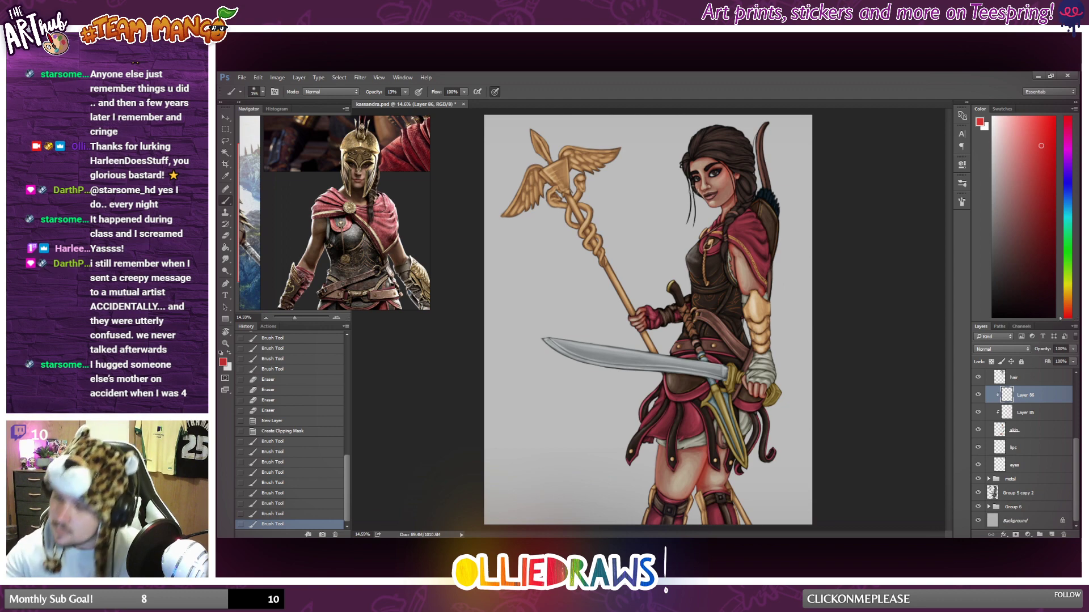
pyautogui.moveTo(707, 190); pyautogui.dragTo(732, 169)
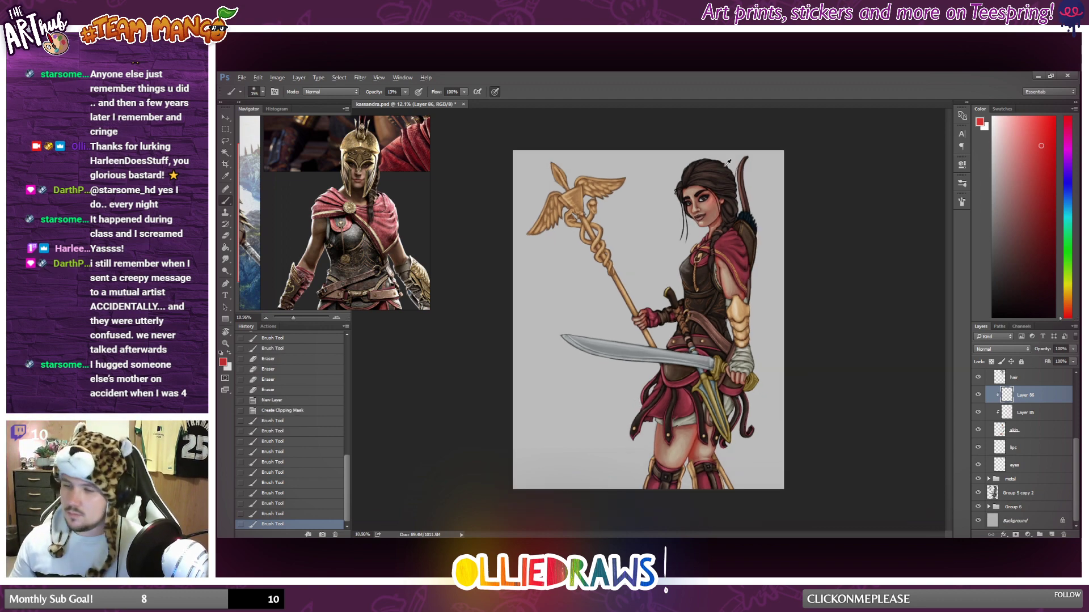
# Add a new layer above the red shading layers and clip it to the skin.
pyautogui.scroll(1, 729, 161)
pyautogui.scroll(5, 723, 166)
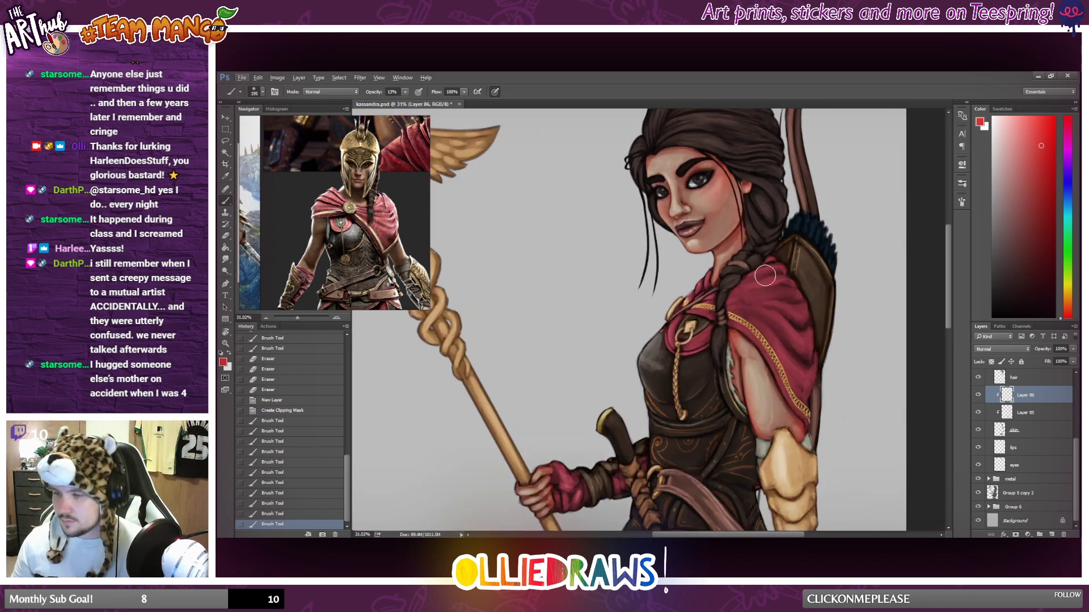
pyautogui.hotkey('ctrl', 'shift', 'alt', 'n')
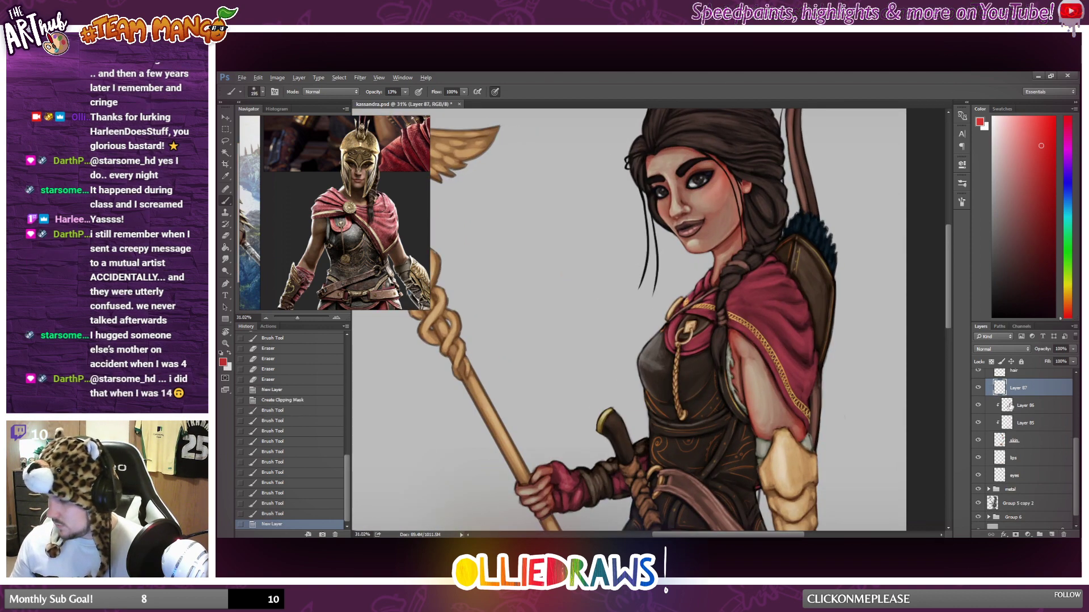
pyautogui.hotkey('ctrl', 'alt', 'g')
# Examine the Kassandra reference images, from the close-up of the eyes to the portrait against the sky.
pyautogui.moveTo(312, 122); pyautogui.dragTo(307, 253)
pyautogui.scroll(4, 347, 183)
pyautogui.scroll(-3, 347, 178)
pyautogui.scroll(3, 307, 254)
pyautogui.scroll(3, 394, 210)
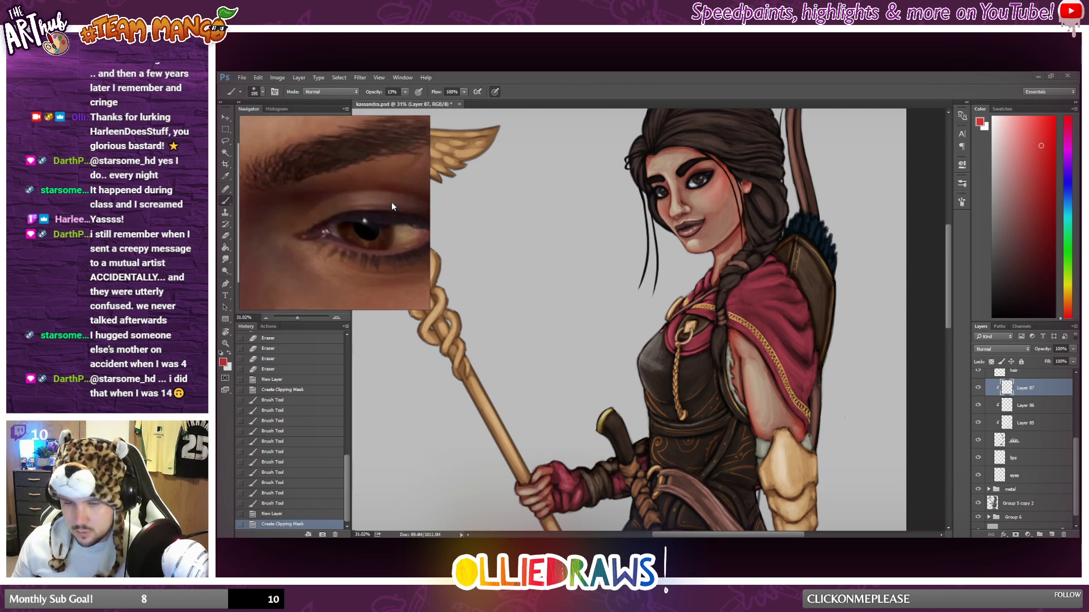
pyautogui.scroll(-5, 391, 202)
pyautogui.scroll(3, 390, 217)
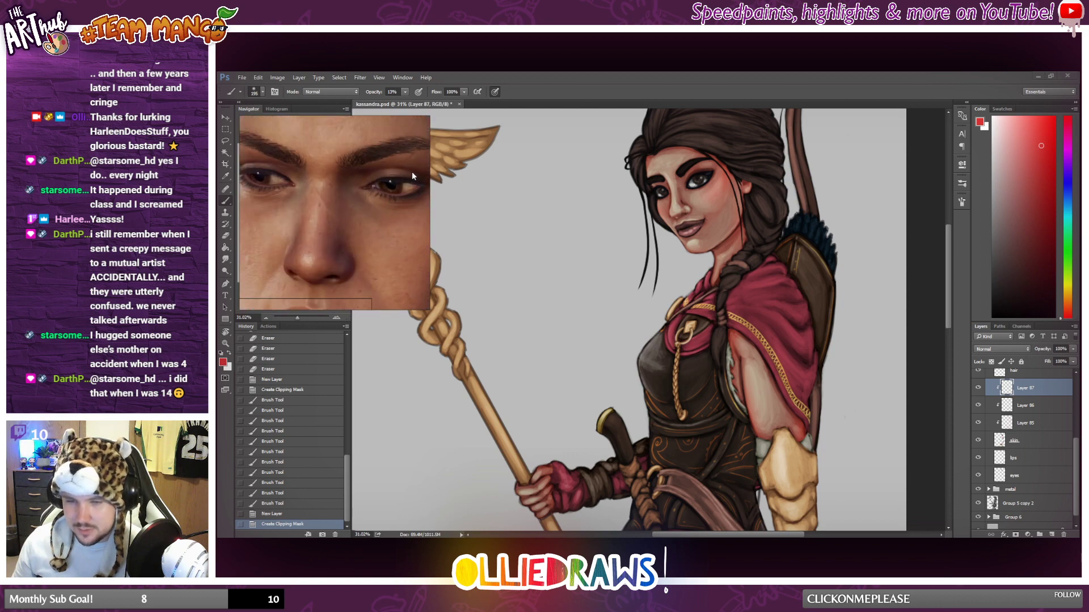
pyautogui.scroll(-3, 383, 185)
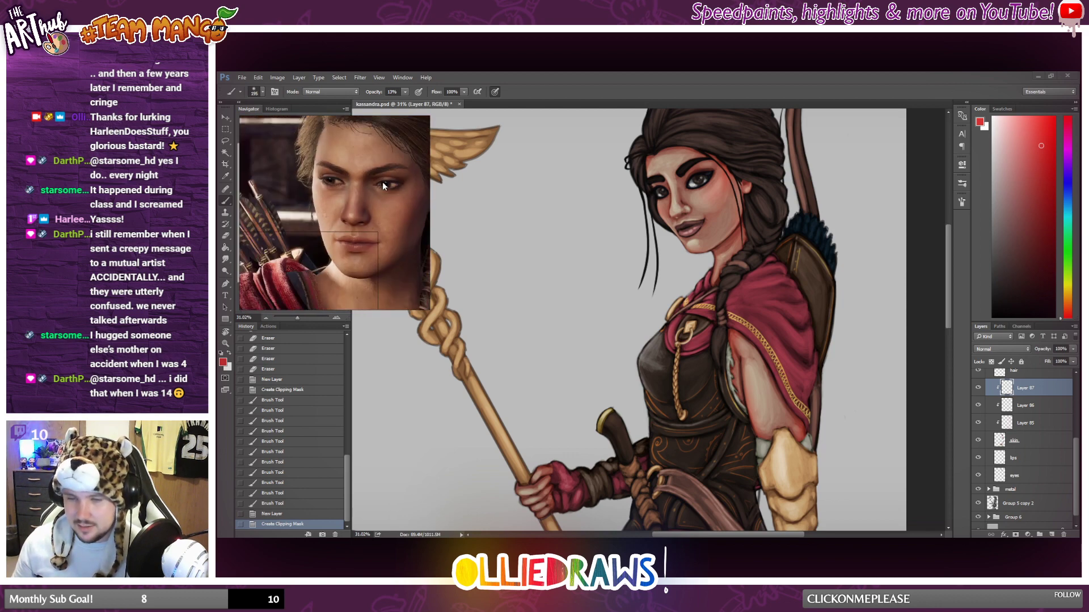
pyautogui.moveTo(382, 181); pyautogui.dragTo(406, 284)
pyautogui.scroll(-2, 406, 285)
pyautogui.moveTo(363, 202); pyautogui.dragTo(434, 113)
pyautogui.moveTo(284, 213); pyautogui.dragTo(382, 205)
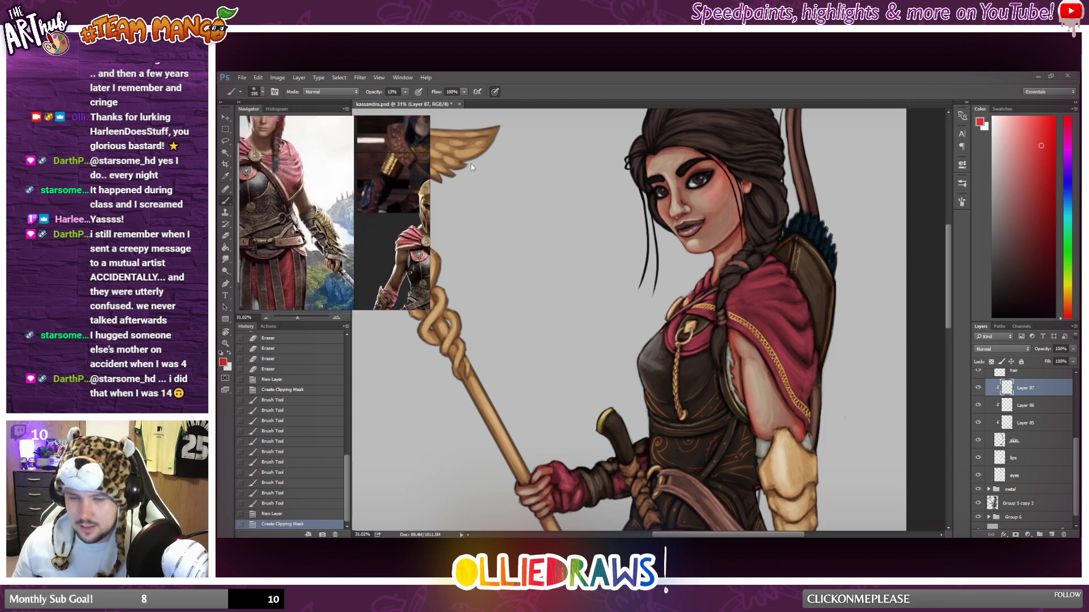
pyautogui.scroll(-2, 353, 204)
pyautogui.moveTo(269, 173); pyautogui.dragTo(345, 202)
pyautogui.scroll(2, 366, 227)
pyautogui.scroll(-2, 330, 205)
pyautogui.scroll(5, 309, 207)
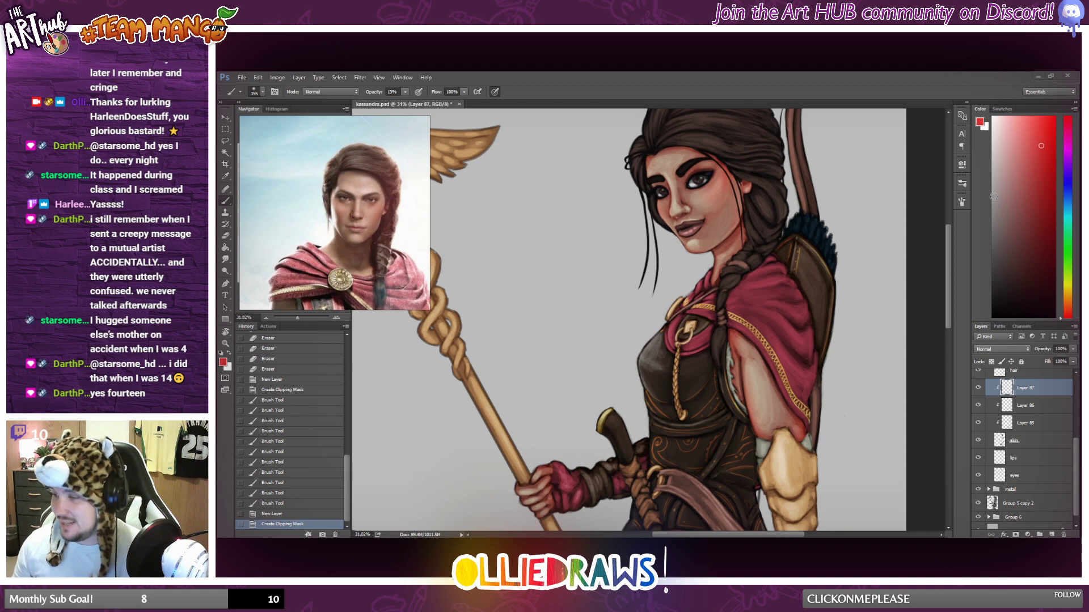
# Choose a dark muted red and set up a smaller soft brush with a higher opacity.
pyautogui.click(1025, 248)
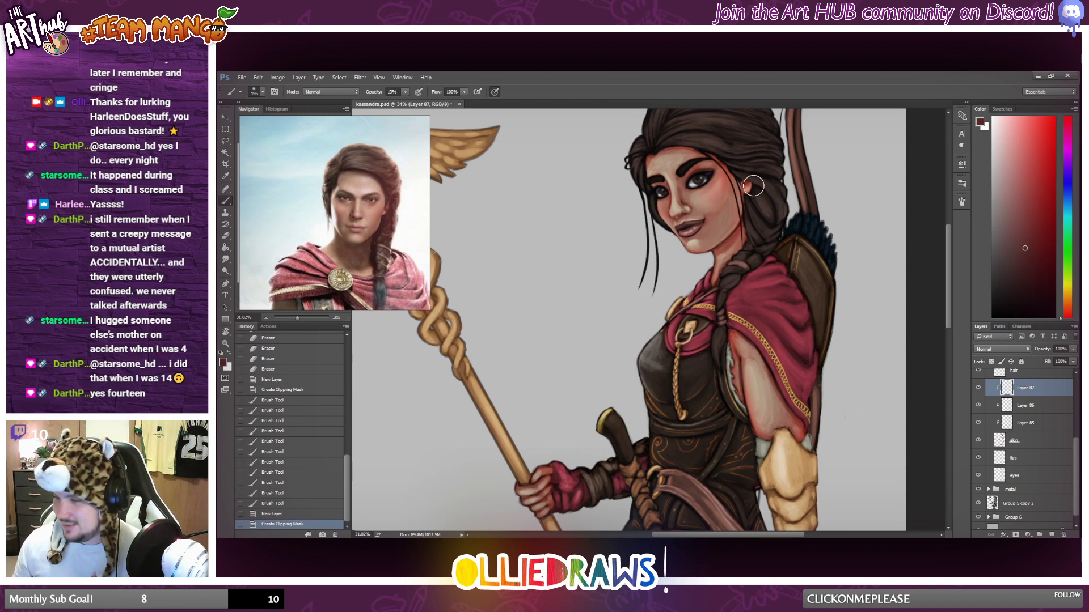
pyautogui.scroll(2, 753, 186)
pyautogui.scroll(2, 671, 181)
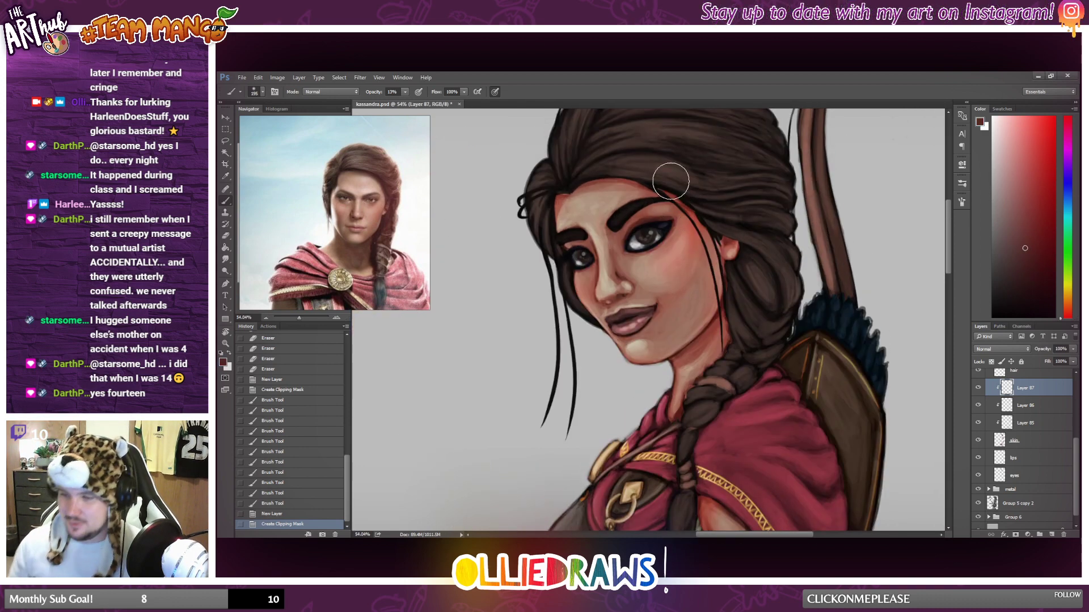
pyautogui.scroll(2, 650, 292)
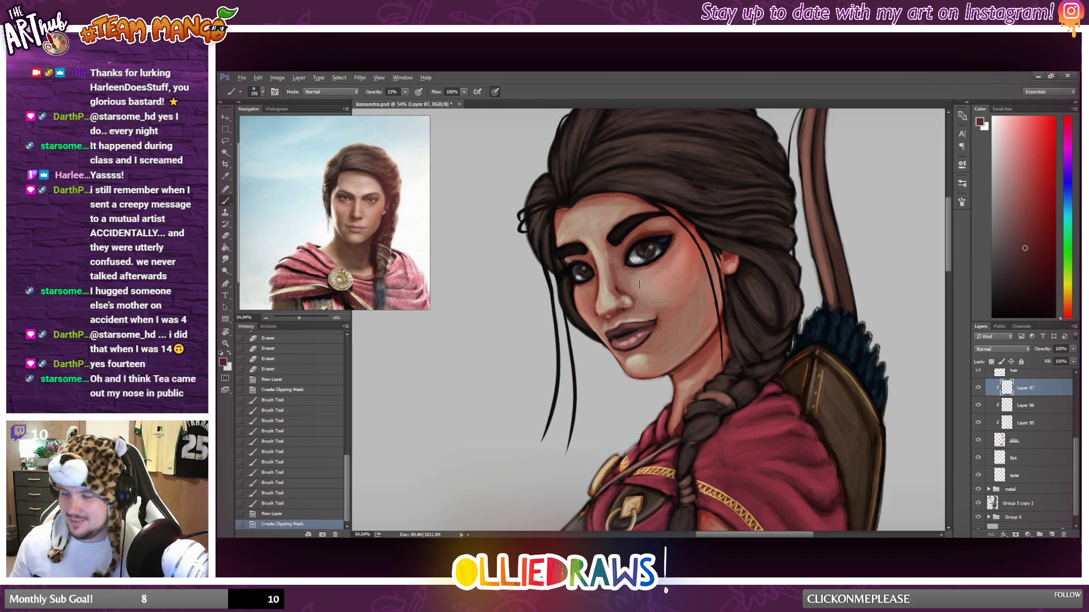
pyautogui.rightClick(657, 290)
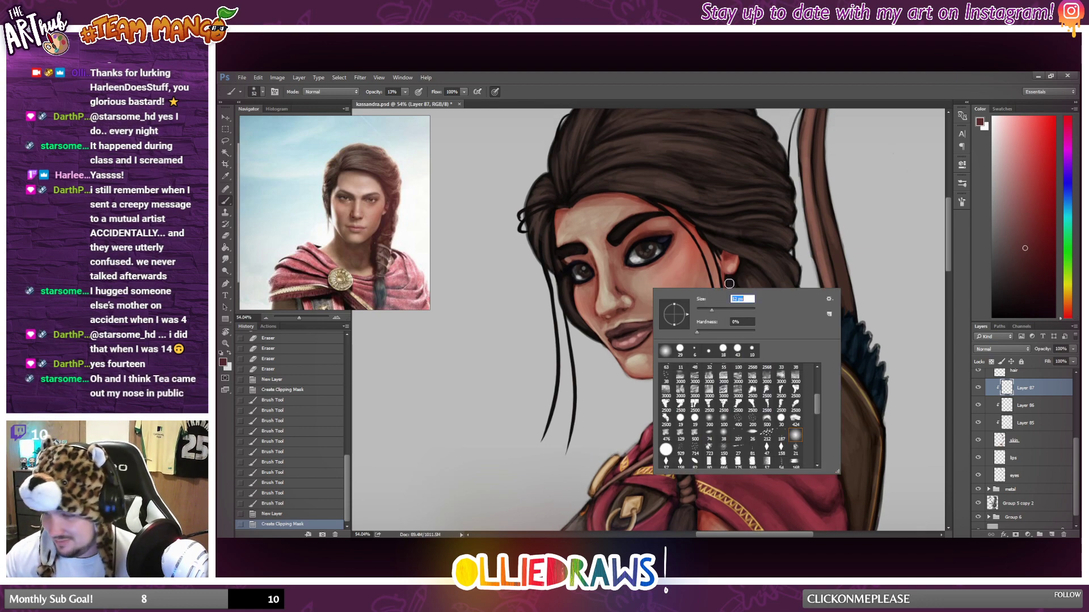
pyautogui.press('Return')
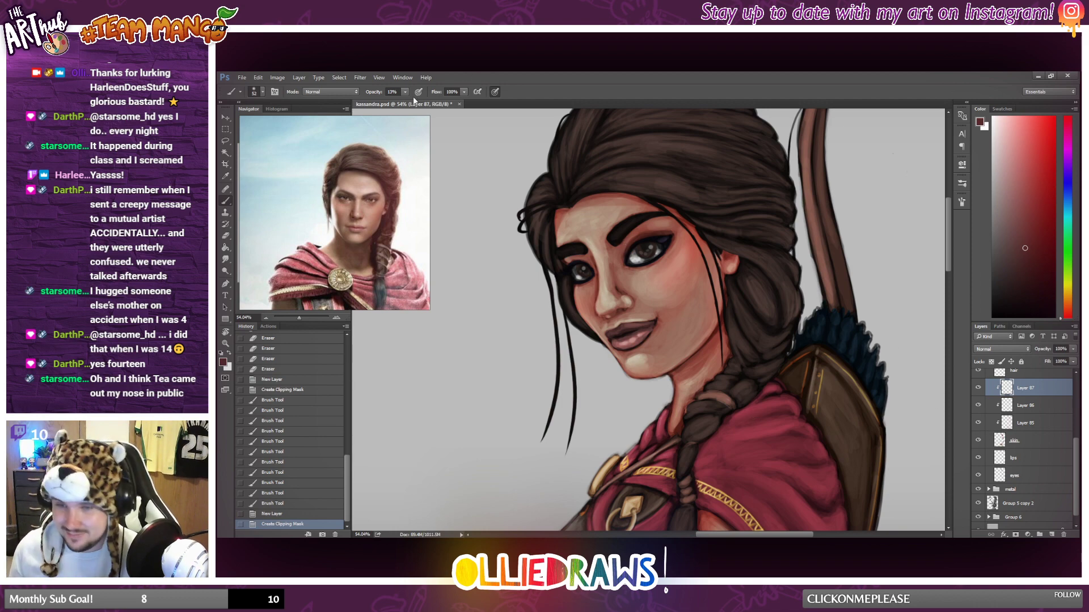
pyautogui.moveTo(405, 93); pyautogui.dragTo(415, 104)
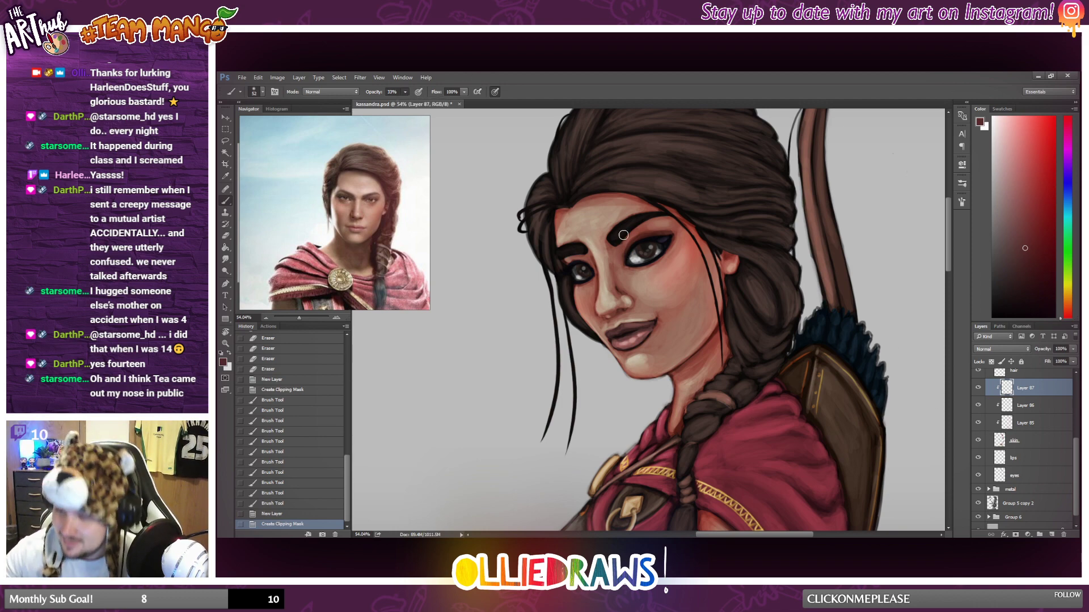
# Brush the dark red as eyeshadow over the upper lids and inner corners of both eyes.
pyautogui.moveTo(623, 238)
pyautogui.mouseDown()
pyautogui.moveTo(624, 261)
pyautogui.moveTo(633, 223)
pyautogui.moveTo(627, 263)
pyautogui.moveTo(638, 234)
pyautogui.mouseUp()
pyautogui.moveTo(626, 241); pyautogui.dragTo(647, 231)
pyautogui.moveTo(632, 236); pyautogui.dragTo(665, 227)
pyautogui.moveTo(652, 234); pyautogui.dragTo(671, 224)
pyautogui.moveTo(648, 225)
pyautogui.mouseDown()
pyautogui.moveTo(672, 222)
pyautogui.moveTo(628, 258)
pyautogui.mouseUp()
pyautogui.moveTo(628, 258)
pyautogui.mouseDown()
pyautogui.moveTo(631, 241)
pyautogui.moveTo(565, 256)
pyautogui.mouseUp()
pyautogui.moveTo(566, 256)
pyautogui.mouseDown()
pyautogui.moveTo(591, 263)
pyautogui.moveTo(576, 258)
pyautogui.mouseUp()
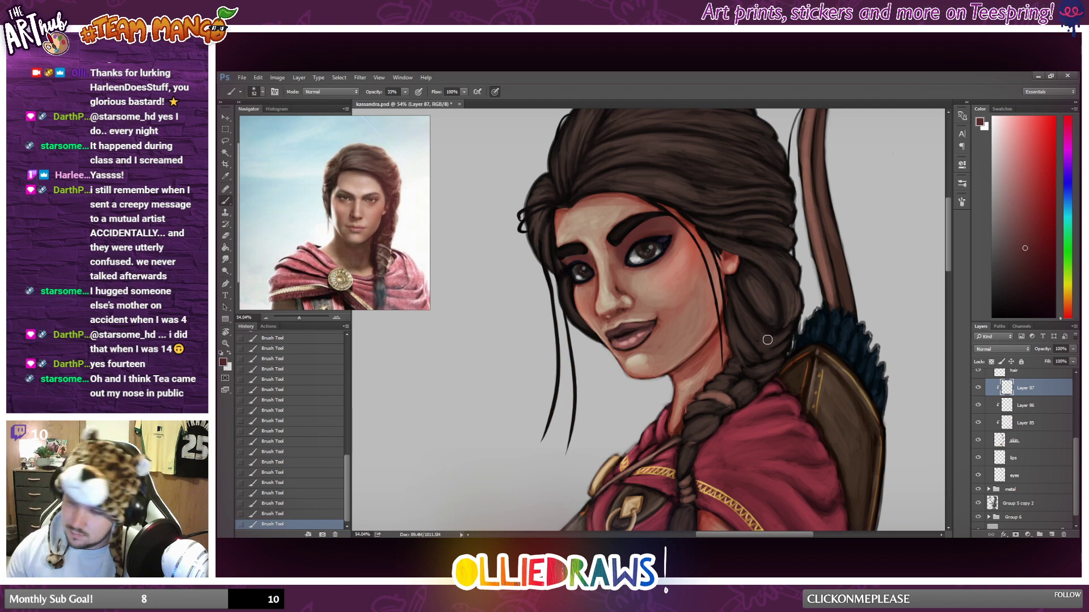
# Try several blend modes on the eyeshadow layer and set it to Color Burn.
pyautogui.scroll(-5, 737, 323)
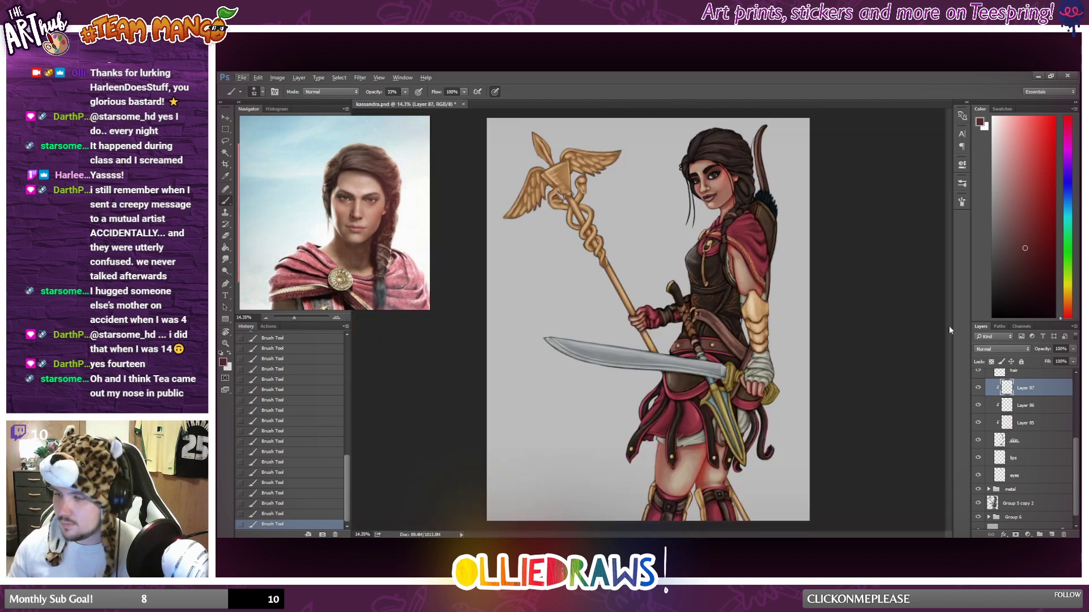
pyautogui.click(1014, 348)
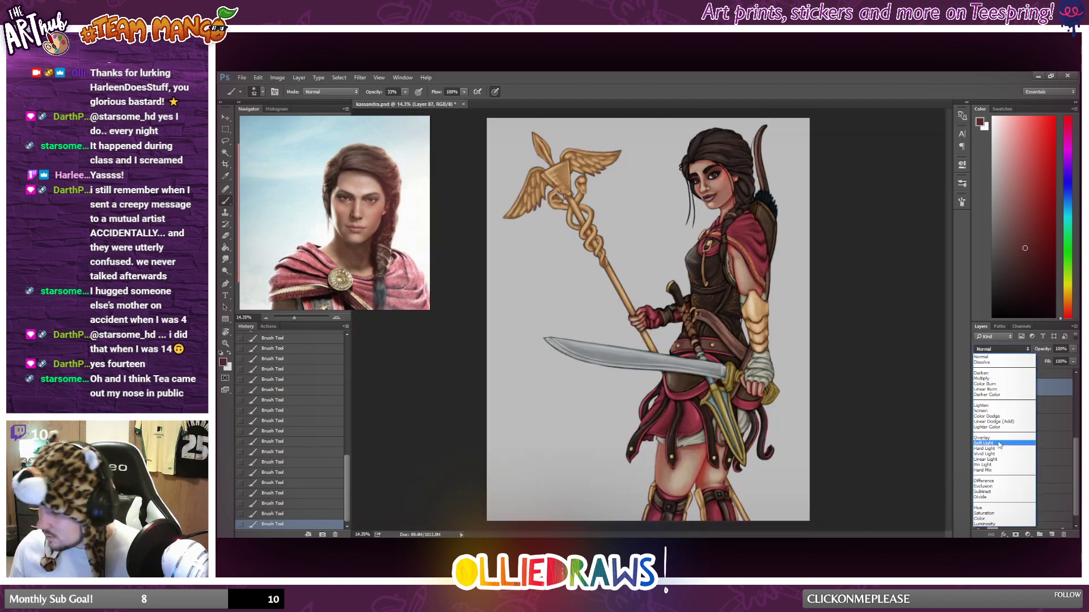
pyautogui.click(978, 436)
pyautogui.press('Down')
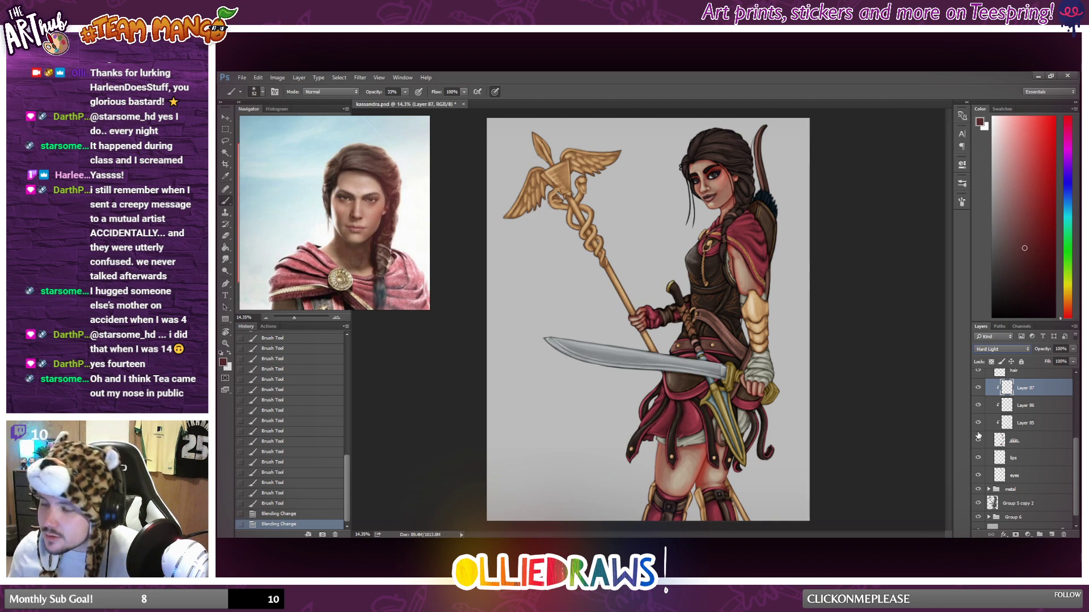
pyautogui.press('Down')
pyautogui.press('Up')
pyautogui.press('Up')
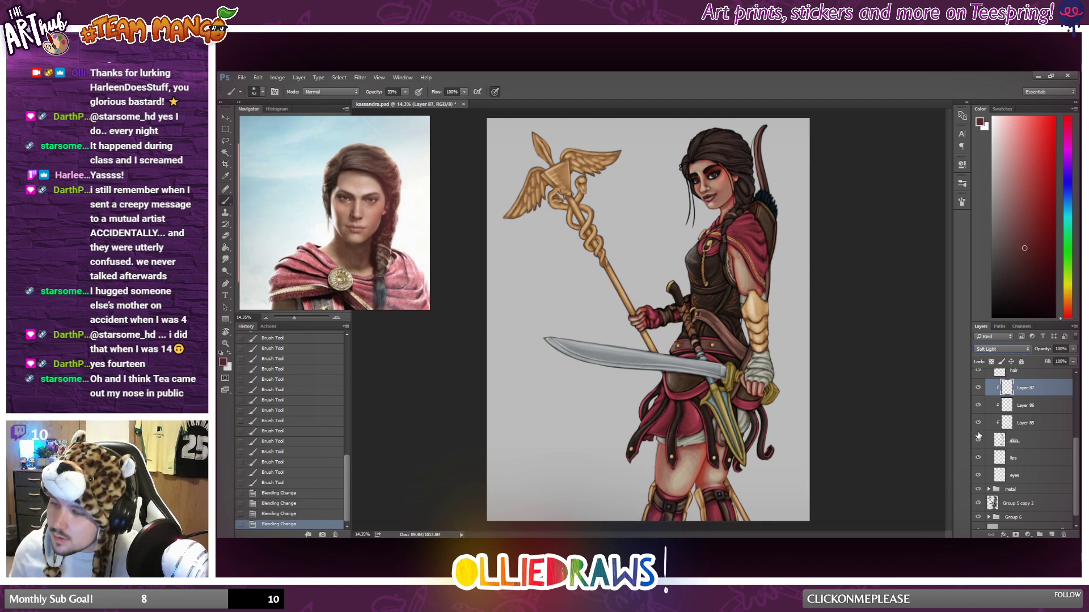
pyautogui.press('Up')
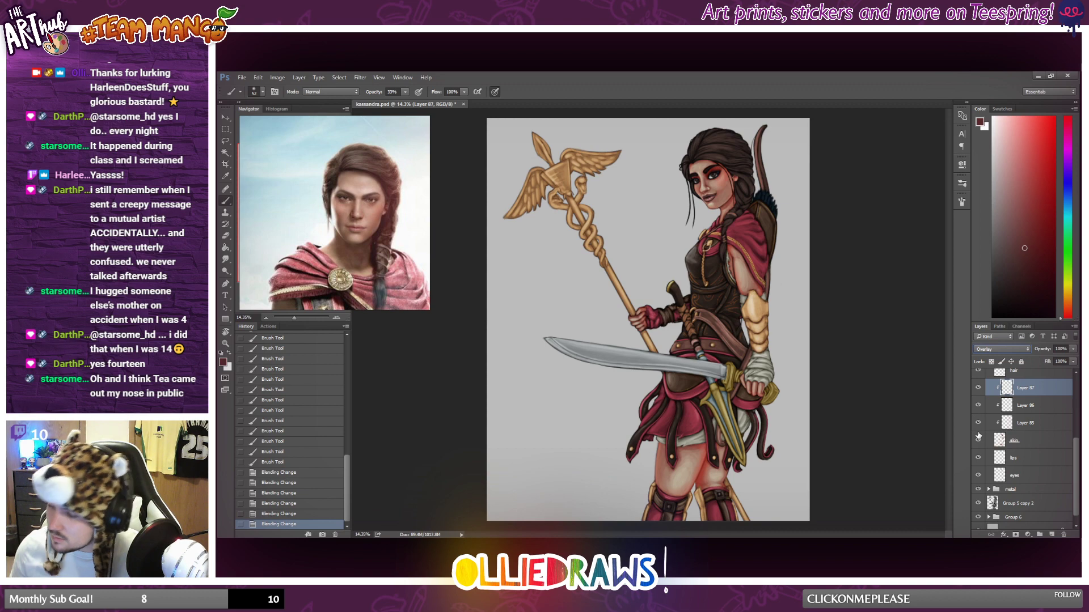
pyautogui.press('Up')
pyautogui.press('Up')
pyautogui.press('Up')
pyautogui.press('Up')
pyautogui.press('Up')
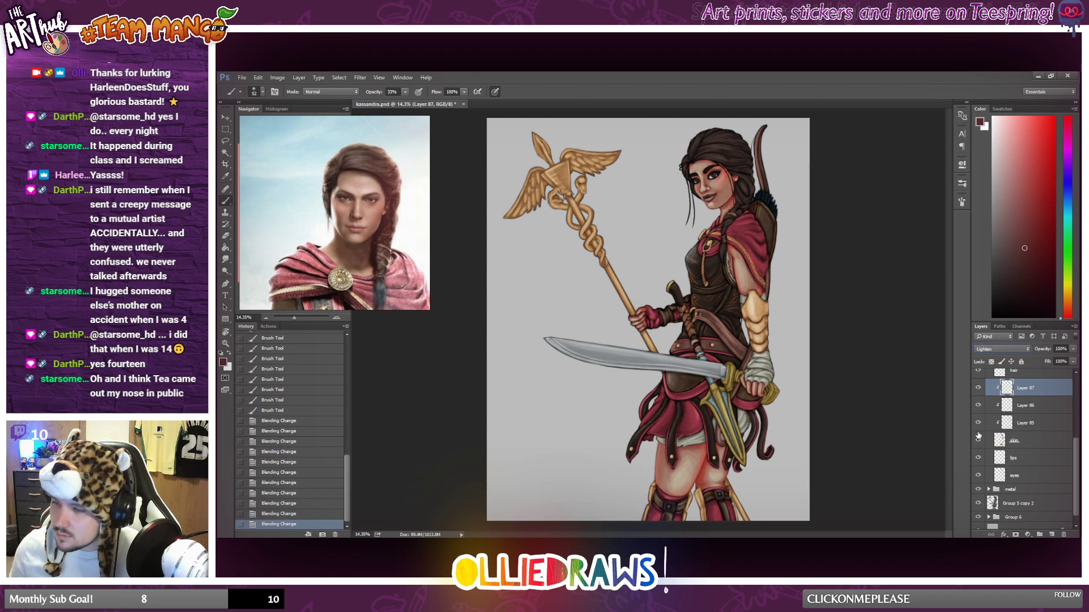
pyautogui.press('Up')
pyautogui.press('Up')
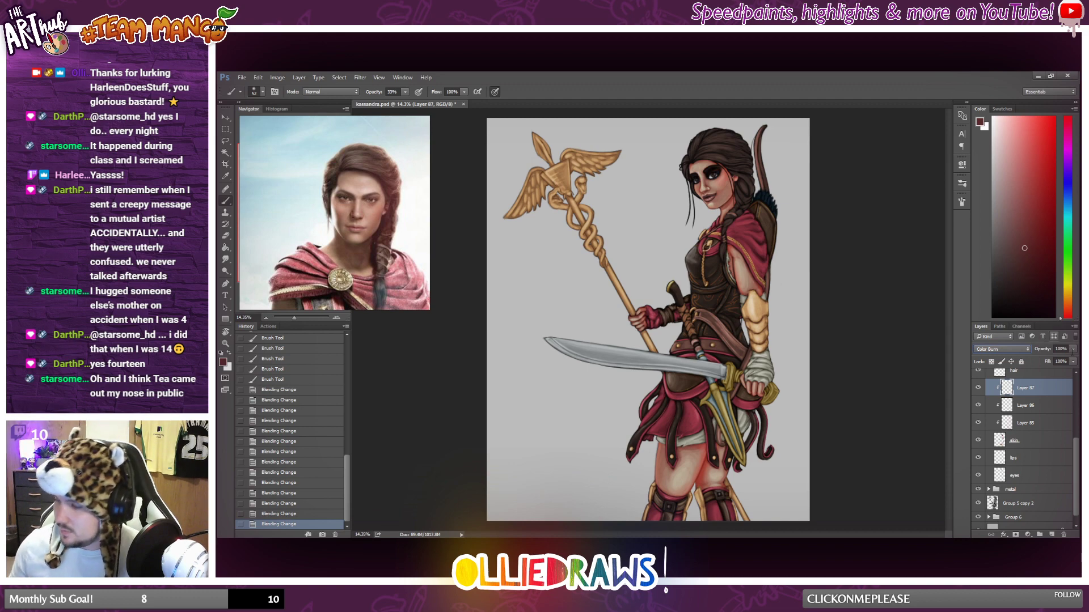
# Lower the eyeshadow layer's opacity to 39% while checking the effect on the whole figure.
pyautogui.click(1073, 348)
pyautogui.moveTo(1073, 360); pyautogui.dragTo(1056, 363)
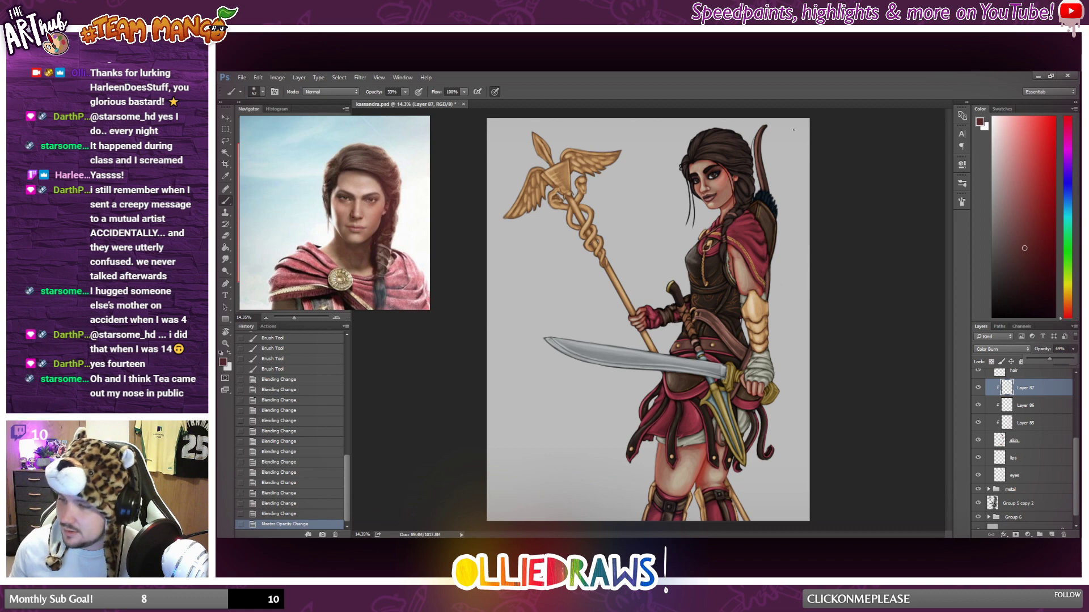
pyautogui.click(805, 103)
pyautogui.scroll(6, 736, 161)
pyautogui.scroll(-6, 695, 161)
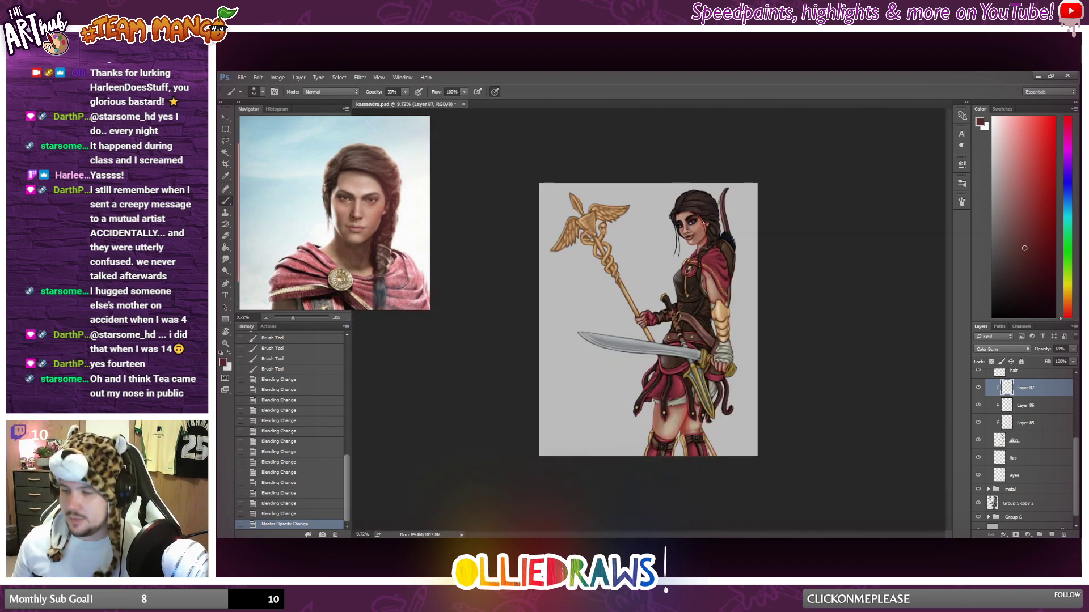
pyautogui.scroll(3, 693, 183)
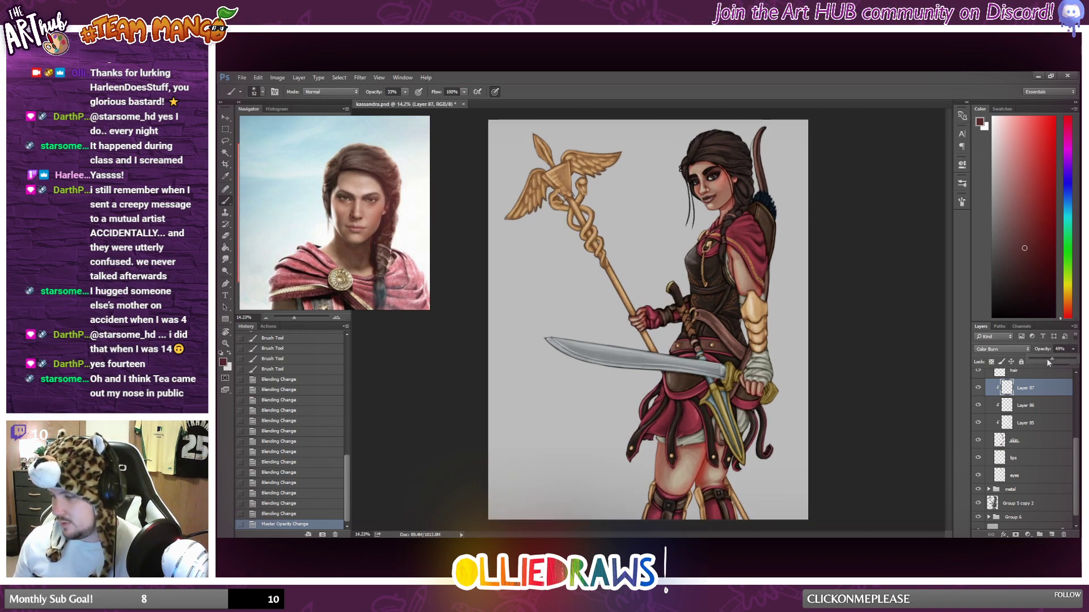
pyautogui.moveTo(1046, 361); pyautogui.dragTo(1047, 361)
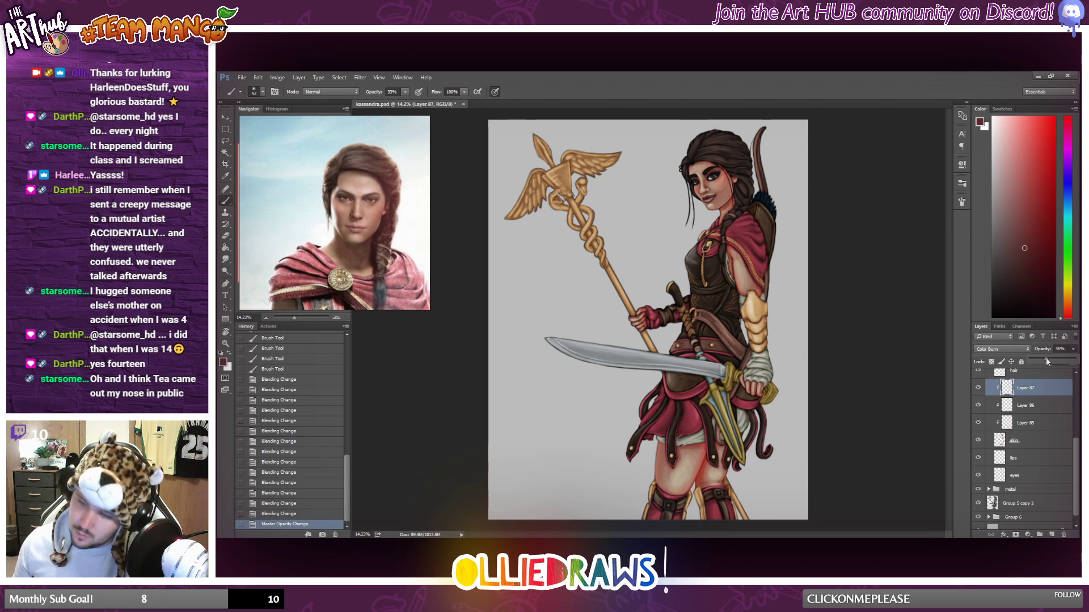
pyautogui.scroll(-6, 816, 270)
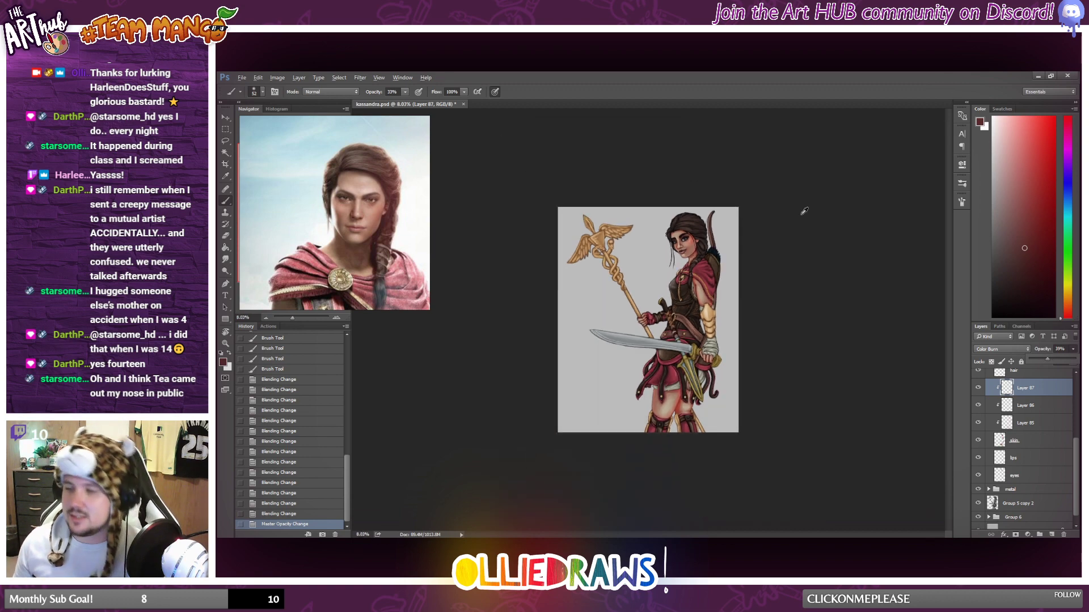
pyautogui.scroll(3, 796, 211)
pyautogui.scroll(2, 797, 208)
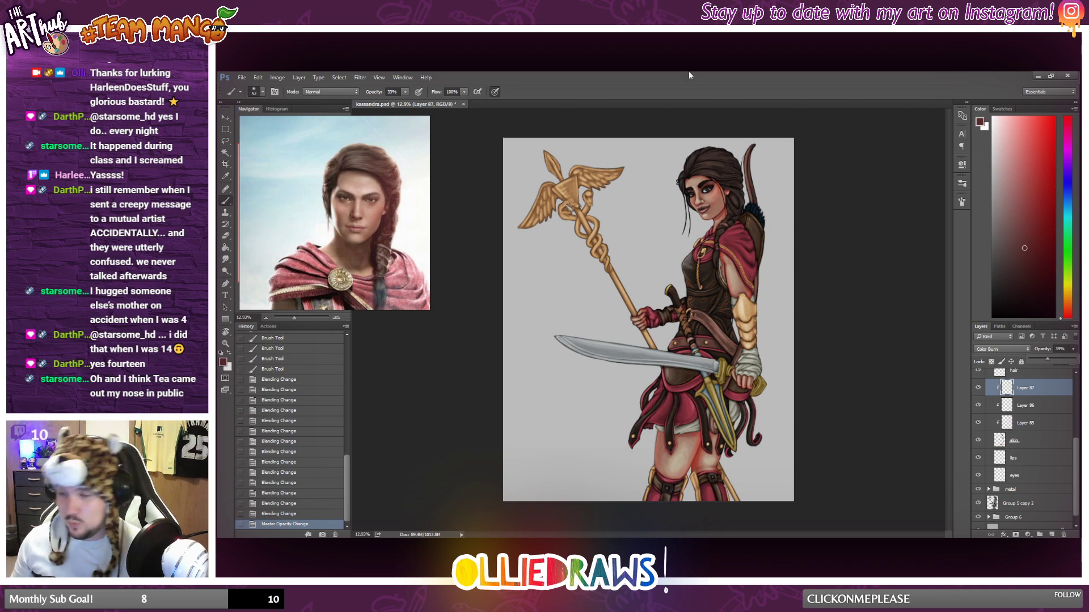
# Brush dark red shading down the side of the jaw and onto the neck beside the braid.
pyautogui.scroll(3, 701, 187)
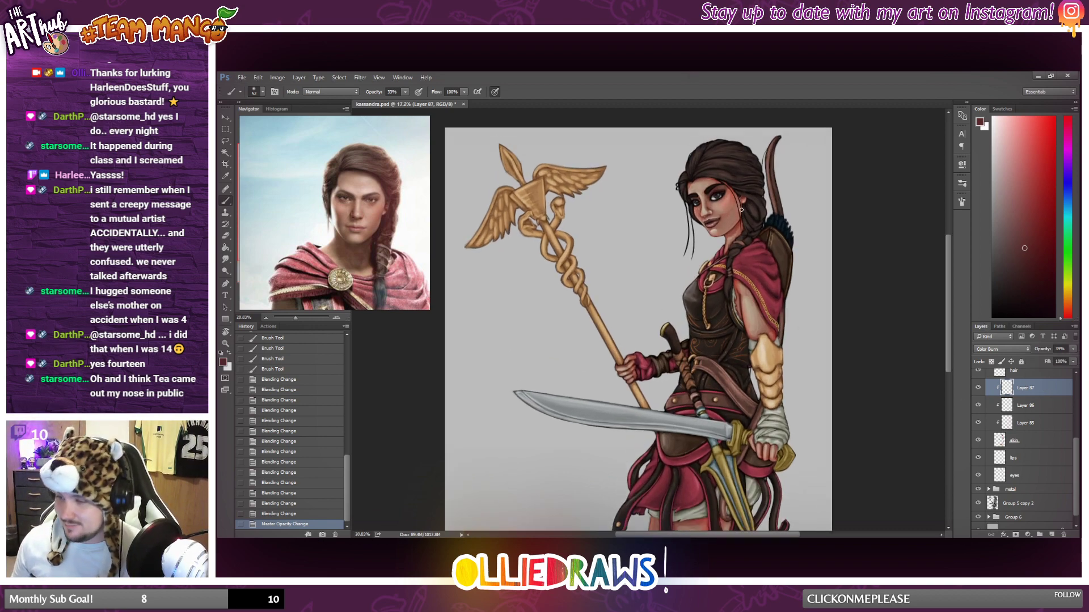
pyautogui.scroll(2, 742, 210)
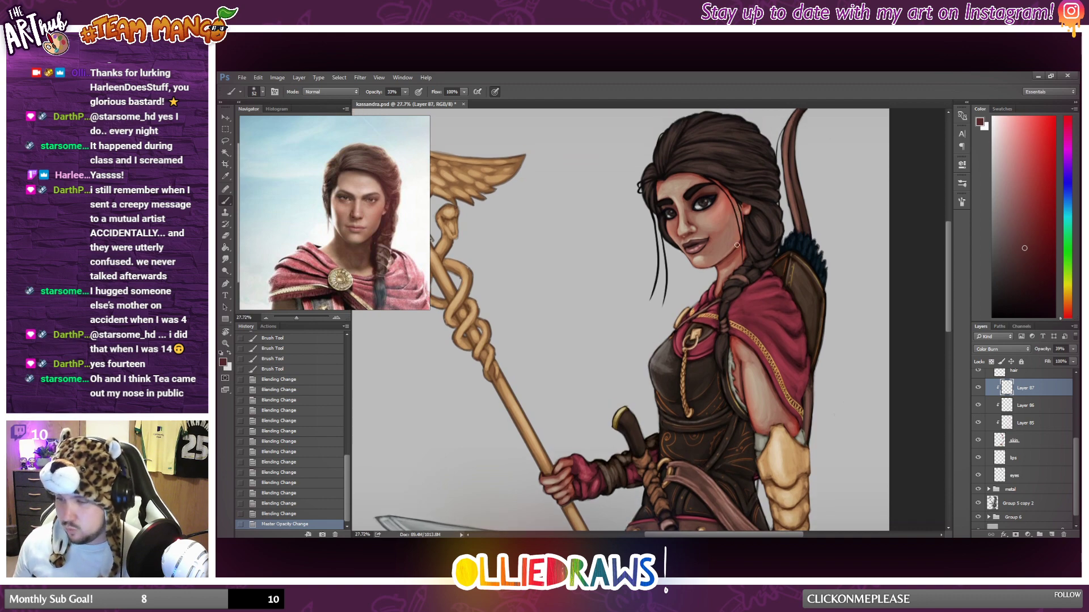
pyautogui.moveTo(718, 266); pyautogui.dragTo(718, 274)
pyautogui.moveTo(717, 275); pyautogui.dragTo(721, 275)
pyautogui.moveTo(719, 282); pyautogui.dragTo(742, 249)
pyautogui.moveTo(744, 240); pyautogui.dragTo(739, 260)
pyautogui.moveTo(741, 240); pyautogui.dragTo(732, 274)
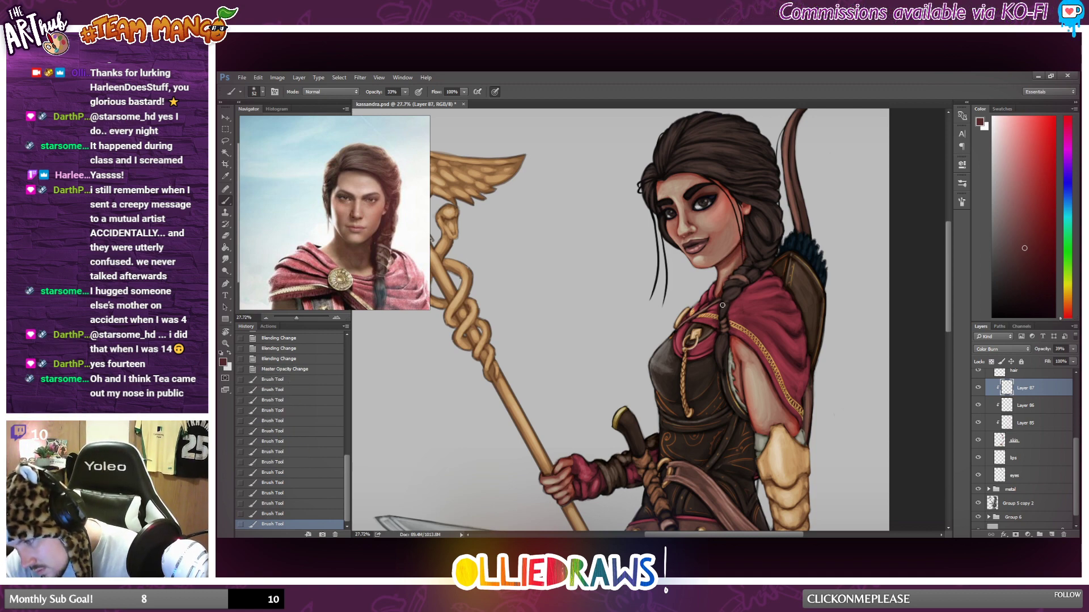
pyautogui.scroll(-2, 722, 305)
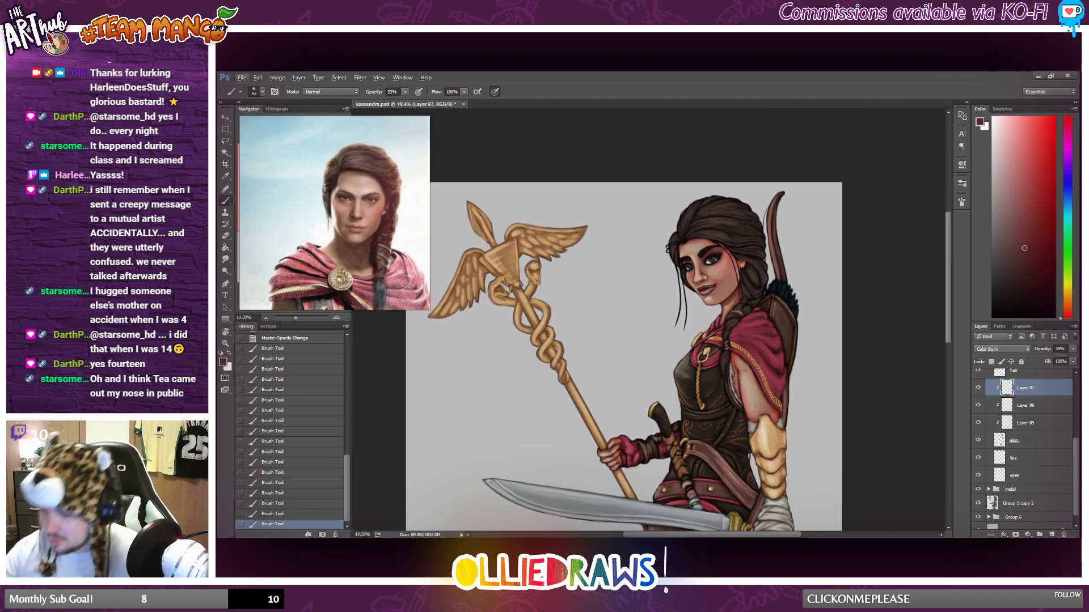
# Brush dark red shading onto the bare upper arm between the cape and the gold armguard.
pyautogui.moveTo(738, 399); pyautogui.dragTo(732, 360)
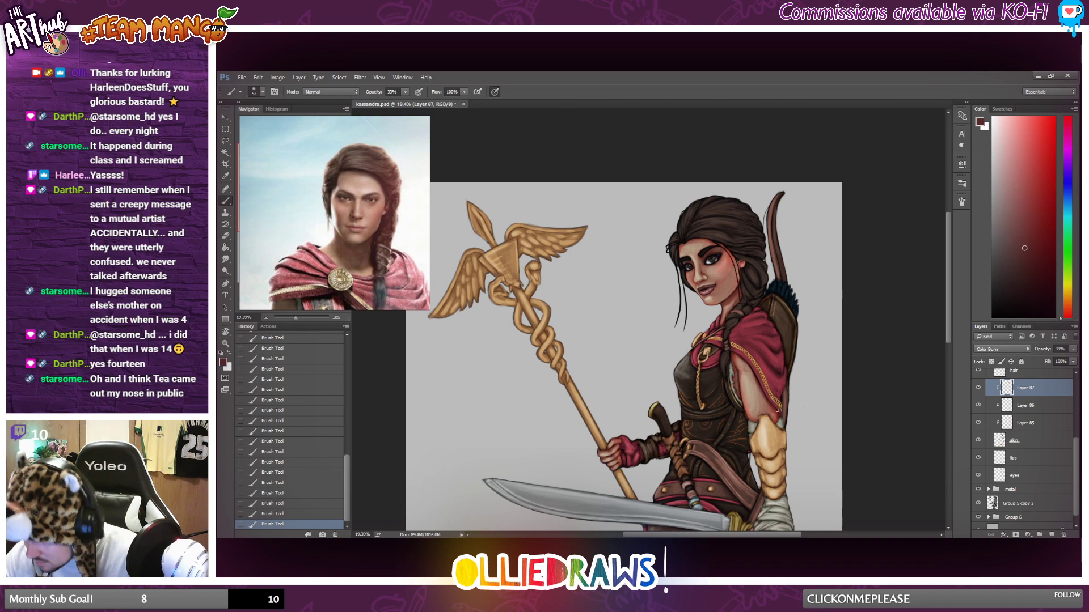
pyautogui.scroll(-2, 827, 271)
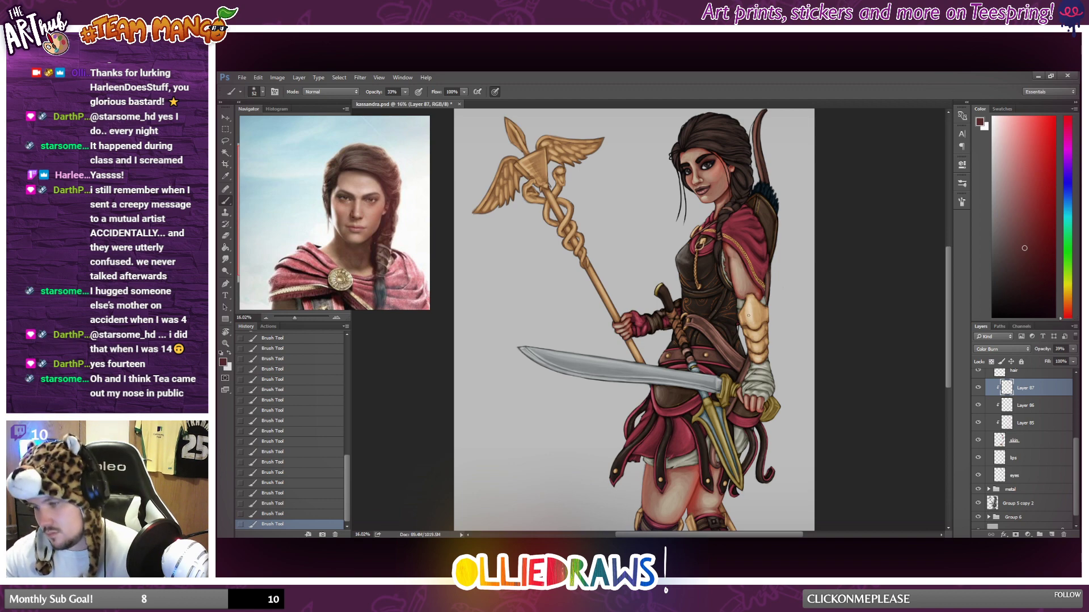
pyautogui.scroll(2, 728, 415)
pyautogui.scroll(-2, 695, 392)
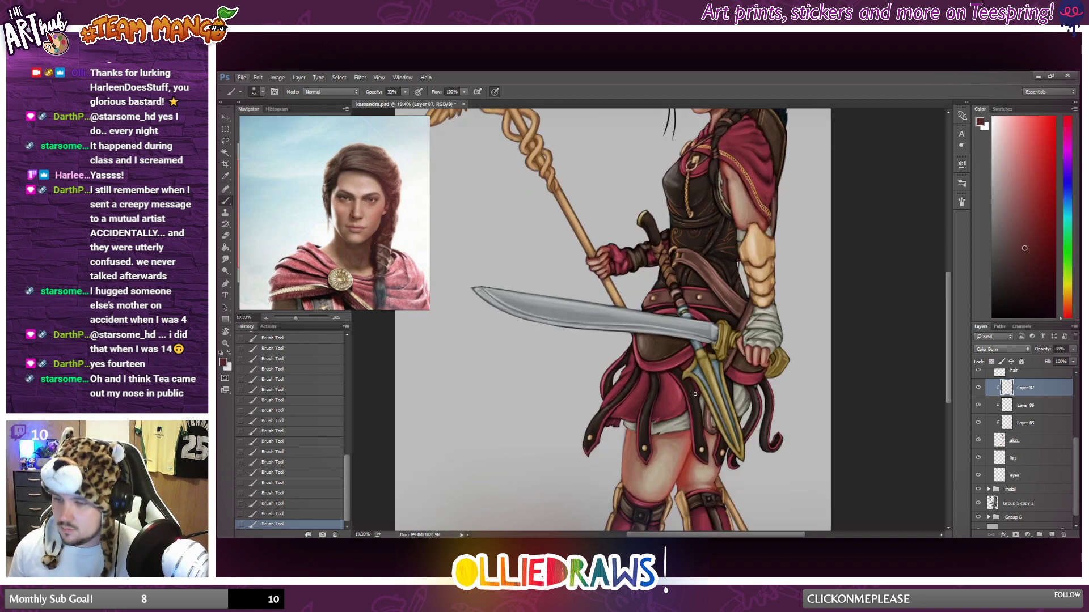
# Enlarge the soft brush to suit the legs and step back through the history to undo the trial strokes.
pyautogui.rightClick(688, 432)
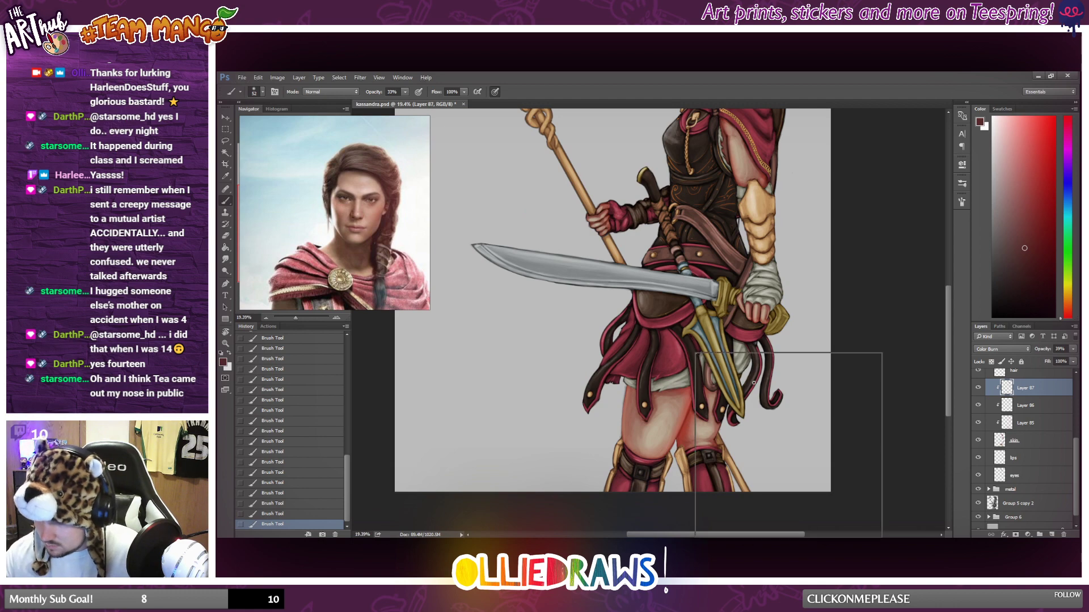
pyautogui.click(757, 376)
pyautogui.click(853, 306)
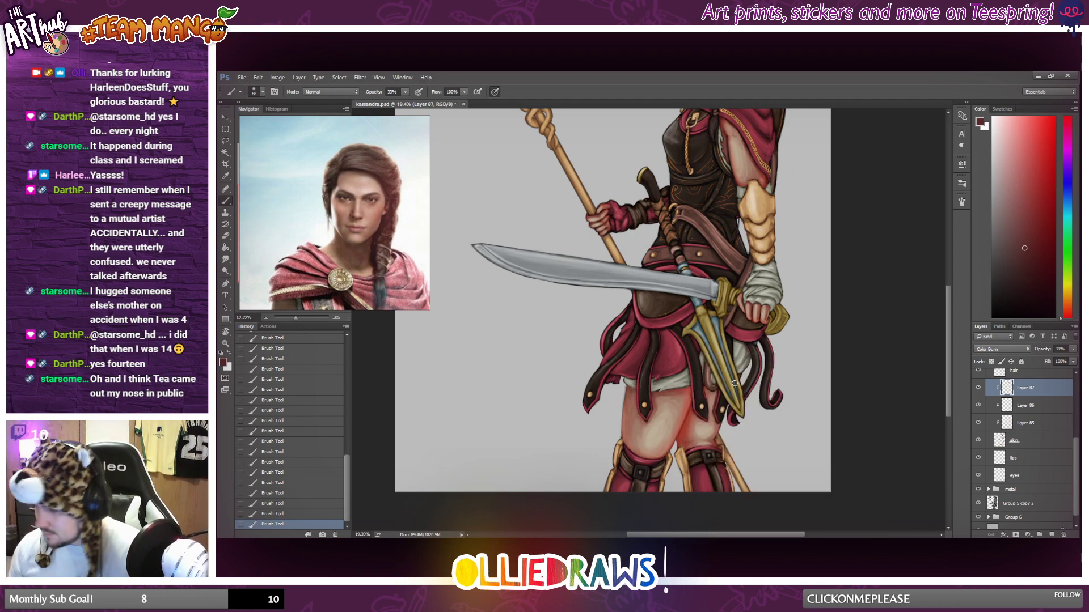
pyautogui.click(304, 494)
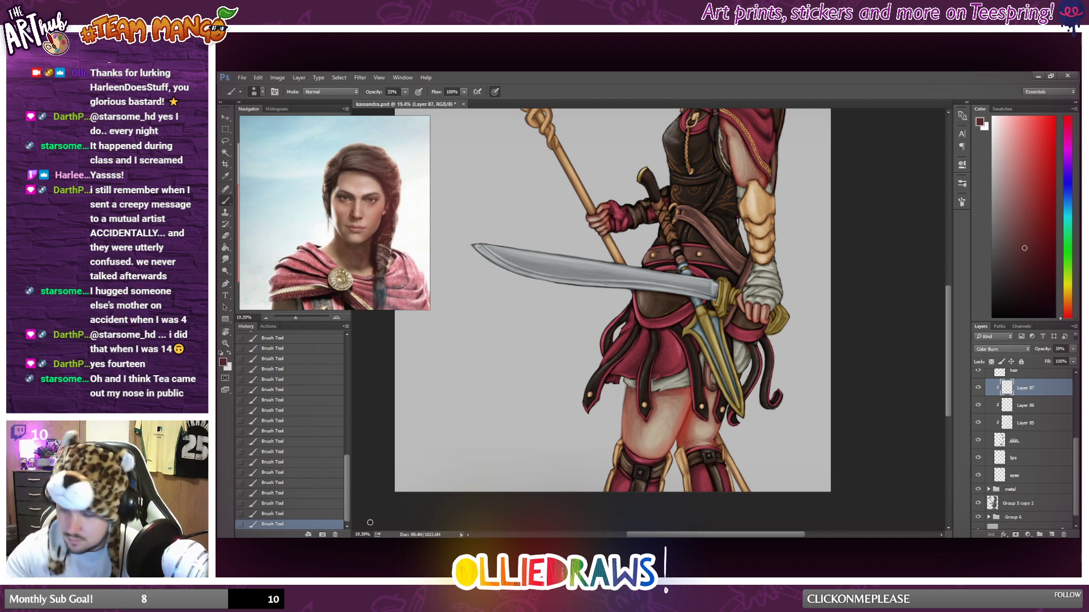
pyautogui.rightClick(650, 421)
pyautogui.click(735, 374)
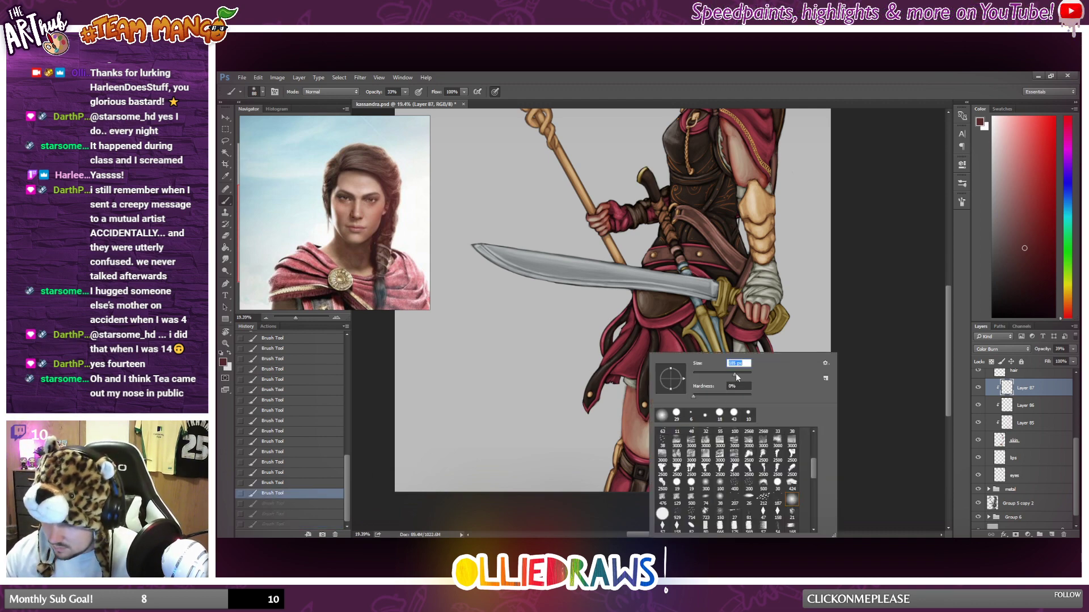
pyautogui.click(287, 493)
pyautogui.click(298, 485)
# Brush broad dark red shading over both thighs from the skirt hem down to the knees.
pyautogui.moveTo(630, 396)
pyautogui.mouseDown()
pyautogui.moveTo(637, 383)
pyautogui.moveTo(678, 383)
pyautogui.moveTo(655, 390)
pyautogui.moveTo(688, 407)
pyautogui.moveTo(656, 473)
pyautogui.mouseUp()
pyautogui.moveTo(692, 409); pyautogui.dragTo(651, 468)
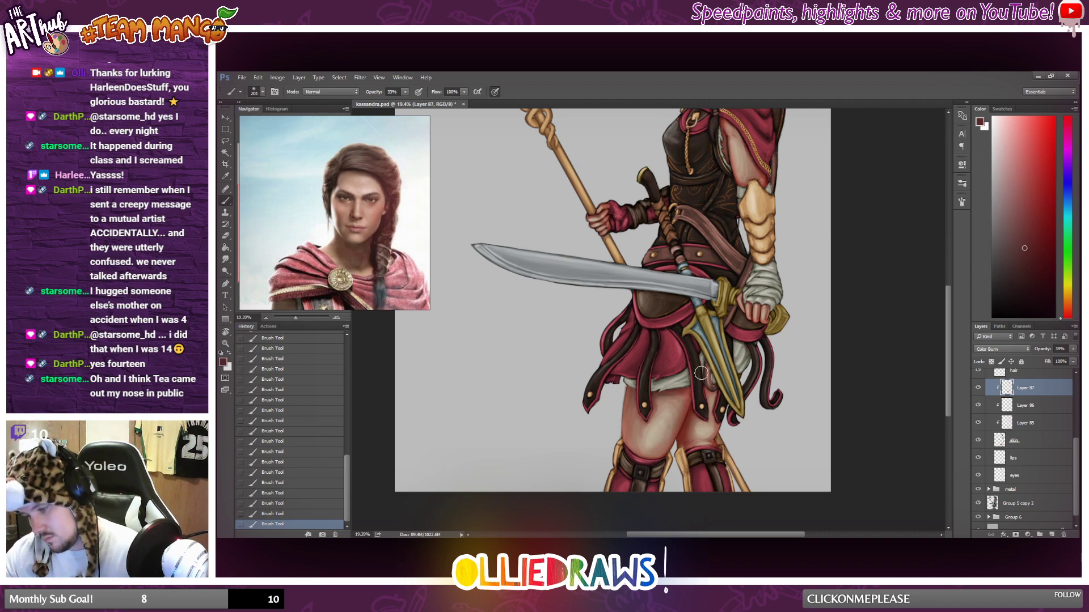
pyautogui.moveTo(703, 370); pyautogui.dragTo(661, 464)
pyautogui.moveTo(693, 390); pyautogui.dragTo(644, 528)
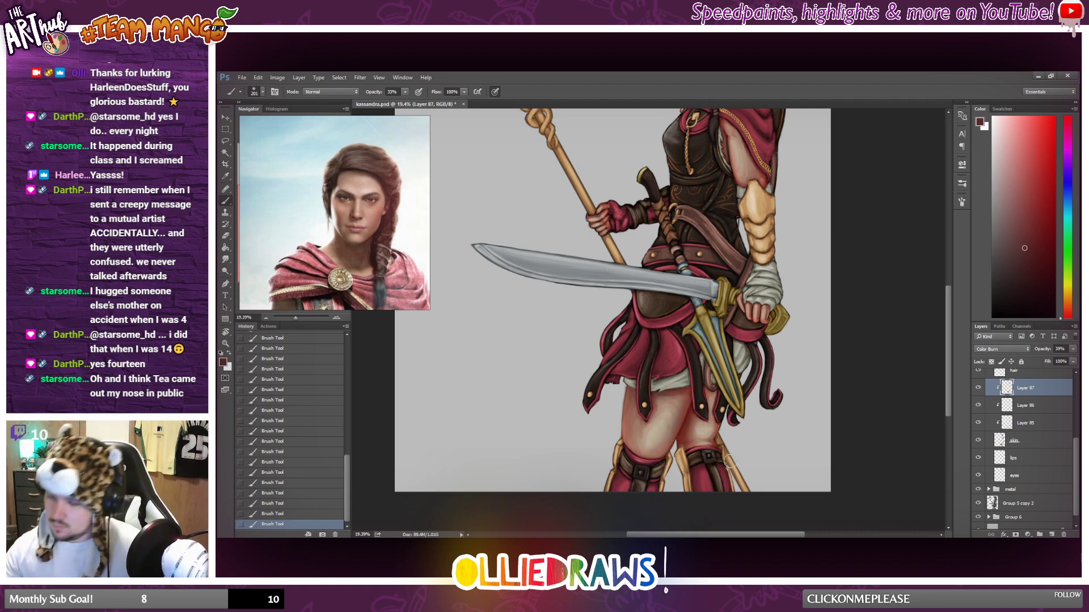
# Compare the whole figure with the Color Burn shading layer hidden and shown.
pyautogui.scroll(2, 725, 316)
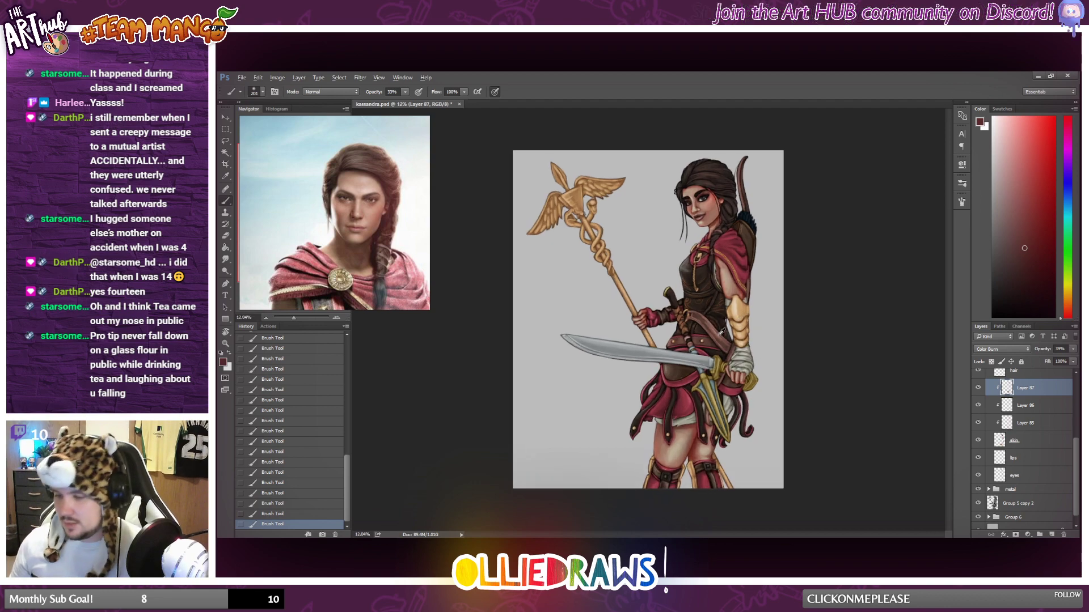
pyautogui.click(978, 390)
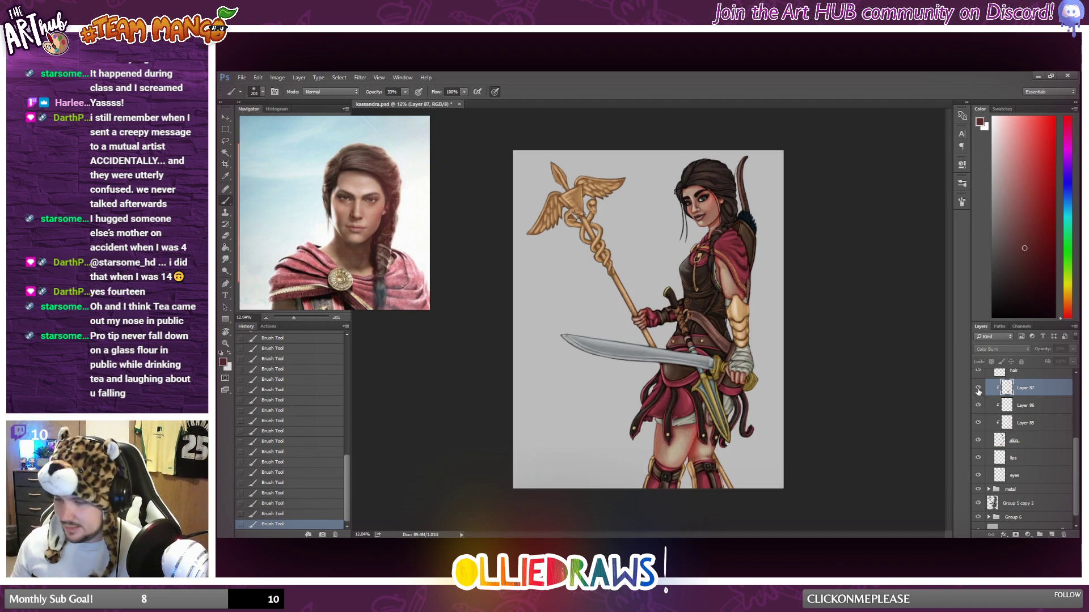
pyautogui.click(978, 390)
pyautogui.click(978, 390)
pyautogui.click(977, 390)
pyautogui.scroll(-2, 822, 295)
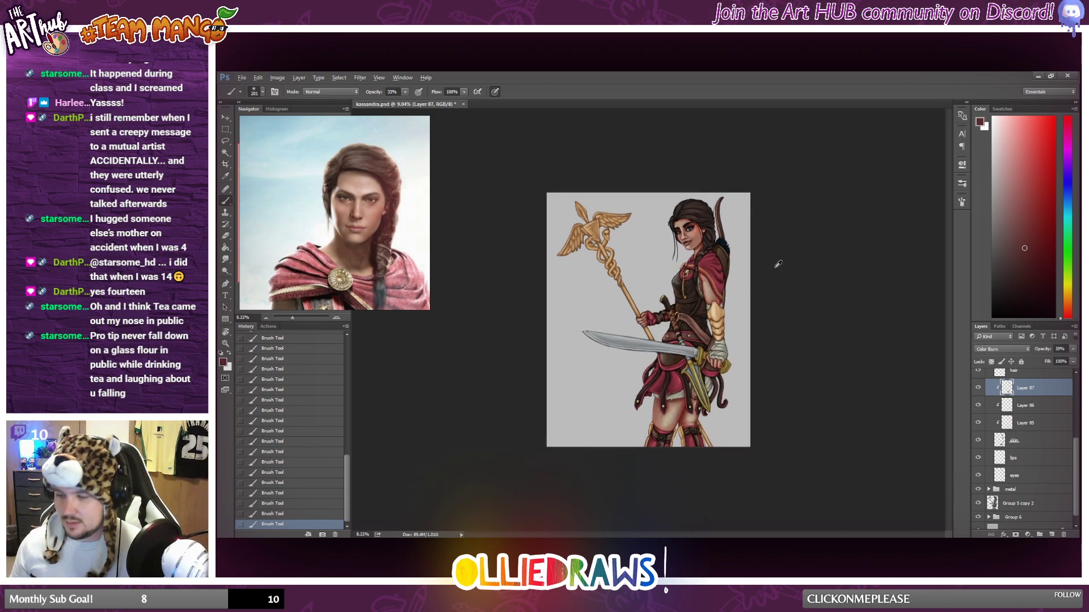
pyautogui.scroll(2, 765, 262)
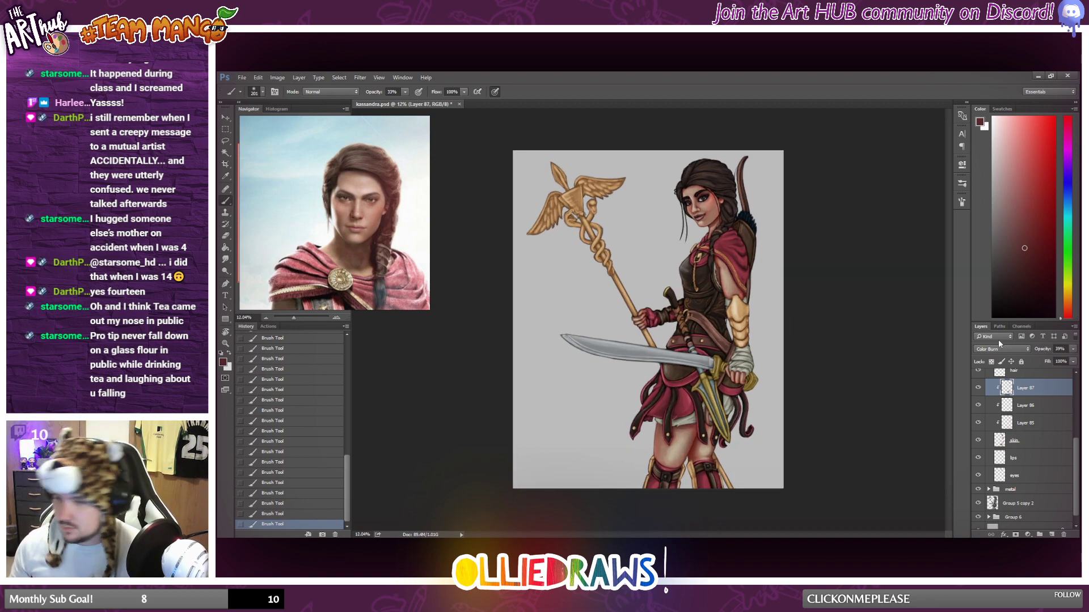
# Lasso the legs below the skirt and set up a very large soft Eraser at 17% opacity.
pyautogui.click(226, 141)
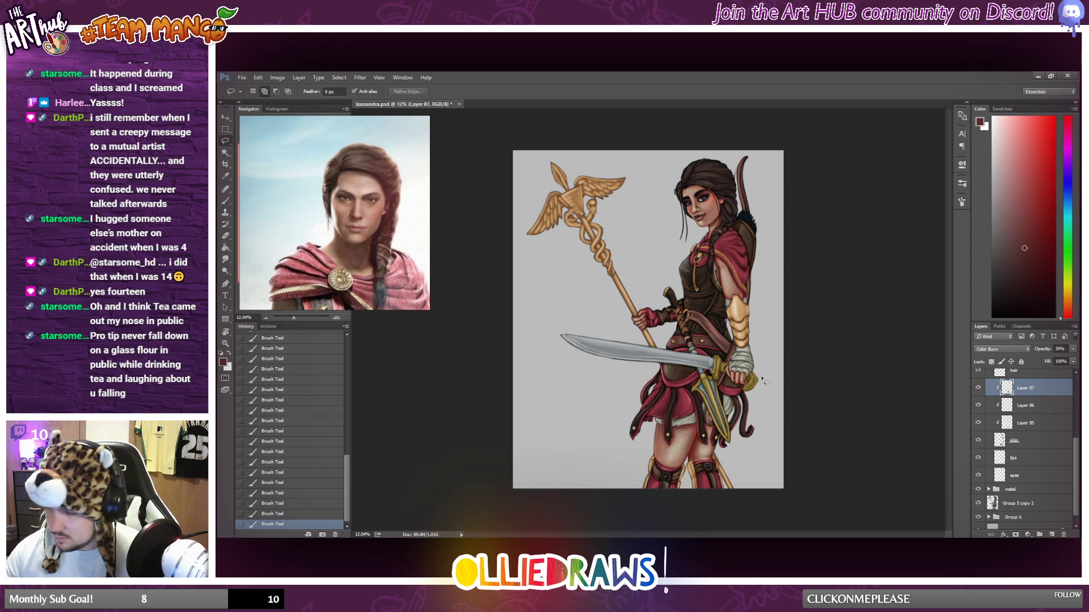
pyautogui.moveTo(749, 404)
pyautogui.mouseDown()
pyautogui.moveTo(692, 398)
pyautogui.moveTo(627, 453)
pyautogui.moveTo(743, 391)
pyautogui.mouseUp()
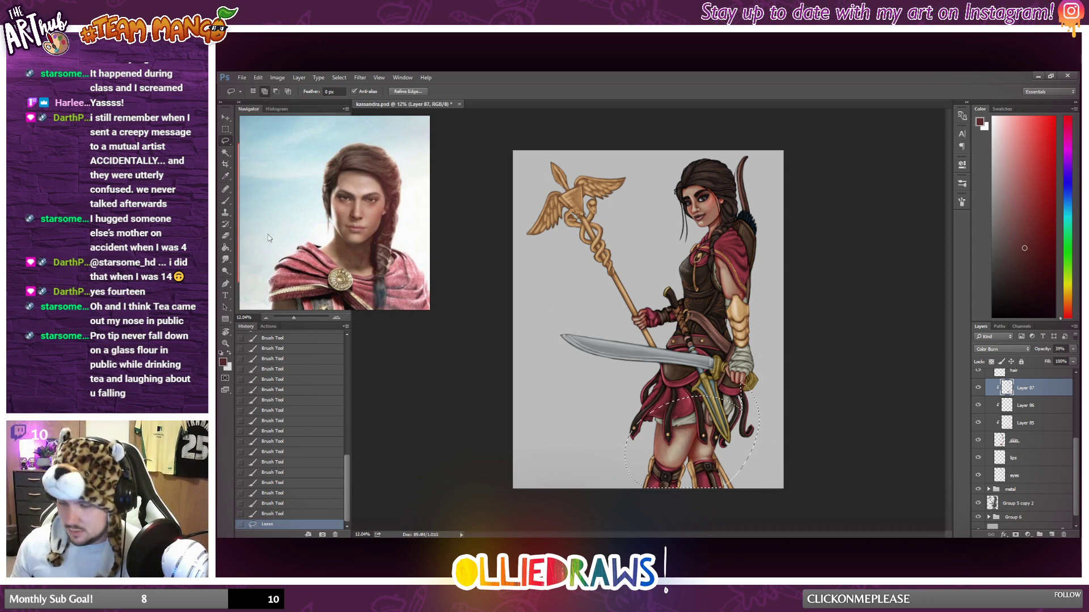
pyautogui.click(233, 242)
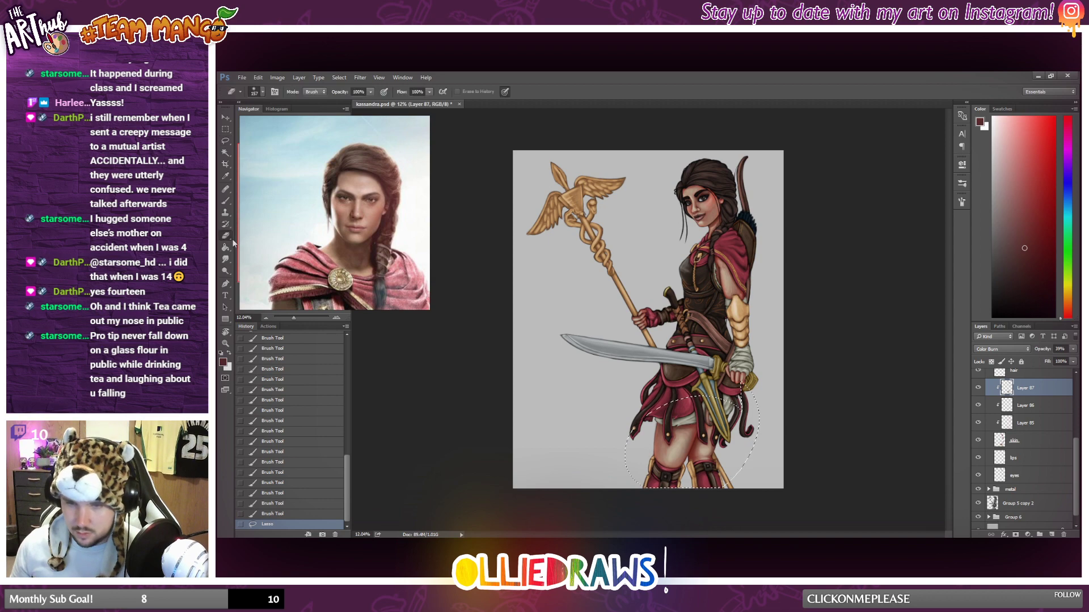
pyautogui.click(370, 91)
pyautogui.rightClick(639, 297)
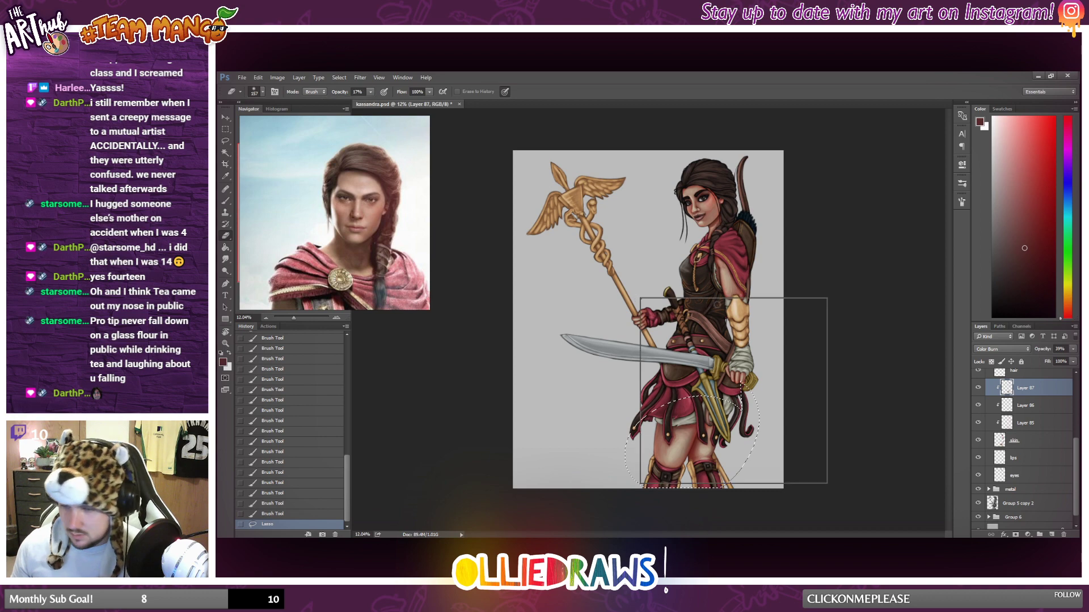
pyautogui.click(733, 320)
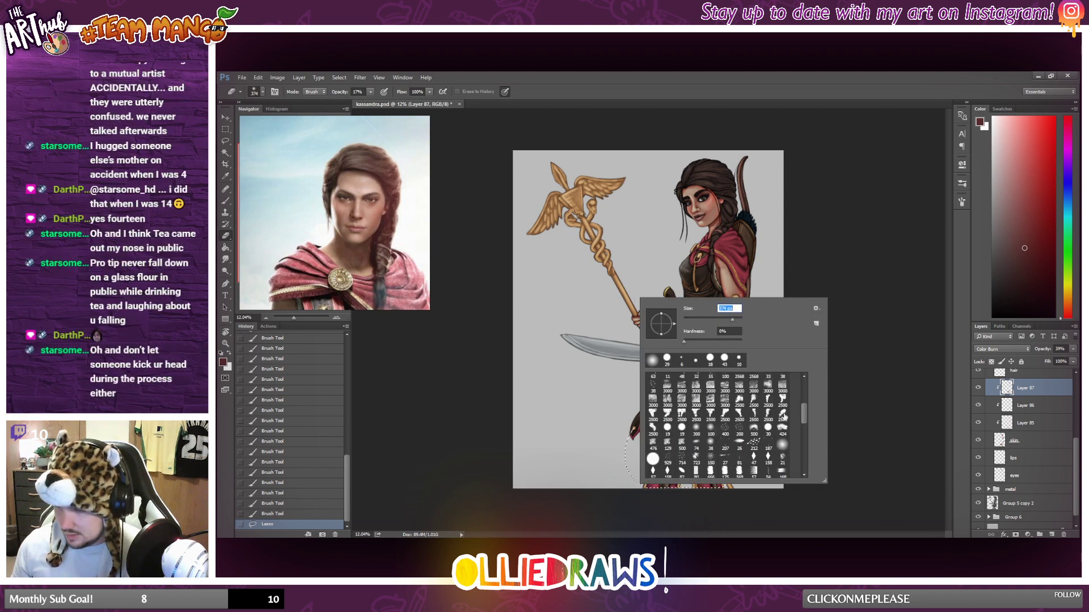
pyautogui.click(738, 320)
pyautogui.click(822, 243)
# Lightly erase the dark red shading over the thighs and knees inside the selection.
pyautogui.click(673, 432)
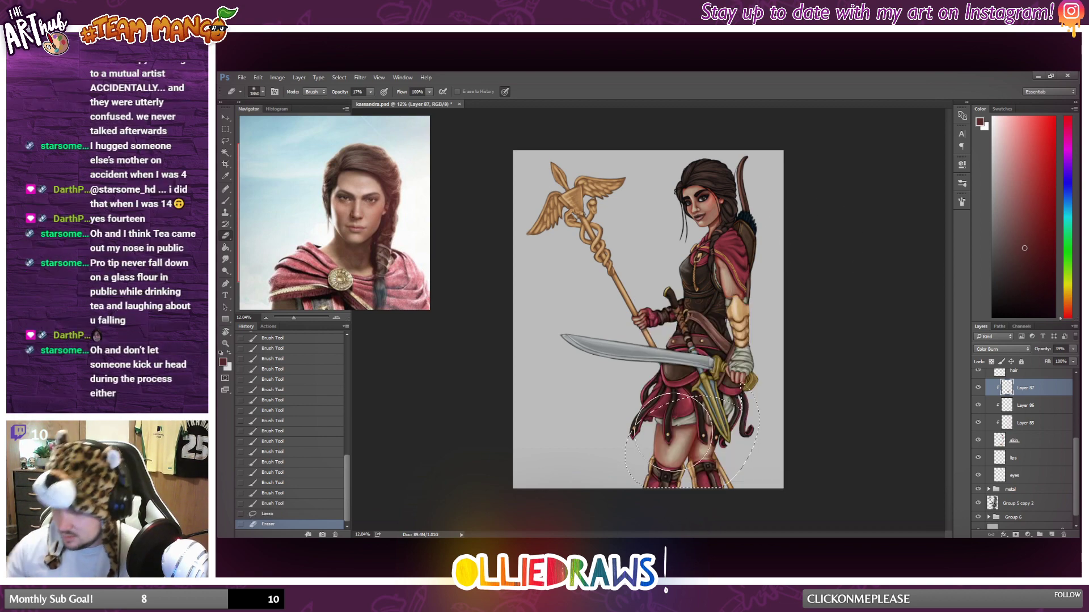
pyautogui.click(704, 424)
pyautogui.click(695, 439)
pyautogui.click(703, 448)
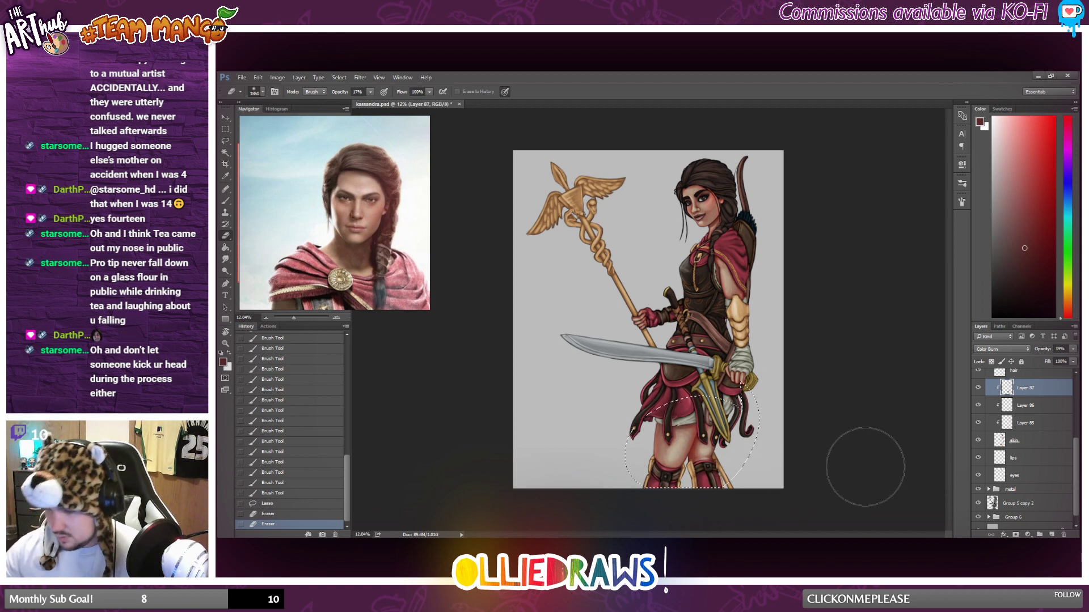
pyautogui.click(737, 480)
pyautogui.click(722, 470)
pyautogui.scroll(-3, 721, 454)
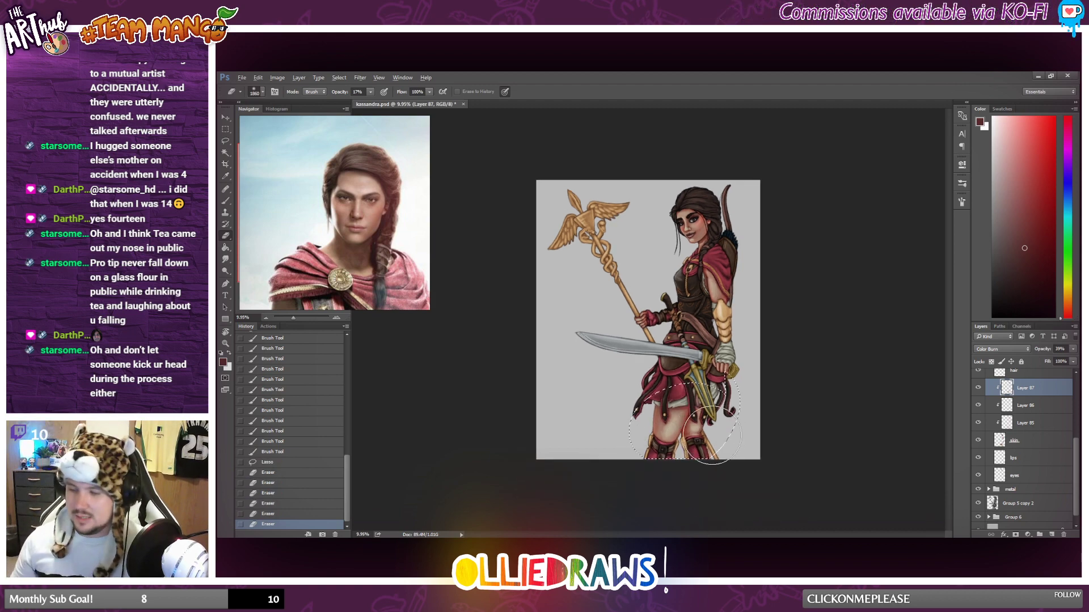
pyautogui.scroll(2, 718, 434)
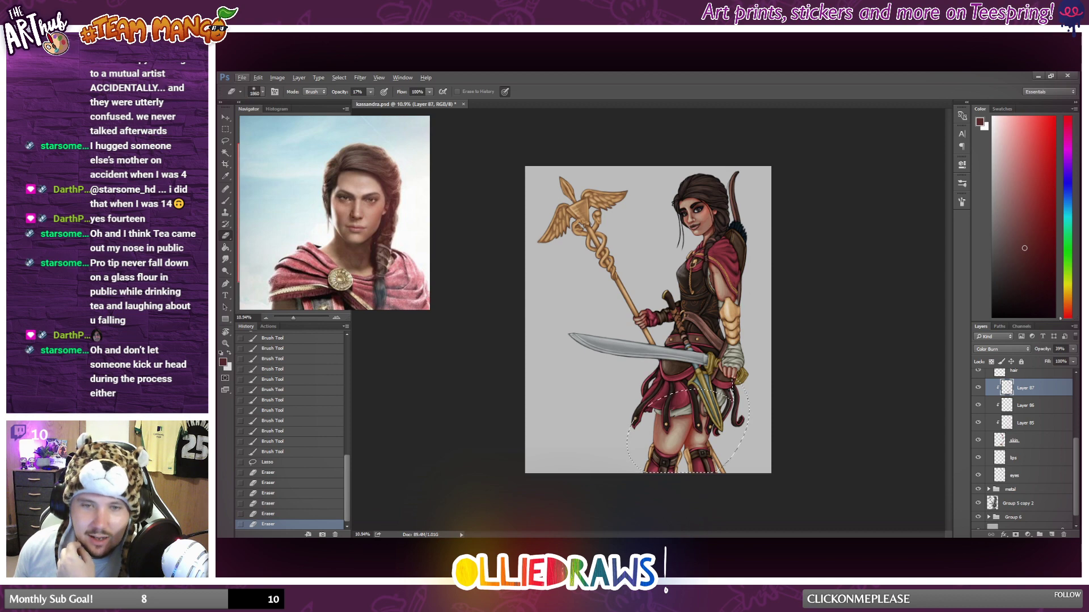
# Clear the lasso selection around the legs.
pyautogui.hotkey('ctrl', 'd')
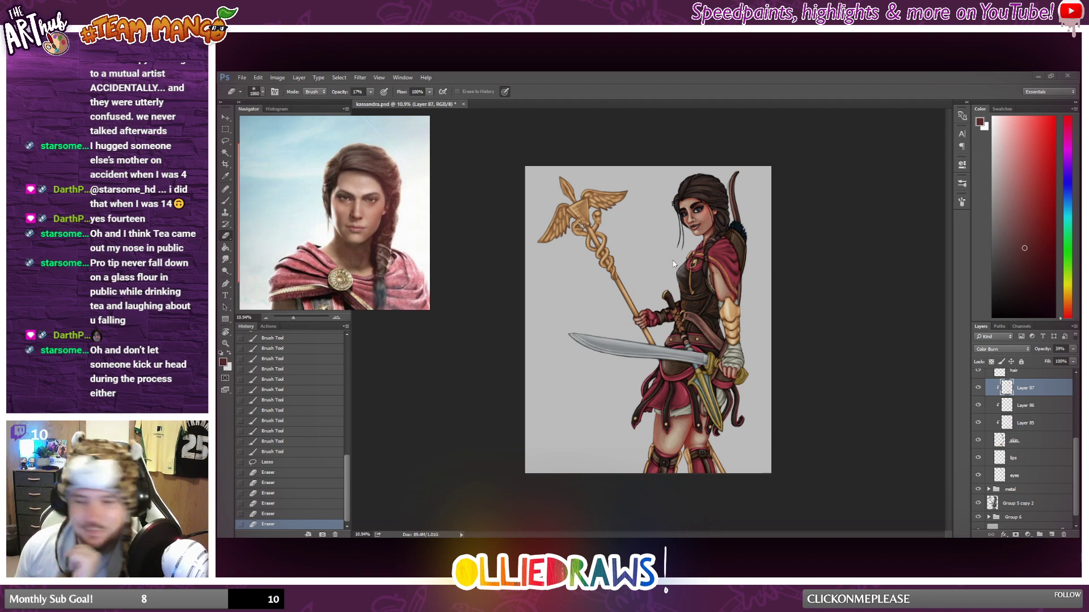
pyautogui.click(738, 133)
pyautogui.scroll(-1, 692, 388)
pyautogui.scroll(1, 700, 363)
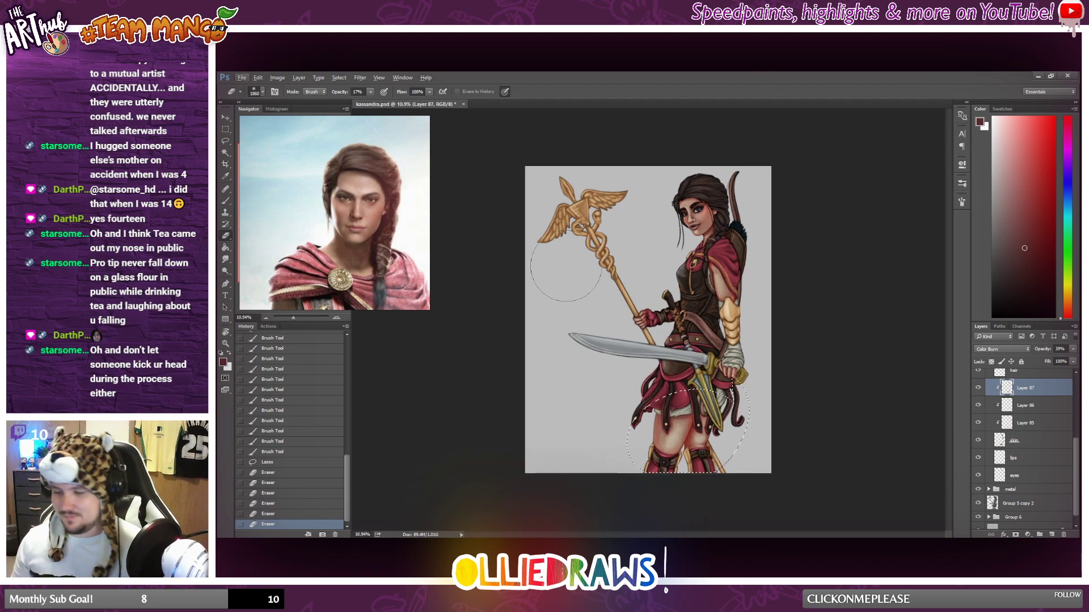
pyautogui.click(226, 129)
pyautogui.click(729, 286)
# Soften the dark red shading on the thighs further with the large low-opacity Eraser.
pyautogui.scroll(-1, 729, 286)
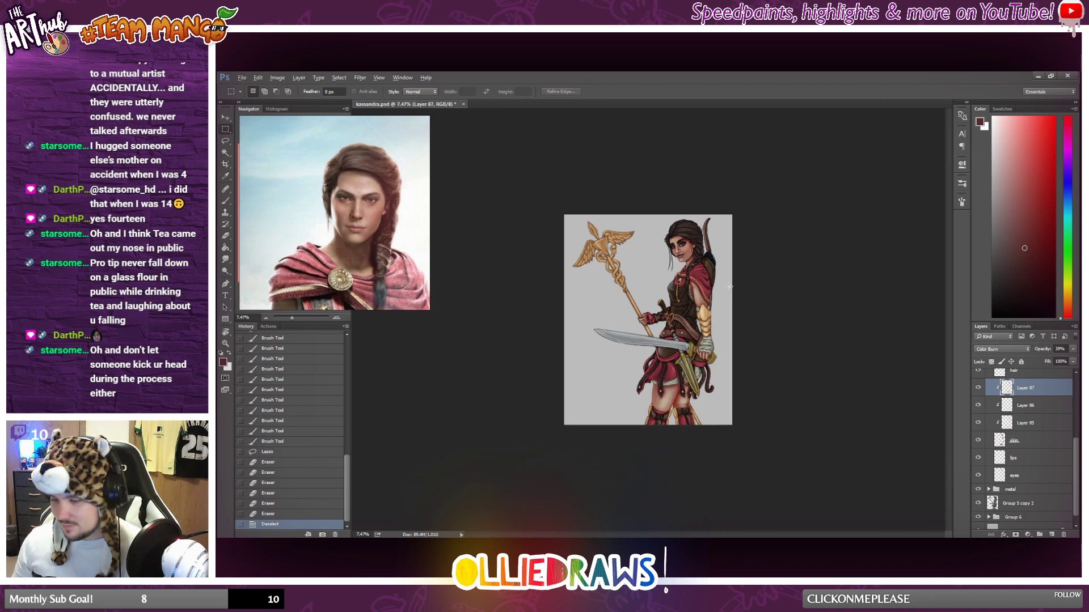
pyautogui.scroll(4, 728, 287)
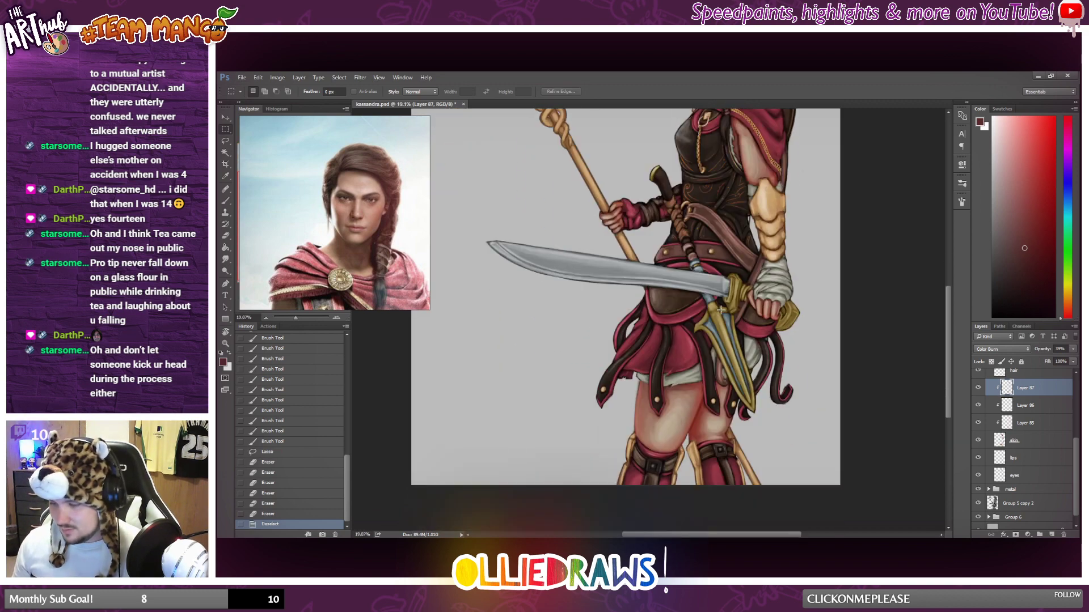
pyautogui.scroll(1, 699, 323)
pyautogui.click(225, 236)
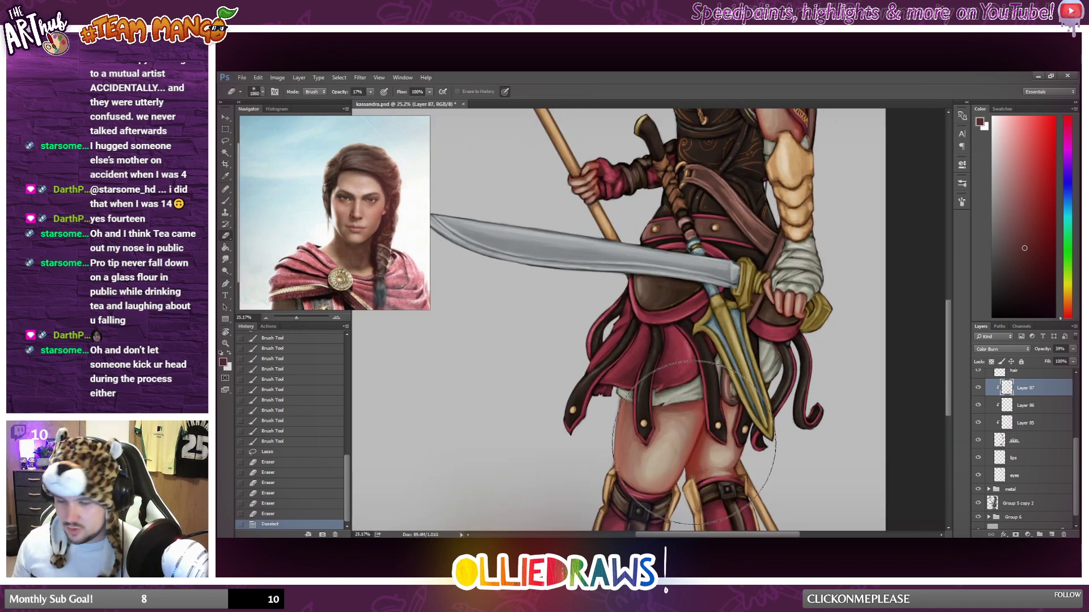
pyautogui.moveTo(681, 465); pyautogui.dragTo(630, 448)
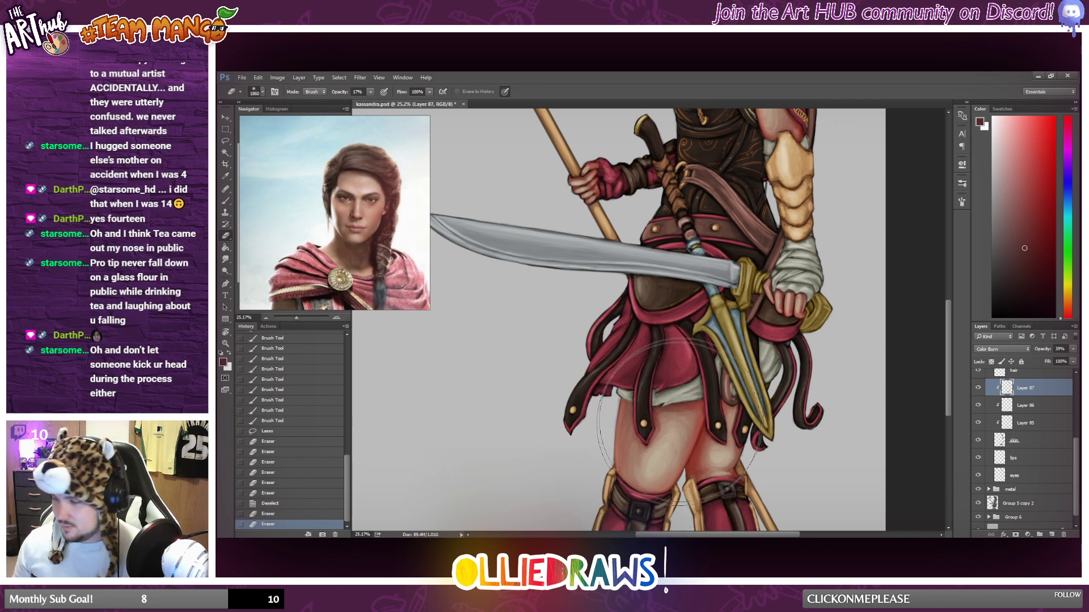
pyautogui.scroll(-1, 706, 383)
pyautogui.scroll(-6, 706, 383)
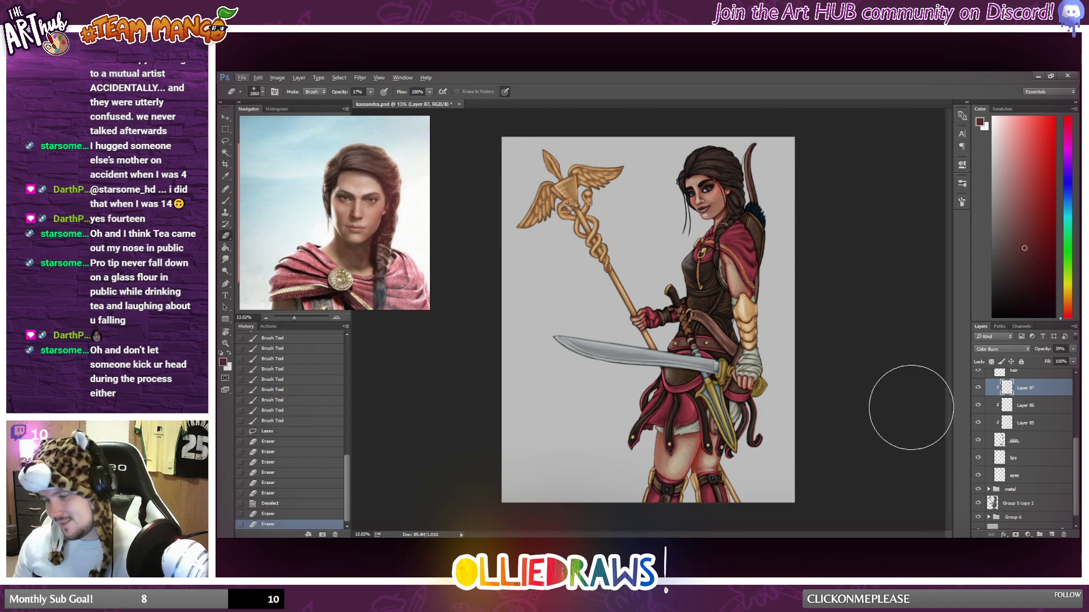
# Add a new layer above the Color Burn shading and clip it to the skin layer.
pyautogui.click(1052, 534)
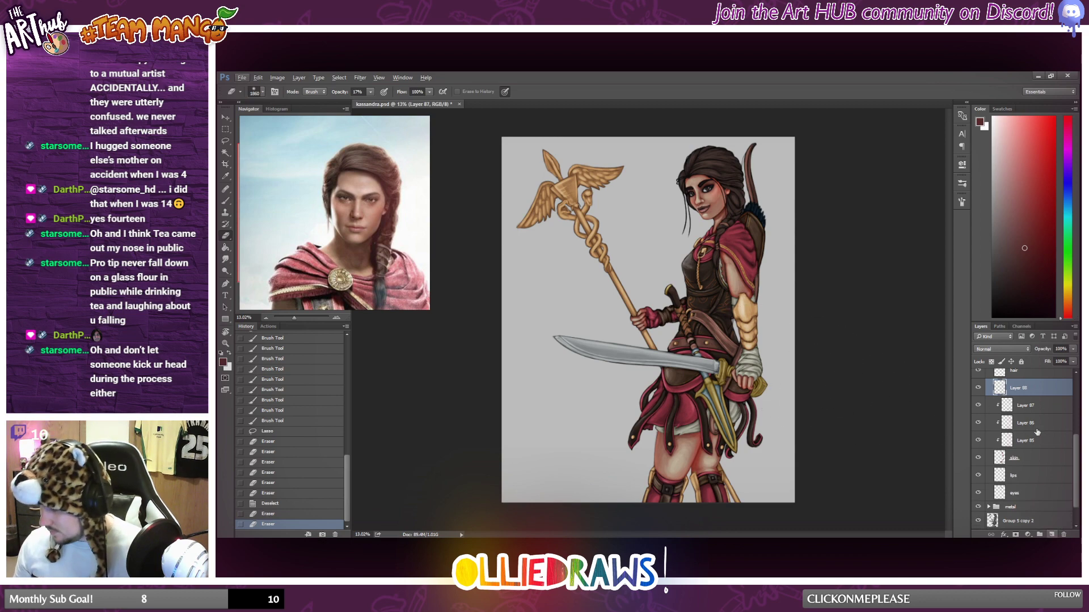
pyautogui.keyDown('alt'); pyautogui.click(1021, 397); pyautogui.keyUp('alt')
pyautogui.scroll(1, 551, 363)
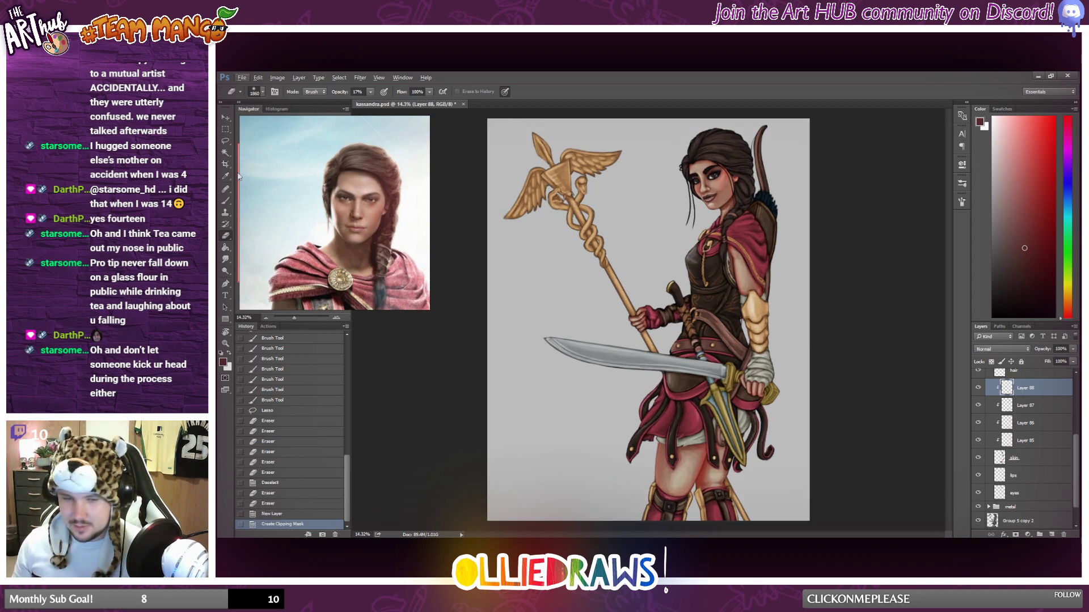
# Lasso a curved band across the tops of both thighs along the white skirt hem.
pyautogui.click(225, 140)
pyautogui.scroll(4, 675, 391)
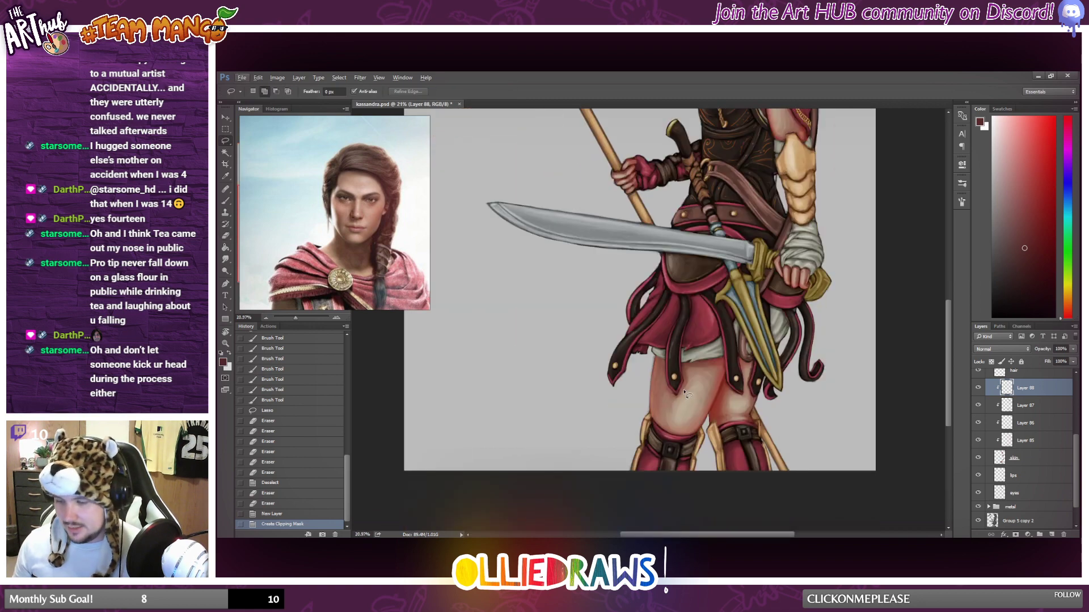
pyautogui.scroll(6, 687, 393)
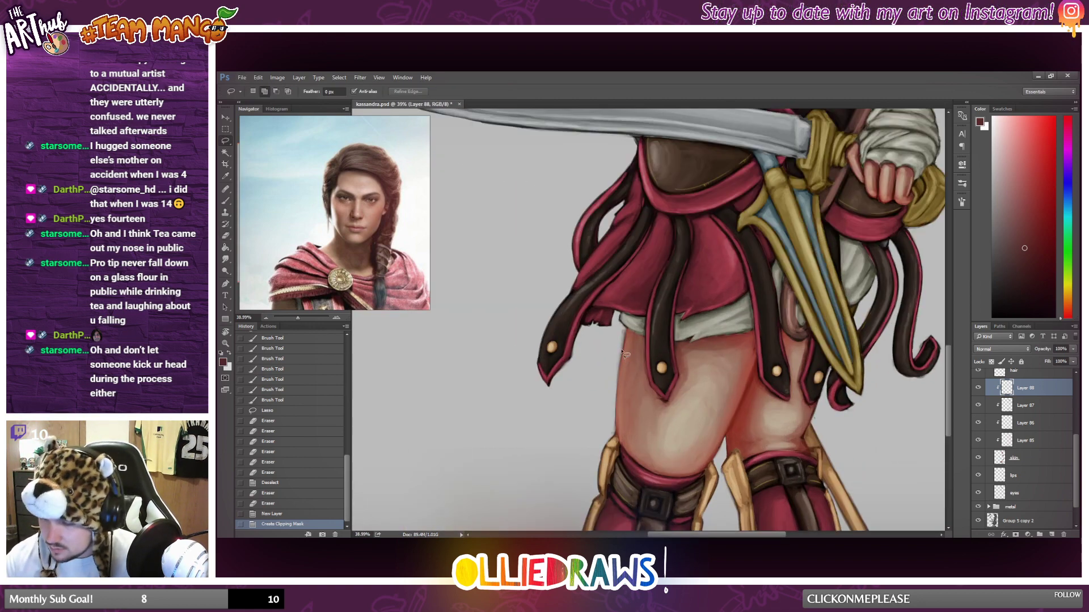
pyautogui.moveTo(623, 350)
pyautogui.mouseDown()
pyautogui.moveTo(650, 365)
pyautogui.moveTo(779, 343)
pyautogui.moveTo(830, 360)
pyautogui.moveTo(826, 312)
pyautogui.moveTo(652, 298)
pyautogui.moveTo(643, 353)
pyautogui.mouseUp()
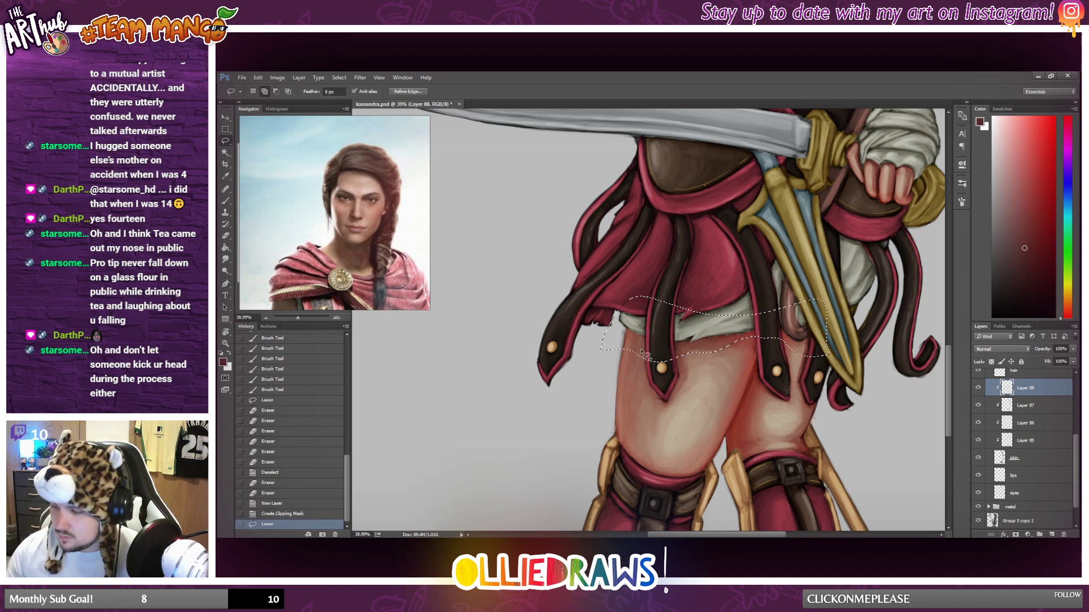
pyautogui.scroll(-3, 643, 353)
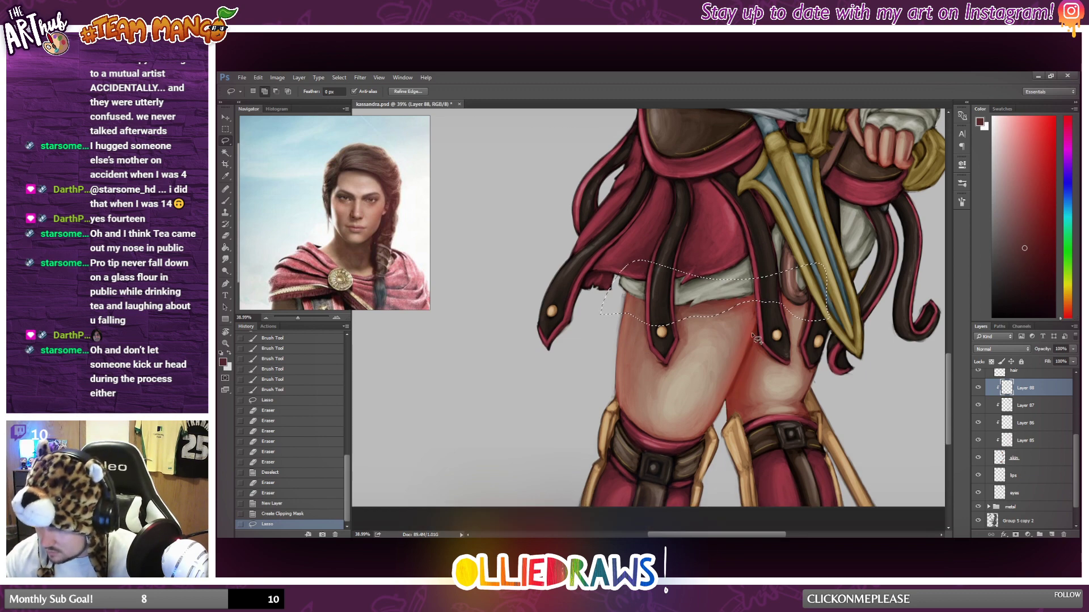
# Add the areas around the hanging strap ends and a narrow strip along the inner edge of the far leg to the lasso selection.
pyautogui.moveTo(759, 324)
pyautogui.mouseDown()
pyautogui.moveTo(762, 385)
pyautogui.moveTo(776, 360)
pyautogui.moveTo(760, 299)
pyautogui.moveTo(749, 344)
pyautogui.moveTo(773, 374)
pyautogui.mouseUp()
pyautogui.hotkey('ctrl', 'z')
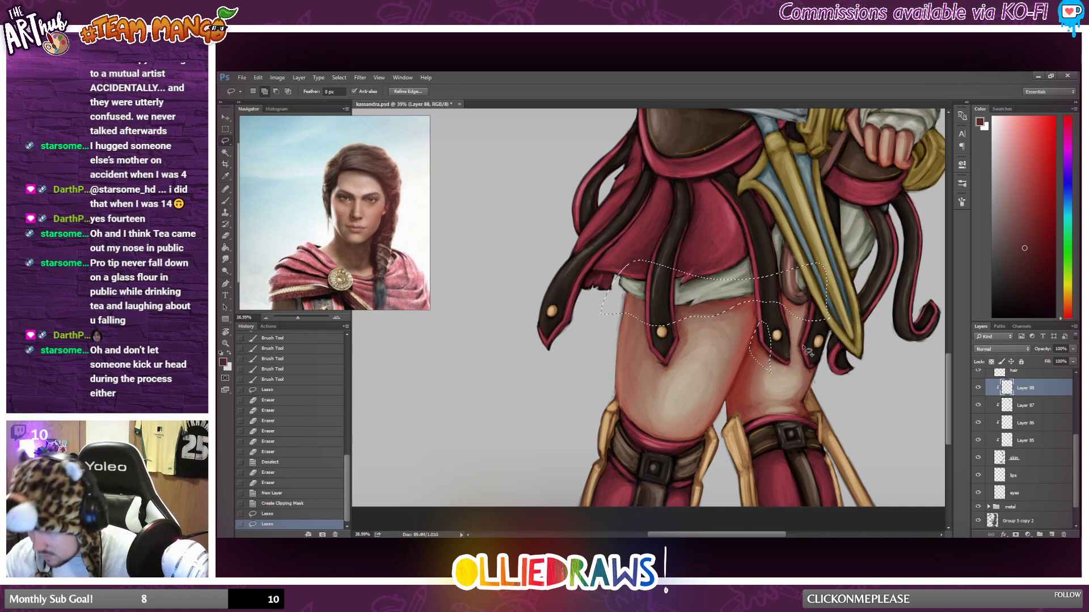
pyautogui.click(785, 301)
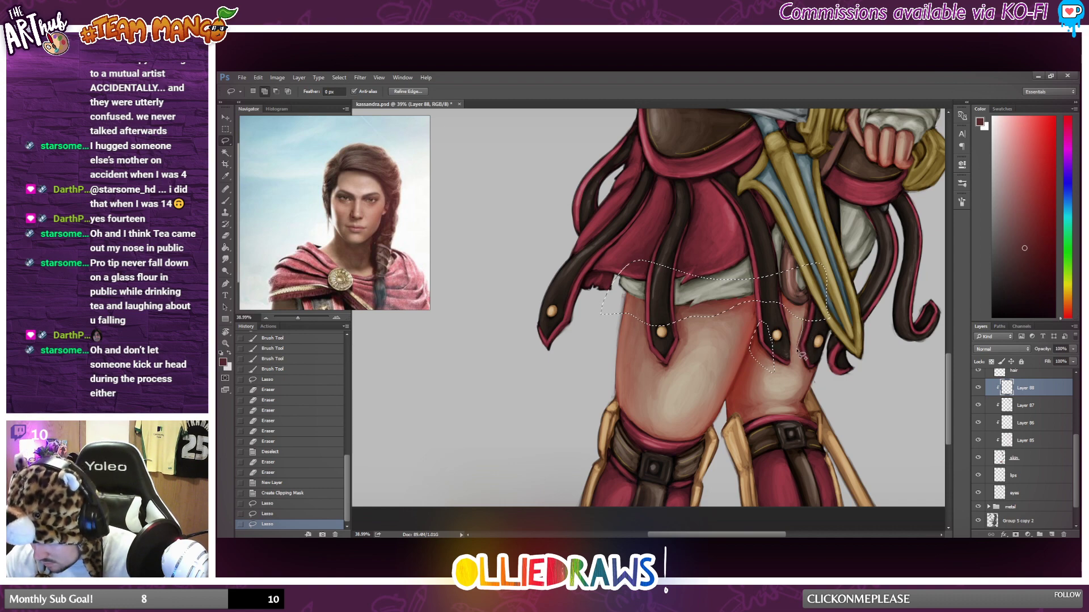
pyautogui.moveTo(823, 321); pyautogui.dragTo(825, 321)
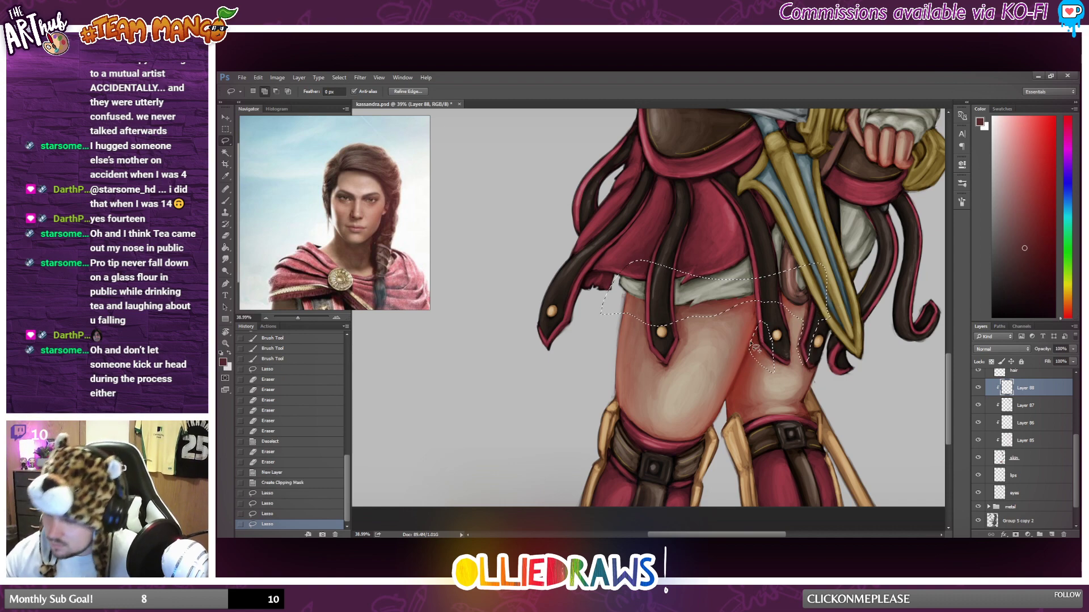
pyautogui.moveTo(725, 409)
pyautogui.mouseDown()
pyautogui.moveTo(731, 423)
pyautogui.moveTo(761, 341)
pyautogui.moveTo(736, 383)
pyautogui.mouseUp()
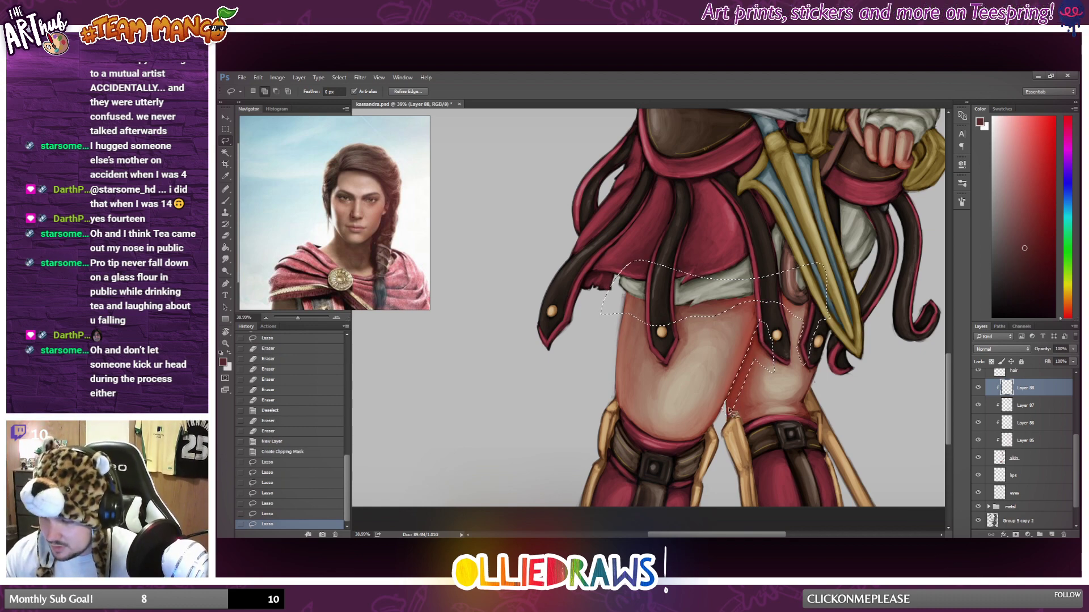
pyautogui.moveTo(804, 302); pyautogui.dragTo(799, 299)
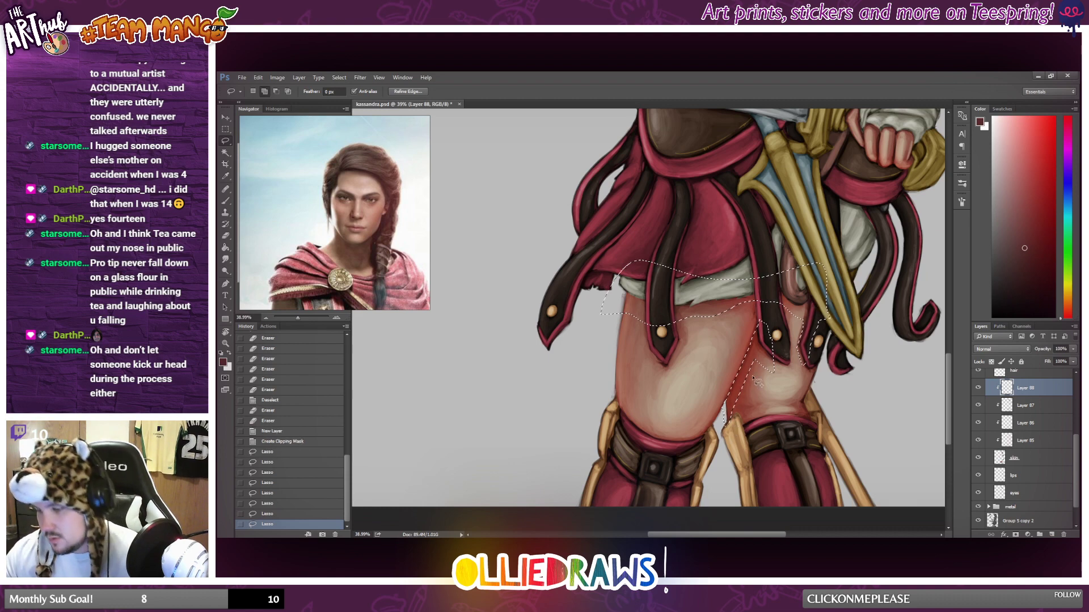
pyautogui.moveTo(746, 379); pyautogui.dragTo(755, 363)
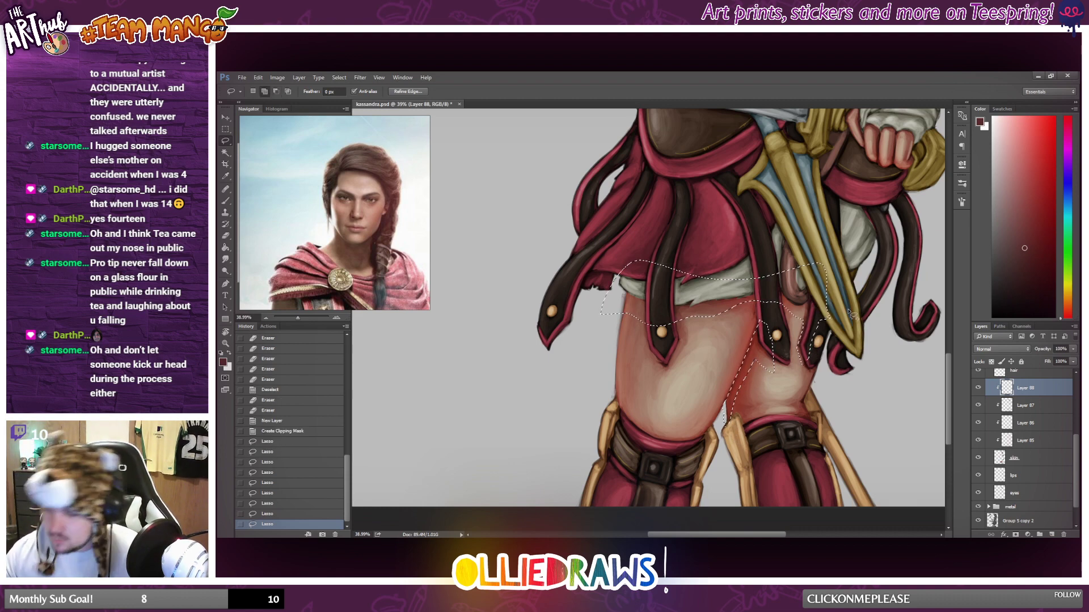
# Paint the selected shadow areas below the skirt hem, beside the straps and between the legs dark purple with a more opaque Brush.
pyautogui.scroll(-1, 851, 314)
pyautogui.scroll(2, 688, 311)
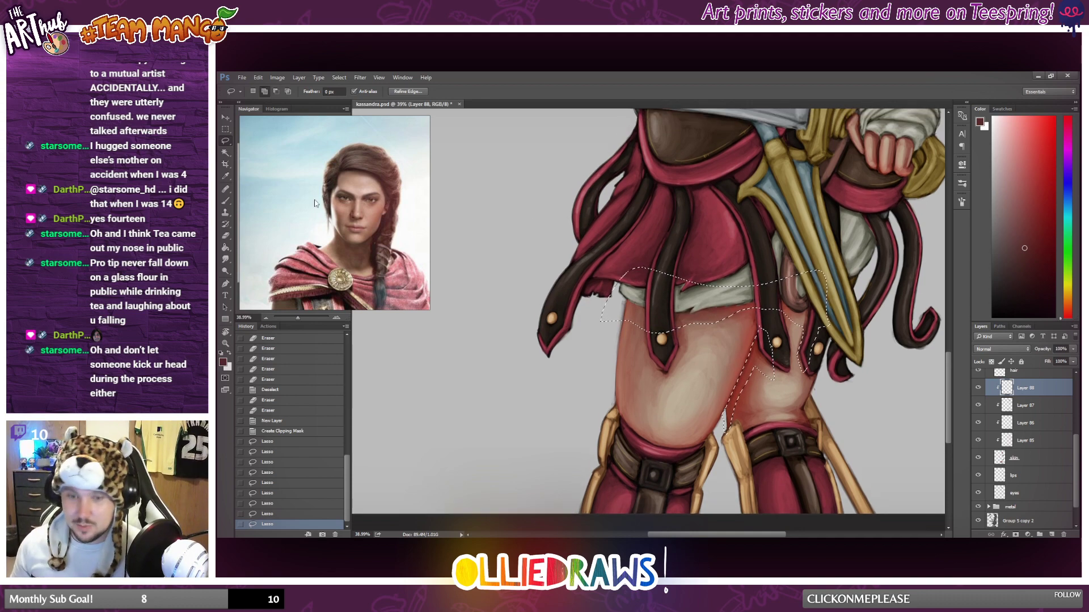
pyautogui.click(224, 204)
pyautogui.scroll(-2, 743, 445)
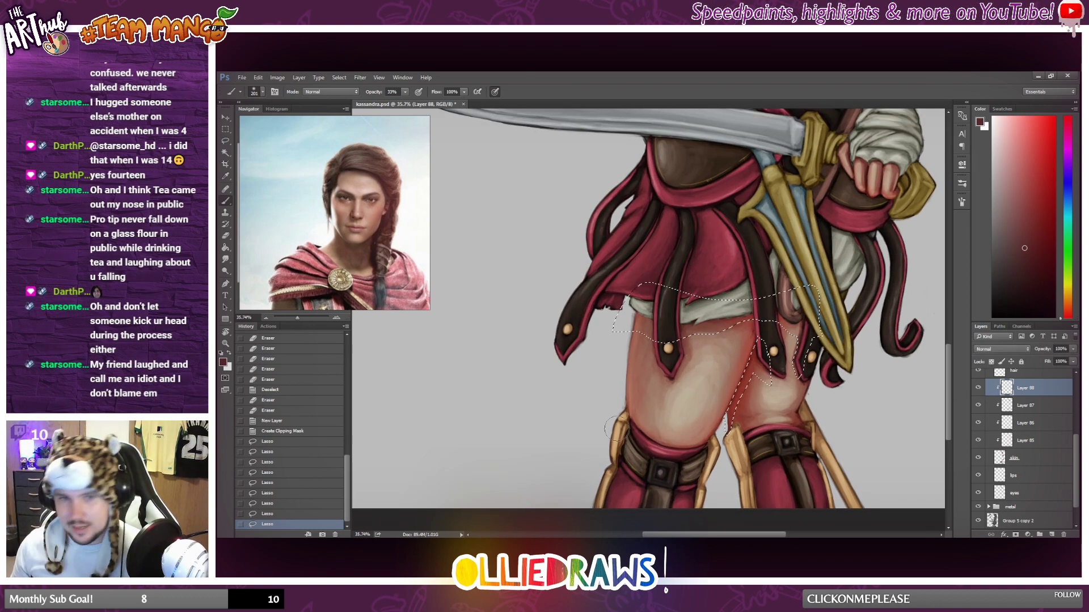
pyautogui.scroll(-2, 532, 325)
pyautogui.scroll(2, 532, 324)
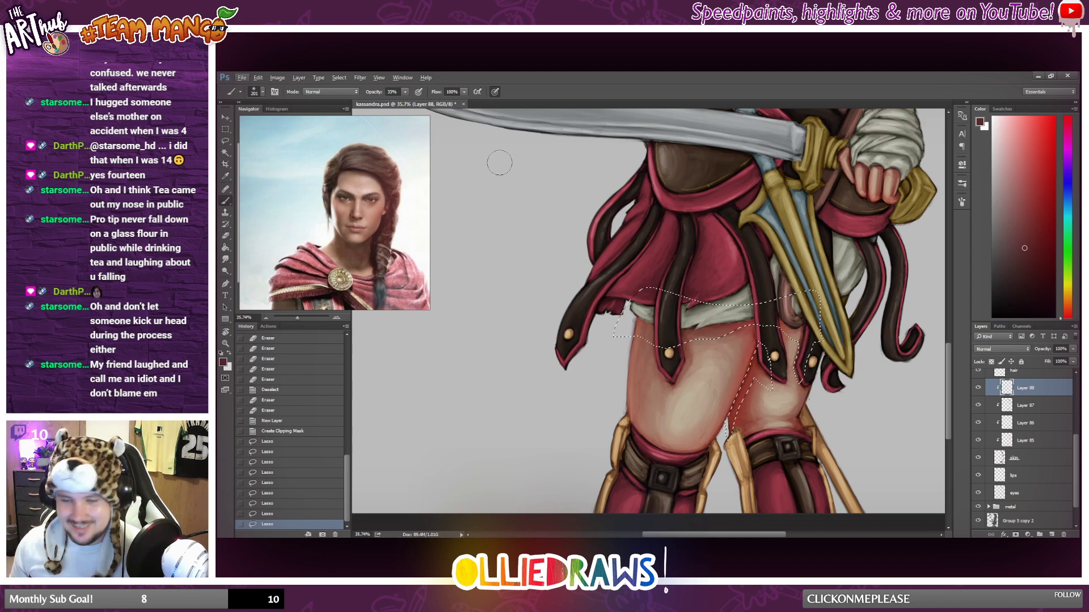
pyautogui.click(405, 91)
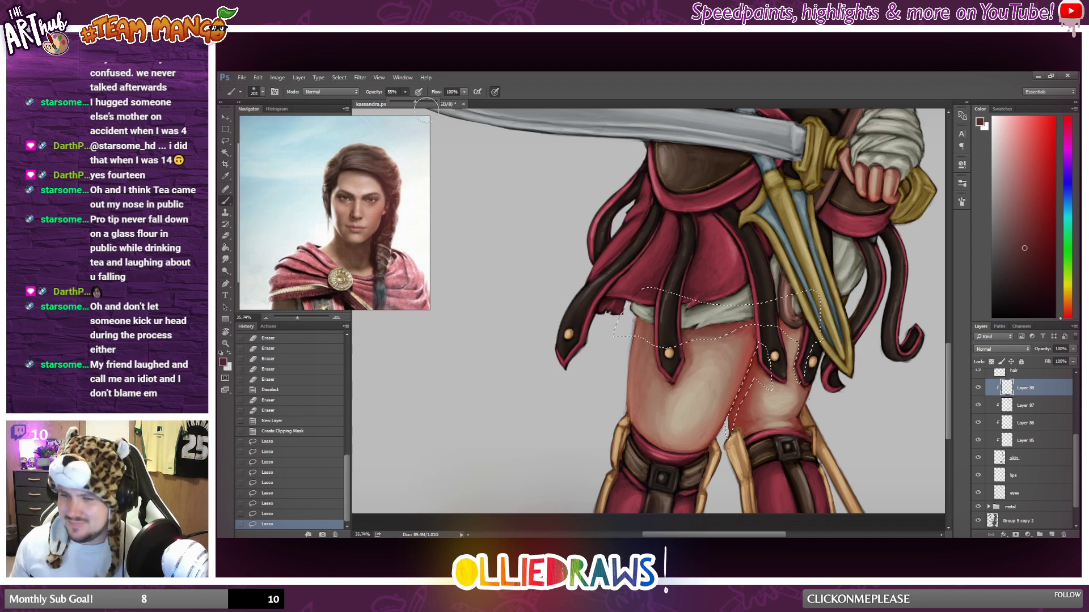
pyautogui.click(1067, 157)
pyautogui.moveTo(1048, 164); pyautogui.dragTo(1040, 243)
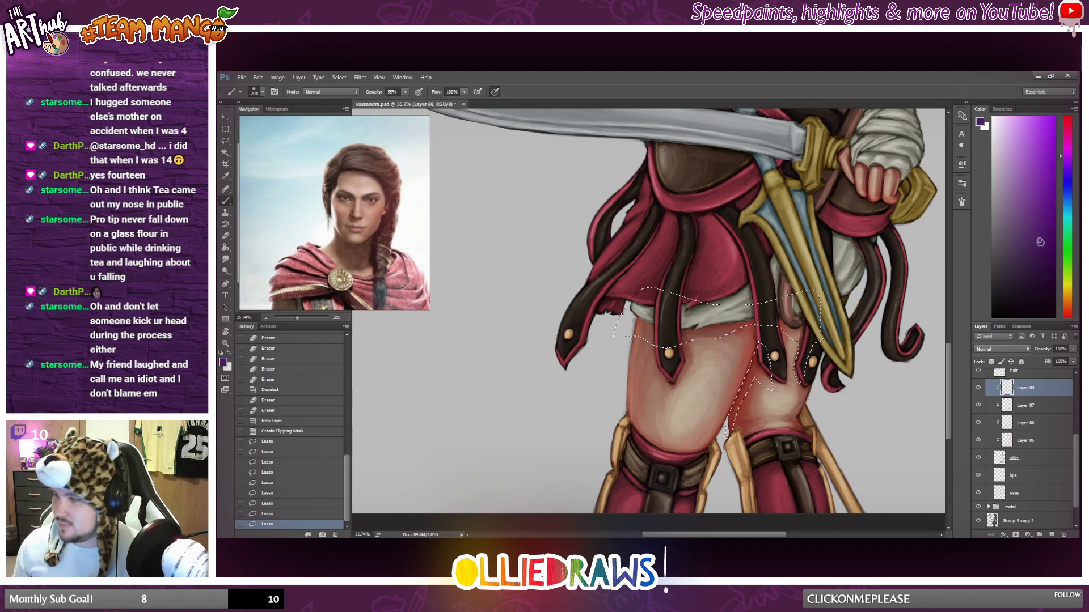
pyautogui.moveTo(740, 307)
pyautogui.mouseDown()
pyautogui.moveTo(640, 322)
pyautogui.moveTo(749, 317)
pyautogui.moveTo(646, 332)
pyautogui.moveTo(757, 318)
pyautogui.mouseUp()
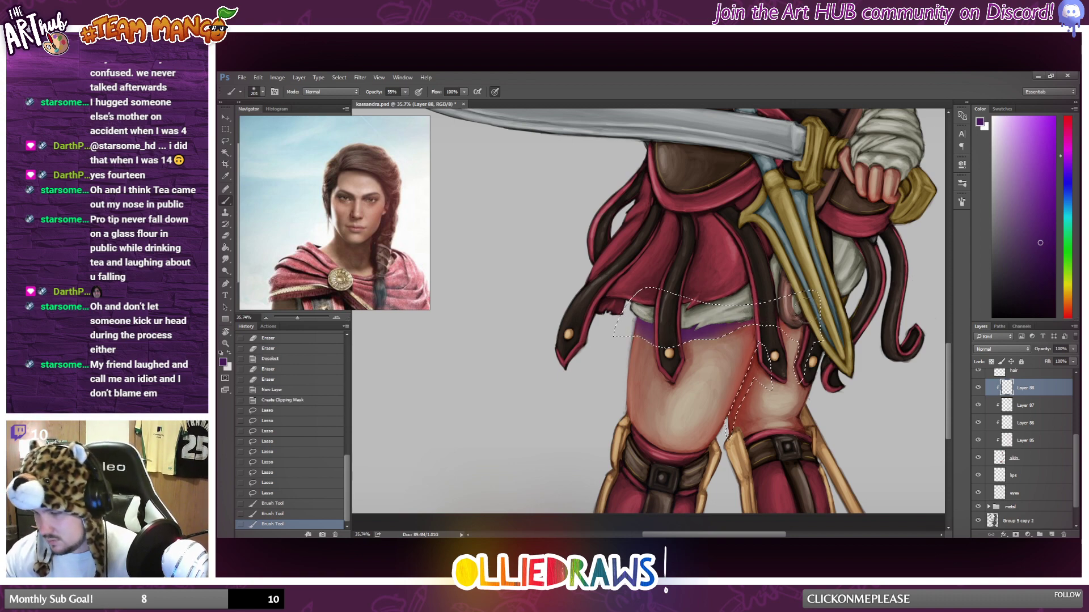
pyautogui.moveTo(807, 311)
pyautogui.mouseDown()
pyautogui.moveTo(784, 328)
pyautogui.moveTo(808, 334)
pyautogui.moveTo(798, 357)
pyautogui.mouseUp()
pyautogui.moveTo(800, 346)
pyautogui.mouseDown()
pyautogui.moveTo(797, 377)
pyautogui.moveTo(731, 436)
pyautogui.mouseUp()
pyautogui.moveTo(764, 354)
pyautogui.mouseDown()
pyautogui.moveTo(767, 379)
pyautogui.moveTo(801, 358)
pyautogui.moveTo(801, 372)
pyautogui.moveTo(807, 336)
pyautogui.mouseUp()
# Clear the selection and set the purple shadow layer to Multiply blending at 58% opacity.
pyautogui.scroll(-5, 707, 371)
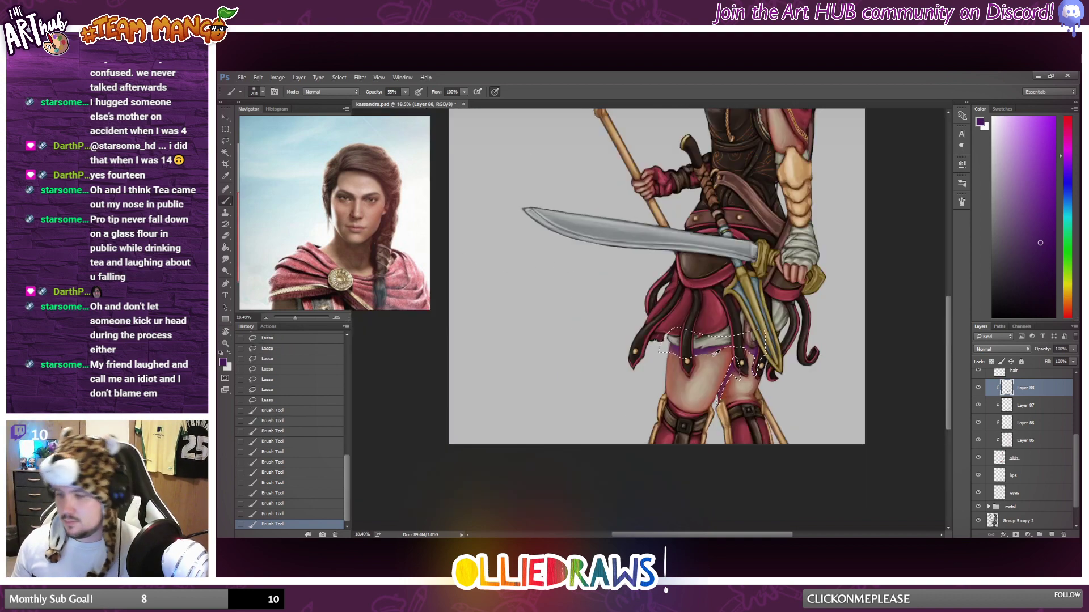
pyautogui.press('m')
pyautogui.click(784, 343)
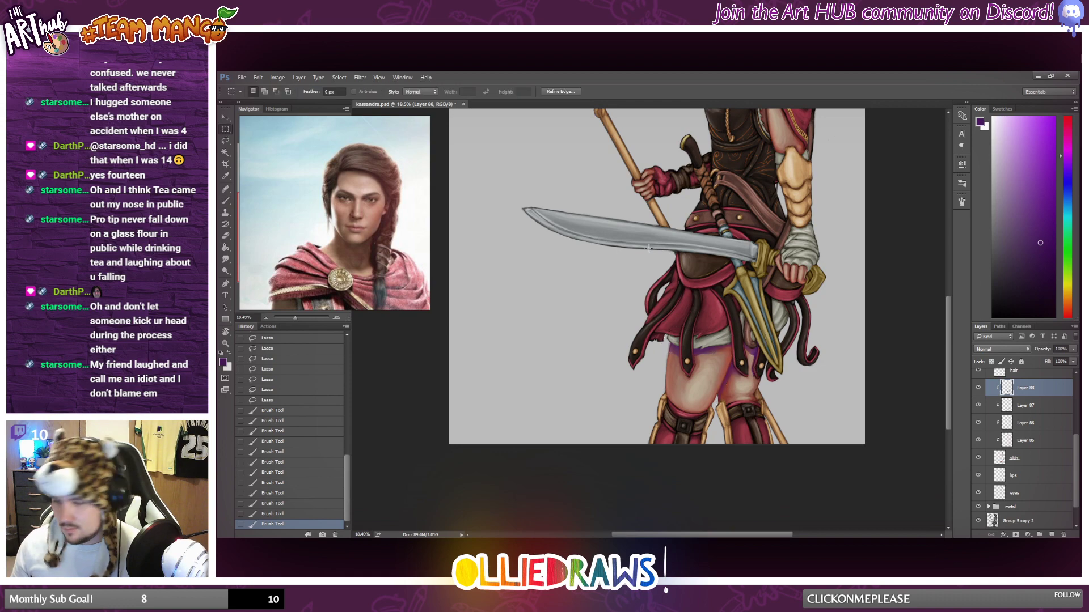
pyautogui.scroll(-2, 784, 344)
pyautogui.scroll(-3, 784, 344)
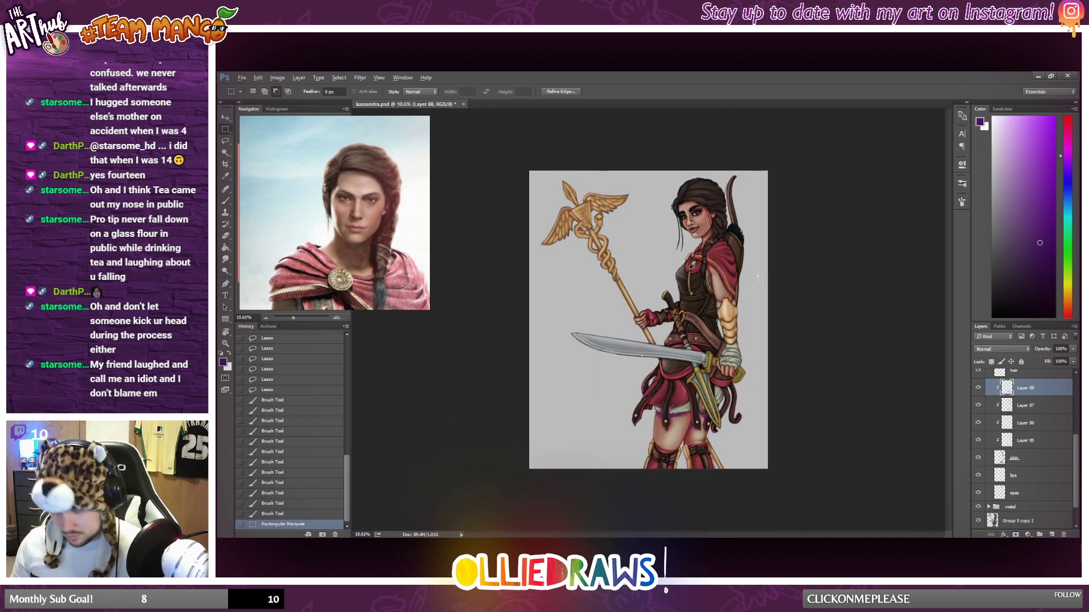
pyautogui.click(1001, 349)
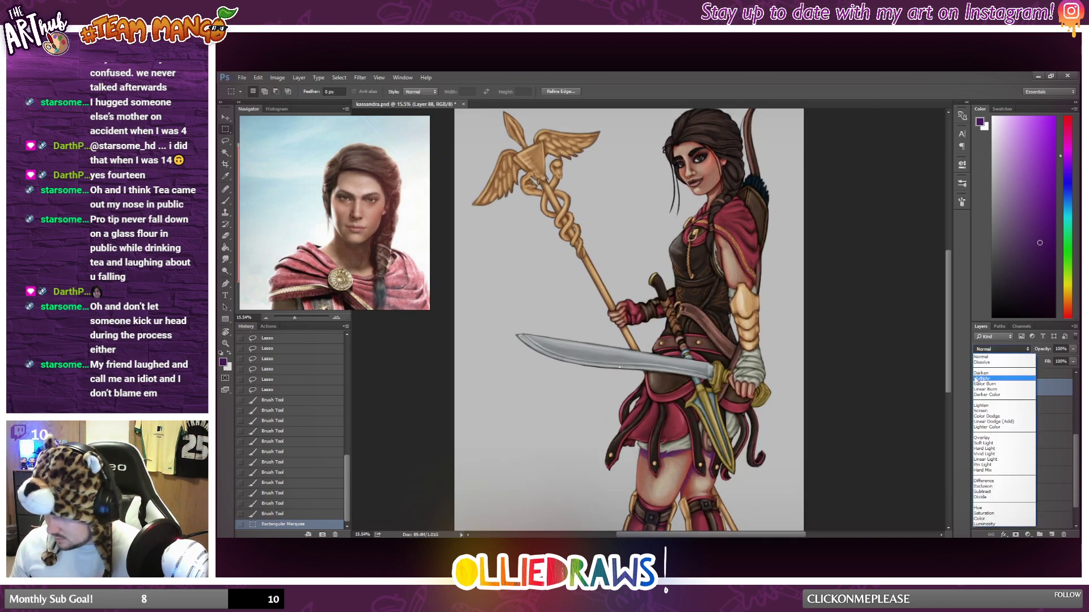
pyautogui.click(992, 379)
pyautogui.click(1073, 350)
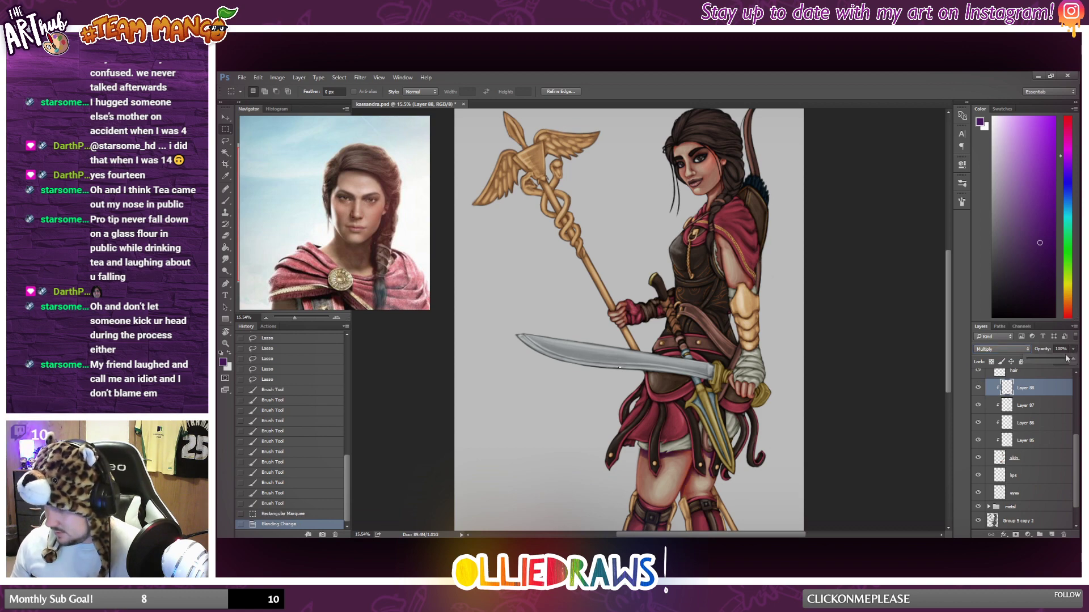
pyautogui.moveTo(1059, 363); pyautogui.dragTo(1057, 363)
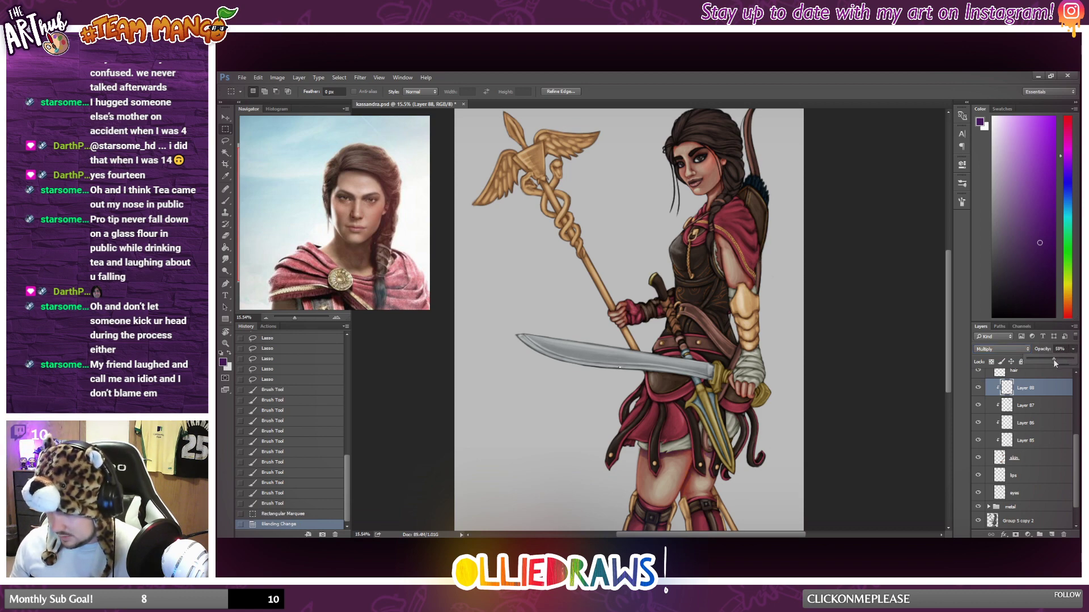
# Compare the legs with the shadow layer hidden and shown, and lower its opacity to 32%.
pyautogui.click(978, 388)
pyautogui.click(978, 389)
pyautogui.click(978, 389)
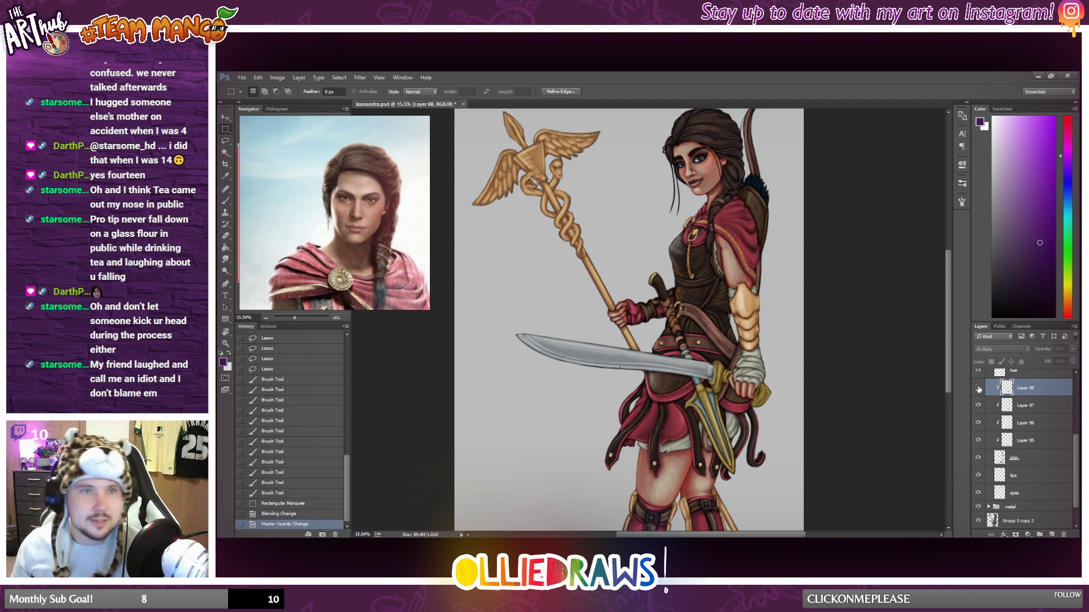
pyautogui.click(979, 390)
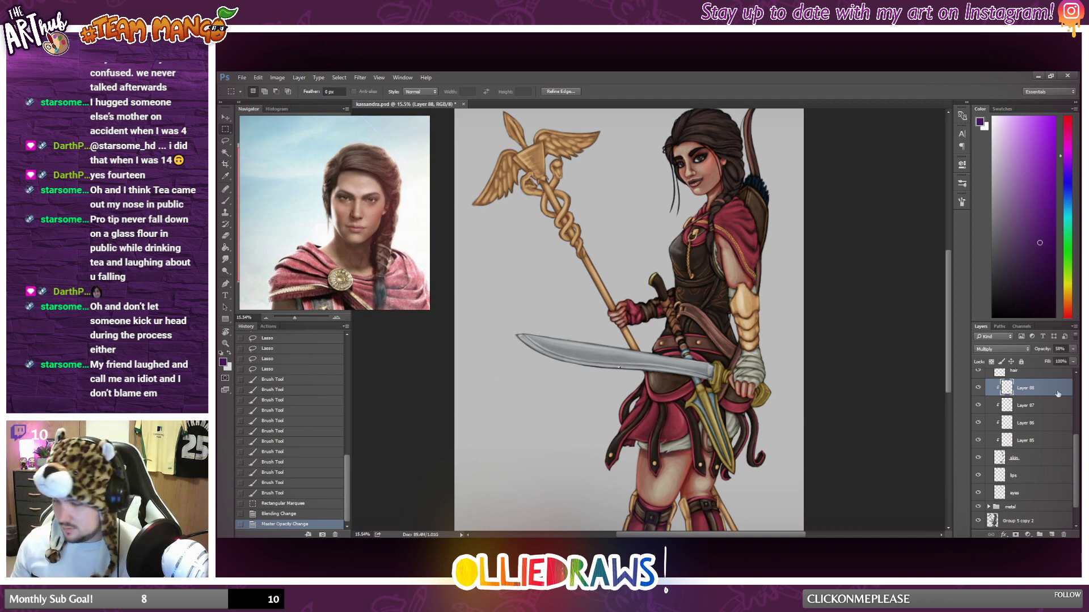
pyautogui.click(1073, 349)
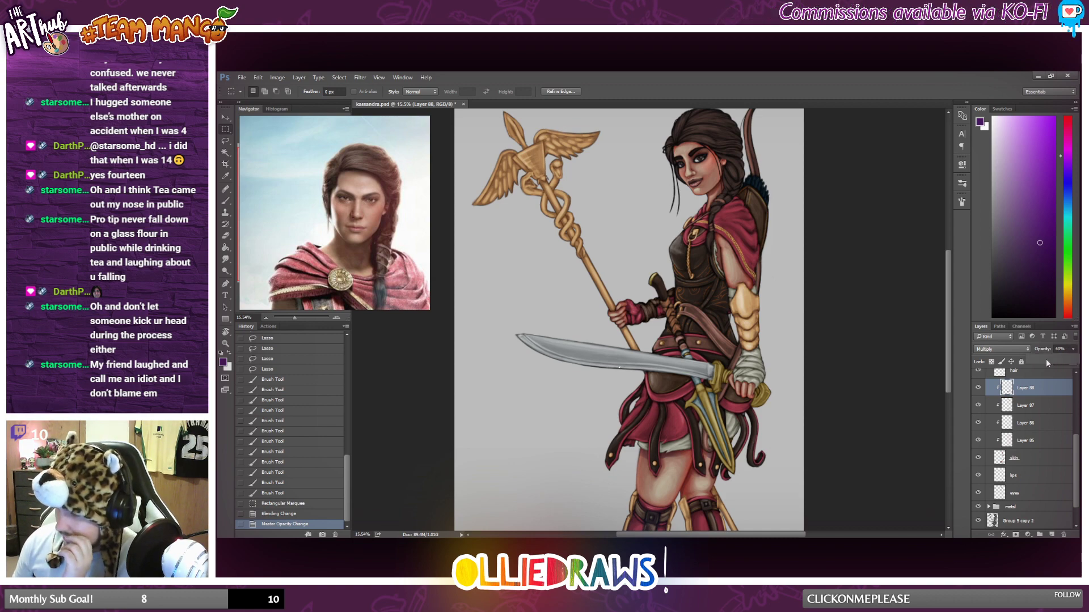
pyautogui.moveTo(1046, 360); pyautogui.dragTo(1044, 360)
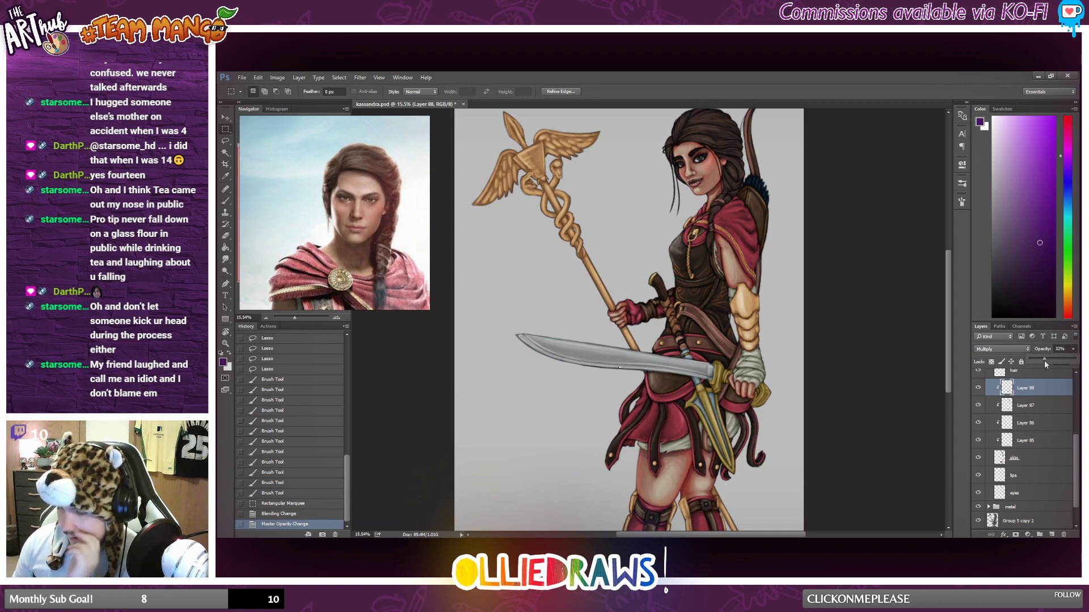
pyautogui.scroll(-2, 715, 354)
pyautogui.scroll(1, 819, 379)
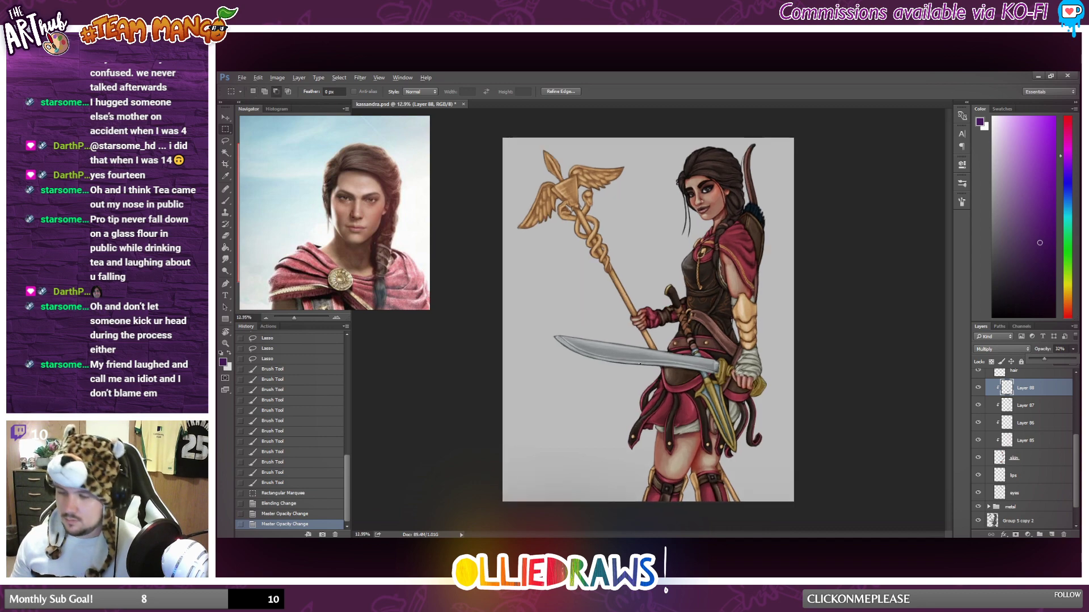
pyautogui.click(977, 388)
pyautogui.click(977, 388)
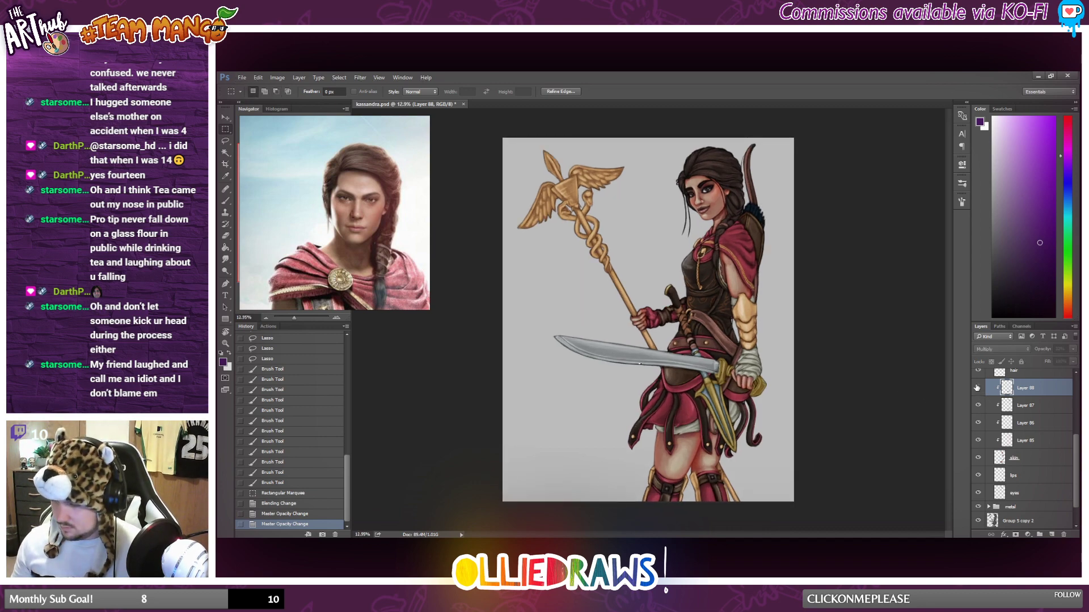
pyautogui.click(977, 388)
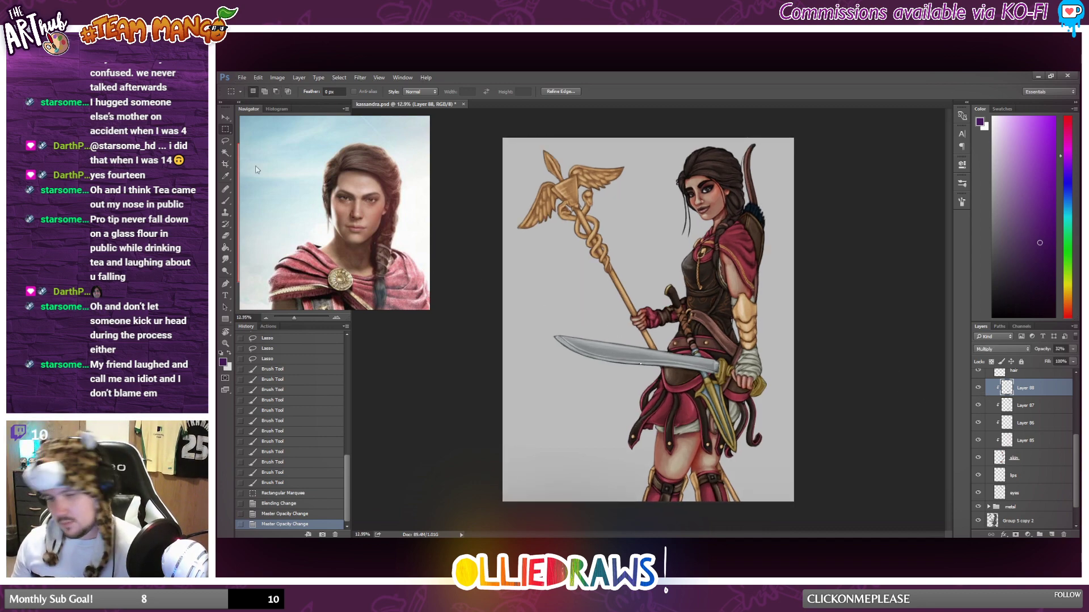
# Paint purple Multiply shadows over the fingers of the hand gripping the sword, using a smaller Brush.
pyautogui.click(226, 141)
pyautogui.scroll(3, 698, 421)
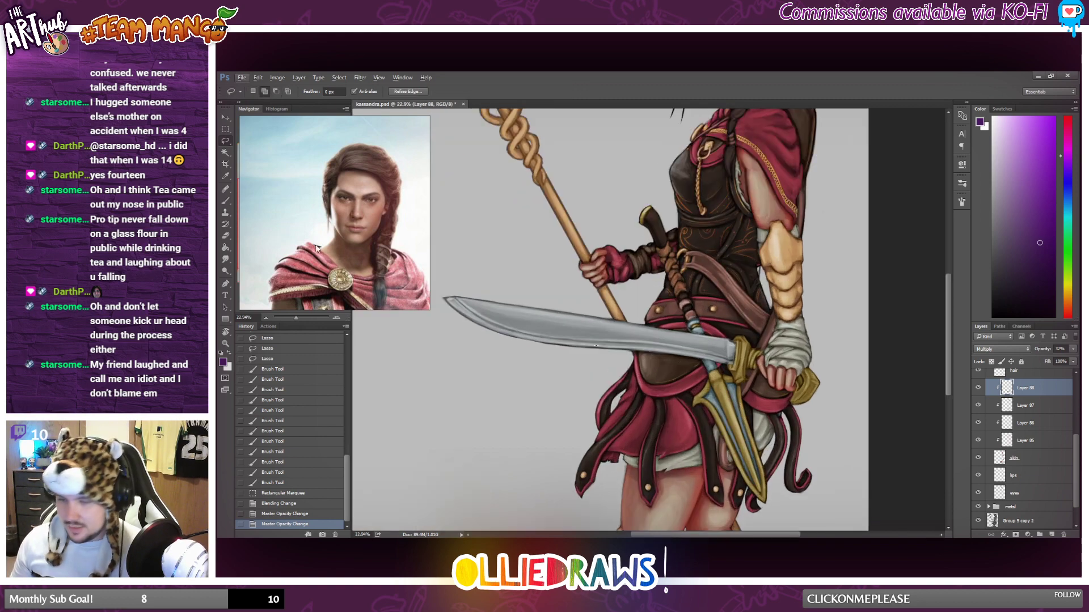
pyautogui.click(225, 129)
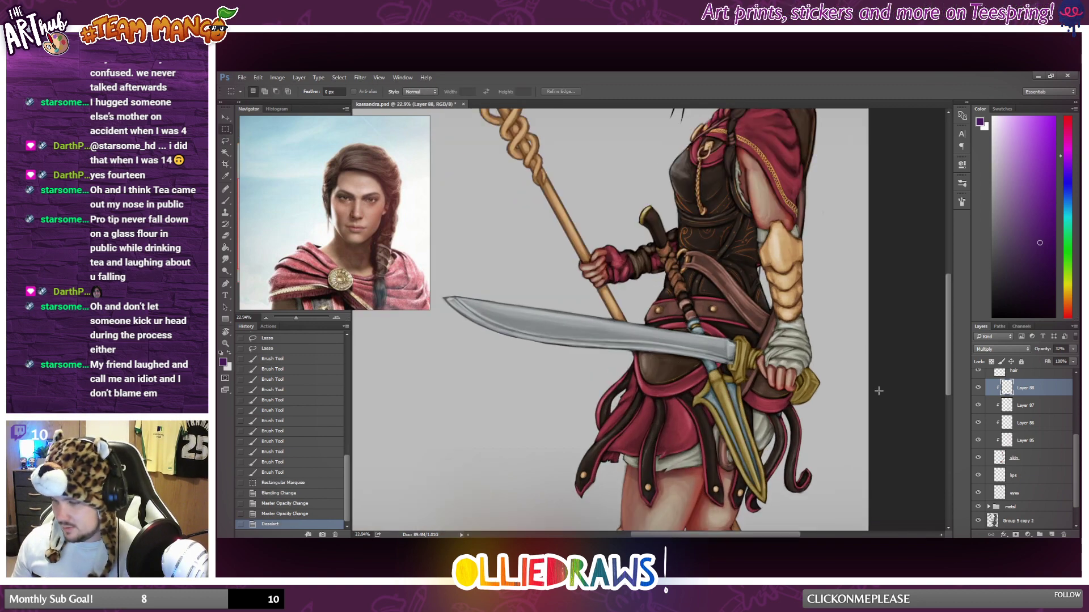
pyautogui.click(854, 384)
pyautogui.scroll(2, 854, 384)
pyautogui.click(226, 202)
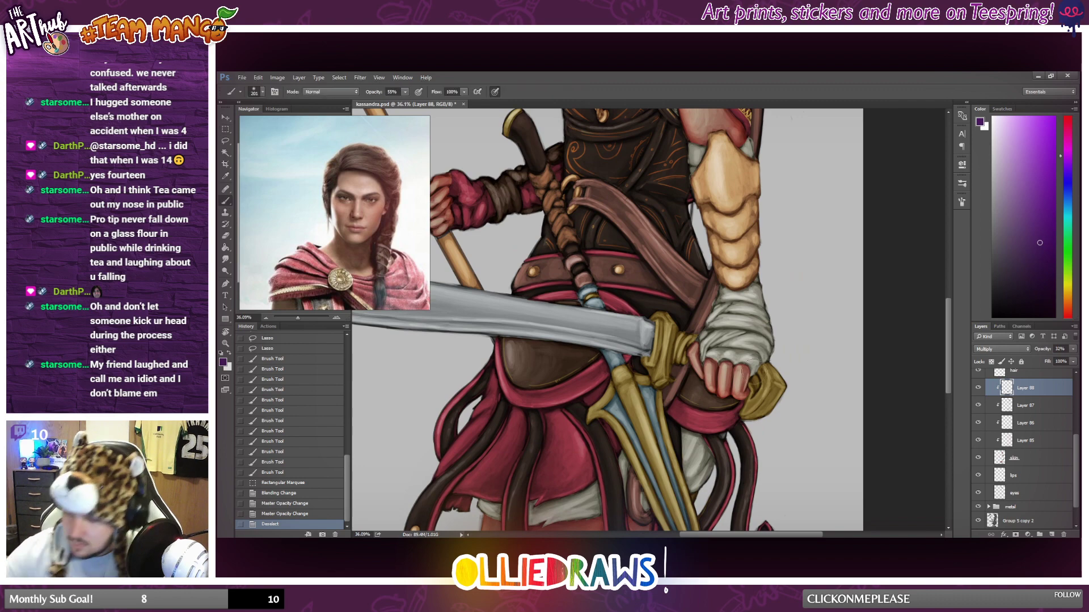
pyautogui.moveTo(749, 377)
pyautogui.mouseDown()
pyautogui.moveTo(748, 415)
pyautogui.moveTo(752, 393)
pyautogui.moveTo(729, 366)
pyautogui.moveTo(725, 389)
pyautogui.mouseUp()
pyautogui.rightClick(738, 375)
pyautogui.click(808, 374)
pyautogui.hotkey('ctrl', 'z')
pyautogui.moveTo(717, 364)
pyautogui.mouseDown()
pyautogui.moveTo(716, 388)
pyautogui.moveTo(702, 376)
pyautogui.mouseUp()
pyautogui.moveTo(698, 360); pyautogui.dragTo(702, 376)
# Brush purple shadows onto the fingers and back of the hand holding the staff.
pyautogui.scroll(-3, 624, 309)
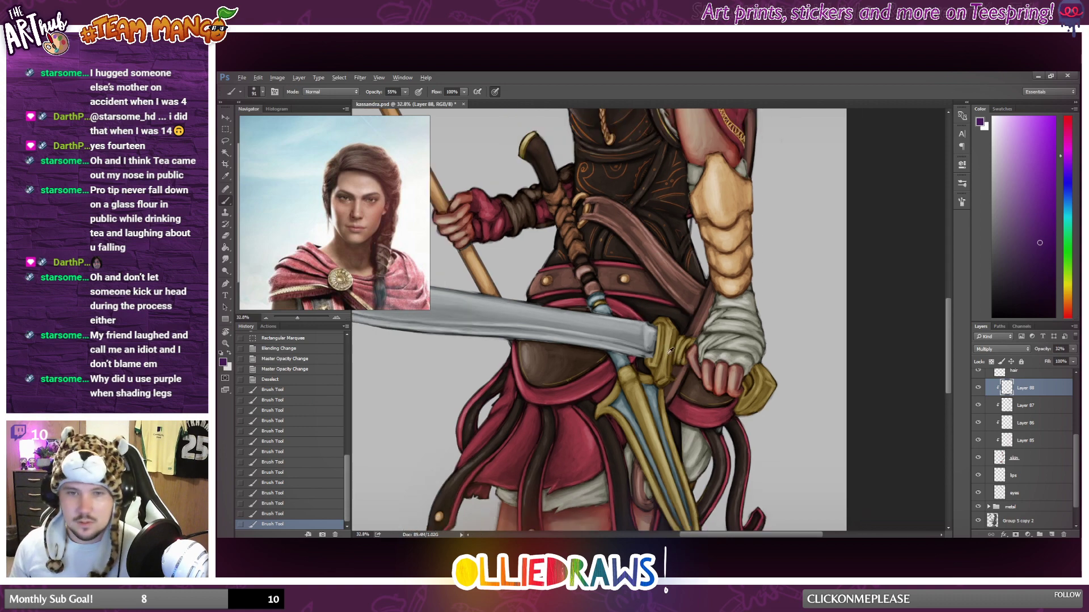
pyautogui.scroll(-2, 602, 308)
pyautogui.scroll(-1, 602, 308)
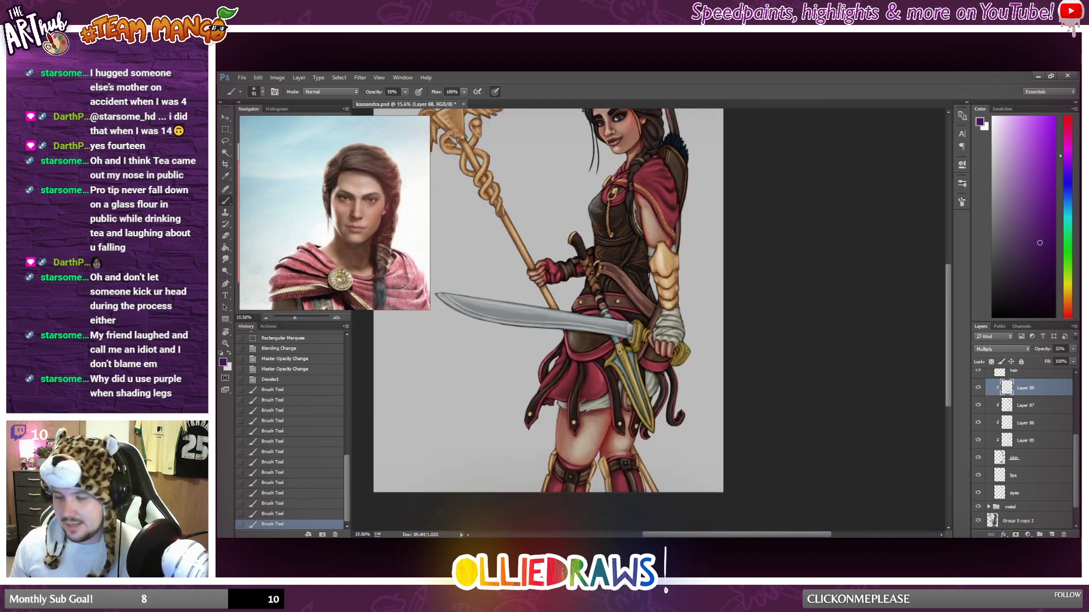
pyautogui.scroll(5, 567, 295)
pyautogui.scroll(3, 525, 279)
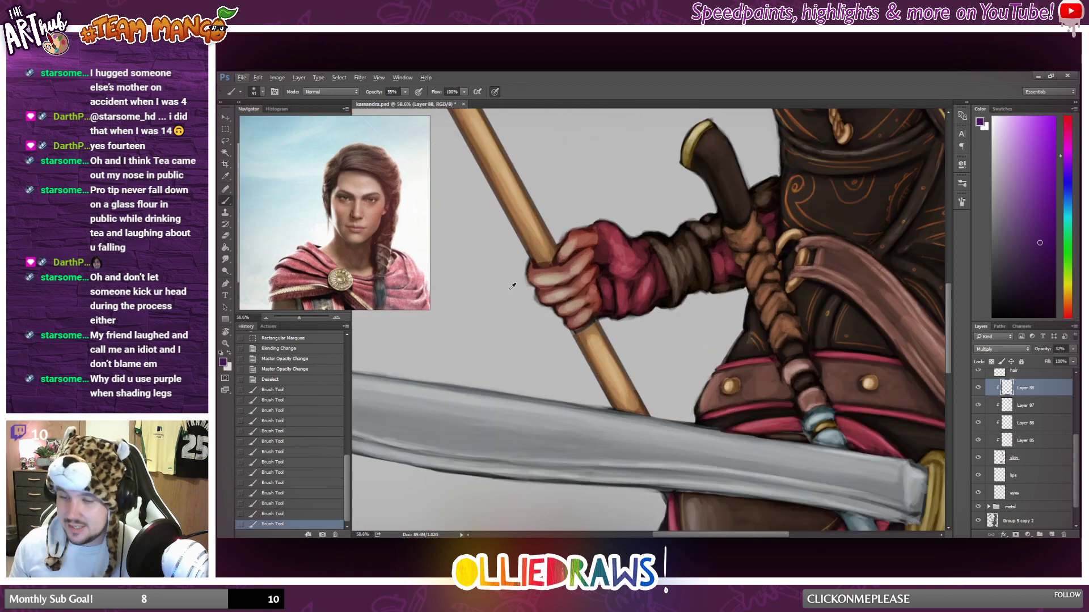
pyautogui.moveTo(583, 255); pyautogui.dragTo(568, 265)
pyautogui.moveTo(584, 254)
pyautogui.mouseDown()
pyautogui.moveTo(565, 290)
pyautogui.moveTo(543, 295)
pyautogui.moveTo(575, 282)
pyautogui.mouseUp()
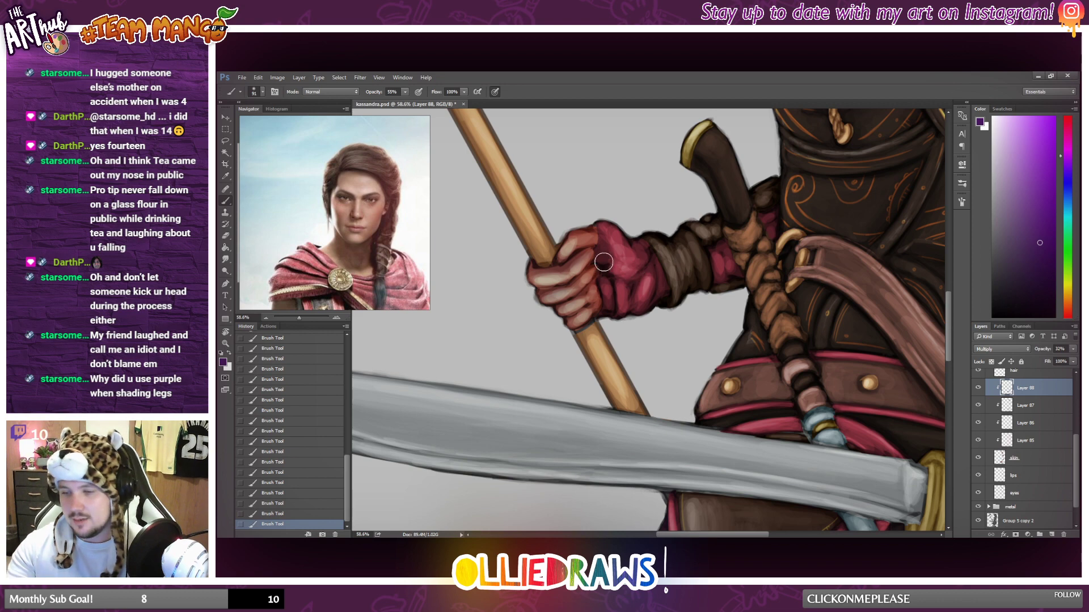
pyautogui.scroll(-2, 648, 381)
pyautogui.scroll(-2, 649, 382)
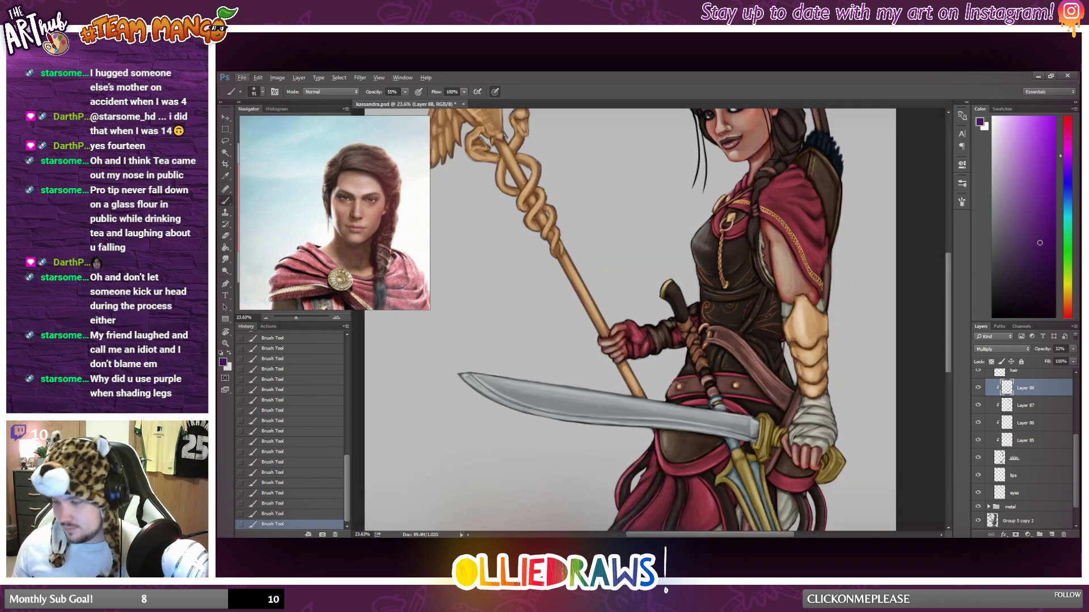
pyautogui.scroll(-2, 771, 257)
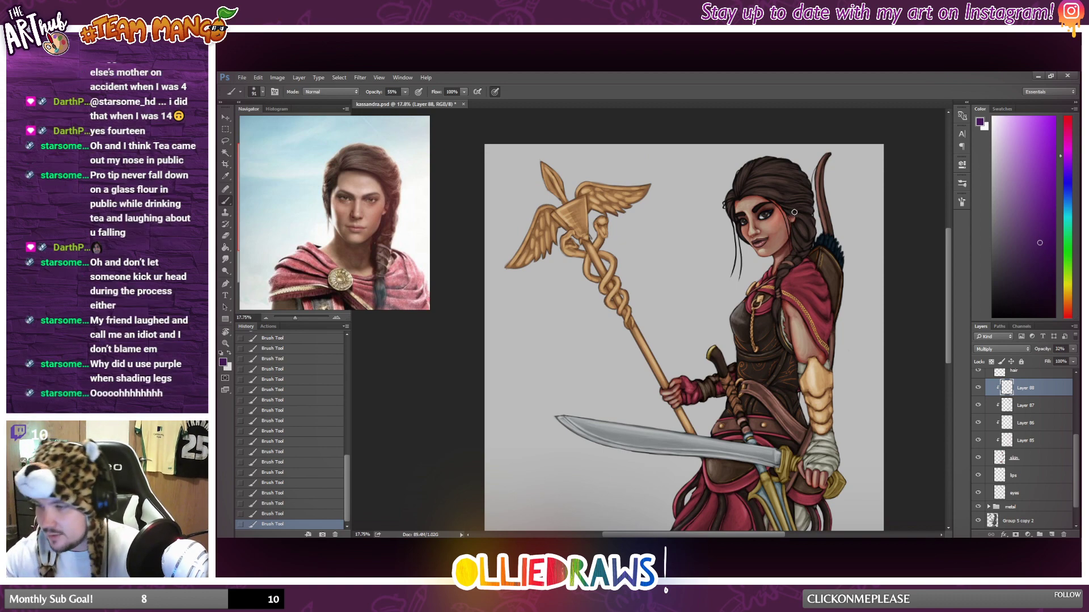
pyautogui.scroll(3, 823, 187)
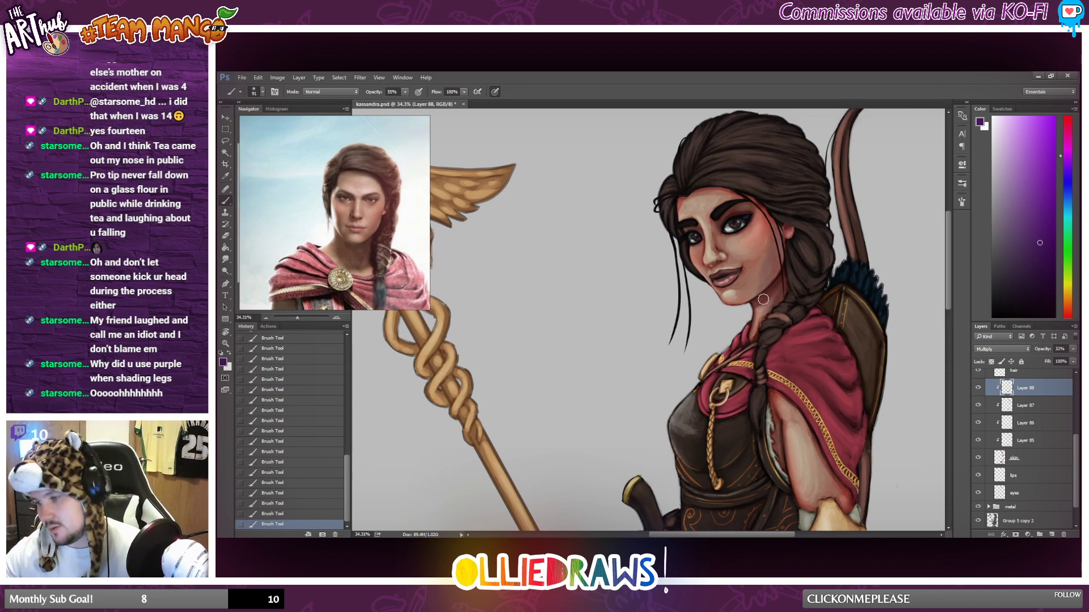
# Soften the purple shadows around the face and neck with a smaller Eraser at 17% opacity.
pyautogui.click(225, 235)
pyautogui.rightClick(705, 235)
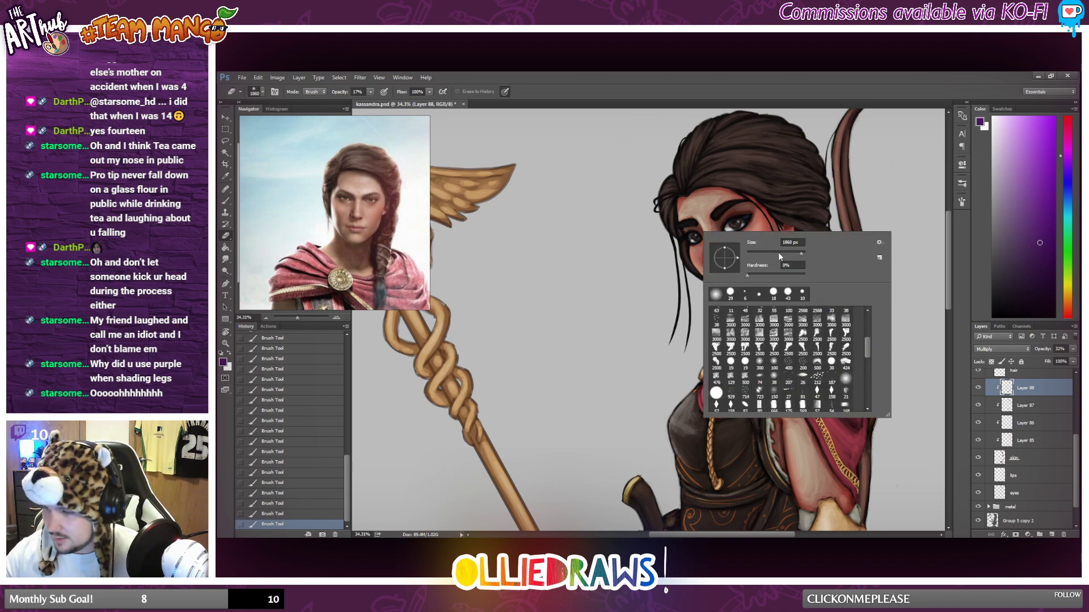
pyautogui.moveTo(772, 192)
pyautogui.mouseDown()
pyautogui.moveTo(761, 212)
pyautogui.moveTo(762, 286)
pyautogui.moveTo(765, 225)
pyautogui.mouseUp()
pyautogui.scroll(-2, 839, 402)
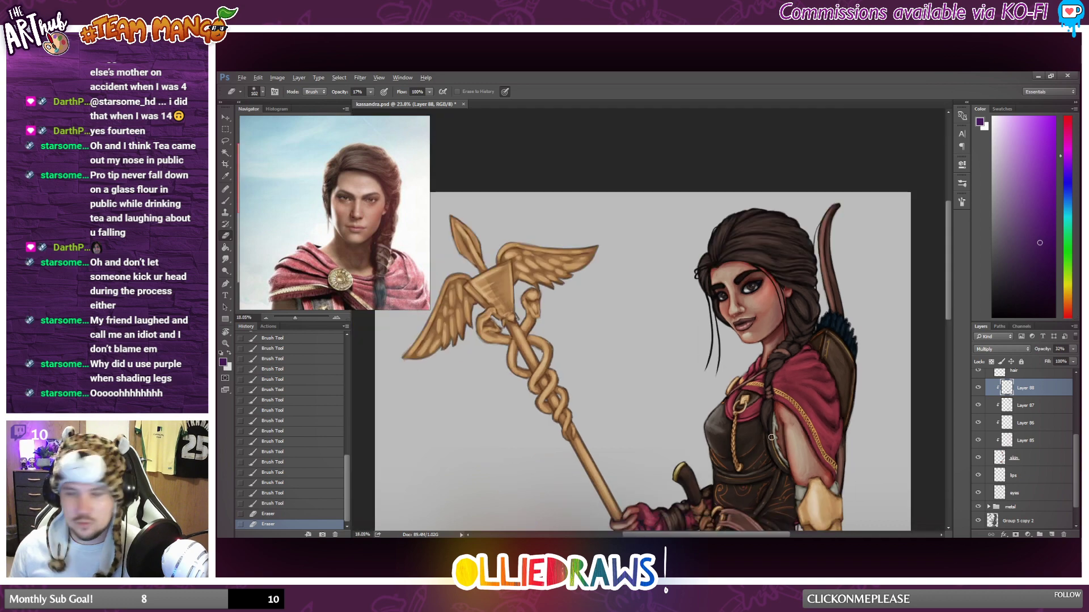
pyautogui.scroll(2, 802, 430)
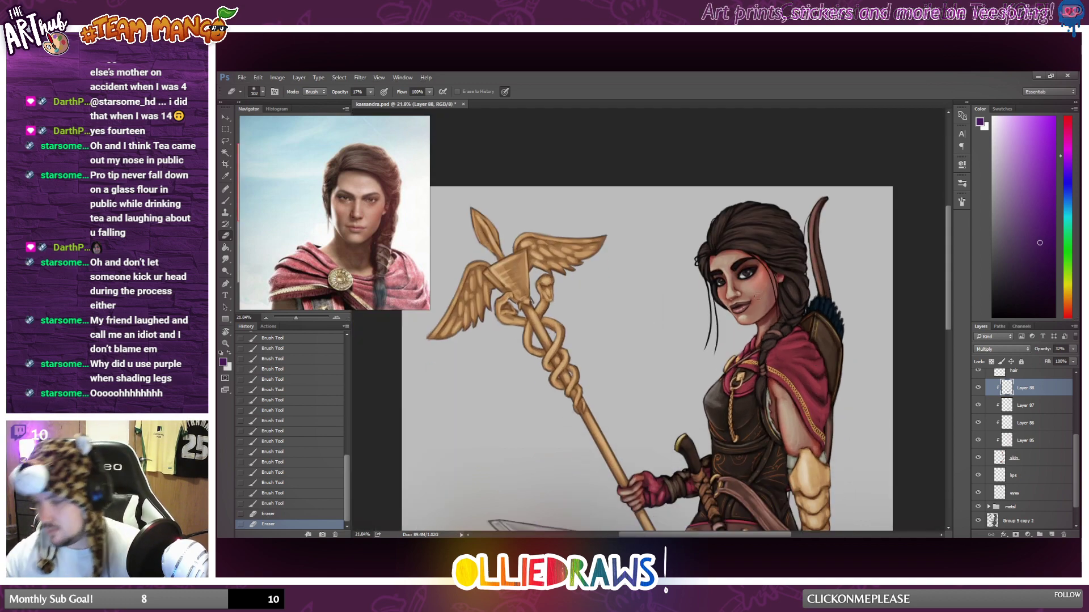
pyautogui.moveTo(757, 310); pyautogui.dragTo(754, 315)
pyautogui.moveTo(757, 311); pyautogui.dragTo(753, 318)
pyautogui.moveTo(756, 314); pyautogui.dragTo(751, 321)
pyautogui.scroll(-2, 711, 363)
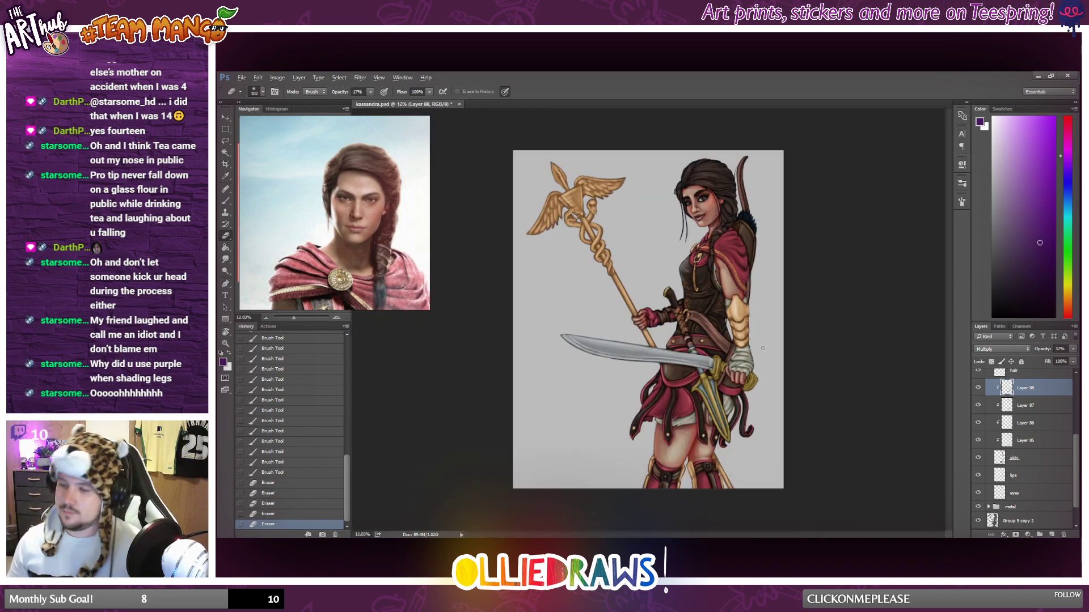
pyautogui.scroll(1, 489, 204)
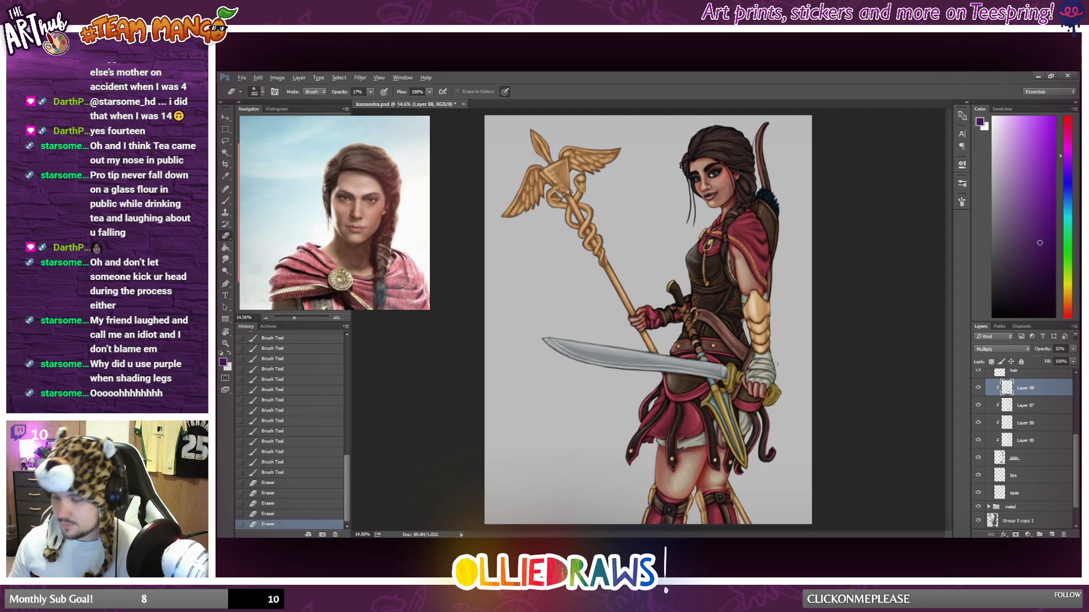
# Lasso the forehead area below the hairline, brush purple shadow inside it, and clear the selection.
pyautogui.click(225, 140)
pyautogui.scroll(4, 706, 209)
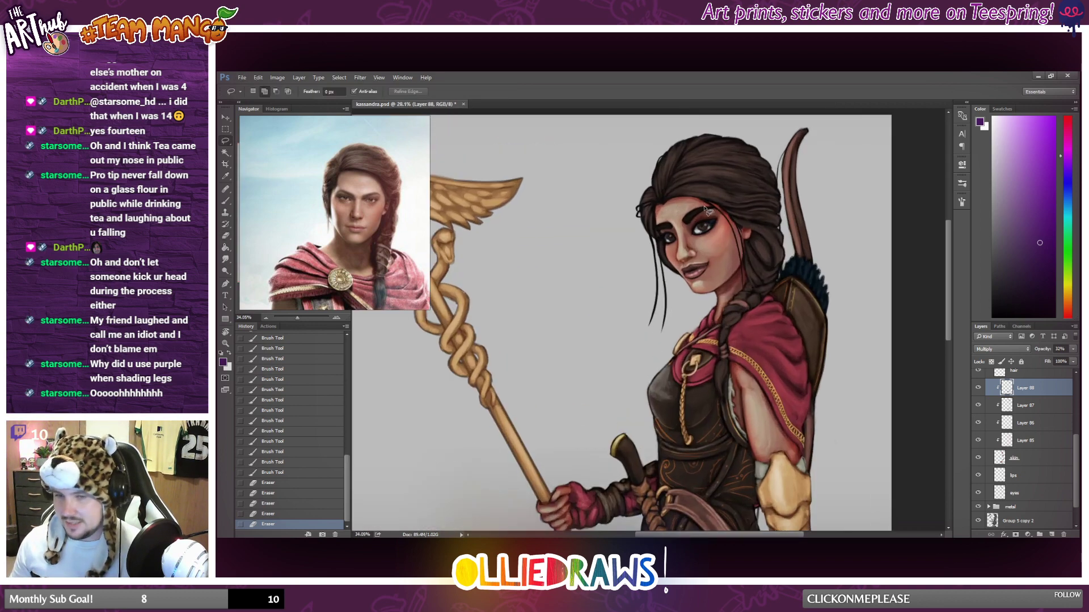
pyautogui.scroll(1, 706, 210)
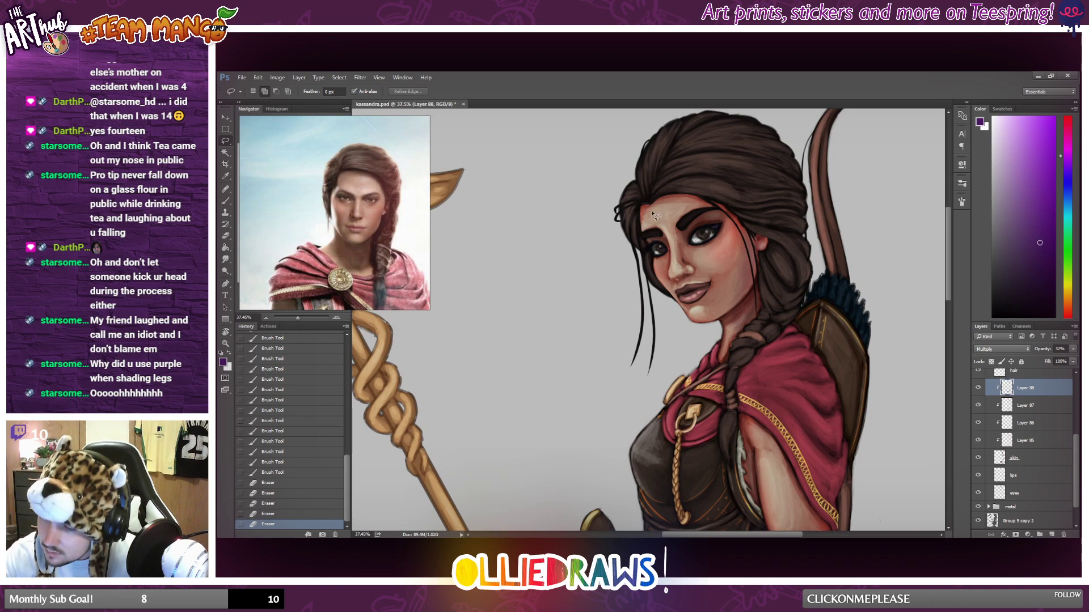
pyautogui.moveTo(656, 211)
pyautogui.mouseDown()
pyautogui.moveTo(754, 251)
pyautogui.moveTo(730, 184)
pyautogui.moveTo(656, 213)
pyautogui.moveTo(666, 205)
pyautogui.moveTo(736, 215)
pyautogui.moveTo(691, 165)
pyautogui.moveTo(653, 184)
pyautogui.moveTo(627, 221)
pyautogui.mouseUp()
pyautogui.hotkey('ctrl', 'z')
pyautogui.click(226, 201)
pyautogui.moveTo(663, 189)
pyautogui.mouseDown()
pyautogui.moveTo(635, 207)
pyautogui.moveTo(693, 192)
pyautogui.moveTo(678, 194)
pyautogui.moveTo(746, 220)
pyautogui.moveTo(674, 191)
pyautogui.moveTo(736, 211)
pyautogui.moveTo(718, 201)
pyautogui.moveTo(627, 235)
pyautogui.mouseUp()
pyautogui.moveTo(626, 235); pyautogui.dragTo(651, 158)
pyautogui.click(225, 130)
pyautogui.click(541, 225)
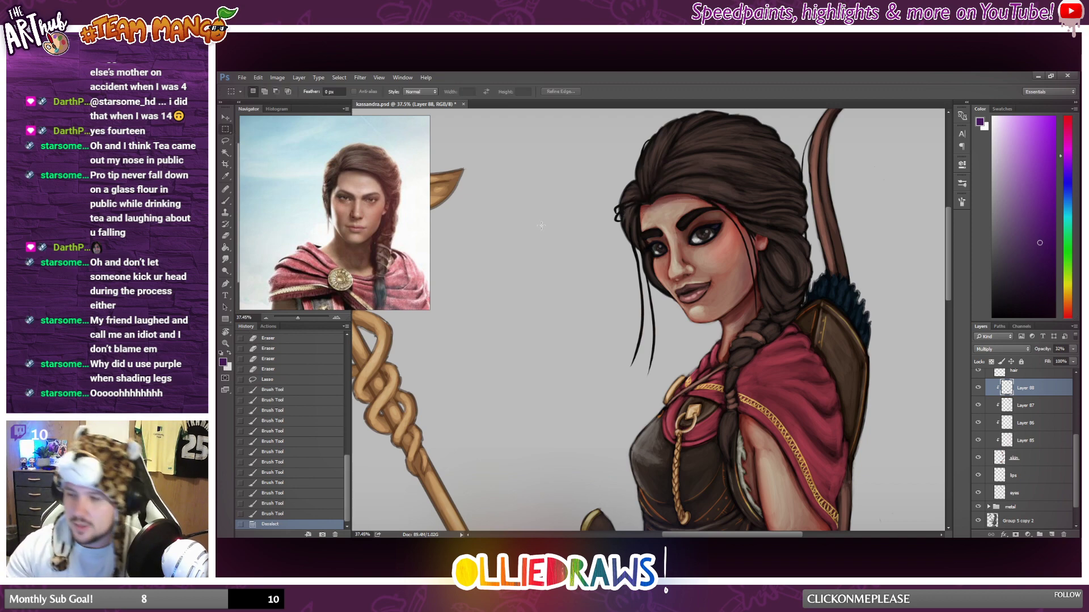
# Lasso the underside of the nose, brush purple shadow inside the selection, and deselect it.
pyautogui.scroll(-5, 541, 225)
pyautogui.scroll(-2, 707, 254)
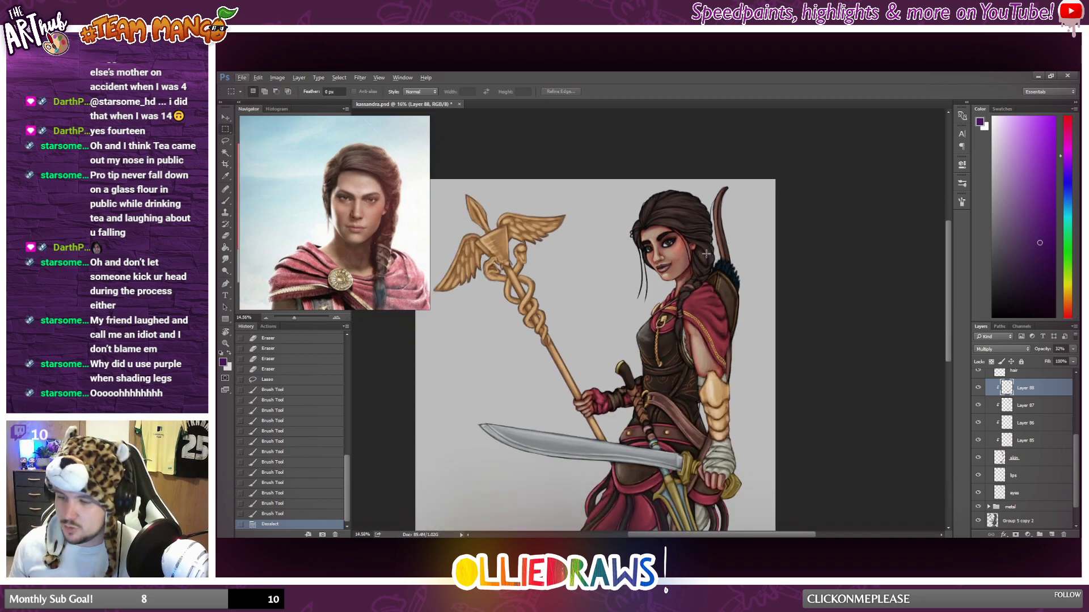
pyautogui.scroll(4, 712, 186)
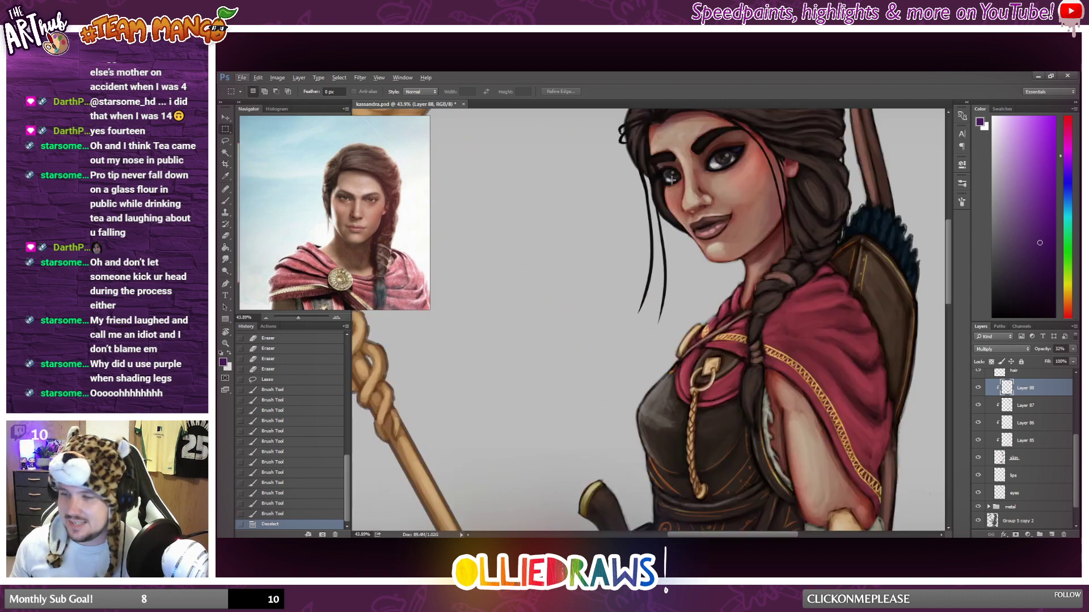
pyautogui.press('l')
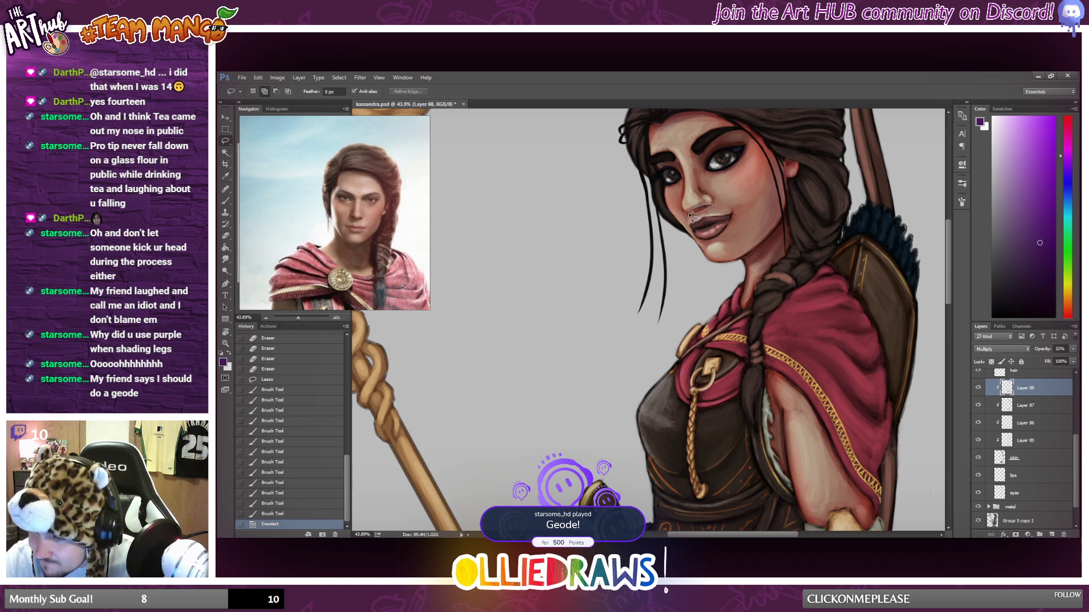
pyautogui.moveTo(690, 214); pyautogui.dragTo(710, 200)
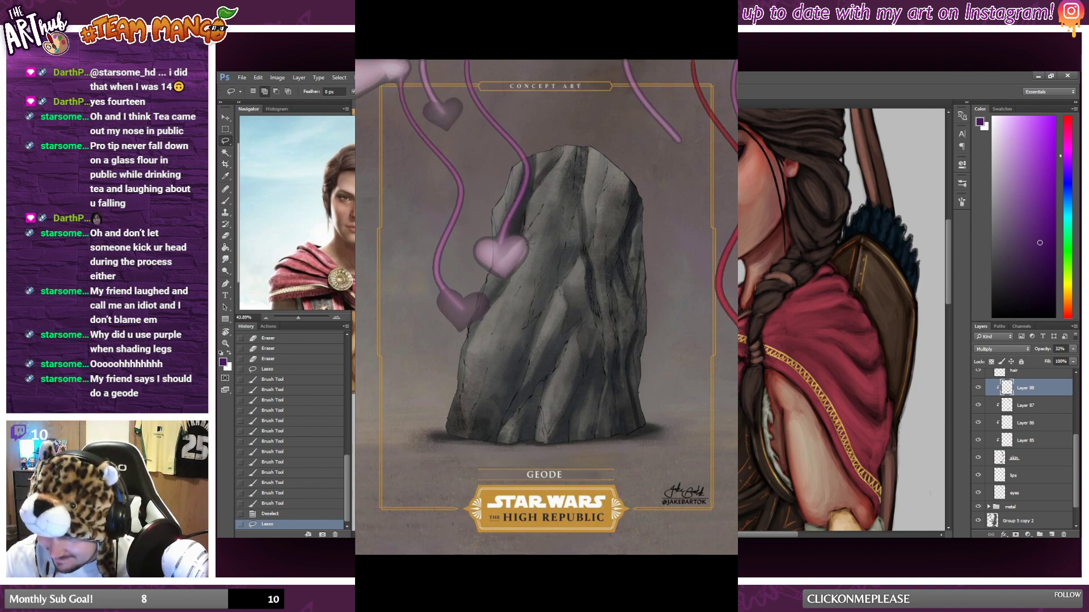
pyautogui.moveTo(567, 340); pyautogui.dragTo(573, 346)
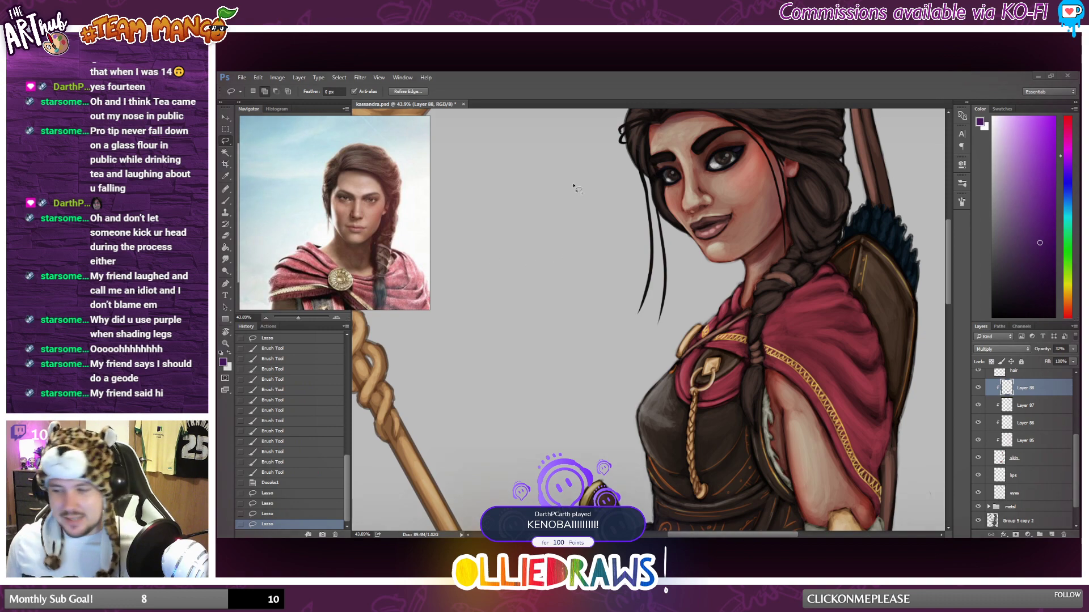
pyautogui.click(827, 104)
pyautogui.press('b')
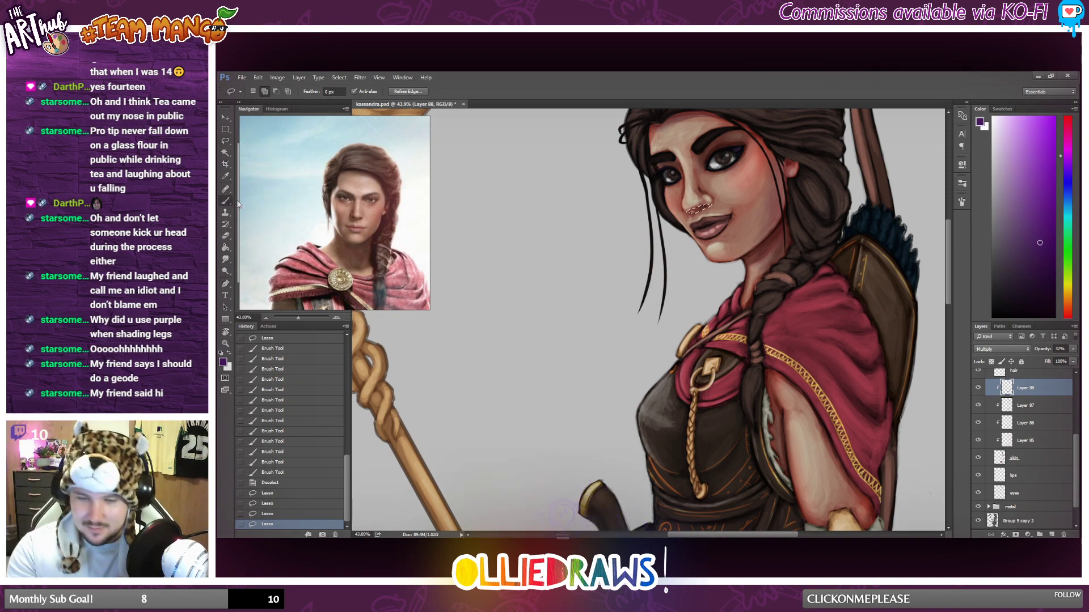
pyautogui.moveTo(714, 204)
pyautogui.mouseDown()
pyautogui.moveTo(695, 209)
pyautogui.moveTo(715, 204)
pyautogui.mouseUp()
pyautogui.moveTo(690, 211); pyautogui.dragTo(715, 205)
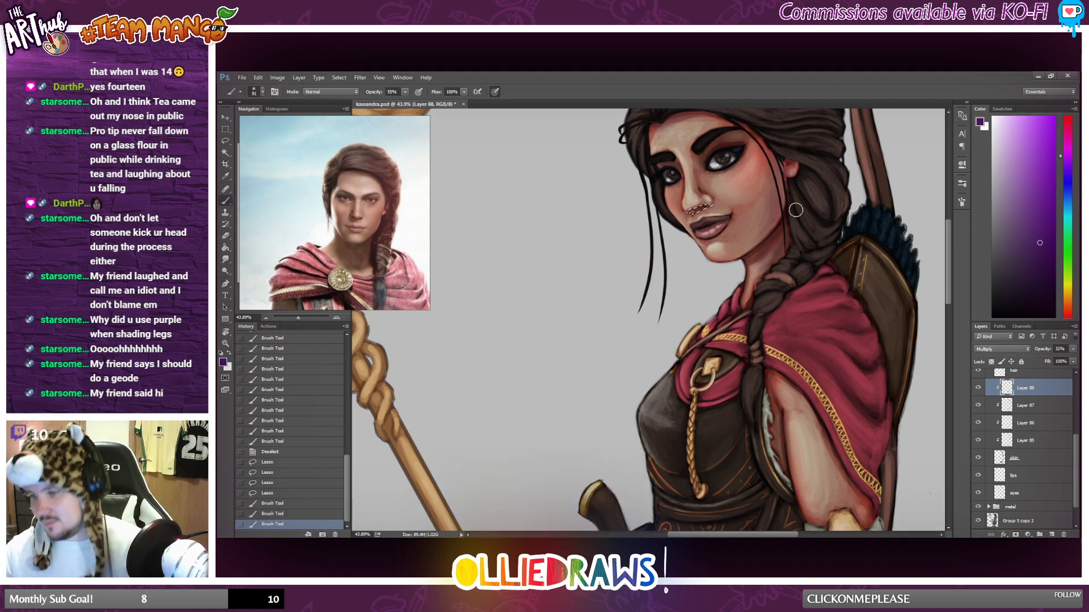
pyautogui.click(225, 129)
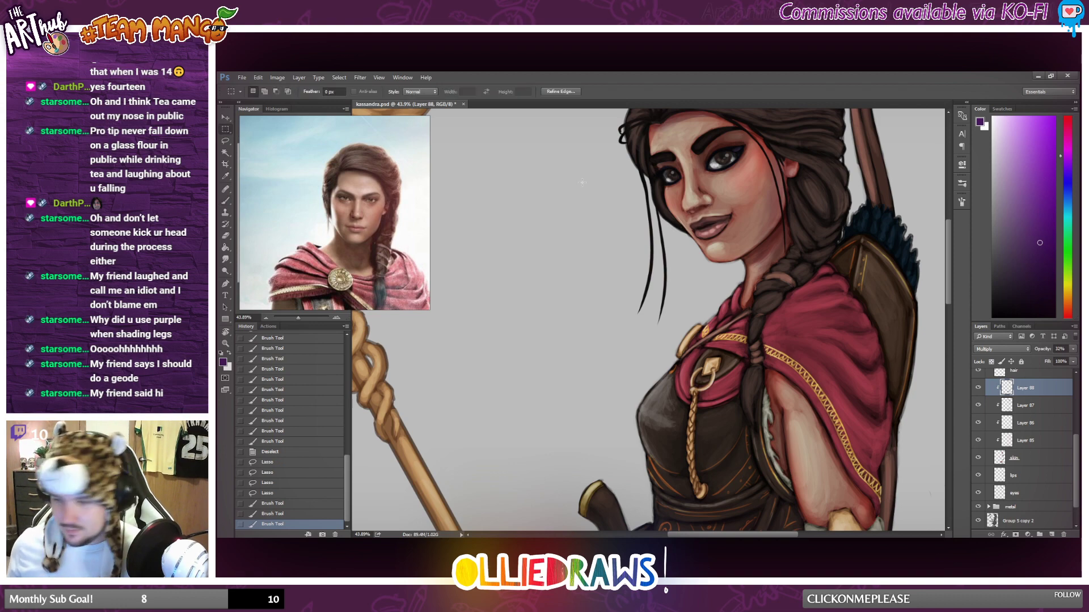
pyautogui.click(718, 252)
# Lasso the upper part of the ear beside the hair, brush purple shadow into it, and clear the selection.
pyautogui.scroll(-6, 718, 252)
pyautogui.scroll(6, 727, 231)
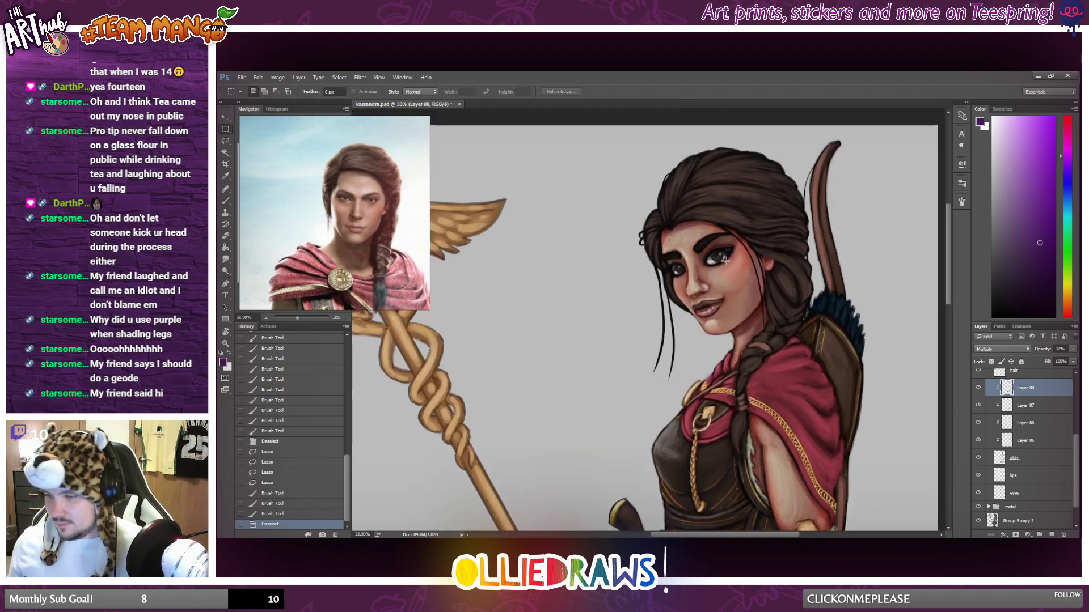
pyautogui.click(226, 142)
pyautogui.moveTo(784, 241)
pyautogui.mouseDown()
pyautogui.moveTo(781, 262)
pyautogui.moveTo(784, 242)
pyautogui.mouseUp()
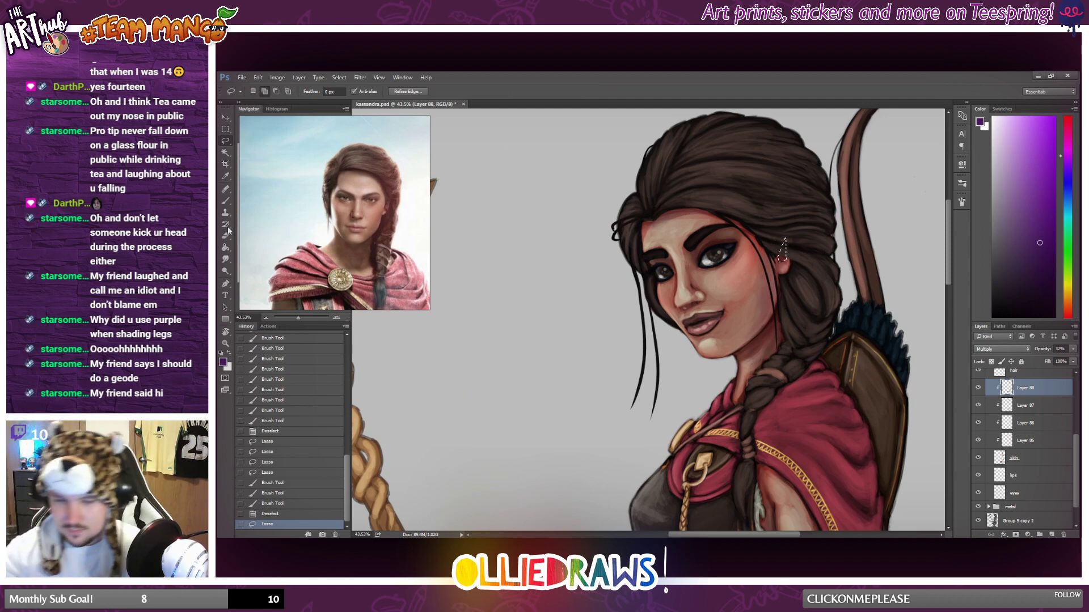
pyautogui.click(226, 201)
pyautogui.moveTo(788, 260); pyautogui.dragTo(781, 258)
pyautogui.moveTo(782, 257); pyautogui.dragTo(802, 266)
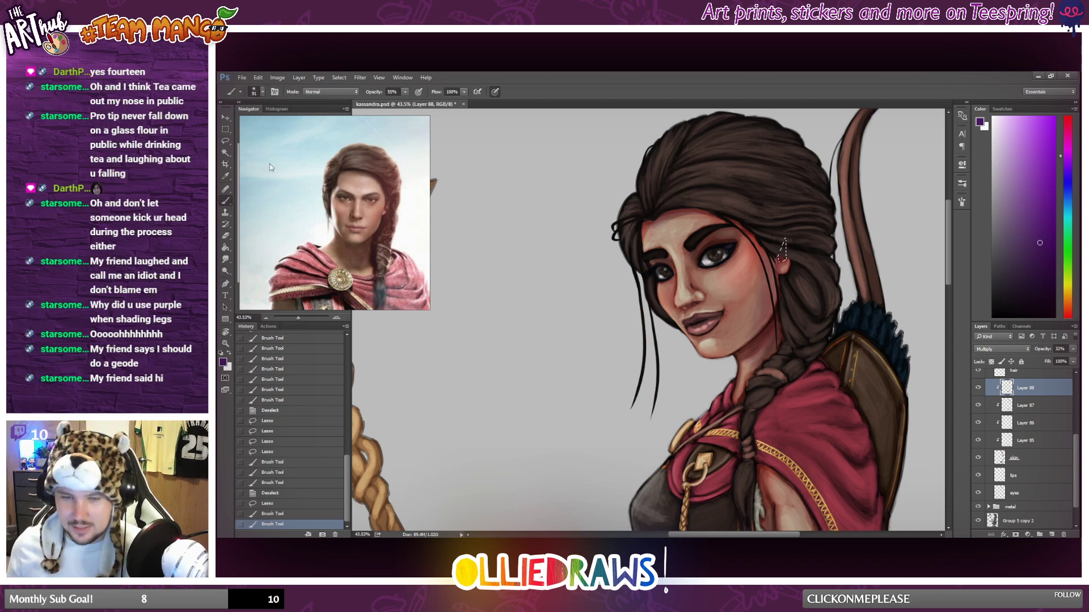
pyautogui.click(225, 130)
pyautogui.hotkey('ctrl', 'd')
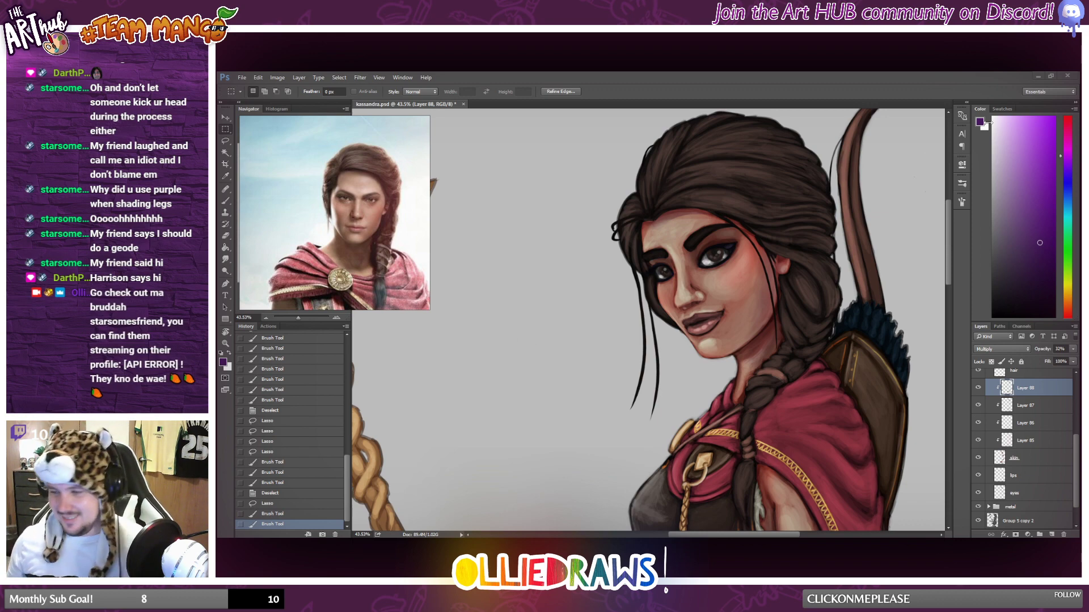
pyautogui.click(734, 72)
pyautogui.press('alt')
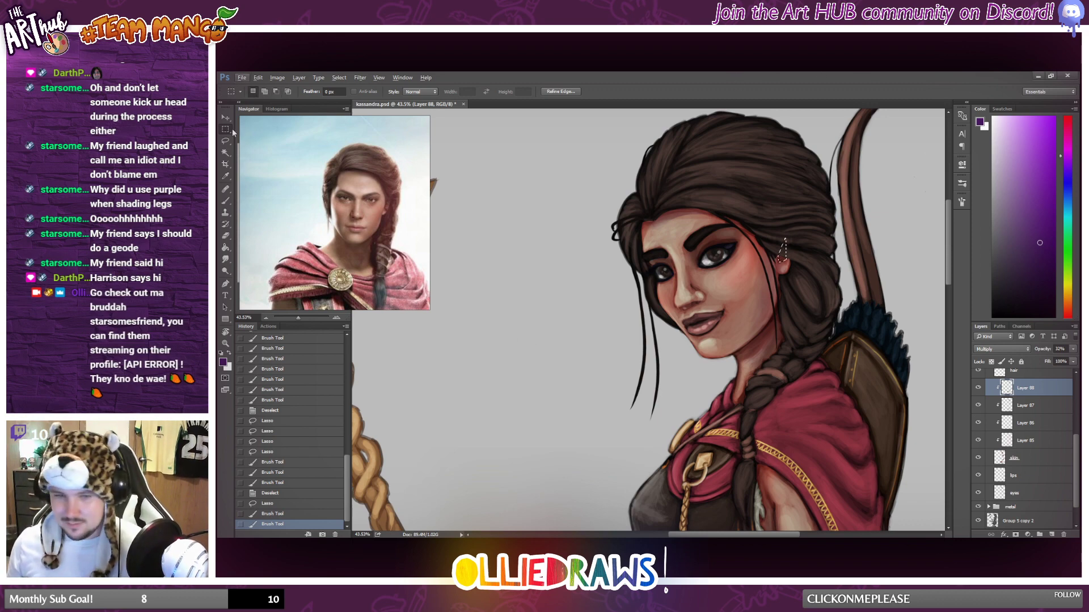
pyautogui.click(688, 173)
pyautogui.scroll(-3, 688, 173)
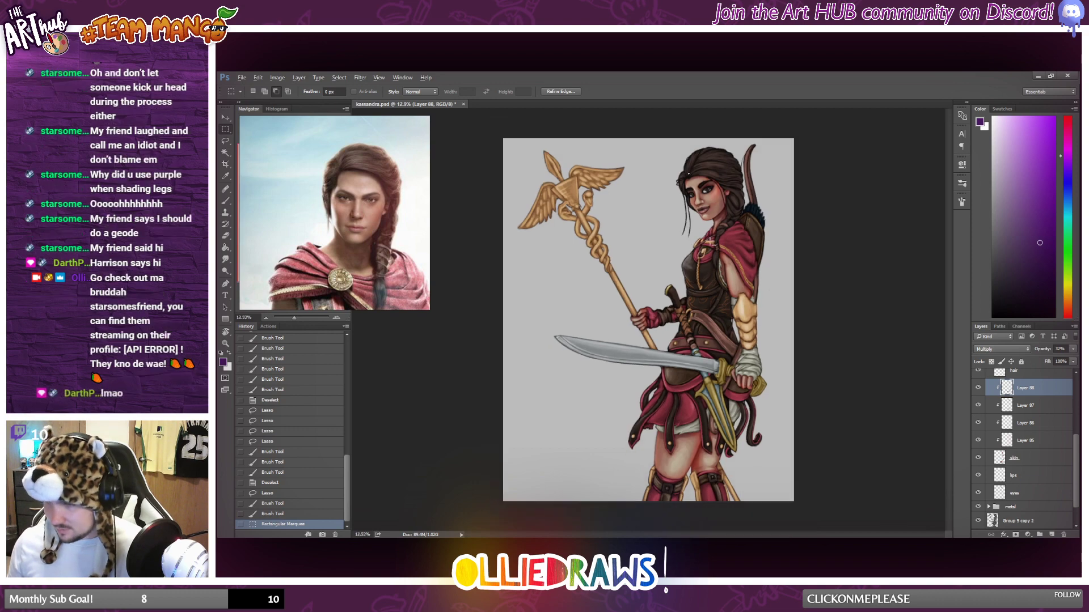
pyautogui.scroll(-1, 844, 179)
pyautogui.click(770, 233)
# Merge the clipped shading layers into the skin layer with Merge Clipping Mask, and toggle the merged layer's visibility to check it.
pyautogui.scroll(1, 770, 232)
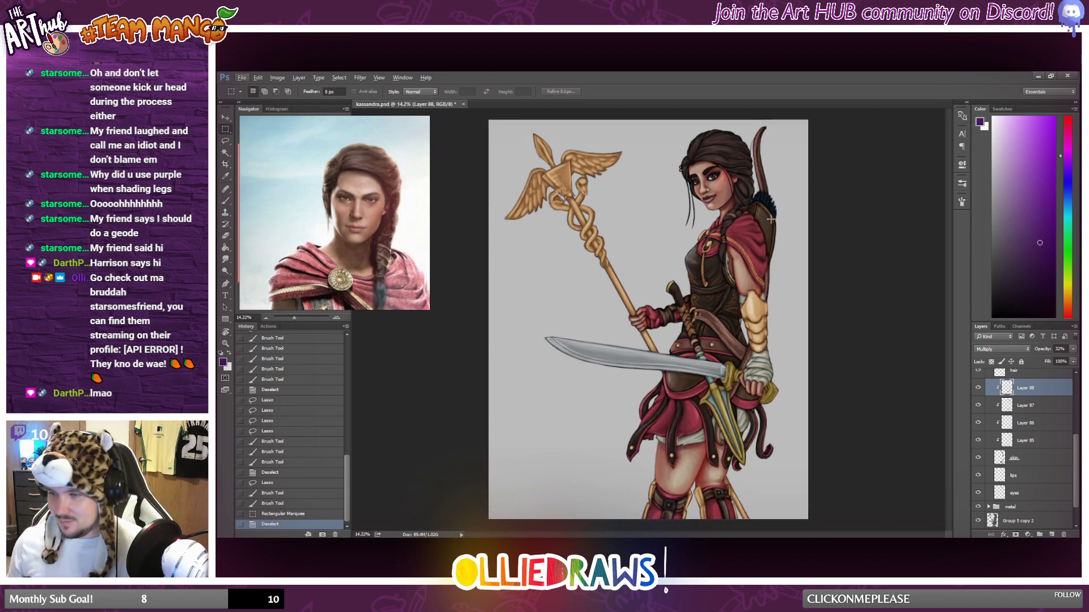
pyautogui.scroll(3, 766, 234)
pyautogui.scroll(2, 663, 379)
pyautogui.scroll(-6, 664, 379)
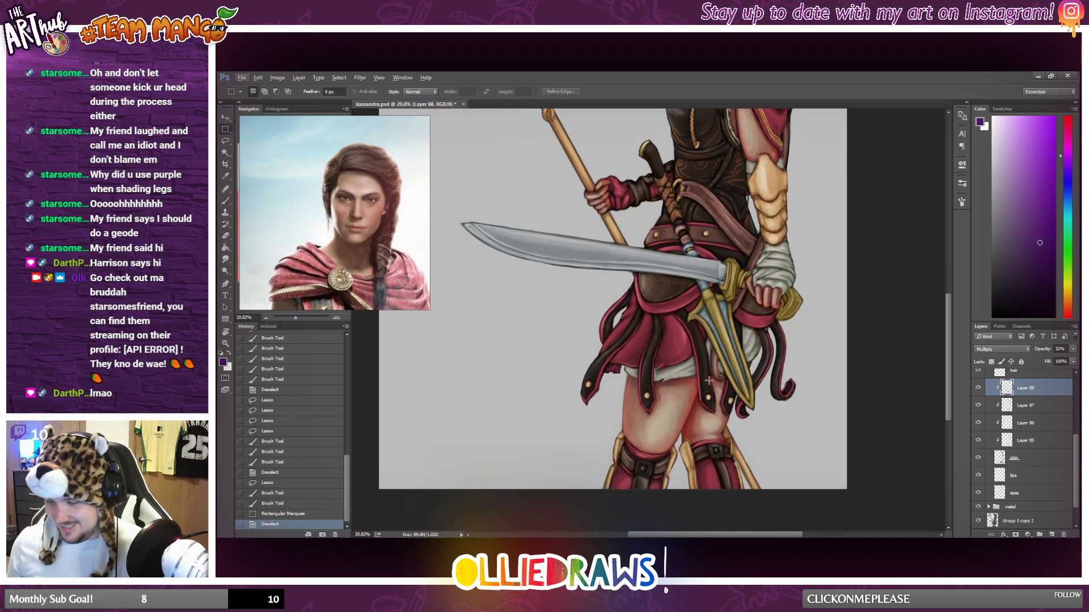
pyautogui.scroll(-4, 710, 383)
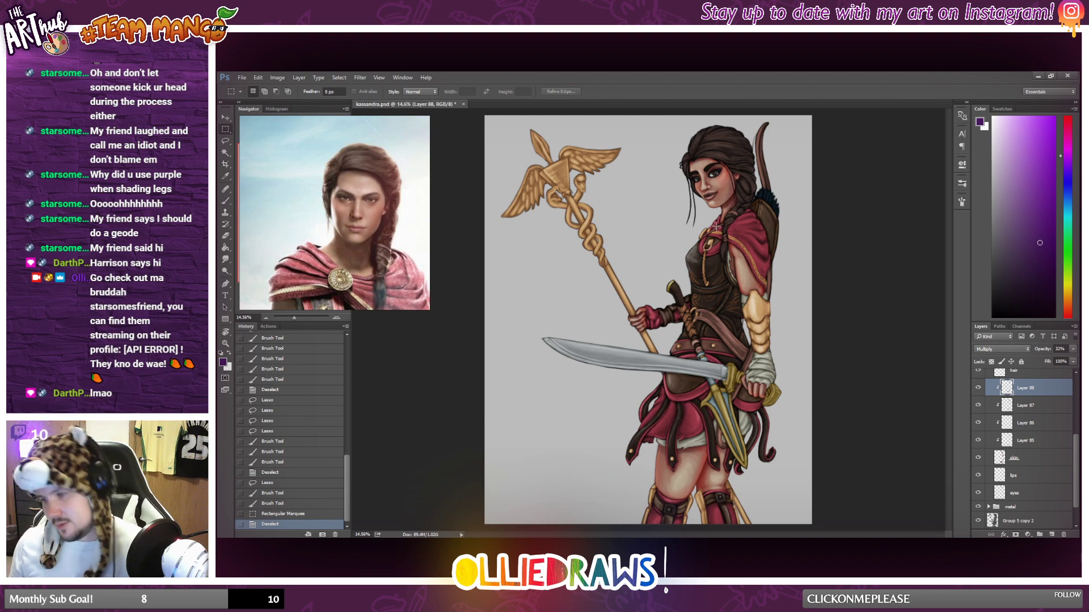
pyautogui.scroll(1, 730, 220)
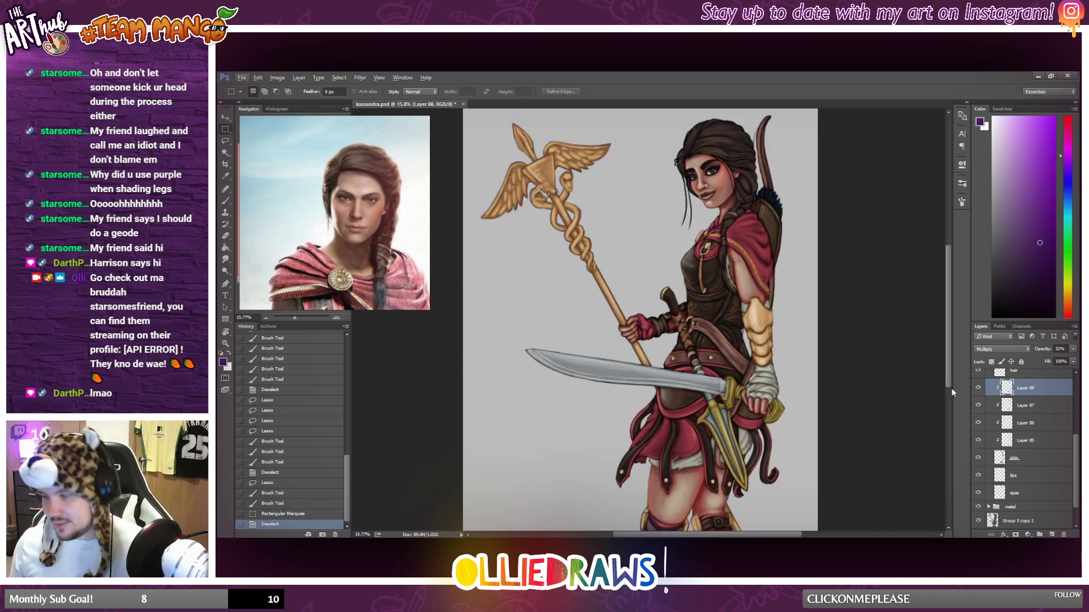
pyautogui.click(1037, 458)
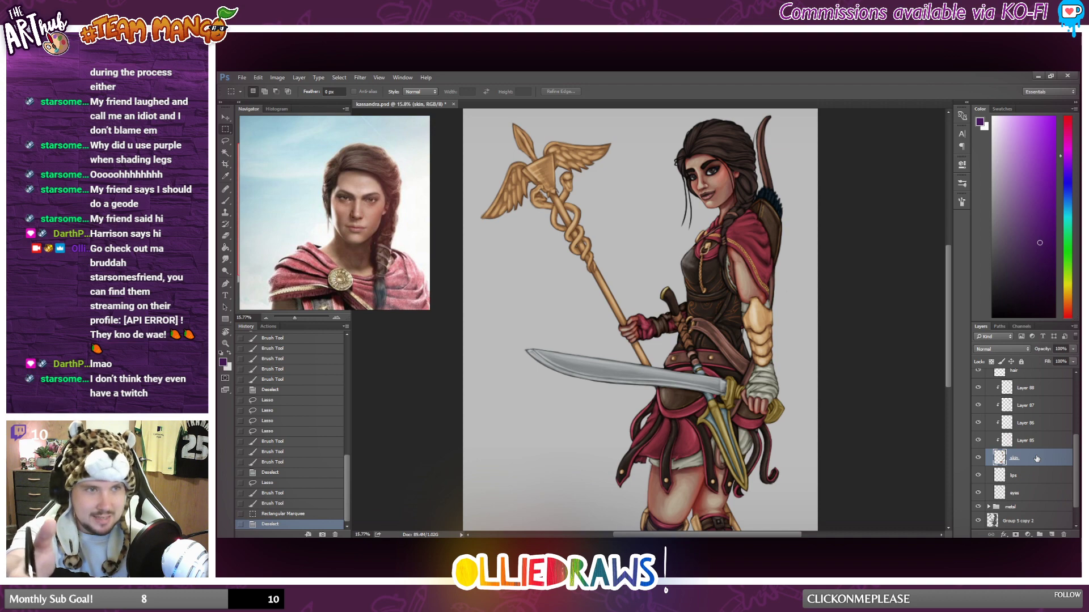
pyautogui.rightClick(1036, 458)
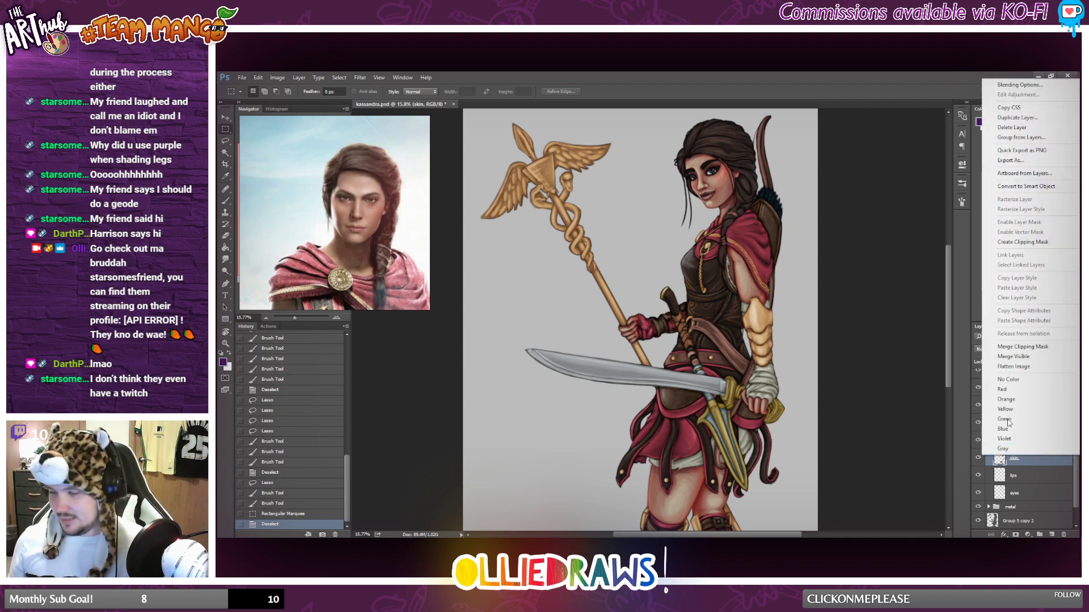
pyautogui.click(1021, 346)
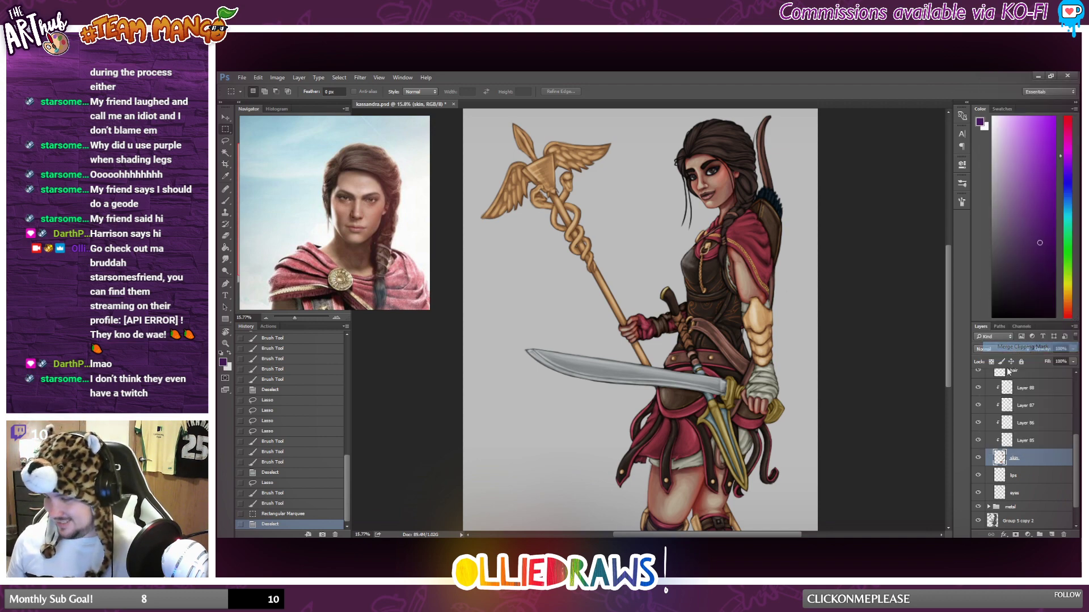
pyautogui.click(979, 430)
pyautogui.click(982, 432)
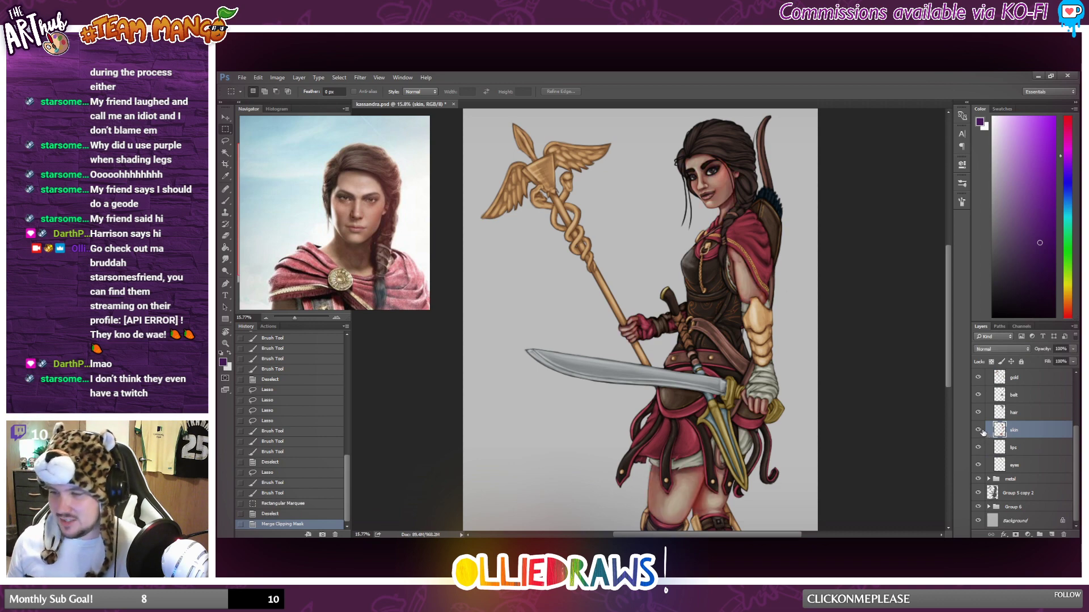
# Merge the skin layer down into the lips layer.
pyautogui.scroll(-3, 982, 443)
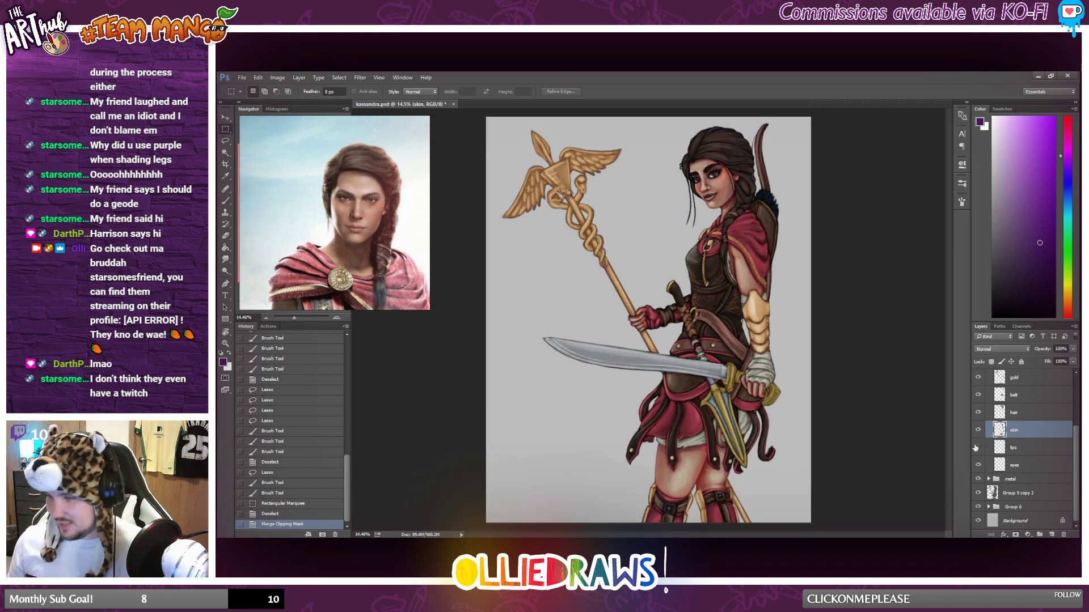
pyautogui.scroll(10, 687, 292)
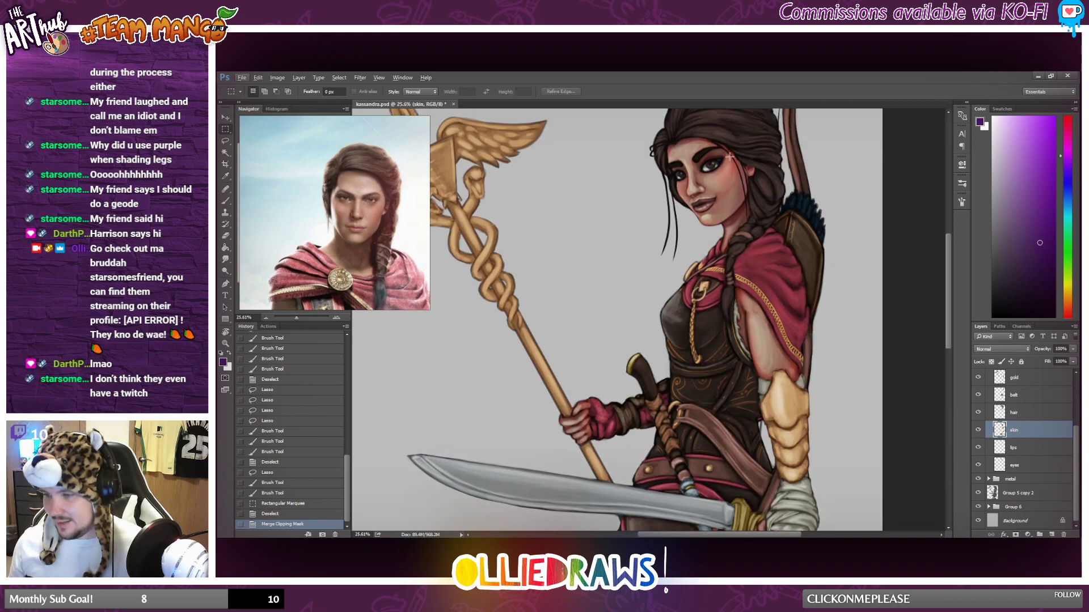
pyautogui.scroll(-10, 754, 249)
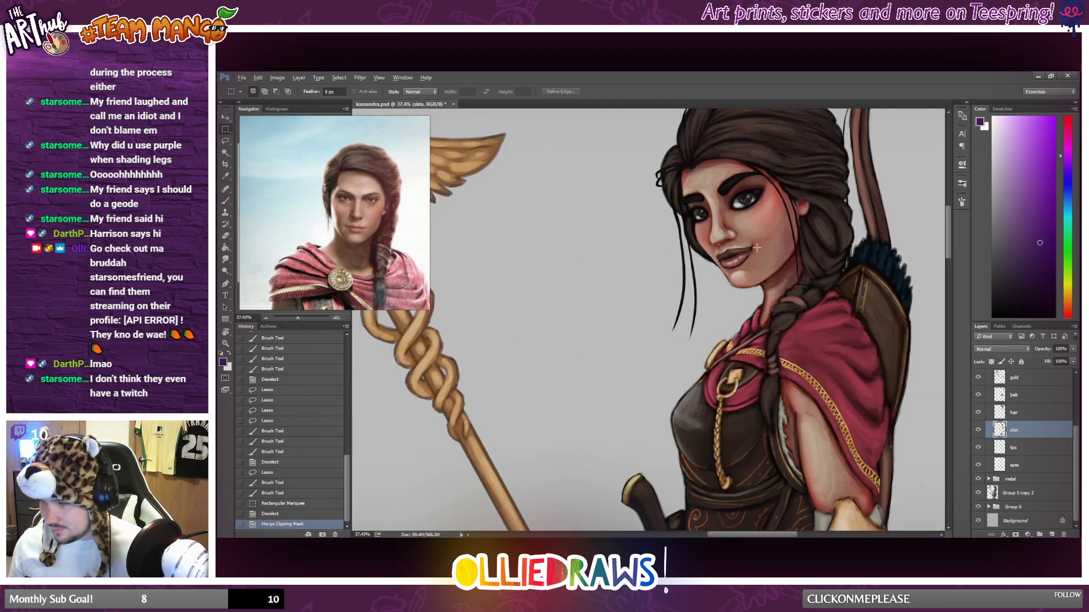
pyautogui.scroll(2, 760, 239)
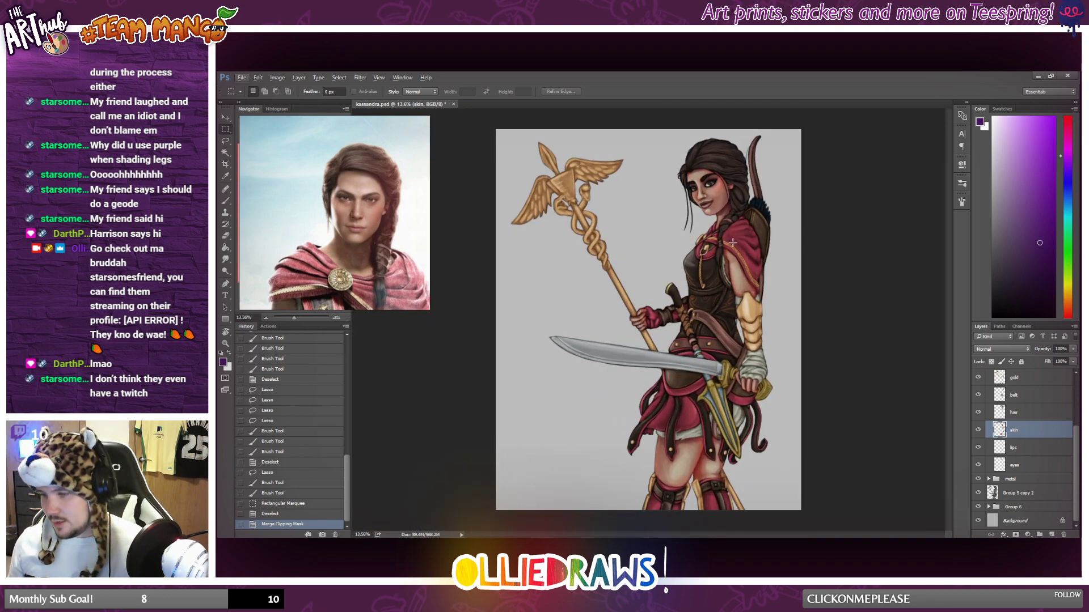
pyautogui.rightClick(1024, 430)
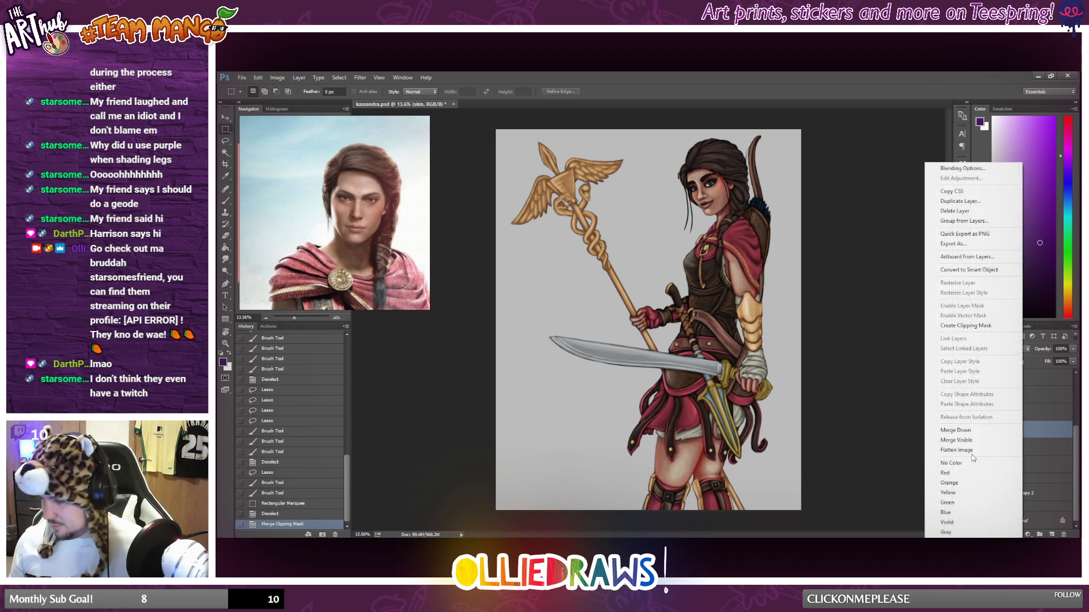
pyautogui.click(966, 433)
pyautogui.scroll(-2, 832, 359)
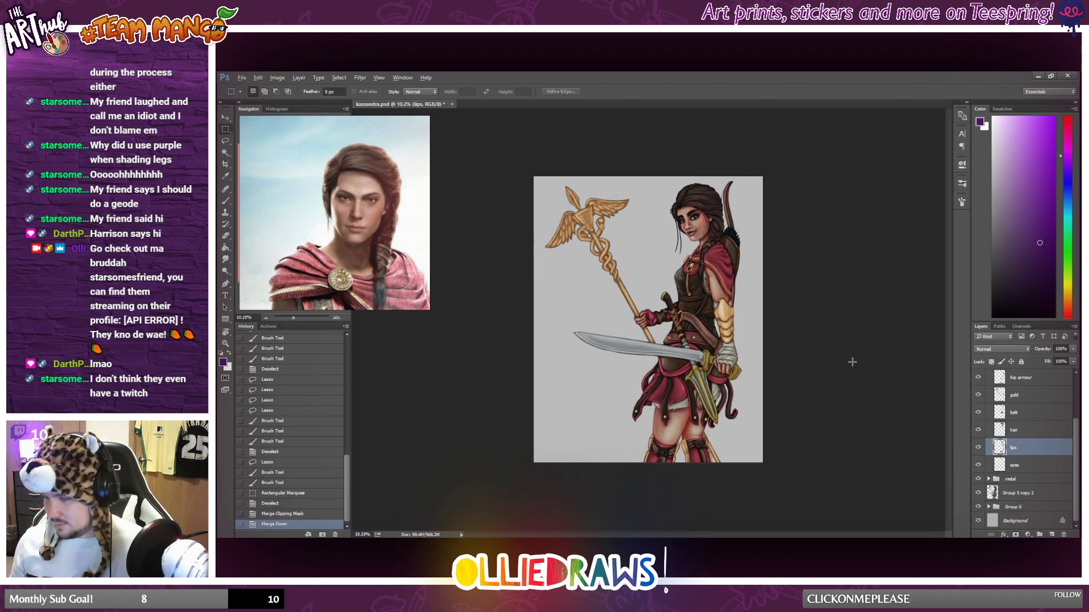
pyautogui.scroll(1, 765, 354)
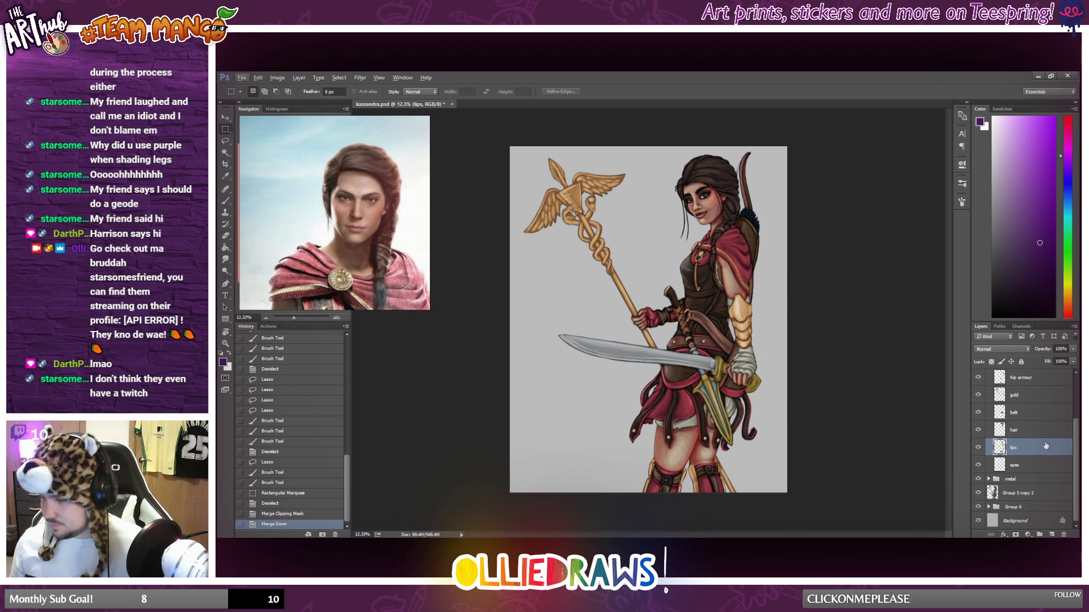
# Add a new layer above Layer 84 inside Group 7 and clip it to Layer 84.
pyautogui.scroll(1, 1046, 446)
pyautogui.click(1027, 451)
pyautogui.scroll(-1, 791, 348)
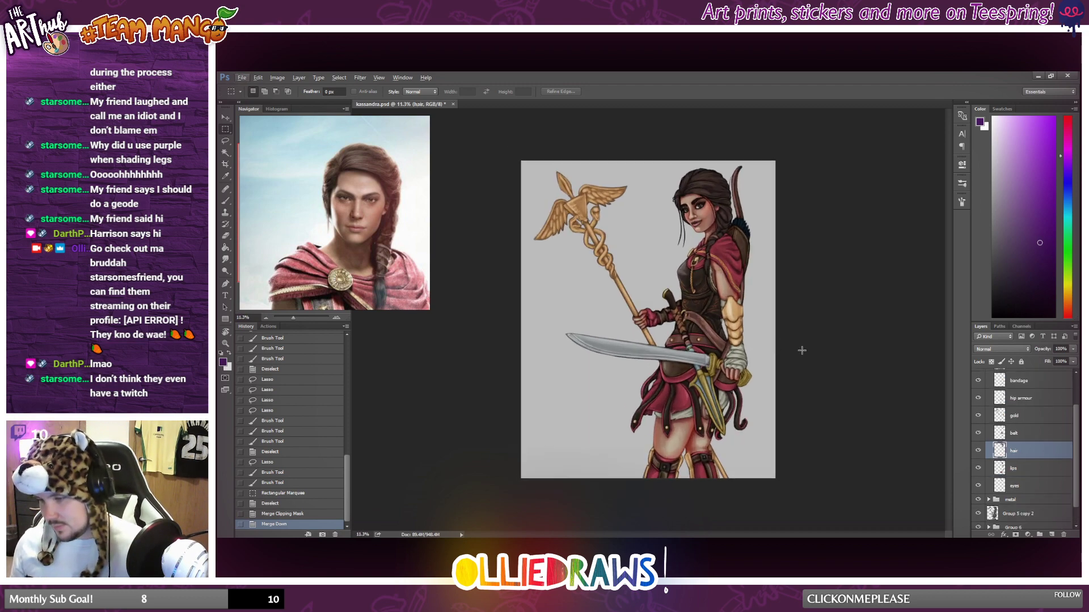
pyautogui.scroll(2, 1042, 445)
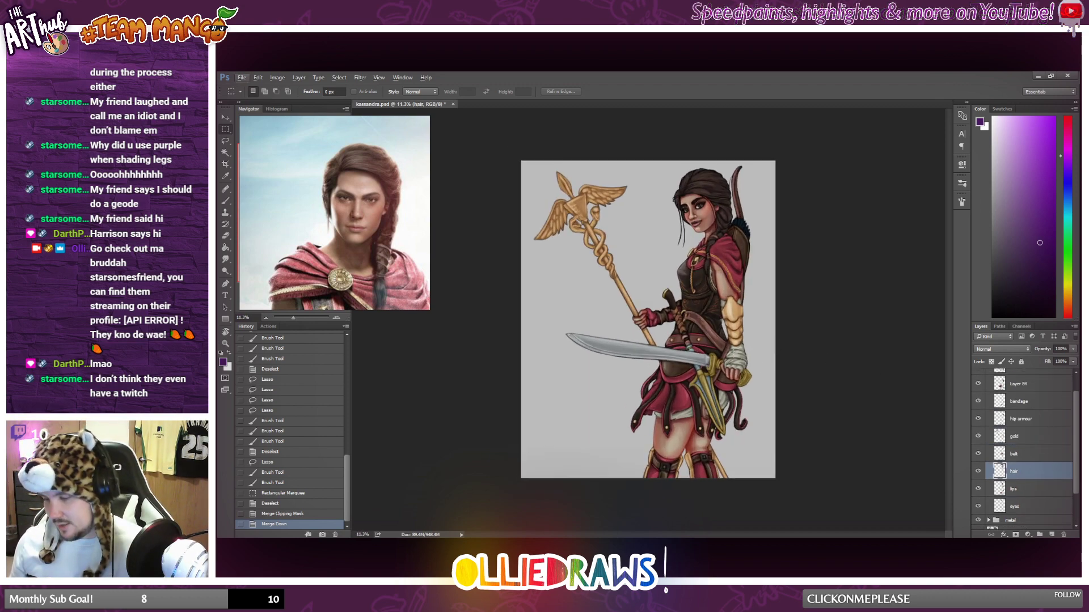
pyautogui.scroll(2, 1046, 439)
pyautogui.scroll(1, 1035, 420)
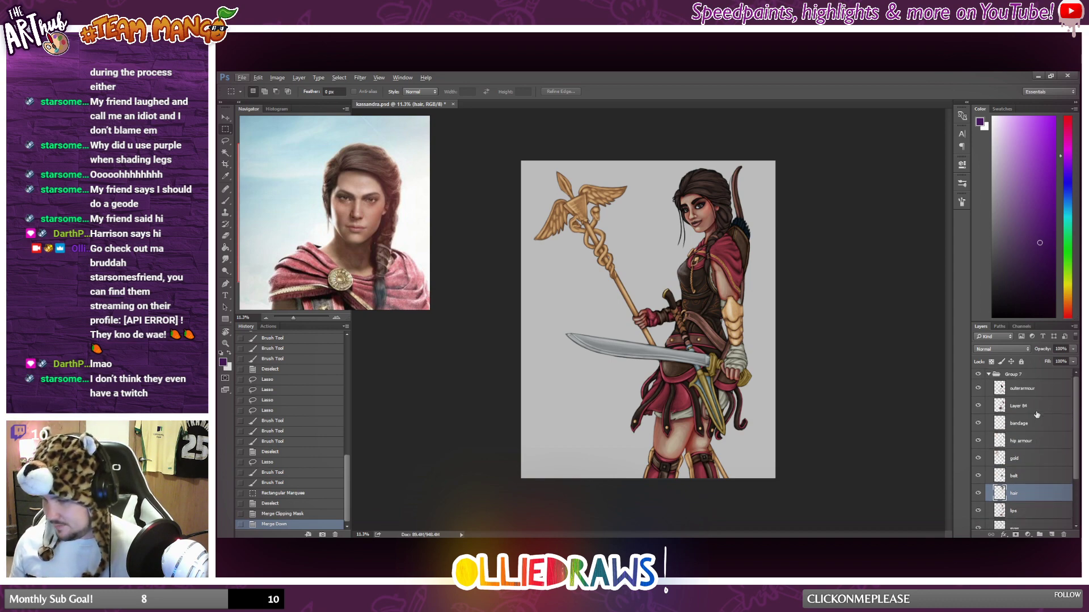
pyautogui.click(1031, 392)
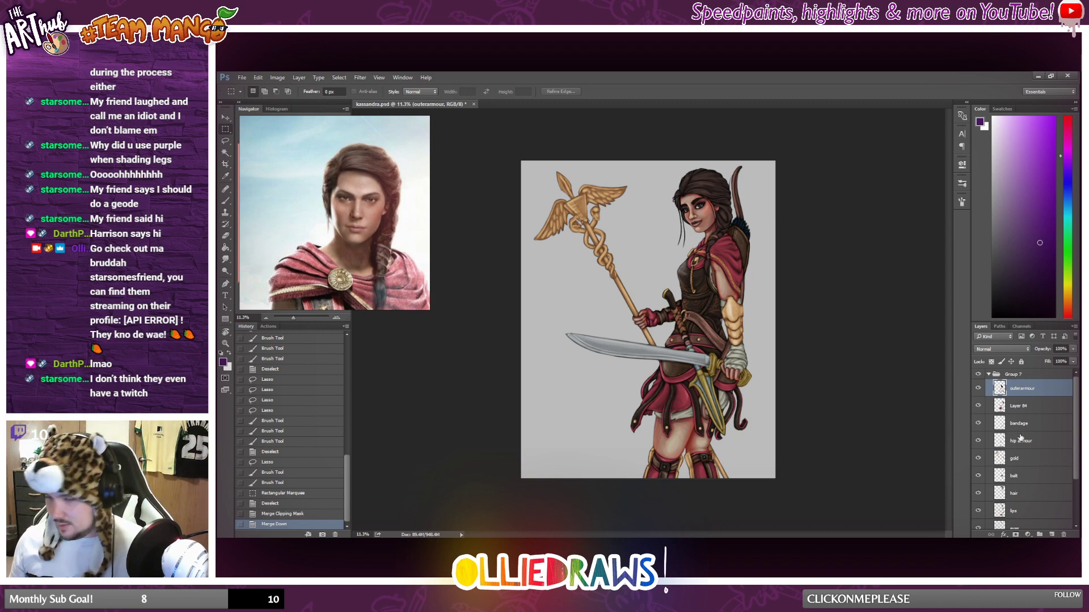
pyautogui.click(1028, 412)
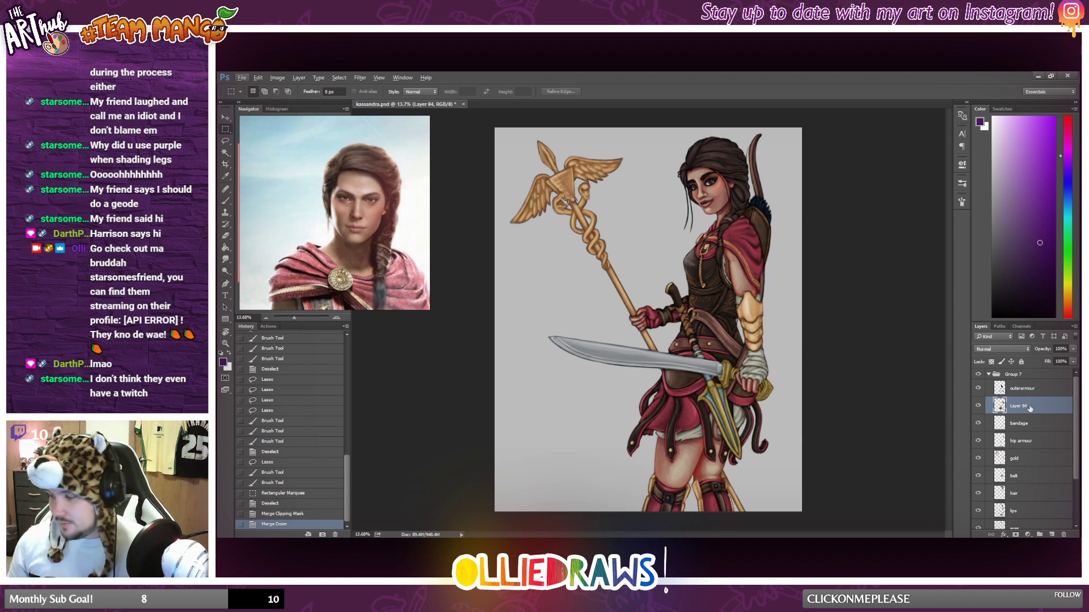
pyautogui.press('alt')
pyautogui.click(1051, 535)
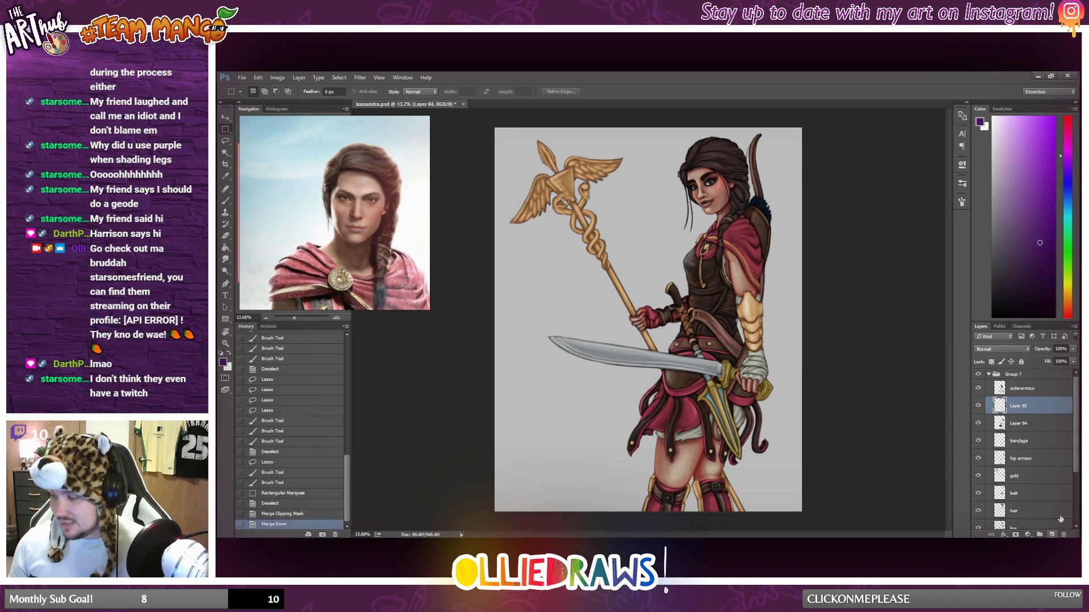
pyautogui.keyDown('alt'); pyautogui.click(1021, 414); pyautogui.keyUp('alt')
# Choose a darker purple and brush shadow onto the red cape over the shoulder with the Brush tool.
pyautogui.click(227, 202)
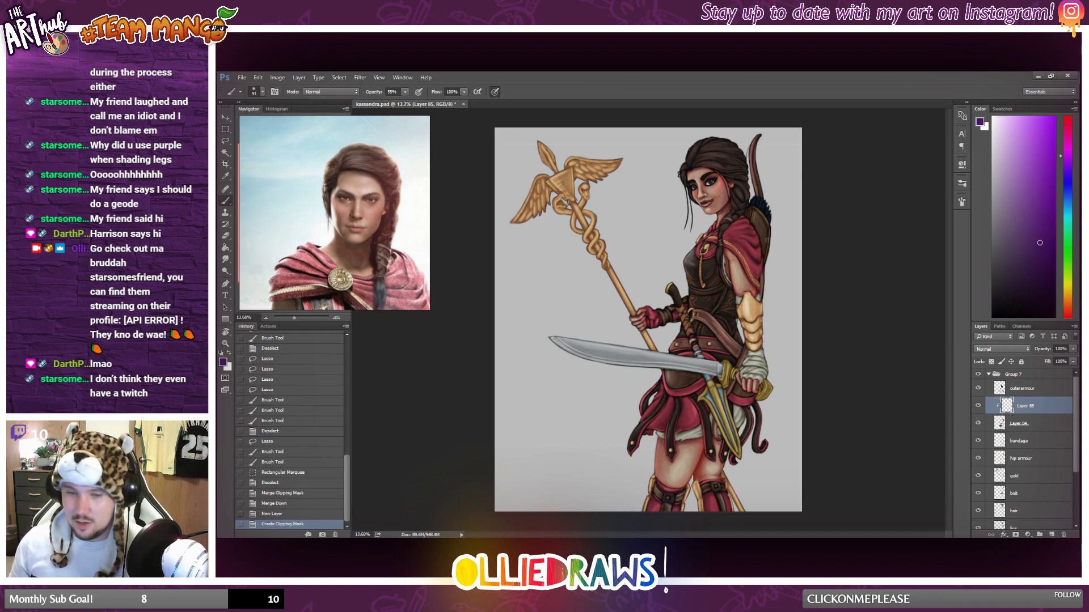
pyautogui.scroll(4, 794, 240)
pyautogui.scroll(2, 760, 266)
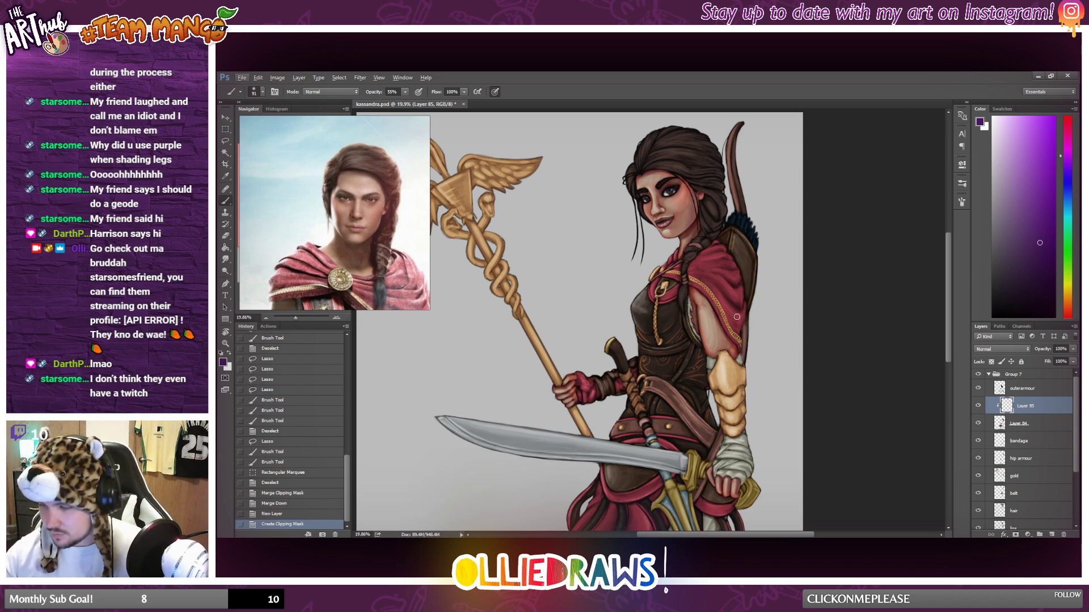
pyautogui.rightClick(790, 306)
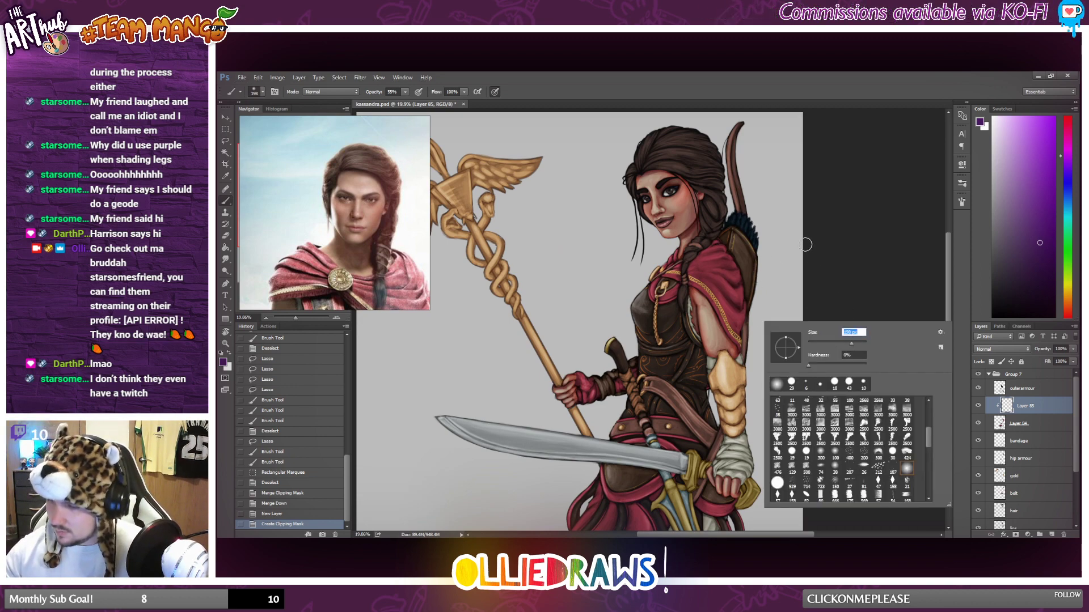
pyautogui.click(1044, 264)
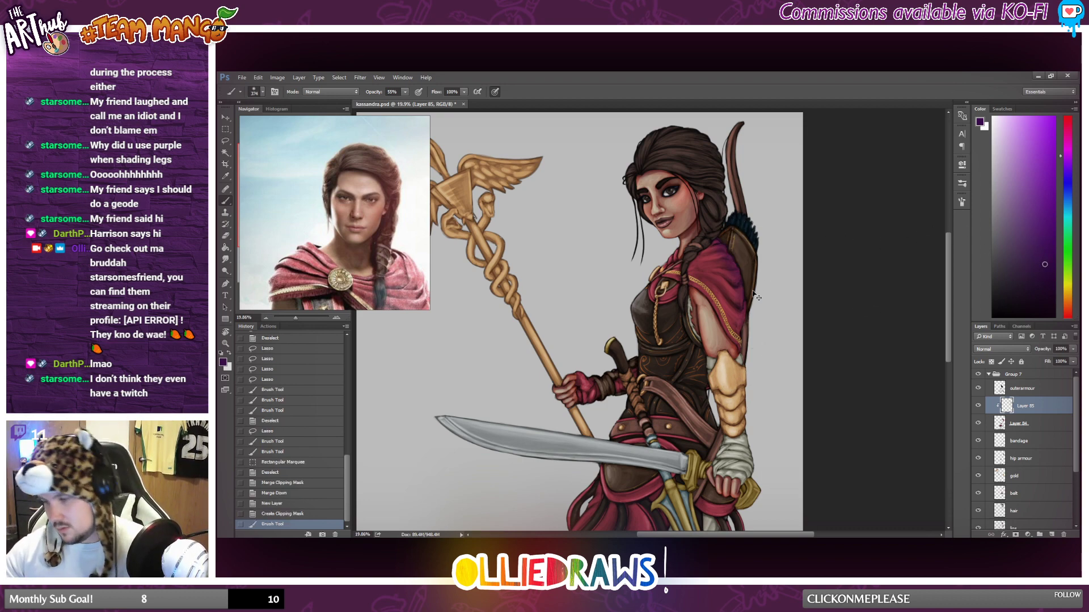
pyautogui.moveTo(740, 300); pyautogui.dragTo(742, 332)
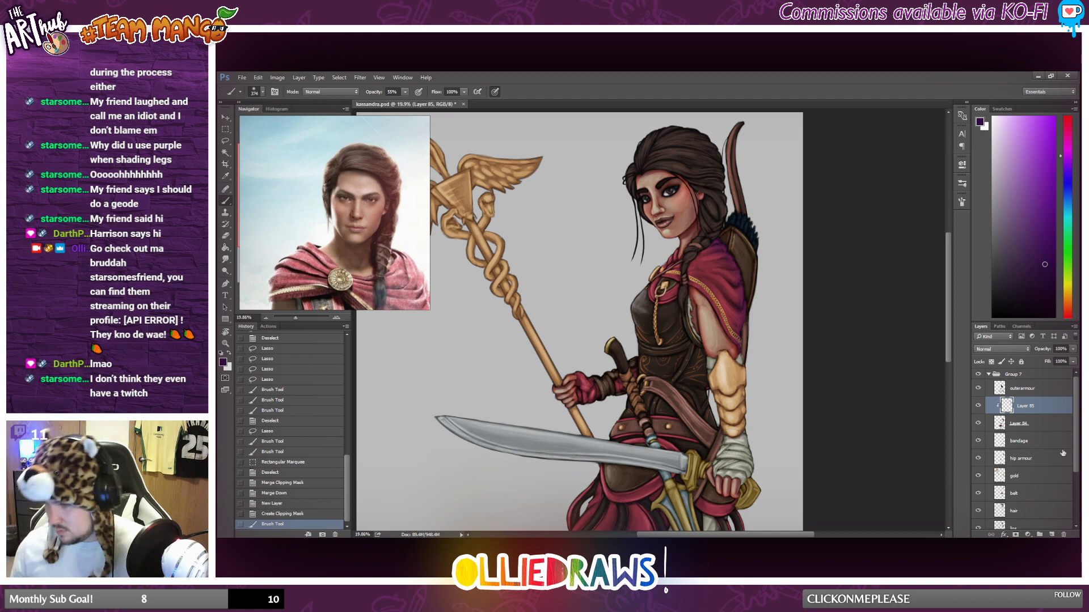
# Set the clipped layer's blend mode to Multiply and brush more shadow down the red cape.
pyautogui.click(986, 349)
pyautogui.click(990, 373)
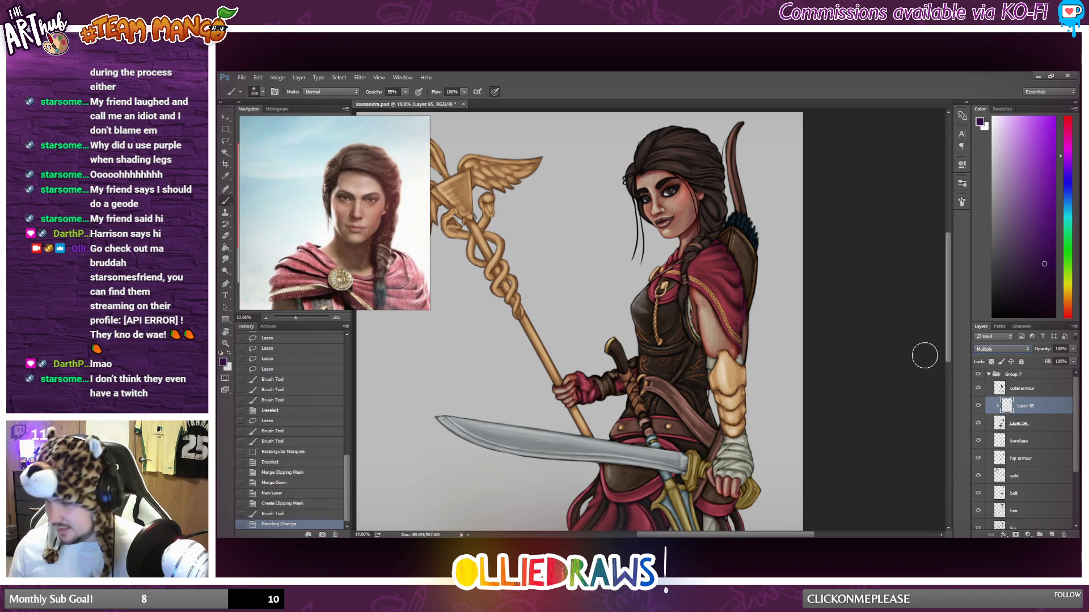
pyautogui.moveTo(720, 248)
pyautogui.mouseDown()
pyautogui.moveTo(749, 287)
pyautogui.moveTo(748, 276)
pyautogui.moveTo(739, 357)
pyautogui.mouseUp()
# Brush shadow onto the red cloth beneath the bandaged sword hand and undo the last stroke.
pyautogui.scroll(-2, 731, 454)
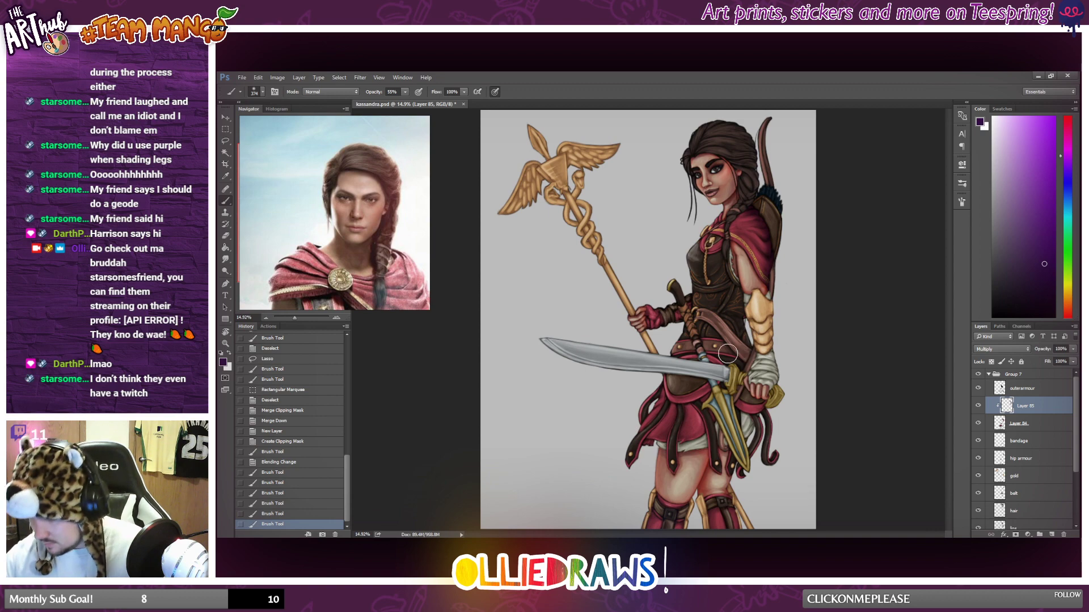
pyautogui.moveTo(744, 387); pyautogui.dragTo(757, 392)
pyautogui.moveTo(757, 392); pyautogui.dragTo(778, 401)
pyautogui.moveTo(766, 395)
pyautogui.mouseDown()
pyautogui.moveTo(784, 404)
pyautogui.moveTo(765, 423)
pyautogui.mouseUp()
pyautogui.hotkey('ctrl', 'z')
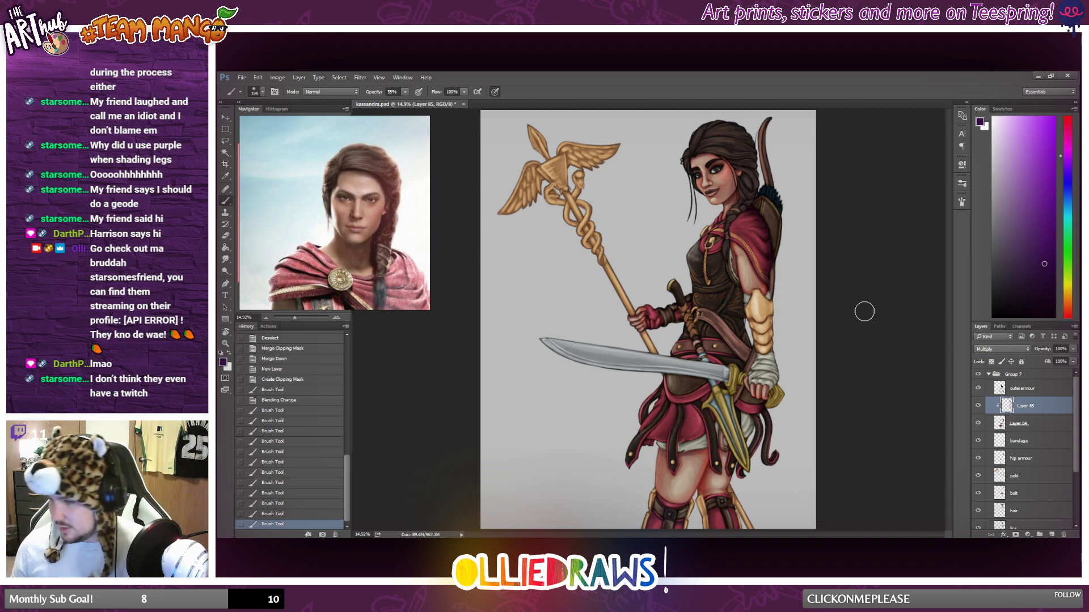
# Brush shadow over the red glove holding the staff and along the forearm towards the waist.
pyautogui.scroll(1, 713, 317)
pyautogui.moveTo(636, 332); pyautogui.dragTo(652, 331)
pyautogui.moveTo(642, 327); pyautogui.dragTo(715, 372)
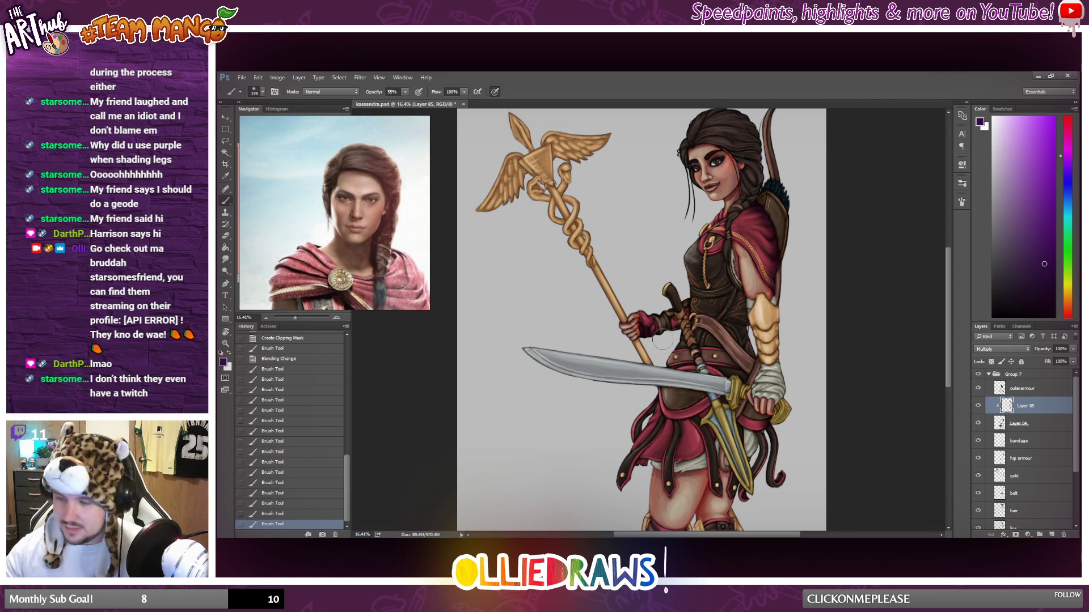
pyautogui.moveTo(662, 340)
pyautogui.mouseDown()
pyautogui.moveTo(686, 329)
pyautogui.moveTo(668, 366)
pyautogui.mouseUp()
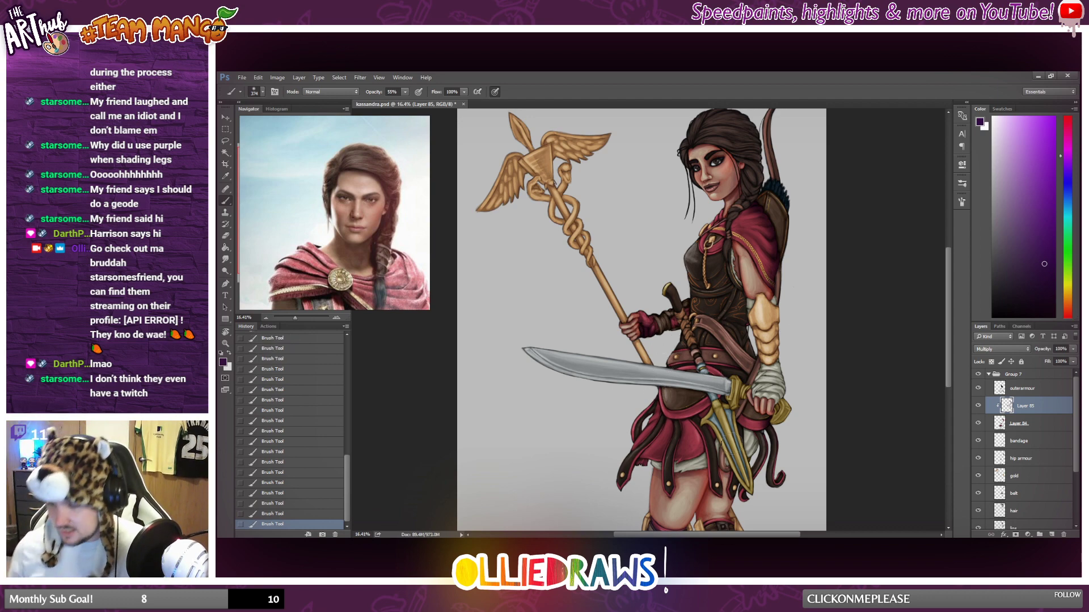
pyautogui.scroll(-1, 714, 434)
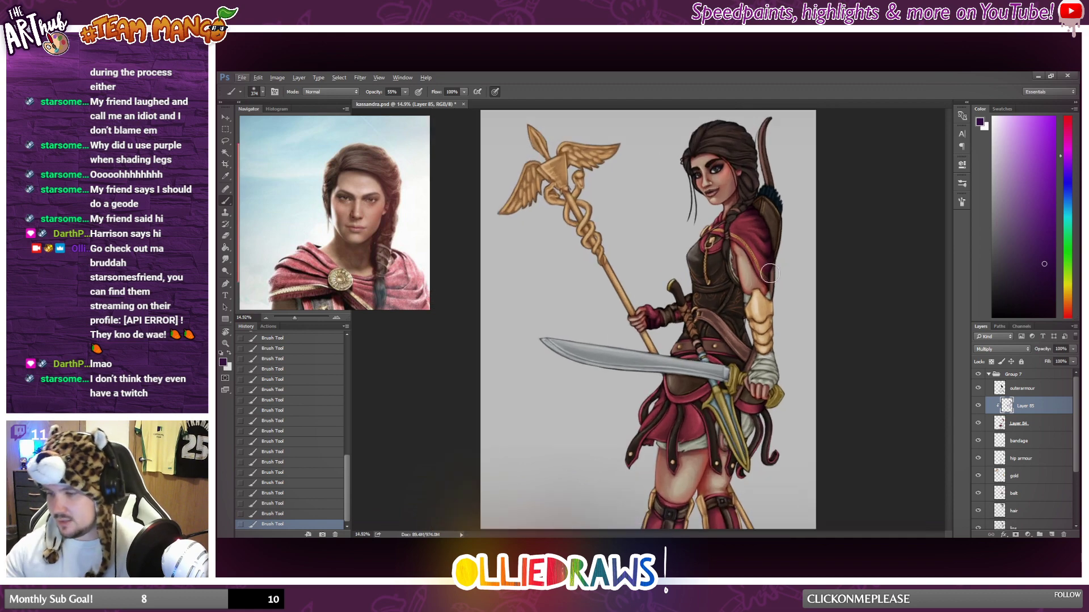
# Lower the clipped shadow layer's opacity to 65% and the brush opacity to 22%.
pyautogui.click(1073, 350)
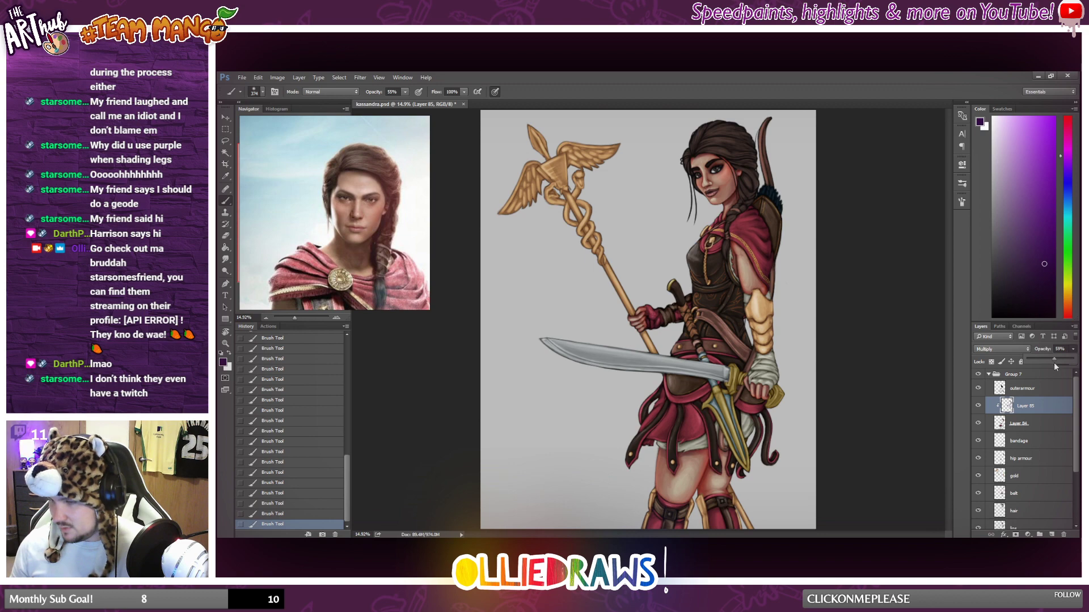
pyautogui.scroll(-1, 659, 320)
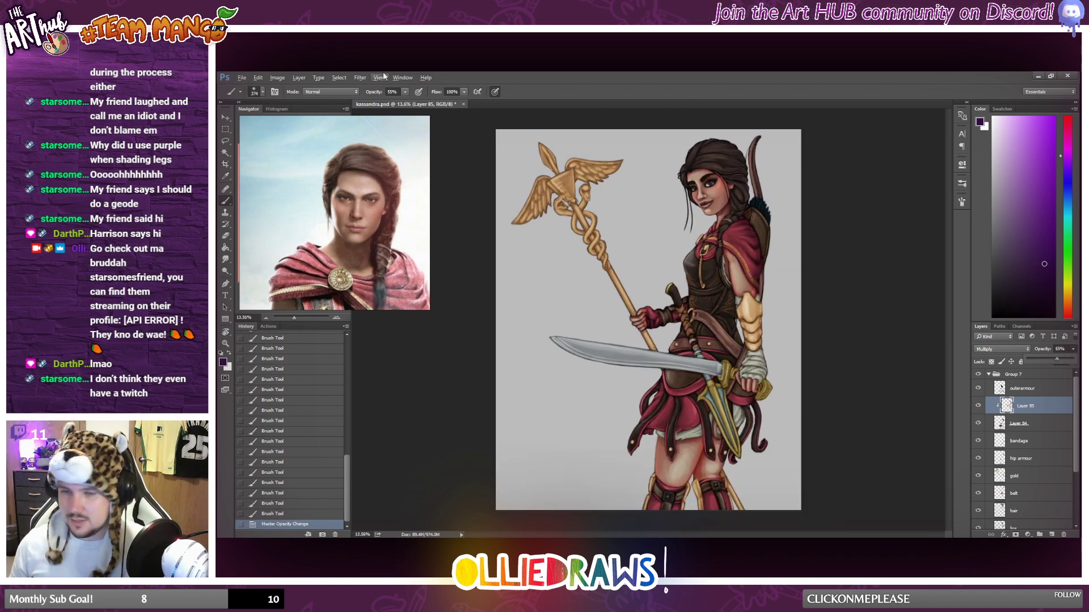
pyautogui.click(405, 92)
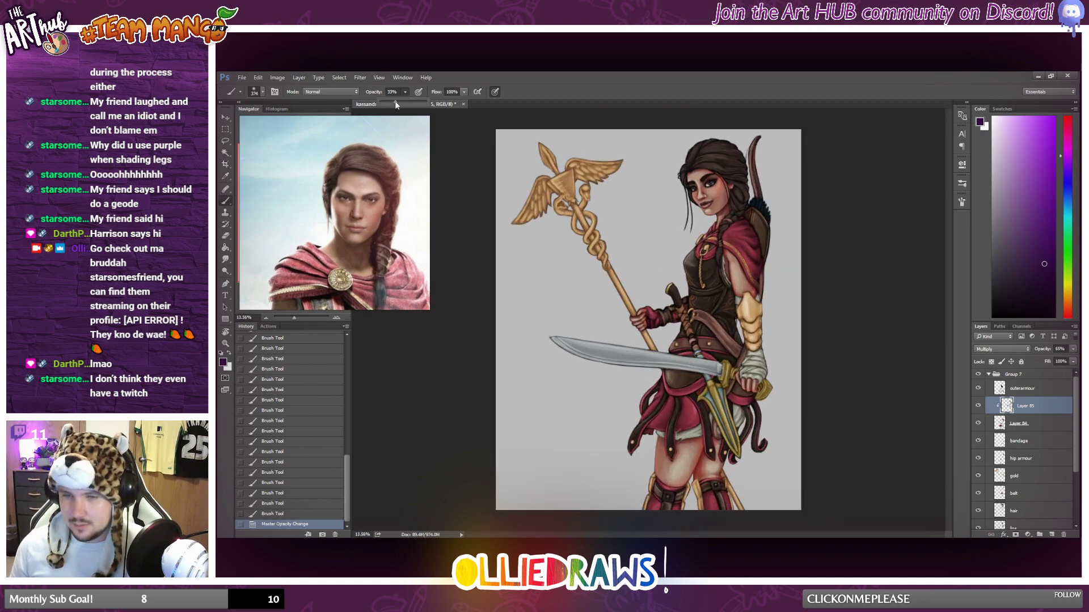
pyautogui.click(474, 179)
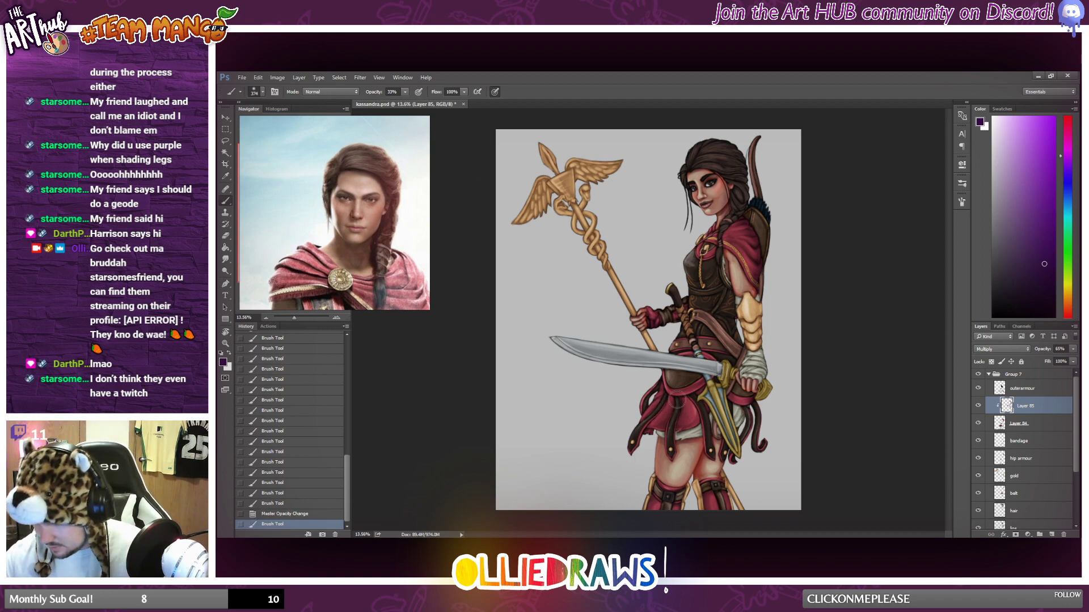
# Brush soft shadow across the upper skirt below the sword blade and beside the dagger, undoing the first stroke.
pyautogui.moveTo(676, 401)
pyautogui.mouseDown()
pyautogui.moveTo(701, 389)
pyautogui.moveTo(692, 397)
pyautogui.mouseUp()
pyautogui.hotkey('ctrl', 'z')
pyautogui.moveTo(698, 389); pyautogui.dragTo(717, 361)
pyautogui.moveTo(717, 360)
pyautogui.mouseDown()
pyautogui.moveTo(712, 367)
pyautogui.moveTo(714, 356)
pyautogui.mouseUp()
pyautogui.moveTo(714, 355); pyautogui.dragTo(693, 386)
pyautogui.moveTo(693, 386); pyautogui.dragTo(693, 367)
pyautogui.moveTo(720, 369); pyautogui.dragTo(695, 370)
pyautogui.moveTo(719, 371); pyautogui.dragTo(698, 369)
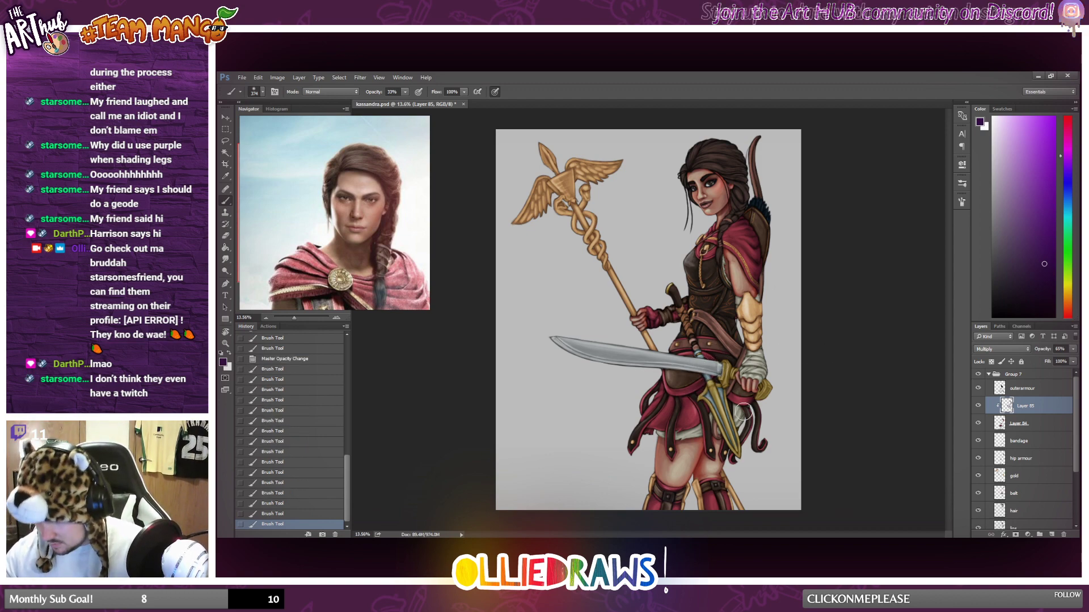
pyautogui.moveTo(743, 412); pyautogui.dragTo(741, 416)
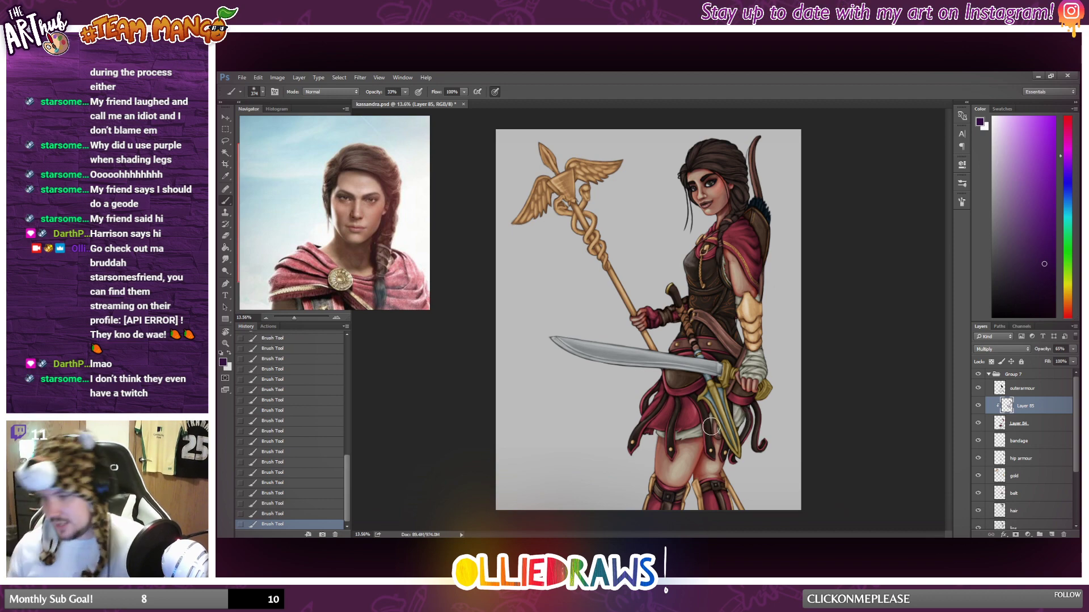
pyautogui.scroll(1, 713, 417)
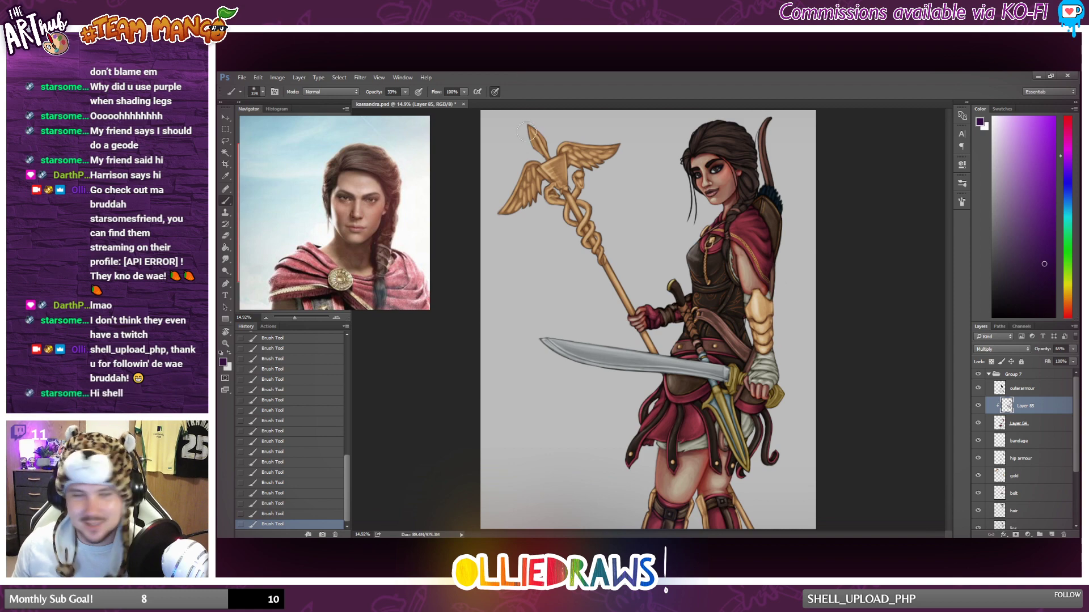
pyautogui.scroll(-2, 594, 307)
pyautogui.scroll(2, 595, 304)
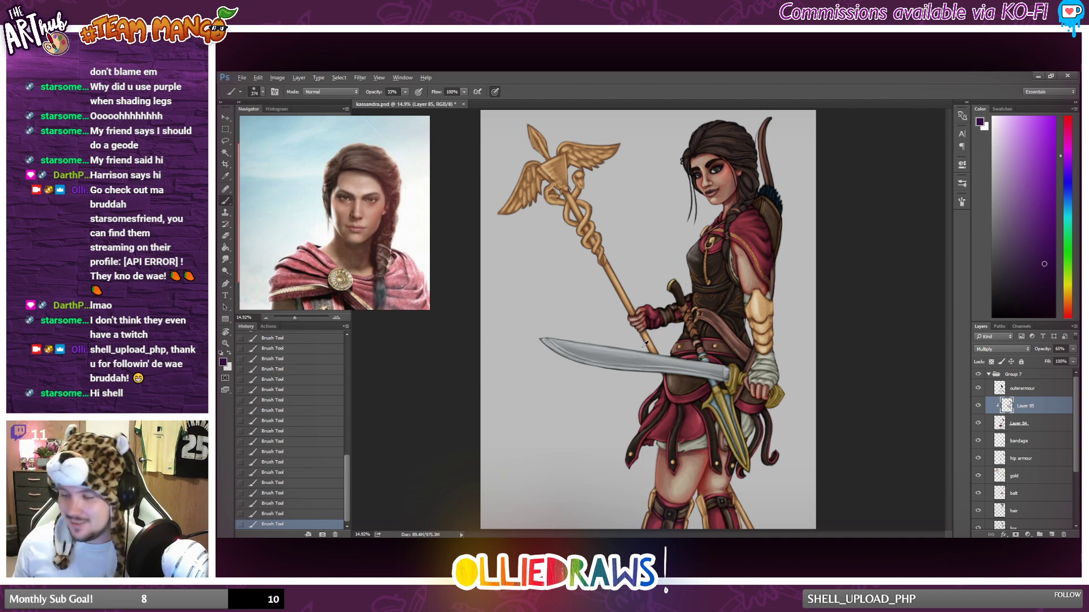
pyautogui.scroll(2, 645, 344)
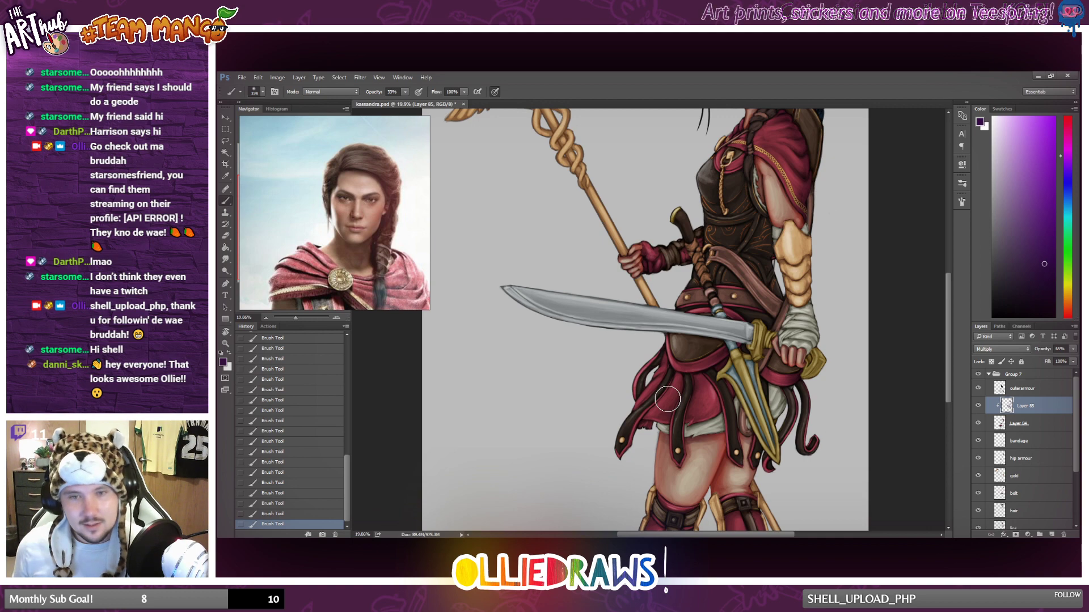
pyautogui.scroll(-2, 667, 399)
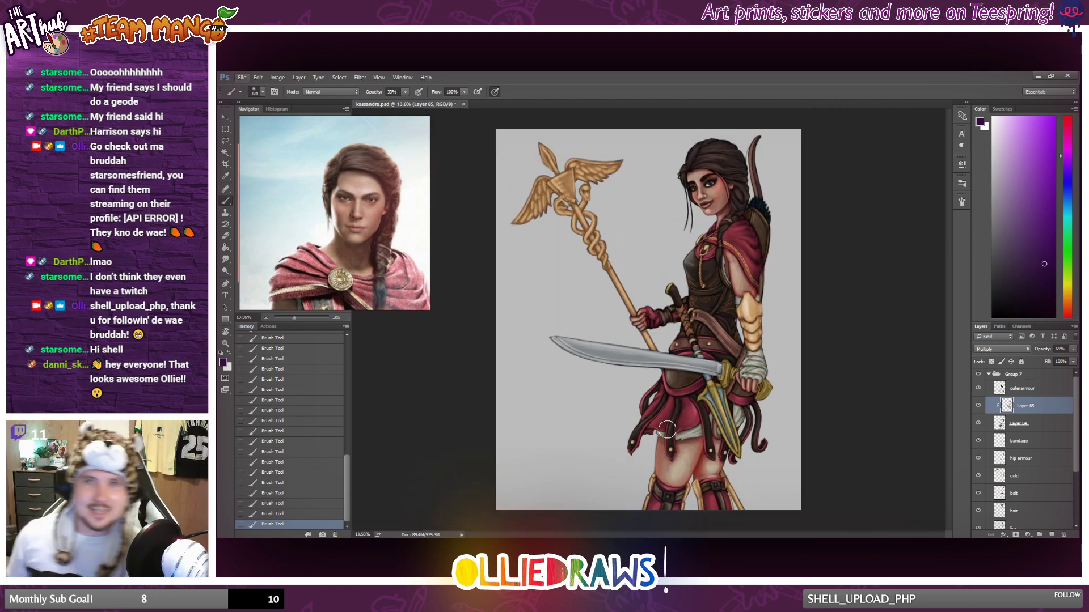
pyautogui.scroll(1, 678, 427)
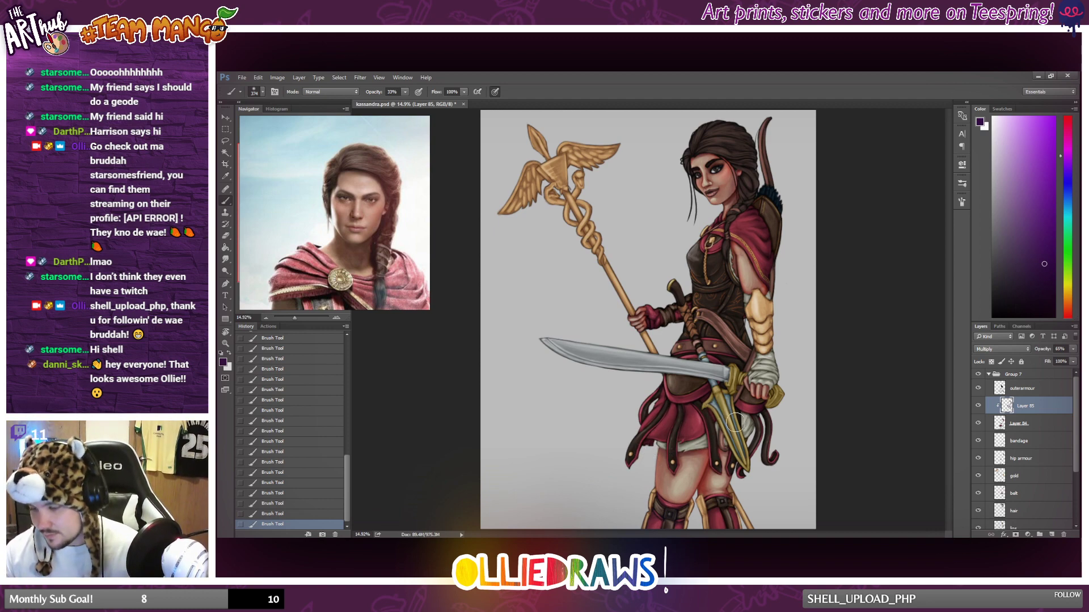
# Brush soft shadow around the inner thigh above the leg armour and along the skirt's lower hem.
pyautogui.moveTo(705, 490); pyautogui.dragTo(703, 470)
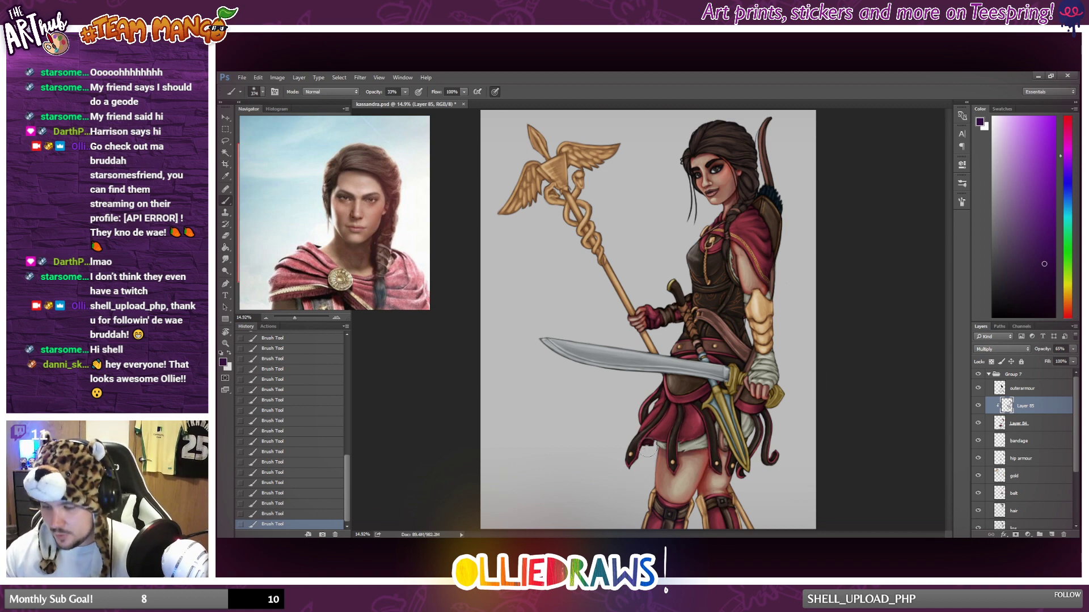
pyautogui.moveTo(647, 448); pyautogui.dragTo(670, 428)
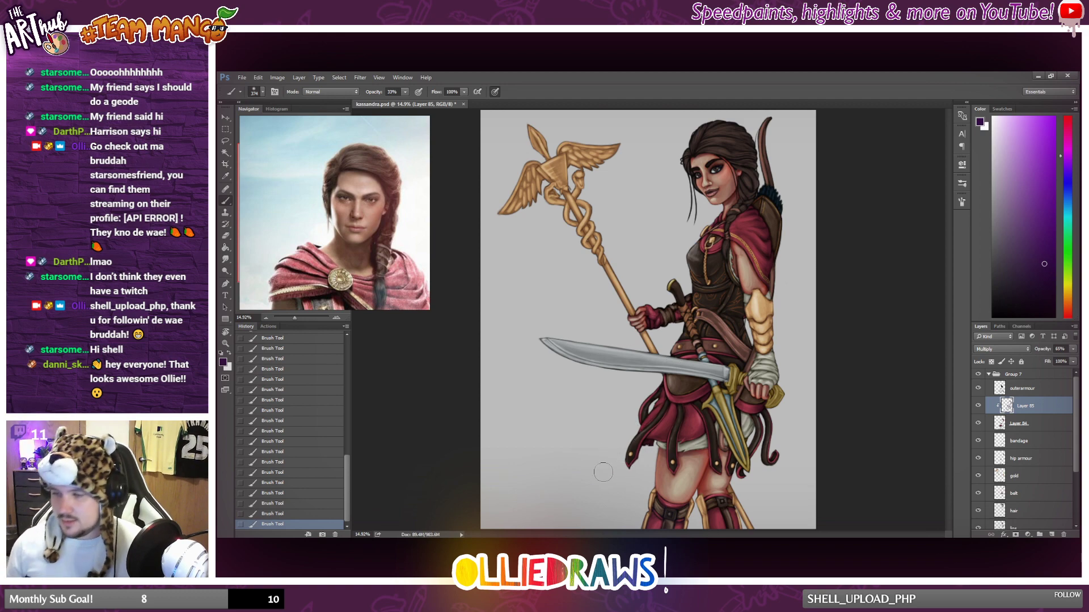
# Examine the shadows on the red cape, glove and skirt both close up and across the whole figure.
pyautogui.scroll(-1, 696, 462)
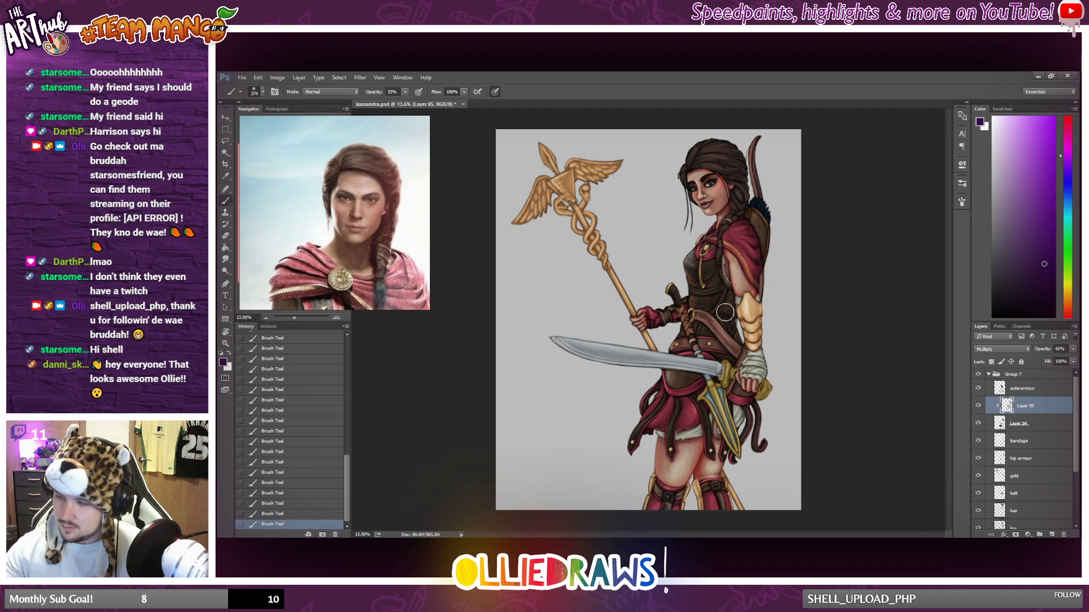
pyautogui.scroll(4, 721, 370)
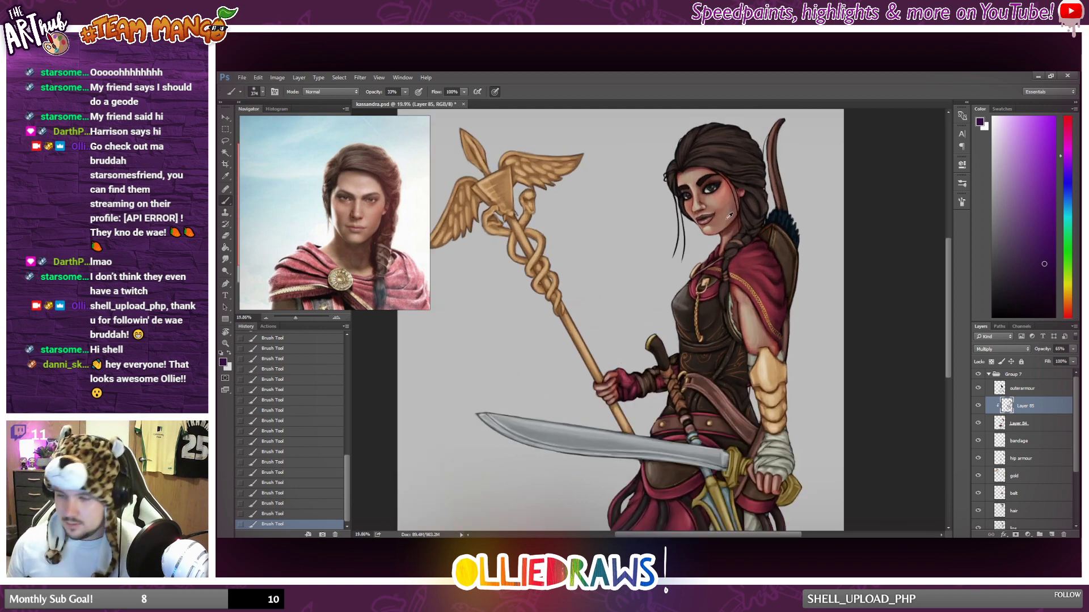
pyautogui.scroll(2, 740, 259)
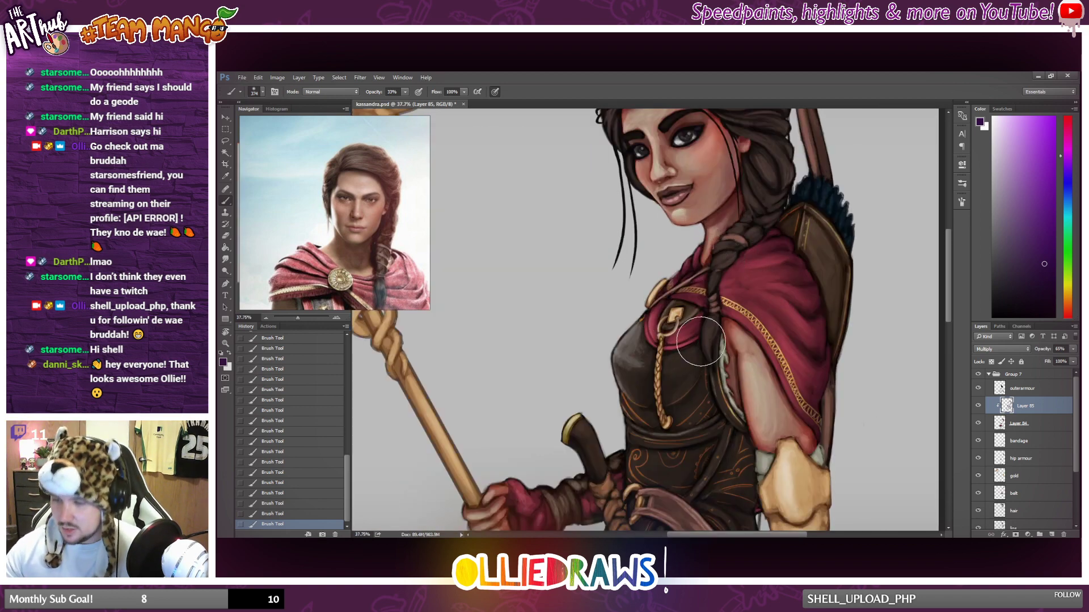
pyautogui.scroll(-1, 687, 452)
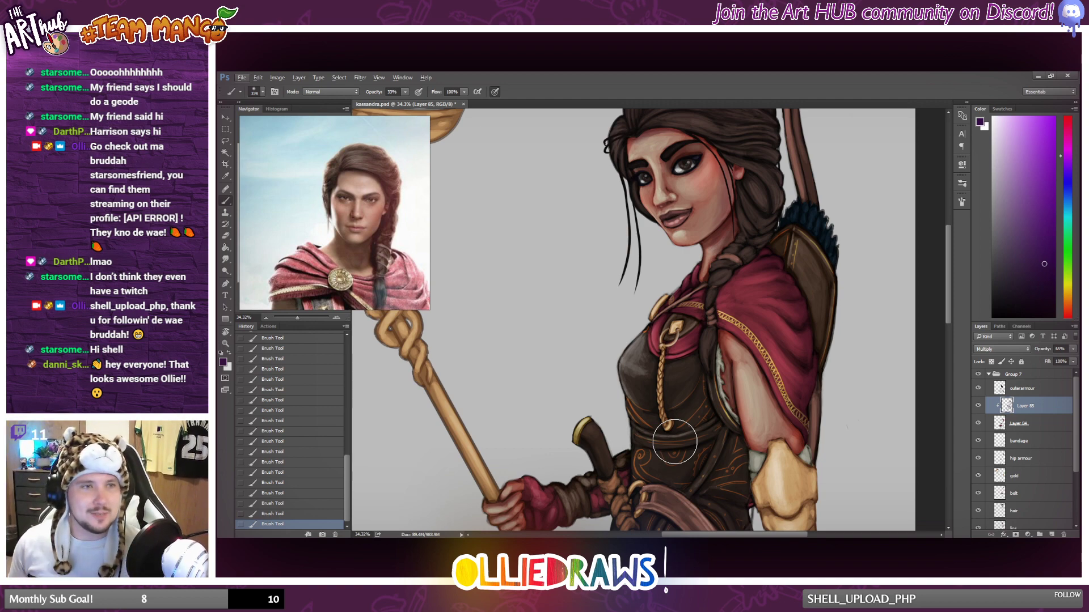
pyautogui.scroll(5, 705, 382)
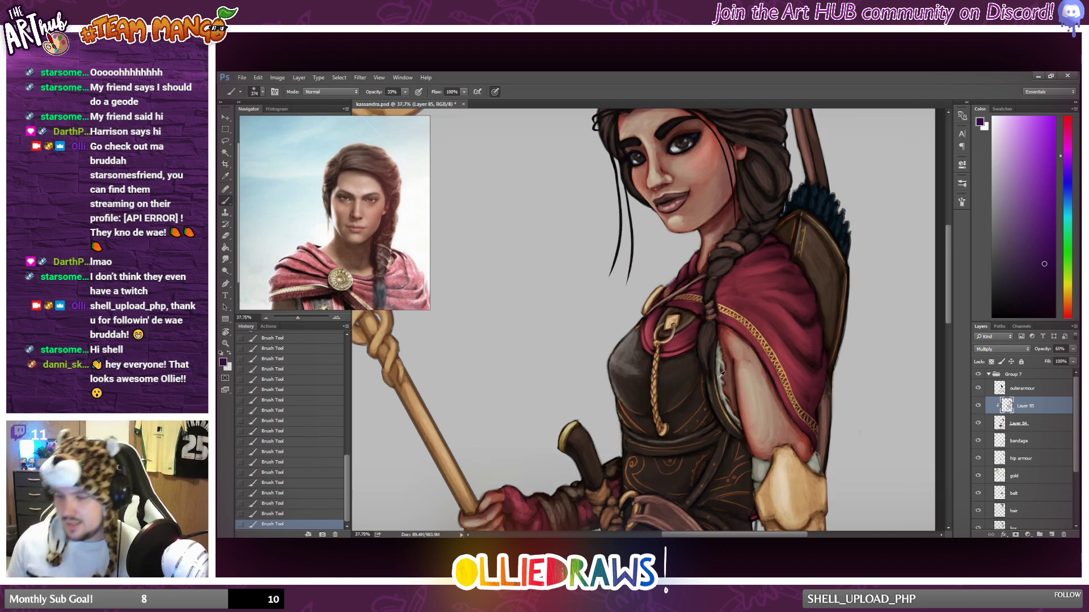
pyautogui.scroll(-2, 706, 381)
pyautogui.scroll(-3, 704, 381)
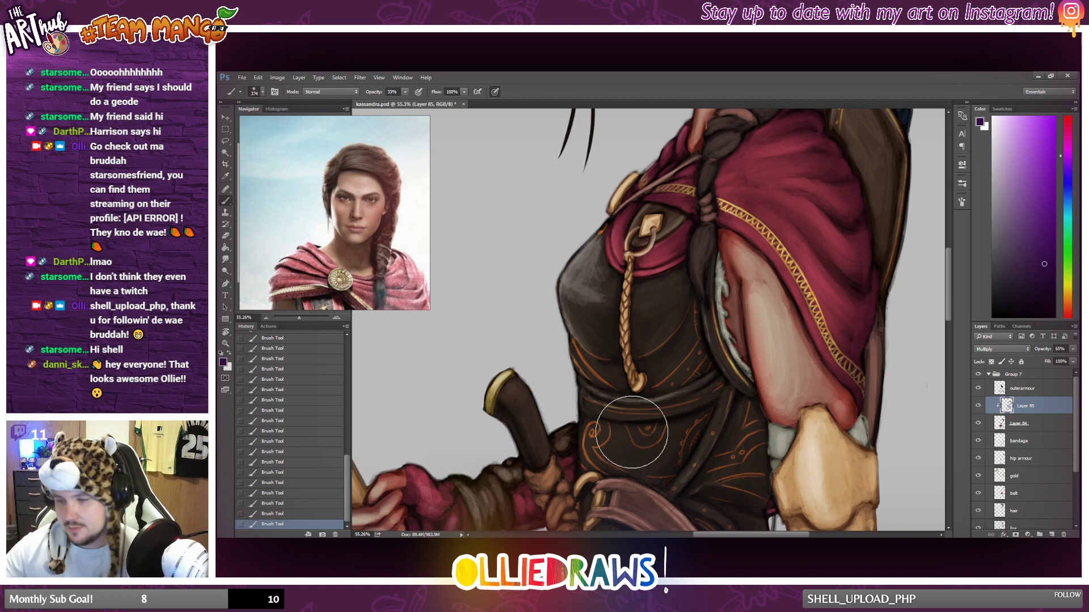
pyautogui.scroll(-1, 621, 432)
pyautogui.scroll(-8, 620, 433)
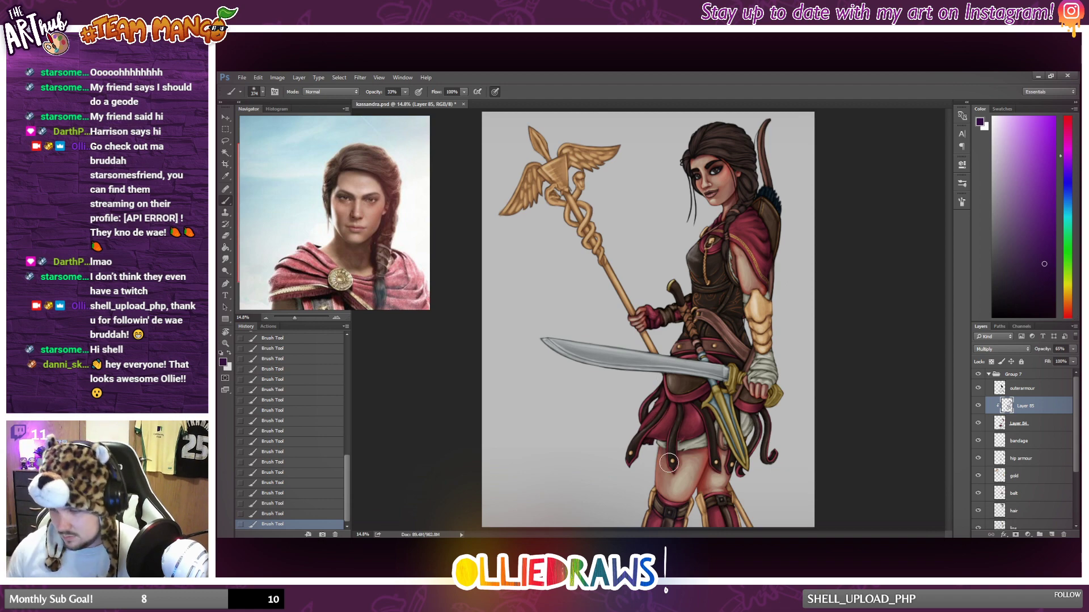
pyautogui.scroll(-1, 669, 463)
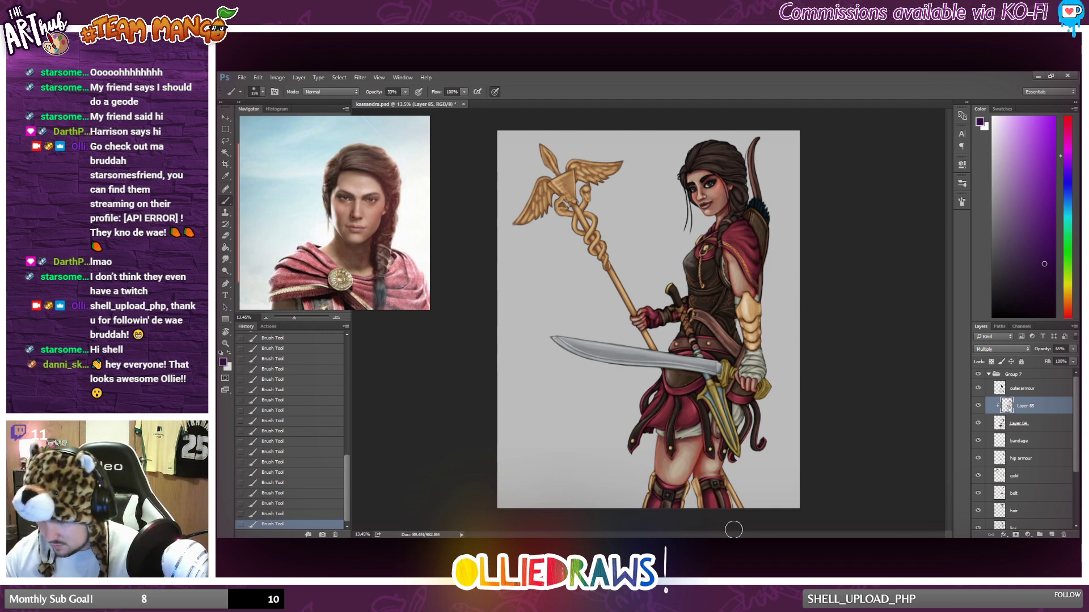
# Brush soft shadow onto the upper skirt around the sword blade, just below the belt.
pyautogui.moveTo(699, 374); pyautogui.dragTo(696, 359)
pyautogui.press('alt')
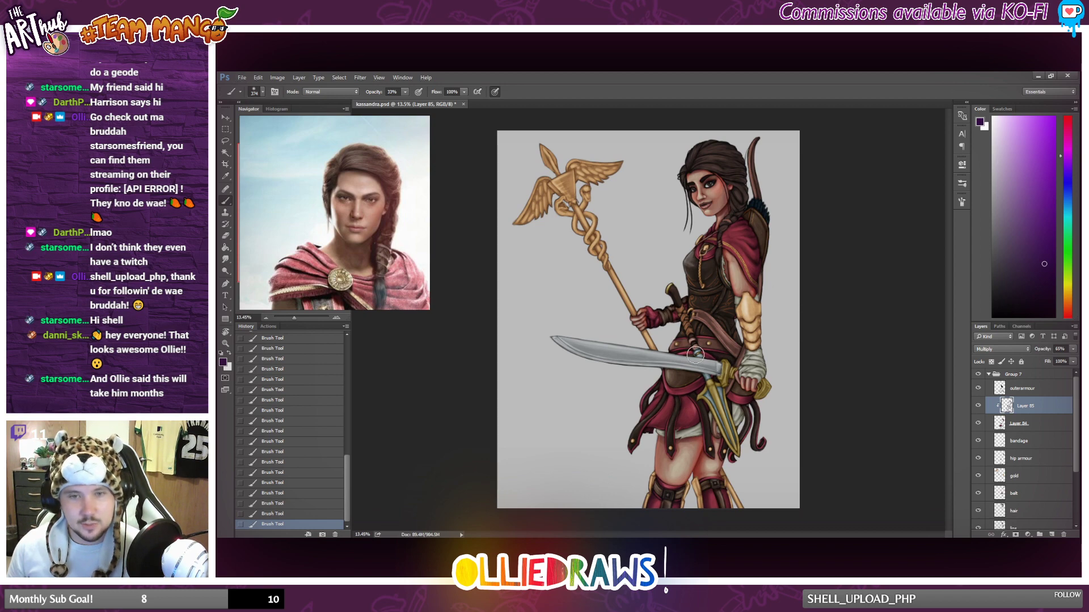
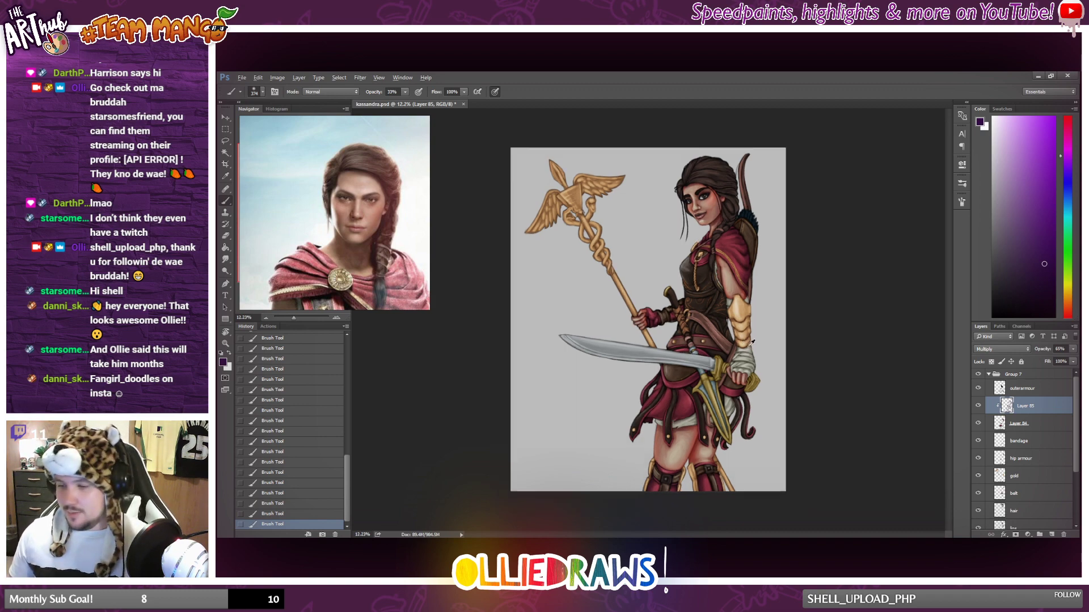
# Add a new layer above the bandage layer and clip it to that layer.
pyautogui.press('alt')
pyautogui.press('alt')
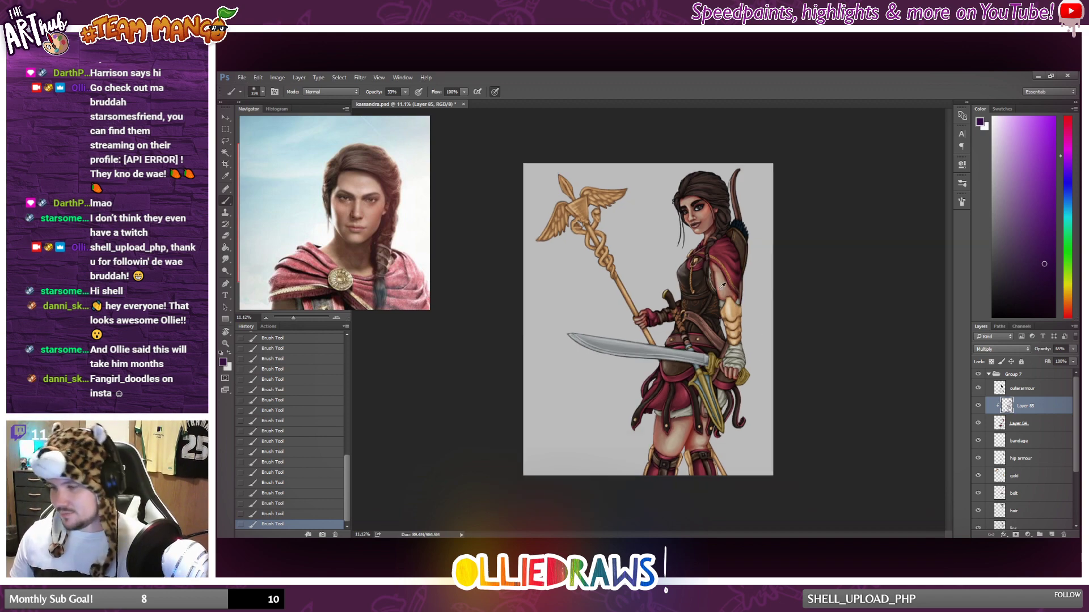
pyautogui.click(1032, 440)
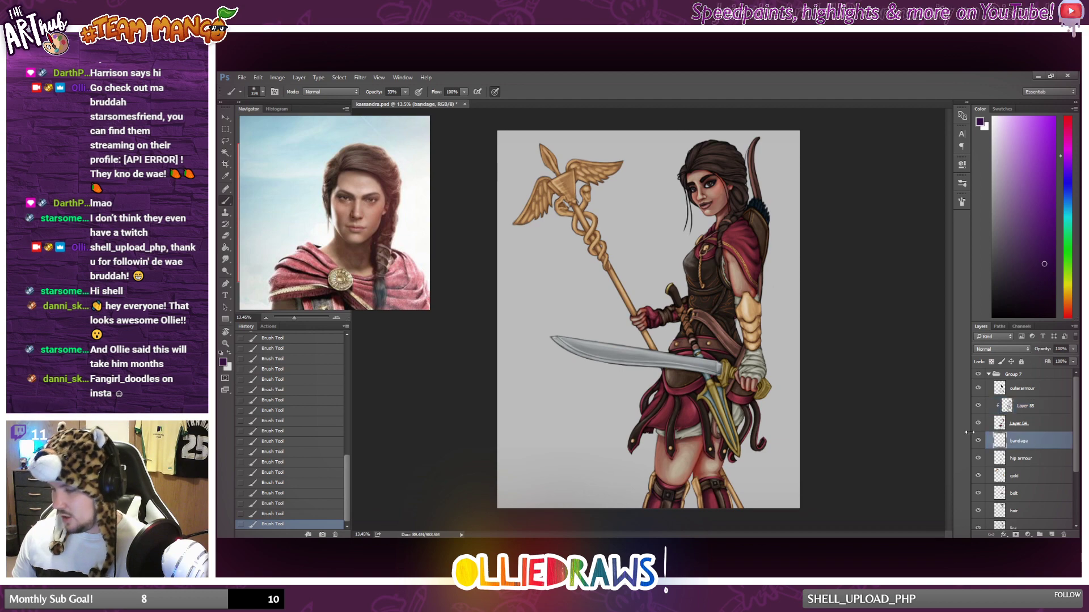
pyautogui.click(1052, 534)
pyautogui.keyDown('alt'); pyautogui.click(1020, 444); pyautogui.keyUp('alt')
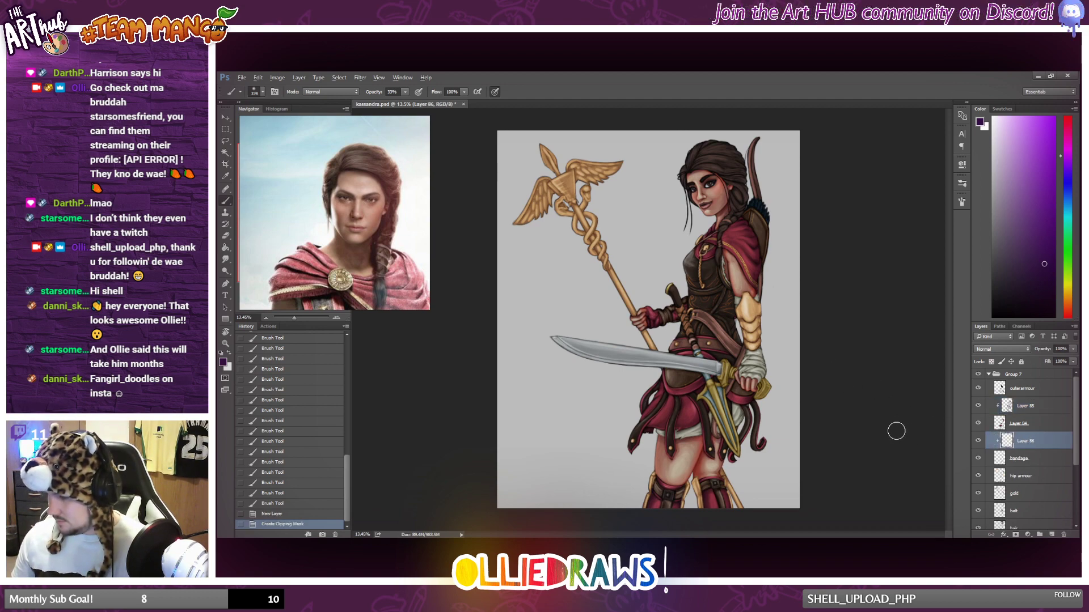
# Paint dark purple shadow over the bandages around the sword hand's wrist with a soft low-opacity brush.
pyautogui.scroll(1, 784, 371)
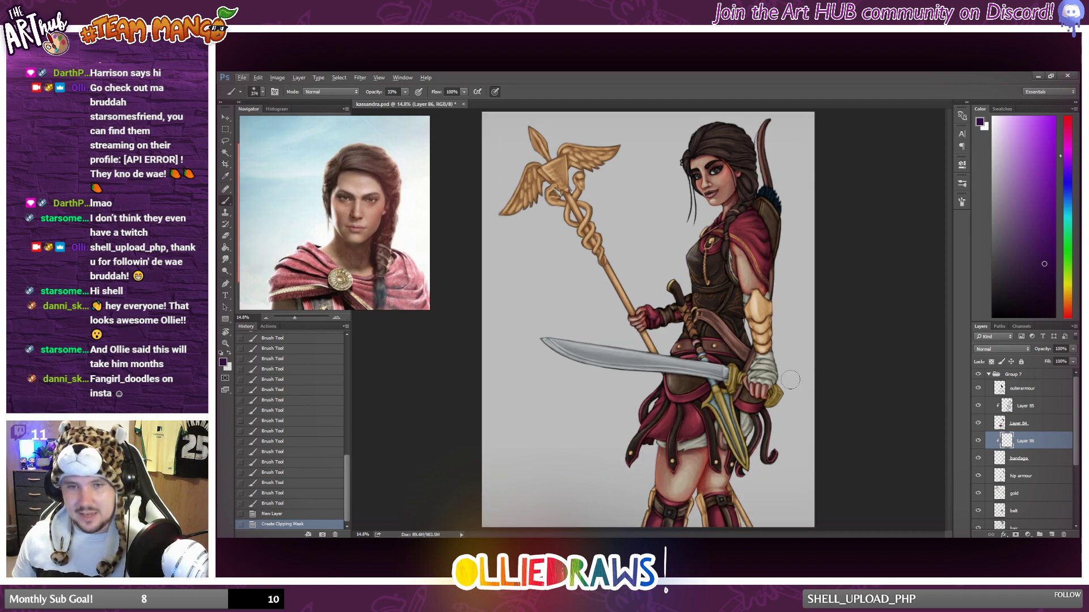
pyautogui.scroll(1, 790, 379)
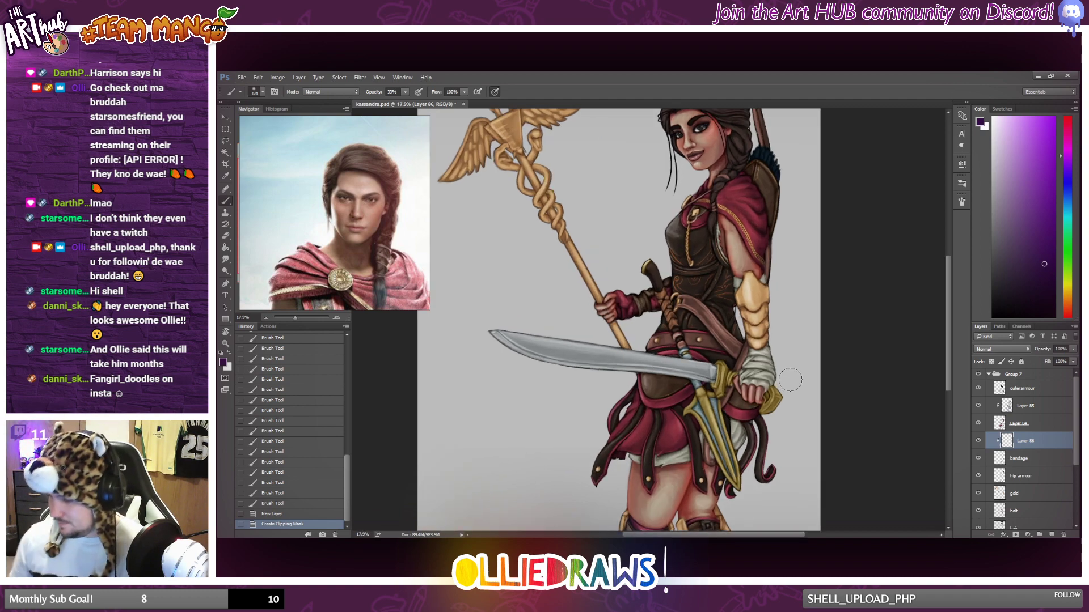
pyautogui.moveTo(775, 285)
pyautogui.mouseDown()
pyautogui.moveTo(773, 263)
pyautogui.moveTo(773, 279)
pyautogui.mouseUp()
pyautogui.moveTo(773, 278)
pyautogui.mouseDown()
pyautogui.moveTo(771, 257)
pyautogui.moveTo(772, 268)
pyautogui.mouseUp()
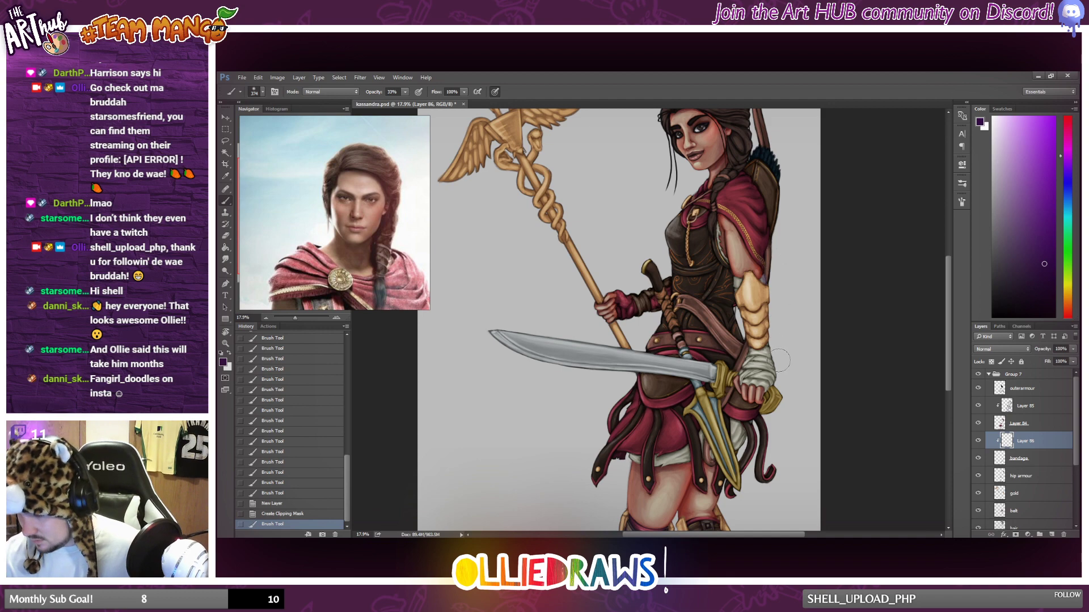
pyautogui.moveTo(779, 353); pyautogui.dragTo(785, 397)
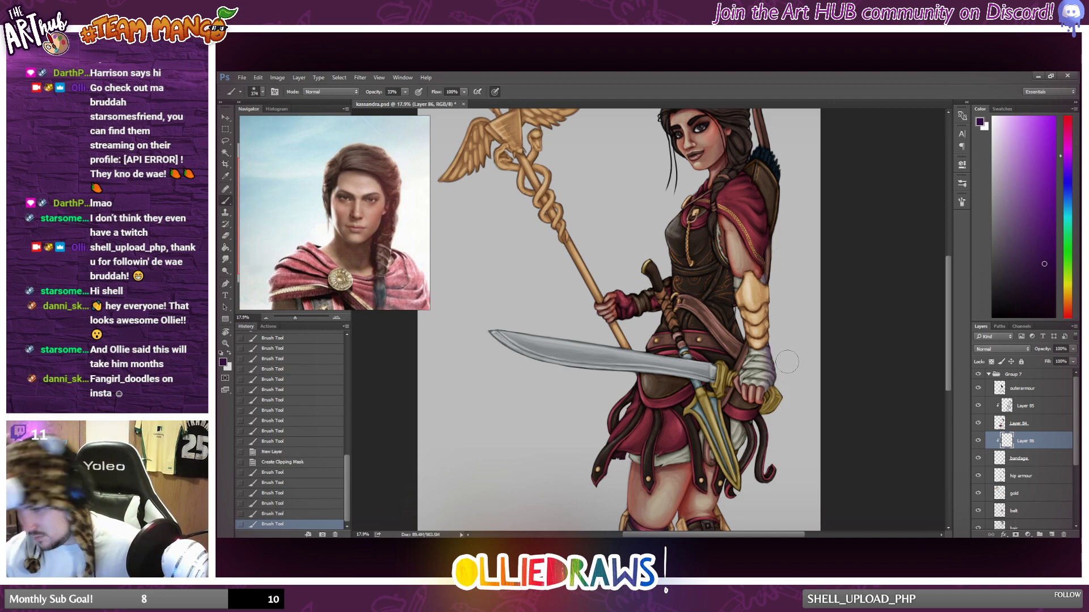
pyautogui.moveTo(732, 271); pyautogui.dragTo(738, 292)
pyautogui.moveTo(736, 281); pyautogui.dragTo(738, 301)
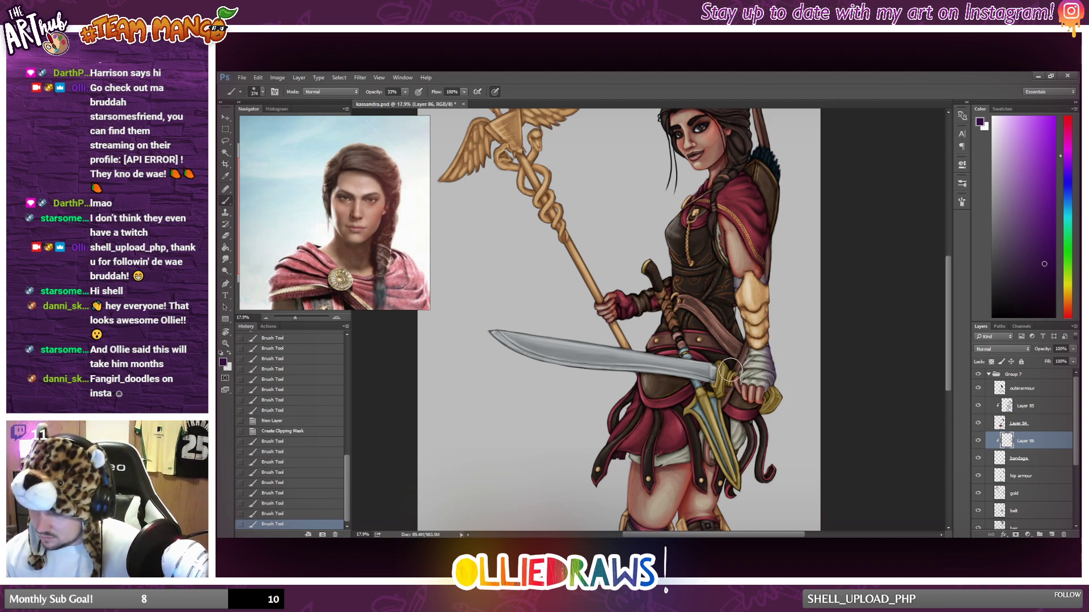
pyautogui.moveTo(733, 370); pyautogui.dragTo(744, 352)
pyautogui.moveTo(739, 361); pyautogui.dragTo(750, 351)
pyautogui.moveTo(744, 357)
pyautogui.mouseDown()
pyautogui.moveTo(749, 347)
pyautogui.moveTo(764, 372)
pyautogui.moveTo(753, 369)
pyautogui.mouseUp()
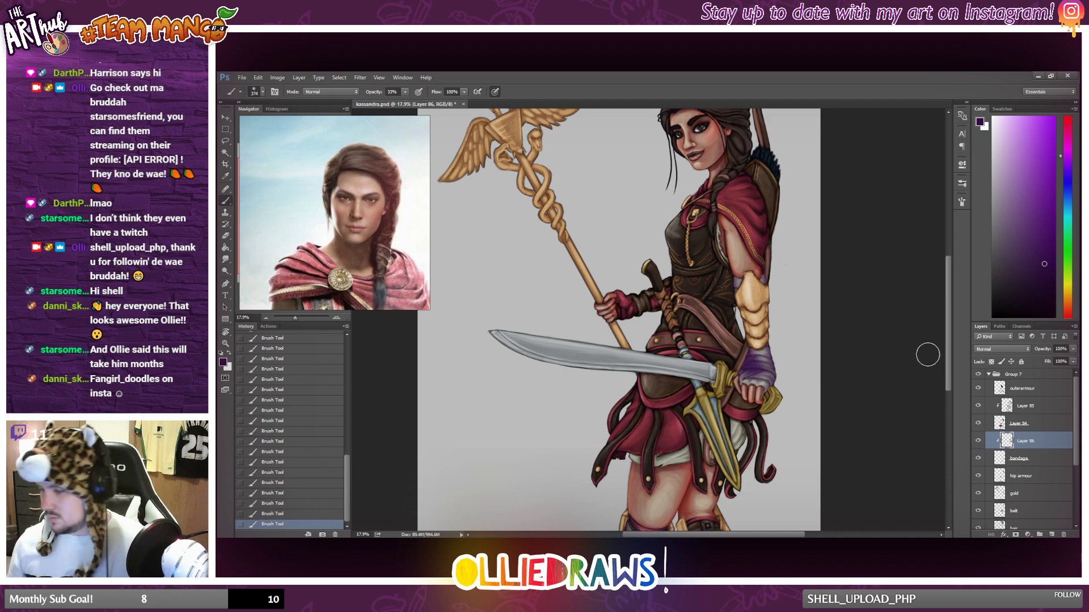
# Set the bandage shadow layer's blend mode to Multiply and its opacity to 75%.
pyautogui.click(1002, 349)
pyautogui.click(990, 372)
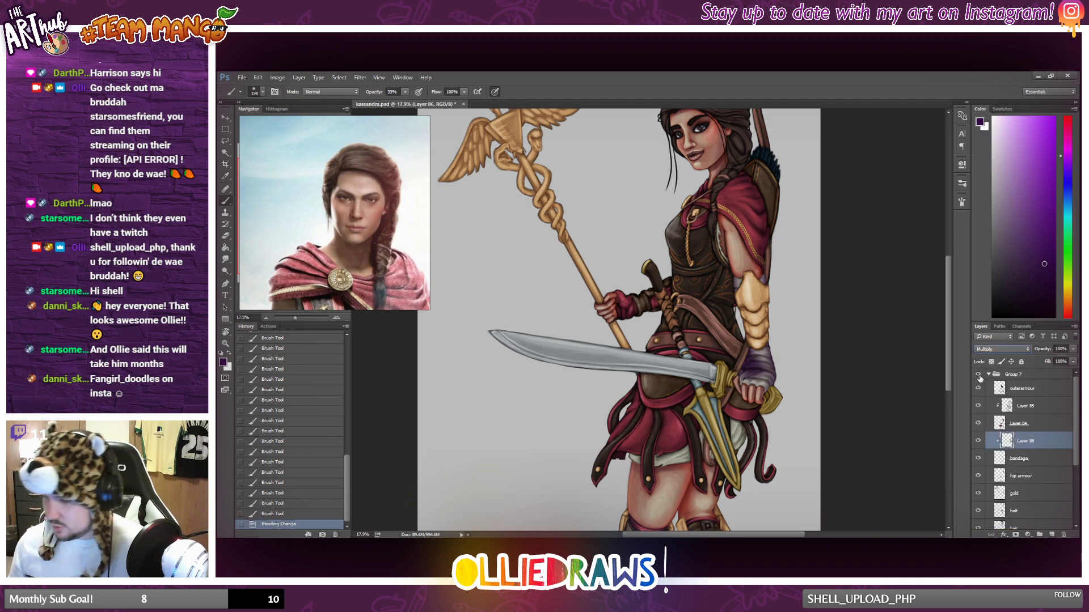
pyautogui.click(1073, 349)
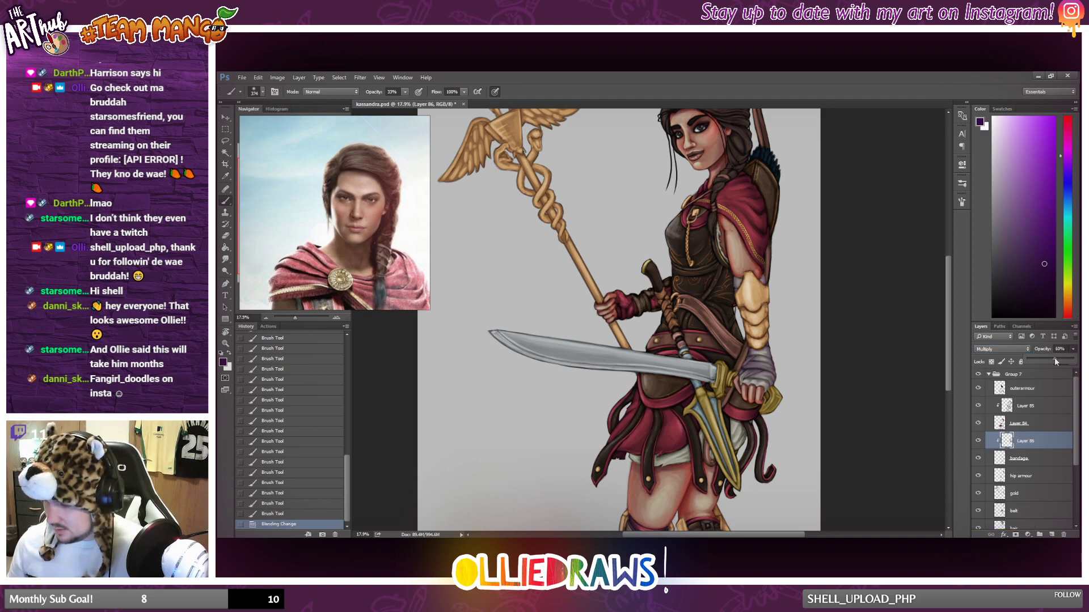
pyautogui.moveTo(1054, 362); pyautogui.dragTo(1061, 362)
pyautogui.click(1001, 349)
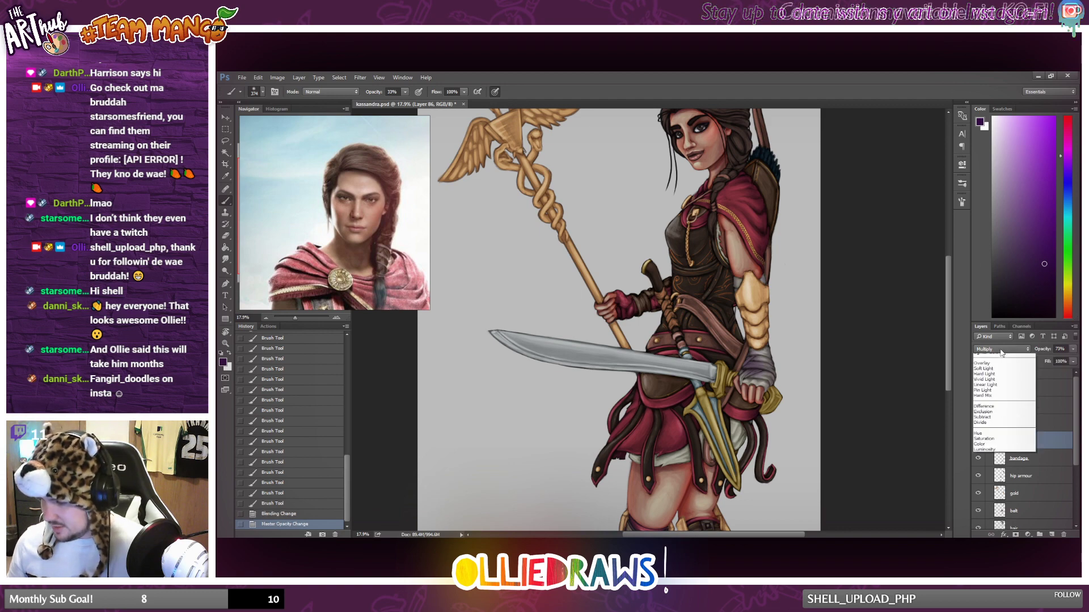
# Shift the bandage shadow layer's hue from purple to a warm reddish brown with Hue/Saturation.
pyautogui.click(277, 78)
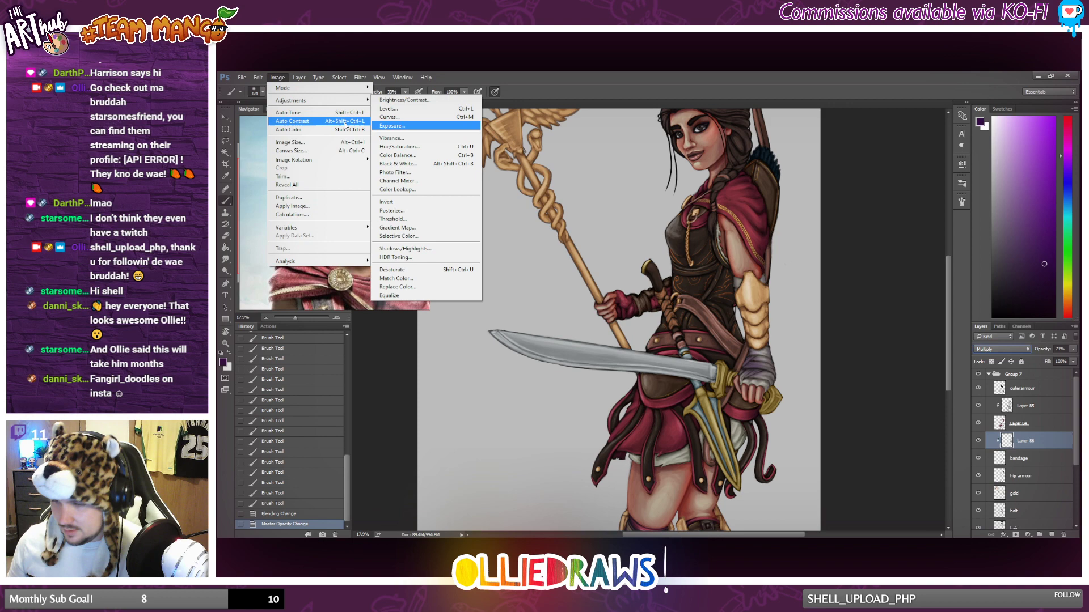
pyautogui.click(400, 146)
pyautogui.moveTo(941, 297); pyautogui.dragTo(944, 303)
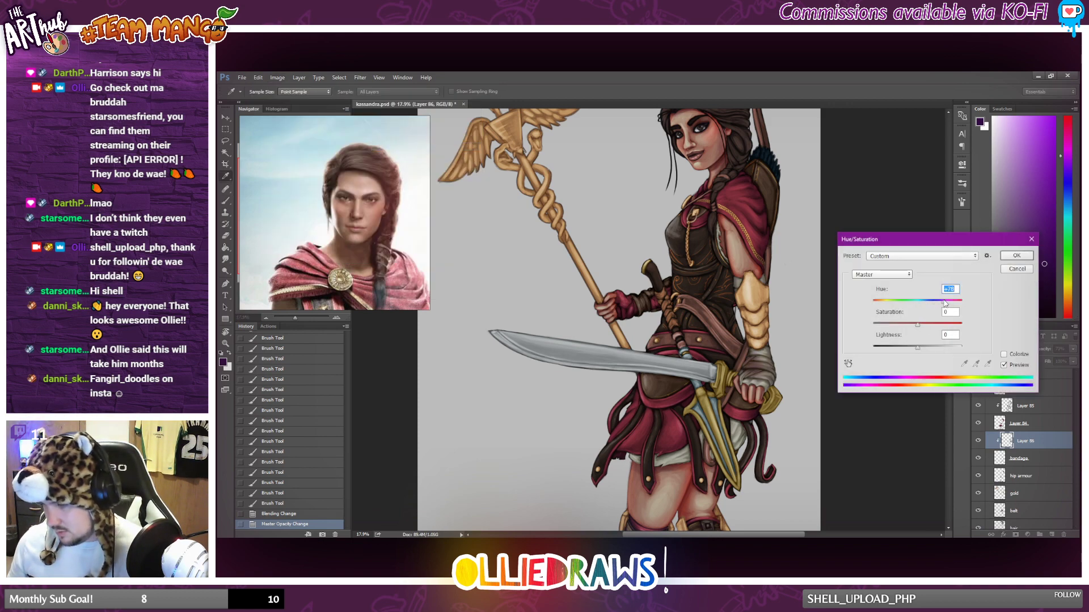
pyautogui.click(1016, 256)
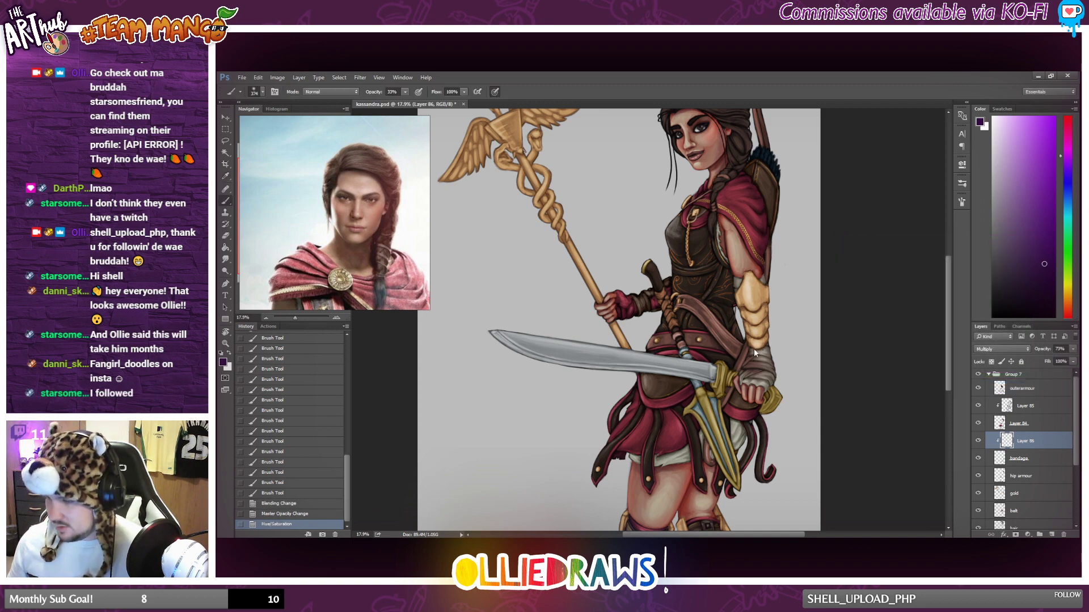
# Sample a dark reddish brown from the wrist bandages and brush more shading onto the bandage shadow layer.
pyautogui.keyDown('alt'); pyautogui.click(748, 359); pyautogui.keyUp('alt')
pyautogui.moveTo(748, 359)
pyautogui.mouseDown()
pyautogui.moveTo(860, 364)
pyautogui.moveTo(785, 368)
pyautogui.moveTo(741, 356)
pyautogui.mouseUp()
pyautogui.moveTo(722, 287)
pyautogui.mouseDown()
pyautogui.moveTo(725, 262)
pyautogui.moveTo(727, 285)
pyautogui.mouseUp()
pyautogui.moveTo(727, 285)
pyautogui.mouseDown()
pyautogui.moveTo(733, 248)
pyautogui.moveTo(737, 332)
pyautogui.mouseUp()
pyautogui.scroll(-2, 789, 294)
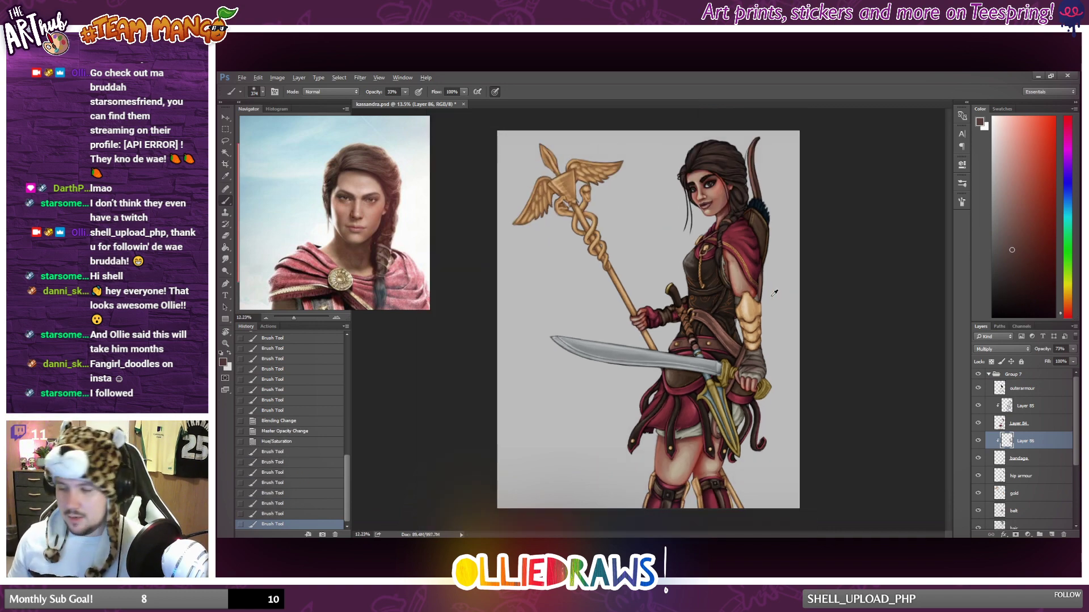
pyautogui.scroll(3, 774, 293)
pyautogui.moveTo(750, 305); pyautogui.dragTo(749, 339)
pyautogui.moveTo(749, 291); pyautogui.dragTo(751, 326)
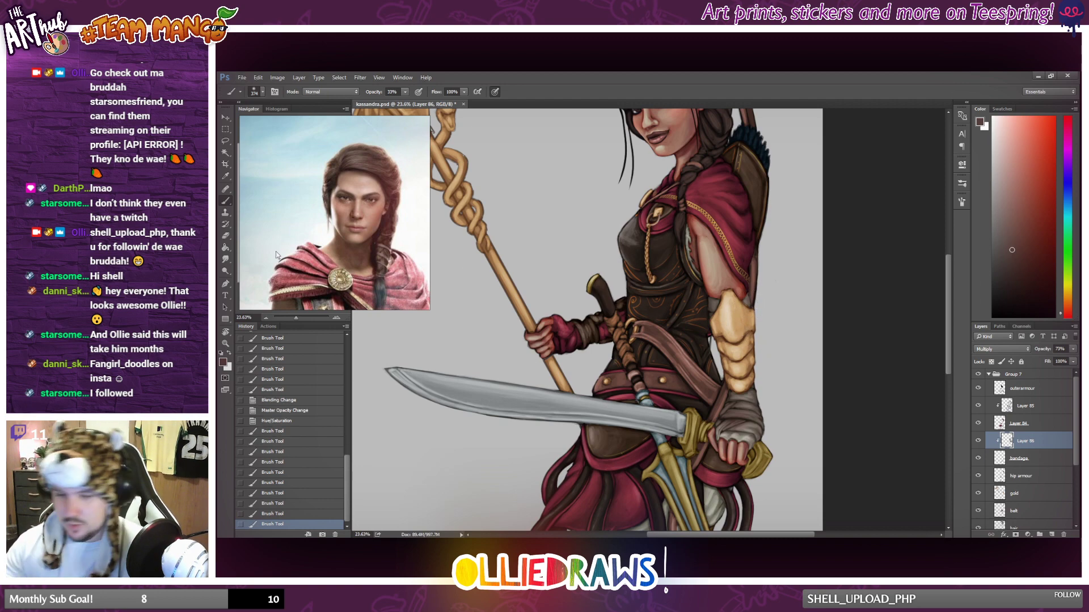
# Enlarge the soft eraser to 312 px and lightly erase excess shading from the hand and wrist bandages.
pyautogui.press('e')
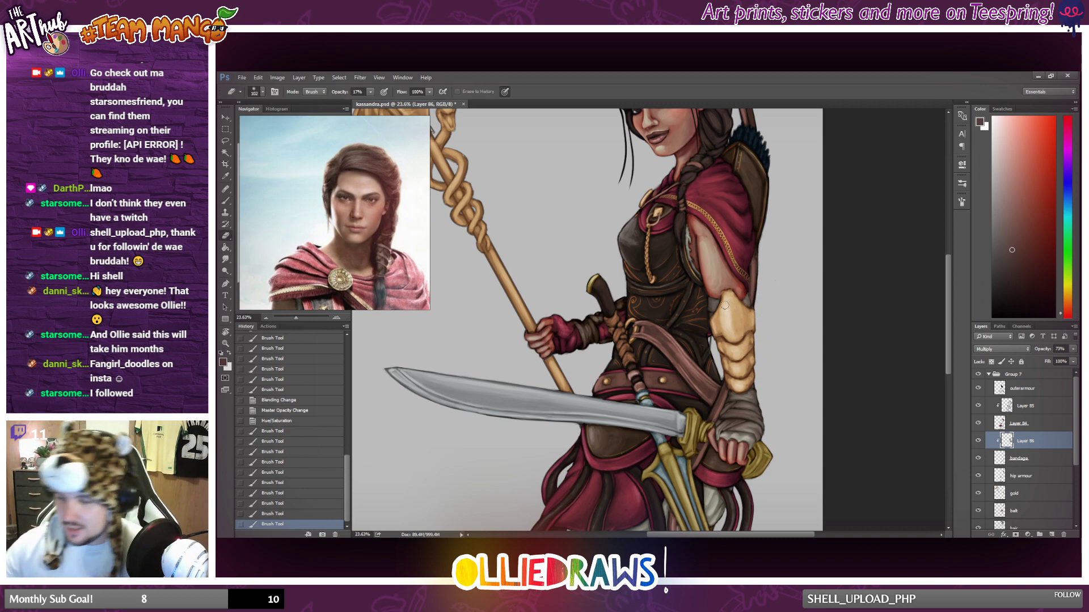
pyautogui.rightClick(780, 313)
pyautogui.click(811, 328)
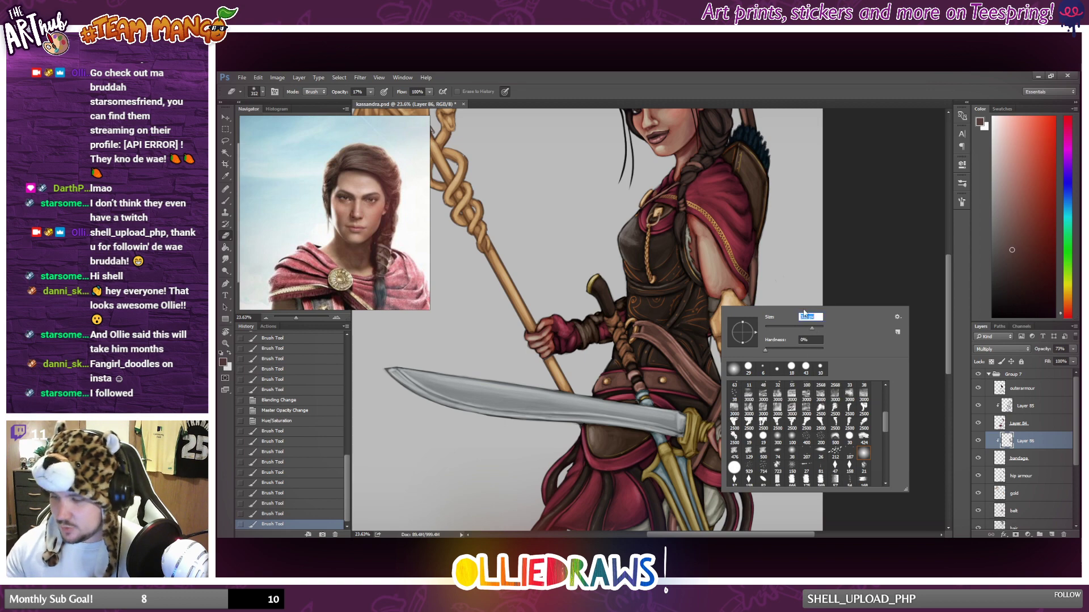
pyautogui.moveTo(729, 257); pyautogui.dragTo(726, 304)
pyautogui.moveTo(728, 272); pyautogui.dragTo(733, 299)
pyautogui.moveTo(735, 272)
pyautogui.mouseDown()
pyautogui.moveTo(740, 301)
pyautogui.moveTo(739, 272)
pyautogui.mouseUp()
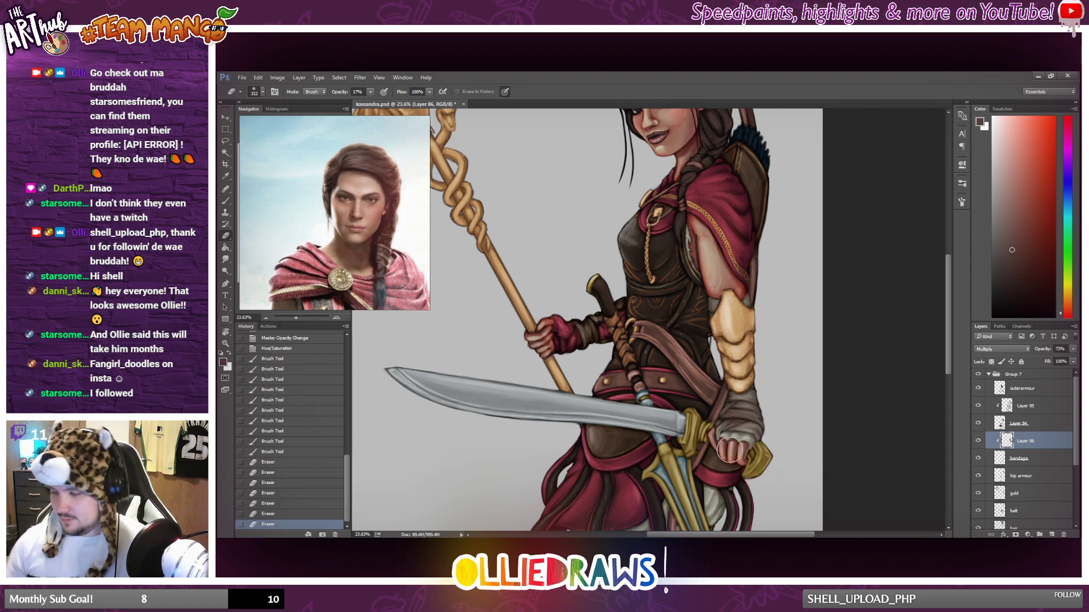
pyautogui.moveTo(723, 441); pyautogui.dragTo(742, 447)
pyautogui.moveTo(743, 447); pyautogui.dragTo(745, 454)
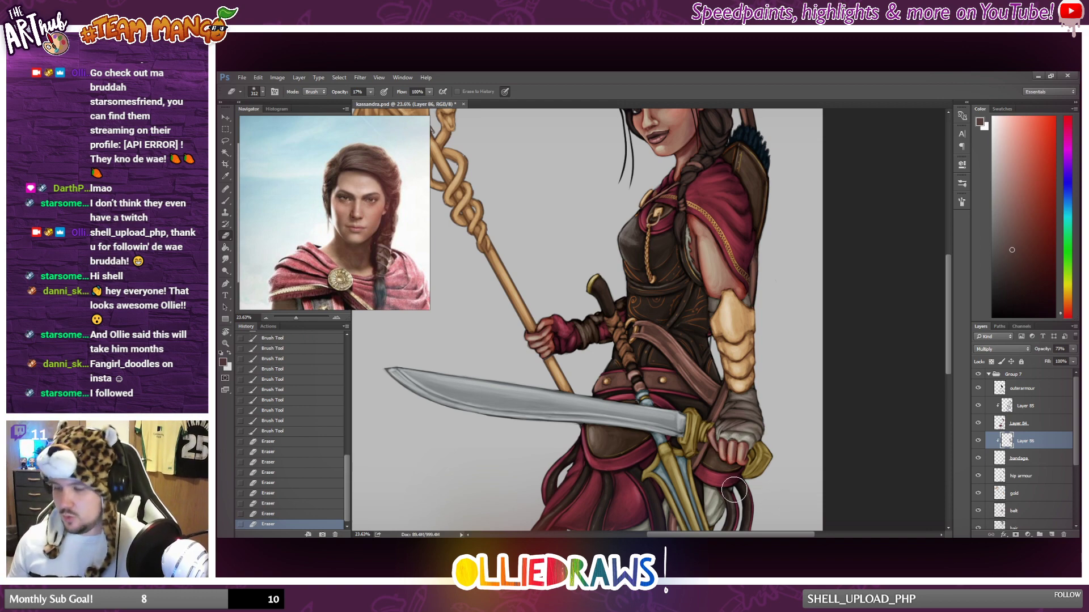
pyautogui.scroll(-3, 748, 471)
pyautogui.moveTo(765, 349); pyautogui.dragTo(766, 327)
pyautogui.moveTo(760, 346); pyautogui.dragTo(768, 329)
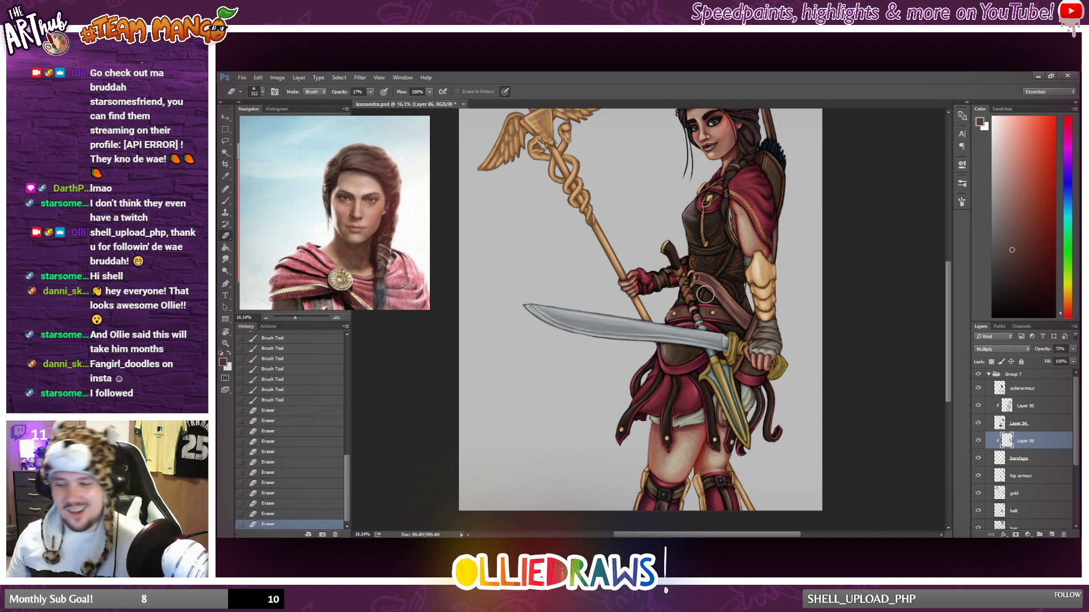
# Brush reddish-brown shadow onto the white cloth showing beneath the skirt and behind the dagger.
pyautogui.press('b')
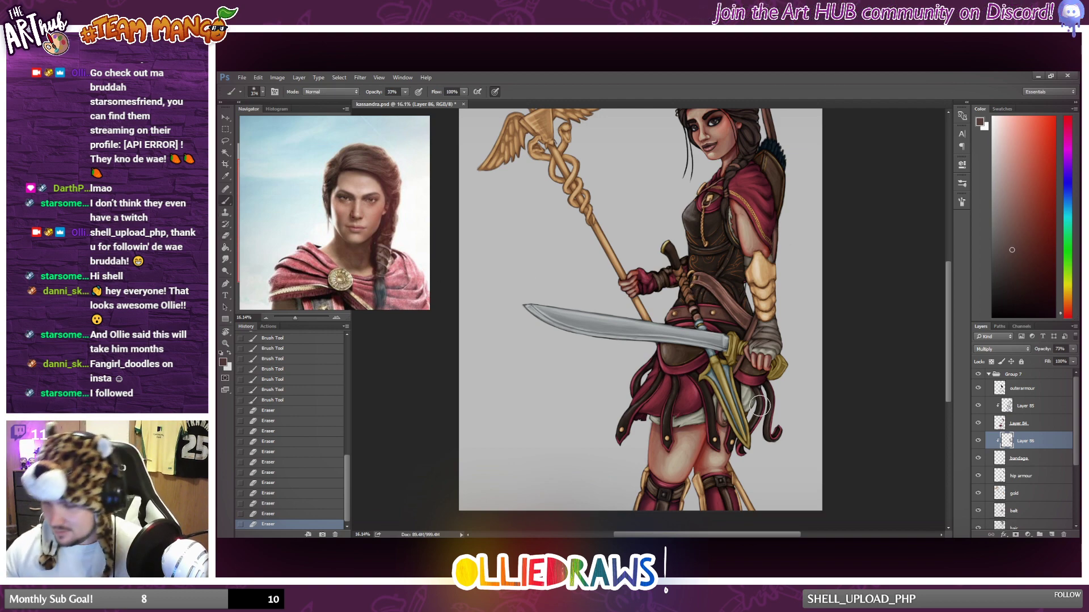
pyautogui.moveTo(761, 406); pyautogui.dragTo(732, 443)
pyautogui.moveTo(724, 443)
pyautogui.mouseDown()
pyautogui.moveTo(662, 433)
pyautogui.moveTo(730, 424)
pyautogui.moveTo(691, 431)
pyautogui.moveTo(722, 427)
pyautogui.mouseUp()
pyautogui.moveTo(684, 426); pyautogui.dragTo(644, 430)
pyautogui.moveTo(647, 421)
pyautogui.mouseDown()
pyautogui.moveTo(660, 469)
pyautogui.moveTo(655, 442)
pyautogui.mouseUp()
pyautogui.moveTo(655, 445); pyautogui.dragTo(670, 434)
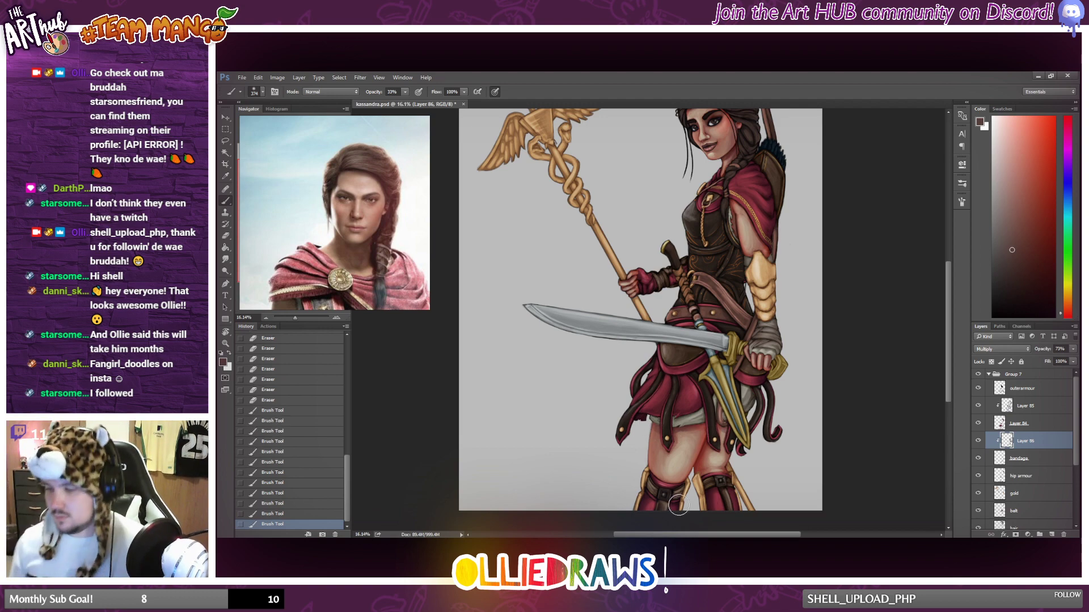
# Soften the shading on the bandage shadow layer around the wrist and lower arm with the eraser.
pyautogui.scroll(1, 732, 454)
pyautogui.press('e')
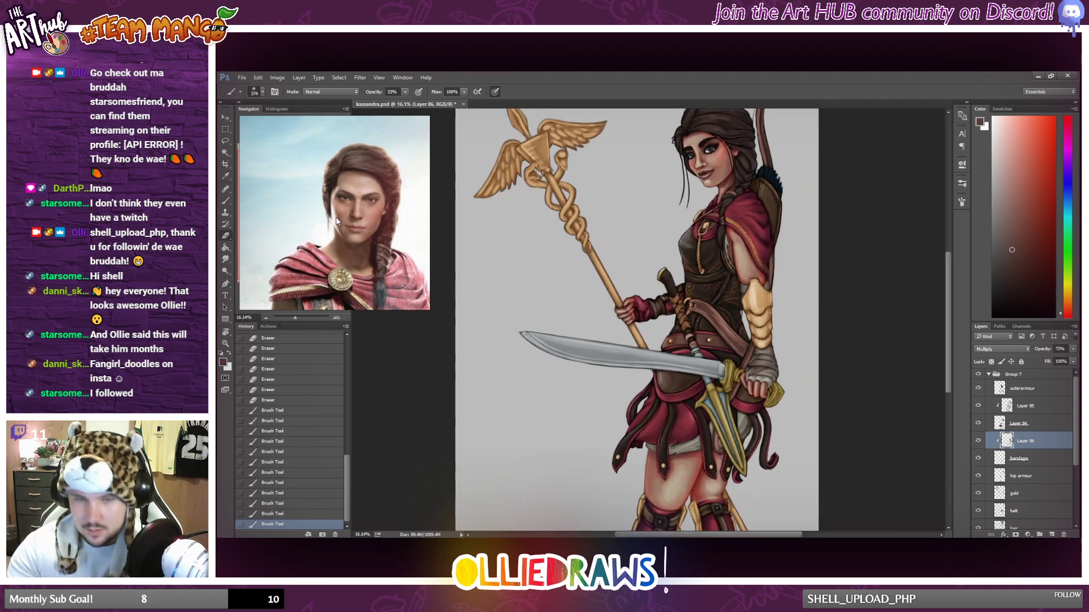
pyautogui.moveTo(763, 361); pyautogui.dragTo(761, 365)
pyautogui.moveTo(762, 363); pyautogui.dragTo(760, 366)
pyautogui.moveTo(759, 366); pyautogui.dragTo(760, 363)
pyautogui.scroll(-3, 763, 287)
pyautogui.scroll(1, 763, 287)
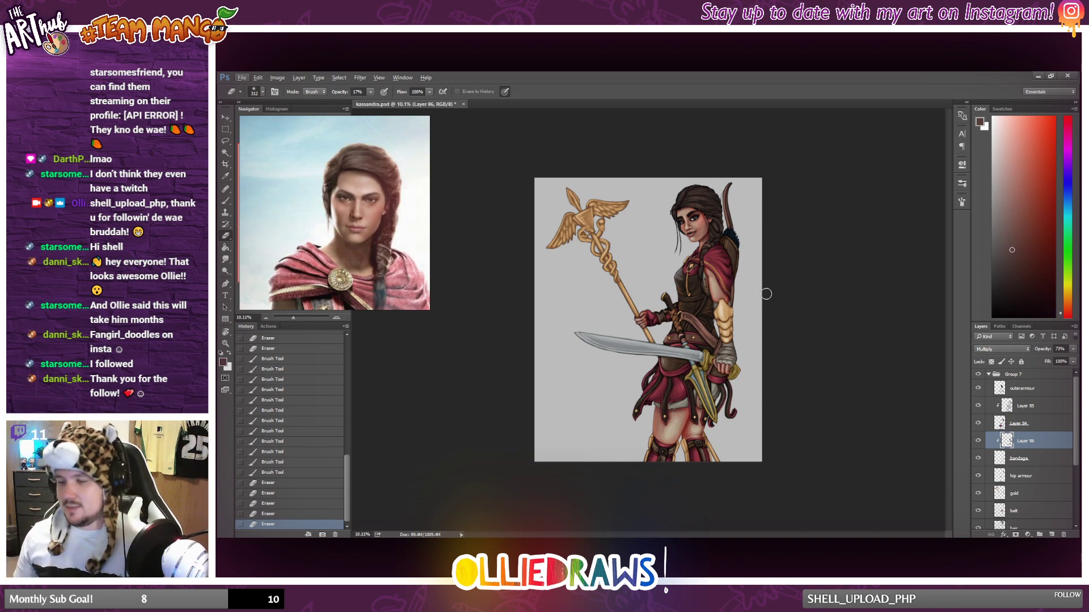
pyautogui.scroll(4, 766, 294)
pyautogui.click(763, 290)
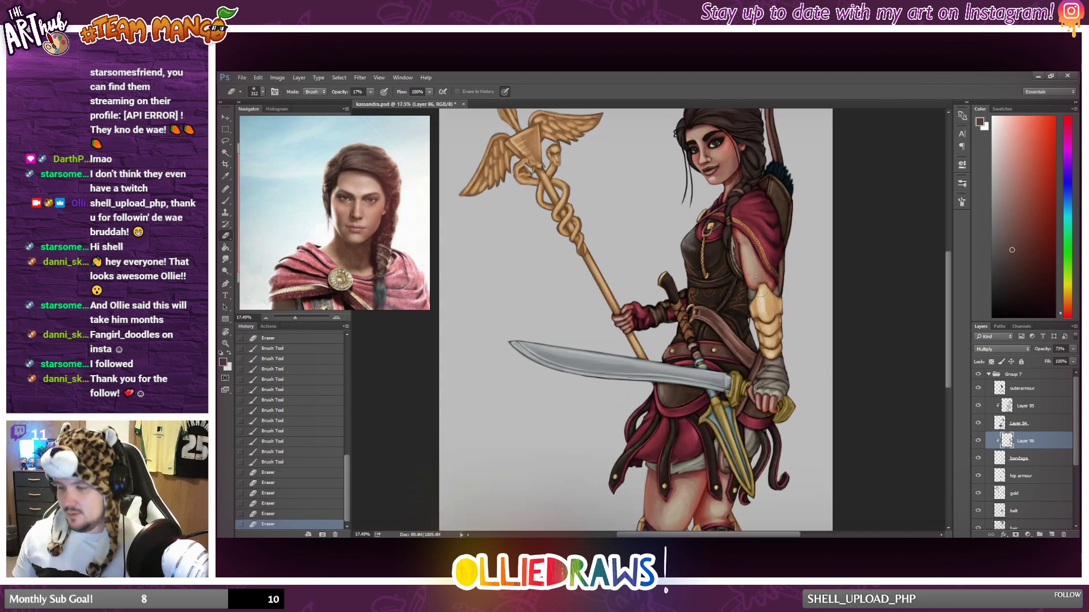
pyautogui.click(760, 291)
pyautogui.click(760, 291)
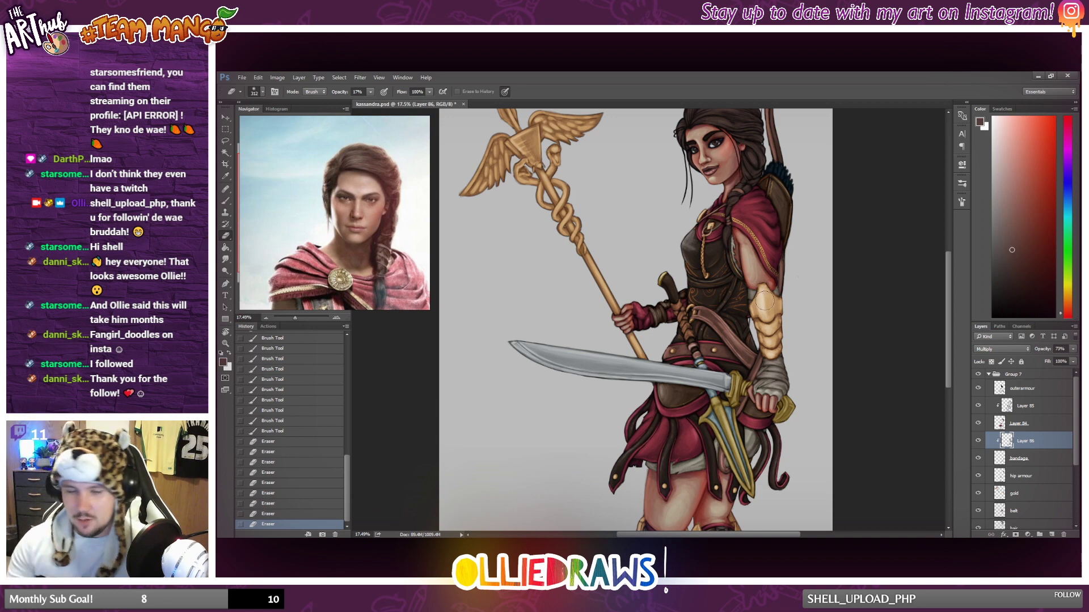
# Brush reddish-brown shadow strokes from below the cape down along the inner side of the upper arm.
pyautogui.press('b')
pyautogui.moveTo(734, 218); pyautogui.dragTo(719, 287)
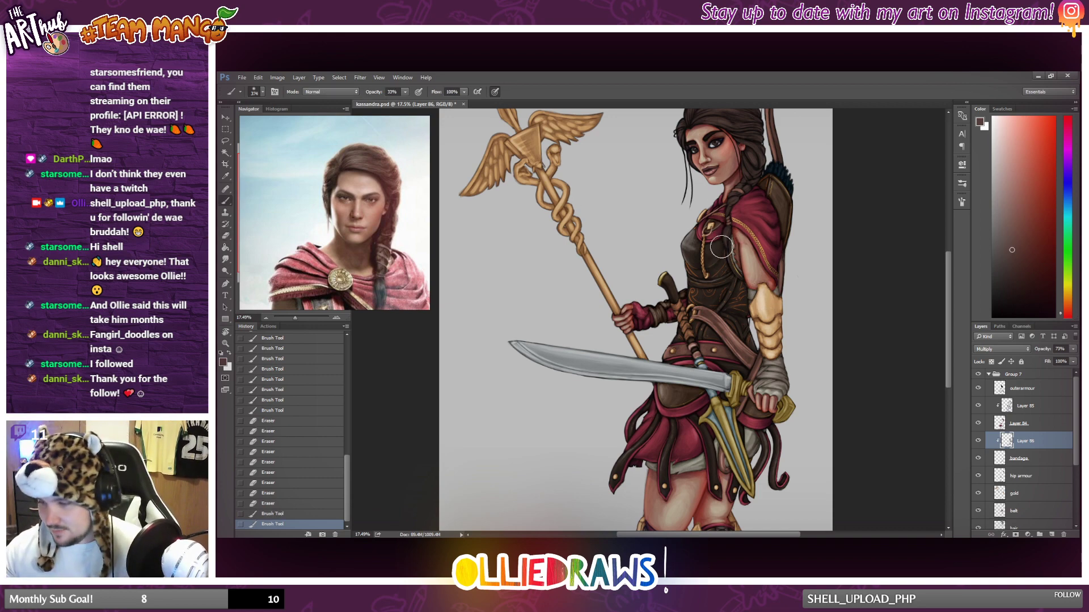
pyautogui.moveTo(722, 246); pyautogui.dragTo(733, 219)
pyautogui.moveTo(734, 219); pyautogui.dragTo(729, 242)
pyautogui.moveTo(738, 223); pyautogui.dragTo(728, 244)
pyautogui.moveTo(739, 224); pyautogui.dragTo(728, 243)
pyautogui.moveTo(740, 225); pyautogui.dragTo(729, 244)
pyautogui.moveTo(739, 225); pyautogui.dragTo(726, 249)
pyautogui.moveTo(728, 244); pyautogui.dragTo(720, 275)
pyautogui.moveTo(723, 261); pyautogui.dragTo(718, 285)
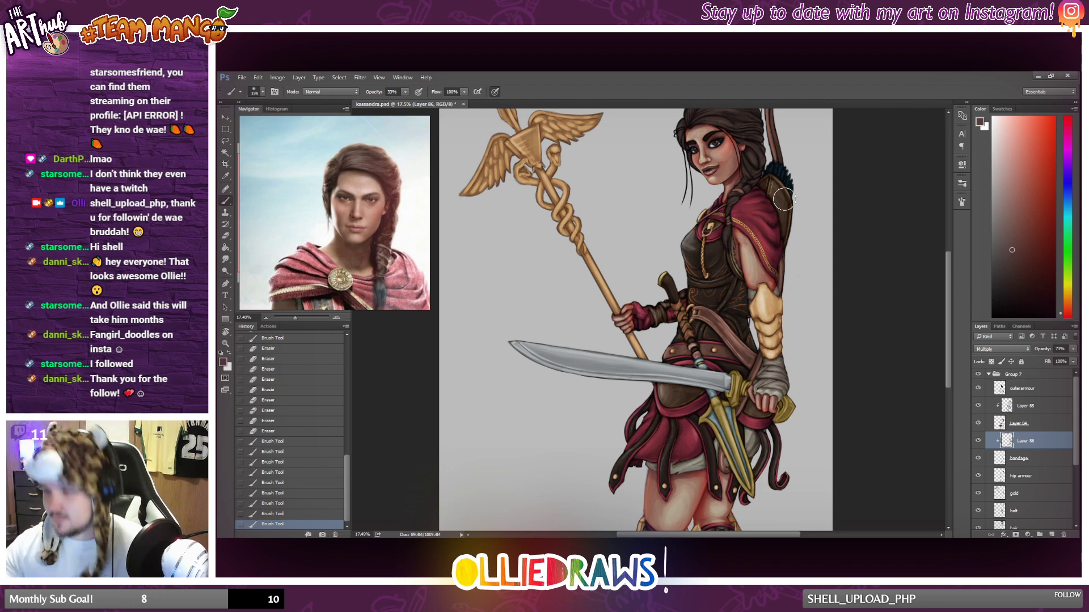
# Toggle the bandage shadow layer's visibility to compare the figure with and without the new shading.
pyautogui.scroll(-3, 863, 219)
pyautogui.scroll(1, 762, 265)
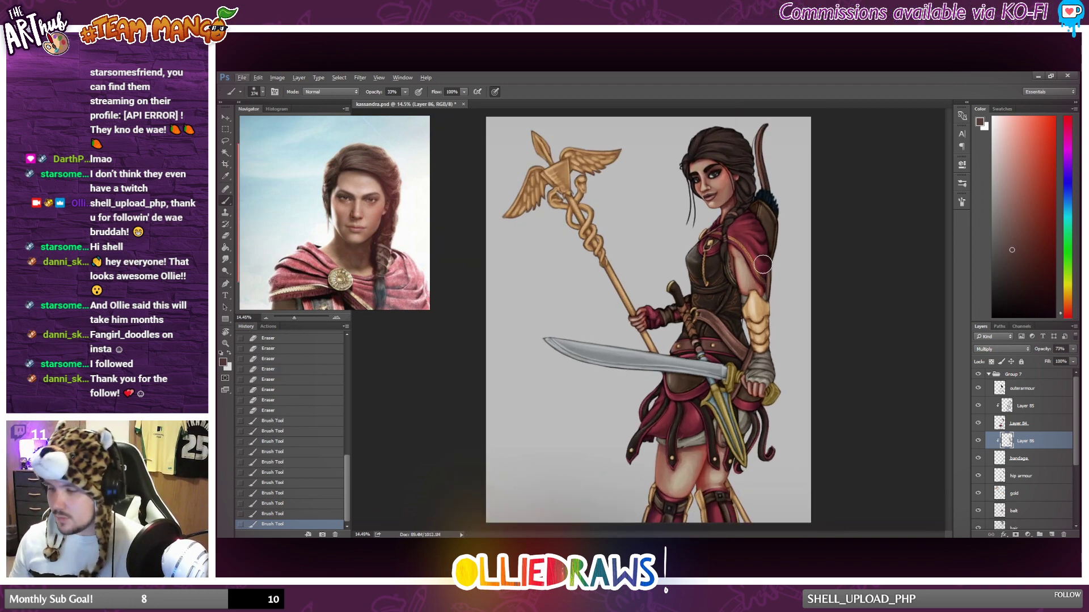
pyautogui.click(977, 441)
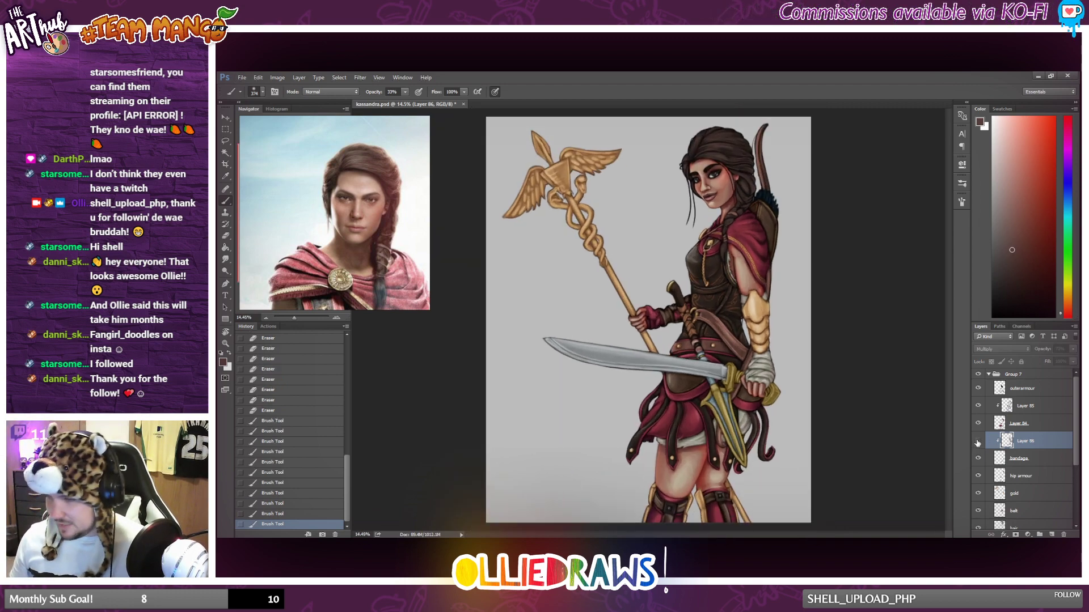
pyautogui.click(978, 441)
pyautogui.click(978, 442)
pyautogui.click(977, 441)
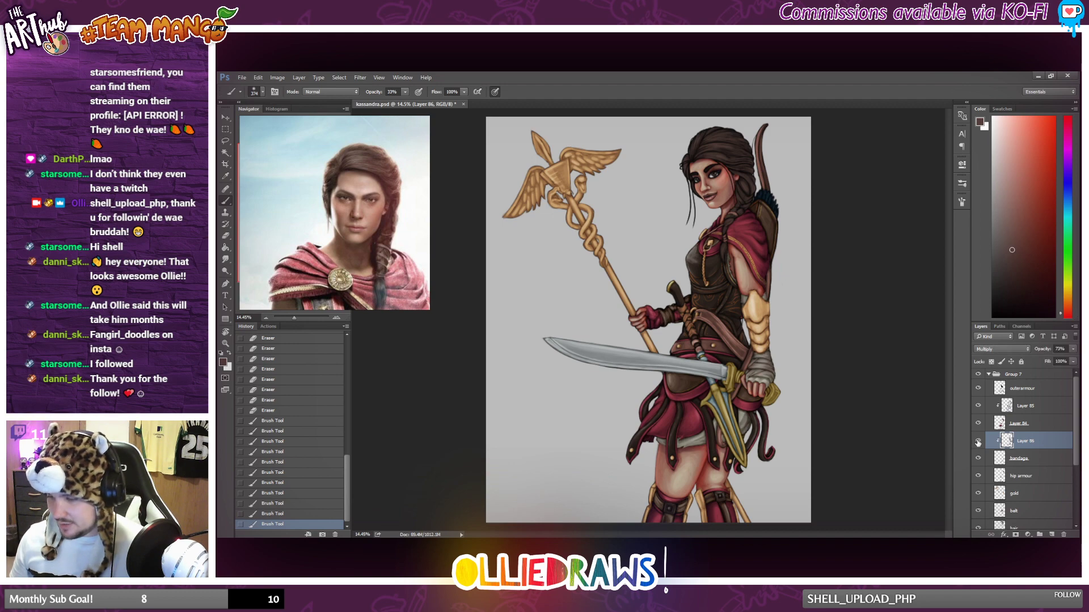
pyautogui.click(977, 441)
pyautogui.click(978, 442)
pyautogui.scroll(-1, 807, 345)
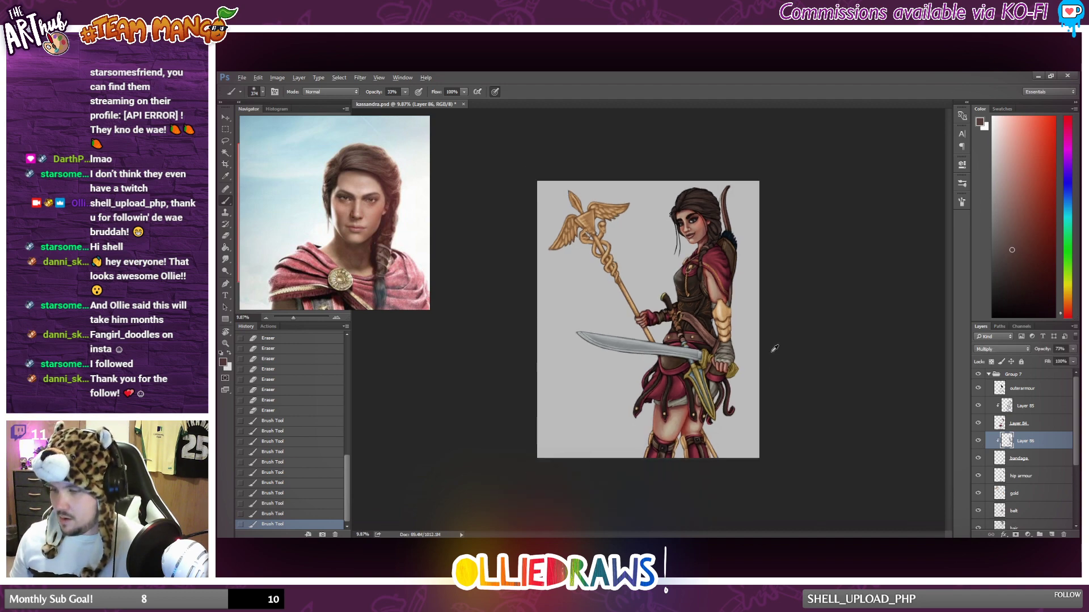
pyautogui.scroll(1, 763, 339)
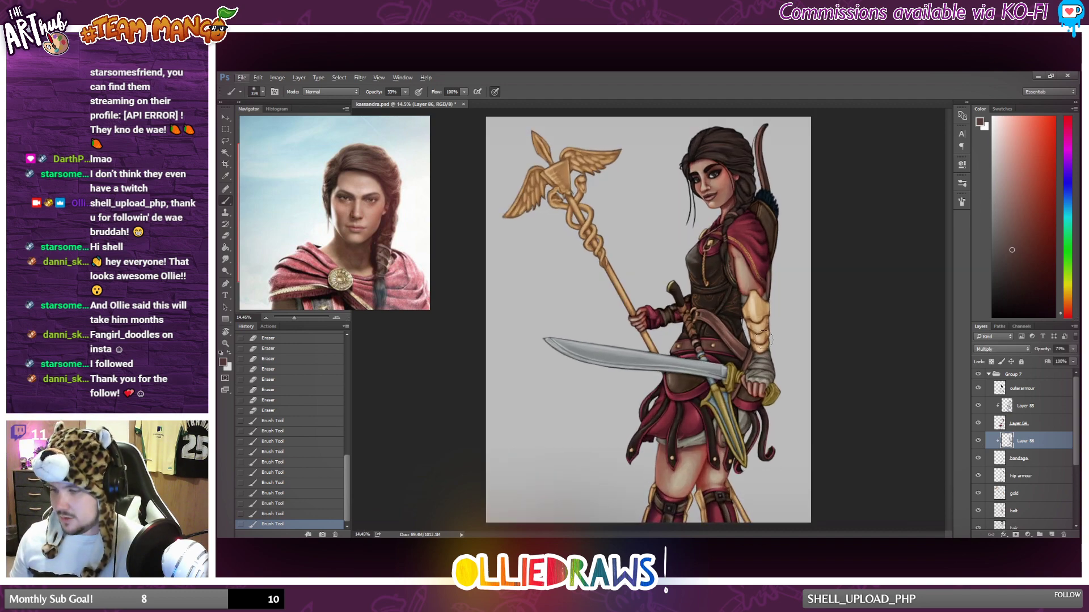
# Create a new layer above the hip armour layer and clip it to that layer.
pyautogui.click(1036, 476)
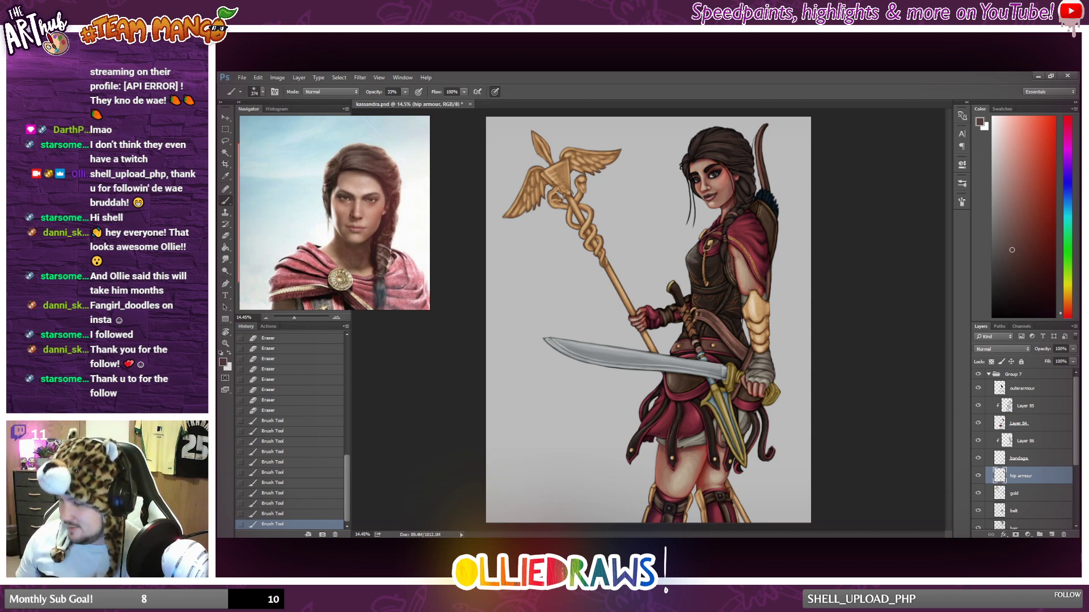
pyautogui.click(1052, 534)
pyautogui.keyDown('alt'); pyautogui.click(987, 433); pyautogui.keyUp('alt')
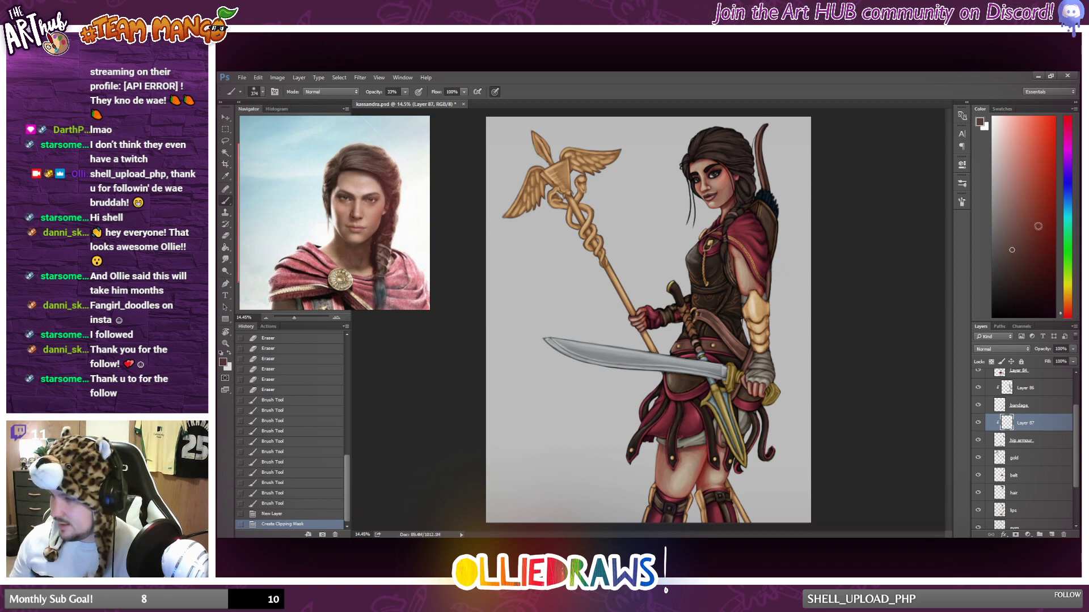
# Brush dark reddish-brown shadow from the quiver behind the shoulder down along the cape and upper arm.
pyautogui.scroll(4, 805, 220)
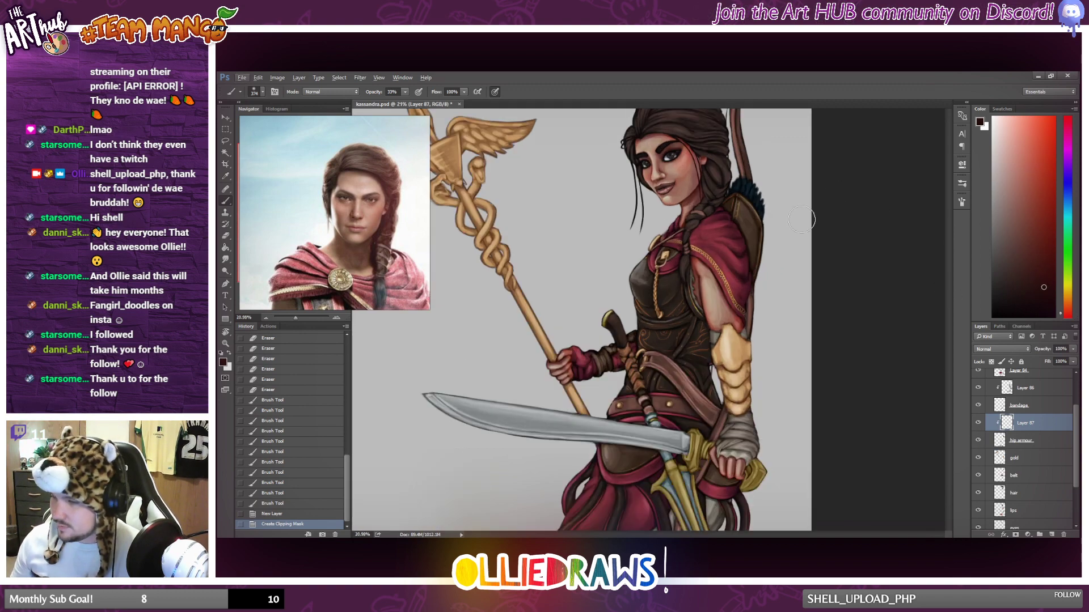
pyautogui.moveTo(727, 193); pyautogui.dragTo(722, 267)
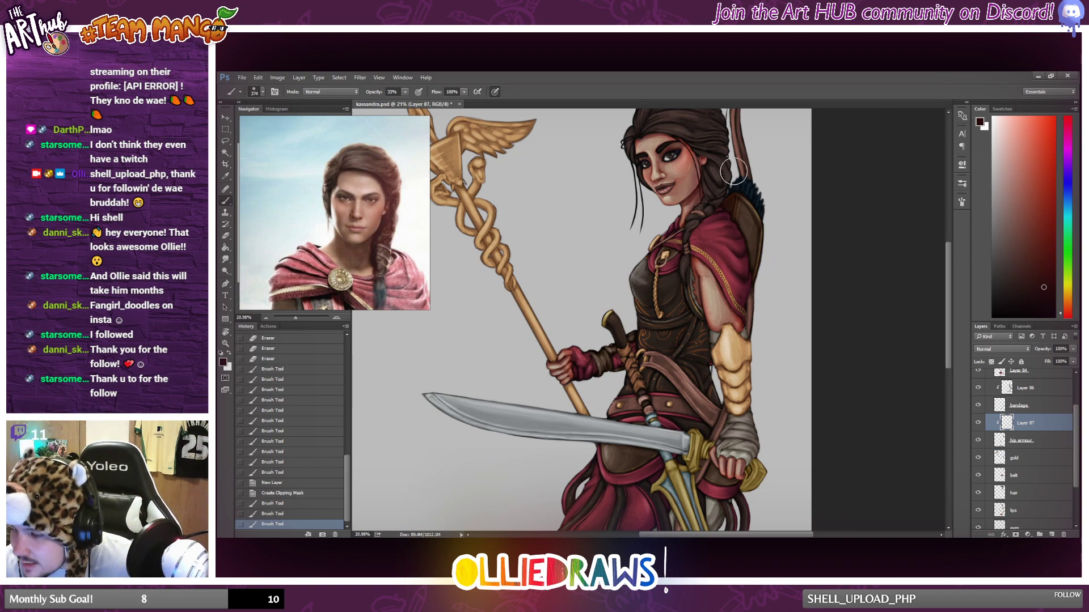
pyautogui.moveTo(734, 172); pyautogui.dragTo(703, 329)
pyautogui.moveTo(703, 329); pyautogui.dragTo(727, 290)
# Set the hip armour shading layer's blend mode to Overlay and brush more dark shadow down the quiver.
pyautogui.click(1017, 350)
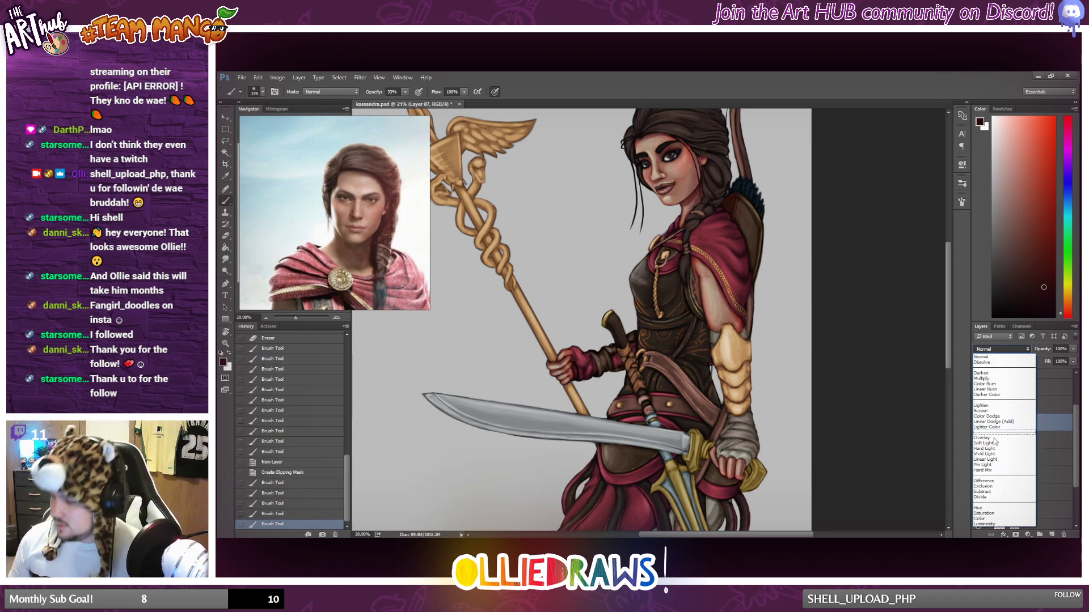
pyautogui.click(992, 440)
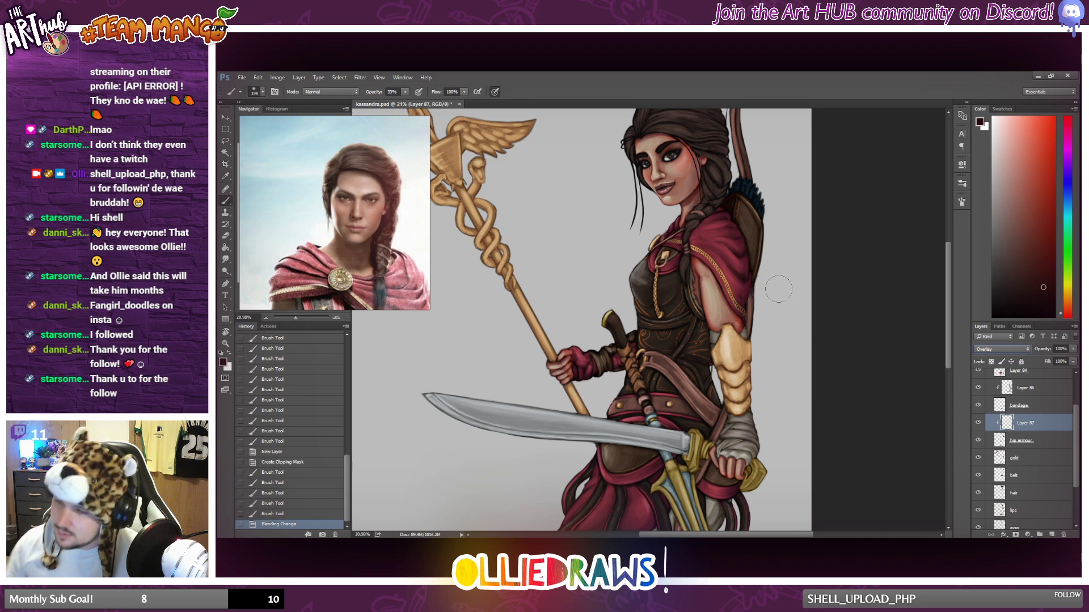
pyautogui.moveTo(736, 190); pyautogui.dragTo(734, 267)
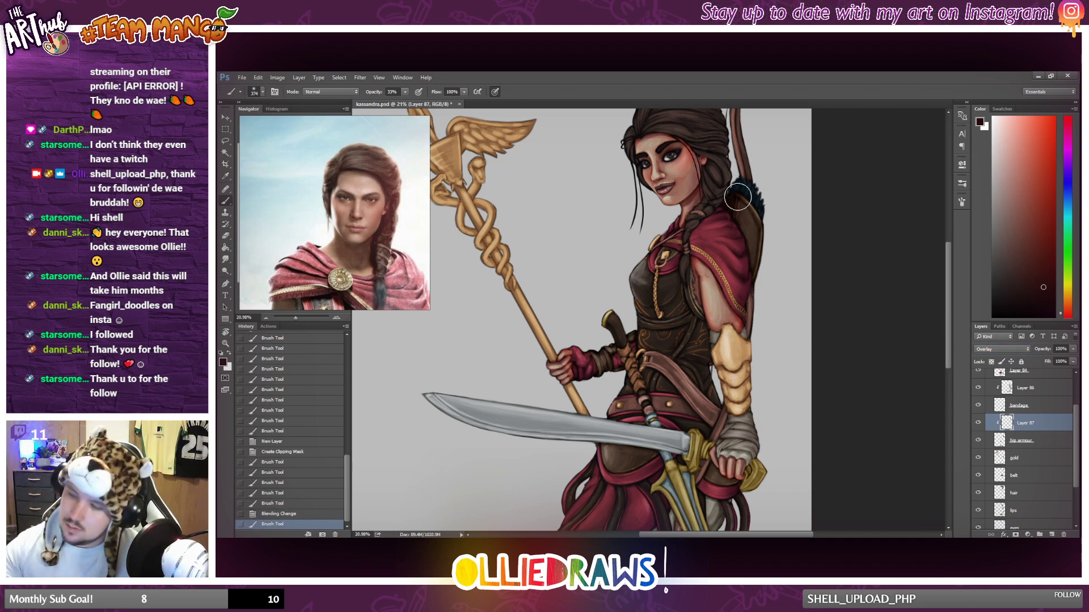
pyautogui.moveTo(738, 197); pyautogui.dragTo(754, 261)
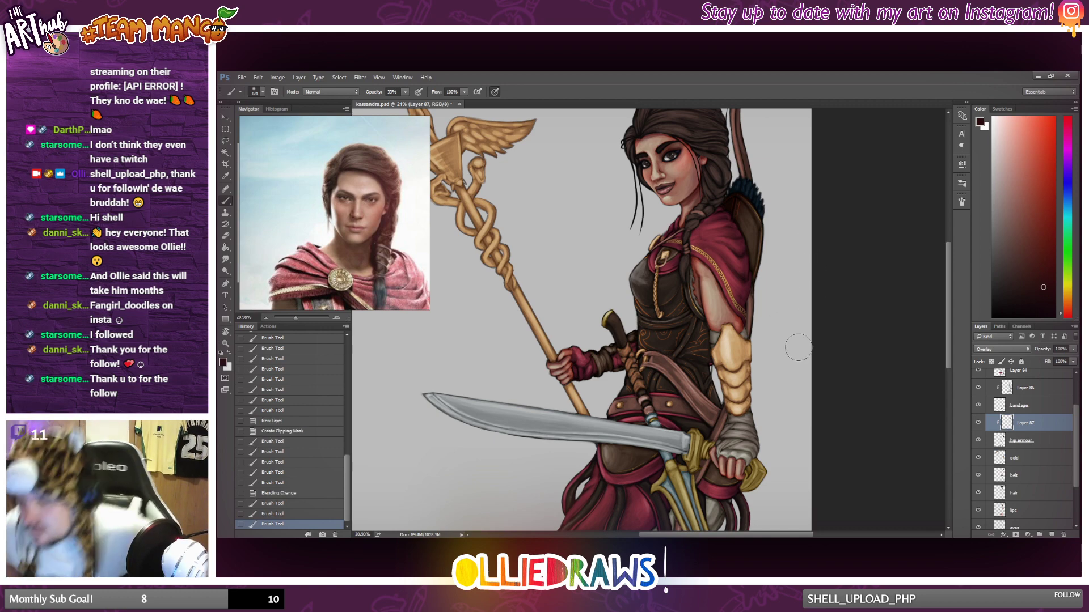
pyautogui.scroll(-2, 834, 335)
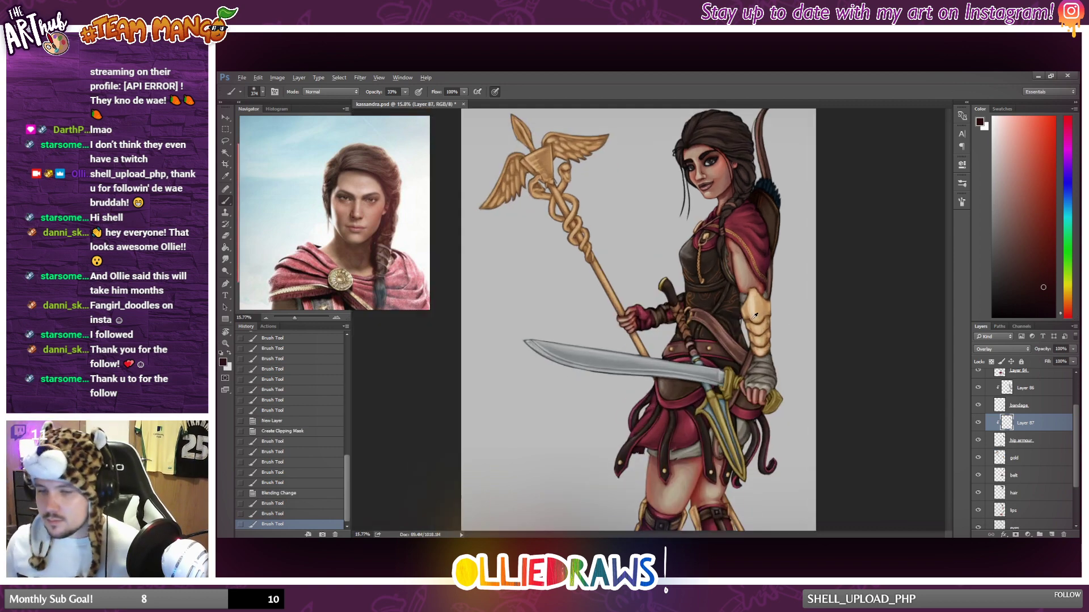
# Lower the opacity of the hip armour shading layer to 78%.
pyautogui.click(1072, 361)
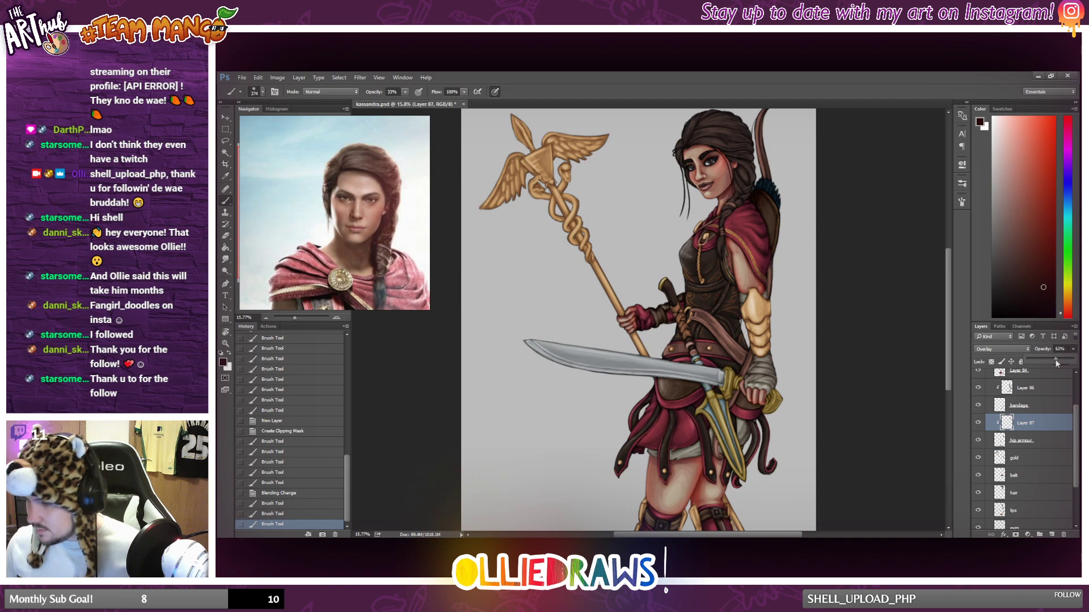
pyautogui.click(1057, 362)
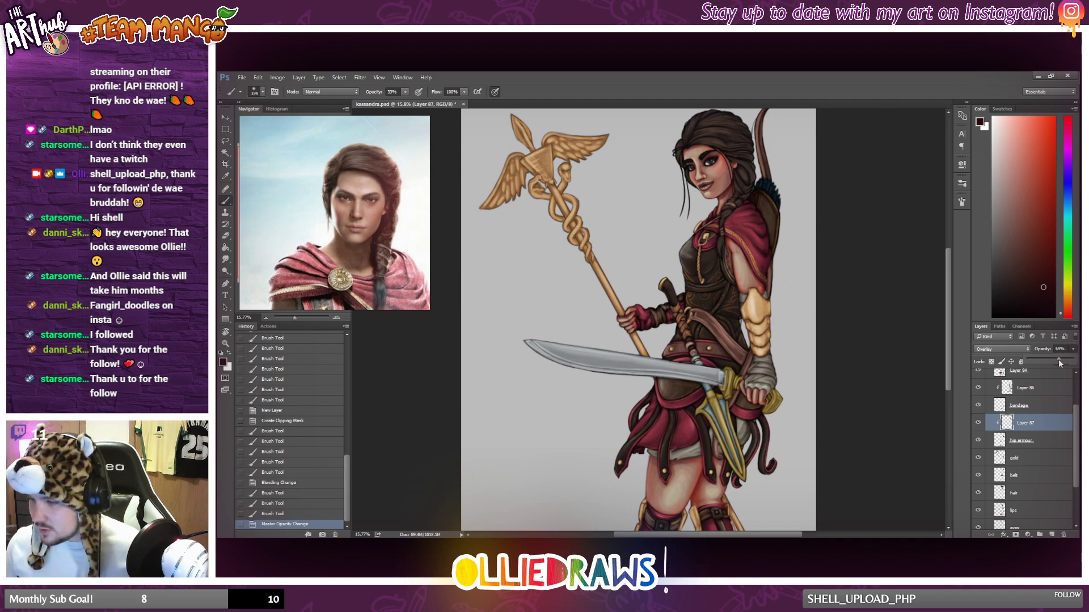
pyautogui.click(844, 295)
# Brush dark shading over the belt and front hip plate around the sword blade.
pyautogui.scroll(-2, 826, 372)
pyautogui.scroll(3, 825, 372)
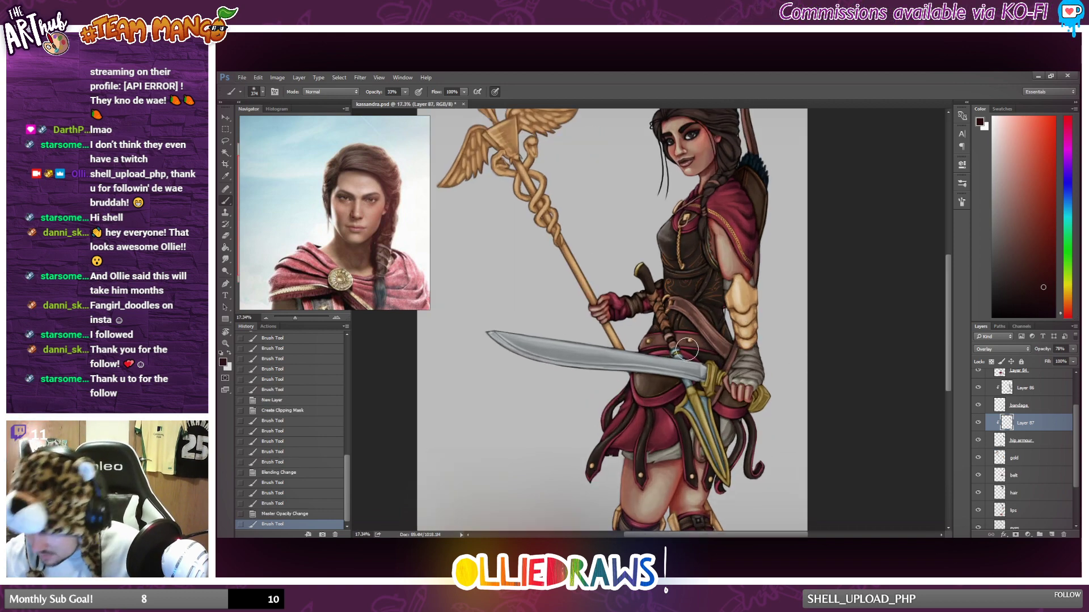
pyautogui.moveTo(686, 349); pyautogui.dragTo(663, 404)
pyautogui.moveTo(666, 410); pyautogui.dragTo(676, 397)
pyautogui.moveTo(680, 400); pyautogui.dragTo(689, 387)
pyautogui.moveTo(695, 385); pyautogui.dragTo(706, 371)
pyautogui.moveTo(712, 371); pyautogui.dragTo(722, 355)
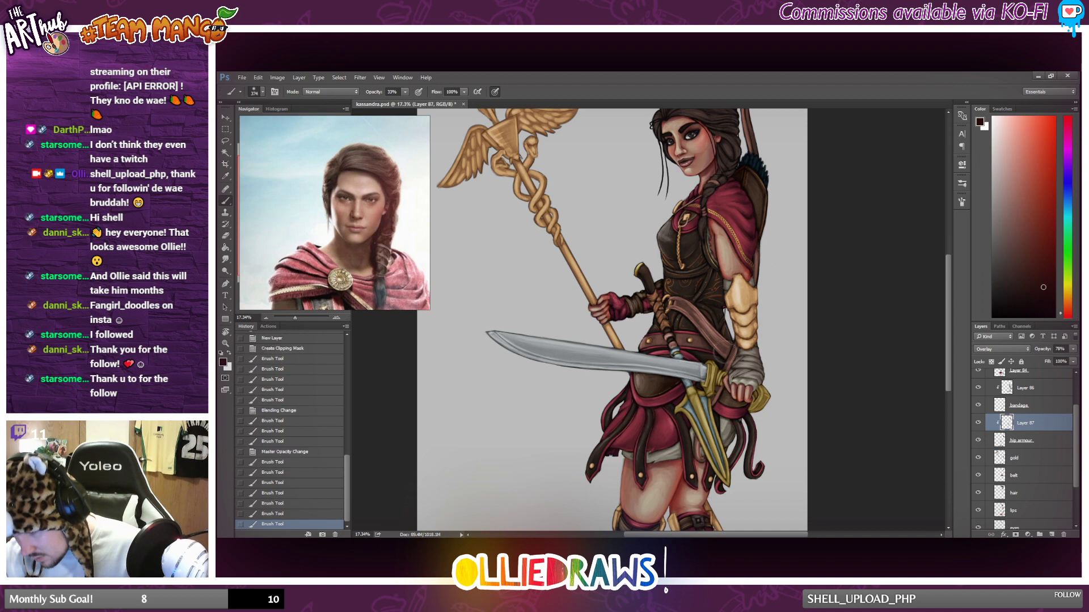
# Brush dark shading over the rear hip plate beneath the sword hand and around the sword hilt.
pyautogui.moveTo(764, 405); pyautogui.dragTo(743, 410)
pyautogui.moveTo(712, 376)
pyautogui.mouseDown()
pyautogui.moveTo(746, 420)
pyautogui.moveTo(781, 438)
pyautogui.mouseUp()
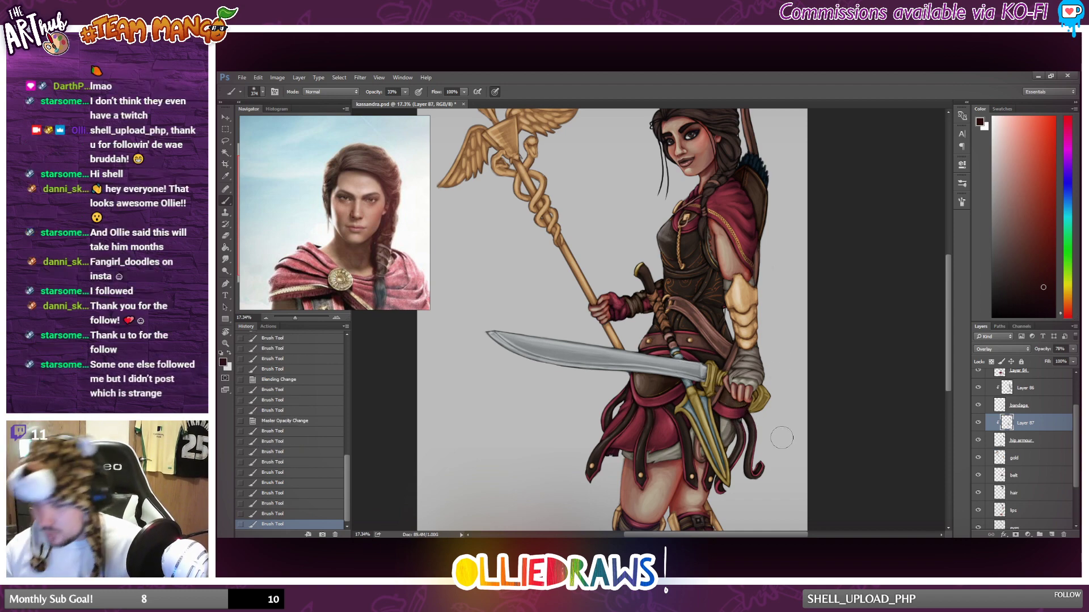
pyautogui.moveTo(719, 376); pyautogui.dragTo(699, 364)
pyautogui.moveTo(725, 424); pyautogui.dragTo(817, 394)
pyautogui.scroll(5, 673, 367)
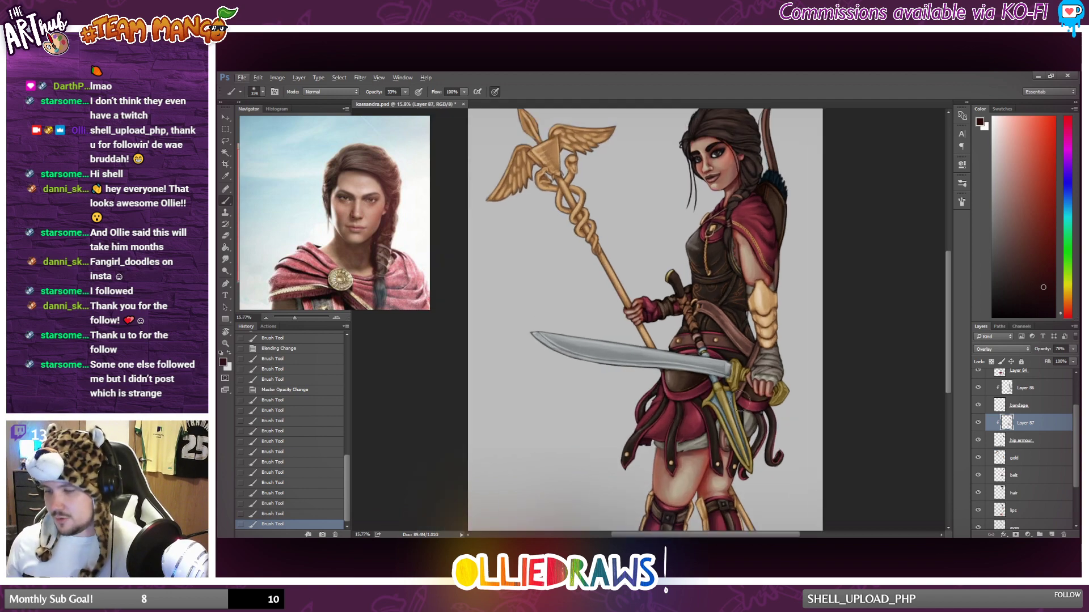
# Brush further dark shading across the hip armour beneath the sword and step back the last stroke.
pyautogui.scroll(4, 678, 362)
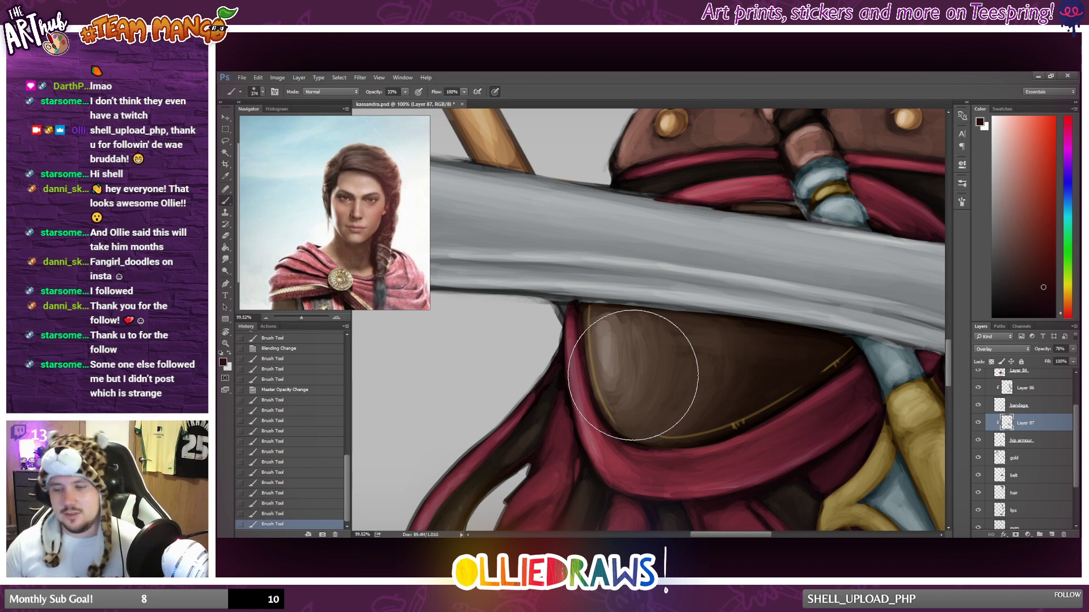
pyautogui.scroll(-5, 633, 374)
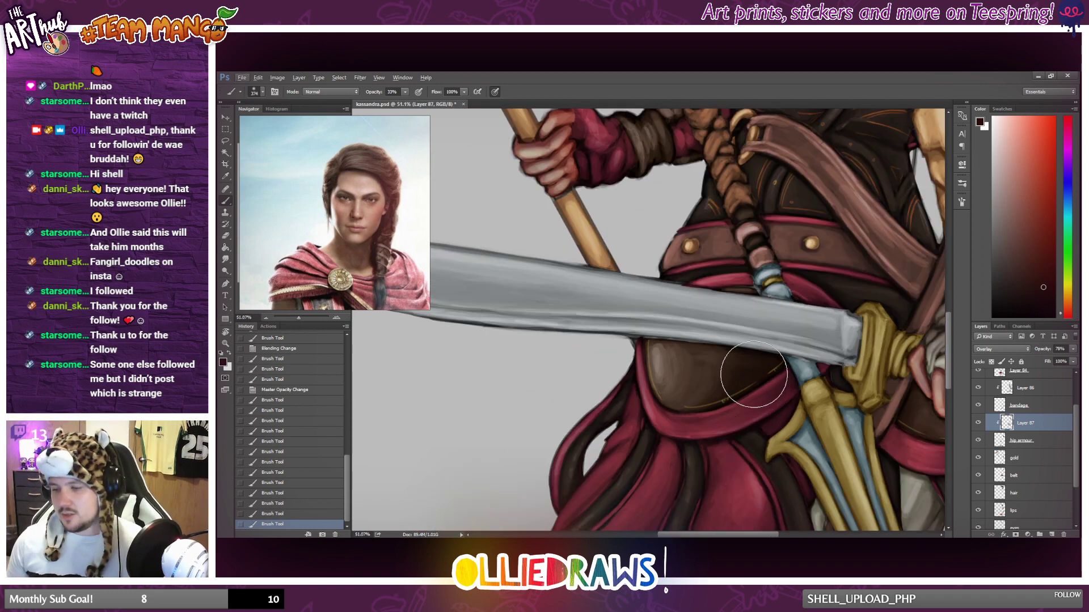
pyautogui.moveTo(752, 305)
pyautogui.mouseDown()
pyautogui.moveTo(793, 315)
pyautogui.moveTo(823, 342)
pyautogui.moveTo(902, 434)
pyautogui.moveTo(892, 439)
pyautogui.mouseUp()
pyautogui.hotkey('ctrl', 'alt', 'z')
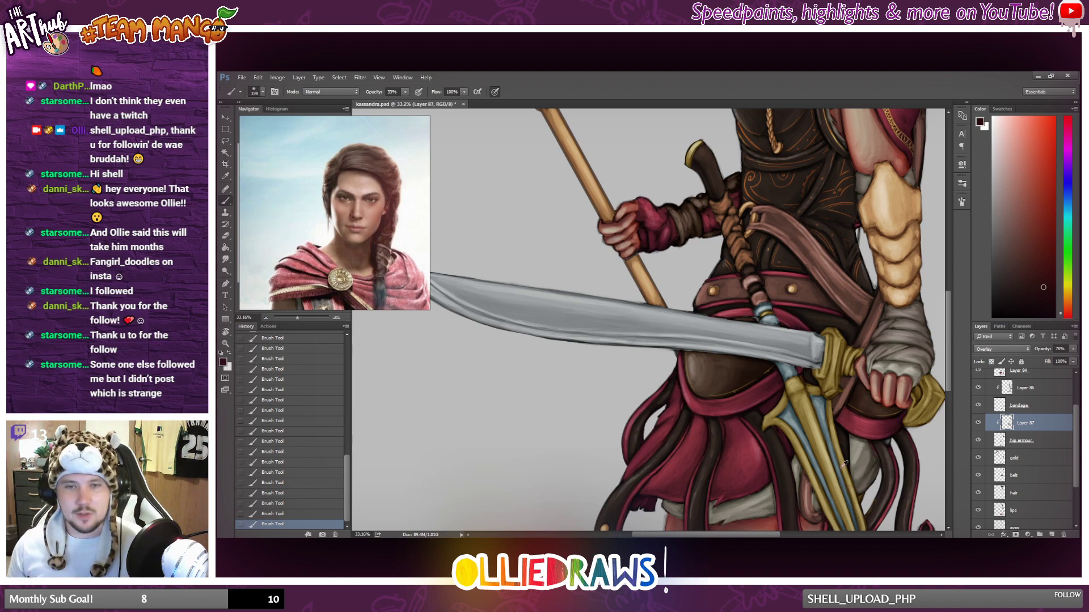
# Revert the hip armour shading layer by two brush strokes.
pyautogui.scroll(-3, 891, 440)
pyautogui.scroll(3, 815, 456)
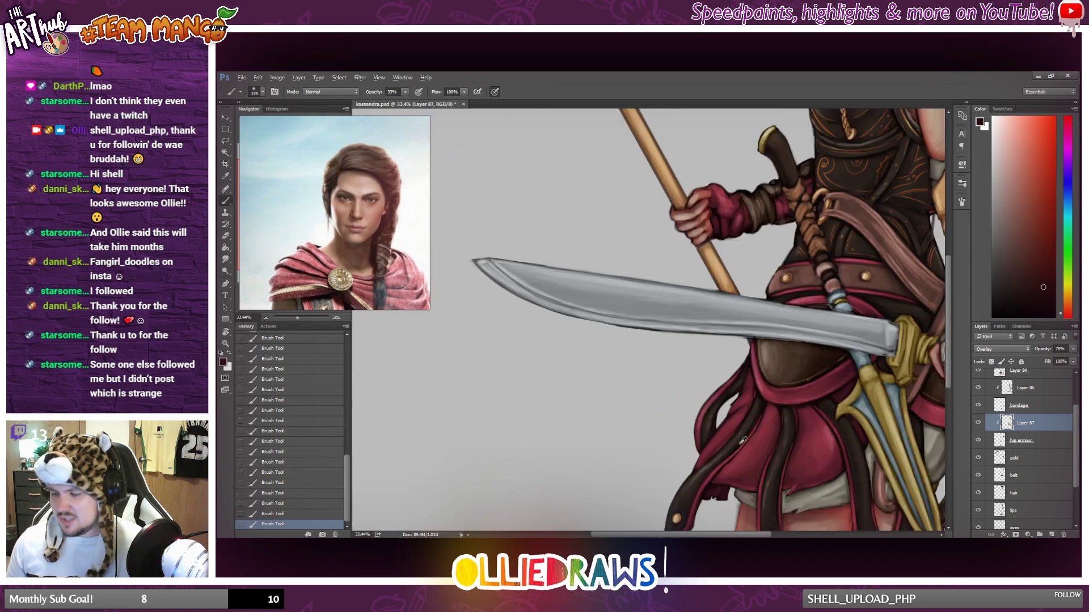
pyautogui.scroll(-5, 802, 442)
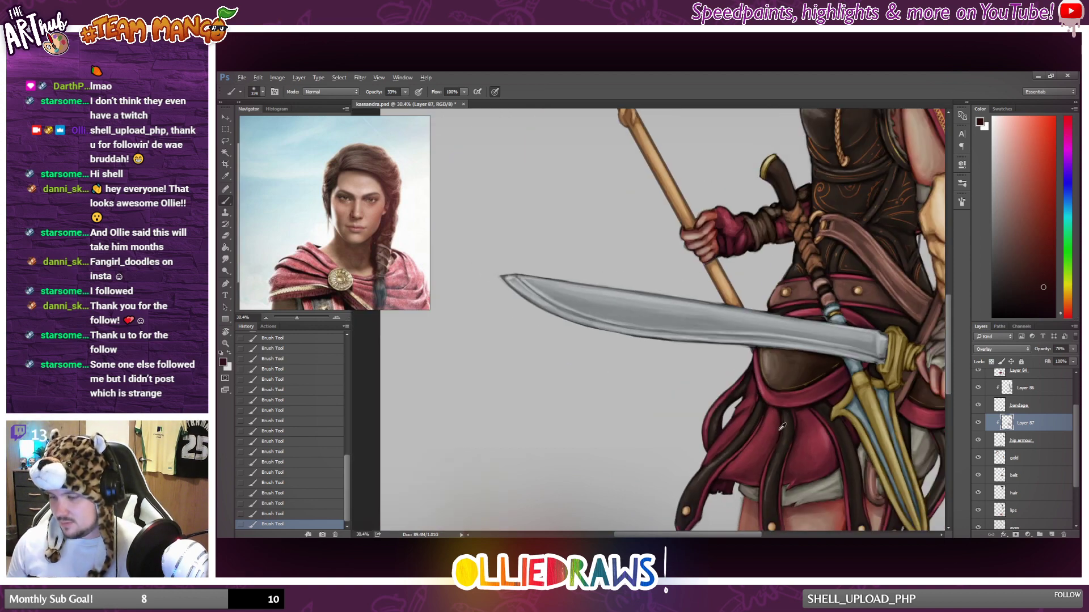
pyautogui.scroll(2, 793, 440)
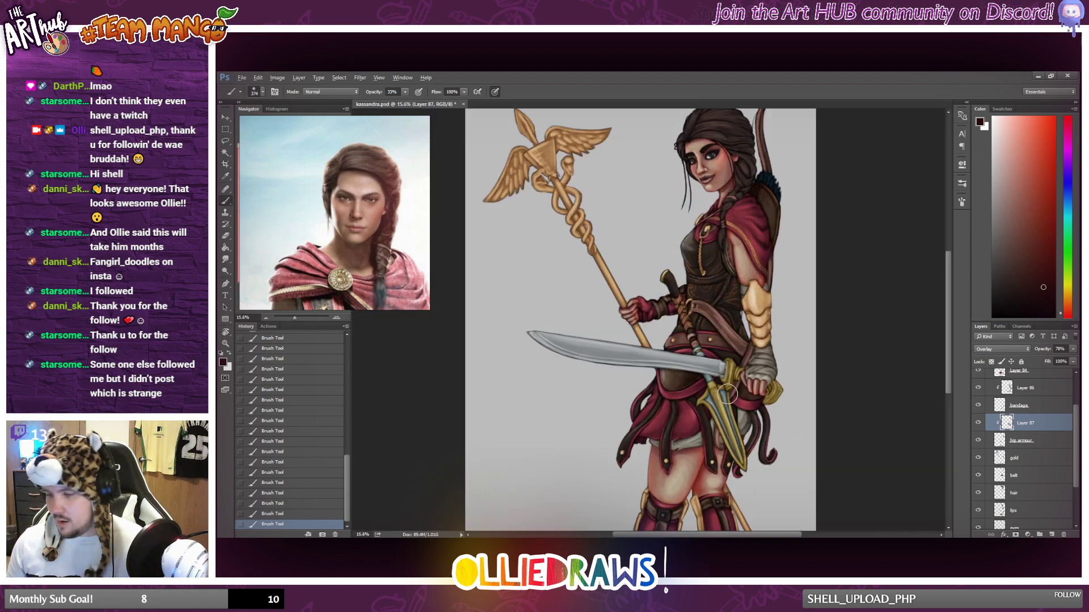
pyautogui.scroll(-3, 768, 355)
pyautogui.scroll(1, 772, 363)
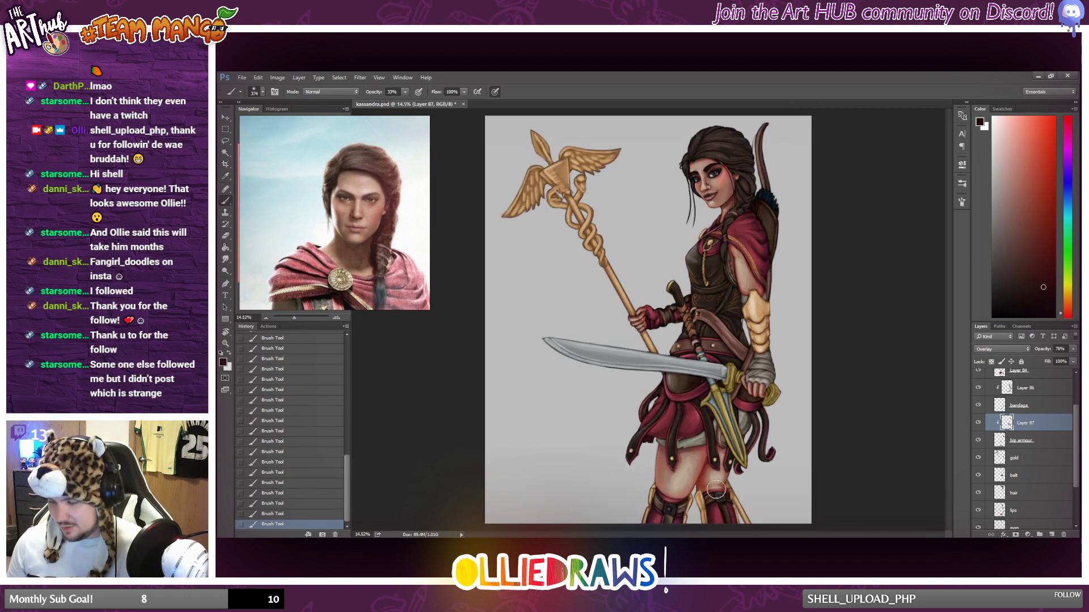
pyautogui.click(278, 504)
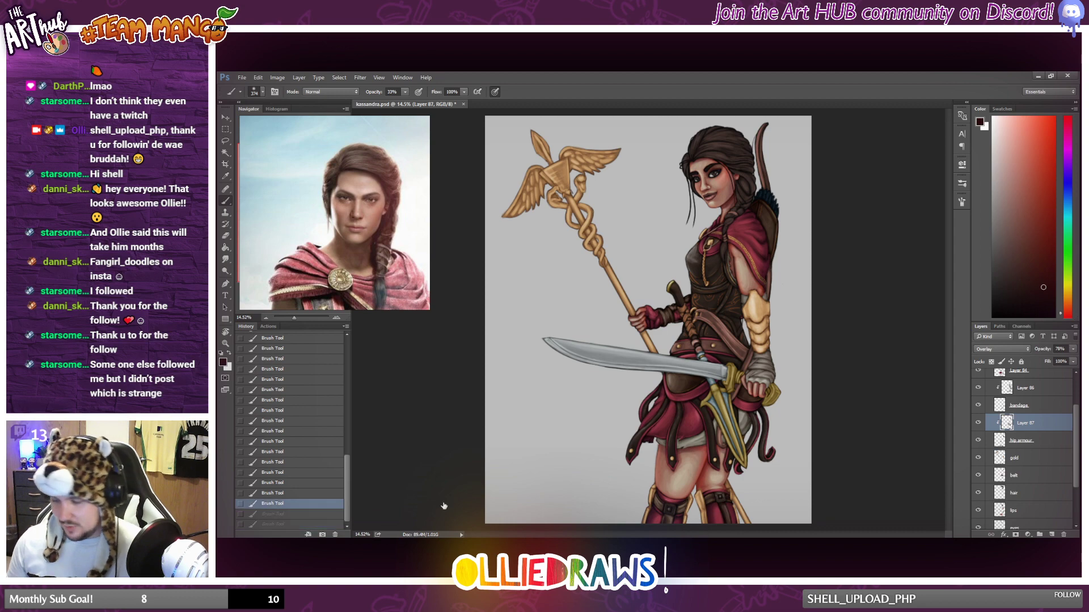
# Brush dark shading onto the knee guards on the hip armour shading layer.
pyautogui.scroll(6, 756, 450)
pyautogui.scroll(-1, 756, 450)
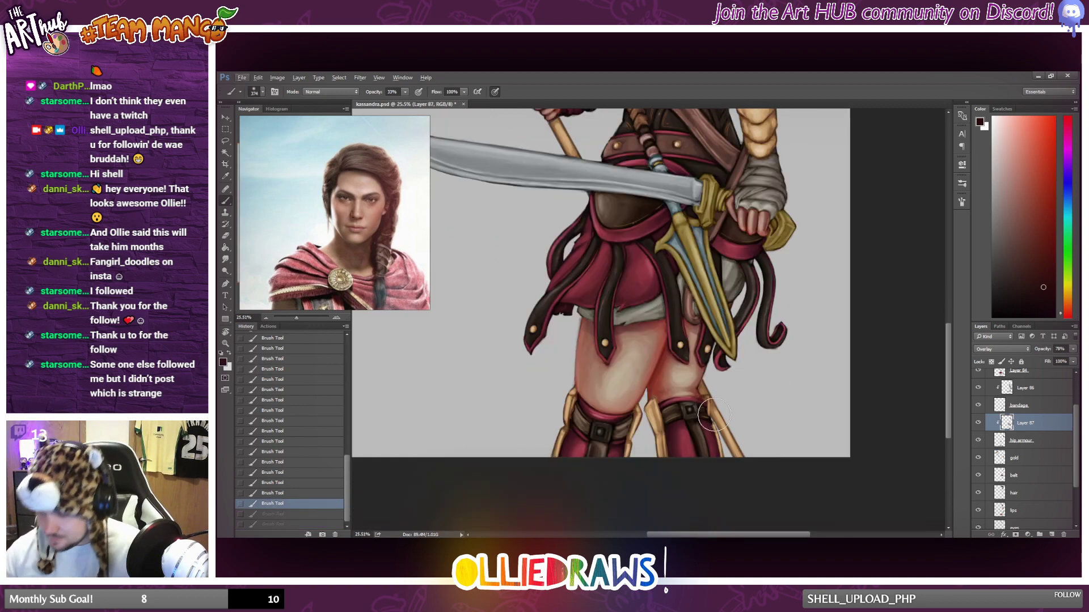
pyautogui.moveTo(713, 414); pyautogui.dragTo(715, 439)
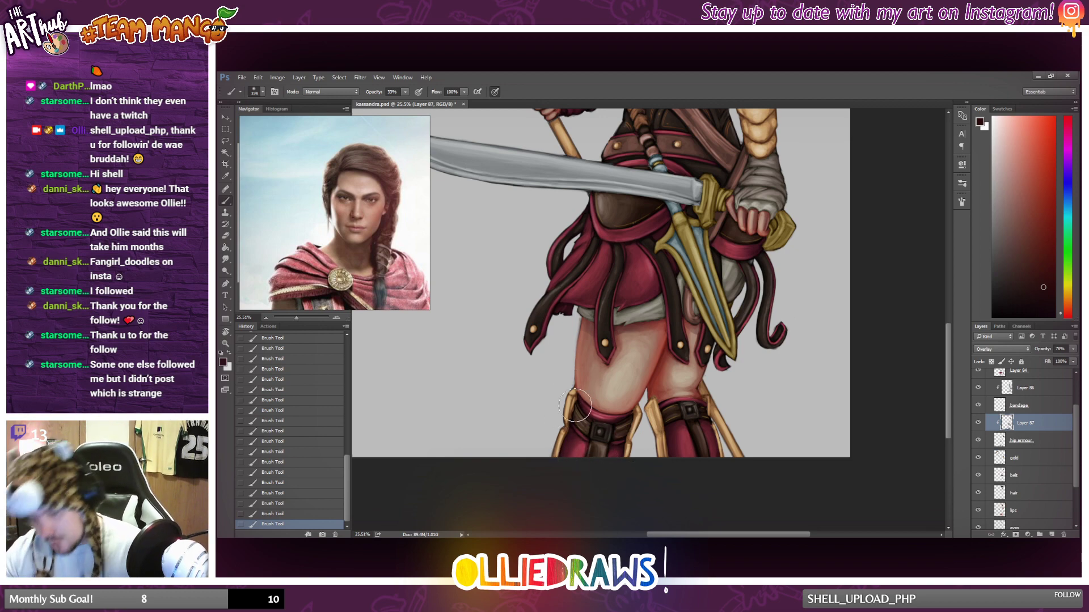
# Toggle the hip armour shading layer's visibility to compare the whole figure with and without its shading.
pyautogui.scroll(-3, 592, 392)
pyautogui.scroll(2, 613, 393)
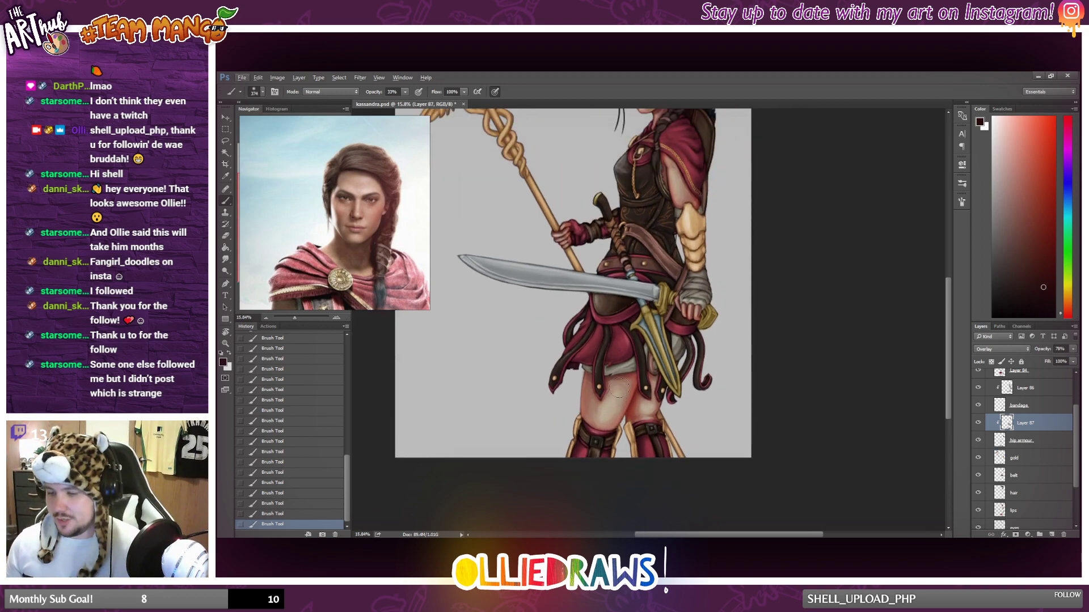
pyautogui.scroll(2, 621, 381)
pyautogui.scroll(-1, 652, 397)
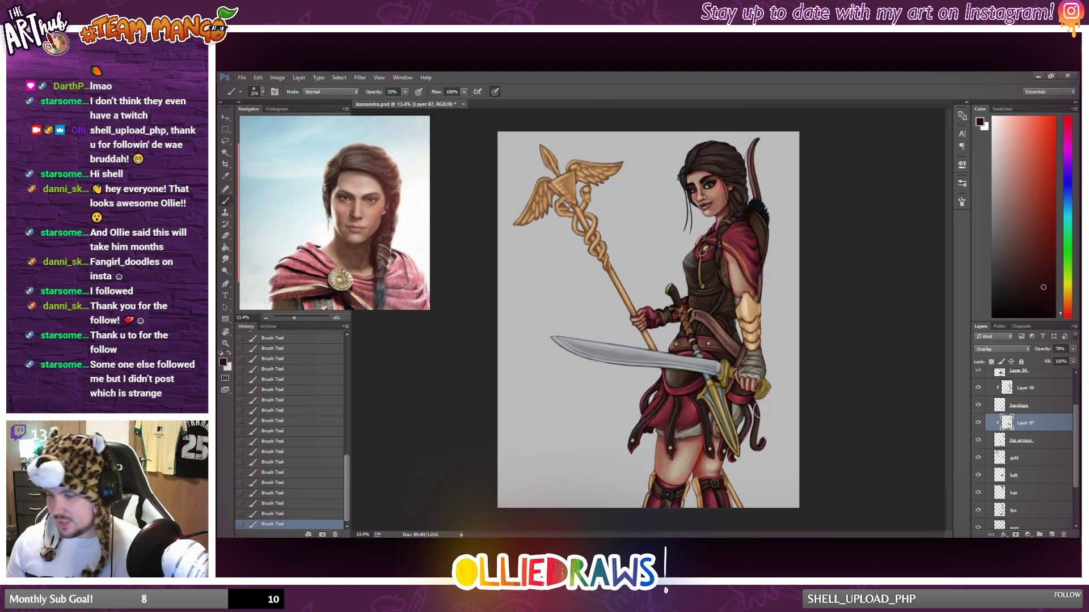
pyautogui.scroll(-2, 746, 407)
pyautogui.scroll(2, 746, 407)
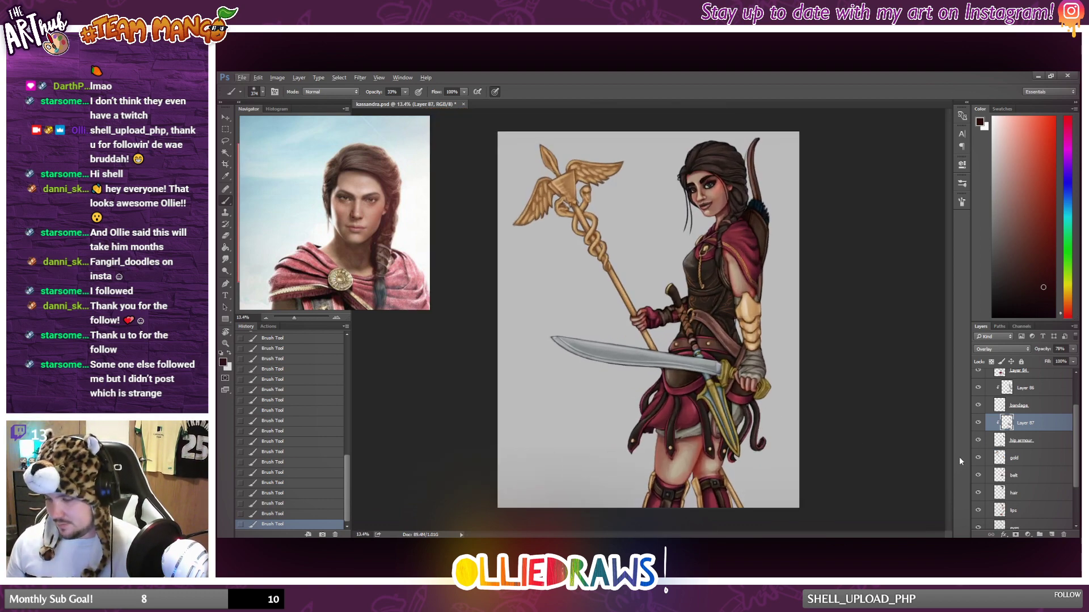
pyautogui.click(977, 423)
pyautogui.click(977, 423)
pyautogui.click(978, 423)
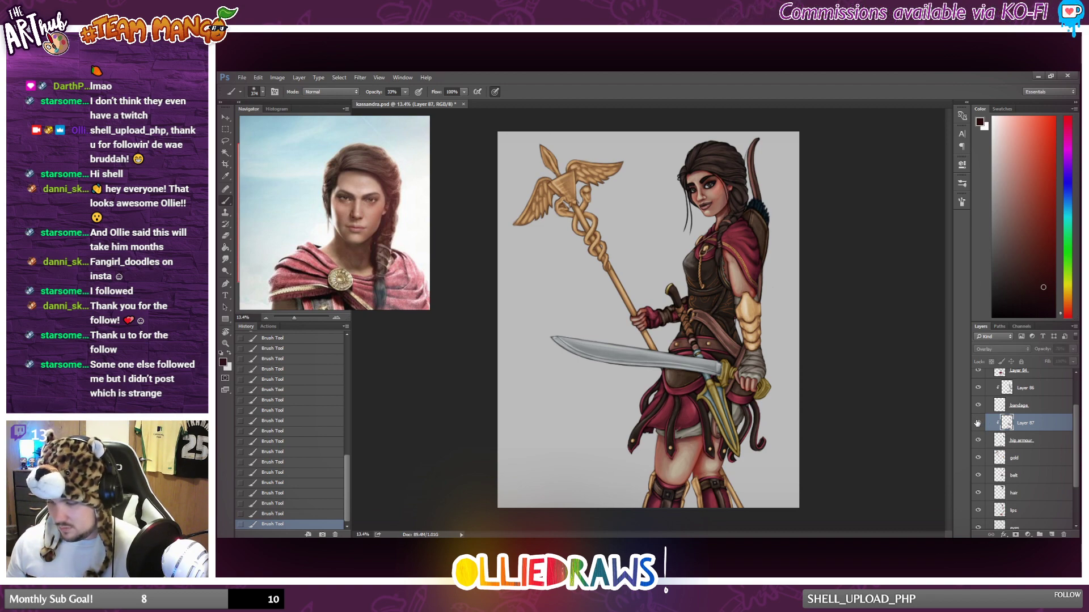
pyautogui.click(978, 423)
pyautogui.scroll(-2, 769, 424)
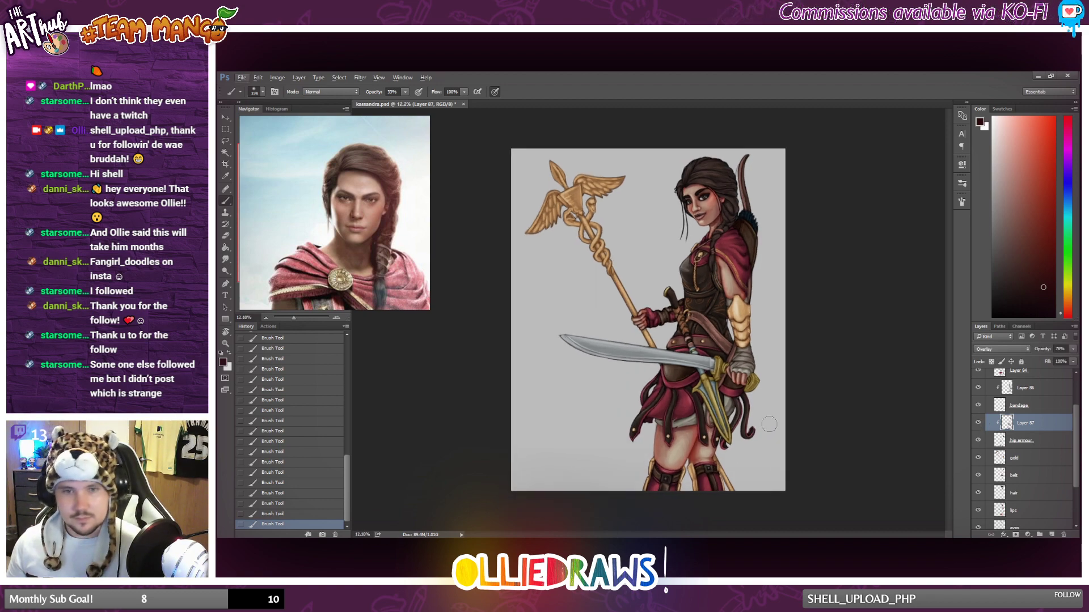
# Create a new layer above the gold layer and clip it to that layer.
pyautogui.click(1040, 441)
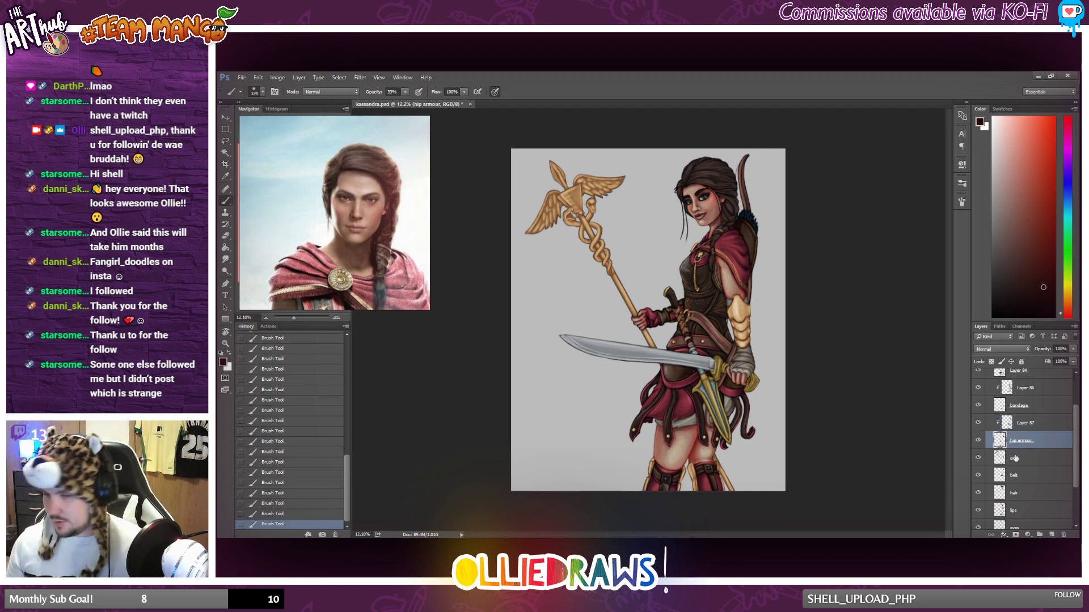
pyautogui.scroll(-3, 583, 431)
pyautogui.scroll(3, 660, 435)
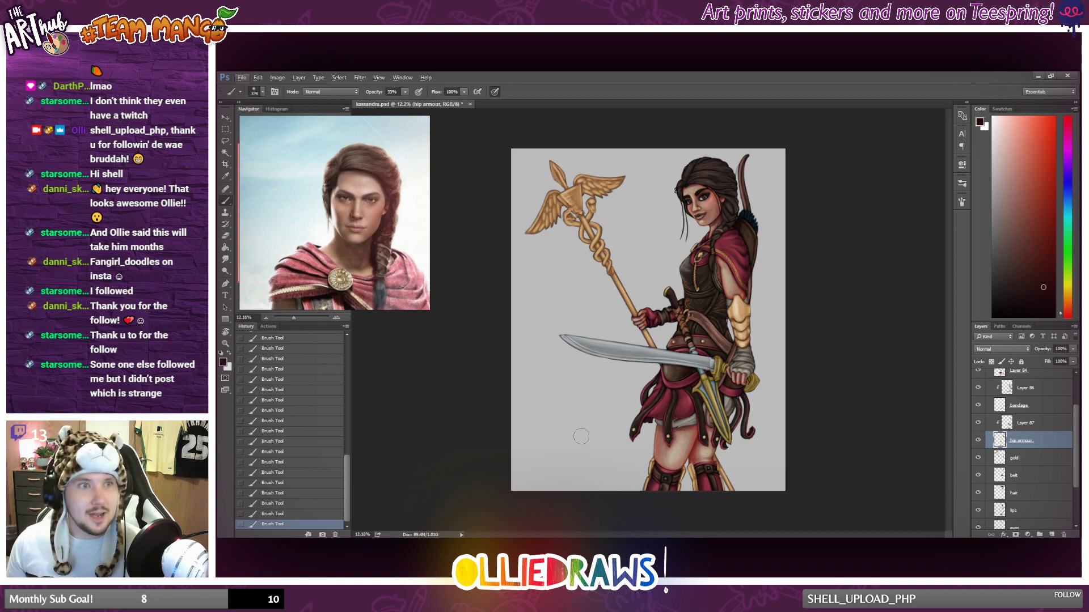
pyautogui.scroll(2, 577, 431)
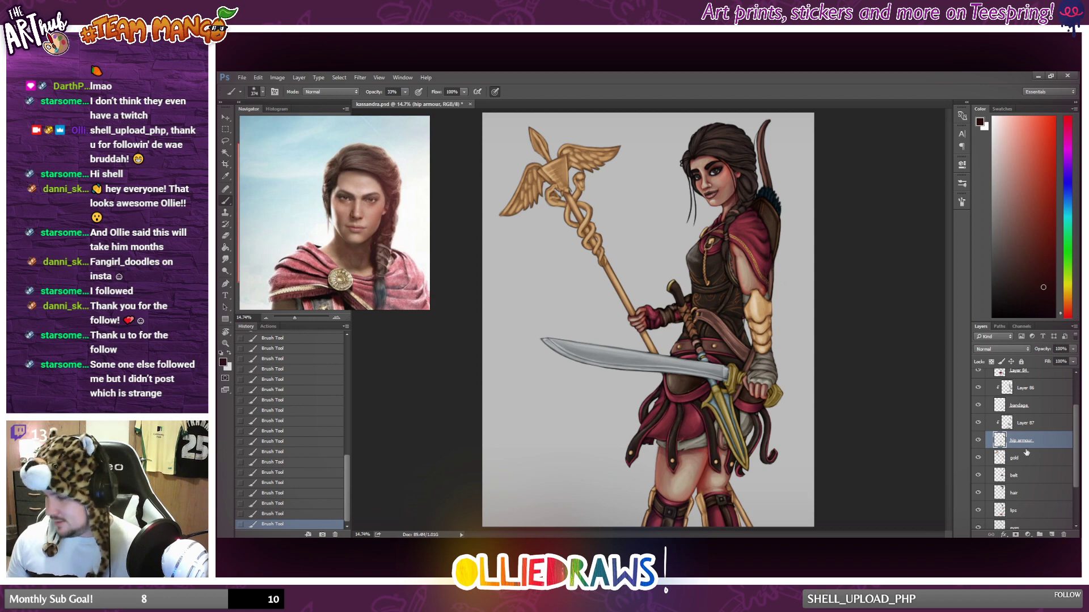
pyautogui.click(1029, 458)
pyautogui.click(1051, 535)
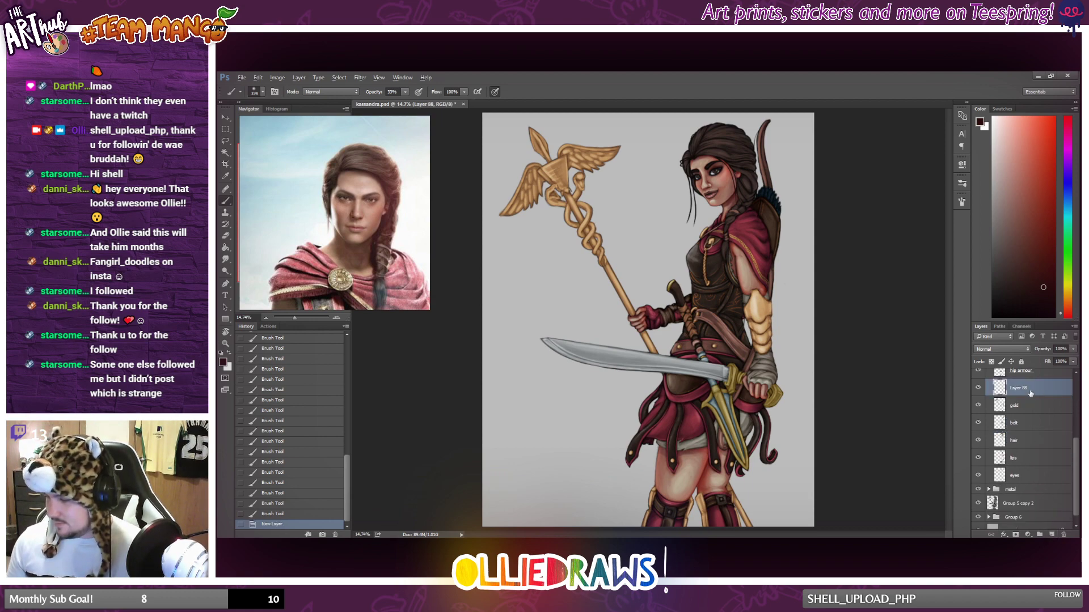
pyautogui.keyDown('alt'); pyautogui.click(1025, 395); pyautogui.keyUp('alt')
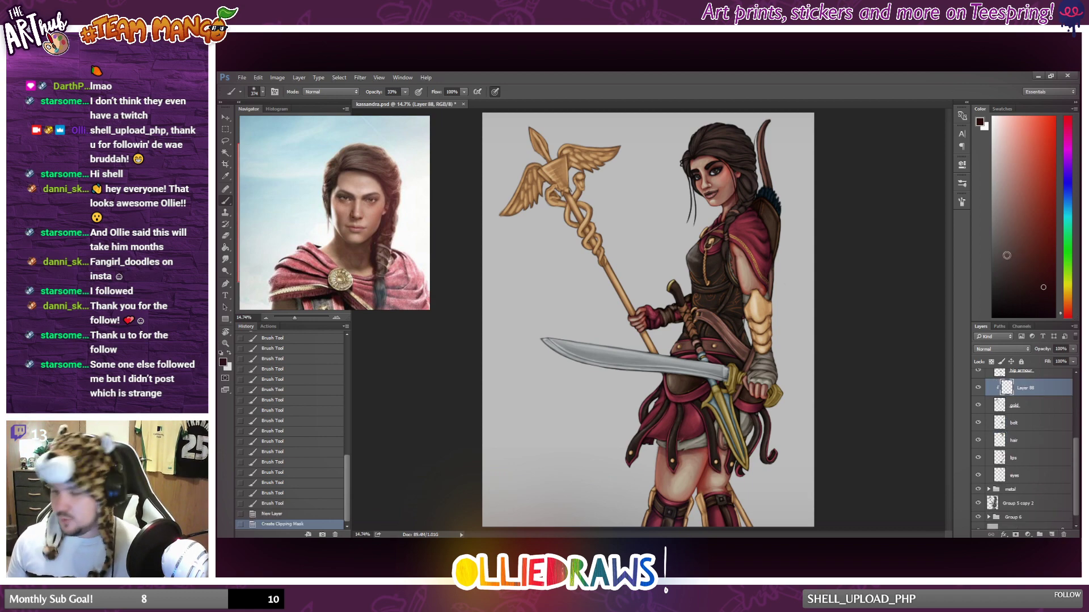
pyautogui.scroll(-2, 648, 320)
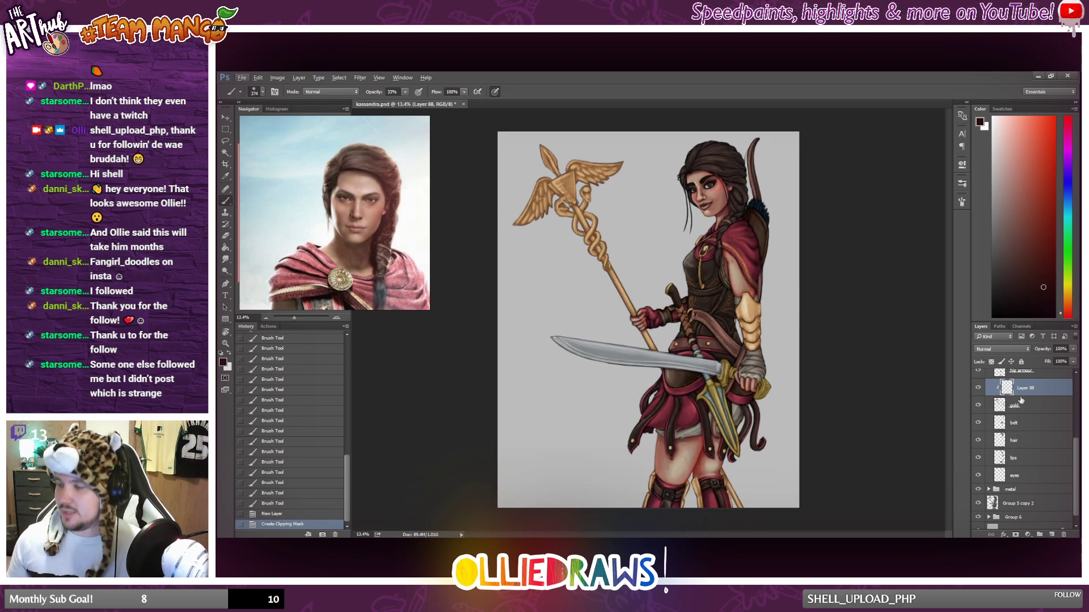
pyautogui.click(978, 389)
pyautogui.click(978, 389)
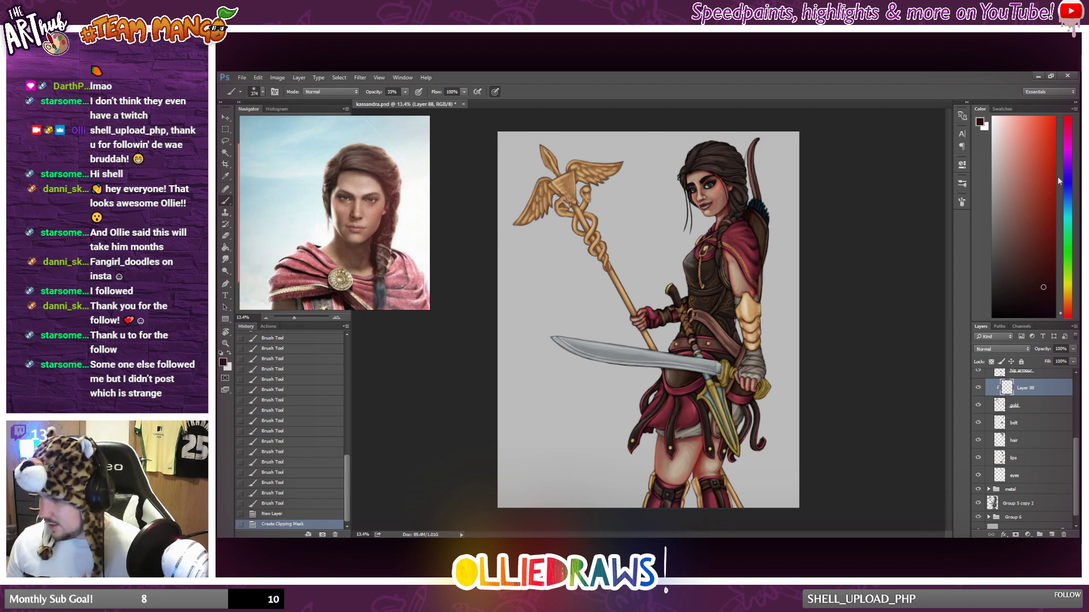
pyautogui.moveTo(1066, 320); pyautogui.dragTo(1066, 305)
pyautogui.moveTo(1027, 236); pyautogui.dragTo(1026, 200)
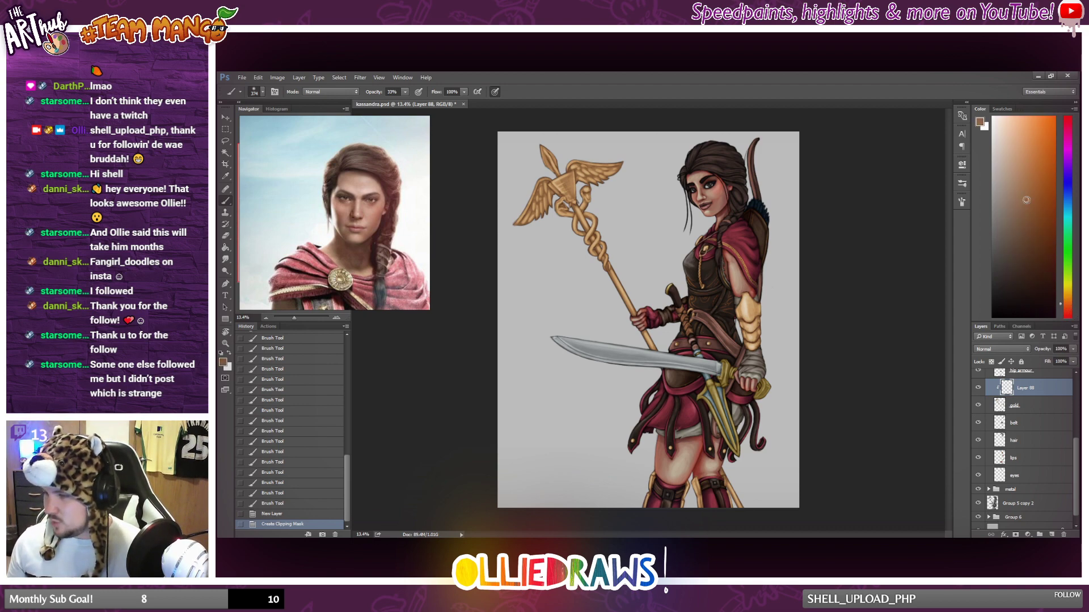
pyautogui.moveTo(536, 202); pyautogui.dragTo(523, 228)
pyautogui.moveTo(527, 226); pyautogui.dragTo(520, 237)
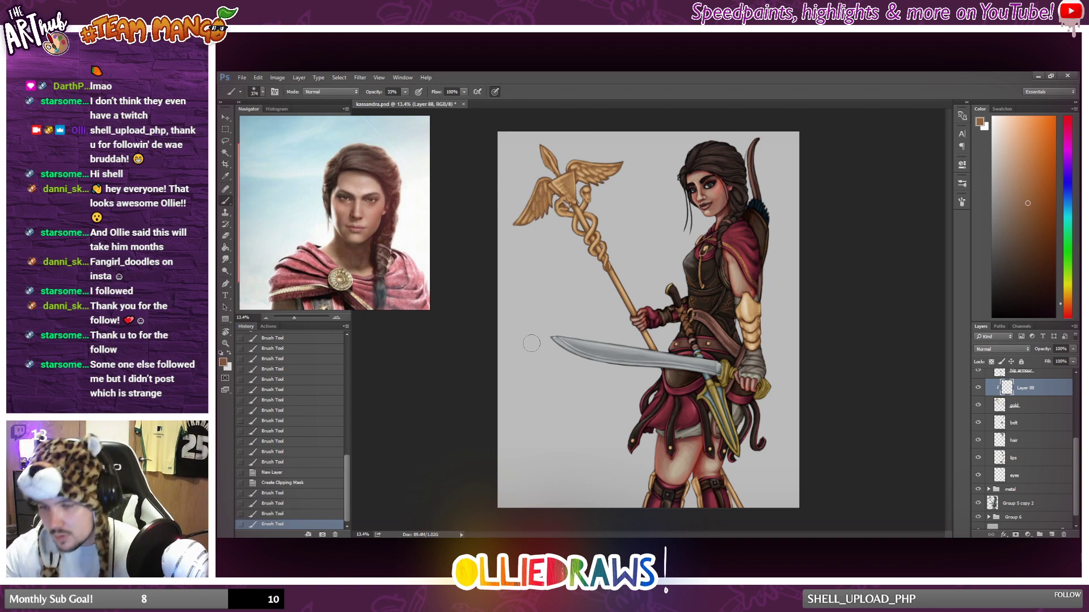
pyautogui.click(286, 484)
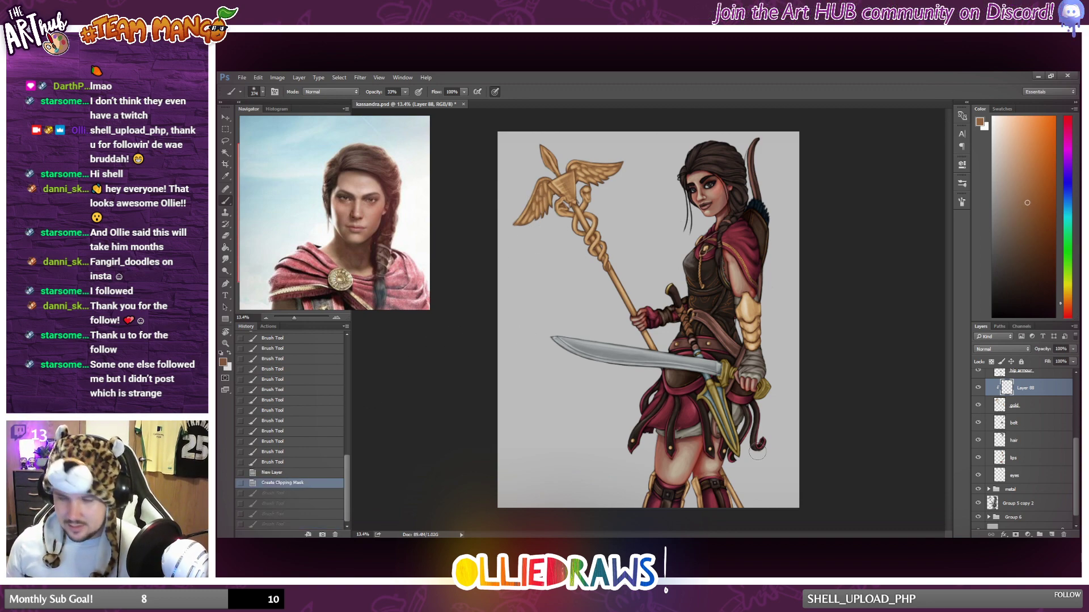
# Choose a dark desaturated blue and brush shading onto the staff's golden wings on the clipped layer.
pyautogui.click(1069, 199)
pyautogui.click(1020, 258)
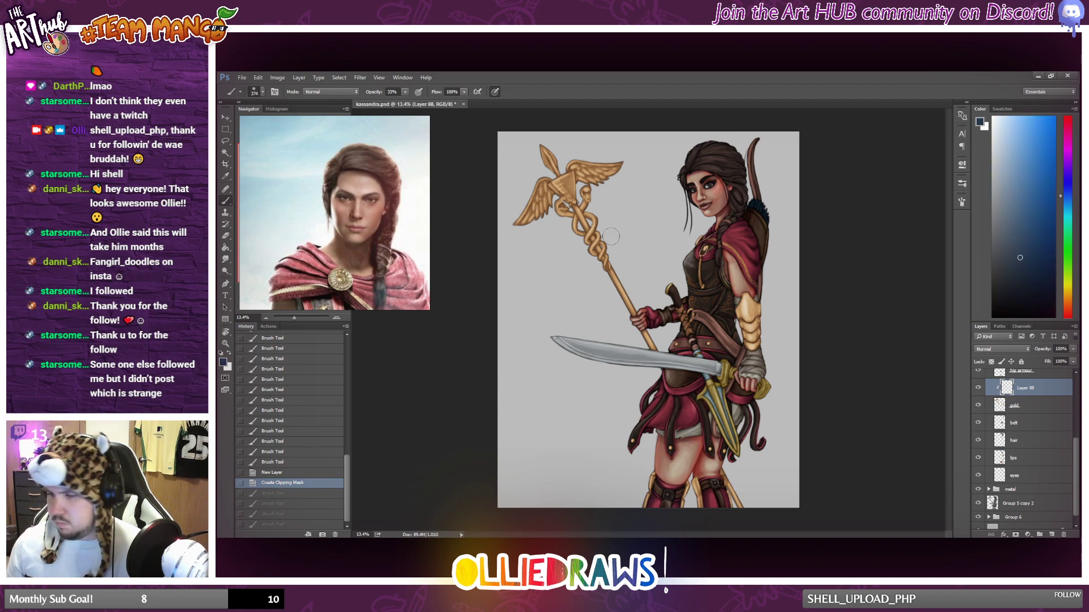
pyautogui.moveTo(546, 193)
pyautogui.mouseDown()
pyautogui.moveTo(532, 219)
pyautogui.moveTo(542, 214)
pyautogui.mouseUp()
pyautogui.moveTo(580, 178); pyautogui.dragTo(602, 182)
pyautogui.moveTo(590, 174); pyautogui.dragTo(610, 180)
# Set the gold shading layer to Soft Light and brush dark blue shading along the golden arm guard.
pyautogui.click(998, 351)
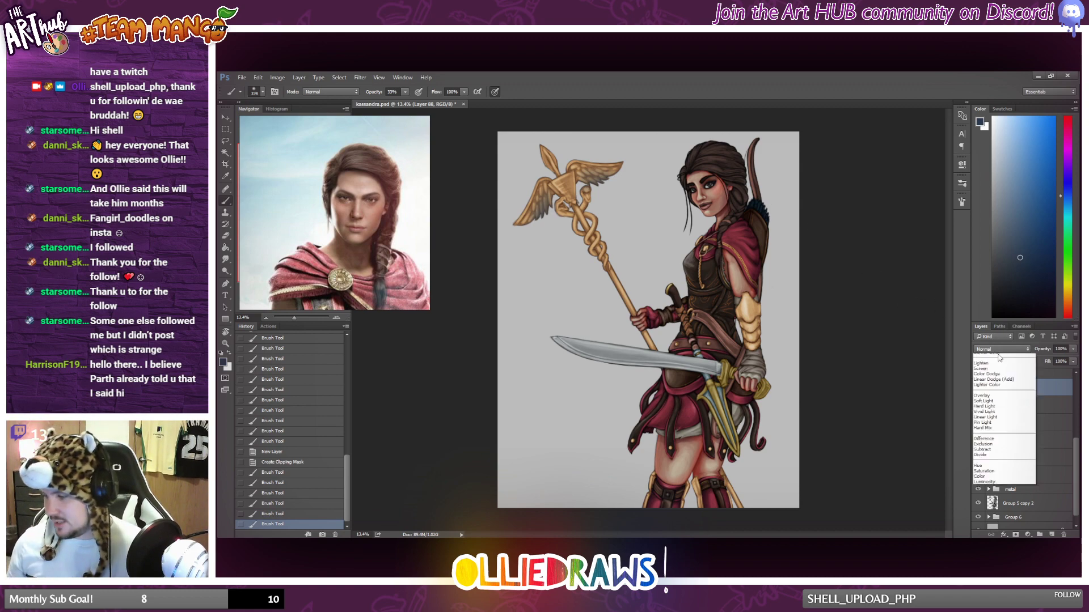
pyautogui.click(1004, 441)
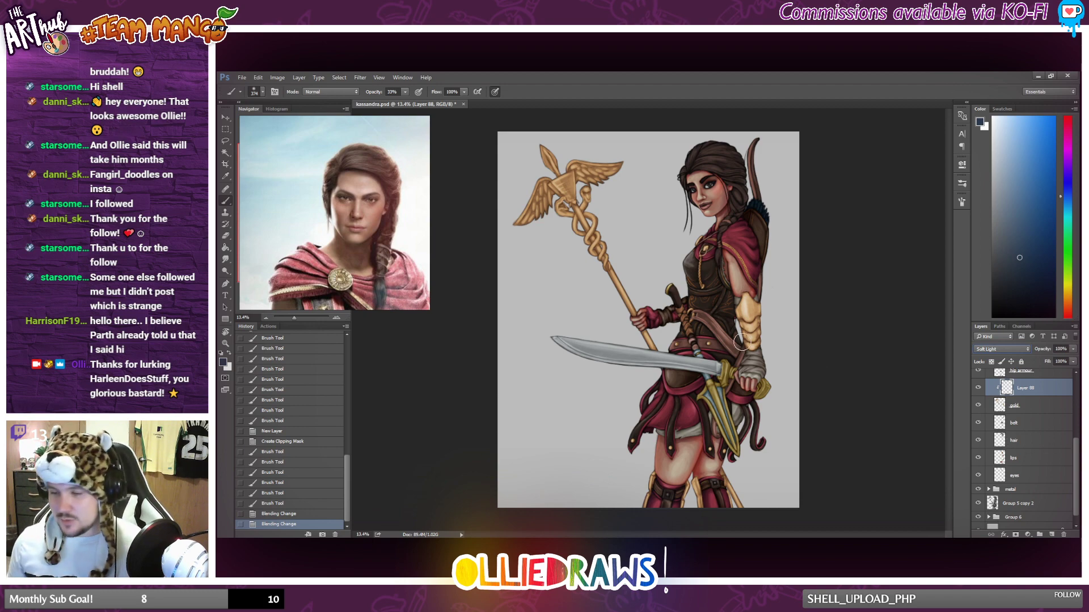
pyautogui.click(831, 363)
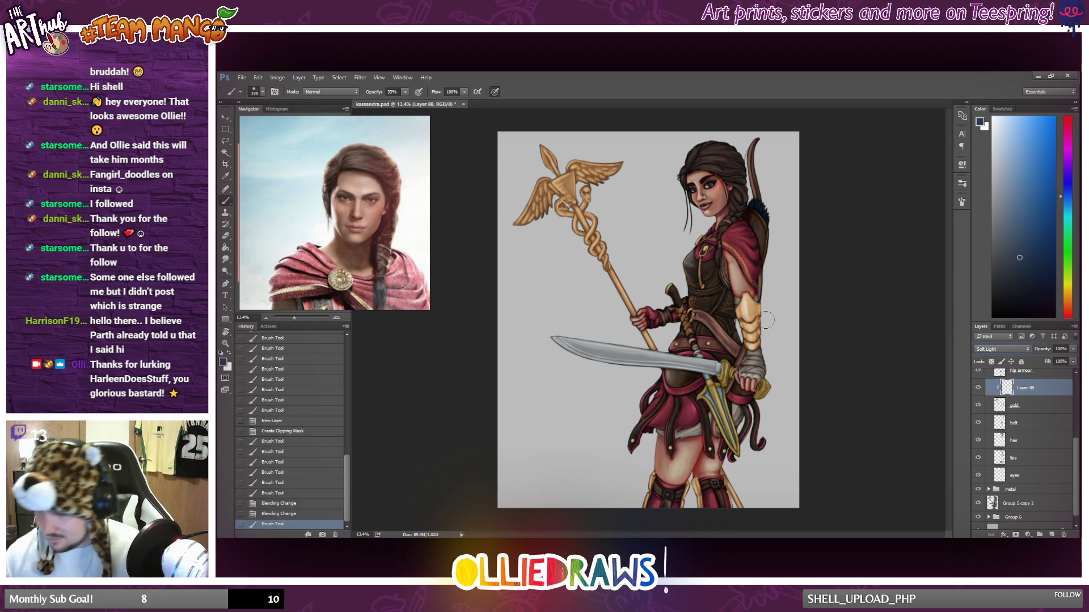
pyautogui.moveTo(767, 321)
pyautogui.mouseDown()
pyautogui.moveTo(761, 363)
pyautogui.moveTo(768, 293)
pyautogui.mouseUp()
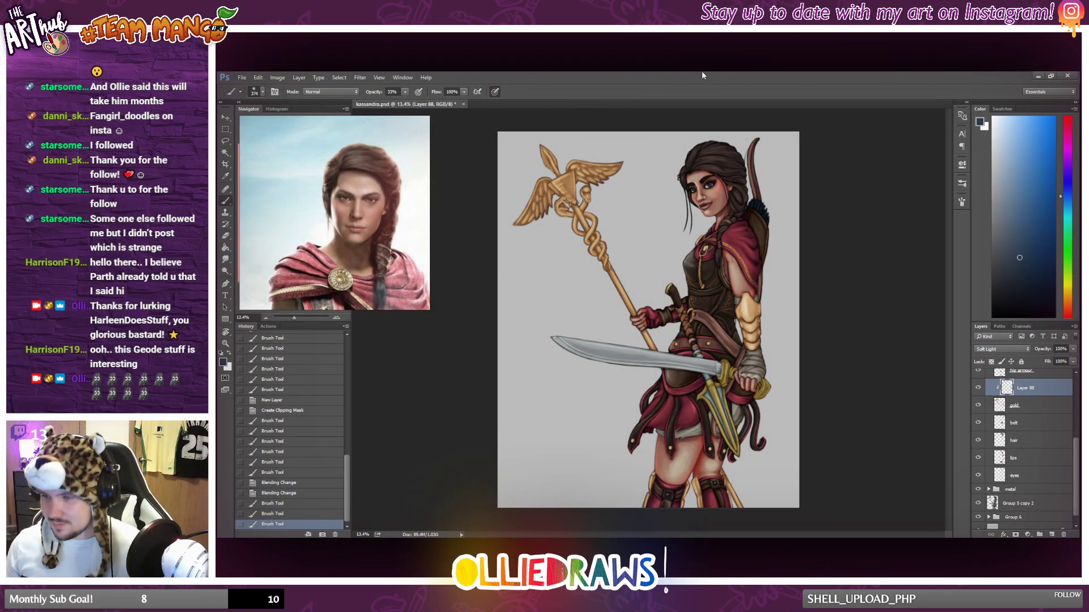
pyautogui.scroll(1, 650, 324)
pyautogui.scroll(1, 756, 408)
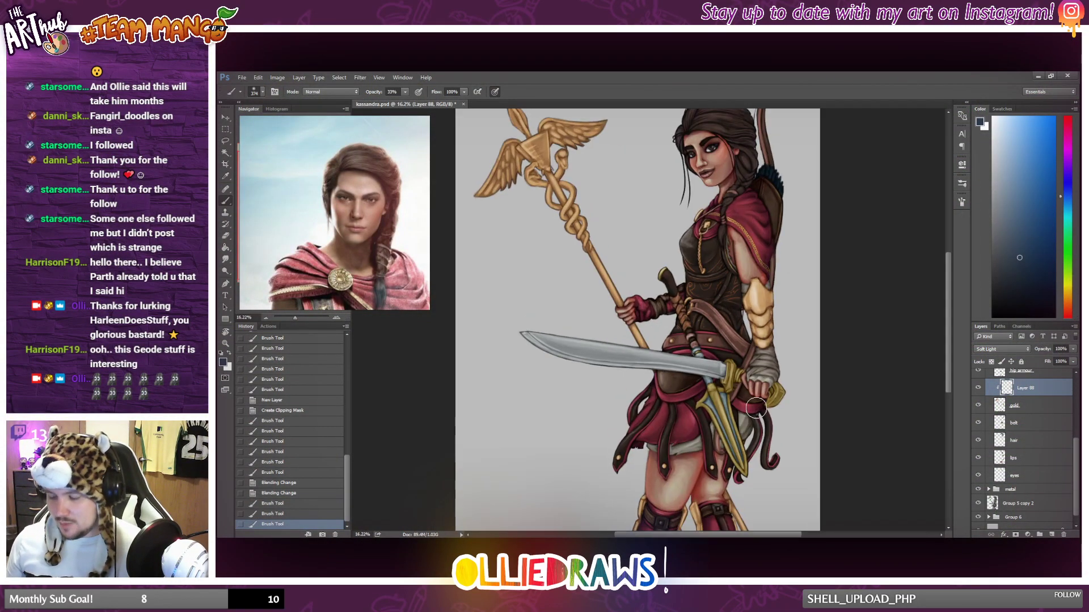
pyautogui.scroll(-1, 755, 408)
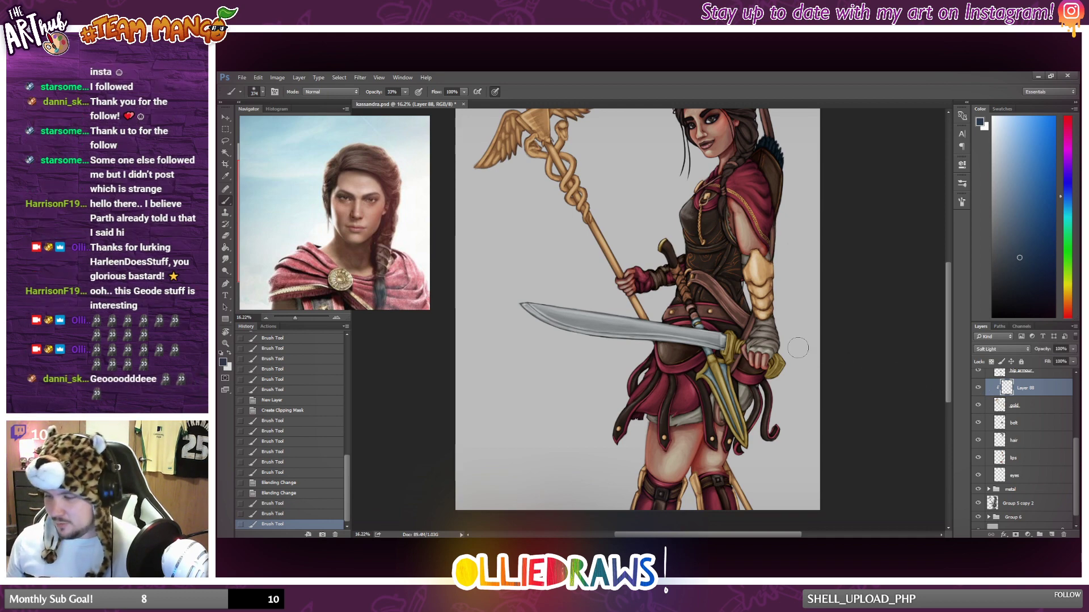
pyautogui.moveTo(774, 310); pyautogui.dragTo(772, 258)
pyautogui.moveTo(771, 250); pyautogui.dragTo(773, 272)
pyautogui.moveTo(772, 261); pyautogui.dragTo(775, 295)
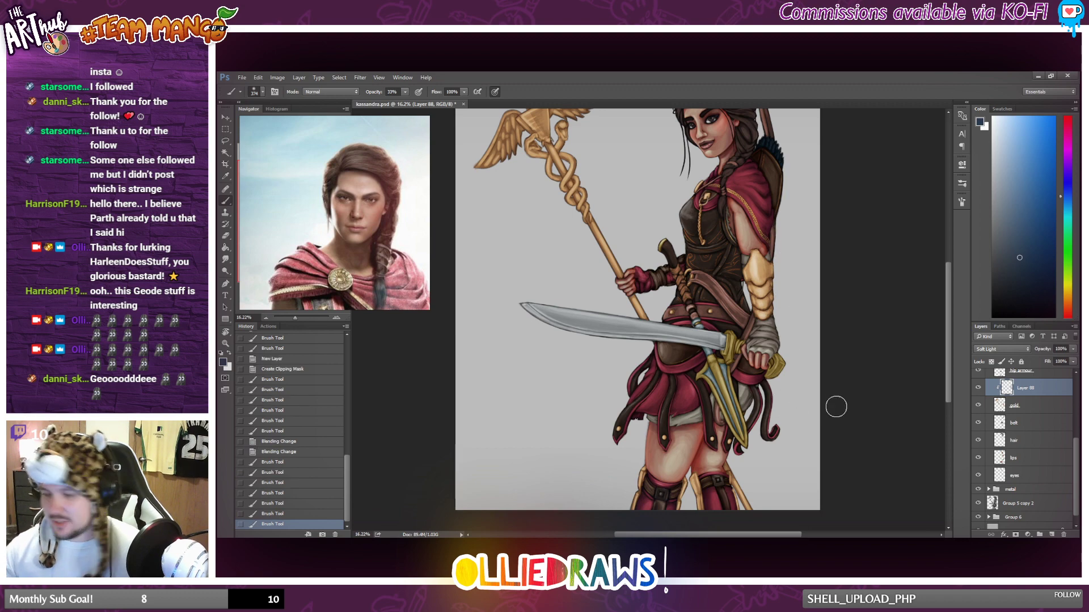
# Compare the gold shading layer hidden and shown in Normal mode, and set its blend mode to Multiply.
pyautogui.click(1020, 351)
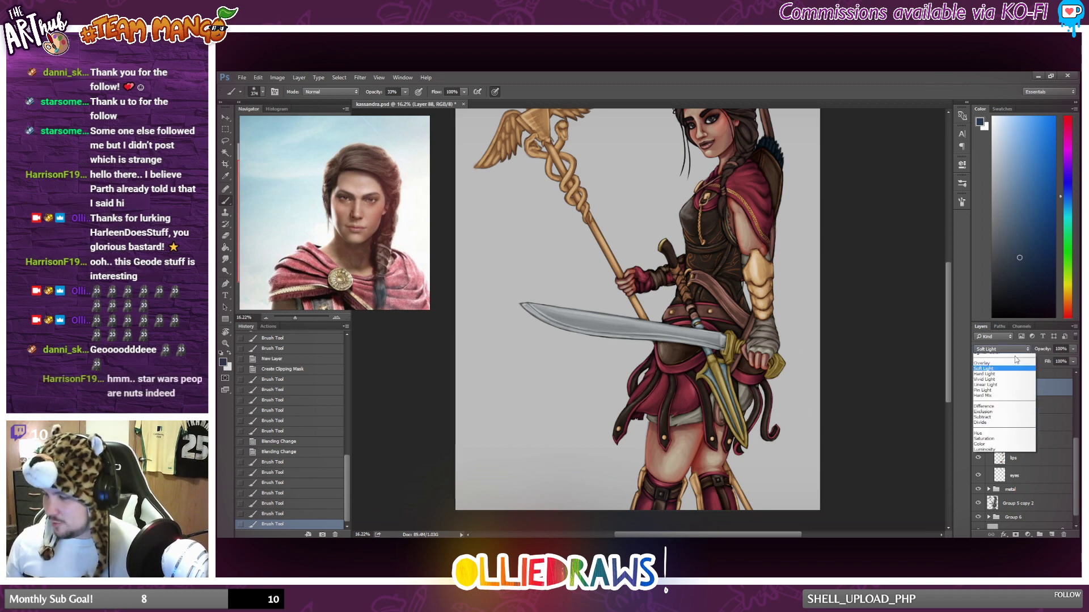
pyautogui.click(1012, 357)
pyautogui.click(1011, 351)
pyautogui.click(1010, 359)
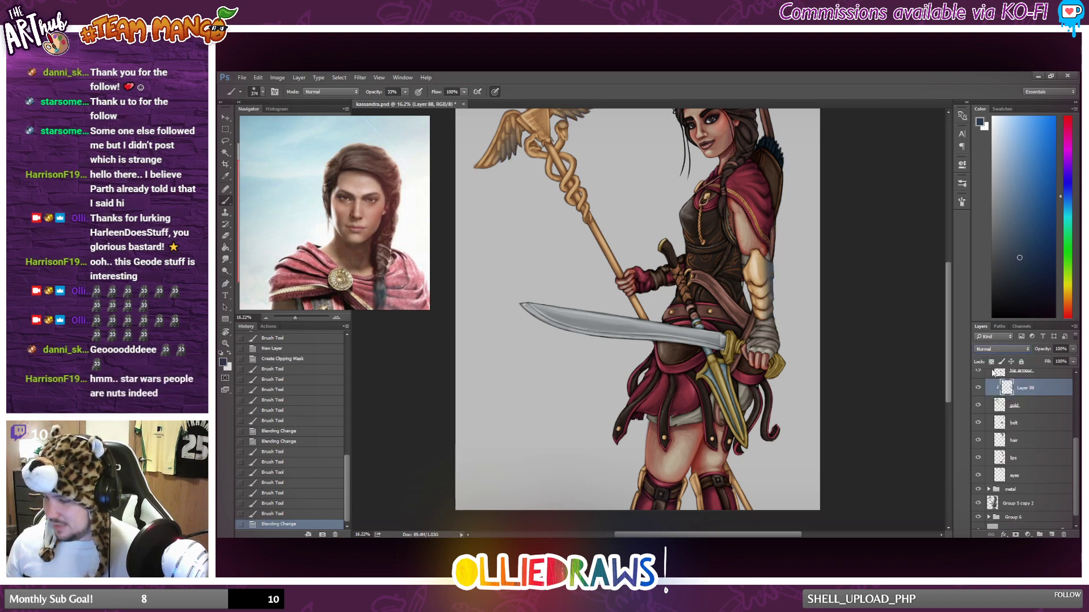
pyautogui.click(978, 387)
pyautogui.click(979, 387)
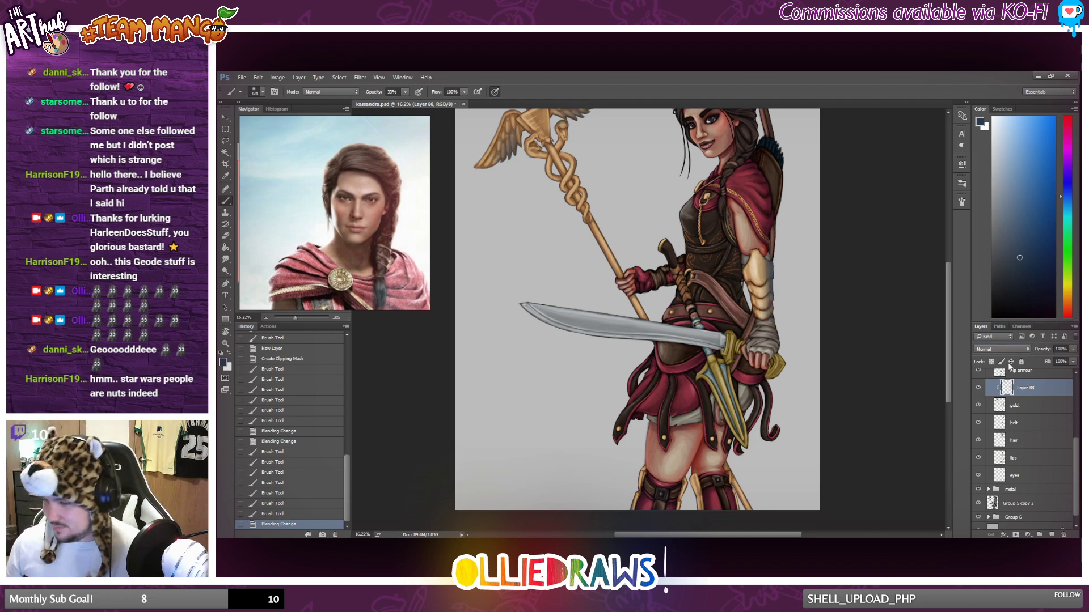
pyautogui.click(1018, 351)
pyautogui.click(1004, 379)
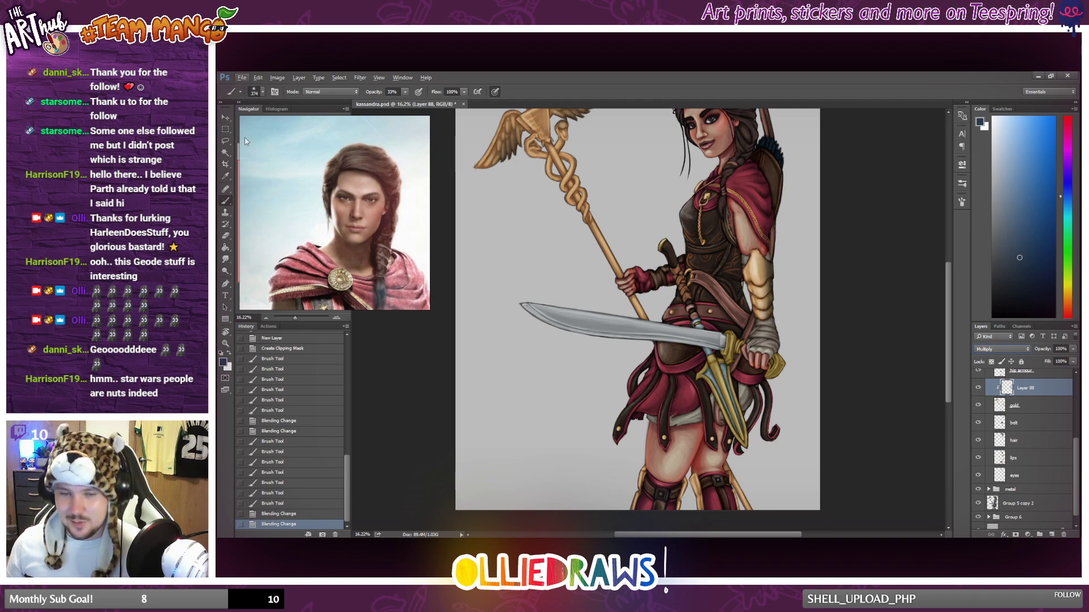
# Shift the gold shading layer's hue by +120 with a Hue/Saturation adjustment.
pyautogui.click(225, 129)
pyautogui.scroll(-2, 680, 215)
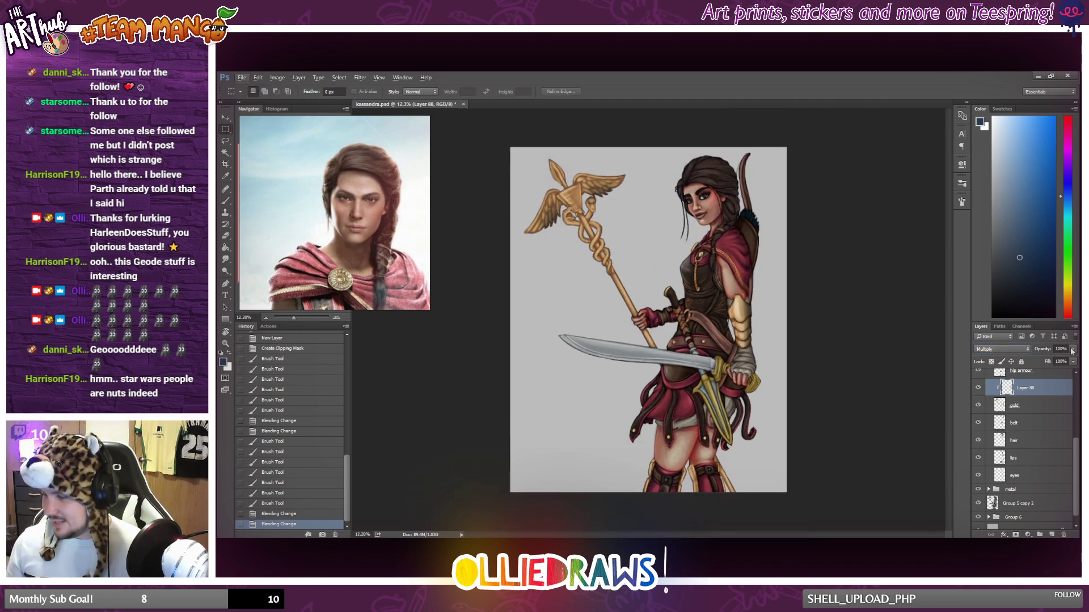
pyautogui.click(277, 77)
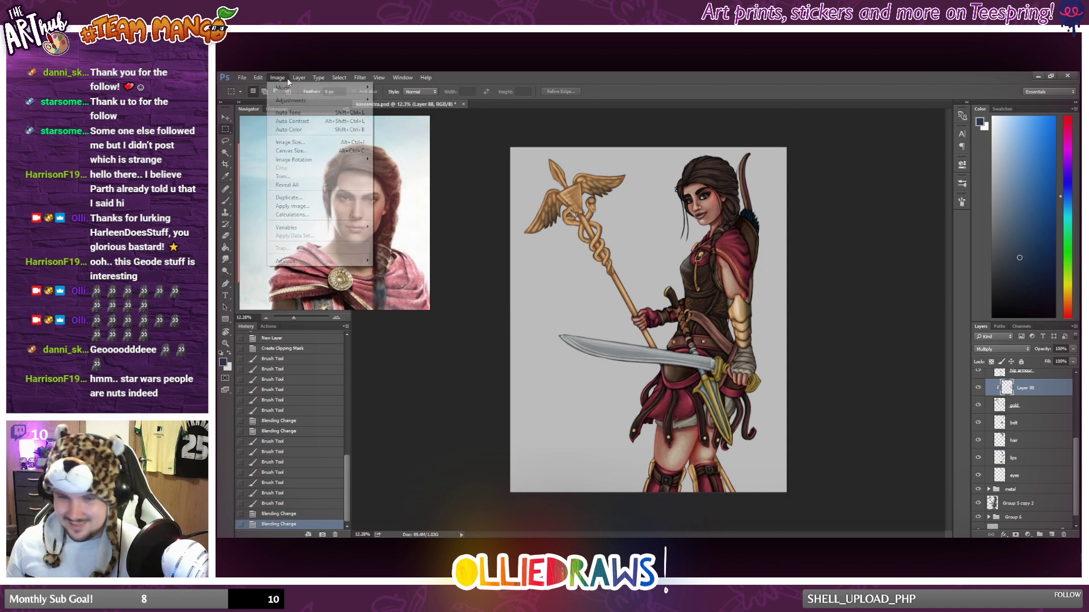
pyautogui.moveTo(299, 100)
pyautogui.click(444, 147)
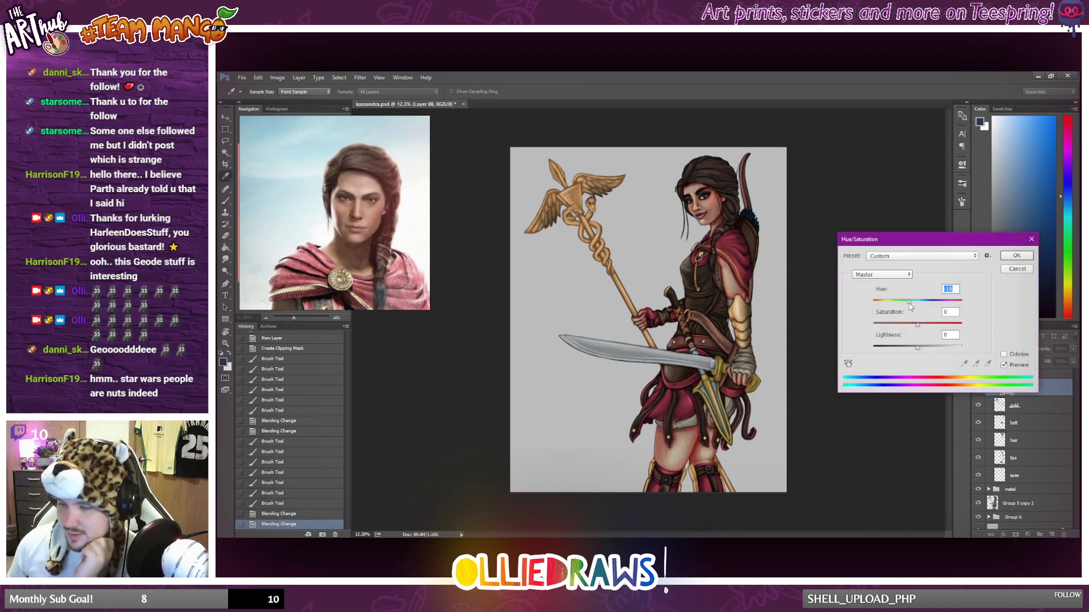
pyautogui.moveTo(917, 302); pyautogui.dragTo(952, 309)
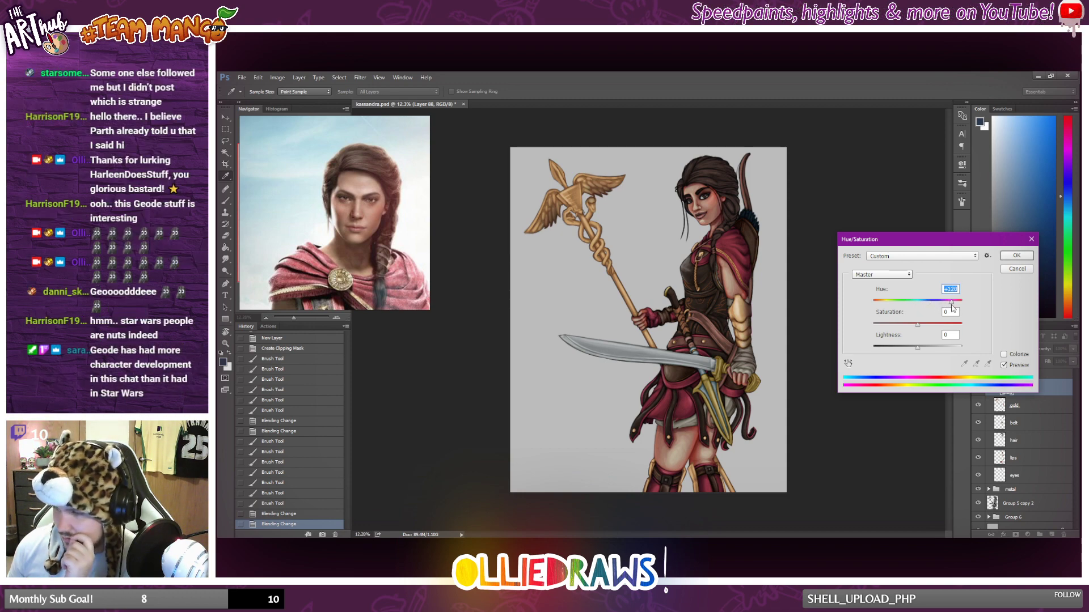
pyautogui.click(1016, 256)
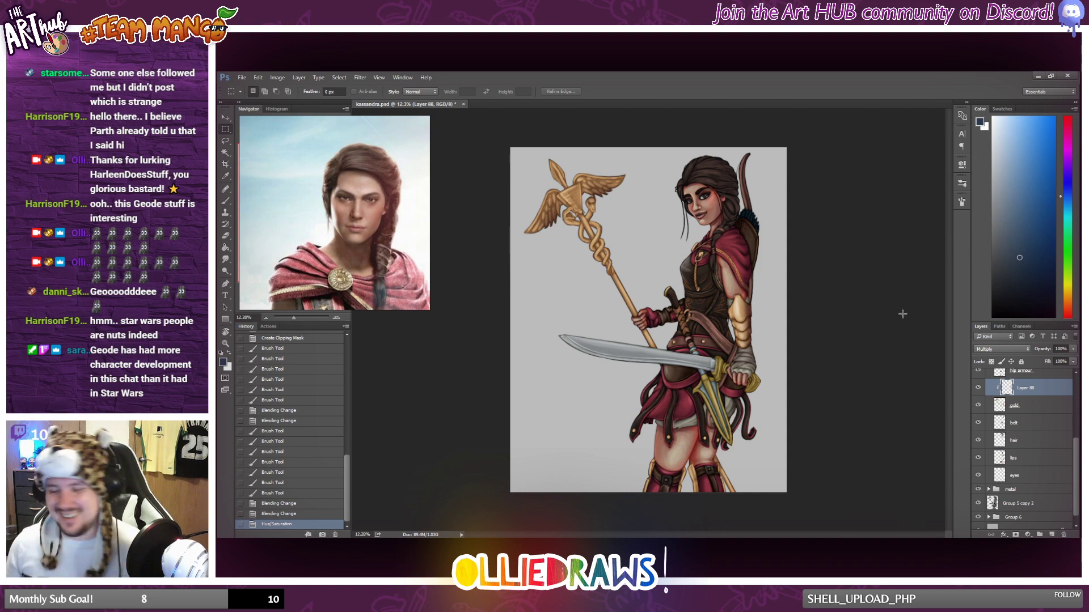
# Lower the gold shading layer's opacity to about 70%.
pyautogui.scroll(3, 903, 315)
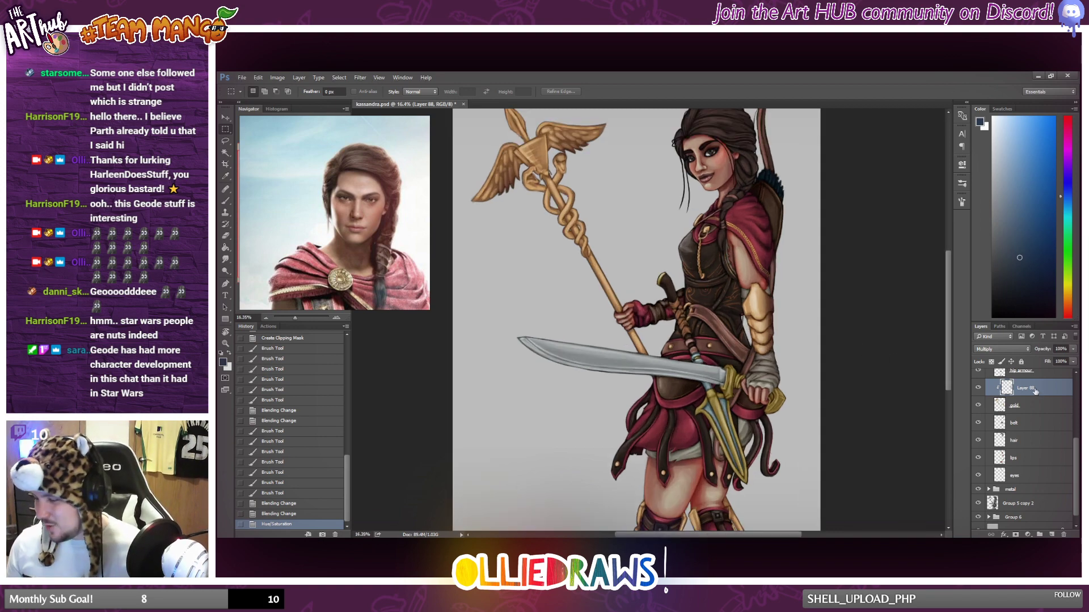
pyautogui.click(1072, 350)
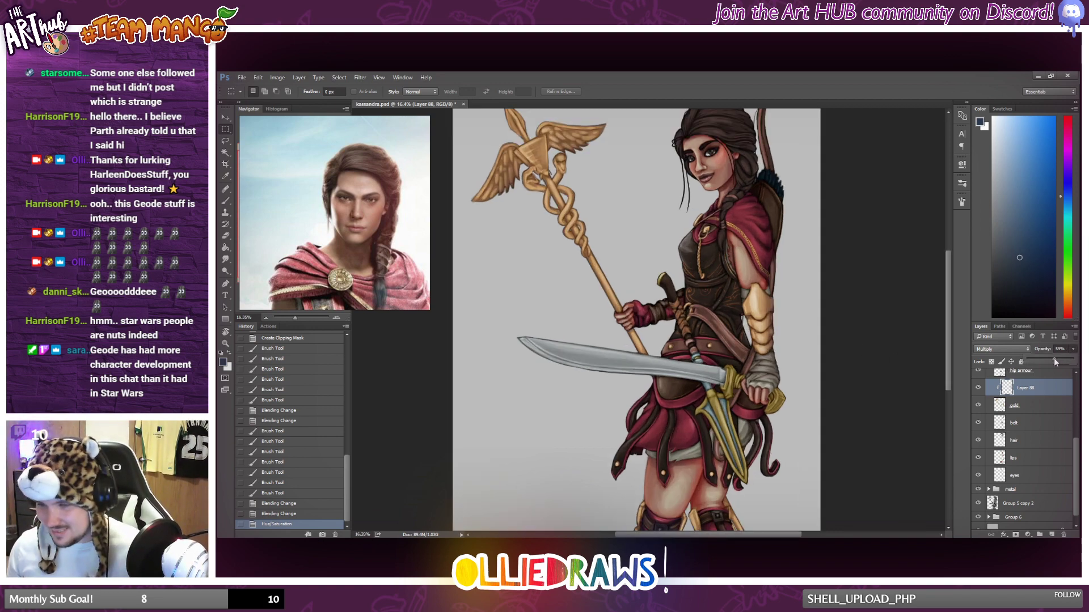
pyautogui.moveTo(1054, 359); pyautogui.dragTo(1058, 359)
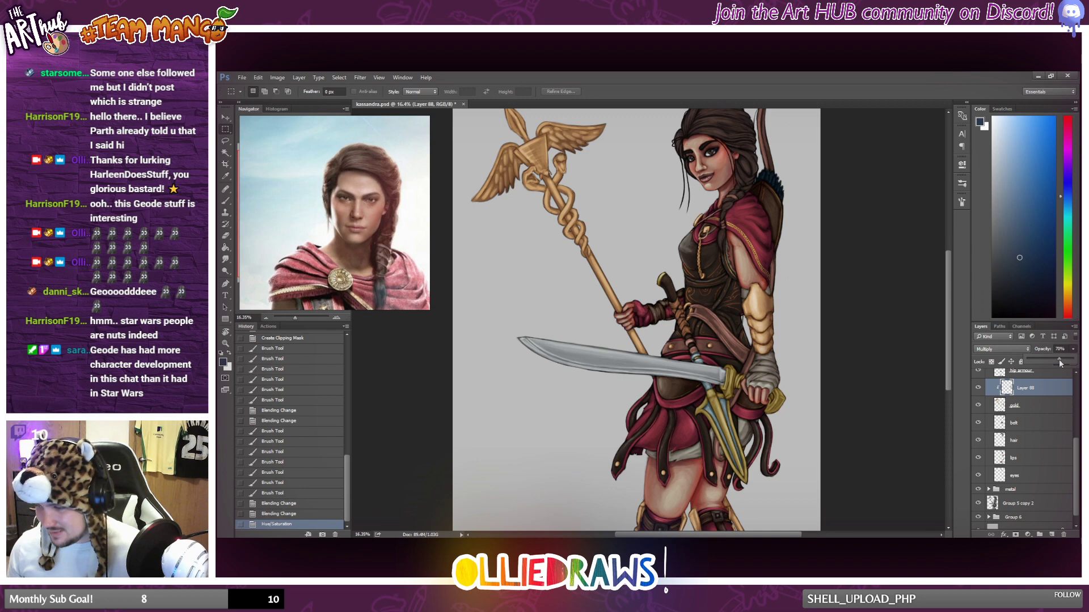
# Choose a dark reddish brown and brush shading over the edges and lower part of the golden arm guard.
pyautogui.click(1065, 311)
pyautogui.moveTo(1050, 239); pyautogui.dragTo(1040, 265)
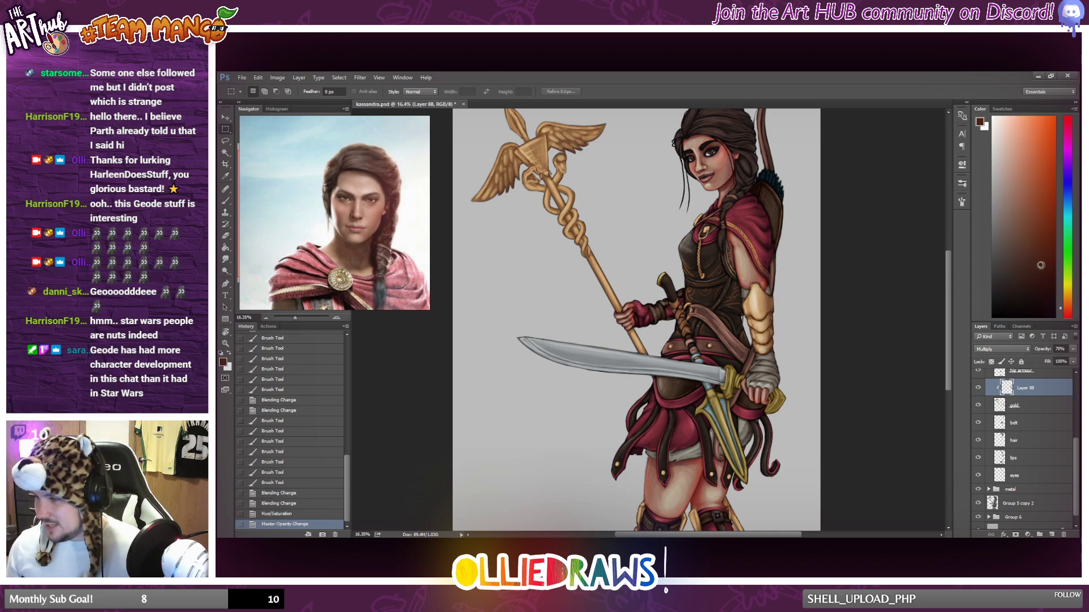
pyautogui.press('b')
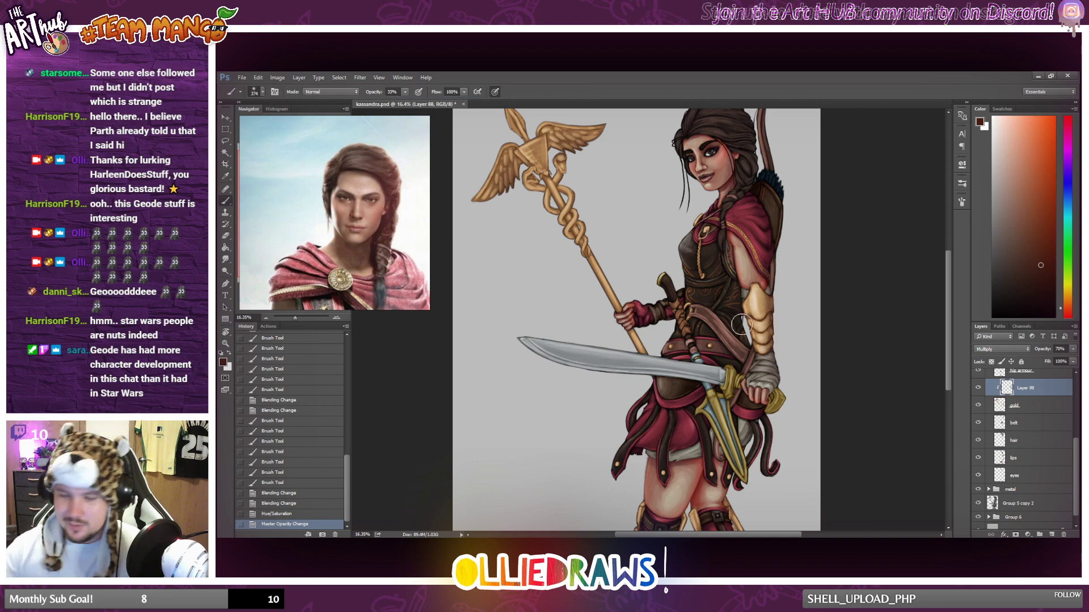
pyautogui.moveTo(748, 346); pyautogui.dragTo(751, 372)
pyautogui.moveTo(730, 293); pyautogui.dragTo(754, 371)
pyautogui.moveTo(751, 346); pyautogui.dragTo(763, 369)
pyautogui.moveTo(757, 347); pyautogui.dragTo(772, 365)
pyautogui.moveTo(772, 364)
pyautogui.mouseDown()
pyautogui.moveTo(750, 361)
pyautogui.moveTo(777, 347)
pyautogui.mouseUp()
pyautogui.moveTo(774, 267)
pyautogui.mouseDown()
pyautogui.moveTo(782, 387)
pyautogui.moveTo(833, 383)
pyautogui.mouseUp()
pyautogui.moveTo(747, 337); pyautogui.dragTo(751, 354)
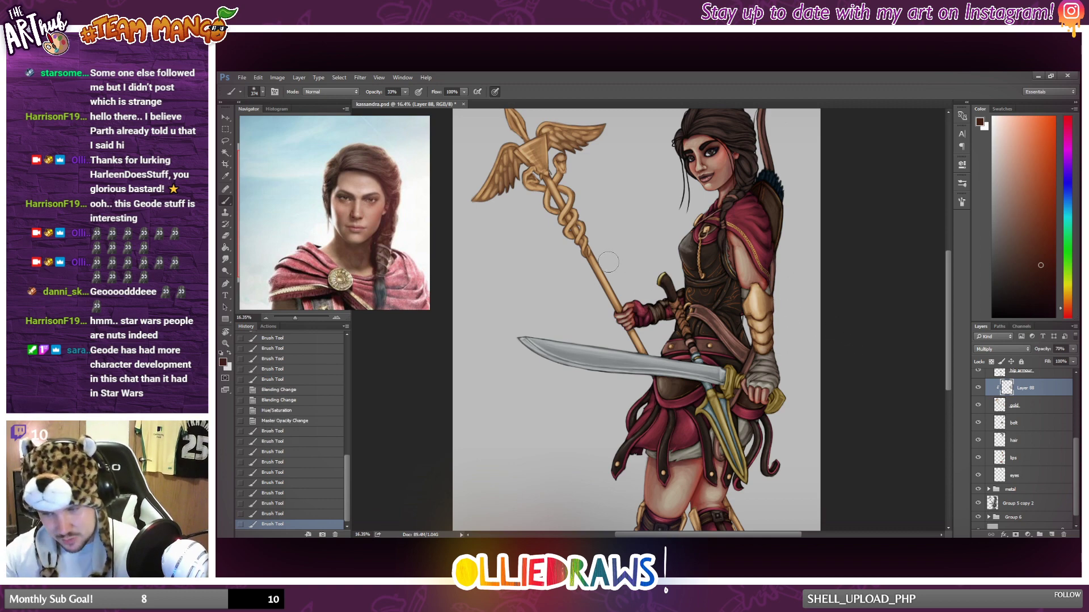
# Brush dark reddish-brown shading along the staff's shaft between the snakes and the hand.
pyautogui.moveTo(599, 261); pyautogui.dragTo(613, 290)
pyautogui.moveTo(602, 268)
pyautogui.mouseDown()
pyautogui.moveTo(623, 295)
pyautogui.moveTo(604, 278)
pyautogui.mouseUp()
pyautogui.hotkey('ctrl', 'z')
pyautogui.hotkey('ctrl', 'z')
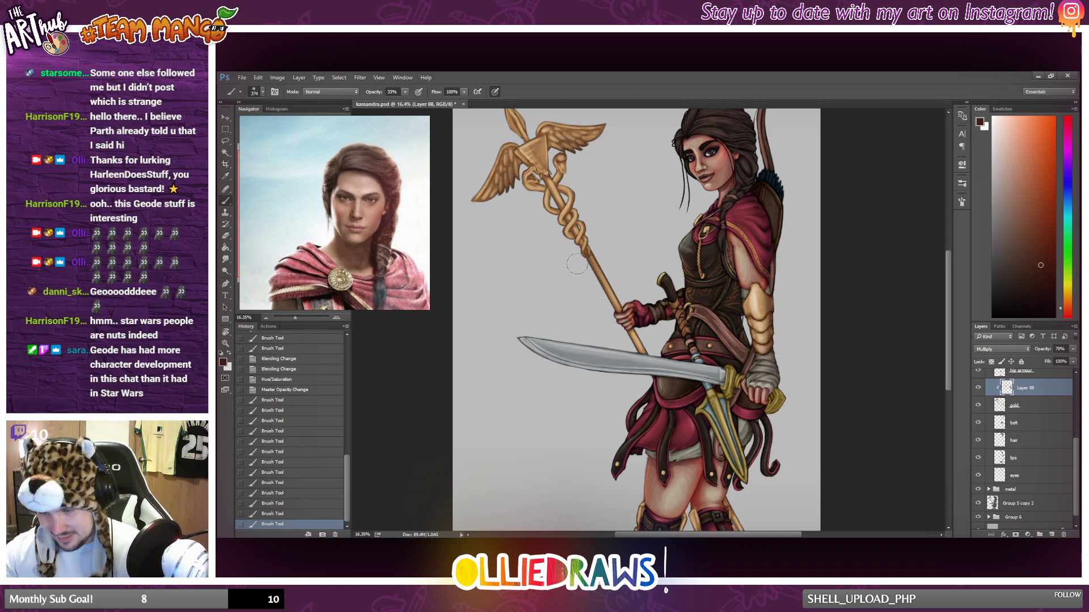
pyautogui.moveTo(634, 361); pyautogui.dragTo(627, 336)
pyautogui.moveTo(600, 306)
pyautogui.mouseDown()
pyautogui.moveTo(579, 267)
pyautogui.moveTo(615, 284)
pyautogui.mouseUp()
# Lighten one side of the staff's shaft by softly erasing its shading with the 17% opacity Eraser.
pyautogui.press('e')
pyautogui.moveTo(597, 241); pyautogui.dragTo(621, 292)
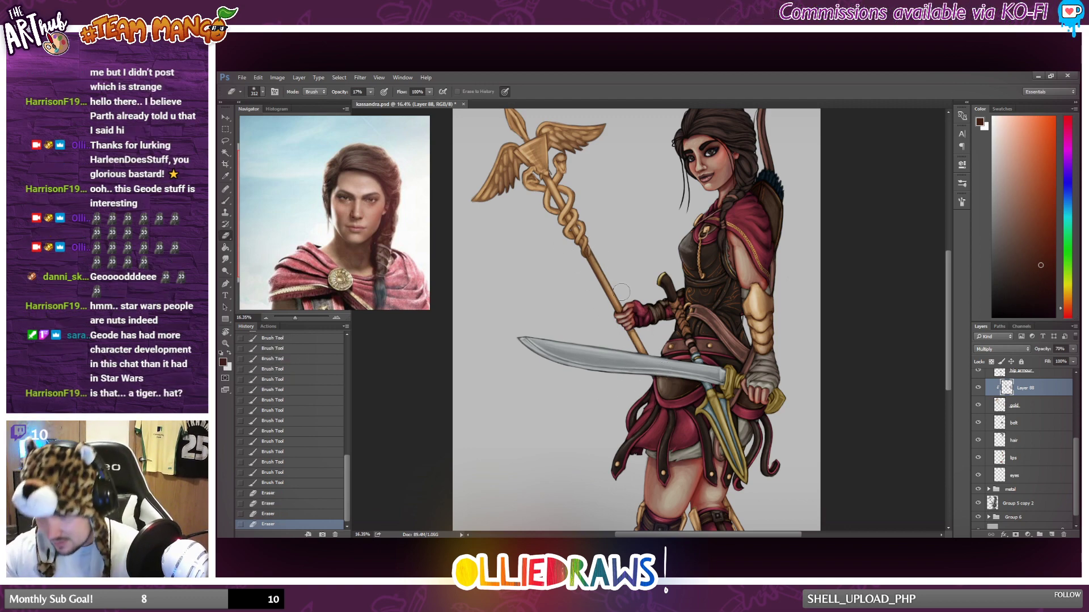
pyautogui.moveTo(599, 245); pyautogui.dragTo(622, 294)
pyautogui.moveTo(600, 244); pyautogui.dragTo(623, 298)
pyautogui.moveTo(601, 244); pyautogui.dragTo(627, 303)
pyautogui.moveTo(601, 244)
pyautogui.mouseDown()
pyautogui.moveTo(657, 352)
pyautogui.moveTo(665, 396)
pyautogui.mouseUp()
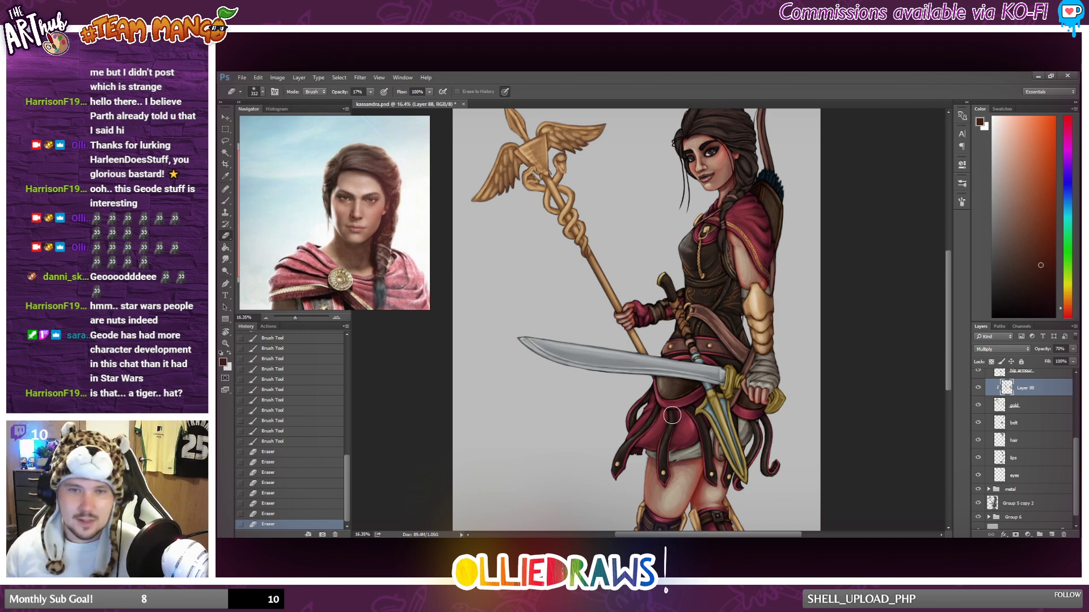
pyautogui.scroll(-1, 545, 404)
pyautogui.scroll(1, 550, 341)
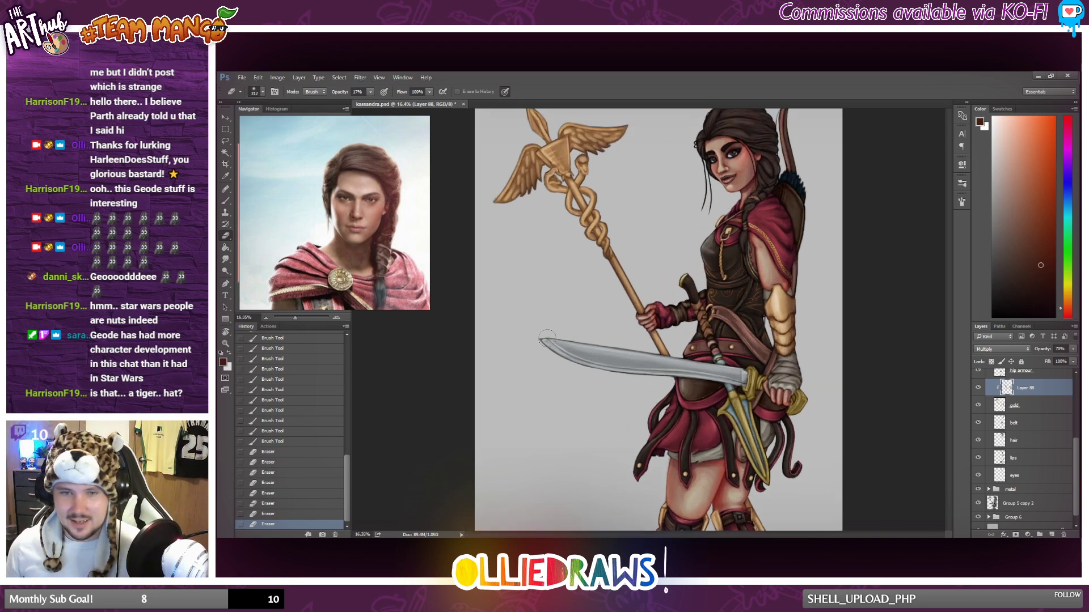
pyautogui.scroll(1, 547, 339)
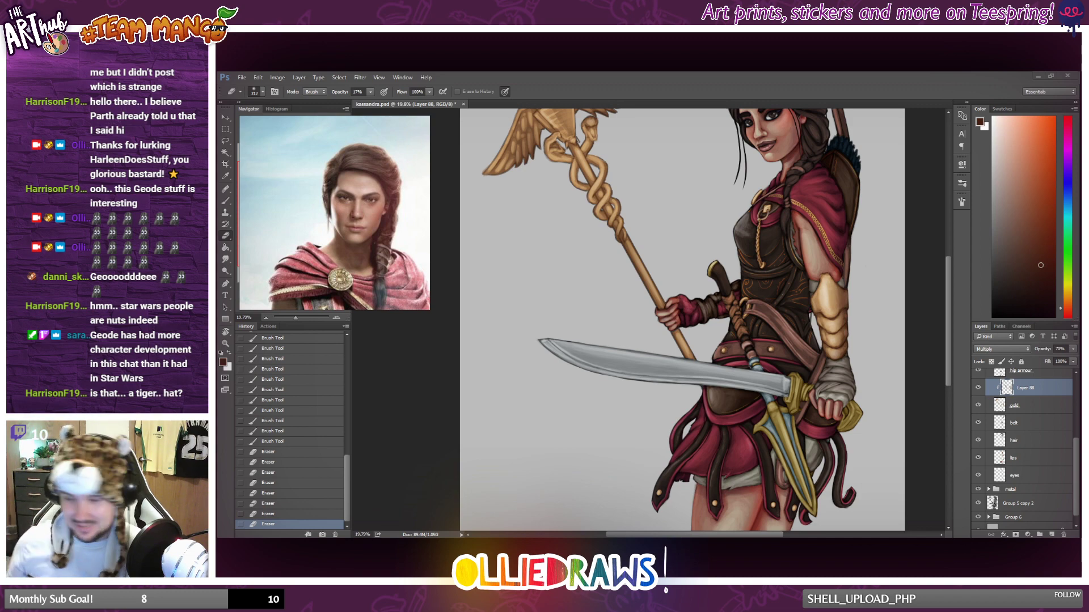
pyautogui.click(227, 202)
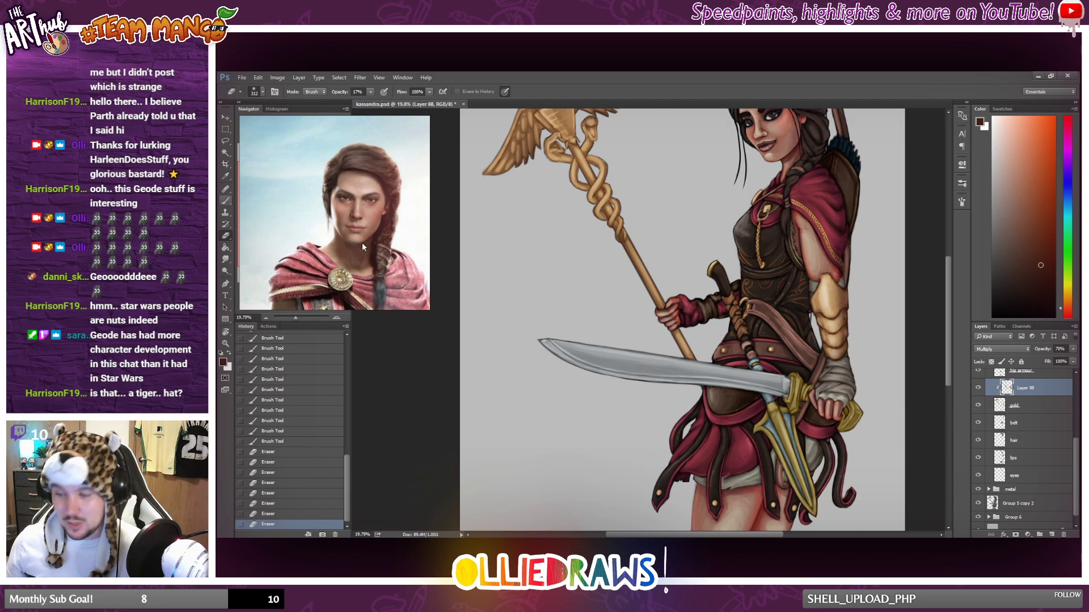
pyautogui.scroll(-3, 916, 428)
pyautogui.scroll(2, 846, 397)
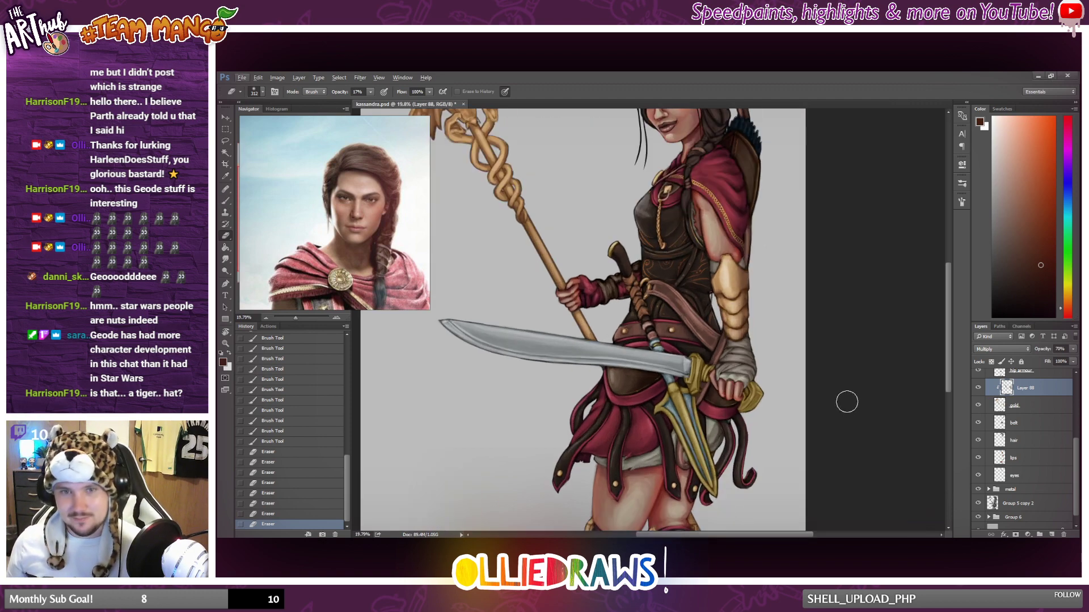
# Compare the gold arm guard and staff with the gold shading layer hidden and shown.
pyautogui.scroll(-3, 847, 402)
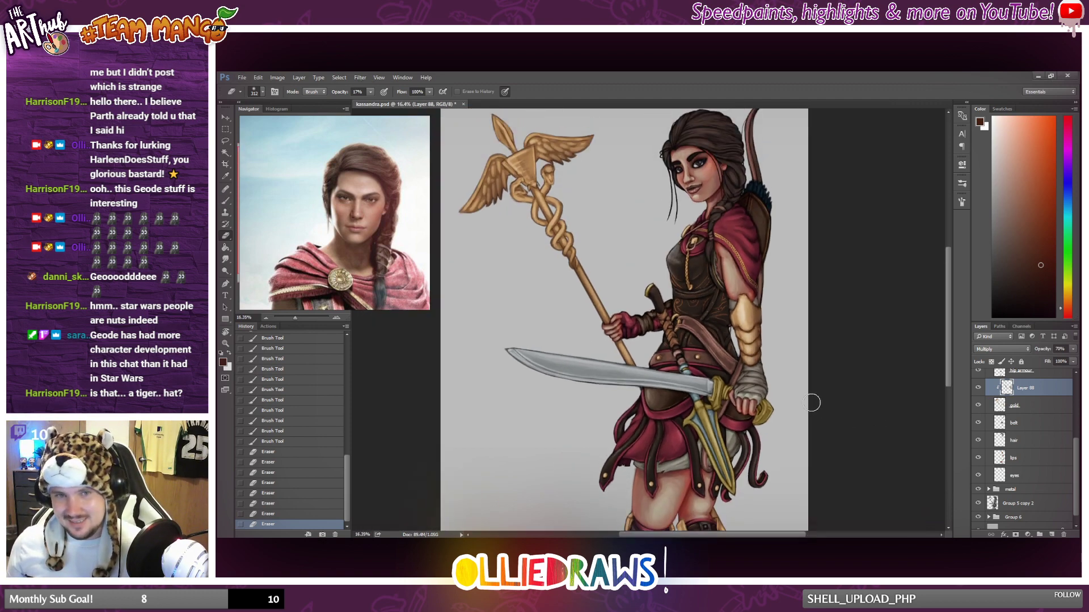
pyautogui.scroll(1, 814, 405)
pyautogui.scroll(1, 785, 397)
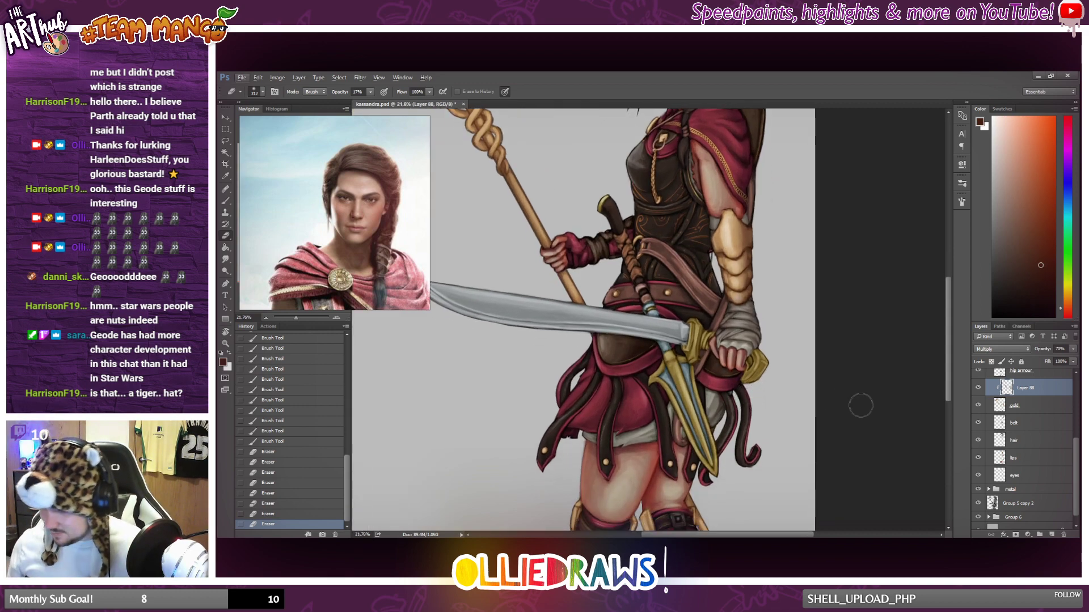
pyautogui.click(978, 388)
pyautogui.click(978, 388)
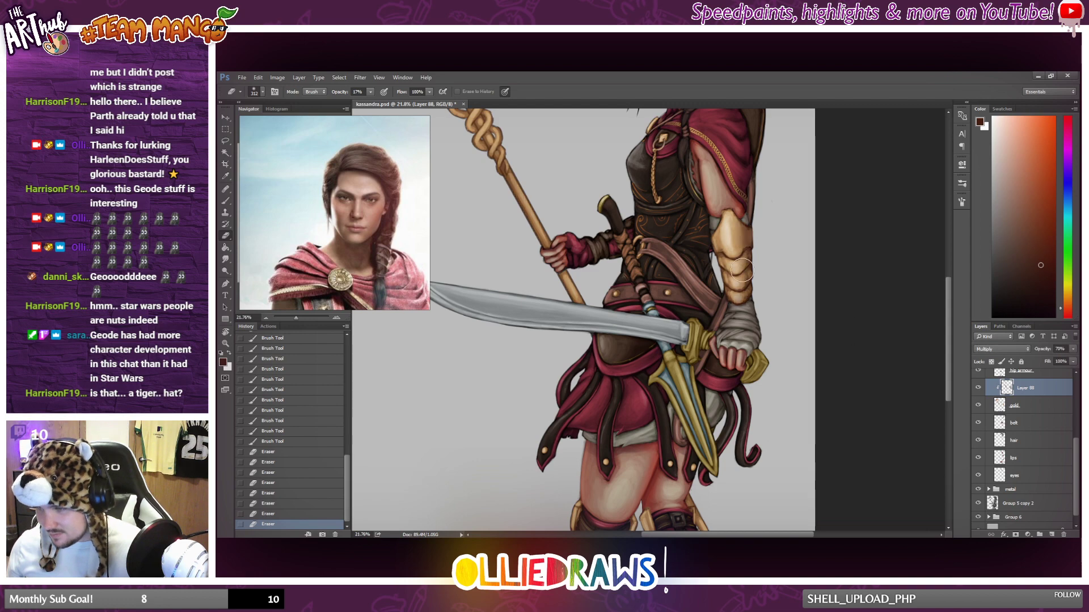
pyautogui.scroll(2, 590, 295)
pyautogui.scroll(-3, 573, 303)
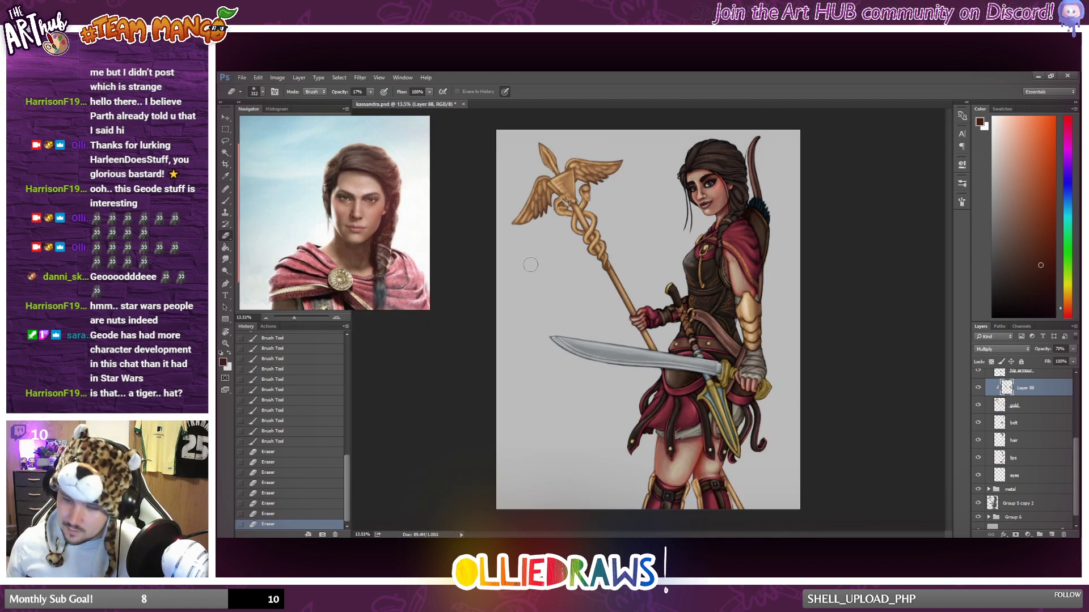
# Lighten the upper snake coils on the staff by softly erasing their shading with the 17% opacity Eraser.
pyautogui.scroll(2, 532, 264)
pyautogui.moveTo(574, 212); pyautogui.dragTo(577, 215)
pyautogui.moveTo(574, 212); pyautogui.dragTo(577, 216)
pyautogui.moveTo(574, 211); pyautogui.dragTo(576, 221)
pyautogui.moveTo(574, 215); pyautogui.dragTo(575, 224)
pyautogui.moveTo(574, 216); pyautogui.dragTo(580, 222)
pyautogui.moveTo(580, 215); pyautogui.dragTo(583, 220)
pyautogui.moveTo(586, 205)
pyautogui.mouseDown()
pyautogui.moveTo(574, 228)
pyautogui.moveTo(574, 217)
pyautogui.mouseUp()
# Brush dark reddish-brown shading where the snakes cross the staff's shaft, reducing the brush size for the finer strokes.
pyautogui.click(227, 201)
pyautogui.moveTo(574, 217); pyautogui.dragTo(578, 220)
pyautogui.rightClick(629, 222)
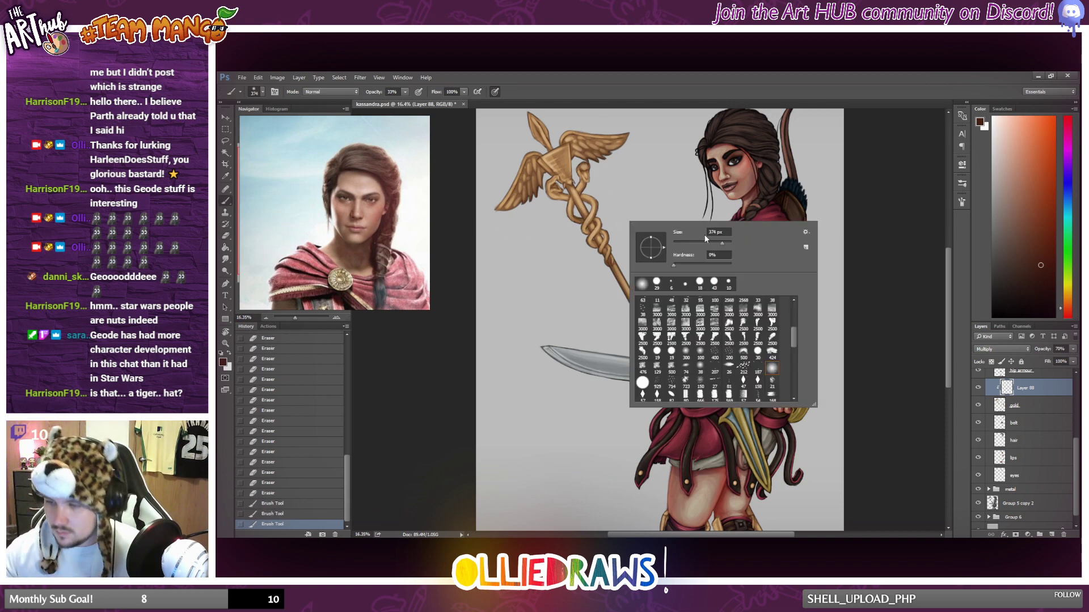
pyautogui.moveTo(706, 239); pyautogui.dragTo(694, 236)
pyautogui.moveTo(579, 219); pyautogui.dragTo(577, 218)
pyautogui.moveTo(579, 216); pyautogui.dragTo(582, 219)
pyautogui.moveTo(580, 216); pyautogui.dragTo(586, 218)
pyautogui.moveTo(585, 210); pyautogui.dragTo(592, 213)
pyautogui.moveTo(592, 210); pyautogui.dragTo(590, 216)
pyautogui.moveTo(590, 213); pyautogui.dragTo(588, 220)
pyautogui.moveTo(588, 217); pyautogui.dragTo(585, 231)
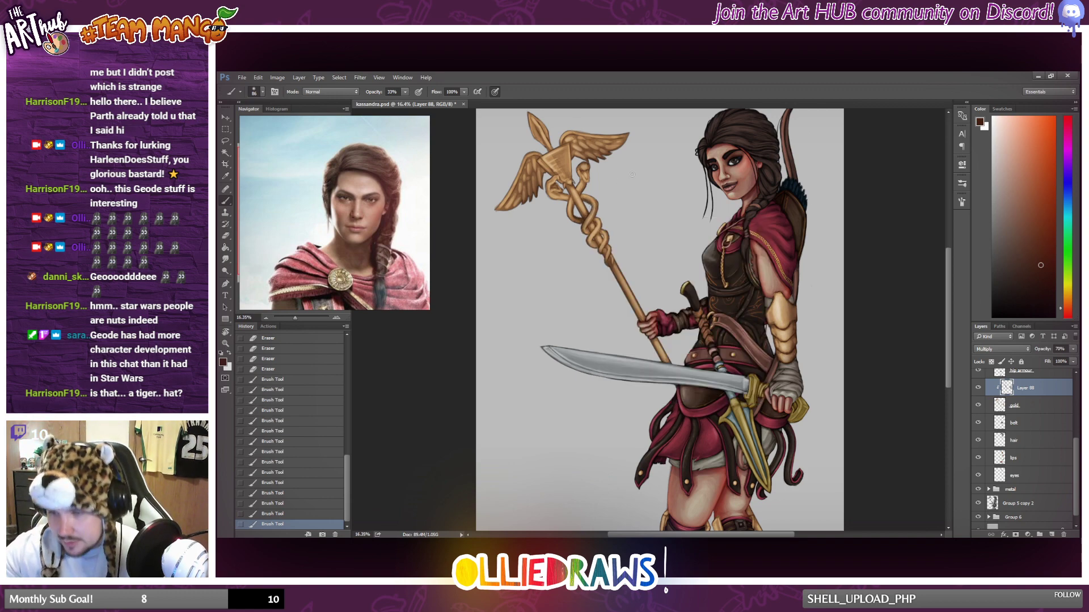
pyautogui.scroll(2, 624, 230)
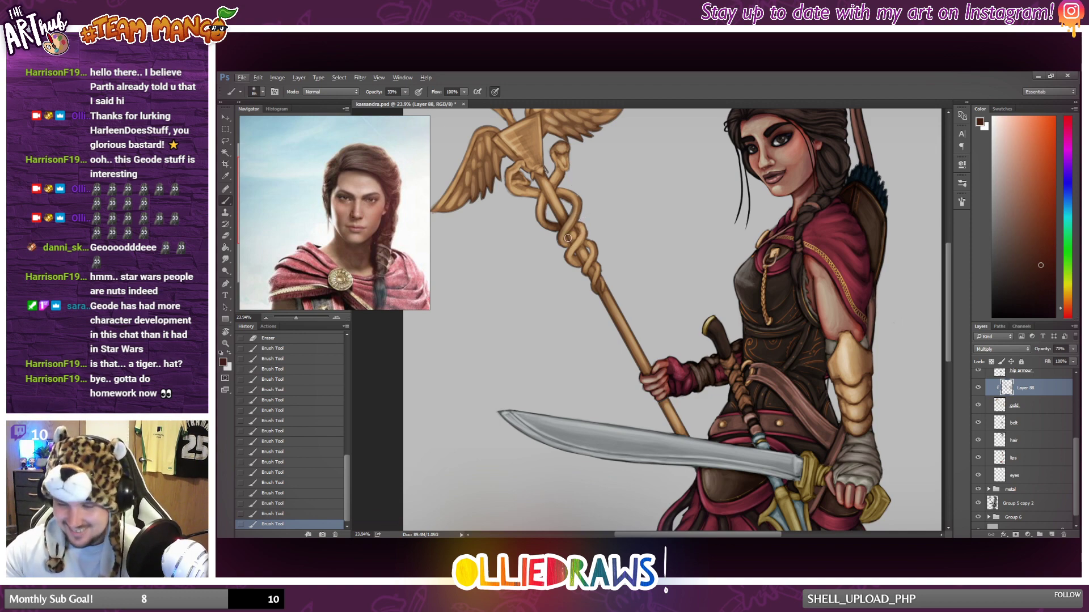
pyautogui.moveTo(568, 238); pyautogui.dragTo(568, 244)
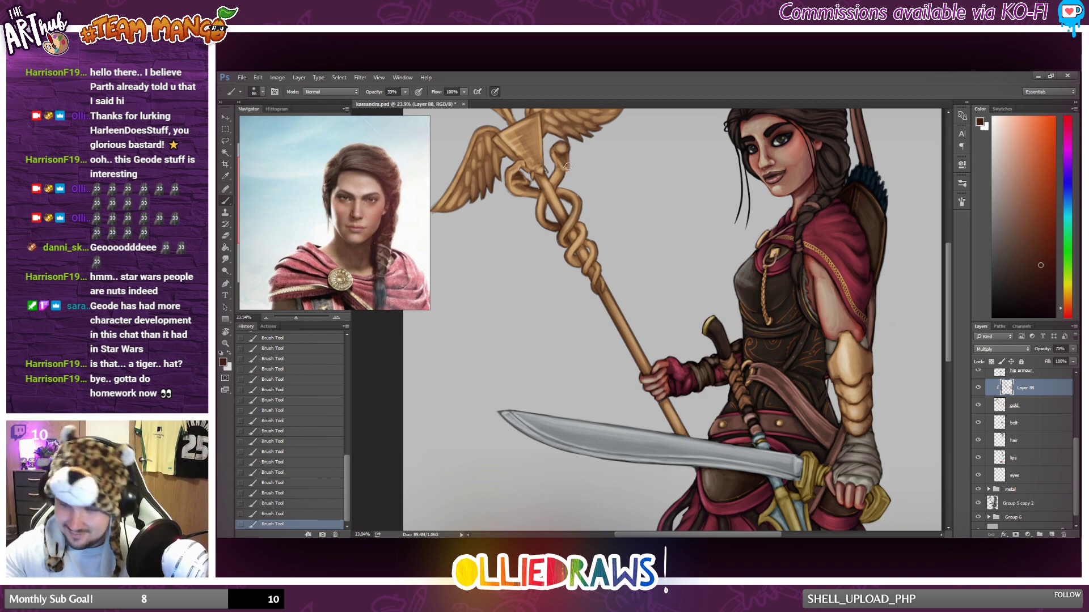
# Set the Eraser size to 35 px and softly erase shading on the upper snake's head.
pyautogui.press('e')
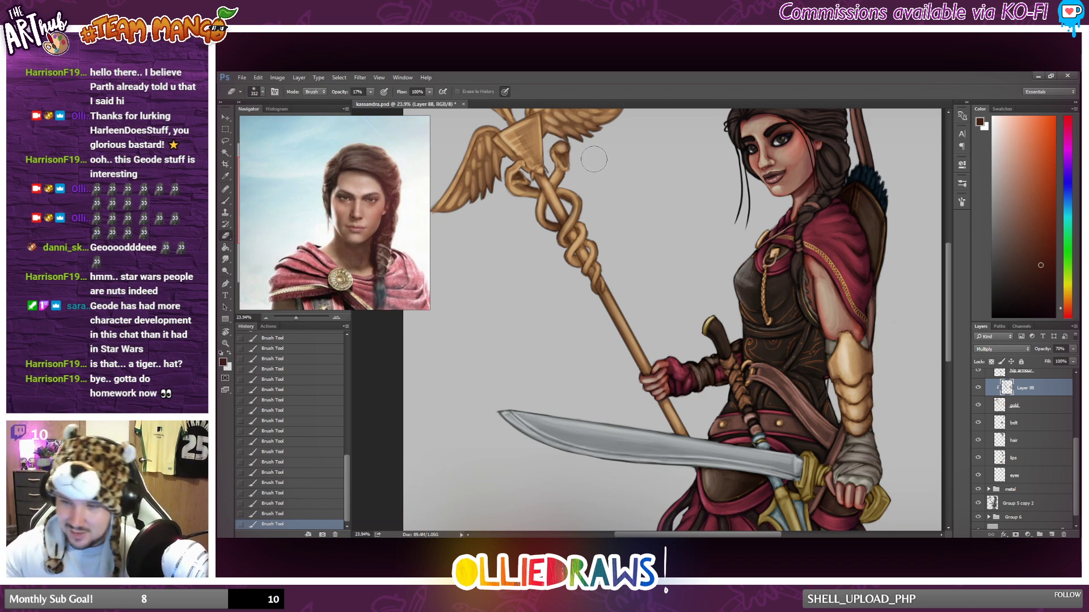
pyautogui.rightClick(651, 159)
pyautogui.click(641, 173)
pyautogui.write('35')
pyautogui.press('Return')
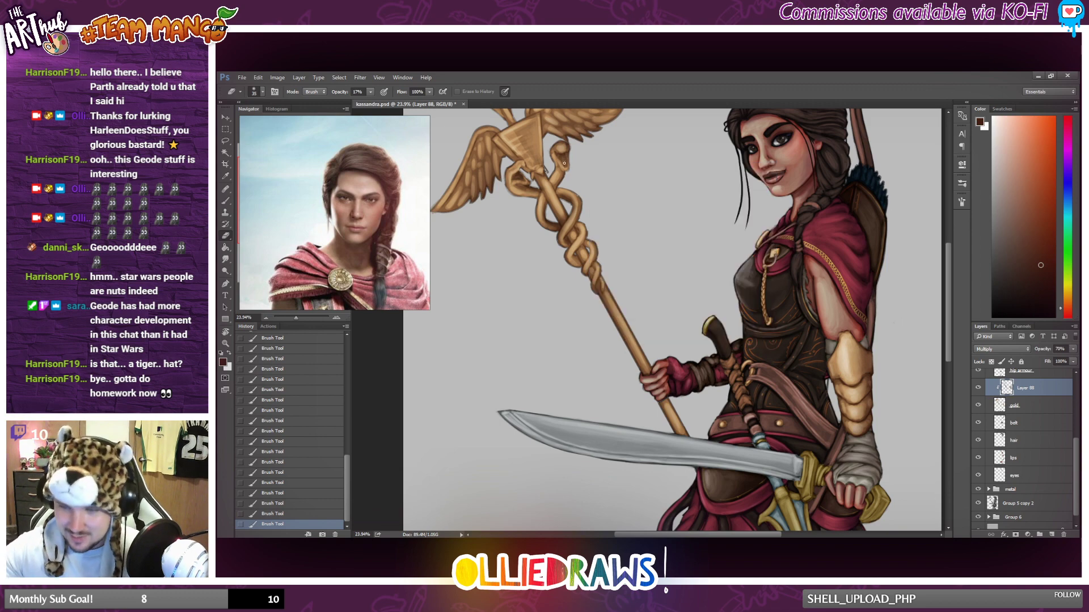
pyautogui.click(569, 155)
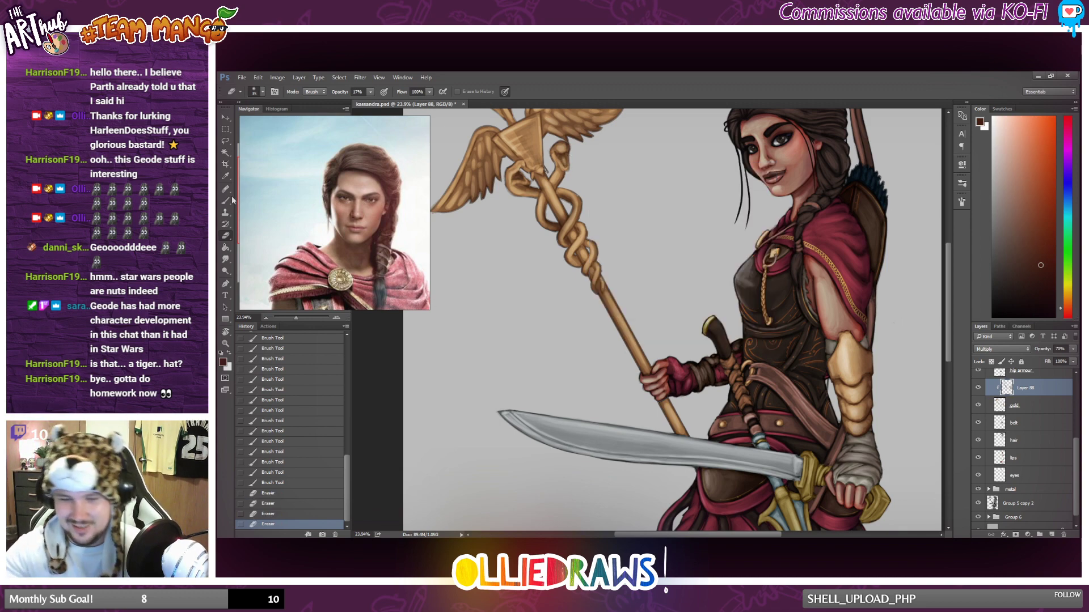
# Brush dark reddish-brown shading along the lower snake coils and down the edge of the staff's shaft.
pyautogui.press('b')
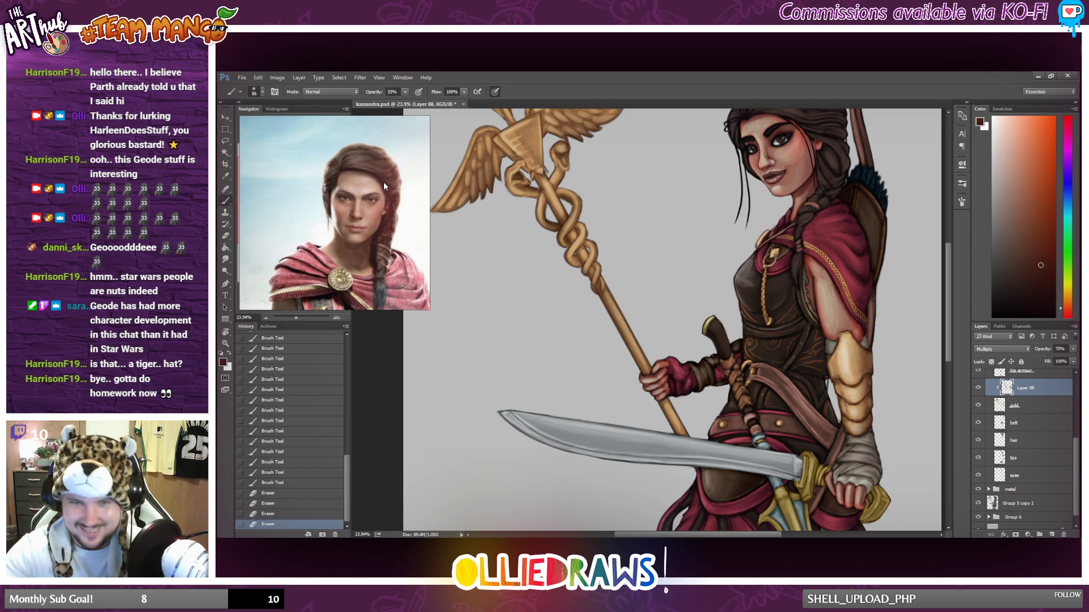
pyautogui.click(574, 245)
pyautogui.click(574, 242)
pyautogui.click(573, 241)
pyautogui.moveTo(574, 241); pyautogui.dragTo(575, 235)
pyautogui.moveTo(575, 237)
pyautogui.mouseDown()
pyautogui.moveTo(595, 249)
pyautogui.moveTo(583, 268)
pyautogui.mouseUp()
pyautogui.moveTo(583, 265); pyautogui.dragTo(587, 268)
pyautogui.moveTo(592, 265); pyautogui.dragTo(590, 273)
pyautogui.moveTo(599, 271); pyautogui.dragTo(596, 287)
pyautogui.moveTo(596, 286); pyautogui.dragTo(603, 296)
pyautogui.moveTo(602, 293); pyautogui.dragTo(616, 324)
pyautogui.moveTo(614, 321); pyautogui.dragTo(619, 330)
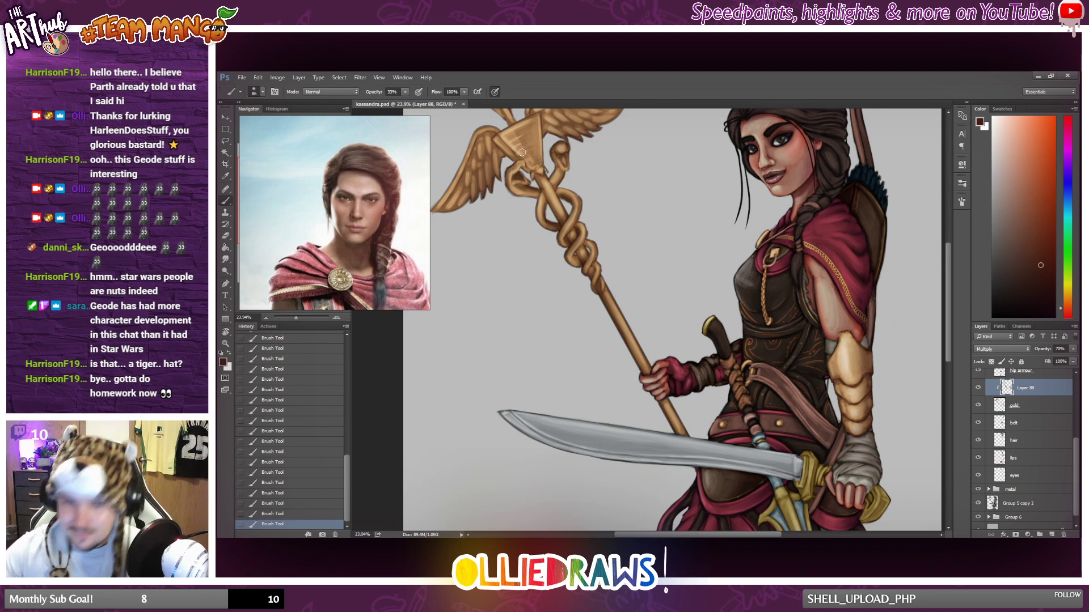
# Brush dark reddish-brown shading between the feathers of the wings at the staff's head.
pyautogui.scroll(1, 519, 207)
pyautogui.scroll(3, 510, 227)
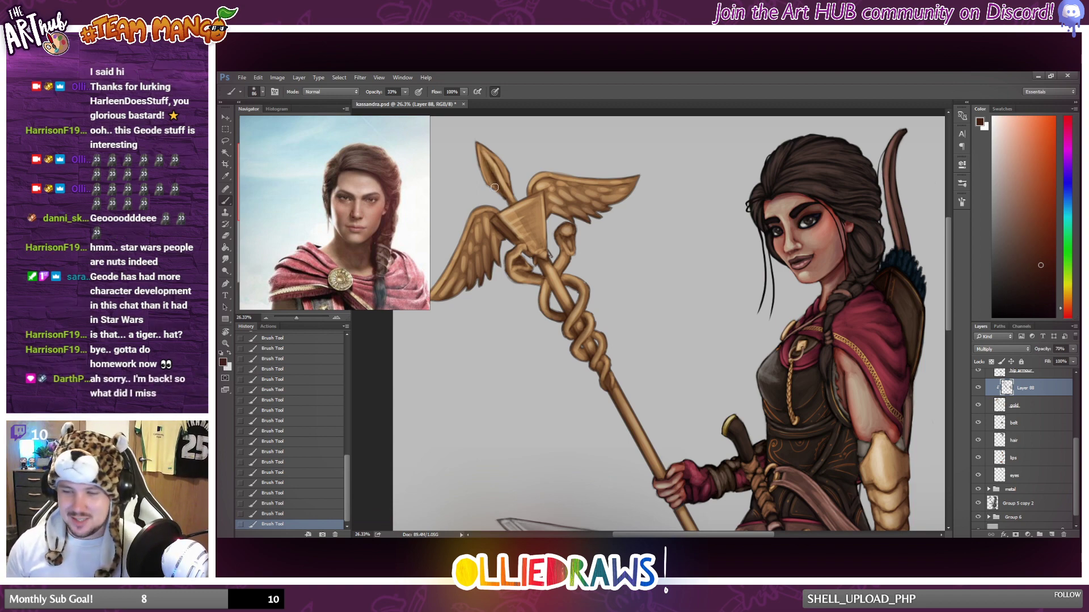
pyautogui.scroll(-4, 643, 305)
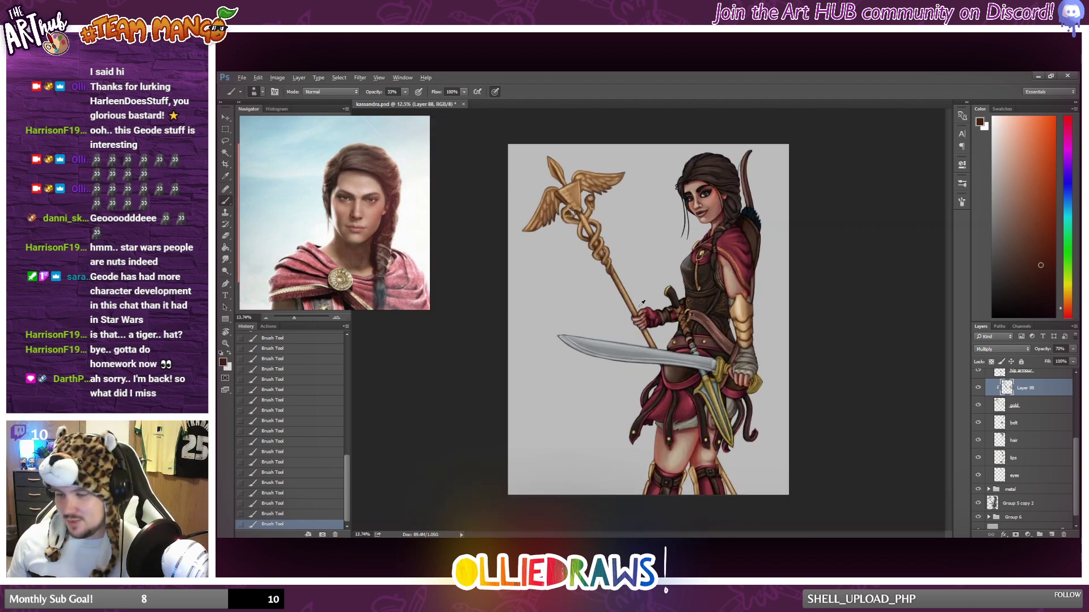
pyautogui.scroll(3, 642, 305)
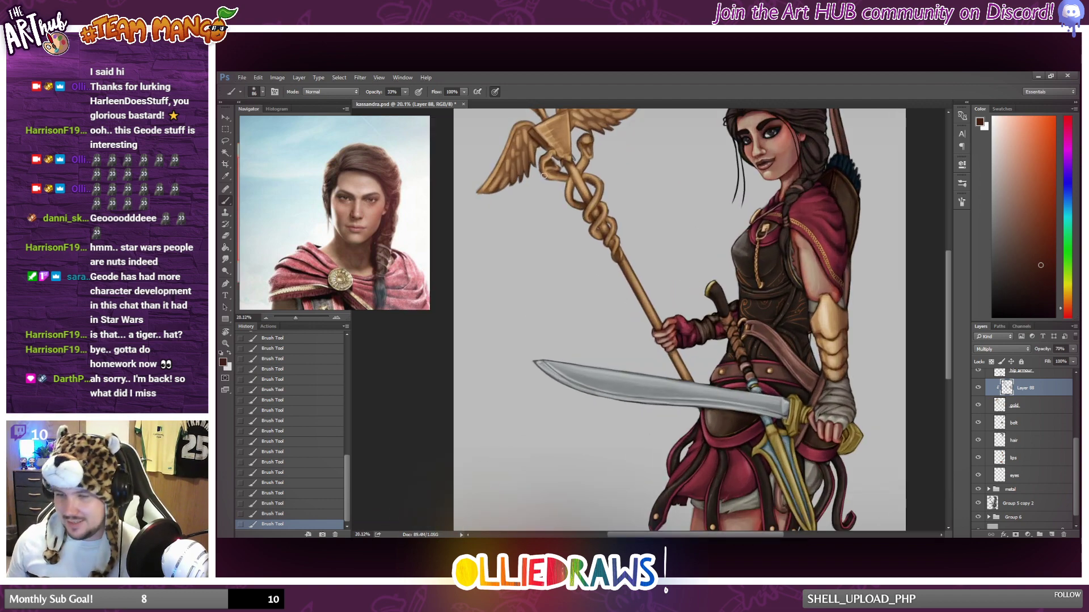
pyautogui.scroll(3, 544, 176)
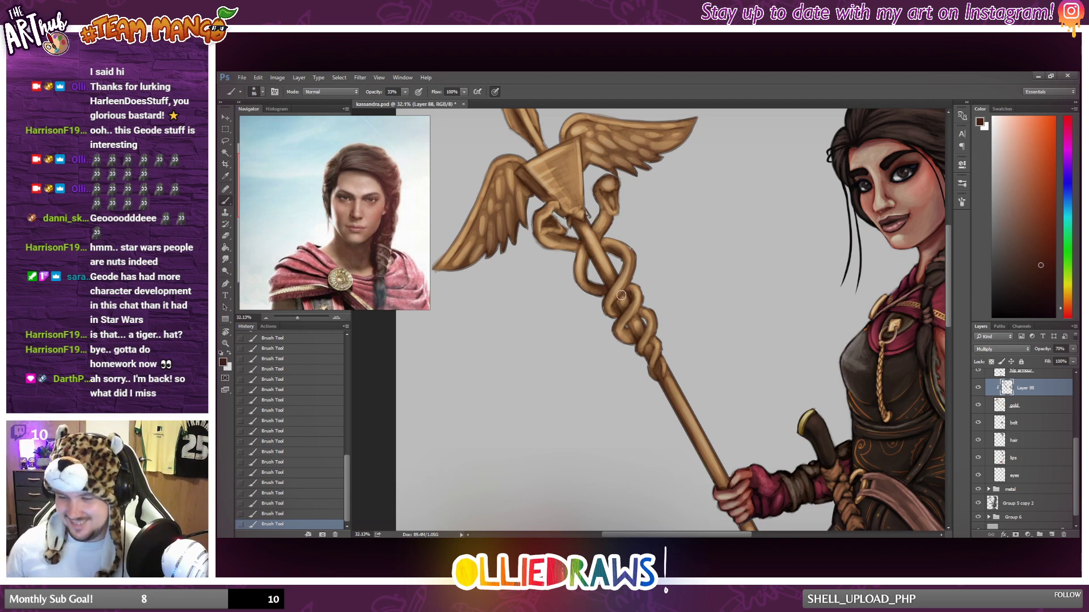
pyautogui.scroll(3, 621, 295)
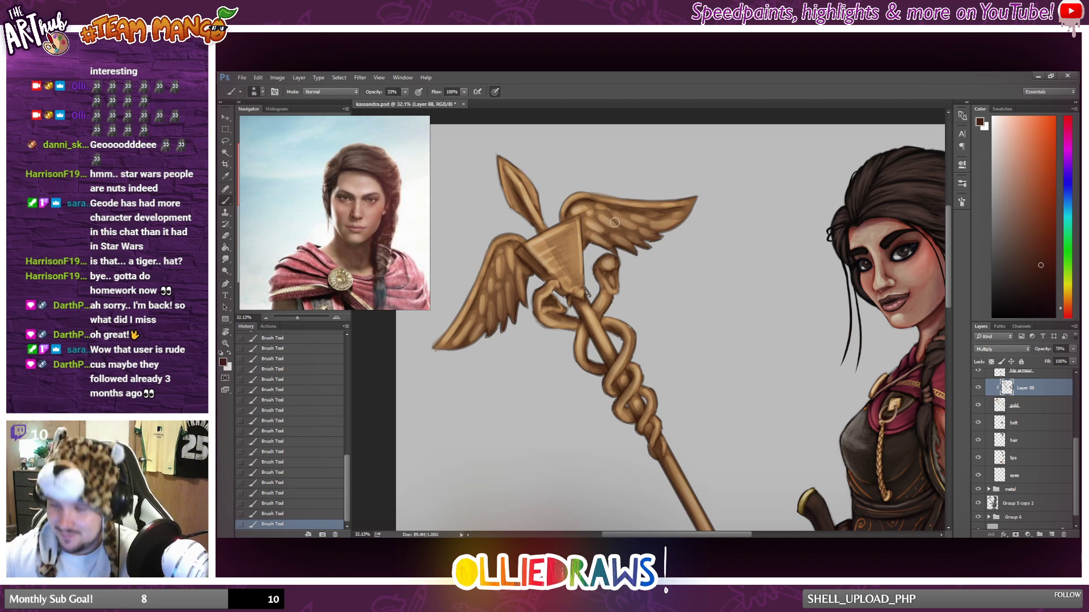
pyautogui.moveTo(667, 227); pyautogui.dragTo(649, 223)
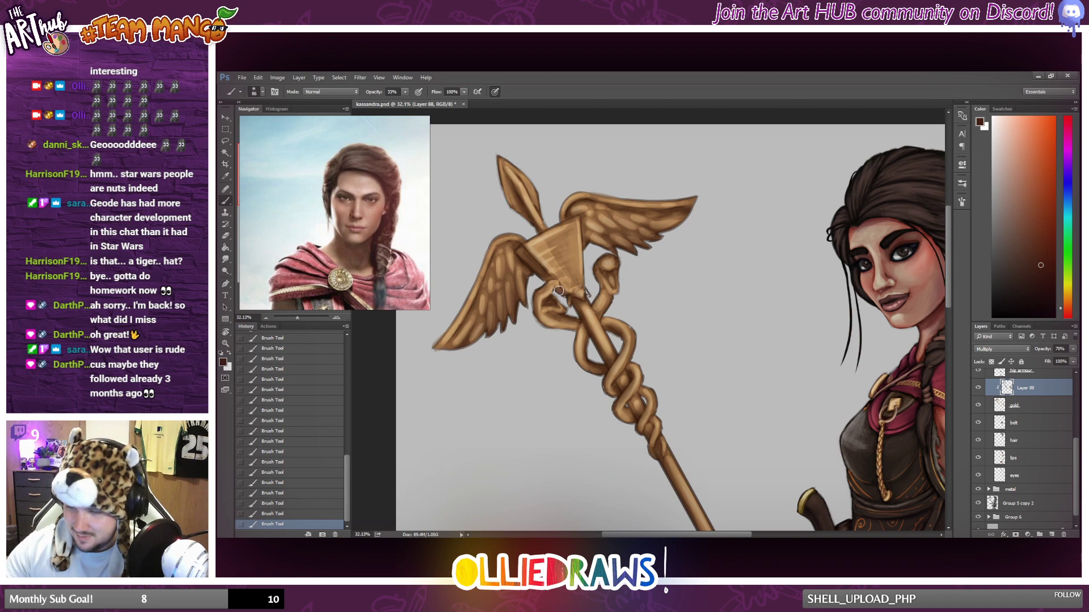
# Hide and show the gold shading layer to compare its effect on the whole figure.
pyautogui.scroll(-5, 712, 335)
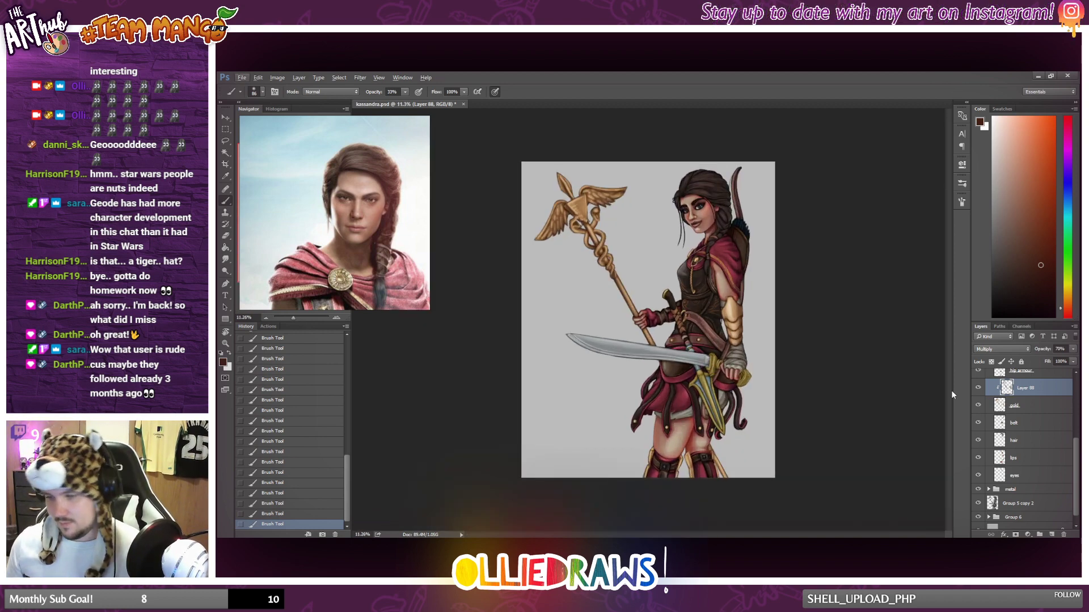
pyautogui.click(978, 388)
pyautogui.click(978, 388)
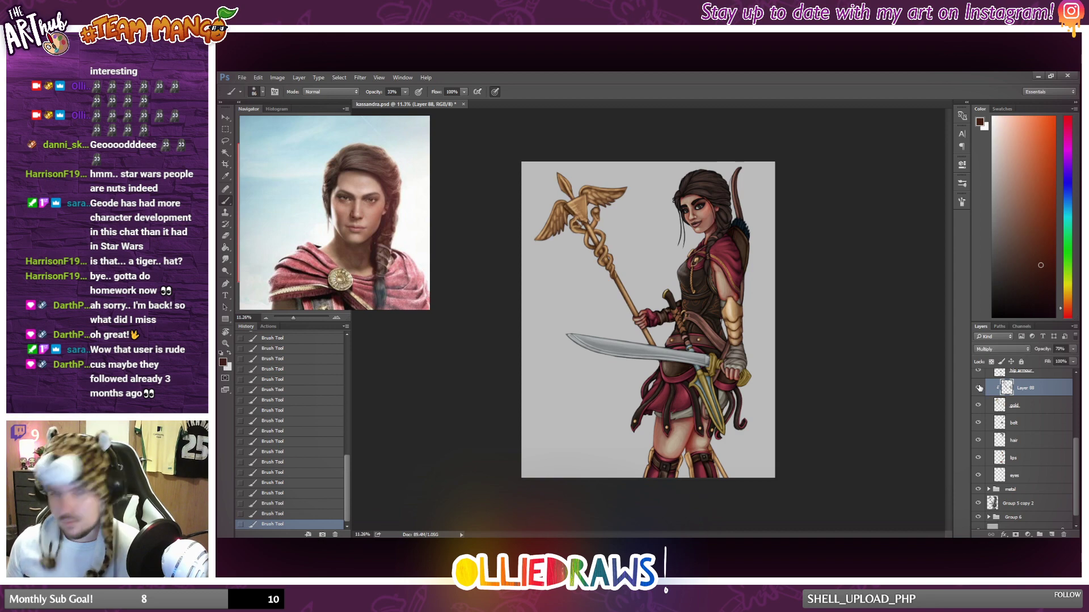
pyautogui.click(978, 388)
pyautogui.click(978, 388)
pyautogui.scroll(2, 632, 371)
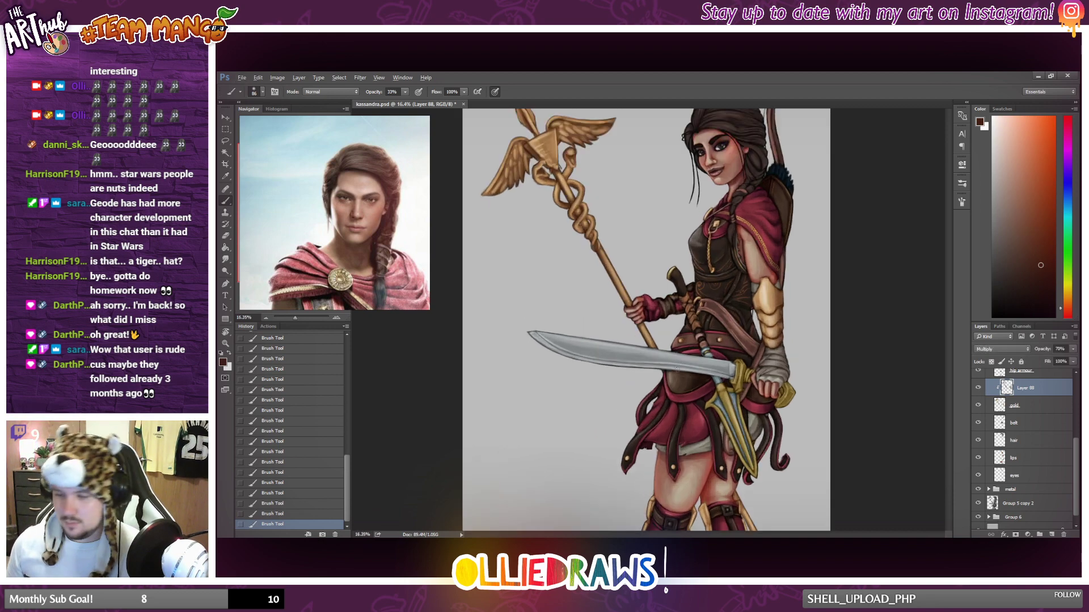
# Examine the gold leg guards up close and recheck the full figure with the gold shading layer hidden and shown.
pyautogui.scroll(-4, 738, 354)
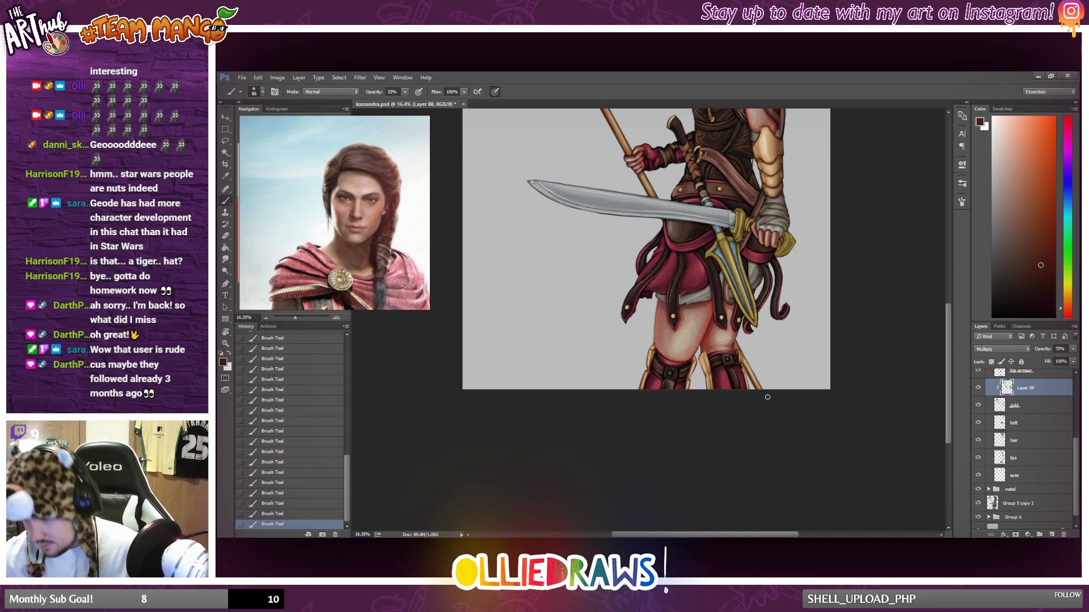
pyautogui.scroll(3, 764, 288)
pyautogui.scroll(-2, 760, 329)
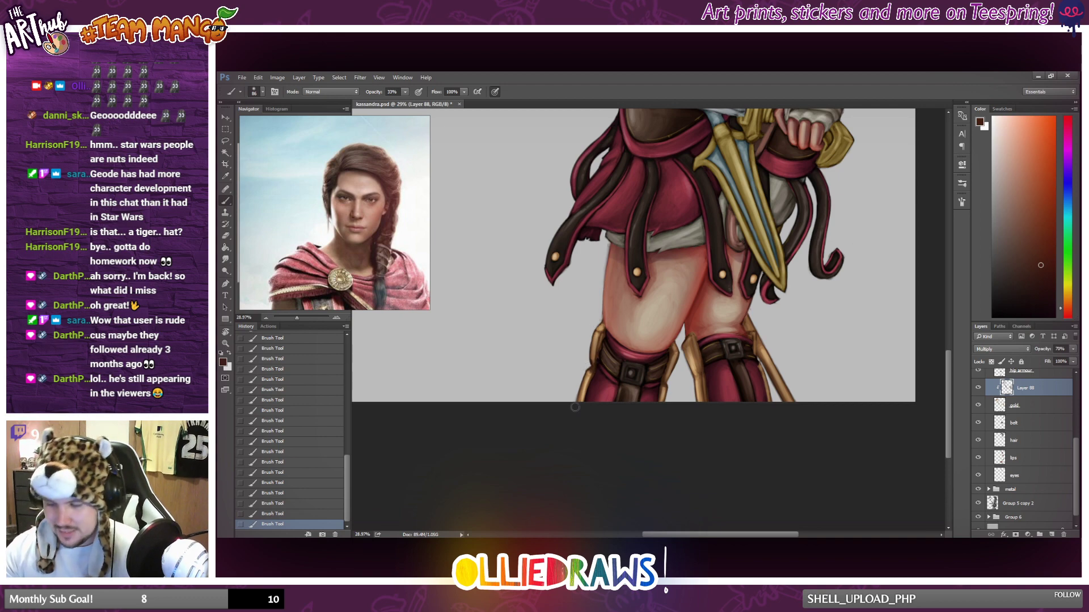
pyautogui.scroll(-8, 671, 367)
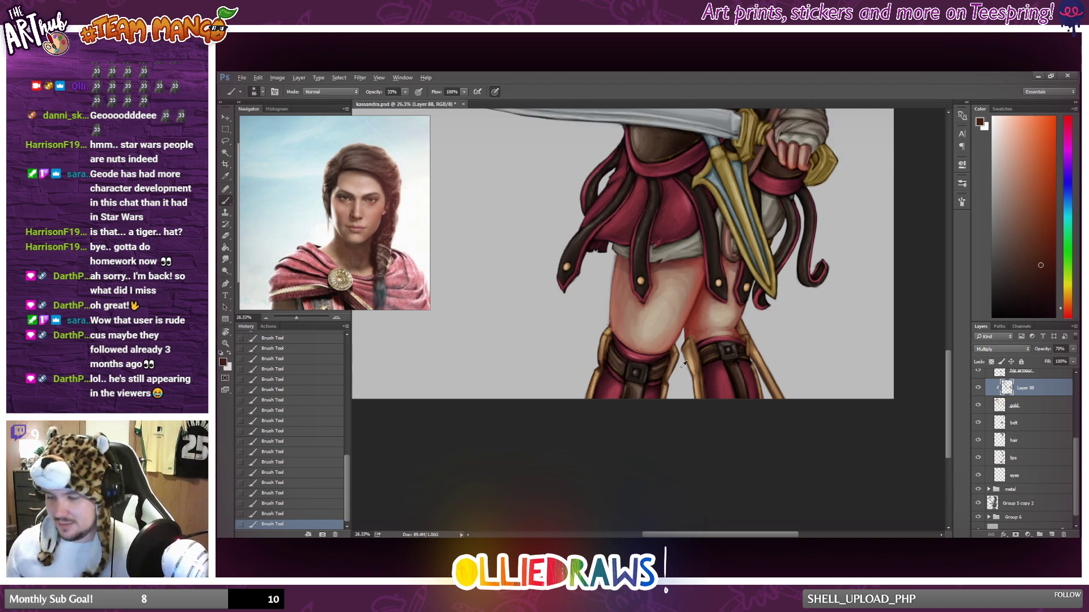
pyautogui.scroll(3, 730, 410)
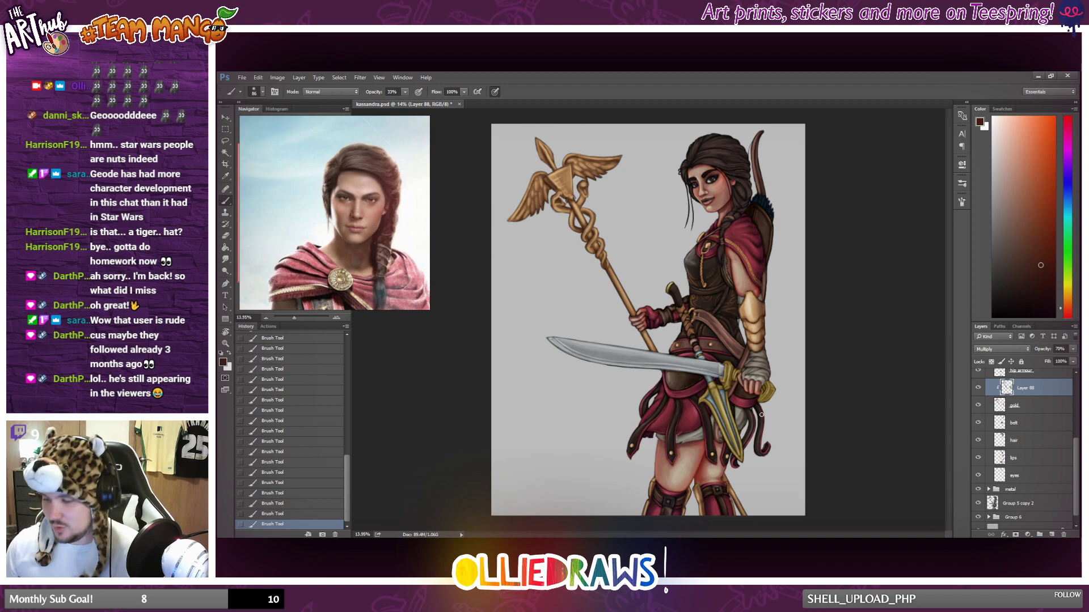
pyautogui.scroll(-2, 737, 406)
pyautogui.scroll(2, 733, 404)
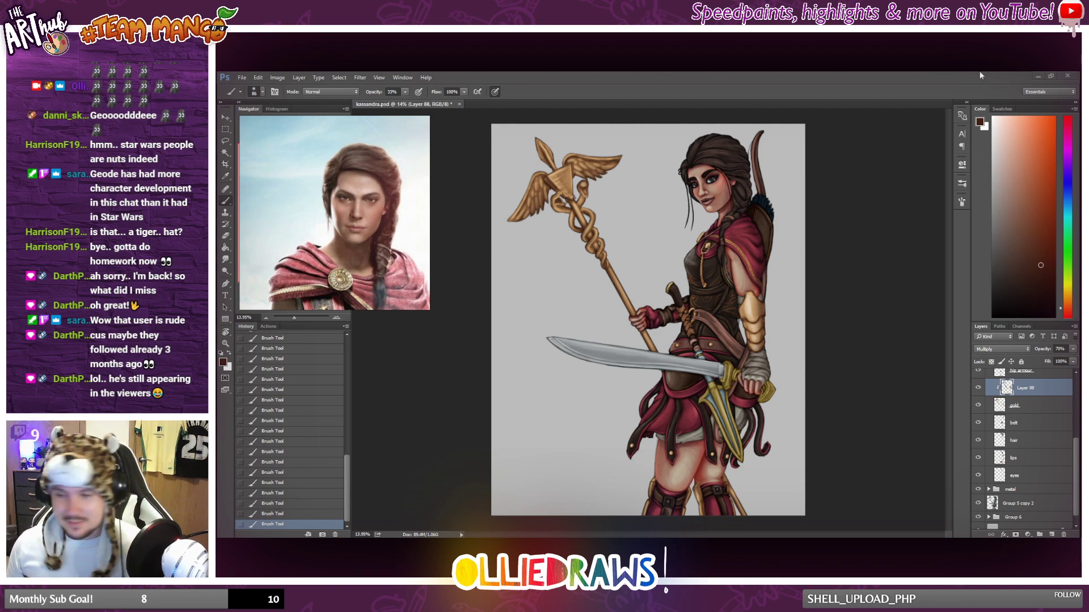
pyautogui.click(781, 83)
pyautogui.scroll(-3, 786, 287)
pyautogui.scroll(2, 784, 289)
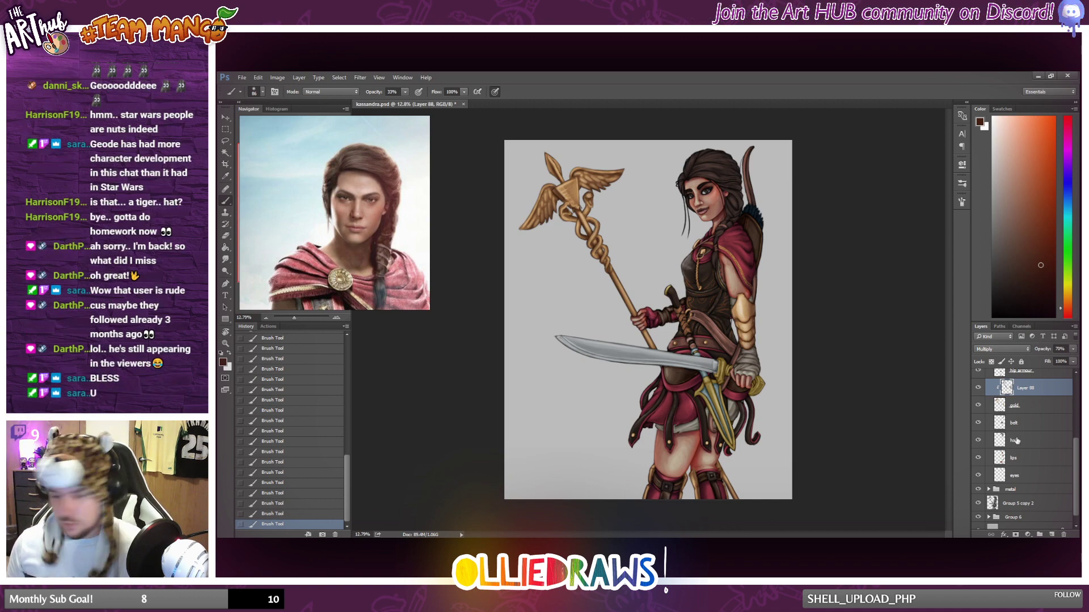
pyautogui.click(977, 388)
pyautogui.click(977, 388)
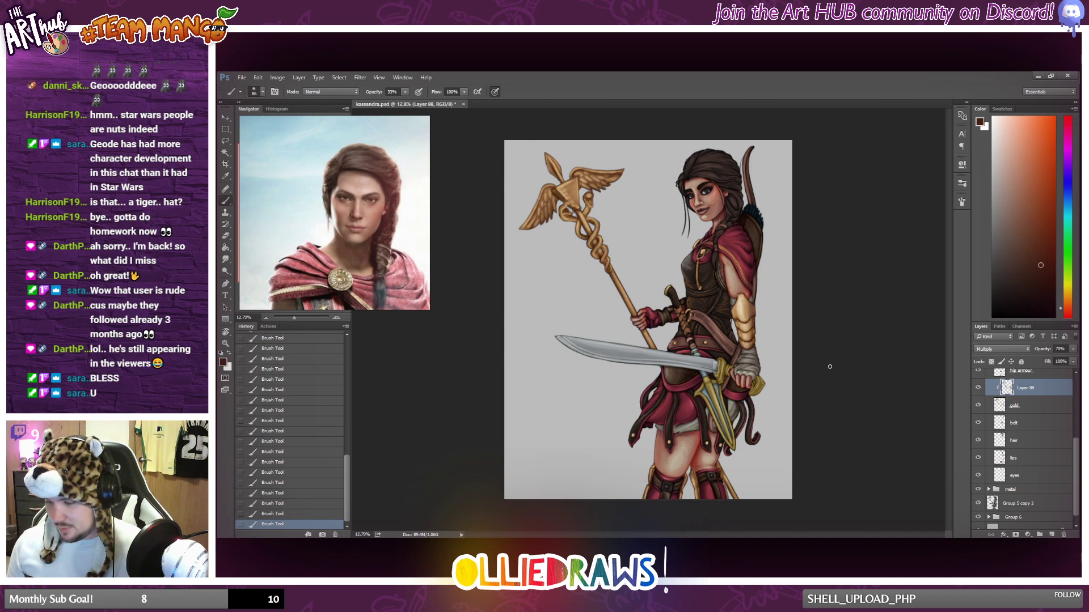
pyautogui.scroll(-3, 822, 382)
pyautogui.scroll(3, 818, 378)
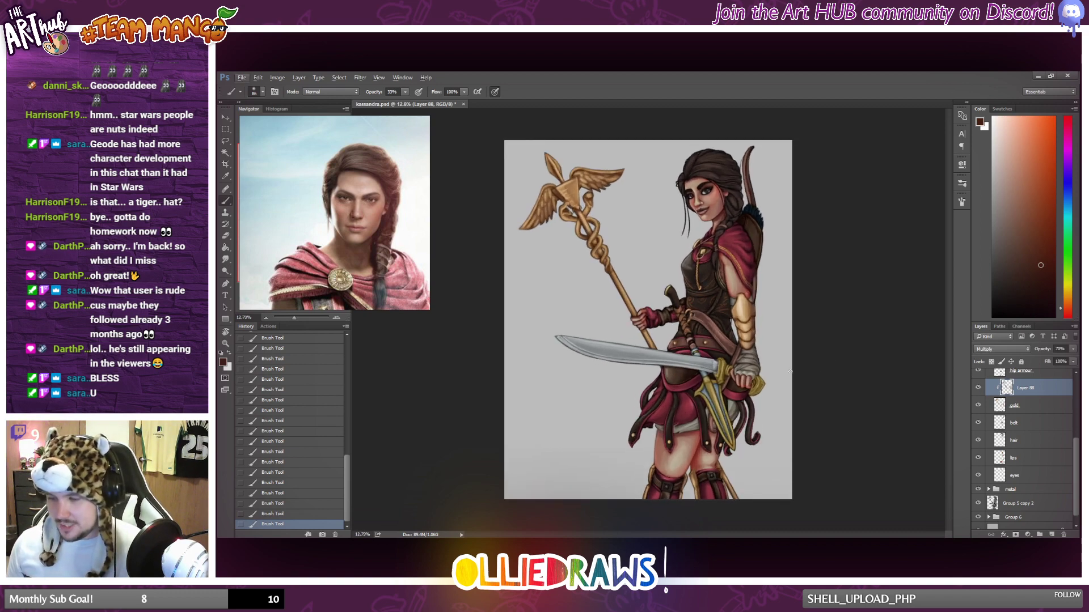
# Check which part the belt layer covers, add a new layer above it and clip it to the belt.
pyautogui.press('alt')
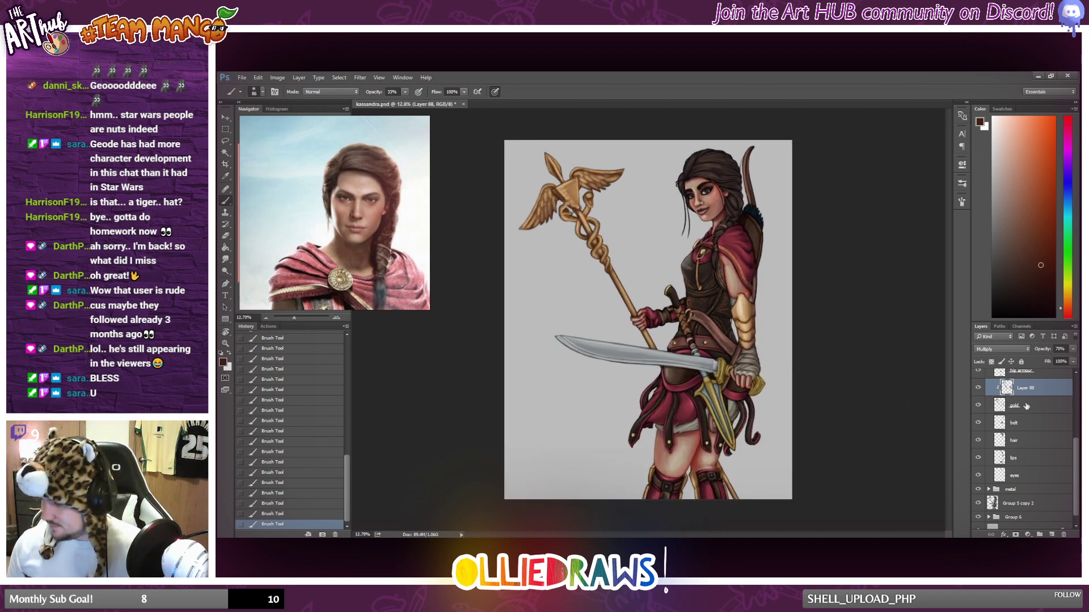
pyautogui.scroll(4, 1026, 406)
pyautogui.scroll(-2, 1031, 426)
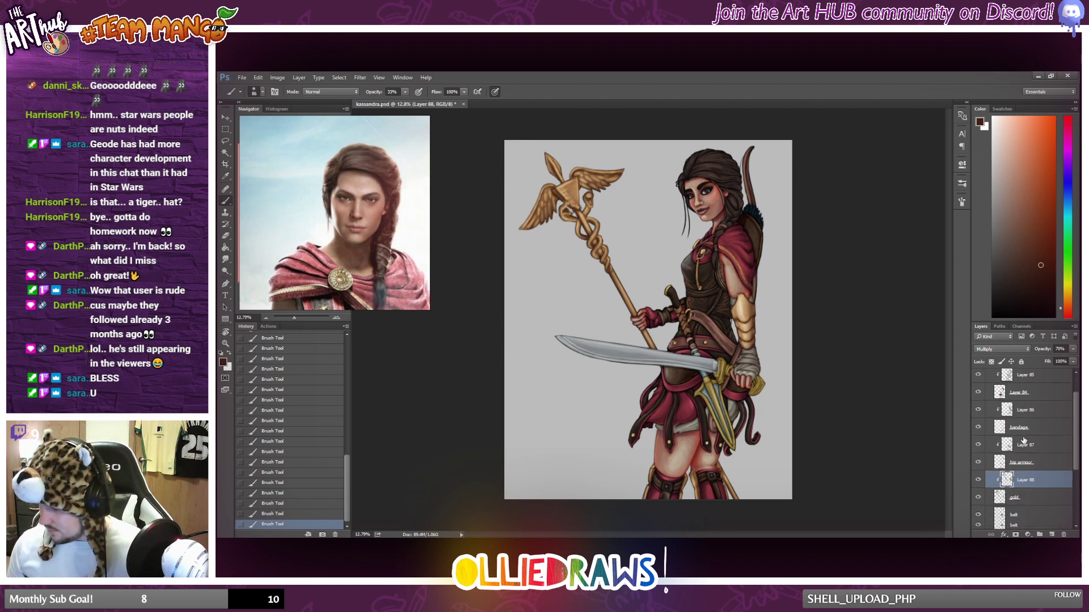
pyautogui.click(998, 466)
pyautogui.click(987, 484)
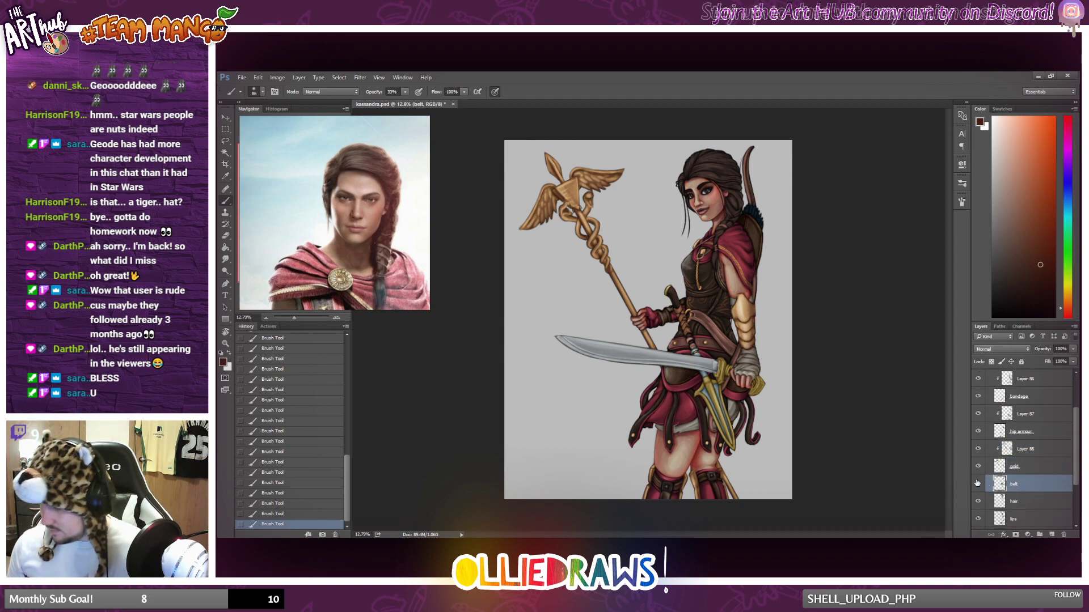
pyautogui.click(978, 484)
pyautogui.click(978, 484)
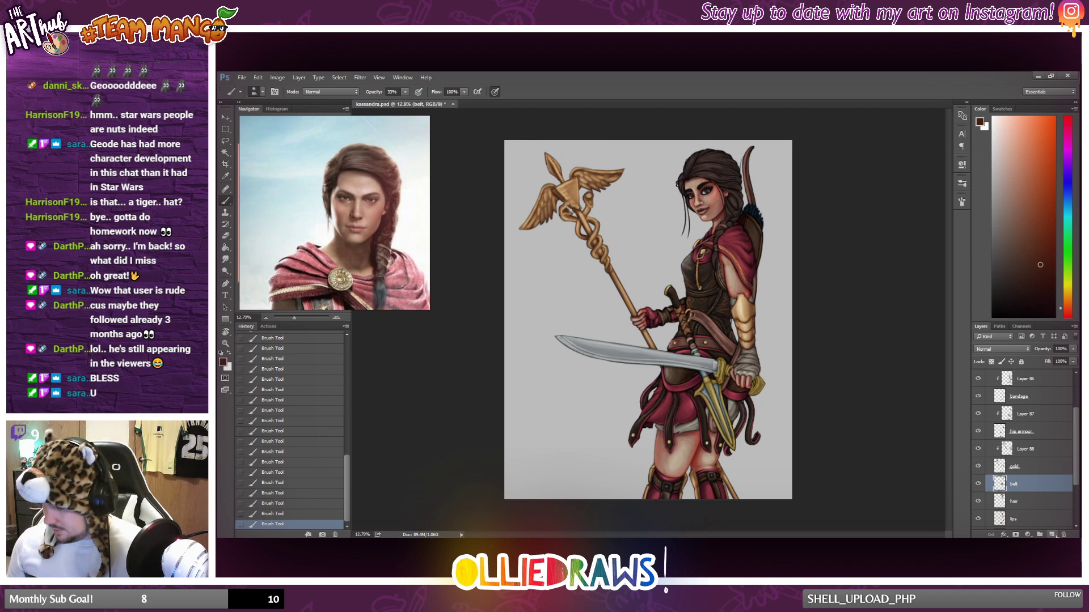
pyautogui.click(1051, 534)
pyautogui.keyDown('alt'); pyautogui.click(1023, 402); pyautogui.keyUp('alt')
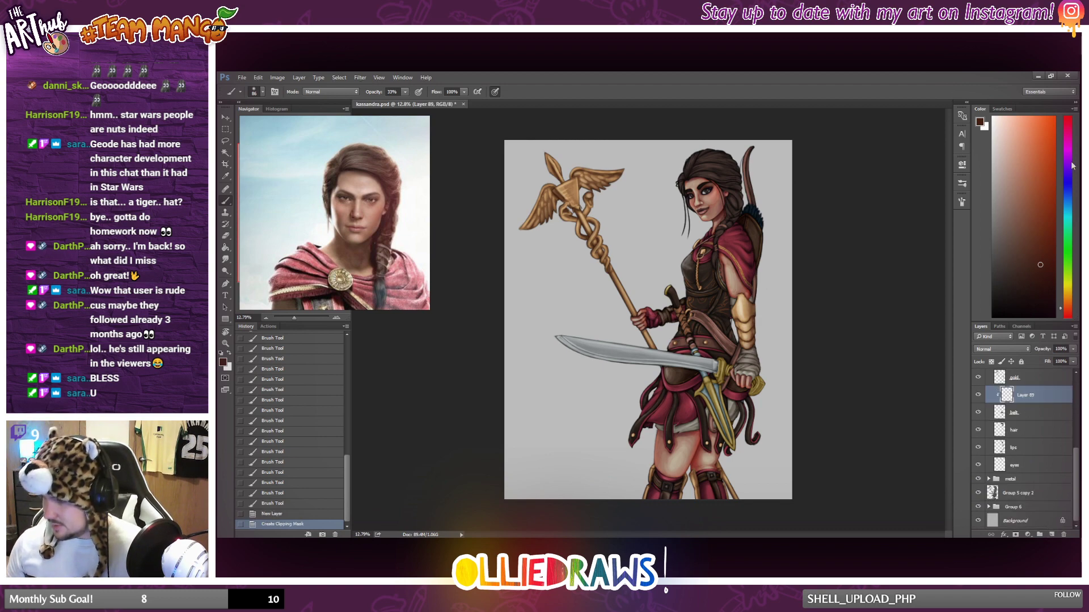
# Pick a dark purple and brush shading along the diagonal leather strap of the belt.
pyautogui.click(1067, 147)
pyautogui.moveTo(1041, 197); pyautogui.dragTo(1043, 246)
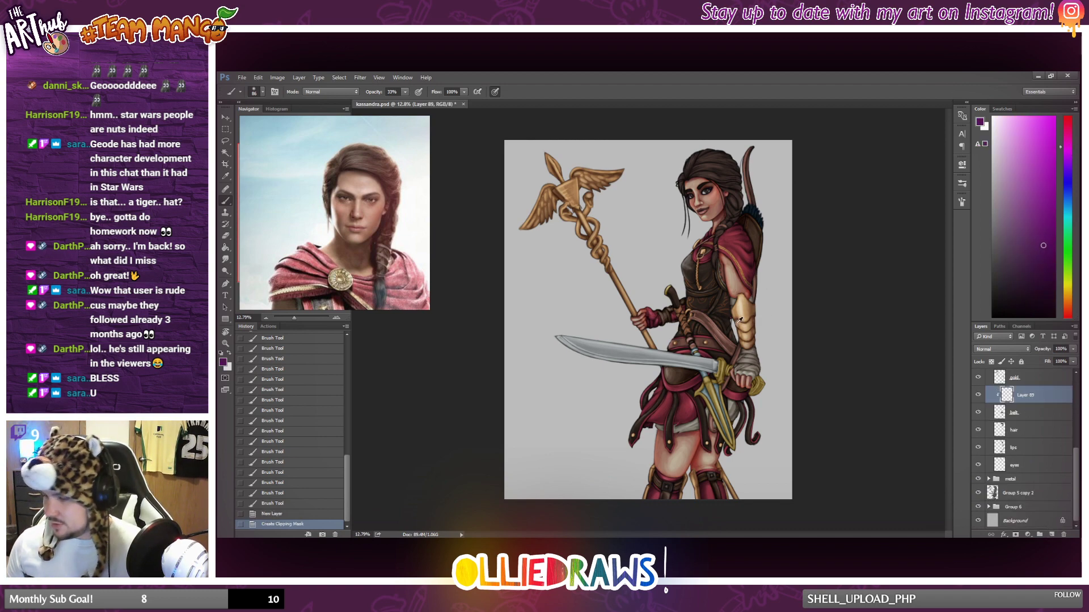
pyautogui.scroll(3, 740, 343)
pyautogui.moveTo(664, 316); pyautogui.dragTo(737, 390)
pyautogui.moveTo(706, 352); pyautogui.dragTo(749, 392)
pyautogui.moveTo(687, 330); pyautogui.dragTo(706, 346)
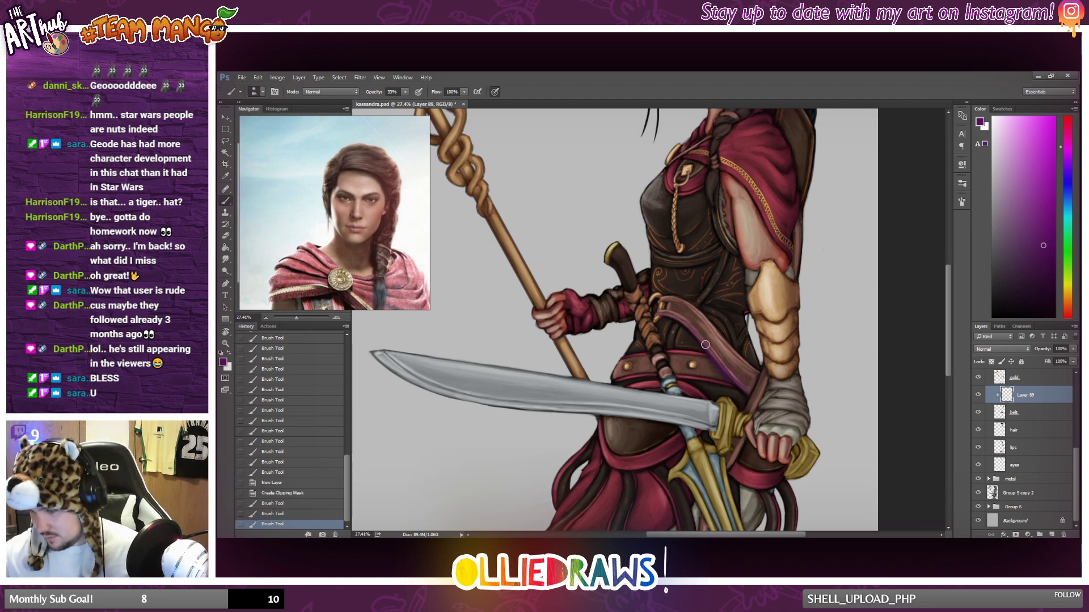
# Brush purple shading onto the strap's upper edge, the waist belt and the part of the strap beside the bandaged wrist.
pyautogui.moveTo(681, 303); pyautogui.dragTo(715, 317)
pyautogui.moveTo(613, 380)
pyautogui.mouseDown()
pyautogui.moveTo(706, 382)
pyautogui.moveTo(634, 379)
pyautogui.moveTo(725, 395)
pyautogui.moveTo(672, 374)
pyautogui.moveTo(736, 390)
pyautogui.moveTo(680, 373)
pyautogui.moveTo(726, 384)
pyautogui.moveTo(722, 368)
pyautogui.moveTo(701, 352)
pyautogui.moveTo(723, 385)
pyautogui.moveTo(686, 346)
pyautogui.moveTo(701, 371)
pyautogui.mouseUp()
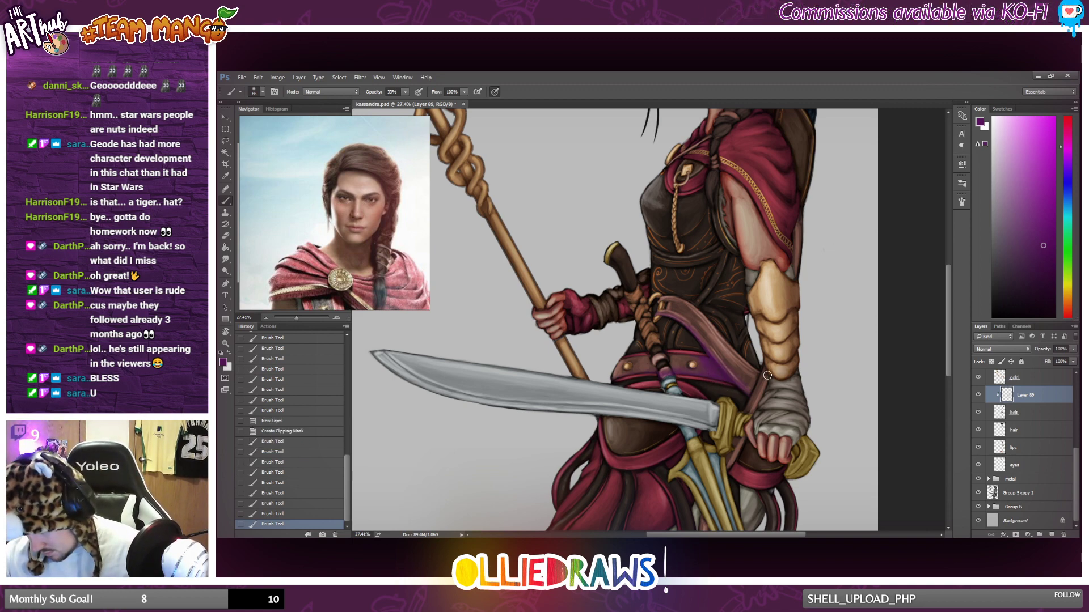
pyautogui.moveTo(767, 376)
pyautogui.mouseDown()
pyautogui.moveTo(747, 401)
pyautogui.moveTo(770, 352)
pyautogui.moveTo(725, 459)
pyautogui.mouseUp()
pyautogui.moveTo(747, 407); pyautogui.dragTo(739, 413)
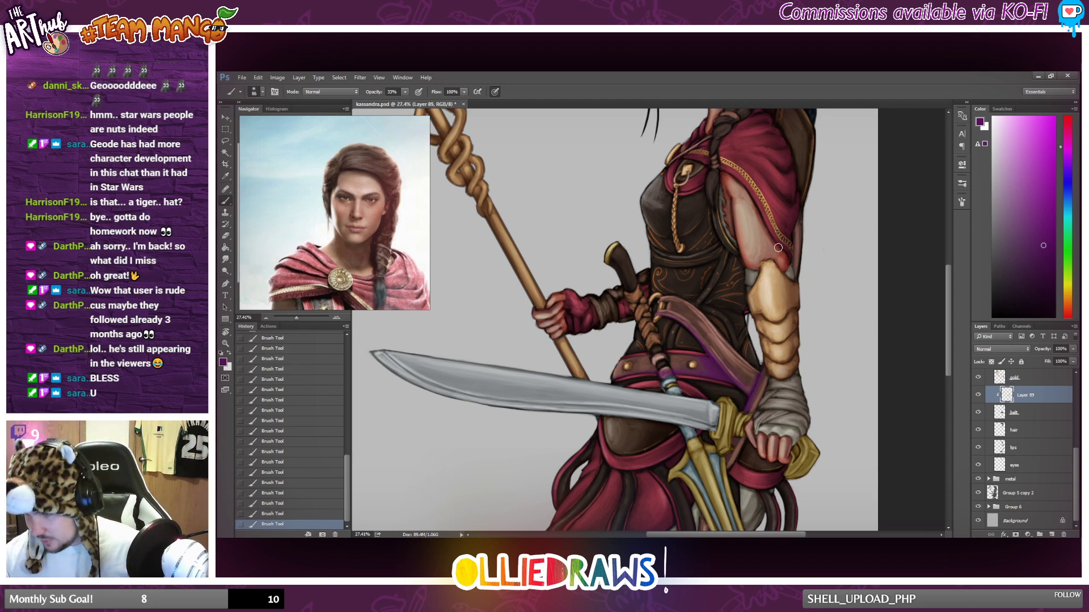
# Set the belt shading layer's blend mode to Multiply and its opacity to 89%.
pyautogui.click(1003, 349)
pyautogui.click(999, 373)
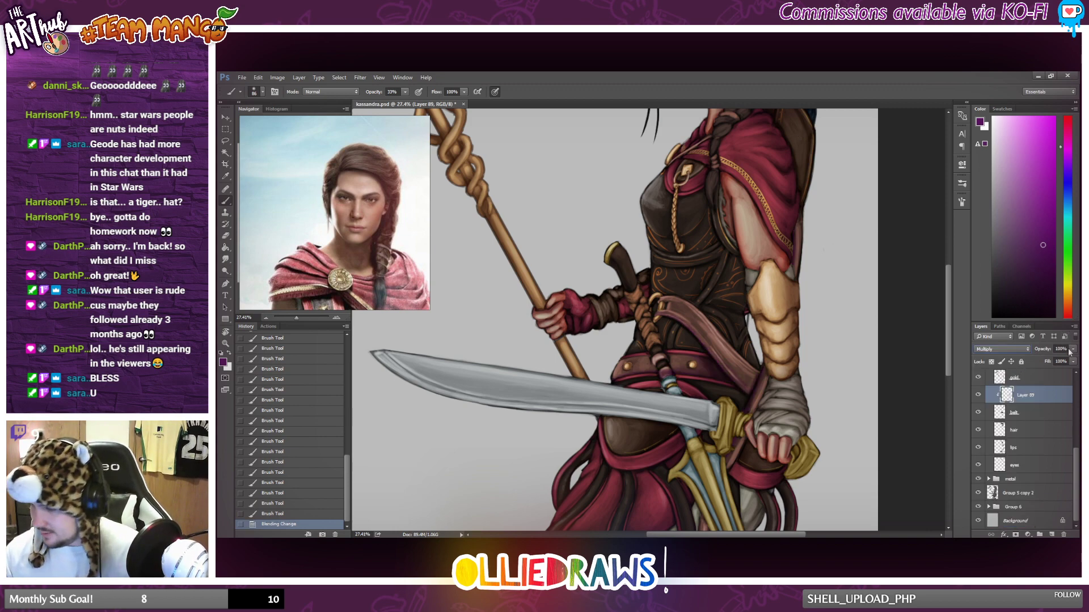
pyautogui.click(1072, 349)
pyautogui.moveTo(1071, 362); pyautogui.dragTo(1067, 361)
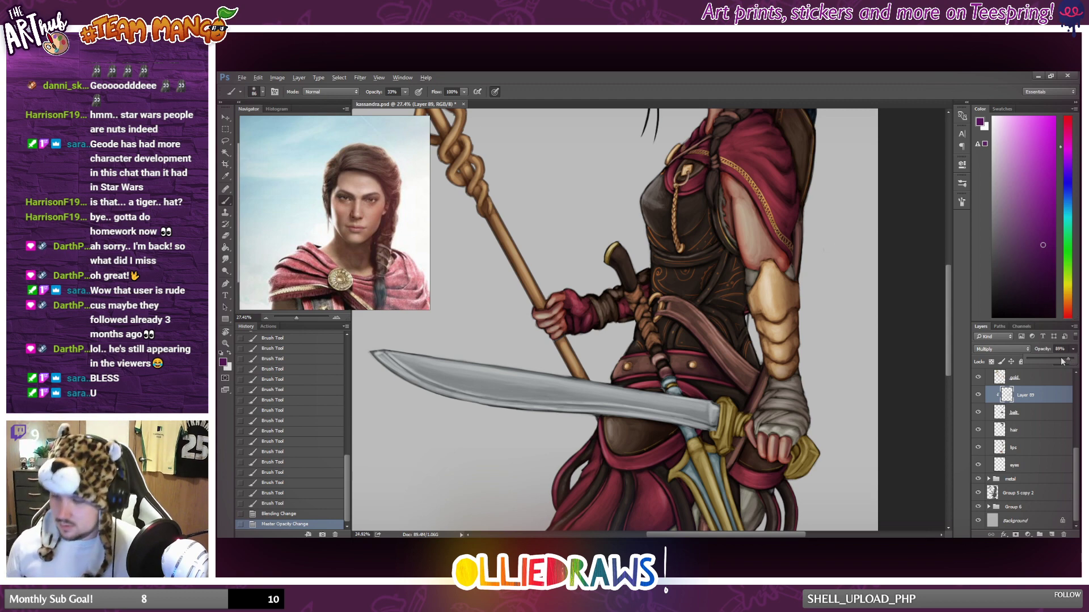
# Brush more purple shadow onto the waist belt and the diagonal strap around the sword.
pyautogui.scroll(-7, 627, 341)
pyautogui.scroll(4, 626, 354)
pyautogui.click(626, 353)
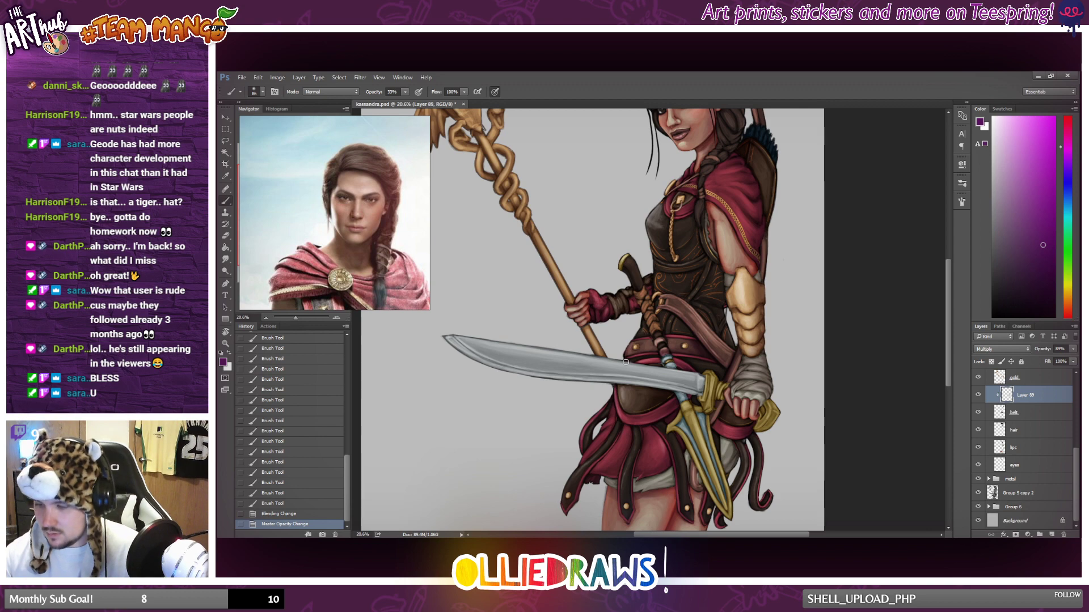
pyautogui.click(693, 340)
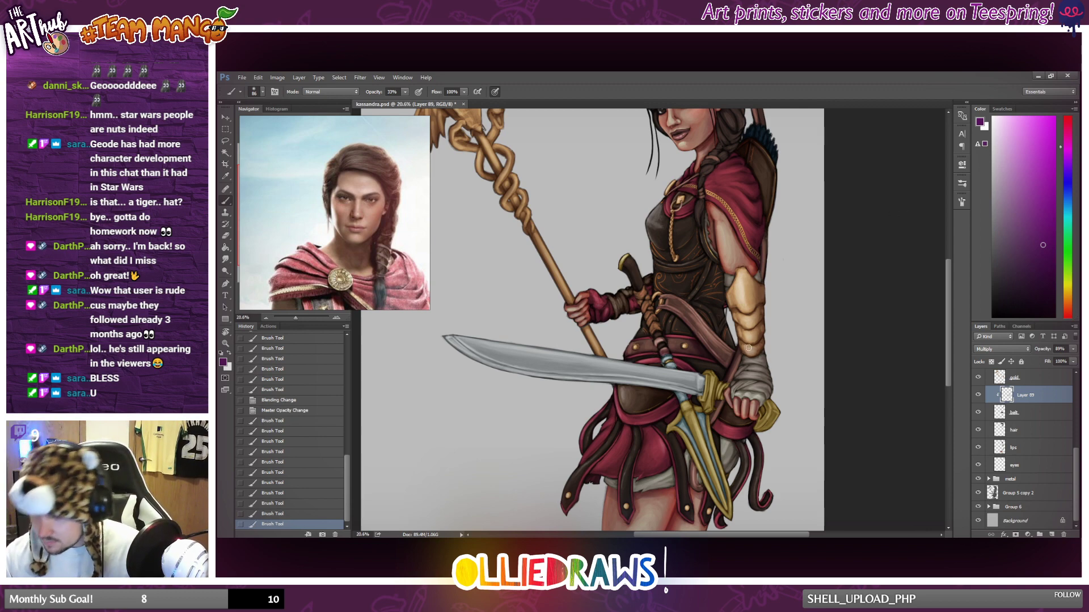
pyautogui.click(701, 376)
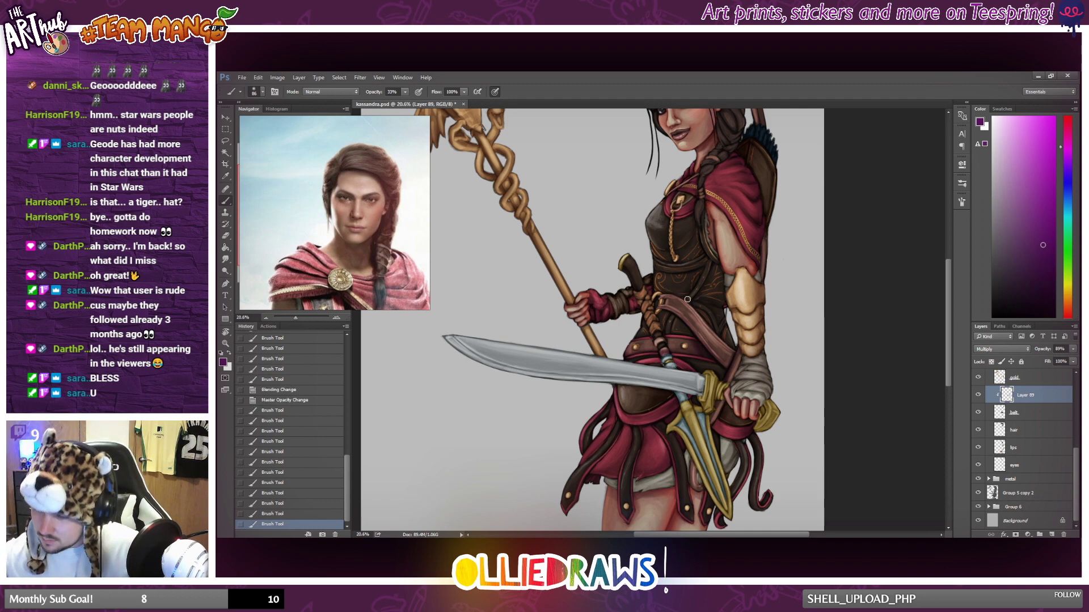
pyautogui.click(687, 299)
pyautogui.click(696, 279)
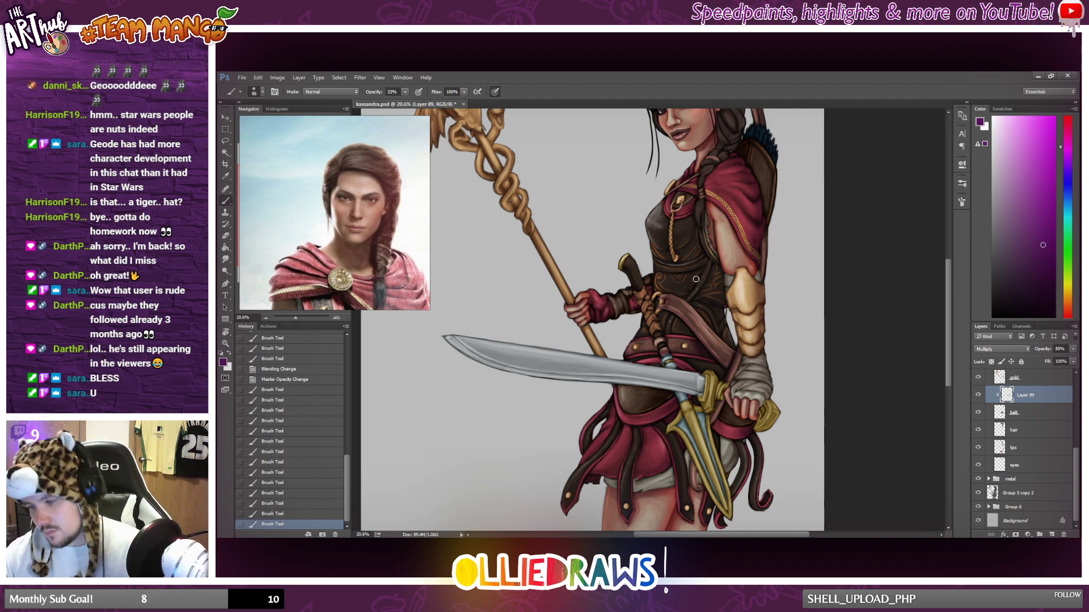
pyautogui.hotkey('ctrl', 'alt', 'z')
pyautogui.hotkey('ctrl', 'alt', 'z')
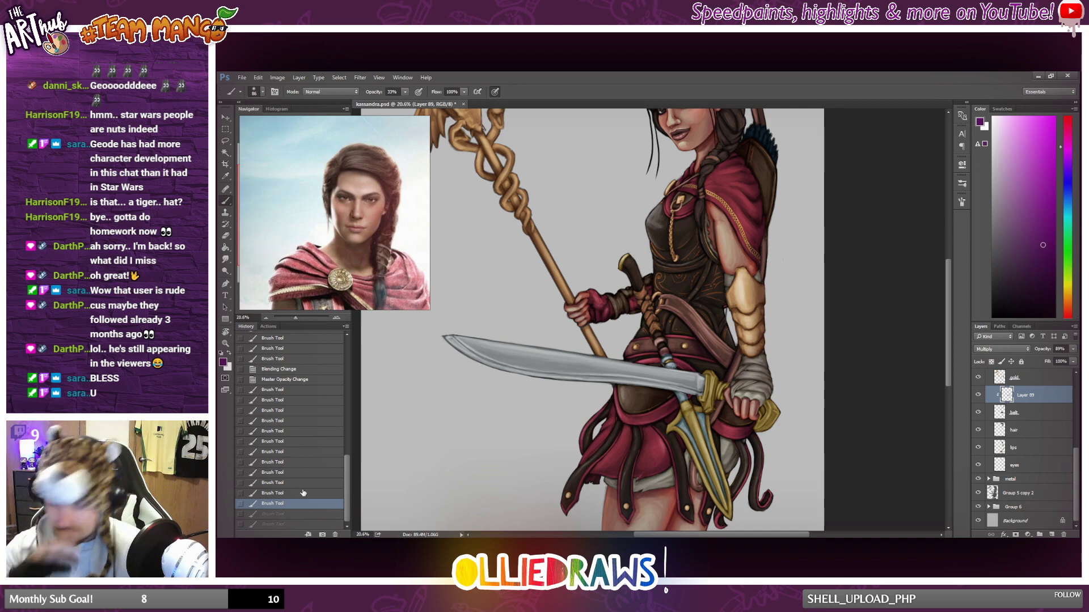
# Deepen the shadow on the strap's lower end near the wrist and lower the shading layer's opacity to 66%.
pyautogui.moveTo(734, 351); pyautogui.dragTo(725, 363)
pyautogui.moveTo(733, 350); pyautogui.dragTo(730, 359)
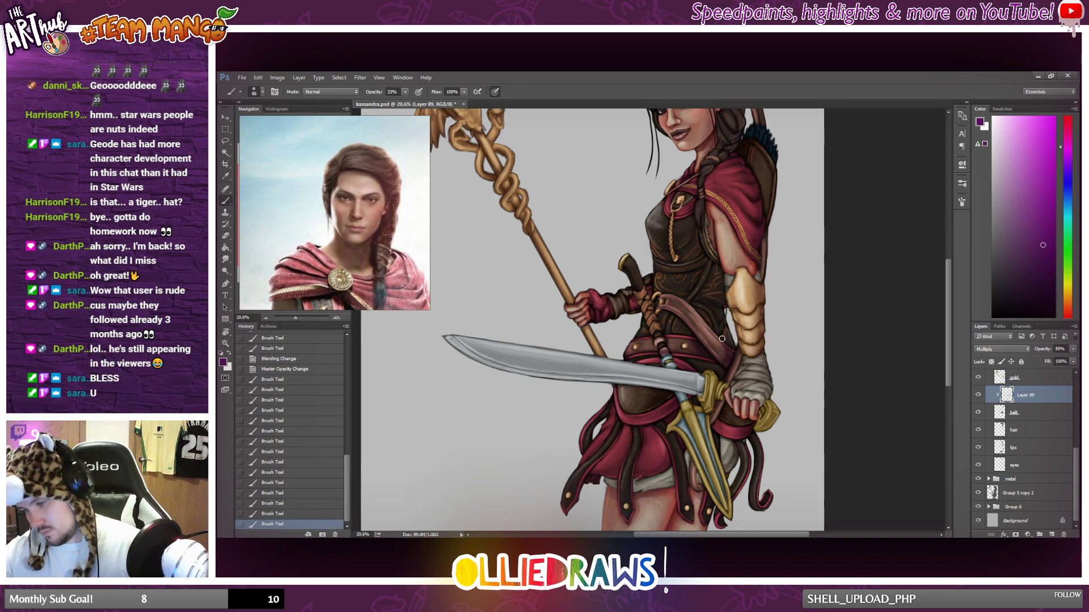
pyautogui.moveTo(683, 385); pyautogui.dragTo(683, 355)
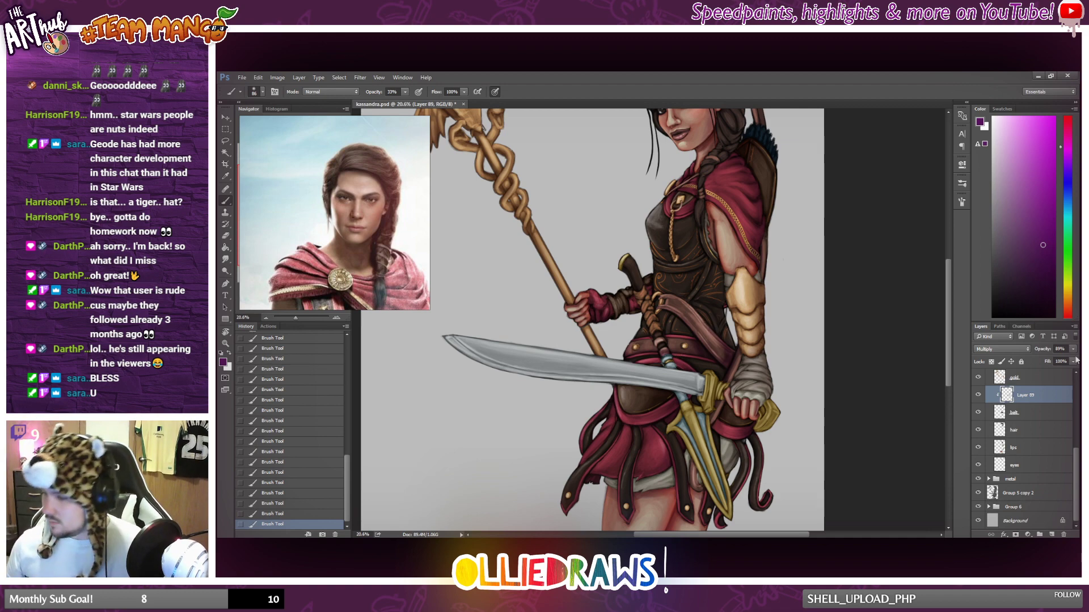
pyautogui.click(1073, 349)
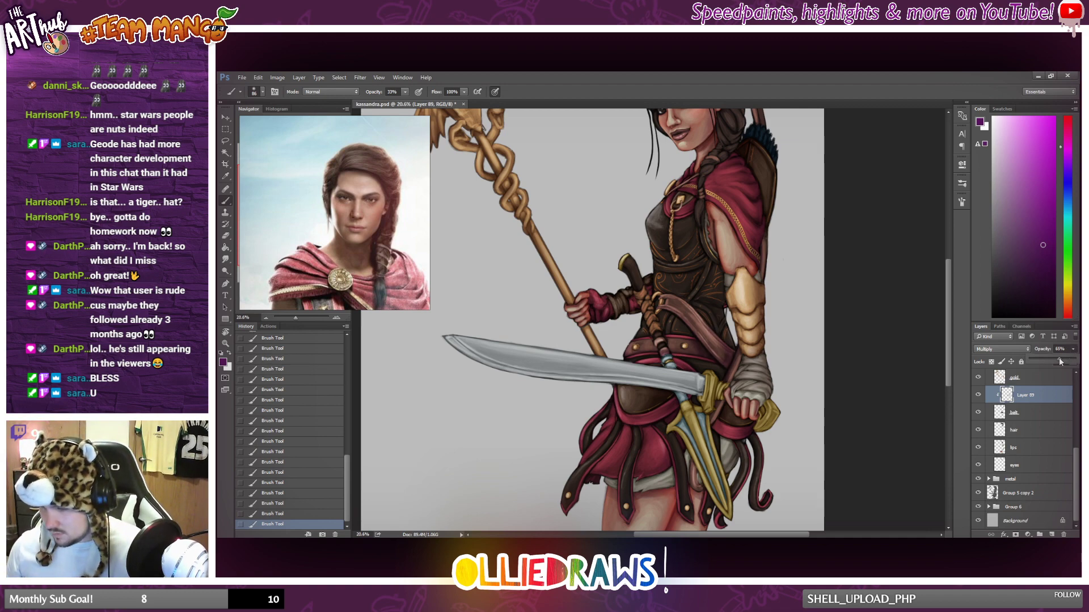
# Hide and show the belt shading layer to compare its effect on the full figure.
pyautogui.hotkey('ctrl', '0')
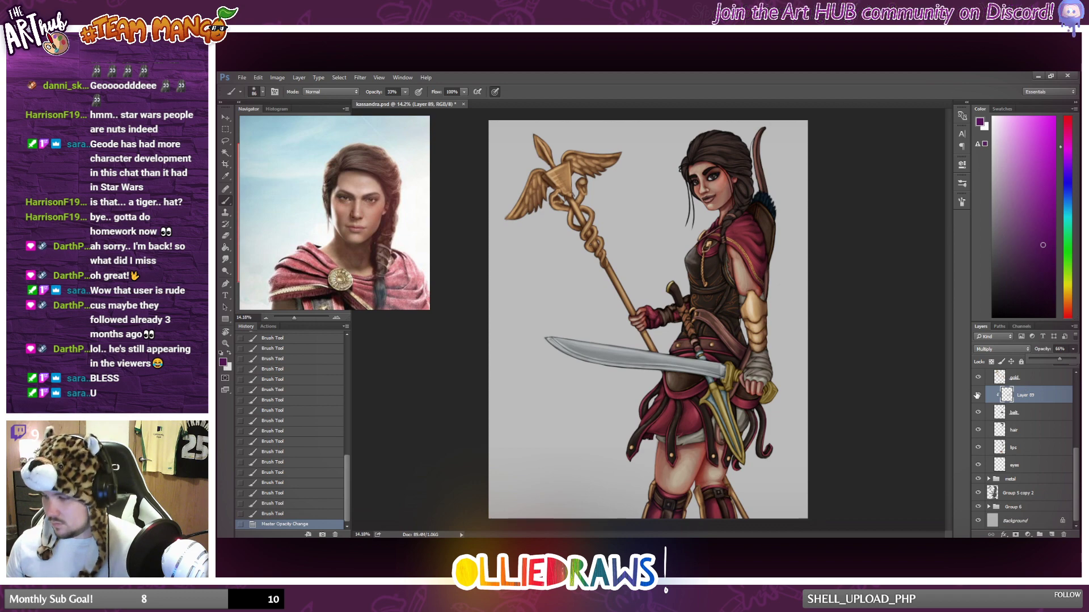
pyautogui.click(977, 396)
pyautogui.click(977, 395)
pyautogui.click(977, 395)
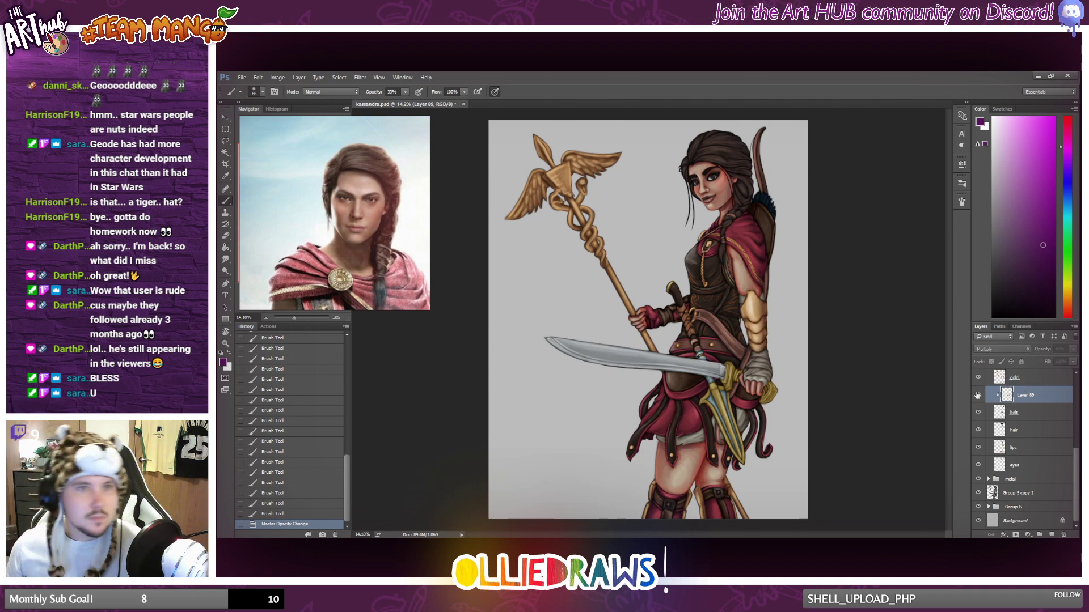
pyautogui.click(977, 395)
# Brush purple shading onto the quiver and the leather parts behind the figure's shoulder and arm.
pyautogui.scroll(2, 891, 268)
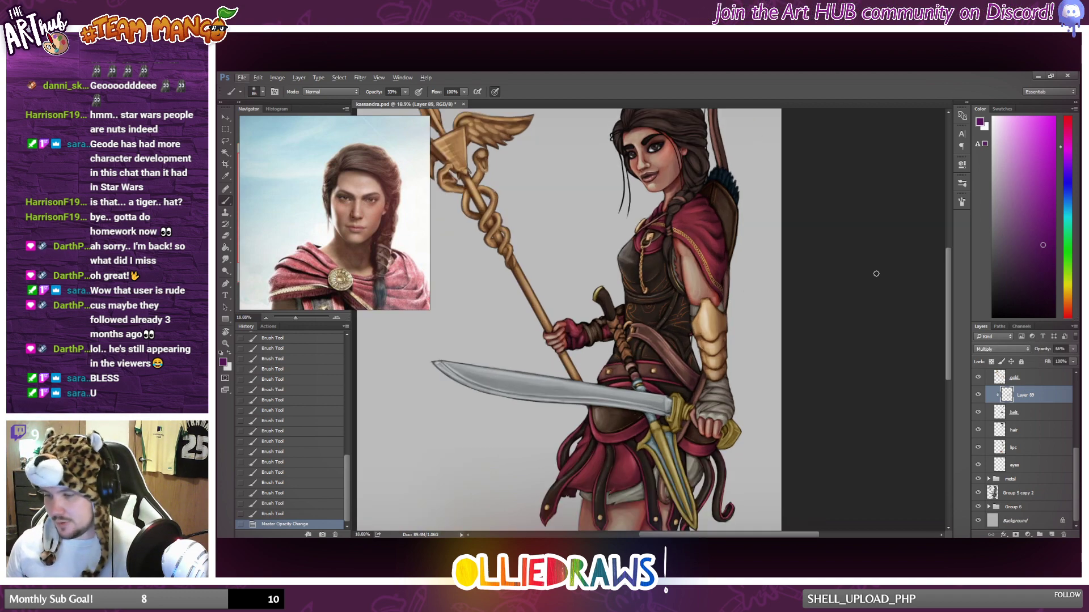
pyautogui.moveTo(722, 305); pyautogui.dragTo(721, 314)
pyautogui.moveTo(718, 267); pyautogui.dragTo(719, 244)
pyautogui.moveTo(718, 197)
pyautogui.mouseDown()
pyautogui.moveTo(709, 156)
pyautogui.moveTo(719, 207)
pyautogui.moveTo(712, 114)
pyautogui.moveTo(708, 159)
pyautogui.mouseUp()
pyautogui.moveTo(708, 161); pyautogui.dragTo(708, 151)
pyautogui.moveTo(708, 153); pyautogui.dragTo(708, 142)
pyautogui.moveTo(708, 148); pyautogui.dragTo(710, 136)
pyautogui.moveTo(709, 145)
pyautogui.mouseDown()
pyautogui.moveTo(711, 130)
pyautogui.moveTo(713, 180)
pyautogui.mouseUp()
pyautogui.moveTo(714, 181)
pyautogui.mouseDown()
pyautogui.moveTo(717, 195)
pyautogui.moveTo(724, 185)
pyautogui.mouseUp()
pyautogui.moveTo(724, 187); pyautogui.dragTo(721, 174)
pyautogui.moveTo(722, 177); pyautogui.dragTo(719, 165)
pyautogui.moveTo(720, 166); pyautogui.dragTo(718, 153)
pyautogui.moveTo(718, 156); pyautogui.dragTo(716, 124)
pyautogui.moveTo(715, 126); pyautogui.dragTo(717, 115)
# Erase some of the shading on the waist belt beside the dagger's grip.
pyautogui.scroll(-3, 666, 327)
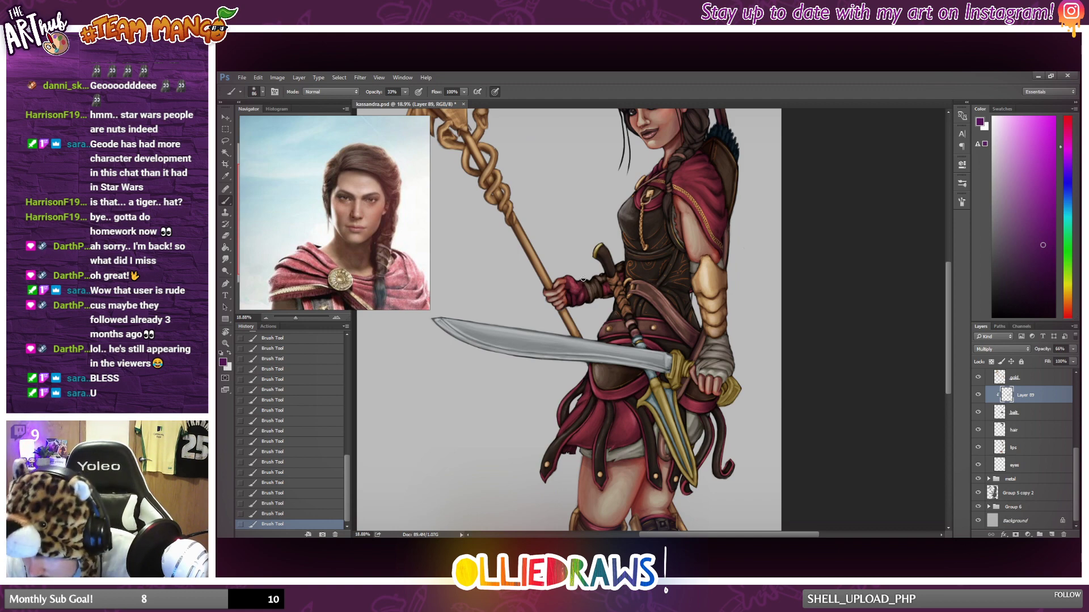
pyautogui.scroll(-1, 600, 257)
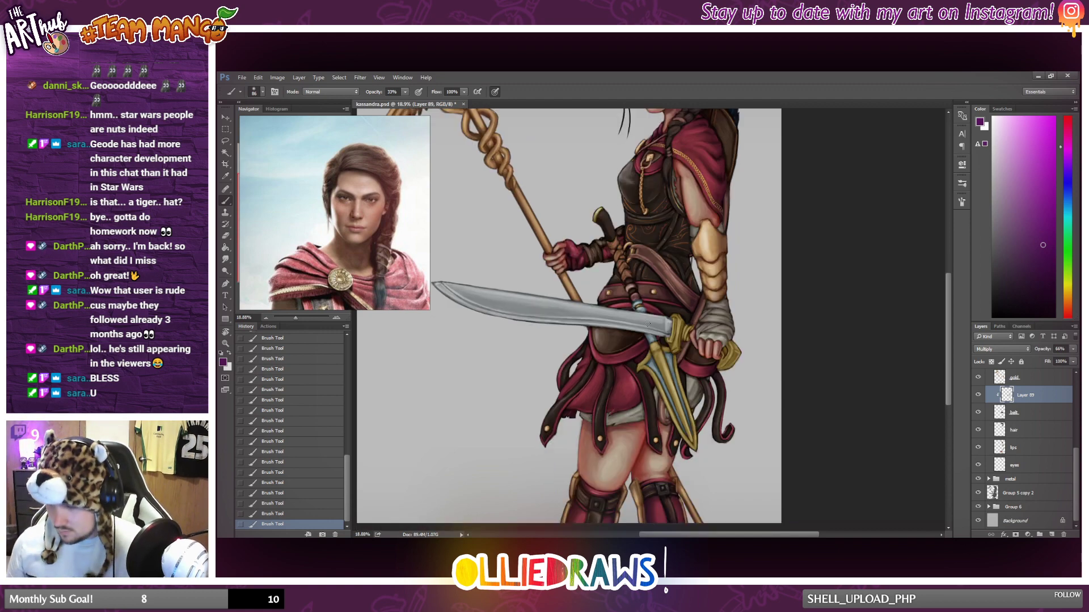
pyautogui.scroll(1, 600, 257)
pyautogui.press('e')
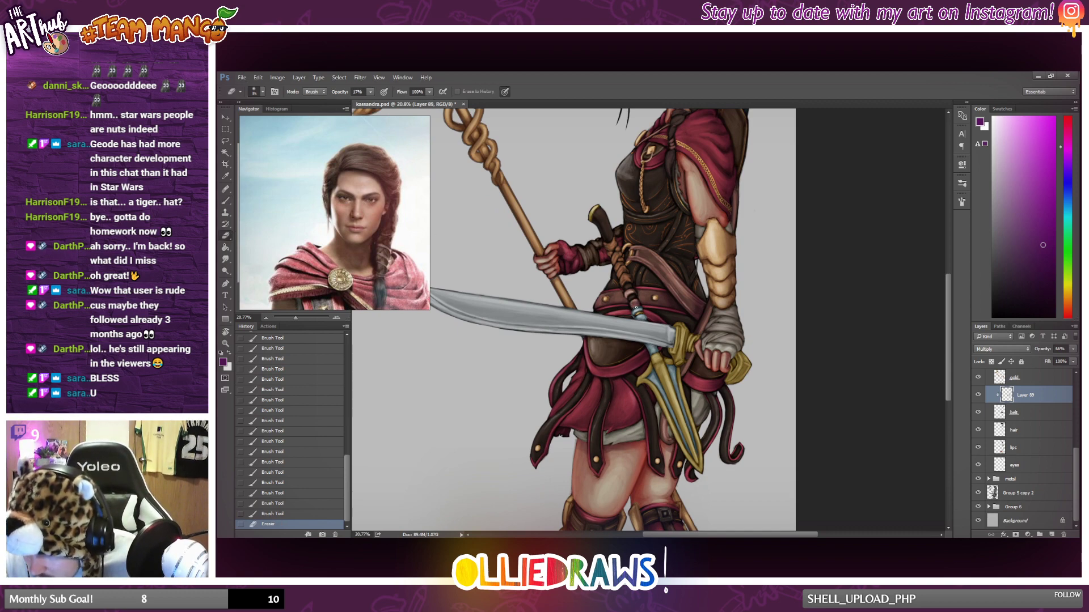
pyautogui.moveTo(636, 308); pyautogui.dragTo(634, 303)
pyautogui.moveTo(635, 307); pyautogui.dragTo(635, 303)
pyautogui.moveTo(636, 307); pyautogui.dragTo(636, 298)
# Repaint the shadow on the waist belt next to the dagger's grip with short brush strokes.
pyautogui.press('b')
pyautogui.moveTo(632, 292); pyautogui.dragTo(637, 299)
pyautogui.moveTo(632, 291); pyautogui.dragTo(637, 300)
pyautogui.moveTo(633, 292); pyautogui.dragTo(637, 299)
pyautogui.moveTo(632, 291); pyautogui.dragTo(636, 299)
pyautogui.moveTo(631, 291); pyautogui.dragTo(635, 299)
pyautogui.moveTo(632, 290); pyautogui.dragTo(636, 298)
# Compare the full figure with the belt shading layer and the belt layer itself hidden and shown.
pyautogui.scroll(-2, 699, 297)
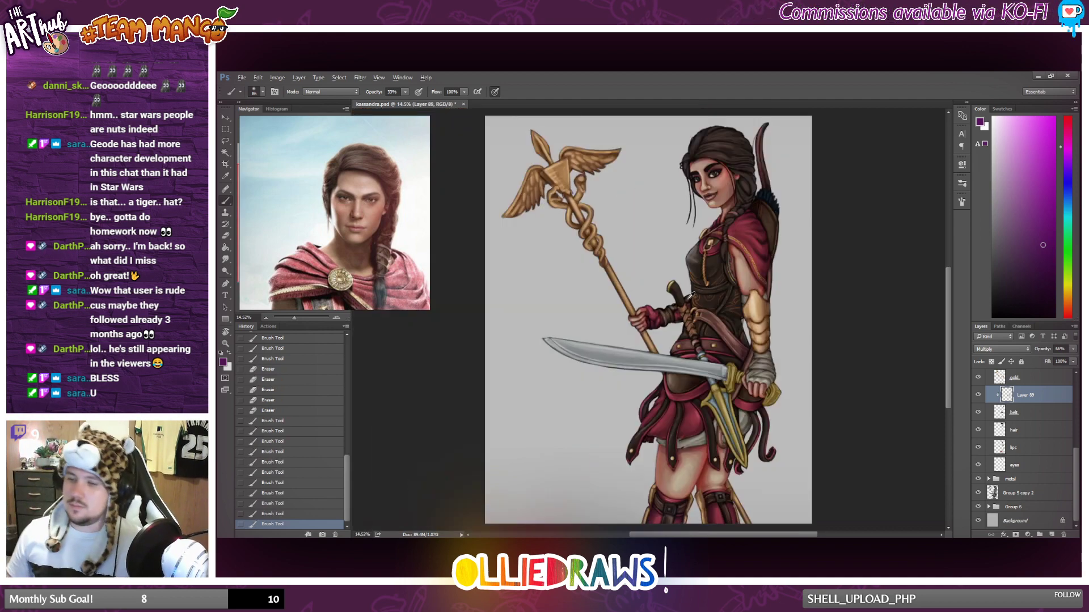
pyautogui.click(978, 395)
pyautogui.click(979, 395)
pyautogui.click(979, 395)
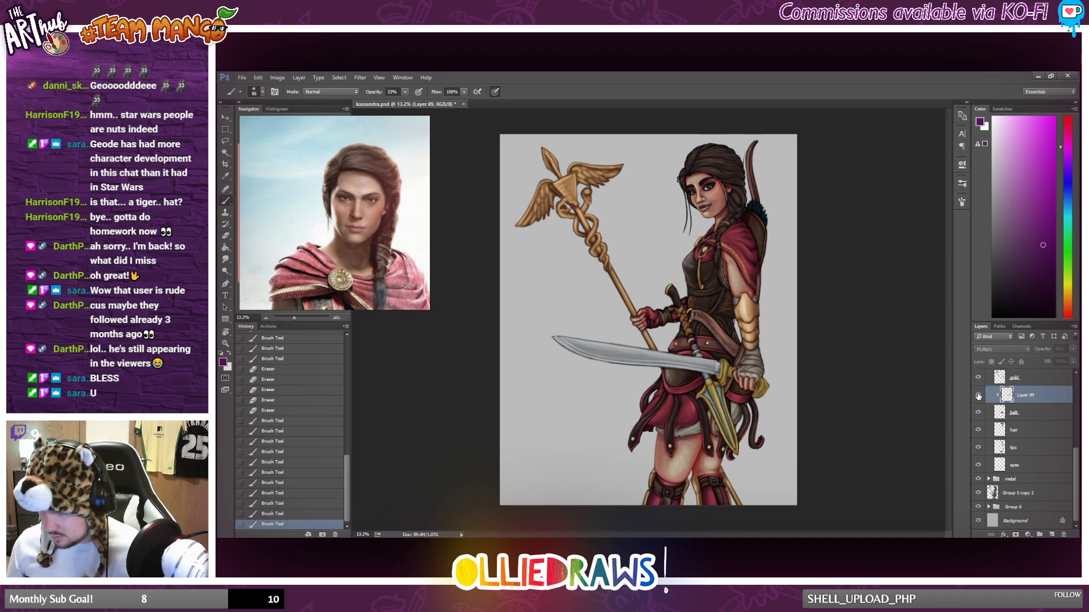
pyautogui.click(978, 395)
pyautogui.click(977, 414)
pyautogui.click(977, 414)
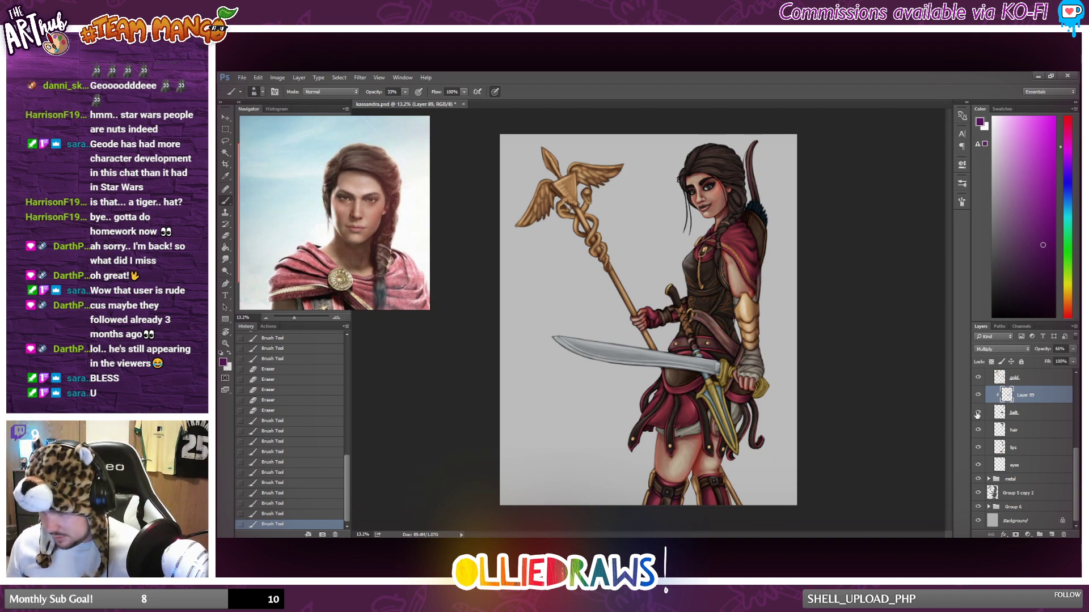
pyautogui.click(978, 414)
pyautogui.click(977, 414)
# Brush purple shading onto the leather below the sword hand and the strap hanging behind the dagger.
pyautogui.scroll(5, 765, 420)
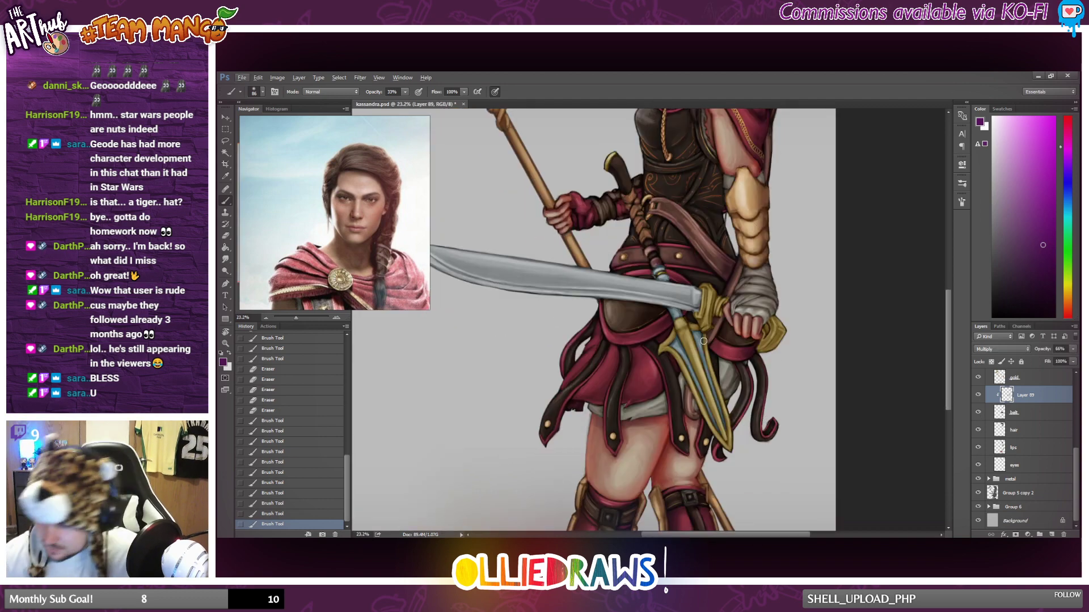
pyautogui.moveTo(717, 319); pyautogui.dragTo(714, 339)
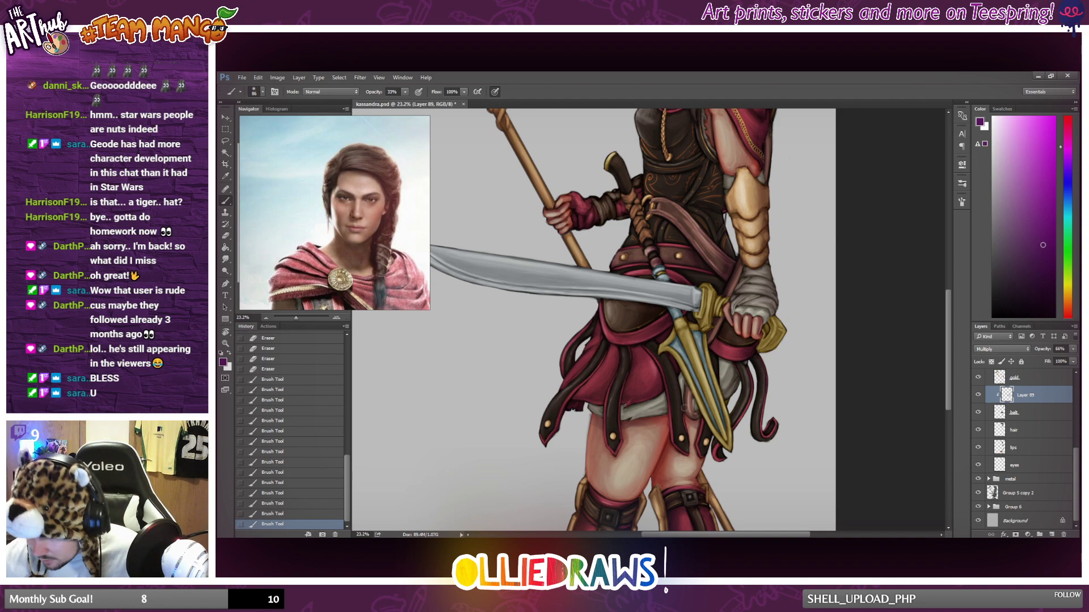
pyautogui.moveTo(689, 389); pyautogui.dragTo(690, 415)
pyautogui.moveTo(687, 390); pyautogui.dragTo(699, 424)
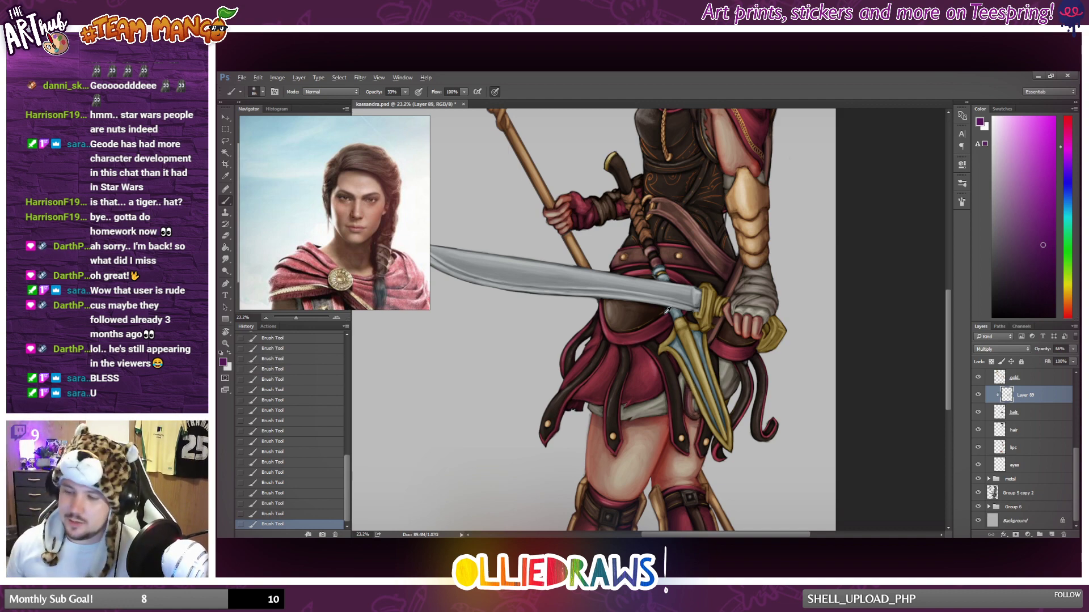
# Recheck the whole figure with the finished belt shading layer hidden and shown.
pyautogui.scroll(-5, 668, 311)
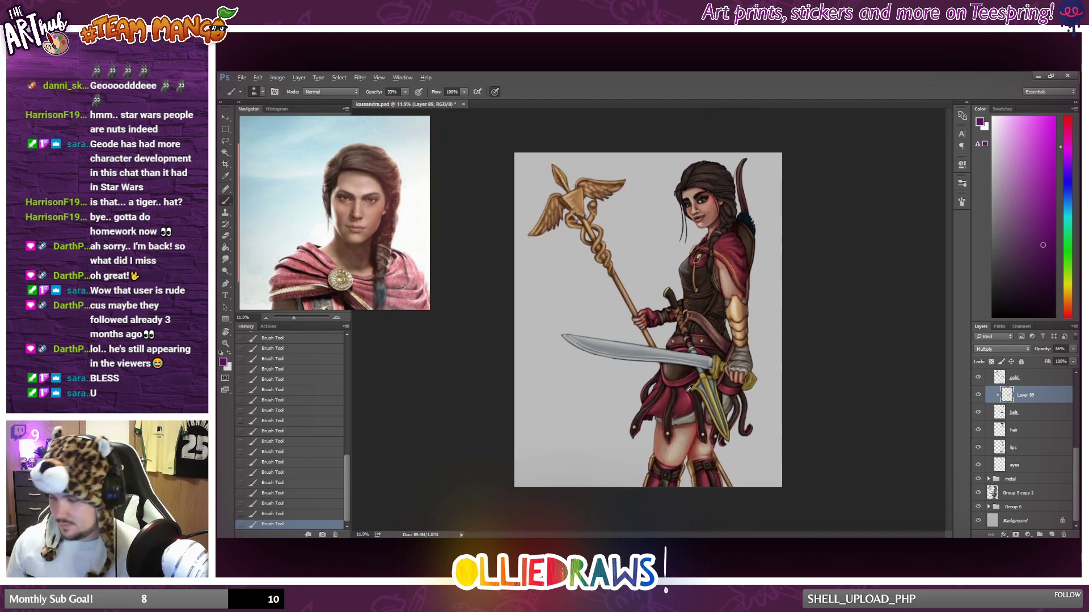
pyautogui.scroll(2, 865, 398)
pyautogui.click(978, 395)
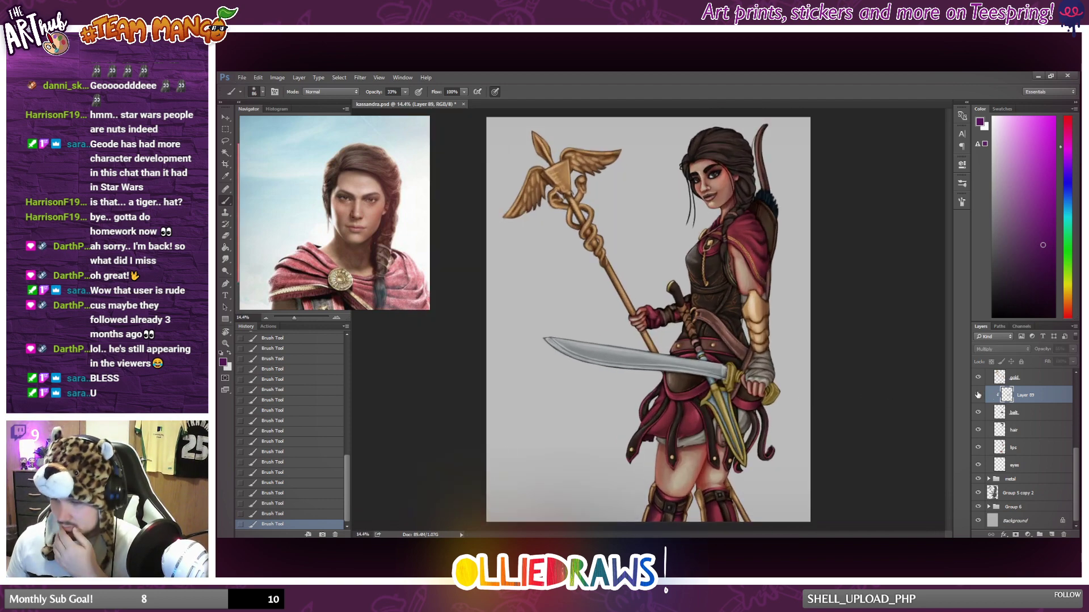
pyautogui.click(978, 394)
pyautogui.click(977, 394)
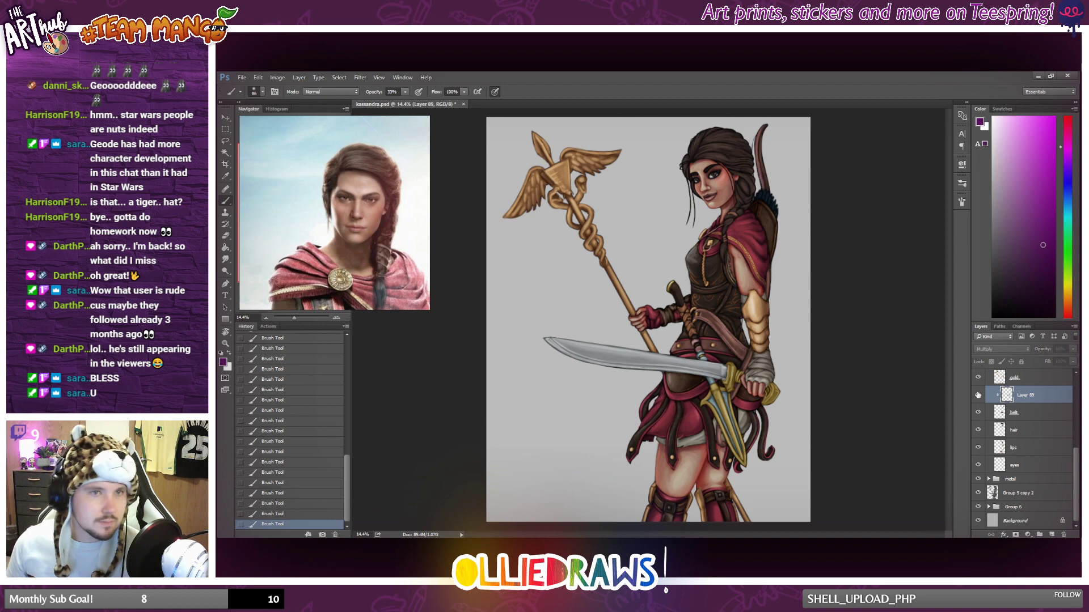
pyautogui.click(978, 395)
pyautogui.scroll(-2, 752, 359)
pyautogui.scroll(2, 752, 358)
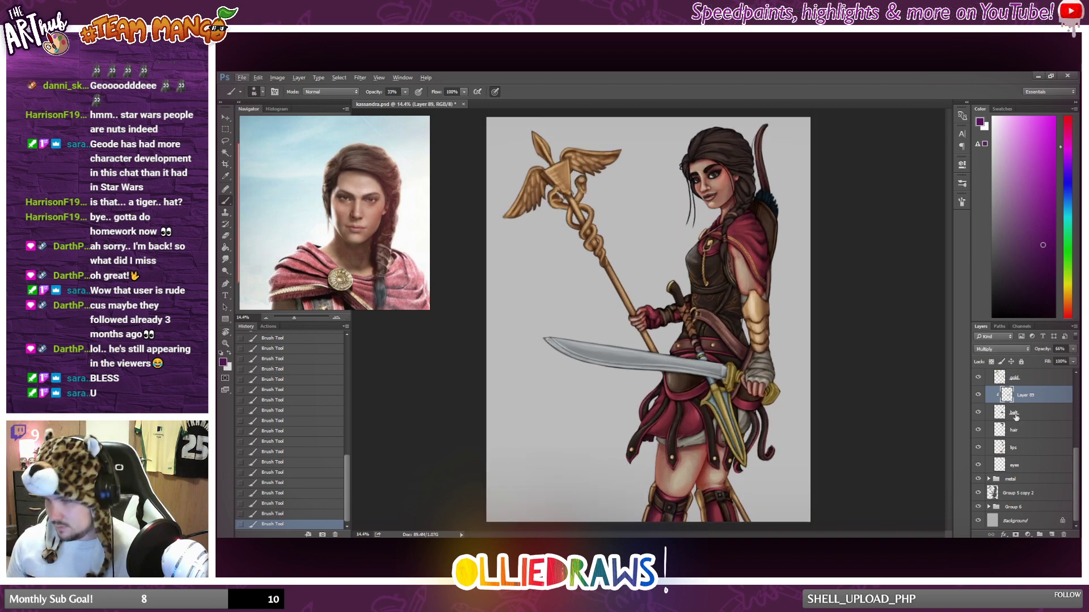
# Check which part the outerarmour layer covers, add a new layer above it and clip it to the outerarmour.
pyautogui.click(1041, 433)
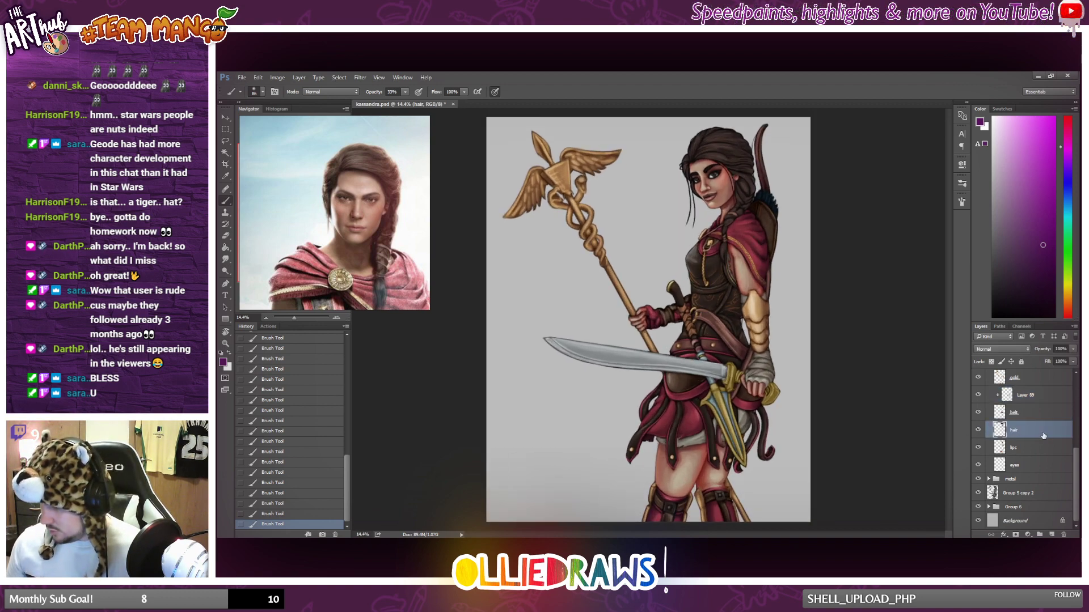
pyautogui.scroll(4, 1035, 400)
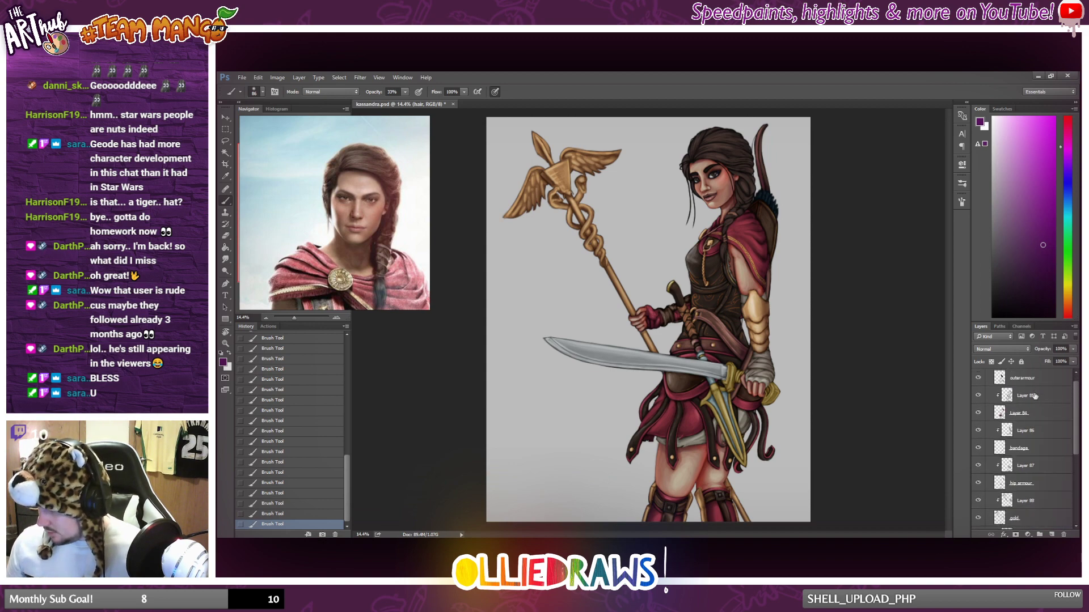
pyautogui.scroll(1, 1035, 396)
pyautogui.click(1011, 397)
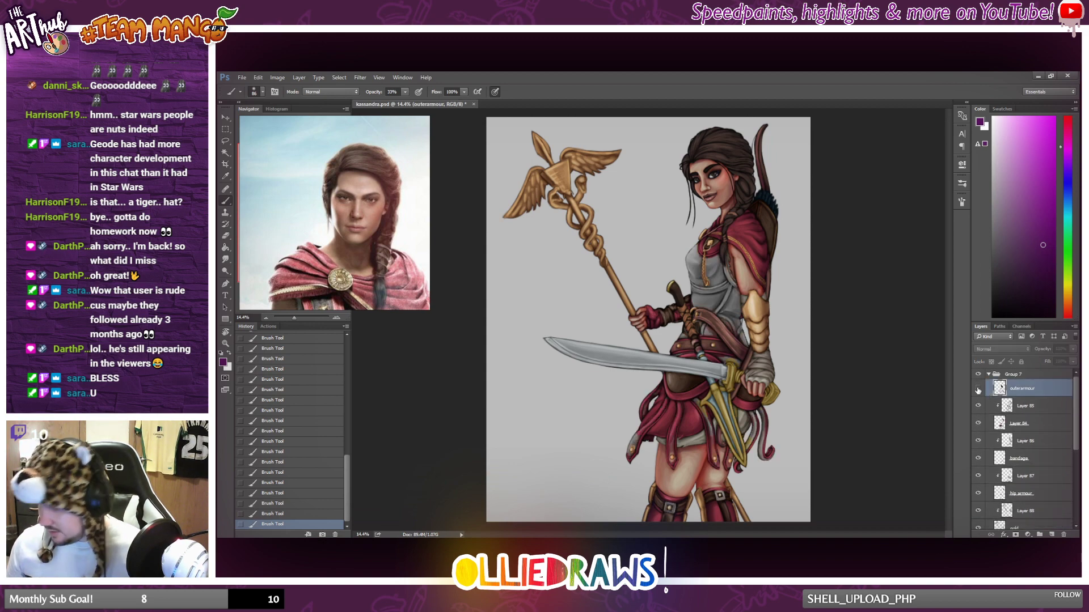
pyautogui.click(1054, 534)
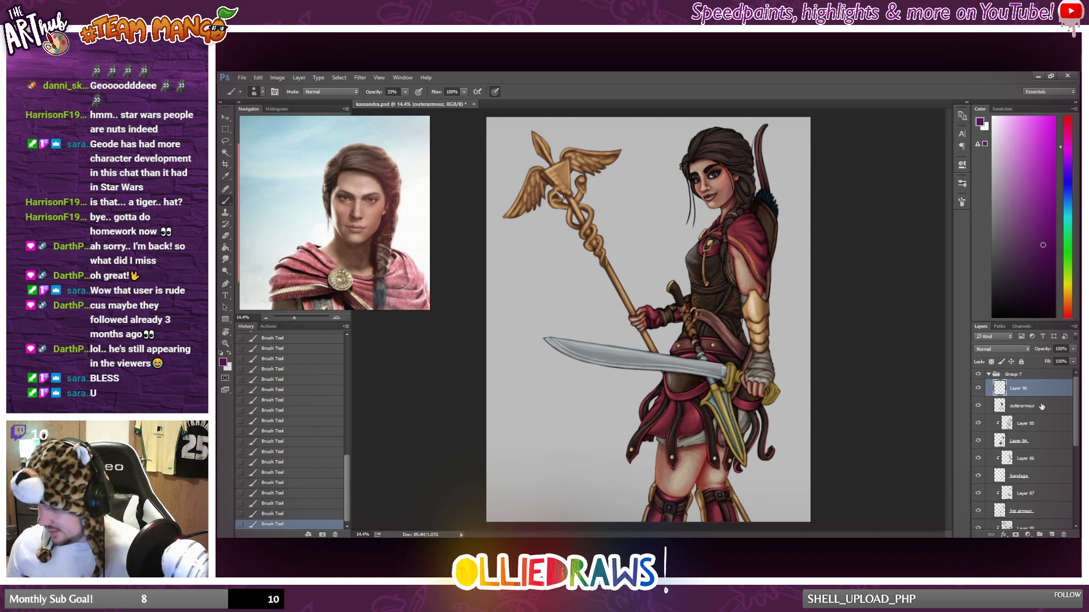
pyautogui.keyDown('alt'); pyautogui.click(1021, 397); pyautogui.keyUp('alt')
pyautogui.scroll(5, 779, 286)
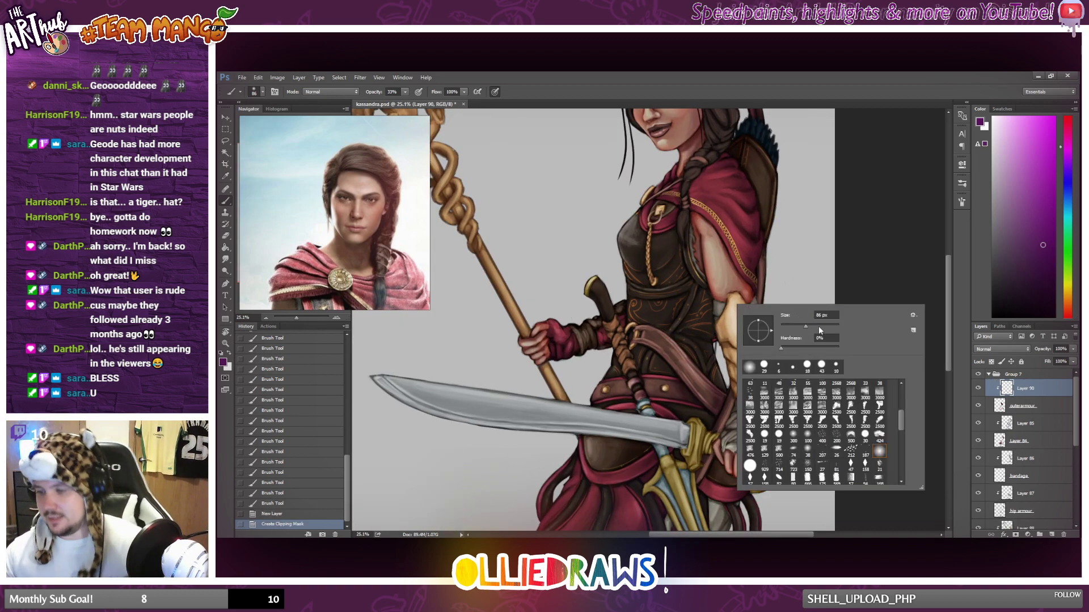
# Enlarge the soft brush to about 154 px, brush first purple shading onto the outer armour and set its clipped layer to Multiply.
pyautogui.moveTo(818, 325); pyautogui.dragTo(827, 326)
pyautogui.moveTo(713, 327)
pyautogui.mouseDown()
pyautogui.moveTo(719, 394)
pyautogui.moveTo(716, 309)
pyautogui.moveTo(711, 372)
pyautogui.moveTo(708, 326)
pyautogui.mouseUp()
pyautogui.moveTo(705, 346); pyautogui.dragTo(708, 318)
pyautogui.click(1005, 348)
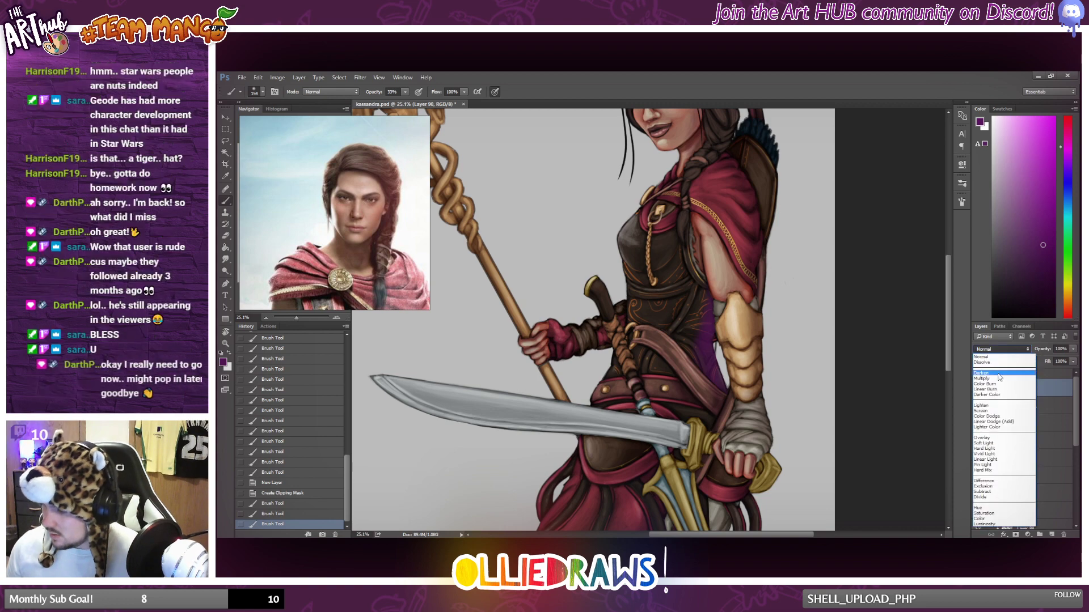
pyautogui.click(1000, 367)
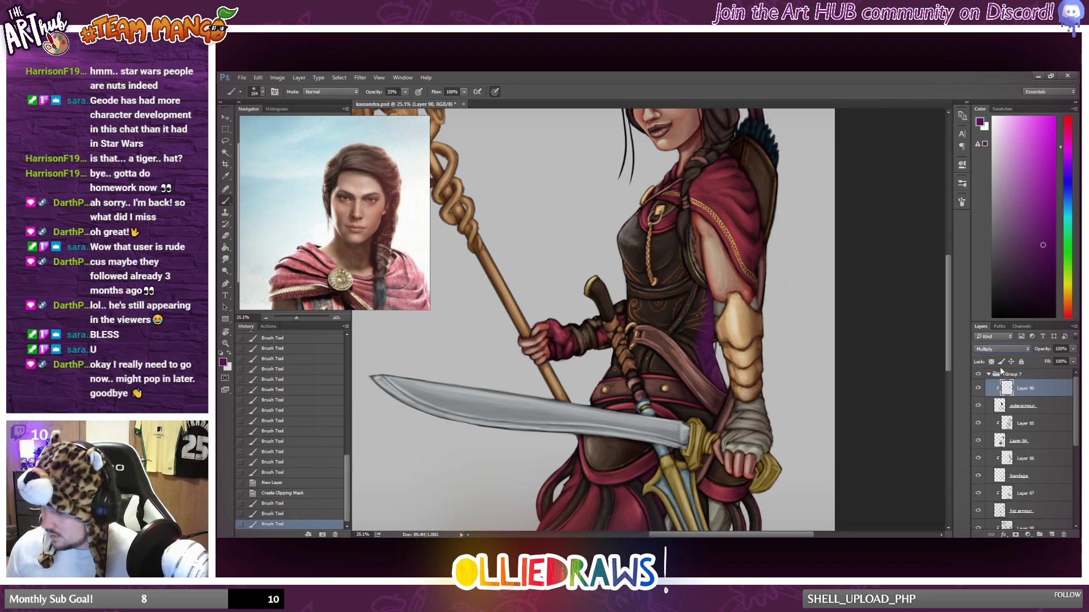
# Brush purple shading over the outer armour on the torso, from the chest down to the waist.
pyautogui.click(404, 93)
pyautogui.scroll(-3, 765, 319)
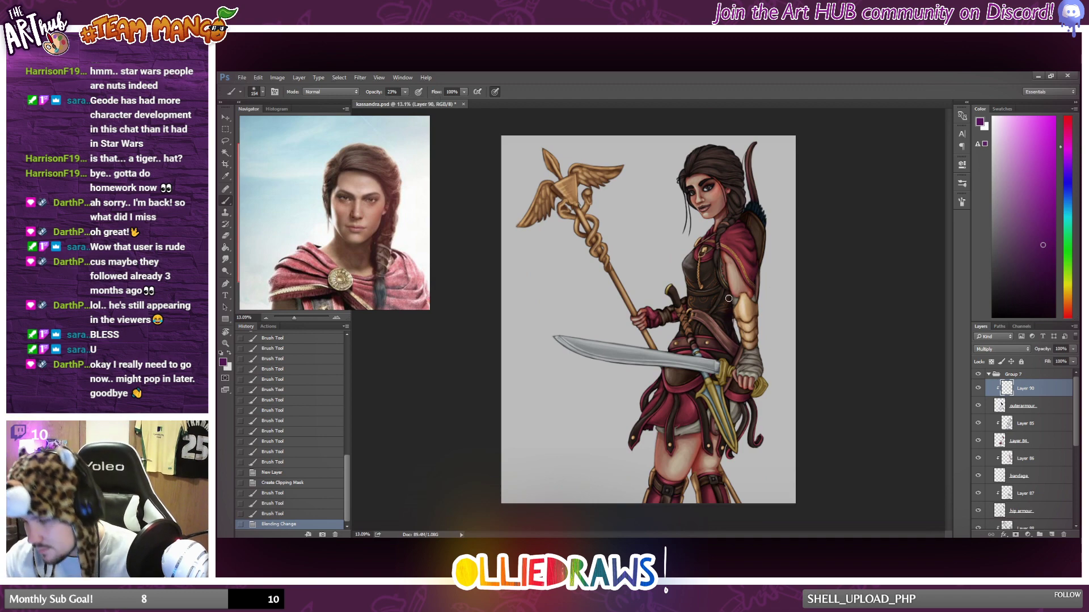
pyautogui.moveTo(728, 299); pyautogui.dragTo(724, 278)
pyautogui.moveTo(724, 278); pyautogui.dragTo(729, 299)
pyautogui.moveTo(723, 272); pyautogui.dragTo(728, 292)
pyautogui.moveTo(722, 251); pyautogui.dragTo(726, 289)
pyautogui.moveTo(725, 287); pyautogui.dragTo(719, 251)
pyautogui.moveTo(719, 250)
pyautogui.mouseDown()
pyautogui.moveTo(697, 256)
pyautogui.moveTo(715, 256)
pyautogui.mouseUp()
pyautogui.moveTo(715, 257); pyautogui.dragTo(705, 268)
pyautogui.moveTo(714, 261)
pyautogui.mouseDown()
pyautogui.moveTo(706, 278)
pyautogui.moveTo(713, 266)
pyautogui.mouseUp()
pyautogui.moveTo(715, 269); pyautogui.dragTo(700, 286)
pyautogui.rightClick(698, 284)
pyautogui.click(694, 286)
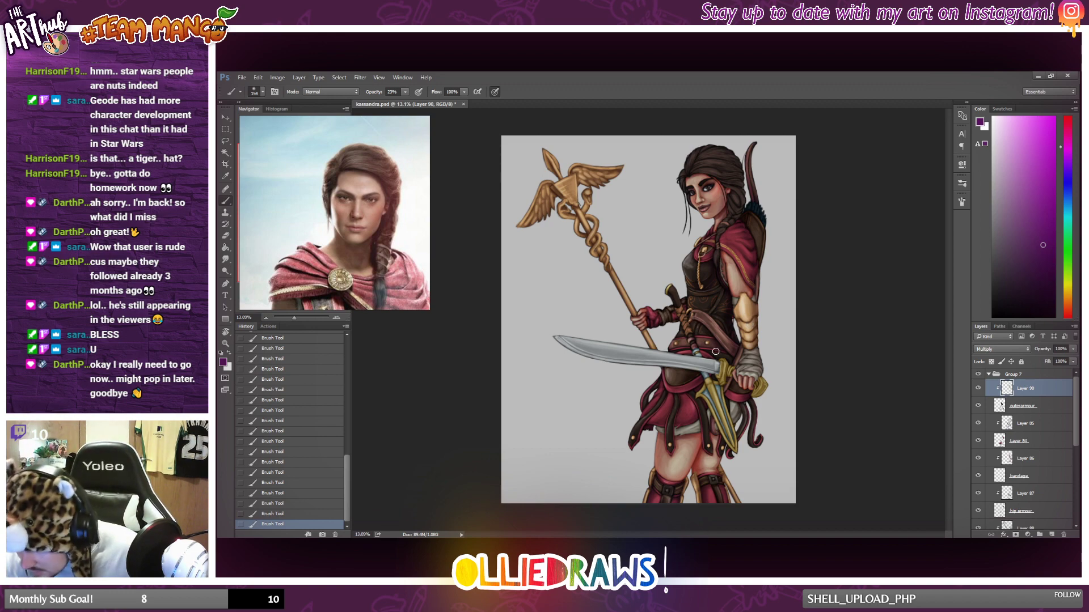
# Examine the outer armour shading on the torso, skirt and legs, close up and across the whole figure.
pyautogui.scroll(3, 707, 359)
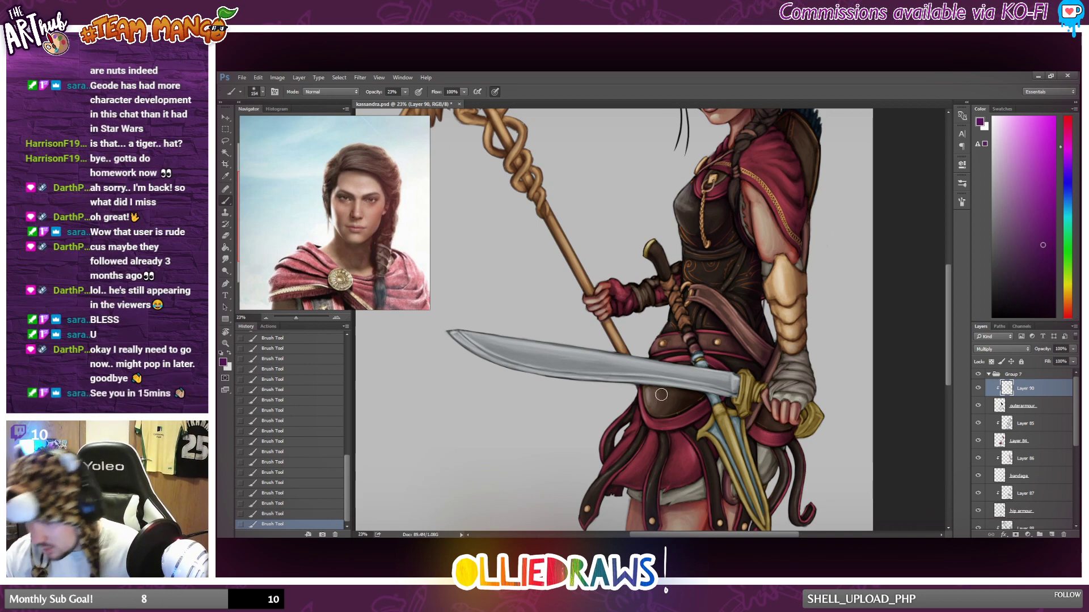
pyautogui.scroll(-3, 734, 273)
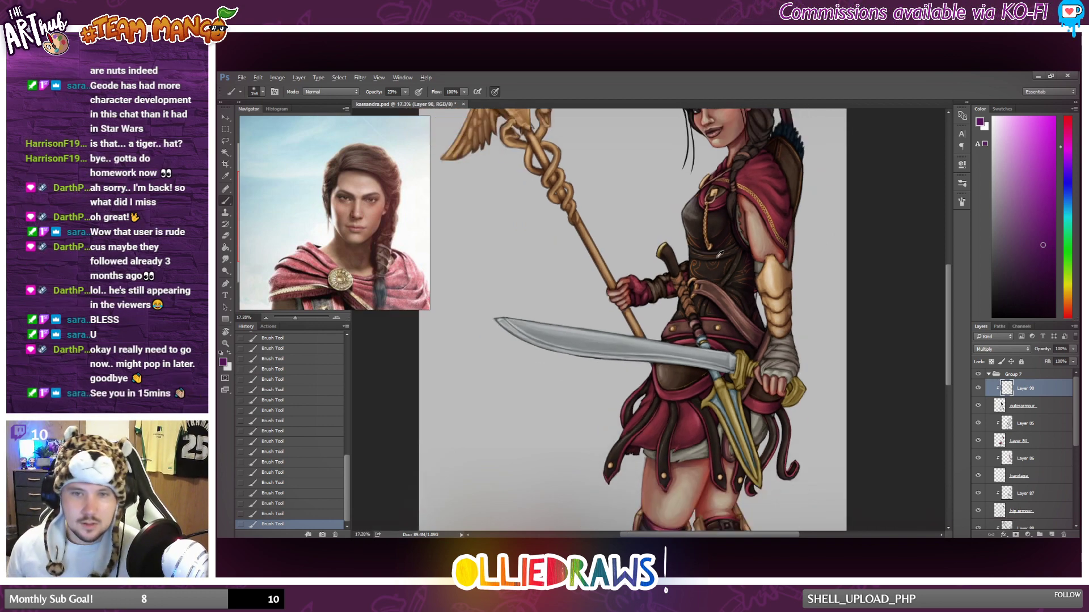
pyautogui.scroll(-2, 736, 255)
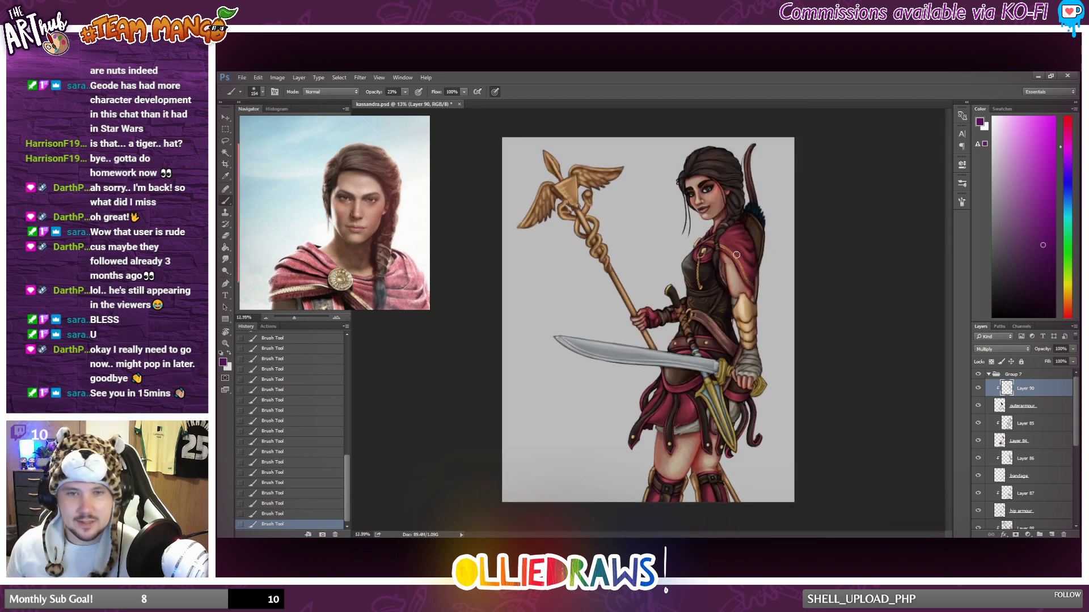
pyautogui.scroll(2, 736, 255)
pyautogui.scroll(-2, 734, 255)
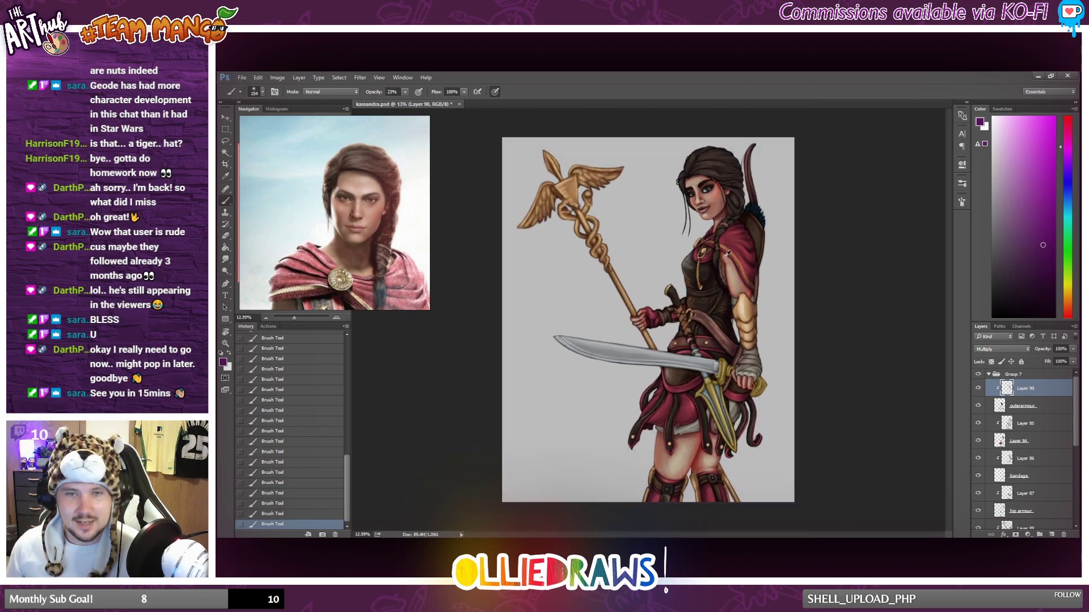
pyautogui.scroll(3, 731, 442)
pyautogui.scroll(-1, 731, 443)
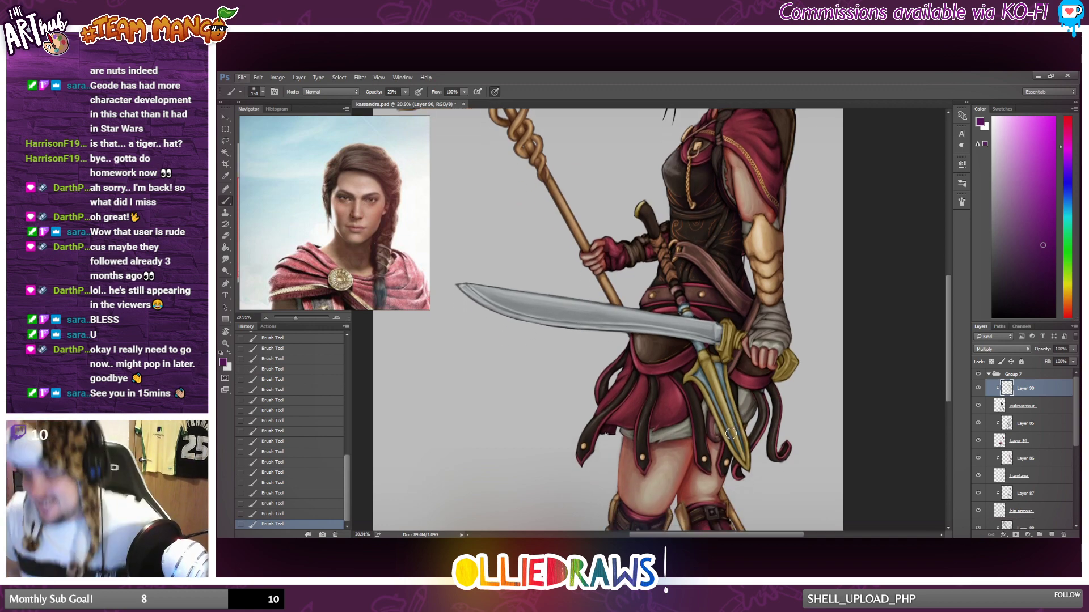
pyautogui.scroll(-2, 731, 434)
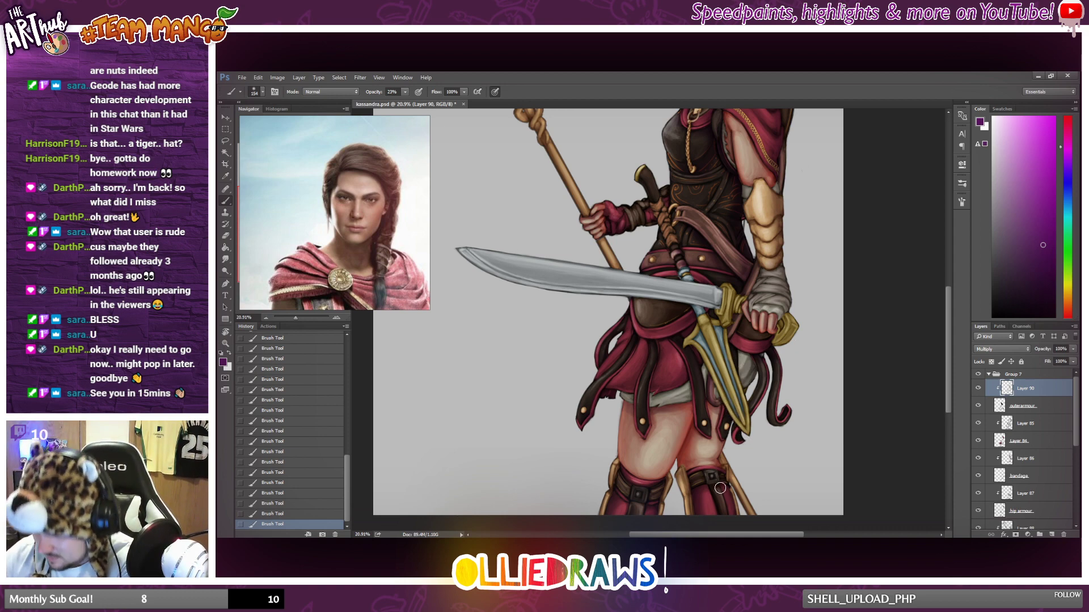
pyautogui.scroll(-3, 720, 446)
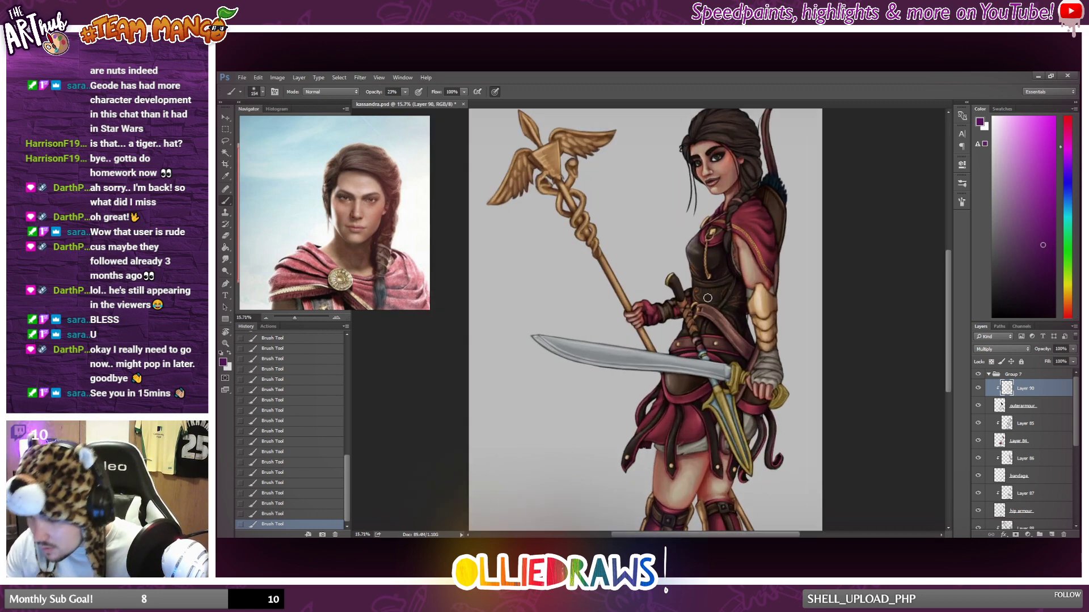
# Compare the full figure with the outer armour shading layer hidden and shown.
pyautogui.scroll(-2, 708, 298)
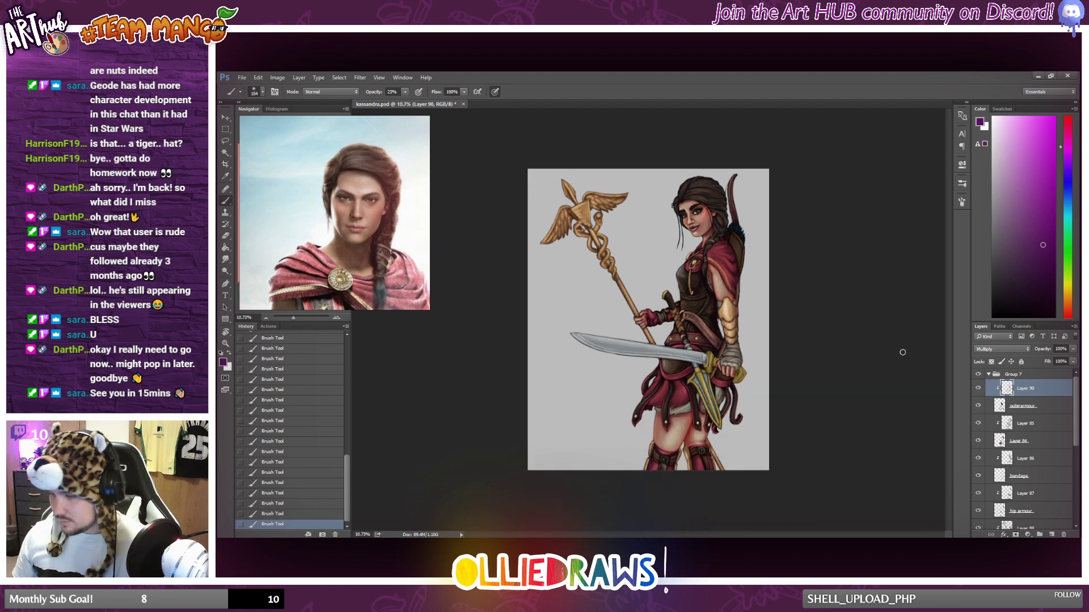
pyautogui.click(977, 390)
pyautogui.click(977, 390)
pyautogui.scroll(1, 738, 353)
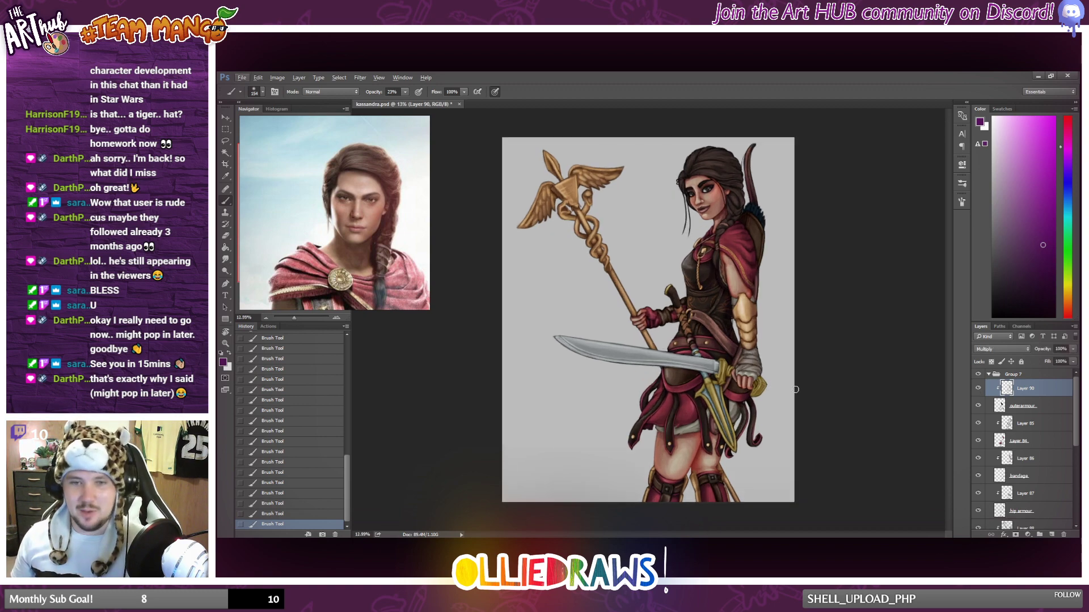
pyautogui.scroll(1, 796, 389)
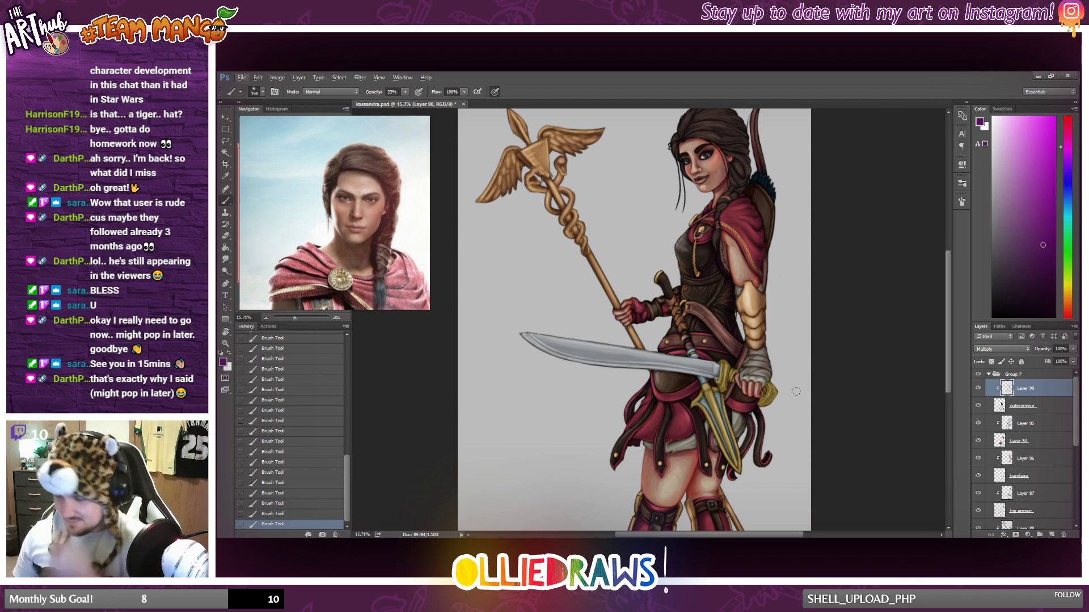
# Add a new layer above the hair layer and clip it to the hair.
pyautogui.scroll(2, 785, 368)
pyautogui.scroll(1, 779, 358)
pyautogui.scroll(2, 777, 358)
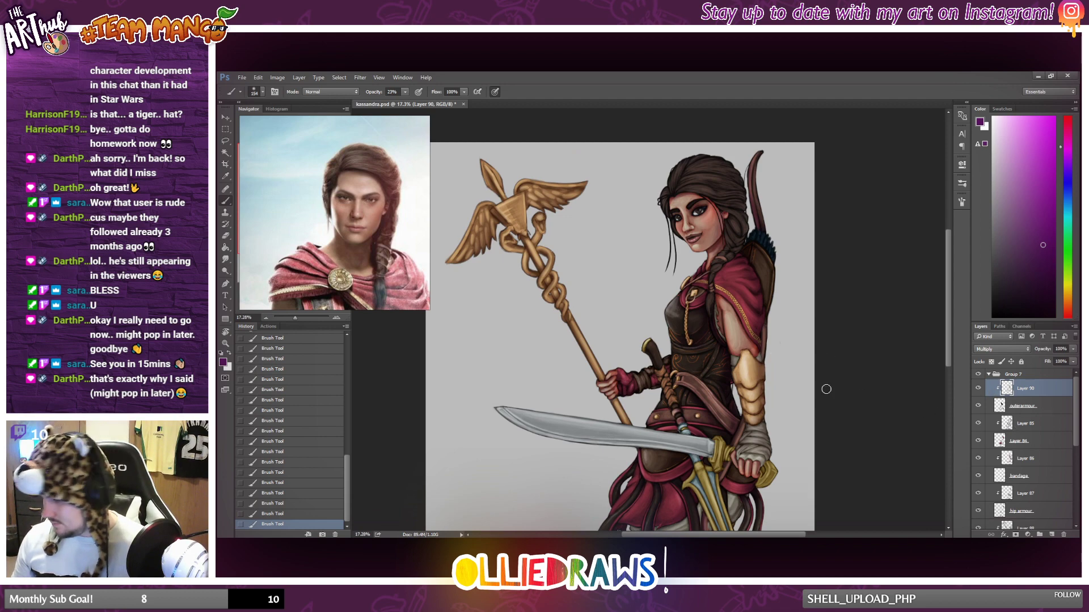
pyautogui.scroll(-5, 1022, 434)
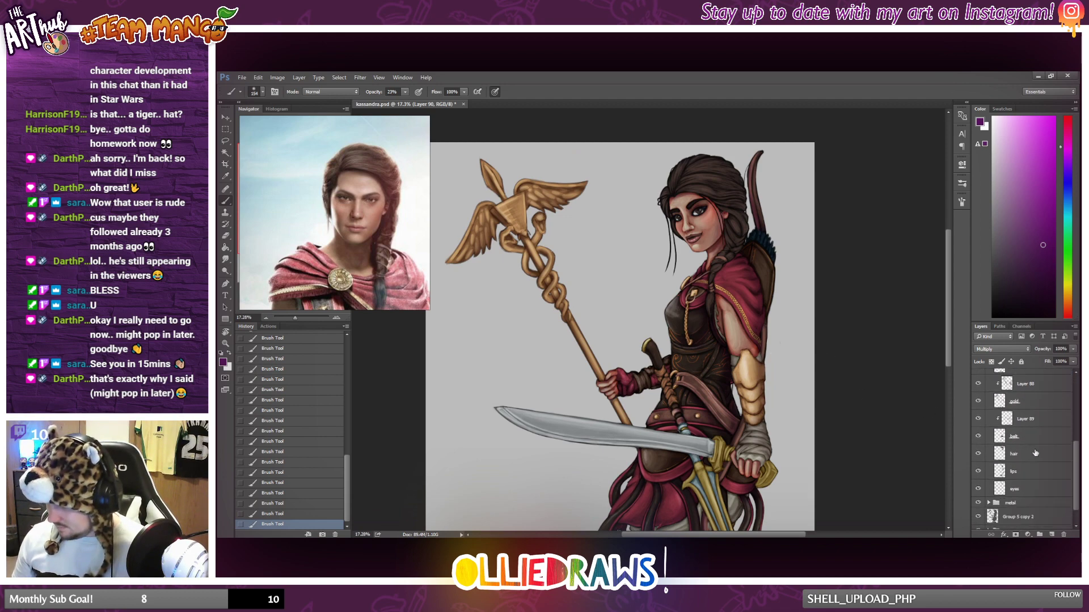
pyautogui.click(1035, 454)
pyautogui.click(1053, 535)
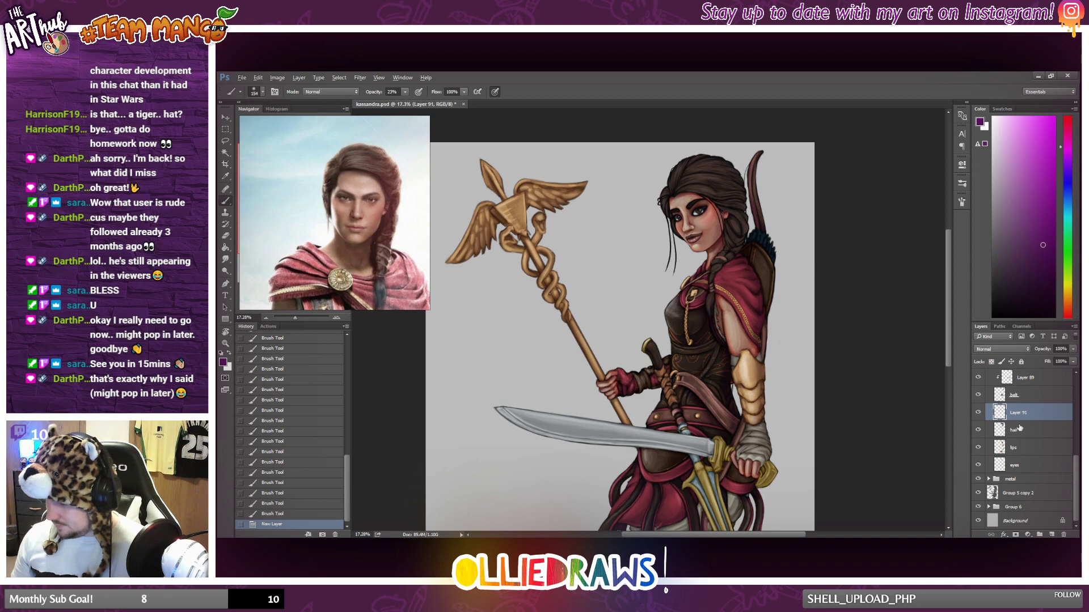
pyautogui.keyDown('alt'); pyautogui.click(1020, 421); pyautogui.keyUp('alt')
# Brush purple shading onto the hair at the back of the head and down the braid over the shoulder.
pyautogui.scroll(2, 793, 318)
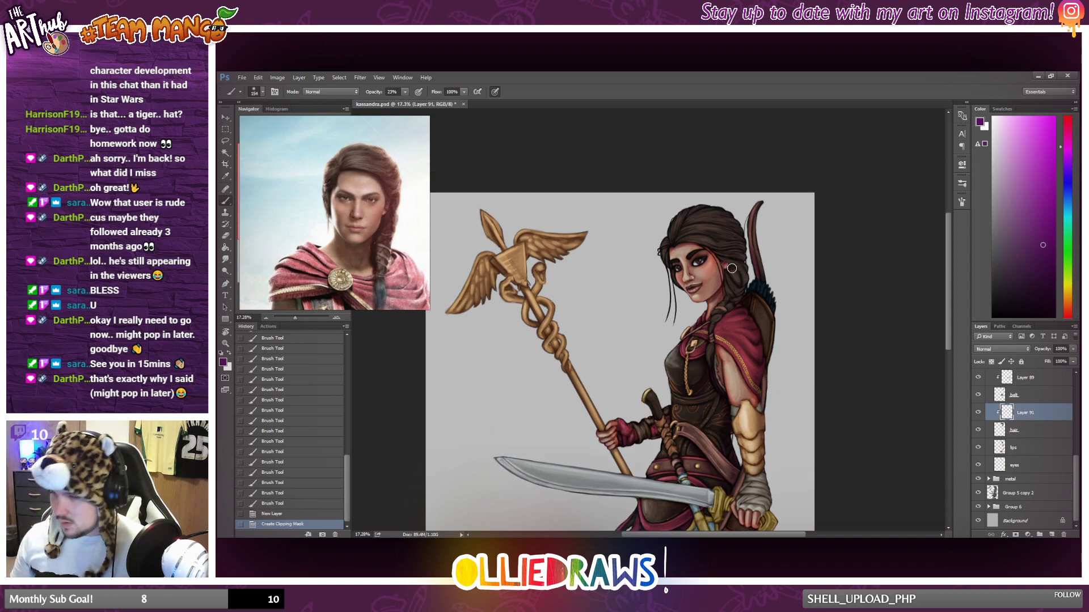
pyautogui.scroll(5, 730, 272)
pyautogui.moveTo(757, 208)
pyautogui.mouseDown()
pyautogui.moveTo(691, 160)
pyautogui.moveTo(757, 223)
pyautogui.moveTo(721, 181)
pyautogui.mouseUp()
pyautogui.moveTo(755, 243); pyautogui.dragTo(714, 226)
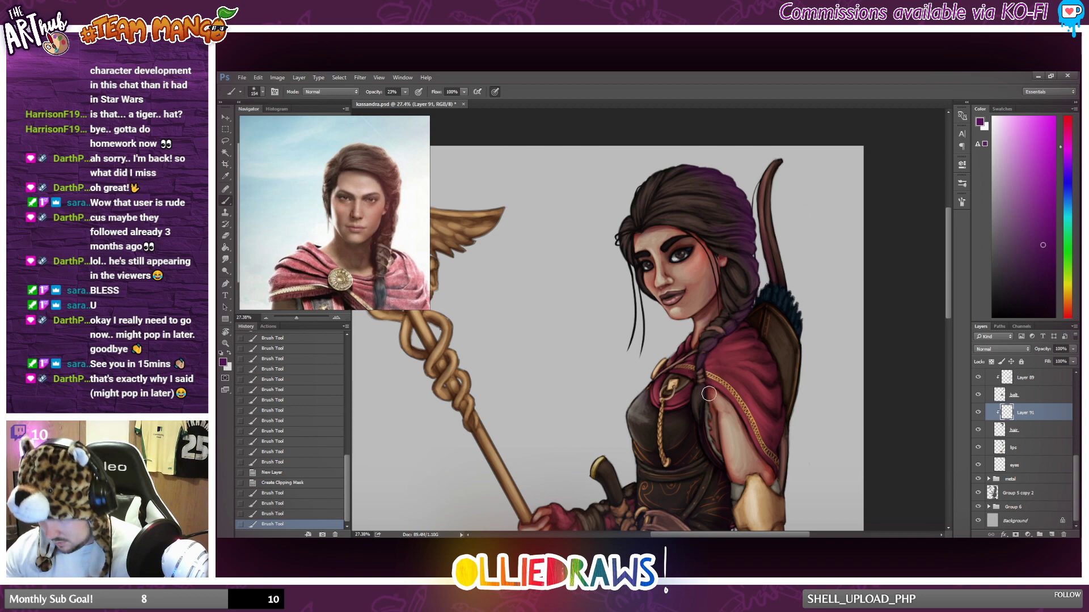
pyautogui.moveTo(709, 393); pyautogui.dragTo(703, 415)
pyautogui.moveTo(702, 415)
pyautogui.mouseDown()
pyautogui.moveTo(706, 378)
pyautogui.moveTo(701, 429)
pyautogui.mouseUp()
pyautogui.moveTo(701, 429); pyautogui.dragTo(706, 392)
# Extend the purple hair shading behind the ear, along the hairline and over the crown of the head.
pyautogui.moveTo(751, 245); pyautogui.dragTo(761, 302)
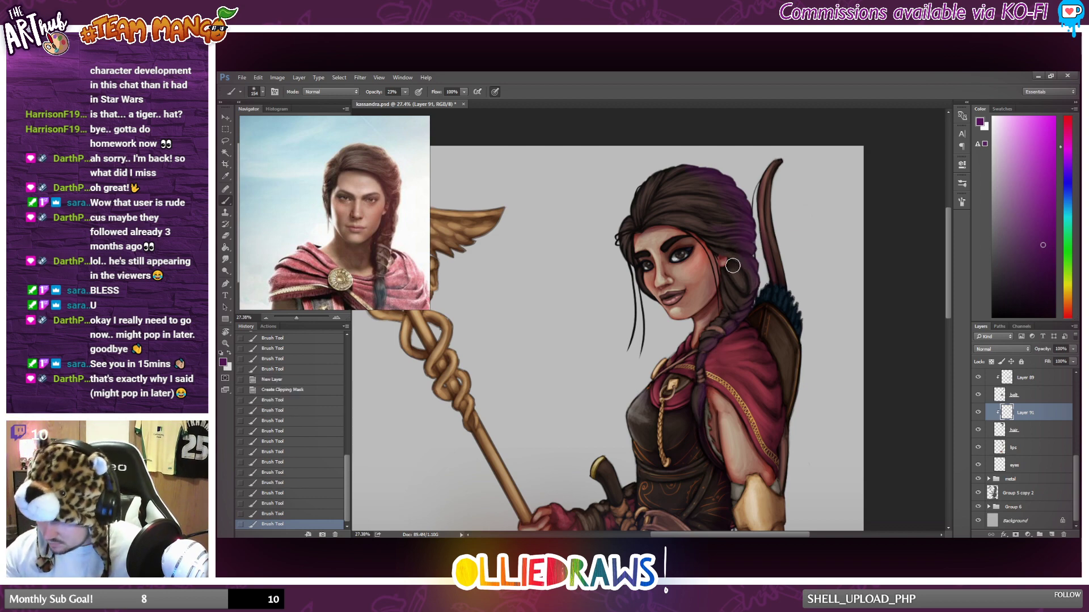
pyautogui.moveTo(732, 266); pyautogui.dragTo(725, 305)
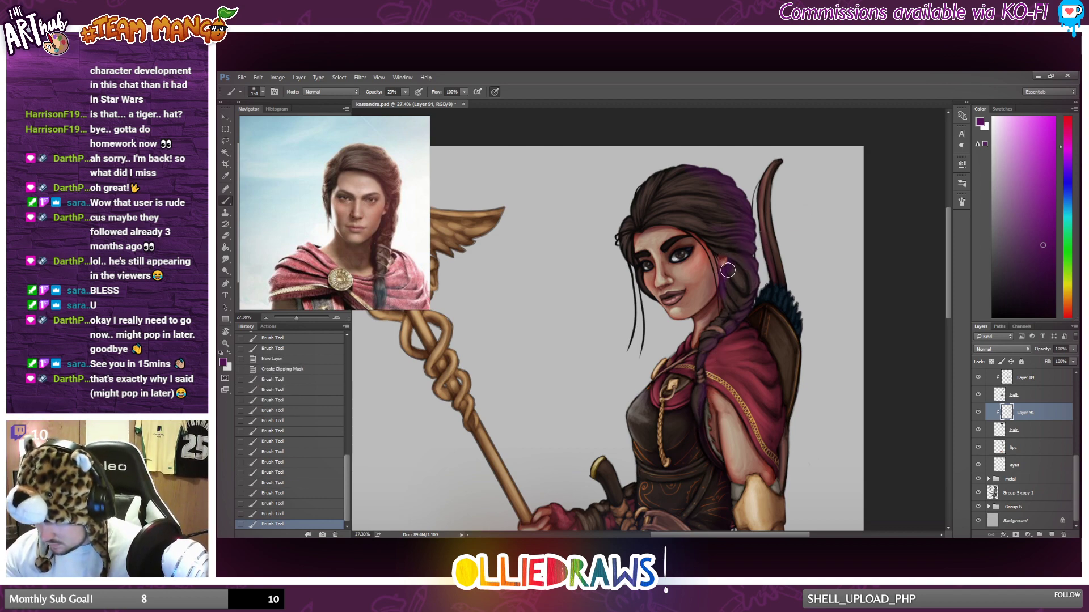
pyautogui.moveTo(694, 241); pyautogui.dragTo(687, 228)
pyautogui.moveTo(636, 194)
pyautogui.mouseDown()
pyautogui.moveTo(648, 221)
pyautogui.moveTo(676, 164)
pyautogui.moveTo(654, 185)
pyautogui.moveTo(685, 190)
pyautogui.mouseUp()
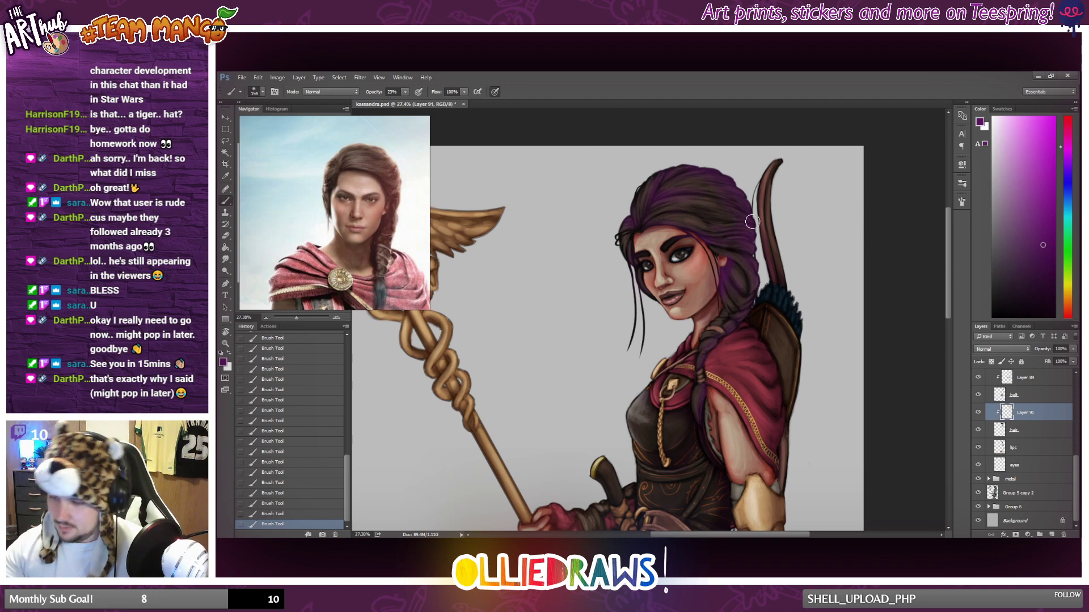
# Set the blending mode of the hair shading layer to Multiply.
pyautogui.scroll(-2, 752, 221)
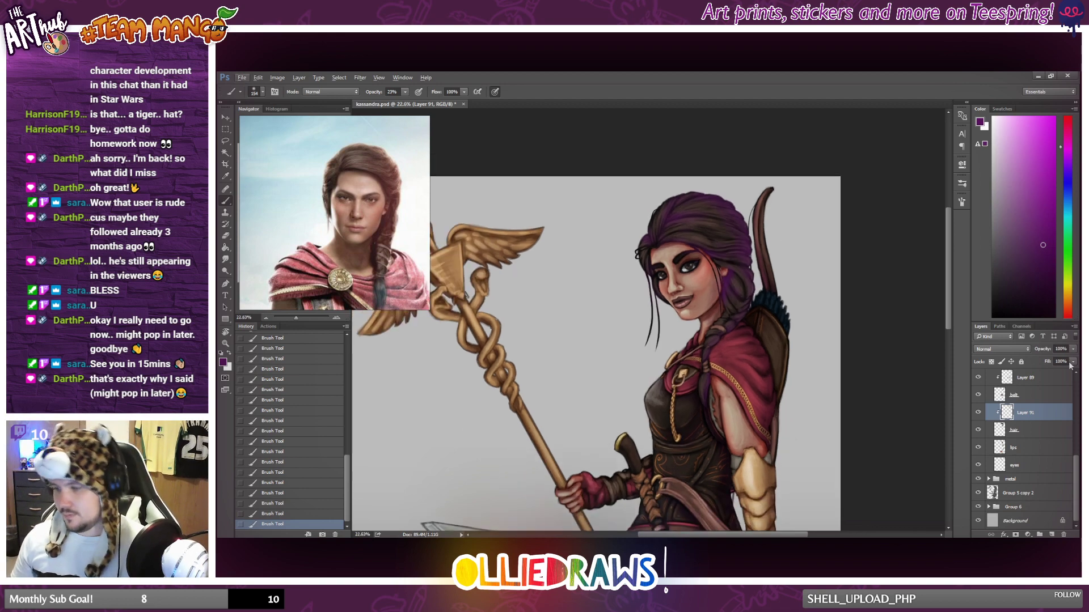
pyautogui.click(1018, 349)
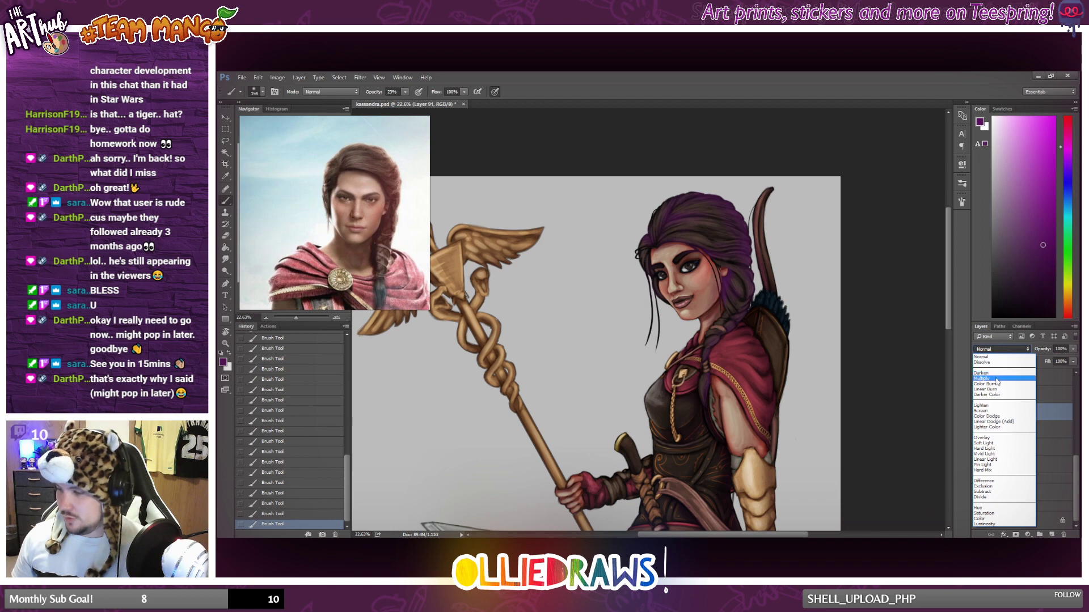
pyautogui.click(1001, 377)
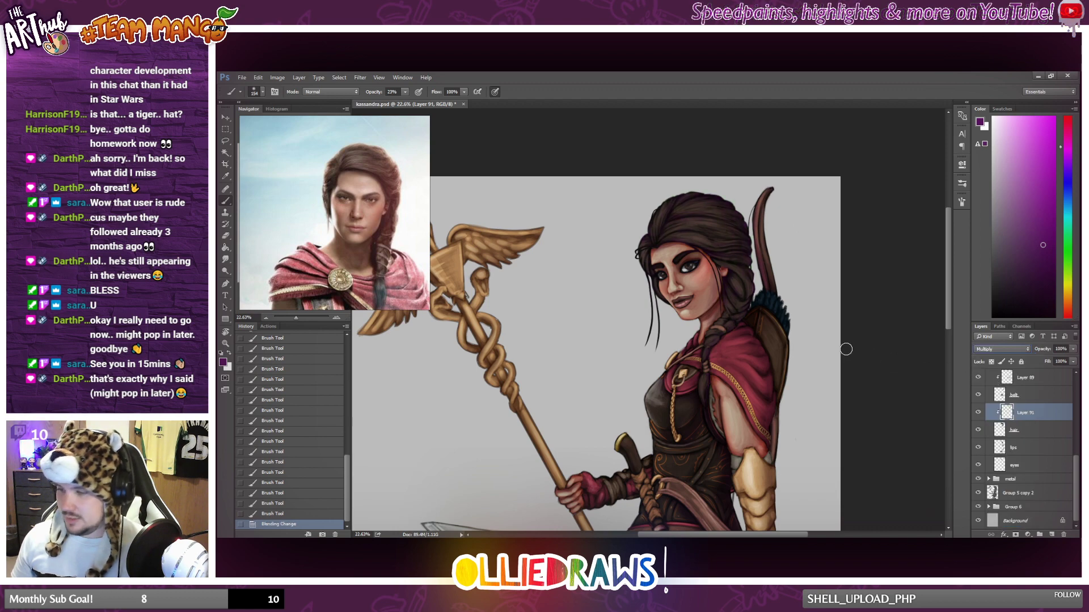
# Compare the hair close up and on the full figure with its shading layer hidden and shown.
pyautogui.click(979, 412)
pyautogui.click(980, 414)
pyautogui.scroll(-7, 790, 335)
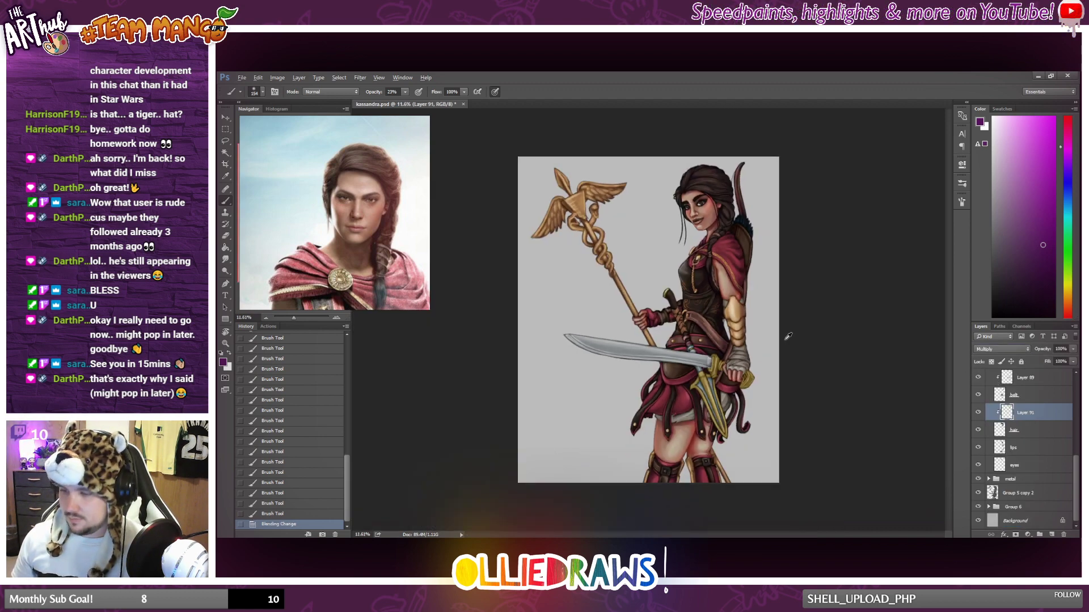
pyautogui.scroll(3, 788, 339)
pyautogui.scroll(-1, 659, 285)
pyautogui.scroll(-1, 658, 285)
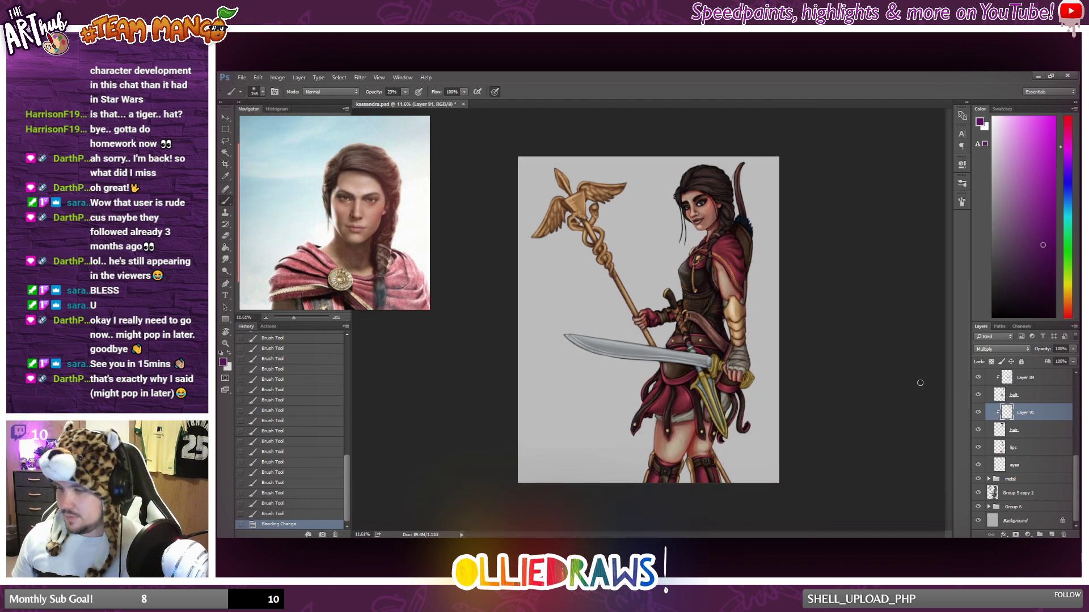
pyautogui.click(979, 413)
pyautogui.click(980, 414)
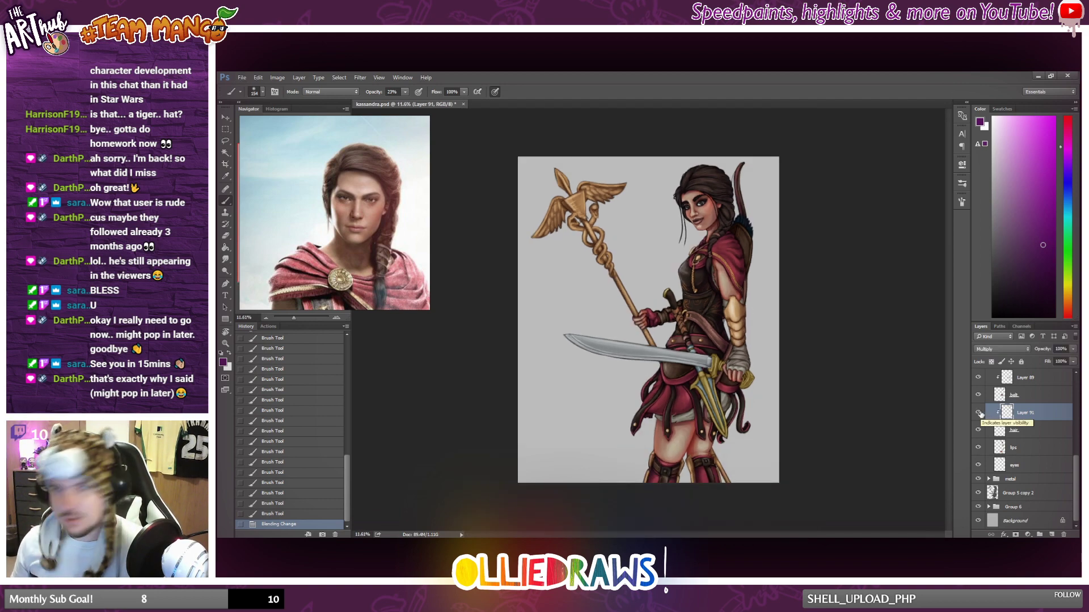
pyautogui.click(978, 414)
pyautogui.click(979, 413)
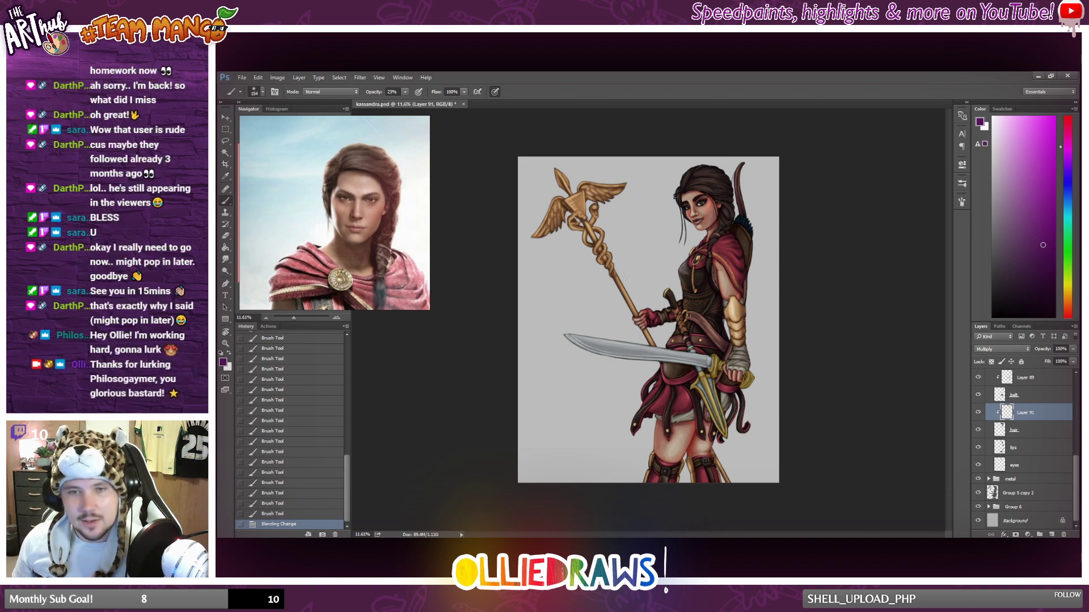
# Brush more purple shading onto the hair around the crown and side of the head.
pyautogui.scroll(1, 648, 280)
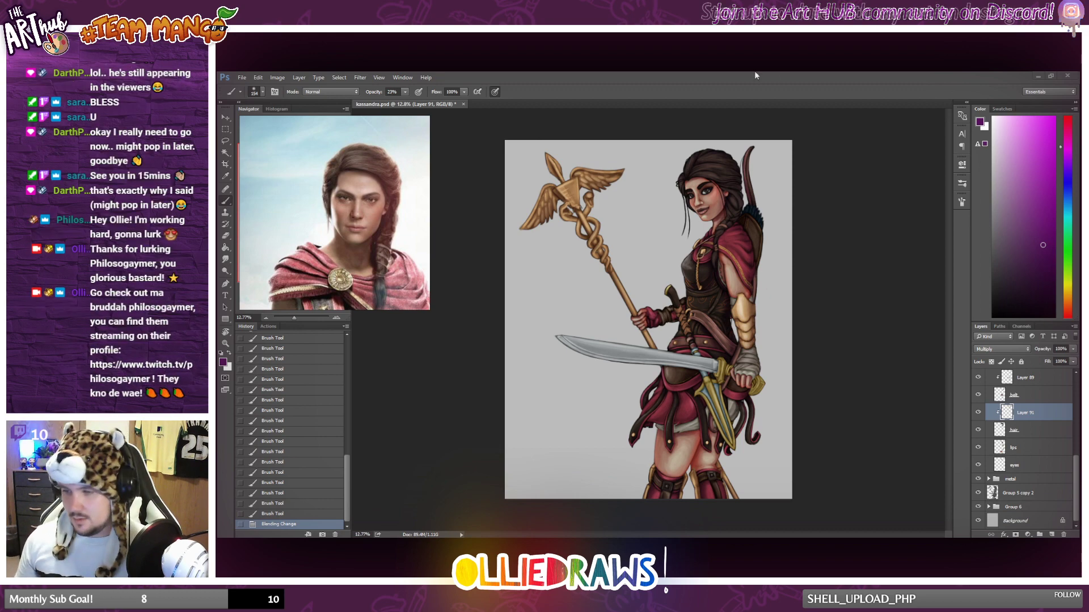
pyautogui.scroll(3, 702, 219)
pyautogui.moveTo(685, 165)
pyautogui.mouseDown()
pyautogui.moveTo(698, 171)
pyautogui.moveTo(705, 161)
pyautogui.moveTo(735, 200)
pyautogui.moveTo(715, 195)
pyautogui.mouseUp()
pyautogui.scroll(-3, 773, 238)
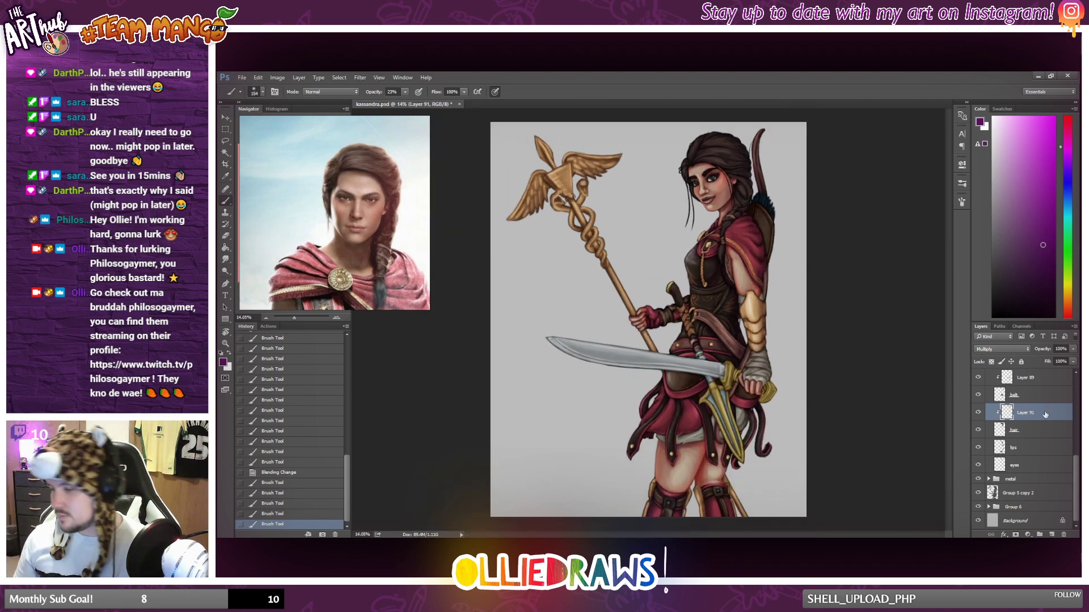
# Recheck the whole figure with the extended hair shading hidden and shown.
pyautogui.click(979, 413)
pyautogui.click(979, 413)
pyautogui.click(978, 413)
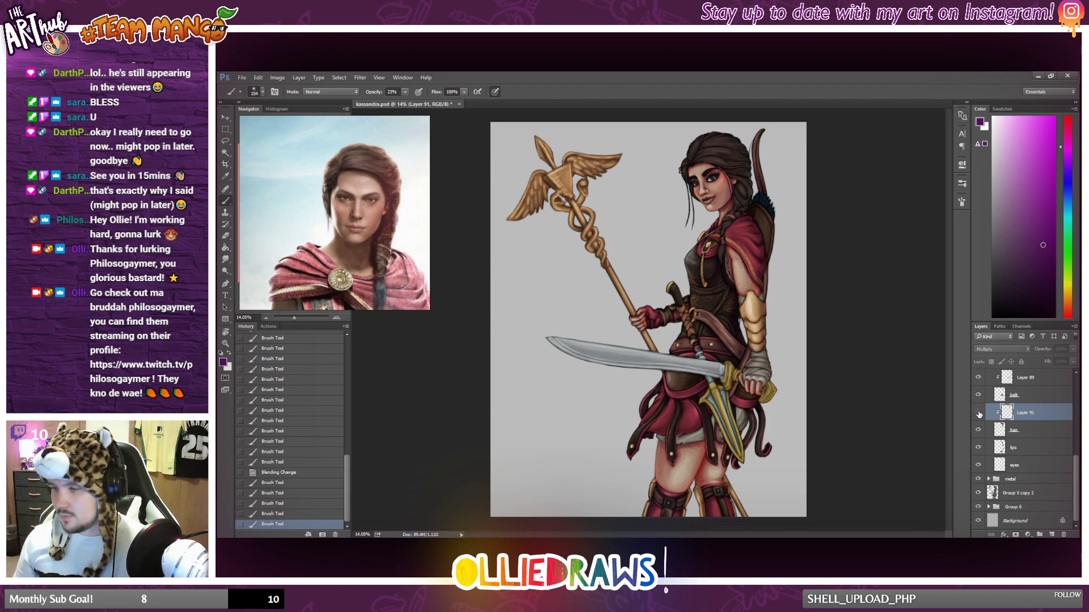
pyautogui.click(979, 413)
# Select the lips layer and check which part it covers by hiding and showing it.
pyautogui.click(1007, 447)
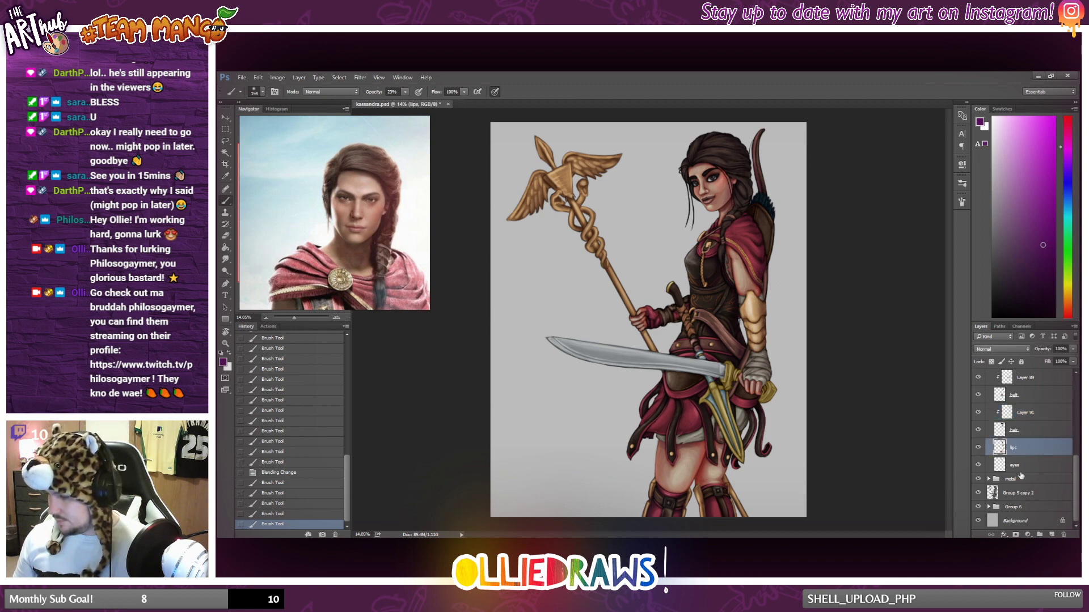
pyautogui.click(978, 448)
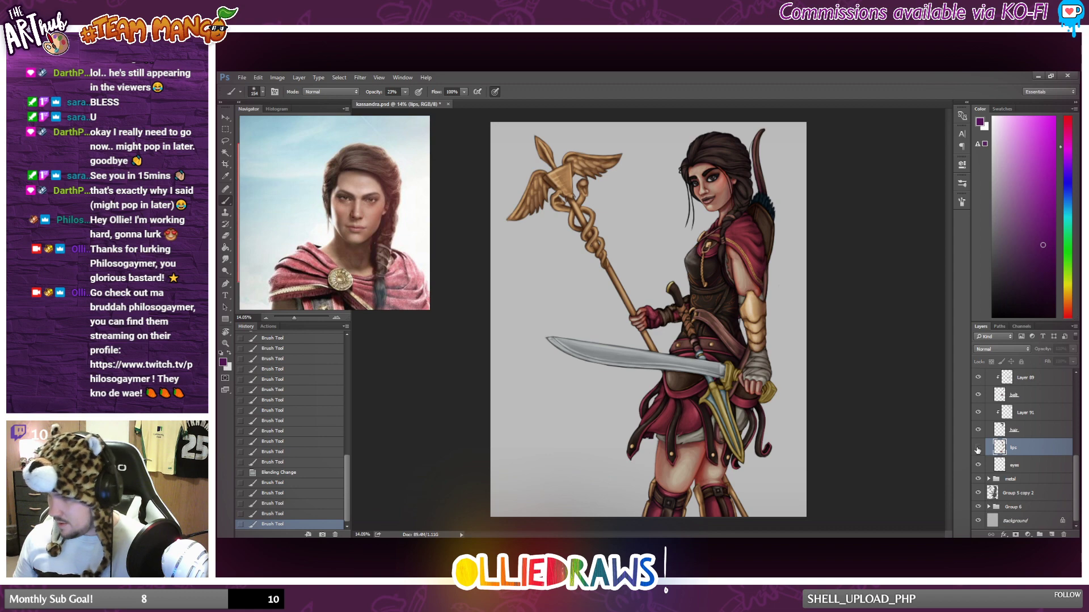
pyautogui.click(978, 448)
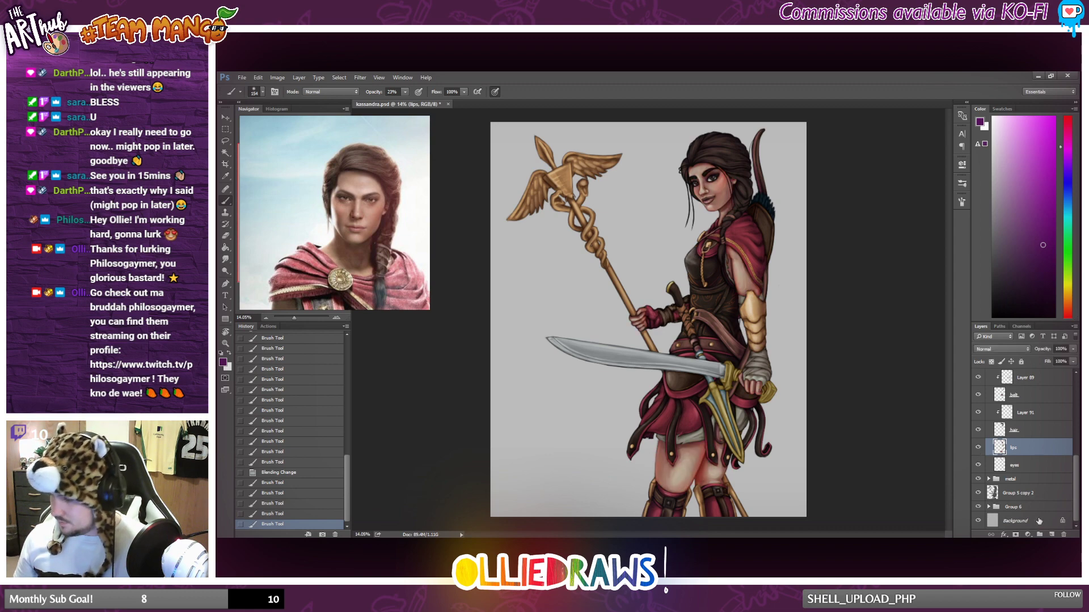
# Add a new layer clipped to the lips layer and brush purple shading down the side of the face and neck.
pyautogui.click(1050, 534)
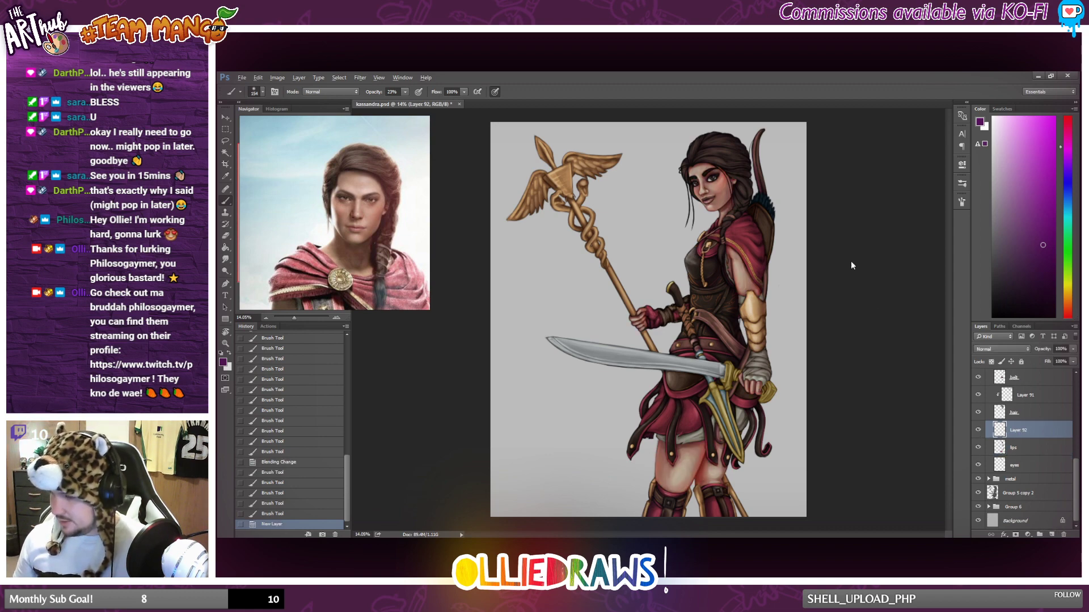
pyautogui.hotkey('ctrl', 'alt', 'g')
pyautogui.scroll(5, 729, 181)
pyautogui.moveTo(727, 172); pyautogui.dragTo(732, 220)
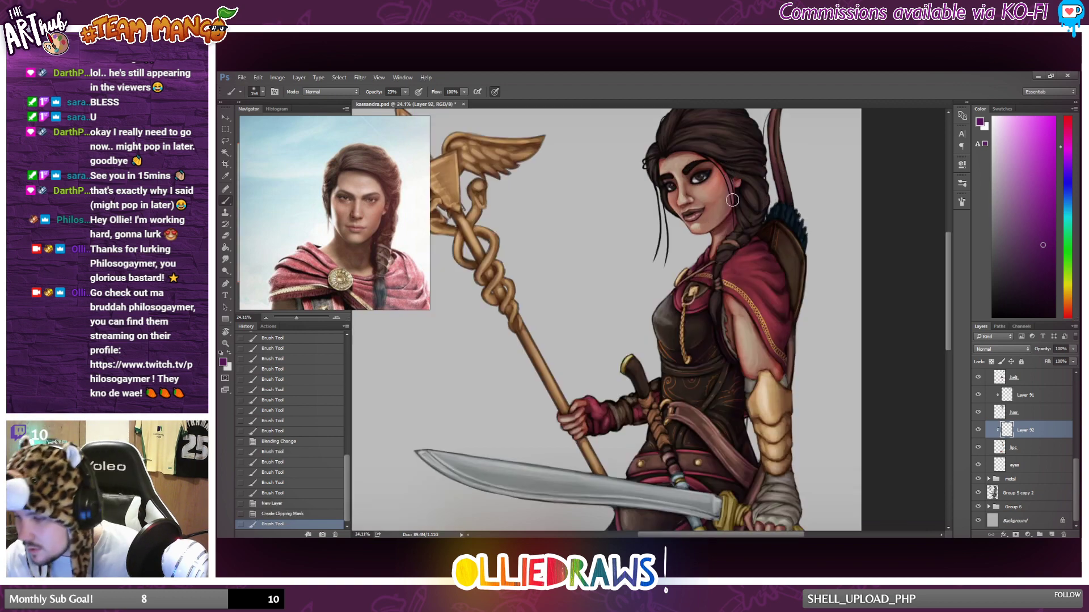
pyautogui.hotkey('ctrl', 'z')
pyautogui.moveTo(730, 159); pyautogui.dragTo(722, 274)
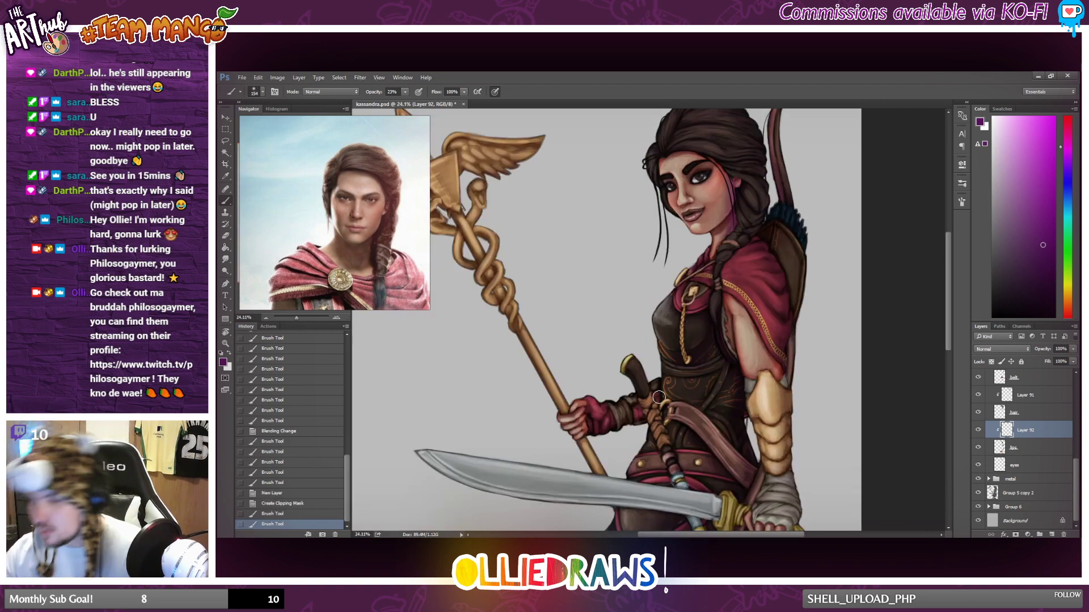
# Extend the purple shading along the side of the face and neck and onto the upper arm beneath the cape.
pyautogui.scroll(-2, 698, 329)
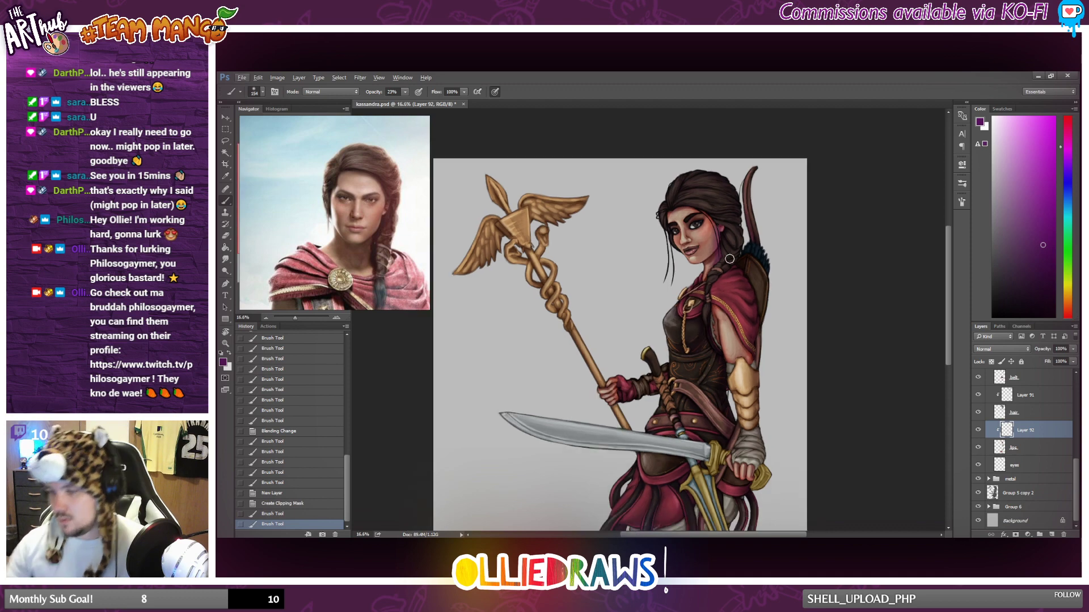
pyautogui.moveTo(727, 201)
pyautogui.mouseDown()
pyautogui.moveTo(724, 238)
pyautogui.moveTo(698, 203)
pyautogui.moveTo(725, 273)
pyautogui.mouseUp()
pyautogui.moveTo(716, 315); pyautogui.dragTo(725, 343)
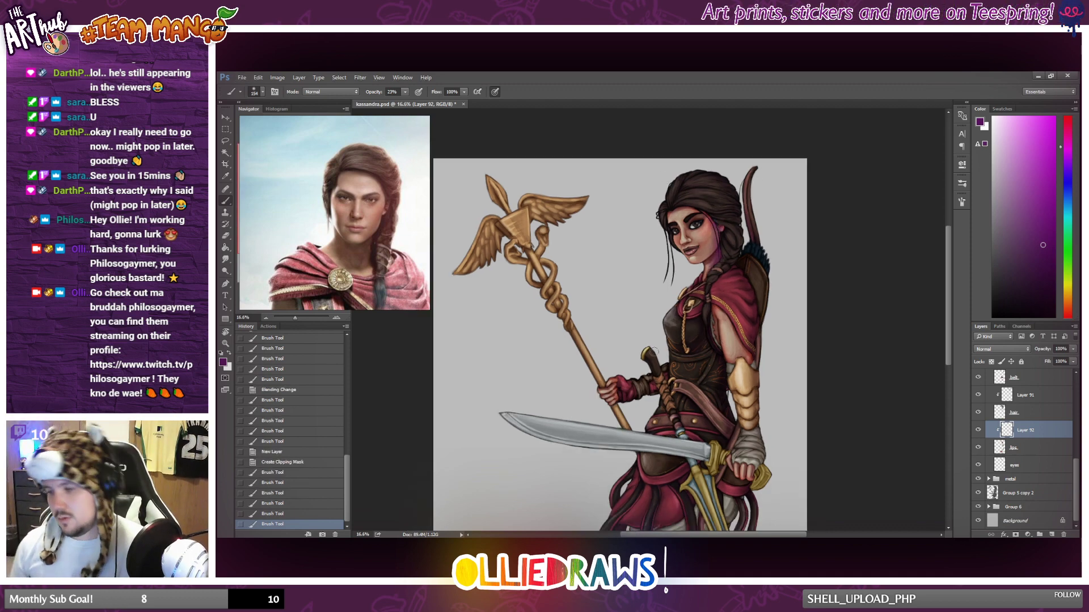
pyautogui.scroll(-1, 653, 351)
pyautogui.moveTo(715, 286); pyautogui.dragTo(719, 307)
pyautogui.moveTo(713, 278); pyautogui.dragTo(717, 301)
pyautogui.moveTo(714, 273); pyautogui.dragTo(715, 287)
# Deepen the purple shading along the upper arm's inner edge and shade the hand gripping the staff.
pyautogui.scroll(-1, 647, 345)
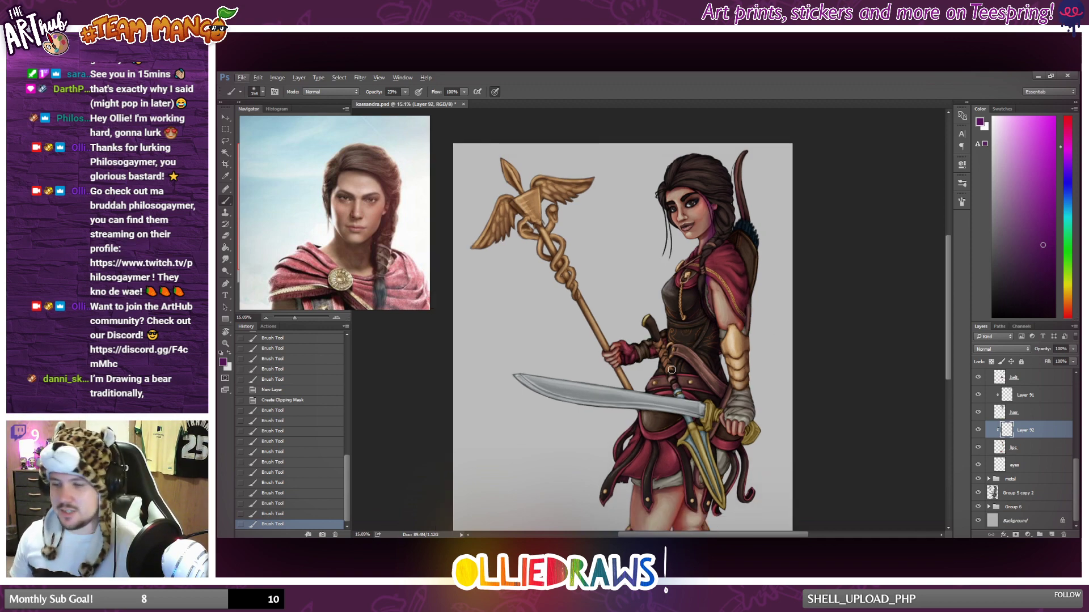
pyautogui.scroll(2, 672, 369)
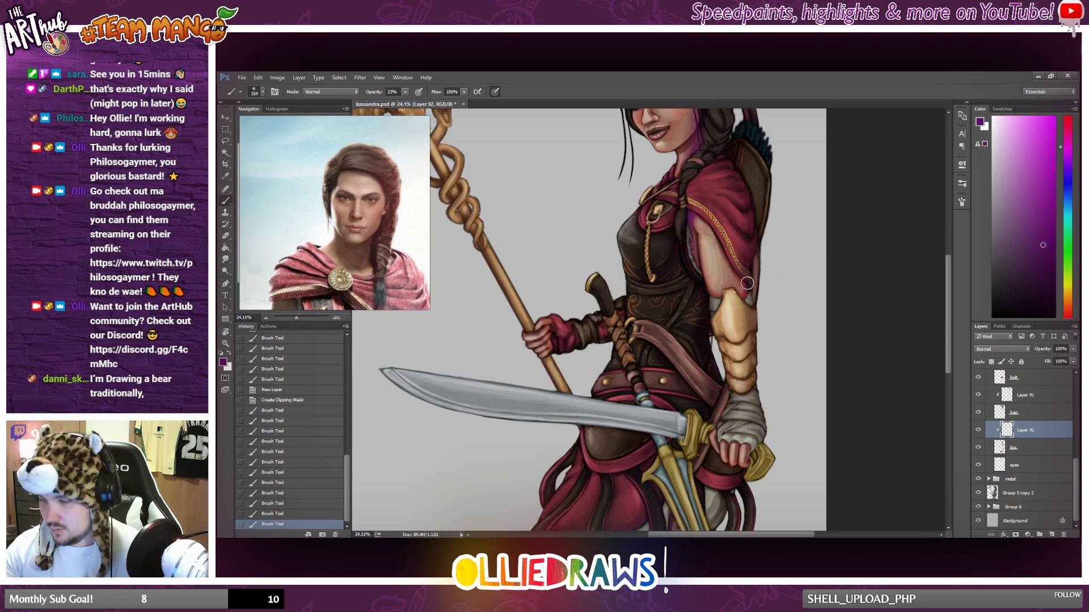
pyautogui.moveTo(705, 296); pyautogui.dragTo(712, 305)
pyautogui.moveTo(708, 300)
pyautogui.mouseDown()
pyautogui.moveTo(753, 313)
pyautogui.moveTo(705, 284)
pyautogui.moveTo(694, 241)
pyautogui.mouseUp()
pyautogui.moveTo(695, 253); pyautogui.dragTo(695, 229)
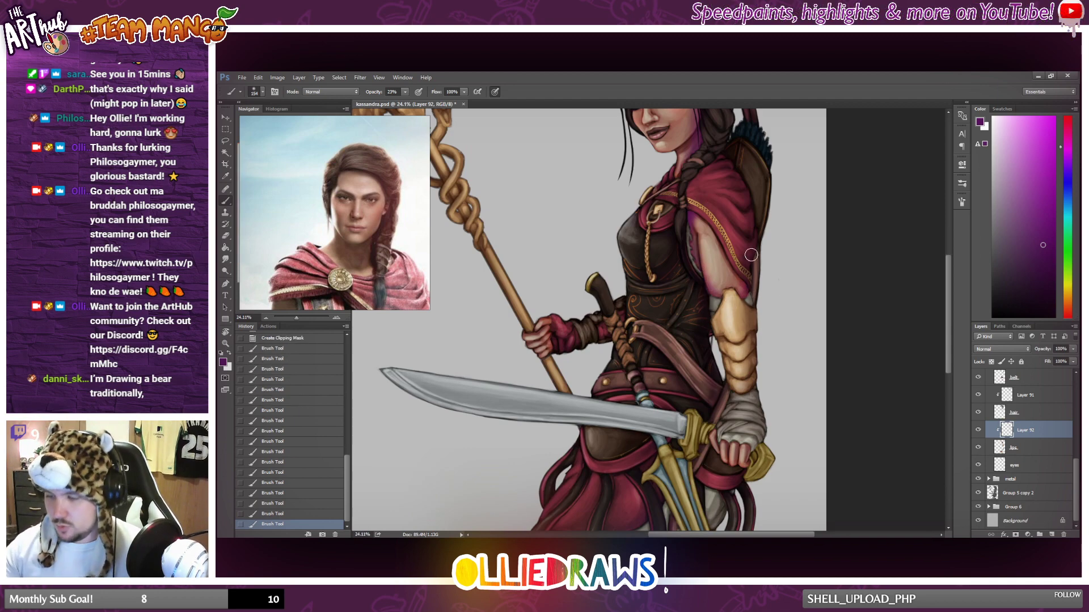
pyautogui.scroll(-2, 737, 283)
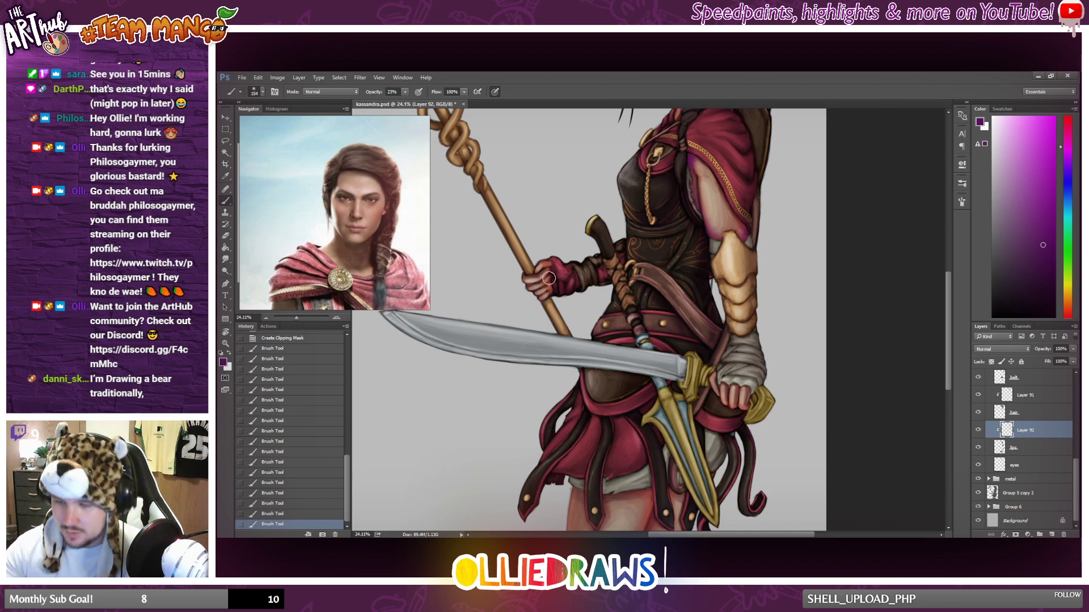
pyautogui.moveTo(544, 271); pyautogui.dragTo(549, 280)
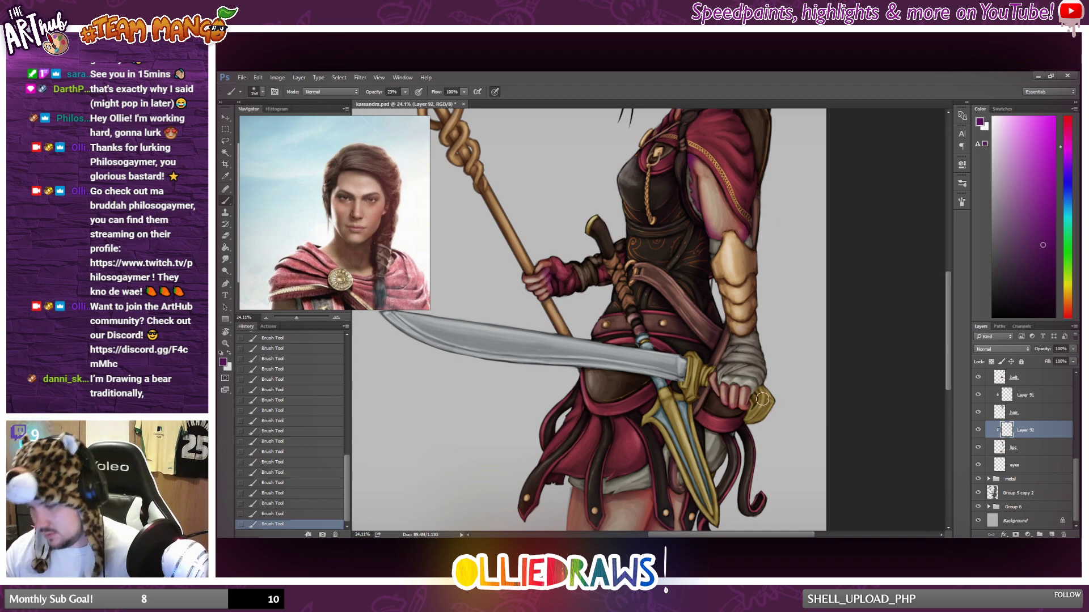
# Lower the skin shading layer's opacity to 56%.
pyautogui.scroll(-1, 753, 379)
pyautogui.scroll(-3, 751, 377)
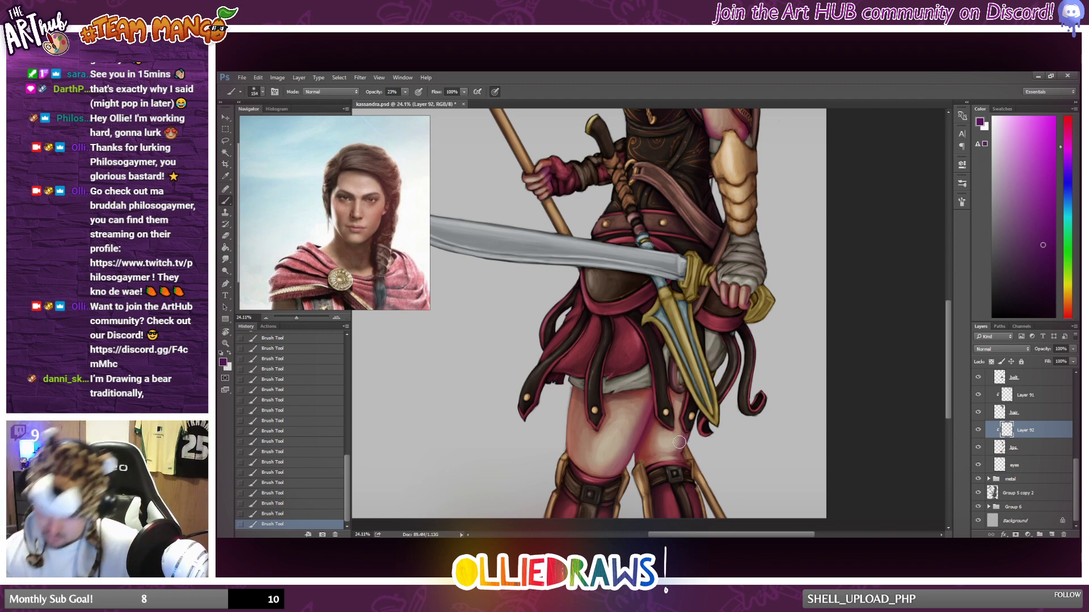
pyautogui.scroll(-3, 675, 434)
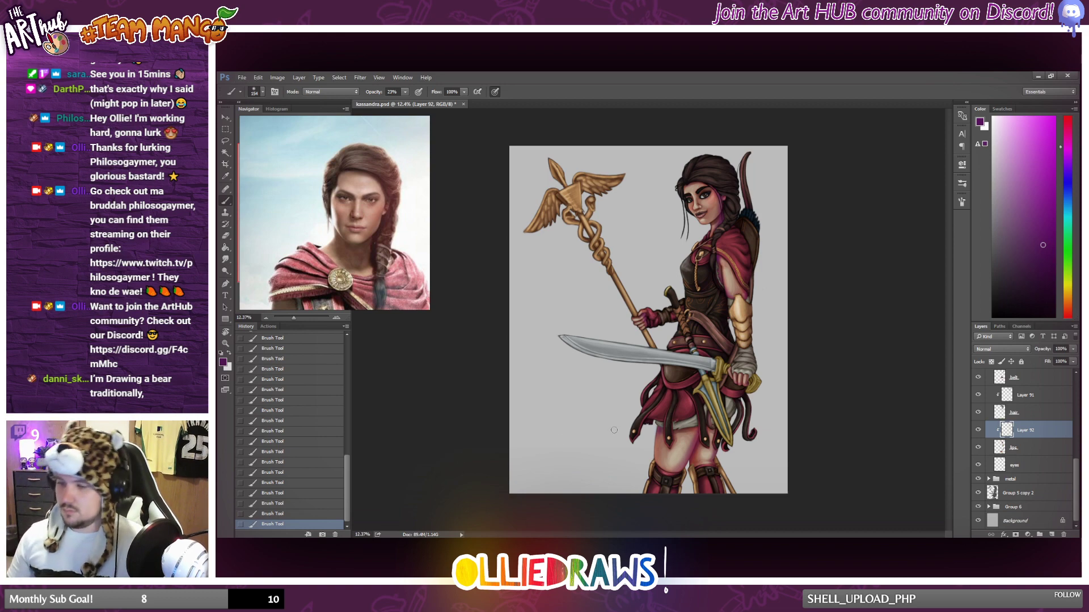
pyautogui.scroll(-1, 615, 430)
pyautogui.scroll(1, 614, 430)
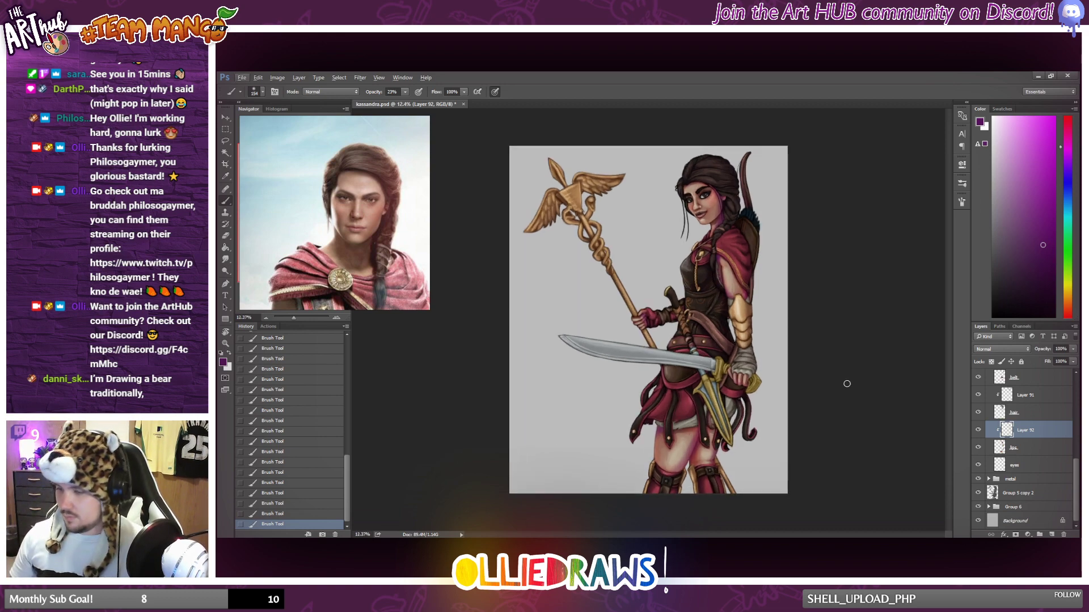
pyautogui.click(1071, 361)
pyautogui.moveTo(1054, 358); pyautogui.dragTo(1052, 359)
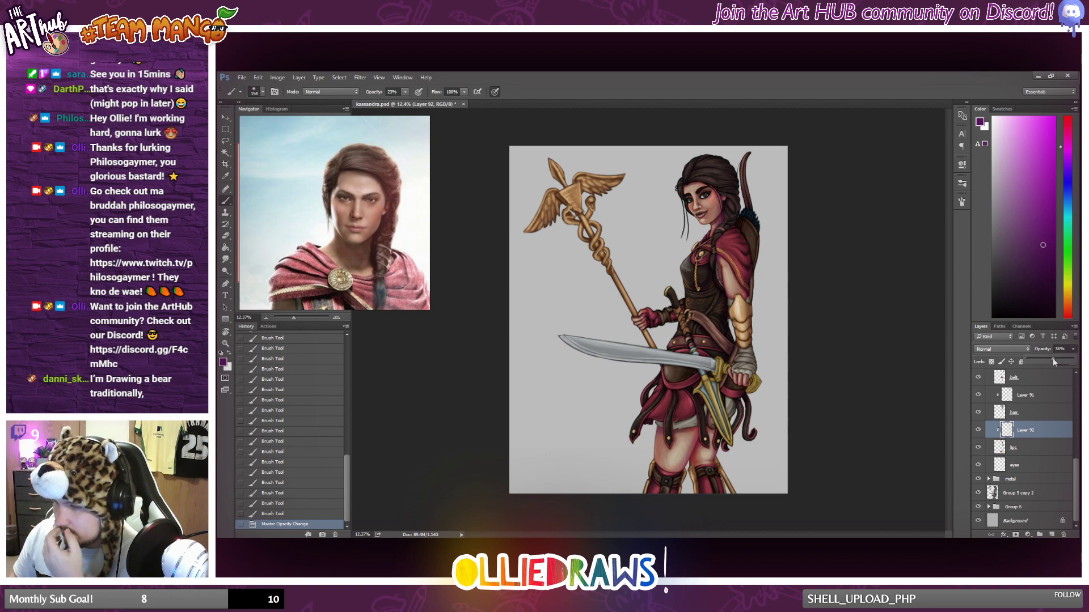
# Compare the figure with the skin shading layer hidden and shown, and examine the face close up and at full view.
pyautogui.click(979, 430)
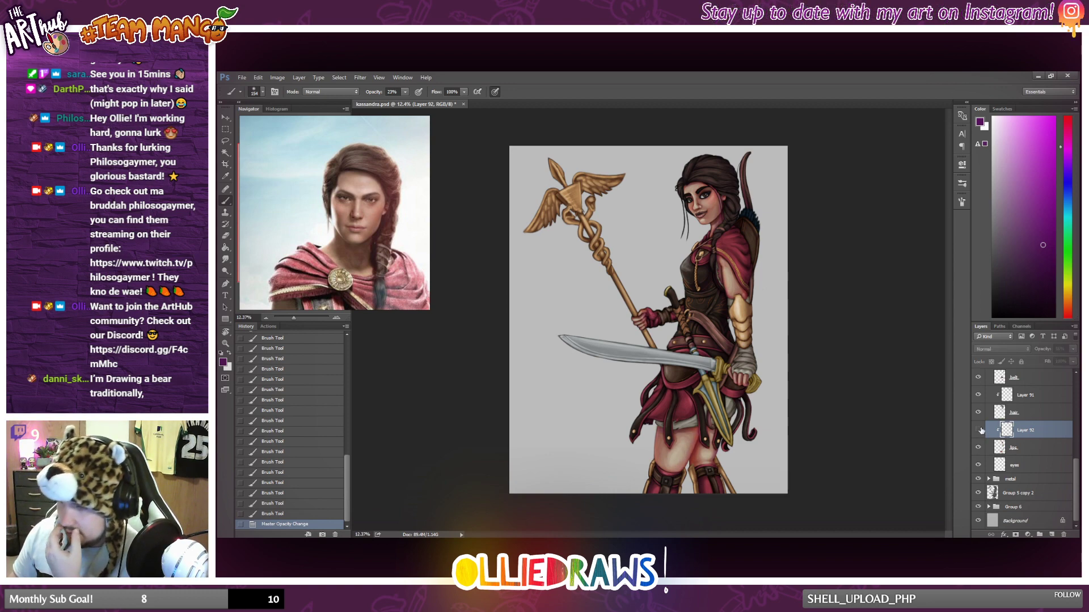
pyautogui.click(979, 431)
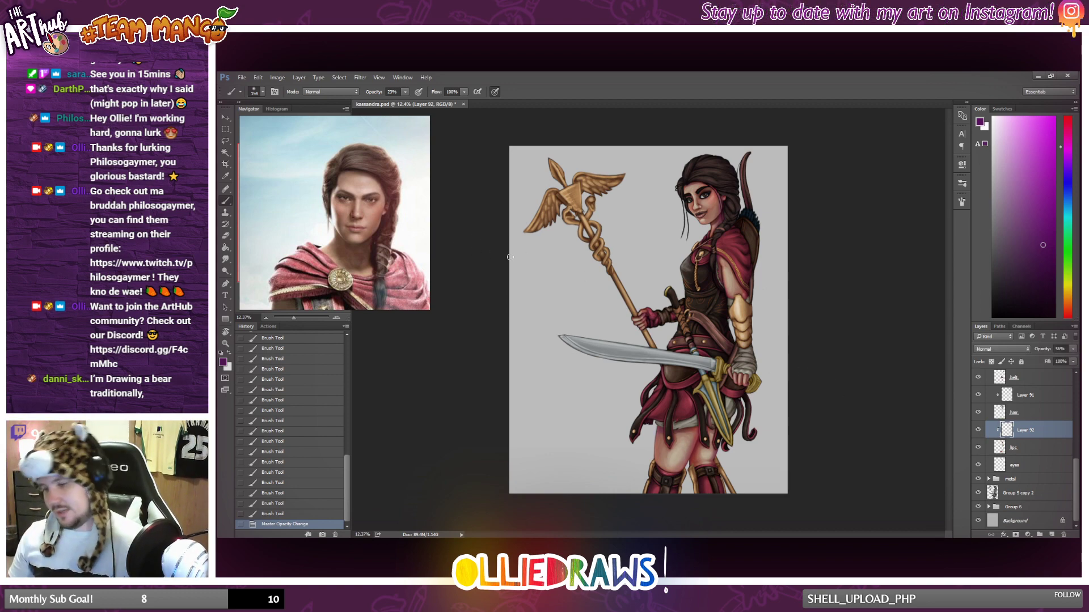
pyautogui.press('m')
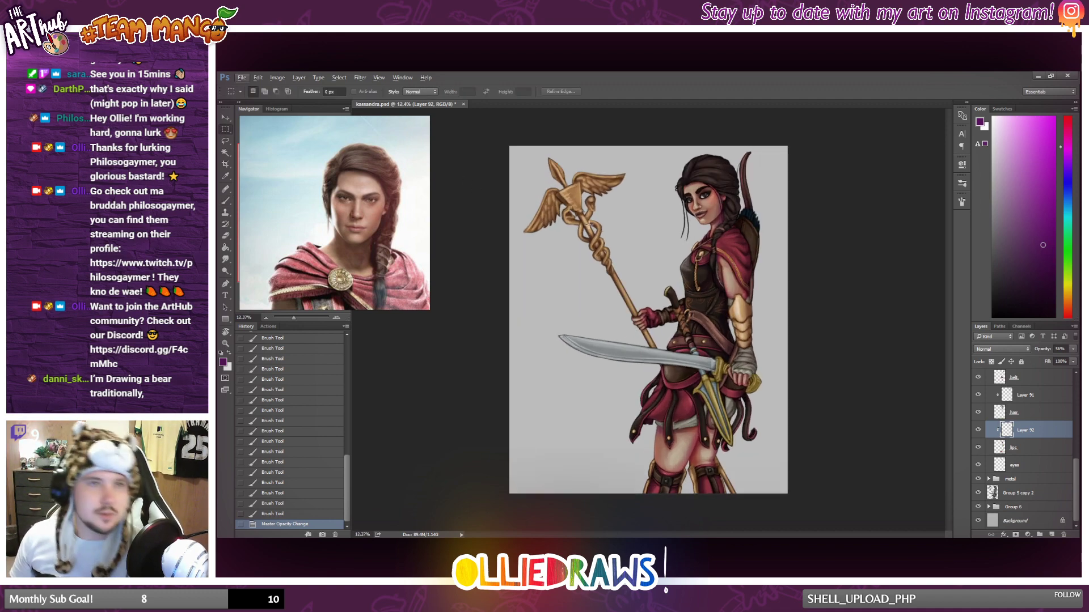
pyautogui.scroll(1, 588, 225)
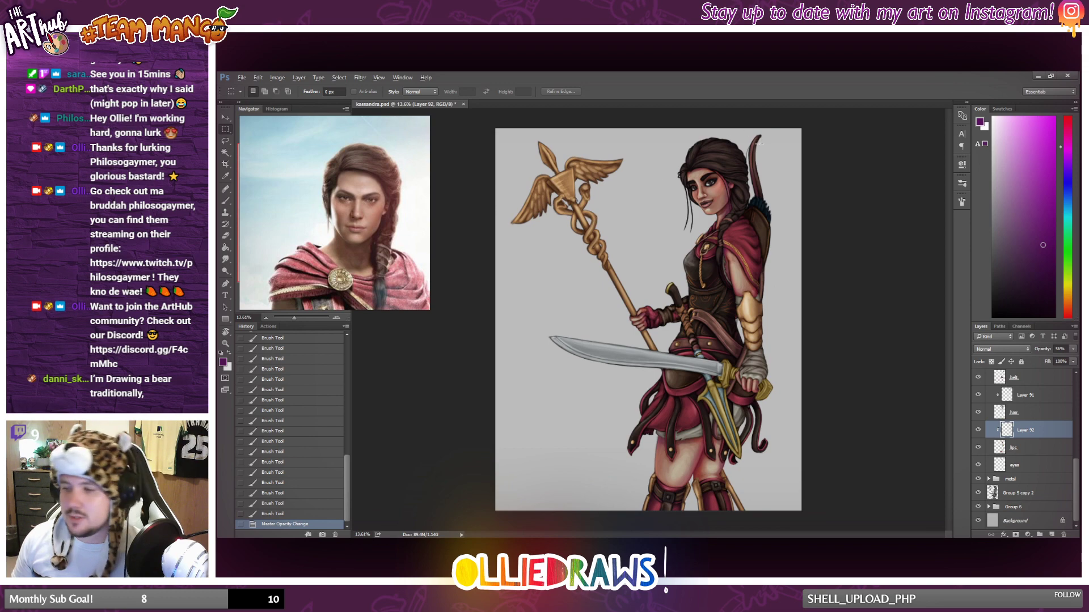
pyautogui.scroll(19, 721, 183)
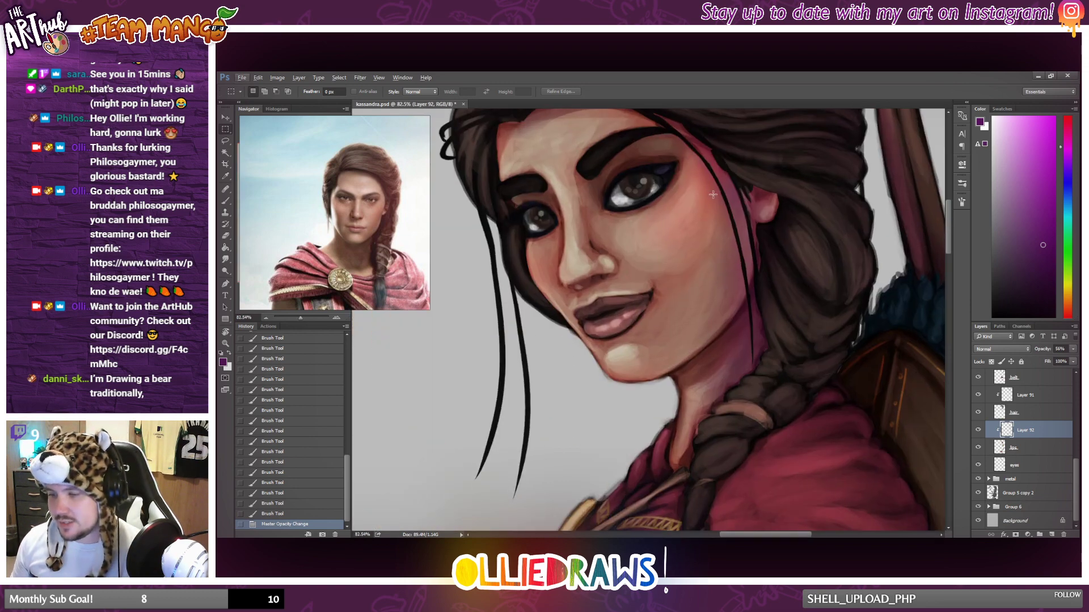
pyautogui.scroll(2, 712, 195)
pyautogui.scroll(-20, 708, 193)
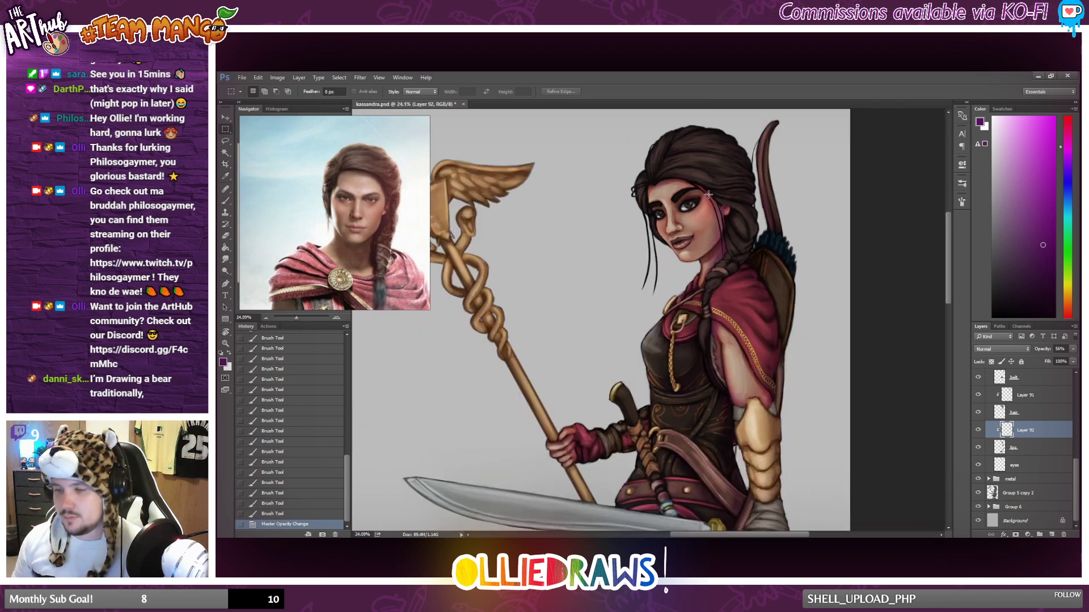
pyautogui.scroll(2, 709, 194)
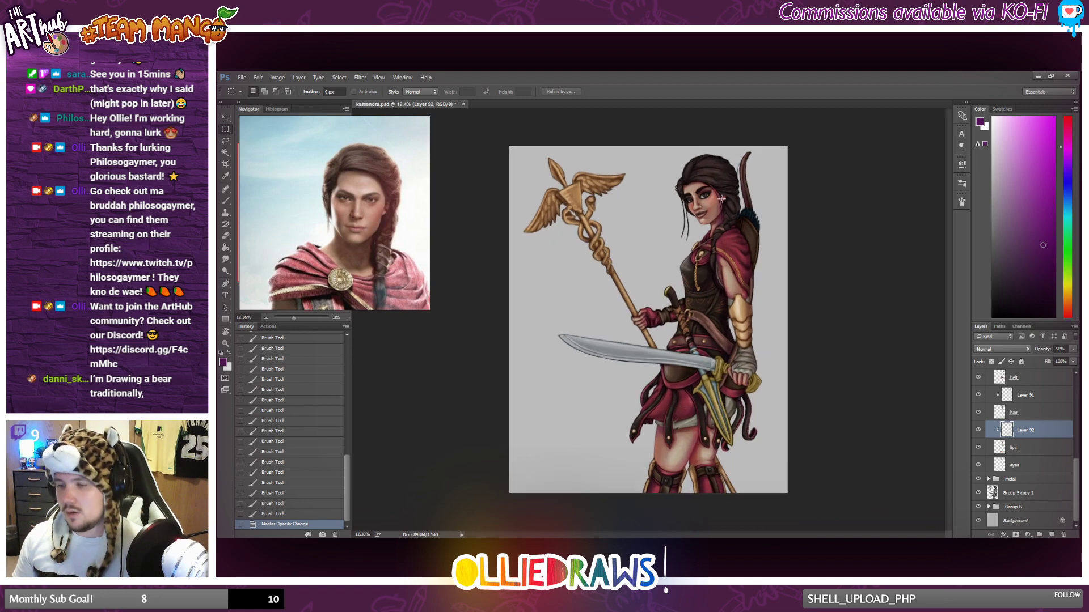
pyautogui.scroll(15, 721, 198)
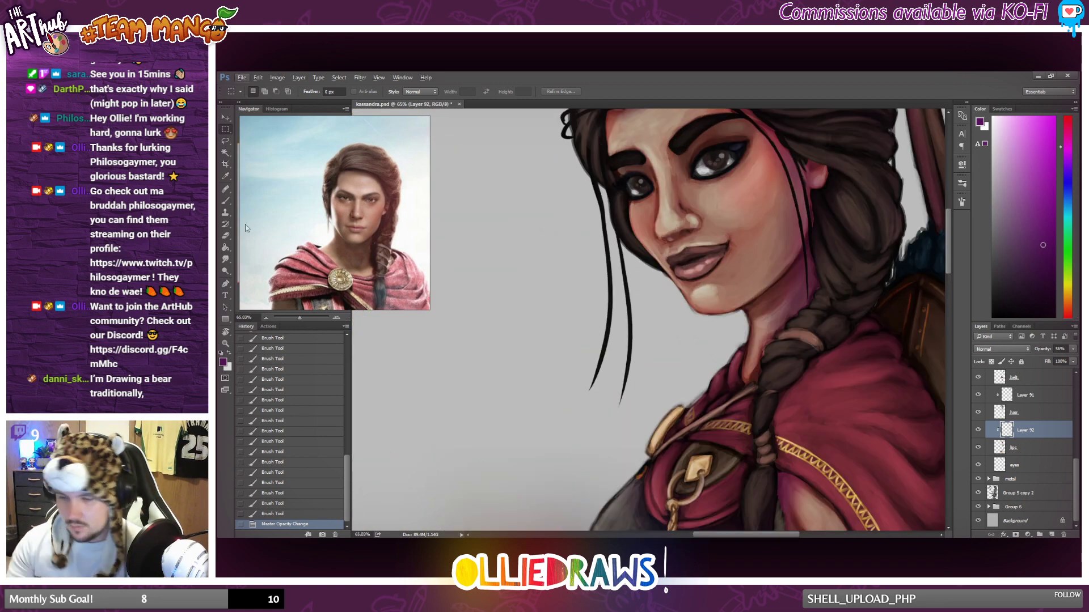
# Reduce the brush size and paint finer purple shading beside the nose and along the underside of the lower lip.
pyautogui.press('b')
pyautogui.rightClick(736, 262)
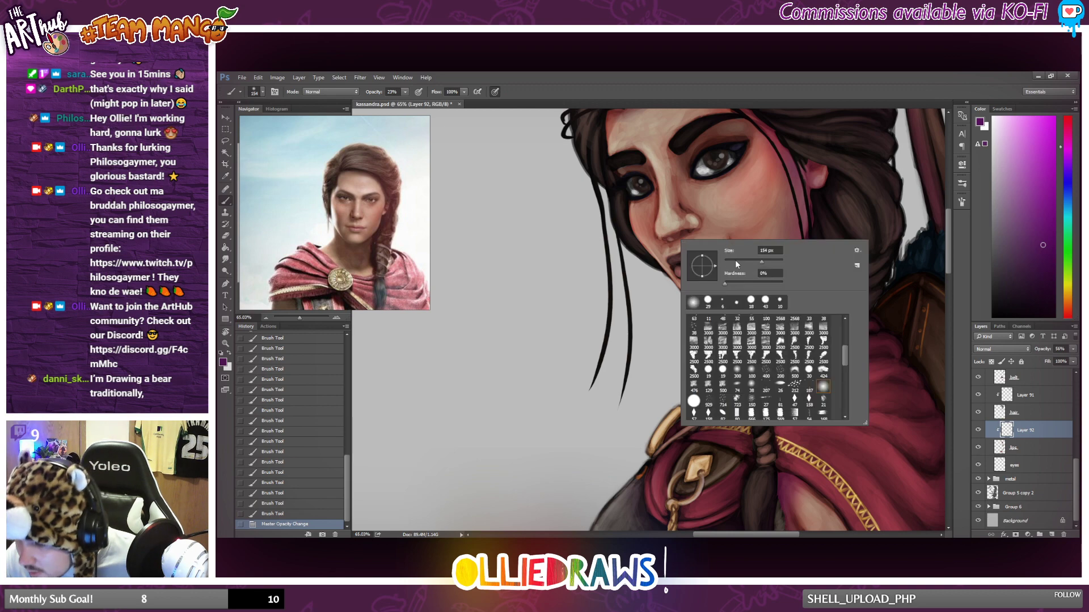
pyautogui.click(736, 261)
pyautogui.moveTo(675, 241); pyautogui.dragTo(670, 240)
pyautogui.scroll(-5, 793, 228)
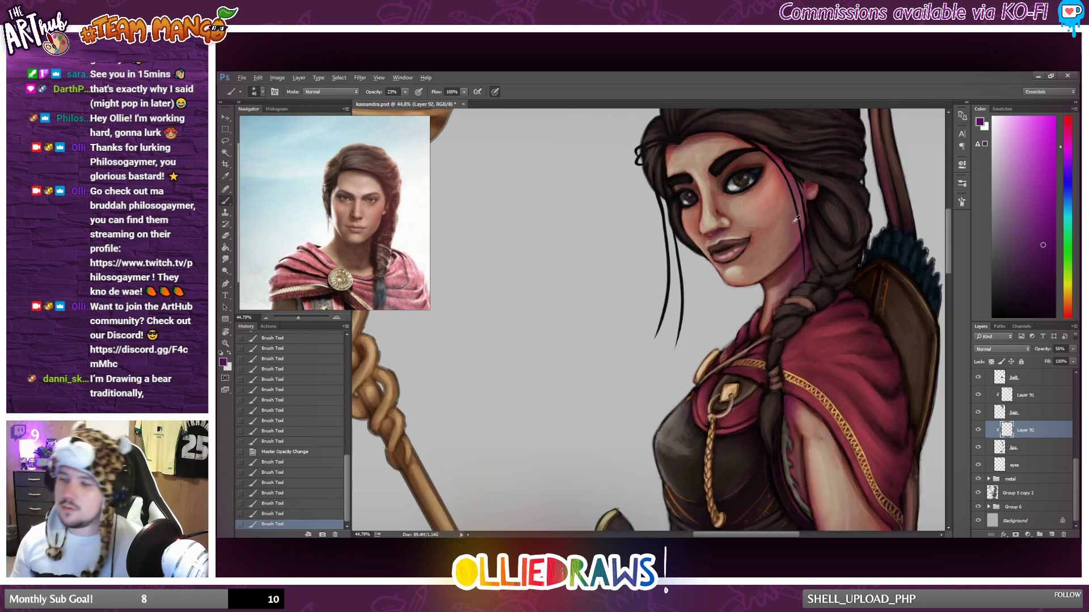
pyautogui.scroll(-3, 784, 224)
pyautogui.scroll(3, 779, 227)
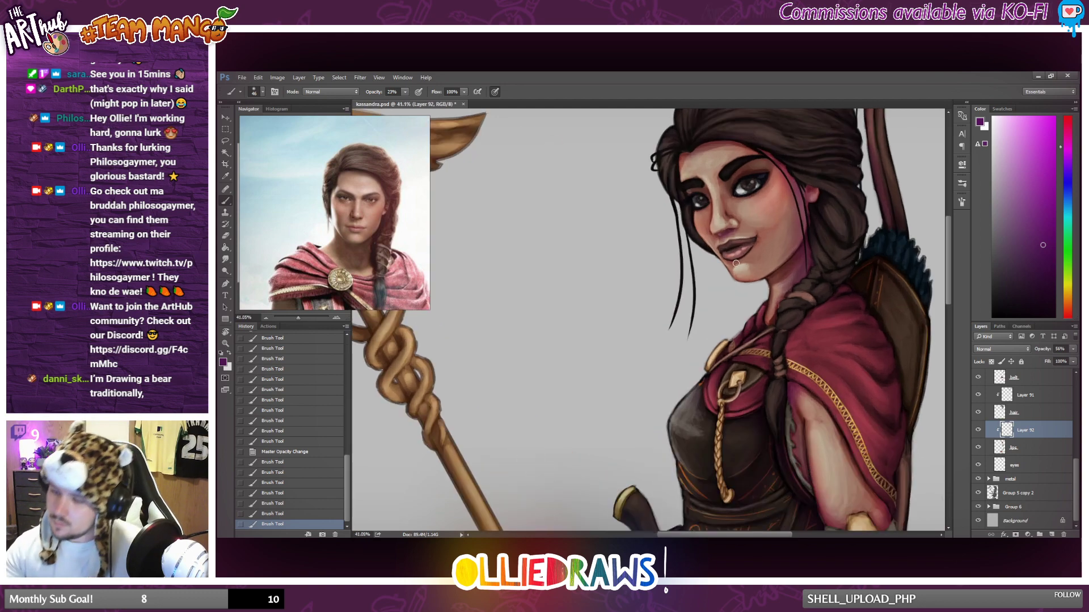
pyautogui.moveTo(737, 260)
pyautogui.mouseDown()
pyautogui.moveTo(759, 248)
pyautogui.moveTo(751, 253)
pyautogui.mouseUp()
pyautogui.moveTo(754, 249); pyautogui.dragTo(759, 243)
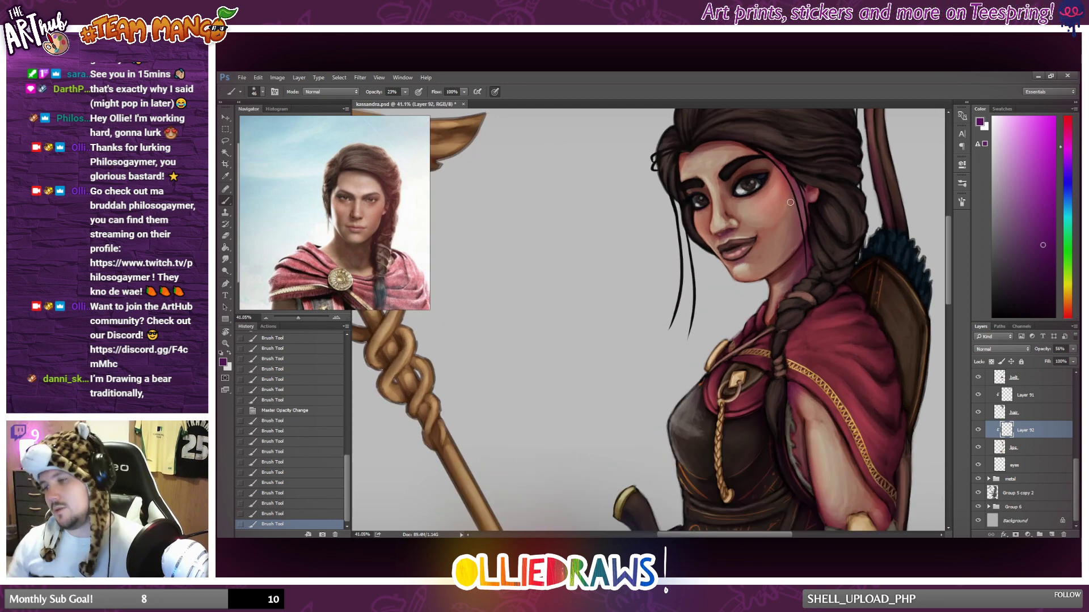
# Brush purple shading along the forehead below the hairline and down the far side of the face.
pyautogui.scroll(-2, 790, 203)
pyautogui.scroll(2, 778, 230)
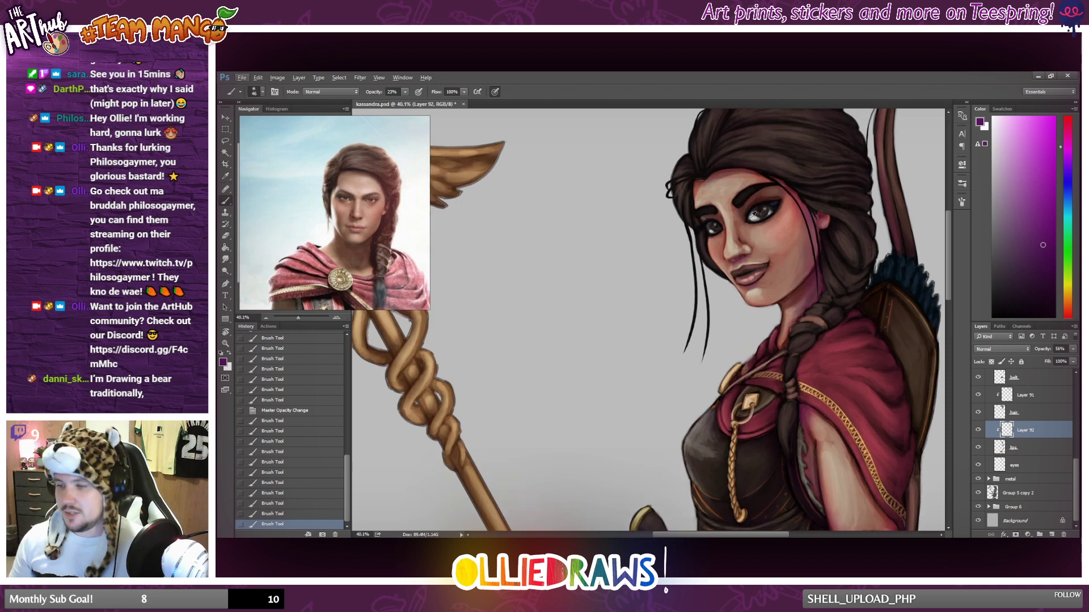
pyautogui.moveTo(707, 182); pyautogui.dragTo(760, 172)
pyautogui.moveTo(698, 185); pyautogui.dragTo(696, 196)
pyautogui.moveTo(699, 184)
pyautogui.mouseDown()
pyautogui.moveTo(692, 214)
pyautogui.moveTo(713, 219)
pyautogui.mouseUp()
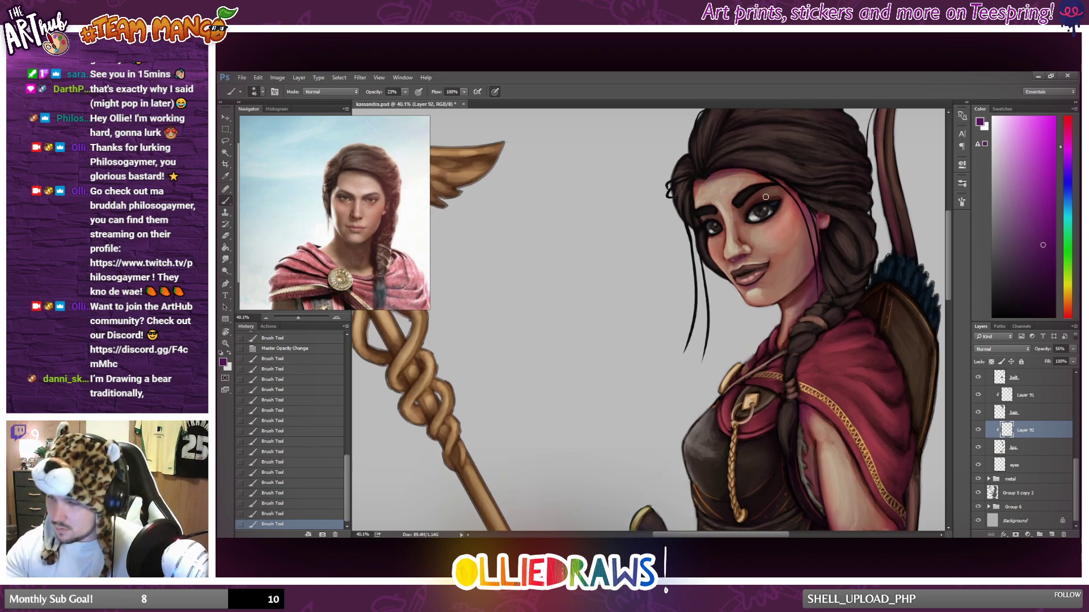
# Check the full figure and lower the skin shading layer's opacity to 49%.
pyautogui.scroll(-5, 794, 221)
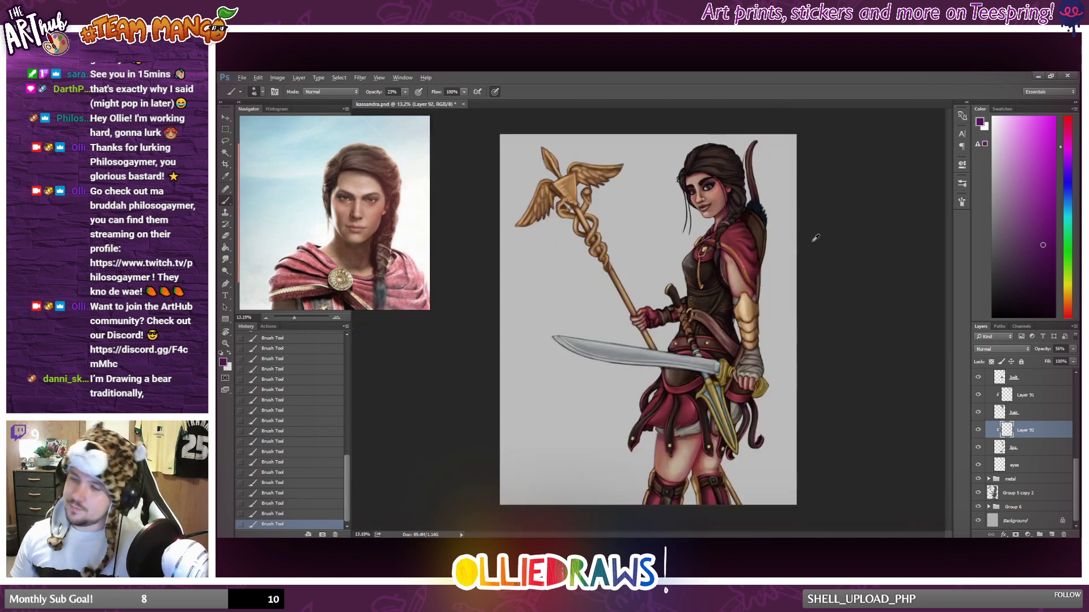
pyautogui.scroll(-1, 762, 247)
pyautogui.scroll(2, 763, 245)
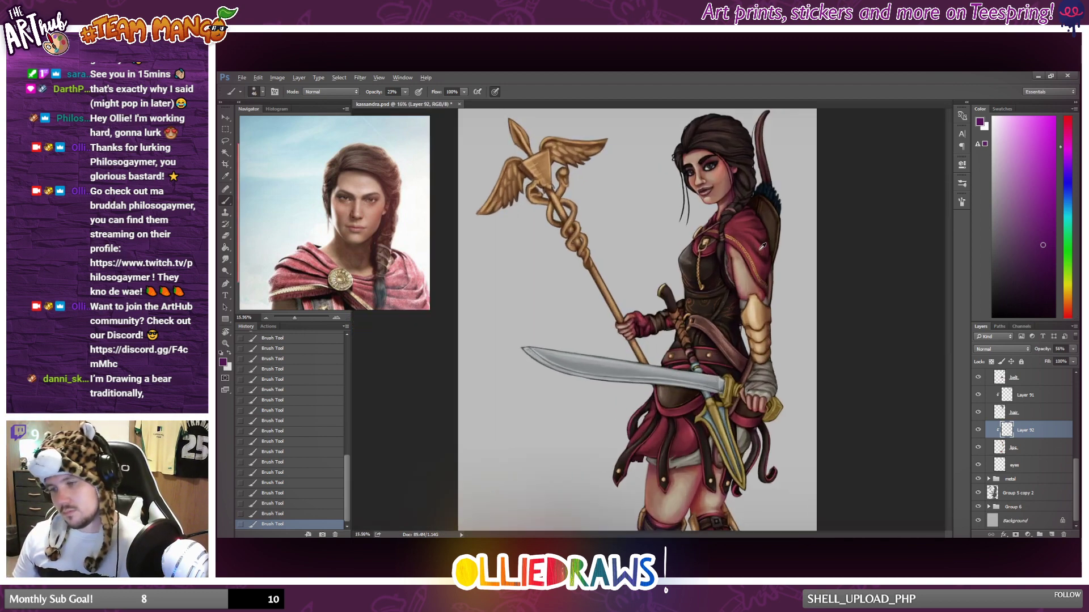
pyautogui.scroll(-3, 763, 245)
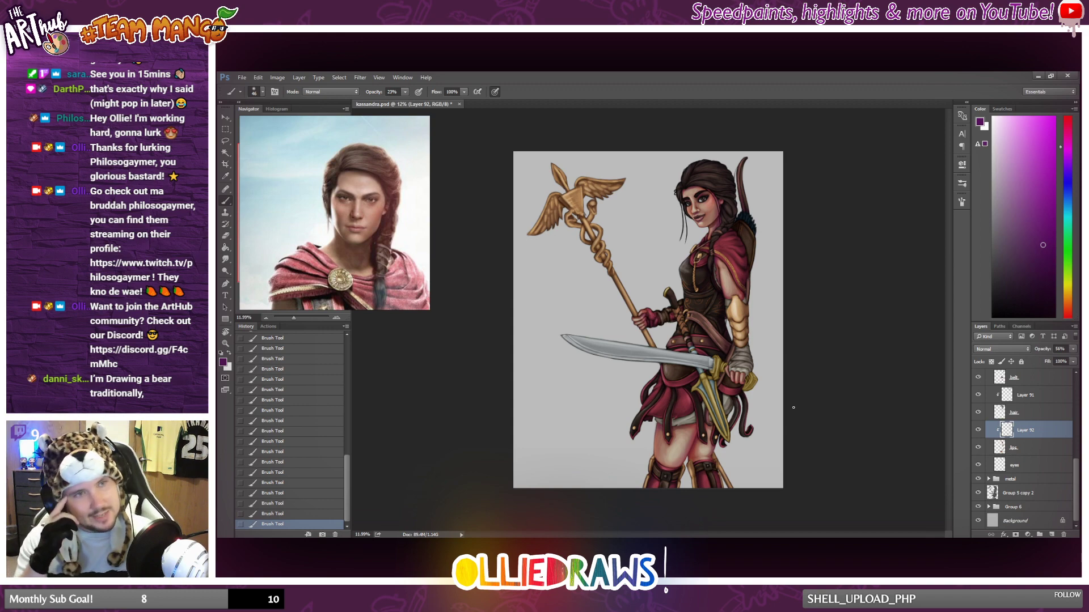
pyautogui.scroll(1, 833, 391)
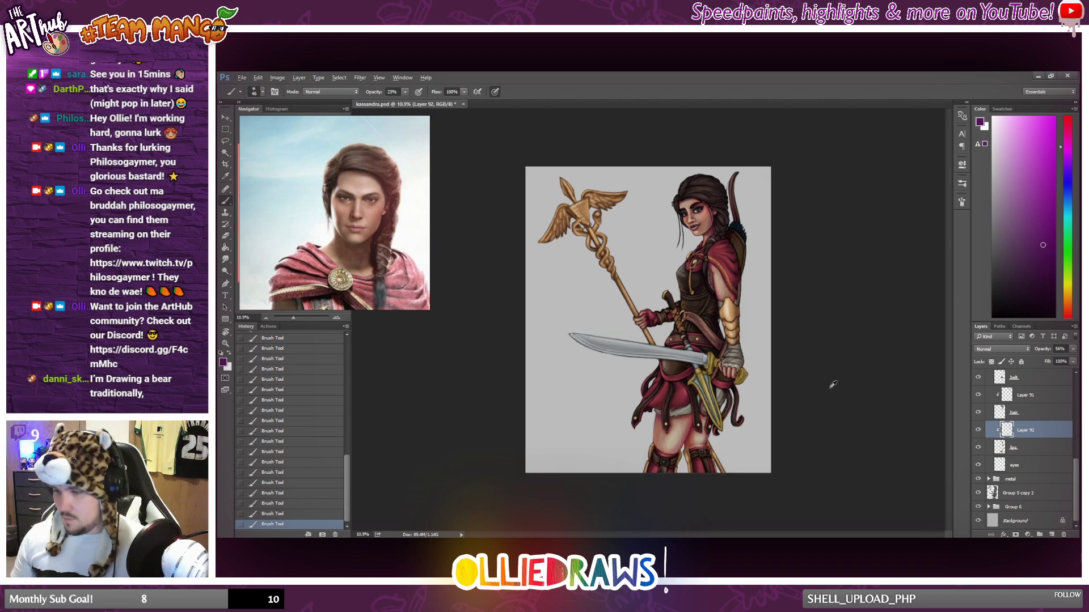
pyautogui.moveTo(1073, 348); pyautogui.dragTo(1052, 361)
pyautogui.scroll(-1, 713, 367)
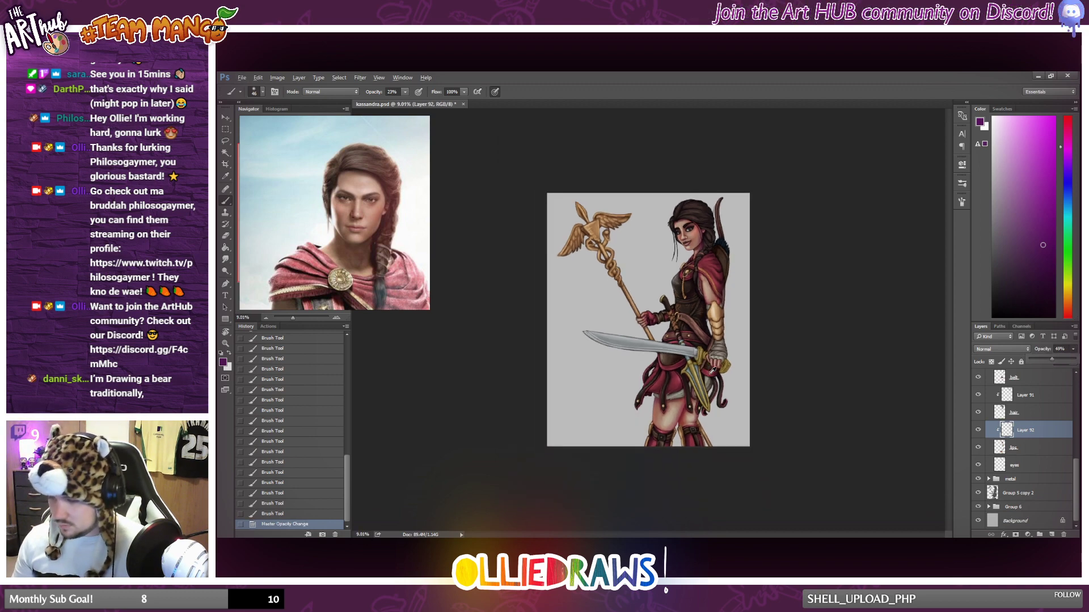
pyautogui.scroll(2, 732, 373)
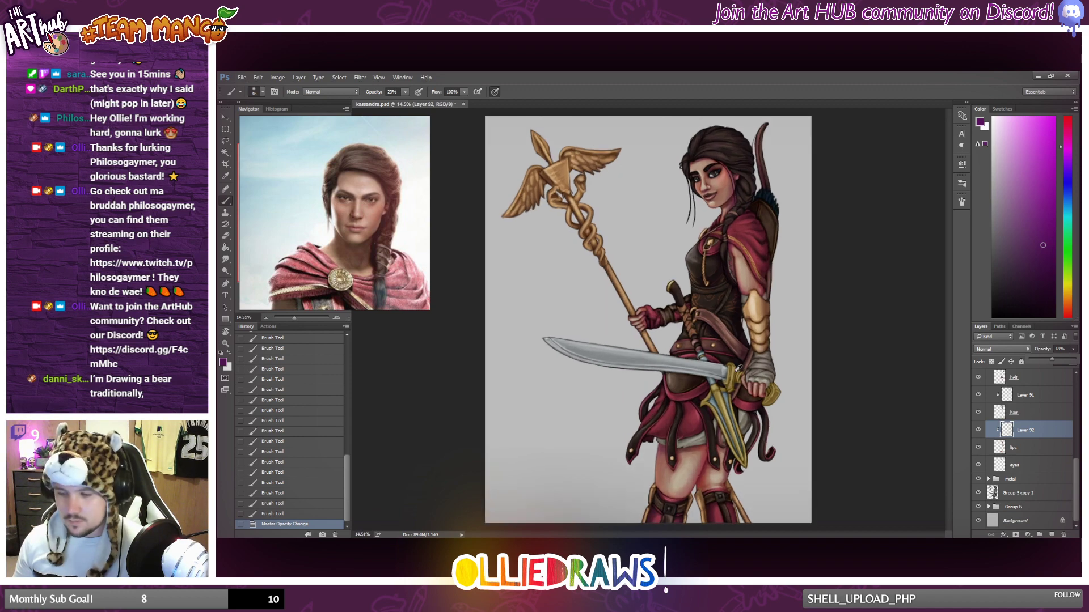
pyautogui.scroll(-1, 733, 372)
pyautogui.scroll(1, 735, 370)
pyautogui.scroll(-1, 736, 370)
pyautogui.scroll(2, 739, 368)
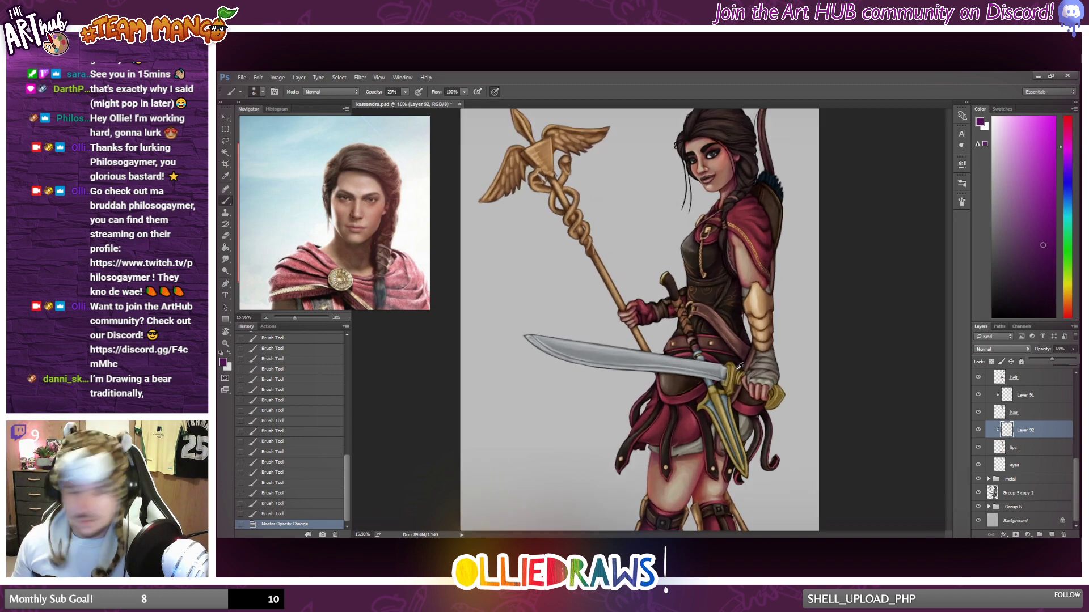
# Add a new layer above the eyes layer and clip it to that layer.
pyautogui.scroll(-1, 738, 368)
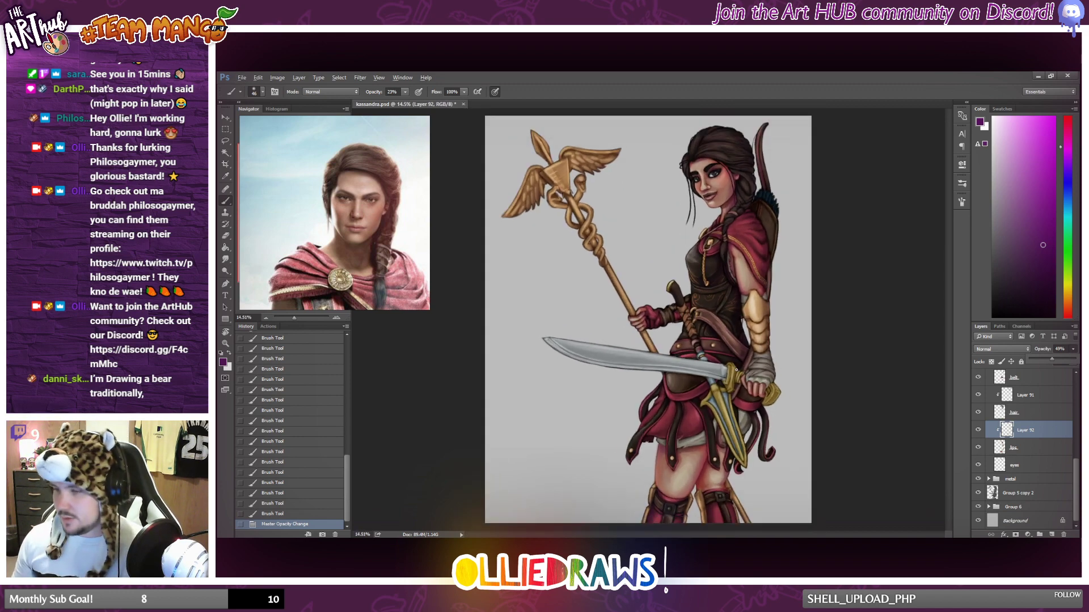
pyautogui.scroll(1, 1026, 480)
pyautogui.click(1026, 473)
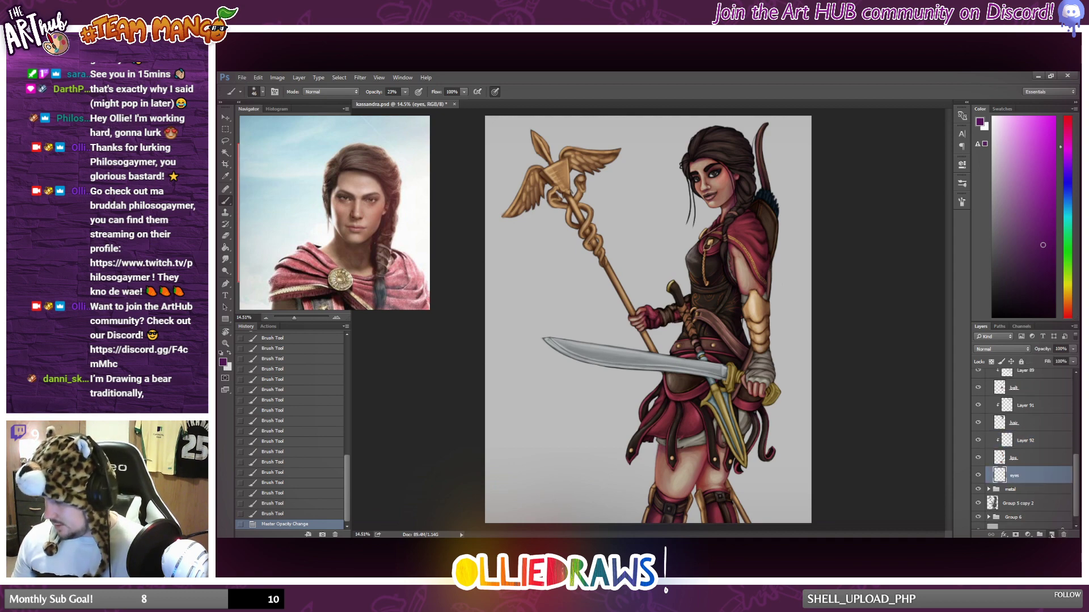
pyautogui.hotkey('ctrl', 'shift', 'alt', 'n')
pyautogui.hotkey('ctrl', 'alt', 'g')
# Brush dark purple shading over the upper part of both eyes on the clipped layer.
pyautogui.scroll(3, 713, 197)
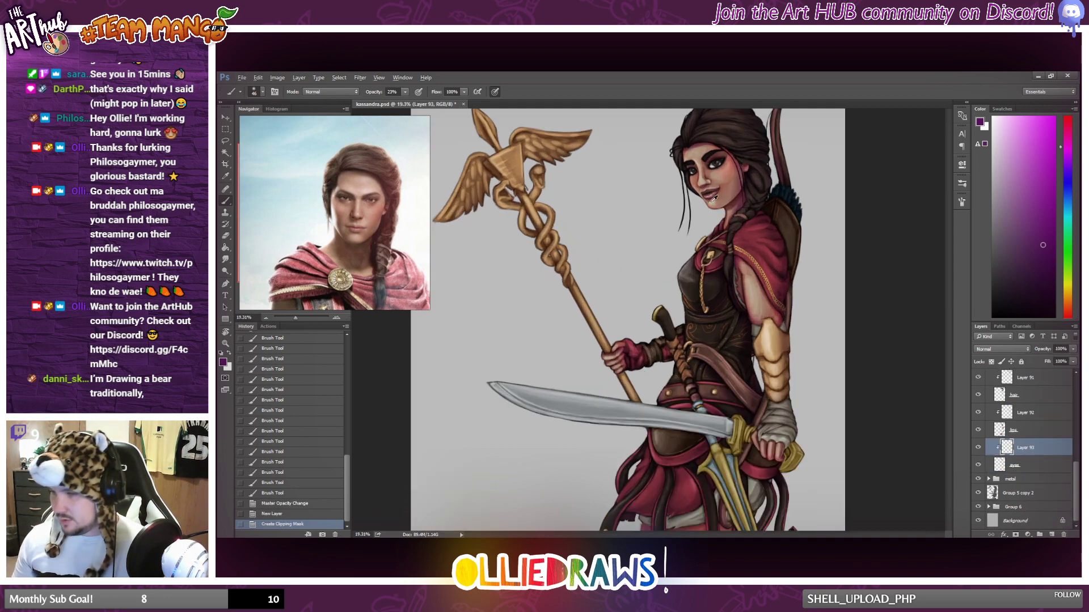
pyautogui.scroll(12, 709, 198)
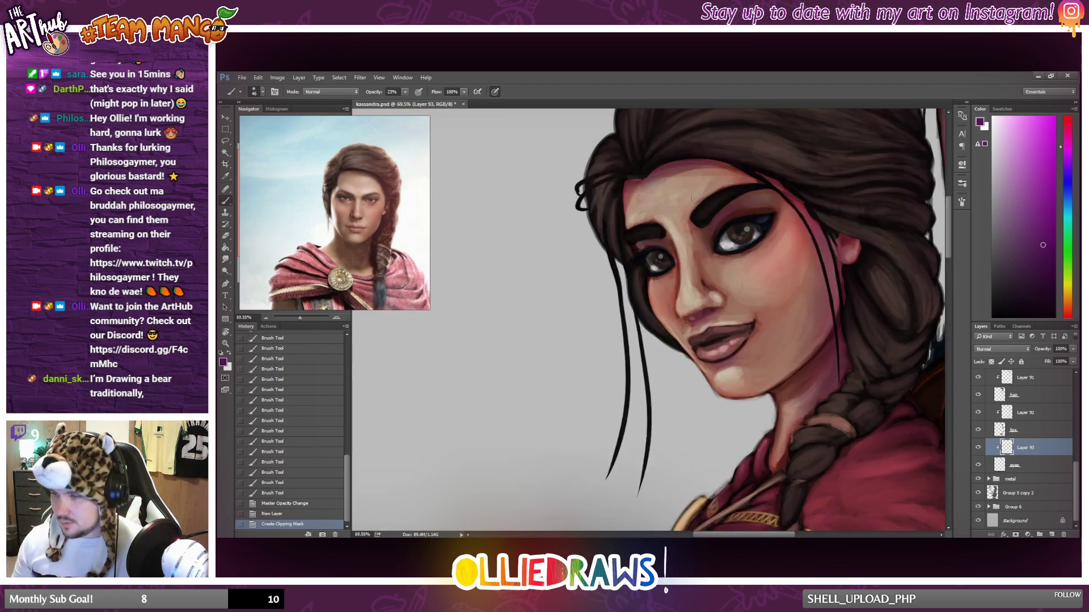
pyautogui.moveTo(716, 241)
pyautogui.mouseDown()
pyautogui.moveTo(764, 214)
pyautogui.moveTo(722, 233)
pyautogui.moveTo(750, 218)
pyautogui.moveTo(712, 255)
pyautogui.moveTo(781, 218)
pyautogui.moveTo(741, 224)
pyautogui.moveTo(704, 250)
pyautogui.moveTo(756, 220)
pyautogui.moveTo(714, 257)
pyautogui.moveTo(738, 225)
pyautogui.mouseUp()
pyautogui.moveTo(771, 222)
pyautogui.mouseDown()
pyautogui.moveTo(754, 224)
pyautogui.moveTo(780, 221)
pyautogui.mouseUp()
pyautogui.moveTo(662, 252); pyautogui.dragTo(639, 258)
pyautogui.moveTo(638, 259); pyautogui.dragTo(669, 253)
pyautogui.moveTo(669, 253)
pyautogui.mouseDown()
pyautogui.moveTo(636, 262)
pyautogui.moveTo(641, 277)
pyautogui.moveTo(648, 255)
pyautogui.moveTo(663, 251)
pyautogui.mouseUp()
pyautogui.moveTo(661, 251)
pyautogui.mouseDown()
pyautogui.moveTo(643, 286)
pyautogui.moveTo(673, 259)
pyautogui.moveTo(652, 249)
pyautogui.mouseUp()
pyautogui.moveTo(652, 250); pyautogui.dragTo(635, 263)
pyautogui.moveTo(719, 248); pyautogui.dragTo(751, 222)
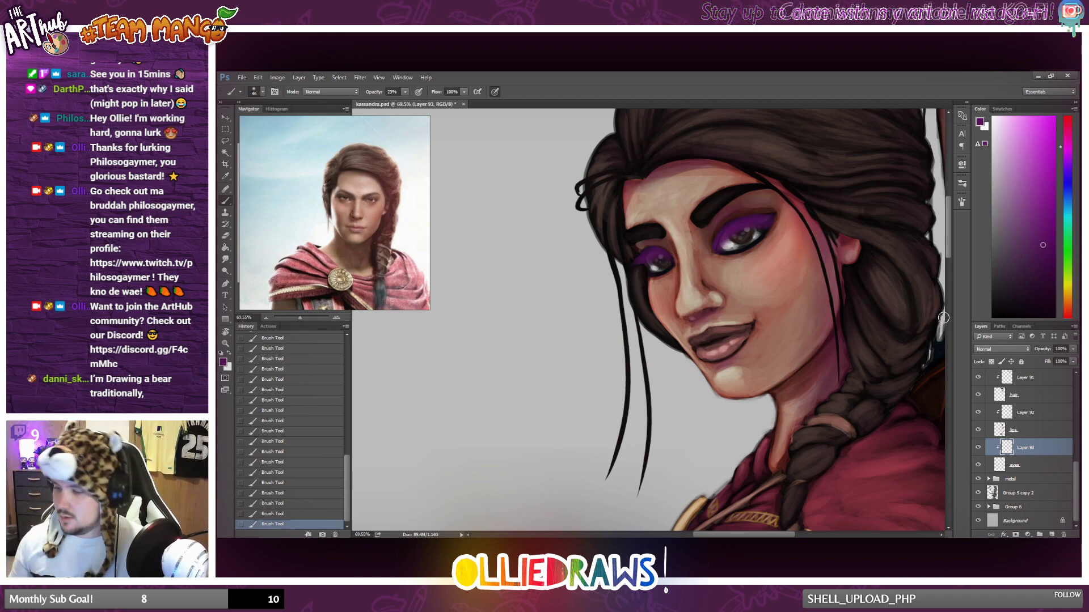
# Set the eye shading layer's blend mode to Multiply and lower its opacity to about 60%.
pyautogui.click(1000, 348)
pyautogui.click(998, 381)
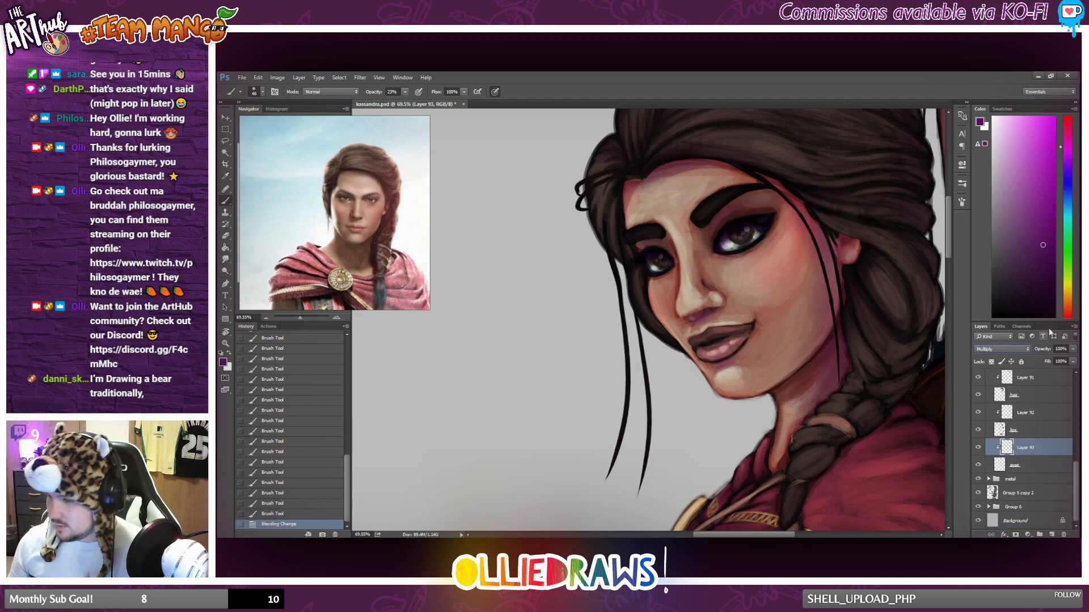
pyautogui.click(1073, 349)
pyautogui.moveTo(1071, 359); pyautogui.dragTo(1062, 362)
pyautogui.scroll(-10, 714, 321)
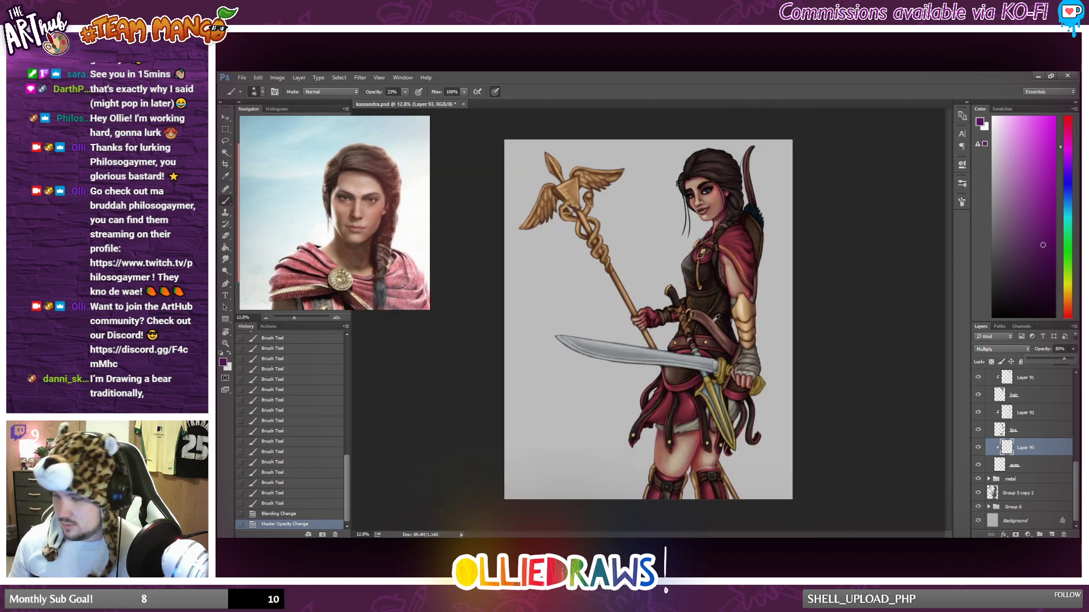
pyautogui.scroll(1, 716, 319)
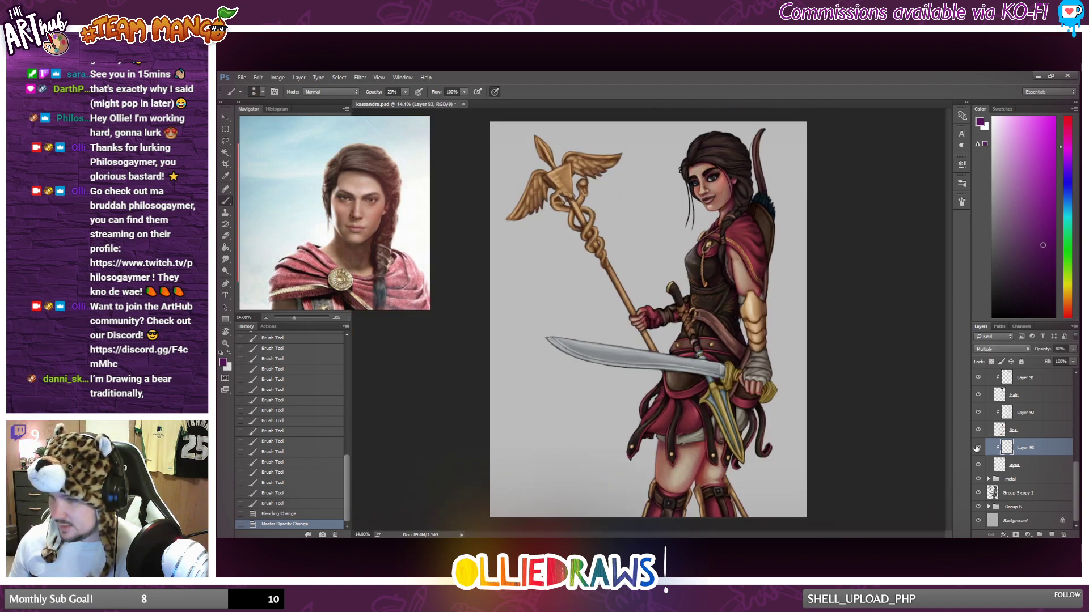
pyautogui.click(1073, 349)
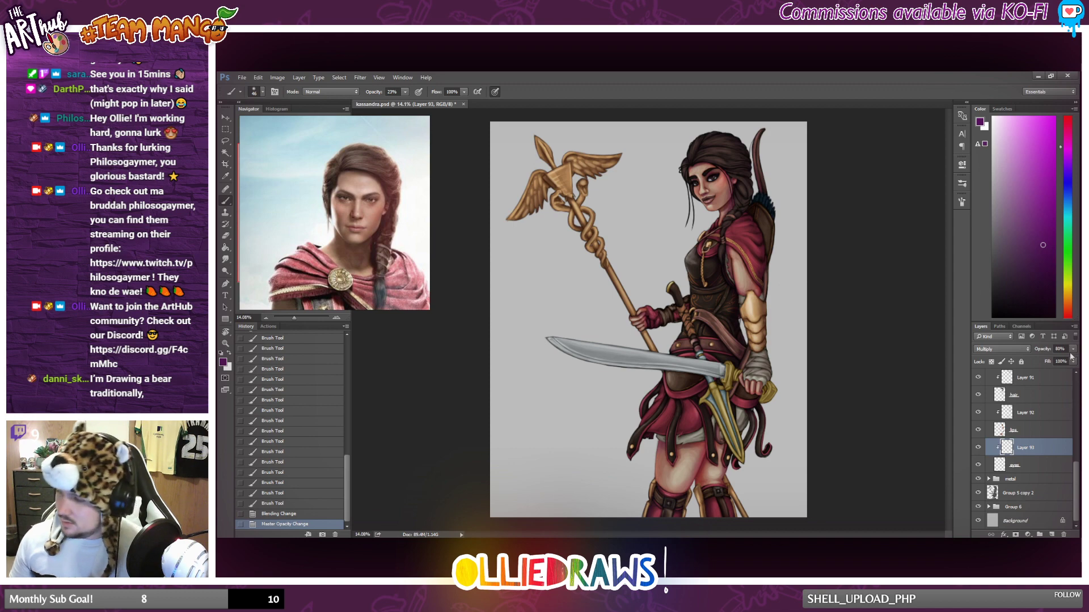
pyautogui.moveTo(1061, 362); pyautogui.dragTo(1057, 363)
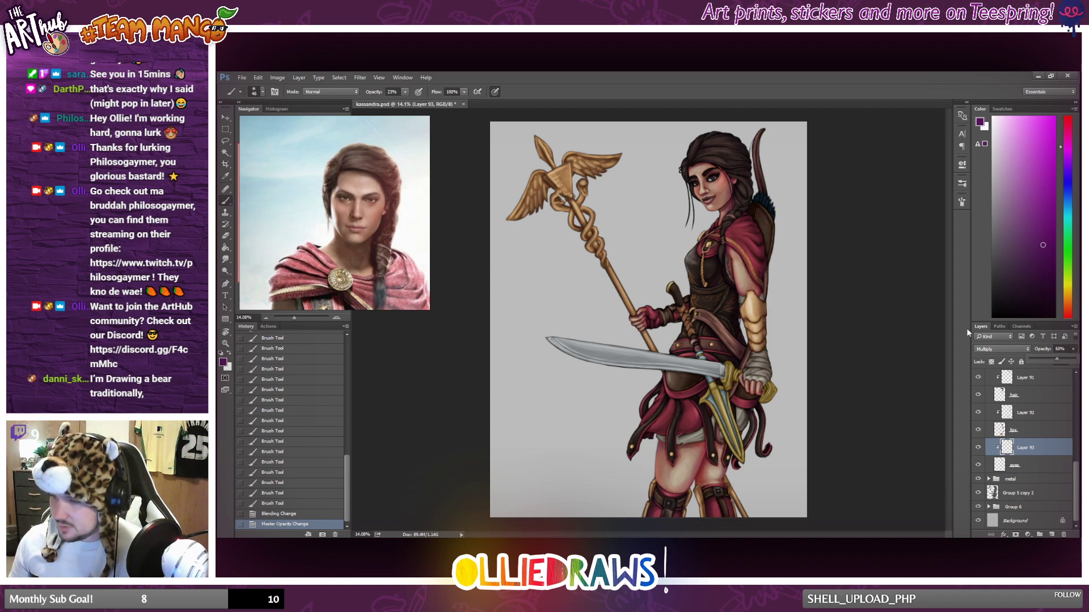
# Brush additional purple shading onto both eyes and check the face against the full figure.
pyautogui.scroll(7, 654, 180)
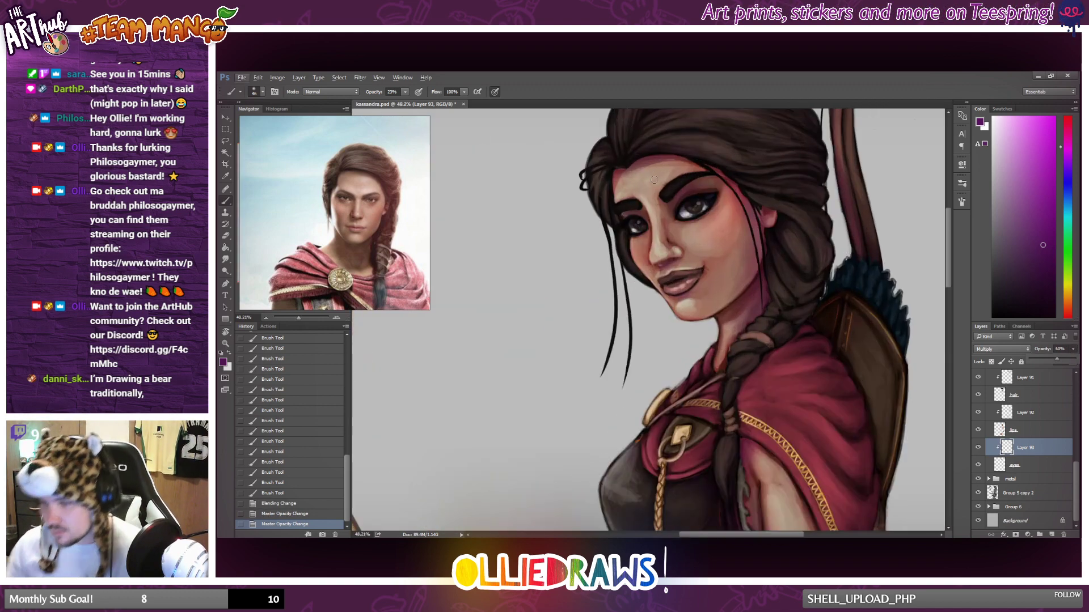
pyautogui.moveTo(678, 218); pyautogui.dragTo(696, 220)
pyautogui.moveTo(697, 219)
pyautogui.mouseDown()
pyautogui.moveTo(717, 202)
pyautogui.moveTo(703, 219)
pyautogui.mouseUp()
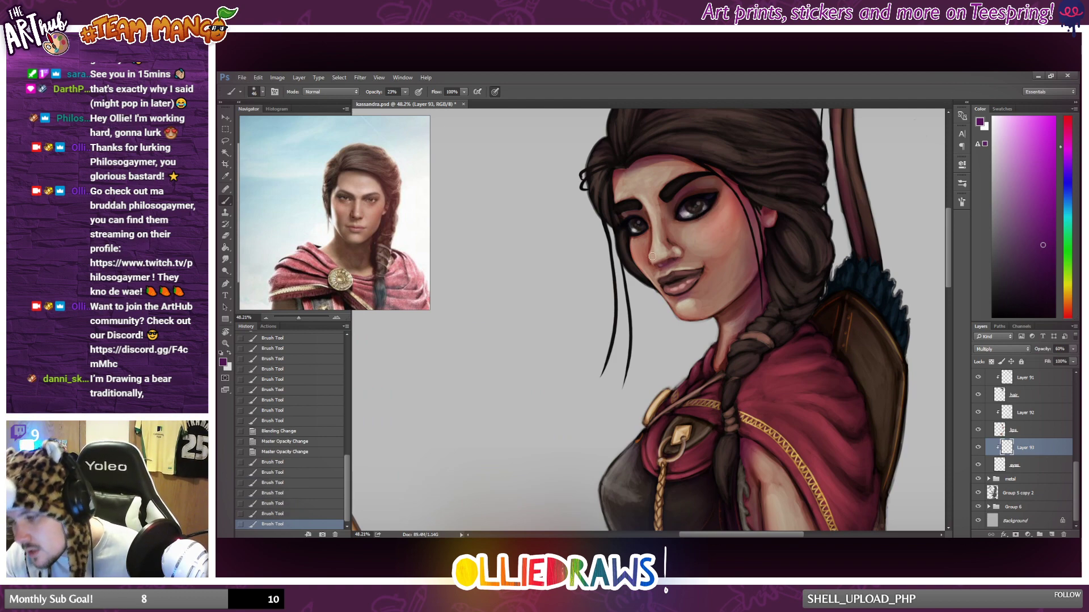
pyautogui.scroll(-5, 653, 256)
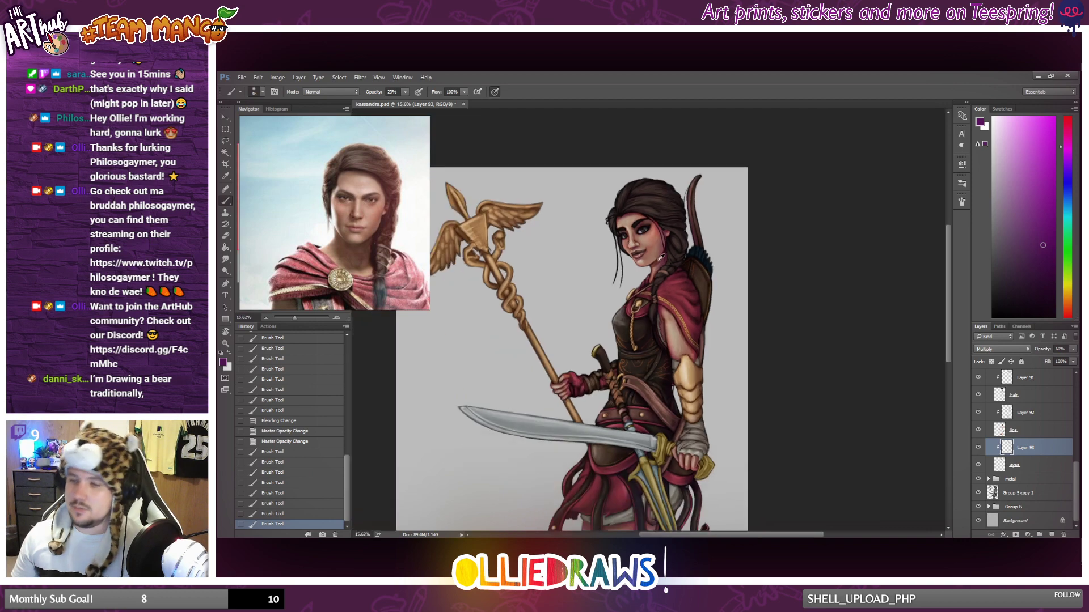
pyautogui.scroll(4, 661, 257)
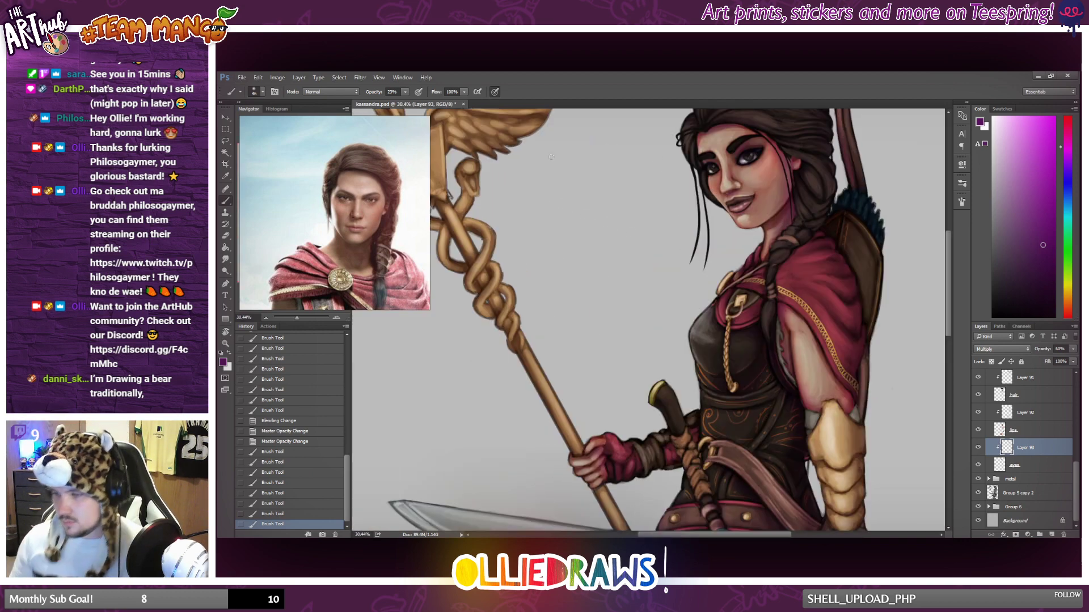
pyautogui.moveTo(710, 173)
pyautogui.mouseDown()
pyautogui.moveTo(739, 159)
pyautogui.moveTo(713, 169)
pyautogui.mouseUp()
pyautogui.scroll(-1, 685, 234)
pyautogui.scroll(-2, 685, 233)
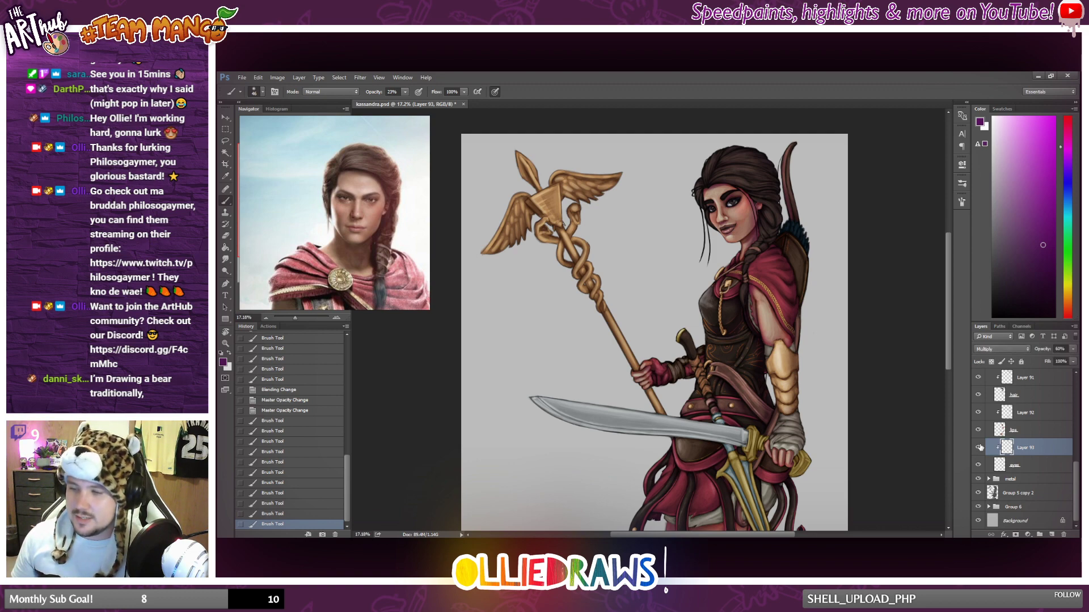
pyautogui.scroll(-1, 807, 278)
pyautogui.scroll(1, 737, 249)
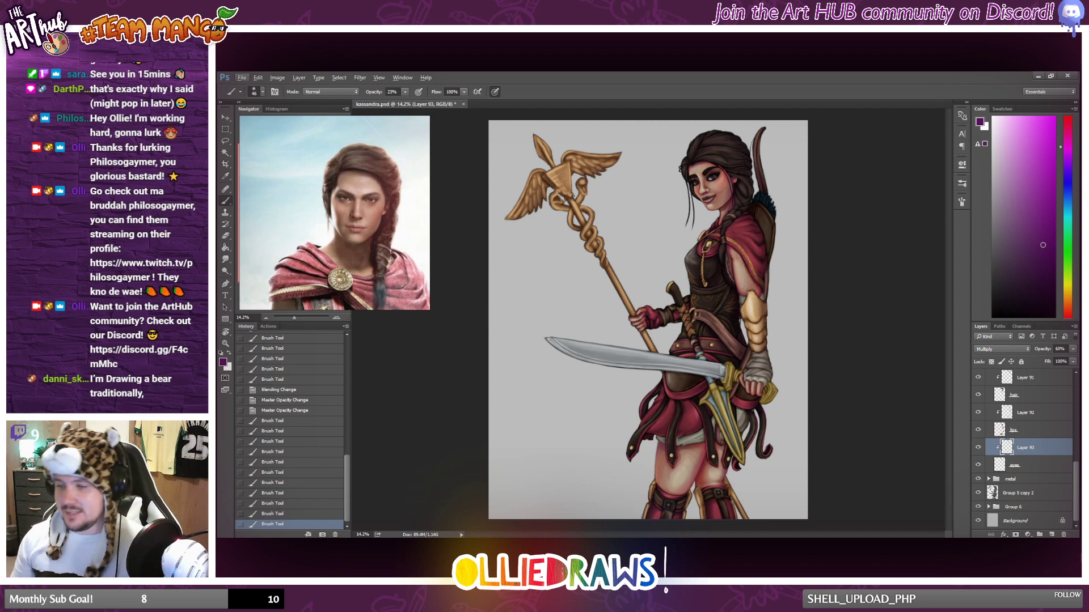
# Expand the metal layer group and check what Layer 82 contains by toggling its visibility.
pyautogui.scroll(1, 783, 241)
pyautogui.scroll(3, 1020, 437)
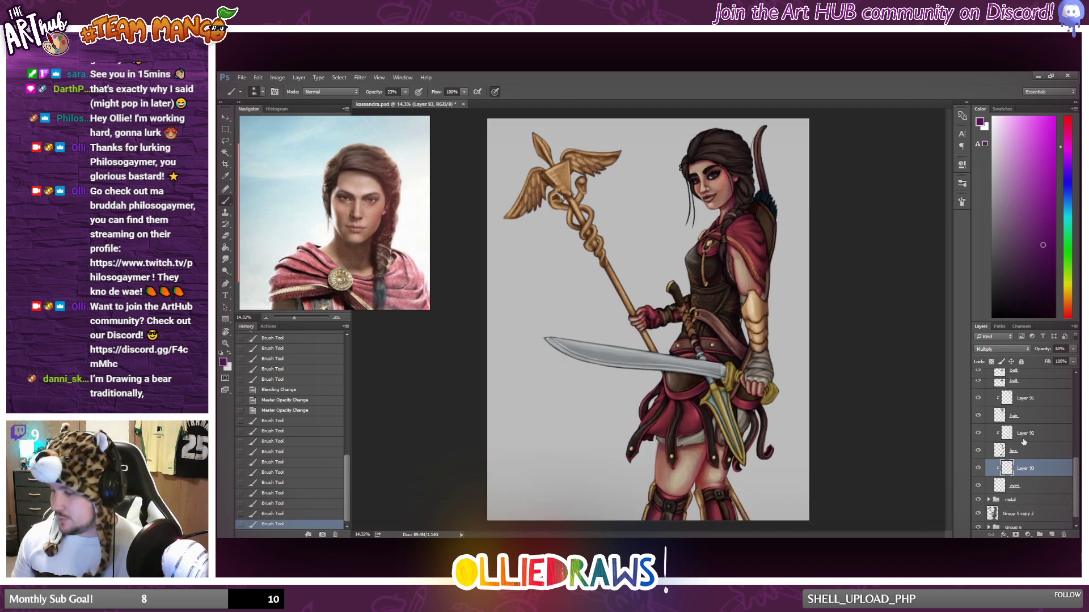
pyautogui.scroll(-3, 1020, 437)
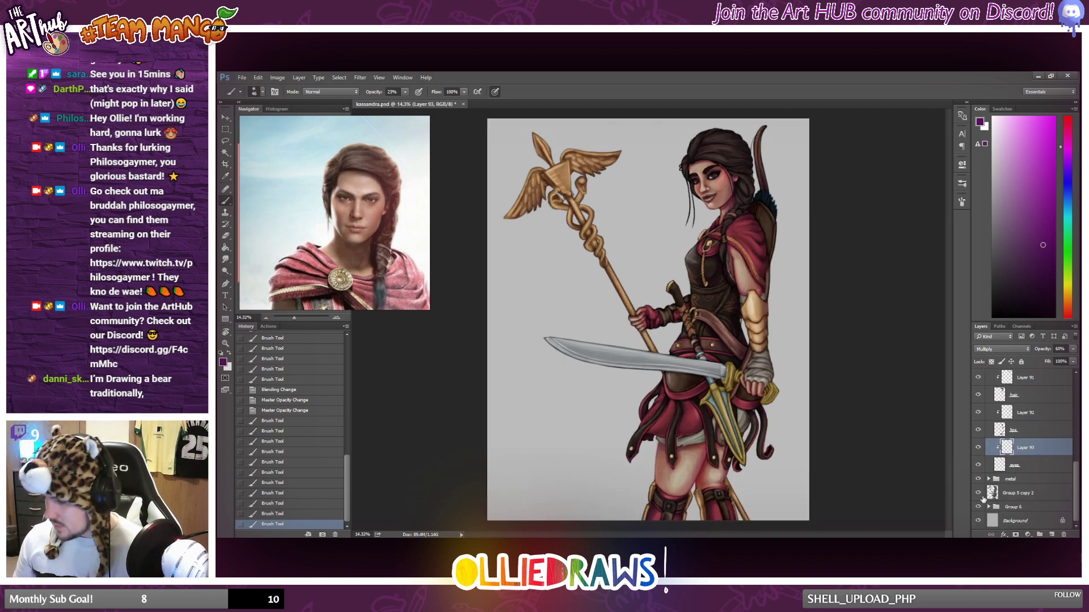
pyautogui.click(988, 479)
pyautogui.scroll(-2, 1007, 476)
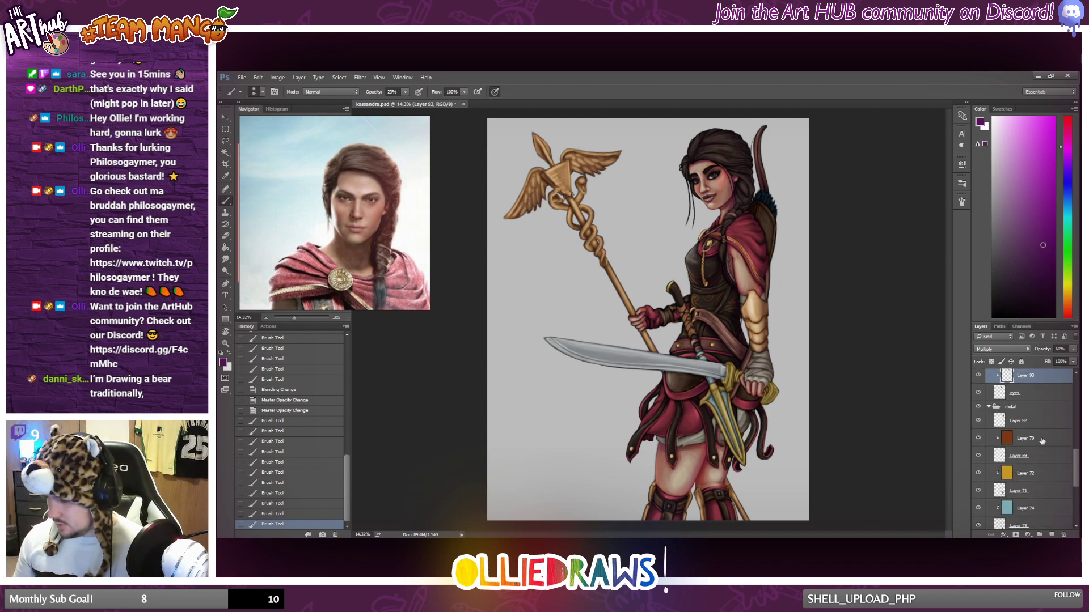
pyautogui.click(978, 422)
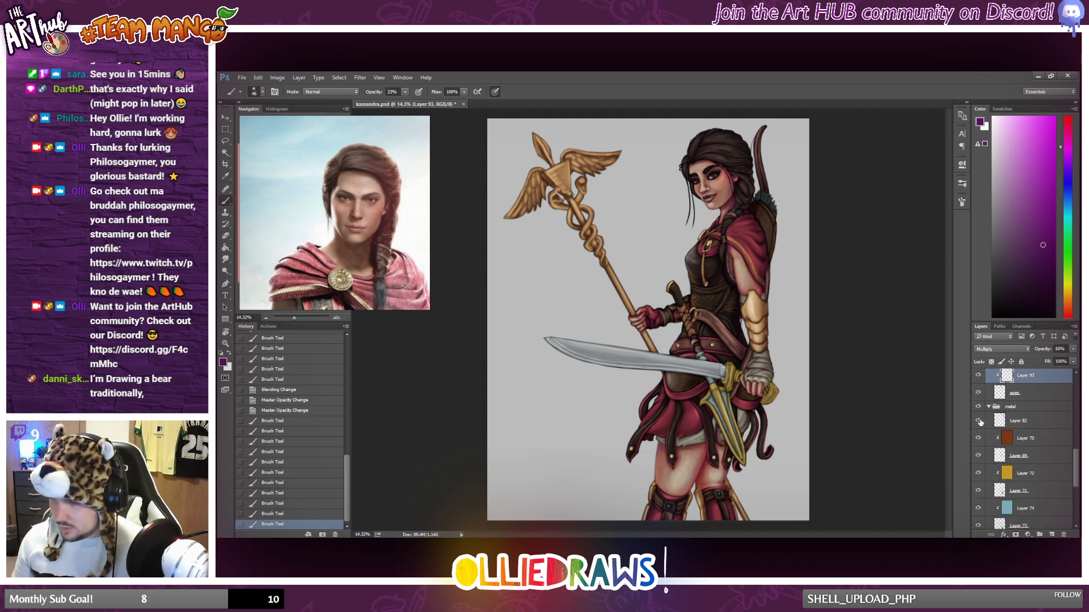
# Merge the clipping masks of Layer 69, Layer 71, Layer 73 and Layer 75 in the metal group.
pyautogui.rightClick(1033, 455)
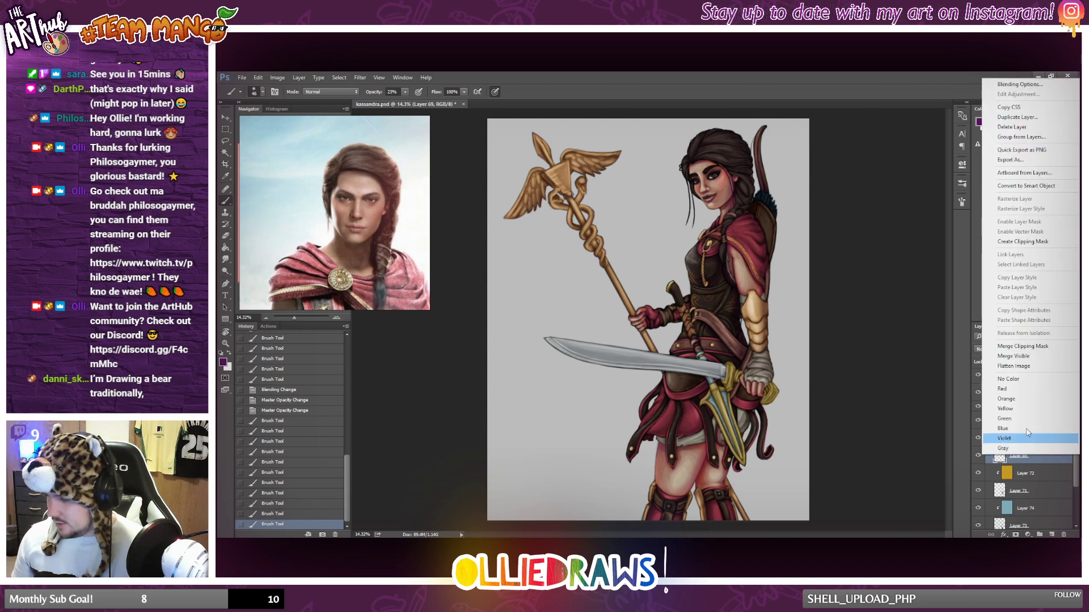
pyautogui.click(1022, 346)
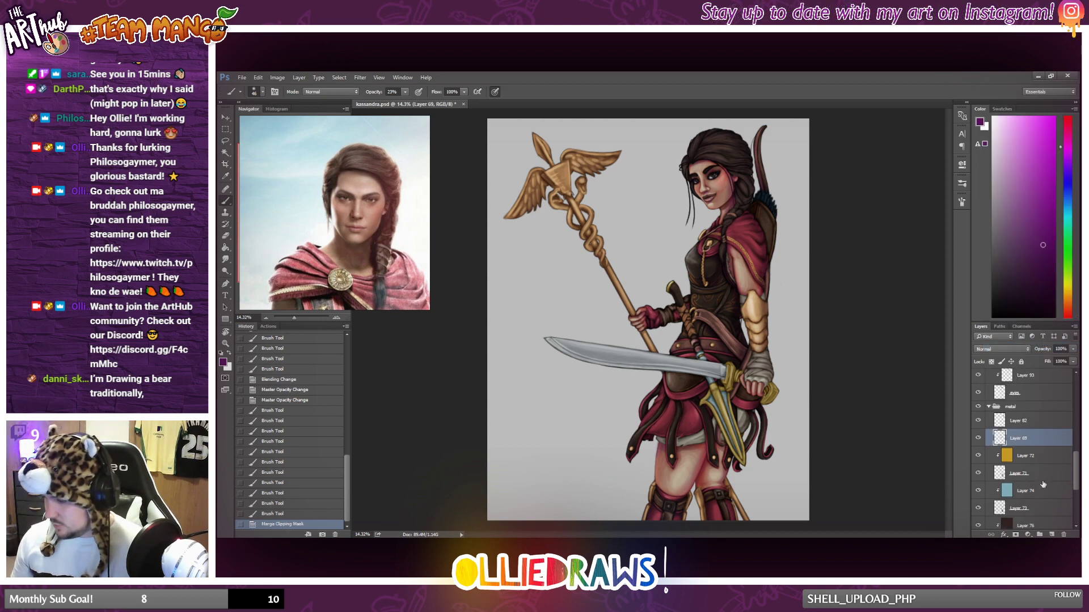
pyautogui.click(1041, 475)
pyautogui.rightClick(1045, 475)
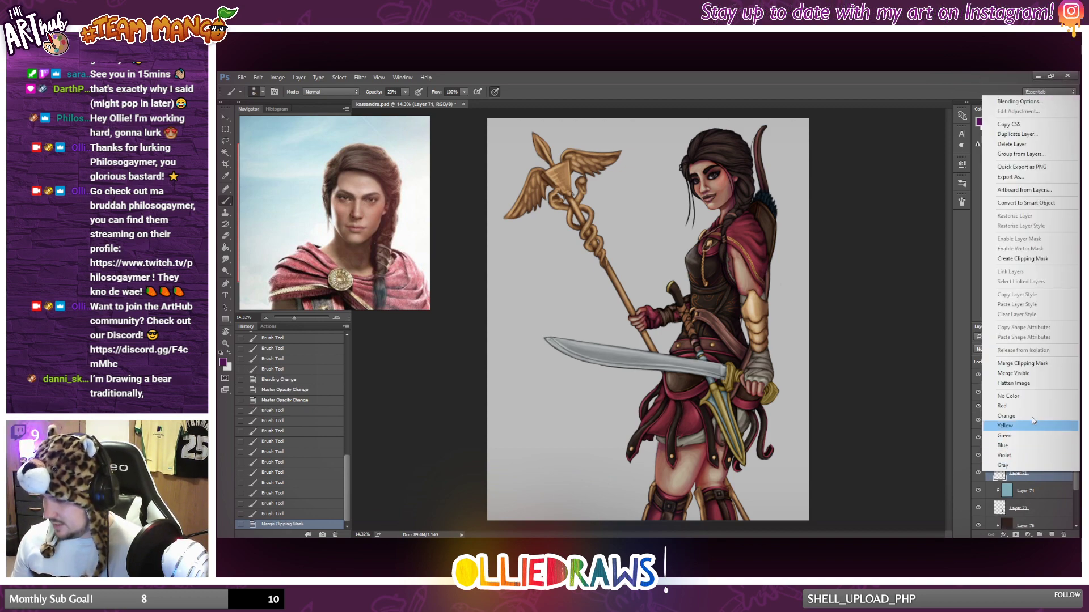
pyautogui.click(1025, 364)
pyautogui.click(1042, 492)
pyautogui.rightClick(1041, 494)
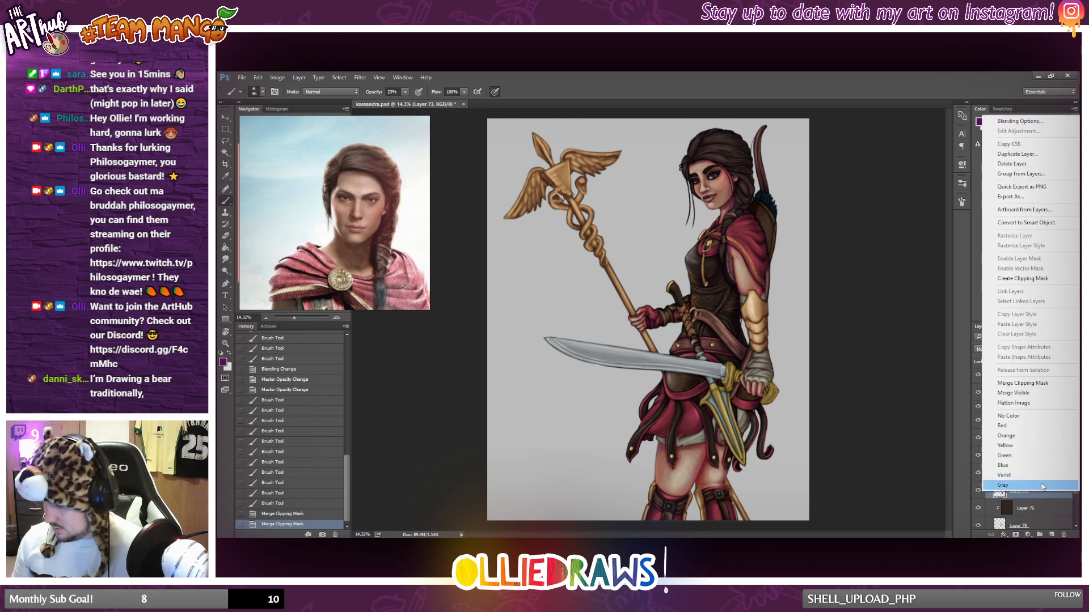
pyautogui.click(1024, 383)
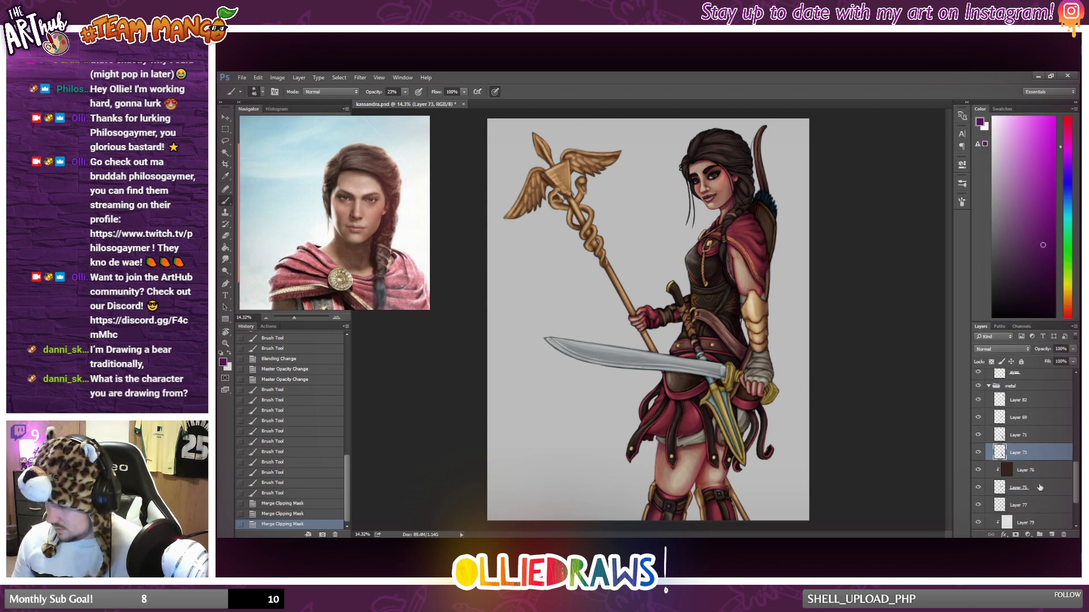
pyautogui.click(1041, 488)
pyautogui.rightClick(1041, 488)
pyautogui.click(1024, 375)
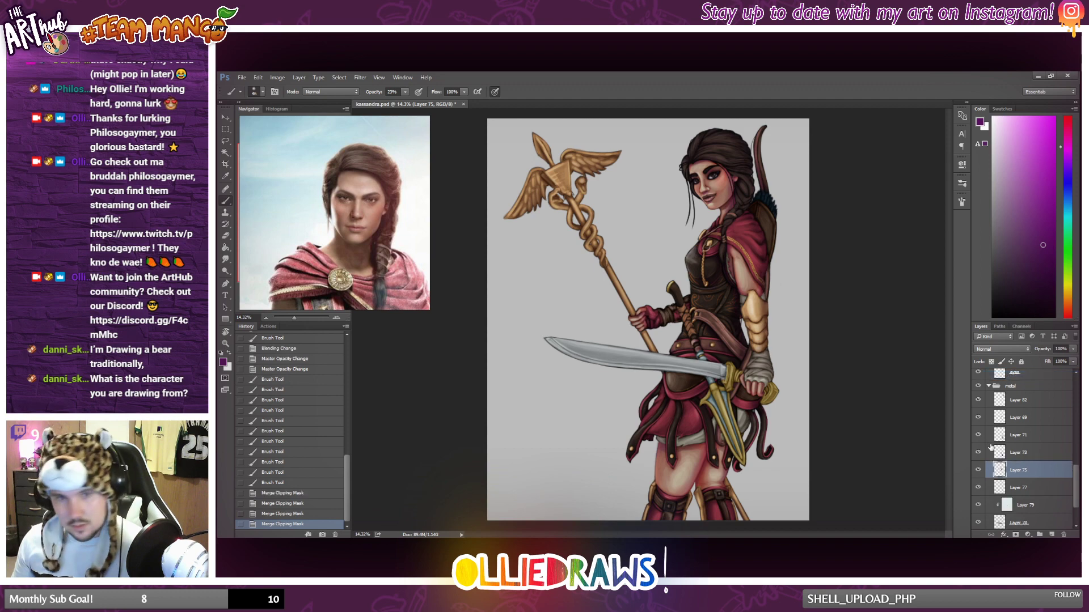
# View the full figure and zoom out the reference board to show the other character reference images.
pyautogui.scroll(-1, 851, 404)
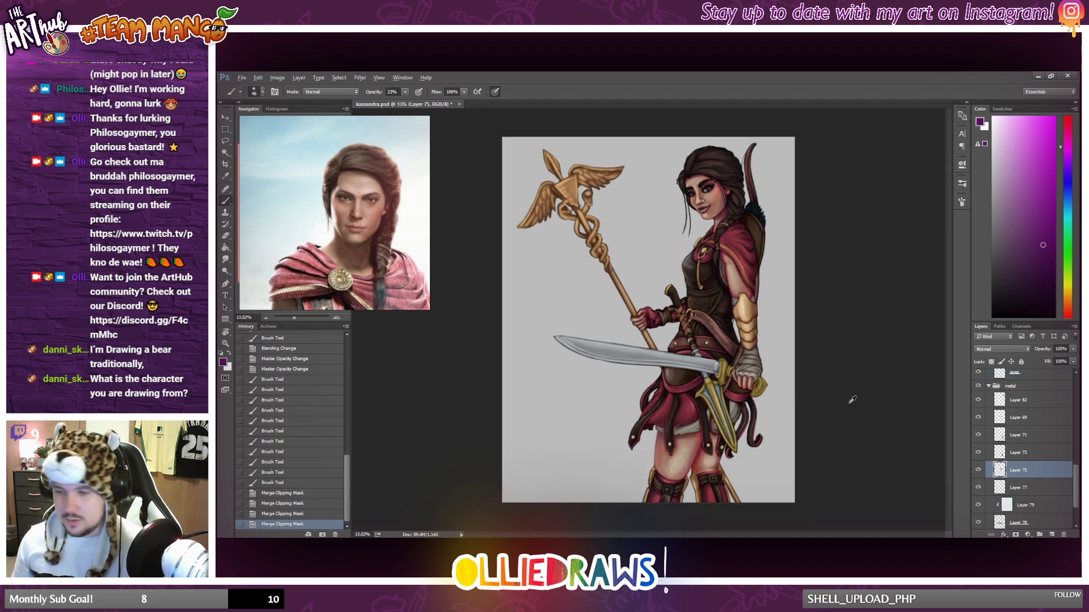
pyautogui.scroll(-3, 380, 223)
pyautogui.scroll(-5, 381, 226)
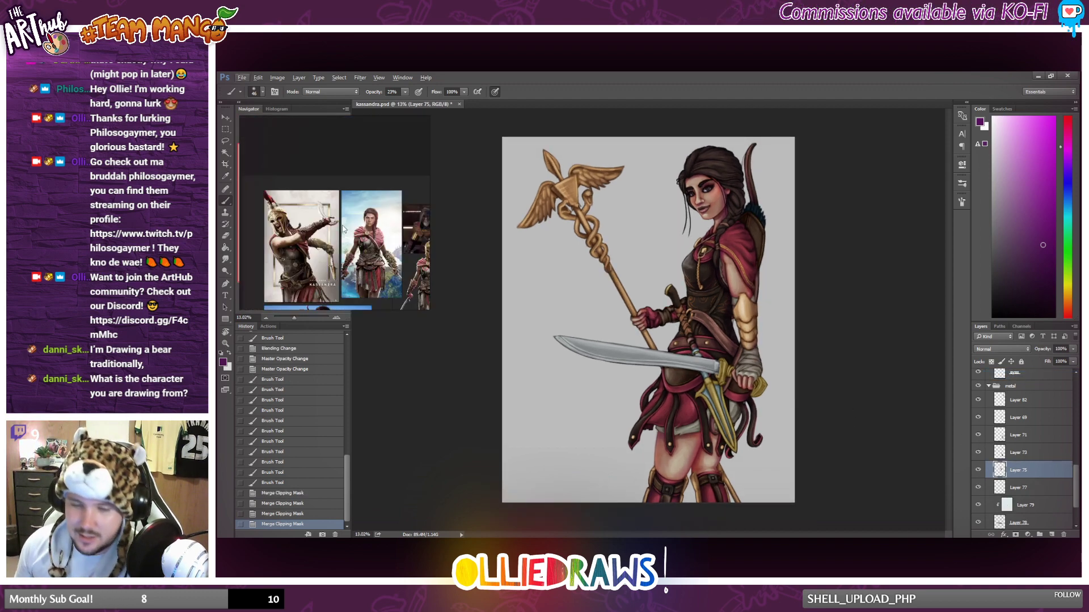
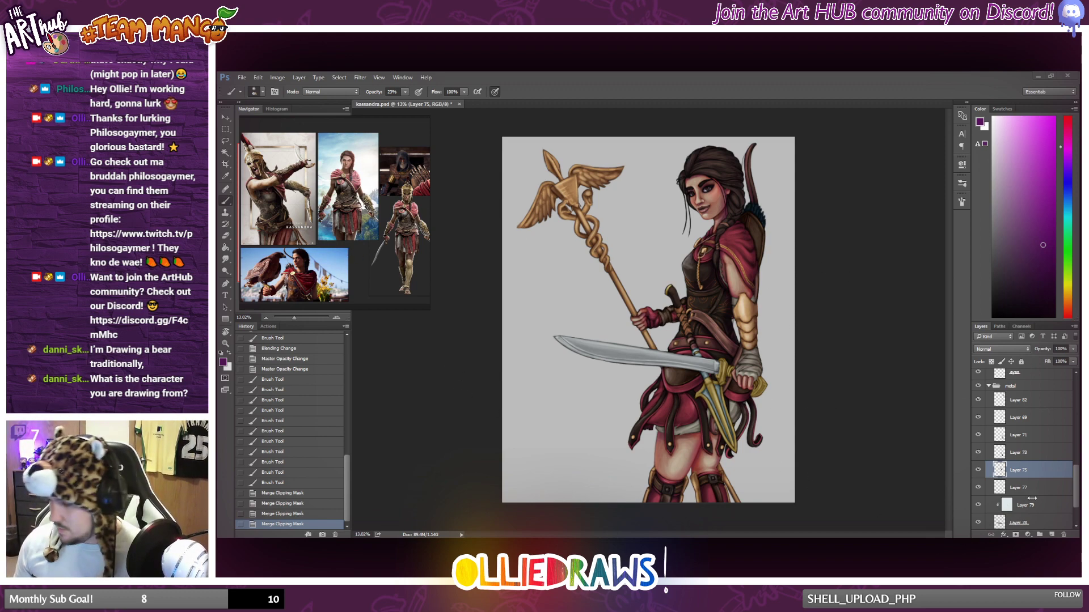
# Check what Layer 82 contains by toggling its visibility, and add a new layer clipped to it.
pyautogui.click(1009, 400)
pyautogui.click(977, 400)
pyautogui.click(978, 400)
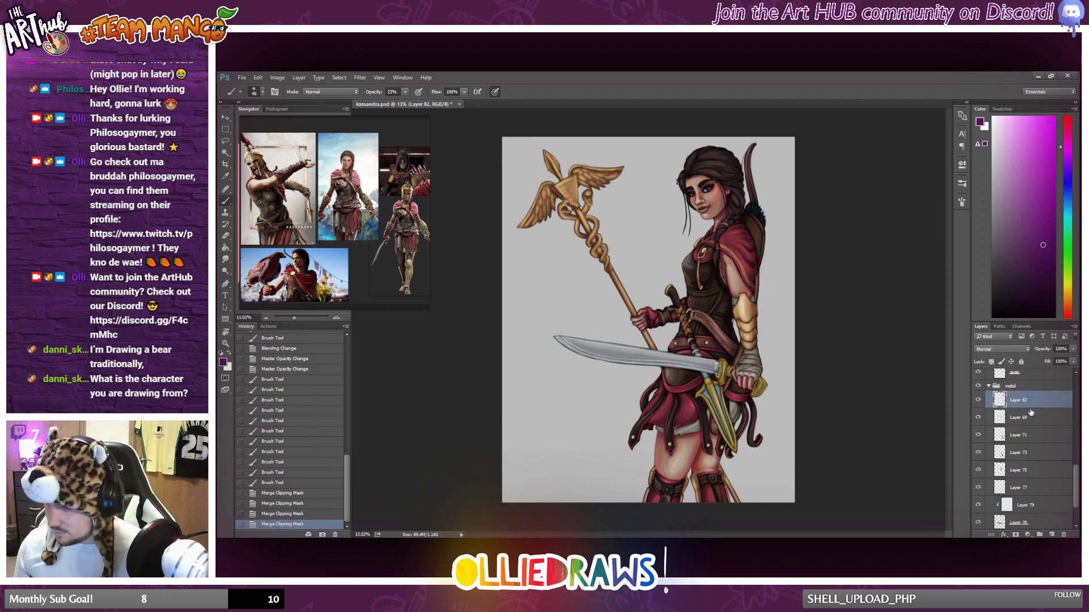
pyautogui.click(1049, 531)
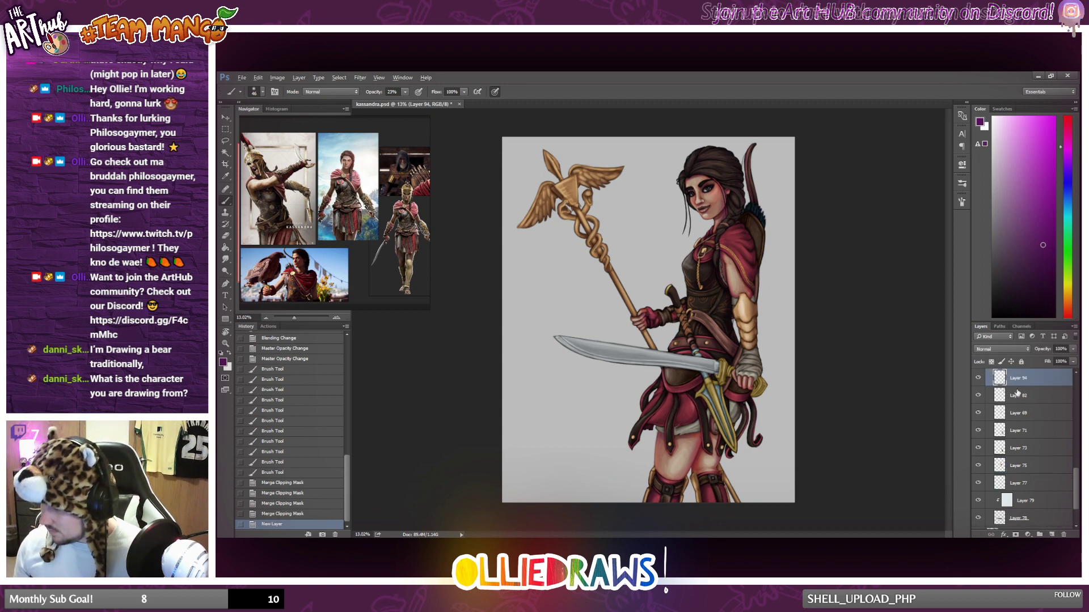
pyautogui.hotkey('ctrl', 'alt', 'g')
# Choose a dark desaturated blue and brush shading over the arrow feathers on the character's back.
pyautogui.click(1068, 188)
pyautogui.moveTo(1043, 221); pyautogui.dragTo(1045, 230)
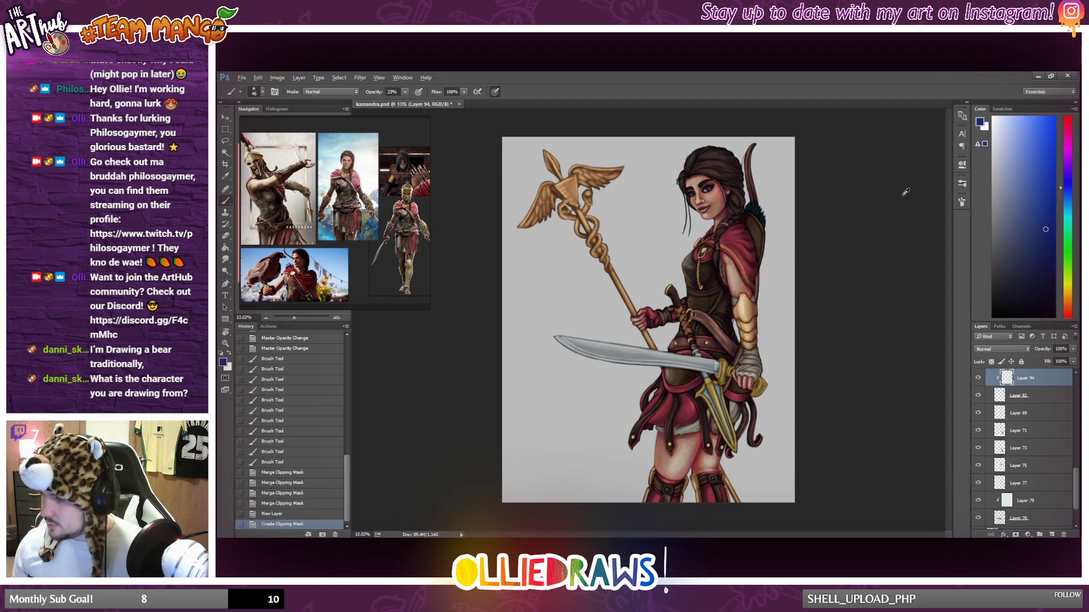
pyautogui.scroll(5, 796, 201)
pyautogui.click(1037, 266)
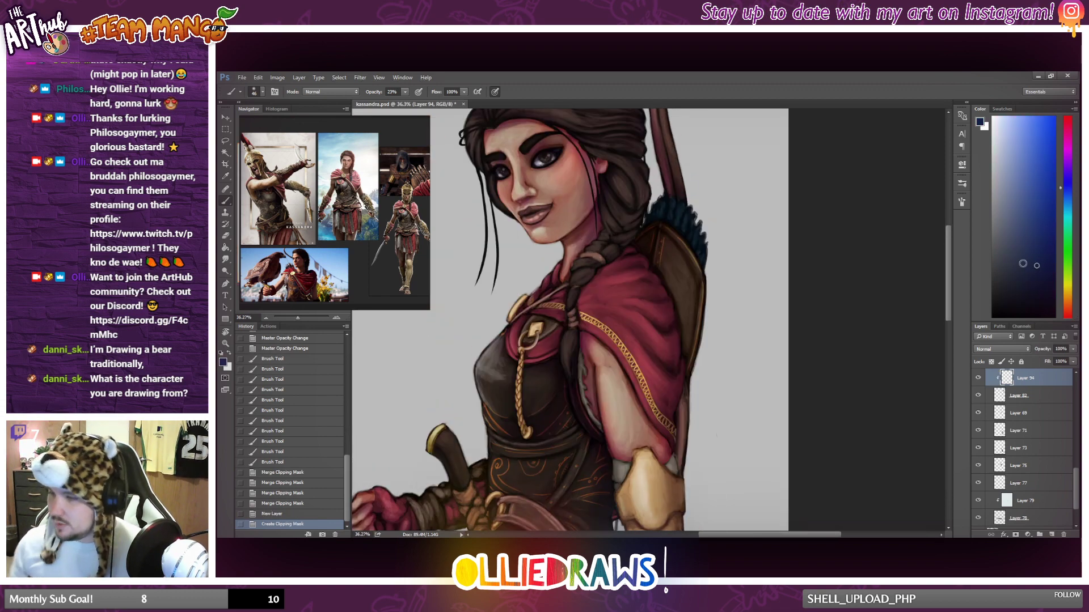
pyautogui.moveTo(661, 218)
pyautogui.mouseDown()
pyautogui.moveTo(650, 219)
pyautogui.moveTo(670, 220)
pyautogui.moveTo(697, 251)
pyautogui.moveTo(664, 220)
pyautogui.moveTo(641, 228)
pyautogui.moveTo(669, 223)
pyautogui.moveTo(692, 237)
pyautogui.moveTo(701, 263)
pyautogui.moveTo(684, 286)
pyautogui.mouseUp()
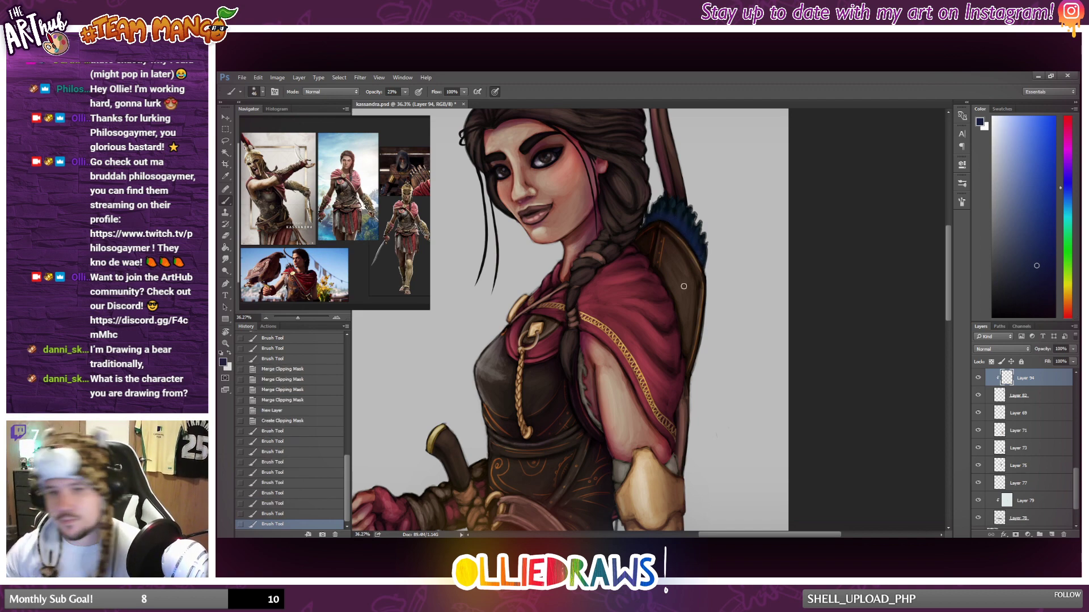
# Set the feather shading layer to Multiply and slightly lower its opacity.
pyautogui.click(1008, 350)
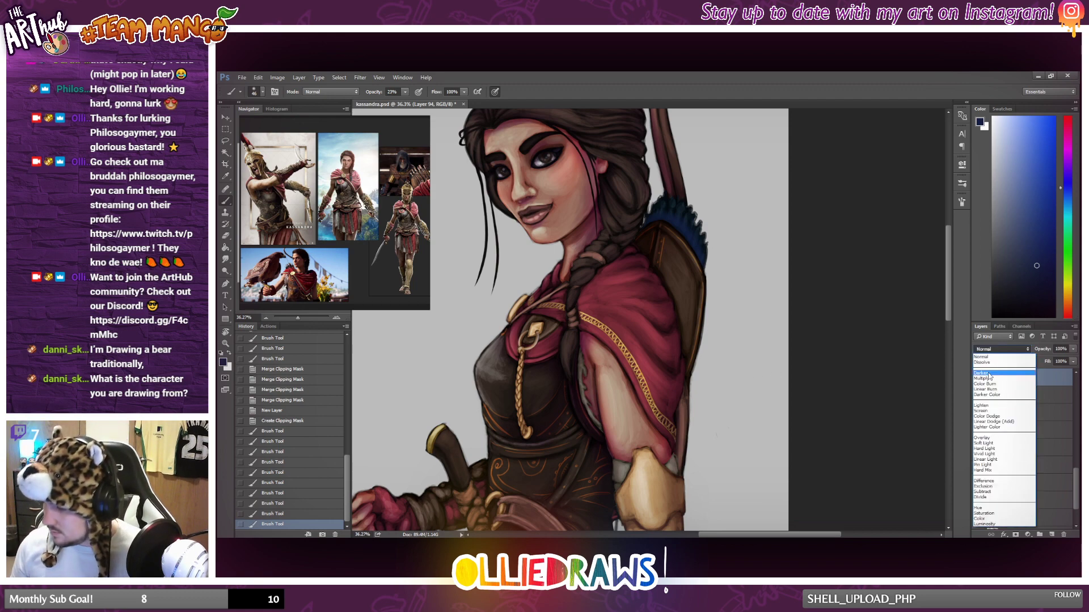
pyautogui.click(998, 378)
pyautogui.click(1073, 349)
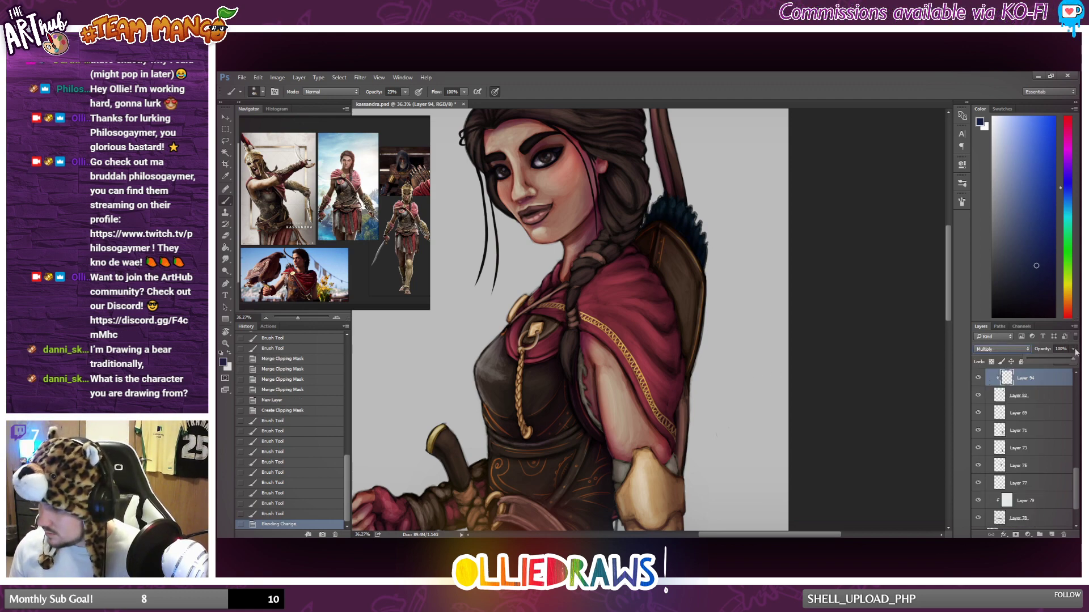
pyautogui.moveTo(1065, 361); pyautogui.dragTo(1062, 360)
pyautogui.scroll(-3, 692, 296)
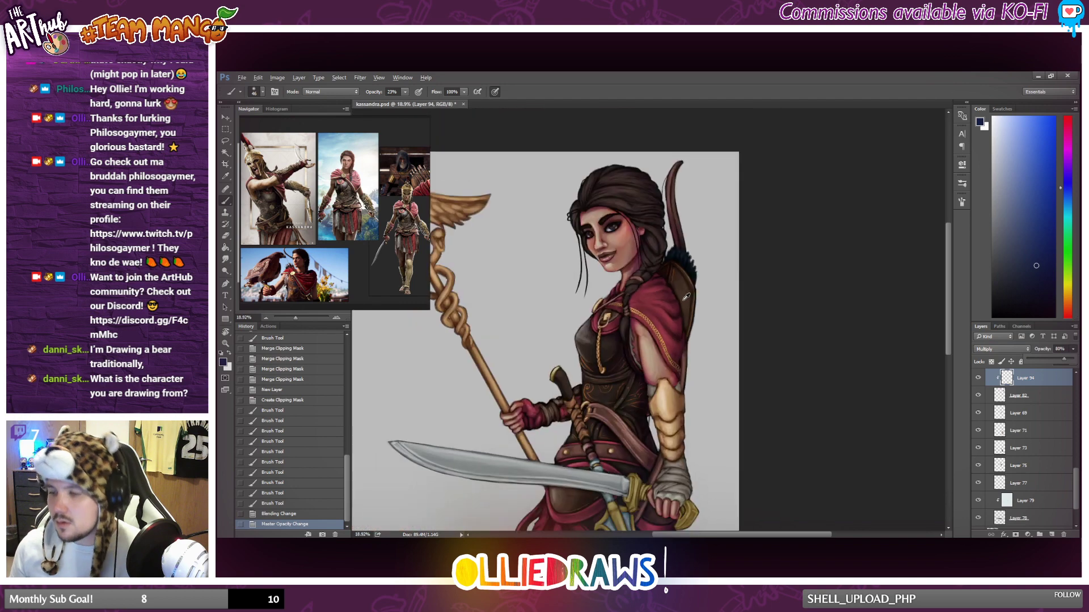
# Merge the clipping mask of the feather shading into Layer 82.
pyautogui.click(1012, 414)
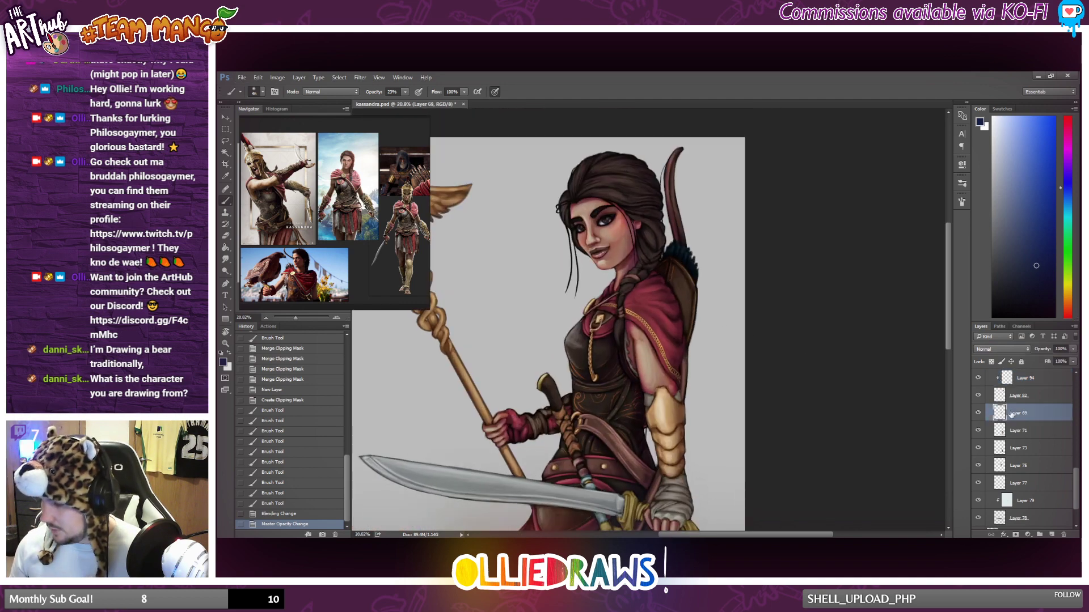
pyautogui.rightClick(1037, 395)
pyautogui.click(976, 357)
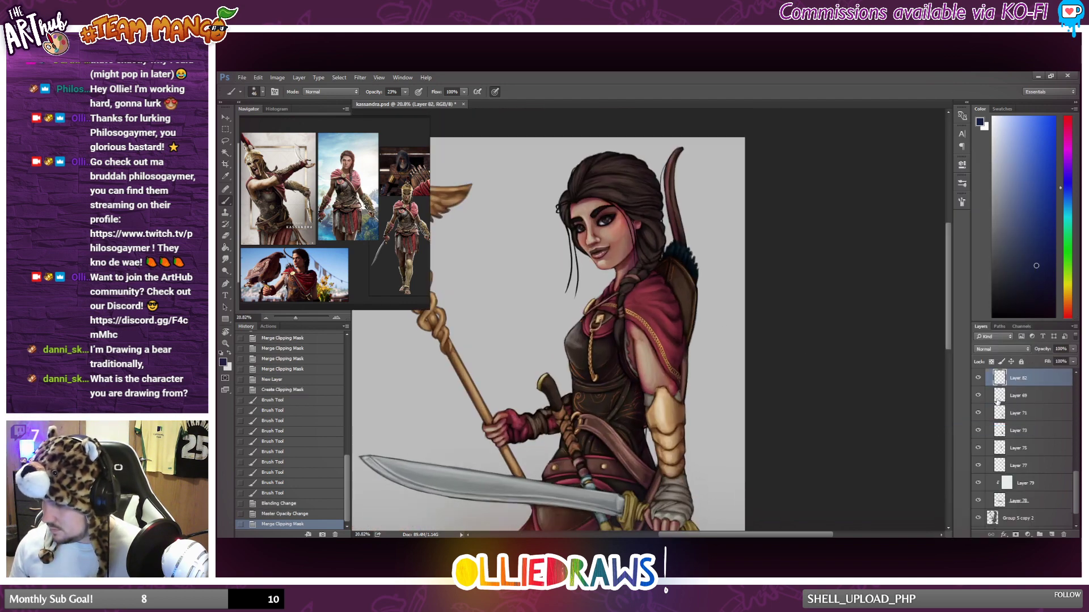
# Check what Layer 69 contains by toggling its visibility, and add a new layer clipped to it.
pyautogui.click(1053, 395)
pyautogui.click(978, 395)
pyautogui.click(979, 395)
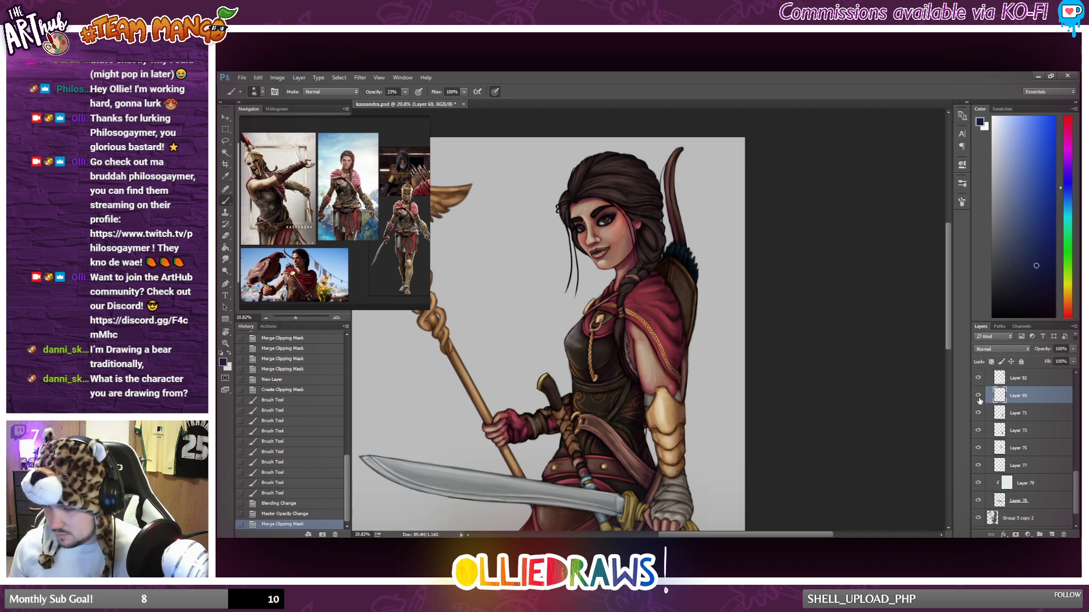
pyautogui.click(980, 400)
pyautogui.click(979, 400)
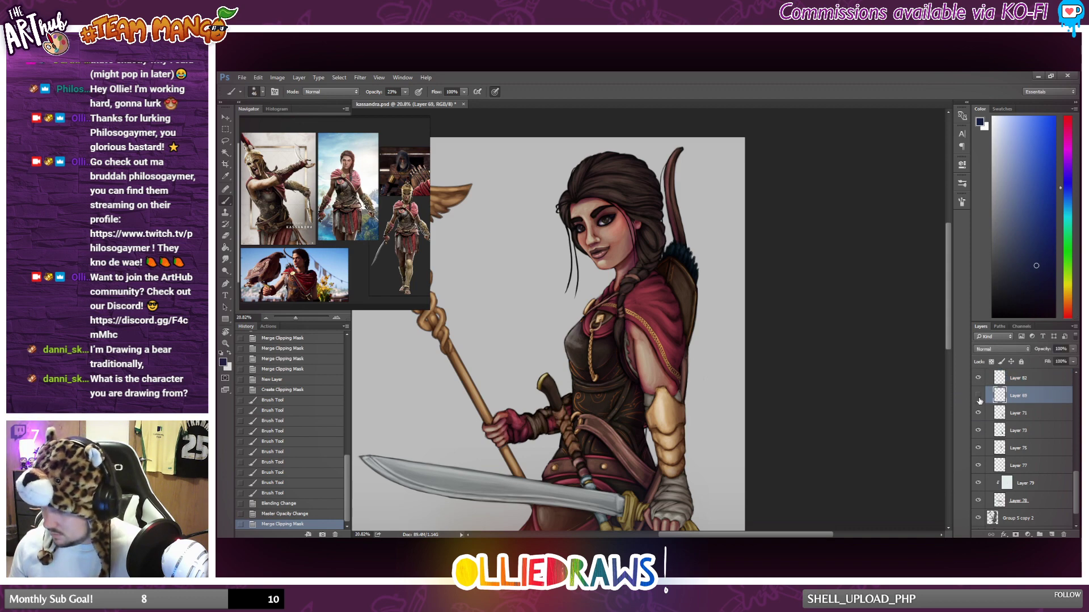
pyautogui.click(977, 397)
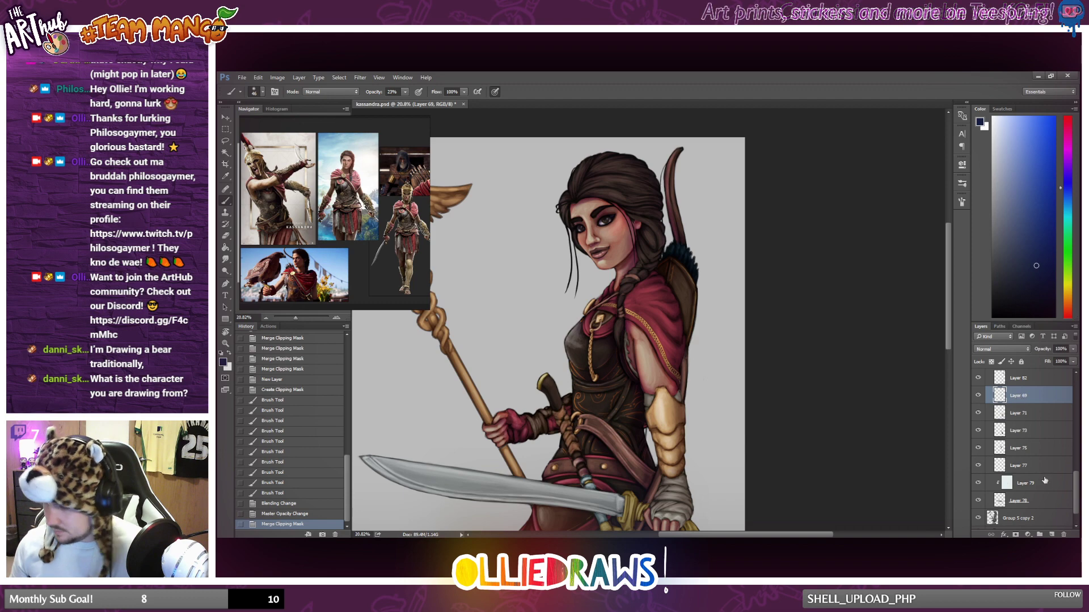
pyautogui.click(1052, 535)
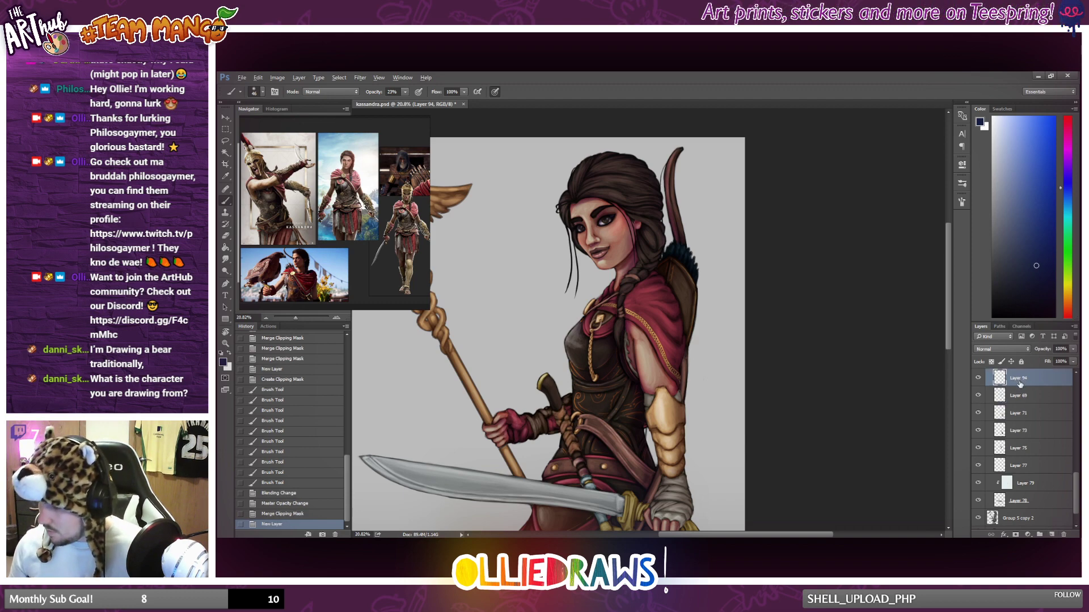
pyautogui.hotkey('ctrl', 'alt', 'g')
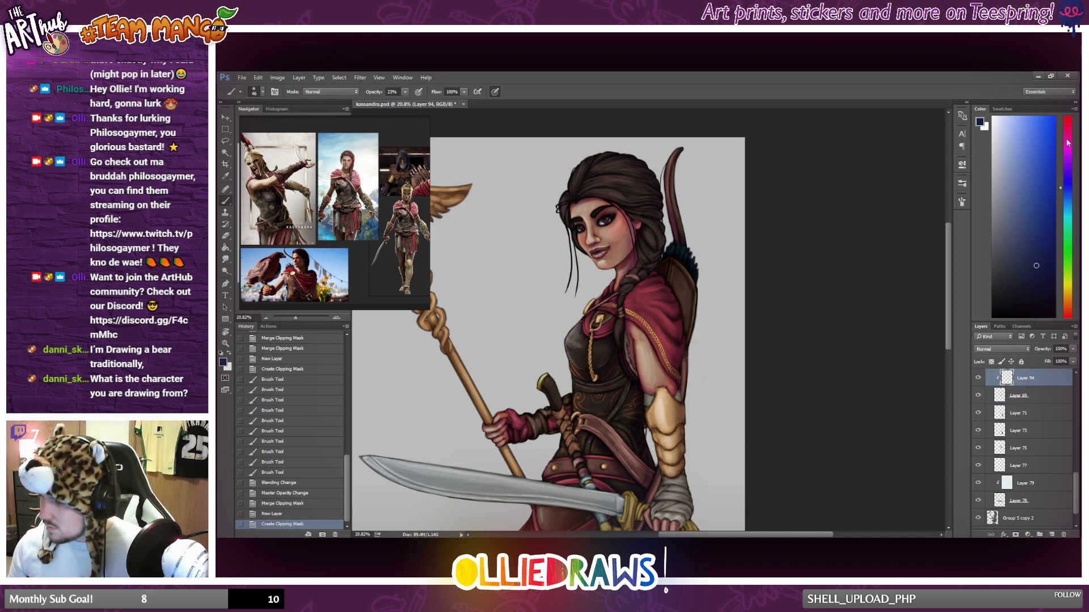
# Choose a dark reddish brown and a larger soft brush, and shade the wrapped weapon handle at the waist.
pyautogui.click(1070, 301)
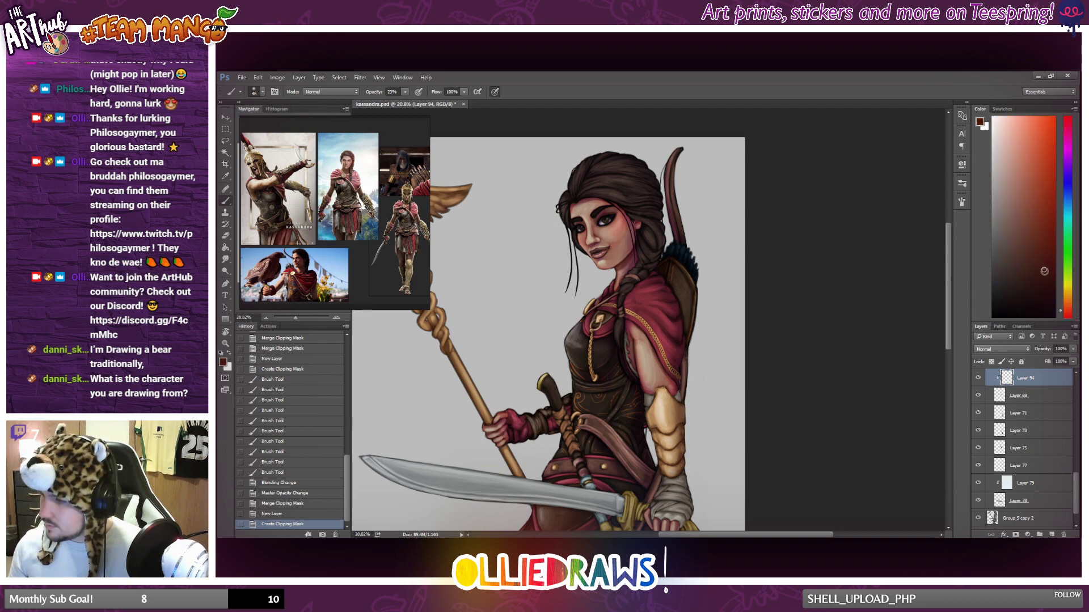
pyautogui.moveTo(1041, 286)
pyautogui.mouseDown()
pyautogui.moveTo(1021, 270)
pyautogui.moveTo(1034, 270)
pyautogui.mouseUp()
pyautogui.scroll(-5, 626, 186)
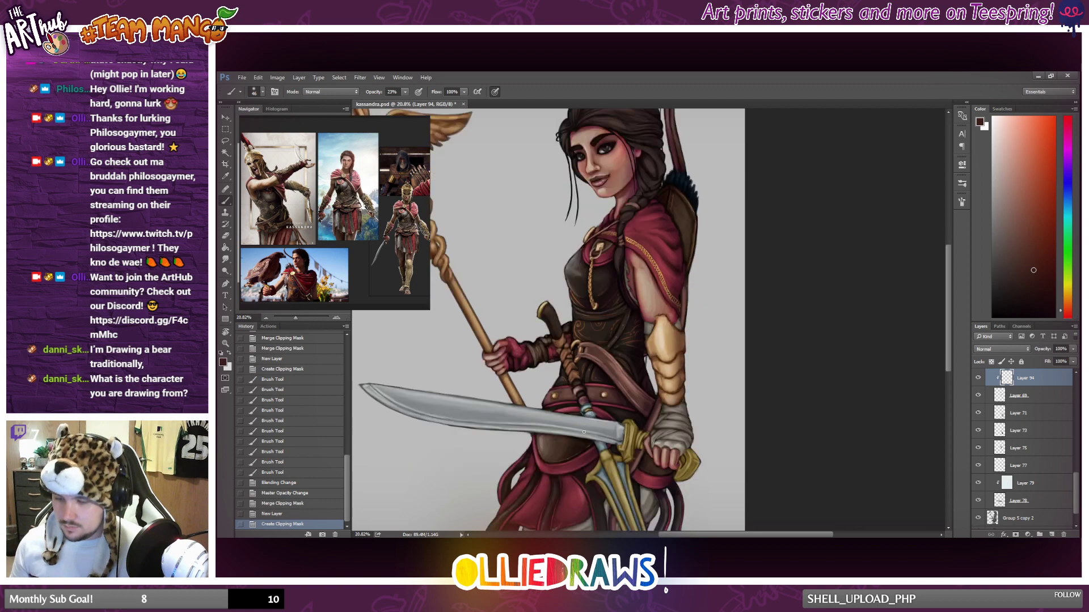
pyautogui.scroll(2, 559, 309)
pyautogui.rightClick(559, 309)
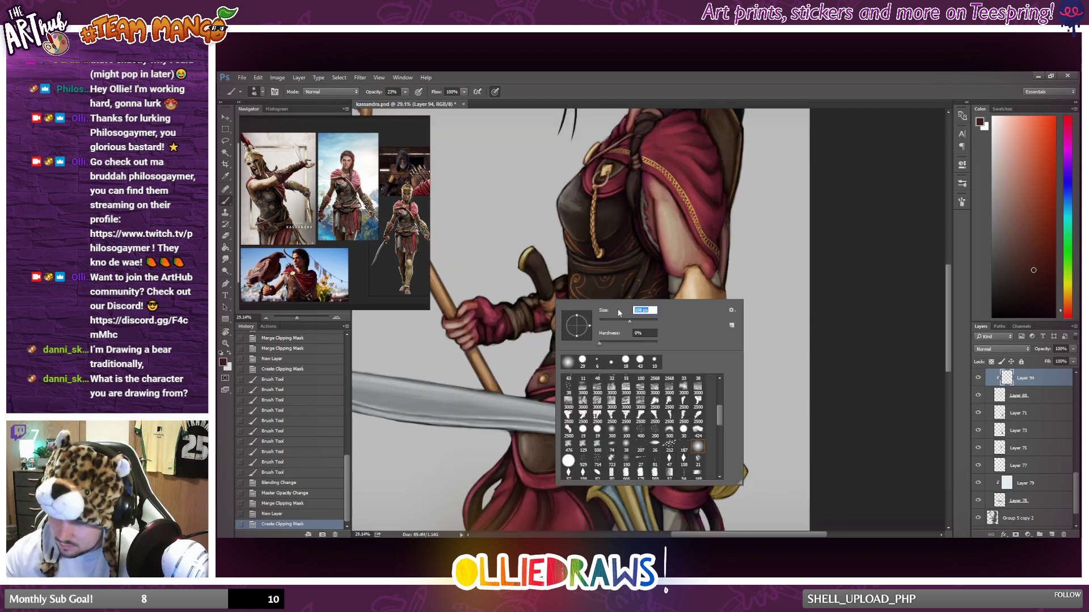
pyautogui.moveTo(564, 284); pyautogui.dragTo(557, 289)
pyautogui.moveTo(561, 282); pyautogui.dragTo(555, 292)
pyautogui.moveTo(562, 283); pyautogui.dragTo(558, 285)
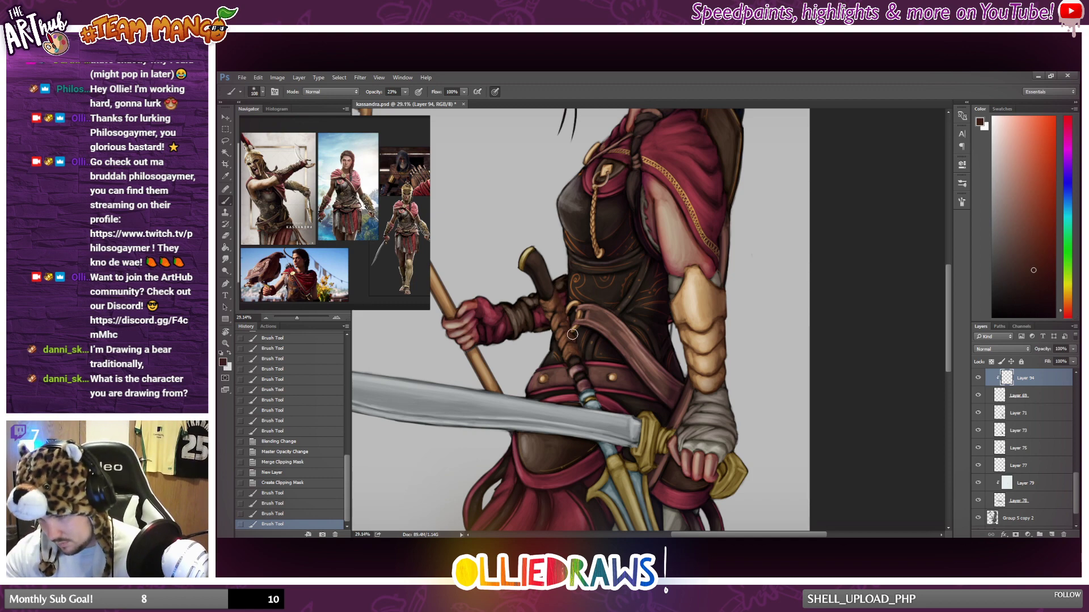
pyautogui.moveTo(572, 334); pyautogui.dragTo(575, 350)
pyautogui.moveTo(558, 303); pyautogui.dragTo(553, 292)
# Verify the area covered by Layer 69 by toggling its visibility and set the clipped shading layer to Multiply.
pyautogui.click(977, 396)
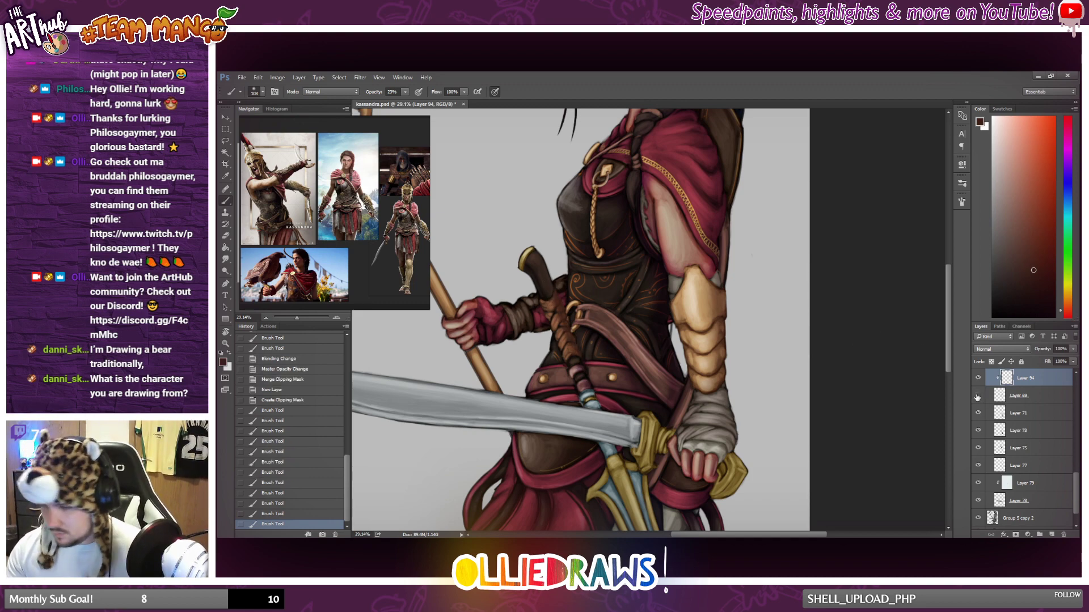
pyautogui.click(978, 396)
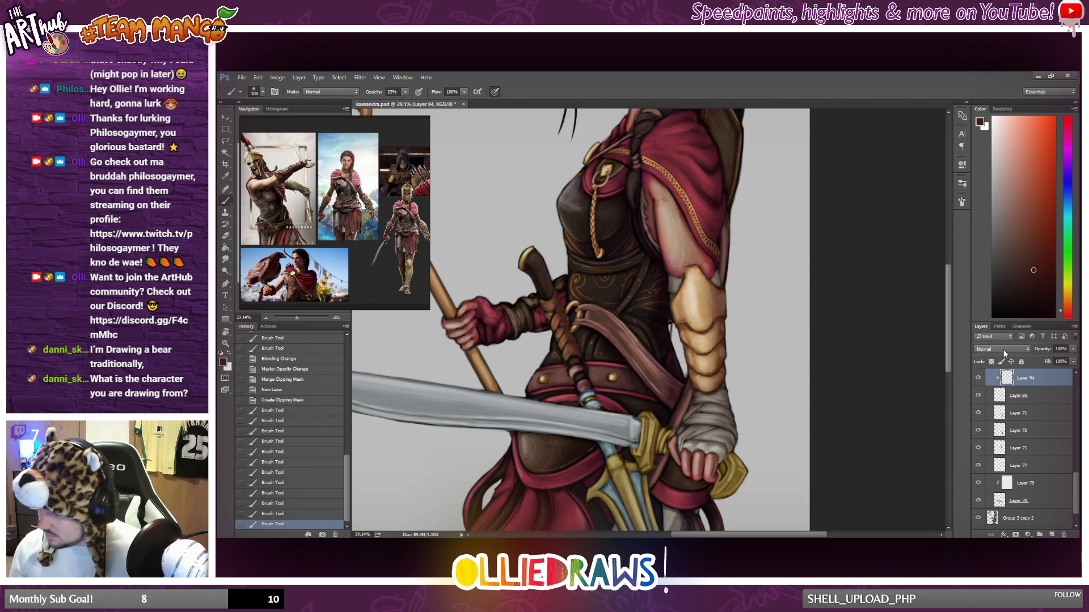
pyautogui.click(992, 350)
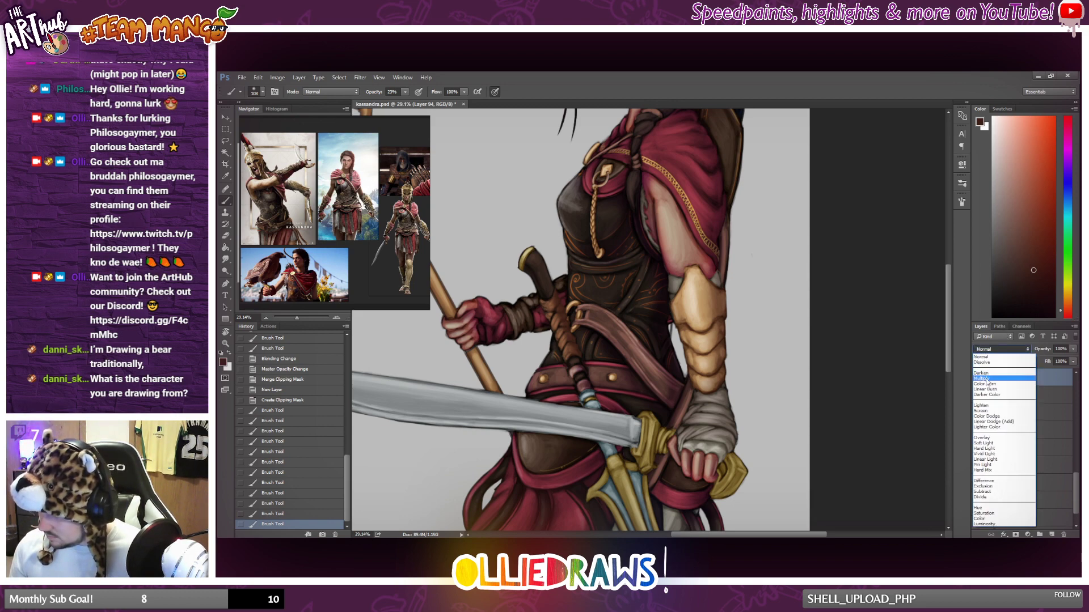
pyautogui.click(986, 379)
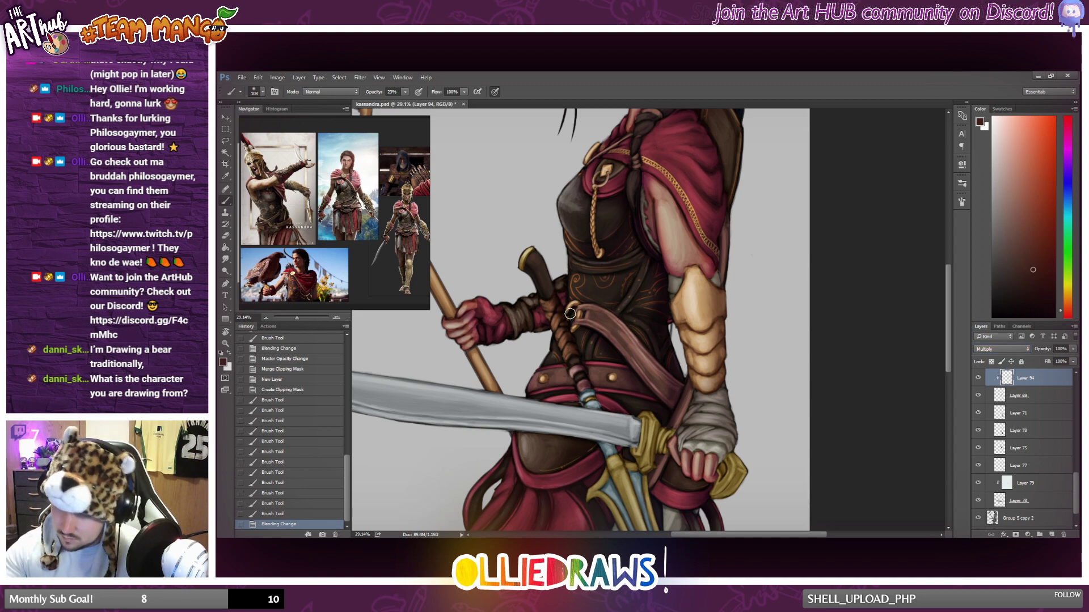
# Brush dark shading down the wrapped handle from the belt to where the sword blade crosses it.
pyautogui.moveTo(570, 313); pyautogui.dragTo(585, 376)
pyautogui.moveTo(574, 336); pyautogui.dragTo(590, 386)
pyautogui.moveTo(596, 403); pyautogui.dragTo(605, 422)
pyautogui.scroll(-2, 586, 405)
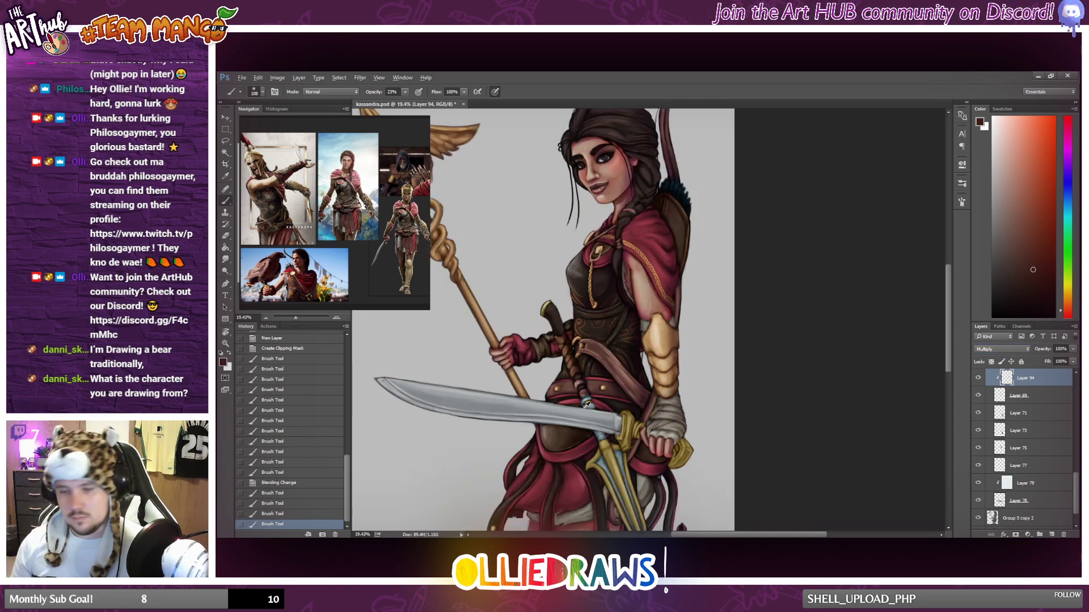
pyautogui.scroll(-1, 586, 405)
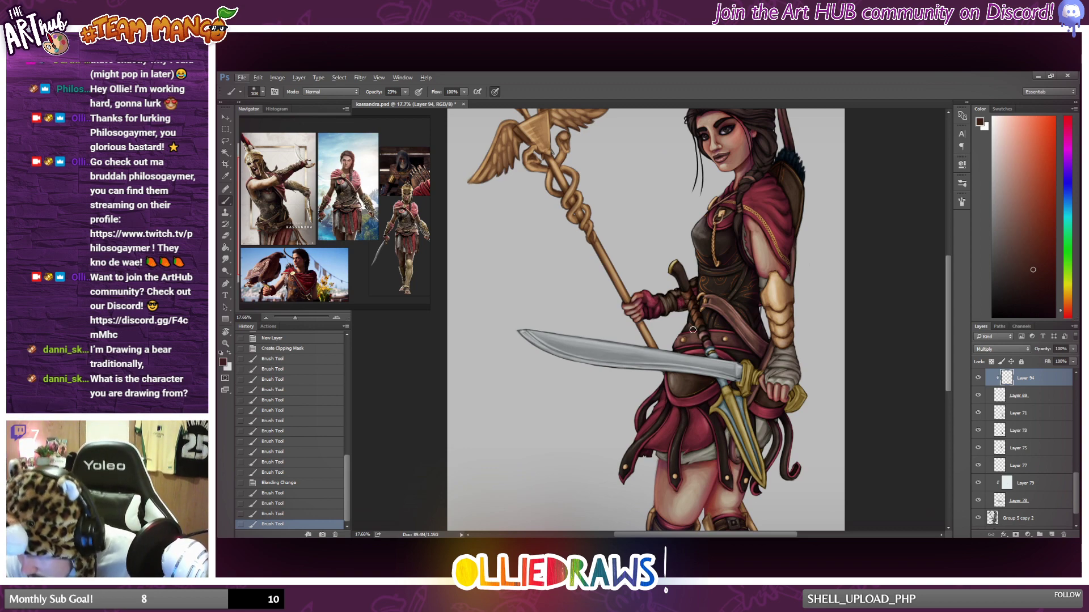
# Deepen the shading on the upper part of the wrapped handle with short brush strokes.
pyautogui.moveTo(691, 322); pyautogui.dragTo(690, 314)
pyautogui.moveTo(690, 314); pyautogui.dragTo(684, 300)
pyautogui.moveTo(685, 300)
pyautogui.mouseDown()
pyautogui.moveTo(696, 312)
pyautogui.moveTo(692, 304)
pyautogui.mouseUp()
pyautogui.moveTo(691, 303)
pyautogui.mouseDown()
pyautogui.moveTo(695, 311)
pyautogui.moveTo(691, 302)
pyautogui.mouseUp()
pyautogui.moveTo(697, 310); pyautogui.dragTo(694, 303)
pyautogui.scroll(-1, 706, 315)
pyautogui.scroll(3, 703, 334)
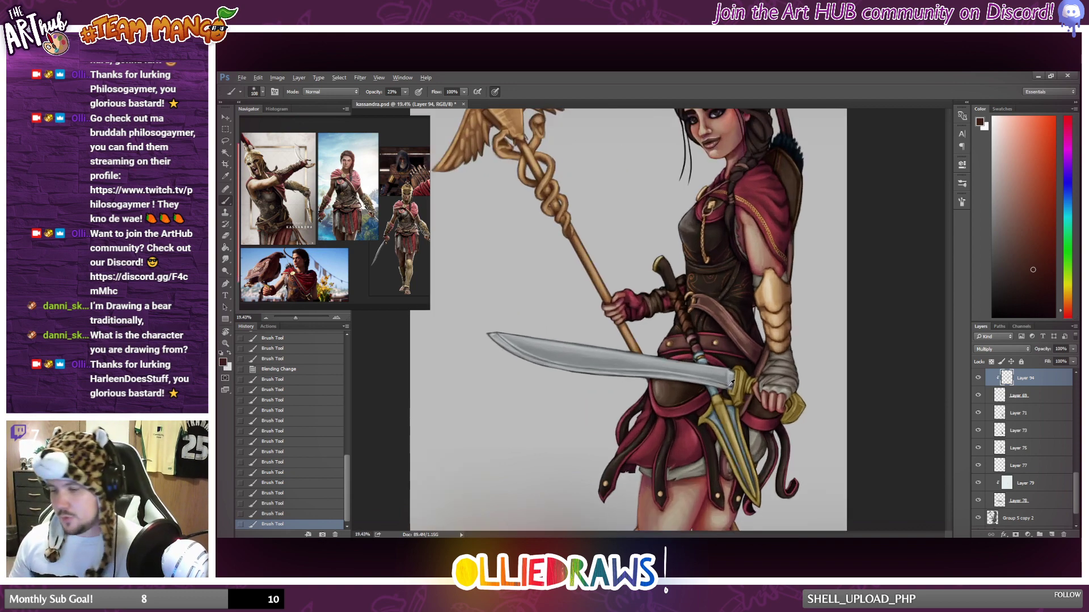
# Check what Layer 71 contains by toggling its visibility against the full figure, and add a new layer clipped to it.
pyautogui.scroll(1, 701, 345)
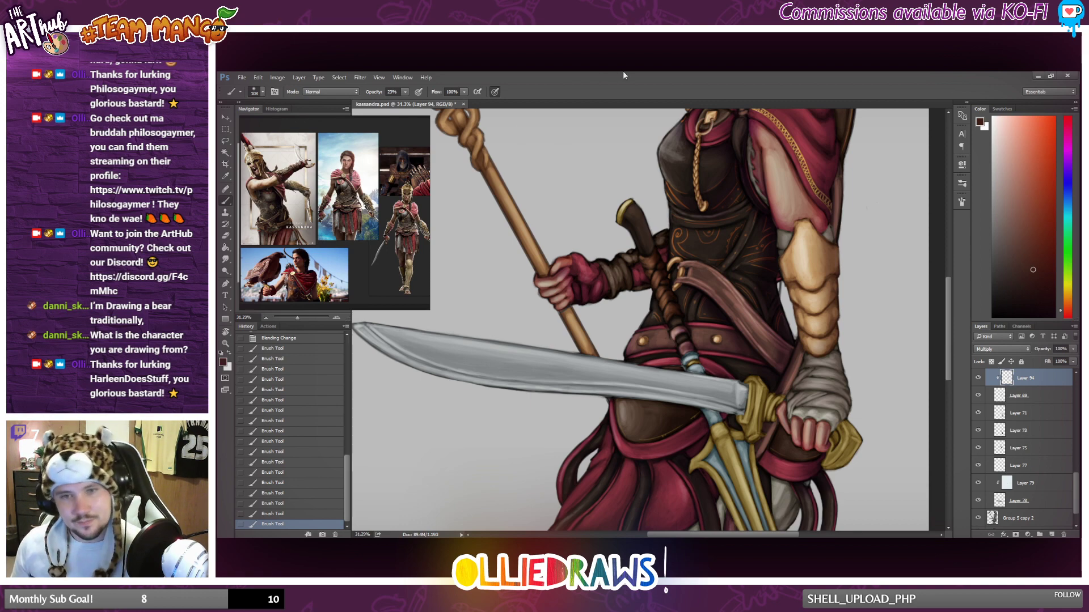
pyautogui.scroll(-3, 737, 335)
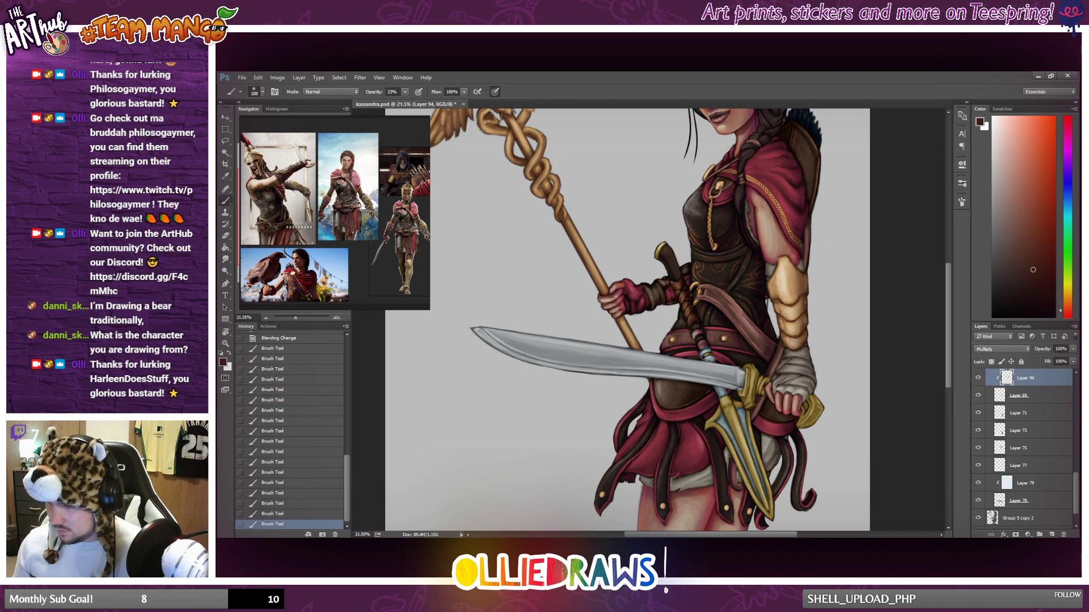
pyautogui.scroll(-3, 792, 343)
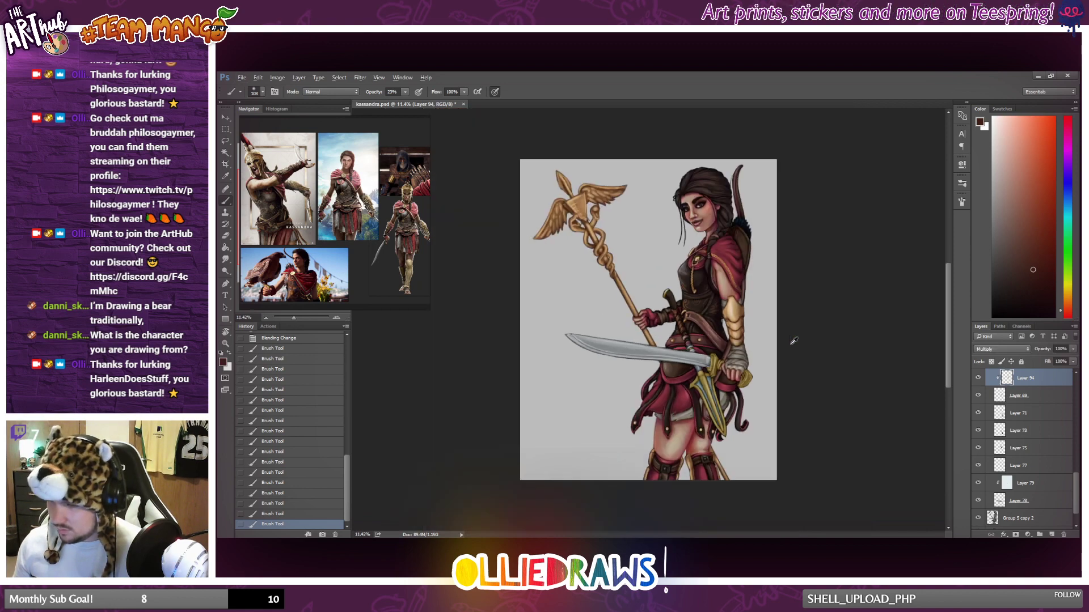
pyautogui.click(1027, 415)
pyautogui.click(978, 414)
pyautogui.click(978, 413)
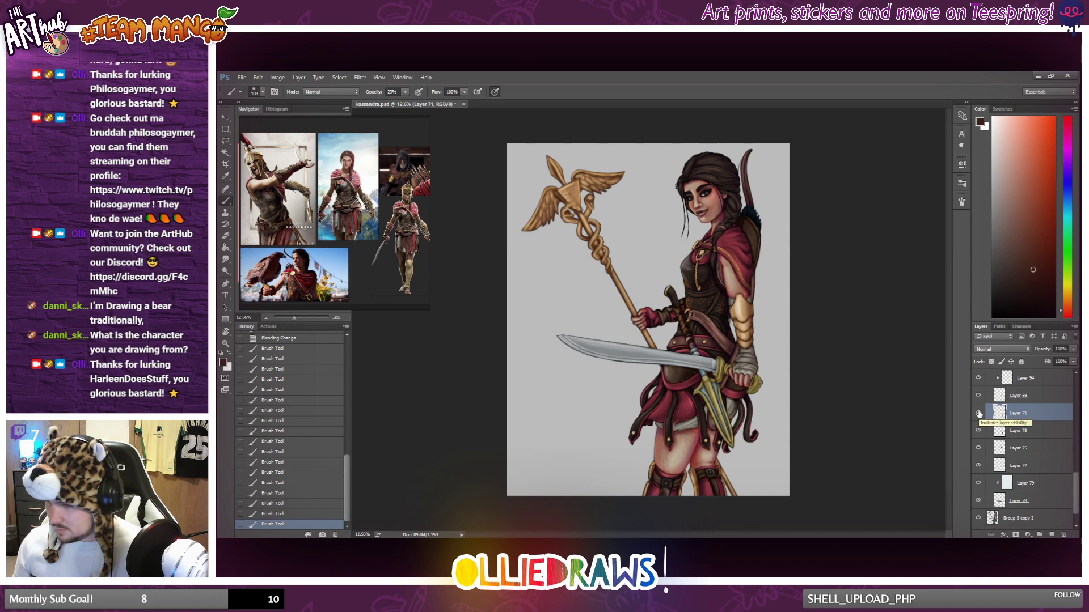
pyautogui.click(978, 413)
pyautogui.click(979, 413)
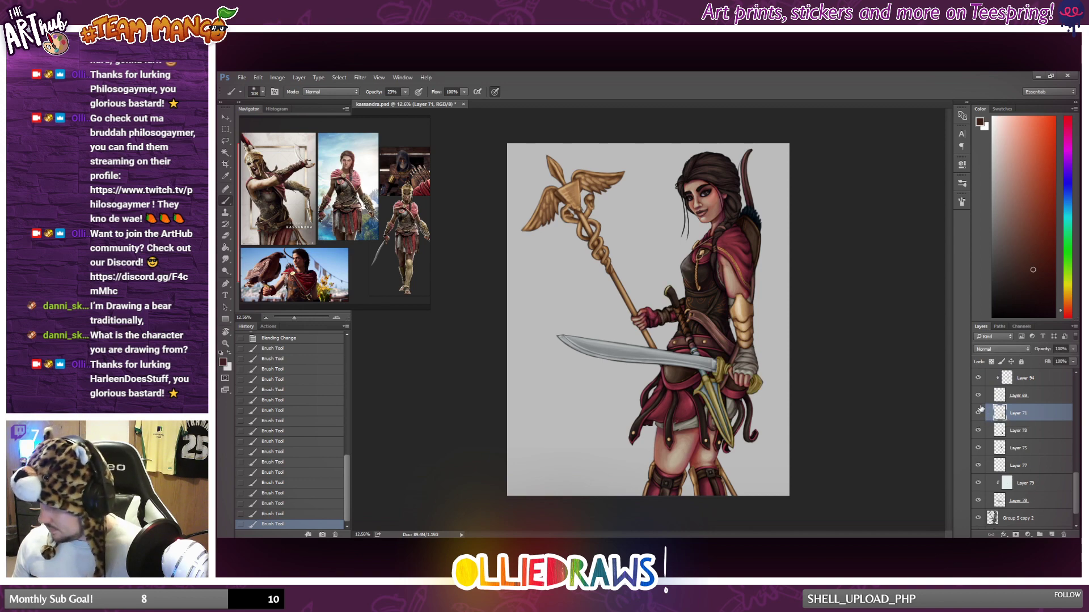
pyautogui.click(978, 414)
pyautogui.click(979, 413)
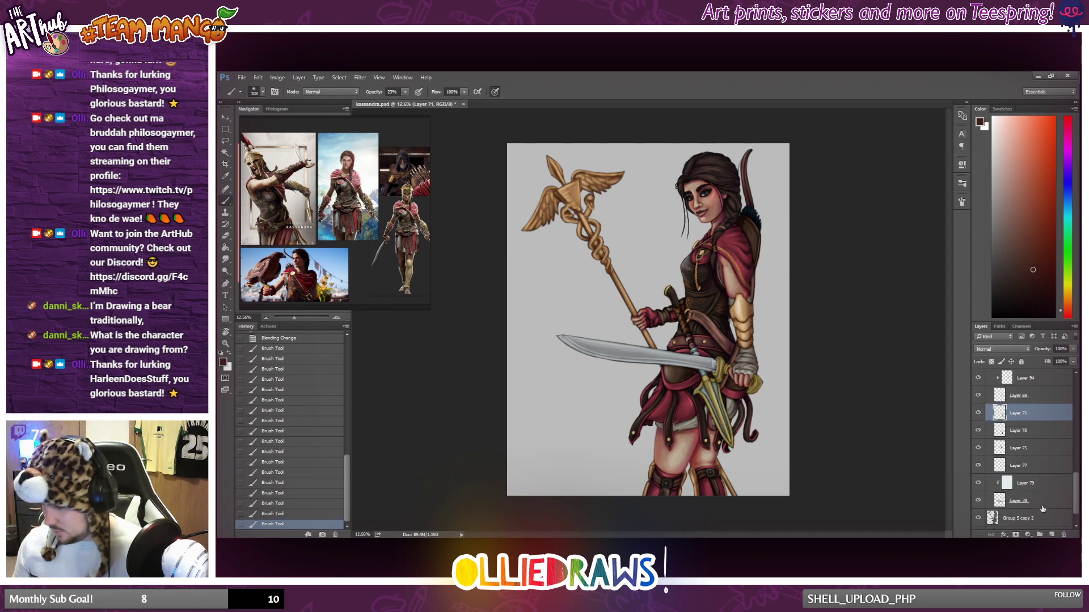
pyautogui.click(1052, 534)
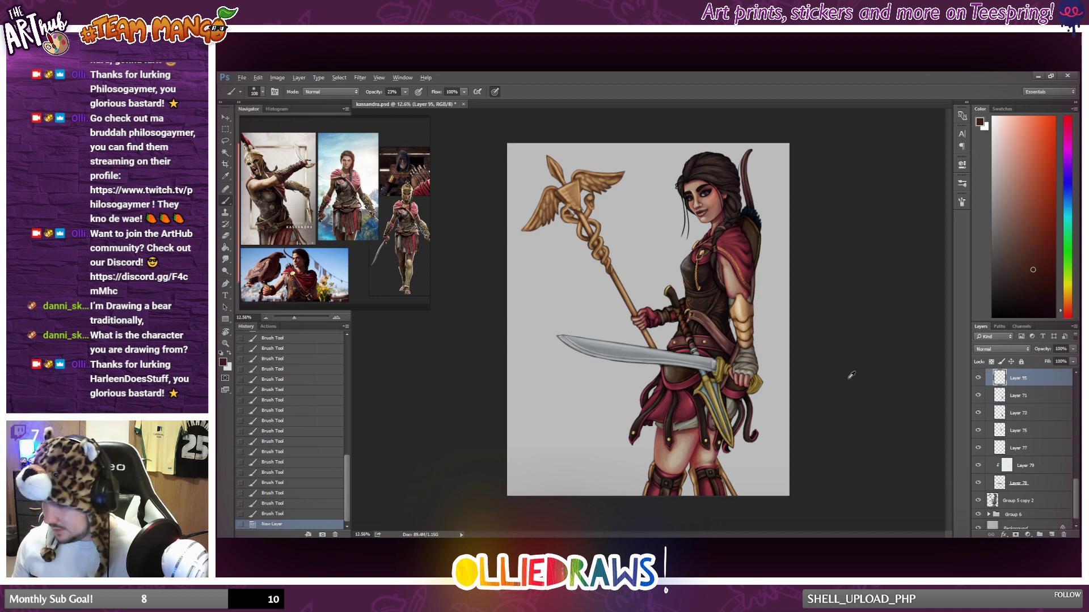
pyautogui.hotkey('ctrl', 'alt', 'g')
# Brush a saturated red-orange over the gold sword hilt and the tip of the spear blade on the clipped layer.
pyautogui.scroll(3, 719, 414)
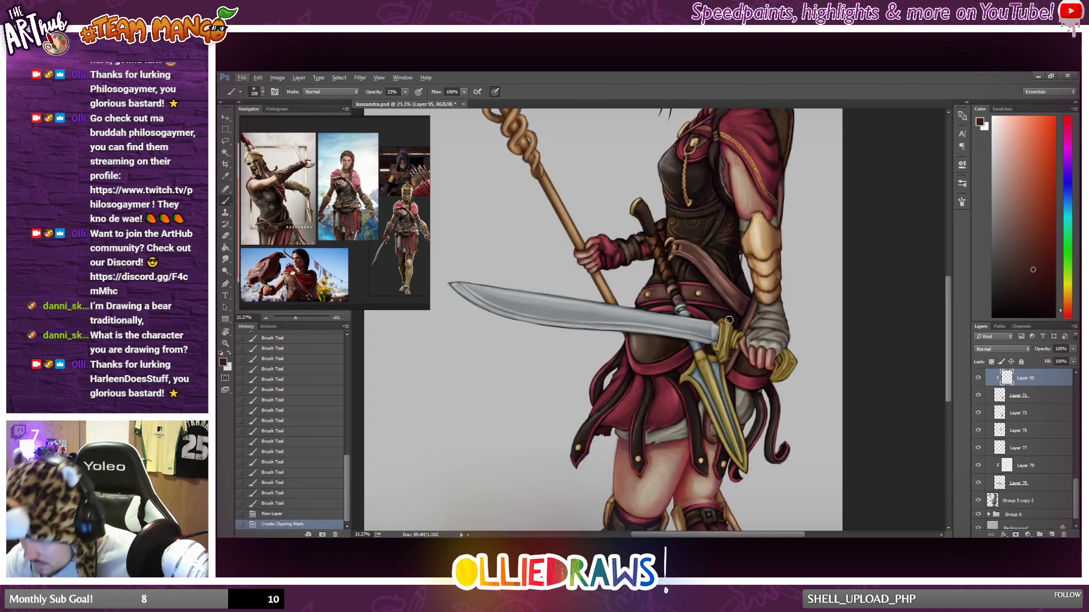
pyautogui.moveTo(729, 320); pyautogui.dragTo(723, 357)
pyautogui.click(1042, 190)
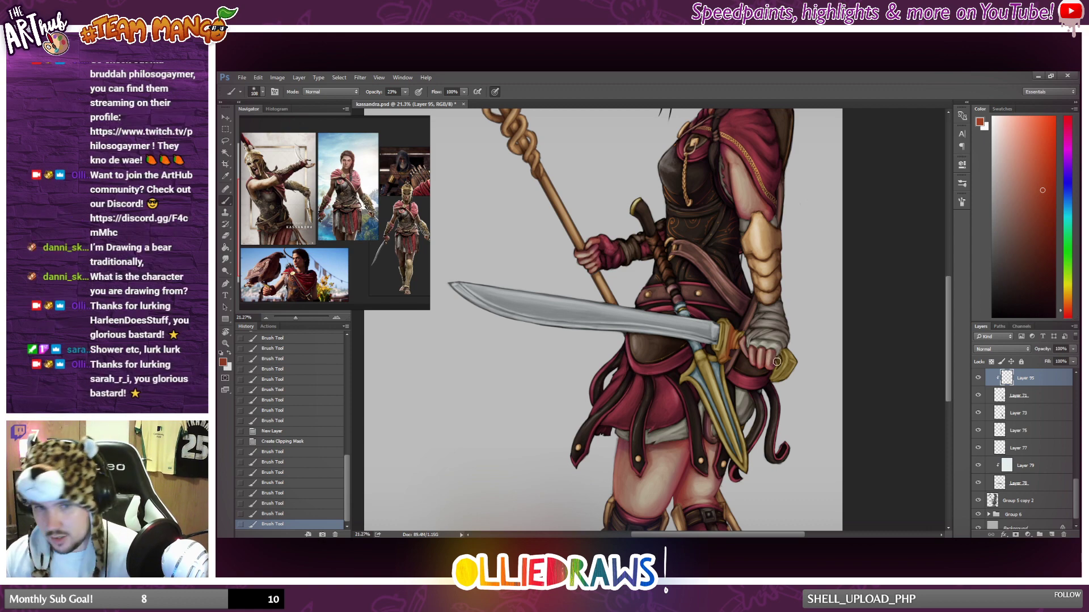
pyautogui.moveTo(778, 373)
pyautogui.mouseDown()
pyautogui.moveTo(795, 351)
pyautogui.moveTo(775, 374)
pyautogui.mouseUp()
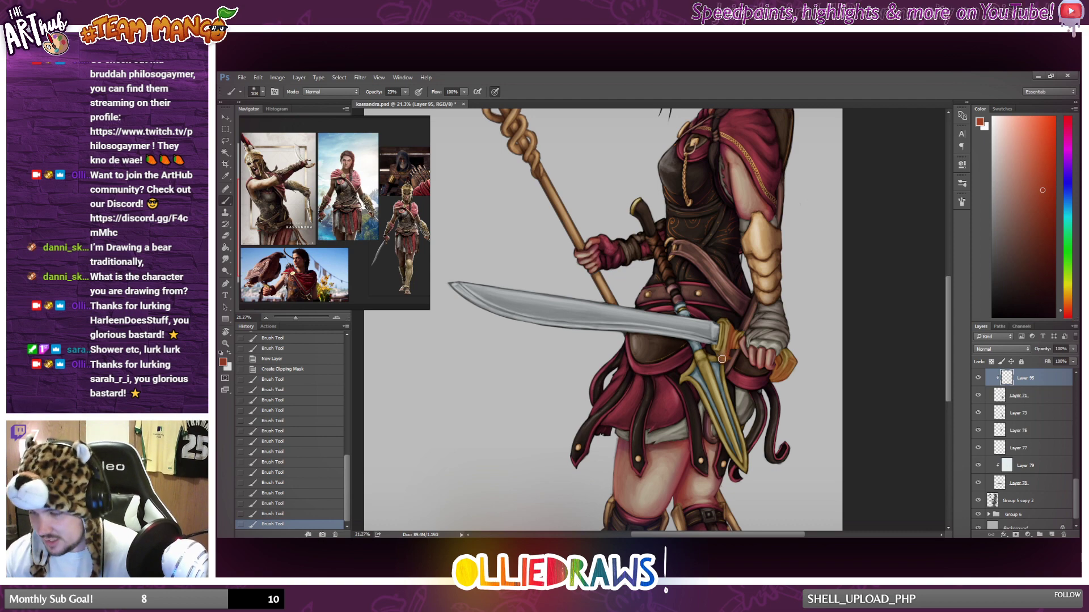
pyautogui.moveTo(732, 323); pyautogui.dragTo(744, 407)
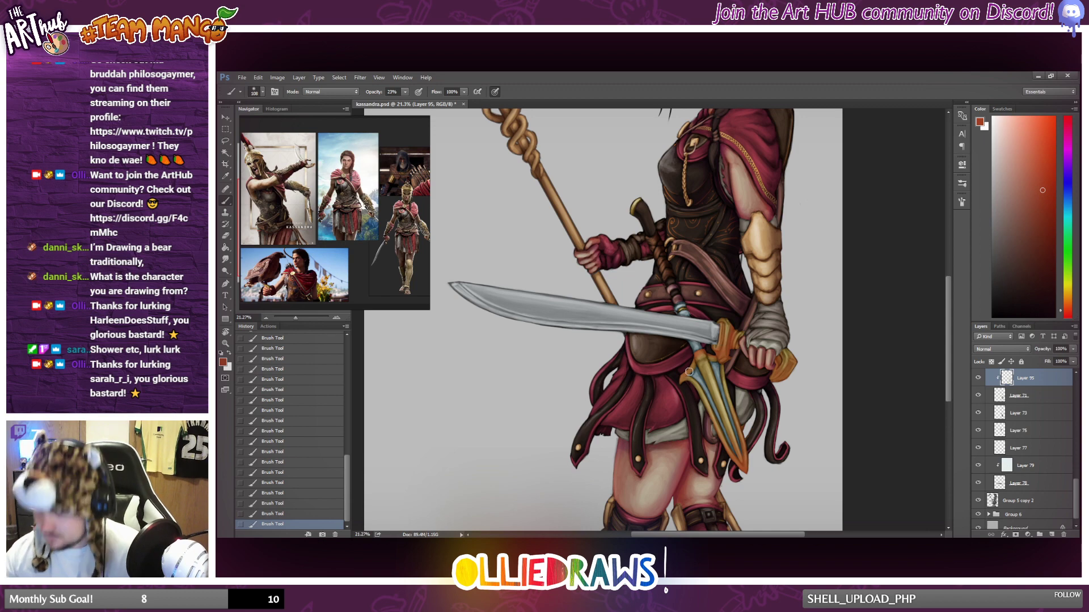
# Try the Soft Light, Overlay and Vivid Light blend modes on the clipped hilt colour layer.
pyautogui.click(1002, 349)
pyautogui.click(994, 431)
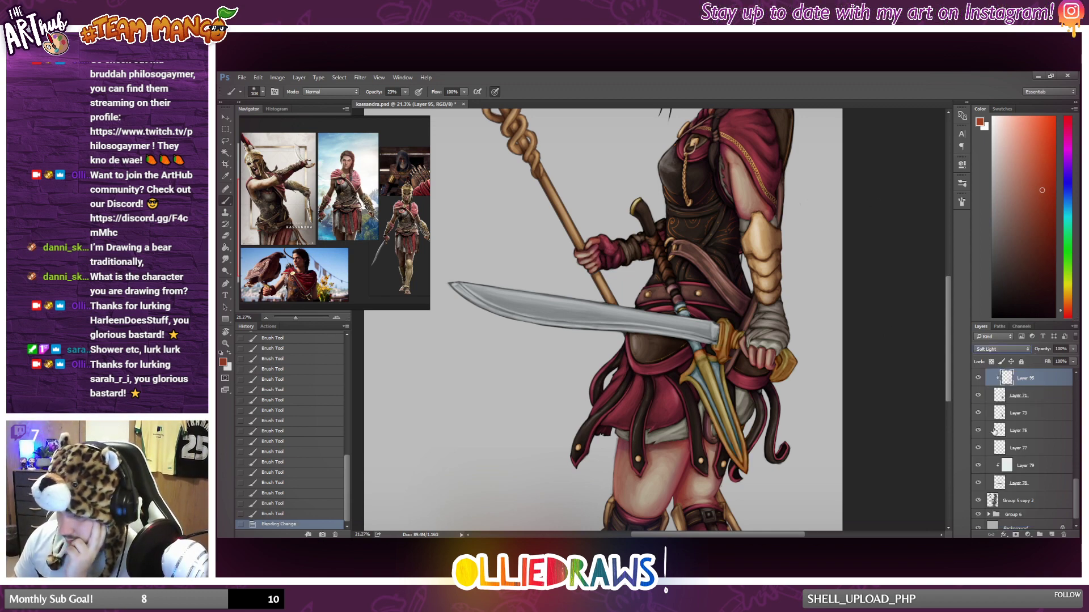
pyautogui.press('Down')
pyautogui.press('Up')
pyautogui.press('Up')
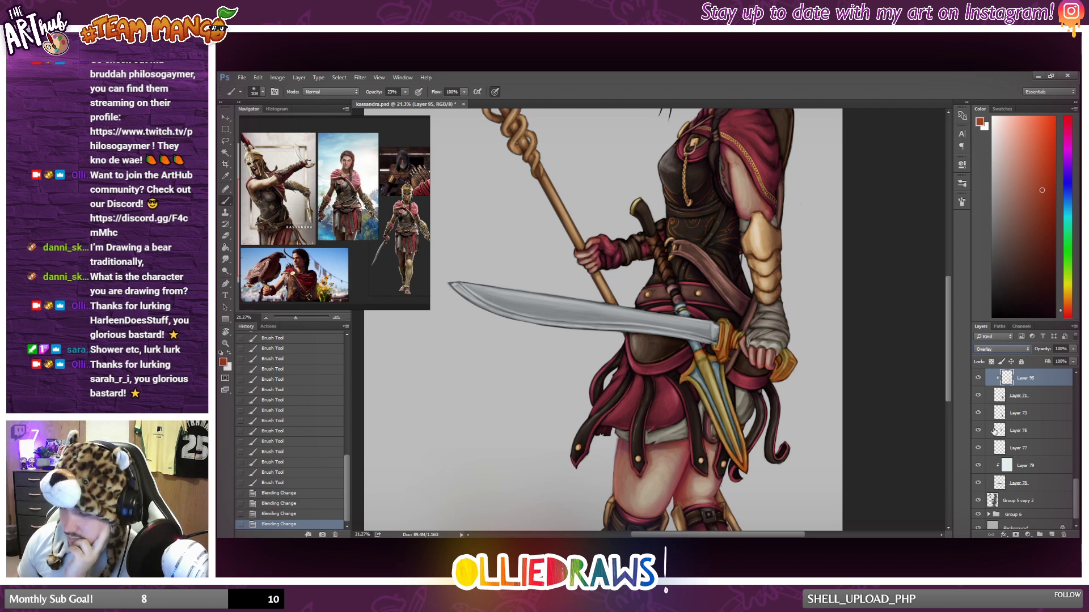
pyautogui.press('Down')
pyautogui.press('Down')
pyautogui.press('Down')
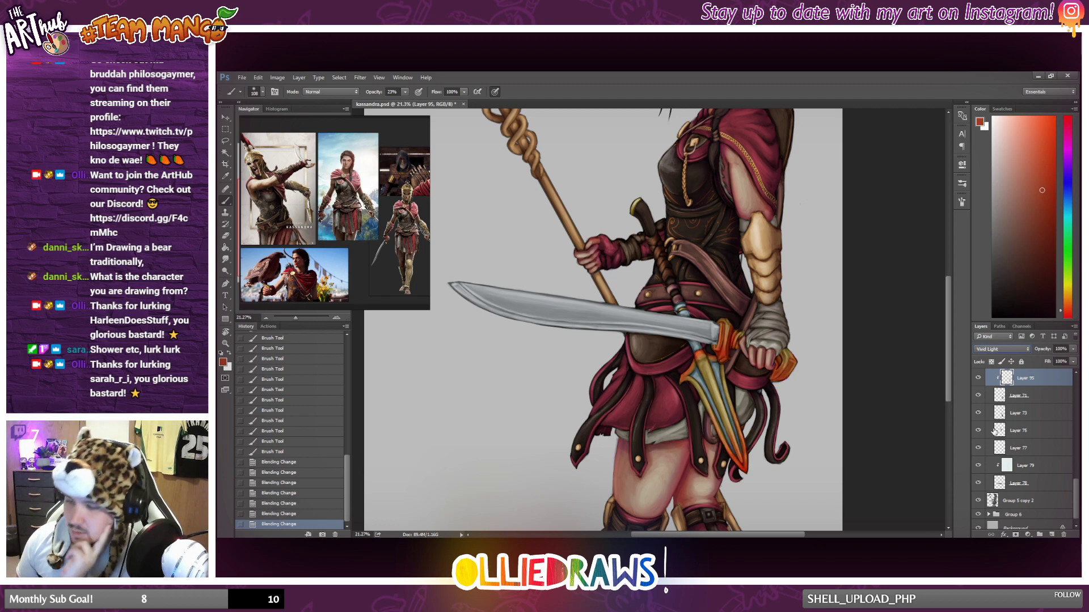
pyautogui.press('Down')
pyautogui.press('Up')
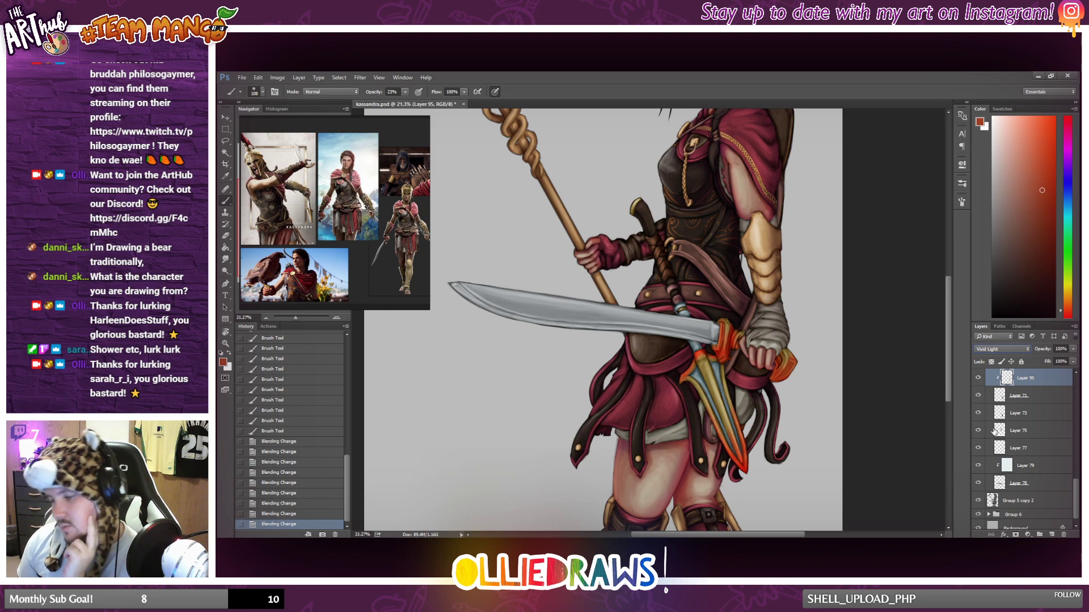
# Adjust the clipped hilt colour layer with Hue/Saturation: Hue +3, Saturation -22 and Lightness -37.
pyautogui.click(277, 77)
pyautogui.moveTo(306, 98)
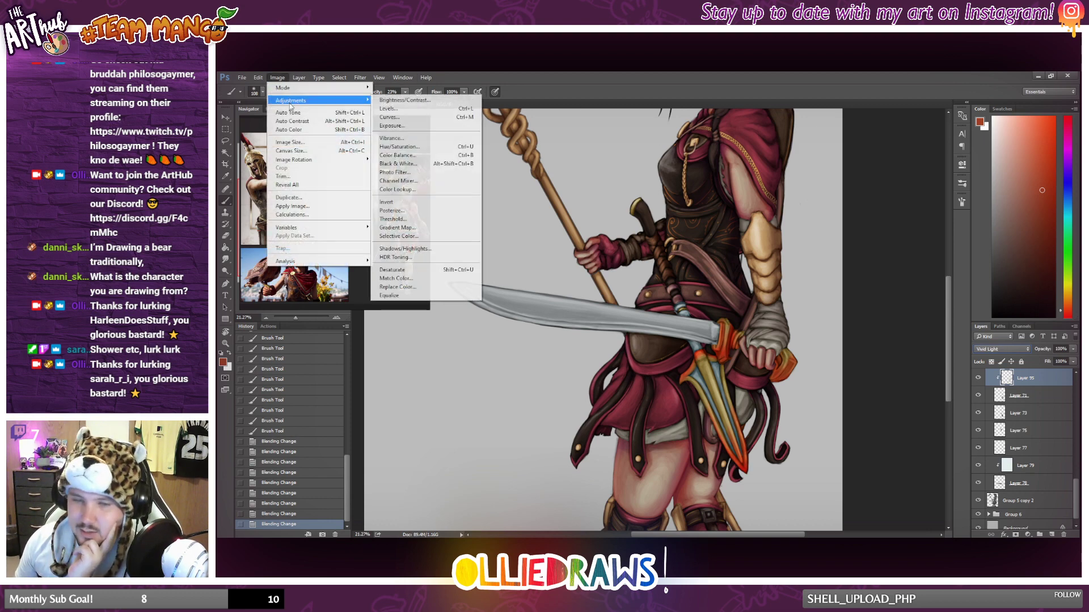
pyautogui.click(426, 150)
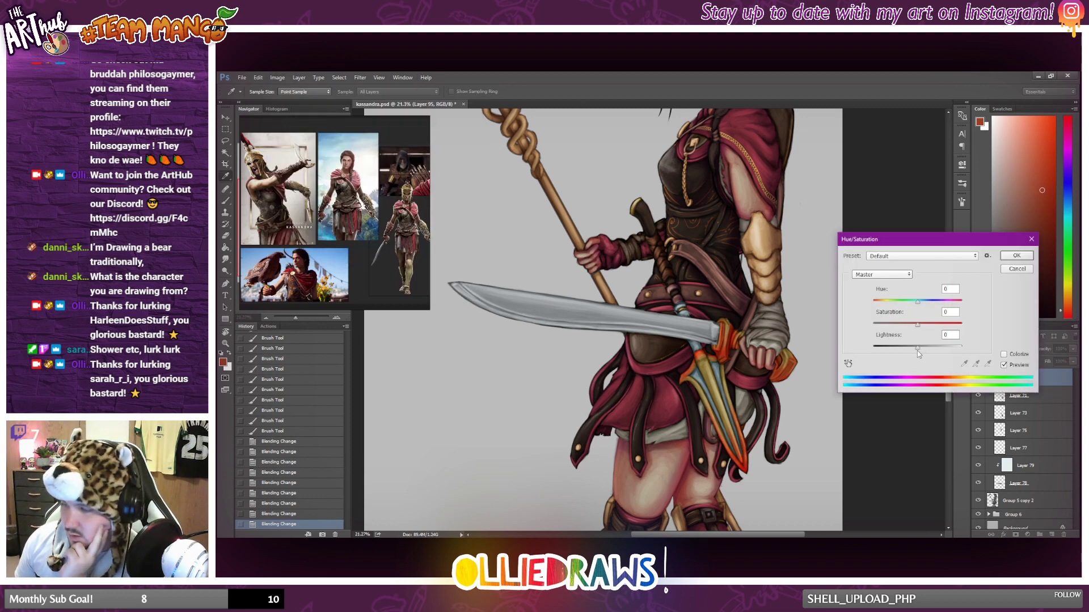
pyautogui.moveTo(917, 348); pyautogui.dragTo(919, 307)
pyautogui.moveTo(959, 240); pyautogui.dragTo(887, 178)
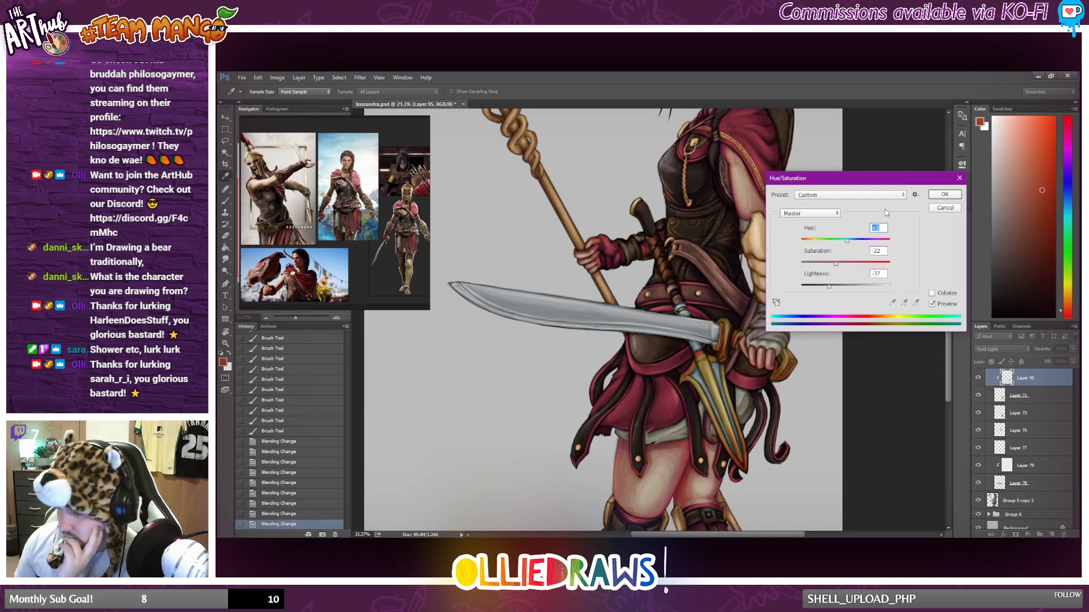
pyautogui.click(933, 196)
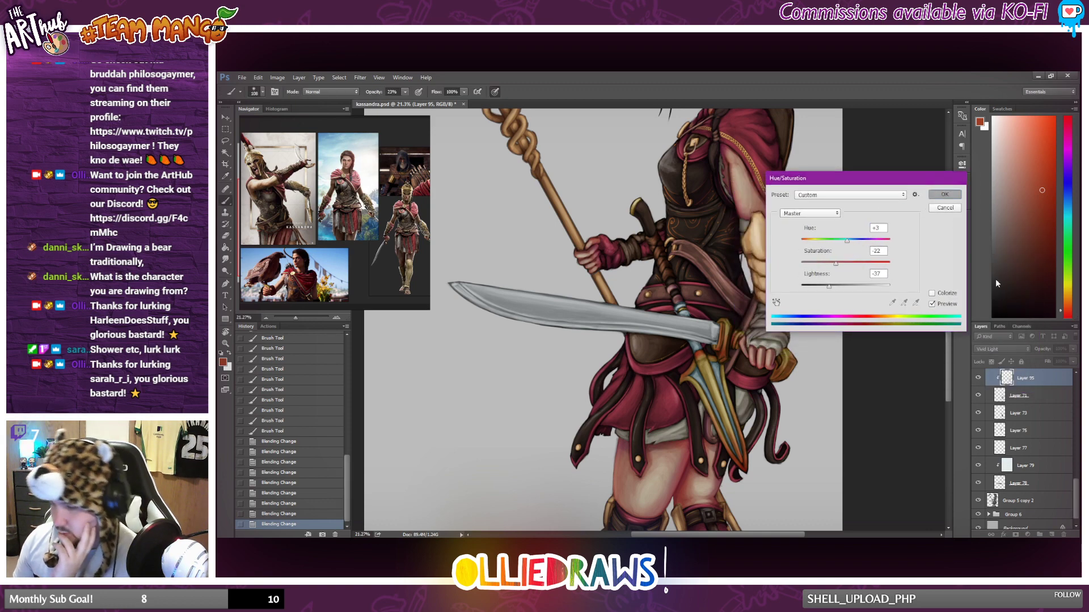
# Compare neighbouring blend modes on the clipped hilt colour layer and set it to Hard Light.
pyautogui.click(1001, 349)
pyautogui.click(985, 449)
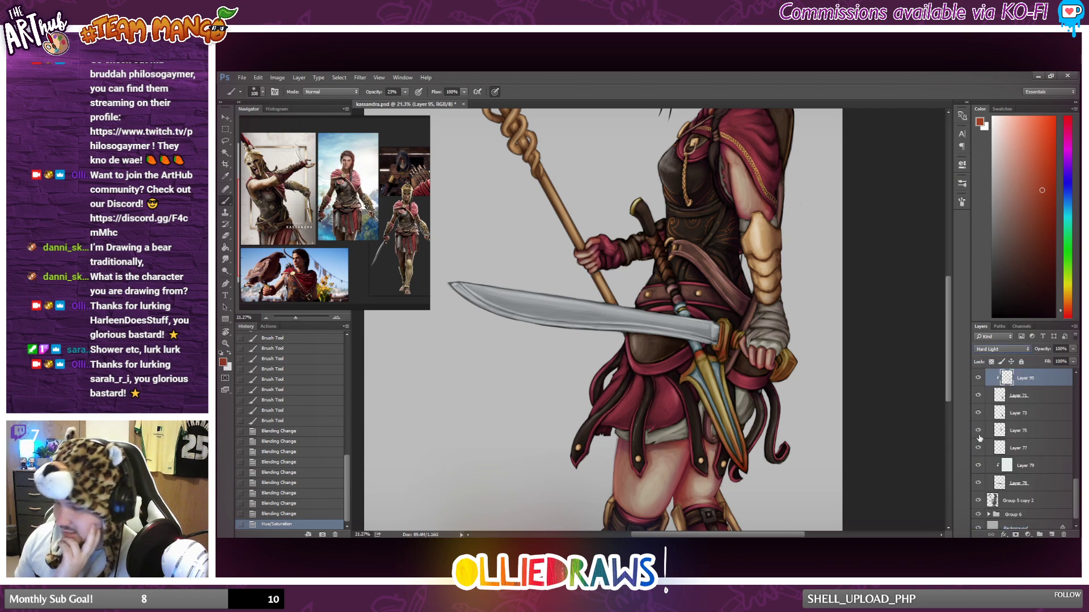
pyautogui.press('Down')
pyautogui.press('Up')
pyautogui.press('Up')
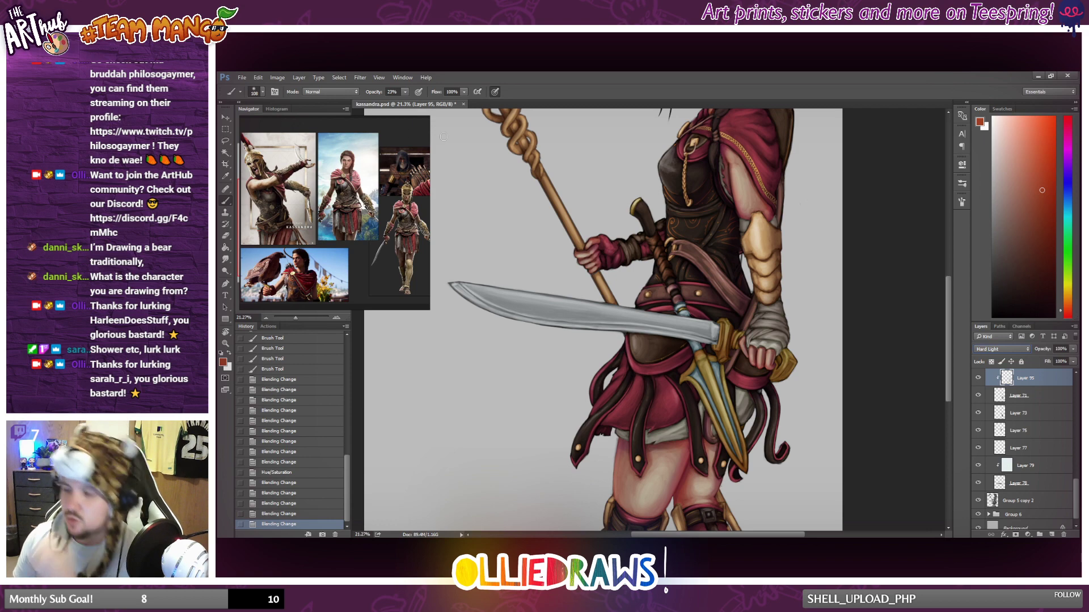
pyautogui.click(225, 129)
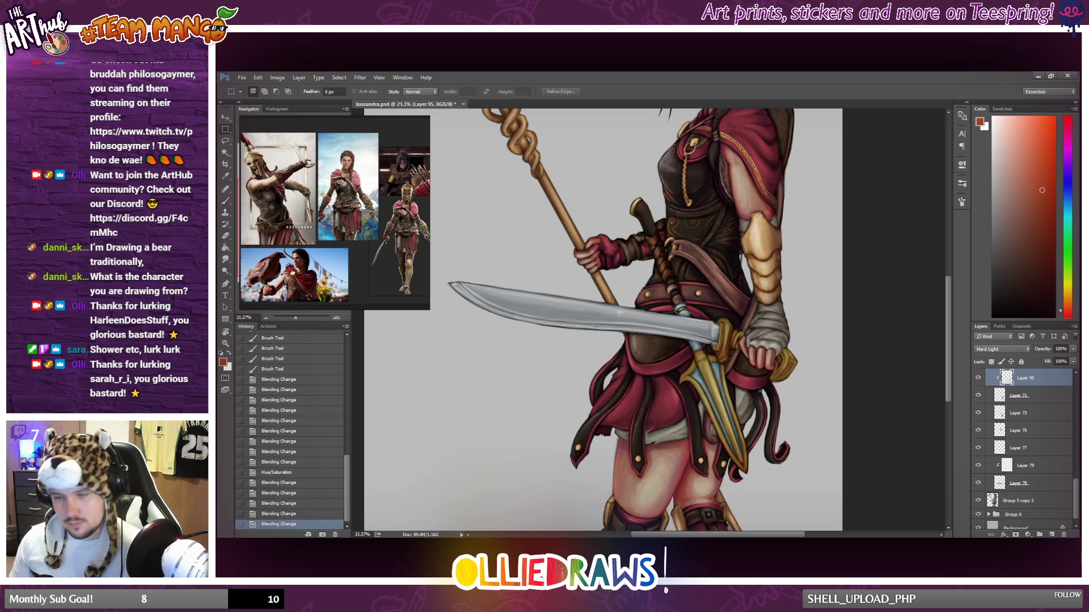
pyautogui.hotkey('ctrl', '0')
pyautogui.scroll(9, 804, 369)
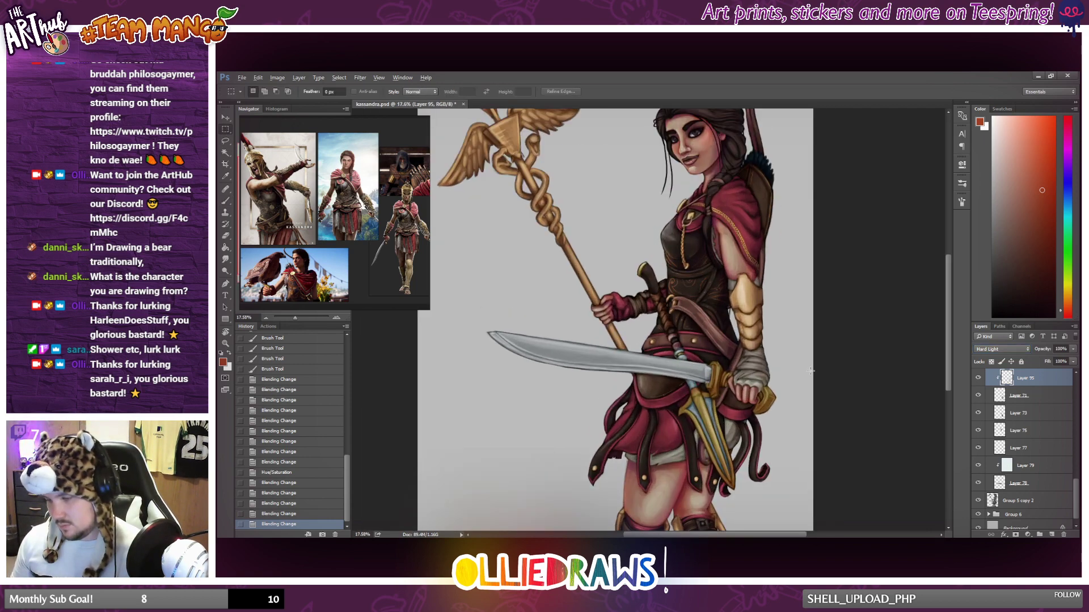
pyautogui.scroll(-1, 668, 360)
pyautogui.scroll(-2, 668, 361)
pyautogui.scroll(1, 669, 360)
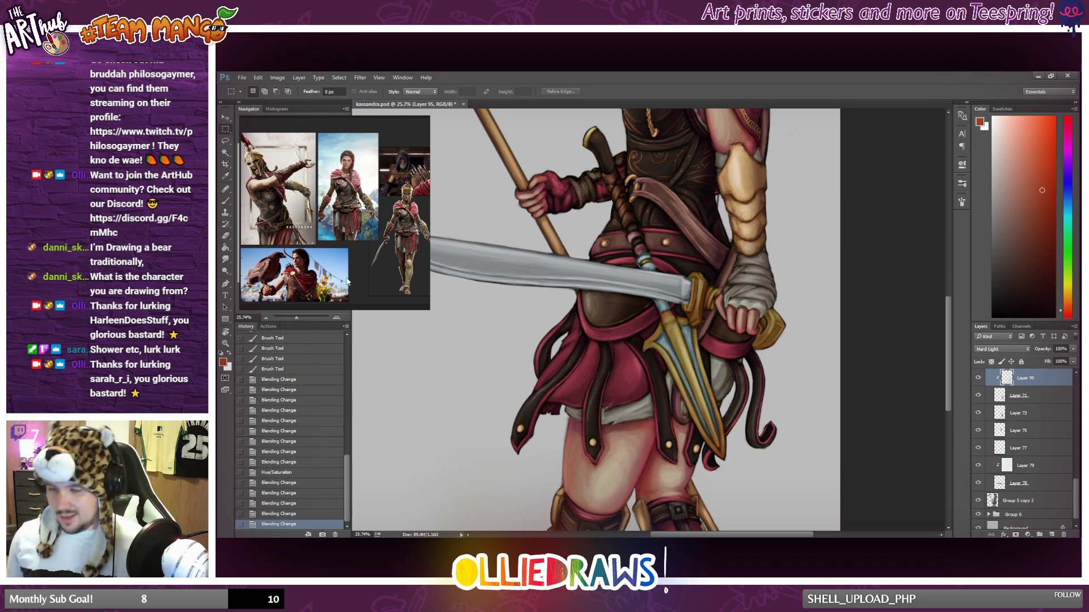
pyautogui.click(225, 202)
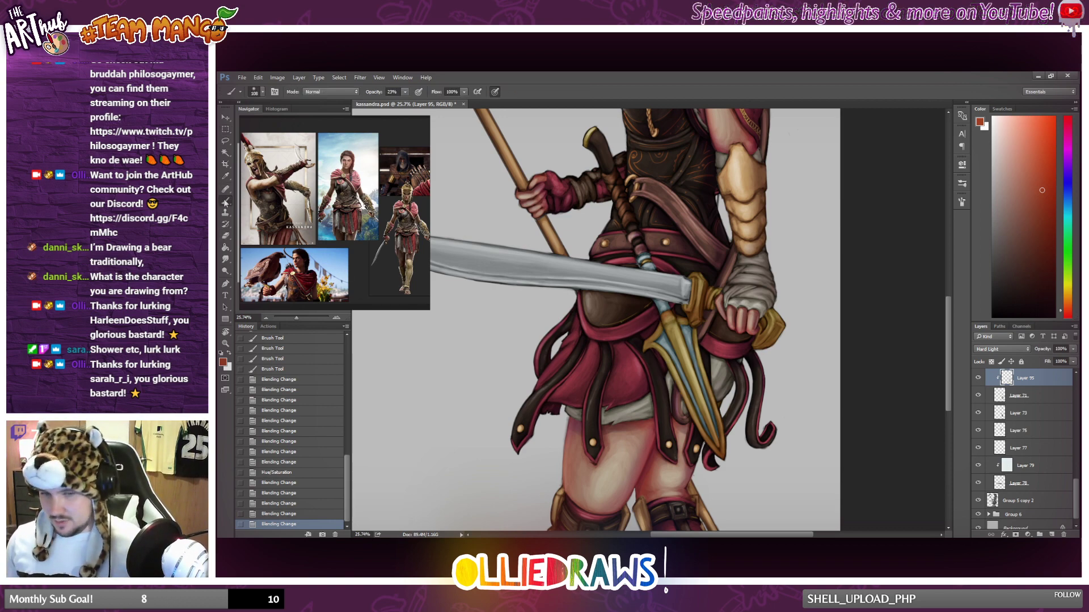
# Add a new layer directly above Layer 73 and clip it to that layer.
pyautogui.click(1048, 397)
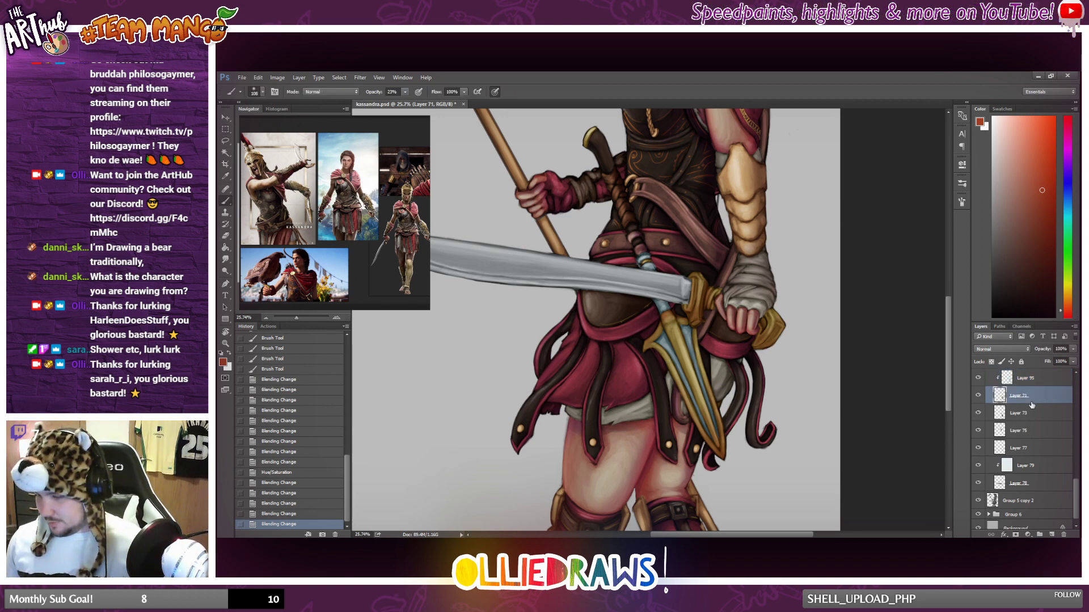
pyautogui.click(1036, 428)
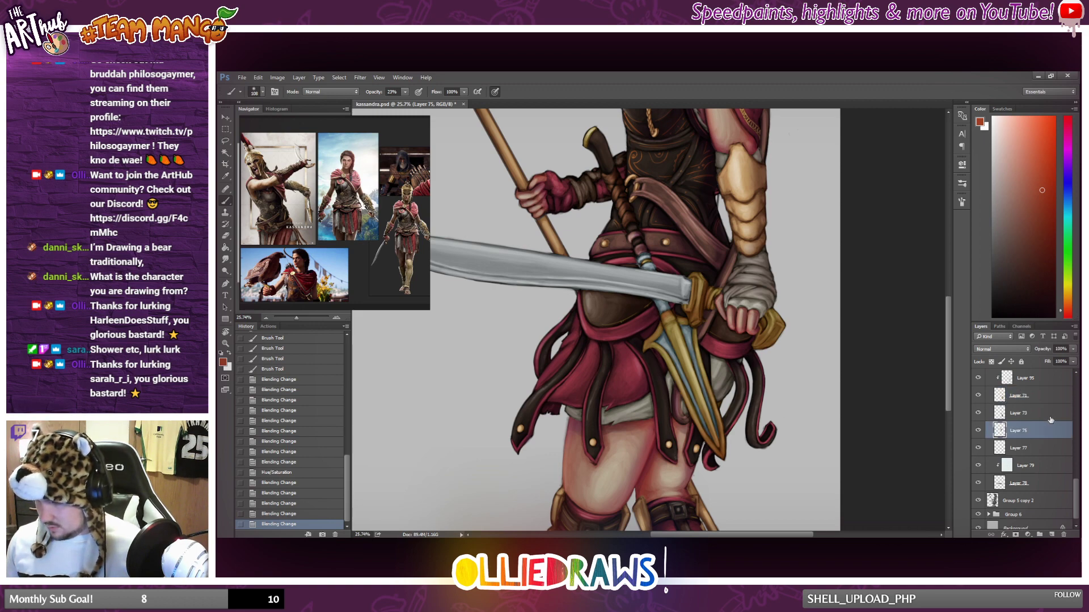
pyautogui.click(1050, 418)
pyautogui.click(1052, 535)
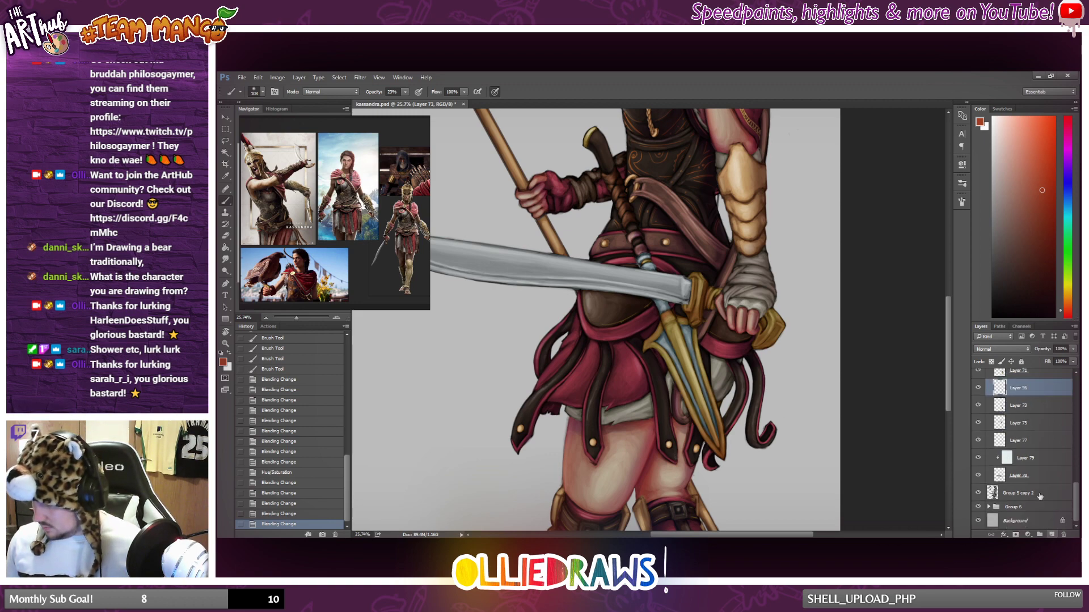
pyautogui.keyDown('alt'); pyautogui.click(1017, 394); pyautogui.keyUp('alt')
# Choose an orange-brown painting colour and enlarge the reference image to show the bronze spear blade.
pyautogui.click(1068, 300)
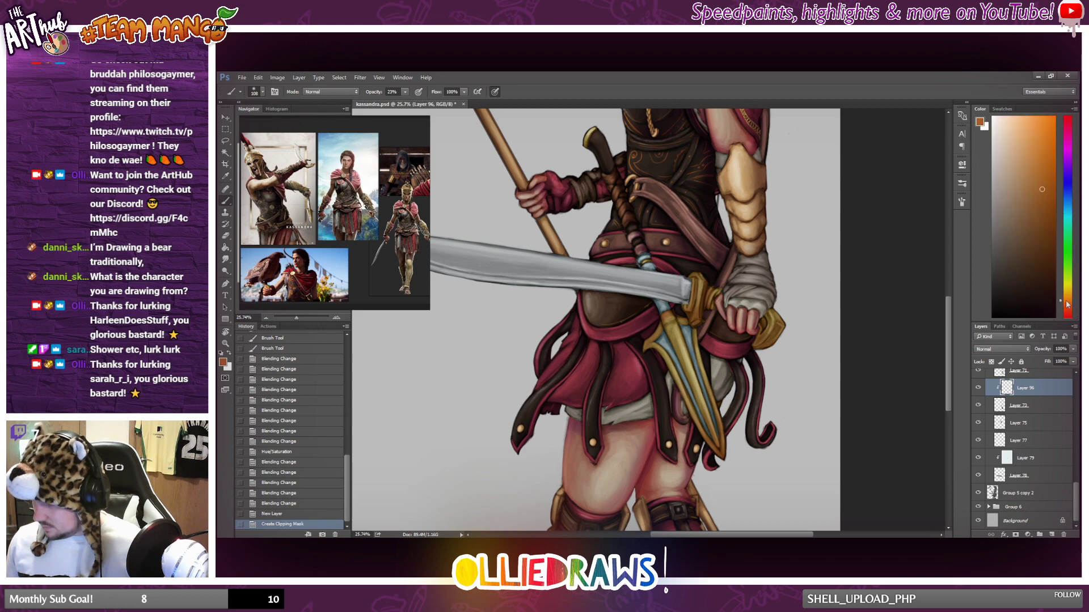
pyautogui.click(1028, 199)
pyautogui.scroll(2, 366, 237)
pyautogui.scroll(5, 365, 235)
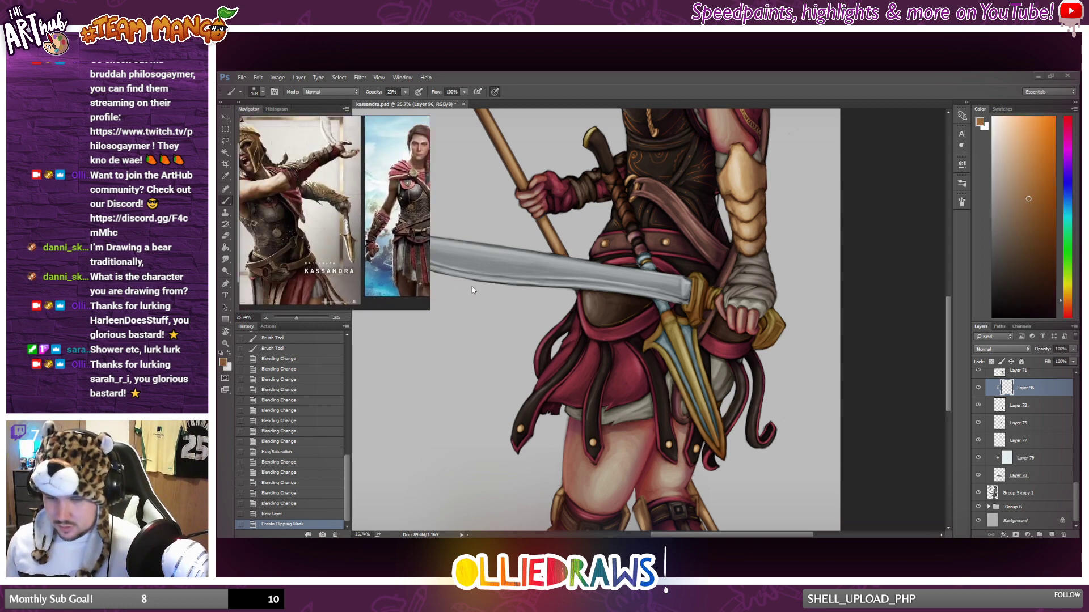
pyautogui.moveTo(352, 244); pyautogui.dragTo(236, 243)
pyautogui.scroll(3, 352, 235)
pyautogui.moveTo(353, 235); pyautogui.dragTo(364, 228)
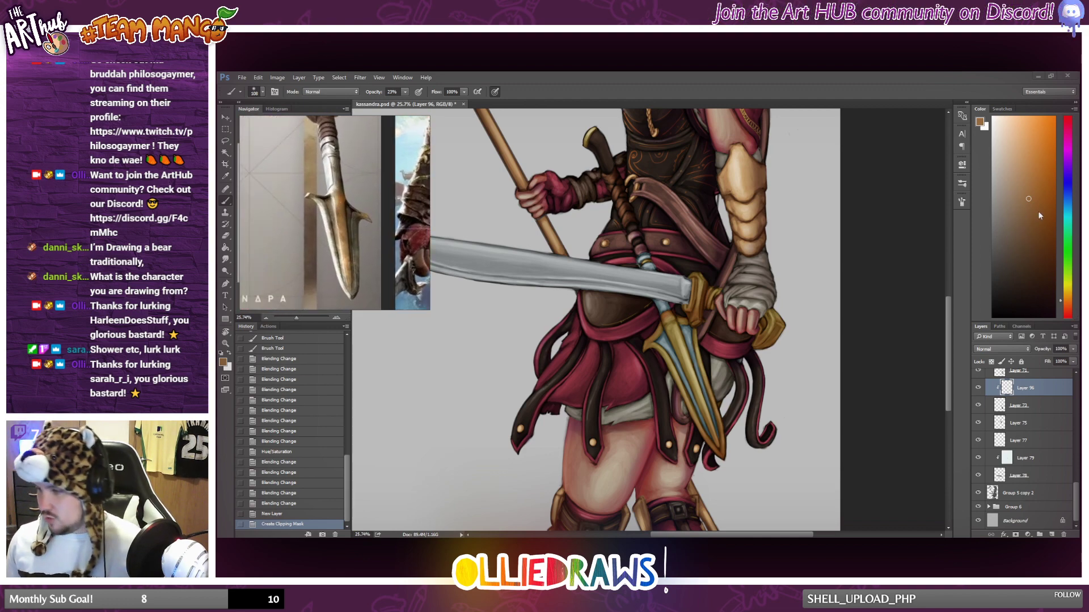
pyautogui.click(1033, 192)
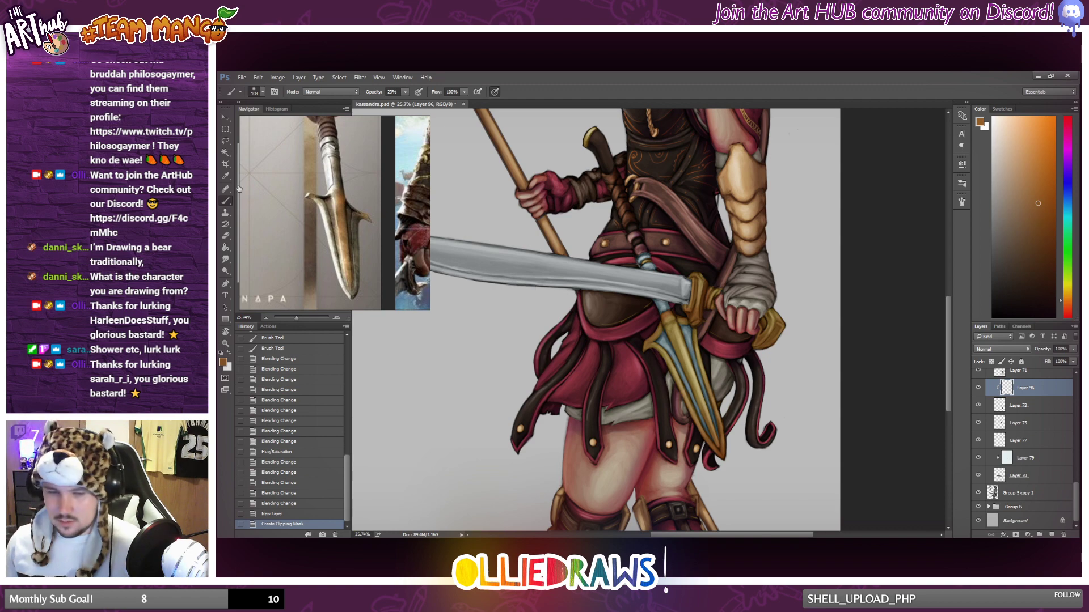
# Enlarge the brush and glaze orange-brown strokes along the spear blade's outer edge, from the guard towards the tip.
pyautogui.rightClick(723, 446)
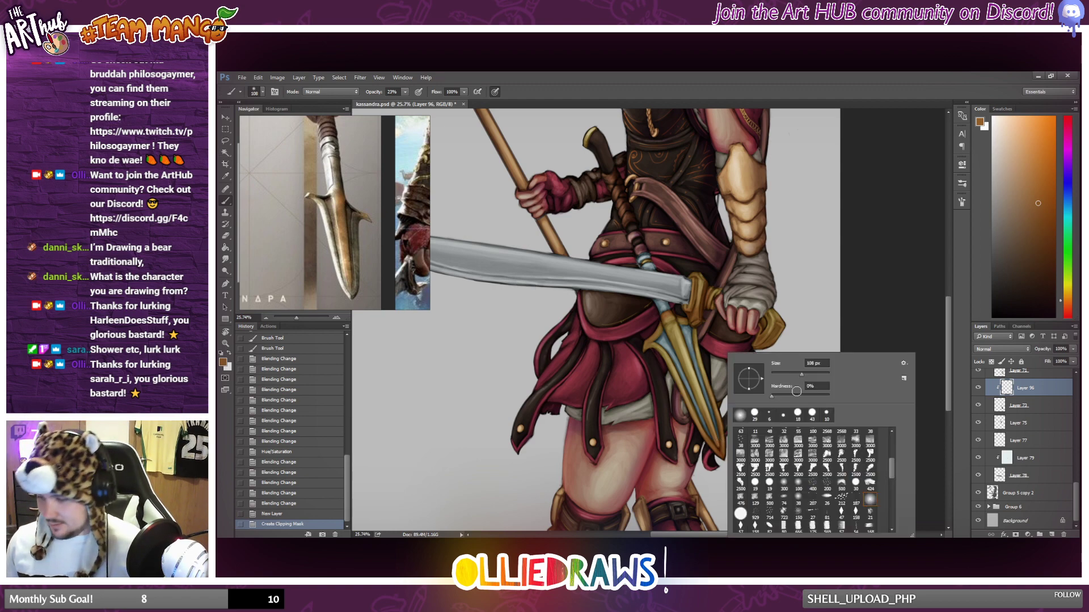
pyautogui.moveTo(708, 424)
pyautogui.mouseDown()
pyautogui.moveTo(686, 393)
pyautogui.moveTo(719, 445)
pyautogui.mouseUp()
pyautogui.hotkey('ctrl', 'z')
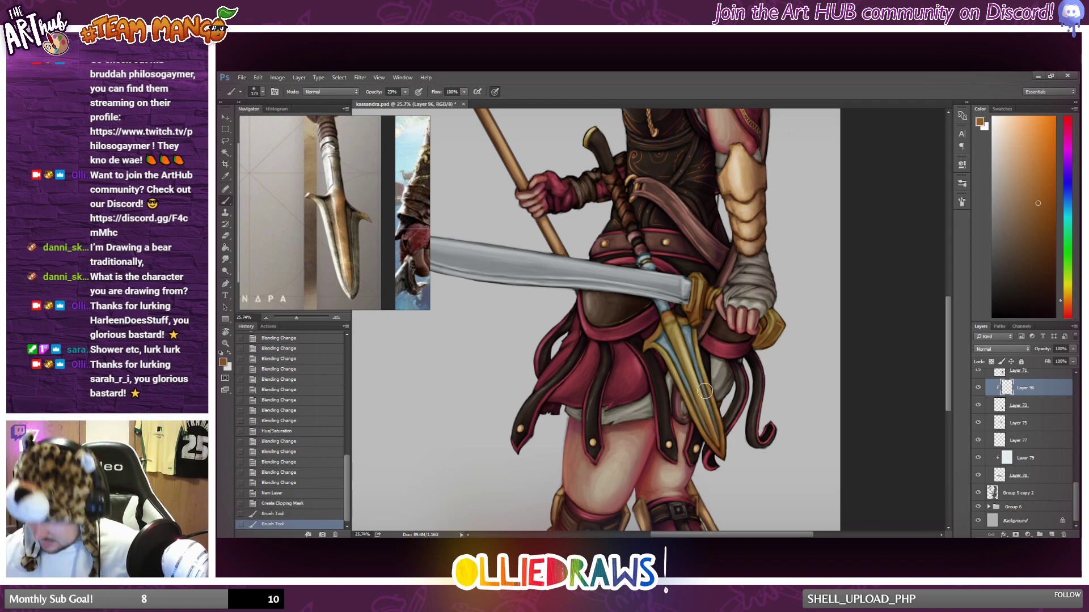
pyautogui.moveTo(705, 392); pyautogui.dragTo(716, 431)
pyautogui.moveTo(701, 379); pyautogui.dragTo(712, 420)
pyautogui.moveTo(696, 363)
pyautogui.mouseDown()
pyautogui.moveTo(708, 406)
pyautogui.moveTo(704, 388)
pyautogui.mouseUp()
pyautogui.moveTo(691, 338); pyautogui.dragTo(701, 375)
pyautogui.moveTo(687, 329); pyautogui.dragTo(696, 363)
pyautogui.moveTo(689, 328)
pyautogui.mouseDown()
pyautogui.moveTo(698, 360)
pyautogui.moveTo(695, 351)
pyautogui.mouseUp()
pyautogui.moveTo(687, 329); pyautogui.dragTo(695, 348)
# Choose a darker brown and shade the spear blade's tip, its inner edge, the guard prongs and the handle's collar.
pyautogui.click(1047, 244)
pyautogui.moveTo(720, 453); pyautogui.dragTo(719, 435)
pyautogui.moveTo(720, 437); pyautogui.dragTo(720, 435)
pyautogui.moveTo(703, 428); pyautogui.dragTo(675, 377)
pyautogui.moveTo(668, 366); pyautogui.dragTo(658, 355)
pyautogui.moveTo(659, 355); pyautogui.dragTo(653, 340)
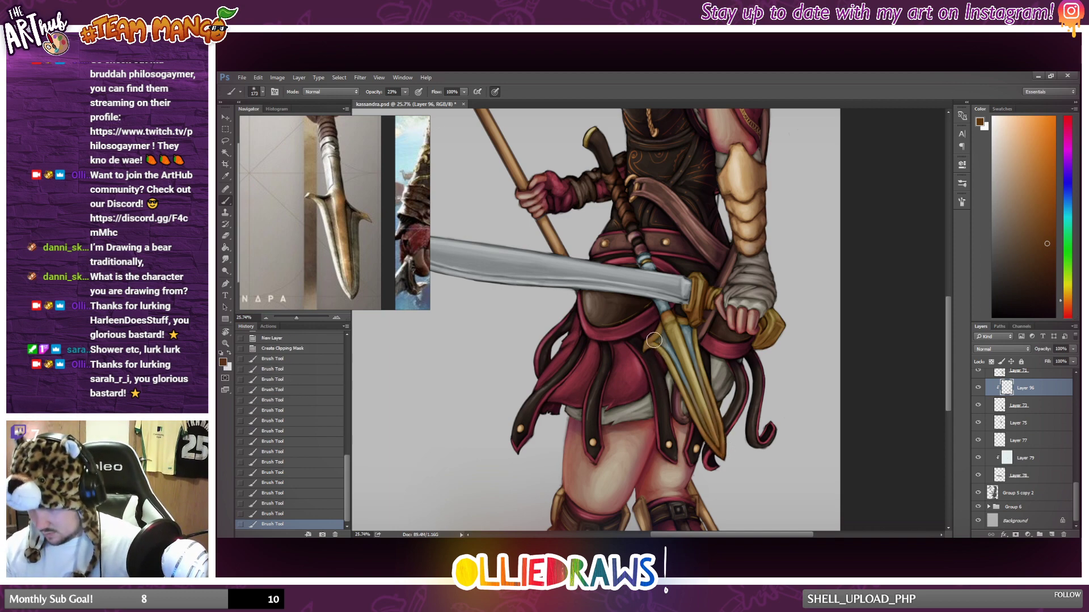
pyautogui.moveTo(723, 359)
pyautogui.mouseDown()
pyautogui.moveTo(692, 328)
pyautogui.moveTo(699, 344)
pyautogui.mouseUp()
pyautogui.moveTo(638, 258); pyautogui.dragTo(655, 261)
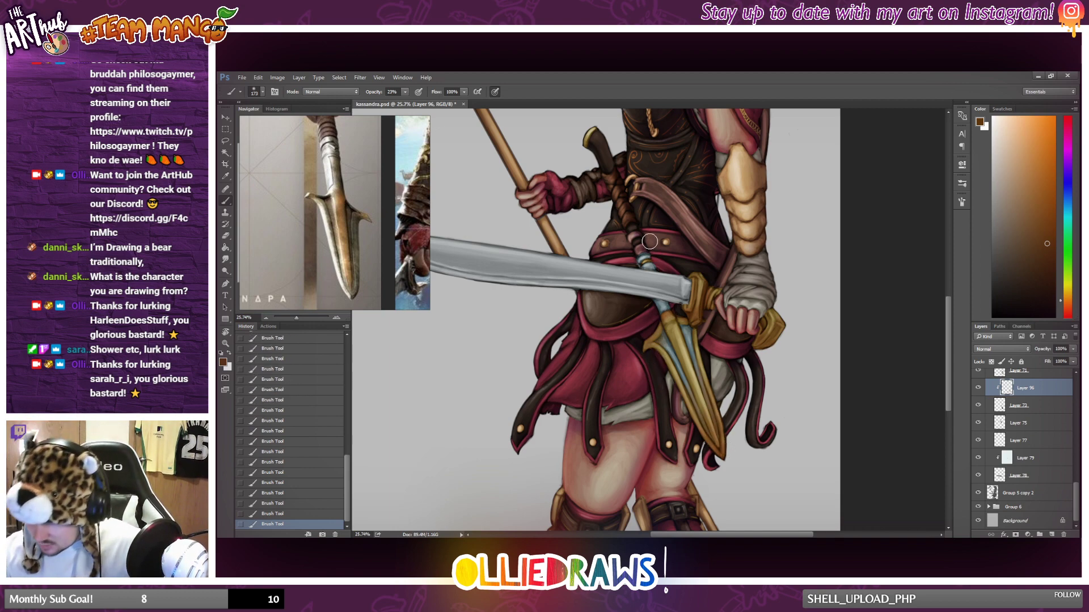
# Review the spear shading on the full figure and check what Layer 73 covers by toggling its visibility.
pyautogui.scroll(-7, 788, 360)
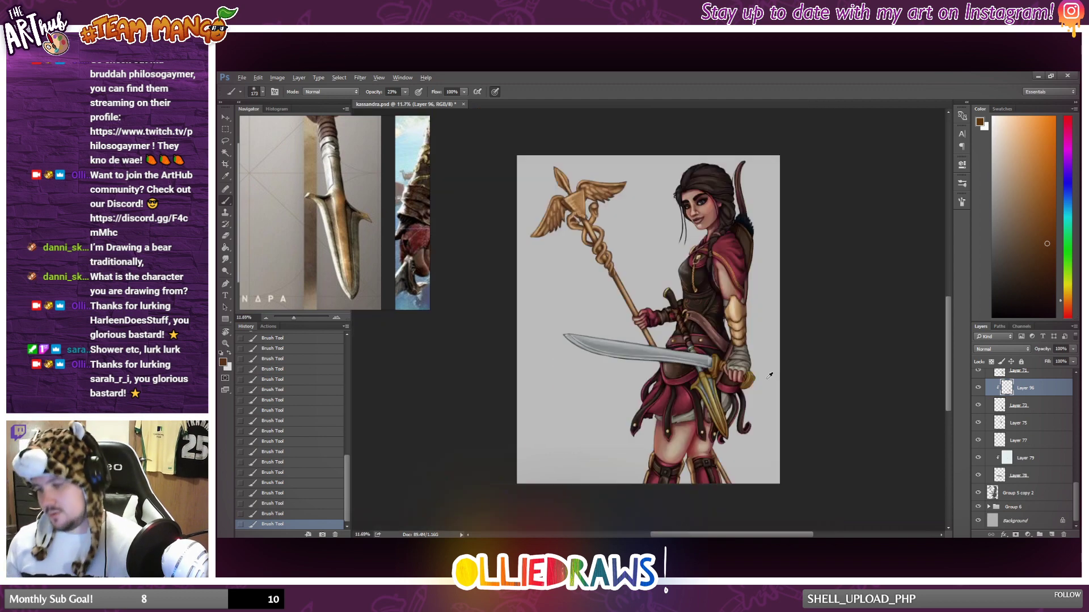
pyautogui.scroll(3, 771, 371)
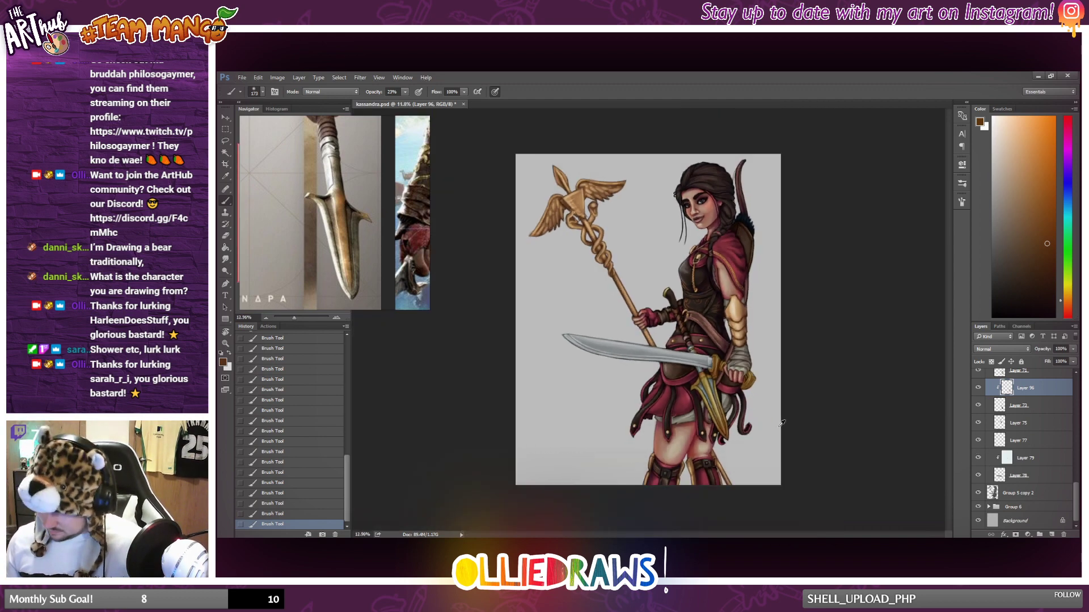
pyautogui.scroll(3, 720, 428)
pyautogui.scroll(-1, 724, 427)
pyautogui.scroll(-1, 815, 434)
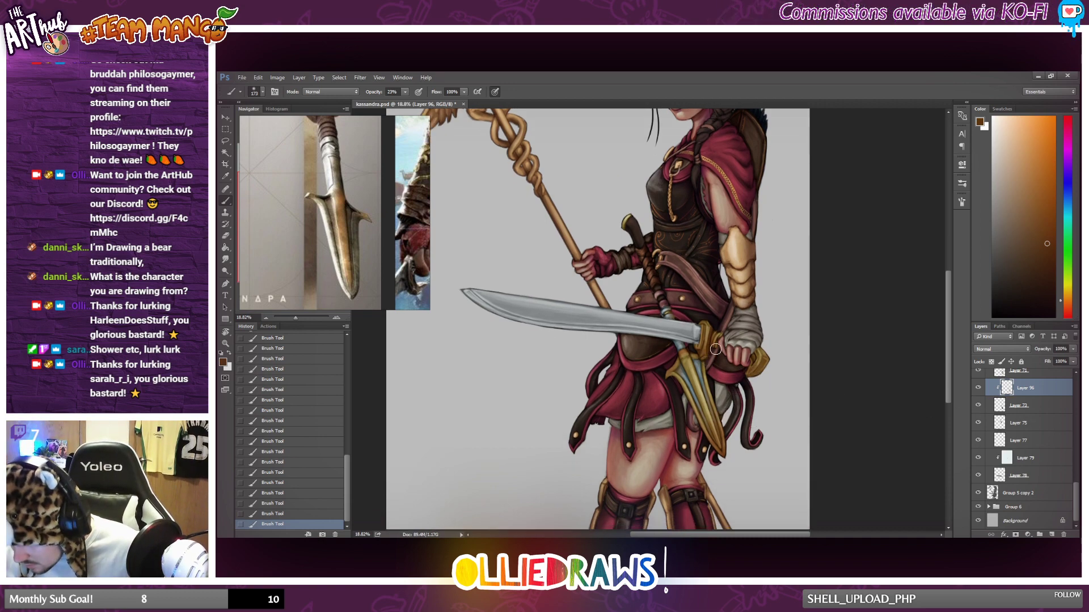
pyautogui.click(1041, 409)
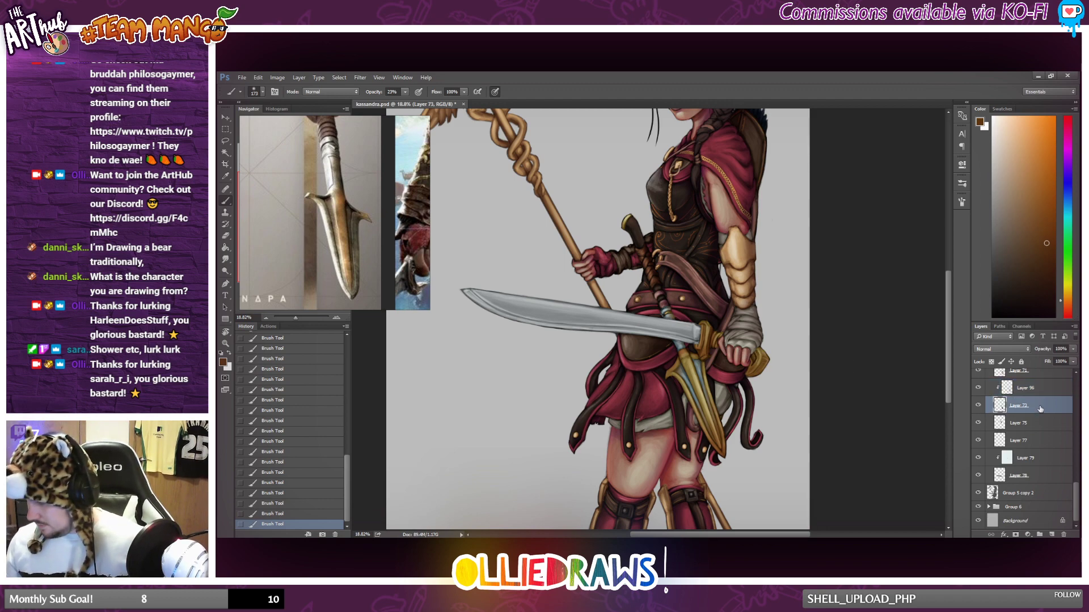
pyautogui.click(978, 406)
pyautogui.click(978, 406)
# Merge the sword hilt and spear layers, Layers 71 and 73, with their clipped shading and check the result by toggling its visibility.
pyautogui.scroll(1, 985, 397)
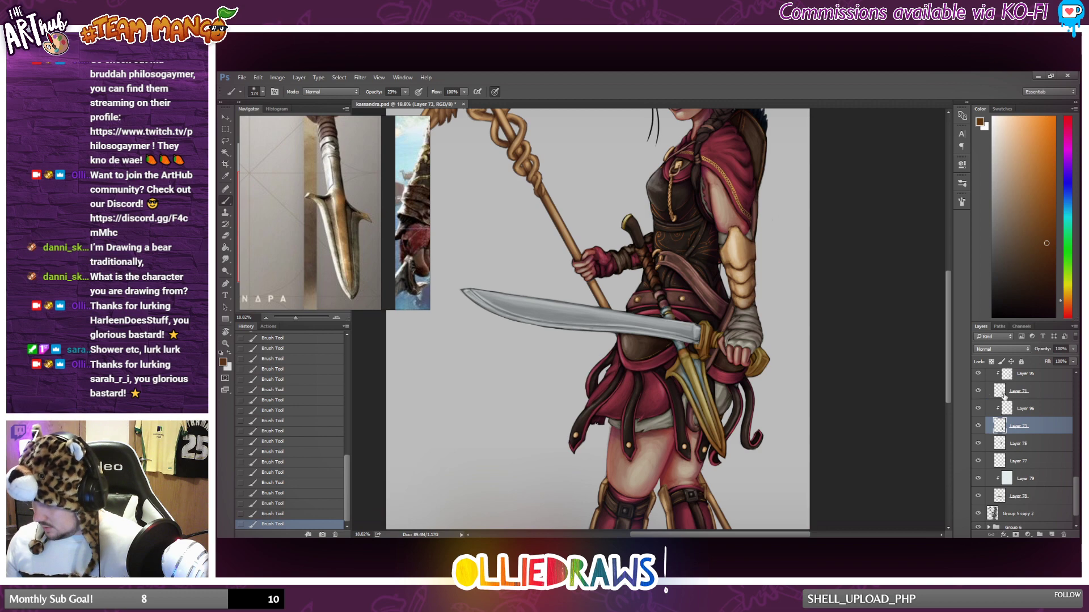
pyautogui.scroll(1, 1004, 397)
pyautogui.keyDown('shift'); pyautogui.click(1042, 399); pyautogui.keyUp('shift')
pyautogui.rightClick(1042, 398)
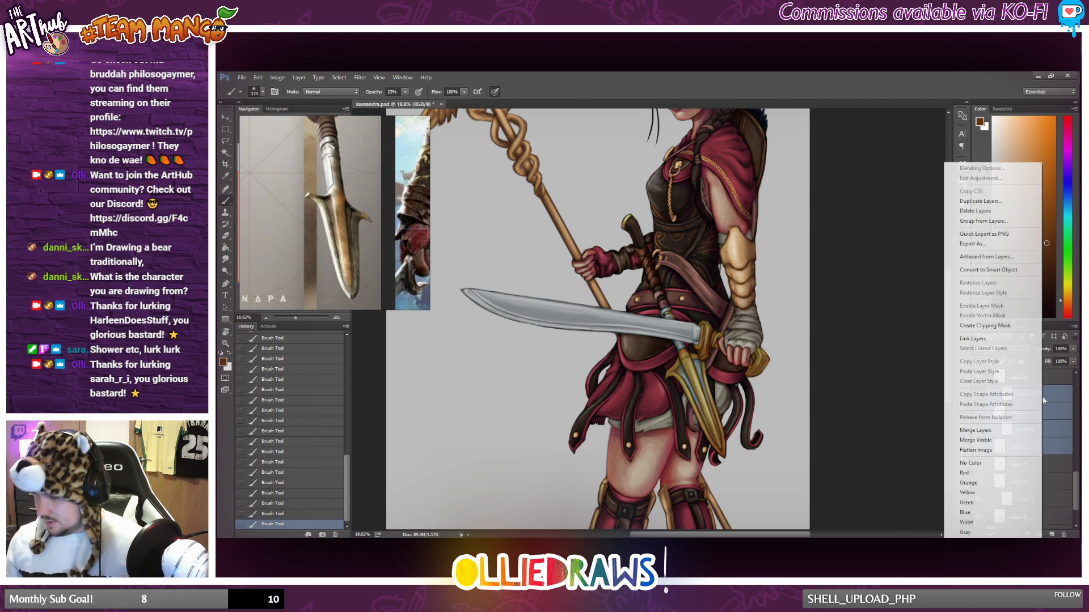
pyautogui.click(975, 430)
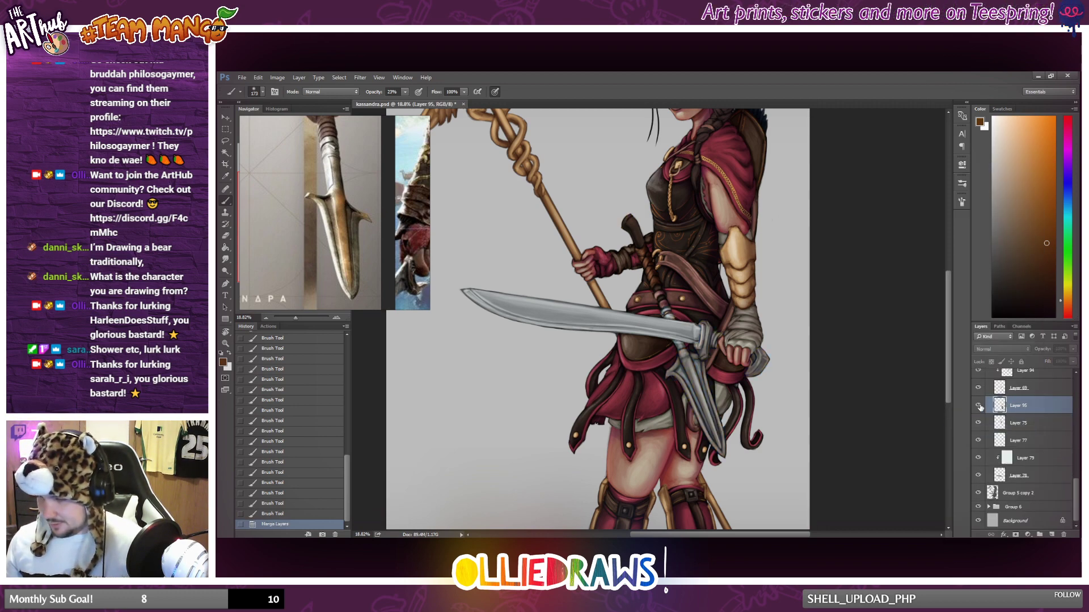
pyautogui.click(978, 406)
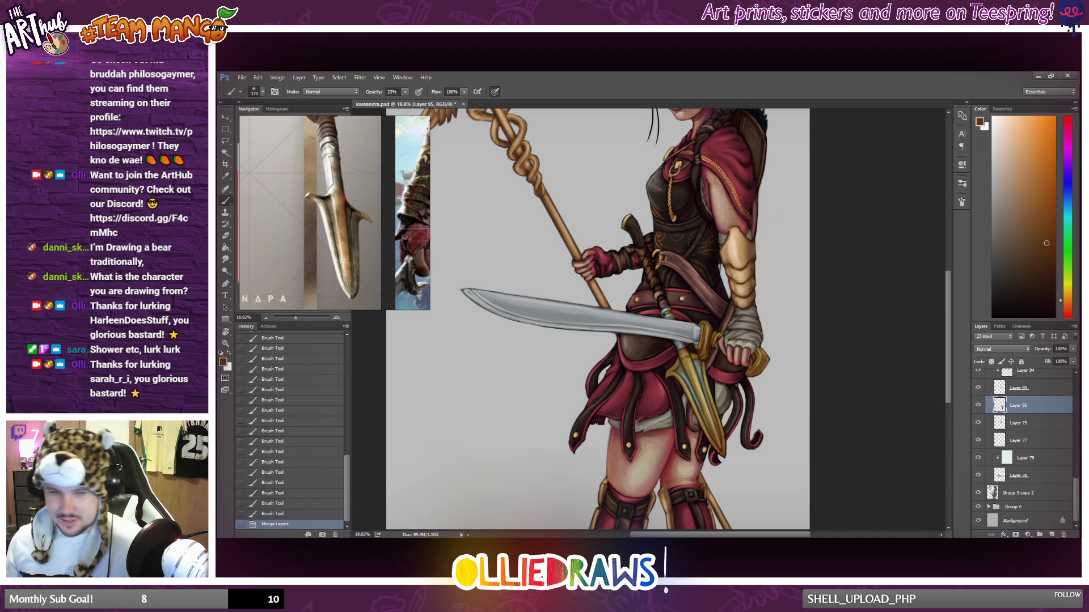
# Choose a dark blue painting colour and add a new layer clipped to the merged hilt and spear layer.
pyautogui.click(1069, 188)
pyautogui.moveTo(1025, 240)
pyautogui.mouseDown()
pyautogui.moveTo(1028, 212)
pyautogui.moveTo(1036, 245)
pyautogui.mouseUp()
pyautogui.click(1052, 534)
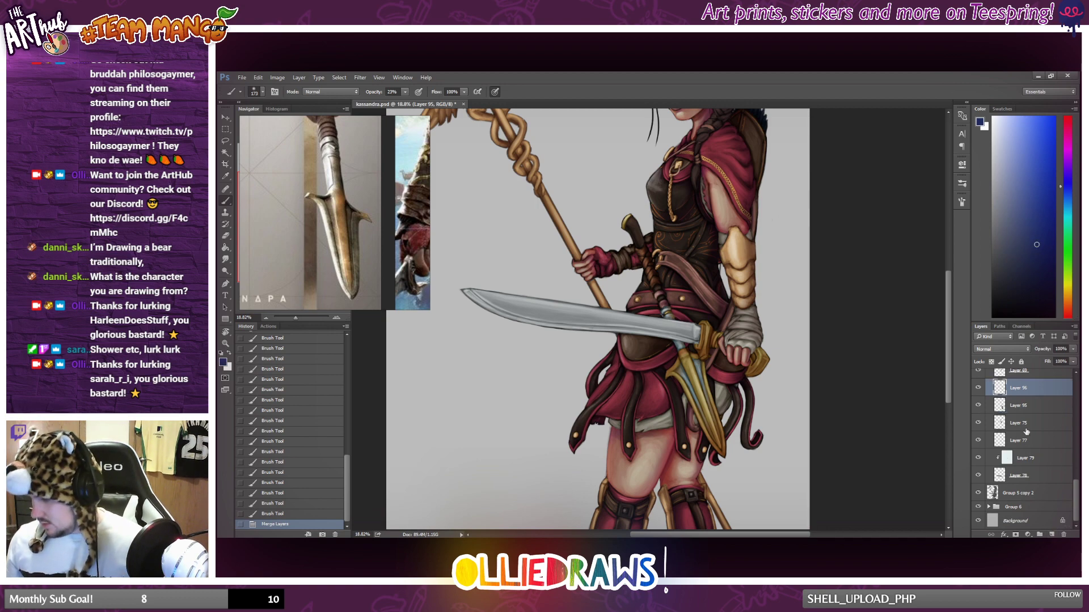
pyautogui.keyDown('alt'); pyautogui.click(1003, 399); pyautogui.keyUp('alt')
# Glaze dark blue shadows down the spear from its collar along the blade to the tip.
pyautogui.moveTo(661, 288); pyautogui.dragTo(680, 317)
pyautogui.moveTo(666, 297)
pyautogui.mouseDown()
pyautogui.moveTo(690, 342)
pyautogui.moveTo(668, 296)
pyautogui.moveTo(691, 363)
pyautogui.mouseUp()
pyautogui.moveTo(684, 349); pyautogui.dragTo(712, 425)
pyautogui.moveTo(699, 383); pyautogui.dragTo(714, 434)
pyautogui.moveTo(704, 363); pyautogui.dragTo(726, 440)
pyautogui.moveTo(721, 417); pyautogui.dragTo(727, 438)
pyautogui.moveTo(720, 411); pyautogui.dragTo(725, 425)
pyautogui.moveTo(713, 388); pyautogui.dragTo(719, 408)
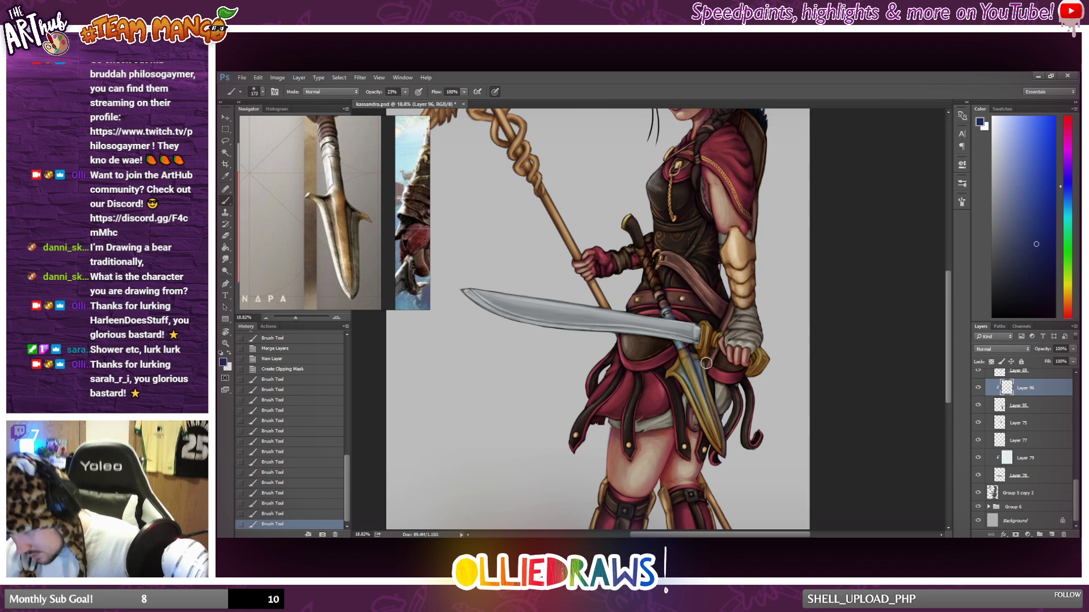
# Brush dark blue shading on the spear's guard and the sword hilt, reducing the brush size for the smaller areas.
pyautogui.moveTo(706, 363); pyautogui.dragTo(707, 392)
pyautogui.moveTo(703, 369); pyautogui.dragTo(709, 391)
pyautogui.moveTo(701, 365)
pyautogui.mouseDown()
pyautogui.moveTo(710, 389)
pyautogui.moveTo(711, 373)
pyautogui.mouseUp()
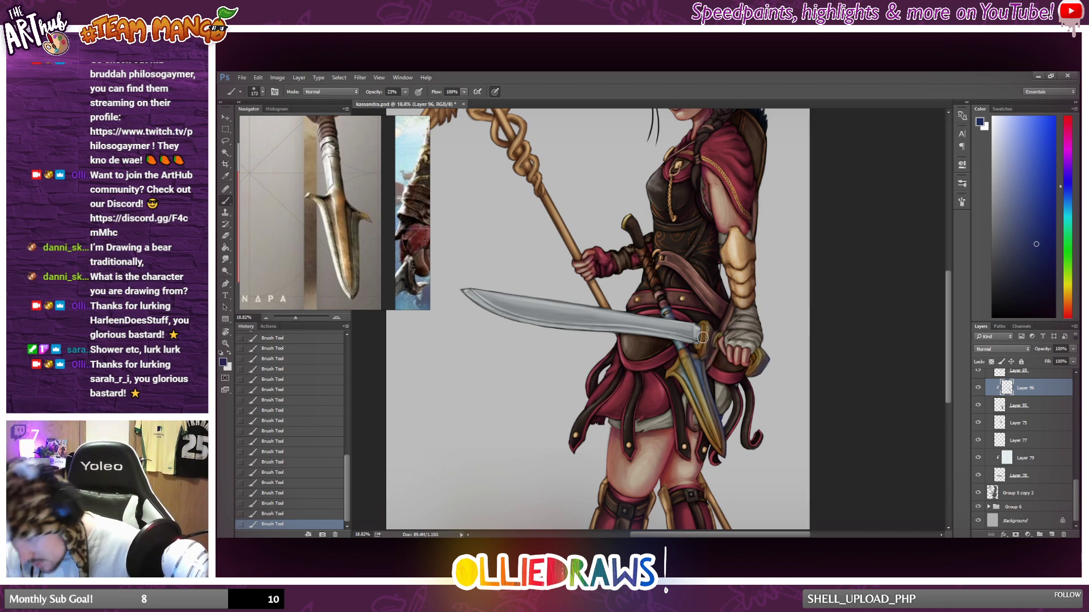
pyautogui.rightClick(784, 308)
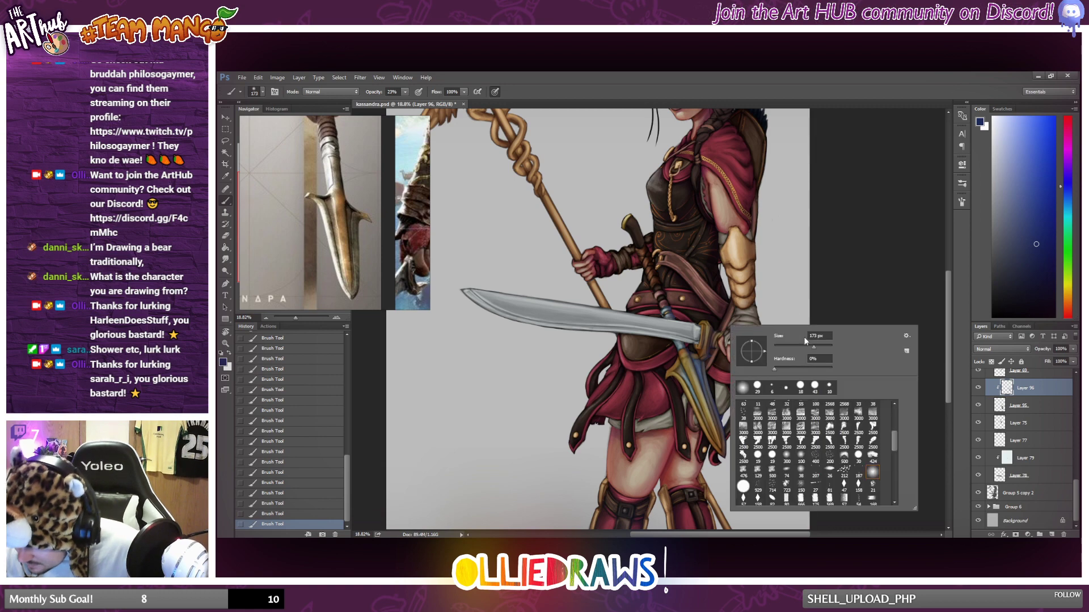
pyautogui.click(702, 327)
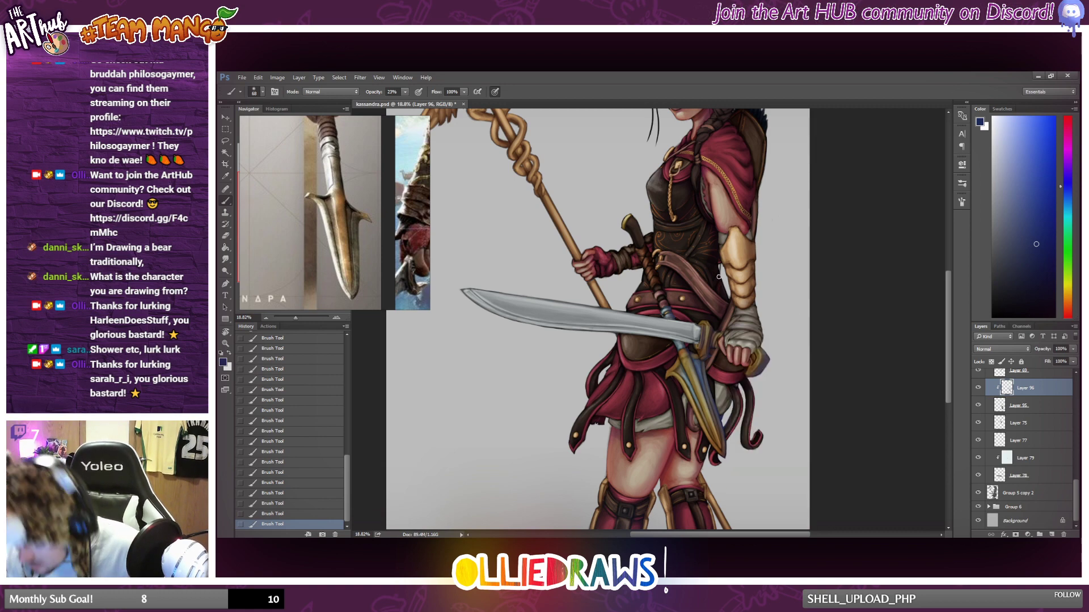
pyautogui.moveTo(712, 266); pyautogui.dragTo(813, 339)
pyautogui.scroll(-1, 827, 305)
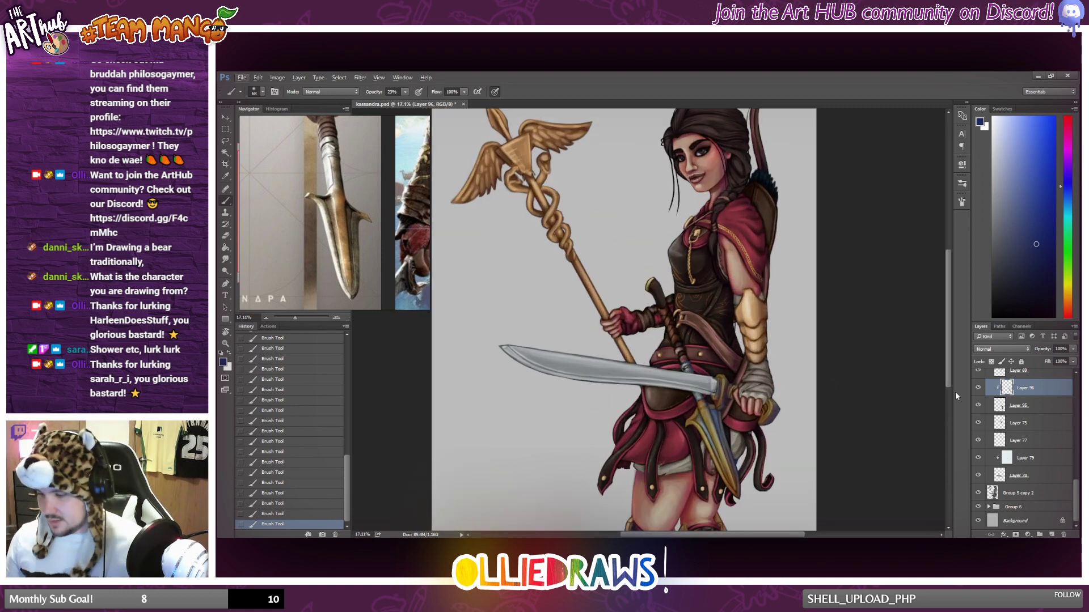
# Compare Multiply with Normal blending on the clipped blue shading layer and try a reduced layer opacity.
pyautogui.click(1022, 350)
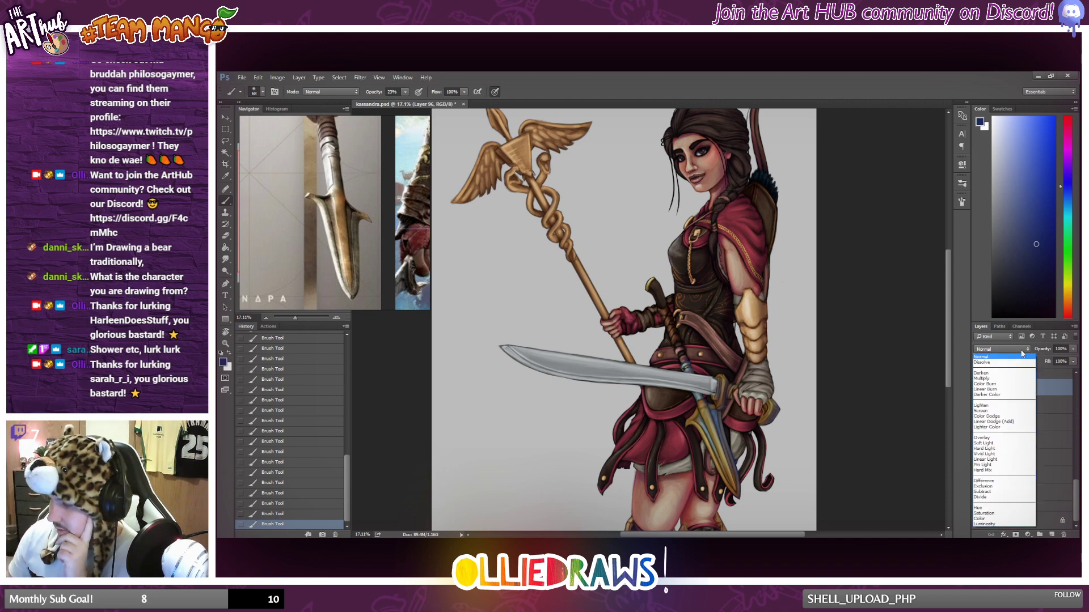
pyautogui.click(996, 377)
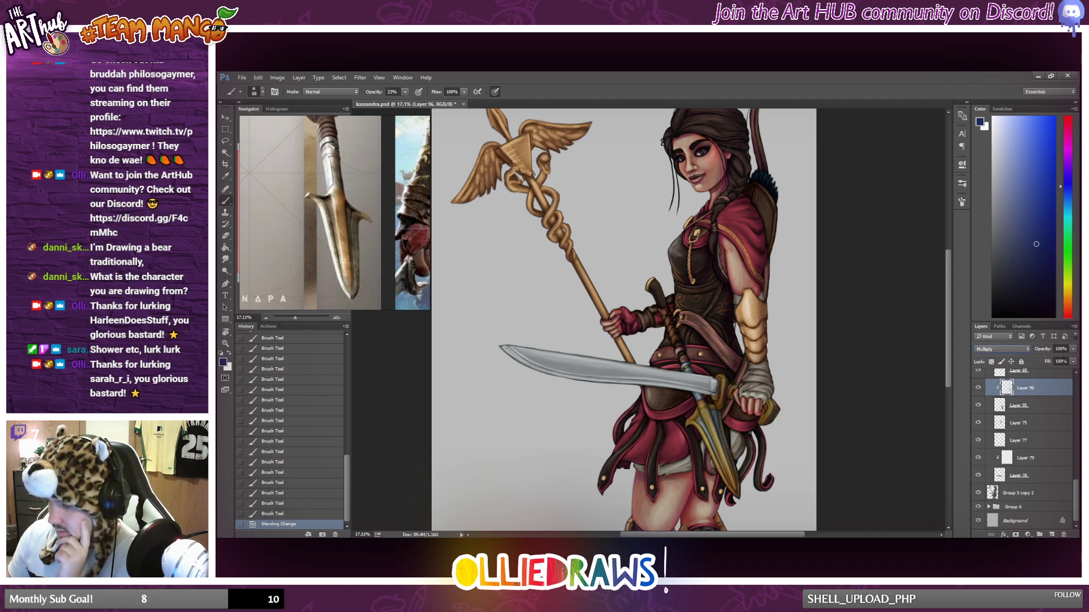
pyautogui.click(1005, 348)
pyautogui.click(996, 362)
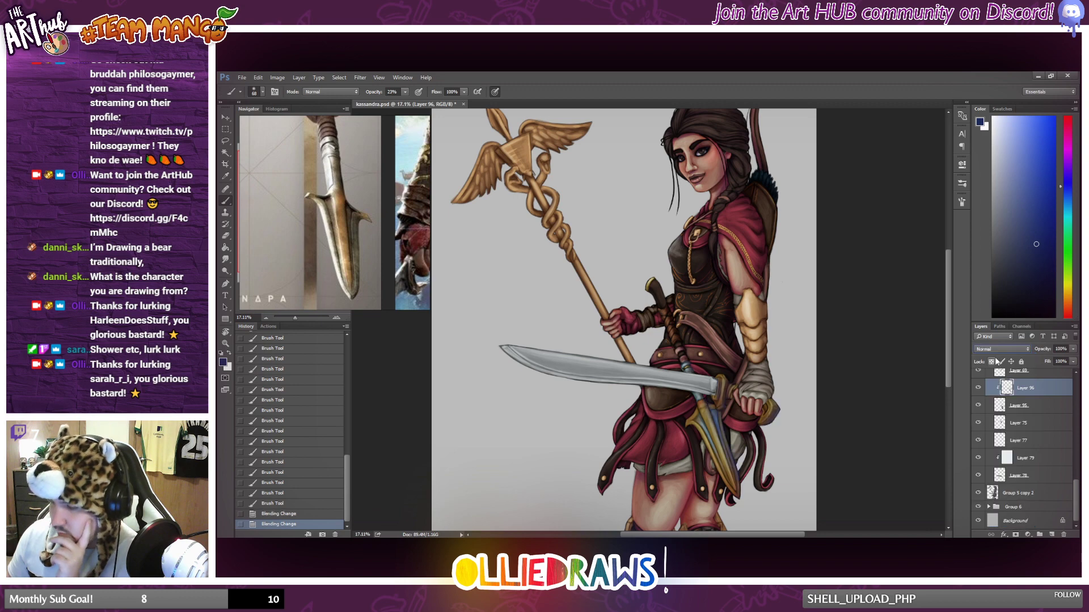
pyautogui.click(1015, 350)
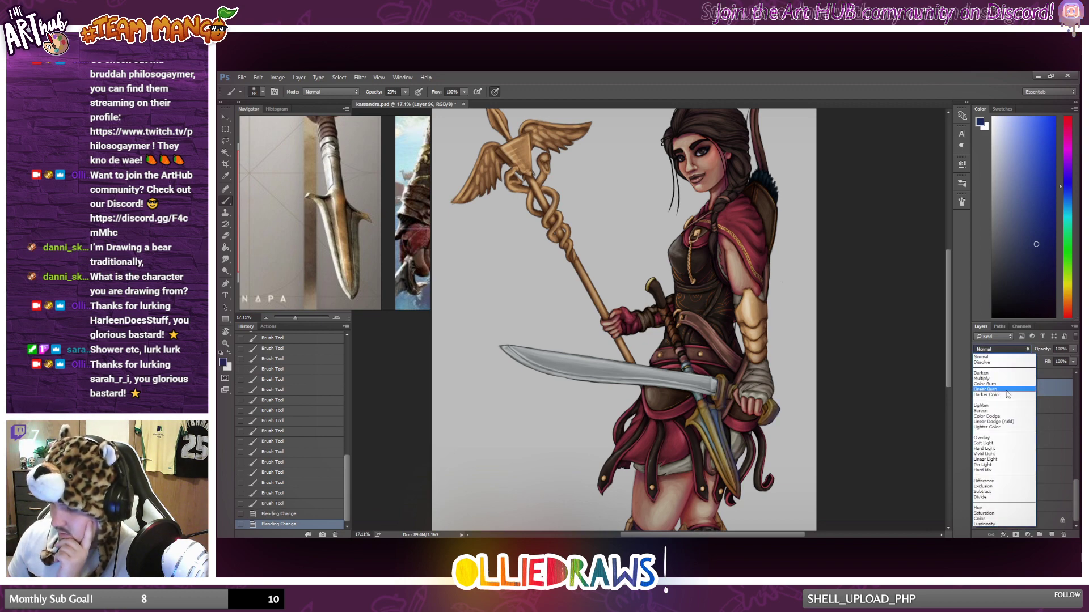
pyautogui.click(1014, 378)
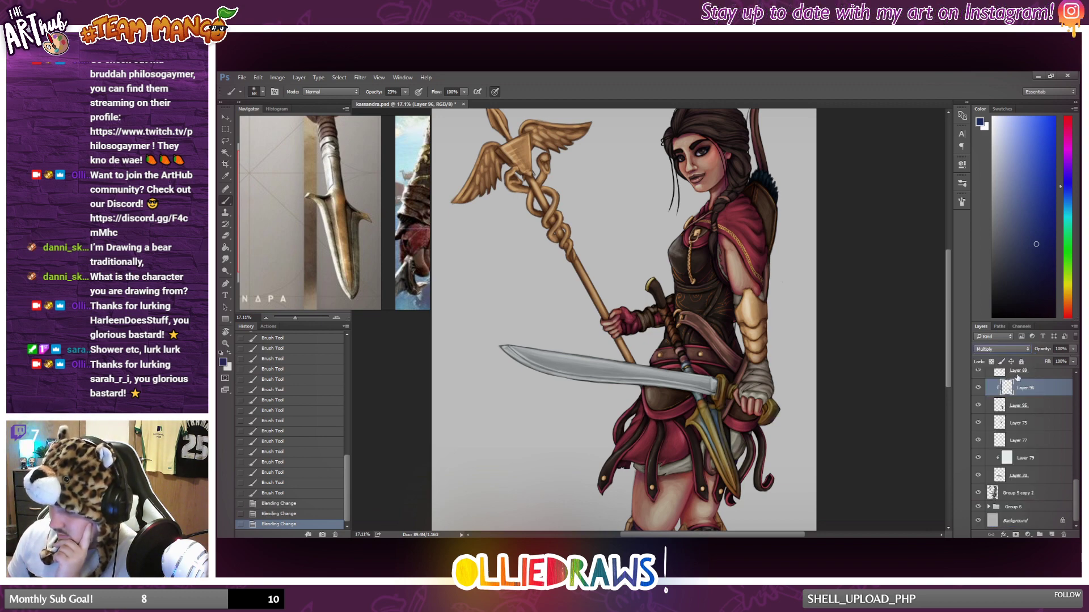
pyautogui.click(1072, 350)
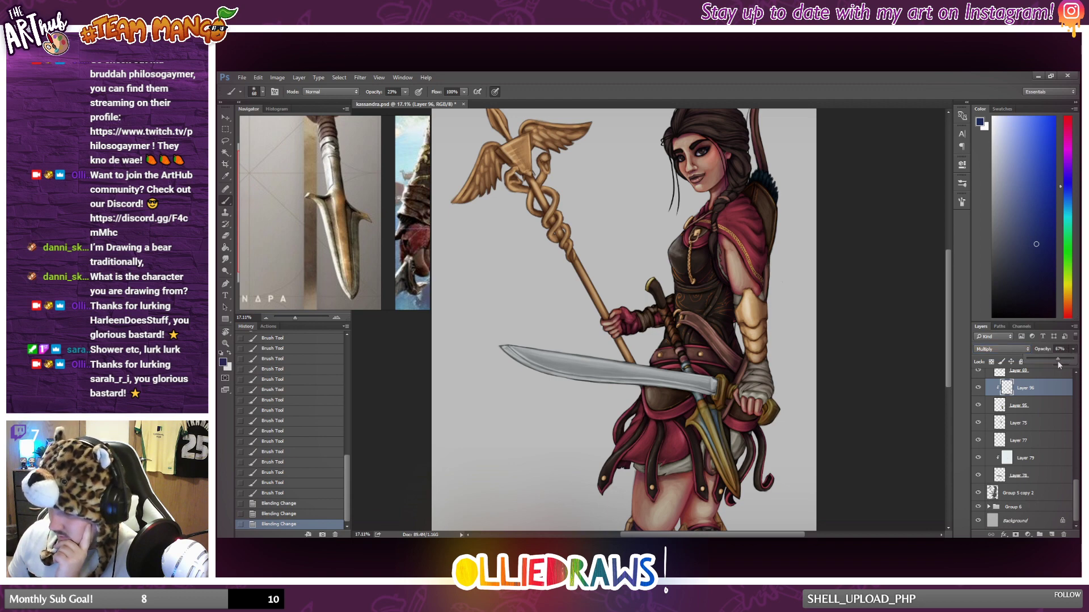
pyautogui.moveTo(1058, 365); pyautogui.dragTo(1062, 365)
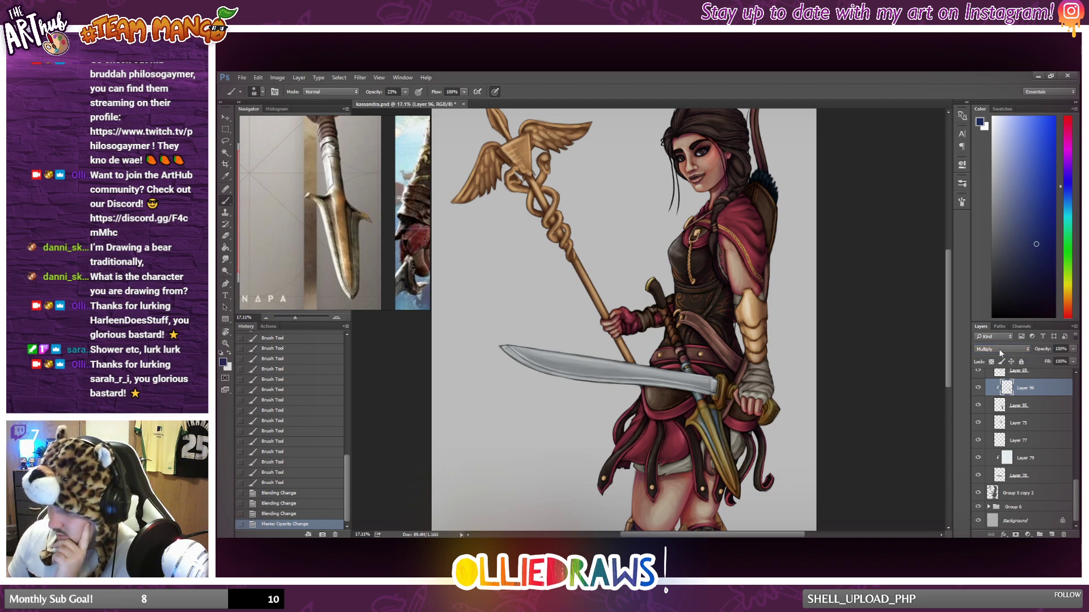
# Try other blending modes on the clipped blue shading layer, settling on Hard Light at 75% opacity.
pyautogui.click(1000, 349)
pyautogui.click(989, 438)
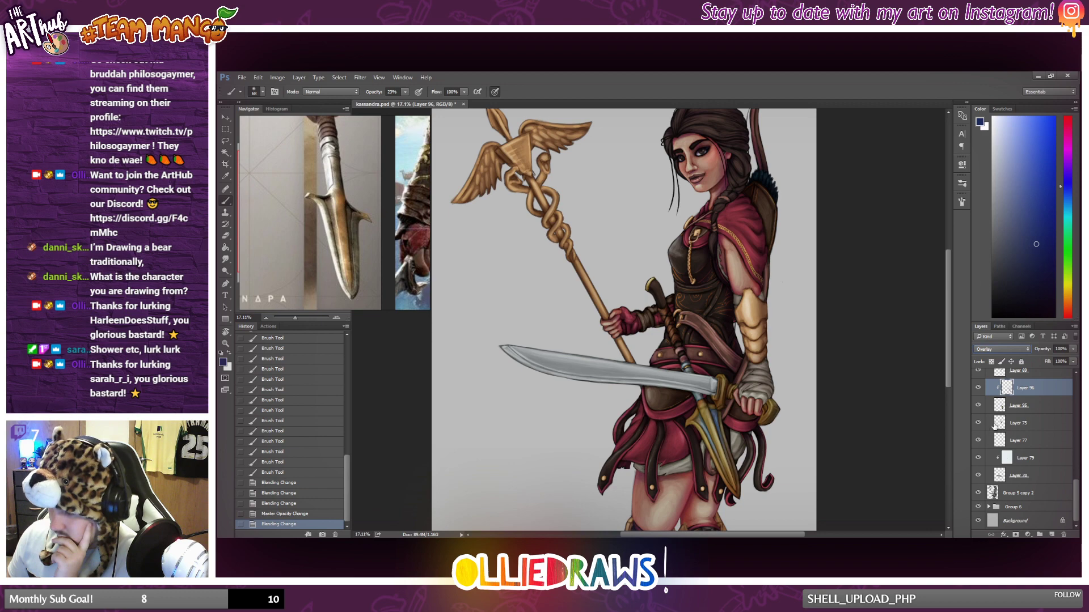
pyautogui.press('Down')
pyautogui.press('Down')
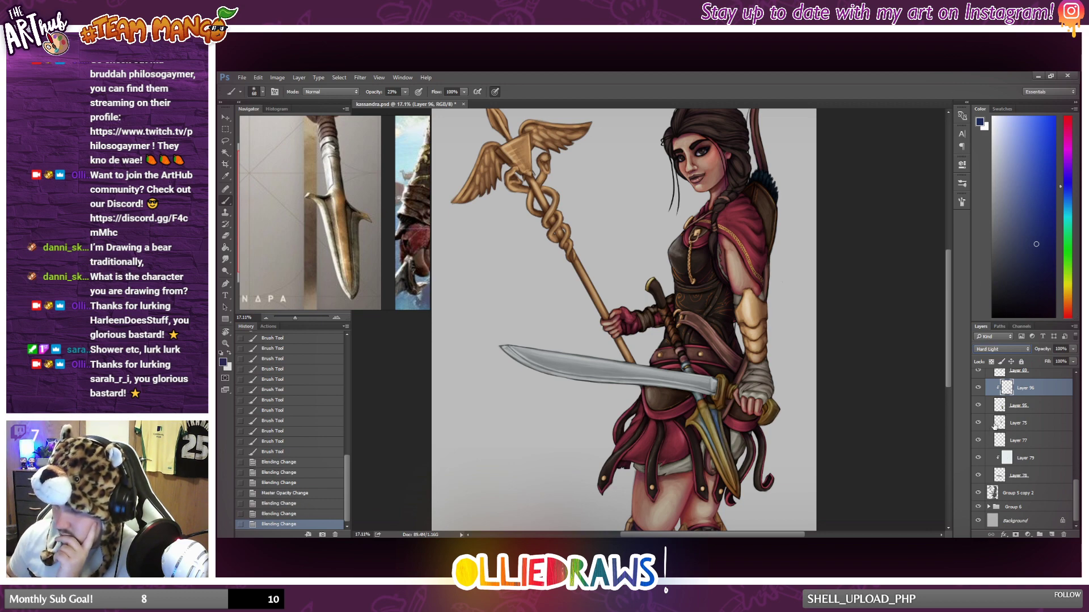
pyautogui.moveTo(1073, 350); pyautogui.dragTo(1035, 363)
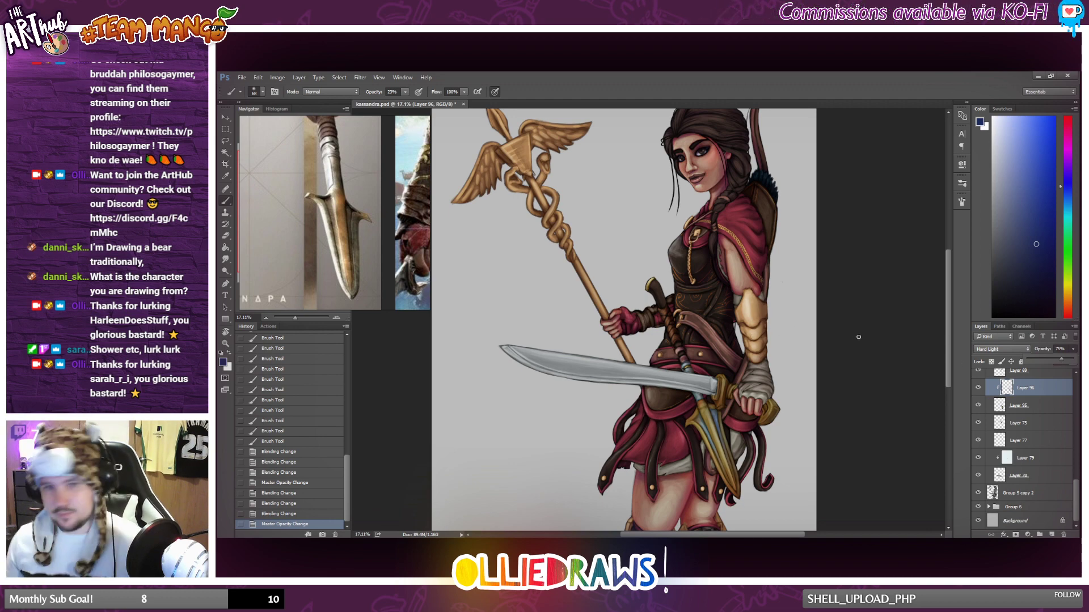
# Review the blue shading on the full figure and compare the painting with and without Layer 96.
pyautogui.scroll(-6, 822, 333)
pyautogui.scroll(5, 810, 346)
pyautogui.scroll(-1, 756, 406)
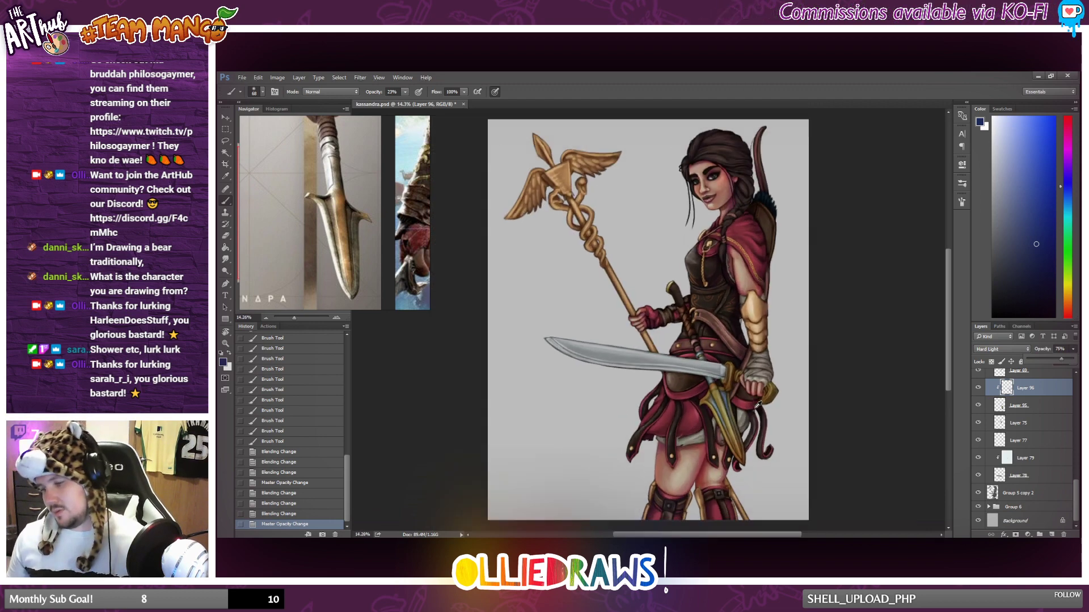
pyautogui.scroll(-2, 757, 405)
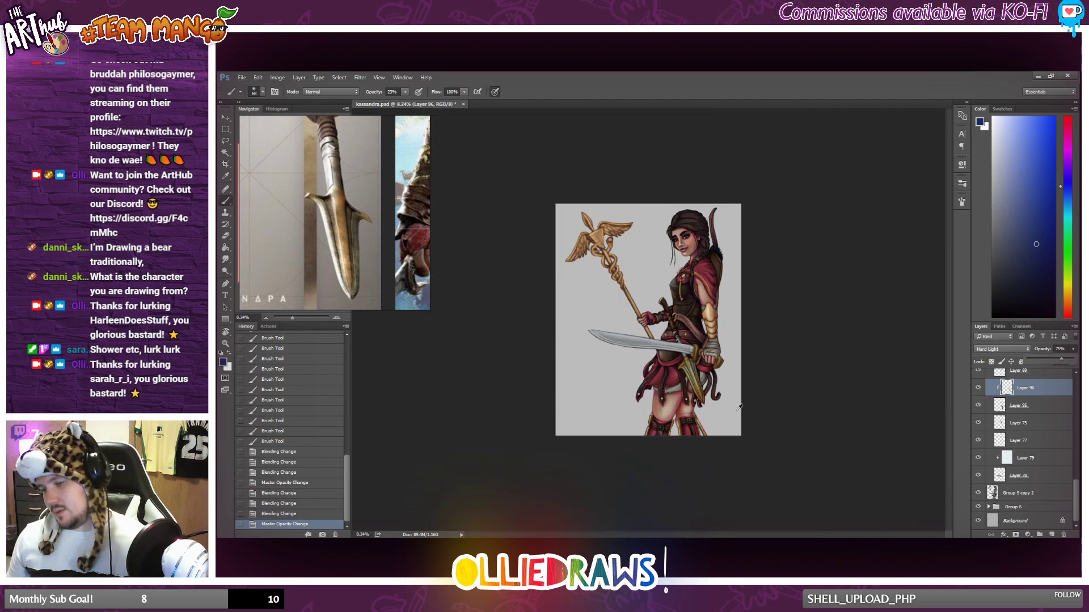
pyautogui.click(984, 387)
pyautogui.click(984, 388)
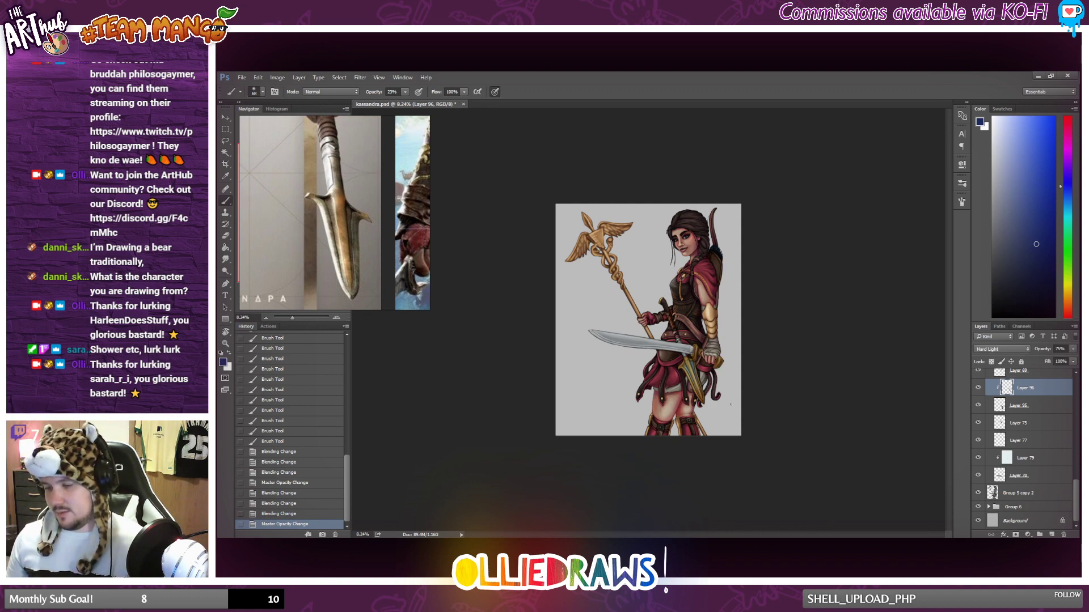
pyautogui.scroll(-1, 730, 403)
# Deepen the blue shadows on the spear's collar just above and below the sword blade with short strokes.
pyautogui.scroll(5, 719, 385)
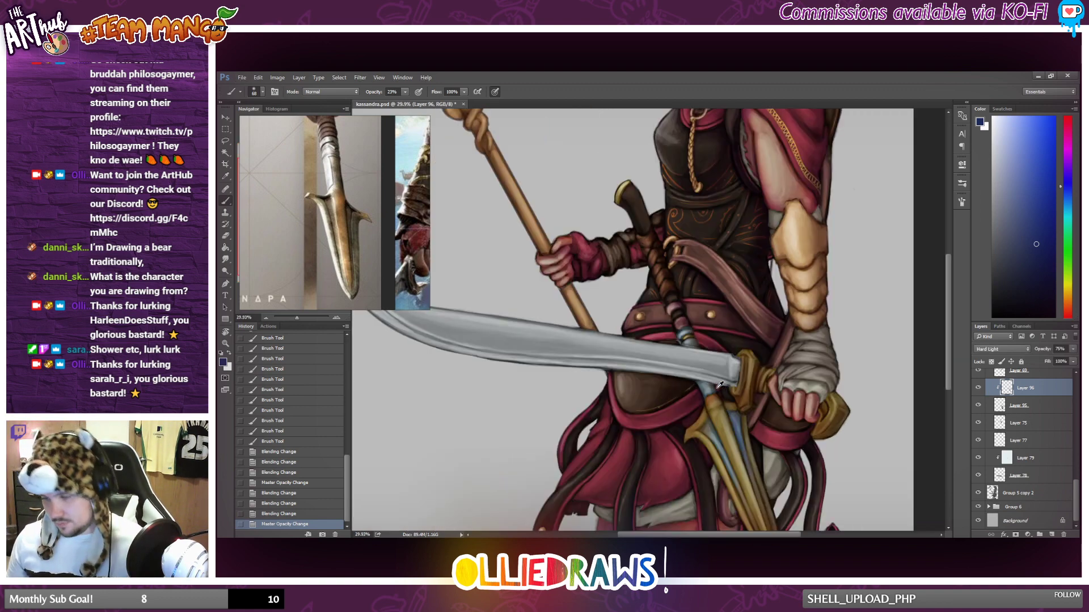
pyautogui.moveTo(693, 330); pyautogui.dragTo(689, 326)
pyautogui.moveTo(687, 331); pyautogui.dragTo(676, 336)
pyautogui.moveTo(697, 389); pyautogui.dragTo(699, 396)
pyautogui.moveTo(697, 389); pyautogui.dragTo(700, 397)
pyautogui.moveTo(698, 390); pyautogui.dragTo(701, 398)
pyautogui.moveTo(698, 391); pyautogui.dragTo(701, 400)
pyautogui.moveTo(698, 391)
pyautogui.mouseDown()
pyautogui.moveTo(682, 432)
pyautogui.moveTo(703, 397)
pyautogui.mouseUp()
pyautogui.moveTo(704, 398); pyautogui.dragTo(708, 392)
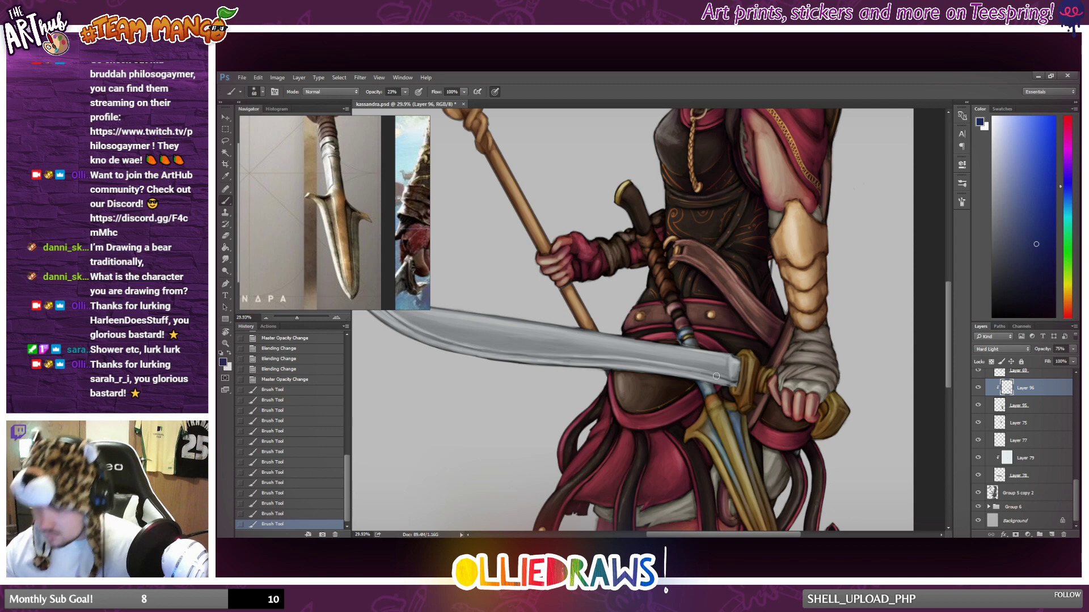
# Examine the full figure and check what Layer 75 and Layer 77 cover by toggling their visibility.
pyautogui.scroll(-8, 714, 393)
pyautogui.scroll(1, 752, 401)
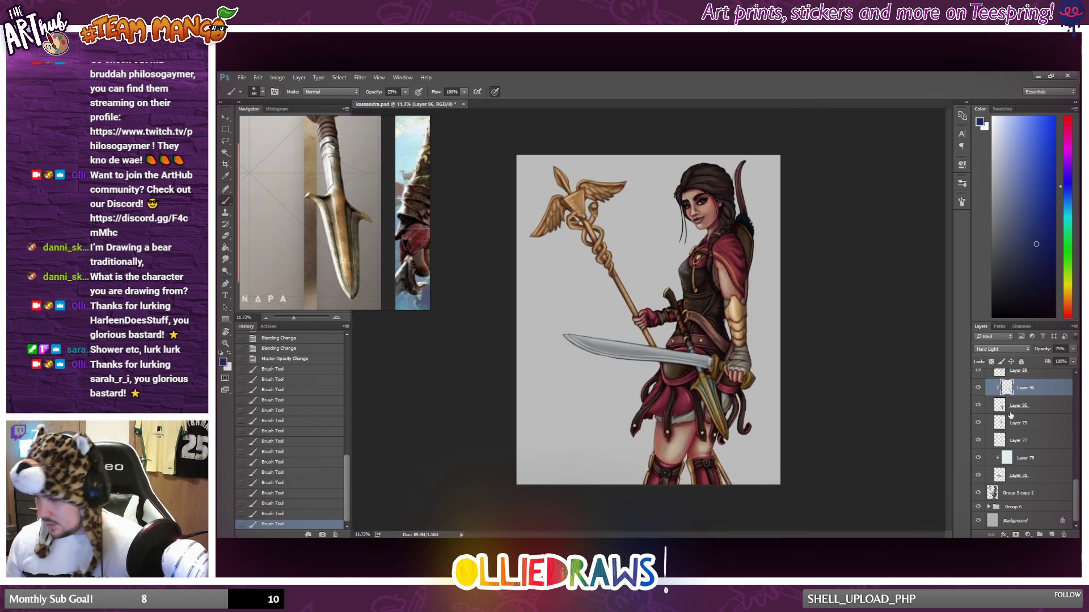
pyautogui.click(1046, 412)
pyautogui.click(983, 428)
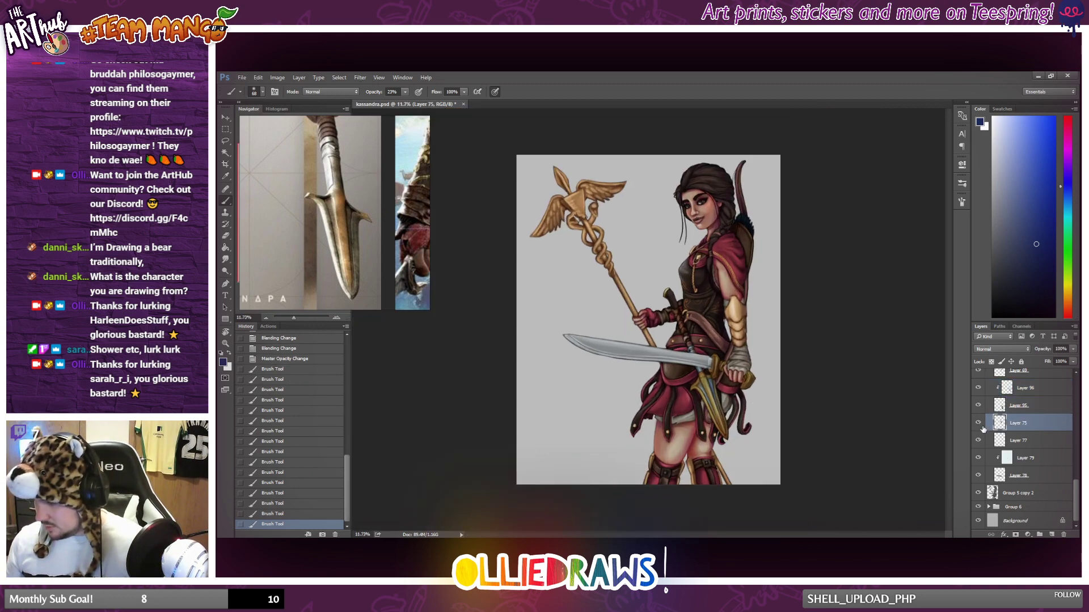
pyautogui.click(979, 425)
pyautogui.click(979, 424)
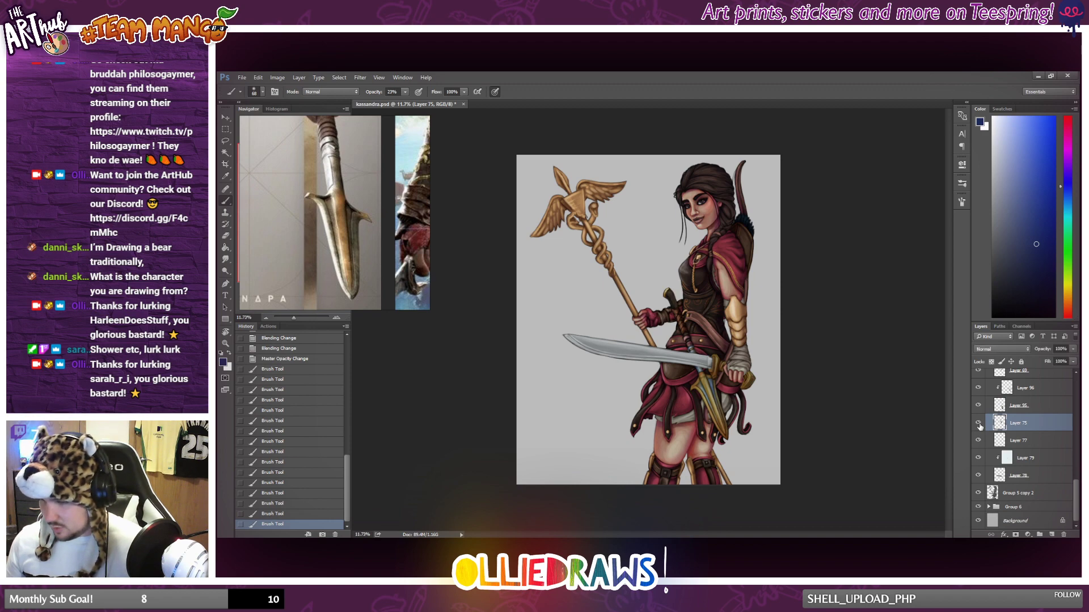
pyautogui.click(1028, 442)
pyautogui.click(978, 441)
pyautogui.click(977, 441)
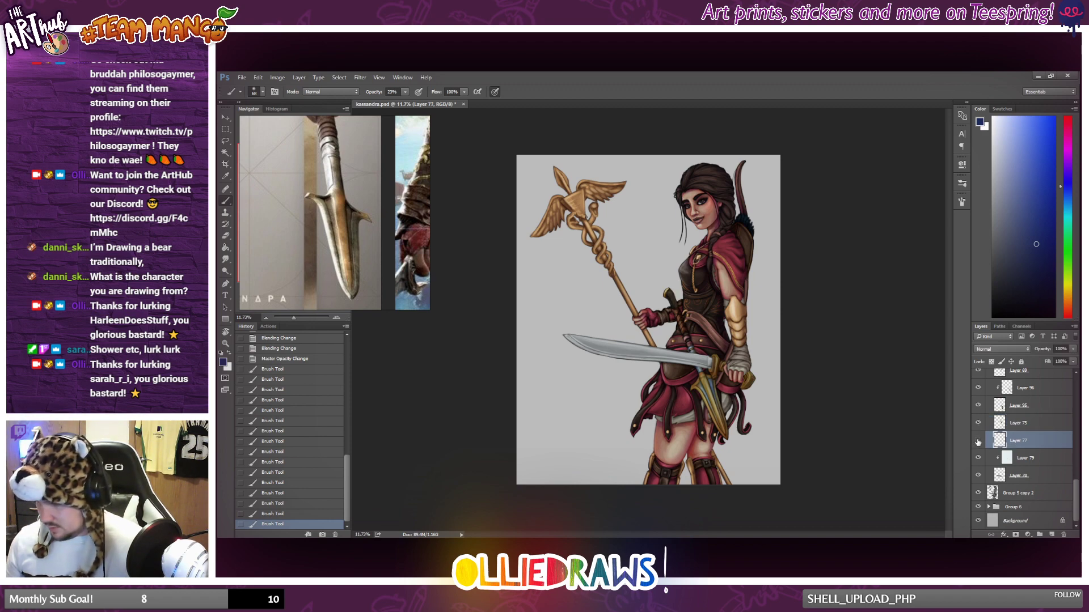
pyautogui.click(977, 441)
pyautogui.click(978, 442)
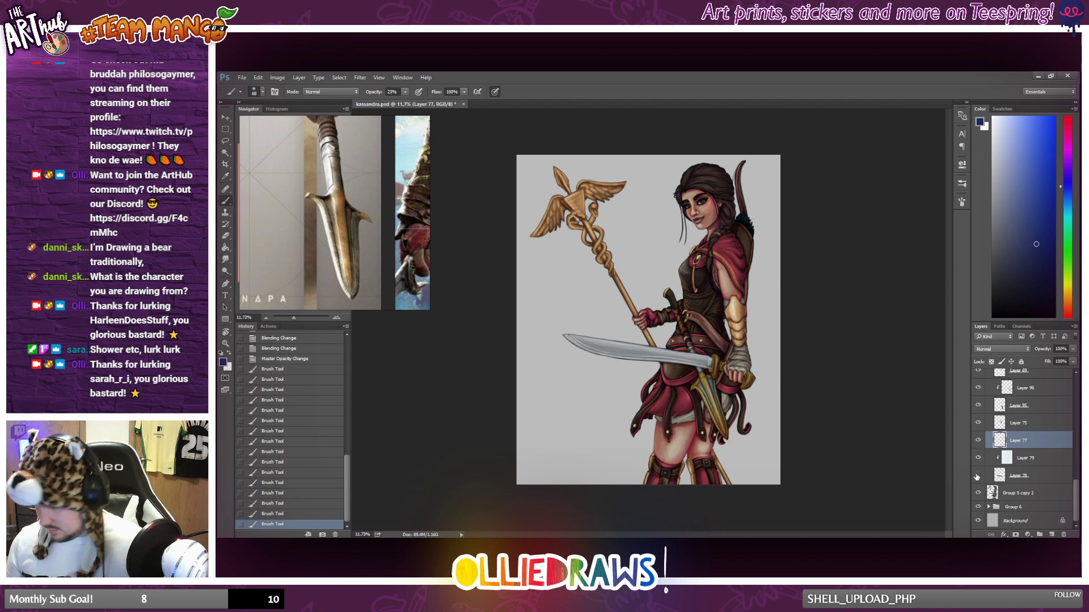
# Merge the clipped Layer 79 into its base layer, Layer 78.
pyautogui.click(1023, 458)
pyautogui.rightClick(1038, 475)
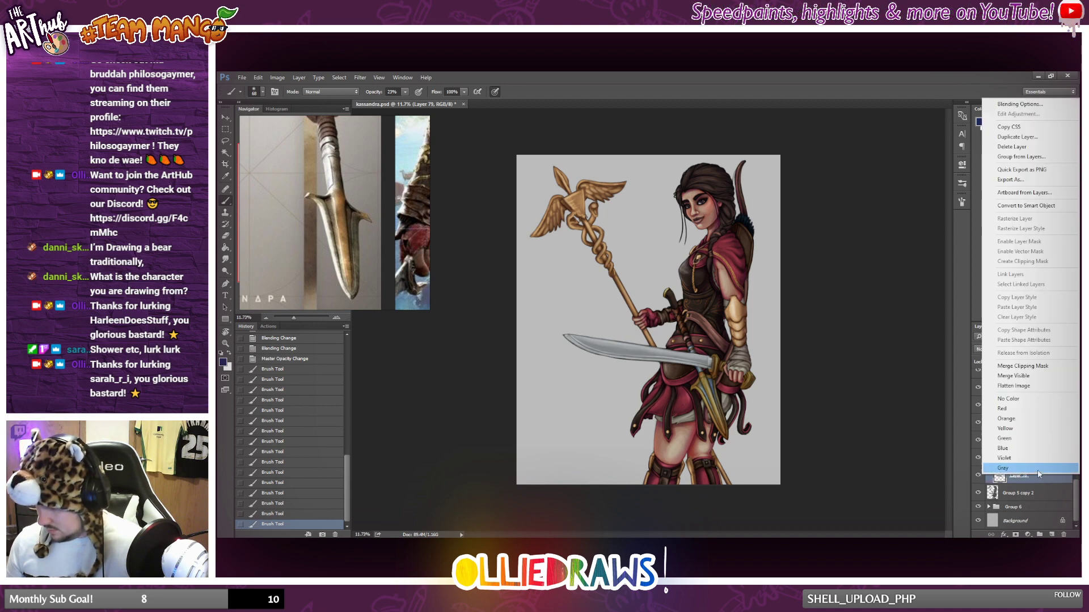
pyautogui.click(1018, 366)
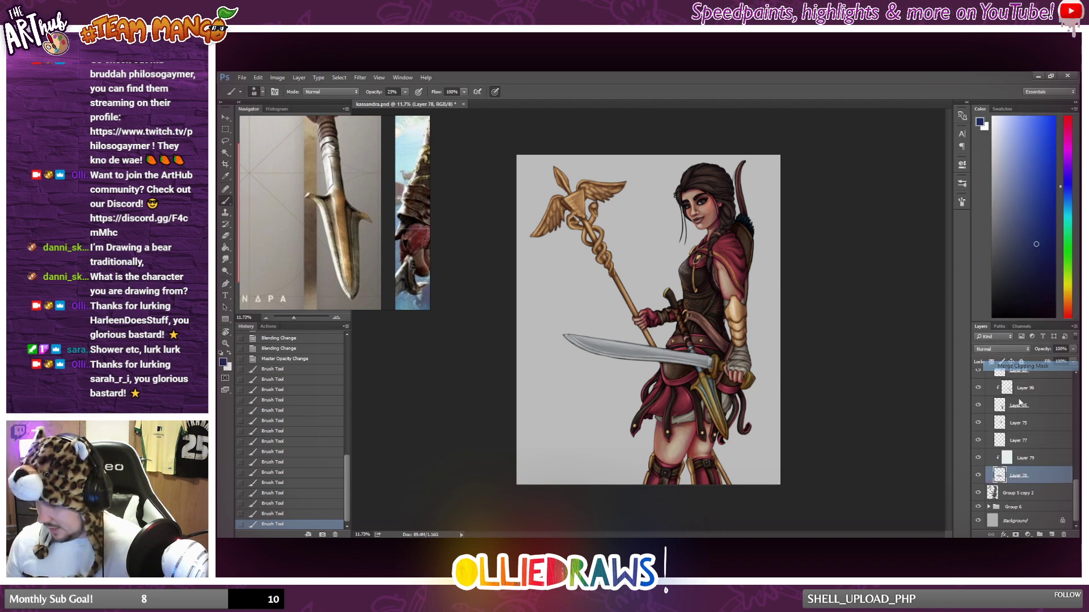
# Select Layer 77 above the merged layer and hide and show it to identify its contents.
pyautogui.click(1031, 480)
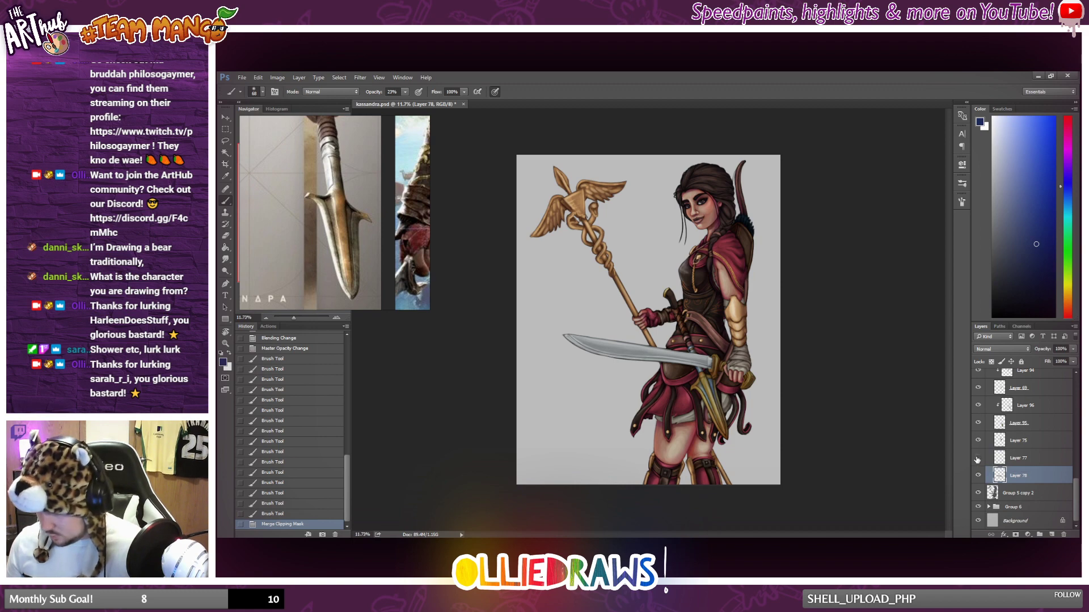
pyautogui.click(1031, 458)
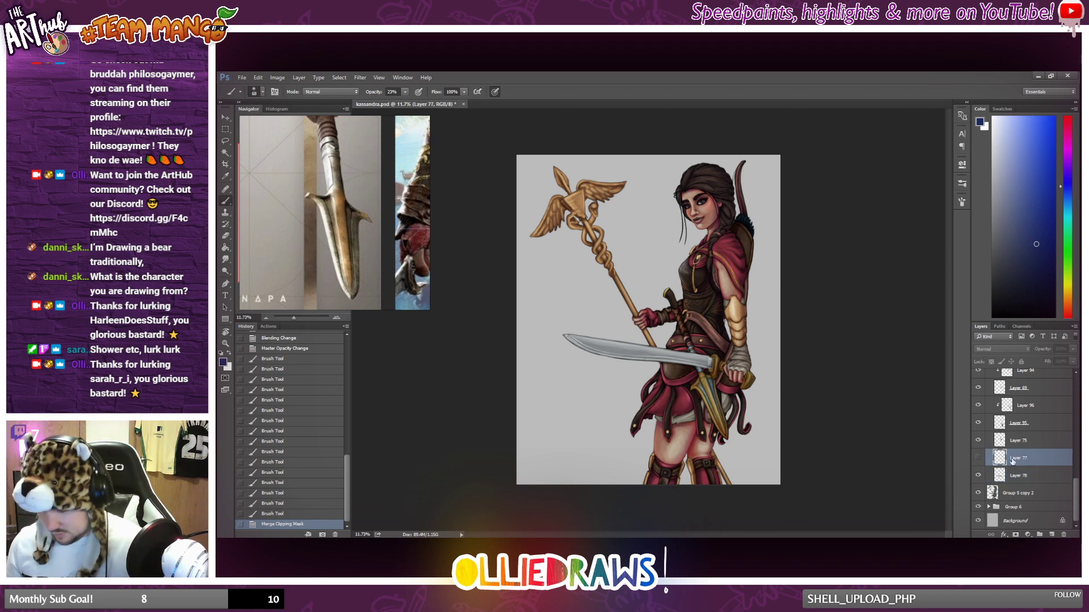
pyautogui.click(977, 458)
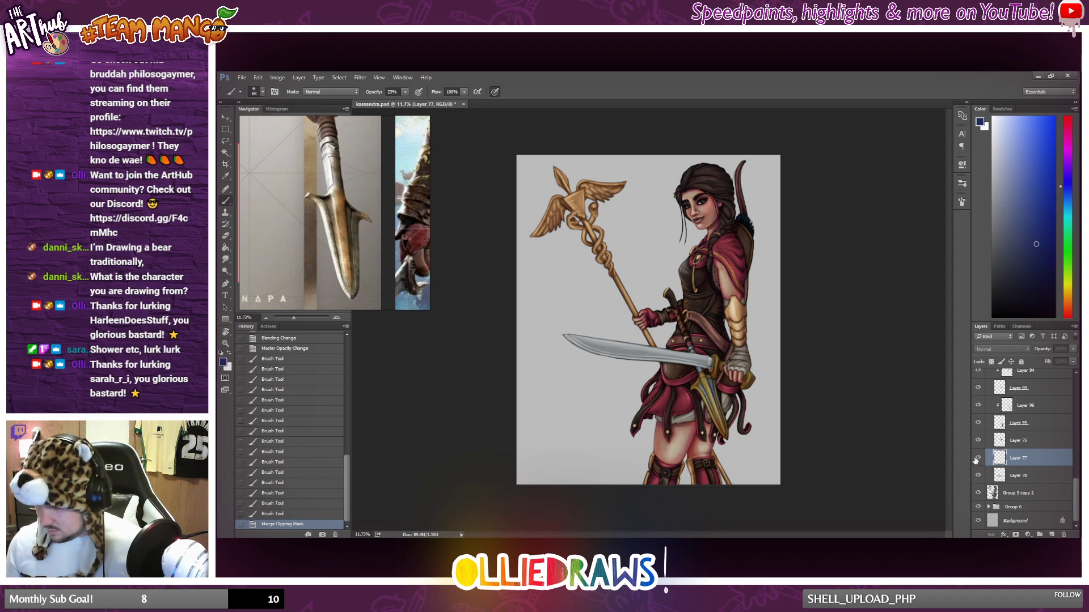
# Clip the empty Layer 77 to Layer 78 beneath it.
pyautogui.hotkey('ctrl', 't')
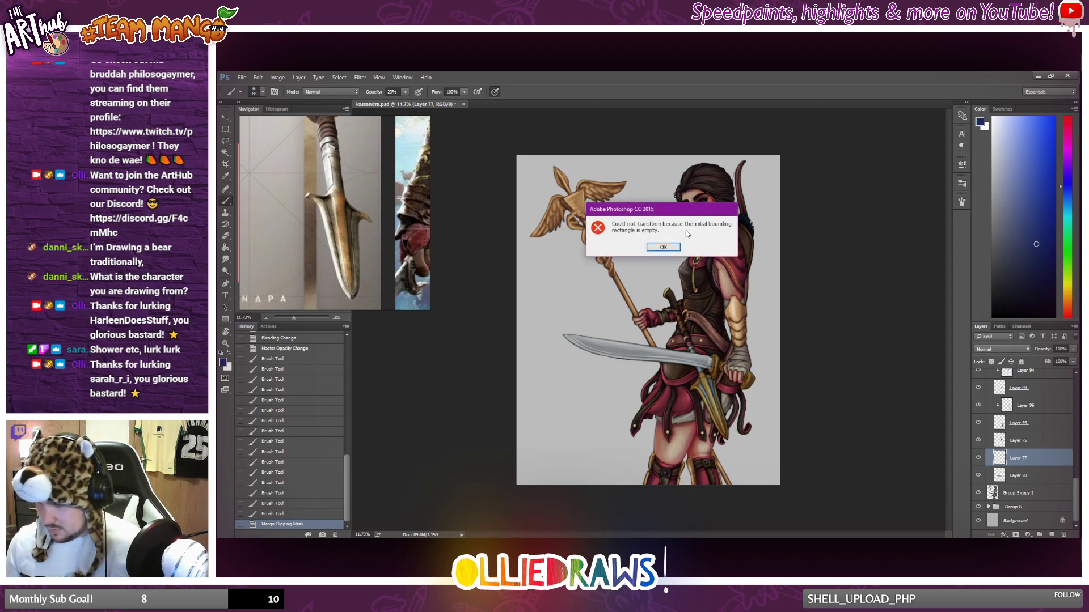
pyautogui.click(667, 246)
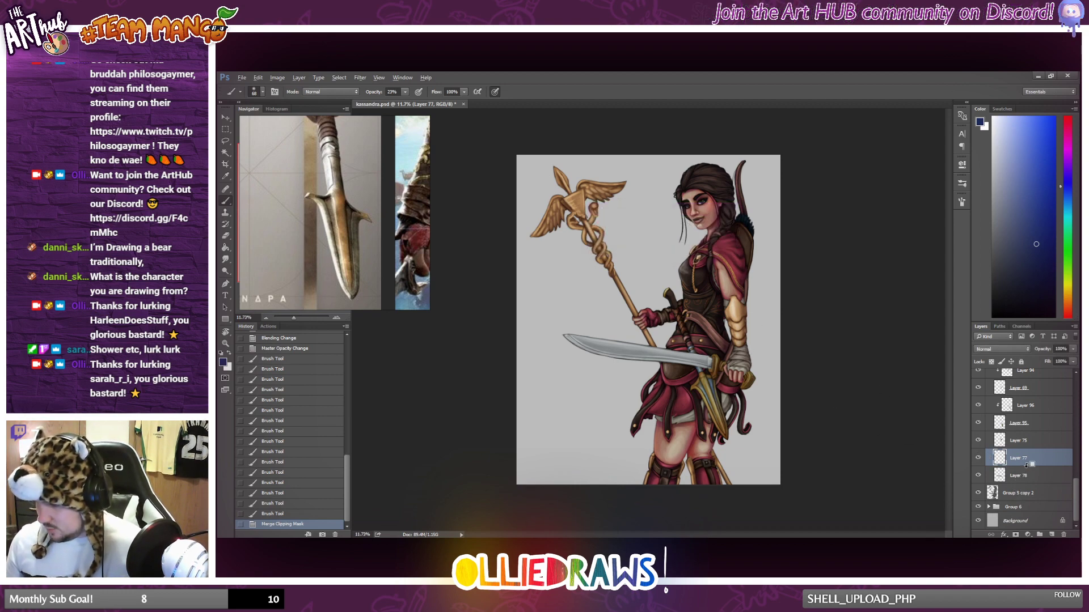
pyautogui.keyDown('alt'); pyautogui.click(1029, 466); pyautogui.keyUp('alt')
# Enlarge the brush and paint soft dark-blue shading along the sword blade's lower edge and surface on Layer 77.
pyautogui.scroll(3, 588, 326)
pyautogui.scroll(-1, 647, 346)
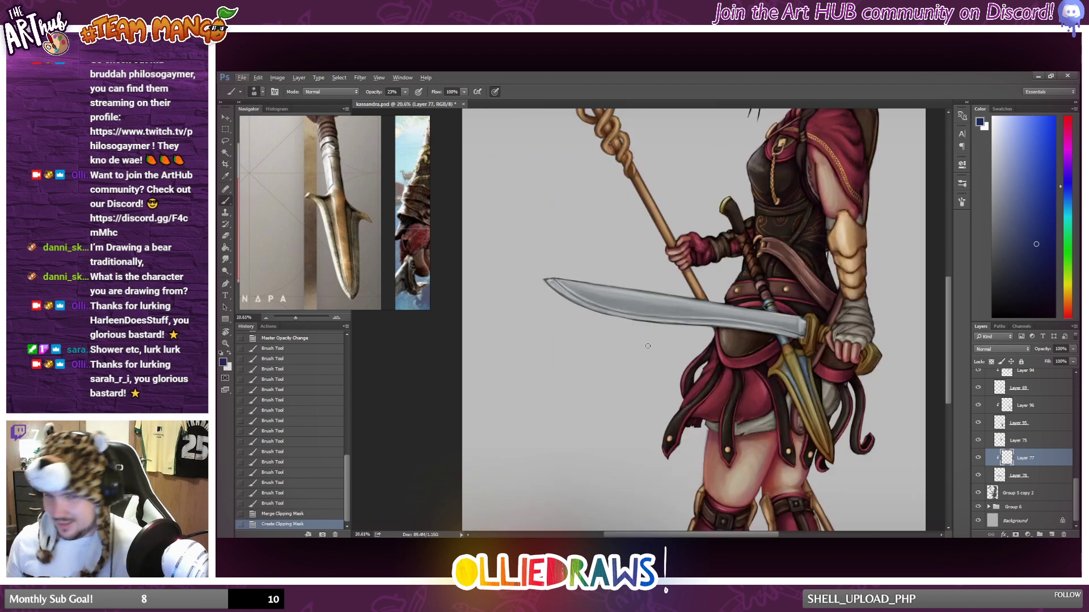
pyautogui.rightClick(640, 352)
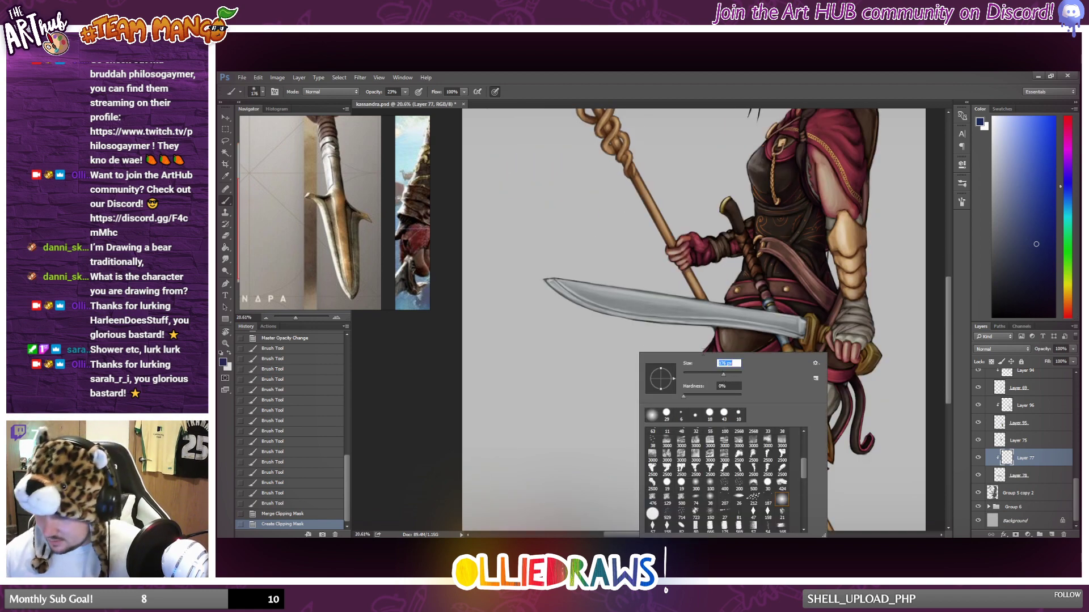
pyautogui.moveTo(541, 279); pyautogui.dragTo(675, 330)
pyautogui.moveTo(554, 297); pyautogui.dragTo(786, 339)
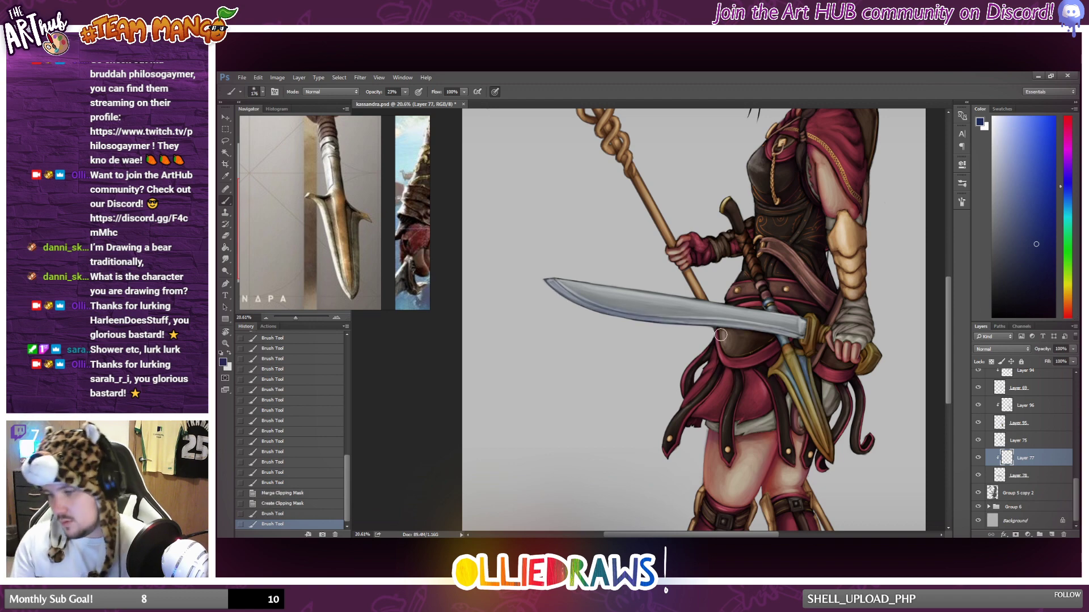
pyautogui.moveTo(721, 335)
pyautogui.mouseDown()
pyautogui.moveTo(802, 340)
pyautogui.moveTo(652, 327)
pyautogui.mouseUp()
pyautogui.moveTo(653, 328)
pyautogui.mouseDown()
pyautogui.moveTo(808, 342)
pyautogui.moveTo(567, 312)
pyautogui.moveTo(549, 282)
pyautogui.moveTo(797, 325)
pyautogui.mouseUp()
pyautogui.moveTo(584, 297)
pyautogui.mouseDown()
pyautogui.moveTo(802, 322)
pyautogui.moveTo(774, 309)
pyautogui.moveTo(793, 321)
pyautogui.moveTo(647, 299)
pyautogui.mouseUp()
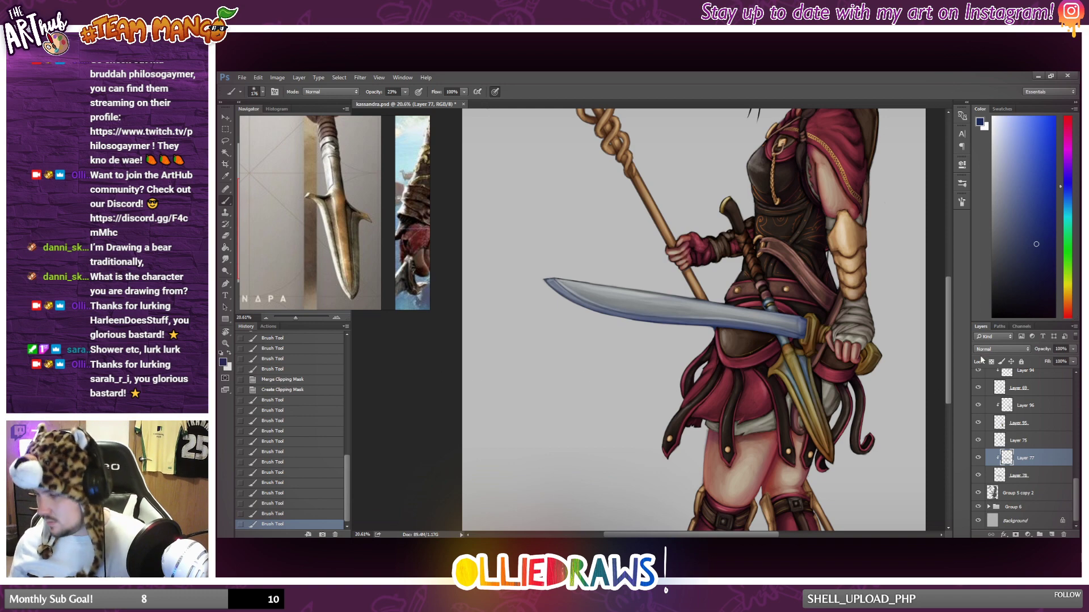
# Set Layer 77 to Multiply and deepen the blue shadow along the length of the sword blade.
pyautogui.click(992, 349)
pyautogui.click(991, 384)
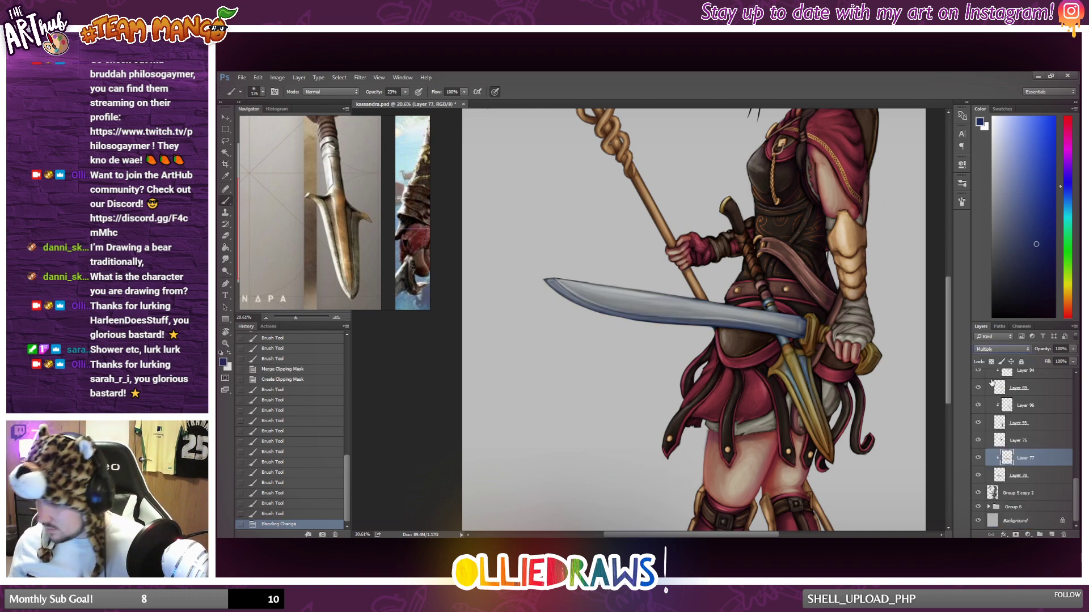
pyautogui.moveTo(691, 321)
pyautogui.mouseDown()
pyautogui.moveTo(806, 336)
pyautogui.moveTo(777, 337)
pyautogui.mouseUp()
pyautogui.moveTo(746, 420); pyautogui.dragTo(733, 449)
pyautogui.moveTo(731, 452); pyautogui.dragTo(718, 480)
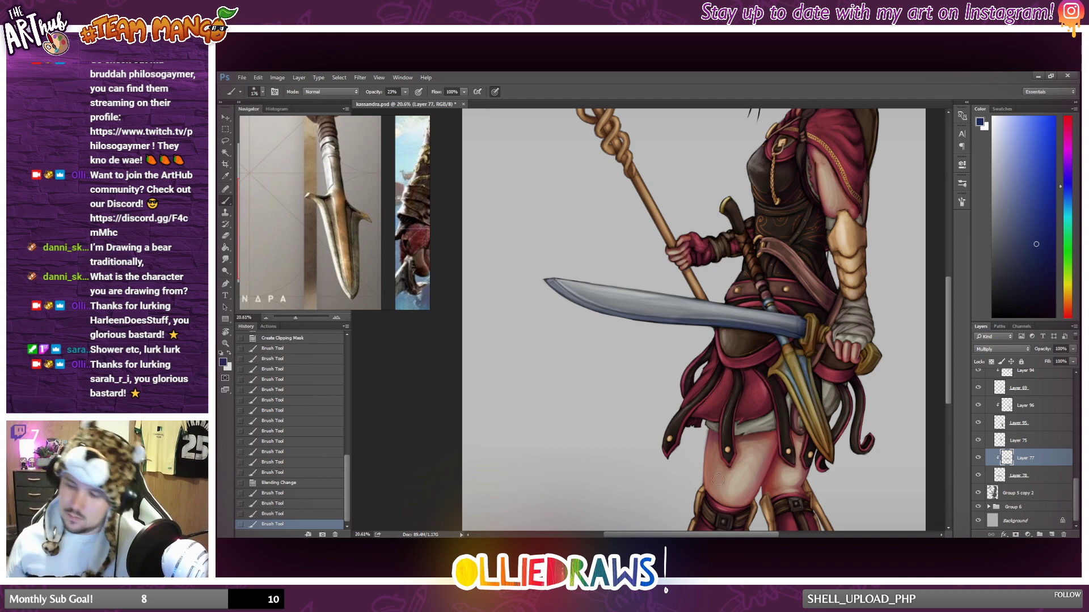
pyautogui.moveTo(547, 290)
pyautogui.mouseDown()
pyautogui.moveTo(710, 332)
pyautogui.moveTo(868, 352)
pyautogui.mouseUp()
# Add a new layer above Layer 77 and clip it to the sword's base layer.
pyautogui.scroll(-8, 823, 344)
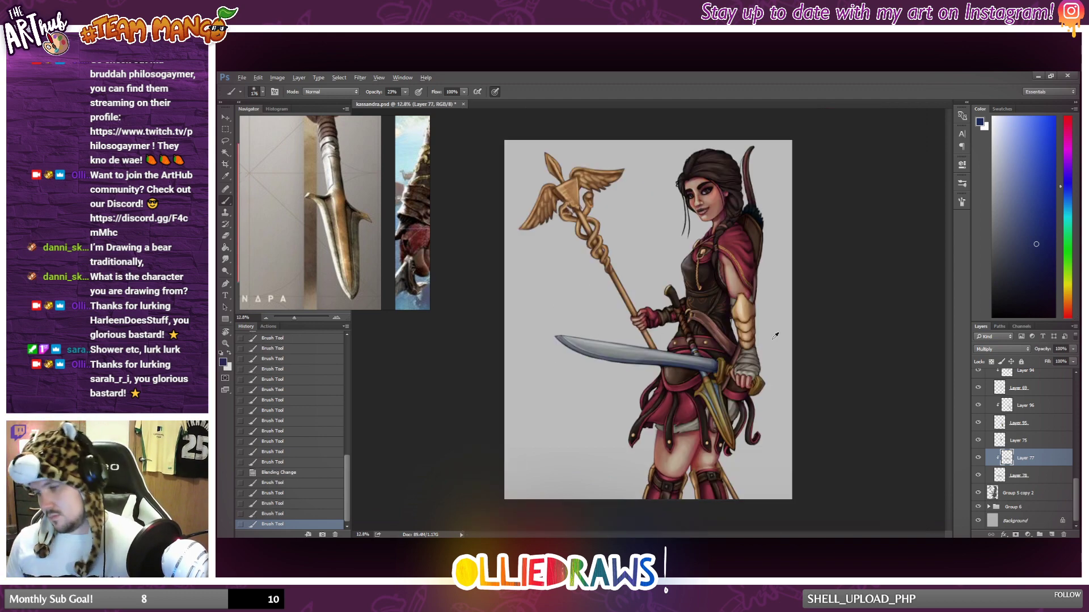
pyautogui.scroll(6, 629, 373)
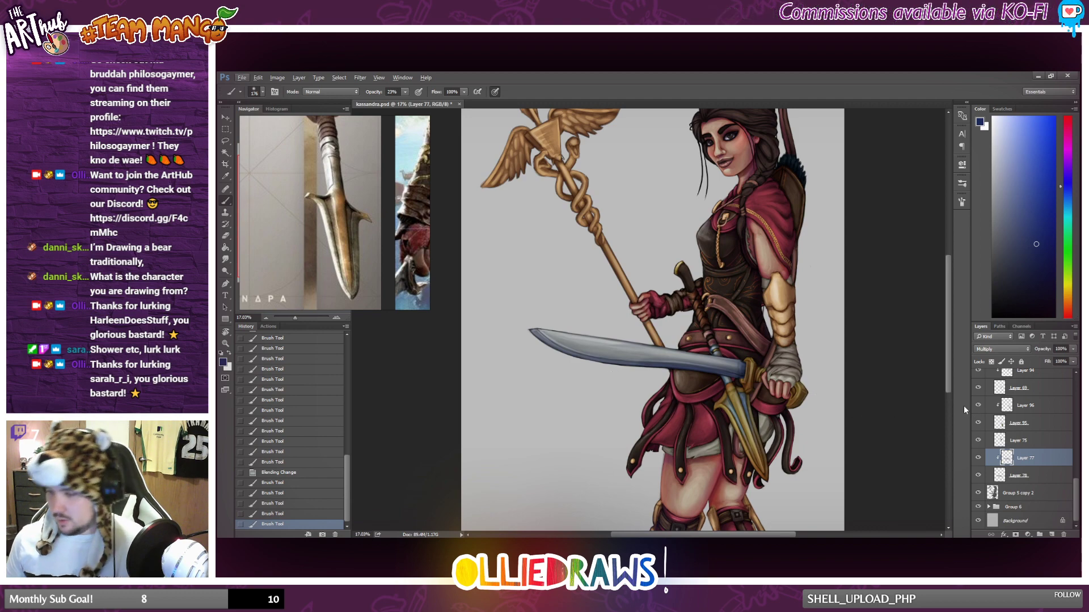
pyautogui.click(1050, 533)
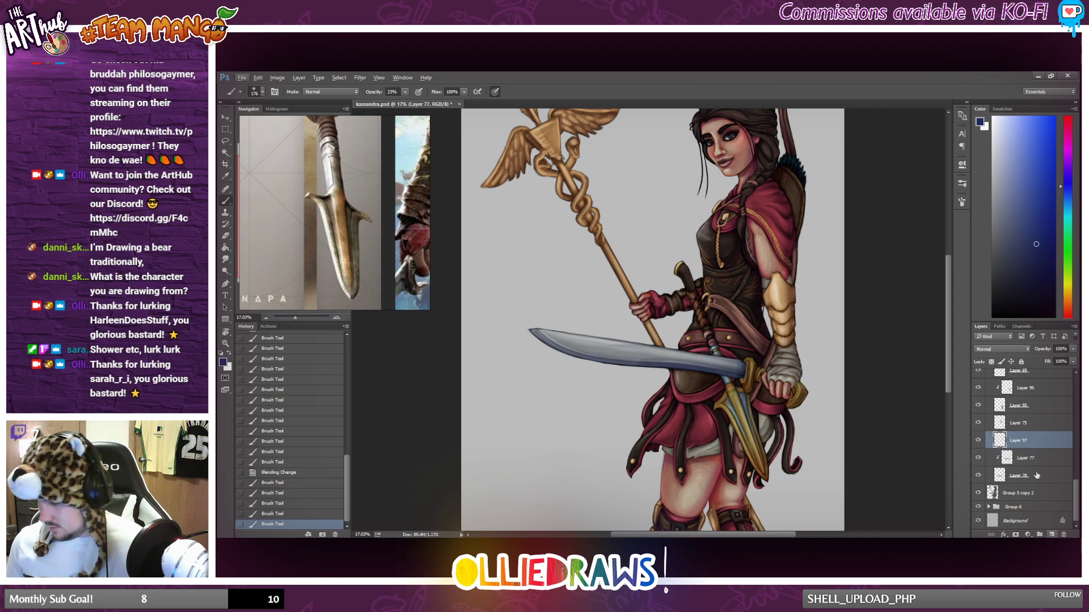
pyautogui.keyDown('alt'); pyautogui.click(1019, 447); pyautogui.keyUp('alt')
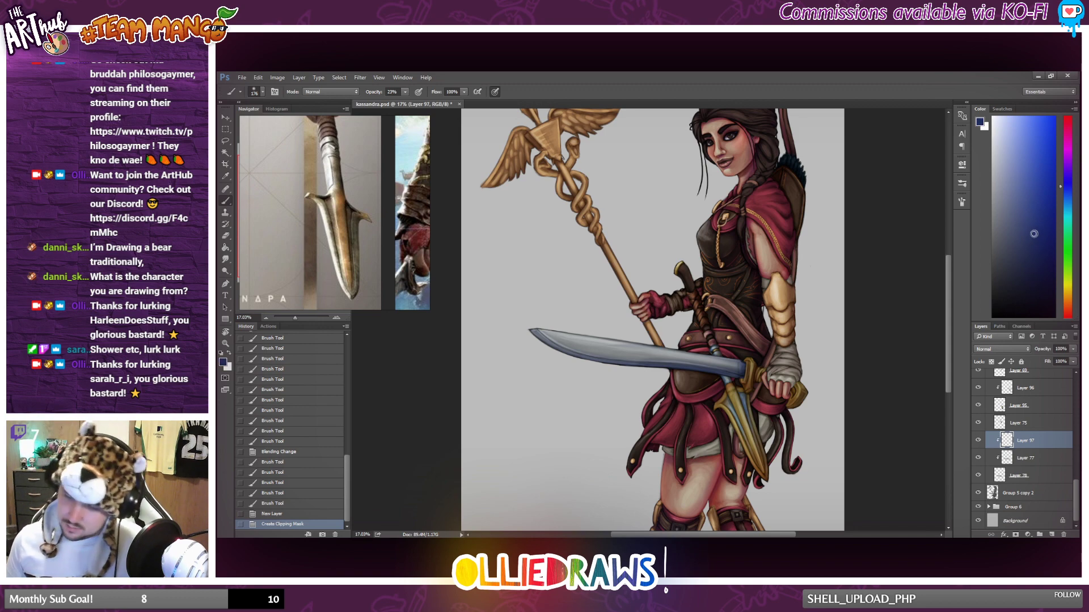
# Switch to an orange-brown and paint warm strokes along the sword blade on the new clipped layer.
pyautogui.keyDown('alt'); pyautogui.click(757, 453); pyautogui.keyUp('alt')
pyautogui.moveTo(522, 327); pyautogui.dragTo(569, 347)
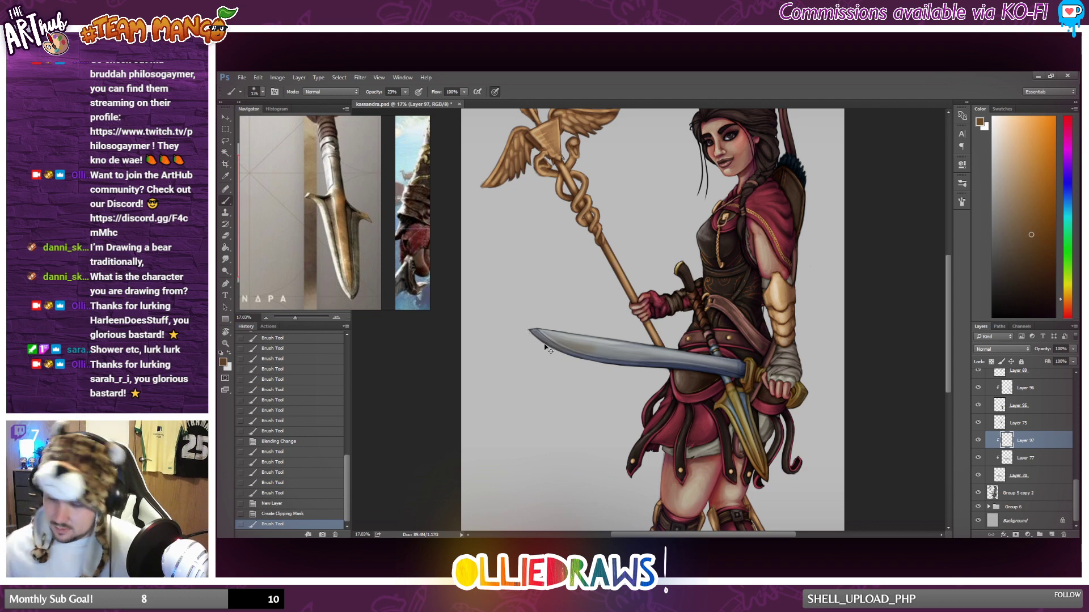
pyautogui.hotkey('ctrl', 'z')
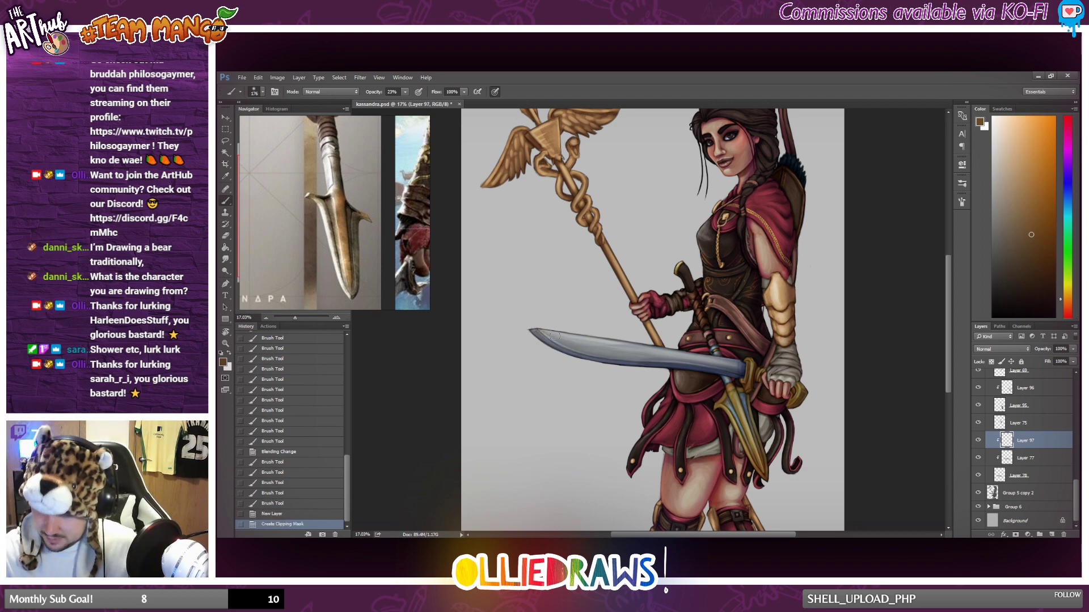
pyautogui.moveTo(554, 337)
pyautogui.mouseDown()
pyautogui.moveTo(686, 347)
pyautogui.moveTo(797, 388)
pyautogui.mouseUp()
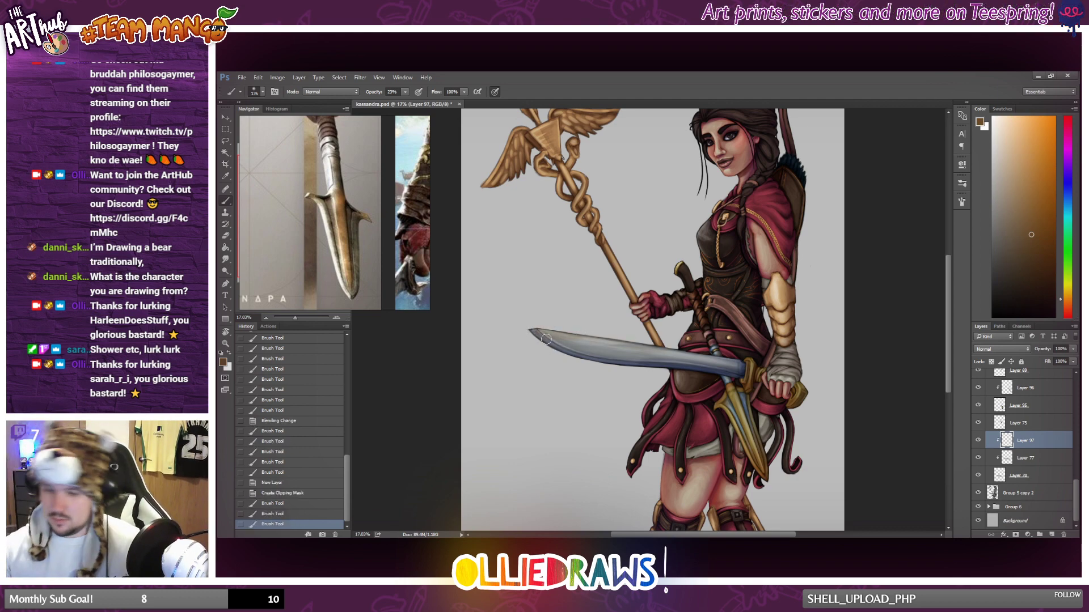
pyautogui.moveTo(705, 399); pyautogui.dragTo(747, 393)
pyautogui.moveTo(601, 347); pyautogui.dragTo(680, 357)
pyautogui.moveTo(548, 341)
pyautogui.mouseDown()
pyautogui.moveTo(784, 368)
pyautogui.moveTo(749, 385)
pyautogui.moveTo(615, 352)
pyautogui.mouseUp()
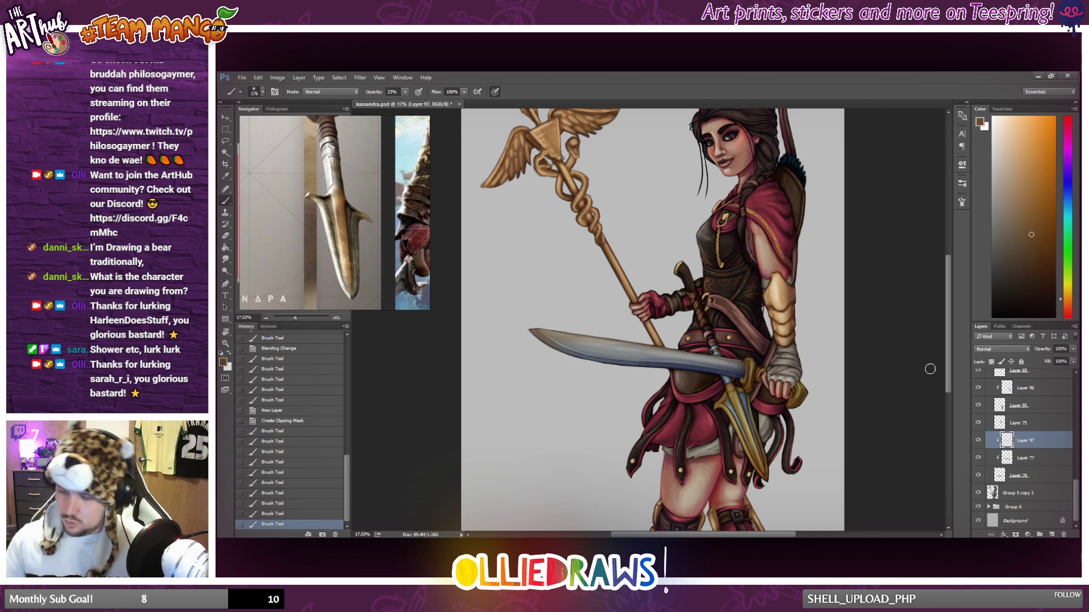
# Move the brown-tinted Layer 97 beneath Layer 77 within the sword's clipped layers.
pyautogui.moveTo(1045, 448); pyautogui.dragTo(1044, 464)
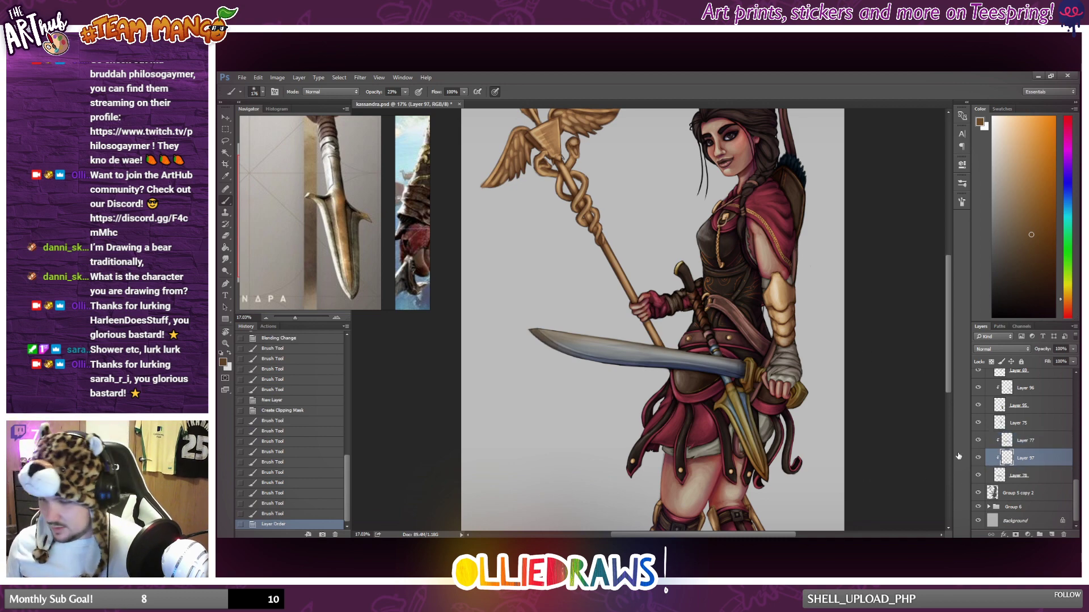
pyautogui.scroll(-3, 731, 392)
pyautogui.scroll(3, 730, 393)
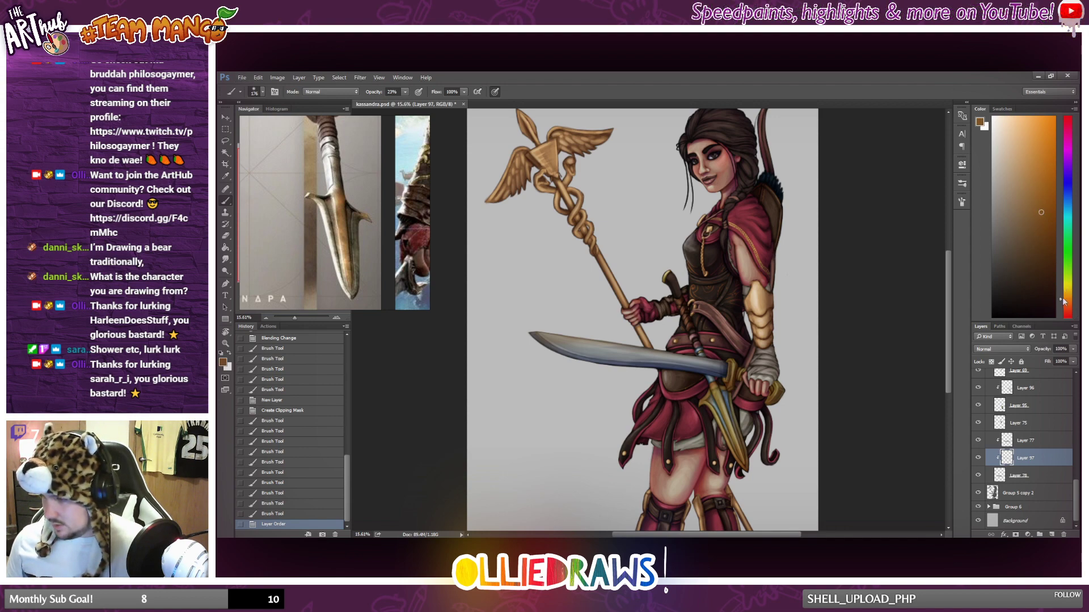
# Add a new clipped layer between Layer 77 and Layer 97 and paint darker brown along the sword blade.
pyautogui.click(1041, 255)
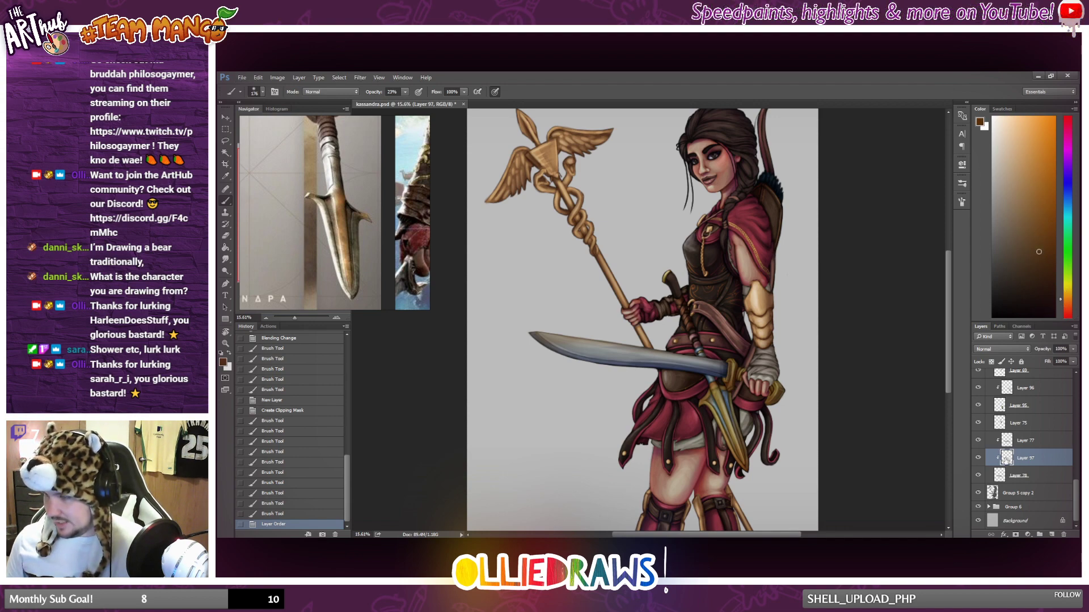
pyautogui.click(1052, 535)
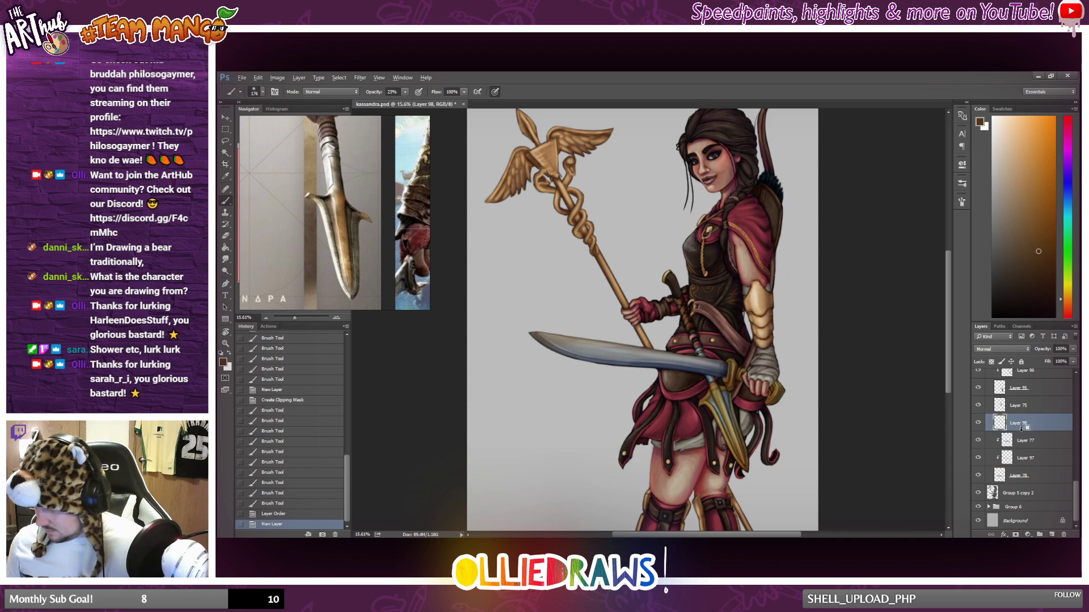
pyautogui.moveTo(1019, 430); pyautogui.dragTo(1024, 452)
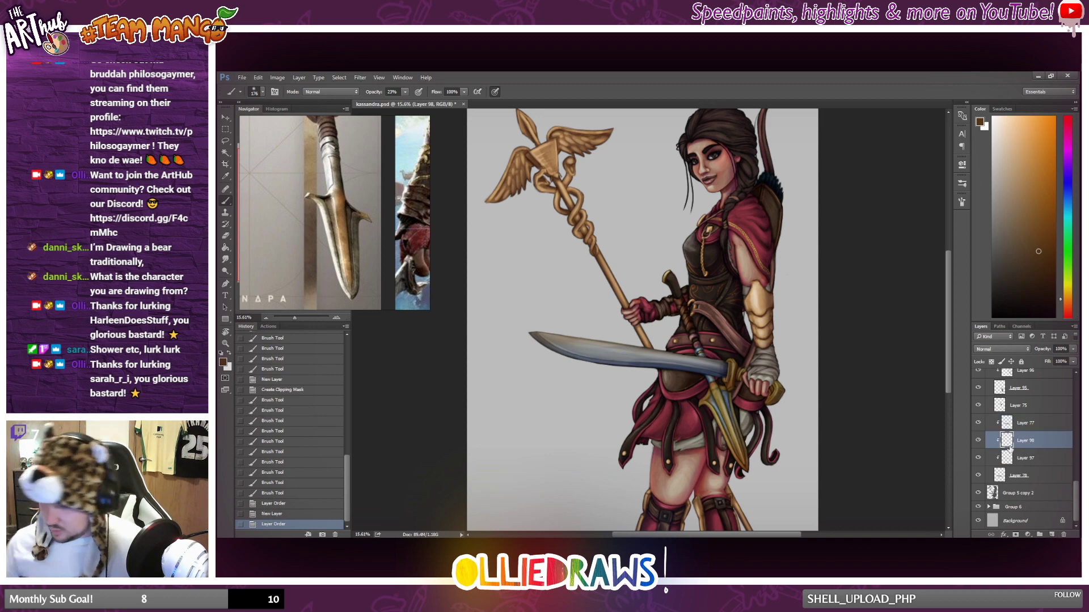
pyautogui.moveTo(583, 335); pyautogui.dragTo(593, 338)
pyautogui.hotkey('ctrl', 'z')
pyautogui.moveTo(531, 333)
pyautogui.mouseDown()
pyautogui.moveTo(708, 380)
pyautogui.moveTo(731, 375)
pyautogui.moveTo(719, 374)
pyautogui.mouseUp()
# Examine the sword's blue and brown shading both close up and against the full figure.
pyautogui.scroll(-3, 644, 389)
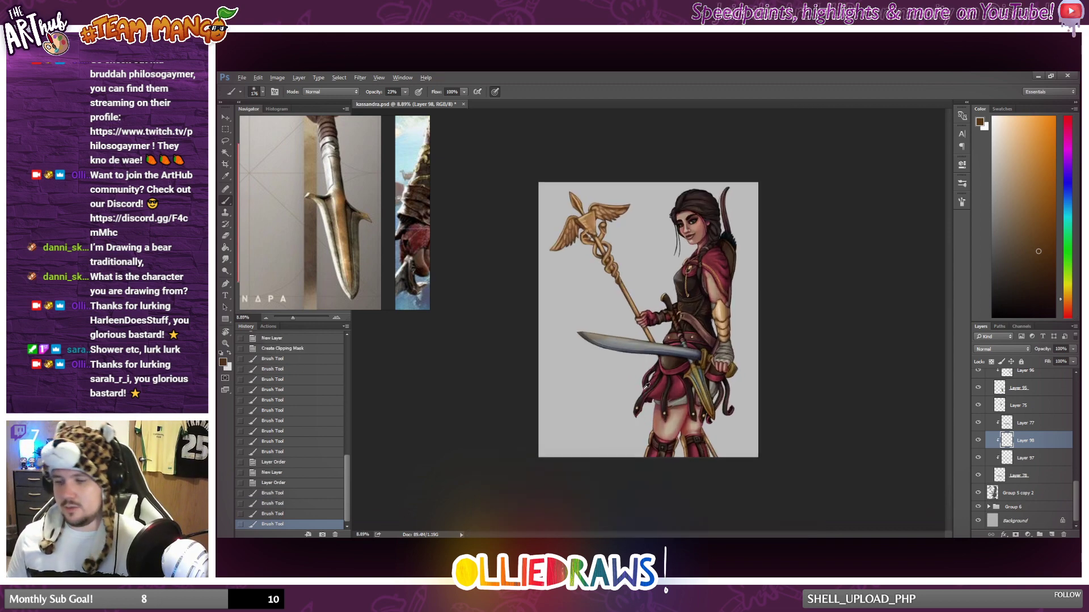
pyautogui.scroll(2, 646, 387)
pyautogui.scroll(-2, 647, 387)
pyautogui.scroll(5, 651, 384)
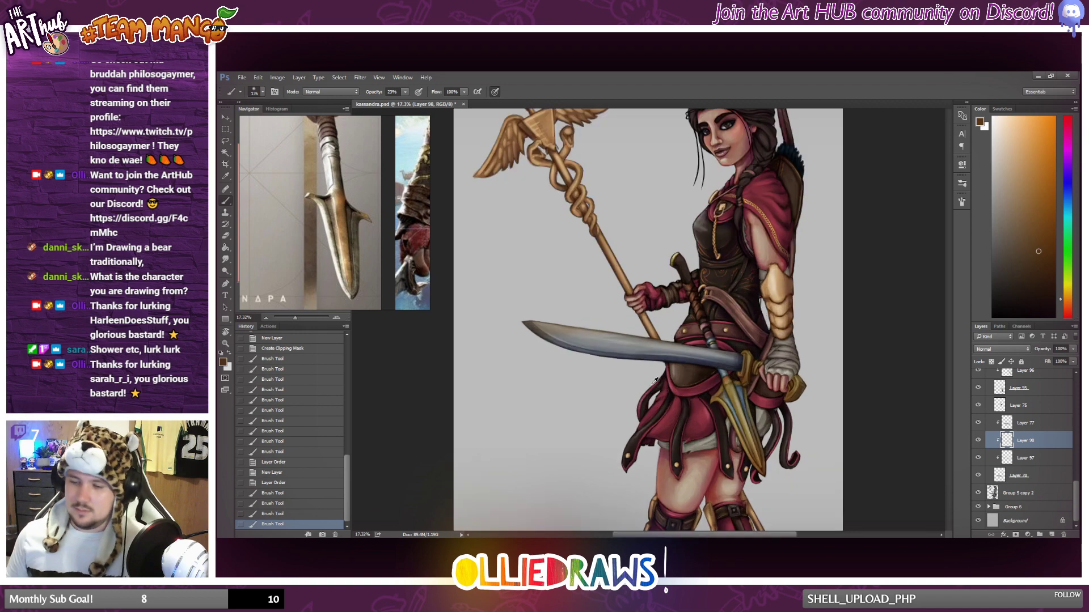
pyautogui.scroll(3, 654, 380)
pyautogui.scroll(-2, 650, 379)
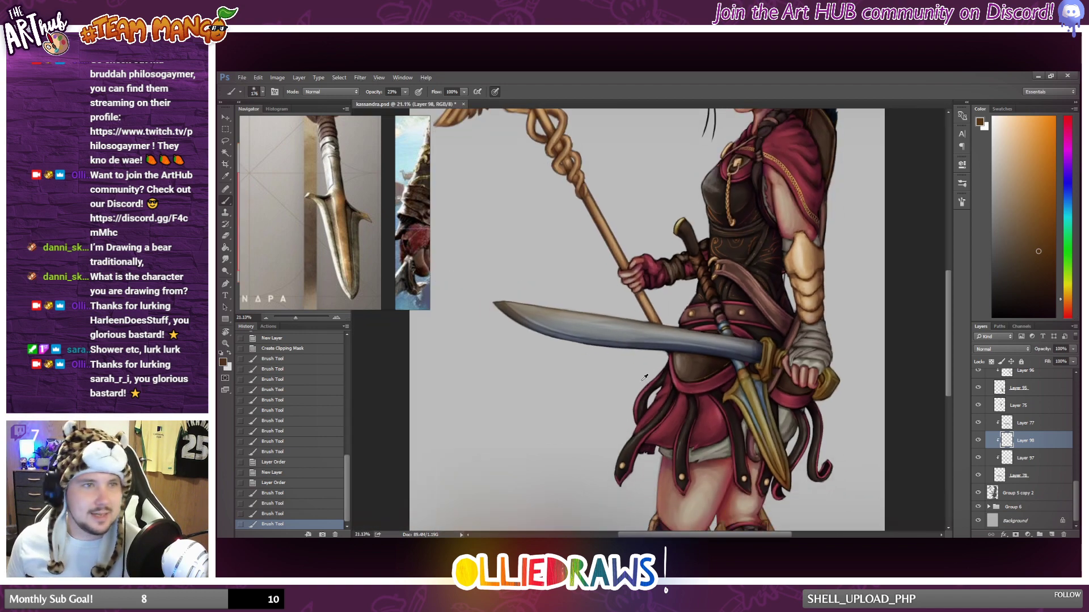
pyautogui.scroll(-3, 645, 377)
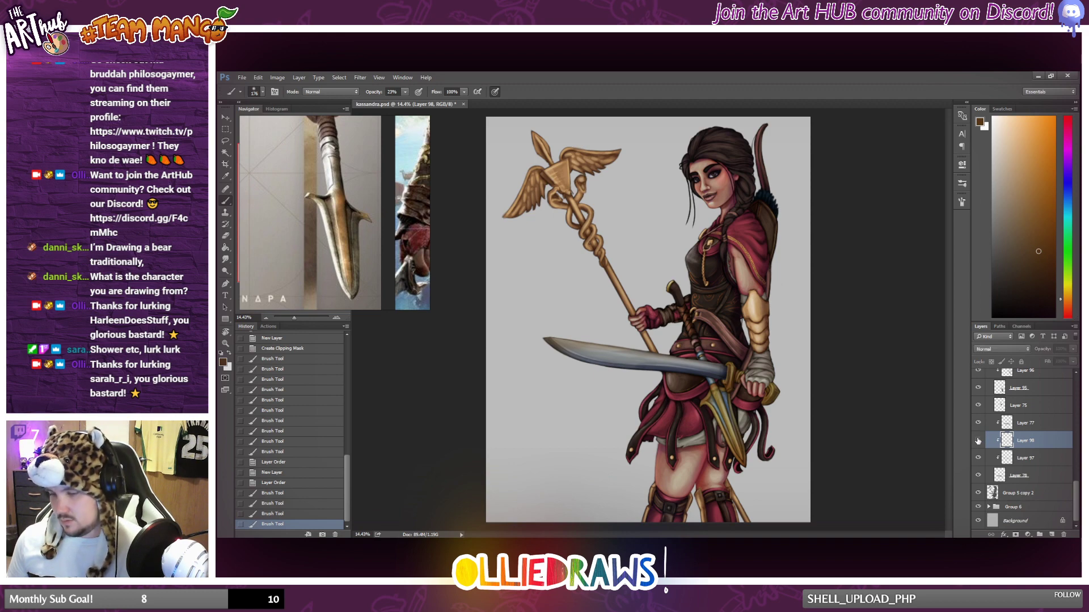
pyautogui.press('alt')
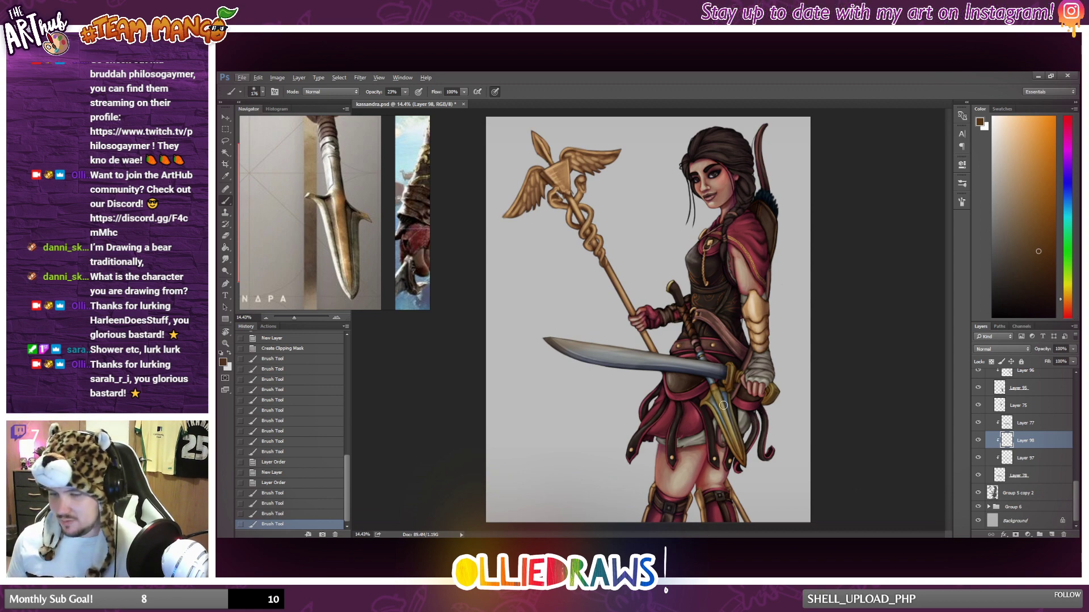
# Merge the clipped Layers 77, 98 and 97 into the sword's base layer, Layer 78.
pyautogui.scroll(3, 762, 411)
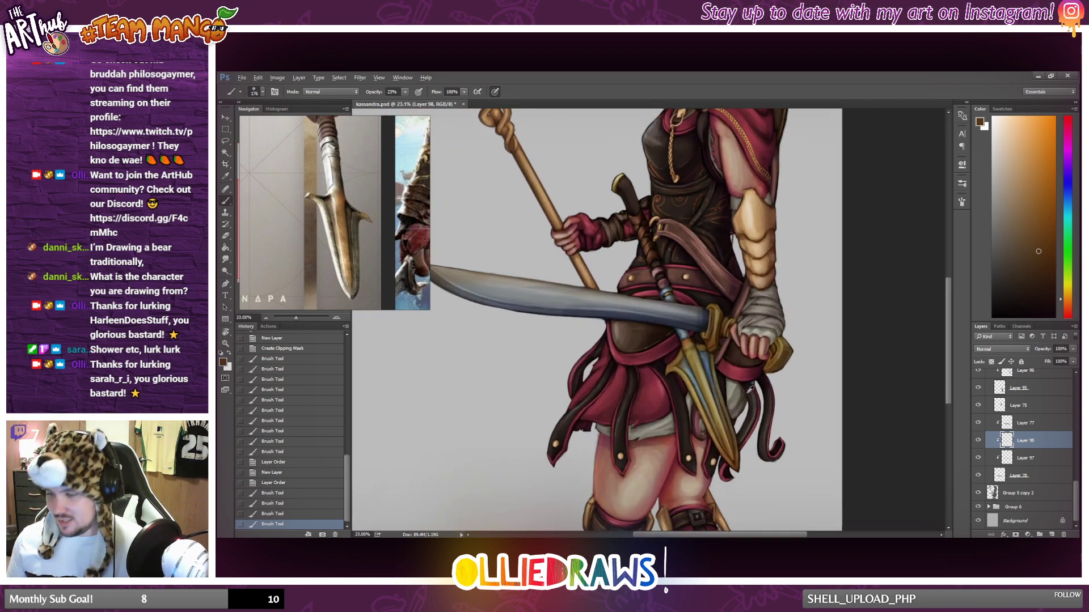
pyautogui.click(1026, 429)
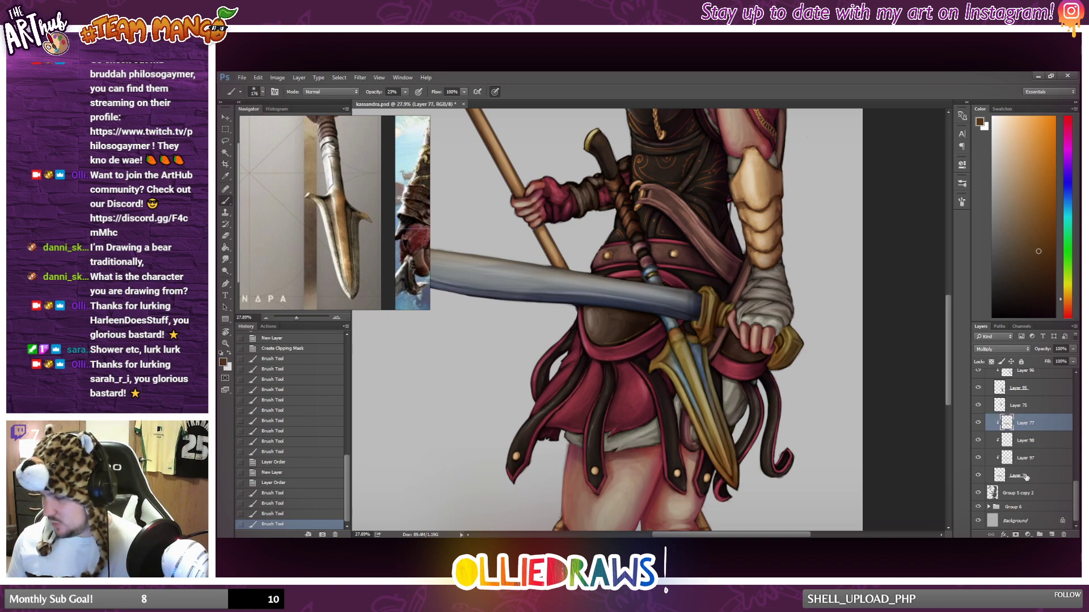
pyautogui.click(1027, 476)
pyautogui.rightClick(1046, 475)
pyautogui.click(1021, 366)
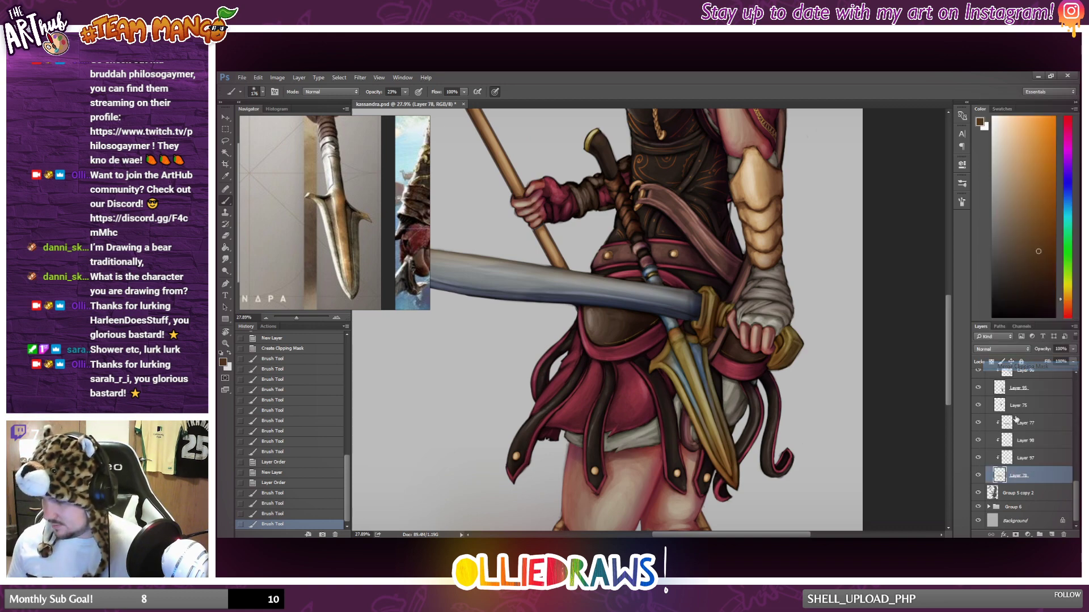
# Add a new layer above Layer 75 and clip it to Layer 75.
pyautogui.click(985, 438)
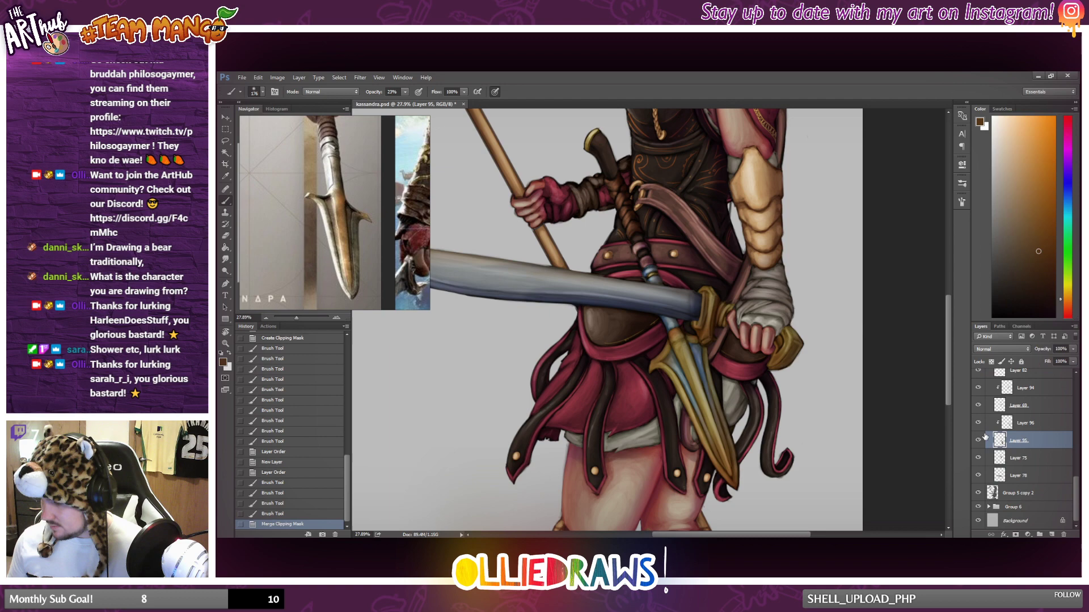
pyautogui.click(1012, 458)
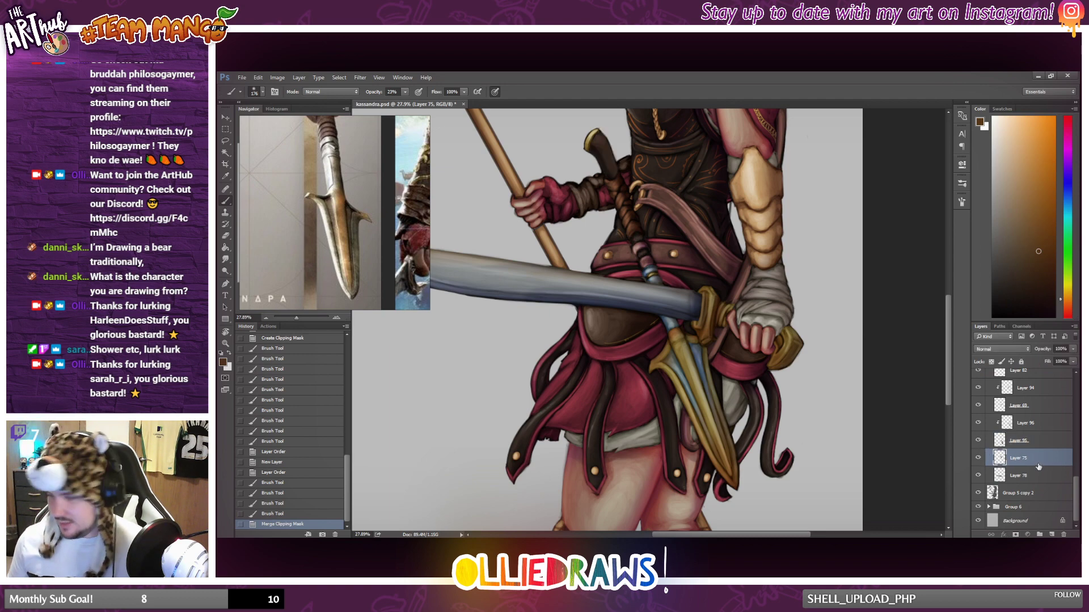
pyautogui.click(1052, 535)
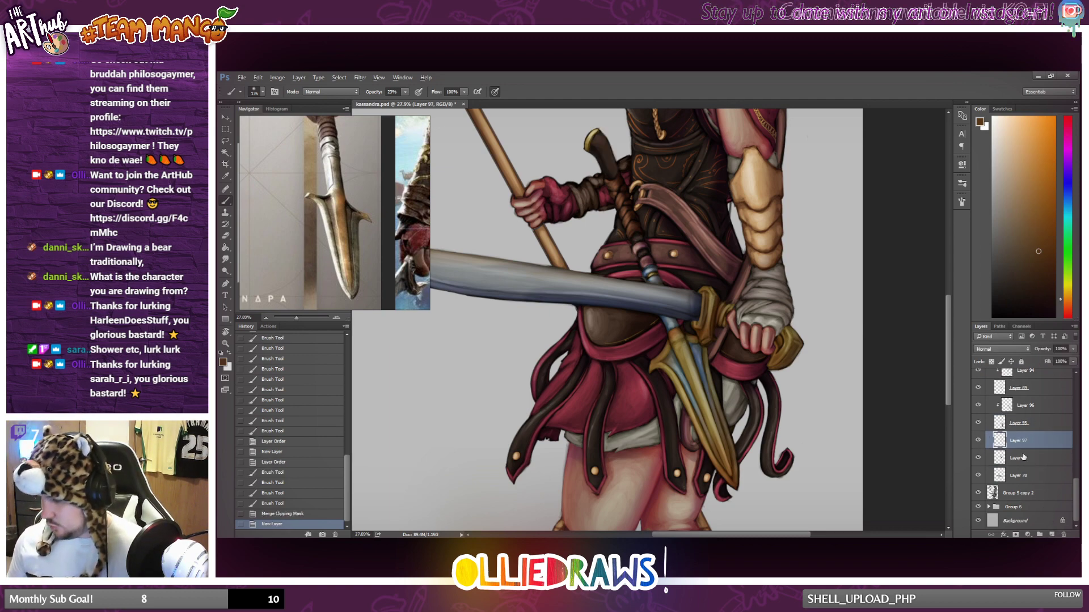
pyautogui.hotkey('ctrl', 'alt', 'g')
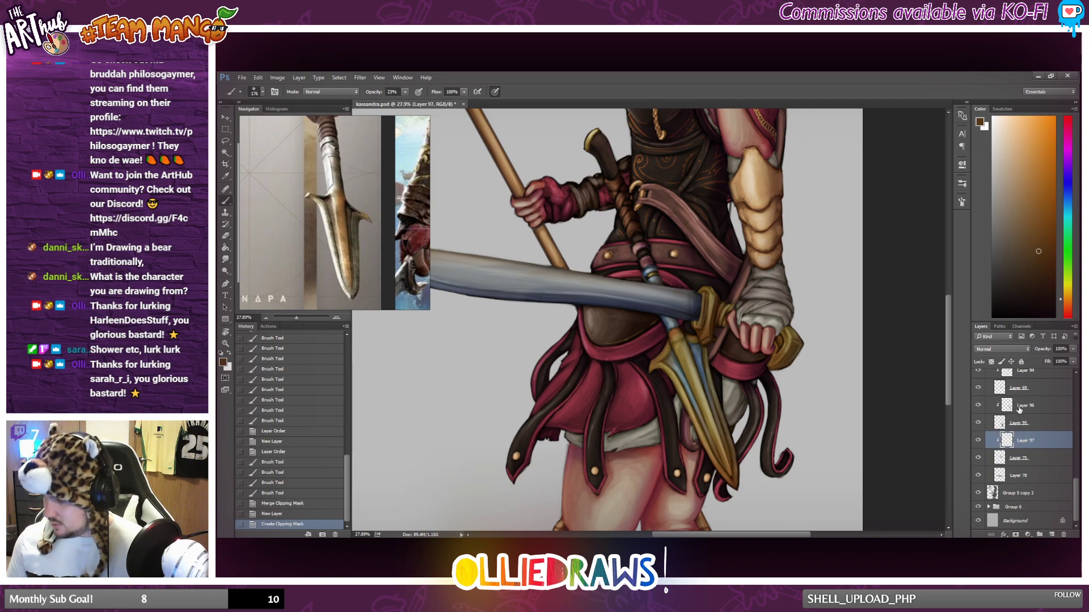
# Choose a darker brown, shade down the spear handle below its pommel, and hide and show Layer 75 to check it.
pyautogui.click(1045, 287)
pyautogui.moveTo(603, 132); pyautogui.dragTo(613, 143)
pyautogui.moveTo(611, 140); pyautogui.dragTo(617, 152)
pyautogui.moveTo(615, 148); pyautogui.dragTo(622, 162)
pyautogui.moveTo(620, 159); pyautogui.dragTo(630, 182)
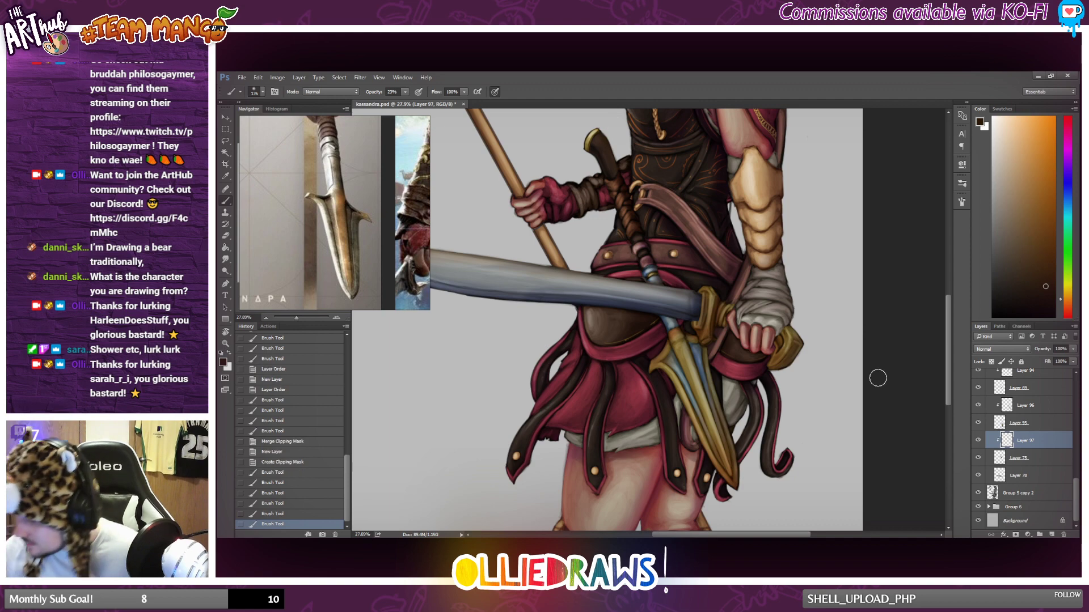
pyautogui.click(979, 459)
pyautogui.click(978, 459)
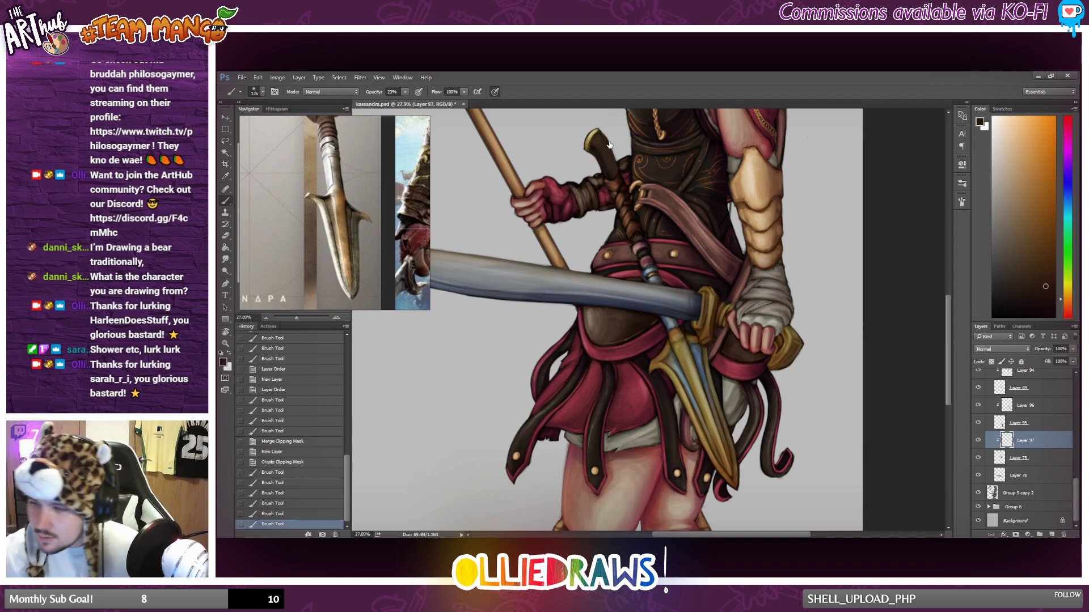
# Choose a near-black brown and shade the tucked spear from its pommel down the wrapped handle to the blade on Layer 97.
pyautogui.click(1042, 308)
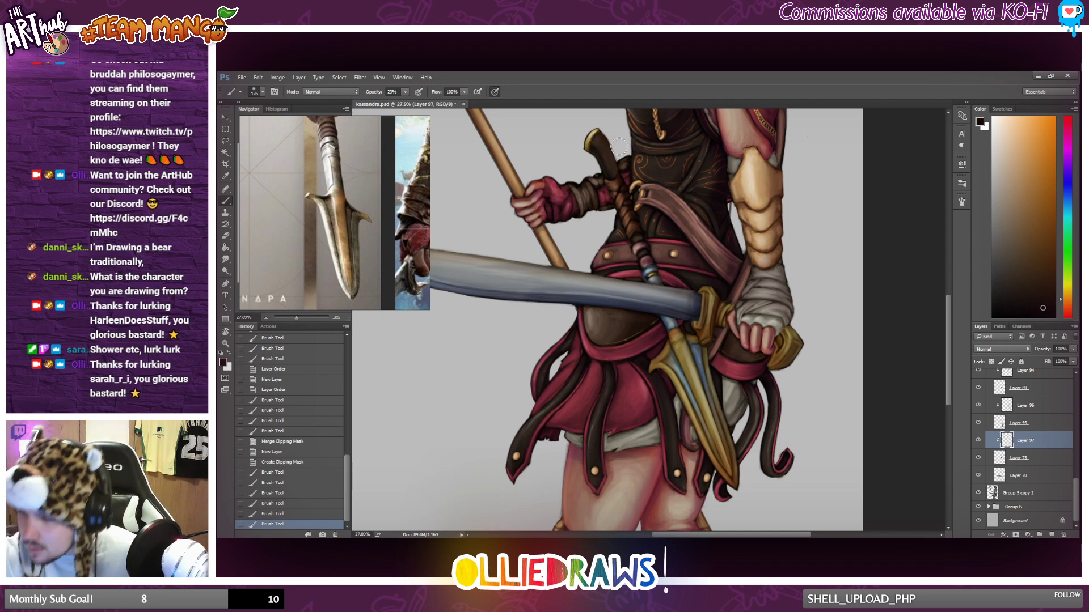
pyautogui.moveTo(617, 147); pyautogui.dragTo(613, 155)
pyautogui.moveTo(611, 142); pyautogui.dragTo(617, 158)
pyautogui.moveTo(617, 159); pyautogui.dragTo(638, 209)
pyautogui.moveTo(639, 212)
pyautogui.mouseDown()
pyautogui.moveTo(648, 184)
pyautogui.moveTo(649, 240)
pyautogui.moveTo(643, 220)
pyautogui.moveTo(668, 281)
pyautogui.mouseUp()
pyautogui.moveTo(640, 214); pyautogui.dragTo(664, 278)
pyautogui.moveTo(675, 334); pyautogui.dragTo(693, 391)
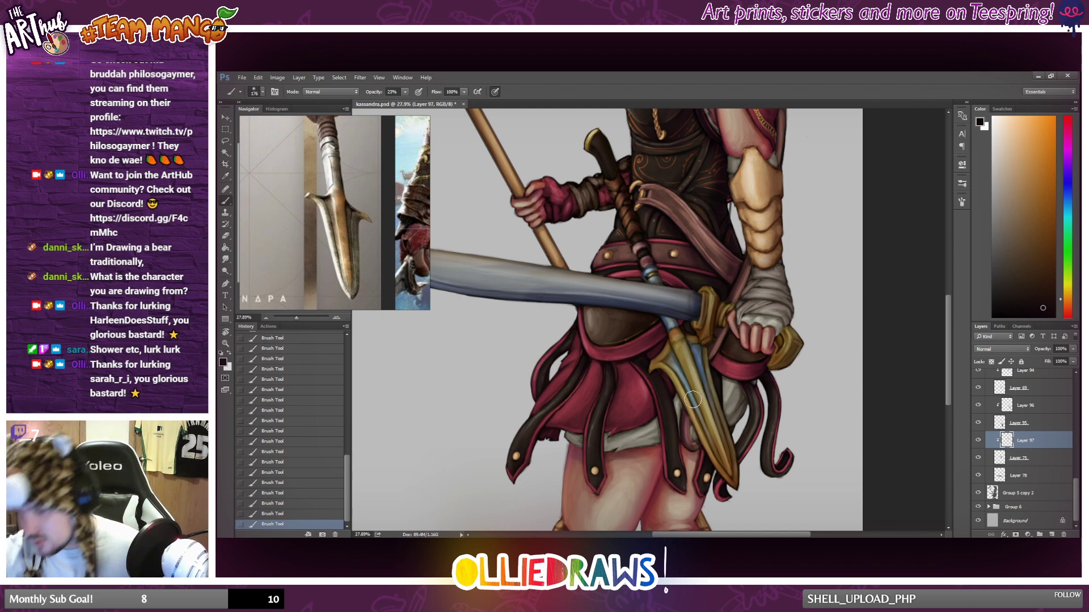
# Lower the opacity of Layer 97 to 66% after judging the dark shading against the full figure.
pyautogui.scroll(-5, 691, 375)
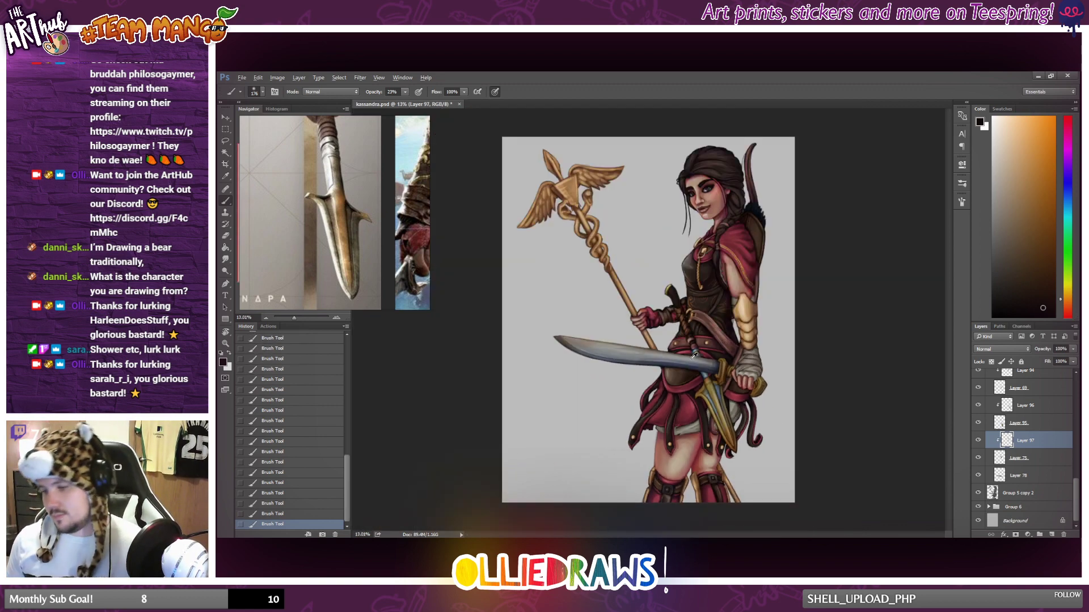
pyautogui.scroll(1, 693, 355)
pyautogui.scroll(-1, 701, 344)
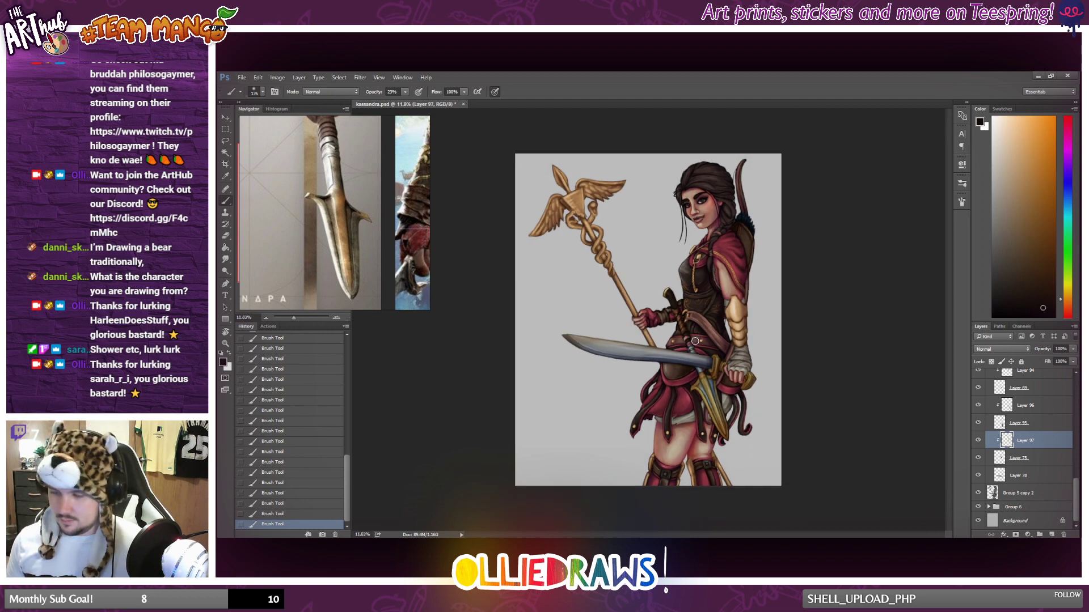
pyautogui.scroll(-2, 694, 341)
pyautogui.scroll(3, 737, 357)
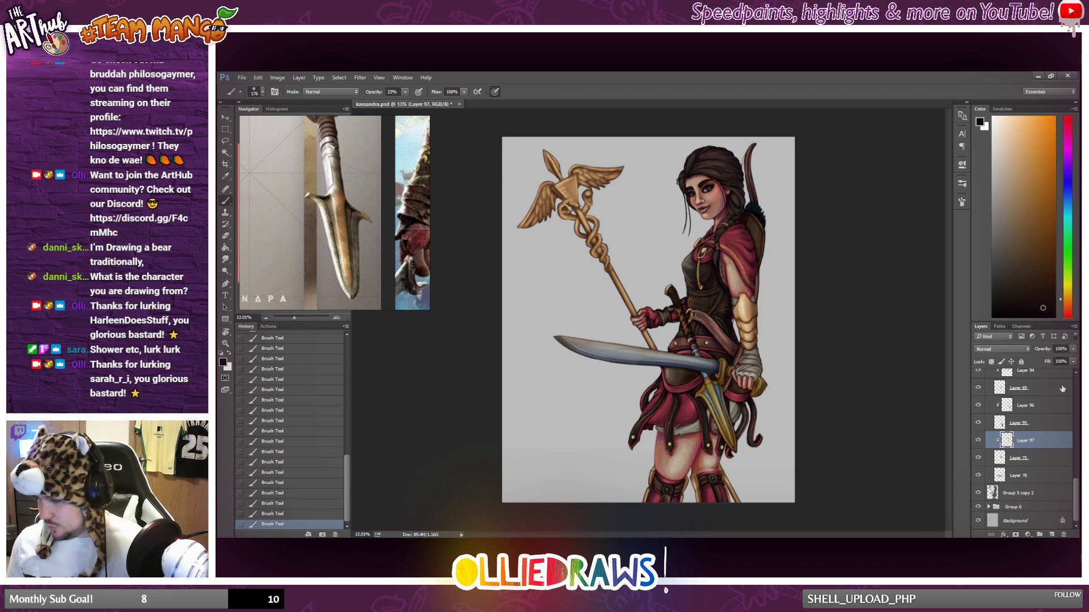
pyautogui.click(1072, 349)
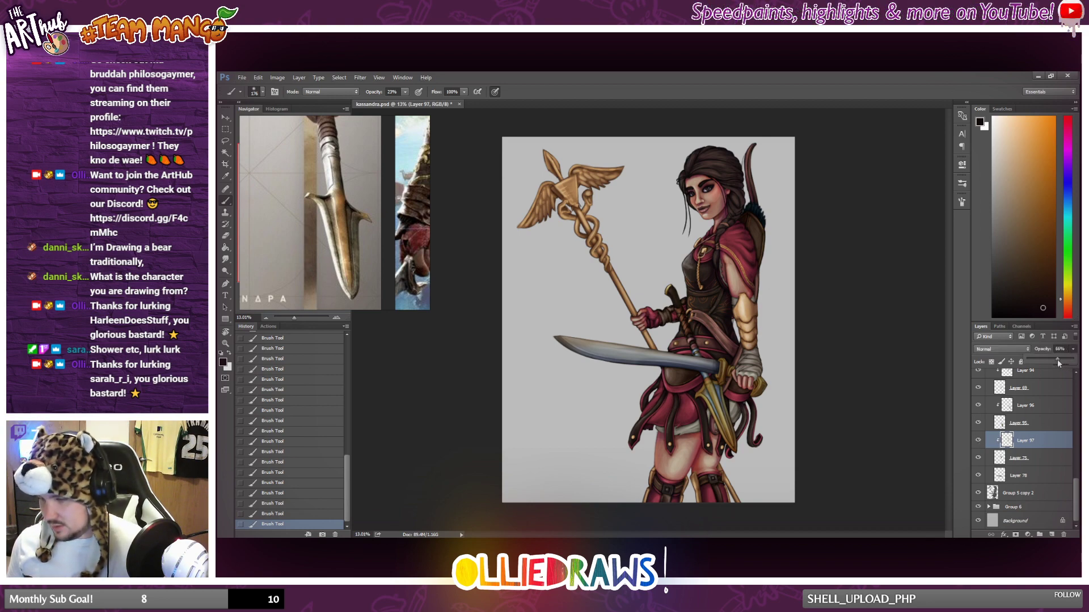
pyautogui.scroll(2, 731, 346)
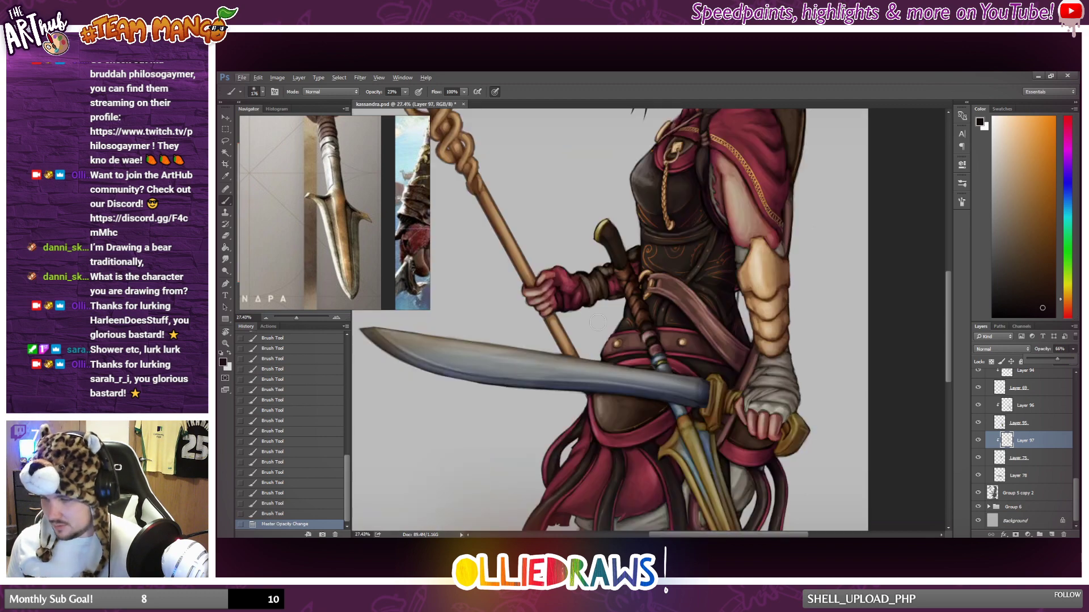
pyautogui.scroll(-2, 736, 352)
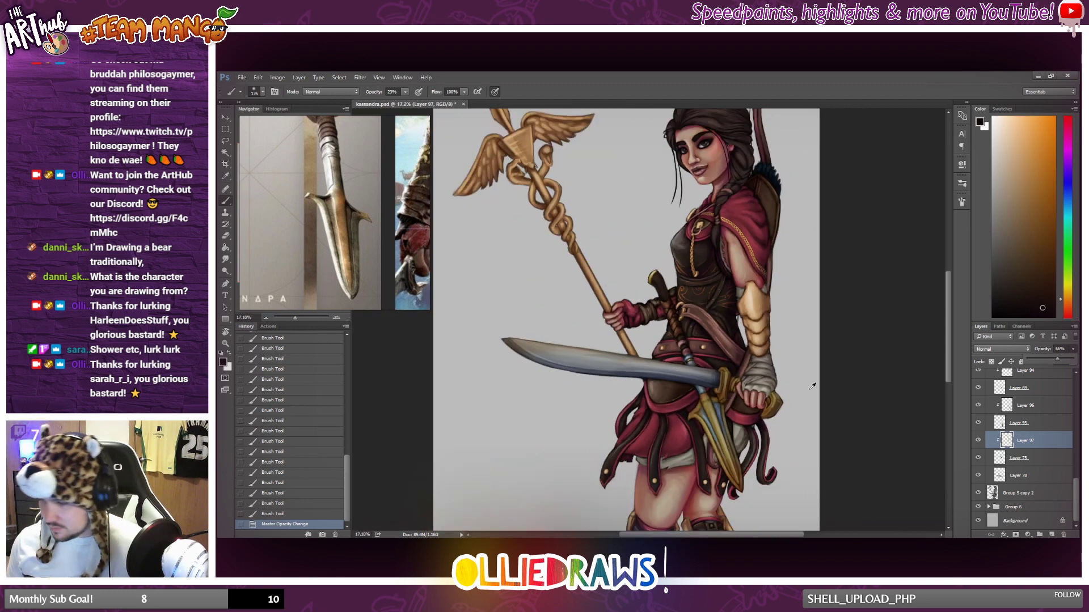
# Merge the clipped shading layers into their base layers, Layer 75, Layer 95 and Layer 69.
pyautogui.rightClick(1059, 461)
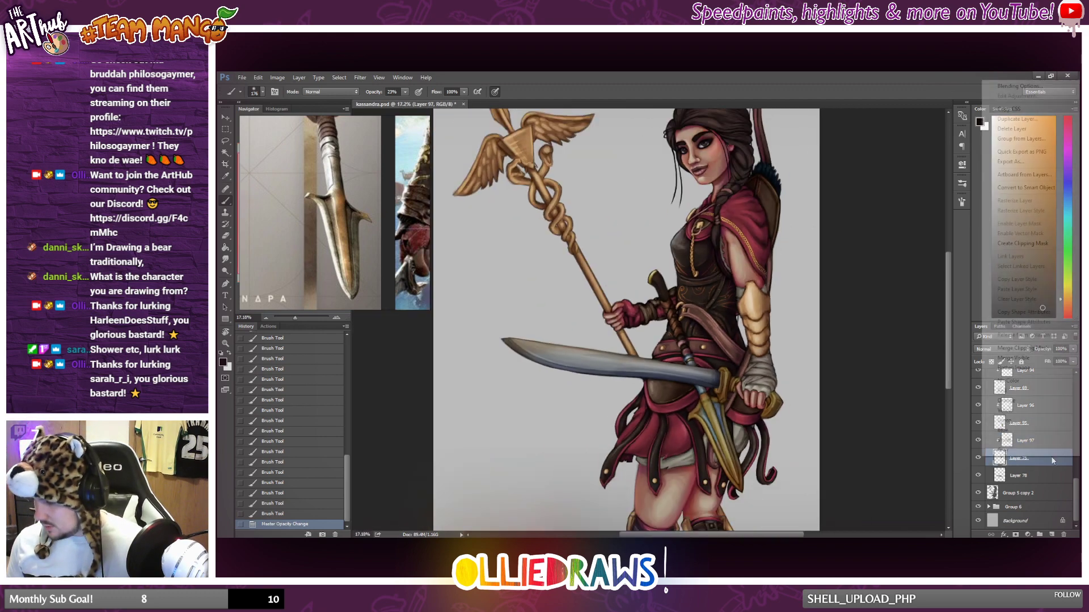
pyautogui.click(1023, 349)
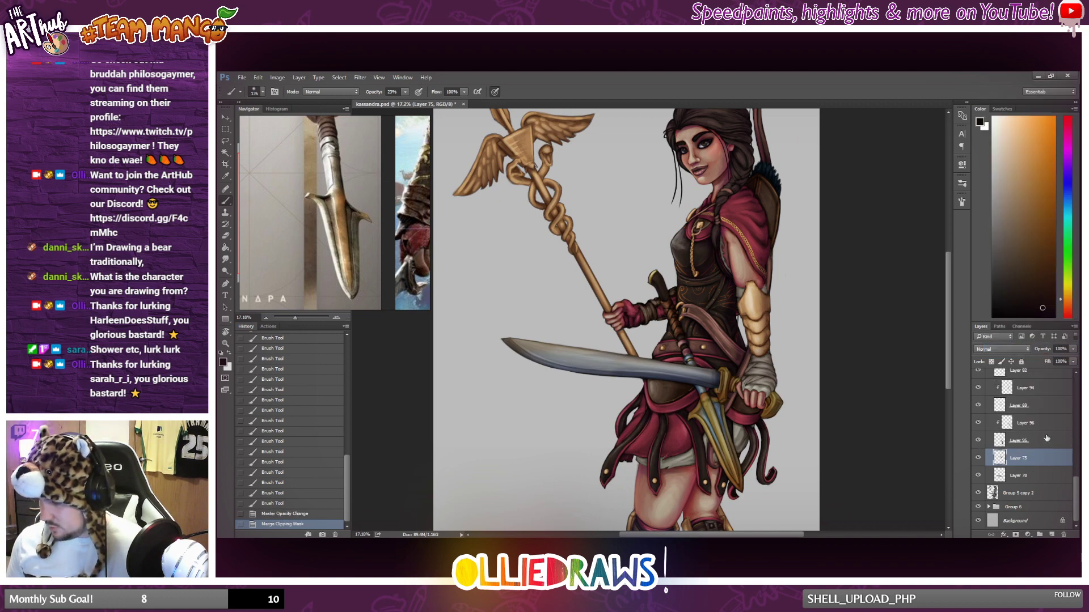
pyautogui.click(1046, 440)
pyautogui.rightClick(1044, 440)
pyautogui.click(996, 431)
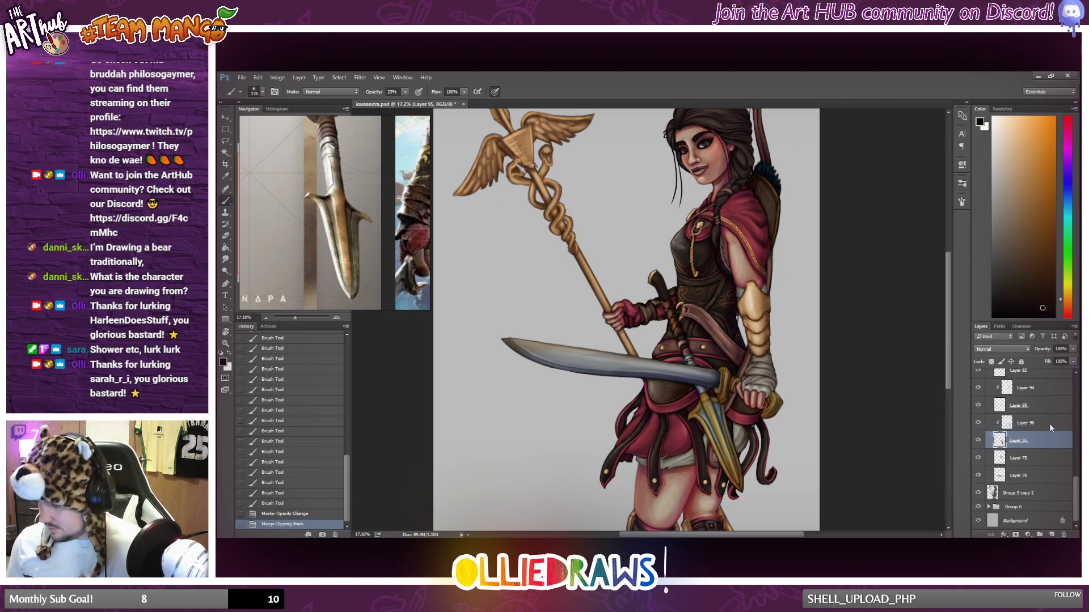
pyautogui.rightClick(1050, 420)
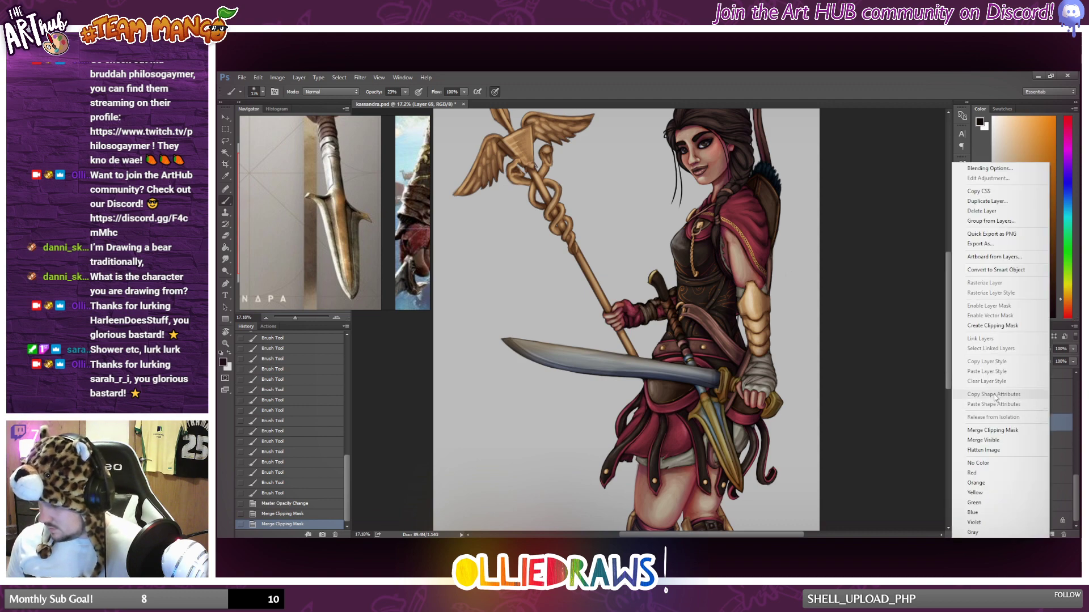
pyautogui.click(1032, 423)
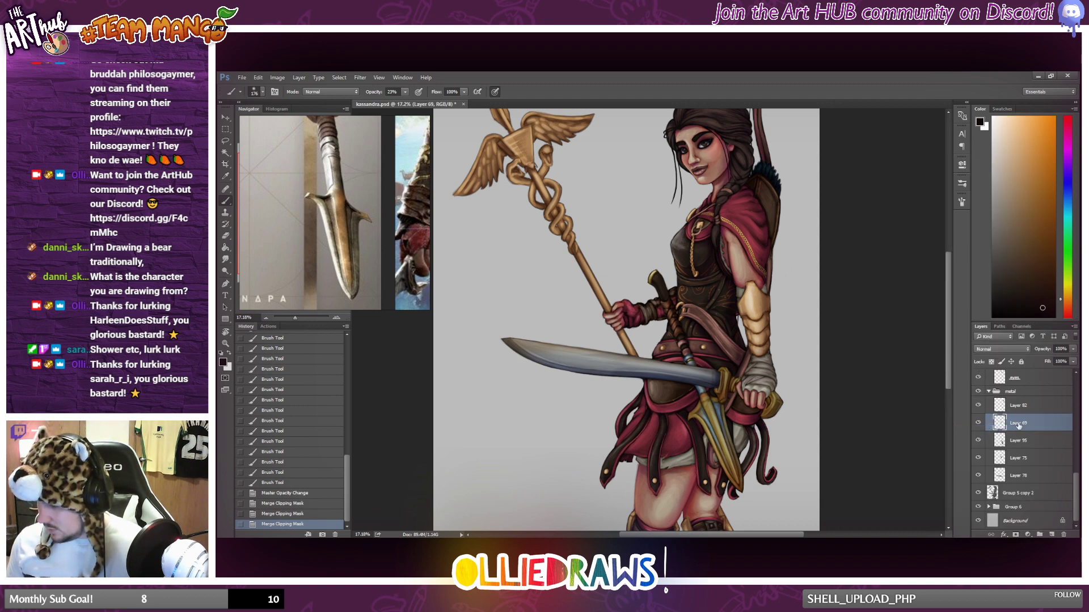
# Add a new layer above the topmost clipped layer in Group 7 and clip it to the underarmour base.
pyautogui.scroll(-4, 737, 387)
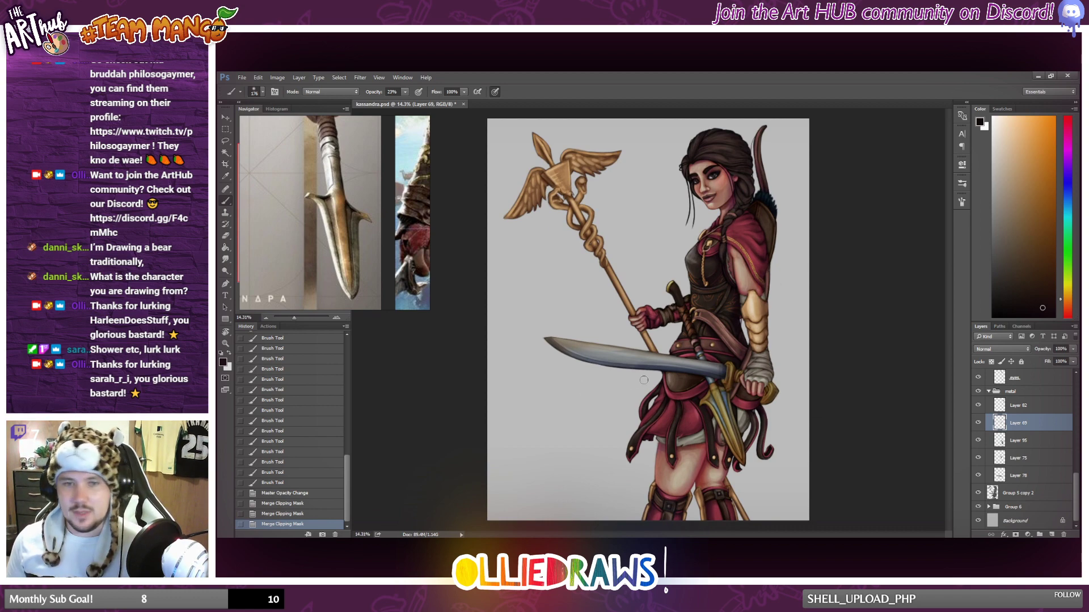
pyautogui.scroll(5, 1037, 435)
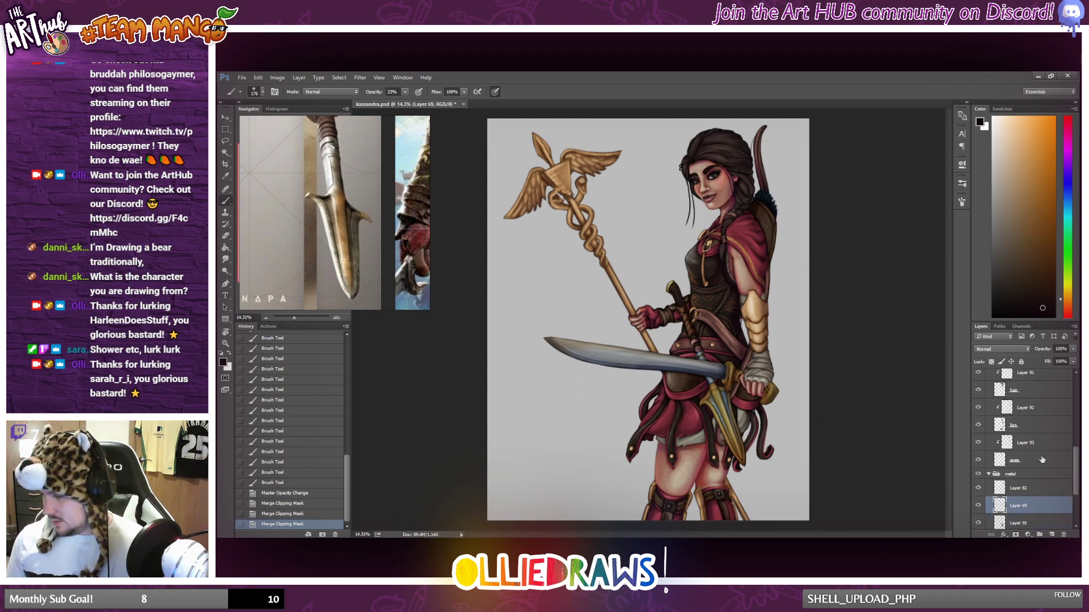
pyautogui.click(1042, 462)
pyautogui.scroll(8, 1032, 442)
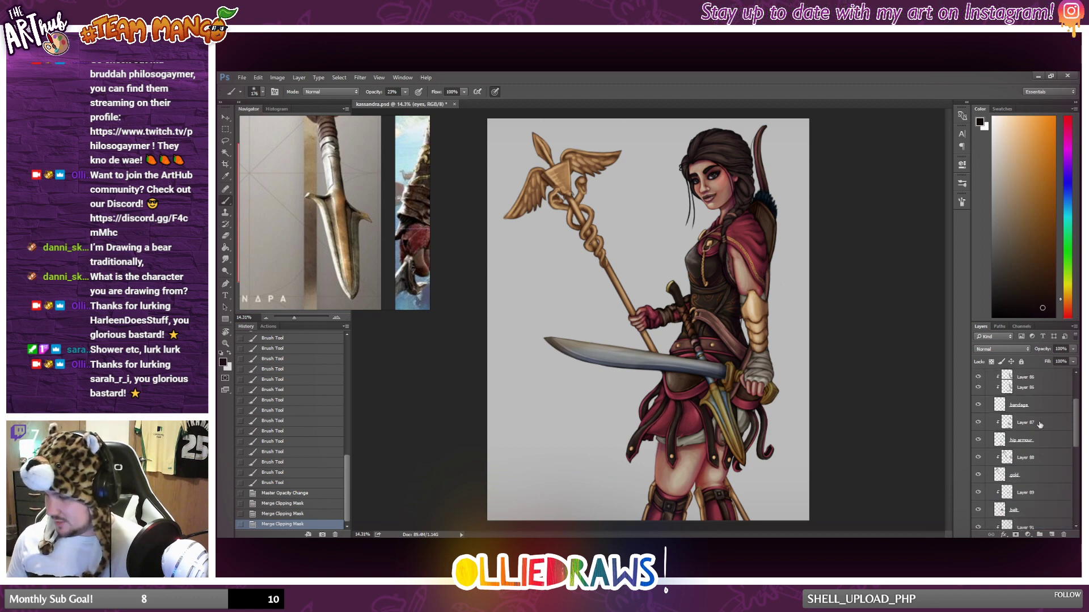
pyautogui.click(1037, 388)
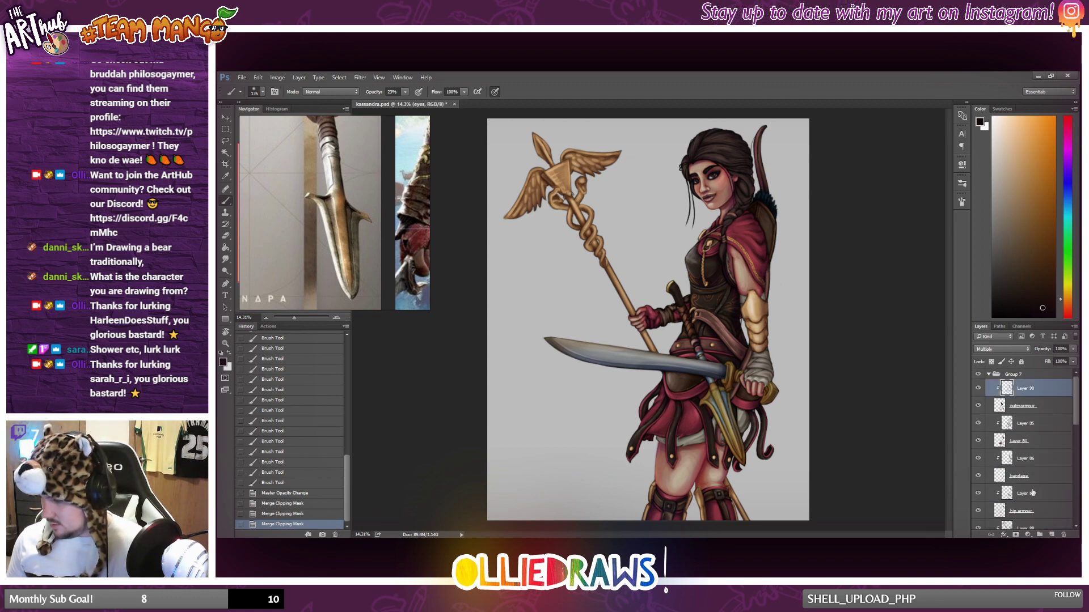
pyautogui.click(1051, 534)
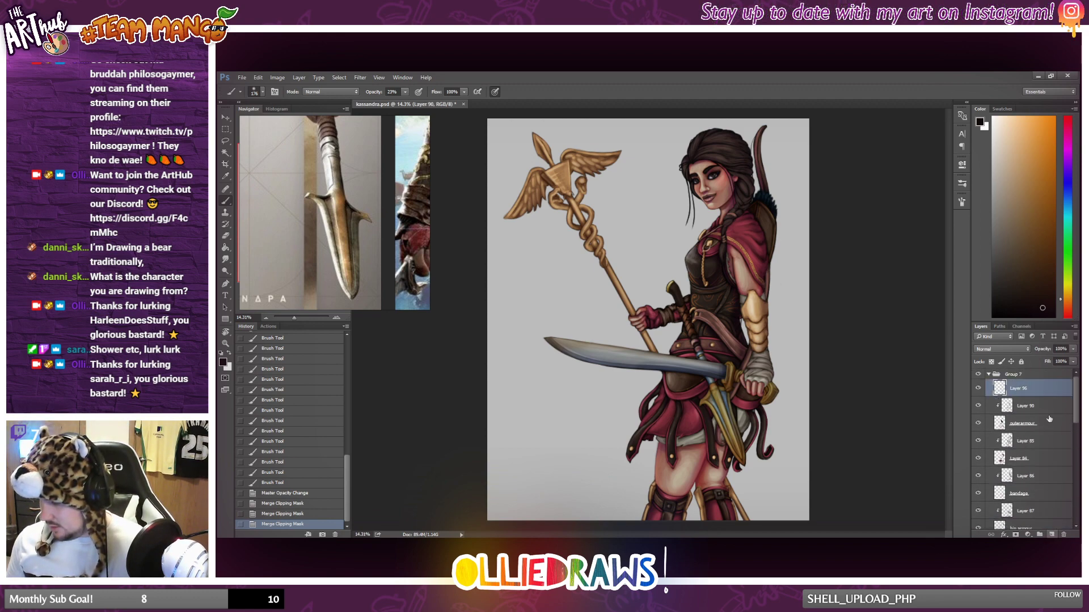
pyautogui.keyDown('alt'); pyautogui.click(1018, 398); pyautogui.keyUp('alt')
# Sample the chest leather's colour, choose a lighter grey-brown, and paint highlights on the chest and waist armour.
pyautogui.scroll(2, 870, 303)
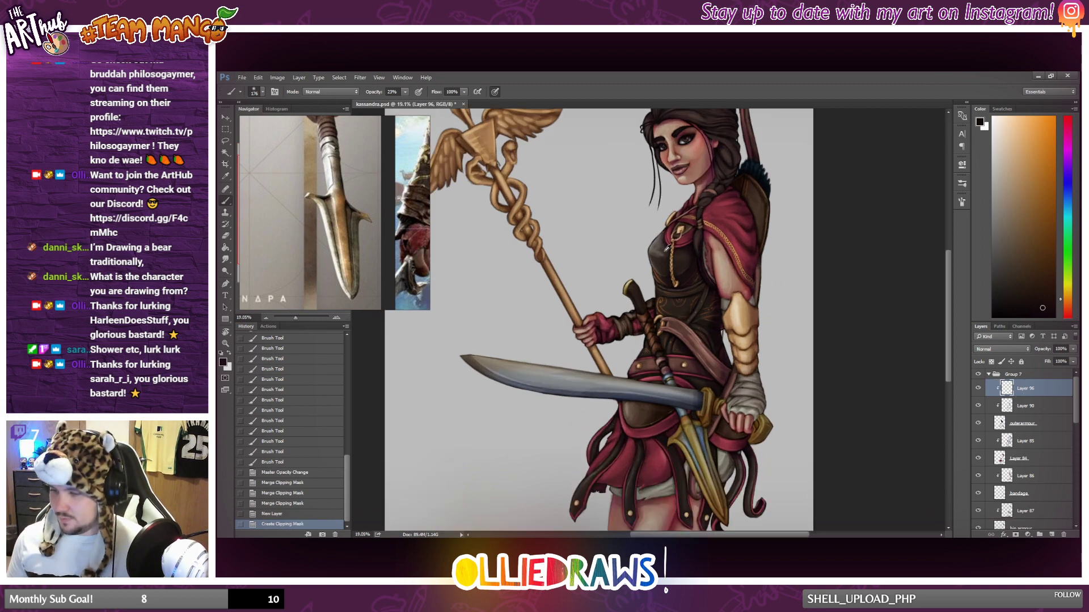
pyautogui.keyDown('alt'); pyautogui.click(661, 244); pyautogui.keyUp('alt')
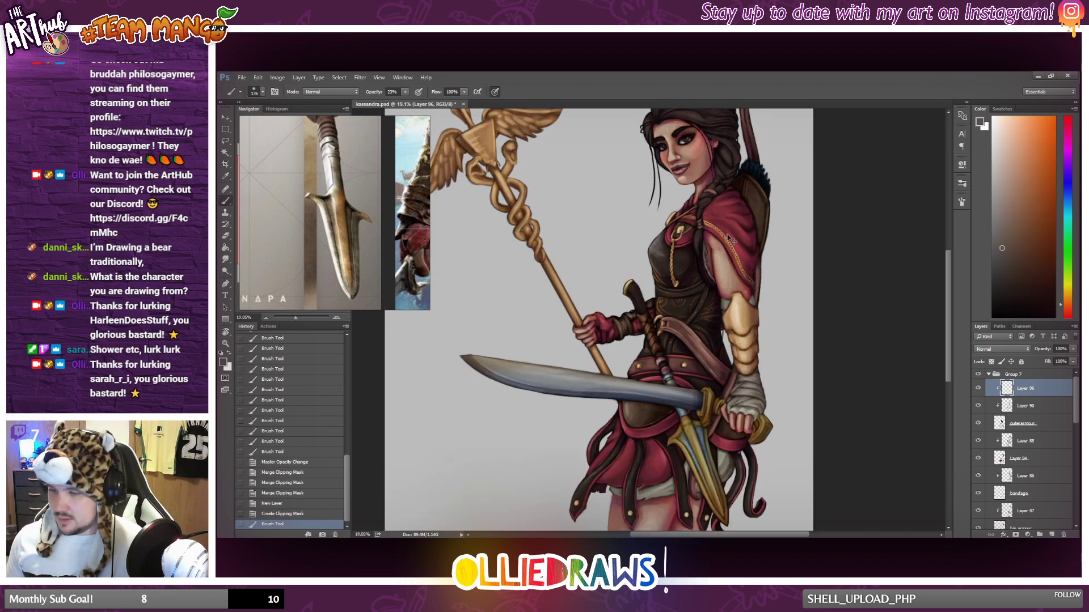
pyautogui.click(1002, 200)
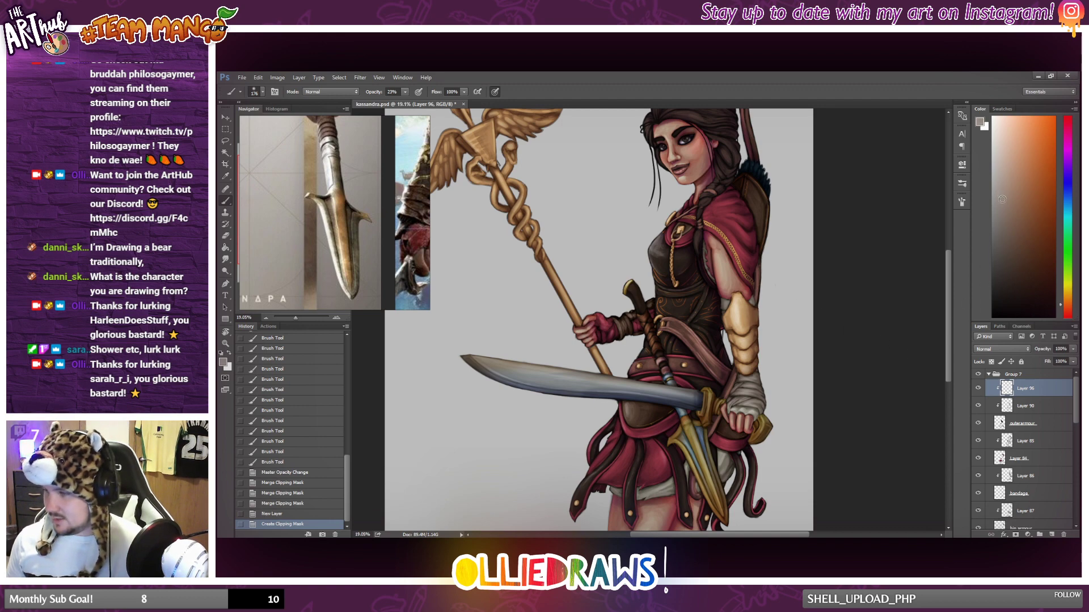
pyautogui.moveTo(658, 240)
pyautogui.mouseDown()
pyautogui.moveTo(649, 272)
pyautogui.moveTo(674, 350)
pyautogui.moveTo(670, 228)
pyautogui.moveTo(655, 256)
pyautogui.mouseUp()
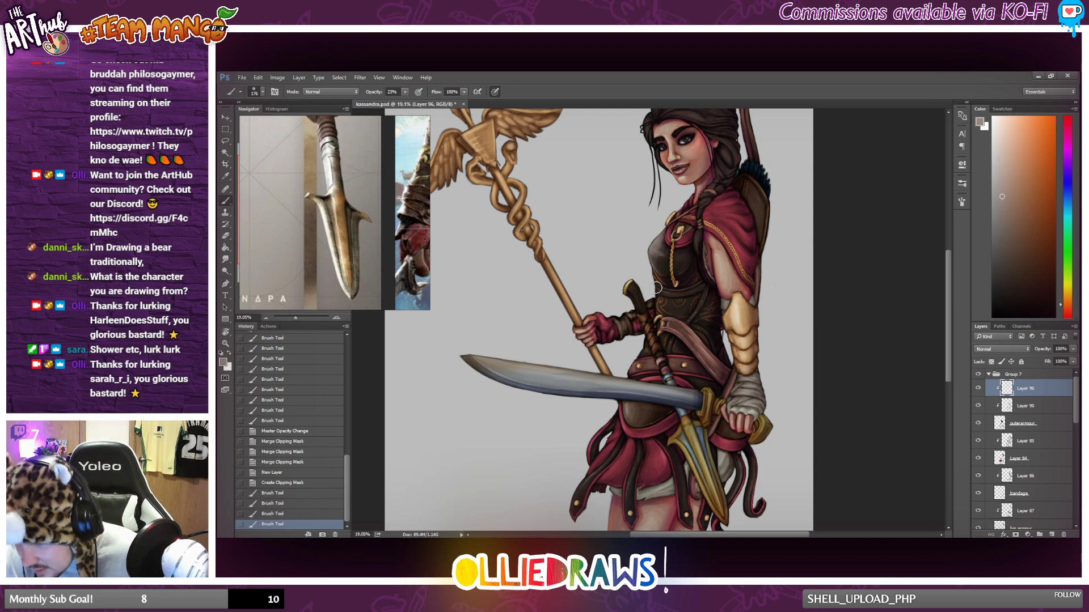
pyautogui.moveTo(675, 294); pyautogui.dragTo(672, 299)
pyautogui.moveTo(672, 298)
pyautogui.mouseDown()
pyautogui.moveTo(662, 299)
pyautogui.moveTo(685, 309)
pyautogui.mouseUp()
pyautogui.hotkey('ctrl', 'z')
pyautogui.moveTo(663, 306); pyautogui.dragTo(686, 311)
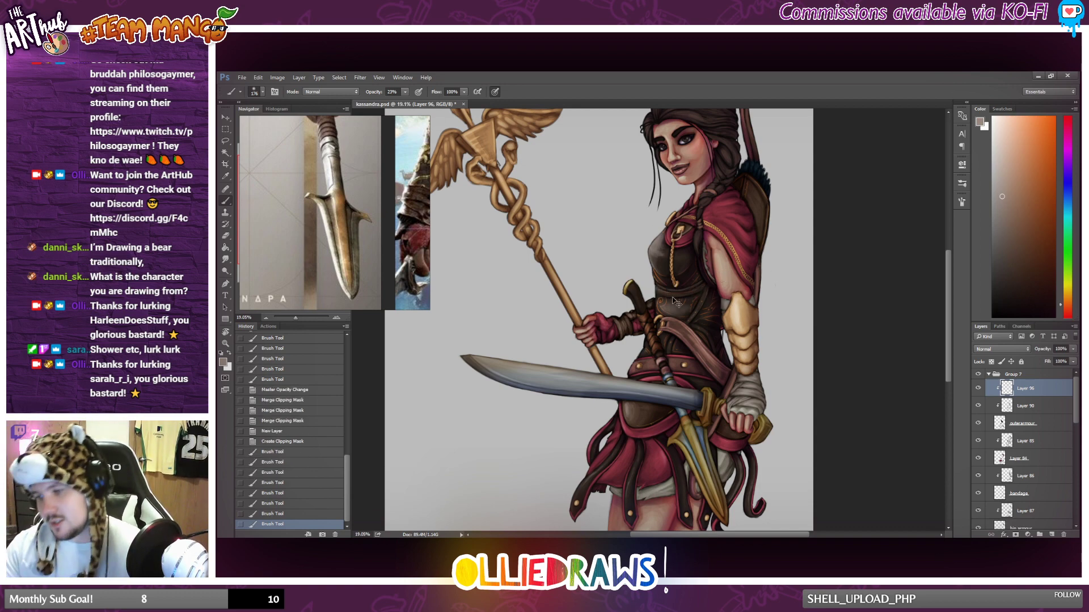
# Switch to a soft brush with 0% hardness and paint highlights on the waist leather and along the cloak's lower edge.
pyautogui.rightClick(714, 292)
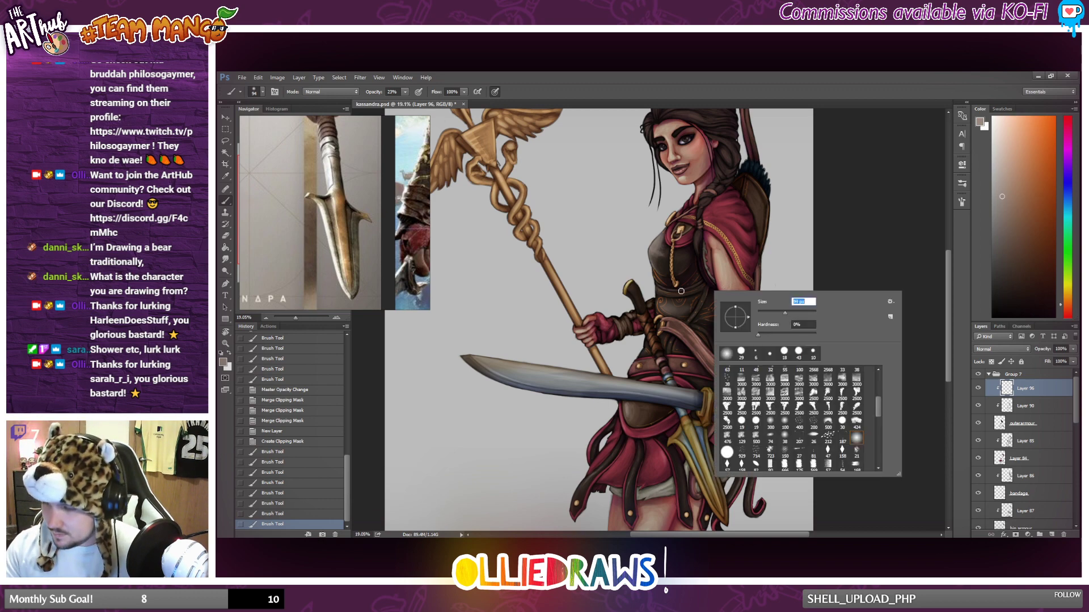
pyautogui.moveTo(701, 293)
pyautogui.mouseDown()
pyautogui.moveTo(666, 297)
pyautogui.moveTo(664, 248)
pyautogui.moveTo(709, 273)
pyautogui.moveTo(672, 343)
pyautogui.mouseUp()
pyautogui.hotkey('ctrl', 'z')
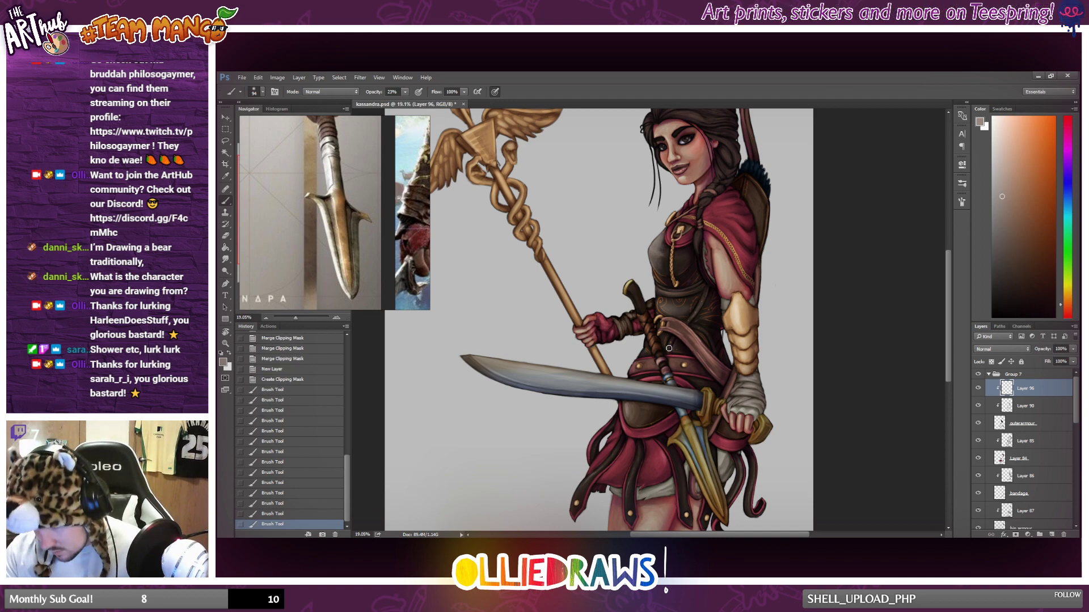
pyautogui.moveTo(707, 303); pyautogui.dragTo(693, 316)
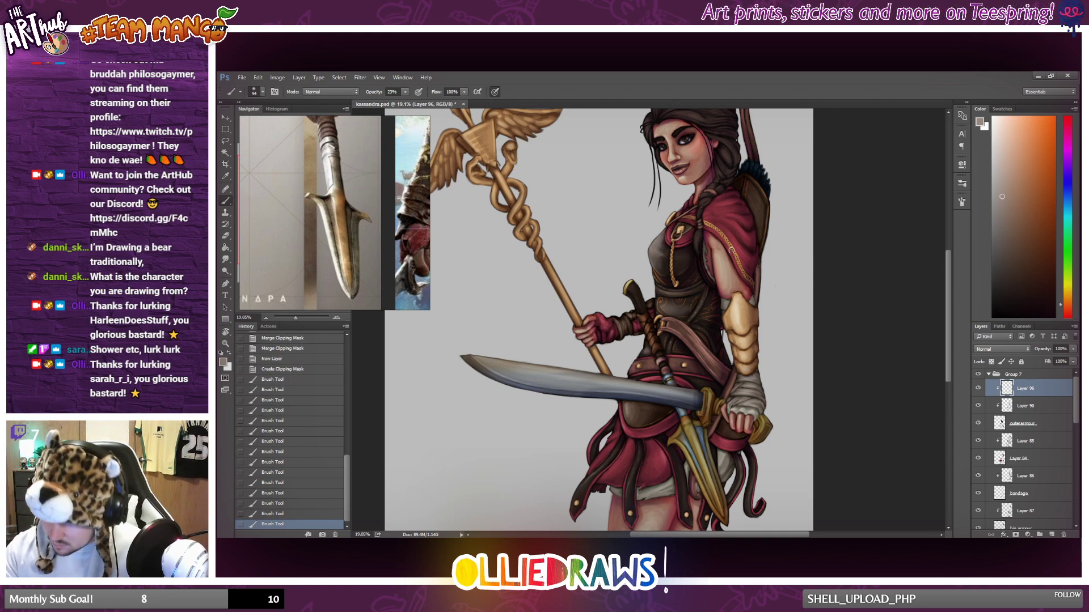
pyautogui.moveTo(731, 250); pyautogui.dragTo(742, 266)
pyautogui.moveTo(740, 262); pyautogui.dragTo(750, 281)
pyautogui.moveTo(702, 320)
pyautogui.mouseDown()
pyautogui.moveTo(709, 305)
pyautogui.moveTo(722, 377)
pyautogui.mouseUp()
pyautogui.hotkey('ctrl', 'z')
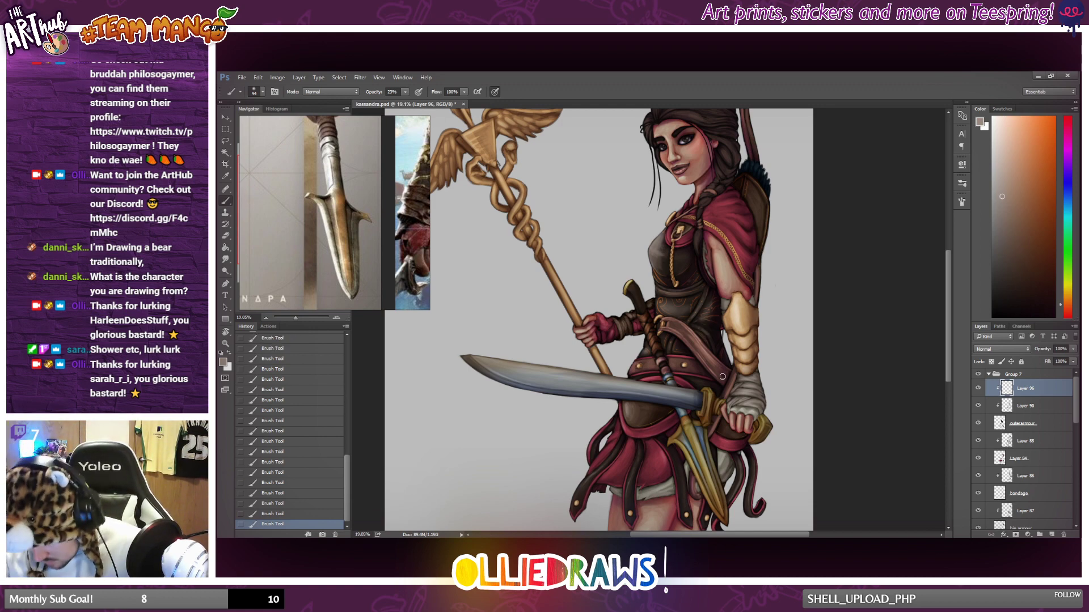
# Hide and show the new highlight layer to compare the leather armour with and without it on the full figure.
pyautogui.scroll(-2, 722, 377)
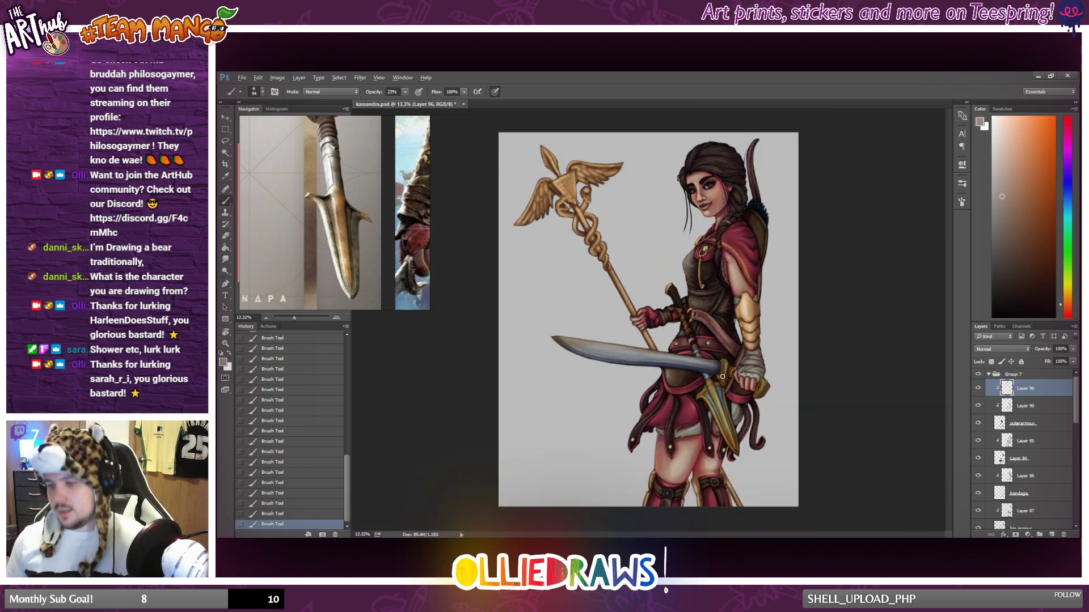
pyautogui.click(979, 388)
pyautogui.click(979, 389)
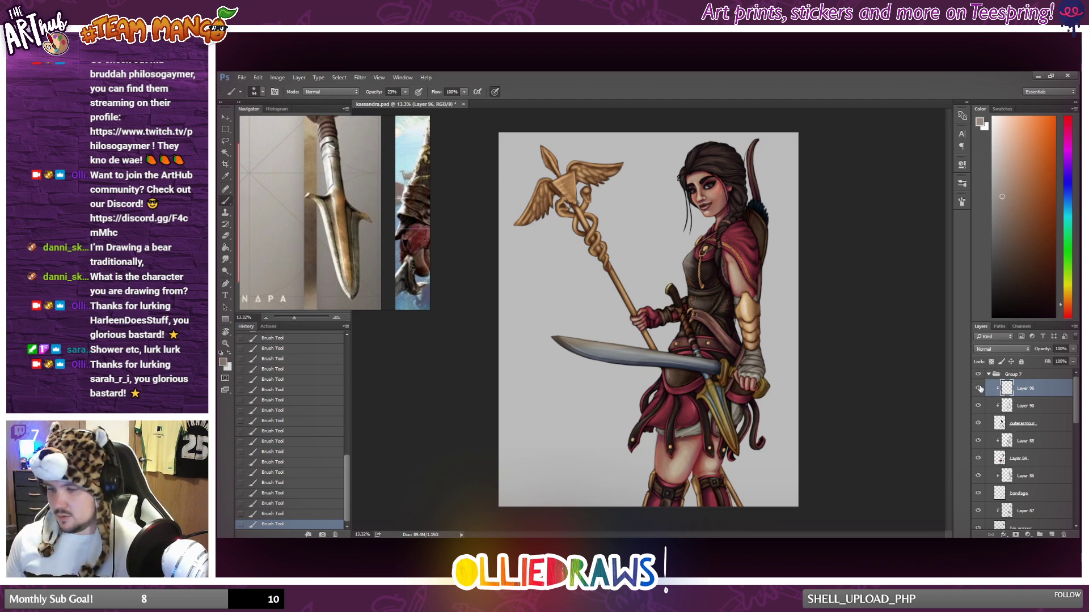
pyautogui.click(979, 389)
pyautogui.click(979, 389)
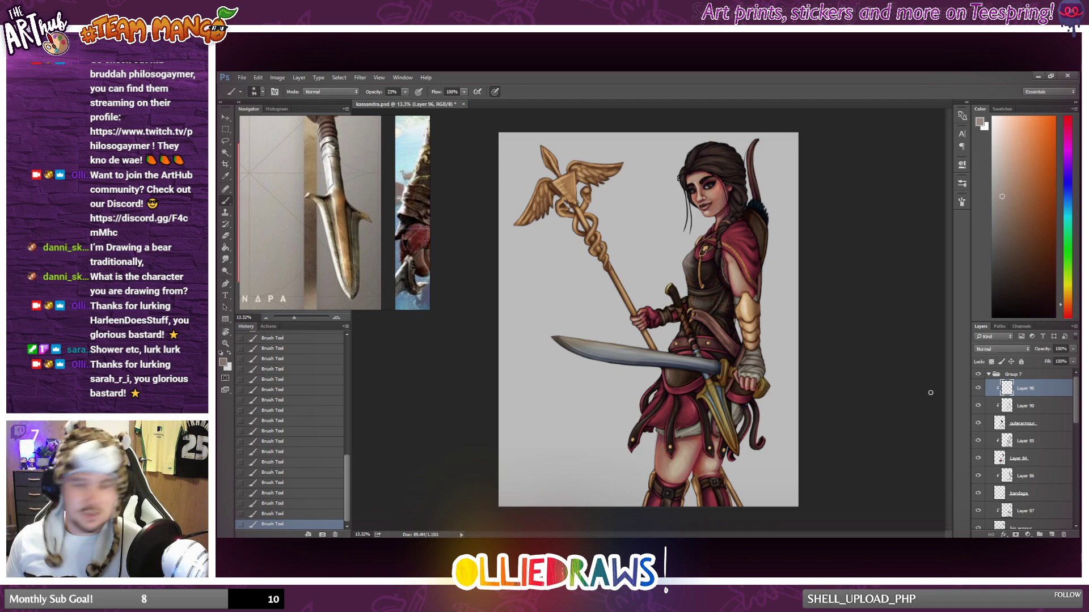
# Paint highlights on the hanging leather strips of the skirt, undo the last stroke, and check the full figure.
pyautogui.scroll(2, 725, 294)
pyautogui.scroll(5, 724, 295)
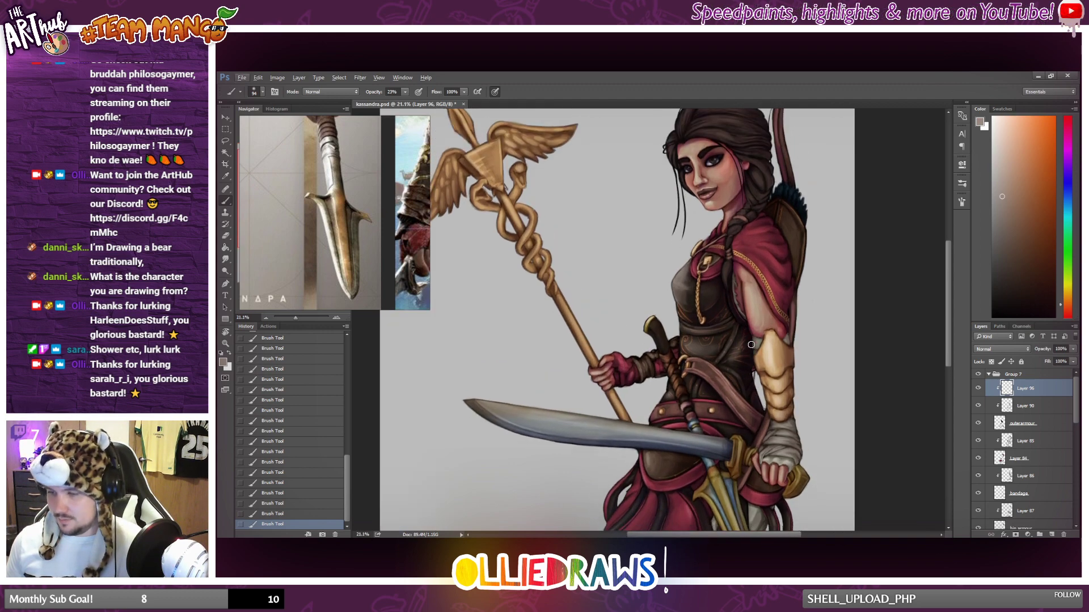
pyautogui.scroll(-6, 754, 348)
pyautogui.scroll(-2, 755, 348)
pyautogui.scroll(1, 703, 416)
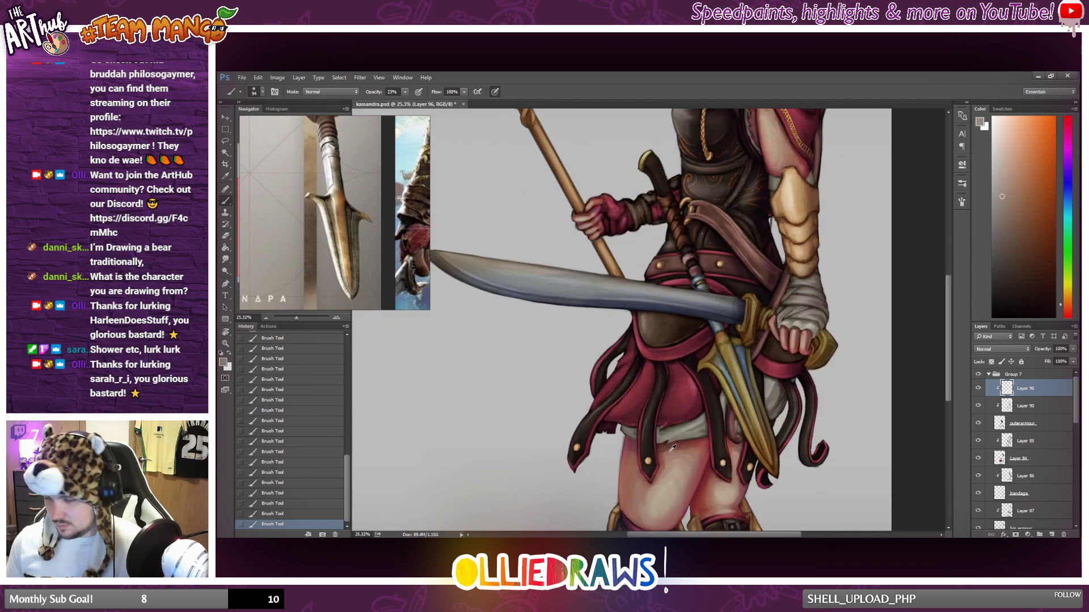
pyautogui.scroll(-2, 657, 446)
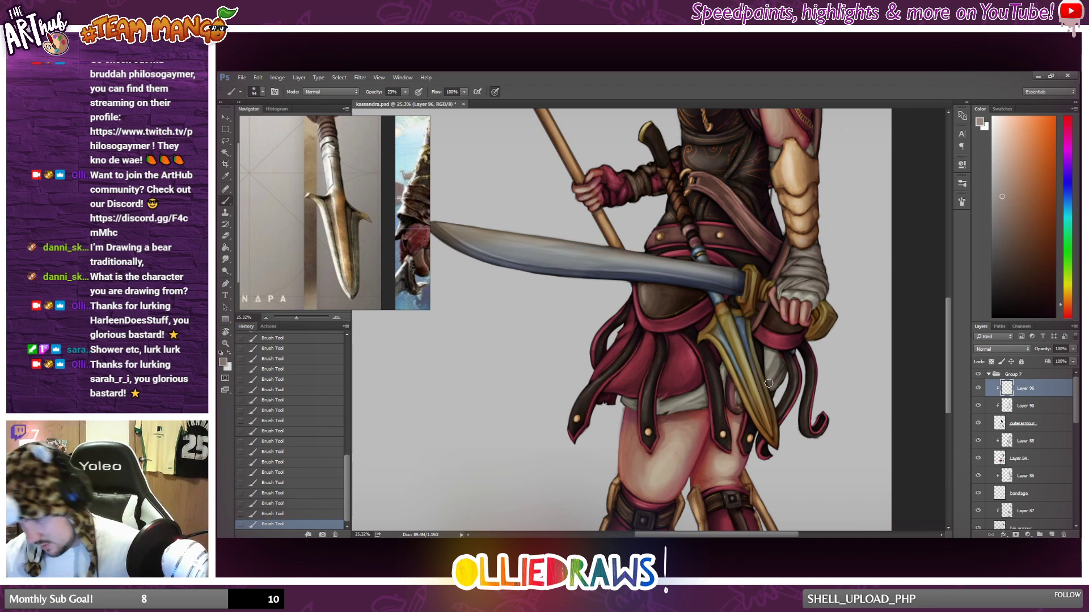
pyautogui.moveTo(581, 403); pyautogui.dragTo(593, 384)
pyautogui.hotkey('ctrl', 'z')
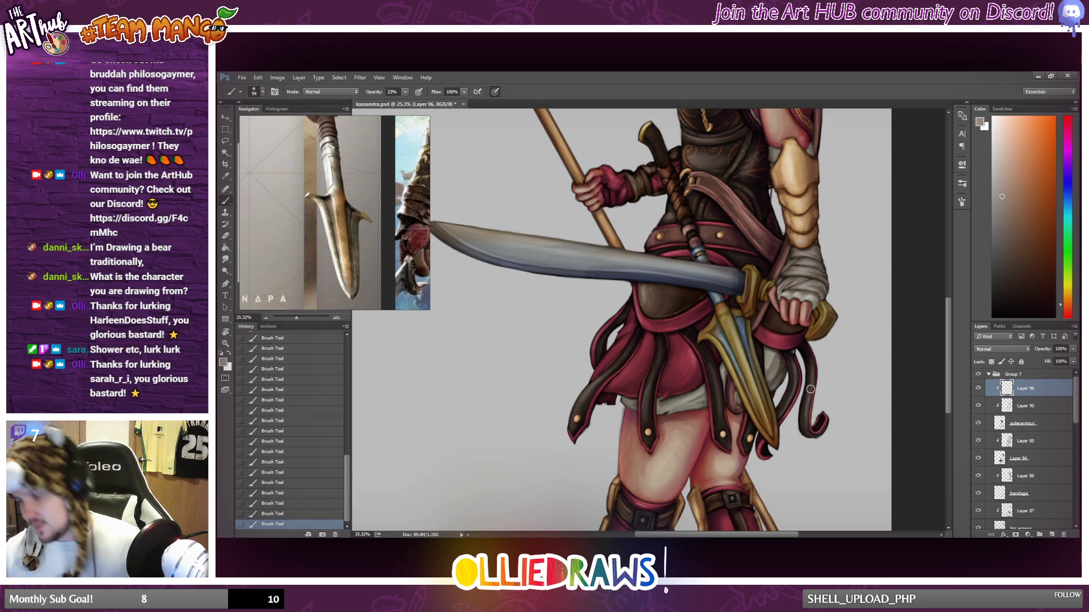
pyautogui.hotkey('ctrl', '0')
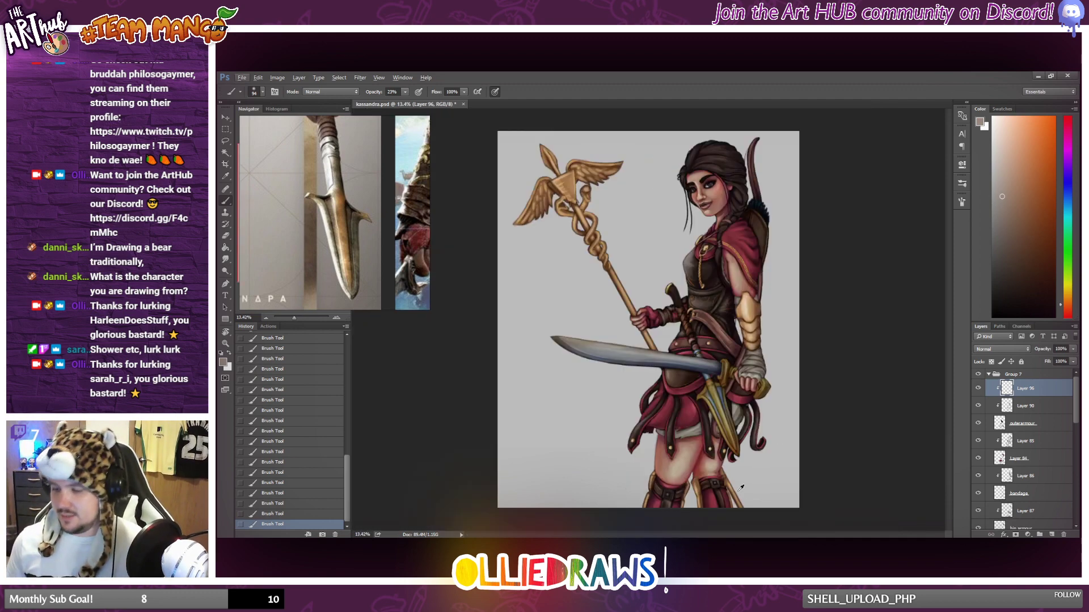
# Hide and show the leather armour's shading layer and its base layer to compare the figure with and without them.
pyautogui.click(978, 406)
pyautogui.click(977, 406)
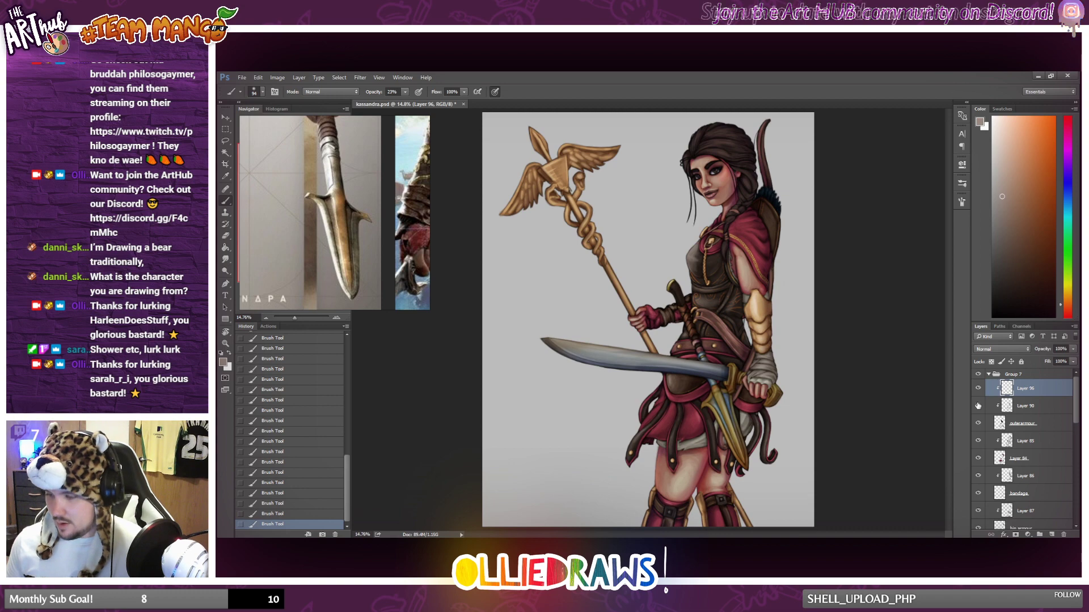
pyautogui.click(978, 406)
pyautogui.click(977, 406)
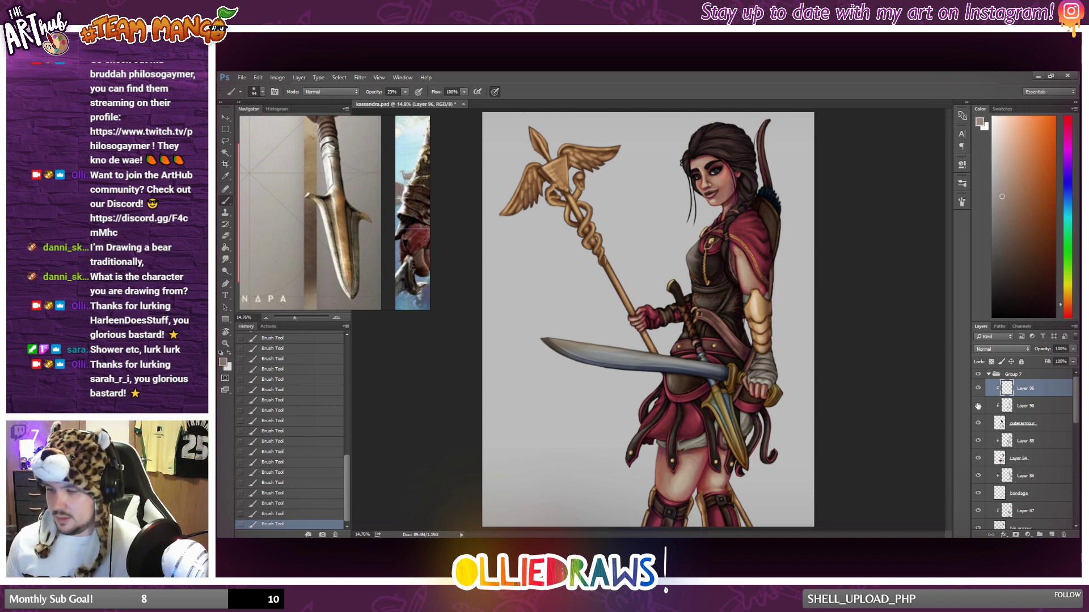
pyautogui.click(980, 424)
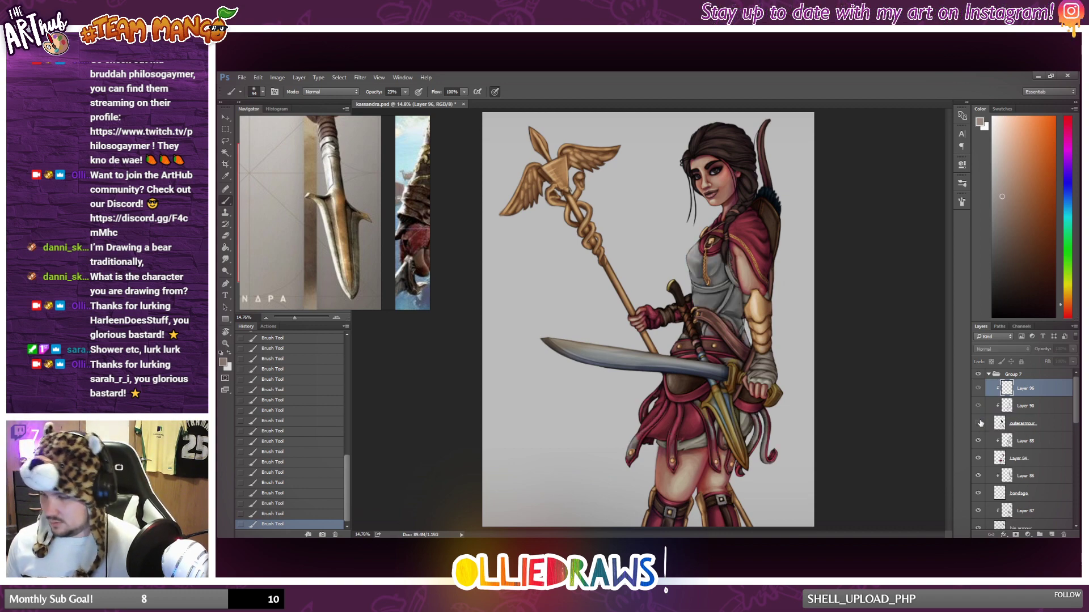
pyautogui.click(978, 424)
pyautogui.click(977, 423)
pyautogui.click(978, 423)
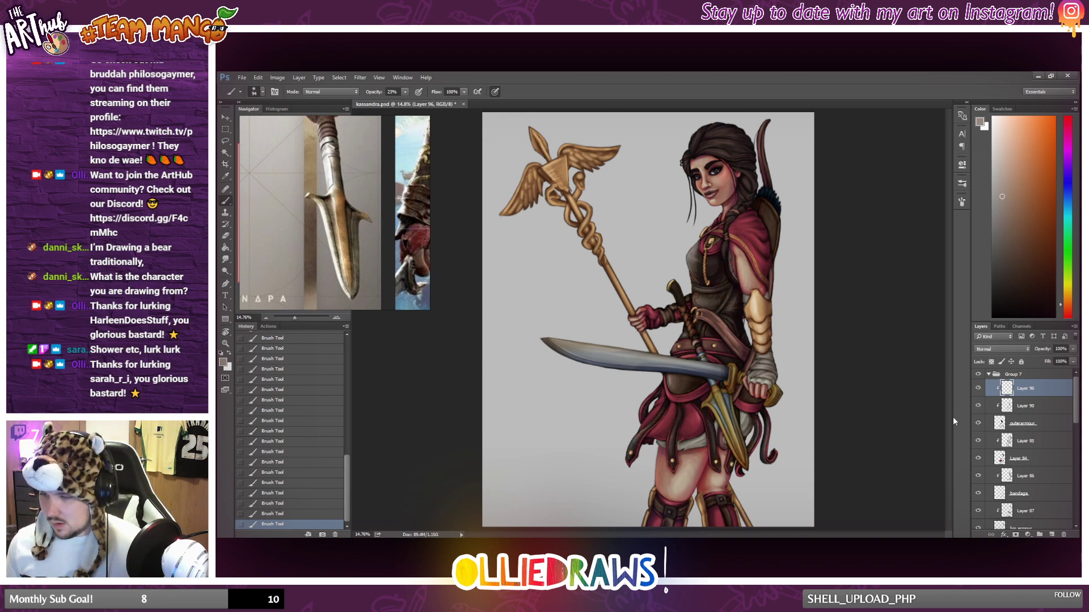
pyautogui.hotkey('ctrl', '-')
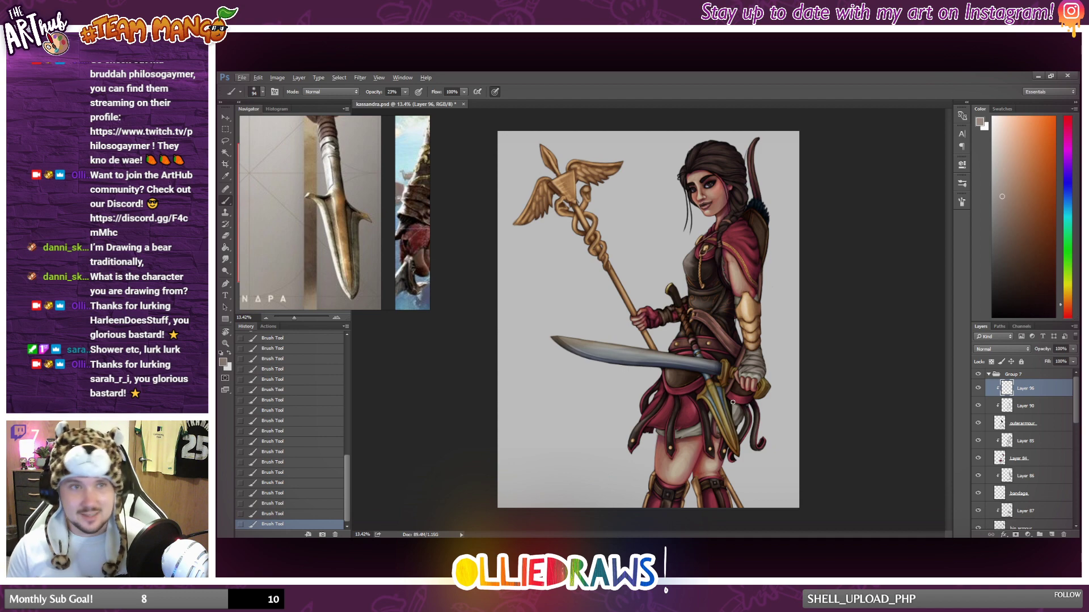
# Add a new layer clipped above the red cloth's shading layer, sample the cloak's red, and choose a lighter pinkish red.
pyautogui.scroll(2, 715, 379)
pyautogui.scroll(-1, 716, 379)
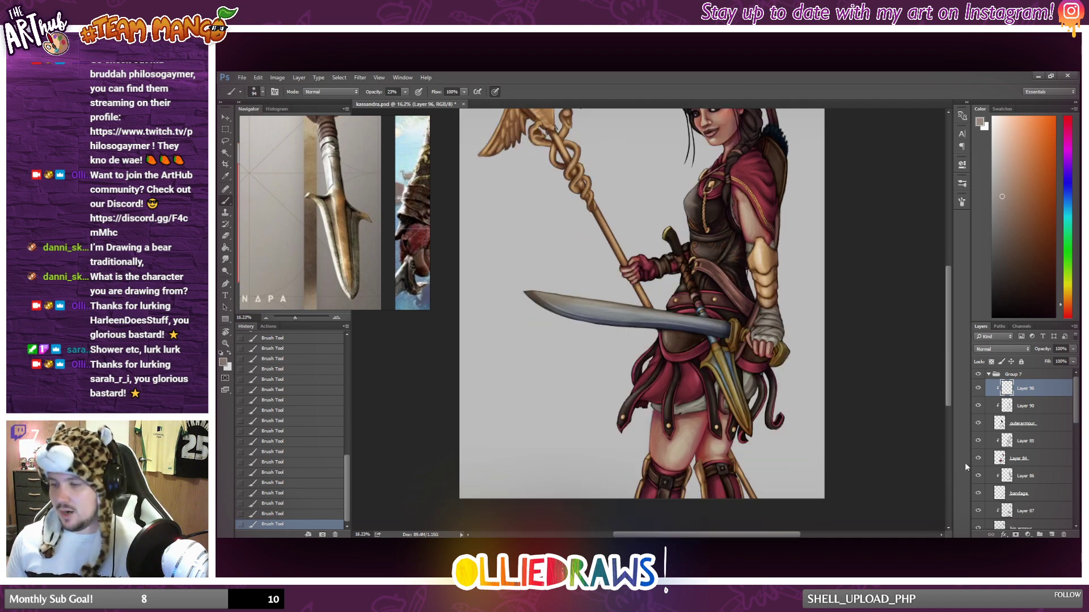
pyautogui.click(1034, 445)
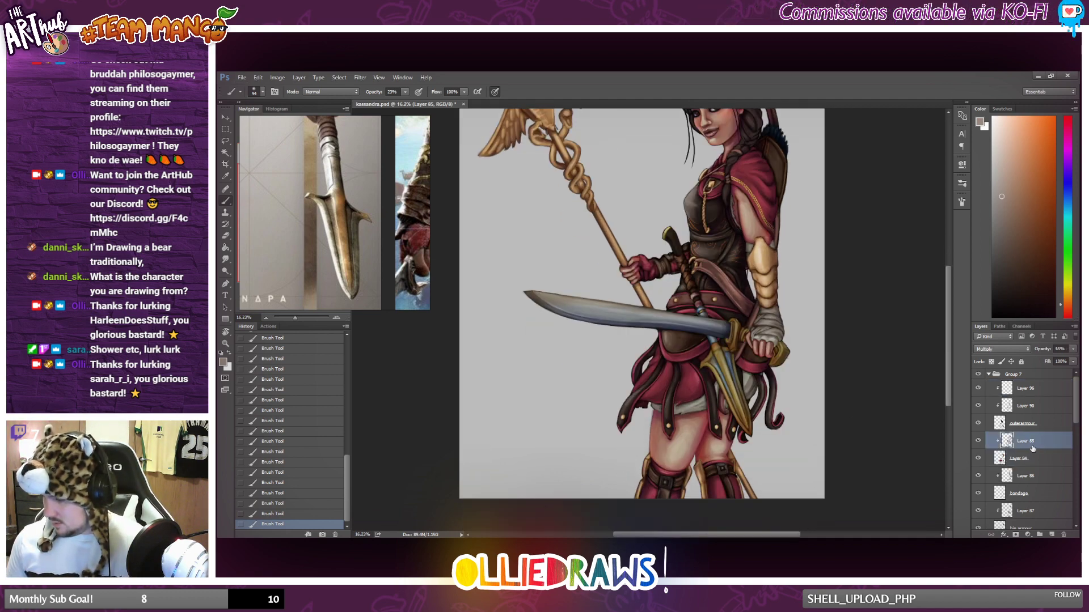
pyautogui.click(1050, 535)
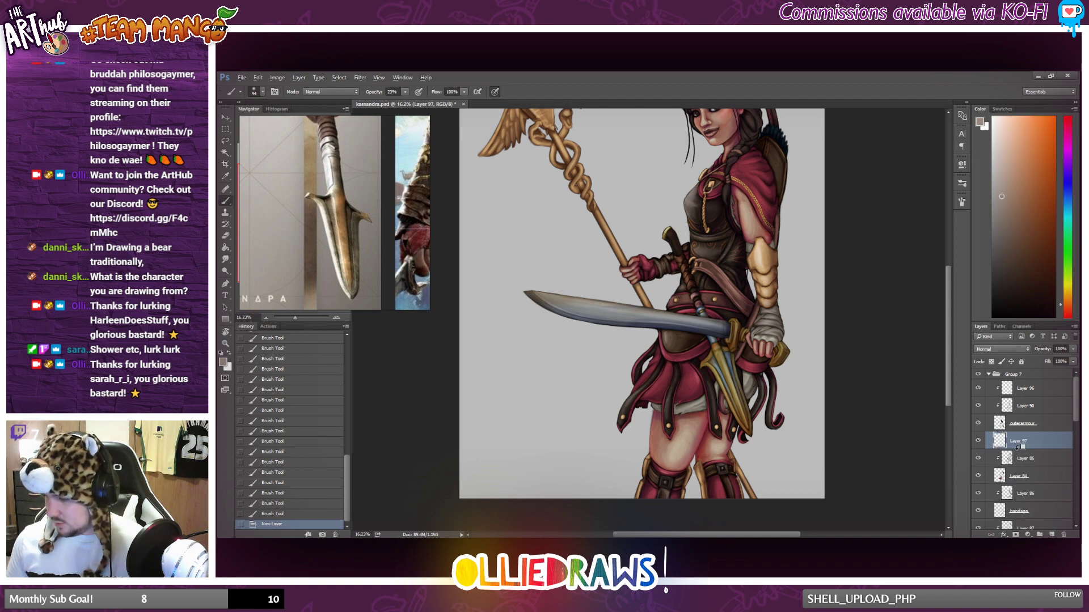
pyautogui.keyDown('alt'); pyautogui.click(1017, 447); pyautogui.keyUp('alt')
pyautogui.scroll(1, 764, 205)
pyautogui.keyDown('alt'); pyautogui.click(757, 212); pyautogui.keyUp('alt')
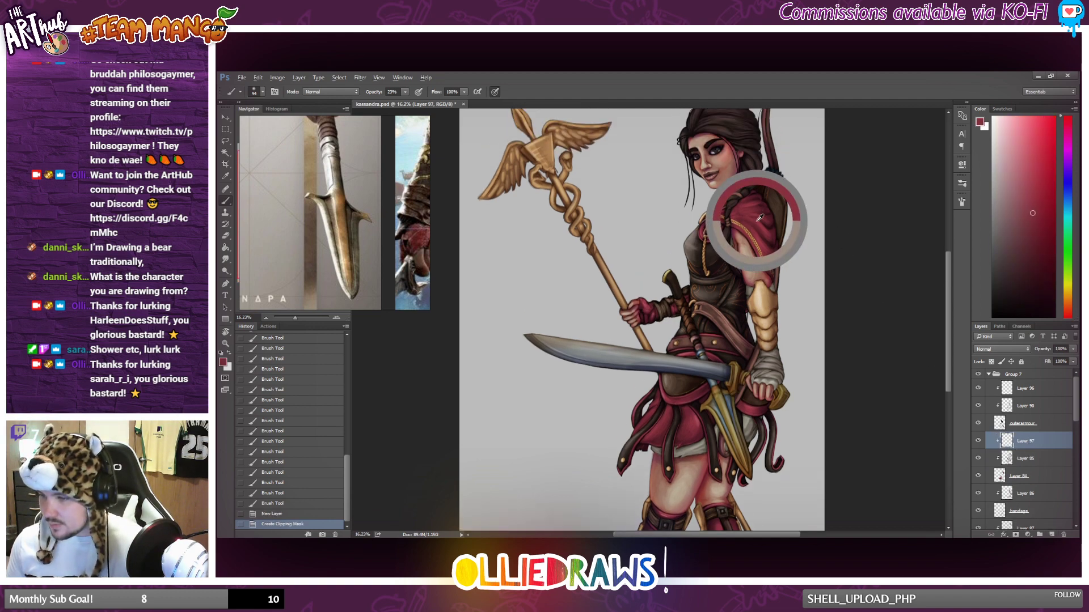
pyautogui.scroll(1, 836, 207)
pyautogui.scroll(4, 836, 207)
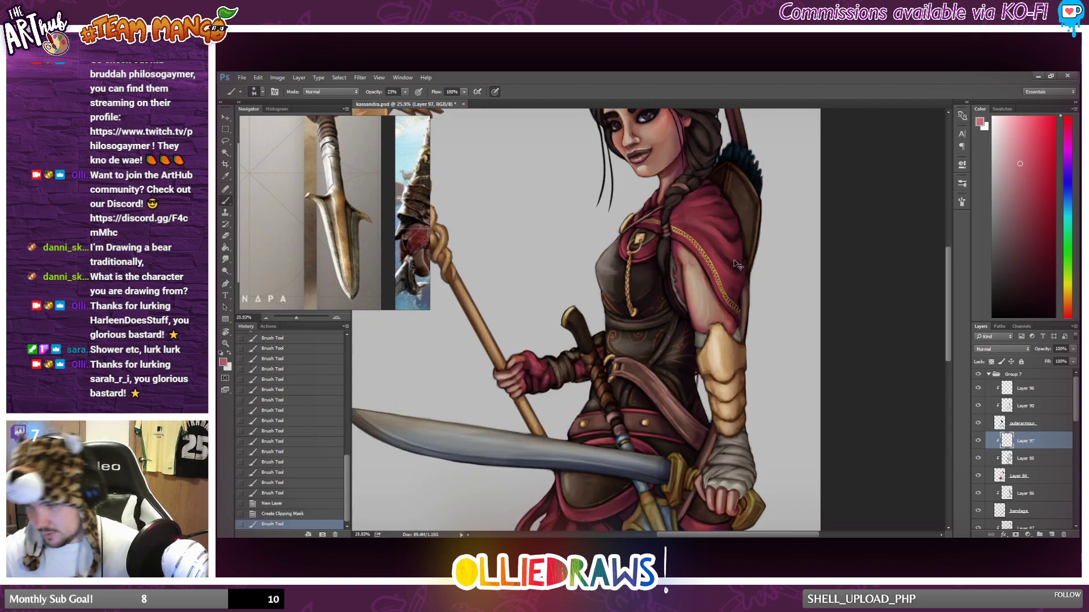
# Paint light red highlights along the shoulder folds of the cloak, undoing the strokes that do not fit.
pyautogui.moveTo(696, 231); pyautogui.dragTo(729, 274)
pyautogui.hotkey('ctrl', 'z')
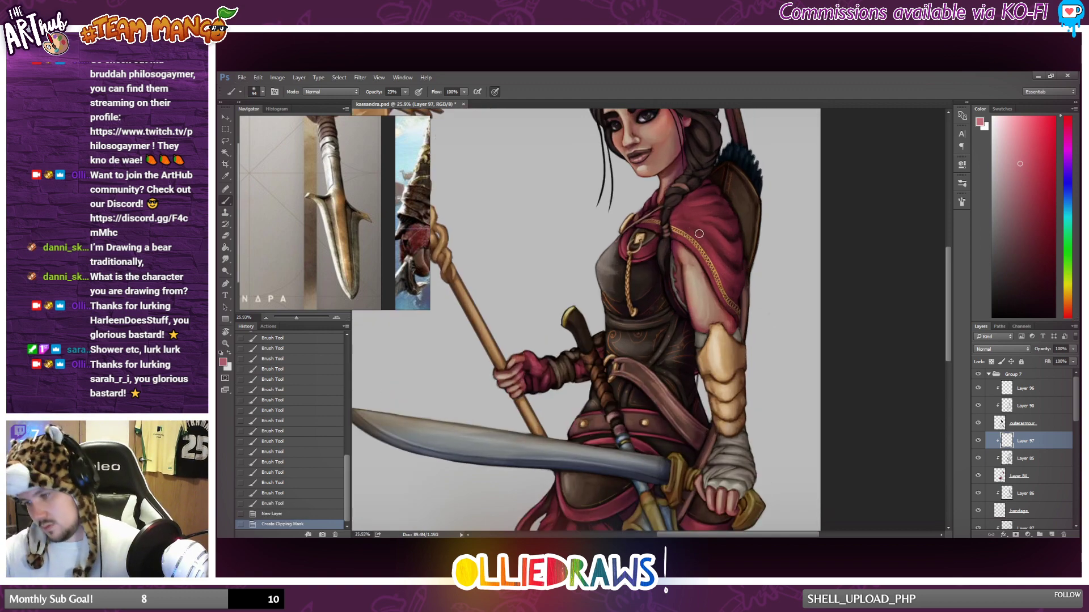
pyautogui.moveTo(699, 232)
pyautogui.mouseDown()
pyautogui.moveTo(736, 288)
pyautogui.moveTo(732, 275)
pyautogui.mouseUp()
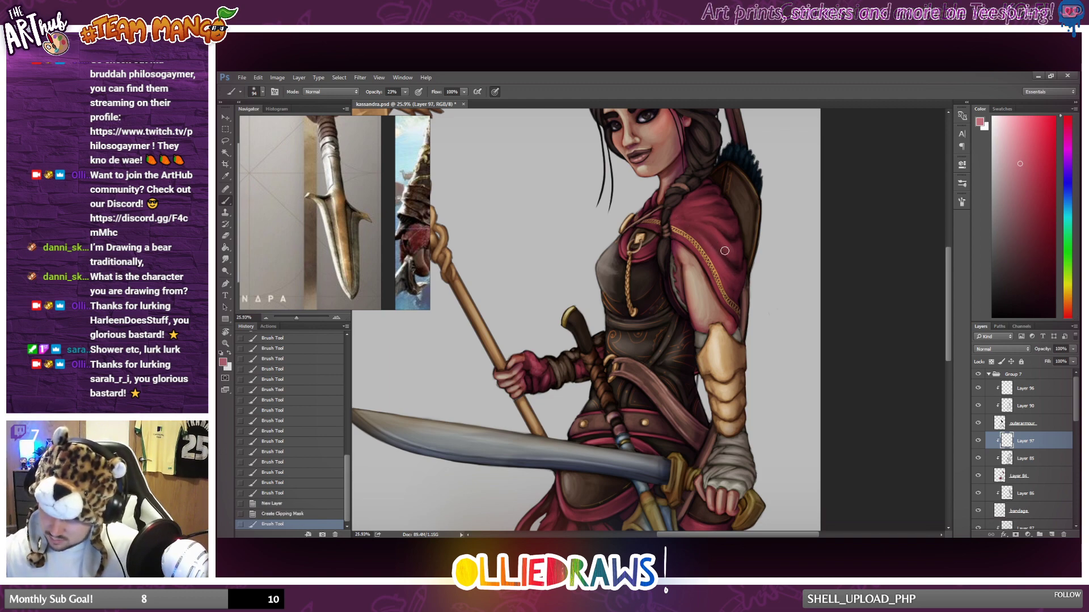
pyautogui.moveTo(709, 233)
pyautogui.mouseDown()
pyautogui.moveTo(723, 250)
pyautogui.moveTo(771, 262)
pyautogui.moveTo(739, 248)
pyautogui.moveTo(734, 176)
pyautogui.moveTo(726, 219)
pyautogui.moveTo(688, 216)
pyautogui.moveTo(713, 174)
pyautogui.moveTo(678, 215)
pyautogui.moveTo(708, 212)
pyautogui.mouseUp()
pyautogui.moveTo(681, 217); pyautogui.dragTo(703, 218)
pyautogui.moveTo(684, 220); pyautogui.dragTo(711, 222)
pyautogui.moveTo(685, 221)
pyautogui.mouseDown()
pyautogui.moveTo(709, 226)
pyautogui.moveTo(745, 205)
pyautogui.moveTo(718, 196)
pyautogui.moveTo(753, 196)
pyautogui.moveTo(721, 187)
pyautogui.moveTo(751, 220)
pyautogui.mouseUp()
pyautogui.hotkey('ctrl', 'z')
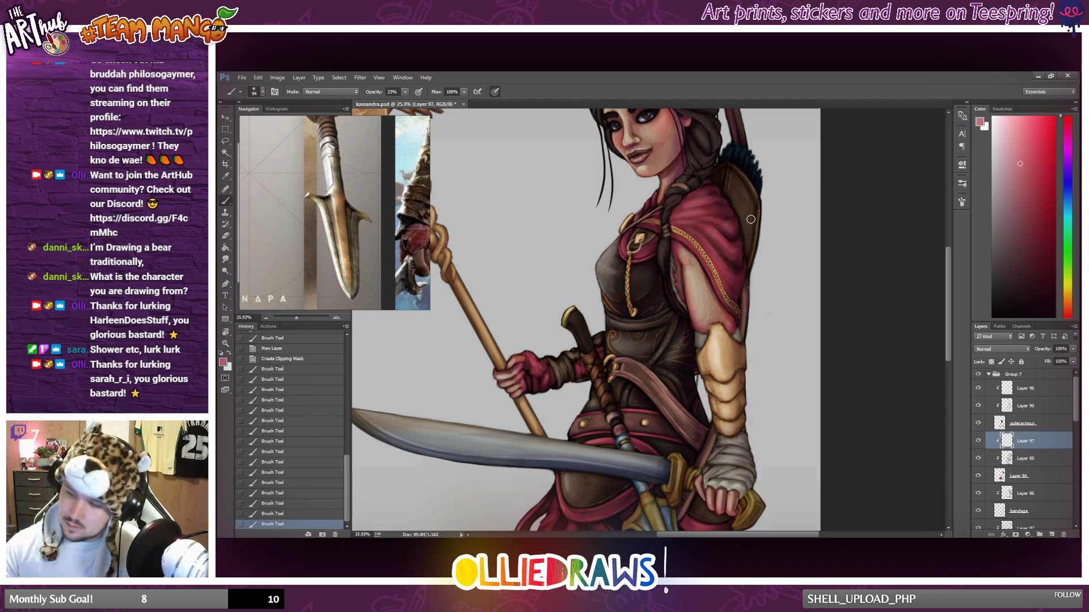
# Paint highlights along the cloak's rear edge, collar and gold-trimmed hem, and check the full figure.
pyautogui.moveTo(742, 292); pyautogui.dragTo(744, 261)
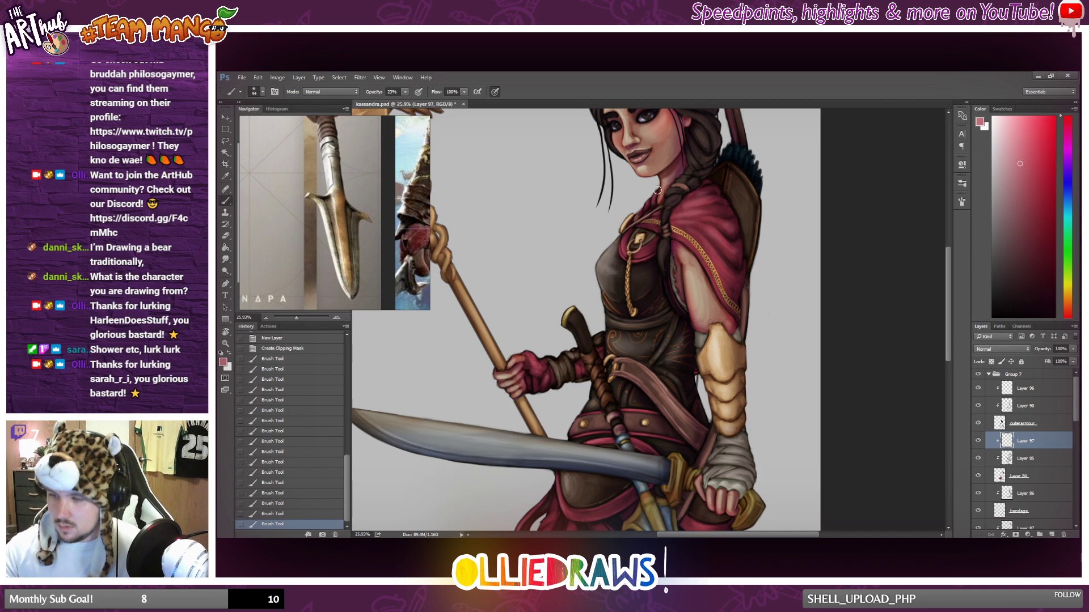
pyautogui.moveTo(657, 190)
pyautogui.mouseDown()
pyautogui.moveTo(638, 211)
pyautogui.moveTo(657, 181)
pyautogui.mouseUp()
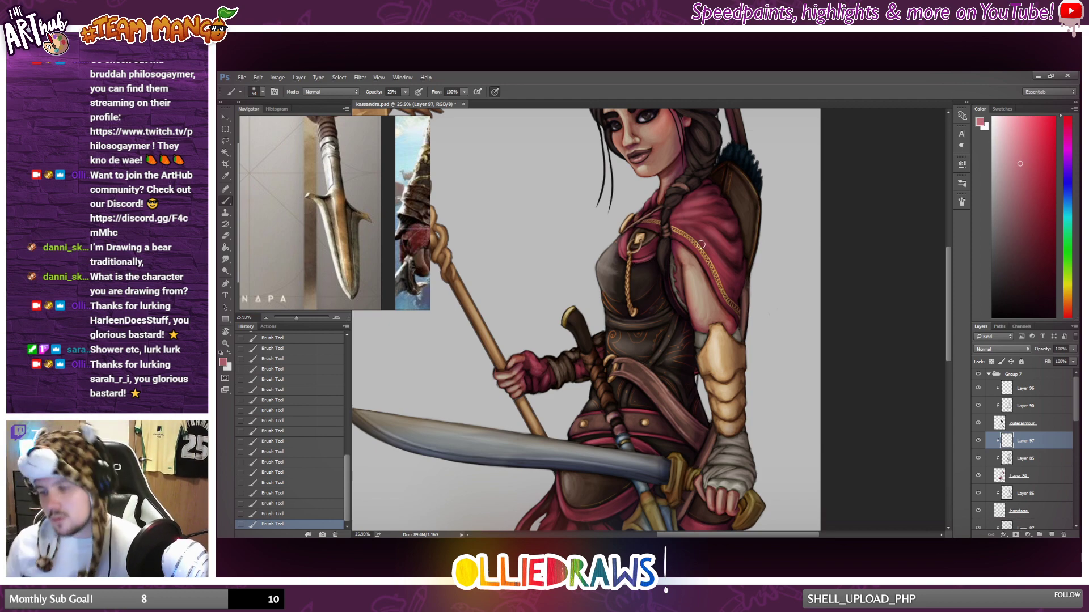
pyautogui.moveTo(701, 244); pyautogui.dragTo(676, 304)
pyautogui.moveTo(585, 309); pyautogui.dragTo(607, 353)
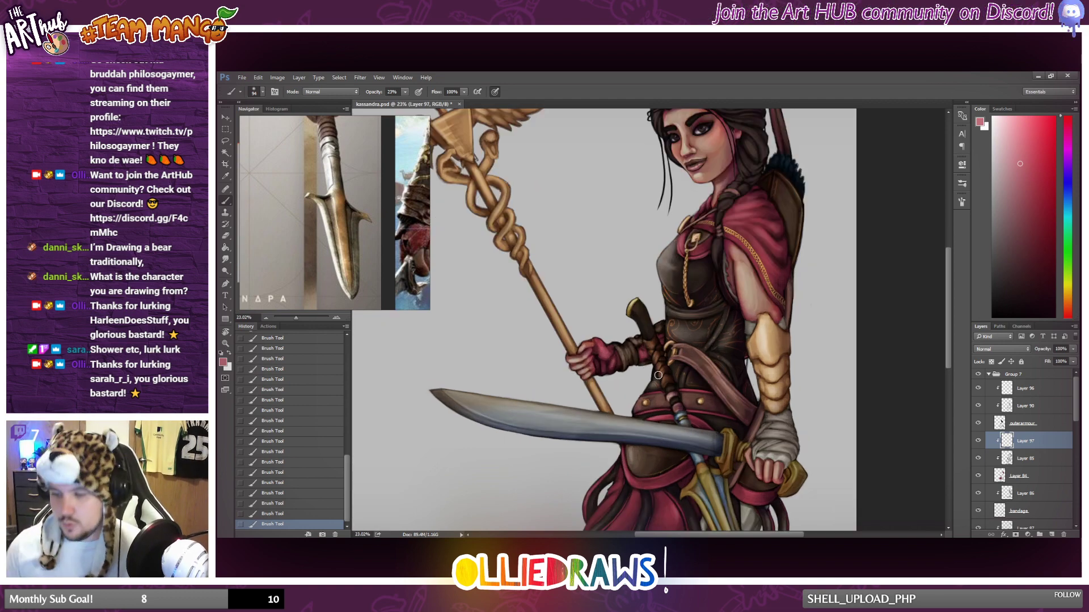
pyautogui.scroll(-3, 658, 375)
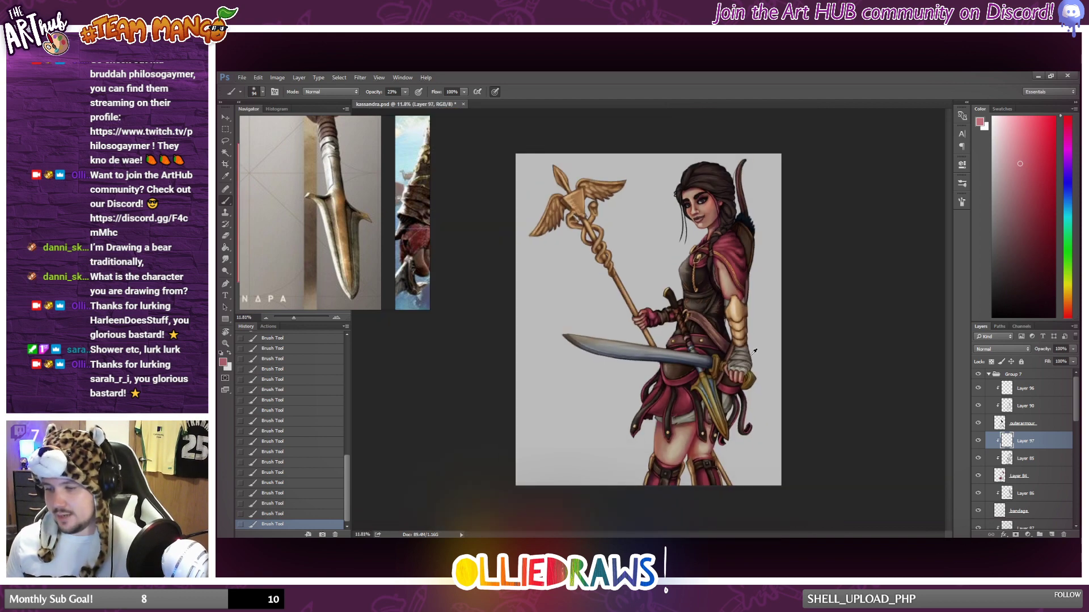
# Paint light red highlights on the skirt cloth between the hanging leather strips, and check the full figure.
pyautogui.scroll(2, 662, 440)
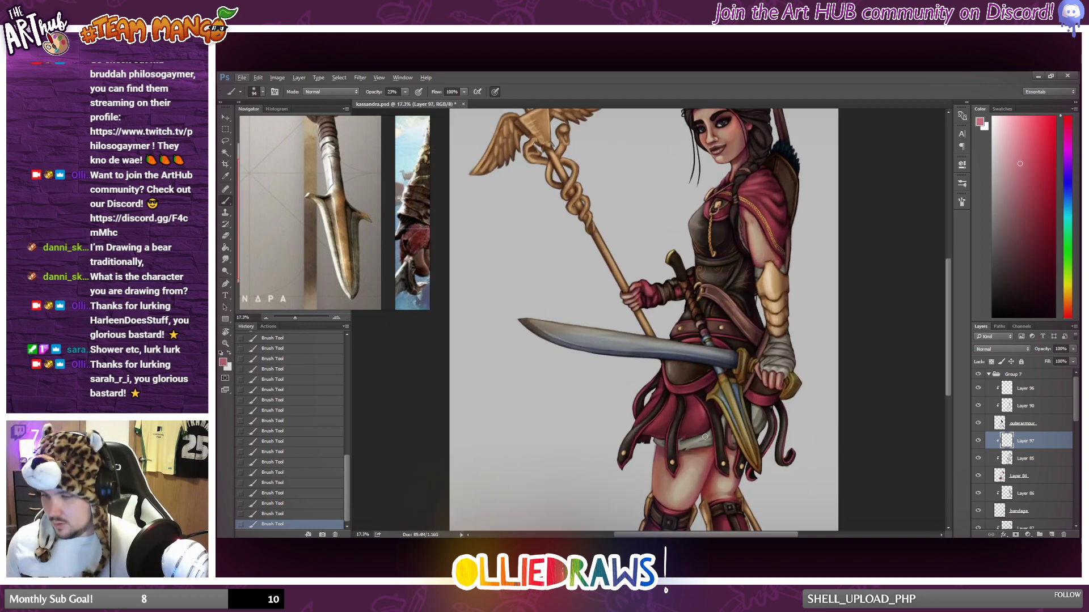
pyautogui.scroll(1, 703, 433)
pyautogui.scroll(1, 703, 433)
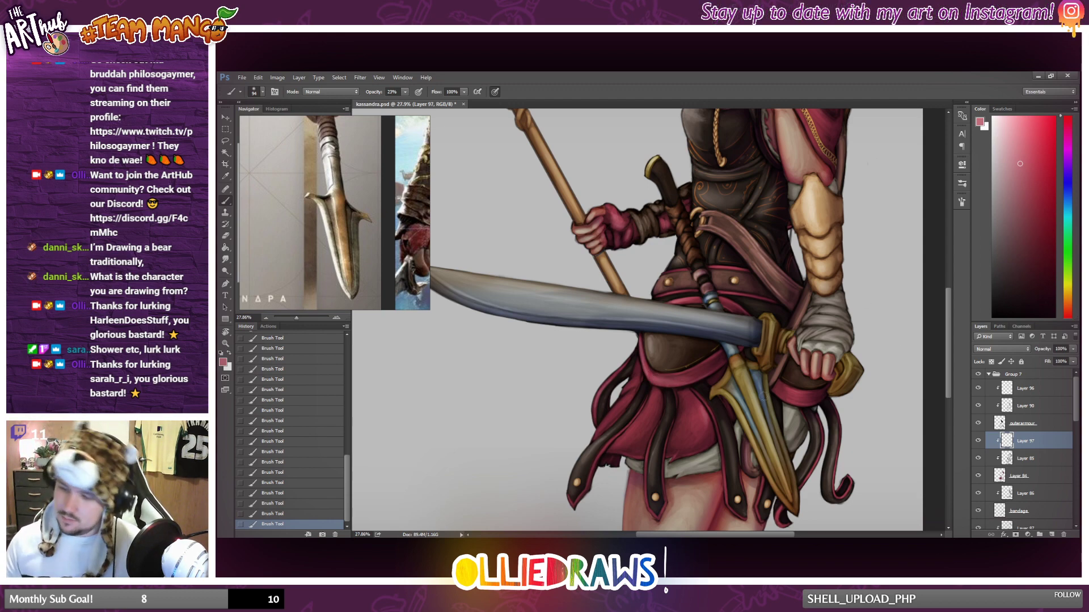
pyautogui.scroll(-2, 675, 444)
pyautogui.scroll(-1, 647, 441)
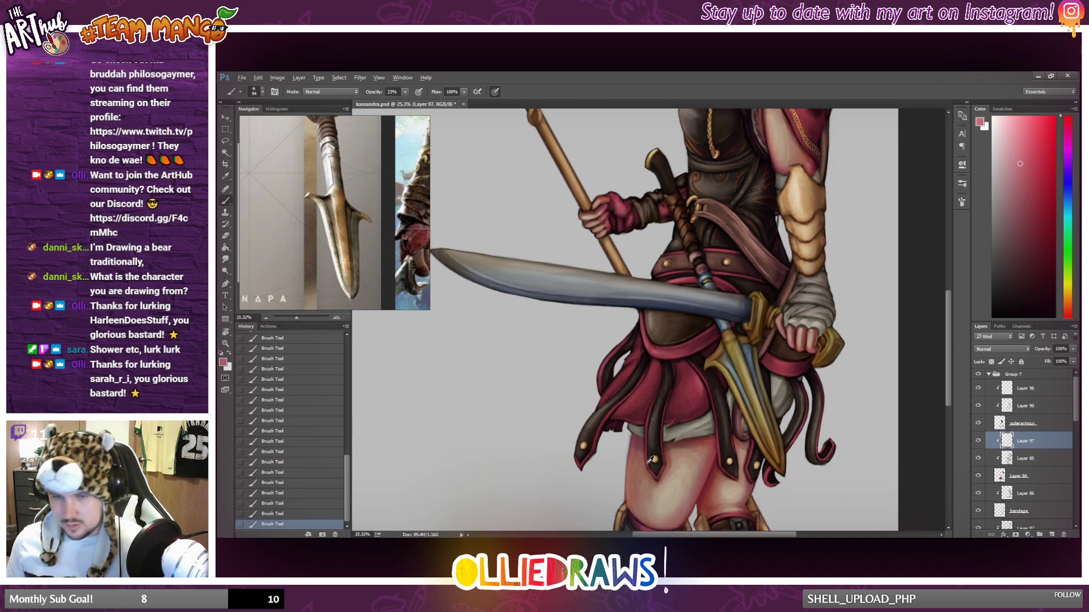
pyautogui.scroll(-1, 649, 453)
pyautogui.scroll(3, 648, 463)
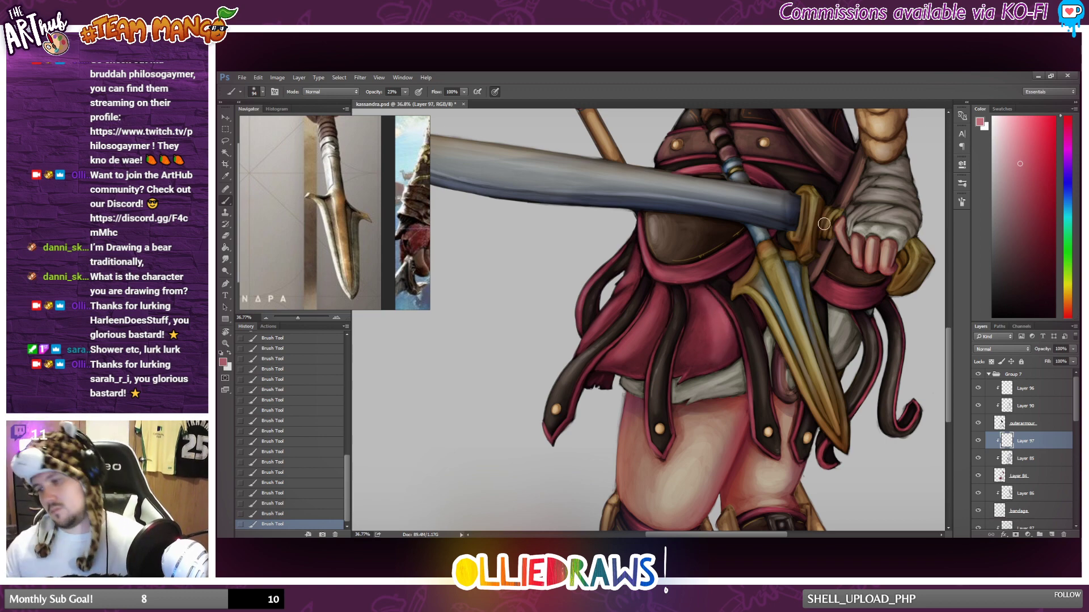
pyautogui.scroll(-4, 709, 394)
pyautogui.scroll(-2, 708, 394)
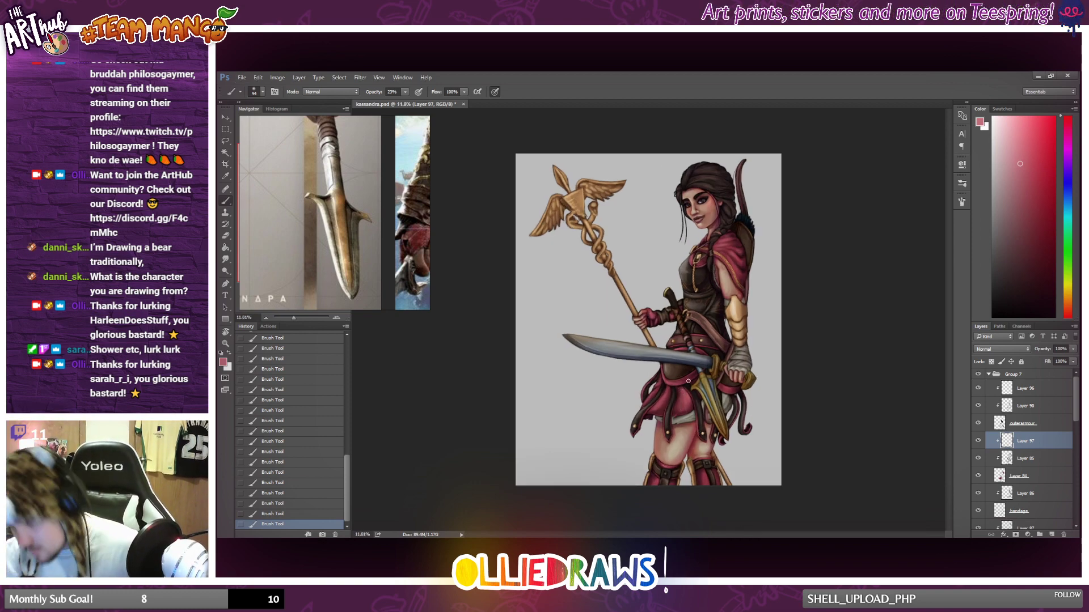
# Soften the skirt cloth's highlights with the eraser enlarged to 142, and repaint a highlight on the front of the skirt with the brush.
pyautogui.press('e')
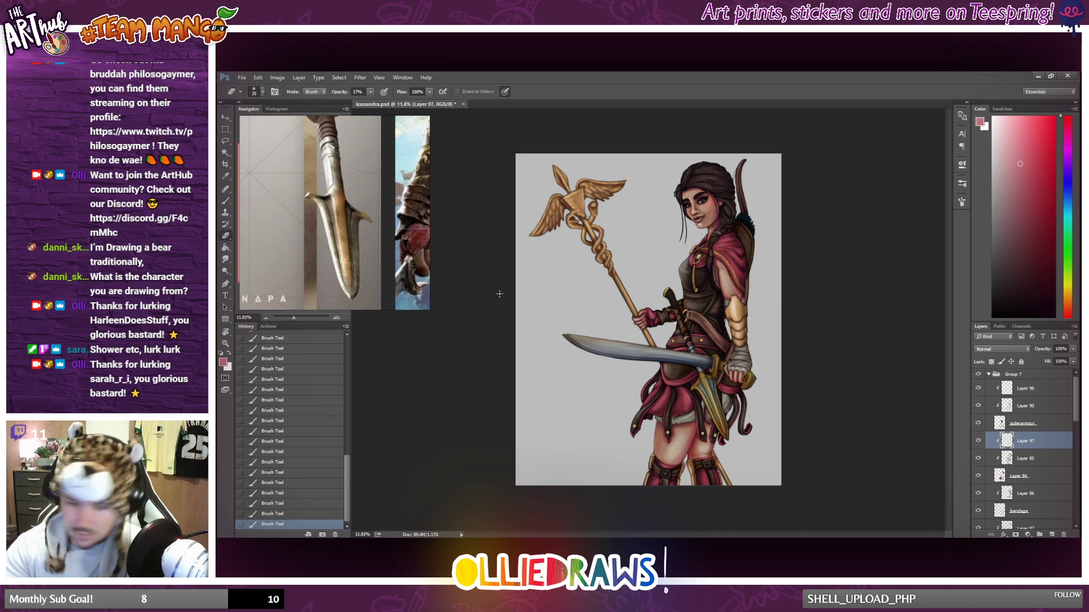
pyautogui.rightClick(685, 397)
pyautogui.click(754, 369)
pyautogui.click(799, 302)
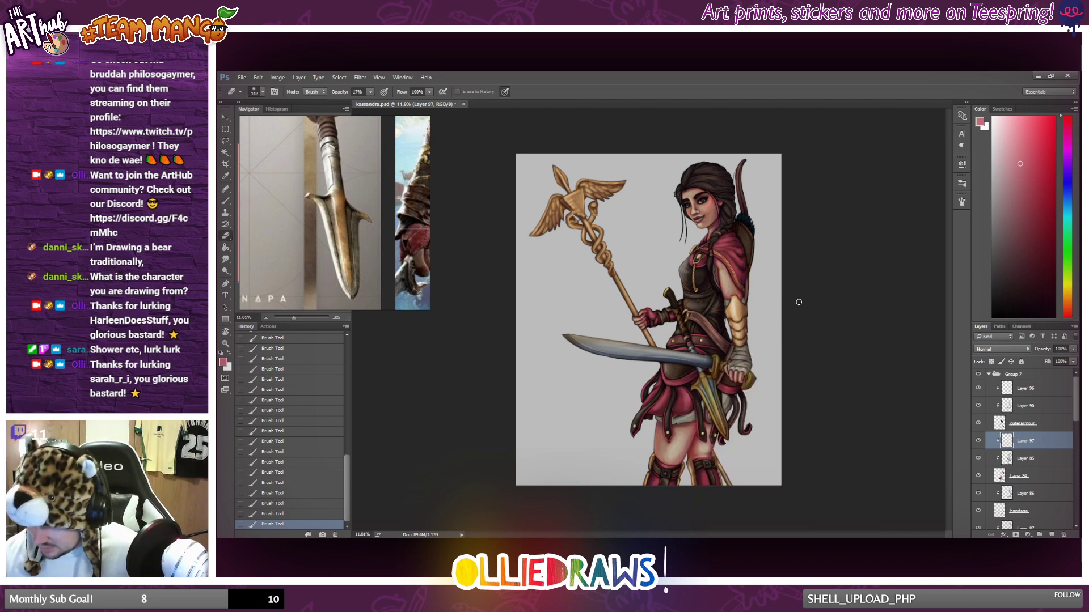
pyautogui.moveTo(683, 412); pyautogui.dragTo(685, 397)
pyautogui.moveTo(682, 385); pyautogui.dragTo(674, 356)
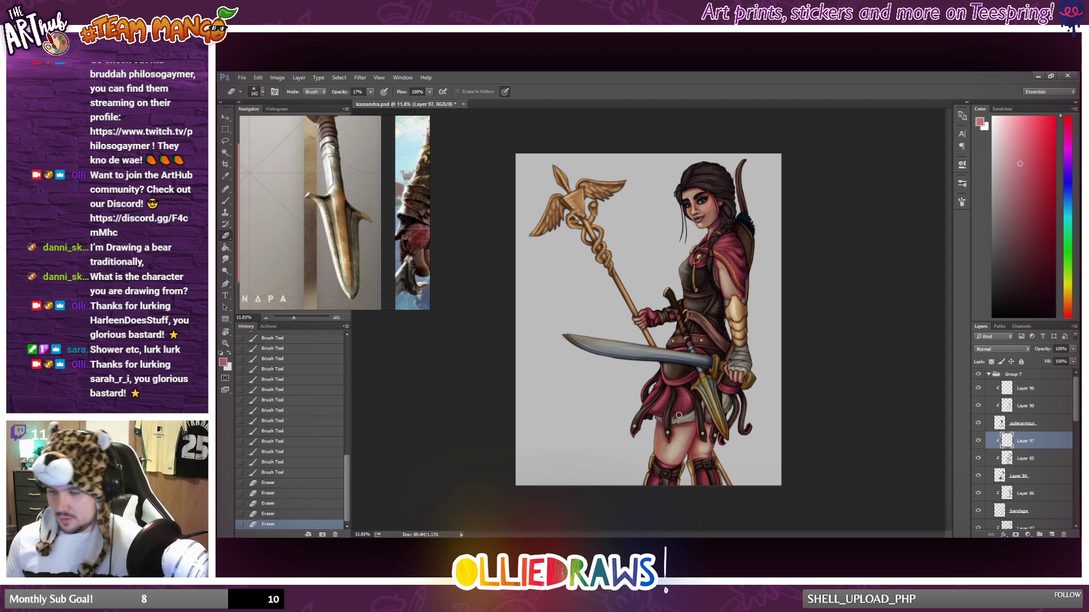
pyautogui.click(226, 200)
pyautogui.moveTo(684, 408); pyautogui.dragTo(684, 398)
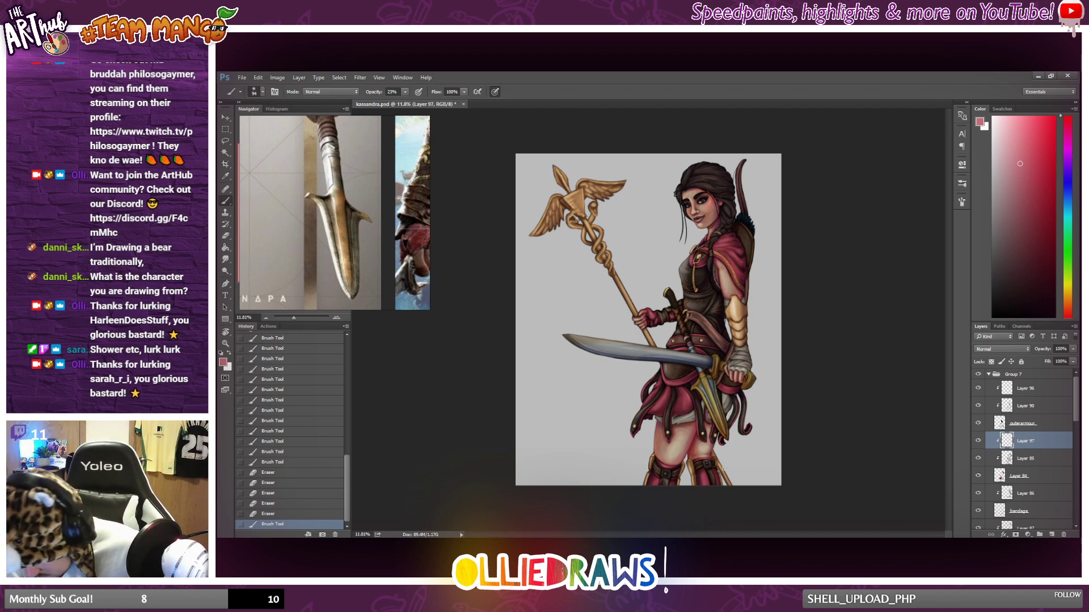
# Paint highlights on the red cloth of both boots, soften them with the eraser, and touch up one boot with the brush.
pyautogui.moveTo(722, 469); pyautogui.dragTo(716, 477)
pyautogui.moveTo(706, 468); pyautogui.dragTo(702, 479)
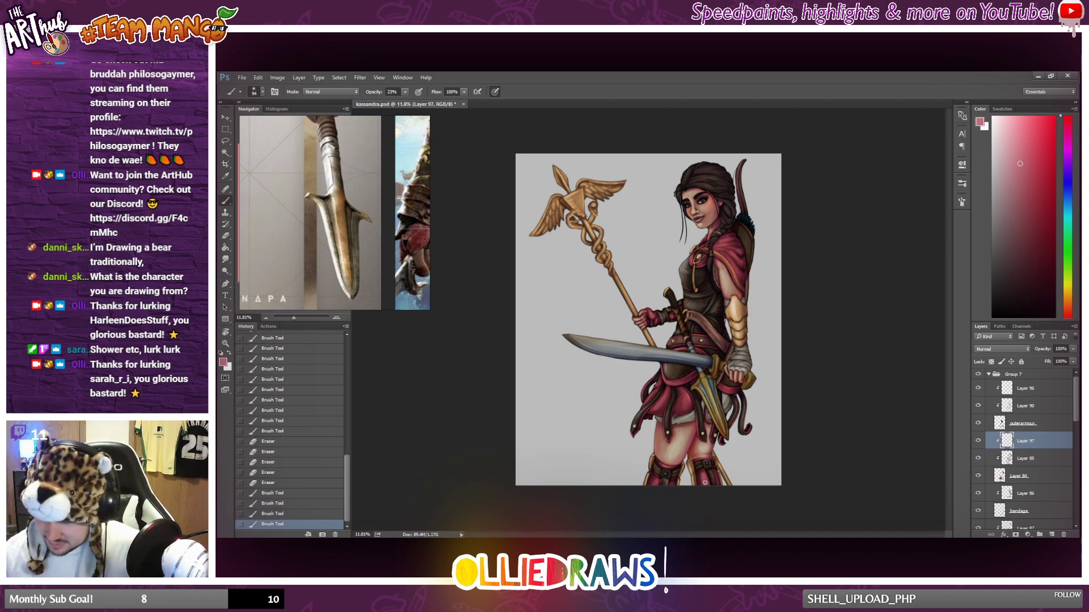
pyautogui.click(226, 236)
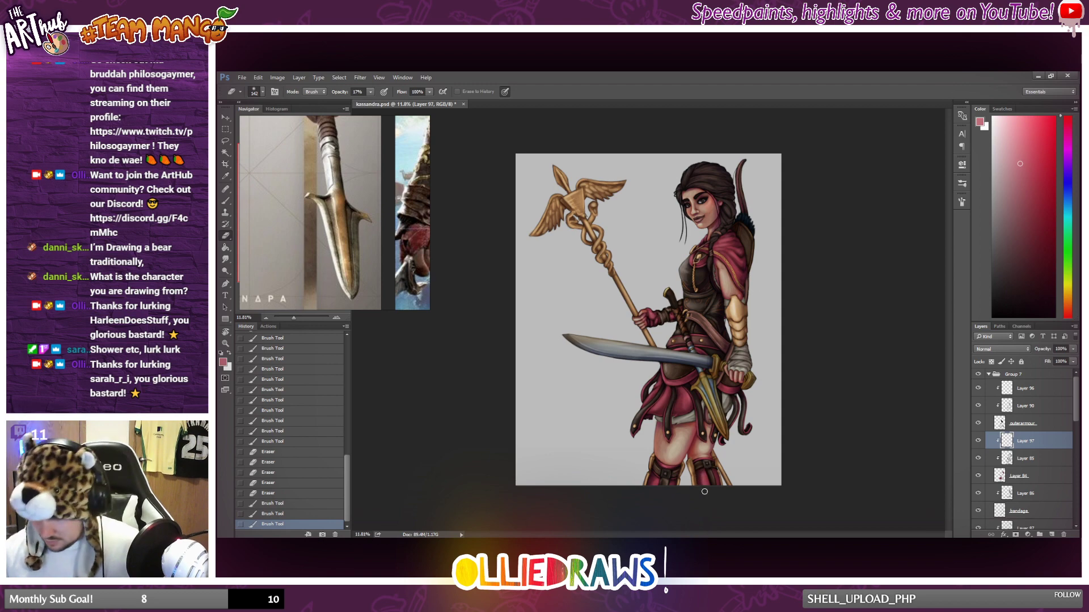
pyautogui.moveTo(704, 490); pyautogui.dragTo(702, 485)
pyautogui.moveTo(701, 480)
pyautogui.mouseDown()
pyautogui.moveTo(714, 468)
pyautogui.moveTo(660, 480)
pyautogui.mouseUp()
pyautogui.click(225, 201)
pyautogui.moveTo(663, 470); pyautogui.dragTo(661, 482)
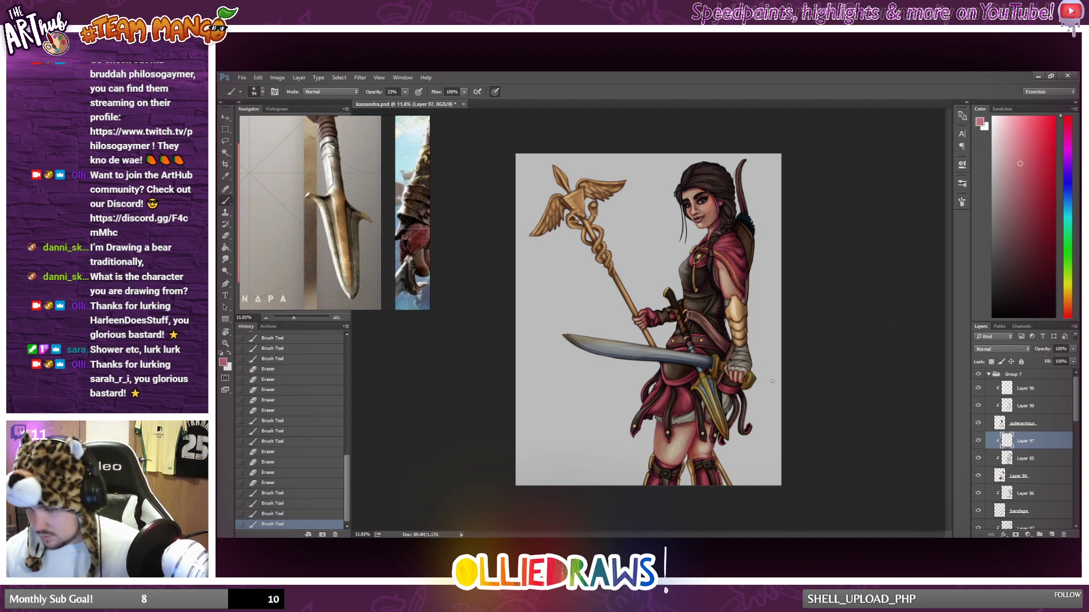
# Paint light red highlights along the red trim of the hip armour below the sword.
pyautogui.moveTo(727, 391); pyautogui.dragTo(734, 391)
pyautogui.moveTo(727, 390)
pyautogui.mouseDown()
pyautogui.moveTo(673, 380)
pyautogui.moveTo(682, 383)
pyautogui.mouseUp()
pyautogui.moveTo(682, 383); pyautogui.dragTo(673, 380)
# Strengthen the highlights on the cloak's folds over the upper arm.
pyautogui.scroll(2, 705, 358)
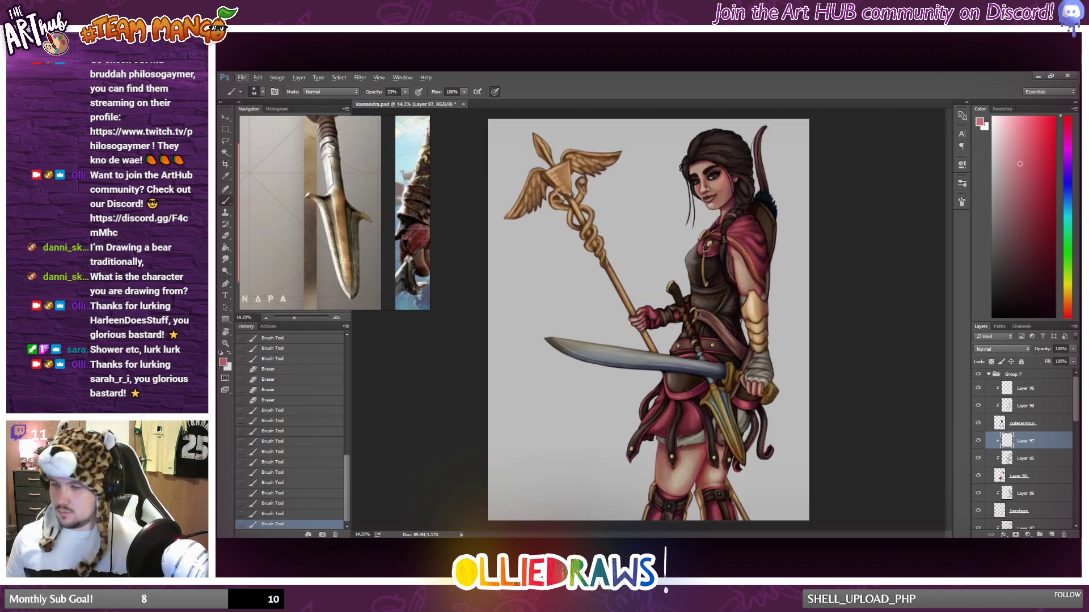
pyautogui.scroll(2, 710, 275)
pyautogui.moveTo(765, 288)
pyautogui.mouseDown()
pyautogui.moveTo(746, 246)
pyautogui.moveTo(764, 289)
pyautogui.moveTo(764, 256)
pyautogui.mouseUp()
pyautogui.moveTo(760, 262); pyautogui.dragTo(767, 247)
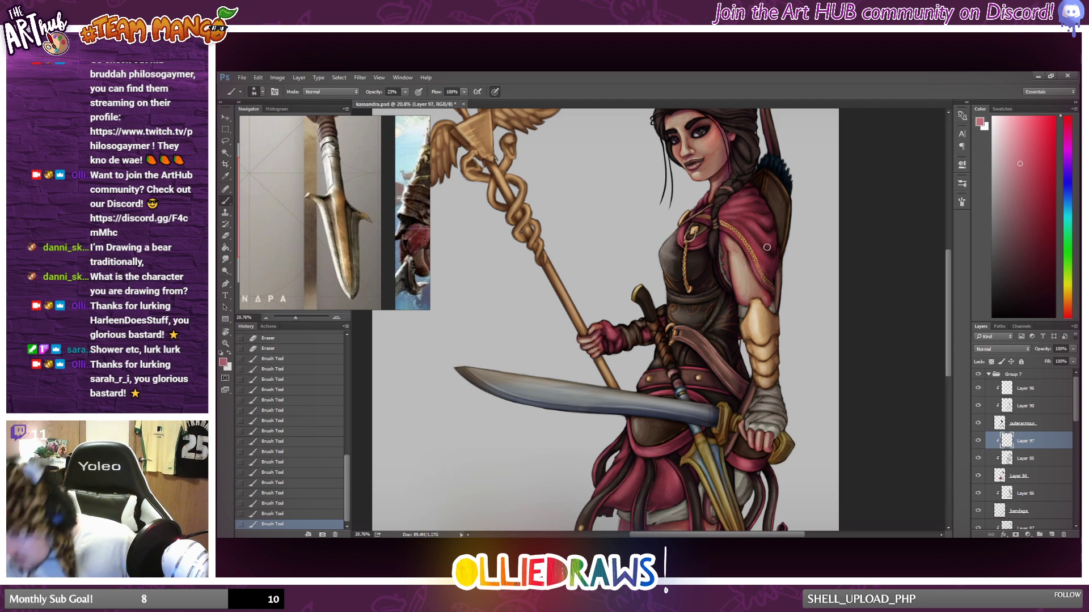
# Touch up the highlight on the red glove gripping the staff.
pyautogui.scroll(-4, 767, 248)
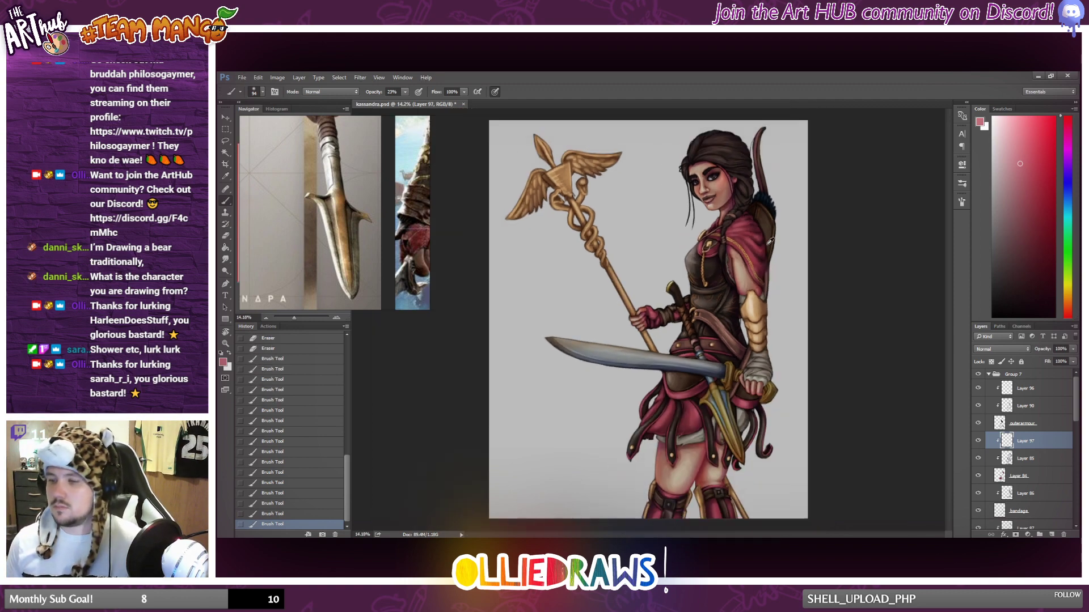
pyautogui.scroll(-1, 763, 249)
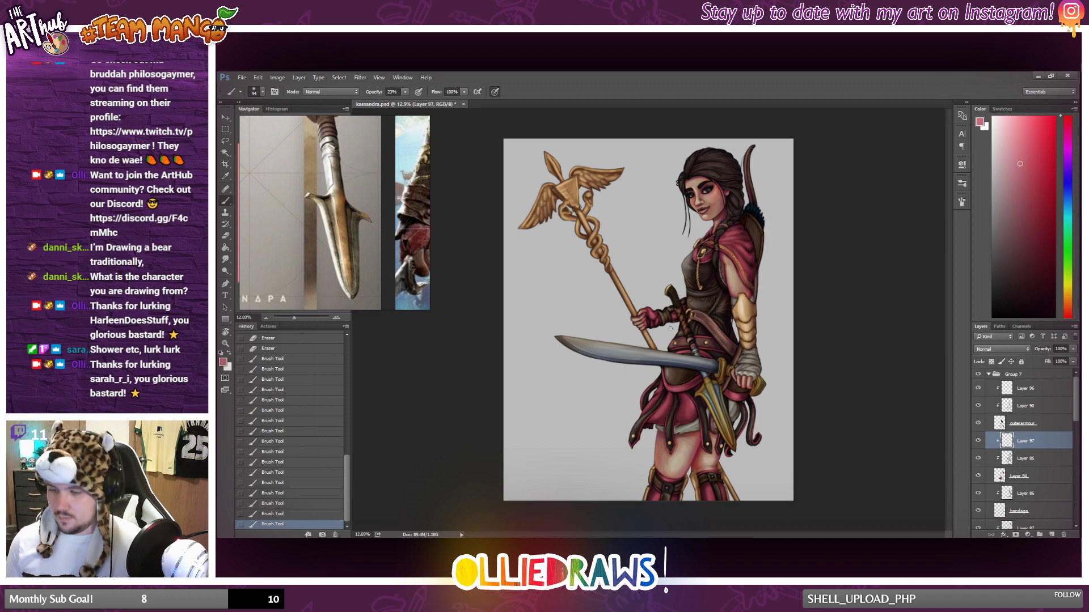
pyautogui.scroll(3, 671, 327)
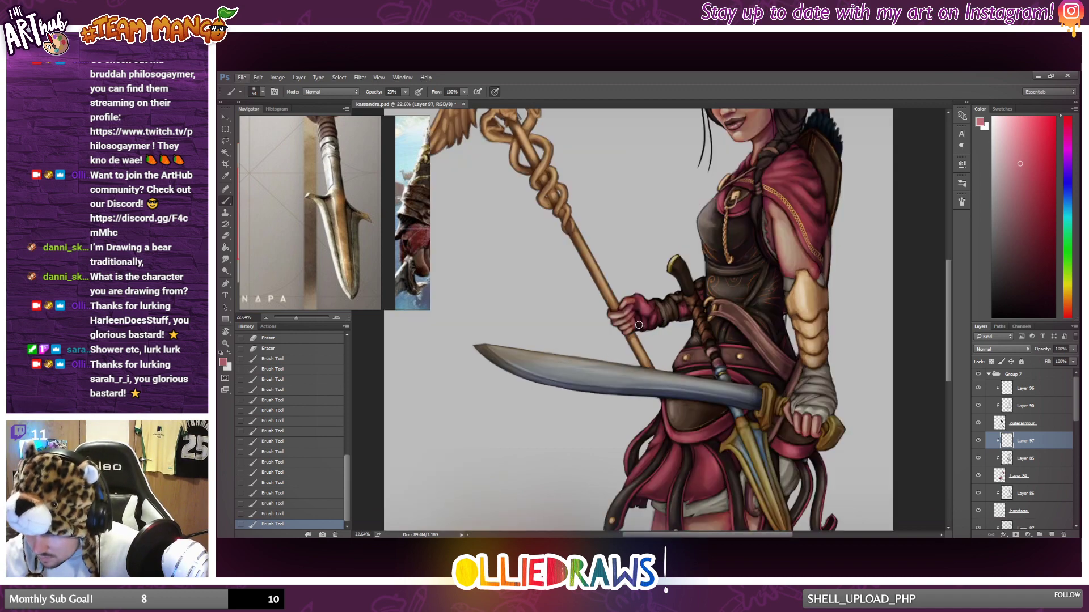
pyautogui.moveTo(642, 324); pyautogui.dragTo(643, 320)
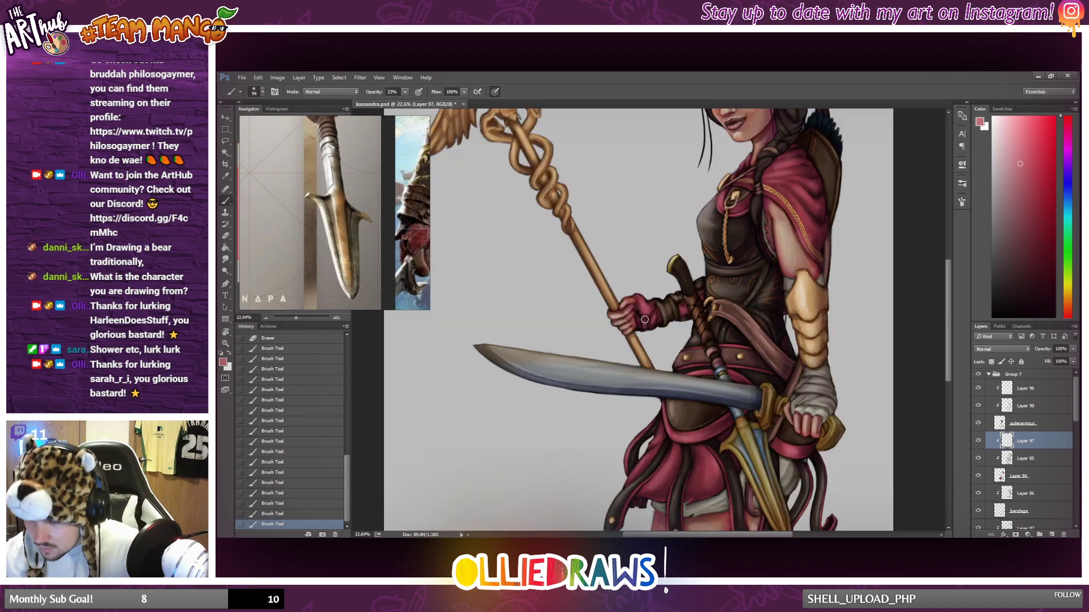
pyautogui.scroll(-3, 649, 325)
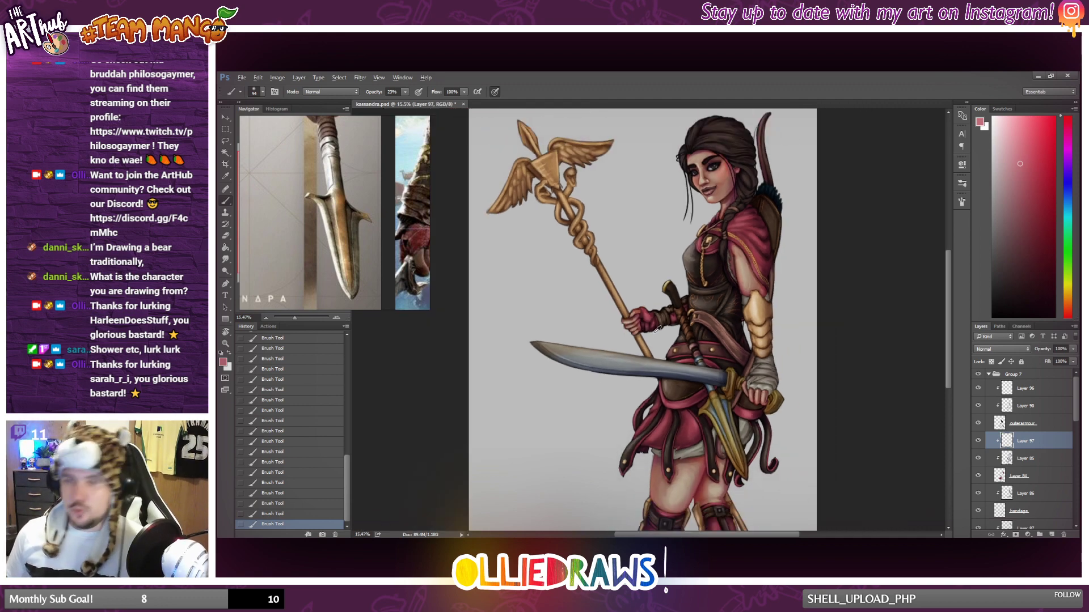
pyautogui.scroll(-4, 661, 327)
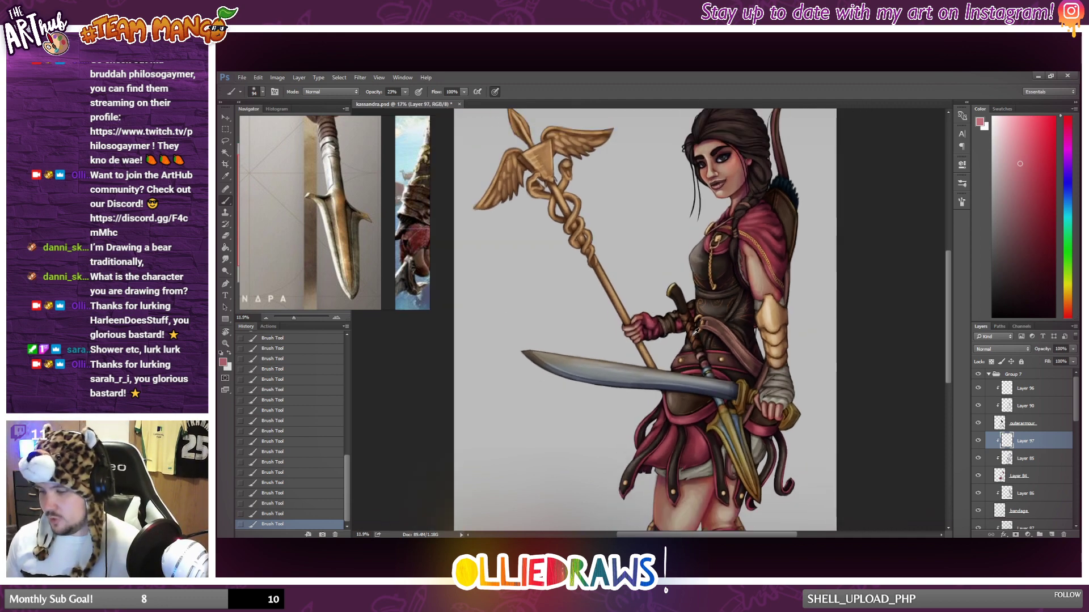
pyautogui.scroll(-1, 703, 354)
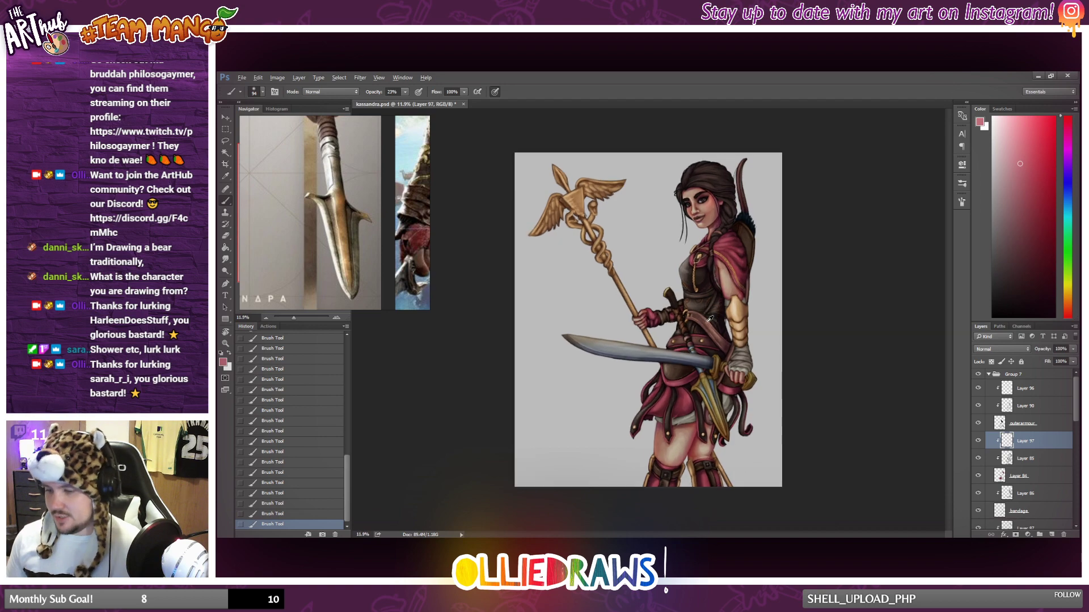
# Add a new layer above Layer 86 and clip it to the bandage layer.
pyautogui.scroll(-1, 1008, 449)
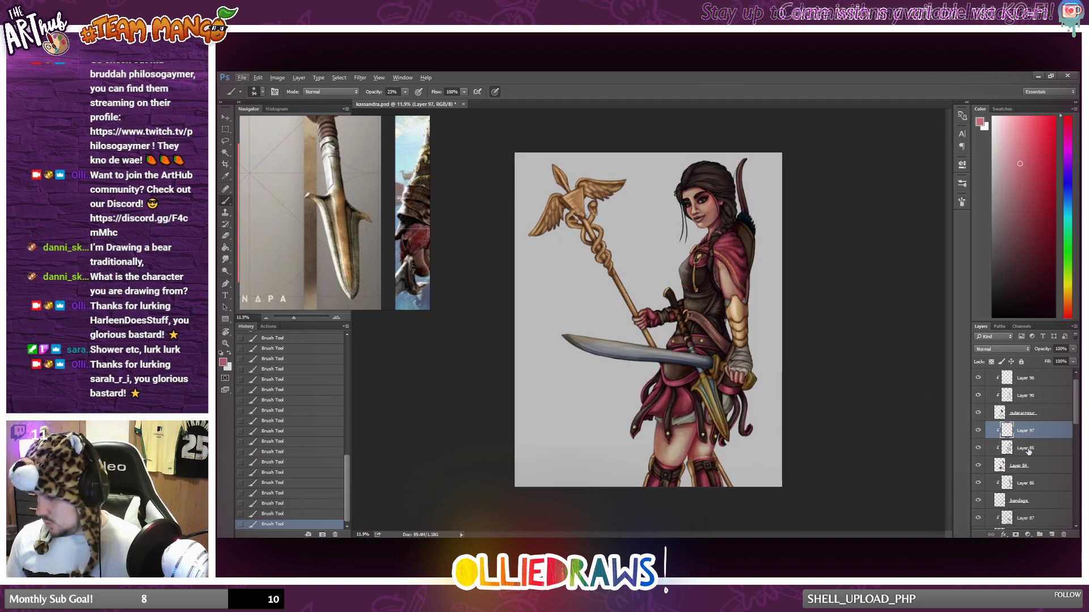
pyautogui.click(1007, 474)
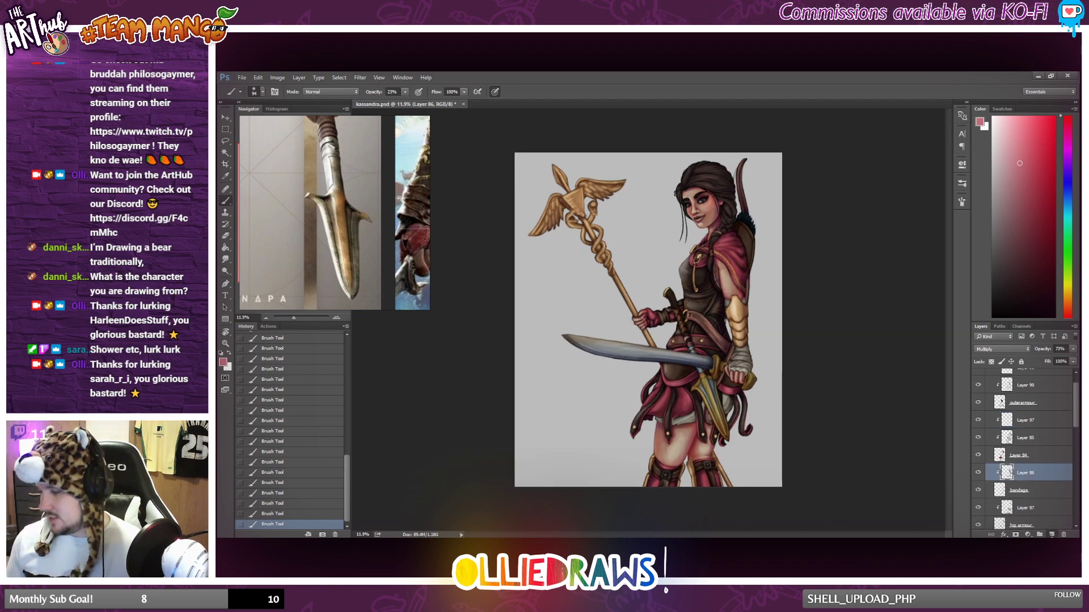
pyautogui.click(1051, 535)
pyautogui.keyDown('alt'); pyautogui.click(1005, 414); pyautogui.keyUp('alt')
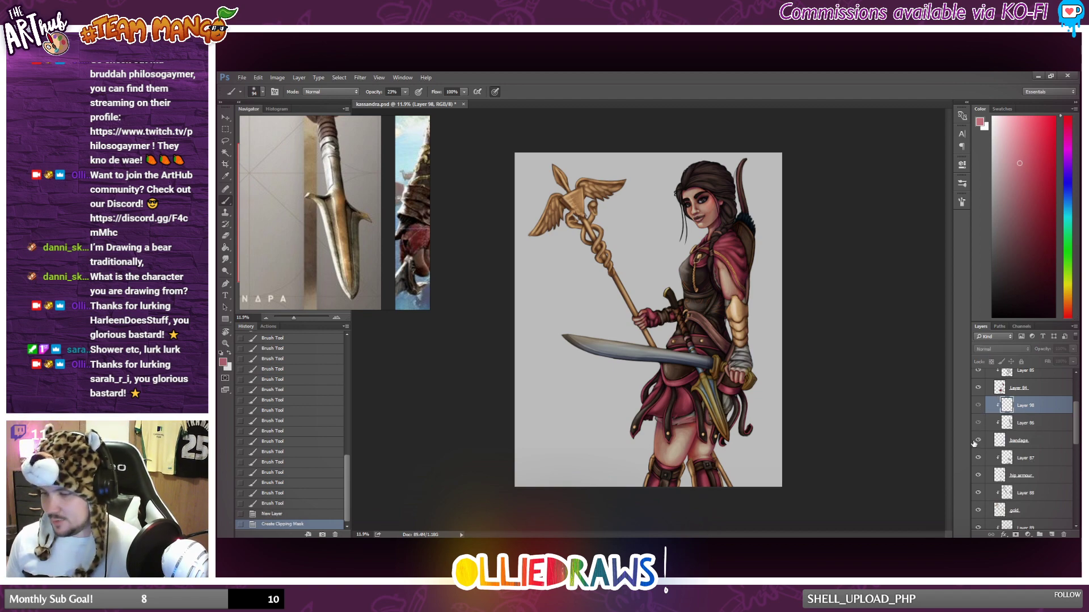
# Sample the wrap's colour, lighten it to near white, and paint highlights on the bandage around the sword hand and wrist.
pyautogui.scroll(4, 765, 355)
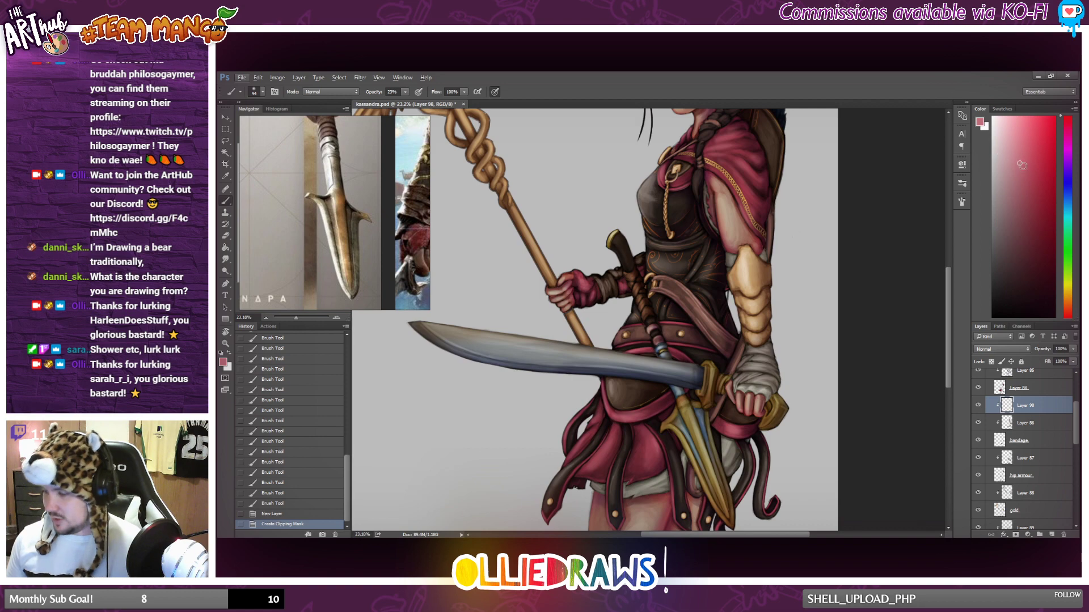
pyautogui.keyDown('alt'); pyautogui.click(760, 389); pyautogui.keyUp('alt')
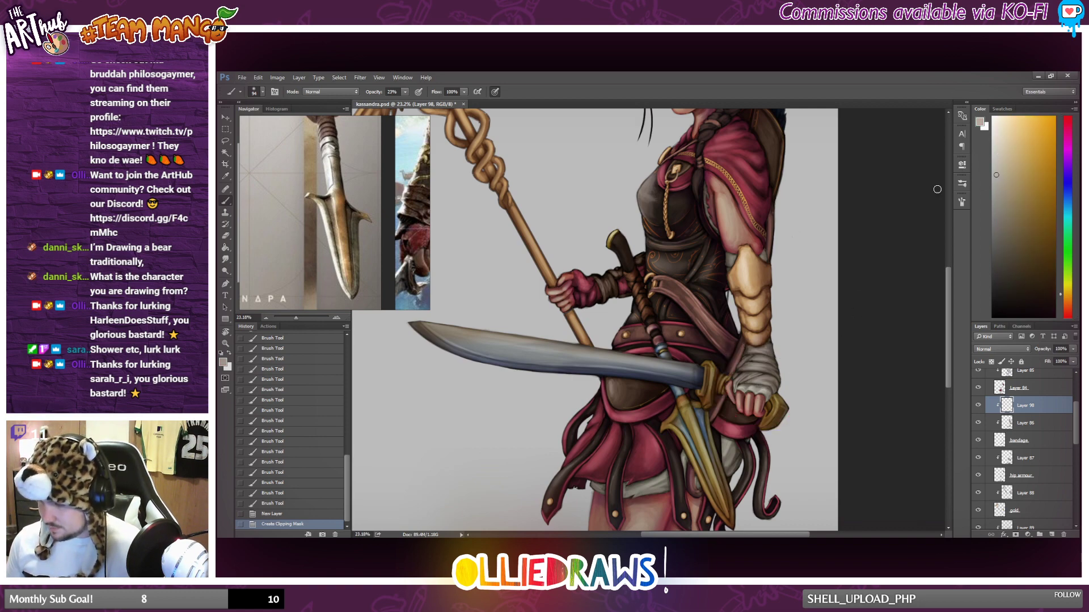
pyautogui.click(993, 133)
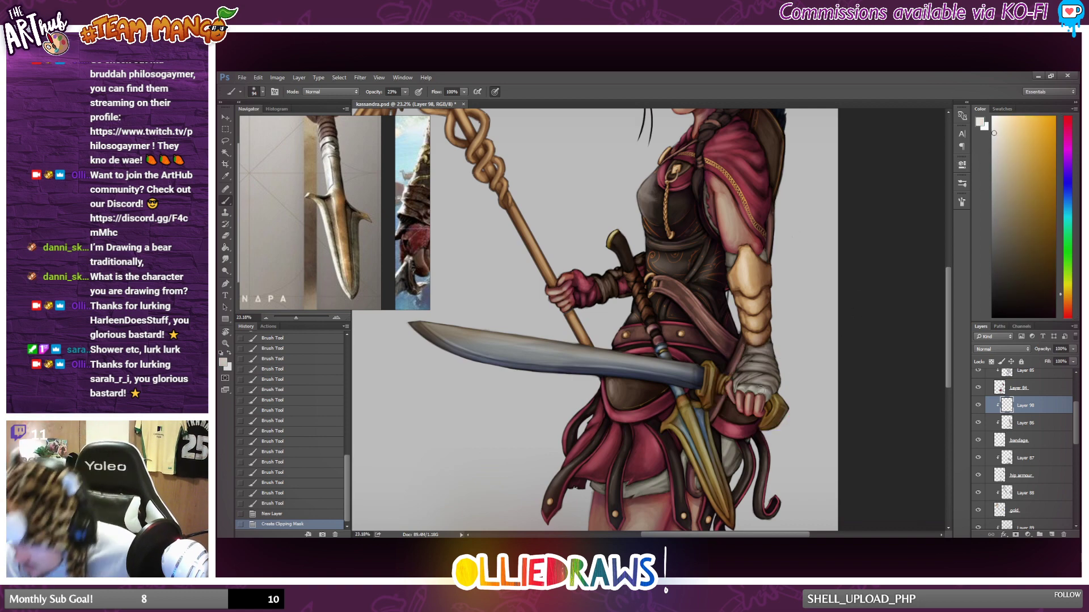
pyautogui.moveTo(761, 390); pyautogui.dragTo(757, 393)
pyautogui.moveTo(762, 389)
pyautogui.mouseDown()
pyautogui.moveTo(788, 375)
pyautogui.moveTo(740, 388)
pyautogui.mouseUp()
pyautogui.moveTo(742, 384); pyautogui.dragTo(736, 386)
pyautogui.moveTo(738, 381); pyautogui.dragTo(735, 384)
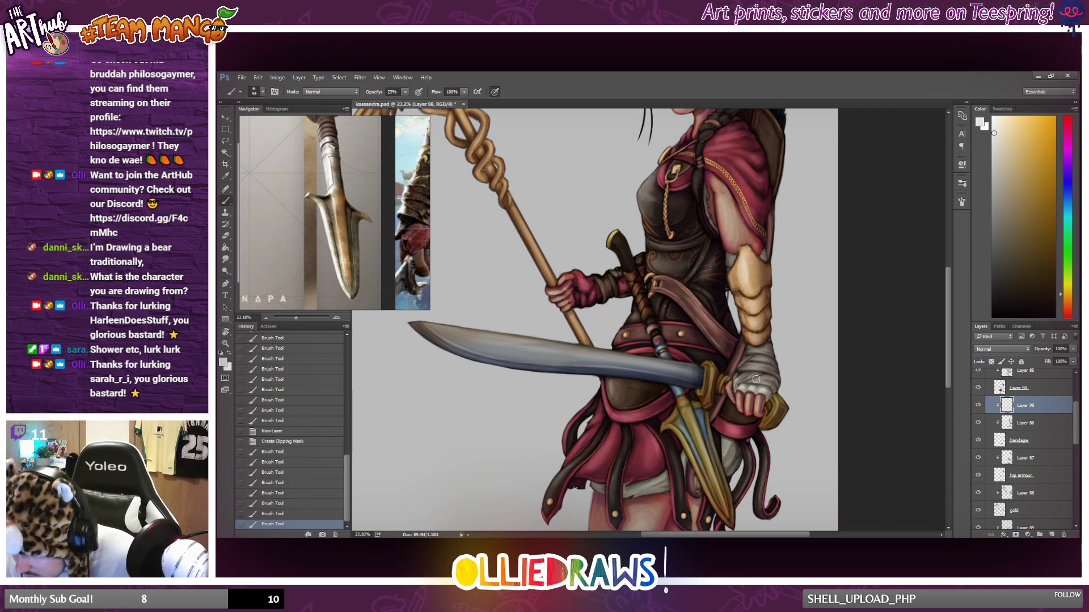
pyautogui.scroll(3, 749, 338)
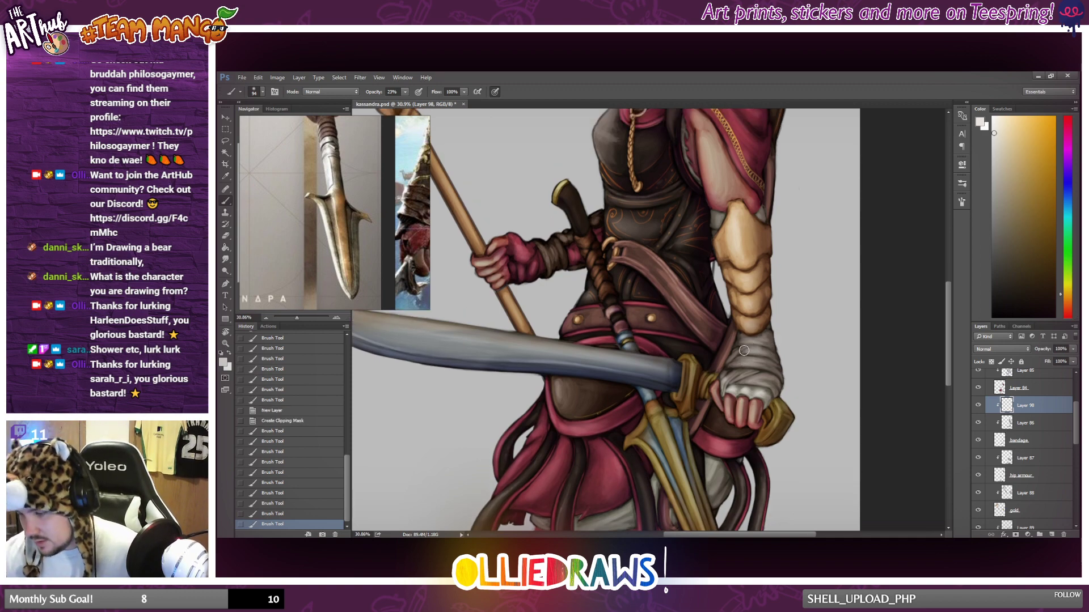
pyautogui.moveTo(754, 360); pyautogui.dragTo(748, 361)
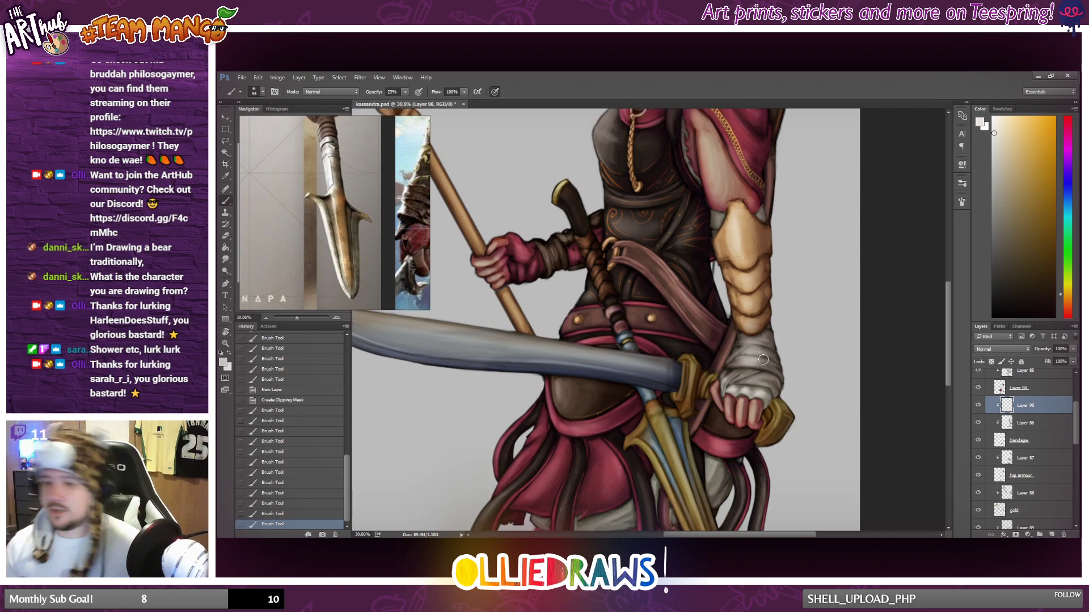
pyautogui.scroll(-3, 732, 378)
pyautogui.scroll(2, 652, 408)
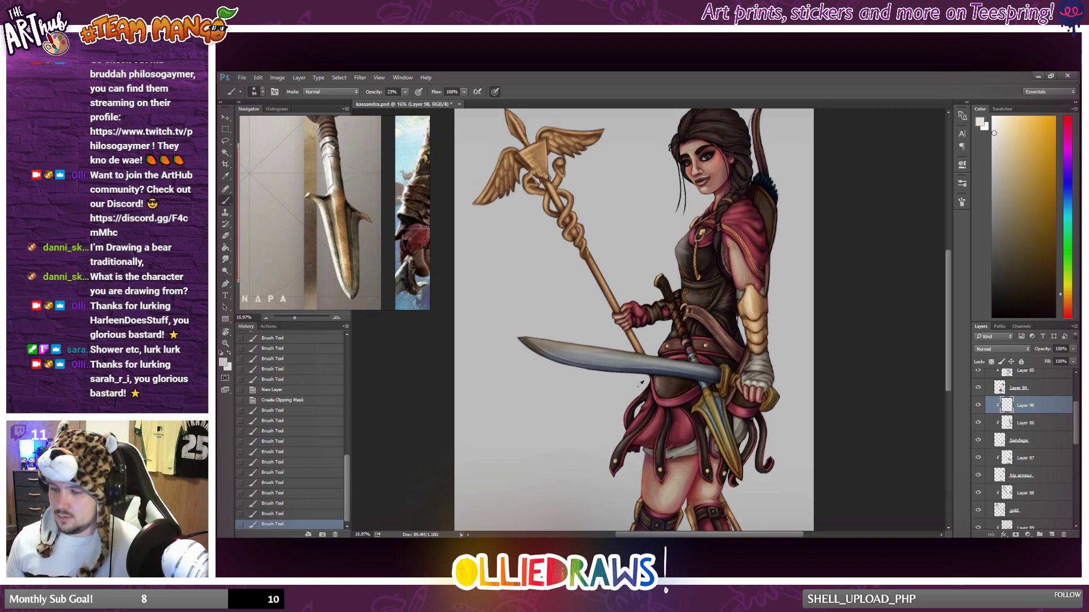
# Paint near-white highlights on the white cloth under the skirt, undoing the first stroke along its hem.
pyautogui.scroll(2, 644, 416)
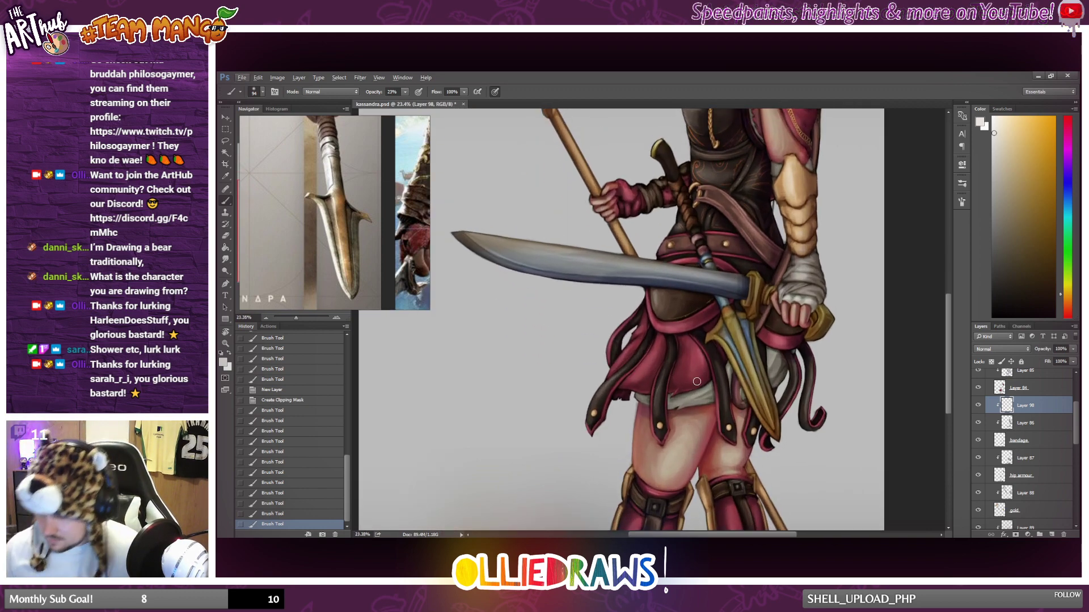
pyautogui.moveTo(675, 403); pyautogui.dragTo(687, 409)
pyautogui.hotkey('ctrl', 'z')
pyautogui.moveTo(731, 376)
pyautogui.mouseDown()
pyautogui.moveTo(671, 404)
pyautogui.moveTo(698, 399)
pyautogui.mouseUp()
pyautogui.moveTo(716, 390); pyautogui.dragTo(706, 395)
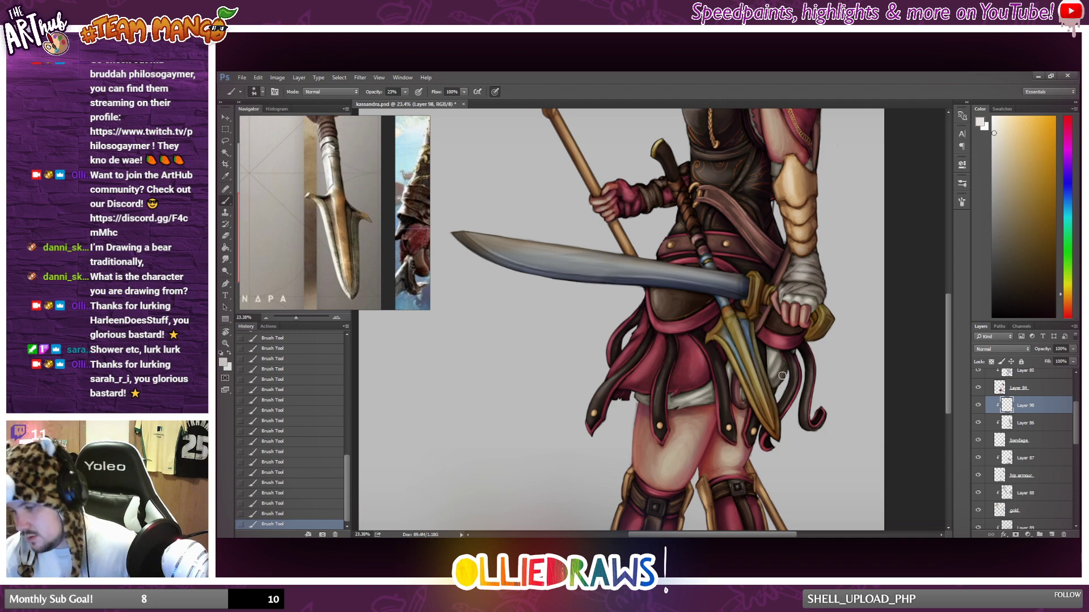
pyautogui.scroll(-4, 795, 350)
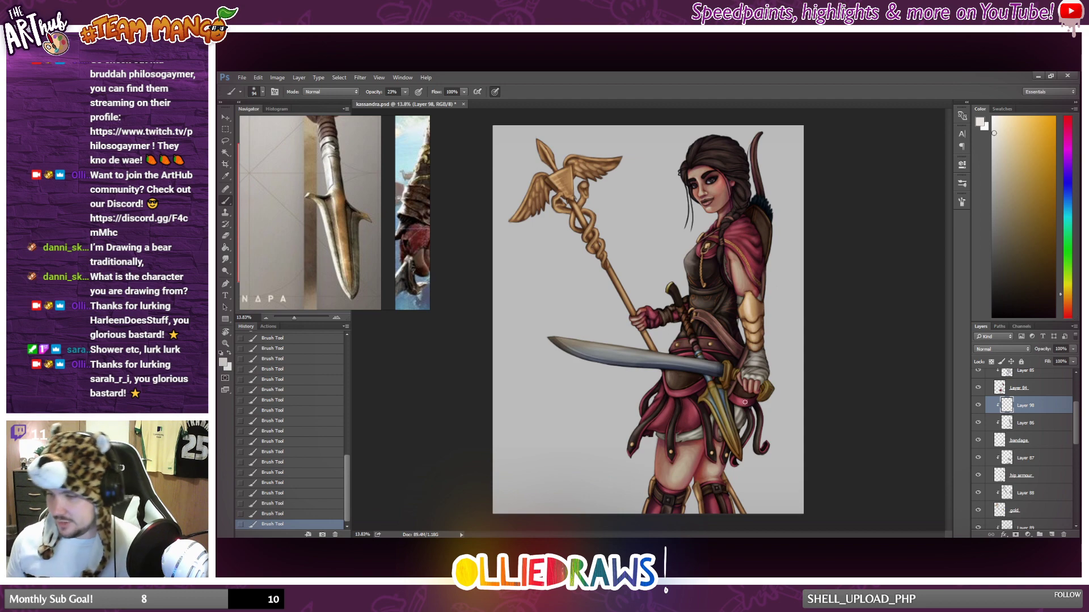
# Add small near-white brush strokes beside the forearm bracer and on the upper arm.
pyautogui.scroll(3, 745, 402)
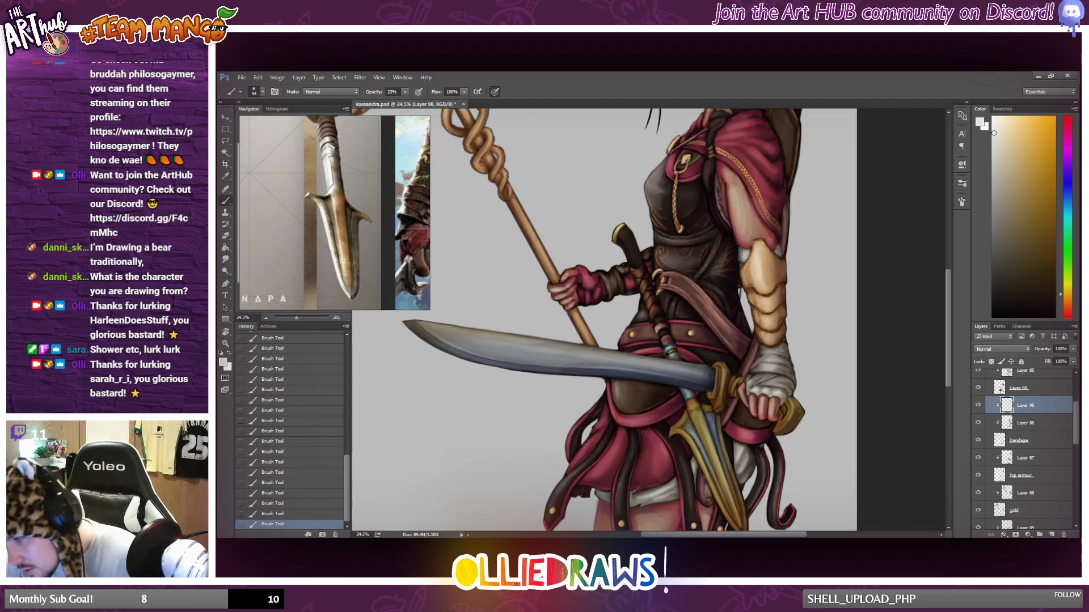
pyautogui.moveTo(782, 283); pyautogui.dragTo(786, 290)
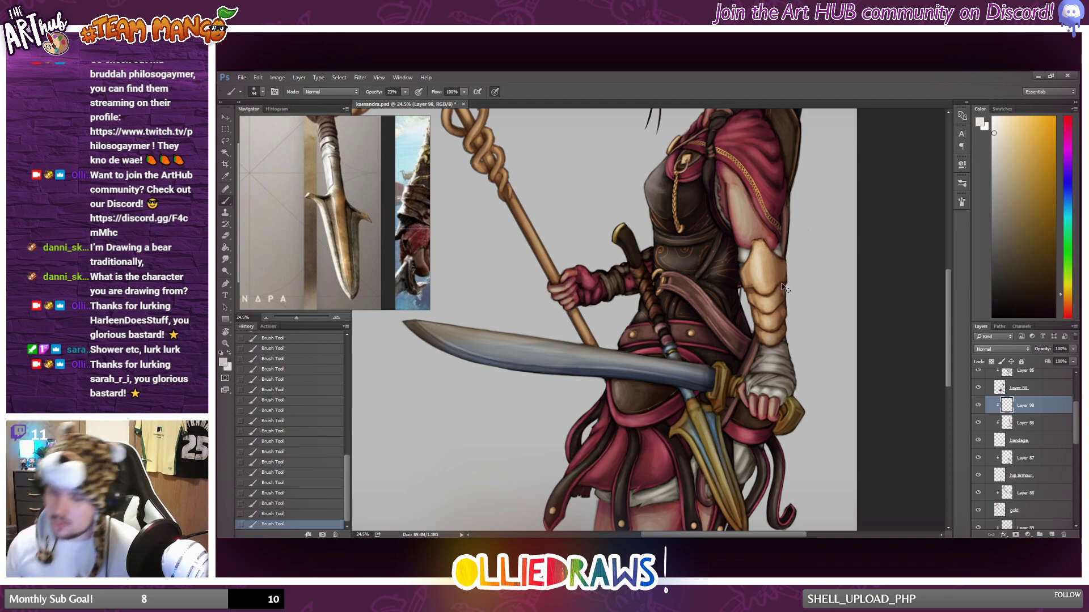
pyautogui.scroll(-3, 774, 329)
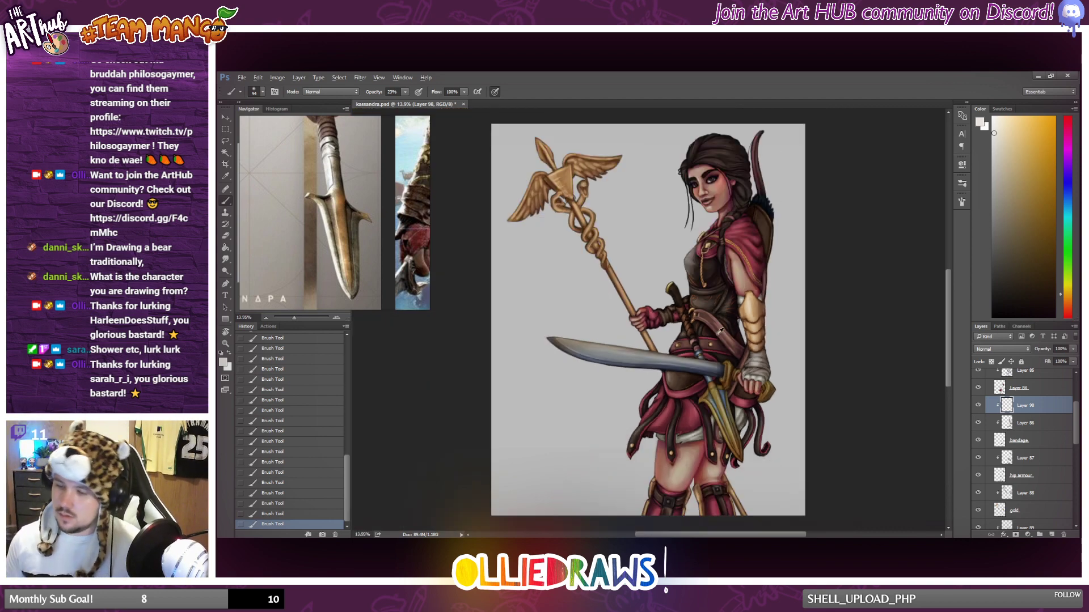
pyautogui.scroll(3, 746, 259)
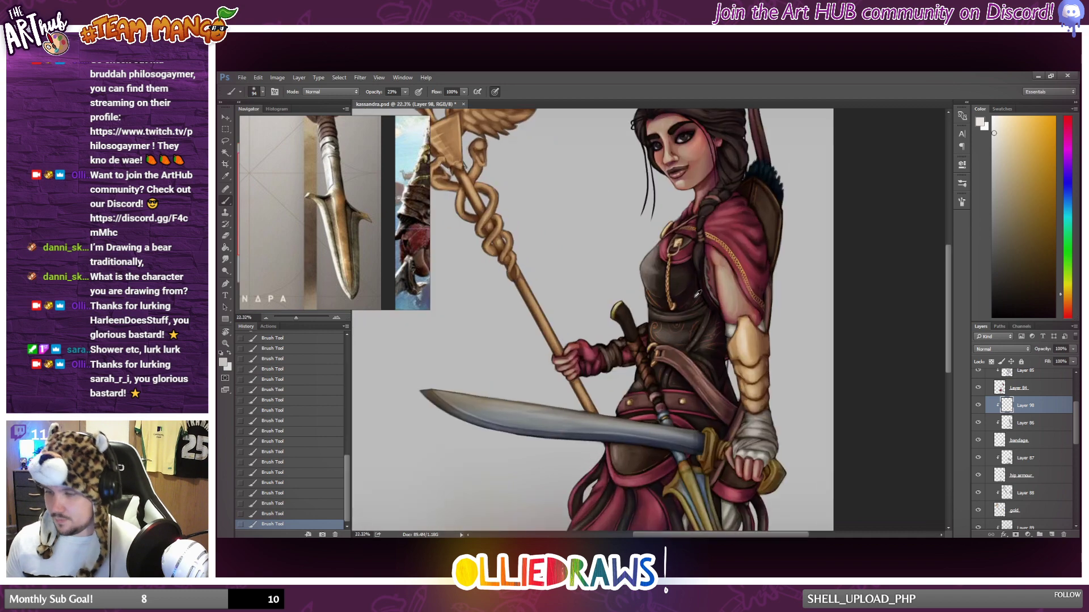
pyautogui.moveTo(713, 266)
pyautogui.mouseDown()
pyautogui.moveTo(712, 240)
pyautogui.moveTo(715, 270)
pyautogui.mouseUp()
# Undo the last brush stroke and paint a highlight along the white cloth hem below the skirt.
pyautogui.scroll(-2, 731, 301)
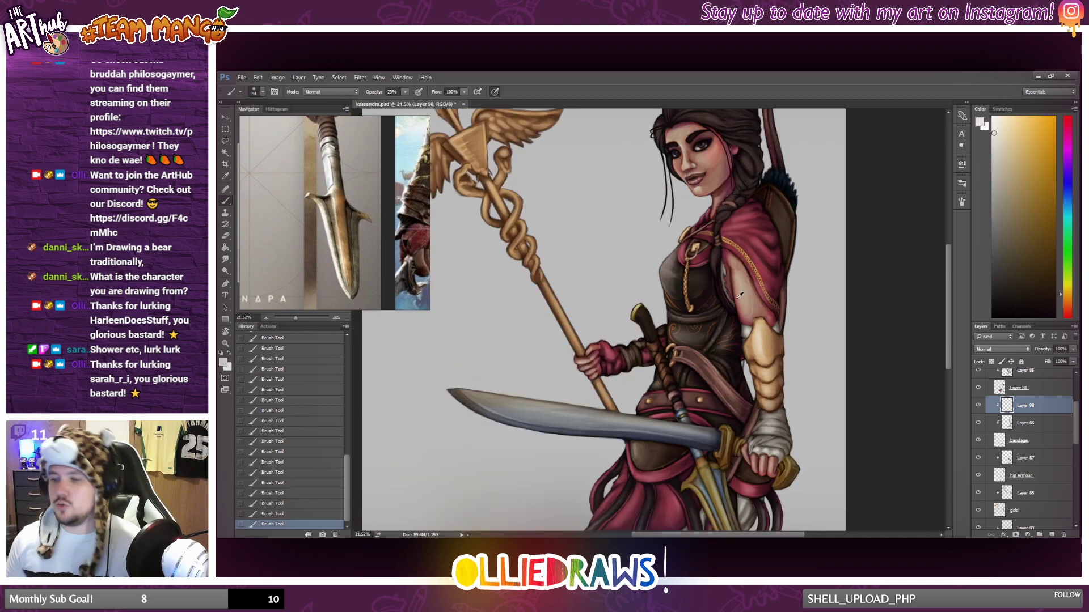
pyautogui.scroll(-1, 732, 299)
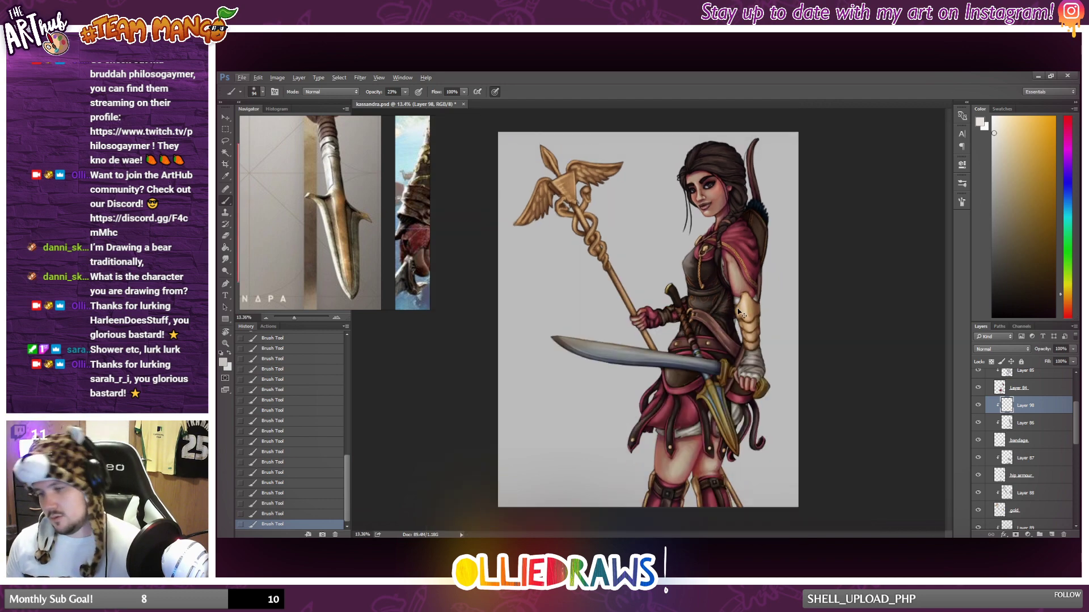
pyautogui.click(278, 514)
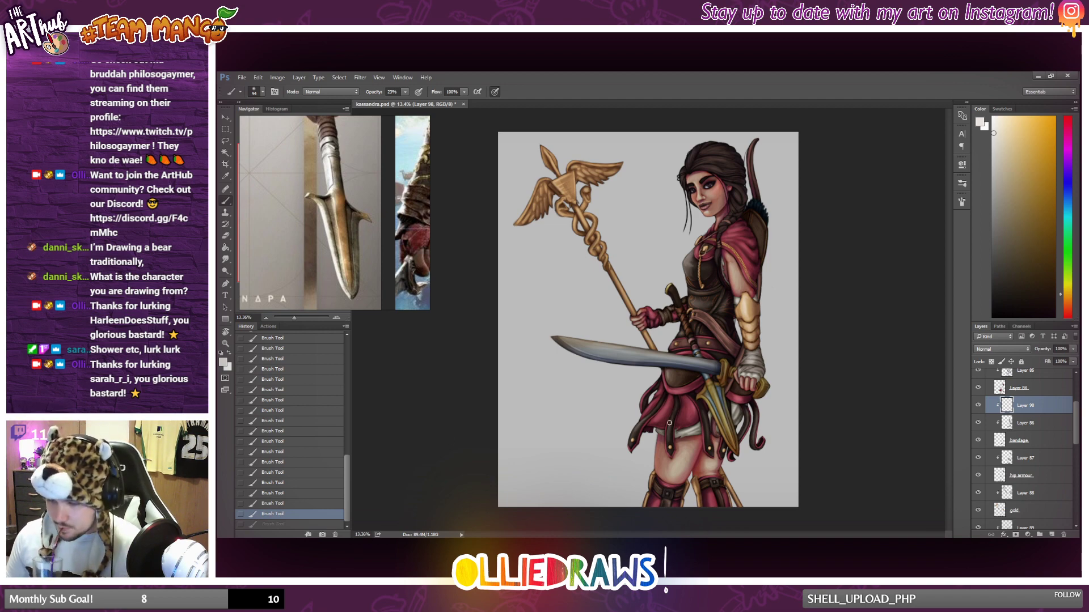
pyautogui.moveTo(681, 435); pyautogui.dragTo(686, 436)
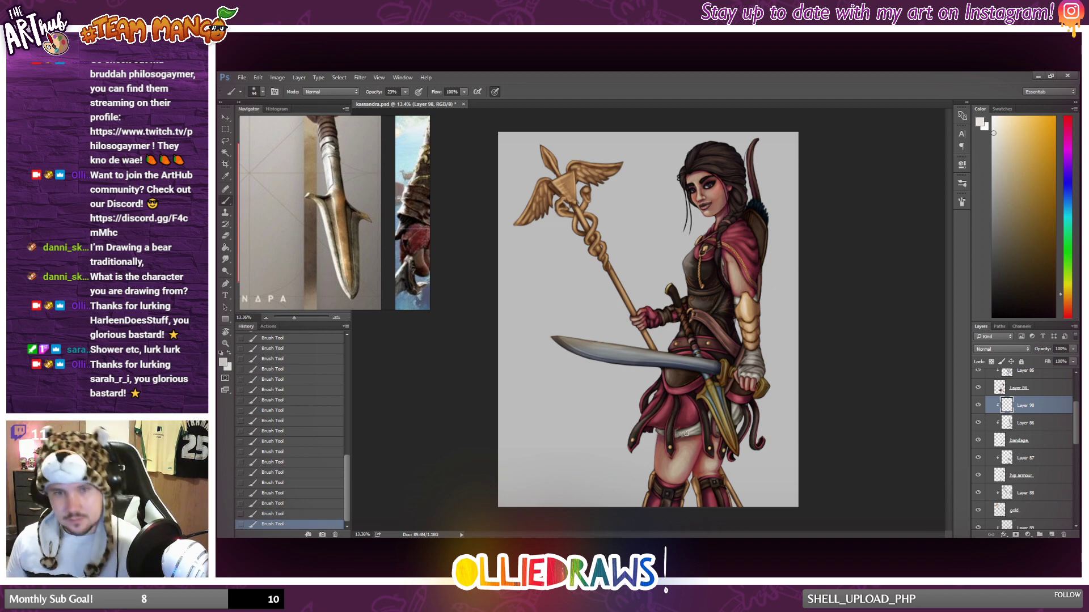
# Check Layer 87 by toggling its visibility, then add a new layer above it clipped to the hip armour layer.
pyautogui.click(1045, 459)
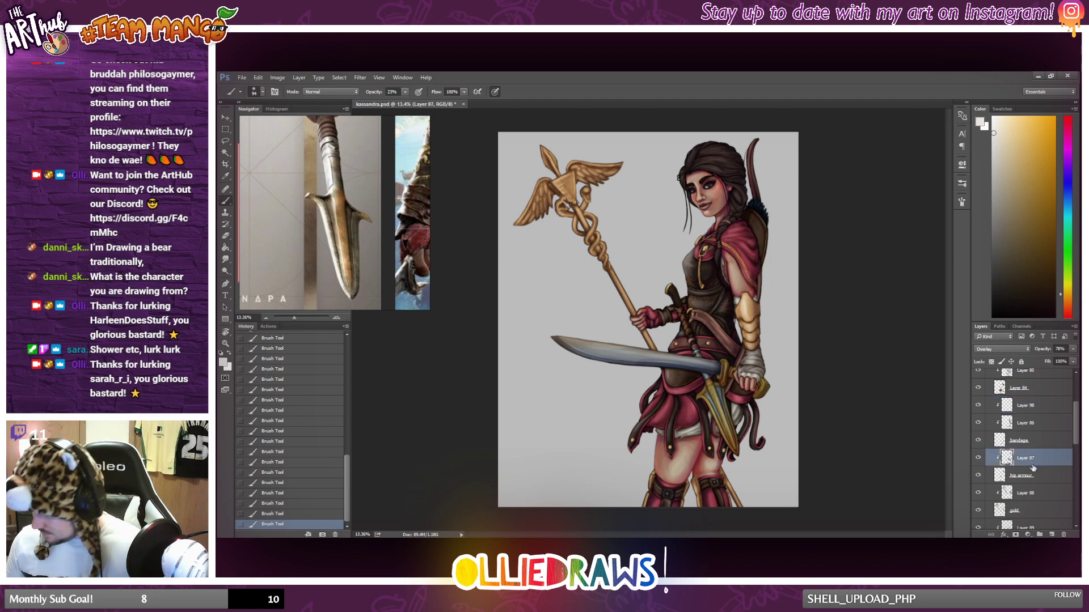
pyautogui.click(978, 457)
pyautogui.click(977, 458)
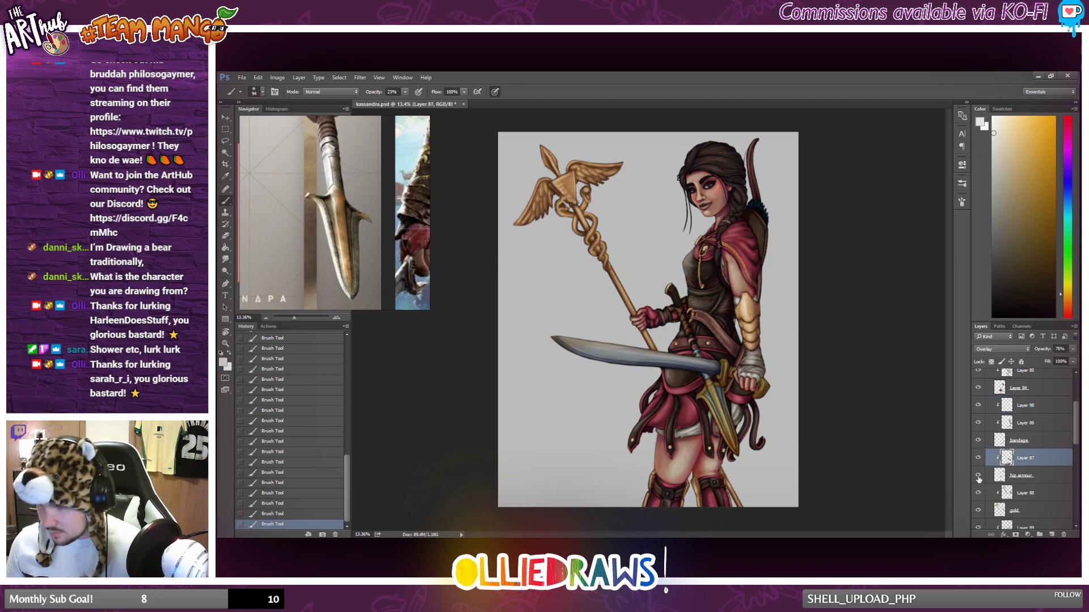
pyautogui.click(1052, 535)
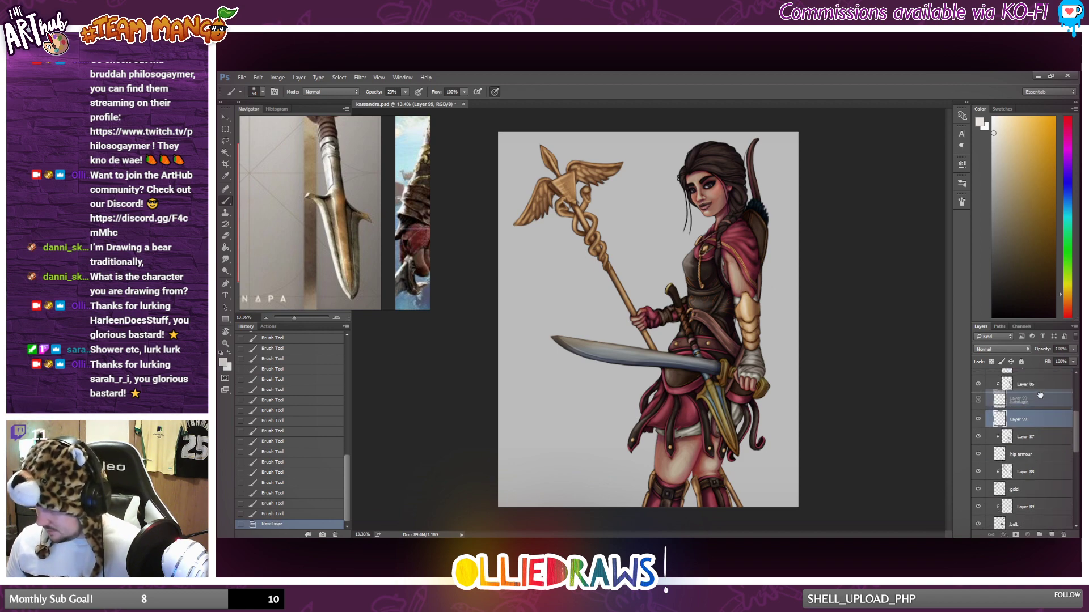
pyautogui.hotkey('ctrl', ']')
pyautogui.hotkey('ctrl', 'z')
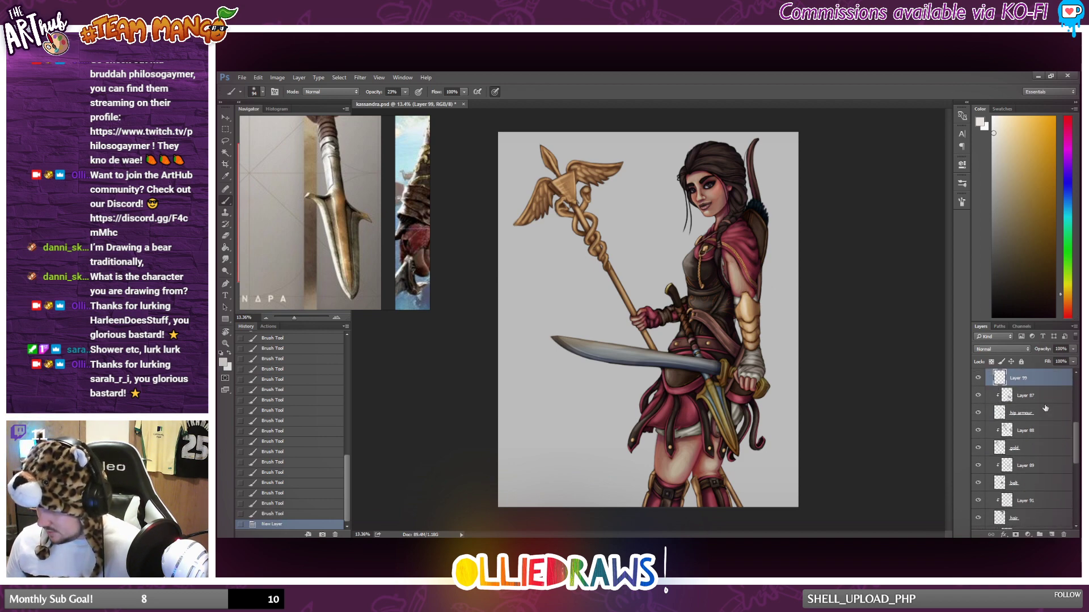
pyautogui.keyDown('alt'); pyautogui.click(1022, 427); pyautogui.keyUp('alt')
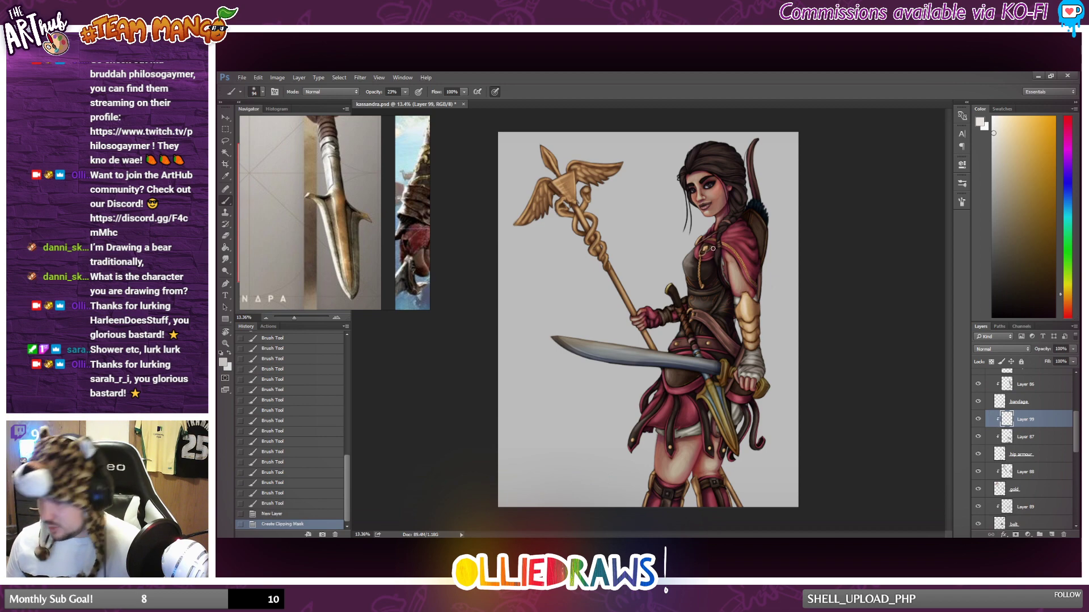
# Sample the brown of the hip armour, lighten it, and paint highlights on the quiver behind the shoulder.
pyautogui.scroll(2, 737, 314)
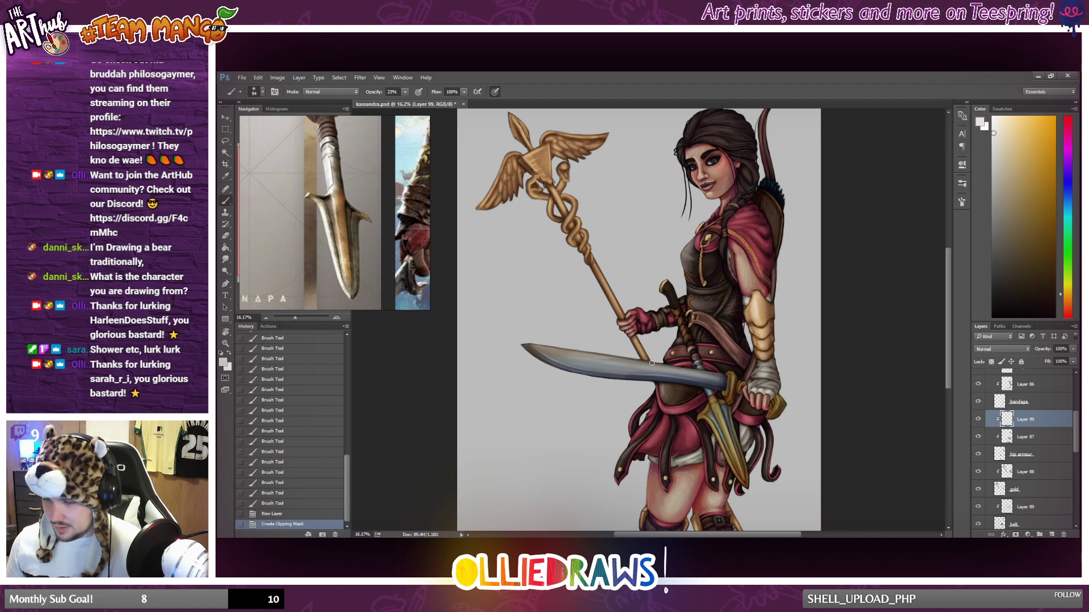
pyautogui.keyDown('alt'); pyautogui.click(676, 386); pyautogui.keyUp('alt')
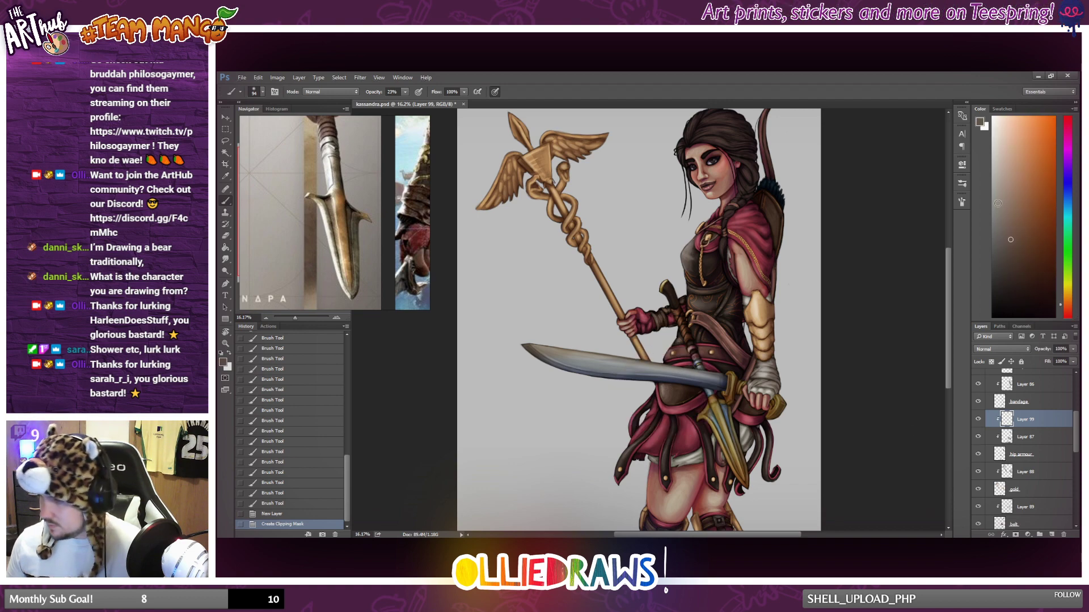
pyautogui.click(1010, 202)
pyautogui.scroll(5, 794, 227)
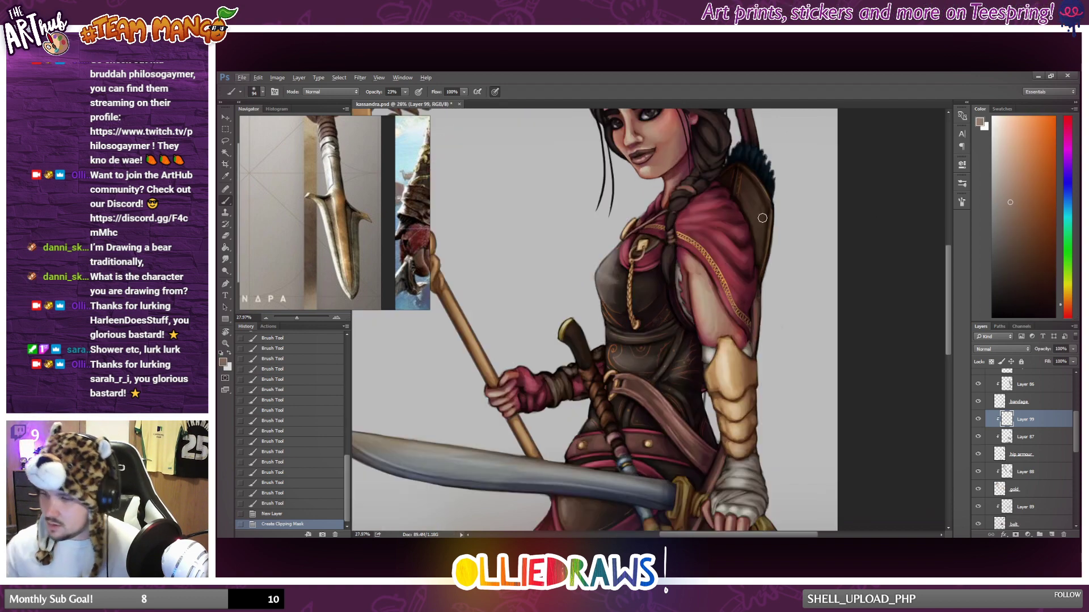
pyautogui.moveTo(762, 218)
pyautogui.mouseDown()
pyautogui.moveTo(750, 197)
pyautogui.moveTo(758, 212)
pyautogui.mouseUp()
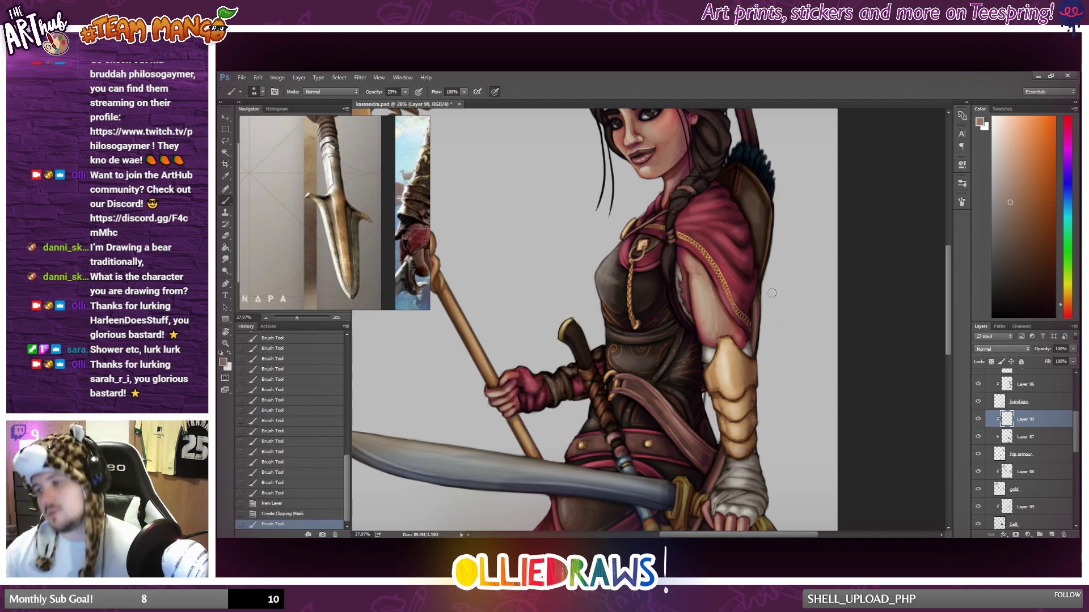
pyautogui.moveTo(754, 195)
pyautogui.mouseDown()
pyautogui.moveTo(760, 238)
pyautogui.moveTo(755, 200)
pyautogui.moveTo(746, 340)
pyautogui.moveTo(775, 340)
pyautogui.moveTo(753, 204)
pyautogui.moveTo(760, 249)
pyautogui.mouseUp()
pyautogui.scroll(-2, 595, 345)
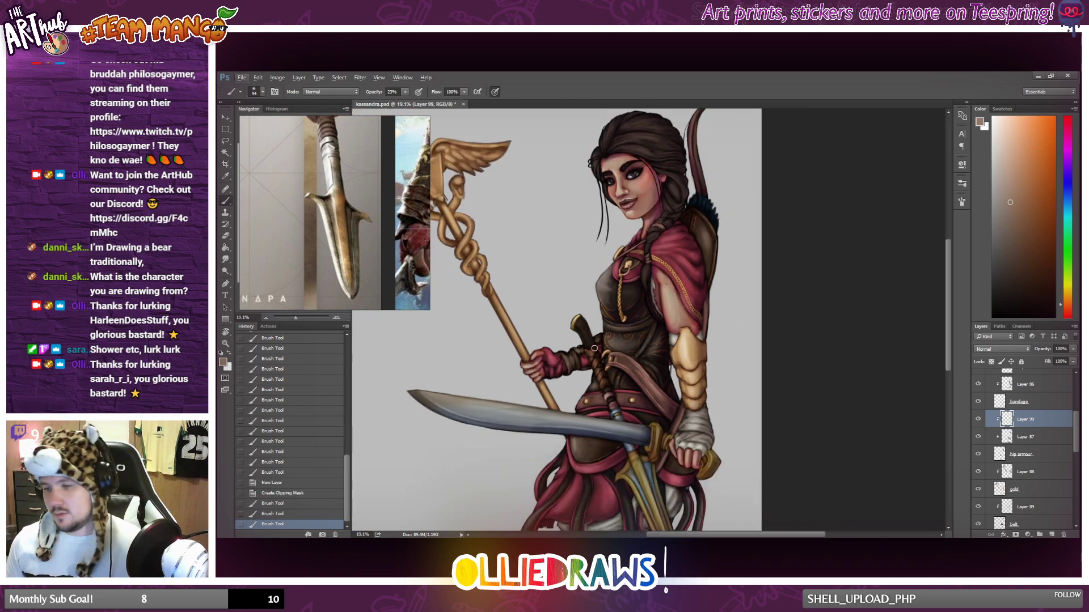
# Paint light brown highlights on the hip armour plates below the sword and beside the bandaged hand.
pyautogui.scroll(6, 595, 348)
pyautogui.scroll(-7, 644, 417)
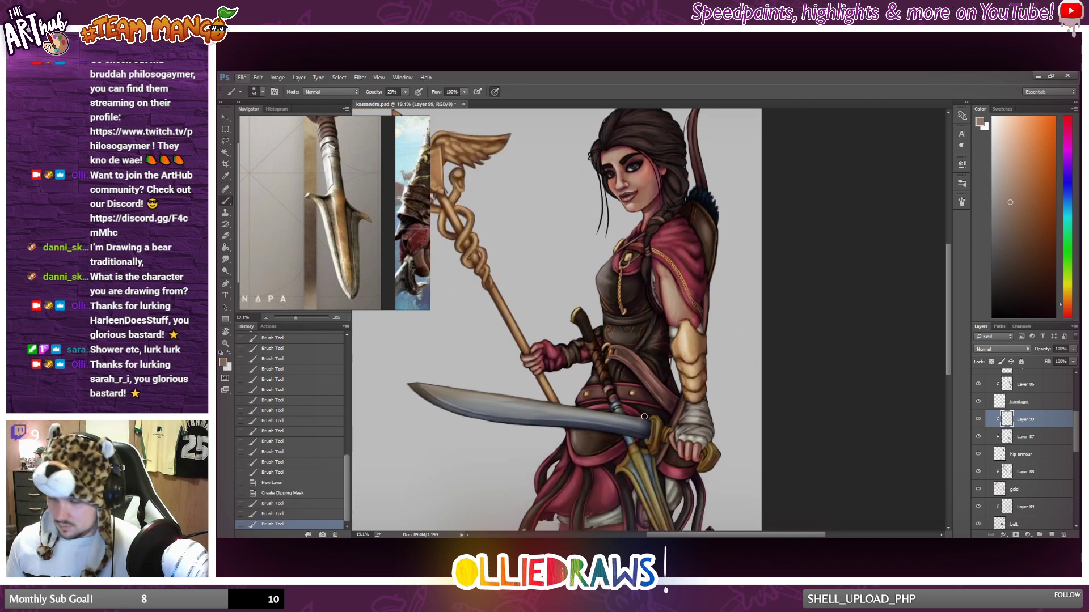
pyautogui.scroll(2, 644, 416)
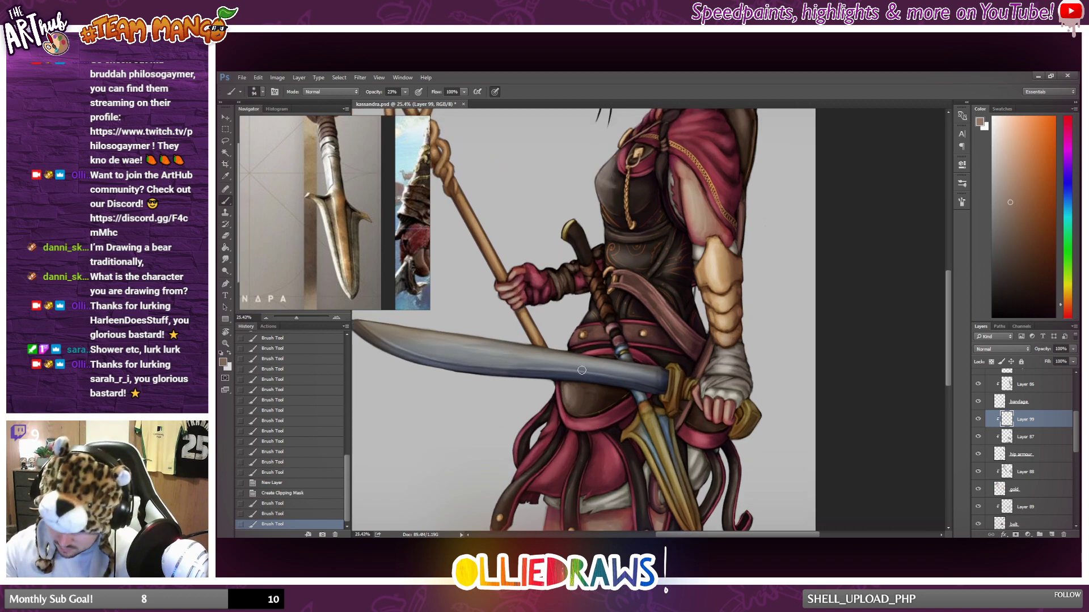
pyautogui.hotkey('ctrl', 'z')
pyautogui.moveTo(581, 370)
pyautogui.mouseDown()
pyautogui.moveTo(575, 400)
pyautogui.moveTo(570, 383)
pyautogui.mouseUp()
pyautogui.moveTo(570, 383); pyautogui.dragTo(574, 397)
pyautogui.scroll(-5, 603, 404)
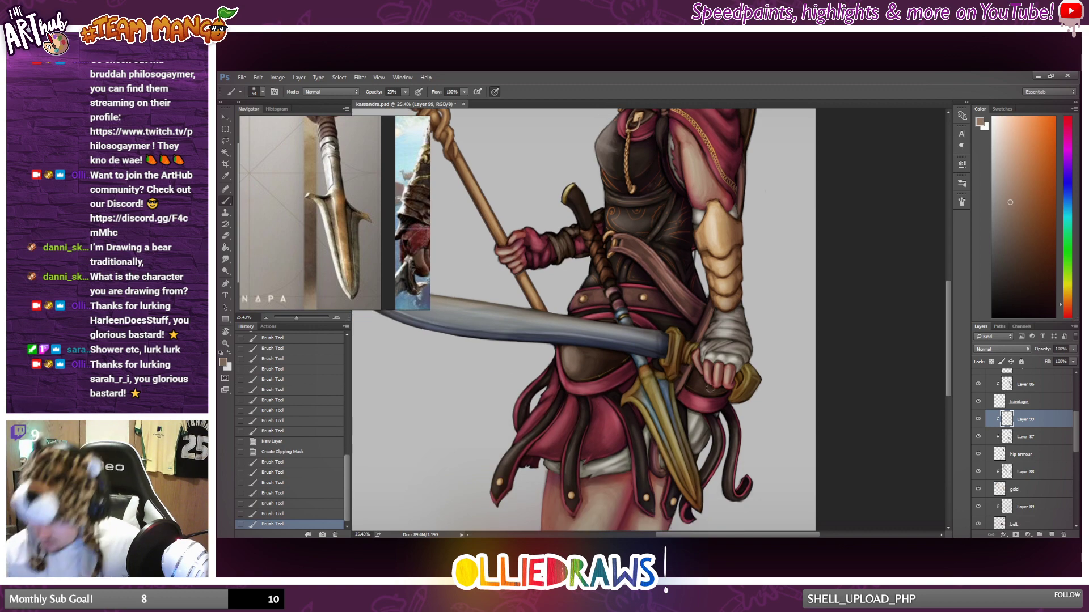
pyautogui.moveTo(709, 388); pyautogui.dragTo(759, 378)
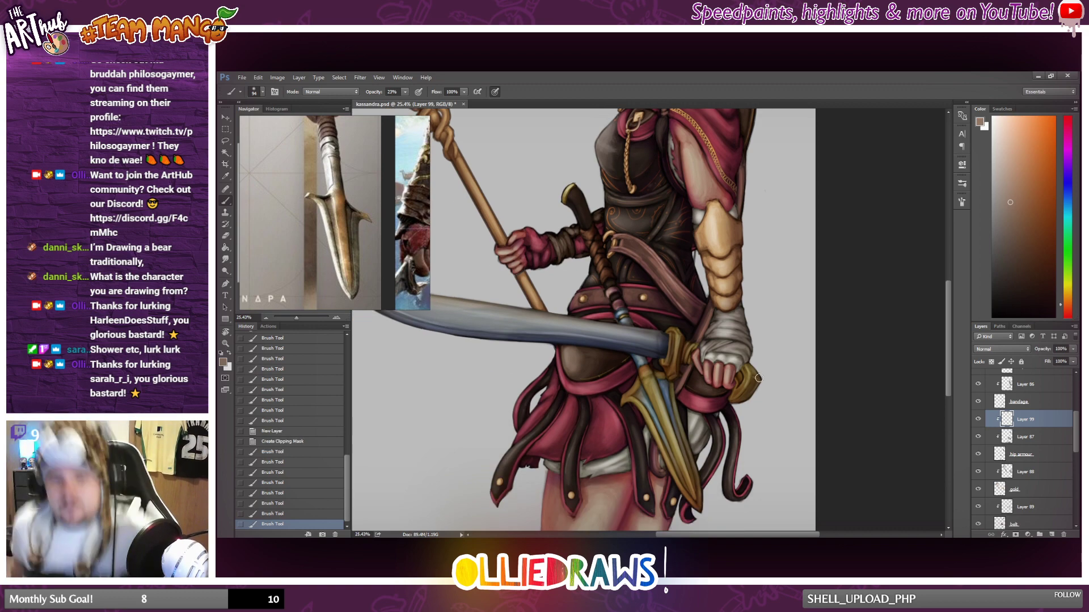
pyautogui.scroll(-2, 775, 353)
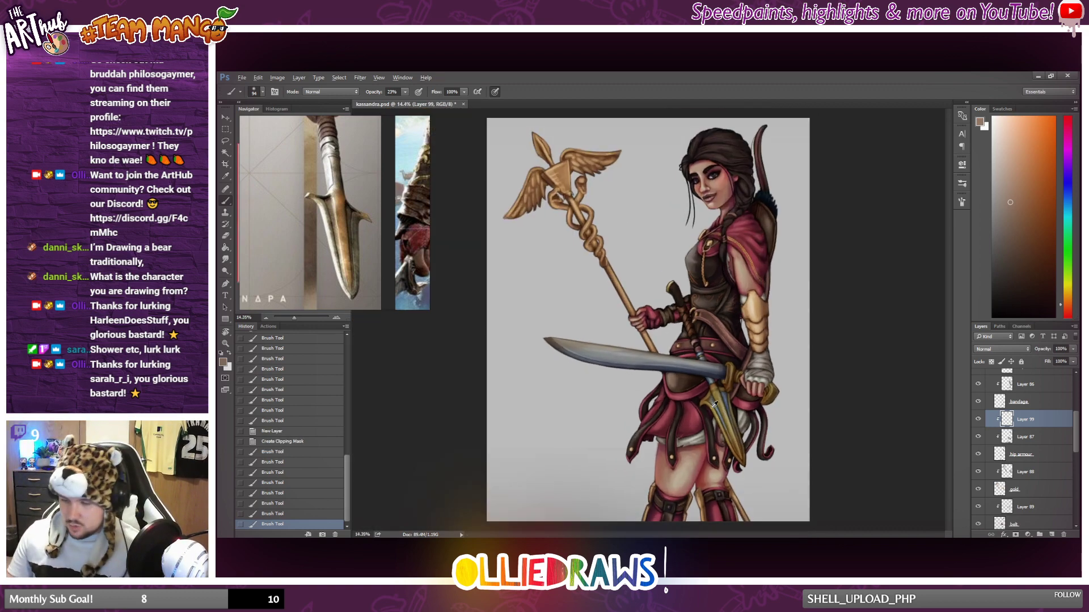
# Paint light brown highlights on the knee strap, buckle and shin strip of the figure's front leg.
pyautogui.scroll(1, 732, 413)
pyautogui.scroll(1, 732, 413)
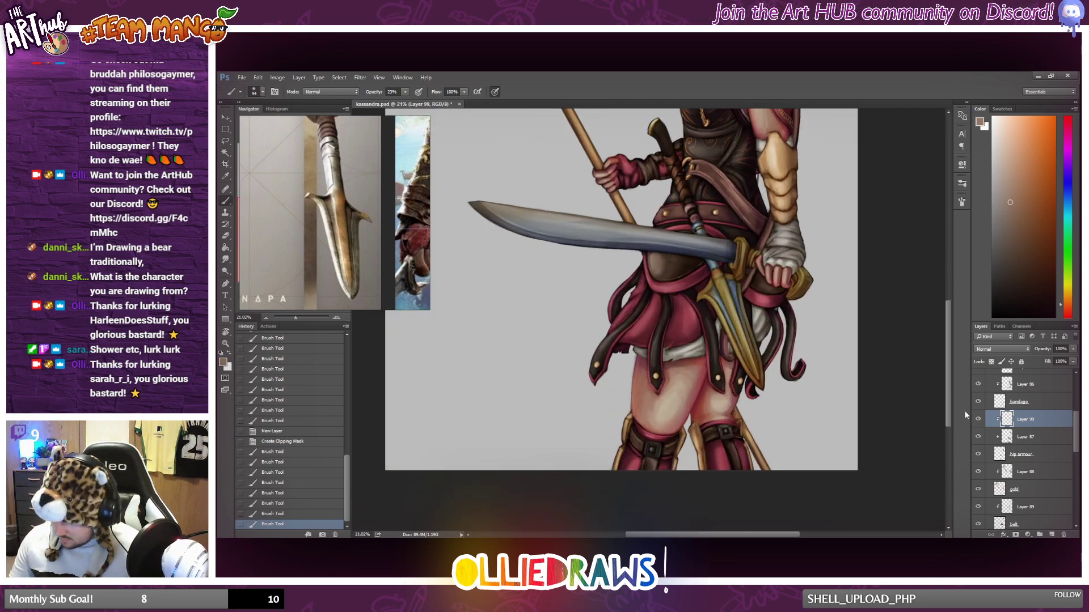
pyautogui.scroll(2, 638, 369)
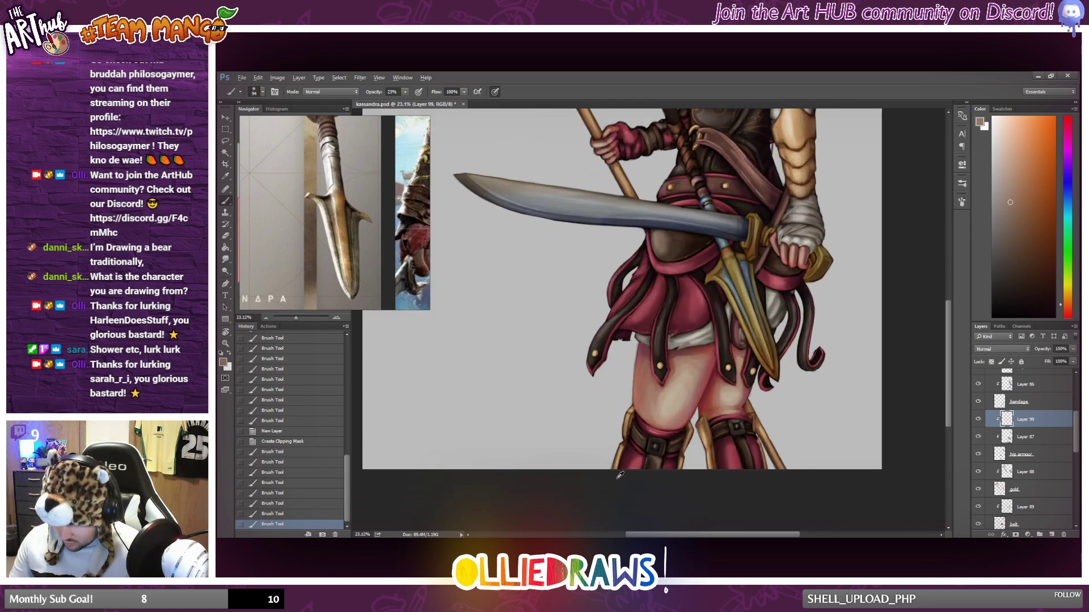
pyautogui.moveTo(638, 370)
pyautogui.mouseDown()
pyautogui.moveTo(646, 391)
pyautogui.moveTo(655, 371)
pyautogui.mouseUp()
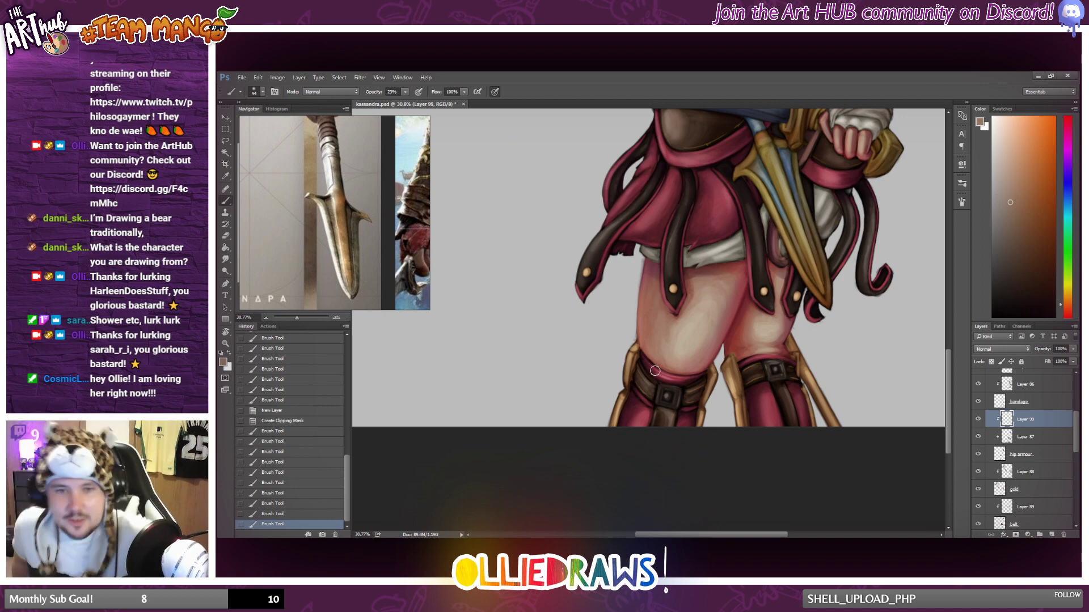
pyautogui.moveTo(688, 399); pyautogui.dragTo(685, 406)
pyautogui.moveTo(665, 411); pyautogui.dragTo(664, 425)
pyautogui.moveTo(662, 431); pyautogui.dragTo(660, 442)
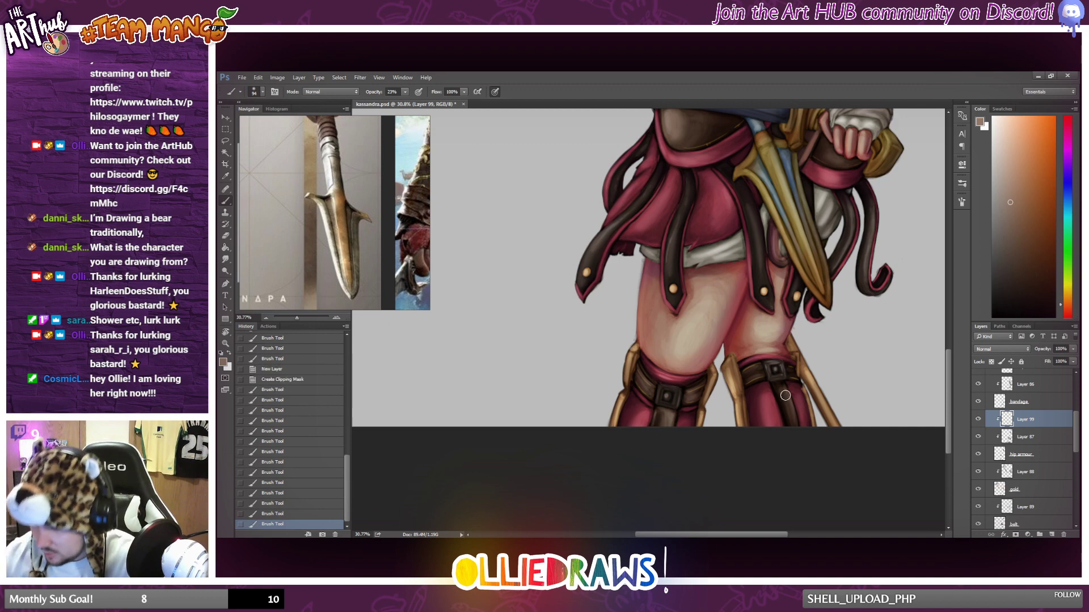
# Paint light brown highlights on the shin strip and knee straps of the figure's rear leg.
pyautogui.moveTo(785, 391); pyautogui.dragTo(797, 430)
pyautogui.moveTo(783, 387); pyautogui.dragTo(787, 431)
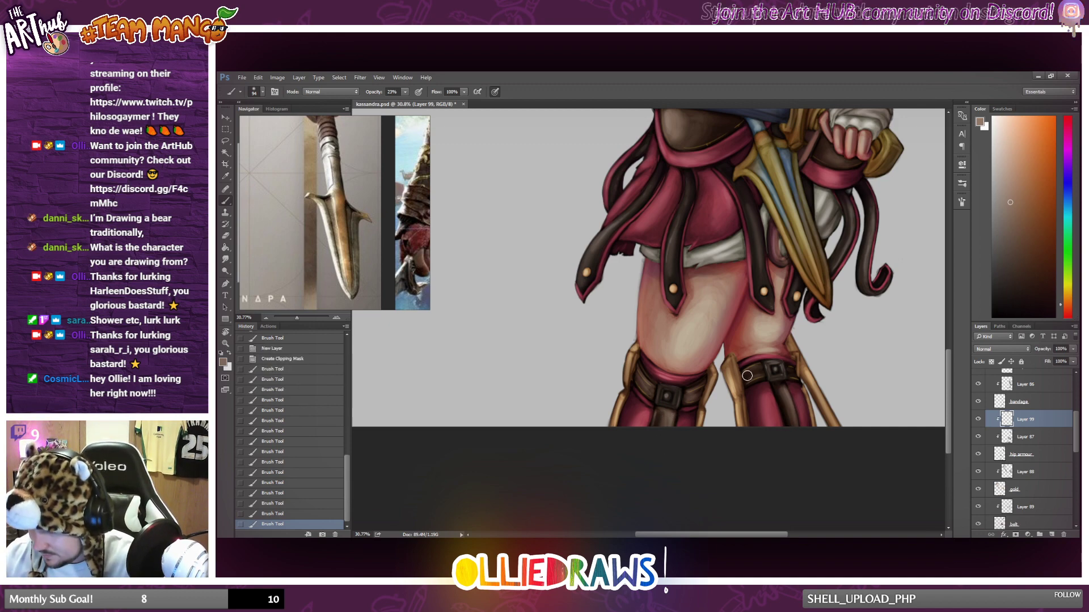
pyautogui.moveTo(754, 366); pyautogui.dragTo(774, 379)
pyautogui.moveTo(788, 370); pyautogui.dragTo(801, 379)
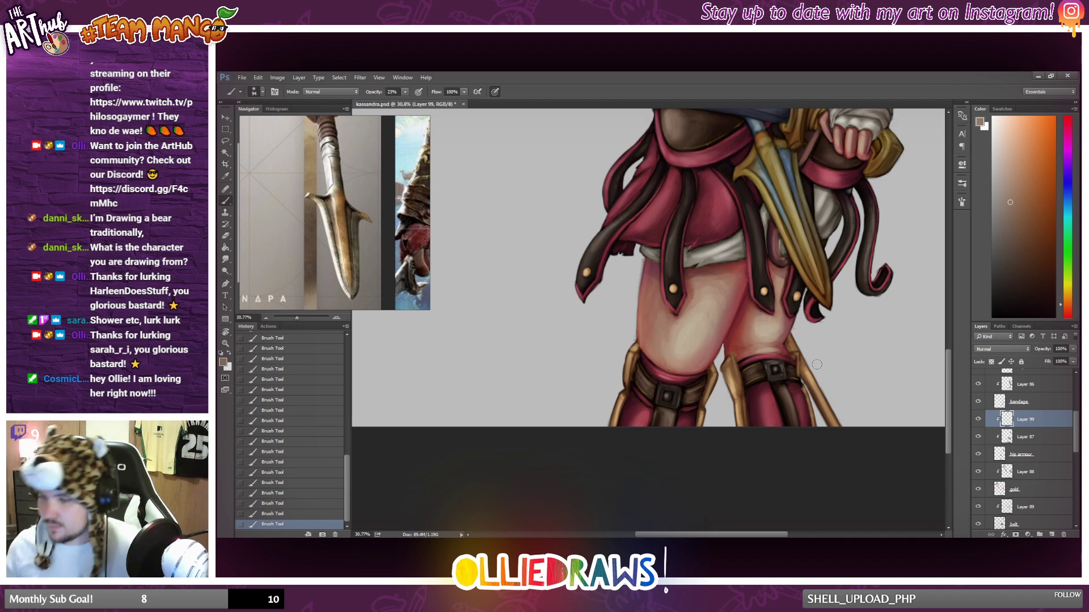
# Examine the new leather highlights on the skirt, hips and legs up close and against the whole figure.
pyautogui.scroll(-2, 886, 317)
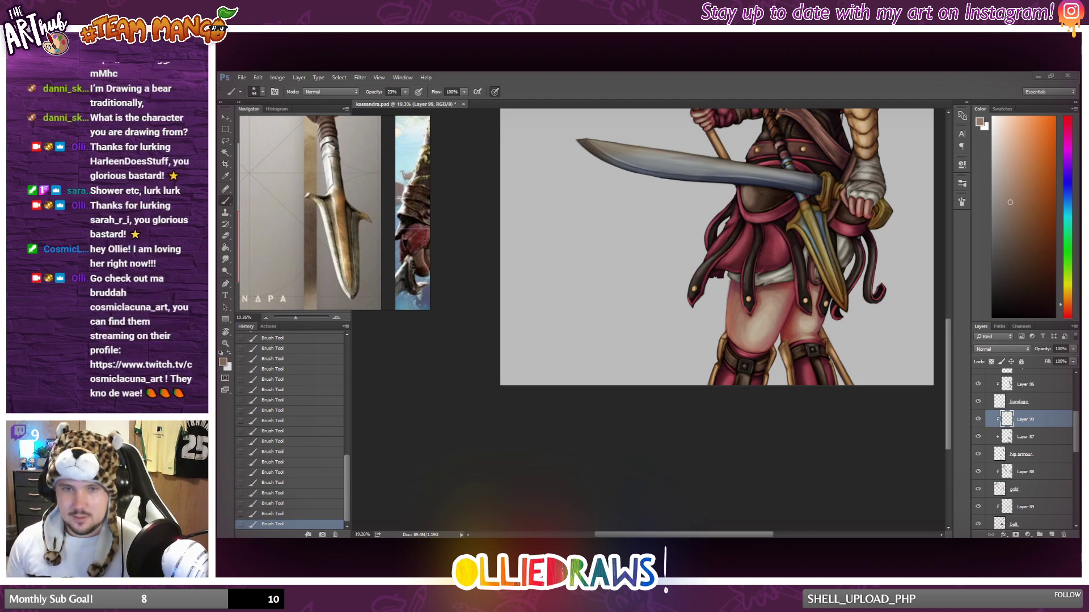
pyautogui.scroll(-2, 743, 229)
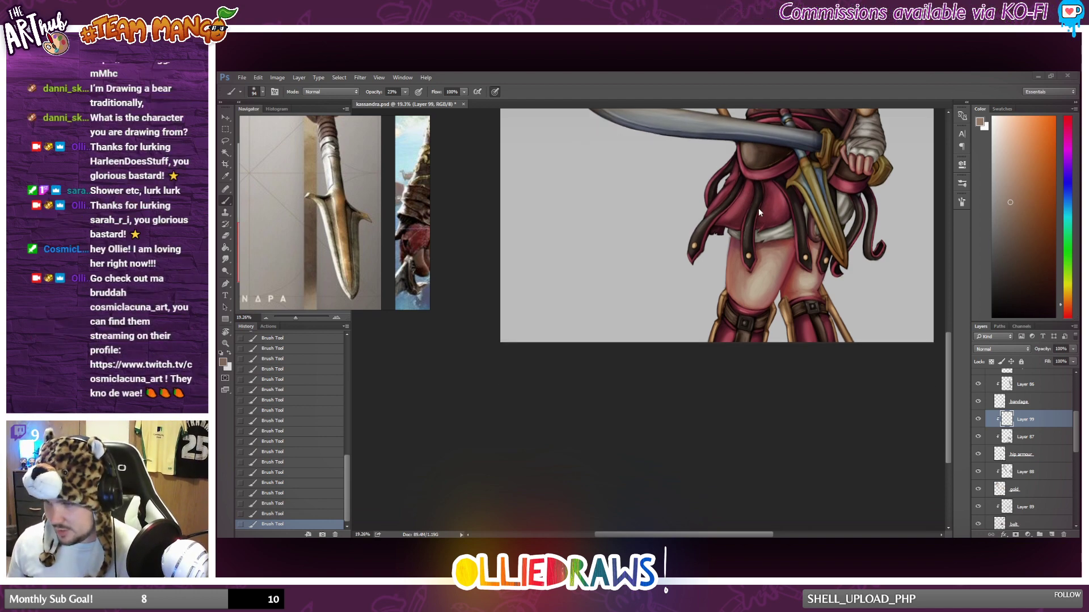
pyautogui.scroll(-3, 784, 275)
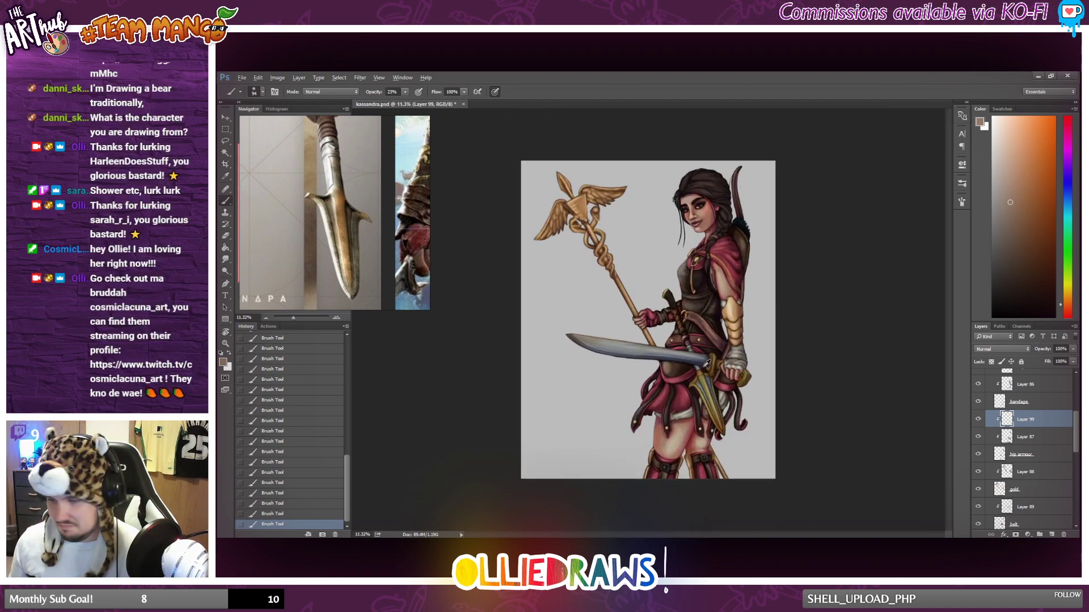
pyautogui.scroll(1, 697, 358)
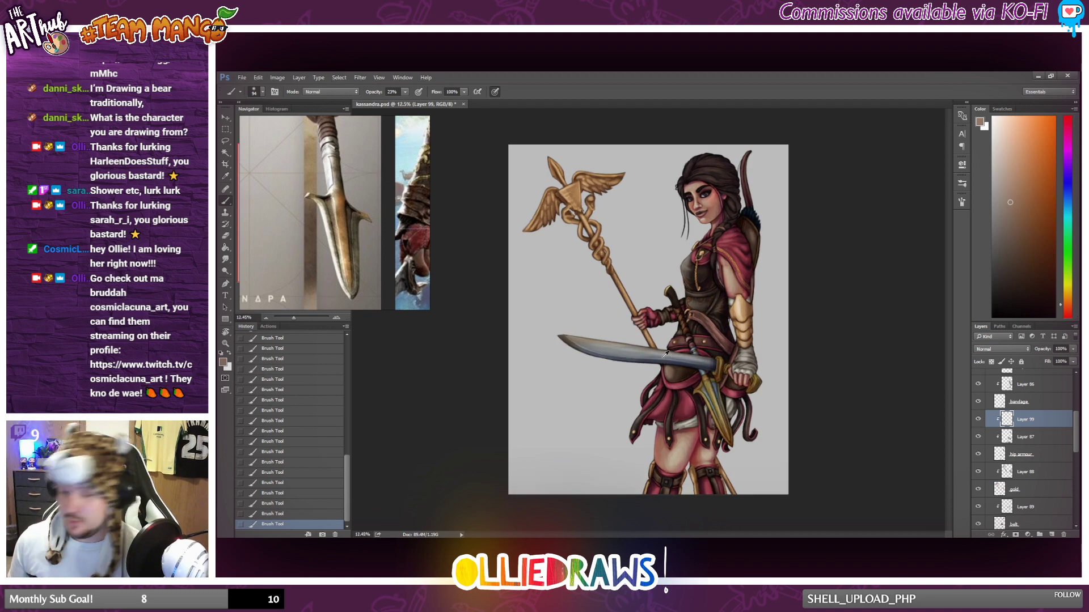
pyautogui.scroll(3, 703, 335)
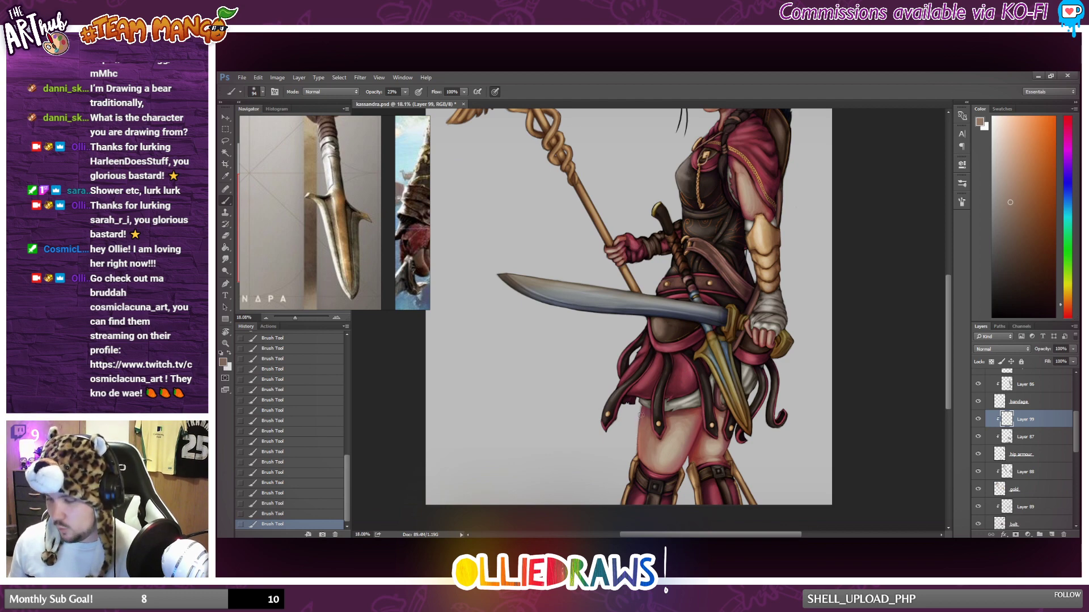
pyautogui.scroll(-3, 640, 415)
pyautogui.scroll(2, 644, 413)
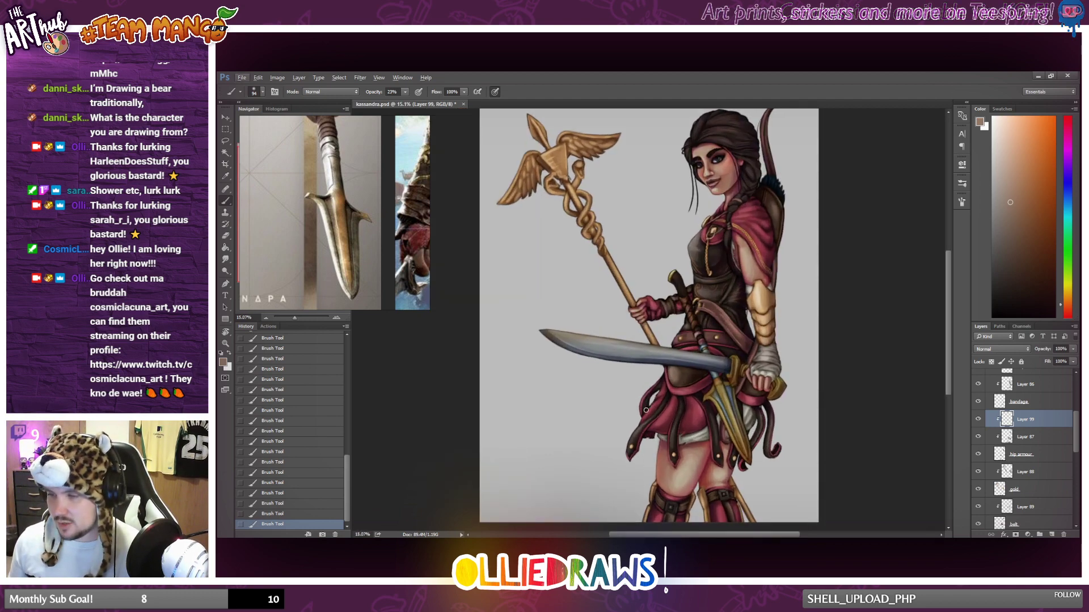
pyautogui.scroll(-1, 648, 412)
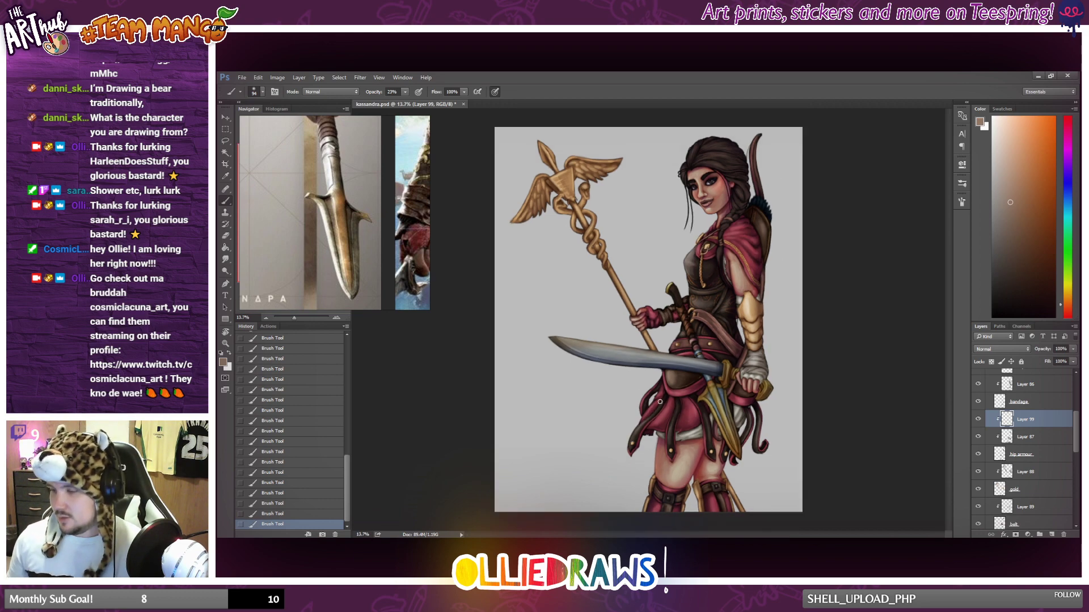
# Collapse Group 7 and toggle its visibility off and on to compare the painting with and without colour.
pyautogui.scroll(4, 1026, 431)
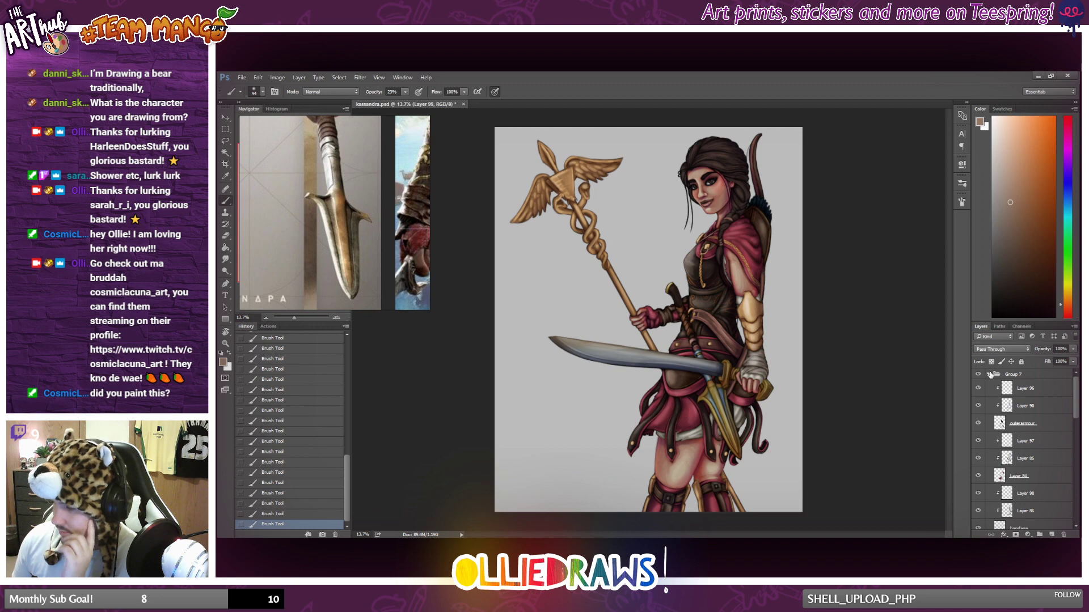
pyautogui.click(989, 375)
pyautogui.click(978, 375)
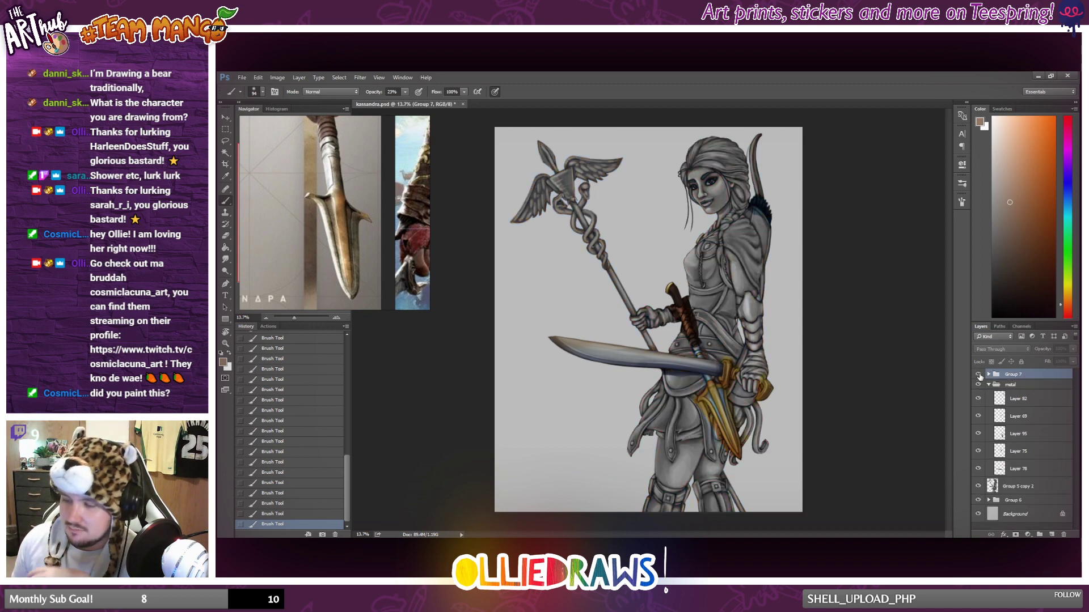
pyautogui.click(978, 375)
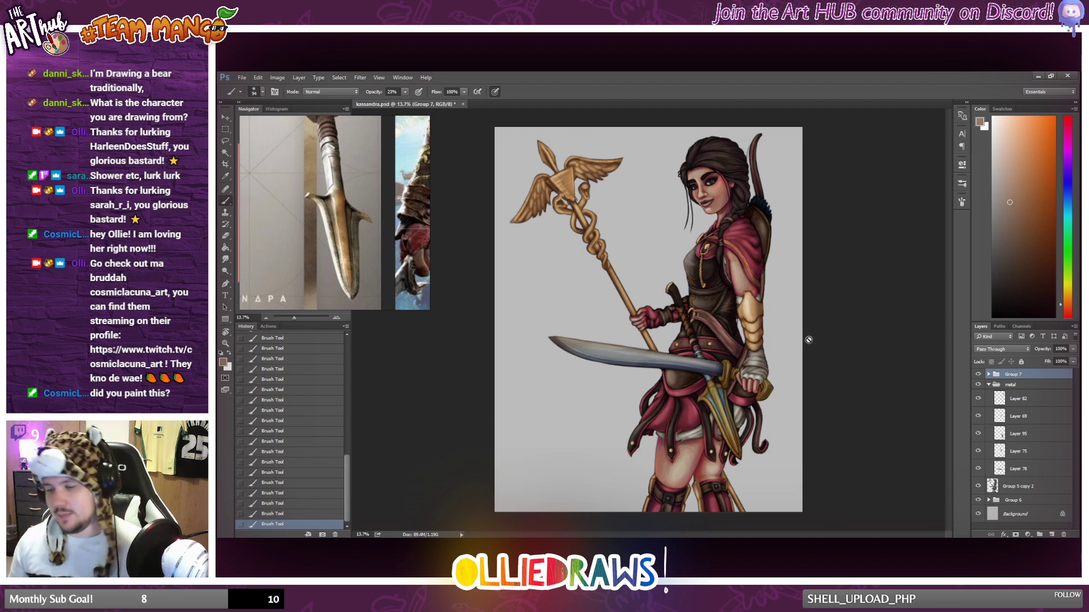
# Collapse the metal group, hide Group 7, metal and Group 5 copy 2, and expand Group 6.
pyautogui.click(989, 386)
pyautogui.click(978, 374)
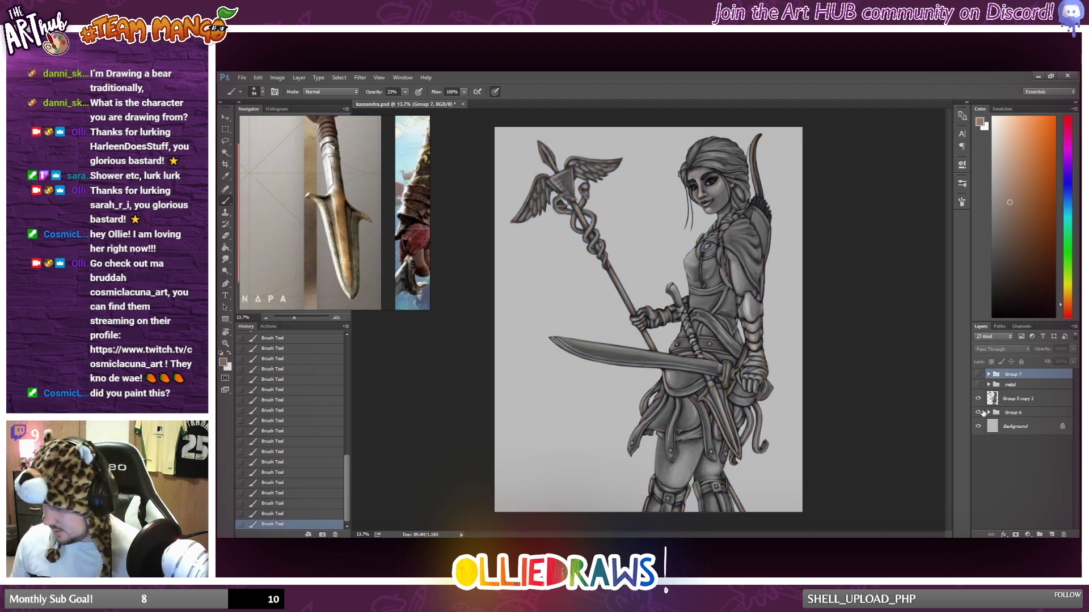
pyautogui.click(979, 400)
pyautogui.click(988, 412)
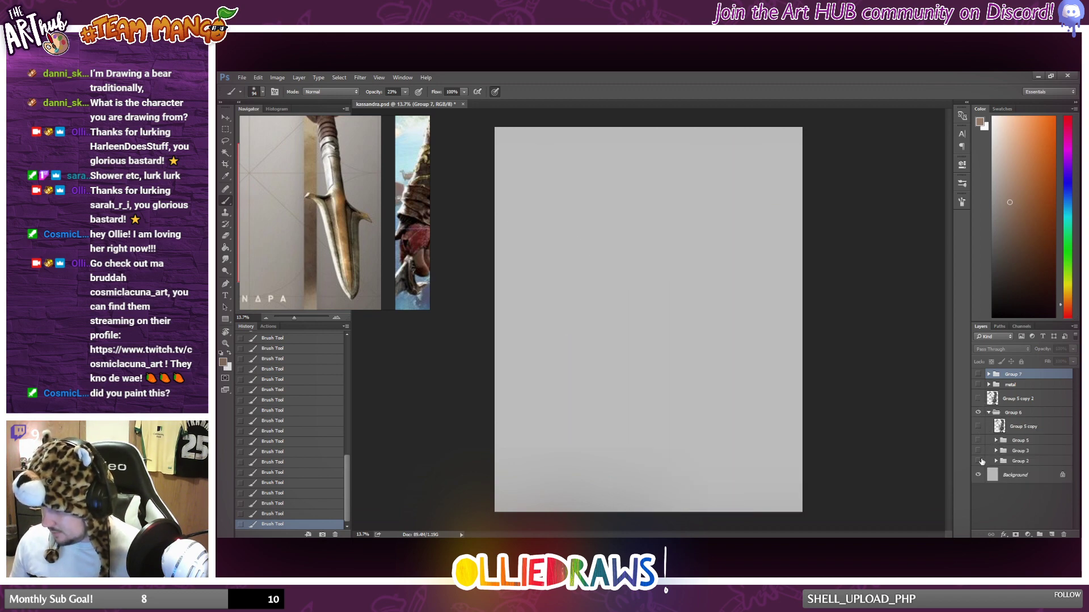
# Show Group 2, Group 3, Group 5 and Group 5 copy in turn to review the sketch and greyscale stages, then collapse Group 6.
pyautogui.click(978, 461)
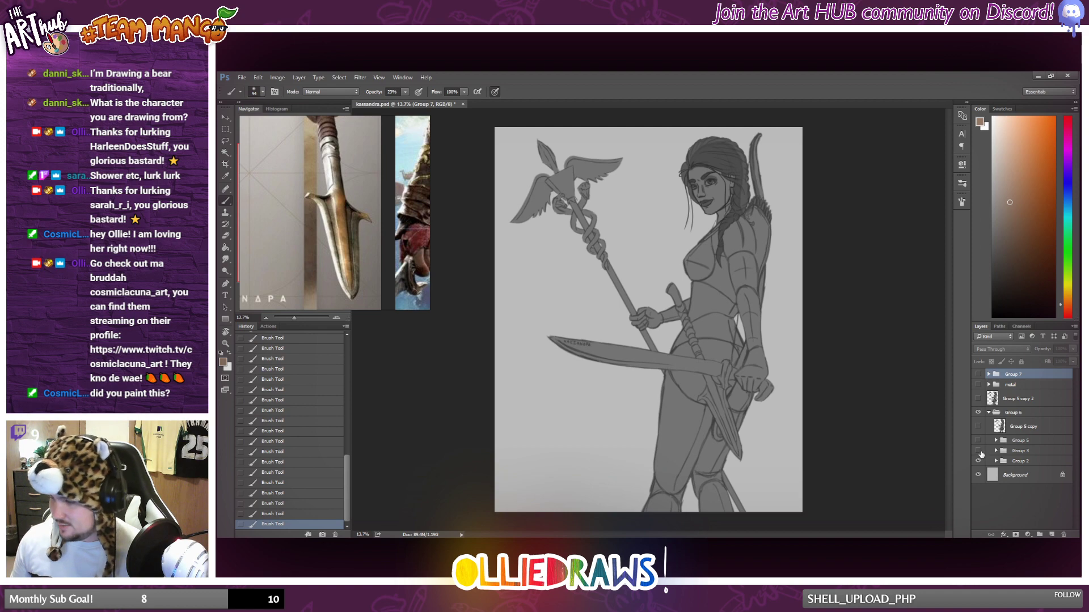
pyautogui.click(978, 451)
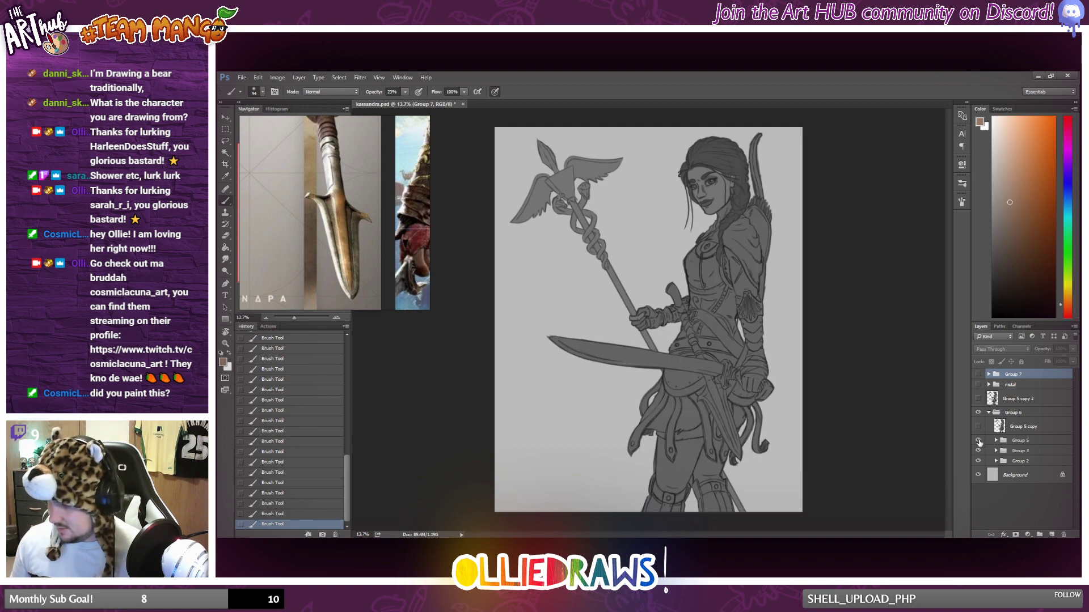
pyautogui.click(978, 441)
pyautogui.click(996, 441)
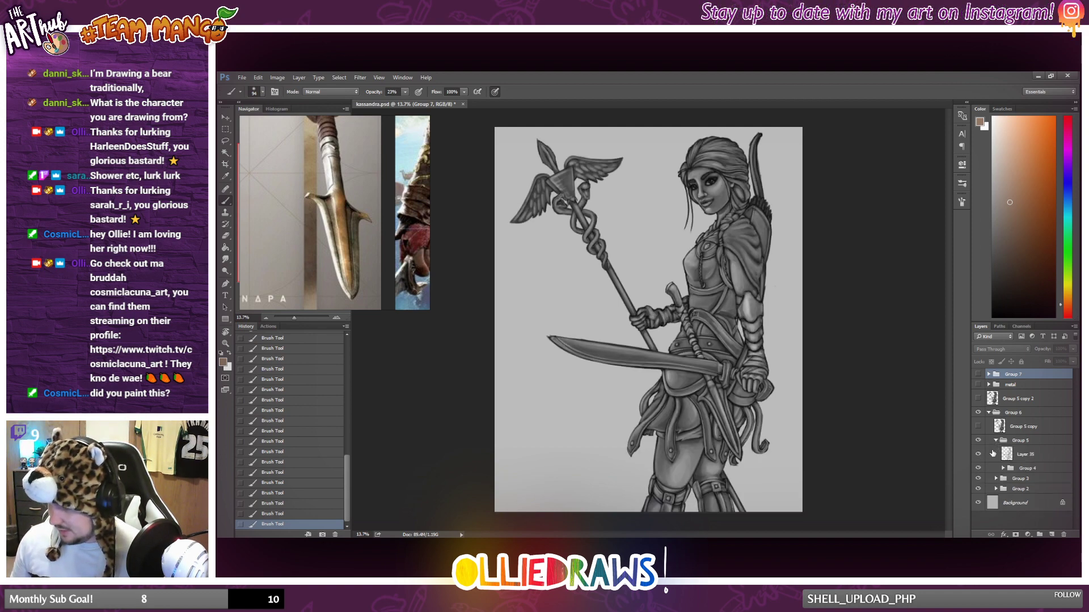
pyautogui.click(996, 441)
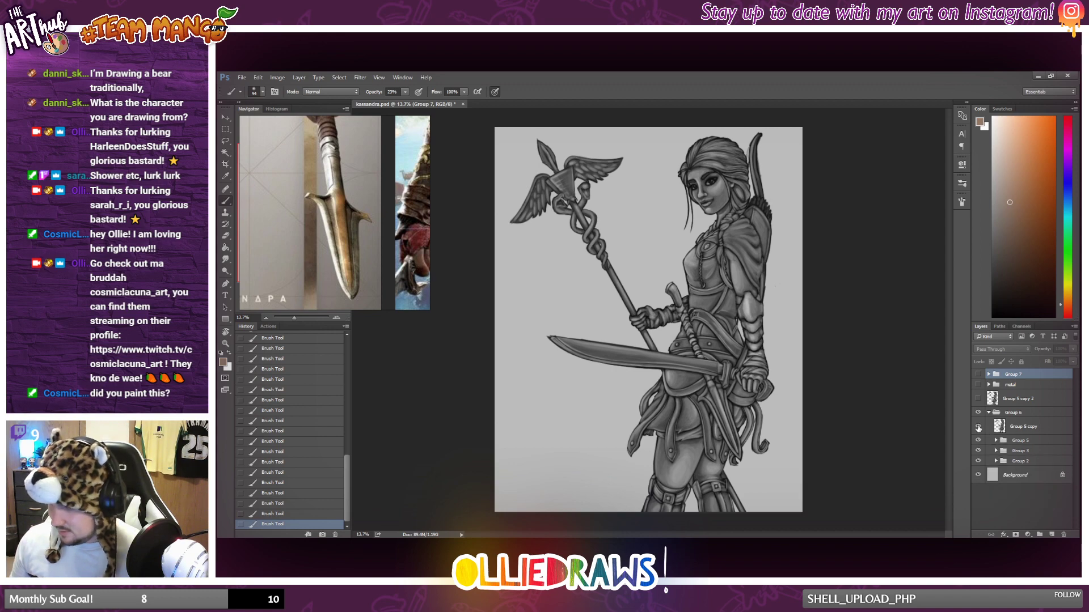
pyautogui.click(987, 413)
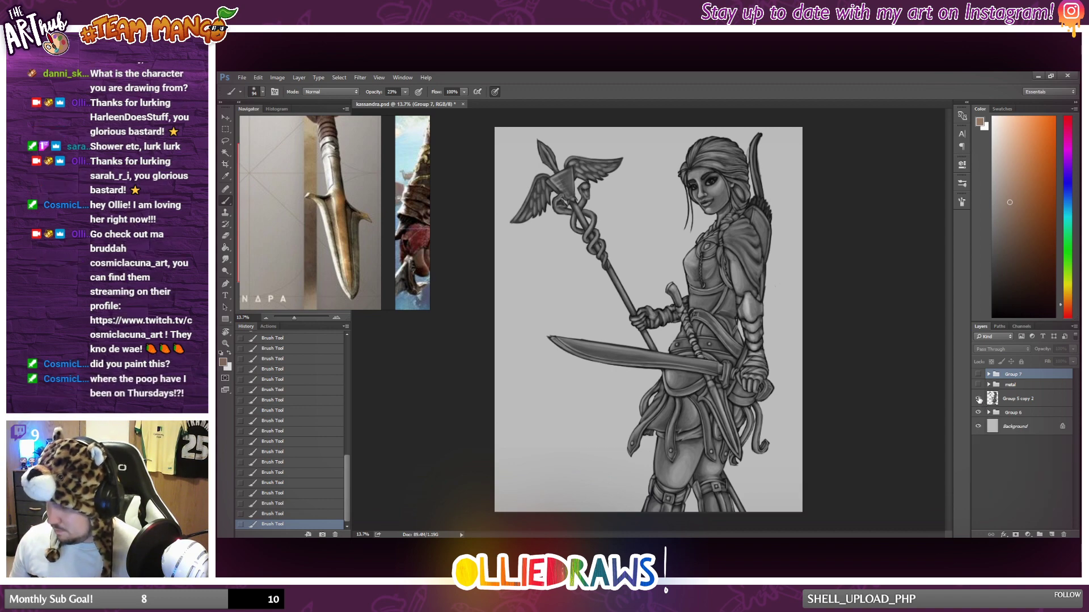
# Hide Group 6 and make the metal group and Group 7 visible again over Group 5 copy 2.
pyautogui.click(981, 413)
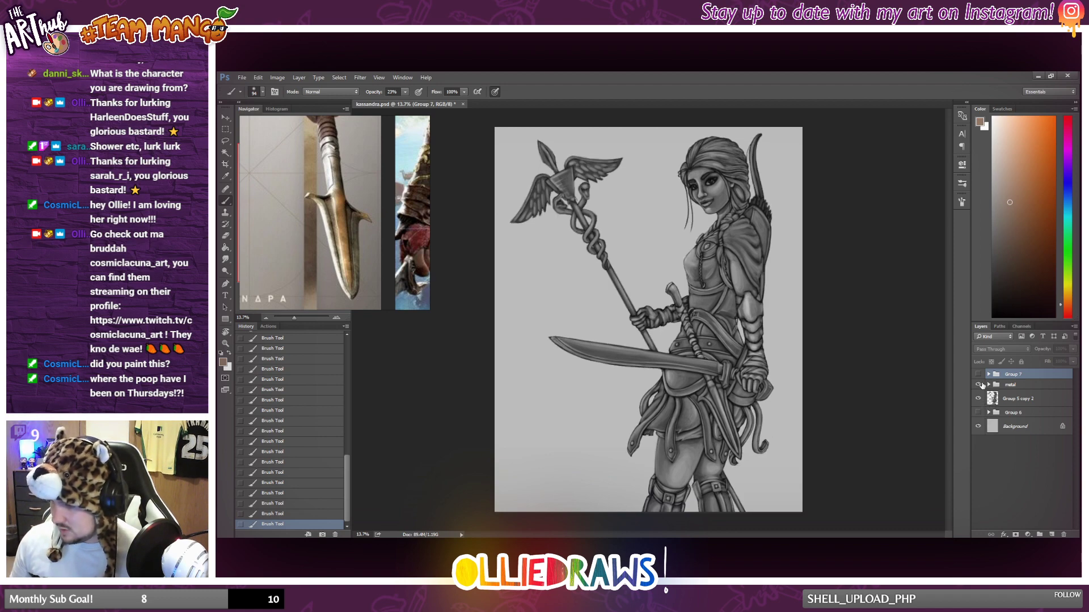
pyautogui.click(978, 385)
pyautogui.click(978, 375)
pyautogui.scroll(-4, 798, 374)
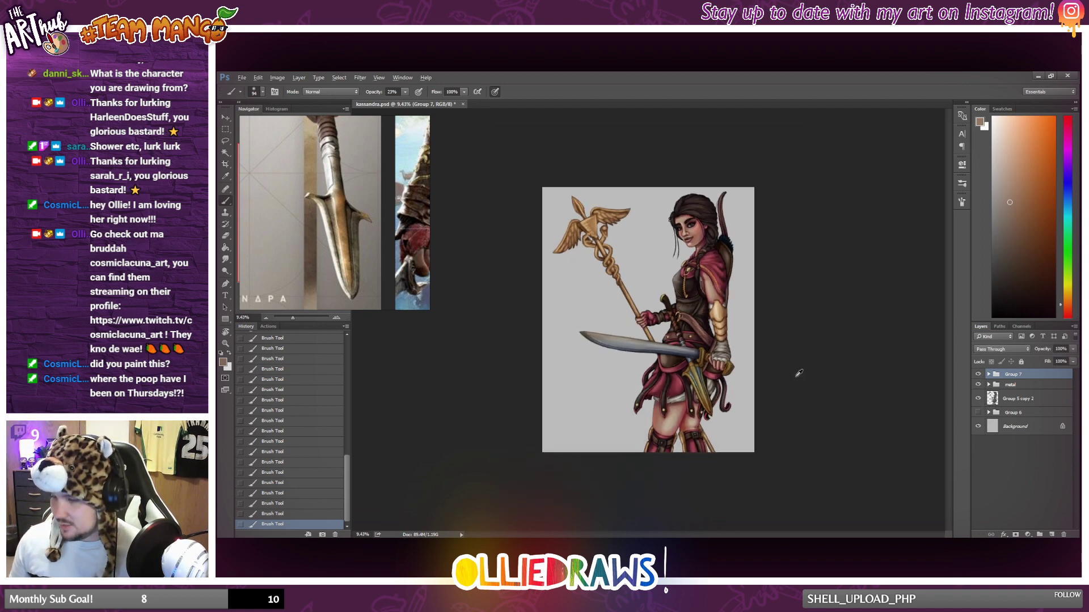
pyautogui.scroll(3, 799, 374)
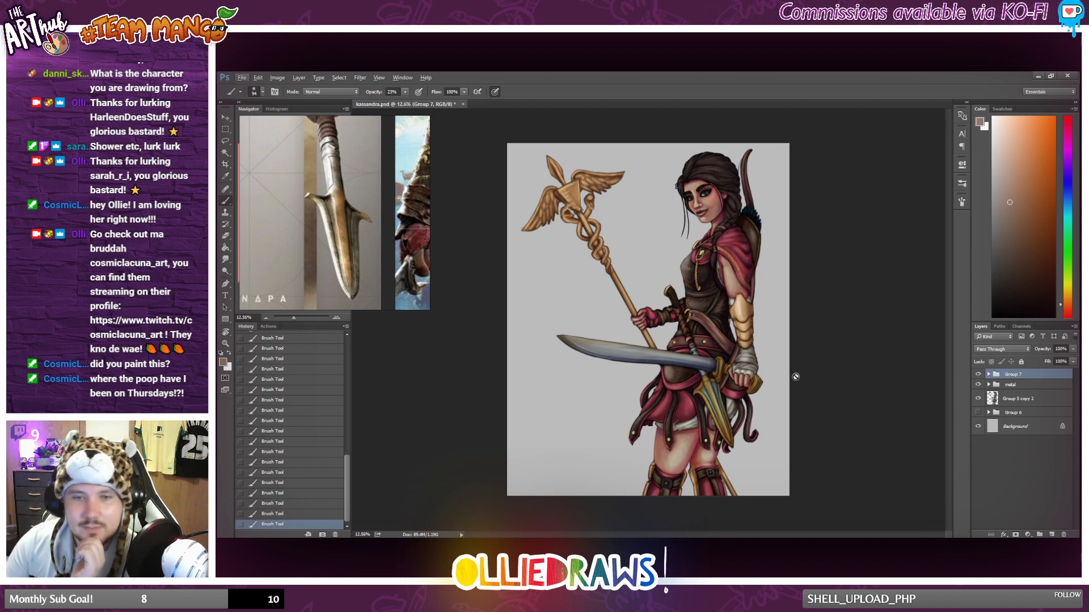
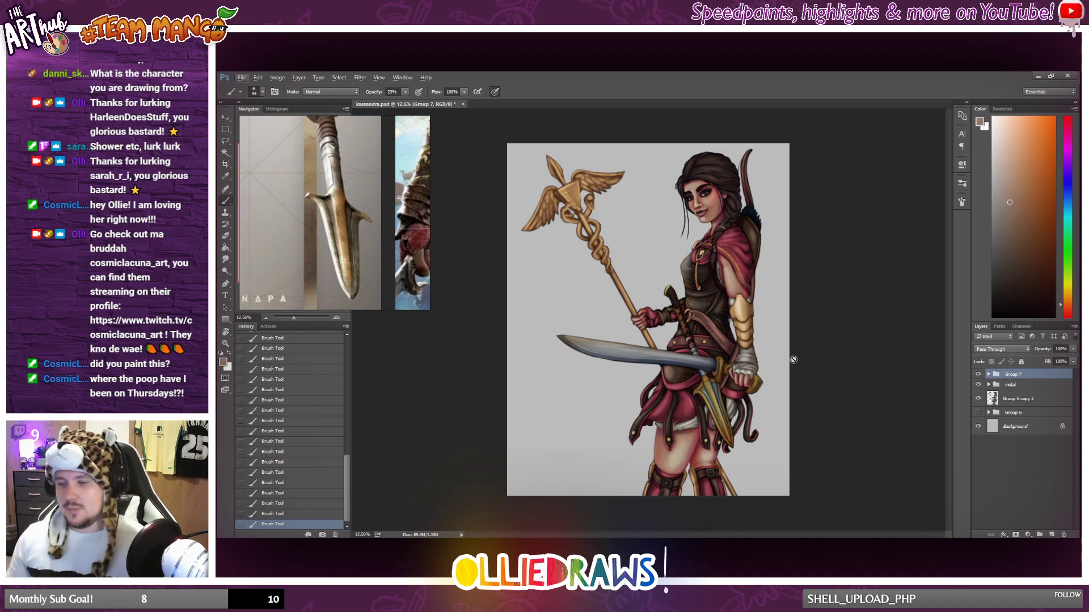
# Expand Group 7, select Layer 88 above the gold layer and toggle its visibility off and on to check what it shades.
pyautogui.scroll(-4, 702, 347)
pyautogui.scroll(4, 705, 343)
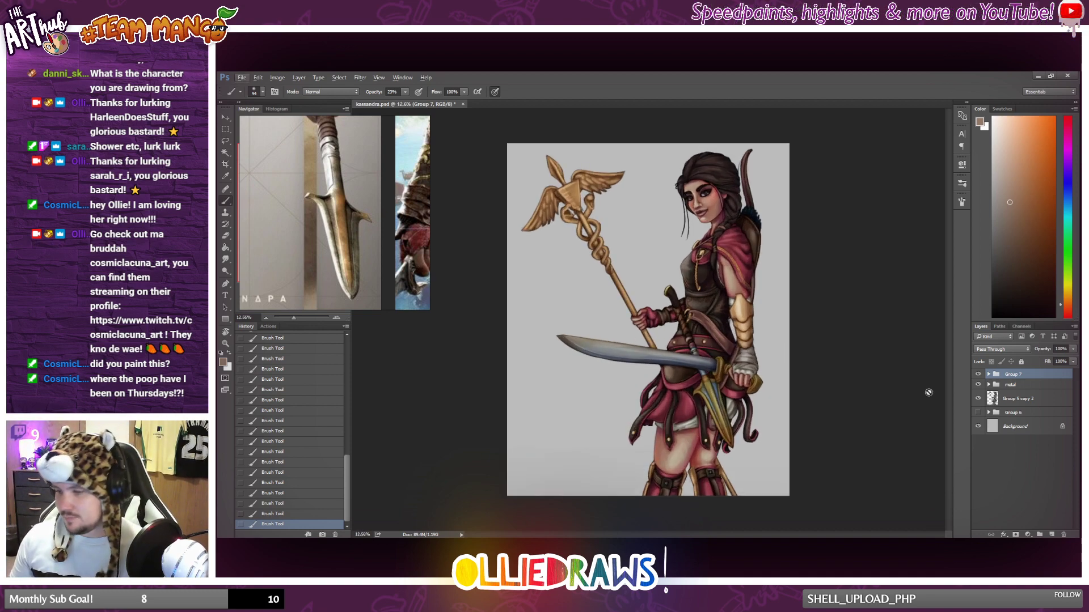
pyautogui.click(988, 374)
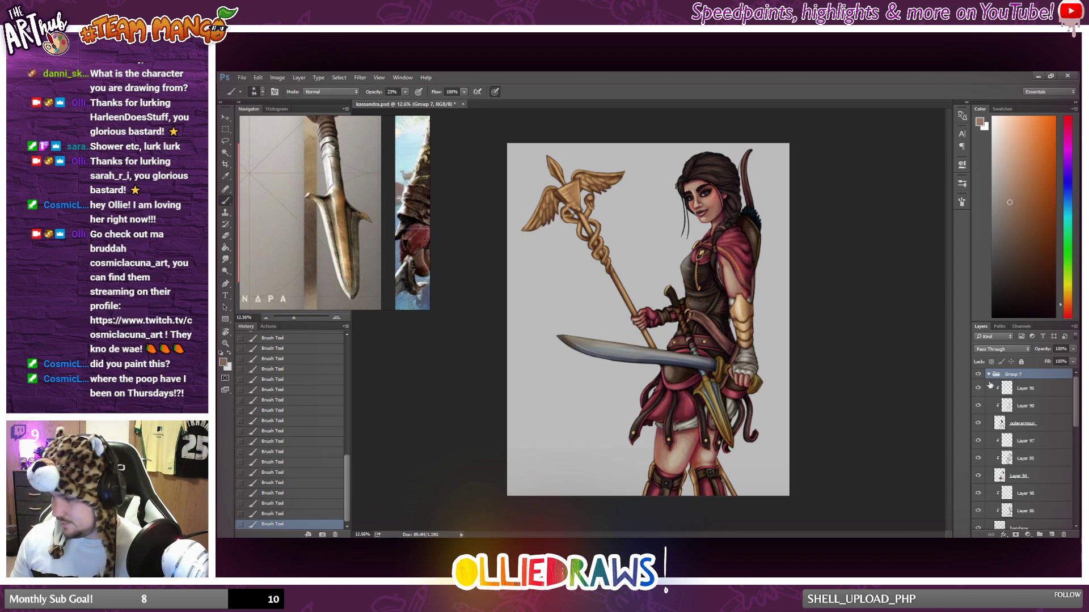
pyautogui.scroll(-2, 998, 397)
pyautogui.scroll(-3, 999, 417)
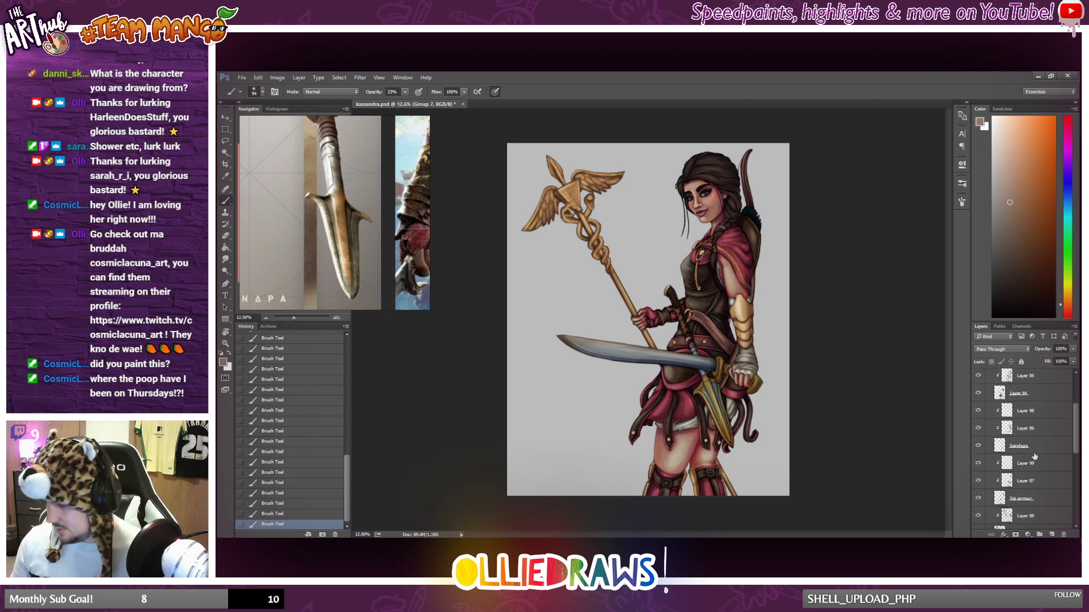
pyautogui.click(1050, 448)
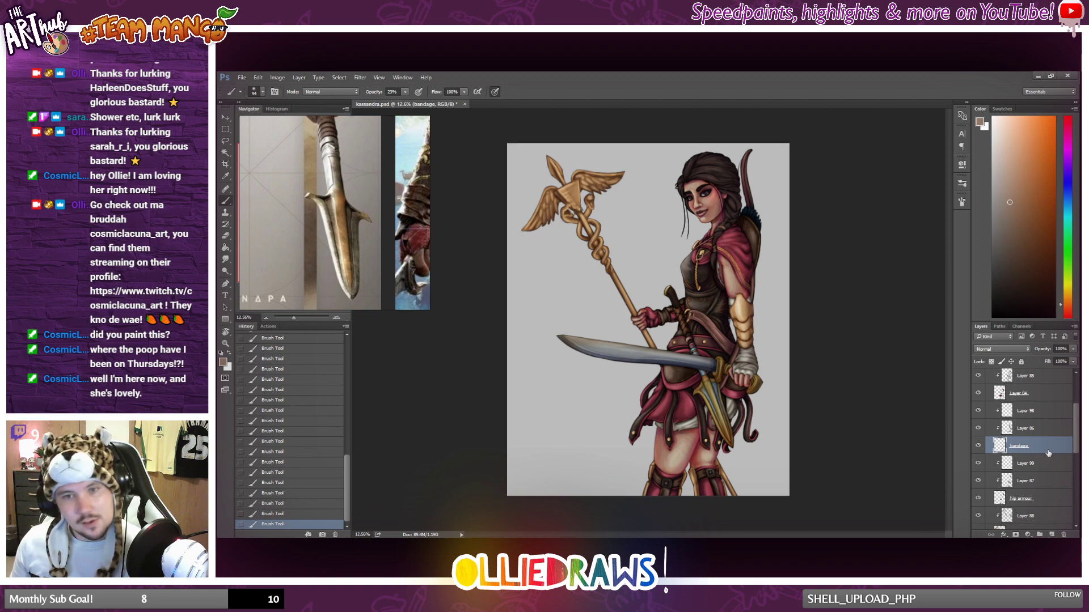
pyautogui.scroll(1, 799, 418)
pyautogui.scroll(-2, 1044, 468)
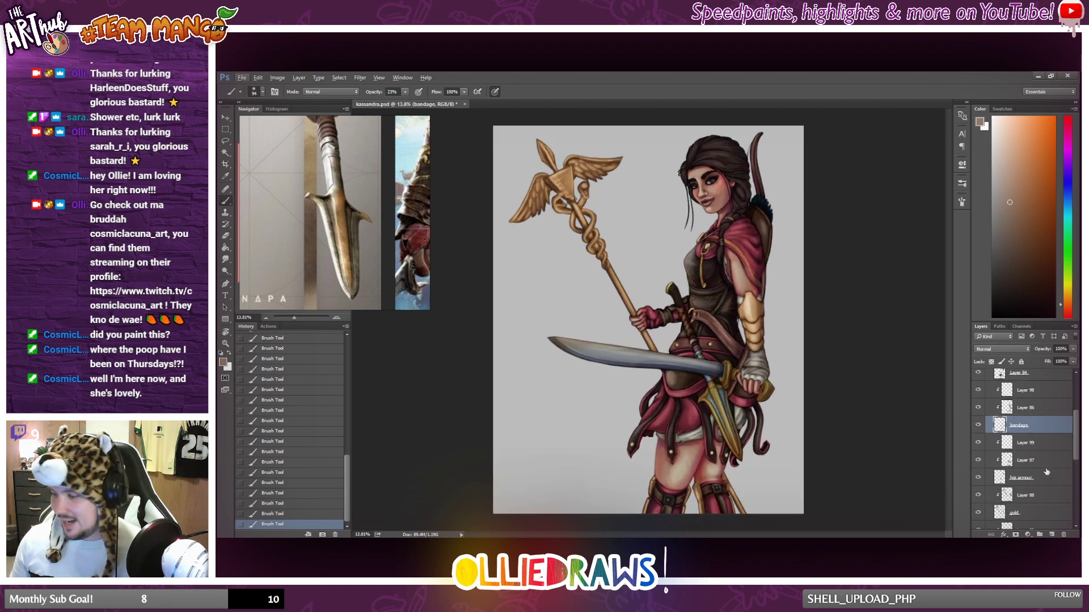
pyautogui.click(1046, 483)
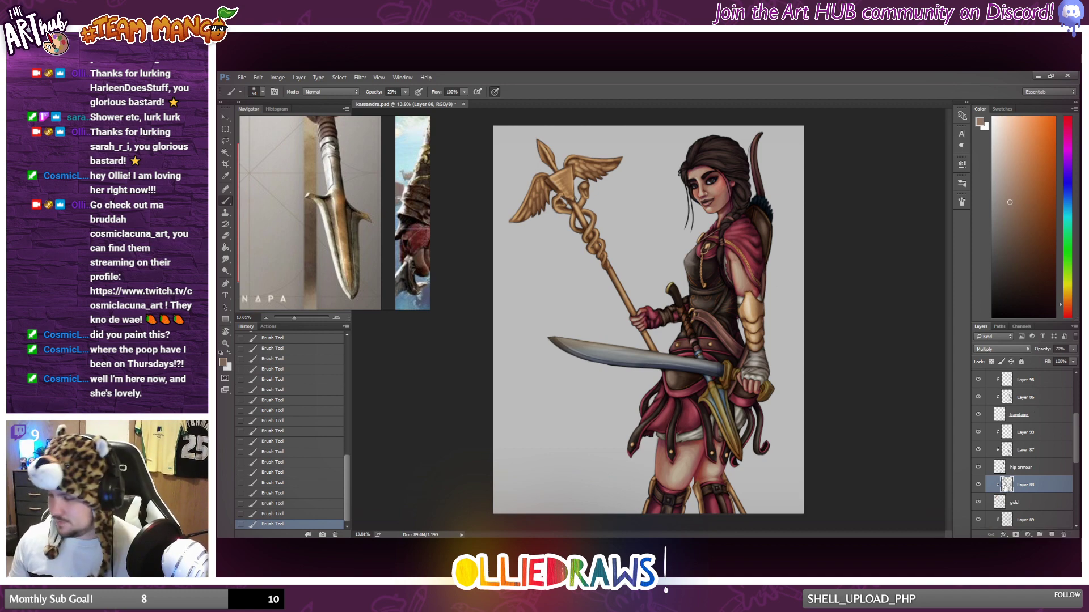
pyautogui.click(978, 485)
pyautogui.click(978, 485)
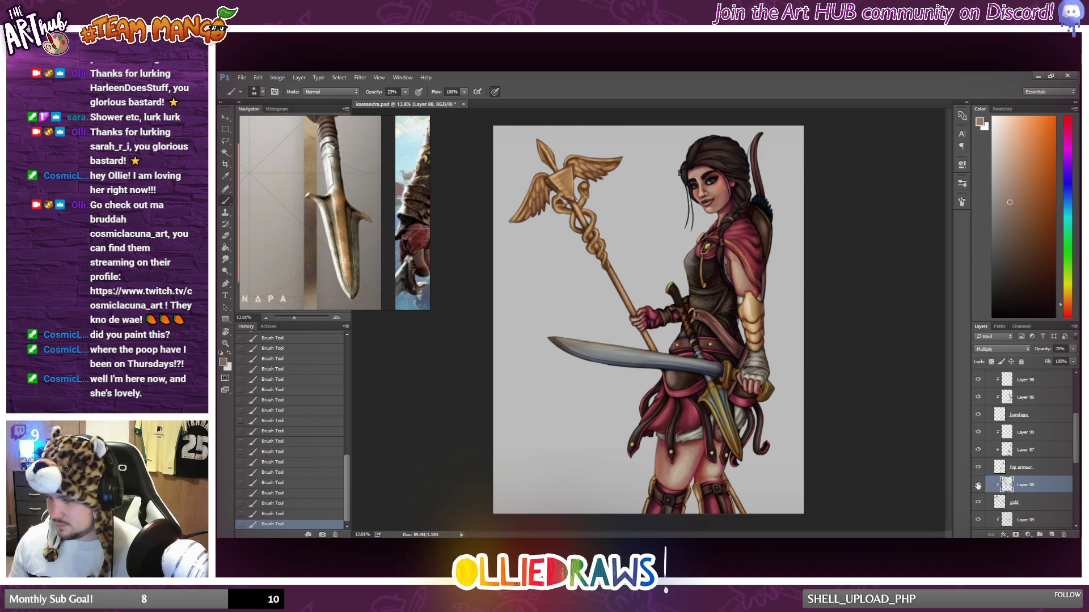
# Add a new layer above Layer 88, clip it to the gold layer and choose a pale cream sampled from the forearm guard and lightened.
pyautogui.click(1052, 535)
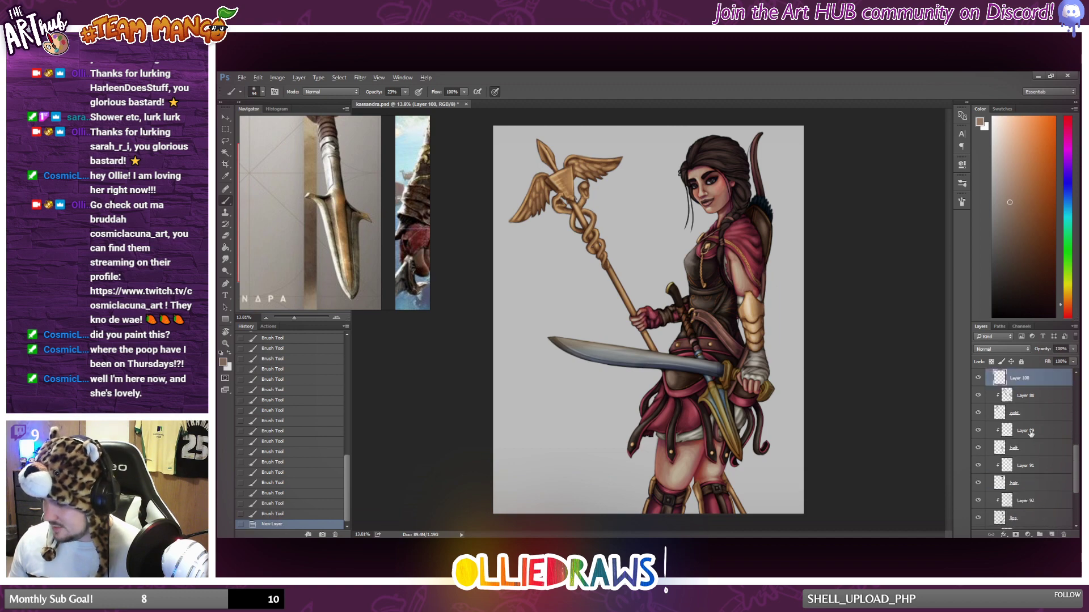
pyautogui.keyDown('alt'); pyautogui.click(1024, 385); pyautogui.keyUp('alt')
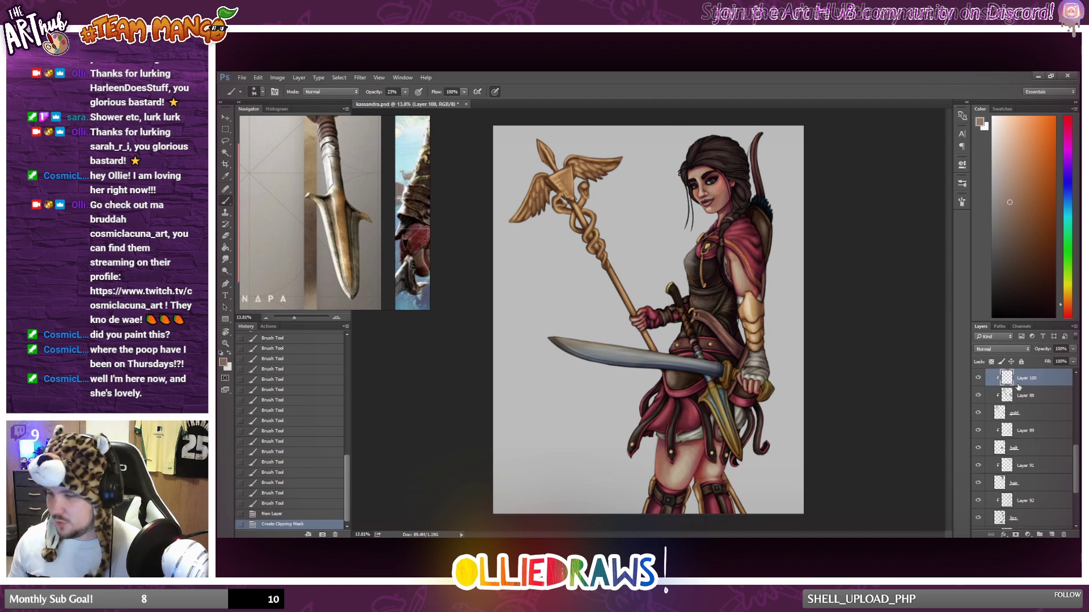
pyautogui.keyDown('alt'); pyautogui.click(753, 304); pyautogui.keyUp('alt')
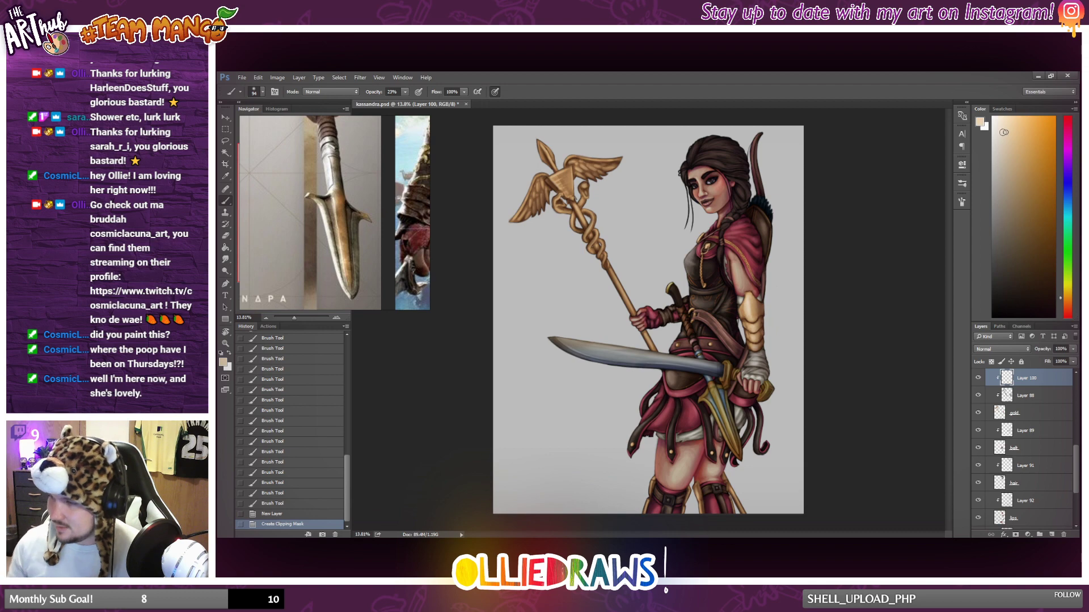
pyautogui.moveTo(1004, 132); pyautogui.dragTo(998, 125)
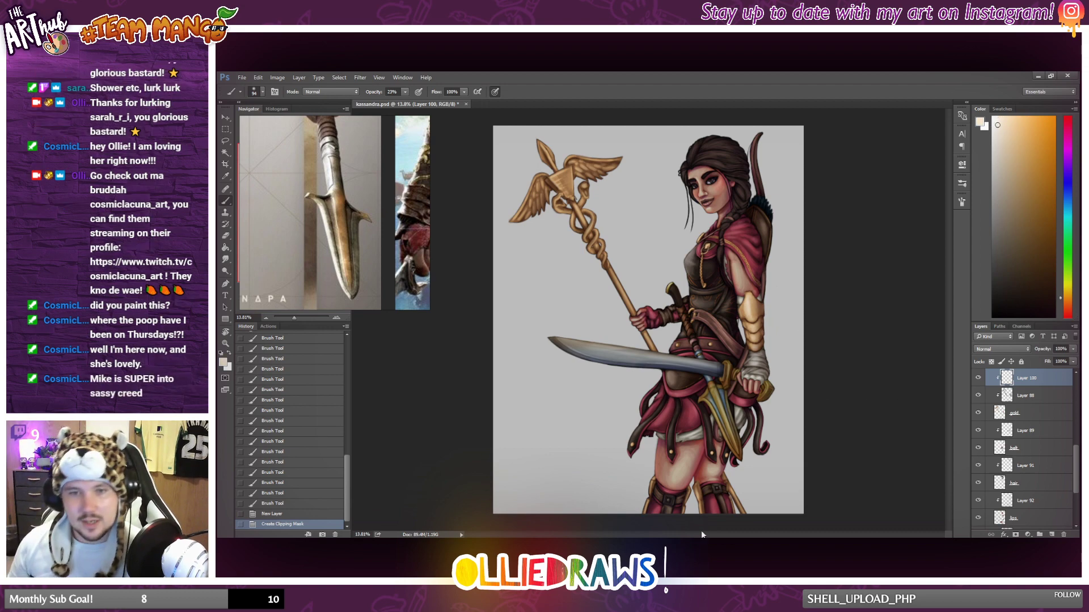
# Paint soft pale highlights down the upper plates of the golden forearm guard.
pyautogui.scroll(-1, 716, 515)
pyautogui.scroll(3, 715, 513)
pyautogui.scroll(-1, 714, 511)
pyautogui.scroll(1, 714, 501)
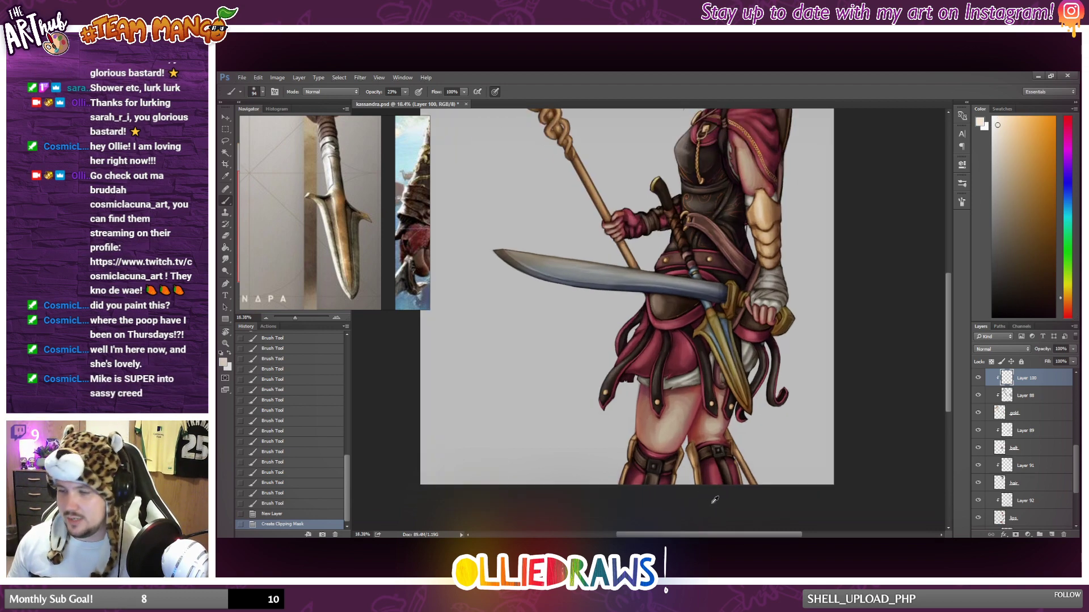
pyautogui.scroll(1, 715, 500)
pyautogui.scroll(2, 714, 500)
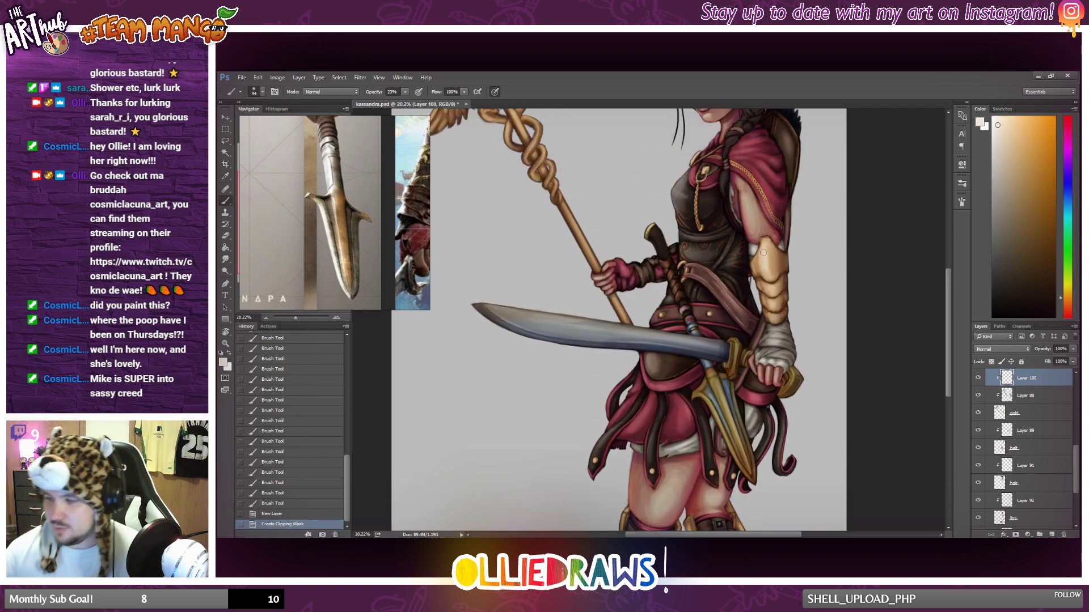
pyautogui.moveTo(764, 244); pyautogui.dragTo(769, 272)
pyautogui.moveTo(765, 244); pyautogui.dragTo(770, 272)
pyautogui.moveTo(767, 247); pyautogui.dragTo(770, 276)
pyautogui.moveTo(768, 258)
pyautogui.mouseDown()
pyautogui.moveTo(773, 279)
pyautogui.moveTo(776, 183)
pyautogui.moveTo(772, 295)
pyautogui.mouseUp()
pyautogui.moveTo(772, 287); pyautogui.dragTo(772, 292)
pyautogui.moveTo(771, 288); pyautogui.dragTo(773, 293)
pyautogui.moveTo(772, 288); pyautogui.dragTo(773, 294)
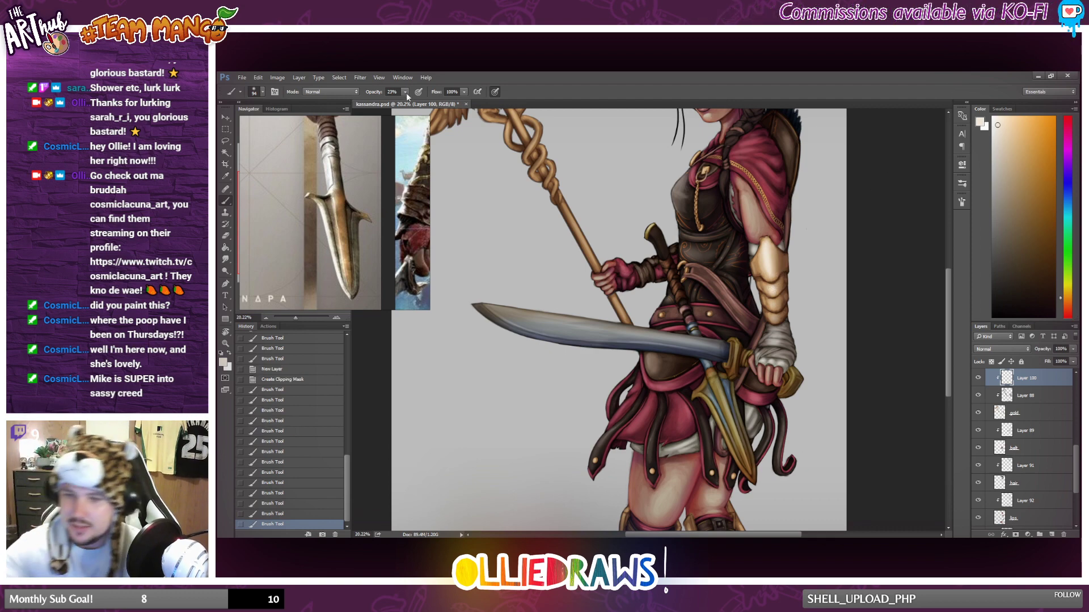
# Raise the brush opacity and paint stronger highlights along the full length of the golden forearm guard.
pyautogui.moveTo(406, 93); pyautogui.dragTo(423, 103)
pyautogui.moveTo(765, 245)
pyautogui.mouseDown()
pyautogui.moveTo(783, 300)
pyautogui.moveTo(774, 296)
pyautogui.mouseUp()
pyautogui.moveTo(774, 298); pyautogui.dragTo(776, 310)
pyautogui.moveTo(775, 303); pyautogui.dragTo(776, 325)
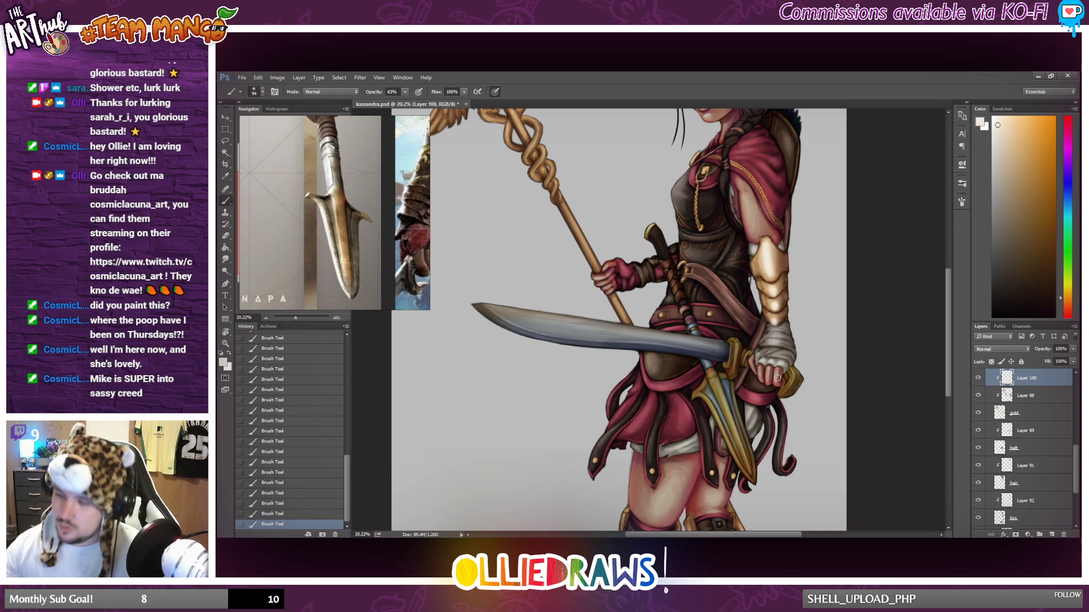
# Paint pale highlights along the staff's shaft, checking the gold highlights against the whole figure.
pyautogui.scroll(-2, 776, 376)
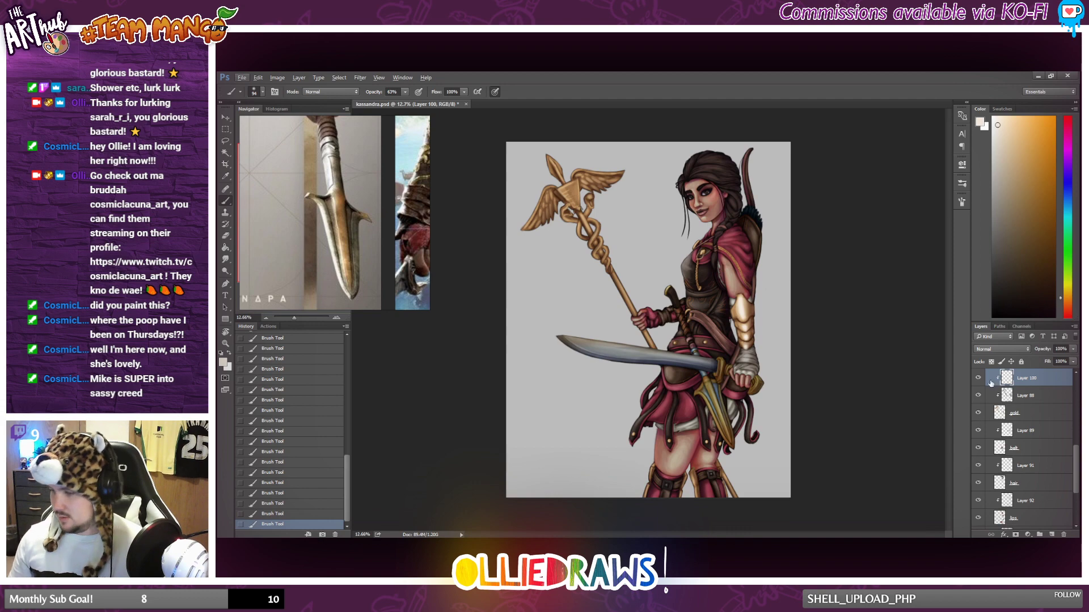
pyautogui.scroll(3, 643, 305)
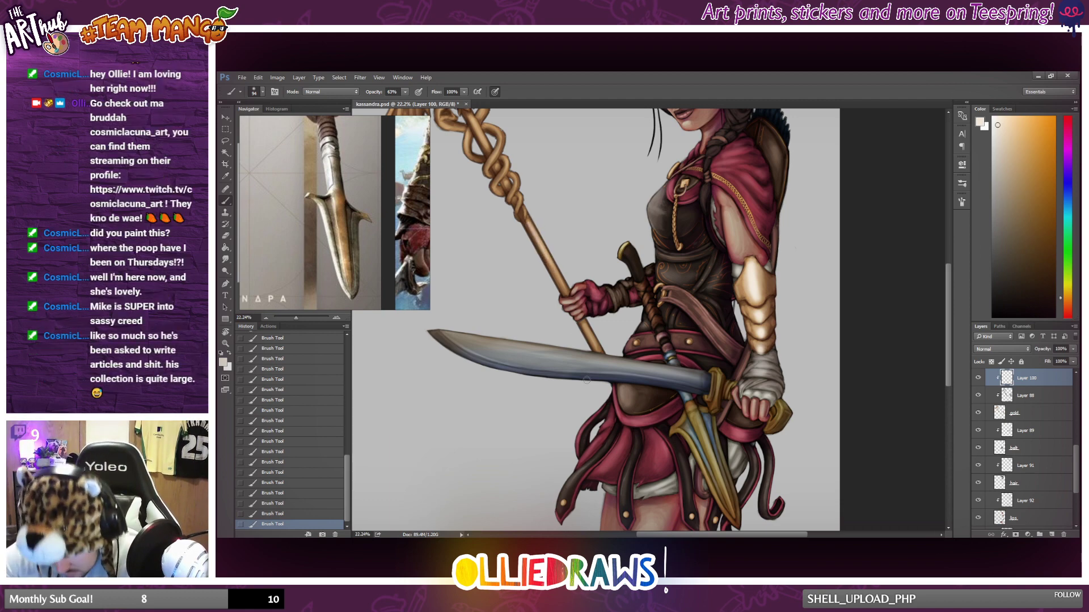
pyautogui.scroll(-5, 526, 413)
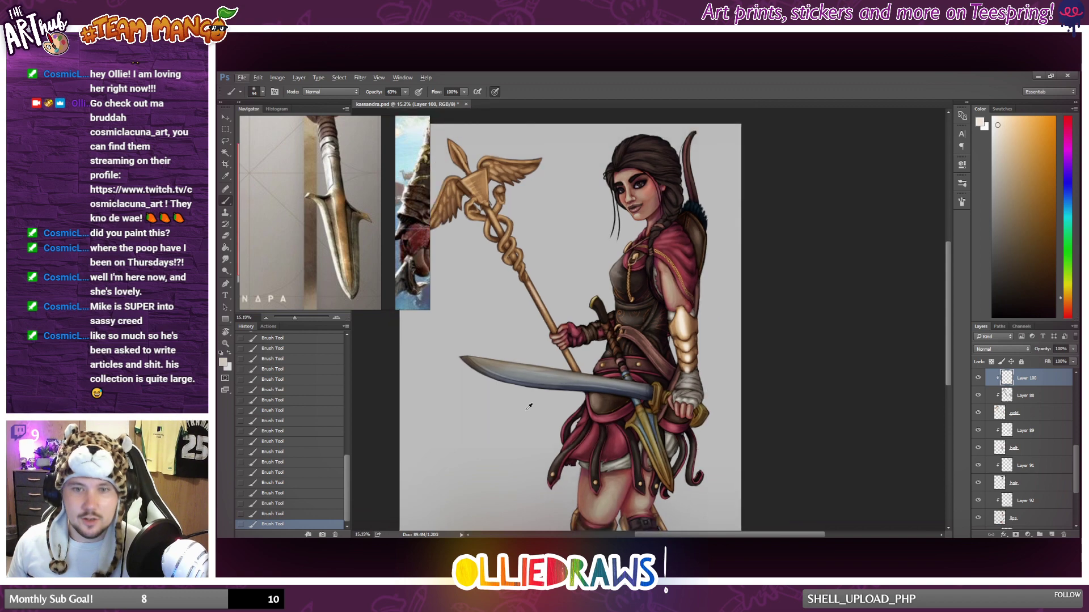
pyautogui.scroll(3, 627, 447)
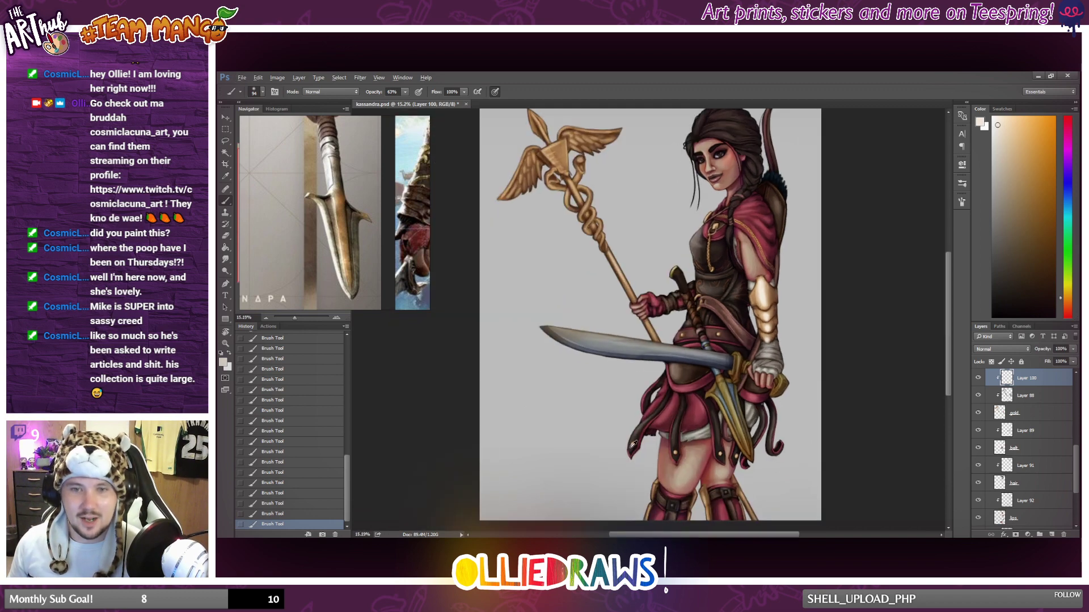
pyautogui.scroll(4, 625, 425)
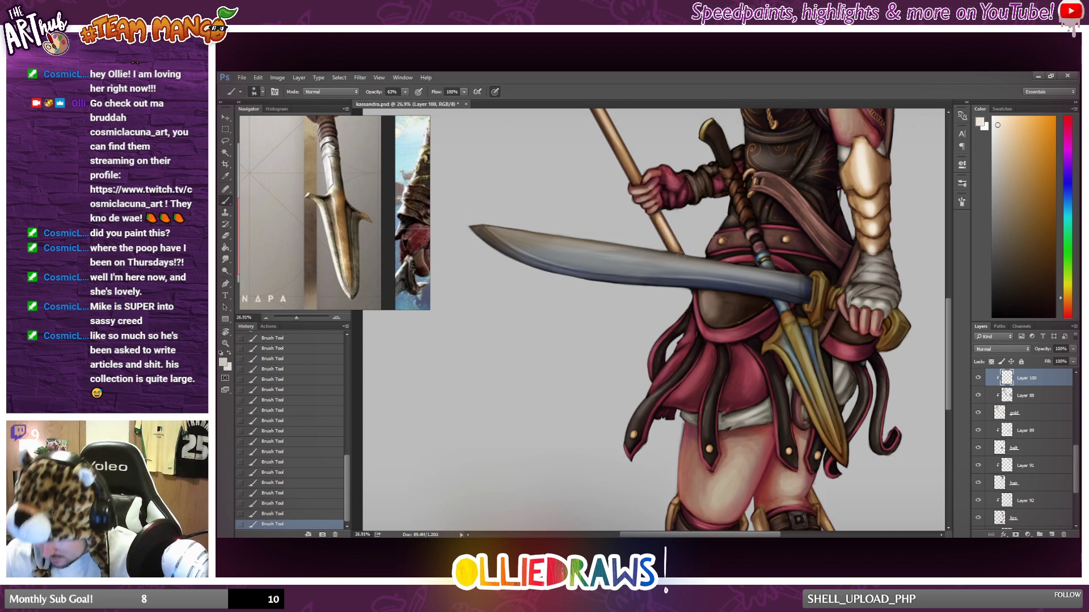
pyautogui.scroll(-1, 661, 208)
pyautogui.scroll(-3, 660, 208)
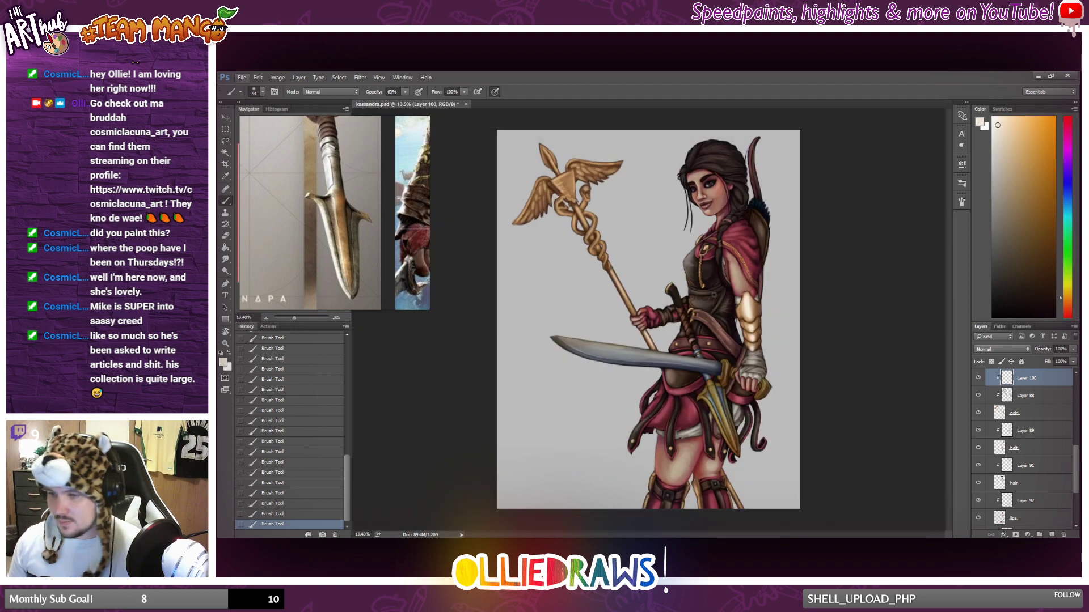
pyautogui.scroll(1, 800, 495)
pyautogui.scroll(2, 769, 459)
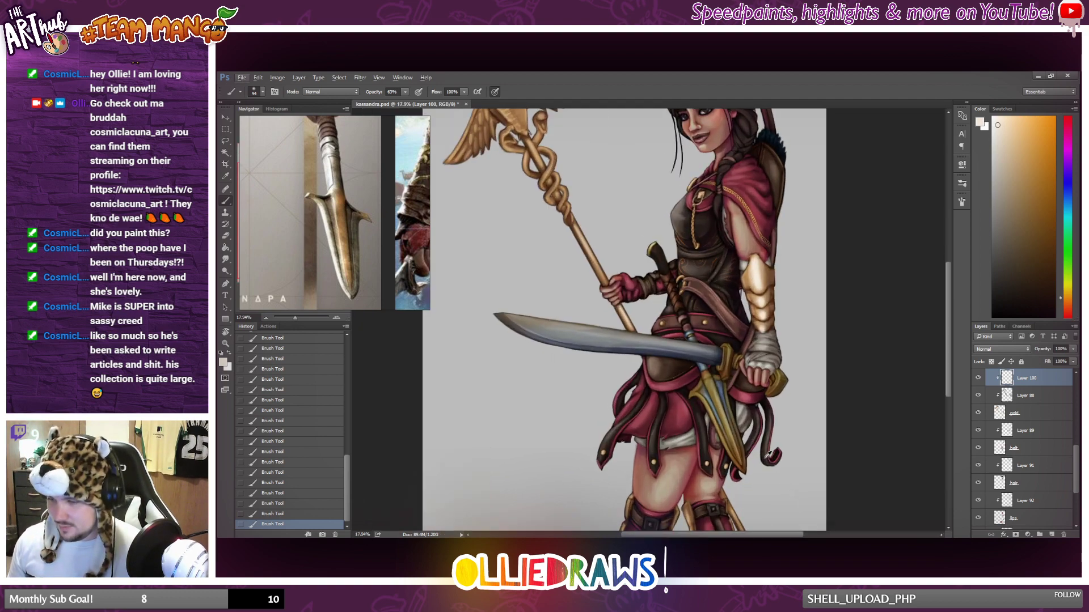
pyautogui.scroll(-3, 760, 453)
pyautogui.scroll(-2, 756, 450)
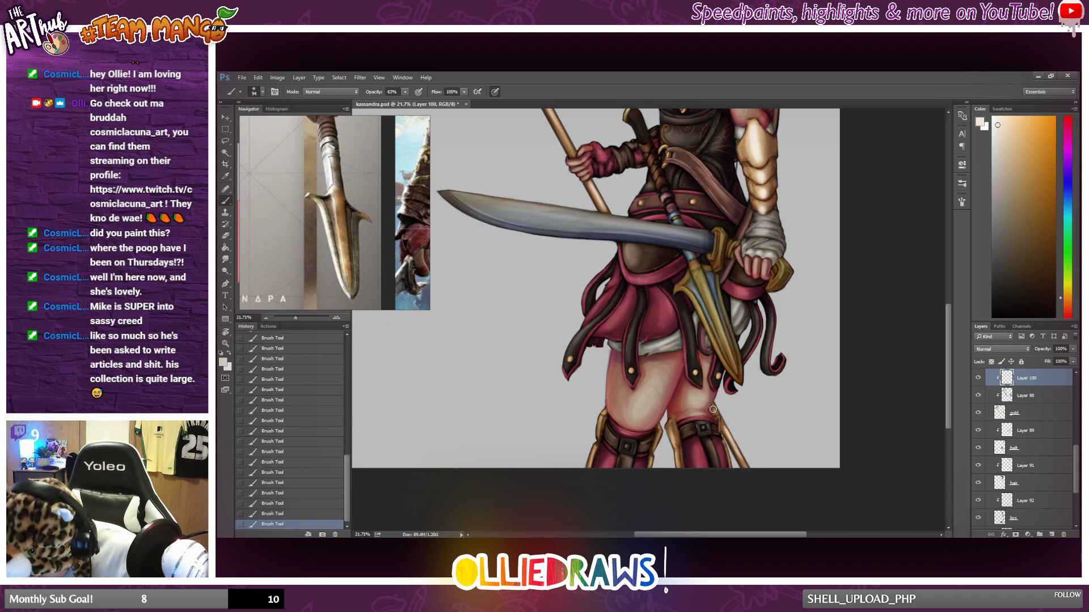
pyautogui.scroll(-2, 697, 403)
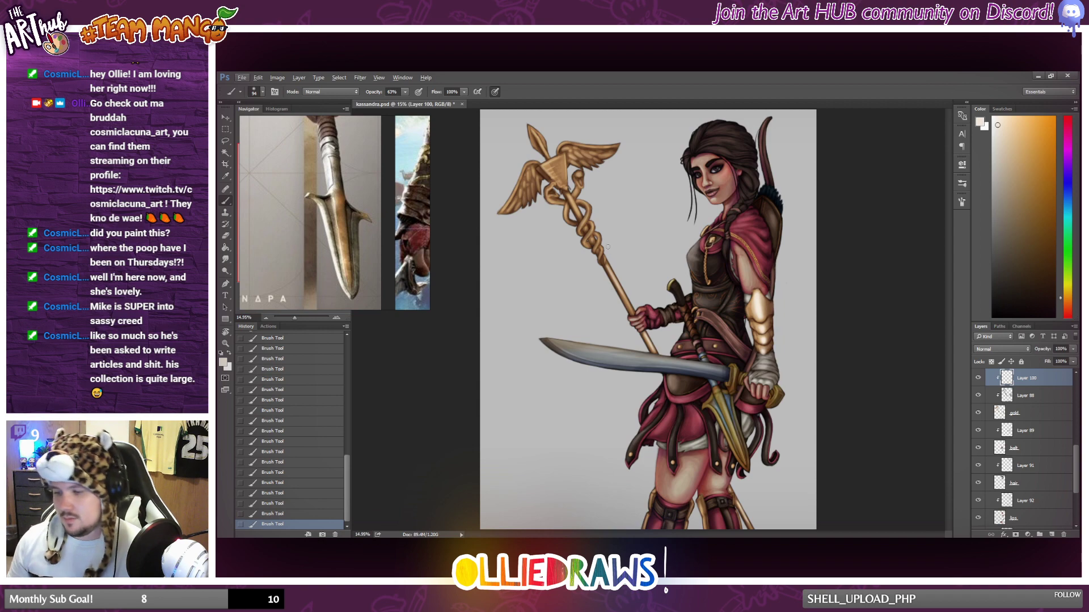
# Paint a pale highlight down the right side of the staff's triangular head plate, stepping back one stroke and repainting it.
pyautogui.scroll(3, 607, 247)
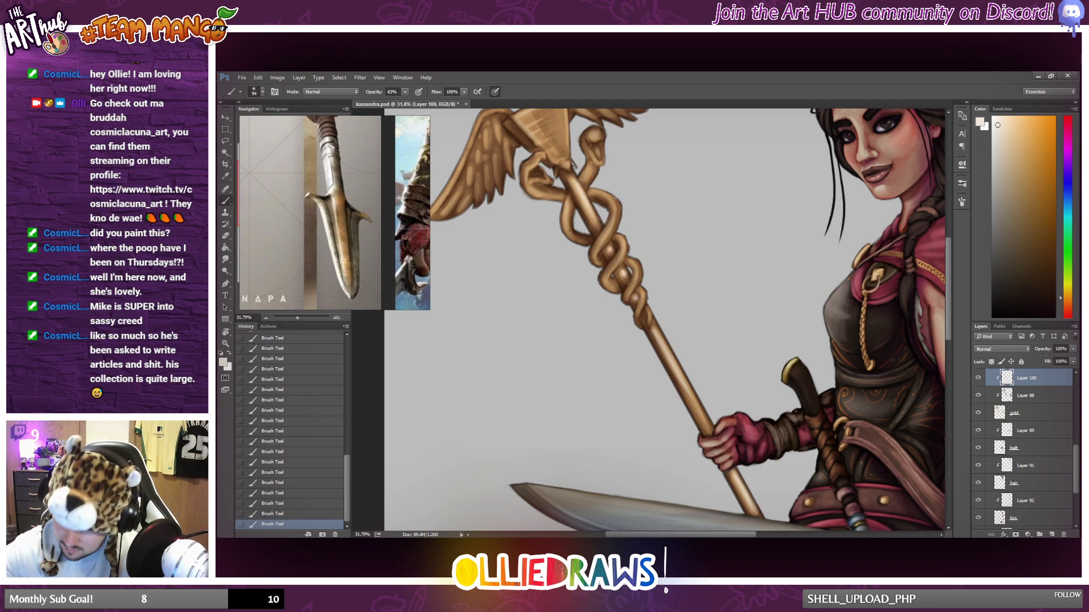
pyautogui.scroll(3, 688, 327)
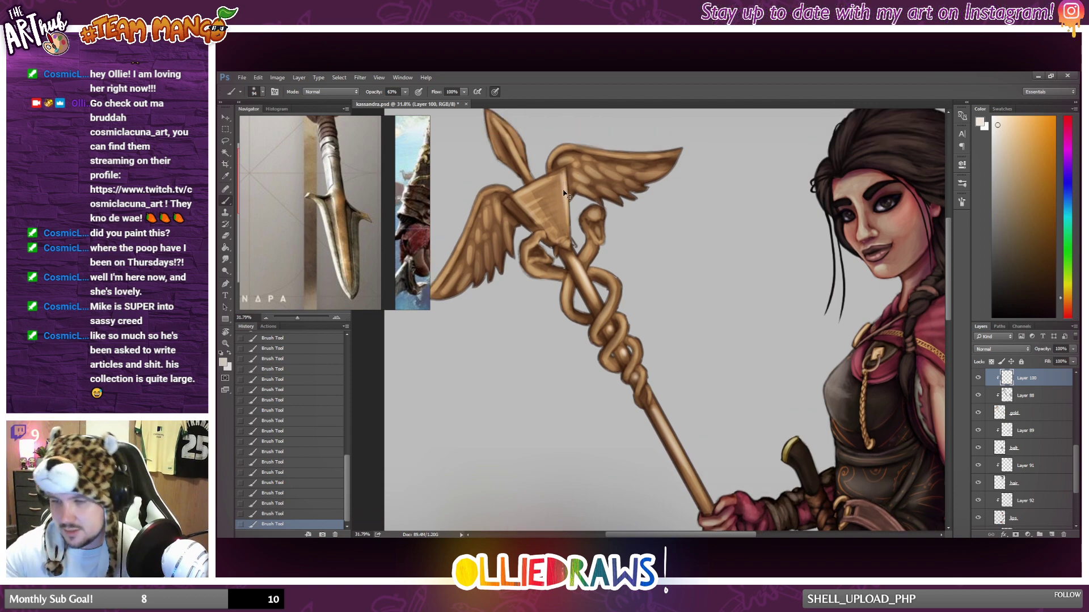
pyautogui.moveTo(562, 174); pyautogui.dragTo(565, 241)
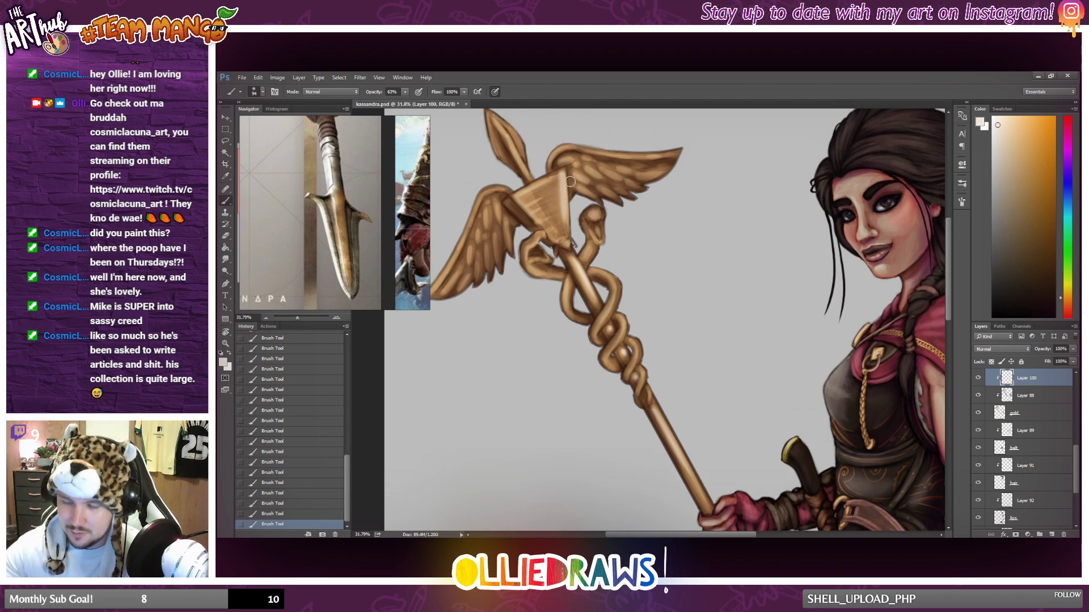
pyautogui.moveTo(560, 184); pyautogui.dragTo(571, 244)
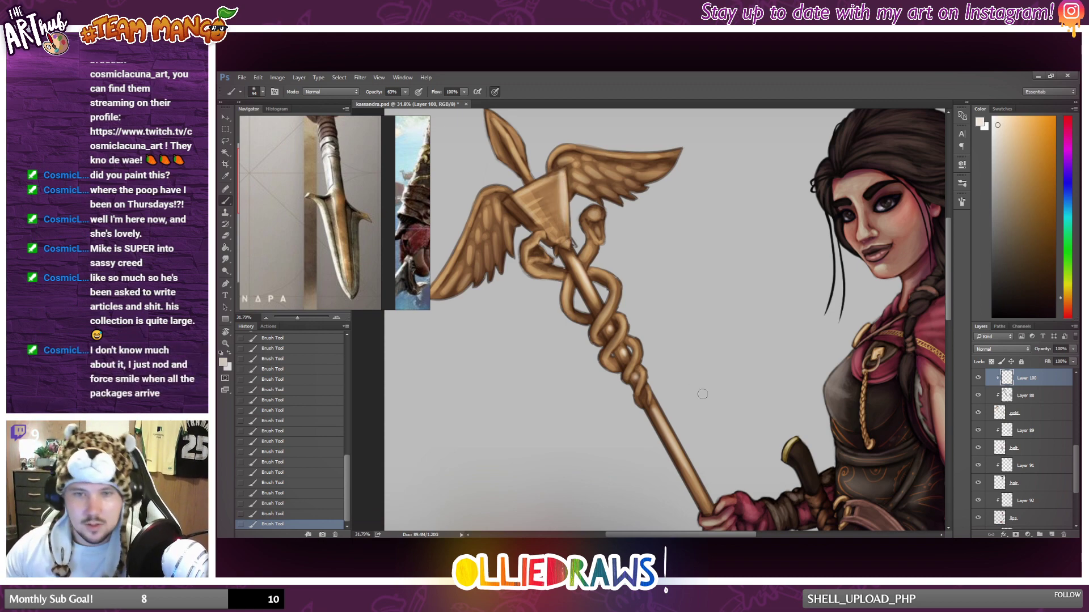
pyautogui.scroll(2, 702, 394)
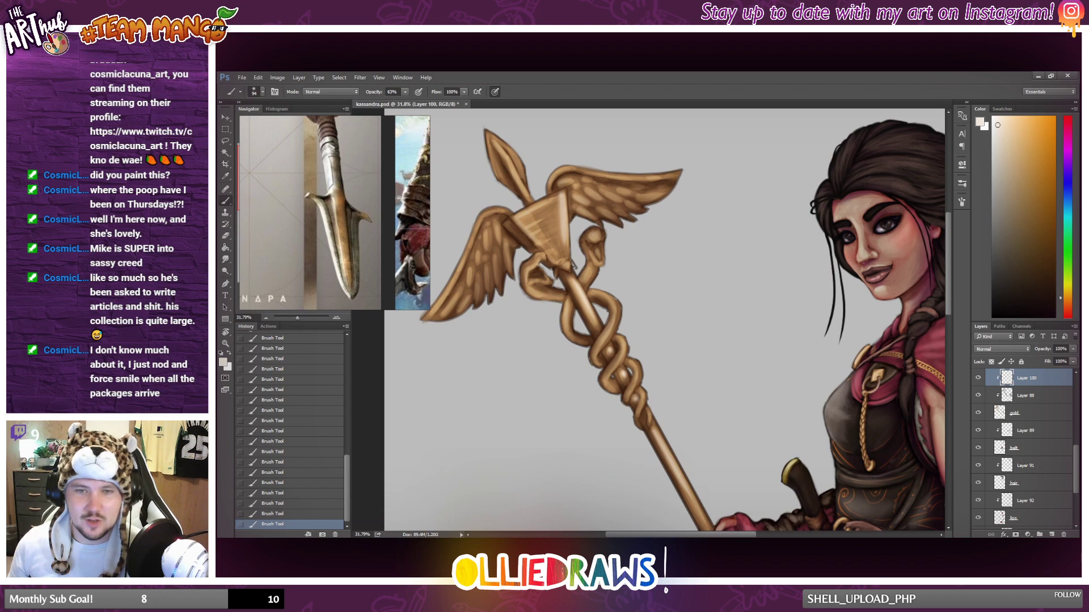
pyautogui.click(299, 514)
pyautogui.moveTo(558, 198); pyautogui.dragTo(567, 230)
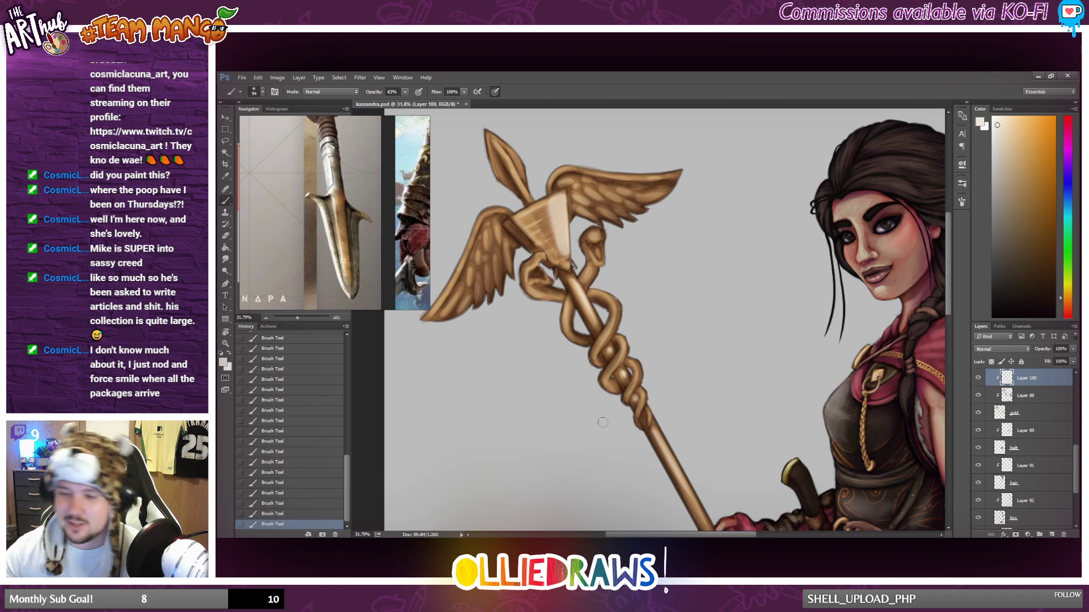
# Soften the head plate's highlight along its edges with the Eraser at 17% opacity.
pyautogui.click(225, 236)
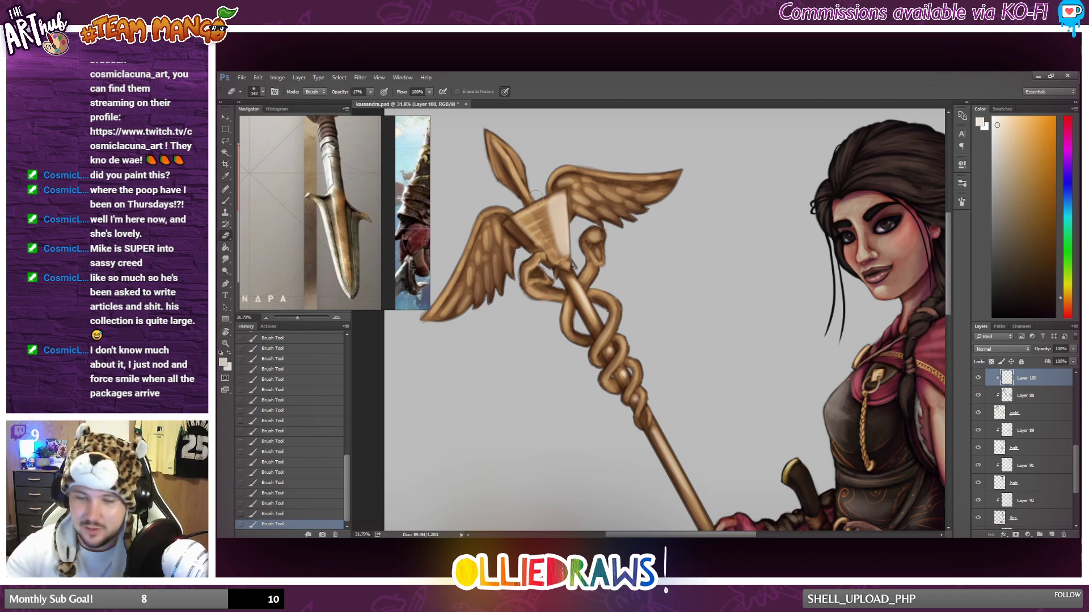
pyautogui.moveTo(568, 195)
pyautogui.mouseDown()
pyautogui.moveTo(574, 262)
pyautogui.moveTo(564, 183)
pyautogui.moveTo(575, 266)
pyautogui.mouseUp()
pyautogui.moveTo(575, 267); pyautogui.dragTo(572, 170)
pyautogui.moveTo(540, 209); pyautogui.dragTo(551, 256)
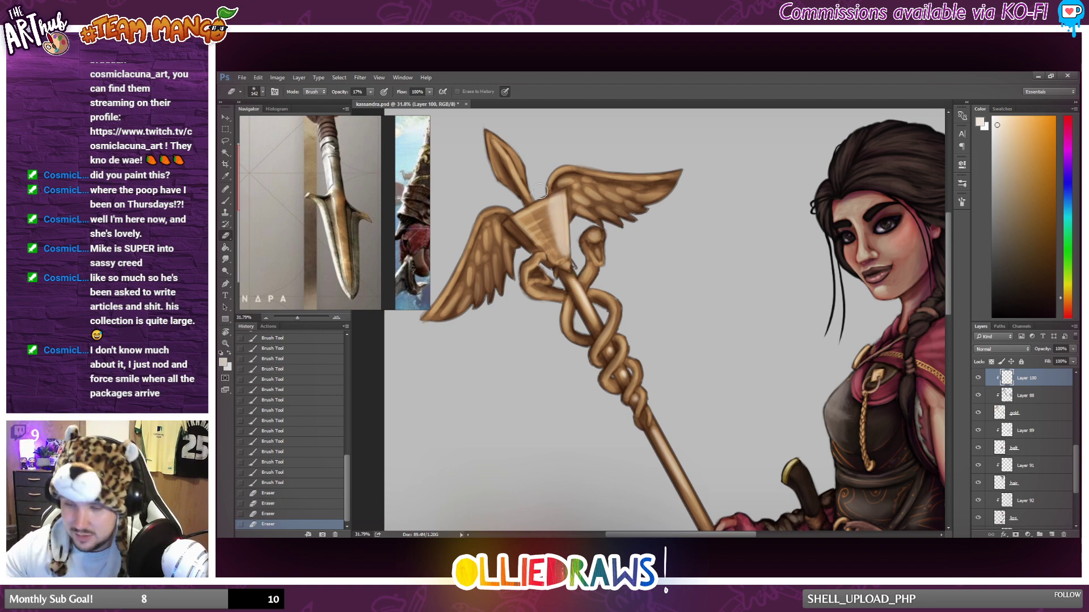
pyautogui.moveTo(549, 198); pyautogui.dragTo(560, 255)
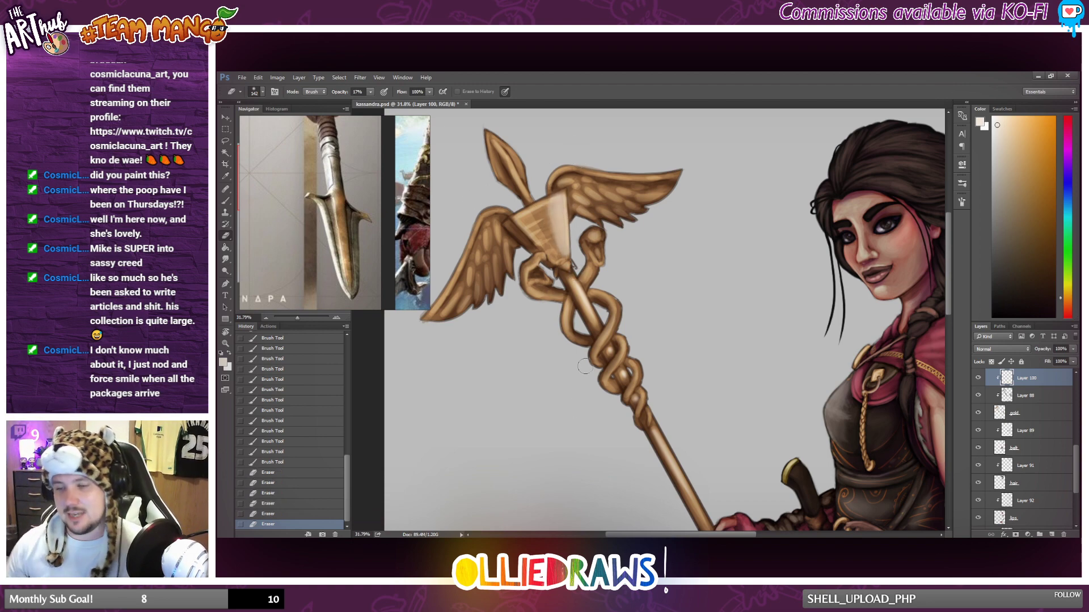
pyautogui.scroll(-6, 613, 347)
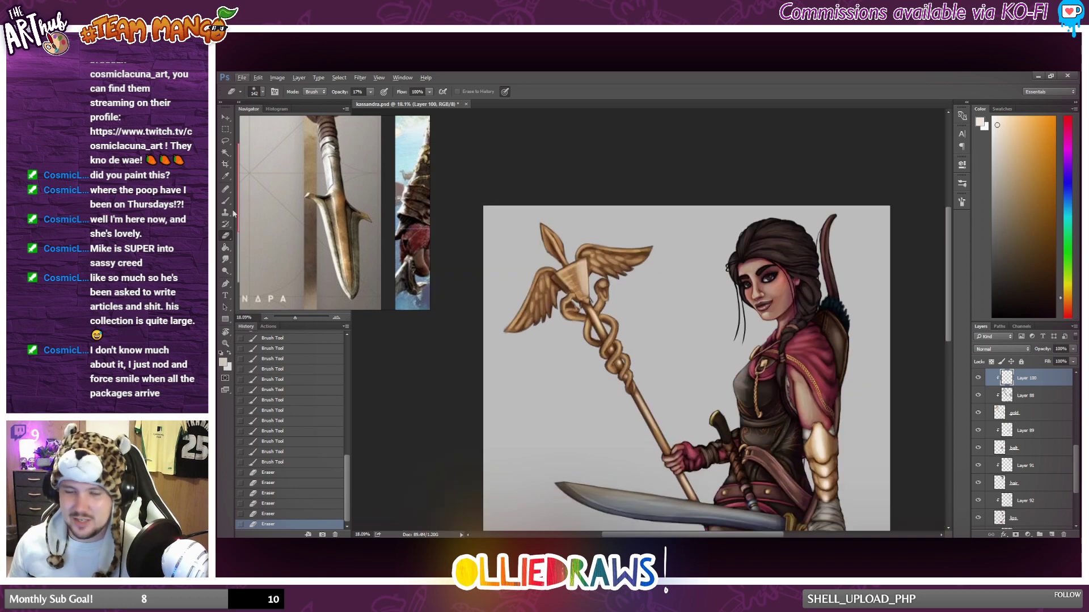
# Paint pale highlights on the two serpent heads beneath the staff's head plate with the Brush at 42% opacity.
pyautogui.click(225, 201)
pyautogui.scroll(5, 594, 263)
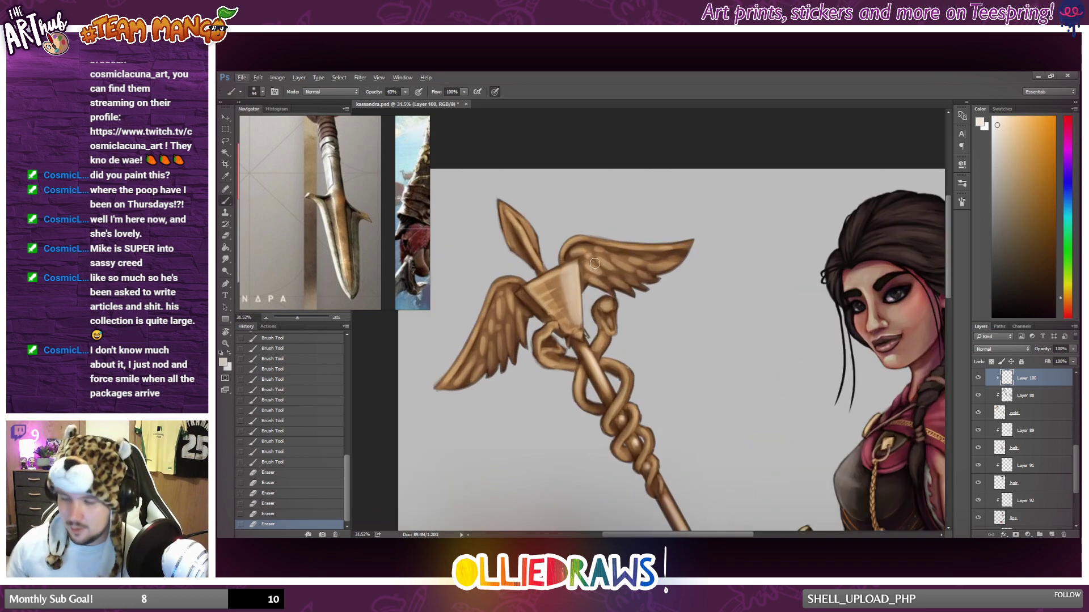
pyautogui.moveTo(600, 338)
pyautogui.mouseDown()
pyautogui.moveTo(596, 347)
pyautogui.moveTo(605, 305)
pyautogui.mouseUp()
pyautogui.moveTo(606, 303); pyautogui.dragTo(608, 306)
pyautogui.moveTo(538, 337); pyautogui.dragTo(546, 334)
pyautogui.moveTo(543, 336)
pyautogui.mouseDown()
pyautogui.moveTo(553, 330)
pyautogui.moveTo(554, 350)
pyautogui.moveTo(564, 347)
pyautogui.mouseUp()
pyautogui.moveTo(600, 315); pyautogui.dragTo(595, 310)
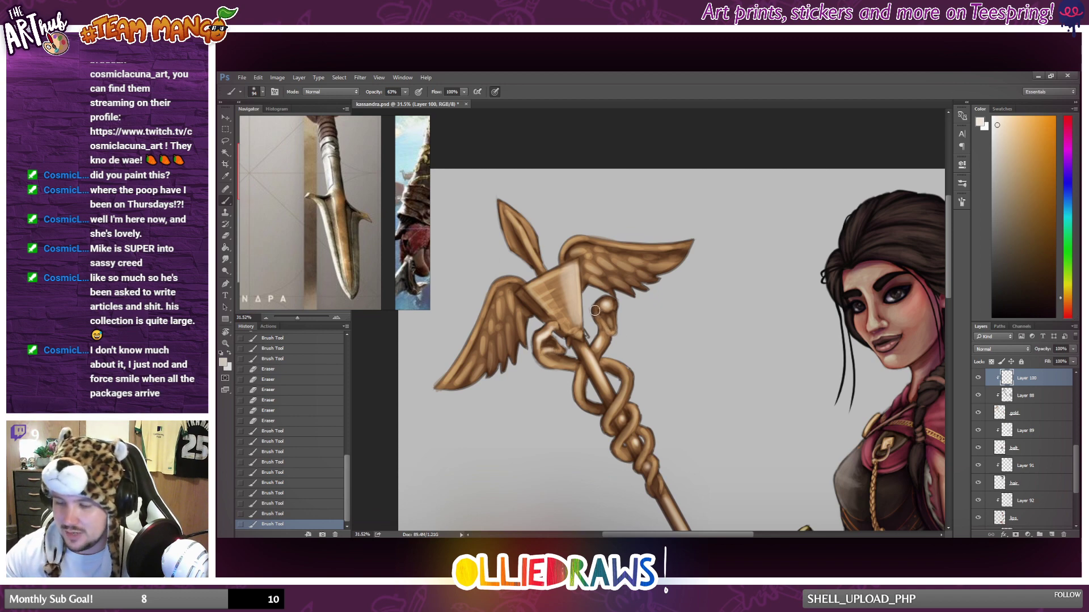
pyautogui.scroll(-2, 652, 391)
pyautogui.scroll(-2, 651, 394)
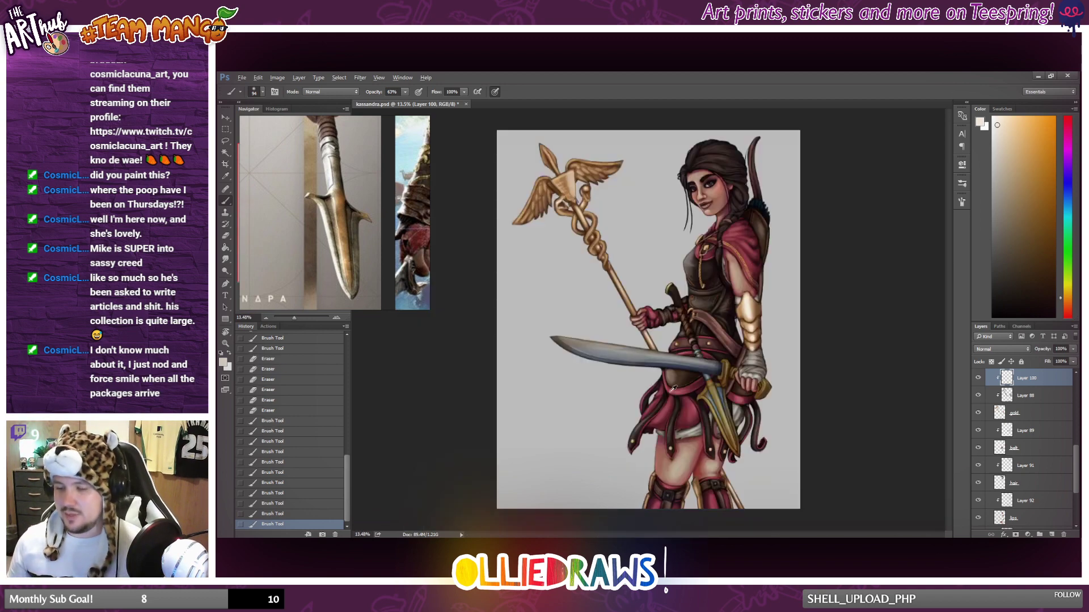
# Paint pale highlights on the entwined serpent coils along the staff, checking them against the whole figure.
pyautogui.scroll(2, 674, 385)
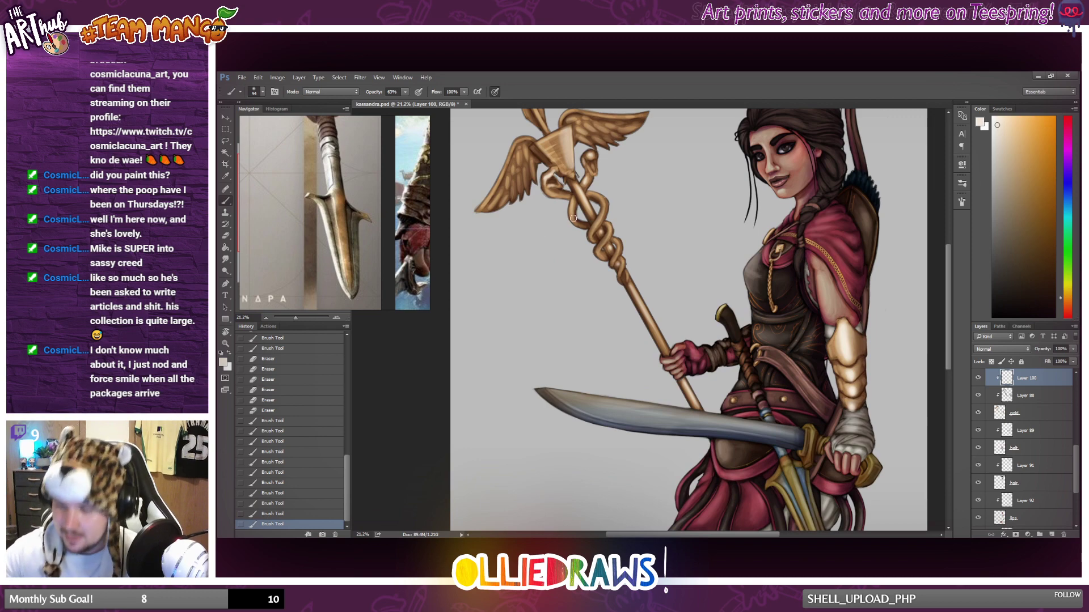
pyautogui.moveTo(591, 230)
pyautogui.mouseDown()
pyautogui.moveTo(595, 188)
pyautogui.moveTo(608, 230)
pyautogui.moveTo(606, 216)
pyautogui.moveTo(588, 211)
pyautogui.moveTo(618, 245)
pyautogui.mouseUp()
pyautogui.moveTo(618, 243); pyautogui.dragTo(620, 240)
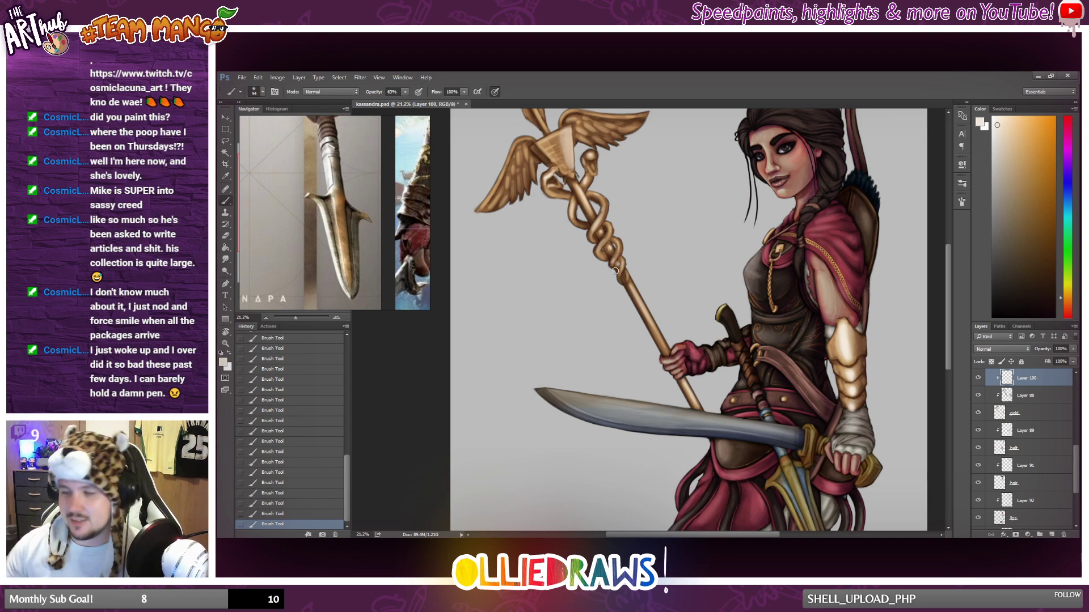
pyautogui.scroll(-2, 616, 271)
pyautogui.scroll(-2, 619, 314)
pyautogui.scroll(2, 601, 278)
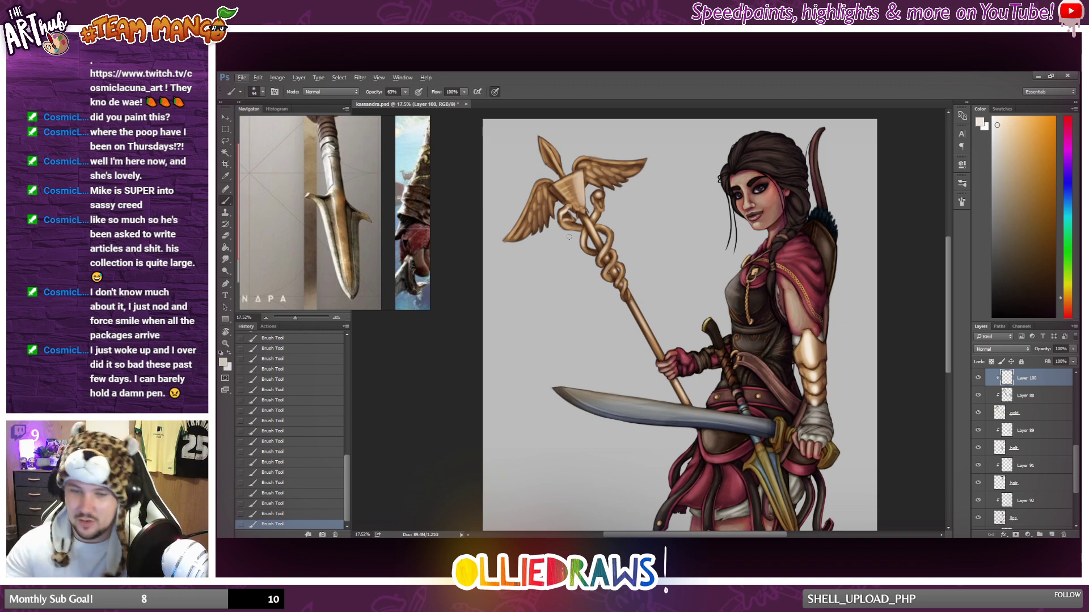
# Enlarge the soft Eraser and fade the highlight on the staff's triangular head plate.
pyautogui.press('e')
pyautogui.rightClick(599, 213)
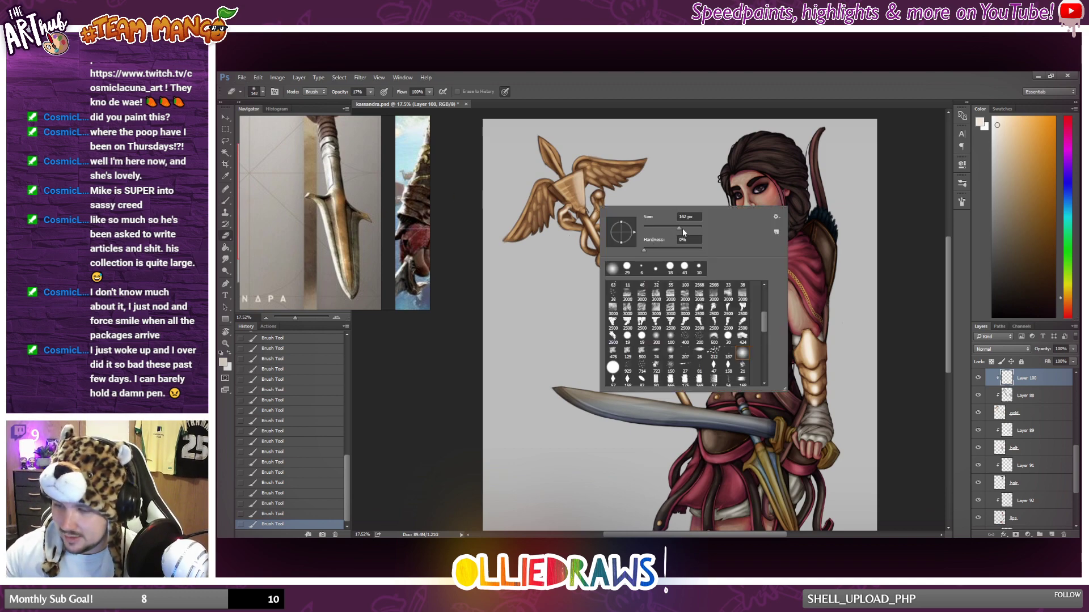
pyautogui.moveTo(570, 183); pyautogui.dragTo(575, 195)
pyautogui.moveTo(568, 181); pyautogui.dragTo(574, 194)
pyautogui.scroll(-4, 603, 343)
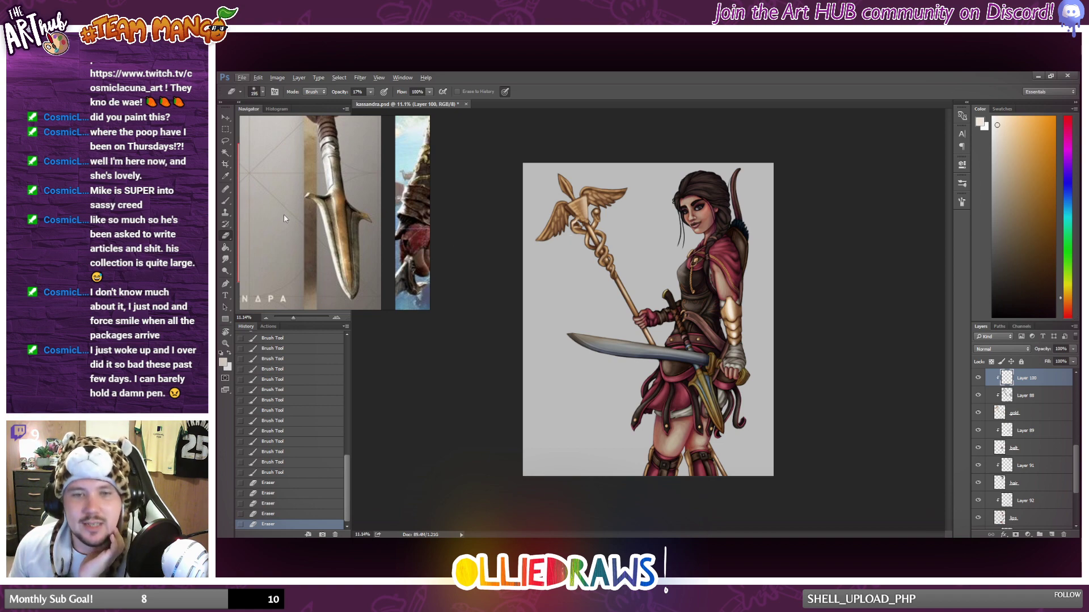
# Paint a pale highlight down the spear-shaped tip of the staff, then soften it with the Eraser at 17% opacity.
pyautogui.click(226, 201)
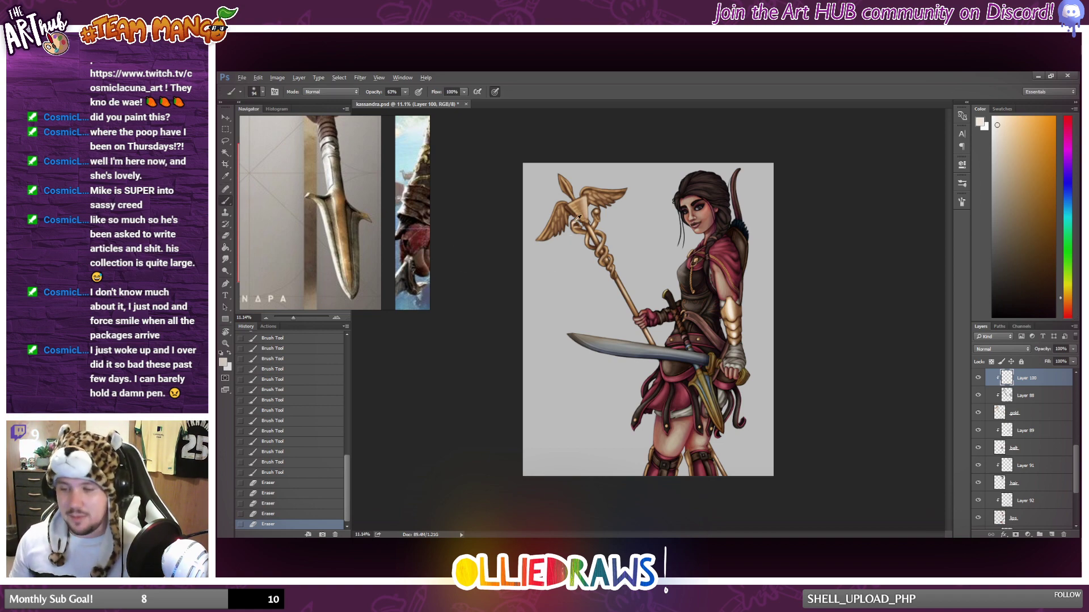
pyautogui.scroll(5, 577, 218)
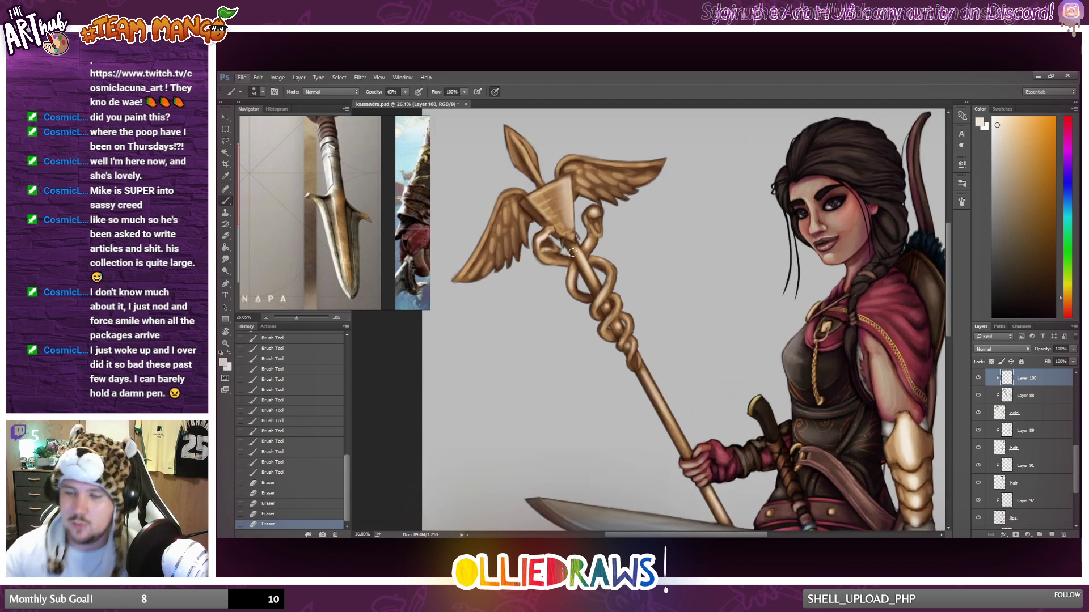
pyautogui.moveTo(515, 139); pyautogui.dragTo(534, 169)
pyautogui.moveTo(536, 170); pyautogui.dragTo(542, 180)
pyautogui.click(228, 236)
pyautogui.moveTo(506, 128); pyautogui.dragTo(532, 142)
pyautogui.moveTo(521, 136); pyautogui.dragTo(535, 162)
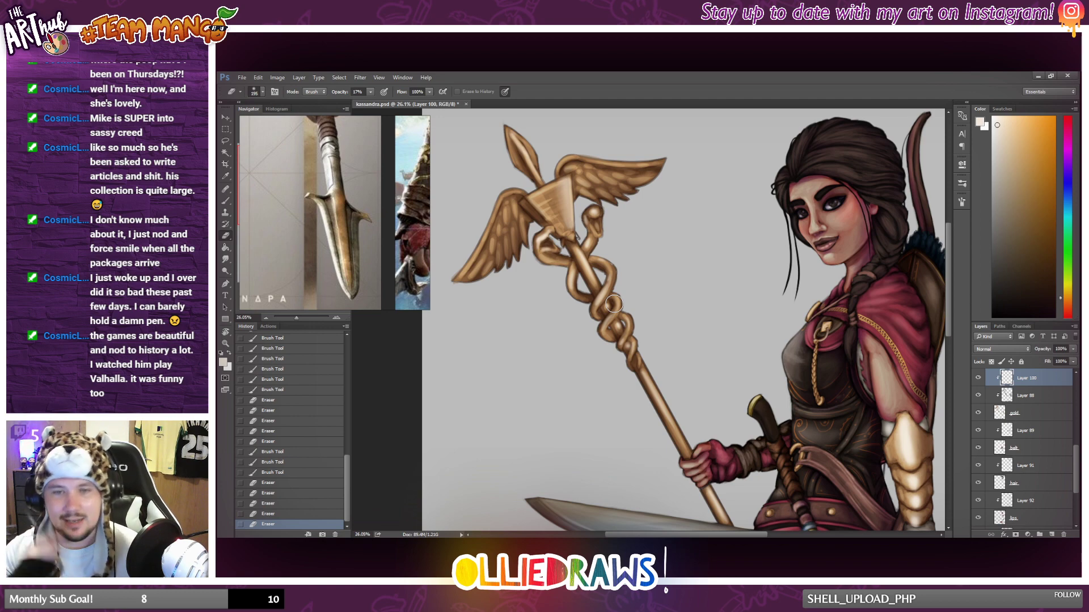
# Return to the Brush and add further pale highlight strokes along both sides of the staff's tip.
pyautogui.press('b')
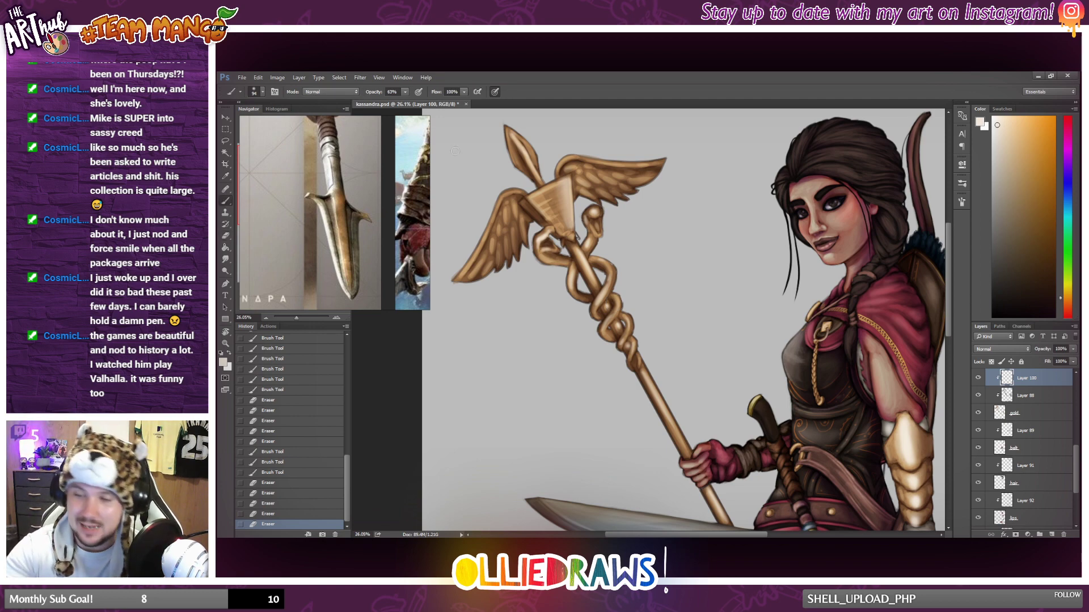
pyautogui.moveTo(505, 147); pyautogui.dragTo(526, 162)
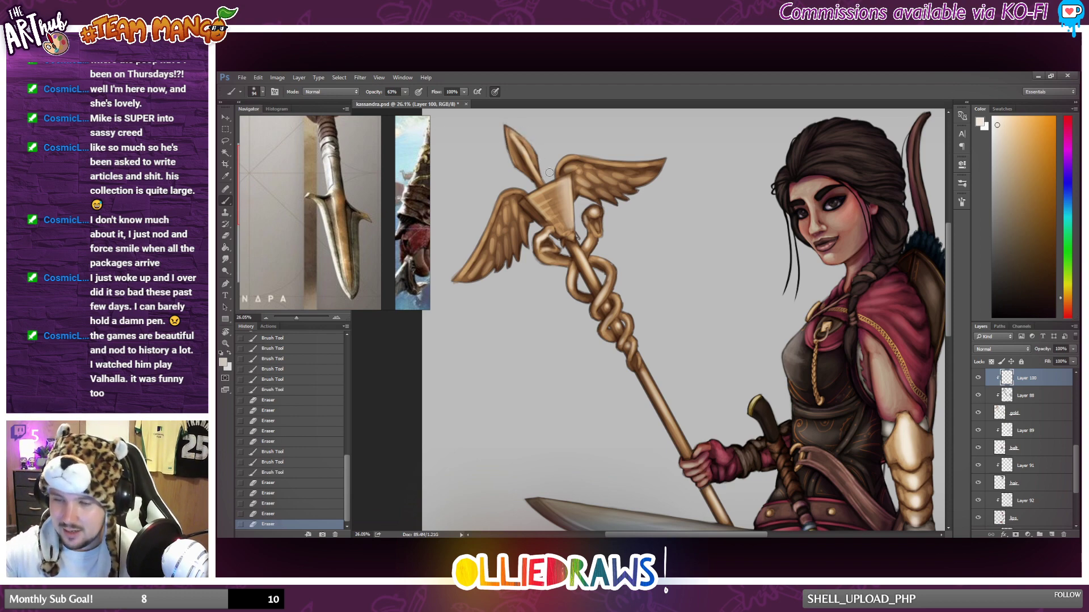
pyautogui.moveTo(544, 154)
pyautogui.mouseDown()
pyautogui.moveTo(550, 177)
pyautogui.moveTo(534, 159)
pyautogui.mouseUp()
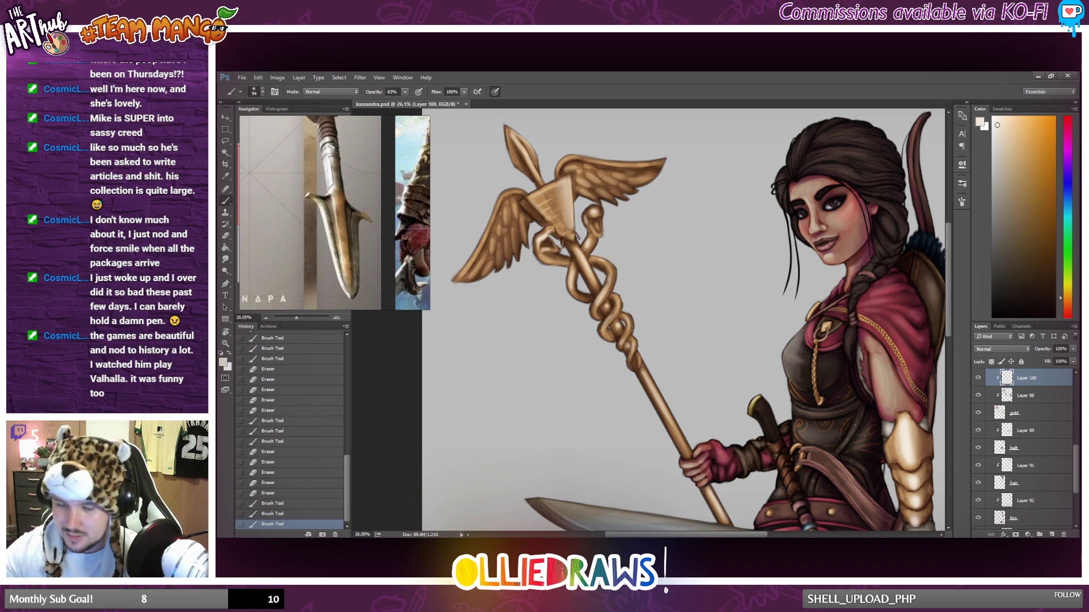
# Paint pale highlights along the upper edges and feathers of both staff wings, stepping back one stroke on the left wing.
pyautogui.moveTo(465, 271); pyautogui.dragTo(515, 192)
pyautogui.hotkey('ctrl', 'z')
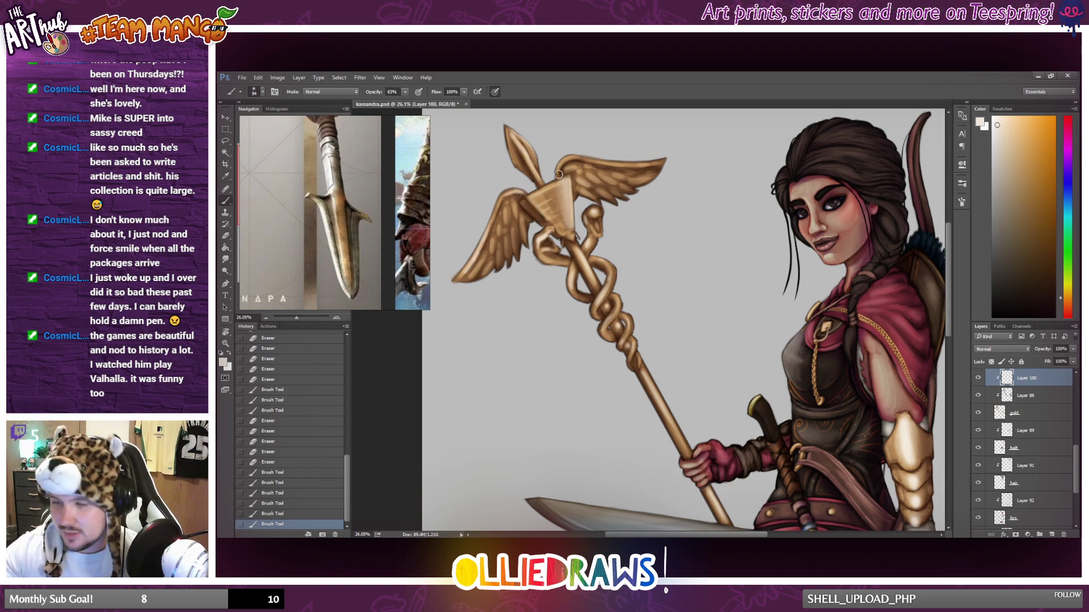
pyautogui.moveTo(557, 172)
pyautogui.mouseDown()
pyautogui.moveTo(576, 155)
pyautogui.moveTo(652, 159)
pyautogui.mouseUp()
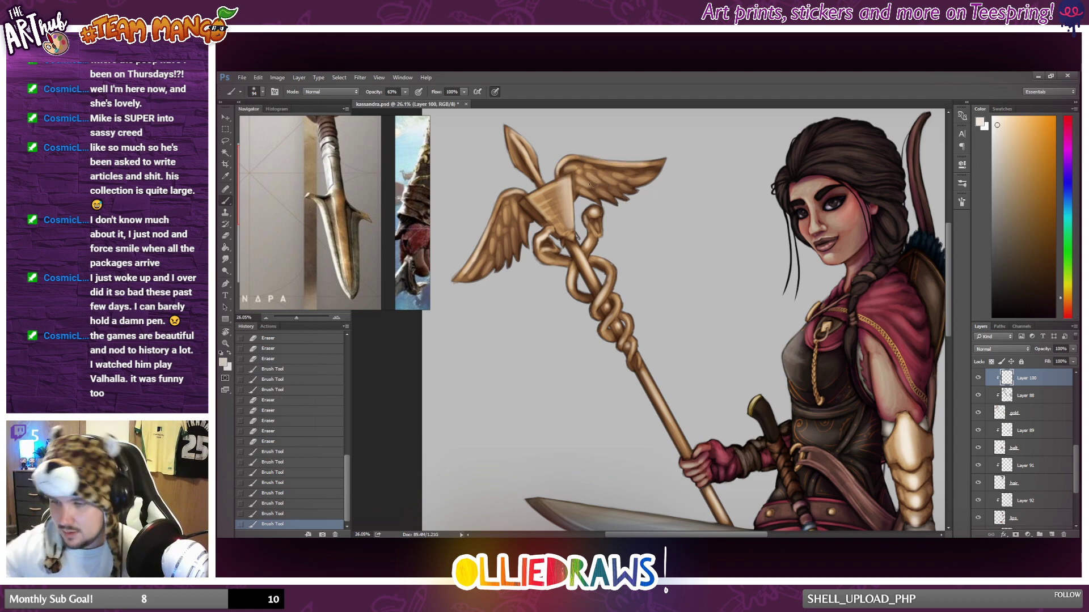
pyautogui.moveTo(588, 189)
pyautogui.mouseDown()
pyautogui.moveTo(633, 215)
pyautogui.moveTo(624, 195)
pyautogui.moveTo(636, 187)
pyautogui.moveTo(614, 181)
pyautogui.moveTo(636, 177)
pyautogui.moveTo(584, 183)
pyautogui.moveTo(633, 181)
pyautogui.mouseUp()
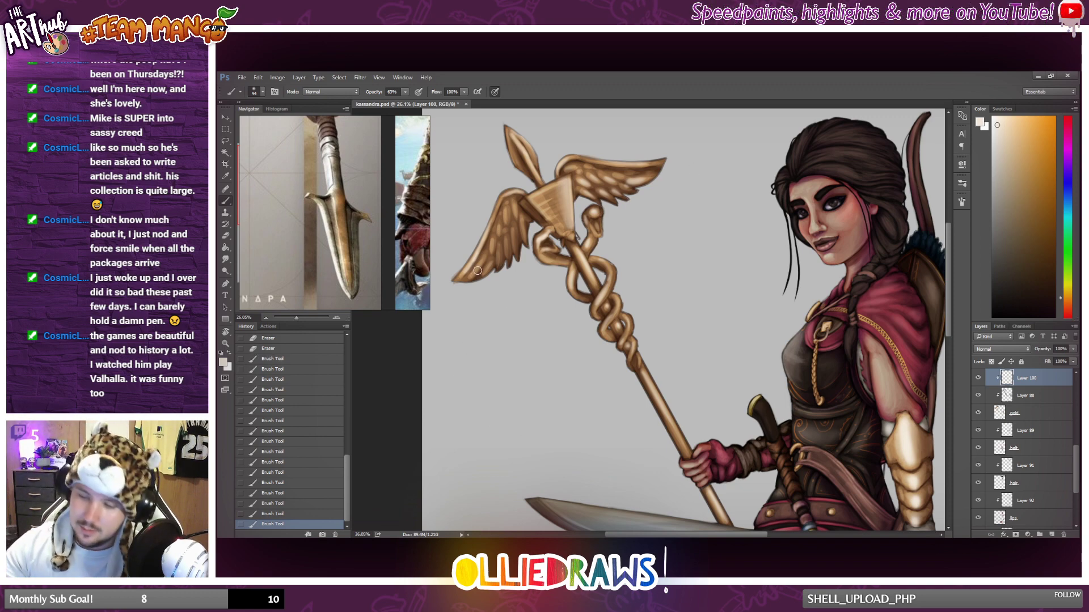
pyautogui.moveTo(479, 268); pyautogui.dragTo(474, 272)
pyautogui.moveTo(502, 239)
pyautogui.mouseDown()
pyautogui.moveTo(490, 248)
pyautogui.moveTo(498, 262)
pyautogui.moveTo(517, 255)
pyautogui.moveTo(499, 235)
pyautogui.moveTo(521, 233)
pyautogui.moveTo(514, 217)
pyautogui.mouseUp()
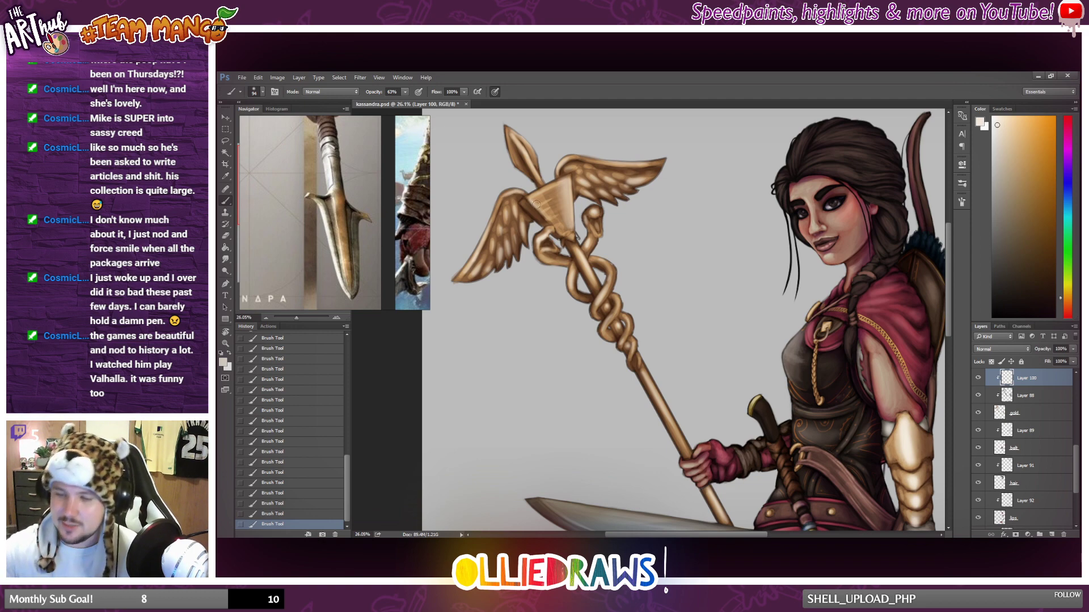
# Add a pale highlight down the left edge of the triangular head plate and check it against the whole figure.
pyautogui.moveTo(530, 199); pyautogui.dragTo(559, 236)
pyautogui.scroll(-5, 574, 282)
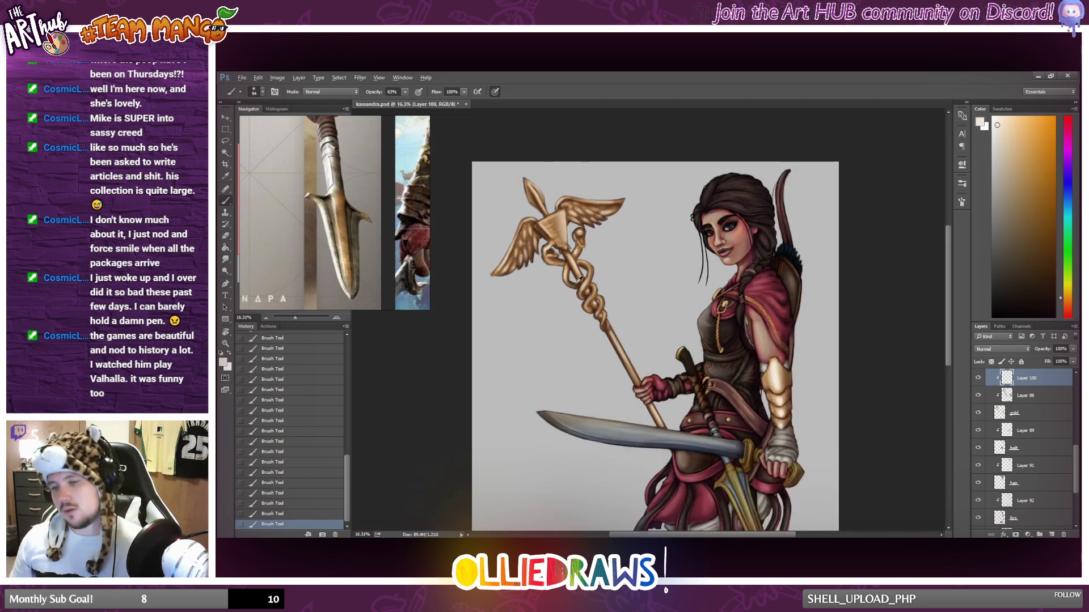
pyautogui.scroll(2, 628, 285)
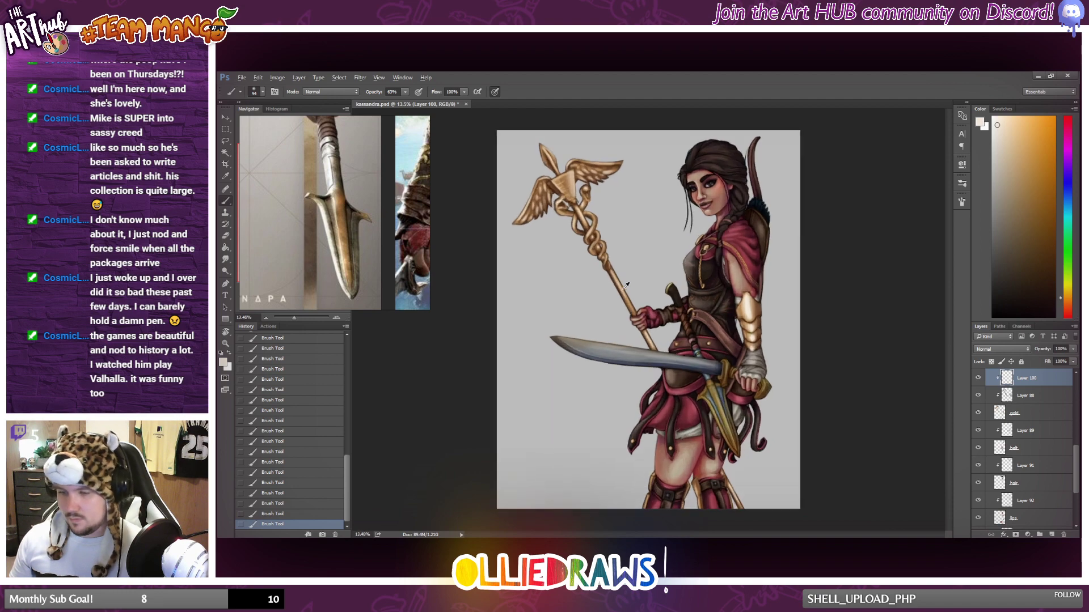
# Soften the highlights on the head plate and both wings with the Eraser at 17% opacity.
pyautogui.click(225, 236)
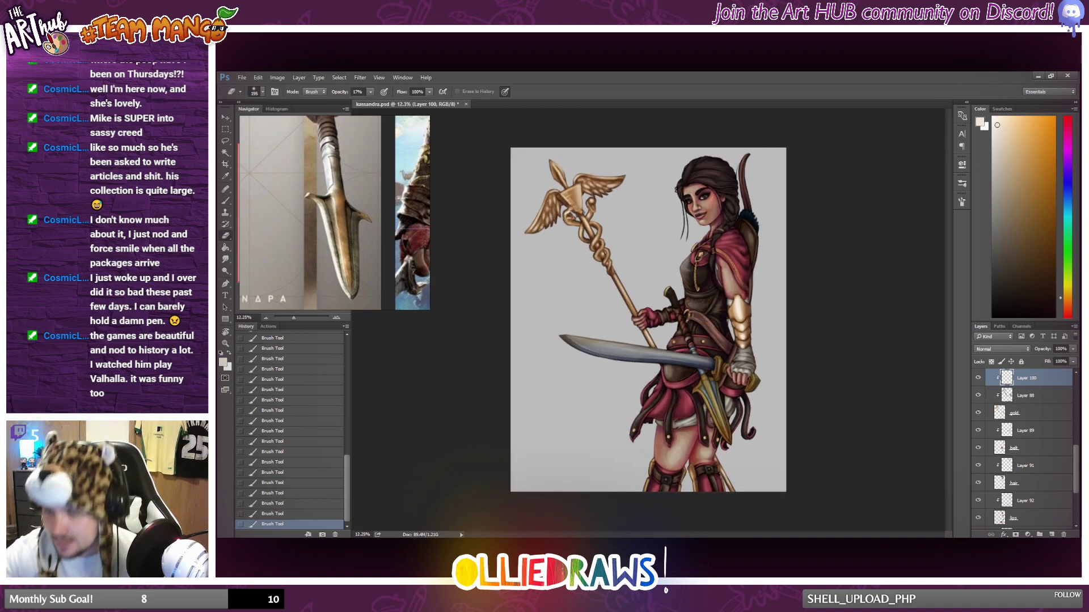
pyautogui.moveTo(576, 210); pyautogui.dragTo(579, 213)
pyautogui.moveTo(575, 208)
pyautogui.mouseDown()
pyautogui.moveTo(609, 178)
pyautogui.moveTo(587, 182)
pyautogui.moveTo(630, 176)
pyautogui.moveTo(574, 180)
pyautogui.moveTo(634, 198)
pyautogui.moveTo(606, 190)
pyautogui.mouseUp()
pyautogui.moveTo(611, 186); pyautogui.dragTo(599, 188)
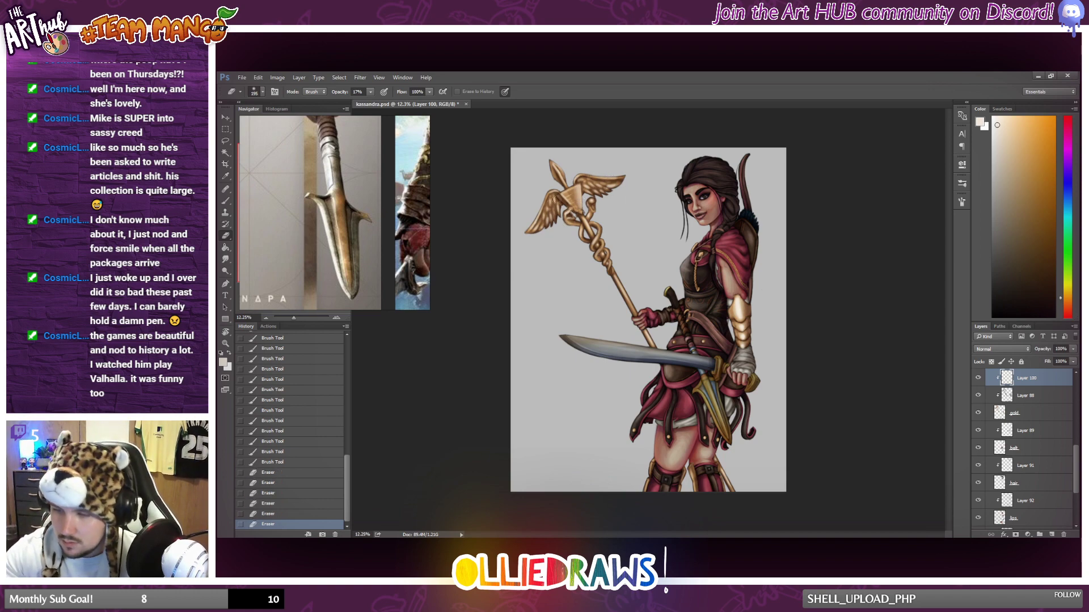
pyautogui.moveTo(553, 224); pyautogui.dragTo(549, 215)
pyautogui.moveTo(553, 222); pyautogui.dragTo(547, 215)
pyautogui.moveTo(548, 222); pyautogui.dragTo(544, 218)
pyautogui.moveTo(545, 223); pyautogui.dragTo(541, 220)
# Fade the highlights on the lower and upper serpent coils with the Eraser, comparing them with the whole figure.
pyautogui.moveTo(595, 251); pyautogui.dragTo(598, 258)
pyautogui.moveTo(595, 252); pyautogui.dragTo(600, 259)
pyautogui.moveTo(597, 253); pyautogui.dragTo(610, 265)
pyautogui.moveTo(608, 261); pyautogui.dragTo(612, 271)
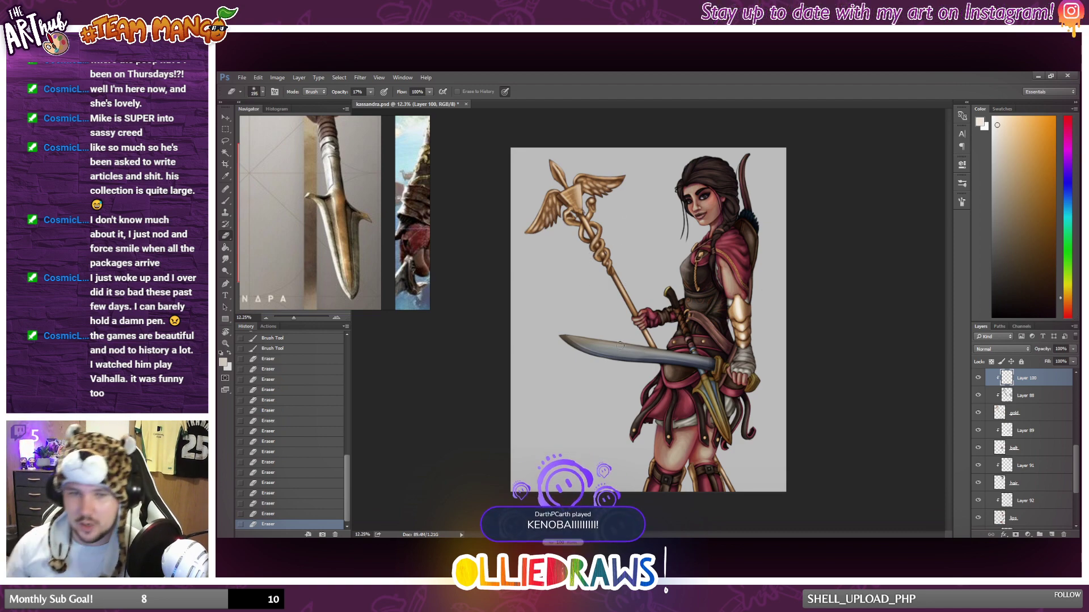
pyautogui.scroll(-2, 607, 344)
pyautogui.scroll(1, 622, 333)
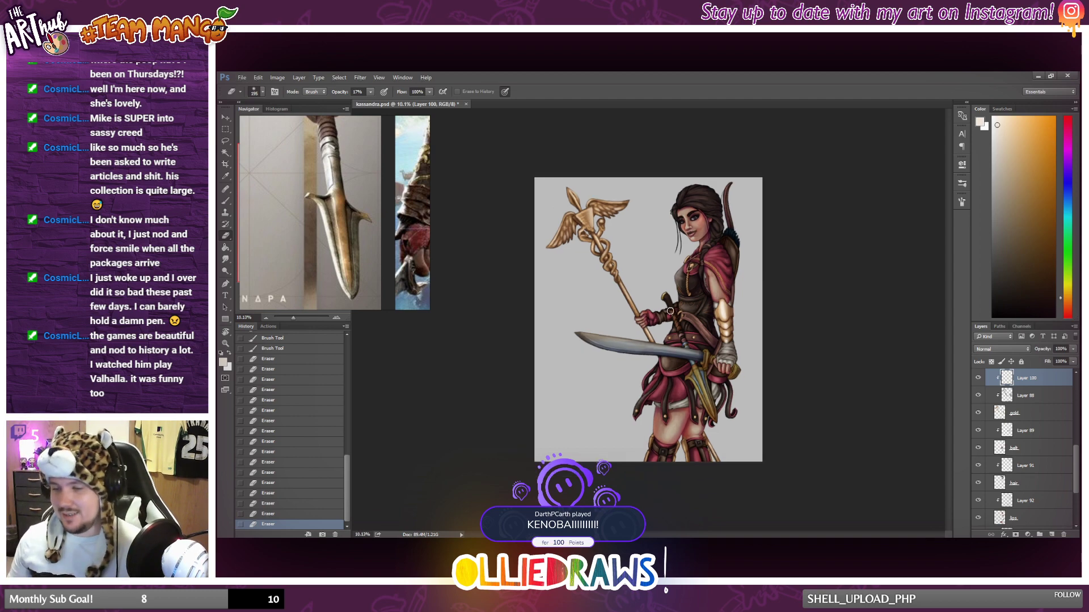
pyautogui.scroll(1, 669, 311)
pyautogui.moveTo(584, 219); pyautogui.dragTo(586, 224)
pyautogui.moveTo(584, 219); pyautogui.dragTo(587, 226)
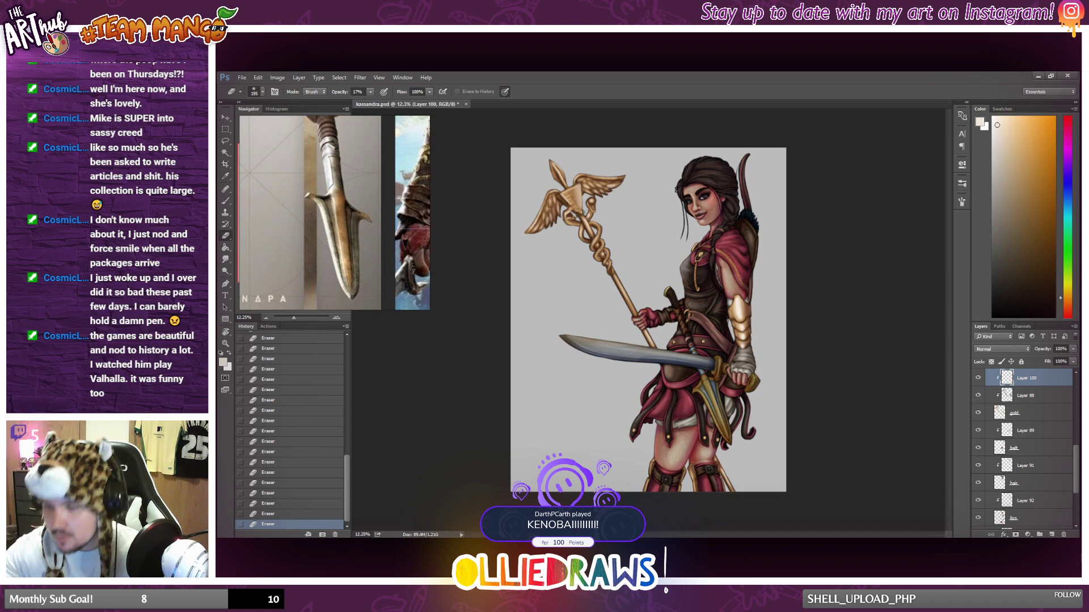
# Examine the gold highlights across the whole figure, from the staff and forearm guard to the sword and cloak clasp.
pyautogui.scroll(-2, 558, 285)
pyautogui.scroll(2, 566, 274)
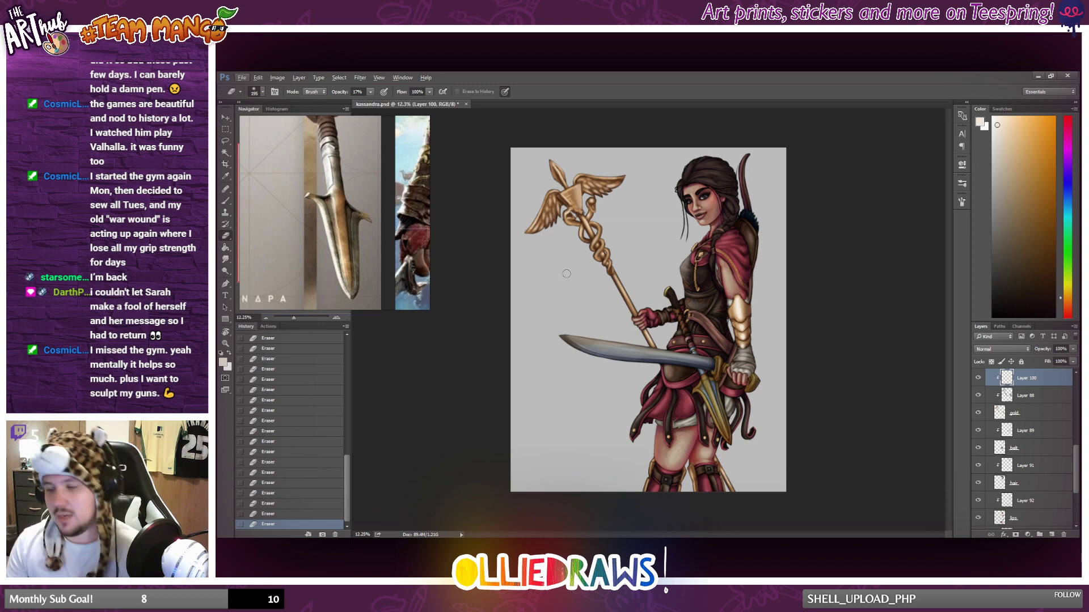
pyautogui.scroll(2, 785, 355)
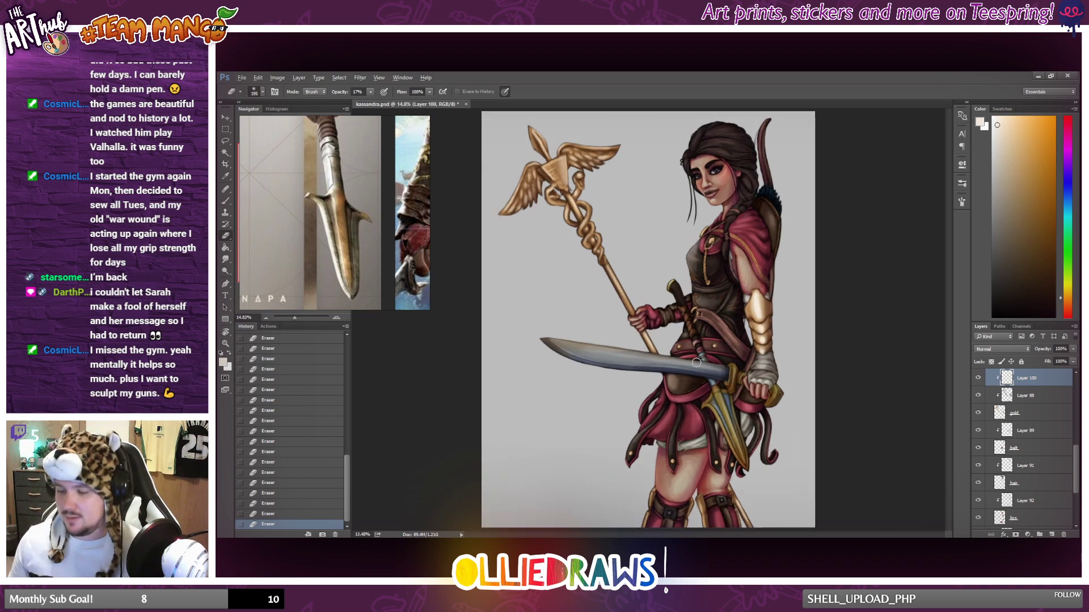
pyautogui.scroll(-1, 696, 362)
pyautogui.scroll(1, 697, 363)
pyautogui.scroll(3, 696, 445)
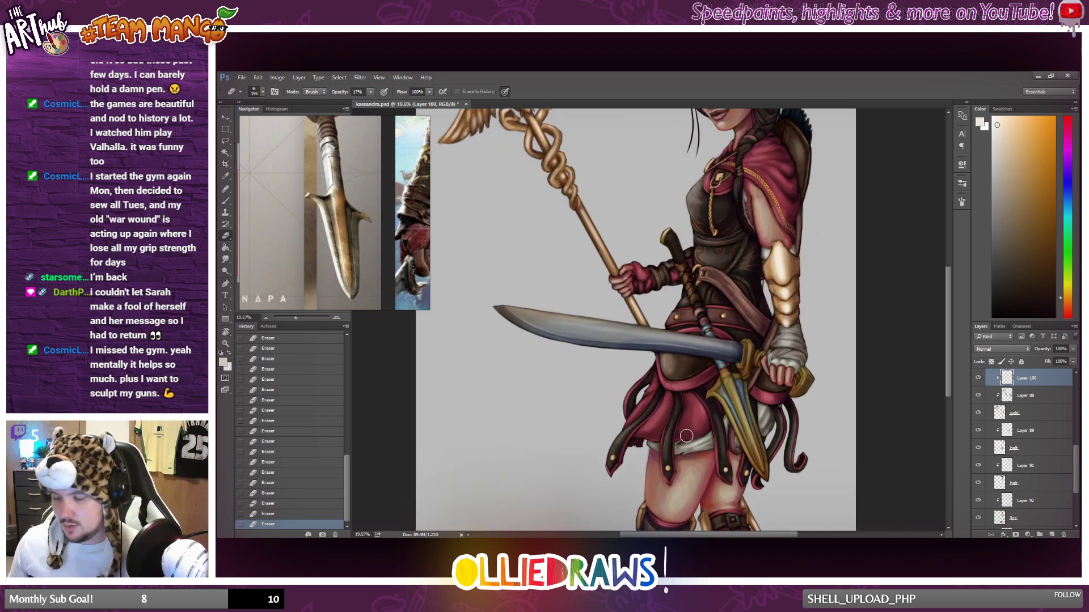
pyautogui.scroll(-1, 676, 430)
pyautogui.scroll(1, 676, 431)
pyautogui.scroll(4, 686, 341)
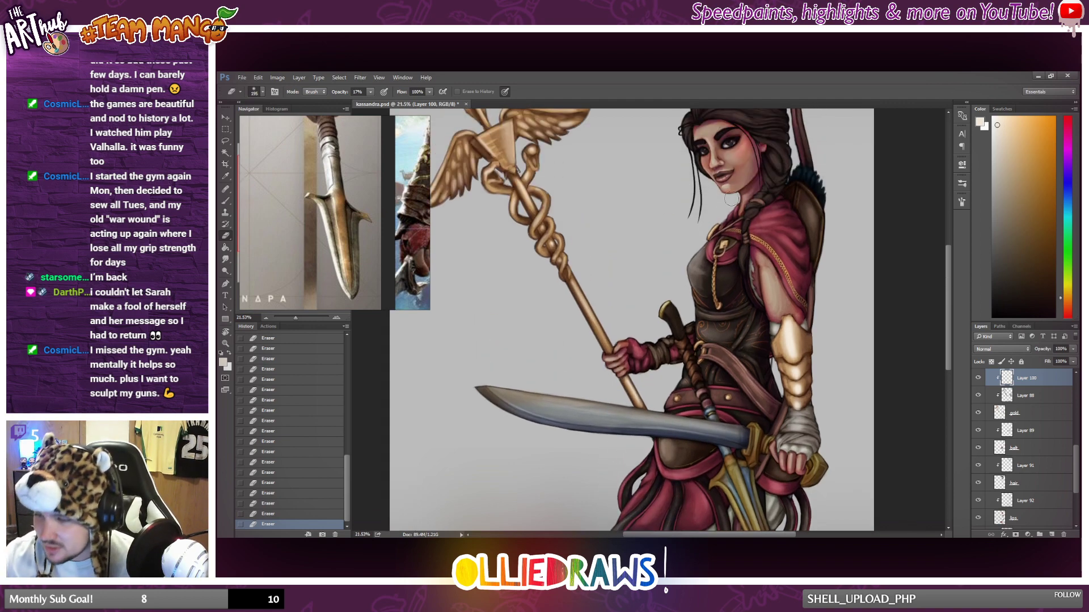
# Reduce the Eraser's size and set its opacity to 40% for detail work on the cloak's gold clasp.
pyautogui.rightClick(730, 265)
pyautogui.moveTo(820, 274); pyautogui.dragTo(784, 274)
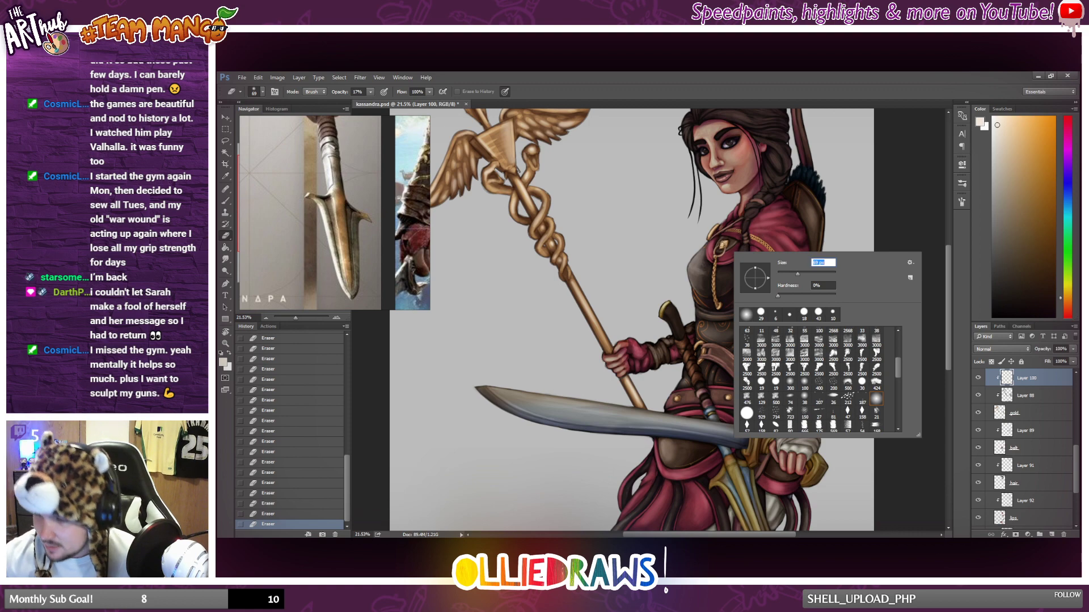
pyautogui.press('Return')
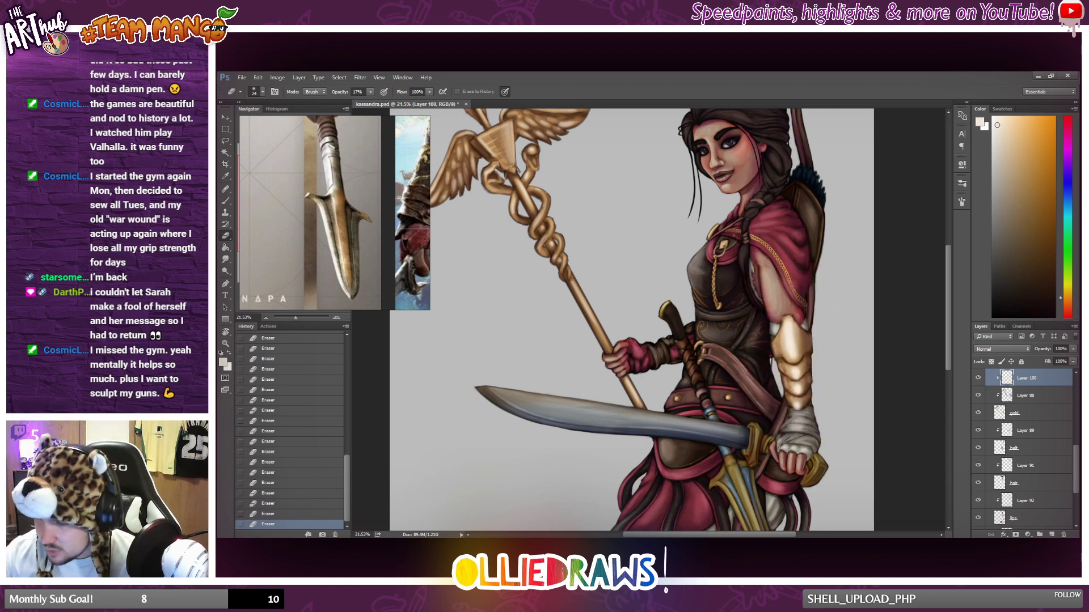
pyautogui.scroll(5, 742, 227)
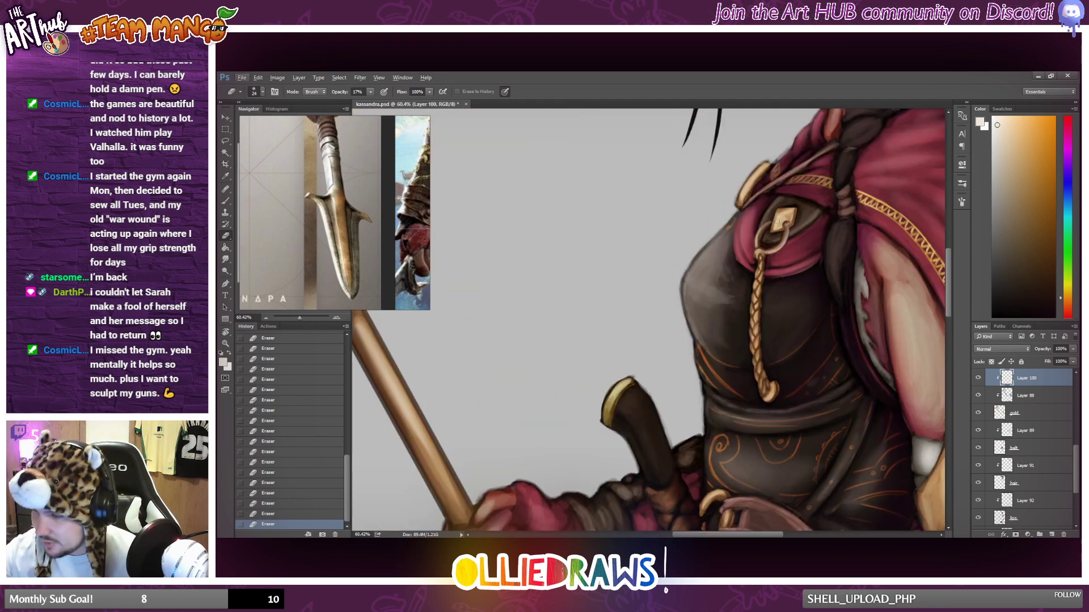
pyautogui.moveTo(377, 103); pyautogui.dragTo(381, 102)
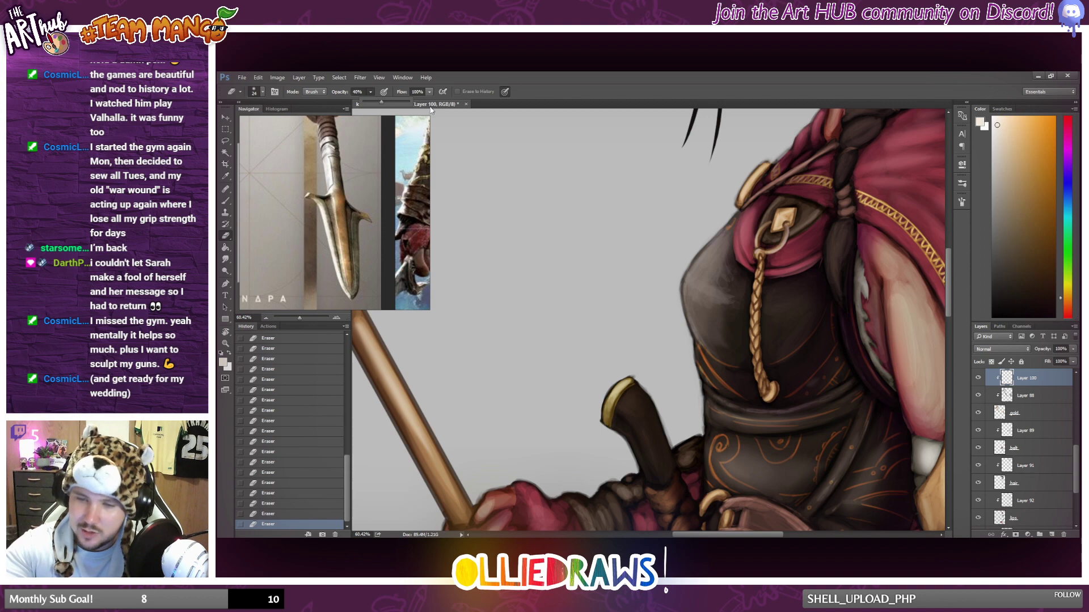
pyautogui.click(775, 226)
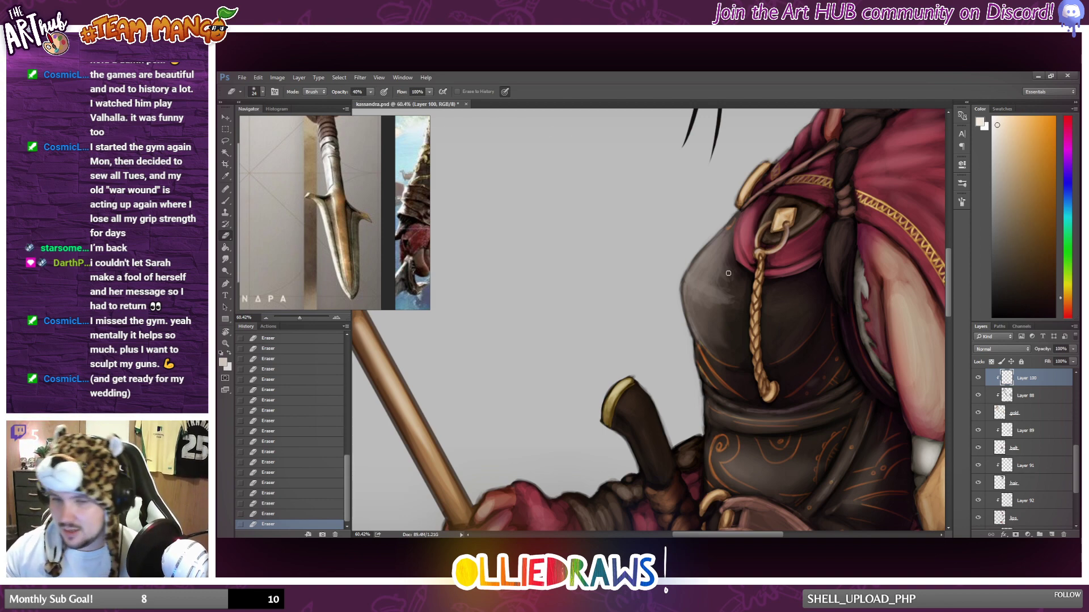
# Paint pale highlights on the cloak's round brooch and diamond-shaped clasp with a smaller soft brush.
pyautogui.press('b')
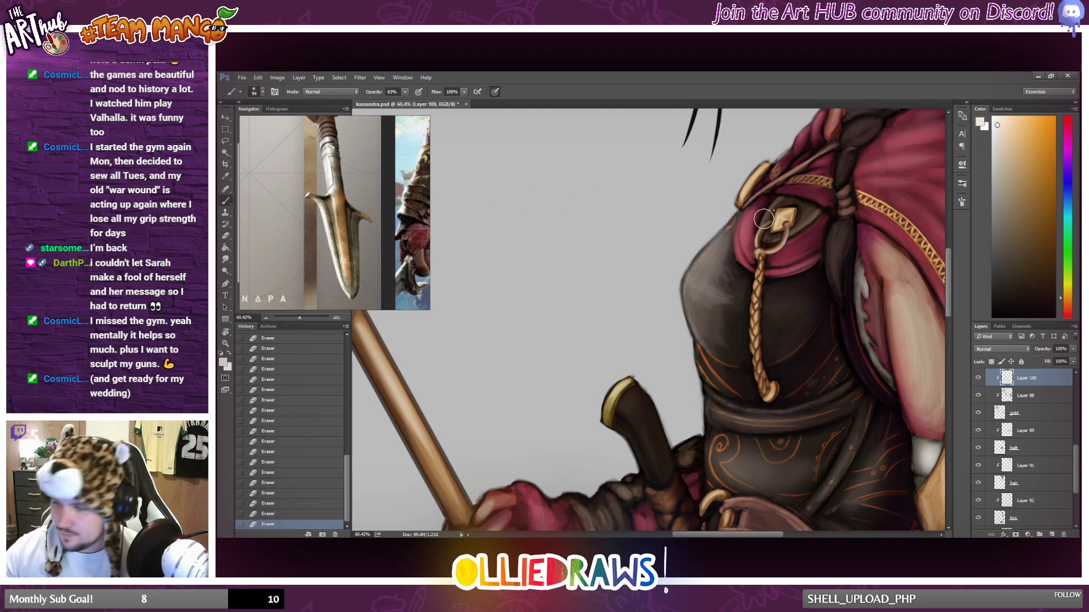
pyautogui.rightClick(836, 230)
pyautogui.moveTo(844, 224); pyautogui.dragTo(819, 225)
pyautogui.click(746, 174)
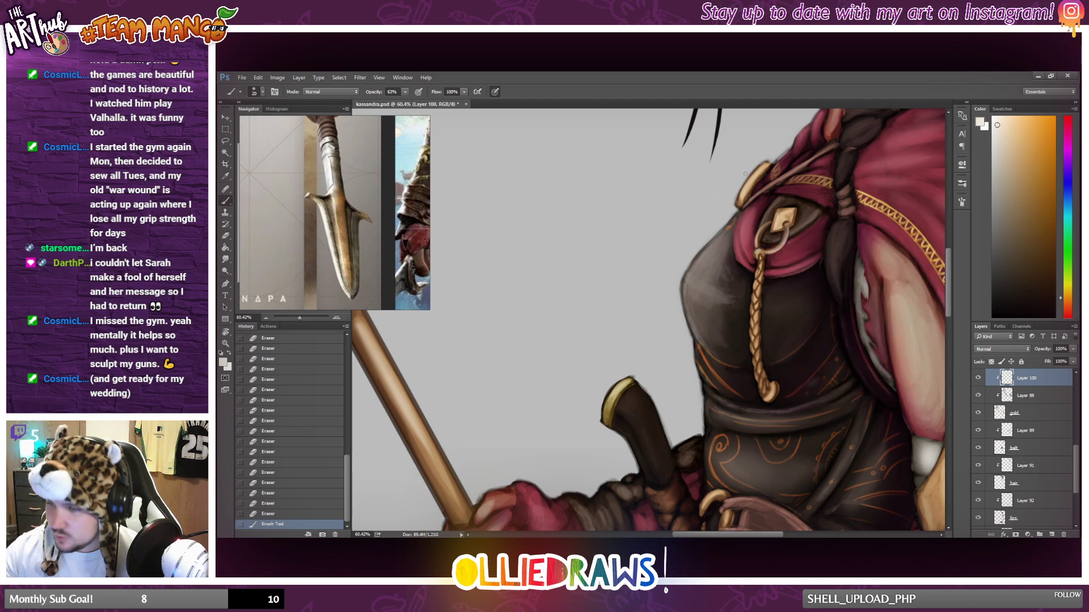
pyautogui.moveTo(754, 174)
pyautogui.mouseDown()
pyautogui.moveTo(740, 203)
pyautogui.moveTo(773, 228)
pyautogui.moveTo(778, 211)
pyautogui.moveTo(790, 211)
pyautogui.moveTo(760, 251)
pyautogui.mouseUp()
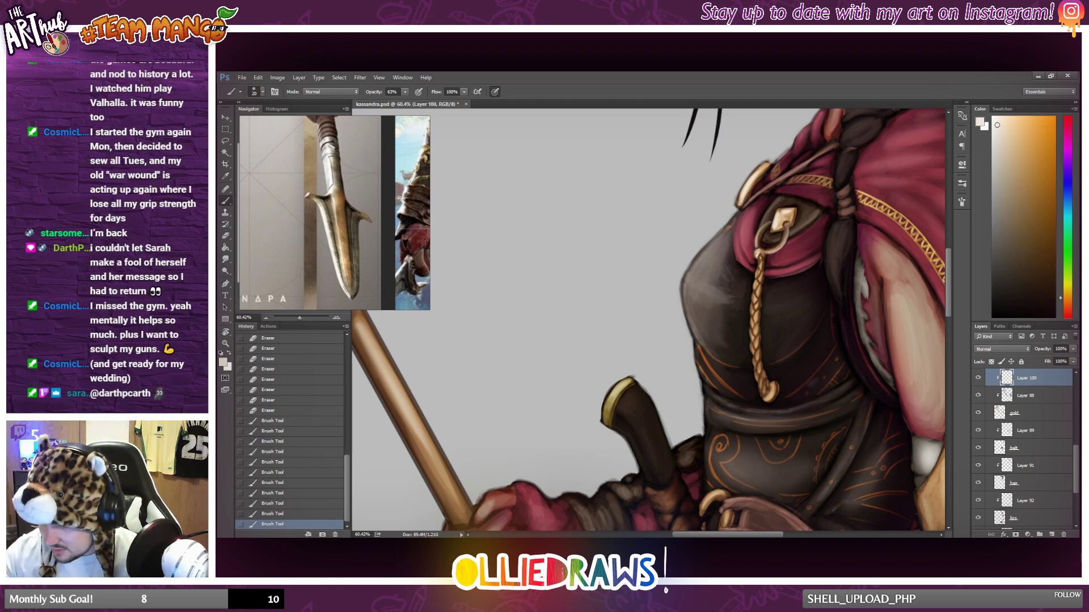
# Add pale highlights to the hooked end of the braided gold cord, the clasp's ring and the cord's strands.
pyautogui.moveTo(775, 386); pyautogui.dragTo(773, 393)
pyautogui.moveTo(764, 397); pyautogui.dragTo(770, 396)
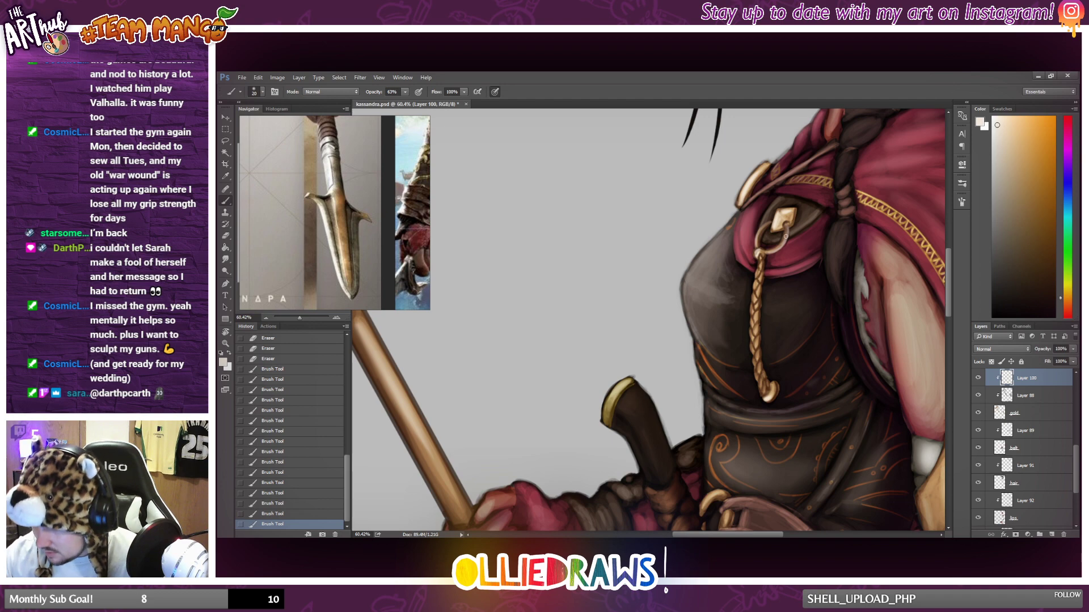
pyautogui.moveTo(787, 230); pyautogui.dragTo(787, 237)
pyautogui.moveTo(786, 233)
pyautogui.mouseDown()
pyautogui.moveTo(784, 246)
pyautogui.moveTo(759, 253)
pyautogui.mouseUp()
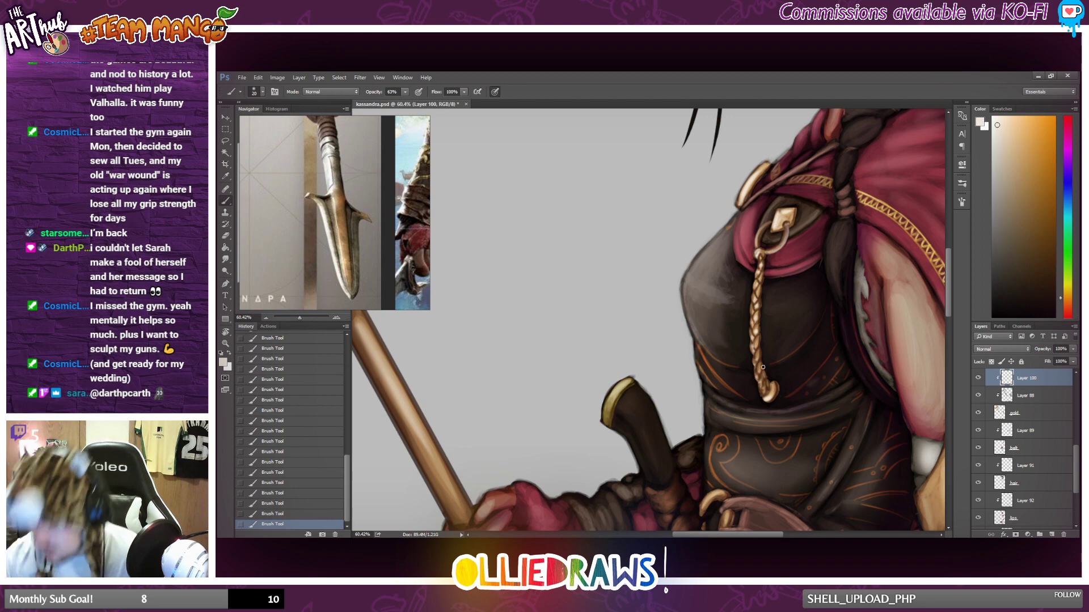
# Examine the clasp and cord highlights against the whole figure and inspect the staff's wings and serpent coils up close.
pyautogui.scroll(-3, 671, 328)
pyautogui.scroll(-3, 672, 329)
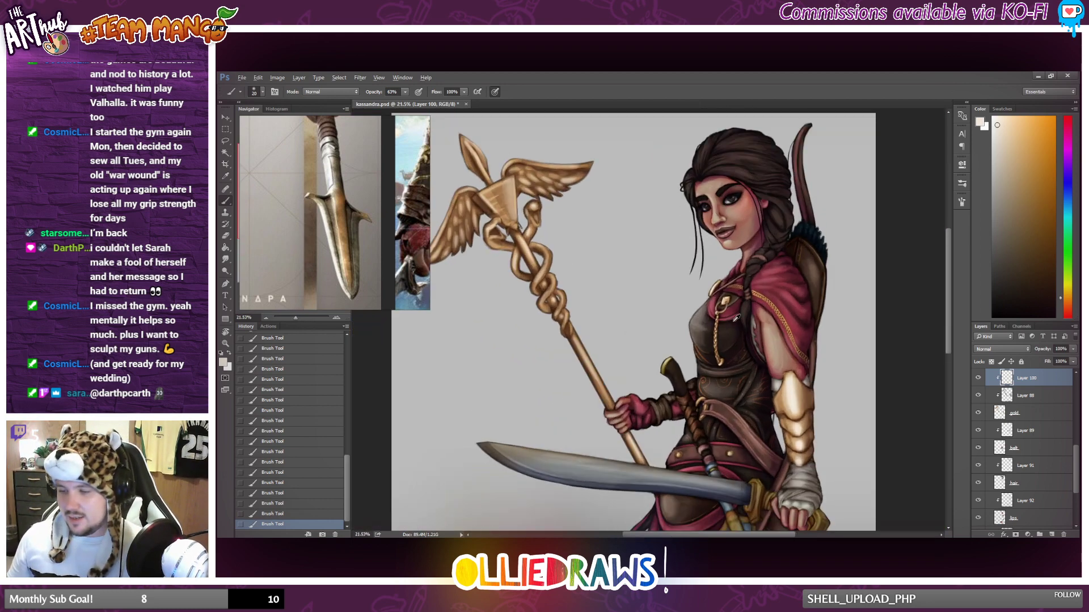
pyautogui.scroll(1, 729, 320)
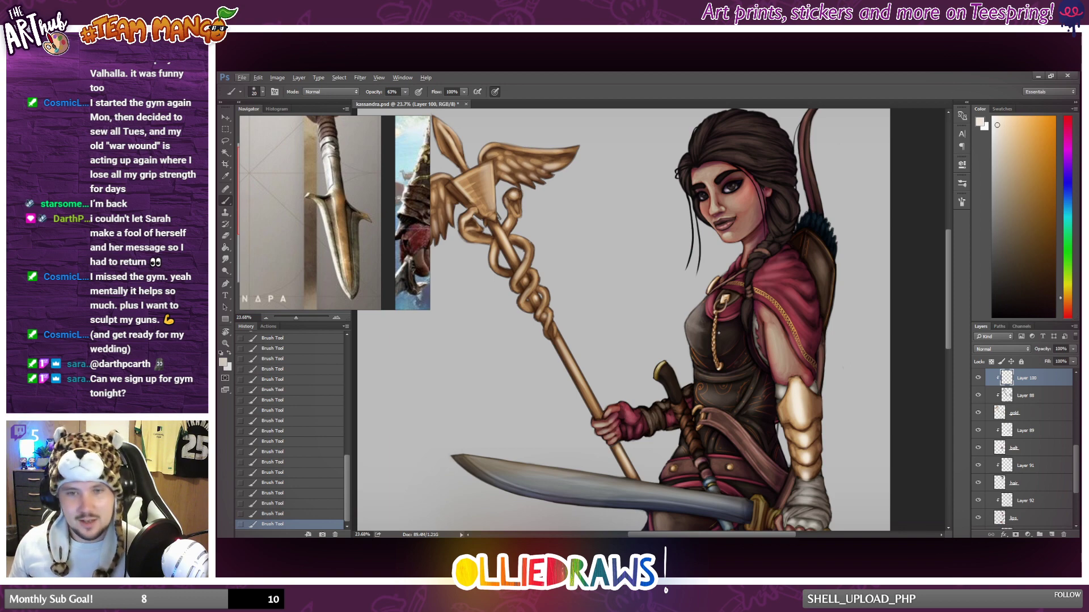
pyautogui.scroll(-1, 719, 333)
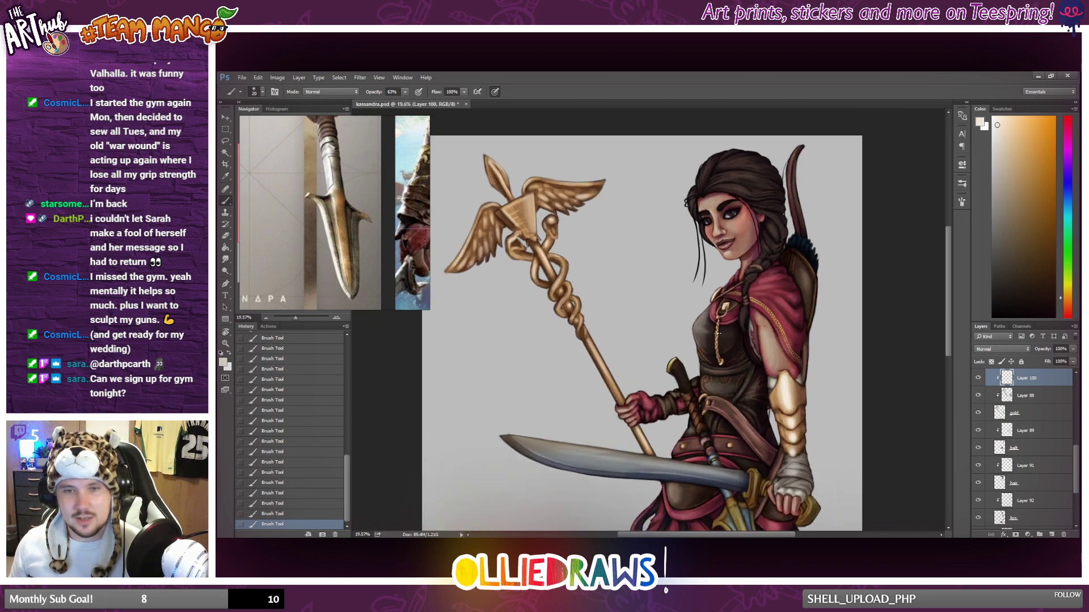
pyautogui.scroll(-1, 717, 334)
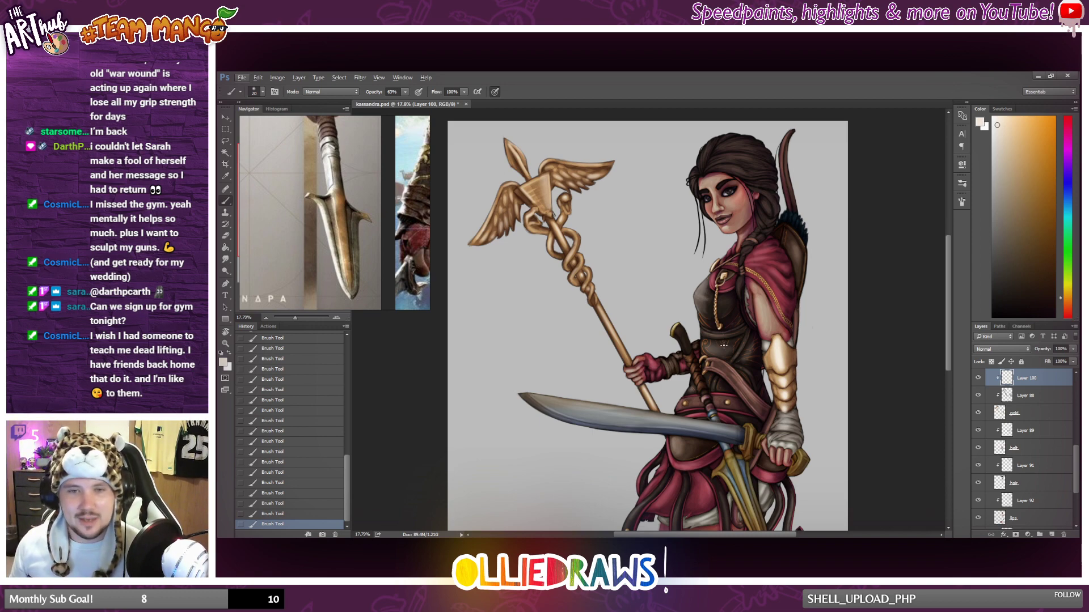
pyautogui.scroll(-3, 724, 345)
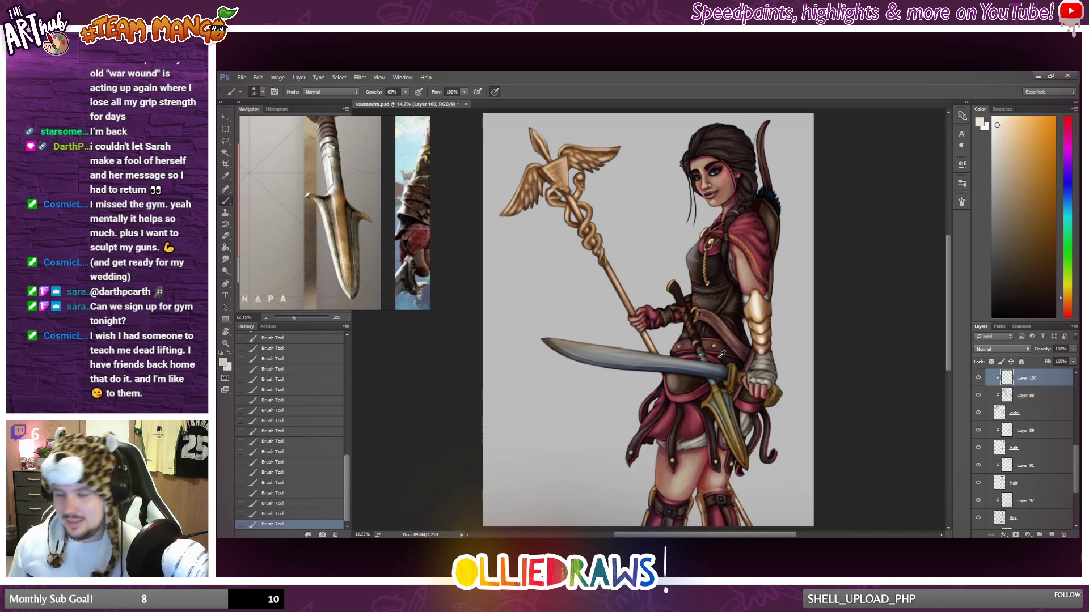
pyautogui.scroll(2, 724, 345)
pyautogui.scroll(2, 724, 345)
pyautogui.scroll(2, 583, 265)
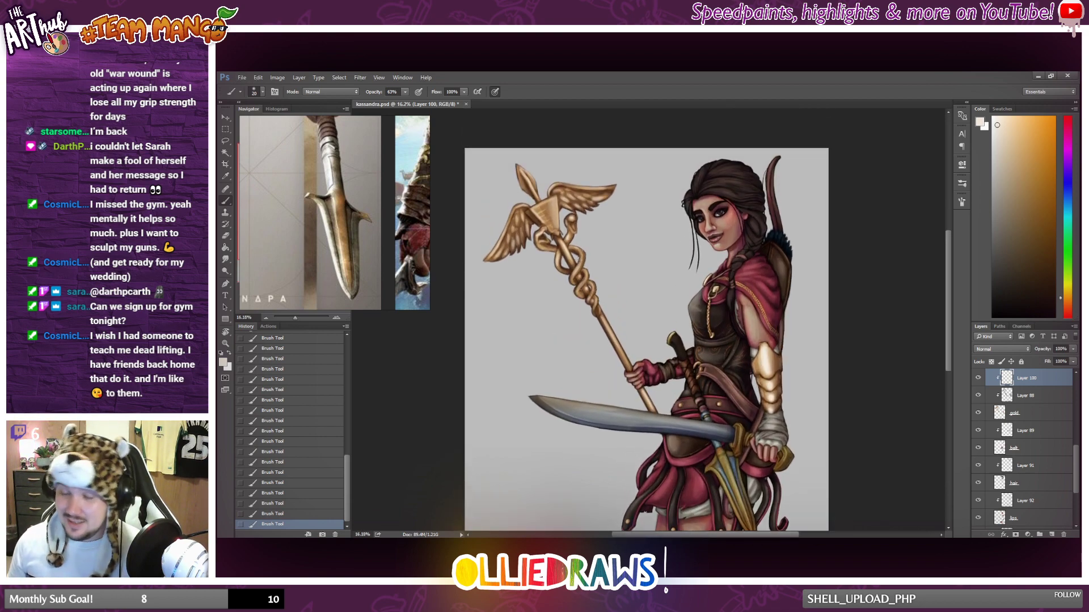
pyautogui.scroll(3, 543, 230)
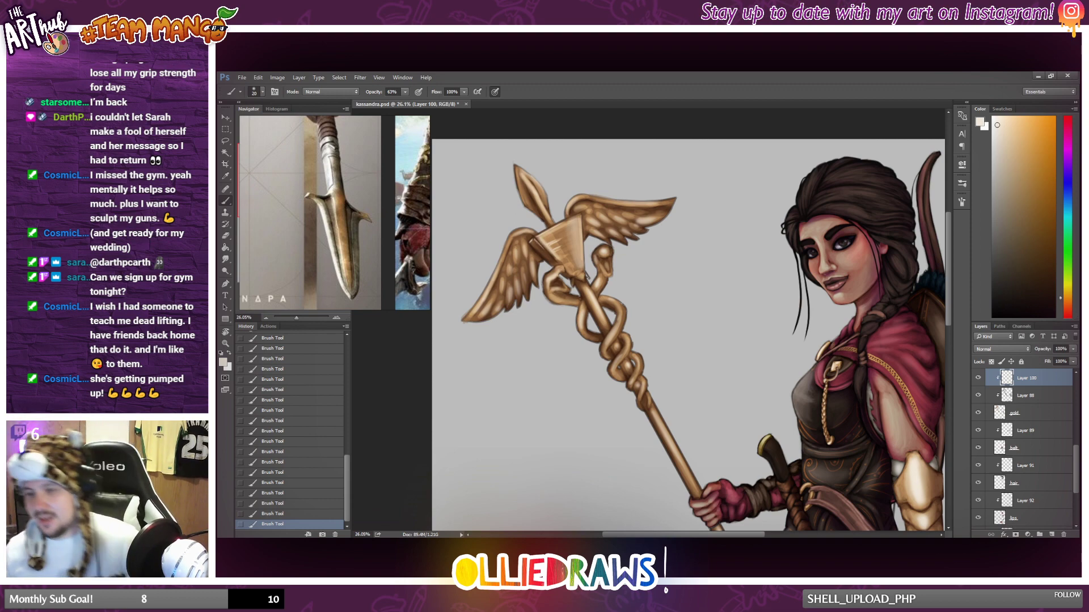
pyautogui.scroll(-5, 622, 309)
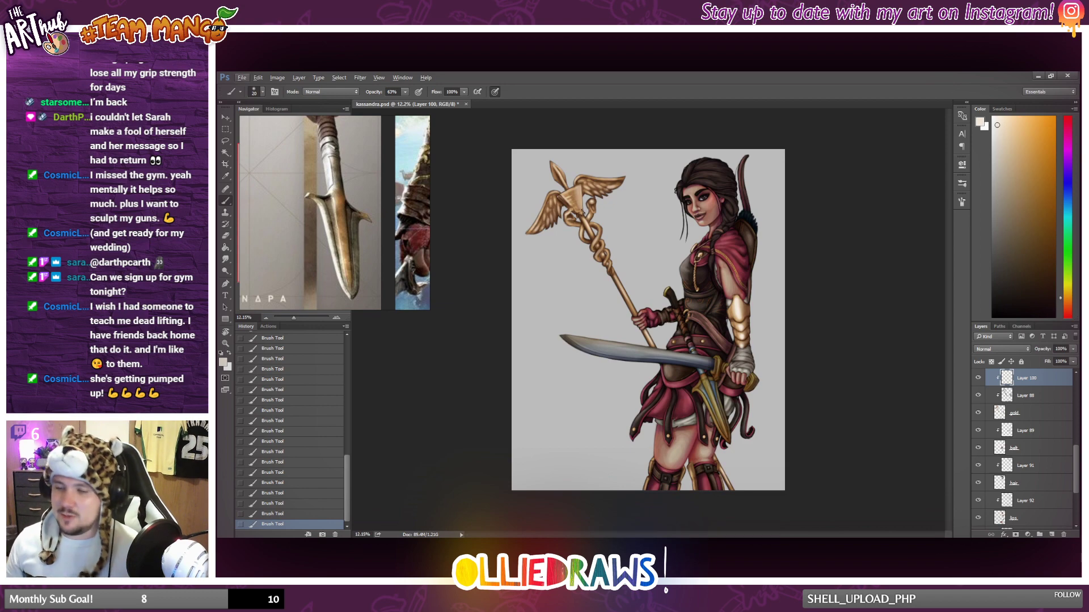
pyautogui.scroll(5, 582, 213)
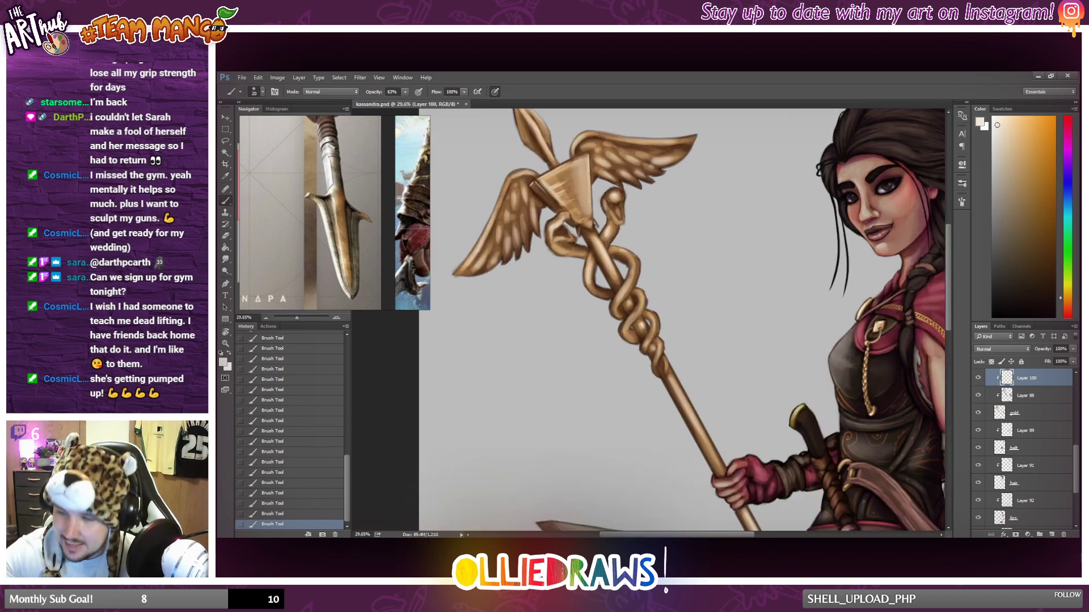
pyautogui.scroll(-2, 589, 397)
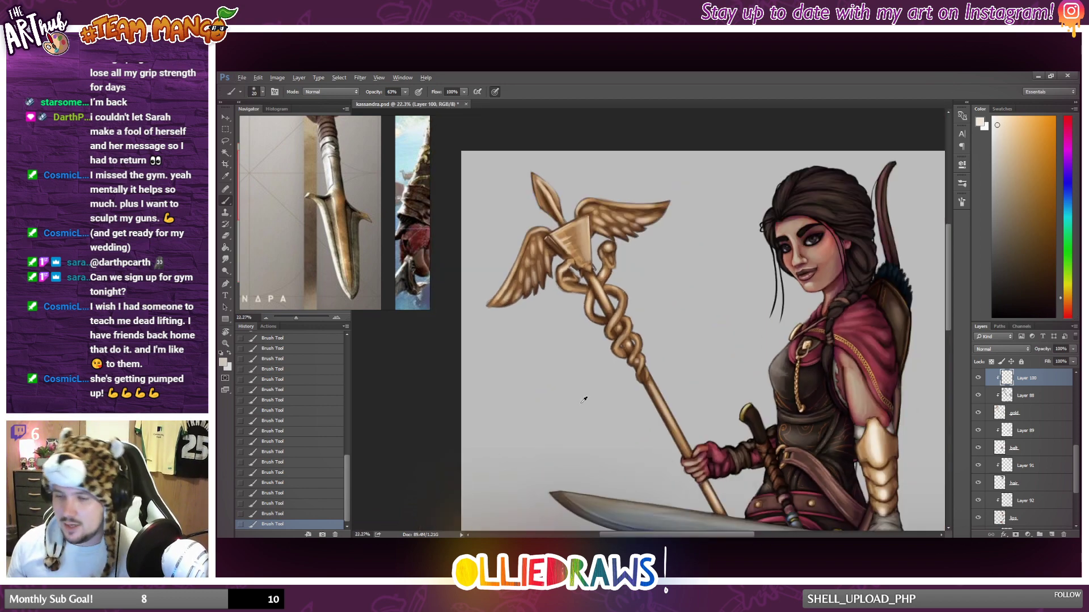
pyautogui.scroll(6, 587, 391)
pyautogui.scroll(2, 624, 244)
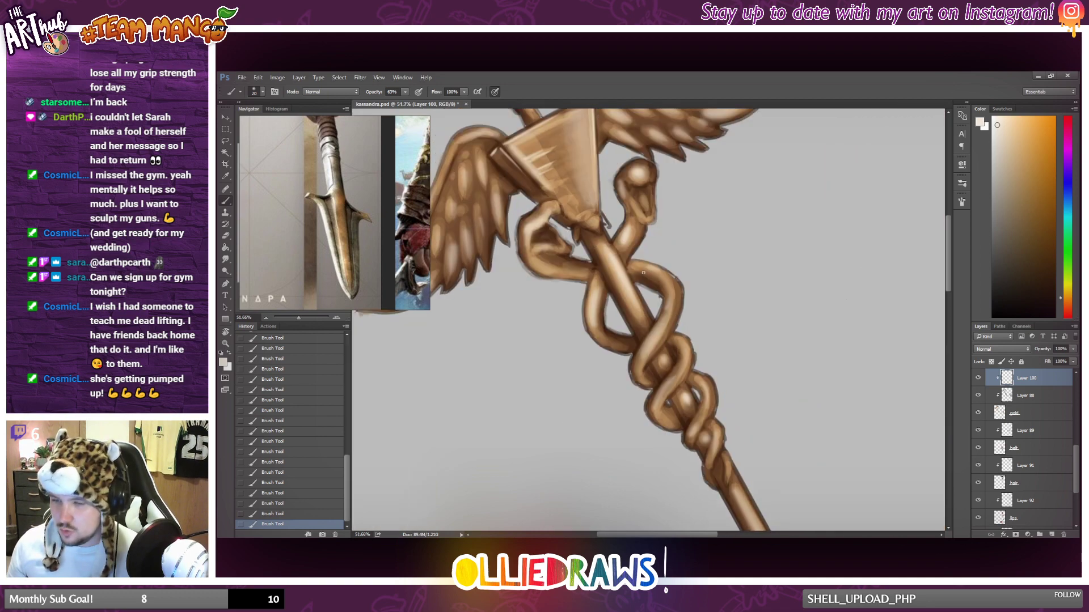
pyautogui.scroll(-4, 618, 281)
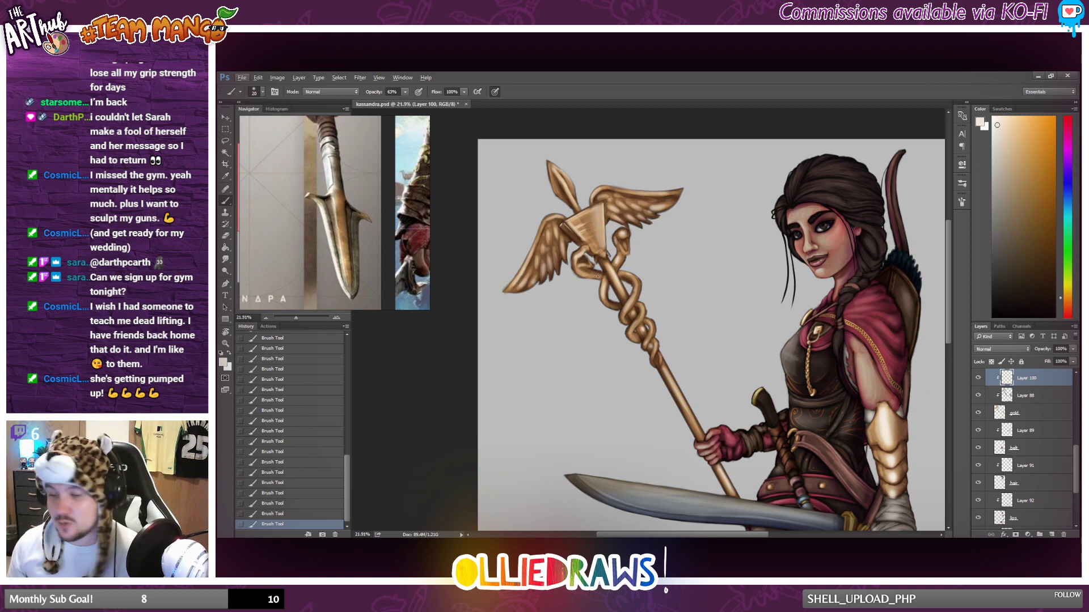
# Undo the last two brush strokes and rework the pale highlights on the staff's serpent coils.
pyautogui.scroll(3, 597, 276)
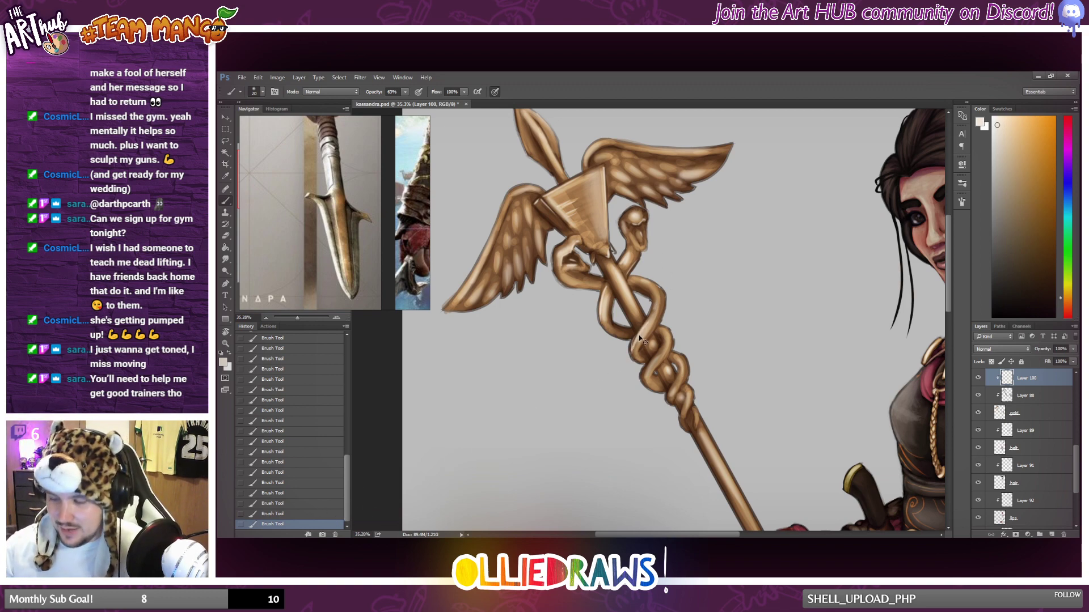
pyautogui.hotkey('ctrl', 'alt', 'z')
pyautogui.hotkey('ctrl', 'alt', 'z')
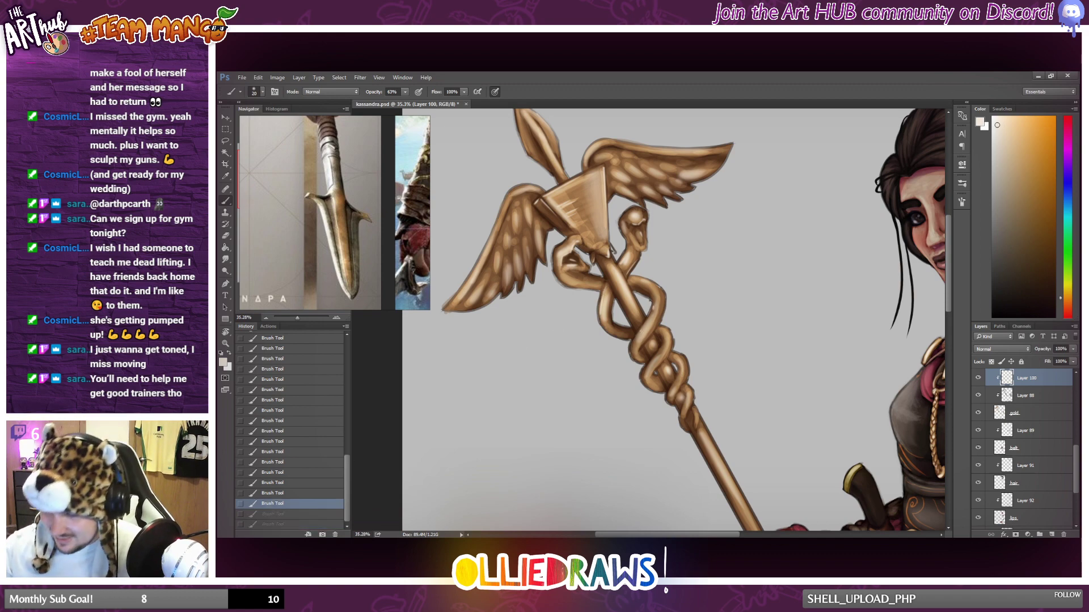
pyautogui.moveTo(636, 338)
pyautogui.mouseDown()
pyautogui.moveTo(652, 308)
pyautogui.moveTo(633, 345)
pyautogui.mouseUp()
pyautogui.hotkey('ctrl', 'z')
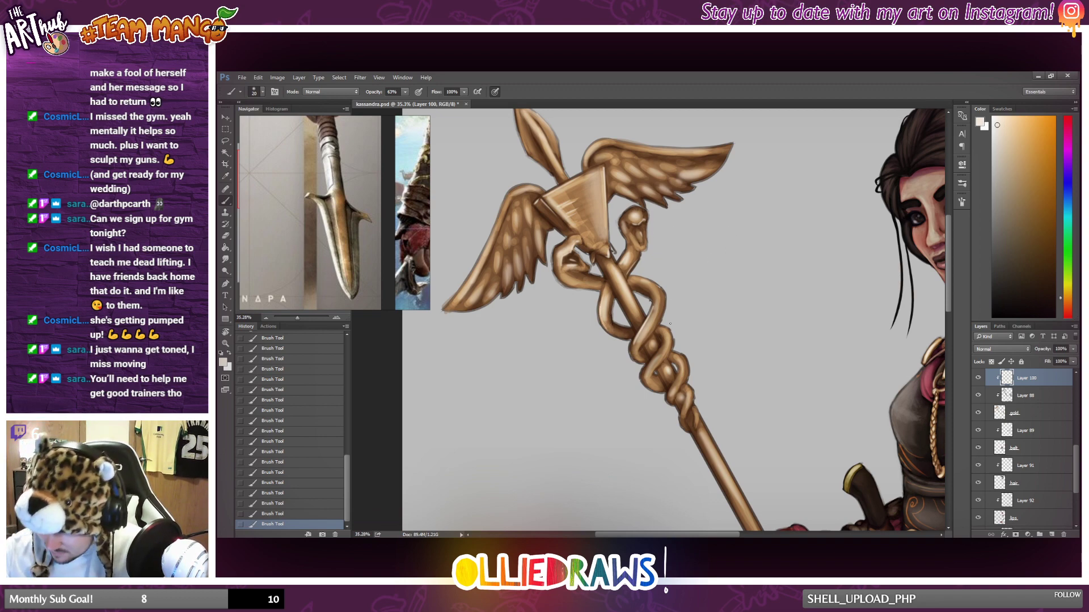
pyautogui.moveTo(663, 339); pyautogui.dragTo(654, 366)
pyautogui.hotkey('ctrl', 'z')
# Compare the reworked serpent coil highlights with the rest of the painting, from the staff head to the boots.
pyautogui.scroll(-3, 662, 351)
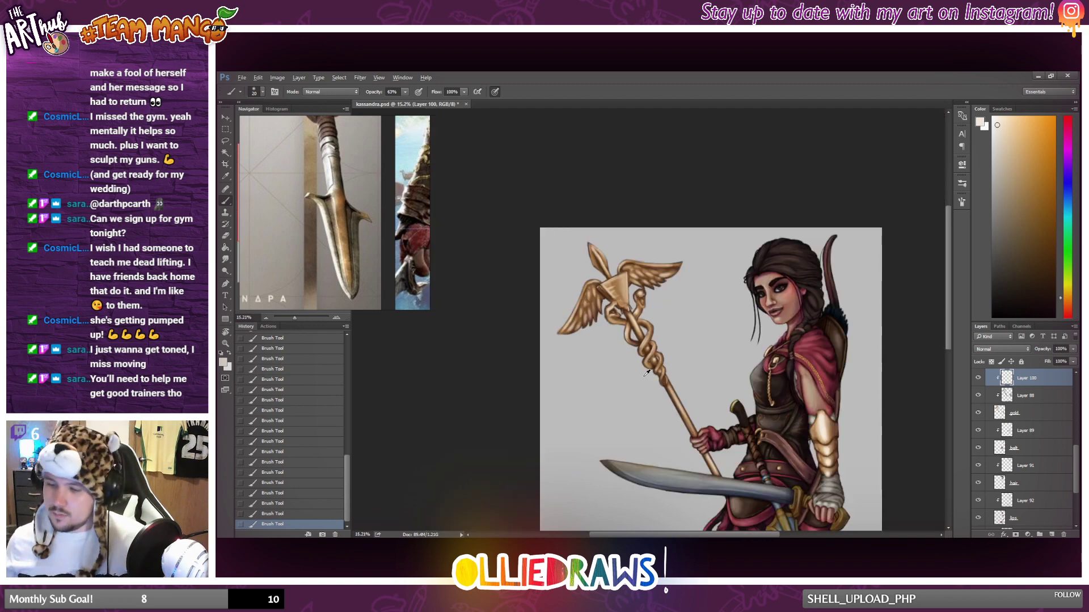
pyautogui.scroll(2, 658, 363)
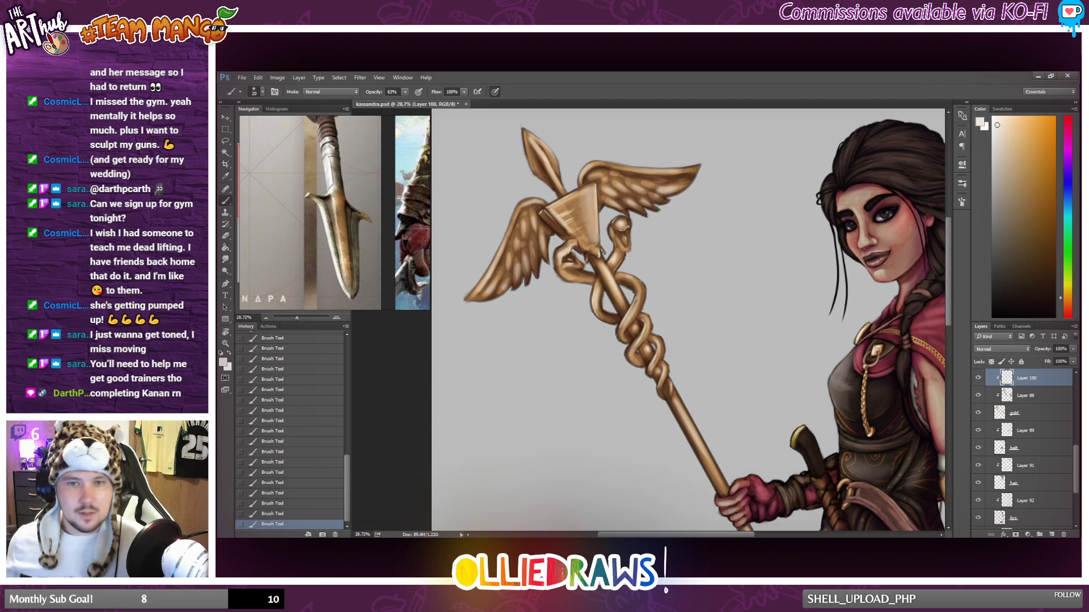
pyautogui.scroll(-4, 575, 280)
pyautogui.scroll(2, 574, 223)
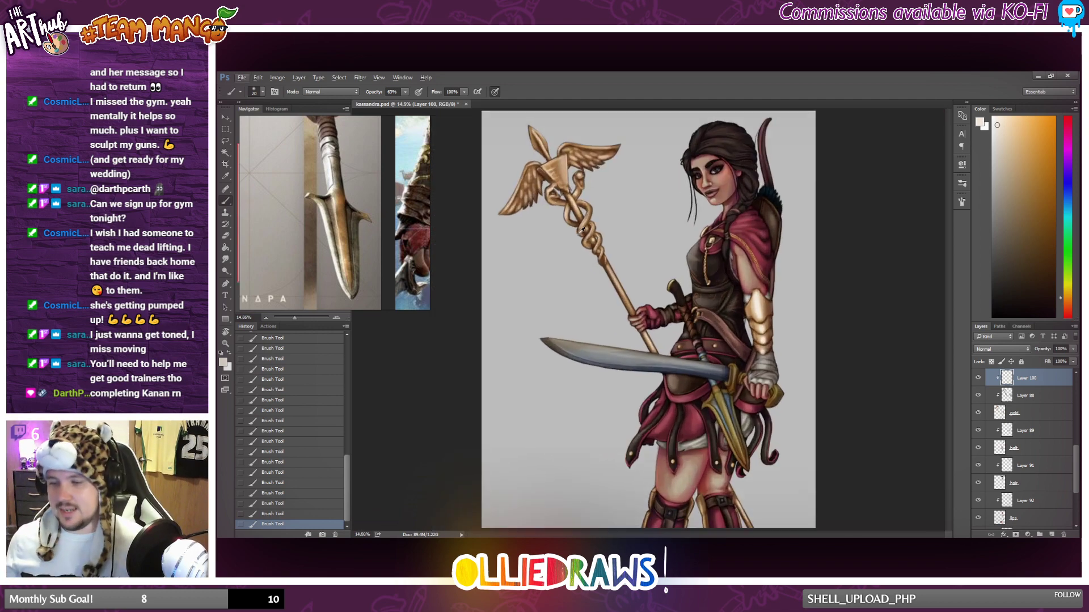
pyautogui.scroll(1, 575, 224)
pyautogui.scroll(-2, 572, 213)
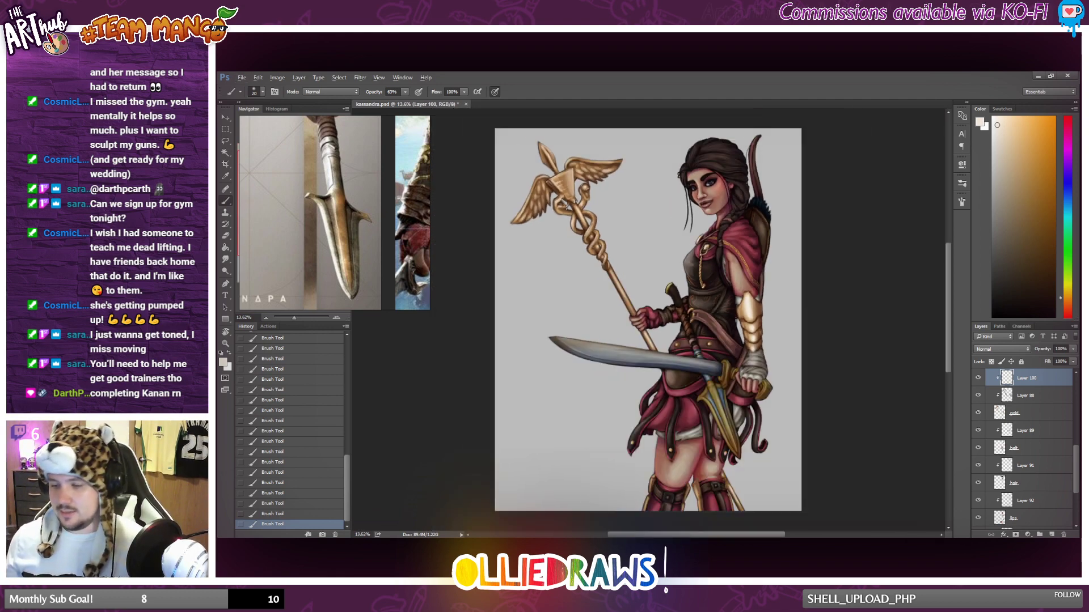
pyautogui.scroll(1, 569, 200)
pyautogui.scroll(-1, 594, 249)
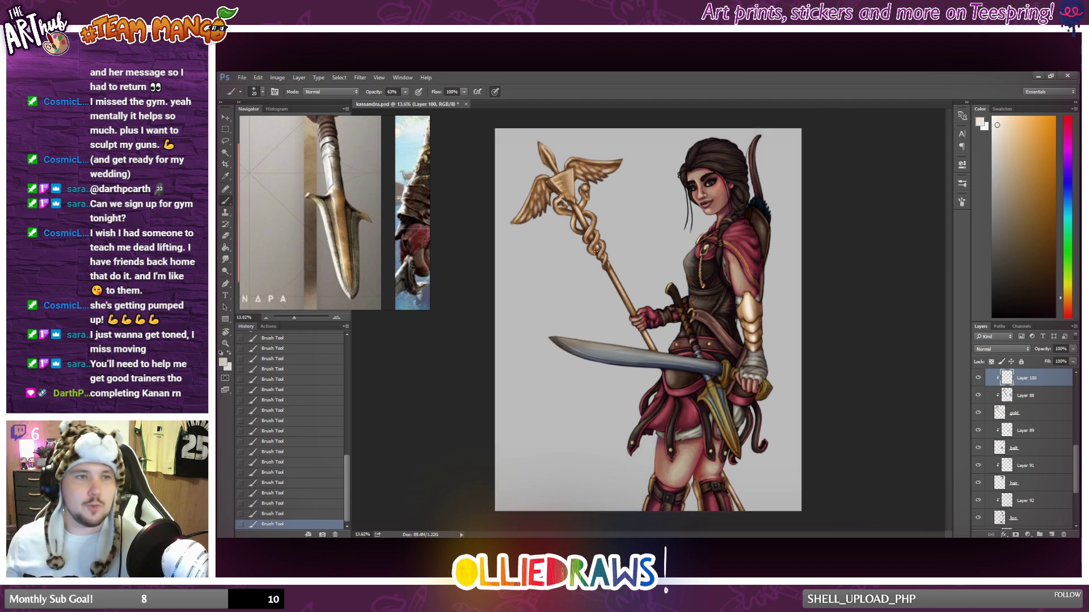
pyautogui.scroll(-1, 593, 248)
pyautogui.scroll(2, 595, 249)
pyautogui.scroll(2, 613, 261)
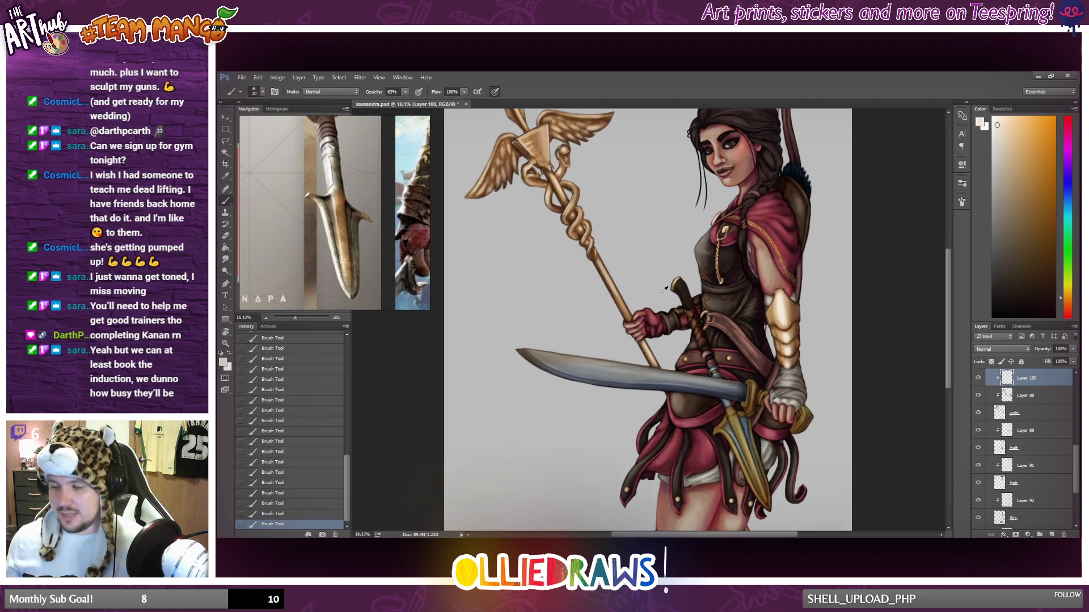
# Add pale brush highlights along the upper feathers of both staff wings.
pyautogui.scroll(2, 550, 266)
pyautogui.scroll(4, 535, 143)
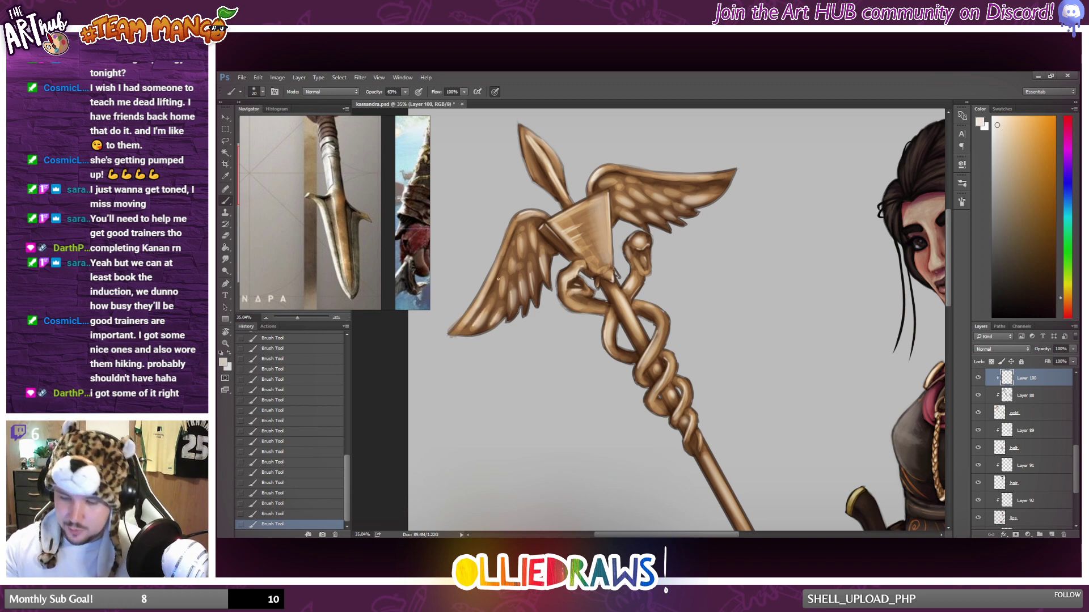
pyautogui.moveTo(521, 243); pyautogui.dragTo(521, 254)
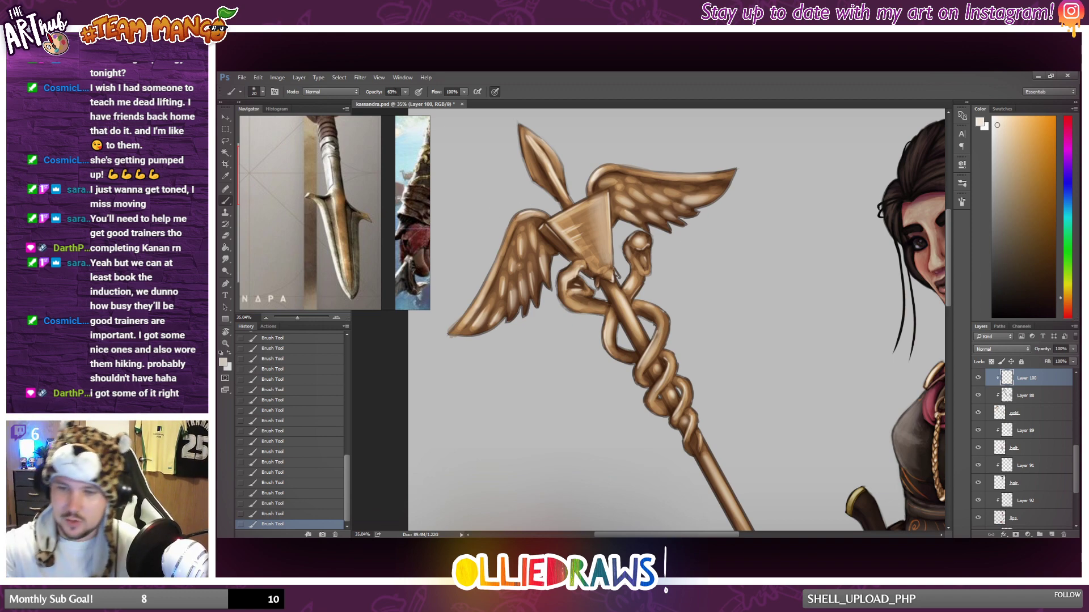
pyautogui.rightClick(659, 208)
pyautogui.click(749, 109)
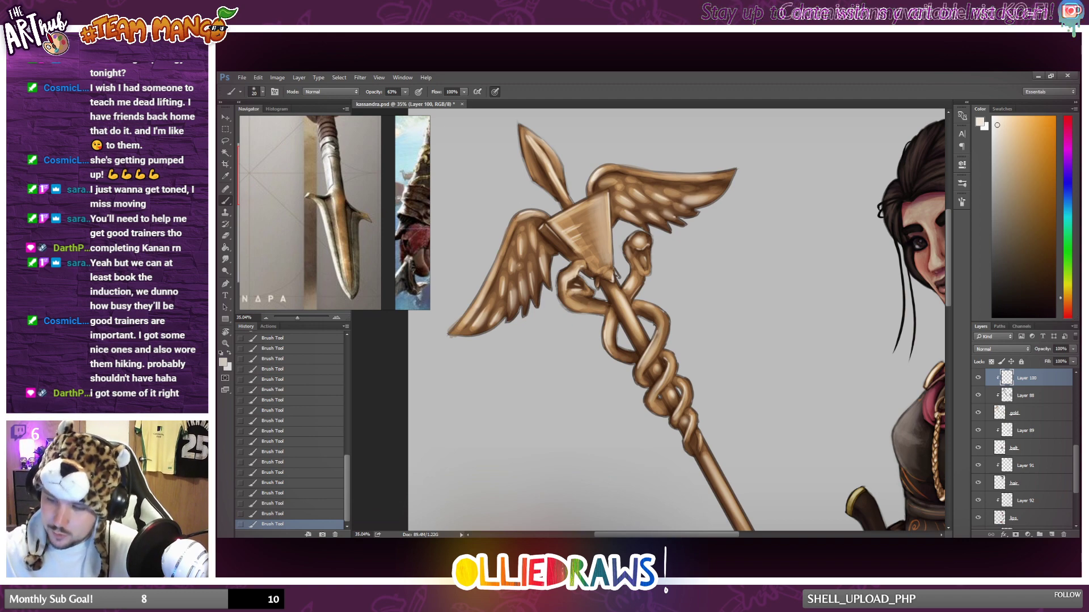
pyautogui.moveTo(715, 194); pyautogui.dragTo(688, 198)
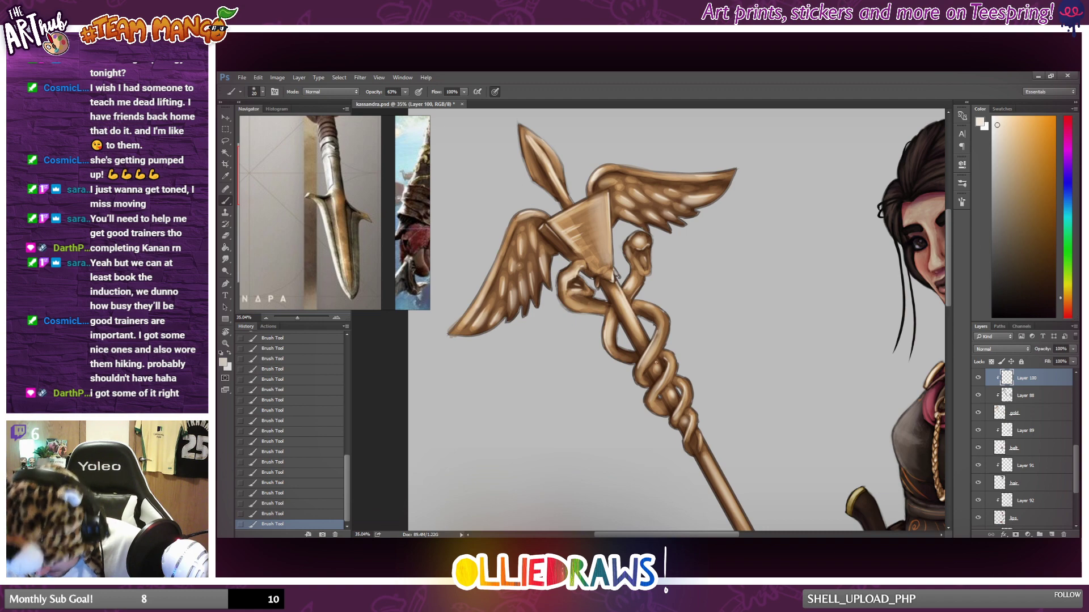
# Hide and show the top two clipped highlight layers to compare the gold with and without highlights across the whole figure.
pyautogui.hotkey('ctrl', '0')
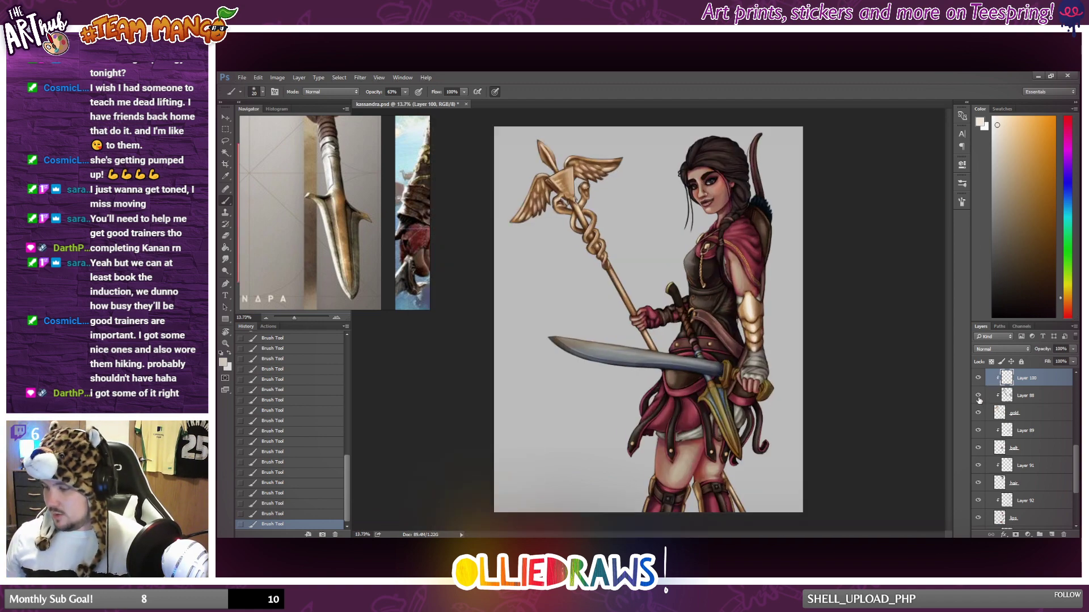
pyautogui.moveTo(978, 397); pyautogui.dragTo(978, 387)
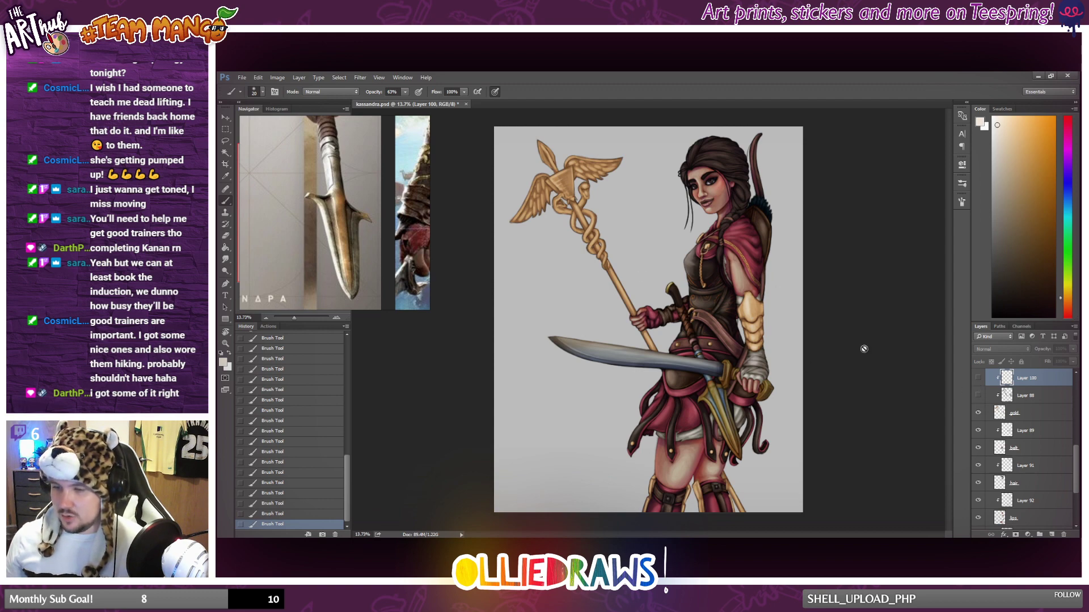
pyautogui.click(977, 395)
pyautogui.click(977, 379)
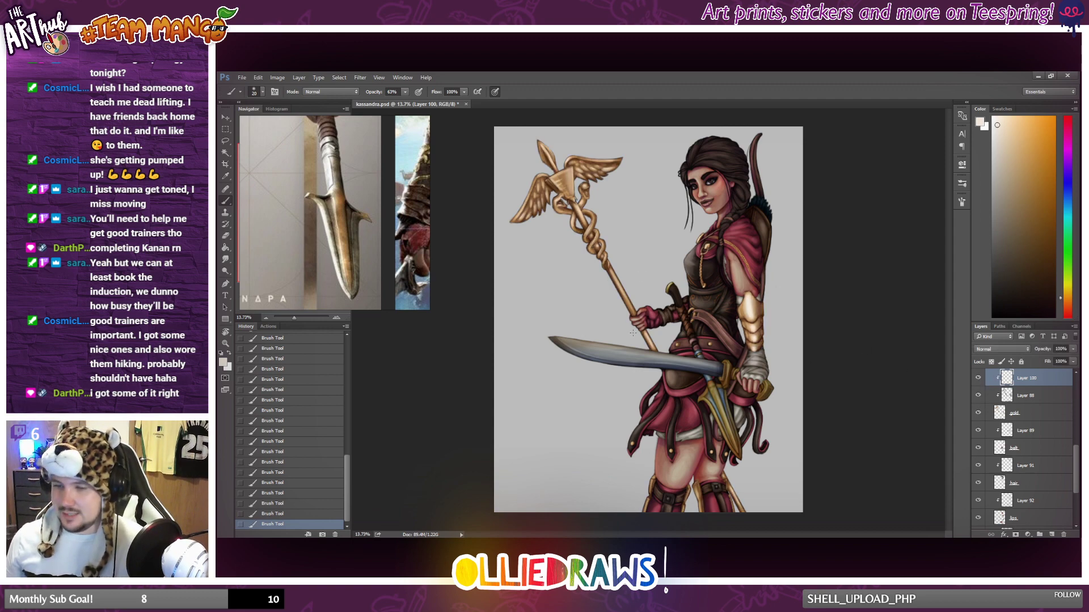
# Examine the gold highlights on the staff, sword and outfit, both up close and against the whole painting.
pyautogui.scroll(-1, 628, 231)
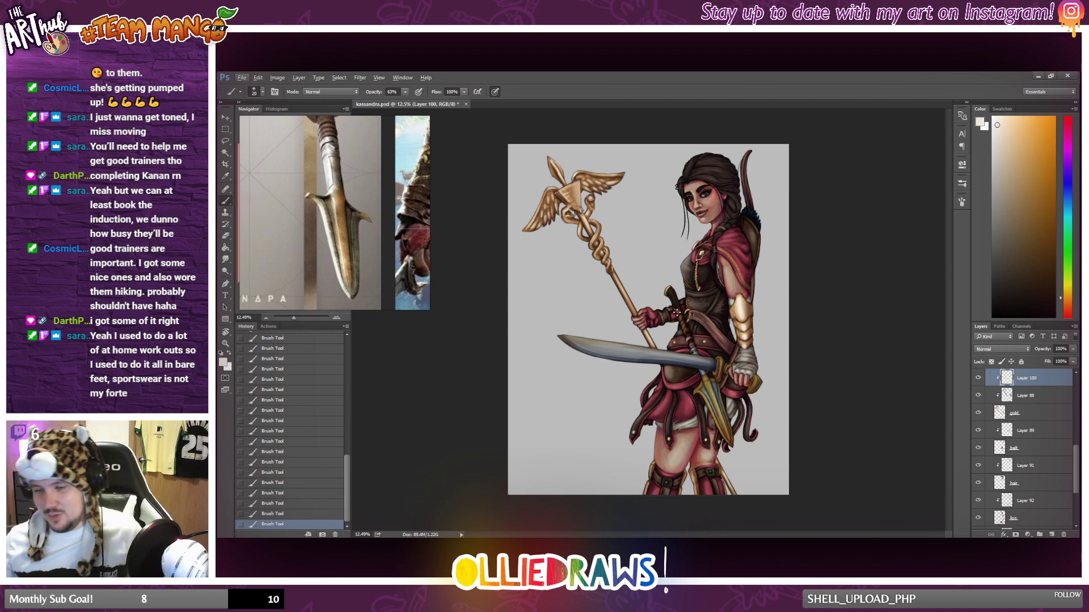
pyautogui.scroll(5, 608, 294)
pyautogui.scroll(1, 608, 294)
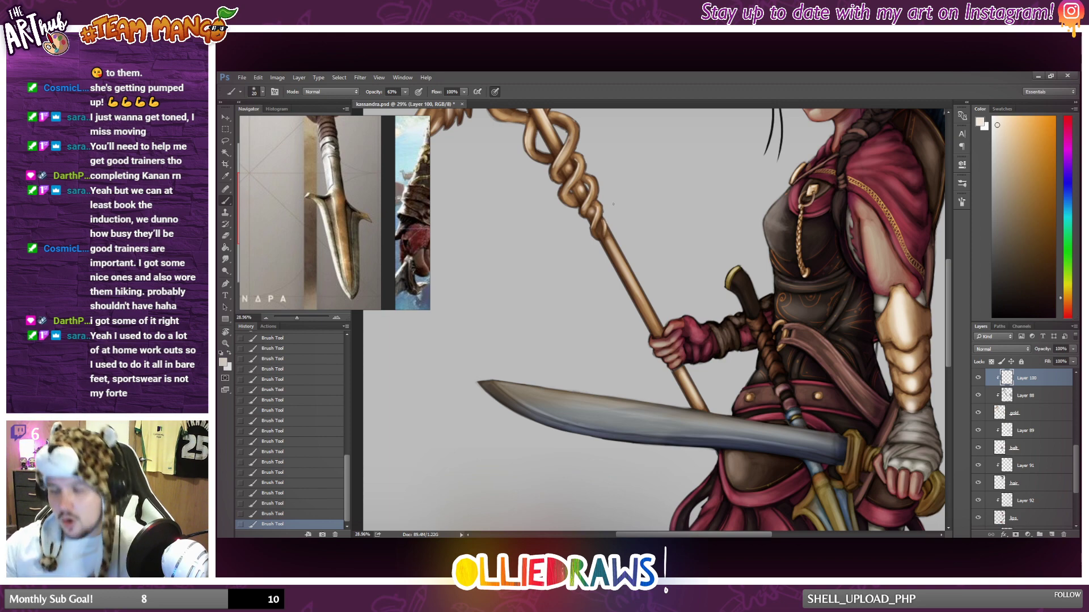
pyautogui.scroll(2, 612, 284)
pyautogui.scroll(-3, 611, 320)
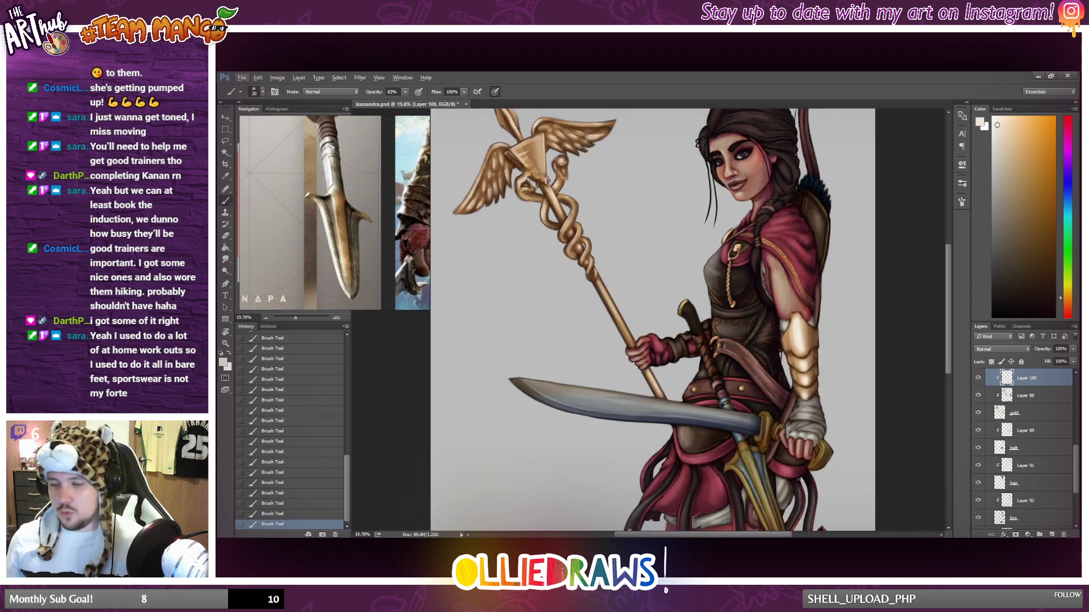
pyautogui.scroll(2, 627, 347)
pyautogui.scroll(1, 627, 347)
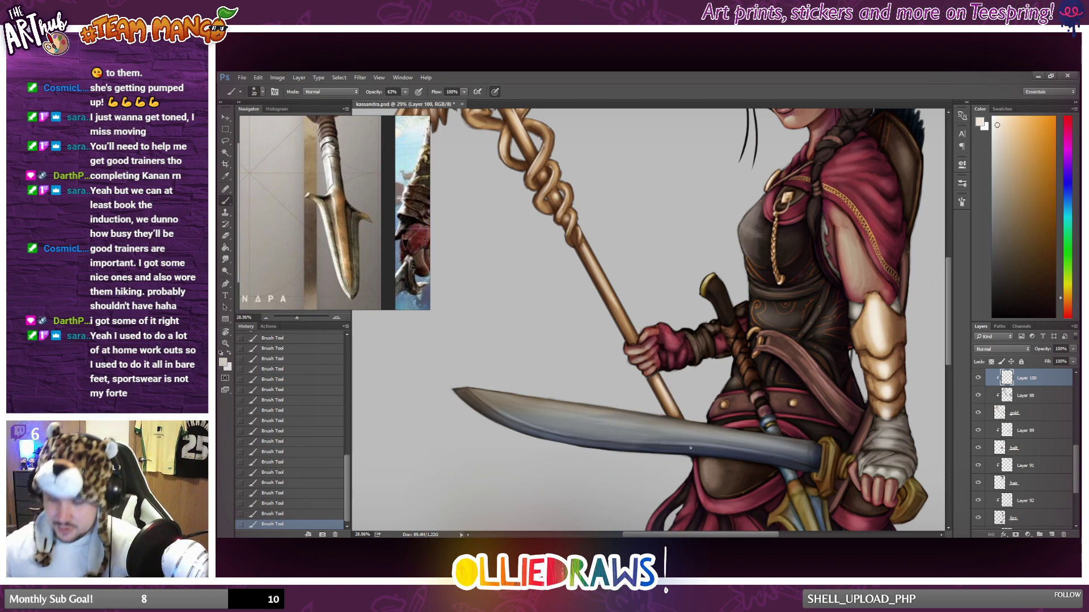
pyautogui.scroll(-5, 690, 448)
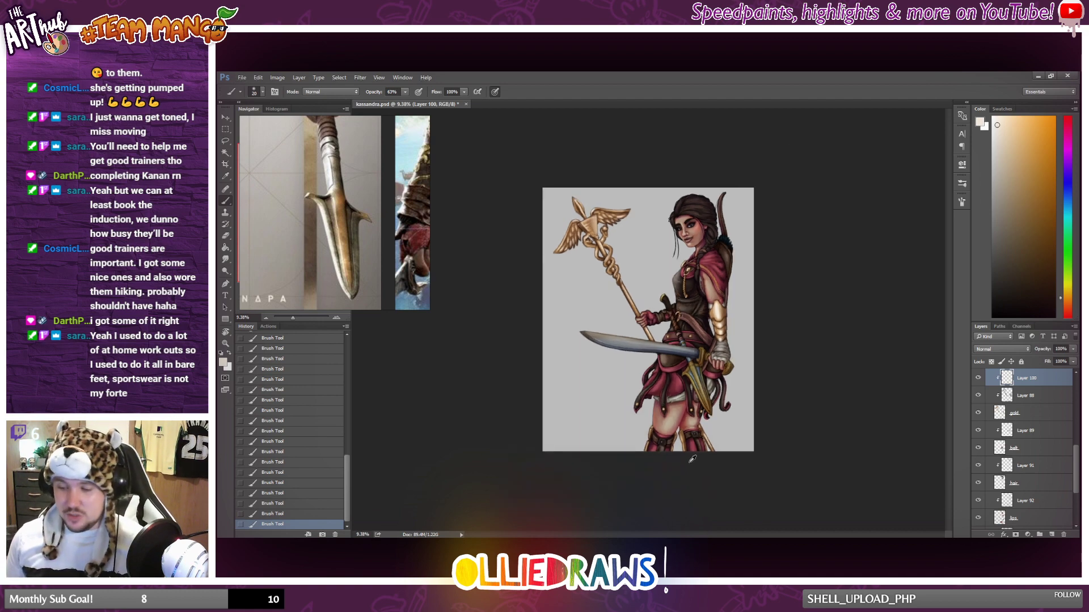
pyautogui.scroll(3, 686, 478)
pyautogui.scroll(1, 691, 480)
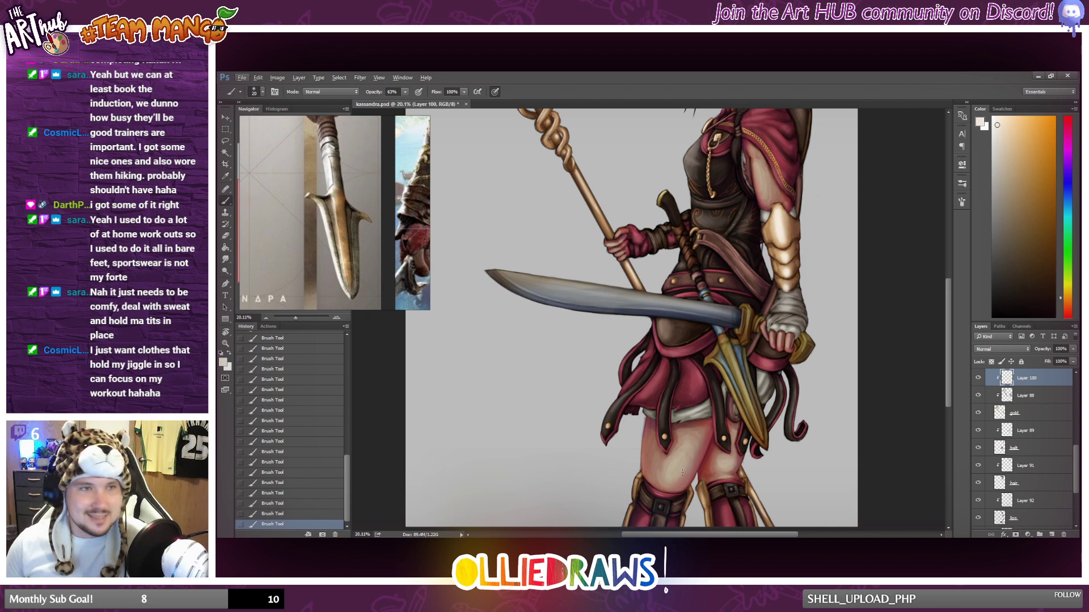
pyautogui.scroll(-3, 682, 472)
pyautogui.scroll(2, 731, 476)
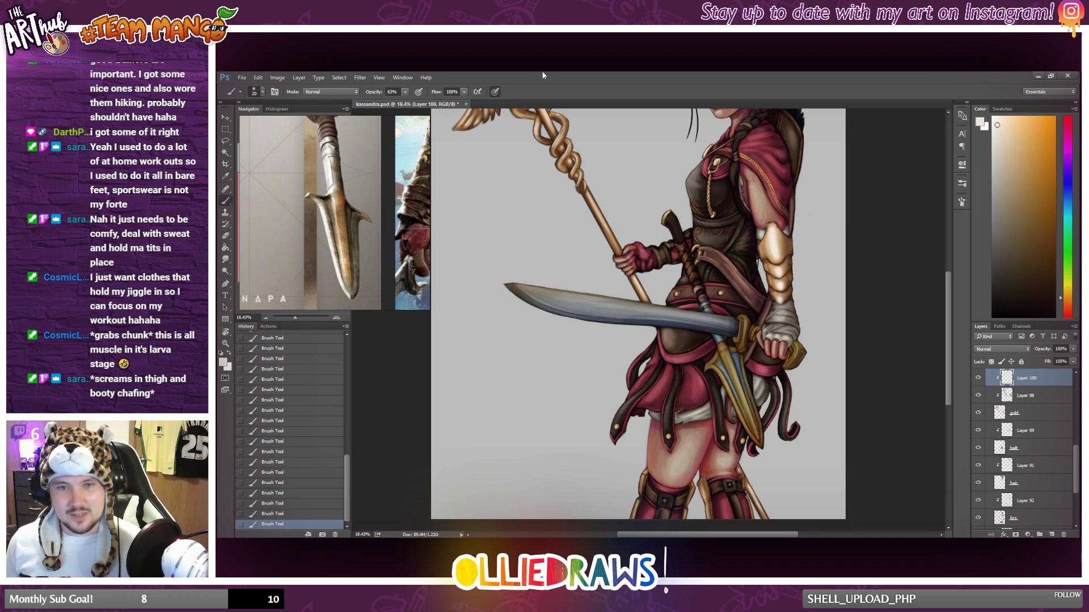
pyautogui.scroll(-5, 763, 295)
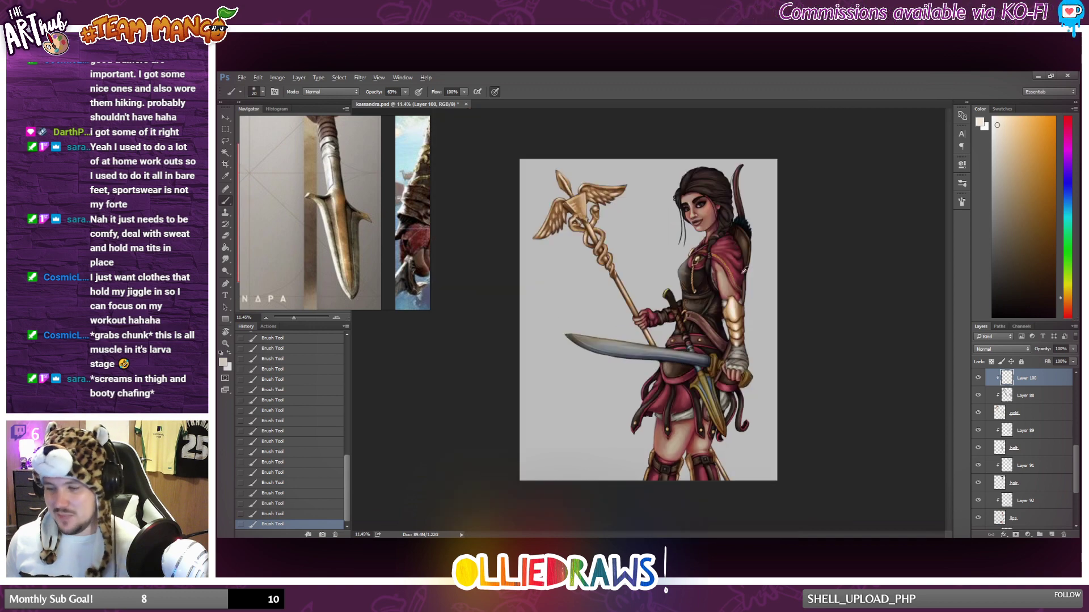
# Add pale brush highlights along the edges of the gold forearm guard's plates.
pyautogui.scroll(3, 762, 294)
pyautogui.scroll(2, 763, 295)
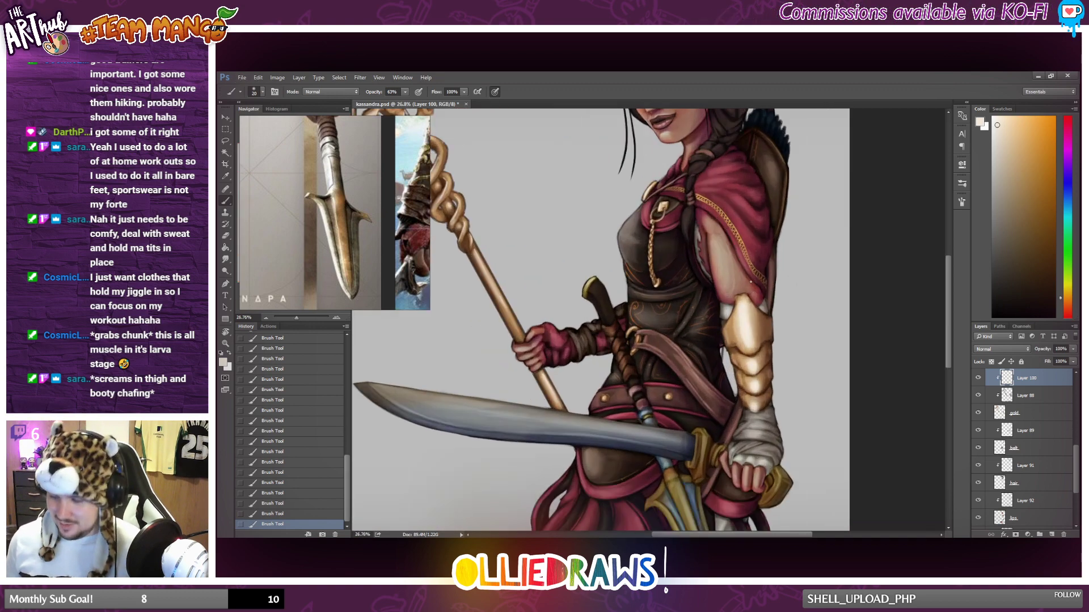
pyautogui.scroll(2, 750, 282)
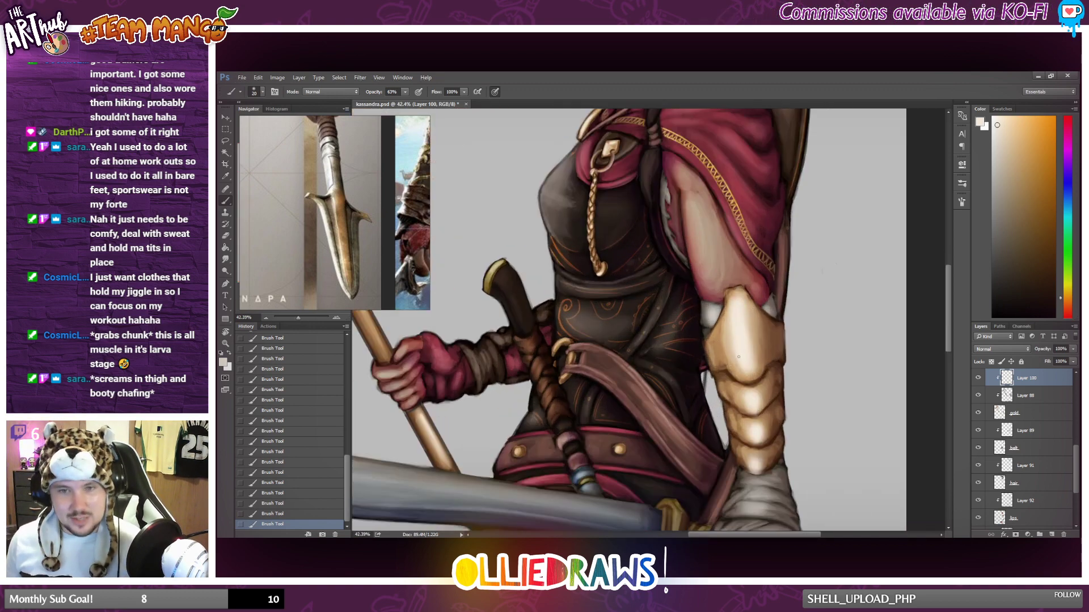
pyautogui.scroll(1, 727, 338)
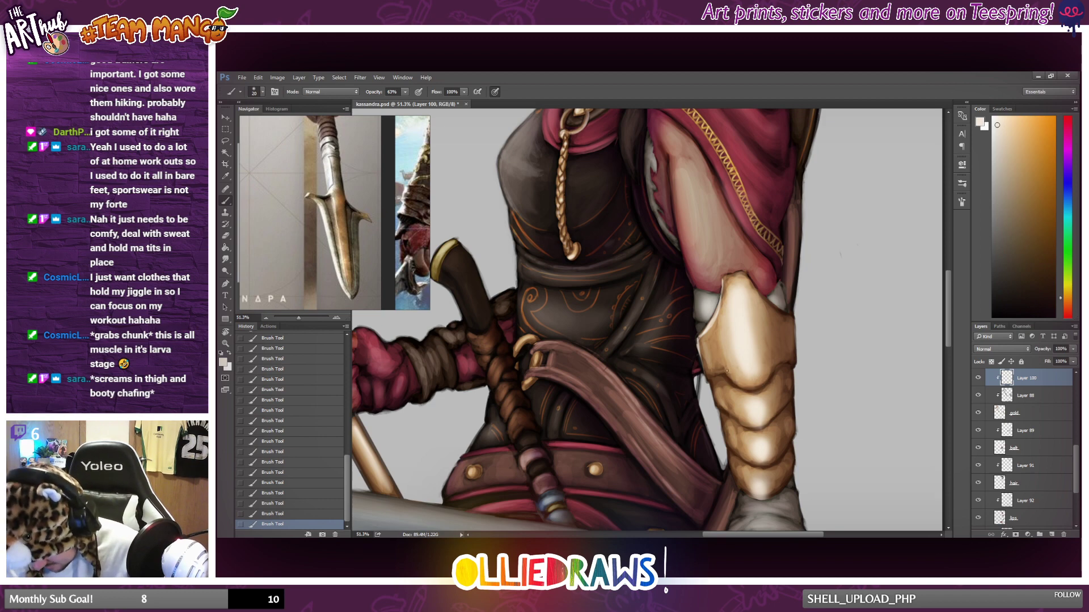
pyautogui.moveTo(725, 288); pyautogui.dragTo(726, 318)
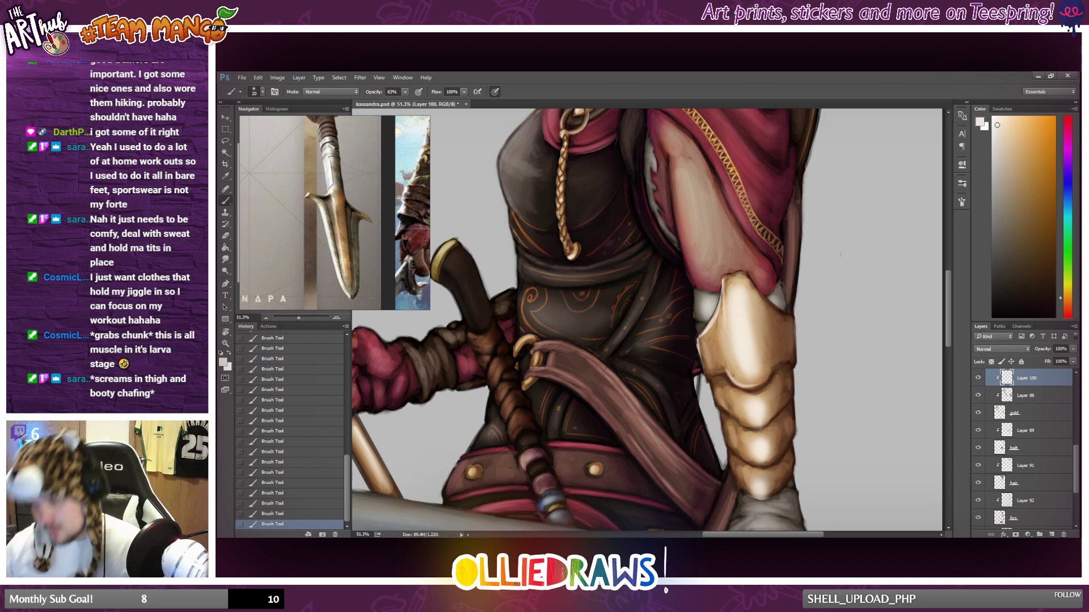
pyautogui.scroll(-5, 732, 374)
pyautogui.scroll(13, 775, 407)
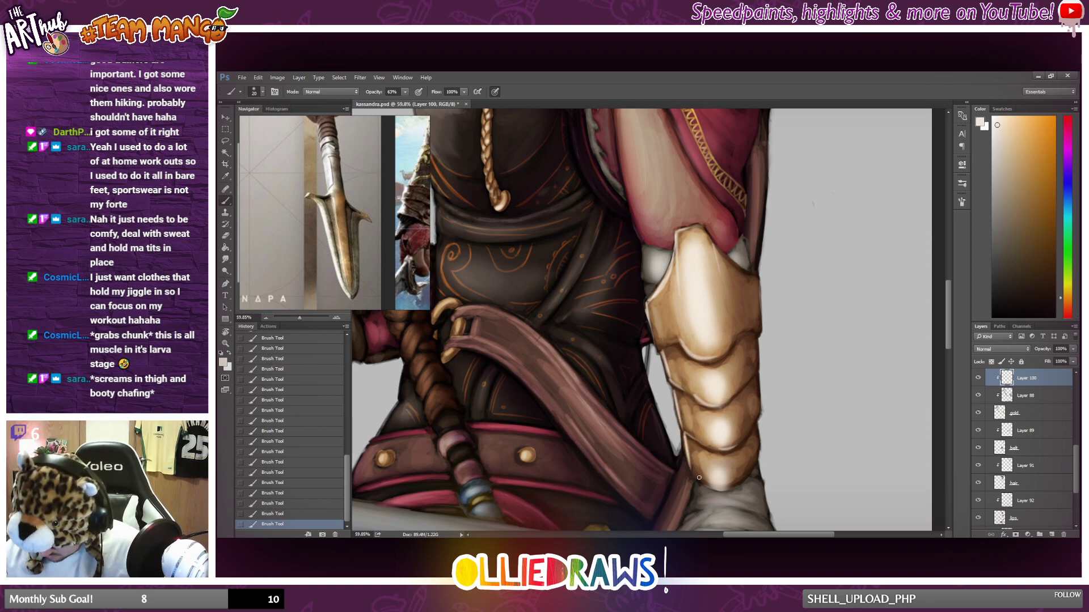
# Compare the forearm guard highlights with the rest of the figure, up close and at full view.
pyautogui.scroll(-15, 831, 387)
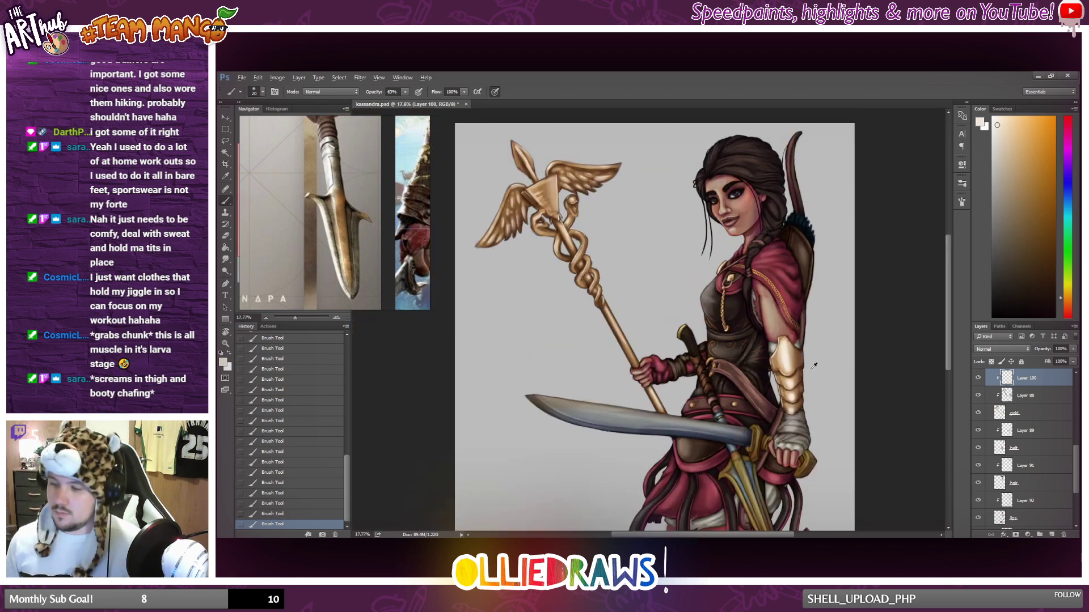
pyautogui.scroll(1, 791, 378)
pyautogui.scroll(4, 792, 378)
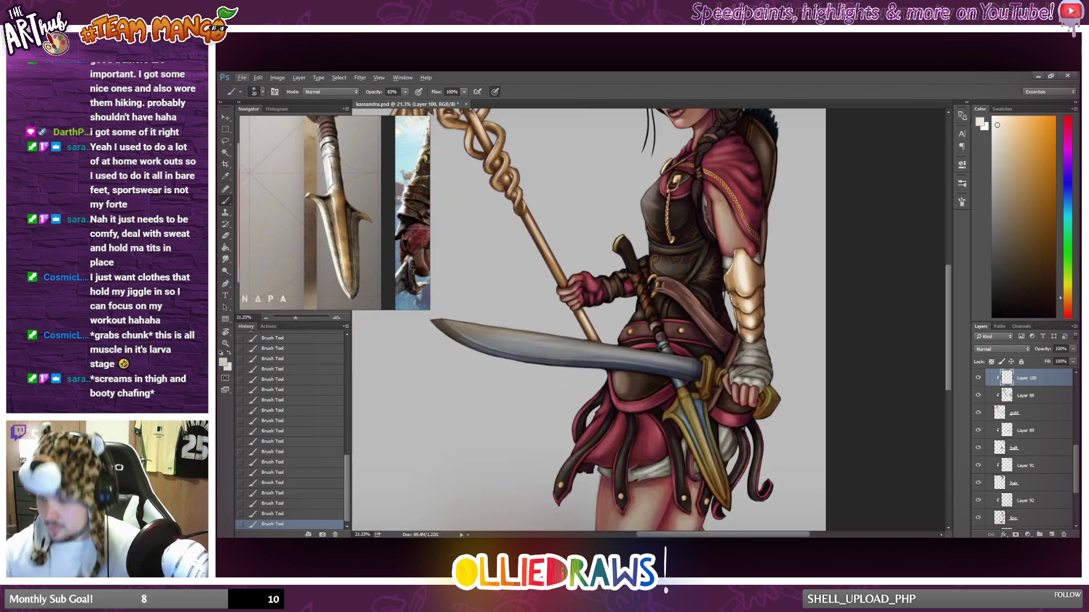
pyautogui.scroll(9, 748, 331)
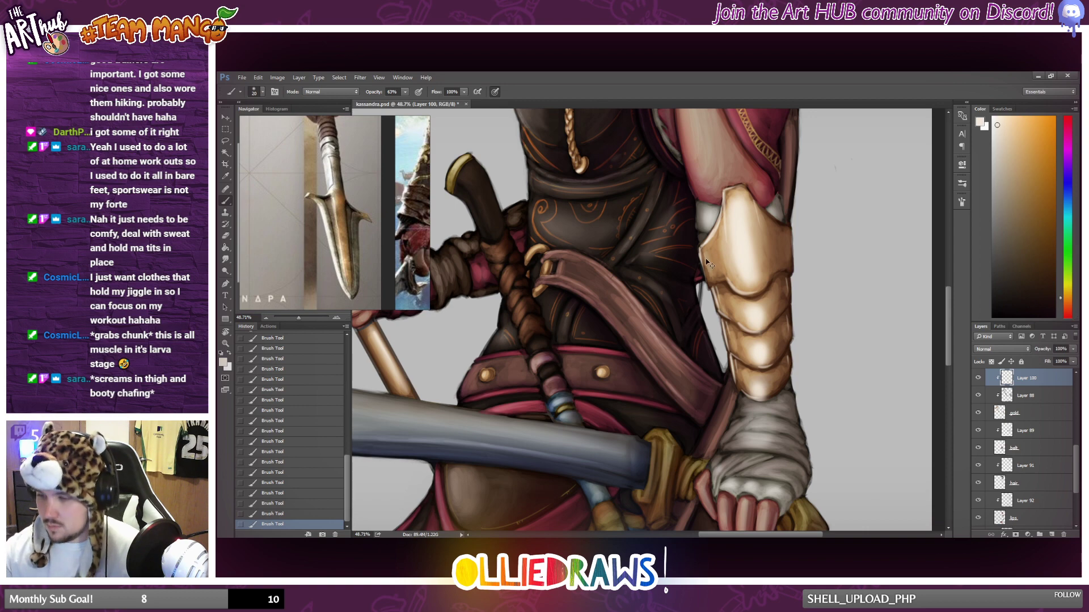
pyautogui.scroll(-5, 709, 263)
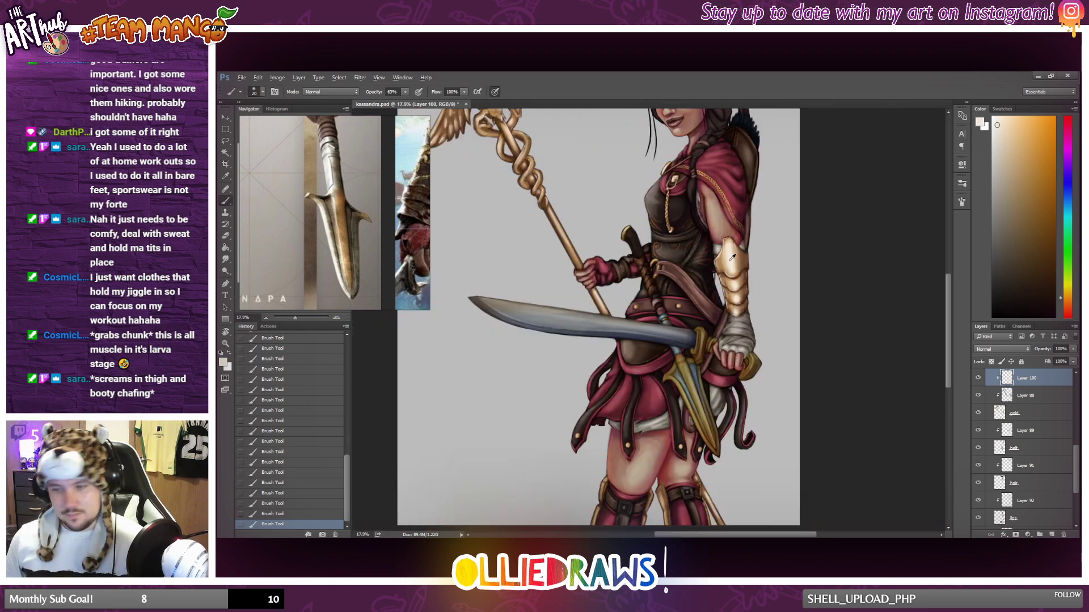
pyautogui.scroll(-4, 732, 258)
pyautogui.scroll(2, 767, 296)
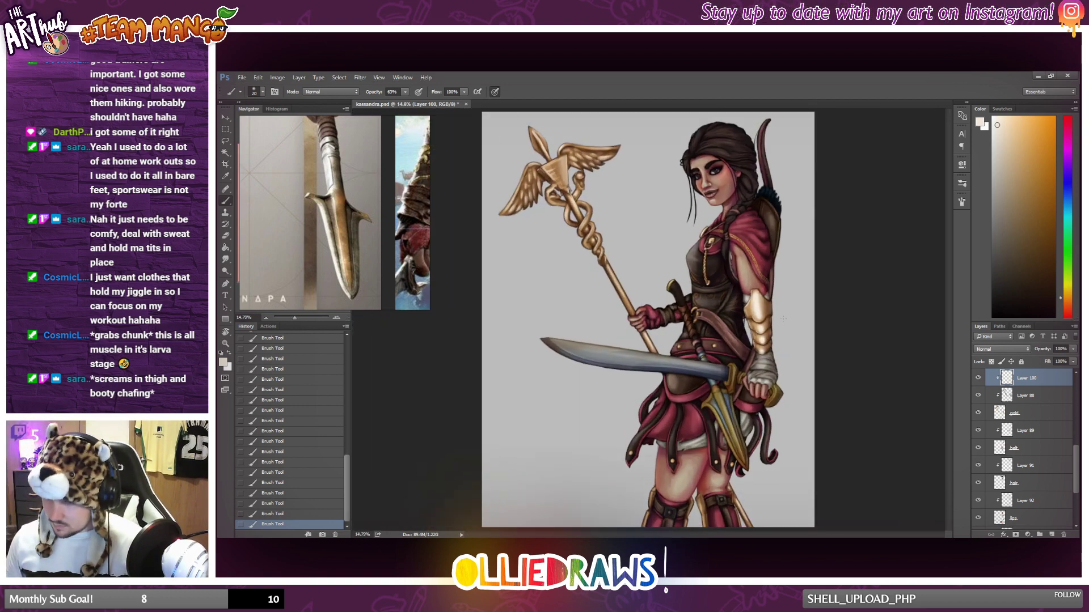
pyautogui.scroll(-2, 768, 322)
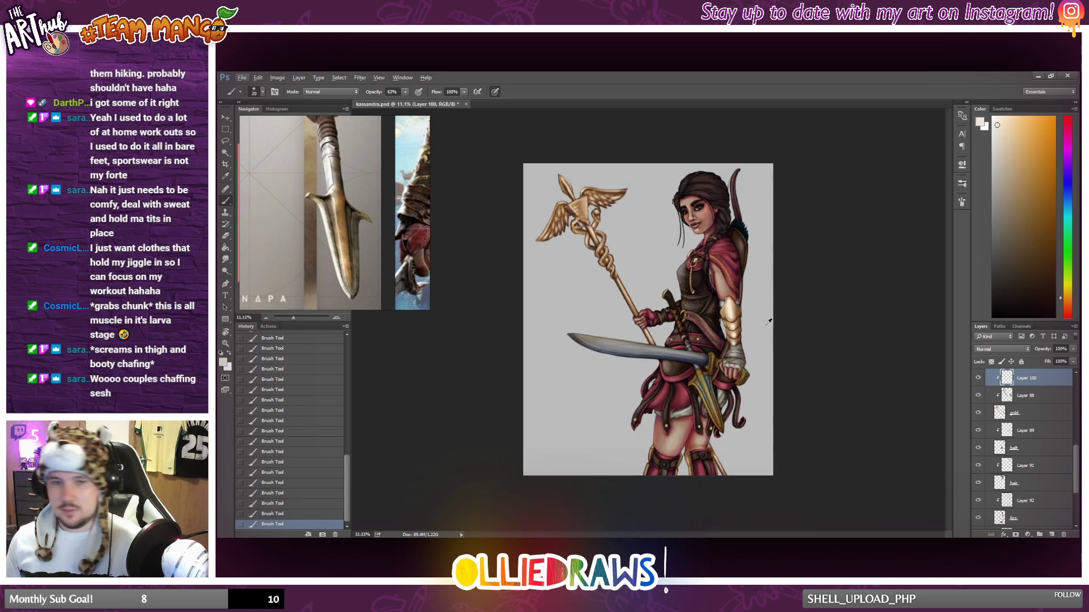
pyautogui.scroll(3, 768, 315)
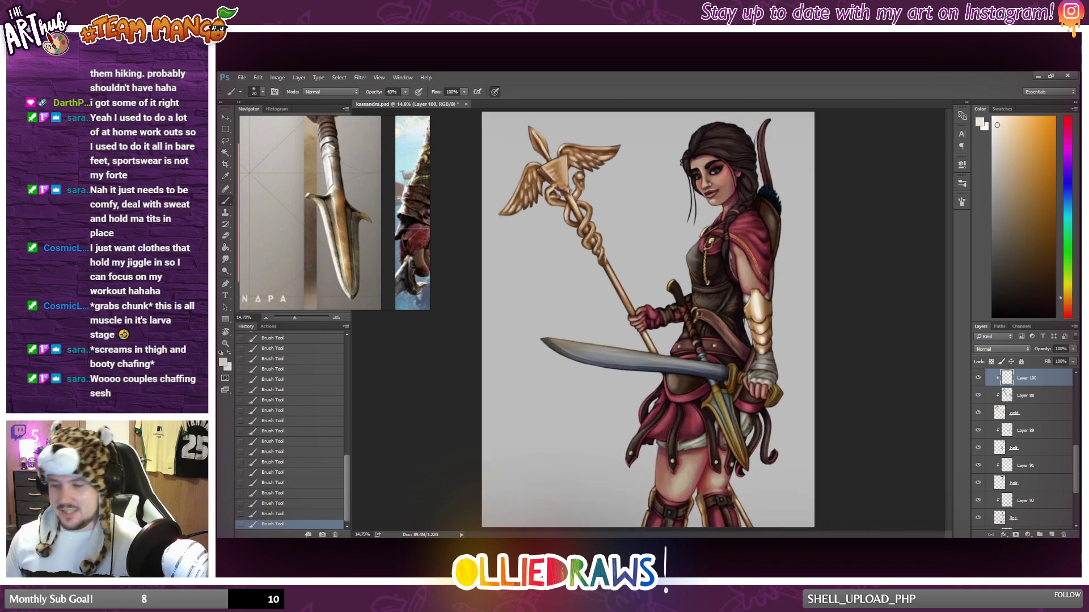
# Paint pale highlights along the gold trim on both sides of the front boot, redoing the strokes on its outer edge.
pyautogui.scroll(-1, 715, 351)
pyautogui.scroll(2, 689, 367)
pyautogui.scroll(3, 689, 366)
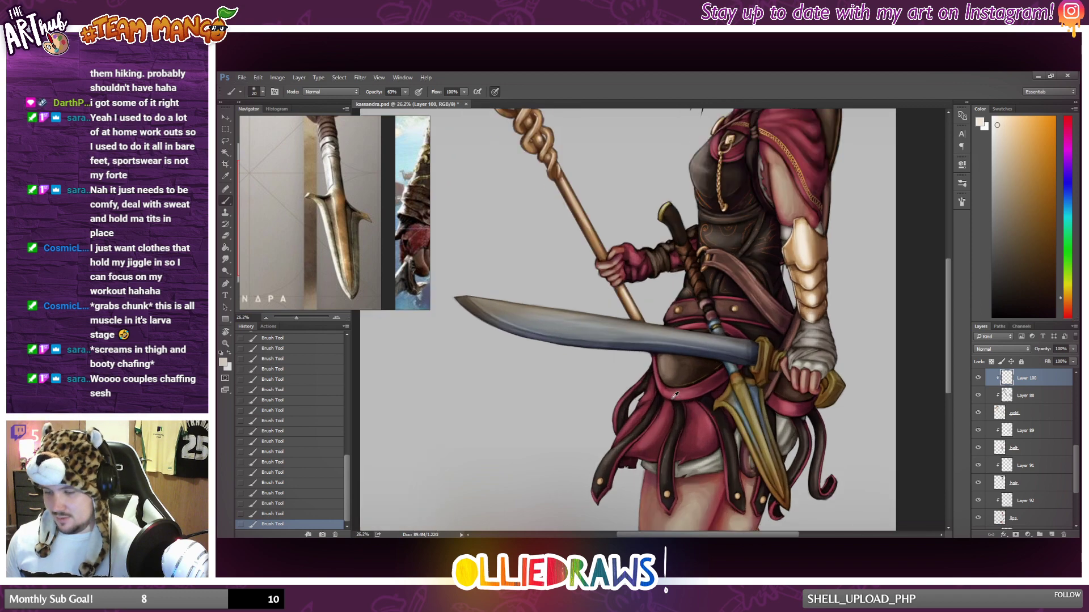
pyautogui.scroll(-3, 661, 380)
pyautogui.scroll(3, 647, 363)
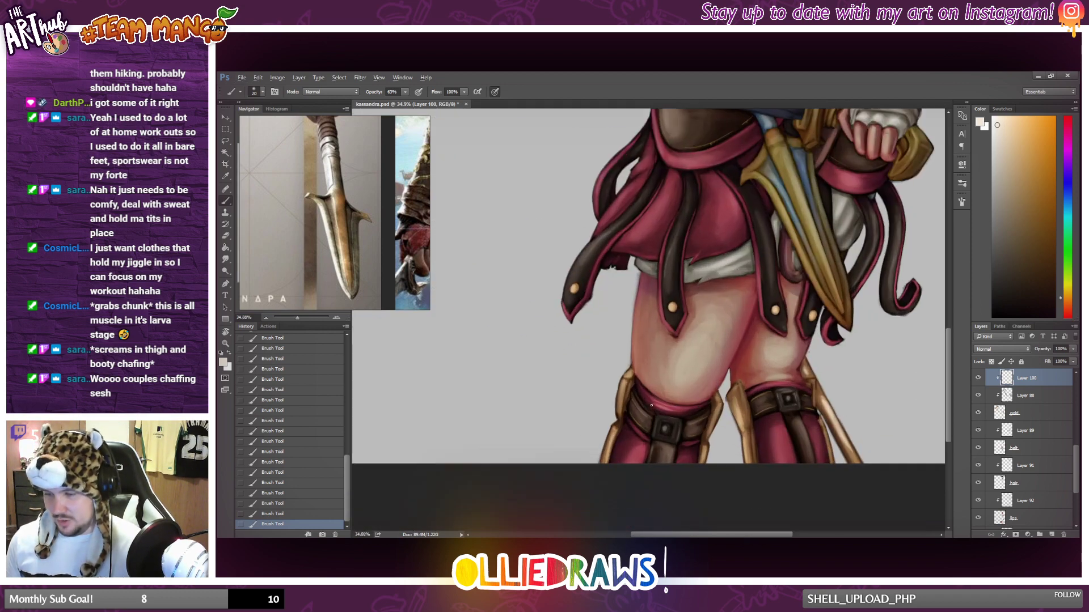
pyautogui.scroll(-2, 648, 358)
pyautogui.scroll(2, 648, 357)
pyautogui.scroll(1, 647, 356)
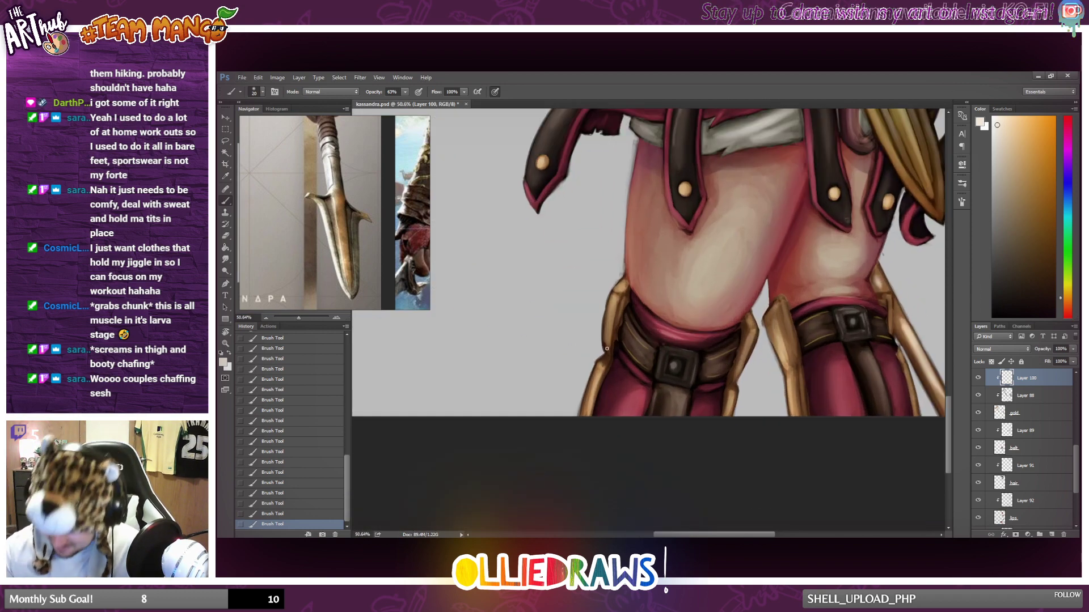
pyautogui.moveTo(611, 303); pyautogui.dragTo(608, 342)
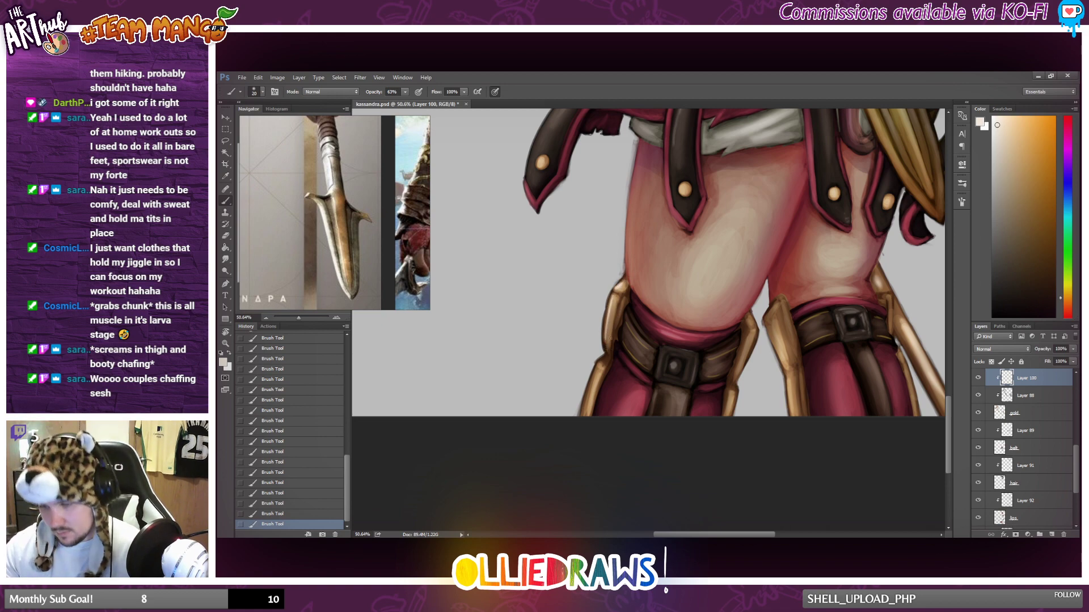
pyautogui.moveTo(618, 299); pyautogui.dragTo(582, 415)
pyautogui.hotkey('ctrl', 'z')
pyautogui.moveTo(595, 374); pyautogui.dragTo(582, 415)
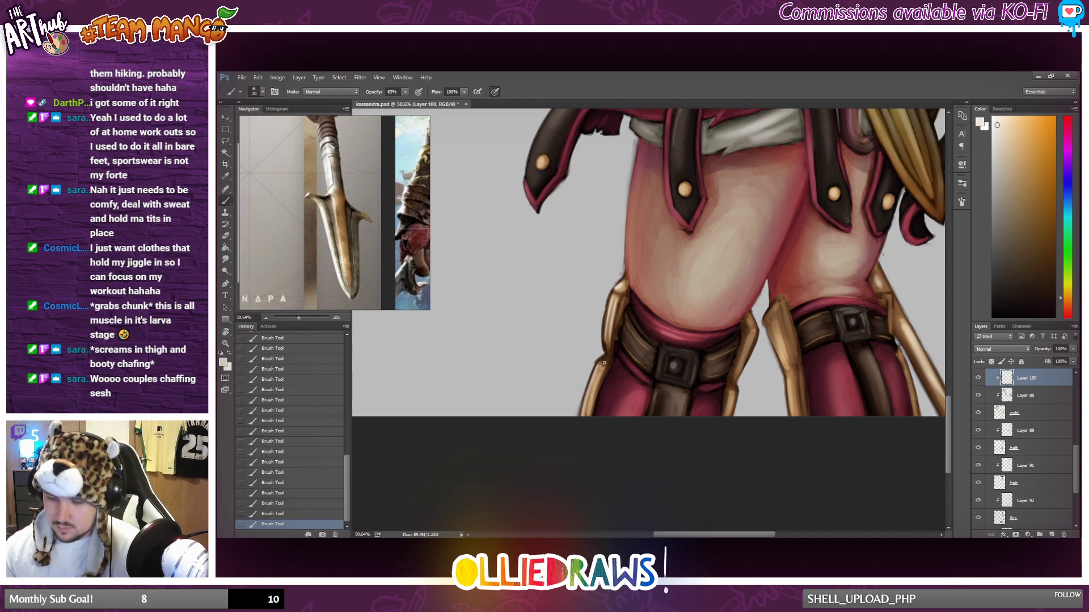
pyautogui.hotkey('ctrl', 'z')
pyautogui.moveTo(597, 366); pyautogui.dragTo(582, 416)
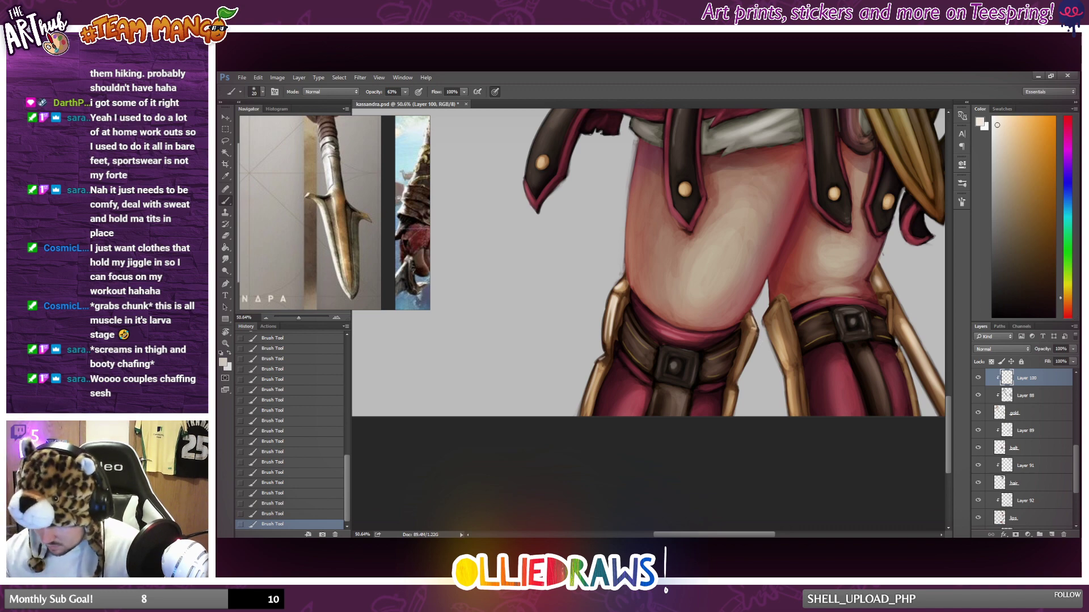
pyautogui.moveTo(758, 334); pyautogui.dragTo(741, 358)
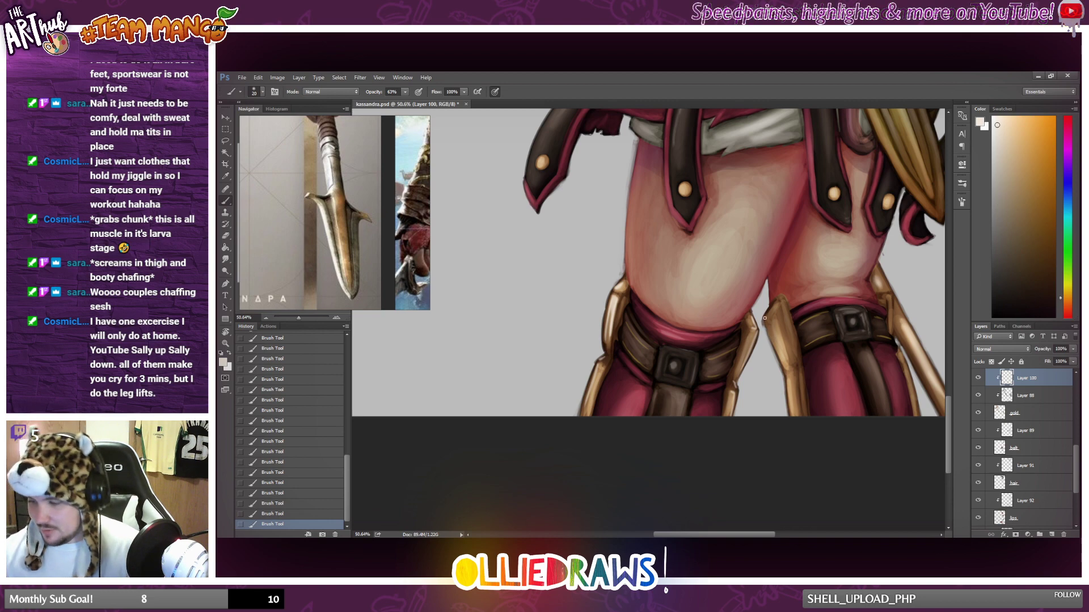
# Paint pale highlights along the gold trim on both sides of the rear boot.
pyautogui.moveTo(788, 380); pyautogui.dragTo(795, 419)
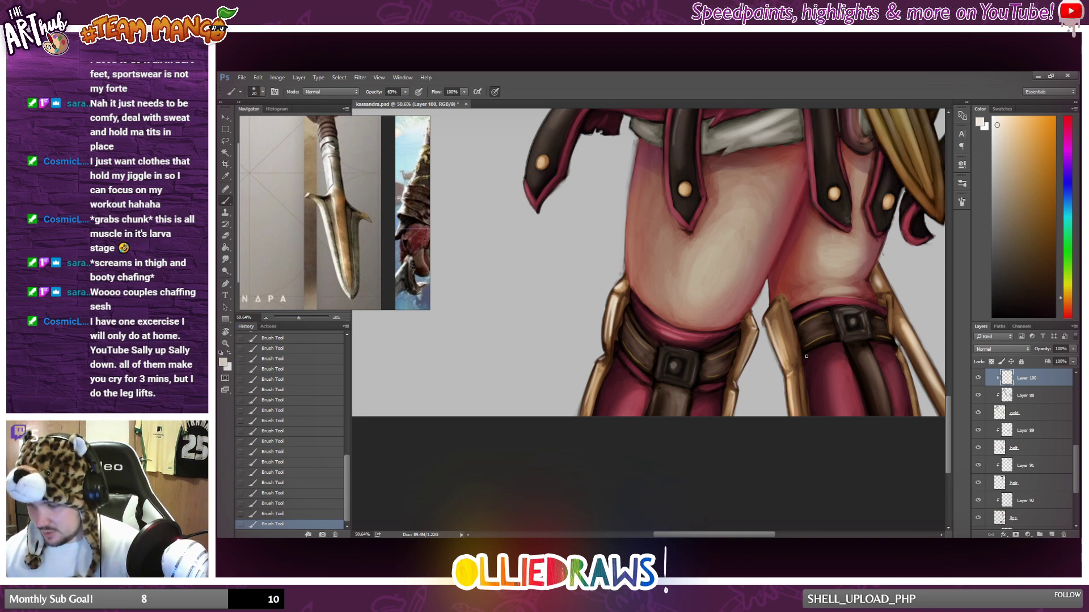
pyautogui.moveTo(769, 318)
pyautogui.mouseDown()
pyautogui.moveTo(775, 303)
pyautogui.moveTo(788, 335)
pyautogui.mouseUp()
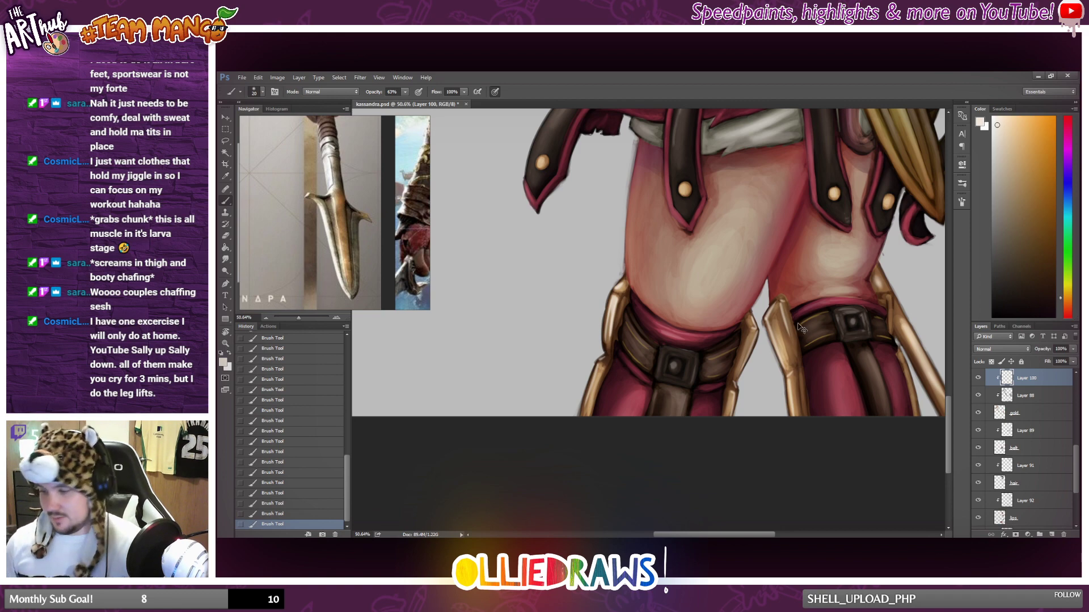
pyautogui.scroll(-3, 798, 323)
pyautogui.scroll(3, 817, 342)
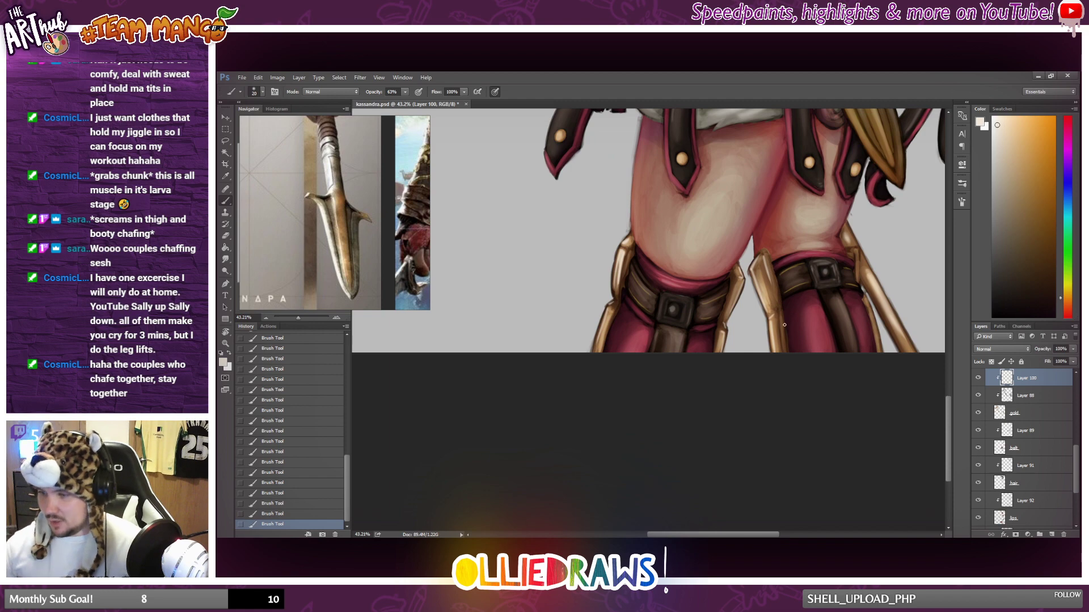
pyautogui.moveTo(780, 315); pyautogui.dragTo(784, 346)
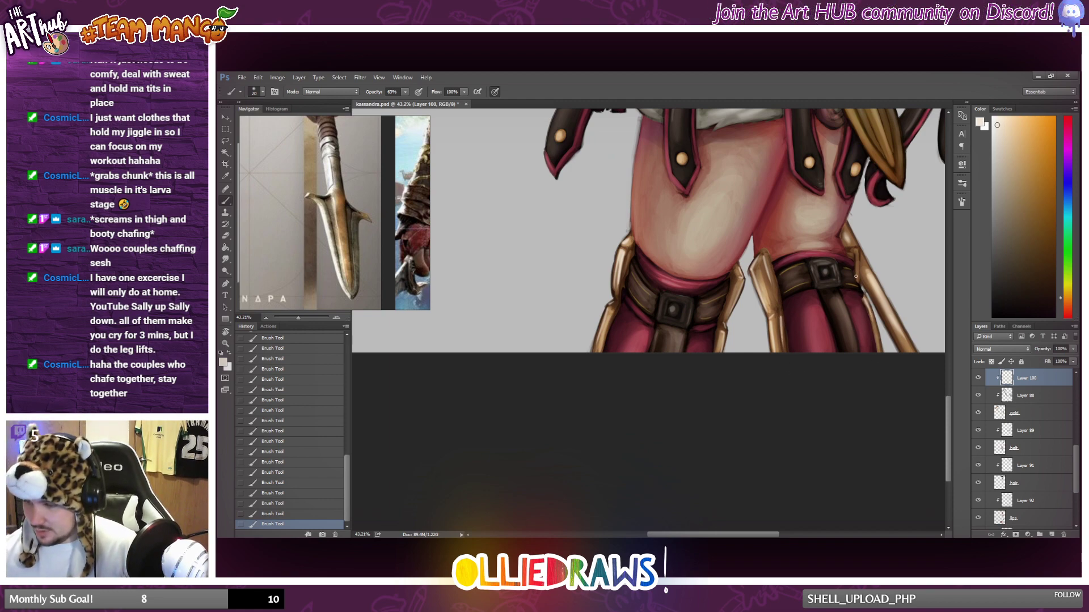
pyautogui.moveTo(856, 276); pyautogui.dragTo(859, 248)
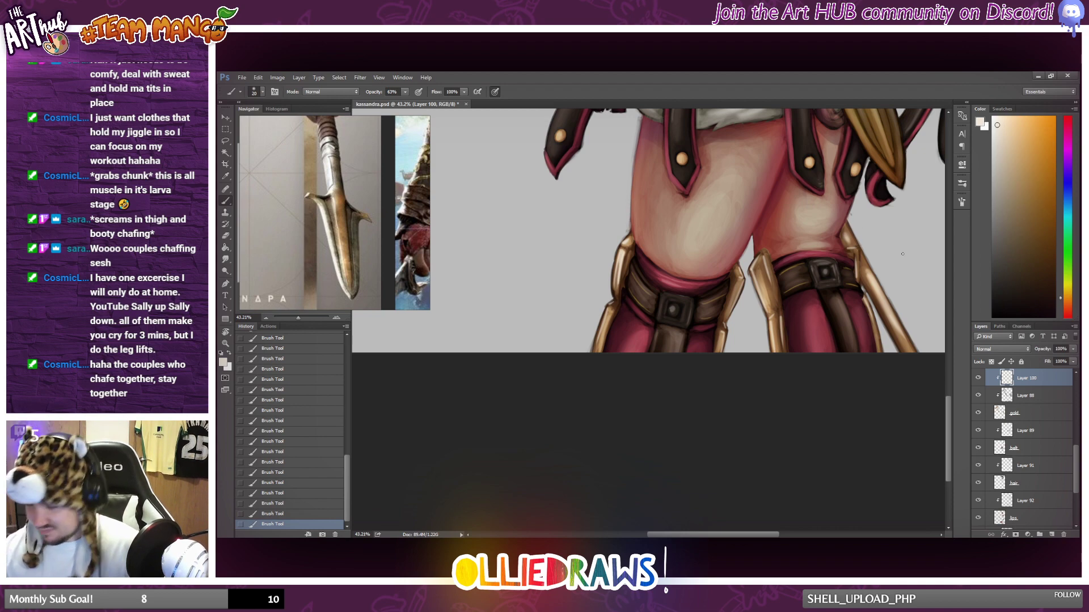
# Review the gold highlights against the rest of the figure at full view.
pyautogui.scroll(-7, 837, 265)
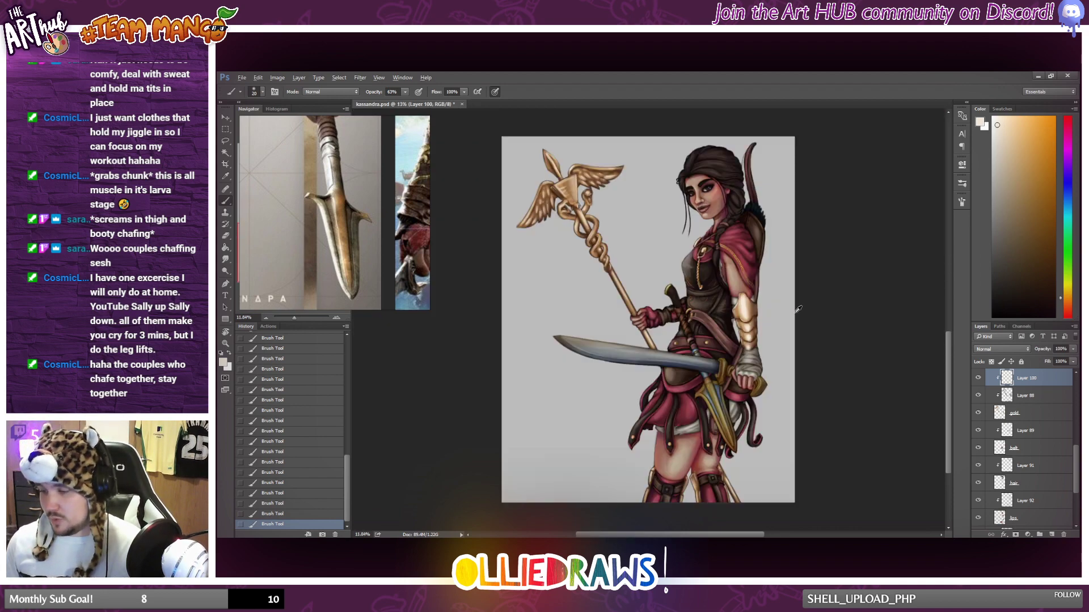
pyautogui.scroll(1, 690, 429)
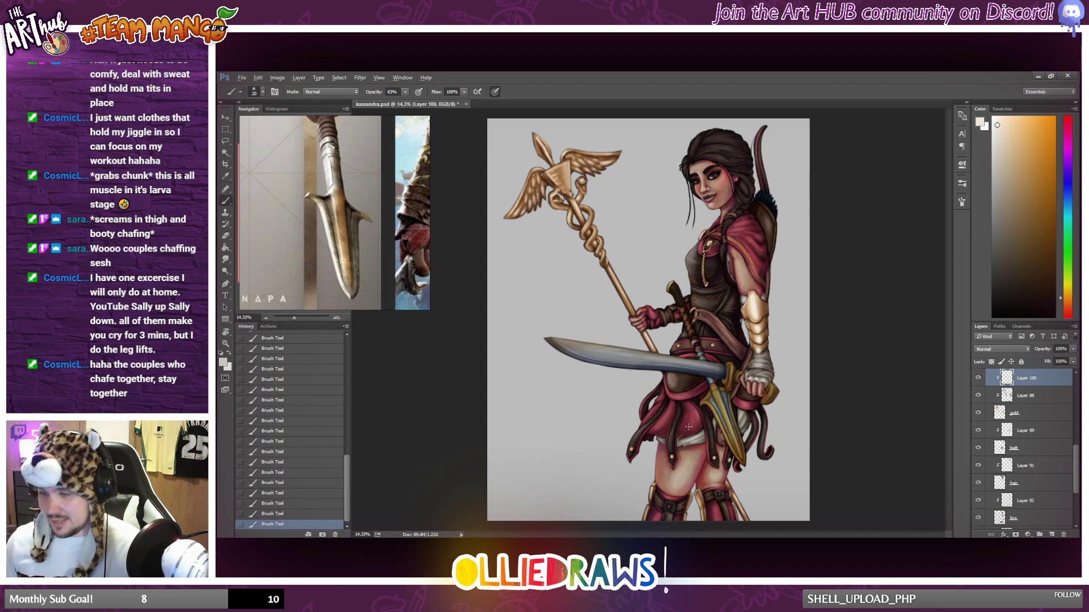
pyautogui.scroll(-1, 689, 426)
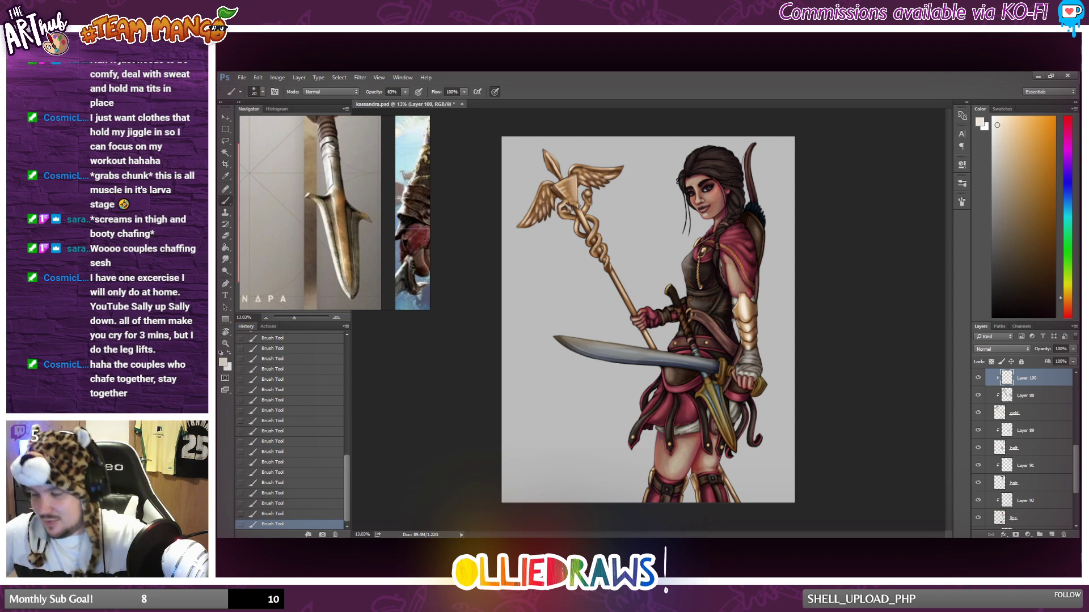
pyautogui.scroll(-2, 725, 432)
pyautogui.scroll(2, 725, 432)
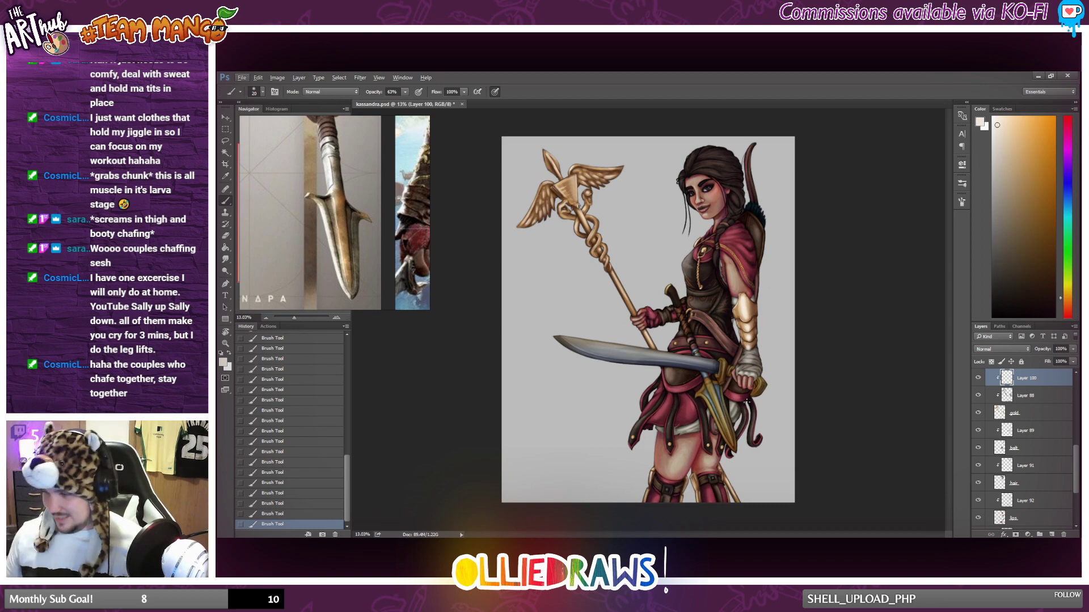
pyautogui.scroll(1, 746, 401)
pyautogui.scroll(-1, 1044, 426)
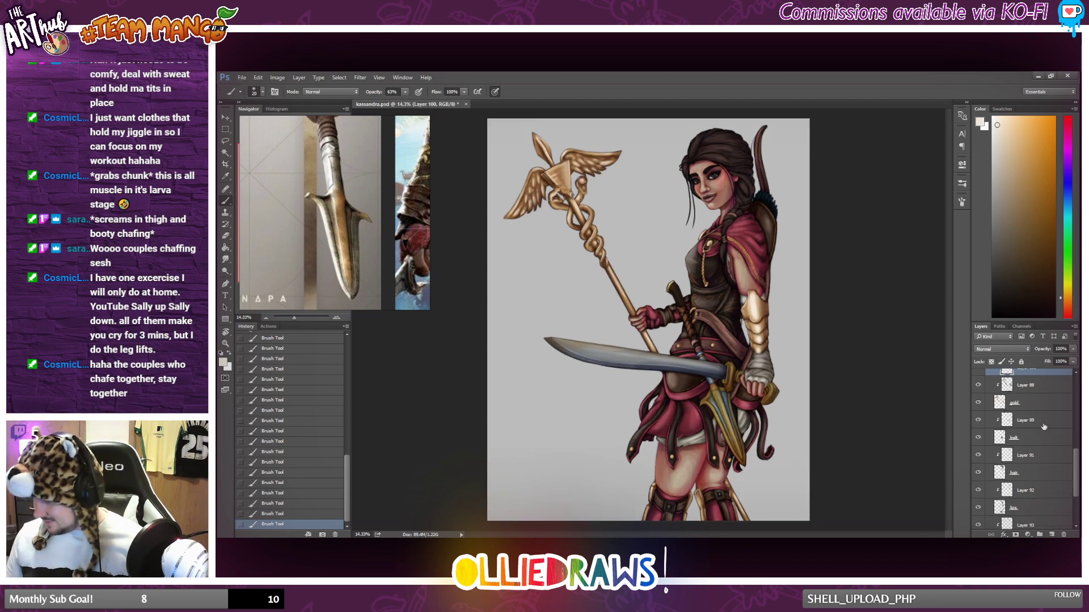
# Check which parts of the figure the gold and belt layers cover by toggling their visibility.
pyautogui.click(1043, 423)
pyautogui.scroll(2, 1044, 427)
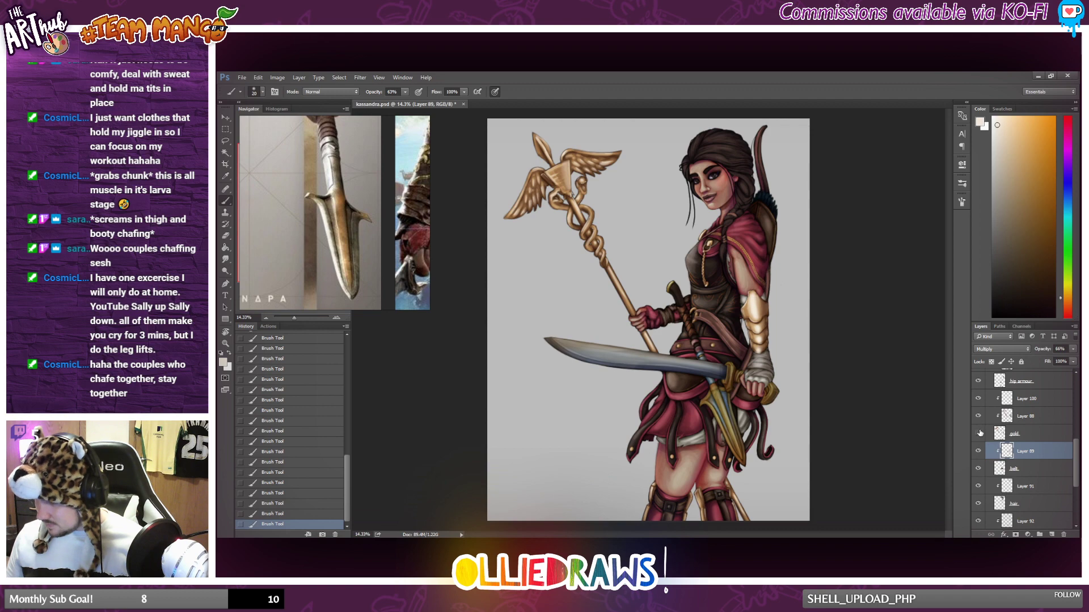
pyautogui.click(978, 434)
pyautogui.click(978, 433)
pyautogui.click(978, 433)
pyautogui.click(978, 433)
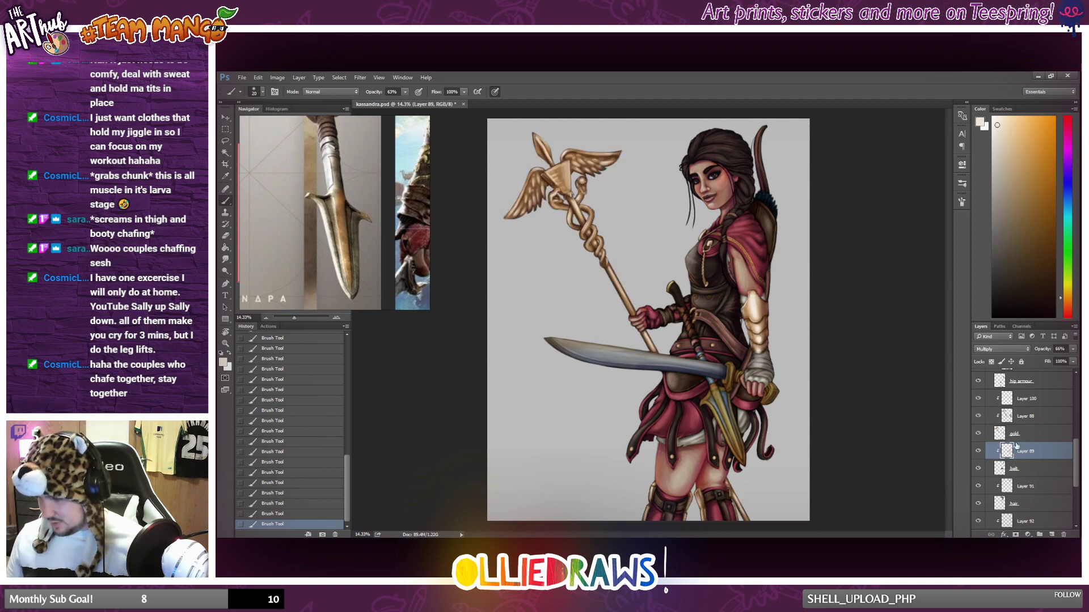
pyautogui.click(978, 469)
pyautogui.click(979, 469)
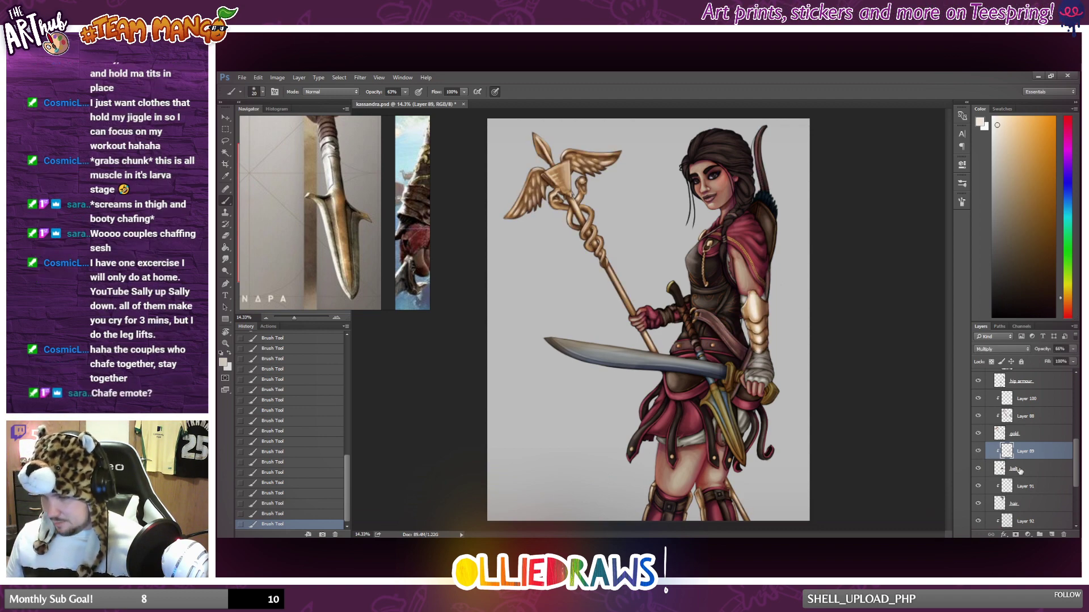
# Add a new layer above the belt's Multiply shading layer and clip it to the belt layer.
pyautogui.click(1045, 434)
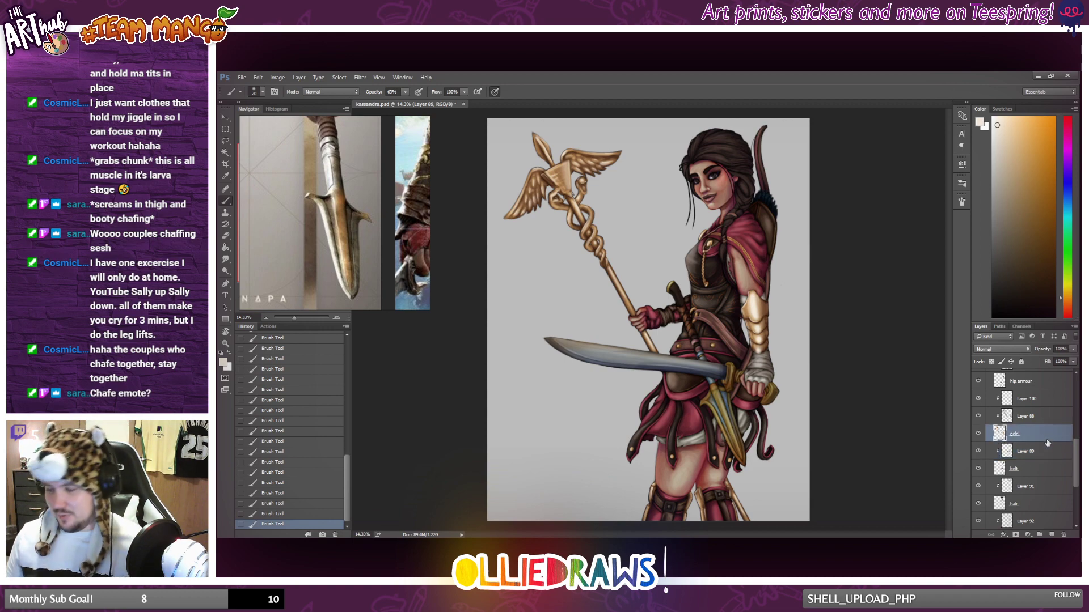
pyautogui.click(1052, 535)
pyautogui.keyDown('alt'); pyautogui.click(1020, 386); pyautogui.keyUp('alt')
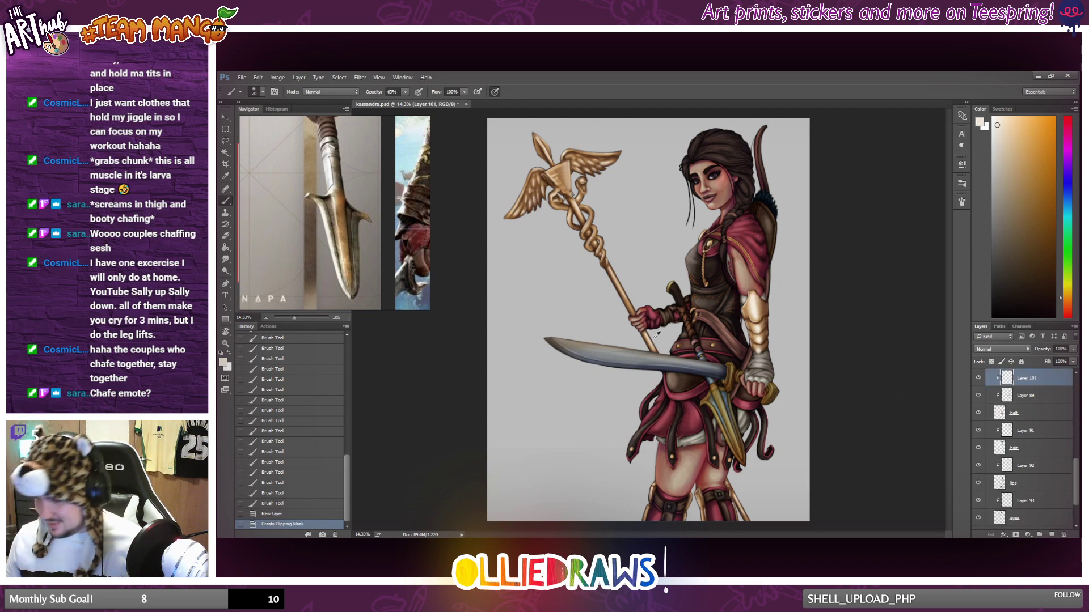
# Sample the reddish brown of the leather strap and lighten it to a dusty pink highlight colour.
pyautogui.scroll(3, 645, 343)
pyautogui.scroll(-4, 645, 343)
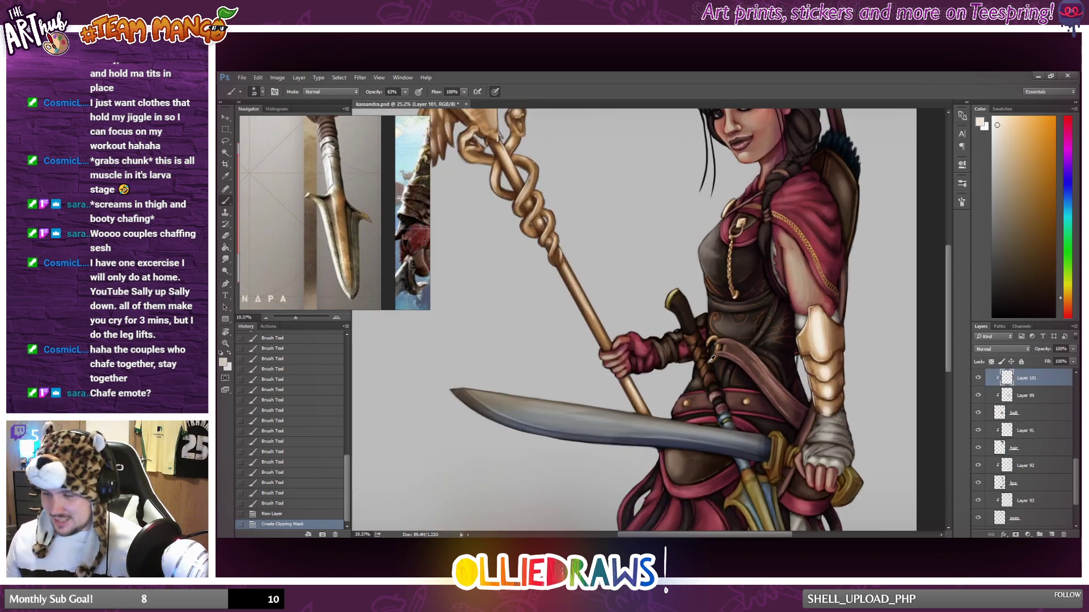
pyautogui.scroll(1, 646, 368)
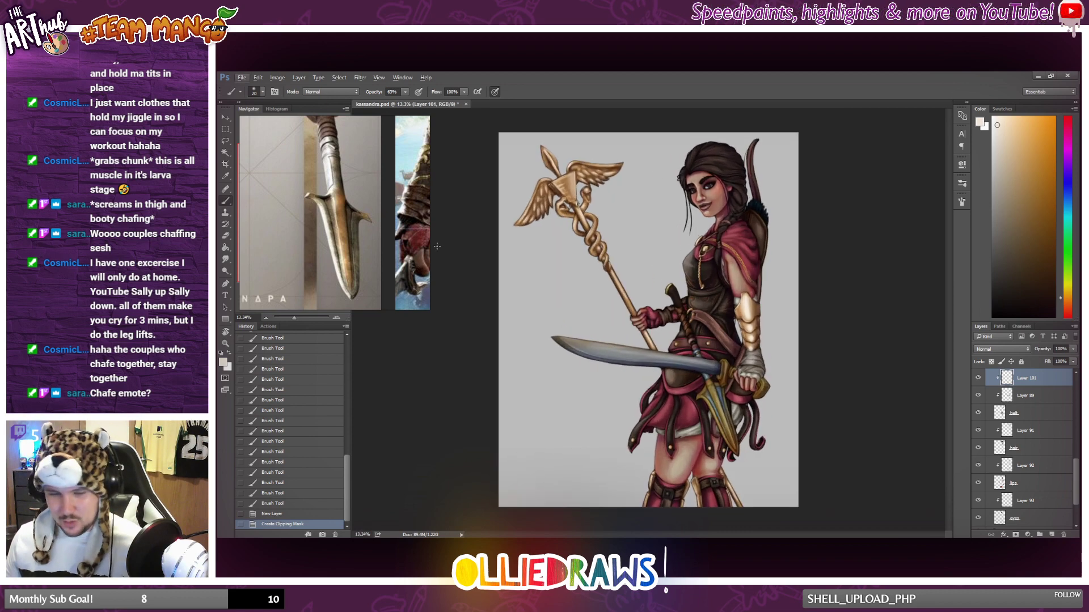
pyautogui.scroll(1, 648, 357)
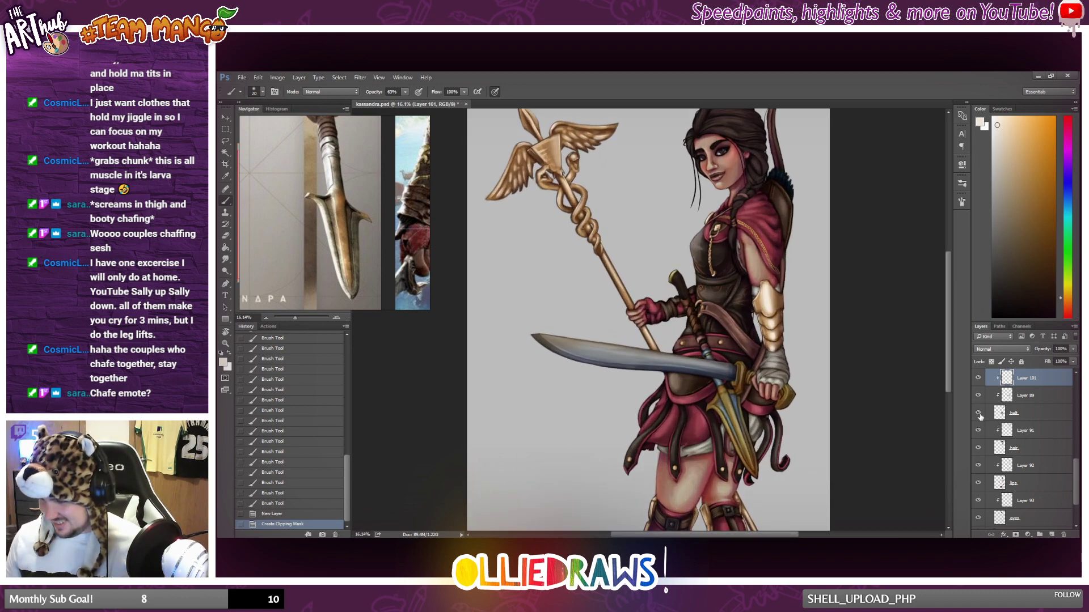
pyautogui.scroll(1, 687, 367)
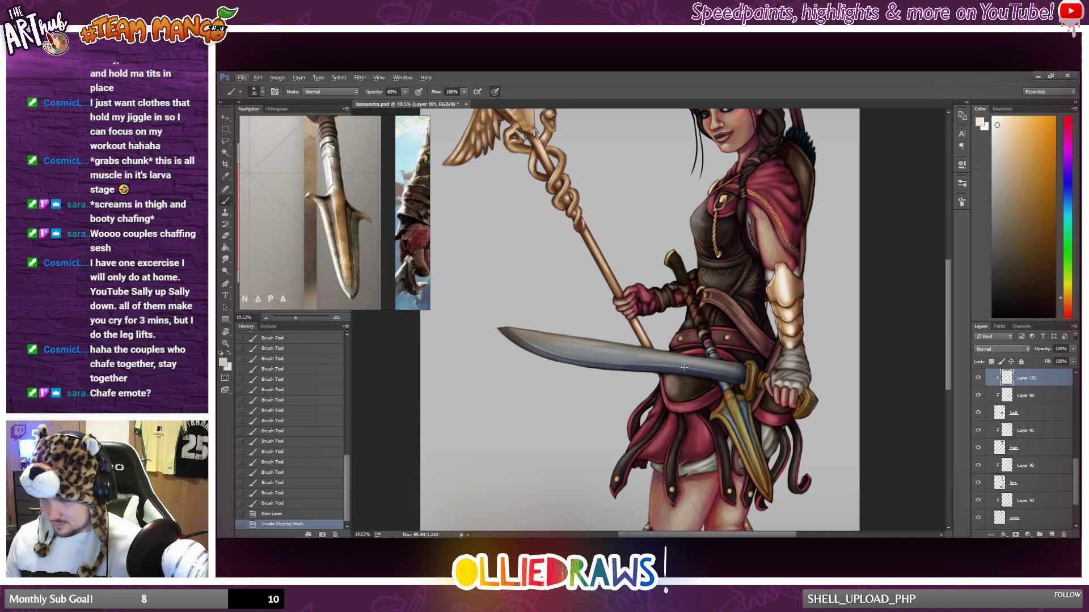
pyautogui.rightClick(776, 342)
pyautogui.keyDown('alt'); pyautogui.click(748, 323); pyautogui.keyUp('alt')
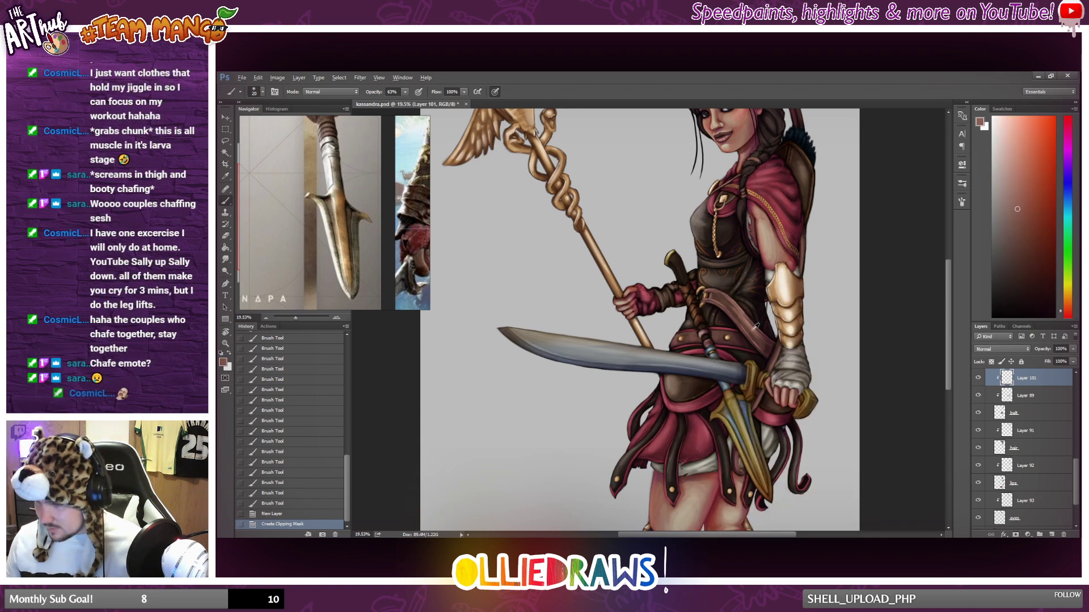
pyautogui.click(1007, 184)
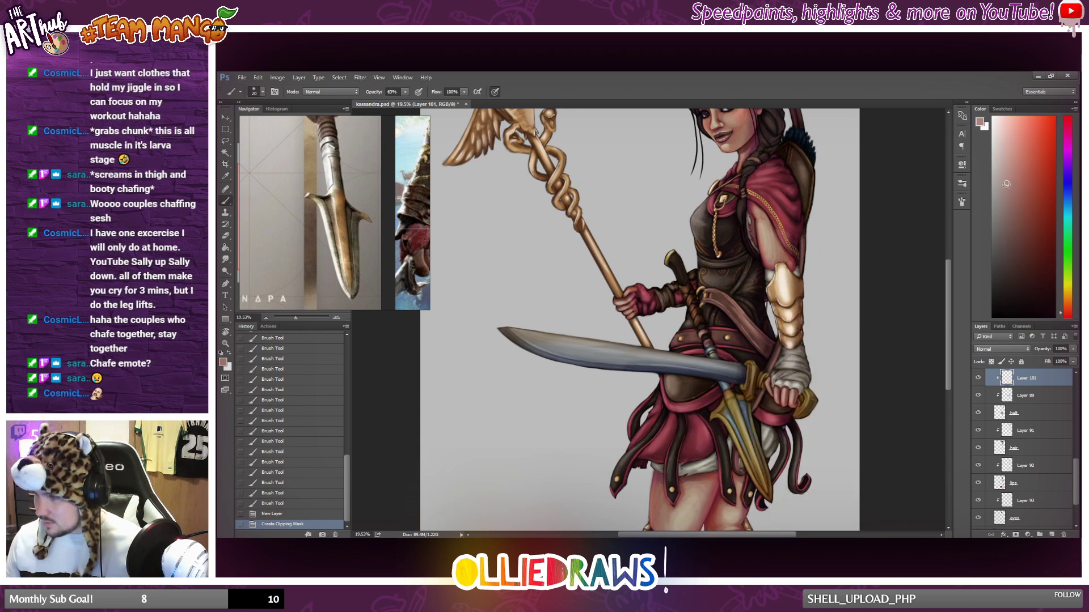
# Paint soft dusty pink highlights along the upper part of the waist belt, redoing strokes as needed.
pyautogui.scroll(2, 609, 416)
pyautogui.rightClick(615, 354)
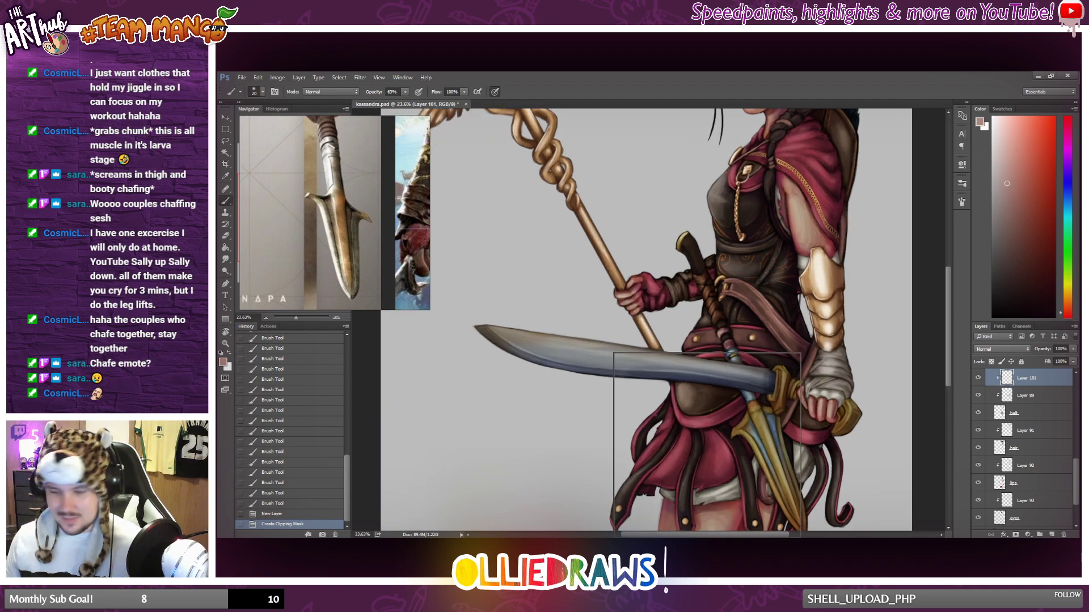
pyautogui.click(672, 375)
pyautogui.click(654, 347)
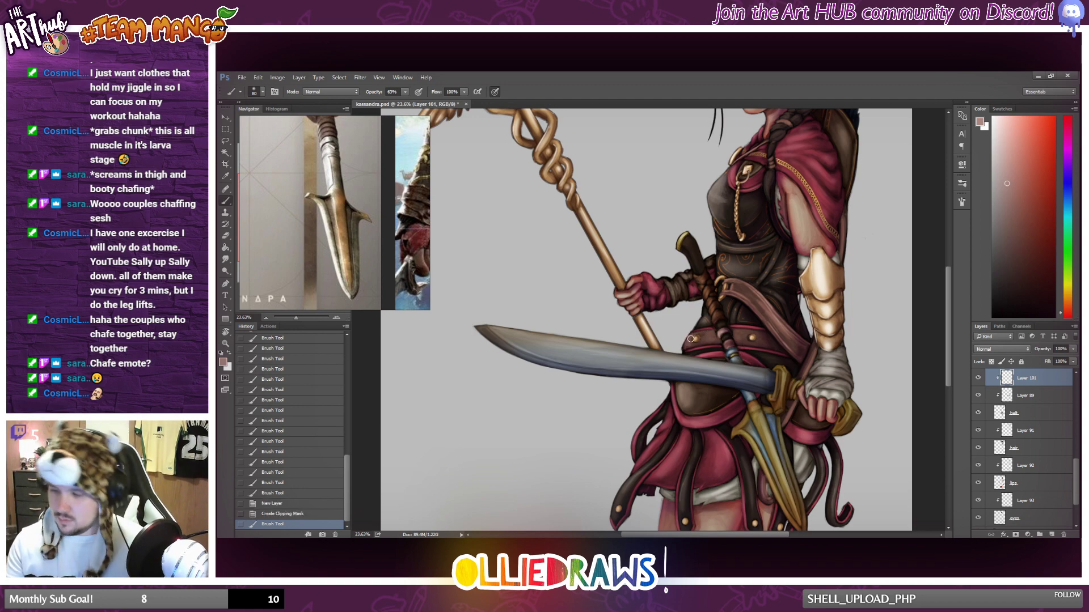
pyautogui.moveTo(680, 358); pyautogui.dragTo(688, 344)
pyautogui.moveTo(703, 334)
pyautogui.mouseDown()
pyautogui.moveTo(751, 331)
pyautogui.moveTo(685, 348)
pyautogui.mouseUp()
pyautogui.hotkey('ctrl', 'alt', 'z')
pyautogui.hotkey('ctrl', 'alt', 'z')
pyautogui.moveTo(687, 343); pyautogui.dragTo(728, 330)
pyautogui.hotkey('ctrl', 'z')
pyautogui.moveTo(718, 338)
pyautogui.mouseDown()
pyautogui.moveTo(750, 324)
pyautogui.moveTo(741, 350)
pyautogui.moveTo(724, 346)
pyautogui.moveTo(813, 317)
pyautogui.moveTo(740, 335)
pyautogui.moveTo(801, 347)
pyautogui.mouseUp()
pyautogui.hotkey('ctrl', 'z')
# Paint dusty pink highlights down the diagonal leather strap and along the waist belt beneath it, redoing the first strap stroke.
pyautogui.moveTo(740, 287); pyautogui.dragTo(789, 338)
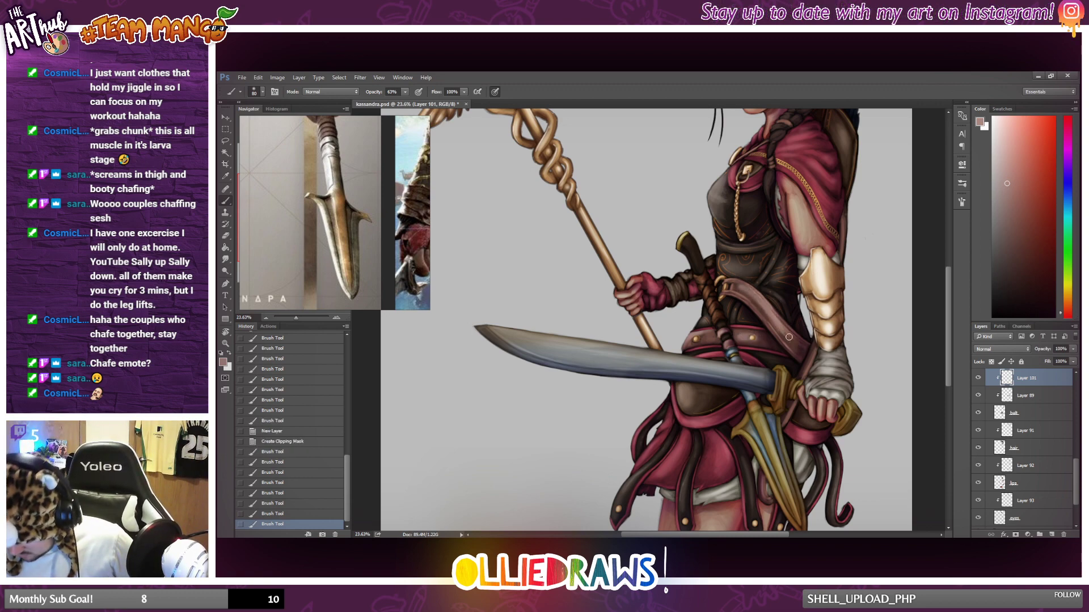
pyautogui.hotkey('ctrl', 'z')
pyautogui.moveTo(732, 281)
pyautogui.mouseDown()
pyautogui.moveTo(756, 293)
pyautogui.moveTo(791, 340)
pyautogui.mouseUp()
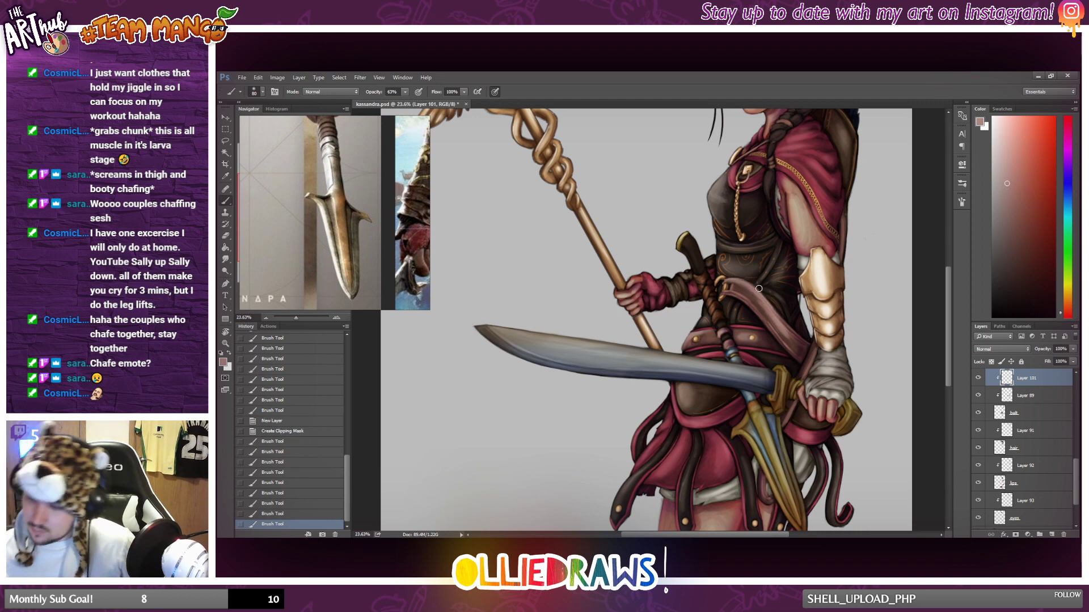
pyautogui.moveTo(759, 289)
pyautogui.mouseDown()
pyautogui.moveTo(787, 334)
pyautogui.moveTo(794, 326)
pyautogui.mouseUp()
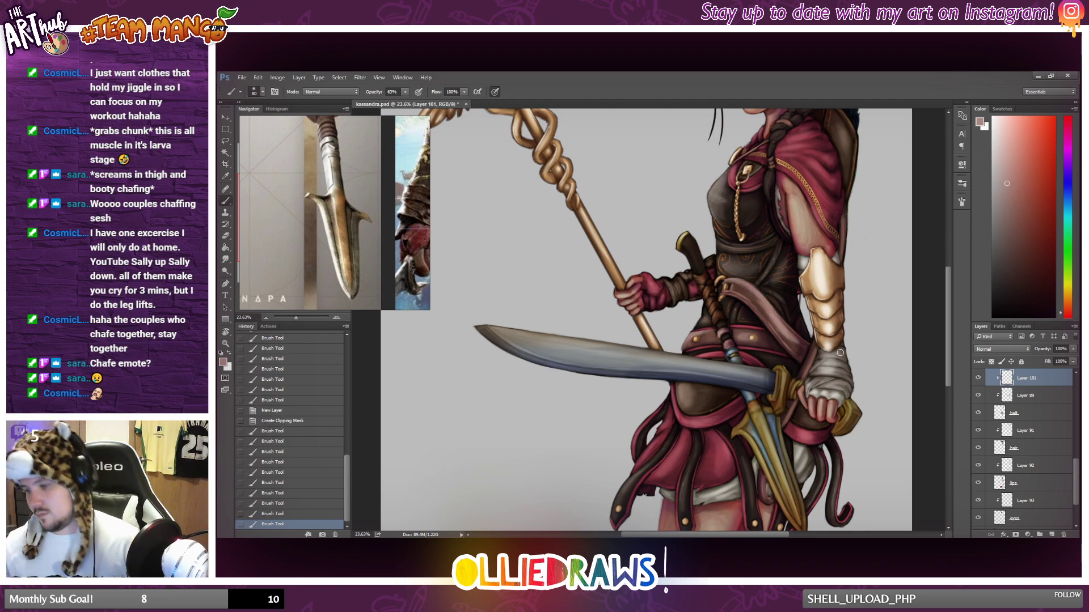
pyautogui.moveTo(685, 351); pyautogui.dragTo(733, 367)
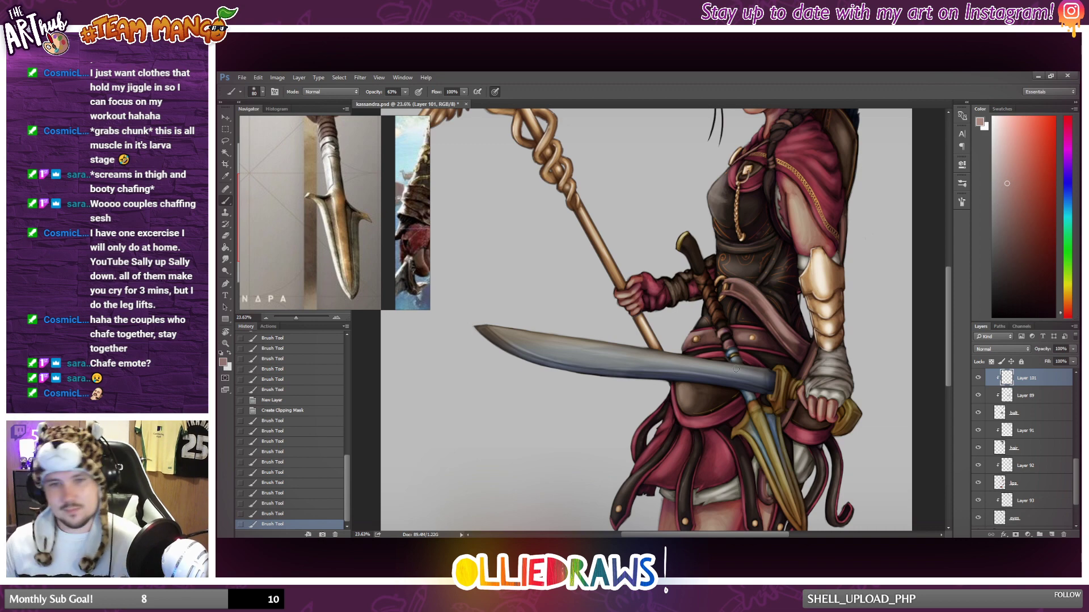
# Check the belt layer's coverage at full view and lower the brush opacity to 37% and the highlight layer's opacity to 71%.
pyautogui.hotkey('ctrl', '0')
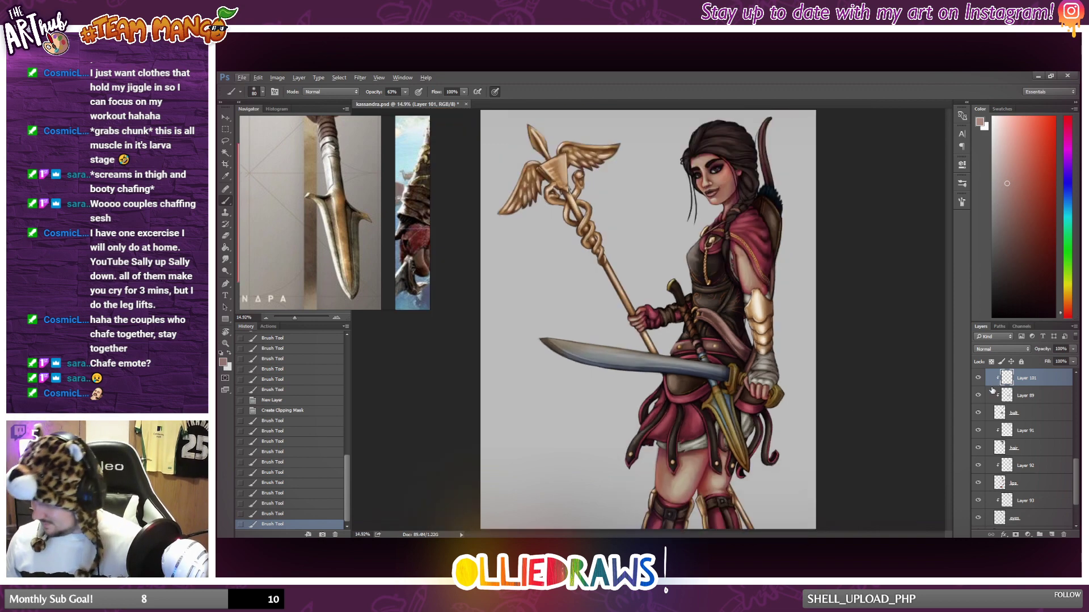
pyautogui.click(977, 414)
pyautogui.click(977, 415)
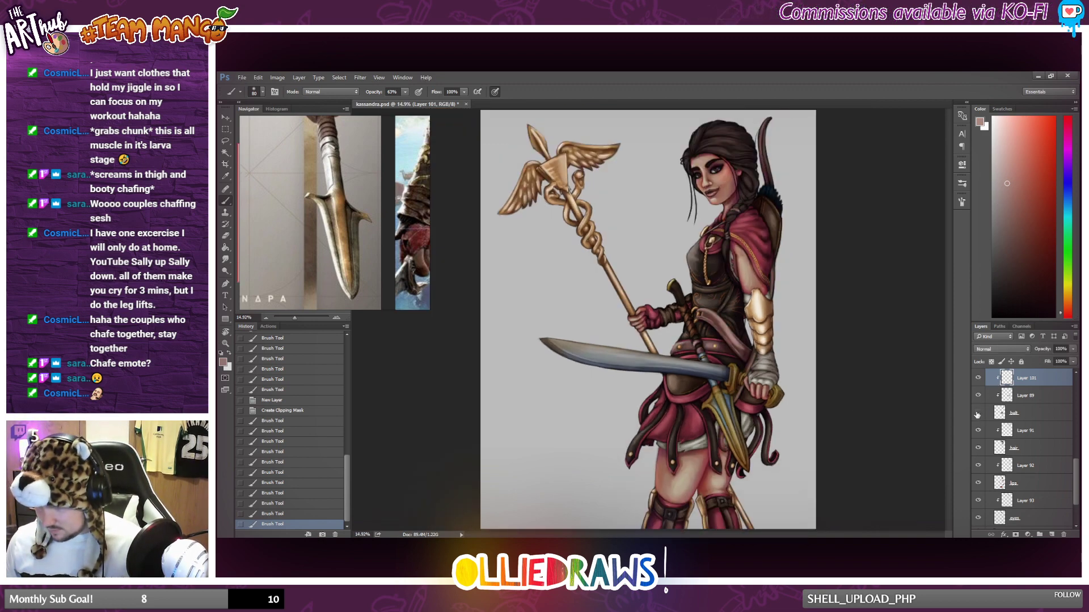
pyautogui.click(978, 415)
pyautogui.click(977, 414)
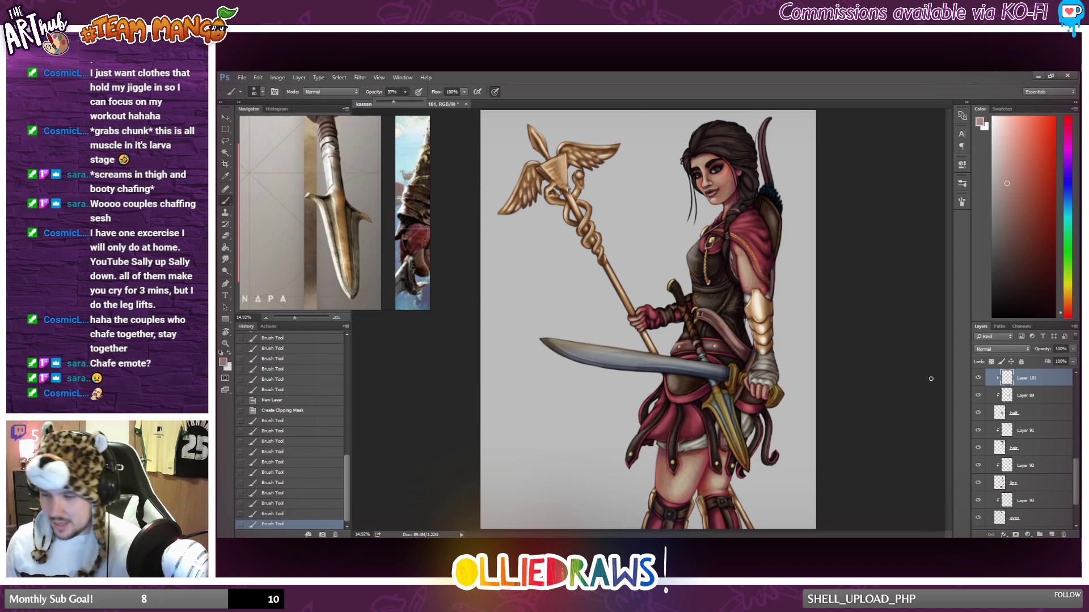
pyautogui.moveTo(1073, 350); pyautogui.dragTo(1060, 361)
pyautogui.scroll(-1, 855, 331)
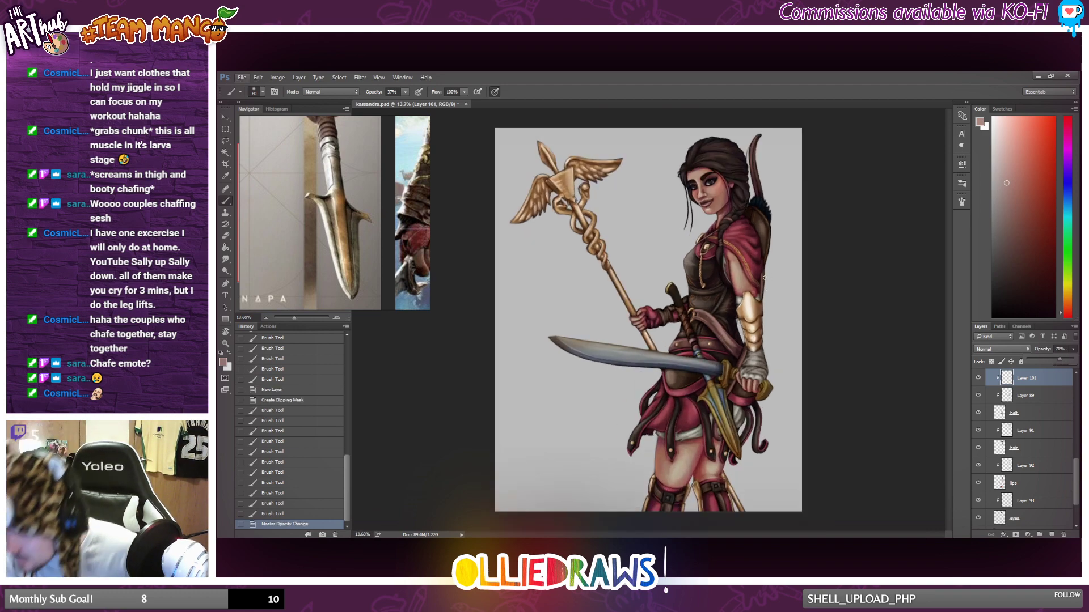
# Brush soft highlights along the bow, with small touches on the belt leather near the sword hilt and dagger.
pyautogui.moveTo(764, 278); pyautogui.dragTo(761, 298)
pyautogui.moveTo(760, 173); pyautogui.dragTo(758, 148)
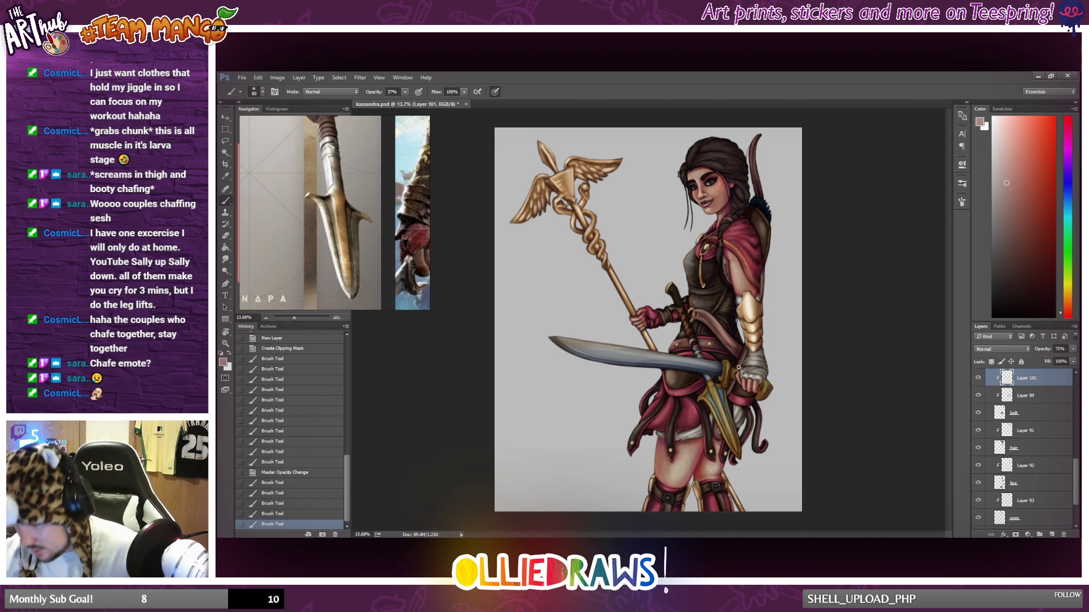
pyautogui.moveTo(739, 368)
pyautogui.mouseDown()
pyautogui.moveTo(732, 393)
pyautogui.moveTo(738, 381)
pyautogui.mouseUp()
pyautogui.moveTo(738, 373); pyautogui.dragTo(740, 376)
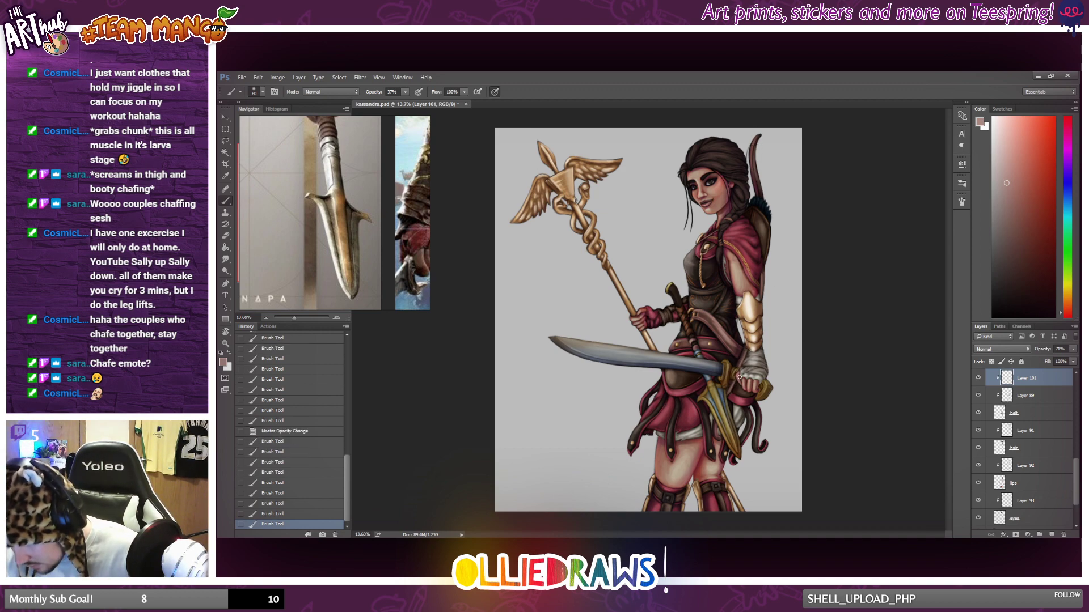
pyautogui.moveTo(717, 428); pyautogui.dragTo(721, 438)
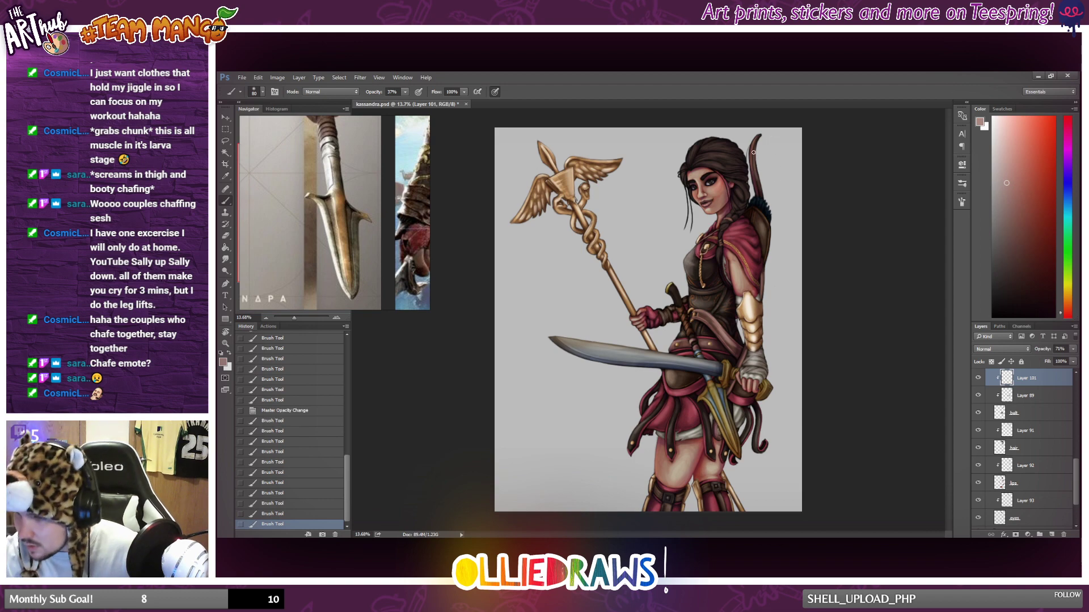
pyautogui.moveTo(753, 152); pyautogui.dragTo(752, 158)
pyautogui.moveTo(752, 156); pyautogui.dragTo(758, 186)
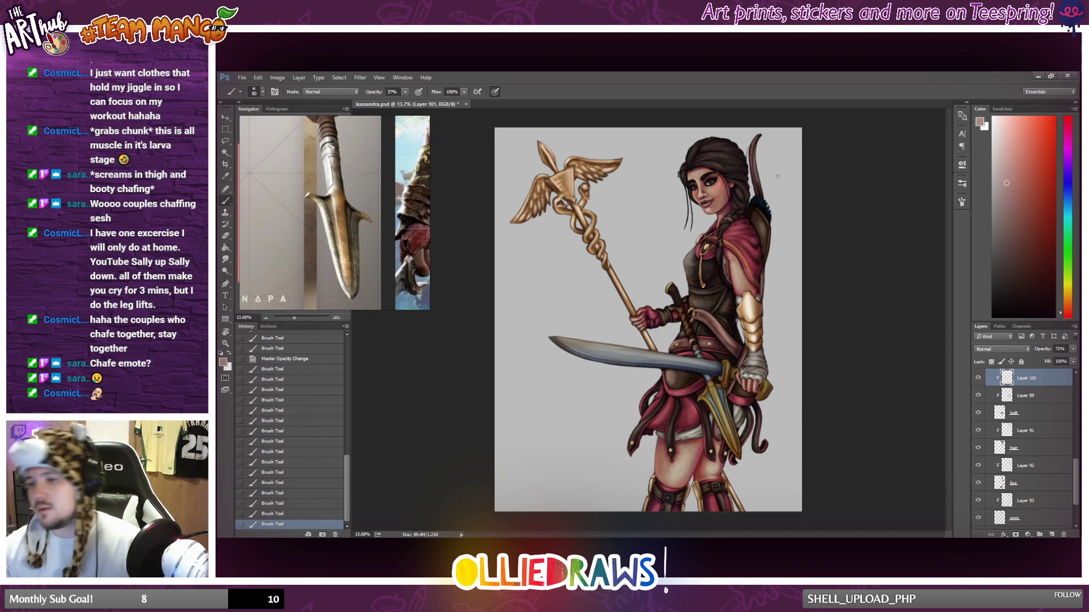
# Compare the figure with the belt layer and its clipped highlights hidden and shown.
pyautogui.scroll(-2, 750, 211)
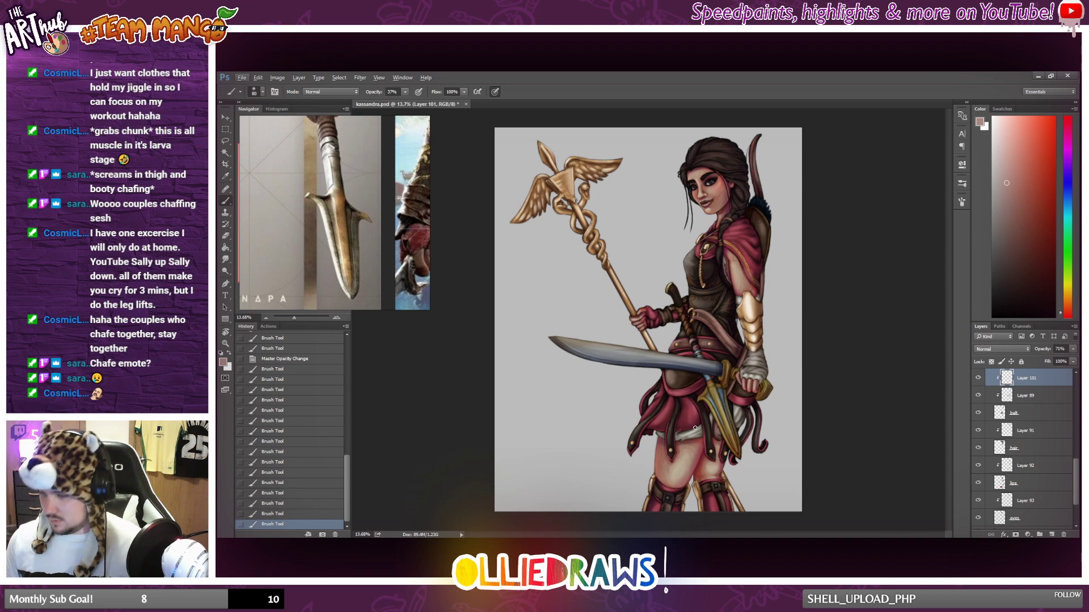
pyautogui.scroll(1, 695, 429)
pyautogui.click(978, 413)
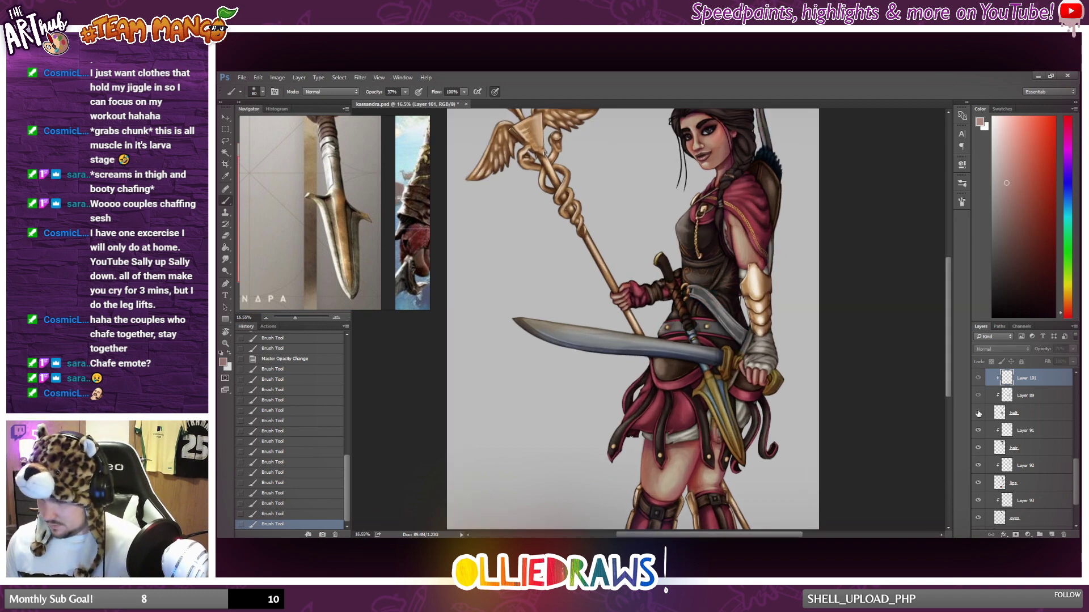
pyautogui.click(977, 413)
pyautogui.click(977, 413)
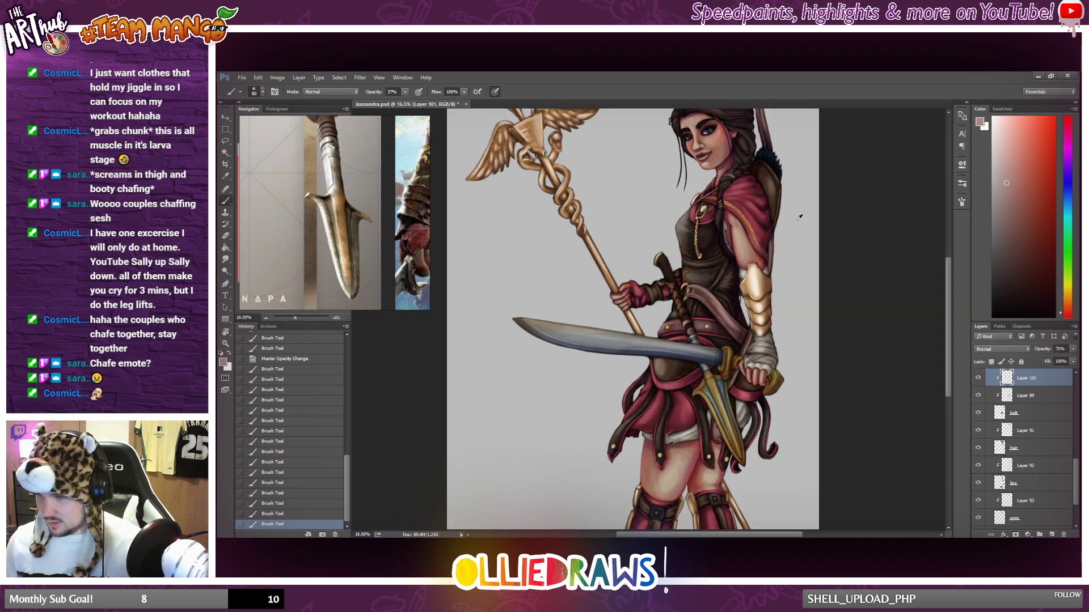
# Adjust the brush and paint a soft highlight on the leather tie around the braid near the shoulder.
pyautogui.scroll(5, 705, 229)
pyautogui.scroll(1, 706, 229)
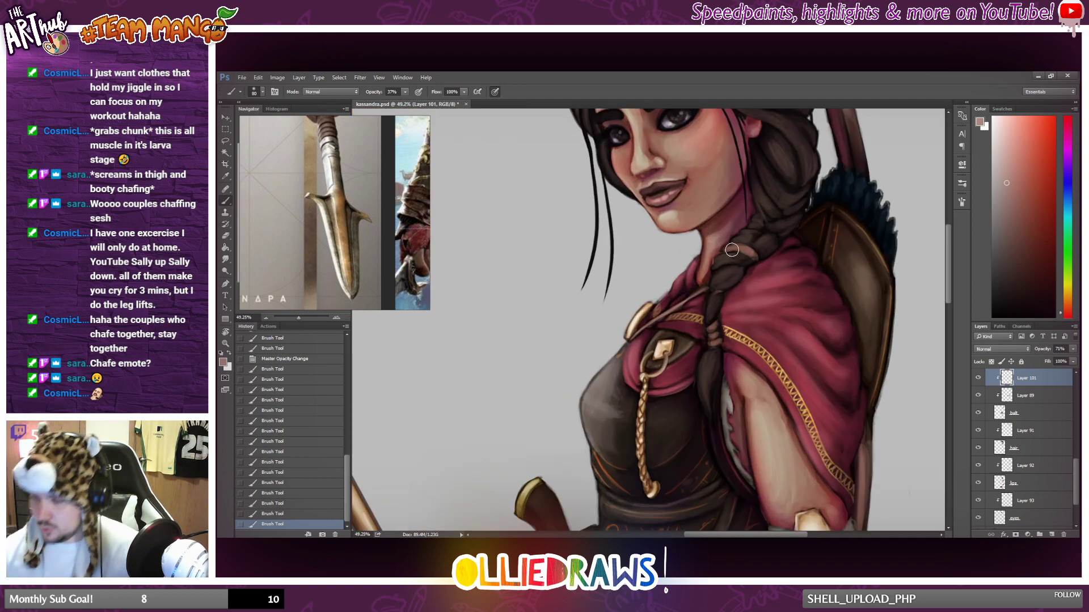
pyautogui.rightClick(811, 287)
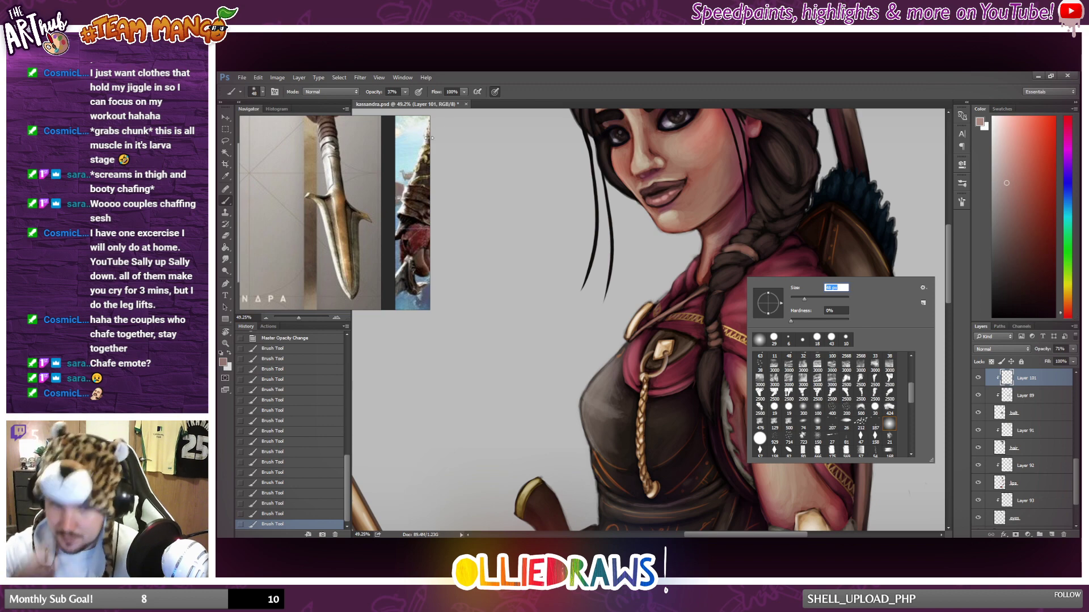
pyautogui.moveTo(728, 251); pyautogui.dragTo(744, 249)
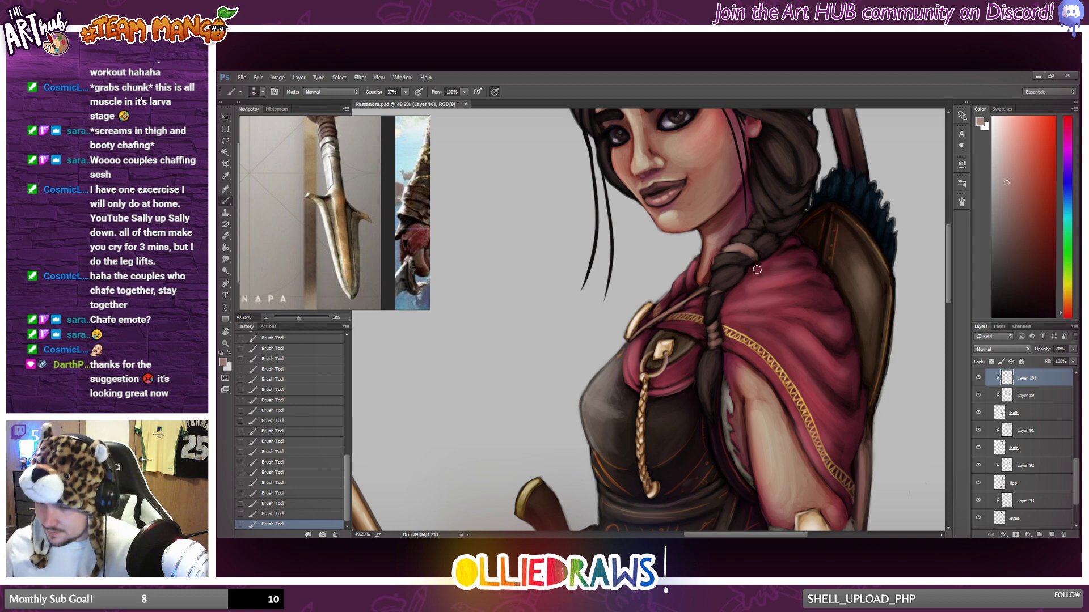
# Compare the full figure with the belt's topmost clipped highlight layer hidden and shown.
pyautogui.scroll(-2, 703, 277)
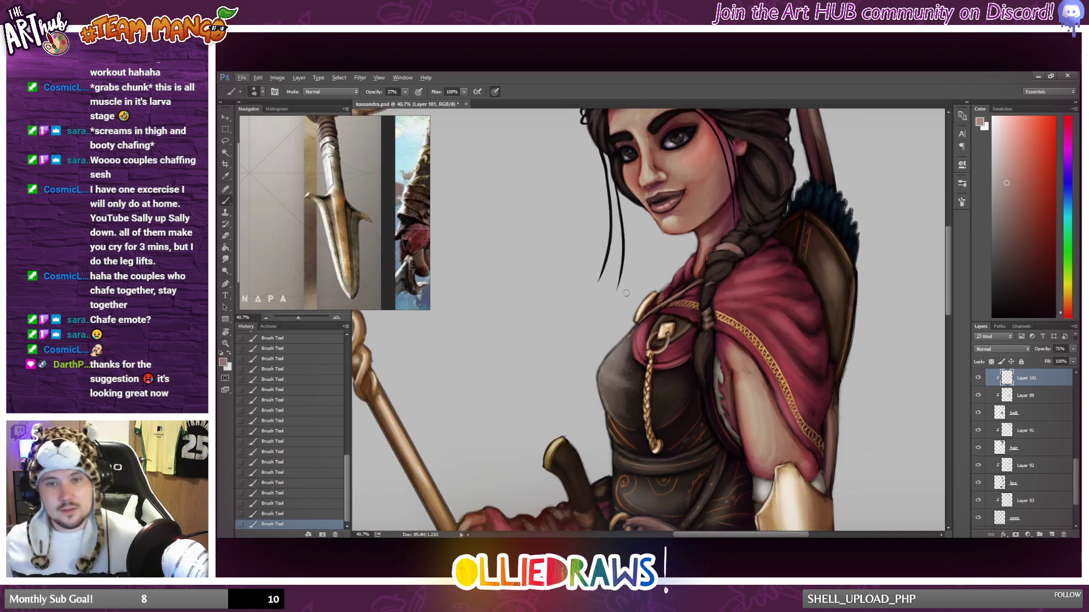
pyautogui.scroll(-4, 617, 319)
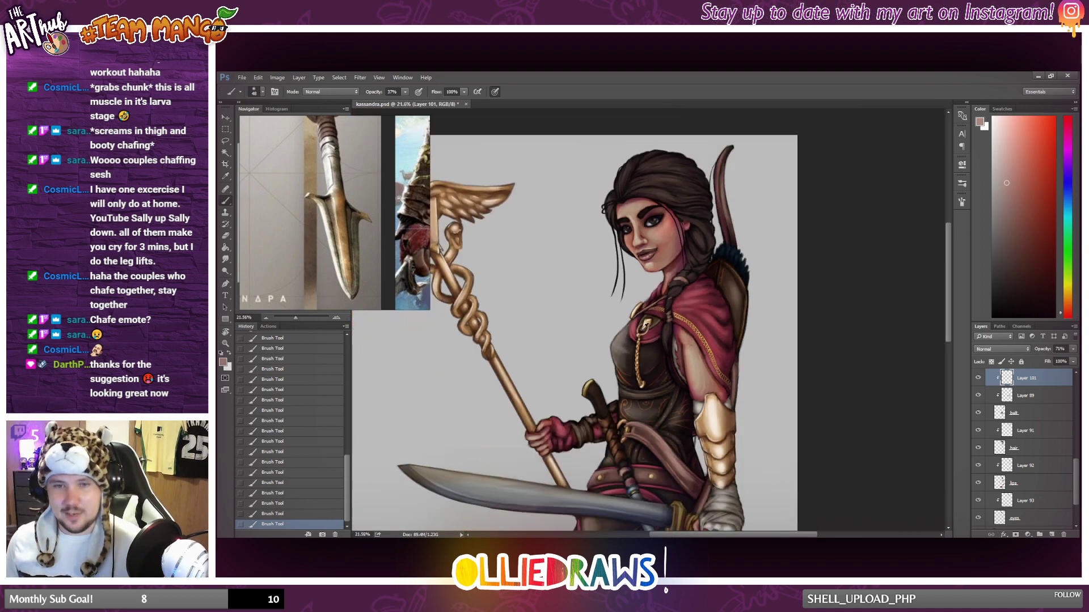
pyautogui.scroll(-2, 664, 347)
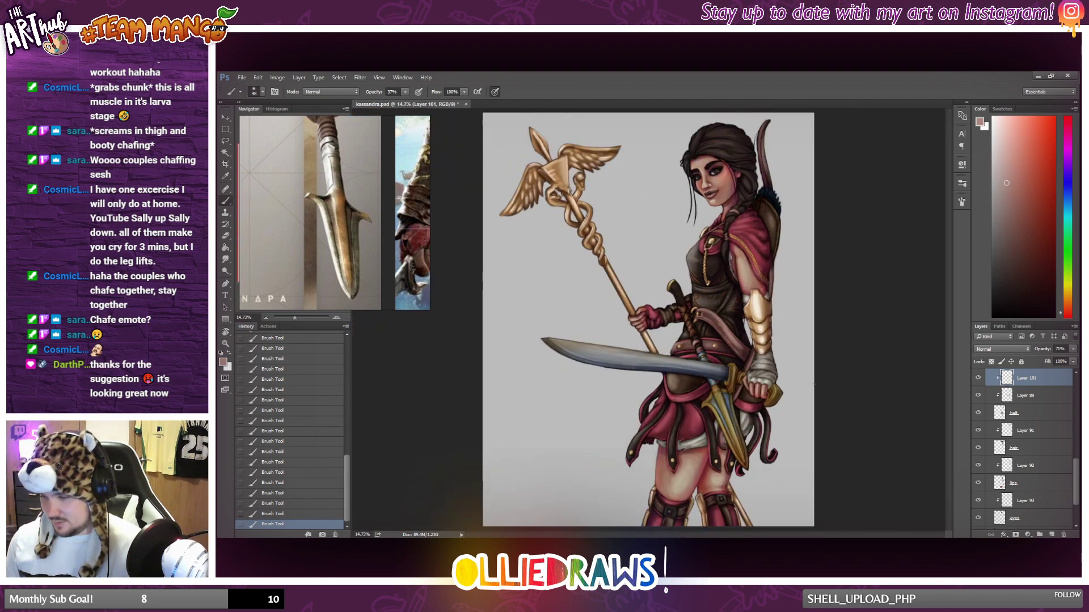
pyautogui.click(976, 380)
pyautogui.click(977, 380)
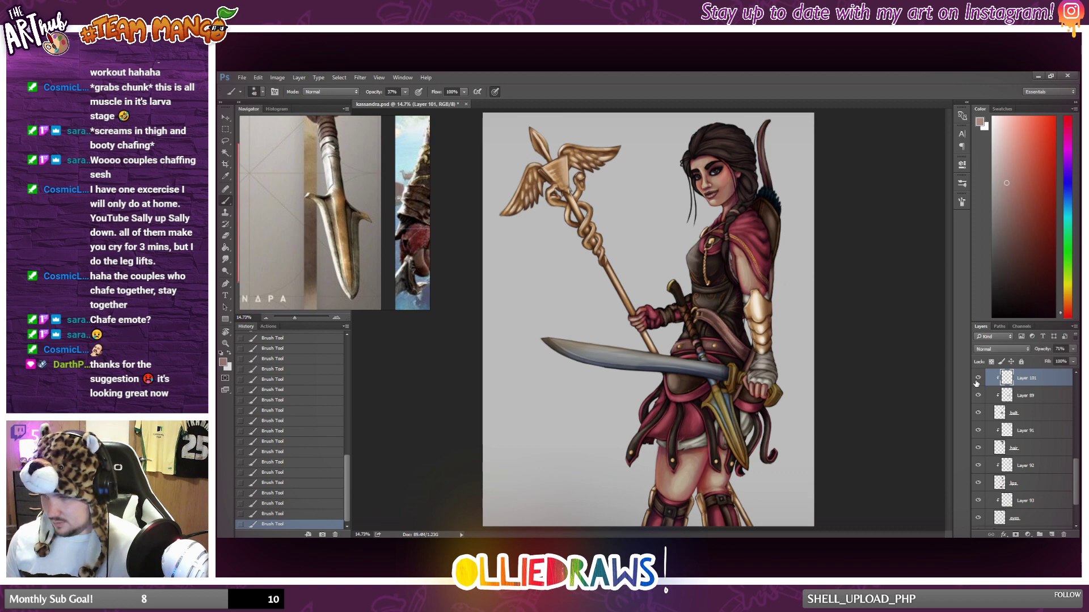
pyautogui.click(977, 379)
pyautogui.click(977, 378)
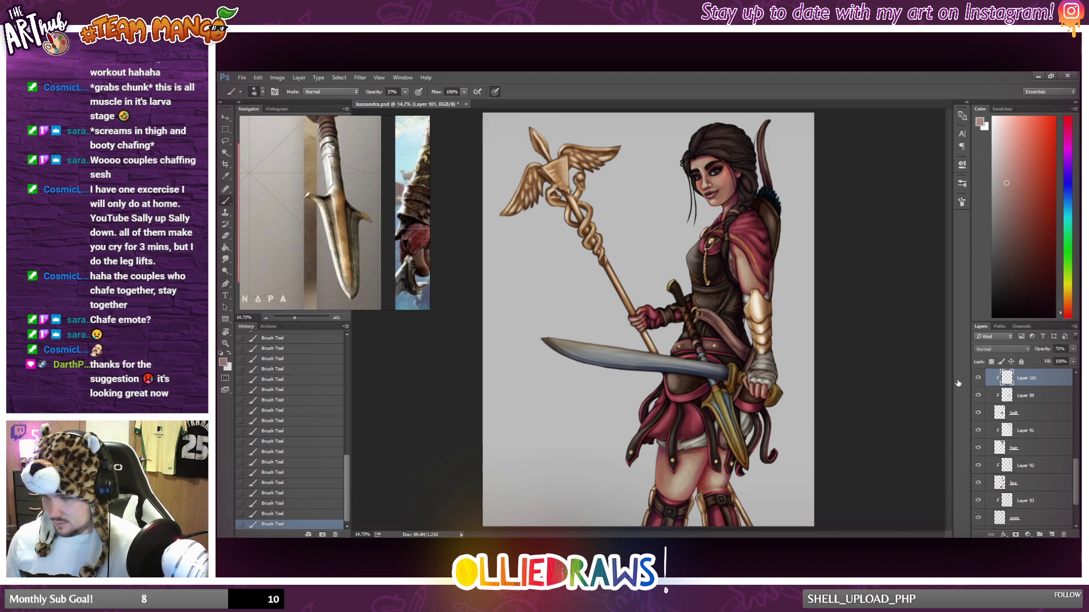
# Check the figure at several zoom levels, then compare it with the whole belt layer group hidden and shown.
pyautogui.scroll(-1, 786, 368)
pyautogui.scroll(1, 786, 367)
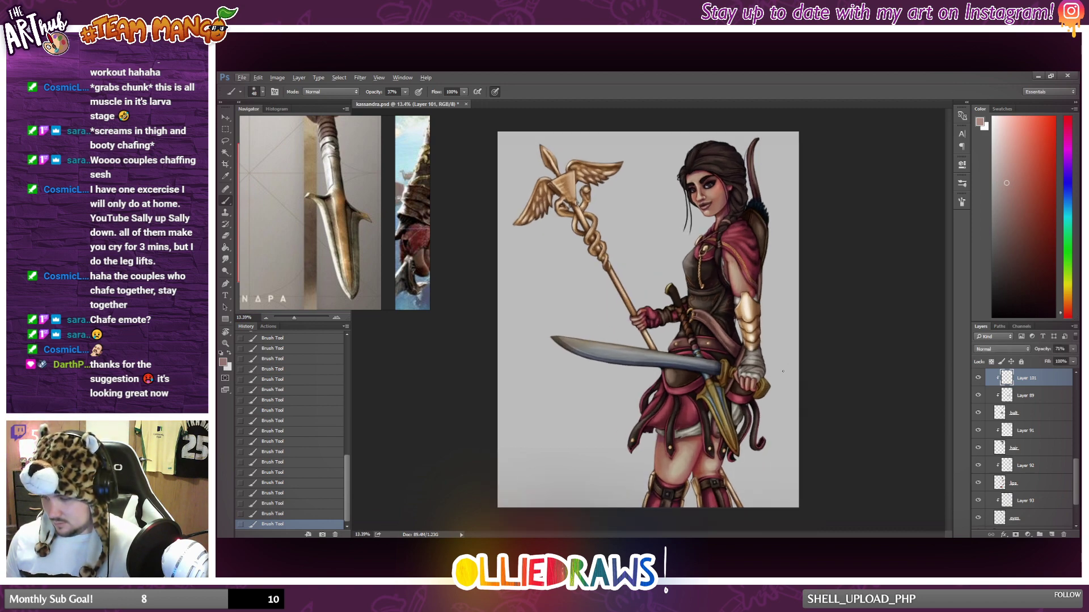
pyautogui.scroll(1, 786, 367)
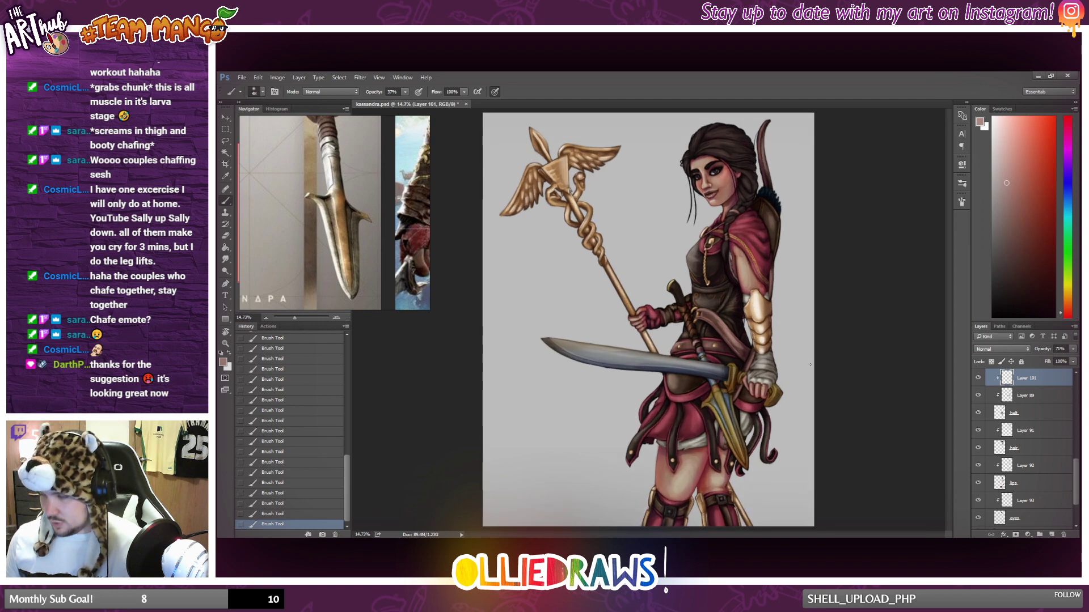
pyautogui.scroll(1, 809, 365)
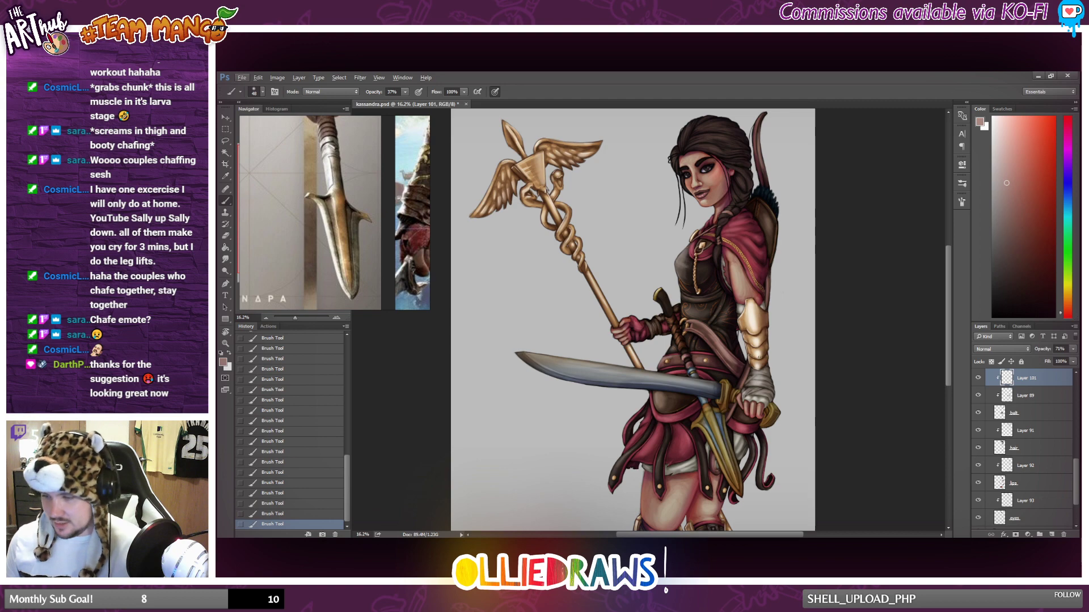
pyautogui.scroll(-2, 763, 358)
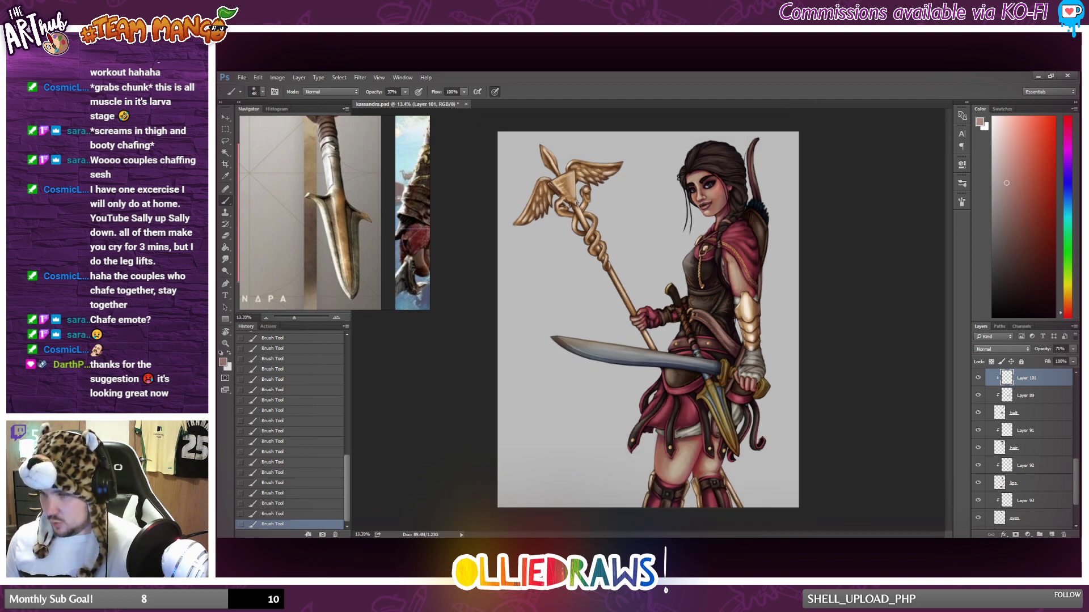
pyautogui.click(977, 414)
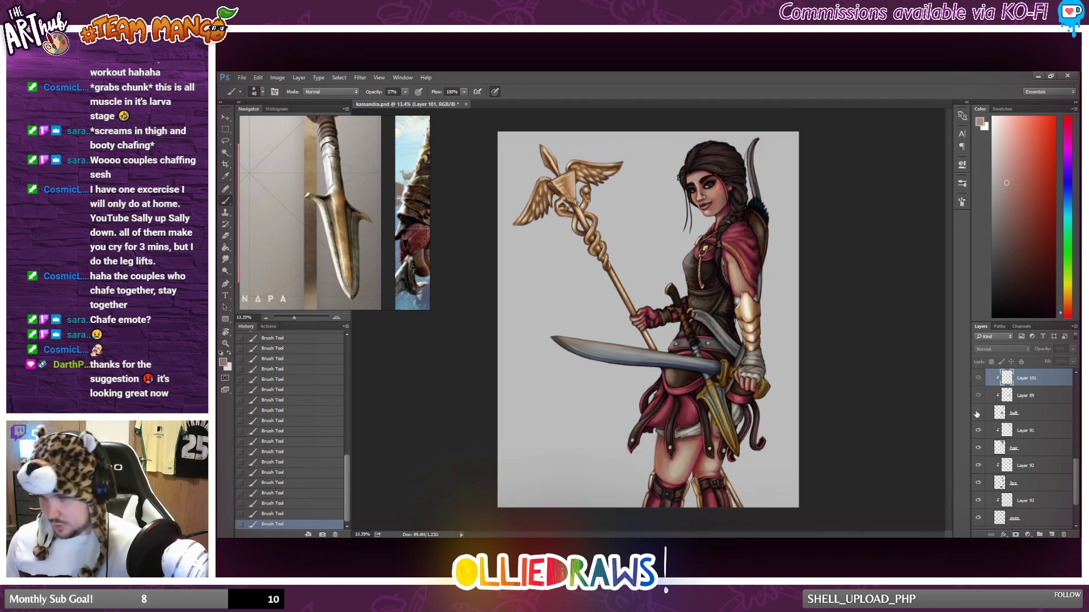
pyautogui.click(976, 414)
pyautogui.click(977, 414)
pyautogui.click(976, 414)
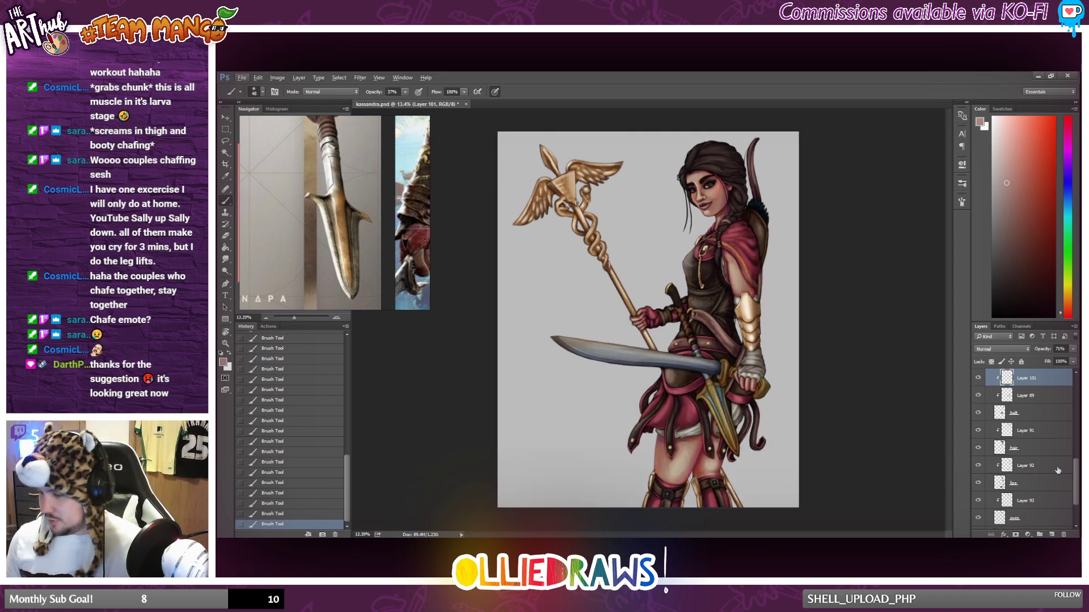
# Check the hair layer's coverage, then add a new layer above its Multiply shading layer and clip it to the hair.
pyautogui.click(1041, 432)
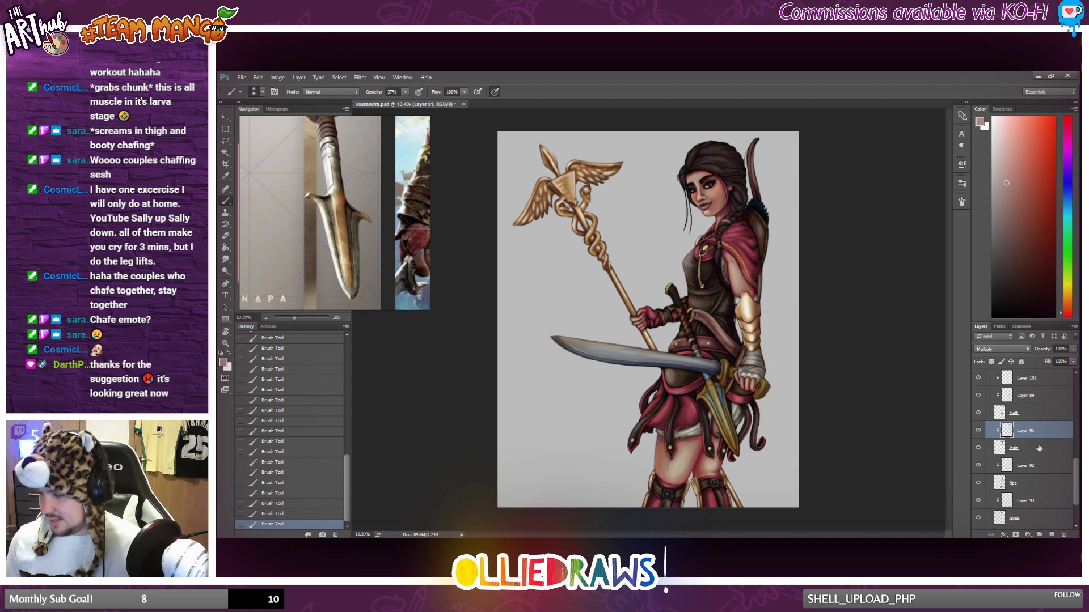
pyautogui.click(1020, 449)
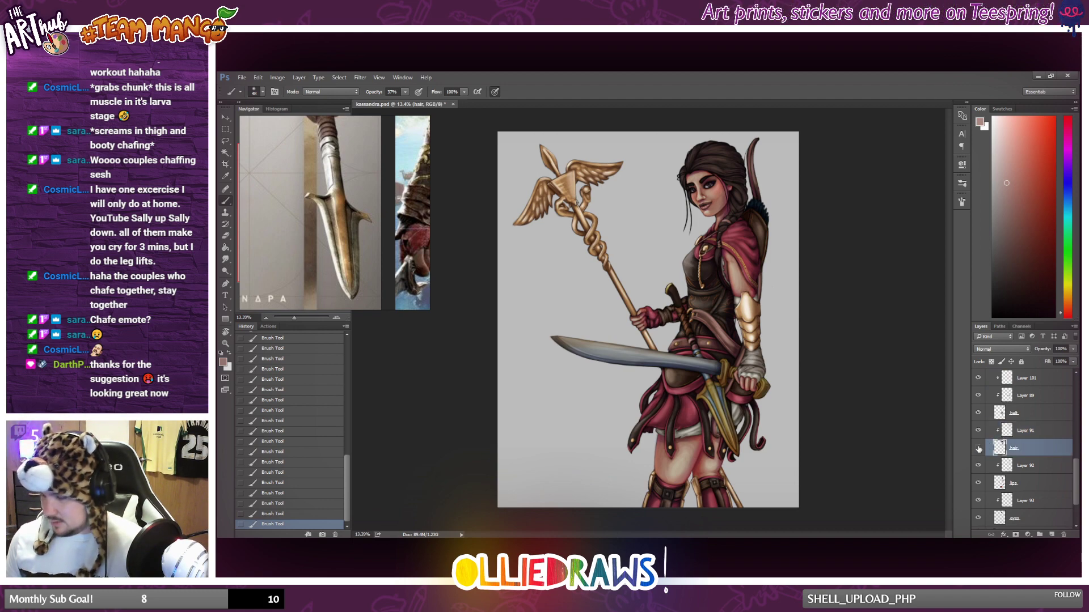
pyautogui.click(978, 449)
pyautogui.click(978, 449)
pyautogui.click(979, 449)
pyautogui.click(979, 449)
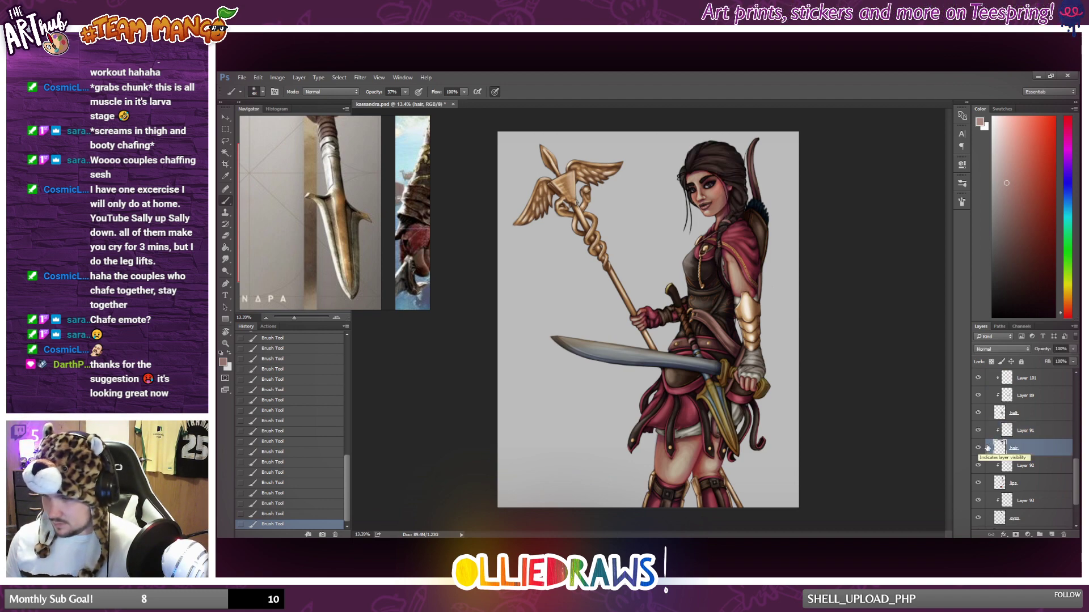
pyautogui.click(1029, 435)
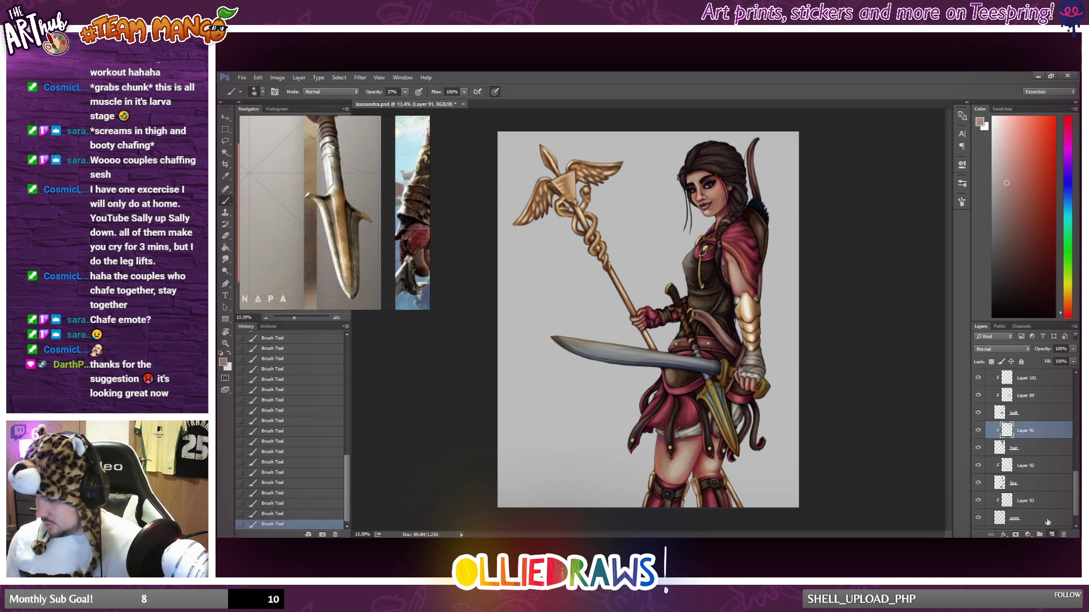
pyautogui.click(1052, 535)
pyautogui.keyDown('alt'); pyautogui.click(1022, 382); pyautogui.keyUp('alt')
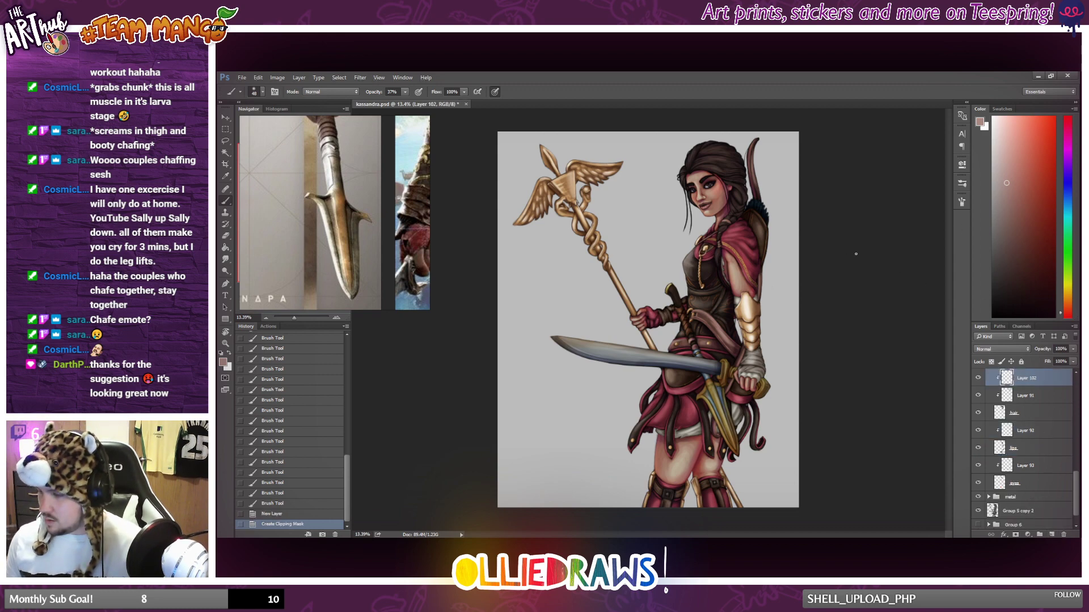
# Lower the brush opacity to 20%, adjust the brush size, and choose a lighter reddish brown based on the sampled hair colour.
pyautogui.click(405, 92)
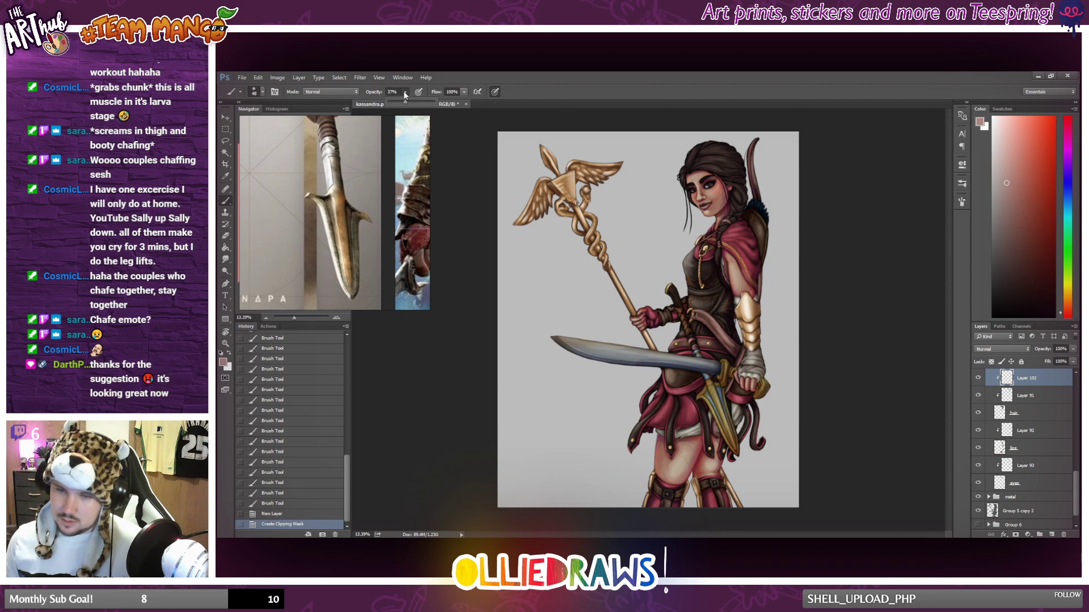
pyautogui.moveTo(398, 106); pyautogui.dragTo(397, 105)
pyautogui.click(441, 340)
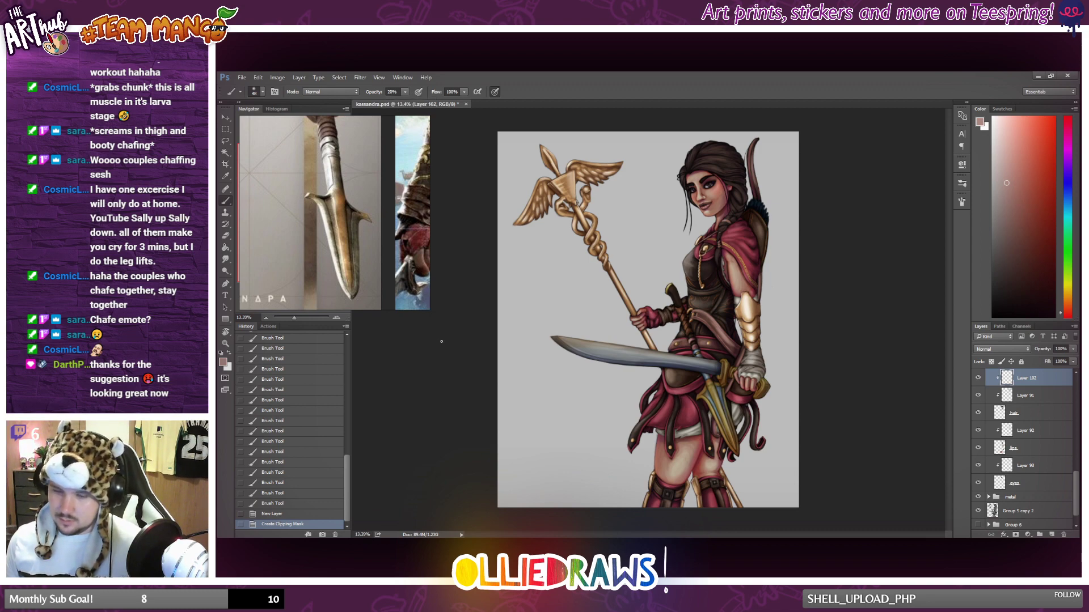
pyautogui.scroll(2, 735, 145)
pyautogui.scroll(3, 736, 142)
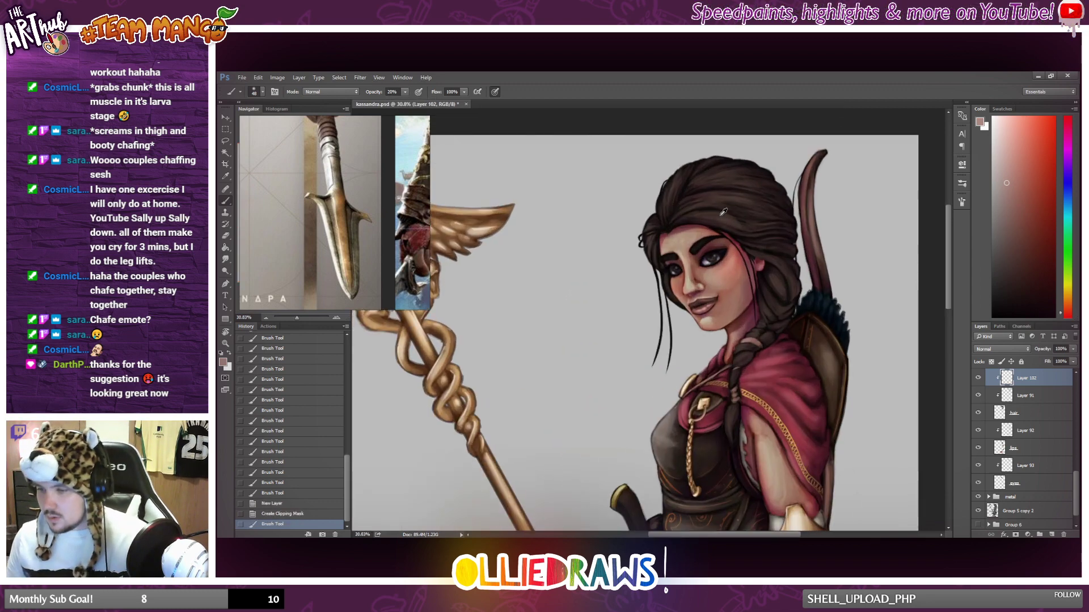
pyautogui.keyDown('alt'); pyautogui.click(727, 215); pyautogui.keyUp('alt')
pyautogui.click(1015, 232)
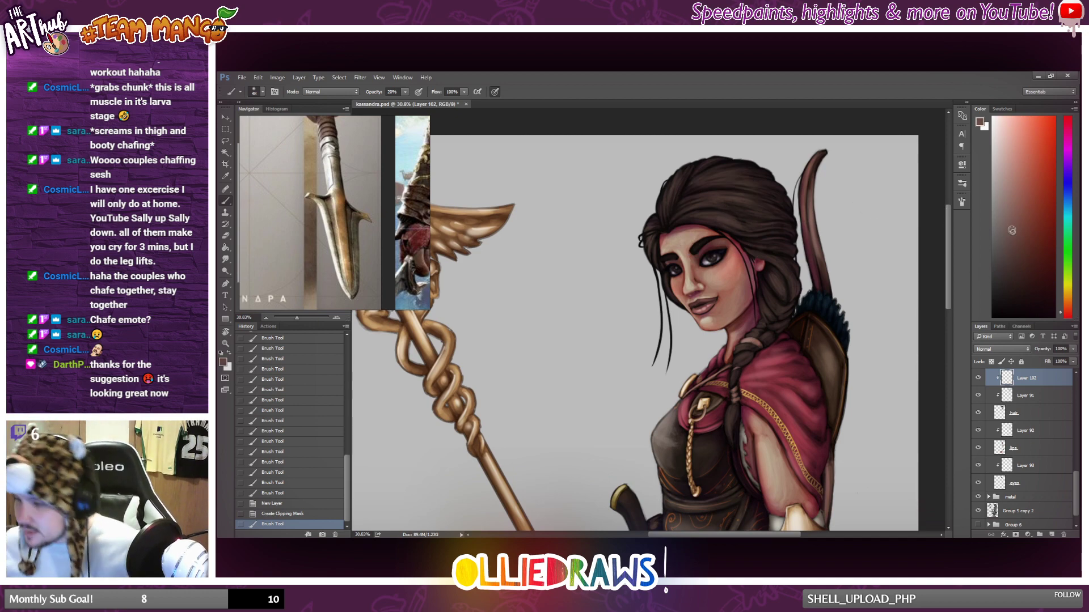
pyautogui.click(1030, 233)
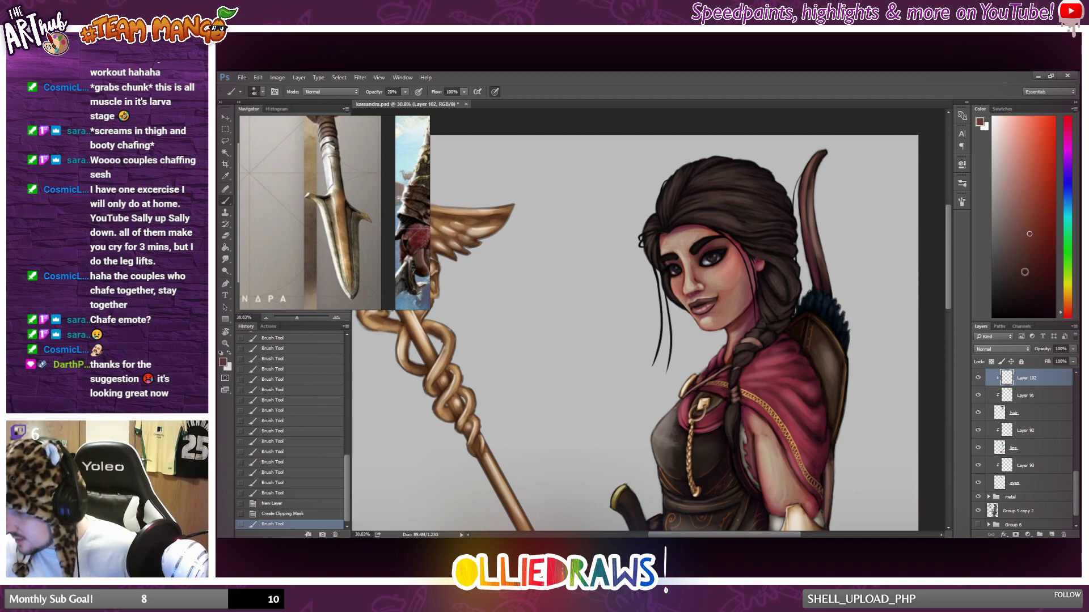
pyautogui.rightClick(776, 227)
pyautogui.moveTo(784, 242); pyautogui.dragTo(785, 242)
pyautogui.click(1013, 208)
pyautogui.click(1014, 207)
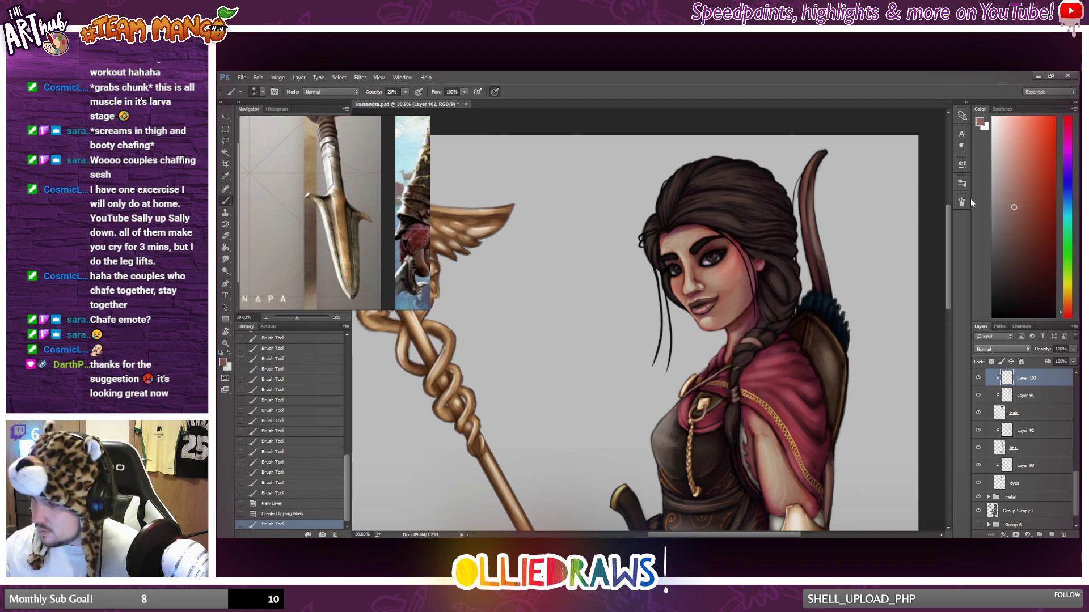
# Brush soft reddish-brown highlights over the hair strands on the crown and the side of the head.
pyautogui.moveTo(687, 217)
pyautogui.mouseDown()
pyautogui.moveTo(745, 222)
pyautogui.moveTo(716, 217)
pyautogui.moveTo(765, 204)
pyautogui.moveTo(731, 207)
pyautogui.moveTo(765, 199)
pyautogui.moveTo(726, 179)
pyautogui.mouseUp()
pyautogui.moveTo(703, 186)
pyautogui.mouseDown()
pyautogui.moveTo(738, 178)
pyautogui.moveTo(719, 182)
pyautogui.mouseUp()
pyautogui.moveTo(708, 185); pyautogui.dragTo(731, 167)
pyautogui.moveTo(760, 227); pyautogui.dragTo(786, 220)
pyautogui.moveTo(773, 180); pyautogui.dragTo(781, 189)
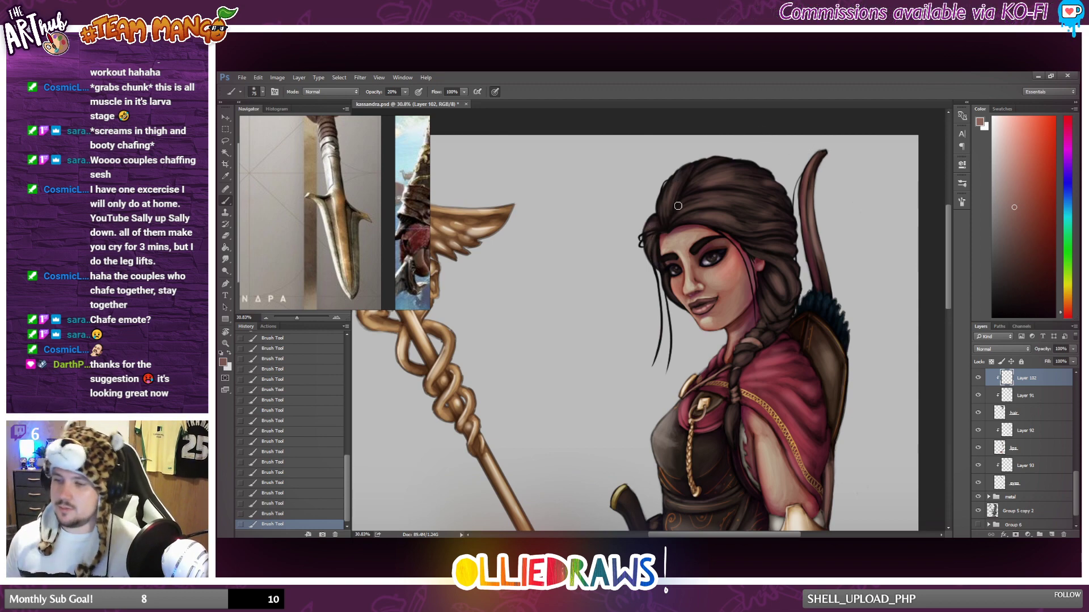
# Lower the hair highlight layer's opacity to 87% and check the result on the full figure.
pyautogui.scroll(-5, 677, 206)
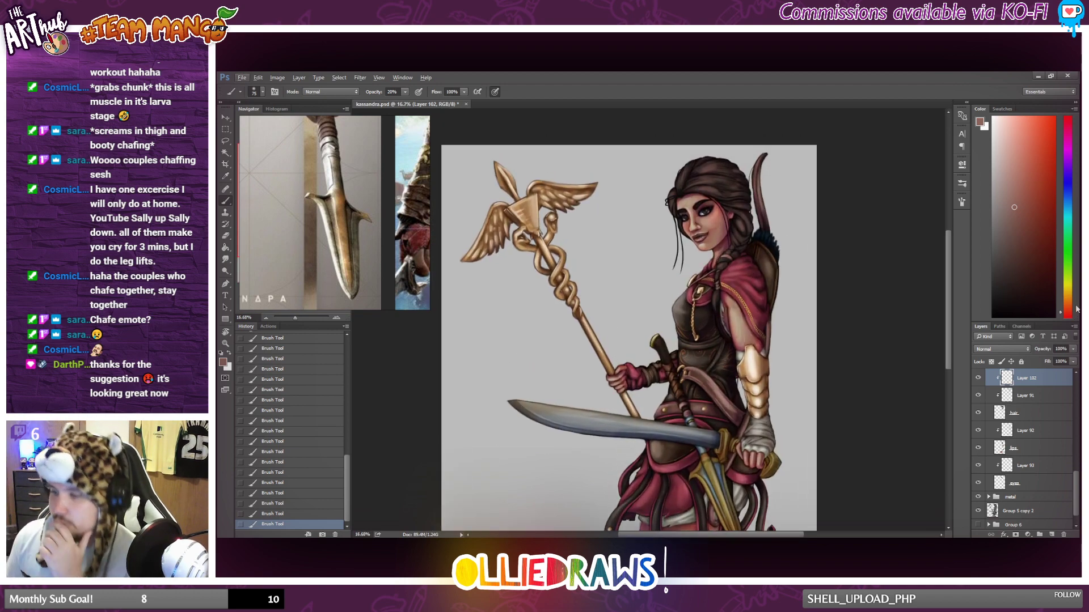
pyautogui.click(1073, 350)
pyautogui.moveTo(1071, 361); pyautogui.dragTo(1067, 362)
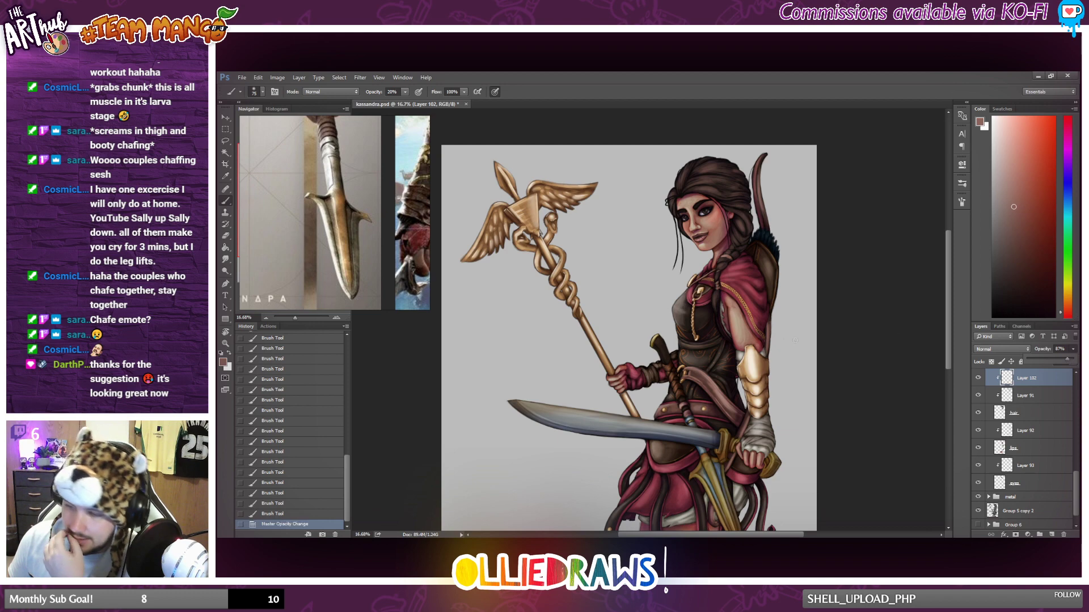
pyautogui.scroll(-2, 763, 325)
pyautogui.scroll(1, 767, 312)
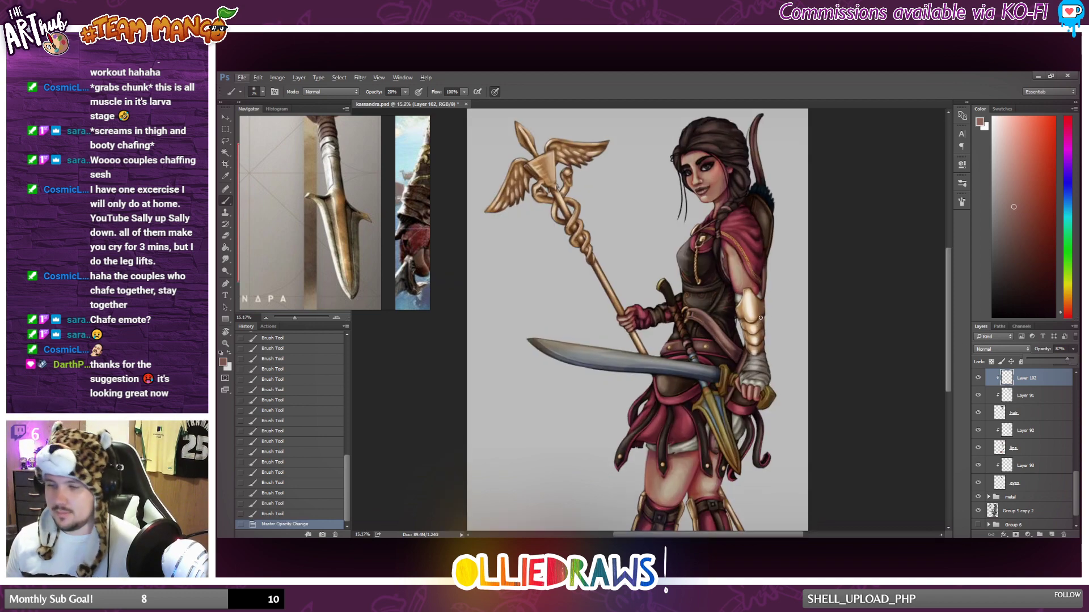
pyautogui.scroll(3, 772, 287)
pyautogui.scroll(-2, 773, 282)
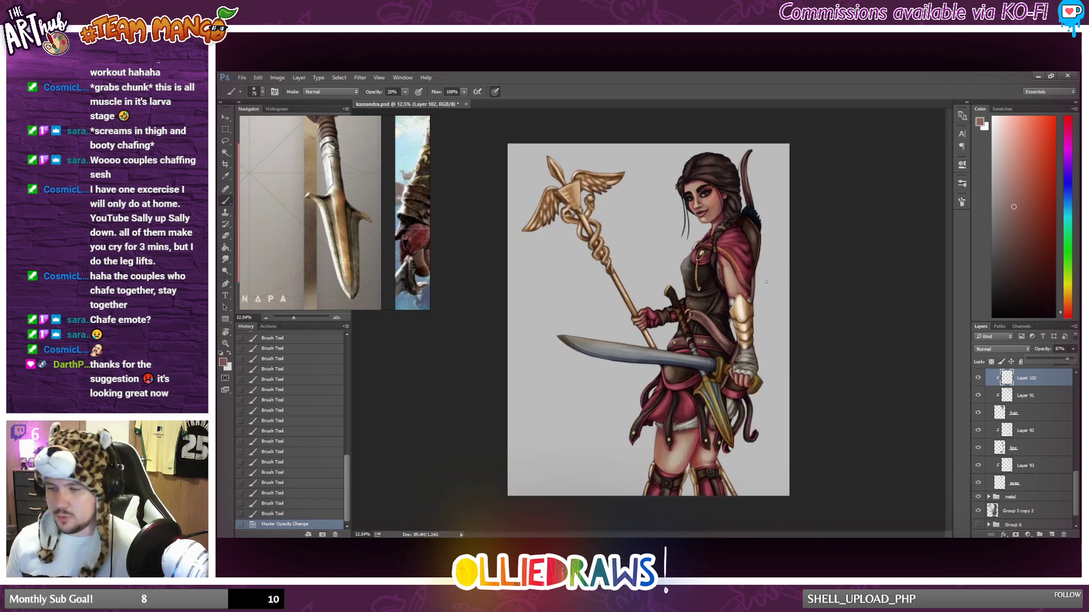
# Brush highlights along the loose hair strands hanging beside the face on the staff side.
pyautogui.scroll(3, 753, 278)
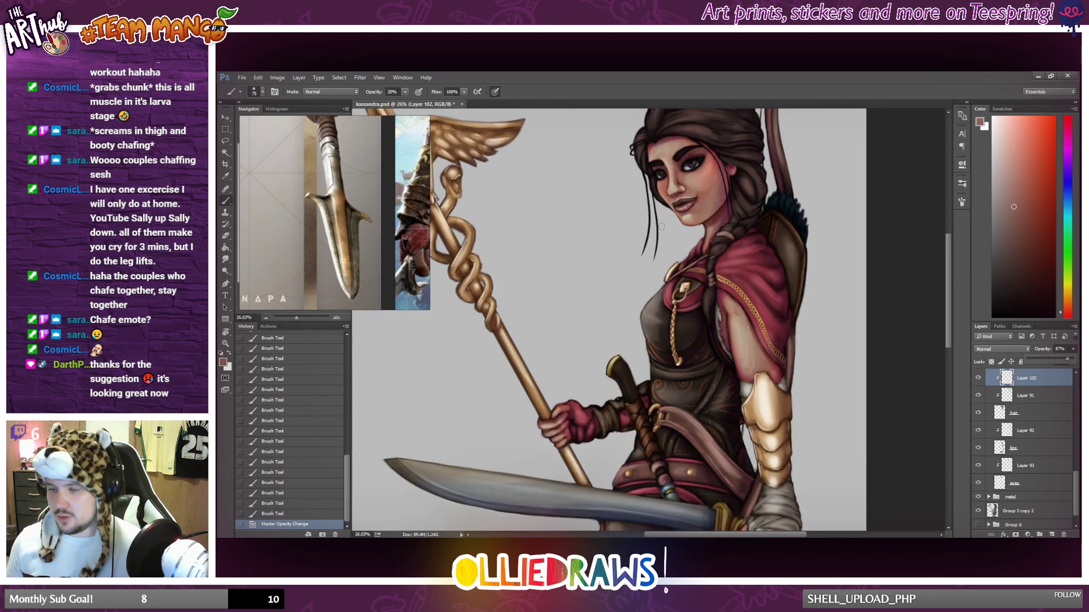
pyautogui.moveTo(633, 177); pyautogui.dragTo(643, 289)
pyautogui.moveTo(648, 238)
pyautogui.mouseDown()
pyautogui.moveTo(641, 302)
pyautogui.moveTo(643, 293)
pyautogui.mouseUp()
pyautogui.moveTo(649, 238); pyautogui.dragTo(643, 298)
pyautogui.moveTo(648, 244); pyautogui.dragTo(643, 302)
pyautogui.moveTo(654, 266); pyautogui.dragTo(655, 289)
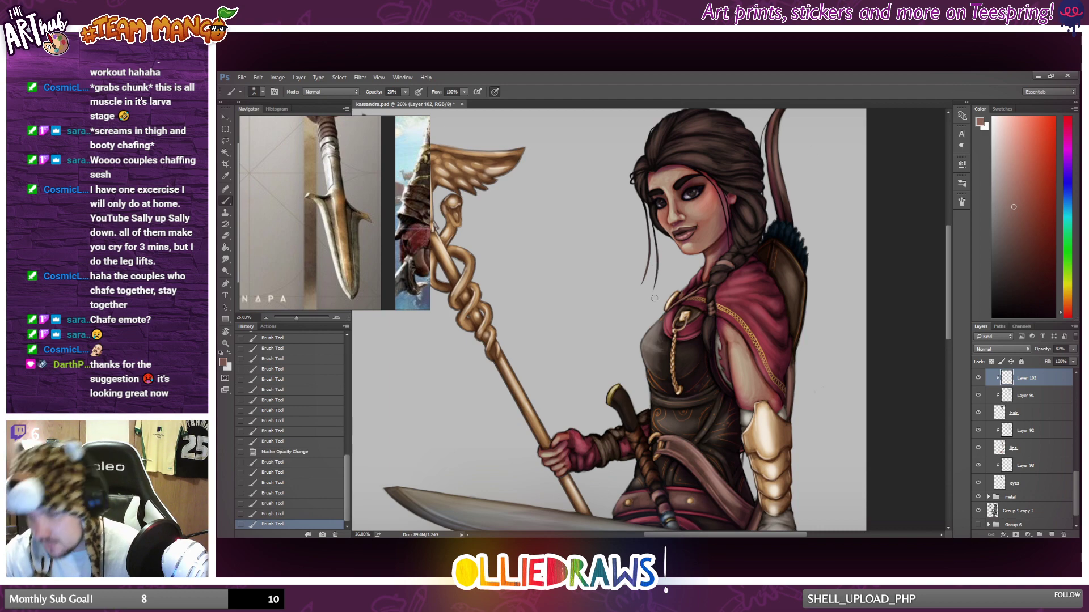
pyautogui.moveTo(656, 244); pyautogui.dragTo(654, 288)
pyautogui.moveTo(655, 241); pyautogui.dragTo(654, 288)
# Brush highlights down the thin loose strand in front of the ear and along the neck.
pyautogui.moveTo(719, 195); pyautogui.dragTo(730, 244)
pyautogui.moveTo(721, 202)
pyautogui.mouseDown()
pyautogui.moveTo(732, 244)
pyautogui.moveTo(728, 232)
pyautogui.mouseUp()
pyautogui.moveTo(721, 198); pyautogui.dragTo(729, 241)
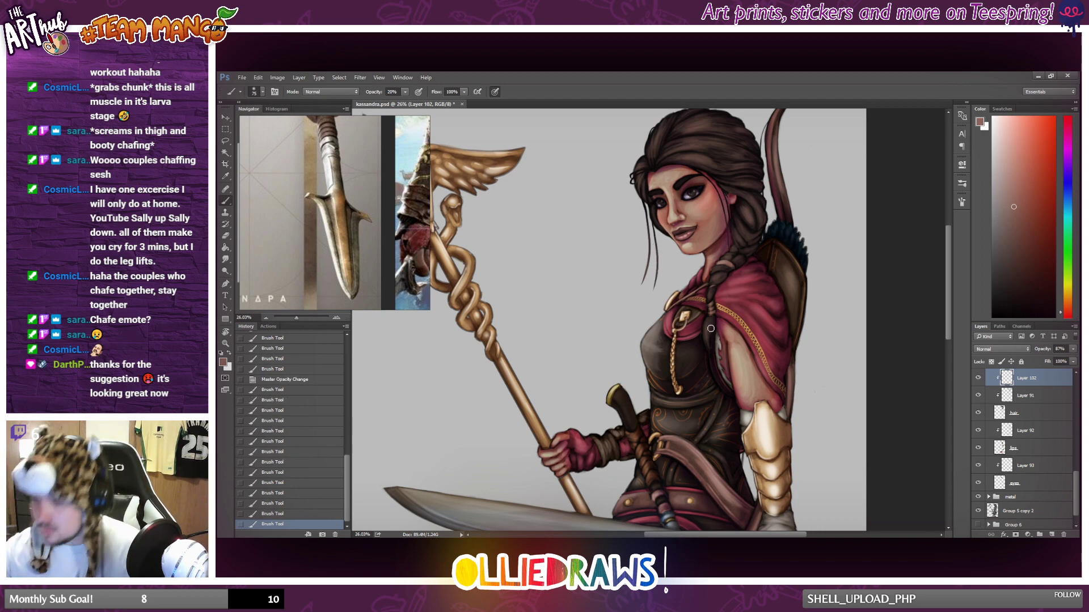
pyautogui.press('alt')
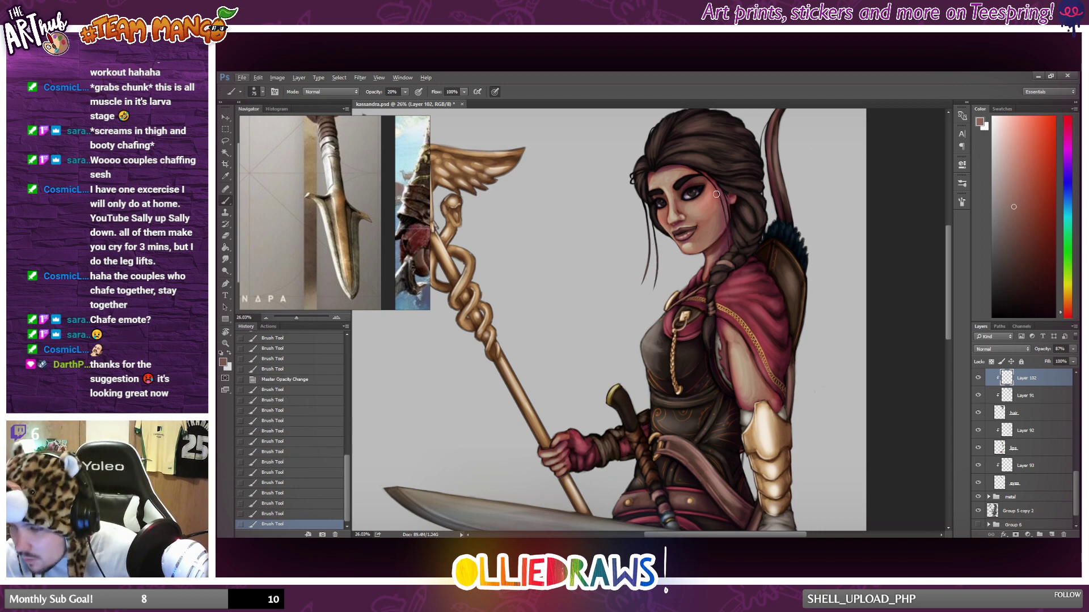
pyautogui.moveTo(716, 194); pyautogui.dragTo(729, 254)
pyautogui.scroll(-7, 714, 334)
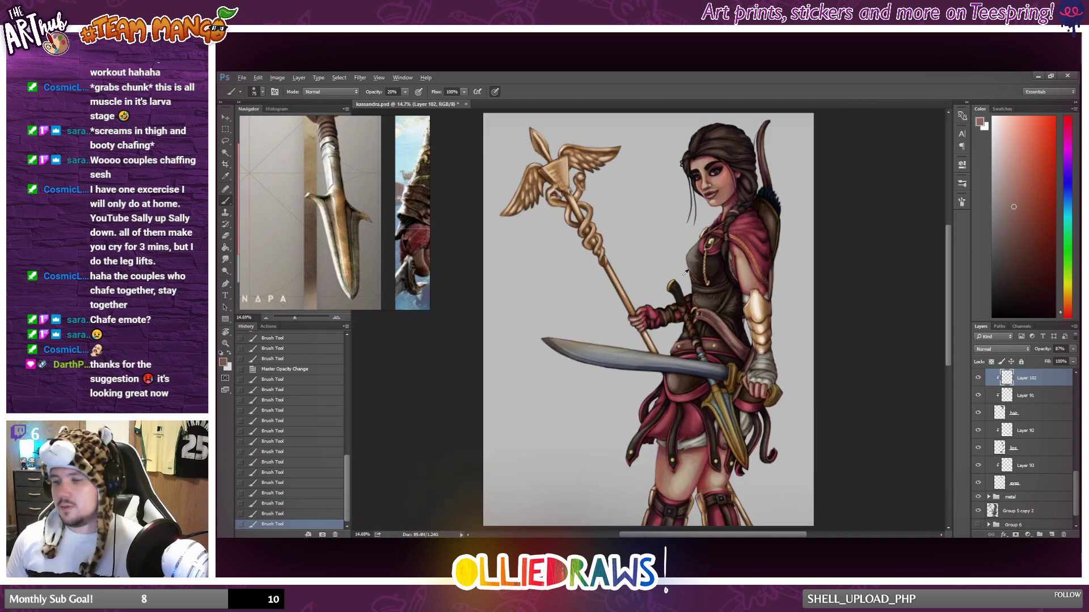
# Build up the highlights on the two thin loose strands beside the face, from the temple down to their tips.
pyautogui.scroll(4, 703, 272)
pyautogui.moveTo(698, 189); pyautogui.dragTo(698, 231)
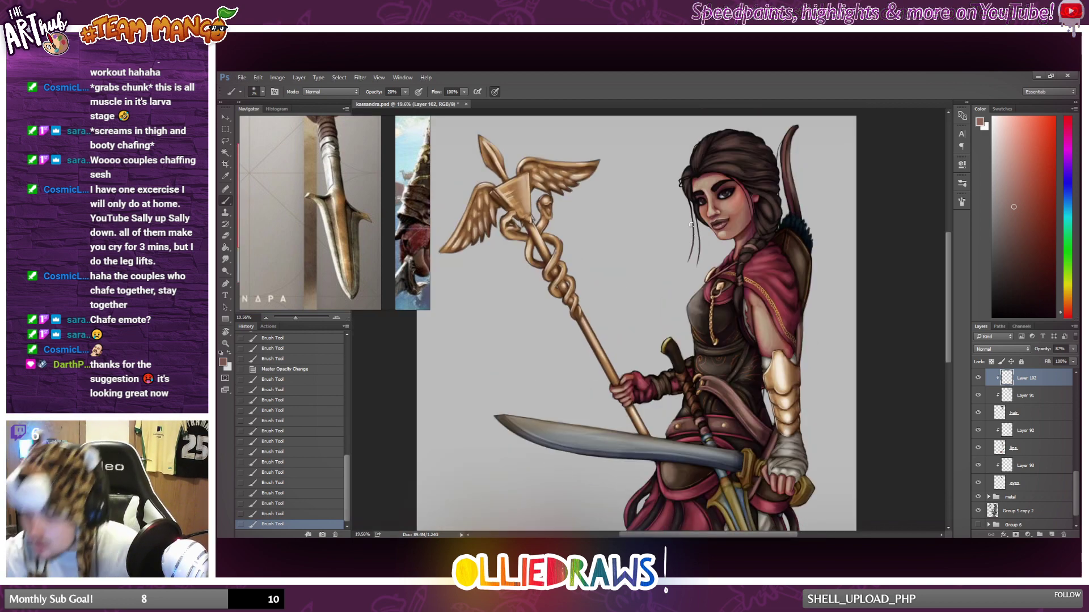
pyautogui.moveTo(706, 285); pyautogui.dragTo(710, 258)
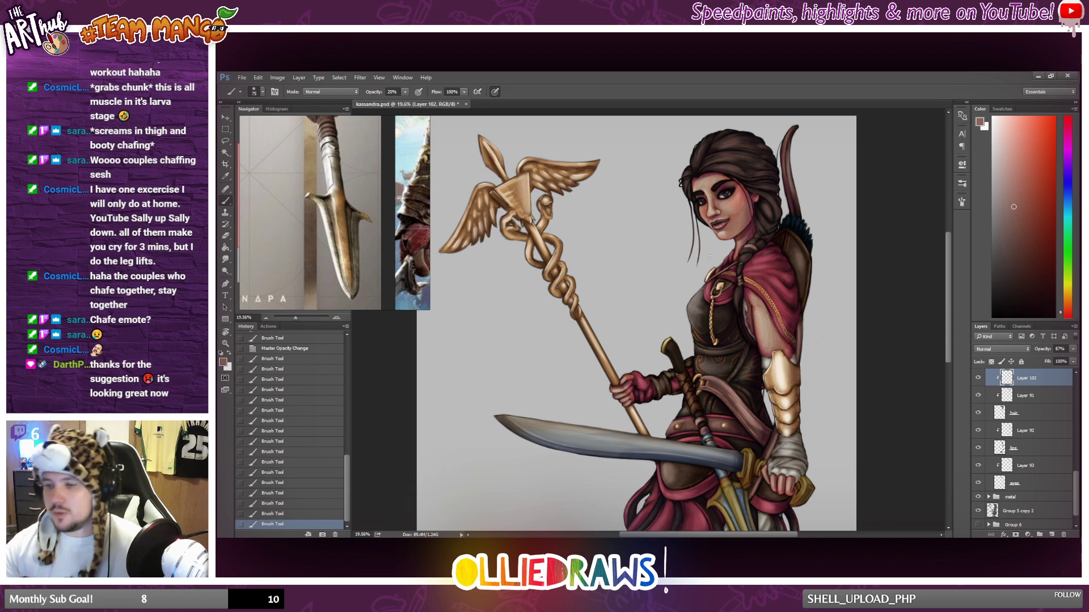
pyautogui.moveTo(684, 214); pyautogui.dragTo(693, 257)
pyautogui.scroll(2, 725, 218)
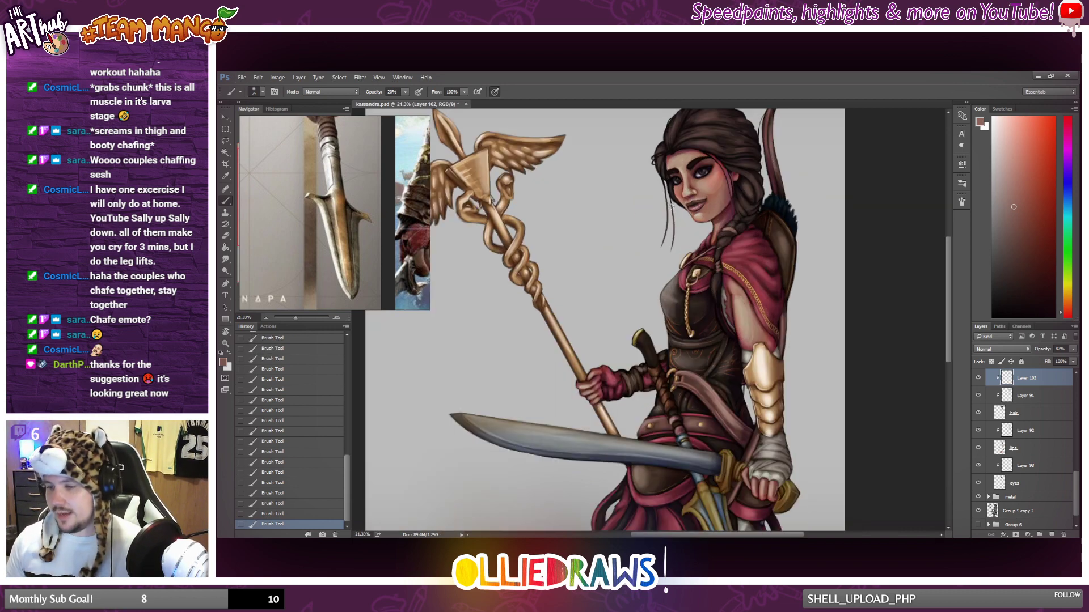
# Examine the hair shading up close around the face and braid, and compare it with the full figure.
pyautogui.keyDown('alt'); pyautogui.click(664, 238); pyautogui.keyUp('alt')
pyautogui.scroll(-2, 686, 220)
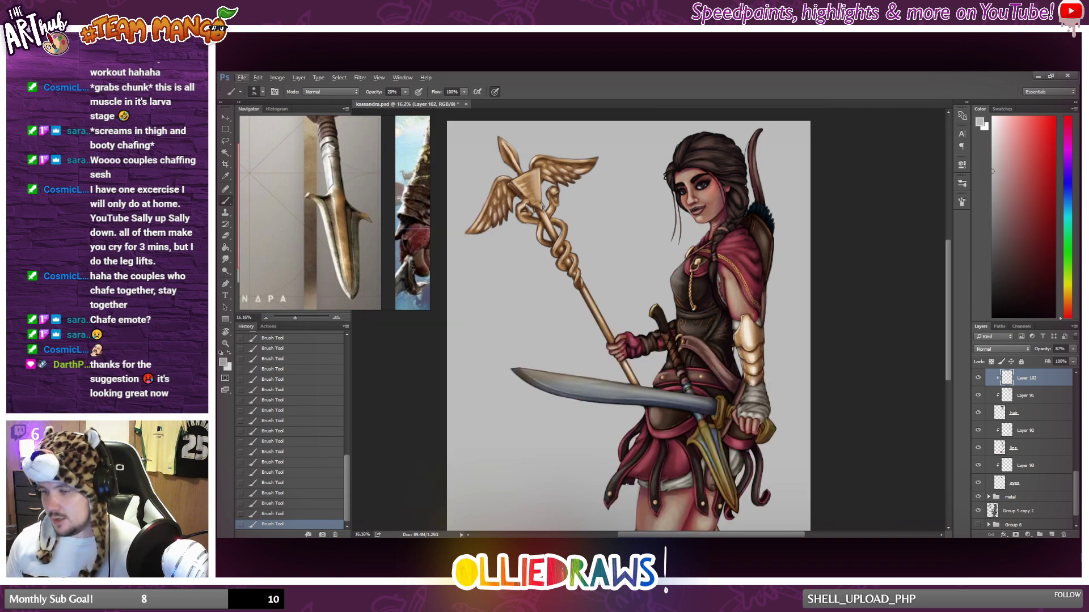
pyautogui.scroll(3, 745, 204)
pyautogui.keyDown('alt'); pyautogui.click(724, 207); pyautogui.keyUp('alt')
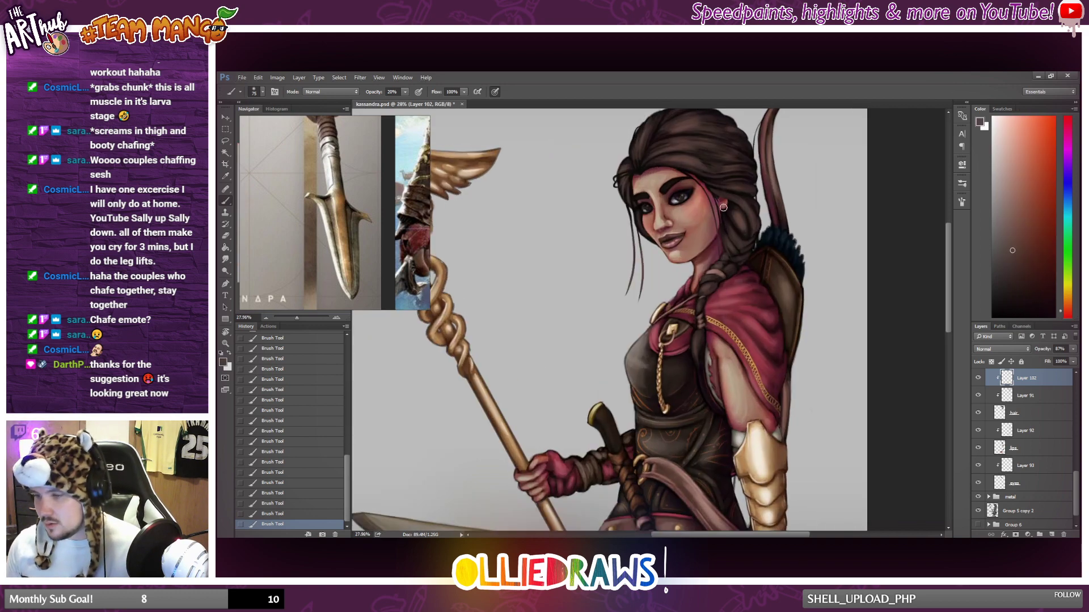
pyautogui.scroll(-2, 725, 257)
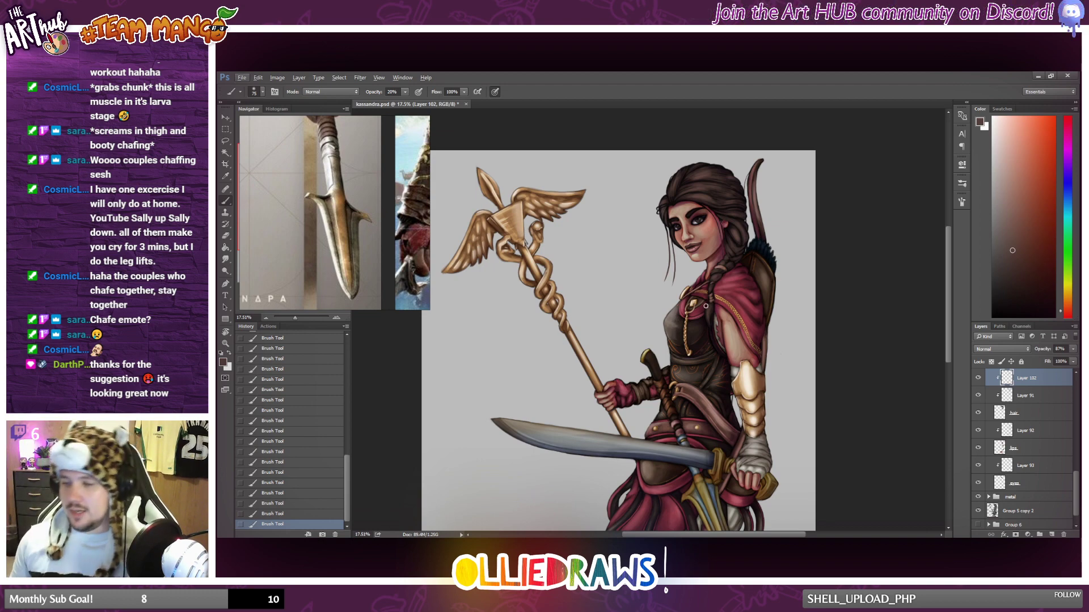
pyautogui.scroll(-3, 706, 306)
pyautogui.scroll(3, 716, 273)
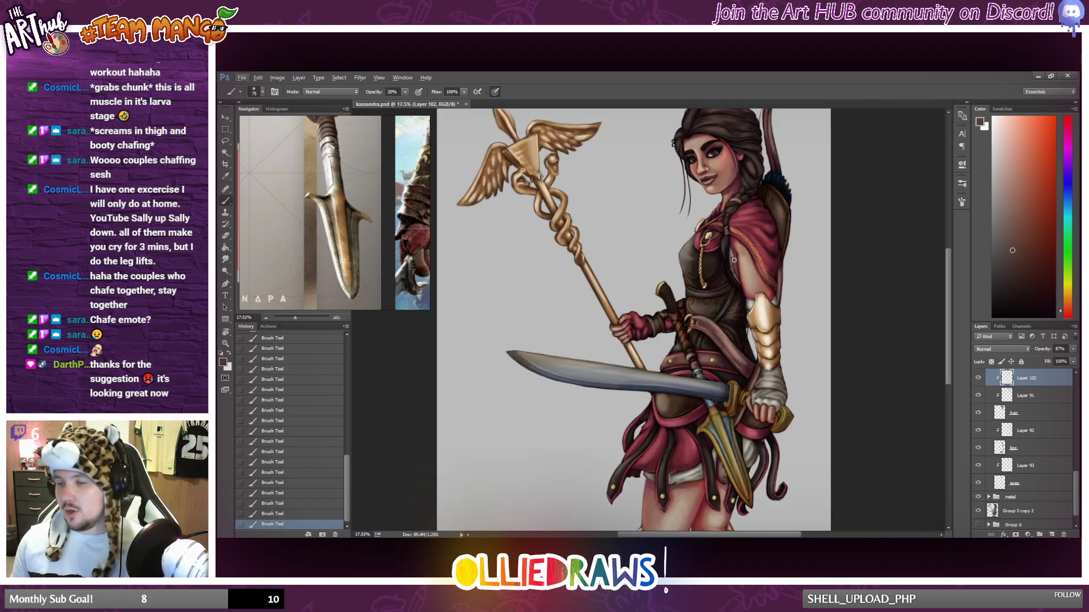
pyautogui.scroll(2, 734, 260)
pyautogui.scroll(-2, 726, 249)
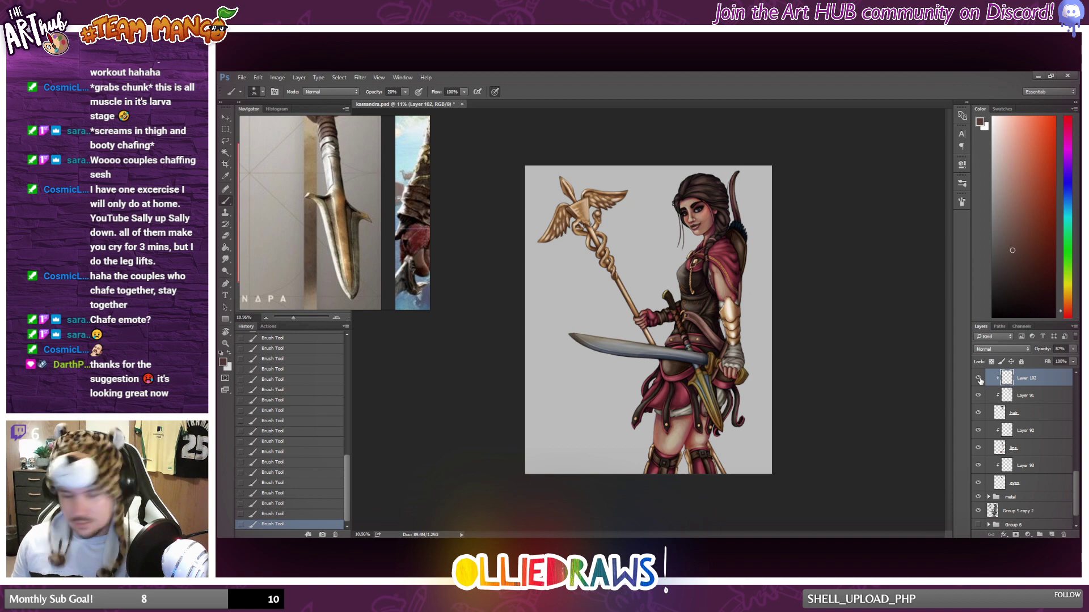
# Add a new layer above Layer 92 and clip it to the skin base layer below.
pyautogui.click(1036, 419)
pyautogui.click(1032, 432)
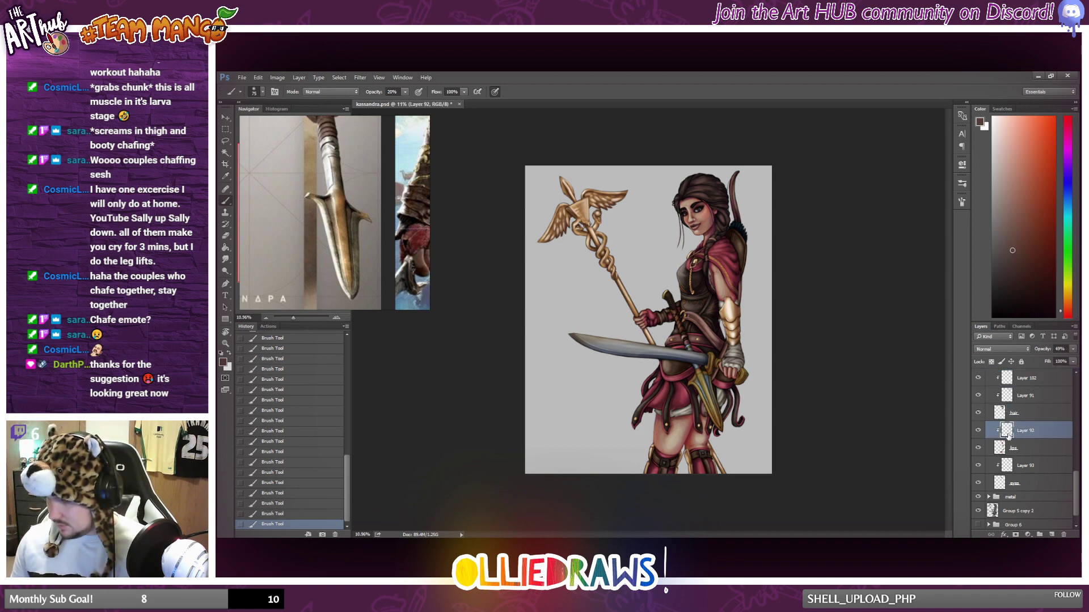
pyautogui.click(986, 449)
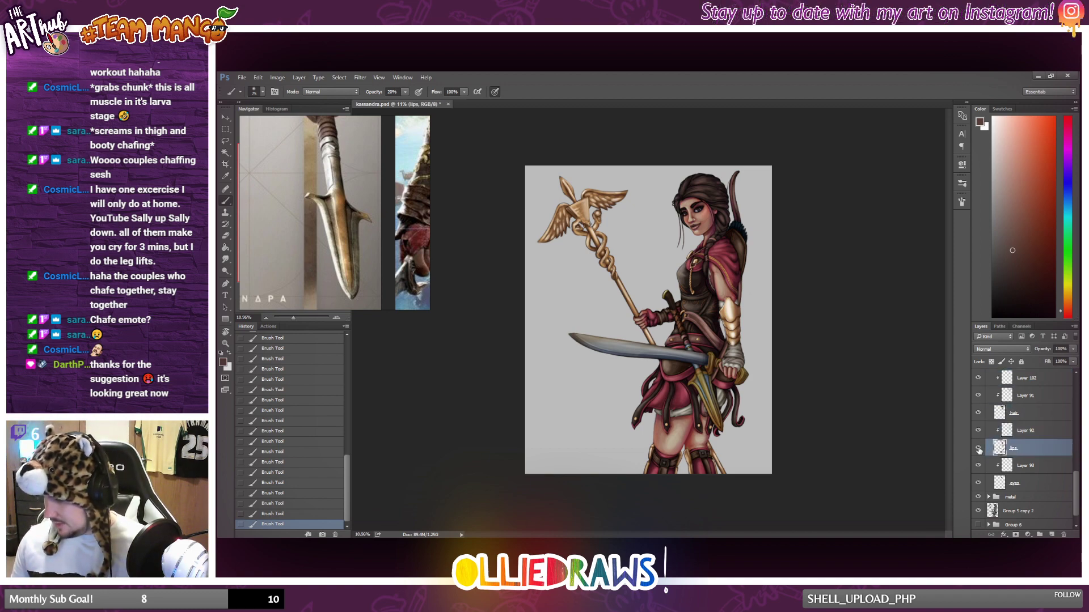
pyautogui.click(979, 449)
pyautogui.click(978, 448)
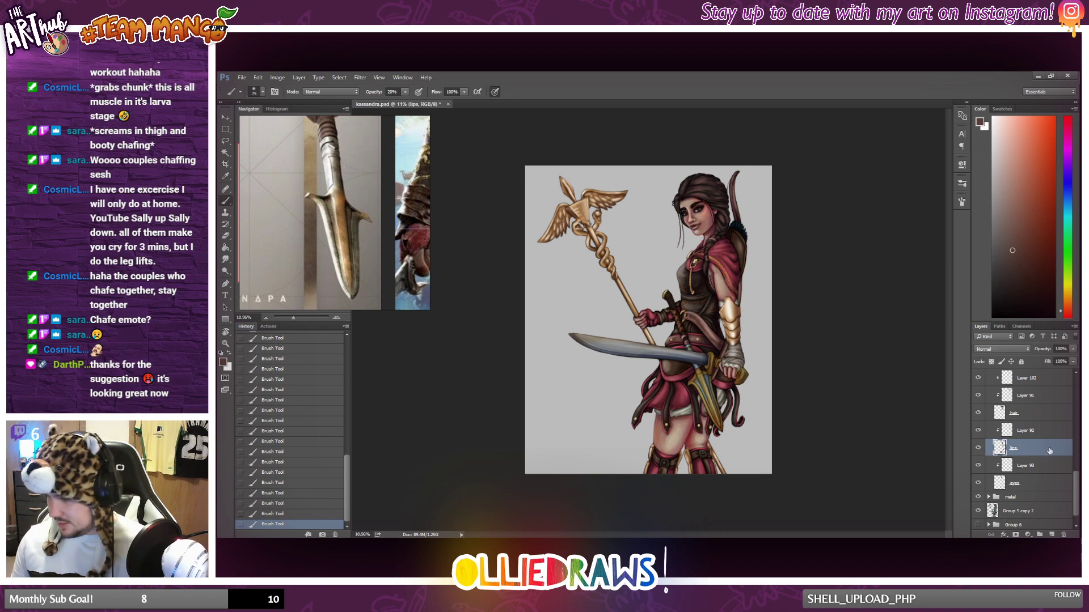
pyautogui.click(1048, 436)
pyautogui.click(1052, 535)
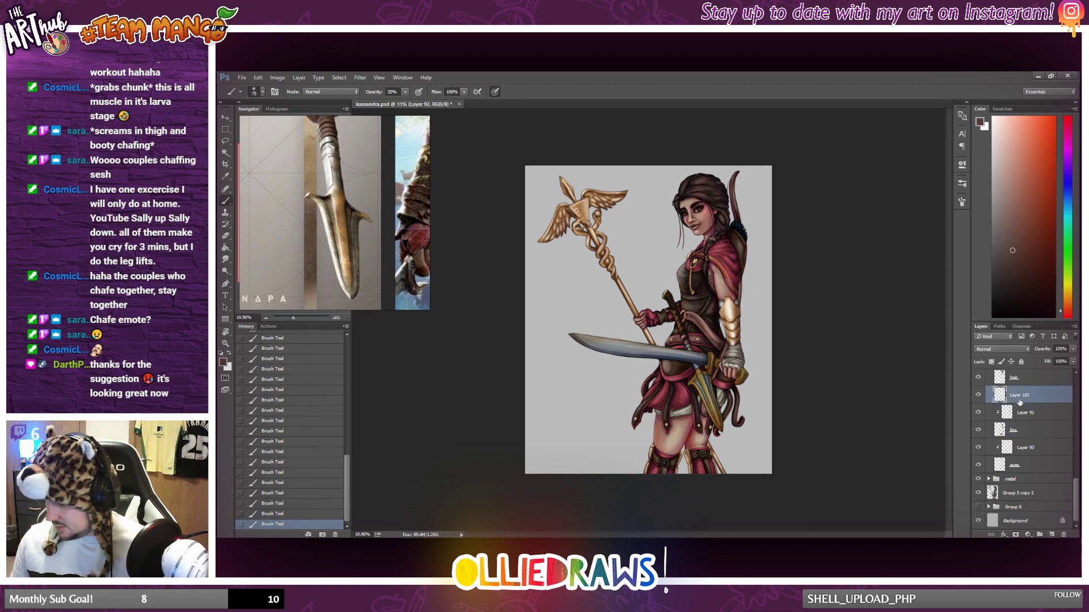
pyautogui.hotkey('ctrl', 'alt', 'g')
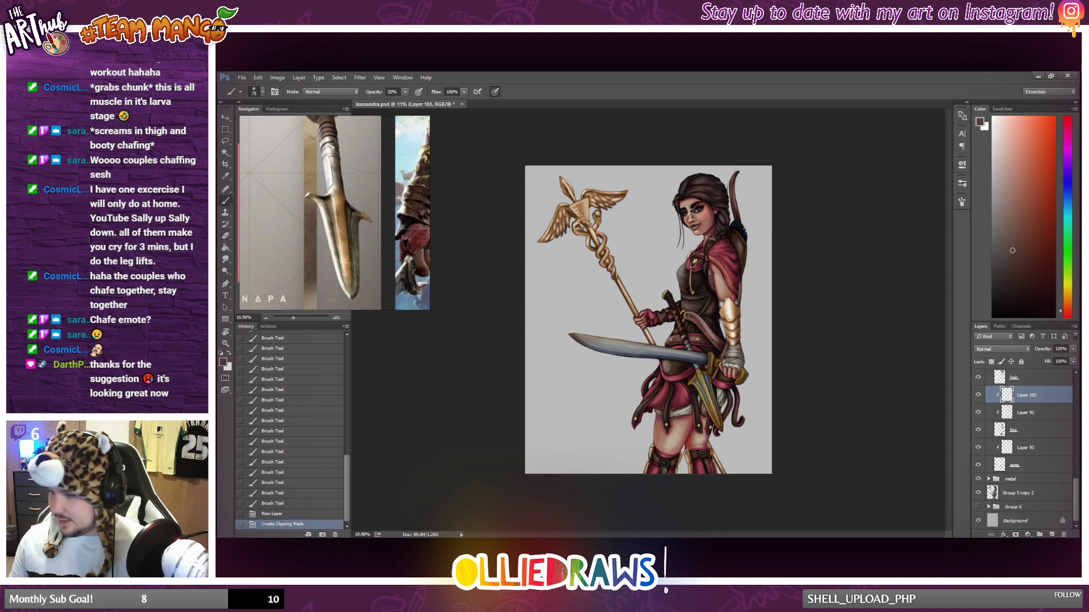
# Sample a pale beige tone and brush soft highlights onto the near cheek, chin and nose.
pyautogui.keyDown('alt'); pyautogui.click(694, 217); pyautogui.keyUp('alt')
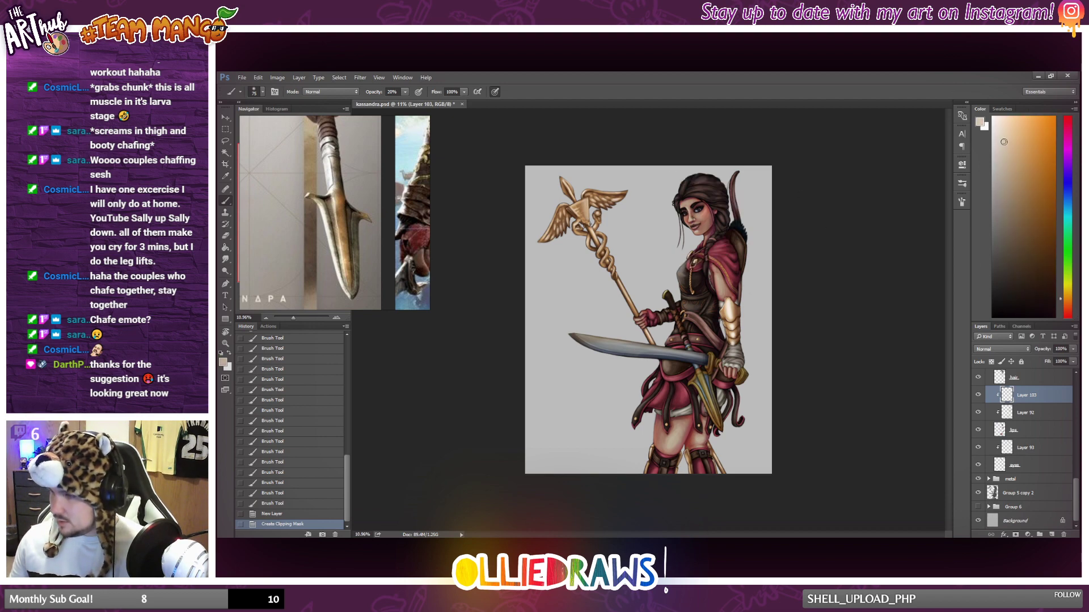
pyautogui.scroll(1, 650, 215)
pyautogui.scroll(10, 650, 215)
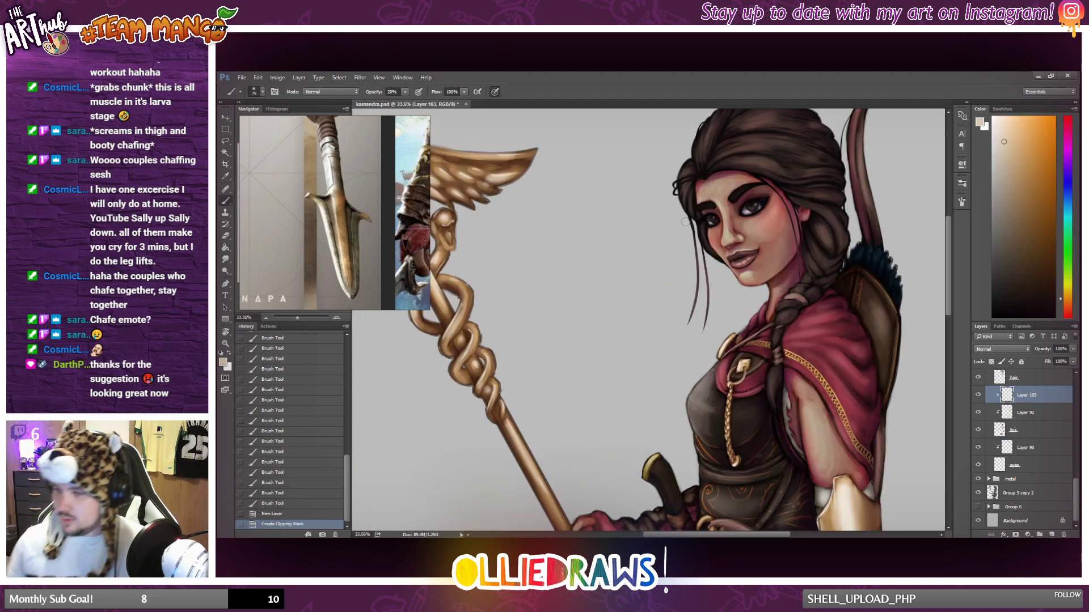
pyautogui.moveTo(774, 207); pyautogui.dragTo(776, 214)
pyautogui.moveTo(750, 275); pyautogui.dragTo(768, 266)
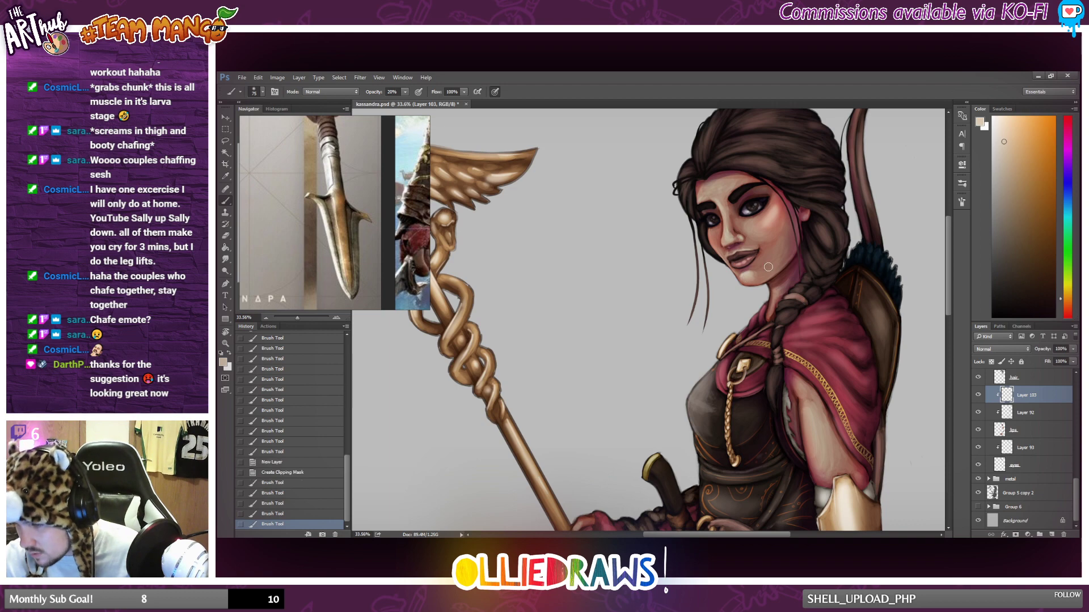
pyautogui.click(732, 235)
pyautogui.click(758, 210)
pyautogui.click(760, 207)
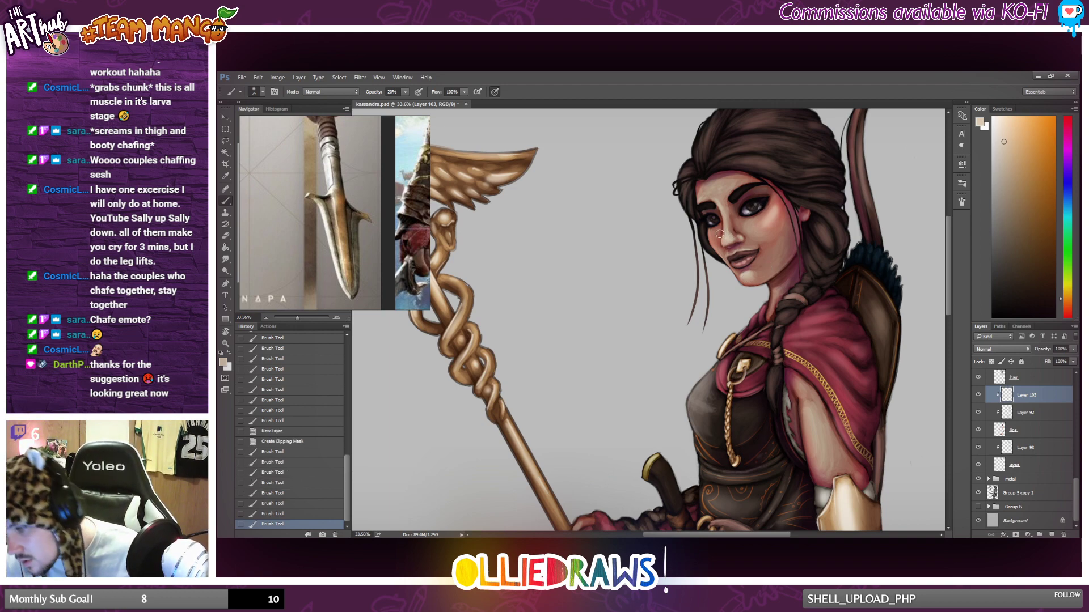
# Brush pale highlights between the brows, up the forehead and on the far cheek.
pyautogui.moveTo(724, 206); pyautogui.dragTo(724, 203)
pyautogui.moveTo(725, 205)
pyautogui.mouseDown()
pyautogui.moveTo(732, 161)
pyautogui.moveTo(709, 192)
pyautogui.moveTo(727, 184)
pyautogui.moveTo(703, 194)
pyautogui.moveTo(740, 168)
pyautogui.mouseUp()
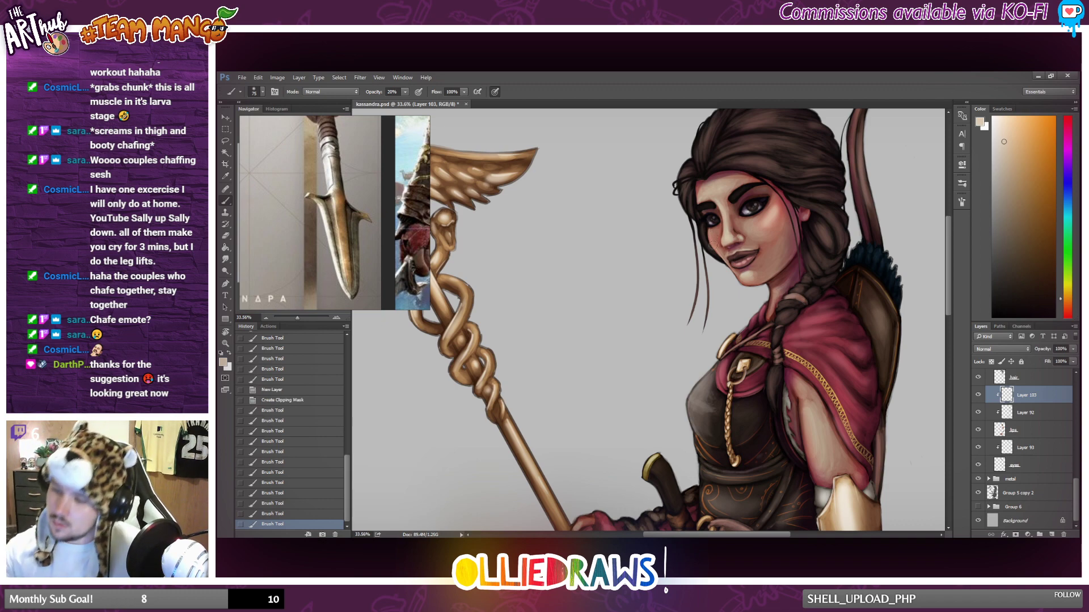
pyautogui.moveTo(716, 241); pyautogui.dragTo(714, 236)
pyautogui.click(730, 250)
pyautogui.scroll(-8, 730, 251)
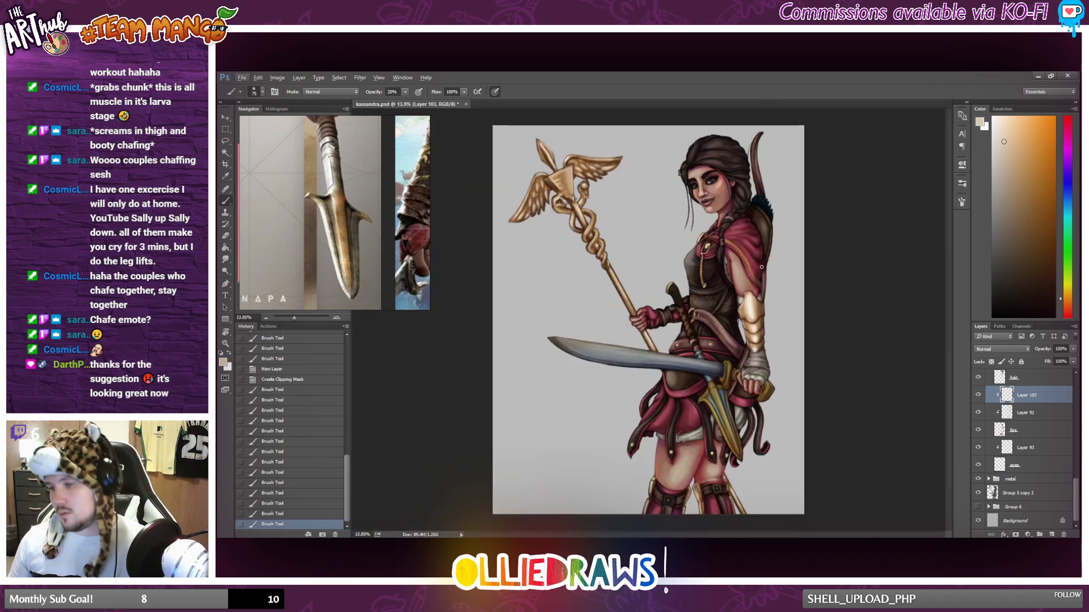
# Brush a soft pale highlight along the neck below the jaw.
pyautogui.scroll(1, 742, 193)
pyautogui.moveTo(742, 193)
pyautogui.mouseDown()
pyautogui.moveTo(745, 179)
pyautogui.moveTo(718, 206)
pyautogui.moveTo(723, 195)
pyautogui.mouseUp()
pyautogui.scroll(3, 726, 229)
pyautogui.moveTo(725, 193); pyautogui.dragTo(731, 180)
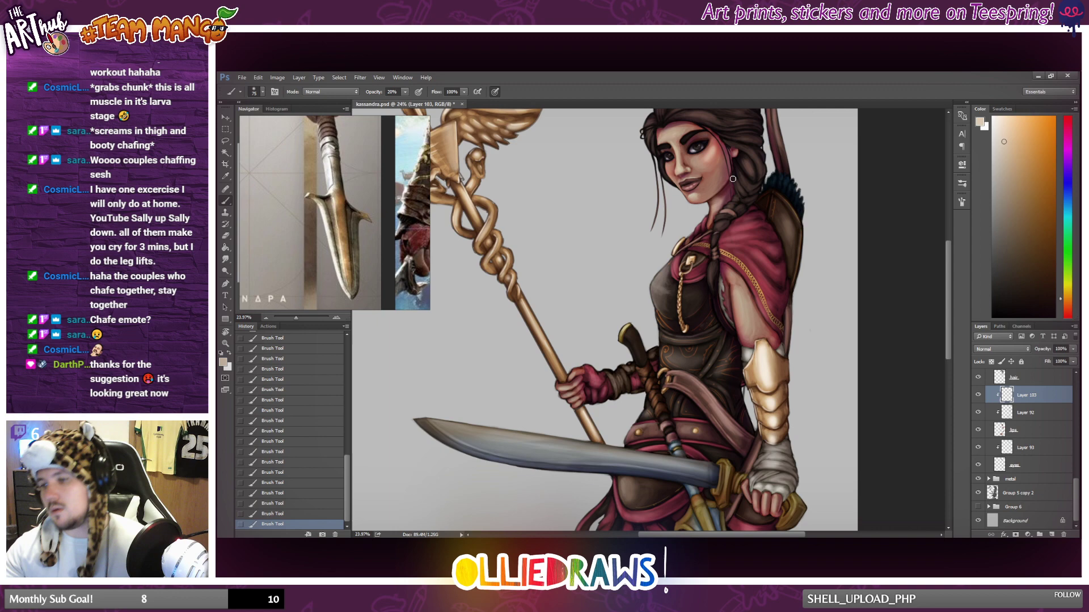
# Soften the neck highlight with the Eraser at 40% opacity.
pyautogui.click(226, 235)
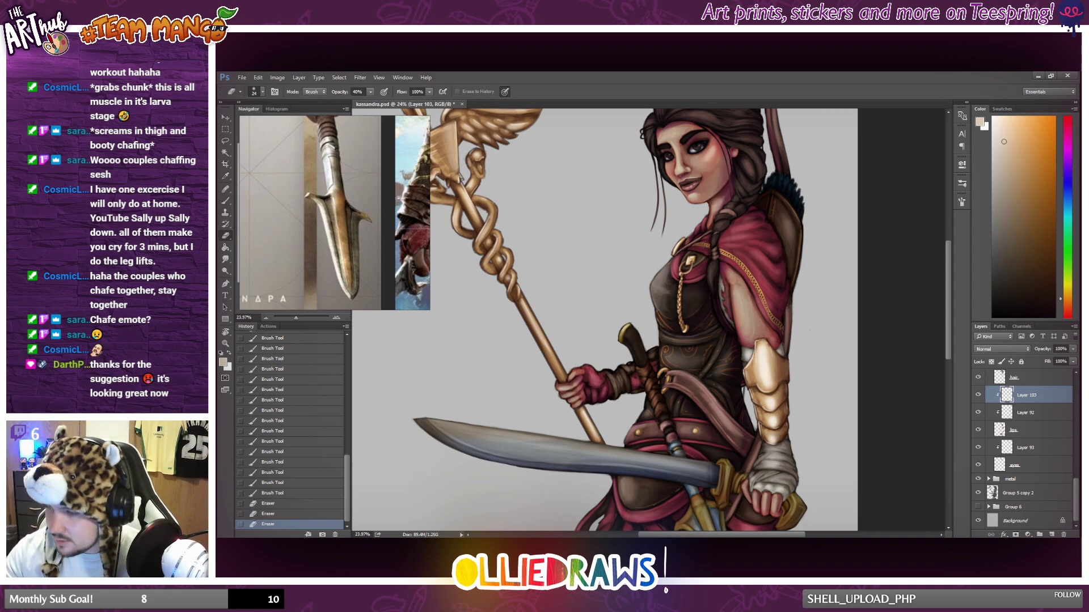
pyautogui.moveTo(723, 194); pyautogui.dragTo(720, 199)
pyautogui.moveTo(724, 193); pyautogui.dragTo(722, 197)
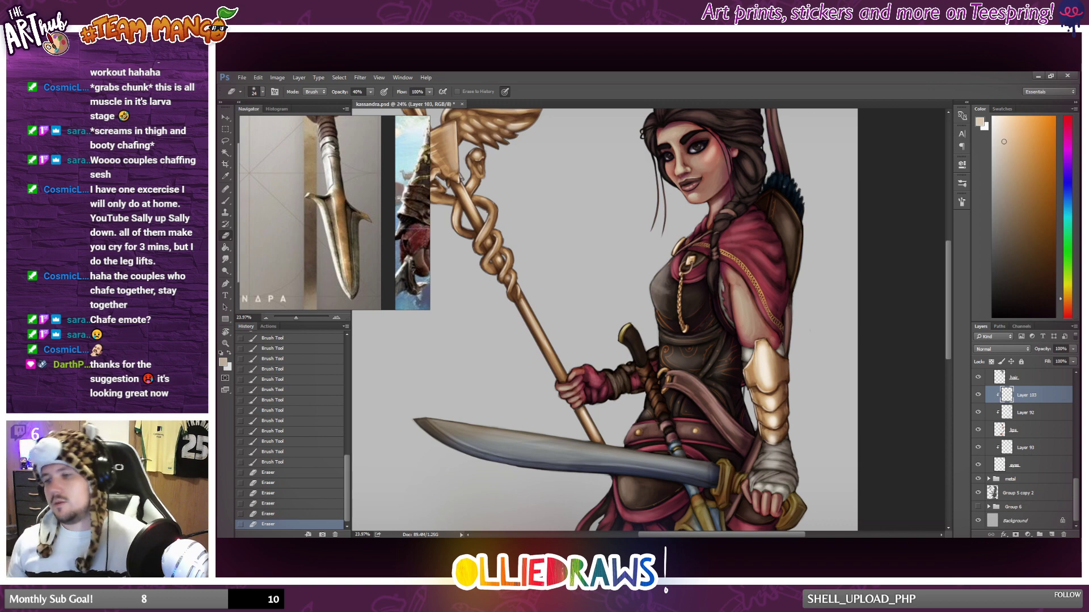
pyautogui.scroll(-6, 620, 206)
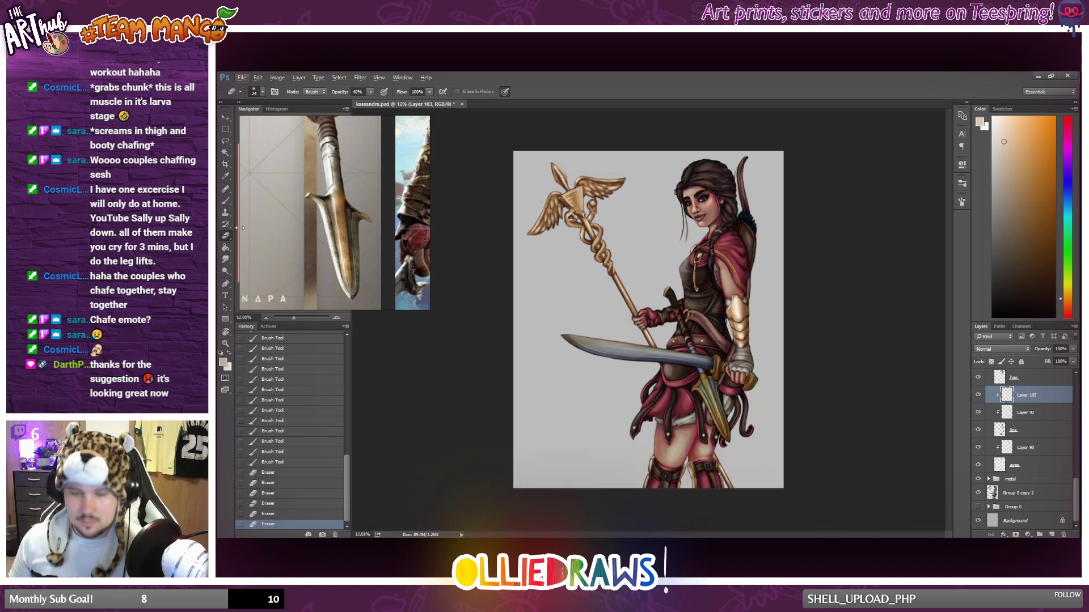
# Adjust the brush size and brush soft highlights down the bare upper arm below the cape, undoing the last stroke.
pyautogui.press('b')
pyautogui.scroll(3, 683, 295)
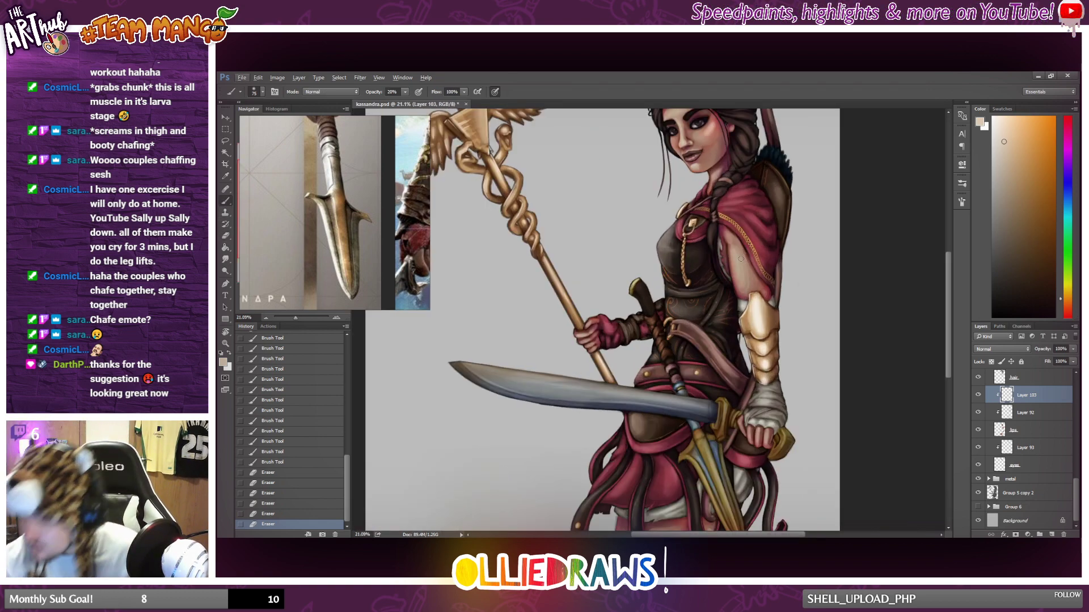
pyautogui.rightClick(741, 259)
pyautogui.click(810, 271)
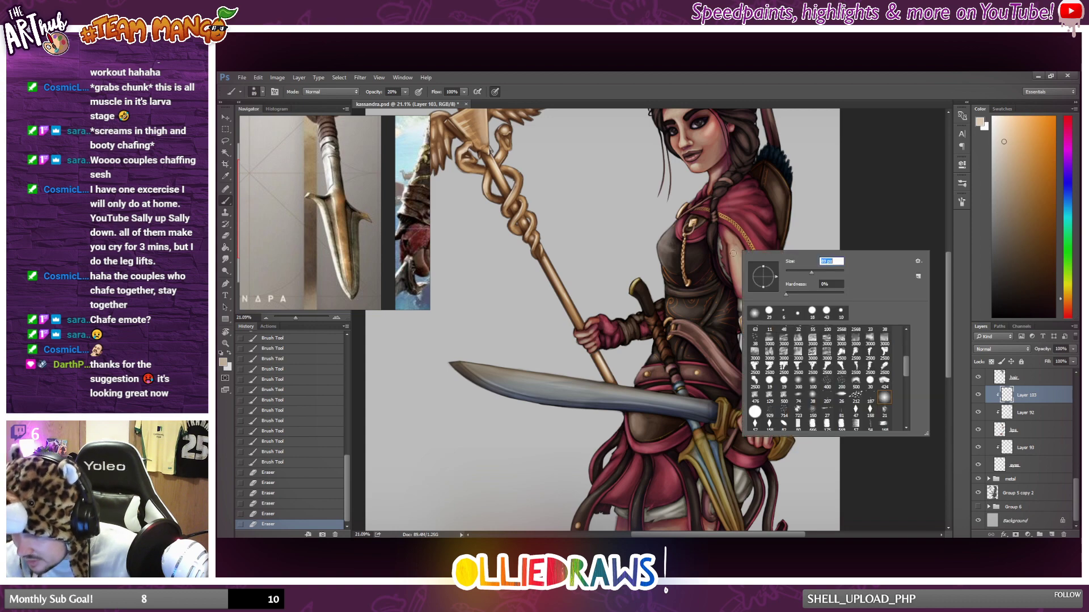
pyautogui.click(739, 255)
pyautogui.moveTo(739, 274); pyautogui.dragTo(737, 253)
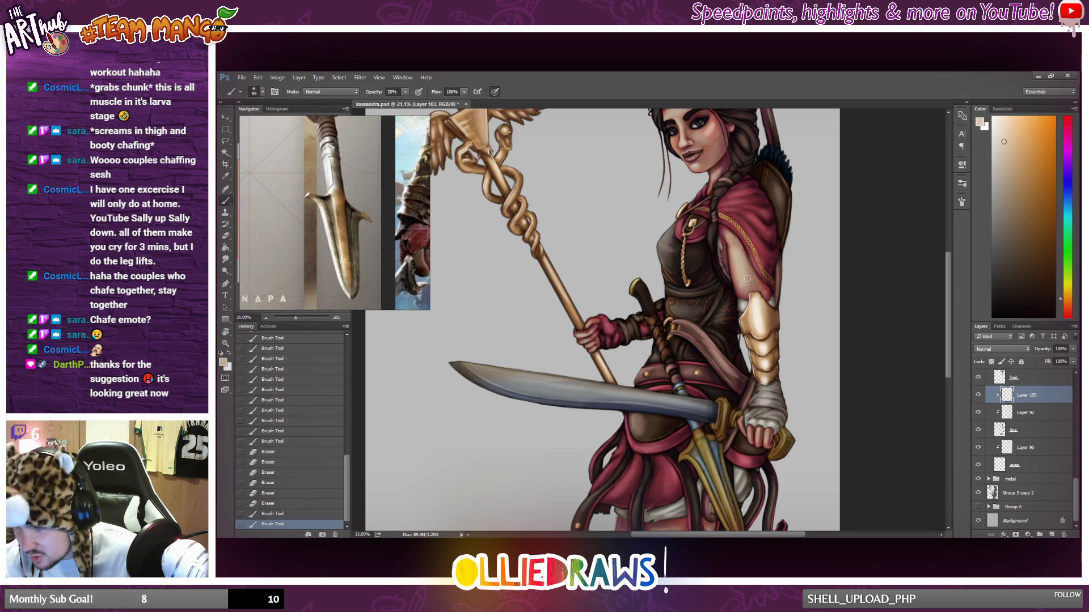
pyautogui.moveTo(747, 279)
pyautogui.mouseDown()
pyautogui.moveTo(724, 258)
pyautogui.moveTo(736, 284)
pyautogui.moveTo(766, 286)
pyautogui.mouseUp()
pyautogui.hotkey('ctrl', 'z')
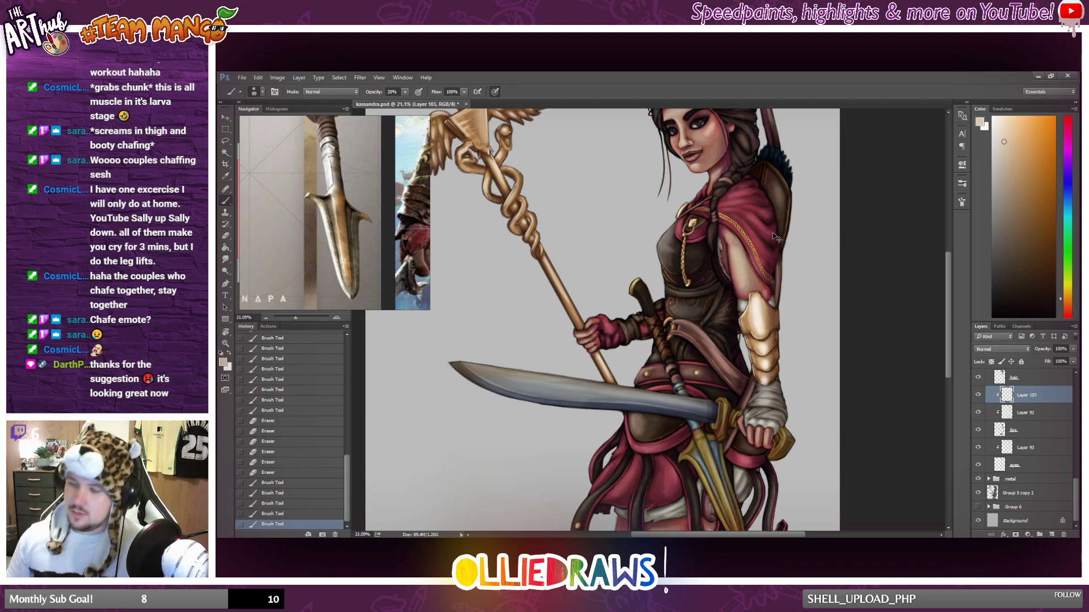
pyautogui.hotkey('ctrl', 'z')
# Brush pale highlights on the knuckles and fingers of the hand gripping the sword, and check the full figure.
pyautogui.scroll(-2, 769, 249)
pyautogui.scroll(-5, 759, 387)
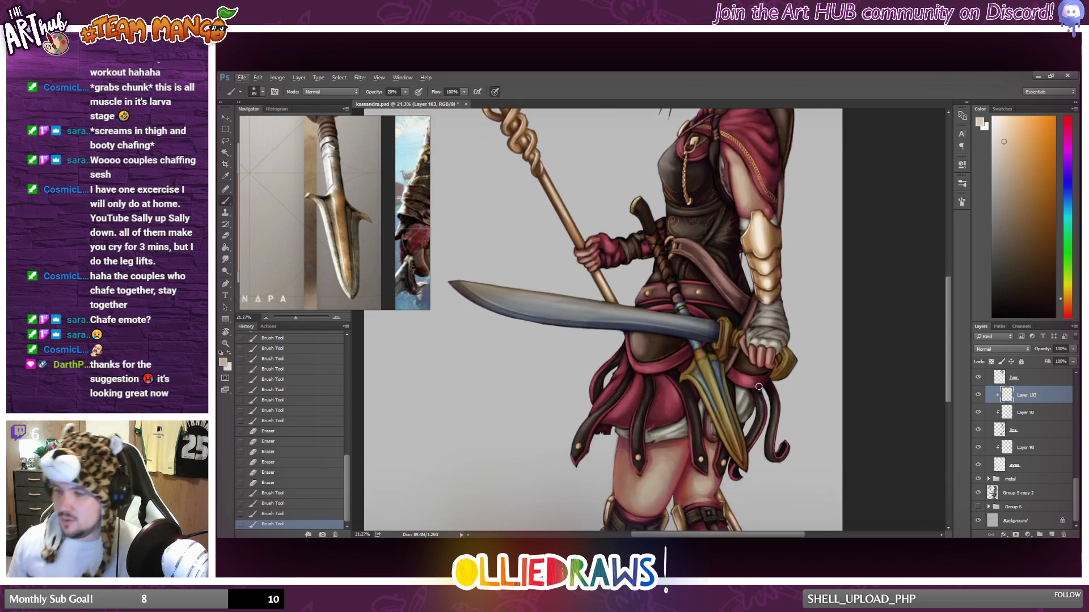
pyautogui.moveTo(759, 365); pyautogui.dragTo(752, 361)
pyautogui.moveTo(753, 353); pyautogui.dragTo(750, 358)
pyautogui.moveTo(755, 356); pyautogui.dragTo(761, 370)
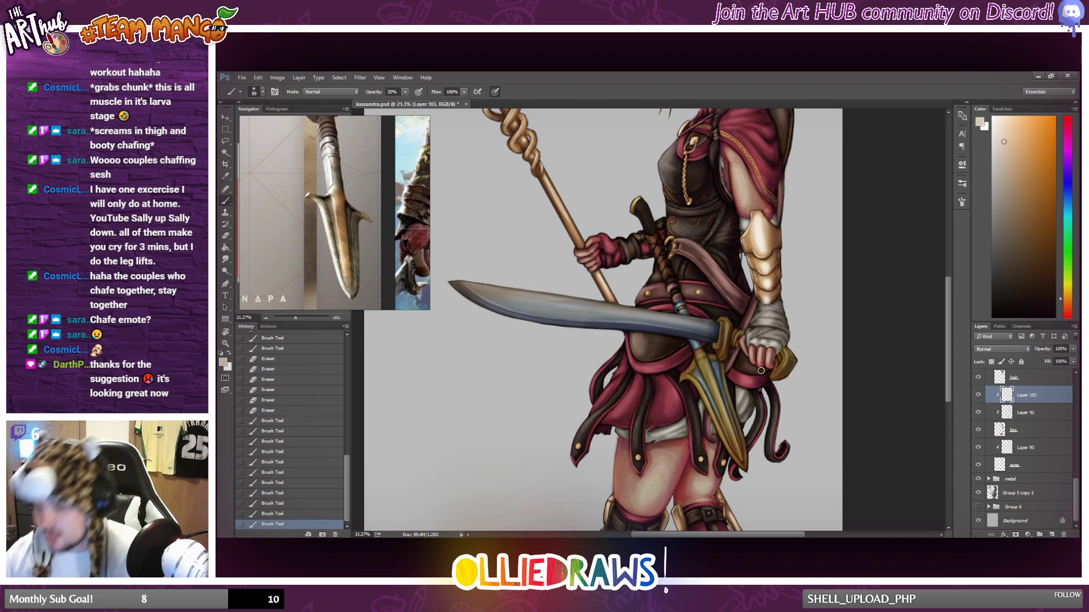
pyautogui.hotkey('ctrl', '0')
pyautogui.scroll(2, 718, 337)
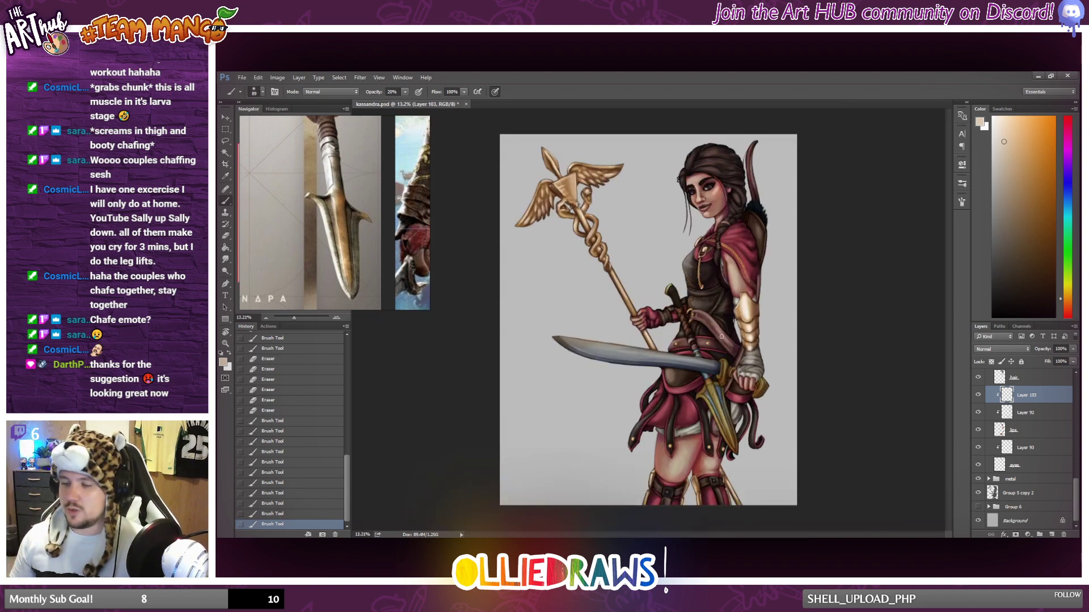
pyautogui.scroll(-2, 680, 347)
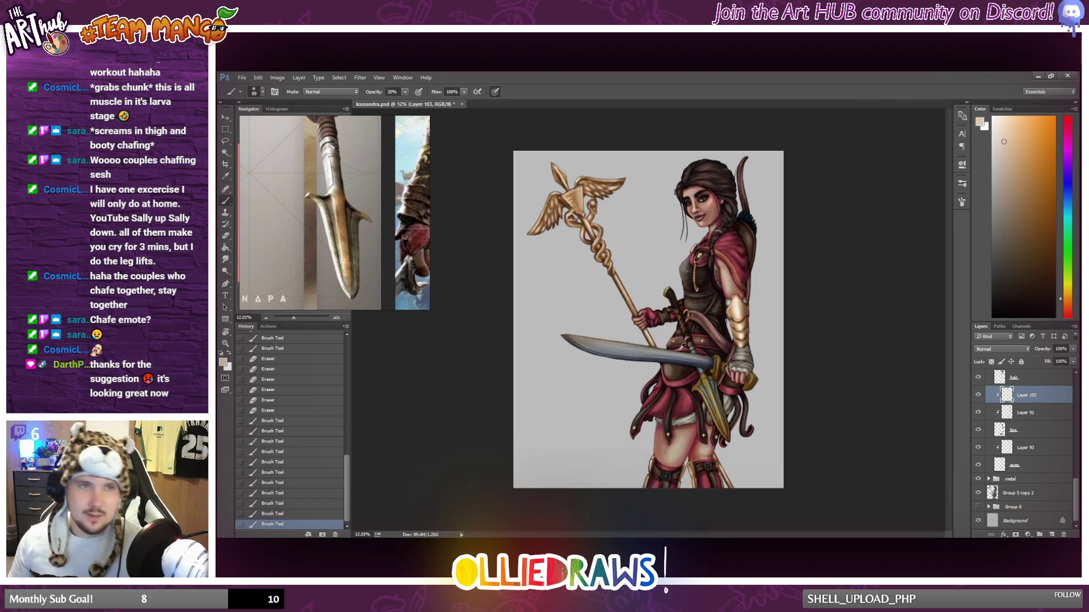
# Brush soft pale highlights on the fingers of the hand gripping the staff, and check the full figure.
pyautogui.scroll(1, 680, 348)
pyautogui.scroll(10, 694, 344)
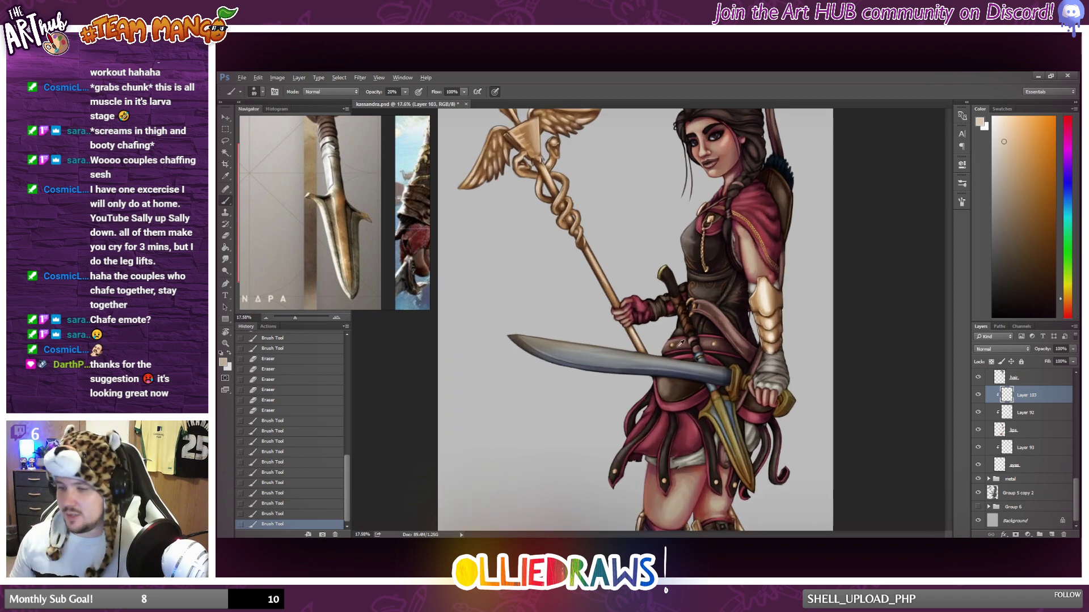
pyautogui.moveTo(605, 298)
pyautogui.mouseDown()
pyautogui.moveTo(596, 294)
pyautogui.moveTo(628, 285)
pyautogui.moveTo(623, 303)
pyautogui.mouseUp()
pyautogui.moveTo(610, 307); pyautogui.dragTo(626, 311)
pyautogui.moveTo(624, 294); pyautogui.dragTo(632, 285)
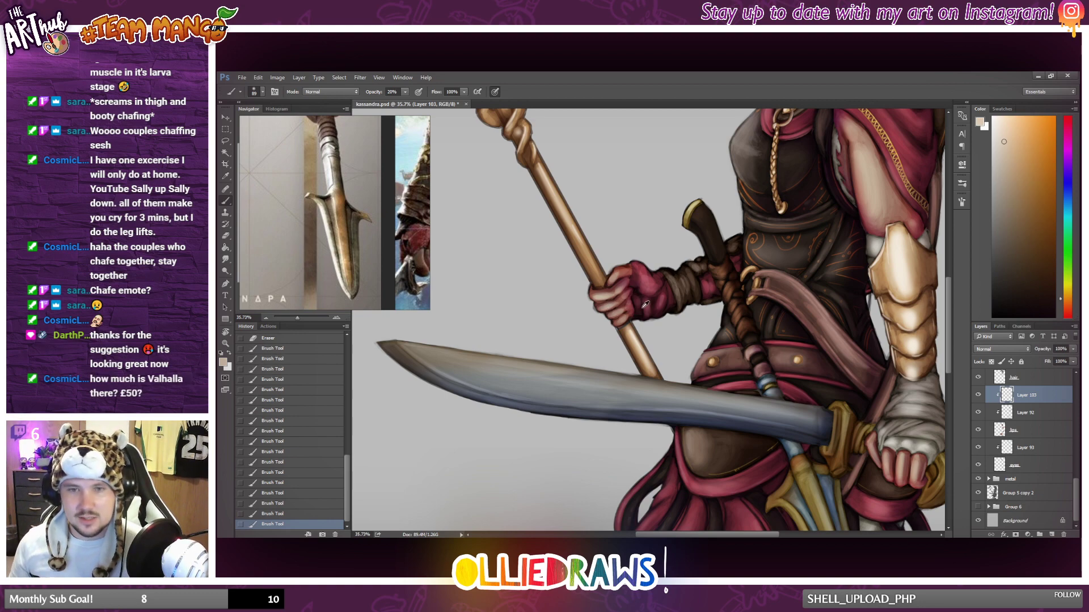
pyautogui.scroll(2, 646, 307)
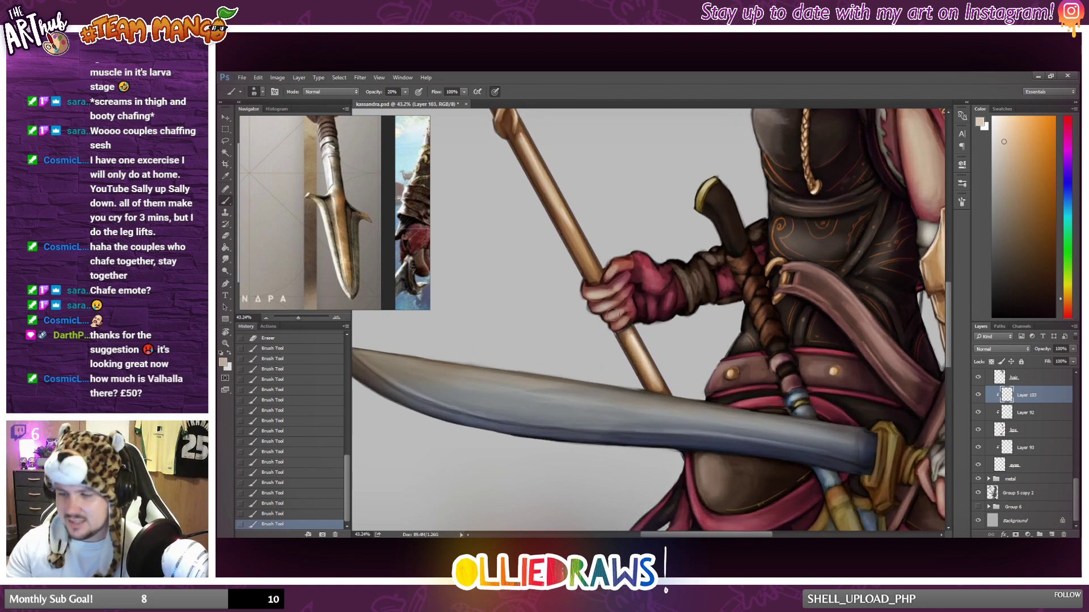
pyautogui.moveTo(611, 313); pyautogui.dragTo(621, 311)
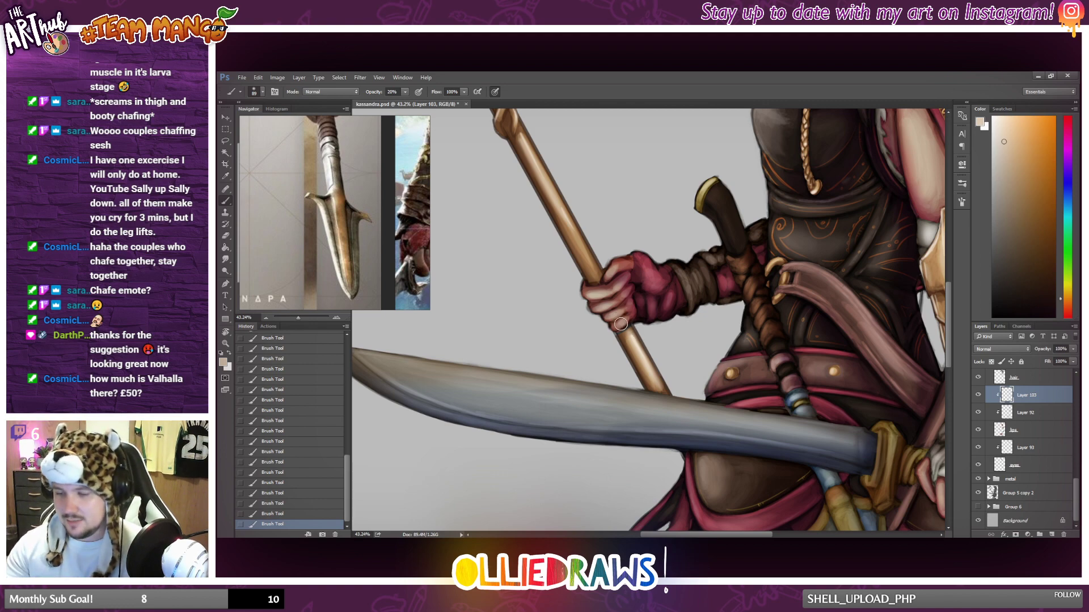
pyautogui.scroll(-5, 636, 247)
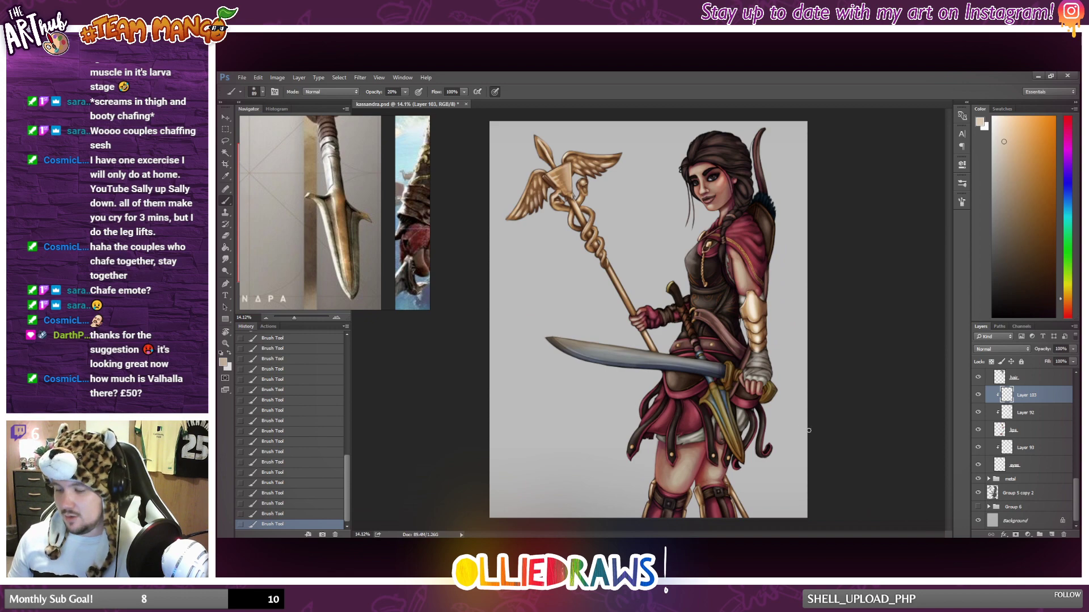
pyautogui.press('alt')
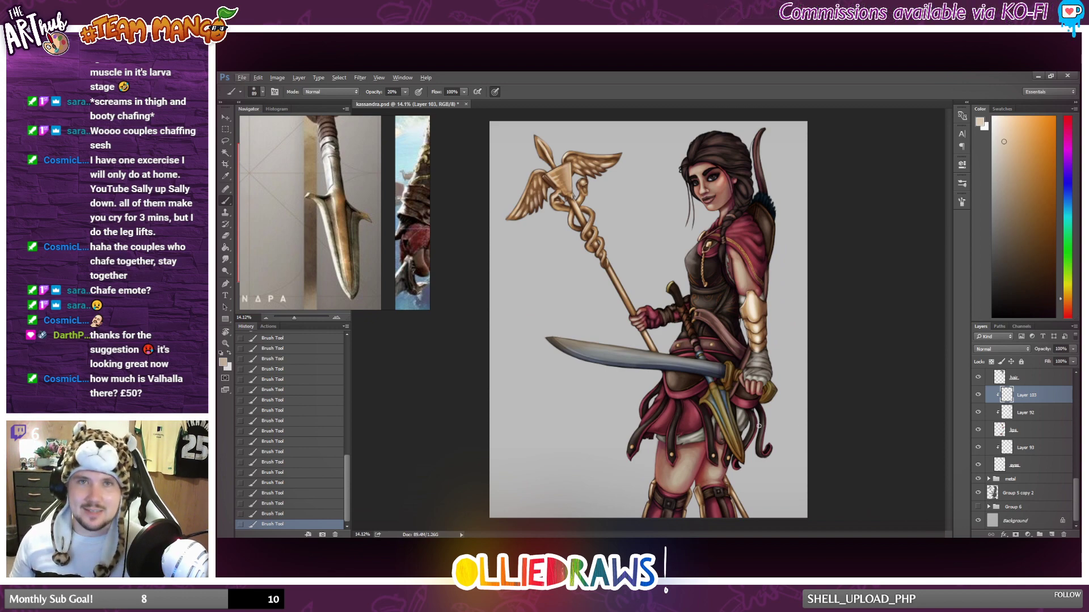
pyautogui.press('alt')
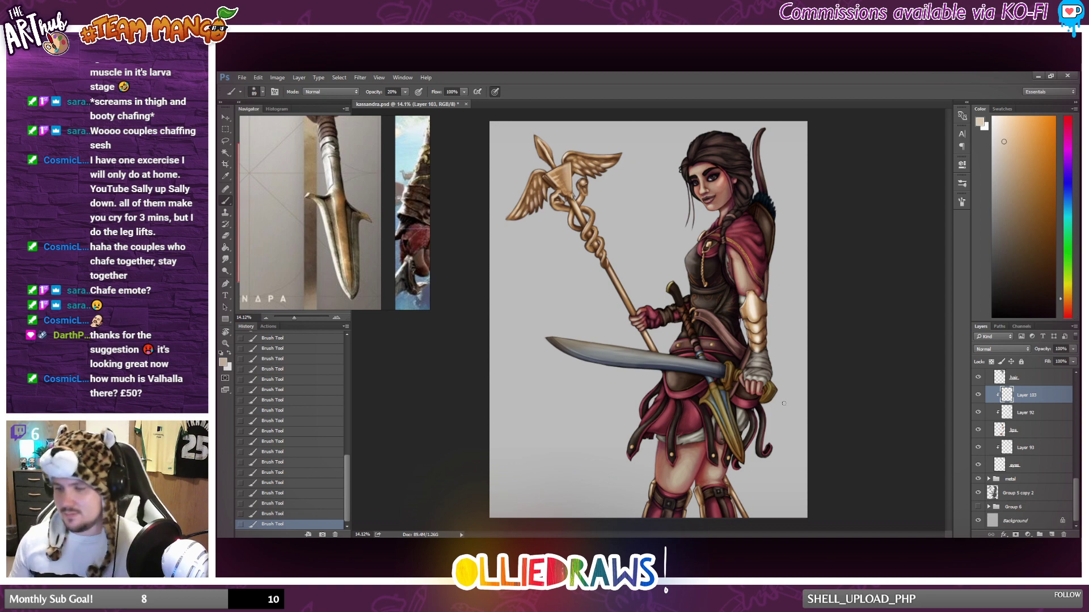
# Enlarge the brush to 154 px and brush soft highlights on both bare thighs above the knee guards, undoing the first stroke.
pyautogui.scroll(1, 710, 283)
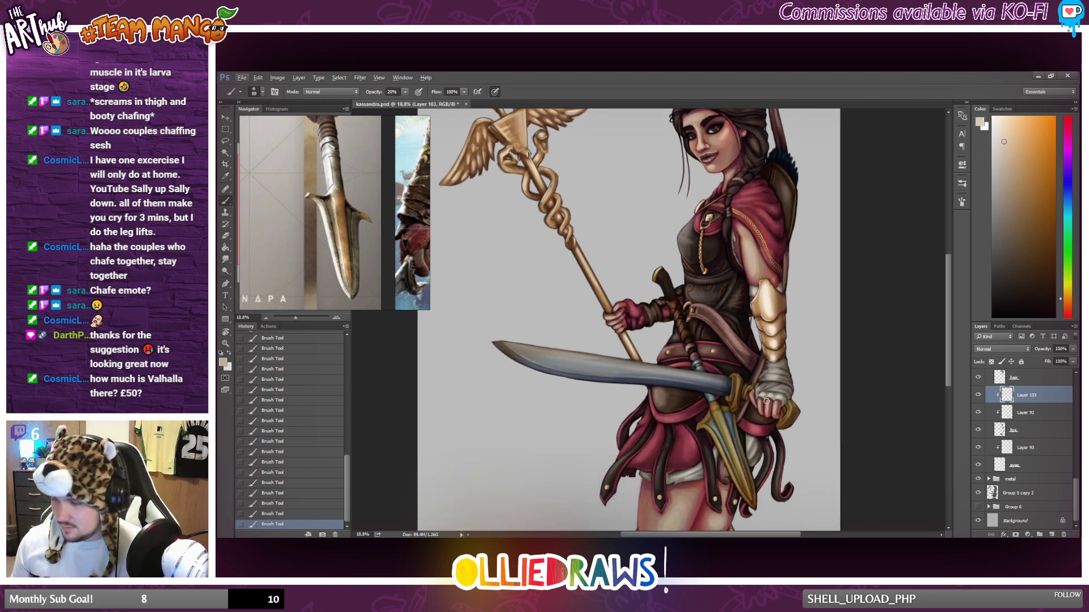
pyautogui.scroll(-4, 641, 342)
pyautogui.scroll(2, 688, 477)
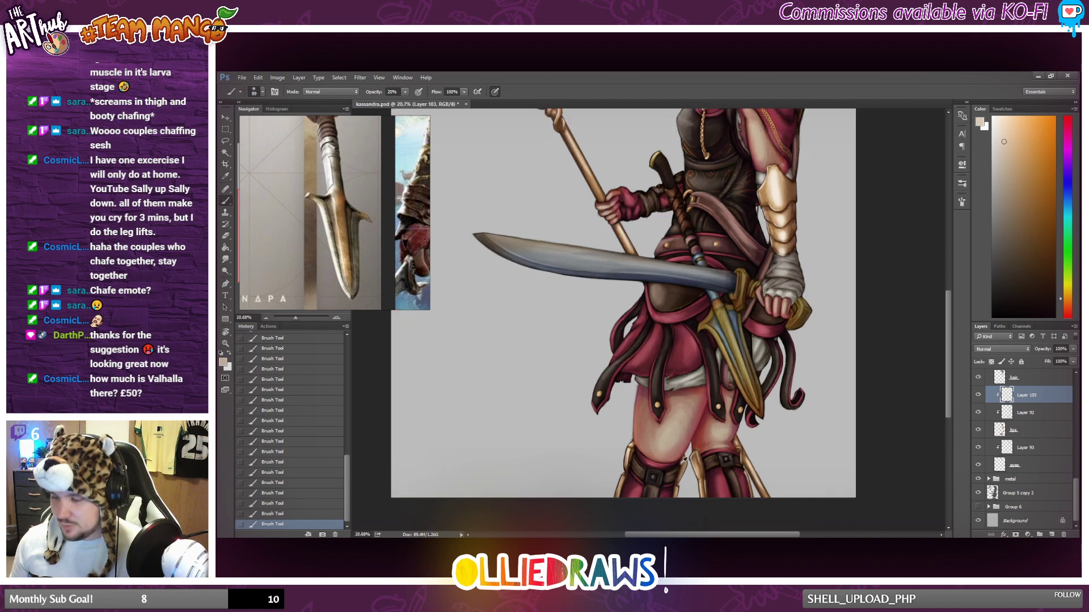
pyautogui.rightClick(767, 380)
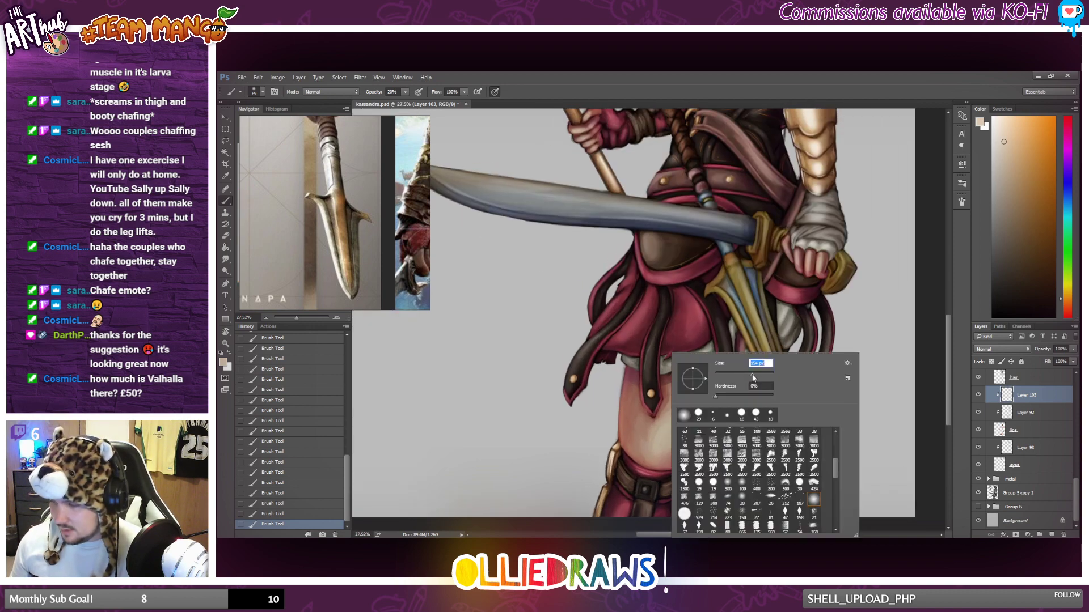
pyautogui.press('Return')
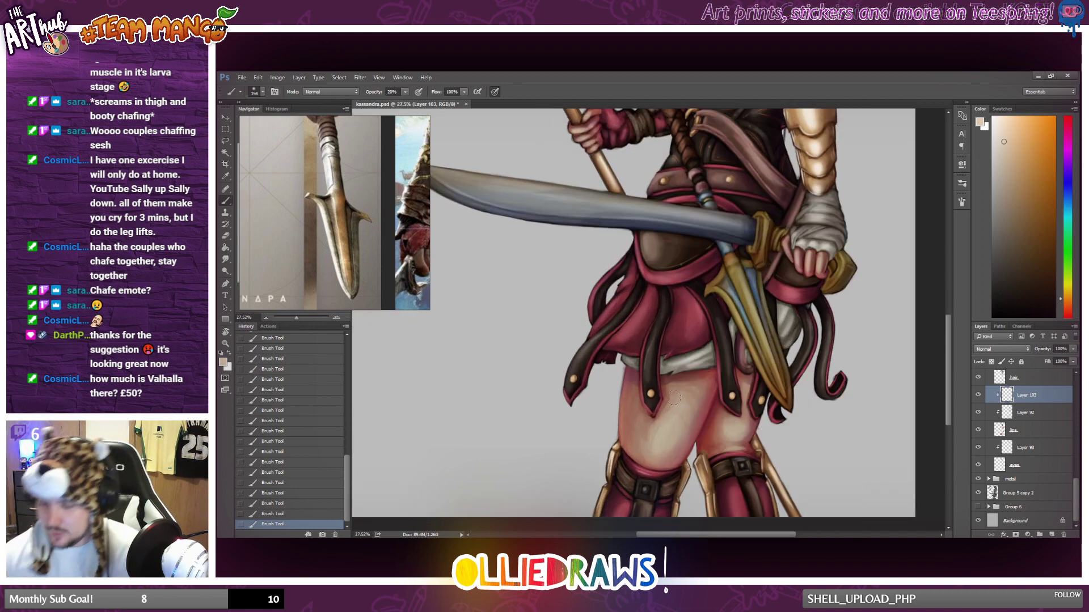
pyautogui.moveTo(680, 390)
pyautogui.mouseDown()
pyautogui.moveTo(688, 439)
pyautogui.moveTo(669, 444)
pyautogui.moveTo(666, 423)
pyautogui.moveTo(662, 457)
pyautogui.mouseUp()
pyautogui.hotkey('ctrl', 'z')
pyautogui.moveTo(696, 401); pyautogui.dragTo(681, 448)
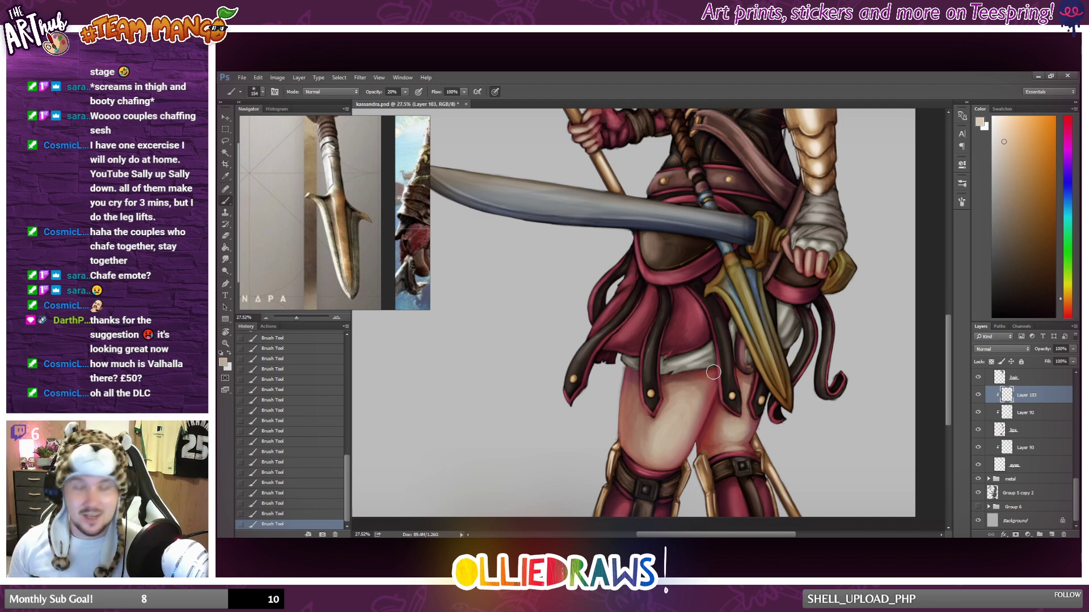
pyautogui.moveTo(741, 421)
pyautogui.mouseDown()
pyautogui.moveTo(749, 411)
pyautogui.moveTo(748, 422)
pyautogui.moveTo(728, 419)
pyautogui.moveTo(744, 422)
pyautogui.moveTo(746, 406)
pyautogui.mouseUp()
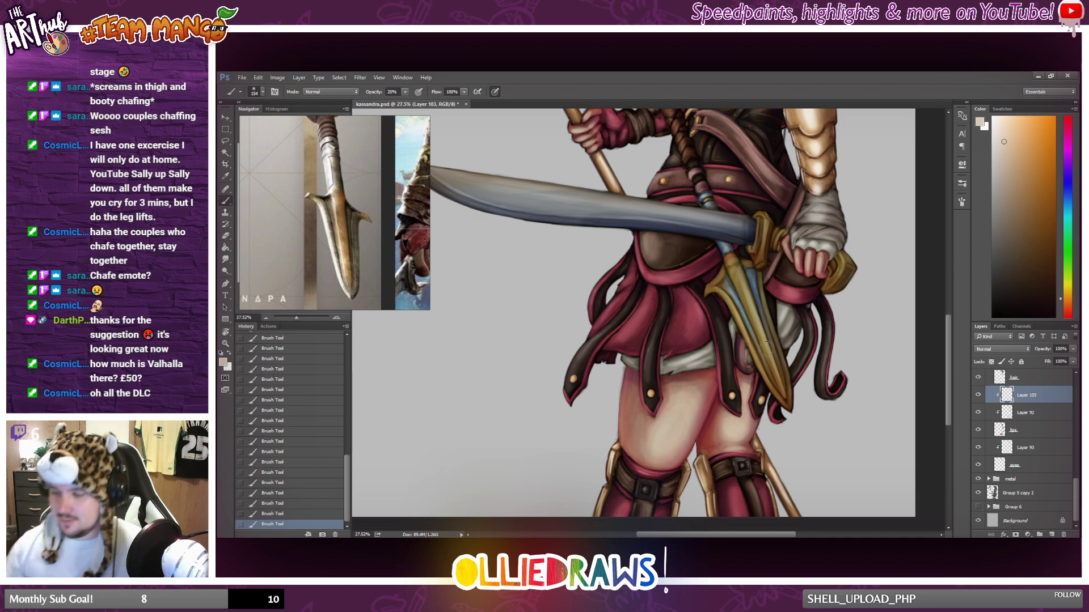
# Review the skin highlights across the whole figure, toggling the visibility of the clipped highlight layer to compare.
pyautogui.scroll(-2, 770, 345)
pyautogui.scroll(-1, 771, 346)
pyautogui.scroll(4, 760, 326)
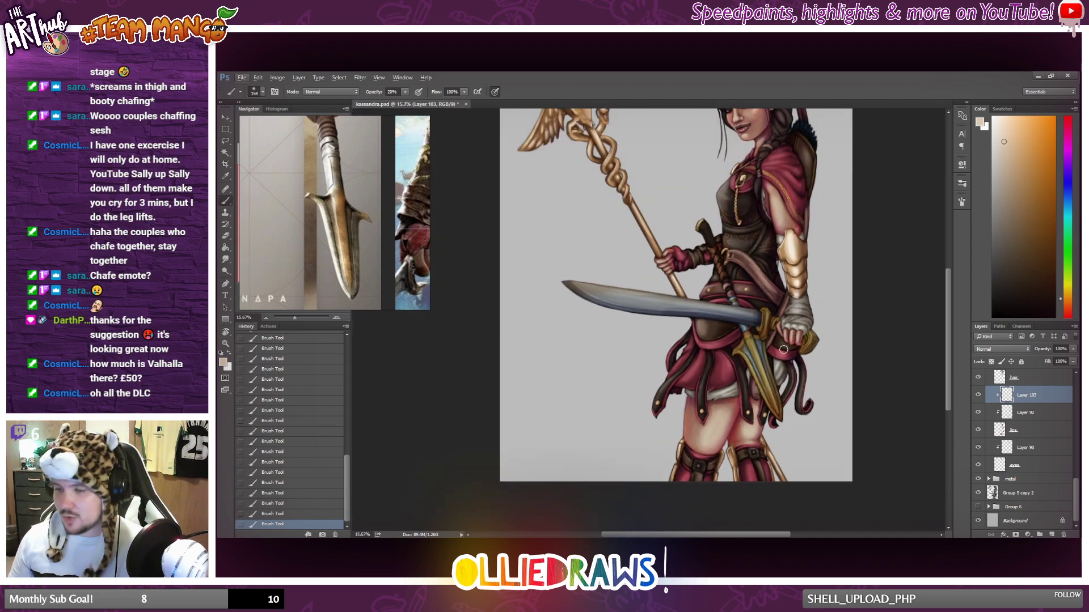
pyautogui.scroll(2, 760, 306)
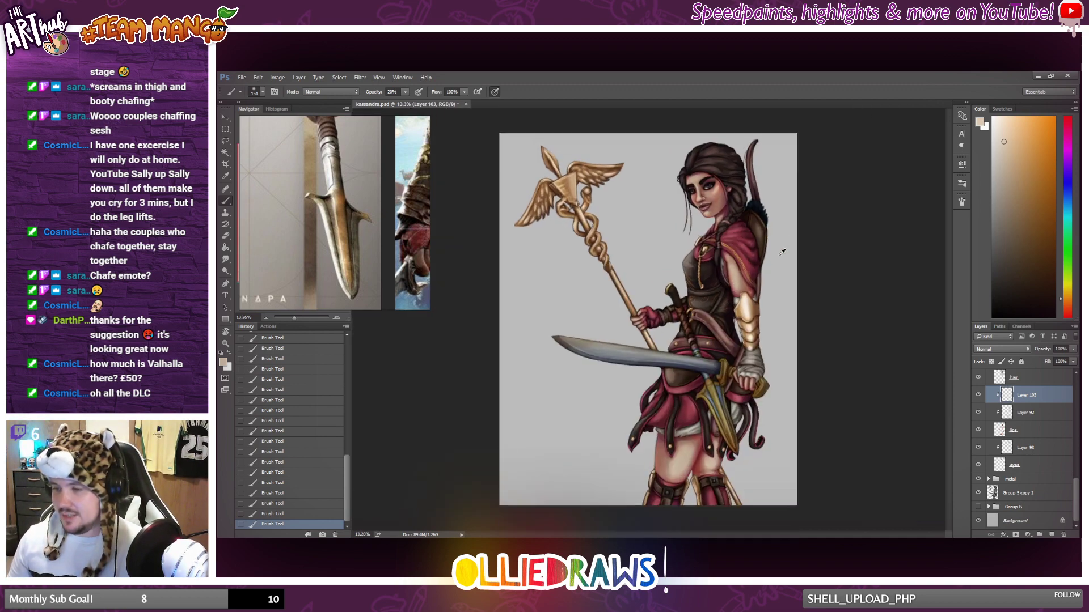
pyautogui.scroll(-1, 769, 274)
pyautogui.scroll(-1, 760, 284)
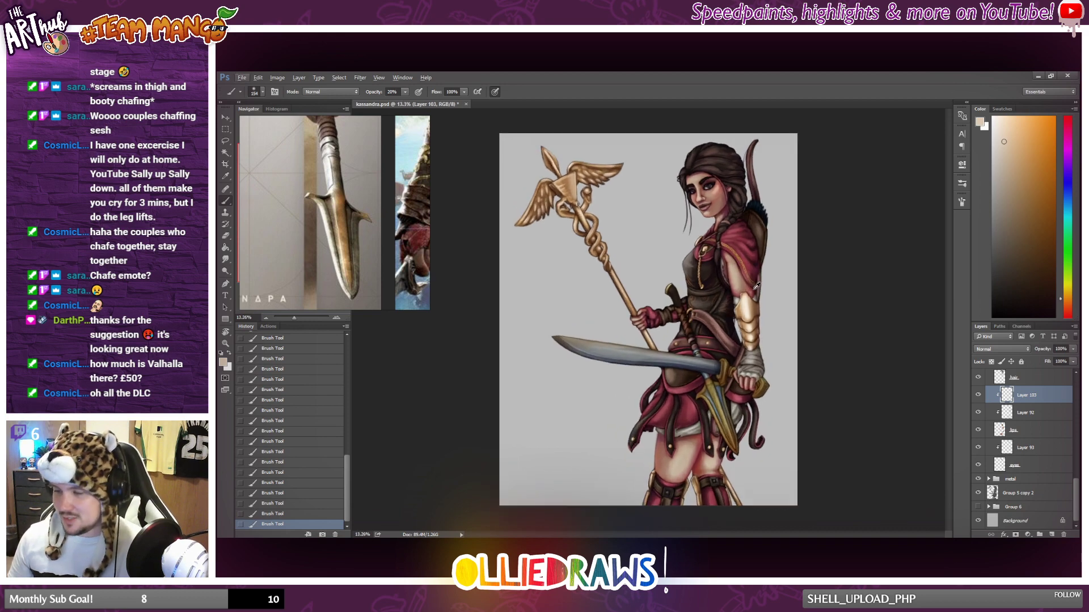
pyautogui.scroll(7, 628, 305)
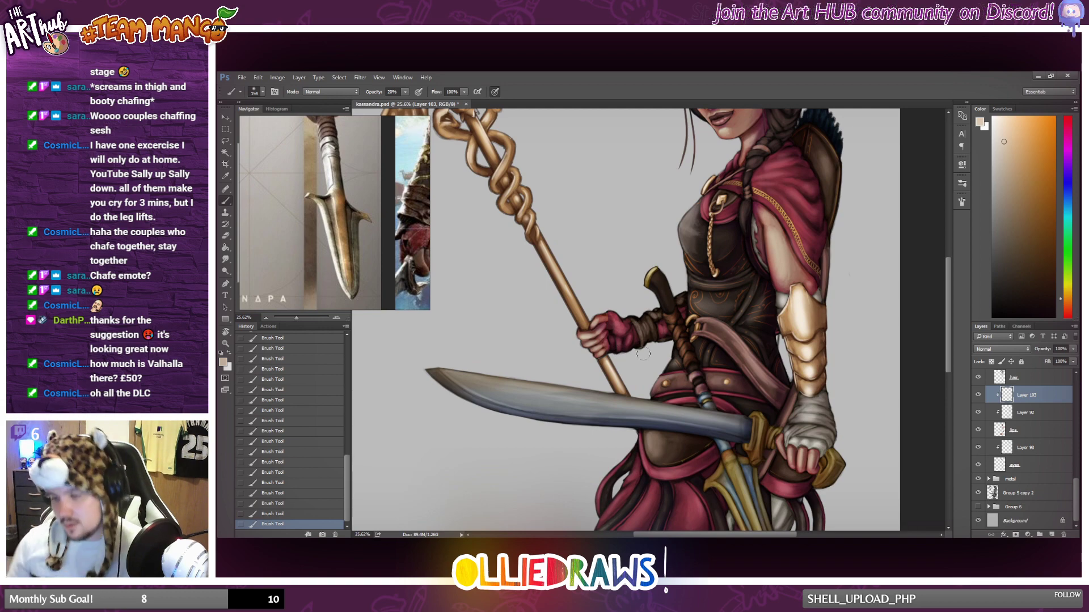
pyautogui.scroll(-6, 645, 350)
pyautogui.press('alt')
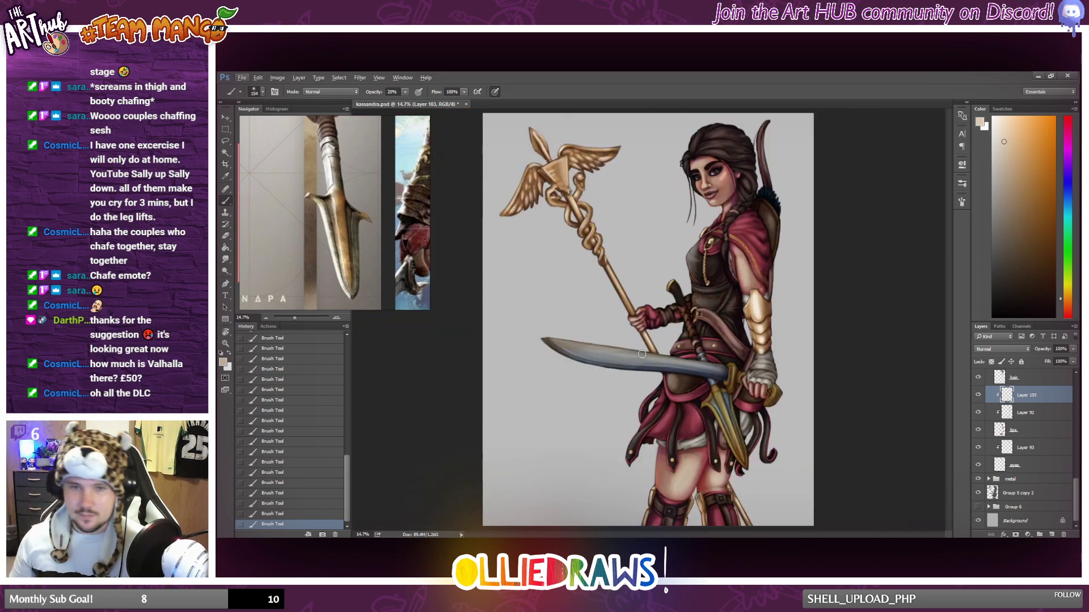
pyautogui.scroll(-2, 683, 377)
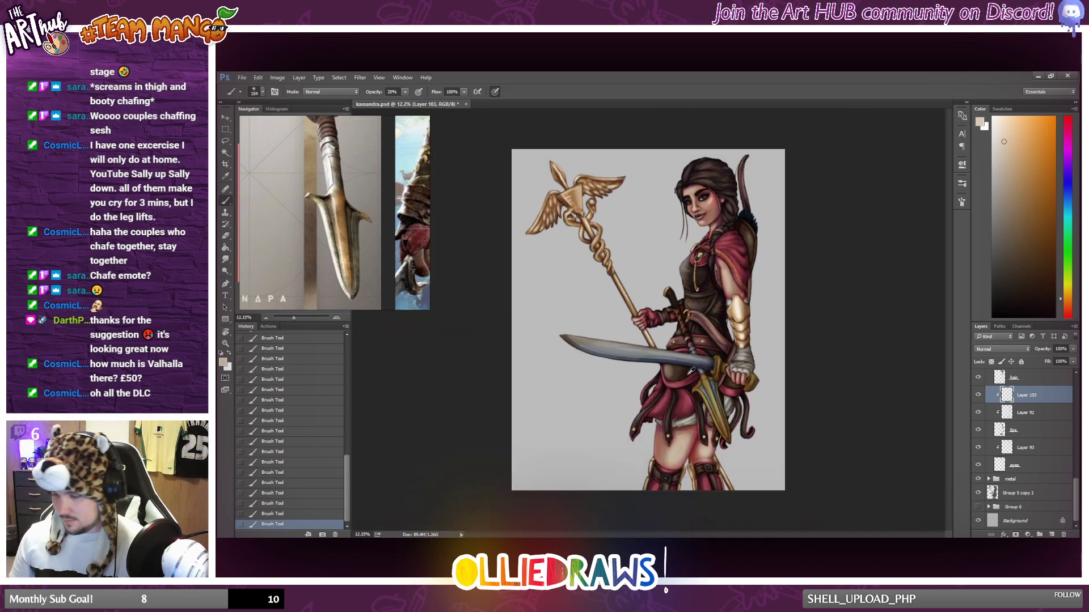
pyautogui.click(979, 395)
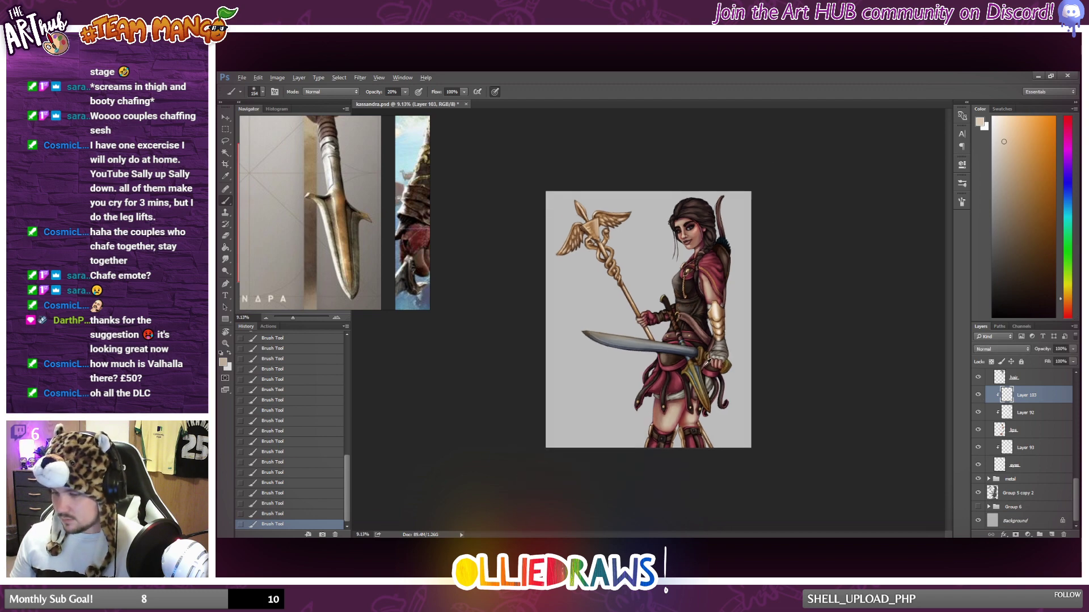
pyautogui.scroll(1, 707, 361)
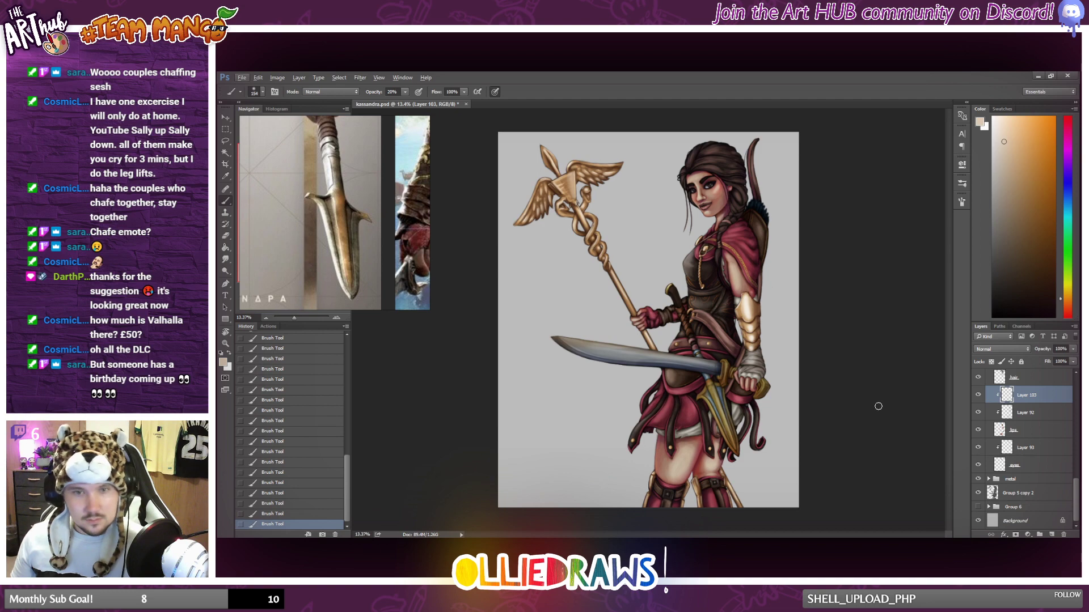
pyautogui.scroll(1, 893, 400)
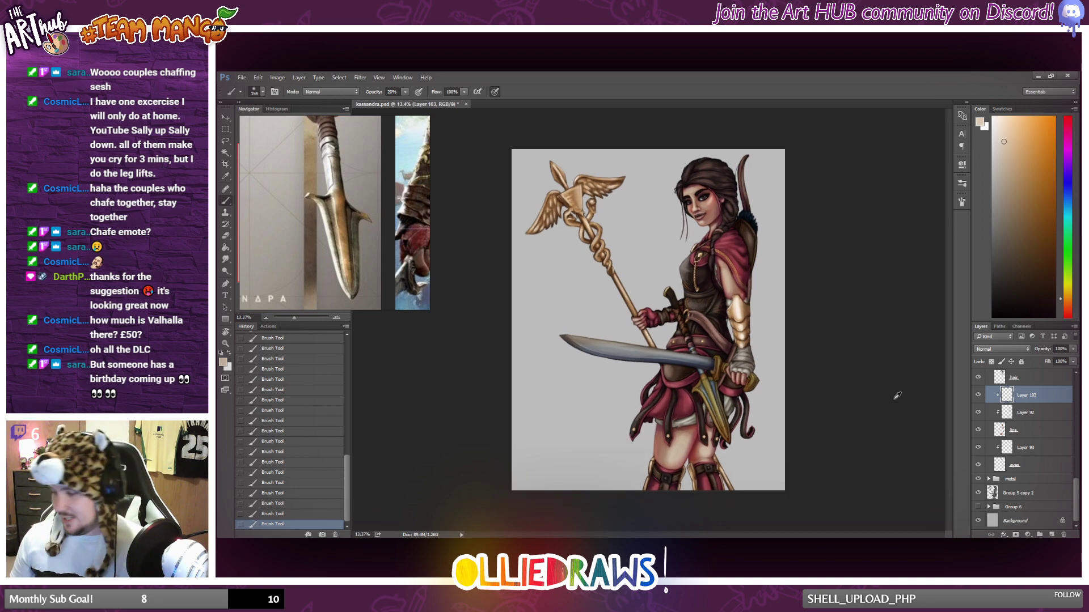
pyautogui.scroll(1, 851, 395)
pyautogui.scroll(-1, 823, 390)
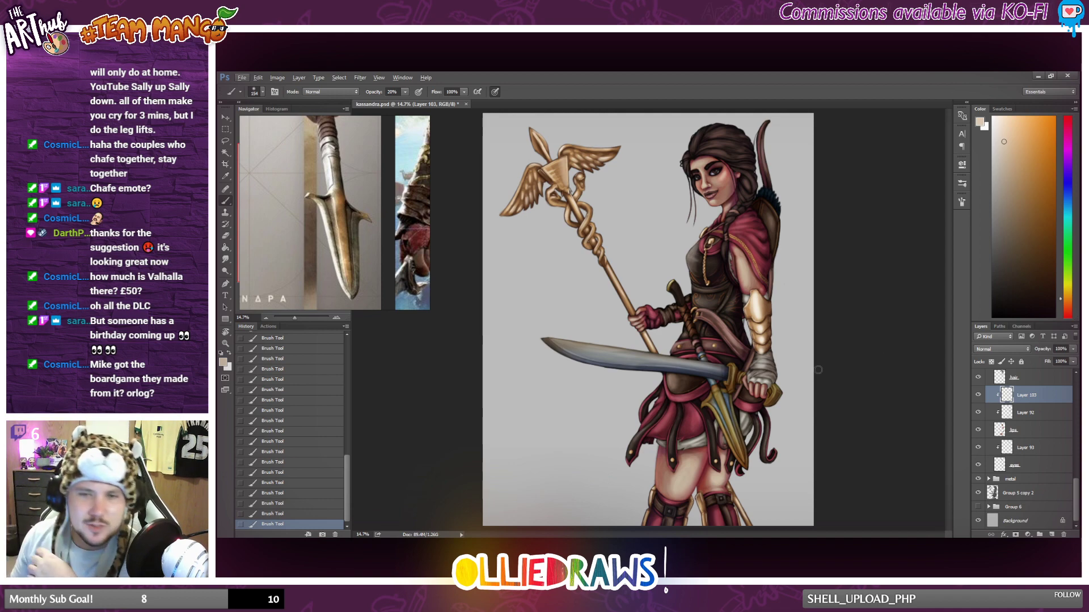
pyautogui.scroll(-2, 818, 381)
pyautogui.scroll(2, 818, 381)
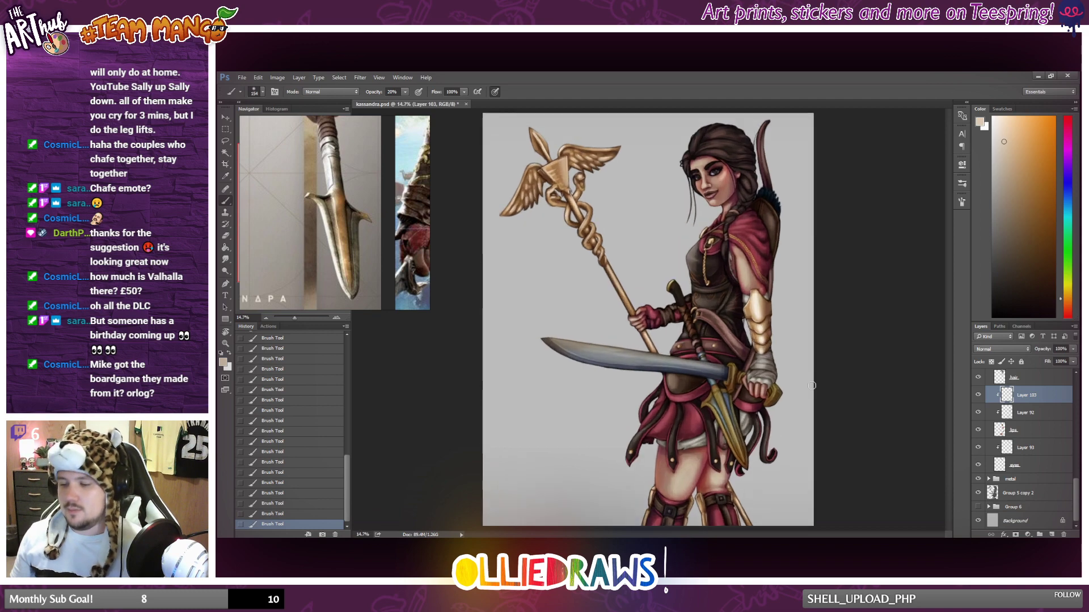
# Try a soft highlight stroke on the bare upper arm below the cape and undo it.
pyautogui.scroll(-1, 836, 377)
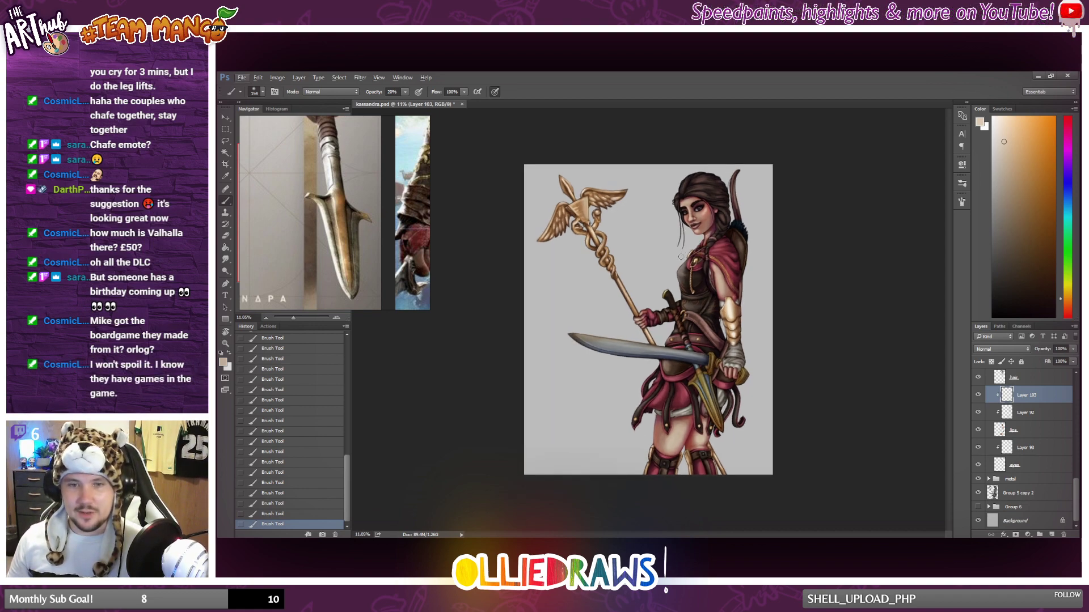
pyautogui.scroll(1, 680, 256)
pyautogui.scroll(-1, 691, 248)
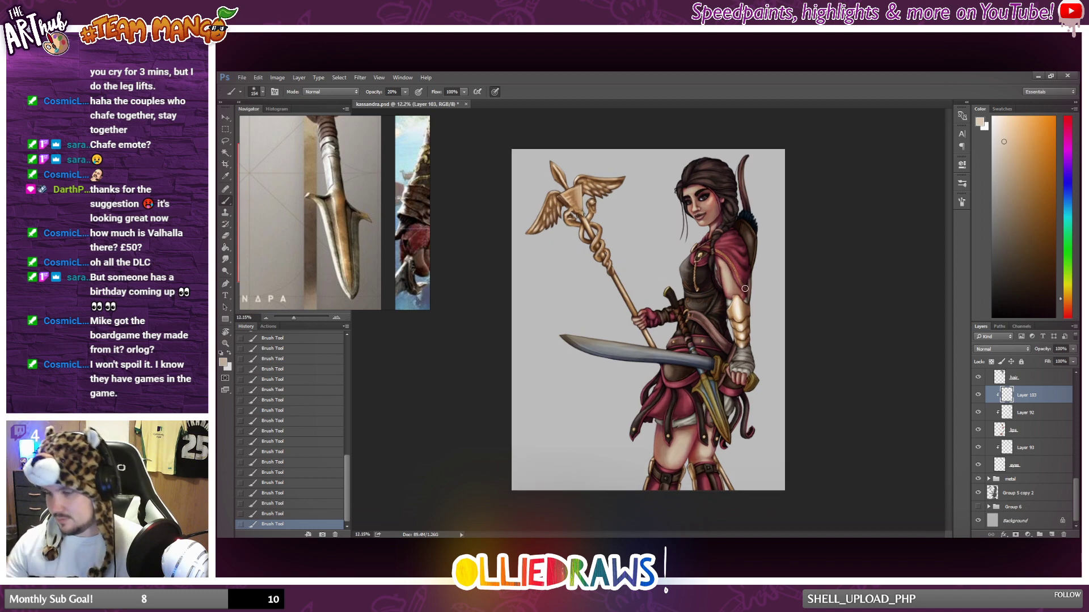
pyautogui.moveTo(733, 290); pyautogui.dragTo(732, 271)
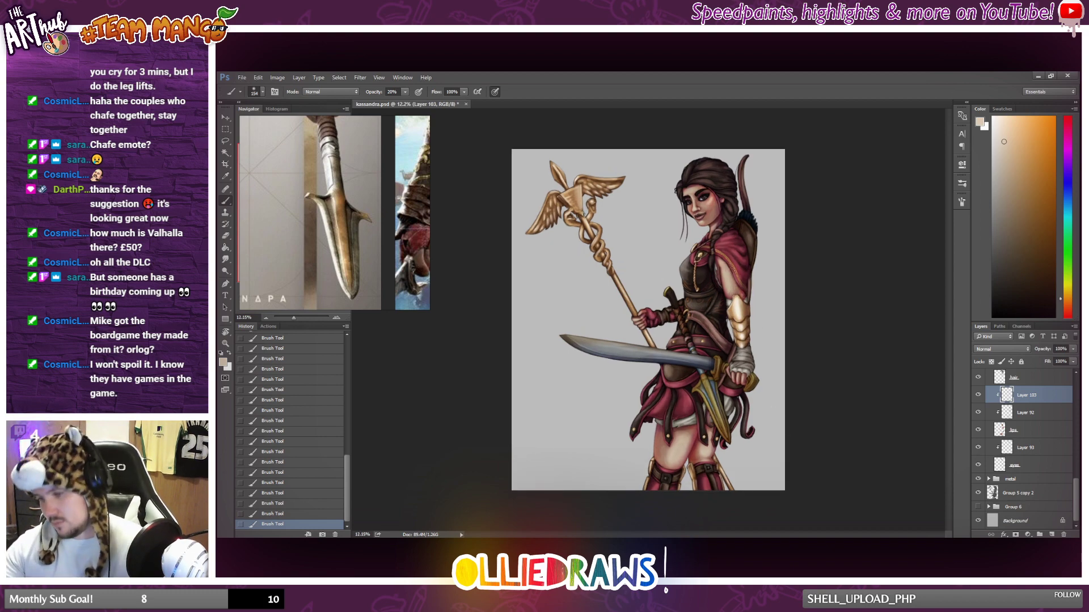
pyautogui.hotkey('ctrl', 'z')
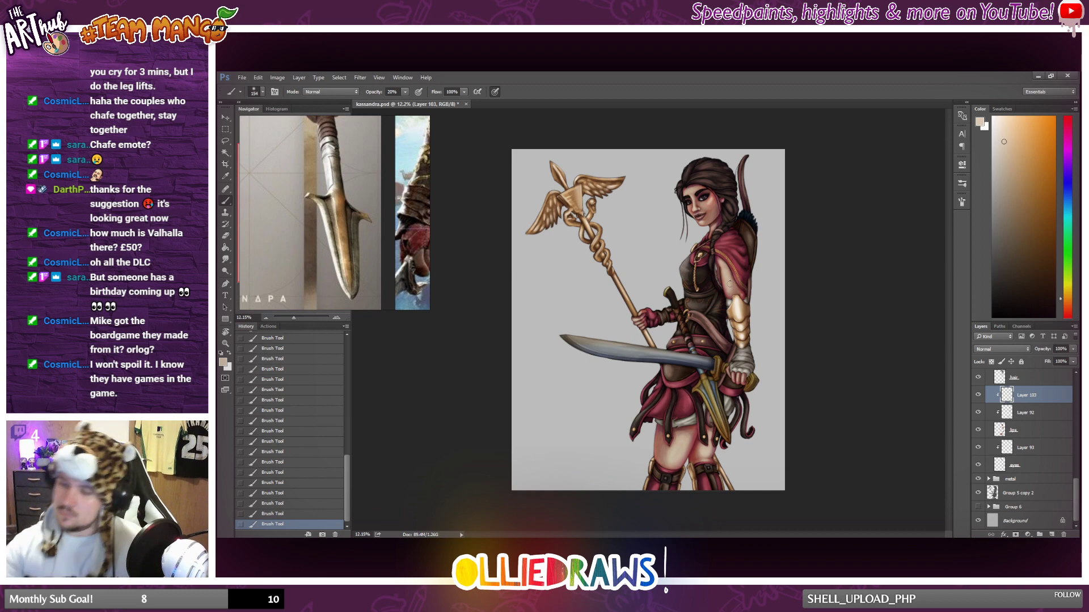
# Examine the shading of the face and upper body up close and against the full figure.
pyautogui.scroll(-2, 788, 307)
pyautogui.scroll(2, 785, 309)
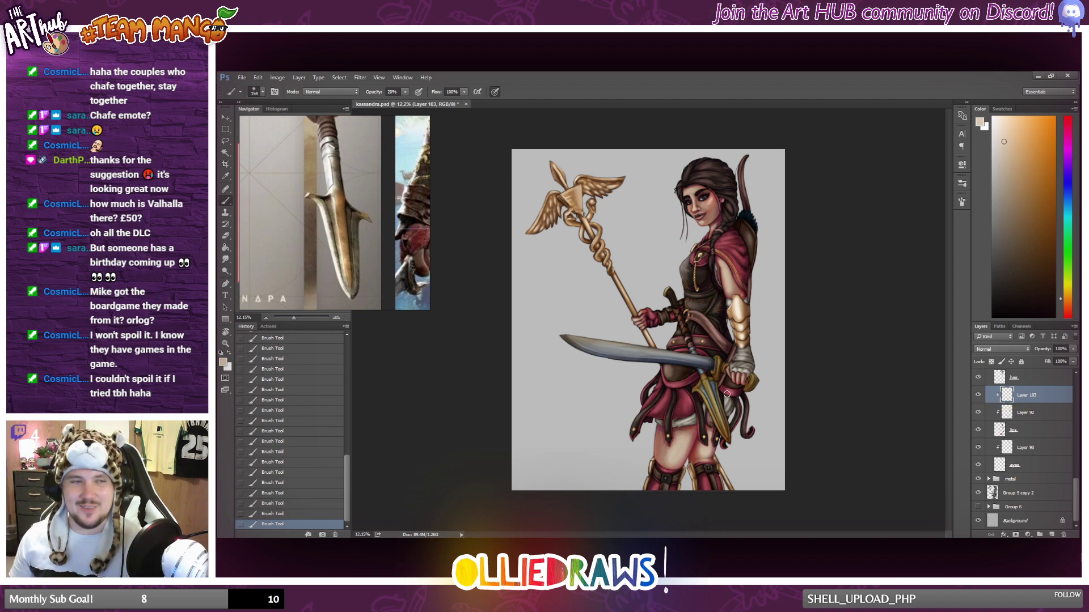
pyautogui.scroll(-2, 716, 392)
pyautogui.scroll(2, 707, 366)
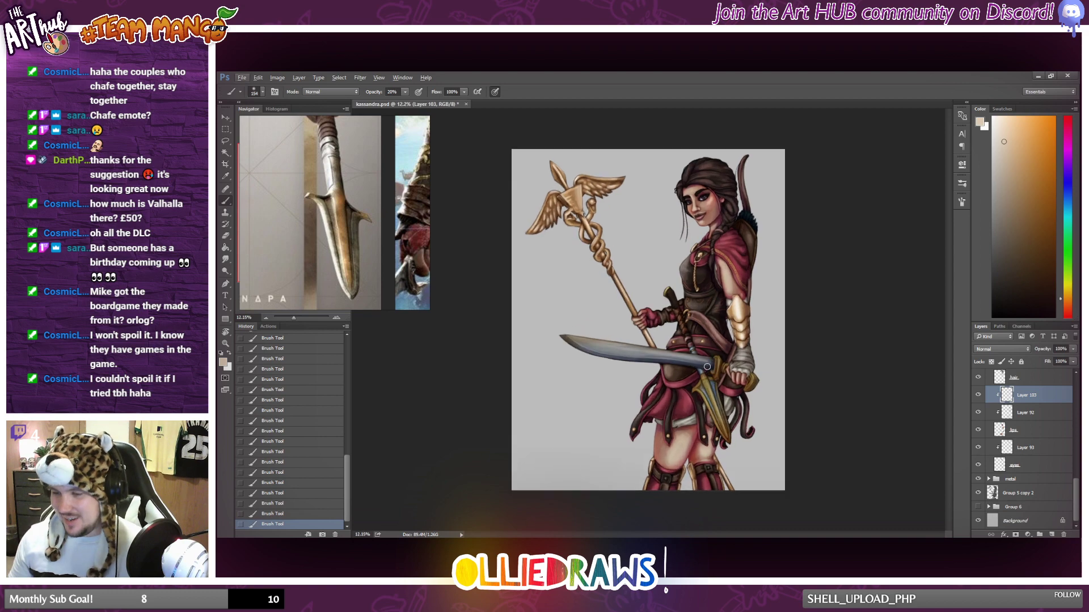
pyautogui.scroll(5, 727, 353)
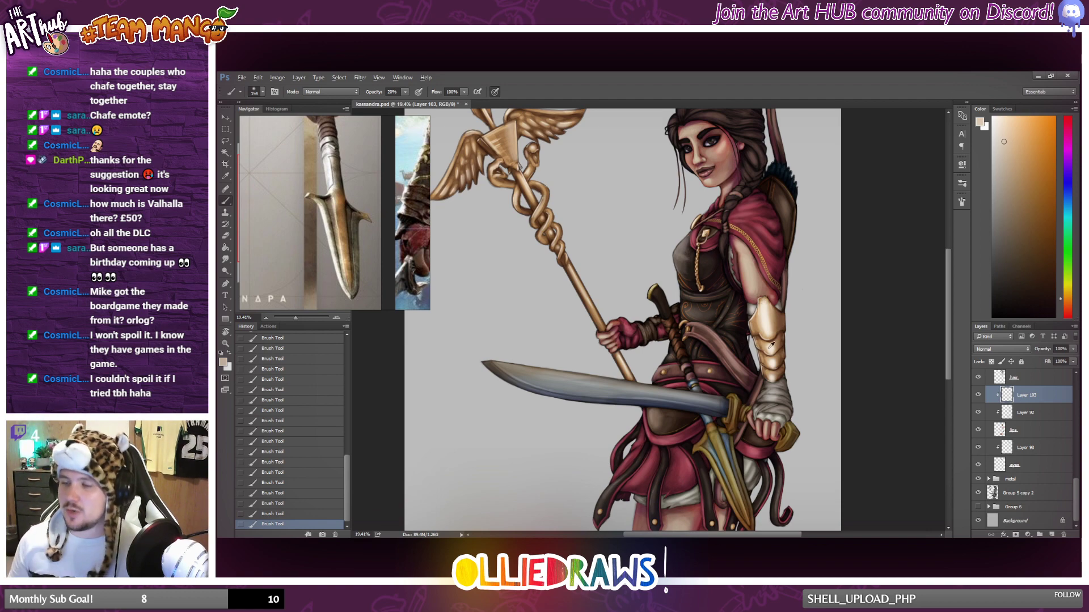
pyautogui.scroll(-1, 748, 311)
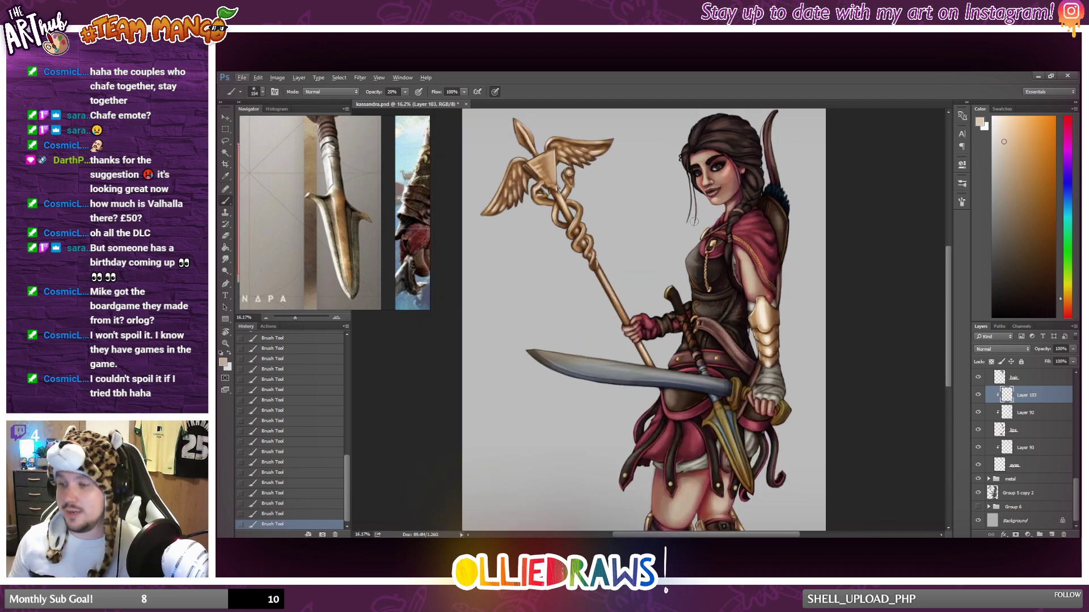
pyautogui.scroll(4, 714, 272)
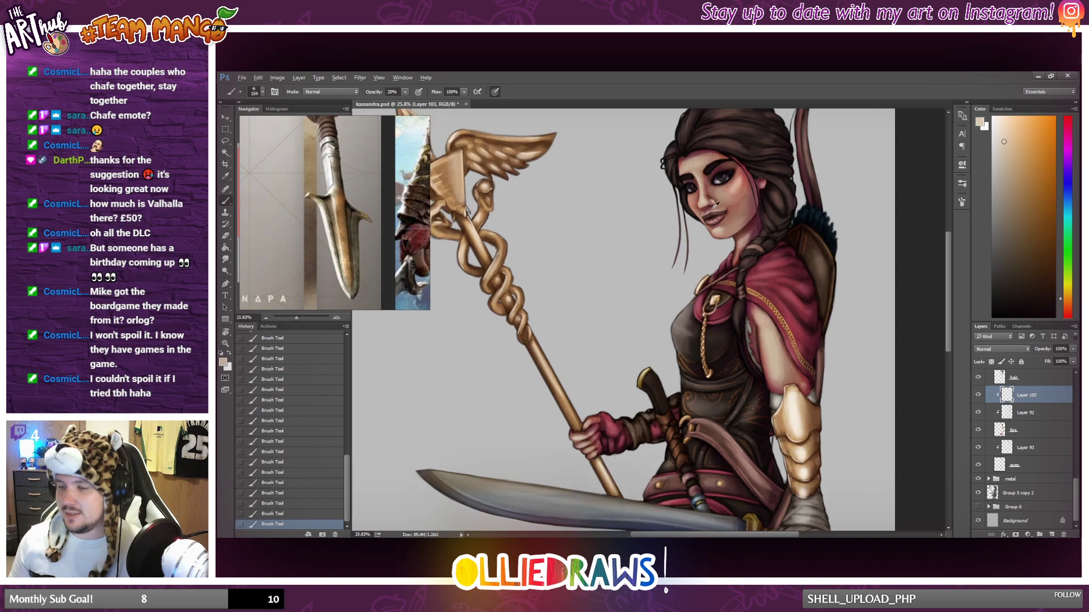
pyautogui.scroll(1, 716, 222)
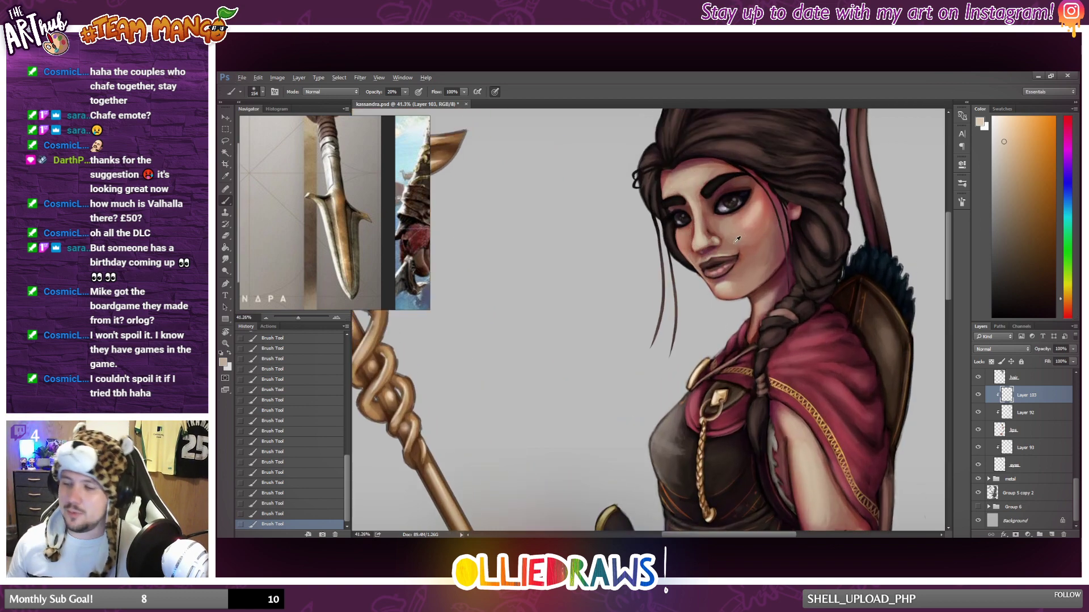
pyautogui.scroll(-5, 737, 239)
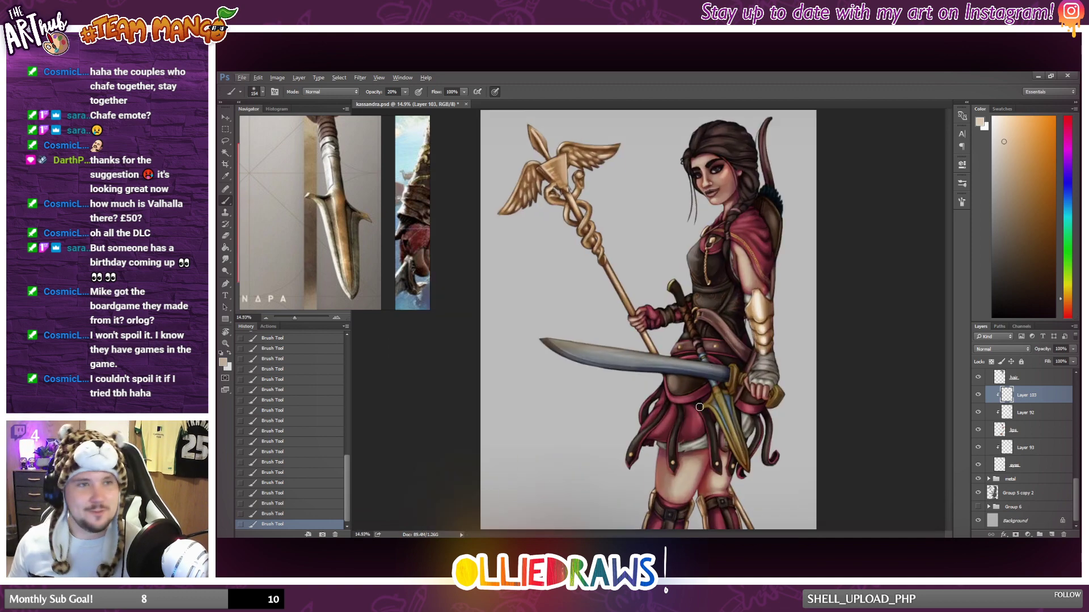
# Add a new layer directly above Layer 93 and clip it to the same base layer for the eye highlights.
pyautogui.scroll(-1, 699, 407)
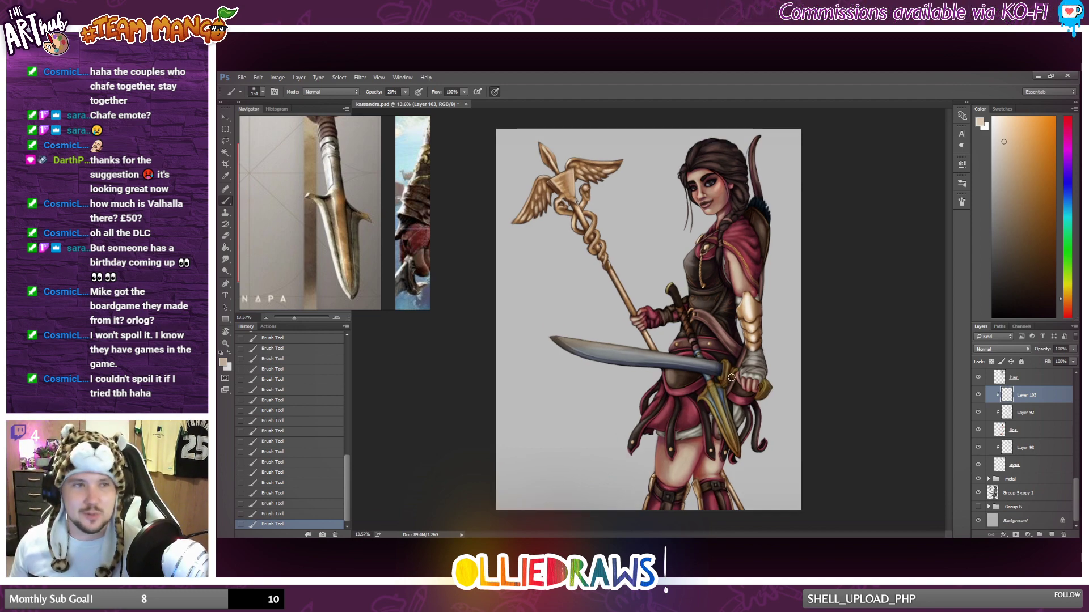
pyautogui.scroll(-1, 737, 379)
pyautogui.scroll(1, 749, 384)
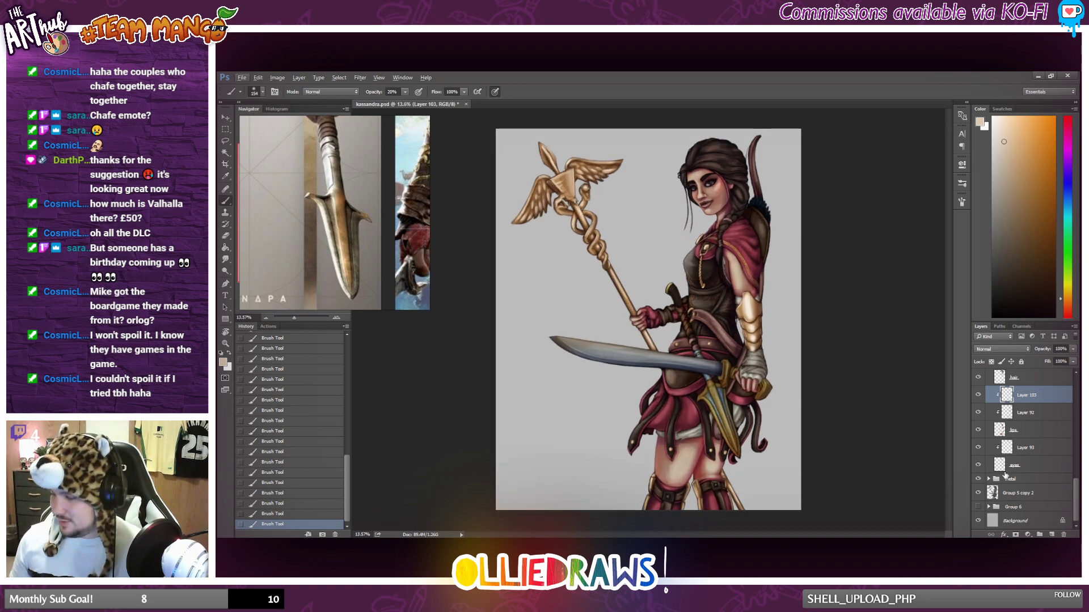
pyautogui.scroll(1, 1021, 450)
pyautogui.click(1037, 470)
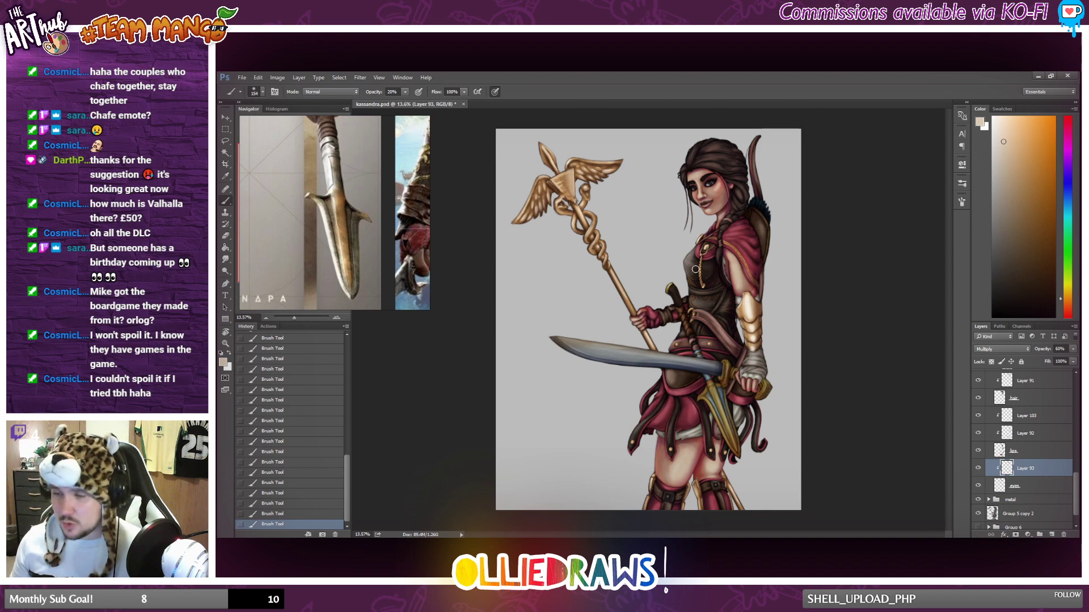
pyautogui.click(1051, 534)
pyautogui.keyDown('alt'); pyautogui.click(1013, 436); pyautogui.keyUp('alt')
pyautogui.scroll(5, 748, 173)
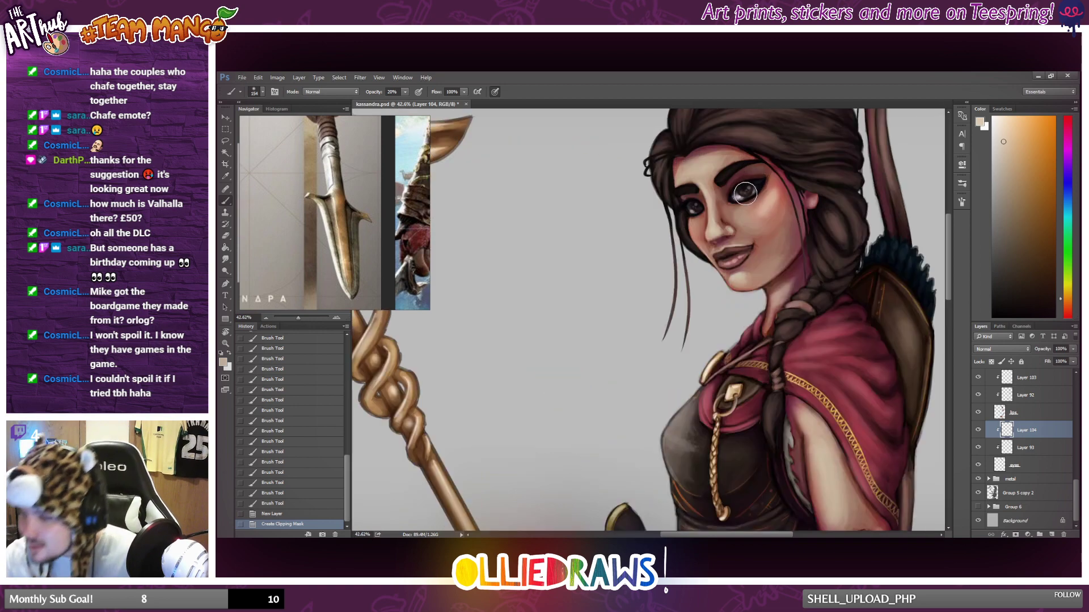
pyautogui.click(744, 193)
pyautogui.click(744, 193)
pyautogui.hotkey('ctrl', 'alt', 'z')
pyautogui.hotkey('ctrl', 'alt', 'z')
pyautogui.click(748, 198)
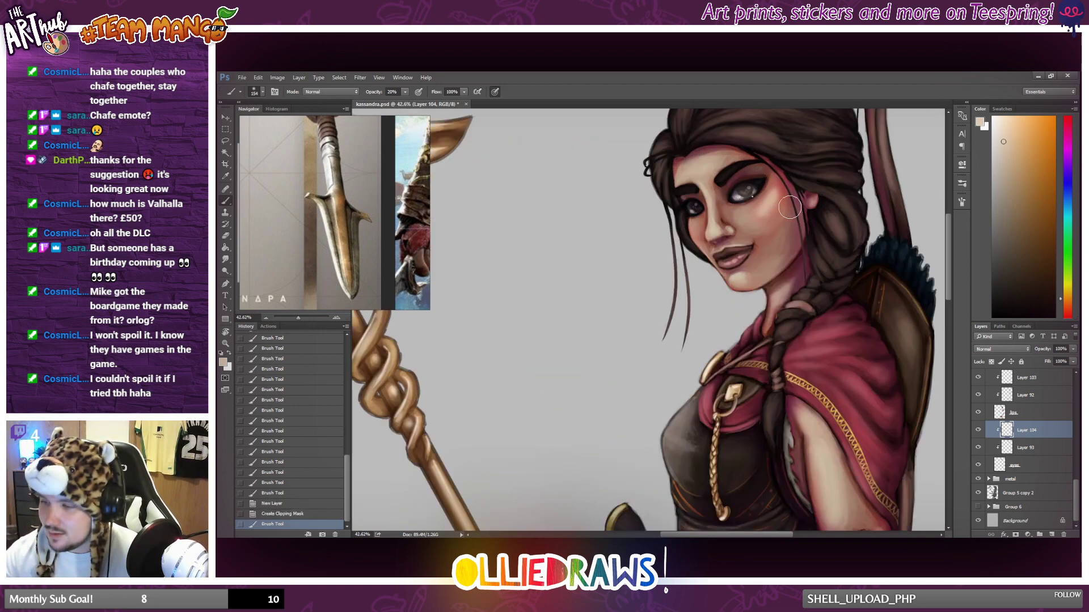
# Undo the oversized stroke, shrink the brush and dab soft light highlights onto the near eye at 20% opacity, undoing unwanted dabs.
pyautogui.rightClick(790, 207)
pyautogui.click(812, 218)
pyautogui.click(300, 514)
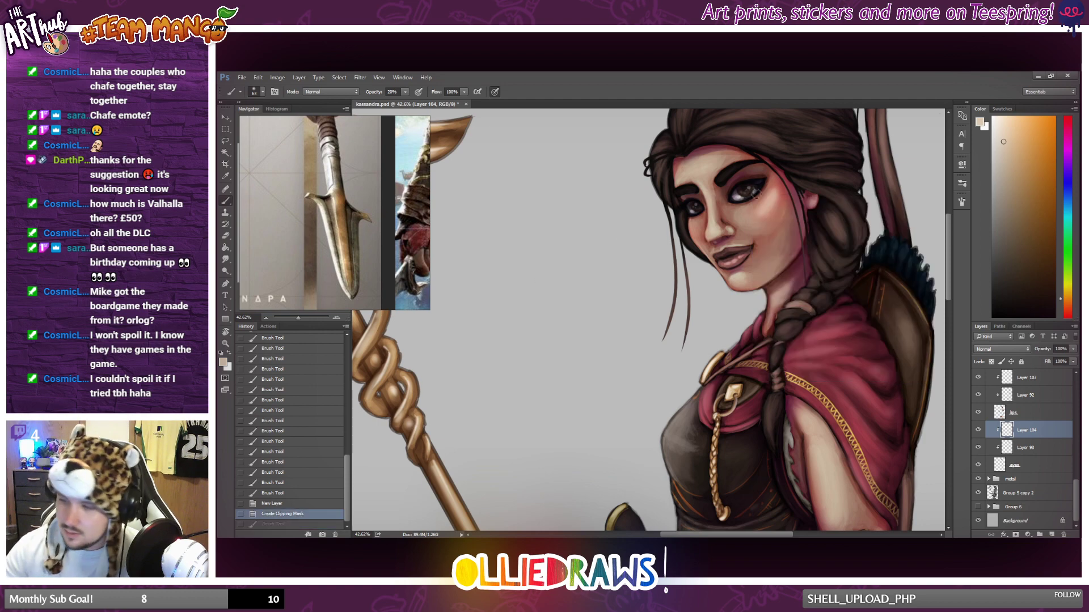
pyautogui.click(736, 196)
pyautogui.click(741, 196)
pyautogui.click(741, 196)
pyautogui.click(746, 192)
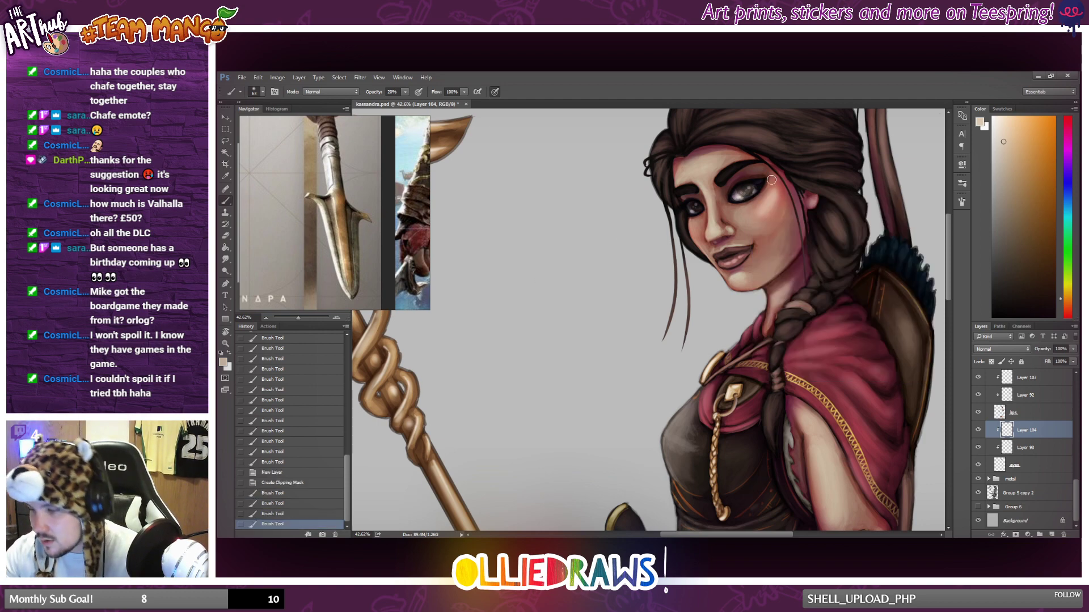
pyautogui.hotkey('ctrl', 'z')
pyautogui.click(749, 193)
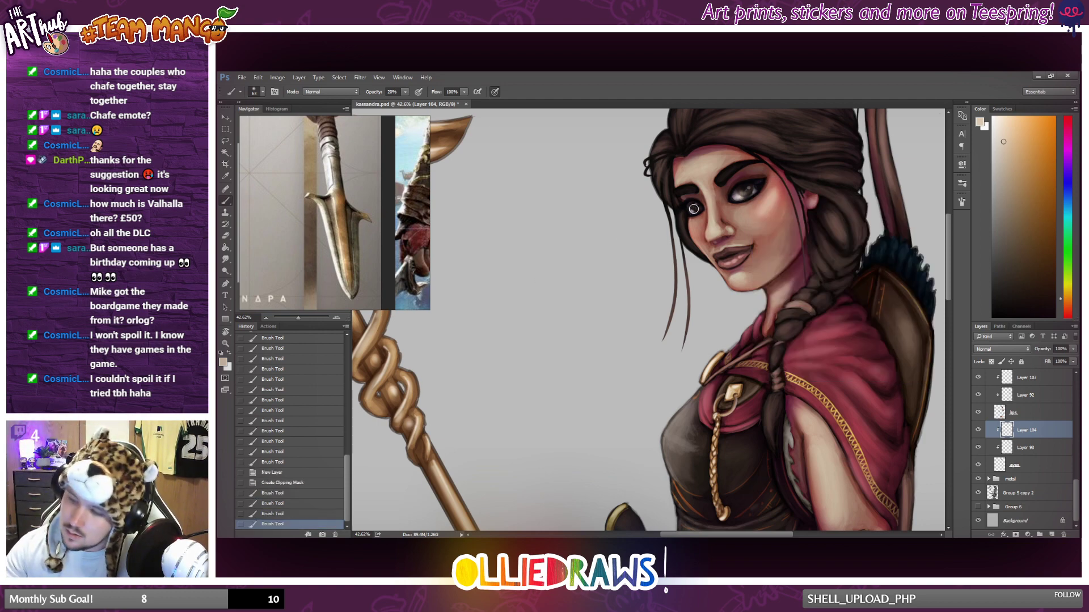
pyautogui.hotkey('ctrl', 'alt', 'z')
pyautogui.hotkey('ctrl', 'alt', 'z')
pyautogui.click(756, 193)
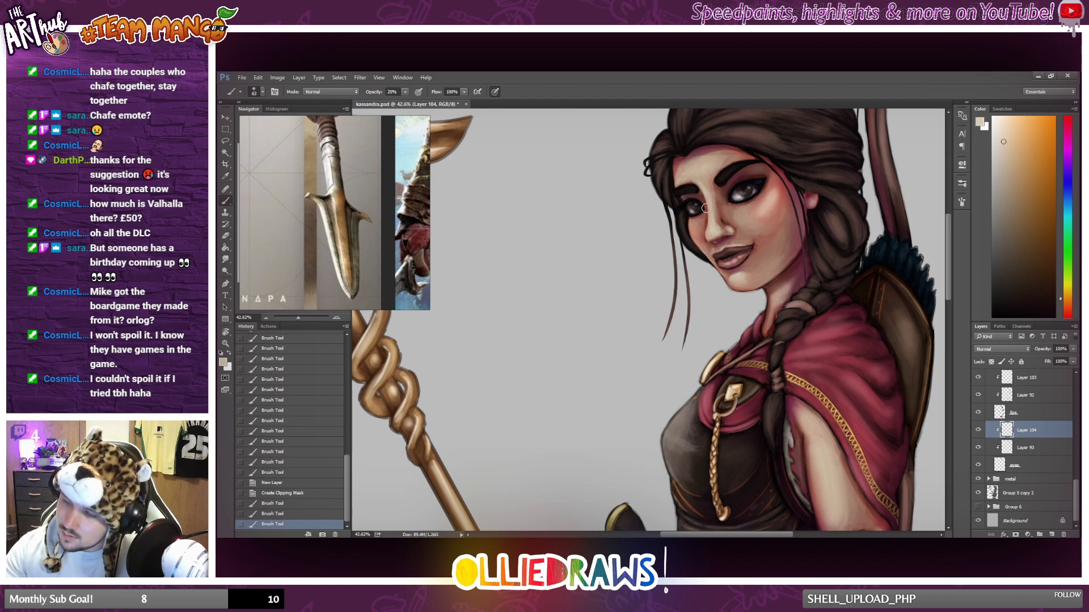
# Dab matching soft highlights onto the far eye and touch up the near eye.
pyautogui.click(692, 209)
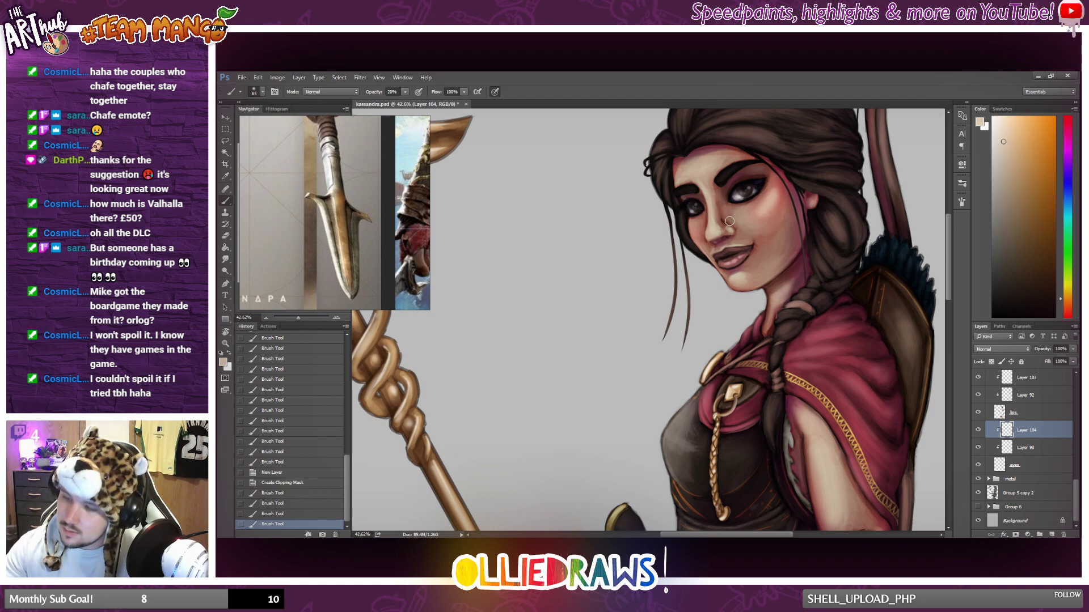
pyautogui.click(692, 209)
pyautogui.scroll(-4, 720, 209)
pyautogui.scroll(3, 757, 187)
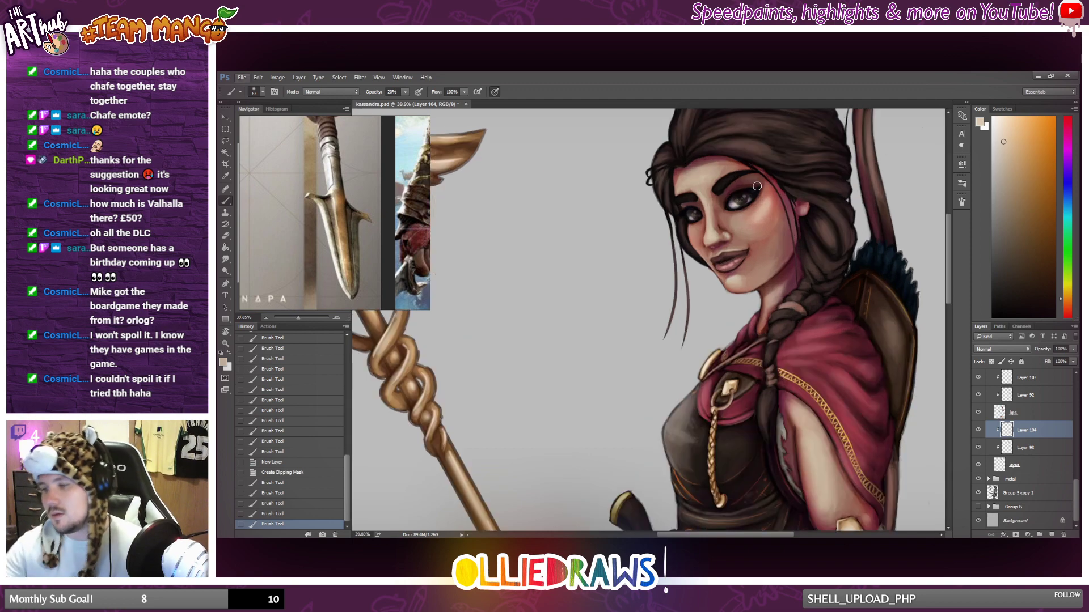
pyautogui.click(754, 192)
pyautogui.click(832, 341)
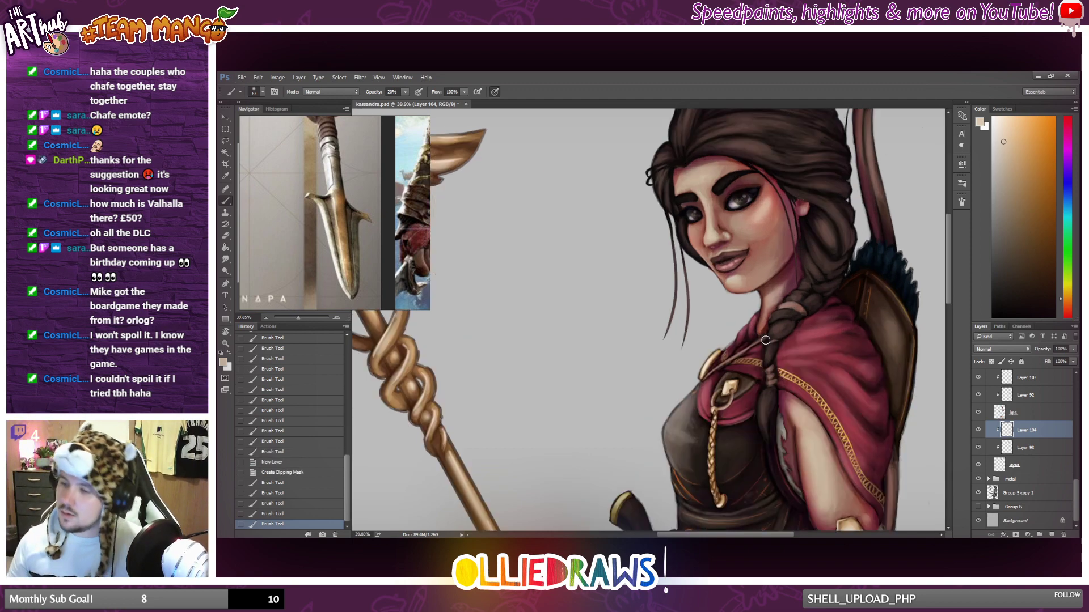
pyautogui.scroll(-5, 794, 323)
pyautogui.scroll(1, 751, 303)
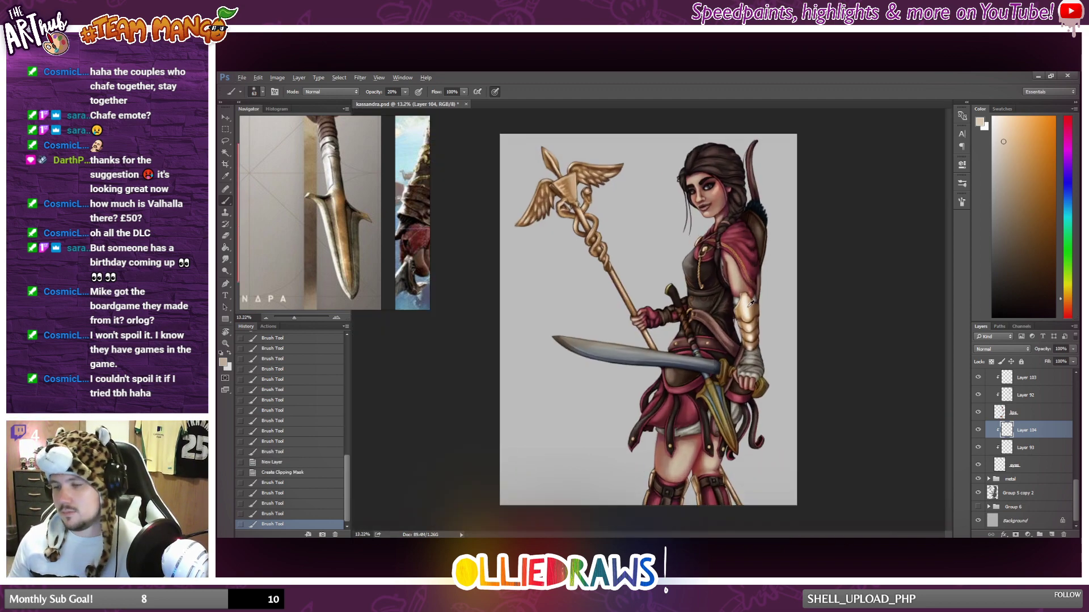
pyautogui.scroll(1, 751, 304)
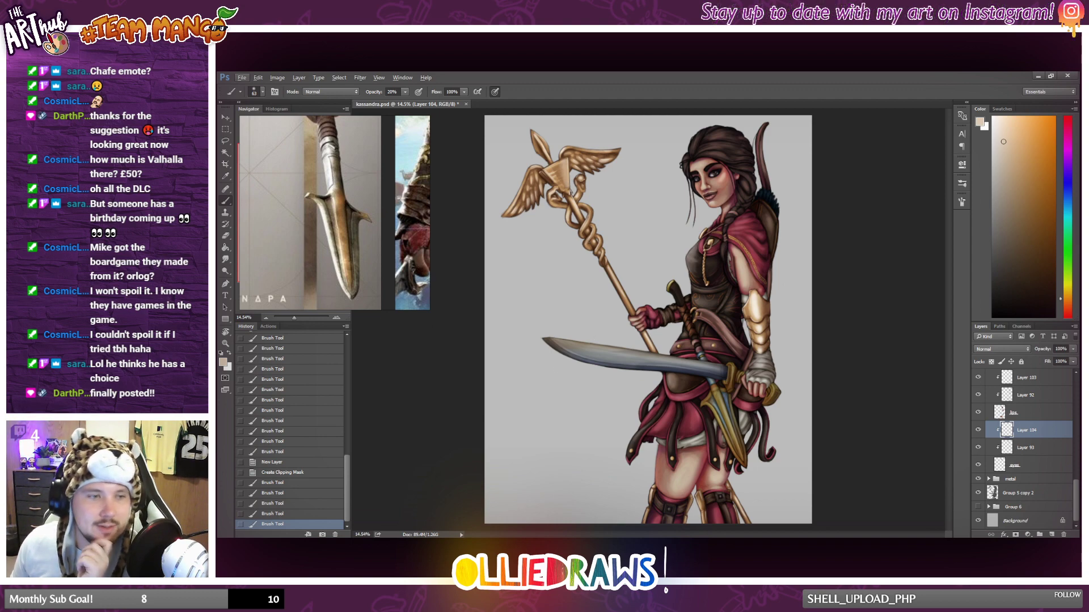
pyautogui.hotkey('alt', 'Tab')
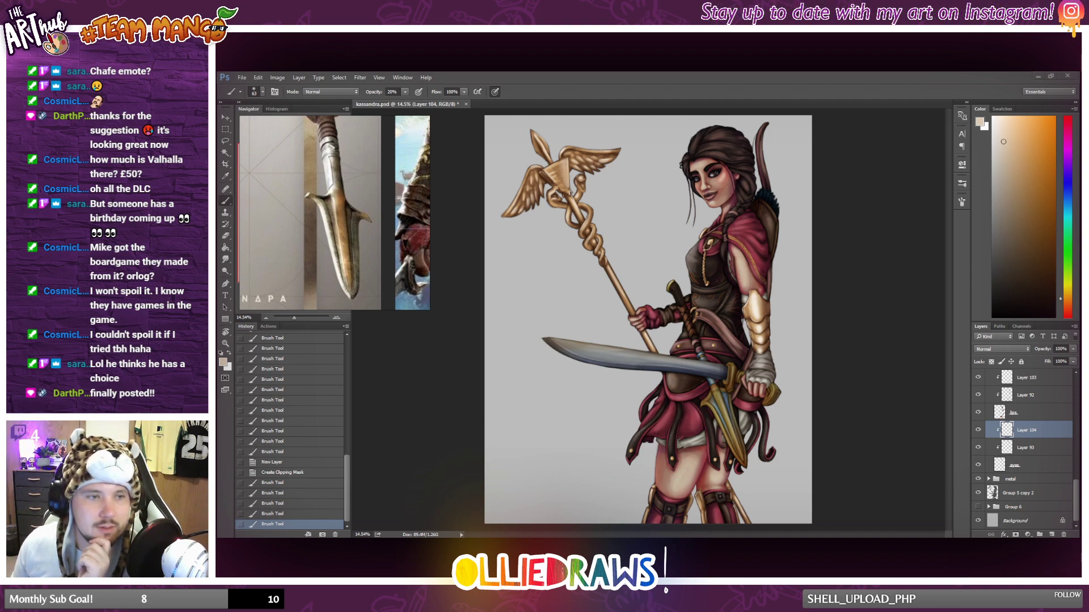
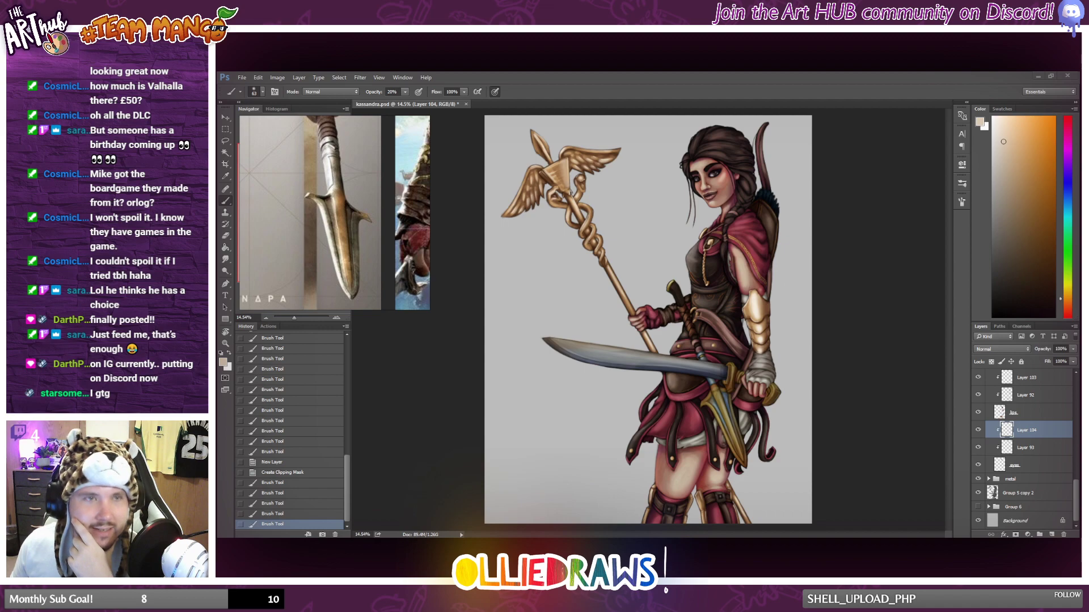
# Switch to Discord and view the Kanan Jarrus portrait enlarged in the i-just-posted channel.
pyautogui.moveTo(218, 89); pyautogui.dragTo(877, 72)
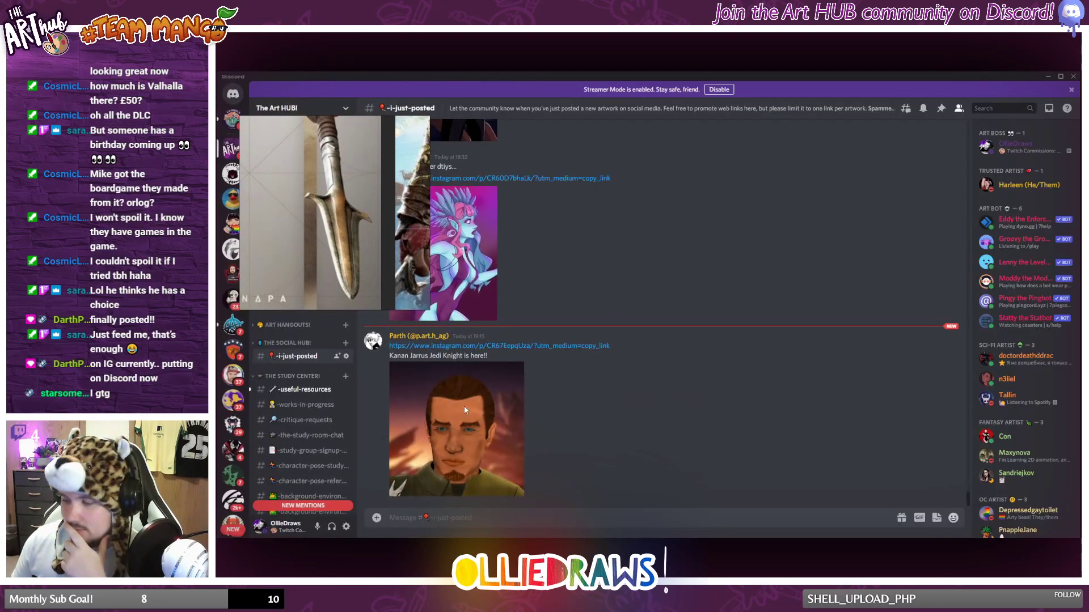
pyautogui.click(495, 425)
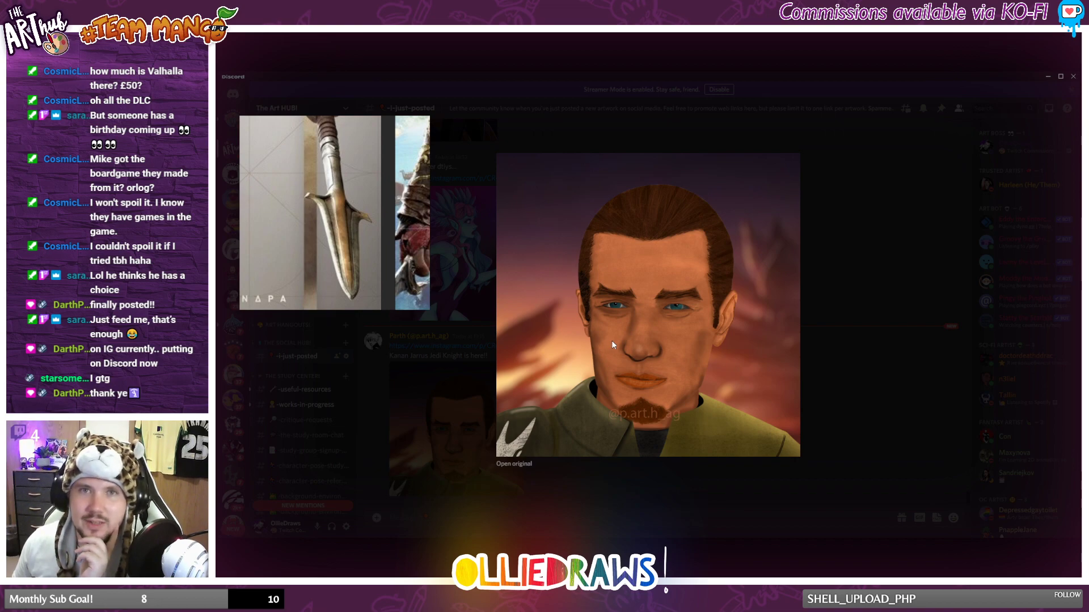
pyautogui.click(880, 375)
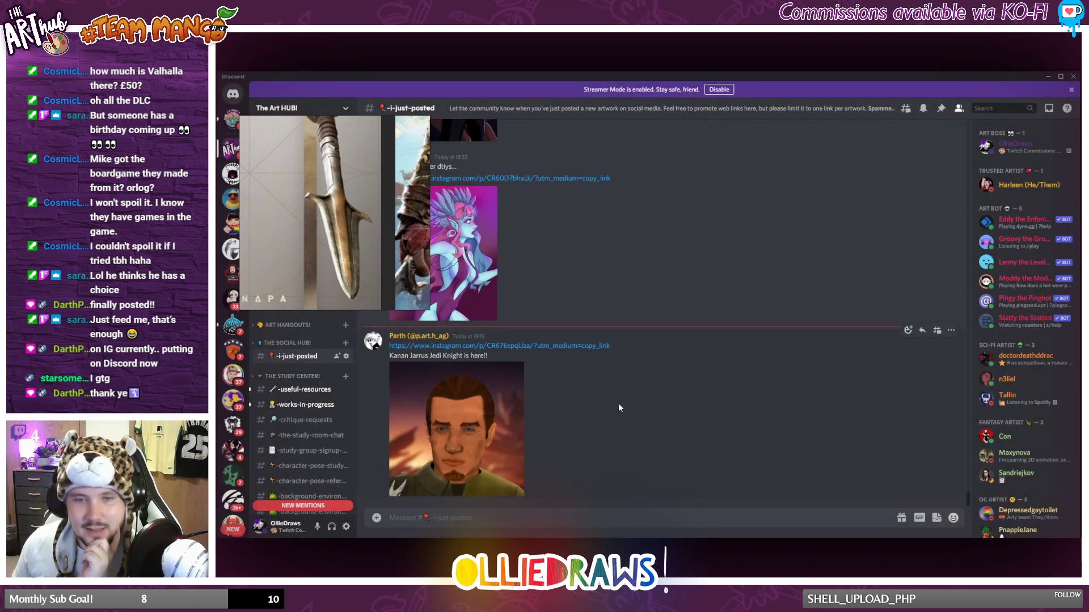
pyautogui.click(484, 407)
pyautogui.click(841, 404)
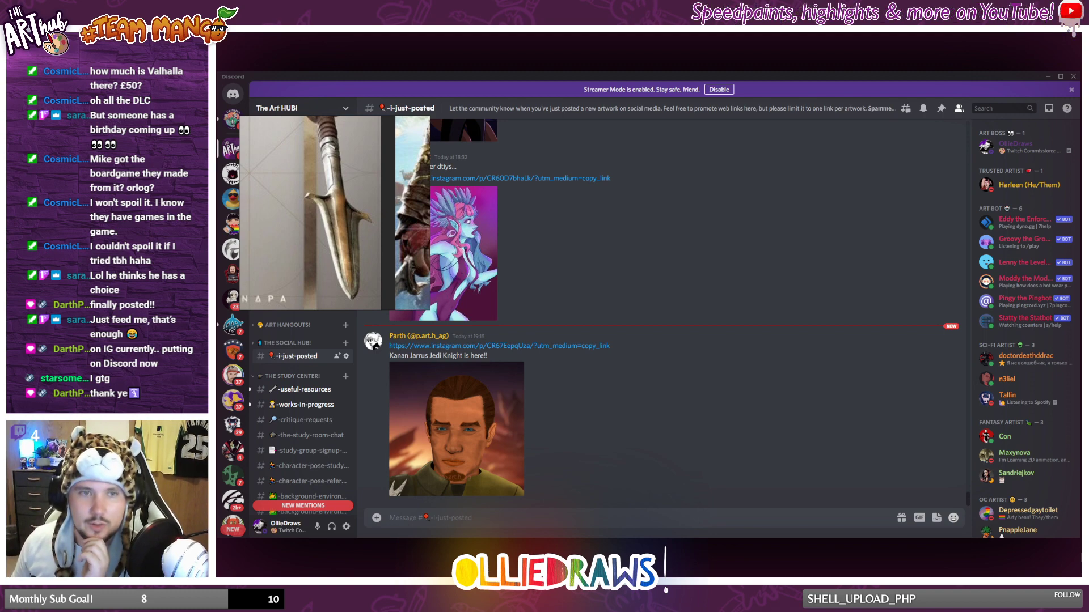
# Switch to the artist's Instagram profile in the browser and view the greyscale portrait post, then close it.
pyautogui.moveTo(217, 181); pyautogui.dragTo(638, 73)
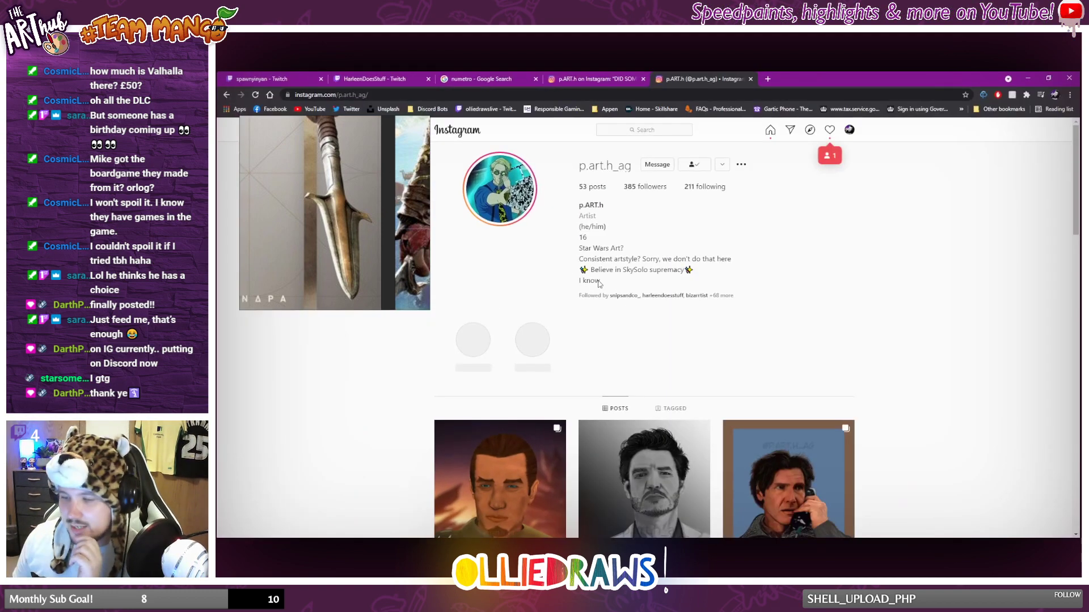
pyautogui.doubleClick(594, 164)
pyautogui.scroll(-1, 484, 398)
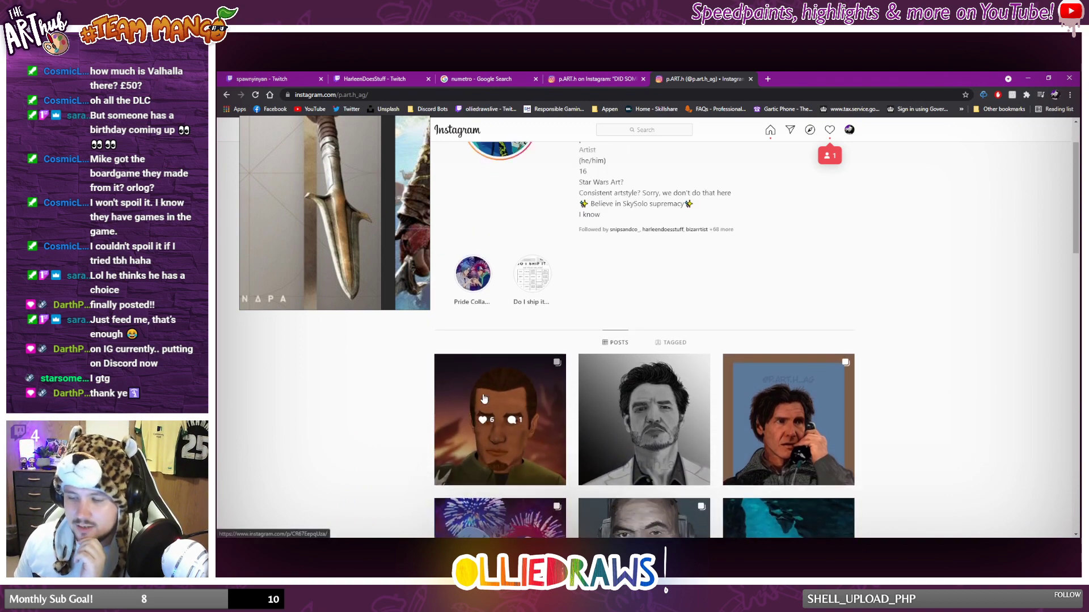
pyautogui.scroll(1, 484, 398)
pyautogui.scroll(-1, 568, 369)
pyautogui.click(590, 341)
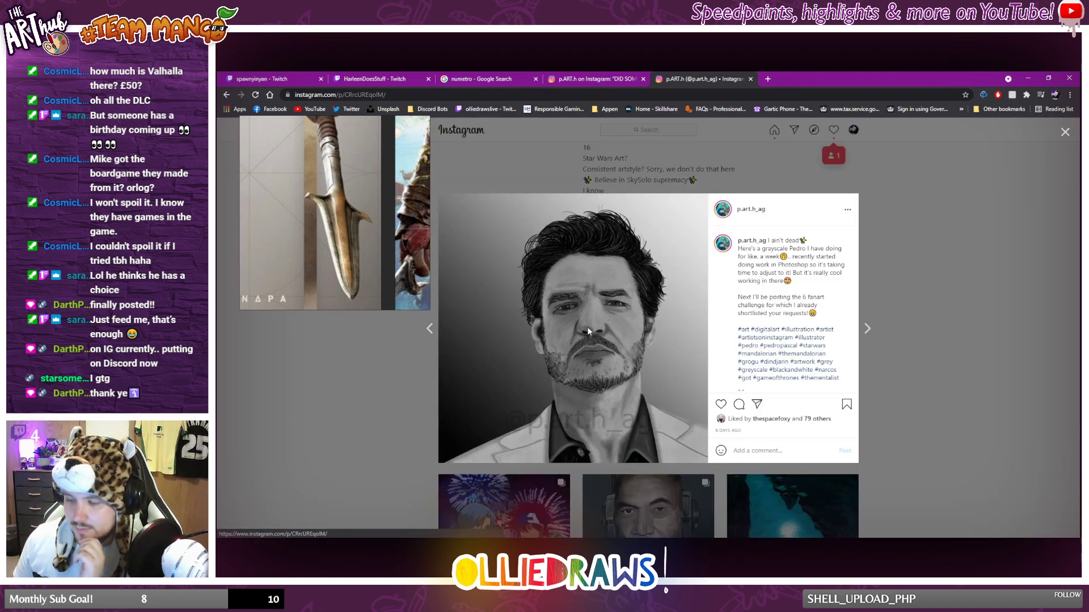
pyautogui.doubleClick(597, 350)
pyautogui.click(378, 403)
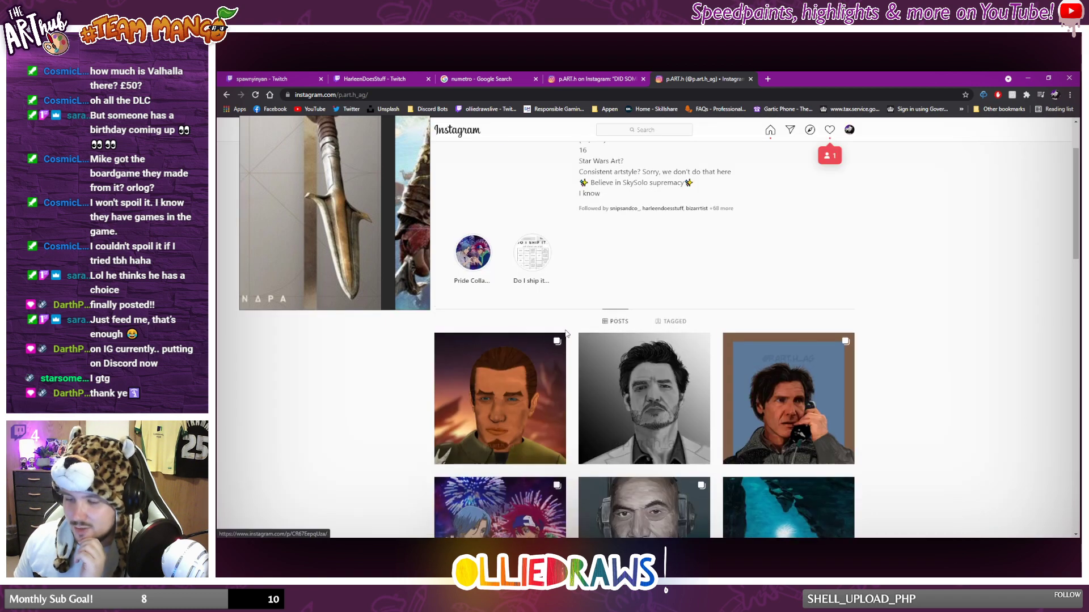
# Look over the artist's post grid and return to the profile header.
pyautogui.scroll(1, 569, 334)
pyautogui.scroll(-1, 600, 474)
pyautogui.scroll(1, 579, 318)
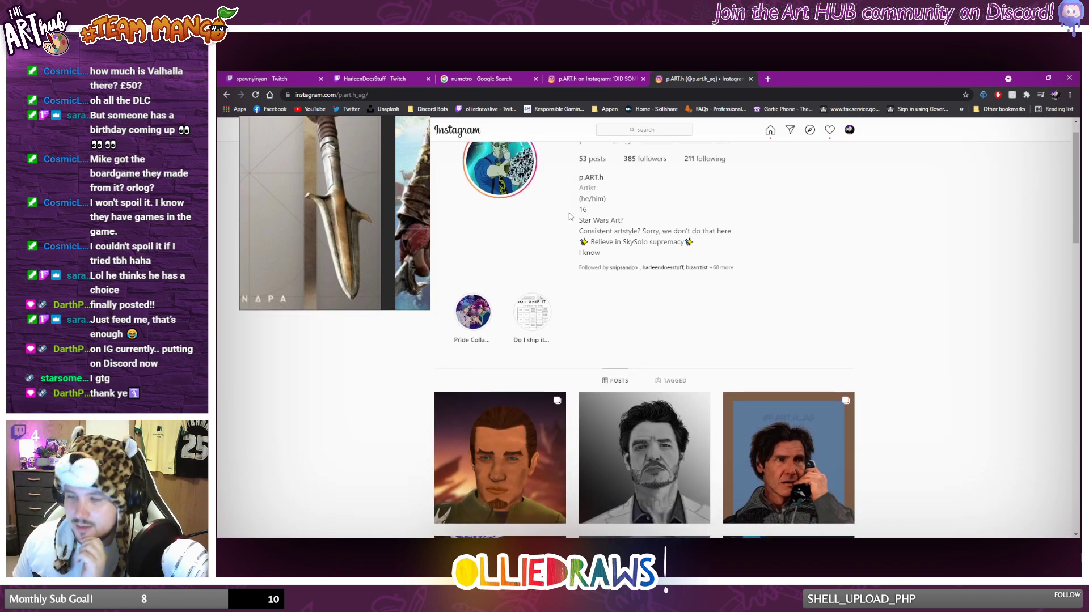
pyautogui.doubleClick(604, 166)
pyautogui.click(888, 277)
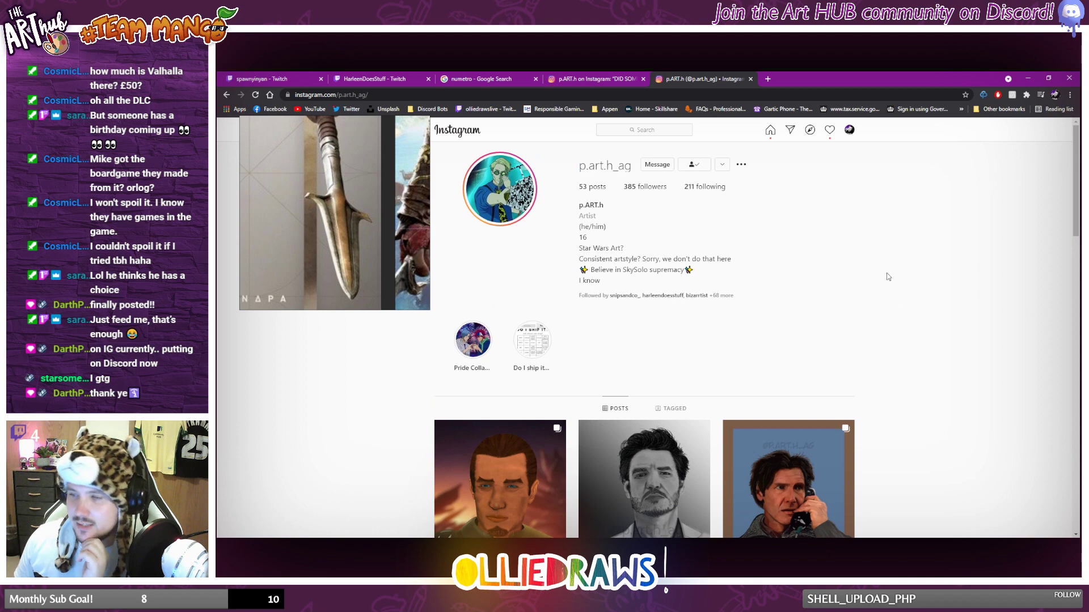
# Check the HarleenDoesStuff Twitch stream, then put the browser and Discord away to return to the Photoshop painting.
pyautogui.moveTo(942, 75); pyautogui.dragTo(218, 186)
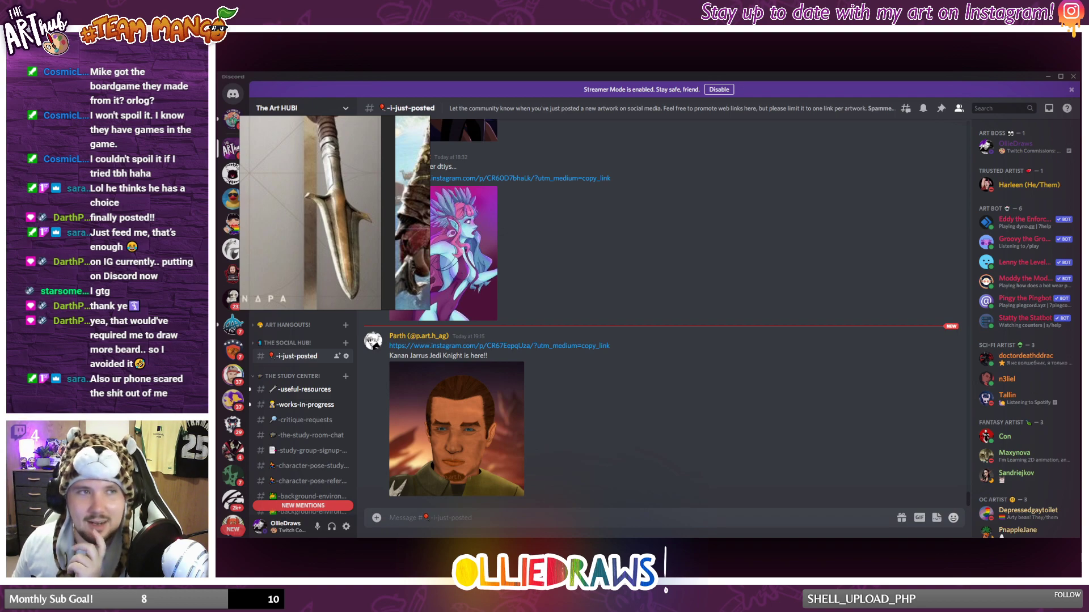
pyautogui.moveTo(218, 341); pyautogui.dragTo(680, 73)
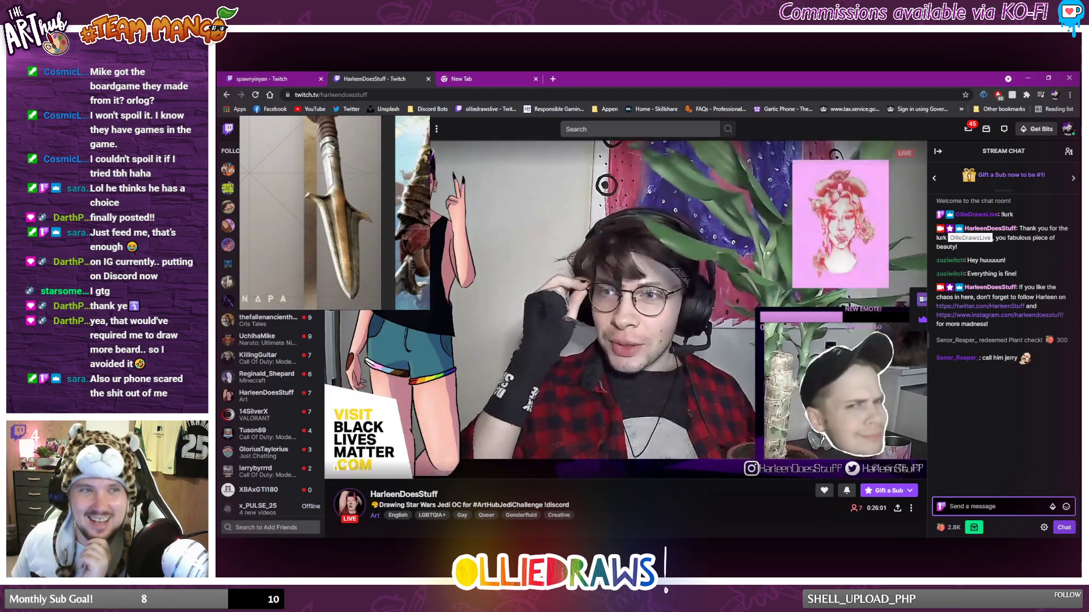
pyautogui.moveTo(705, 80); pyautogui.dragTo(218, 227)
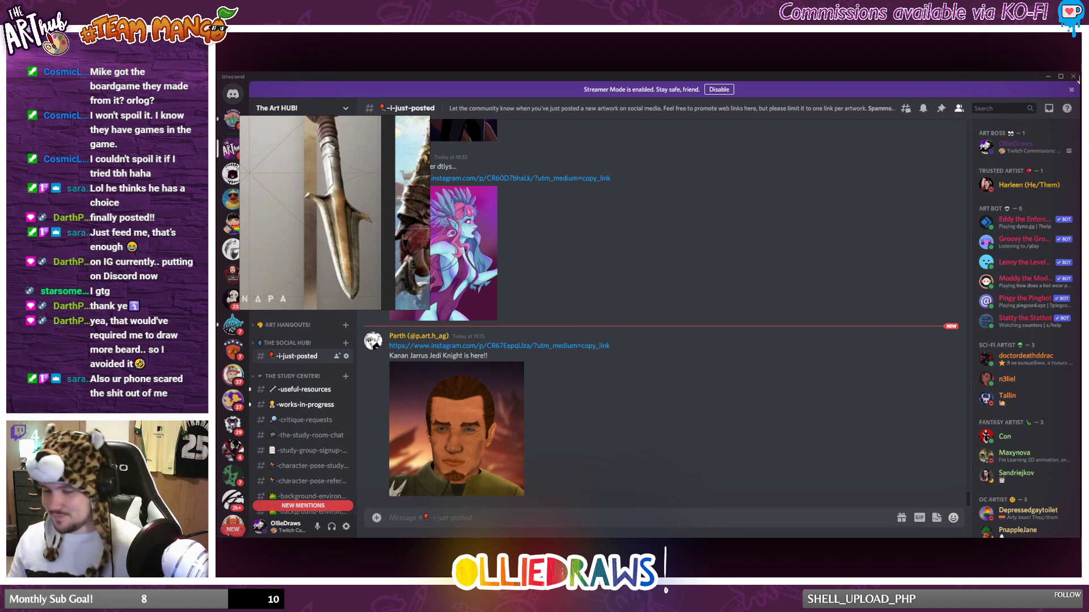
pyautogui.click(1048, 76)
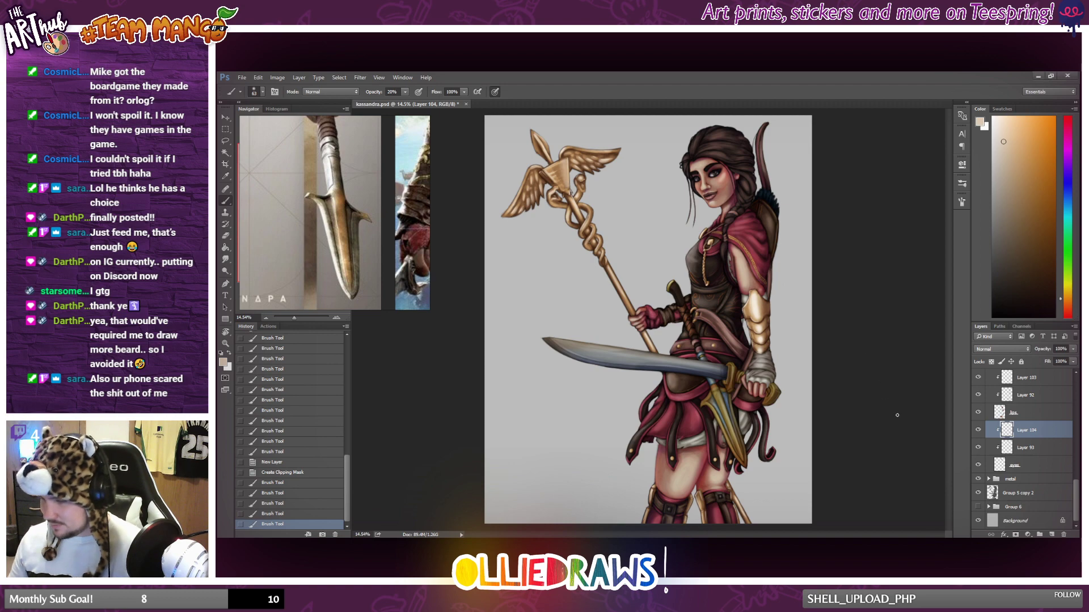
# Compare the painting with and without Layer 104, then lower that layer's opacity to about 78%.
pyautogui.click(978, 430)
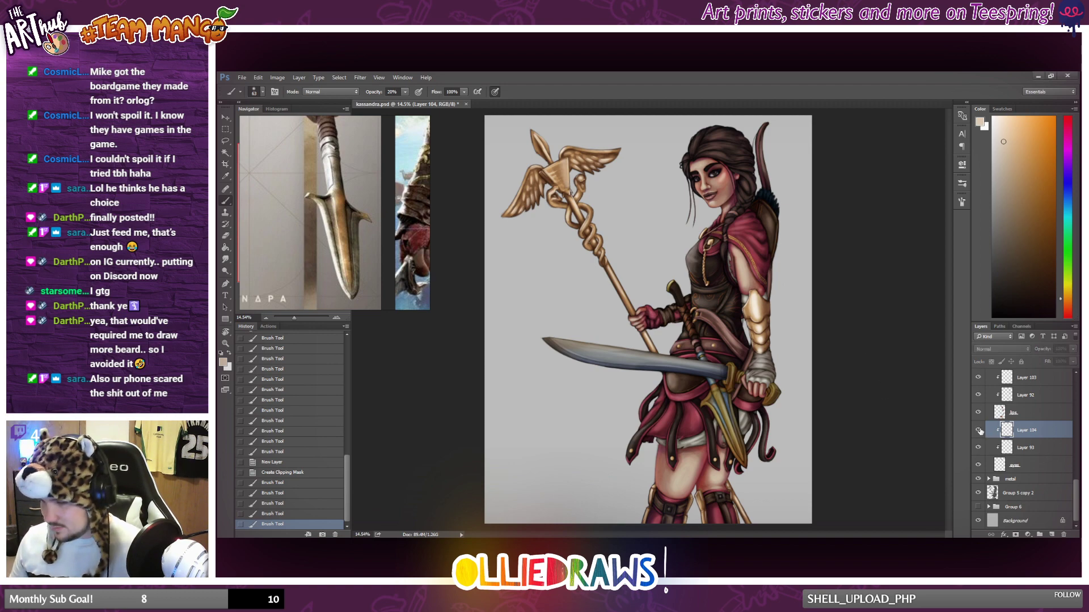
pyautogui.click(979, 431)
pyautogui.click(979, 432)
pyautogui.click(978, 432)
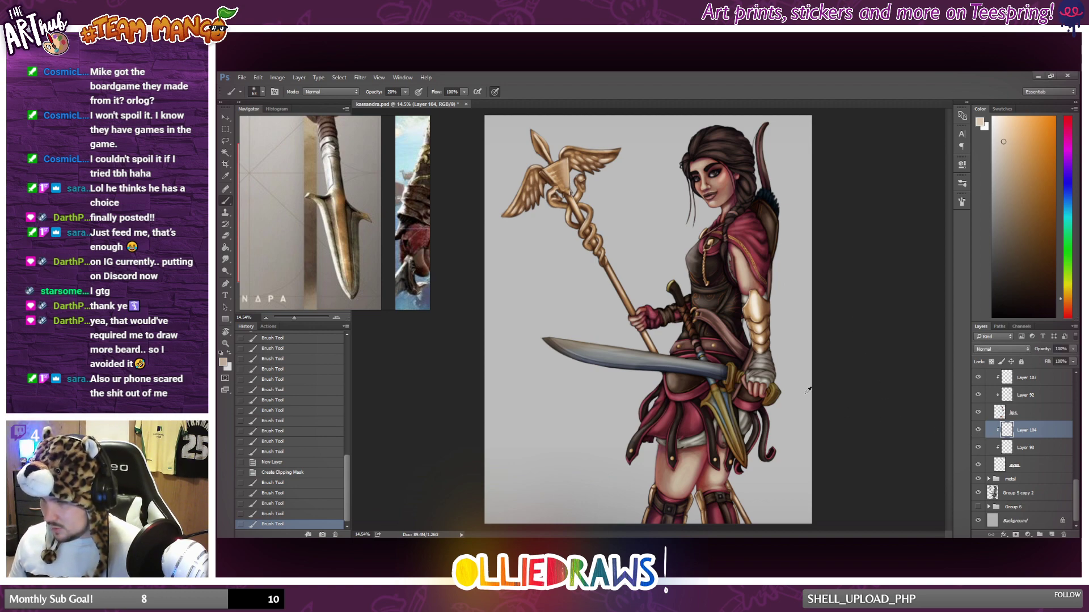
pyautogui.click(1073, 348)
pyautogui.moveTo(1070, 361); pyautogui.dragTo(1063, 363)
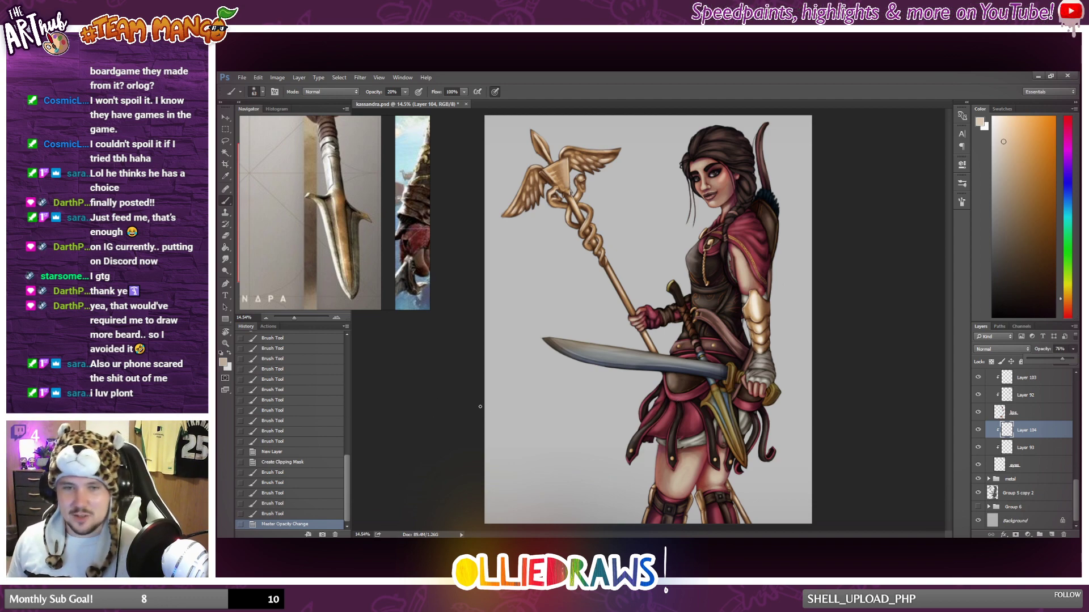
# Expand the metal group and add a new layer clipped to Layer 82, checking what Layer 82 contains.
pyautogui.click(1034, 465)
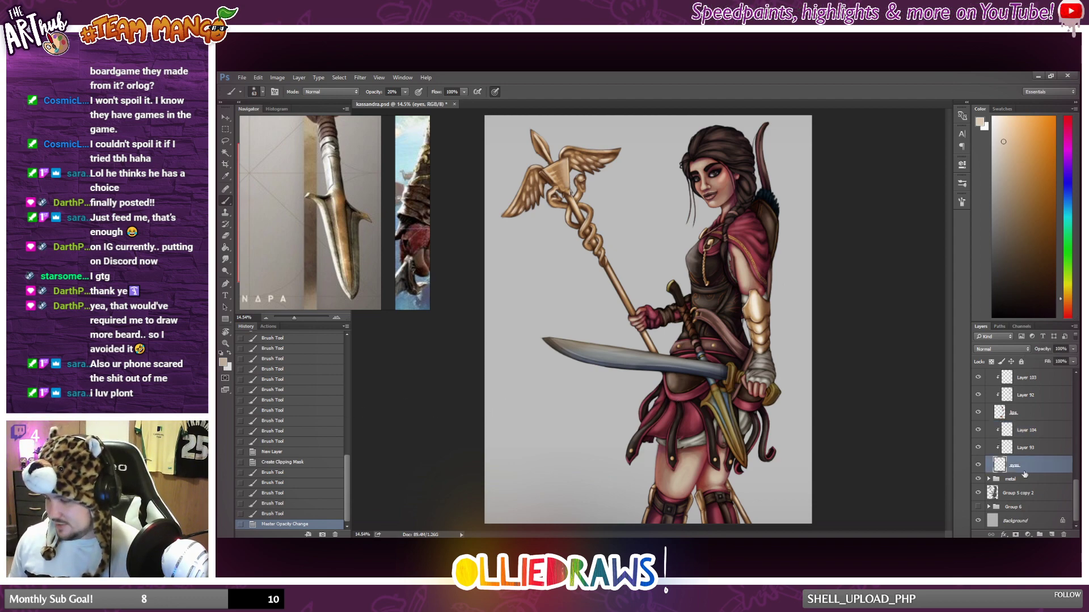
pyautogui.click(988, 479)
pyautogui.scroll(-1, 1015, 490)
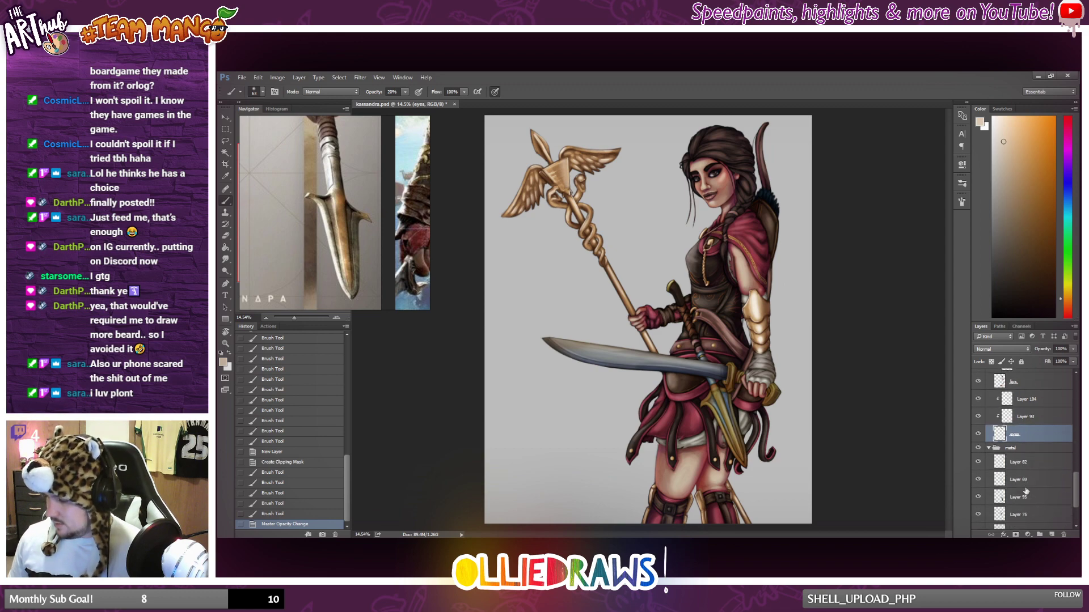
pyautogui.click(1019, 463)
pyautogui.click(1052, 534)
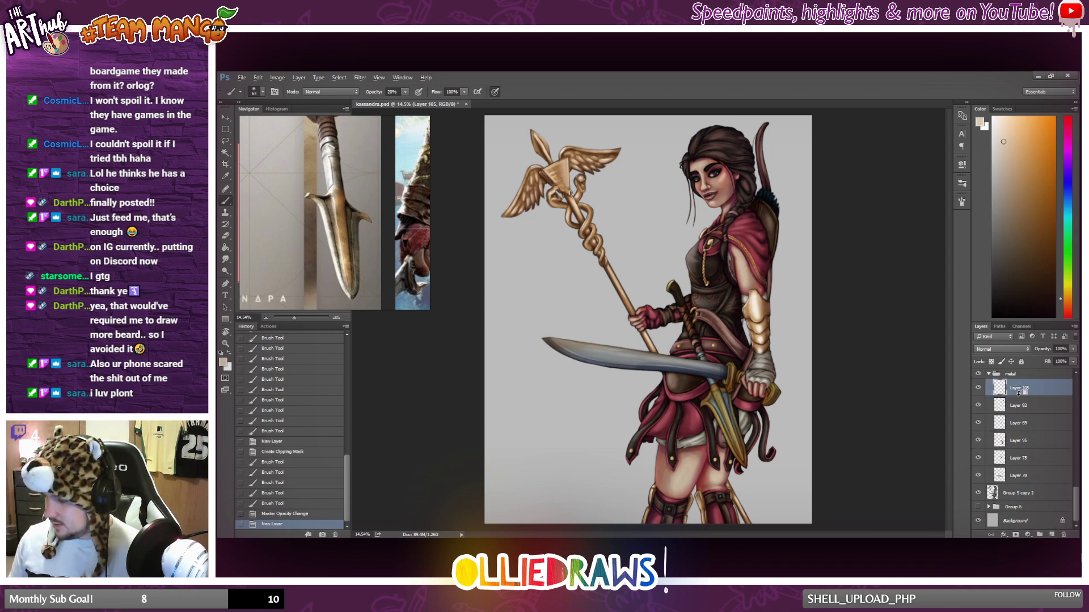
pyautogui.hotkey('ctrl', 'alt', 'g')
pyautogui.click(979, 406)
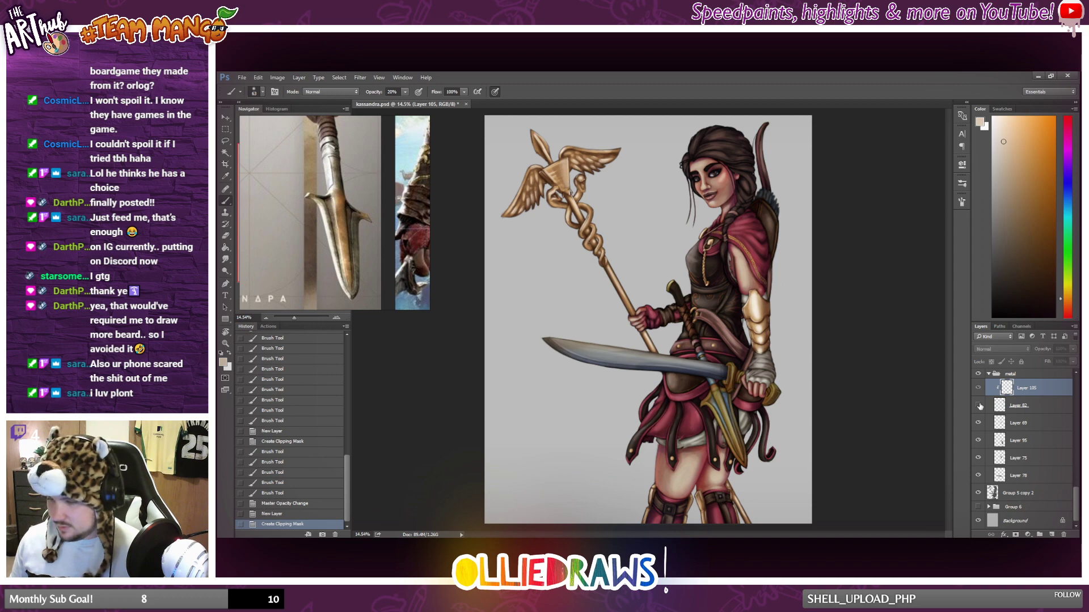
pyautogui.click(979, 406)
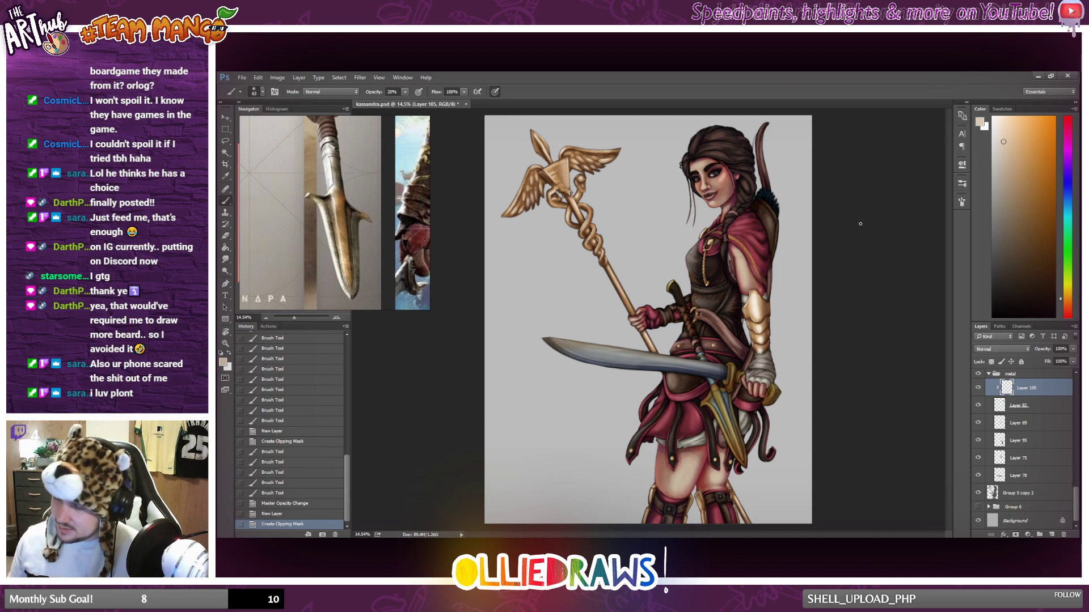
# Sample the dark blue of the arrow feathers and lighten it to a muted mid blue for painting.
pyautogui.click(1001, 131)
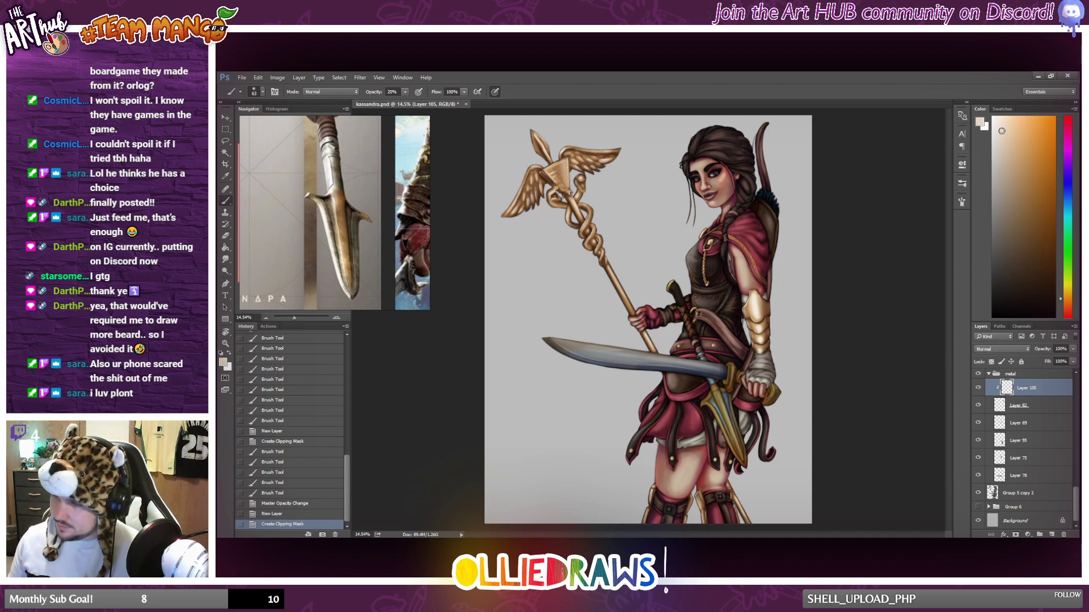
pyautogui.click(1002, 154)
pyautogui.keyDown('alt'); pyautogui.click(767, 194); pyautogui.keyUp('alt')
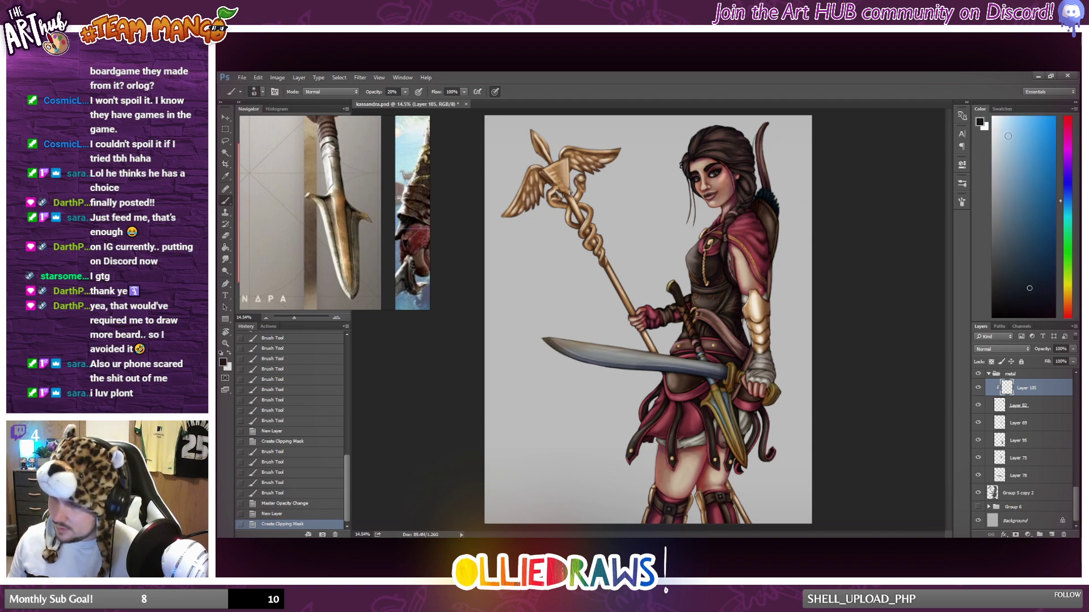
pyautogui.moveTo(1020, 259); pyautogui.dragTo(1013, 216)
# Set the brush to 33% opacity and 51% hardness with a smaller size for detailing the arrow feathers.
pyautogui.scroll(12, 828, 186)
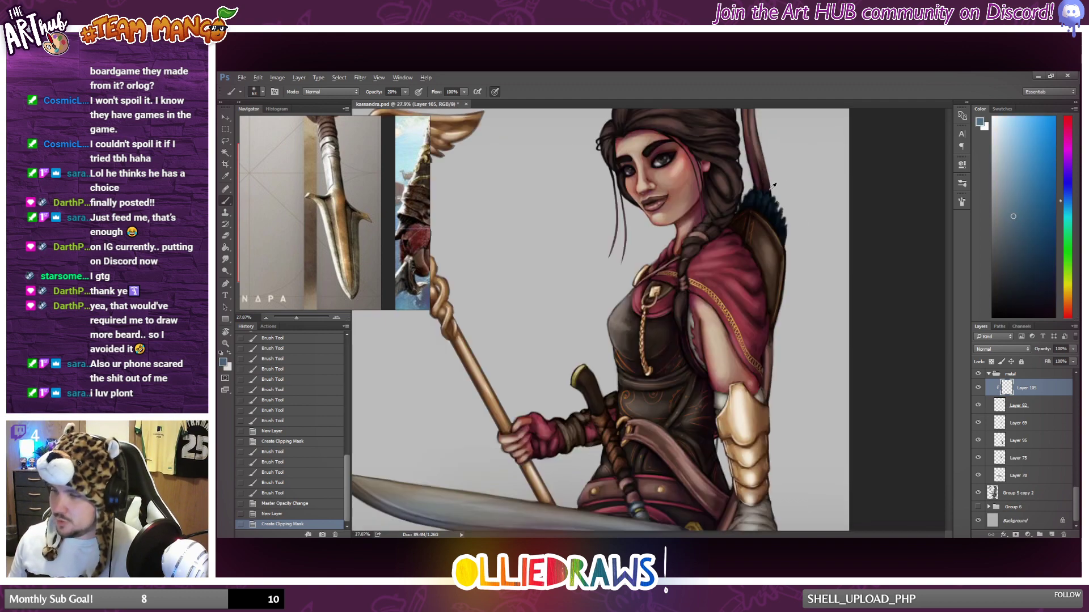
pyautogui.click(807, 213)
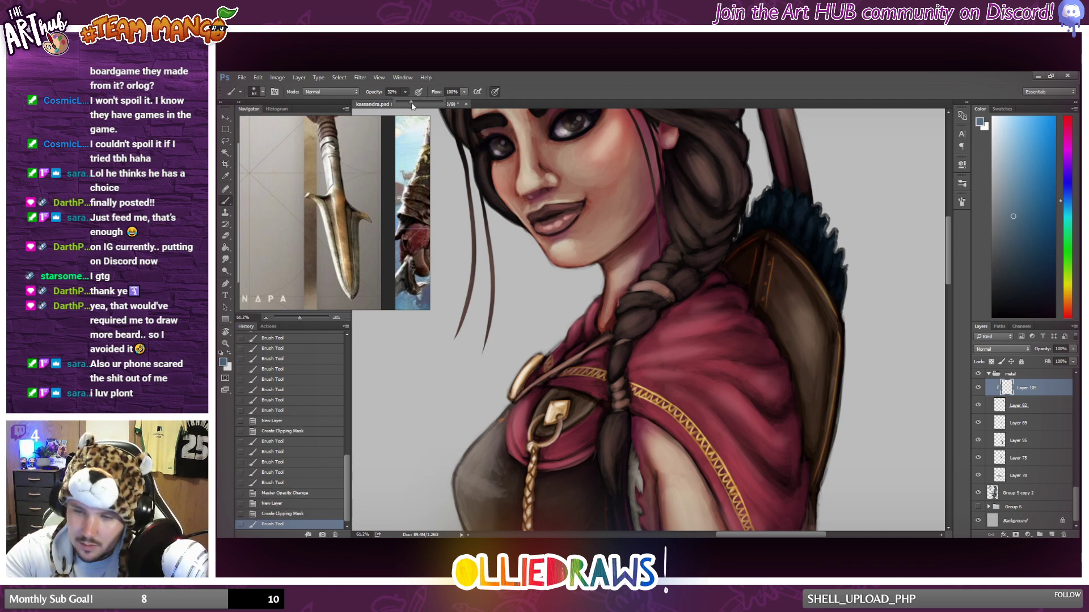
pyautogui.rightClick(734, 260)
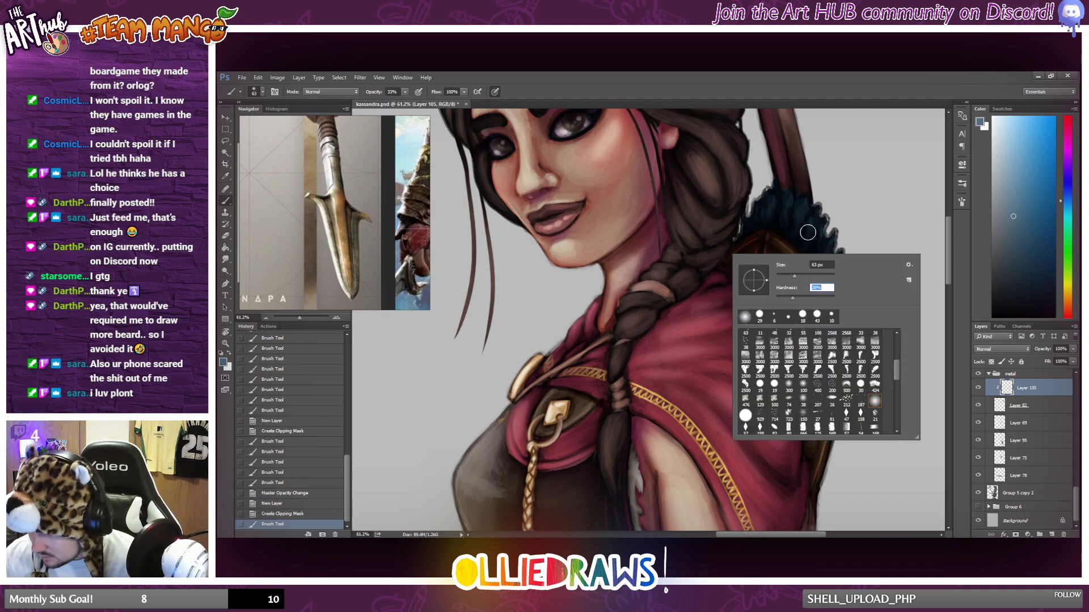
pyautogui.moveTo(792, 298); pyautogui.dragTo(806, 298)
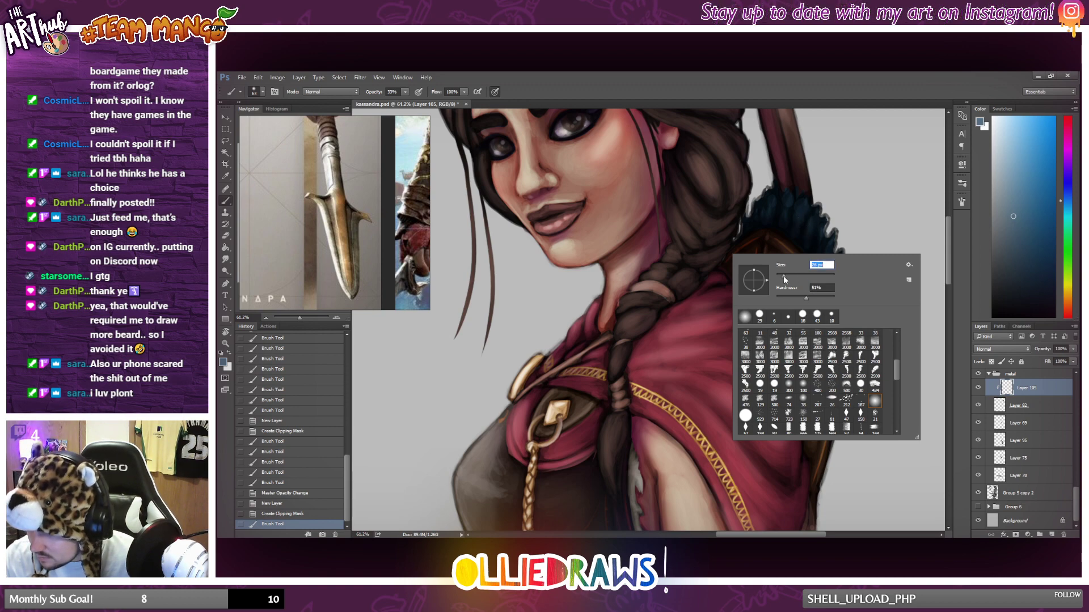
# Paint fine muted-blue highlight strokes along the arrow feathers in the quiver on the clipped layer.
pyautogui.click(797, 224)
pyautogui.hotkey('ctrl', 'z')
pyautogui.moveTo(798, 215); pyautogui.dragTo(801, 228)
pyautogui.moveTo(800, 213)
pyautogui.mouseDown()
pyautogui.moveTo(821, 200)
pyautogui.moveTo(804, 244)
pyautogui.moveTo(821, 194)
pyautogui.moveTo(815, 227)
pyautogui.moveTo(847, 174)
pyautogui.moveTo(815, 252)
pyautogui.moveTo(849, 235)
pyautogui.moveTo(844, 286)
pyautogui.mouseUp()
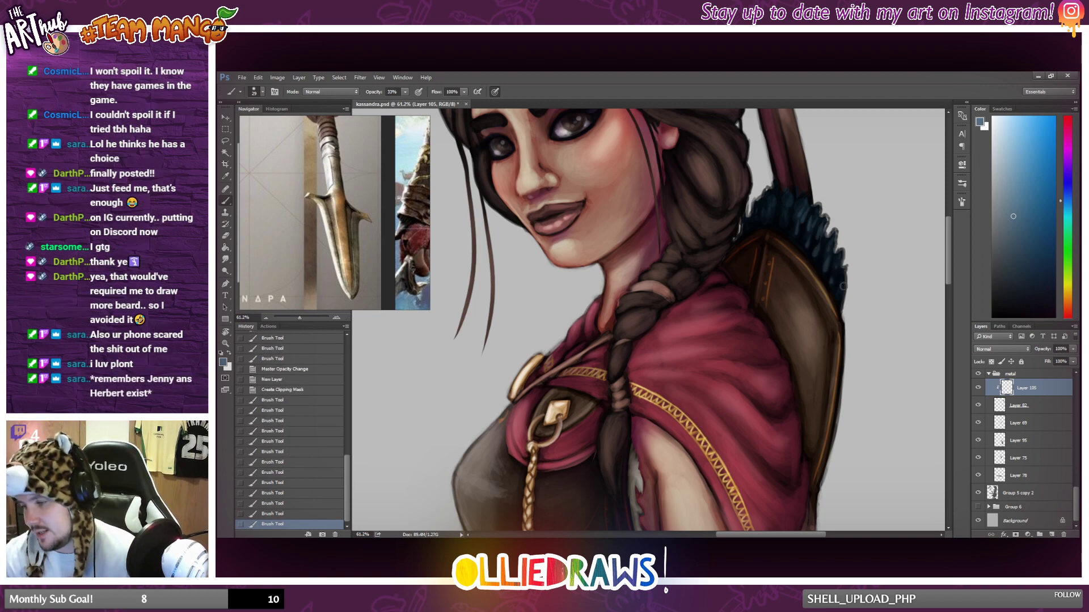
pyautogui.moveTo(788, 228); pyautogui.dragTo(785, 199)
pyautogui.moveTo(784, 199)
pyautogui.mouseDown()
pyautogui.moveTo(786, 189)
pyautogui.moveTo(771, 210)
pyautogui.moveTo(764, 203)
pyautogui.mouseUp()
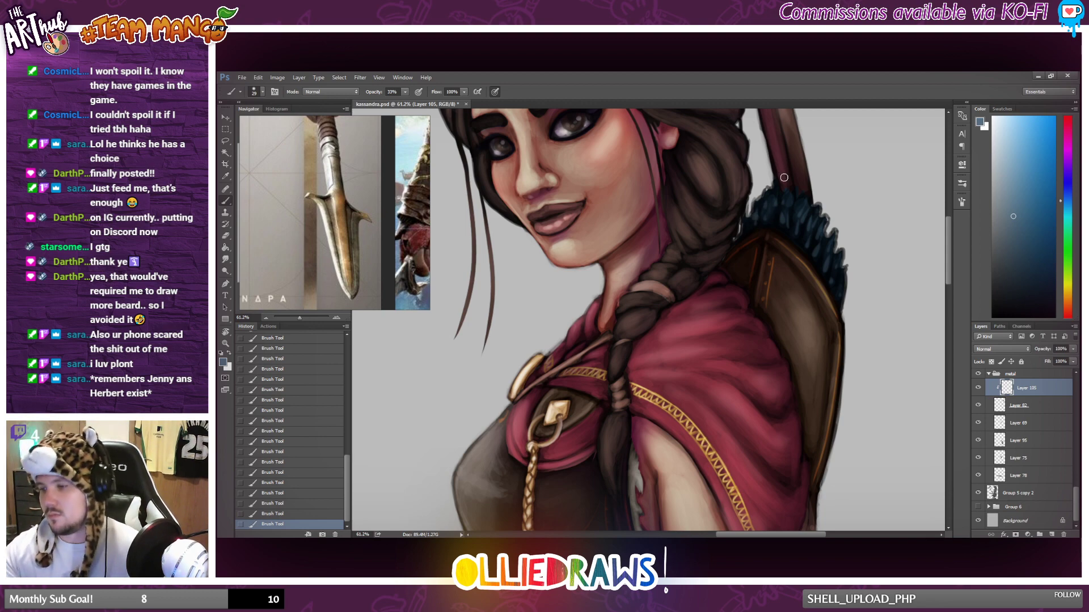
# Compare the whole figure with and without the feather highlights on Layer 105.
pyautogui.scroll(-6, 784, 177)
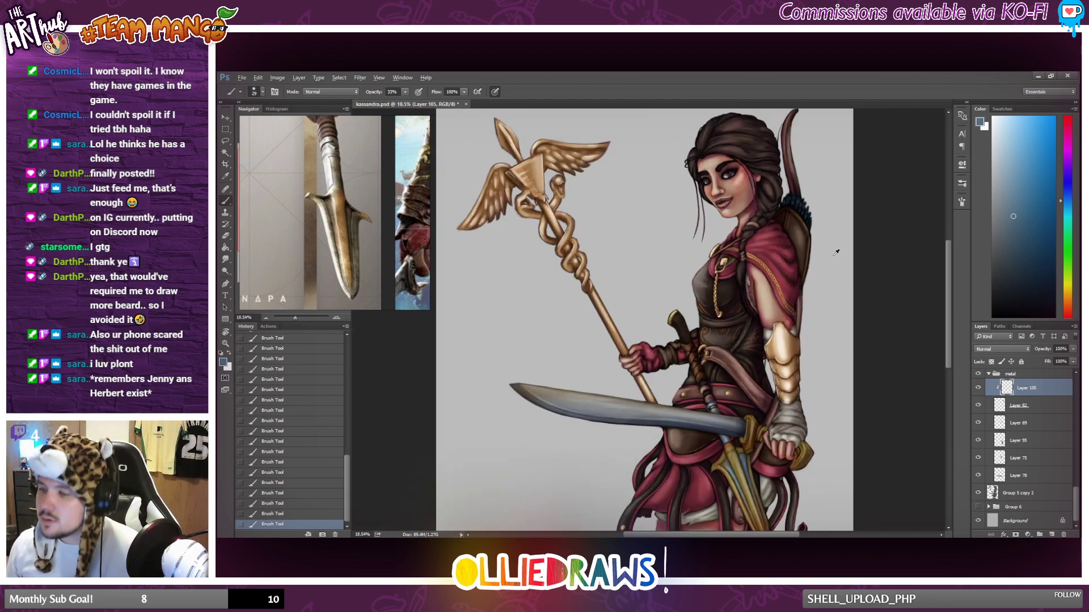
pyautogui.scroll(-1, 807, 250)
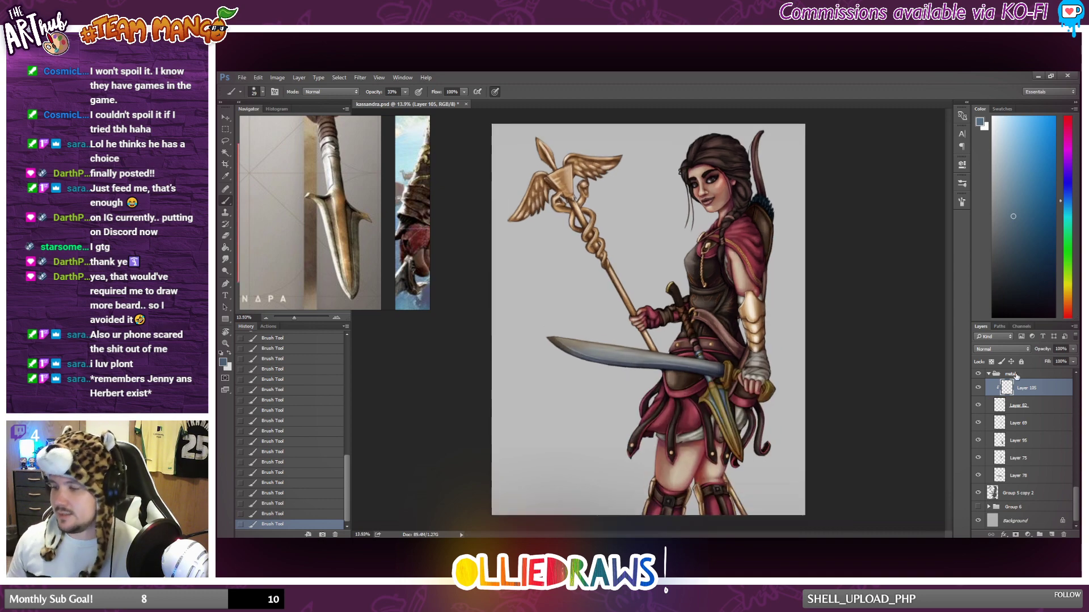
pyautogui.click(977, 389)
pyautogui.click(977, 389)
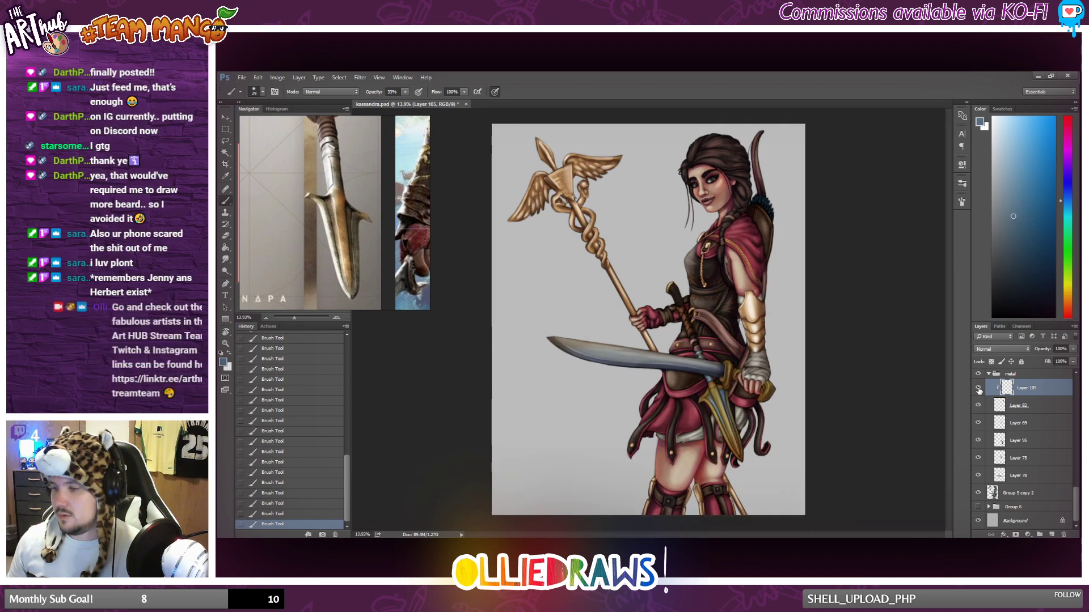
pyautogui.click(977, 389)
pyautogui.click(978, 389)
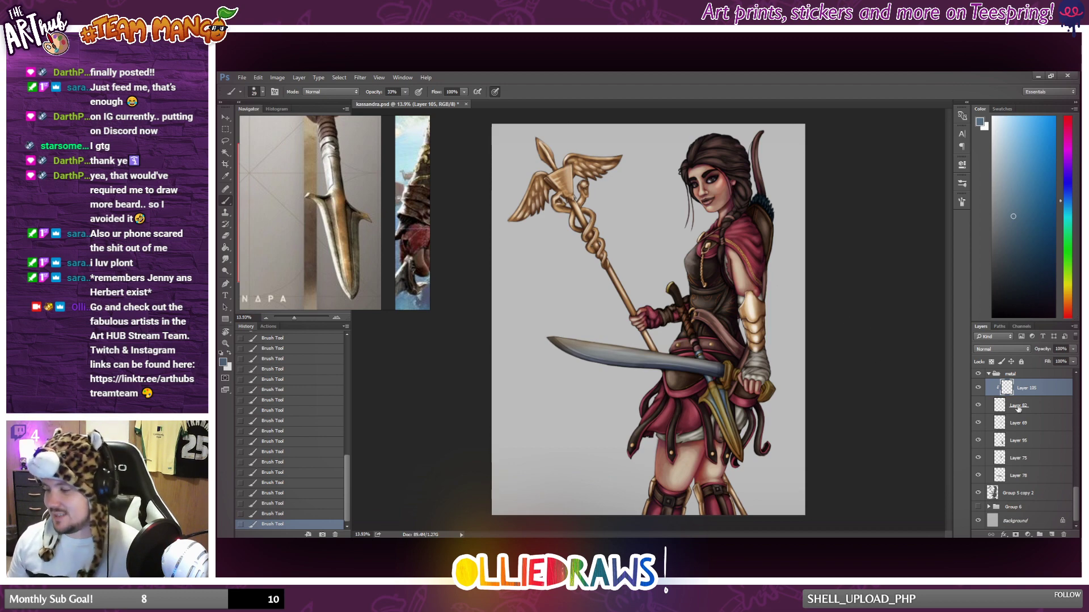
# Merge the clipped feather highlights on Layer 105 down into Layer 82.
pyautogui.click(1052, 406)
pyautogui.rightClick(1052, 406)
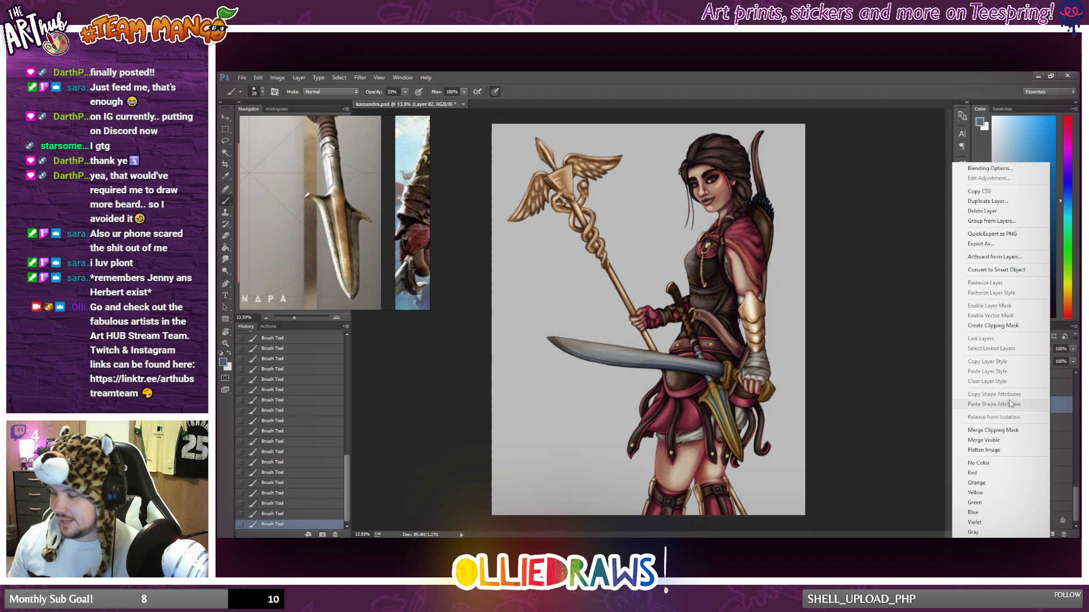
pyautogui.click(1010, 429)
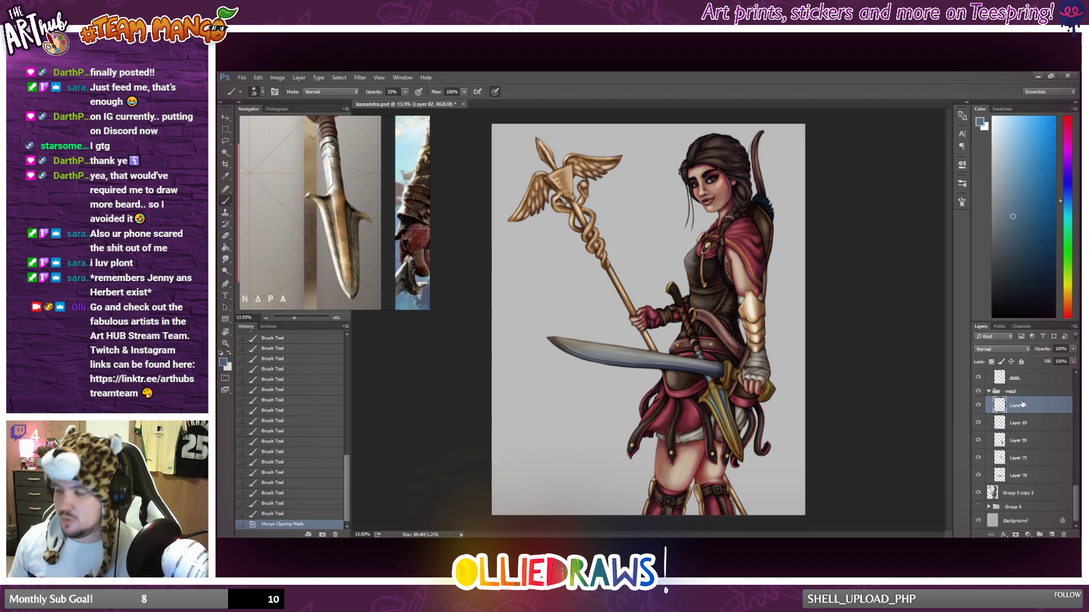
# Add a new clipped layer over the layer directly below Layer 82, and lighten a brown sampled from the figure's waist to pale peach.
pyautogui.keyDown('ctrl'); pyautogui.click(1051, 535); pyautogui.keyUp('ctrl')
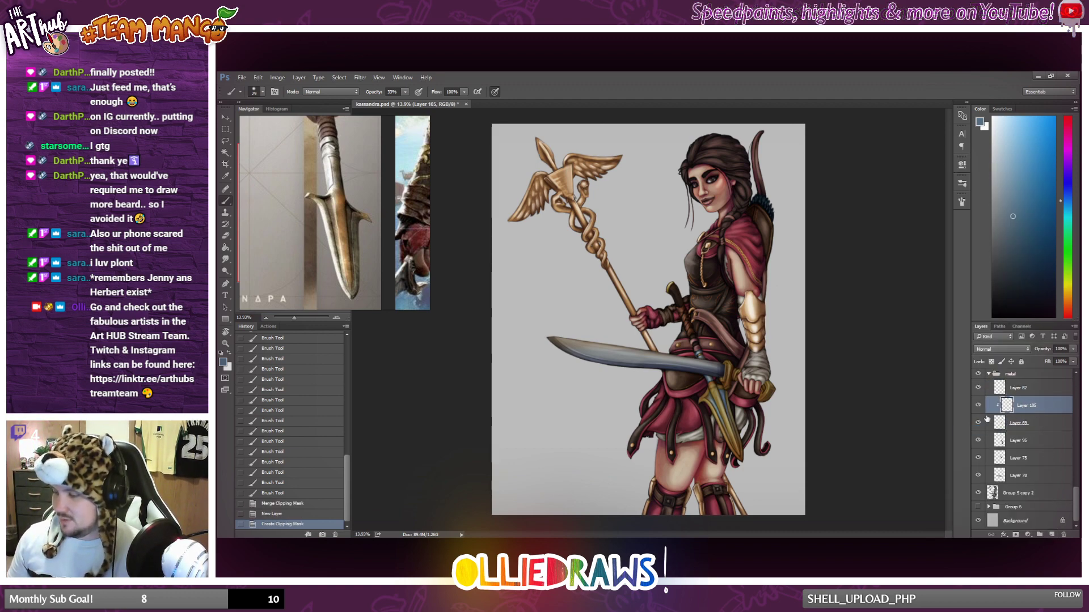
pyautogui.hotkey('ctrl', 'alt', 'g')
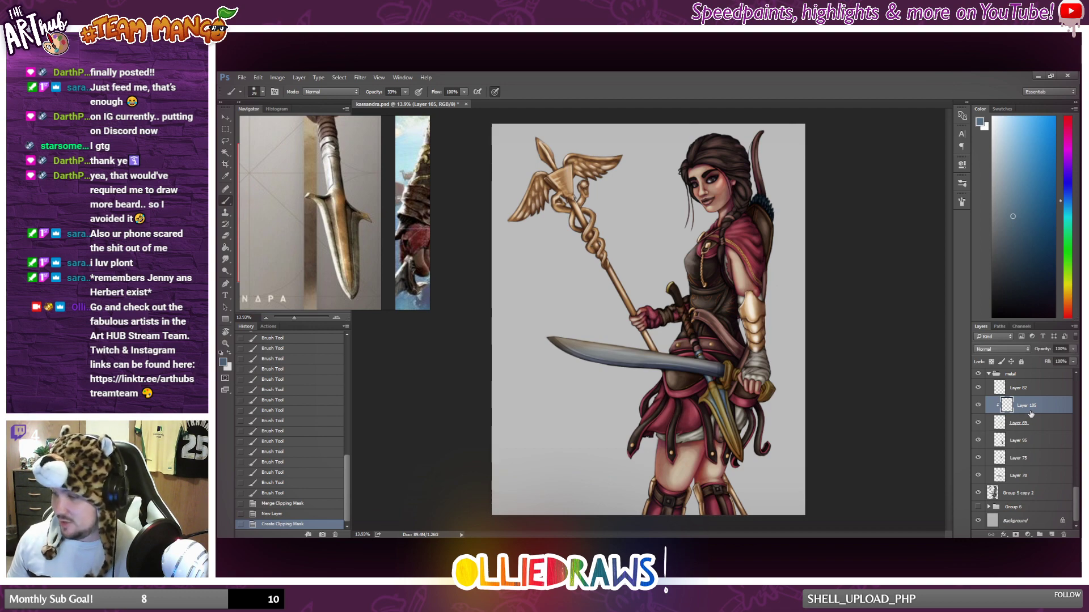
pyautogui.scroll(2, 711, 330)
pyautogui.keyDown('alt'); pyautogui.click(684, 308); pyautogui.keyUp('alt')
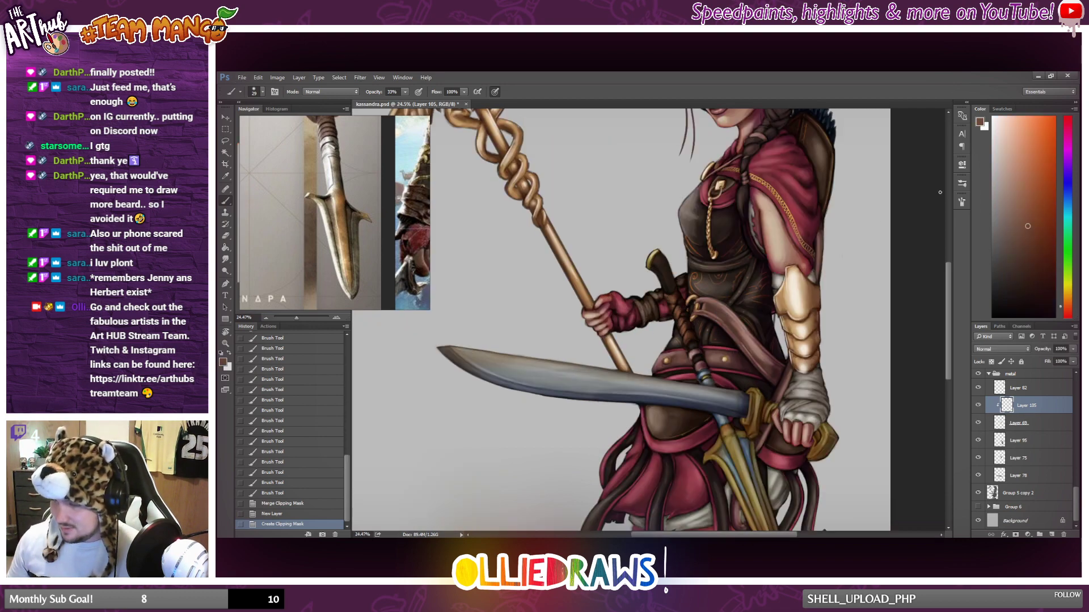
pyautogui.moveTo(1017, 178); pyautogui.dragTo(1013, 159)
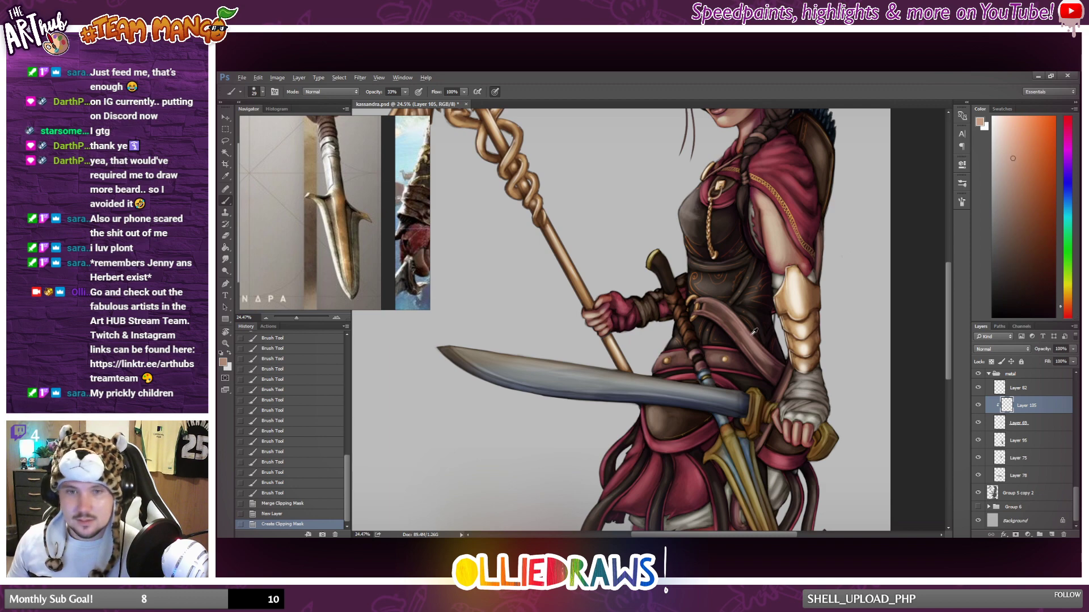
# Paint pale peach highlights on the swirl pattern around the bodice's waist, and compare the figure with and without them.
pyautogui.scroll(1, 754, 332)
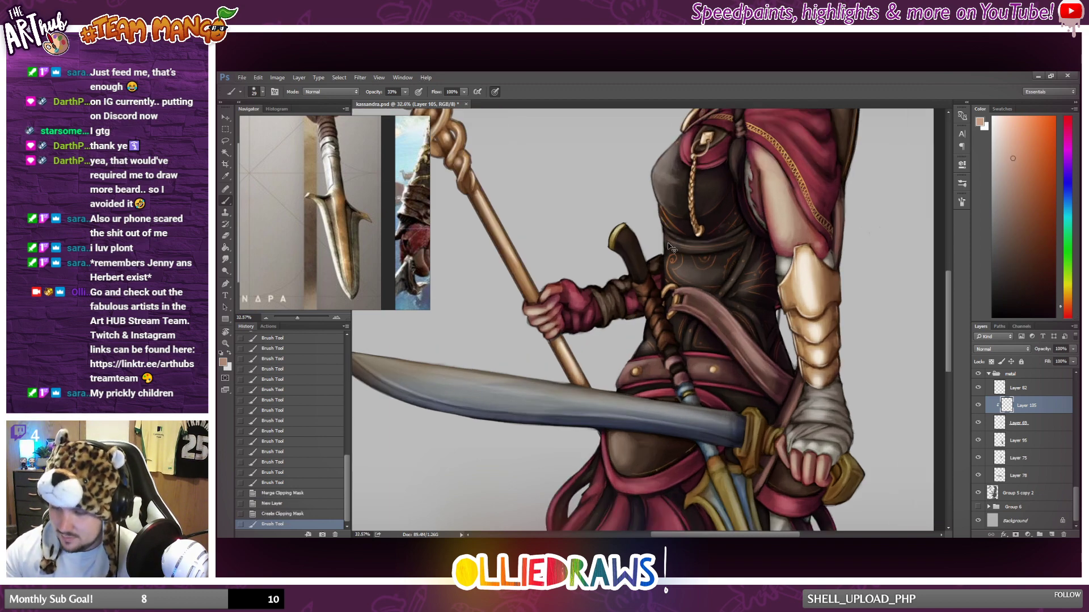
pyautogui.moveTo(654, 333)
pyautogui.mouseDown()
pyautogui.moveTo(672, 310)
pyautogui.moveTo(668, 337)
pyautogui.mouseUp()
pyautogui.moveTo(665, 335); pyautogui.dragTo(648, 310)
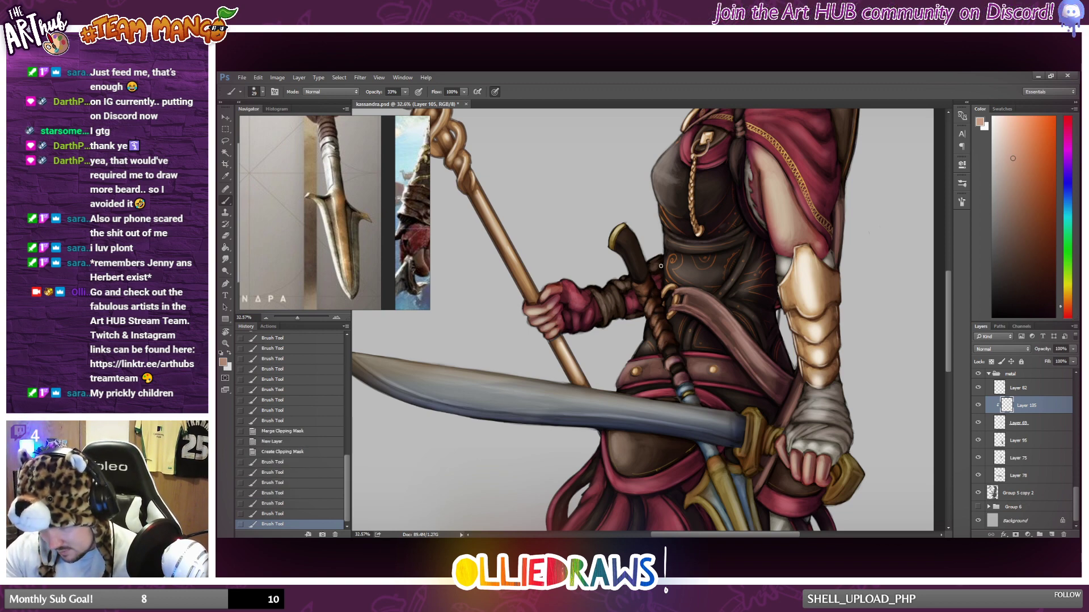
pyautogui.moveTo(661, 266)
pyautogui.mouseDown()
pyautogui.moveTo(646, 301)
pyautogui.moveTo(654, 292)
pyautogui.mouseUp()
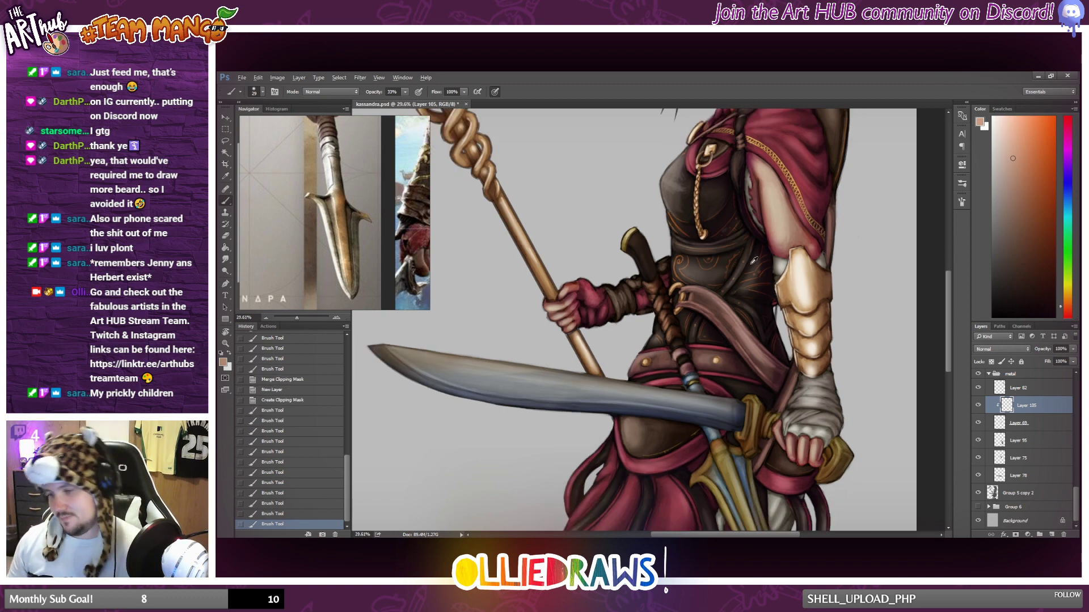
pyautogui.scroll(-4, 754, 259)
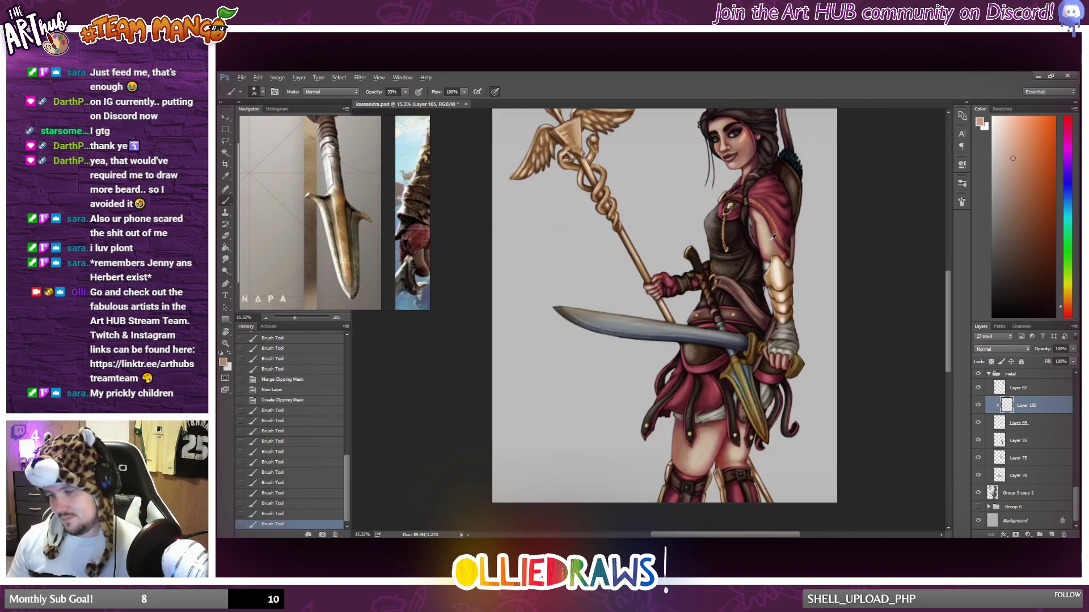
pyautogui.click(977, 406)
pyautogui.click(978, 407)
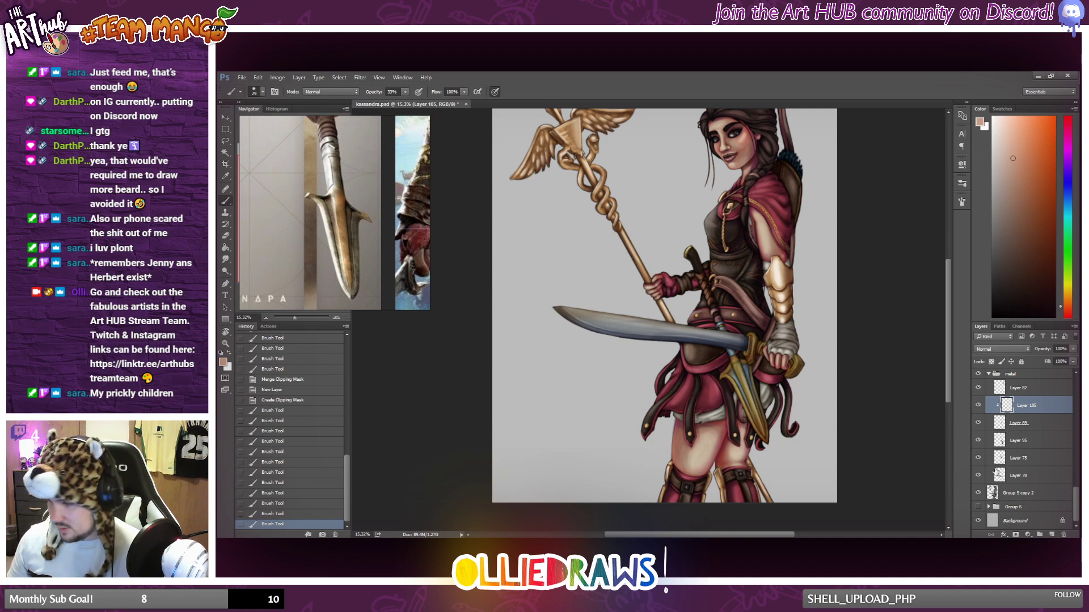
# Check Layer 95's contents by toggling its visibility, and add a new clipped layer above it.
pyautogui.click(1004, 442)
pyautogui.click(978, 441)
pyautogui.click(978, 442)
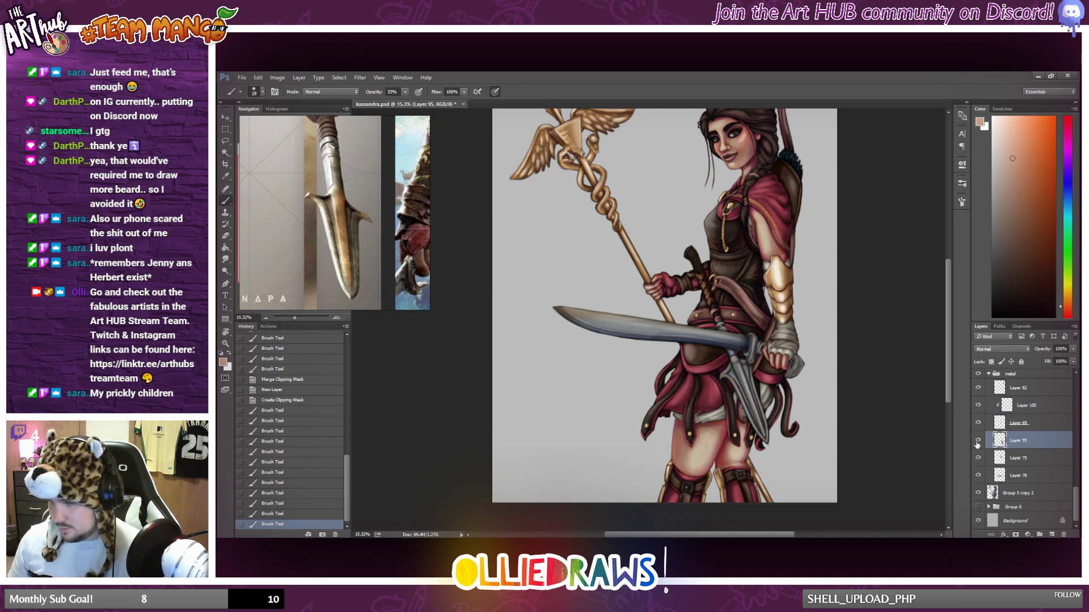
pyautogui.click(978, 441)
pyautogui.click(978, 441)
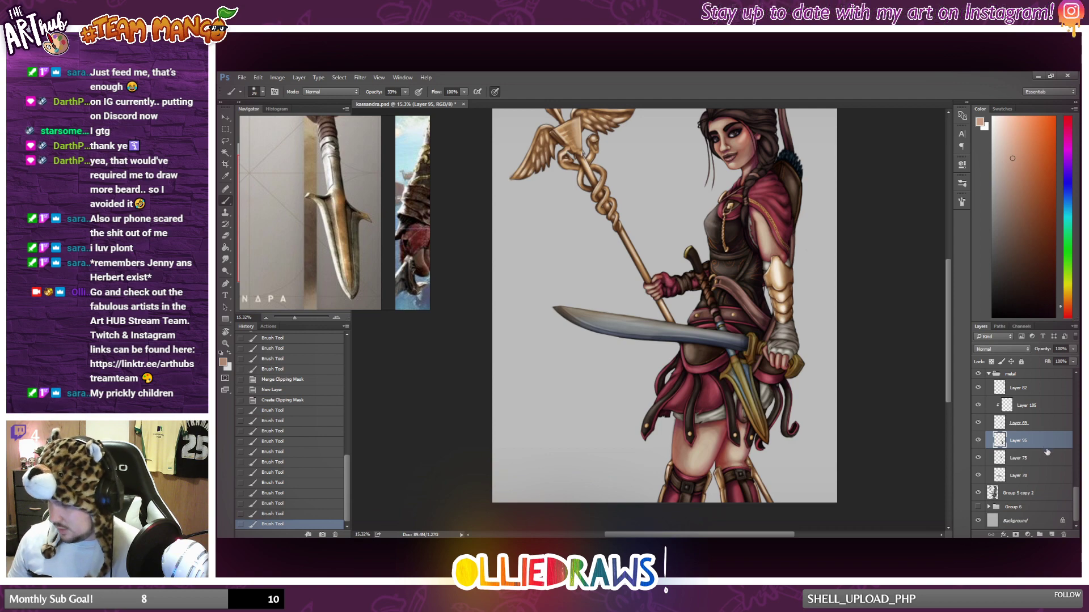
pyautogui.click(1052, 535)
pyautogui.hotkey('ctrl', 'alt', 'g')
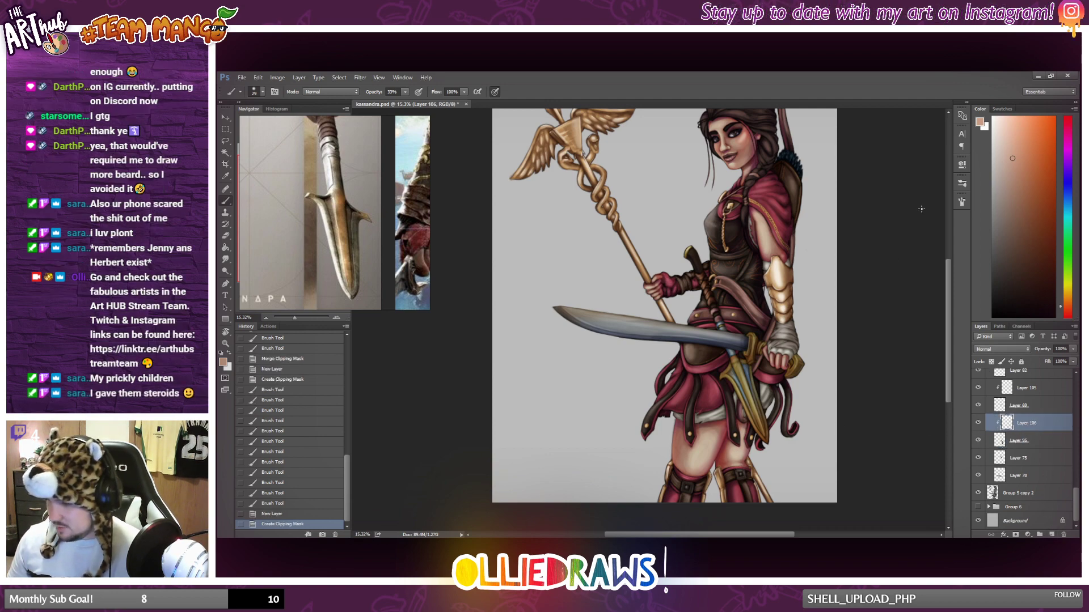
# Choose a near-white paint colour and enlarge the brush for highlighting the spear blade at the hip.
pyautogui.click(992, 126)
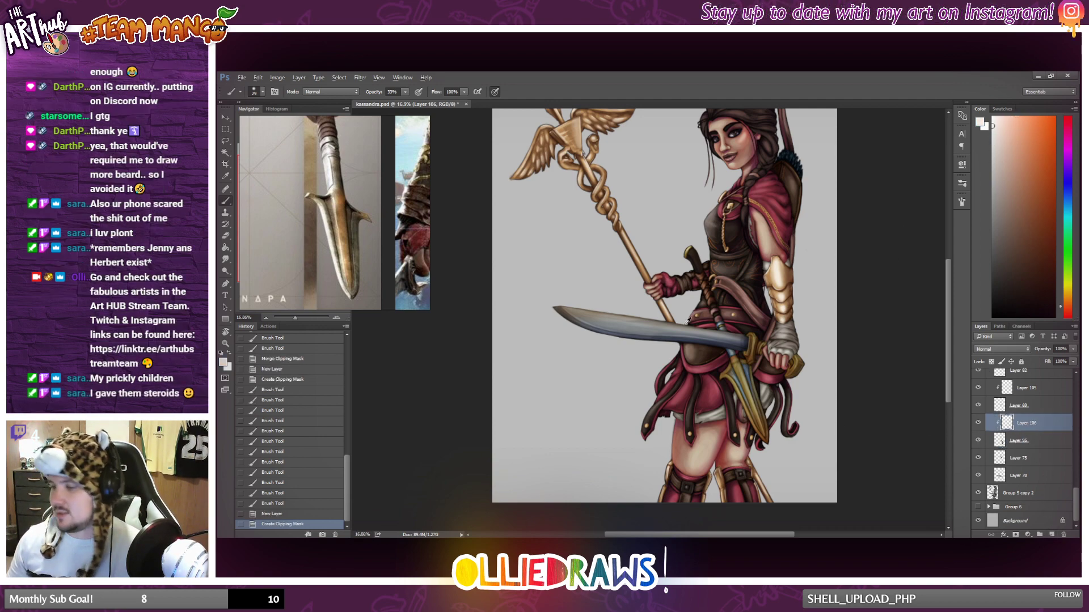
pyautogui.scroll(2, 687, 321)
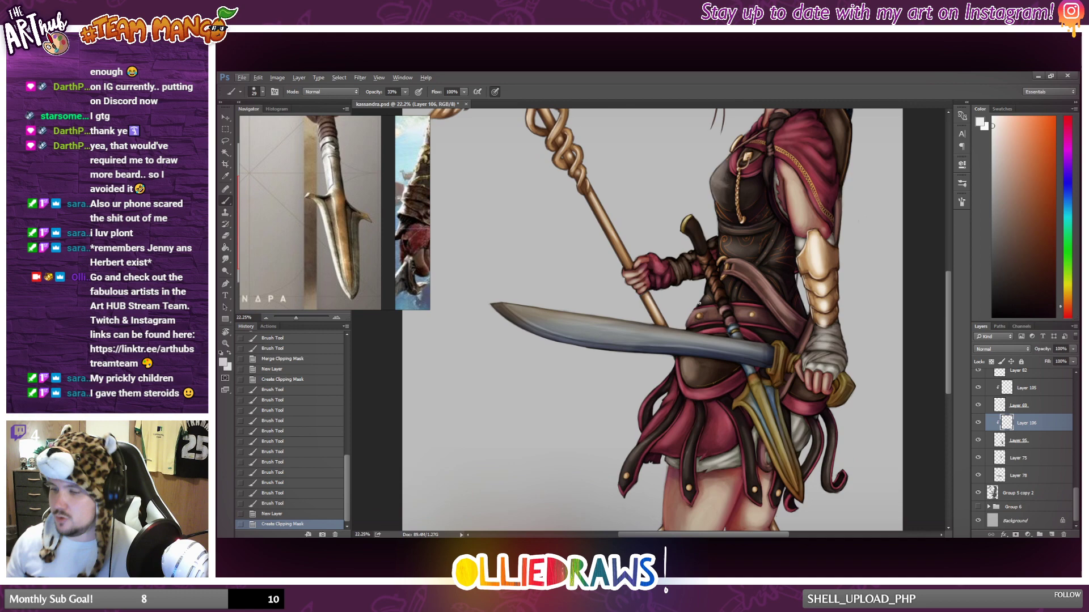
pyautogui.rightClick(743, 322)
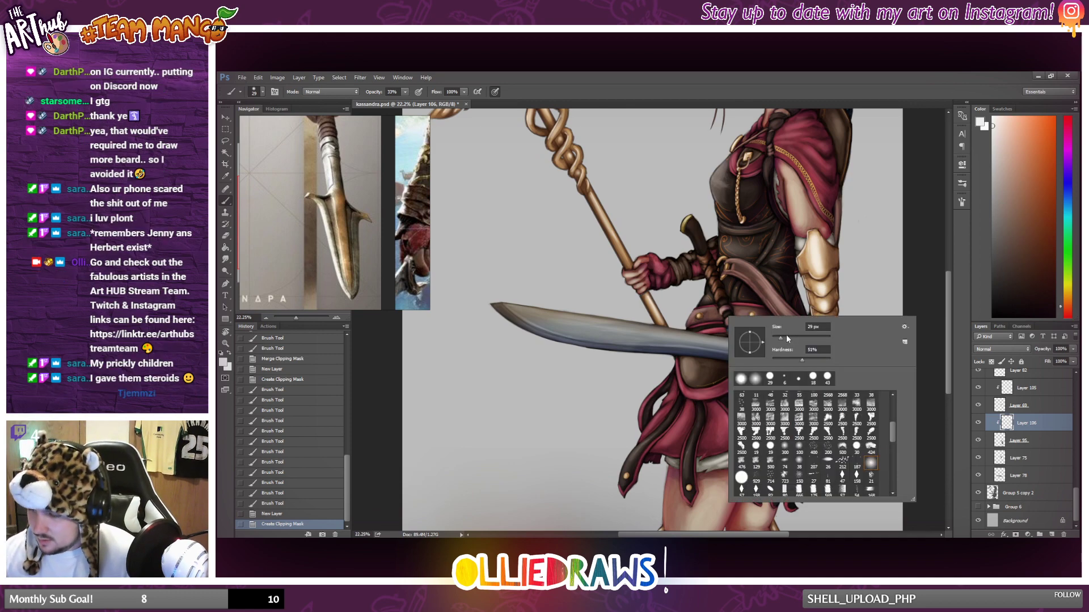
pyautogui.click(829, 296)
# Try near-white highlight strokes along the shaft above the hip-mounted spear blade.
pyautogui.moveTo(753, 387); pyautogui.dragTo(754, 391)
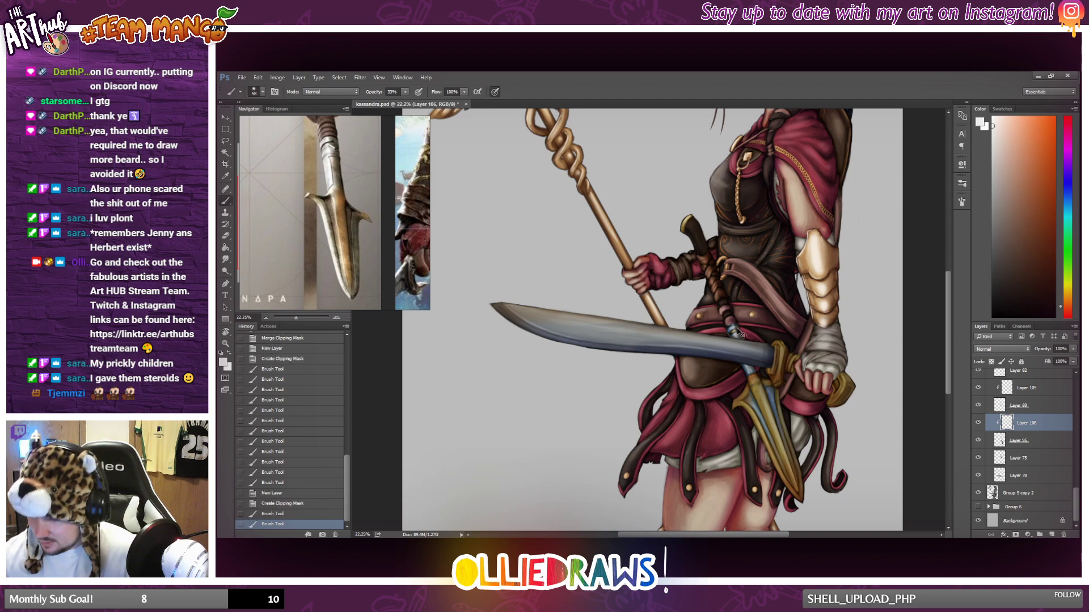
pyautogui.hotkey('ctrl', 'z')
pyautogui.moveTo(732, 319); pyautogui.dragTo(753, 389)
pyautogui.hotkey('ctrl', 'z')
# Lower the brush hardness and paint a soft near-white highlight down the hip spear's shaft and blade, redoing the stroke as needed.
pyautogui.rightClick(760, 319)
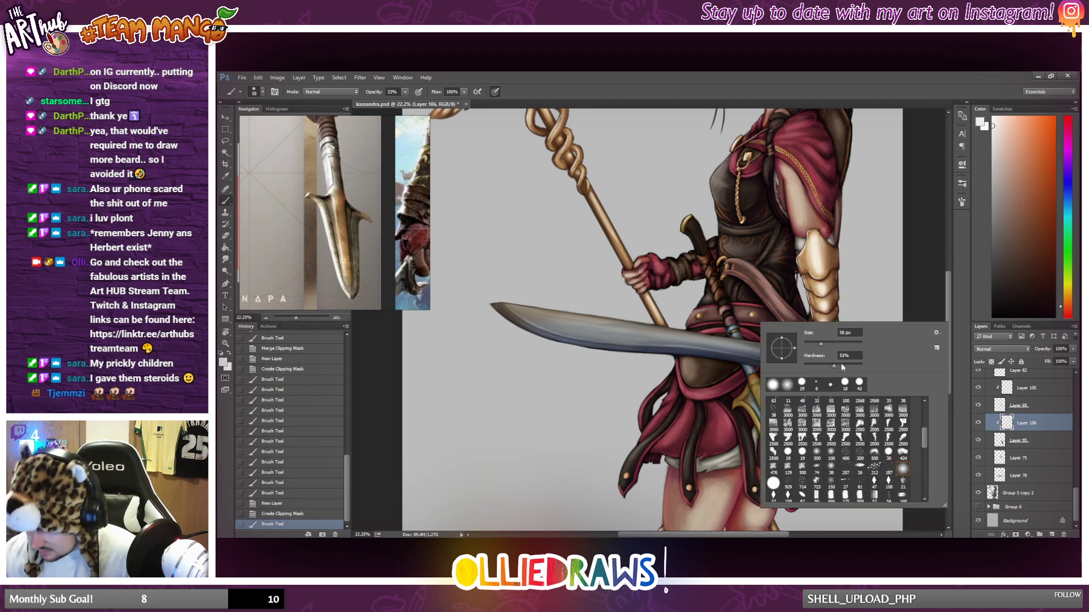
pyautogui.click(811, 364)
pyautogui.click(732, 325)
pyautogui.moveTo(731, 325); pyautogui.dragTo(750, 377)
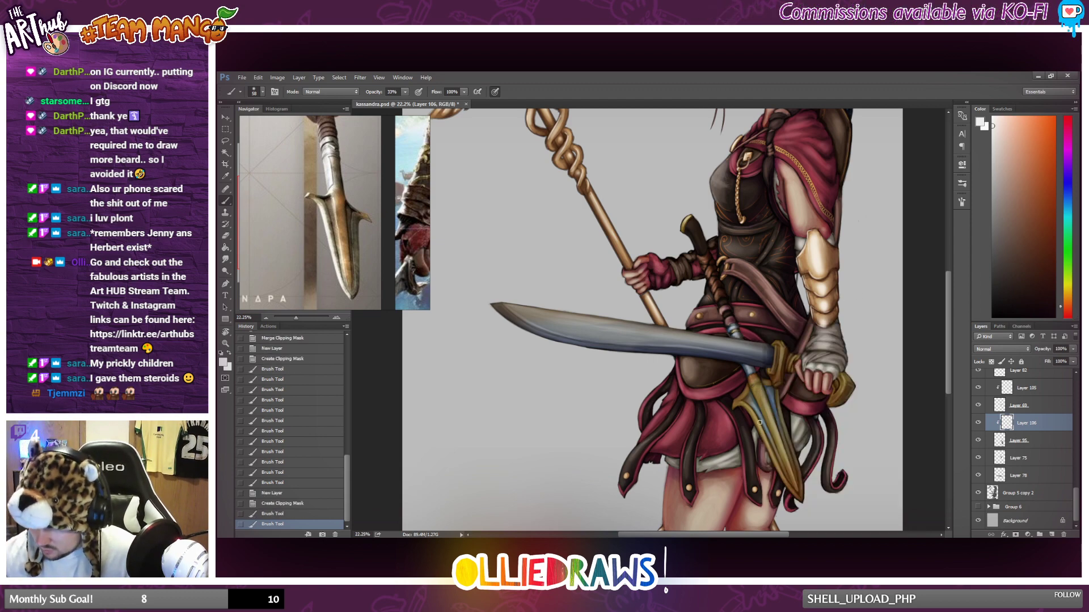
pyautogui.hotkey('ctrl', 'z')
pyautogui.moveTo(731, 325); pyautogui.dragTo(774, 433)
pyautogui.hotkey('ctrl', 'z')
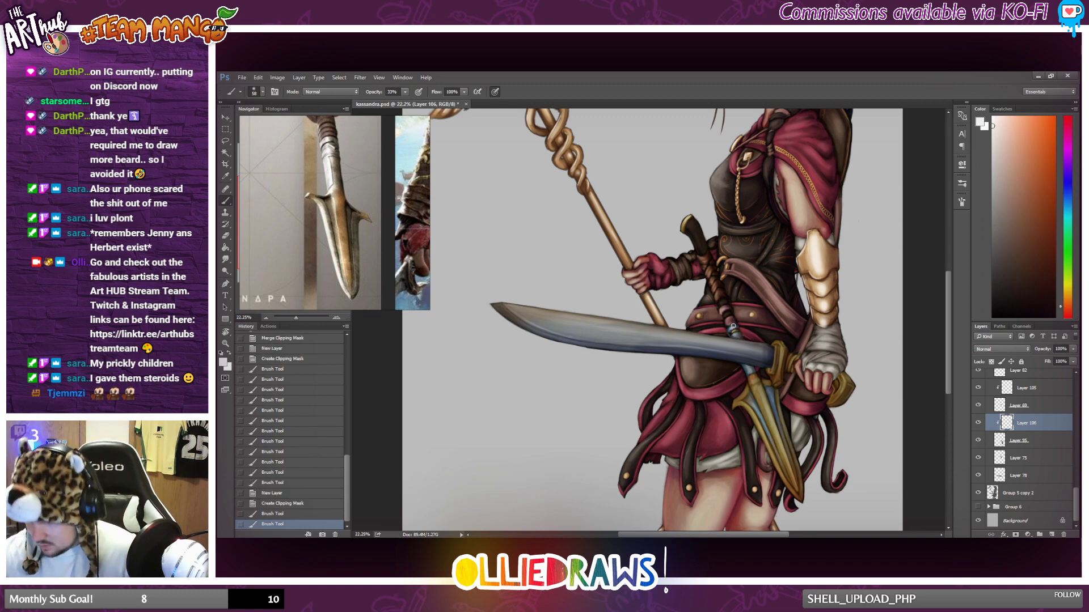
pyautogui.moveTo(732, 326); pyautogui.dragTo(790, 470)
pyautogui.hotkey('ctrl', 'z')
pyautogui.moveTo(732, 325); pyautogui.dragTo(779, 436)
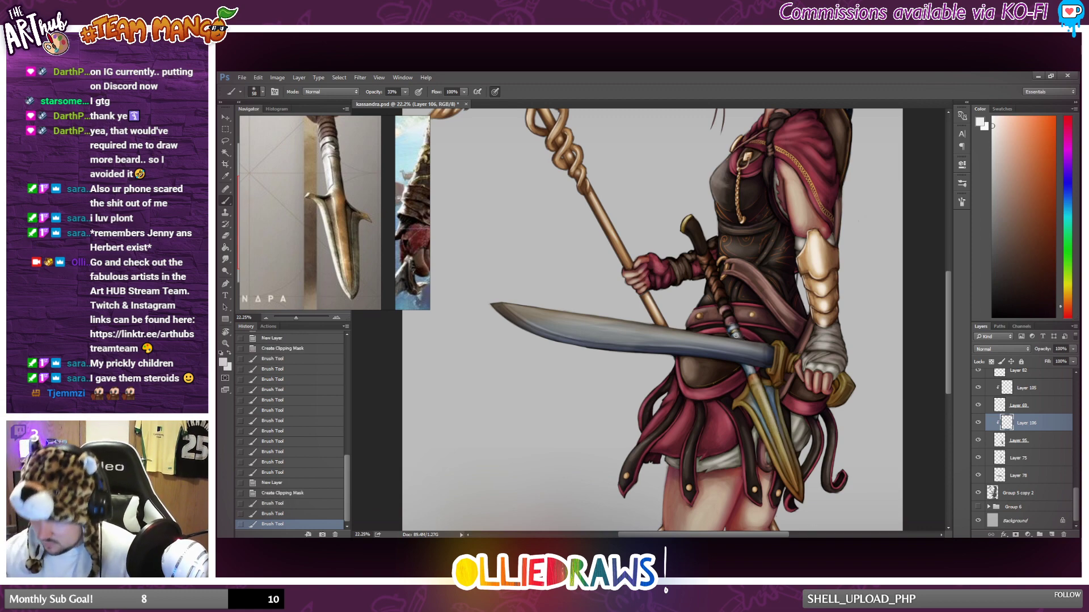
pyautogui.hotkey('ctrl', 'z')
pyautogui.moveTo(733, 326); pyautogui.dragTo(786, 455)
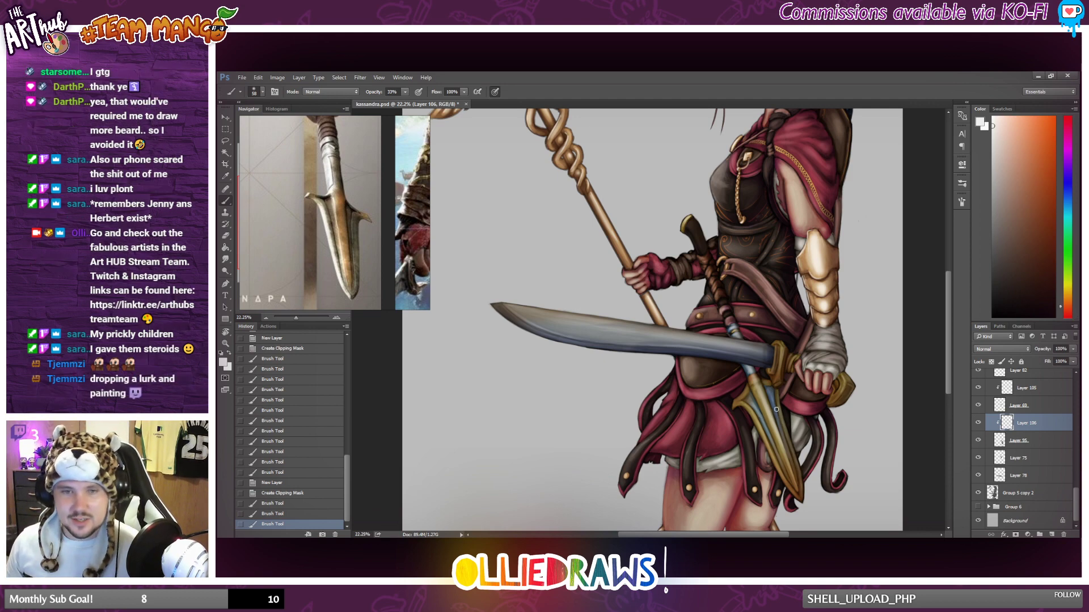
# Strengthen the near-white highlight along the spear's metal collar and down the middle of its blade.
pyautogui.scroll(-3, 779, 388)
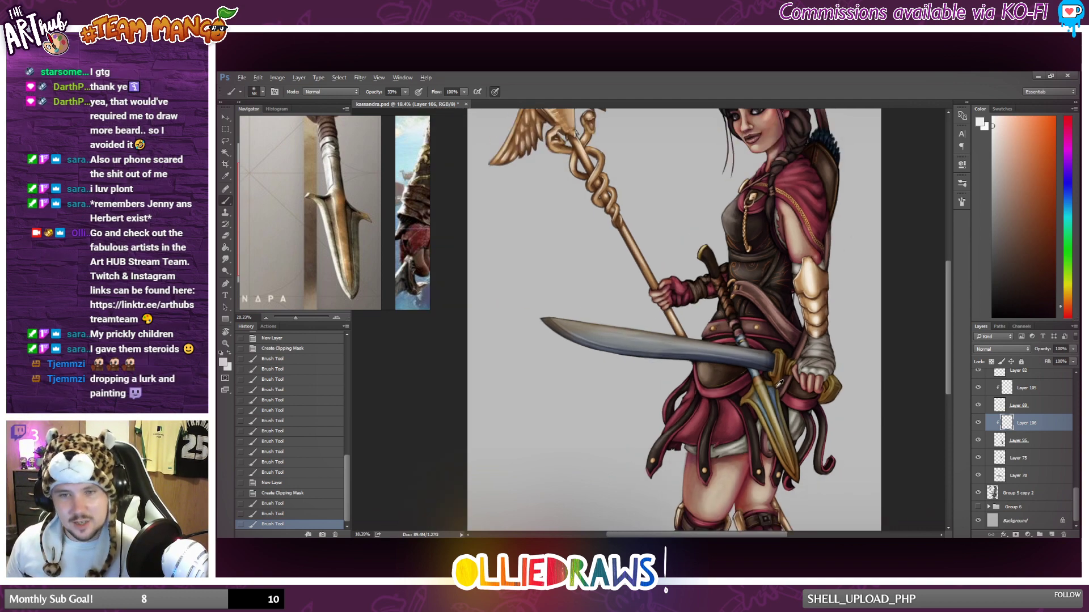
pyautogui.scroll(7, 772, 376)
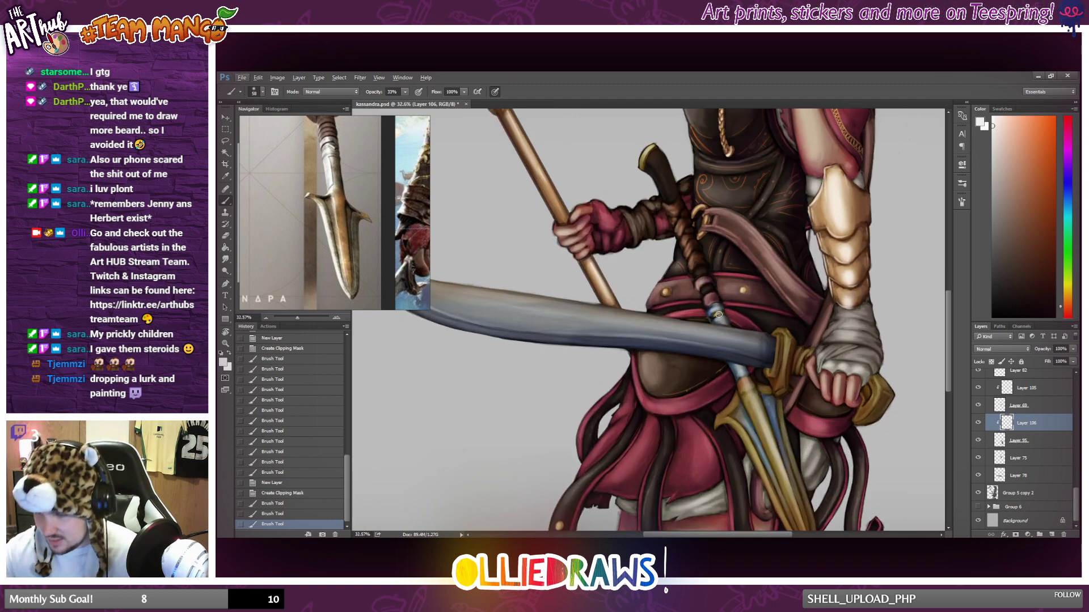
pyautogui.moveTo(718, 310); pyautogui.dragTo(795, 512)
pyautogui.moveTo(718, 290); pyautogui.dragTo(709, 369)
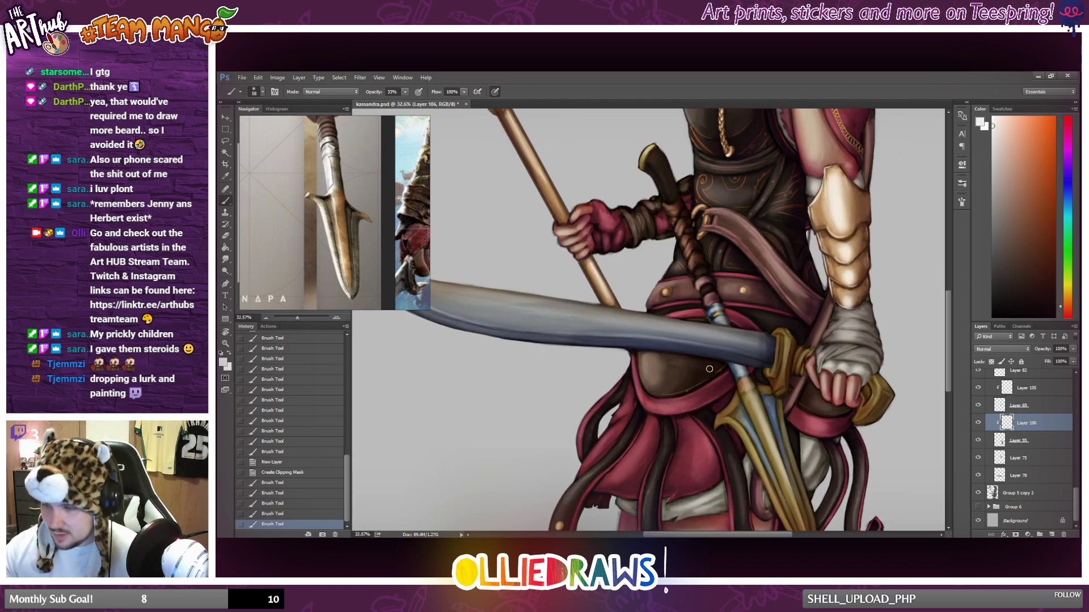
pyautogui.scroll(-3, 773, 365)
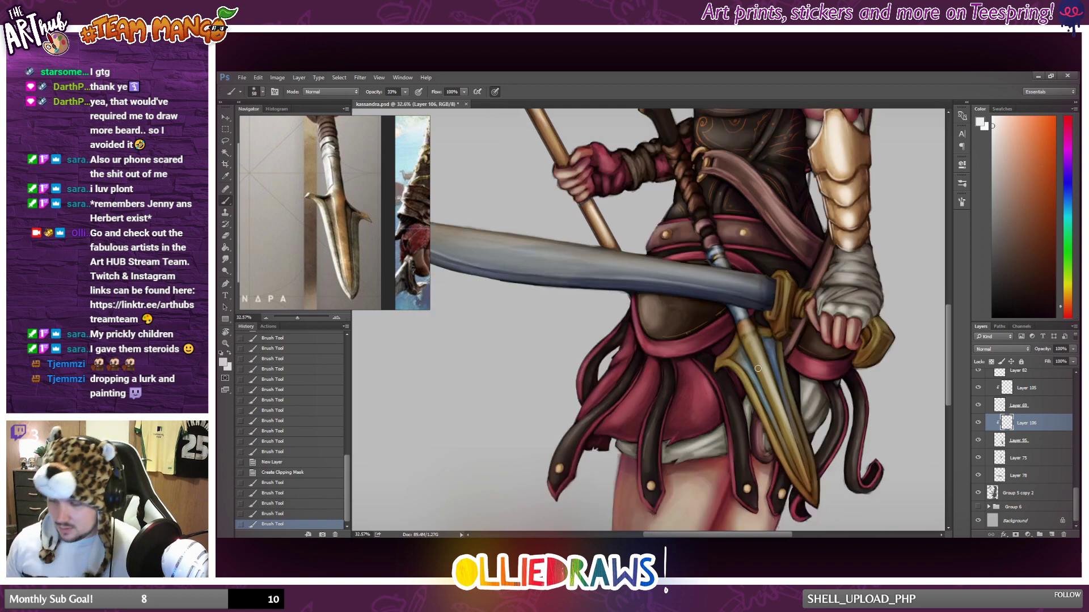
pyautogui.moveTo(763, 401); pyautogui.dragTo(774, 436)
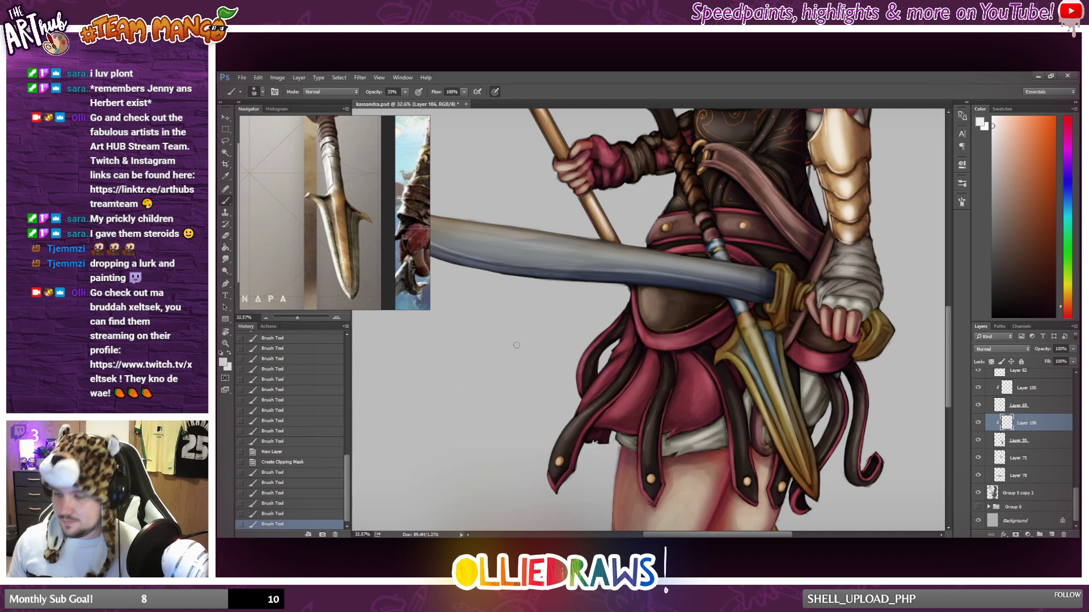
# Paint near-white highlights along the spear blade's outer gold edge from its upper barb down to the tip.
pyautogui.moveTo(732, 360); pyautogui.dragTo(762, 400)
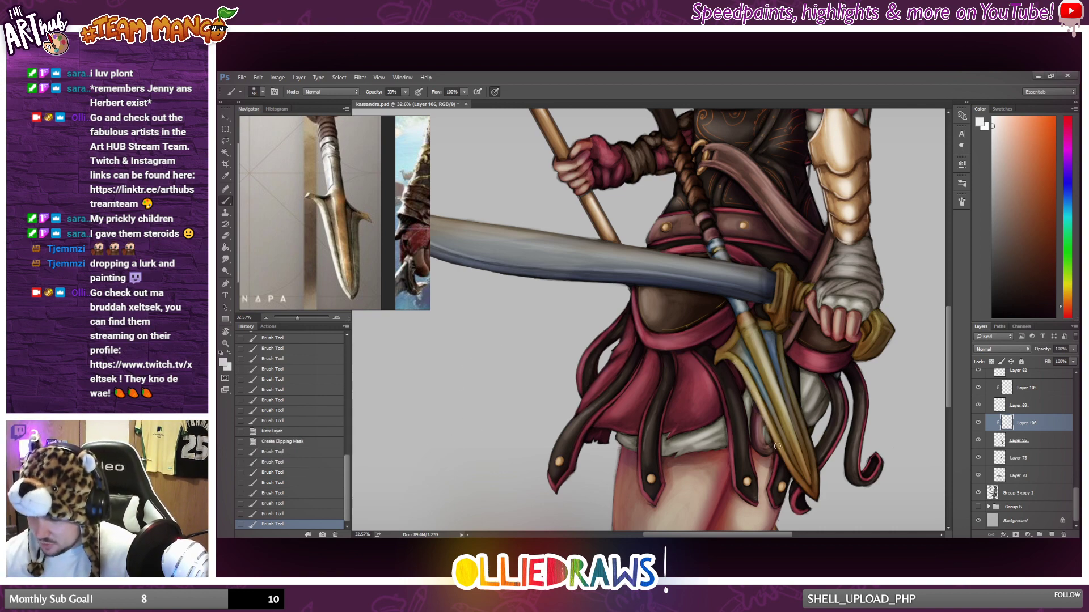
pyautogui.moveTo(777, 447); pyautogui.dragTo(807, 491)
pyautogui.hotkey('ctrl', 'z')
pyautogui.moveTo(771, 427); pyautogui.dragTo(805, 492)
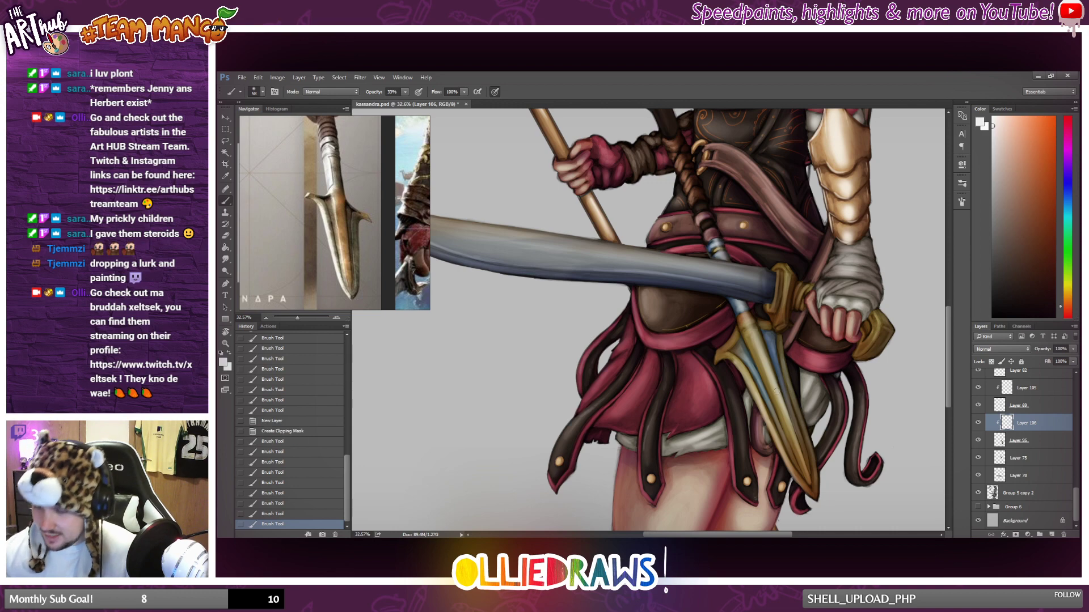
# Dab near-white highlights onto the collar at the spear blade's base, undoing stray strokes on the barb and near the sword guard.
pyautogui.moveTo(722, 352)
pyautogui.mouseDown()
pyautogui.moveTo(756, 312)
pyautogui.moveTo(742, 323)
pyautogui.moveTo(756, 320)
pyautogui.moveTo(767, 337)
pyautogui.moveTo(718, 361)
pyautogui.moveTo(752, 435)
pyautogui.moveTo(759, 397)
pyautogui.moveTo(714, 365)
pyautogui.moveTo(725, 322)
pyautogui.moveTo(718, 349)
pyautogui.mouseUp()
pyautogui.hotkey('ctrl', 'z')
pyautogui.click(746, 320)
pyautogui.click(744, 321)
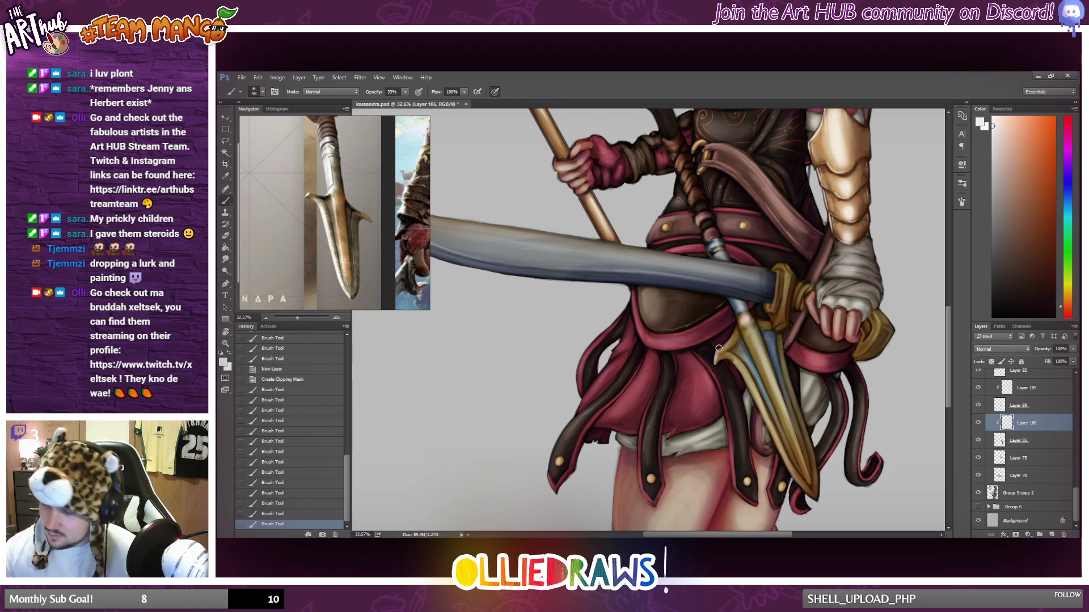
pyautogui.moveTo(773, 321)
pyautogui.mouseDown()
pyautogui.moveTo(763, 322)
pyautogui.moveTo(778, 321)
pyautogui.moveTo(784, 283)
pyautogui.moveTo(776, 306)
pyautogui.mouseUp()
pyautogui.hotkey('ctrl', 'z')
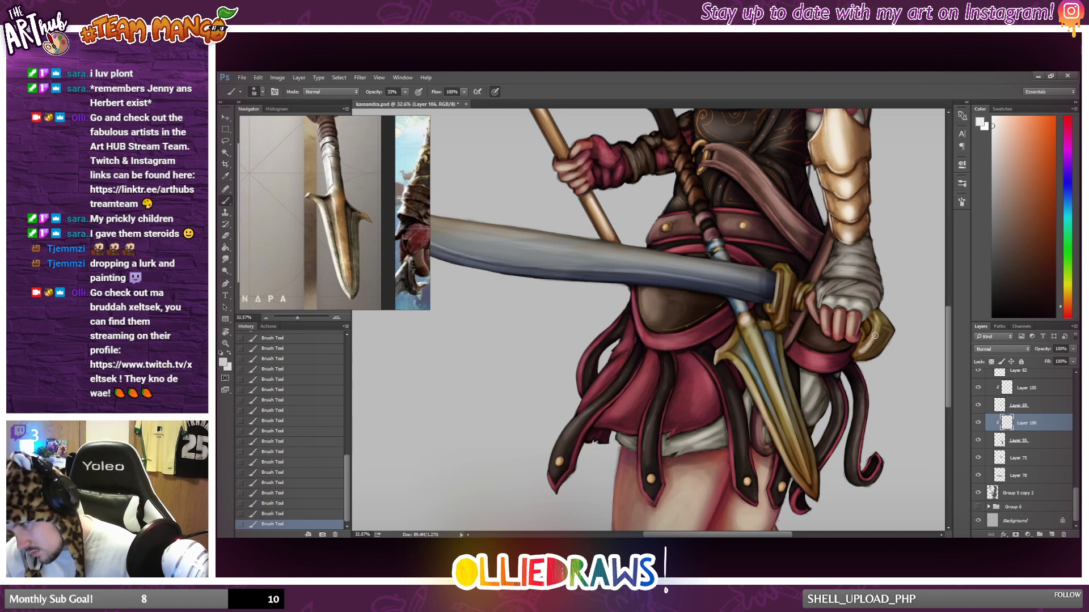
# Soften the highlight on the sword's pommel with the Eraser at 40% opacity, and return to the Brush tool.
pyautogui.press('e')
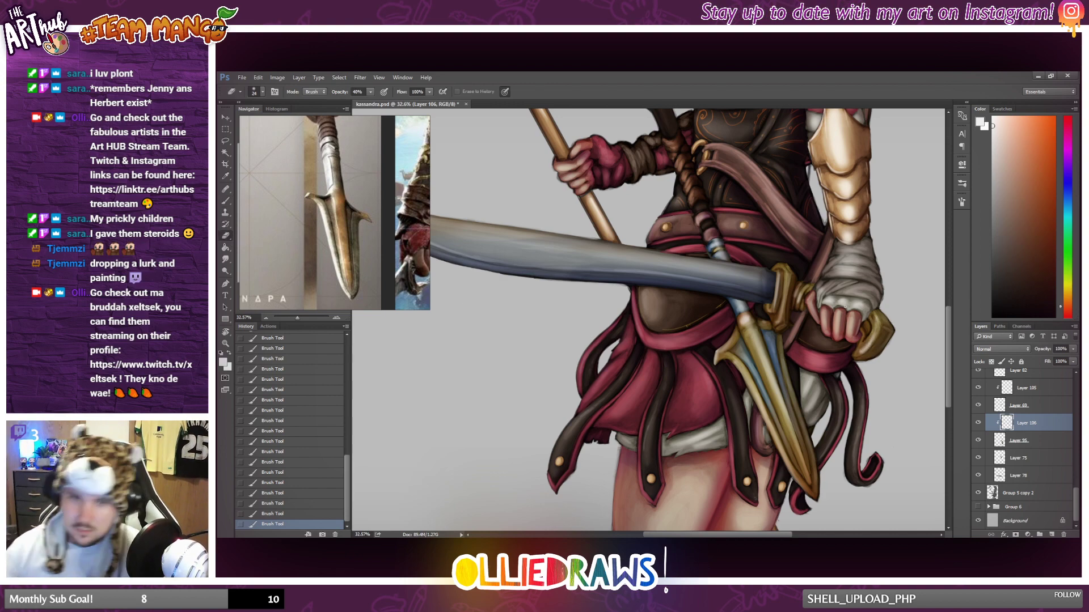
pyautogui.moveTo(867, 341); pyautogui.dragTo(875, 325)
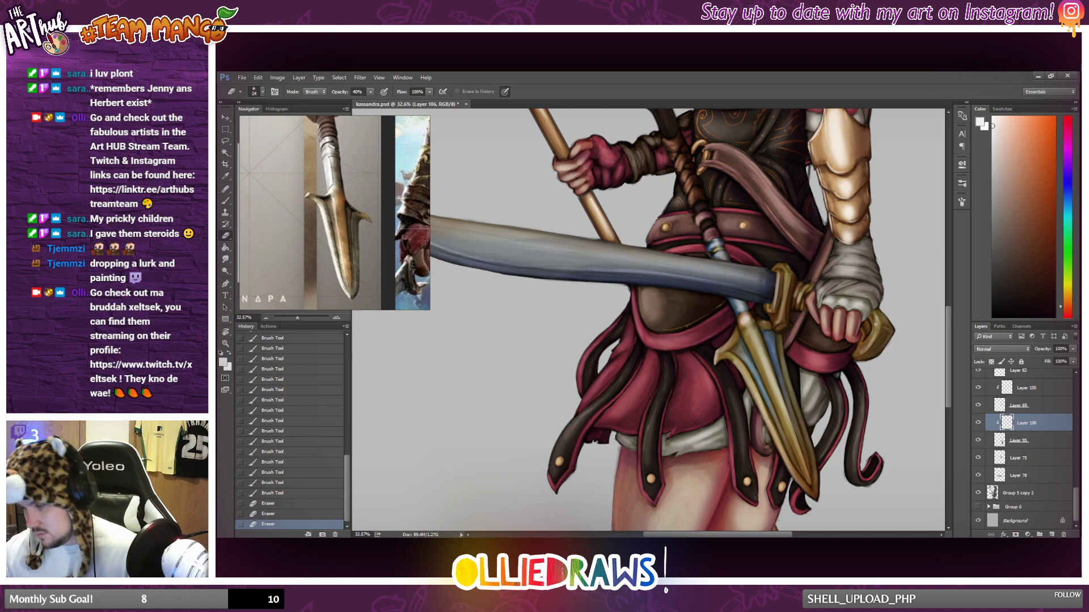
pyautogui.press('b')
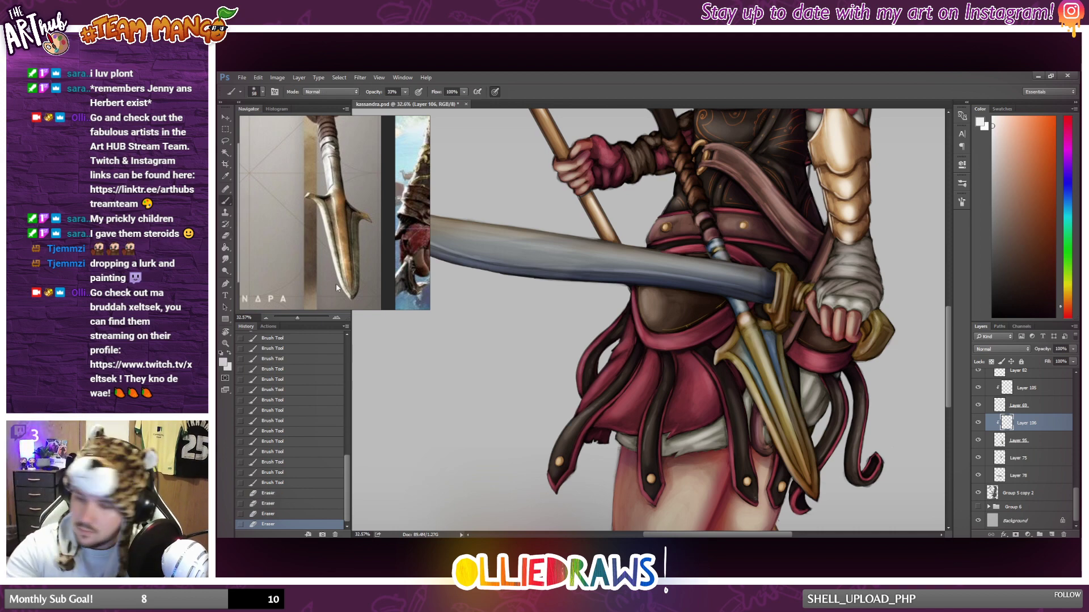
# Paint near-white highlights down the spear blade's middle and outer edge, at its base, and on the metal collar above the sword.
pyautogui.moveTo(760, 348); pyautogui.dragTo(797, 453)
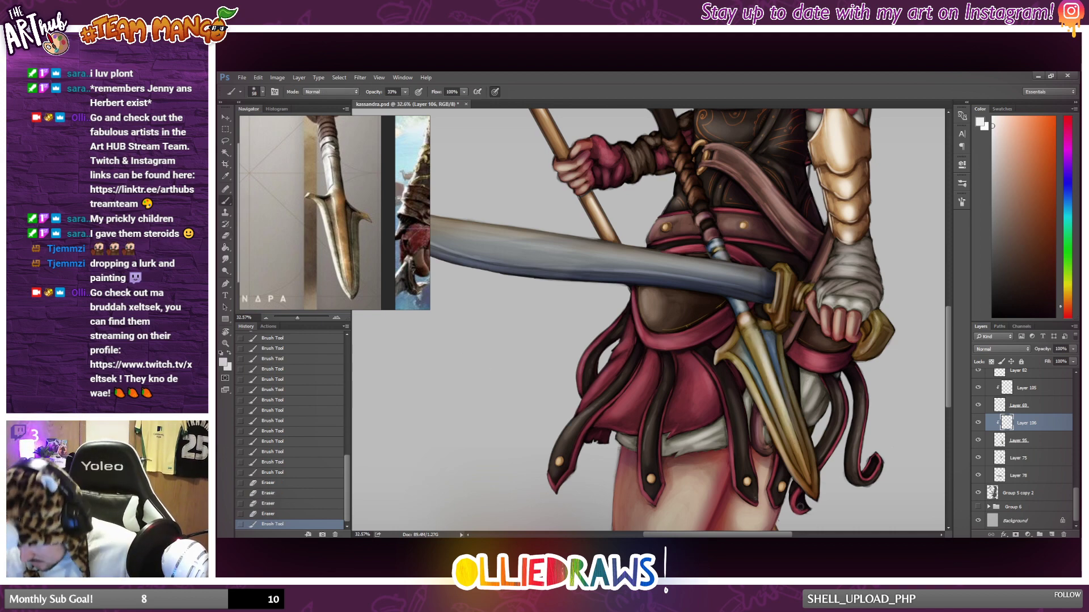
pyautogui.moveTo(781, 356); pyautogui.dragTo(811, 441)
pyautogui.moveTo(791, 384); pyautogui.dragTo(813, 453)
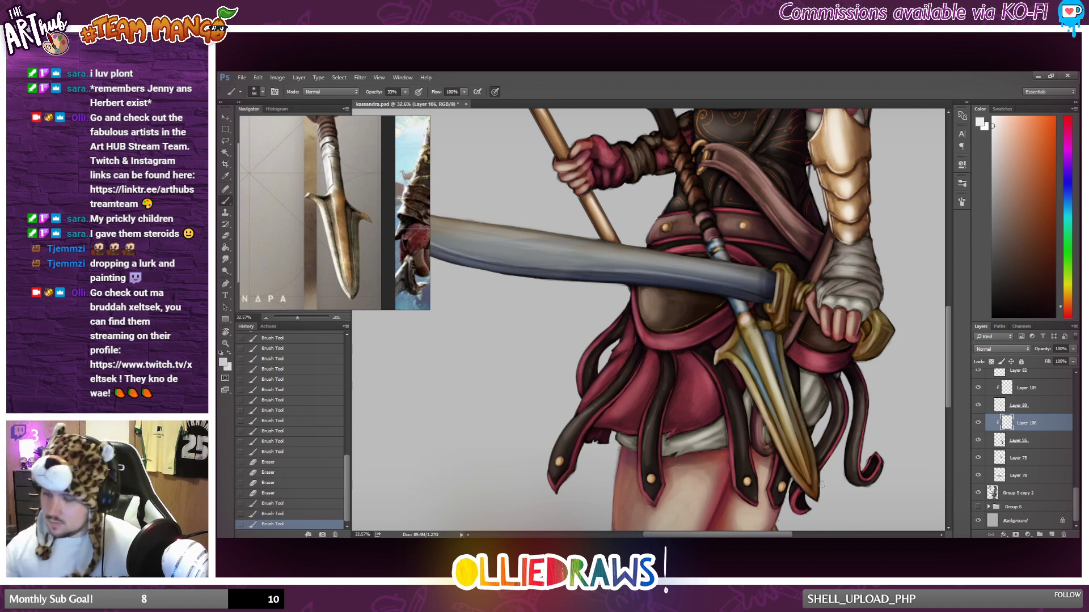
pyautogui.scroll(-1, 837, 458)
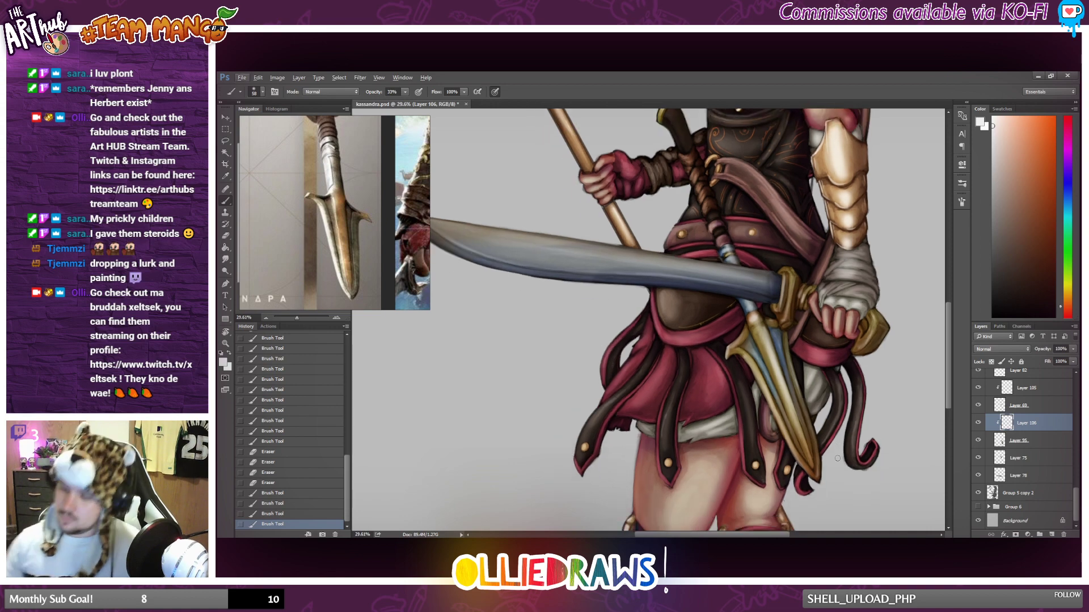
pyautogui.moveTo(750, 347); pyautogui.dragTo(753, 357)
pyautogui.moveTo(750, 346); pyautogui.dragTo(755, 357)
pyautogui.moveTo(751, 345); pyautogui.dragTo(757, 356)
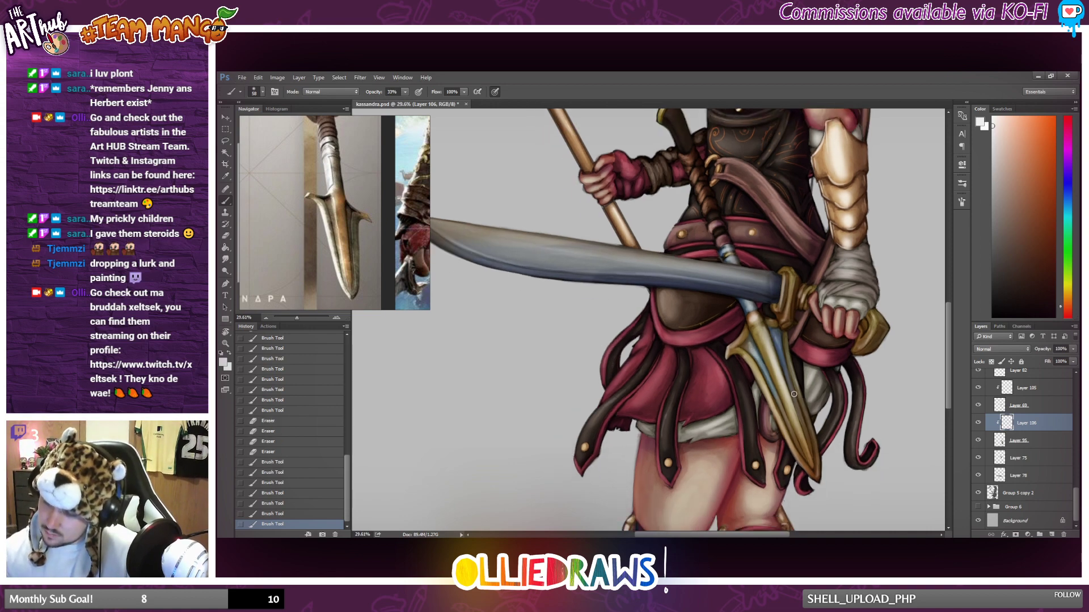
pyautogui.moveTo(794, 394); pyautogui.dragTo(795, 399)
pyautogui.scroll(-4, 747, 406)
pyautogui.scroll(4, 736, 380)
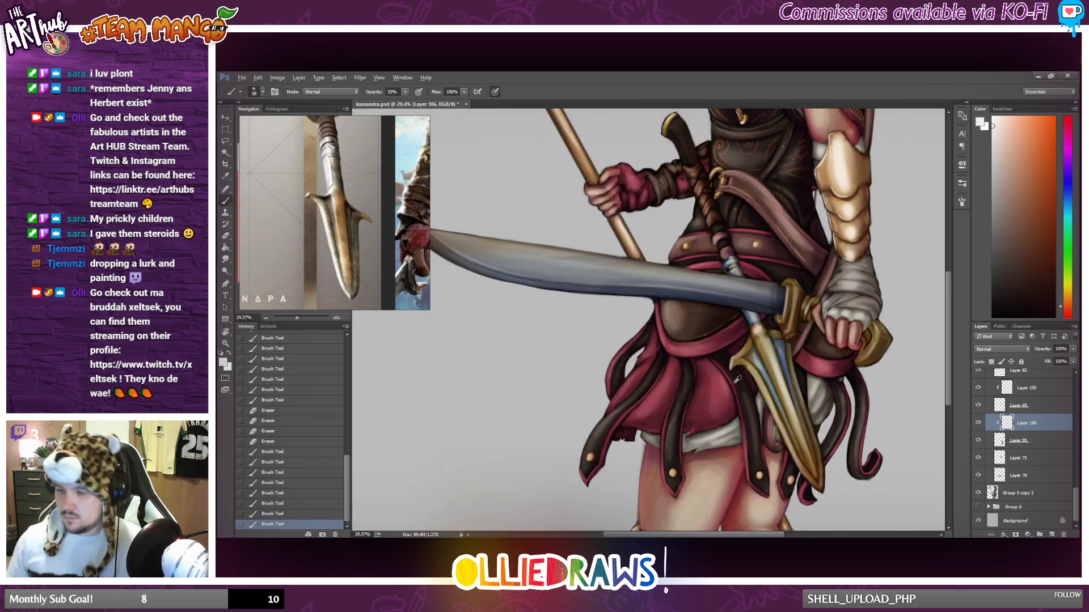
pyautogui.moveTo(729, 258); pyautogui.dragTo(732, 275)
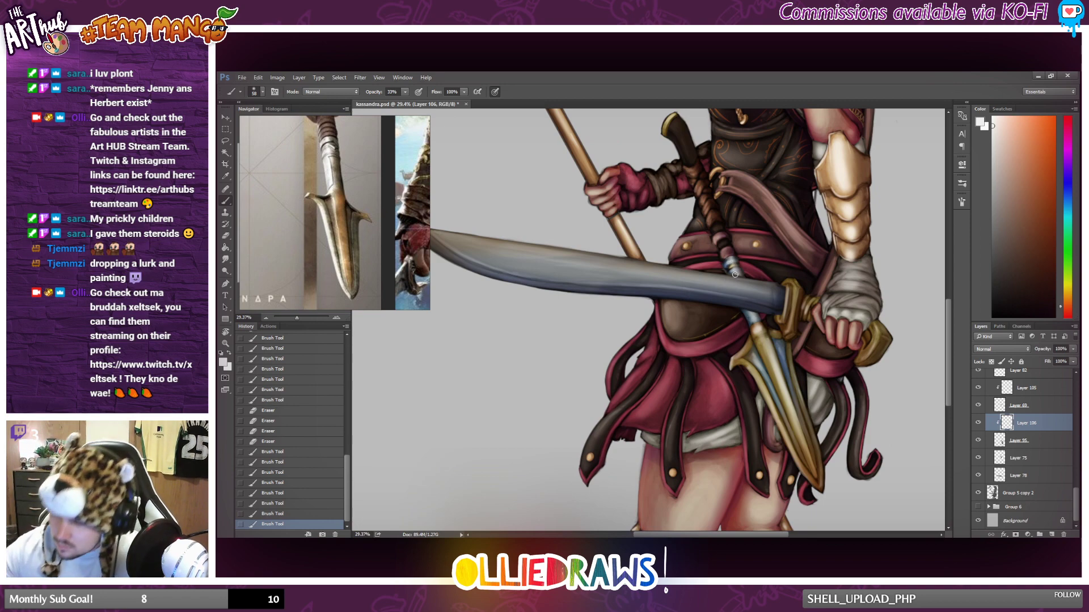
# Soften the highlights on the spear's metal collar with the Eraser at 40% opacity, adjusting the eraser size.
pyautogui.press('e')
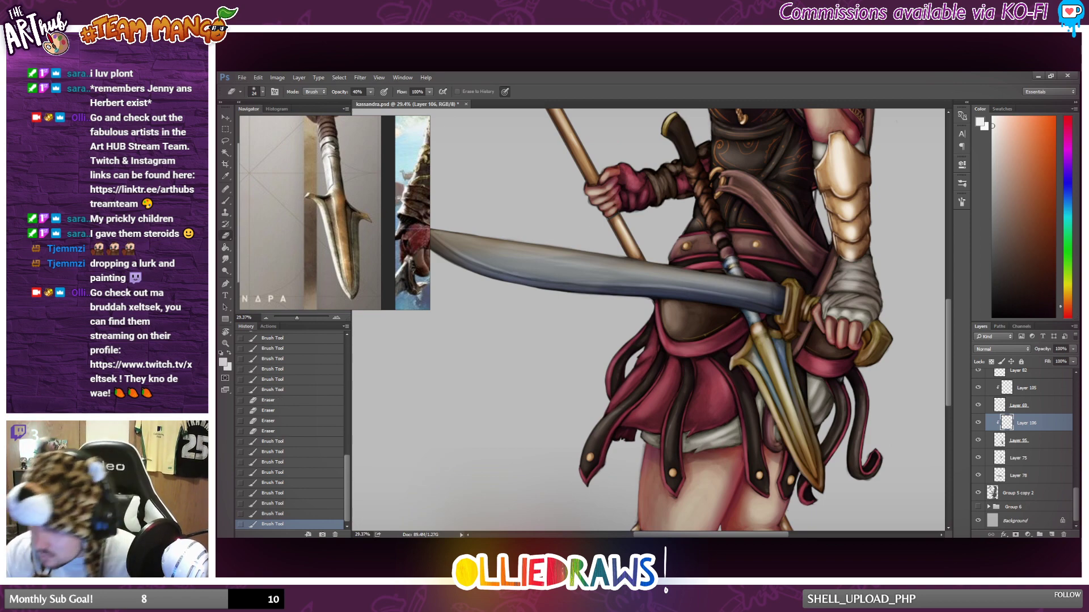
pyautogui.moveTo(738, 264); pyautogui.dragTo(730, 272)
pyautogui.scroll(-4, 733, 265)
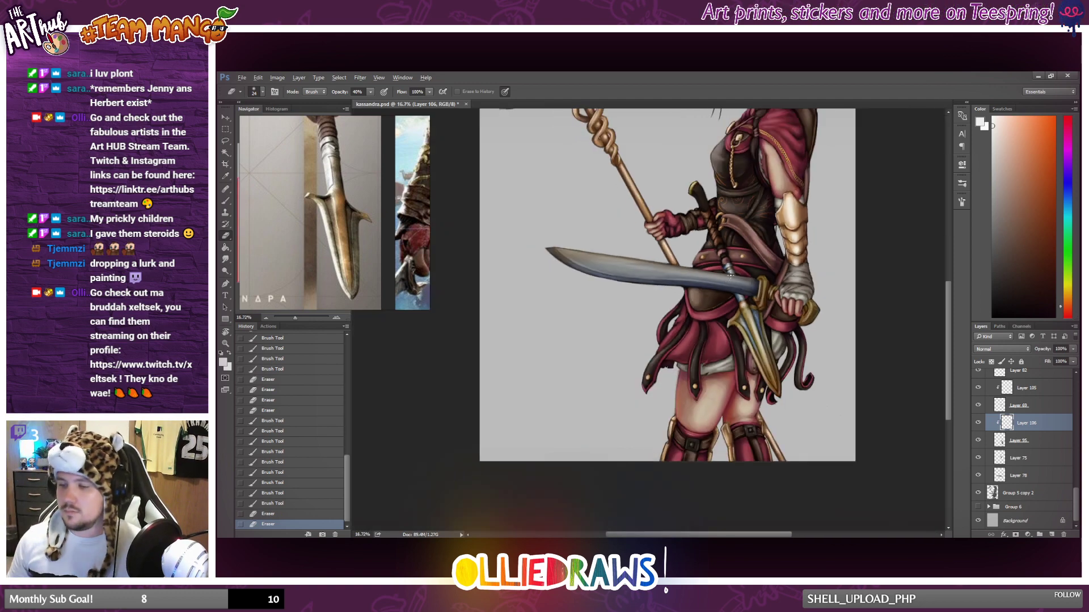
pyautogui.scroll(3, 721, 303)
pyautogui.rightClick(720, 306)
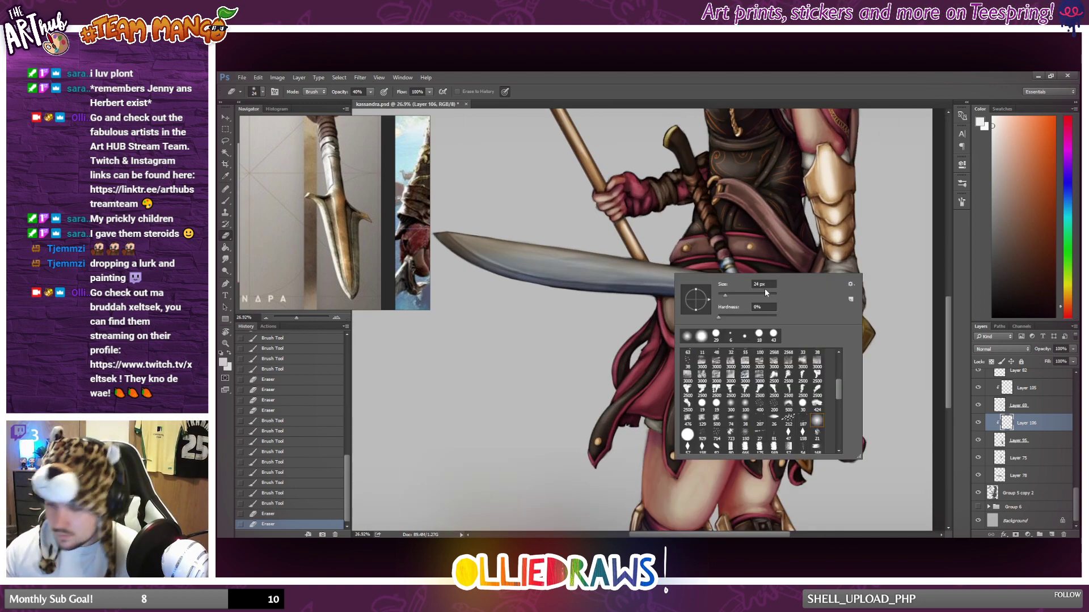
pyautogui.click(747, 258)
pyautogui.moveTo(731, 258)
pyautogui.mouseDown()
pyautogui.moveTo(737, 303)
pyautogui.moveTo(764, 330)
pyautogui.moveTo(747, 280)
pyautogui.mouseUp()
pyautogui.moveTo(748, 283); pyautogui.dragTo(756, 318)
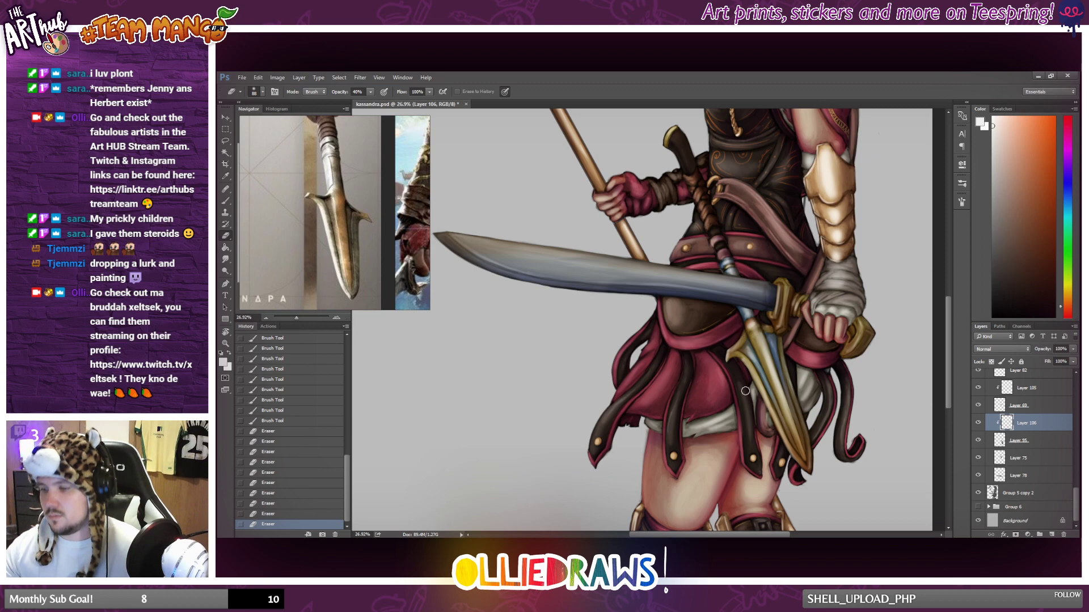
# Compare the full figure with and without Layer 106's metal highlights, and reduce the layer's opacity to 72%.
pyautogui.scroll(-3, 745, 392)
pyautogui.scroll(-4, 761, 387)
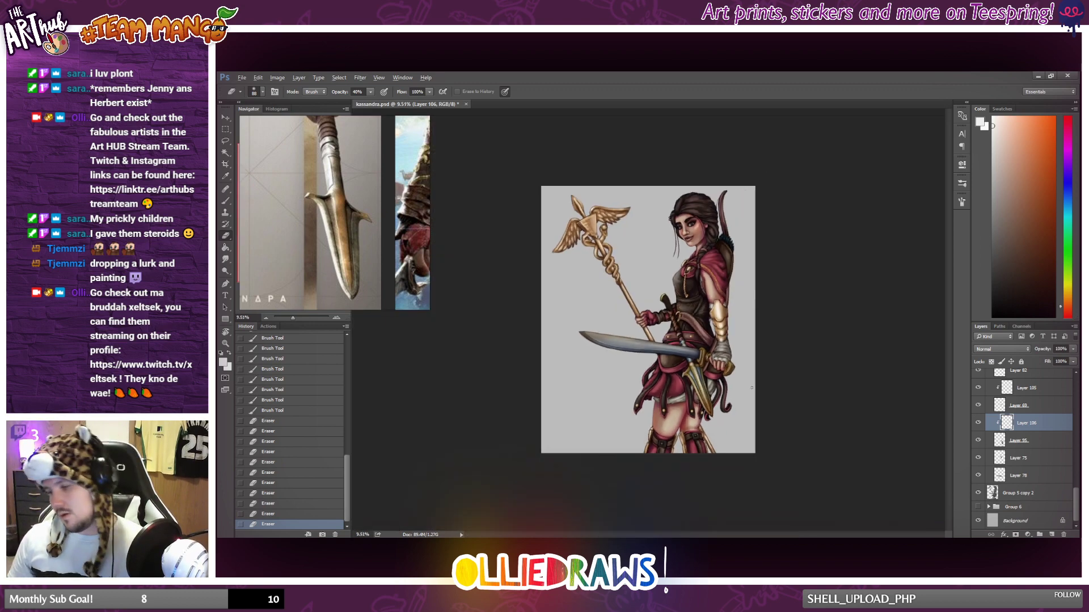
pyautogui.click(979, 422)
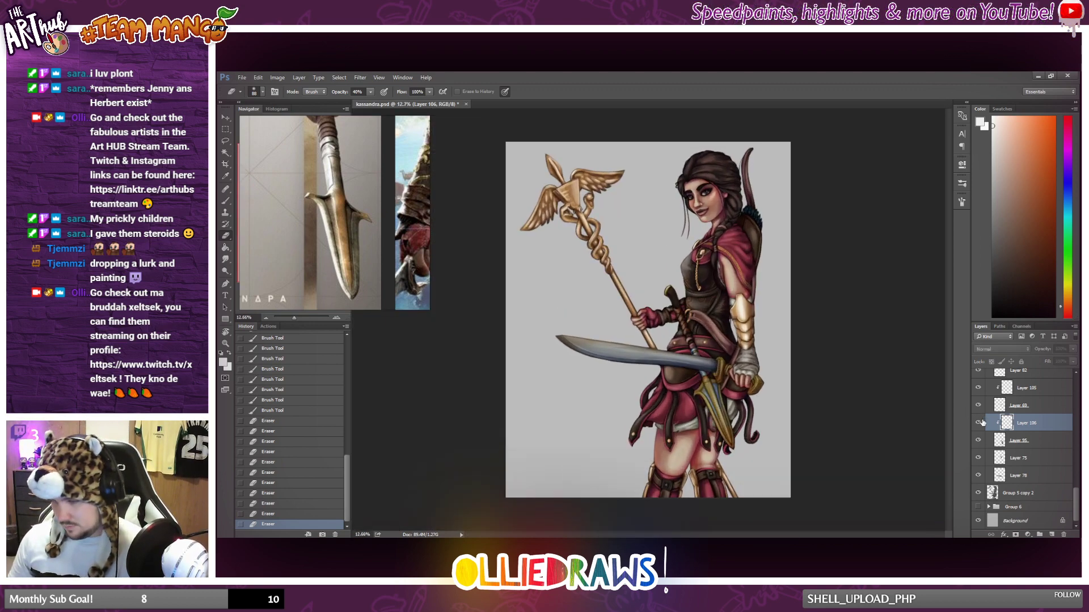
pyautogui.click(979, 422)
pyautogui.click(979, 423)
pyautogui.click(980, 423)
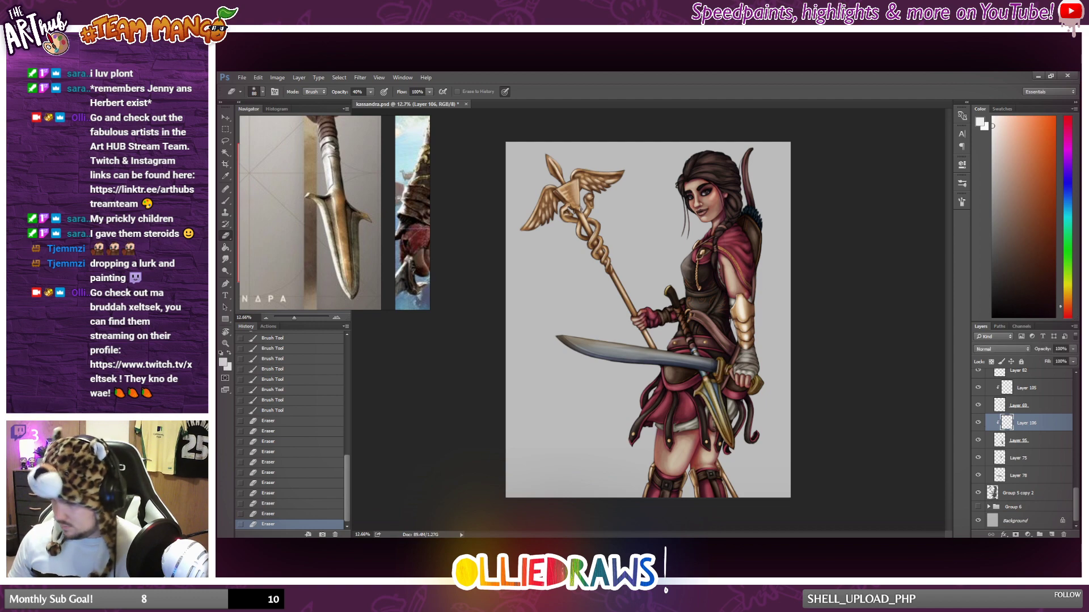
pyautogui.click(1073, 349)
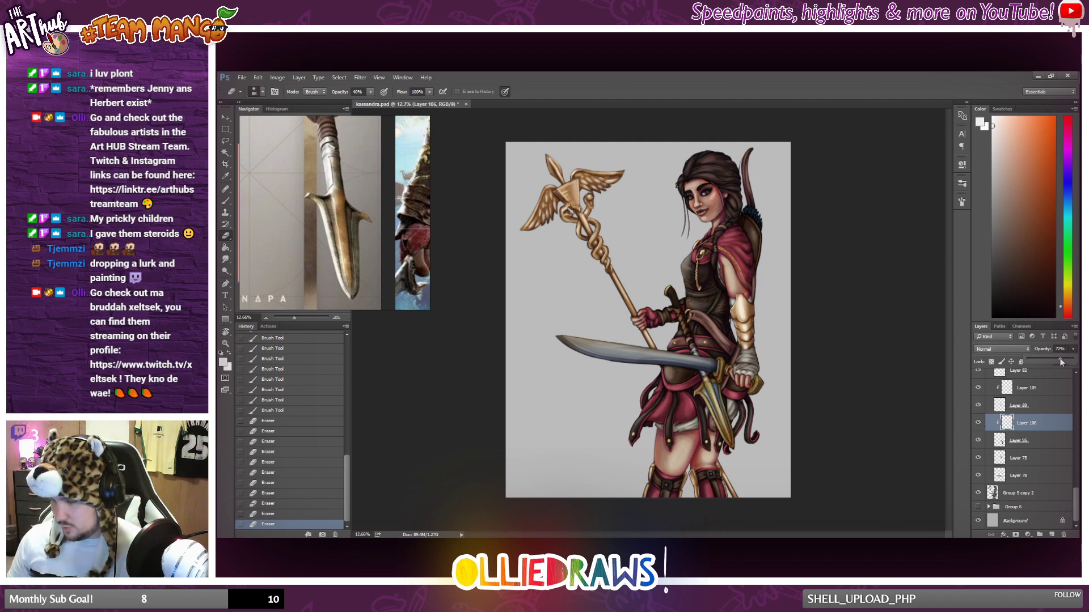
pyautogui.moveTo(1061, 362); pyautogui.dragTo(1061, 361)
pyautogui.scroll(-3, 648, 320)
pyautogui.scroll(4, 649, 320)
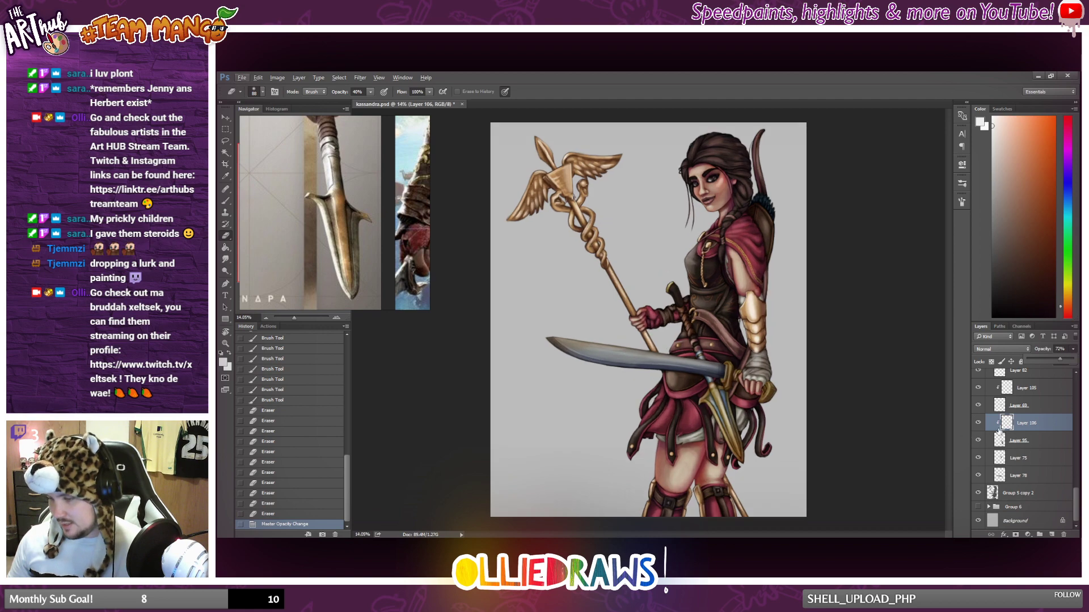
pyautogui.click(980, 422)
pyautogui.click(980, 422)
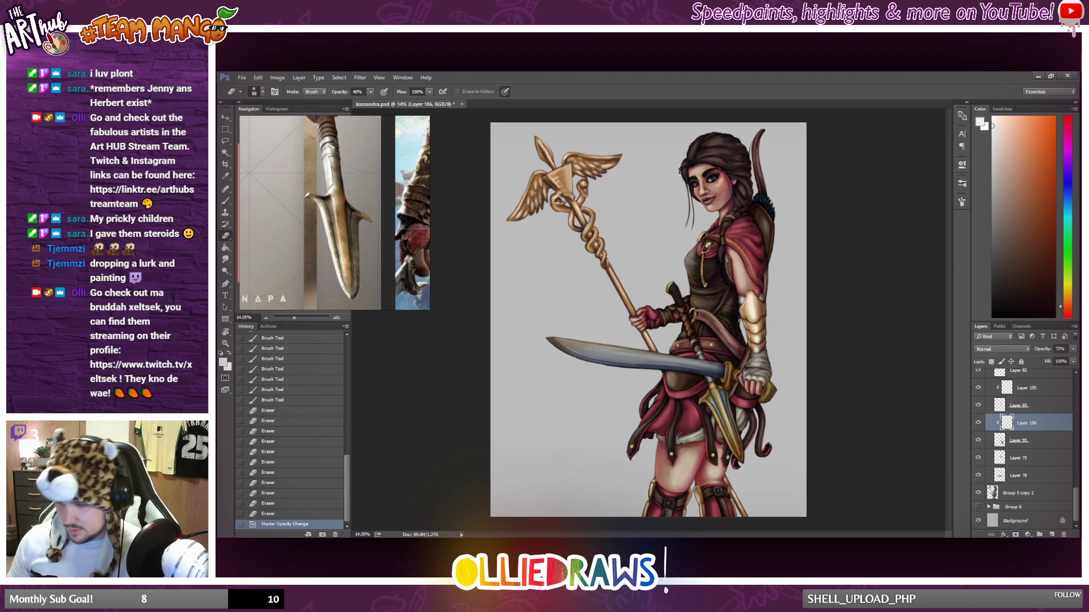
# Switch to a smaller Brush and dab near-white highlights onto the lower edge of the sword guard.
pyautogui.scroll(-3, 717, 407)
pyautogui.scroll(5, 718, 406)
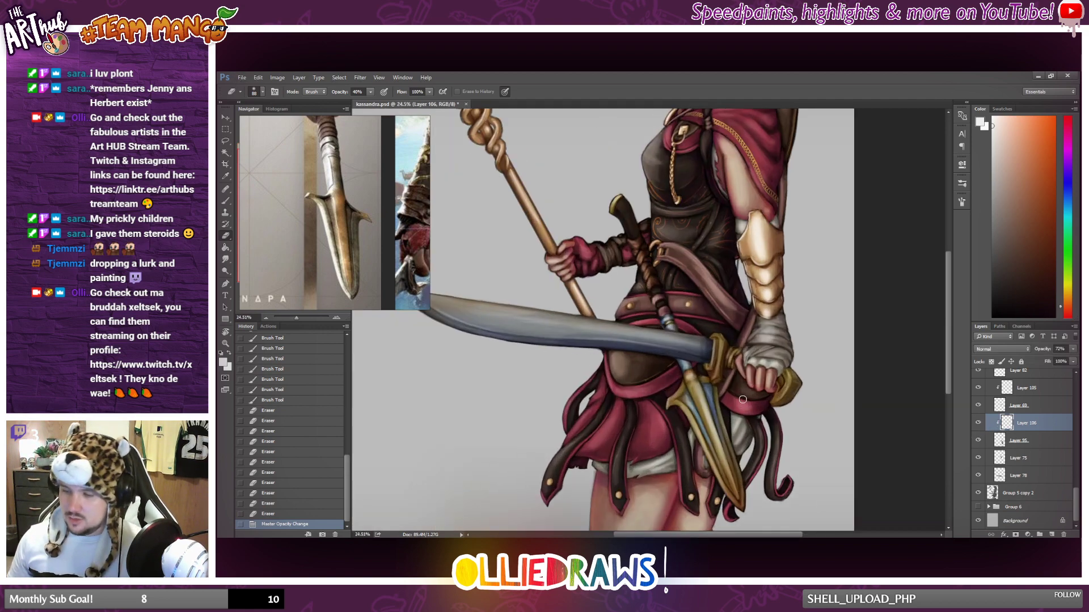
pyautogui.scroll(2, 727, 385)
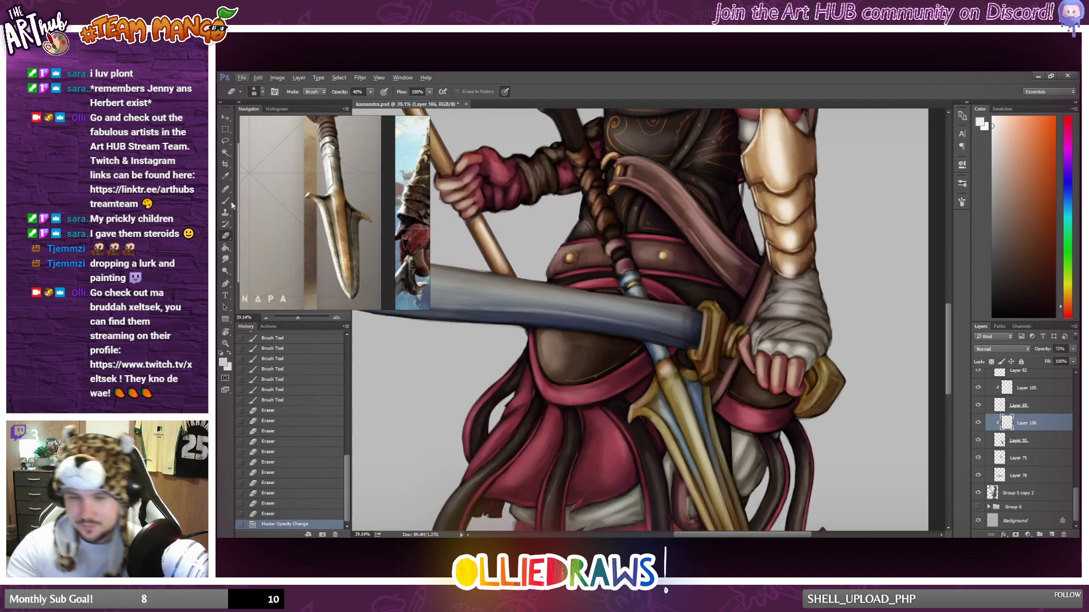
pyautogui.press('b')
pyautogui.rightClick(709, 364)
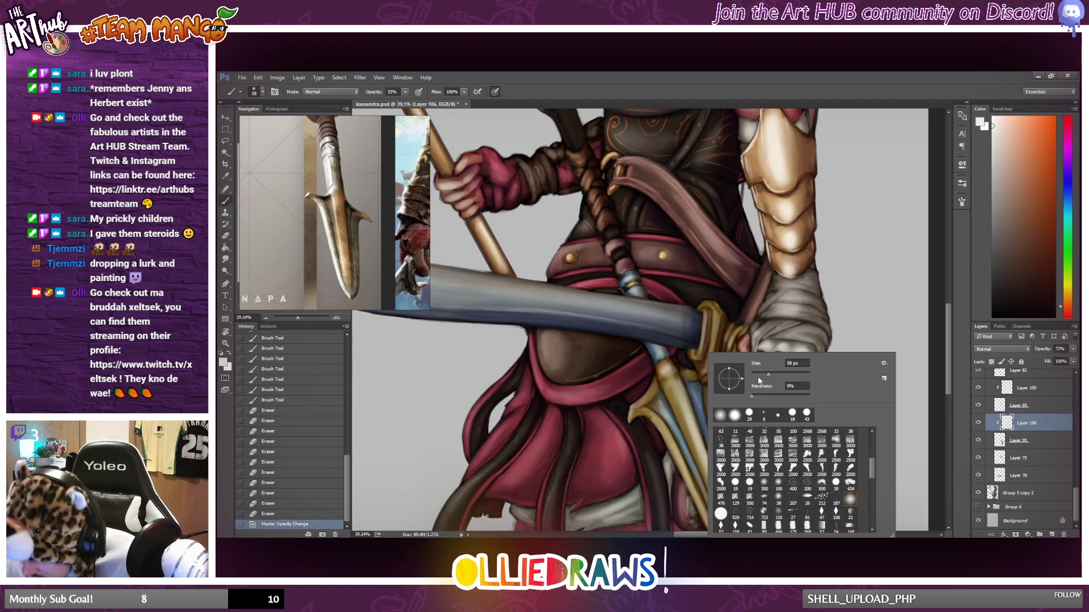
pyautogui.moveTo(757, 376)
pyautogui.mouseDown()
pyautogui.moveTo(692, 324)
pyautogui.moveTo(695, 358)
pyautogui.mouseUp()
pyautogui.moveTo(692, 352); pyautogui.dragTo(697, 358)
pyautogui.moveTo(694, 354); pyautogui.dragTo(699, 357)
pyautogui.moveTo(695, 356); pyautogui.dragTo(701, 356)
pyautogui.moveTo(694, 355); pyautogui.dragTo(699, 358)
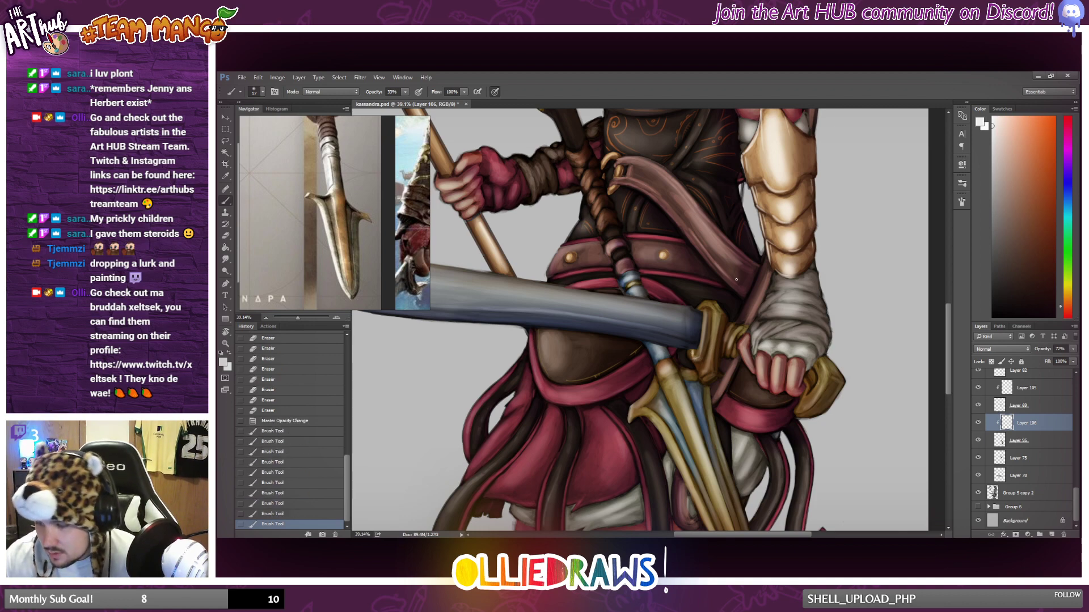
# Paint near-white highlights along the sword guard's outer edge and the grip beside the bandaged hand.
pyautogui.moveTo(705, 310)
pyautogui.mouseDown()
pyautogui.moveTo(712, 372)
pyautogui.moveTo(736, 353)
pyautogui.mouseUp()
pyautogui.moveTo(732, 358); pyautogui.dragTo(736, 352)
pyautogui.moveTo(729, 358); pyautogui.dragTo(709, 376)
pyautogui.moveTo(705, 381); pyautogui.dragTo(709, 379)
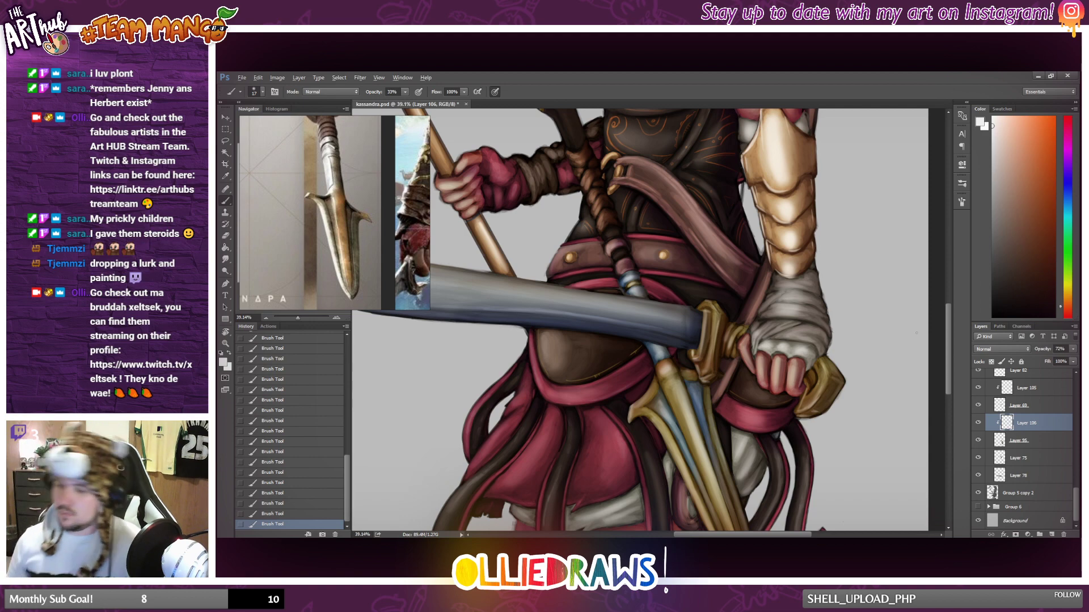
# Identify Layer 75 by toggling its visibility, and add a new layer above it as a clipping mask.
pyautogui.scroll(-5, 794, 400)
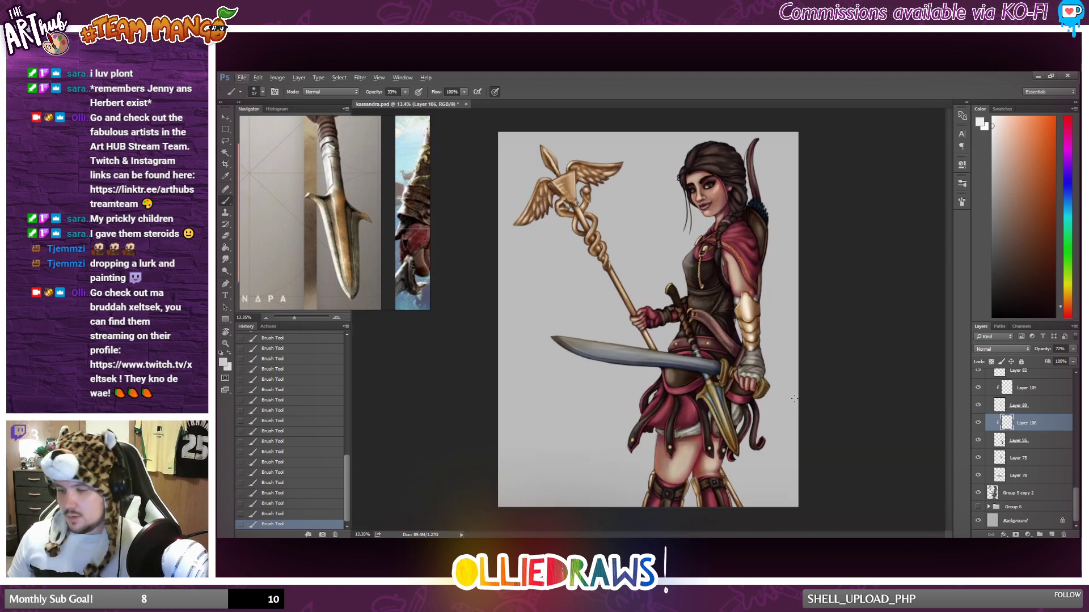
pyautogui.scroll(-1, 783, 397)
pyautogui.scroll(1, 784, 391)
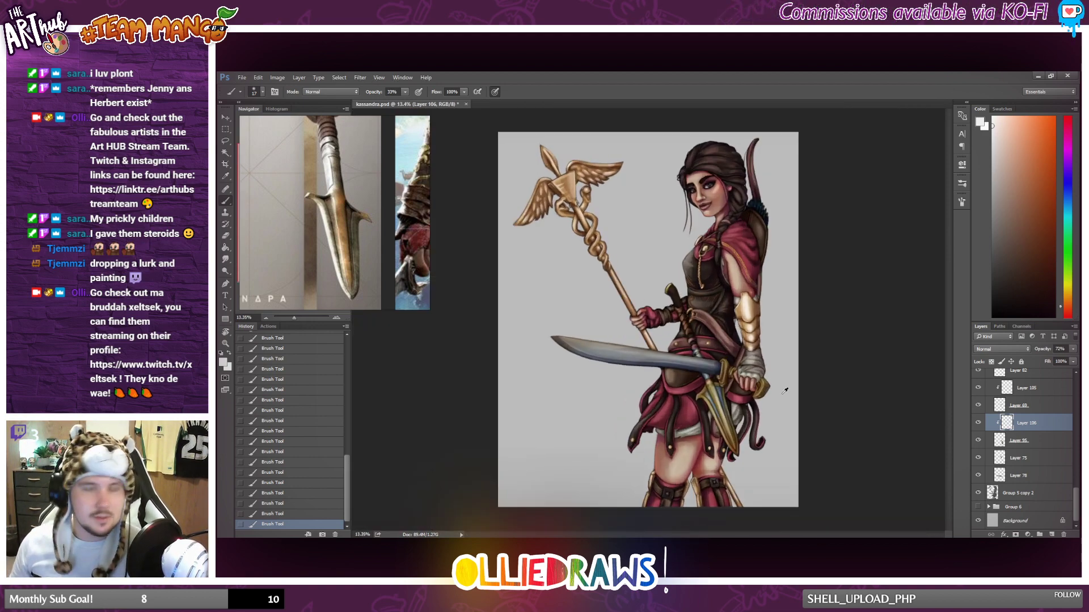
pyautogui.click(1035, 444)
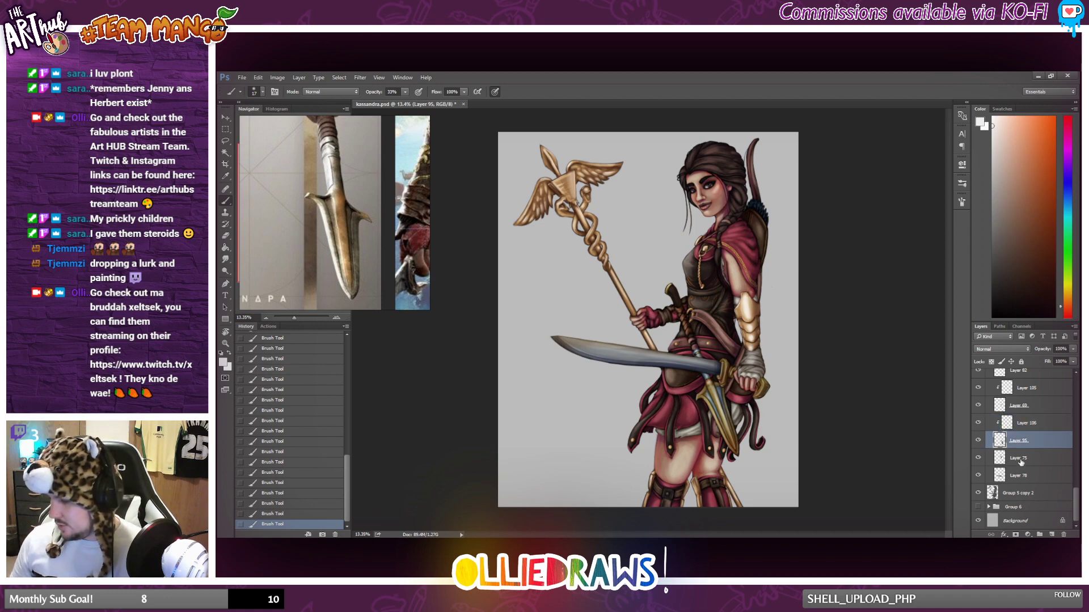
pyautogui.click(990, 458)
pyautogui.click(977, 459)
pyautogui.click(977, 458)
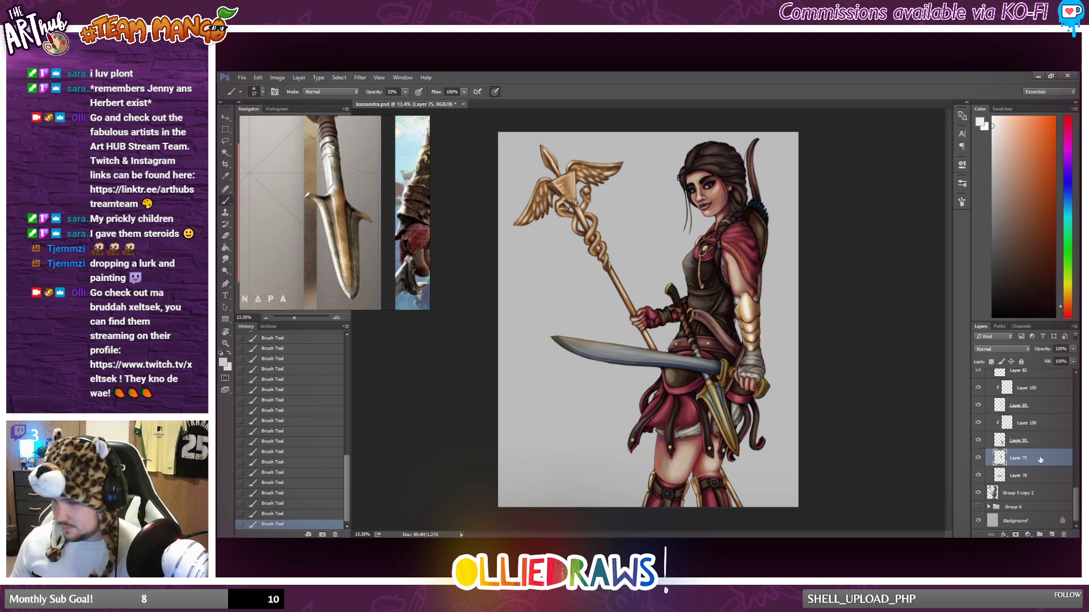
pyautogui.click(1051, 534)
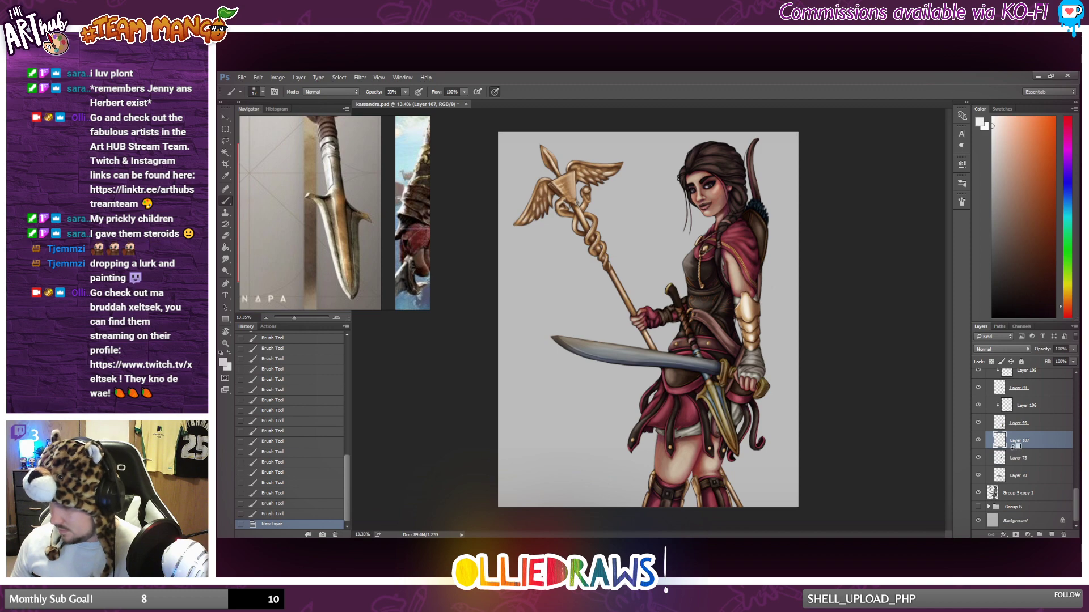
pyautogui.hotkey('ctrl', 'alt', 'g')
# Set the brush size to 60 px and paint near-white highlights on the spear handle's curved end and wrapped grip.
pyautogui.scroll(8, 781, 376)
pyautogui.scroll(1, 779, 376)
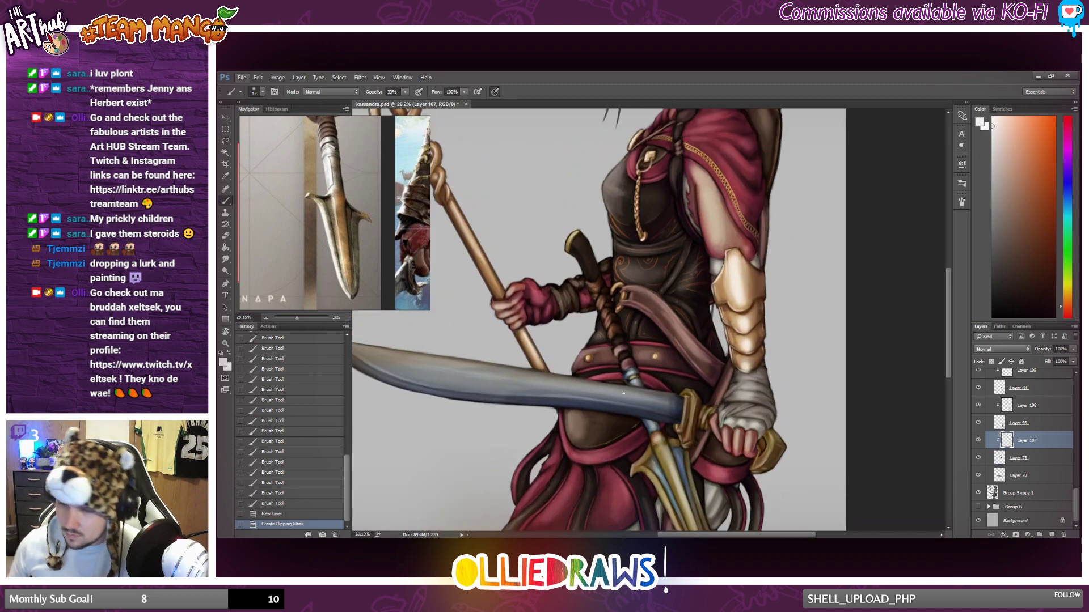
pyautogui.rightClick(581, 250)
pyautogui.write('60')
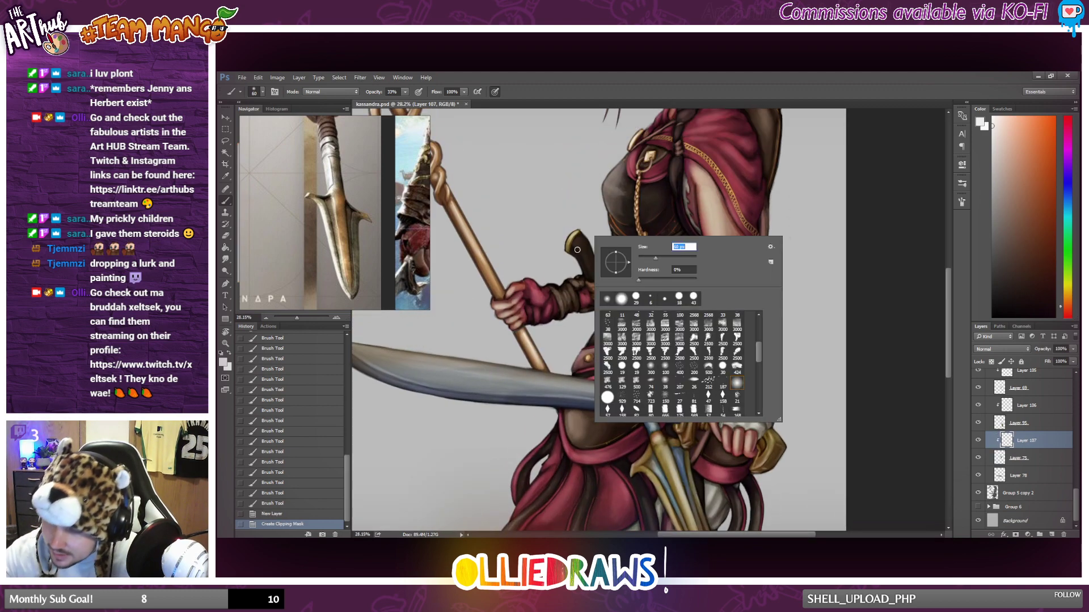
pyautogui.press('Return')
pyautogui.moveTo(580, 252); pyautogui.dragTo(592, 259)
pyautogui.moveTo(593, 259)
pyautogui.mouseDown()
pyautogui.moveTo(603, 265)
pyautogui.moveTo(585, 256)
pyautogui.moveTo(593, 279)
pyautogui.mouseUp()
pyautogui.moveTo(619, 336); pyautogui.dragTo(626, 369)
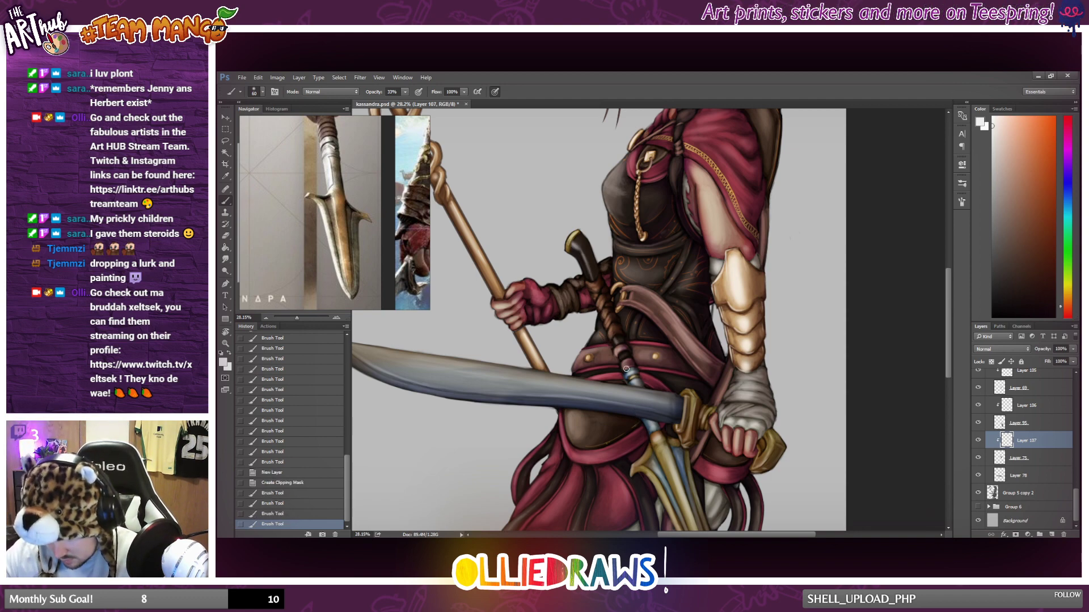
pyautogui.moveTo(577, 252); pyautogui.dragTo(594, 280)
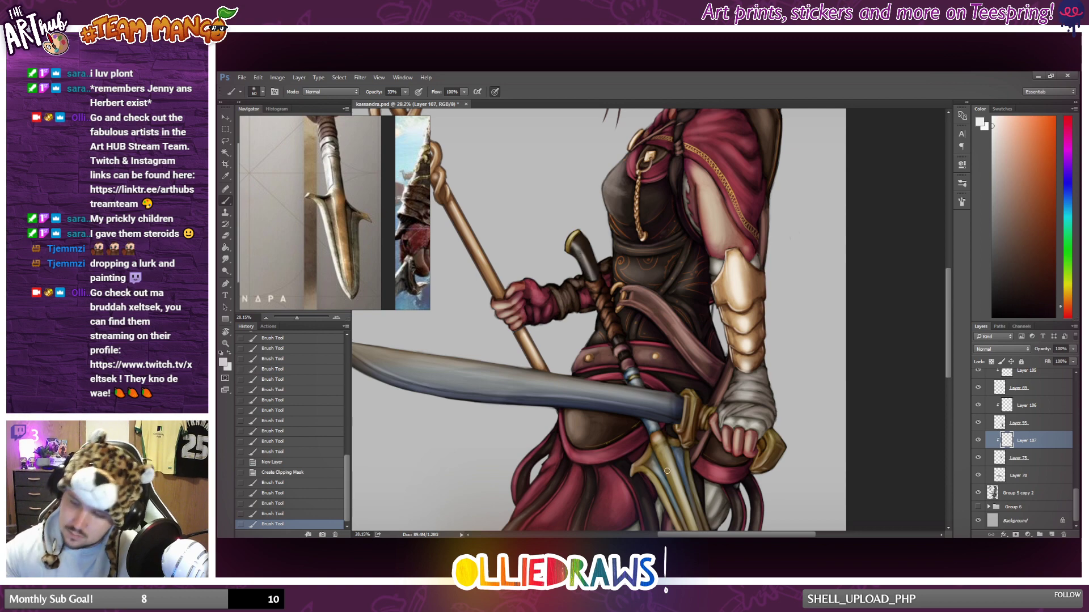
# Try the Hard Light and Soft Light blending modes on the spear handle's highlight layer.
pyautogui.click(1029, 349)
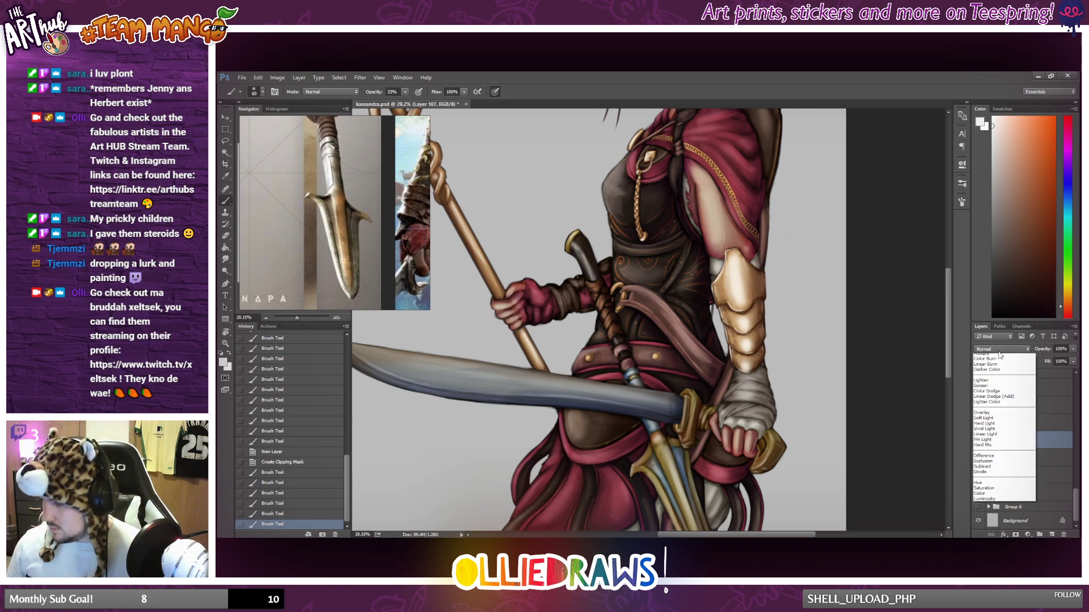
pyautogui.click(981, 442)
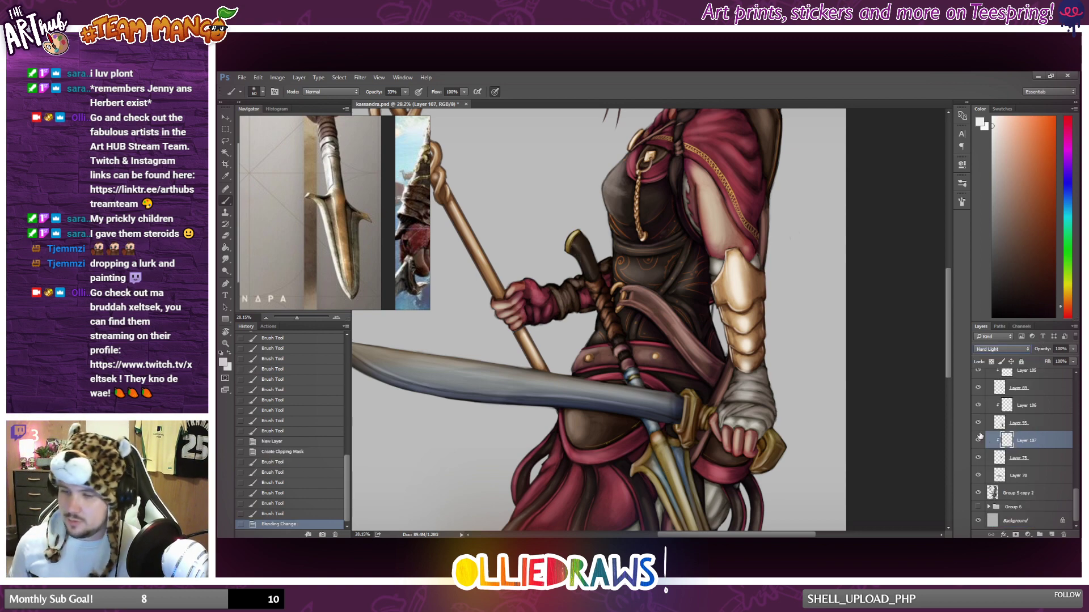
pyautogui.press('Up')
pyautogui.press('Up')
pyautogui.press('Down')
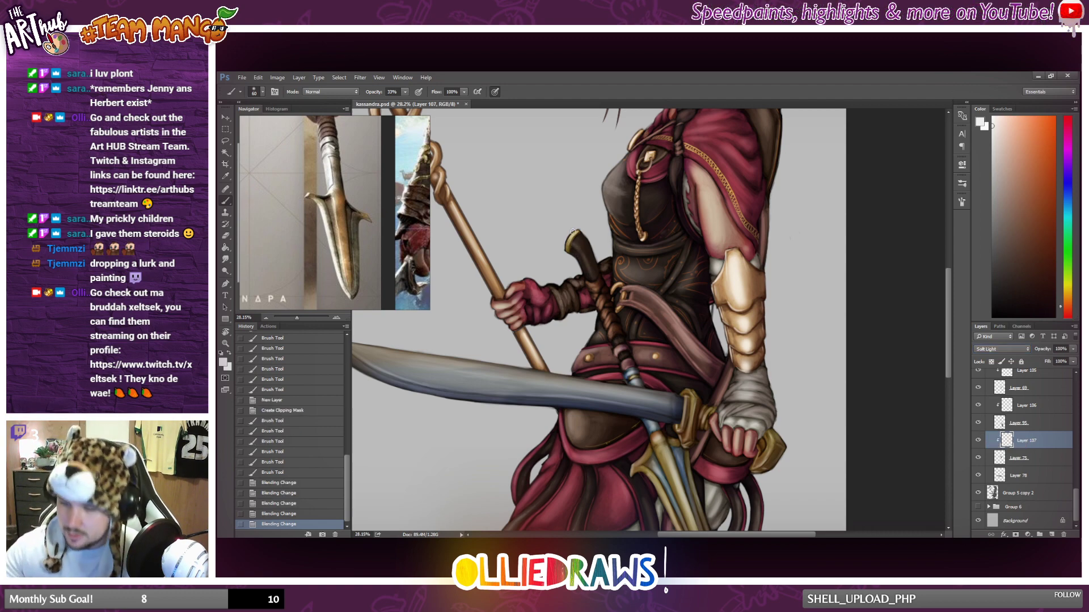
# Identify Layer 106 by toggling its visibility and paint near-white highlights along the edge of the spear handle's curved end.
pyautogui.moveTo(575, 244); pyautogui.dragTo(581, 256)
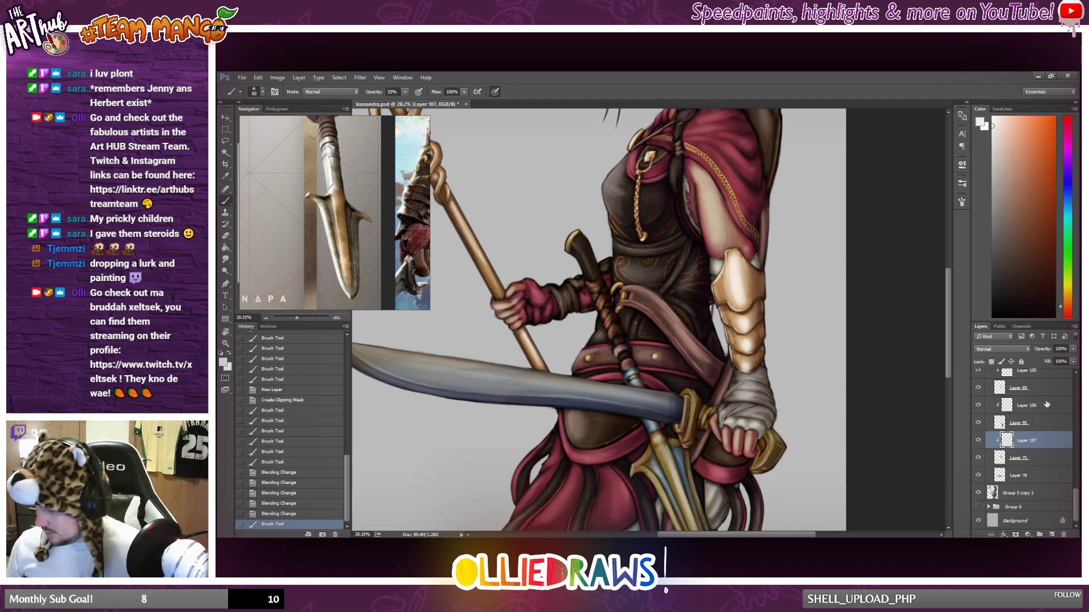
pyautogui.click(1047, 404)
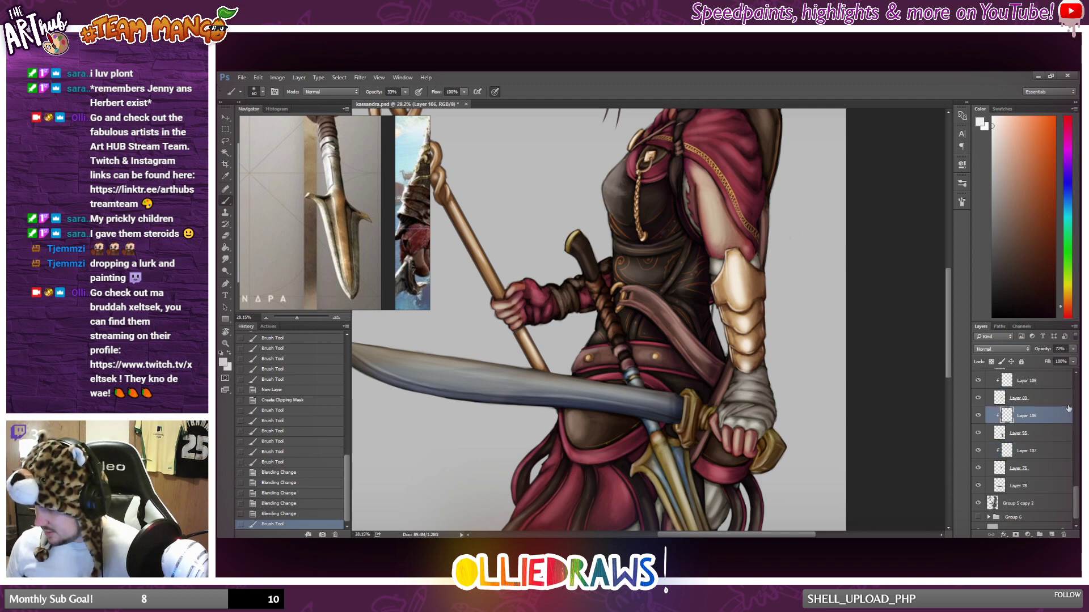
pyautogui.click(979, 416)
pyautogui.click(979, 415)
pyautogui.click(979, 415)
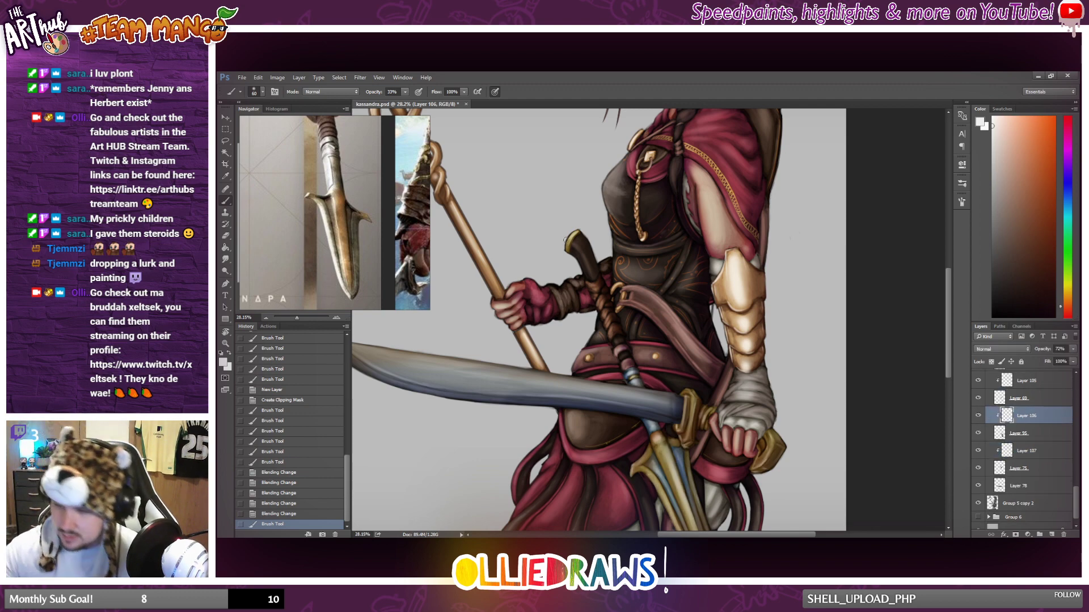
pyautogui.moveTo(566, 240); pyautogui.dragTo(568, 244)
pyautogui.moveTo(566, 239); pyautogui.dragTo(567, 246)
pyautogui.moveTo(566, 242); pyautogui.dragTo(567, 246)
pyautogui.moveTo(567, 239); pyautogui.dragTo(576, 232)
pyautogui.moveTo(568, 238); pyautogui.dragTo(576, 232)
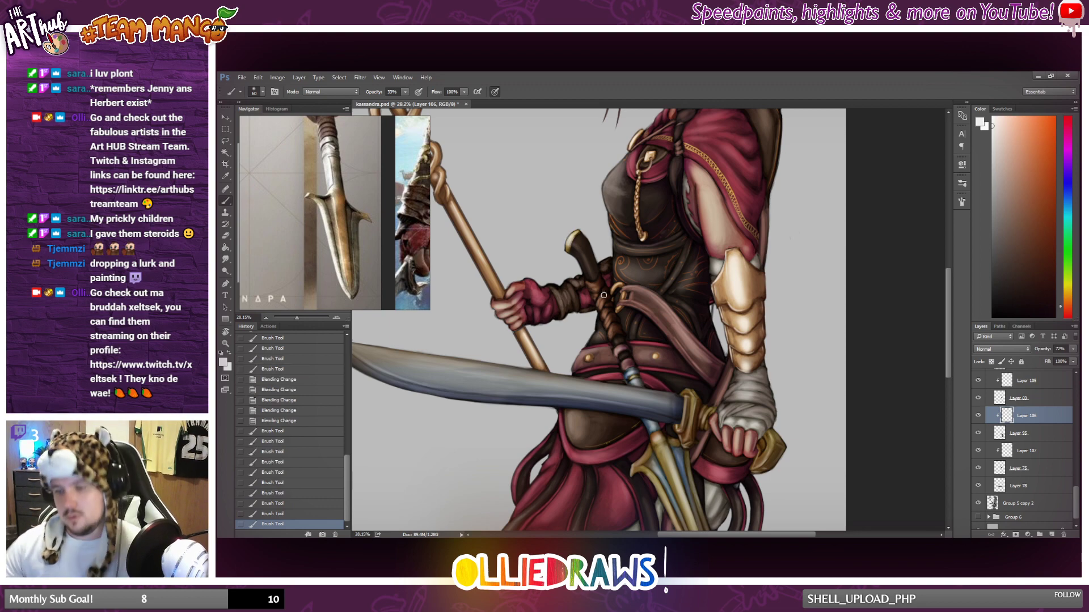
pyautogui.scroll(-4, 603, 294)
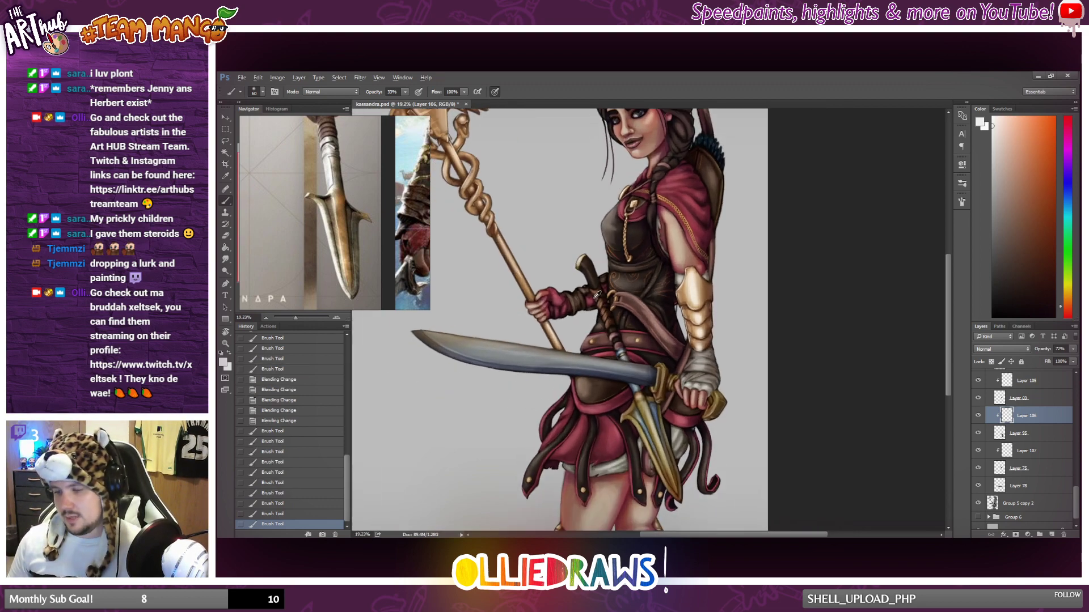
# Select Layer 107 and paint a near-white highlight down the spear handle below its curved end.
pyautogui.scroll(3, 597, 295)
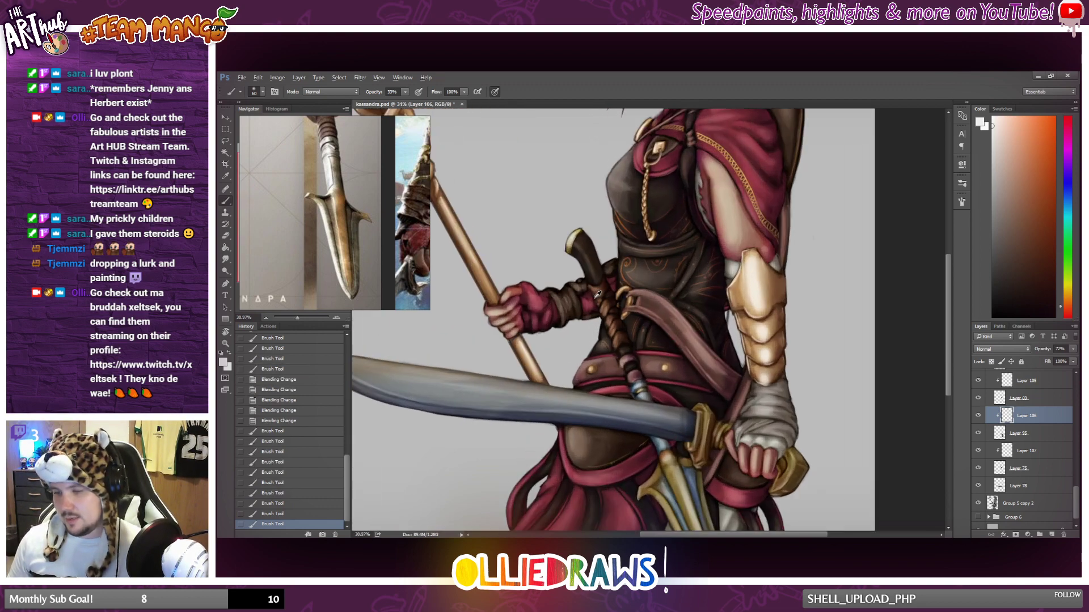
pyautogui.click(1044, 454)
pyautogui.moveTo(586, 252); pyautogui.dragTo(598, 282)
pyautogui.scroll(-5, 614, 317)
pyautogui.scroll(-2, 614, 316)
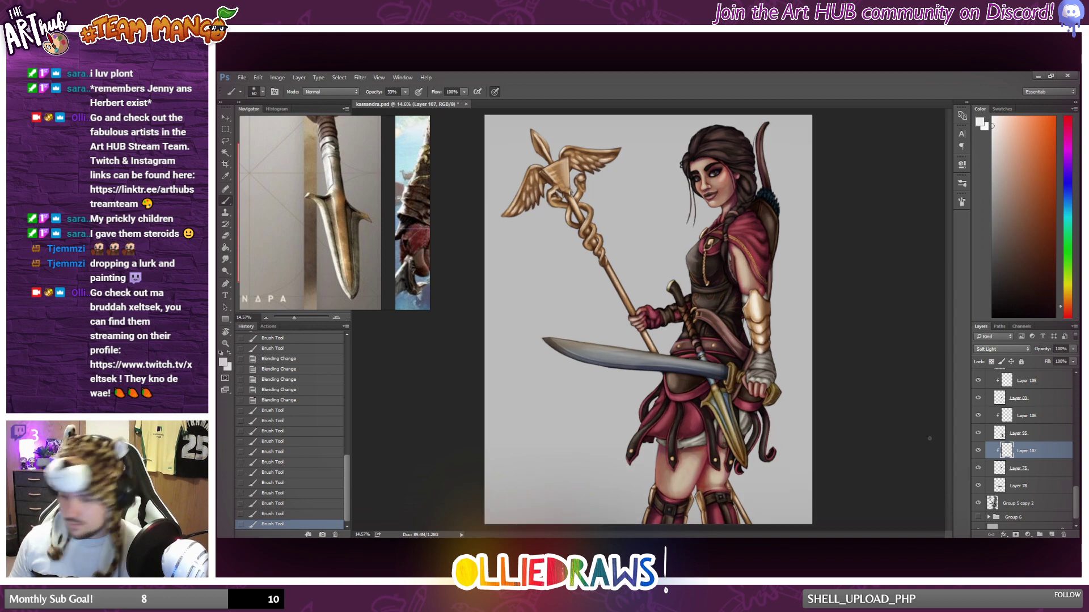
# Add a new layer above Layer 78 and make it a clipping mask for the sword blade.
pyautogui.scroll(-1, 1017, 485)
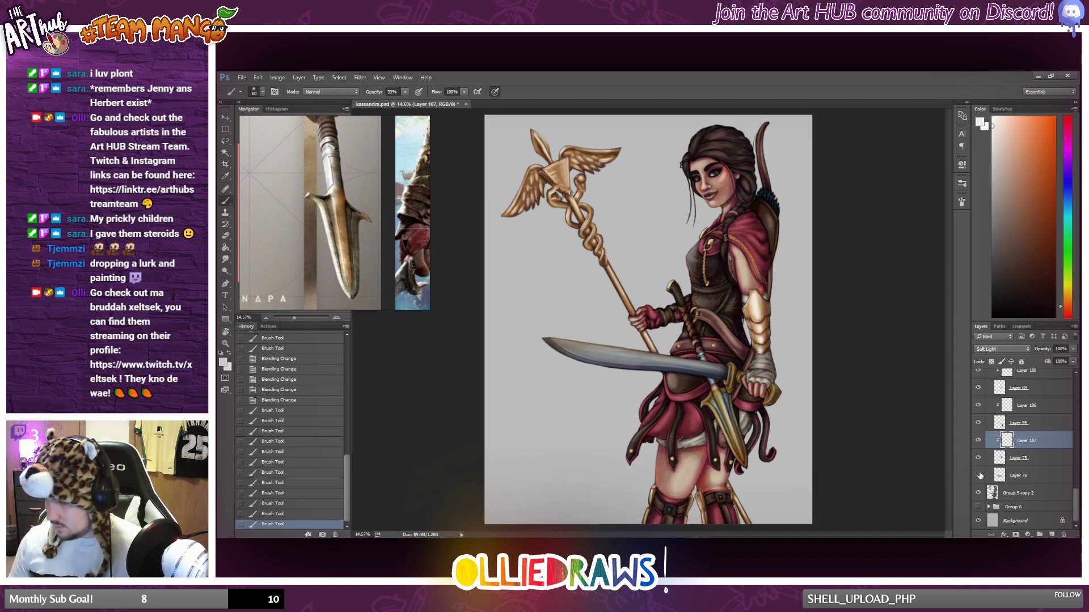
pyautogui.click(1026, 479)
pyautogui.click(1051, 535)
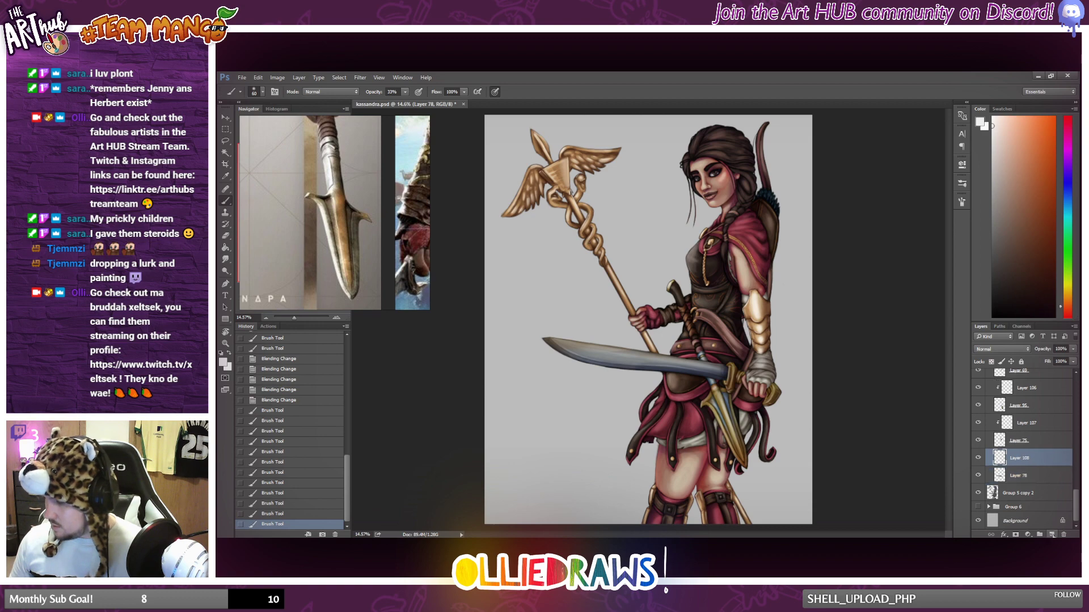
pyautogui.keyDown('alt'); pyautogui.click(1013, 465); pyautogui.keyUp('alt')
pyautogui.scroll(4, 772, 426)
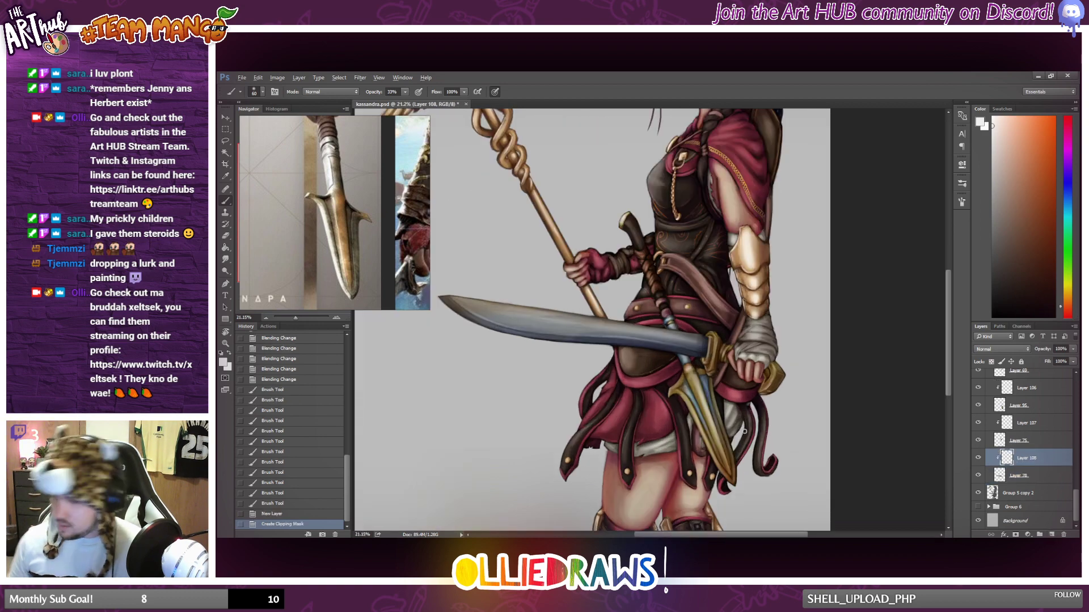
# Set the brush size to 102 px and try a near-white highlight along the full sword blade.
pyautogui.moveTo(490, 306); pyautogui.dragTo(533, 369)
pyautogui.hotkey('ctrl', 'z')
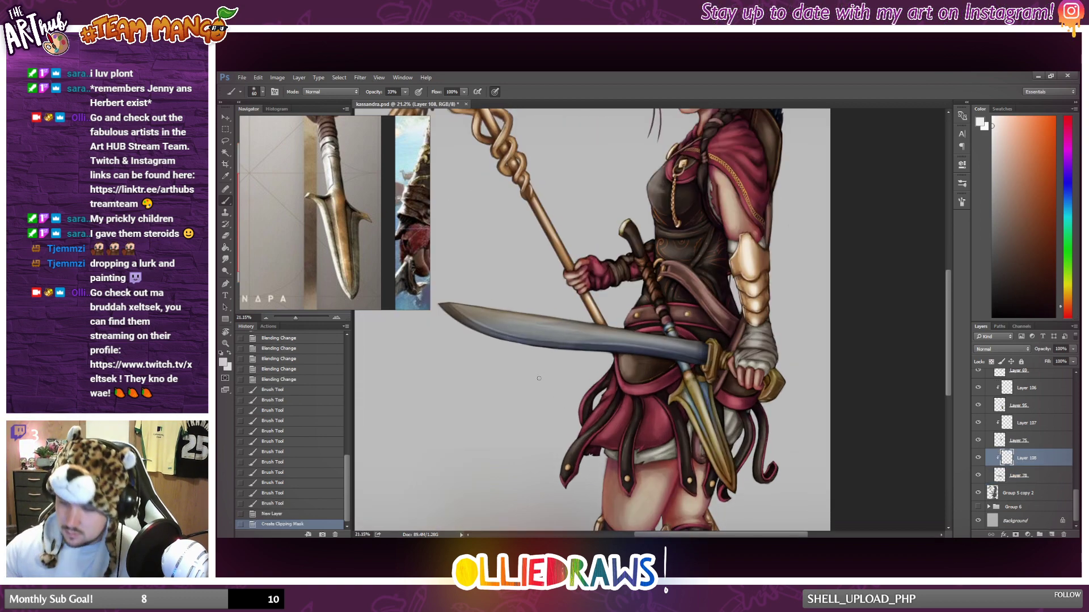
pyautogui.rightClick(511, 352)
pyautogui.moveTo(442, 309); pyautogui.dragTo(707, 359)
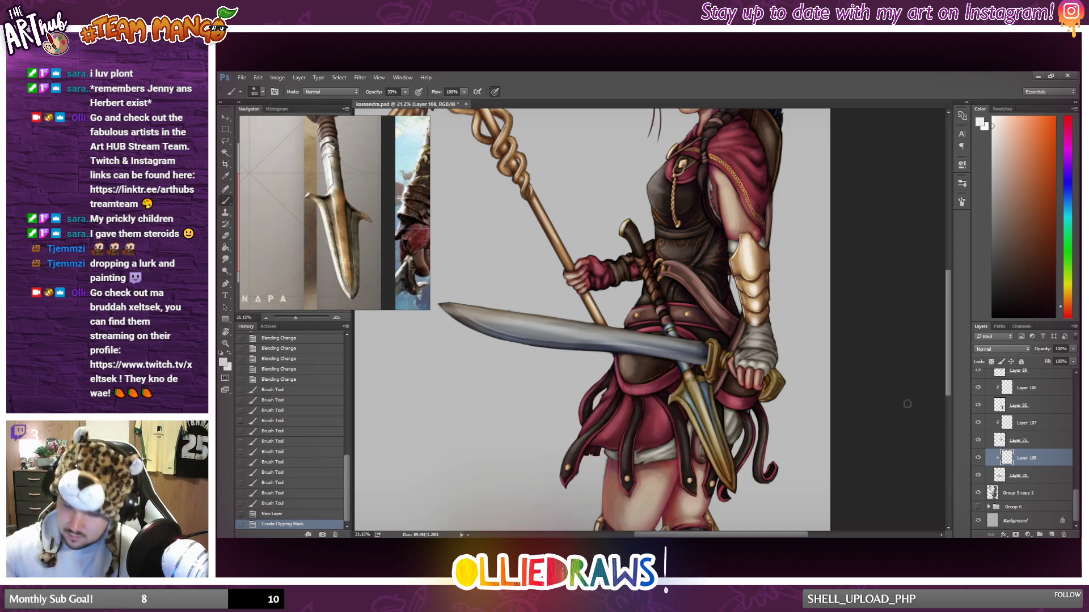
pyautogui.hotkey('ctrl', 'z')
# Try several long near-white strokes along the middle of the sword blade, undoing each one.
pyautogui.moveTo(465, 315); pyautogui.dragTo(697, 344)
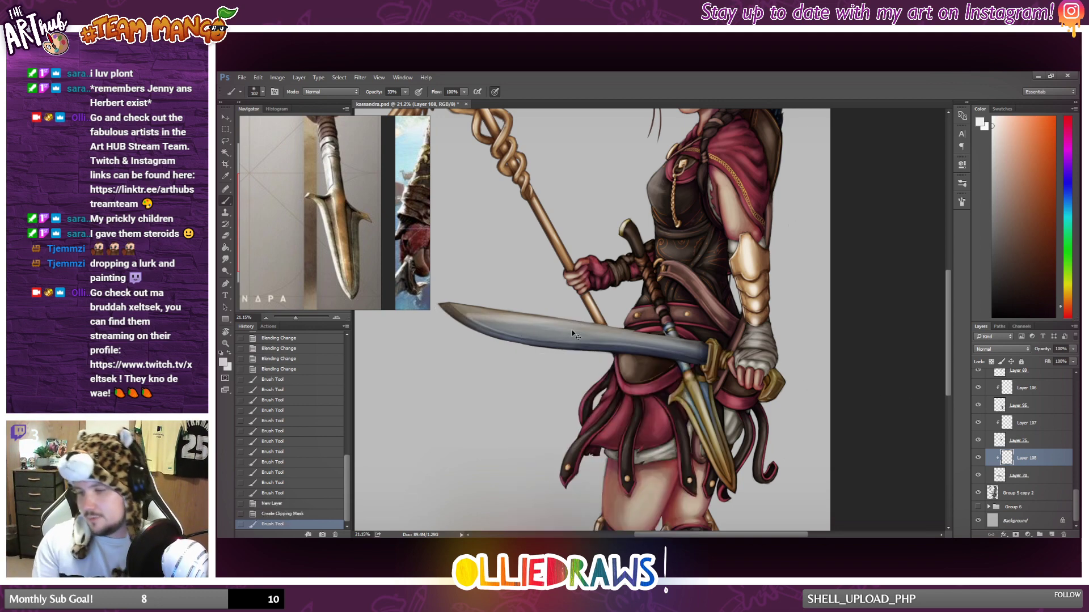
pyautogui.hotkey('ctrl', 'z')
pyautogui.moveTo(475, 315); pyautogui.dragTo(686, 344)
pyautogui.hotkey('ctrl', 'z')
pyautogui.moveTo(475, 315); pyautogui.dragTo(706, 359)
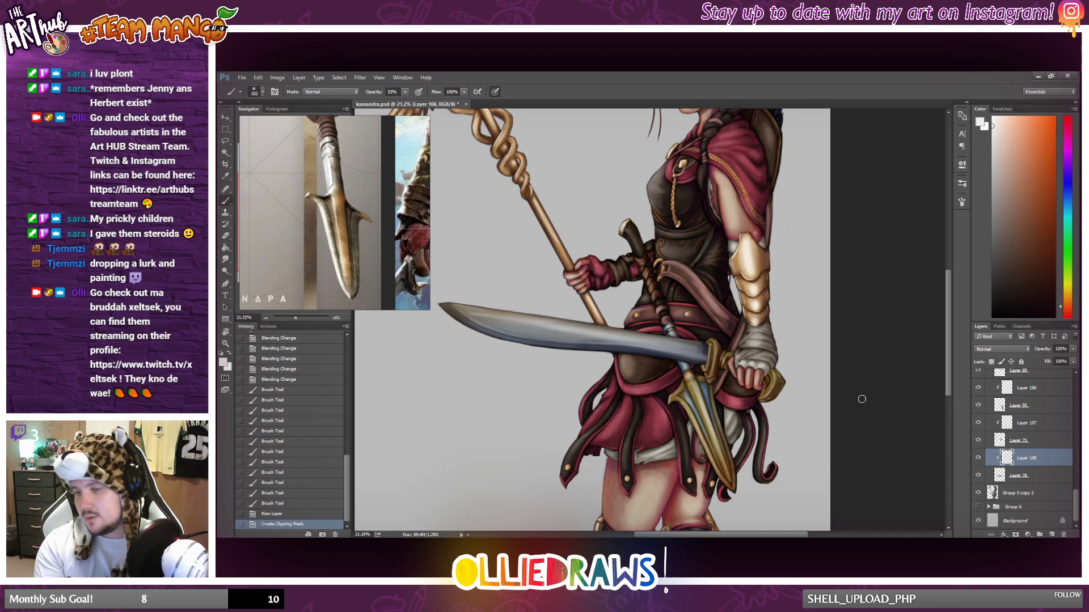
pyautogui.hotkey('ctrl', 'z')
pyautogui.moveTo(491, 317)
pyautogui.mouseDown()
pyautogui.moveTo(708, 353)
pyautogui.moveTo(556, 330)
pyautogui.mouseUp()
pyautogui.hotkey('ctrl', 'z')
# Paint near-white highlights on the sword blade near the guard and across the wide part behind the tip.
pyautogui.click(706, 351)
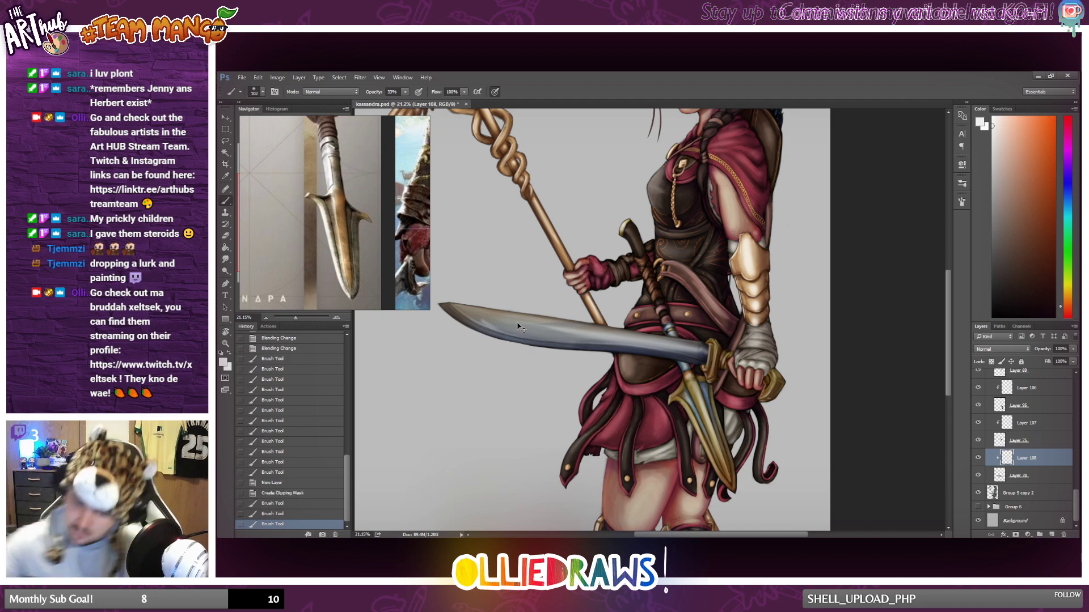
pyautogui.moveTo(445, 306); pyautogui.dragTo(584, 324)
pyautogui.hotkey('ctrl', 'z')
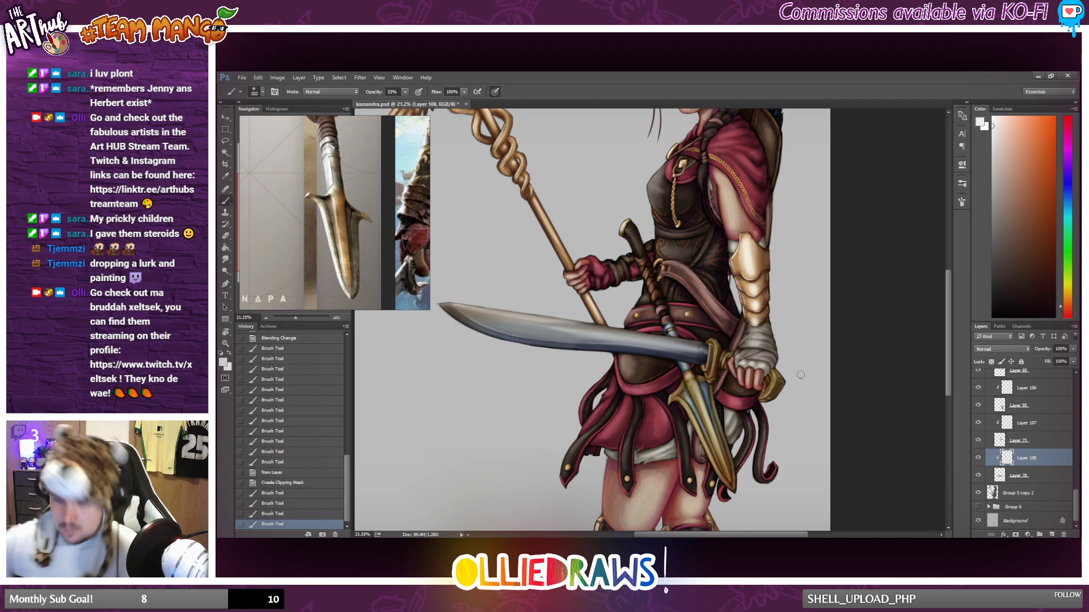
pyautogui.hotkey('ctrl', 'z')
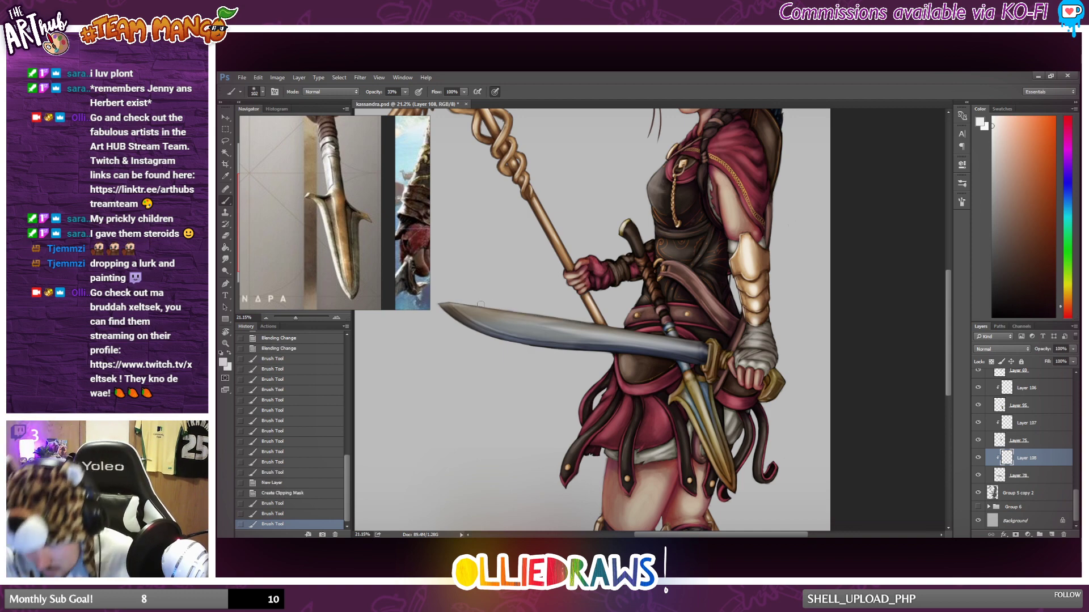
pyautogui.moveTo(480, 304)
pyautogui.mouseDown()
pyautogui.moveTo(460, 302)
pyautogui.moveTo(510, 337)
pyautogui.mouseUp()
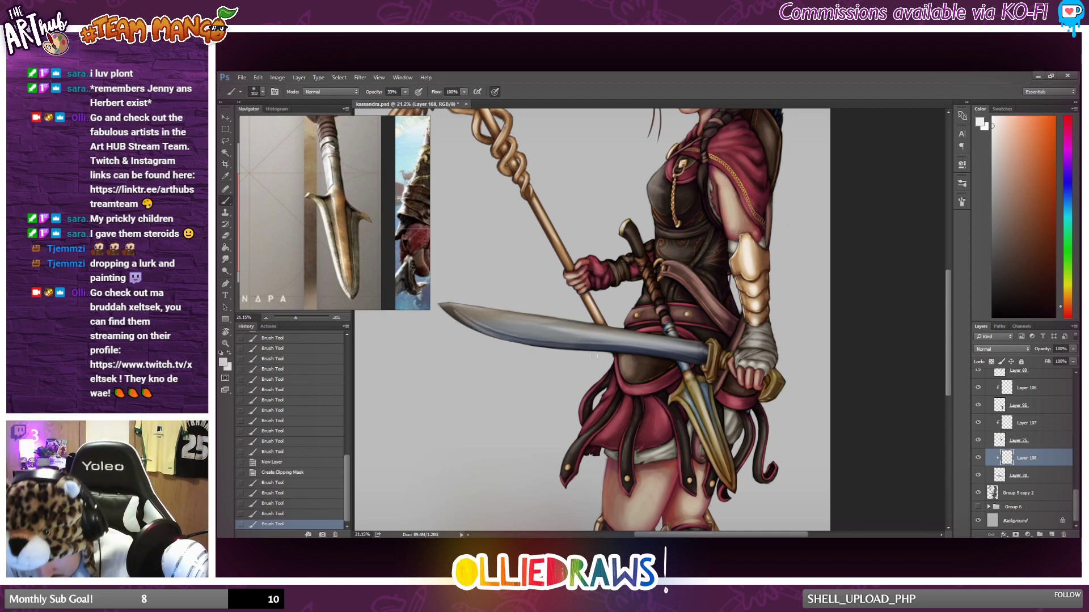
pyautogui.hotkey('ctrl', 'z')
pyautogui.moveTo(454, 309); pyautogui.dragTo(533, 337)
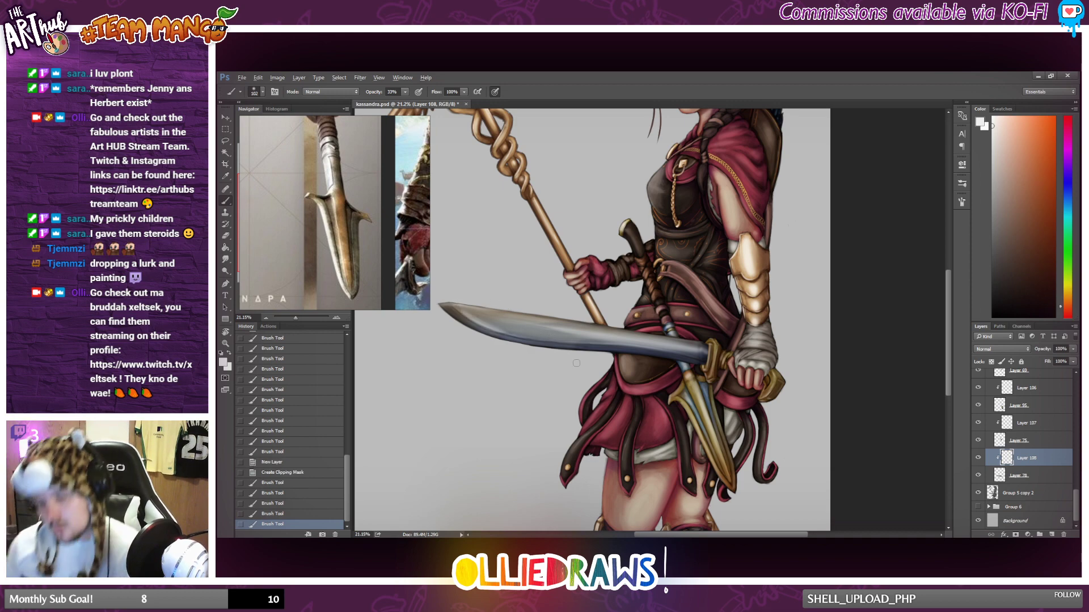
# Check the sword blade's highlights against the whole figure at different zoom levels.
pyautogui.scroll(-4, 588, 352)
pyautogui.scroll(4, 591, 352)
pyautogui.scroll(-3, 599, 354)
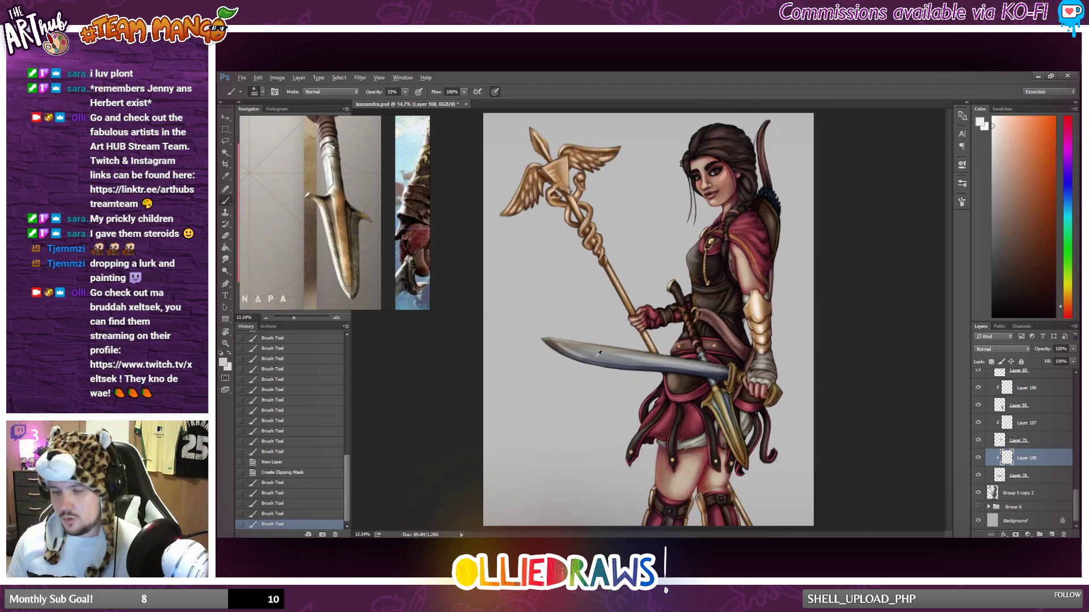
pyautogui.scroll(-6, 597, 356)
pyautogui.scroll(5, 600, 354)
pyautogui.scroll(-1, 603, 352)
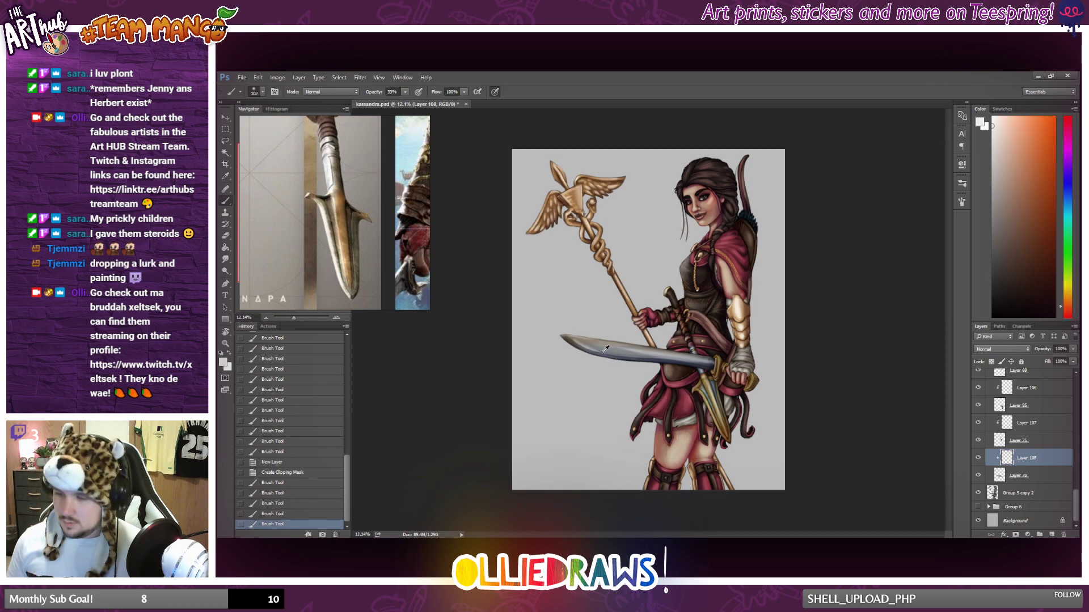
pyautogui.scroll(1, 603, 352)
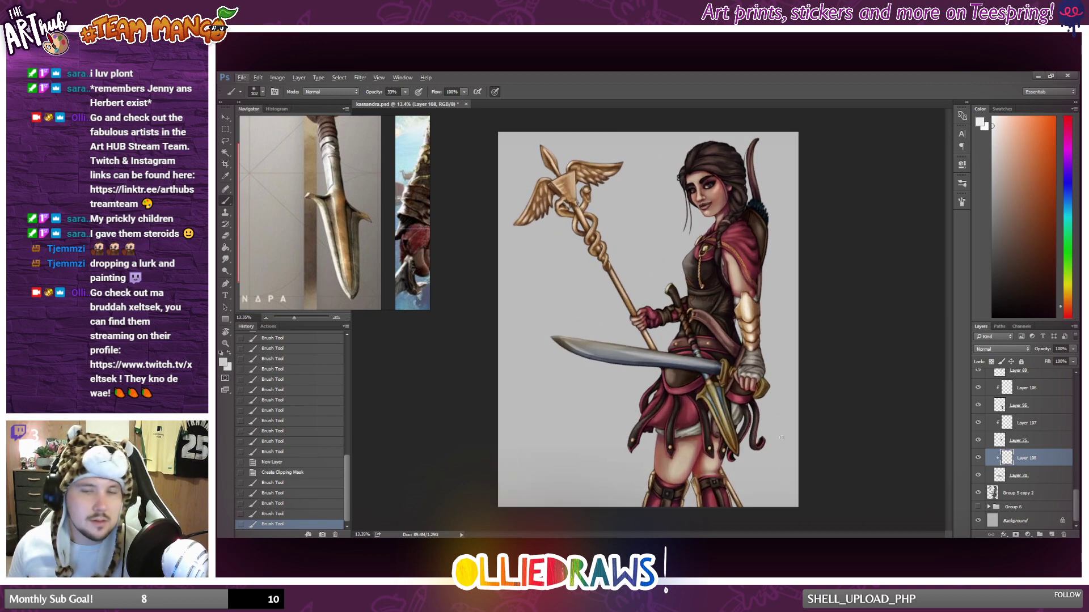
# Merge the clipped highlight layers into their base layers, Layer 78 and Layer 75.
pyautogui.click(1031, 474)
pyautogui.scroll(-1, 923, 437)
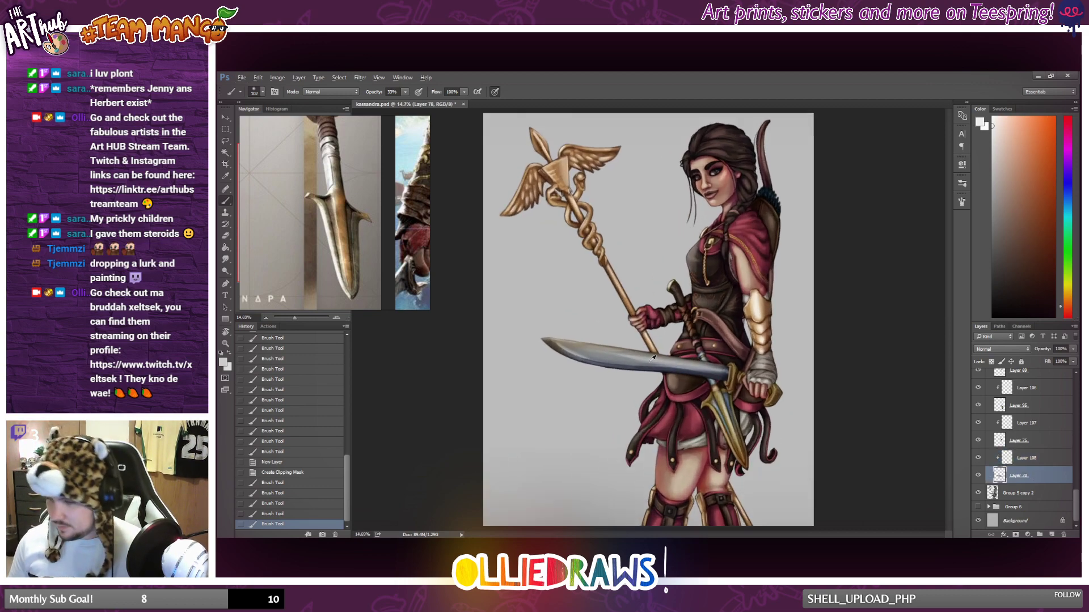
pyautogui.rightClick(1044, 477)
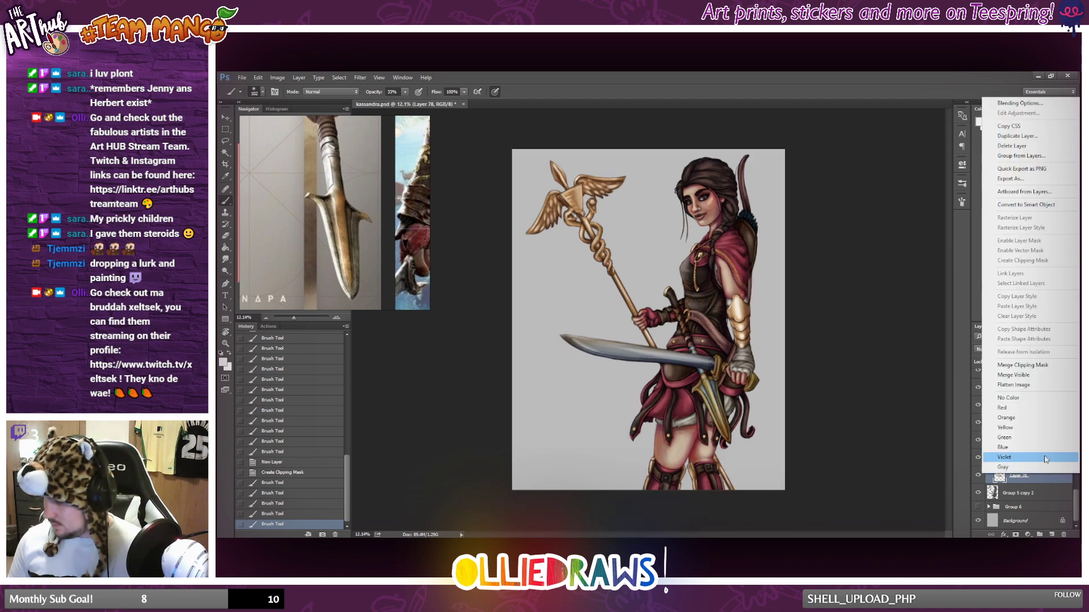
pyautogui.click(1028, 363)
pyautogui.rightClick(1039, 460)
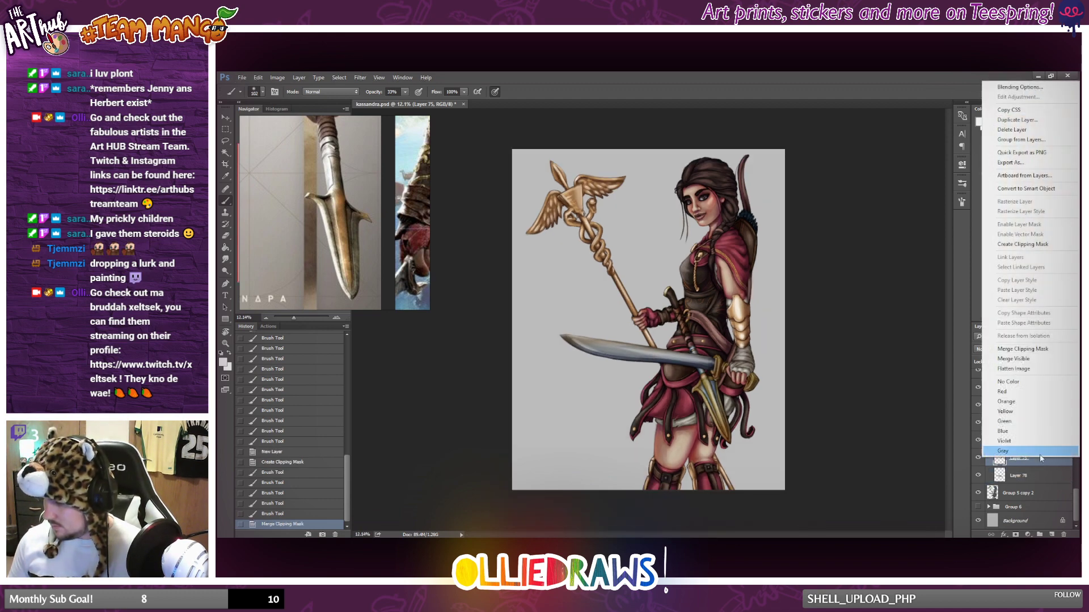
pyautogui.click(1028, 352)
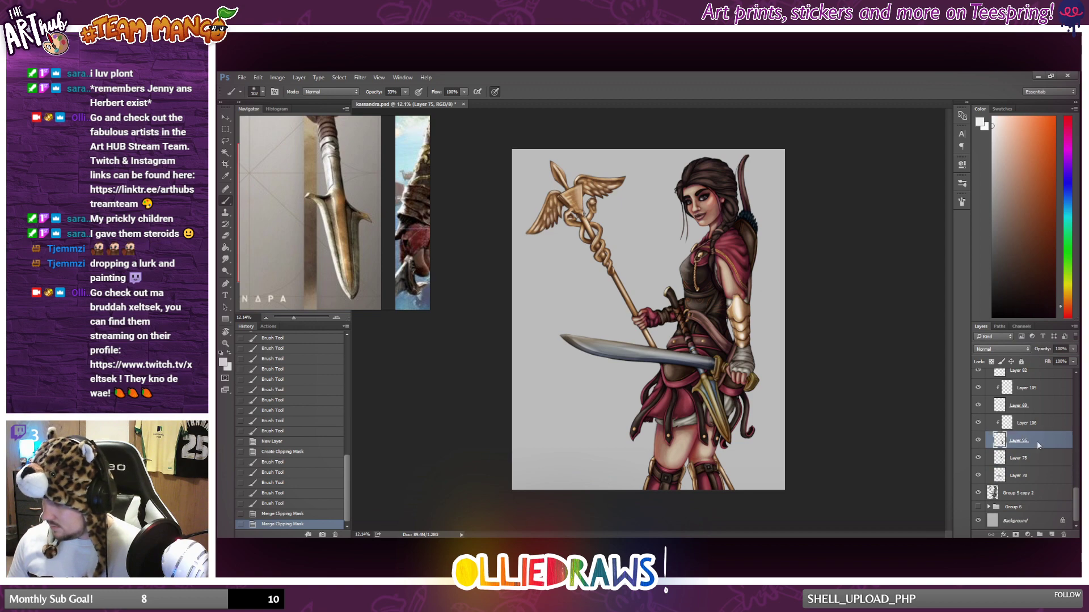
# Merge the clipped highlight layers into Layer 95 and Layer 69 within the metal group.
pyautogui.rightClick(1037, 441)
pyautogui.click(982, 430)
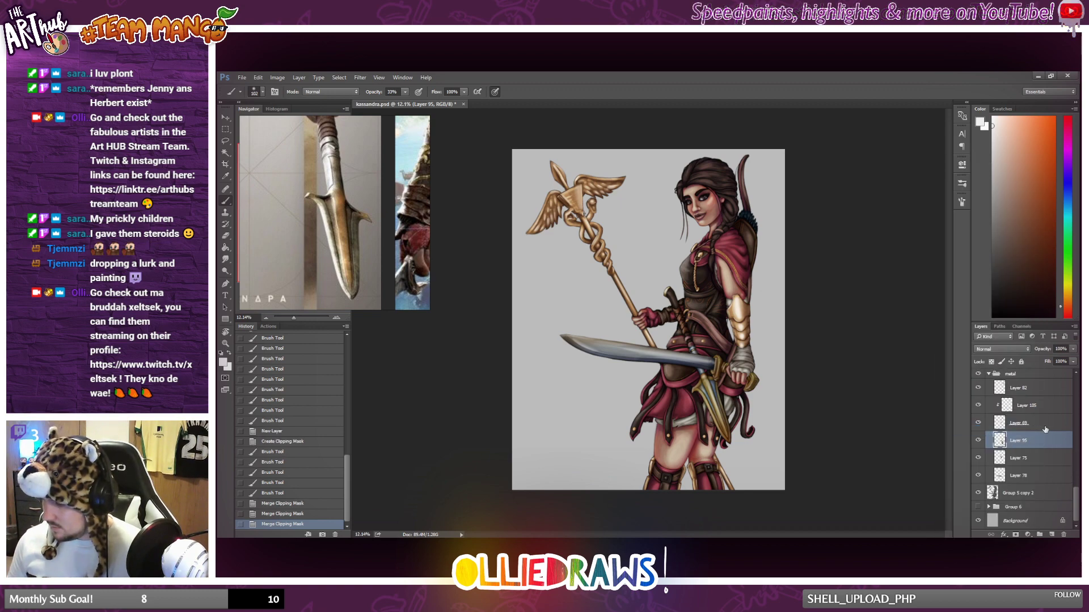
pyautogui.rightClick(986, 429)
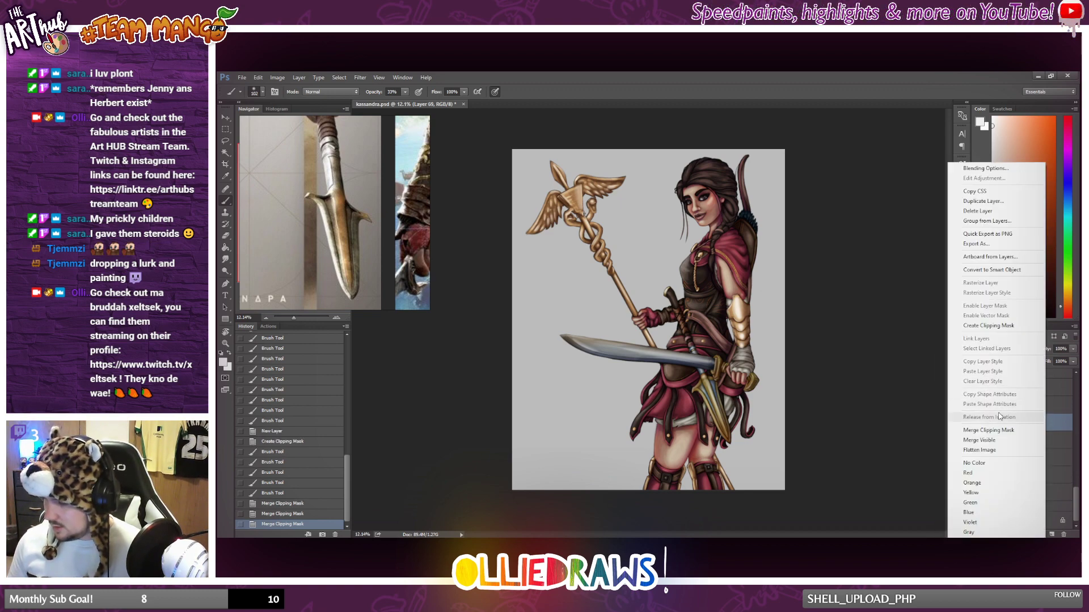
pyautogui.click(1005, 432)
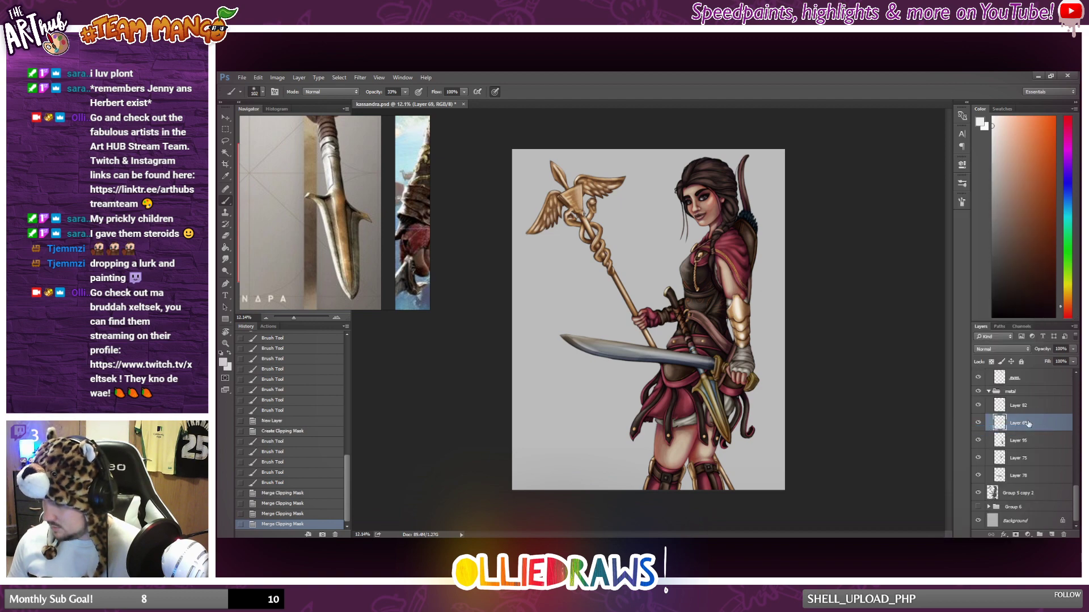
# Select the eyes layer and examine the face and eyes up close.
pyautogui.click(1040, 428)
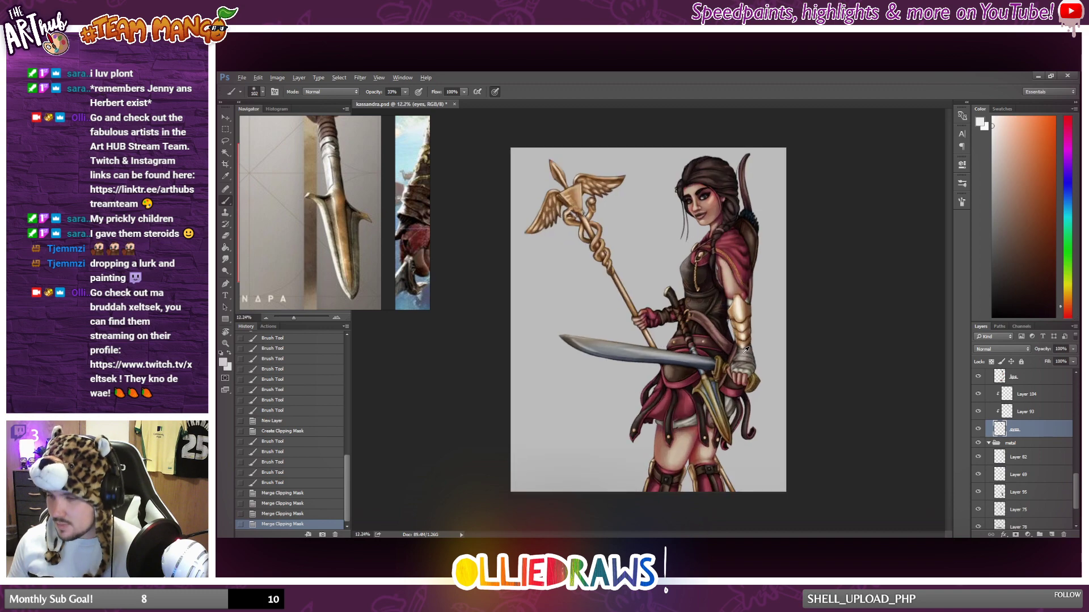
pyautogui.scroll(1, 732, 357)
pyautogui.scroll(10, 709, 196)
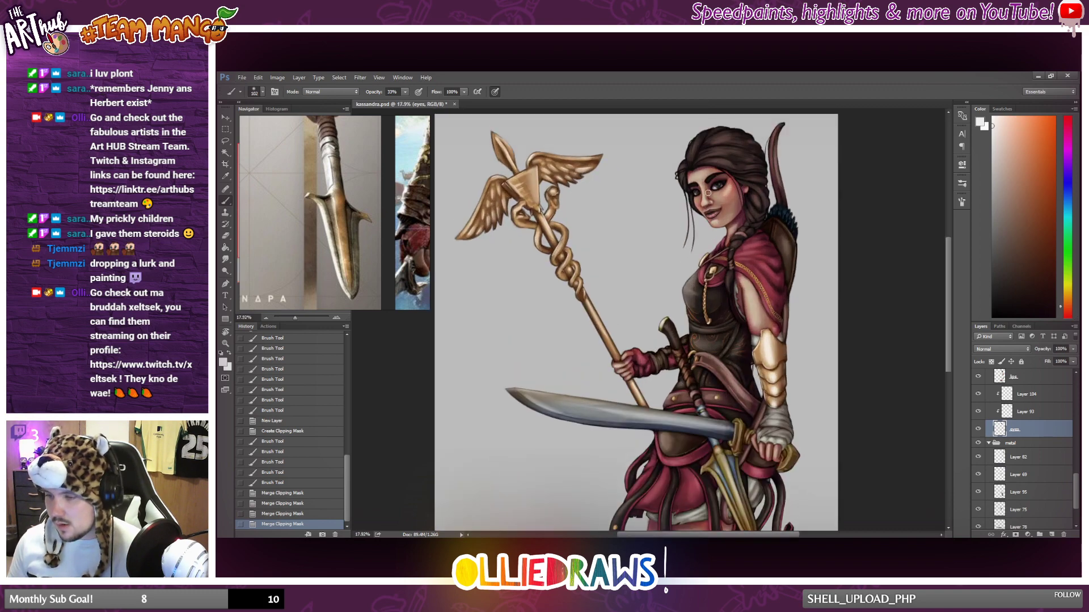
pyautogui.scroll(2, 695, 219)
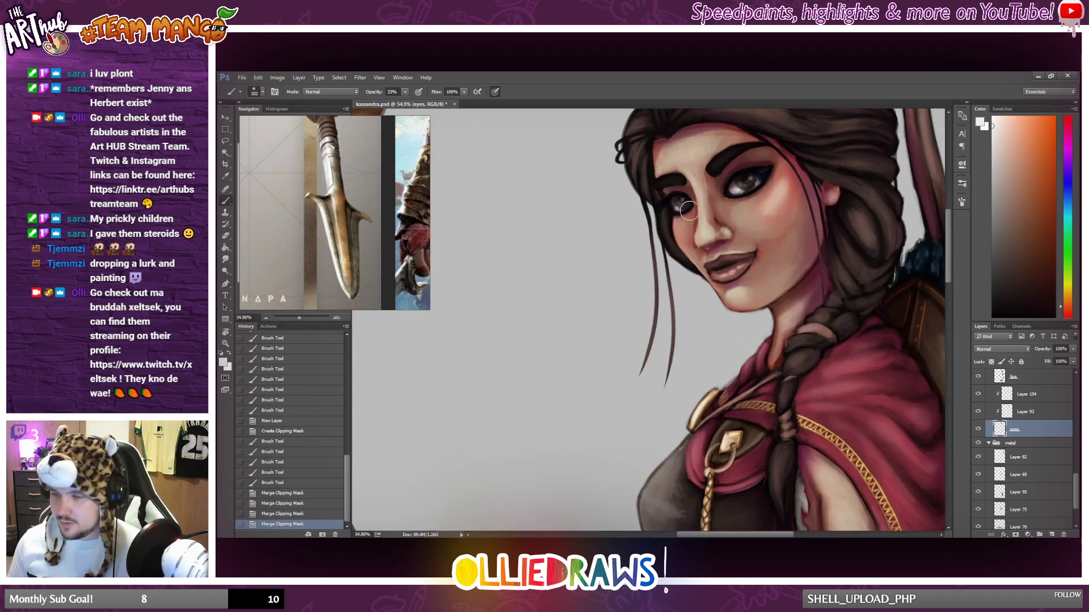
pyautogui.scroll(-4, 689, 213)
pyautogui.scroll(2, 689, 213)
pyautogui.scroll(3, 1028, 419)
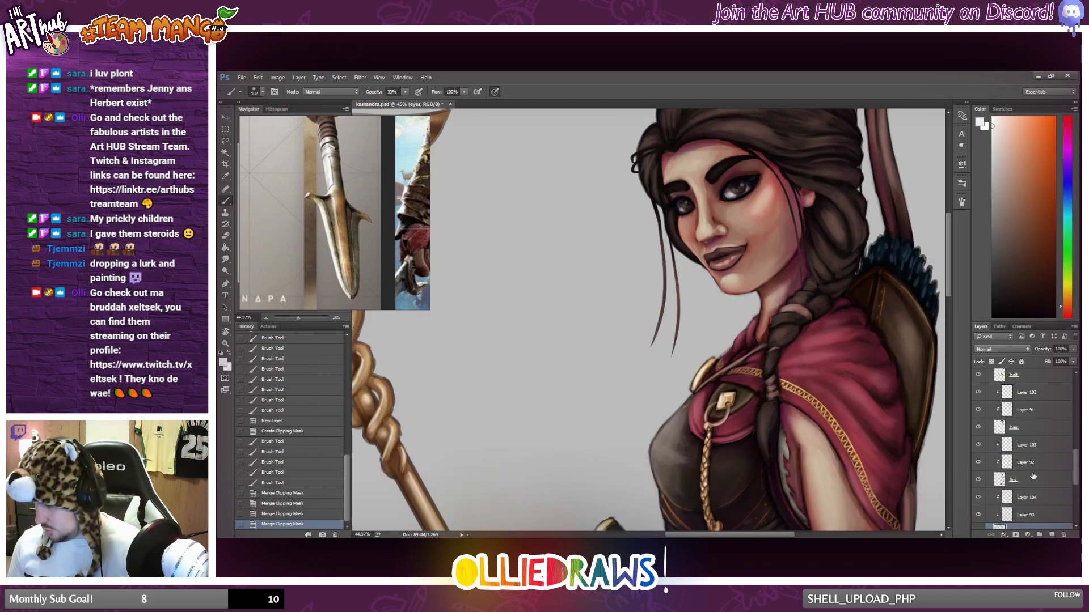
# On Layer 103, reduce the brush size to 72 px and paint soft highlight strokes on the lips.
pyautogui.click(1025, 445)
pyautogui.moveTo(689, 237)
pyautogui.mouseDown()
pyautogui.moveTo(736, 247)
pyautogui.moveTo(763, 161)
pyautogui.moveTo(686, 230)
pyautogui.moveTo(697, 241)
pyautogui.moveTo(694, 216)
pyautogui.moveTo(706, 230)
pyautogui.moveTo(687, 227)
pyautogui.moveTo(711, 236)
pyautogui.mouseUp()
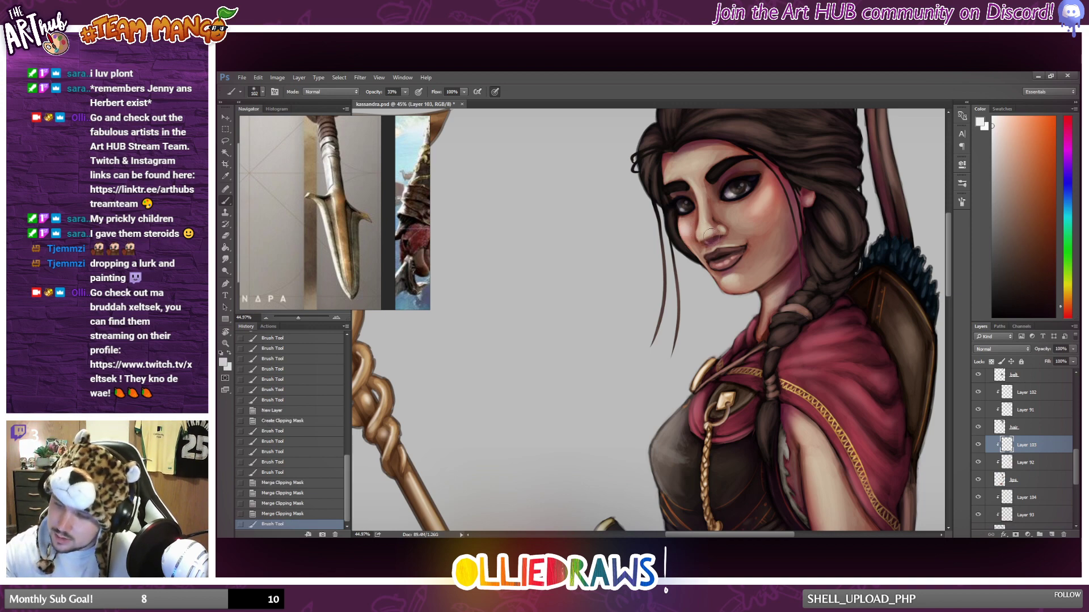
pyautogui.rightClick(708, 225)
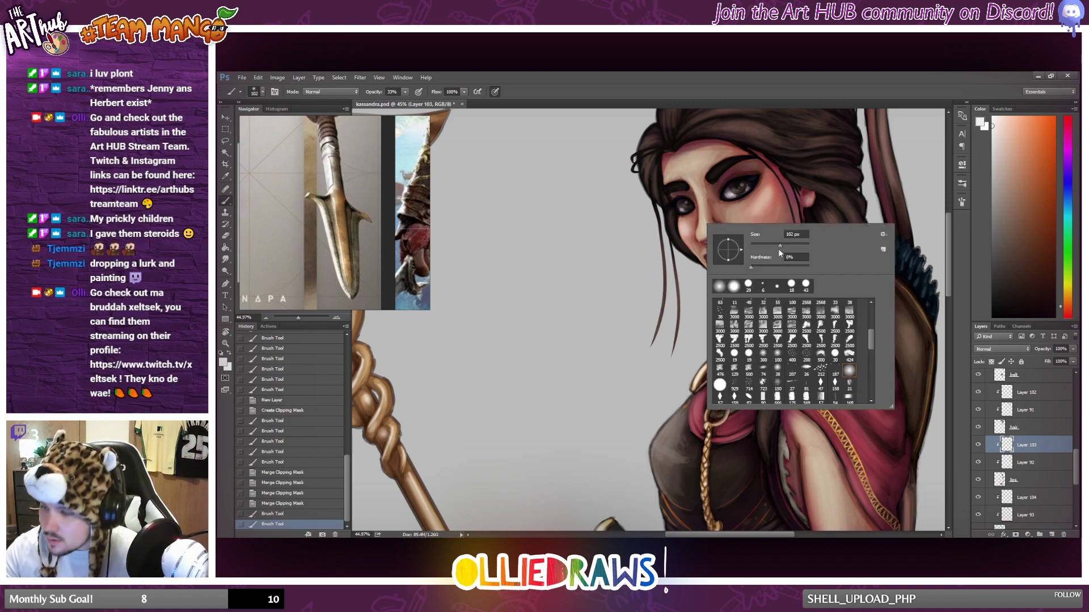
pyautogui.moveTo(778, 246); pyautogui.dragTo(773, 246)
pyautogui.click(702, 232)
pyautogui.click(706, 232)
pyautogui.click(707, 232)
pyautogui.click(708, 232)
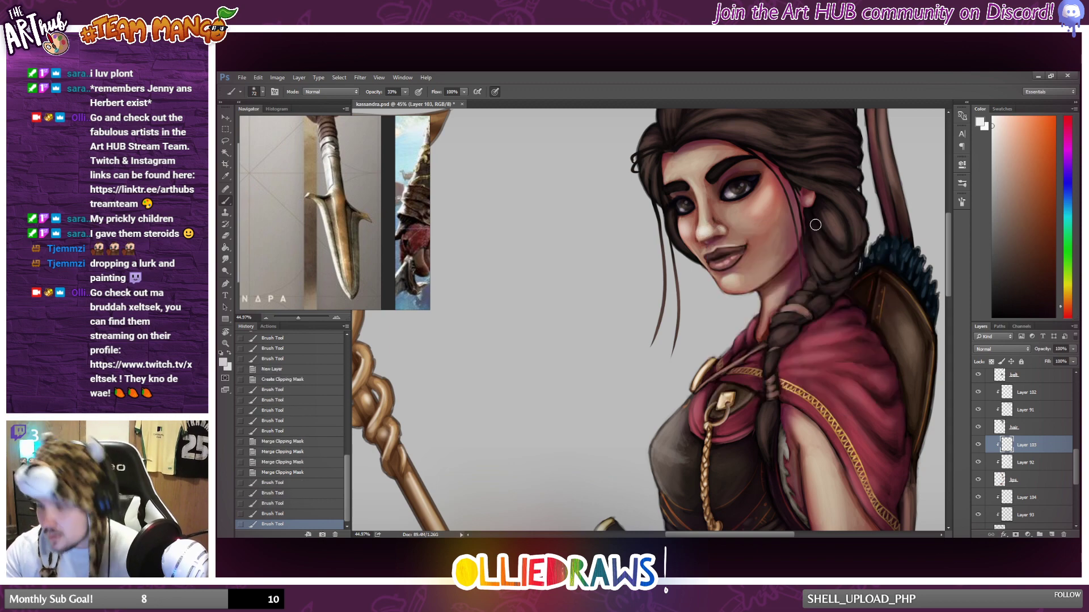
# Compare the lip highlights with the whole figure and step back in the history to the first lip highlight stroke.
pyautogui.scroll(-2, 816, 226)
pyautogui.scroll(2, 759, 261)
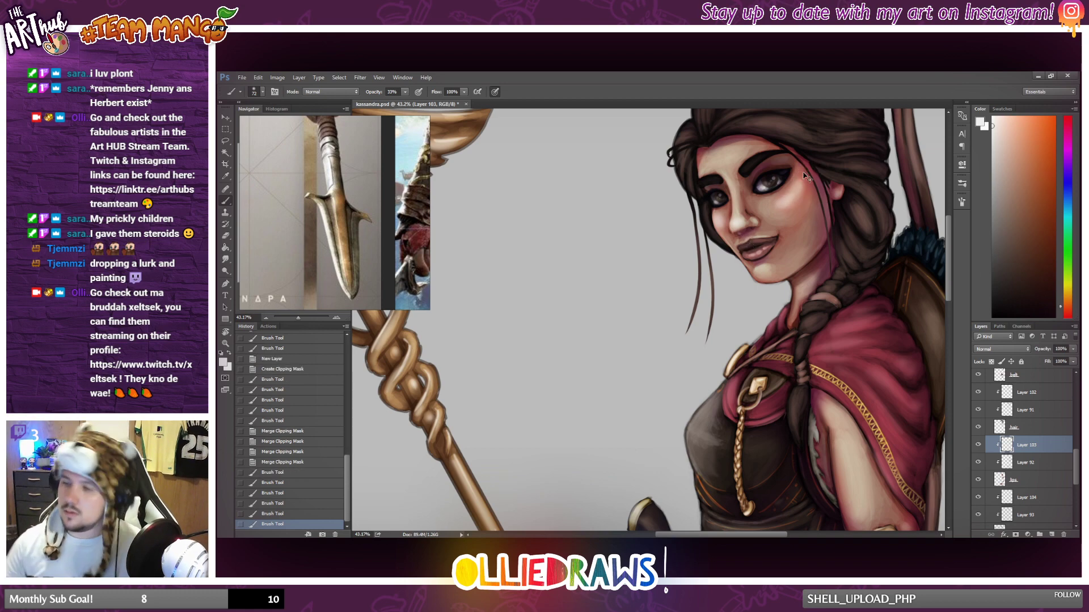
pyautogui.moveTo(783, 202); pyautogui.dragTo(817, 169)
pyautogui.scroll(-3, 817, 168)
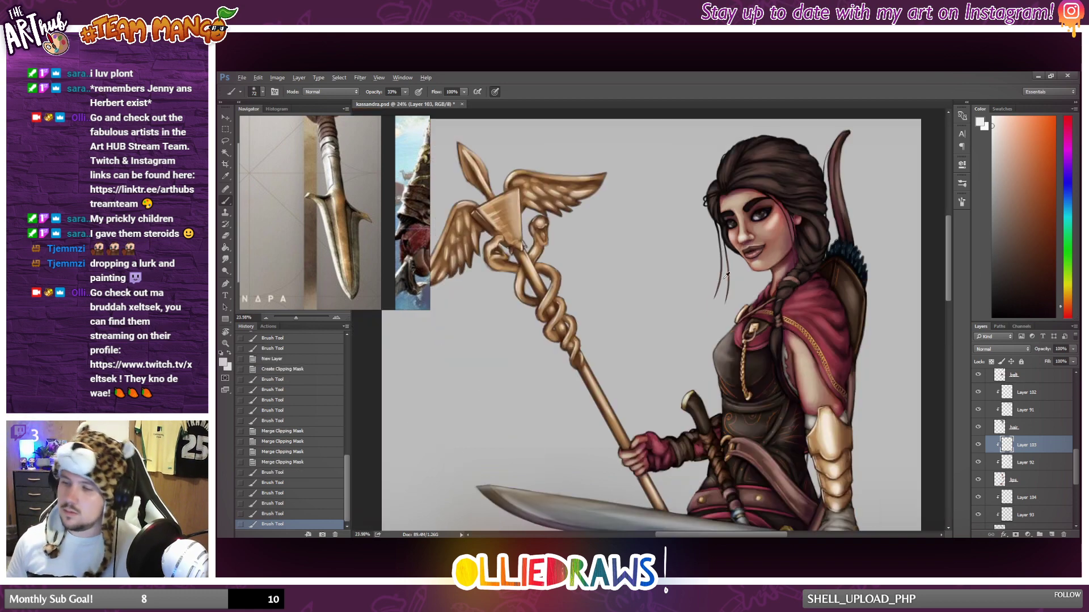
pyautogui.scroll(-1, 697, 295)
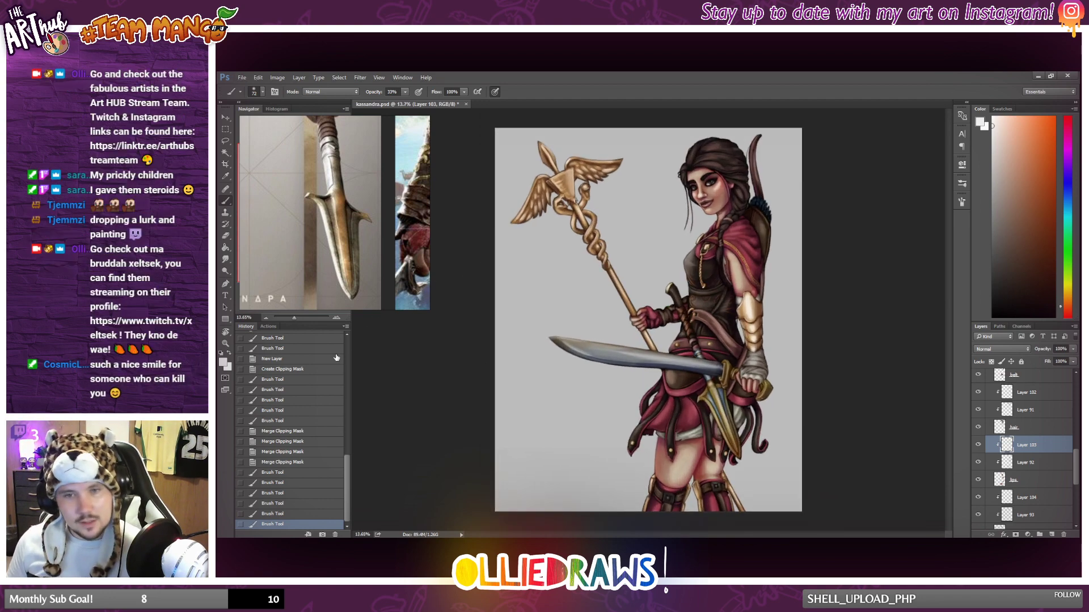
pyautogui.click(295, 514)
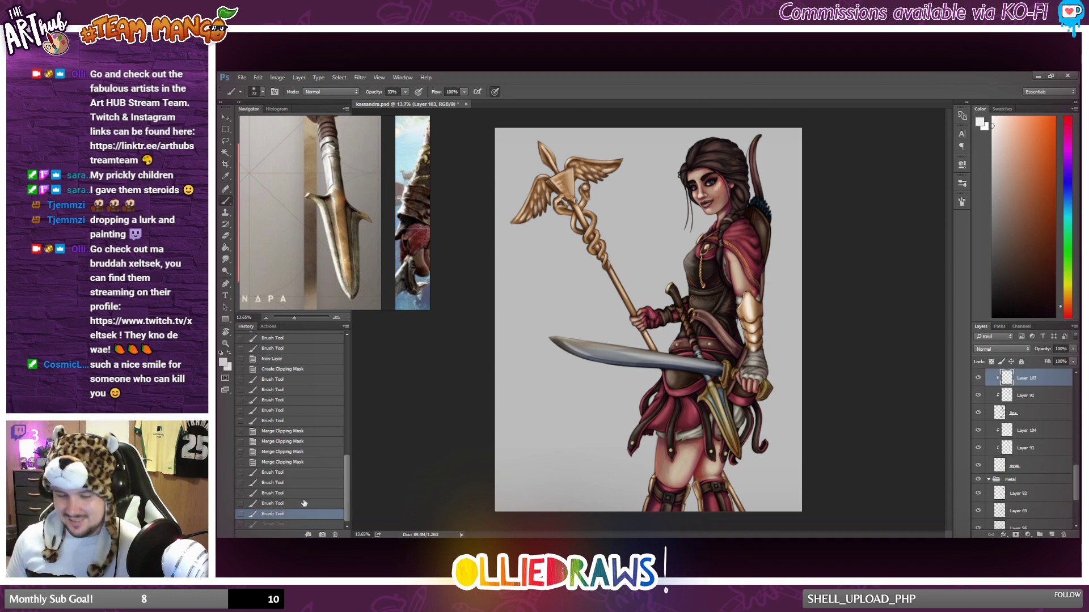
pyautogui.click(304, 503)
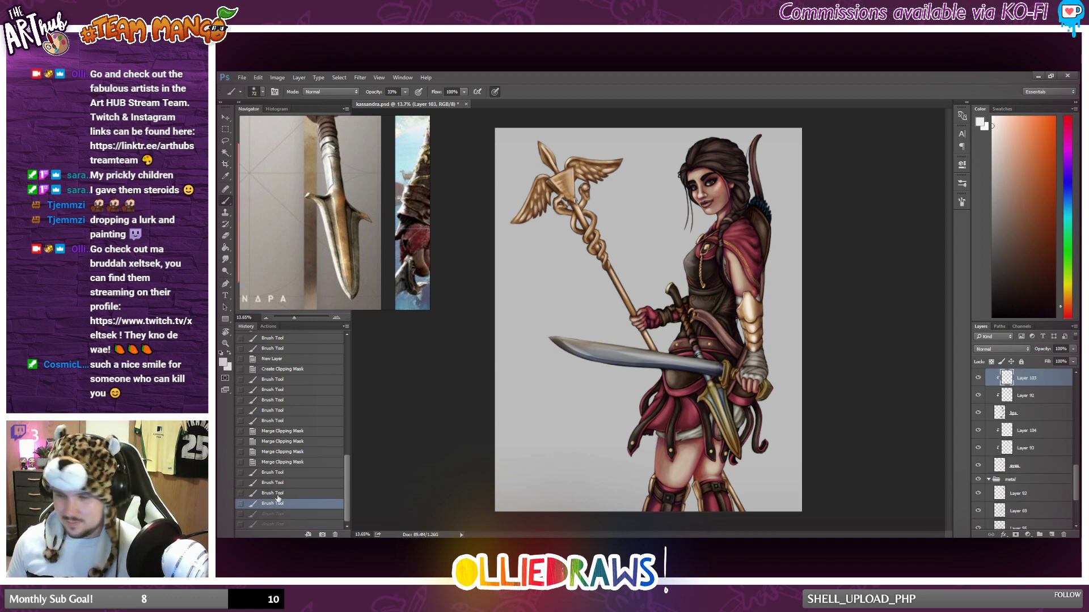
pyautogui.click(278, 493)
pyautogui.click(279, 485)
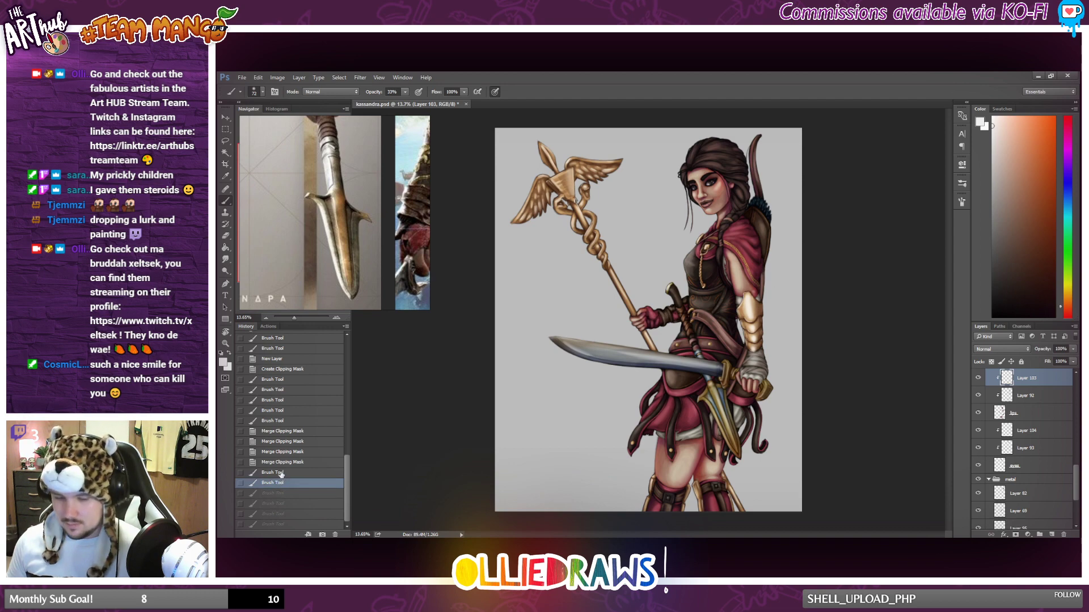
pyautogui.click(282, 473)
# Lower the brush opacity to 16% and repaint the highlight strokes on the lips.
pyautogui.scroll(5, 711, 158)
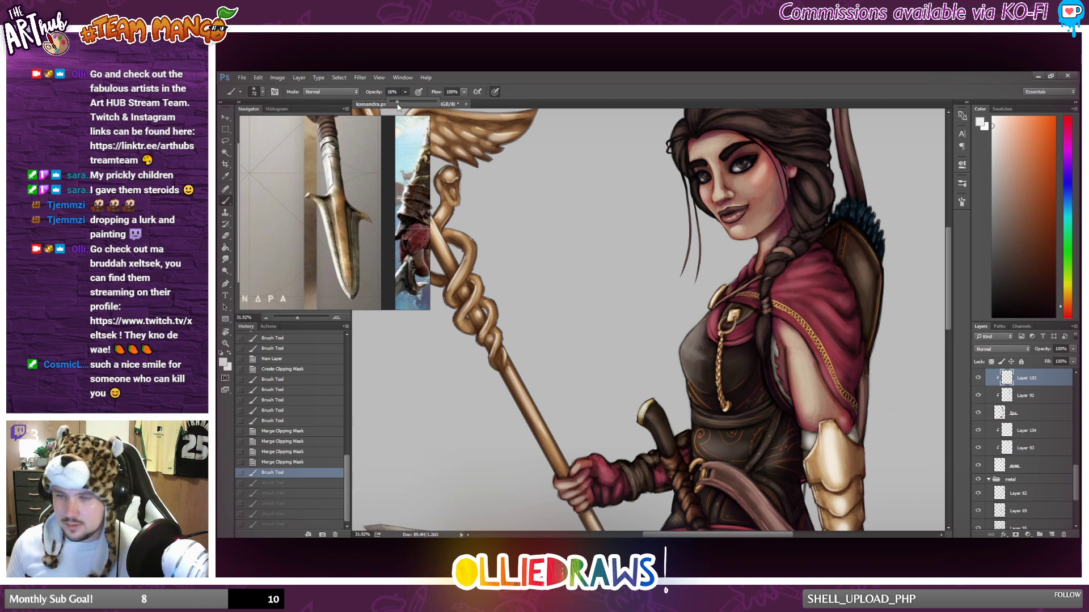
pyautogui.hotkey('ctrl', 'shift', 'z')
pyautogui.hotkey('ctrl', 'shift', 'z')
pyautogui.hotkey('ctrl', 'shift', 'z')
pyautogui.hotkey('ctrl', 'shift', 'z')
pyautogui.hotkey('ctrl', 'shift', 'z')
pyautogui.hotkey('ctrl', 'shift', 'z')
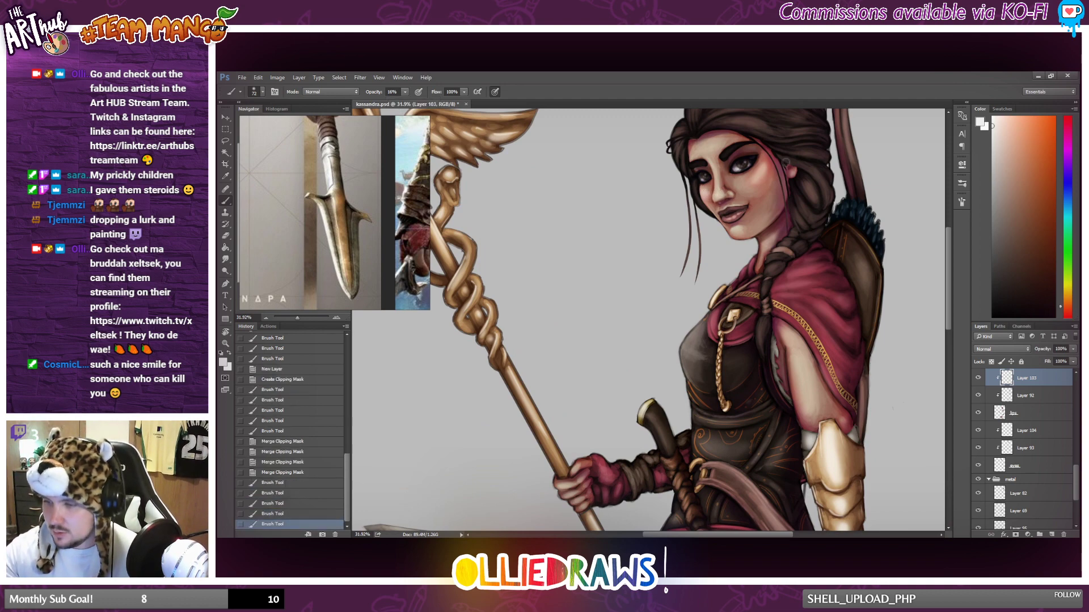
pyautogui.hotkey('ctrl', 'shift', 'z')
pyautogui.hotkey('ctrl', 'shift', 'z')
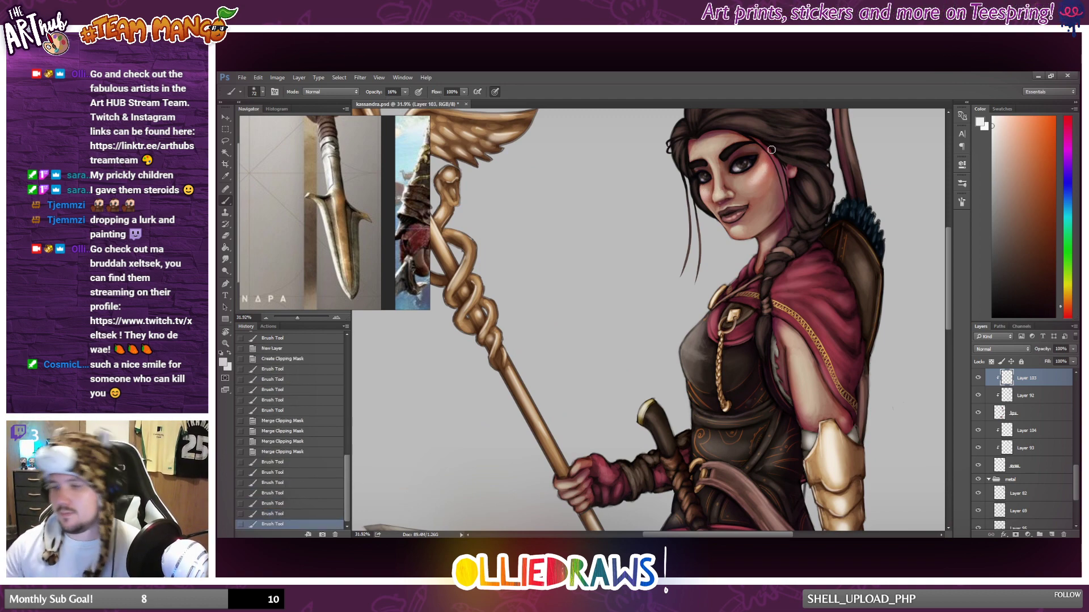
# Shift the reference image to Kassandra's front-facing portrait and compare it with the whole painted figure.
pyautogui.scroll(-2, 761, 157)
pyautogui.scroll(-4, 763, 153)
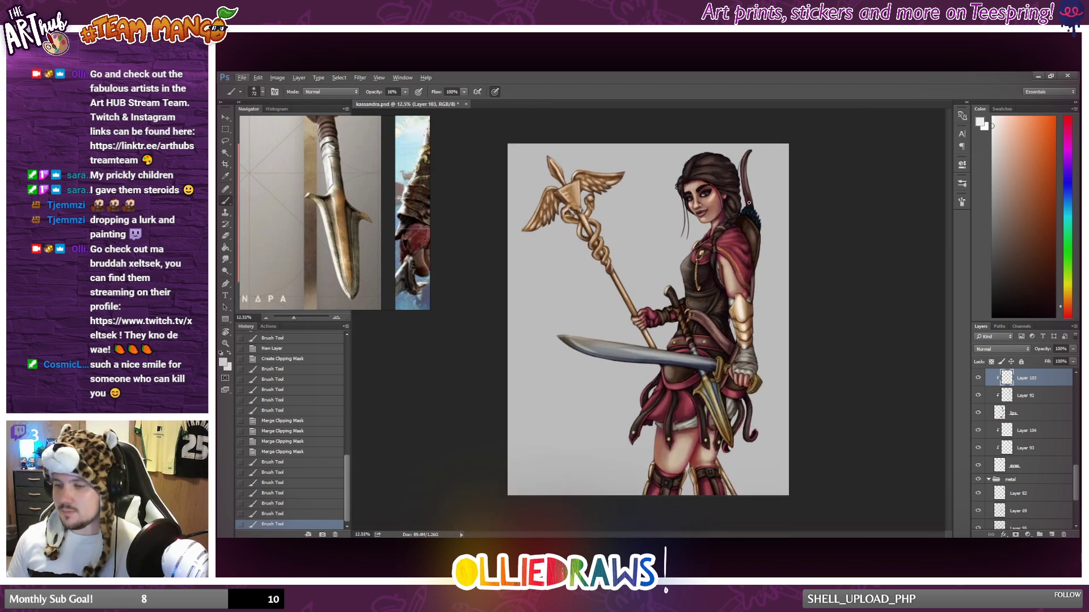
pyautogui.scroll(1, 711, 208)
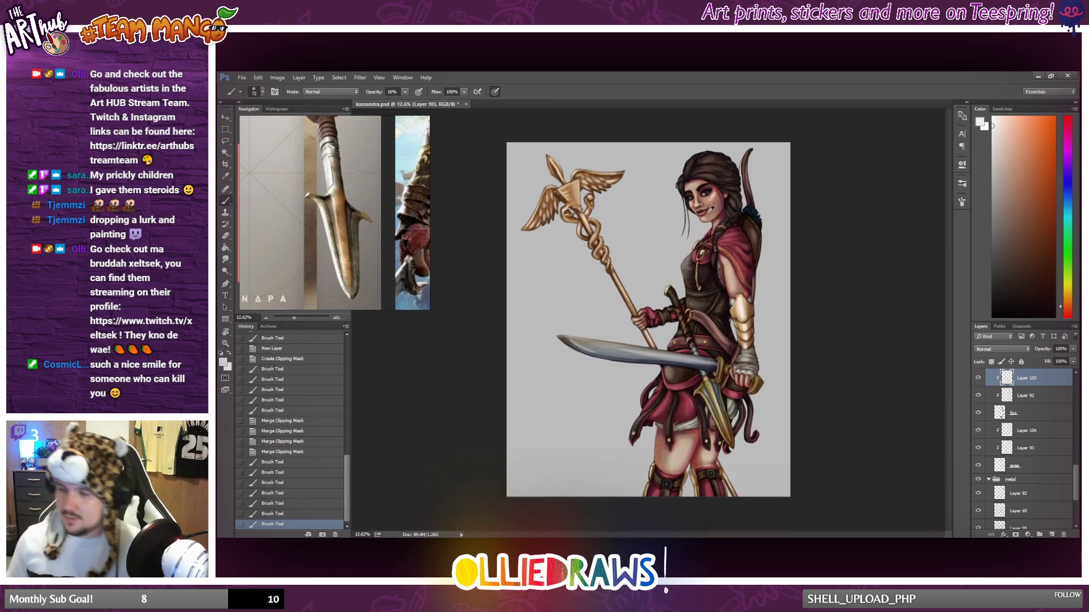
pyautogui.scroll(1, 637, 187)
pyautogui.moveTo(319, 197); pyautogui.dragTo(310, 301)
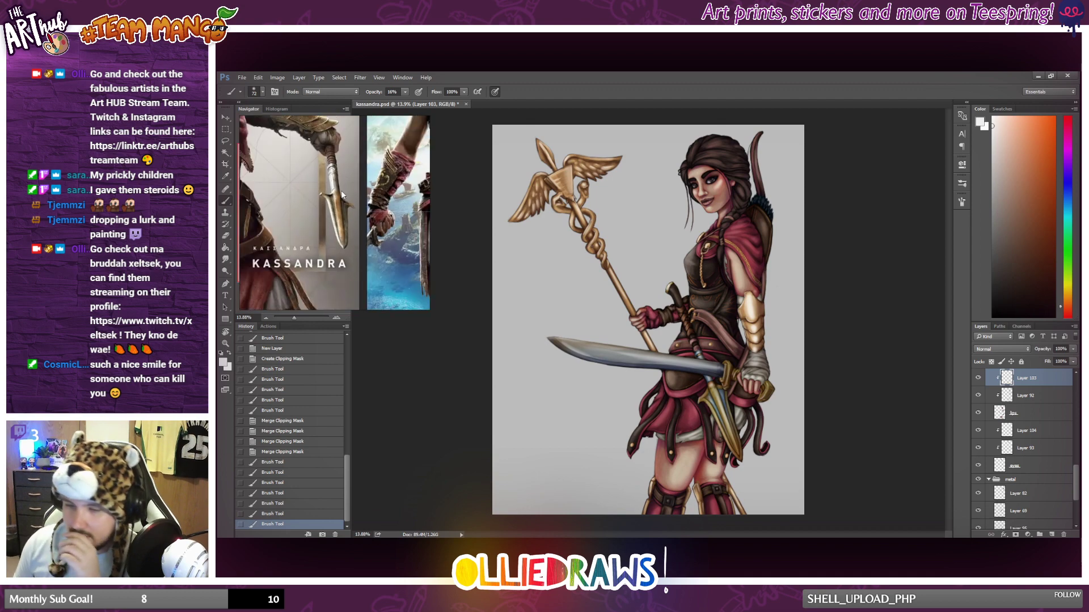
pyautogui.moveTo(256, 170); pyautogui.dragTo(276, 248)
pyautogui.moveTo(318, 169); pyautogui.dragTo(319, 214)
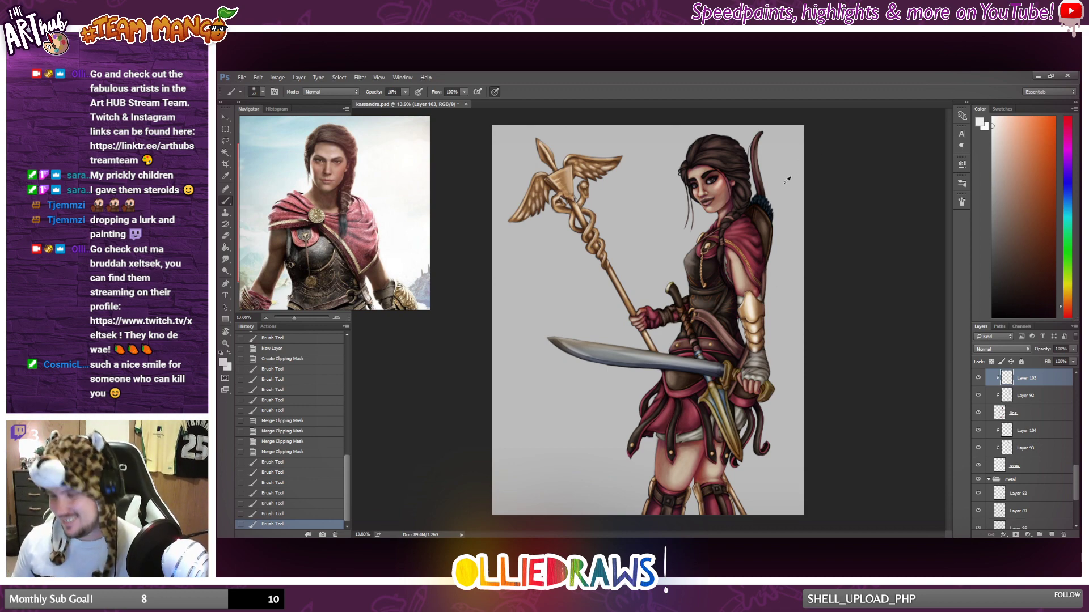
# Add a few more soft brush strokes to Layer 103, checking the face up close and at full view.
pyautogui.scroll(5, 787, 180)
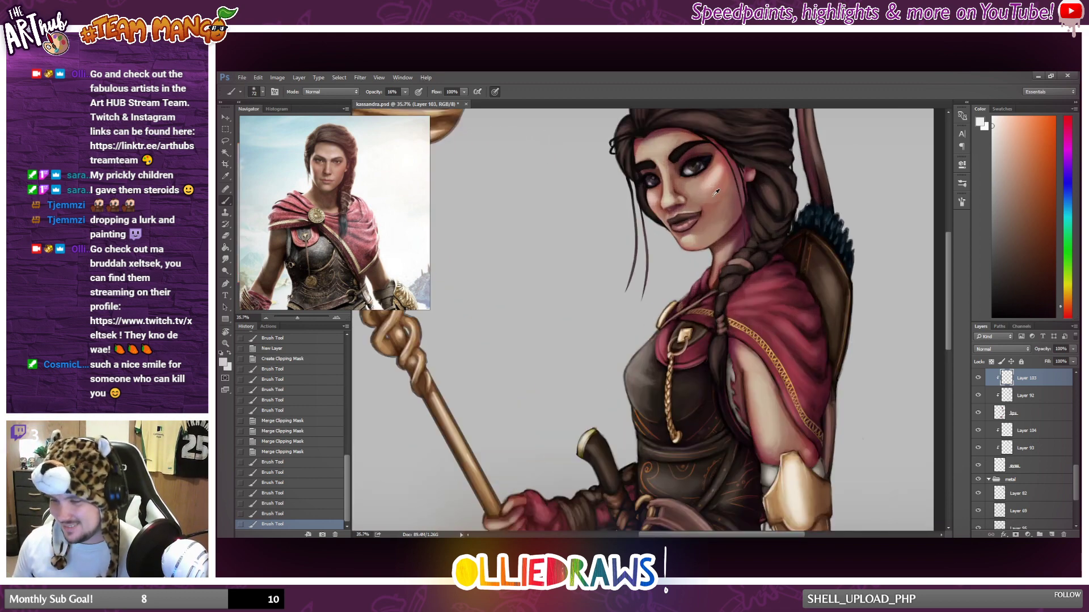
pyautogui.moveTo(717, 203); pyautogui.dragTo(738, 247)
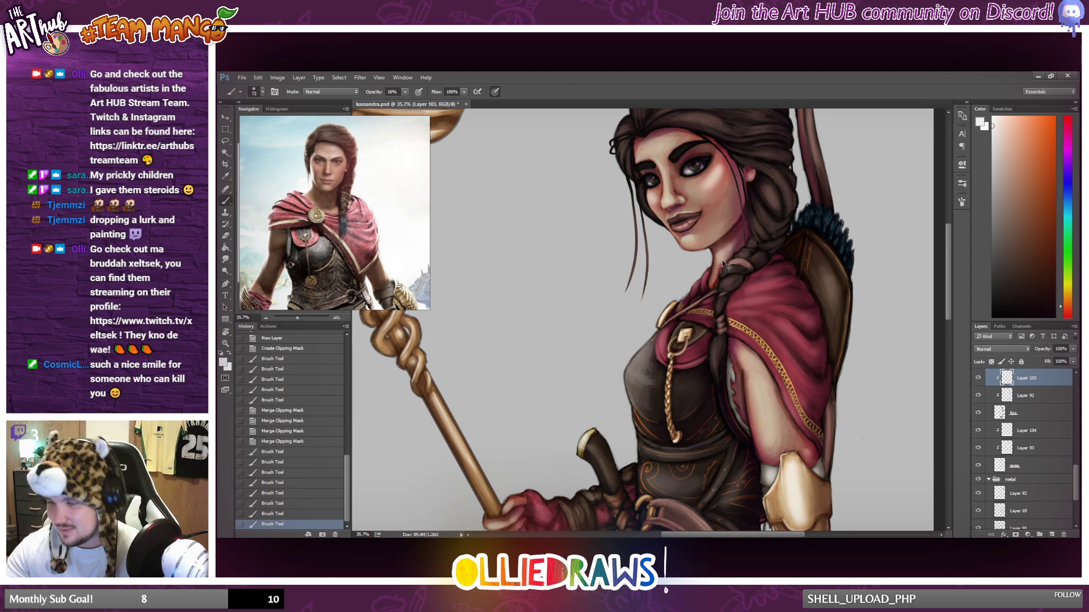
pyautogui.scroll(-6, 705, 264)
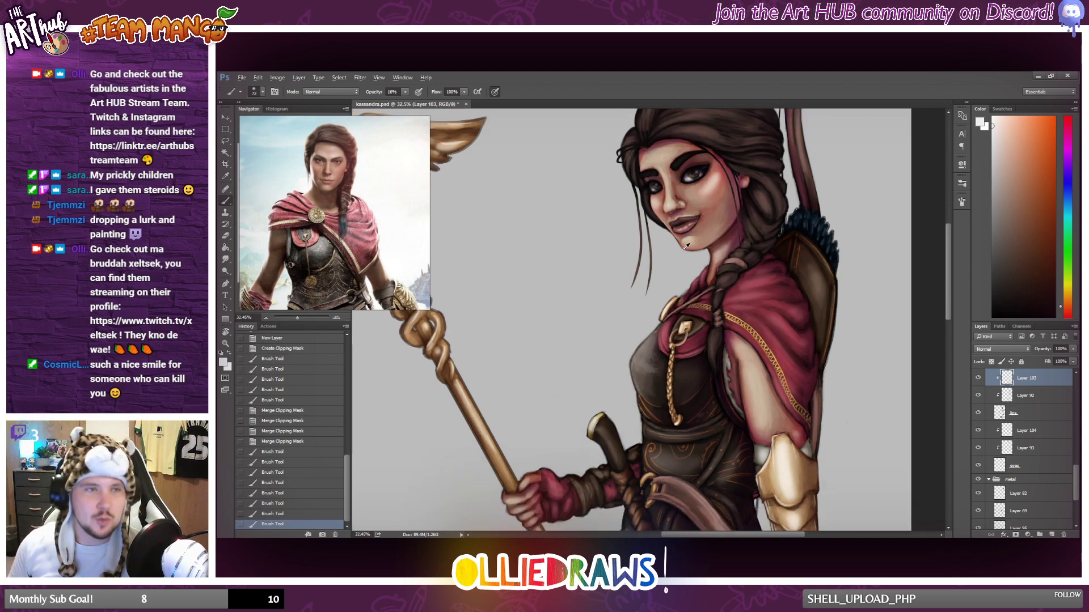
pyautogui.scroll(1, 689, 240)
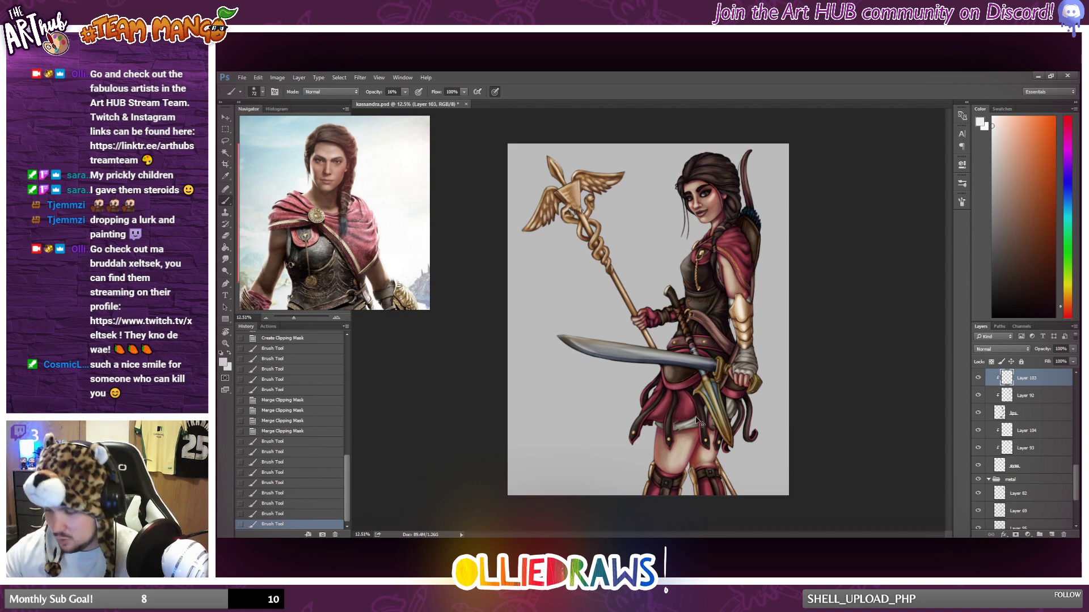
pyautogui.moveTo(711, 455)
pyautogui.mouseDown()
pyautogui.moveTo(685, 450)
pyautogui.moveTo(700, 419)
pyautogui.mouseUp()
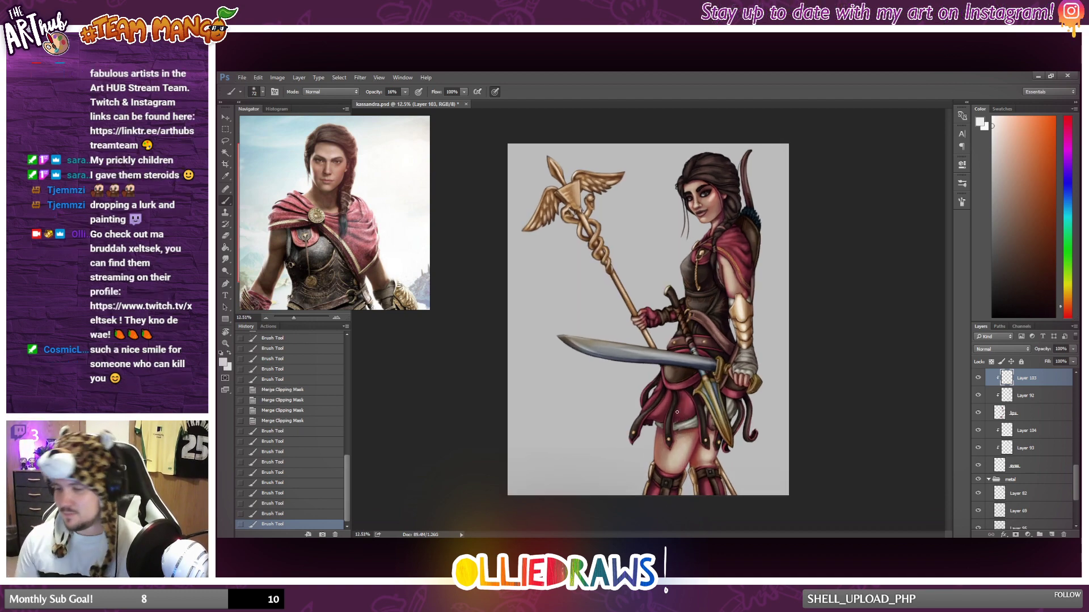
pyautogui.scroll(-1, 676, 411)
pyautogui.scroll(1, 677, 411)
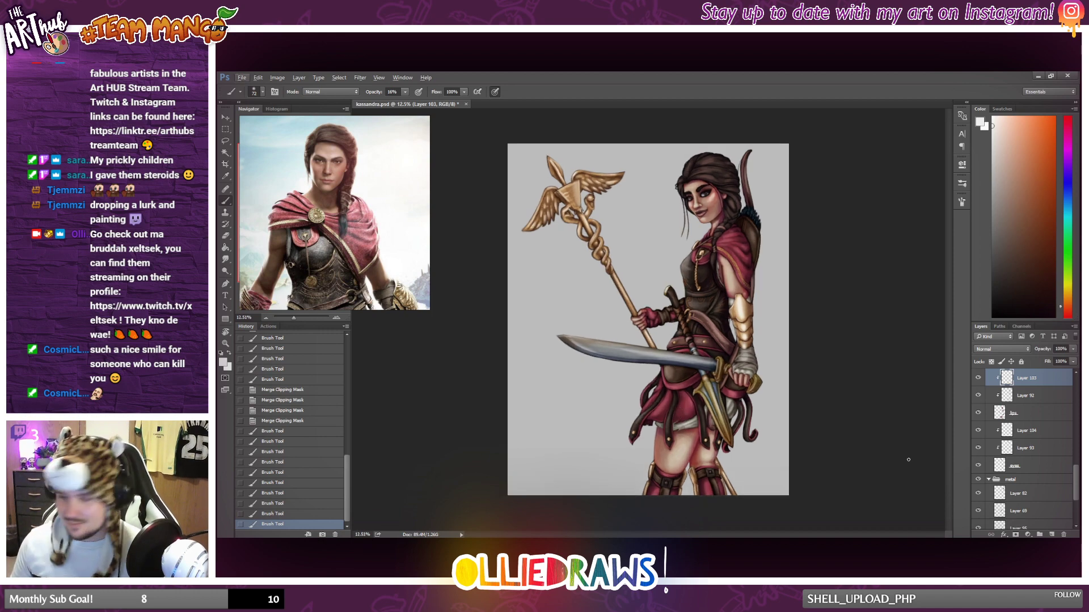
pyautogui.scroll(-1, 898, 435)
pyautogui.scroll(1, 771, 406)
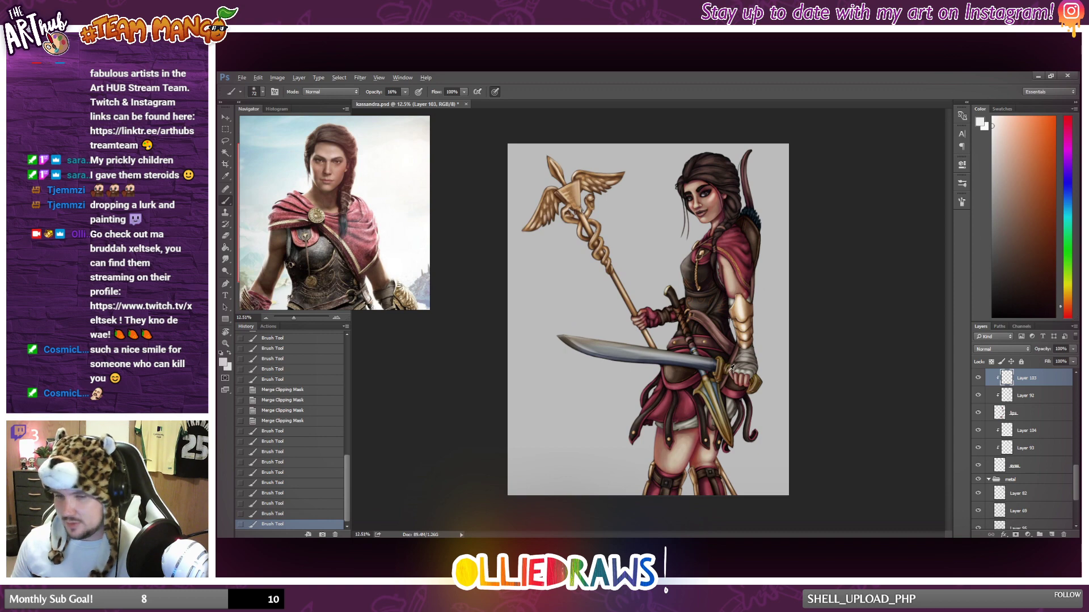
pyautogui.scroll(-1, 728, 371)
pyautogui.scroll(1, 728, 371)
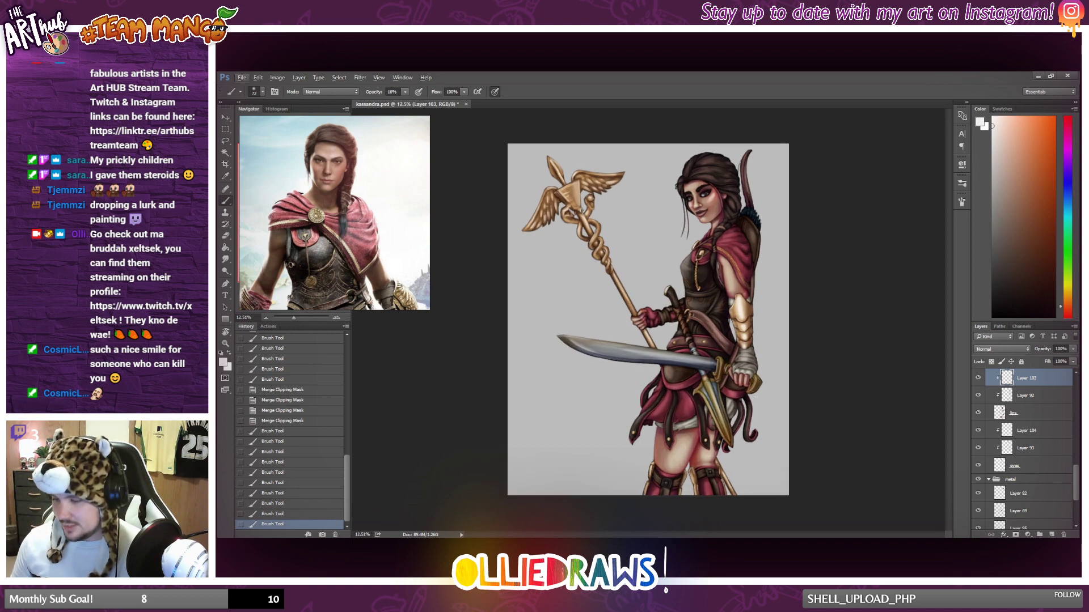
# Merge the clipped layers into the eyes and lips base layers.
pyautogui.rightClick(1048, 468)
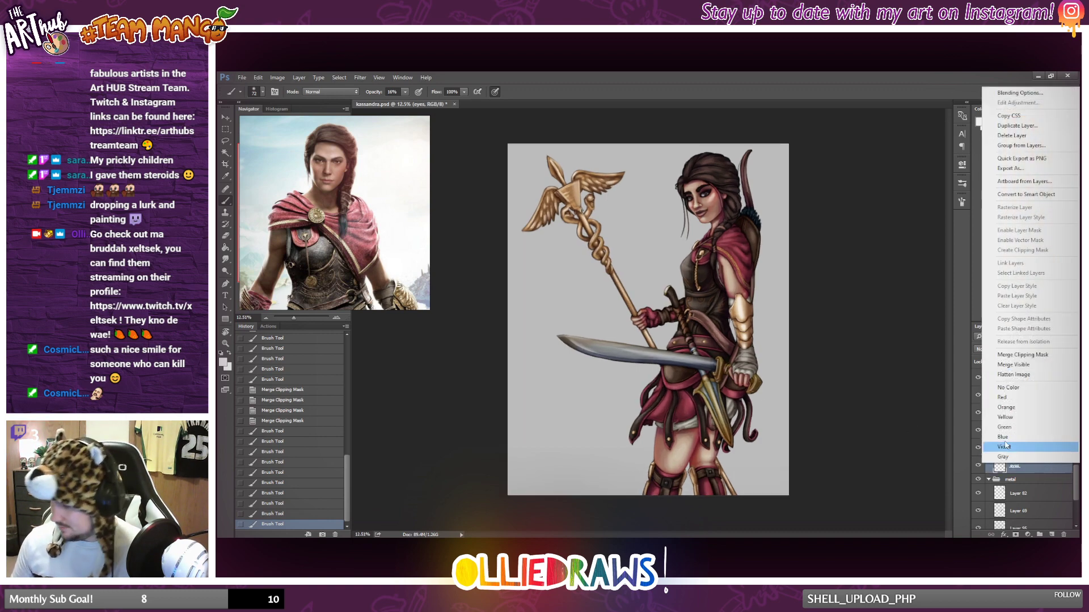
pyautogui.click(1031, 355)
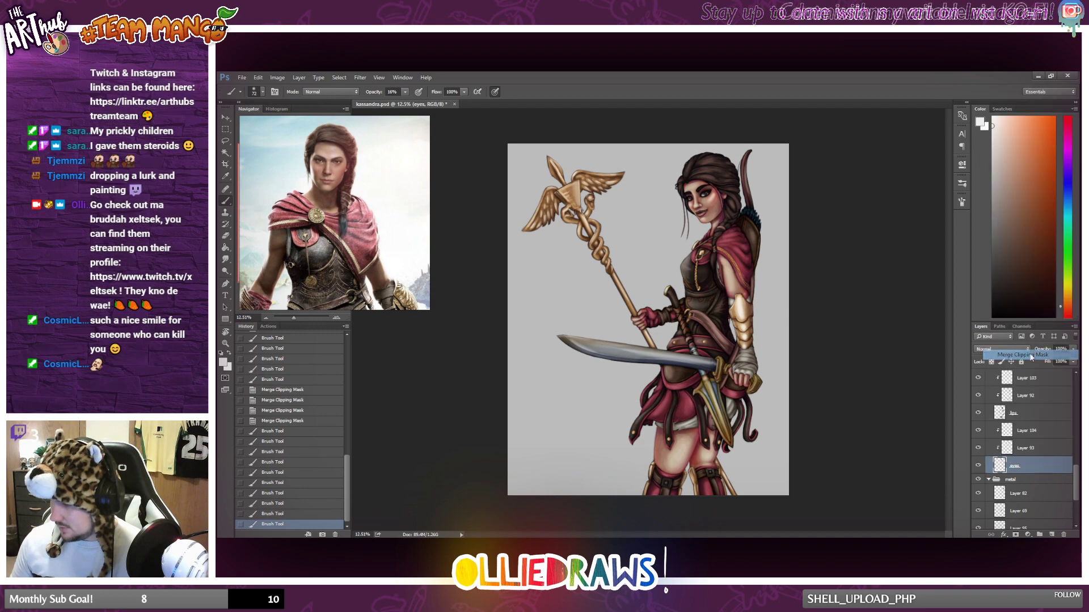
pyautogui.rightClick(1035, 412)
pyautogui.click(981, 431)
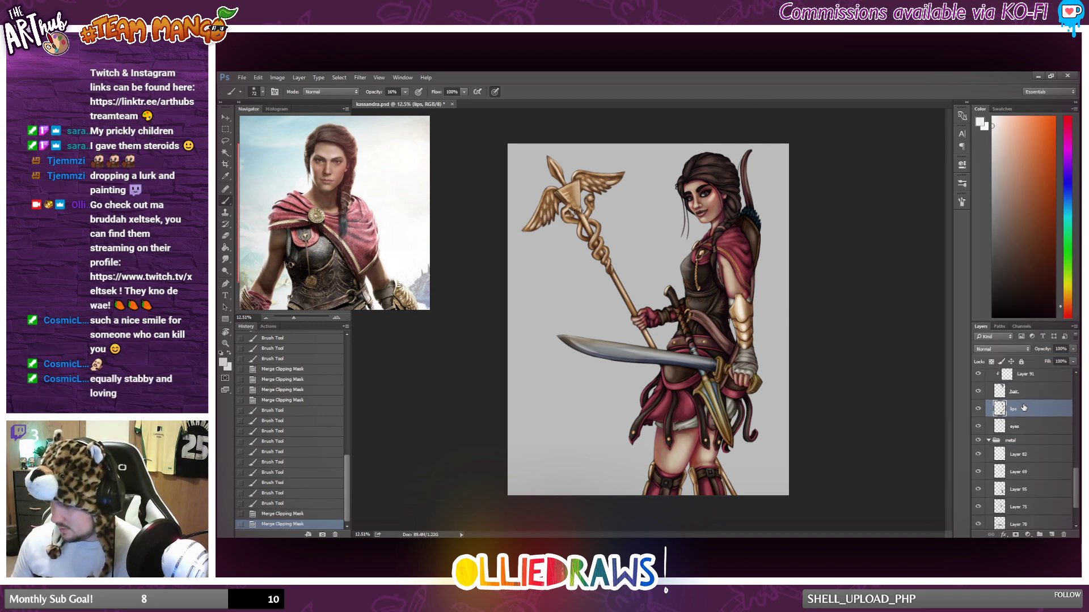
# Merge the clipped layers into the hair and belt base layers.
pyautogui.rightClick(1035, 404)
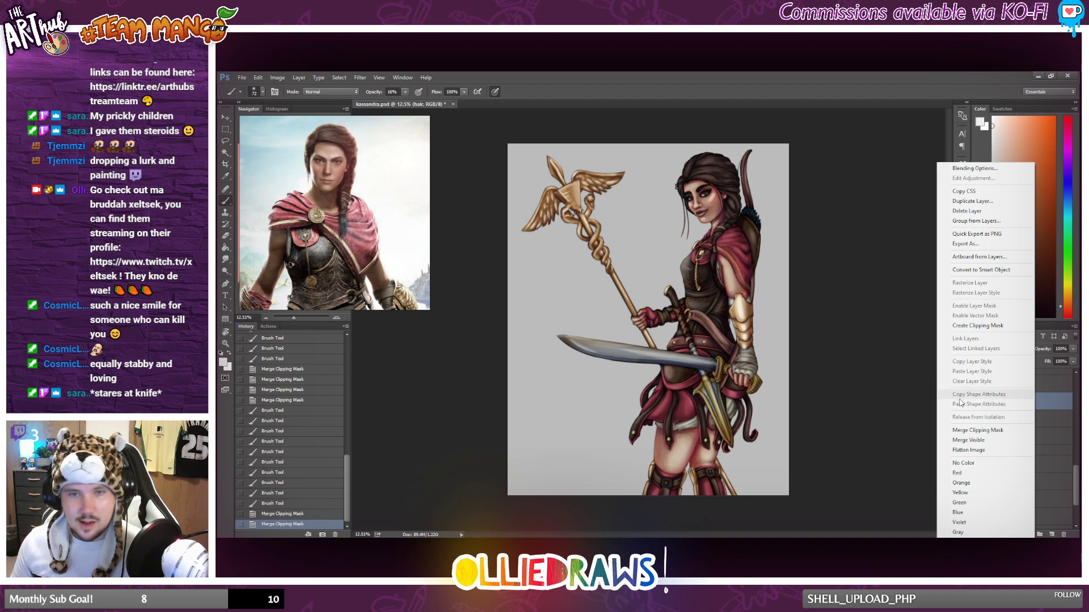
pyautogui.click(989, 431)
pyautogui.rightClick(1049, 397)
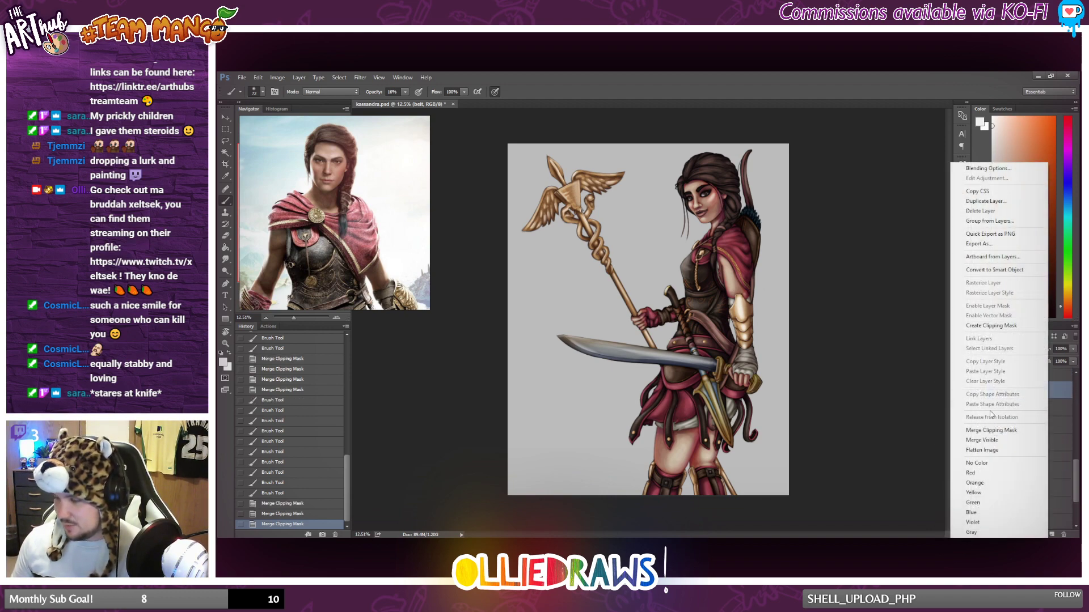
pyautogui.click(990, 430)
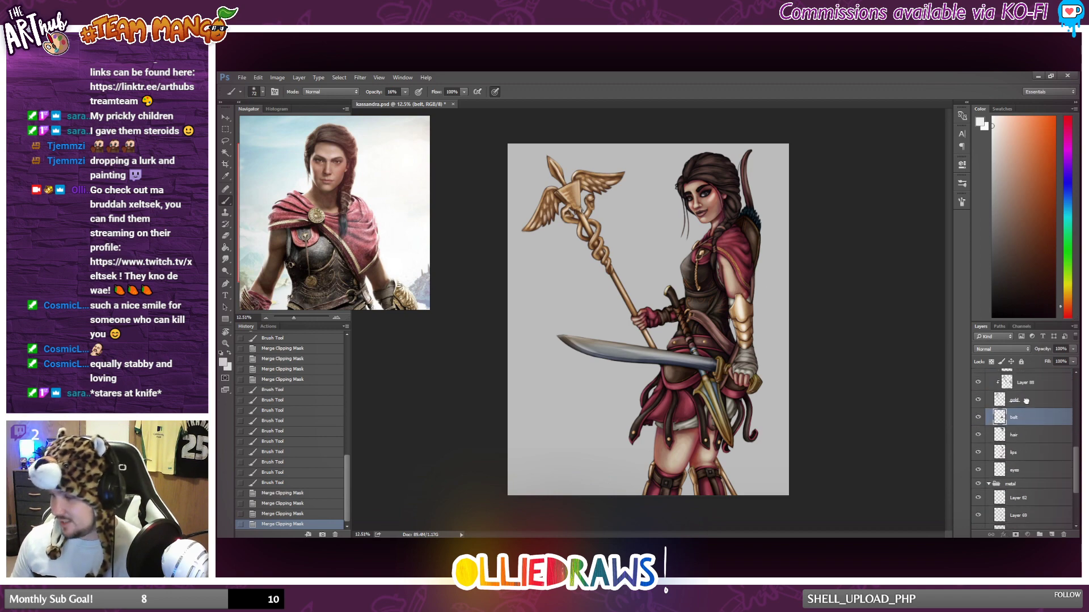
# Merge the clipped layers into the gold and hip armour base layers.
pyautogui.click(1027, 400)
pyautogui.rightClick(1035, 403)
pyautogui.click(1021, 430)
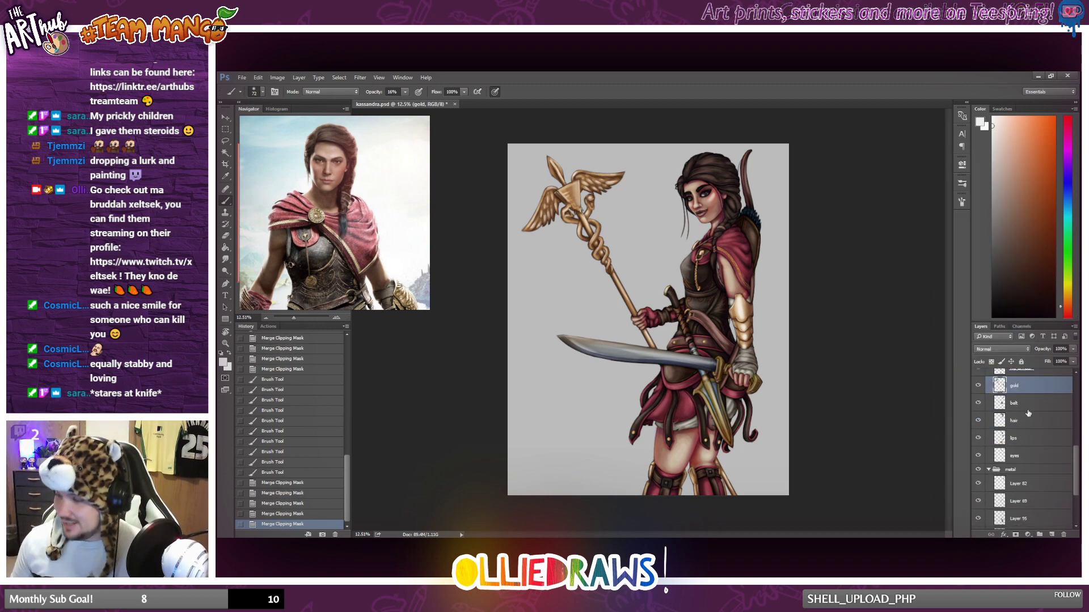
pyautogui.click(1044, 413)
pyautogui.rightClick(1046, 413)
pyautogui.click(991, 431)
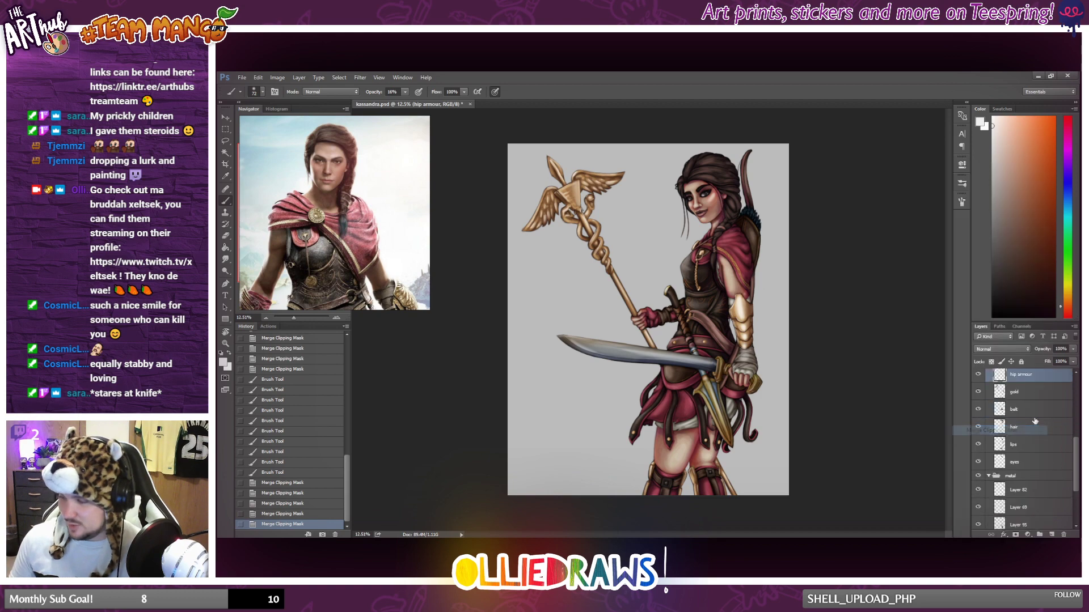
# Merge the clipped layers into the bandage layer and into Layer 84 above it.
pyautogui.click(1047, 420)
pyautogui.rightClick(1043, 416)
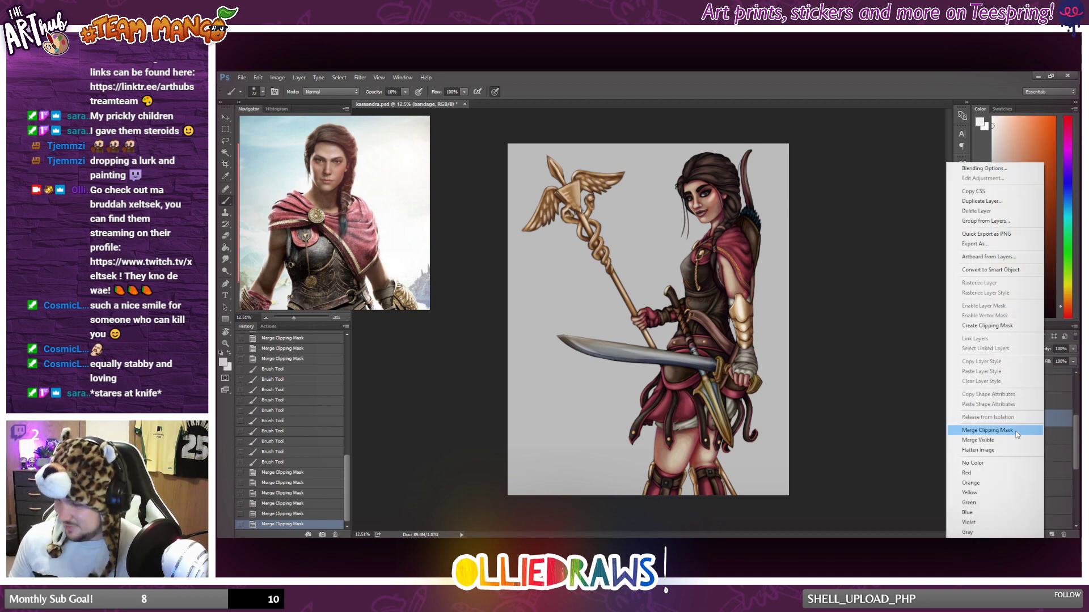
pyautogui.click(991, 432)
pyautogui.rightClick(1049, 418)
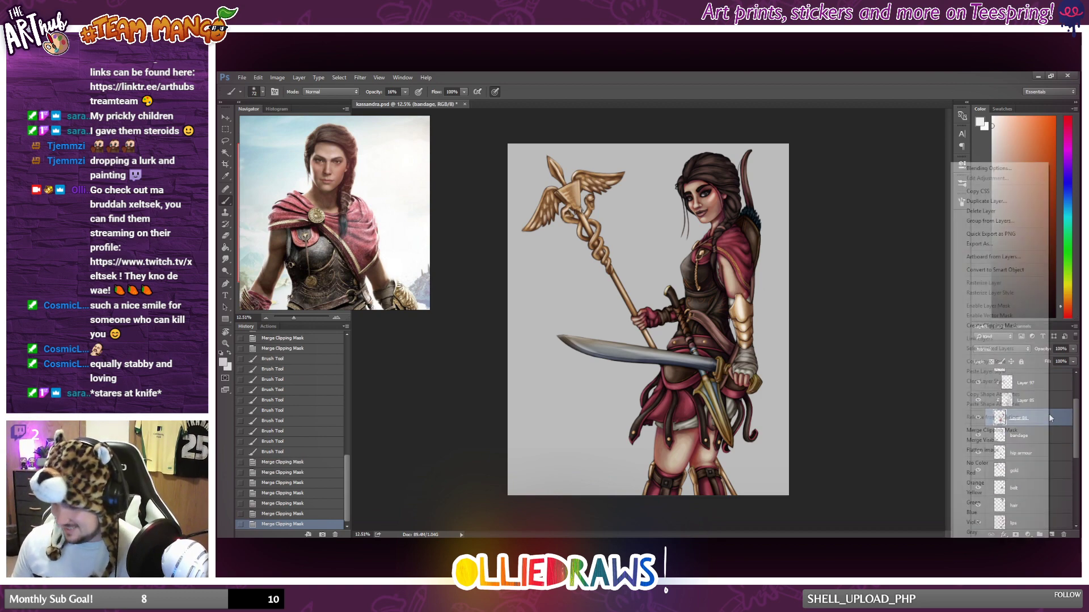
pyautogui.click(992, 426)
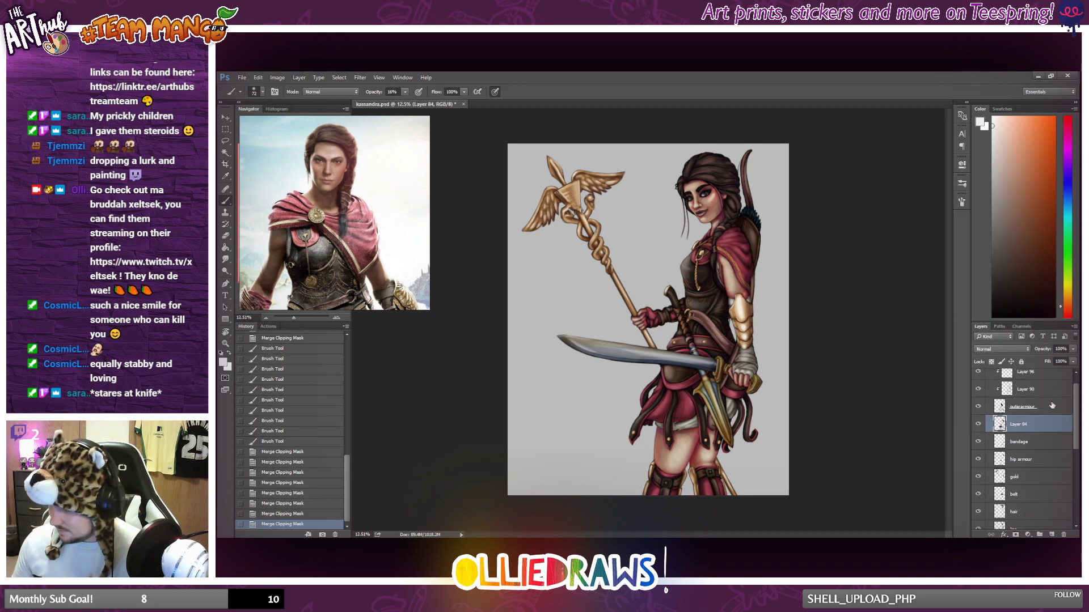
# Merge the clipped layers into the outer armour base layer and collapse Group 7.
pyautogui.rightClick(1037, 405)
pyautogui.click(1025, 426)
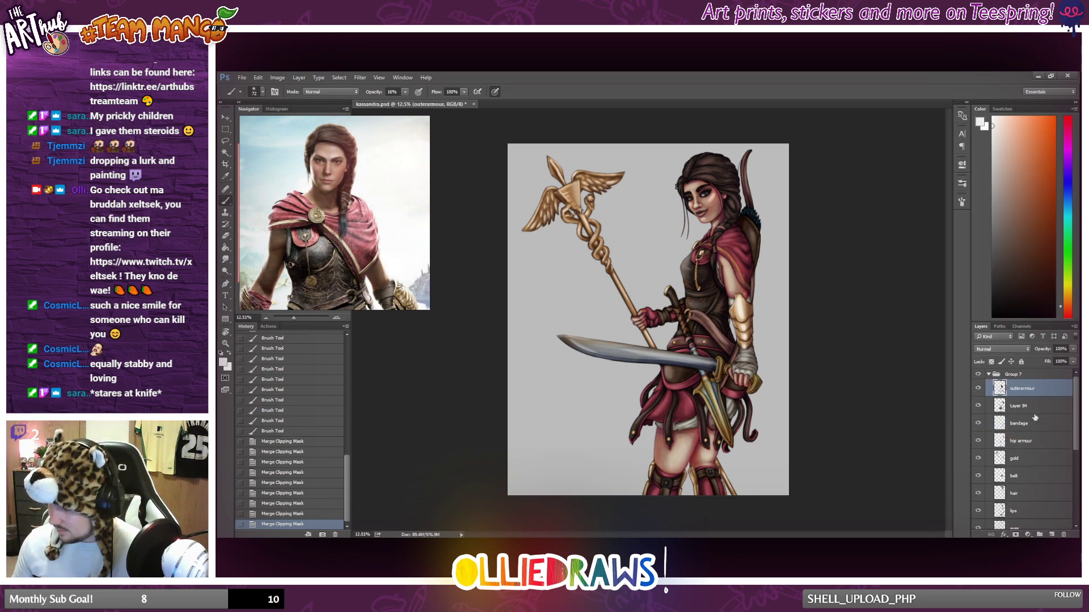
pyautogui.scroll(-6, 765, 372)
pyautogui.scroll(9, 767, 367)
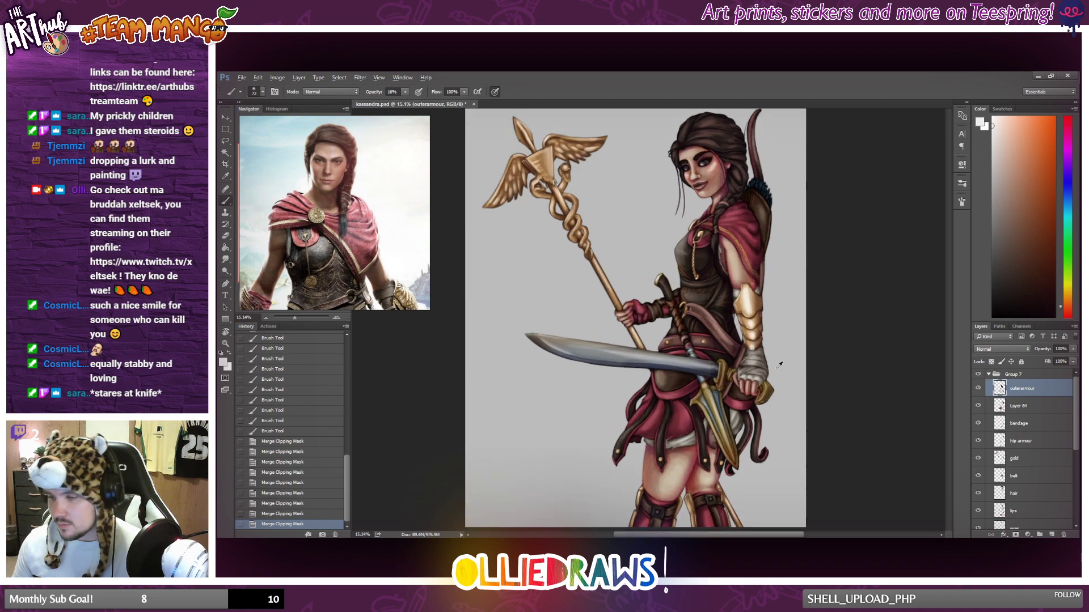
pyautogui.scroll(-2, 777, 366)
pyautogui.scroll(1, 777, 366)
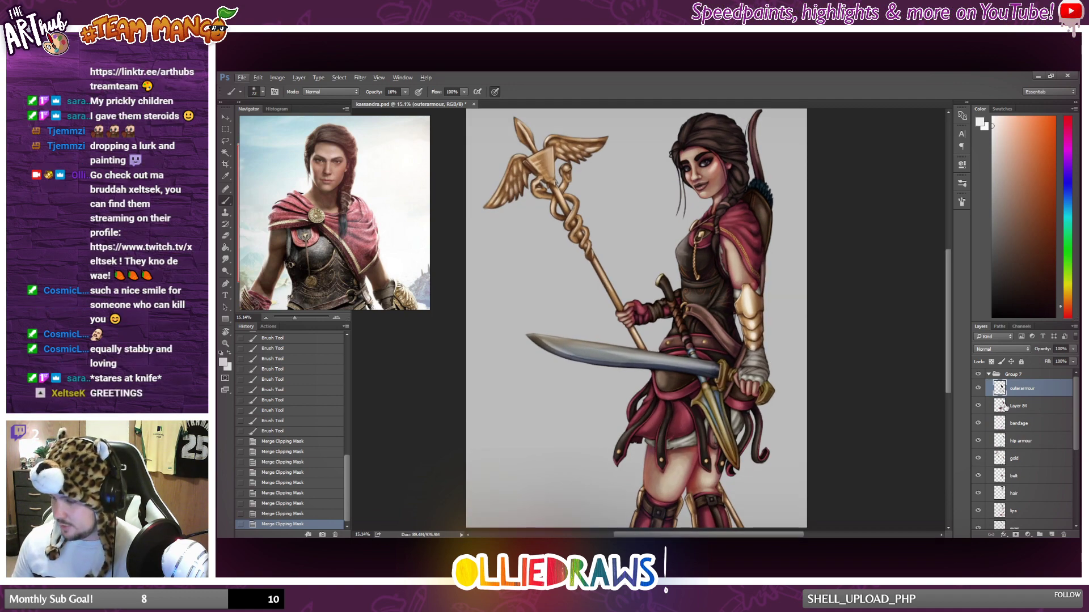
pyautogui.click(989, 375)
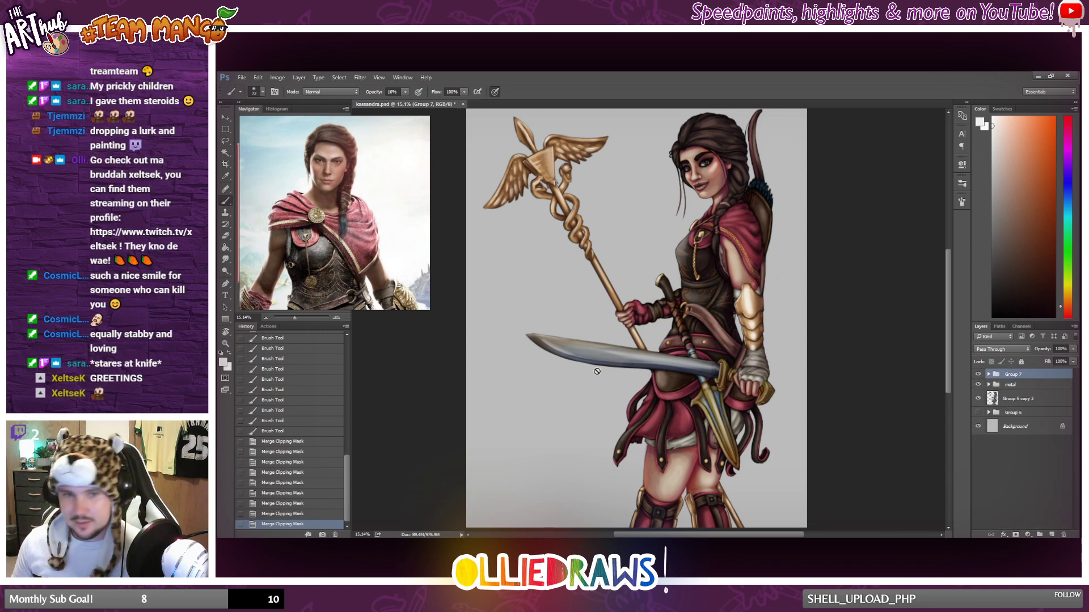
pyautogui.scroll(-1, 597, 371)
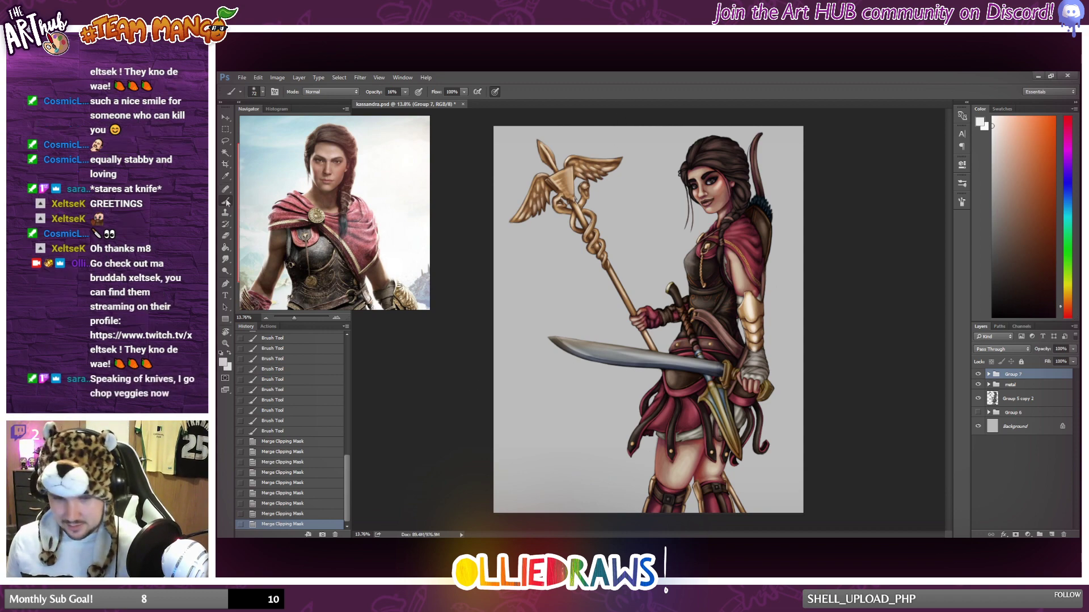
# Add a new empty layer above Group 7.
pyautogui.click(1052, 534)
pyautogui.scroll(5, 709, 319)
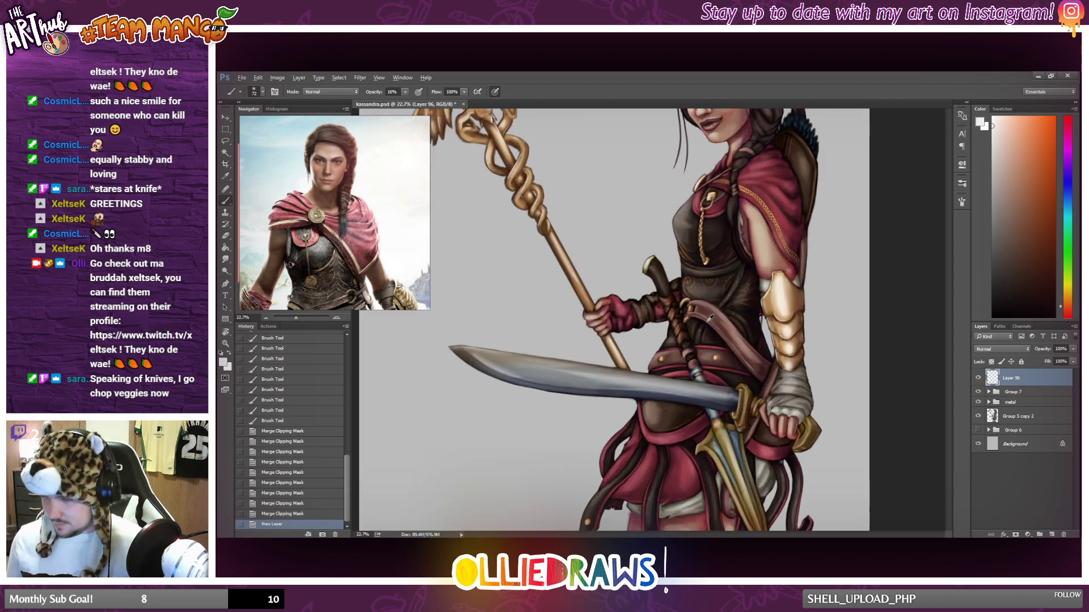
pyautogui.scroll(-4, 708, 319)
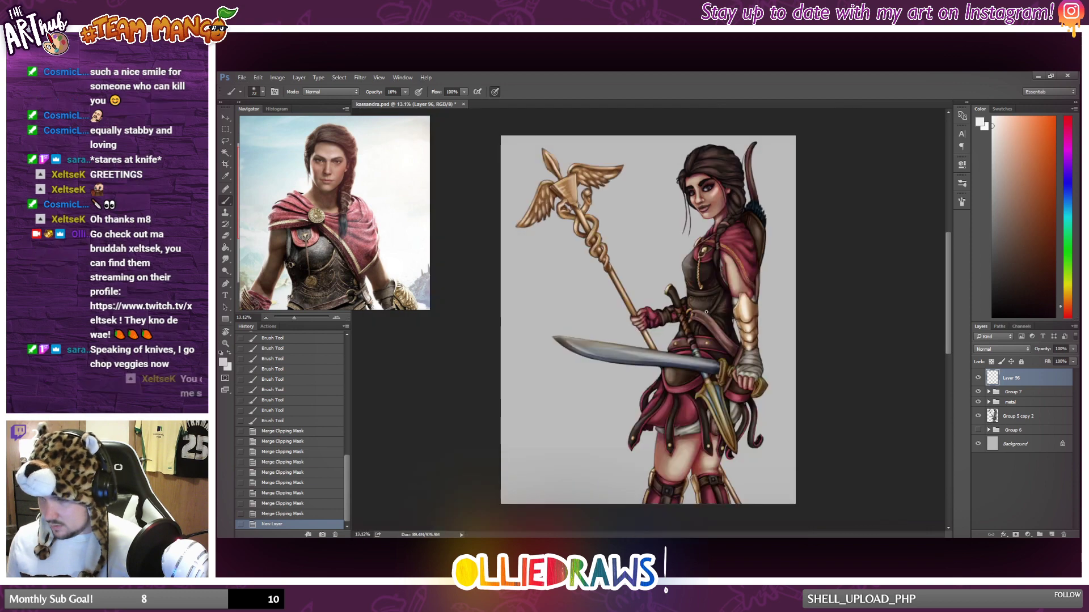
pyautogui.scroll(1, 706, 311)
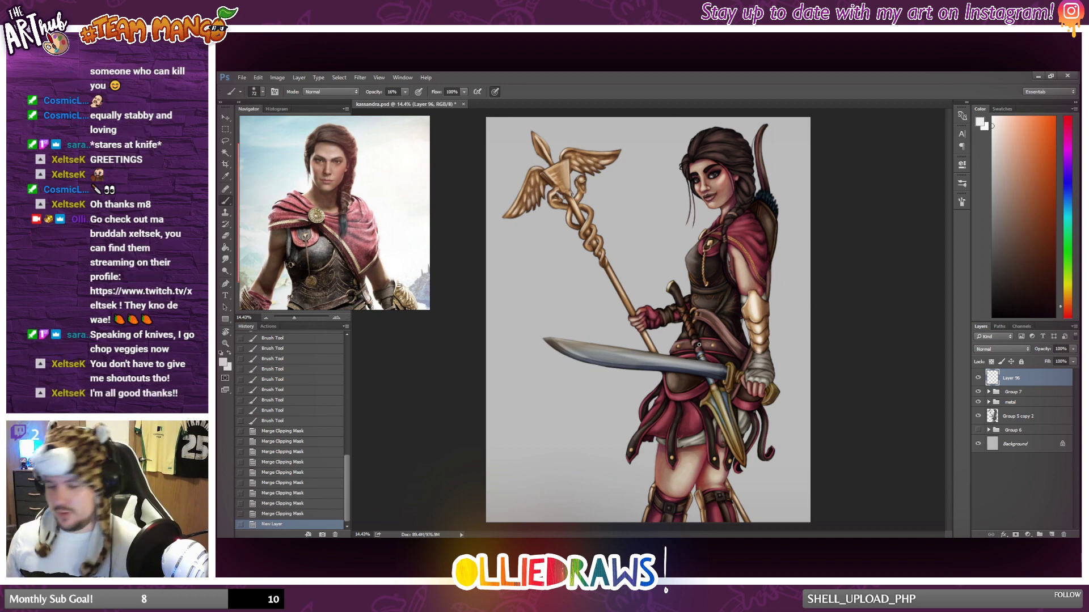
pyautogui.scroll(1, 699, 344)
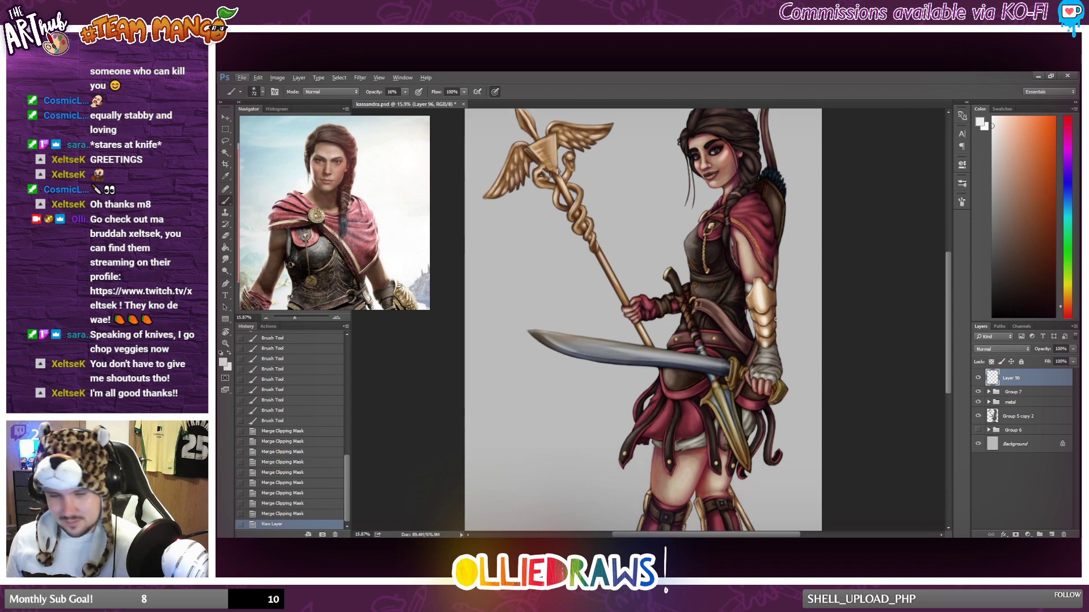
pyautogui.scroll(-1, 776, 320)
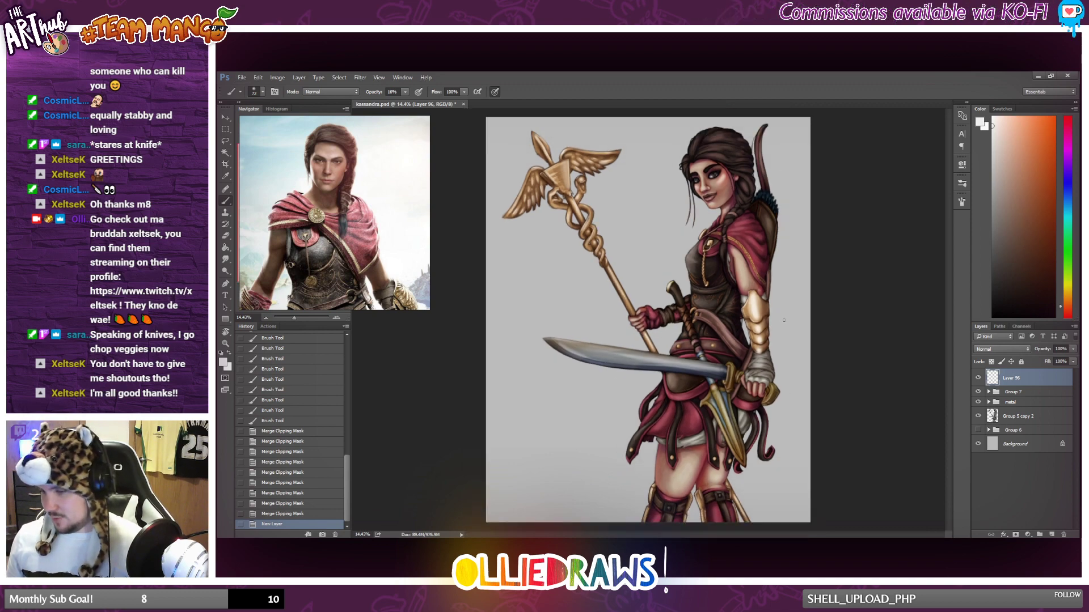
pyautogui.click(1006, 143)
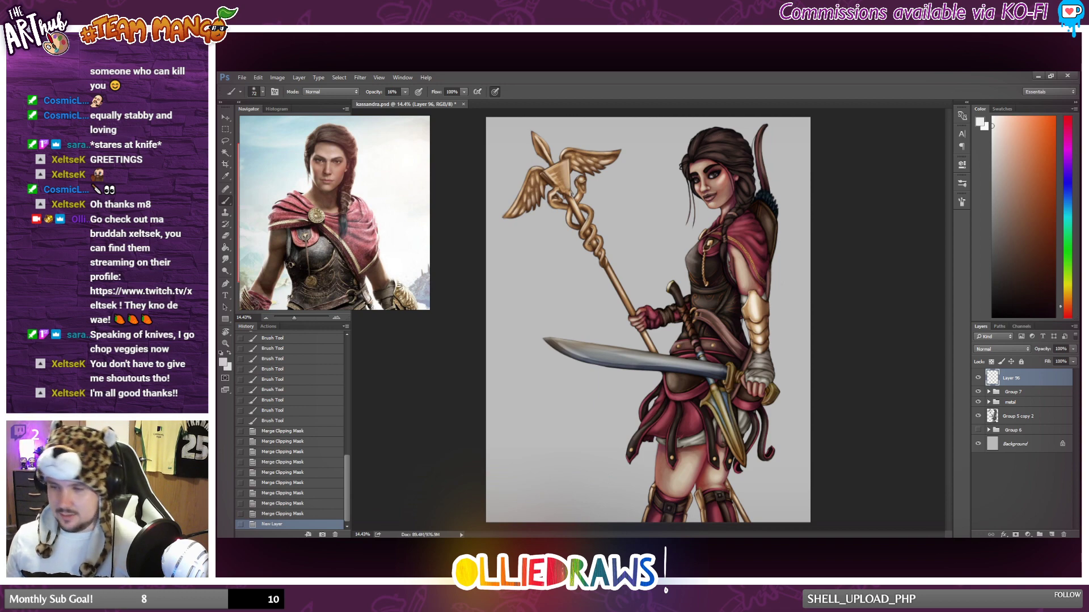
# Sample the dark brown of the hair and change it to a lighter orange-brown painting colour.
pyautogui.scroll(10, 719, 240)
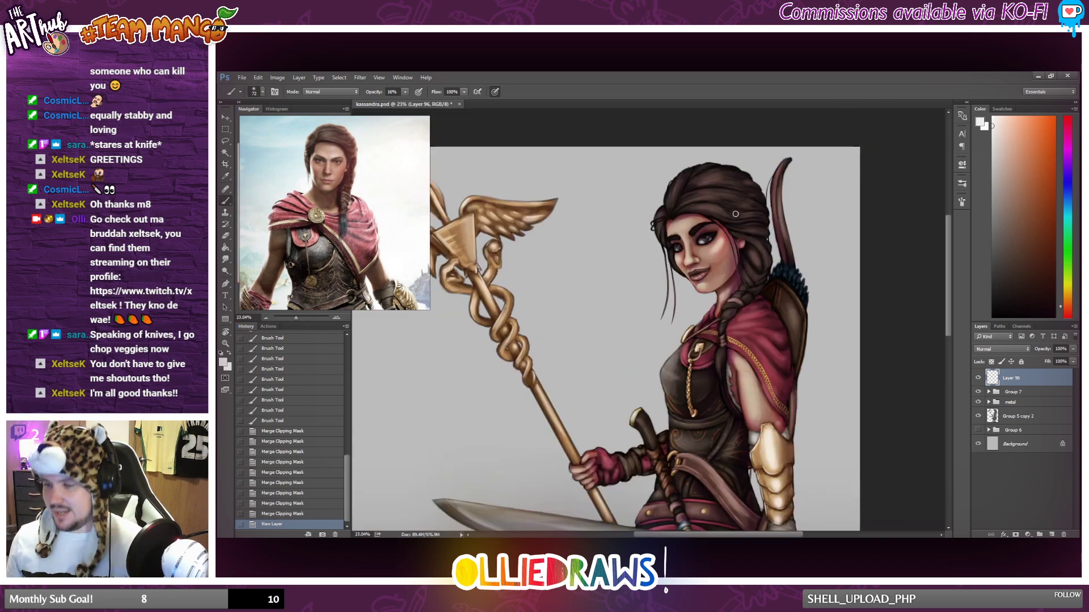
pyautogui.scroll(1, 703, 189)
pyautogui.keyDown('alt'); pyautogui.click(703, 189); pyautogui.keyUp('alt')
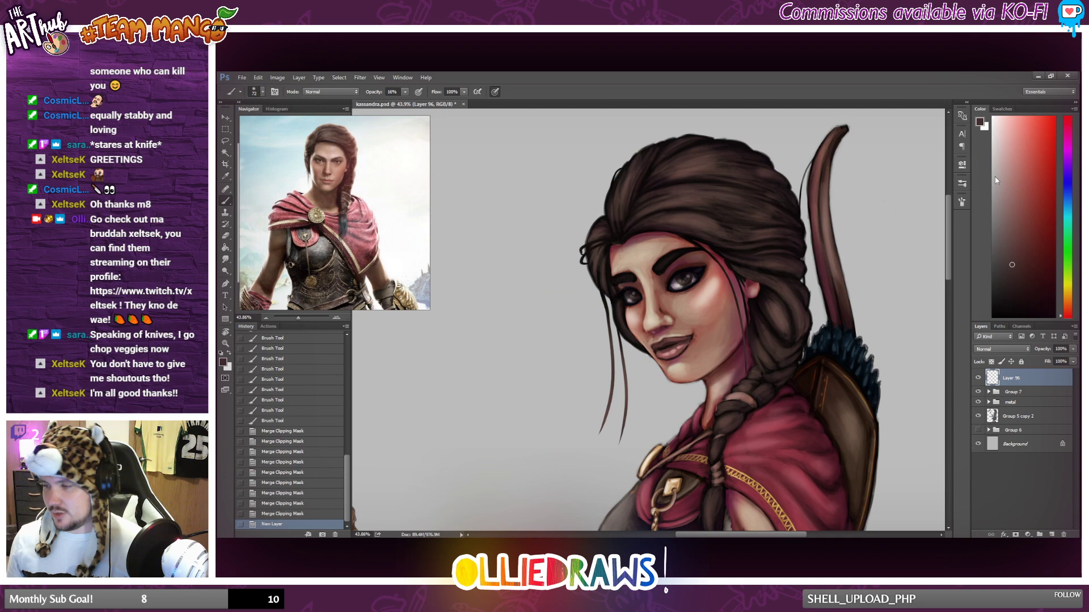
pyautogui.click(1067, 311)
pyautogui.click(1013, 202)
pyautogui.scroll(3, 519, 234)
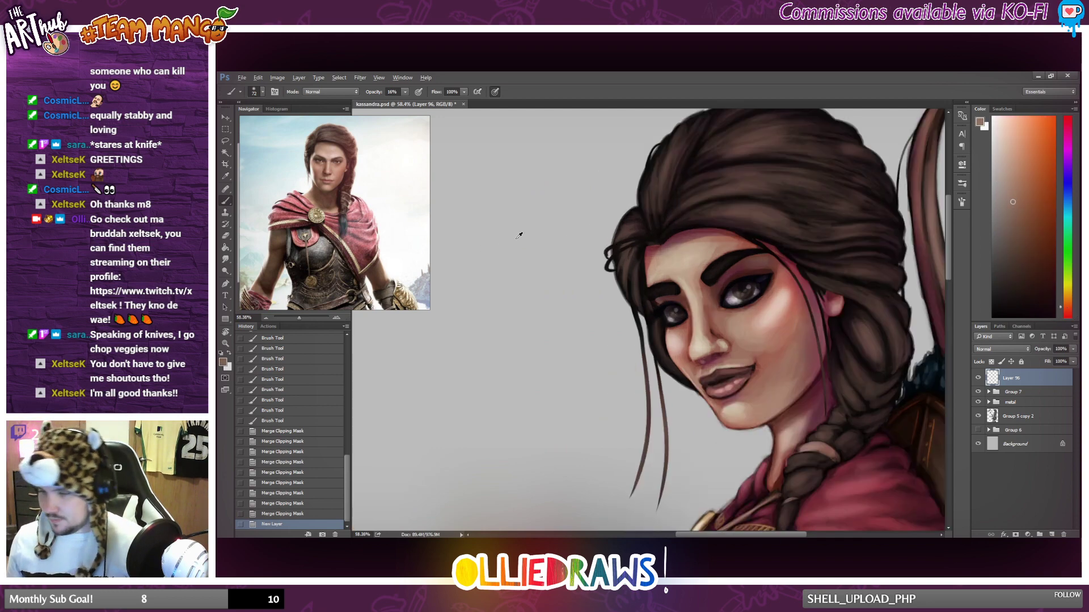
# Switch to a small round brush with 100% hardness and adjust its size using a test stroke on the front hair.
pyautogui.scroll(1, 519, 234)
pyautogui.rightClick(709, 219)
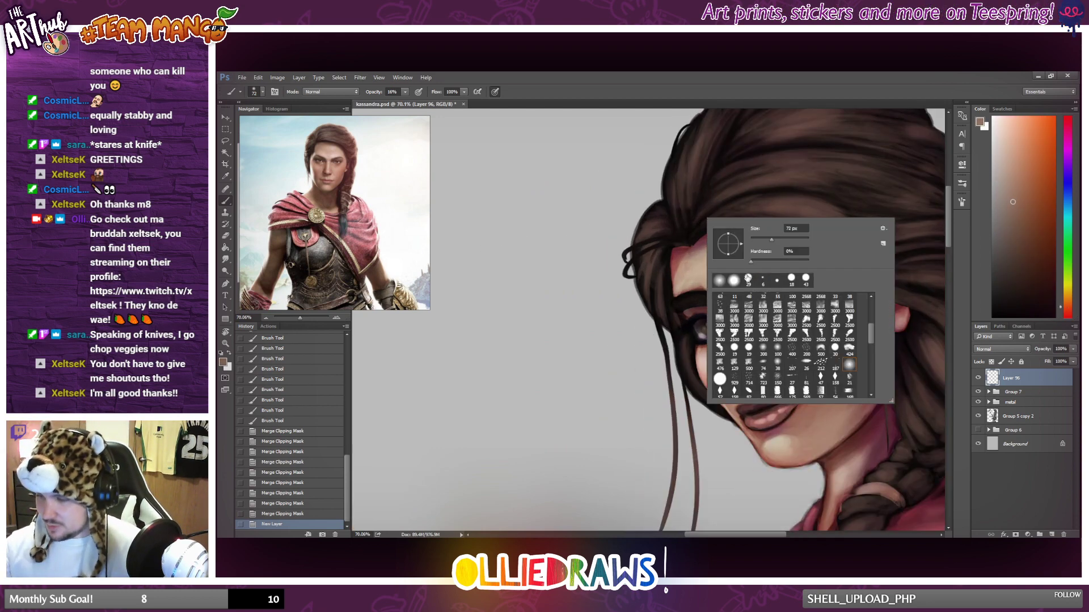
pyautogui.click(762, 280)
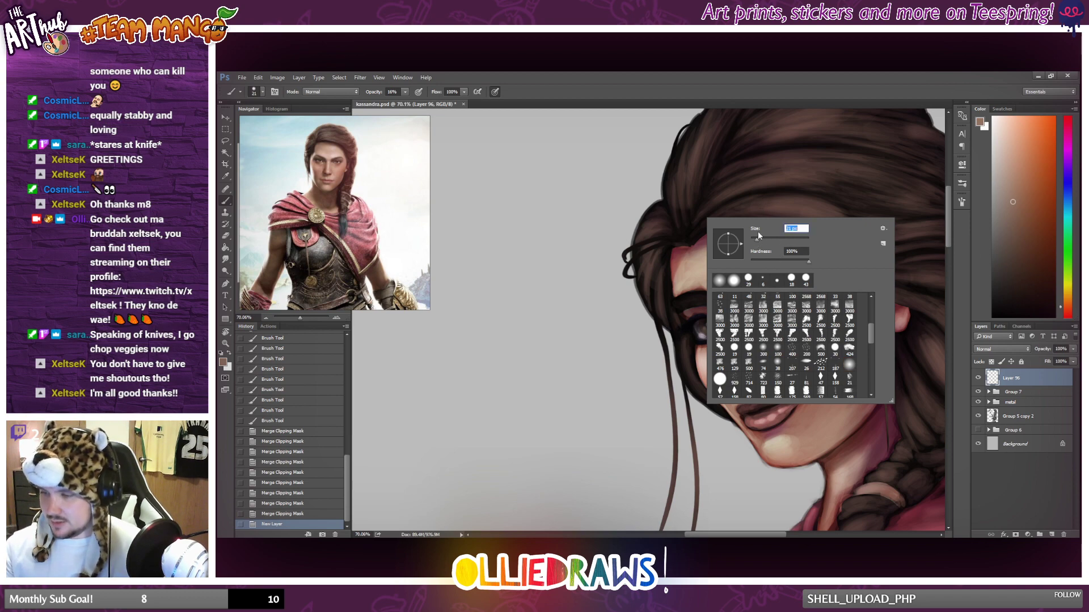
pyautogui.click(758, 239)
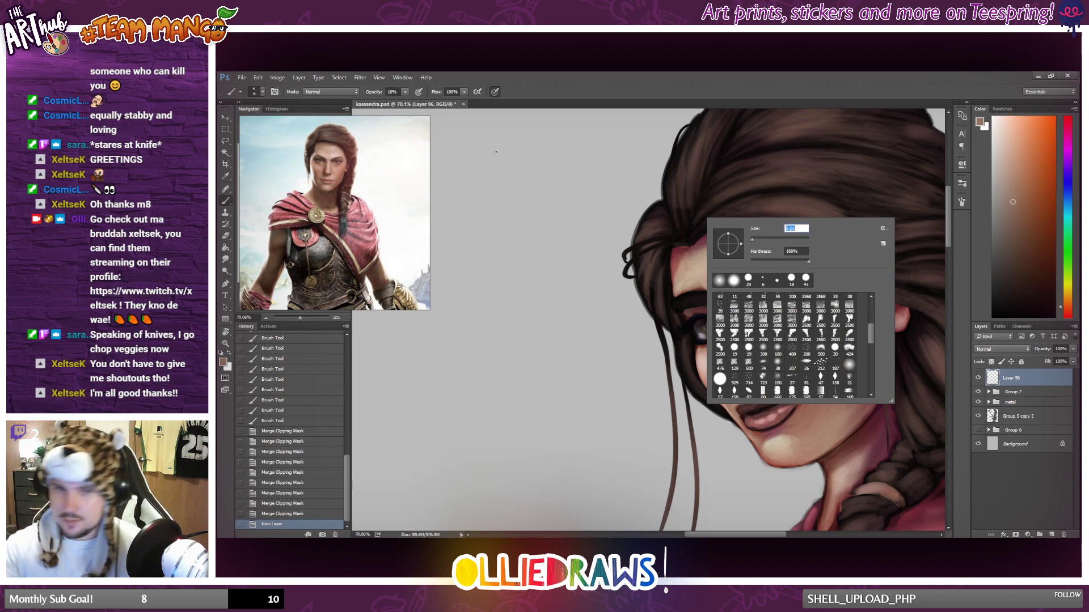
pyautogui.moveTo(694, 210); pyautogui.dragTo(698, 160)
pyautogui.hotkey('ctrl', 'z')
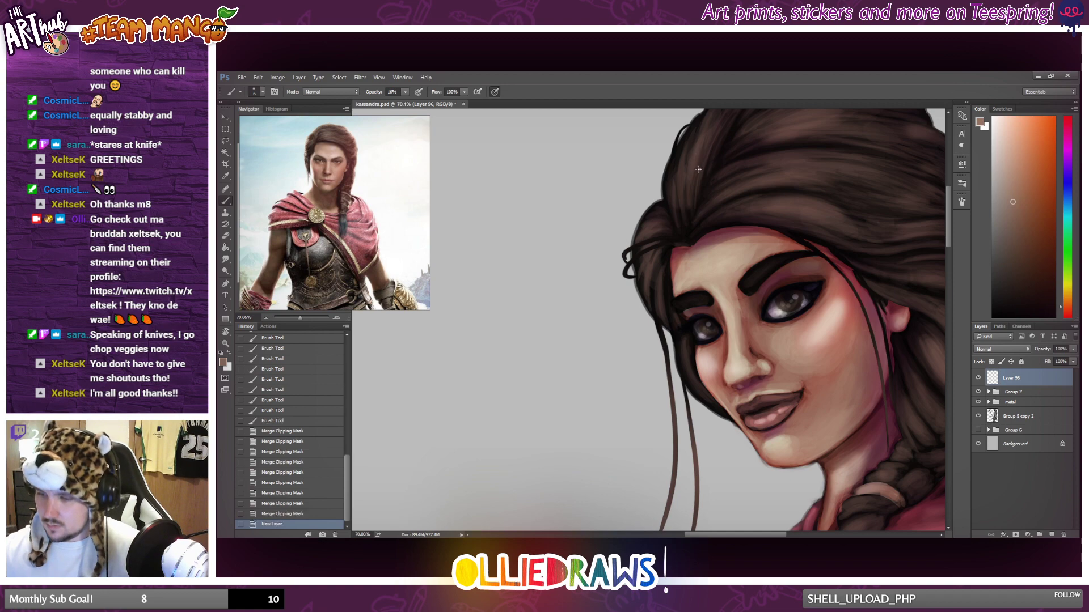
pyautogui.rightClick(699, 165)
pyautogui.click(747, 189)
pyautogui.moveTo(749, 191); pyautogui.dragTo(749, 191)
# Lighten the painting colour to a paler peach-brown and paint fine highlight strands on the front section of the hair.
pyautogui.moveTo(694, 214); pyautogui.dragTo(698, 164)
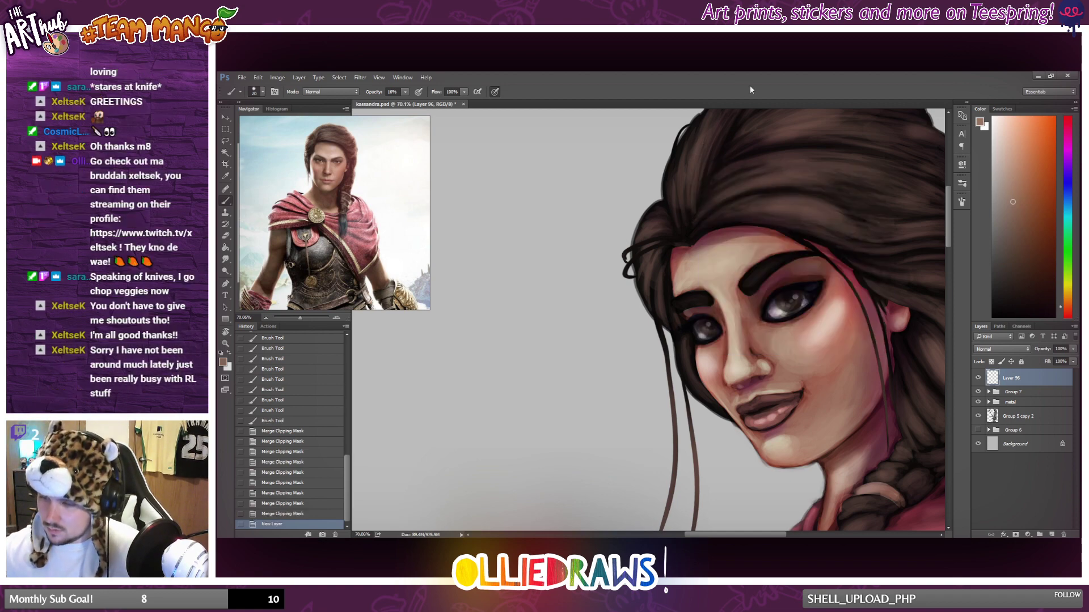
pyautogui.hotkey('ctrl', 'z')
pyautogui.hotkey('ctrl', 'z')
pyautogui.hotkey('ctrl', 'z')
pyautogui.click(1011, 175)
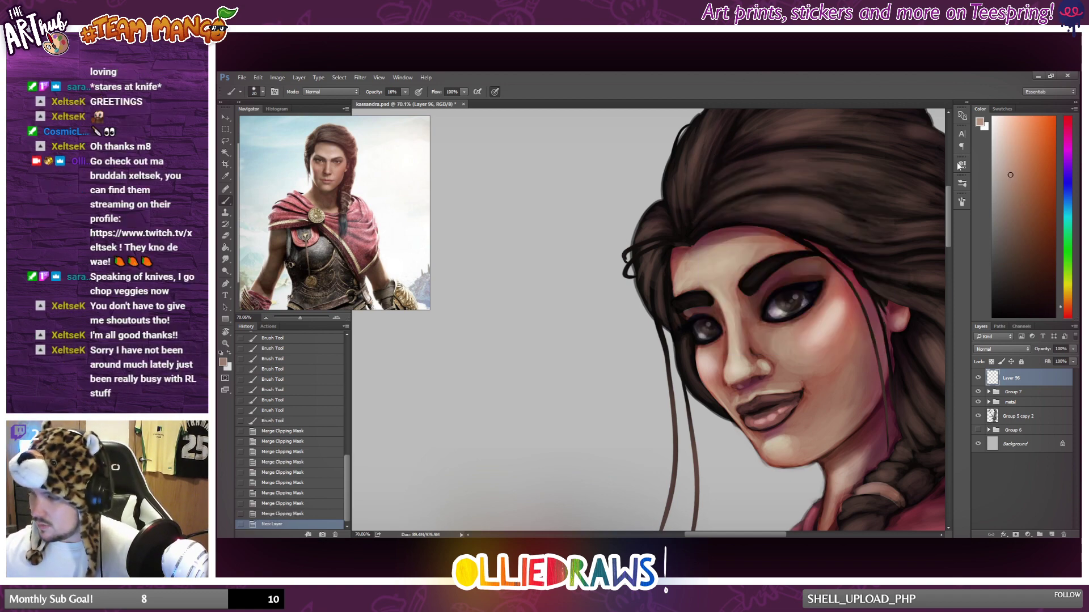
pyautogui.moveTo(695, 213)
pyautogui.mouseDown()
pyautogui.moveTo(697, 154)
pyautogui.moveTo(728, 126)
pyautogui.mouseUp()
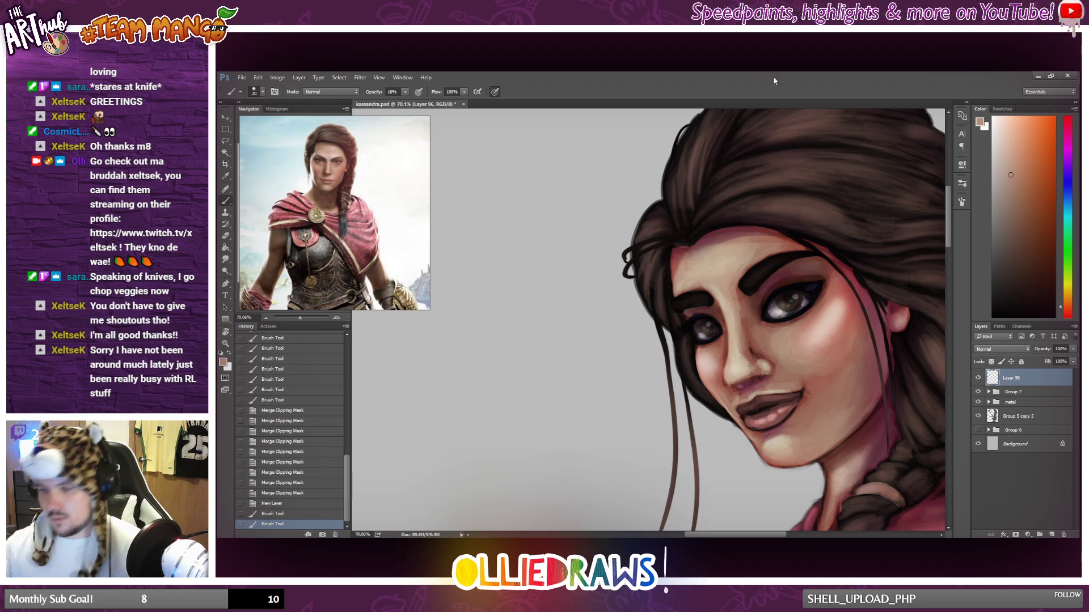
pyautogui.scroll(1, 675, 149)
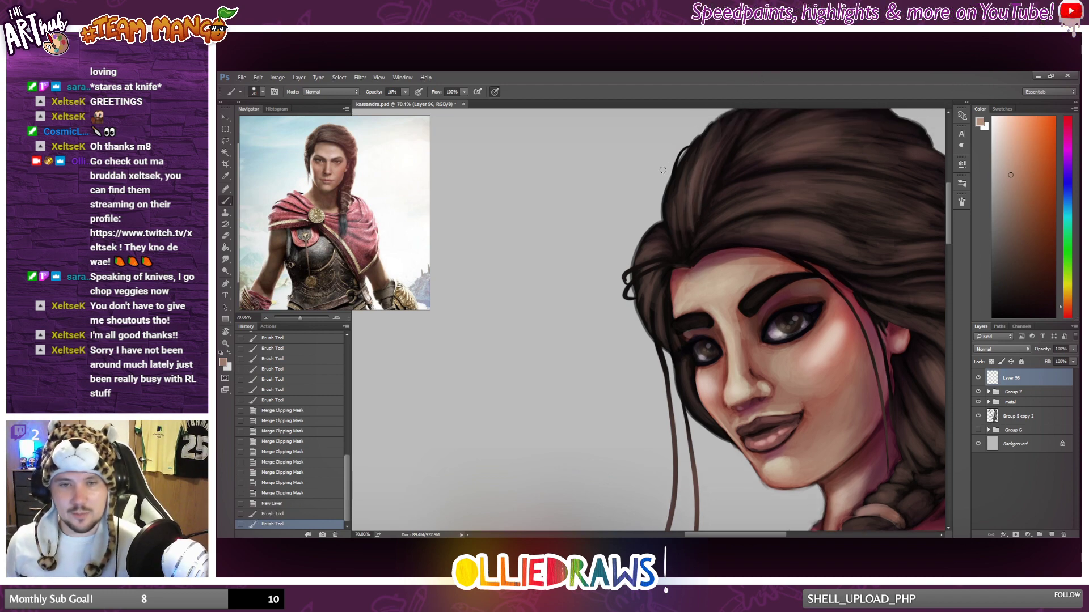
pyautogui.scroll(-1, 662, 170)
pyautogui.scroll(1, 665, 166)
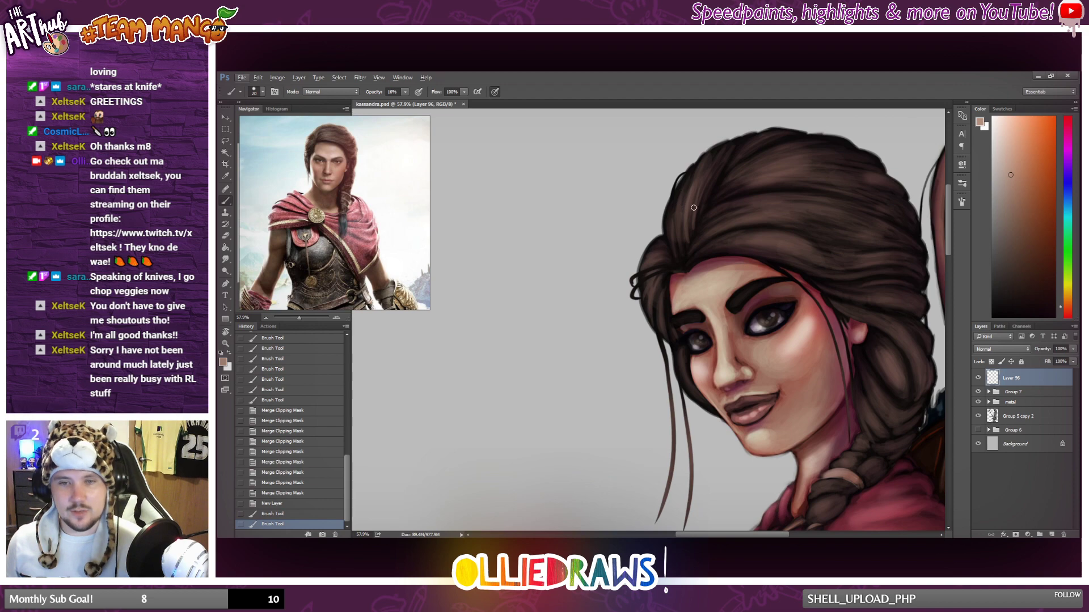
# Paint highlight strands at the hair parting and backwards along the middle of the head, redoing strokes that miss the hair flow.
pyautogui.scroll(1, 694, 207)
pyautogui.scroll(1, 725, 221)
pyautogui.moveTo(684, 279)
pyautogui.mouseDown()
pyautogui.moveTo(684, 207)
pyautogui.moveTo(677, 244)
pyautogui.mouseUp()
pyautogui.moveTo(673, 281)
pyautogui.mouseDown()
pyautogui.moveTo(670, 250)
pyautogui.moveTo(904, 253)
pyautogui.mouseUp()
pyautogui.hotkey('ctrl', 'z')
pyautogui.moveTo(718, 235)
pyautogui.mouseDown()
pyautogui.moveTo(847, 226)
pyautogui.moveTo(911, 253)
pyautogui.mouseUp()
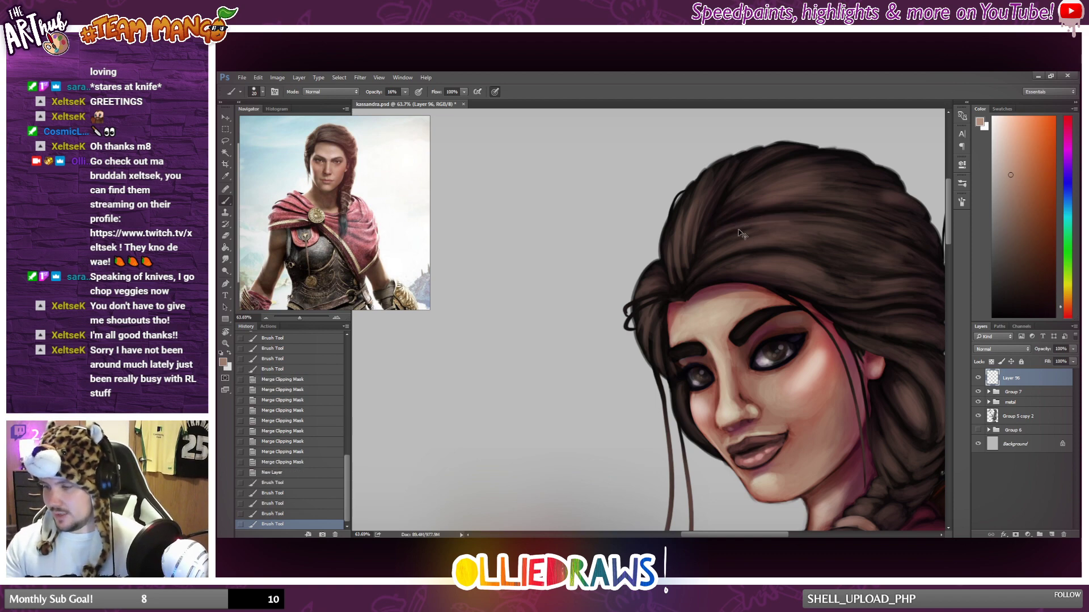
pyautogui.hotkey('ctrl', 'z')
pyautogui.moveTo(714, 237); pyautogui.dragTo(930, 271)
pyautogui.hotkey('ctrl', 'z')
pyautogui.moveTo(715, 237)
pyautogui.mouseDown()
pyautogui.moveTo(805, 222)
pyautogui.moveTo(907, 251)
pyautogui.moveTo(799, 225)
pyautogui.moveTo(846, 256)
pyautogui.mouseUp()
# Add more fine highlight strands across the swept-back hair above the forehead, redoing unsatisfactory strokes.
pyautogui.moveTo(702, 262); pyautogui.dragTo(866, 250)
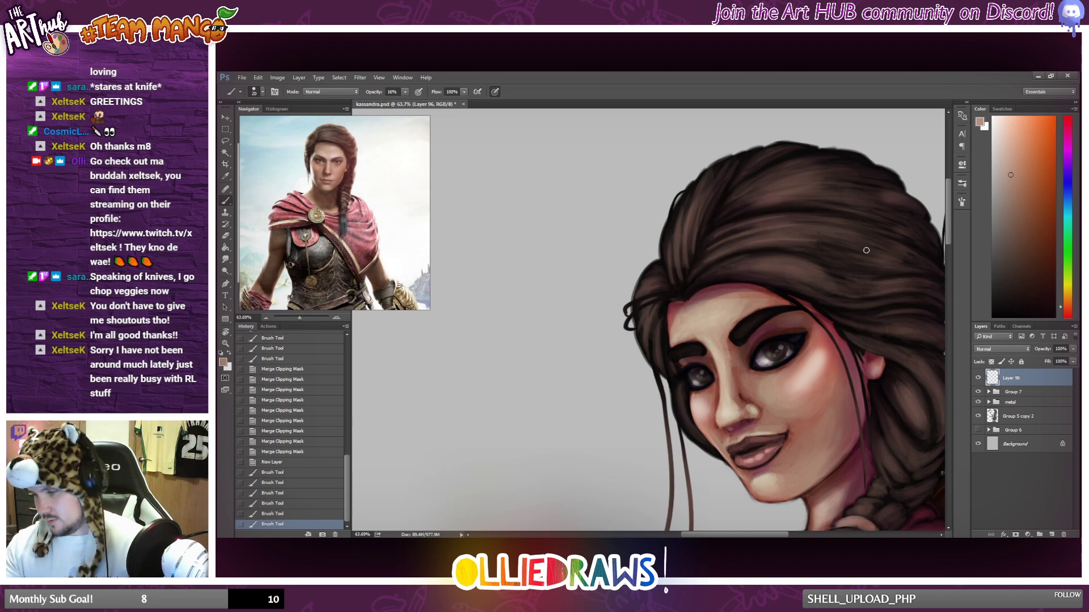
pyautogui.hotkey('ctrl', 'z')
pyautogui.moveTo(711, 260)
pyautogui.mouseDown()
pyautogui.moveTo(760, 244)
pyautogui.moveTo(856, 244)
pyautogui.mouseUp()
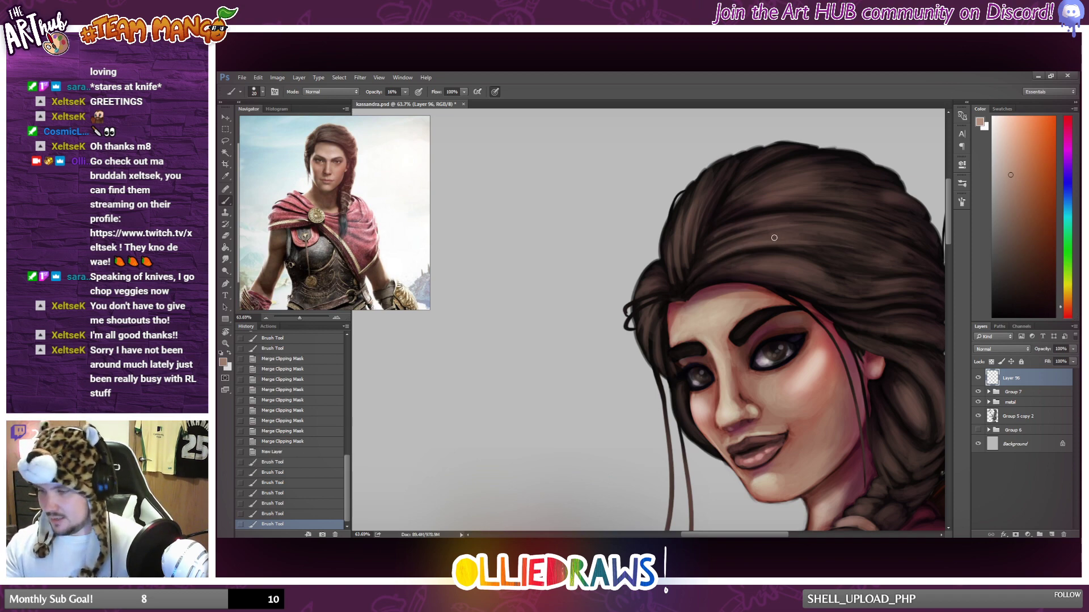
pyautogui.moveTo(774, 238); pyautogui.dragTo(862, 244)
pyautogui.hotkey('ctrl', 'z')
pyautogui.moveTo(776, 235); pyautogui.dragTo(879, 244)
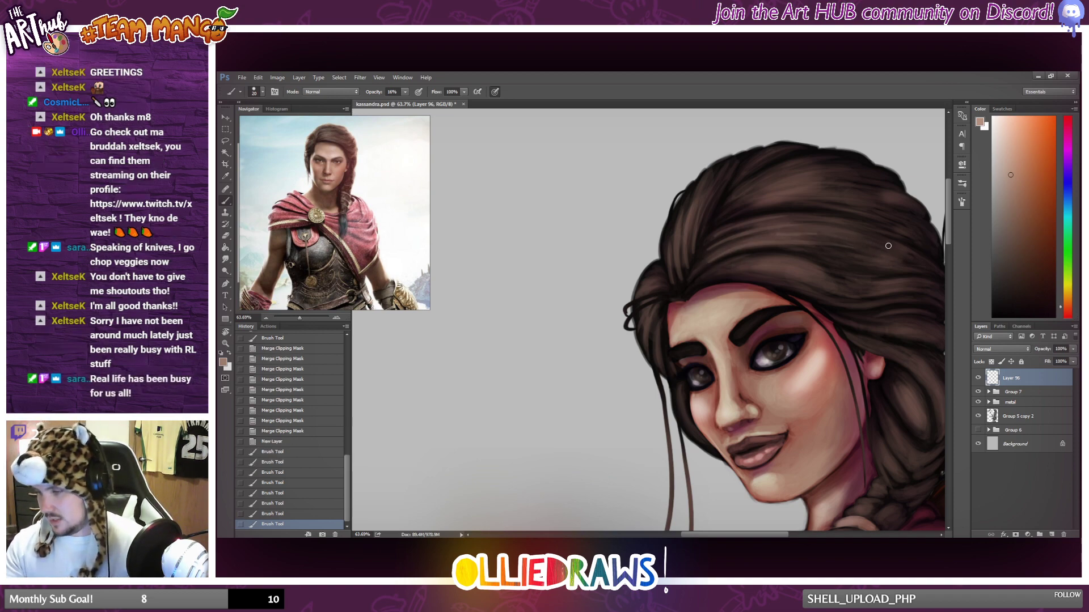
pyautogui.hotkey('ctrl', 'z')
pyautogui.moveTo(760, 237); pyautogui.dragTo(856, 257)
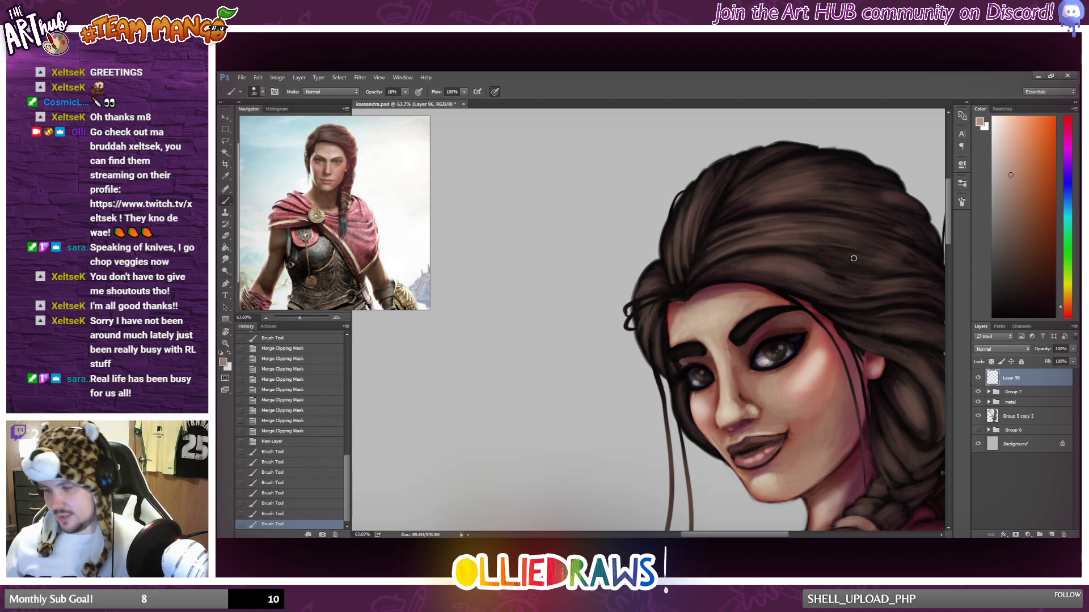
pyautogui.scroll(-3, 853, 258)
pyautogui.scroll(-3, 772, 274)
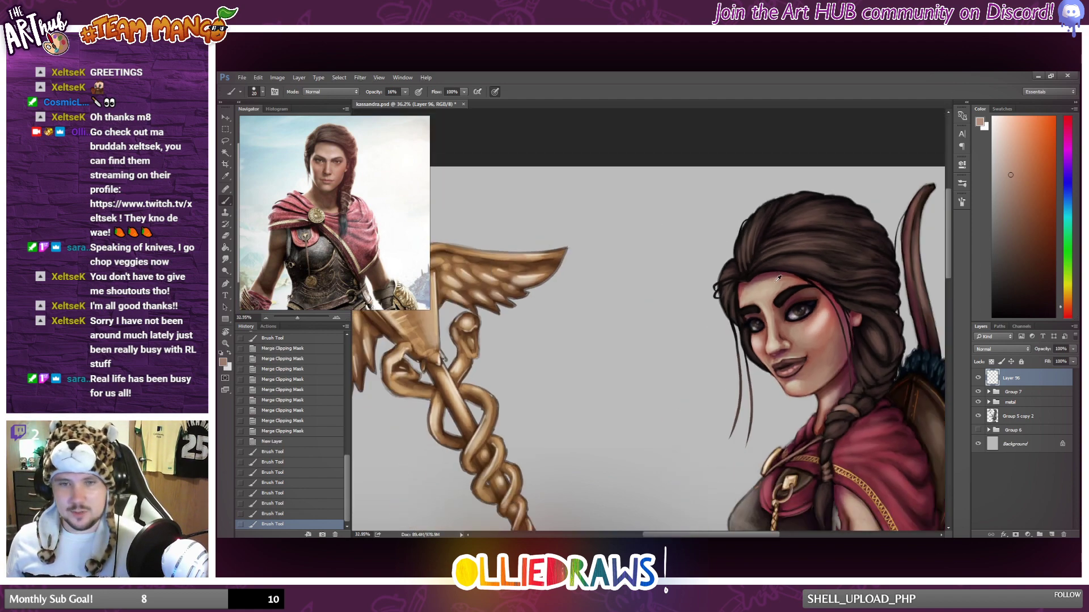
# Brush light strands over the crown, the top edge of the hair and the front section beside the parting.
pyautogui.scroll(3, 795, 280)
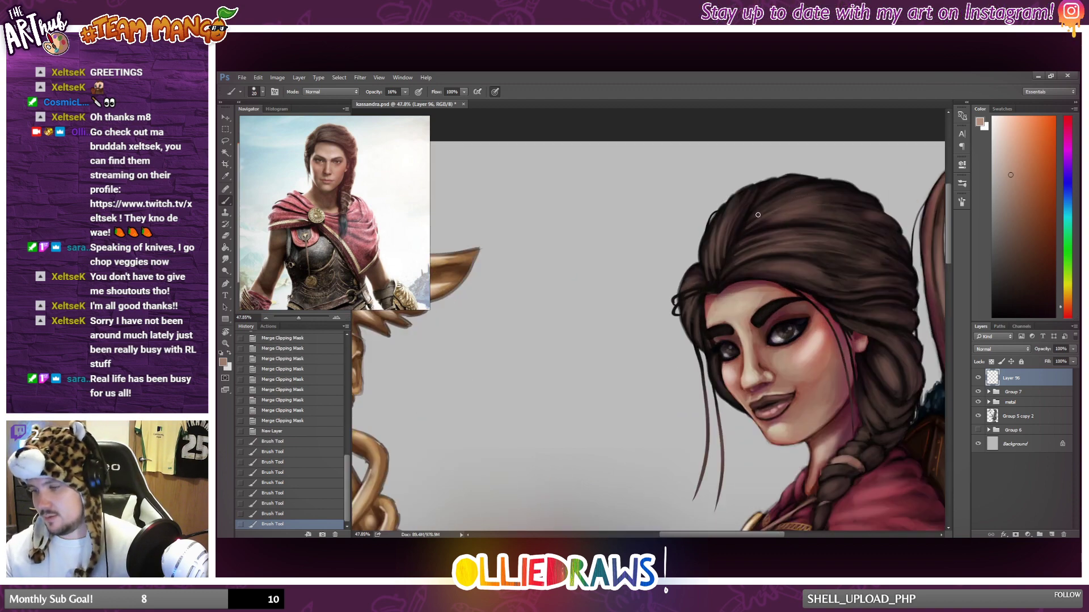
pyautogui.moveTo(758, 215)
pyautogui.mouseDown()
pyautogui.moveTo(788, 202)
pyautogui.moveTo(835, 227)
pyautogui.moveTo(867, 215)
pyautogui.mouseUp()
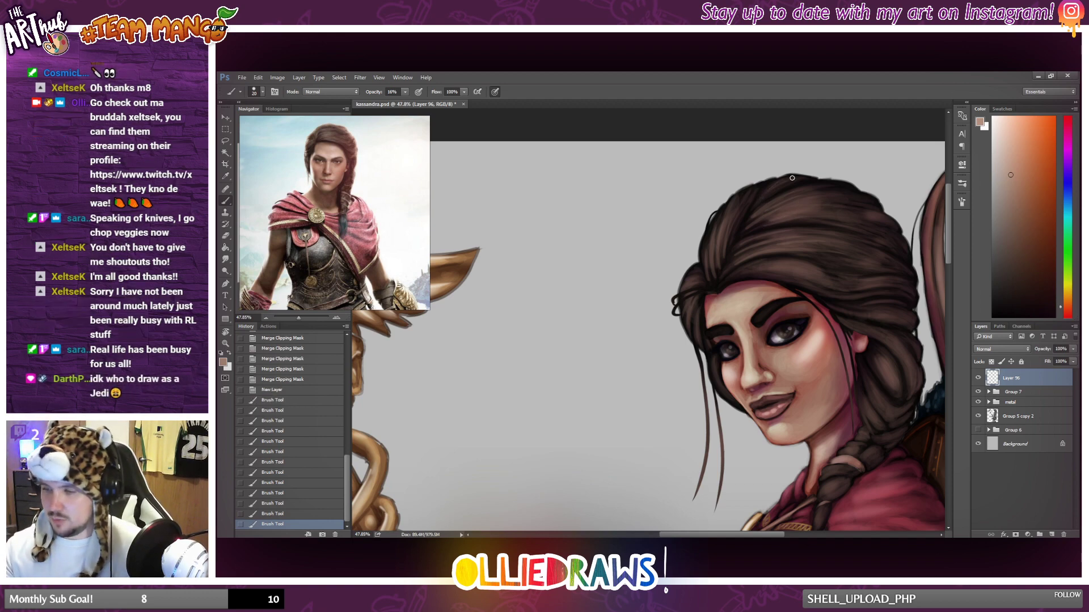
pyautogui.moveTo(791, 177); pyautogui.dragTo(829, 190)
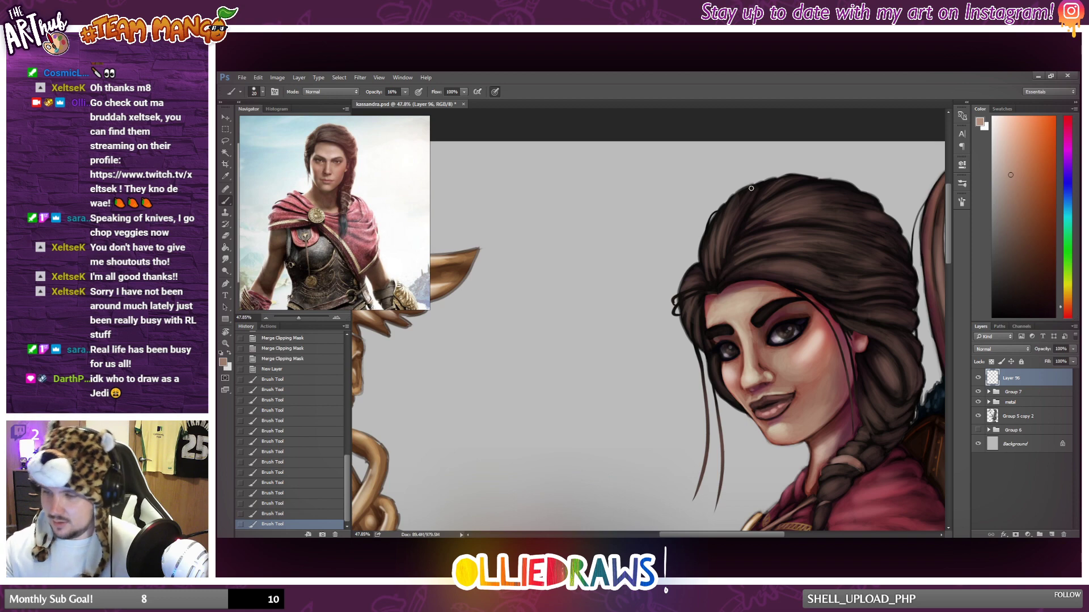
pyautogui.moveTo(731, 200); pyautogui.dragTo(719, 233)
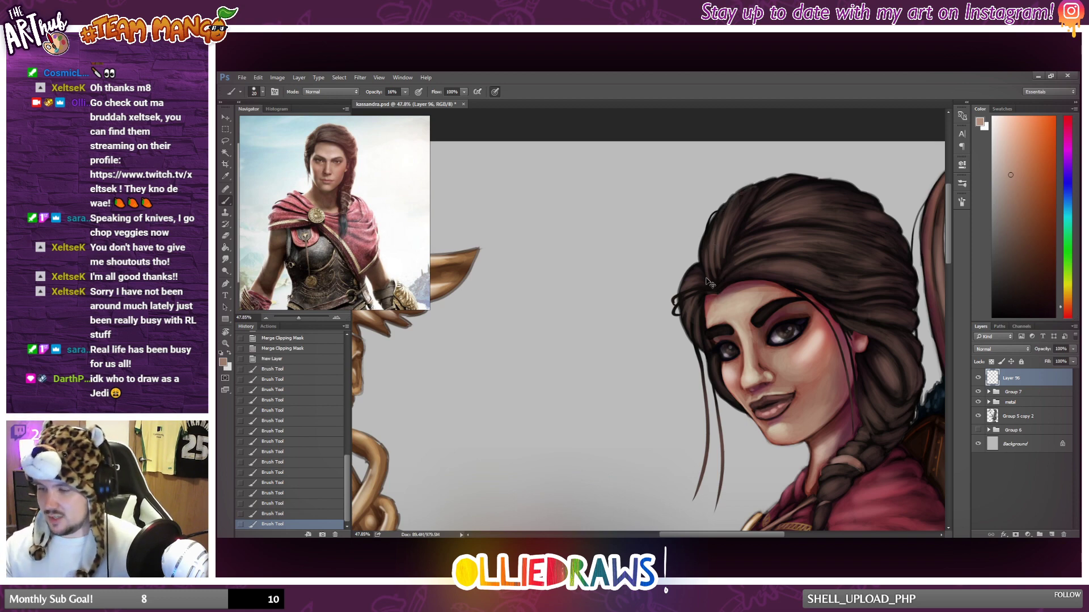
pyautogui.hotkey('ctrl', 'z')
pyautogui.moveTo(672, 308)
pyautogui.mouseDown()
pyautogui.moveTo(686, 294)
pyautogui.moveTo(673, 307)
pyautogui.mouseUp()
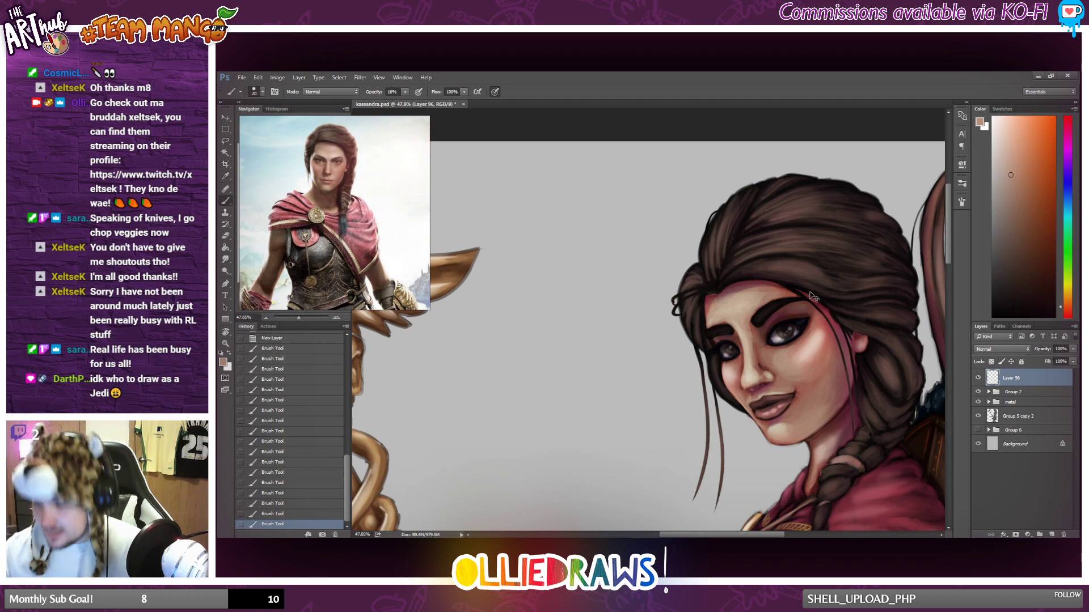
pyautogui.hotkey('ctrl', 'z')
# Paint a highlight strand along the hairline above the forehead, redoing the first stroke.
pyautogui.moveTo(703, 272)
pyautogui.mouseDown()
pyautogui.moveTo(693, 280)
pyautogui.moveTo(784, 254)
pyautogui.mouseUp()
pyautogui.hotkey('ctrl', 'z')
pyautogui.moveTo(728, 279); pyautogui.dragTo(806, 261)
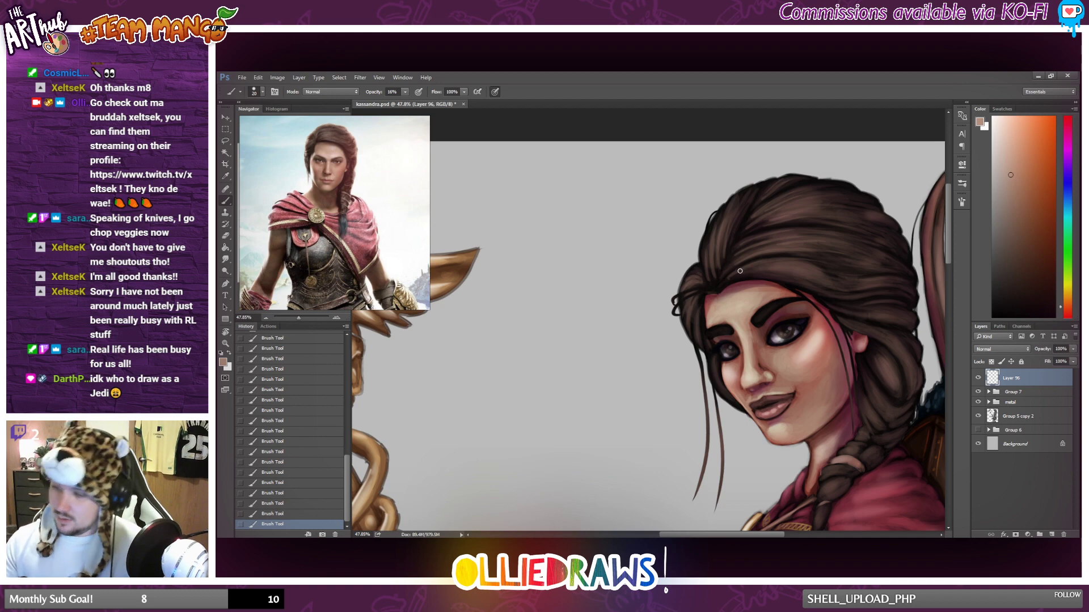
# Brush light strands from the hairline towards the back of the head and down its rear side, redoing the strokes that miss.
pyautogui.hotkey('ctrl', 'z')
pyautogui.moveTo(732, 277); pyautogui.dragTo(839, 267)
pyautogui.hotkey('ctrl', 'z')
pyautogui.moveTo(745, 268)
pyautogui.mouseDown()
pyautogui.moveTo(808, 260)
pyautogui.moveTo(781, 267)
pyautogui.moveTo(889, 285)
pyautogui.mouseUp()
pyautogui.hotkey('ctrl', 'z')
pyautogui.moveTo(823, 285); pyautogui.dragTo(893, 279)
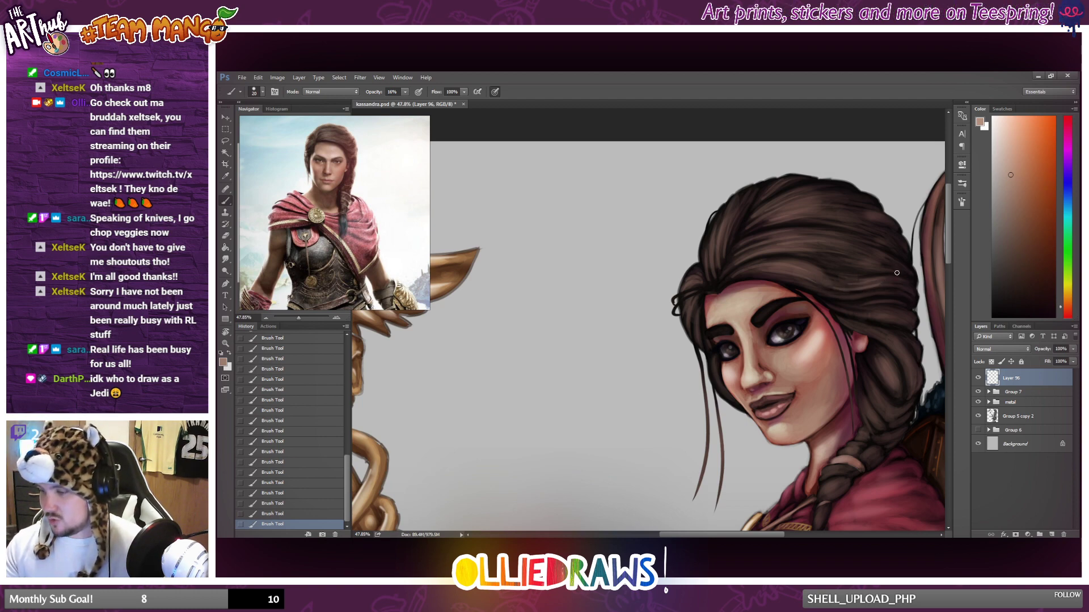
pyautogui.moveTo(907, 276)
pyautogui.mouseDown()
pyautogui.moveTo(913, 288)
pyautogui.moveTo(818, 247)
pyautogui.mouseUp()
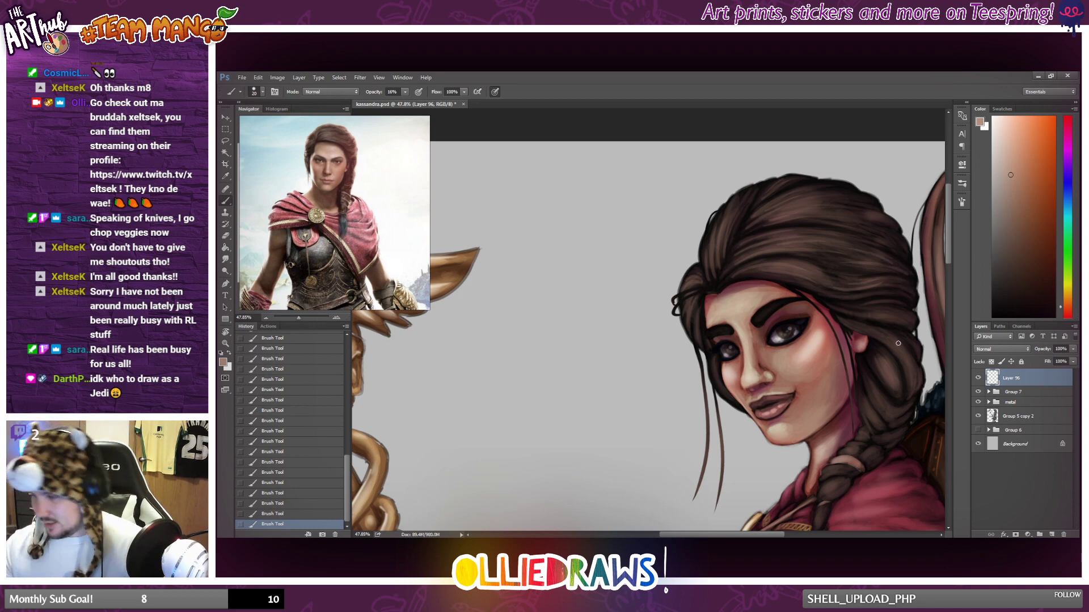
pyautogui.moveTo(912, 318)
pyautogui.mouseDown()
pyautogui.moveTo(863, 310)
pyautogui.moveTo(903, 321)
pyautogui.moveTo(842, 321)
pyautogui.moveTo(910, 326)
pyautogui.moveTo(861, 320)
pyautogui.moveTo(902, 323)
pyautogui.moveTo(844, 337)
pyautogui.mouseUp()
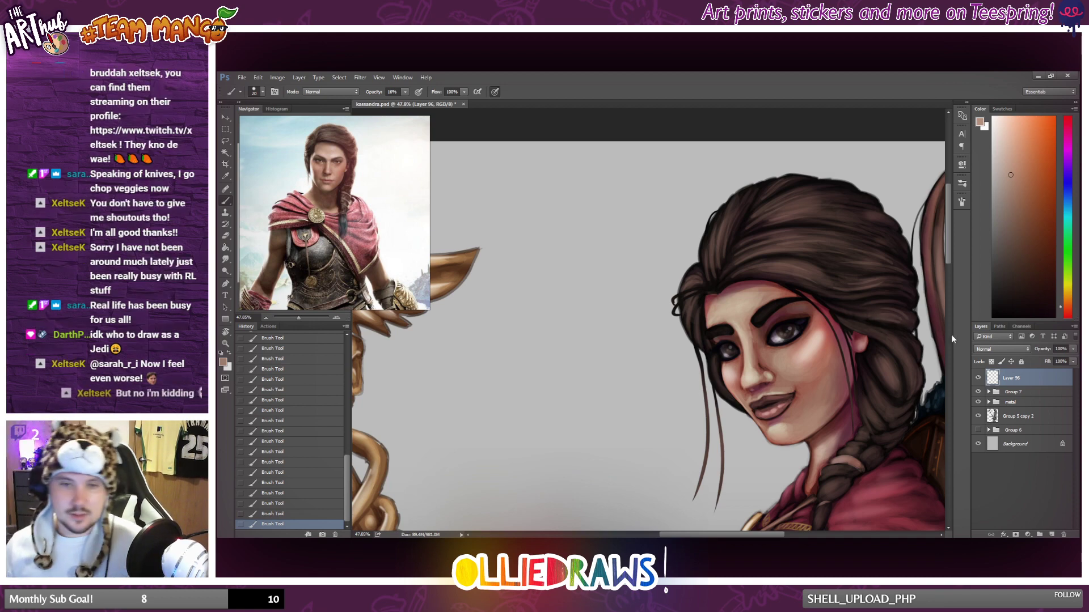
# Paint fine highlight strands on the hair behind the ear, along the lower loop and onto the start of the braid.
pyautogui.scroll(-1, 930, 344)
pyautogui.scroll(-2, 906, 346)
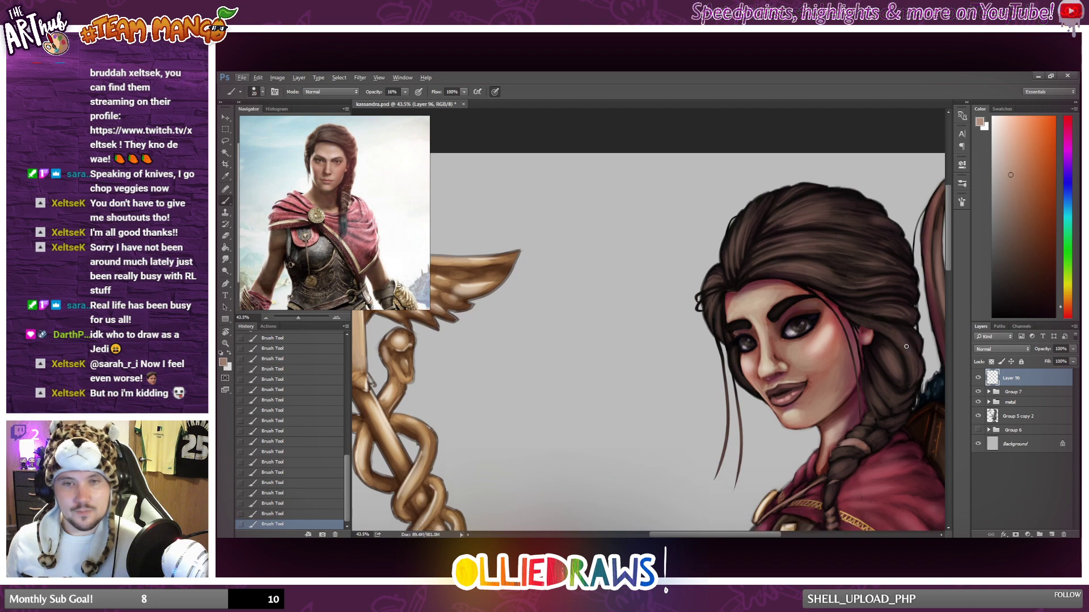
pyautogui.scroll(2, 913, 381)
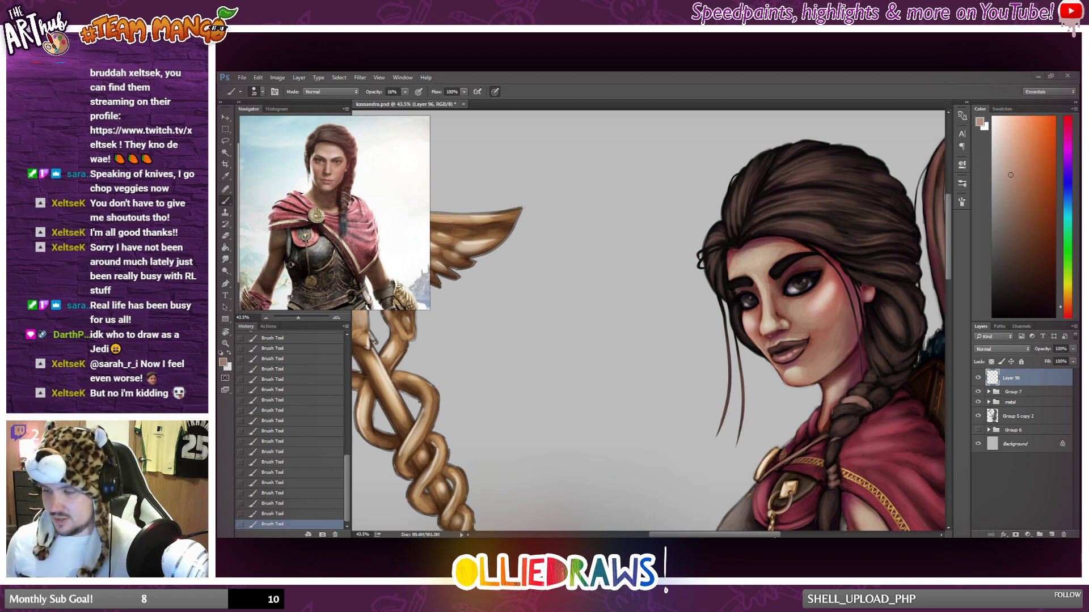
pyautogui.moveTo(772, 537); pyautogui.dragTo(793, 537)
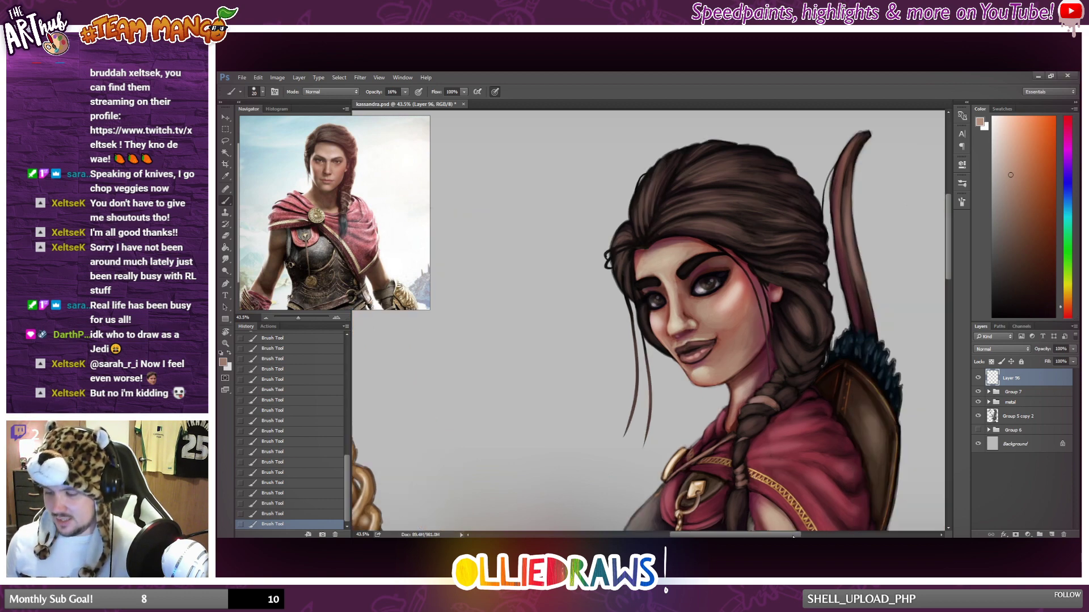
pyautogui.scroll(3, 804, 407)
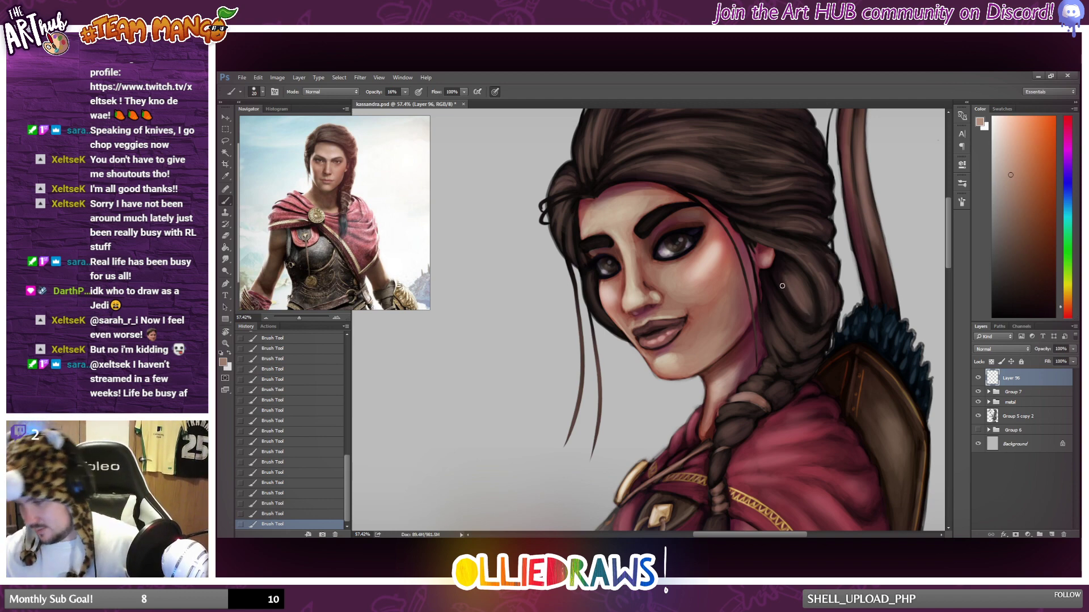
pyautogui.moveTo(774, 292); pyautogui.dragTo(792, 325)
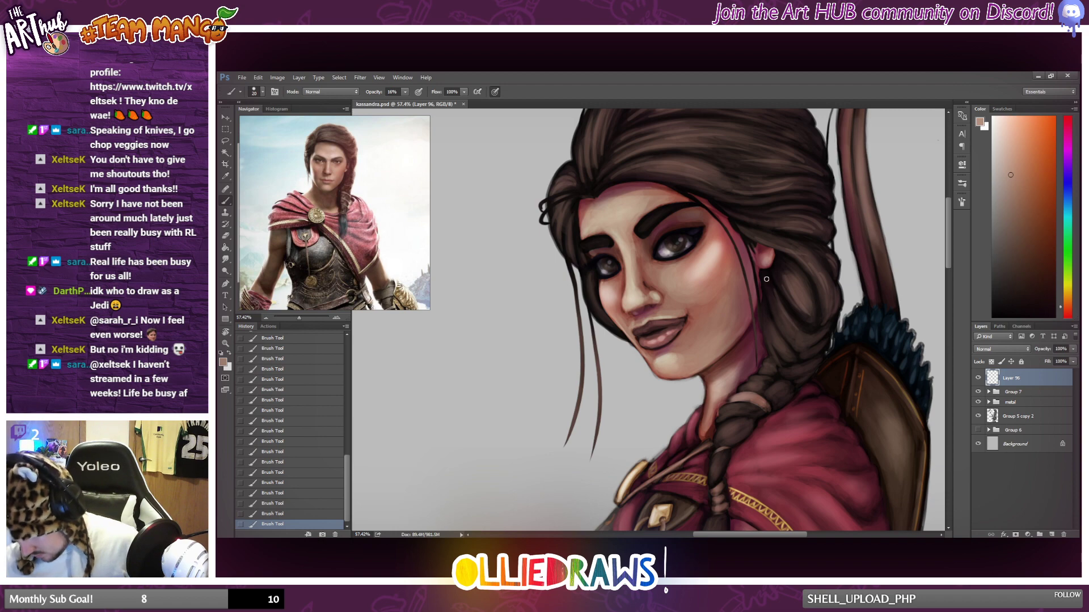
pyautogui.moveTo(766, 279); pyautogui.dragTo(795, 348)
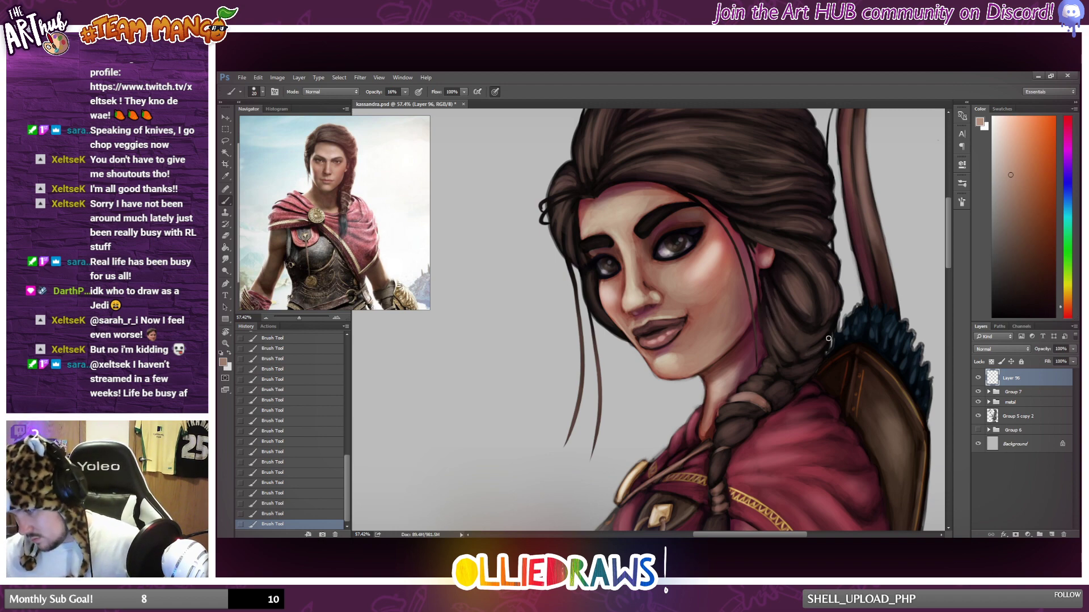
pyautogui.moveTo(793, 372); pyautogui.dragTo(822, 356)
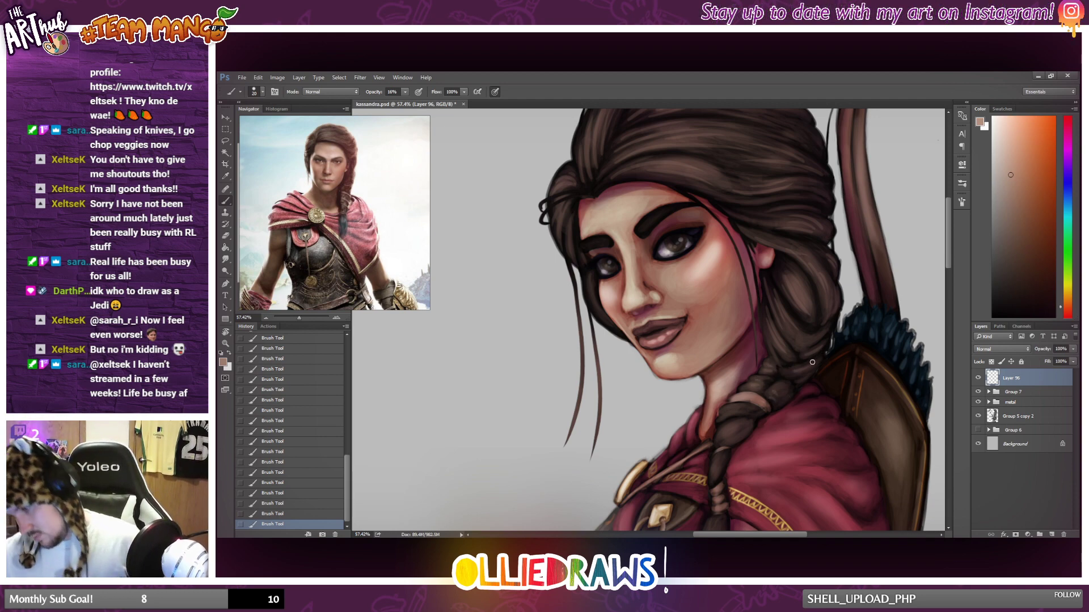
pyautogui.moveTo(784, 399); pyautogui.dragTo(771, 396)
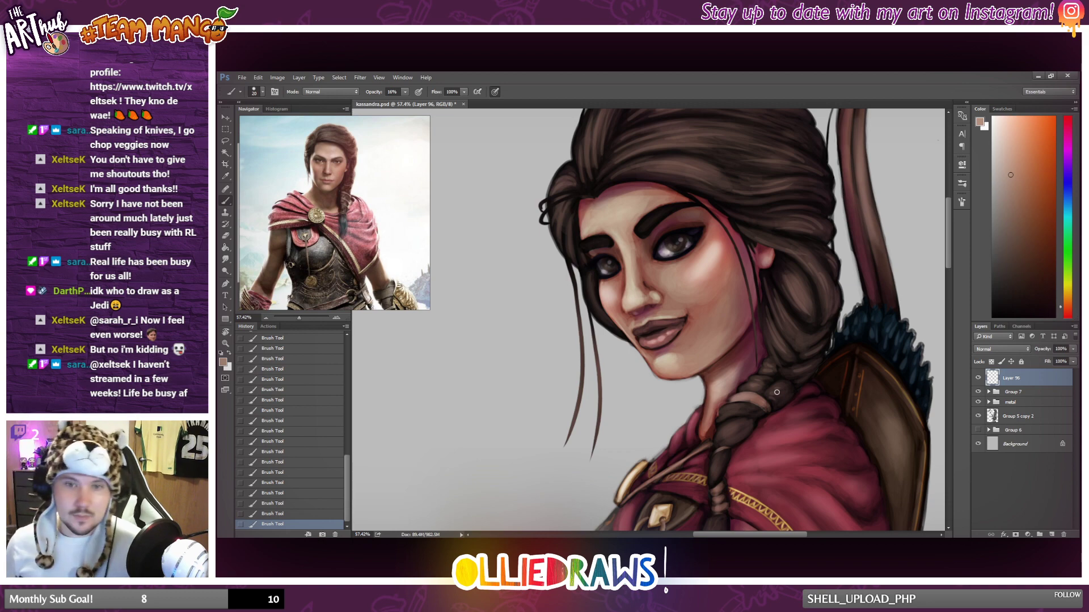
# Add short light strands to the crown near the top edge of the hair.
pyautogui.scroll(-3, 777, 392)
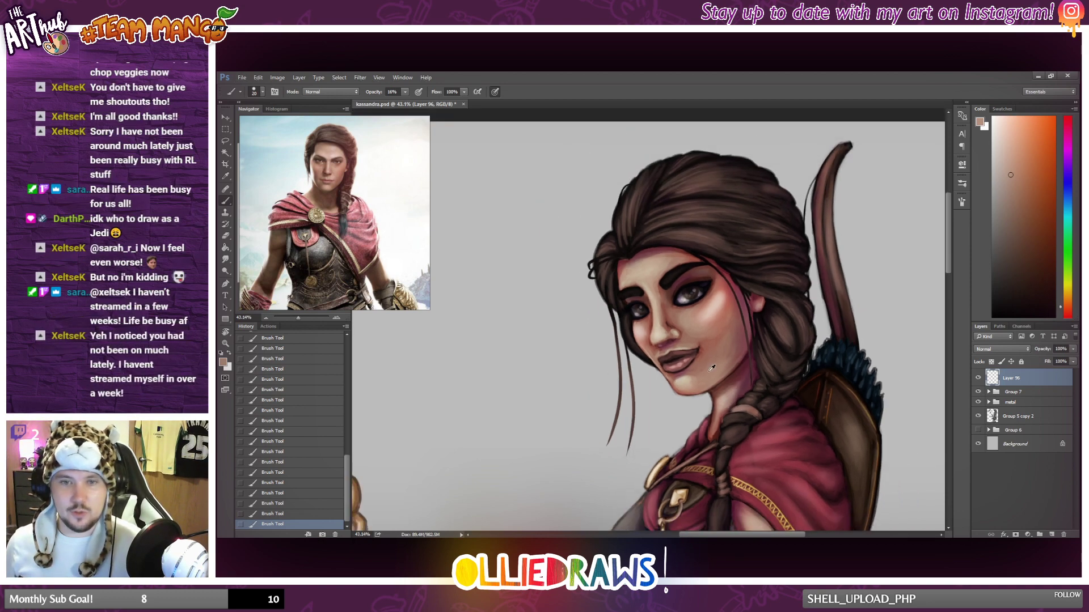
pyautogui.scroll(1, 738, 363)
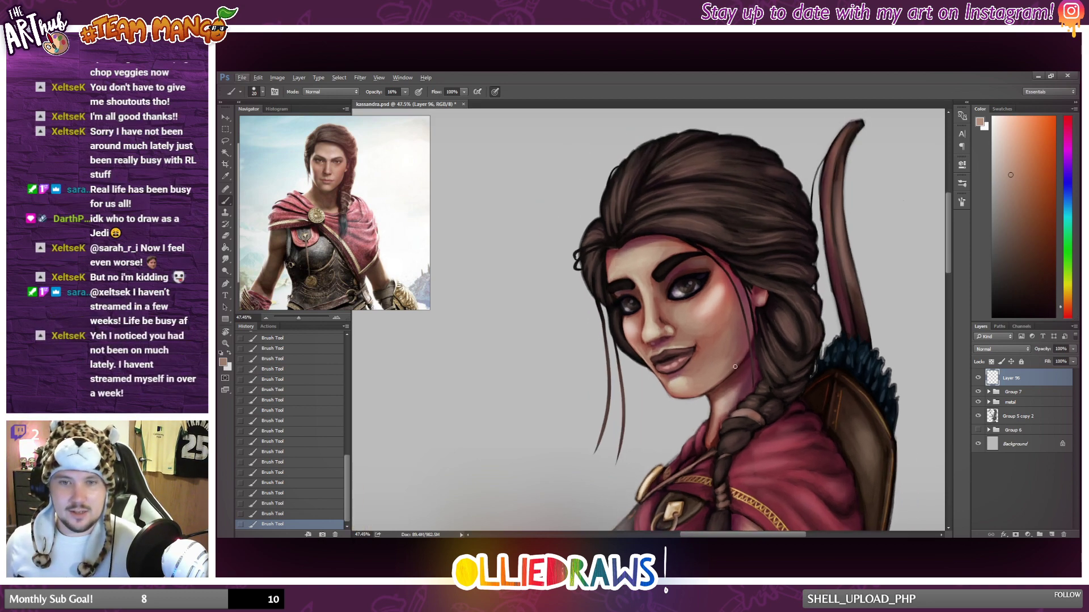
pyautogui.scroll(-3, 731, 366)
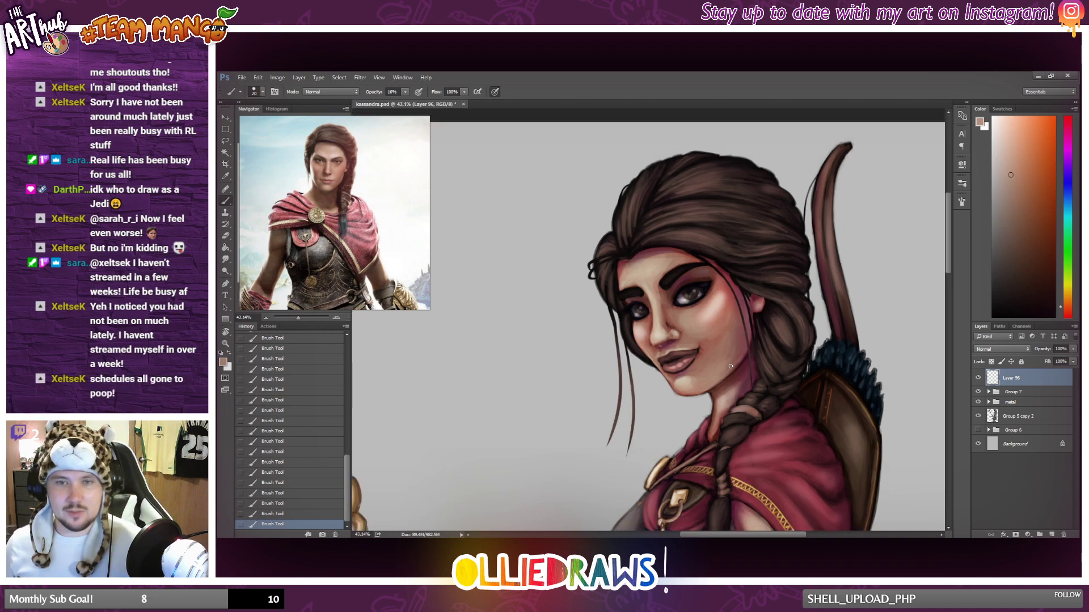
pyautogui.scroll(-2, 738, 365)
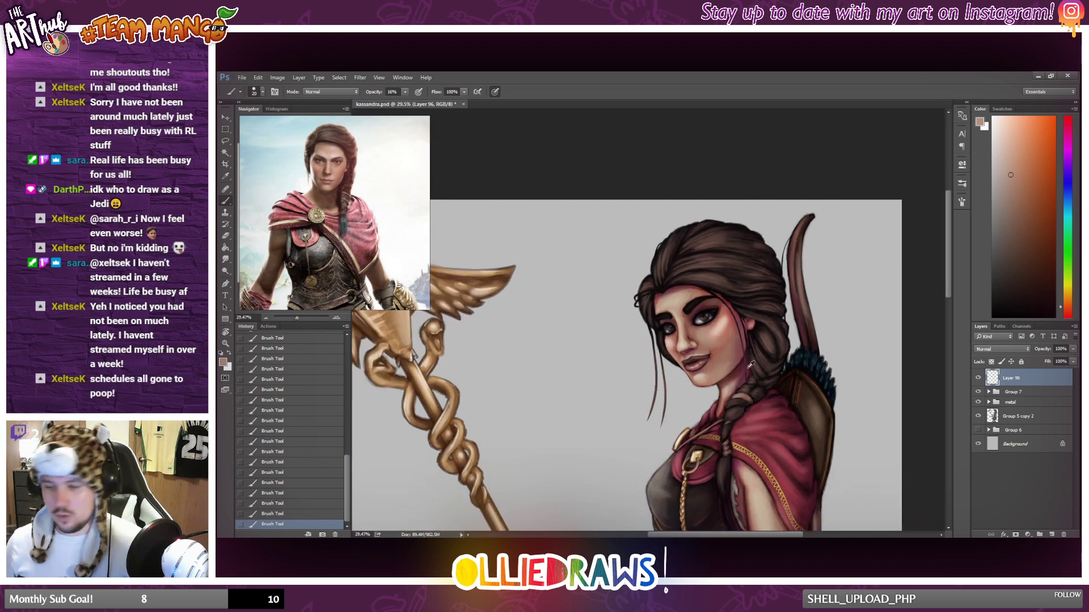
pyautogui.scroll(3, 763, 364)
pyautogui.scroll(1, 767, 362)
pyautogui.scroll(3, 721, 345)
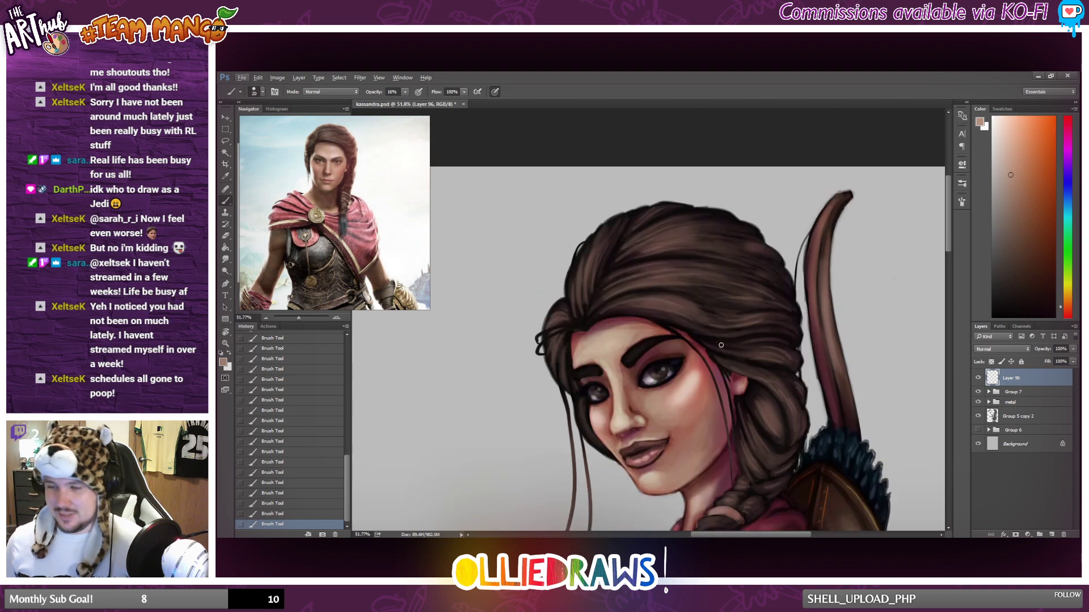
pyautogui.moveTo(694, 229)
pyautogui.mouseDown()
pyautogui.moveTo(750, 238)
pyautogui.moveTo(721, 244)
pyautogui.mouseUp()
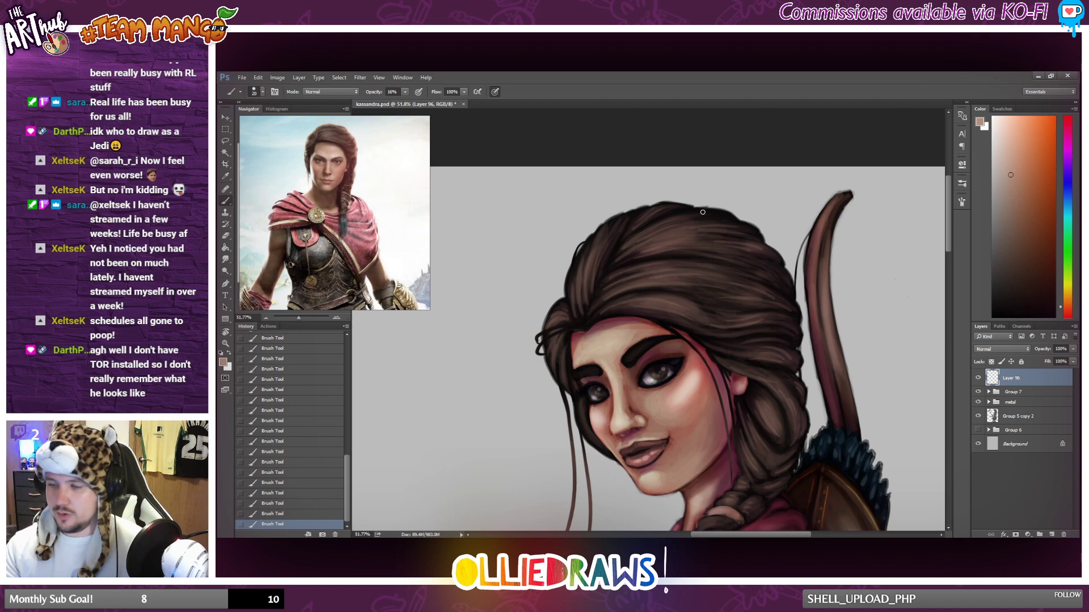
pyautogui.moveTo(679, 219); pyautogui.dragTo(703, 214)
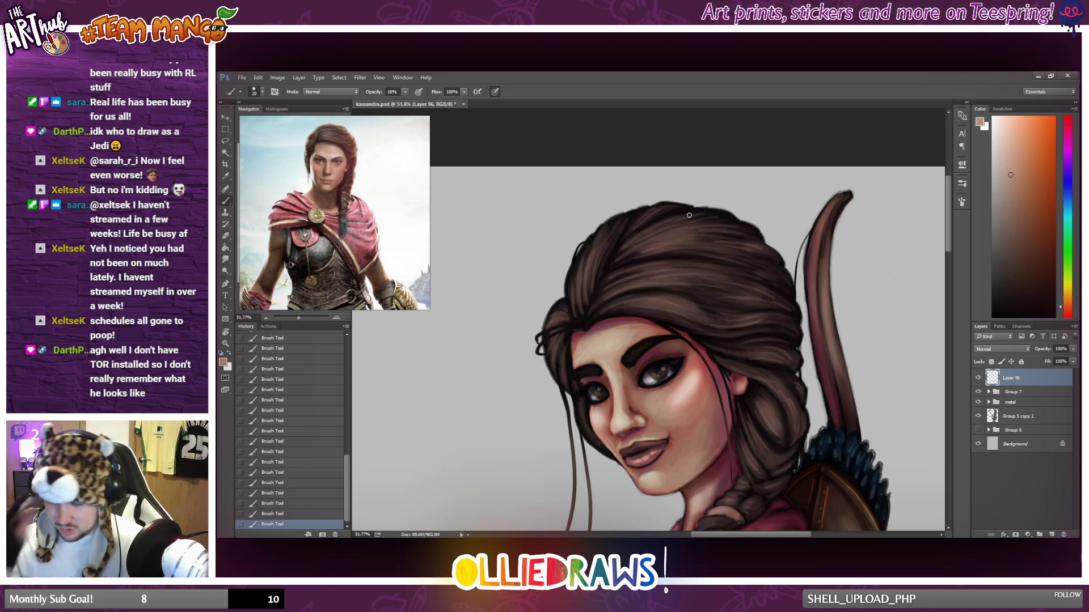
# Brush light strands down the dark lock of hair beside the far cheek.
pyautogui.moveTo(580, 405); pyautogui.dragTo(597, 448)
pyautogui.moveTo(580, 407)
pyautogui.mouseDown()
pyautogui.moveTo(589, 438)
pyautogui.moveTo(610, 453)
pyautogui.mouseUp()
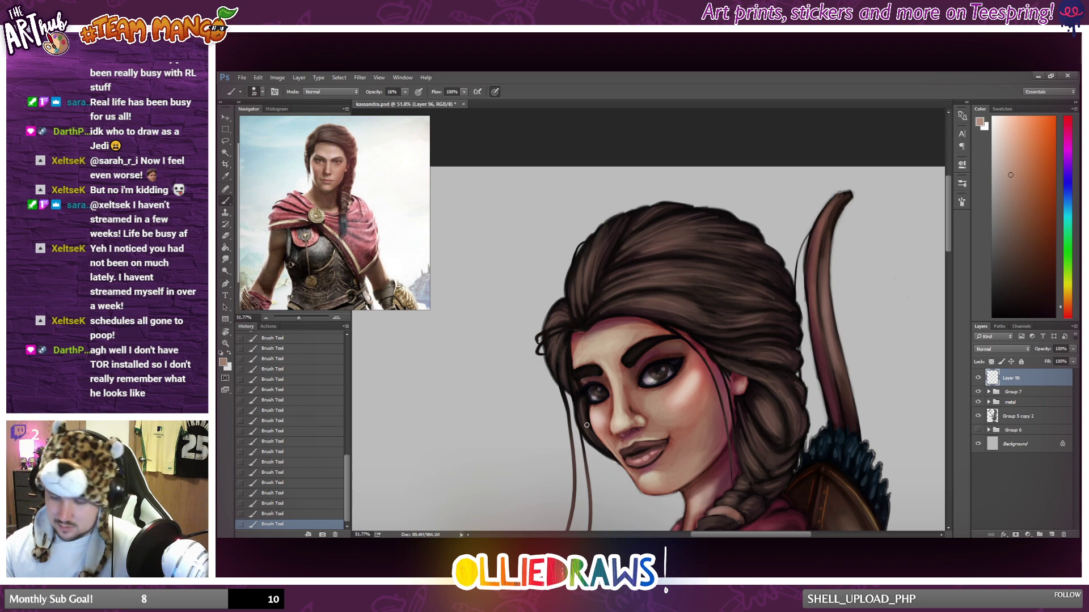
pyautogui.moveTo(580, 415); pyautogui.dragTo(599, 447)
# Examine the hair highlights both close up and against the whole figure.
pyautogui.scroll(-5, 619, 370)
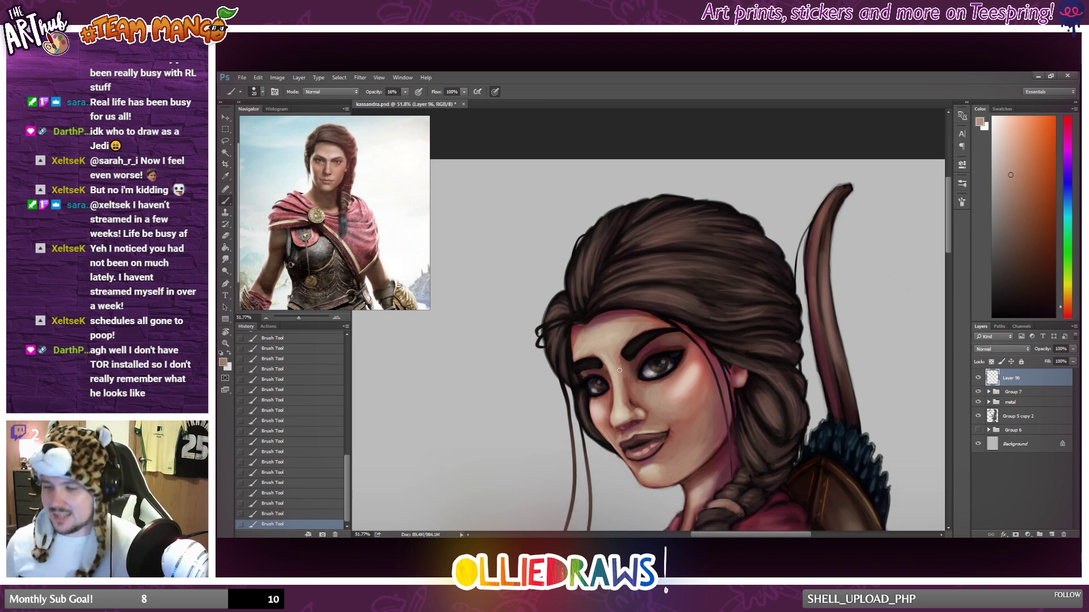
pyautogui.scroll(-8, 736, 391)
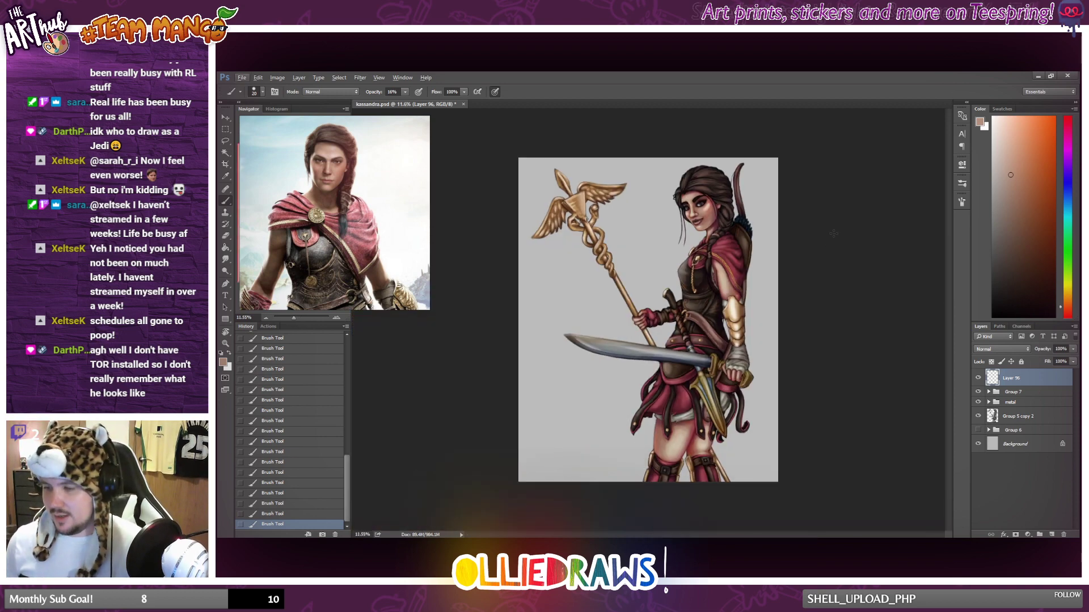
pyautogui.scroll(4, 731, 232)
pyautogui.scroll(2, 731, 232)
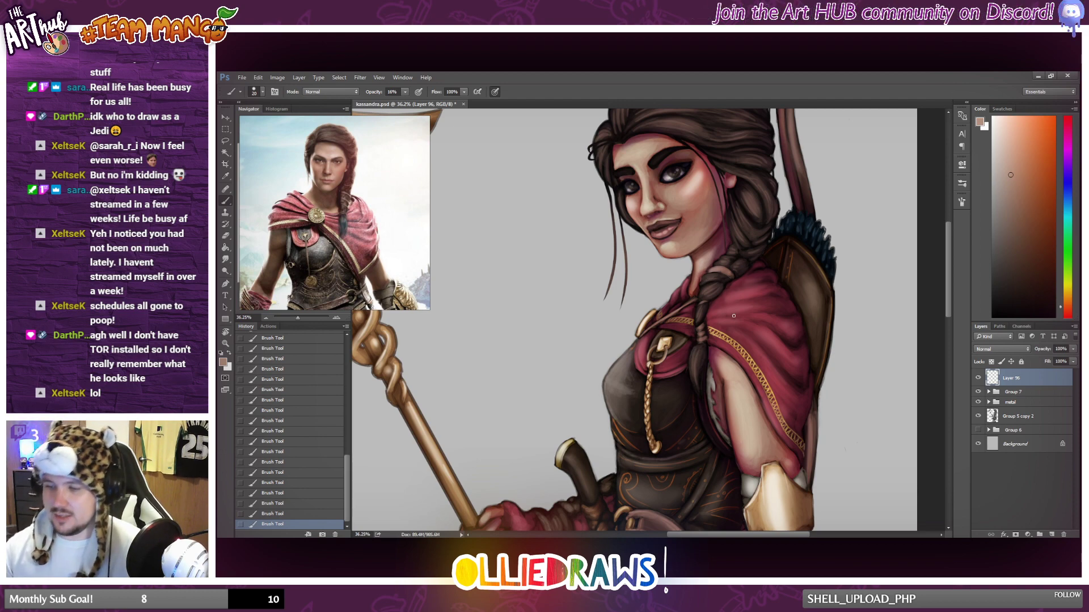
pyautogui.scroll(5, 733, 316)
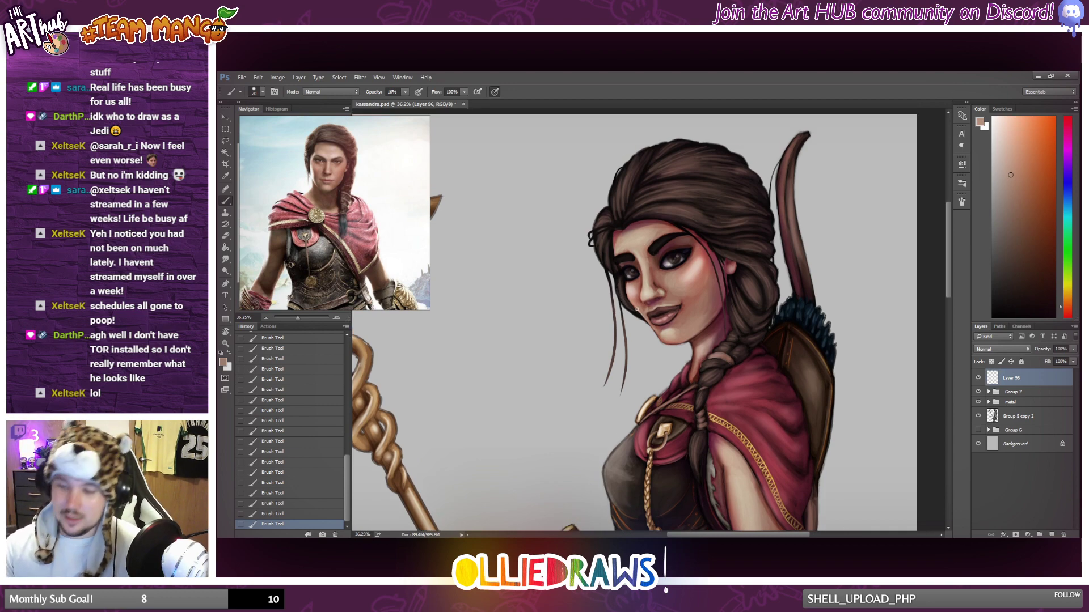
pyautogui.scroll(-3, 636, 310)
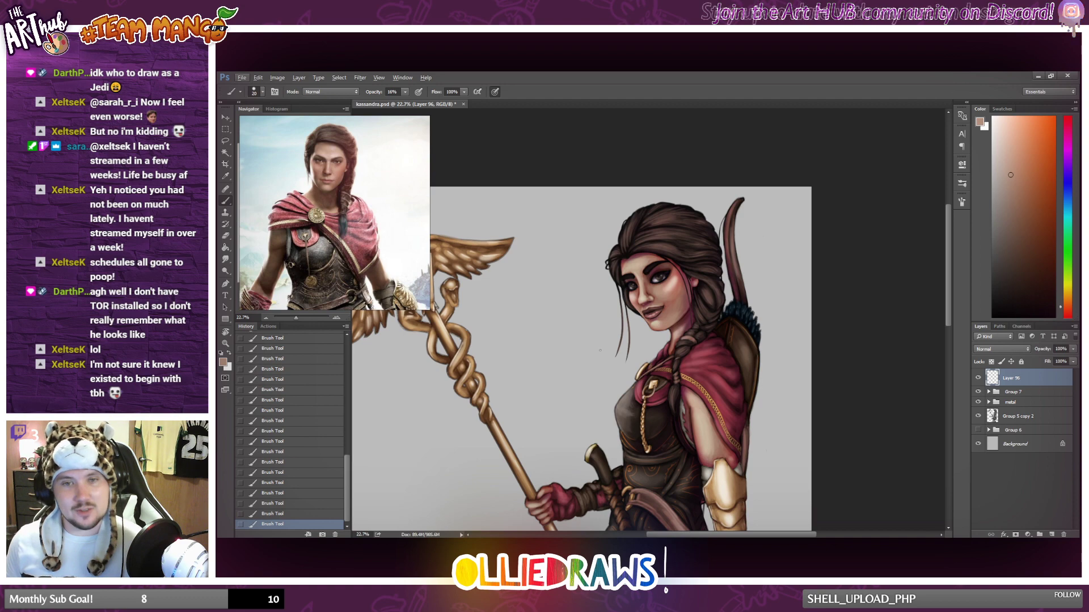
pyautogui.scroll(2, 593, 340)
pyautogui.scroll(4, 616, 355)
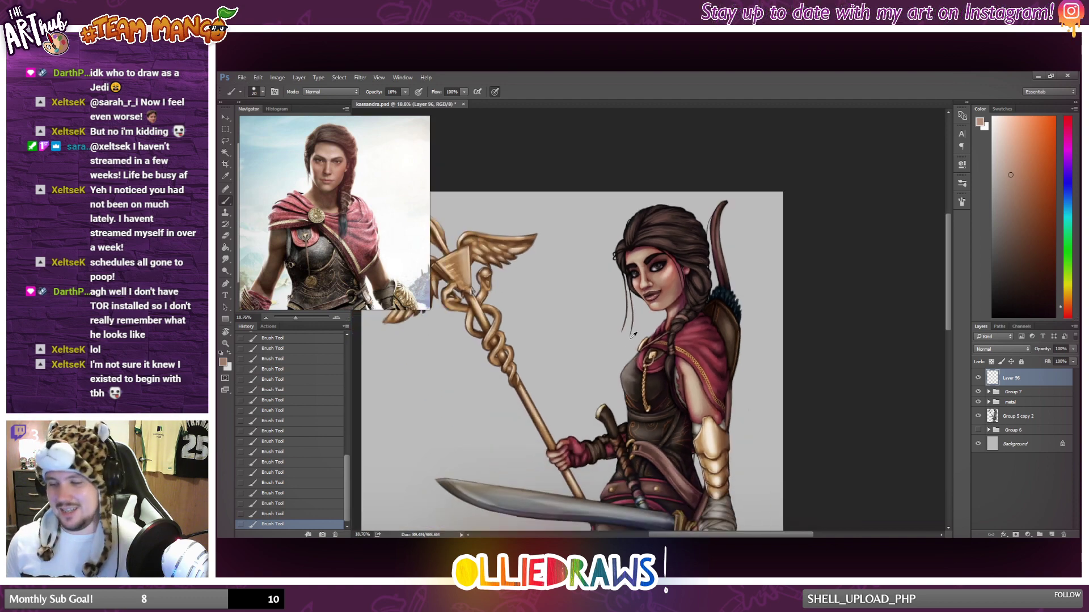
pyautogui.scroll(1, 647, 300)
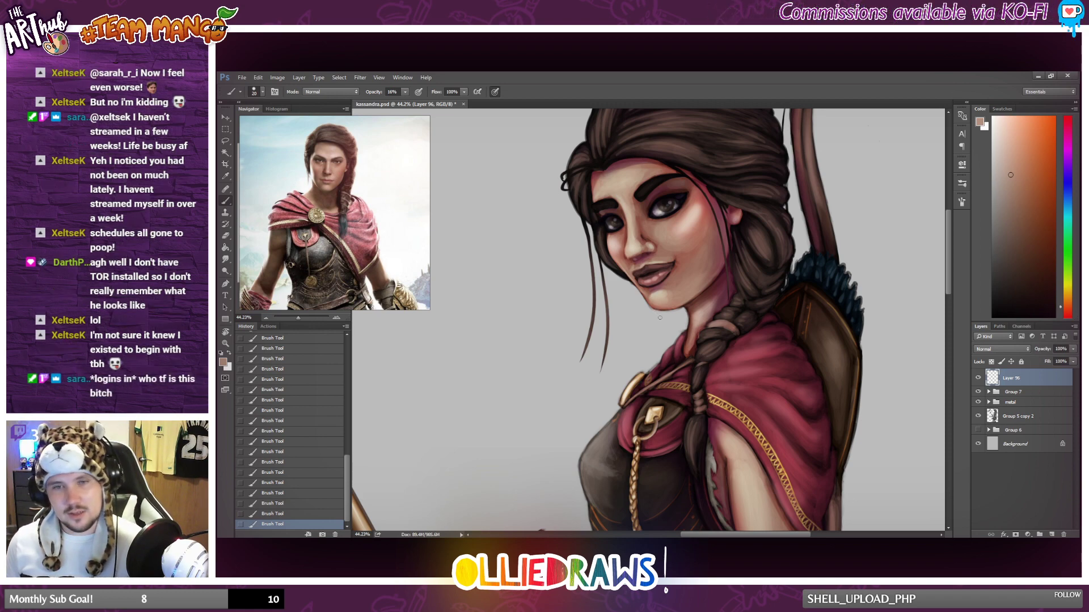
pyautogui.scroll(-5, 663, 317)
pyautogui.scroll(1, 664, 317)
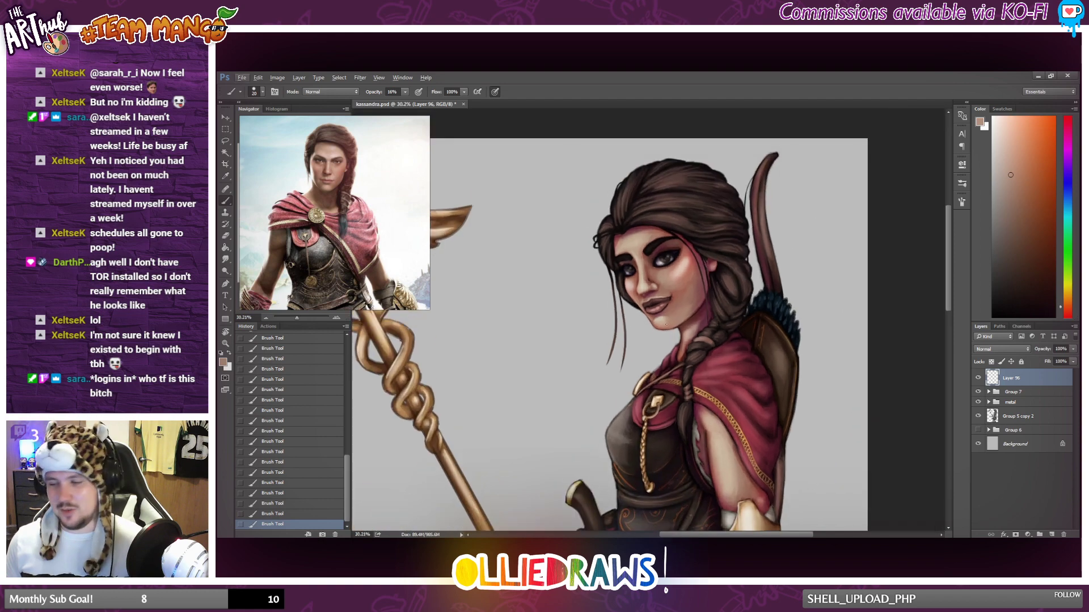
pyautogui.moveTo(675, 300); pyautogui.dragTo(677, 328)
pyautogui.scroll(1, 677, 328)
pyautogui.scroll(5, 676, 328)
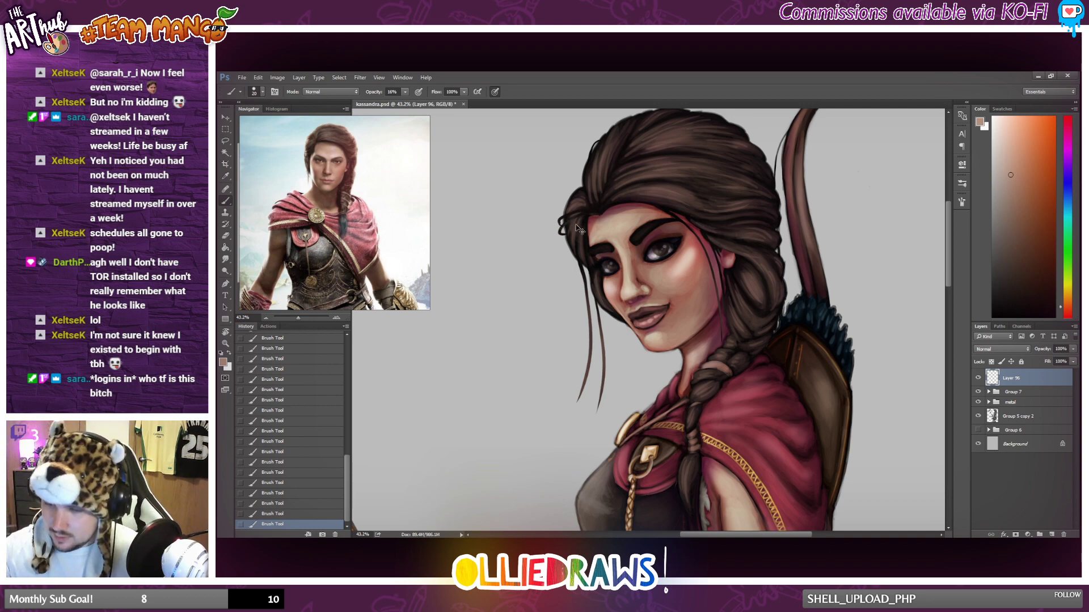
# Add a new layer above the hair strand layer and set the brush colour to a lighter, redder pink.
pyautogui.click(1010, 160)
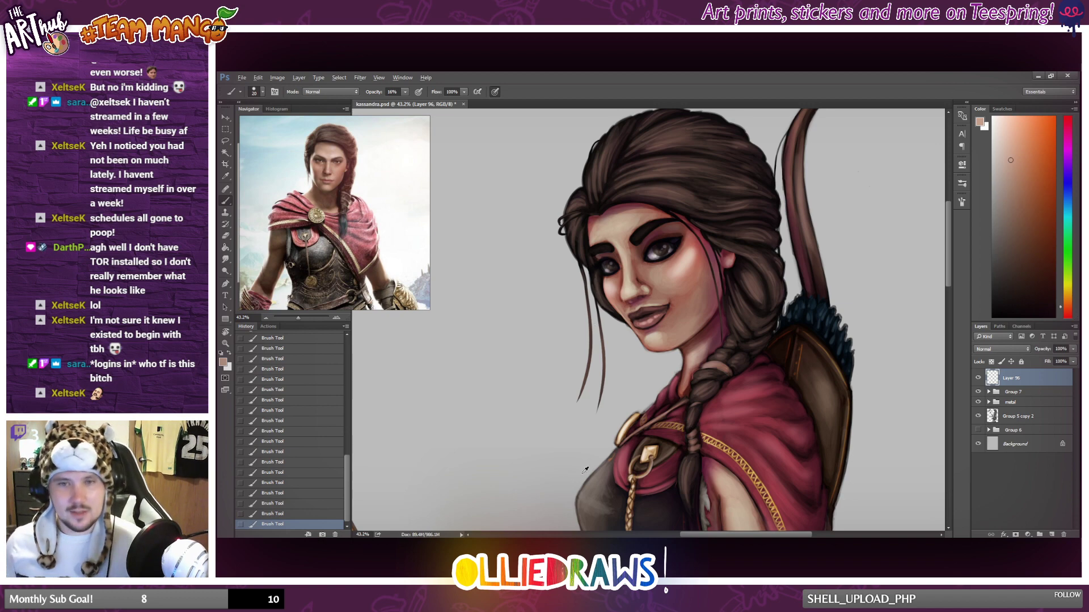
pyautogui.scroll(-3, 583, 473)
pyautogui.scroll(-2, 622, 420)
pyautogui.scroll(3, 693, 365)
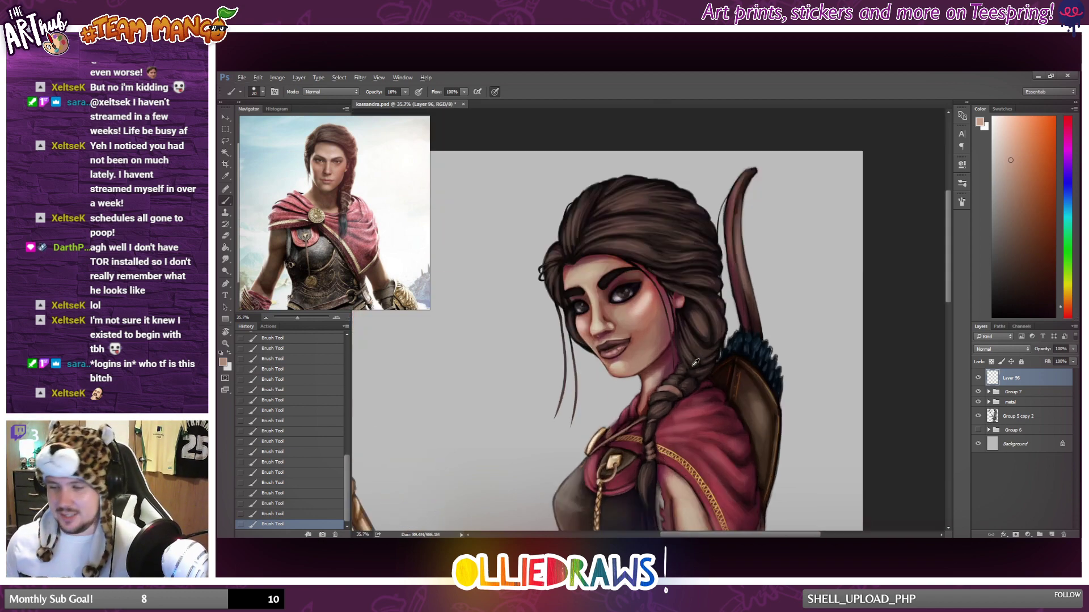
pyautogui.scroll(1, 696, 362)
pyautogui.scroll(-3, 693, 363)
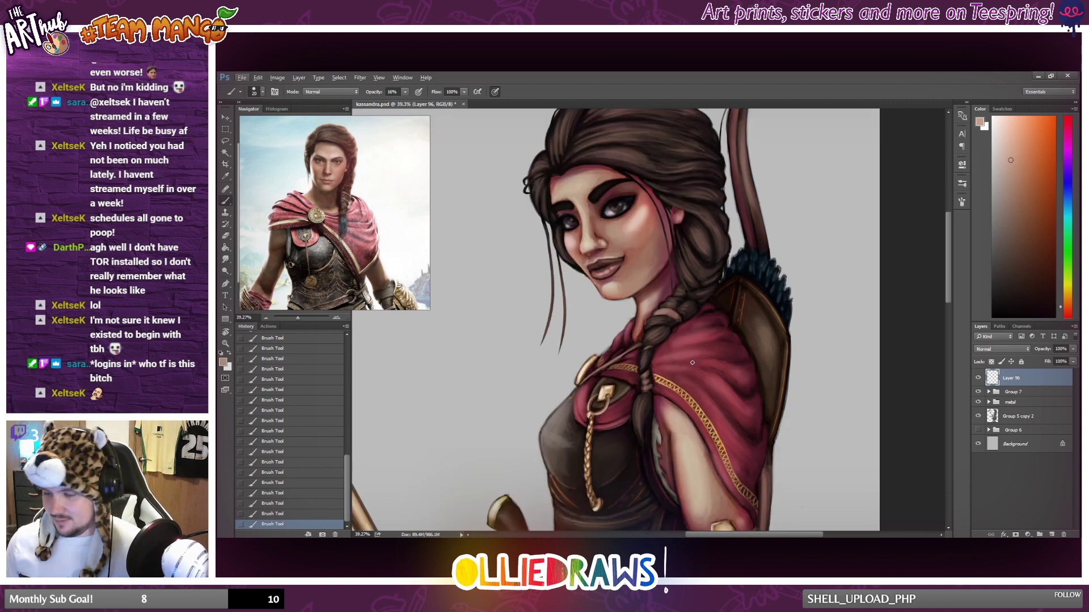
pyautogui.scroll(-5, 692, 361)
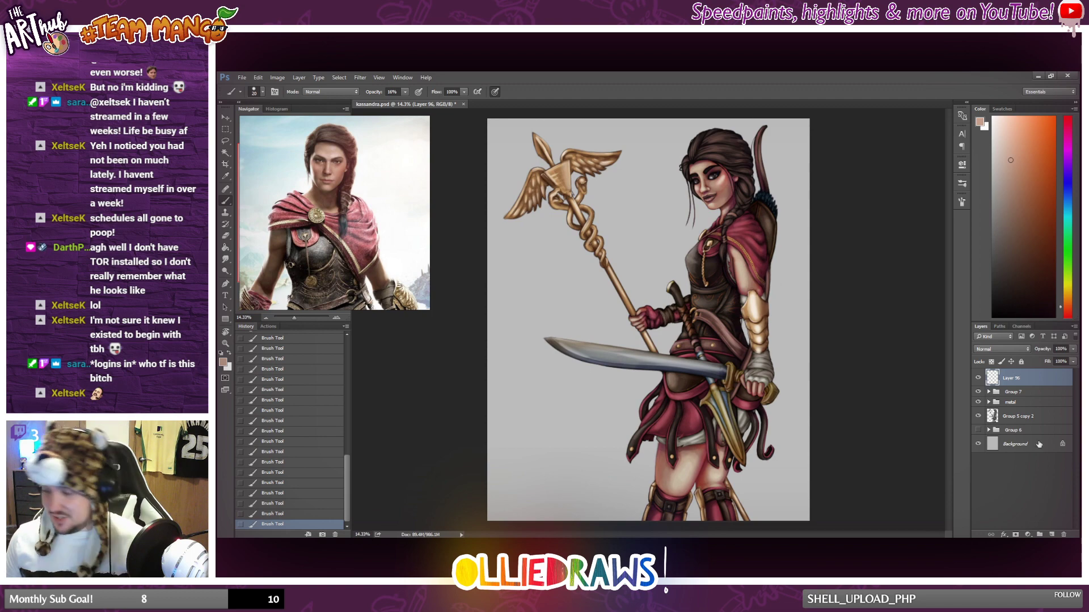
pyautogui.click(1051, 535)
pyautogui.scroll(3, 775, 122)
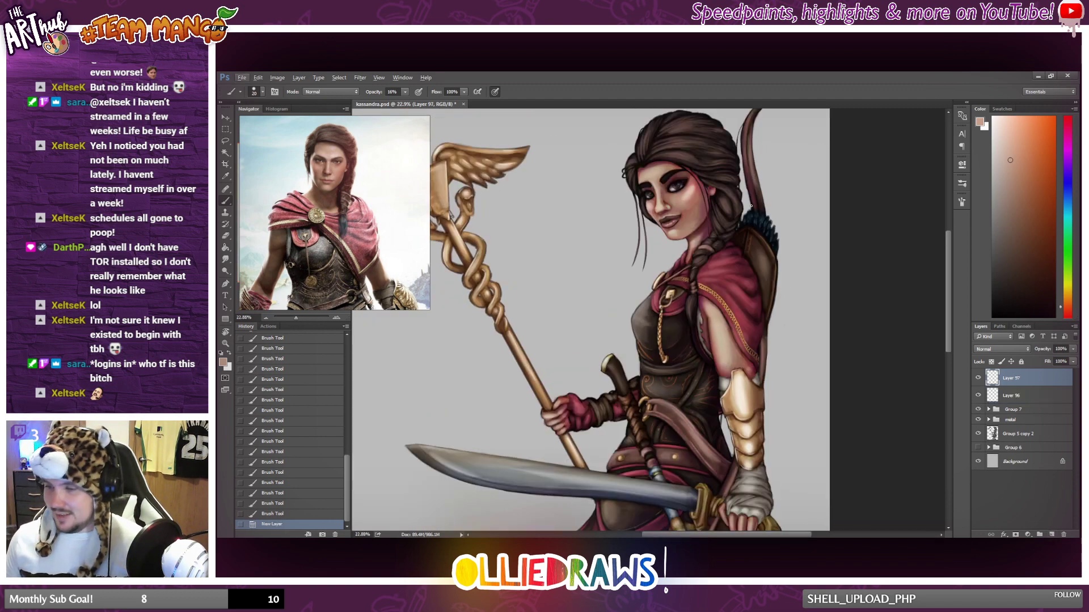
pyautogui.click(1068, 310)
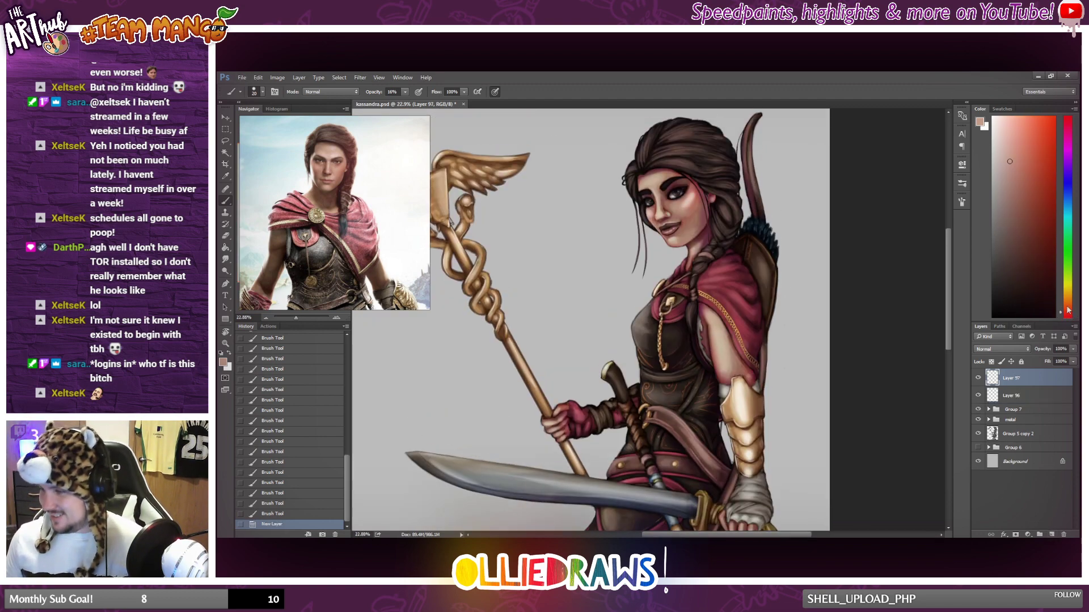
pyautogui.click(1007, 140)
pyautogui.scroll(3, 599, 213)
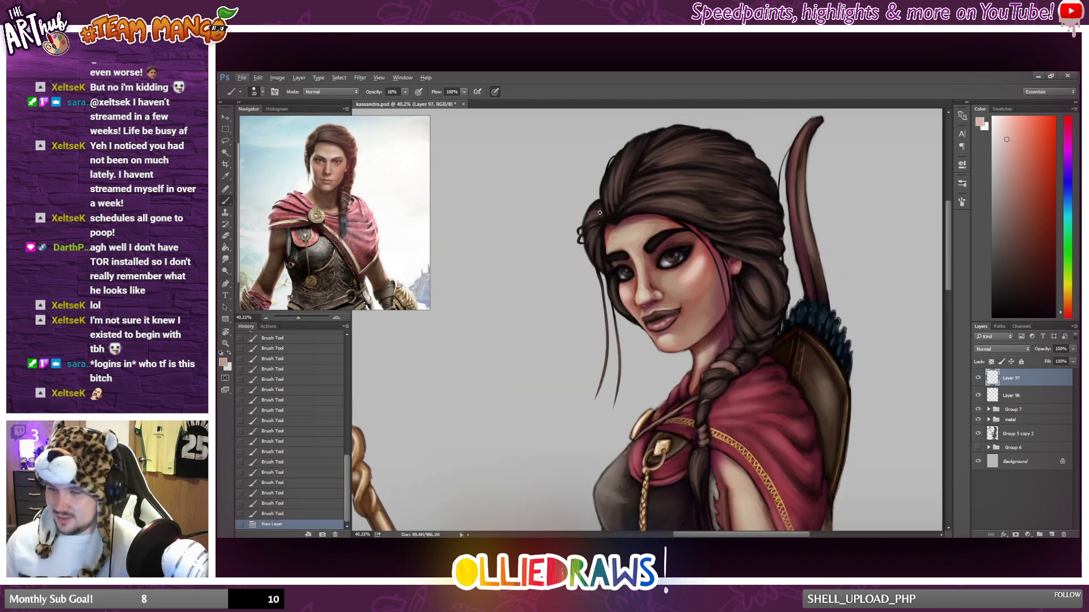
pyautogui.moveTo(615, 215)
pyautogui.mouseDown()
pyautogui.moveTo(647, 191)
pyautogui.moveTo(652, 213)
pyautogui.mouseUp()
pyautogui.hotkey('ctrl', 'z')
pyautogui.hotkey('ctrl', 'z')
# Sample a near-black brown from the hair and paint short strokes along the hairline at the far temple.
pyautogui.scroll(3, 646, 238)
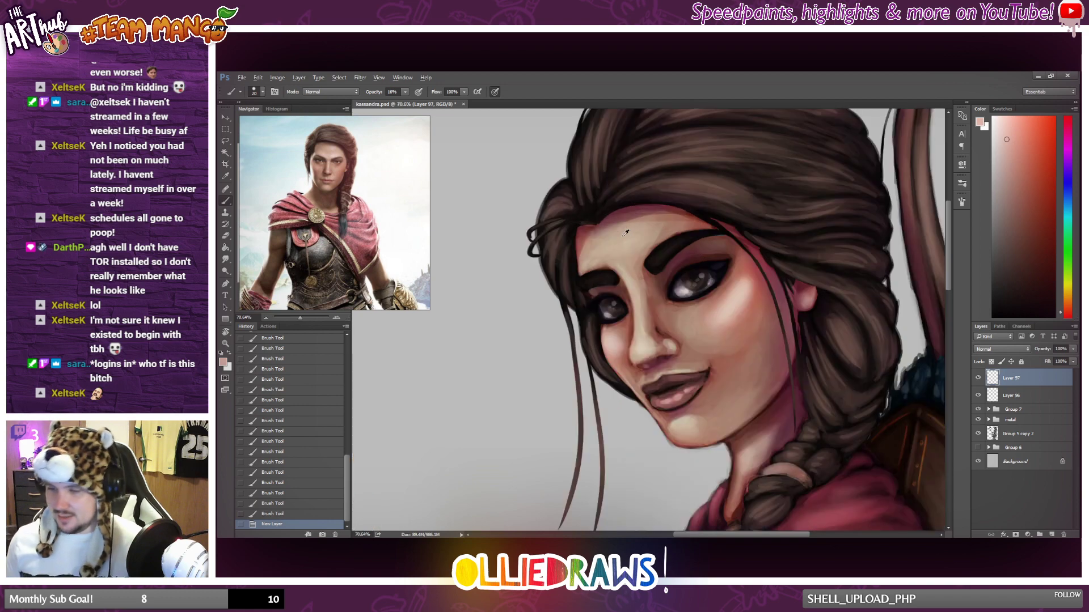
pyautogui.keyDown('alt'); pyautogui.click(601, 216); pyautogui.keyUp('alt')
pyautogui.moveTo(593, 223); pyautogui.dragTo(573, 229)
pyautogui.moveTo(590, 224); pyautogui.dragTo(573, 230)
# Paint fine dark hairs along the hairline above the forehead using a smaller brush at 42% opacity.
pyautogui.rightClick(618, 232)
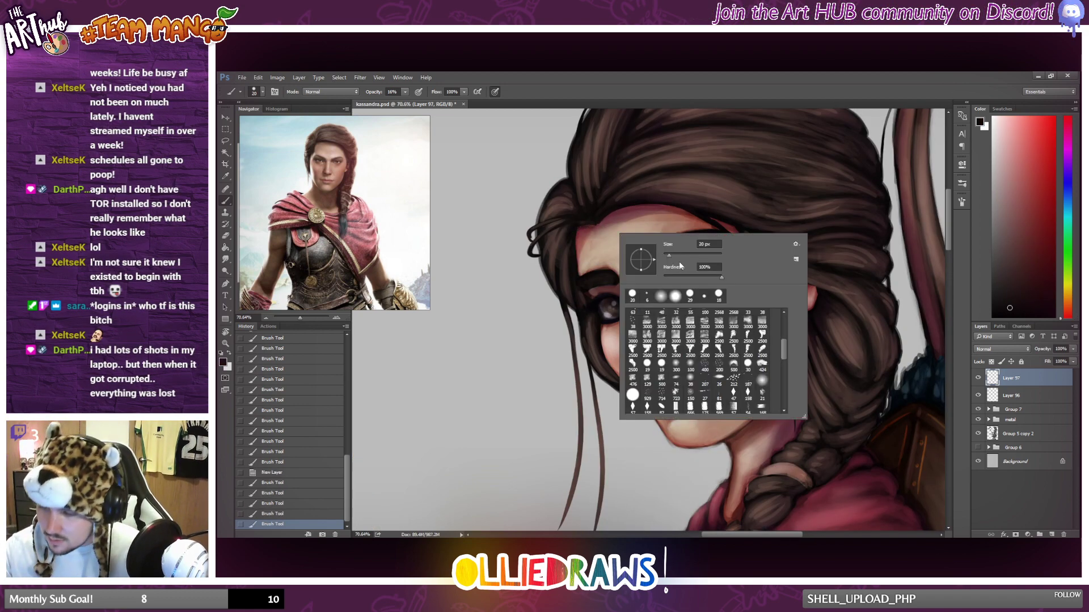
pyautogui.moveTo(666, 255); pyautogui.dragTo(665, 255)
pyautogui.moveTo(404, 92); pyautogui.dragTo(417, 102)
pyautogui.click(588, 228)
pyautogui.moveTo(593, 225); pyautogui.dragTo(579, 228)
pyautogui.moveTo(594, 224)
pyautogui.mouseDown()
pyautogui.moveTo(580, 227)
pyautogui.moveTo(590, 225)
pyautogui.mouseUp()
pyautogui.keyDown('alt'); pyautogui.click(594, 225); pyautogui.keyUp('alt')
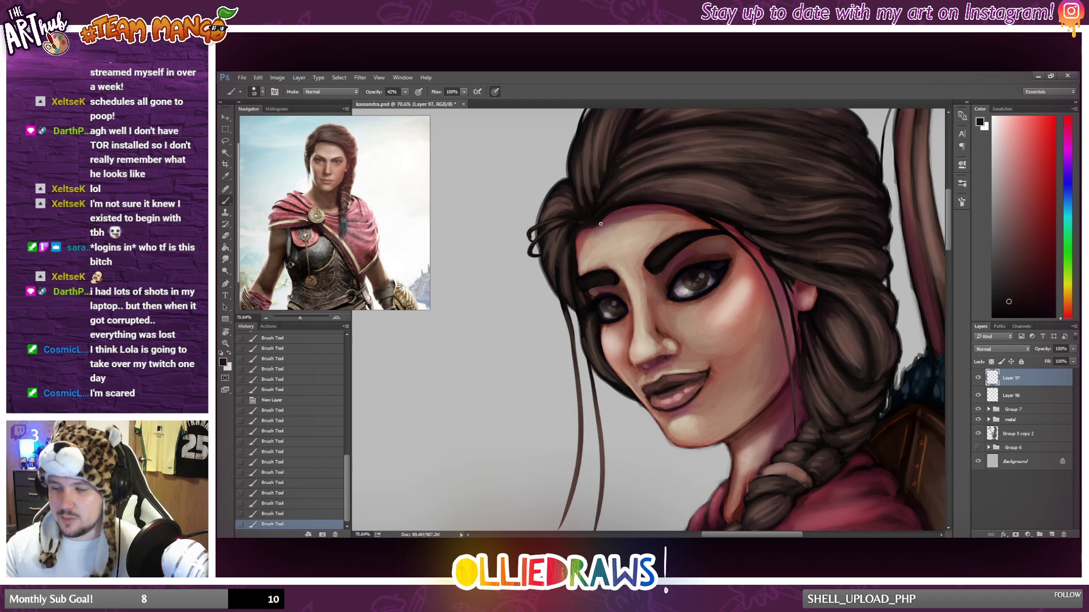
pyautogui.moveTo(606, 218); pyautogui.dragTo(599, 226)
pyautogui.click(634, 209)
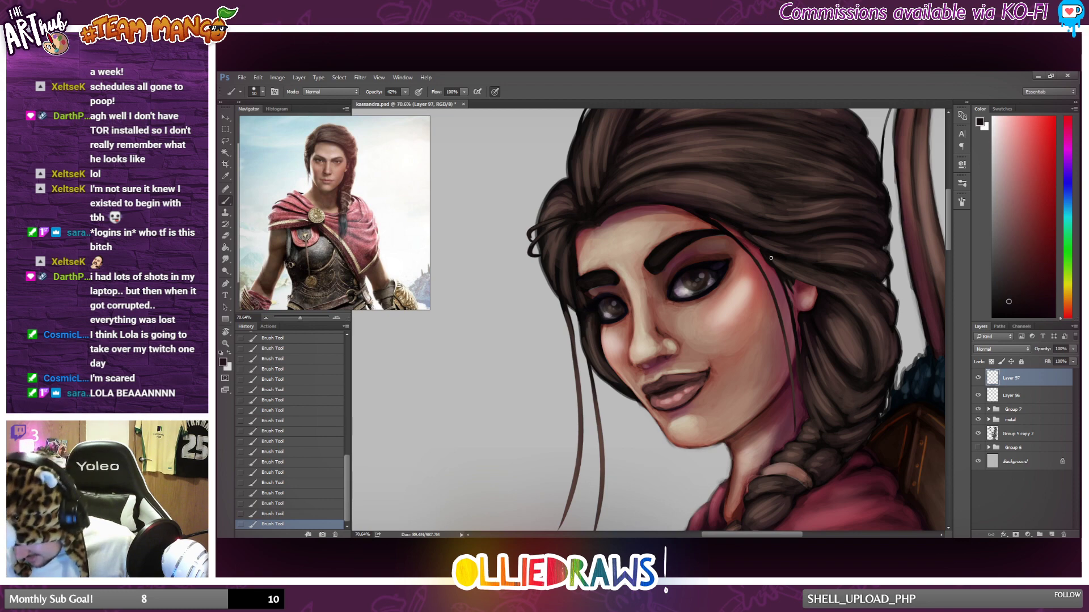
# Paint thin dark strands falling from the hairline past the near temple and ear.
pyautogui.moveTo(756, 246); pyautogui.dragTo(769, 265)
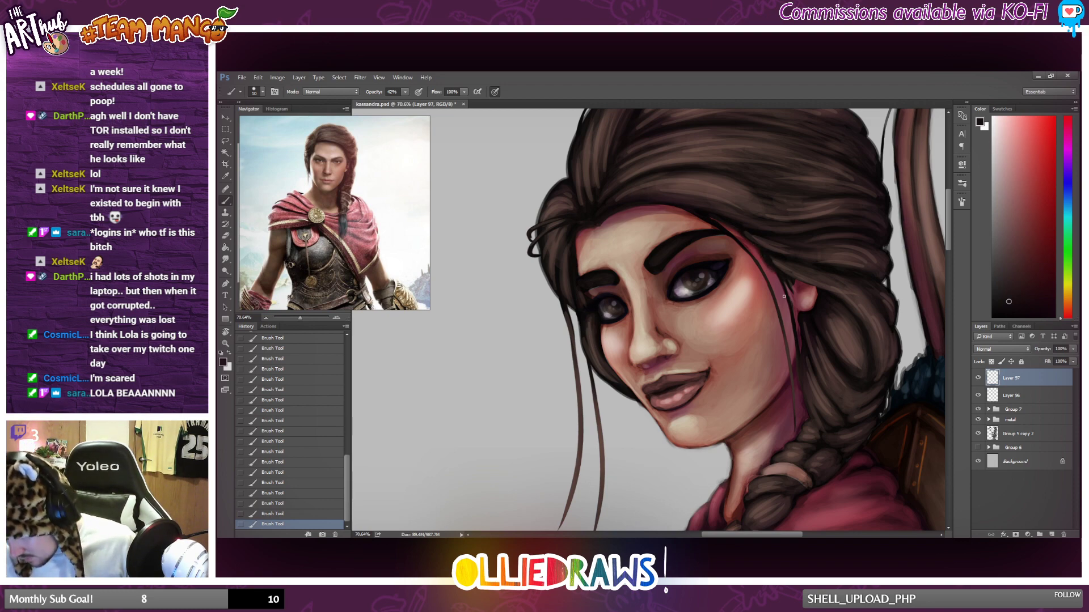
pyautogui.moveTo(770, 277); pyautogui.dragTo(790, 349)
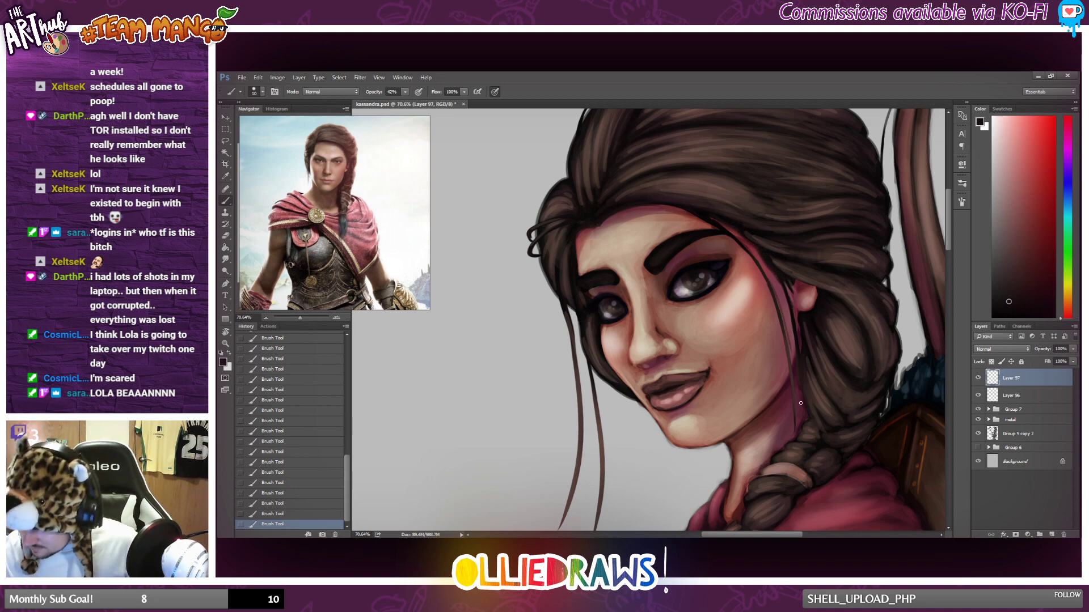
pyautogui.hotkey('ctrl', 'z')
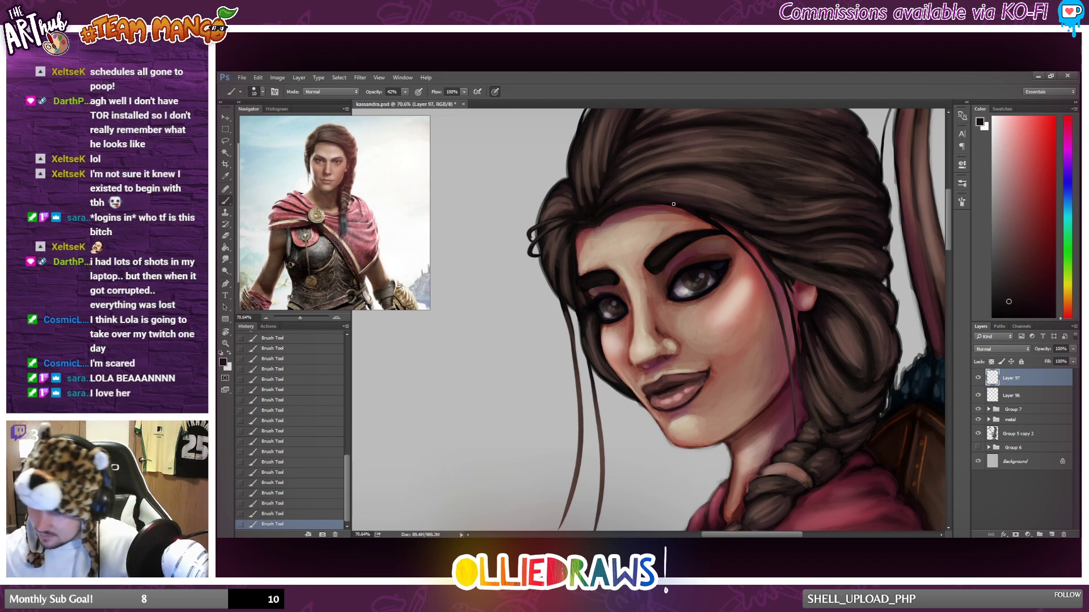
pyautogui.moveTo(687, 211); pyautogui.dragTo(761, 348)
pyautogui.scroll(-8, 709, 428)
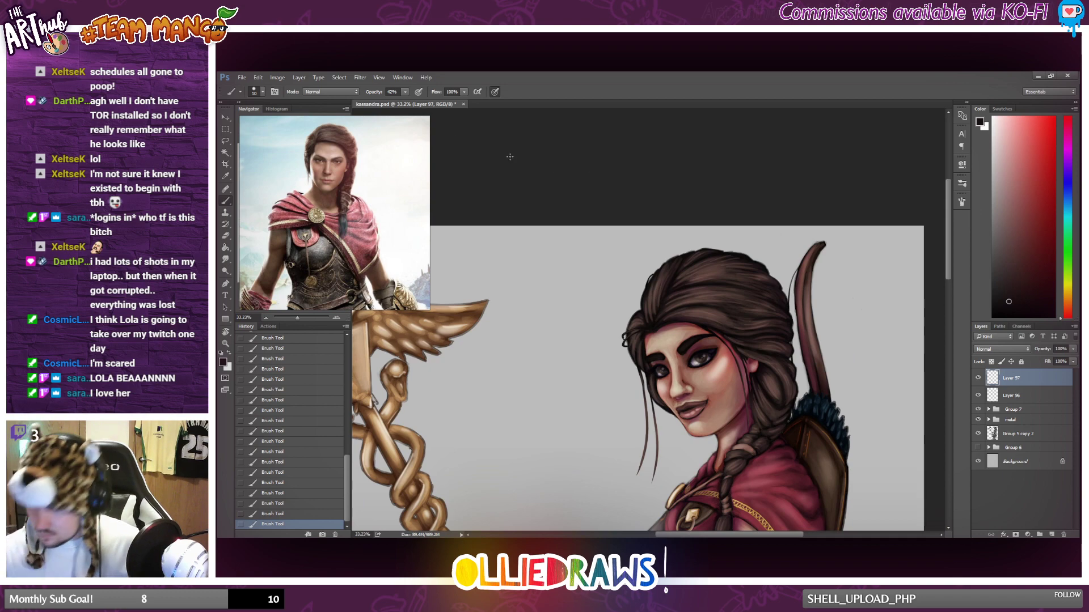
# Set the brush opacity to 77% and paint a loose dark strand from the hairline down the near cheek.
pyautogui.moveTo(405, 91); pyautogui.dragTo(426, 105)
pyautogui.click(718, 327)
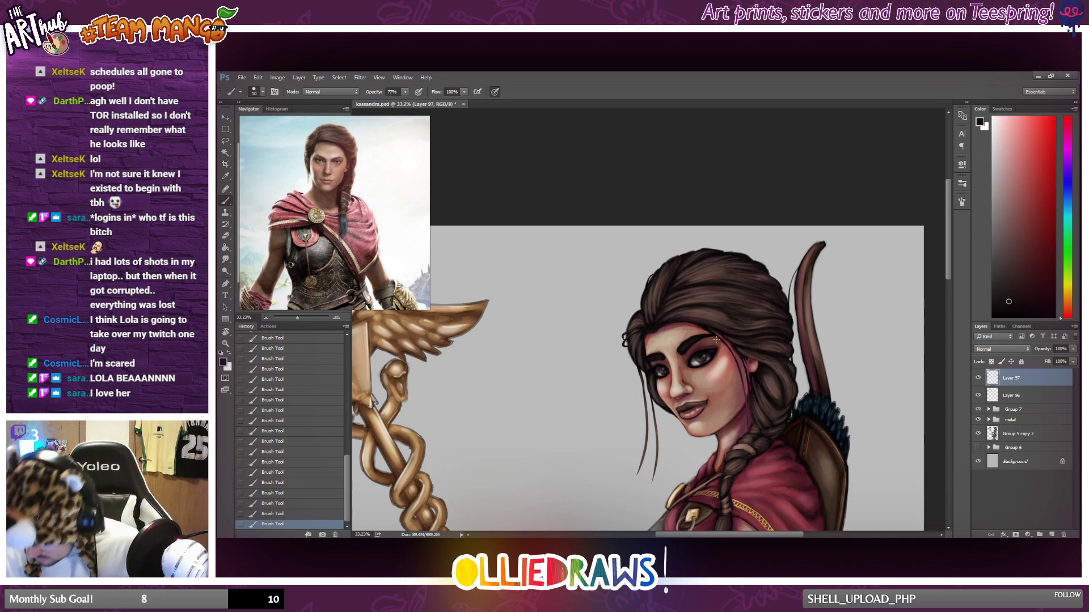
pyautogui.moveTo(717, 335); pyautogui.dragTo(742, 399)
pyautogui.hotkey('ctrl', 'z')
pyautogui.moveTo(717, 336); pyautogui.dragTo(737, 394)
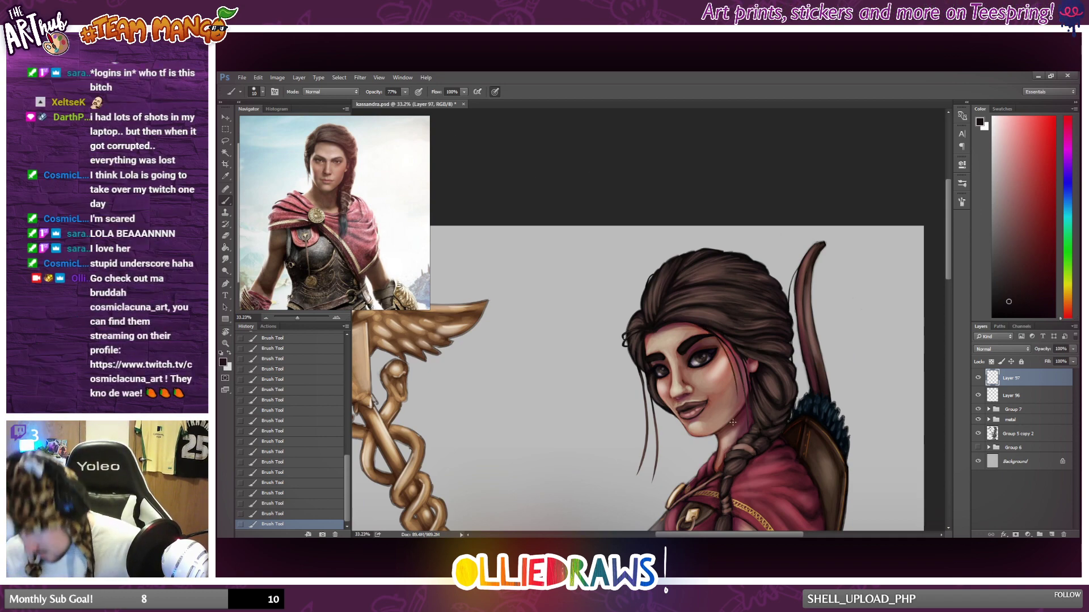
# Choose a lighter muted brown at 38% brush opacity and paint fine strands along the front edge of the upper braid.
pyautogui.scroll(-6, 732, 420)
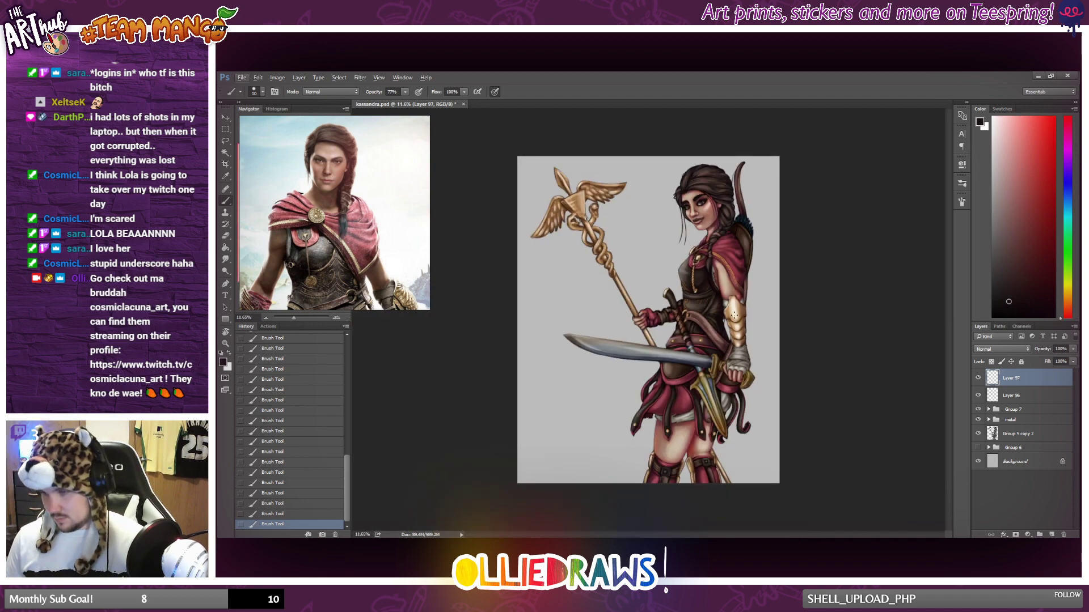
pyautogui.scroll(-1, 743, 221)
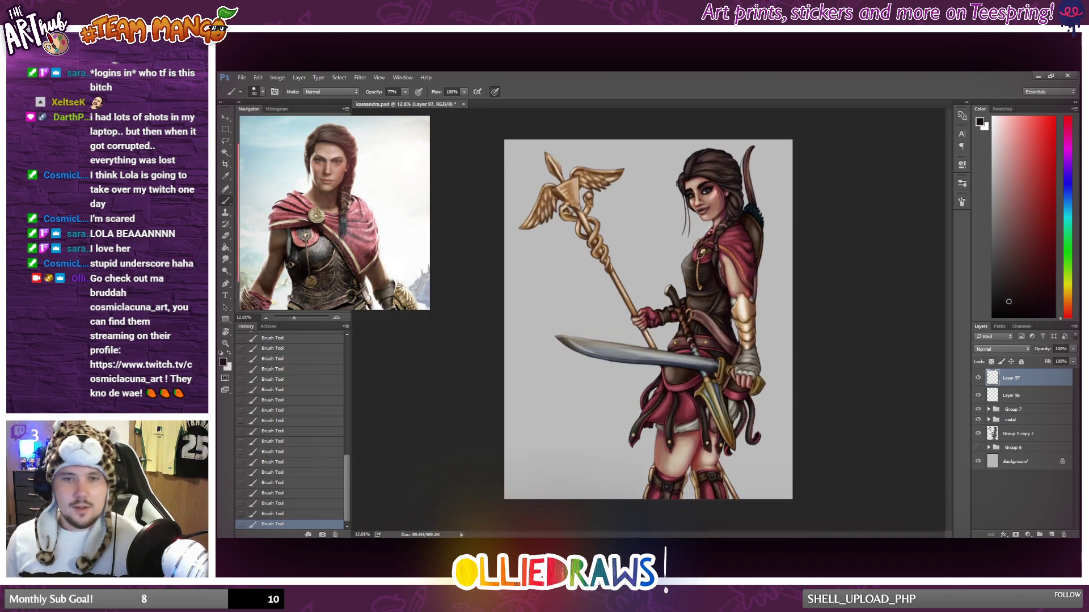
pyautogui.scroll(4, 749, 233)
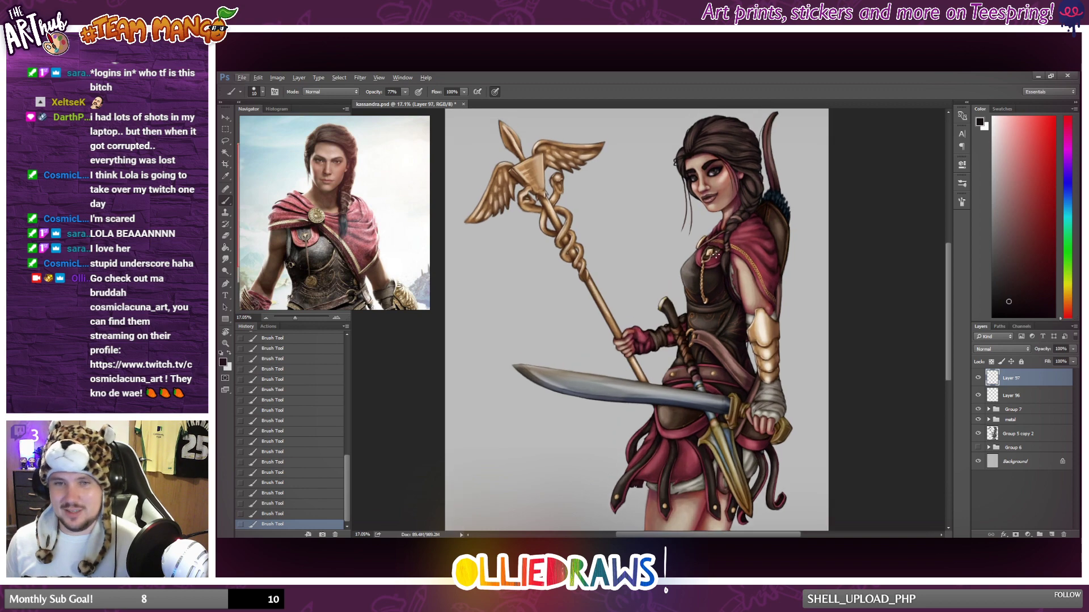
pyautogui.scroll(3, 751, 236)
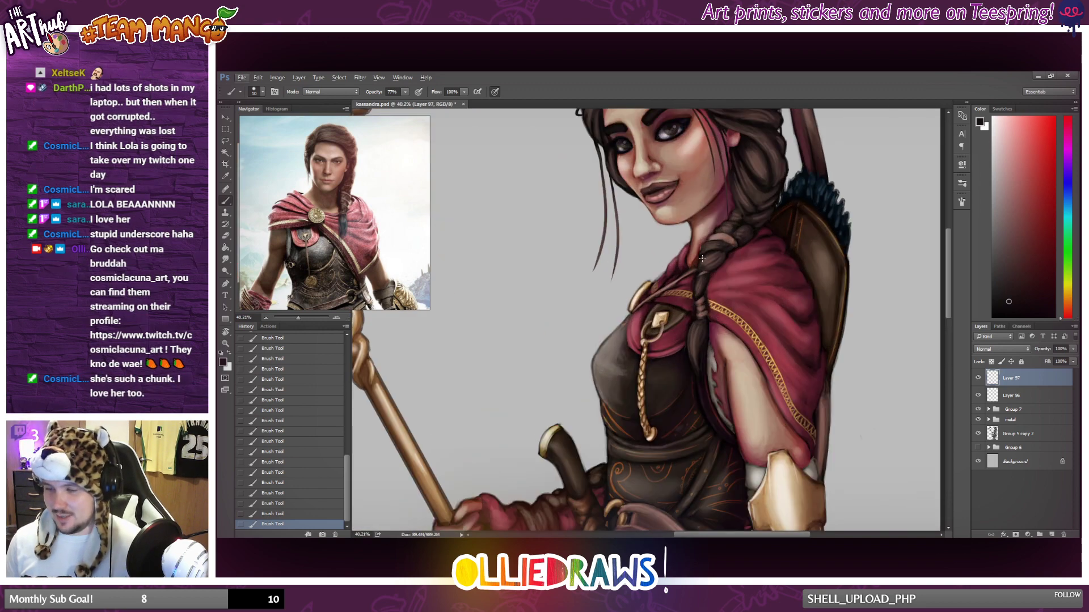
pyautogui.scroll(4, 906, 239)
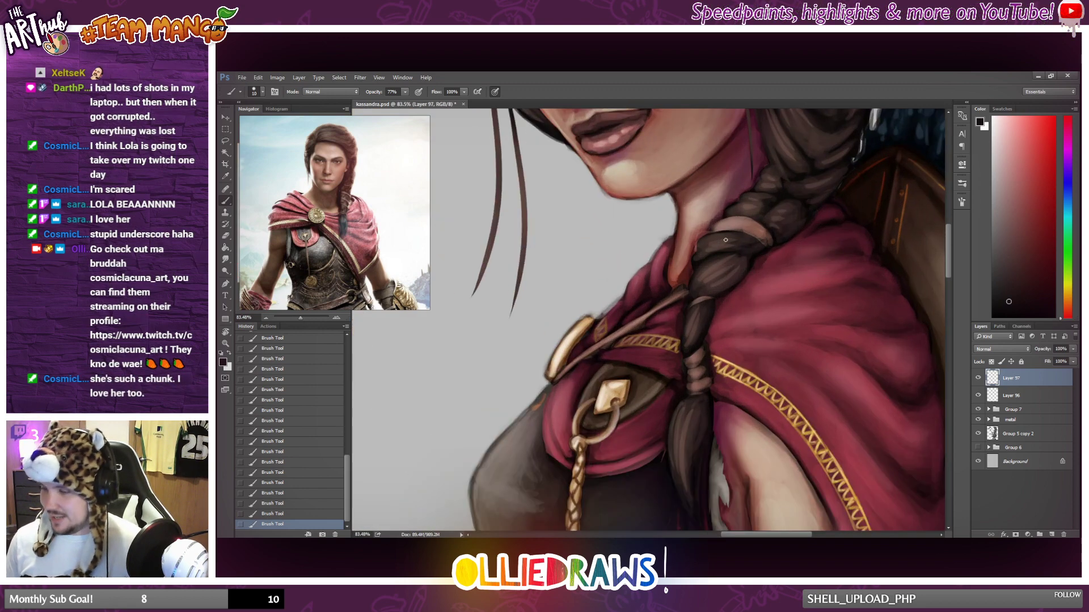
pyautogui.keyDown('alt'); pyautogui.click(716, 247); pyautogui.keyUp('alt')
pyautogui.click(1004, 198)
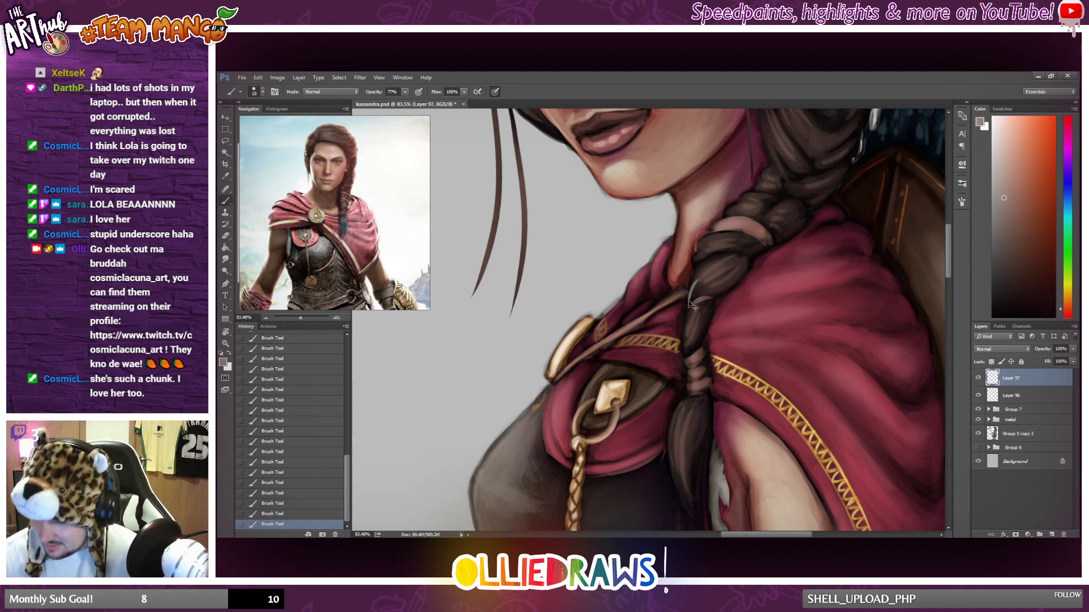
pyautogui.click(402, 94)
pyautogui.press('3')
pyautogui.press('8')
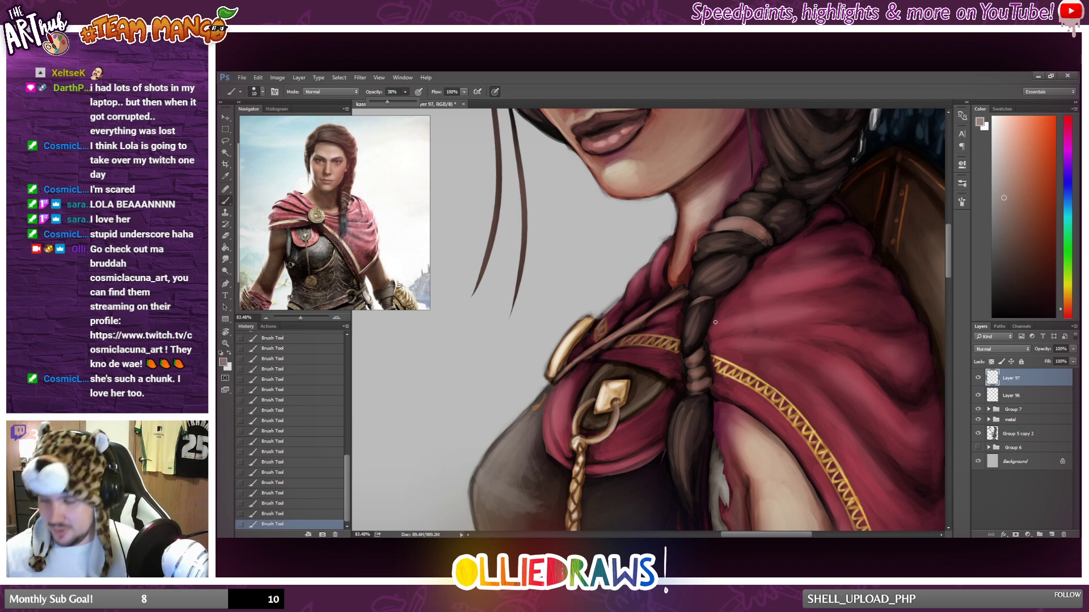
pyautogui.moveTo(684, 352); pyautogui.dragTo(687, 313)
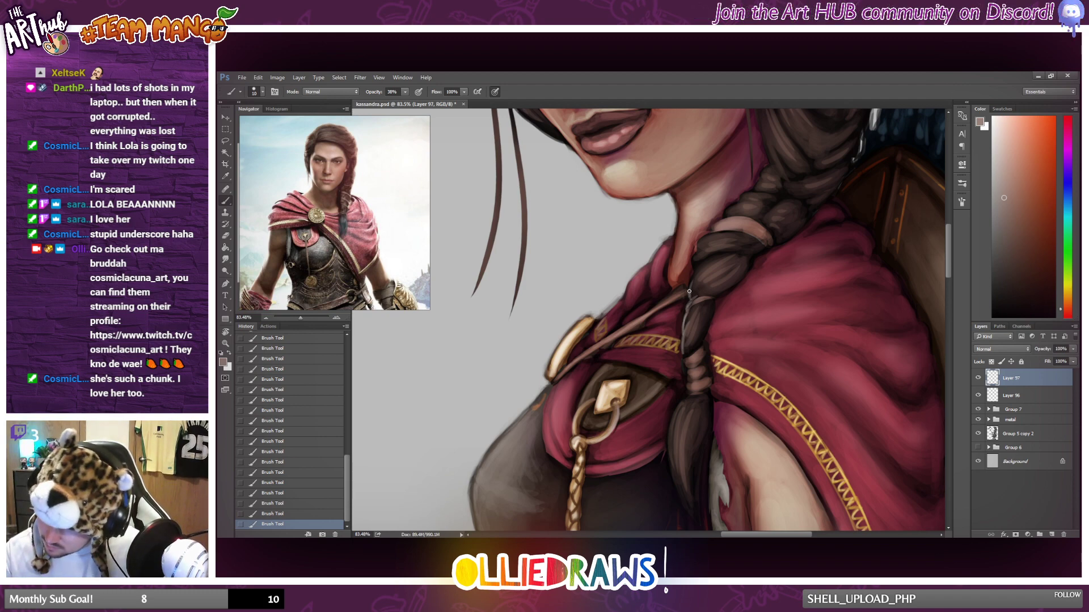
pyautogui.moveTo(689, 293); pyautogui.dragTo(694, 269)
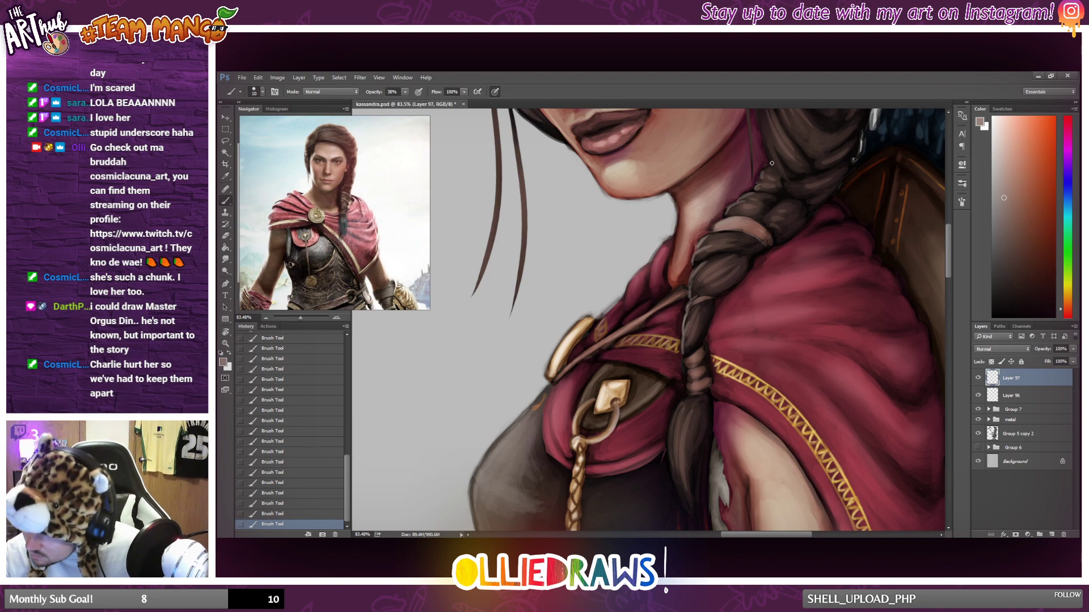
# Brush light strands down the braid's loose tail below the lower hair tie.
pyautogui.scroll(-10, 792, 170)
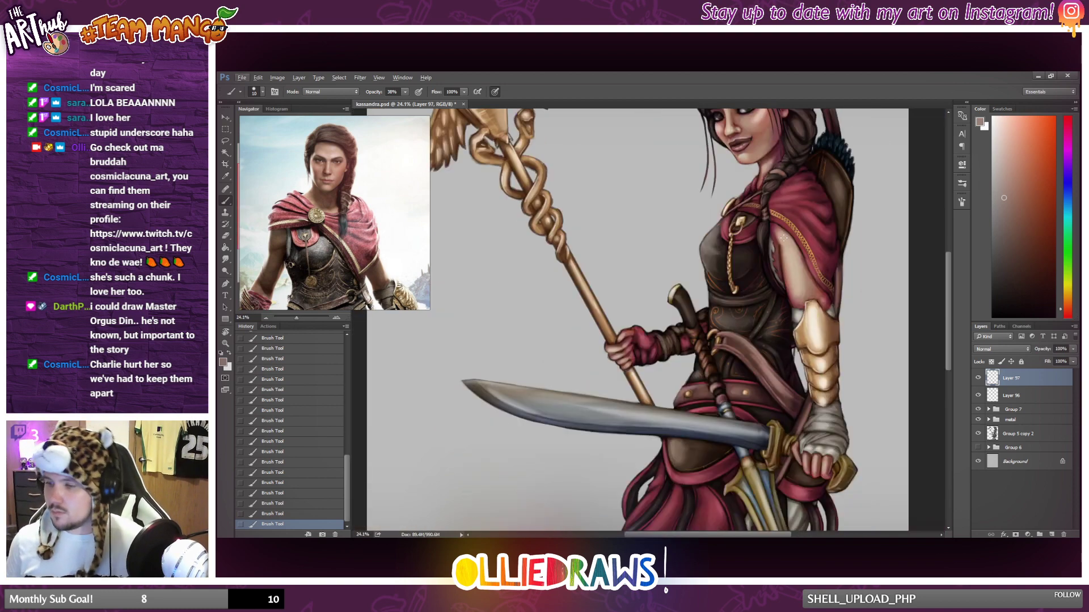
pyautogui.scroll(-3, 799, 250)
pyautogui.scroll(6, 803, 263)
pyautogui.scroll(3, 795, 326)
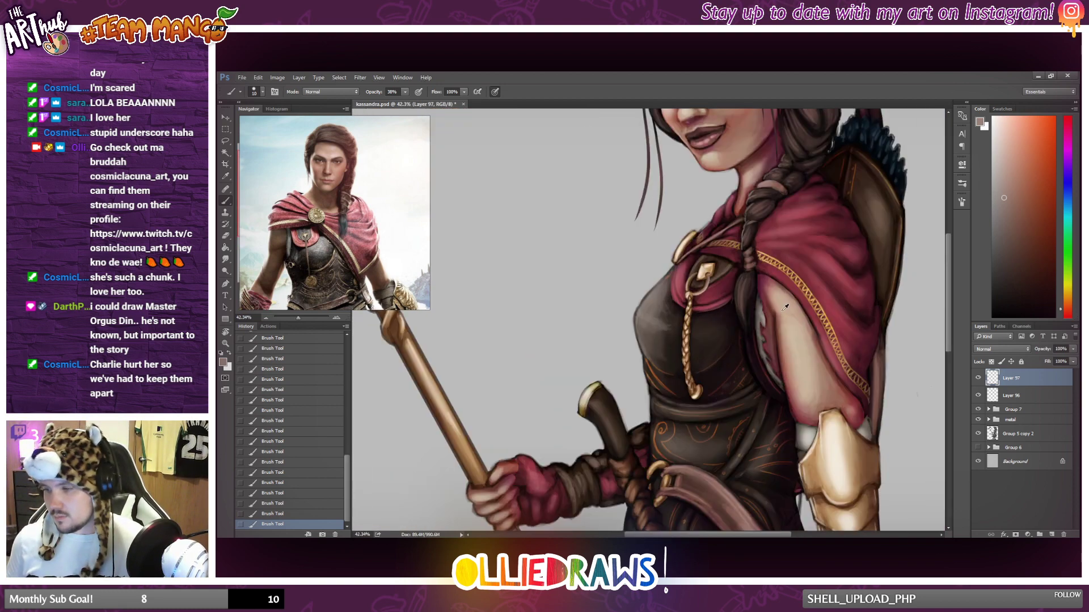
pyautogui.scroll(2, 780, 310)
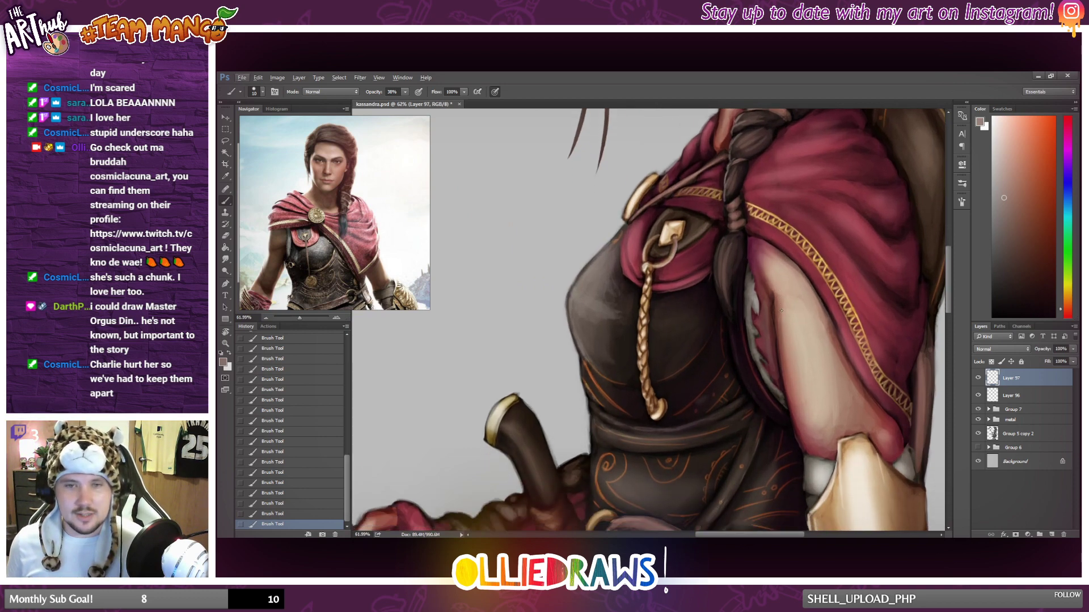
pyautogui.scroll(-2, 781, 310)
pyautogui.scroll(3, 778, 339)
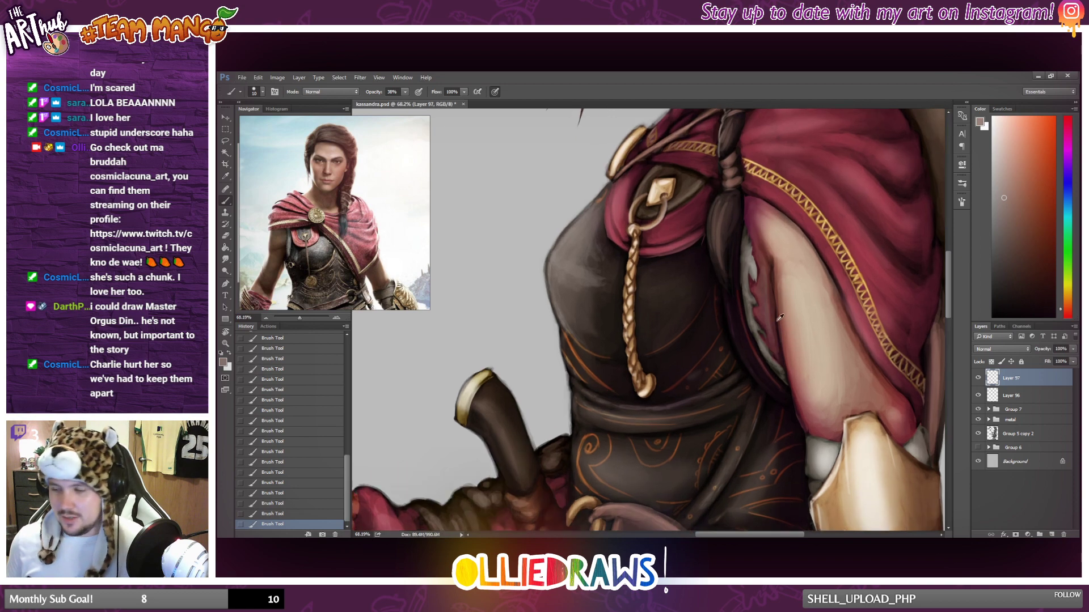
pyautogui.scroll(1, 744, 303)
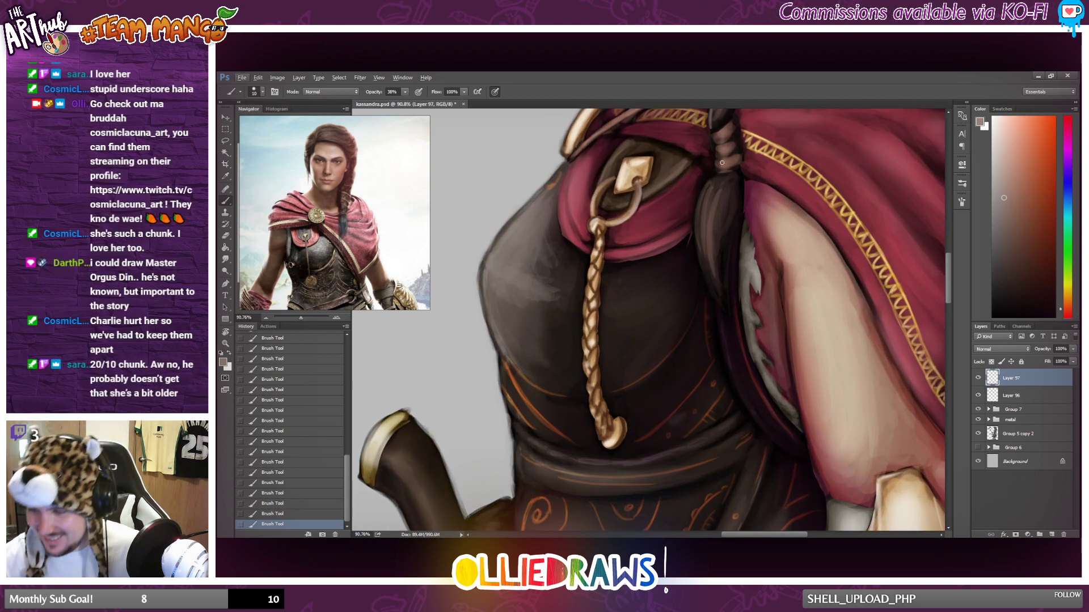
pyautogui.moveTo(713, 180); pyautogui.dragTo(698, 239)
pyautogui.hotkey('ctrl', 'z')
pyautogui.moveTo(713, 178)
pyautogui.mouseDown()
pyautogui.moveTo(734, 316)
pyautogui.moveTo(714, 173)
pyautogui.moveTo(706, 256)
pyautogui.mouseUp()
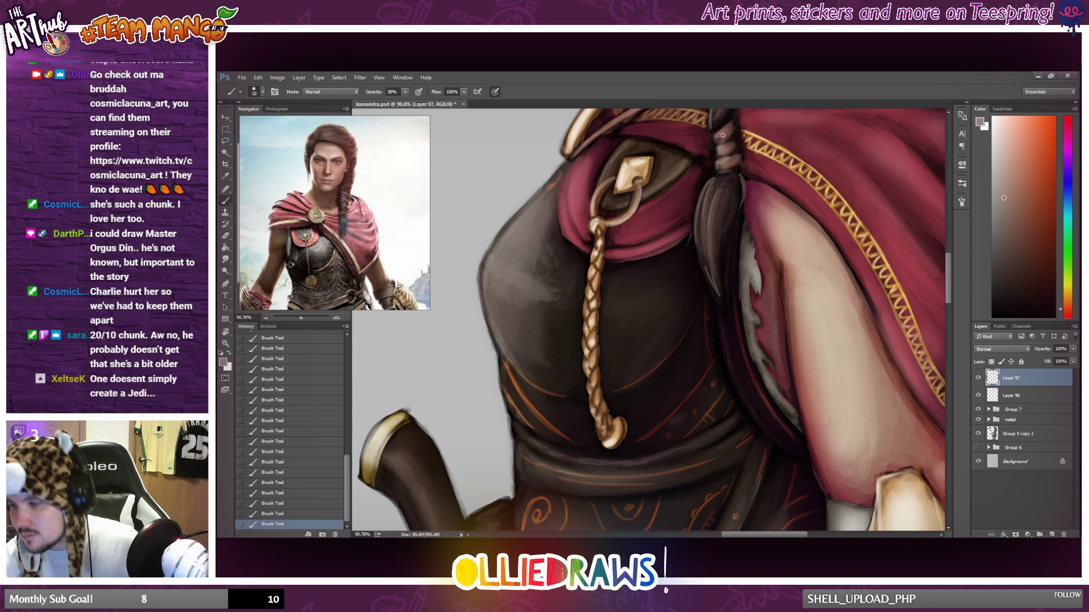
# Brush light strands down the hair behind the ear, just above the start of the braid.
pyautogui.scroll(-4, 720, 127)
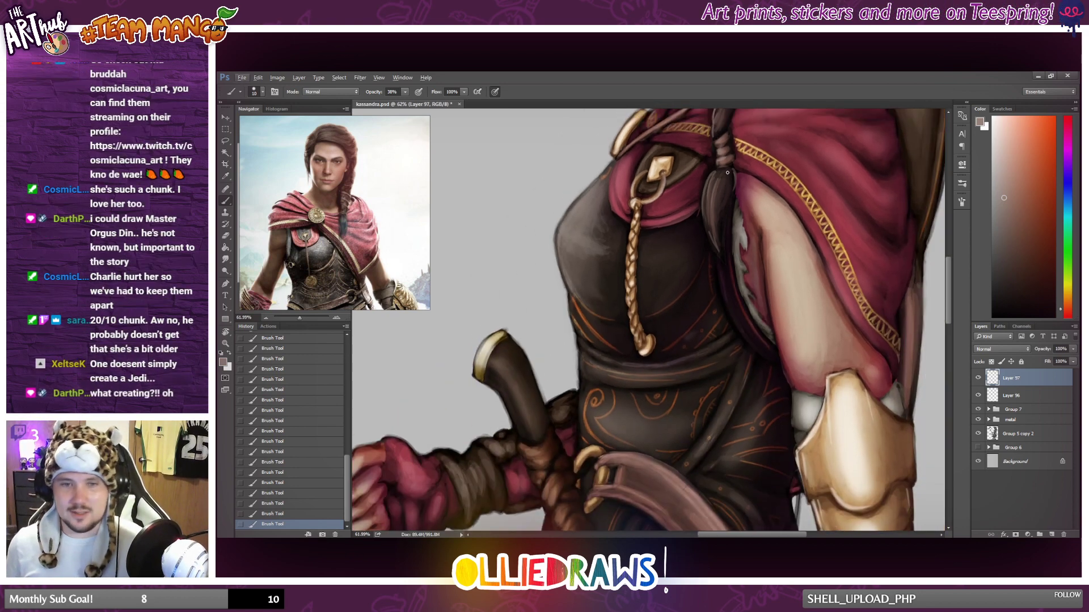
pyautogui.scroll(3, 745, 182)
pyautogui.scroll(2, 745, 182)
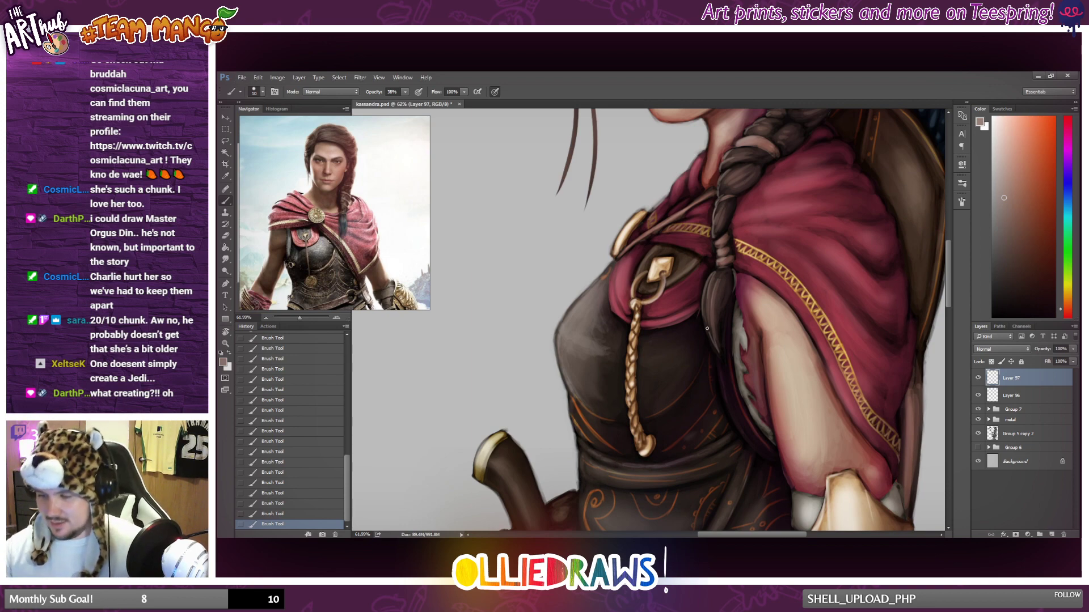
pyautogui.keyDown('alt'); pyautogui.scroll(-4, 701, 327); pyautogui.keyUp('alt')
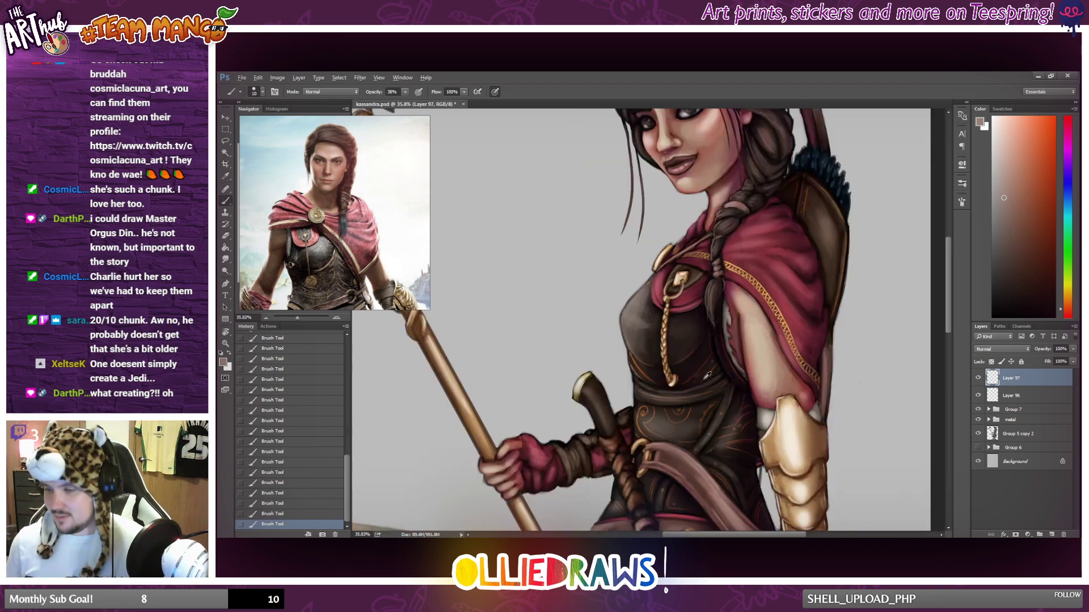
pyautogui.scroll(1, 745, 299)
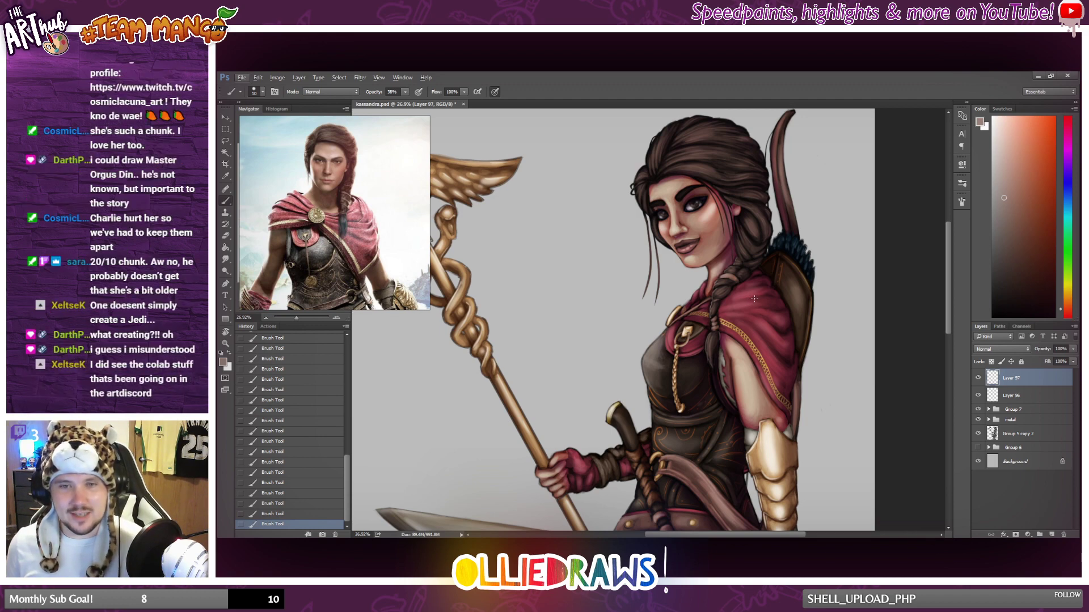
pyautogui.scroll(5, 754, 299)
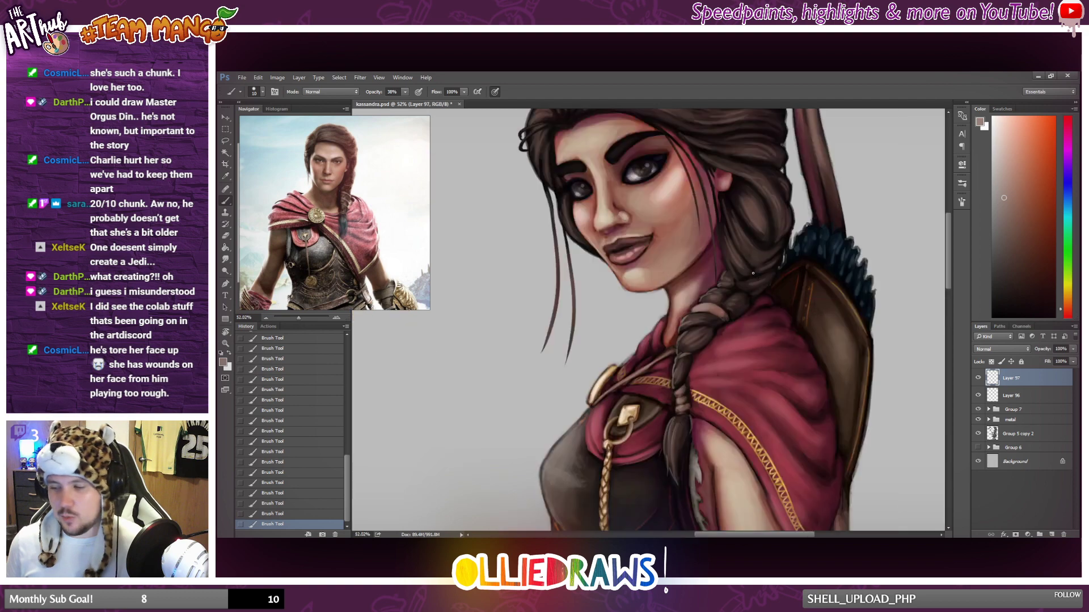
pyautogui.scroll(1, 753, 274)
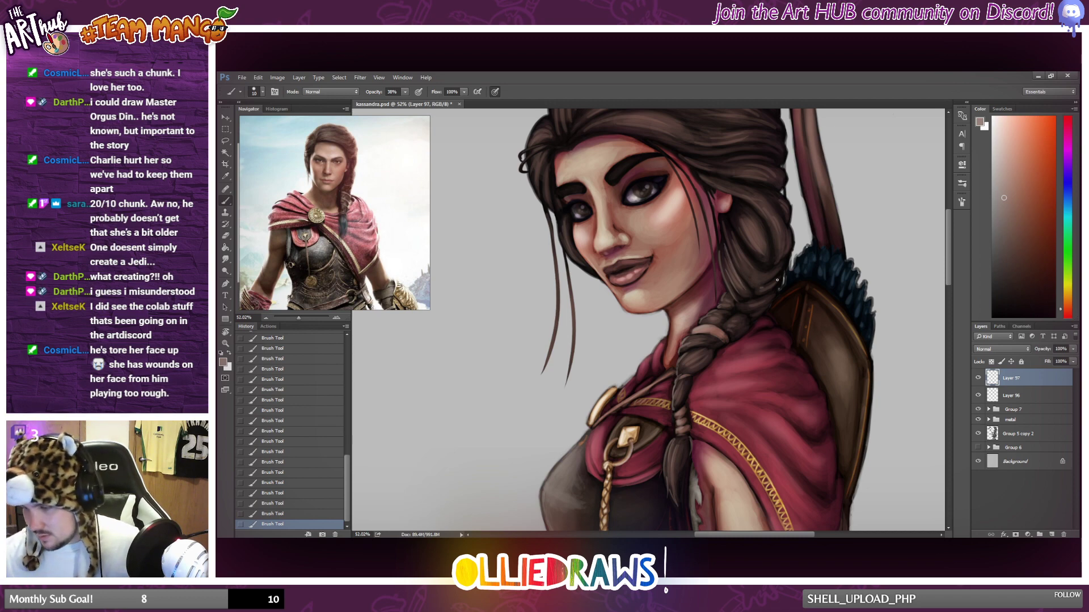
pyautogui.moveTo(729, 227); pyautogui.dragTo(751, 272)
pyautogui.moveTo(745, 217); pyautogui.dragTo(764, 261)
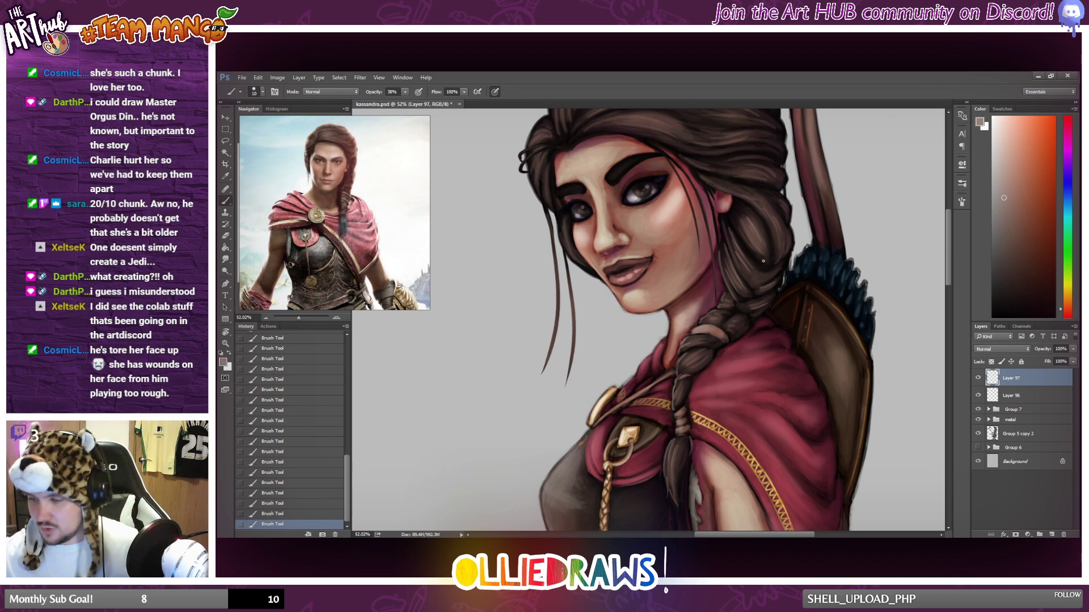
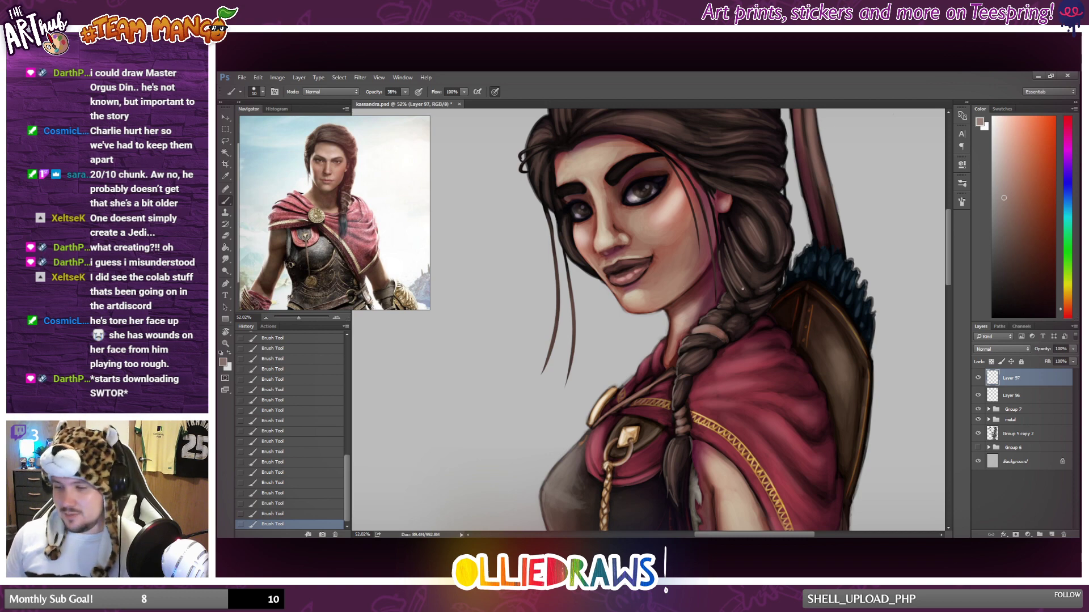
# Brush light brown strands into the hair above the forehead and across the front of the crown at 38% opacity.
pyautogui.scroll(2, 742, 289)
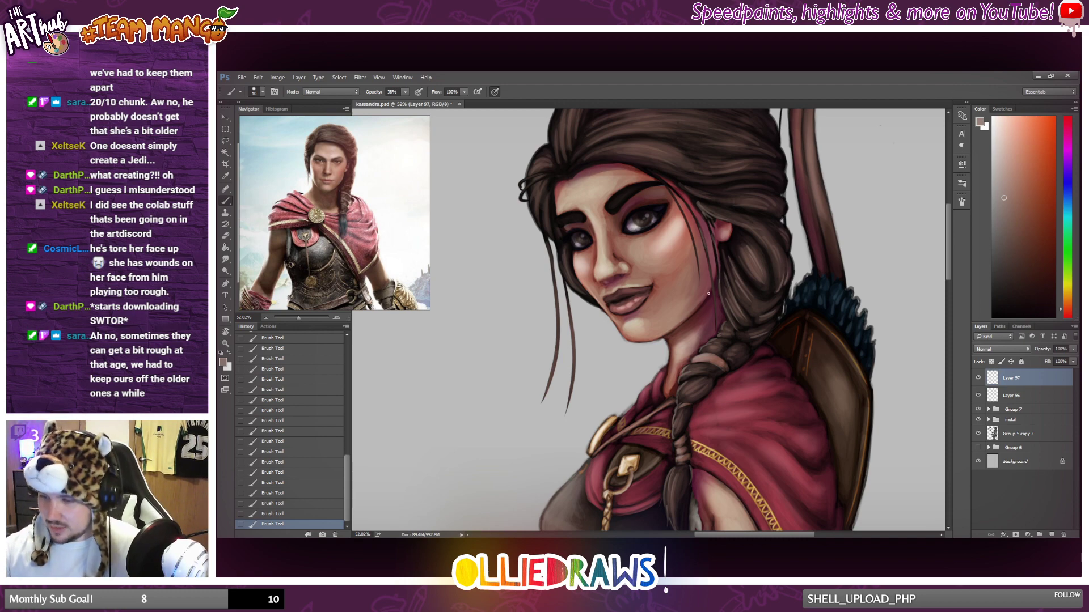
pyautogui.scroll(3, 731, 343)
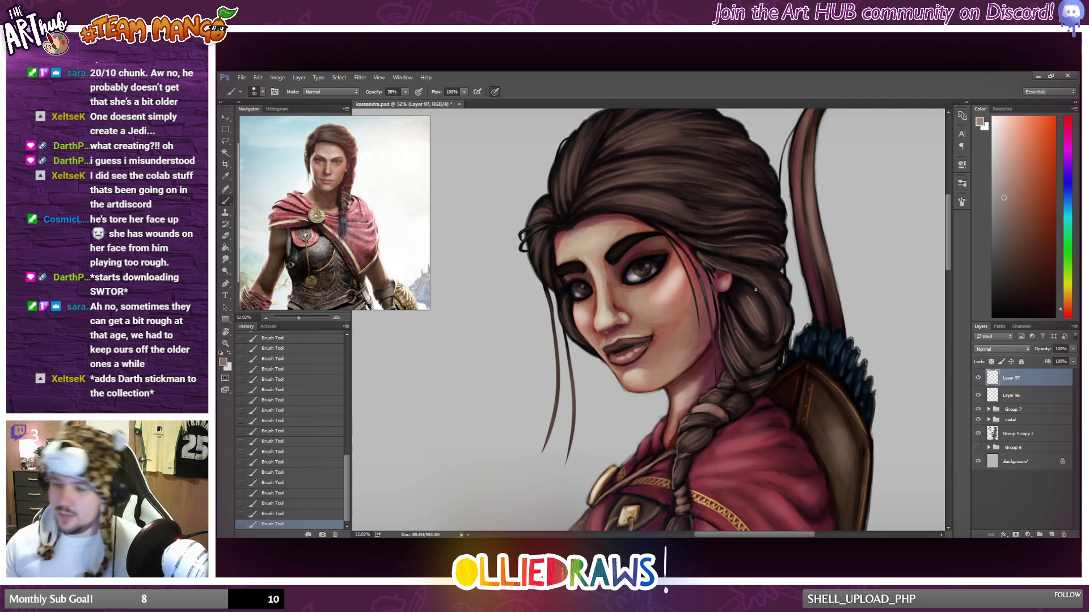
pyautogui.keyDown('alt'); pyautogui.scroll(-5, 755, 289); pyautogui.keyUp('alt')
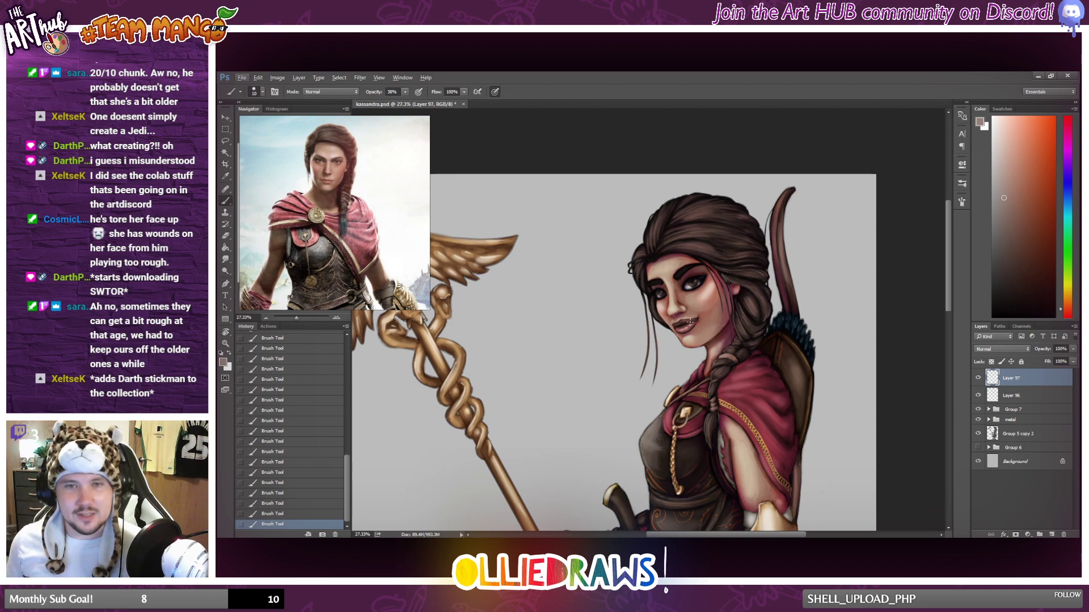
pyautogui.keyDown('alt'); pyautogui.scroll(1, 705, 318); pyautogui.keyUp('alt')
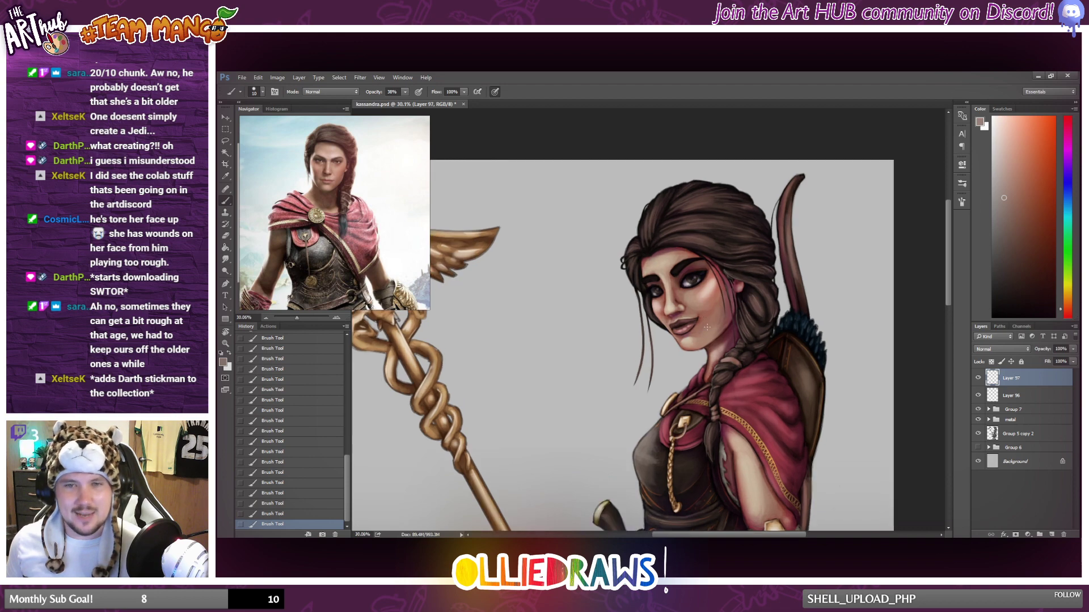
pyautogui.keyDown('alt'); pyautogui.scroll(2, 710, 319); pyautogui.keyUp('alt')
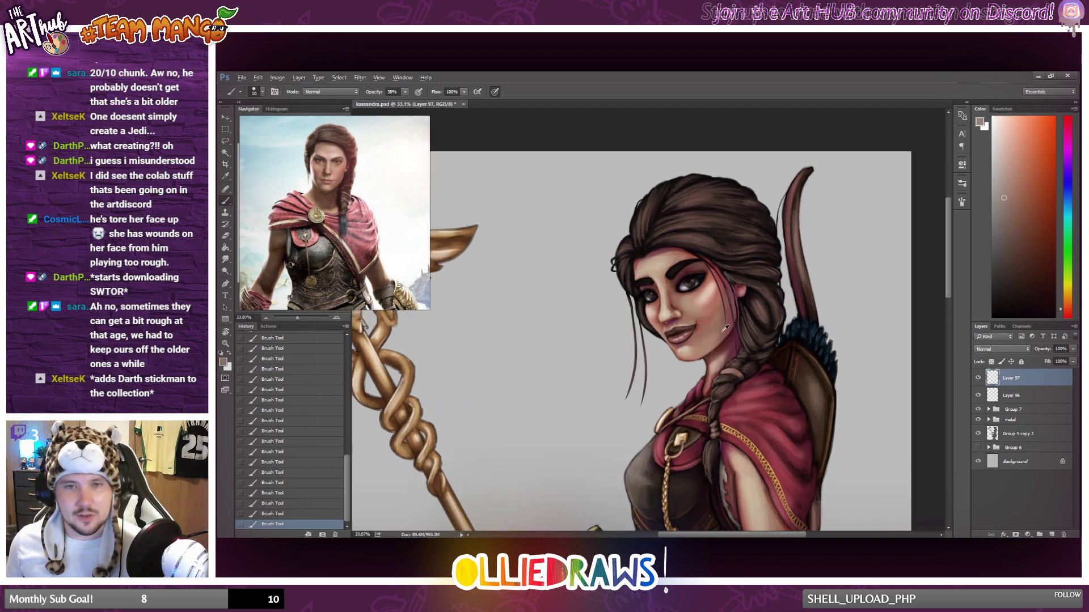
pyautogui.keyDown('alt'); pyautogui.scroll(1, 743, 389); pyautogui.keyUp('alt')
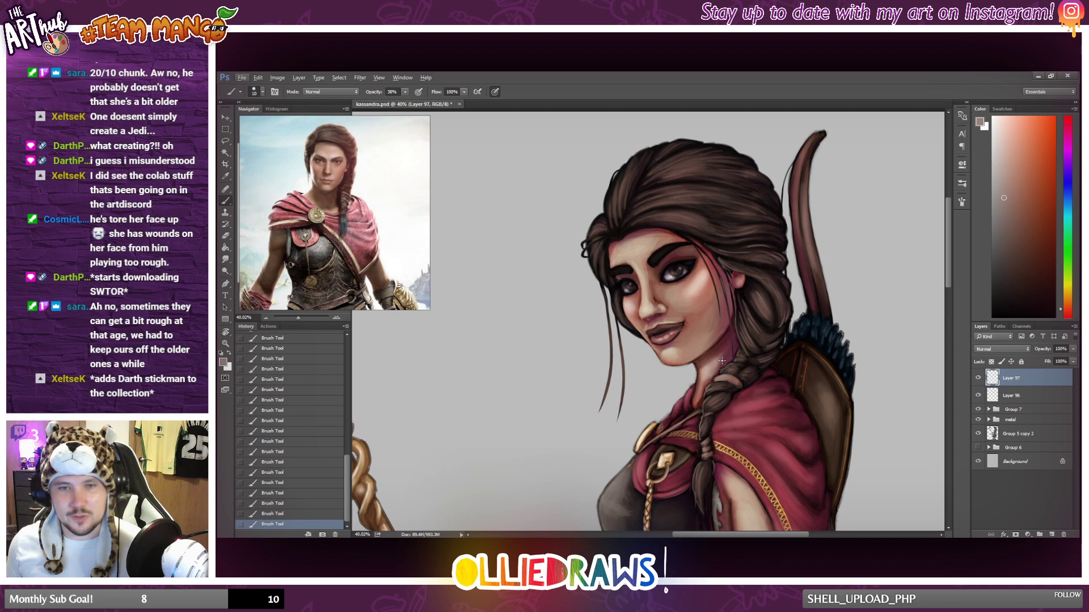
pyautogui.scroll(3, 722, 361)
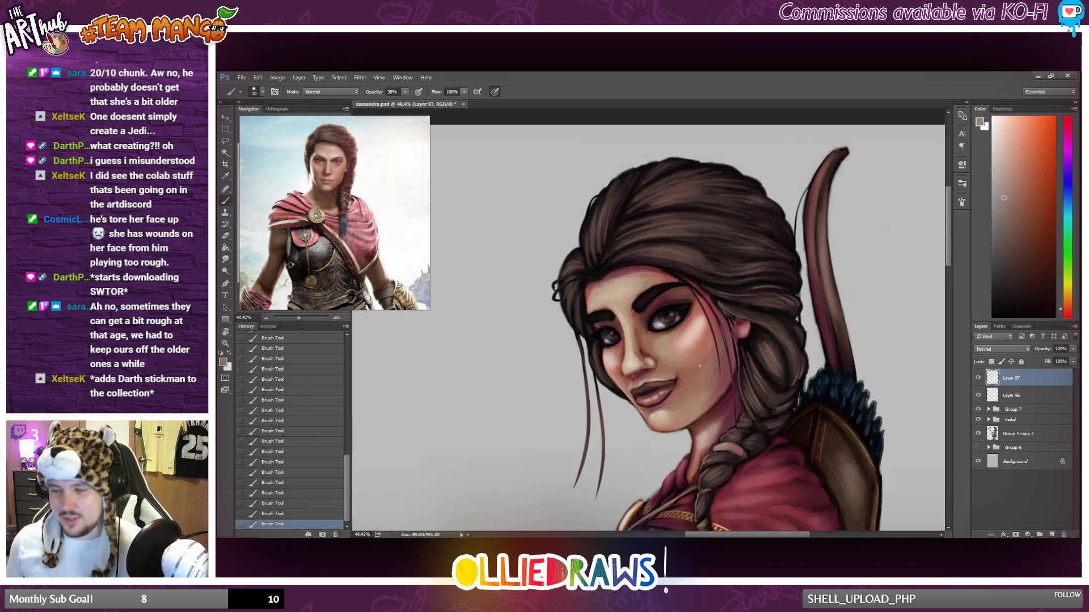
pyautogui.moveTo(604, 275); pyautogui.dragTo(630, 259)
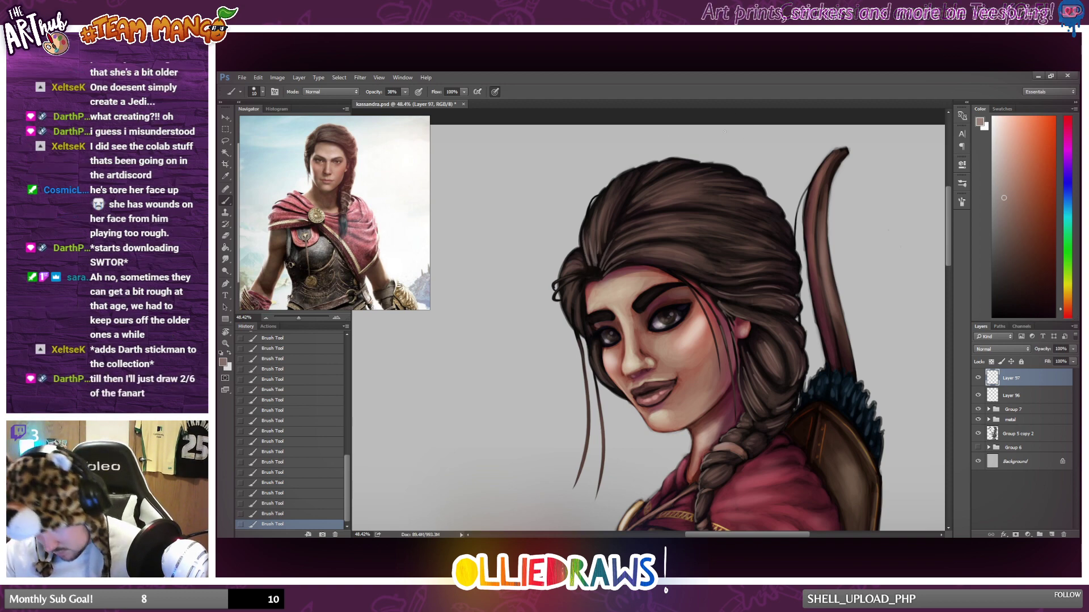
pyautogui.moveTo(634, 205)
pyautogui.mouseDown()
pyautogui.moveTo(675, 178)
pyautogui.moveTo(651, 193)
pyautogui.mouseUp()
pyautogui.moveTo(632, 212)
pyautogui.mouseDown()
pyautogui.moveTo(662, 197)
pyautogui.moveTo(681, 221)
pyautogui.mouseUp()
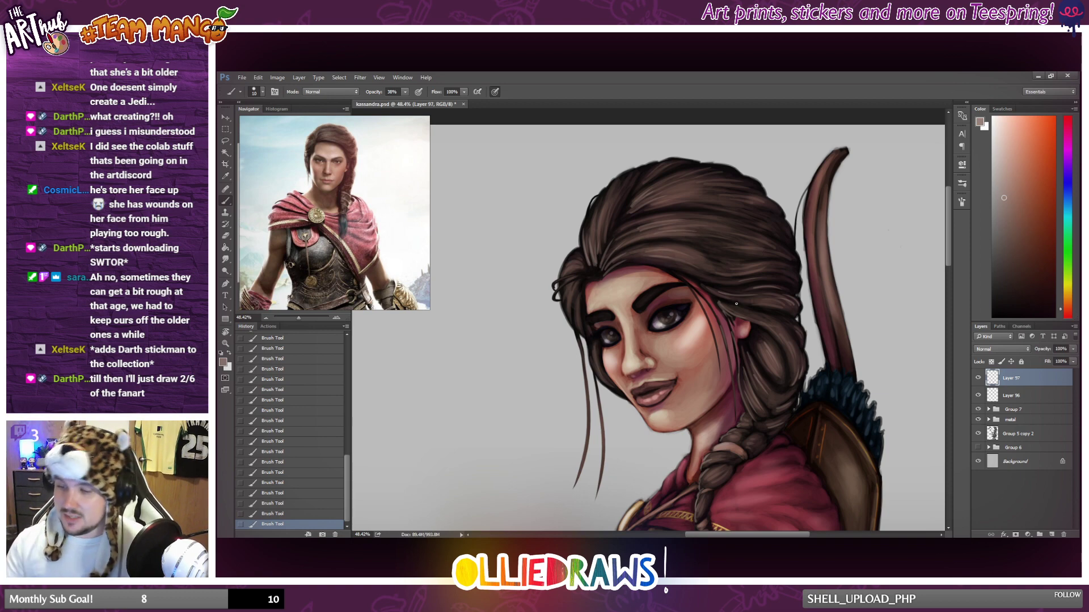
# Undo the accidental layer move and brush light strands along the hairline, the loose front lock and the hair beside the far temple.
pyautogui.moveTo(653, 264); pyautogui.dragTo(653, 262)
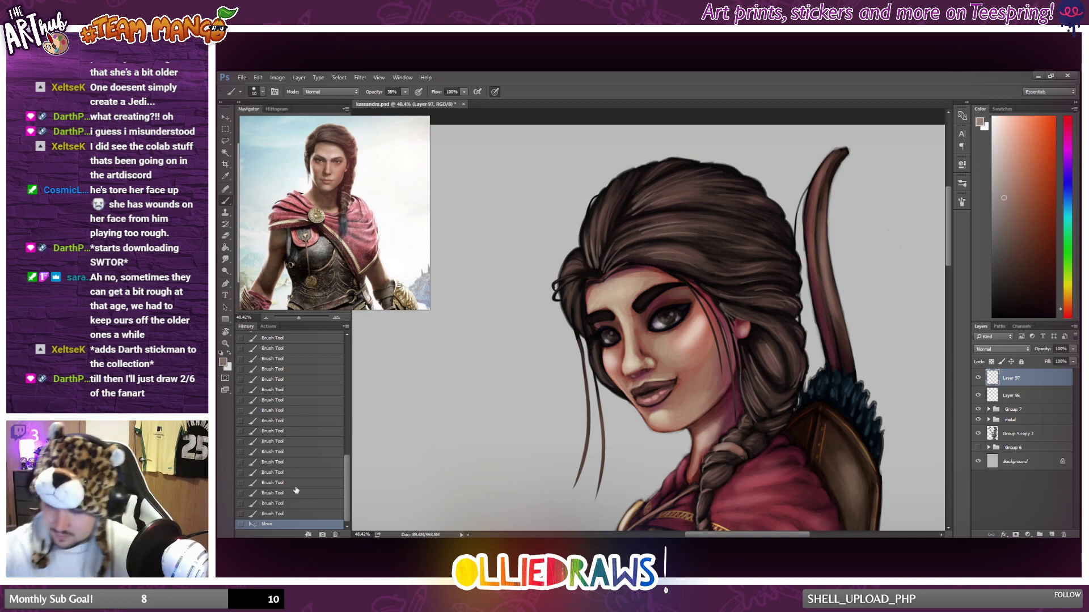
pyautogui.hotkey('ctrl', 'z')
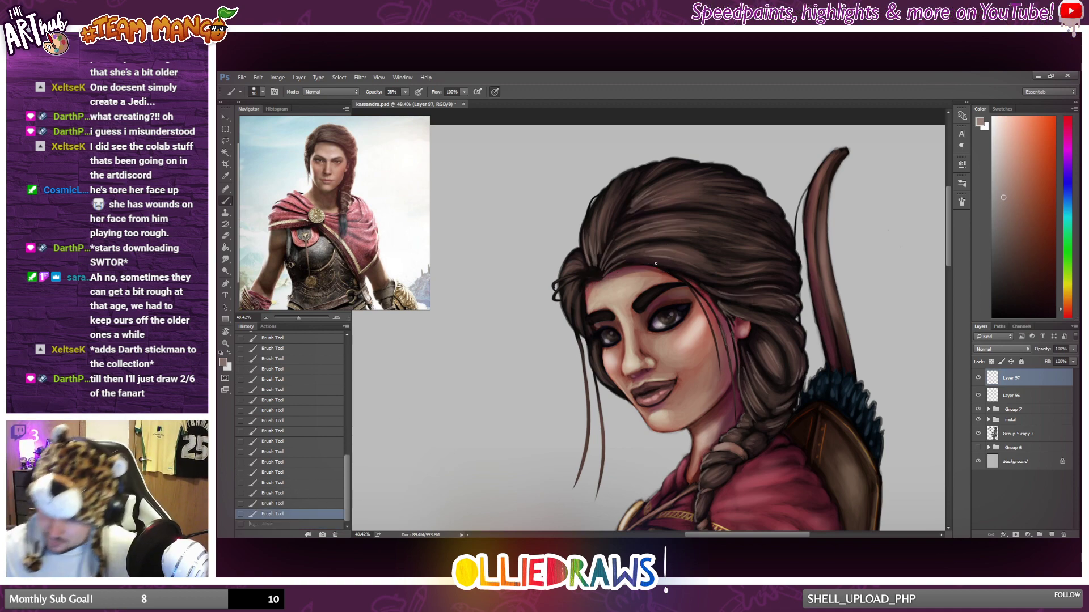
pyautogui.moveTo(656, 263); pyautogui.dragTo(670, 274)
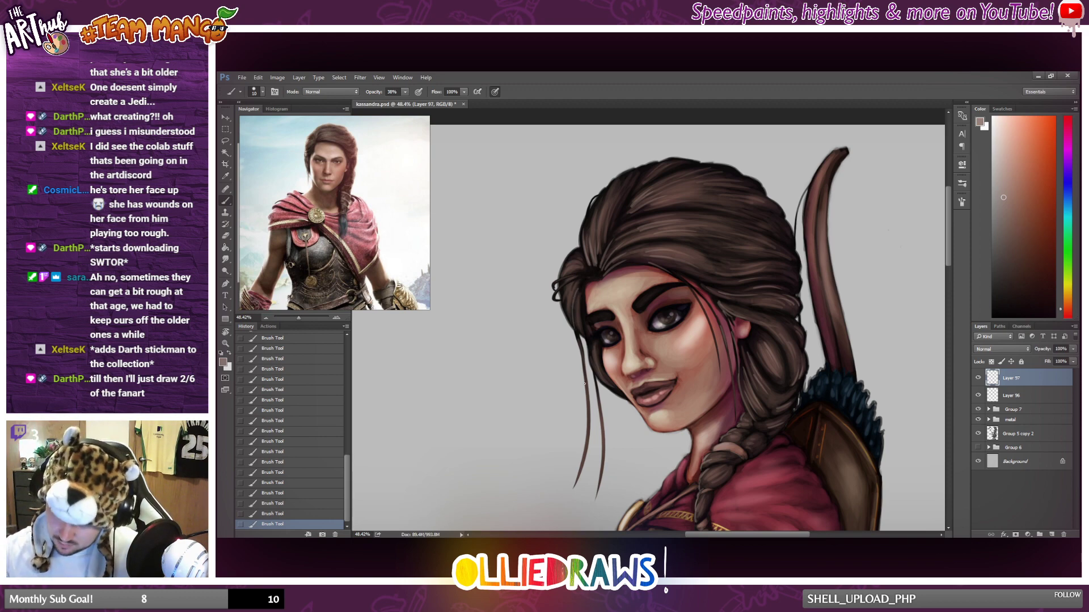
pyautogui.moveTo(587, 394); pyautogui.dragTo(588, 418)
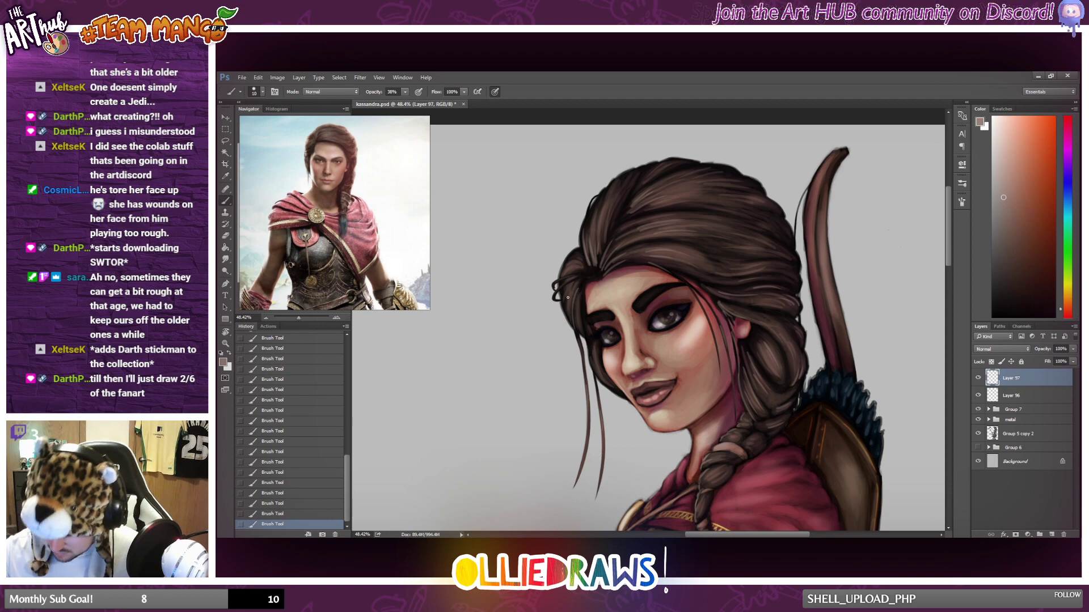
pyautogui.moveTo(571, 291); pyautogui.dragTo(567, 311)
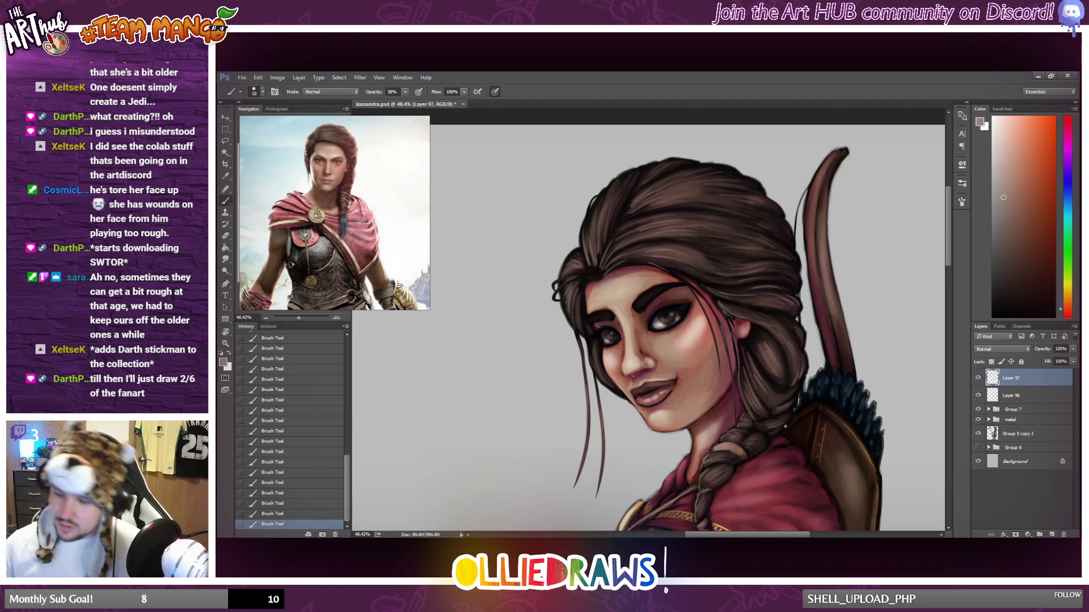
pyautogui.moveTo(596, 351); pyautogui.dragTo(611, 389)
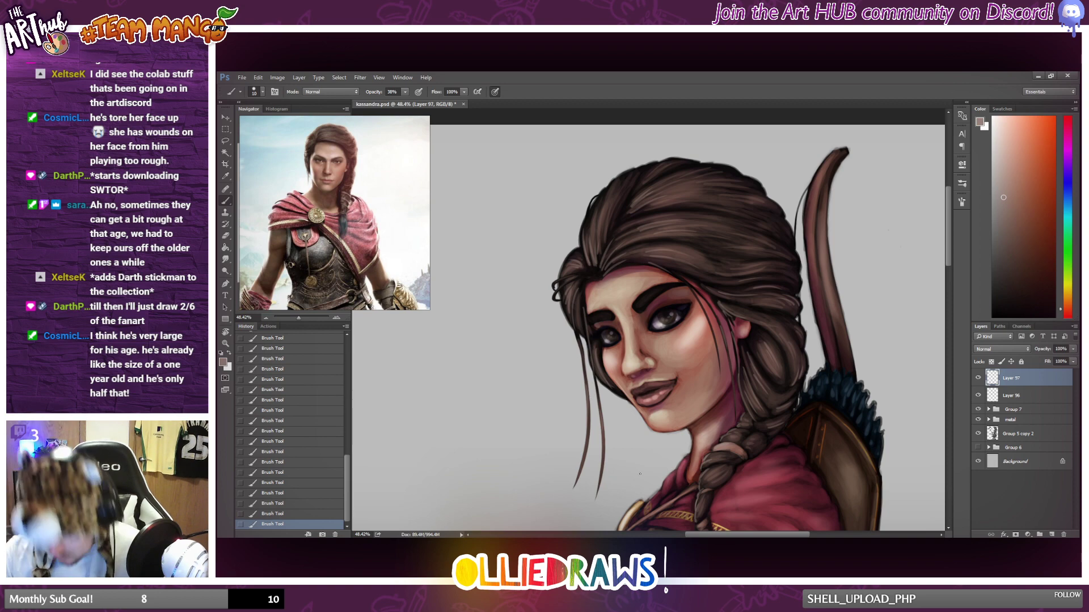
# Brush a short light strand near the upper front edge of the crown.
pyautogui.scroll(-4, 675, 383)
pyautogui.scroll(2, 816, 269)
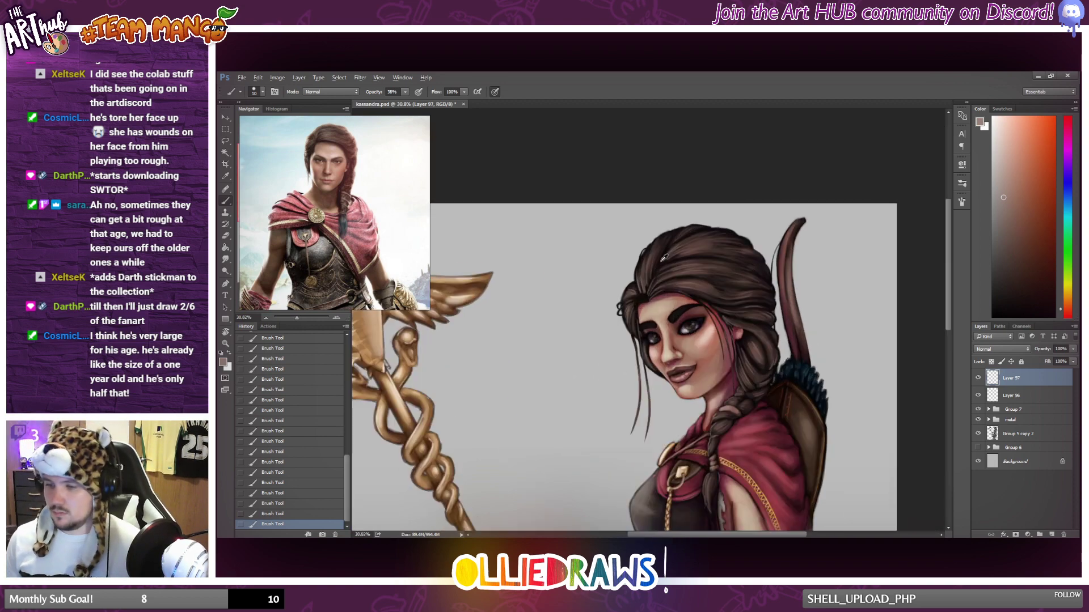
pyautogui.moveTo(651, 244); pyautogui.dragTo(654, 240)
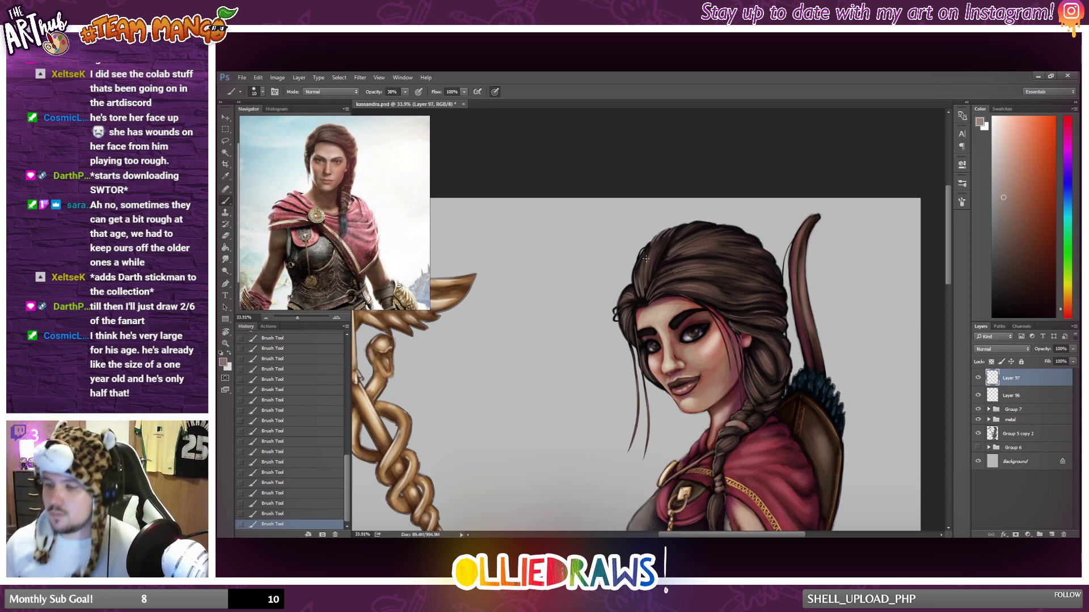
# Sample dark reddish tones around the near eyebrow and dab them along its body and tapered tail.
pyautogui.scroll(-5, 645, 259)
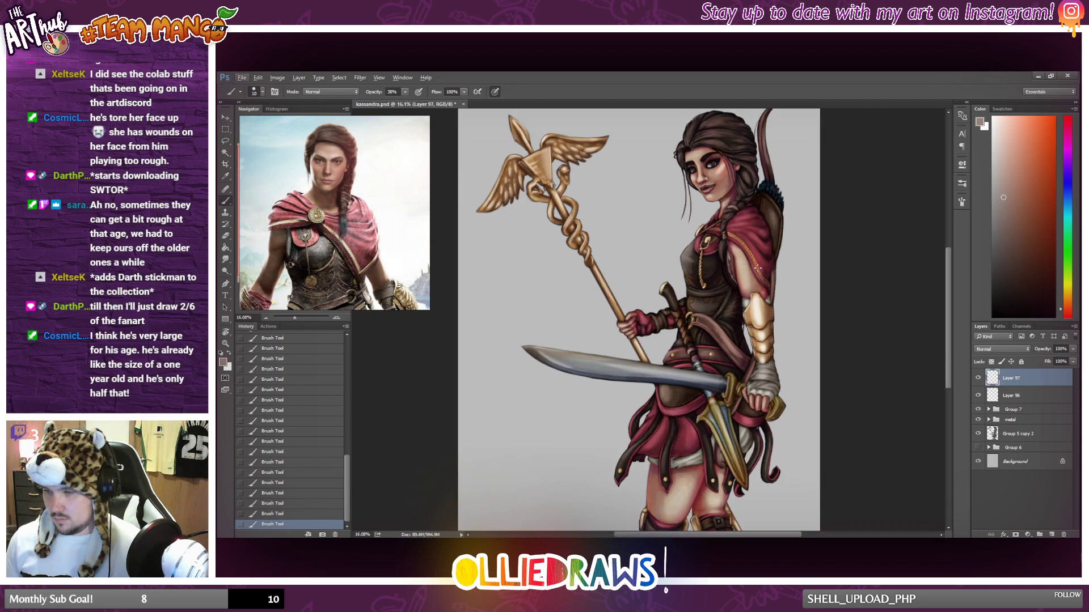
pyautogui.scroll(3, 759, 265)
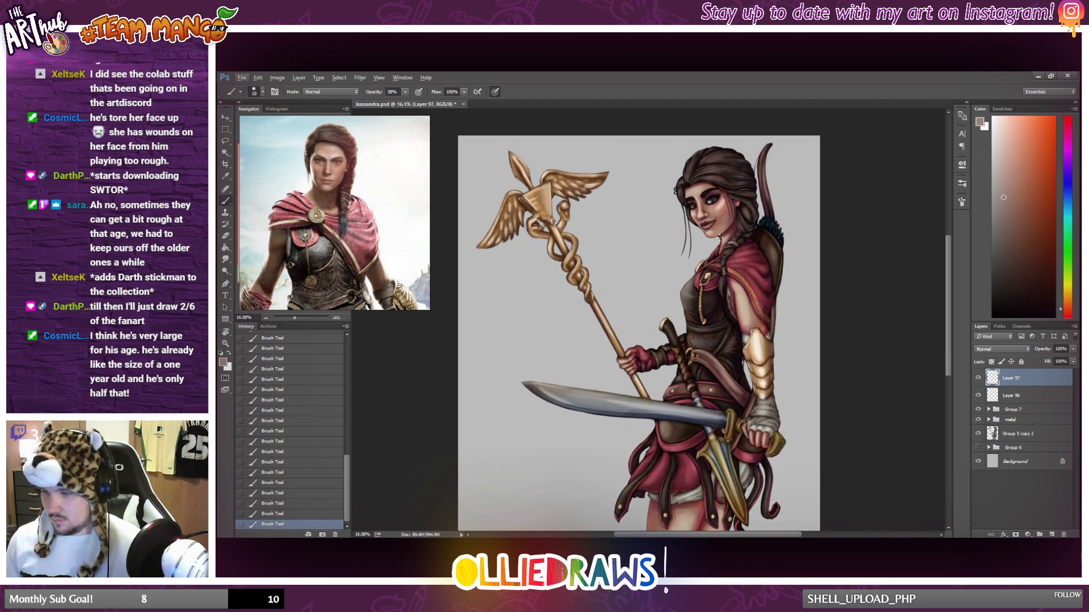
pyautogui.scroll(6, 720, 237)
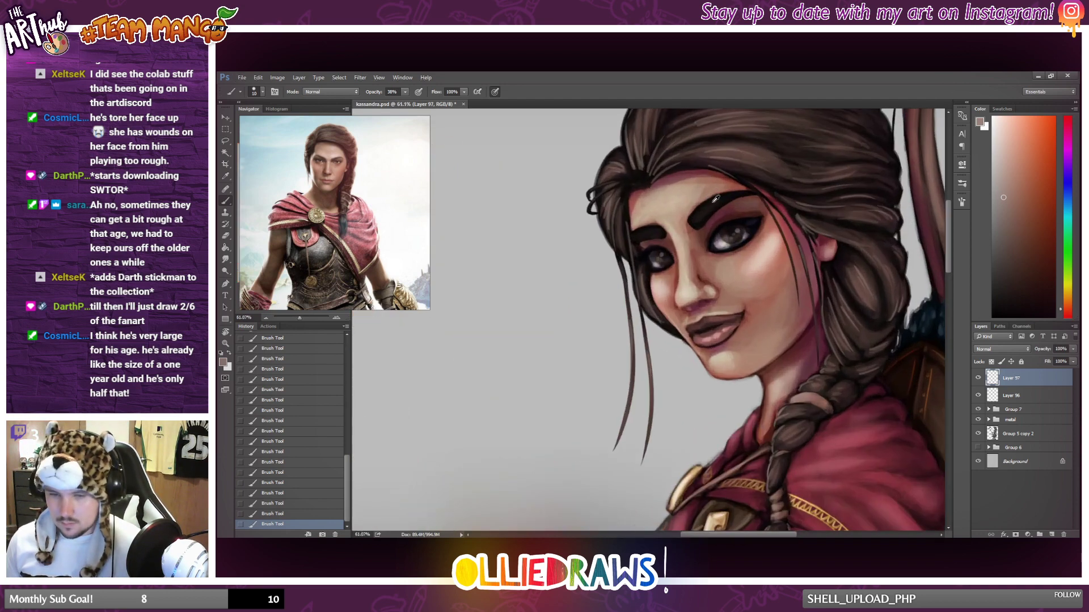
pyautogui.scroll(2, 716, 199)
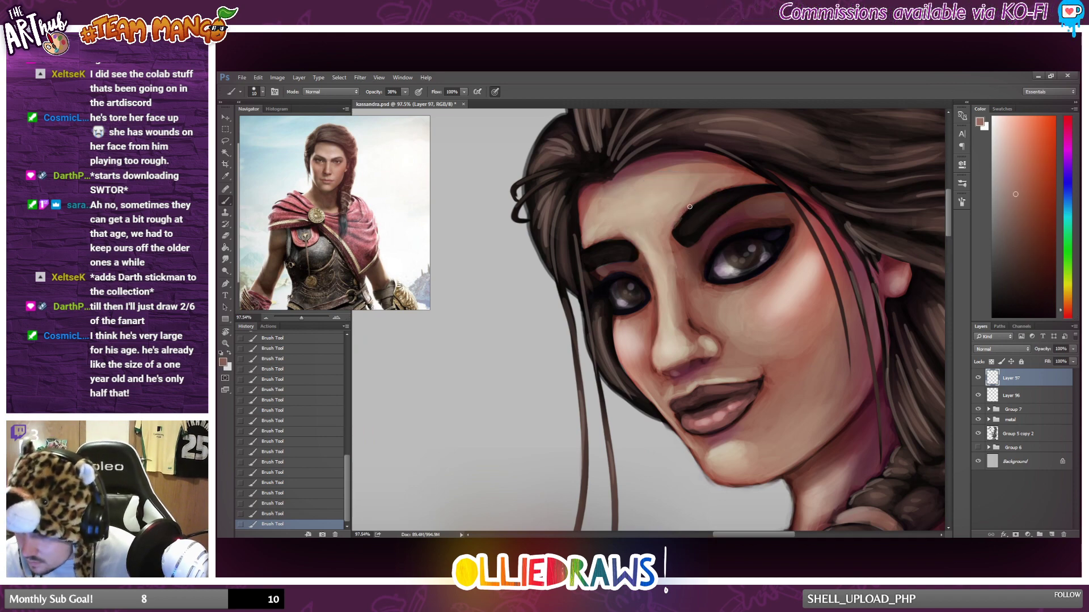
pyautogui.keyDown('alt'); pyautogui.click(703, 238); pyautogui.keyUp('alt')
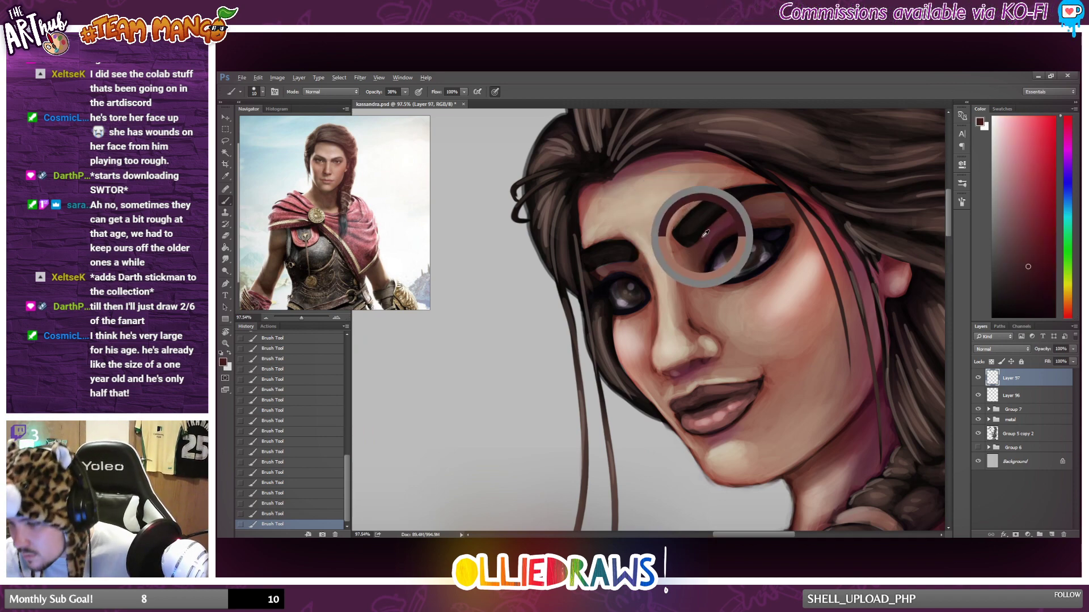
pyautogui.keyDown('alt'); pyautogui.click(745, 200); pyautogui.keyUp('alt')
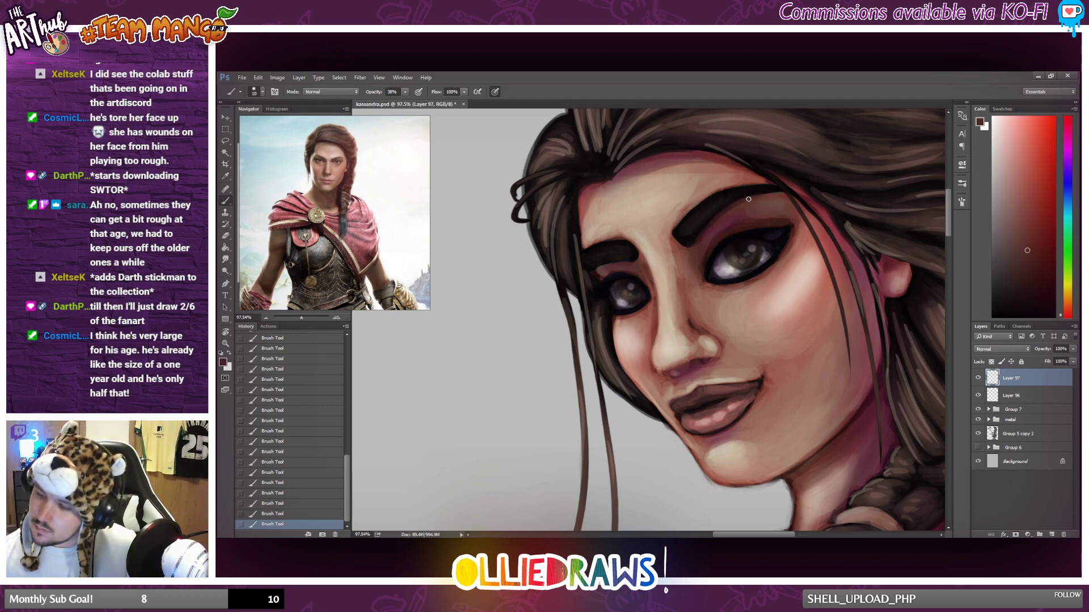
pyautogui.keyDown('alt'); pyautogui.click(783, 194); pyautogui.keyUp('alt')
# Sample skin and shadow tones and soften the inner end and underside of the near eyebrow.
pyautogui.keyDown('alt'); pyautogui.click(672, 231); pyautogui.keyUp('alt')
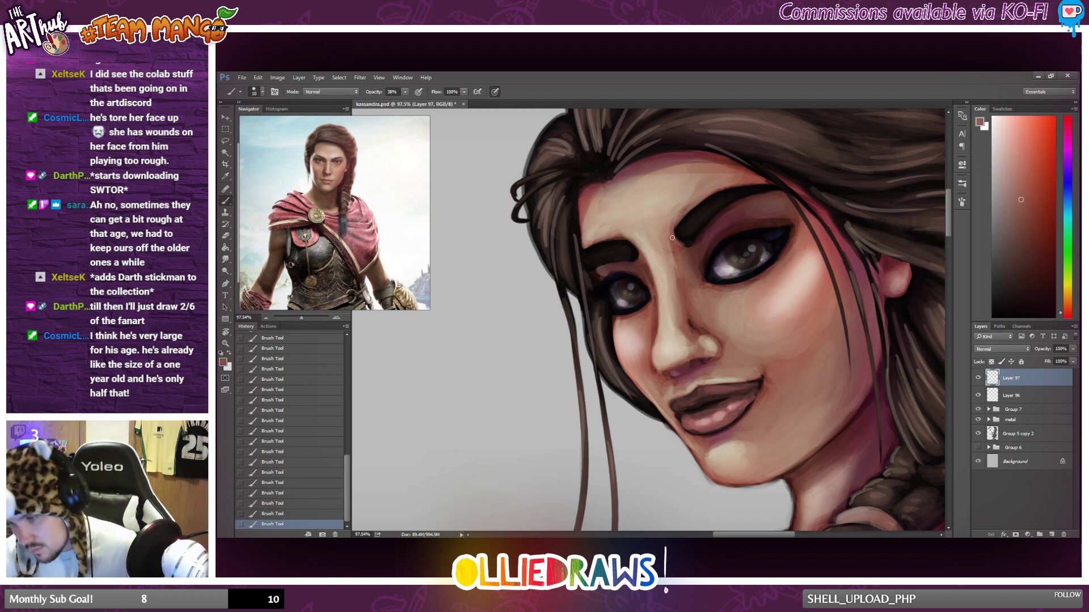
pyautogui.keyDown('alt'); pyautogui.click(671, 235); pyautogui.keyUp('alt')
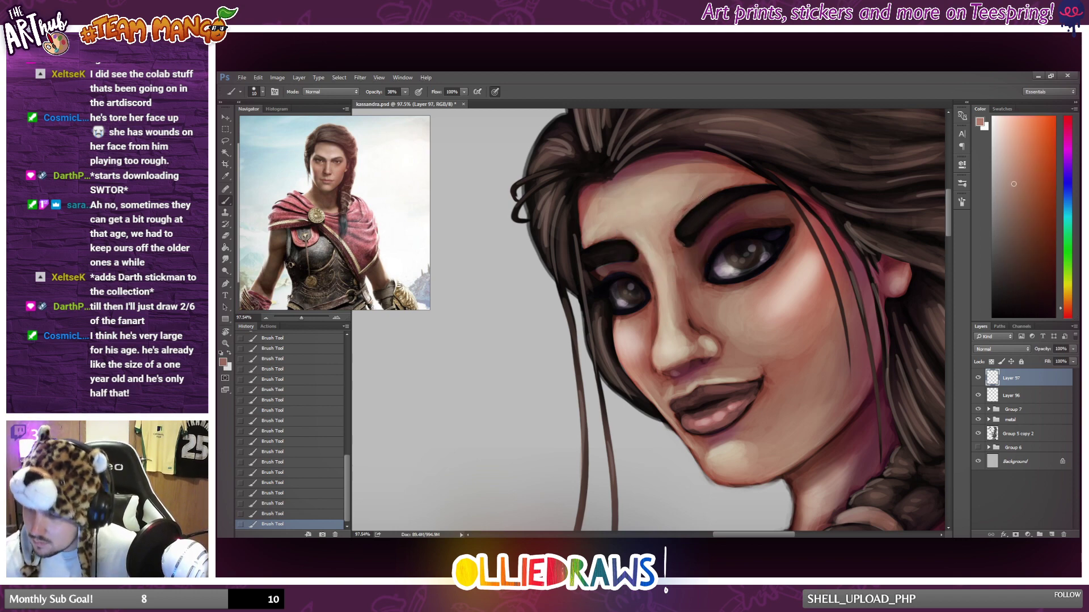
pyautogui.keyDown('alt'); pyautogui.click(699, 236); pyautogui.keyUp('alt')
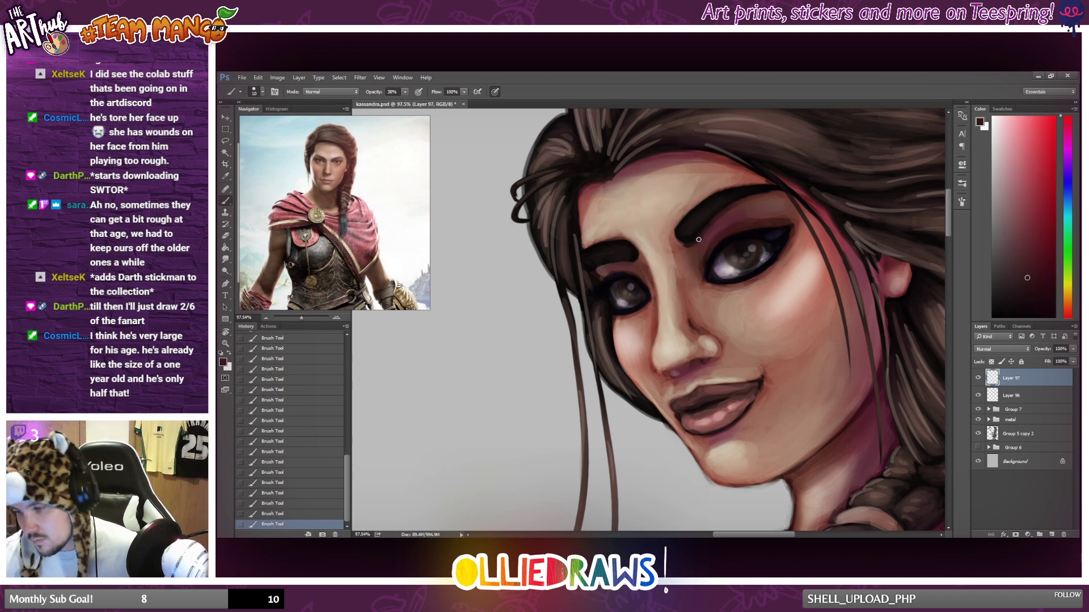
pyautogui.keyDown('alt'); pyautogui.click(685, 245); pyautogui.keyUp('alt')
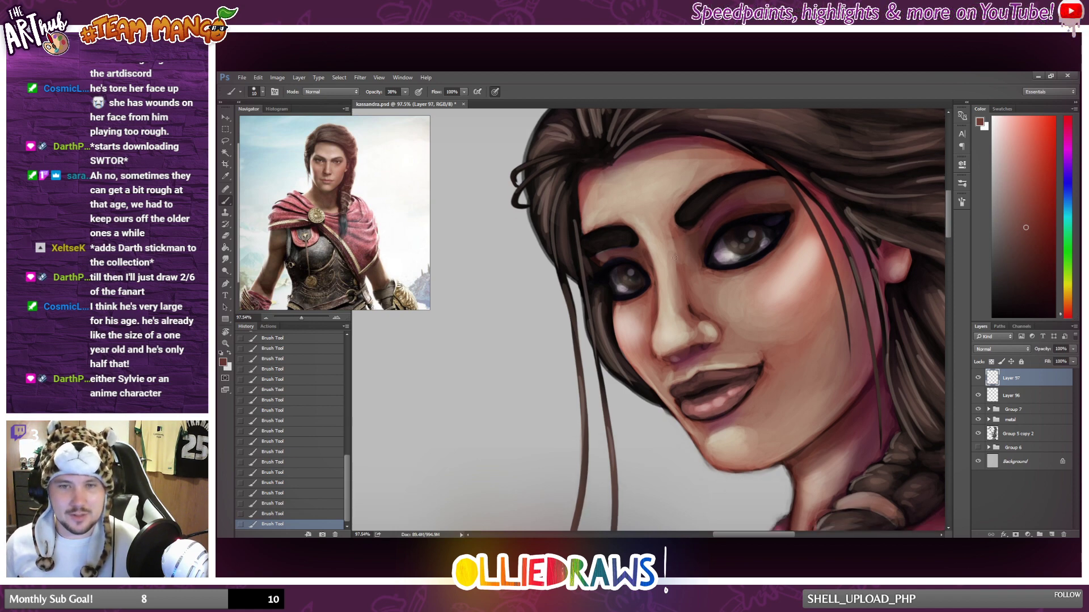
# Sample dark maroon and reddish-brown tones and touch up the lower and upper edges of the far eyebrow.
pyautogui.scroll(2, 669, 258)
pyautogui.keyDown('alt'); pyautogui.click(620, 283); pyautogui.keyUp('alt')
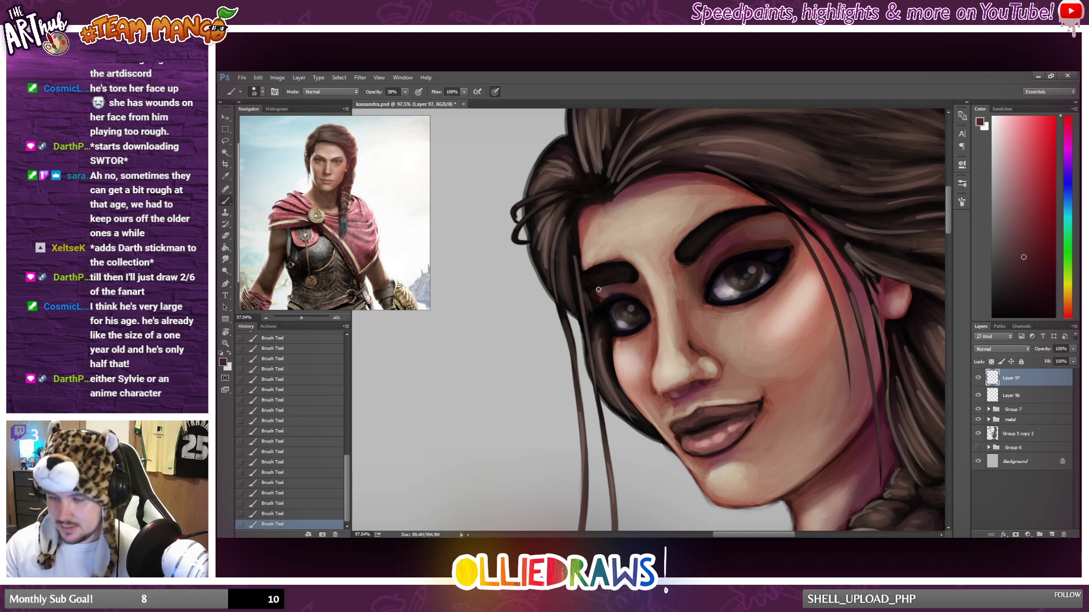
pyautogui.keyDown('alt'); pyautogui.click(615, 283); pyautogui.keyUp('alt')
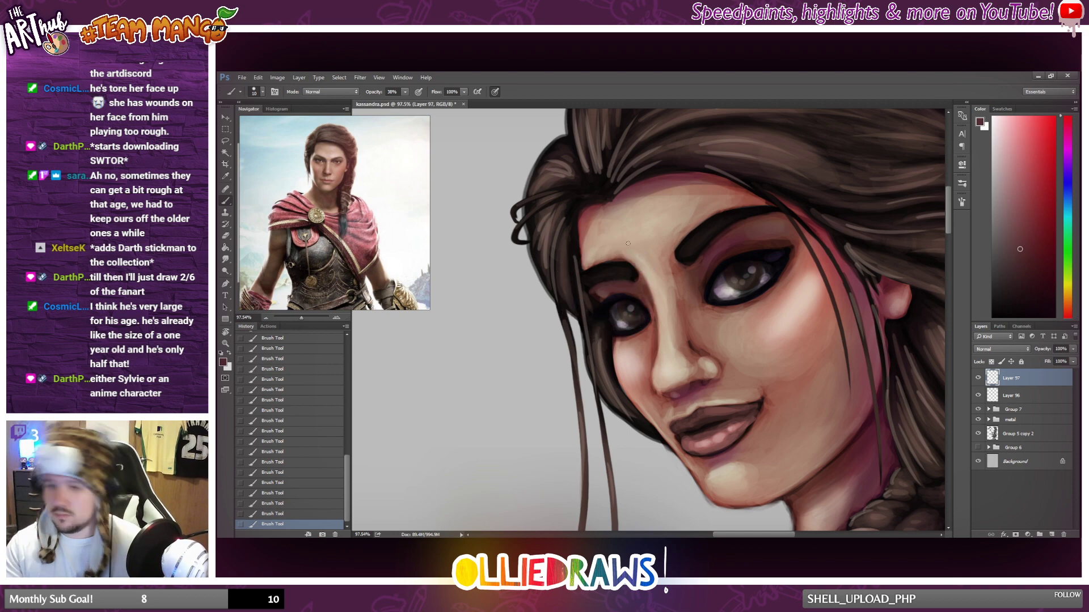
pyautogui.keyDown('alt'); pyautogui.click(598, 258); pyautogui.keyUp('alt')
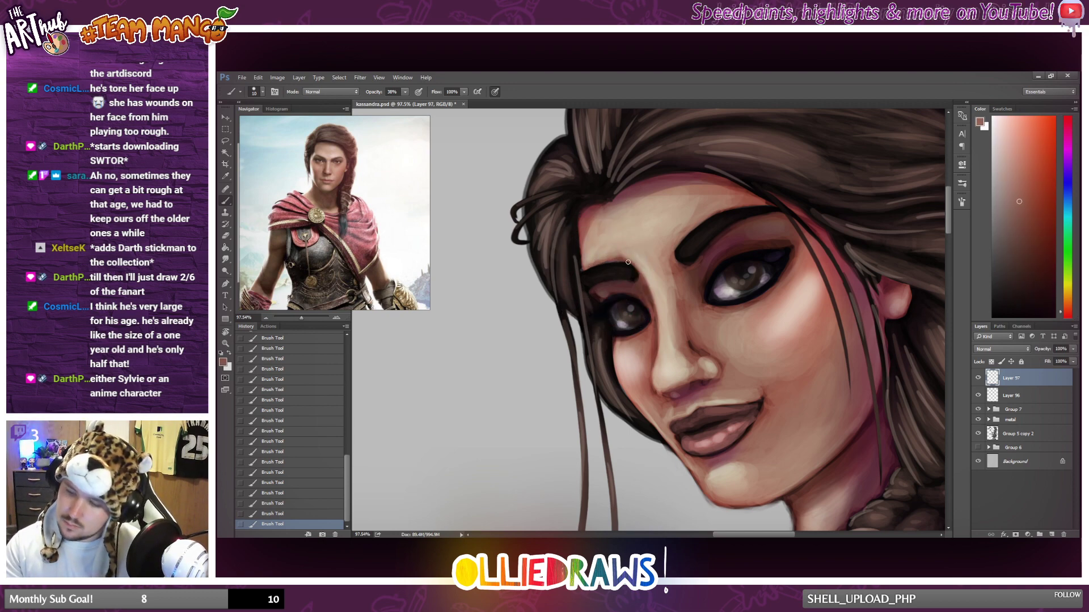
pyautogui.keyDown('alt'); pyautogui.click(587, 259); pyautogui.keyUp('alt')
# Touch up the forehead edge beside the far eyebrow, switching to a light skin tone to highlight its outer end and the far eye's lid.
pyautogui.moveTo(581, 267); pyautogui.dragTo(579, 233)
pyautogui.click(1006, 161)
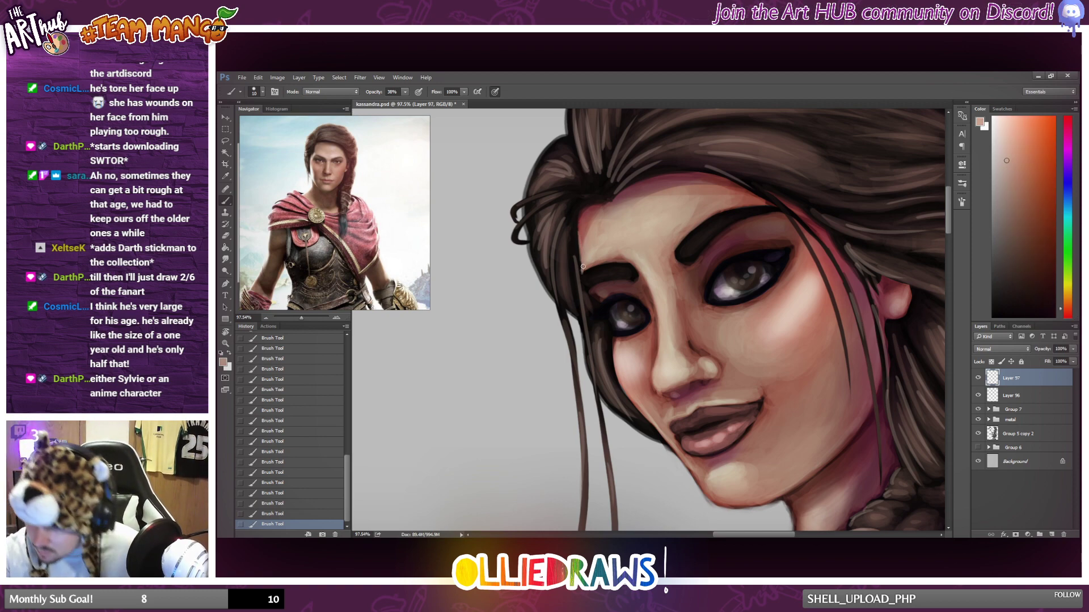
pyautogui.moveTo(582, 273)
pyautogui.mouseDown()
pyautogui.moveTo(581, 238)
pyautogui.moveTo(581, 273)
pyautogui.mouseUp()
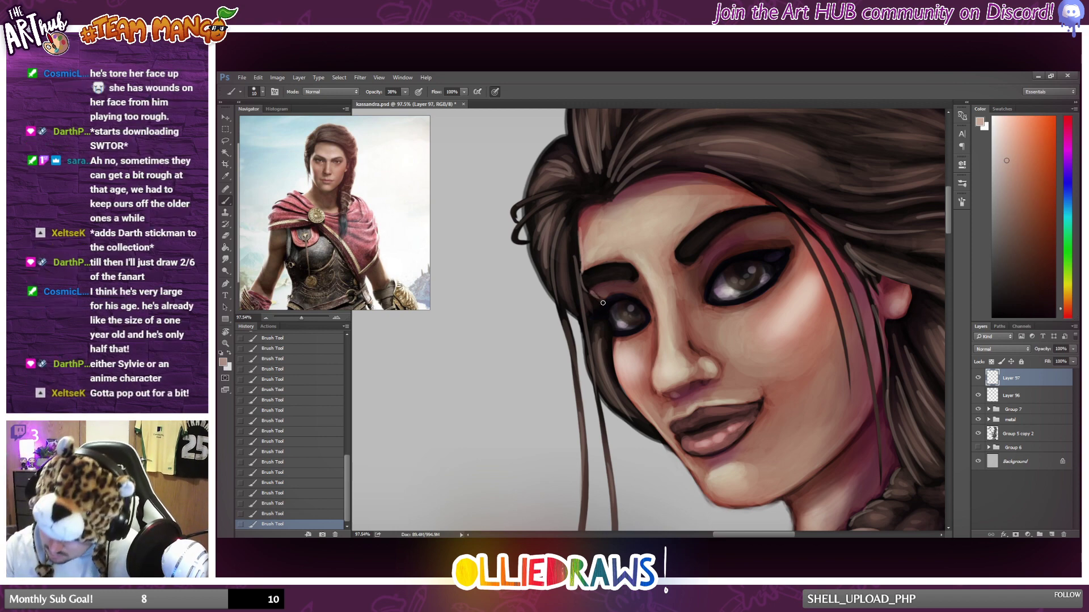
pyautogui.moveTo(604, 306); pyautogui.dragTo(592, 315)
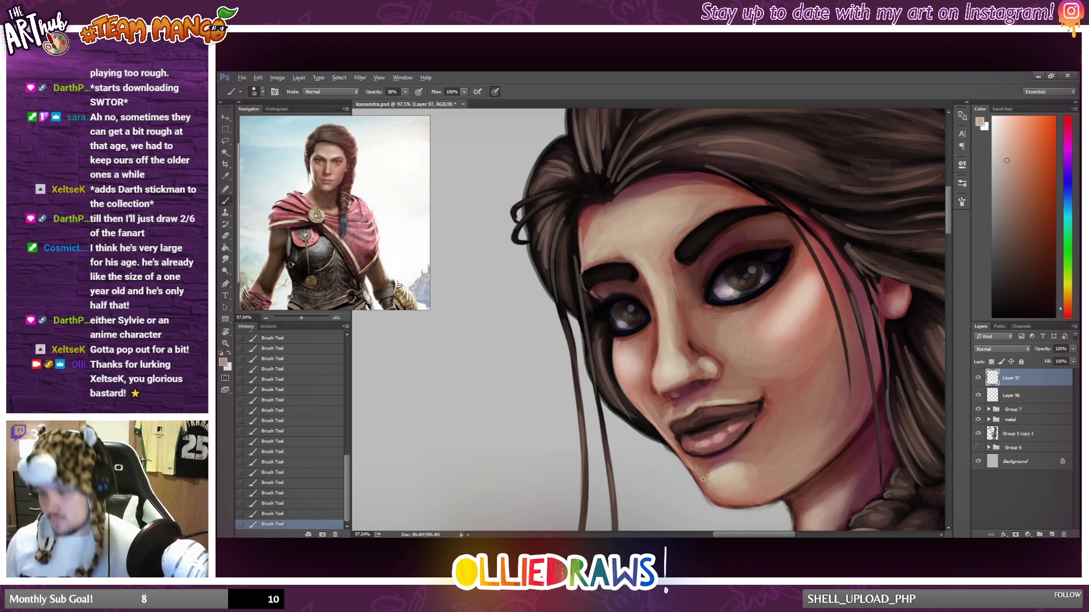
pyautogui.scroll(-6, 703, 480)
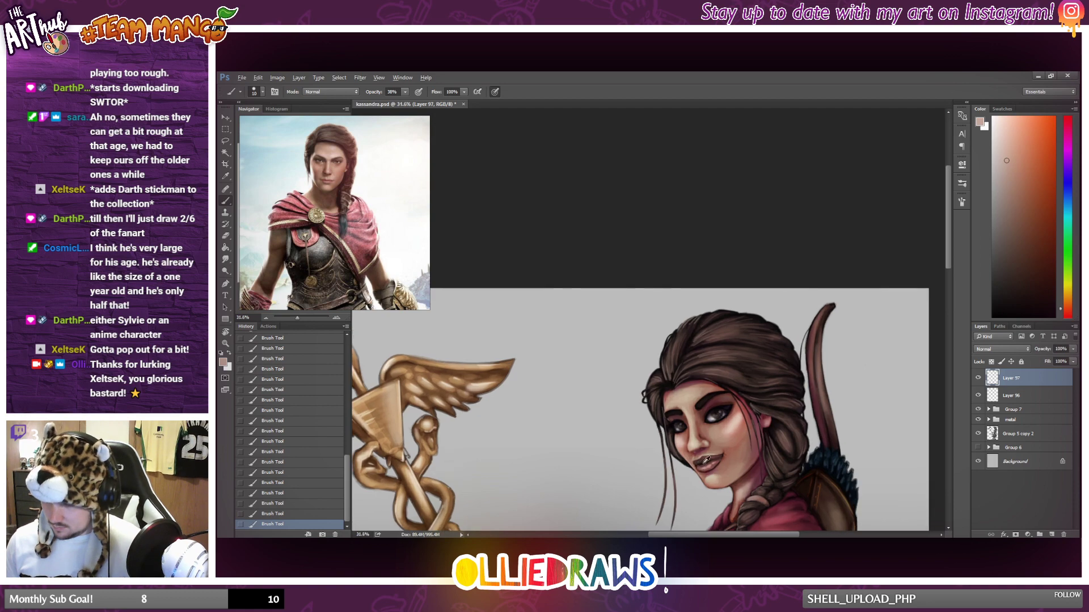
pyautogui.scroll(-10, 706, 460)
pyautogui.scroll(-1, 715, 372)
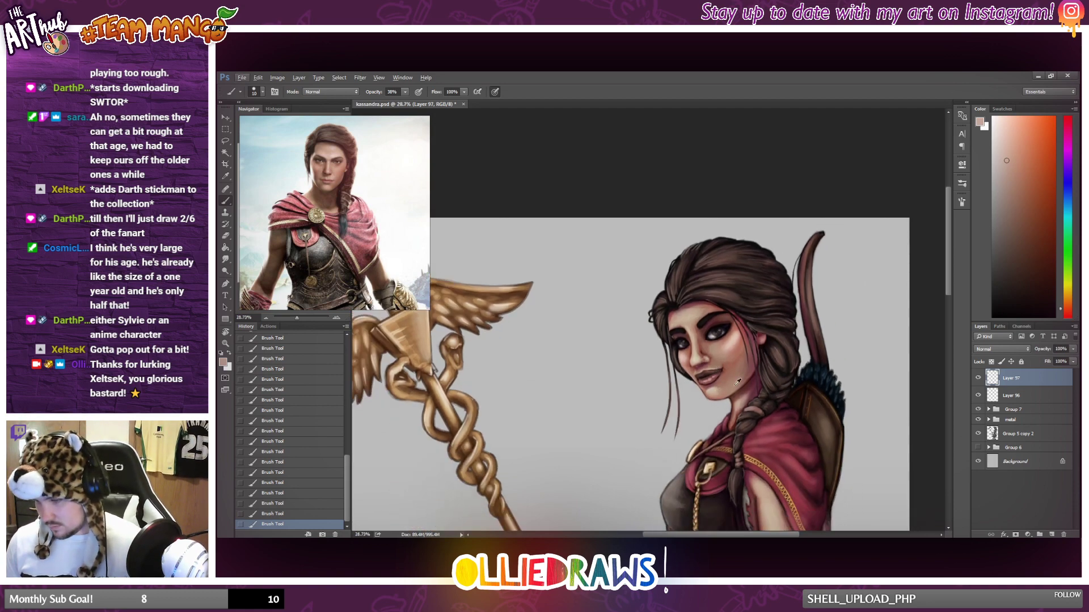
# Dab a near-white highlight on the bridge of the nose.
pyautogui.scroll(4, 740, 386)
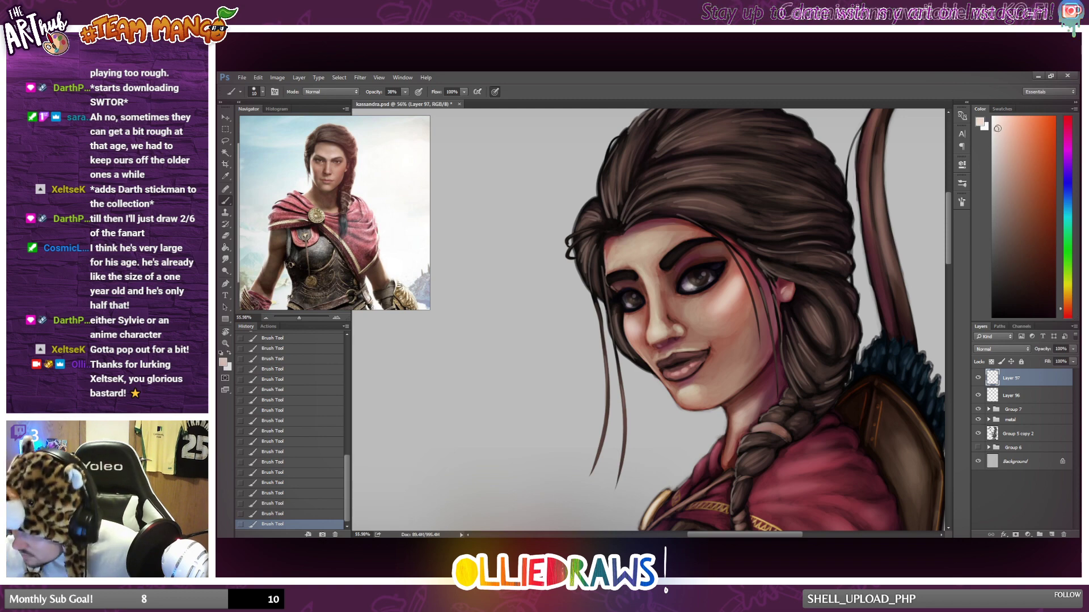
pyautogui.keyDown('alt'); pyautogui.click(652, 312); pyautogui.keyUp('alt')
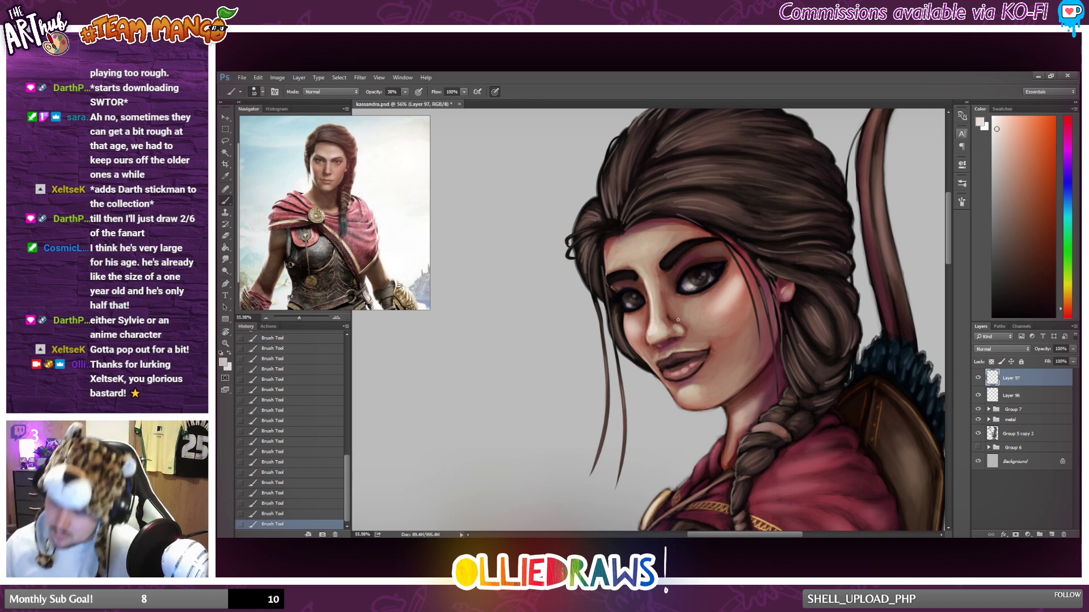
pyautogui.scroll(-5, 677, 319)
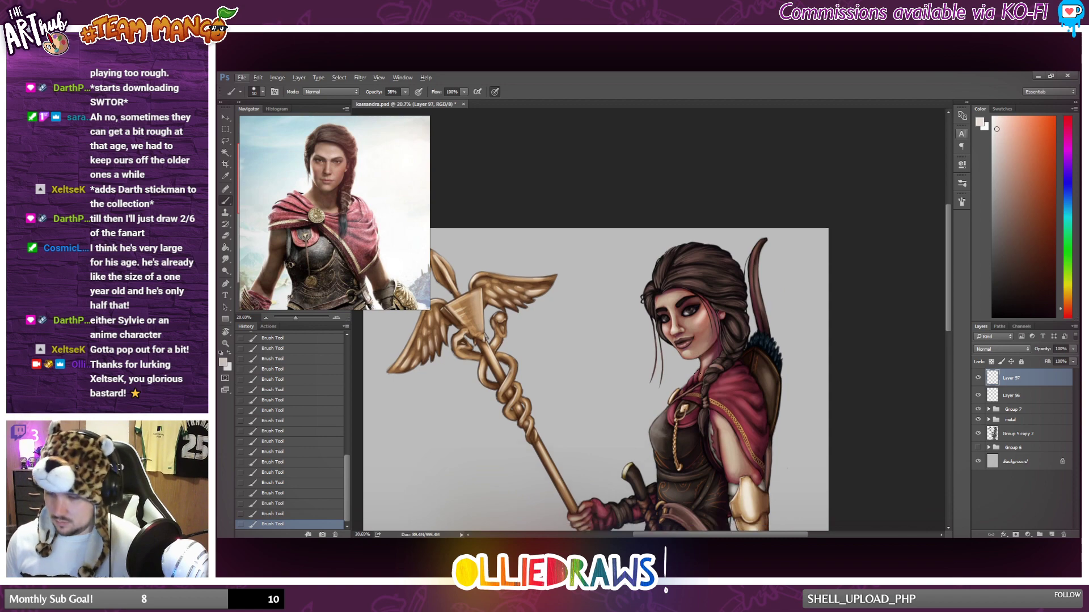
pyautogui.scroll(-2, 698, 374)
pyautogui.scroll(-2, 693, 355)
# Sample a light skin tone from the upper arm and highlight the thumb of the hand holding the sword.
pyautogui.scroll(3, 699, 392)
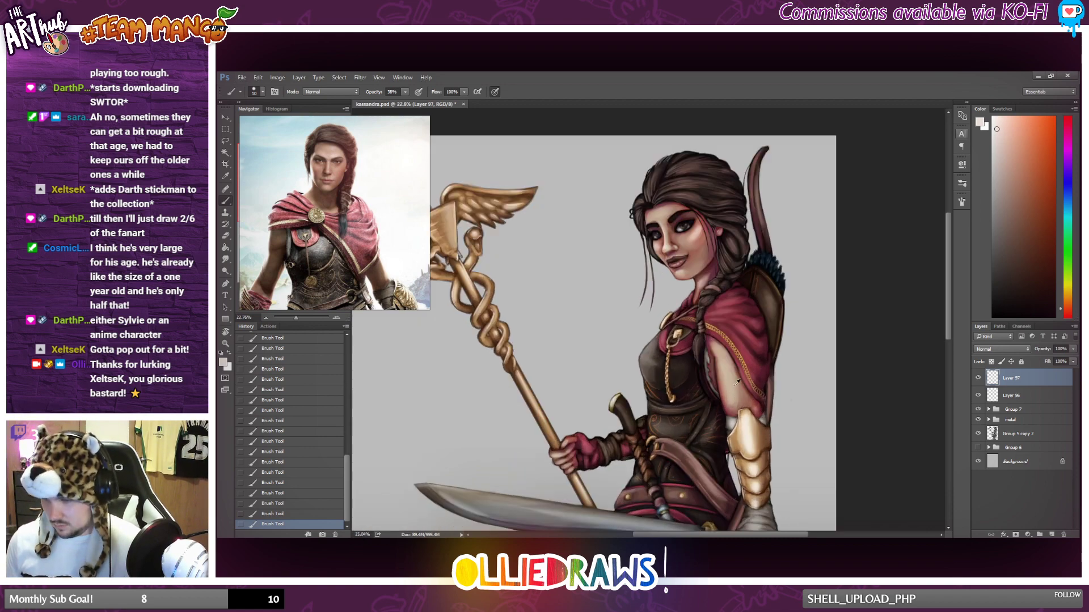
pyautogui.scroll(1, 731, 386)
pyautogui.keyDown('alt'); pyautogui.click(730, 379); pyautogui.keyUp('alt')
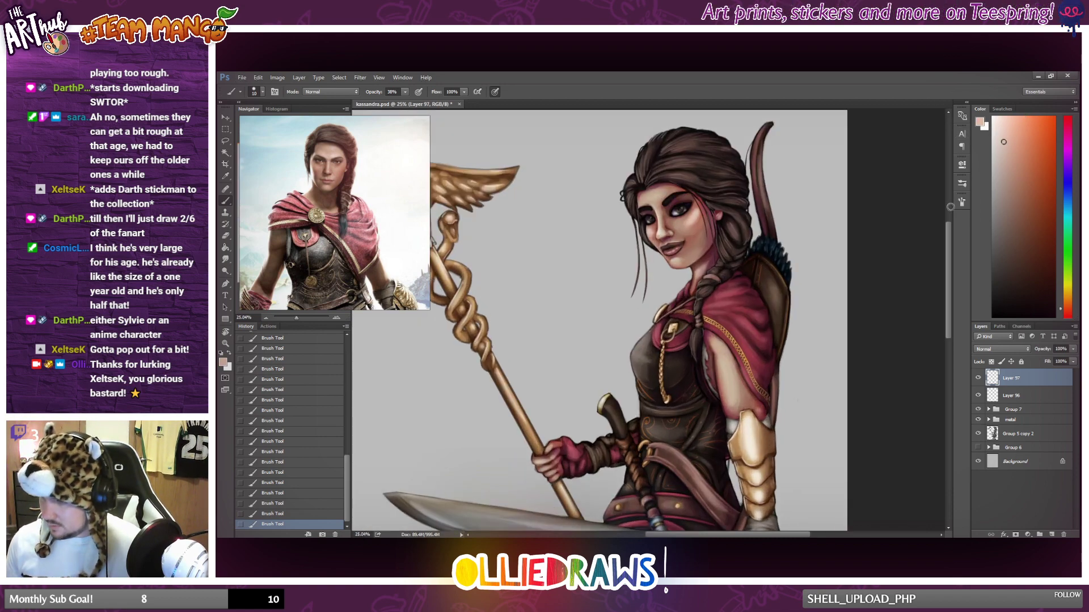
pyautogui.scroll(3, 746, 319)
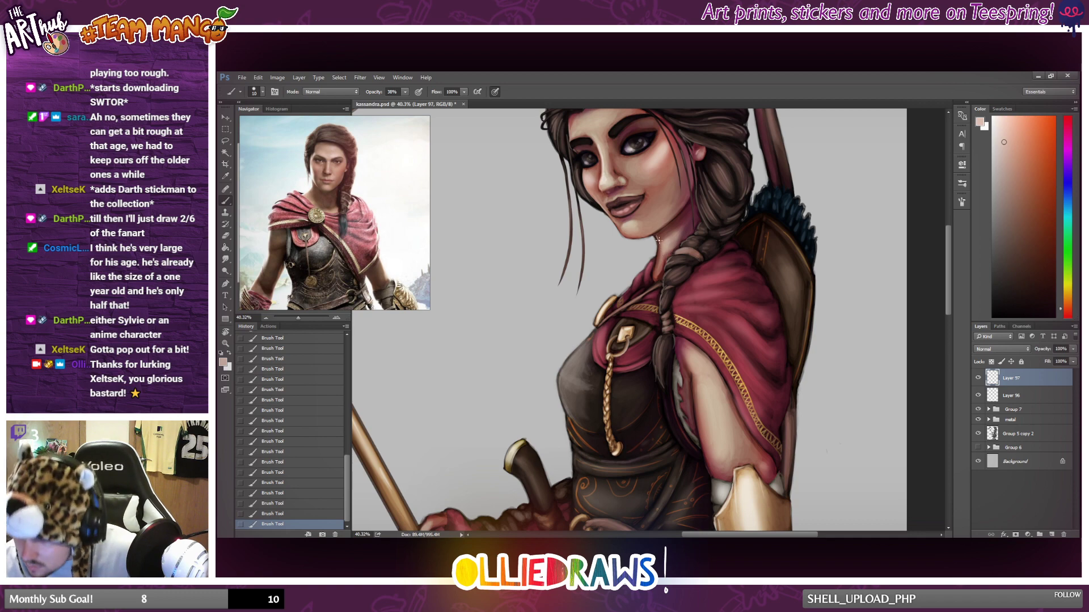
pyautogui.scroll(-2, 667, 262)
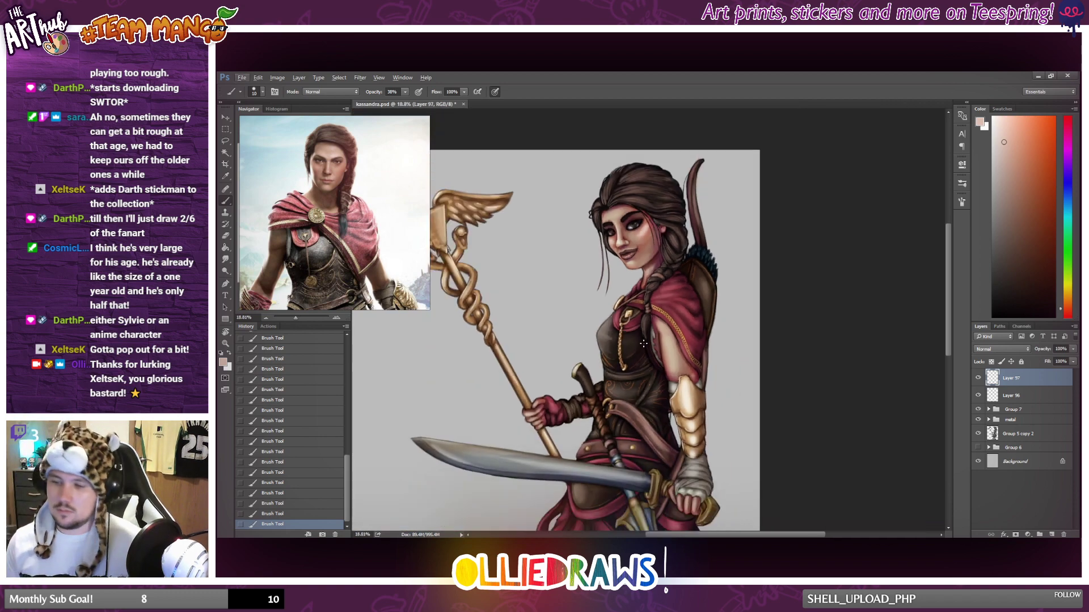
pyautogui.scroll(-2, 669, 331)
pyautogui.scroll(2, 669, 332)
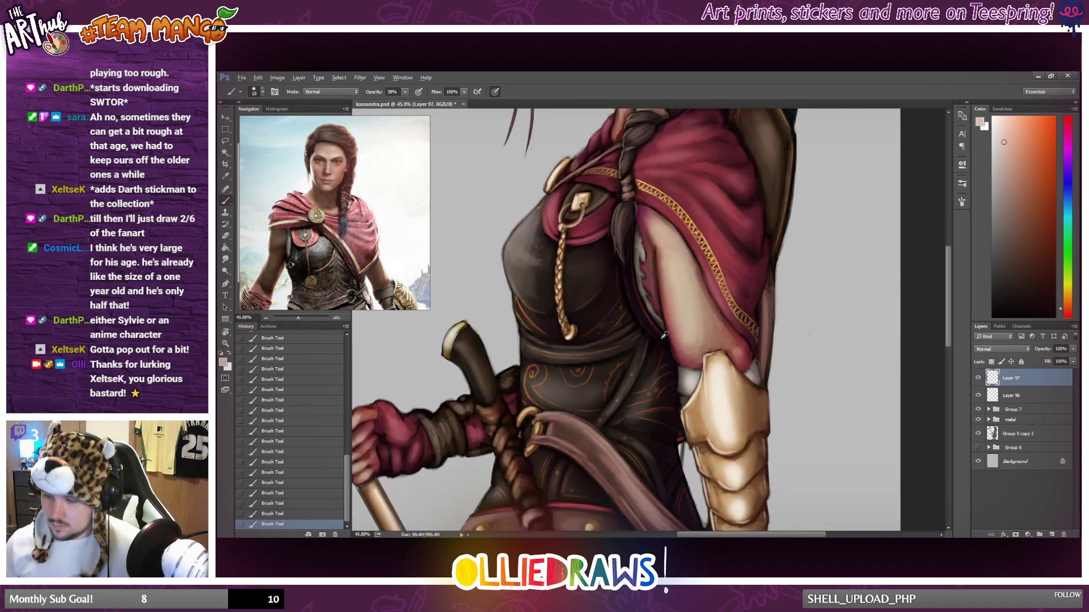
pyautogui.scroll(2, 666, 336)
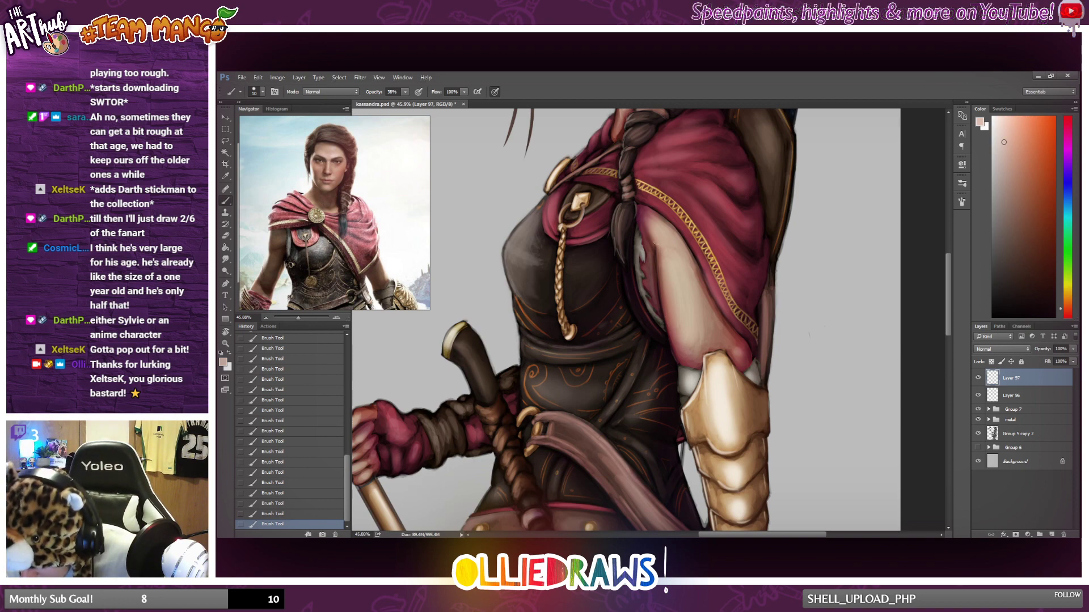
pyautogui.scroll(-5, 681, 392)
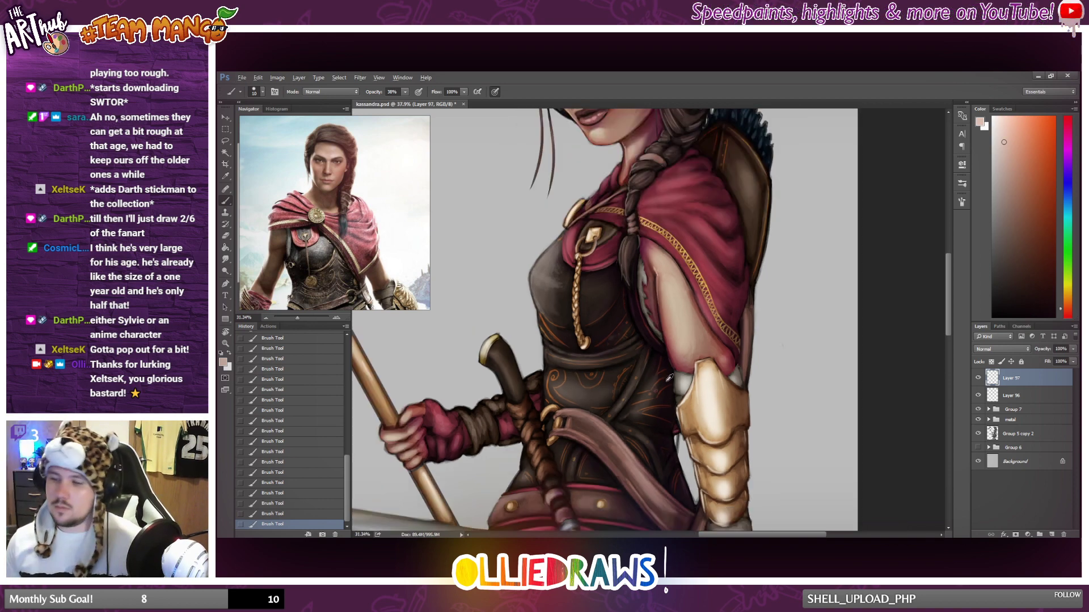
pyautogui.scroll(-1, 672, 380)
pyautogui.scroll(4, 684, 433)
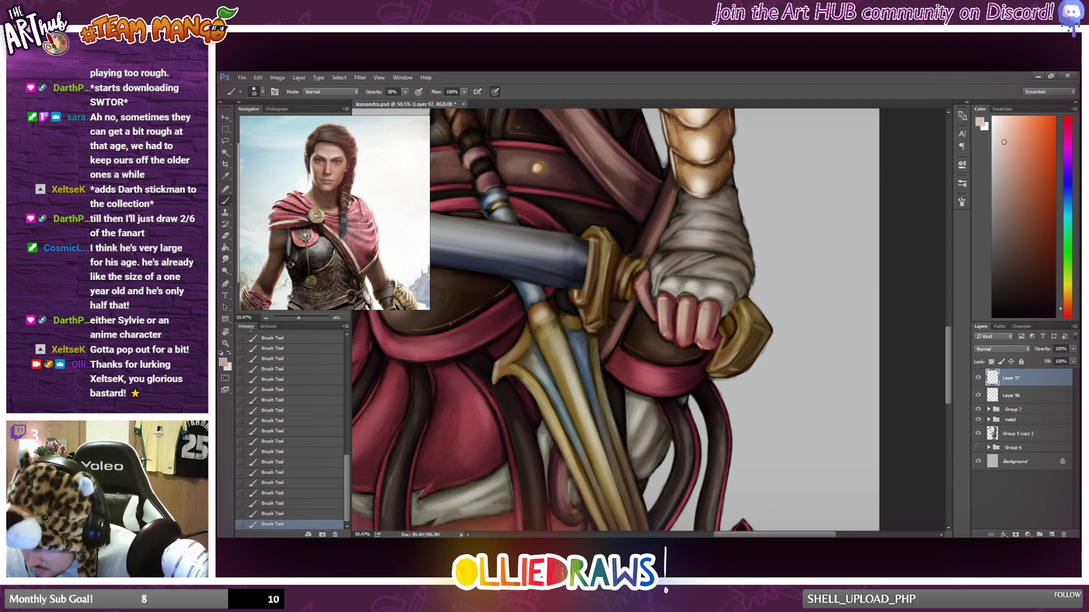
pyautogui.moveTo(636, 288); pyautogui.dragTo(654, 319)
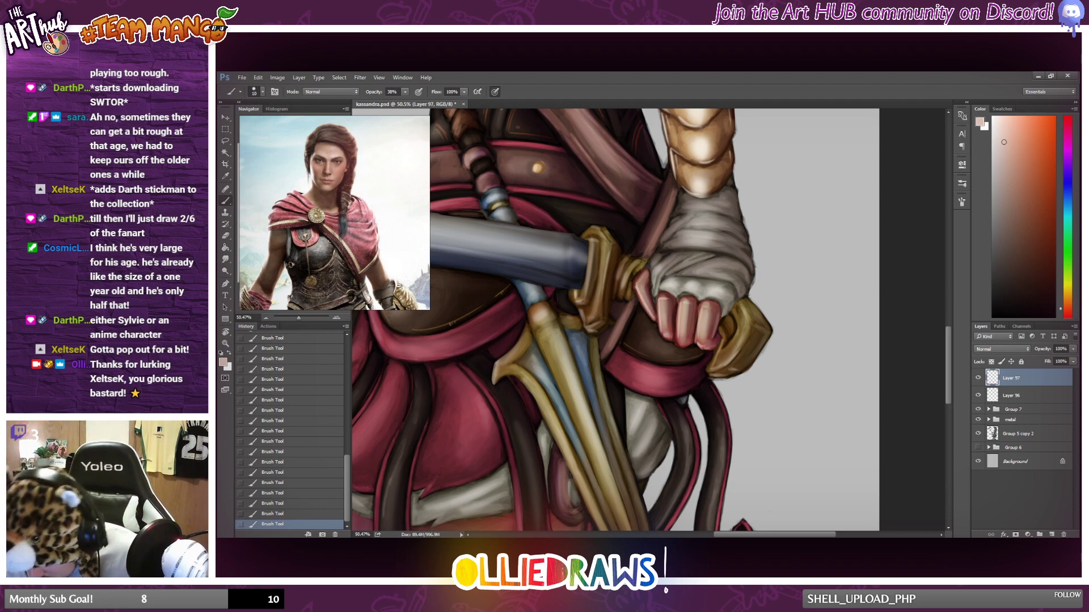
# Brush light skin highlights onto the fingers of the hand gripping the staff.
pyautogui.scroll(-8, 658, 289)
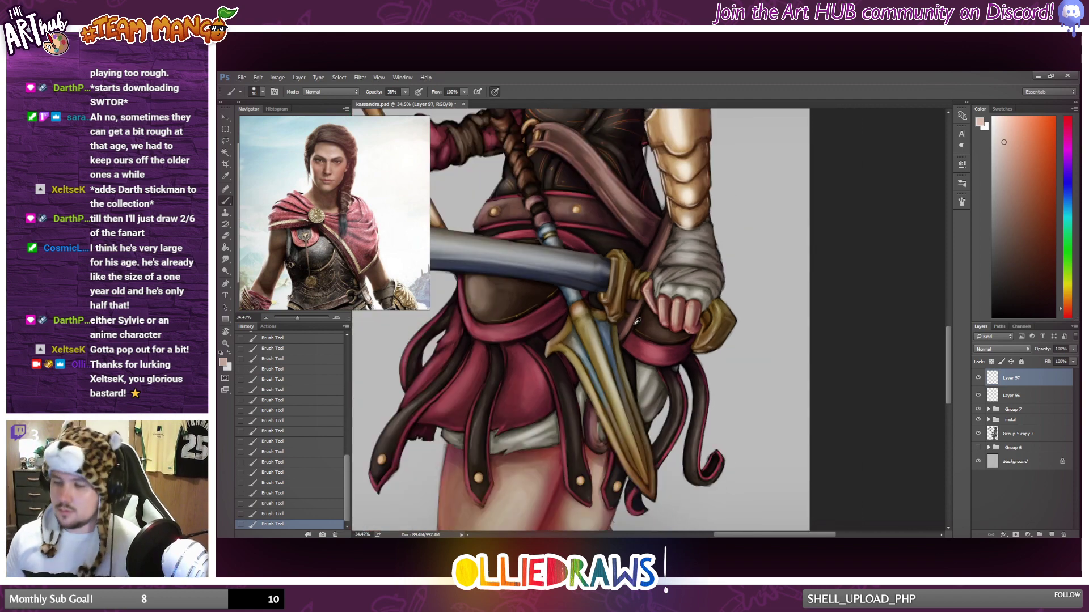
pyautogui.scroll(8, 630, 322)
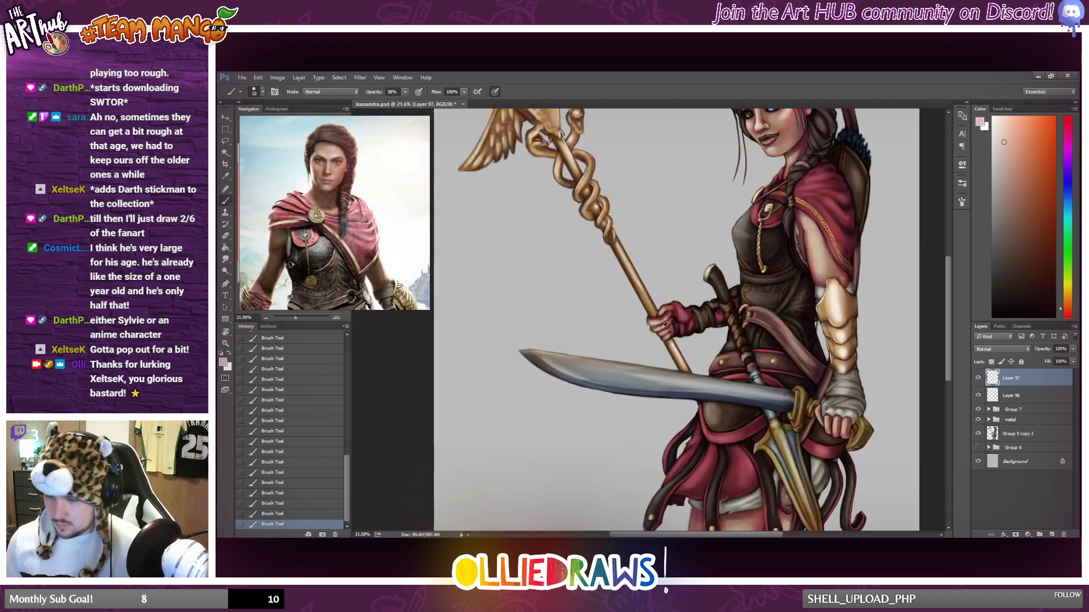
pyautogui.moveTo(674, 315); pyautogui.dragTo(695, 294)
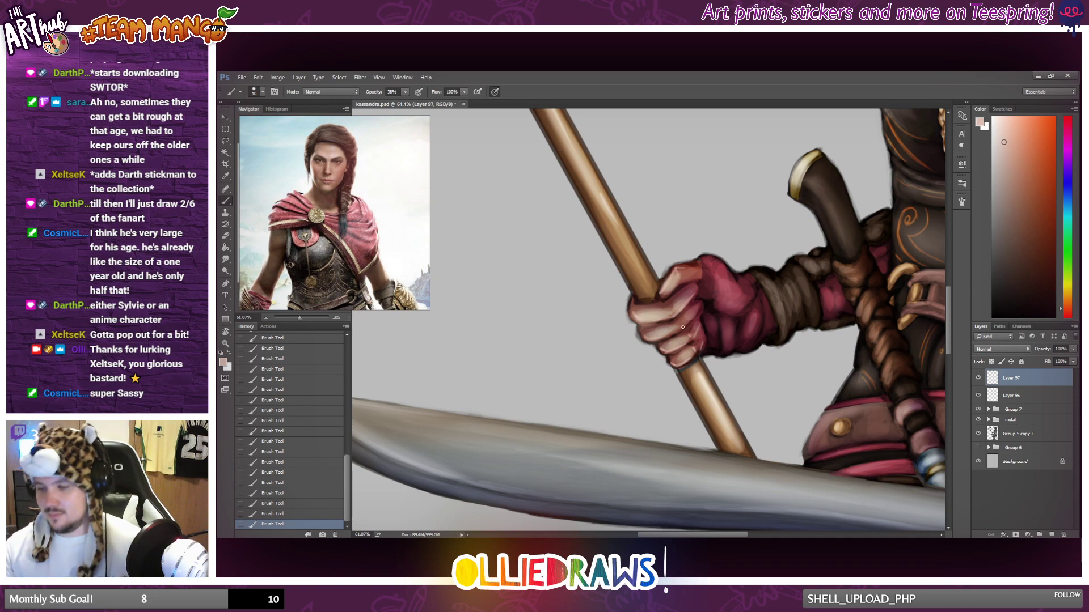
# Paint light skin highlights along the edges of both thighs, from below the skirt to just above the knee guards.
pyautogui.scroll(-7, 705, 310)
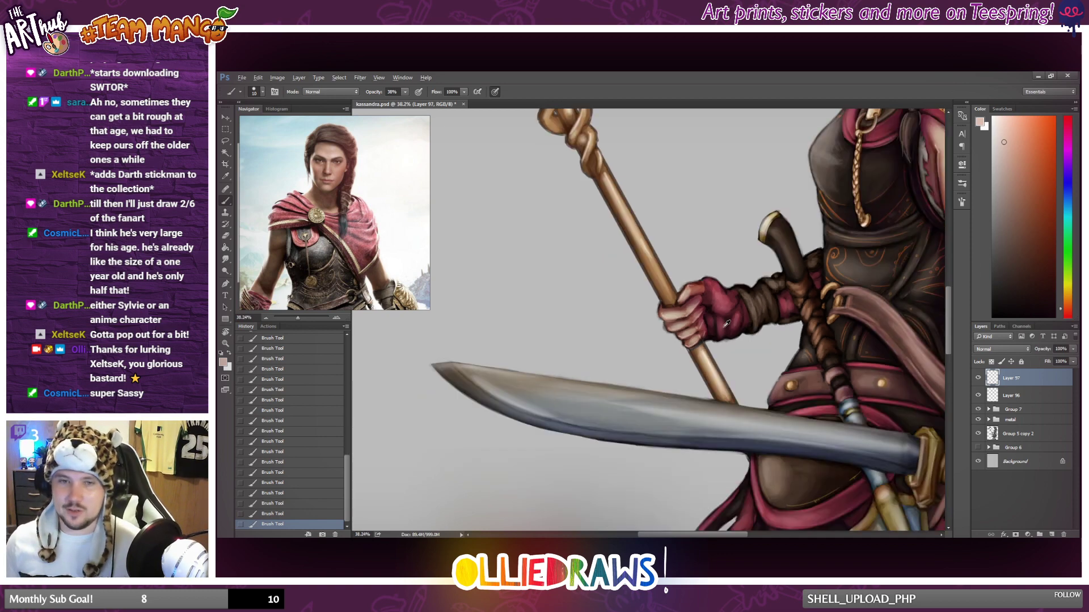
pyautogui.scroll(-4, 744, 381)
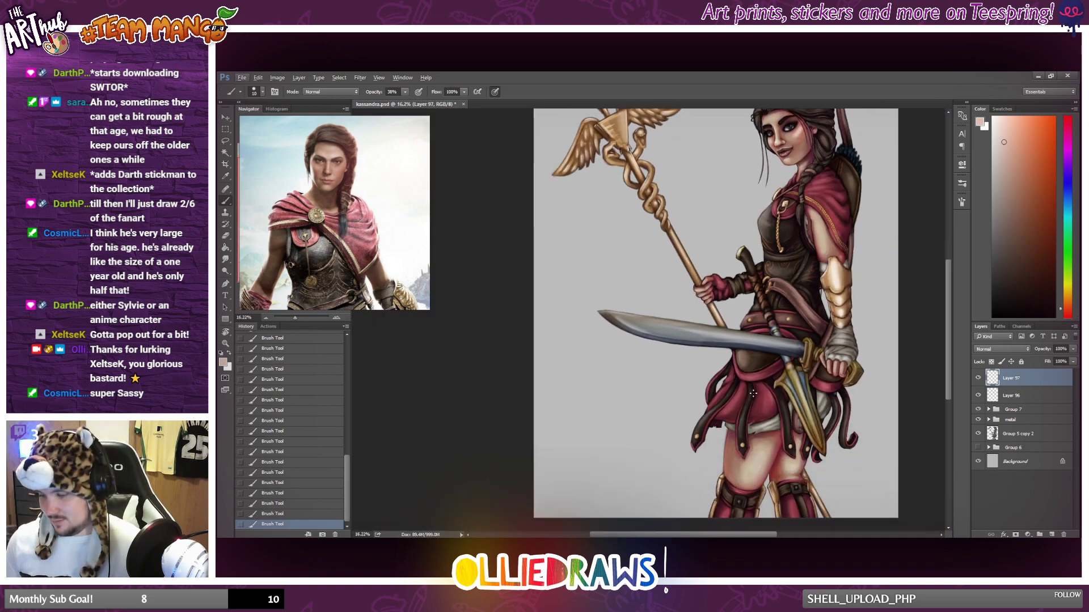
pyautogui.scroll(3, 731, 408)
pyautogui.scroll(-7, 738, 434)
pyautogui.scroll(3, 737, 436)
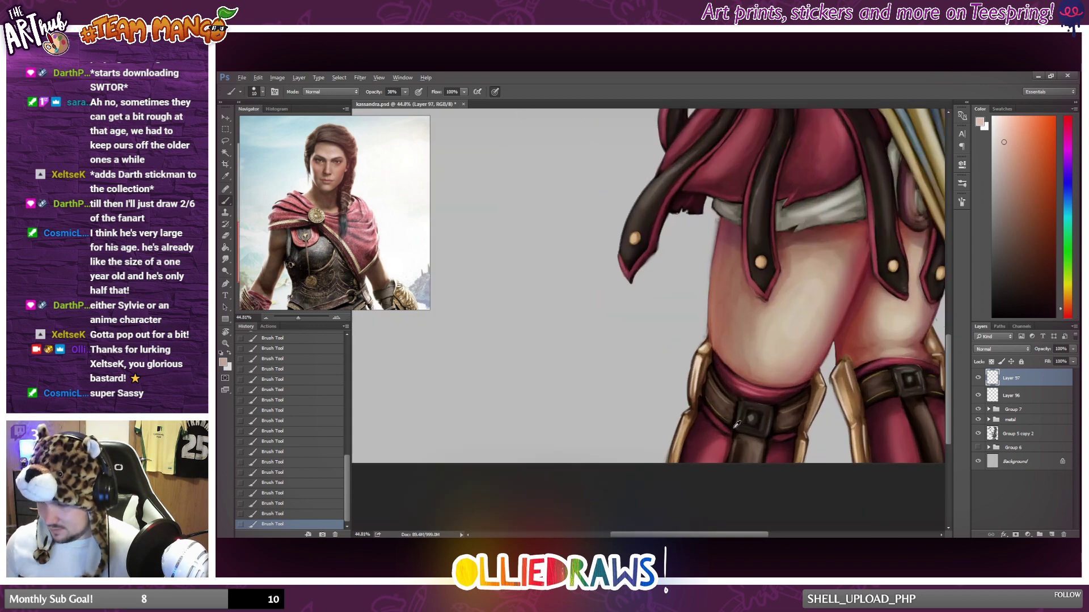
pyautogui.moveTo(869, 257); pyautogui.dragTo(847, 307)
pyautogui.moveTo(721, 218); pyautogui.dragTo(713, 266)
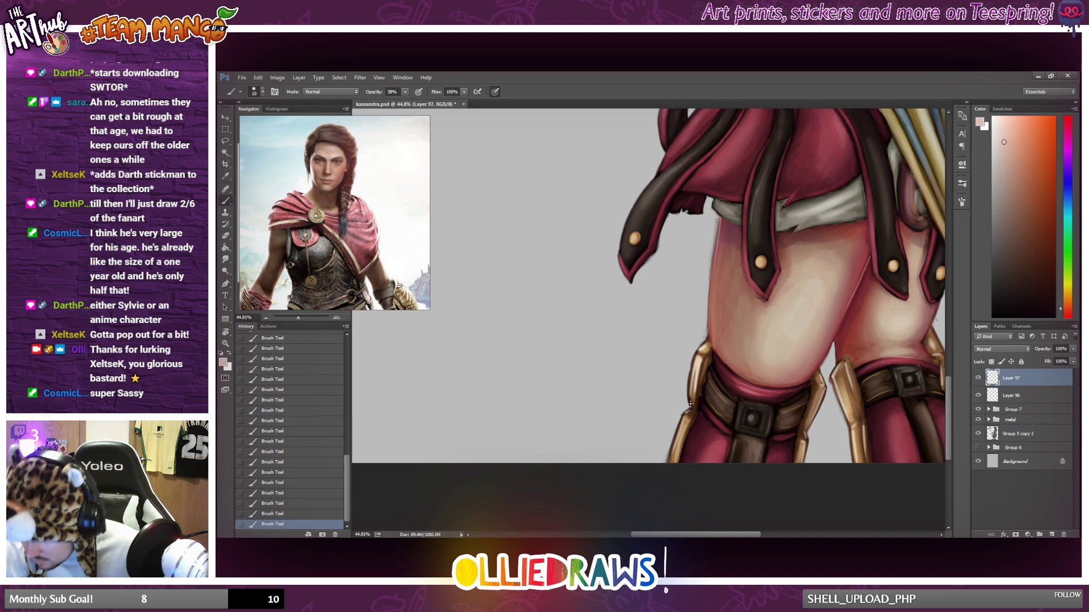
pyautogui.moveTo(840, 339); pyautogui.dragTo(836, 363)
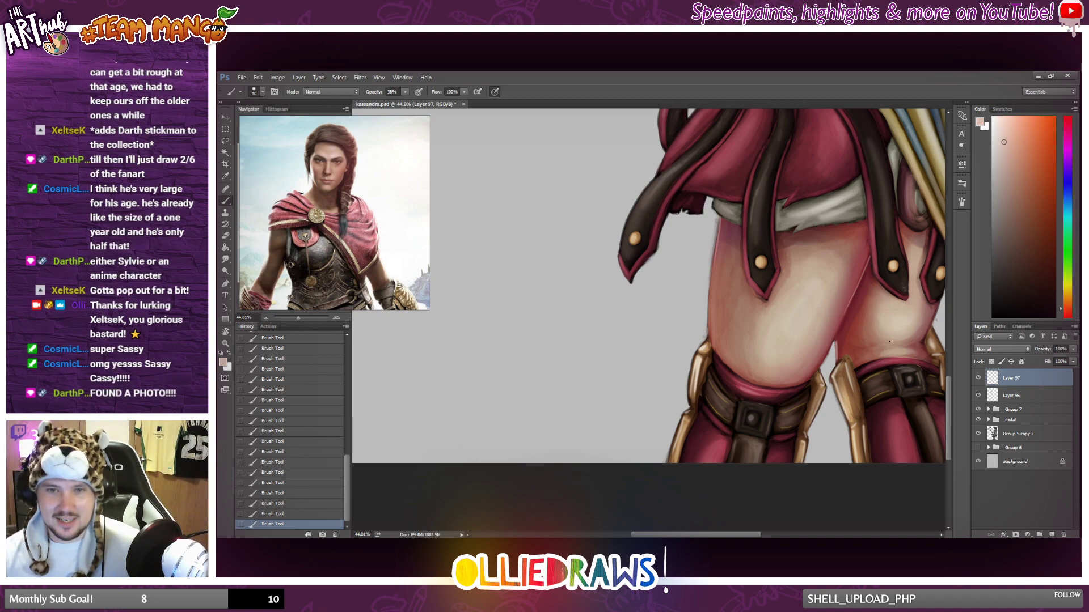
pyautogui.moveTo(923, 344); pyautogui.dragTo(930, 360)
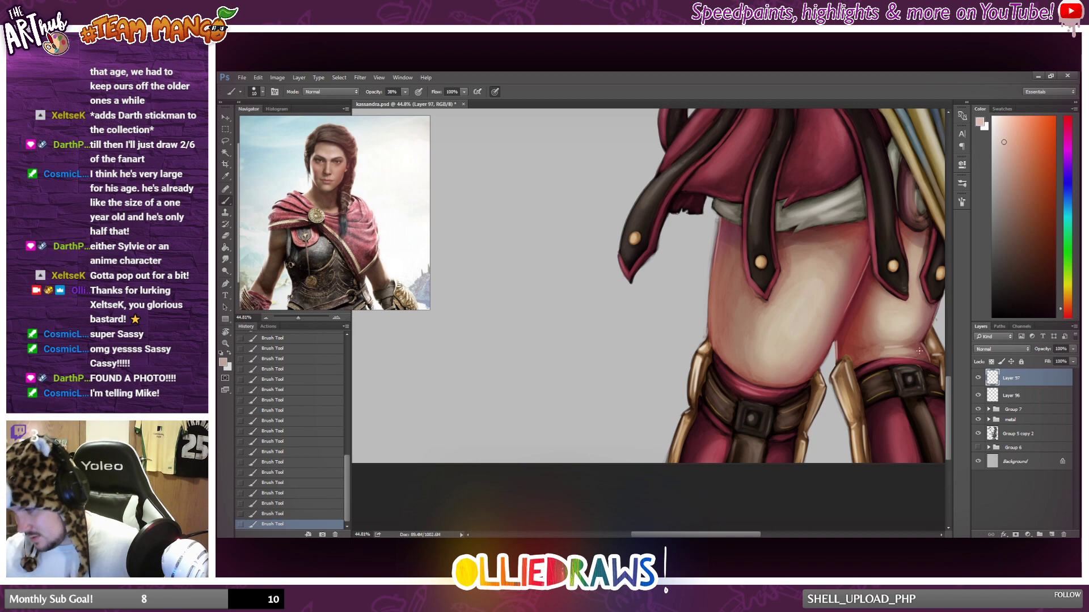
# Examine the whole figure at several magnifications for areas that still need highlights.
pyautogui.scroll(-6, 919, 351)
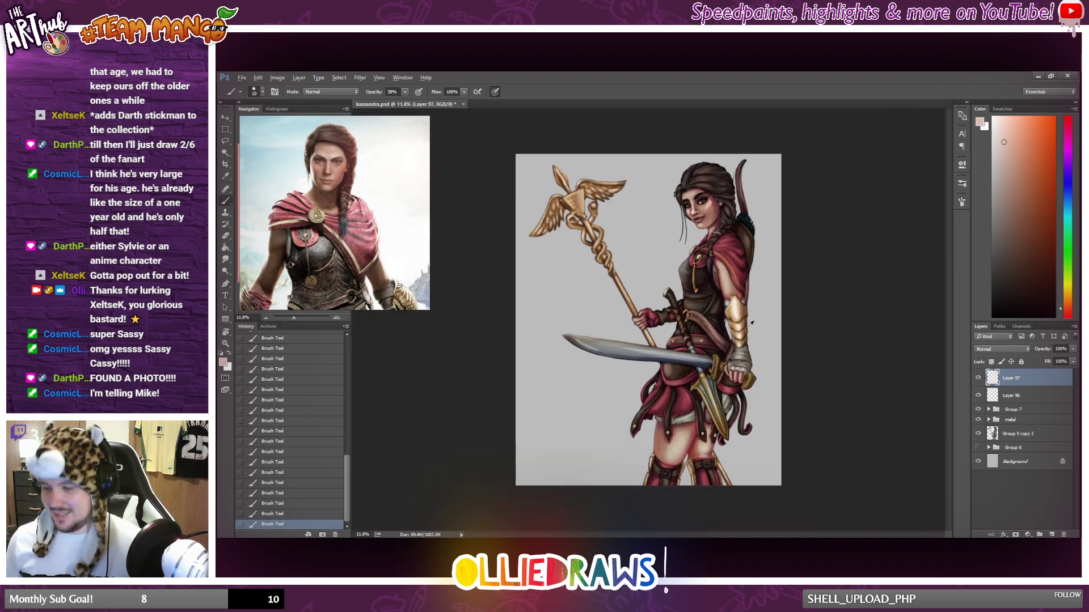
pyautogui.scroll(3, 710, 395)
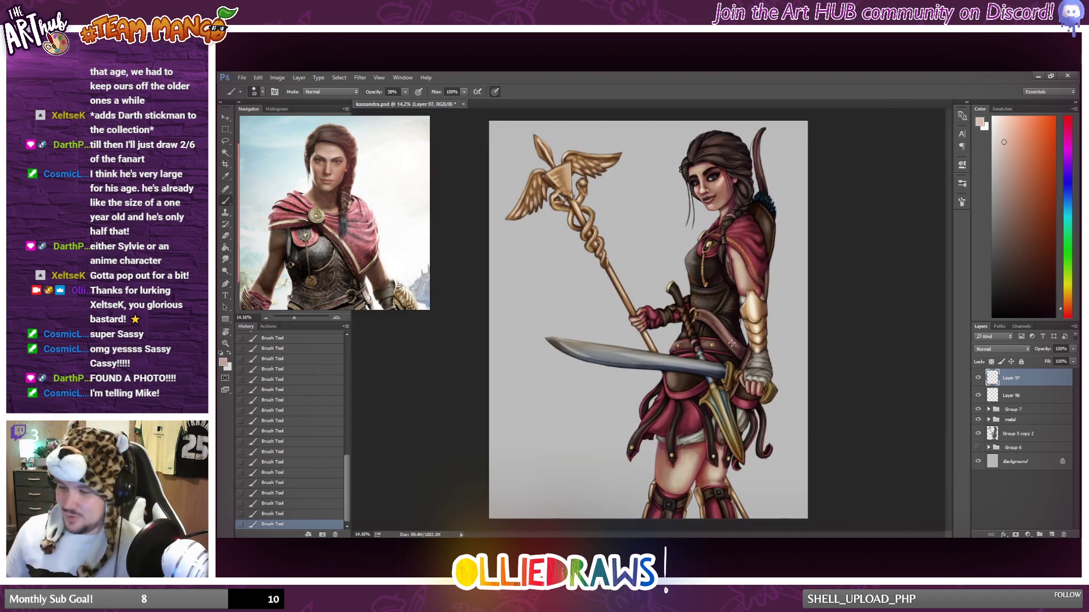
pyautogui.scroll(1, 729, 332)
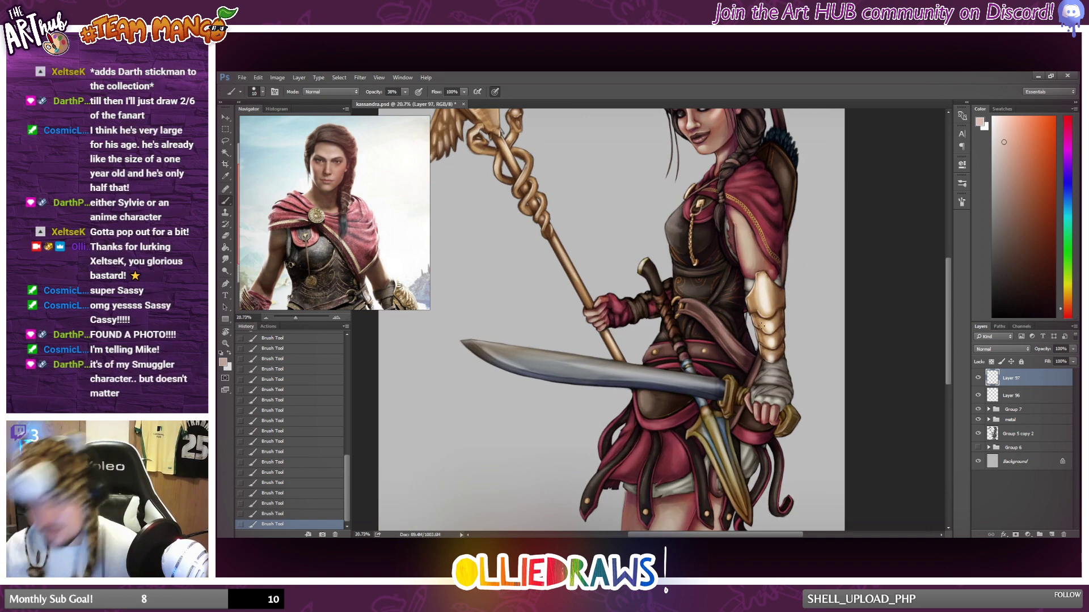
pyautogui.scroll(-2, 759, 312)
pyautogui.scroll(-1, 668, 299)
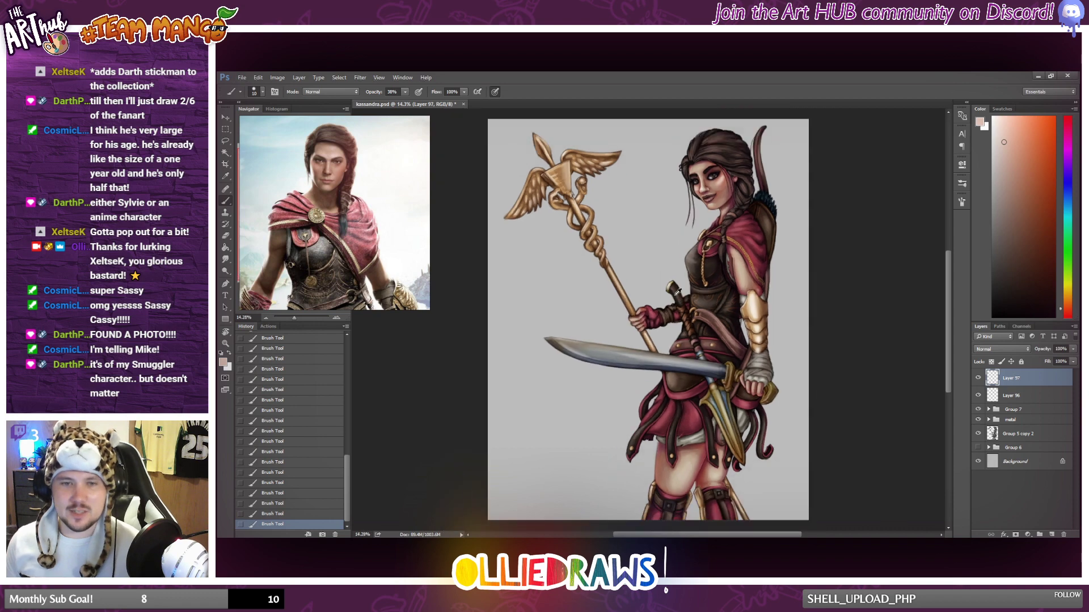
pyautogui.scroll(1, 681, 288)
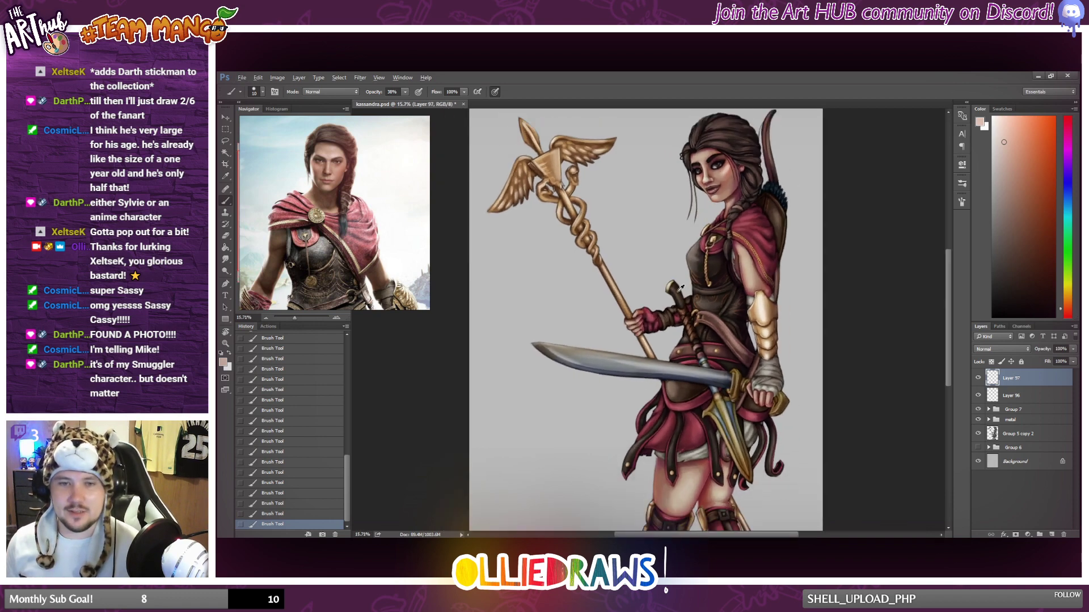
pyautogui.scroll(-1, 669, 300)
pyautogui.scroll(-1, 653, 318)
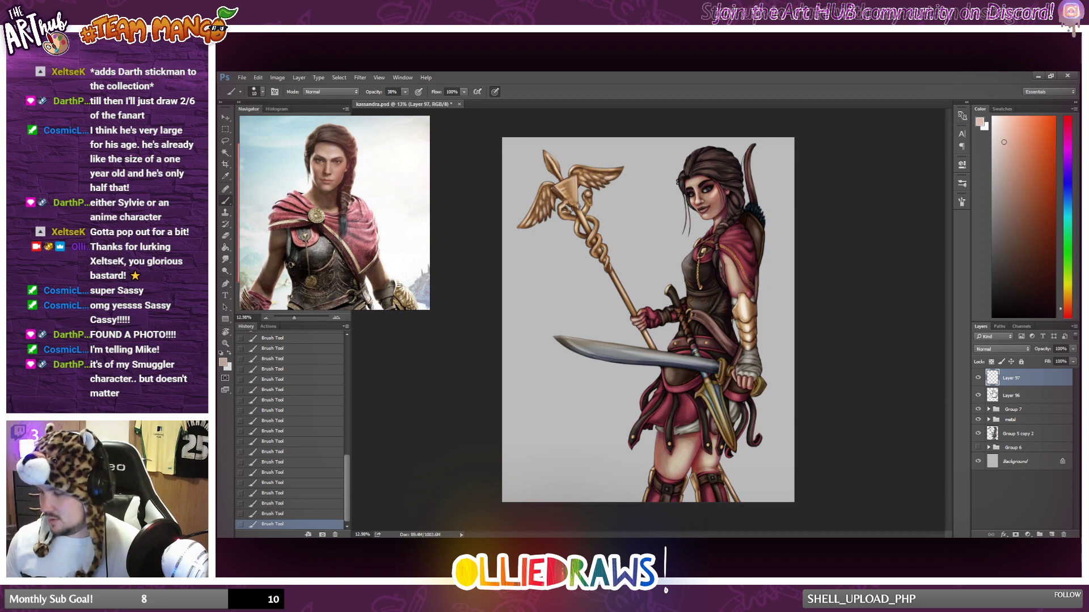
pyautogui.scroll(4, 726, 238)
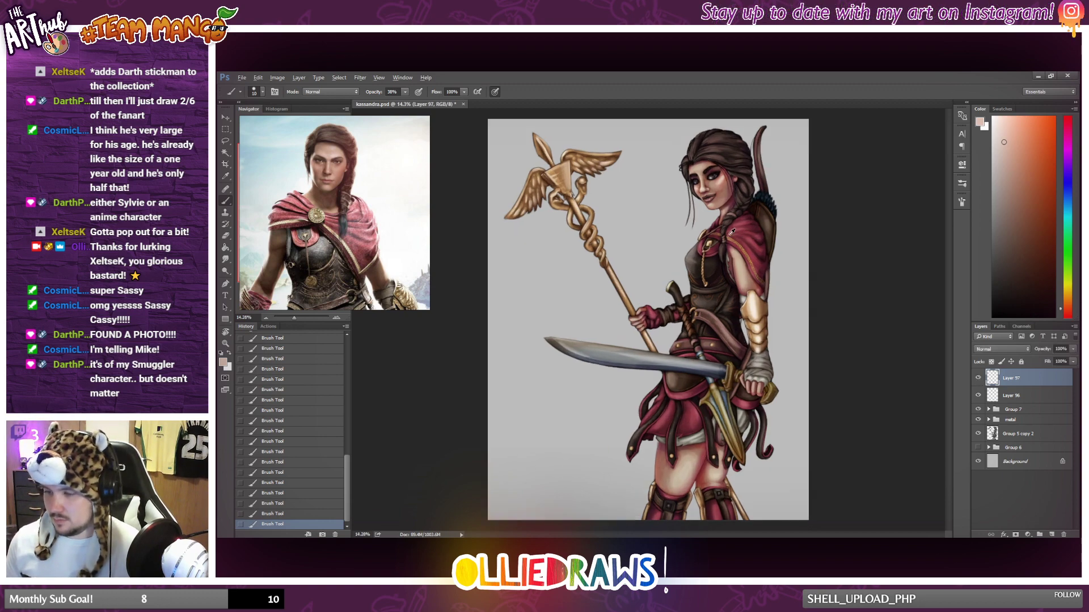
# Sample a red from the cape, switch to a lighter pinkish red, and highlight the hem along its gold trim beside the upper arm.
pyautogui.keyDown('alt'); pyautogui.click(738, 219); pyautogui.keyUp('alt')
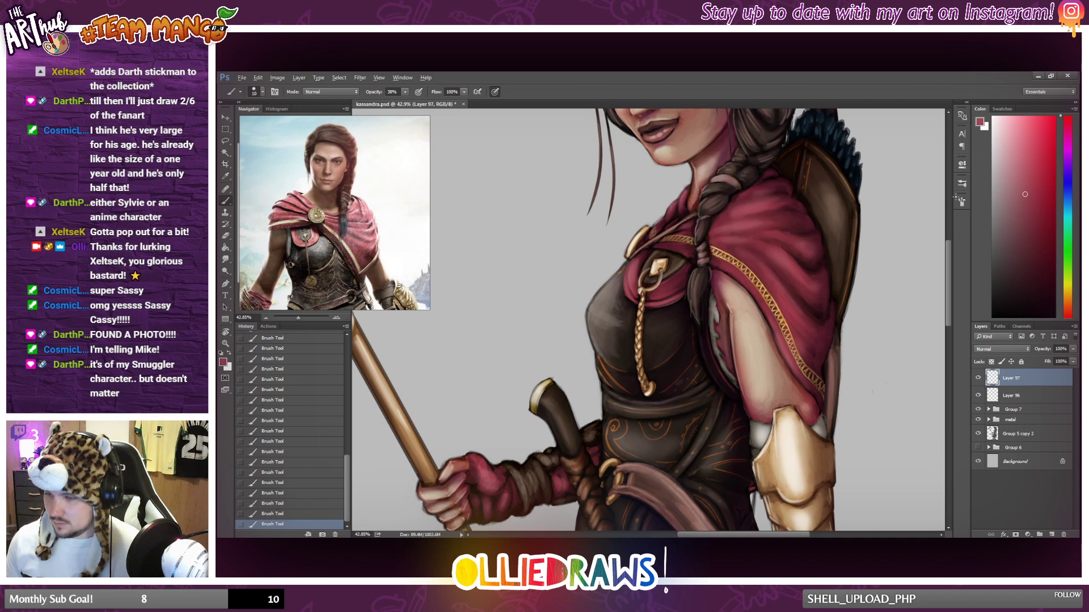
pyautogui.scroll(1, 781, 214)
pyautogui.scroll(4, 729, 228)
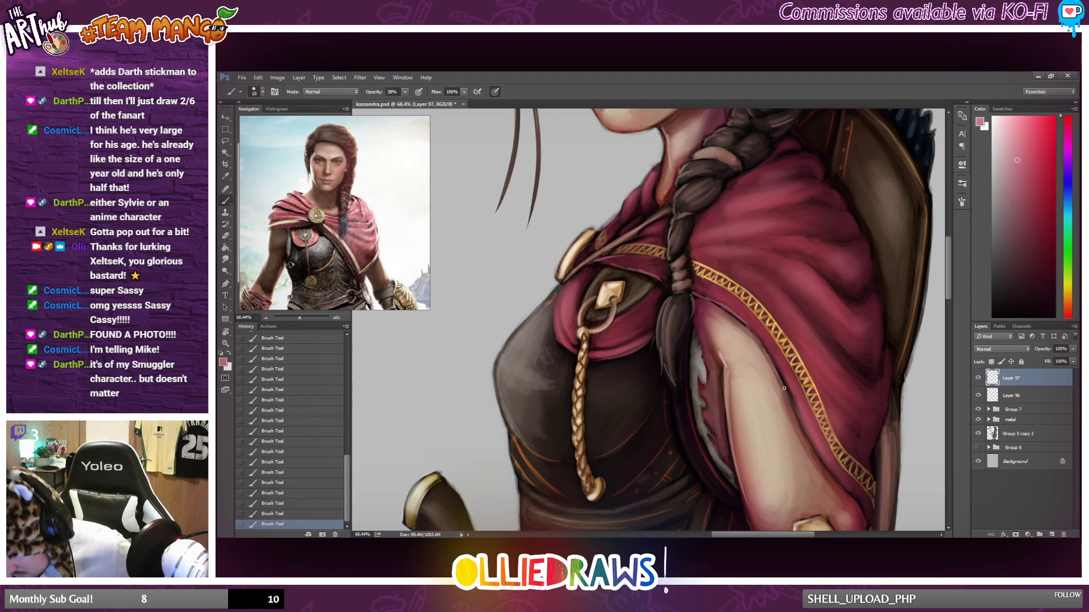
pyautogui.moveTo(775, 367); pyautogui.dragTo(792, 405)
pyautogui.scroll(-3, 907, 388)
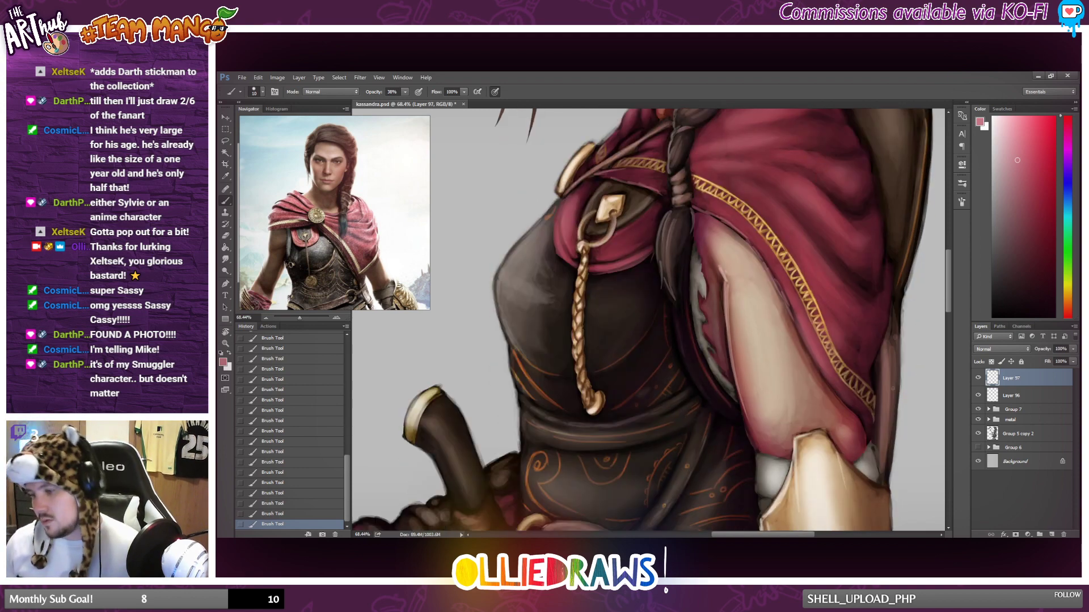
pyautogui.scroll(-8, 853, 390)
pyautogui.scroll(6, 844, 390)
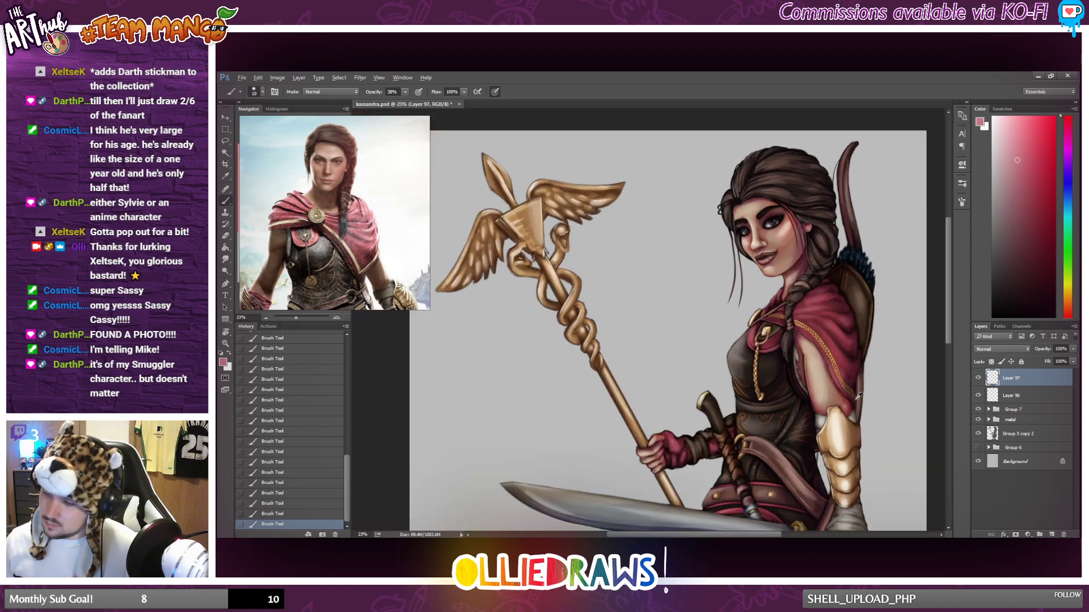
pyautogui.moveTo(810, 311); pyautogui.dragTo(872, 408)
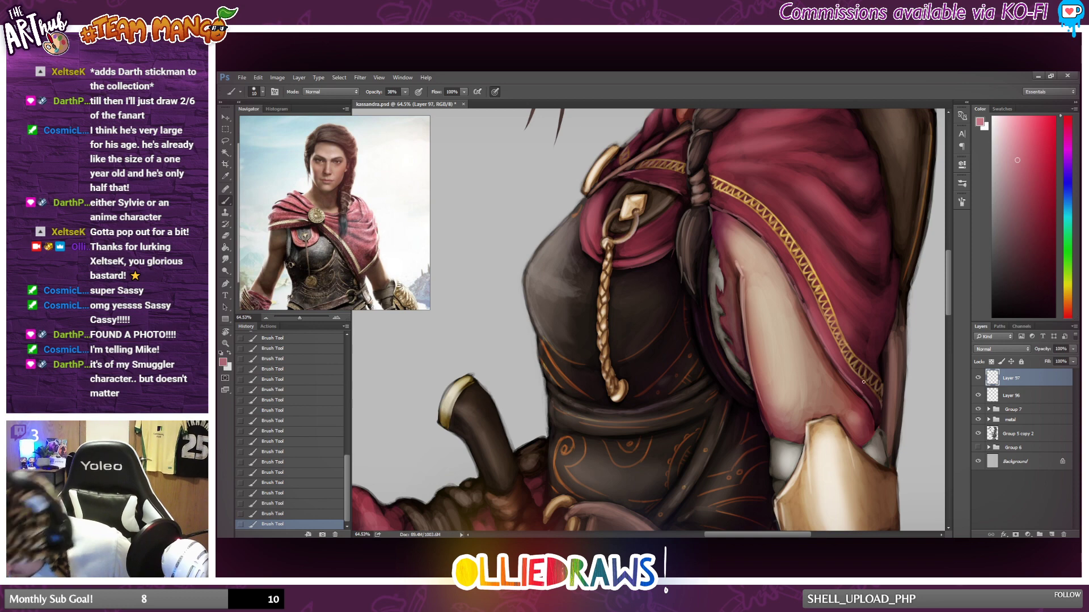
# Brush pinkish highlights onto the red cloth around the chest brooch and erase the excess.
pyautogui.scroll(3, 674, 333)
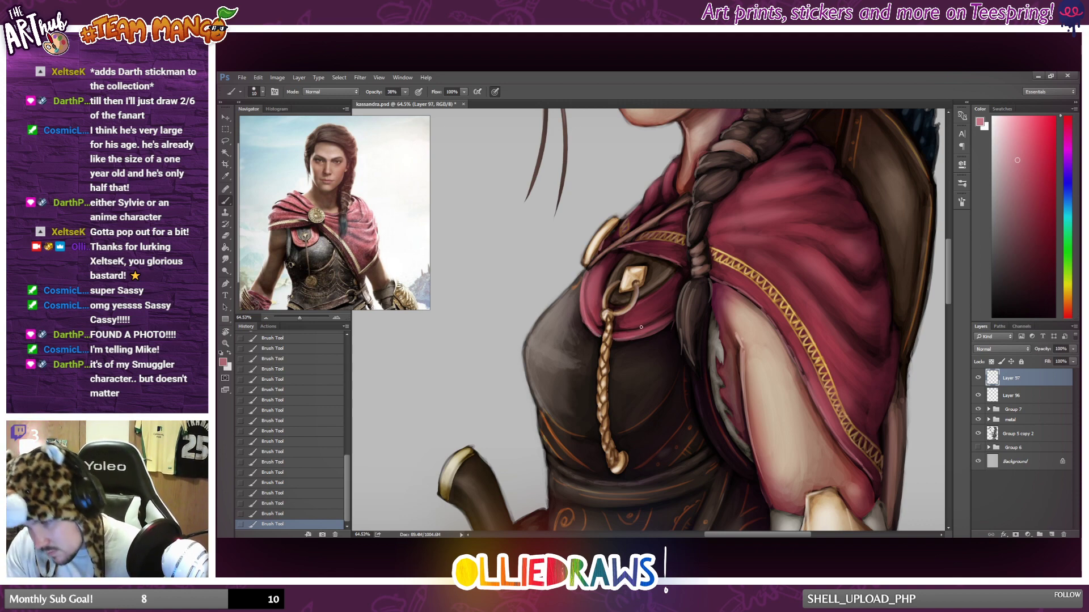
pyautogui.moveTo(645, 304); pyautogui.dragTo(659, 295)
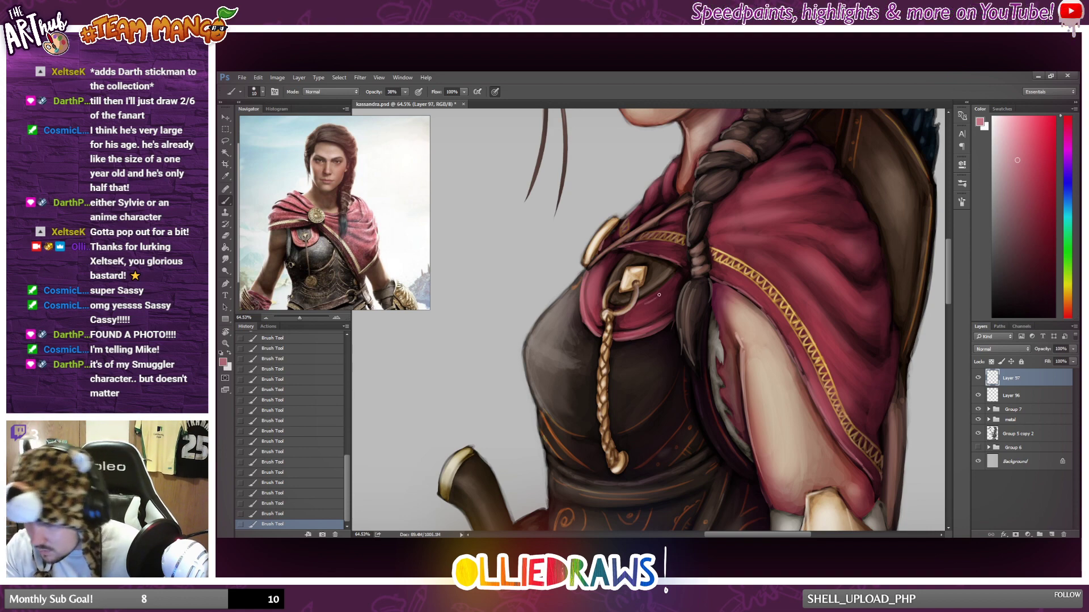
pyautogui.scroll(-5, 692, 281)
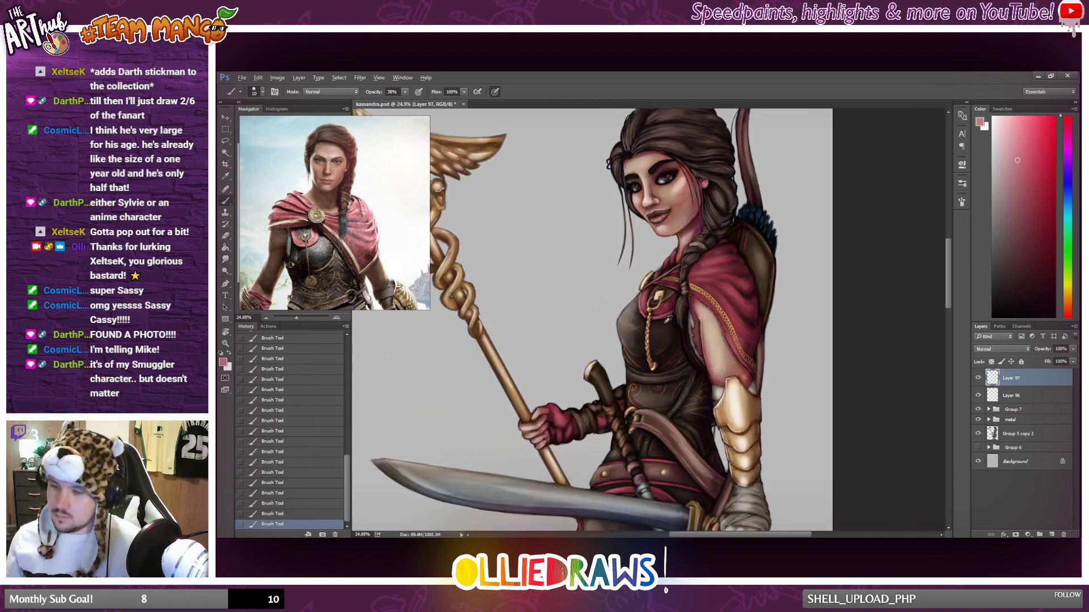
pyautogui.scroll(3, 684, 338)
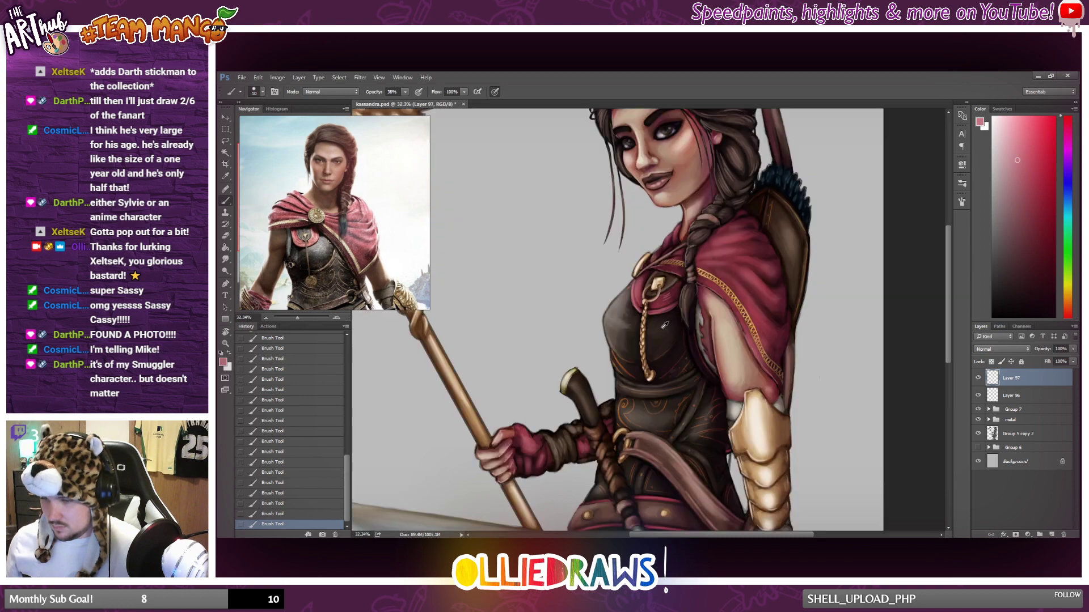
pyautogui.press('e')
pyautogui.moveTo(673, 290)
pyautogui.mouseDown()
pyautogui.moveTo(663, 295)
pyautogui.moveTo(673, 288)
pyautogui.mouseUp()
pyautogui.moveTo(667, 294)
pyautogui.mouseDown()
pyautogui.moveTo(675, 287)
pyautogui.moveTo(668, 292)
pyautogui.mouseUp()
pyautogui.moveTo(667, 294); pyautogui.dragTo(673, 288)
pyautogui.press('b')
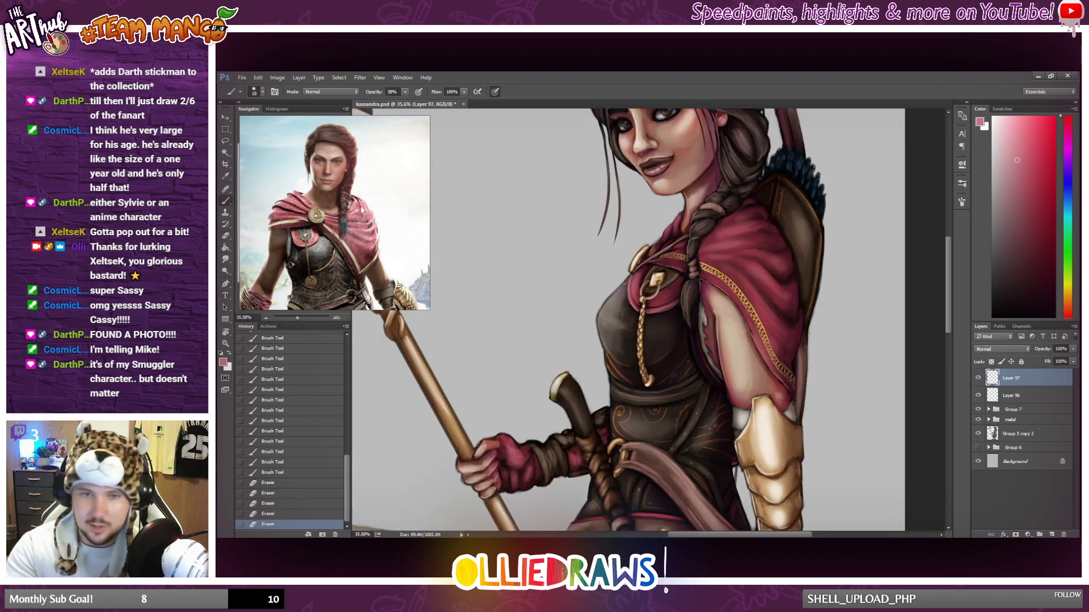
# Paint fine pinkish highlights along the cape's folds over the shoulder and undo the unwanted stroke.
pyautogui.moveTo(726, 391); pyautogui.dragTo(692, 345)
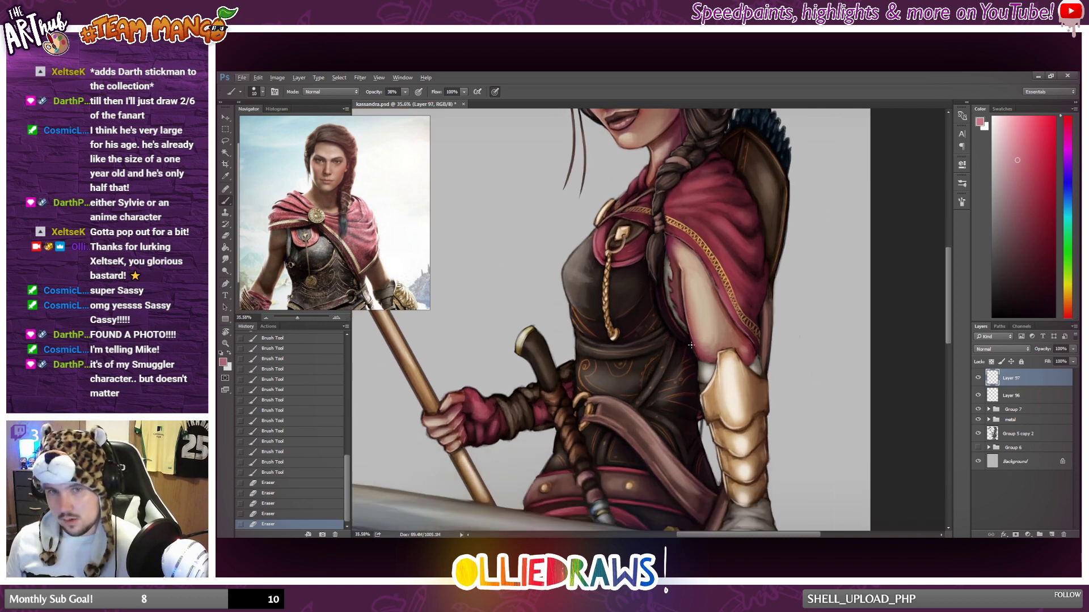
pyautogui.moveTo(637, 278); pyautogui.dragTo(637, 285)
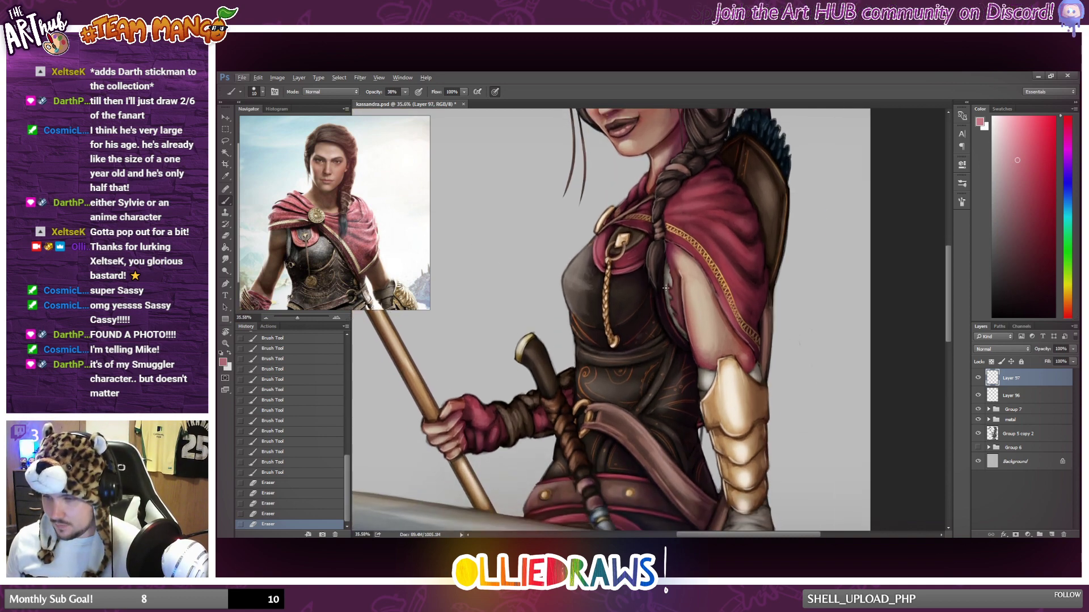
pyautogui.moveTo(665, 249); pyautogui.dragTo(687, 254)
pyautogui.scroll(2, 670, 258)
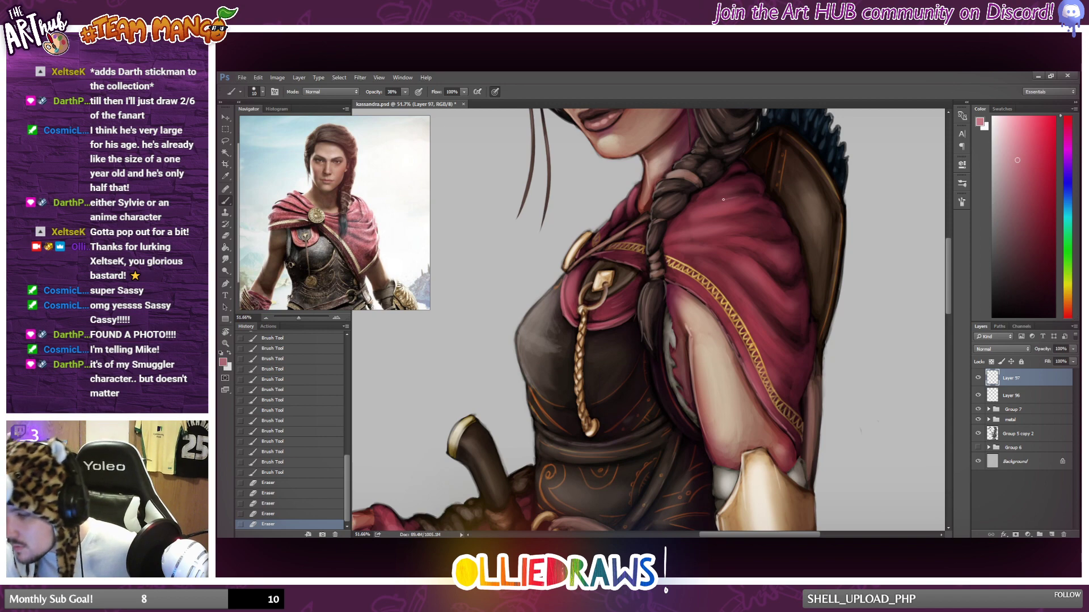
pyautogui.moveTo(719, 202); pyautogui.dragTo(741, 197)
pyautogui.moveTo(720, 202)
pyautogui.mouseDown()
pyautogui.moveTo(752, 197)
pyautogui.moveTo(743, 215)
pyautogui.mouseUp()
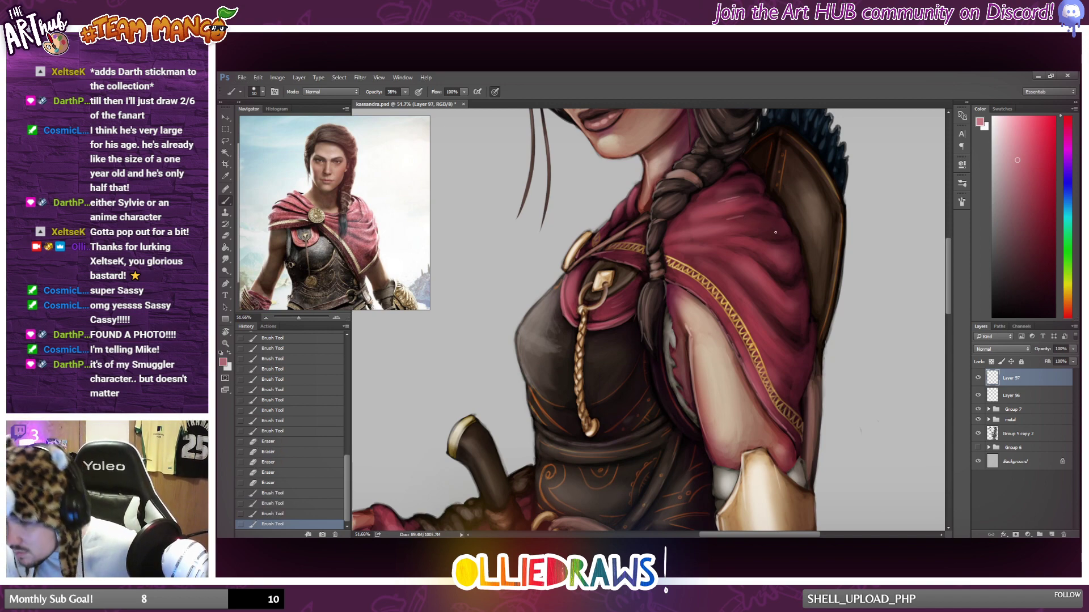
pyautogui.moveTo(757, 247)
pyautogui.mouseDown()
pyautogui.moveTo(781, 270)
pyautogui.moveTo(771, 283)
pyautogui.moveTo(794, 315)
pyautogui.mouseUp()
pyautogui.hotkey('ctrl', 'z')
pyautogui.scroll(-5, 795, 319)
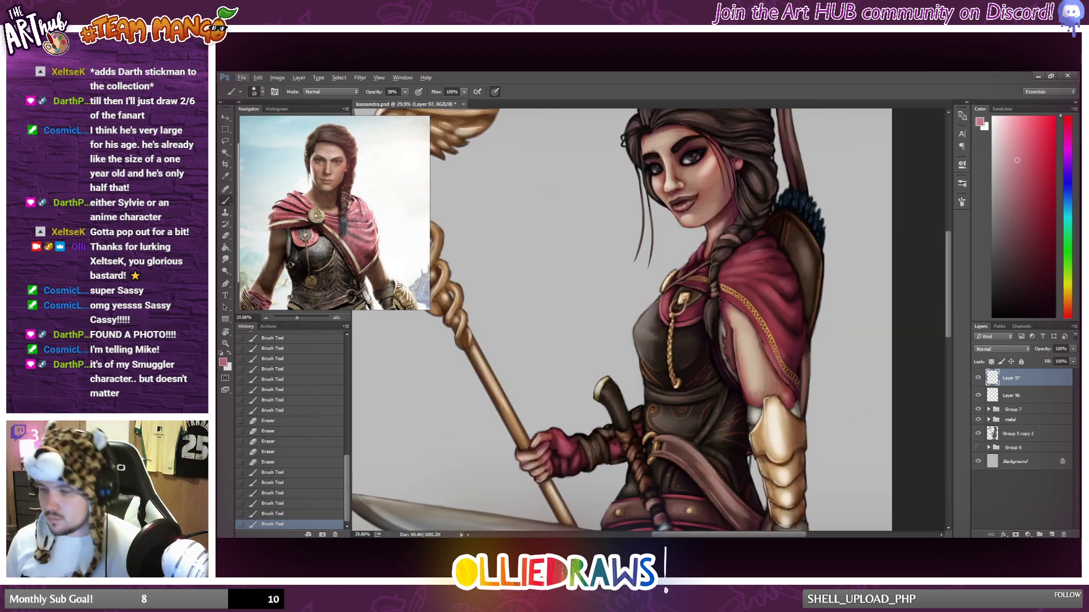
# Highlight the folds of the red cape collar, from beside the braid down to the round gold clasp.
pyautogui.scroll(1, 679, 267)
pyautogui.scroll(3, 679, 267)
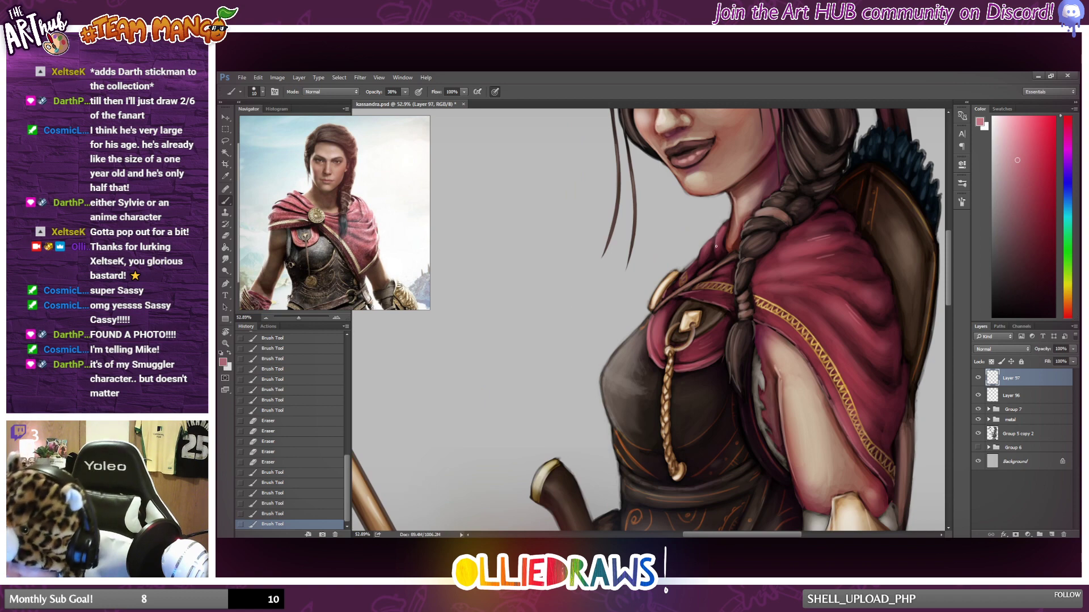
pyautogui.moveTo(716, 246); pyautogui.dragTo(719, 237)
pyautogui.moveTo(716, 243); pyautogui.dragTo(724, 232)
pyautogui.moveTo(720, 236); pyautogui.dragTo(726, 226)
pyautogui.moveTo(723, 231); pyautogui.dragTo(705, 246)
pyautogui.moveTo(706, 243); pyautogui.dragTo(696, 260)
pyautogui.moveTo(695, 261); pyautogui.dragTo(679, 280)
pyautogui.scroll(-8, 678, 280)
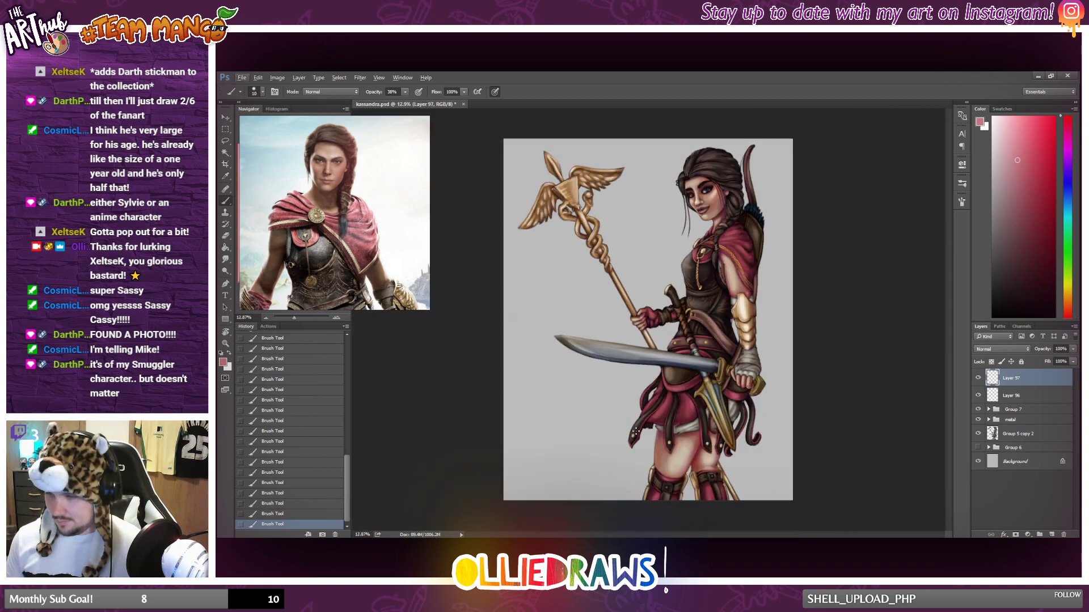
# Paint pinkish highlights along the edges and folds of the red skirt beneath the sword blade.
pyautogui.scroll(1, 636, 432)
pyautogui.scroll(6, 643, 408)
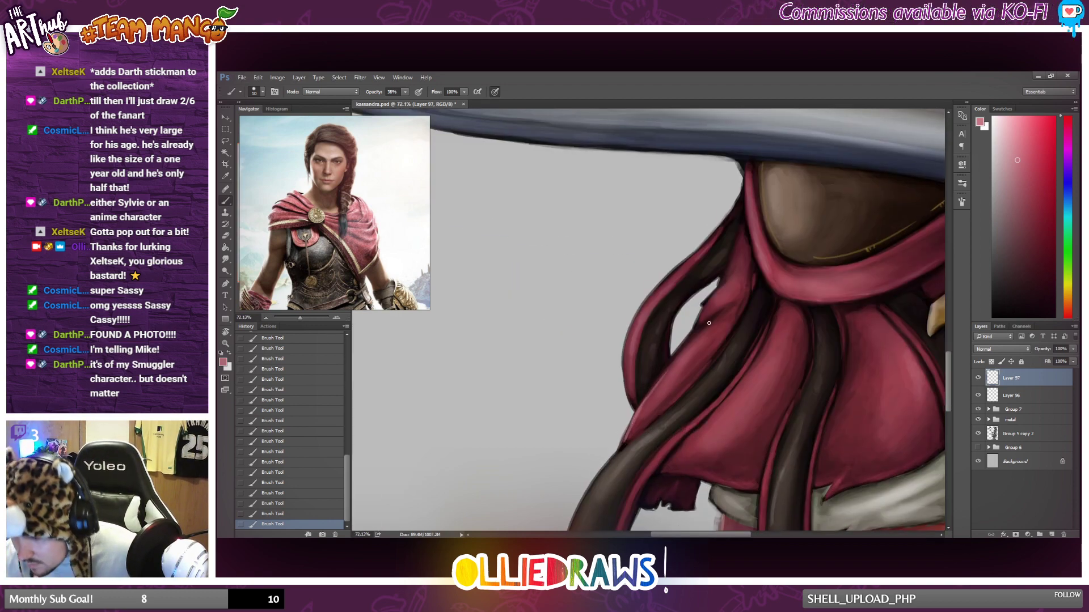
pyautogui.moveTo(641, 407)
pyautogui.mouseDown()
pyautogui.moveTo(743, 292)
pyautogui.moveTo(683, 349)
pyautogui.moveTo(707, 311)
pyautogui.mouseUp()
pyautogui.moveTo(701, 318)
pyautogui.mouseDown()
pyautogui.moveTo(749, 235)
pyautogui.moveTo(725, 277)
pyautogui.moveTo(736, 245)
pyautogui.mouseUp()
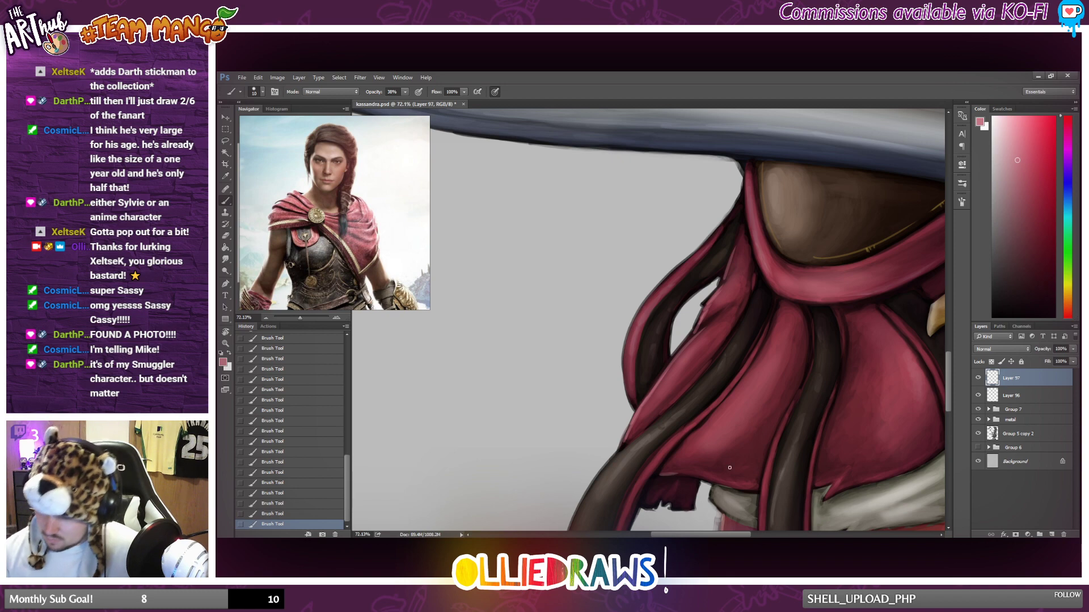
pyautogui.scroll(-3, 729, 467)
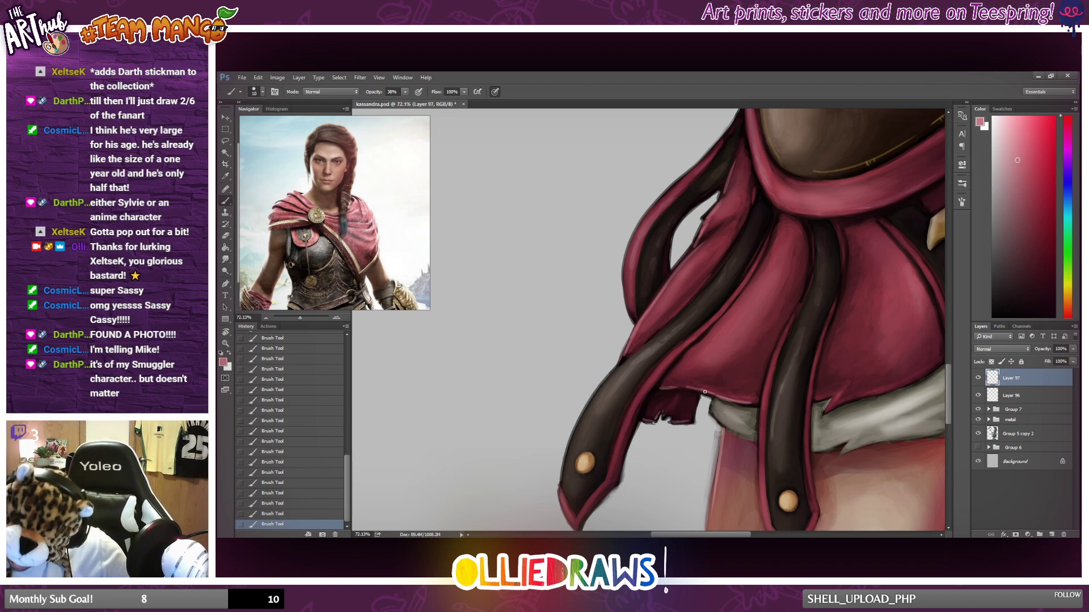
pyautogui.scroll(-5, 753, 390)
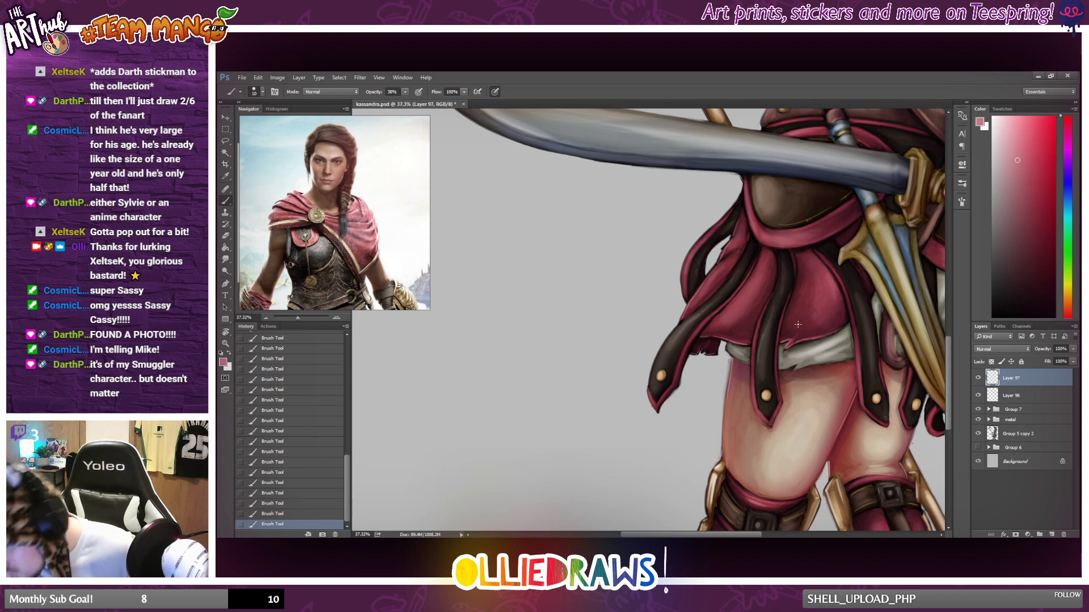
pyautogui.scroll(-4, 794, 306)
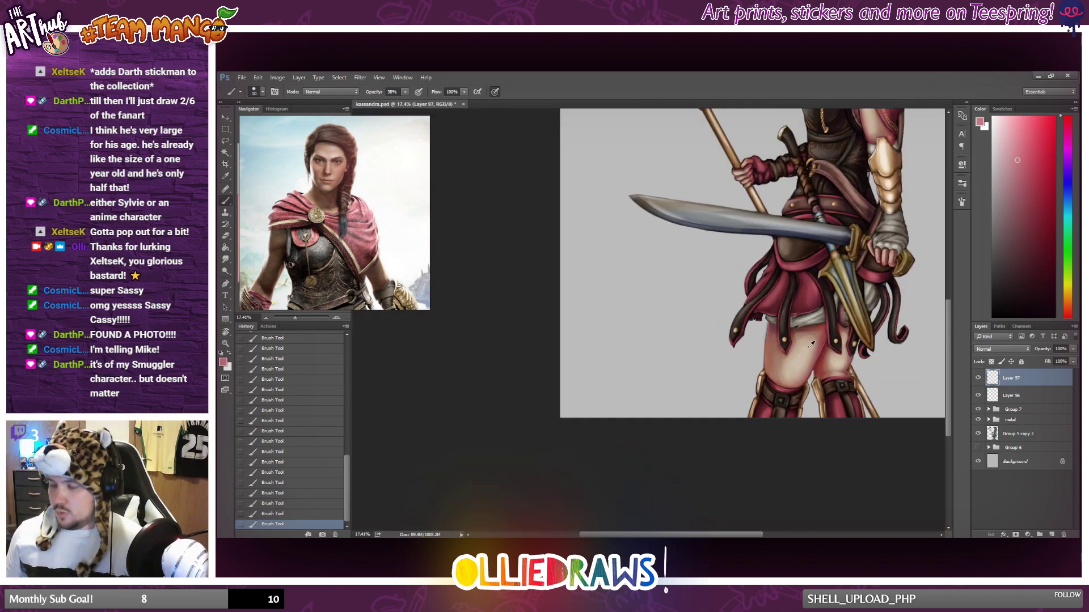
pyautogui.scroll(-1, 811, 345)
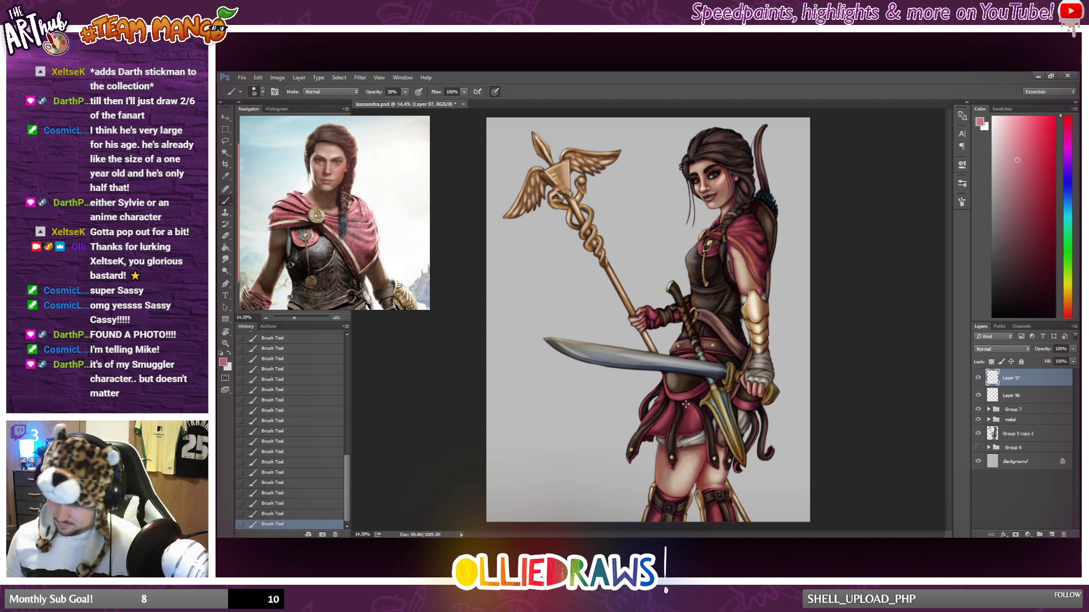
pyautogui.scroll(-1, 686, 404)
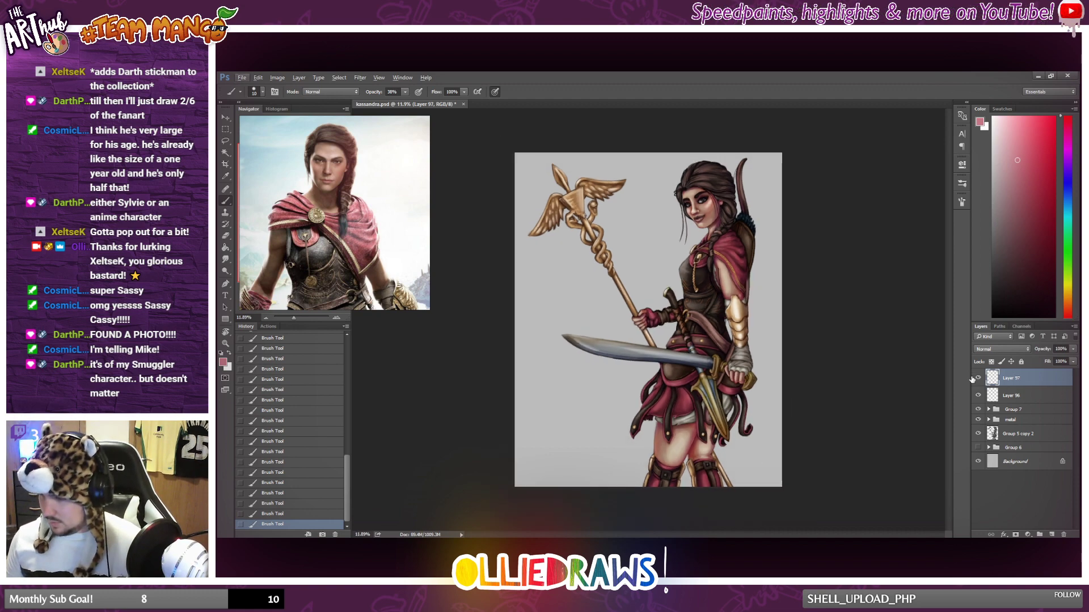
# Toggle the visibility of Layer 97 repeatedly to compare the painting with and without its highlights.
pyautogui.scroll(1, 786, 326)
pyautogui.click(979, 379)
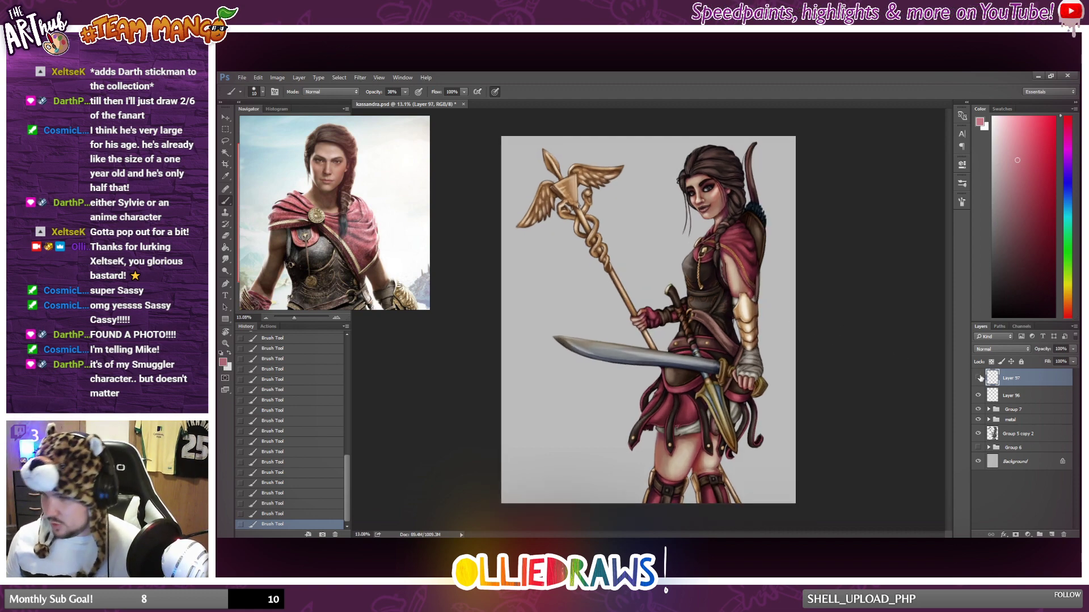
pyautogui.click(979, 378)
pyautogui.click(980, 378)
pyautogui.click(980, 378)
pyautogui.click(979, 378)
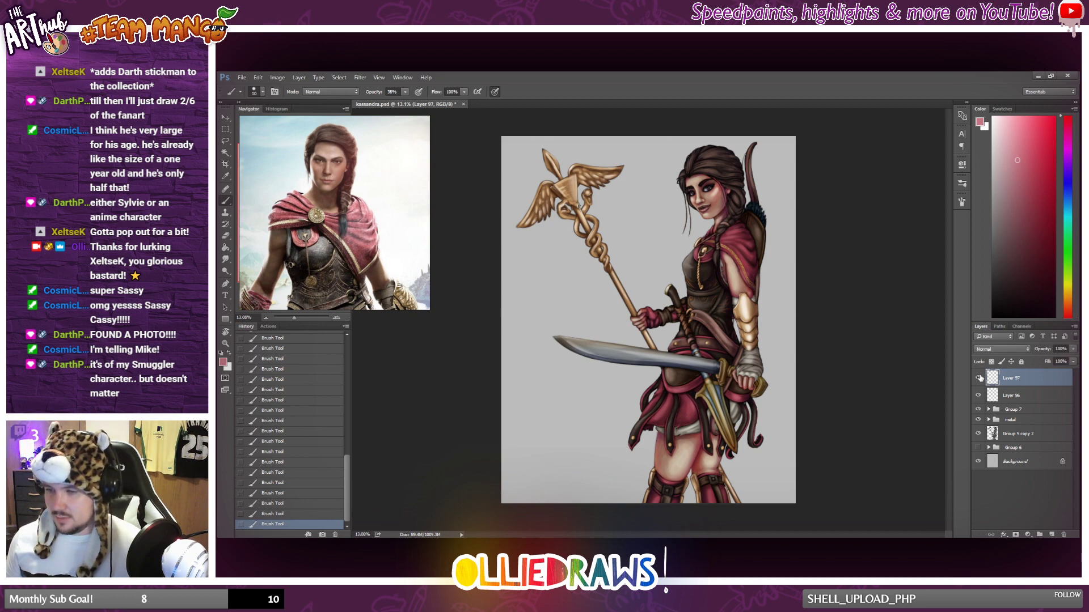
pyautogui.click(979, 378)
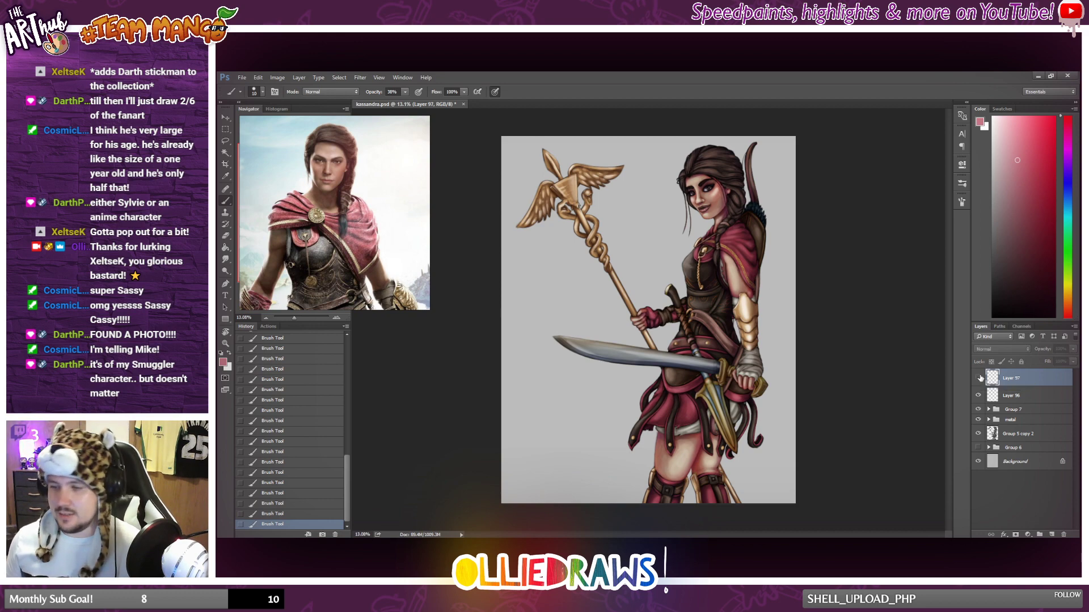
pyautogui.click(980, 378)
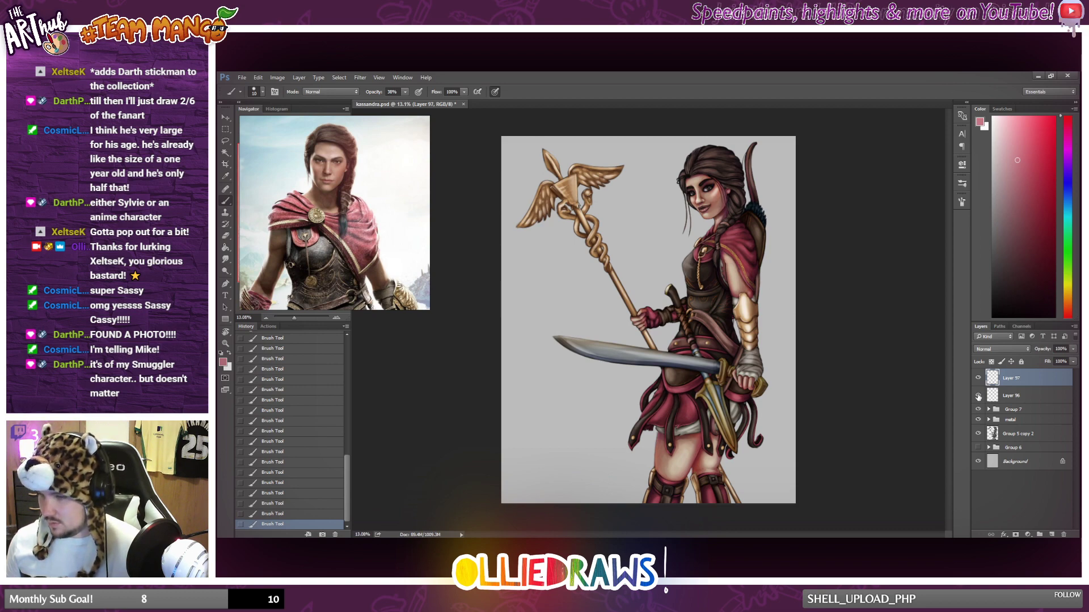
pyautogui.click(979, 379)
pyautogui.click(979, 379)
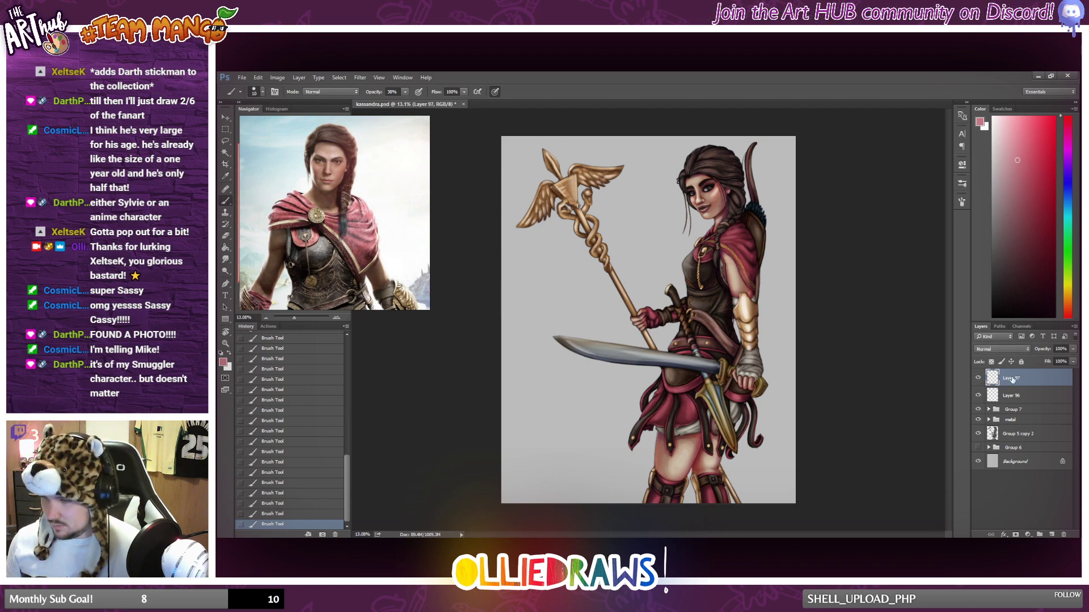
# Merge Layer 97 down into Layer 96 and toggle the merged layer's visibility to compare the painting with and without it.
pyautogui.rightClick(1016, 378)
pyautogui.click(958, 431)
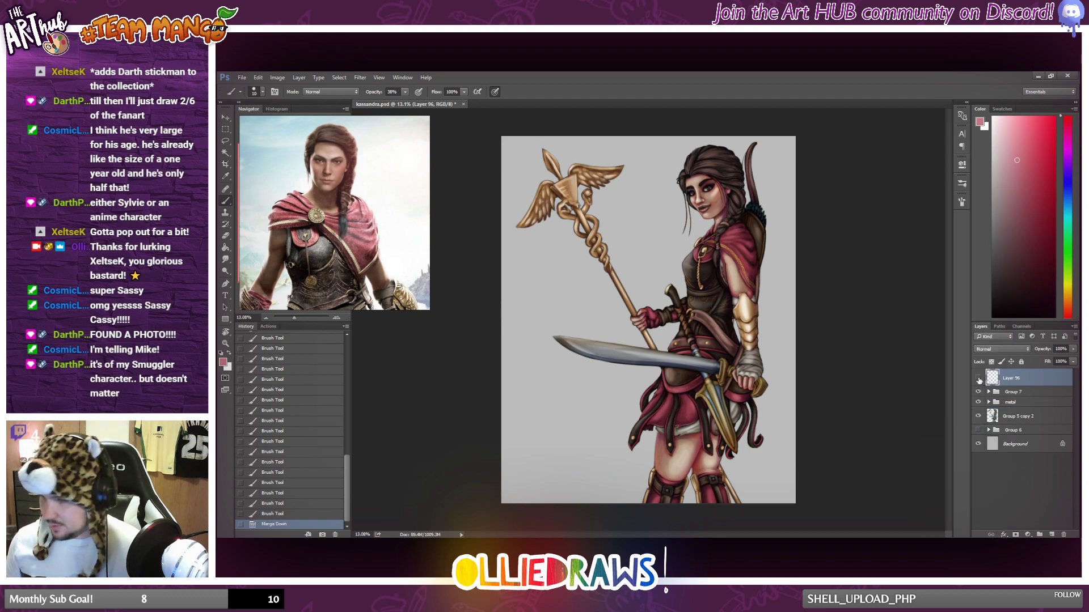
pyautogui.click(978, 379)
pyautogui.click(978, 379)
pyautogui.click(978, 379)
pyautogui.click(978, 379)
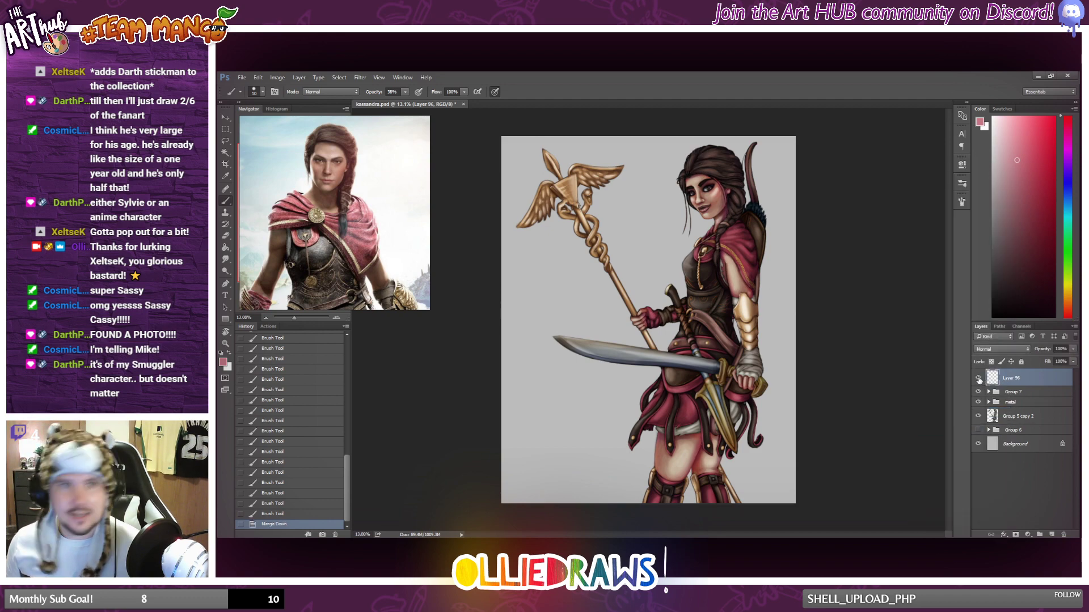
pyautogui.click(979, 379)
pyautogui.click(978, 378)
# Brush highlights along the red trim around the dark leather panel below the sword blade, undoing the unwanted strokes.
pyautogui.scroll(5, 816, 278)
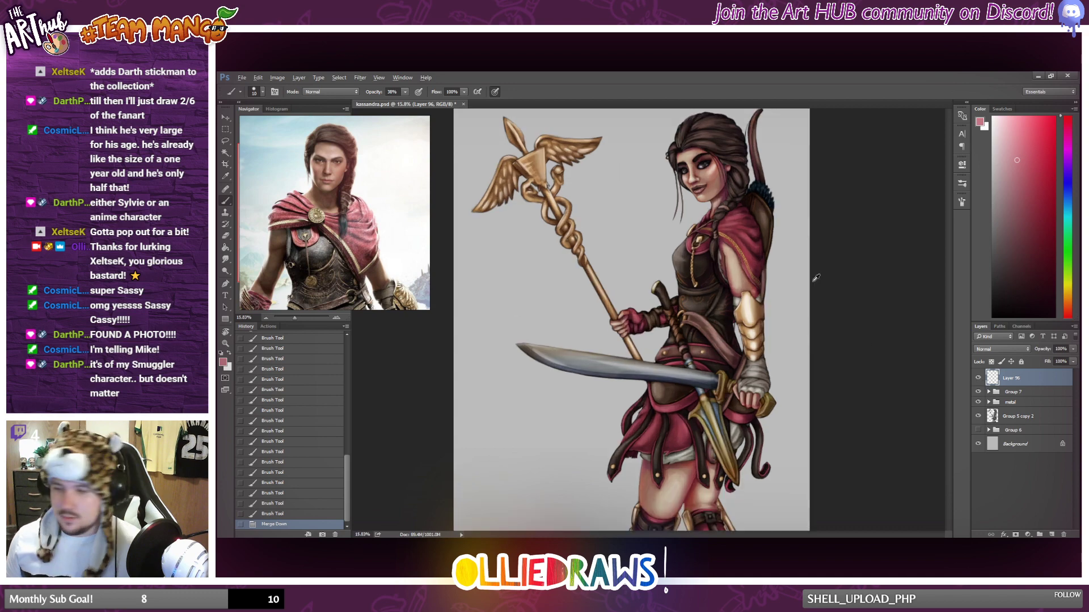
pyautogui.scroll(-3, 811, 283)
pyautogui.scroll(3, 732, 366)
pyautogui.scroll(-3, 730, 366)
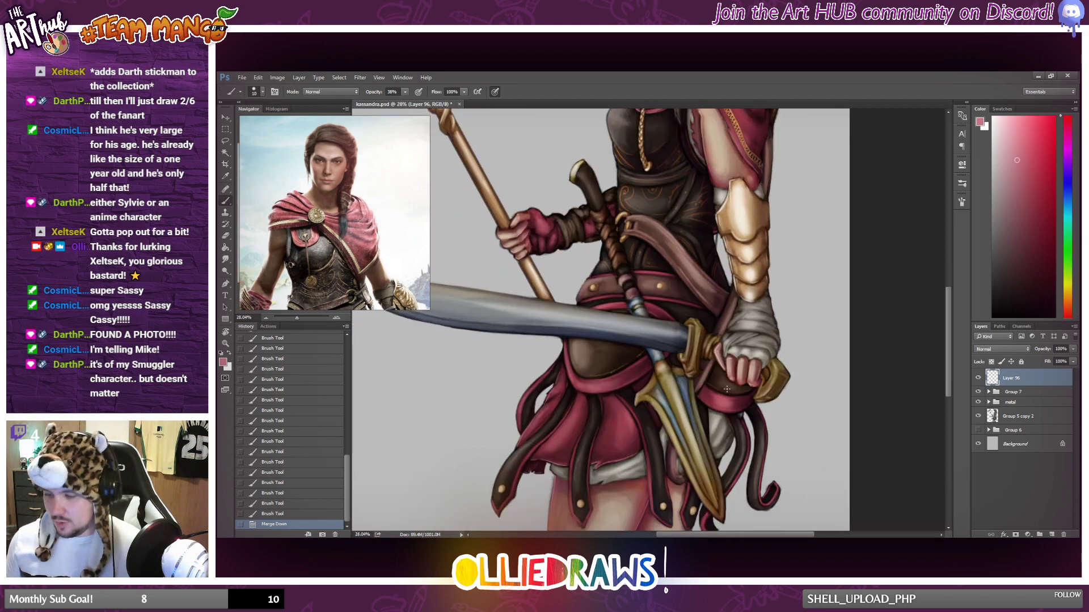
pyautogui.scroll(3, 563, 297)
pyautogui.moveTo(564, 294)
pyautogui.mouseDown()
pyautogui.moveTo(579, 374)
pyautogui.moveTo(598, 390)
pyautogui.moveTo(624, 371)
pyautogui.moveTo(611, 392)
pyautogui.mouseUp()
pyautogui.hotkey('ctrl', 'z')
pyautogui.hotkey('ctrl', 'z')
pyautogui.hotkey('ctrl', 'z')
pyautogui.hotkey('ctrl', 'z')
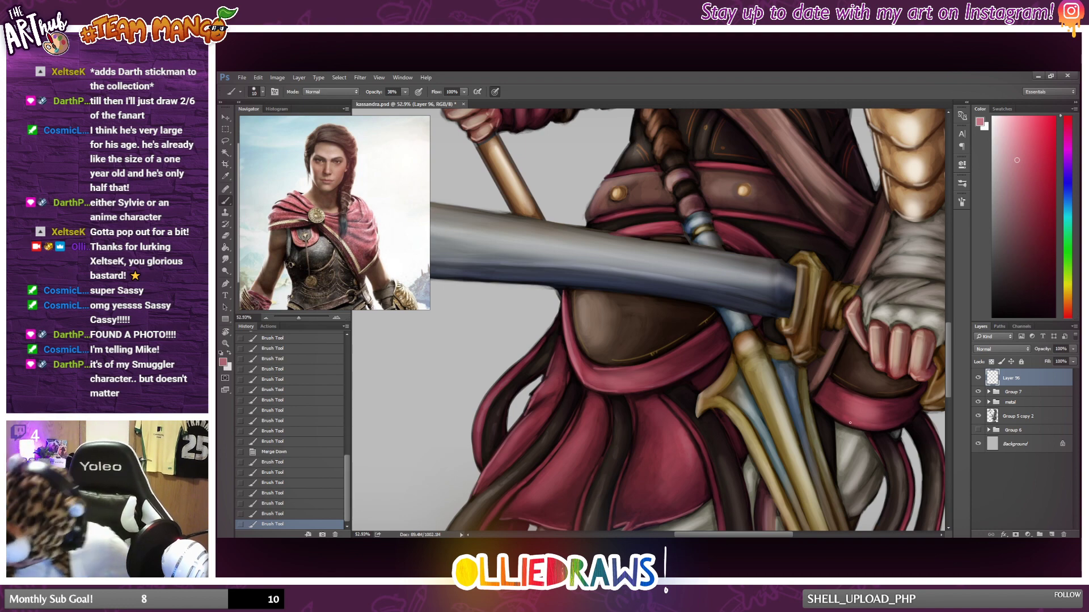
# Highlight the red trim of the leather panel beneath the sword hand and erase the excess paint.
pyautogui.moveTo(851, 422)
pyautogui.mouseDown()
pyautogui.moveTo(874, 429)
pyautogui.moveTo(880, 400)
pyautogui.moveTo(904, 399)
pyautogui.mouseUp()
pyautogui.hotkey('ctrl', 'z')
pyautogui.moveTo(820, 363); pyautogui.dragTo(830, 336)
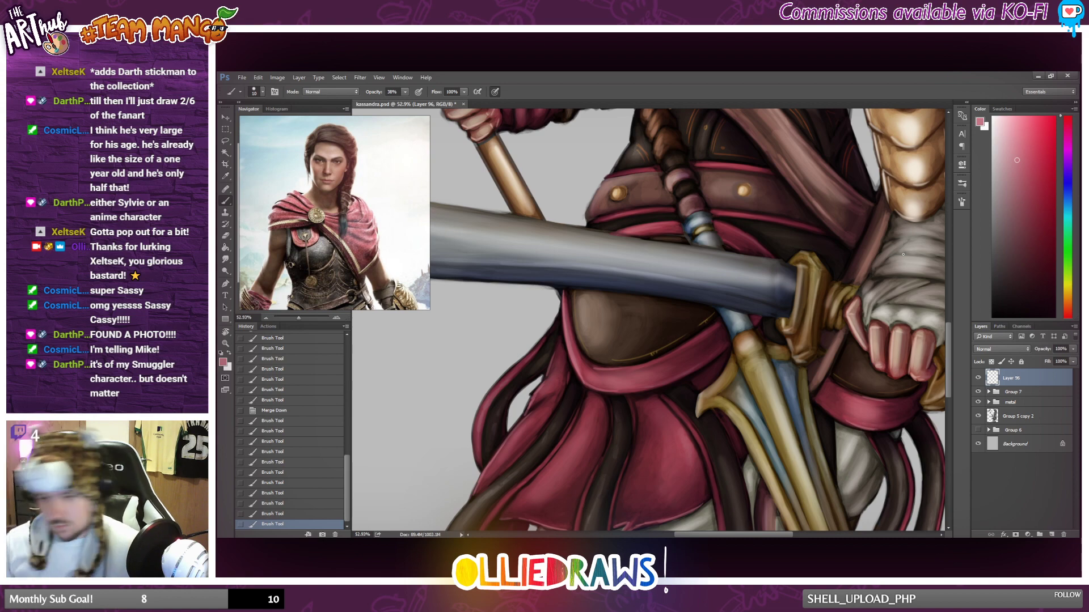
pyautogui.press('e')
pyautogui.moveTo(842, 417)
pyautogui.mouseDown()
pyautogui.moveTo(851, 421)
pyautogui.moveTo(843, 416)
pyautogui.mouseUp()
pyautogui.moveTo(843, 417)
pyautogui.mouseDown()
pyautogui.moveTo(862, 421)
pyautogui.moveTo(856, 389)
pyautogui.mouseUp()
pyautogui.click(226, 203)
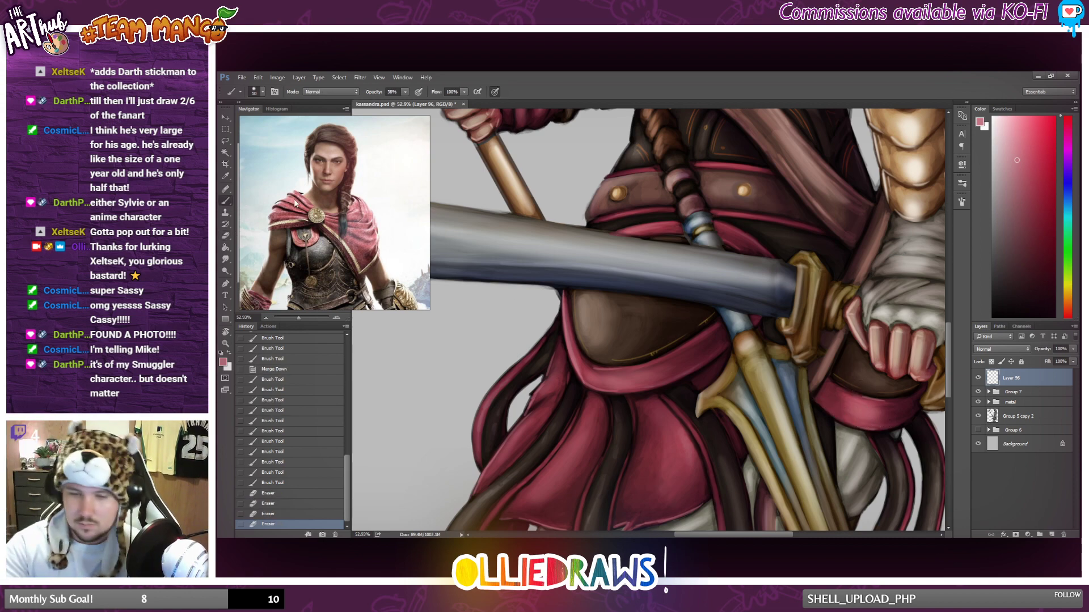
# Add pinkish highlights to the red edging and pointed tip of the outermost skirt strap, undoing the last stroke.
pyautogui.scroll(-5, 490, 268)
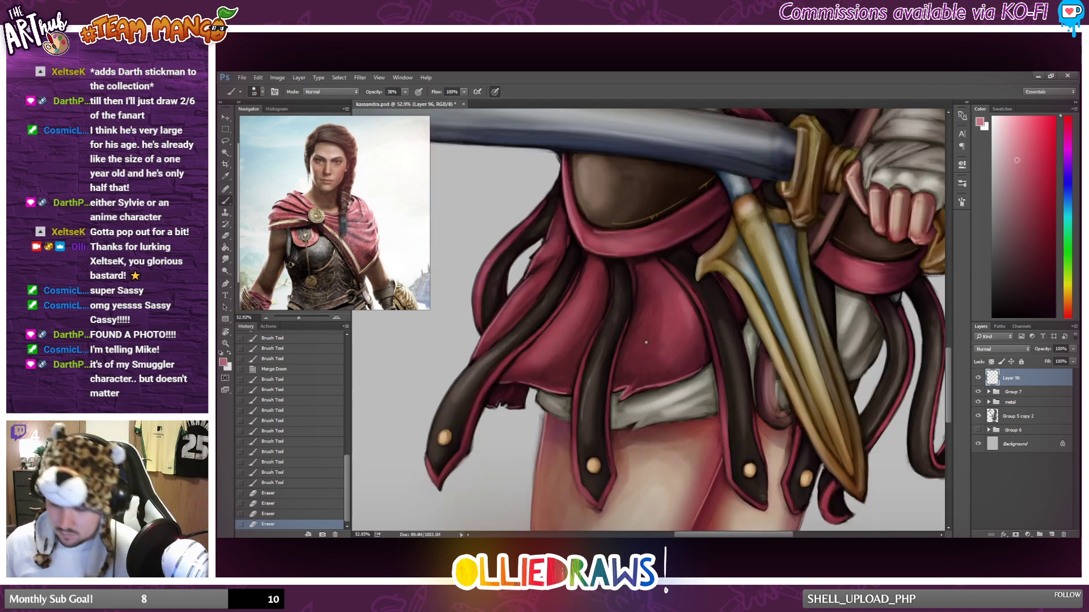
pyautogui.moveTo(462, 445); pyautogui.dragTo(487, 379)
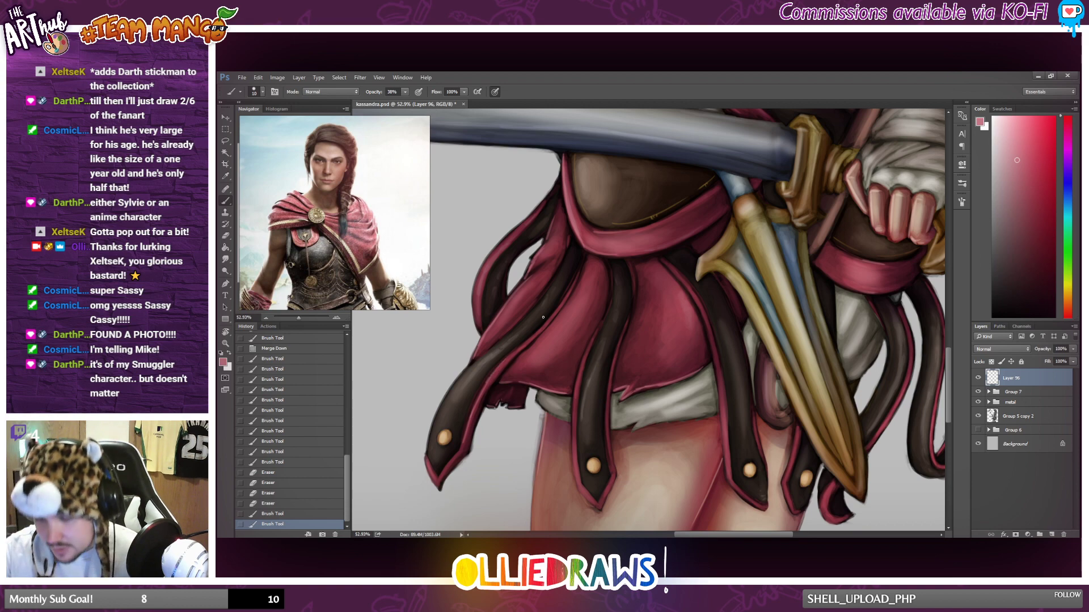
pyautogui.moveTo(544, 317); pyautogui.dragTo(555, 300)
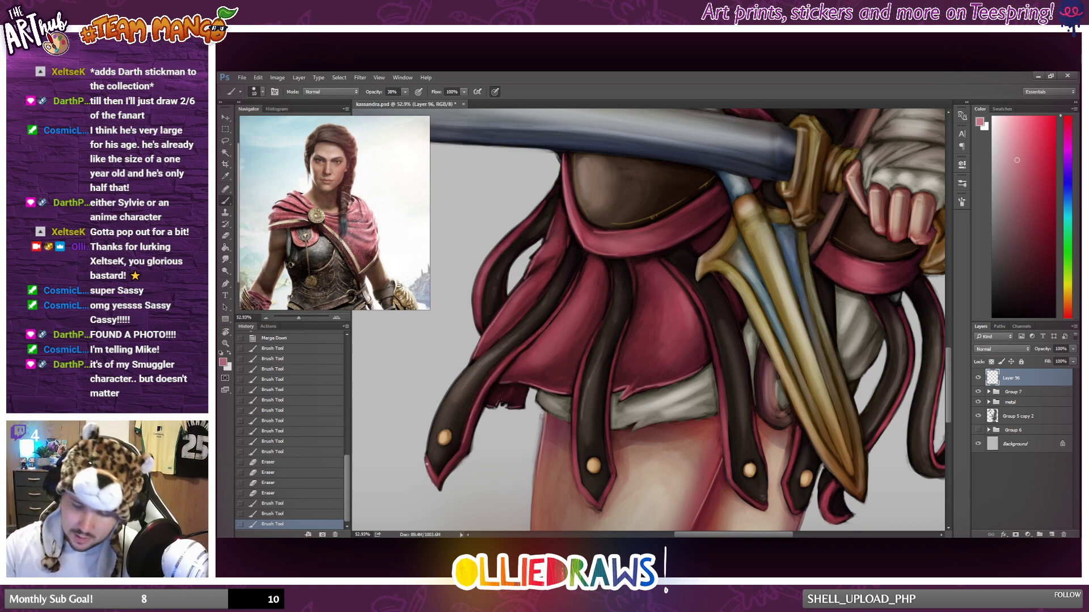
pyautogui.moveTo(438, 477); pyautogui.dragTo(429, 462)
pyautogui.moveTo(430, 464)
pyautogui.mouseDown()
pyautogui.moveTo(439, 479)
pyautogui.moveTo(451, 466)
pyautogui.mouseUp()
pyautogui.hotkey('ctrl', 'z')
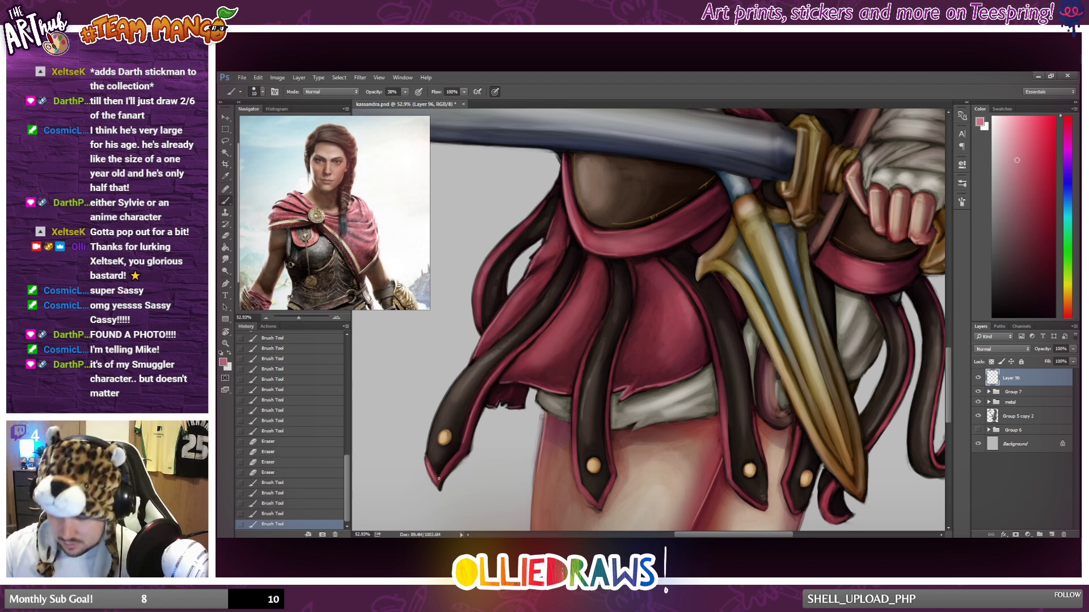
# Brush pinkish highlights along the red edging and pointed tip of the middle skirt strap, undoing the unwanted strokes.
pyautogui.hotkey('ctrl', 'z')
pyautogui.moveTo(577, 476); pyautogui.dragTo(578, 372)
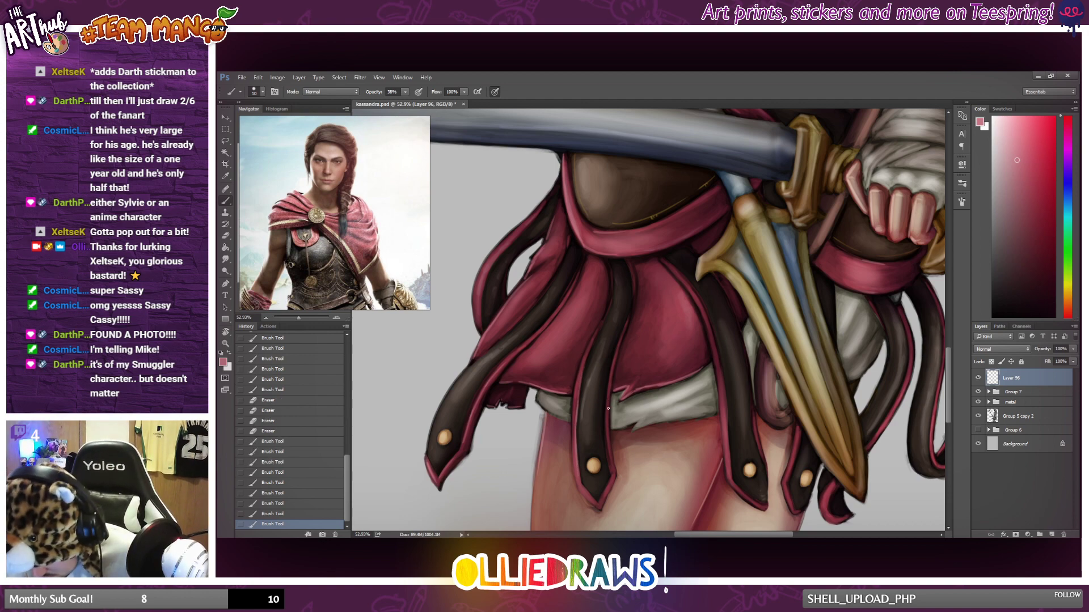
pyautogui.moveTo(609, 436); pyautogui.dragTo(609, 400)
pyautogui.hotkey('ctrl', 'z')
pyautogui.moveTo(609, 440); pyautogui.dragTo(611, 365)
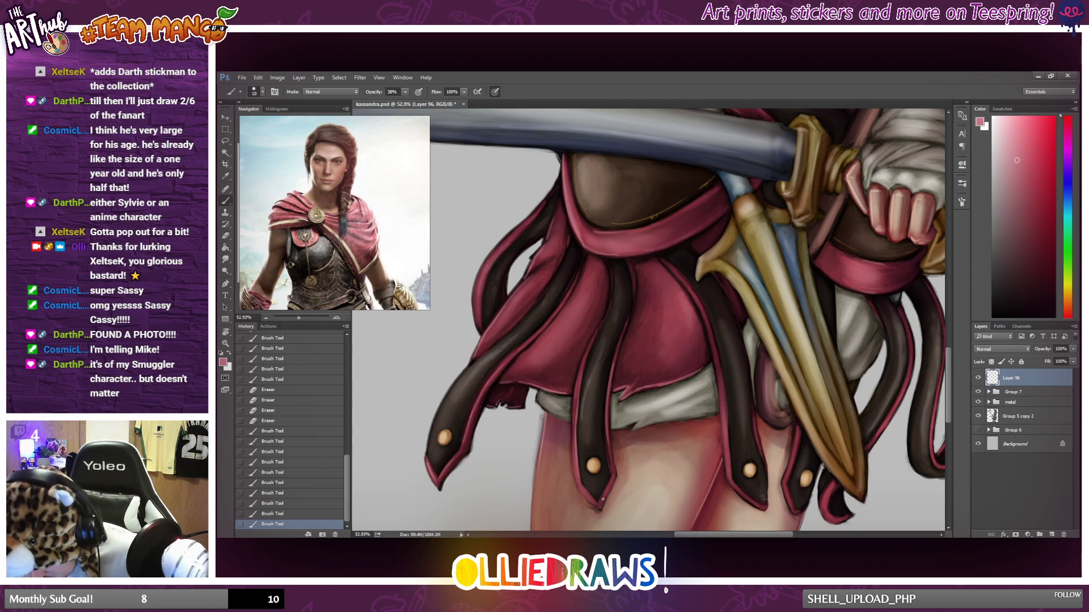
pyautogui.moveTo(603, 501)
pyautogui.mouseDown()
pyautogui.moveTo(614, 477)
pyautogui.moveTo(596, 503)
pyautogui.mouseUp()
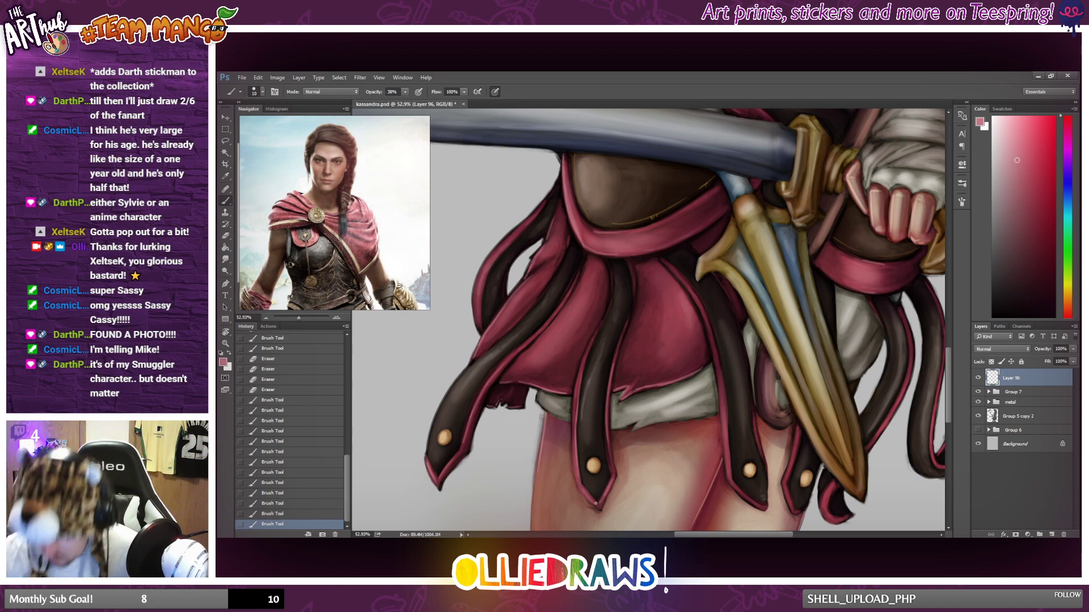
# Highlight the red edging on the upper part of the outermost strap and along the looping strap behind it.
pyautogui.scroll(-2, 671, 451)
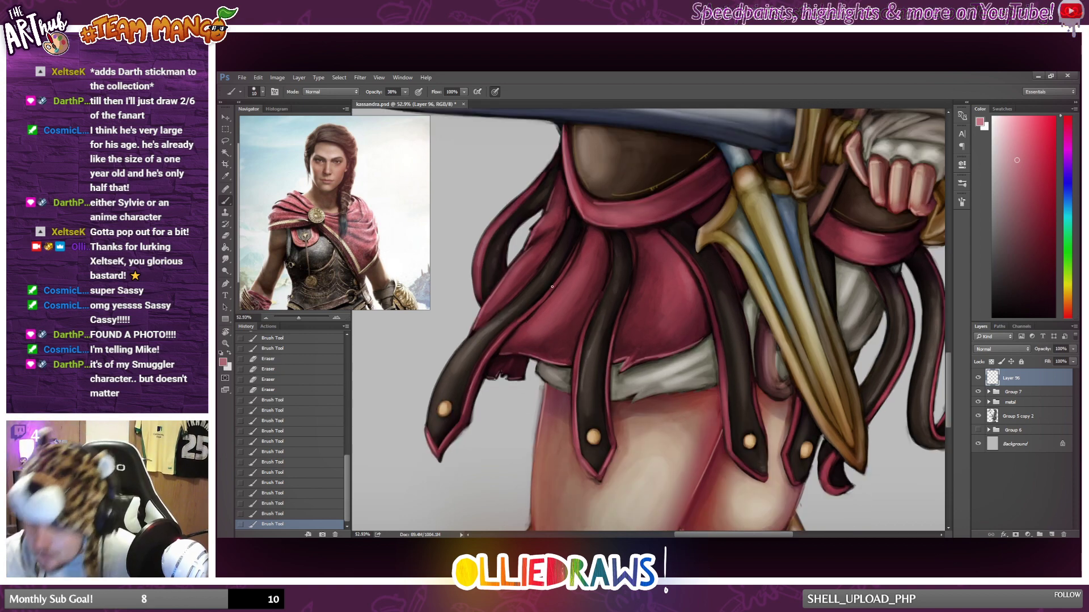
pyautogui.click(567, 272)
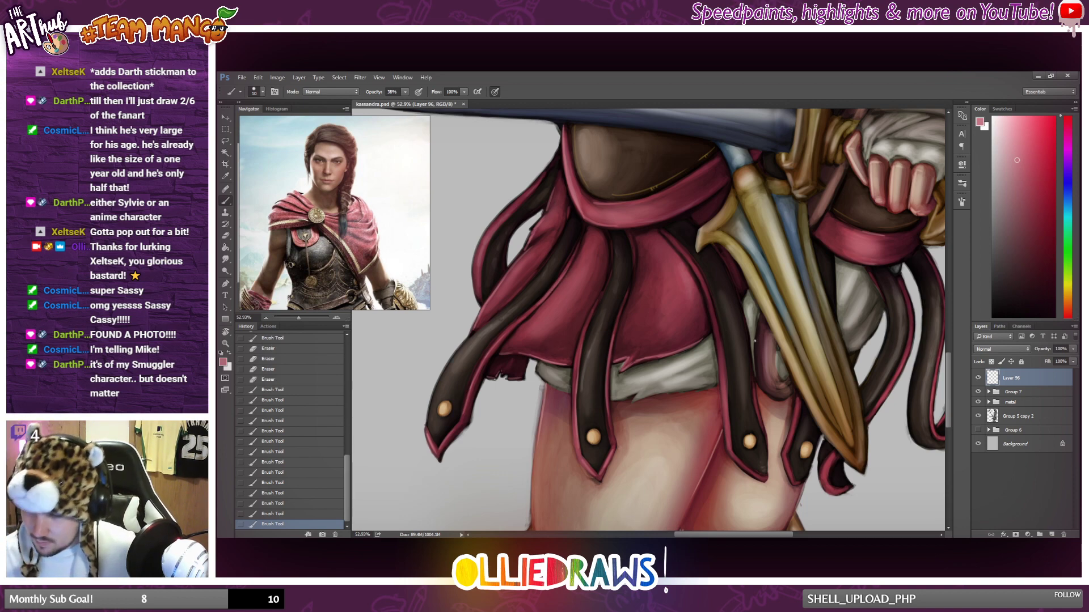
pyautogui.moveTo(478, 301)
pyautogui.mouseDown()
pyautogui.moveTo(472, 261)
pyautogui.moveTo(479, 300)
pyautogui.moveTo(494, 222)
pyautogui.mouseUp()
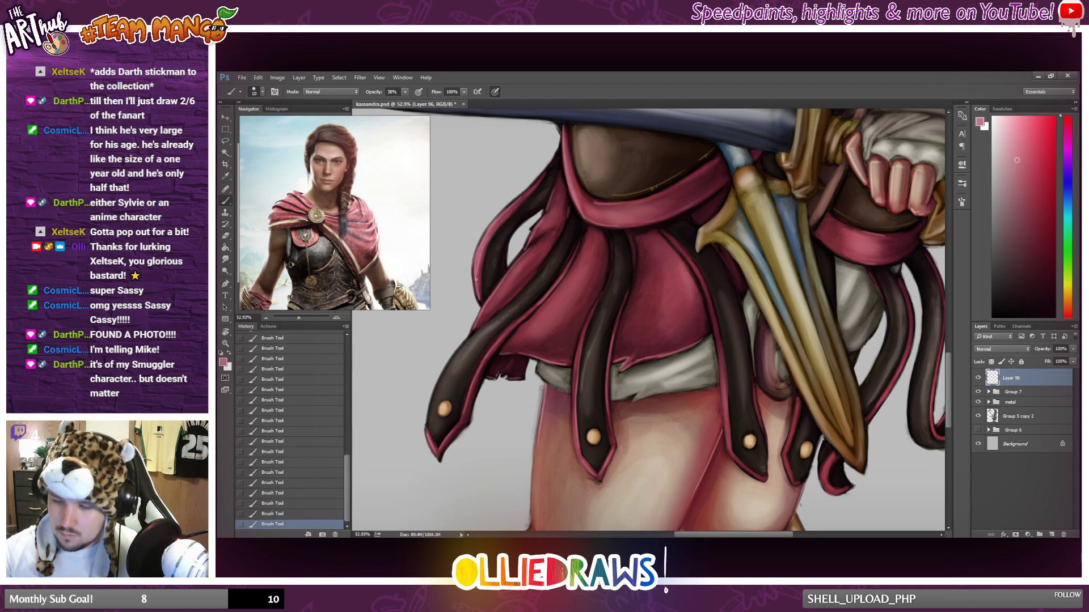
pyautogui.moveTo(494, 224); pyautogui.dragTo(532, 186)
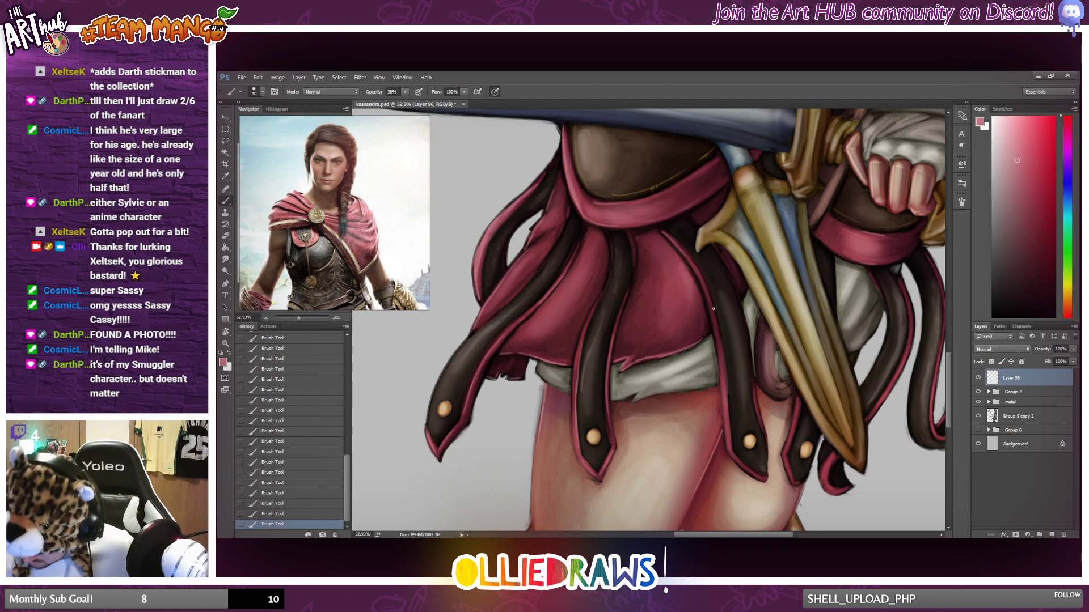
# Highlight the red edging of the skirt strap beside the dagger, undoing the first stroke.
pyautogui.moveTo(703, 287); pyautogui.dragTo(718, 363)
pyautogui.hotkey('ctrl', 'z')
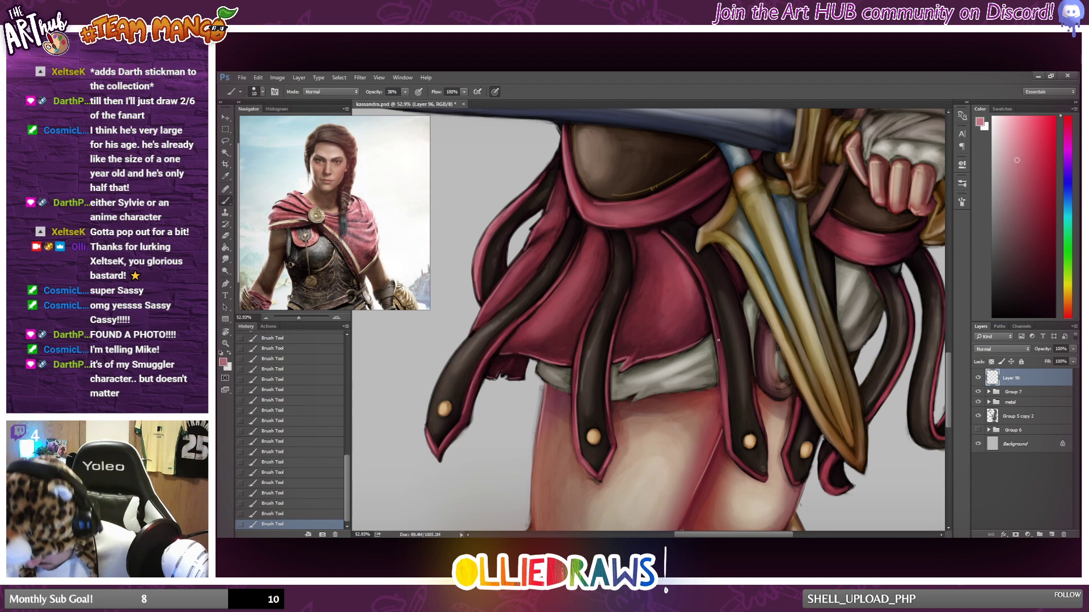
pyautogui.moveTo(723, 406); pyautogui.dragTo(729, 451)
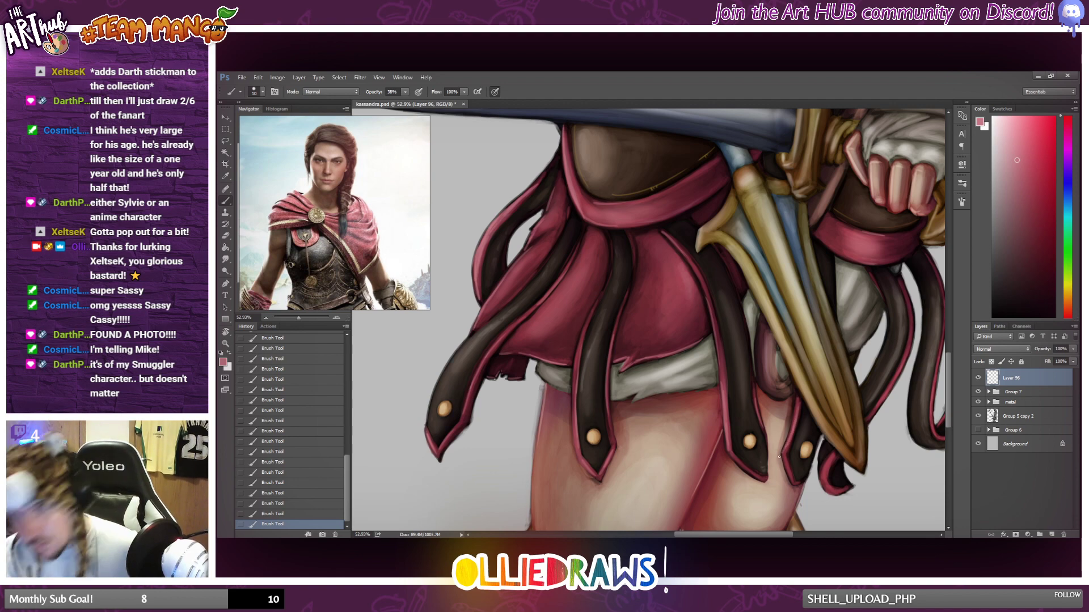
# Brush pinkish highlights onto the red cloth folds above and below the belt of the boot on the nearer leg.
pyautogui.scroll(-4, 815, 424)
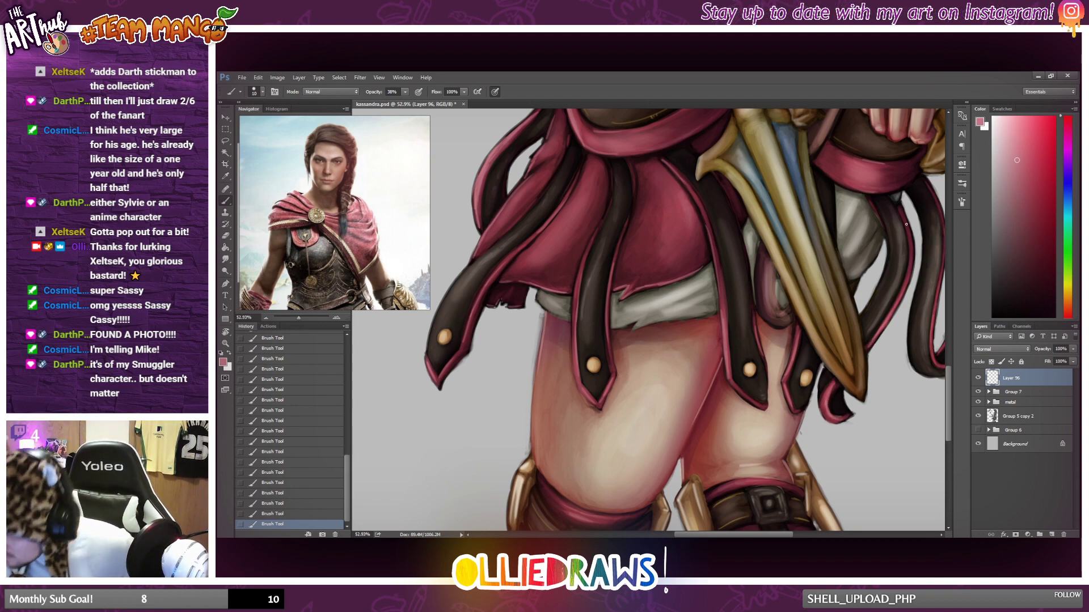
pyautogui.scroll(-5, 798, 348)
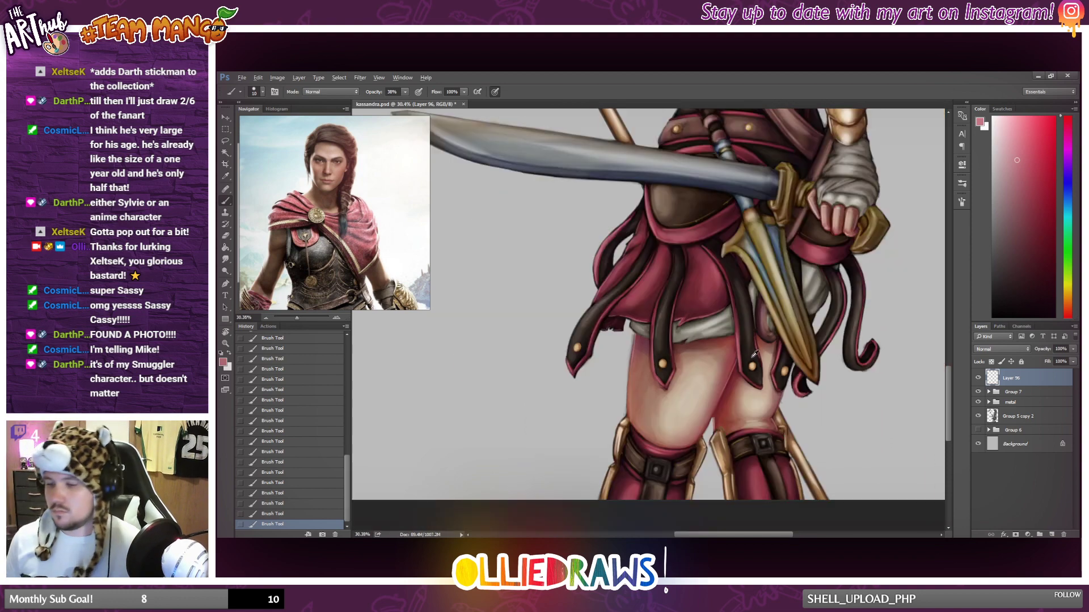
pyautogui.scroll(5, 689, 391)
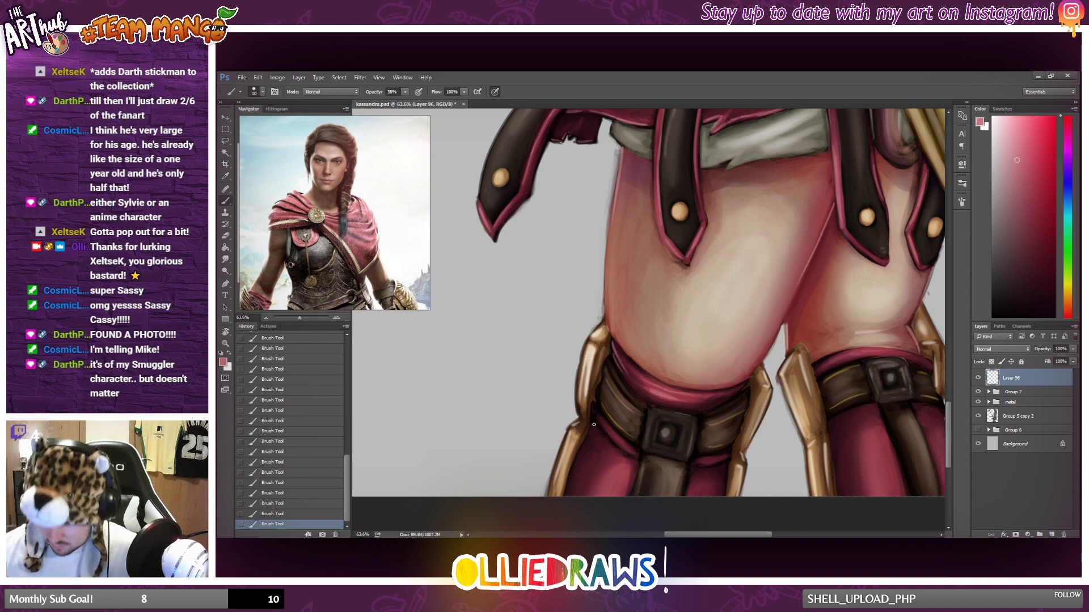
pyautogui.moveTo(593, 429)
pyautogui.mouseDown()
pyautogui.moveTo(589, 450)
pyautogui.moveTo(605, 430)
pyautogui.mouseUp()
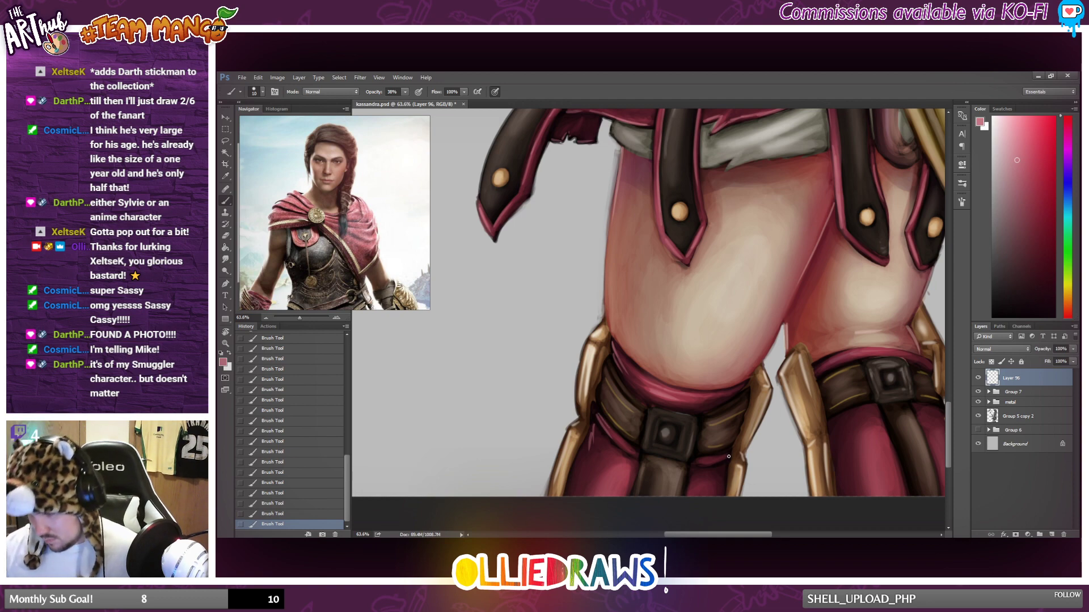
pyautogui.moveTo(729, 457); pyautogui.dragTo(711, 462)
pyautogui.moveTo(720, 393); pyautogui.dragTo(743, 386)
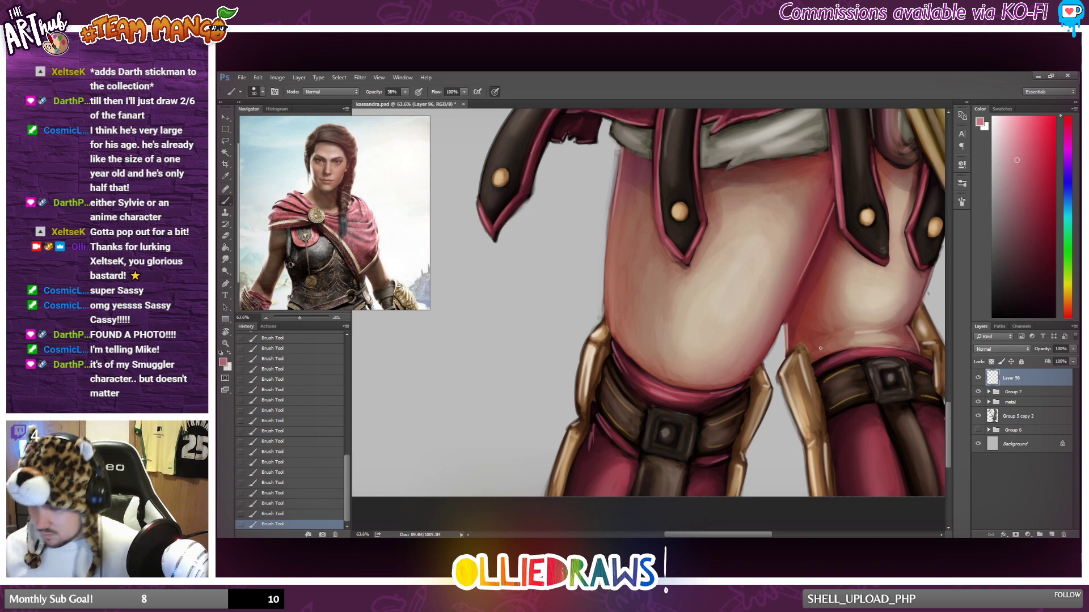
# Review the whole painting and toggle Layer 96's visibility to compare it with and without the highlights.
pyautogui.scroll(-5, 823, 345)
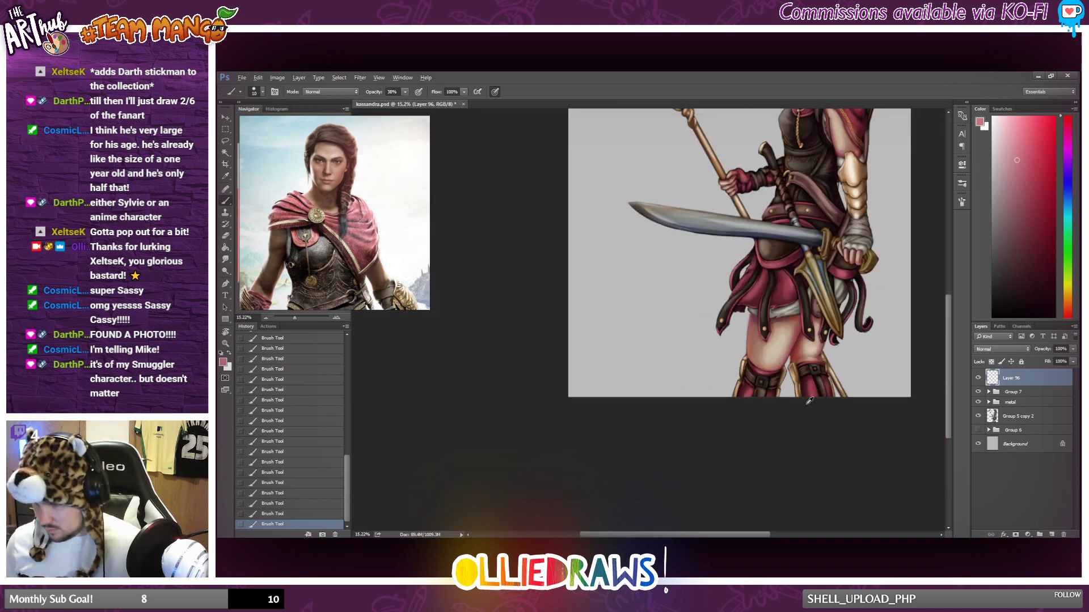
pyautogui.scroll(3, 818, 366)
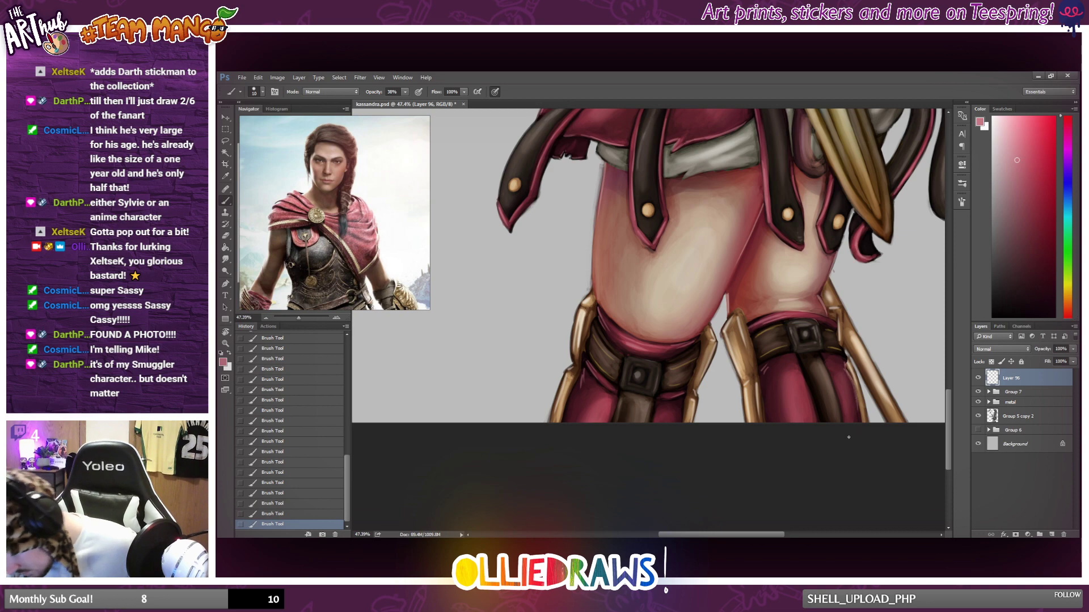
pyautogui.scroll(-6, 849, 379)
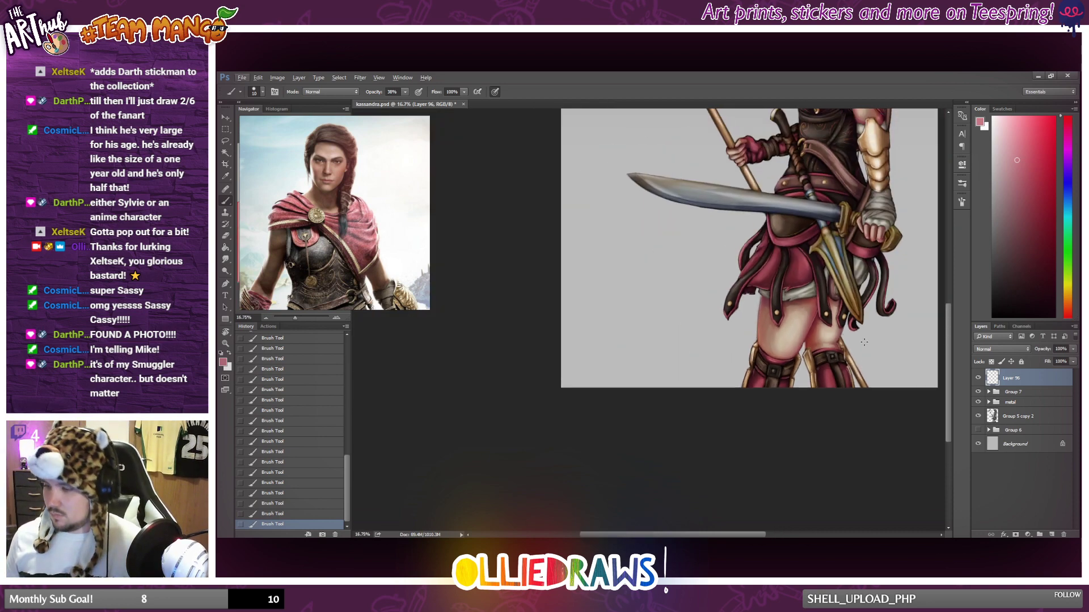
pyautogui.scroll(3, 856, 327)
pyautogui.scroll(-2, 677, 336)
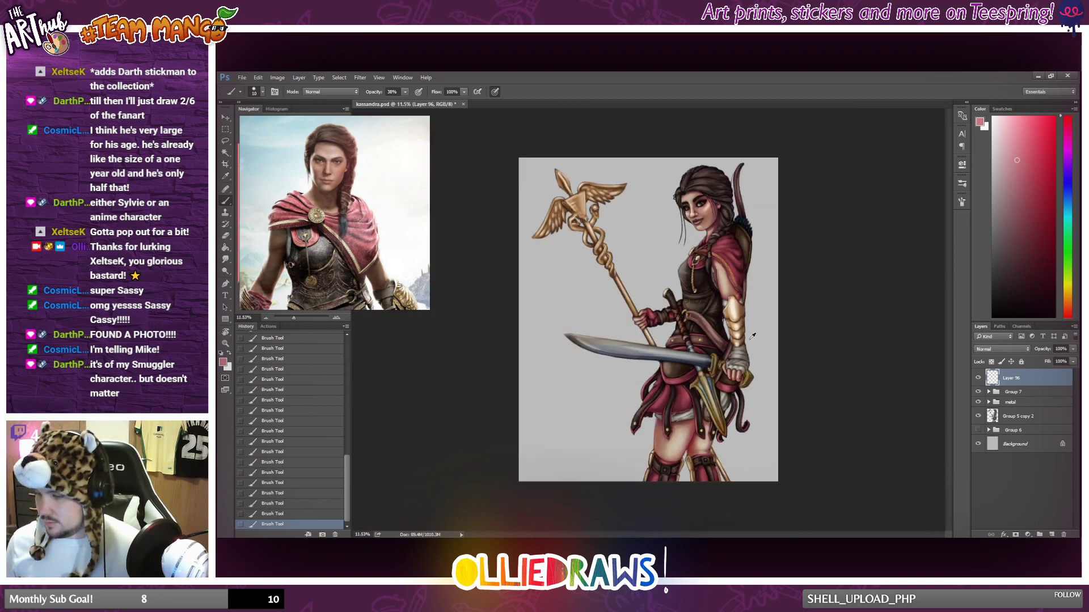
pyautogui.scroll(2, 676, 337)
pyautogui.scroll(-2, 677, 337)
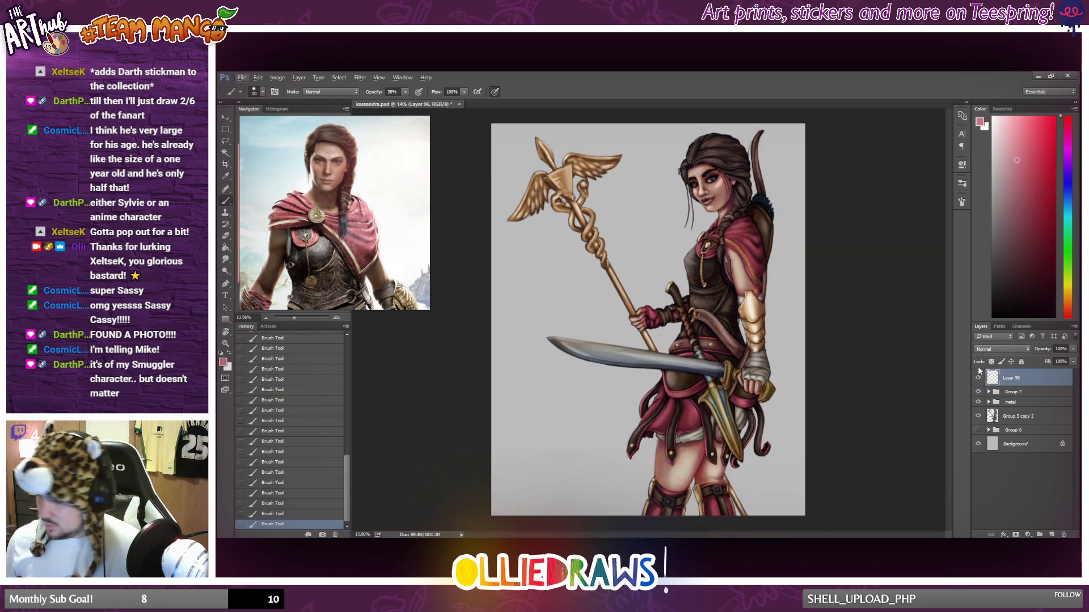
pyautogui.click(979, 378)
pyautogui.click(978, 378)
# Paint pinkish fold highlights on the red glove of the hand gripping the staff.
pyautogui.scroll(3, 695, 319)
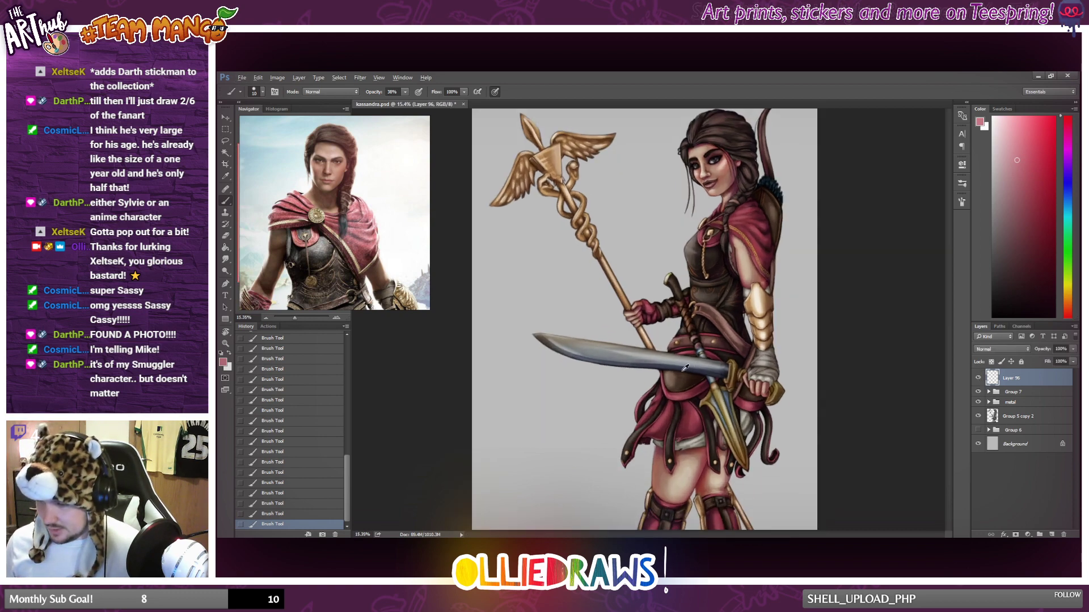
pyautogui.scroll(3, 695, 319)
pyautogui.scroll(3, 599, 282)
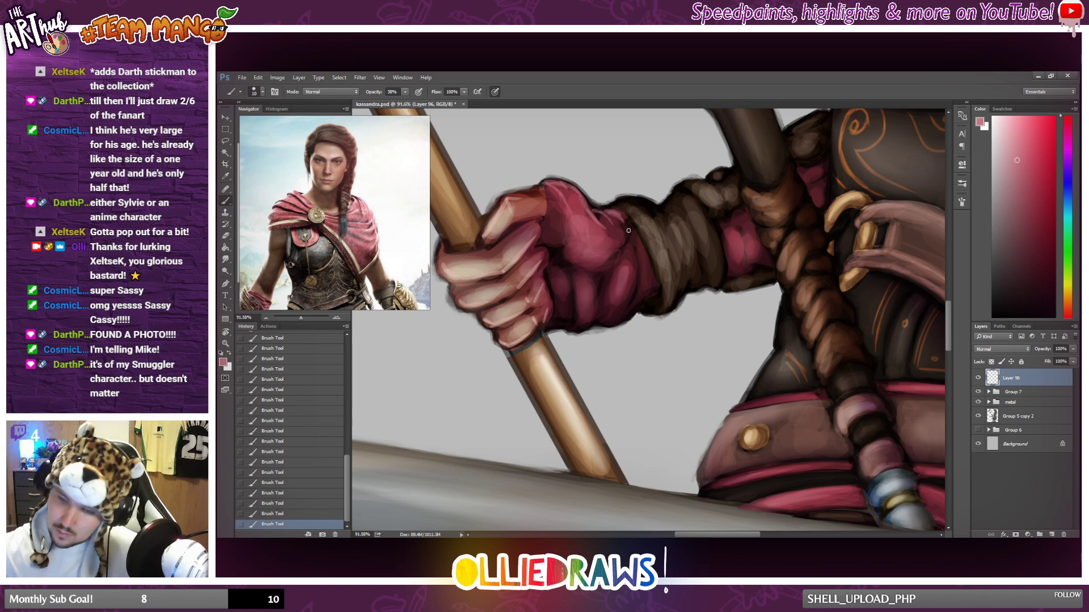
pyautogui.moveTo(602, 297)
pyautogui.mouseDown()
pyautogui.moveTo(608, 274)
pyautogui.moveTo(609, 324)
pyautogui.moveTo(638, 264)
pyautogui.mouseUp()
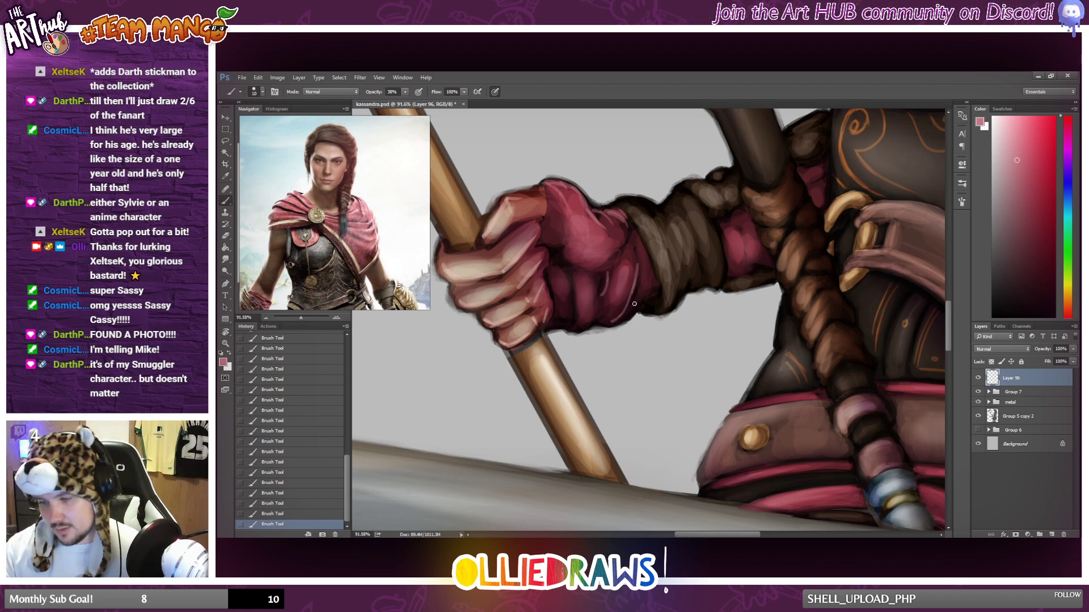
pyautogui.moveTo(636, 306); pyautogui.dragTo(648, 292)
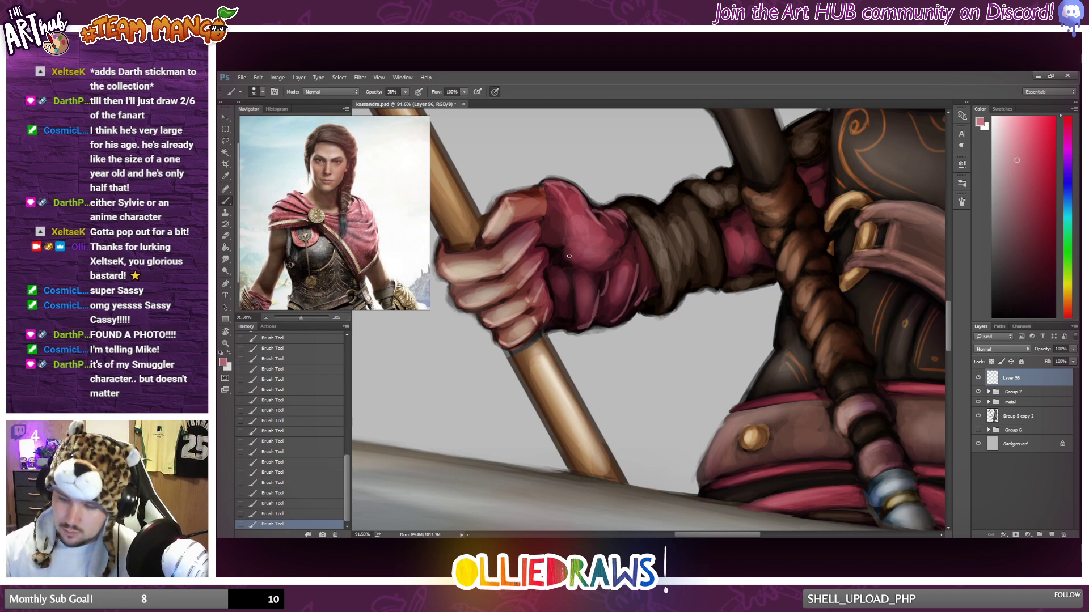
pyautogui.moveTo(578, 256)
pyautogui.mouseDown()
pyautogui.moveTo(608, 236)
pyautogui.moveTo(582, 267)
pyautogui.moveTo(650, 230)
pyautogui.moveTo(602, 302)
pyautogui.moveTo(574, 247)
pyautogui.mouseUp()
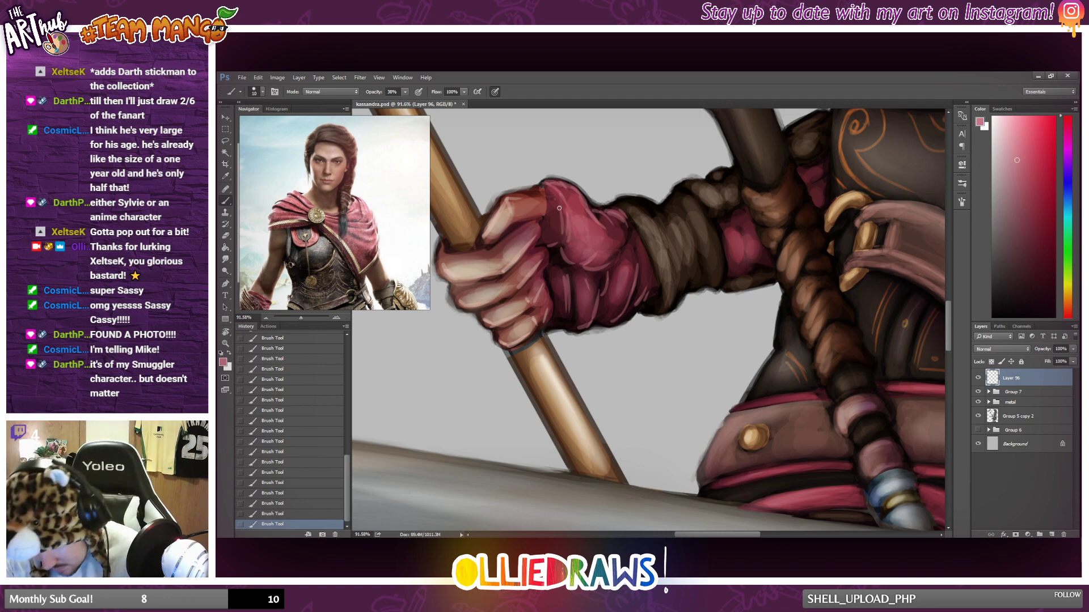
# Check the glove highlights at full-figure view and compare the painting with Layer 96 hidden and shown.
pyautogui.scroll(-10, 549, 250)
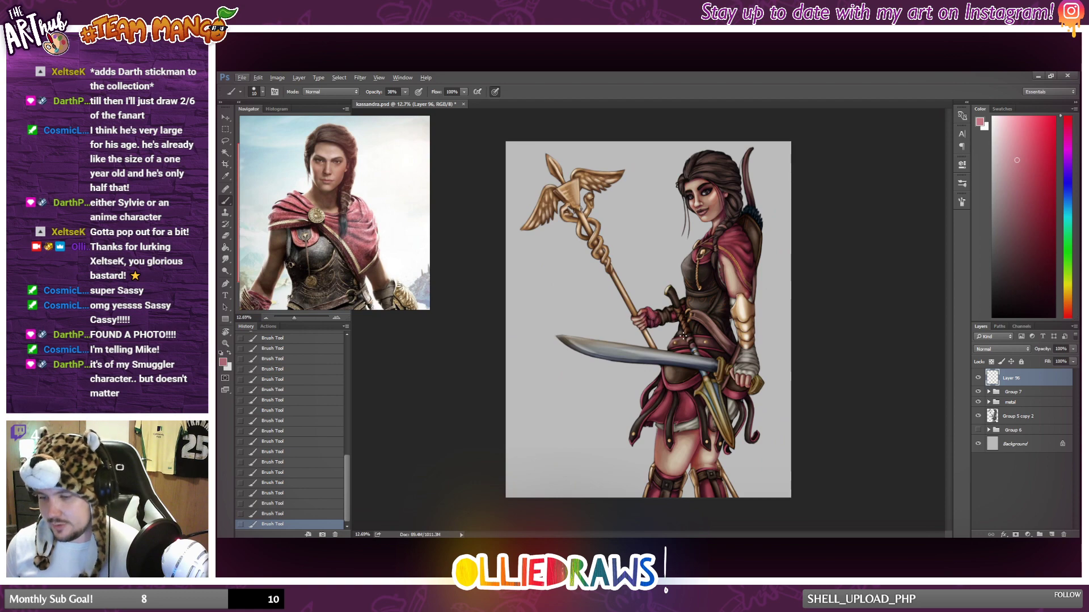
pyautogui.scroll(5, 681, 335)
pyautogui.scroll(1, 654, 312)
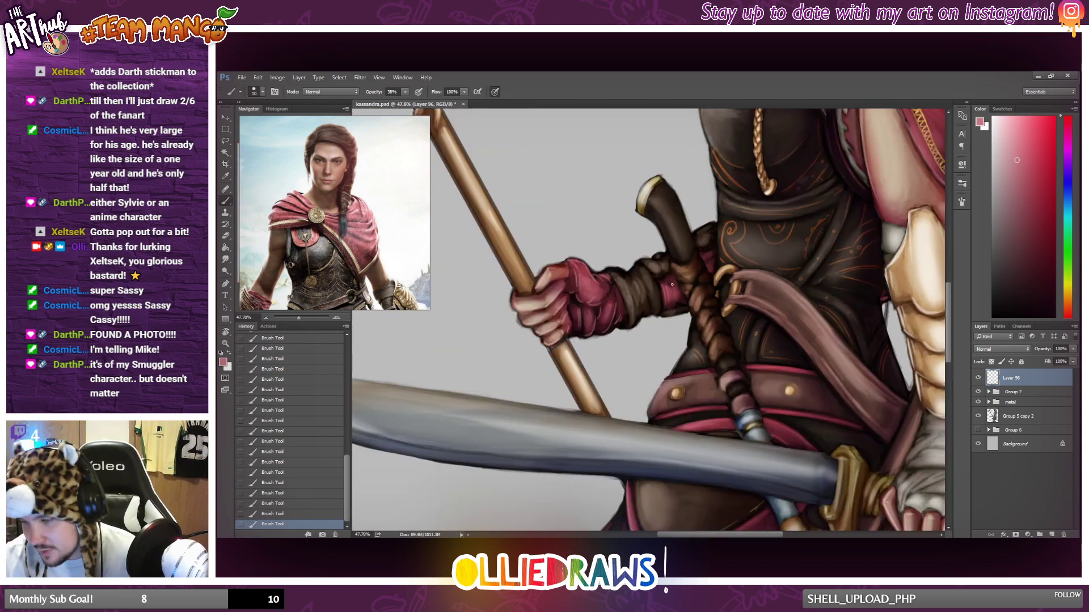
pyautogui.scroll(-5, 646, 309)
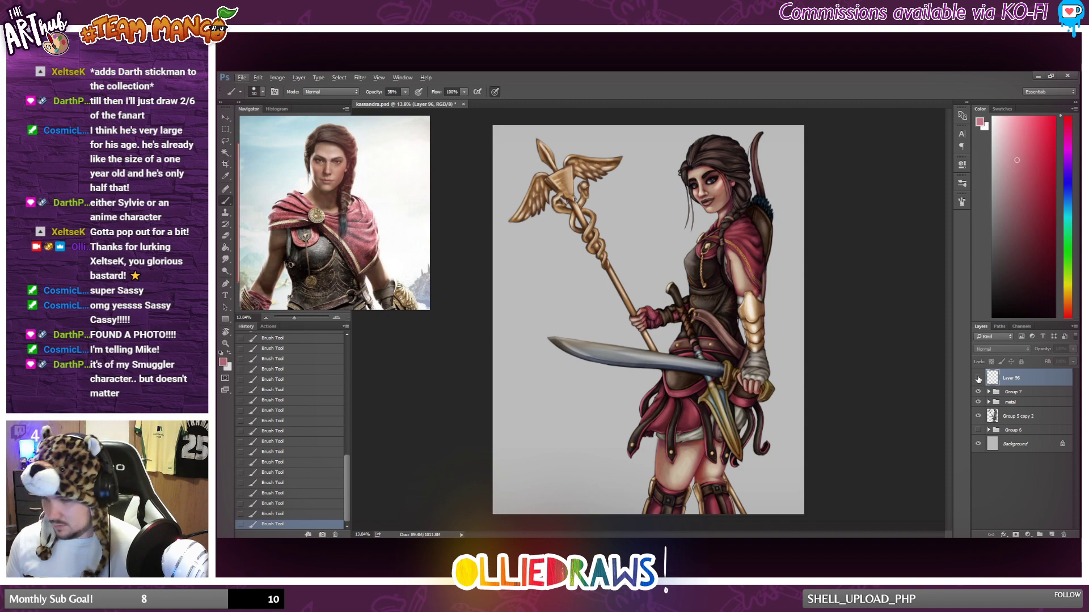
pyautogui.scroll(-1, 685, 347)
pyautogui.scroll(1, 686, 346)
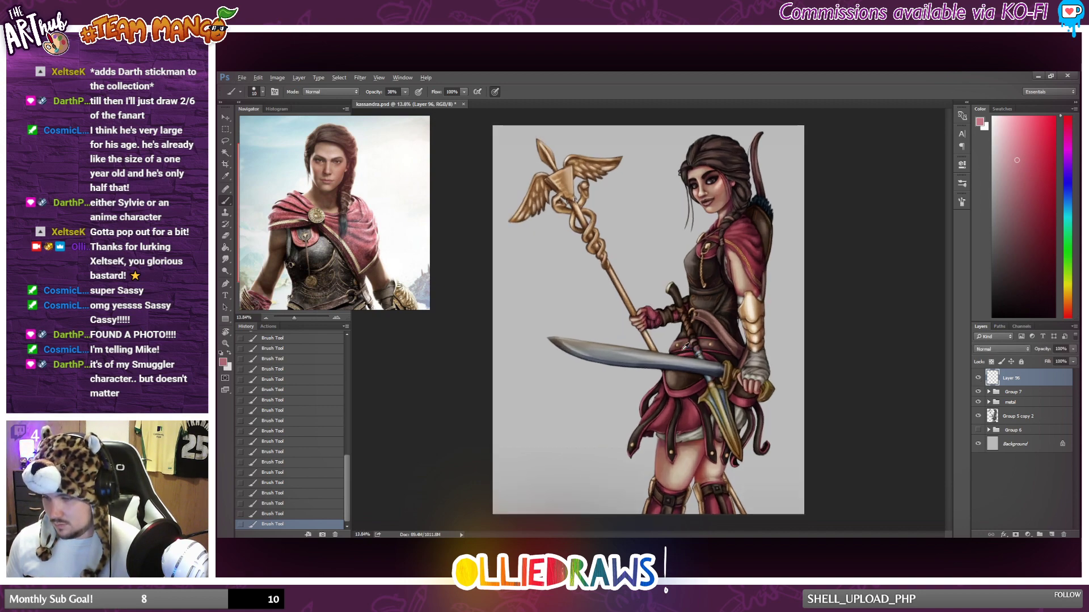
# Pick a warm off-white colour and brush highlights along the folds of the wrist wraps on the sword hand.
pyautogui.scroll(2, 697, 382)
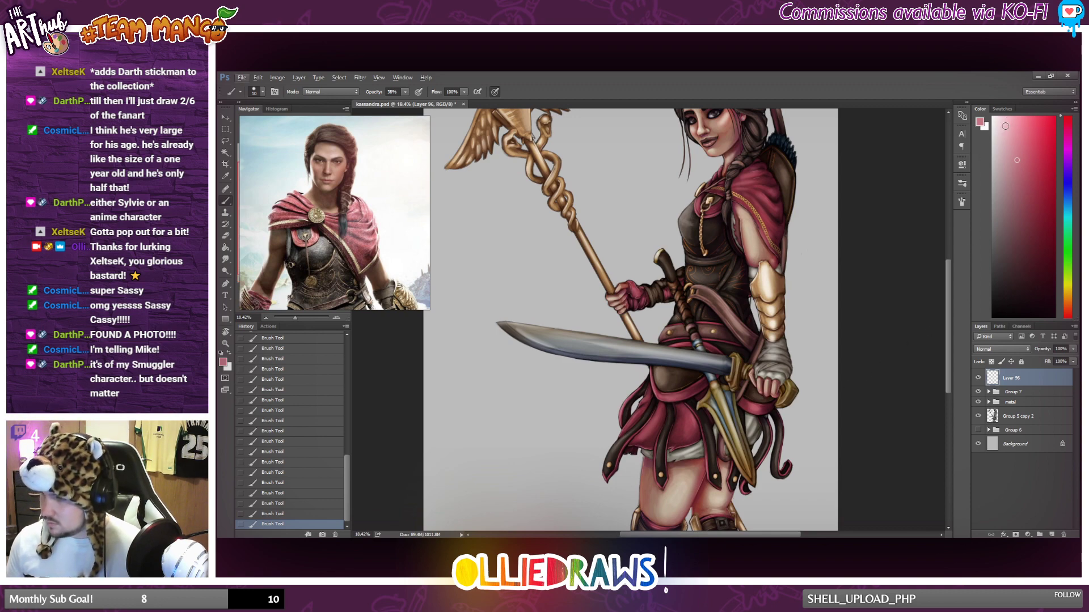
pyautogui.click(996, 130)
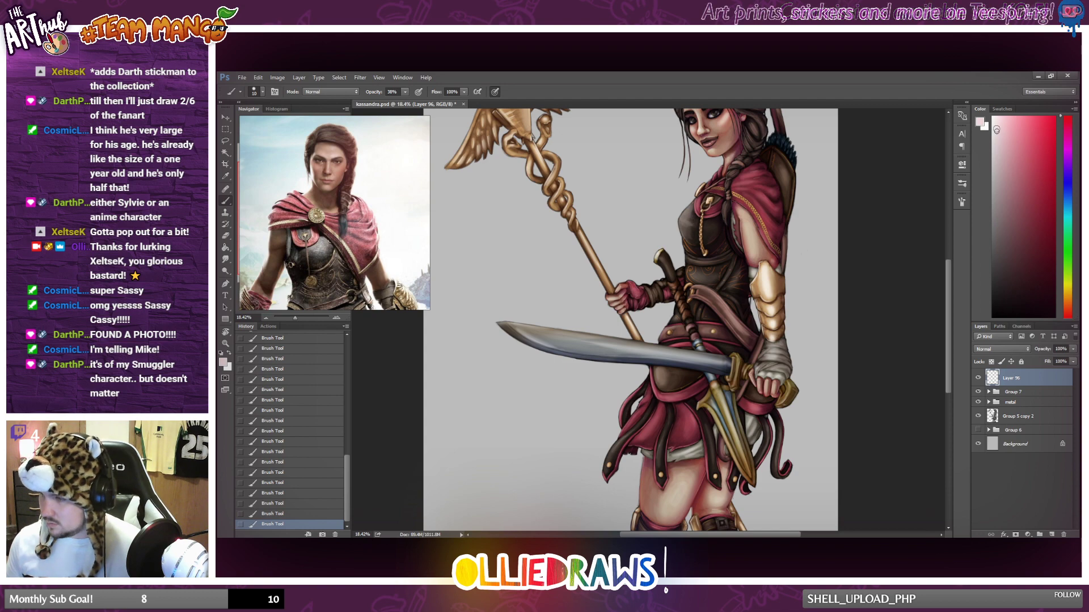
pyautogui.click(1068, 290)
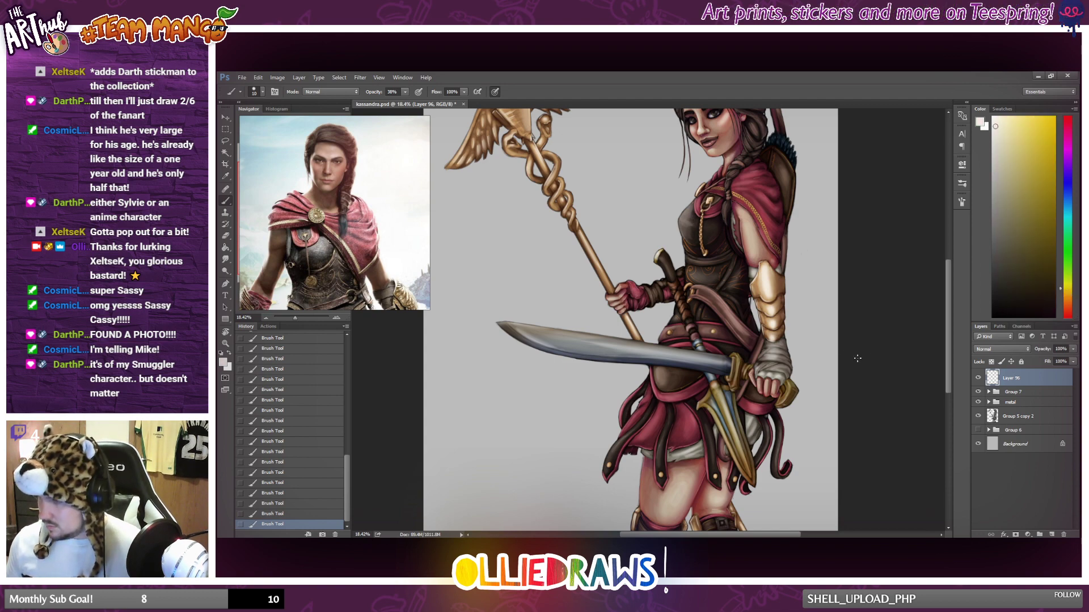
pyautogui.scroll(15, 794, 358)
pyautogui.moveTo(696, 367)
pyautogui.mouseDown()
pyautogui.moveTo(689, 377)
pyautogui.moveTo(736, 344)
pyautogui.moveTo(700, 342)
pyautogui.moveTo(709, 334)
pyautogui.mouseUp()
pyautogui.moveTo(677, 408)
pyautogui.mouseDown()
pyautogui.moveTo(690, 390)
pyautogui.moveTo(673, 389)
pyautogui.mouseUp()
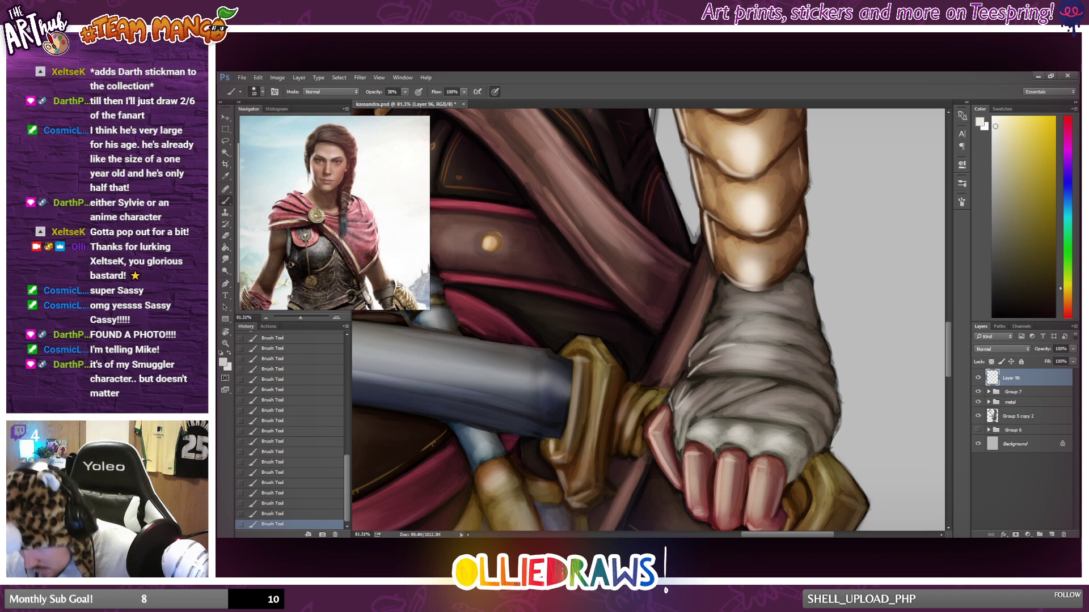
pyautogui.moveTo(675, 448)
pyautogui.mouseDown()
pyautogui.moveTo(678, 416)
pyautogui.moveTo(732, 402)
pyautogui.moveTo(727, 394)
pyautogui.mouseUp()
pyautogui.scroll(-1, 734, 397)
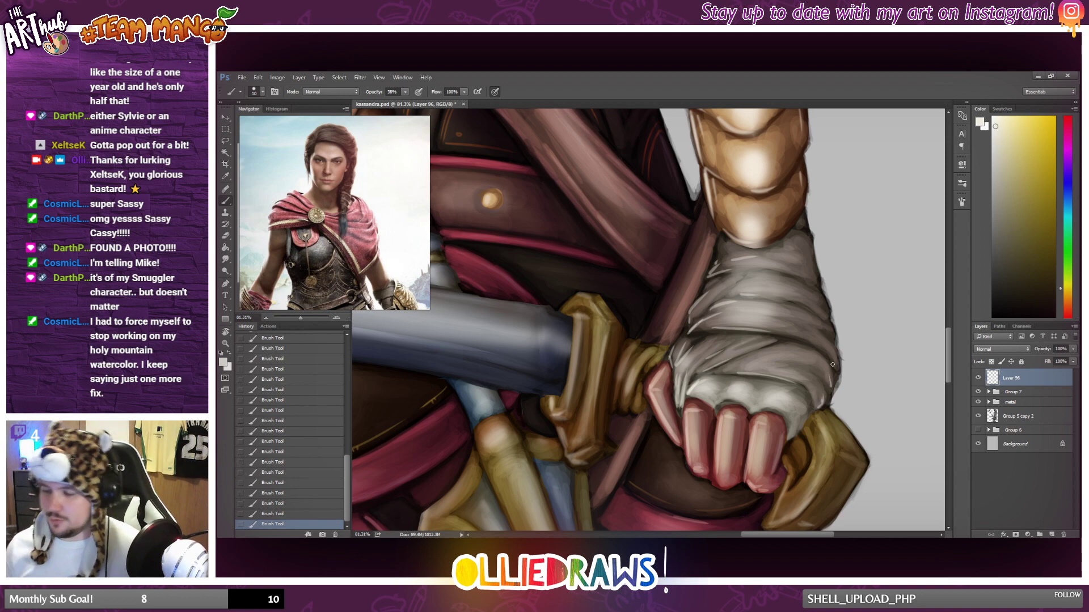
pyautogui.scroll(-10, 832, 364)
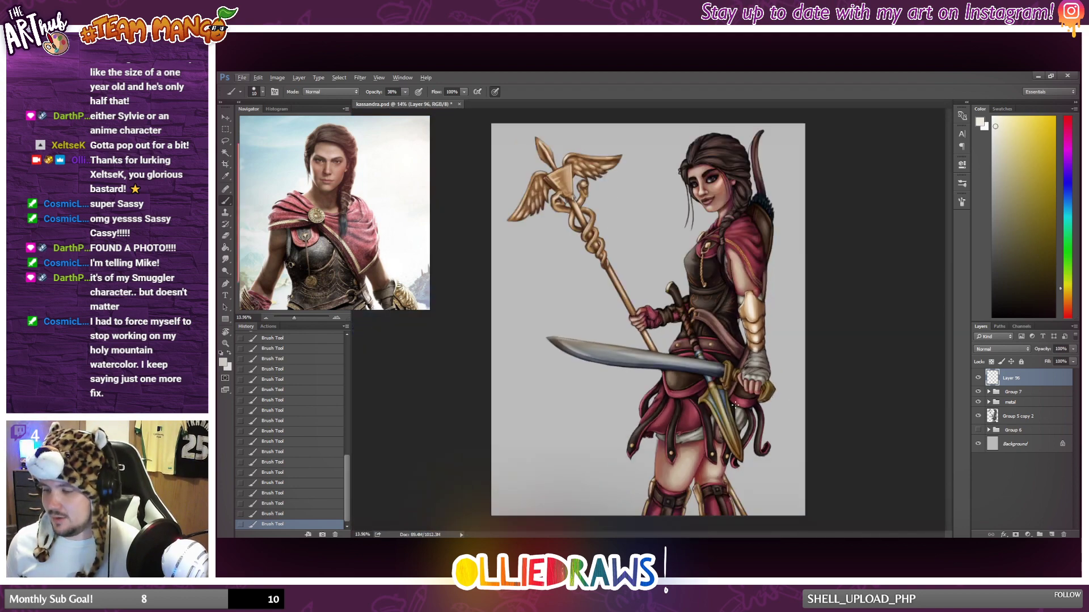
pyautogui.scroll(3, 735, 404)
pyautogui.scroll(-3, 735, 405)
pyautogui.scroll(-2, 734, 404)
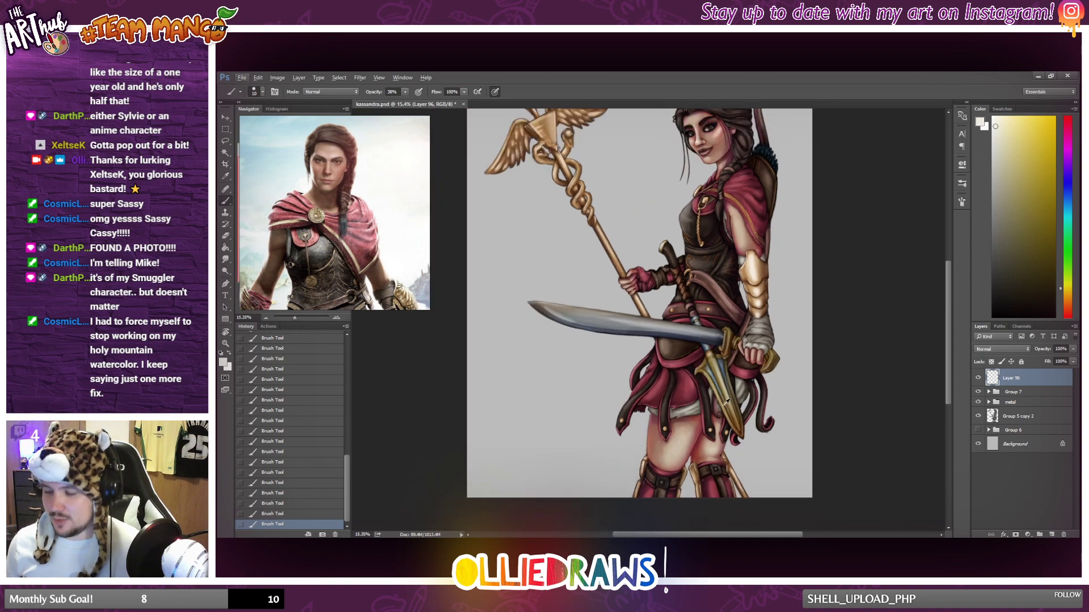
# Brush a small off-white highlight on the wrap edge beside the thumb of the sword hand.
pyautogui.scroll(5, 727, 401)
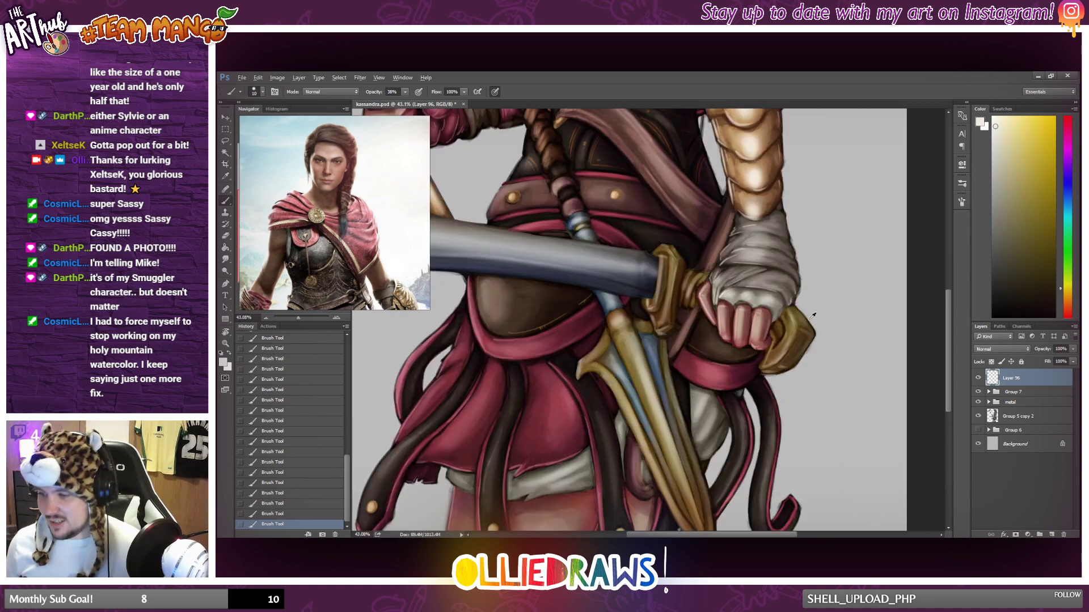
pyautogui.scroll(3, 777, 292)
pyautogui.moveTo(707, 285); pyautogui.dragTo(705, 290)
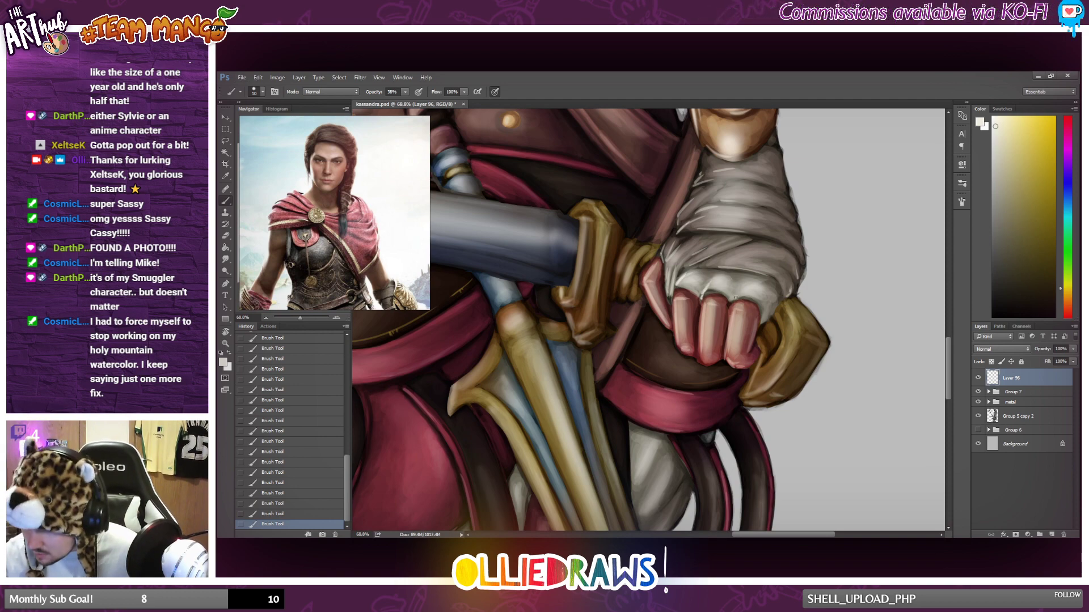
pyautogui.scroll(-2, 757, 265)
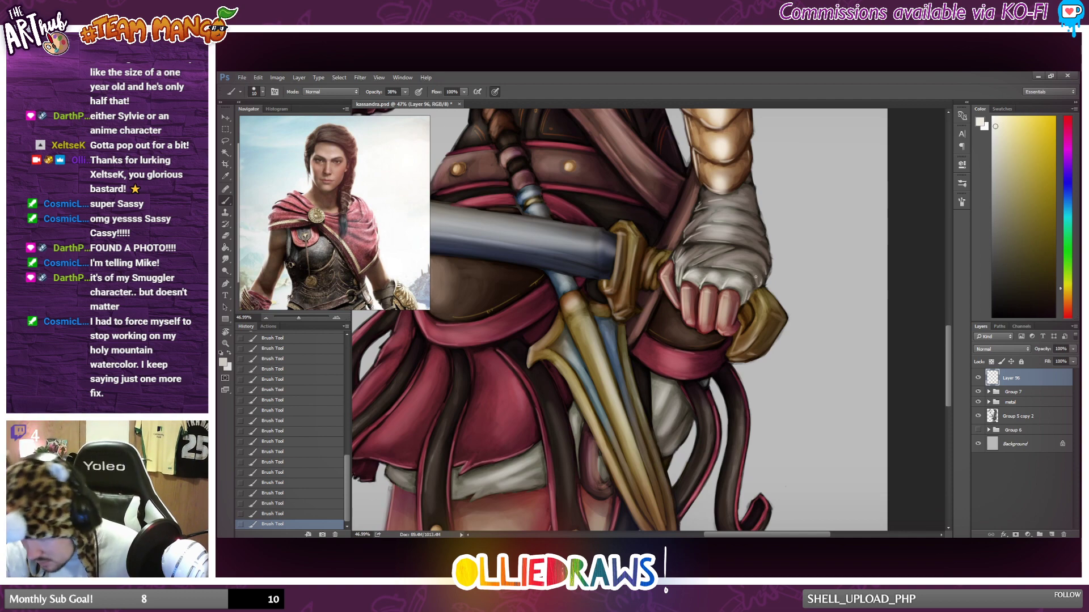
pyautogui.scroll(-4, 756, 277)
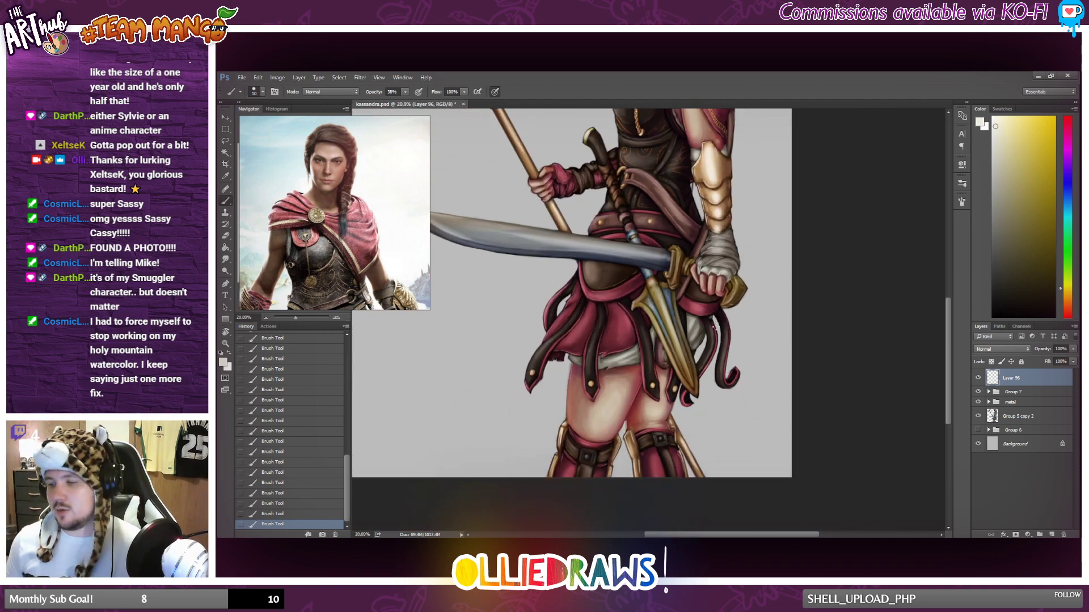
# Brush off-white highlights on the white cloth showing at the upper edge of the golden forearm bracer.
pyautogui.scroll(3, 685, 327)
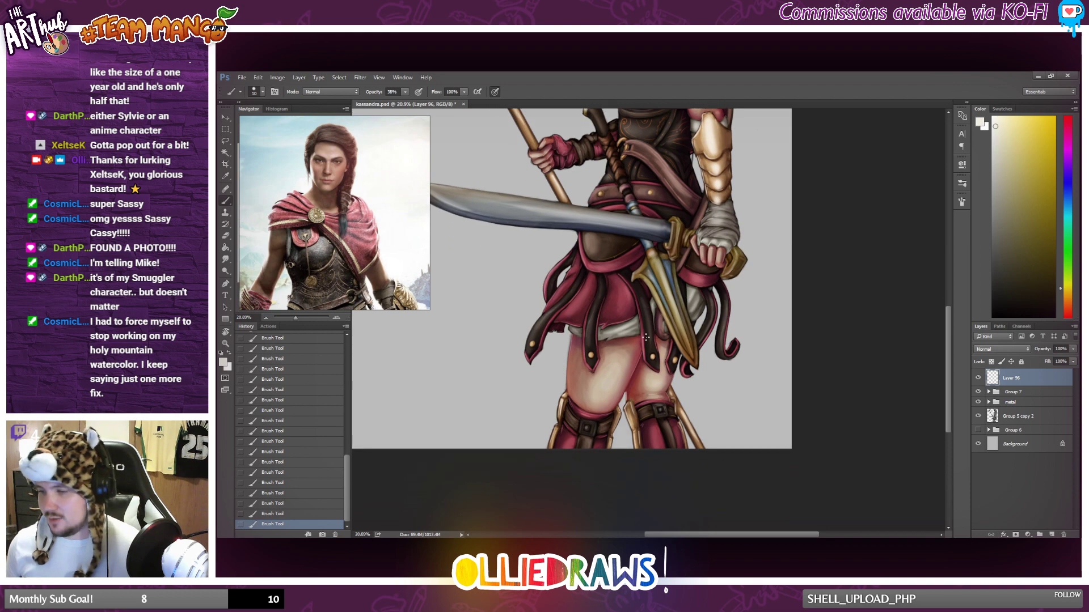
pyautogui.scroll(4, 671, 134)
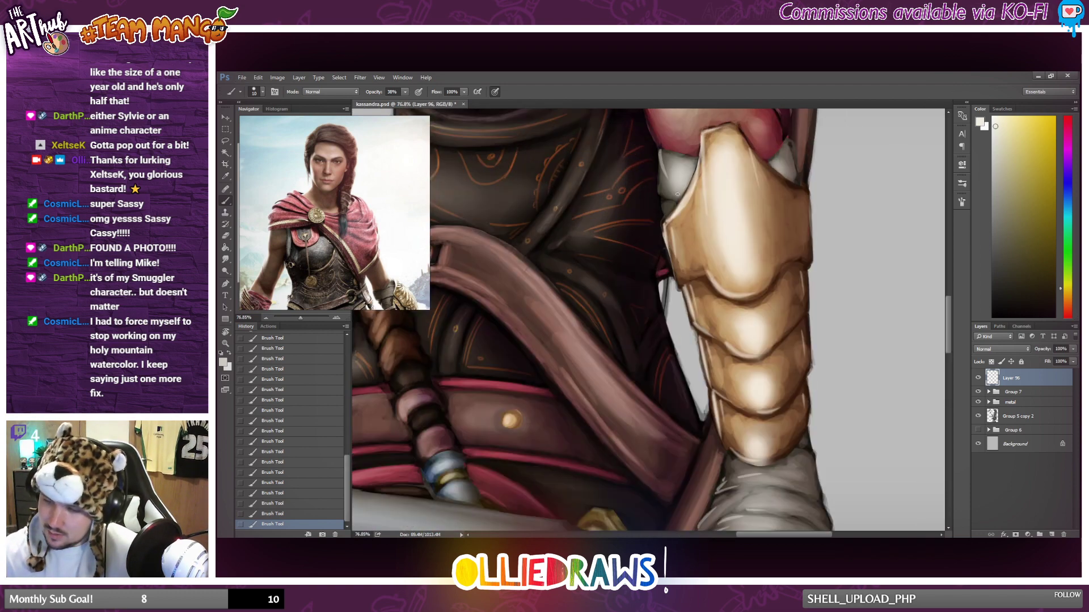
pyautogui.moveTo(659, 162); pyautogui.dragTo(663, 193)
pyautogui.moveTo(683, 156)
pyautogui.mouseDown()
pyautogui.moveTo(692, 157)
pyautogui.moveTo(662, 152)
pyautogui.mouseUp()
pyautogui.moveTo(663, 201); pyautogui.dragTo(669, 213)
pyautogui.scroll(-5, 680, 192)
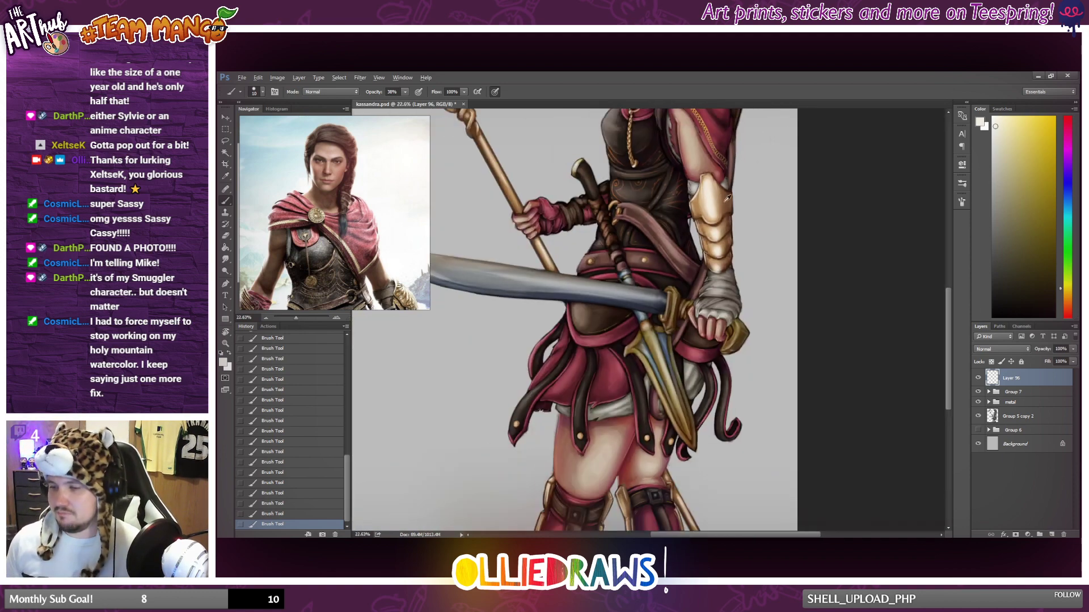
pyautogui.scroll(2, 738, 202)
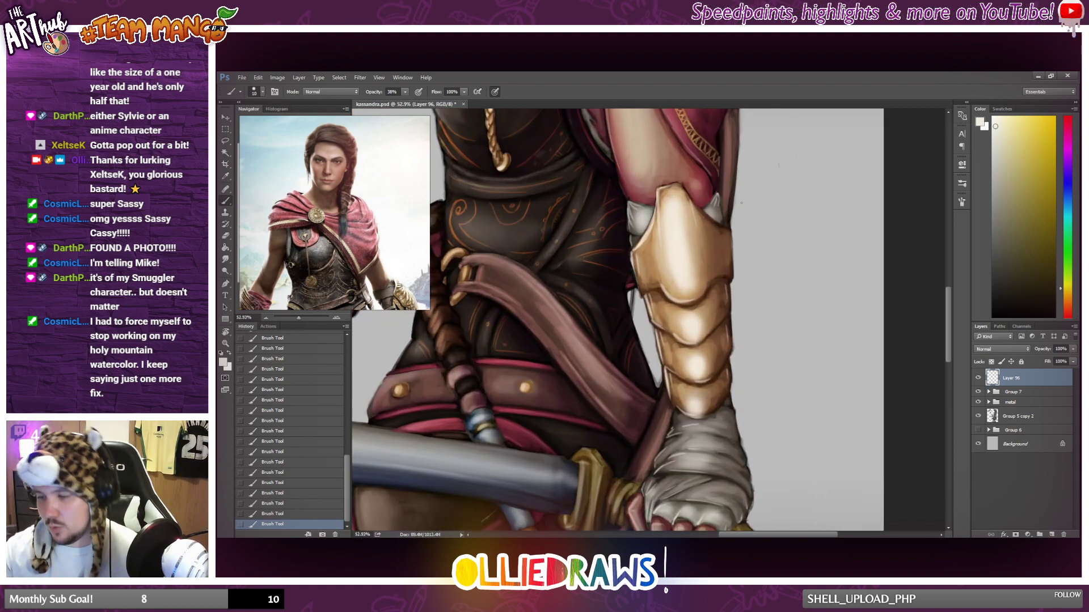
pyautogui.scroll(-8, 716, 259)
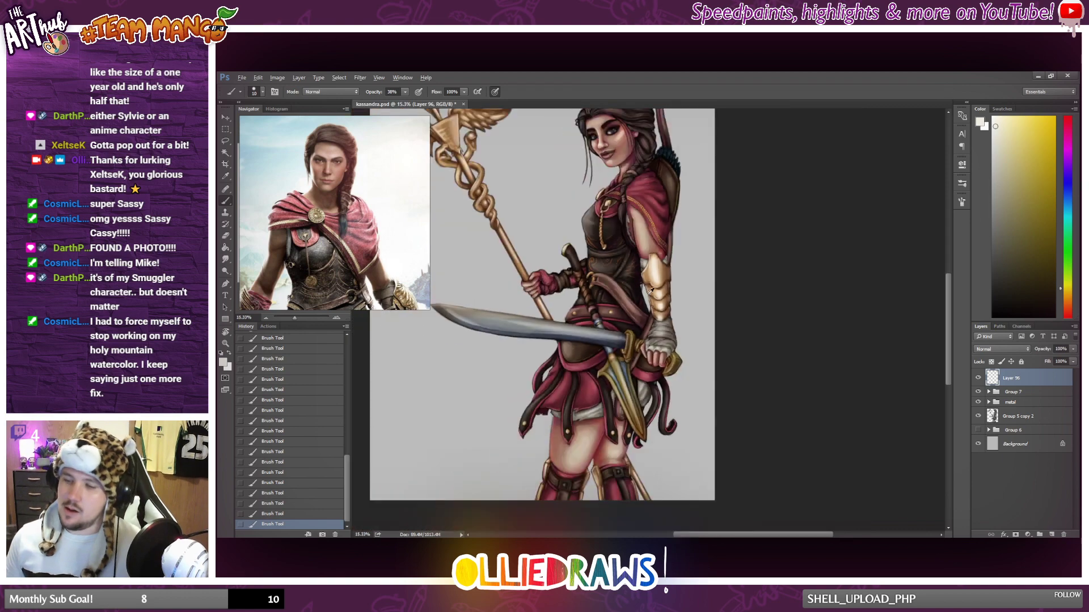
pyautogui.scroll(1, 727, 408)
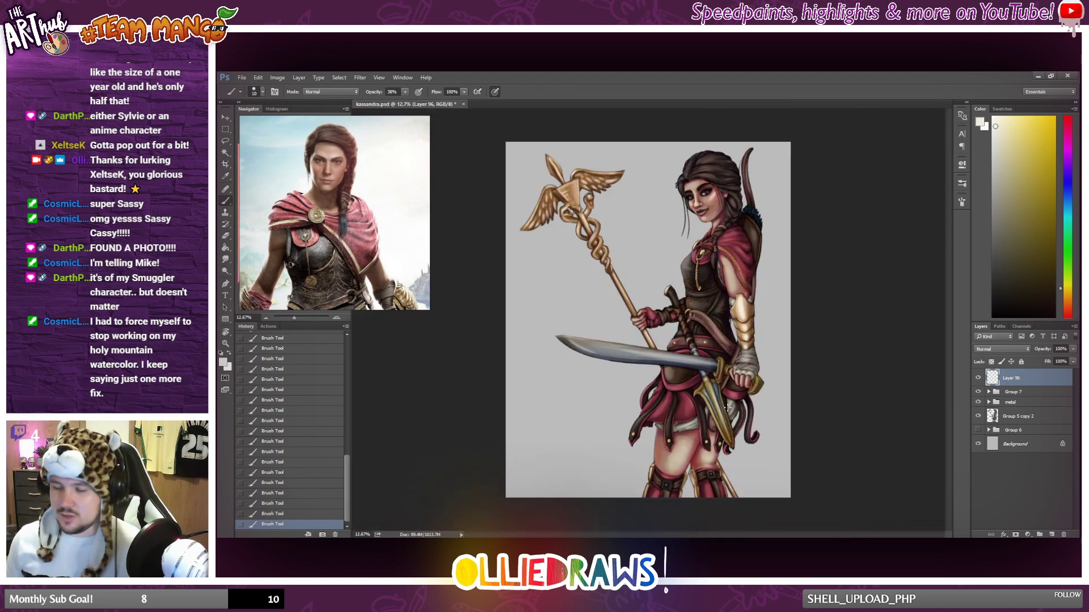
# Brush an off-white highlight along the torn white cloth edge at the inner side of the upper arm.
pyautogui.scroll(2, 727, 407)
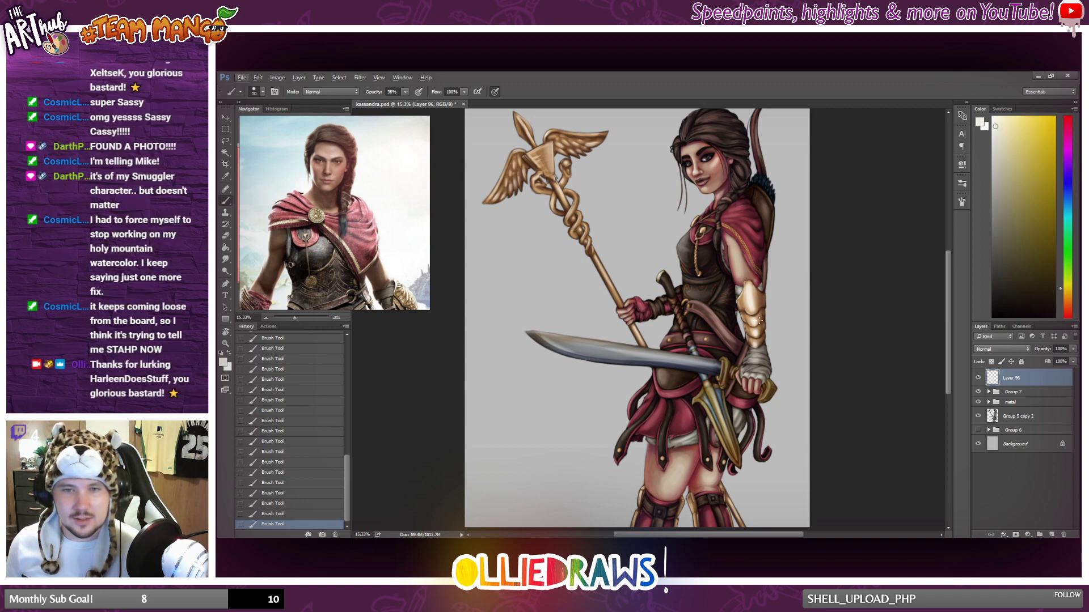
pyautogui.scroll(6, 761, 320)
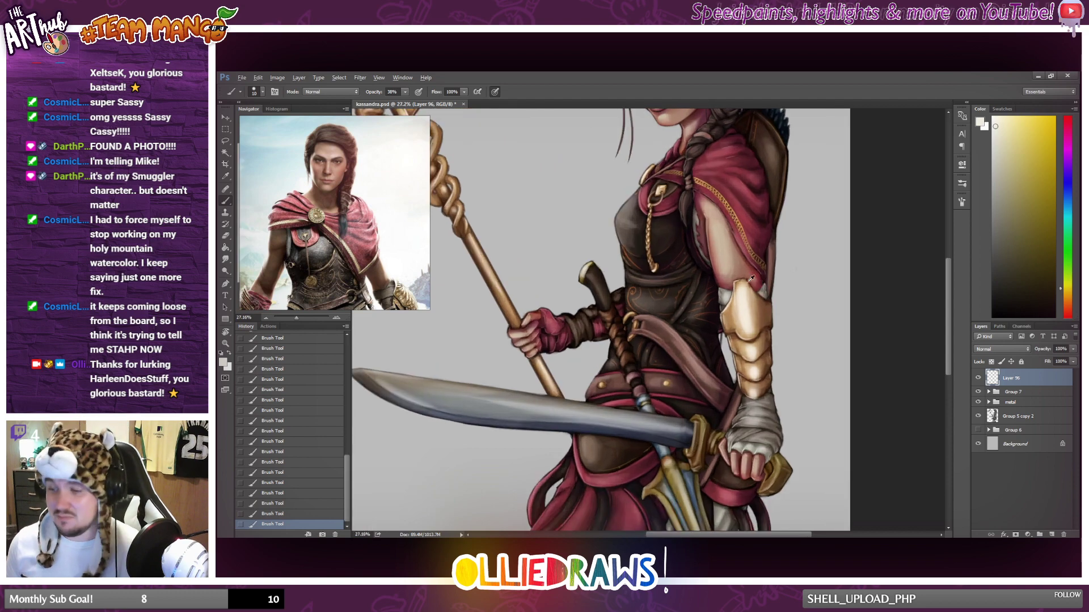
pyautogui.scroll(8, 751, 278)
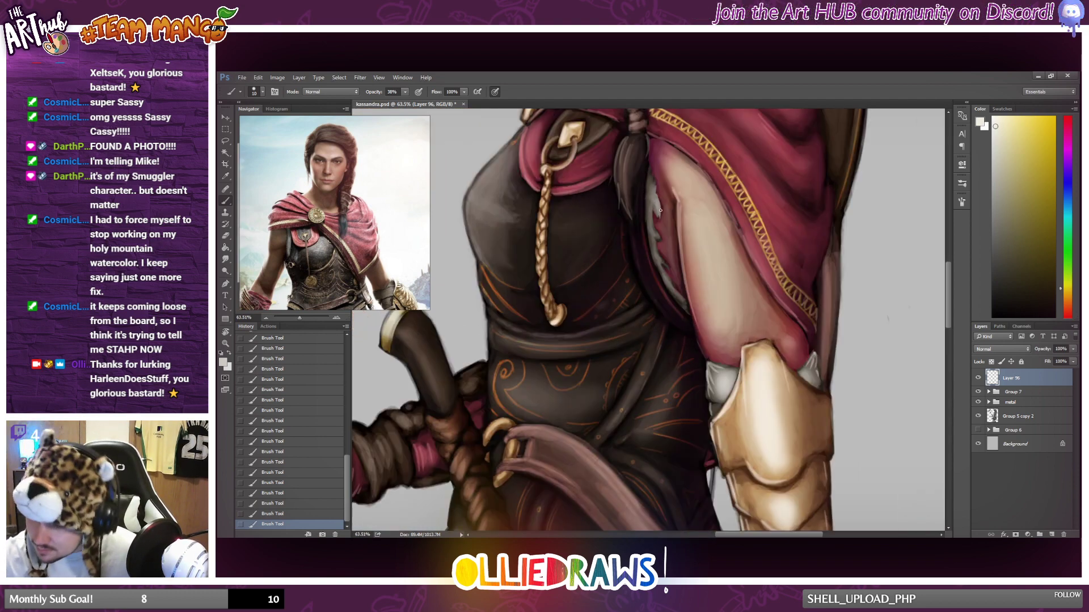
pyautogui.moveTo(655, 201)
pyautogui.mouseDown()
pyautogui.moveTo(658, 237)
pyautogui.moveTo(651, 211)
pyautogui.mouseUp()
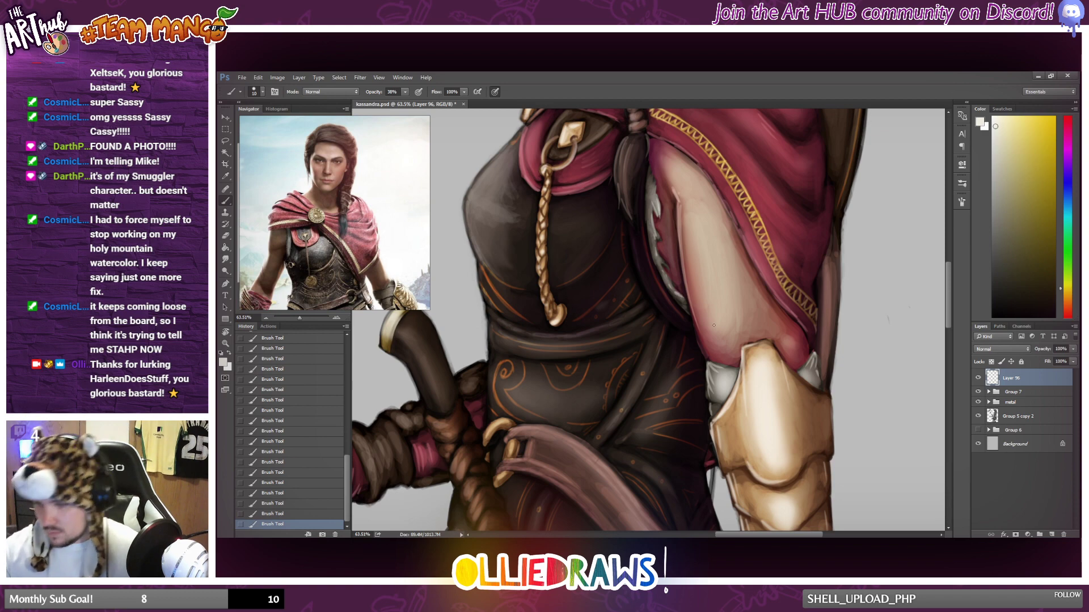
pyautogui.scroll(-8, 714, 325)
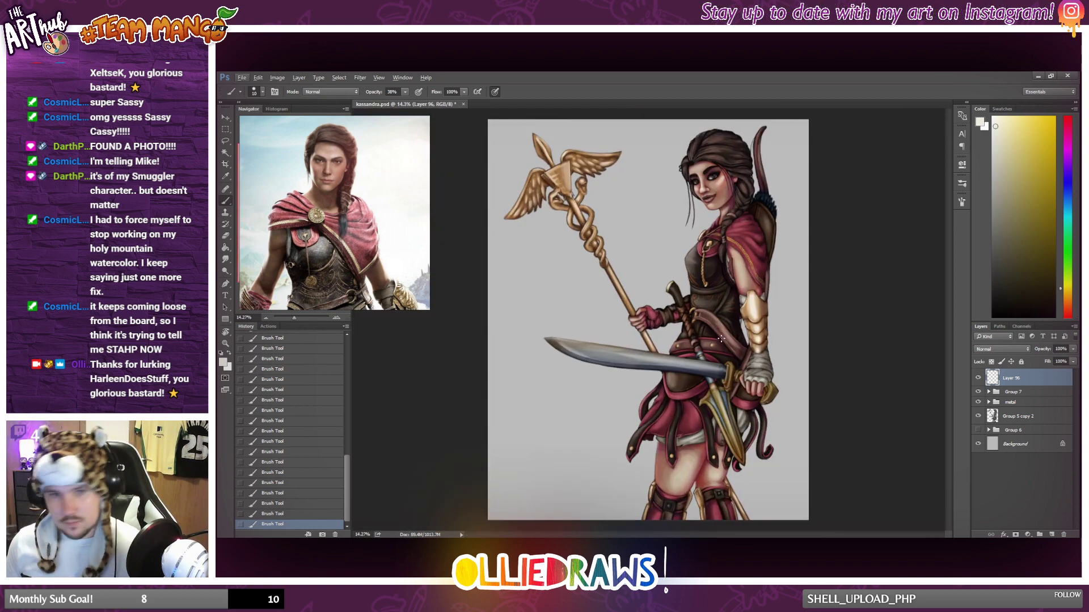
# Choose pure white, set the brush opacity to 84%, and dot bright catchlights in both eyes.
pyautogui.scroll(2, 721, 339)
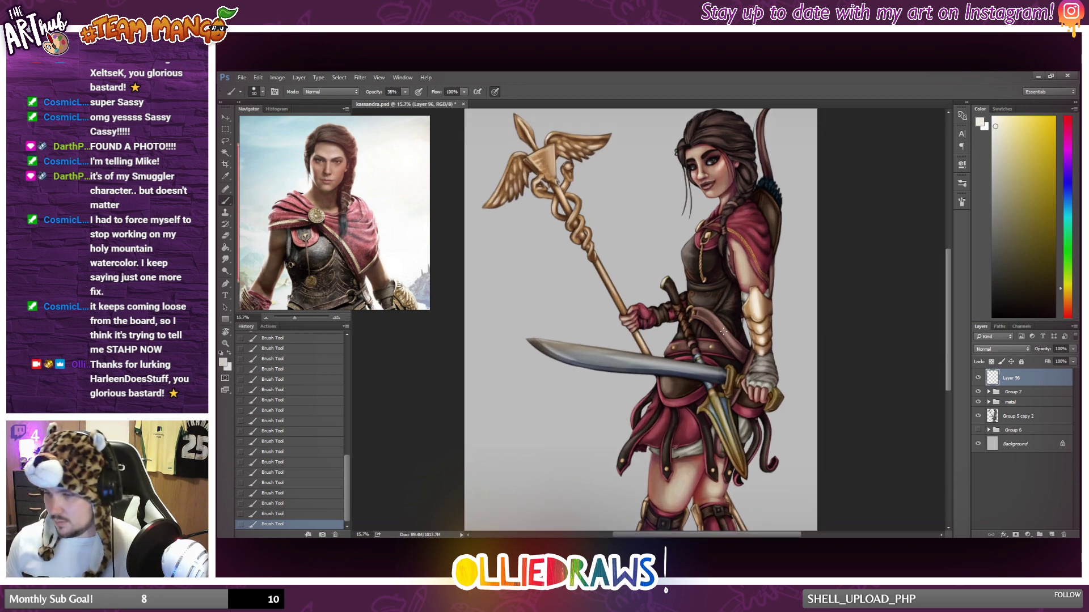
pyautogui.scroll(-1, 724, 331)
pyautogui.scroll(5, 716, 193)
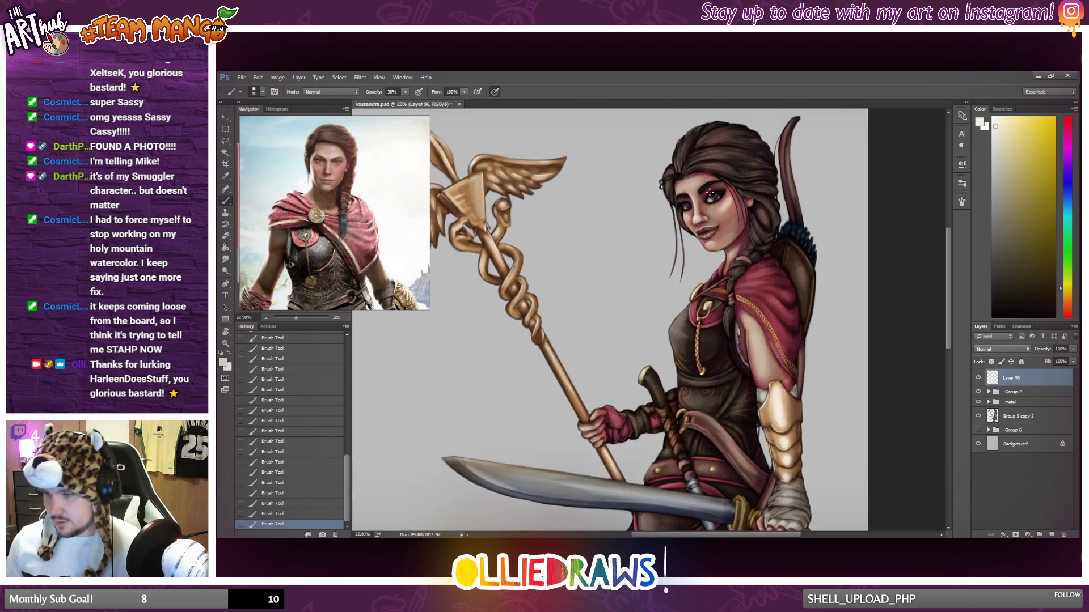
pyautogui.scroll(4, 716, 191)
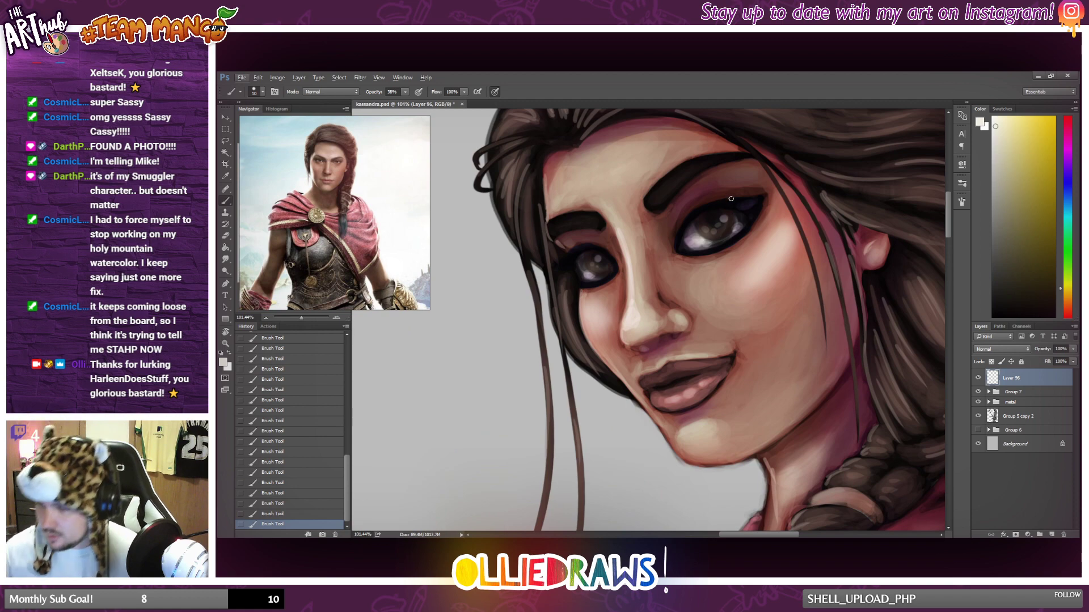
pyautogui.moveTo(995, 121); pyautogui.dragTo(983, 114)
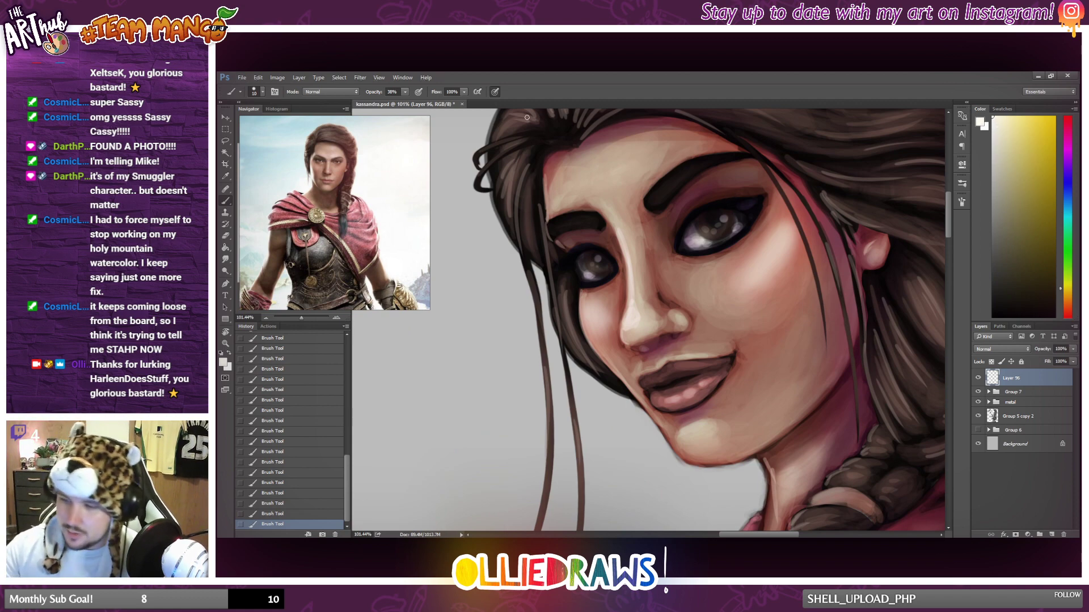
pyautogui.moveTo(406, 92); pyautogui.dragTo(427, 105)
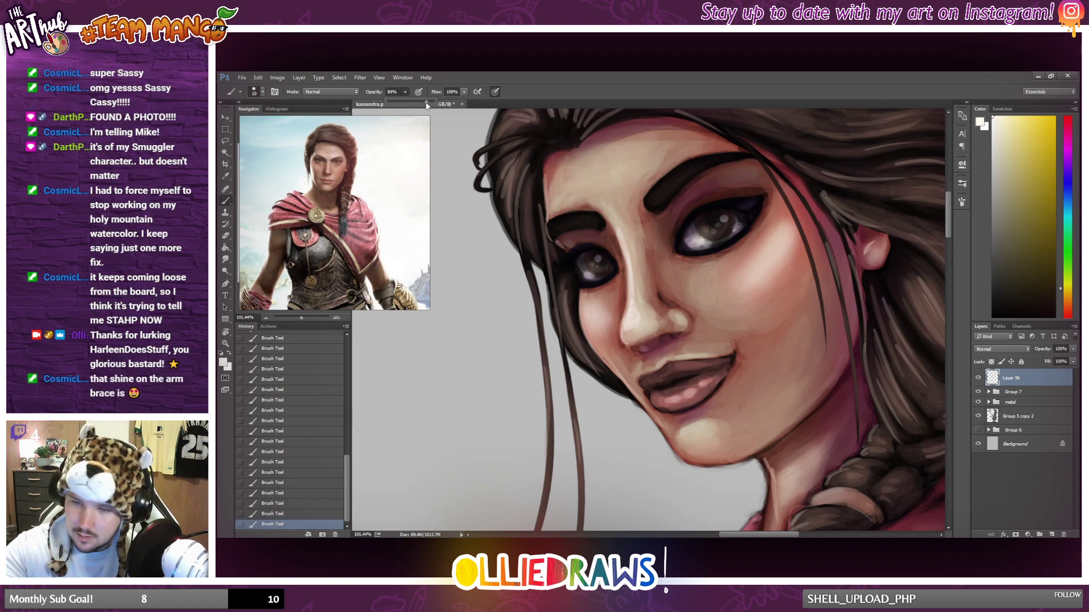
pyautogui.click(726, 217)
pyautogui.click(724, 218)
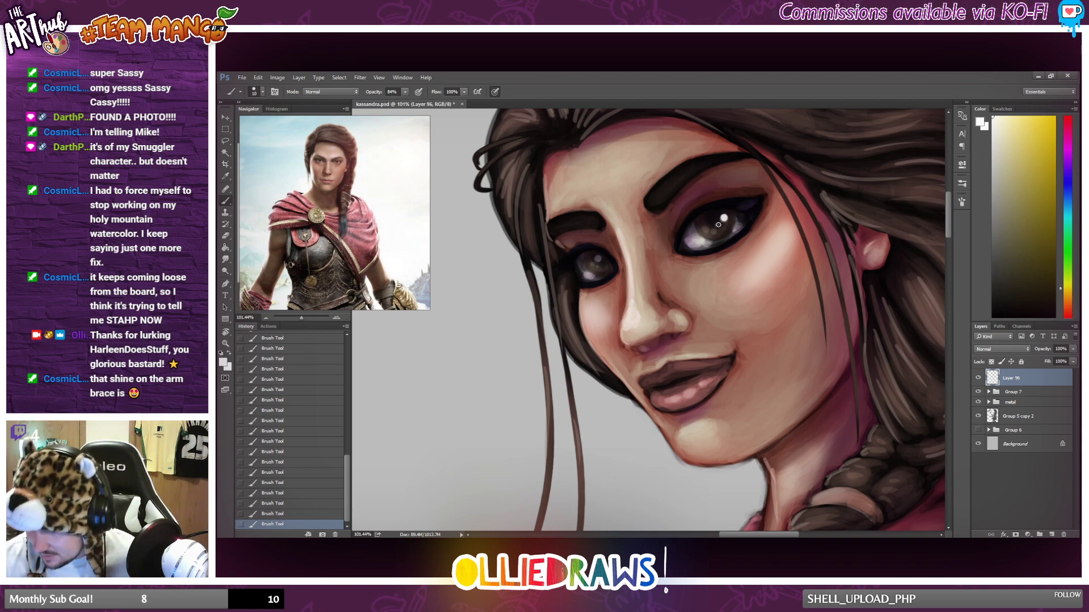
pyautogui.click(598, 260)
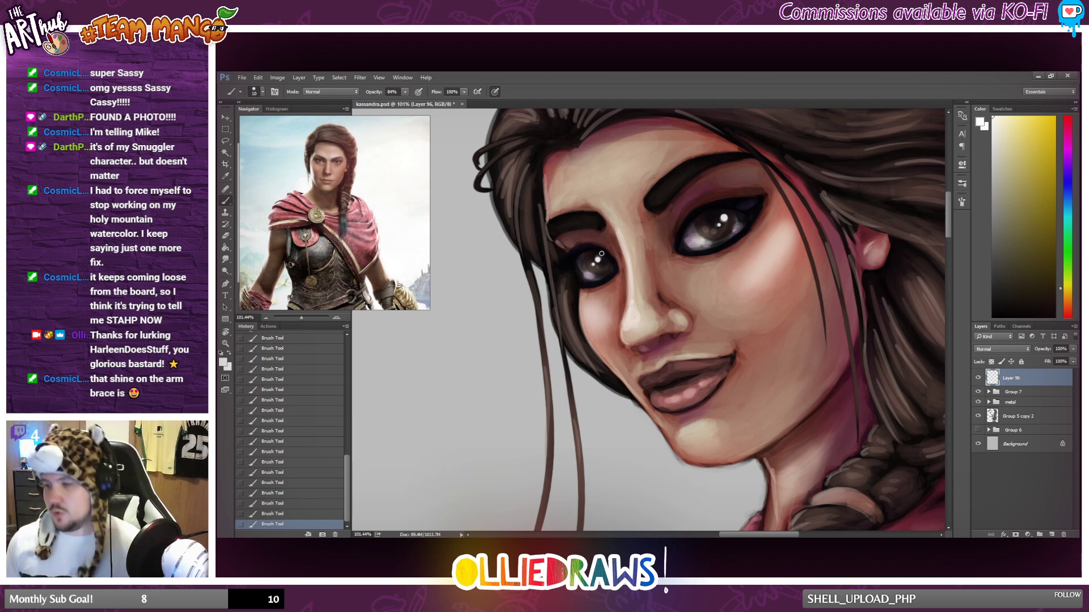
pyautogui.scroll(-10, 601, 254)
pyautogui.scroll(-3, 669, 260)
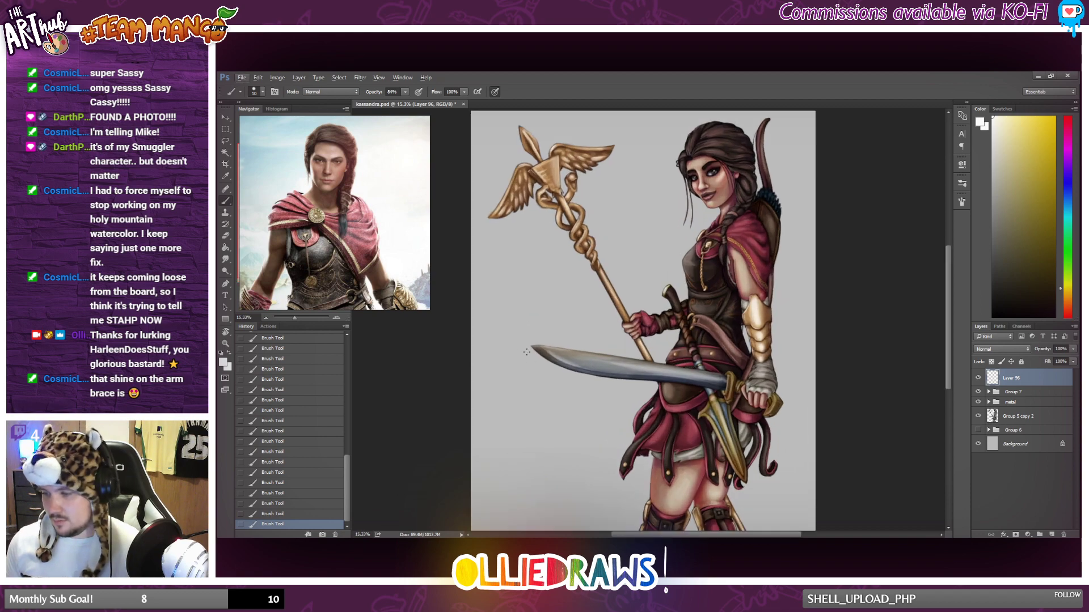
# Soften the catchlights in both eyes with the Eraser at 40% opacity.
pyautogui.scroll(7, 706, 176)
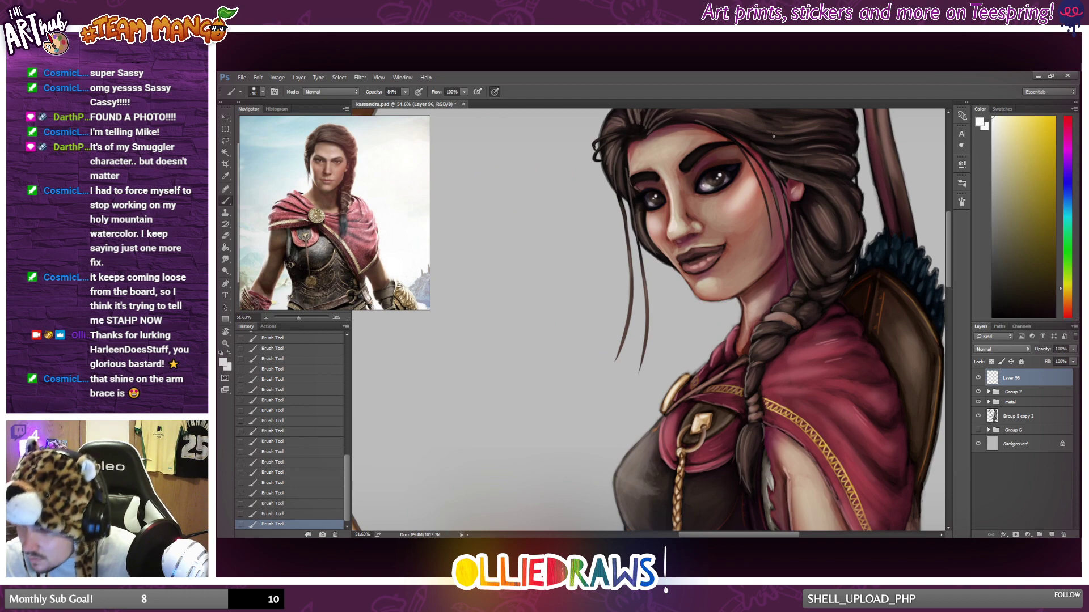
pyautogui.click(226, 236)
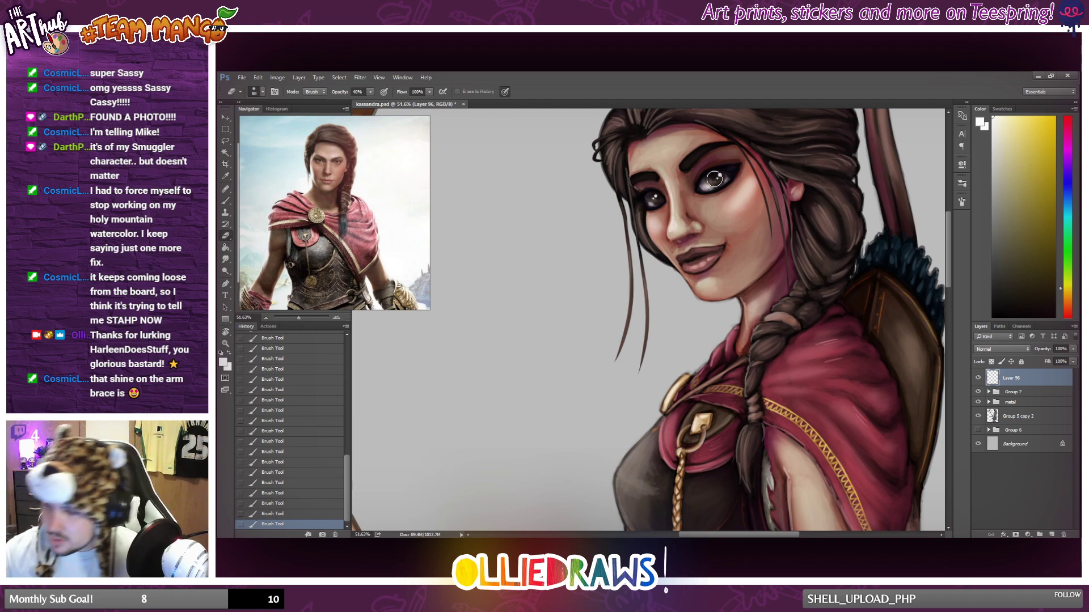
pyautogui.moveTo(736, 169)
pyautogui.mouseDown()
pyautogui.moveTo(723, 188)
pyautogui.moveTo(716, 169)
pyautogui.moveTo(726, 164)
pyautogui.mouseUp()
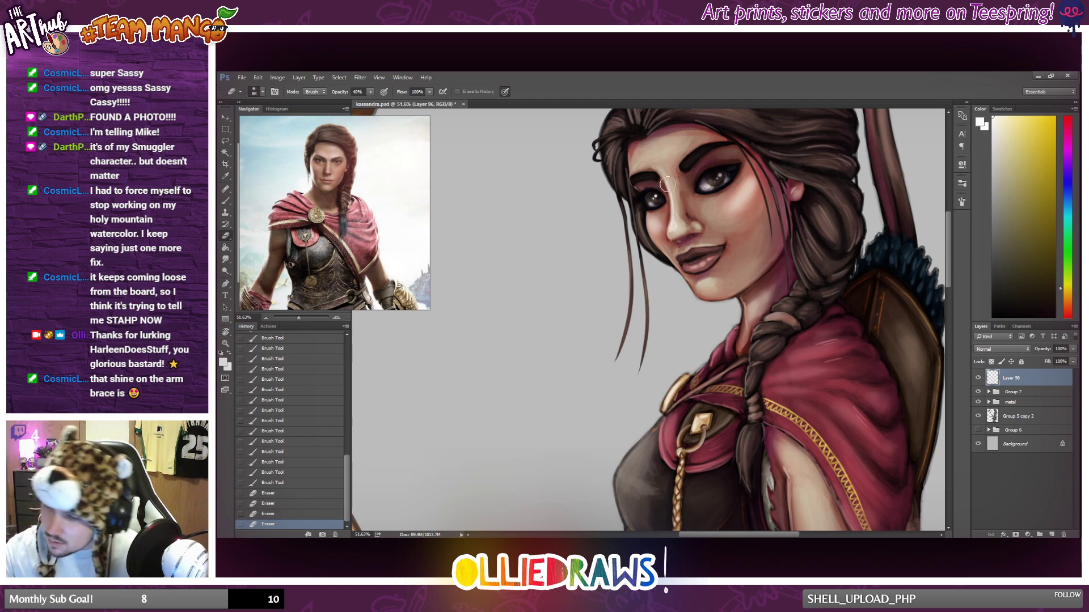
pyautogui.moveTo(659, 185); pyautogui.dragTo(653, 187)
pyautogui.moveTo(654, 186); pyautogui.dragTo(654, 186)
pyautogui.moveTo(654, 189); pyautogui.dragTo(660, 184)
pyautogui.scroll(-7, 696, 198)
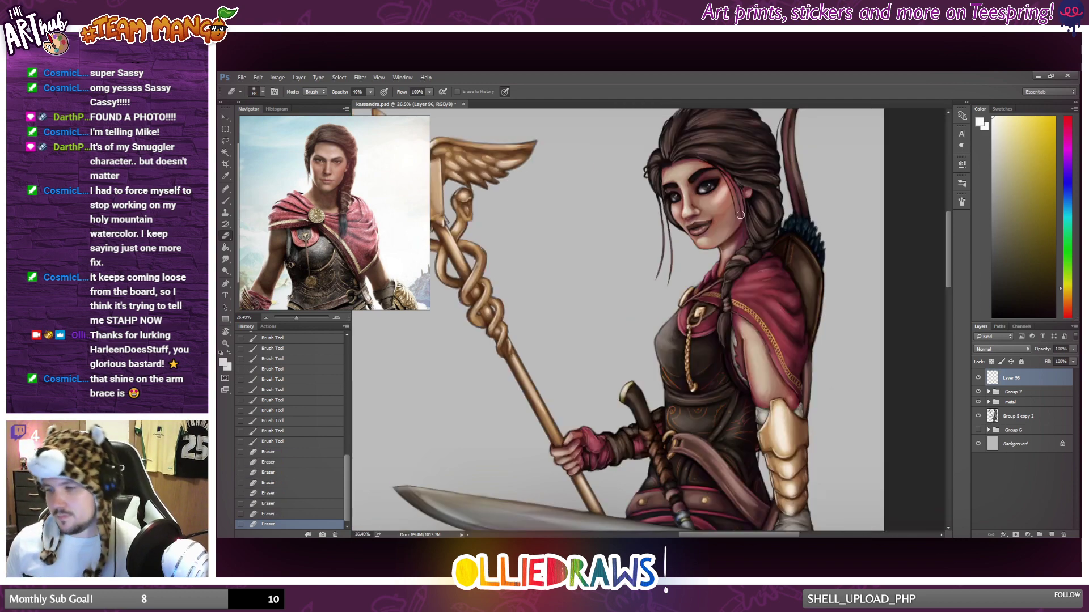
# Examine the softened eye highlights and the overall balance of the figure at several zoom levels.
pyautogui.scroll(-3, 740, 215)
pyautogui.scroll(-1, 786, 386)
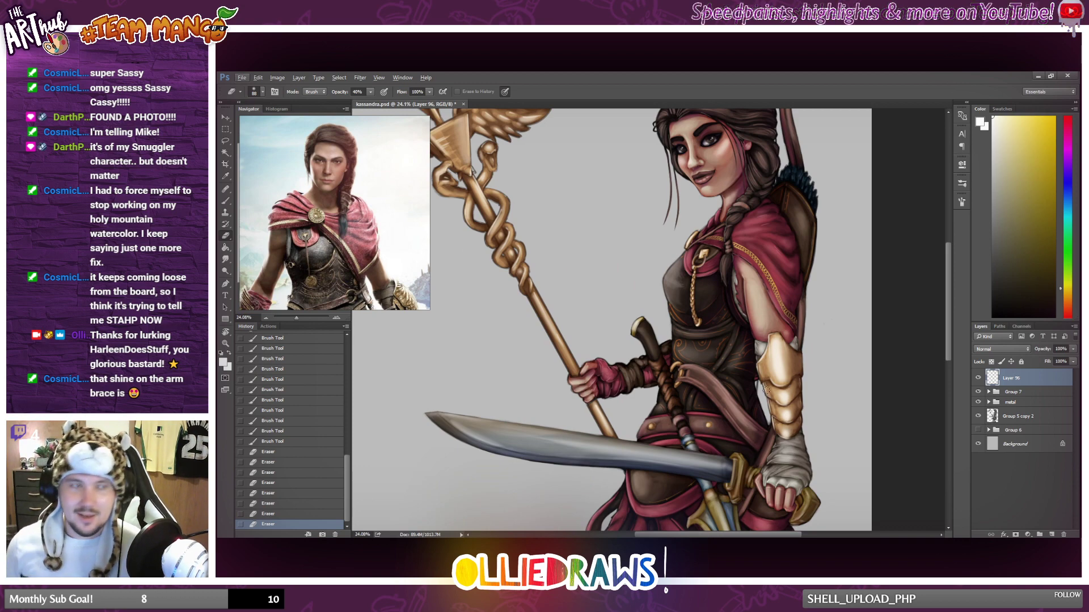
pyautogui.scroll(-2, 749, 380)
pyautogui.scroll(2, 748, 379)
pyautogui.scroll(1, 748, 379)
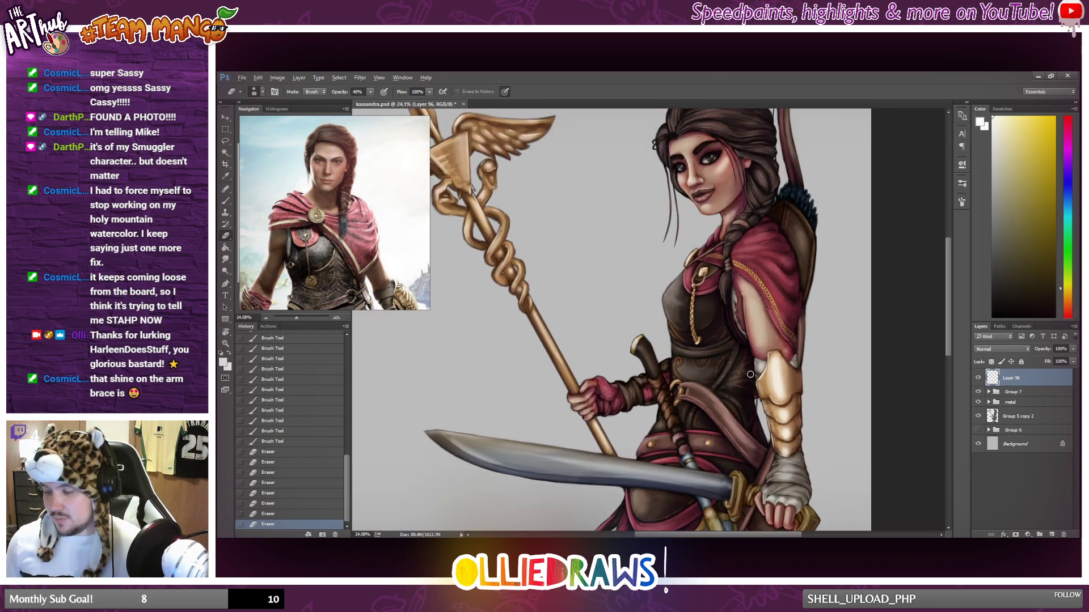
pyautogui.scroll(-2, 750, 375)
pyautogui.scroll(-2, 750, 374)
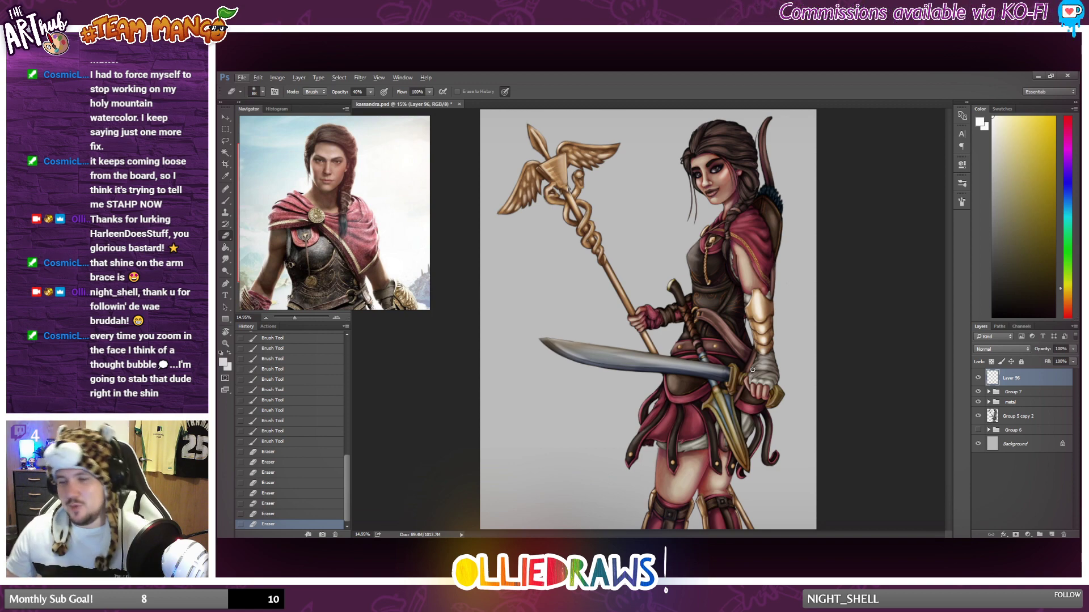
pyautogui.scroll(3, 801, 309)
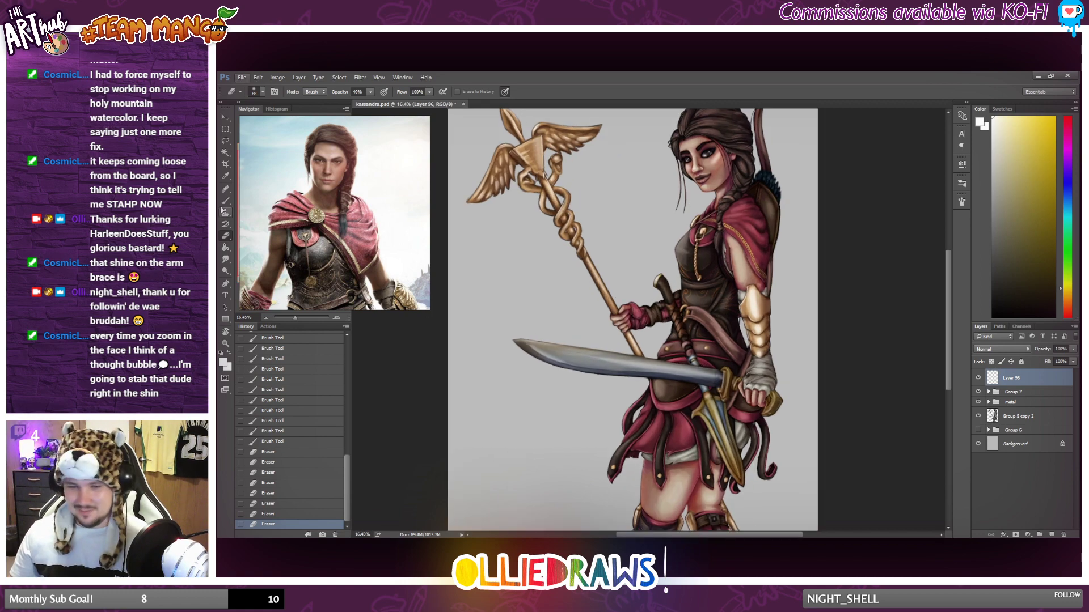
# Sample a brown from the quiver and brush strokes along its outer edge with the Brush tool.
pyautogui.press('b')
pyautogui.scroll(2, 730, 245)
pyautogui.scroll(2, 730, 246)
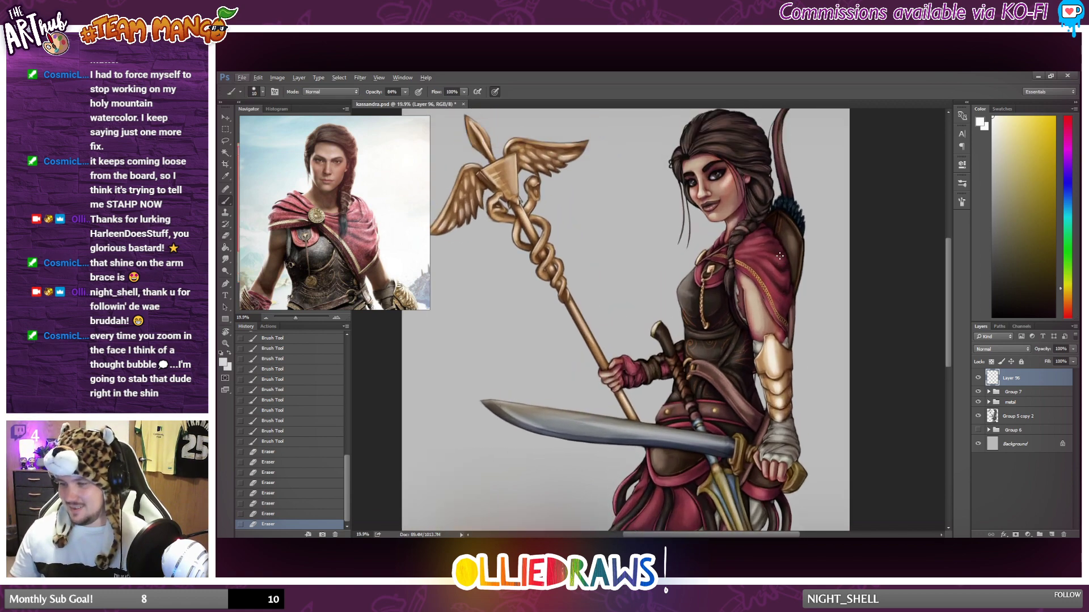
pyautogui.scroll(3, 791, 263)
pyautogui.keyDown('alt'); pyautogui.click(801, 267); pyautogui.keyUp('alt')
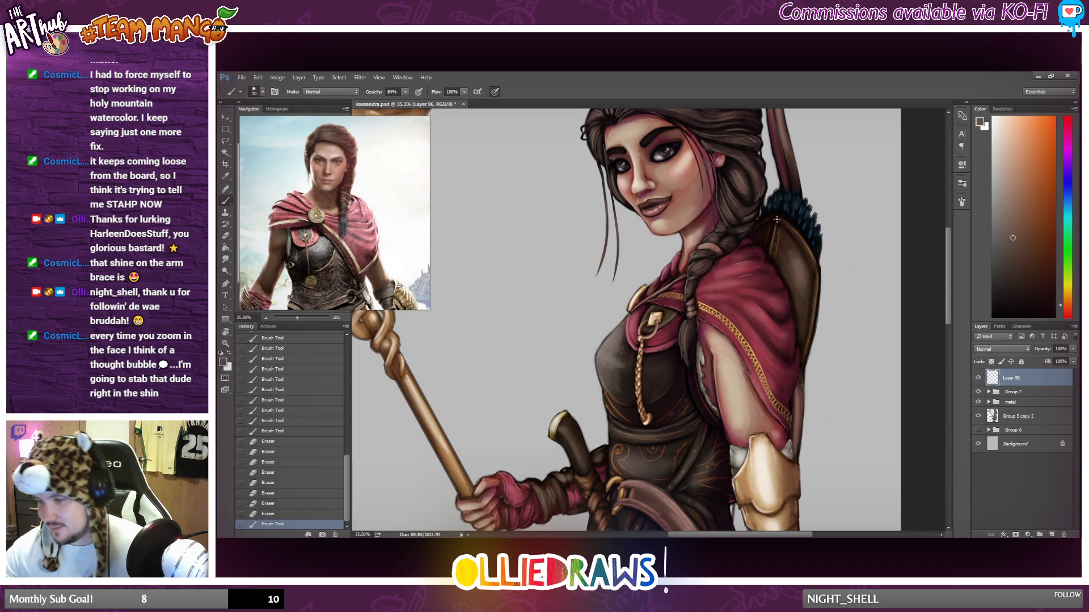
pyautogui.moveTo(781, 214); pyautogui.dragTo(818, 262)
pyautogui.moveTo(812, 316); pyautogui.dragTo(817, 334)
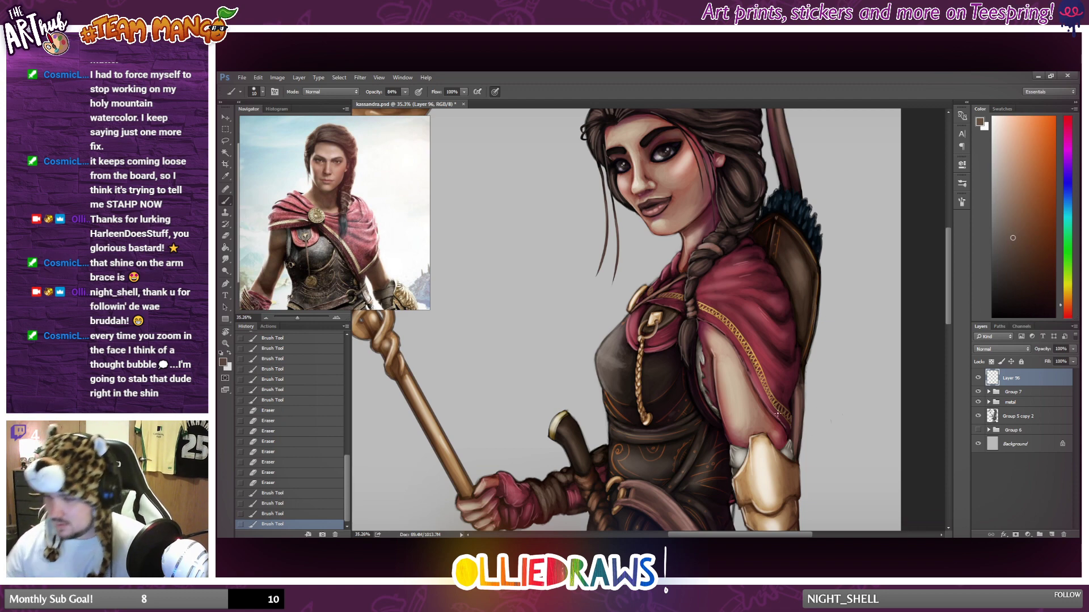
pyautogui.scroll(-2, 773, 418)
pyautogui.scroll(-1, 772, 418)
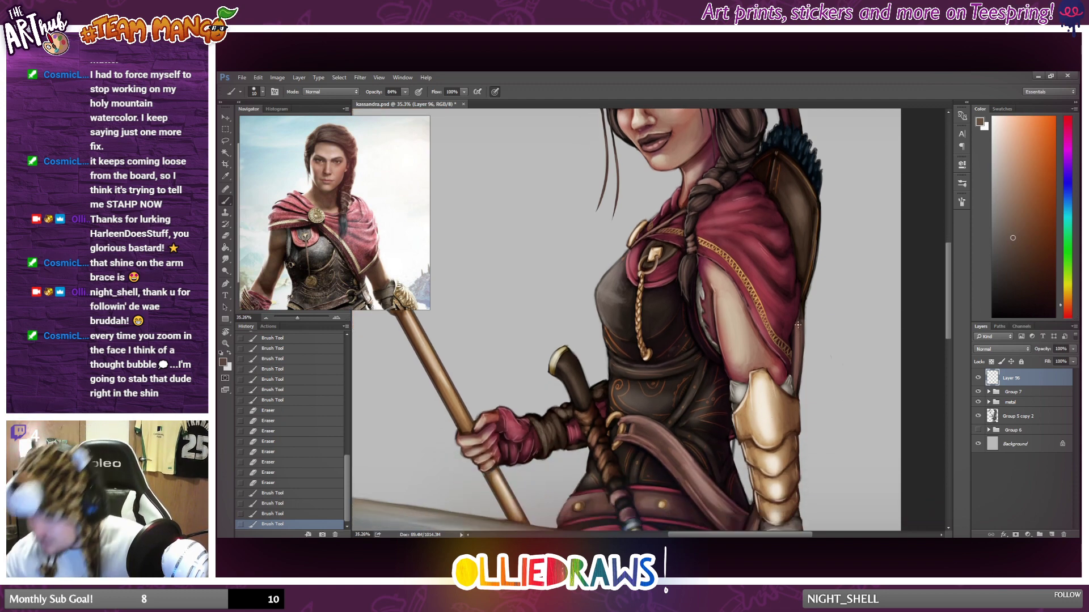
# Choose a lighter greyish brown and brush a thin edge stroke beside the cloak hem and upper arm, below the quiver.
pyautogui.click(1005, 185)
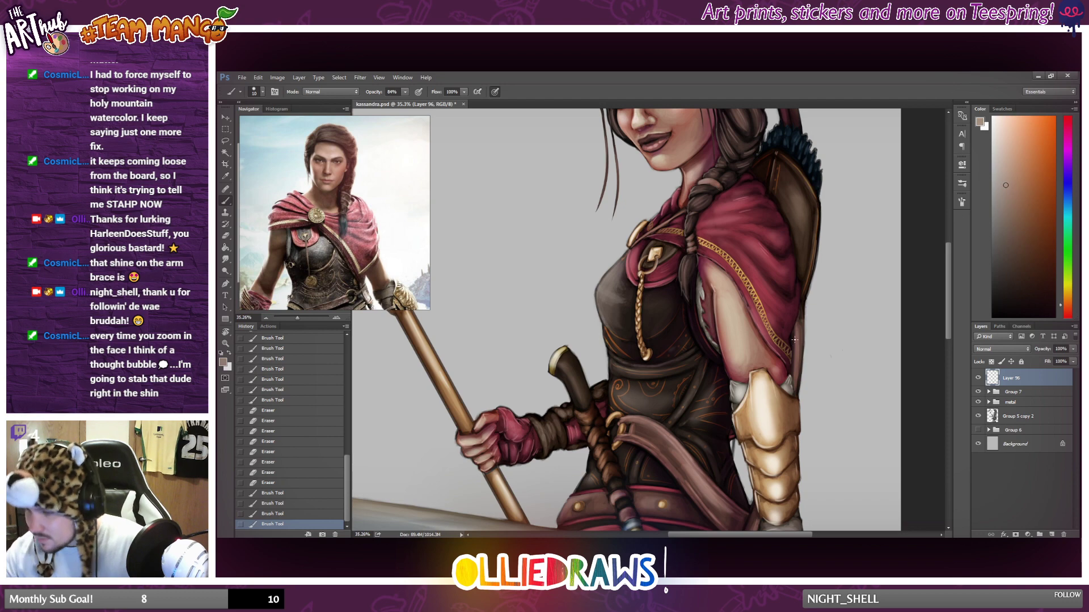
pyautogui.moveTo(795, 340)
pyautogui.mouseDown()
pyautogui.moveTo(793, 385)
pyautogui.moveTo(797, 362)
pyautogui.mouseUp()
pyautogui.hotkey('ctrl', 'z')
pyautogui.moveTo(799, 325); pyautogui.dragTo(795, 373)
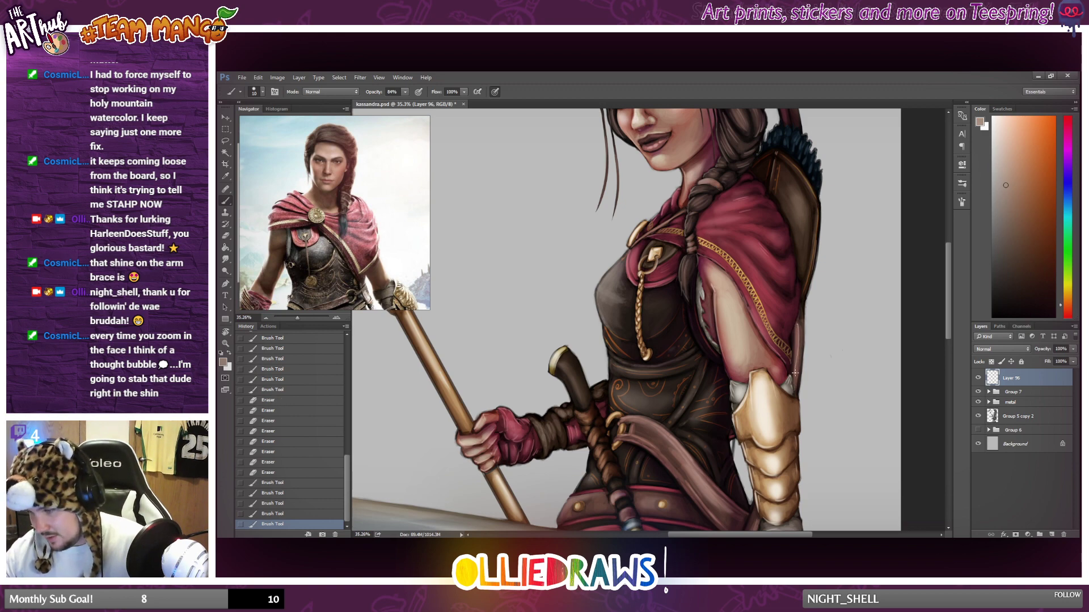
pyautogui.hotkey('ctrl', 'z')
pyautogui.moveTo(799, 325); pyautogui.dragTo(797, 374)
pyautogui.hotkey('ctrl', 'z')
pyautogui.moveTo(799, 326); pyautogui.dragTo(798, 377)
pyautogui.scroll(-6, 801, 368)
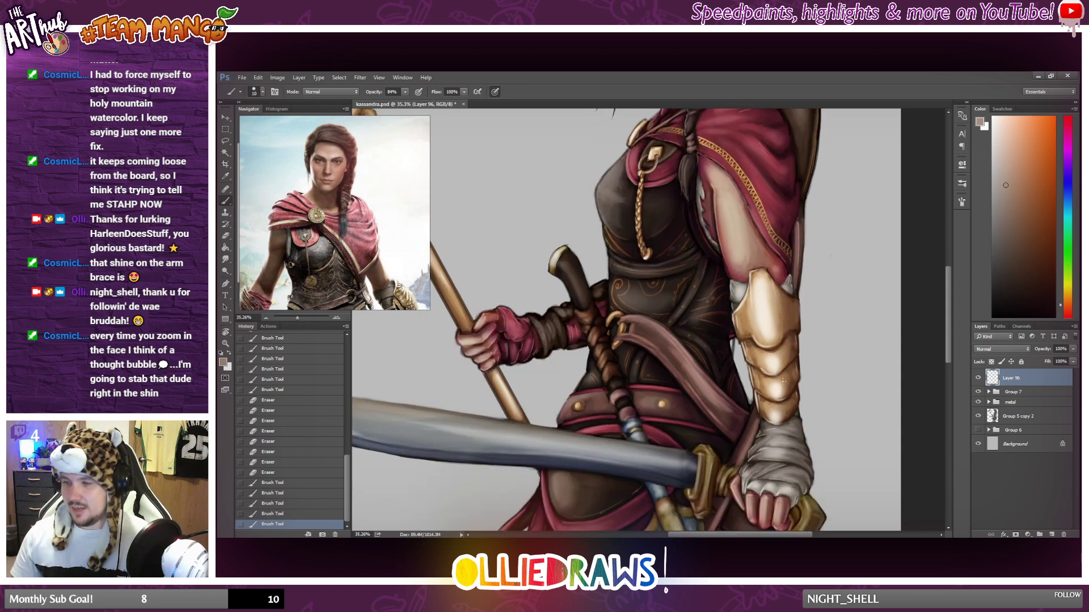
# Brush thin light edge strokes on the strap between the wrapped wrist and the sword guard.
pyautogui.moveTo(751, 325); pyautogui.dragTo(747, 348)
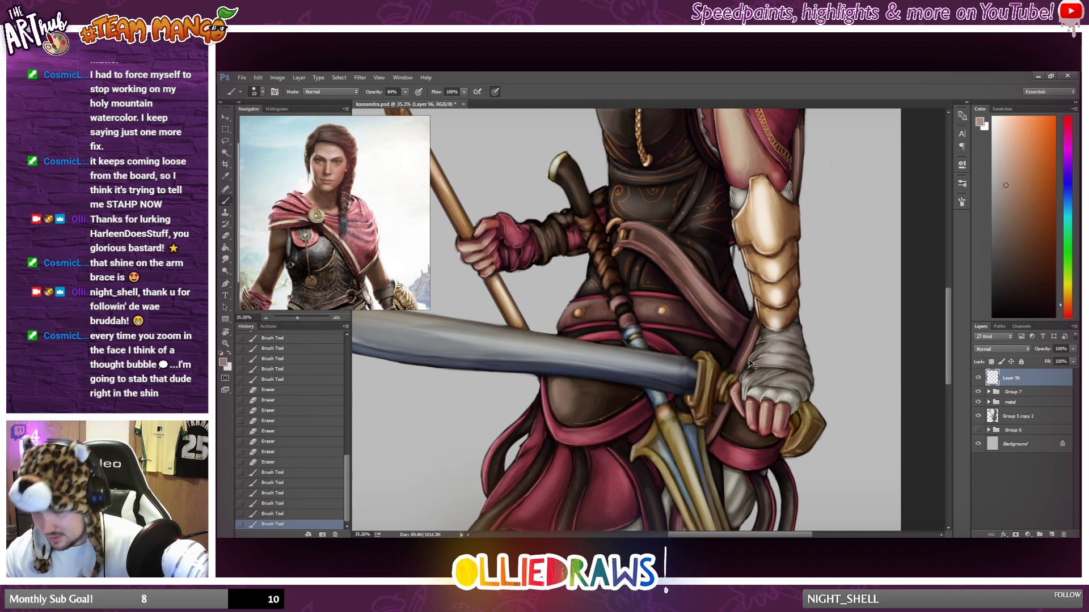
pyautogui.hotkey('ctrl', 'z')
pyautogui.moveTo(754, 329); pyautogui.dragTo(740, 360)
pyautogui.hotkey('ctrl', 'z')
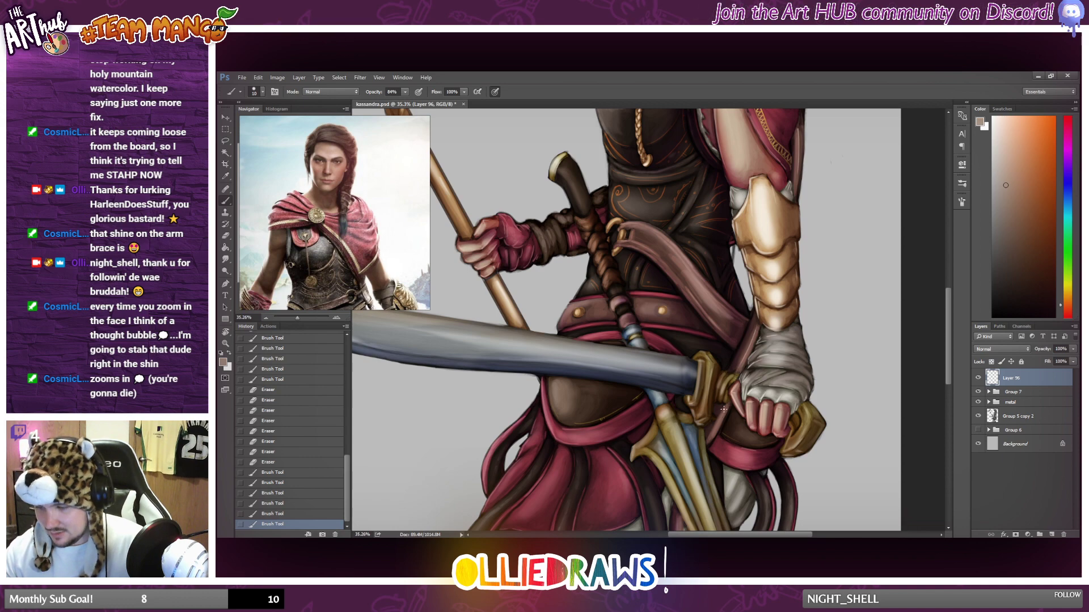
pyautogui.moveTo(725, 408); pyautogui.dragTo(713, 426)
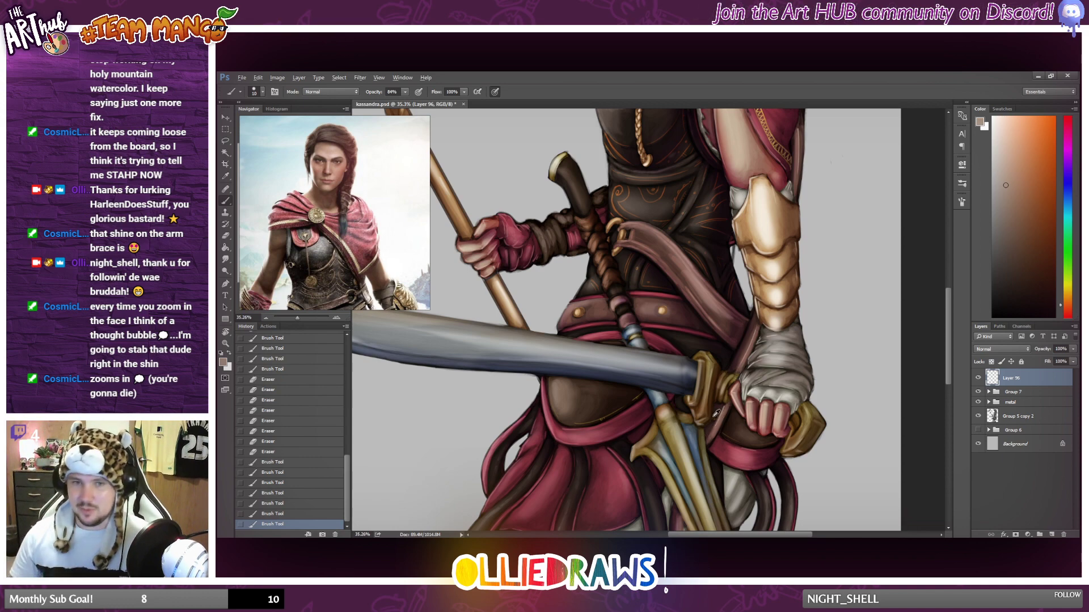
# Brush small light edge strokes on the leather loop beside the gold dagger blade at the skirt.
pyautogui.scroll(-1, 714, 416)
pyautogui.scroll(-2, 712, 416)
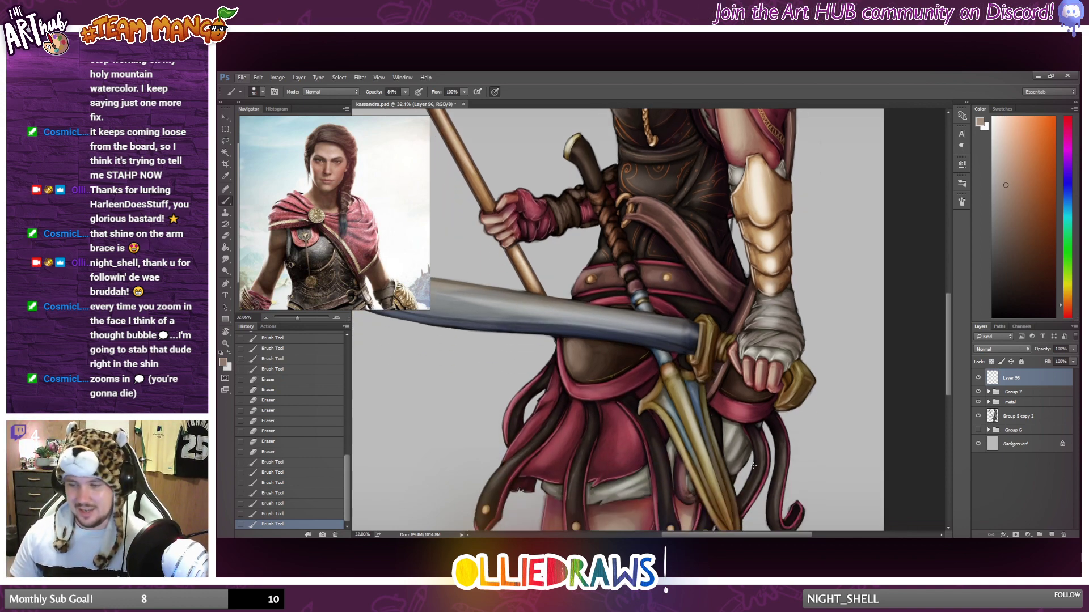
pyautogui.scroll(1, 750, 465)
pyautogui.scroll(-1, 751, 466)
pyautogui.scroll(2, 749, 451)
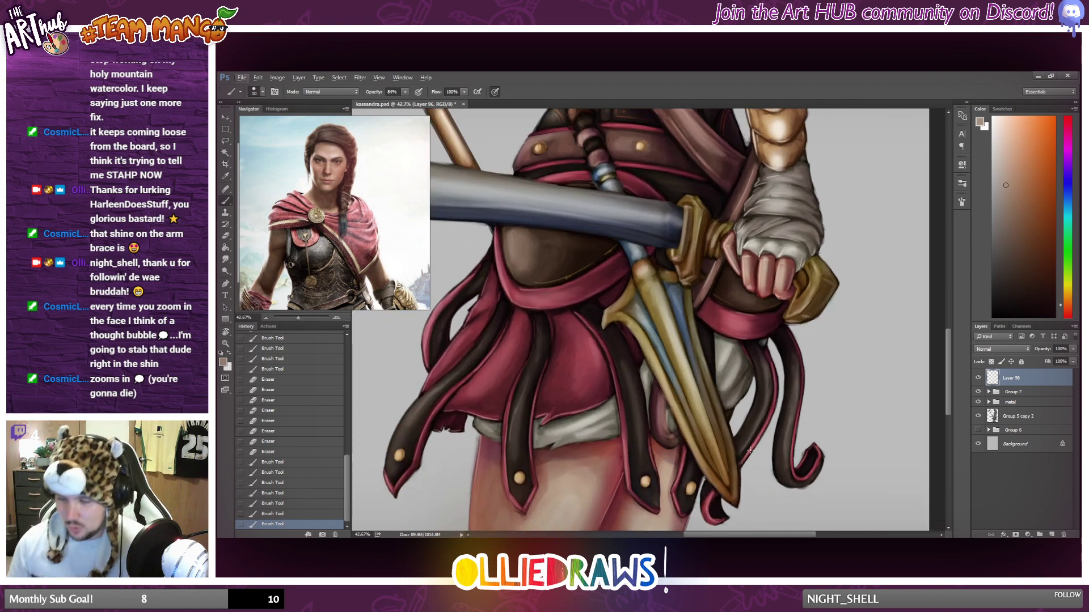
pyautogui.moveTo(661, 400)
pyautogui.mouseDown()
pyautogui.moveTo(664, 436)
pyautogui.moveTo(667, 405)
pyautogui.mouseUp()
pyautogui.hotkey('ctrl', 'z')
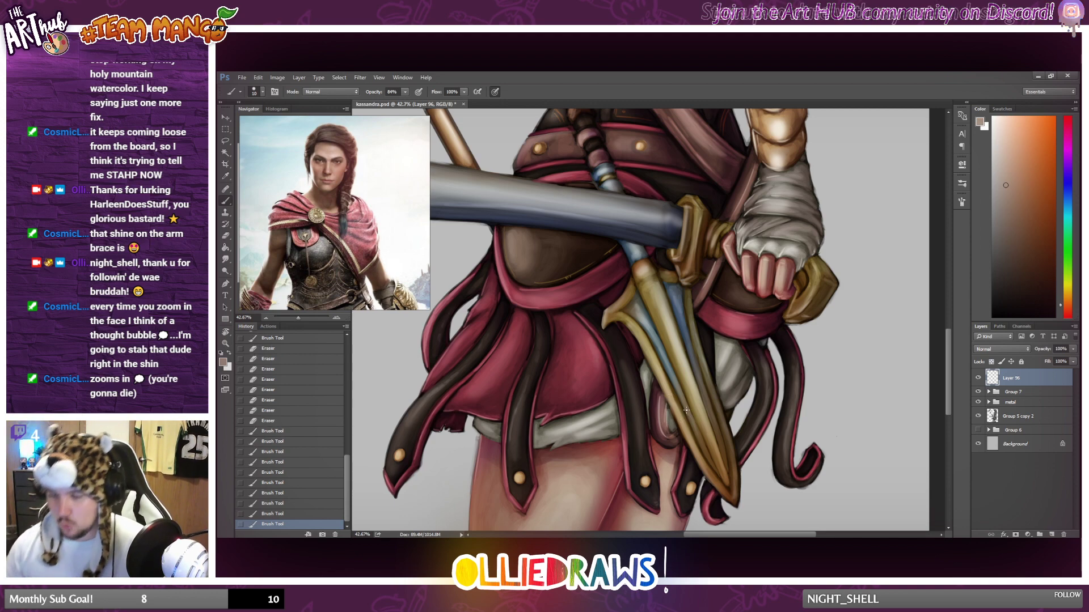
# Sample a pinkish brown from the diagonal waist strap and brush light strokes at its buckle end.
pyautogui.scroll(-3, 665, 415)
pyautogui.scroll(-1, 702, 359)
pyautogui.scroll(4, 640, 177)
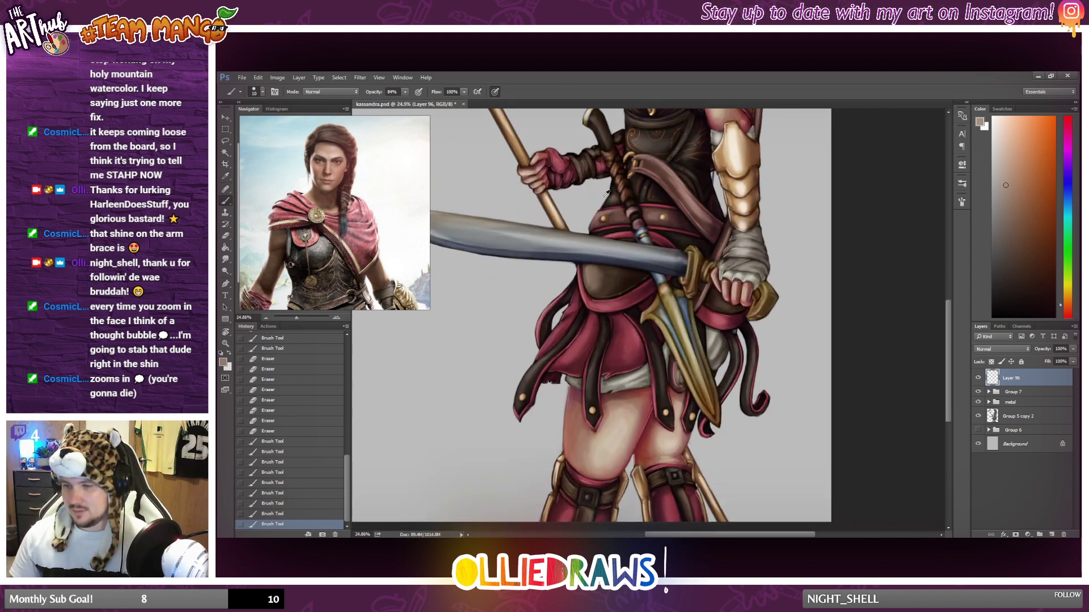
pyautogui.scroll(5, 640, 177)
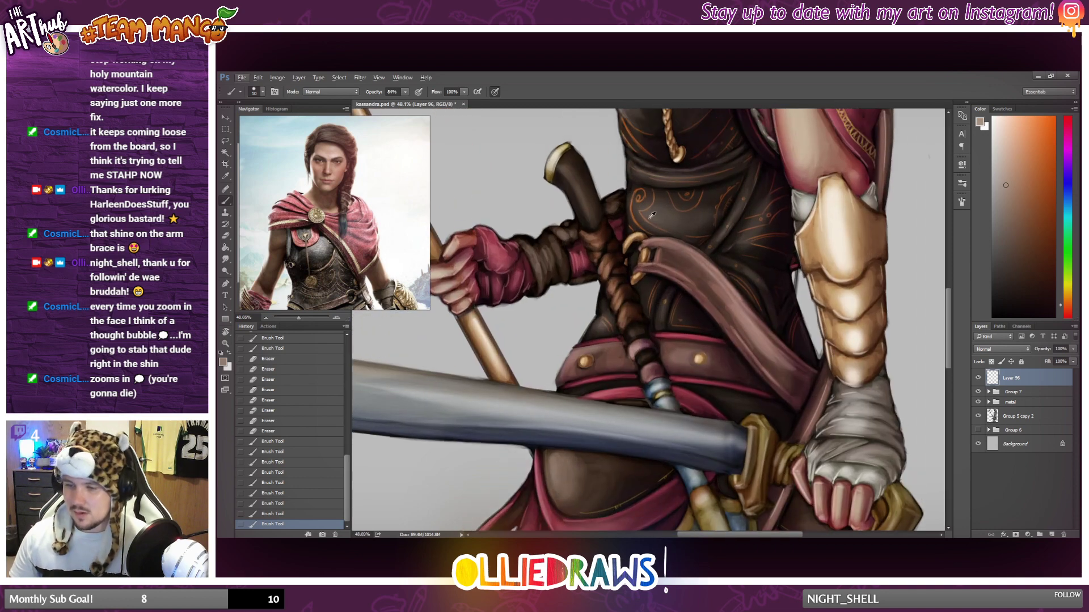
pyautogui.moveTo(637, 263); pyautogui.dragTo(639, 254)
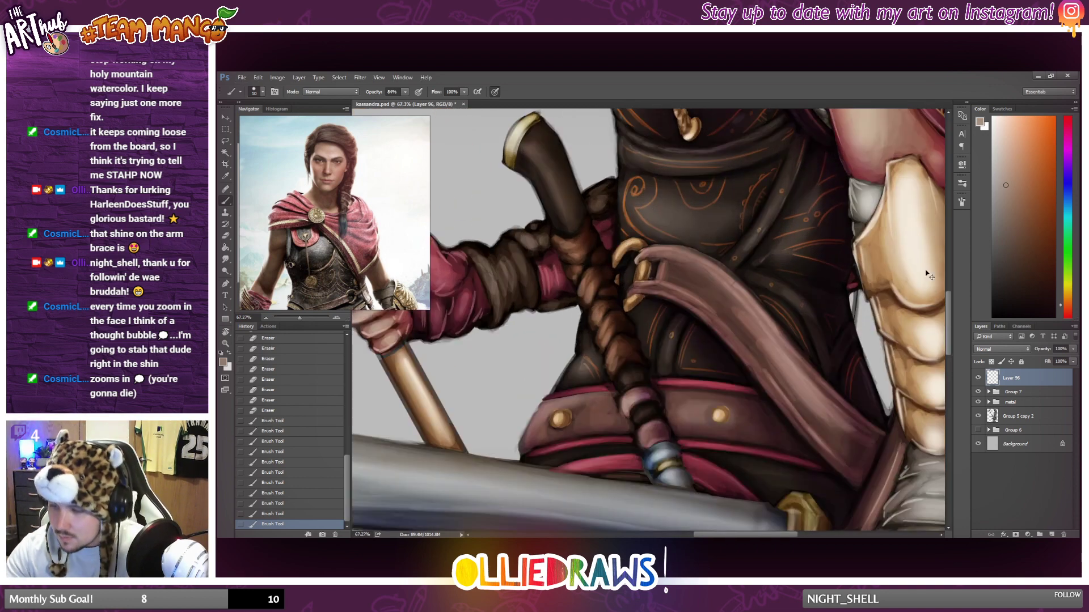
pyautogui.keyDown('alt'); pyautogui.click(660, 244); pyautogui.keyUp('alt')
pyautogui.keyDown('alt'); pyautogui.click(874, 209); pyautogui.keyUp('alt')
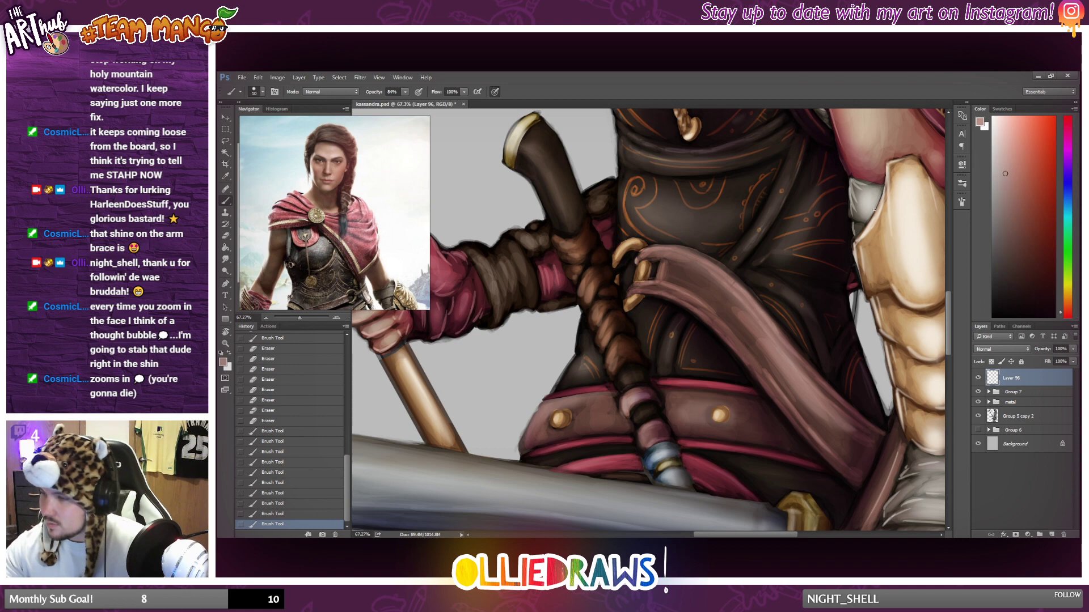
pyautogui.moveTo(645, 258)
pyautogui.mouseDown()
pyautogui.moveTo(636, 262)
pyautogui.moveTo(646, 253)
pyautogui.mouseUp()
# Lower the brush opacity to about 50% and brush highlights along the strap's upper and lower edges beside the buckle.
pyautogui.click(404, 92)
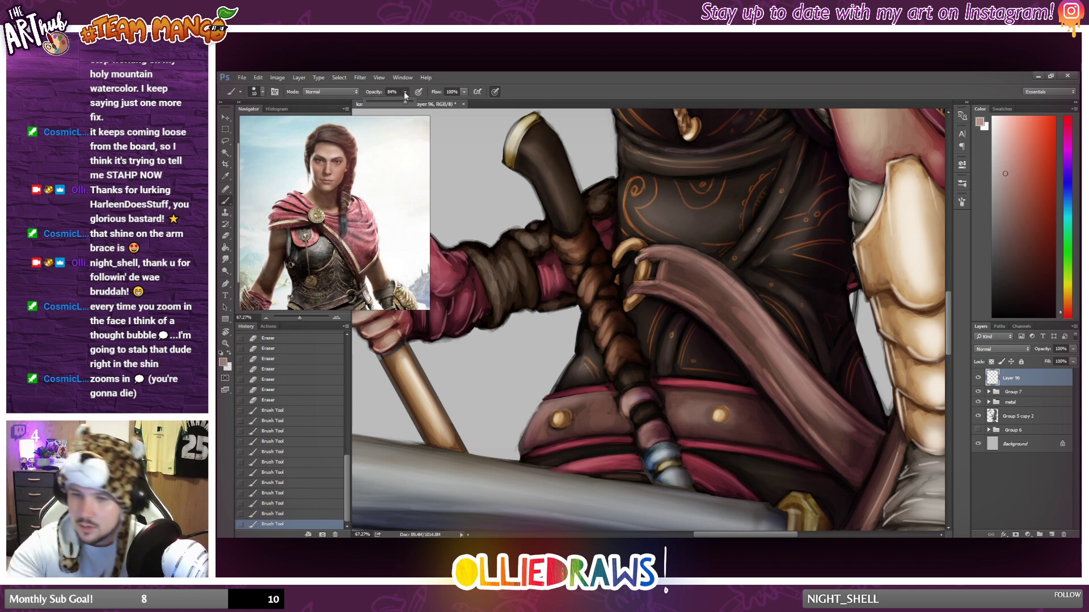
pyautogui.moveTo(405, 103); pyautogui.dragTo(389, 102)
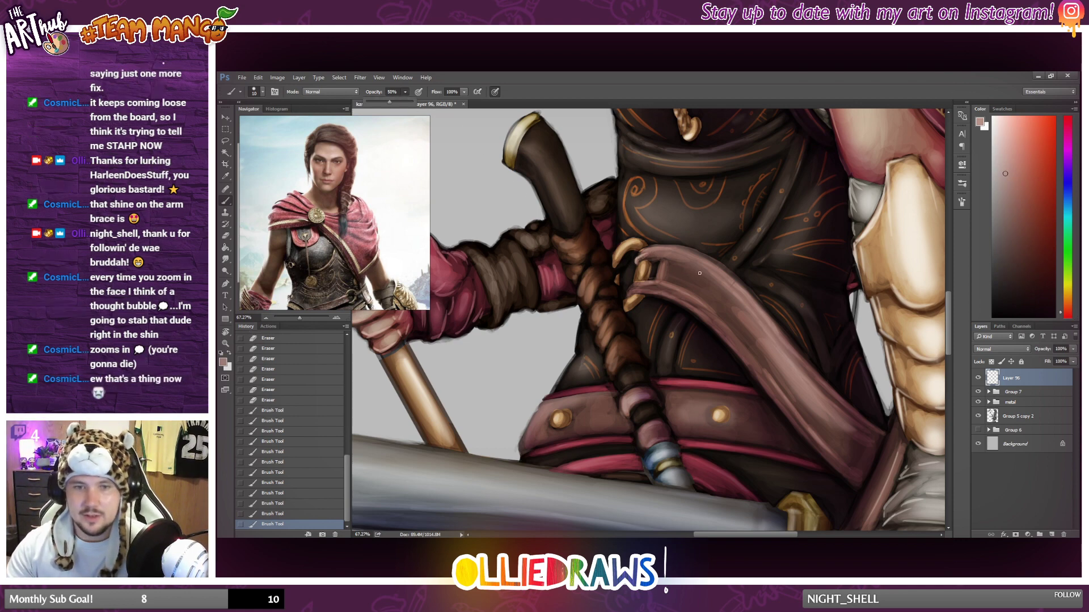
pyautogui.moveTo(639, 253); pyautogui.dragTo(660, 246)
pyautogui.moveTo(650, 248); pyautogui.dragTo(672, 247)
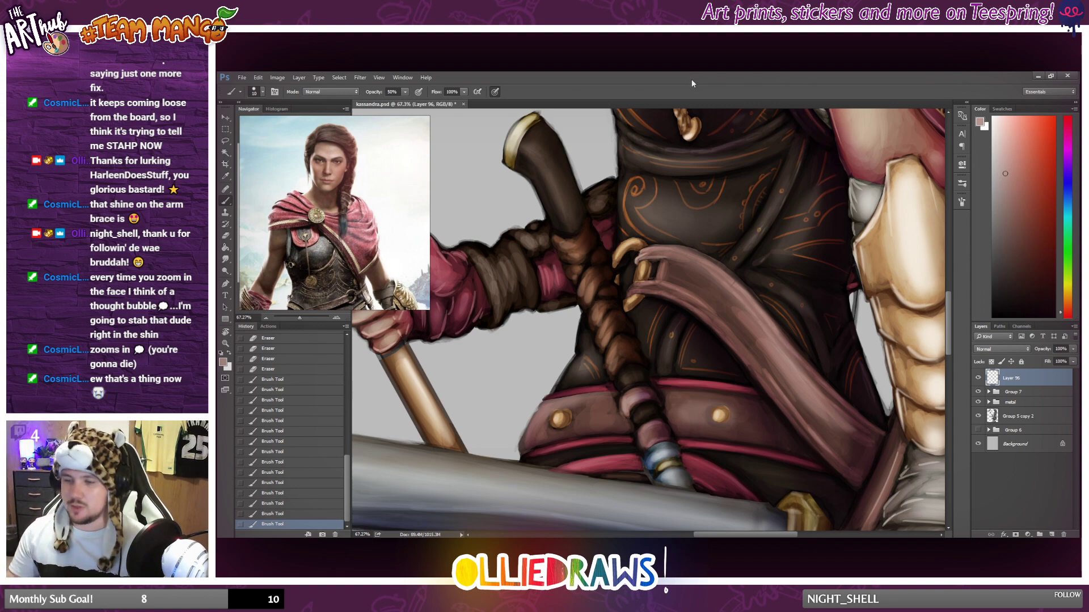
pyautogui.moveTo(628, 294); pyautogui.dragTo(650, 285)
pyautogui.moveTo(638, 286); pyautogui.dragTo(655, 285)
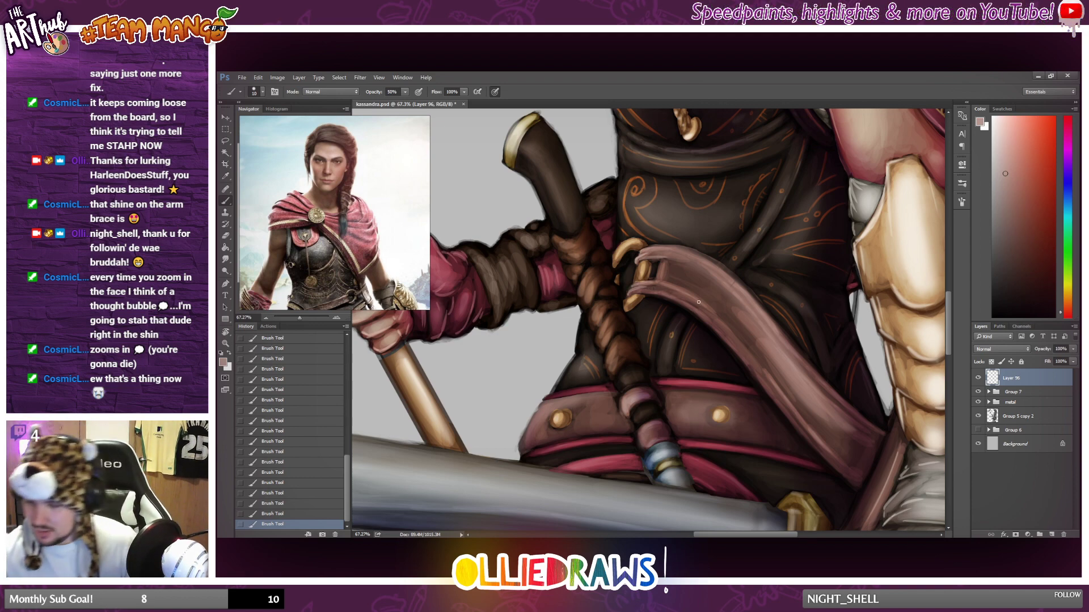
# Brush edge highlights down the lower length of the diagonal waist strap toward the hip.
pyautogui.moveTo(741, 291)
pyautogui.mouseDown()
pyautogui.moveTo(788, 385)
pyautogui.moveTo(754, 358)
pyautogui.moveTo(853, 504)
pyautogui.moveTo(770, 378)
pyautogui.moveTo(843, 476)
pyautogui.moveTo(782, 413)
pyautogui.moveTo(829, 461)
pyautogui.mouseUp()
pyautogui.hotkey('ctrl', 'z')
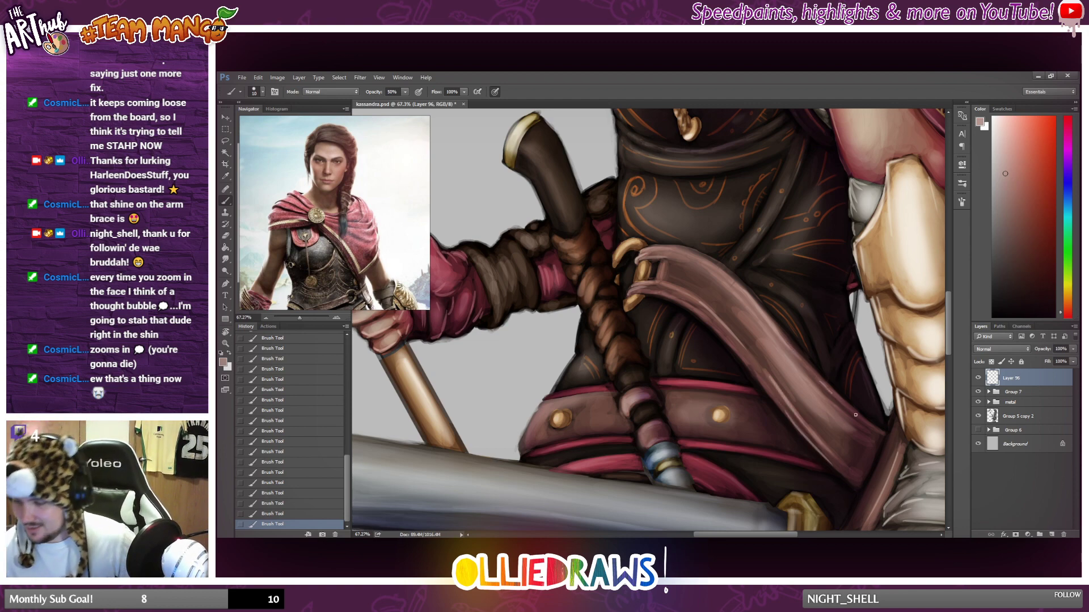
pyautogui.moveTo(823, 380); pyautogui.dragTo(864, 414)
pyautogui.hotkey('ctrl', 'z')
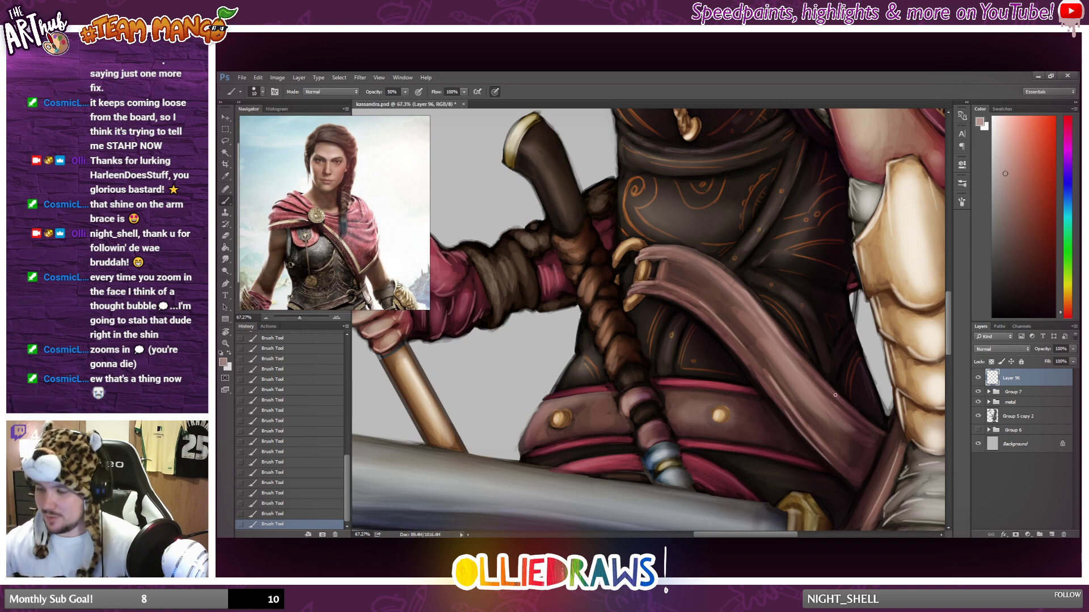
pyautogui.moveTo(821, 380); pyautogui.dragTo(868, 425)
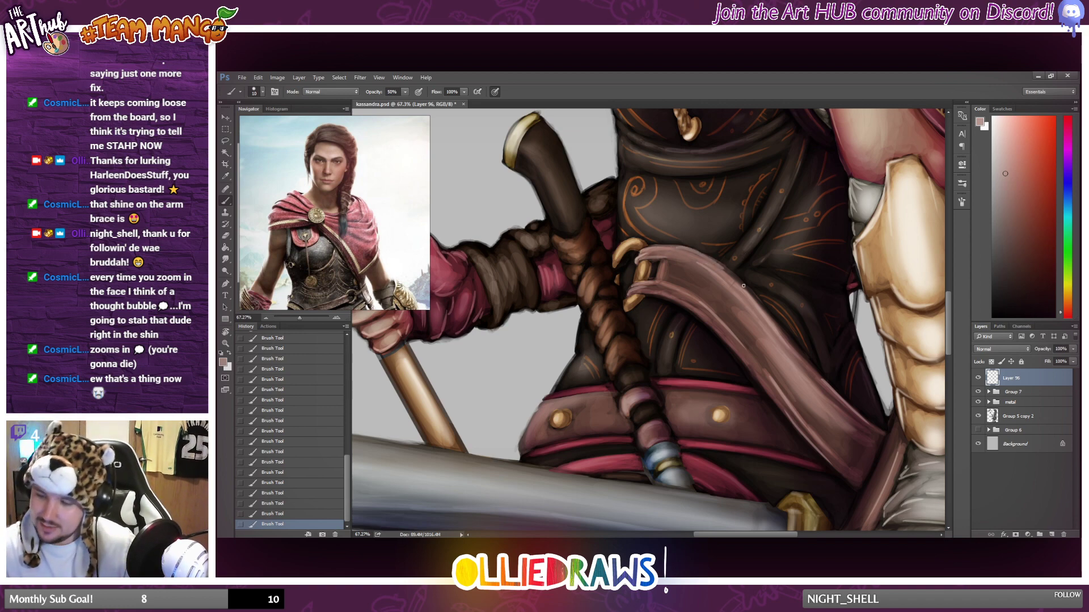
# Soften the highlights on the diagonal waist strap with the Eraser at 40% opacity.
pyautogui.scroll(-10, 762, 326)
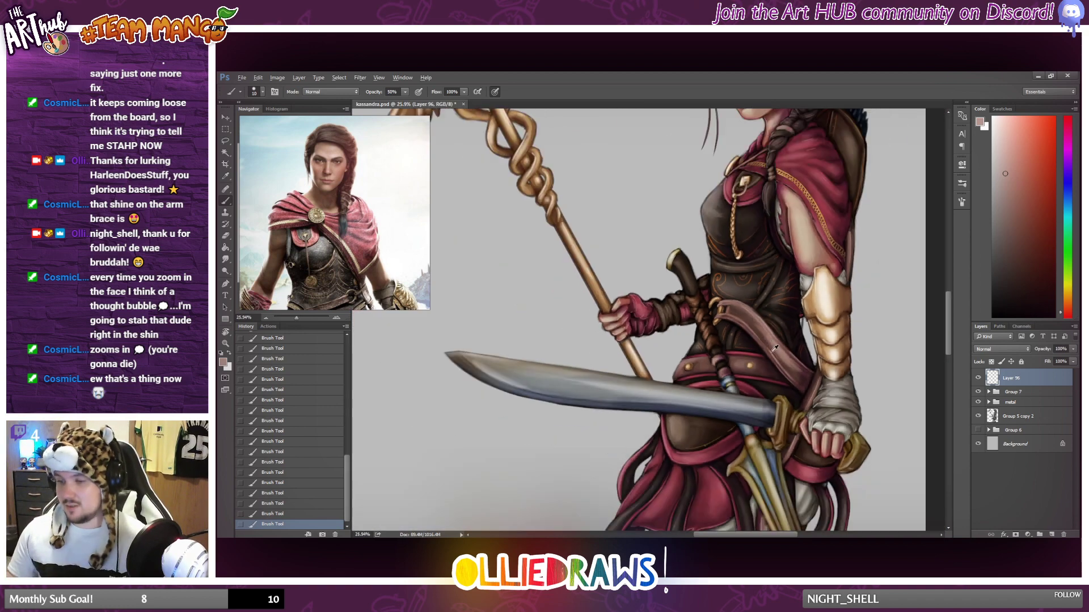
pyautogui.scroll(5, 683, 382)
pyautogui.scroll(5, 683, 383)
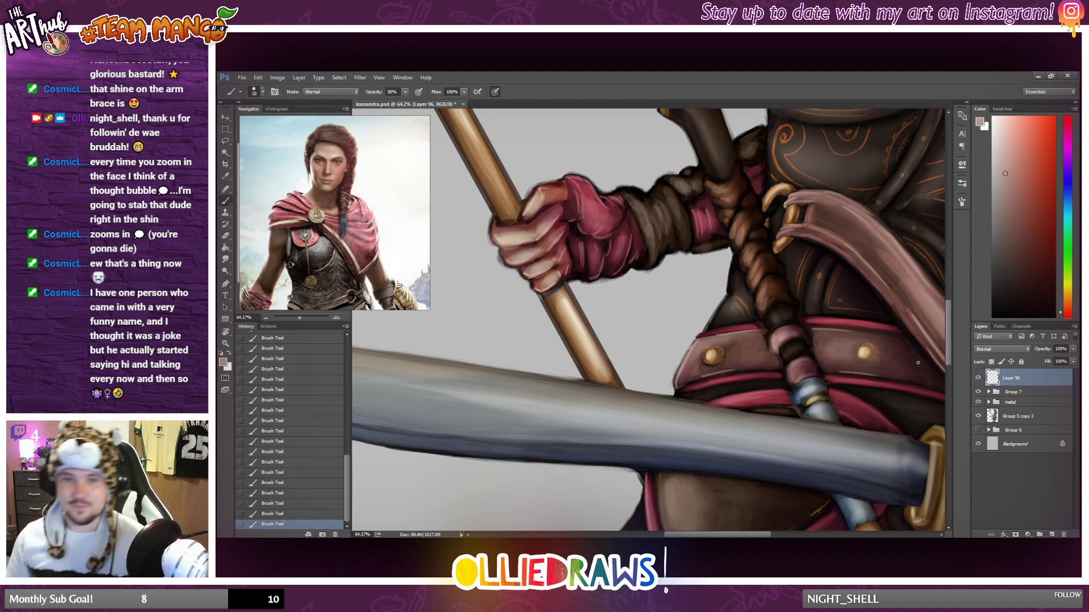
pyautogui.scroll(-2, 918, 363)
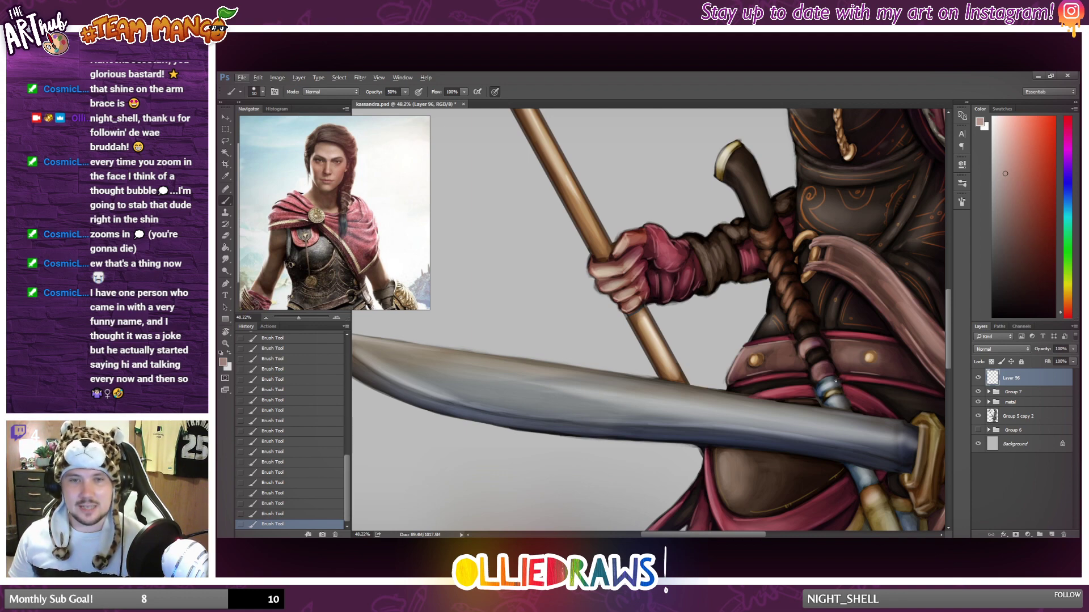
pyautogui.scroll(-1, 846, 390)
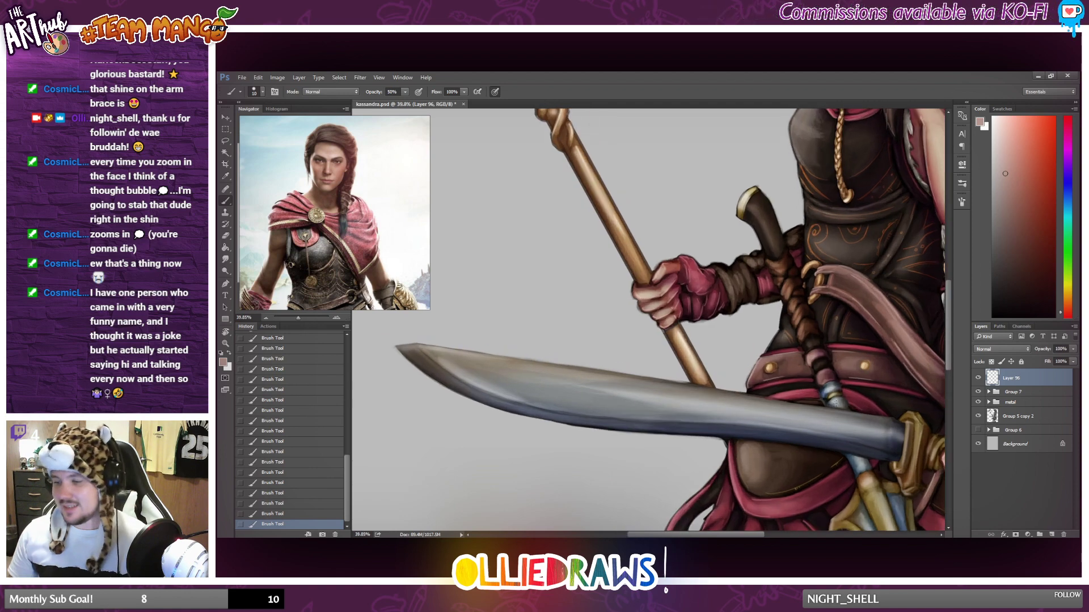
pyautogui.scroll(-2, 847, 390)
pyautogui.scroll(2, 846, 390)
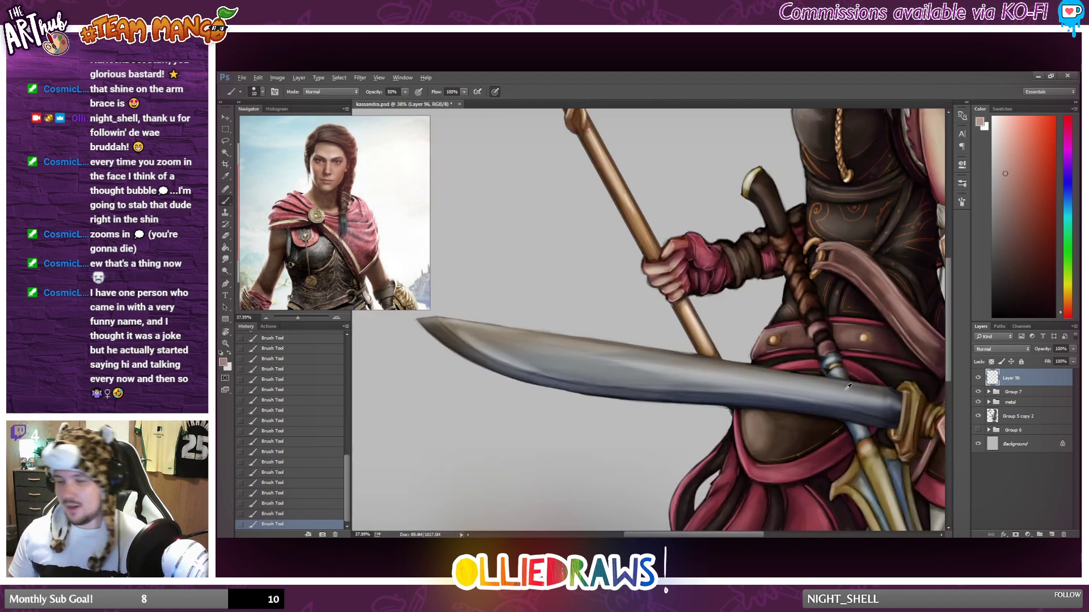
pyautogui.click(228, 235)
pyautogui.moveTo(790, 339)
pyautogui.mouseDown()
pyautogui.moveTo(761, 351)
pyautogui.moveTo(820, 345)
pyautogui.moveTo(779, 328)
pyautogui.moveTo(841, 331)
pyautogui.moveTo(876, 346)
pyautogui.moveTo(846, 349)
pyautogui.mouseUp()
pyautogui.moveTo(848, 349); pyautogui.dragTo(907, 352)
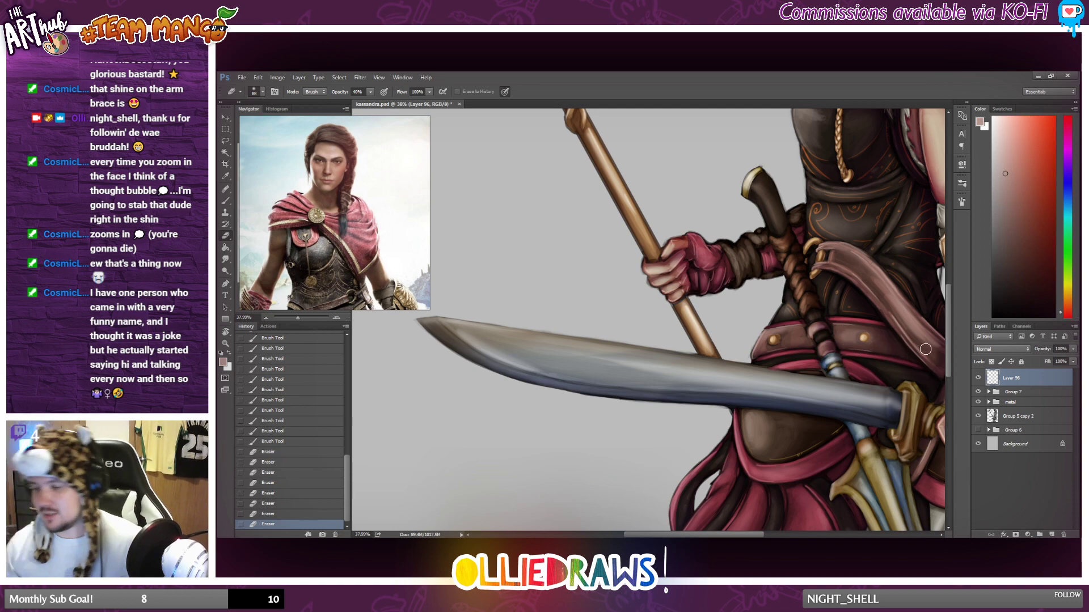
# Switch back to the Brush tool and restate the highlight along the upper edge of the diagonal waist strap.
pyautogui.scroll(-2, 908, 345)
pyautogui.scroll(-4, 907, 346)
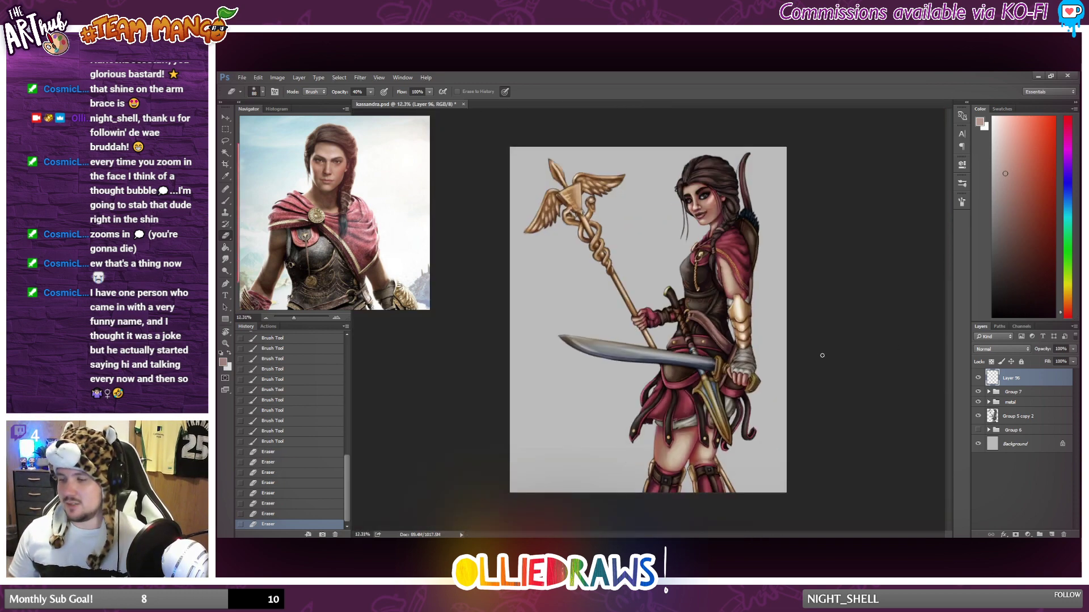
pyautogui.scroll(1, 807, 350)
pyautogui.scroll(2, 807, 350)
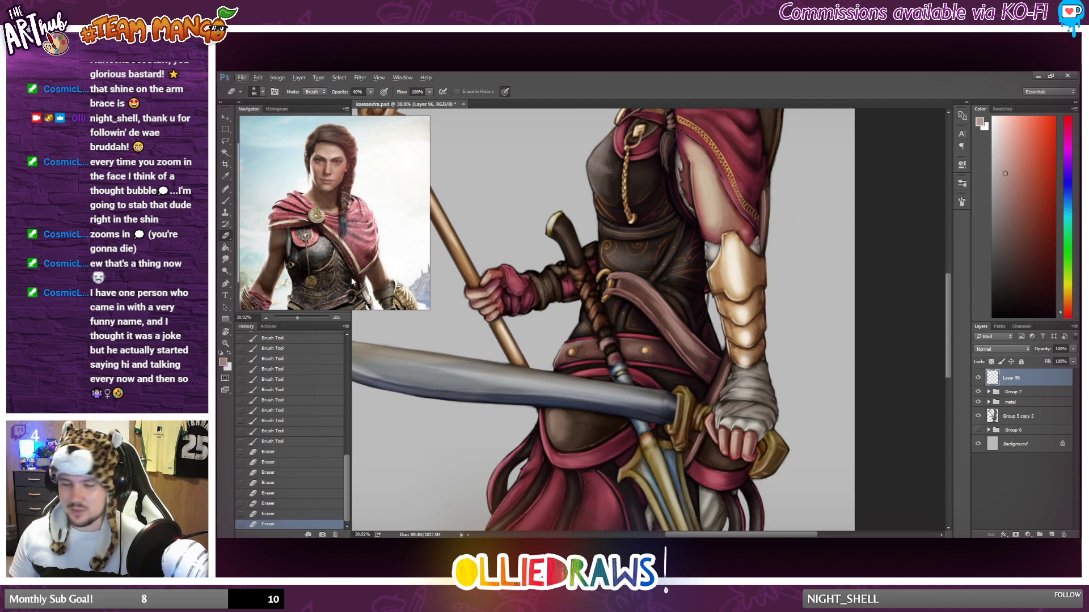
pyautogui.click(225, 200)
pyautogui.scroll(3, 604, 333)
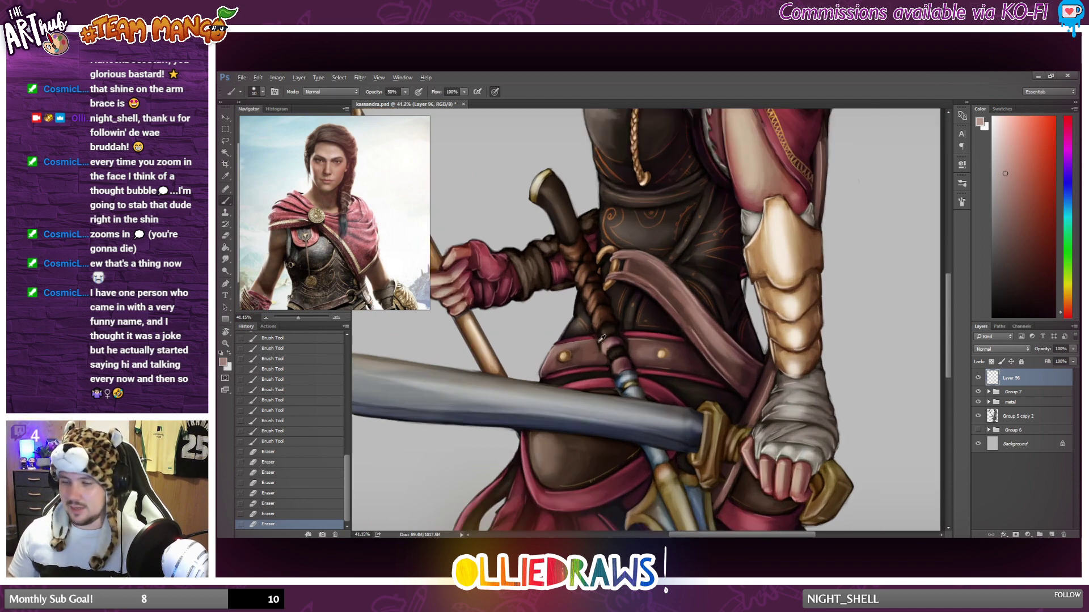
pyautogui.moveTo(666, 214)
pyautogui.mouseDown()
pyautogui.moveTo(731, 279)
pyautogui.moveTo(694, 235)
pyautogui.mouseUp()
pyautogui.hotkey('ctrl', 'z')
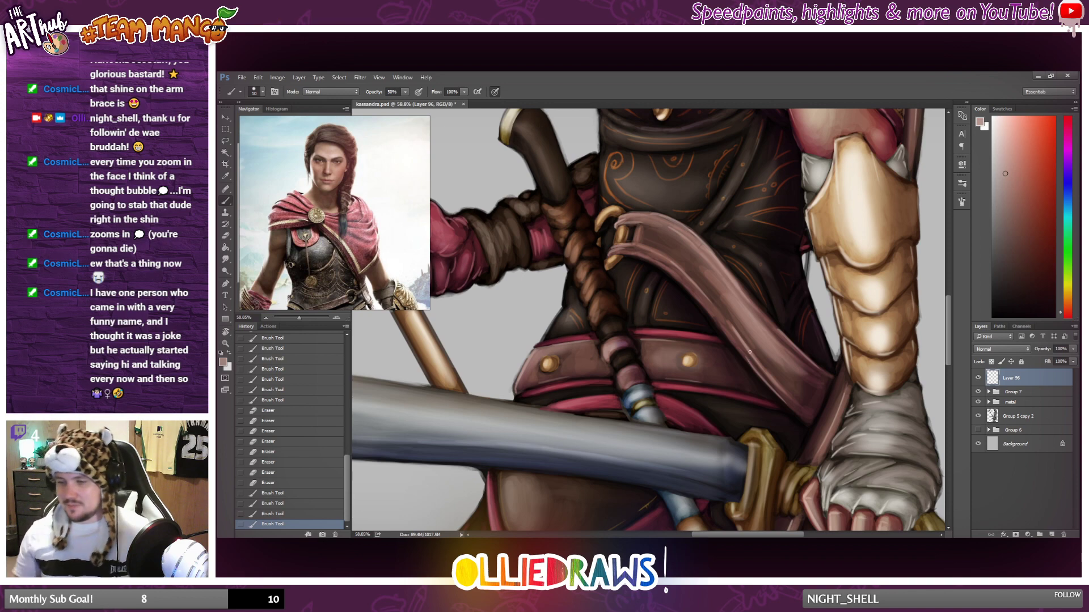
# Sample a pale cream from the golden arm brace and brush highlights on the edges of the sword's pommel.
pyautogui.scroll(-6, 772, 367)
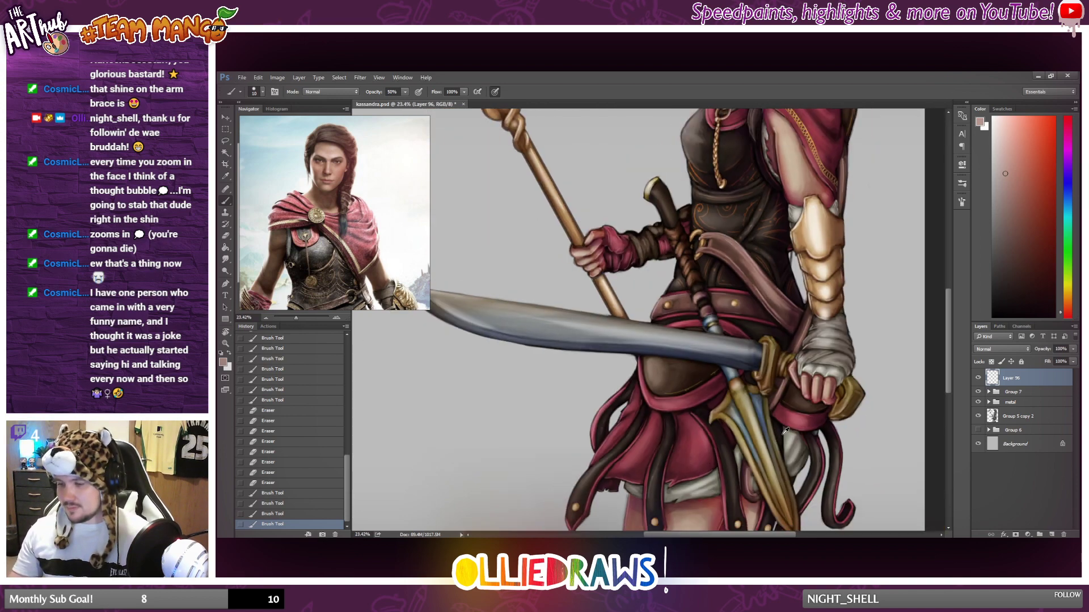
pyautogui.scroll(3, 794, 461)
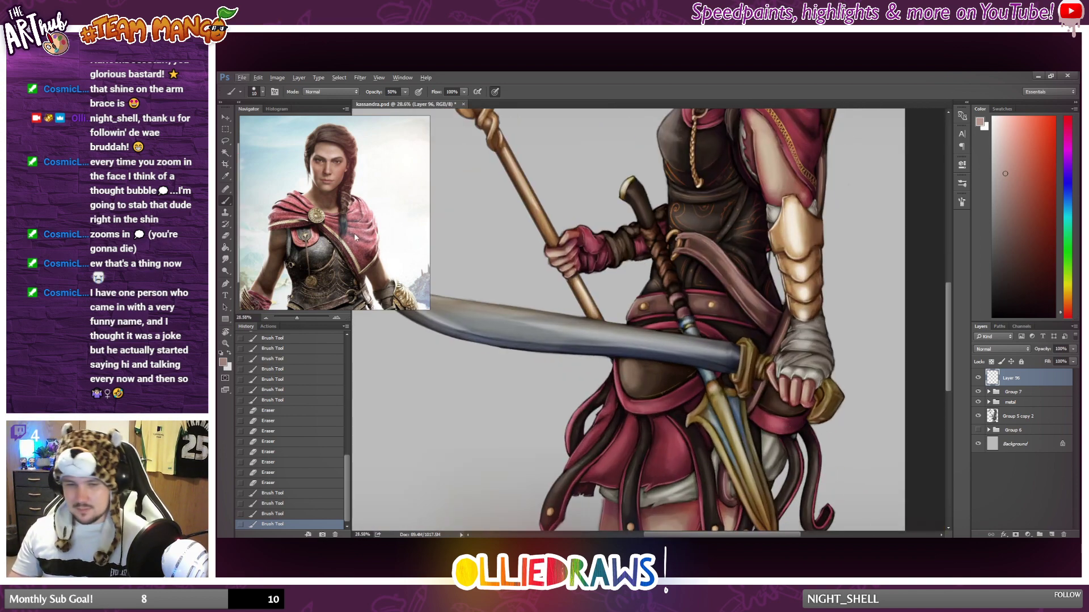
pyautogui.keyDown('alt'); pyautogui.click(794, 249); pyautogui.keyUp('alt')
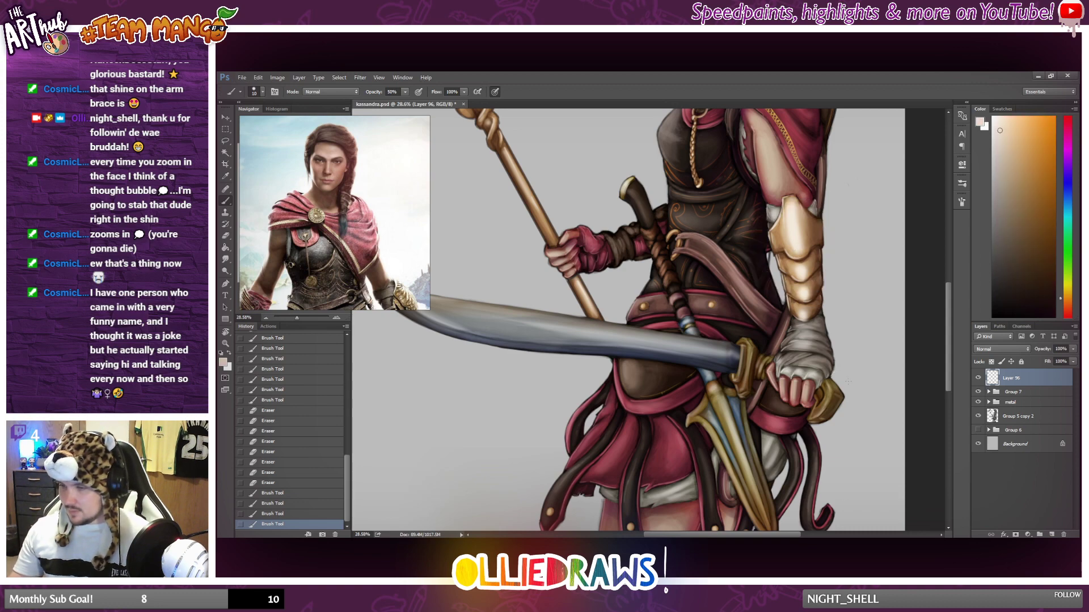
pyautogui.scroll(3, 839, 397)
pyautogui.moveTo(815, 389); pyautogui.dragTo(813, 400)
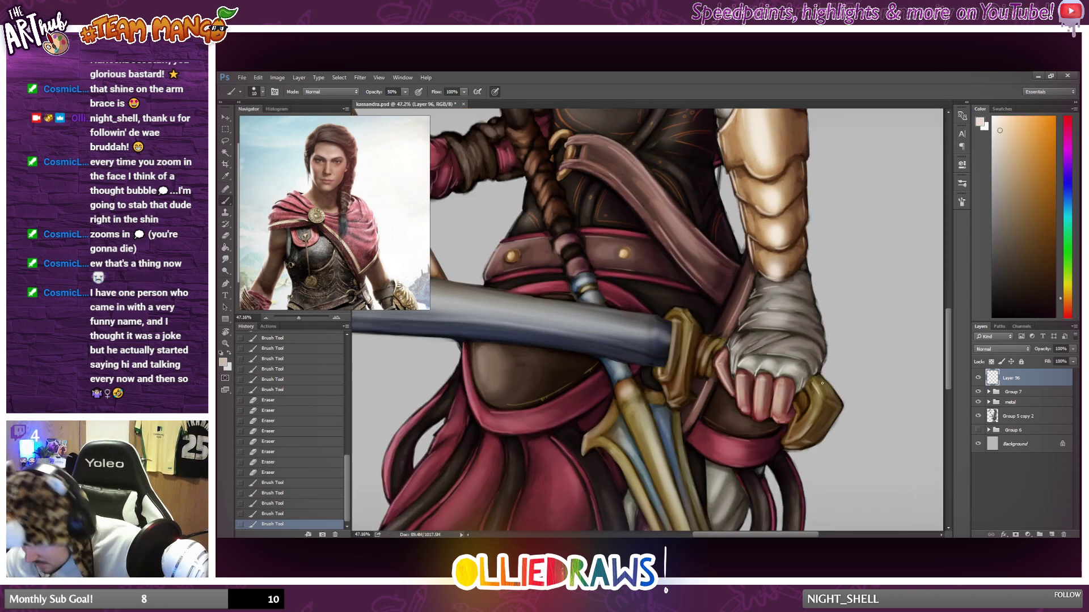
pyautogui.moveTo(795, 413)
pyautogui.mouseDown()
pyautogui.moveTo(784, 439)
pyautogui.moveTo(814, 442)
pyautogui.mouseUp()
pyautogui.hotkey('ctrl', 'z')
pyautogui.moveTo(830, 403)
pyautogui.mouseDown()
pyautogui.moveTo(841, 406)
pyautogui.moveTo(803, 413)
pyautogui.mouseUp()
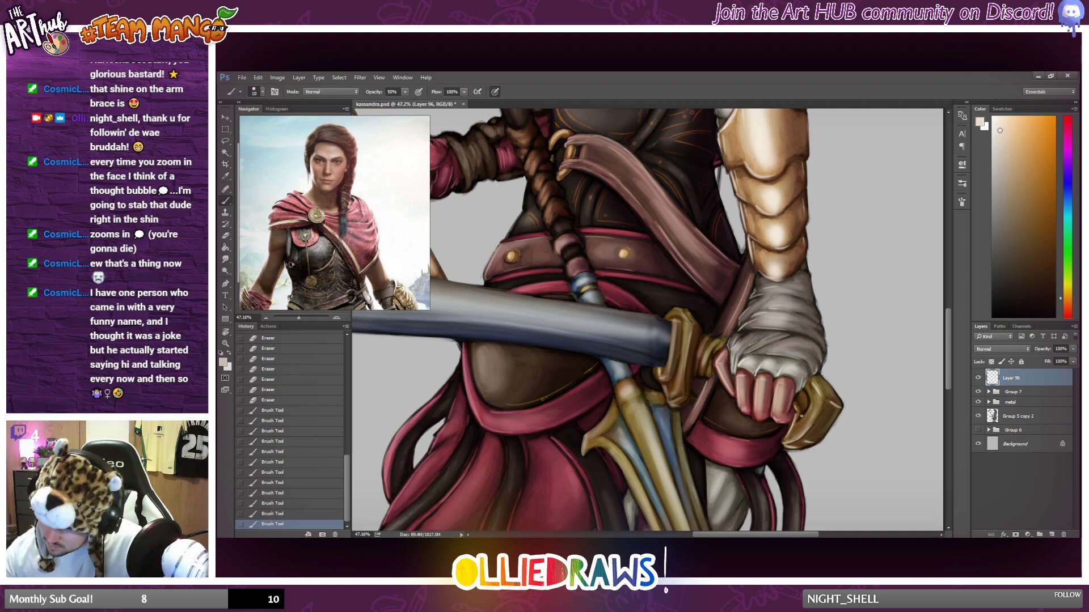
# Lower the Brush opacity to 28% and brush soft pale highlights on the golden grip and guard of the sword.
pyautogui.moveTo(704, 367); pyautogui.dragTo(710, 371)
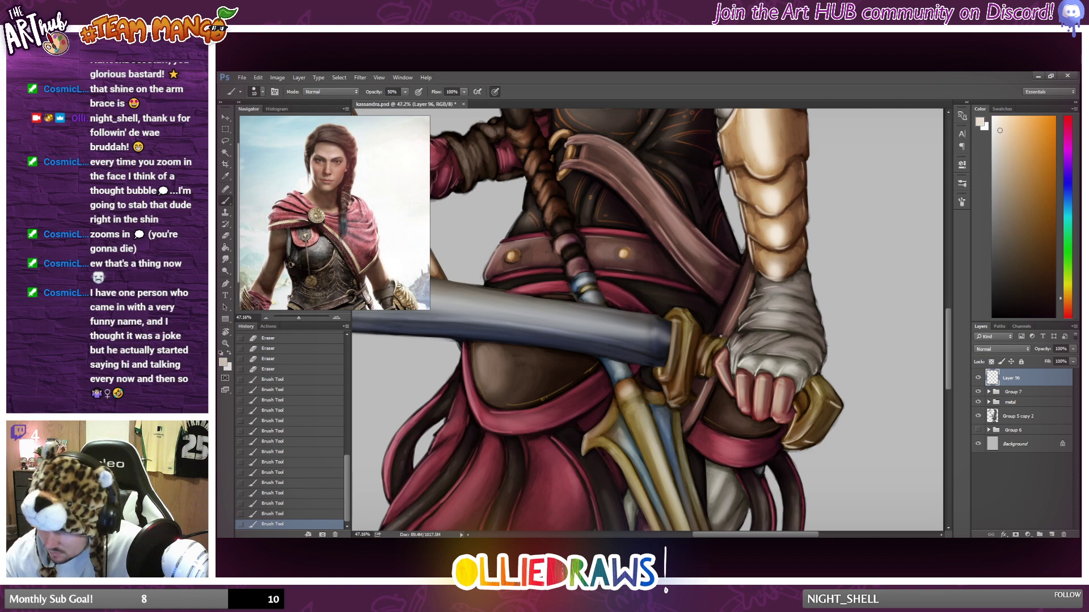
pyautogui.moveTo(404, 91); pyautogui.dragTo(396, 103)
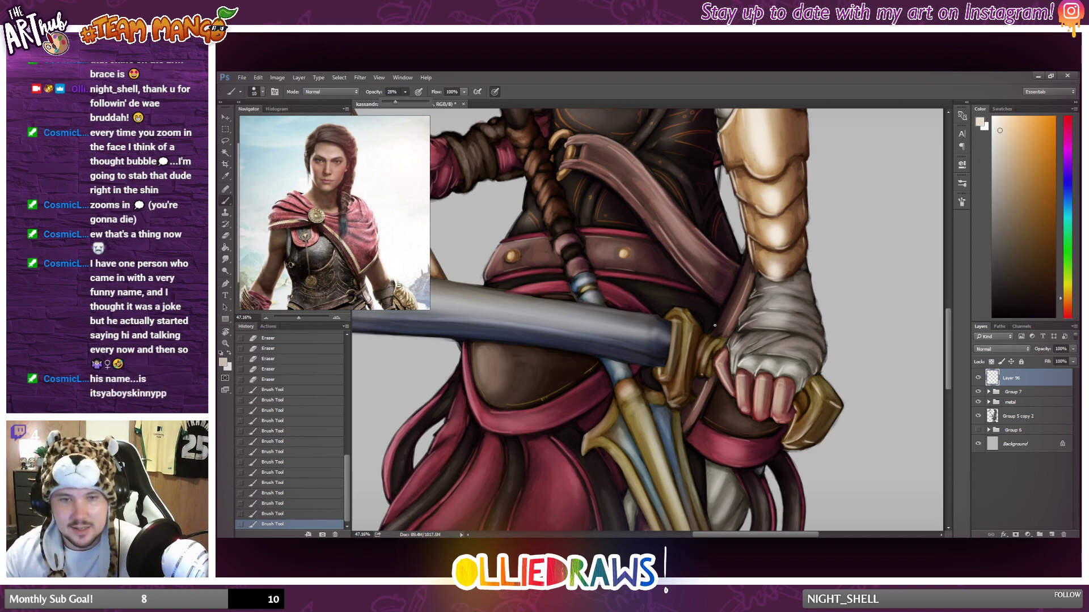
pyautogui.click(703, 360)
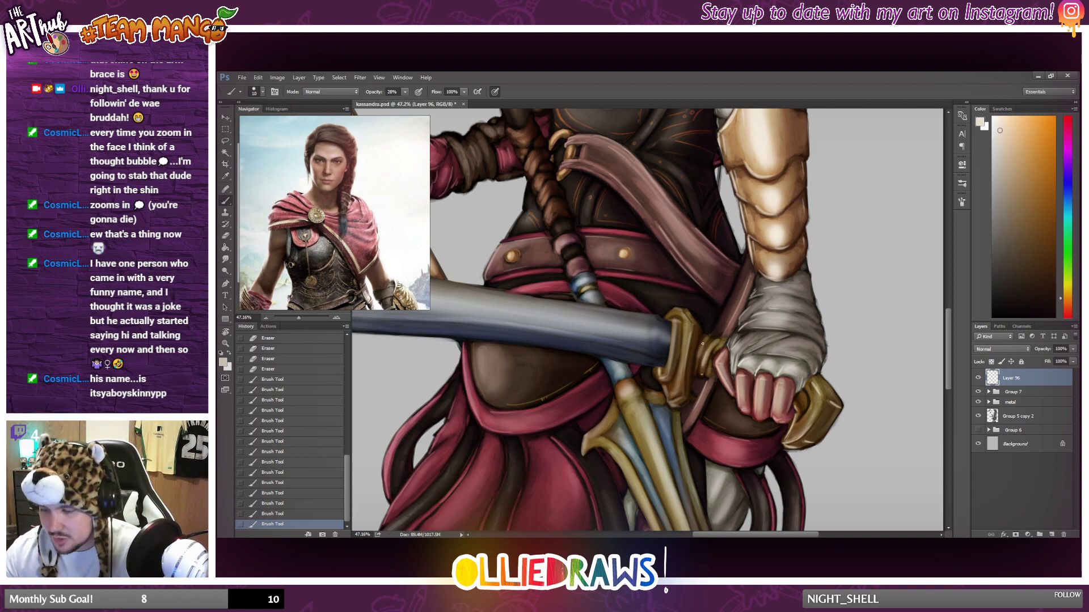
pyautogui.moveTo(707, 339); pyautogui.dragTo(702, 356)
pyautogui.moveTo(702, 351)
pyautogui.mouseDown()
pyautogui.moveTo(704, 360)
pyautogui.moveTo(712, 353)
pyautogui.mouseUp()
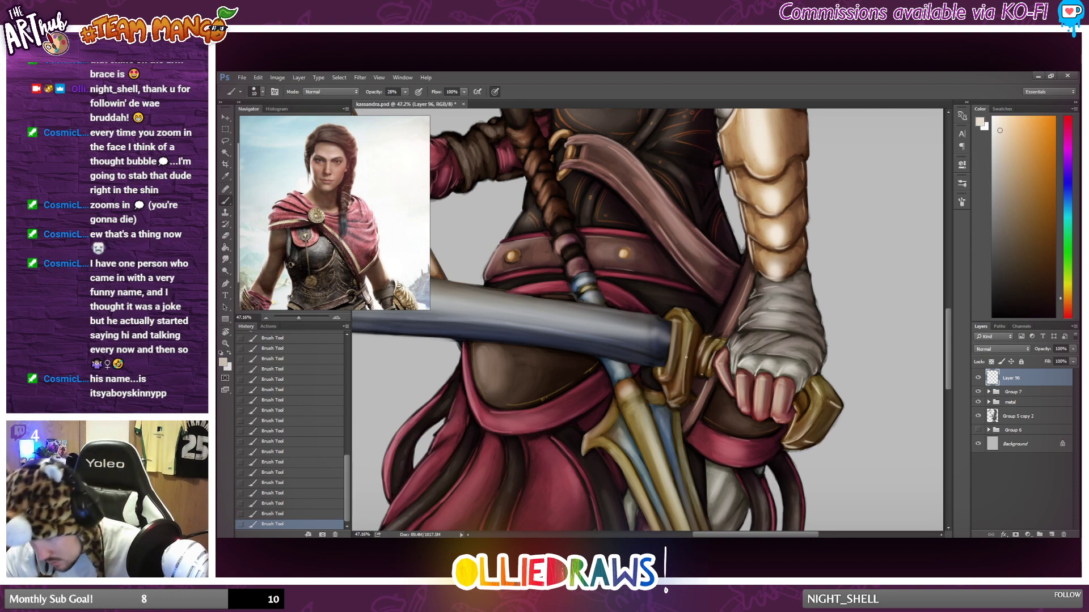
pyautogui.moveTo(668, 390); pyautogui.dragTo(669, 400)
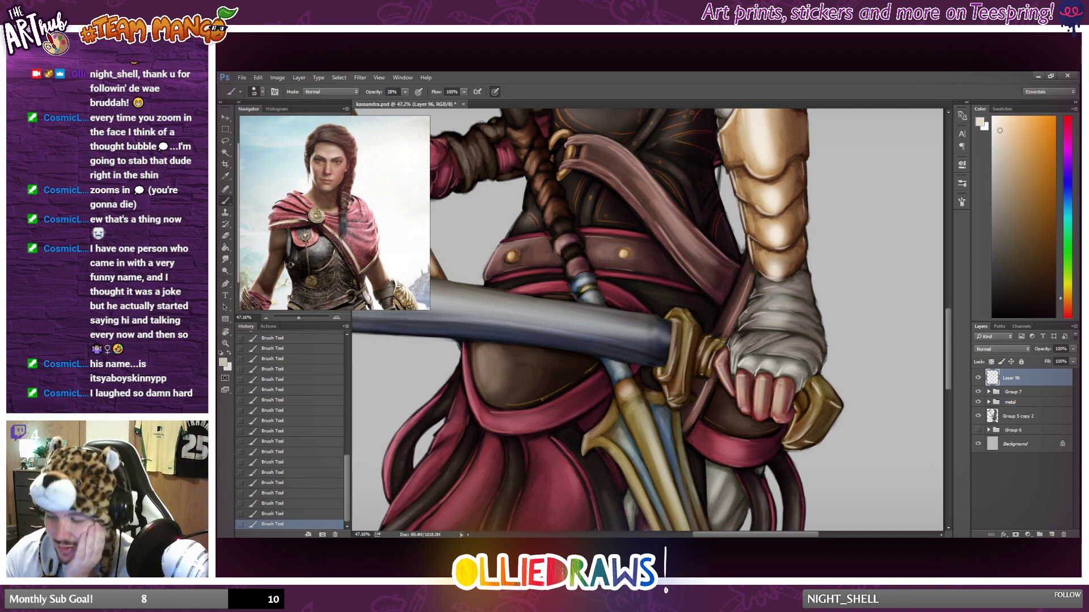
# Brush pale highlights along the upper gold ridges and collar of the gold-and-blue spearhead hanging at the hip.
pyautogui.scroll(-5, 780, 298)
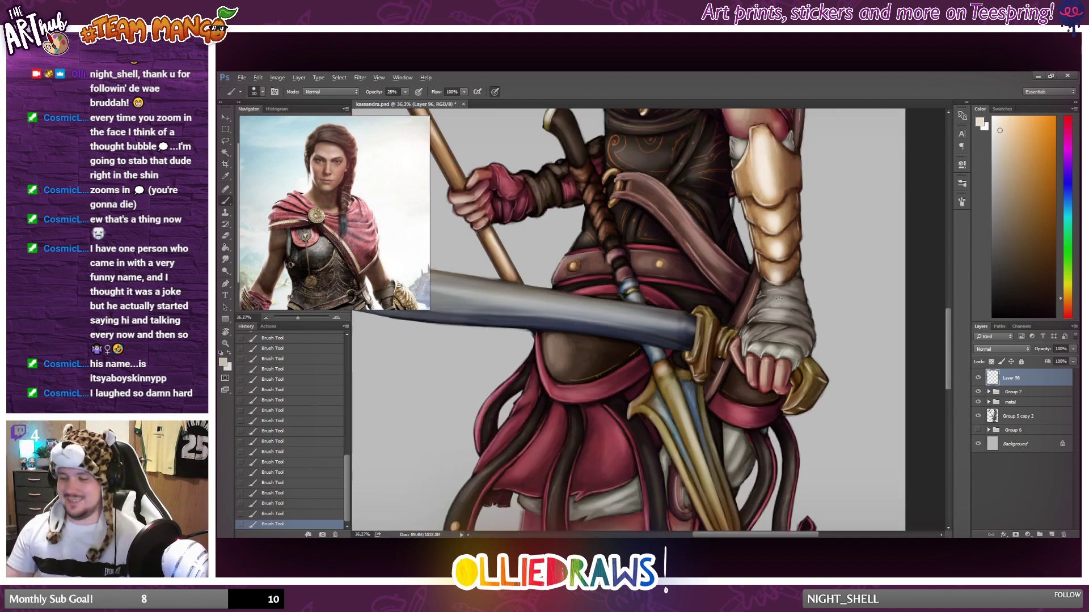
pyautogui.scroll(-4, 517, 324)
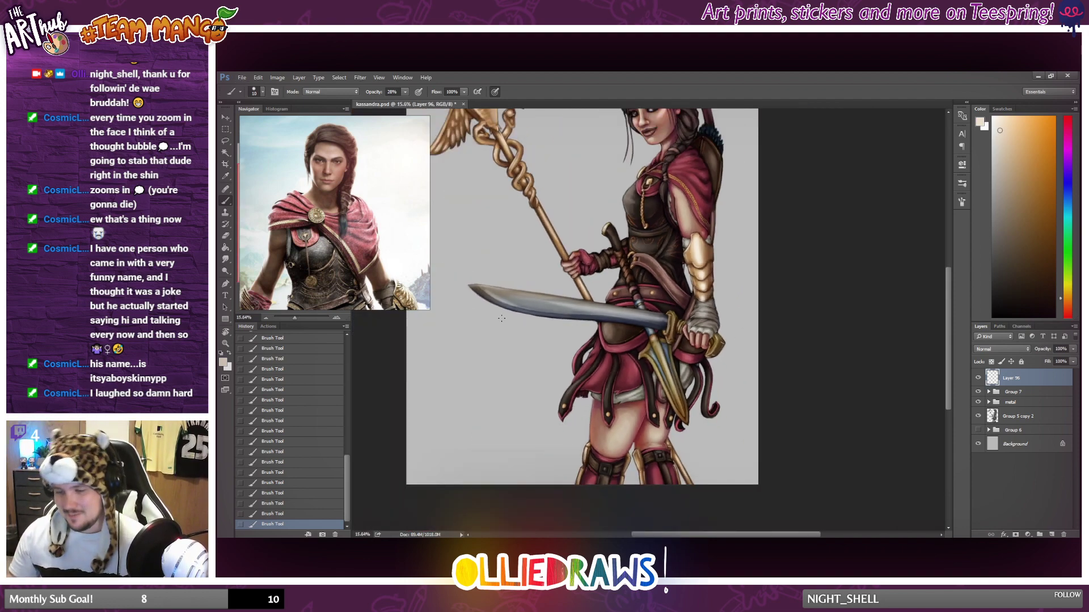
pyautogui.scroll(5, 502, 318)
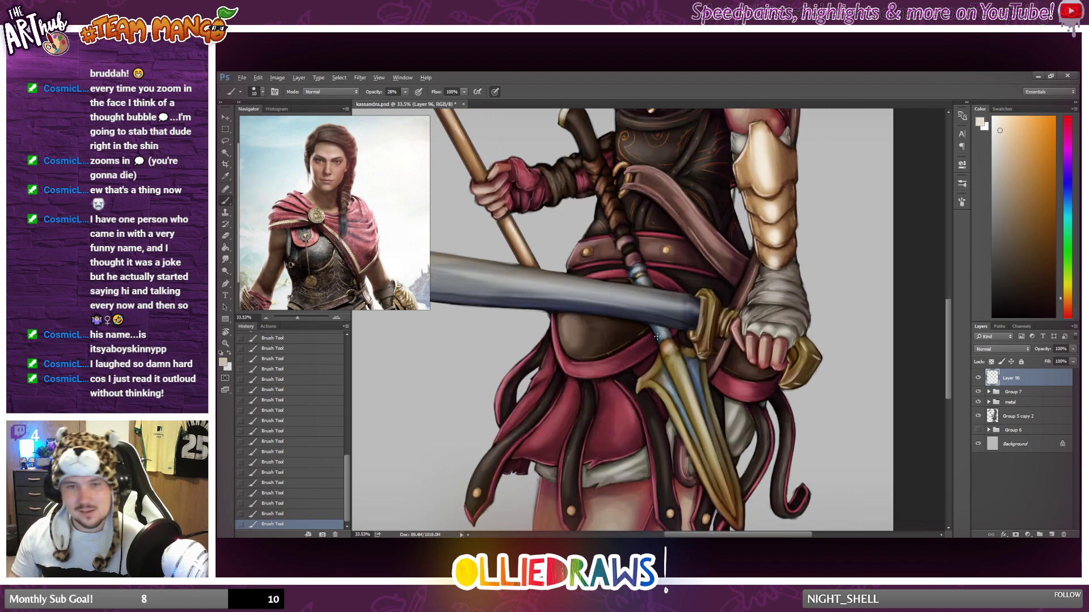
pyautogui.scroll(3, 657, 337)
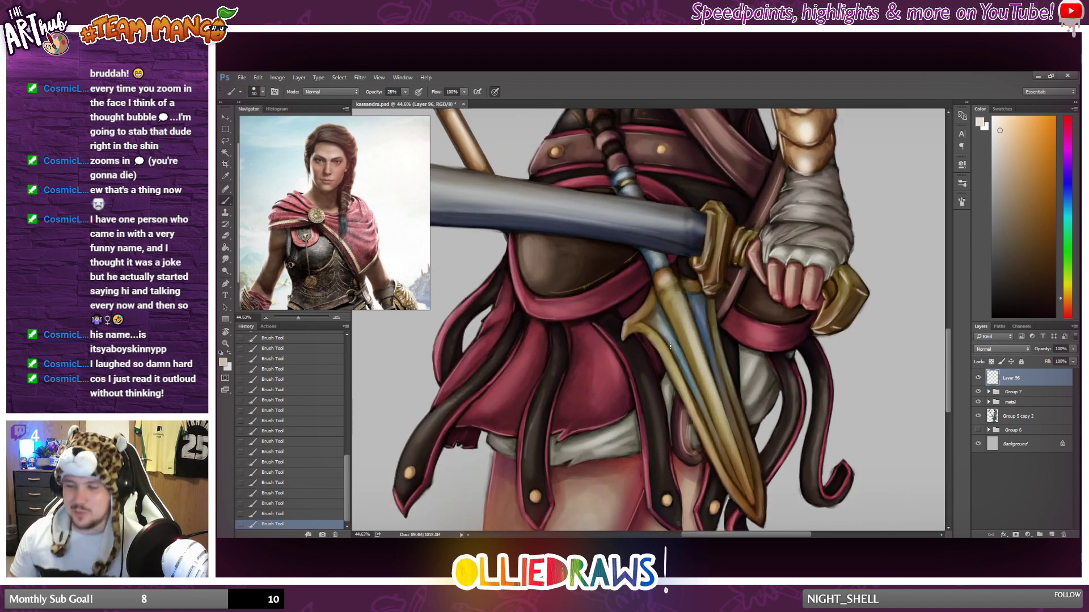
pyautogui.scroll(1, 669, 346)
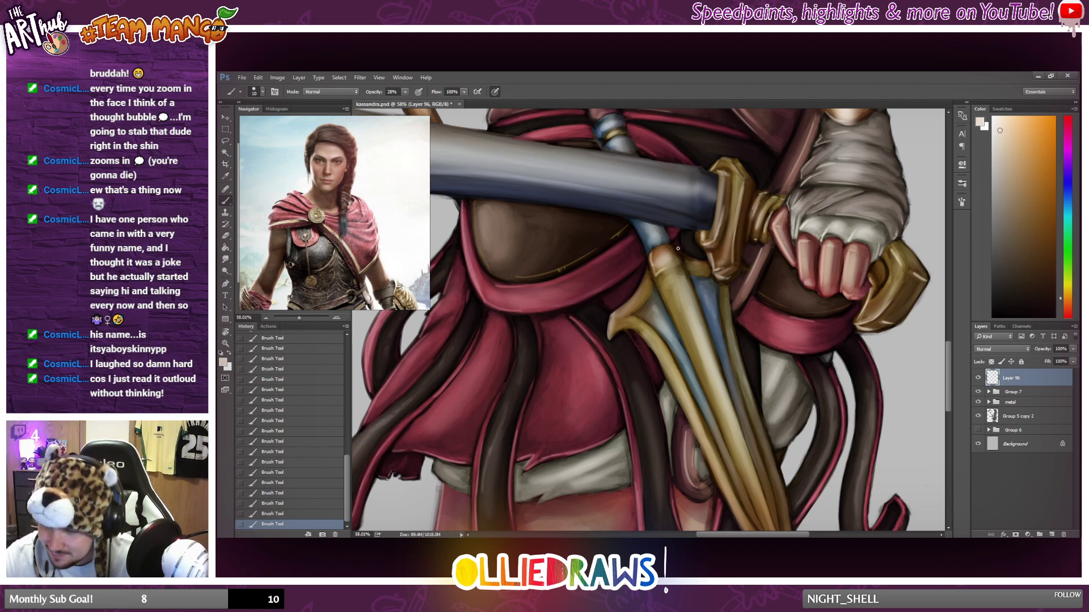
pyautogui.moveTo(663, 294); pyautogui.dragTo(714, 406)
pyautogui.moveTo(658, 350); pyautogui.dragTo(678, 397)
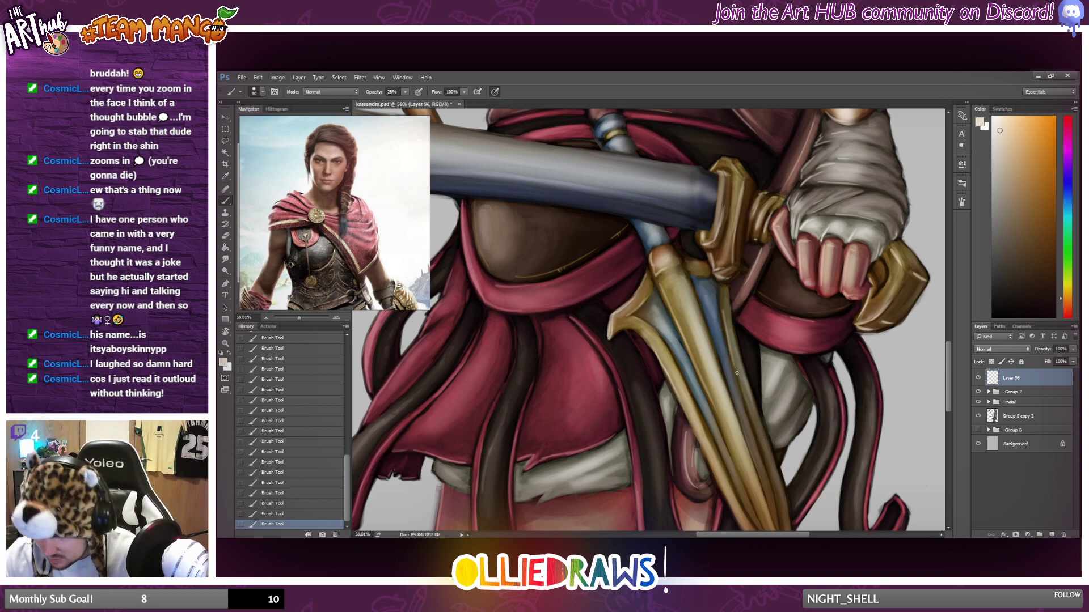
pyautogui.scroll(-2, 679, 445)
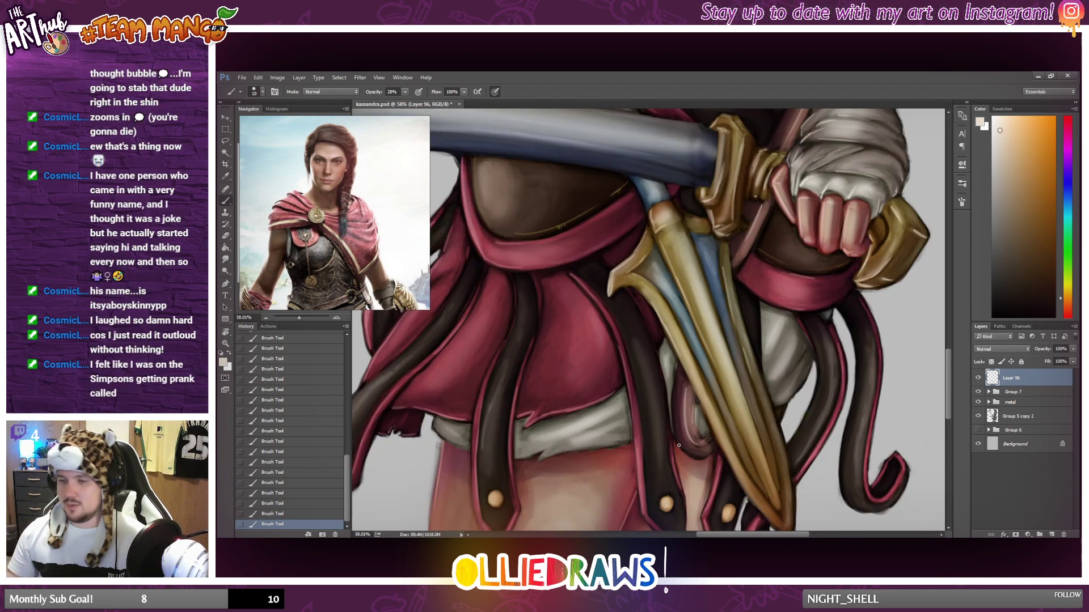
pyautogui.moveTo(690, 228)
pyautogui.mouseDown()
pyautogui.moveTo(715, 232)
pyautogui.moveTo(702, 216)
pyautogui.mouseUp()
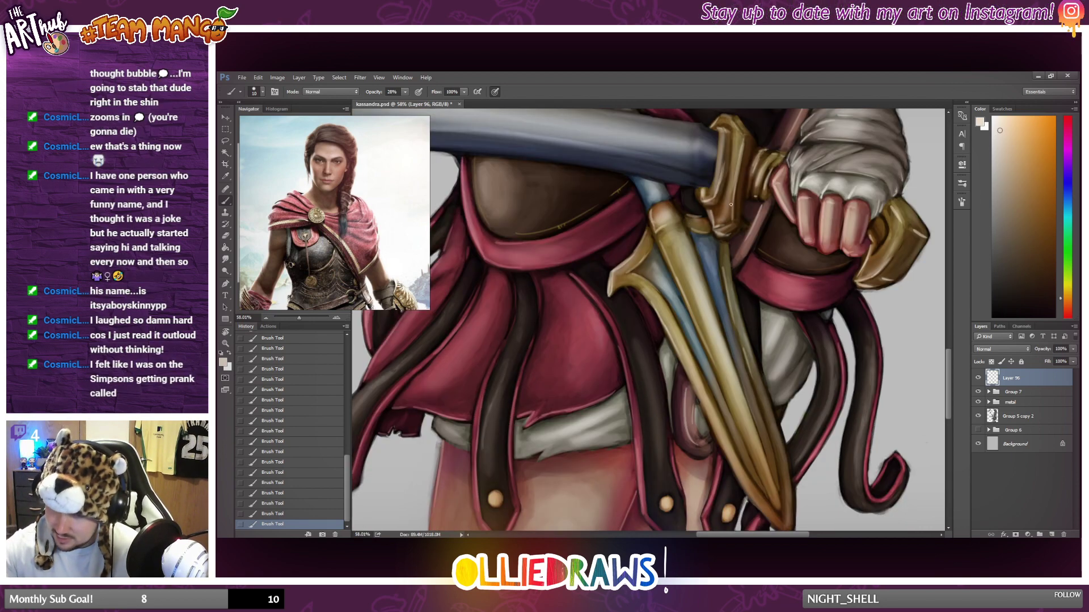
# Brush a thin pale highlight down the central gold ridge of the spearhead's lower half, undoing and redrawing strokes to refine it.
pyautogui.scroll(-2, 640, 320)
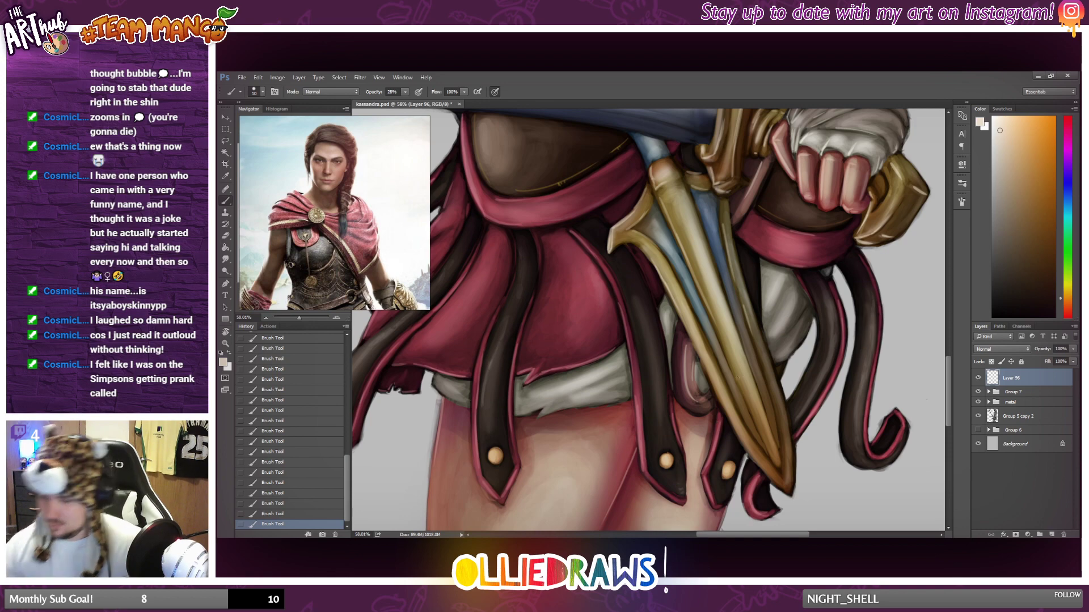
pyautogui.moveTo(754, 411); pyautogui.dragTo(758, 419)
pyautogui.hotkey('ctrl', 'z')
pyautogui.moveTo(738, 376); pyautogui.dragTo(781, 475)
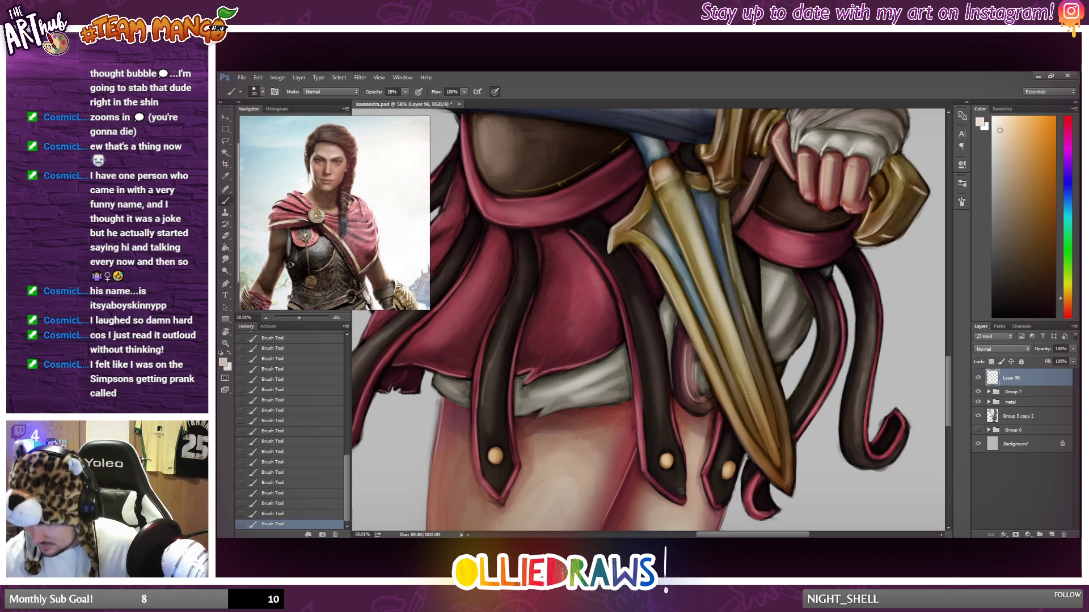
pyautogui.hotkey('ctrl', 'z')
pyautogui.moveTo(738, 379); pyautogui.dragTo(753, 420)
pyautogui.moveTo(742, 384); pyautogui.dragTo(762, 436)
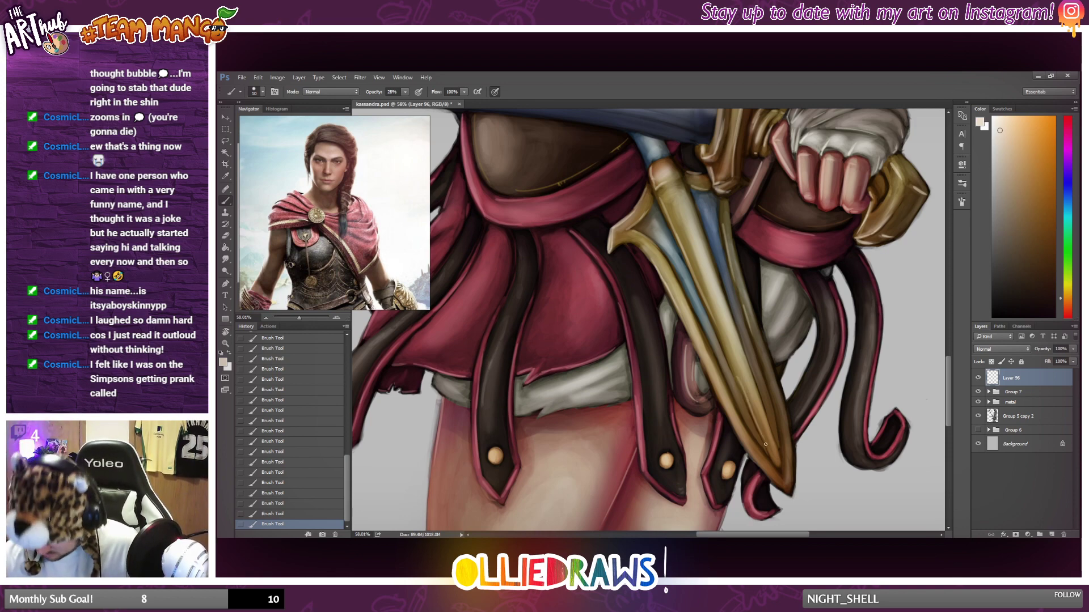
pyautogui.hotkey('ctrl', 'z')
pyautogui.moveTo(737, 377); pyautogui.dragTo(759, 426)
pyautogui.hotkey('ctrl', 'z')
pyautogui.moveTo(737, 378); pyautogui.dragTo(761, 434)
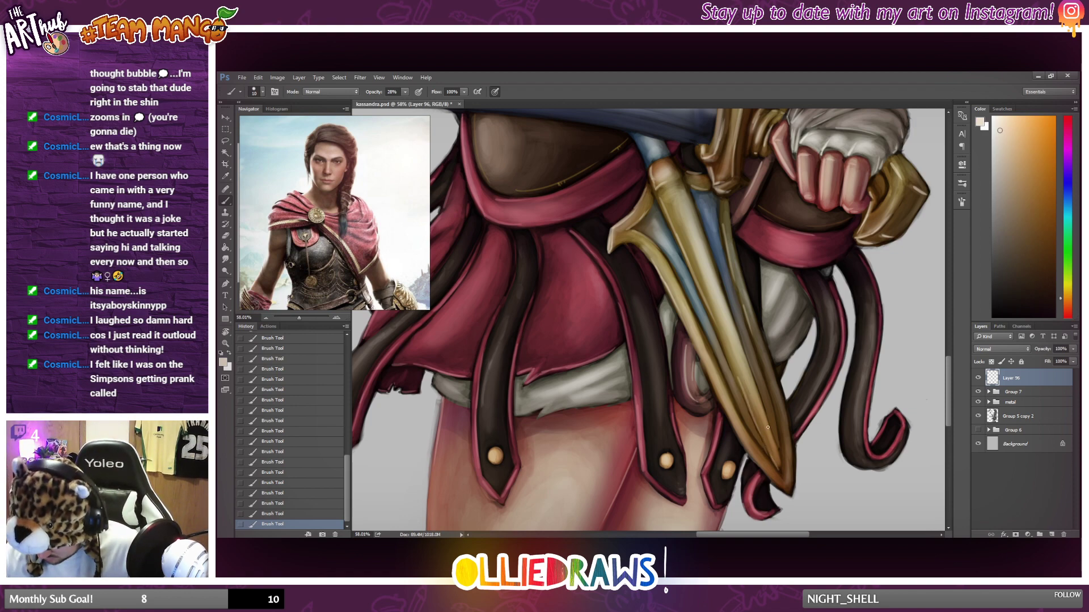
# Brush pale highlights along both outer gold edges of the spearhead toward its tip, undoing and redrawing strokes as needed.
pyautogui.moveTo(721, 402); pyautogui.dragTo(776, 482)
pyautogui.hotkey('ctrl', 'z')
pyautogui.moveTo(728, 412); pyautogui.dragTo(774, 478)
pyautogui.hotkey('ctrl', 'z')
pyautogui.moveTo(743, 443); pyautogui.dragTo(786, 493)
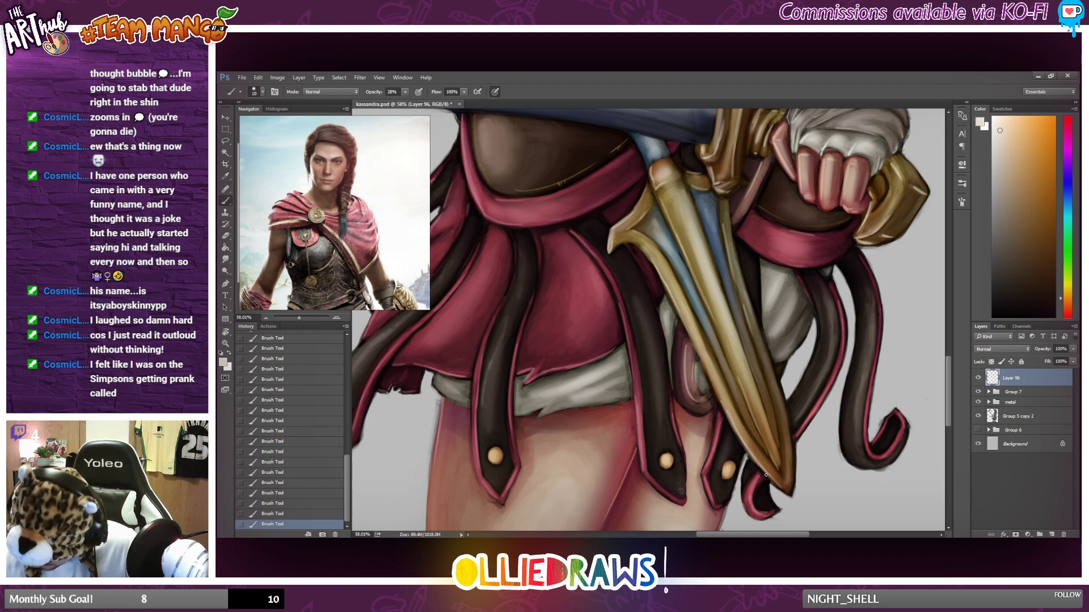
pyautogui.moveTo(718, 393); pyautogui.dragTo(730, 416)
pyautogui.moveTo(701, 357); pyautogui.dragTo(734, 429)
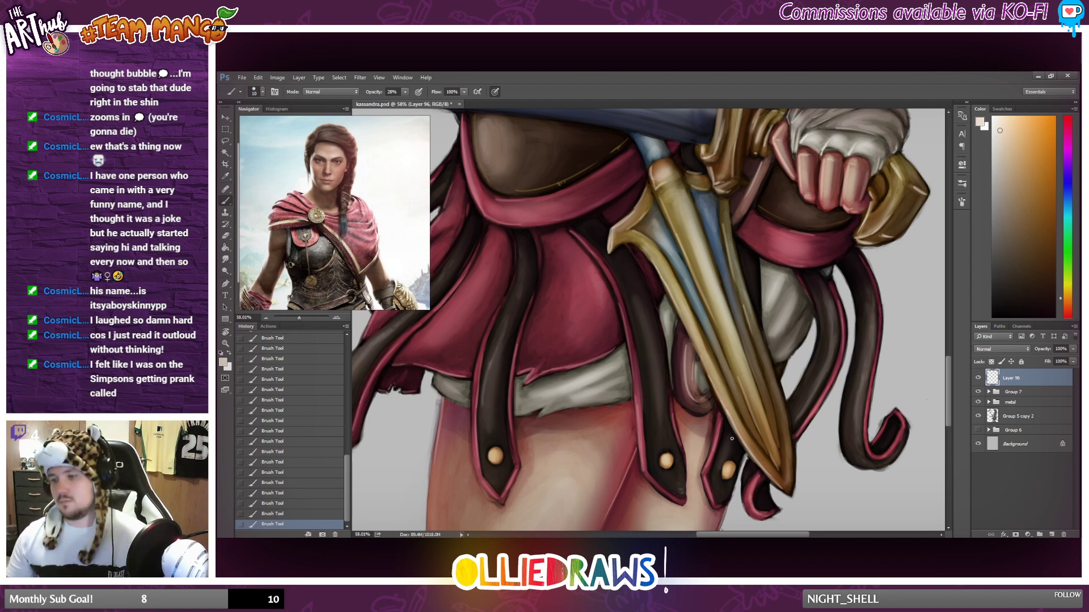
pyautogui.moveTo(757, 352); pyautogui.dragTo(776, 418)
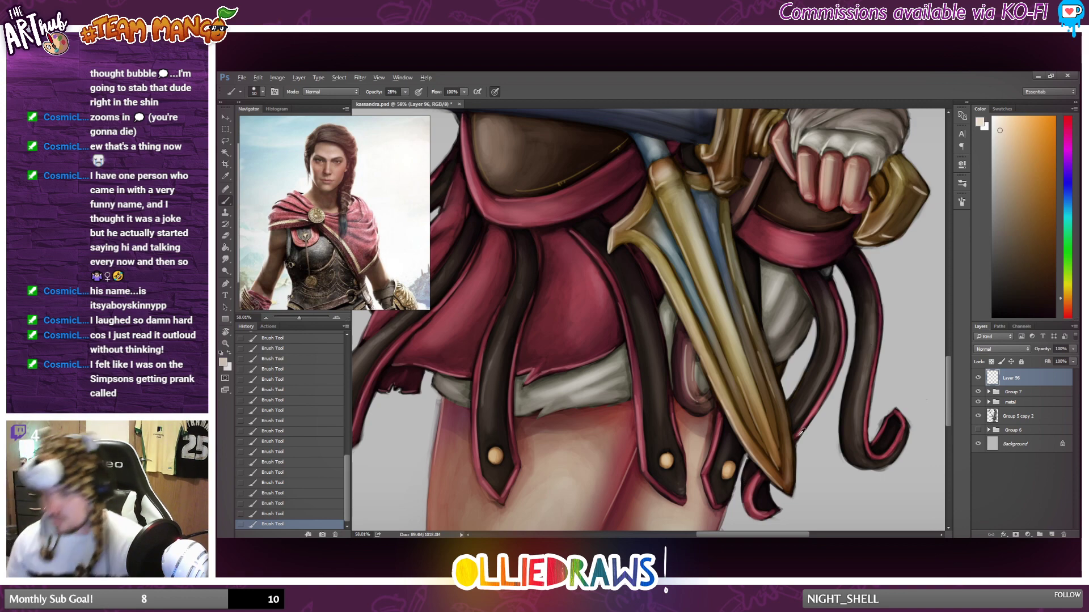
# Pick a muted reddish brown and brush highlights on the braided brown wrap below the curved dark handle at the waist.
pyautogui.scroll(-10, 794, 414)
pyautogui.moveTo(763, 395); pyautogui.dragTo(726, 431)
pyautogui.scroll(2, 673, 318)
pyautogui.scroll(6, 673, 318)
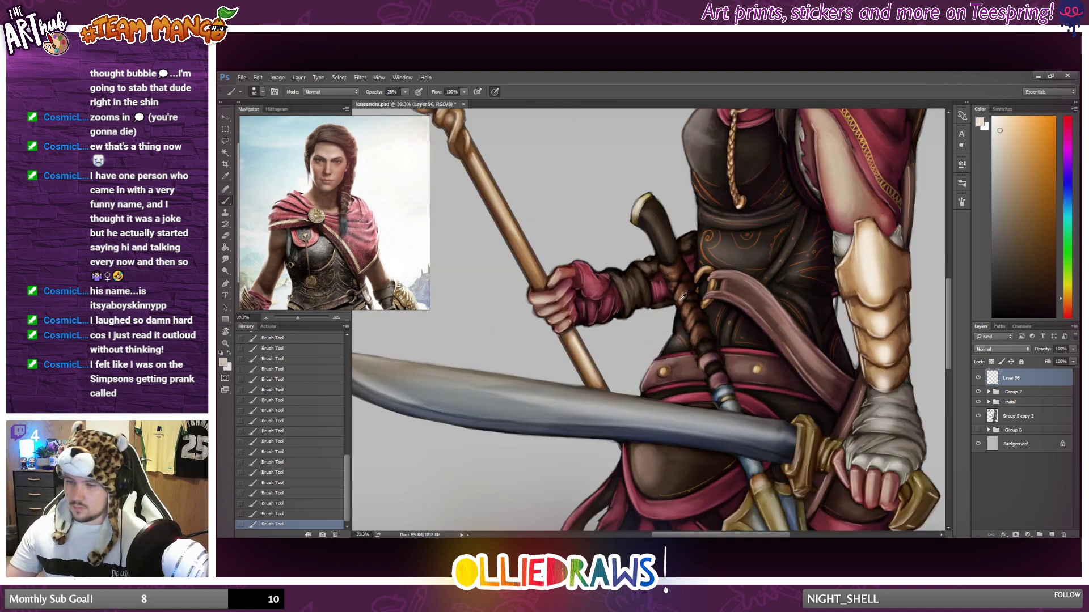
pyautogui.keyDown('alt'); pyautogui.click(710, 284); pyautogui.keyUp('alt')
pyautogui.click(1014, 184)
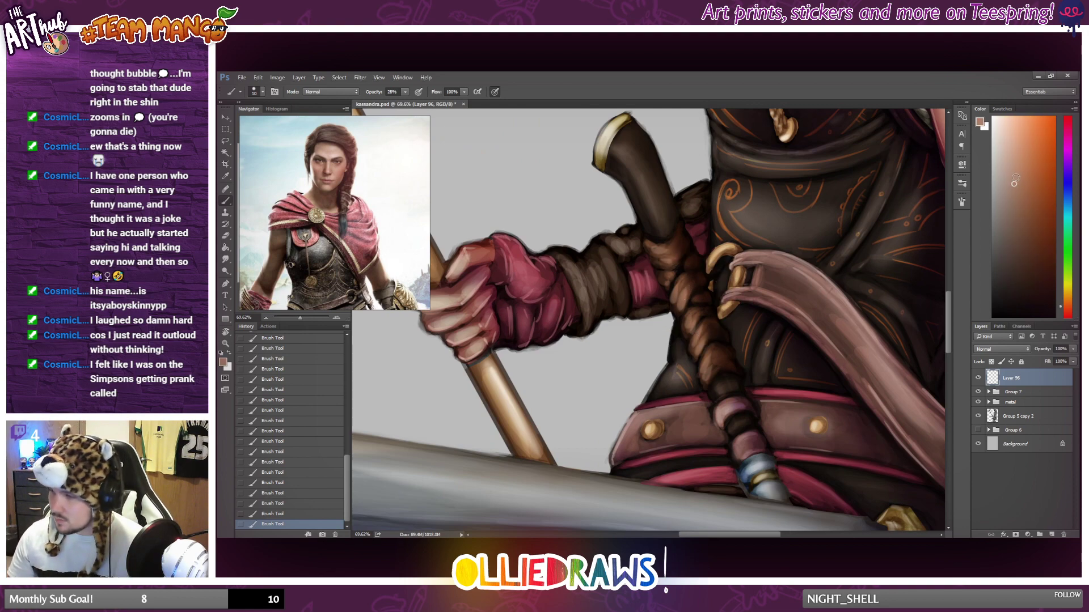
pyautogui.moveTo(644, 242)
pyautogui.mouseDown()
pyautogui.moveTo(688, 290)
pyautogui.moveTo(671, 294)
pyautogui.moveTo(698, 334)
pyautogui.moveTo(684, 333)
pyautogui.moveTo(687, 317)
pyautogui.moveTo(691, 343)
pyautogui.mouseUp()
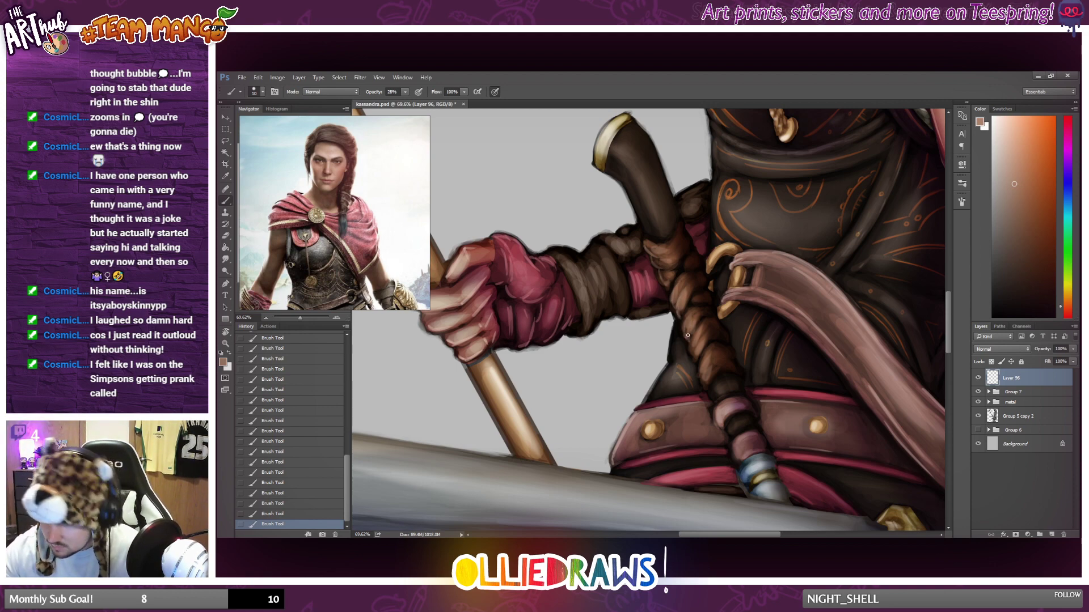
pyautogui.moveTo(685, 266); pyautogui.dragTo(694, 270)
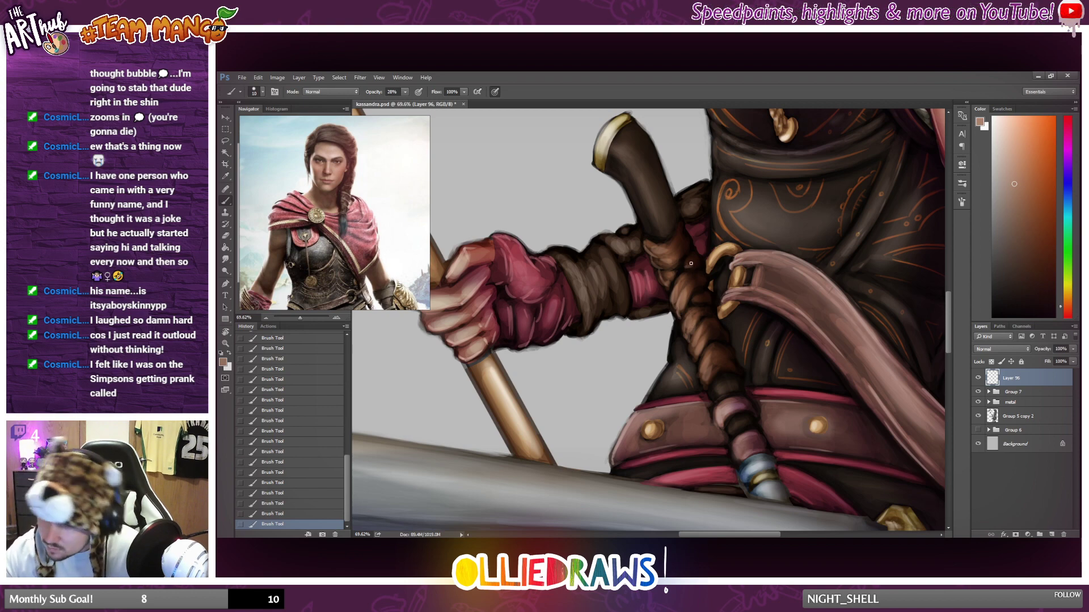
pyautogui.moveTo(672, 222); pyautogui.dragTo(677, 246)
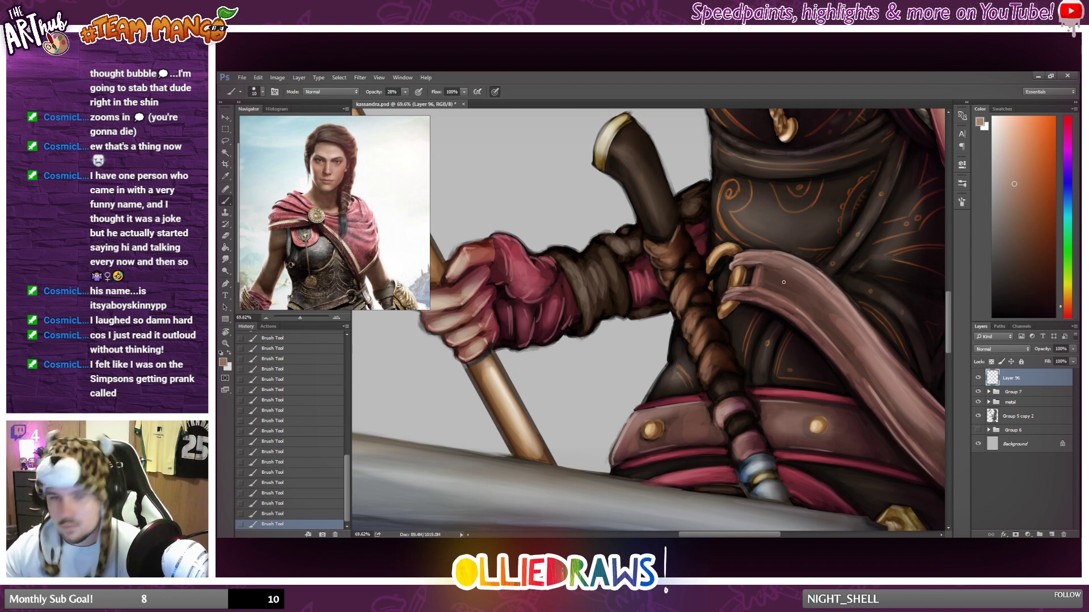
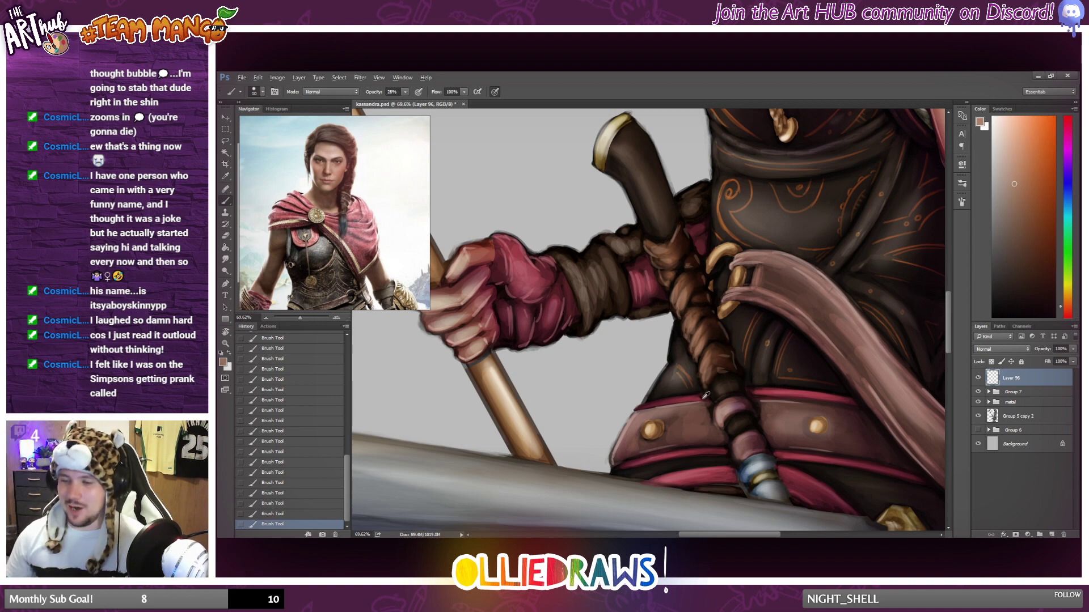
# Pick a lighter greyish brown and brush highlights on the brown cloth wrap around the staff-holding forearm.
pyautogui.scroll(-5, 665, 386)
pyautogui.scroll(4, 663, 385)
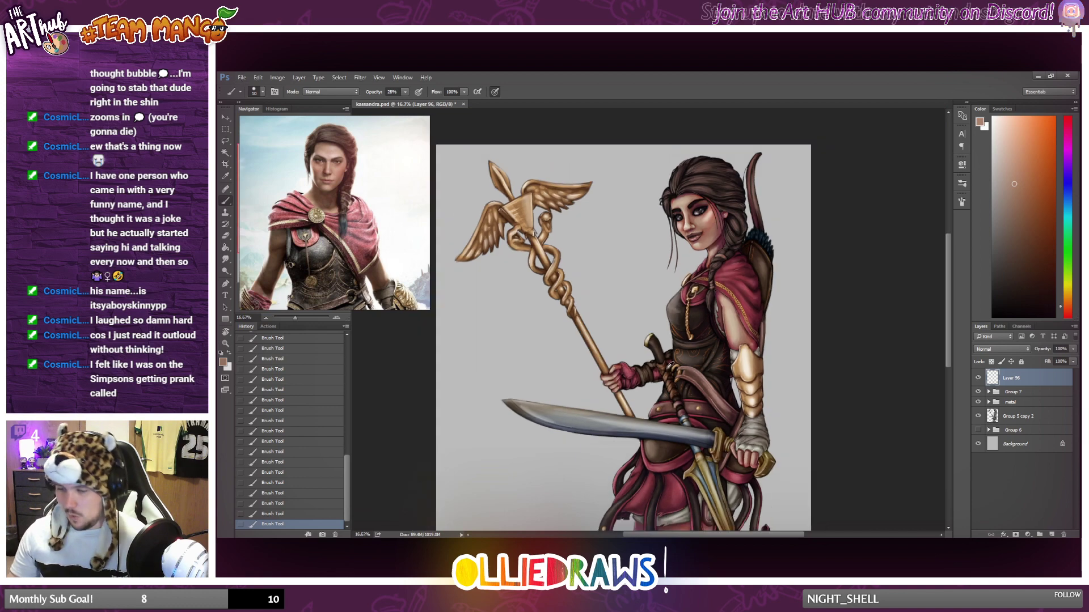
pyautogui.scroll(2, 661, 355)
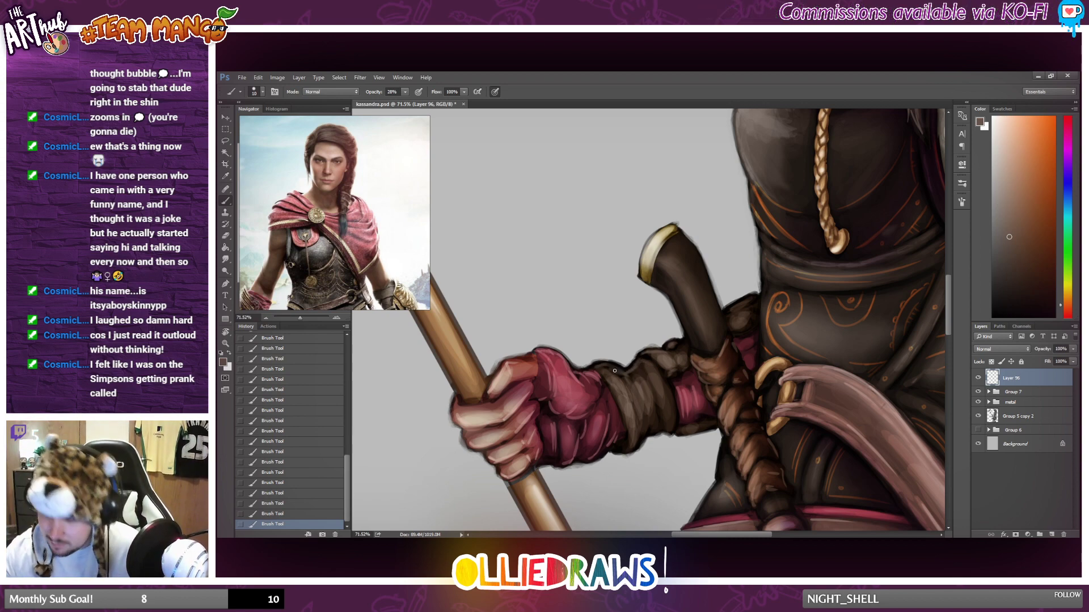
pyautogui.click(1008, 200)
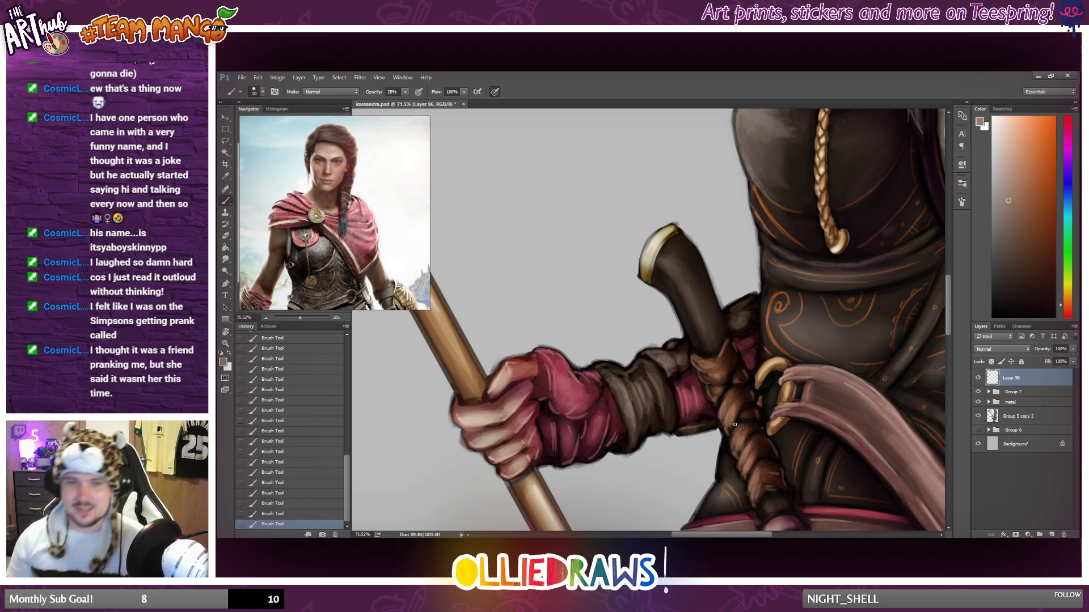
pyautogui.scroll(-3, 735, 424)
pyautogui.scroll(-5, 697, 413)
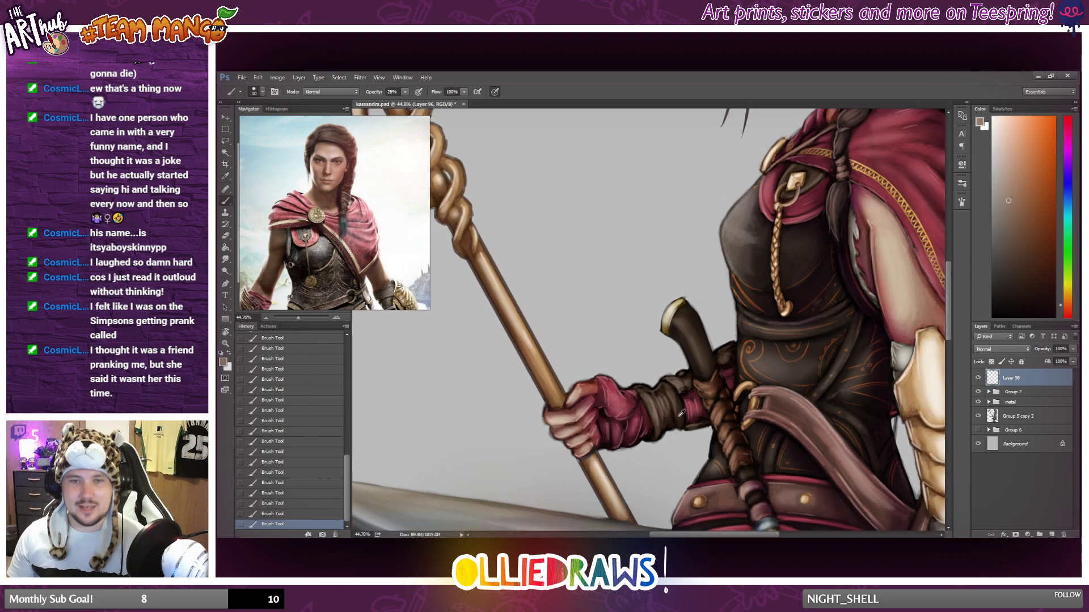
pyautogui.scroll(6, 693, 437)
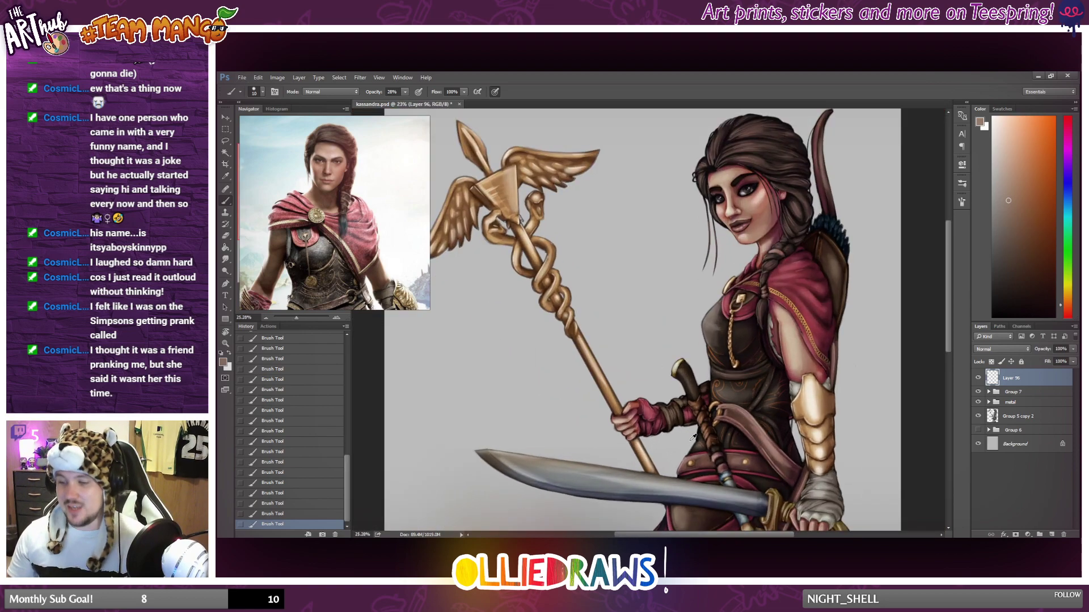
pyautogui.scroll(1, 682, 359)
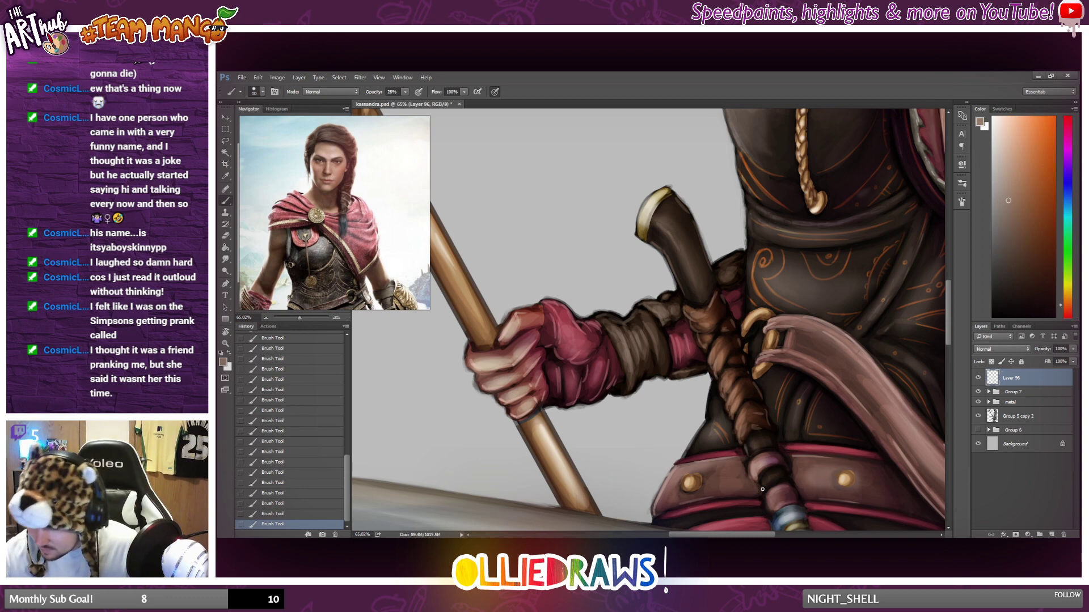
# Compare the whole figure with and without the added detail by toggling the visibility of Layer 96.
pyautogui.scroll(-5, 763, 489)
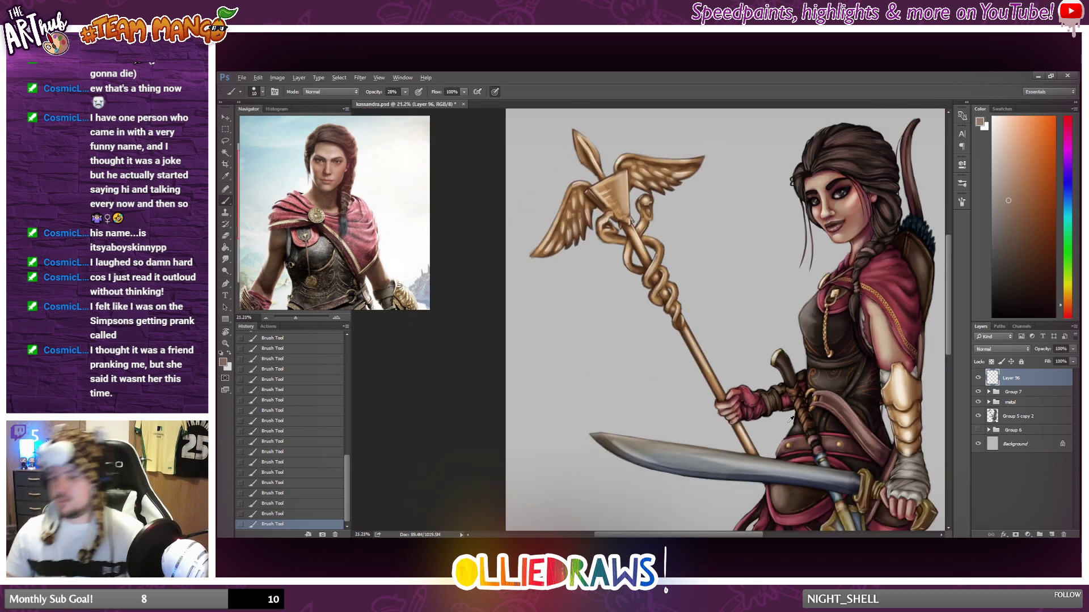
pyautogui.scroll(-4, 791, 420)
pyautogui.scroll(1, 794, 431)
pyautogui.scroll(-2, 726, 417)
pyautogui.scroll(-1, 656, 404)
pyautogui.scroll(1, 656, 405)
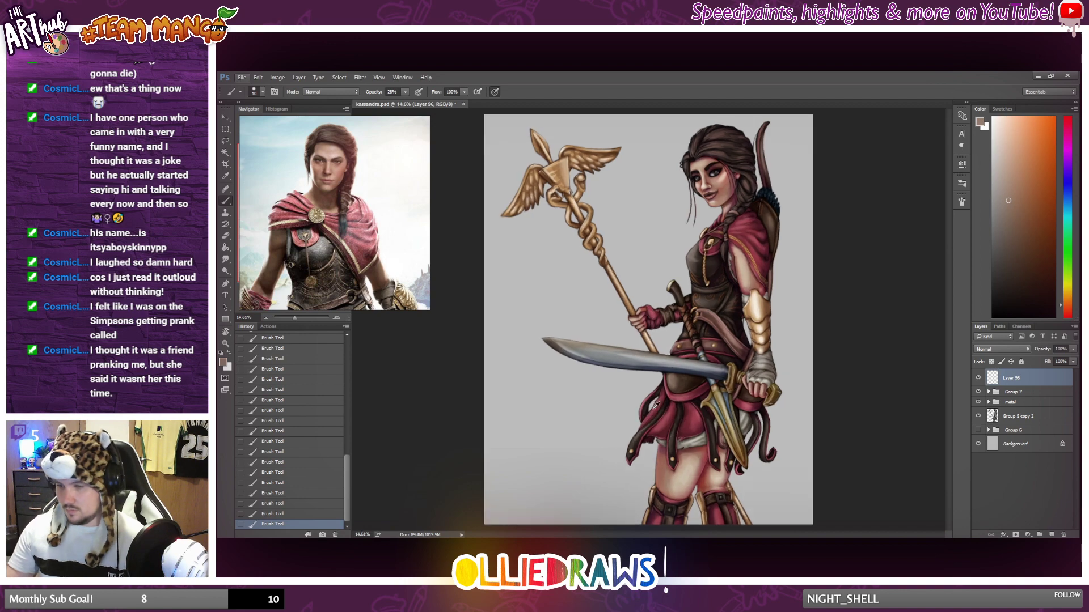
pyautogui.click(978, 378)
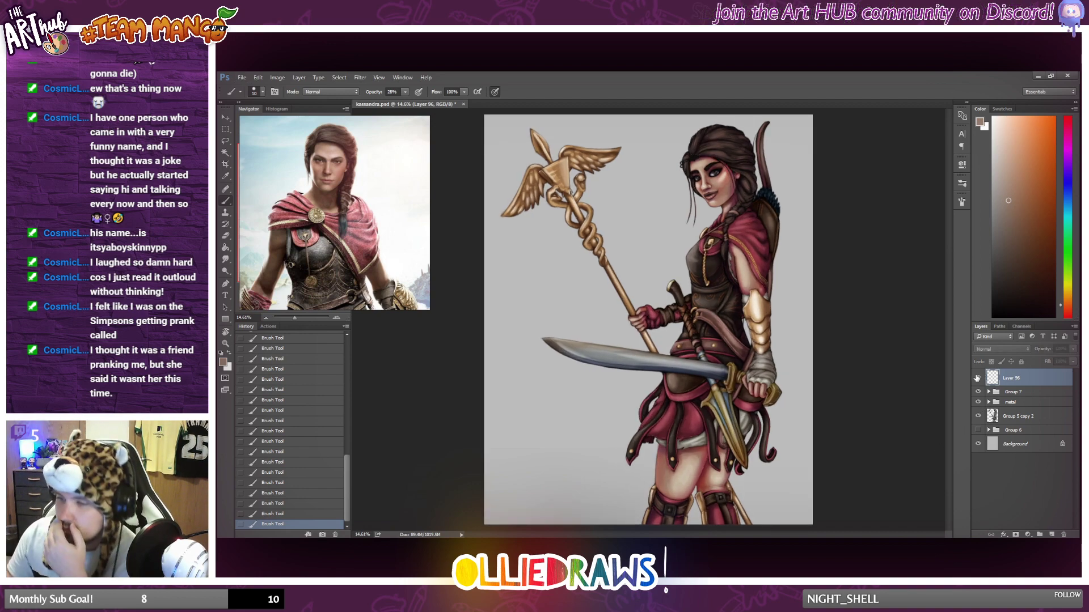
pyautogui.click(977, 378)
pyautogui.click(977, 378)
pyautogui.click(976, 379)
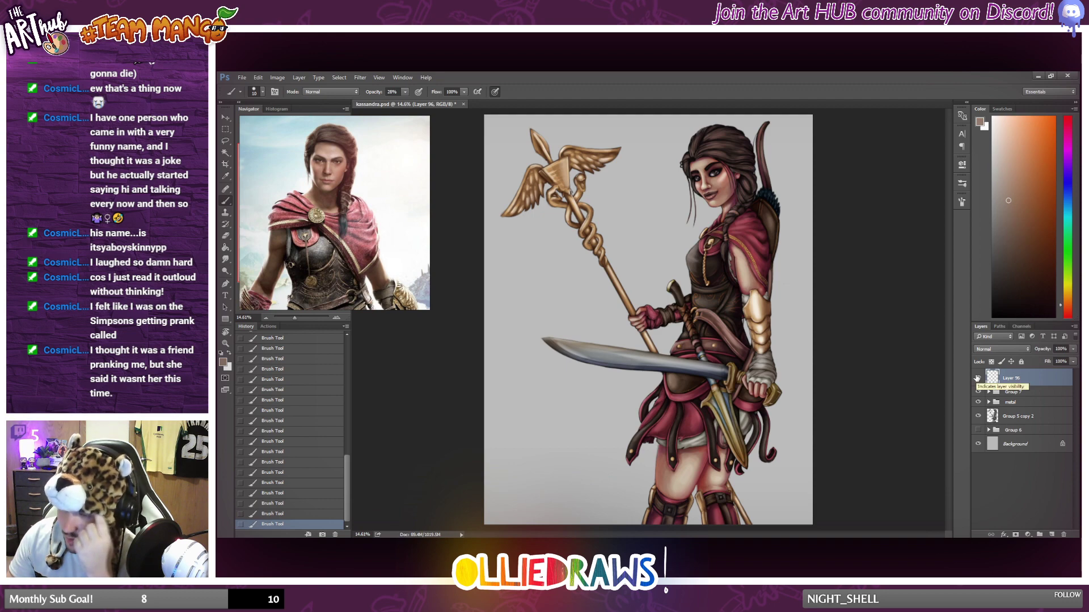
pyautogui.click(976, 378)
pyautogui.click(976, 378)
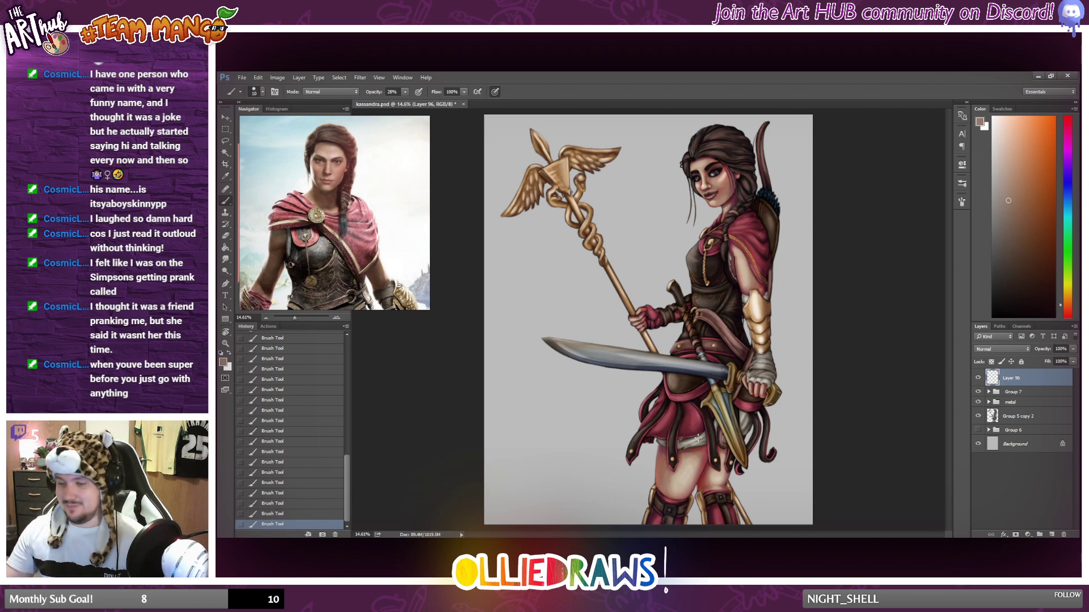
# Brush a muted brown highlight along the edge of the dark leather panel just below the sword blade.
pyautogui.scroll(3, 698, 436)
pyautogui.scroll(1, 653, 429)
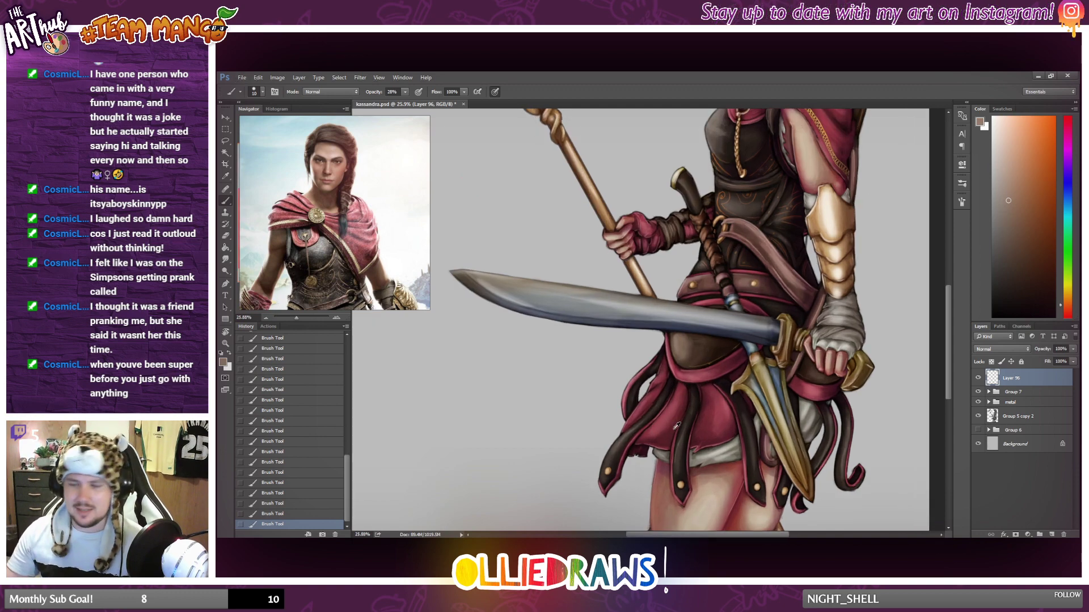
pyautogui.scroll(5, 681, 415)
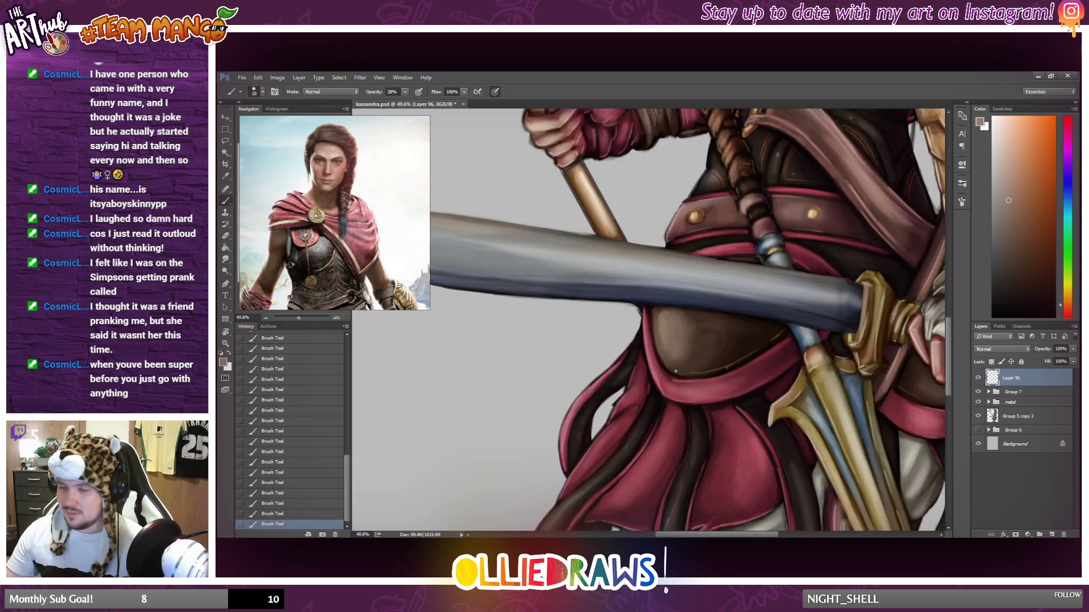
pyautogui.keyDown('alt'); pyautogui.click(664, 330); pyautogui.keyUp('alt')
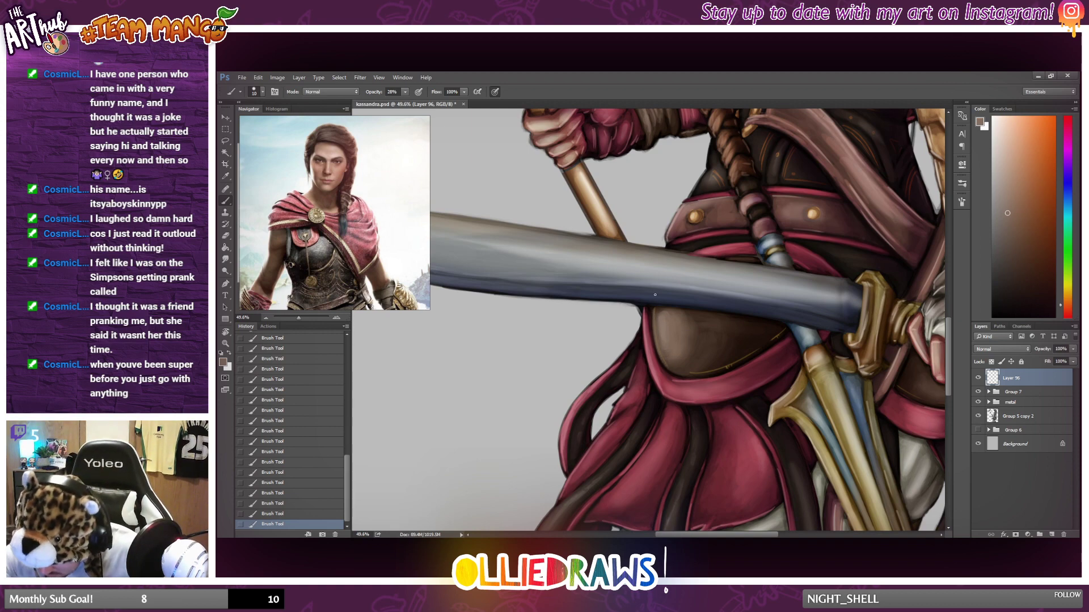
# Pick a near-white colour and brush thin highlights along the bevel and outer edge of the sword's tip.
pyautogui.scroll(-6, 638, 284)
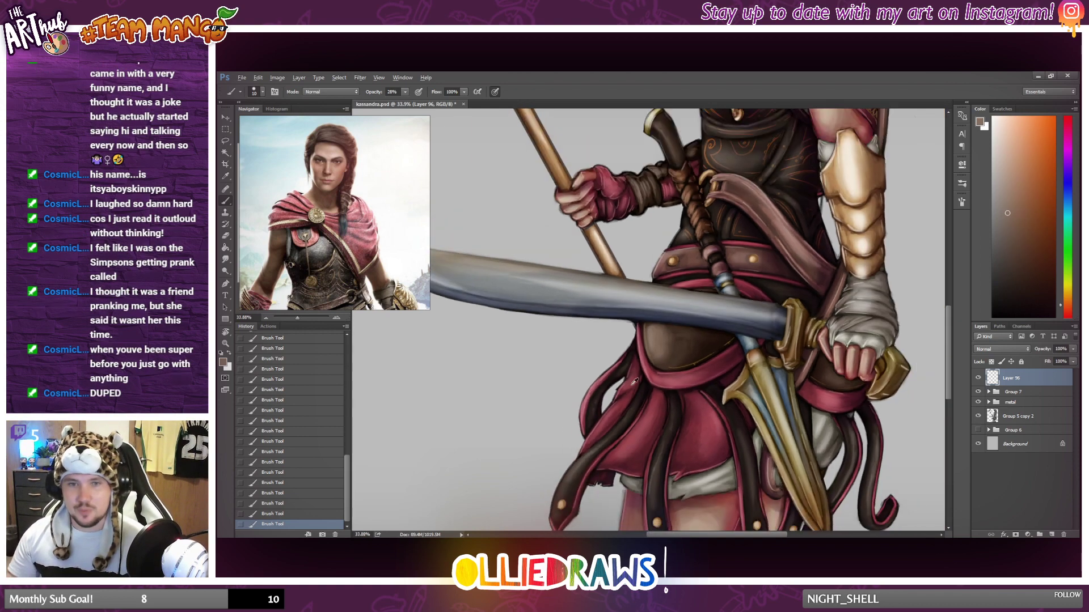
pyautogui.scroll(3, 638, 384)
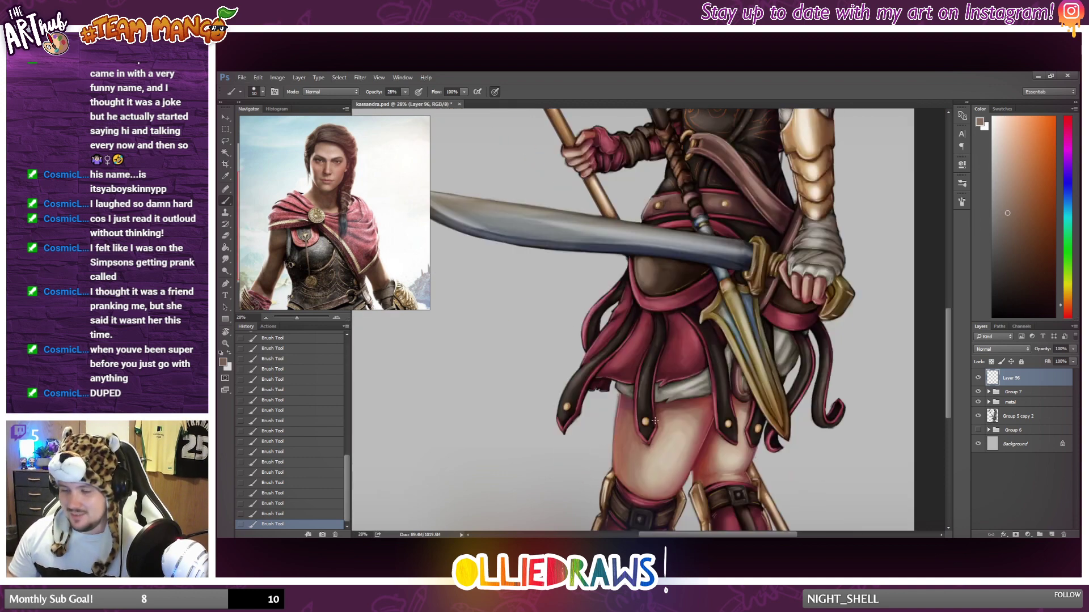
pyautogui.scroll(-2, 657, 417)
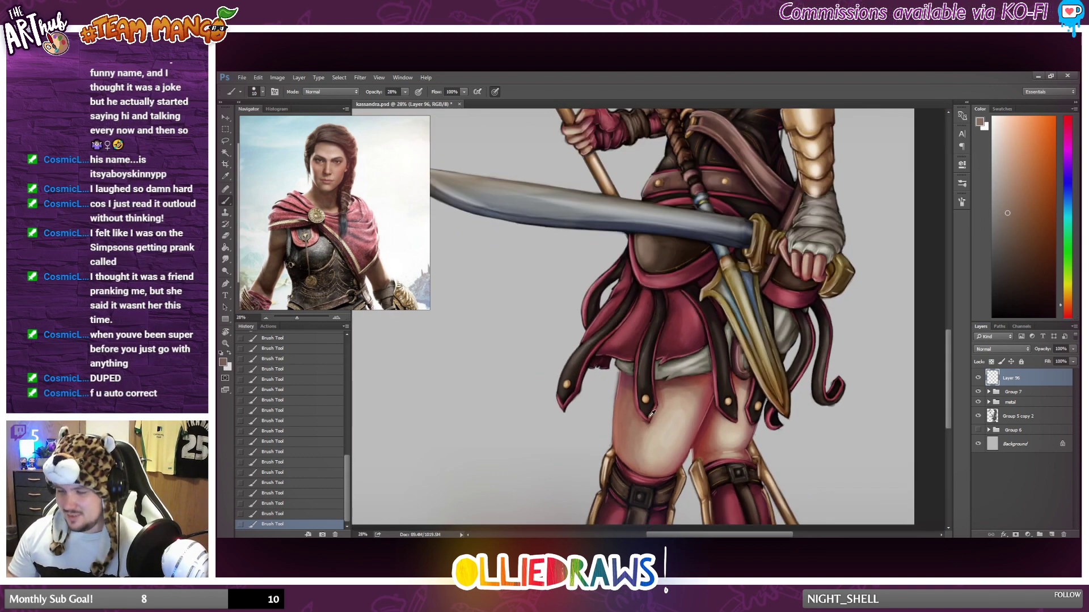
pyautogui.scroll(-2, 651, 406)
pyautogui.scroll(2, 675, 448)
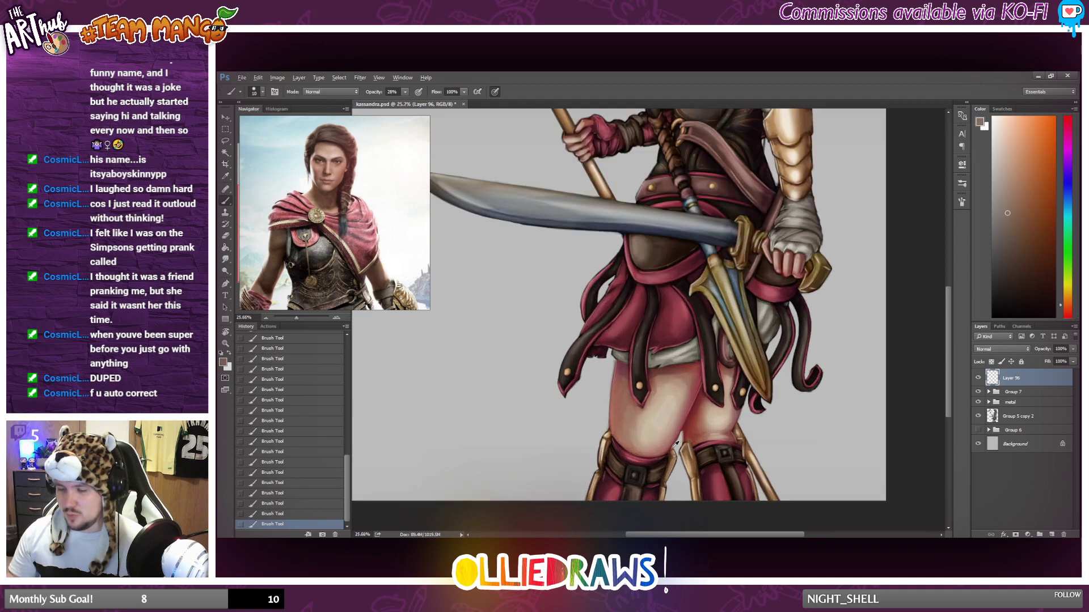
pyautogui.scroll(-3, 675, 441)
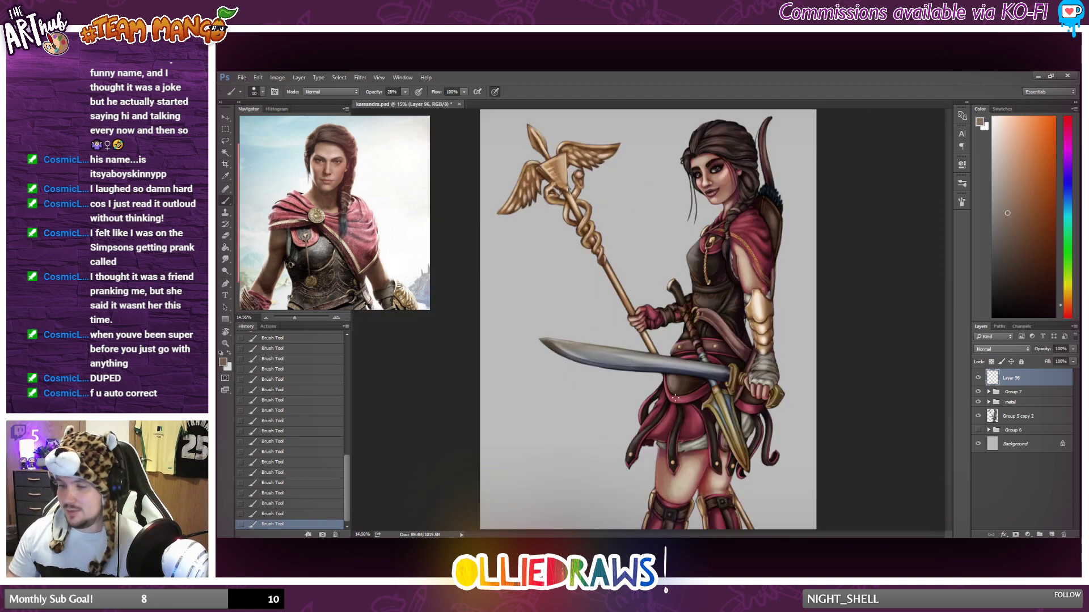
pyautogui.scroll(4, 583, 398)
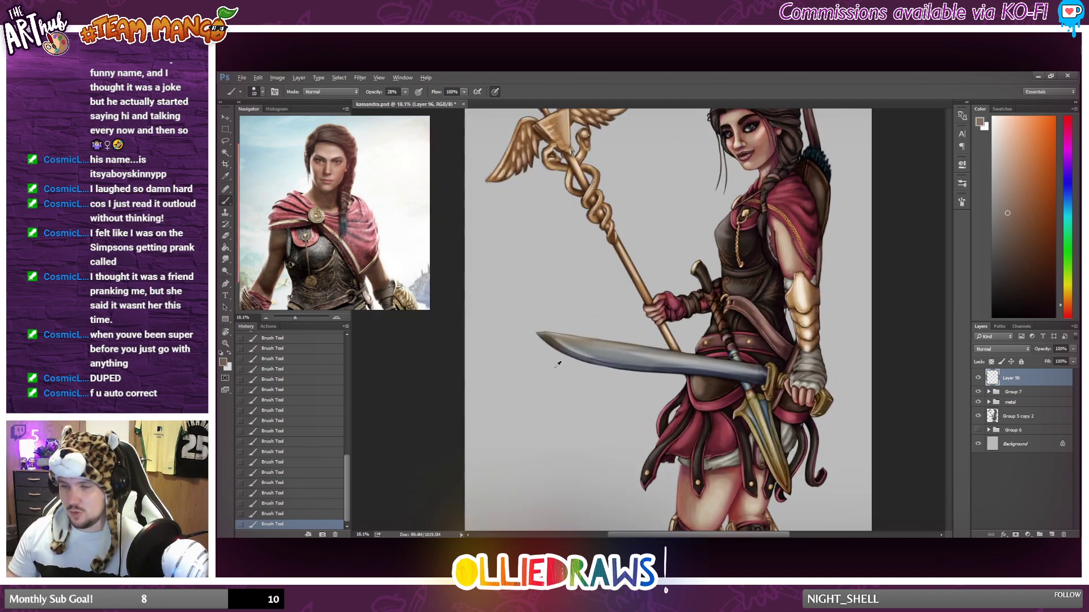
pyautogui.moveTo(1010, 177); pyautogui.dragTo(986, 114)
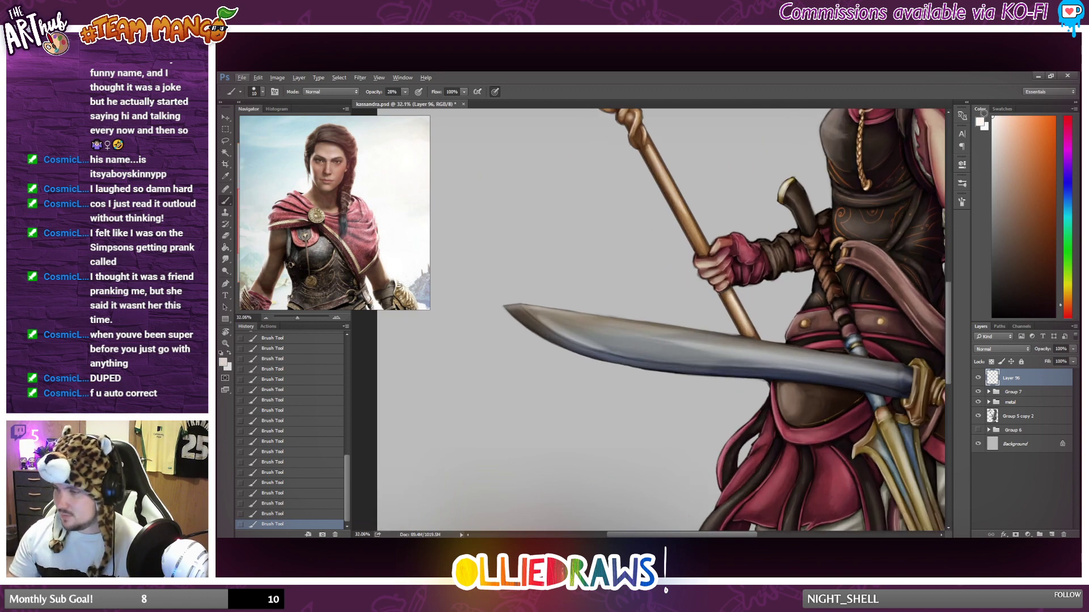
pyautogui.click(992, 122)
pyautogui.scroll(2, 505, 340)
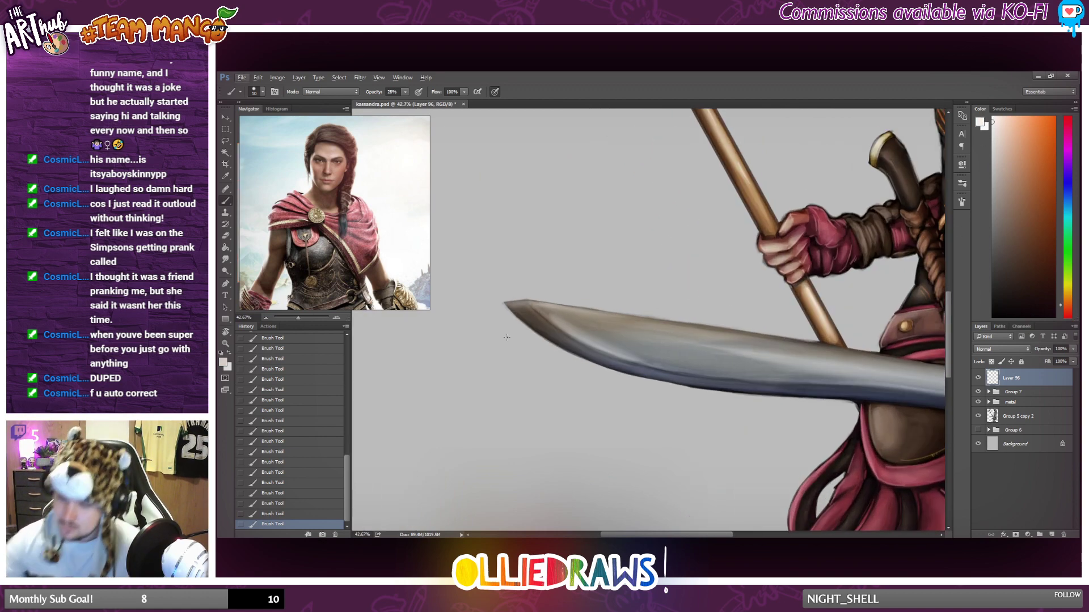
pyautogui.moveTo(535, 308); pyautogui.dragTo(599, 357)
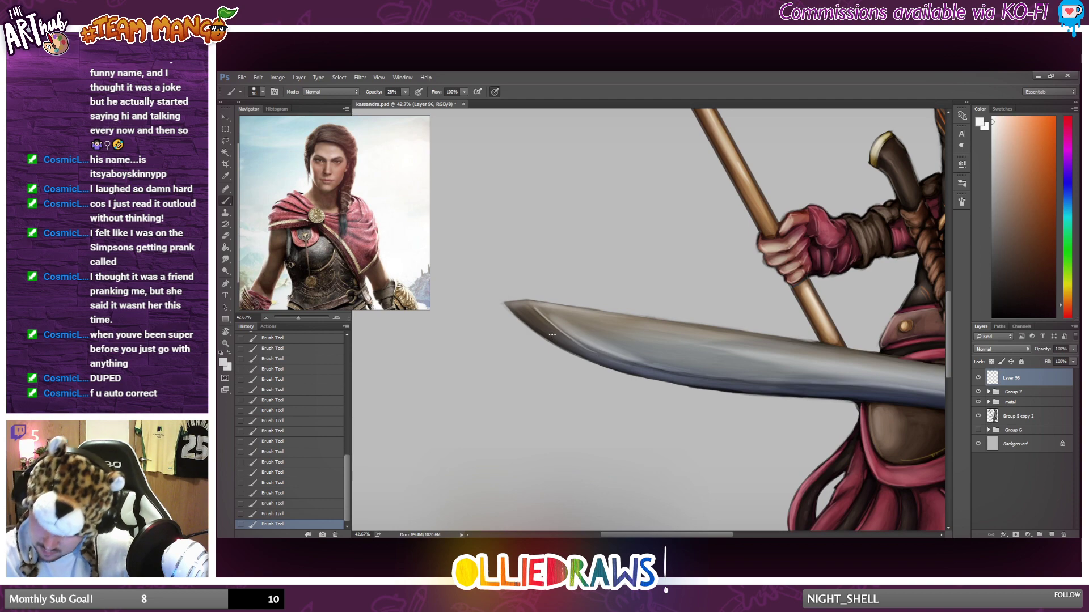
pyautogui.moveTo(508, 306); pyautogui.dragTo(533, 329)
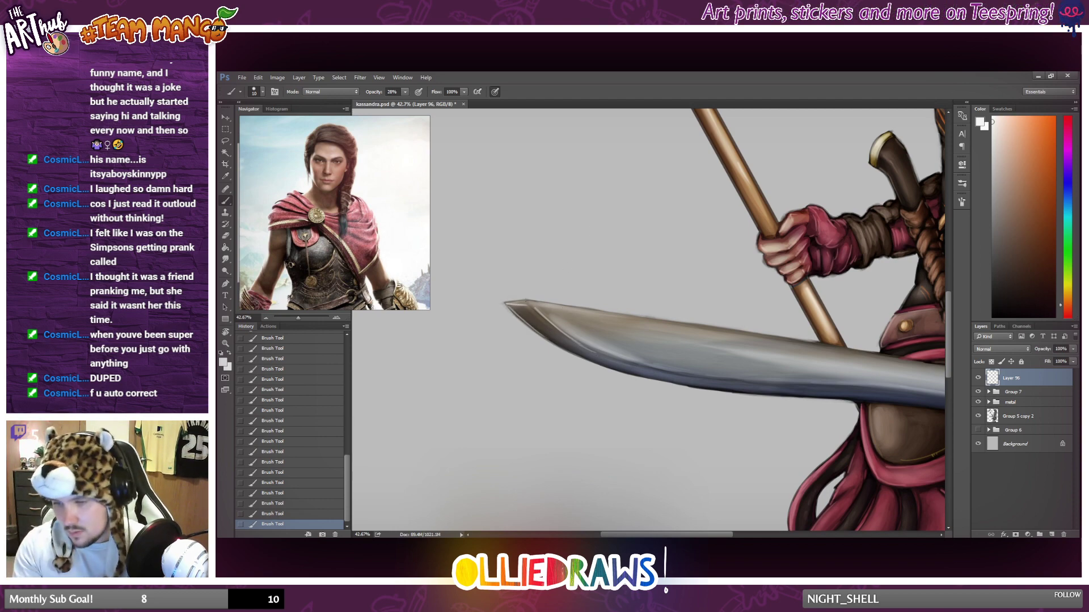
pyautogui.scroll(-5, 548, 350)
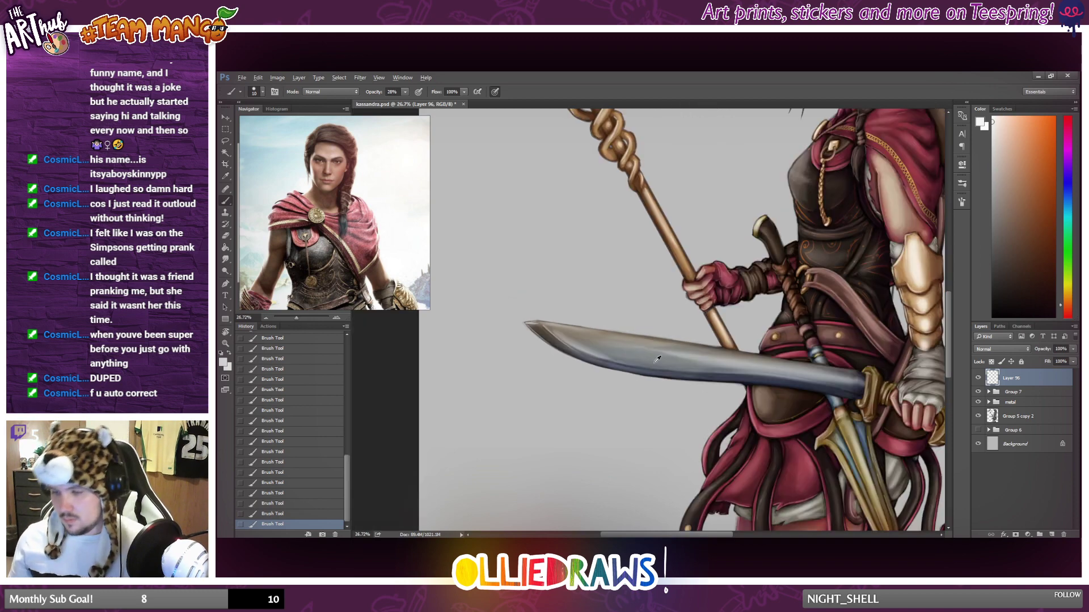
# Brush pale highlights along the lower part of the sword blade and soften them with the Eraser near the leather panel.
pyautogui.scroll(4, 741, 393)
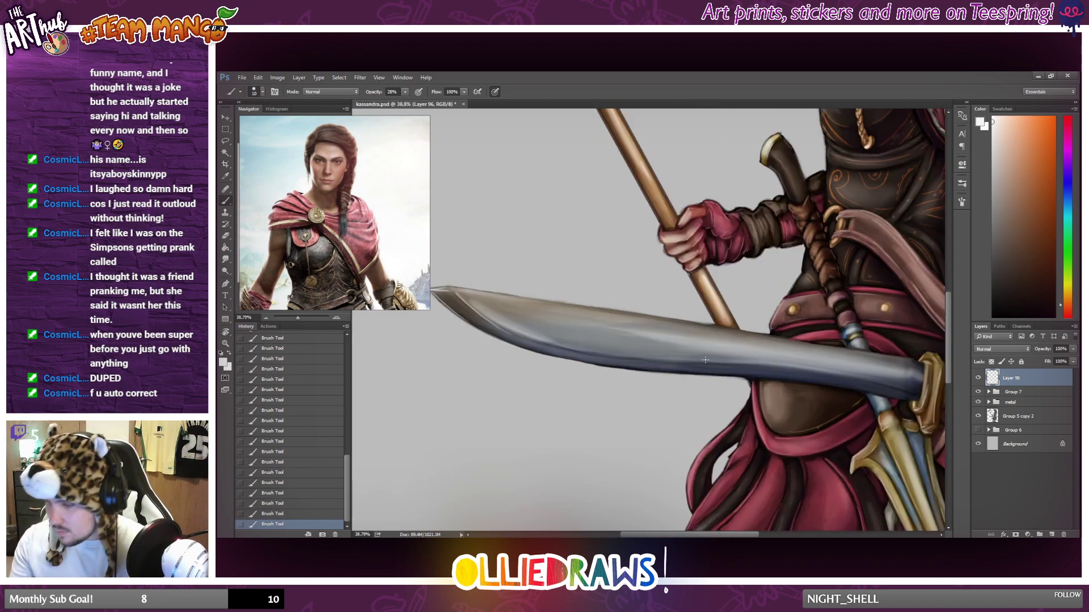
pyautogui.moveTo(717, 364); pyautogui.dragTo(829, 370)
pyautogui.hotkey('ctrl', 'z')
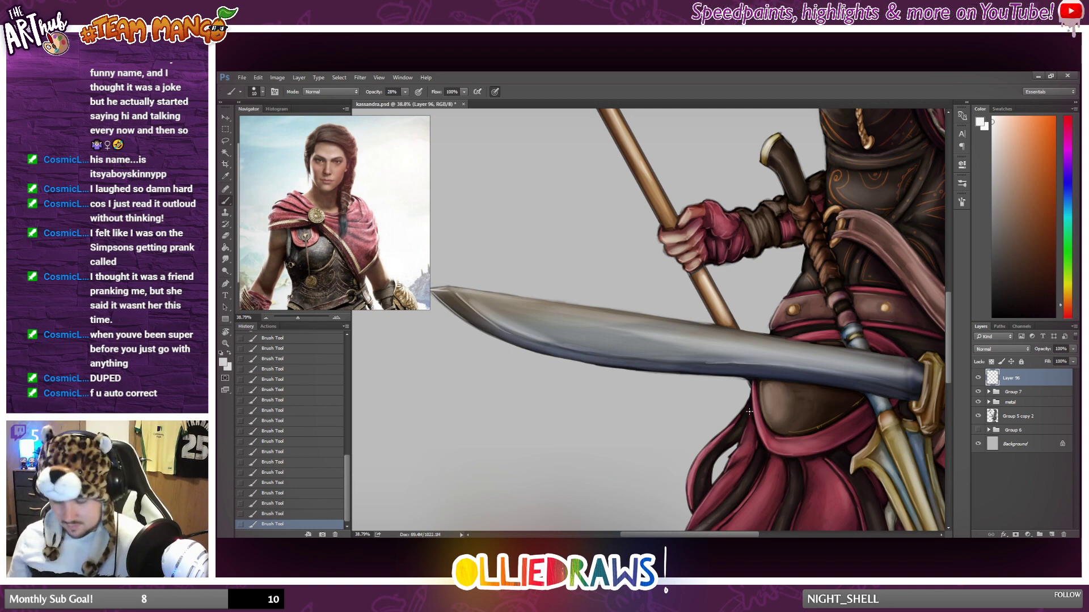
pyautogui.press('r')
pyautogui.moveTo(590, 425); pyautogui.dragTo(693, 432)
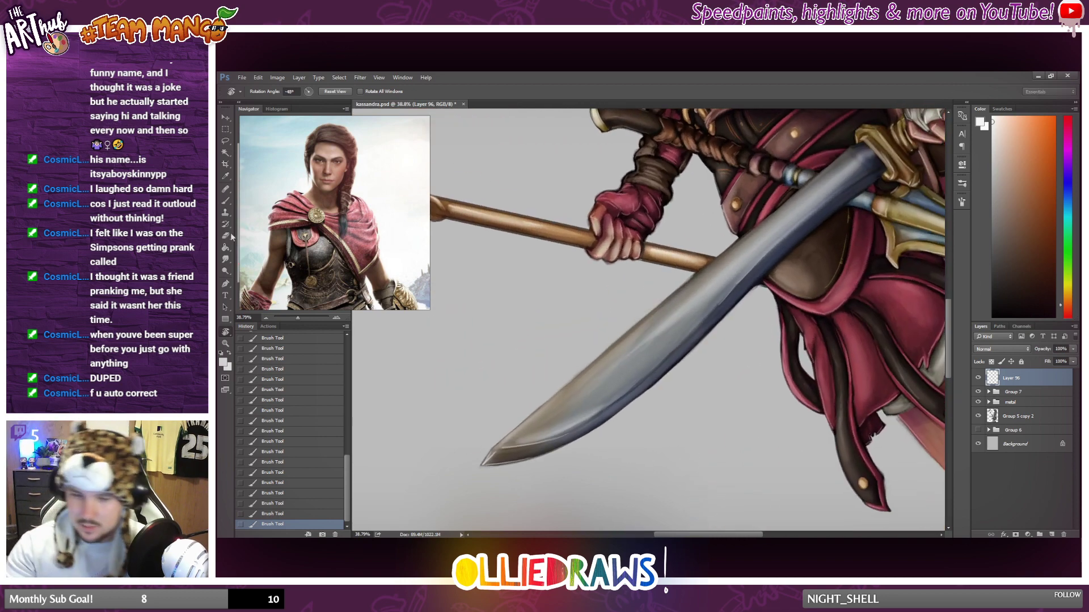
pyautogui.press('e')
pyautogui.moveTo(746, 284)
pyautogui.mouseDown()
pyautogui.moveTo(715, 318)
pyautogui.moveTo(730, 298)
pyautogui.mouseUp()
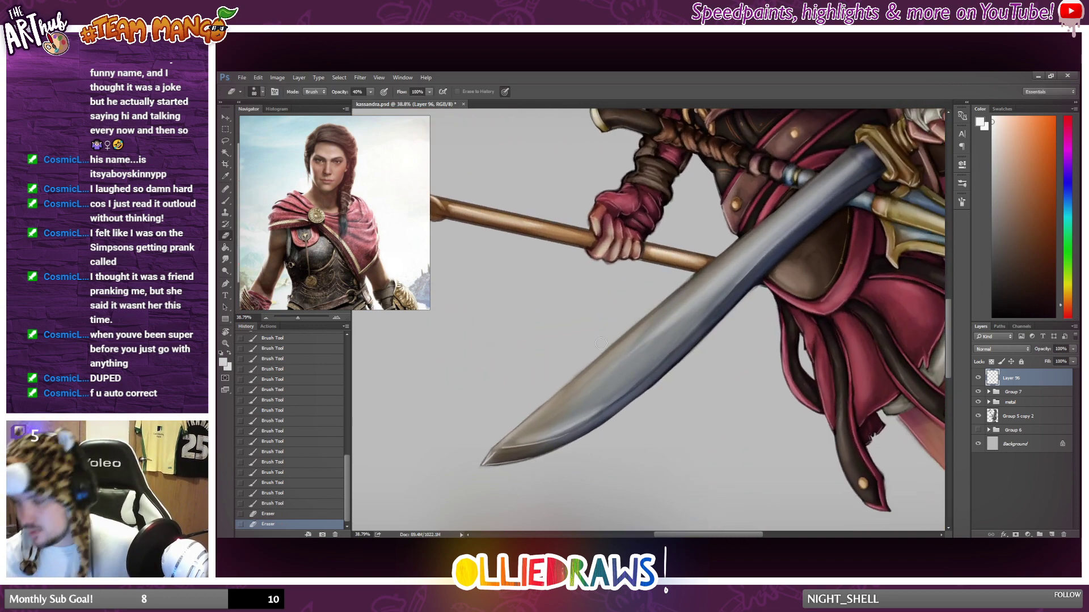
# Brush a thin near-white highlight along the upper edge of the sword blade, undoing and redrawing the stroke across its middle section.
pyautogui.click(225, 201)
pyautogui.moveTo(534, 416); pyautogui.dragTo(590, 369)
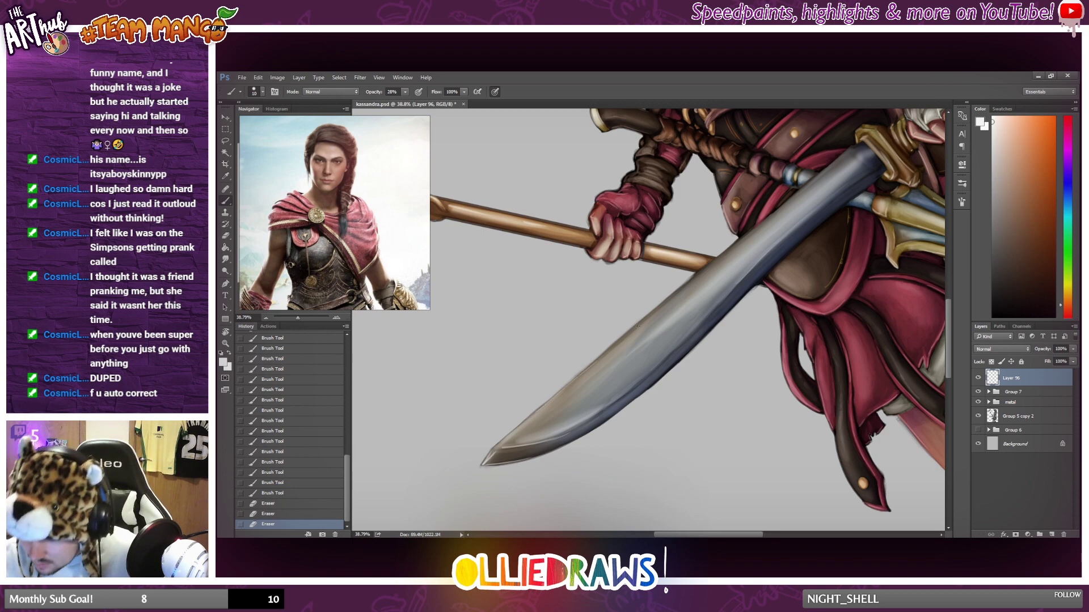
pyautogui.moveTo(637, 327); pyautogui.dragTo(749, 239)
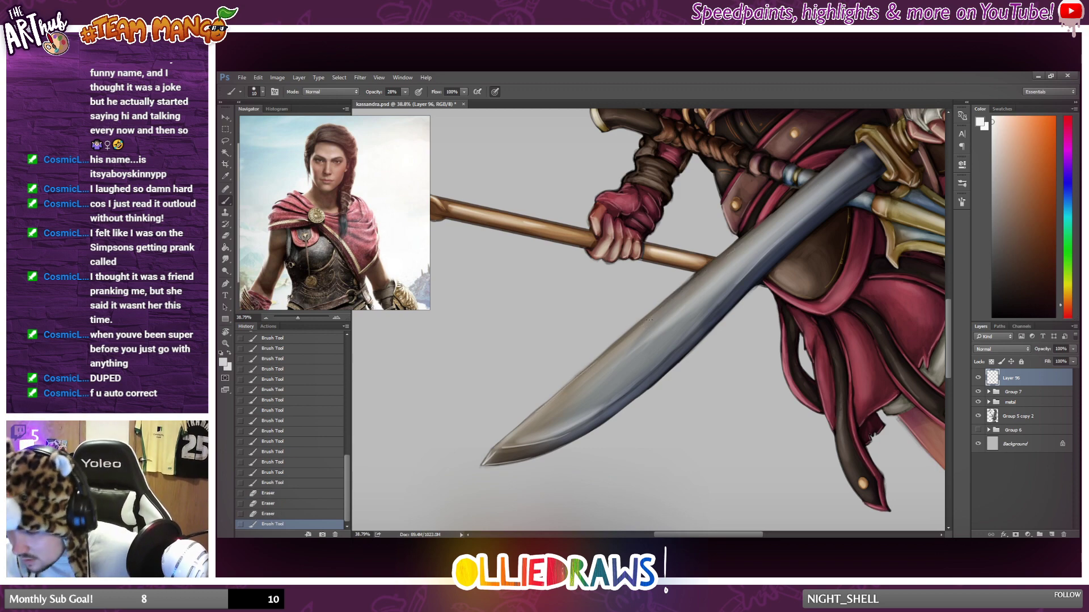
pyautogui.hotkey('ctrl', 'z')
pyautogui.moveTo(635, 329); pyautogui.dragTo(772, 212)
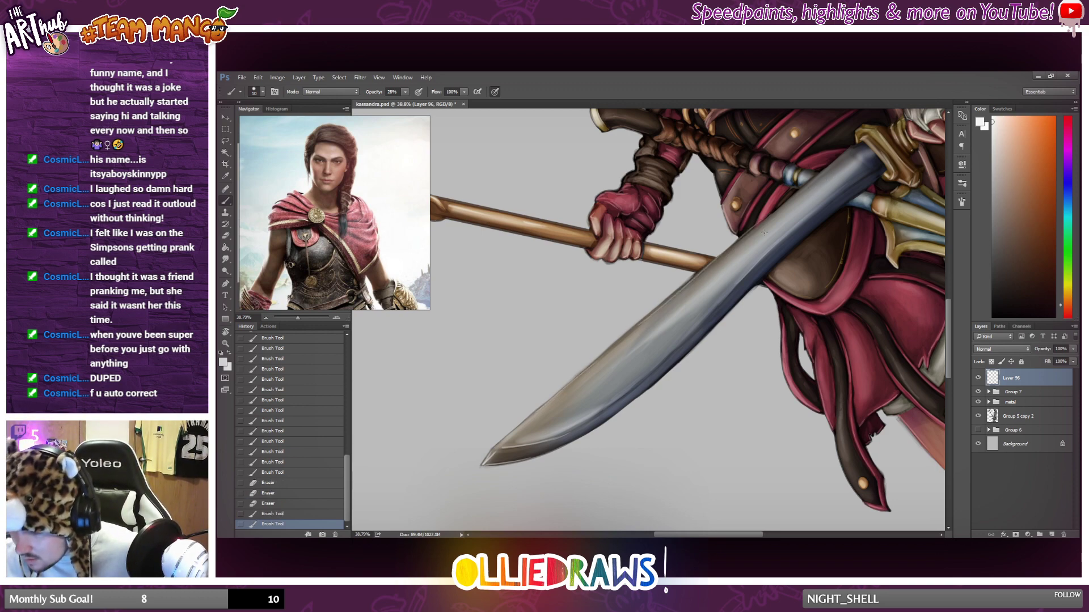
pyautogui.hotkey('ctrl', 'z')
pyautogui.moveTo(645, 320); pyautogui.dragTo(766, 217)
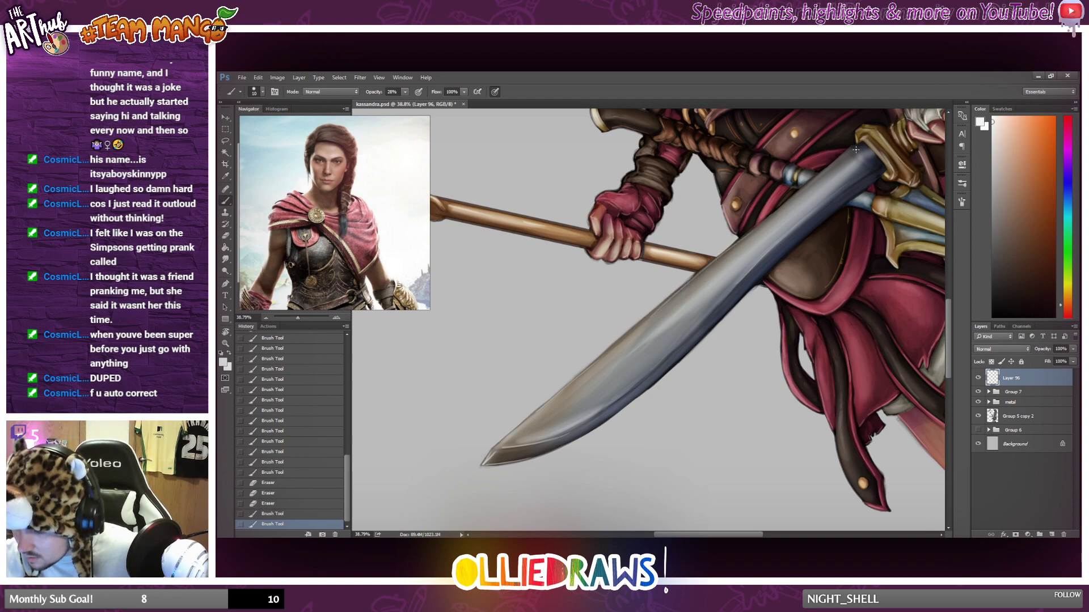
pyautogui.hotkey('ctrl', 'z')
pyautogui.moveTo(646, 319); pyautogui.dragTo(761, 230)
pyautogui.hotkey('ctrl', 'z')
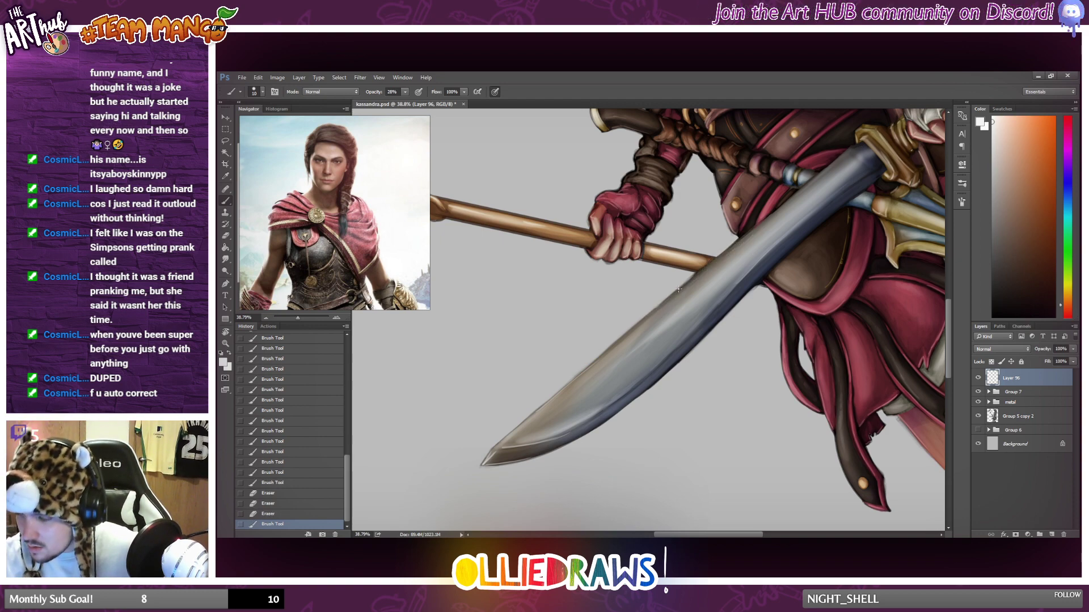
pyautogui.moveTo(659, 306); pyautogui.dragTo(758, 225)
pyautogui.hotkey('ctrl', 'z')
pyautogui.hotkey('ctrl', 'z')
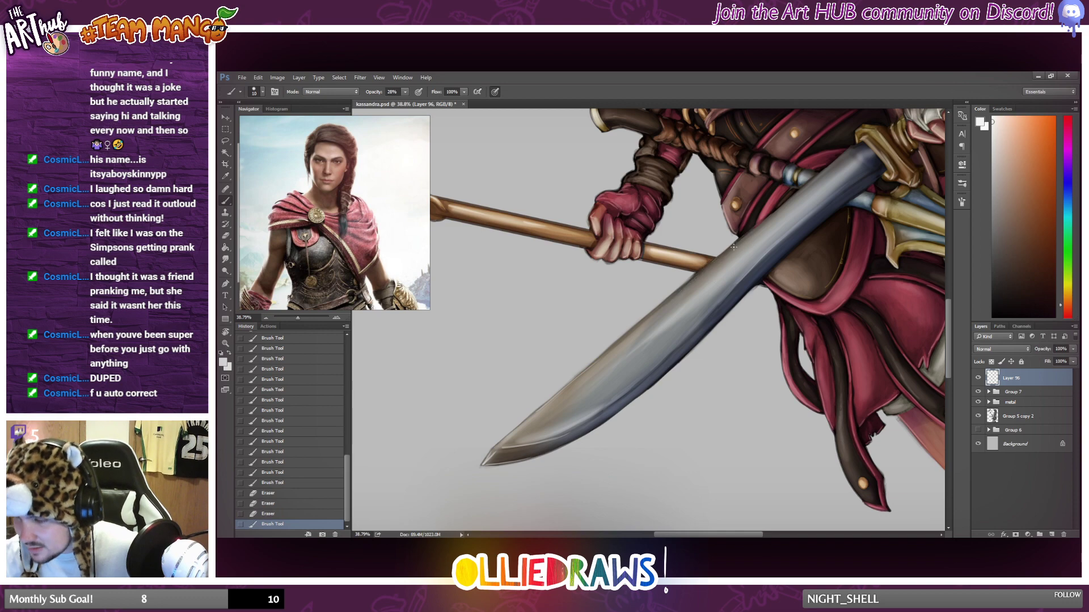
pyautogui.moveTo(663, 305); pyautogui.dragTo(737, 242)
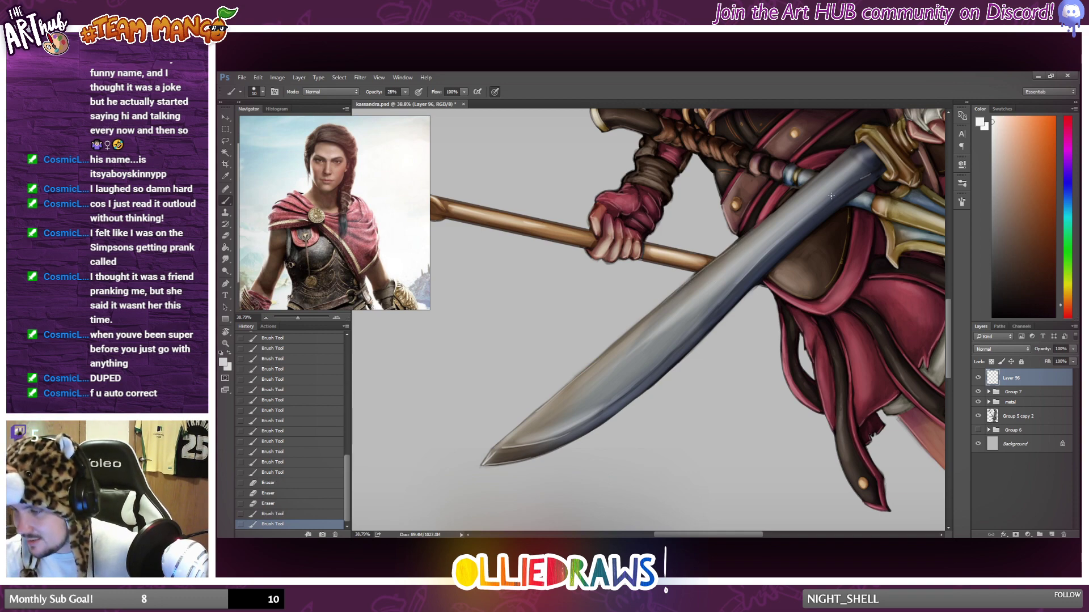
# Brush a pale highlight along the lower edge of the sword blade near the hilt, undoing and redrawing the stroke.
pyautogui.moveTo(831, 195); pyautogui.dragTo(780, 240)
pyautogui.hotkey('ctrl', 'z')
pyautogui.moveTo(873, 174); pyautogui.dragTo(807, 224)
pyautogui.hotkey('ctrl', 'z')
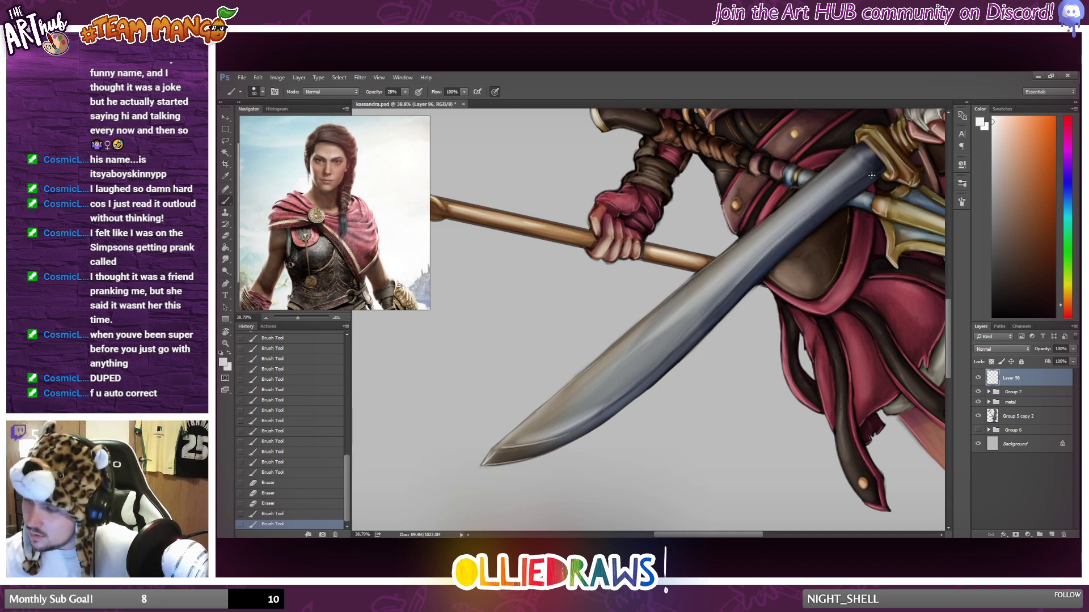
pyautogui.moveTo(872, 175); pyautogui.dragTo(808, 219)
pyautogui.hotkey('ctrl', 'z')
pyautogui.moveTo(874, 173); pyautogui.dragTo(811, 215)
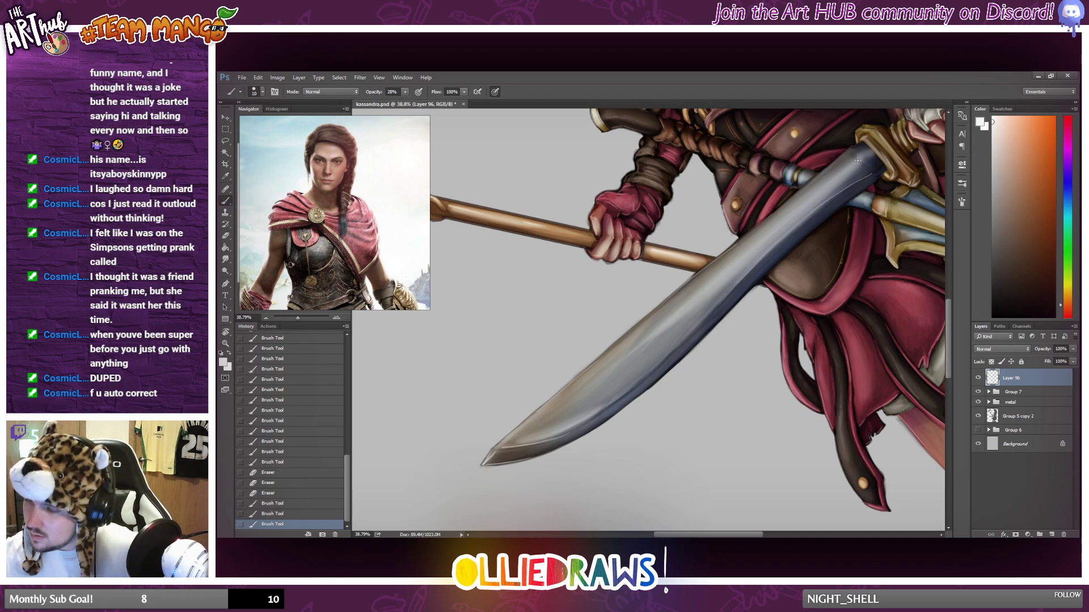
pyautogui.hotkey('ctrl', 'z')
pyautogui.moveTo(876, 173); pyautogui.dragTo(828, 205)
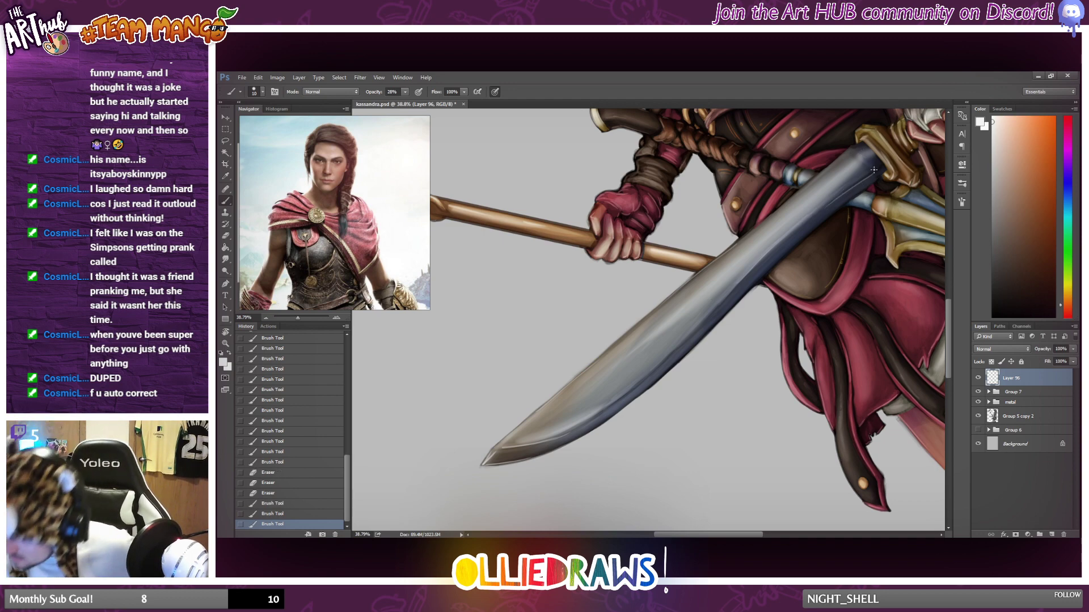
# Brush short pale highlights across the base of the sword blade where it meets the gold guard.
pyautogui.moveTo(873, 169); pyautogui.dragTo(877, 172)
pyautogui.moveTo(874, 171)
pyautogui.mouseDown()
pyautogui.moveTo(853, 149)
pyautogui.moveTo(863, 158)
pyautogui.mouseUp()
pyautogui.moveTo(854, 148); pyautogui.dragTo(871, 160)
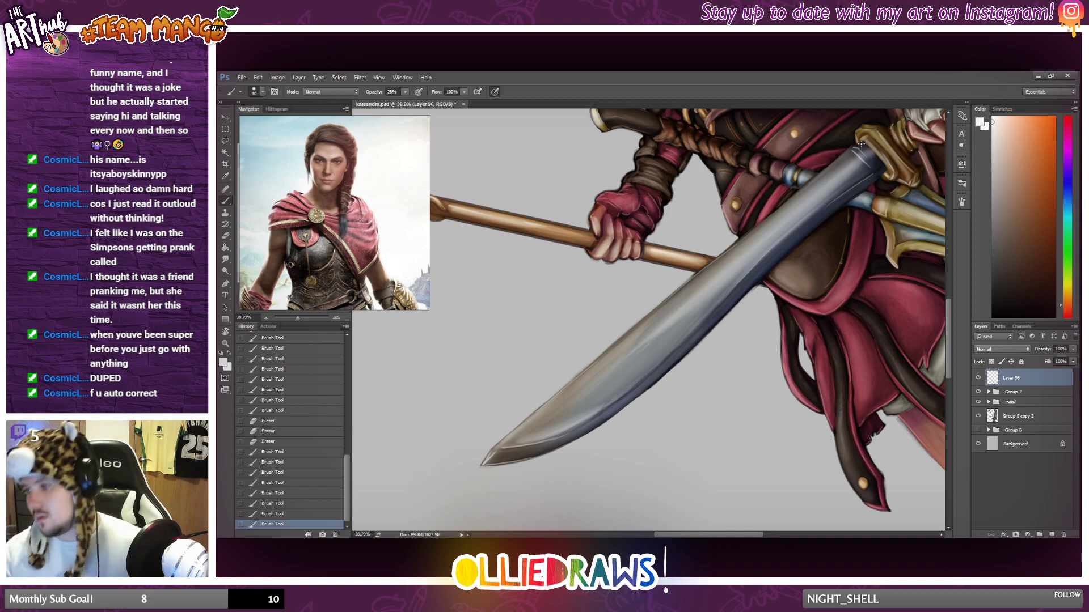
# Brush small pale highlights on the front edge of the dark leather chest armour just below the red cloth.
pyautogui.hotkey('ctrl', '0')
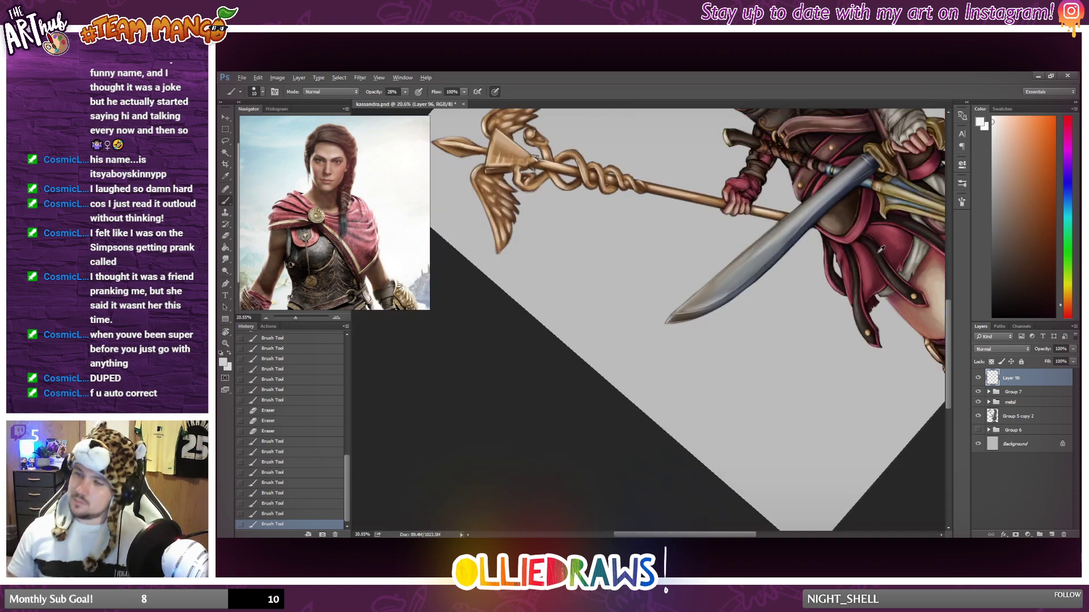
pyautogui.scroll(5, 654, 287)
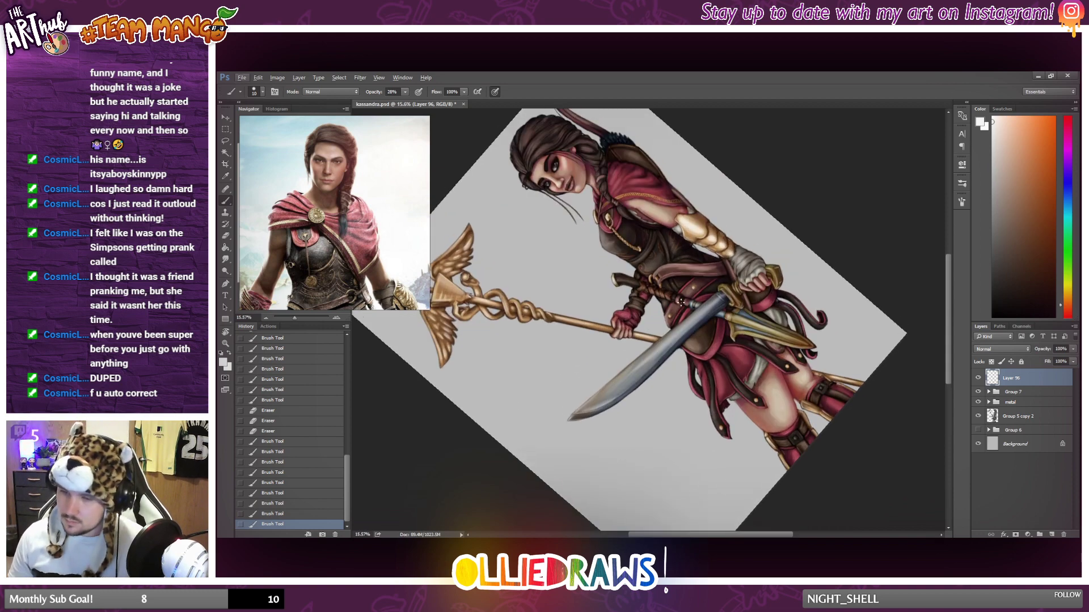
pyautogui.scroll(6, 654, 287)
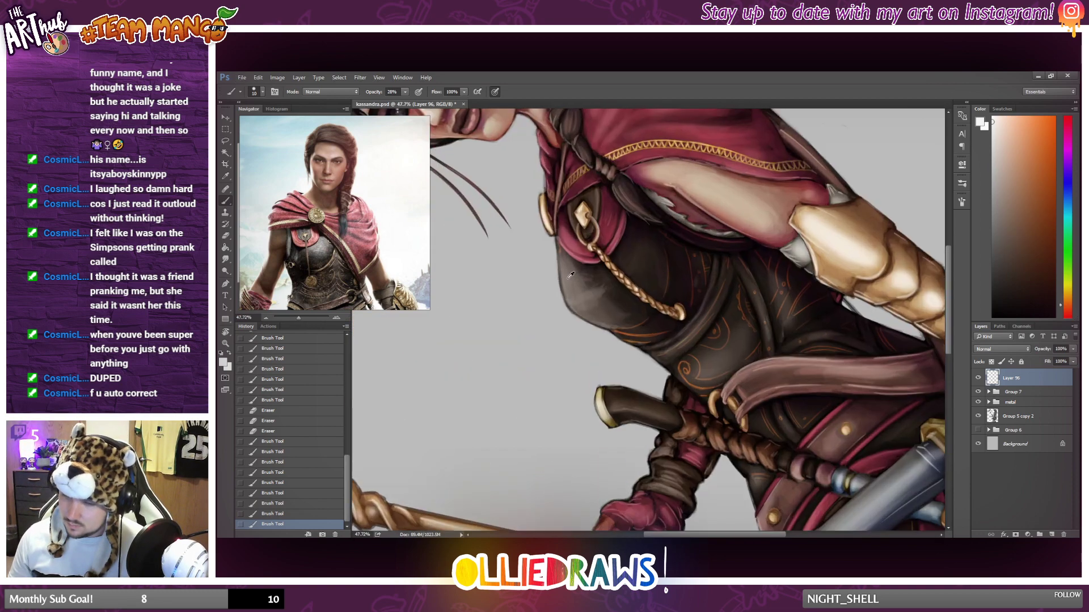
pyautogui.scroll(2, 572, 279)
pyautogui.scroll(1, 675, 250)
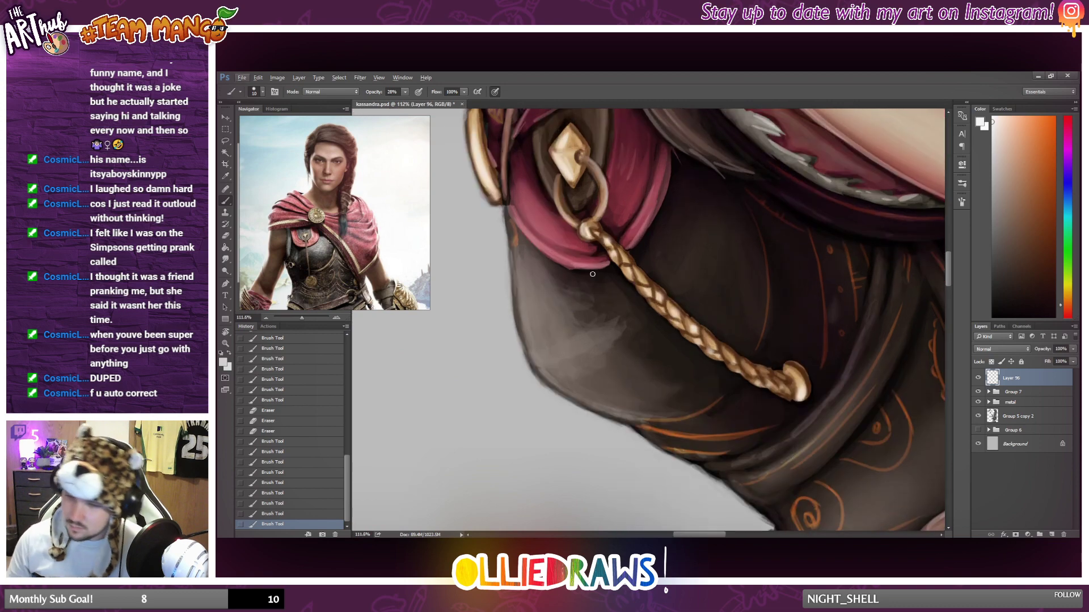
pyautogui.moveTo(509, 243); pyautogui.dragTo(512, 248)
pyautogui.moveTo(510, 240); pyautogui.dragTo(512, 240)
pyautogui.keyDown('alt'); pyautogui.click(512, 242); pyautogui.keyUp('alt')
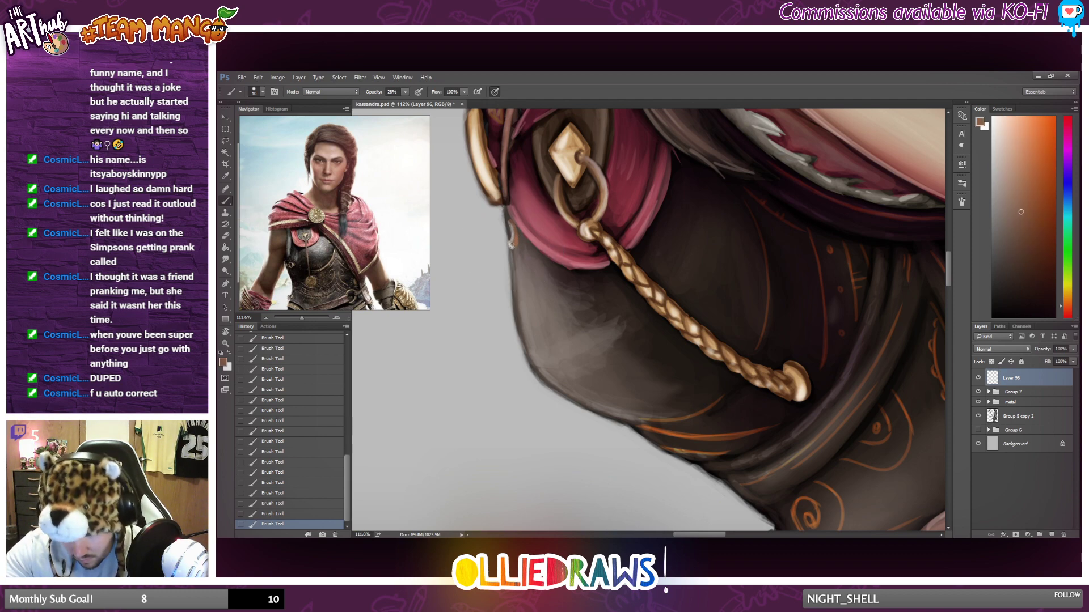
pyautogui.keyDown('alt'); pyautogui.click(511, 226); pyautogui.keyUp('alt')
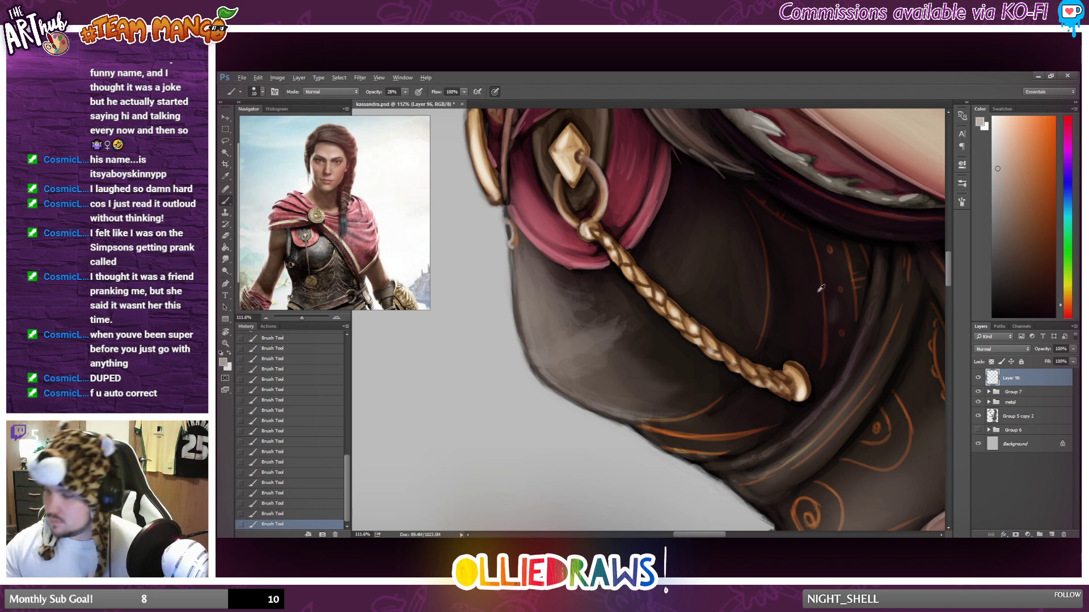
# Pick a light beige for the front edge of the chest armour and soften the highlights there with the Eraser.
pyautogui.keyDown('alt'); pyautogui.click(542, 296); pyautogui.keyUp('alt')
pyautogui.click(1006, 184)
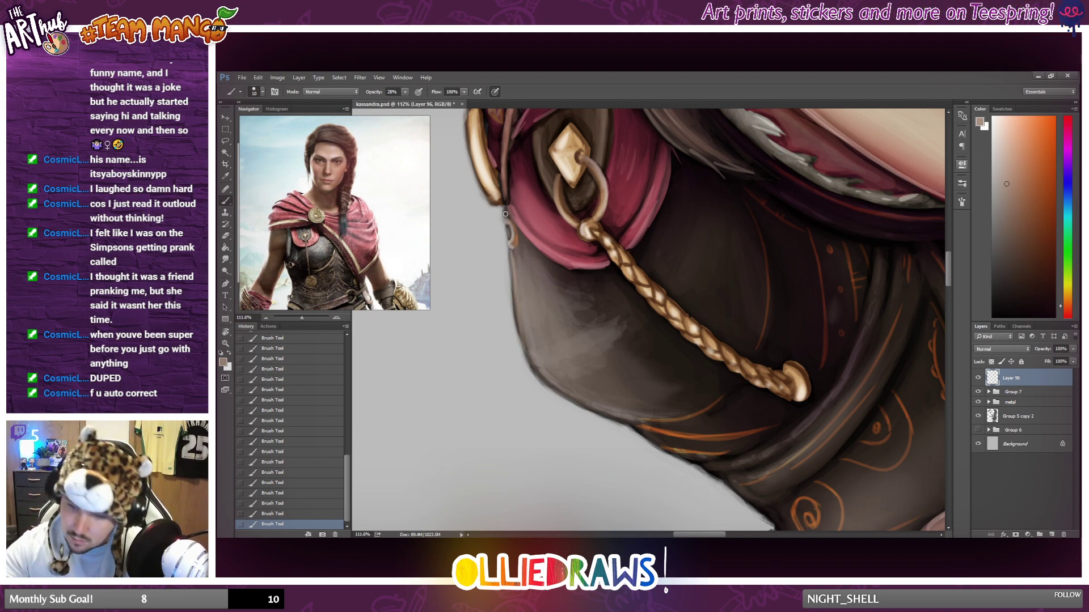
pyautogui.scroll(-3, 588, 289)
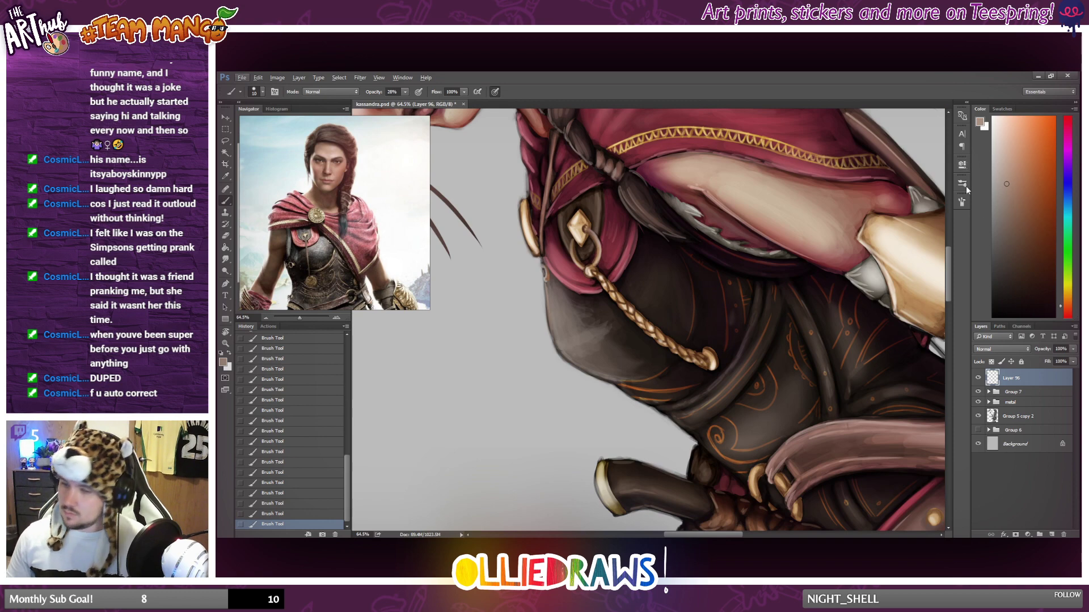
pyautogui.click(1002, 148)
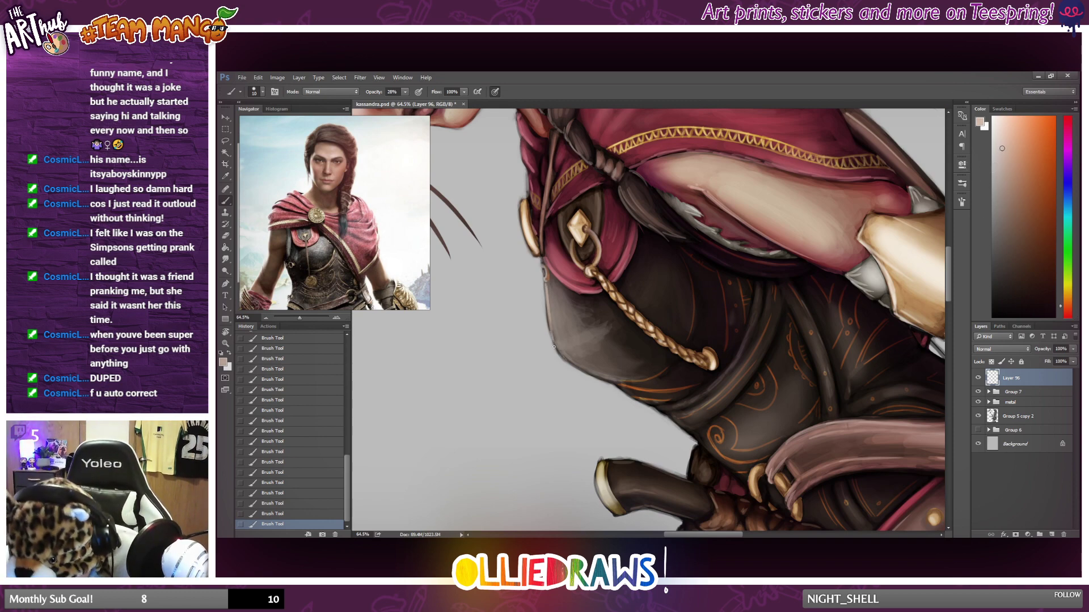
pyautogui.scroll(-1, 624, 375)
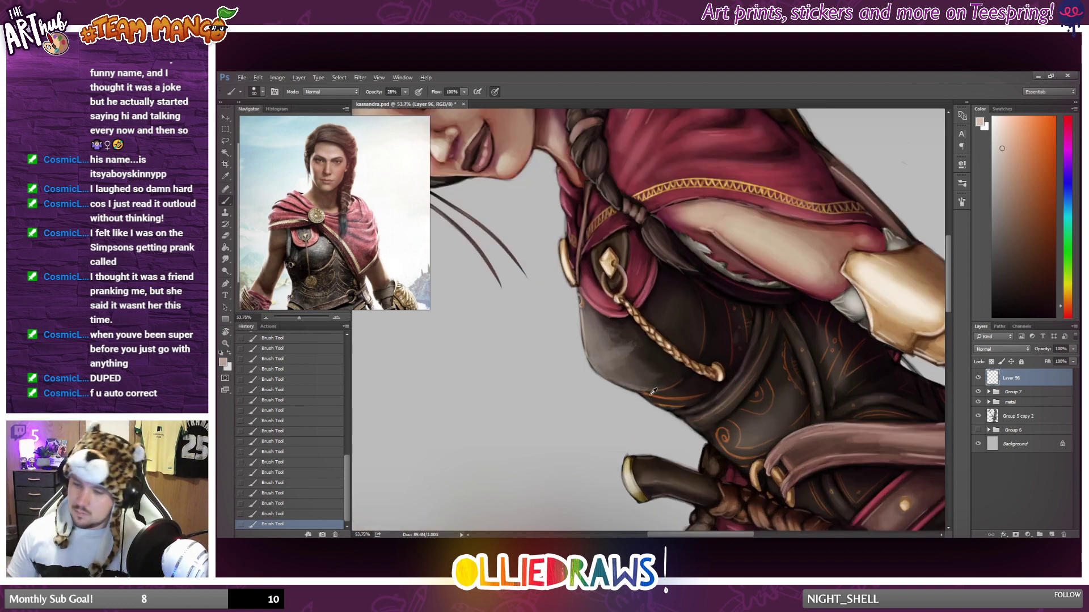
pyautogui.scroll(2, 653, 392)
pyautogui.click(227, 235)
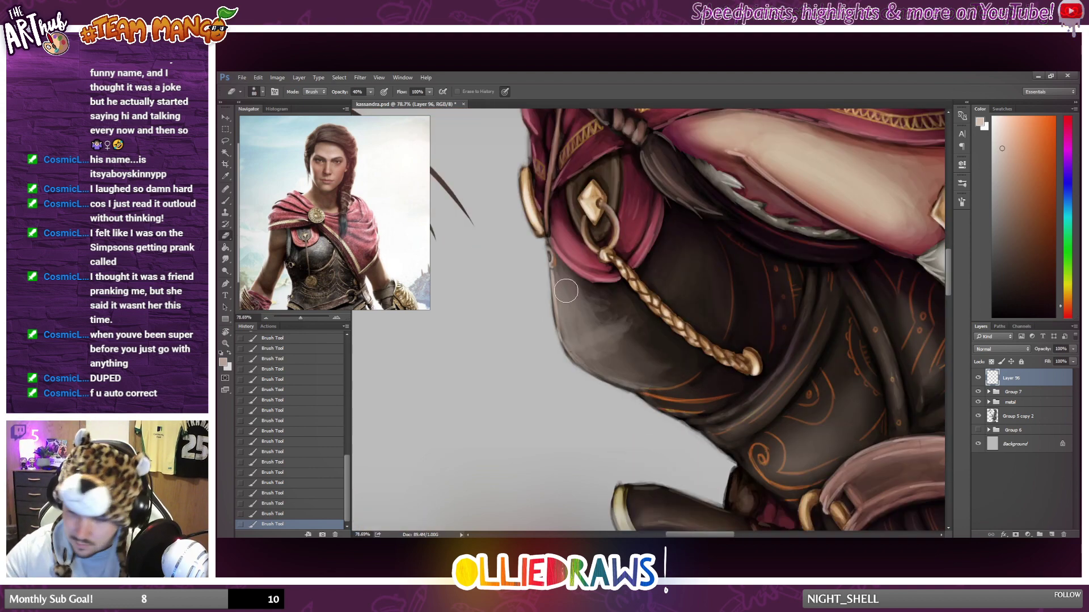
pyautogui.moveTo(566, 287); pyautogui.dragTo(573, 334)
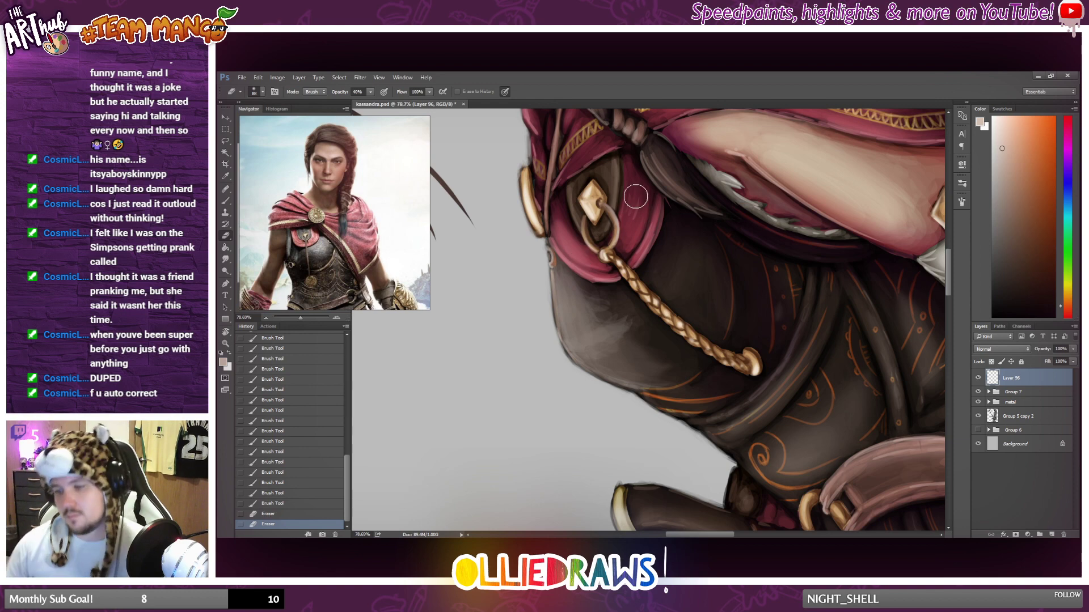
# Reset the canvas rotation to upright and view the whole figure.
pyautogui.scroll(-5, 678, 147)
pyautogui.scroll(-2, 671, 268)
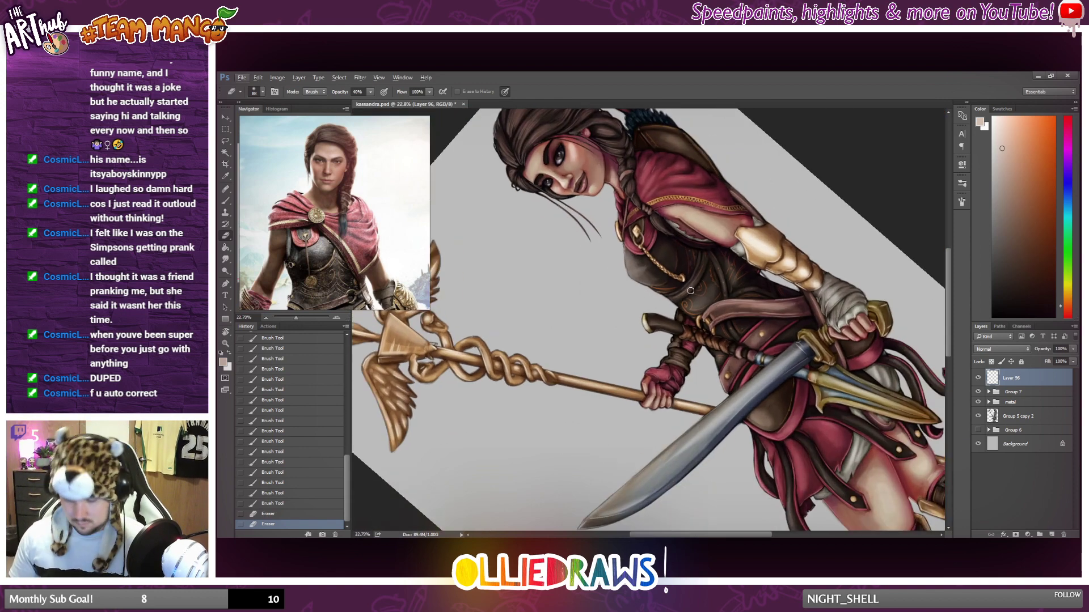
pyautogui.press('r')
pyautogui.click(335, 92)
pyautogui.scroll(-2, 624, 252)
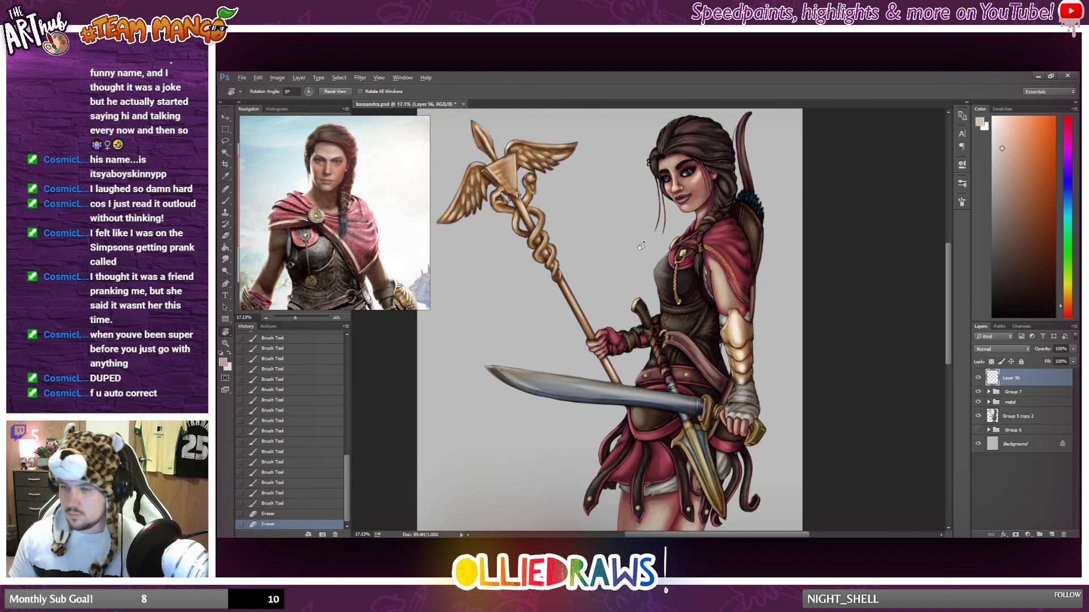
pyautogui.scroll(1, 697, 255)
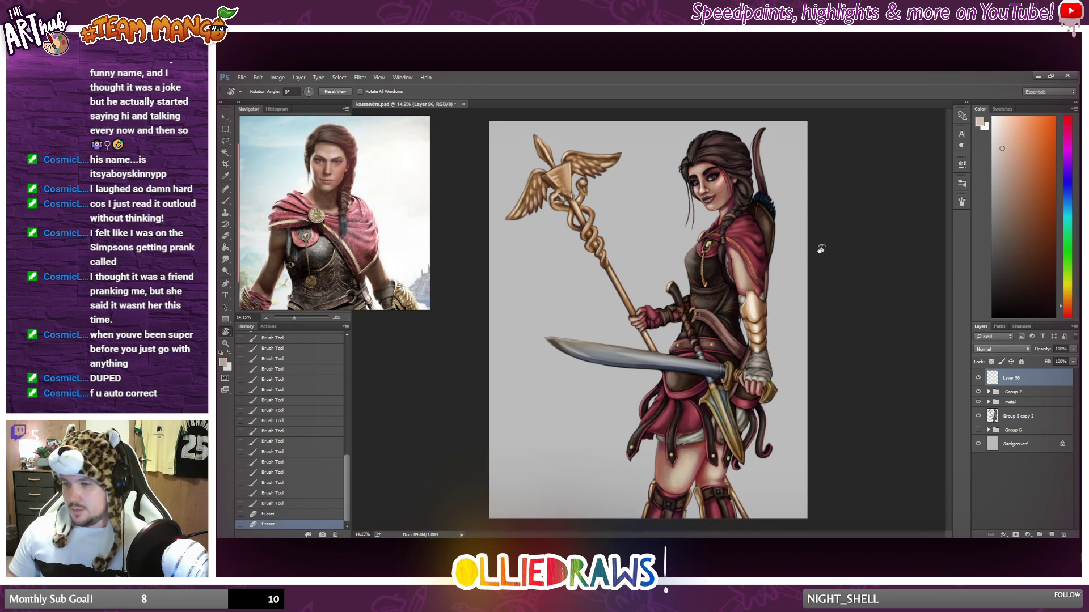
# Pick a pale peach colour and brush thin highlights along the upper part of the wooden bow behind the head.
pyautogui.click(1004, 138)
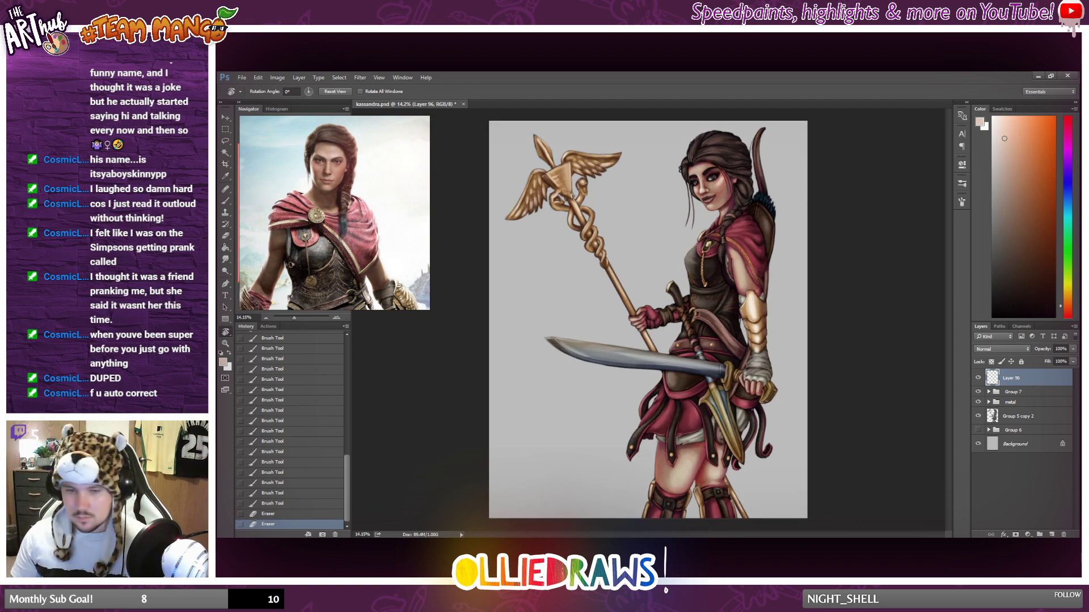
pyautogui.press('b')
pyautogui.scroll(5, 708, 177)
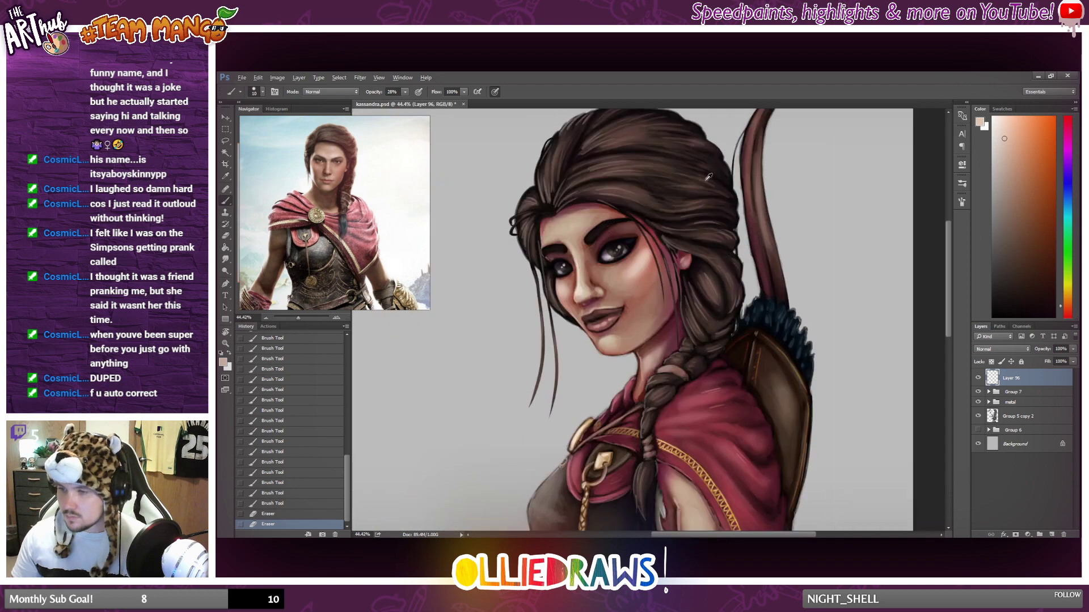
pyautogui.moveTo(740, 188)
pyautogui.mouseDown()
pyautogui.moveTo(744, 148)
pyautogui.moveTo(754, 252)
pyautogui.moveTo(742, 256)
pyautogui.mouseUp()
pyautogui.scroll(3, 772, 316)
pyautogui.moveTo(749, 211)
pyautogui.mouseDown()
pyautogui.moveTo(742, 247)
pyautogui.moveTo(746, 229)
pyautogui.mouseUp()
pyautogui.moveTo(763, 189); pyautogui.dragTo(743, 252)
# Soften the highlight at the bow's tip with the Eraser and brush a fresh one over it.
pyautogui.press('e')
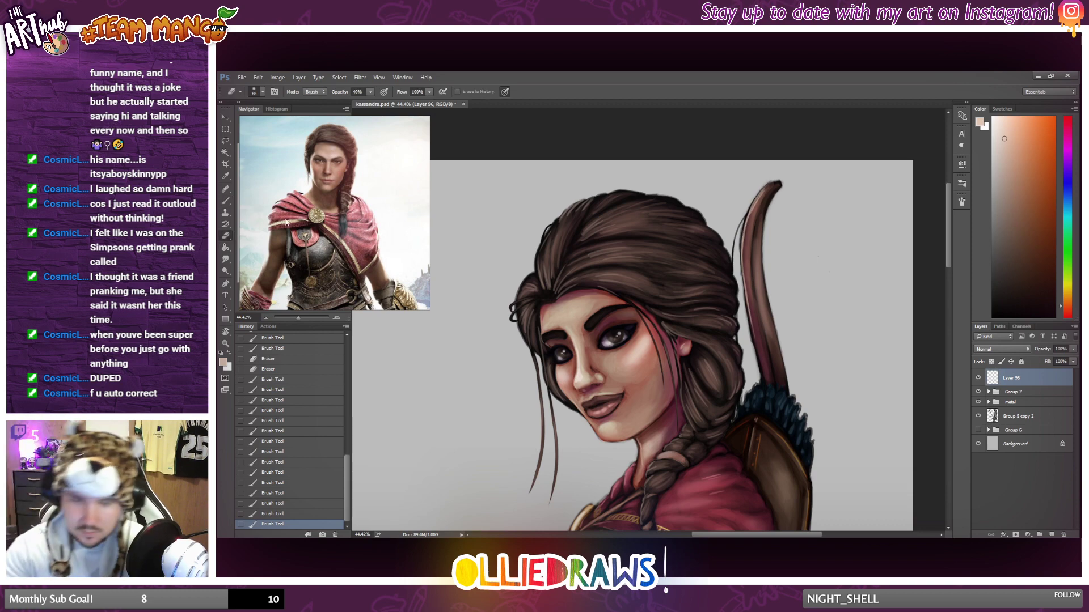
pyautogui.moveTo(764, 202)
pyautogui.mouseDown()
pyautogui.moveTo(753, 224)
pyautogui.moveTo(771, 176)
pyautogui.moveTo(745, 257)
pyautogui.moveTo(634, 181)
pyautogui.moveTo(777, 183)
pyautogui.mouseUp()
pyautogui.click(225, 202)
pyautogui.moveTo(761, 193); pyautogui.dragTo(775, 184)
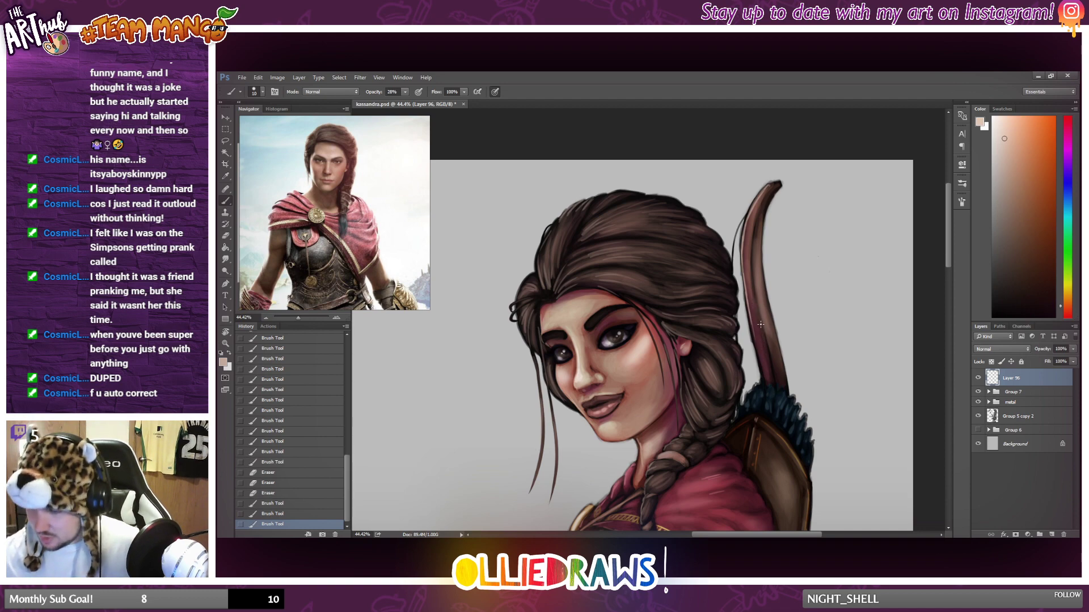
# Brush pale peach highlights along the bow's lower section down to the quiver and reinforce those at its tip.
pyautogui.moveTo(761, 340); pyautogui.dragTo(762, 313)
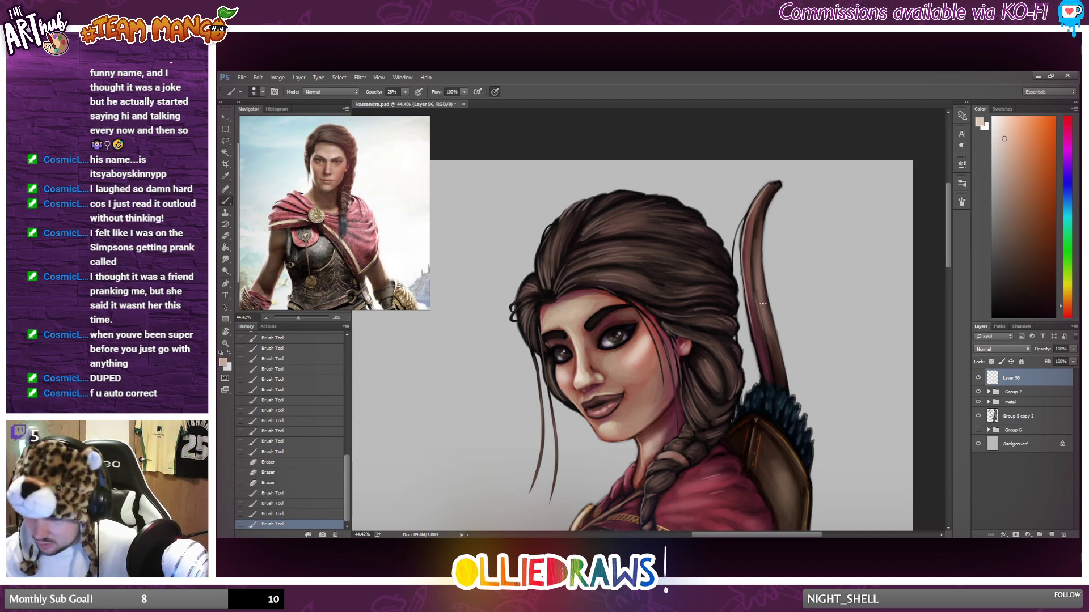
pyautogui.moveTo(764, 380)
pyautogui.mouseDown()
pyautogui.moveTo(747, 319)
pyautogui.moveTo(763, 378)
pyautogui.moveTo(757, 353)
pyautogui.mouseUp()
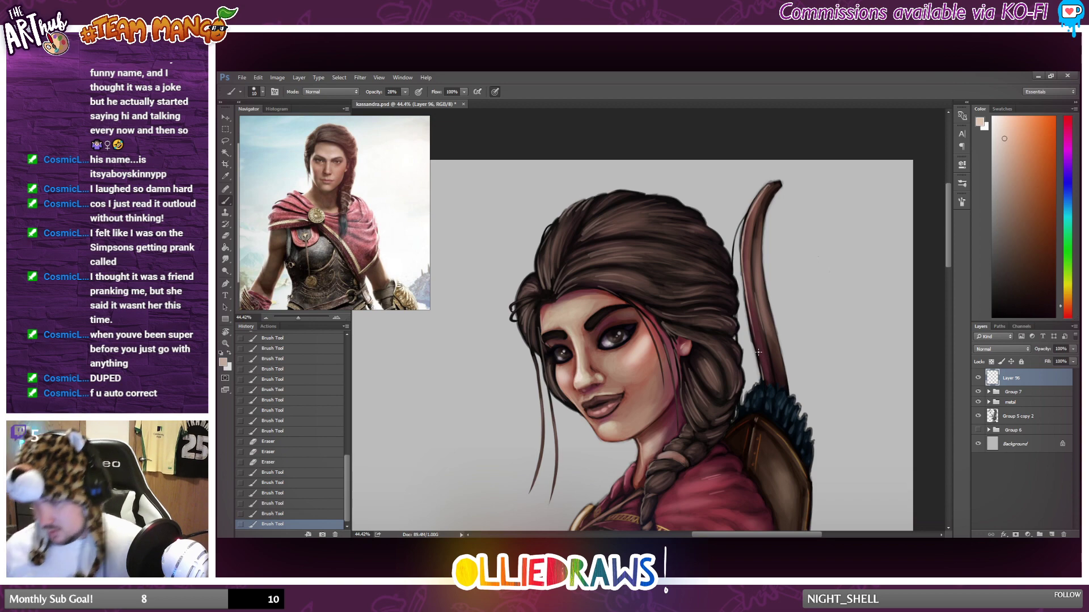
pyautogui.moveTo(770, 185); pyautogui.dragTo(782, 181)
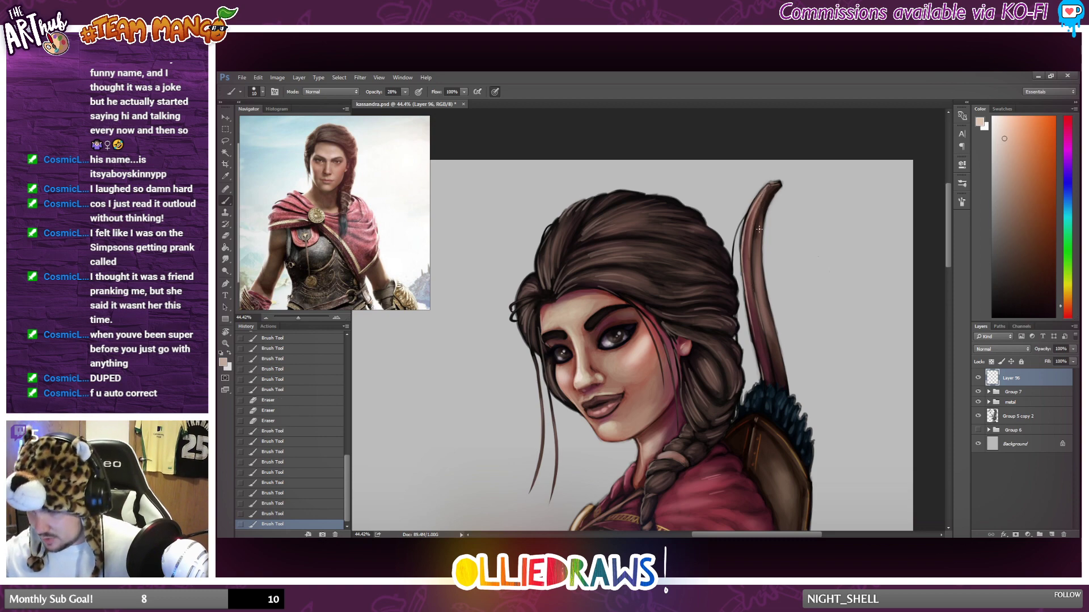
pyautogui.moveTo(766, 192); pyautogui.dragTo(754, 235)
pyautogui.scroll(-5, 750, 283)
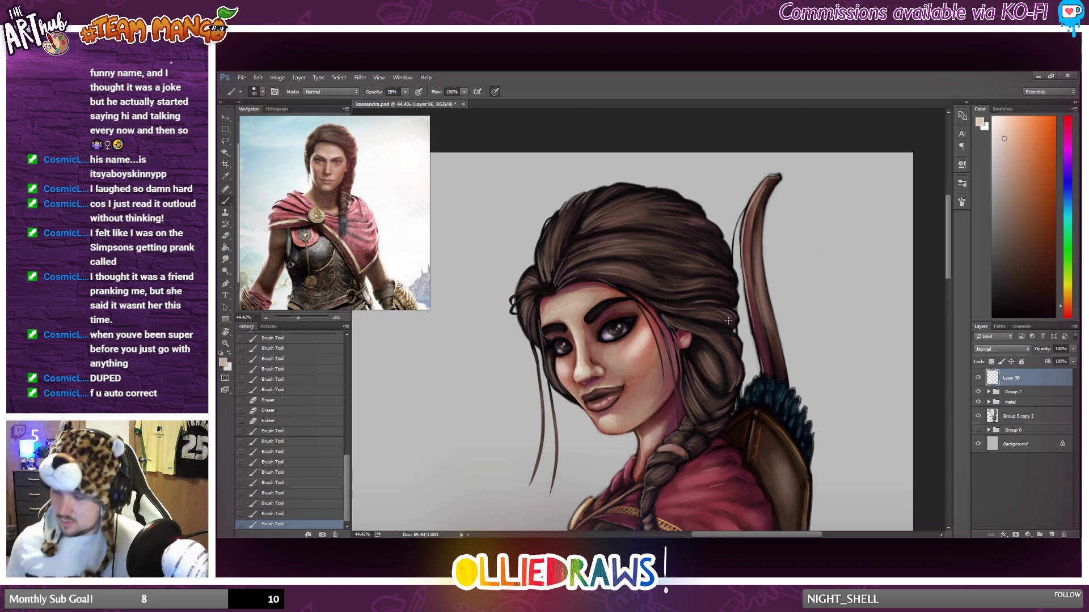
pyautogui.scroll(-3, 757, 350)
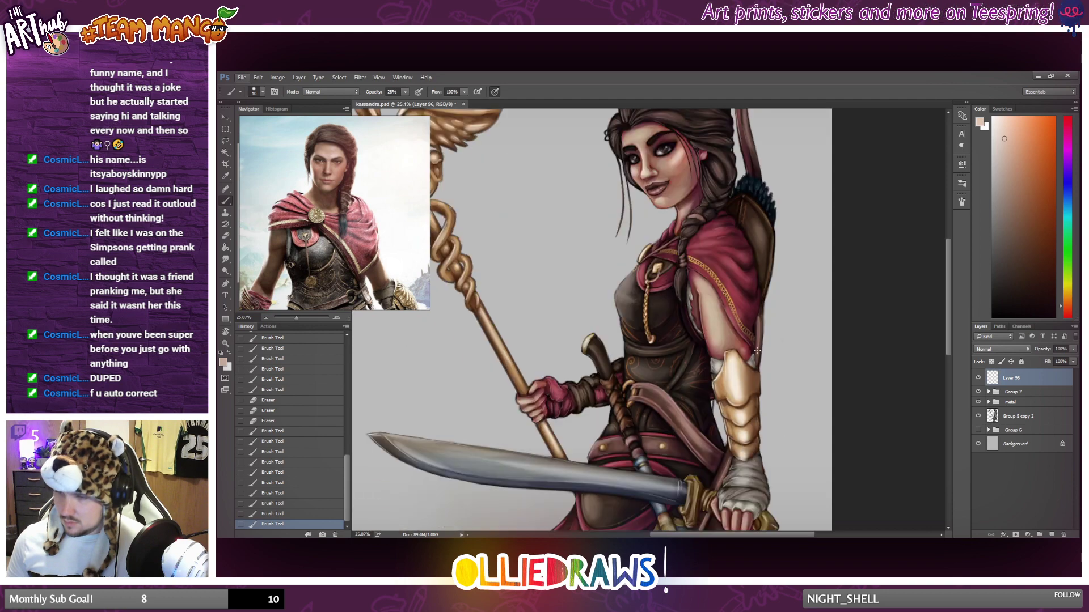
# Brush thin pale peach highlights on the bow's visible sections behind the cloak and upper arm and beside the wrapped wrist.
pyautogui.scroll(-2, 758, 349)
pyautogui.scroll(3, 781, 376)
pyautogui.scroll(-1, 781, 377)
pyautogui.scroll(3, 745, 357)
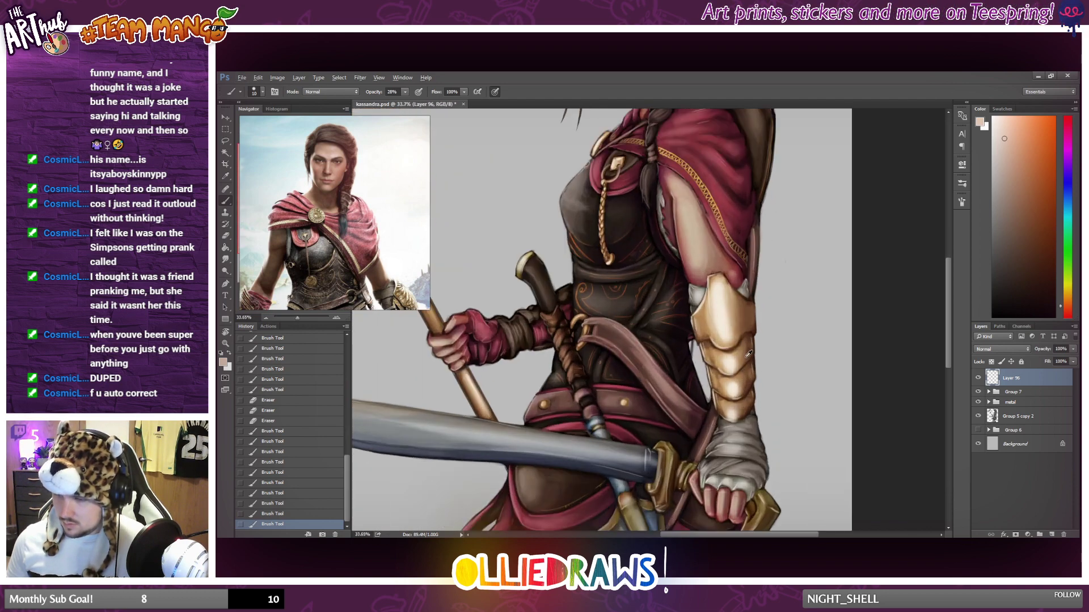
pyautogui.moveTo(757, 211); pyautogui.dragTo(758, 253)
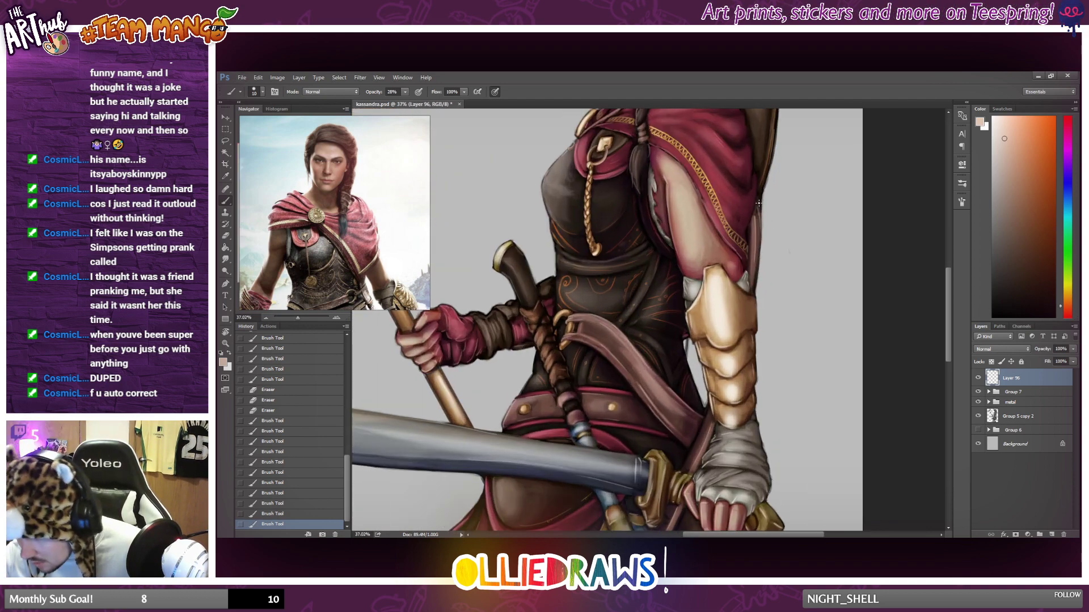
pyautogui.moveTo(759, 202); pyautogui.dragTo(759, 226)
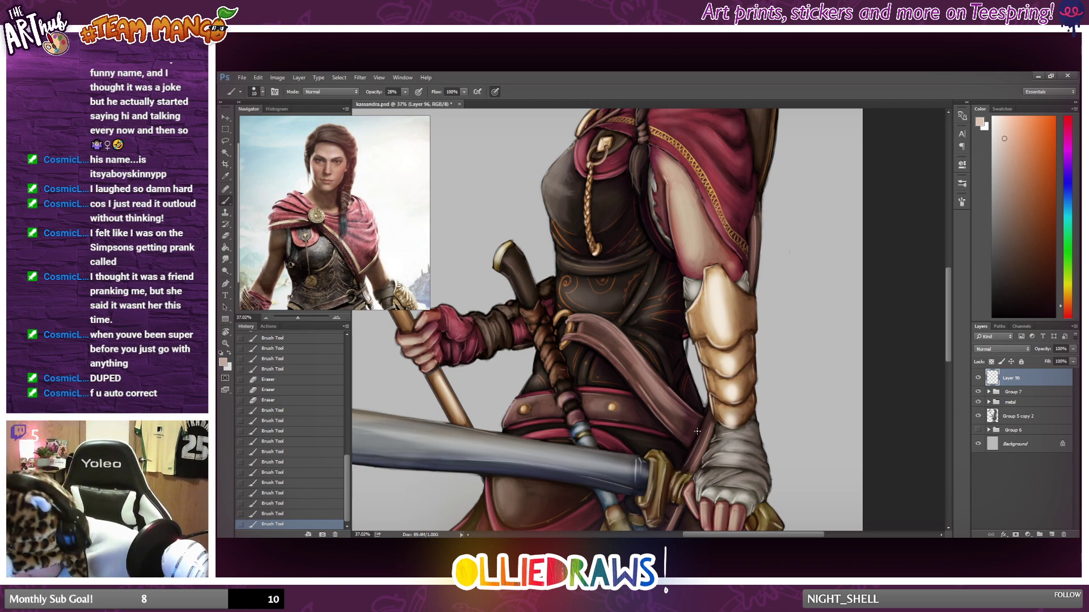
pyautogui.moveTo(683, 467); pyautogui.dragTo(696, 440)
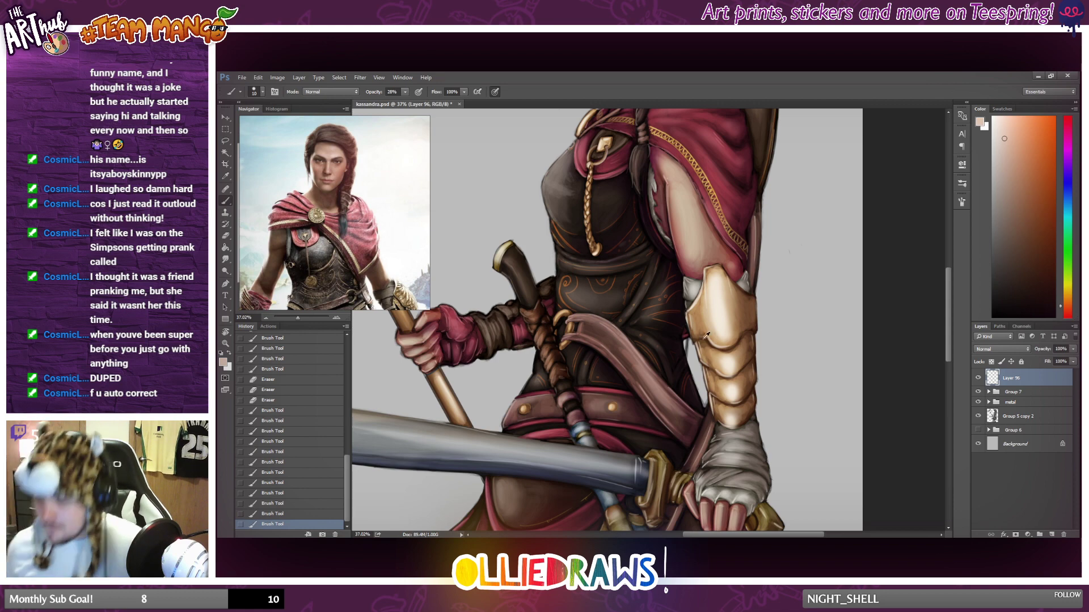
# Brush a pale highlight on the bow's lower end behind the dagger and compare it with the previous history state.
pyautogui.scroll(-4, 706, 336)
pyautogui.scroll(-3, 706, 335)
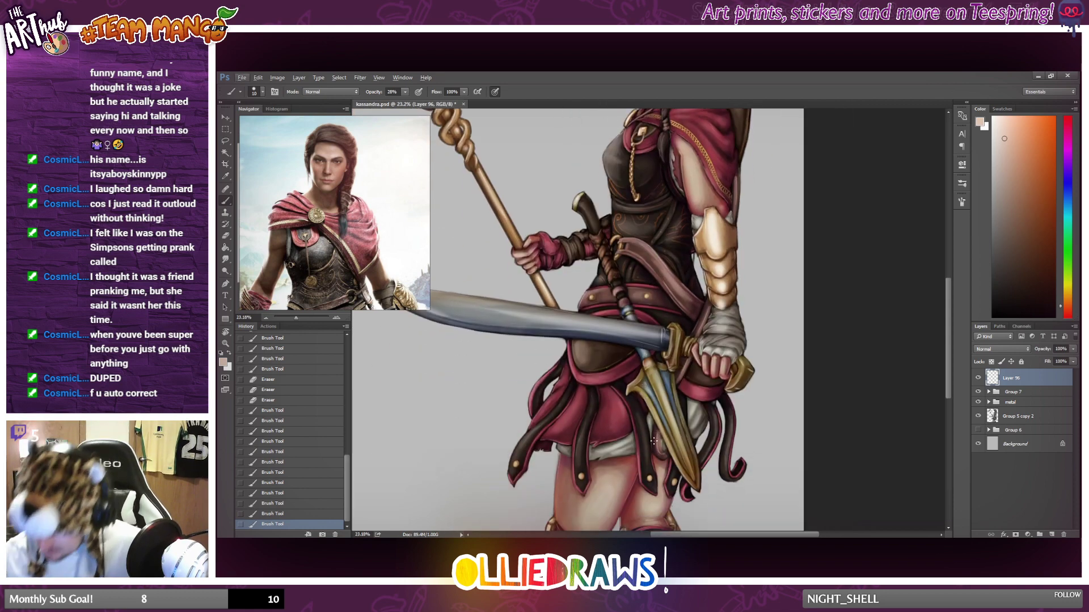
pyautogui.moveTo(654, 441); pyautogui.dragTo(658, 434)
pyautogui.hotkey('ctrl', 'z')
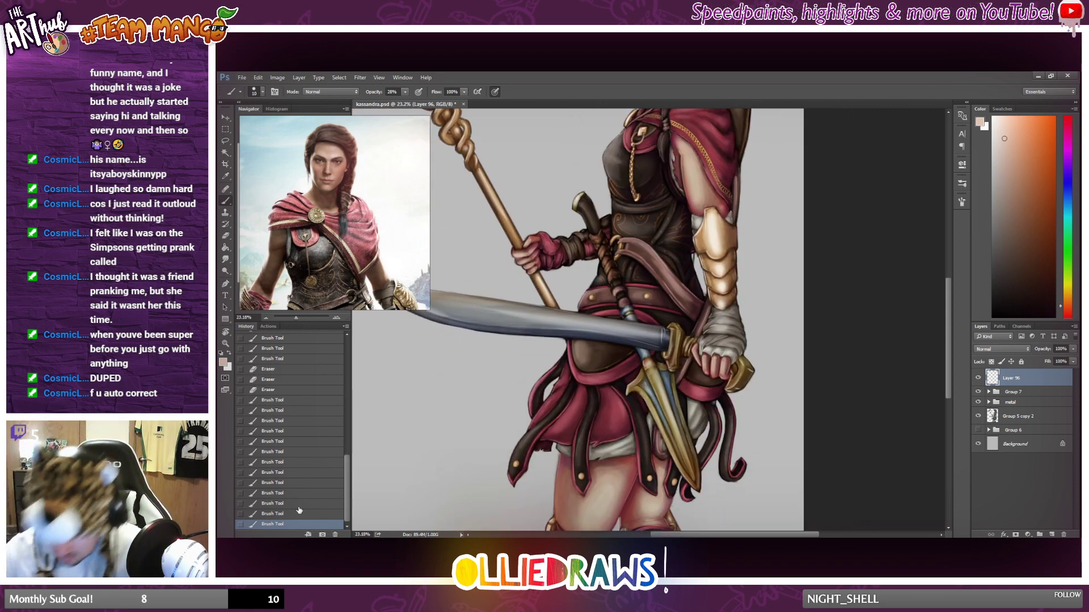
pyautogui.click(294, 516)
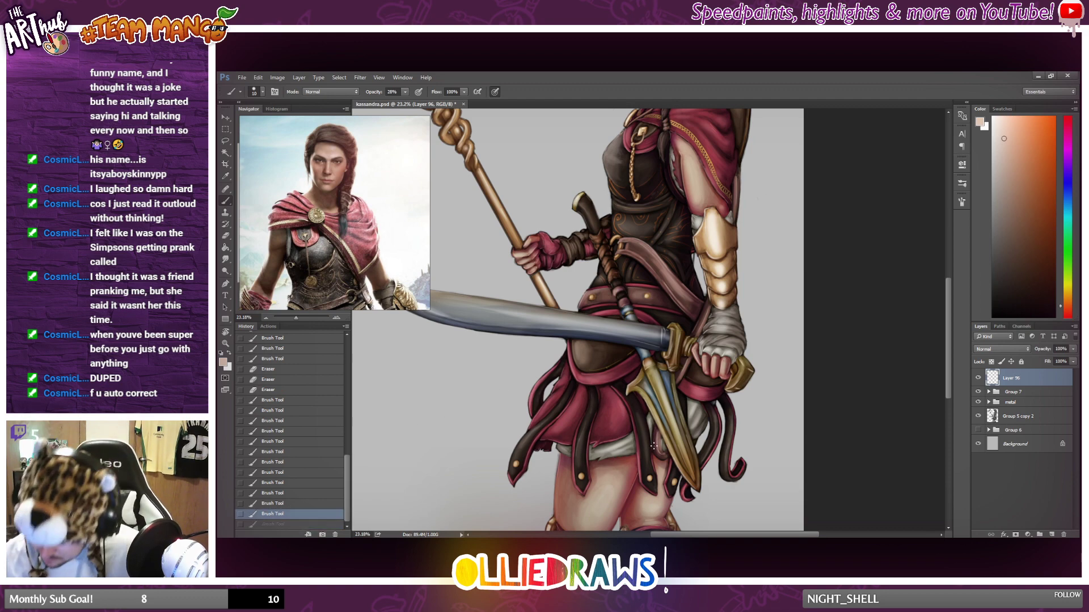
pyautogui.hotkey('ctrl', 'shift', 'z')
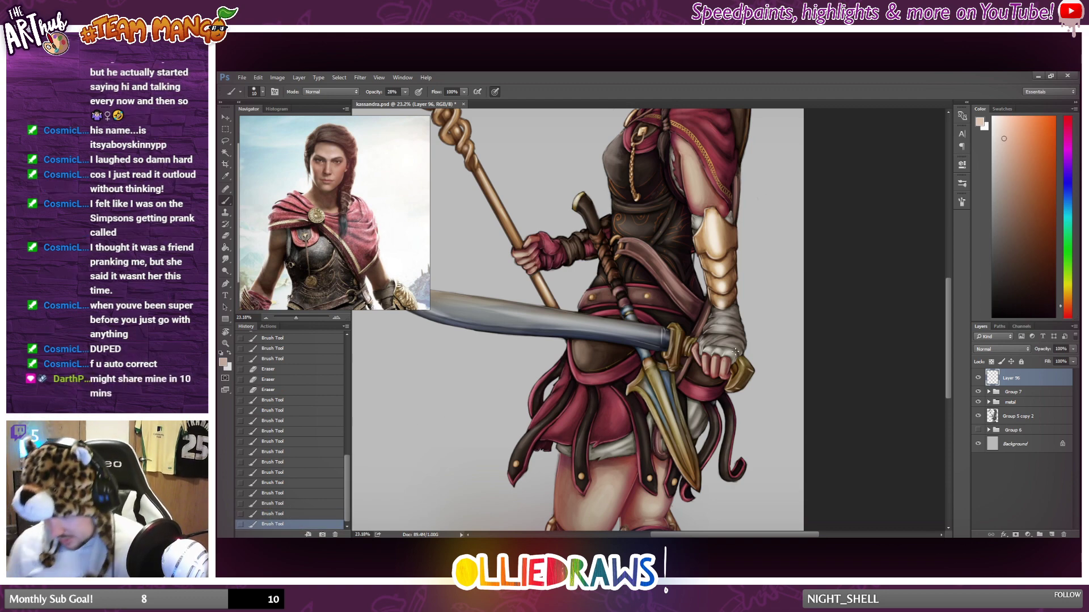
# Pick a lighter peach colour and brush small highlights on the buckles of both knee straps.
pyautogui.scroll(-2, 734, 344)
pyautogui.scroll(2, 734, 345)
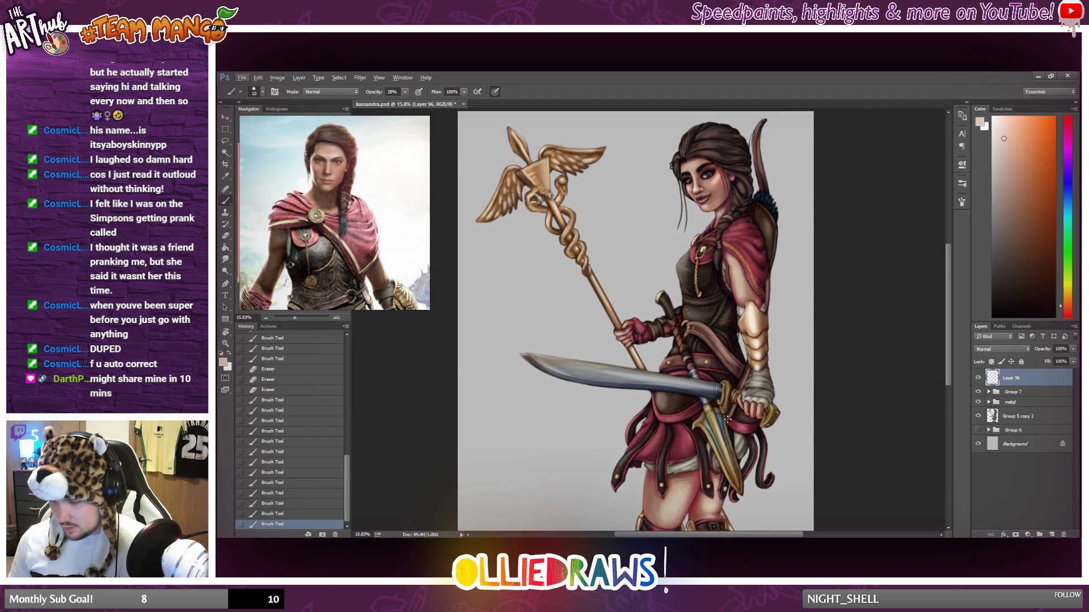
pyautogui.scroll(-1, 716, 412)
pyautogui.scroll(5, 663, 420)
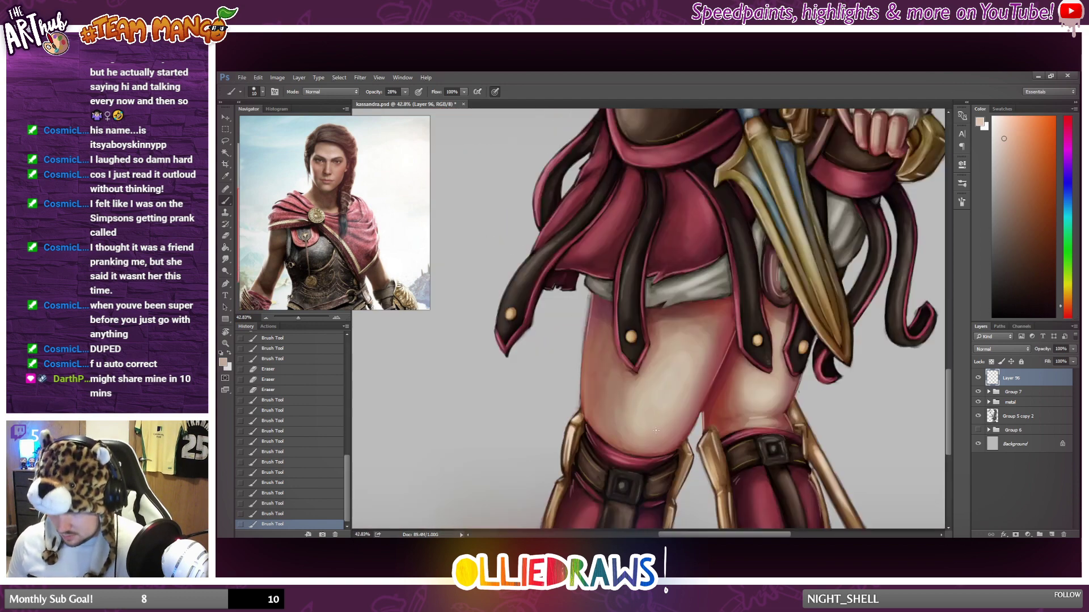
pyautogui.scroll(-1, 664, 420)
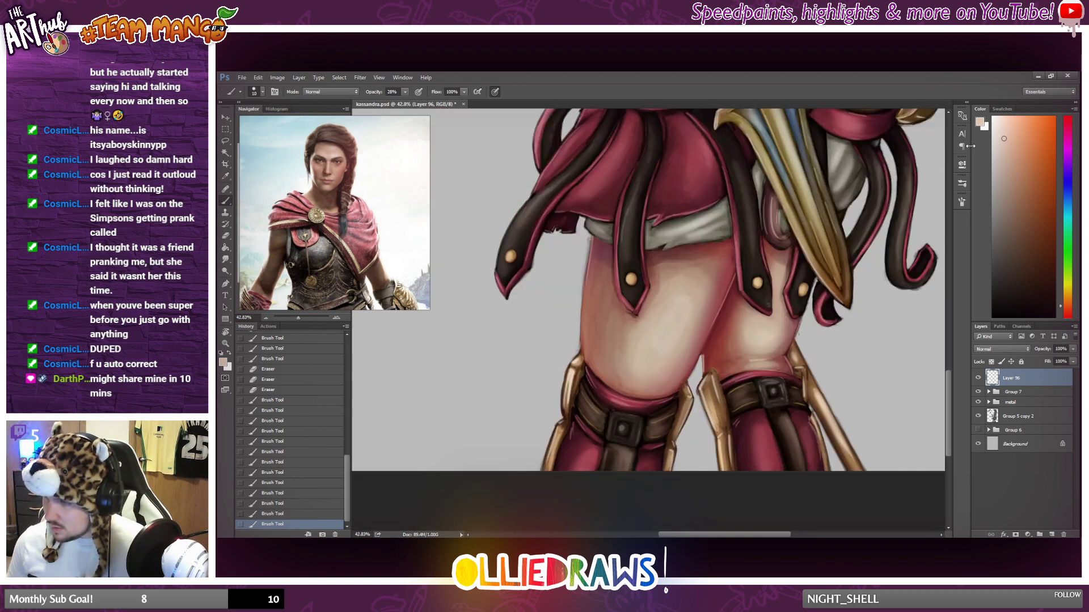
pyautogui.click(1002, 128)
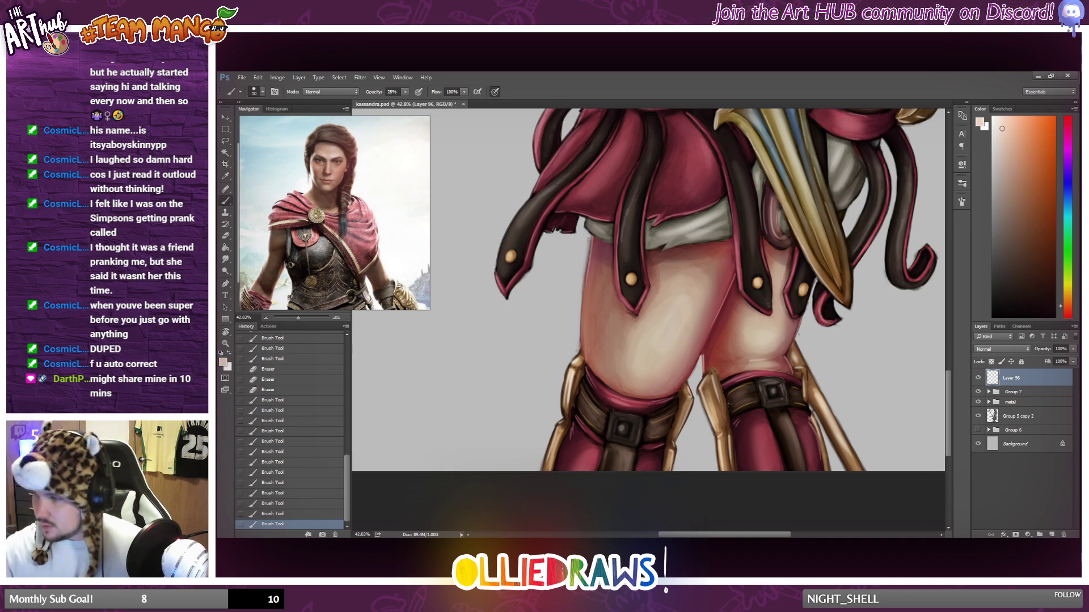
pyautogui.moveTo(622, 427); pyautogui.dragTo(647, 414)
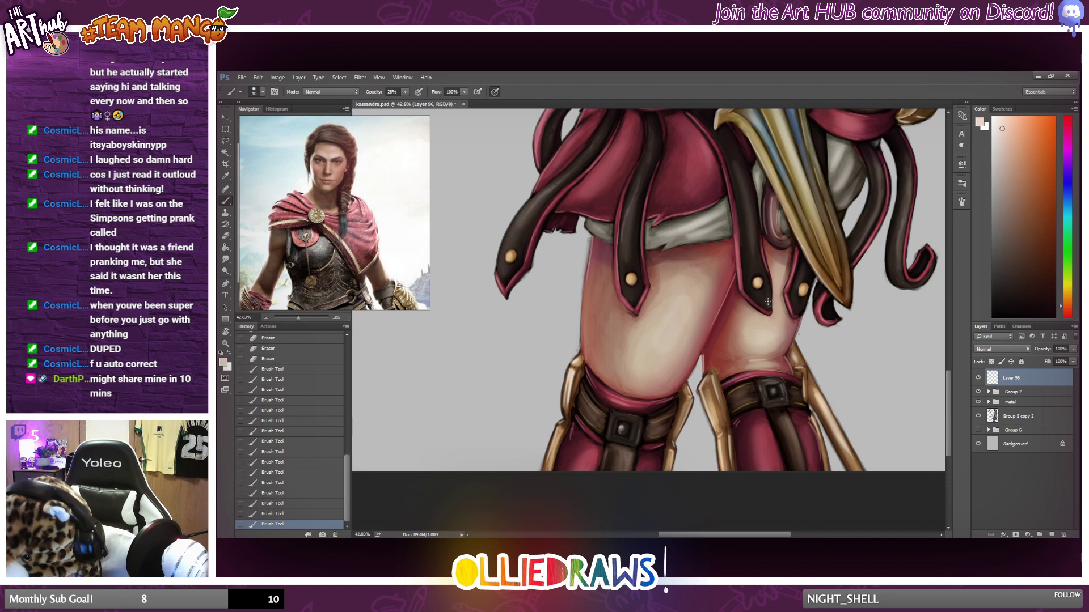
pyautogui.moveTo(772, 390); pyautogui.dragTo(770, 390)
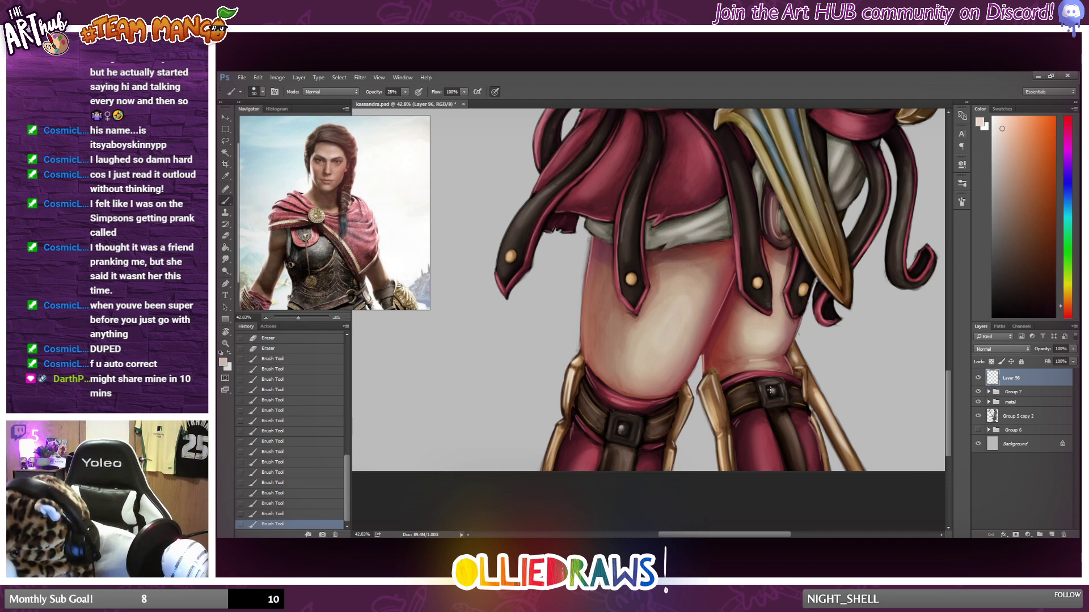
# Dab near-white highlights on the skirt straps' metal studs and the knee buckles with a 27 px brush at 79% opacity.
pyautogui.moveTo(630, 279); pyautogui.dragTo(630, 279)
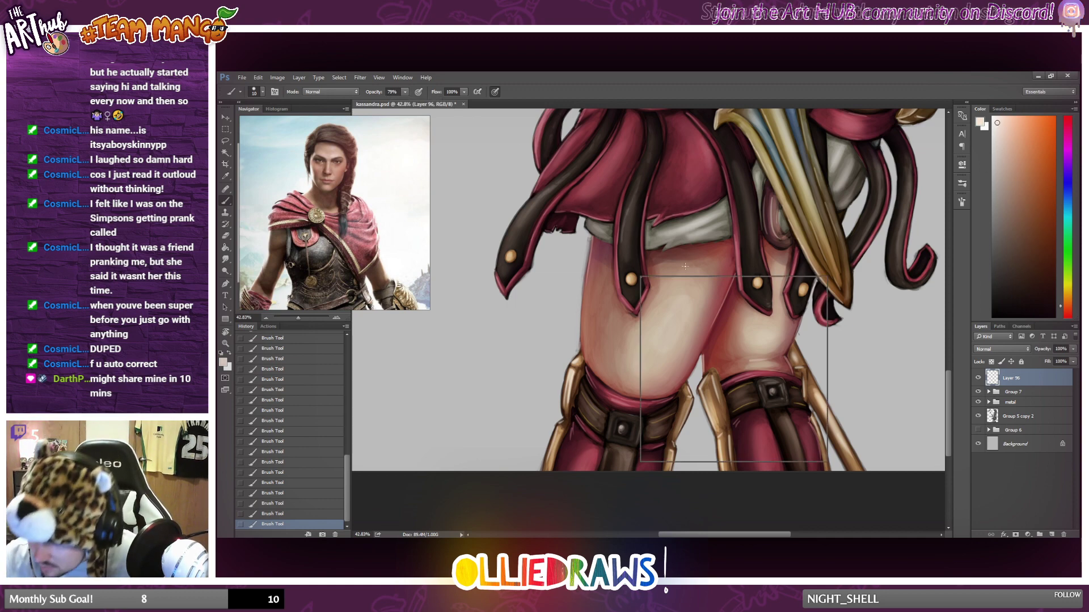
pyautogui.rightClick(628, 270)
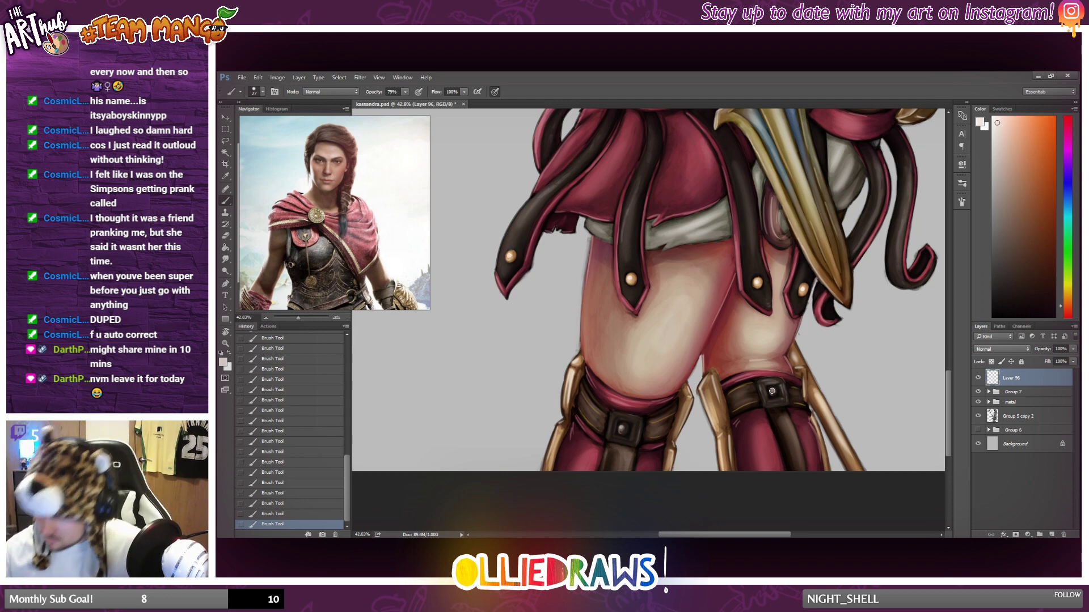
pyautogui.scroll(-6, 736, 379)
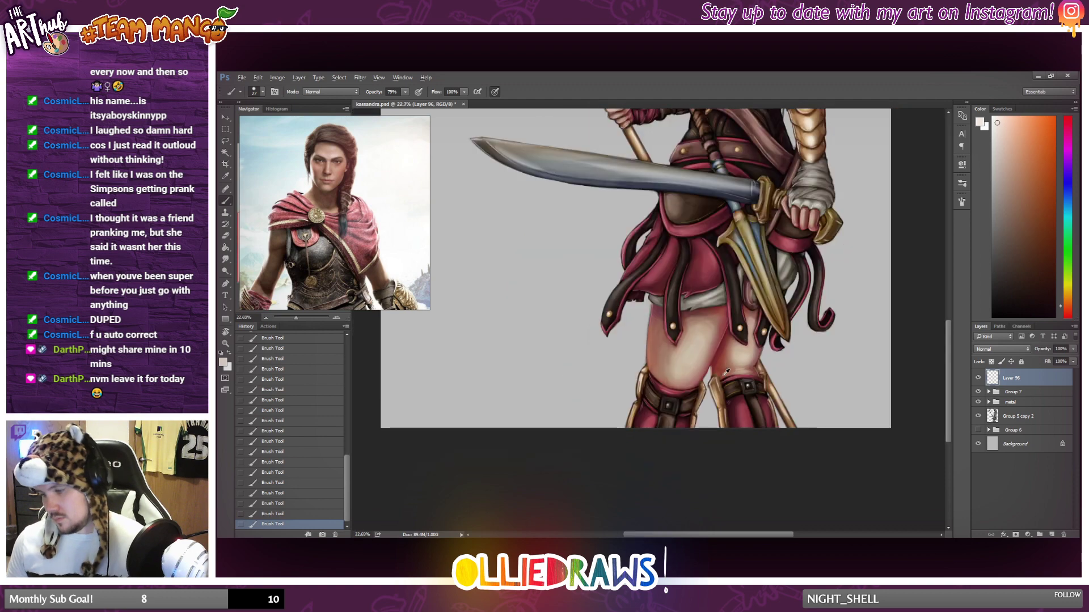
pyautogui.scroll(3, 737, 375)
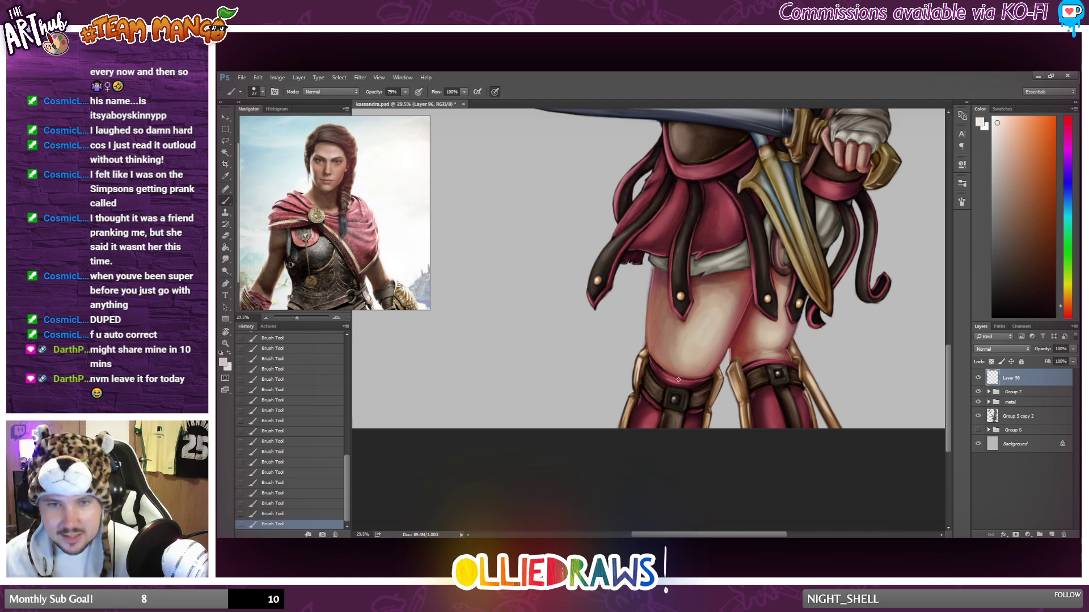
pyautogui.click(674, 399)
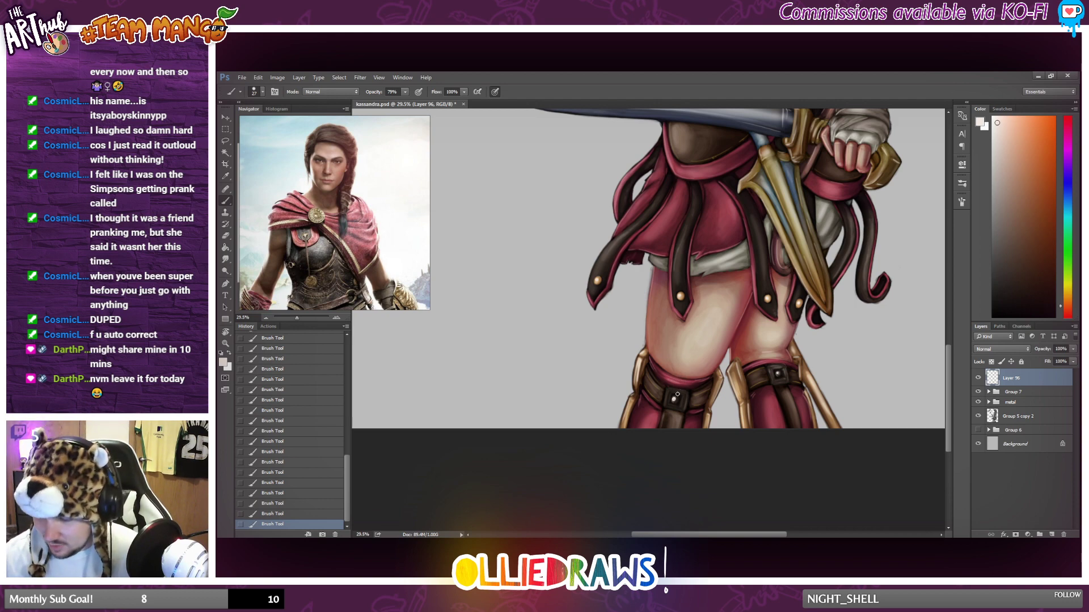
pyautogui.scroll(-5, 677, 394)
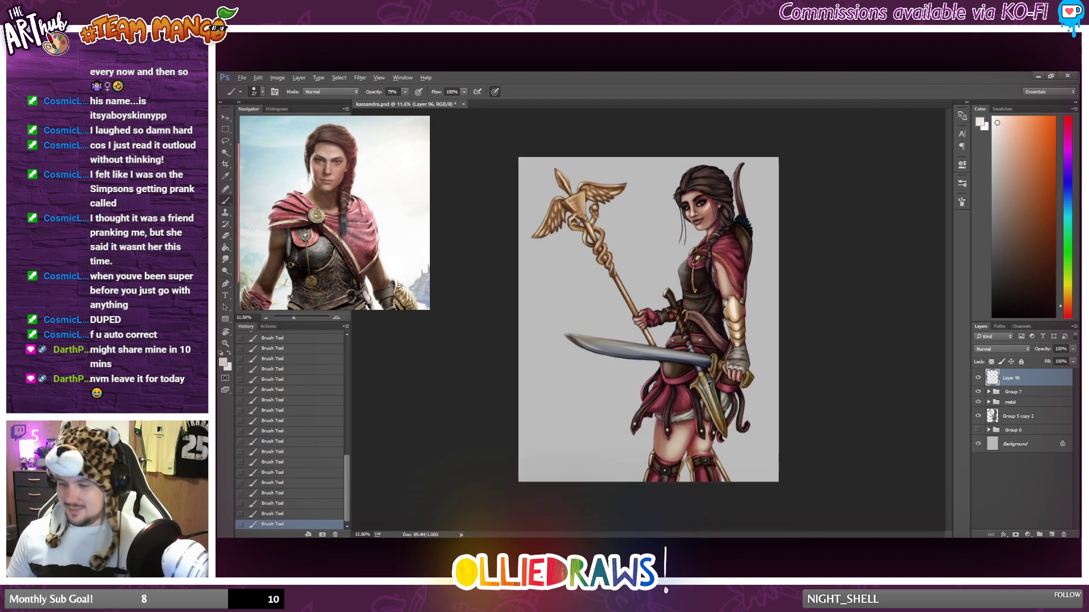
# Reduce the brush size and lower its opacity to about 40%, then brush highlights along the golden edge of the front knee guard.
pyautogui.scroll(3, 658, 426)
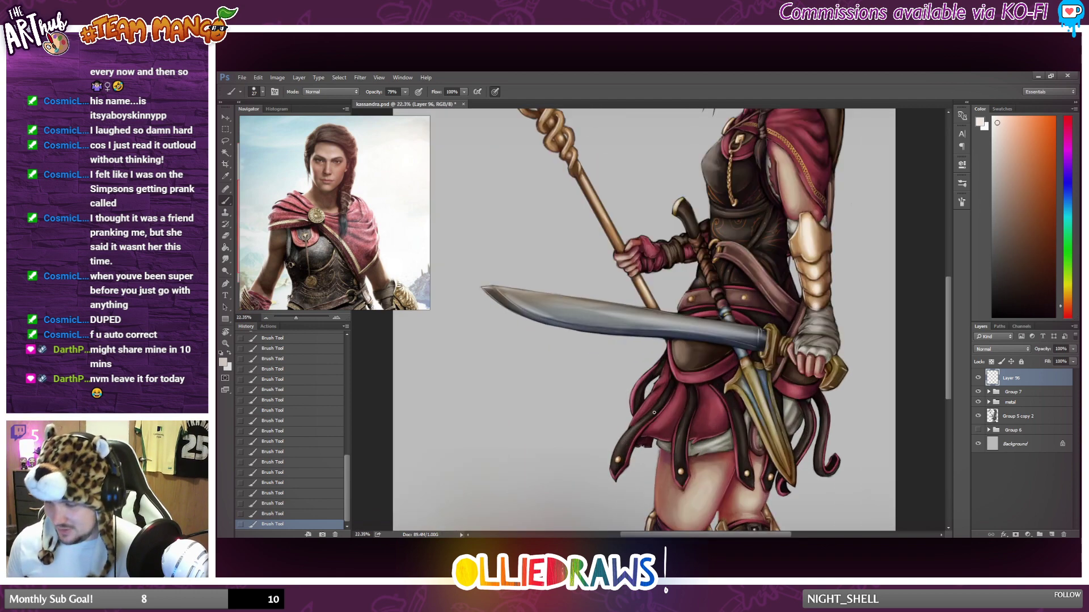
pyautogui.scroll(2, 654, 413)
pyautogui.scroll(-5, 624, 417)
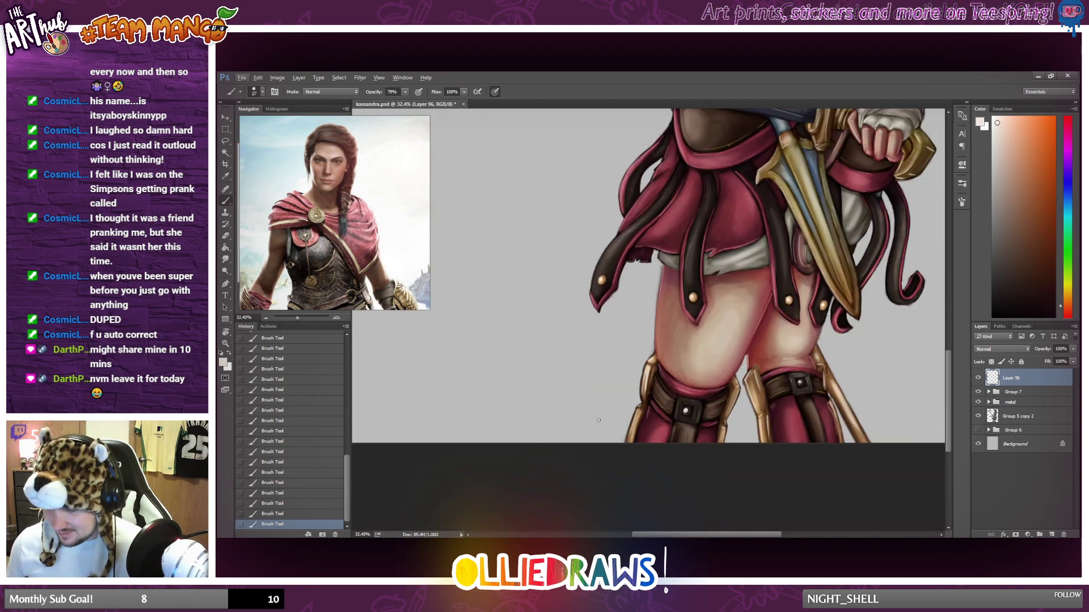
pyautogui.scroll(2, 598, 420)
pyautogui.rightClick(633, 353)
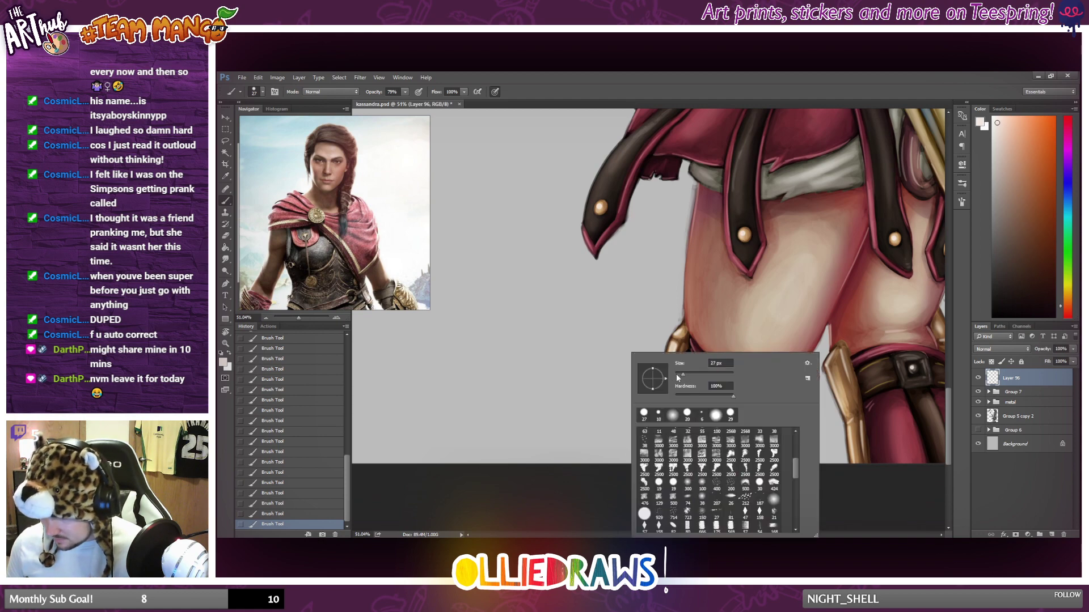
pyautogui.moveTo(676, 373); pyautogui.dragTo(680, 375)
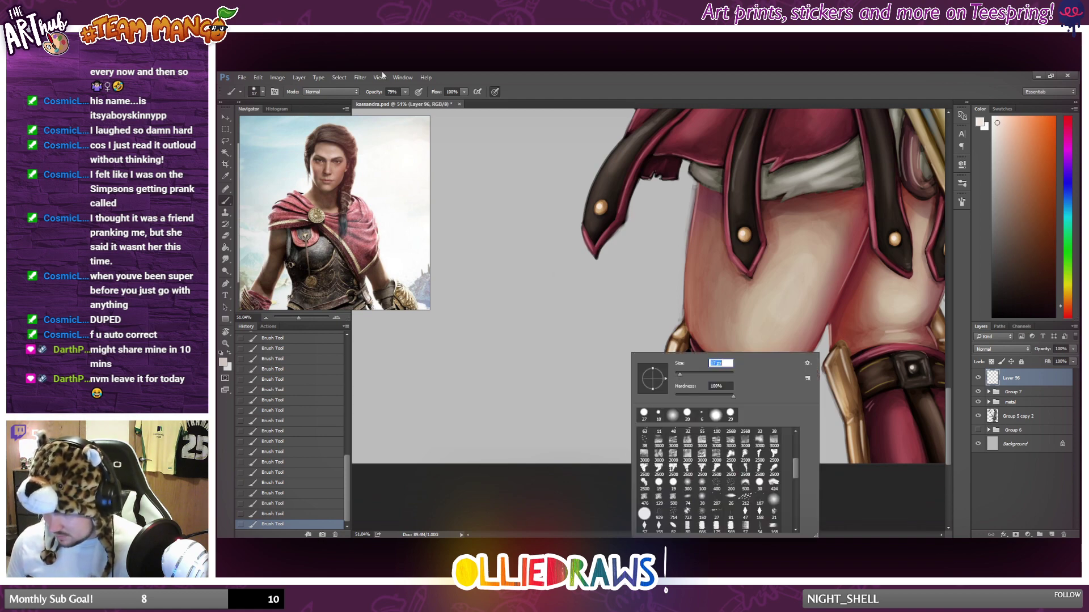
pyautogui.click(405, 92)
pyautogui.moveTo(407, 103); pyautogui.dragTo(395, 119)
pyautogui.click(618, 496)
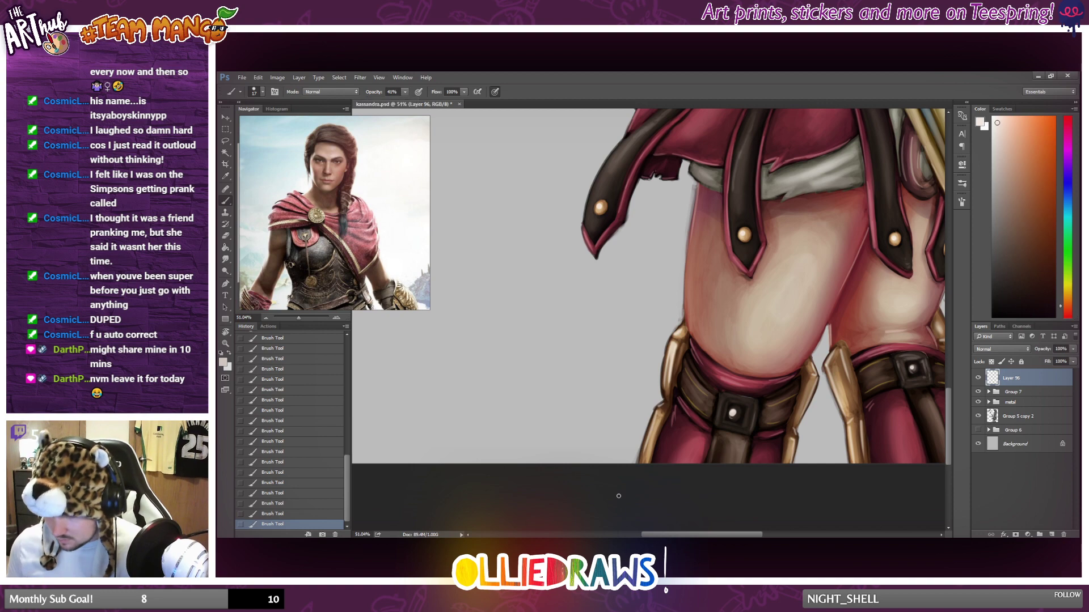
pyautogui.moveTo(671, 343)
pyautogui.mouseDown()
pyautogui.moveTo(664, 402)
pyautogui.moveTo(683, 329)
pyautogui.mouseUp()
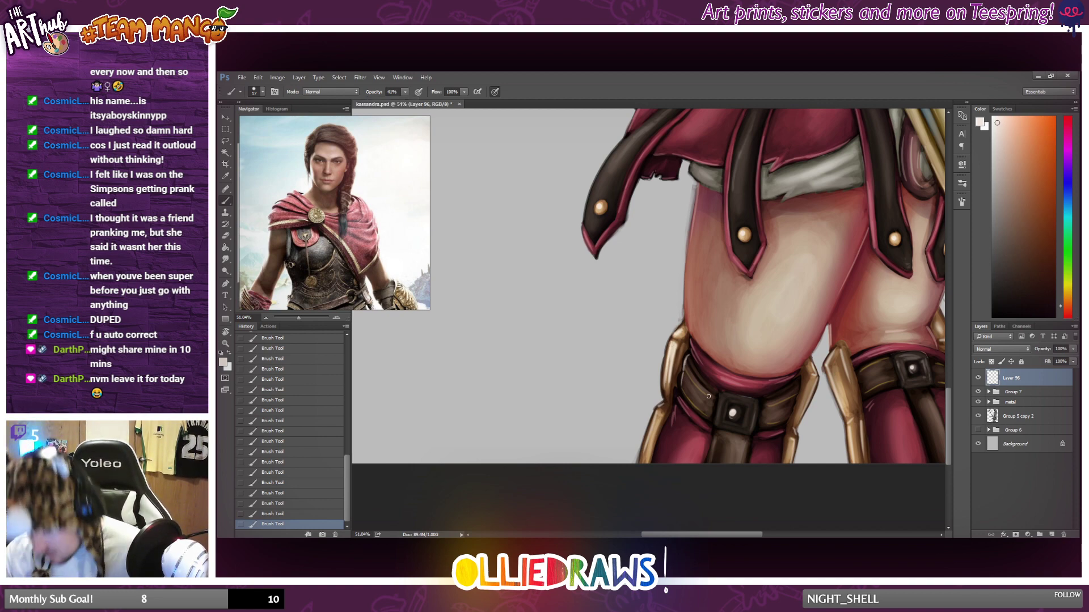
# Shift the brush colour to a yellowish off-white and paint highlights along the ragged hem of the white cloth under the skirt.
pyautogui.scroll(-8, 708, 395)
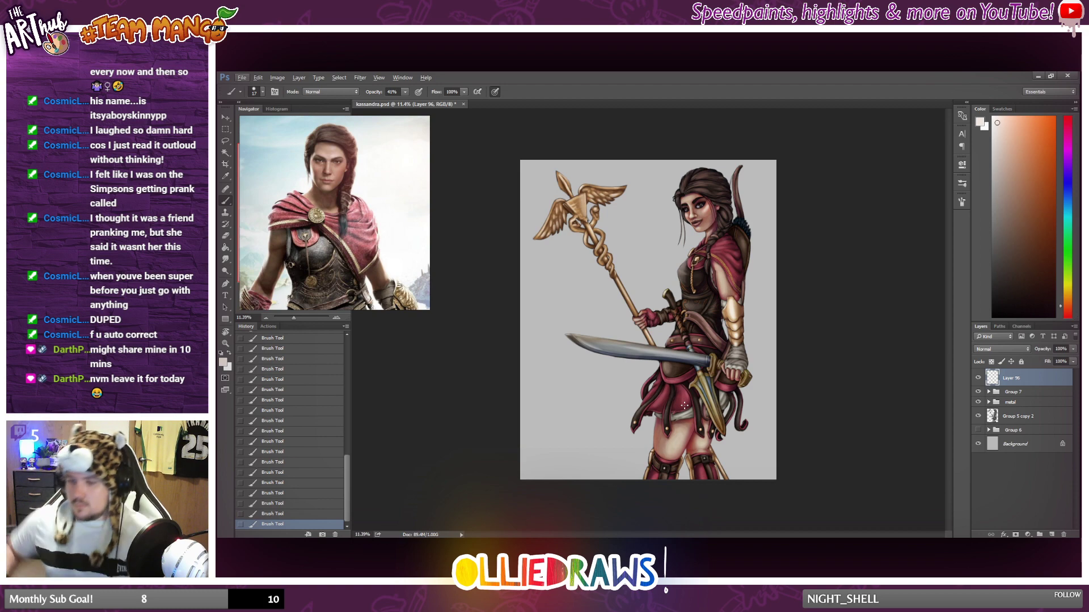
pyautogui.scroll(8, 706, 313)
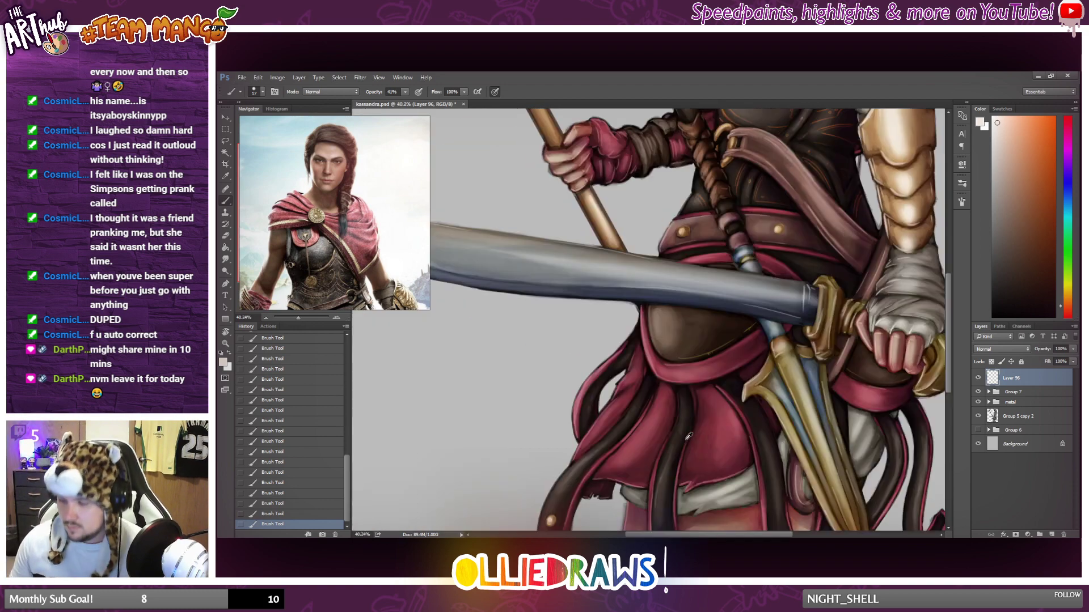
pyautogui.scroll(2, 690, 415)
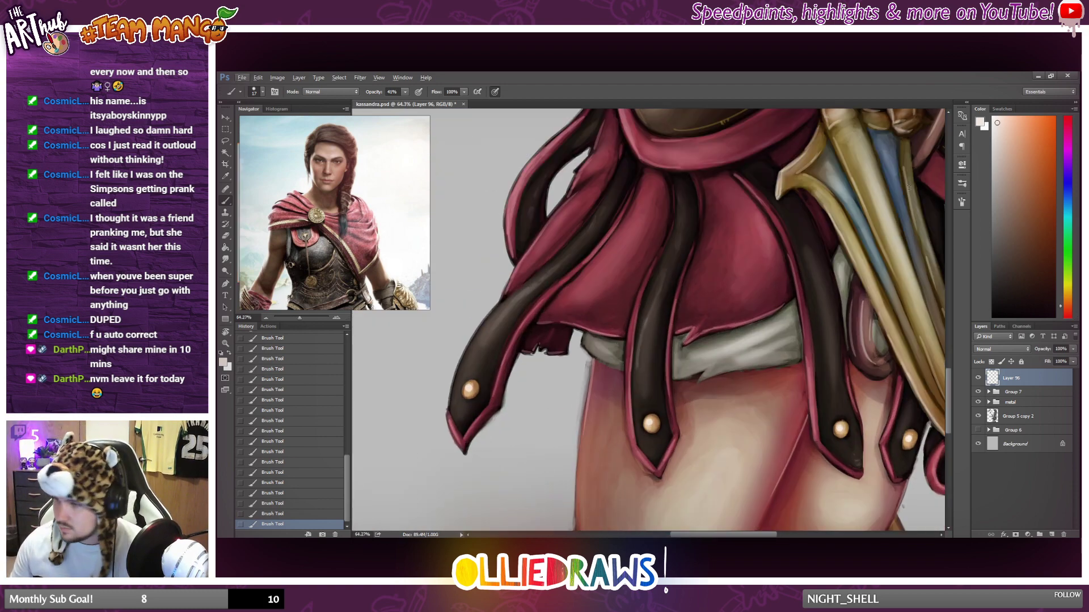
pyautogui.click(1060, 293)
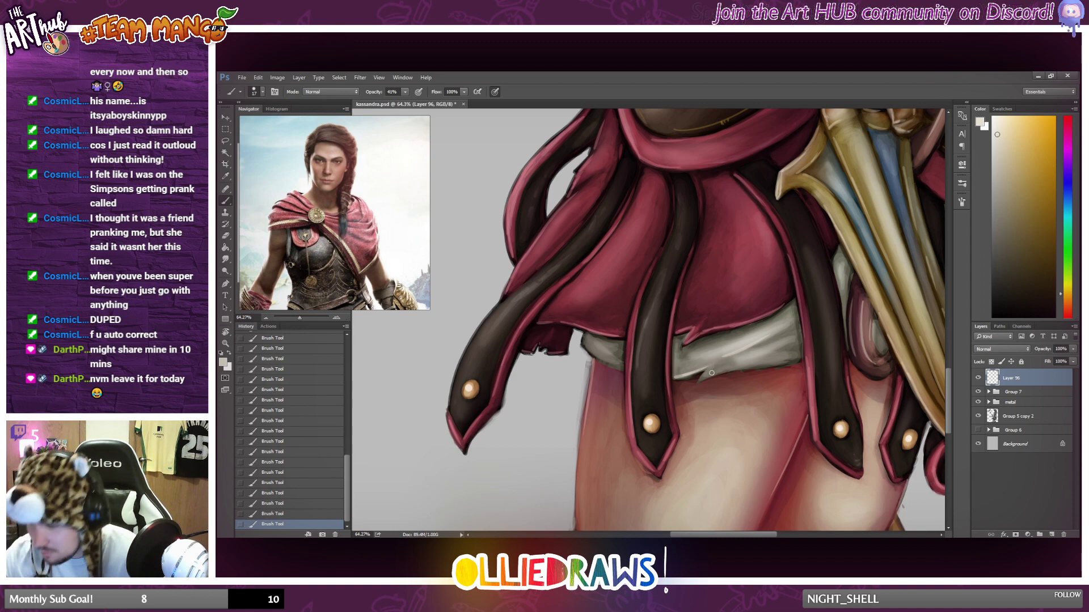
pyautogui.moveTo(695, 386); pyautogui.dragTo(778, 362)
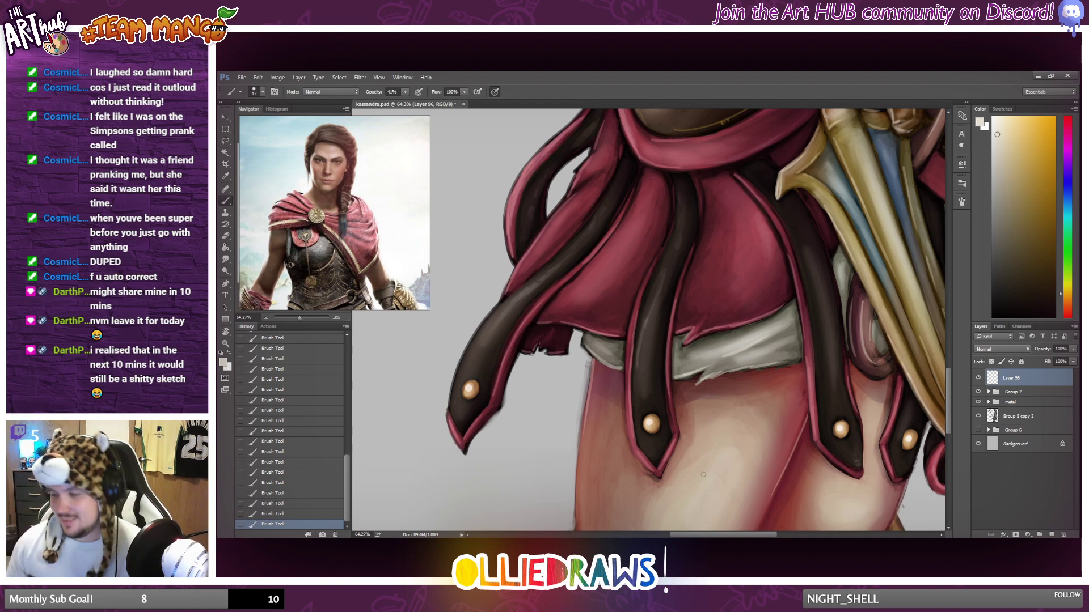
pyautogui.scroll(-3, 704, 474)
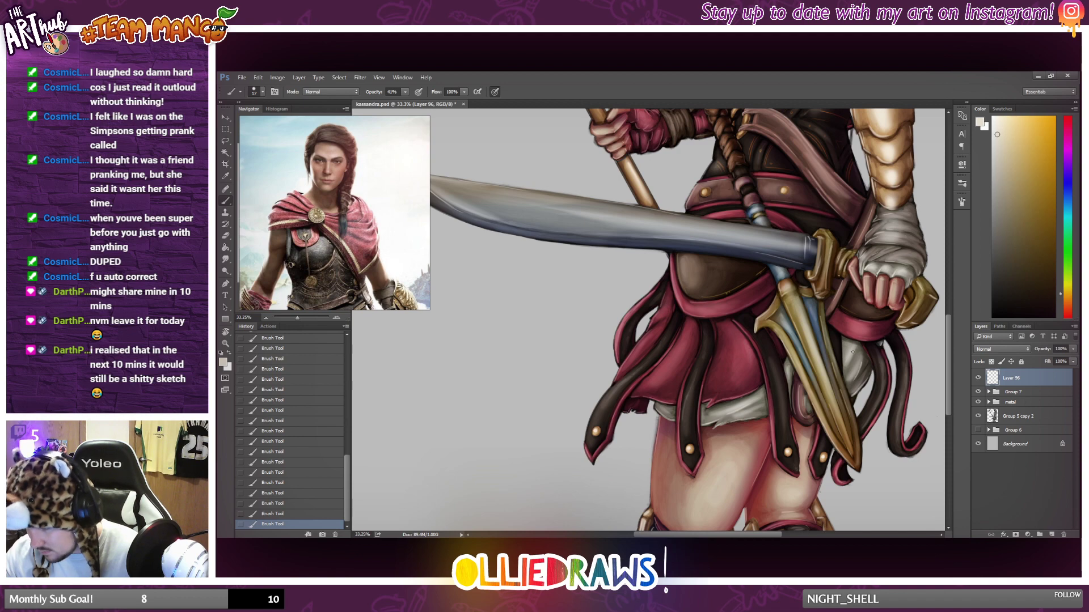
pyautogui.scroll(-5, 842, 365)
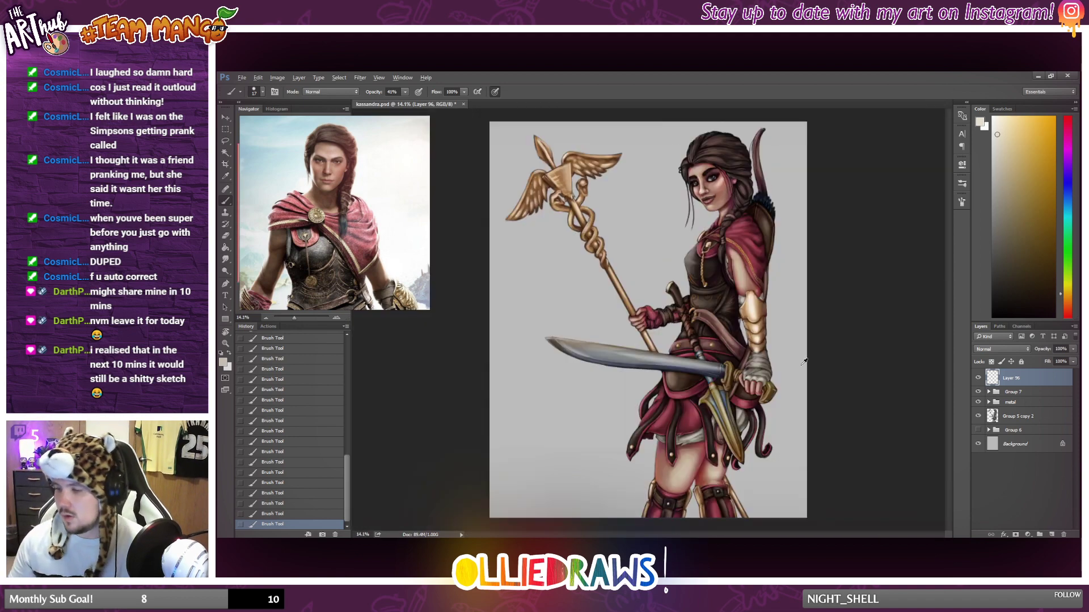
pyautogui.scroll(1, 739, 371)
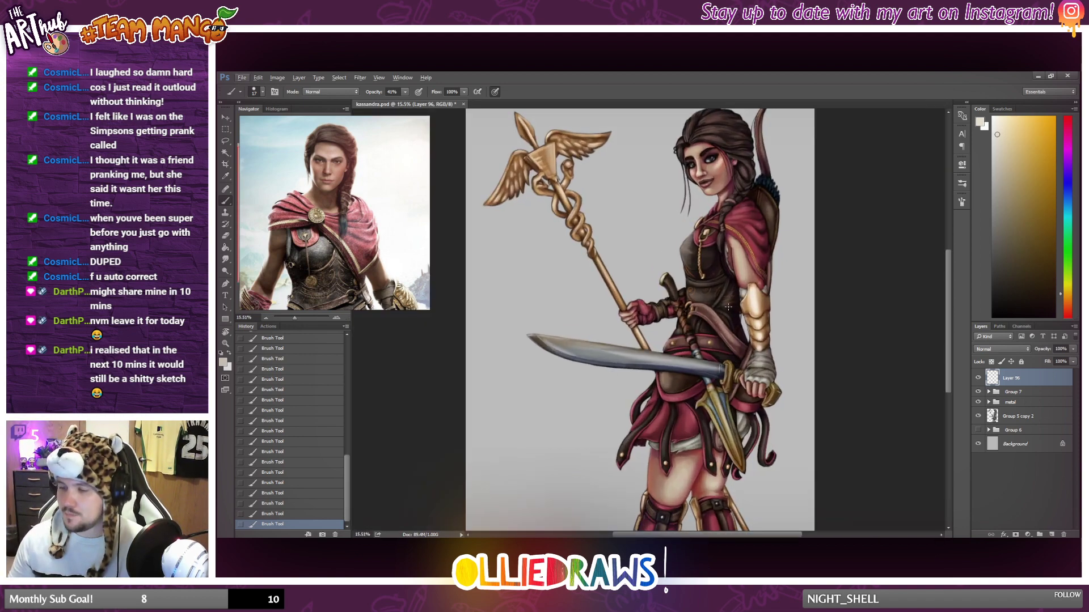
pyautogui.scroll(1, 725, 294)
pyautogui.scroll(-1, 723, 293)
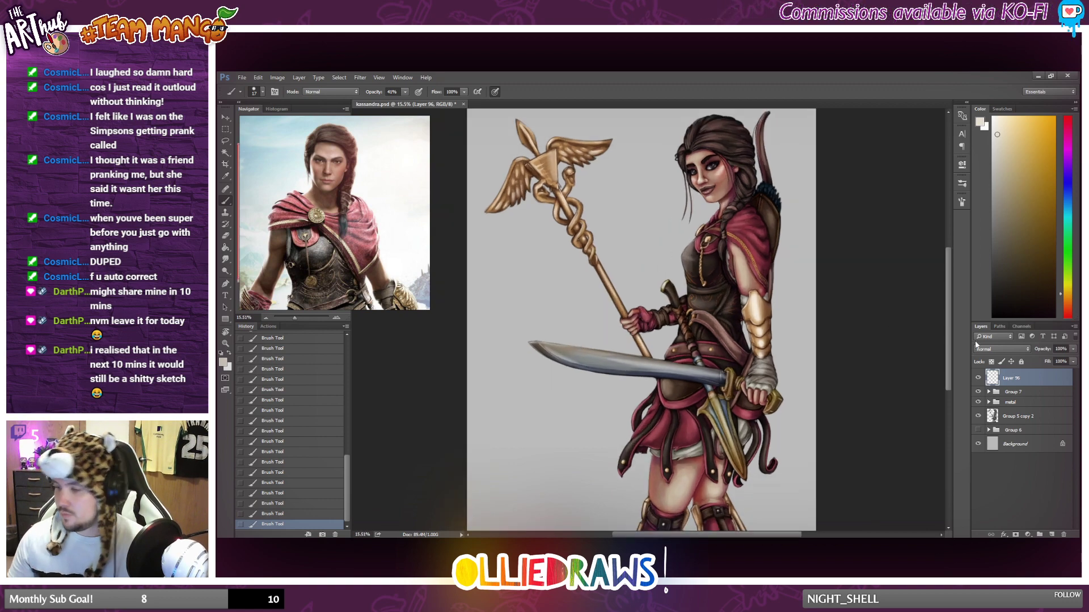
# Combine Layer 96, Group 7 and the metal group into one new layer group and save the document.
pyautogui.click(977, 379)
pyautogui.click(977, 379)
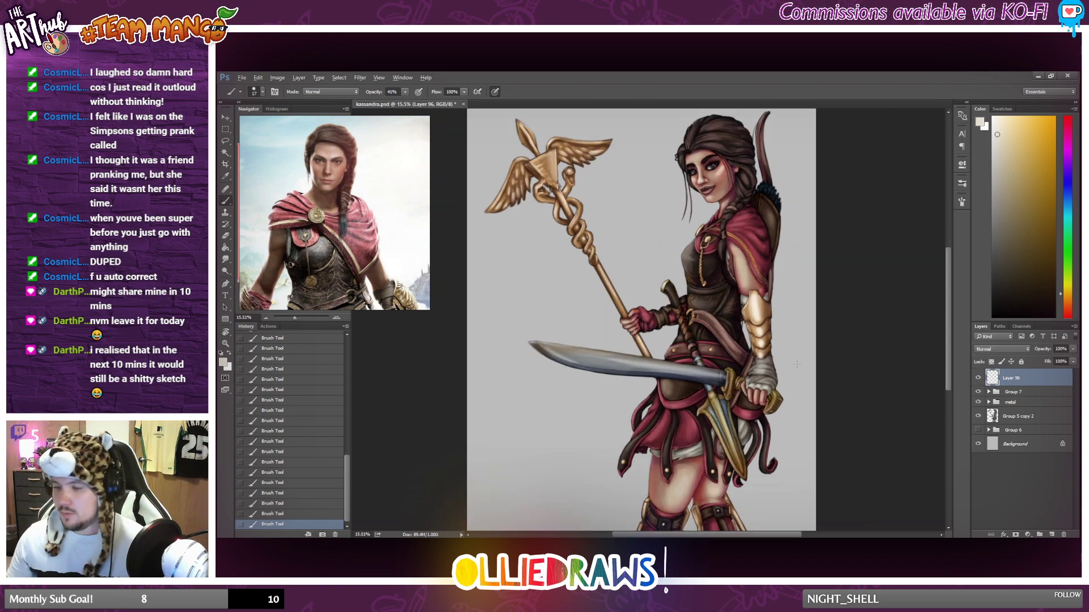
pyautogui.scroll(-1, 717, 297)
pyautogui.keyDown('shift'); pyautogui.click(1017, 403); pyautogui.keyUp('shift')
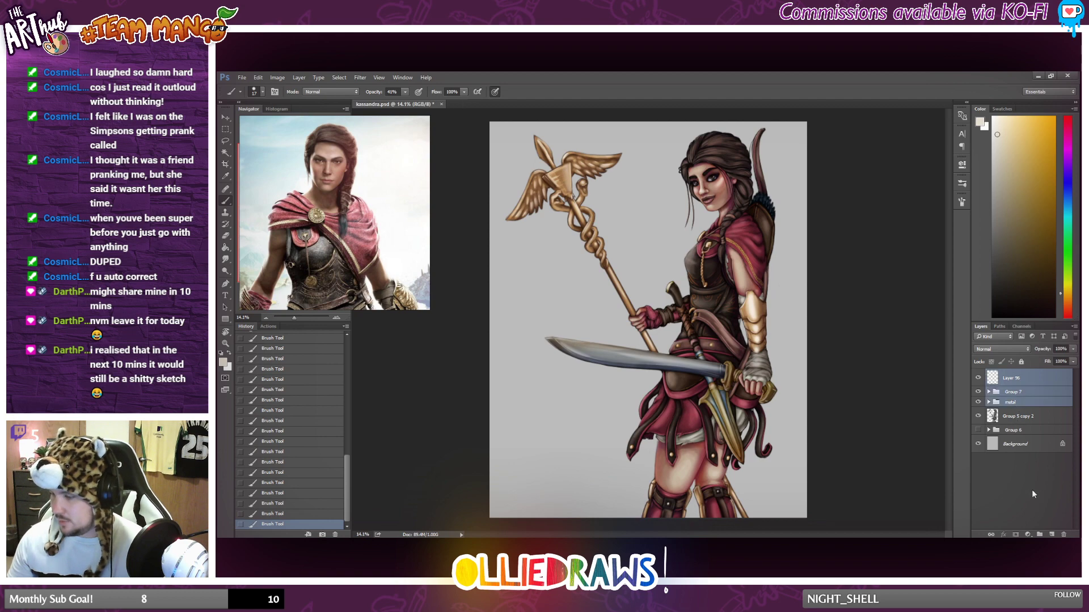
pyautogui.click(1039, 534)
pyautogui.hotkey('ctrl', 's')
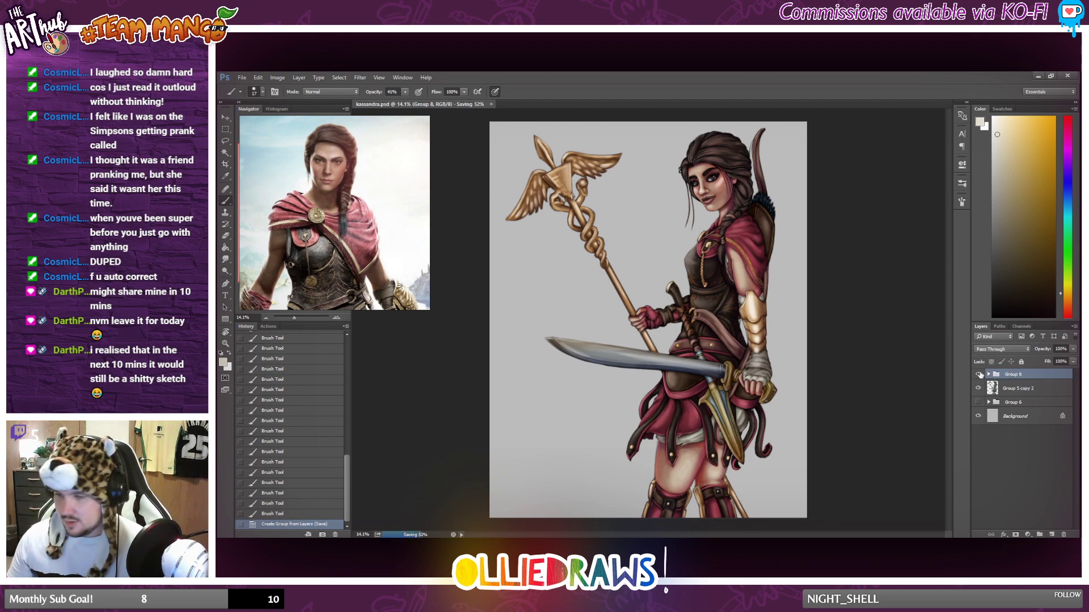
# Compare the painting with and without the new colour group and the greyscale Group 5 copy 2 layer by toggling their visibility.
pyautogui.click(979, 375)
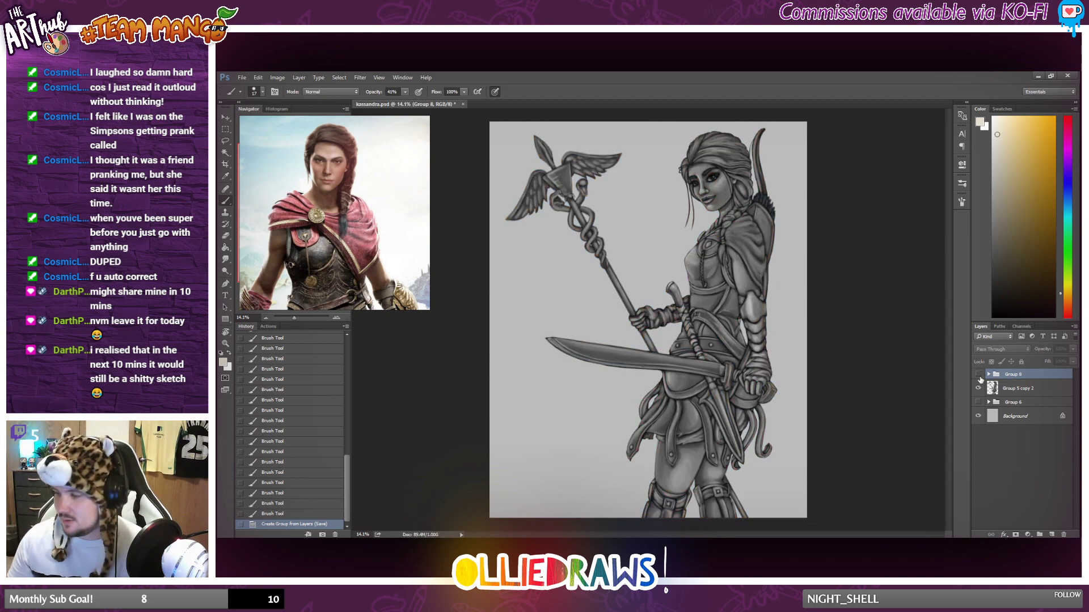
pyautogui.click(977, 388)
pyautogui.click(978, 374)
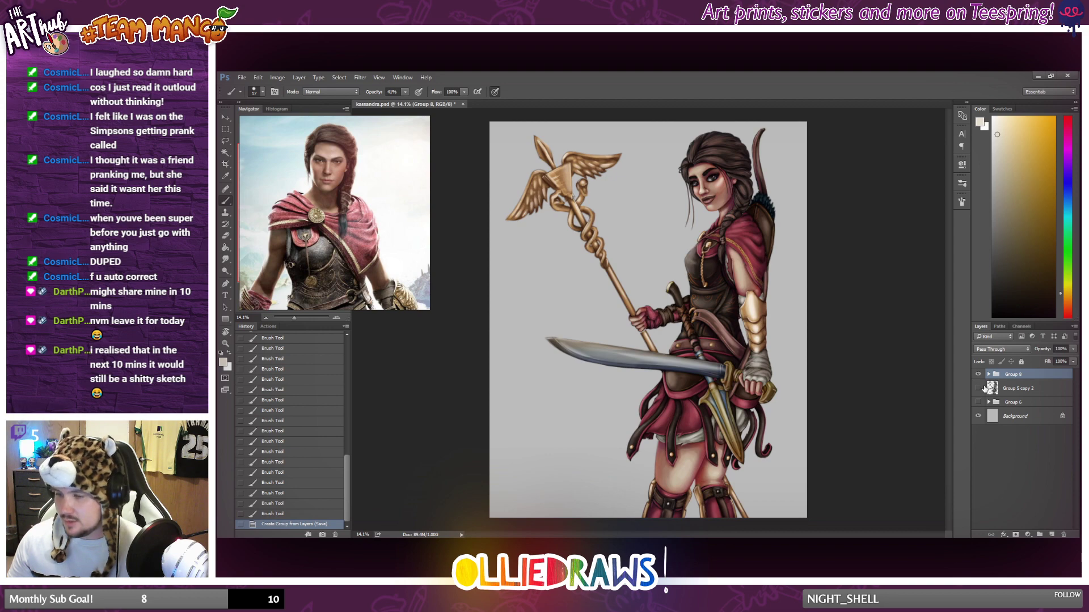
pyautogui.click(978, 388)
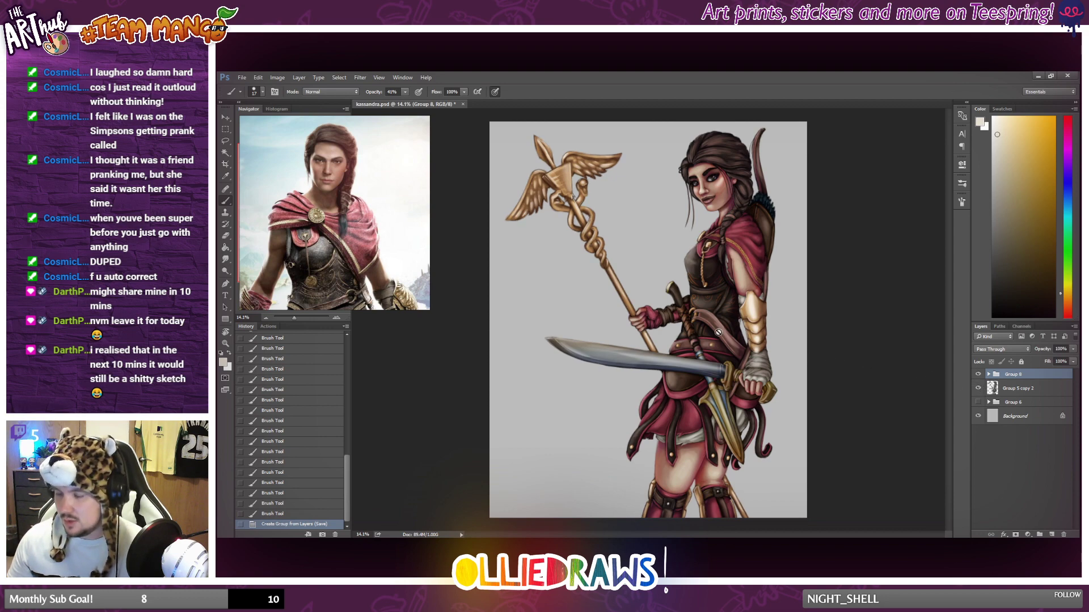
pyautogui.scroll(2, 681, 302)
pyautogui.scroll(3, 681, 303)
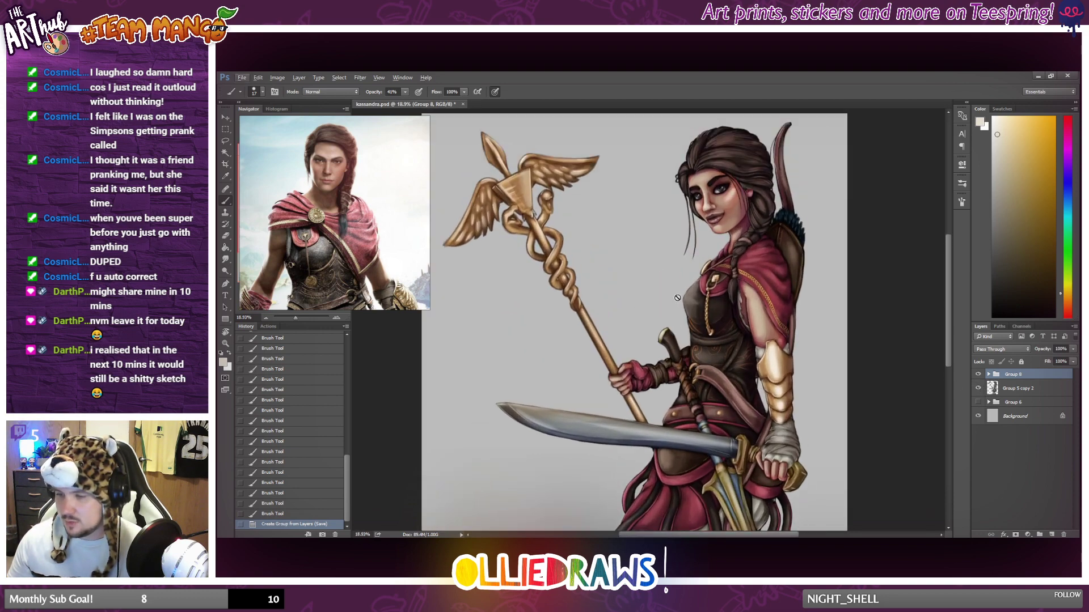
pyautogui.scroll(3, 672, 289)
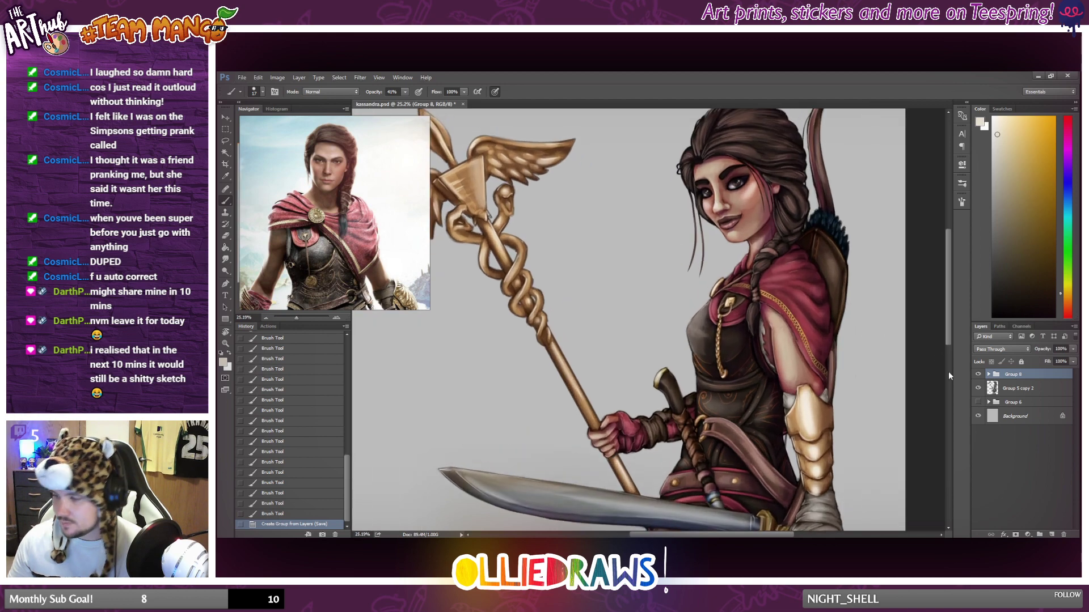
pyautogui.click(977, 389)
pyautogui.click(978, 389)
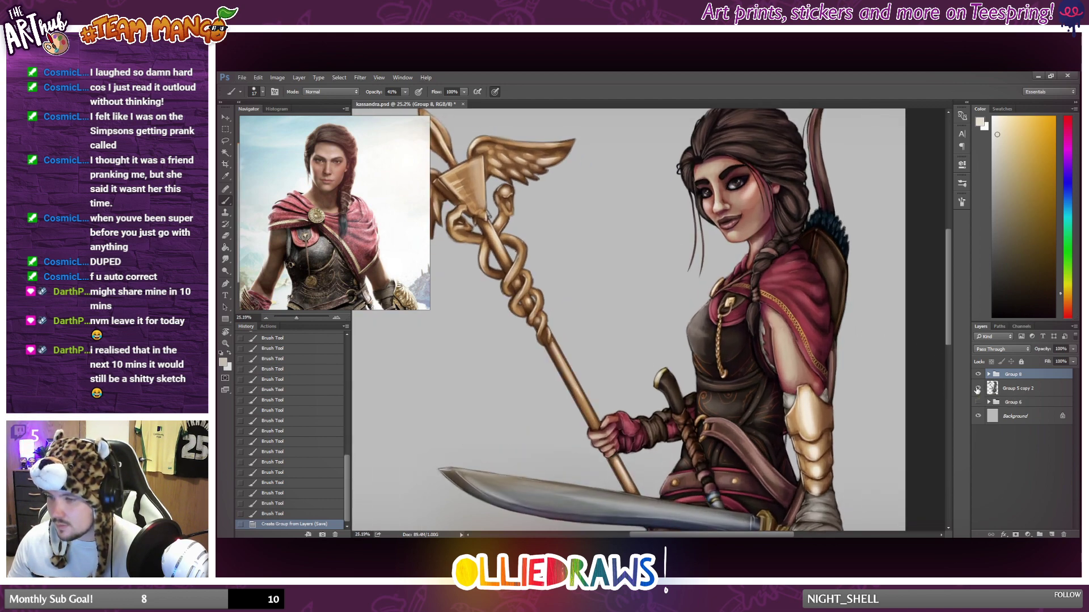
# Save the document with the new colour group and the greyscale layer both visible.
pyautogui.scroll(-5, 811, 309)
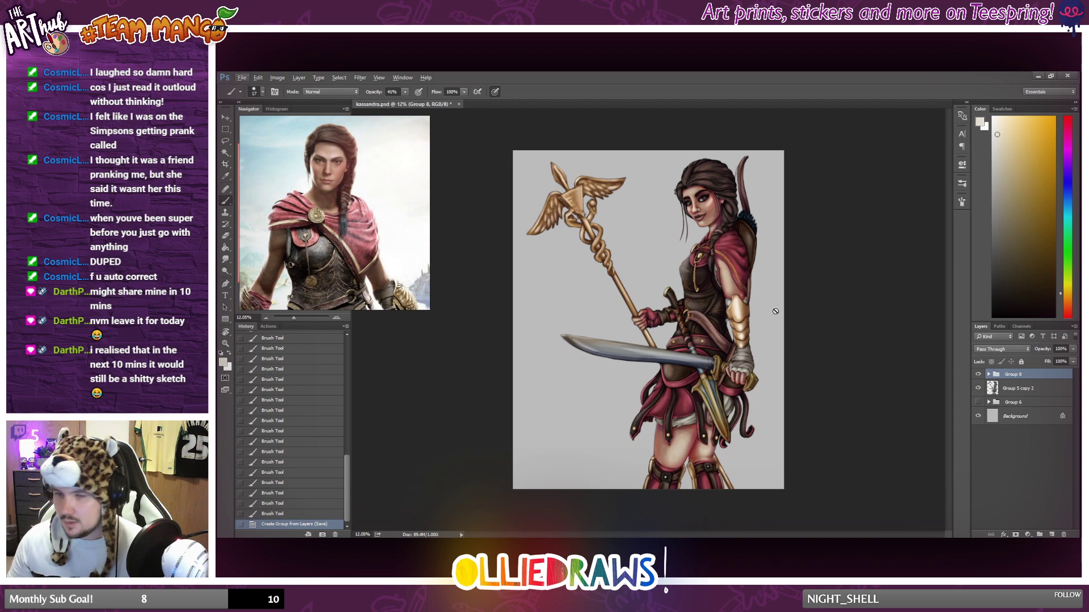
pyautogui.hotkey('ctrl', 's')
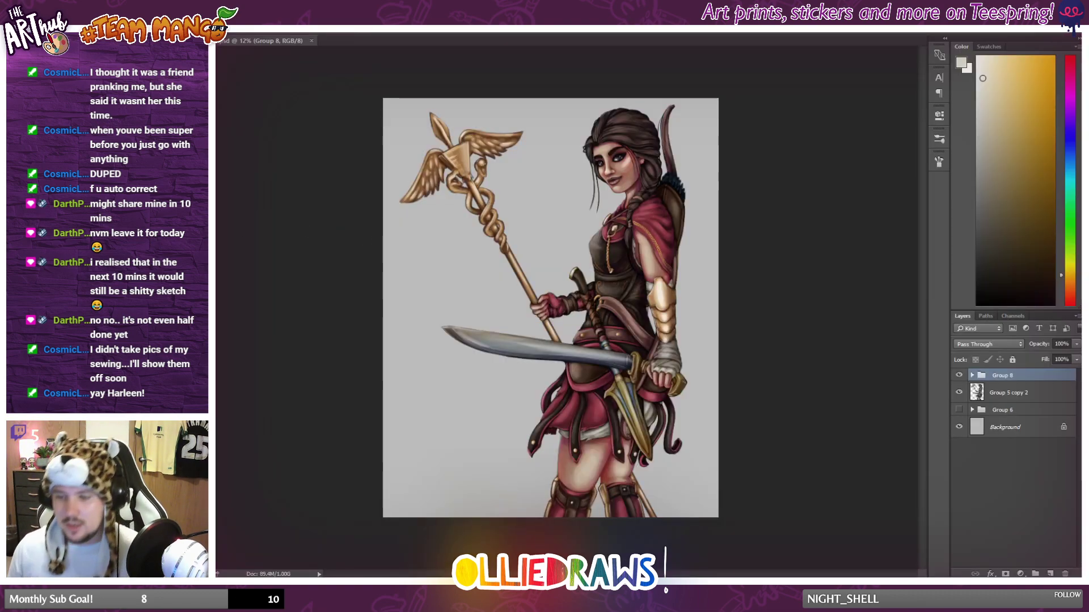
pyautogui.scroll(2, 355, 178)
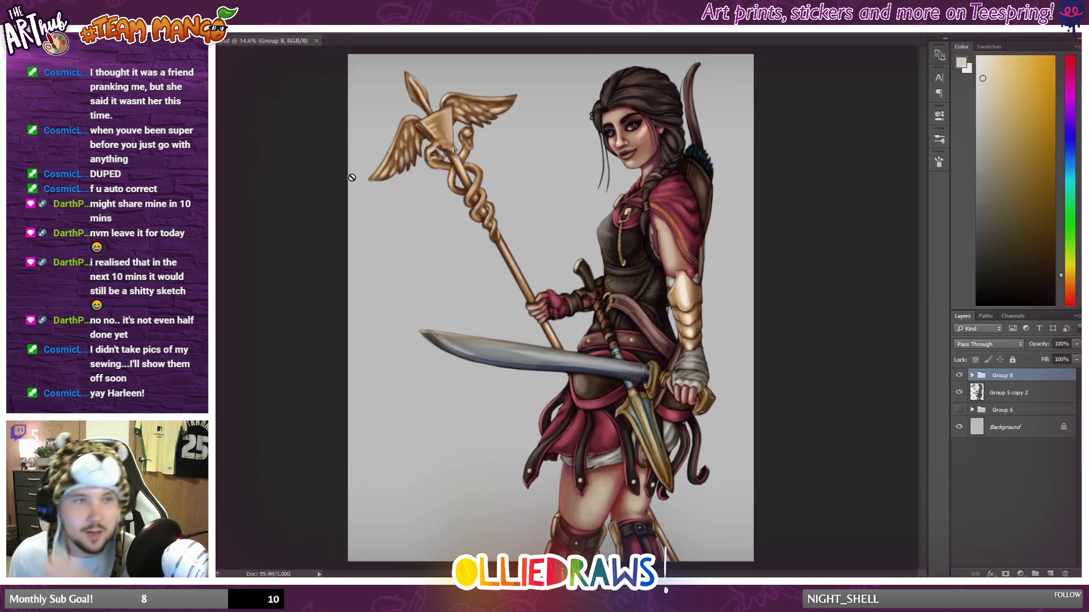